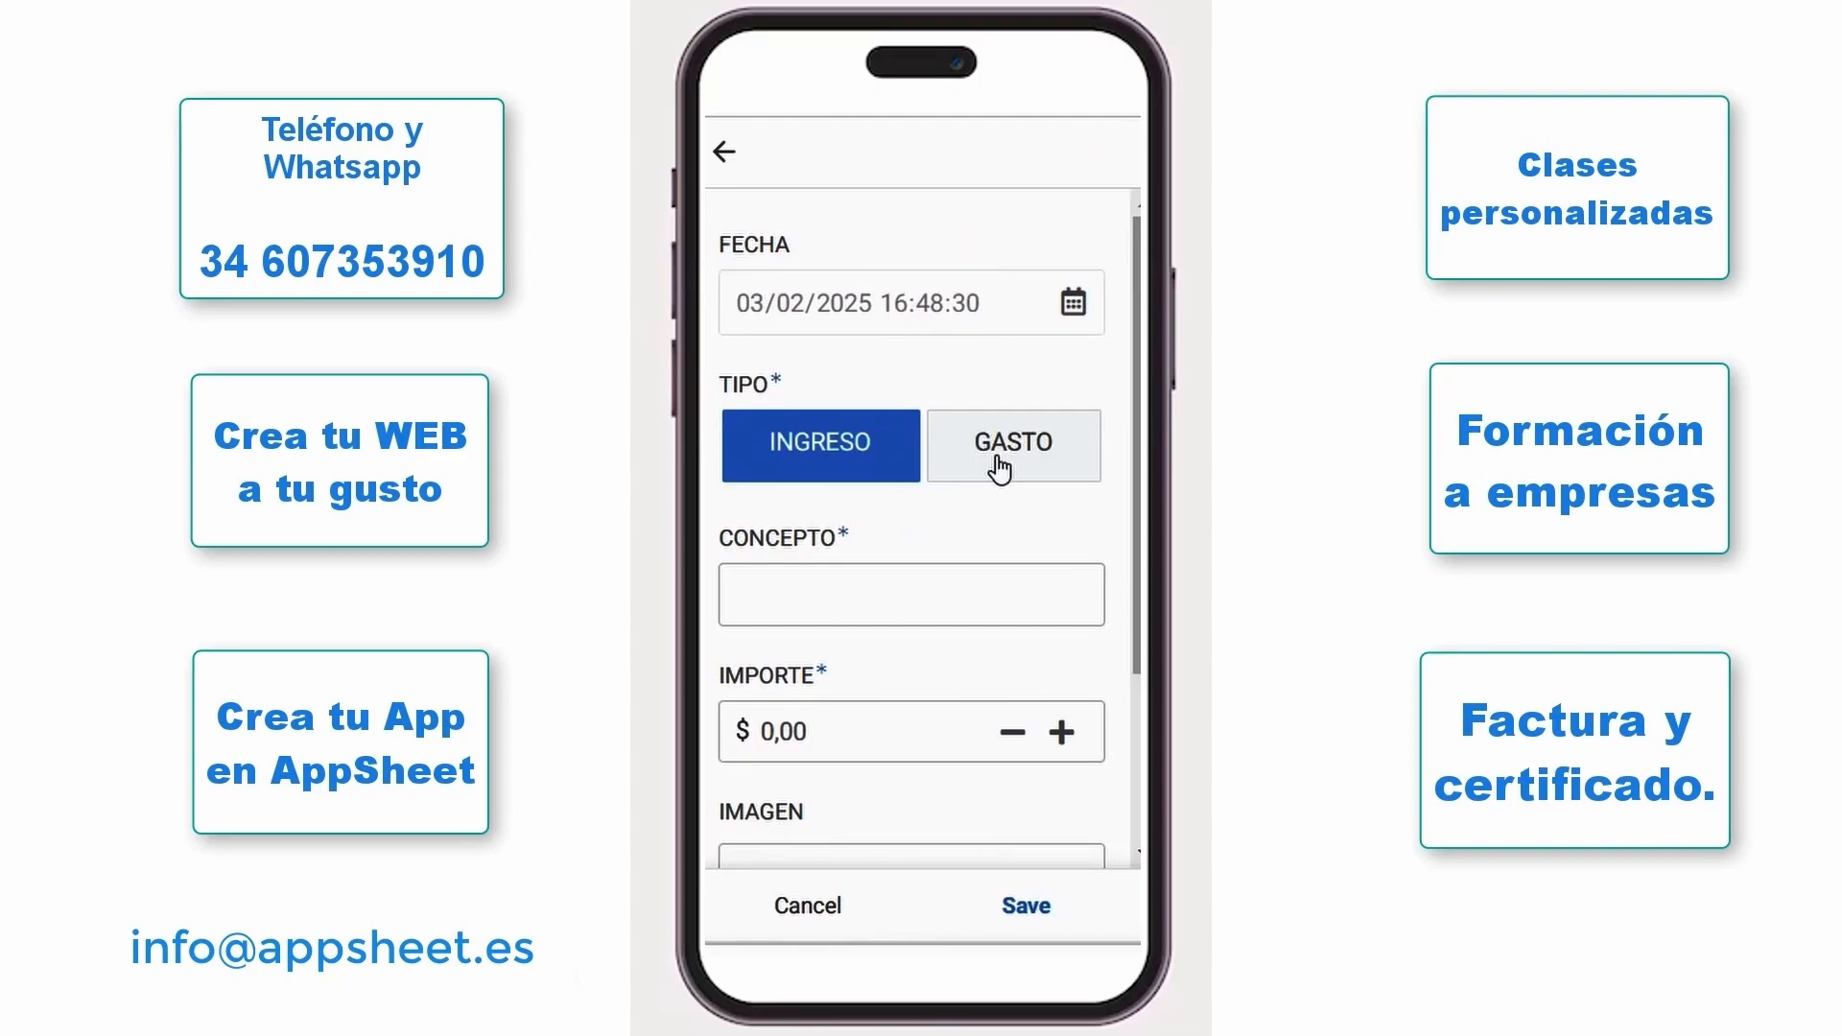
# Examine the new movement form with TIPO set to GASTO, down to the CAJA field, and cancel it.
pyautogui.click(999, 468)
pyautogui.click(863, 576)
pyautogui.click(841, 758)
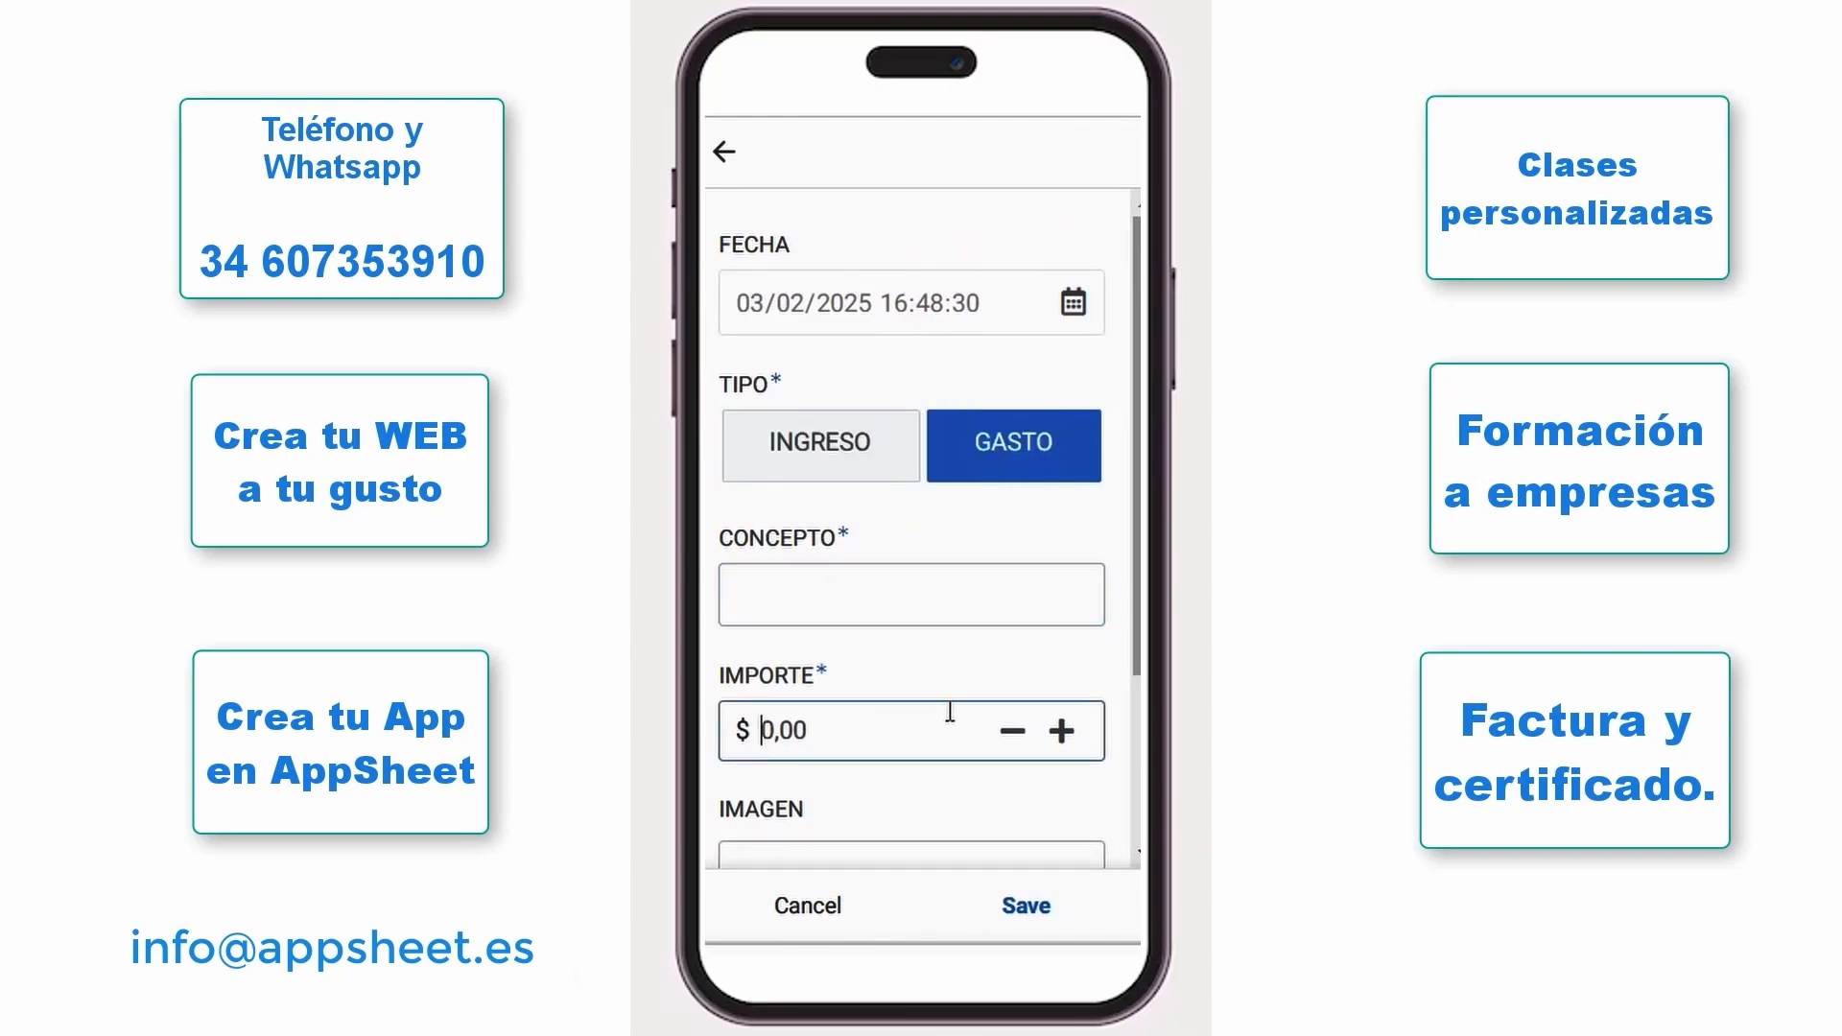
pyautogui.scroll(-3, 945, 710)
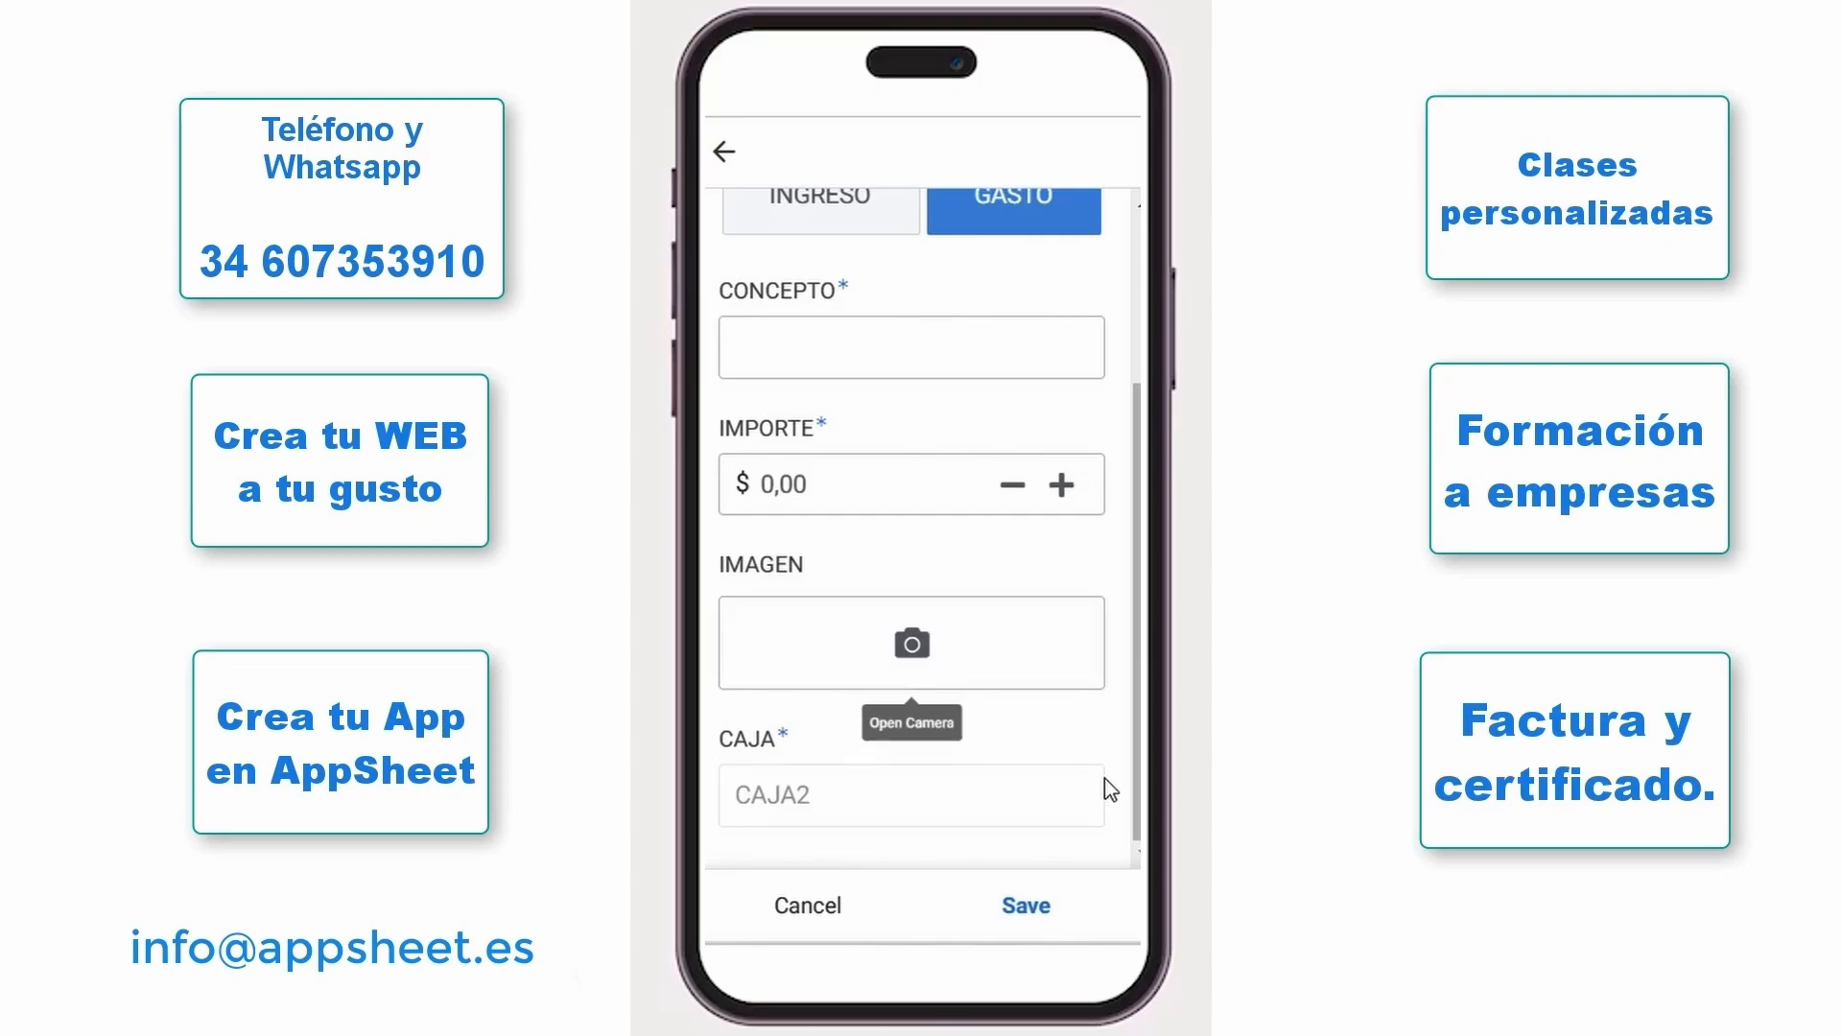
pyautogui.click(804, 906)
# Review the CAJA1 movements in DETALLE DE CAJA and view the RESUMEN of the active cash box.
pyautogui.click(775, 902)
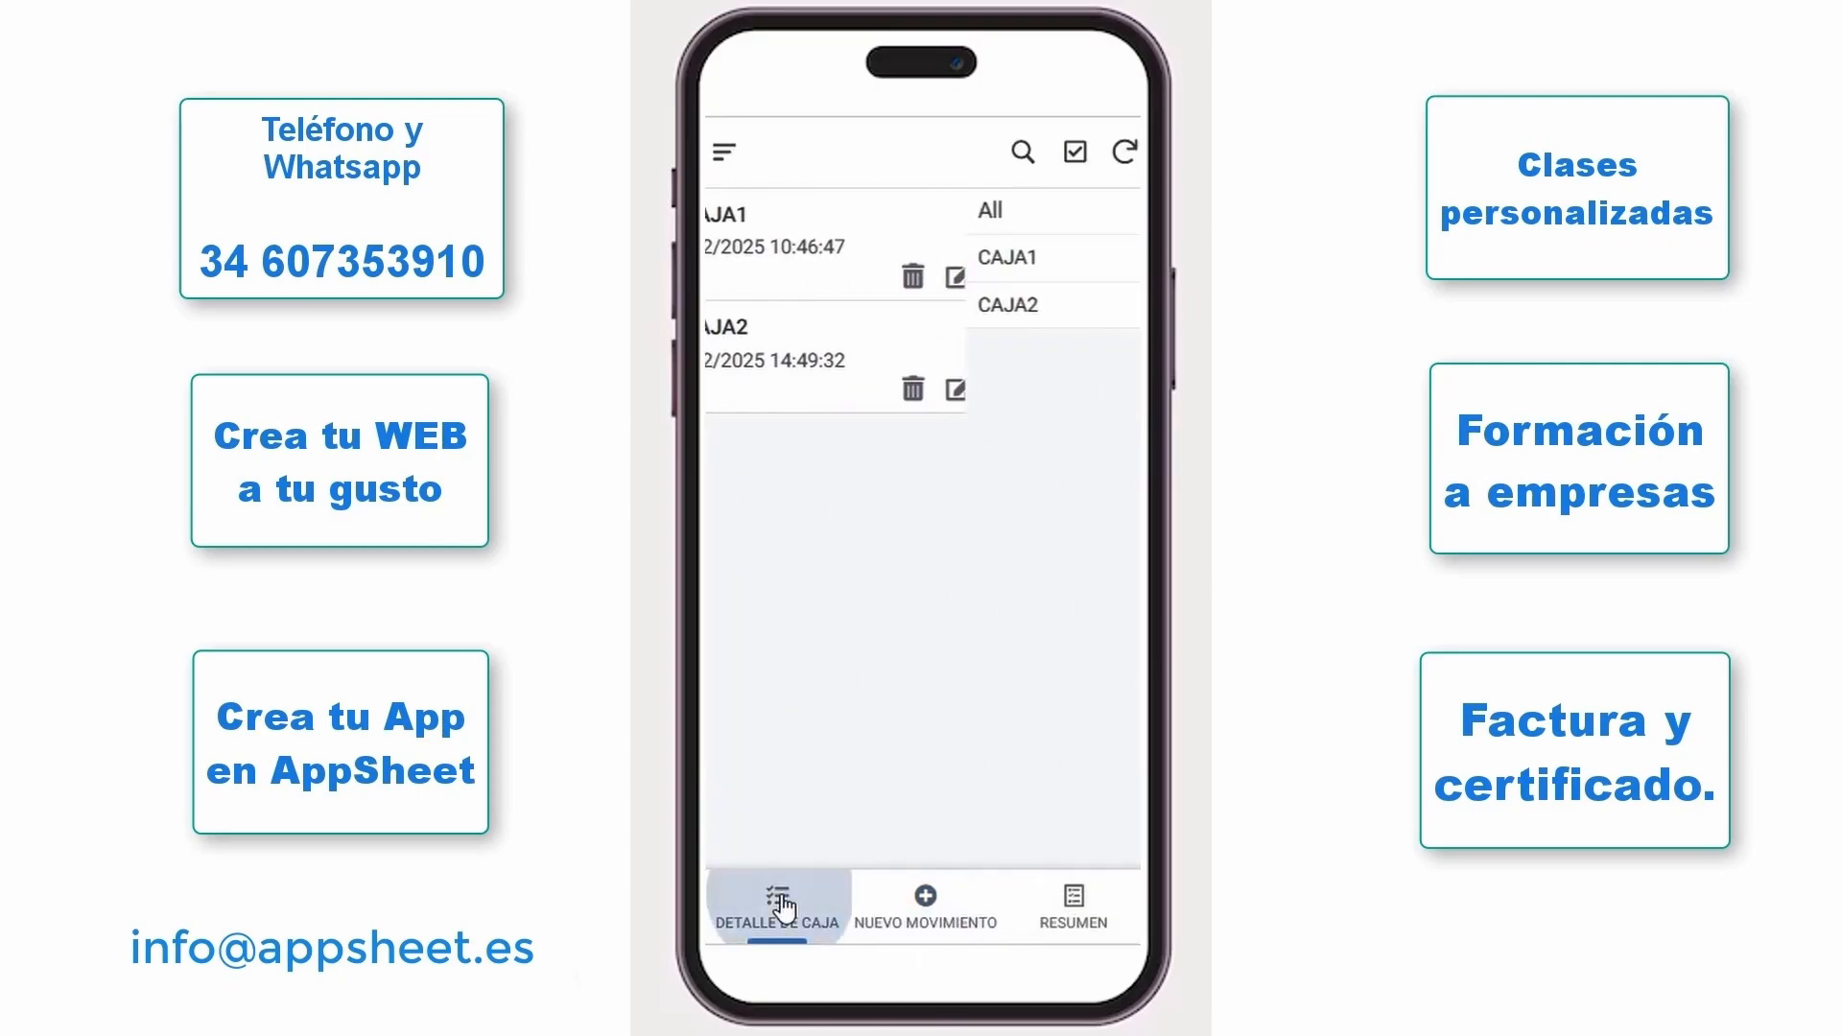
pyautogui.click(905, 272)
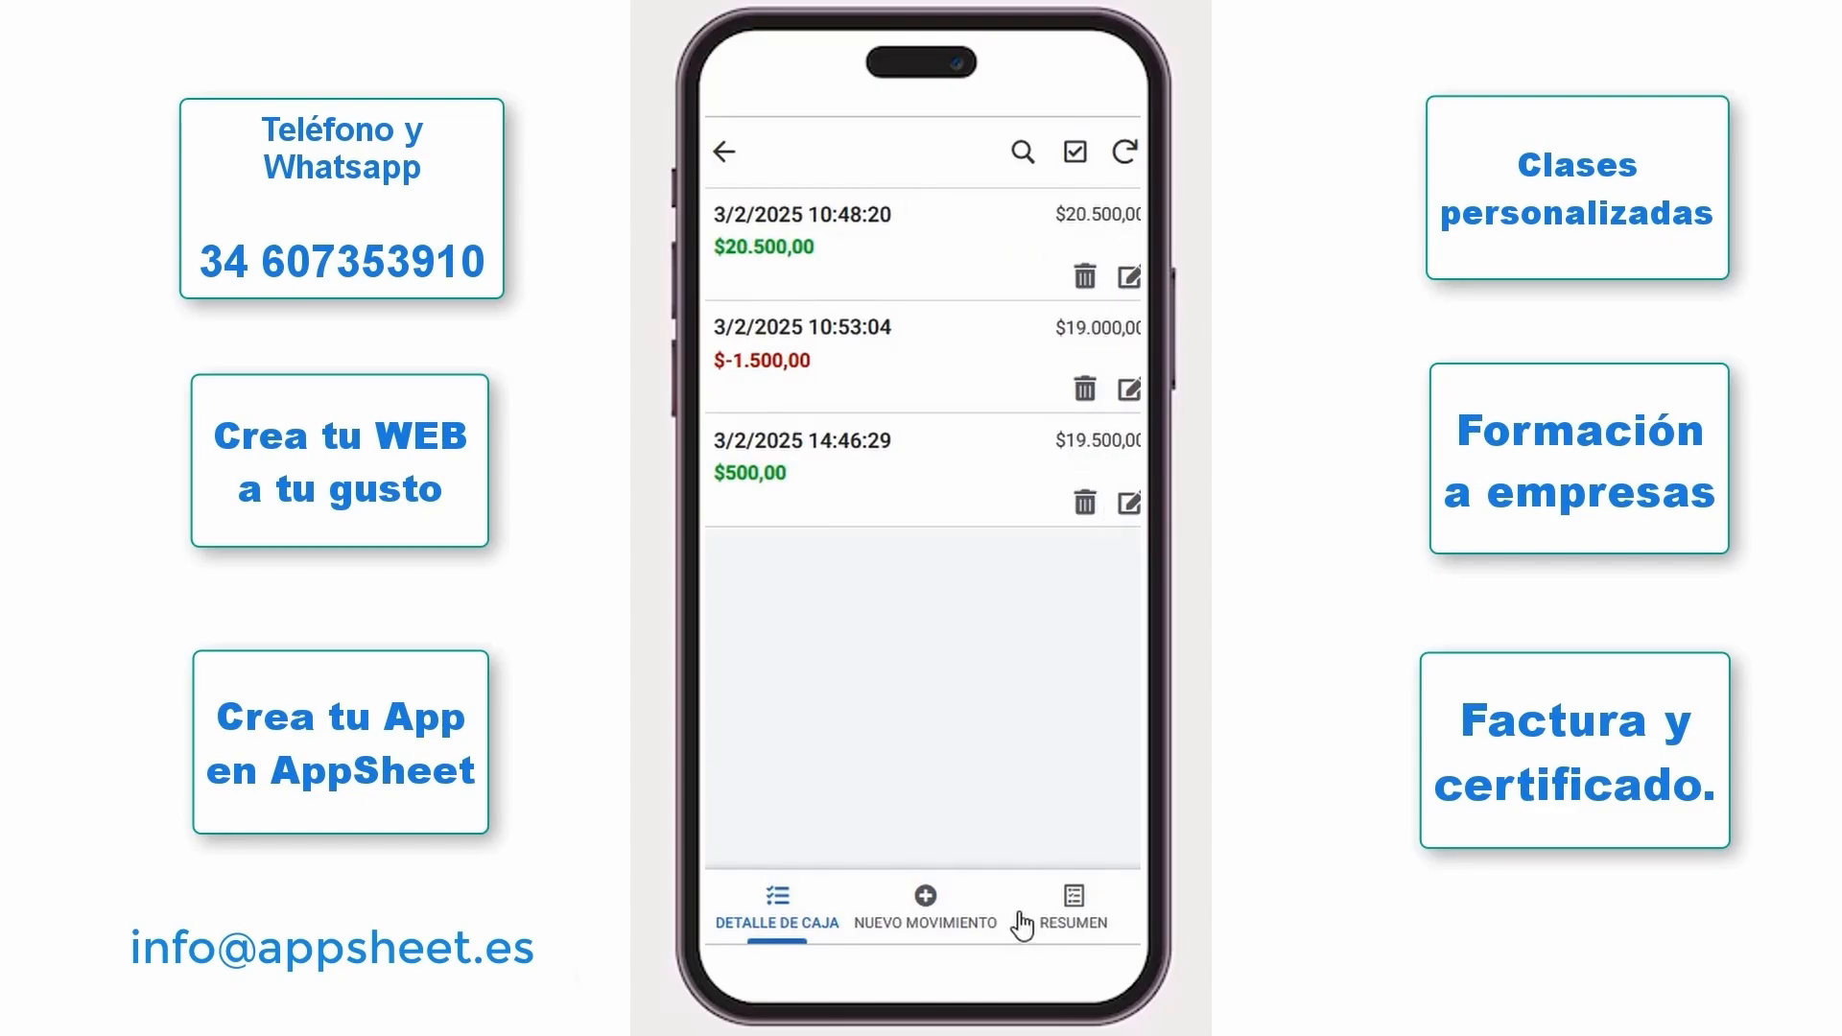
pyautogui.click(1094, 914)
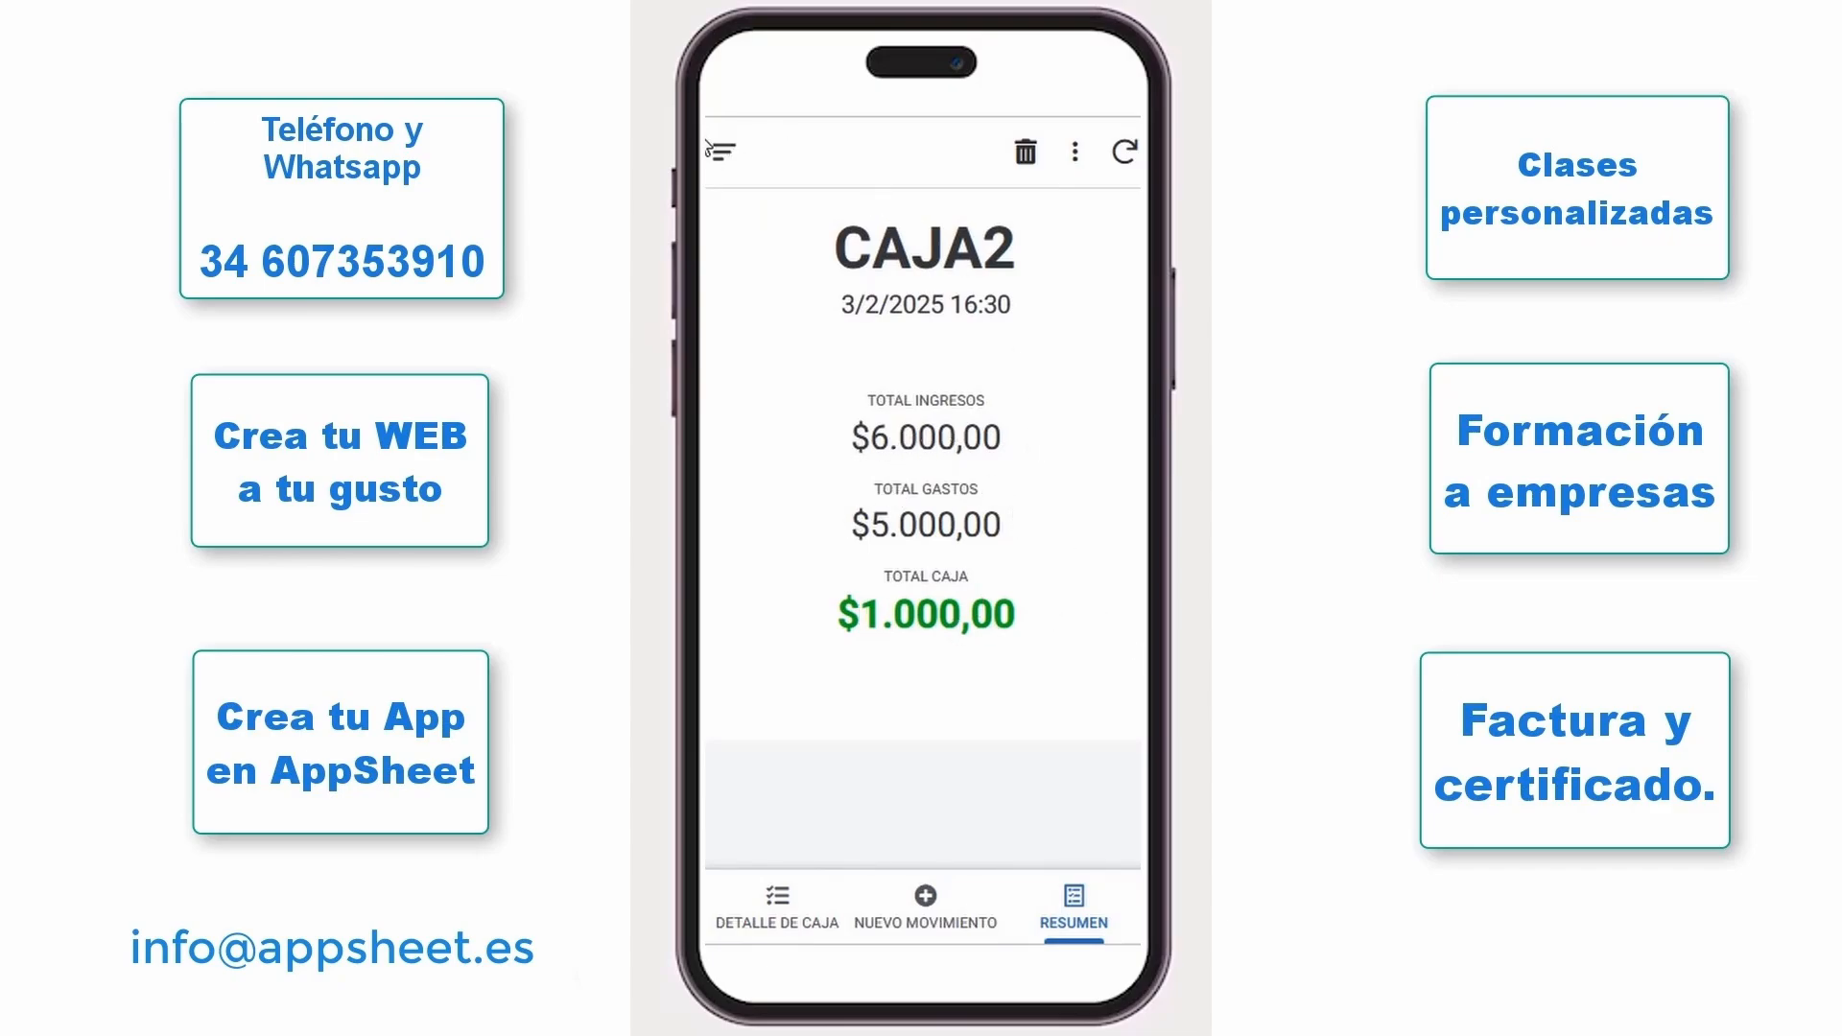
# Show the CAJAS list and open the spreadsheet extract of CAJA1.
pyautogui.click(720, 151)
pyautogui.click(816, 281)
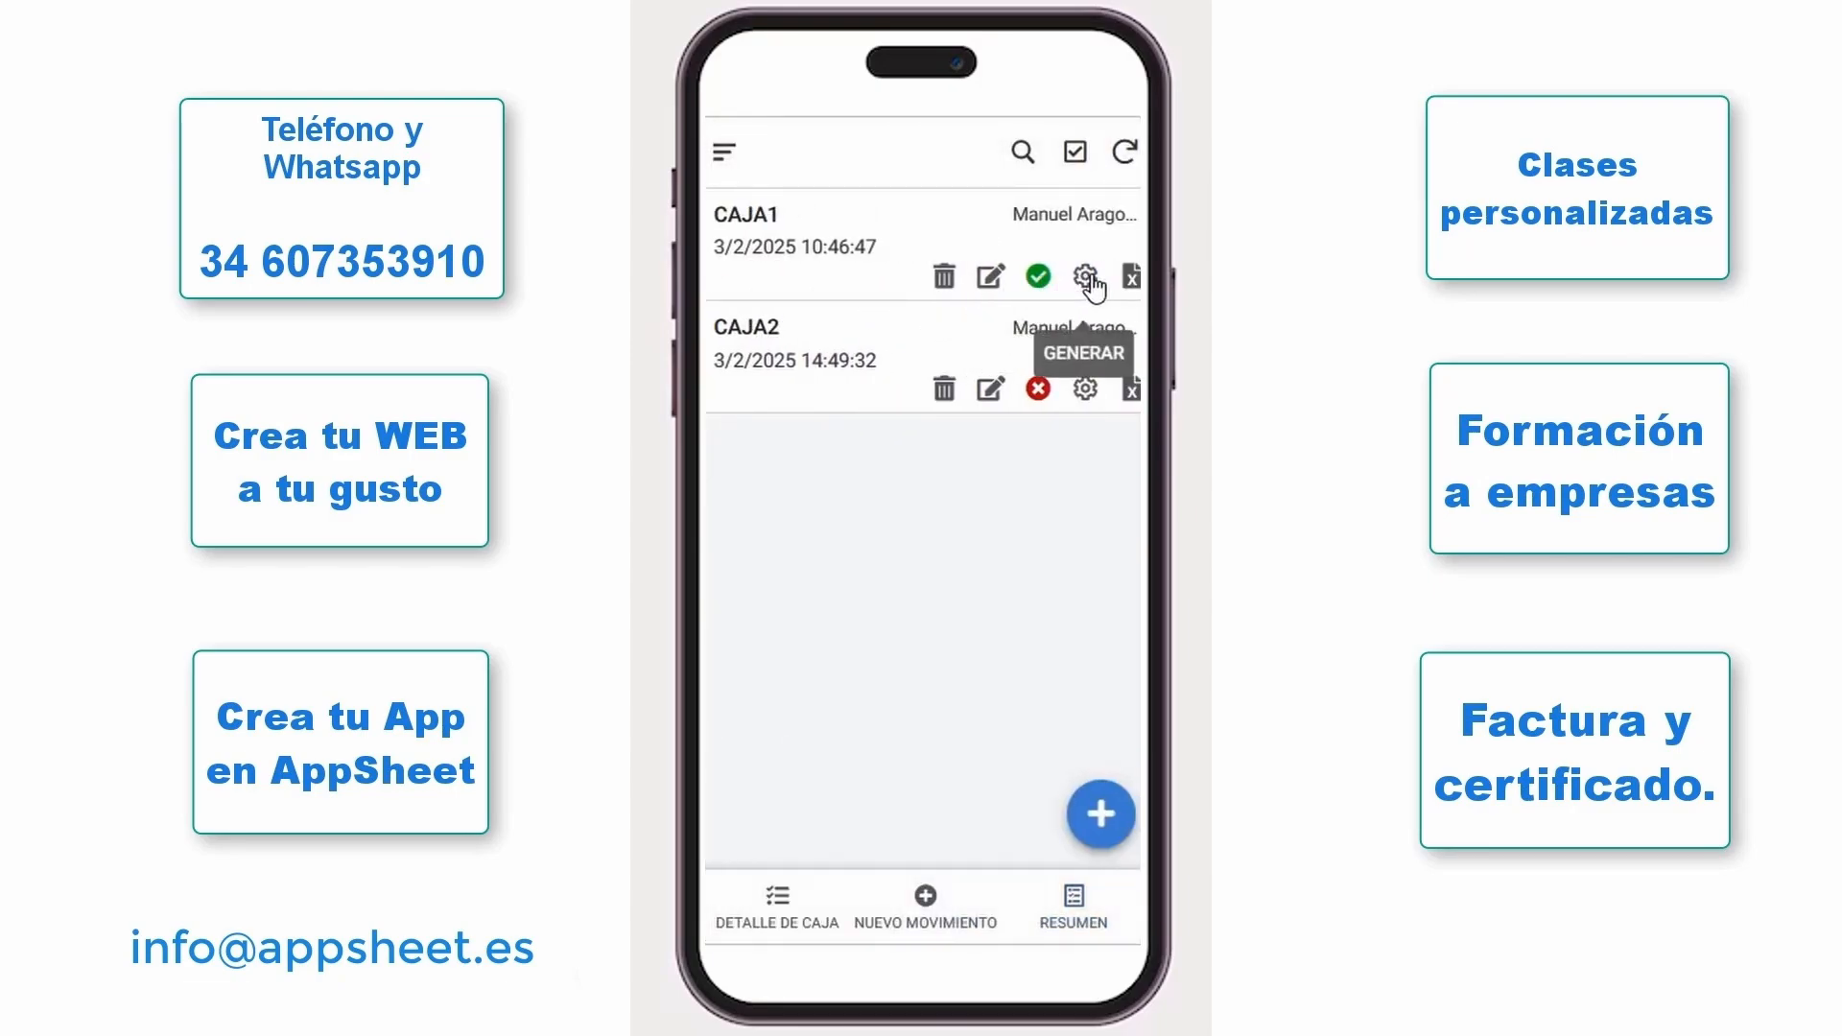
pyautogui.click(1129, 278)
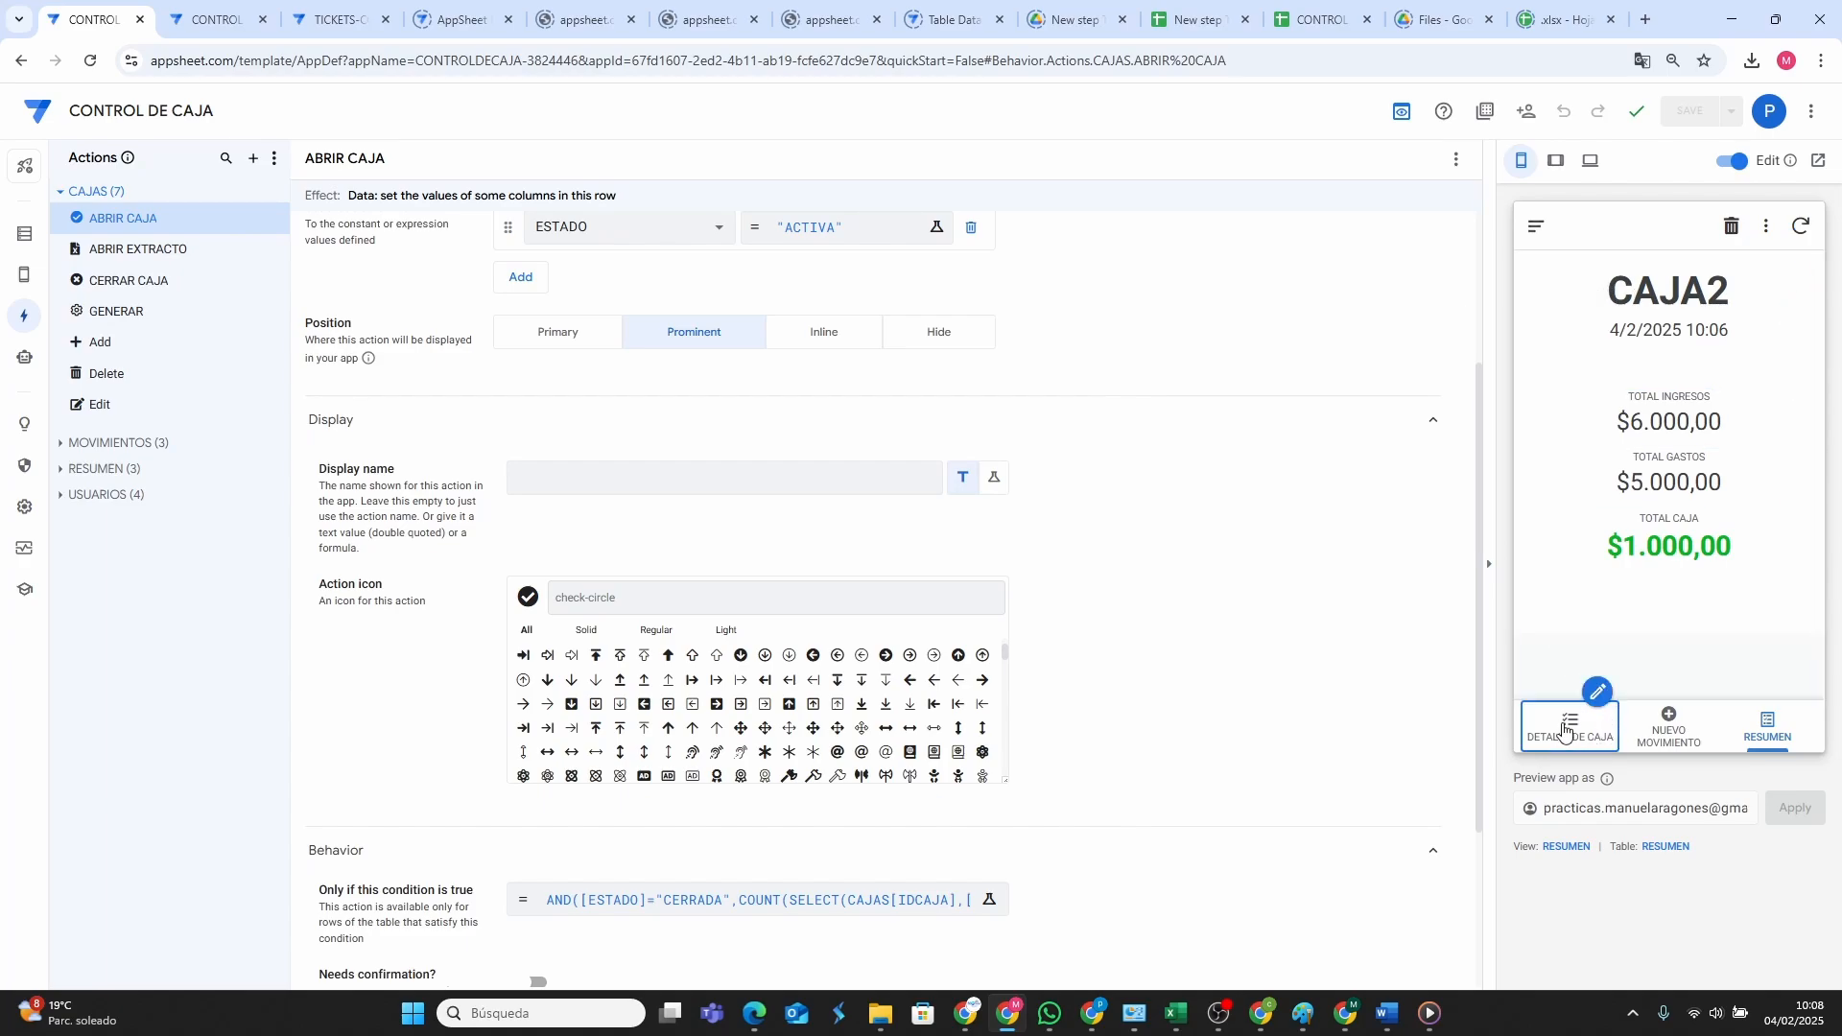
# In the app preview, close CAJA2 from the CAJAS list and check the totals in RESUMEN.
pyautogui.click(1537, 228)
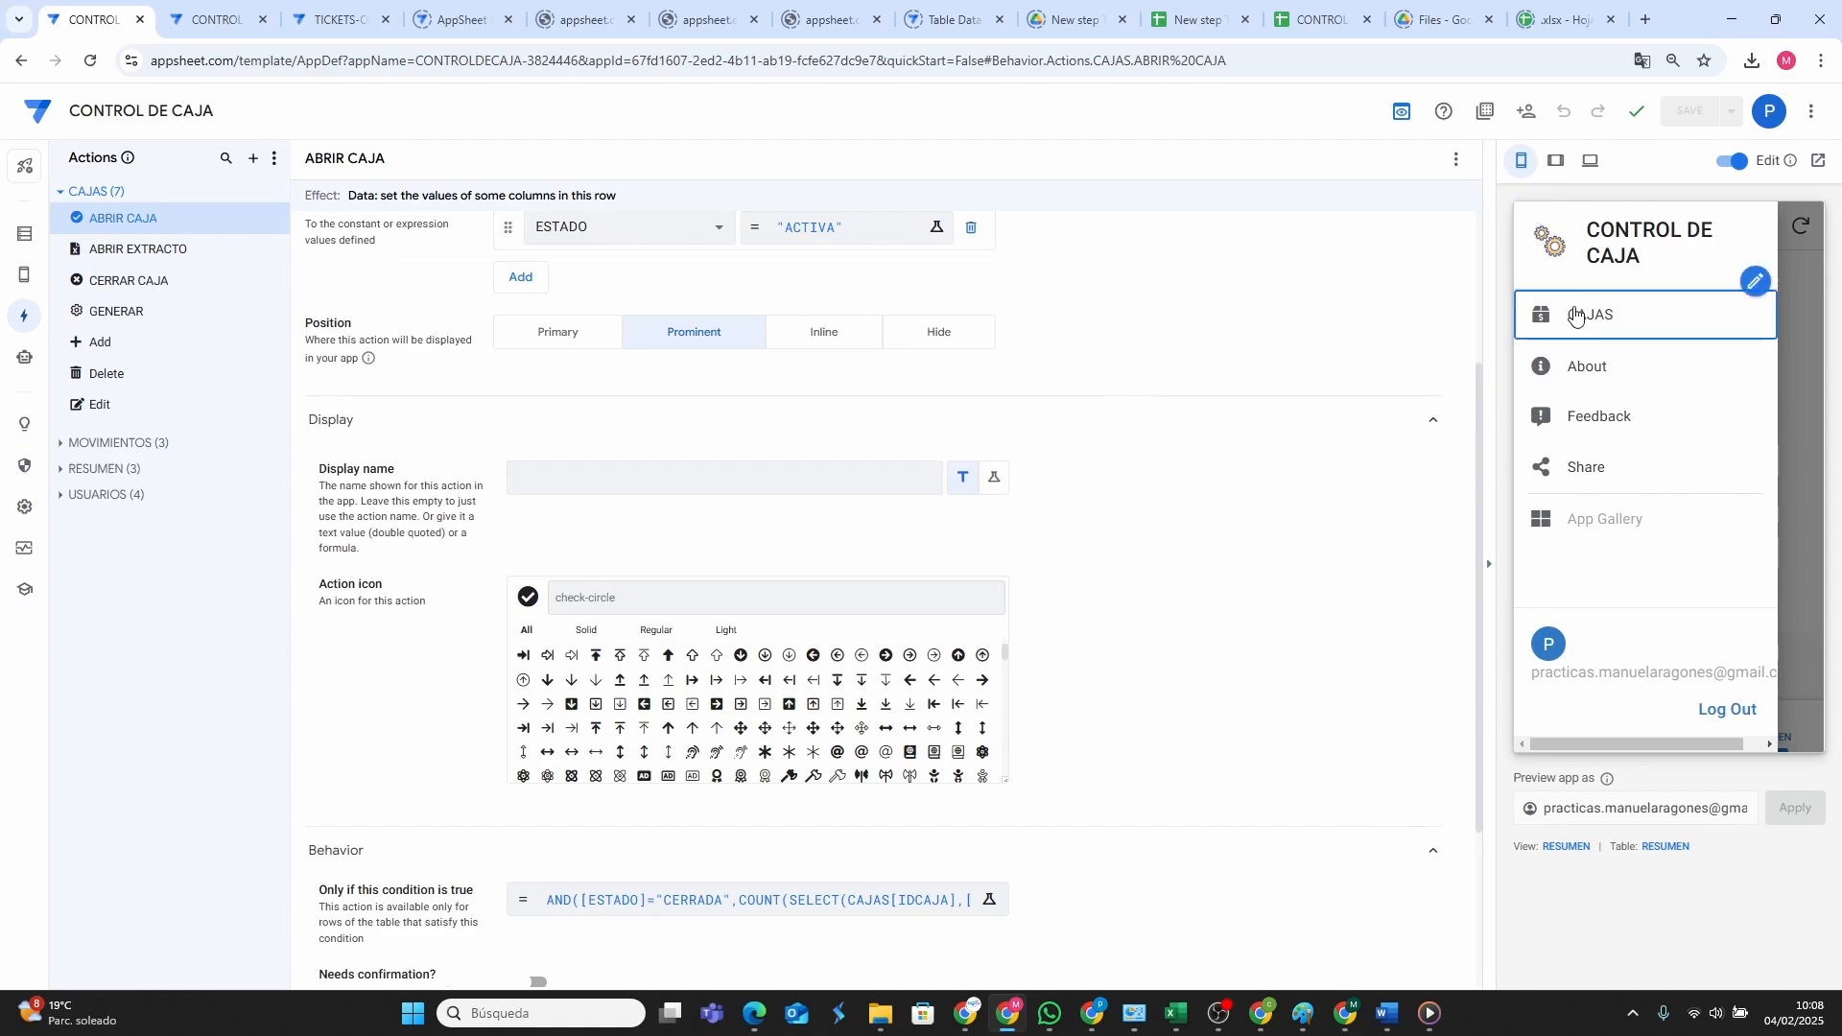
pyautogui.click(1574, 314)
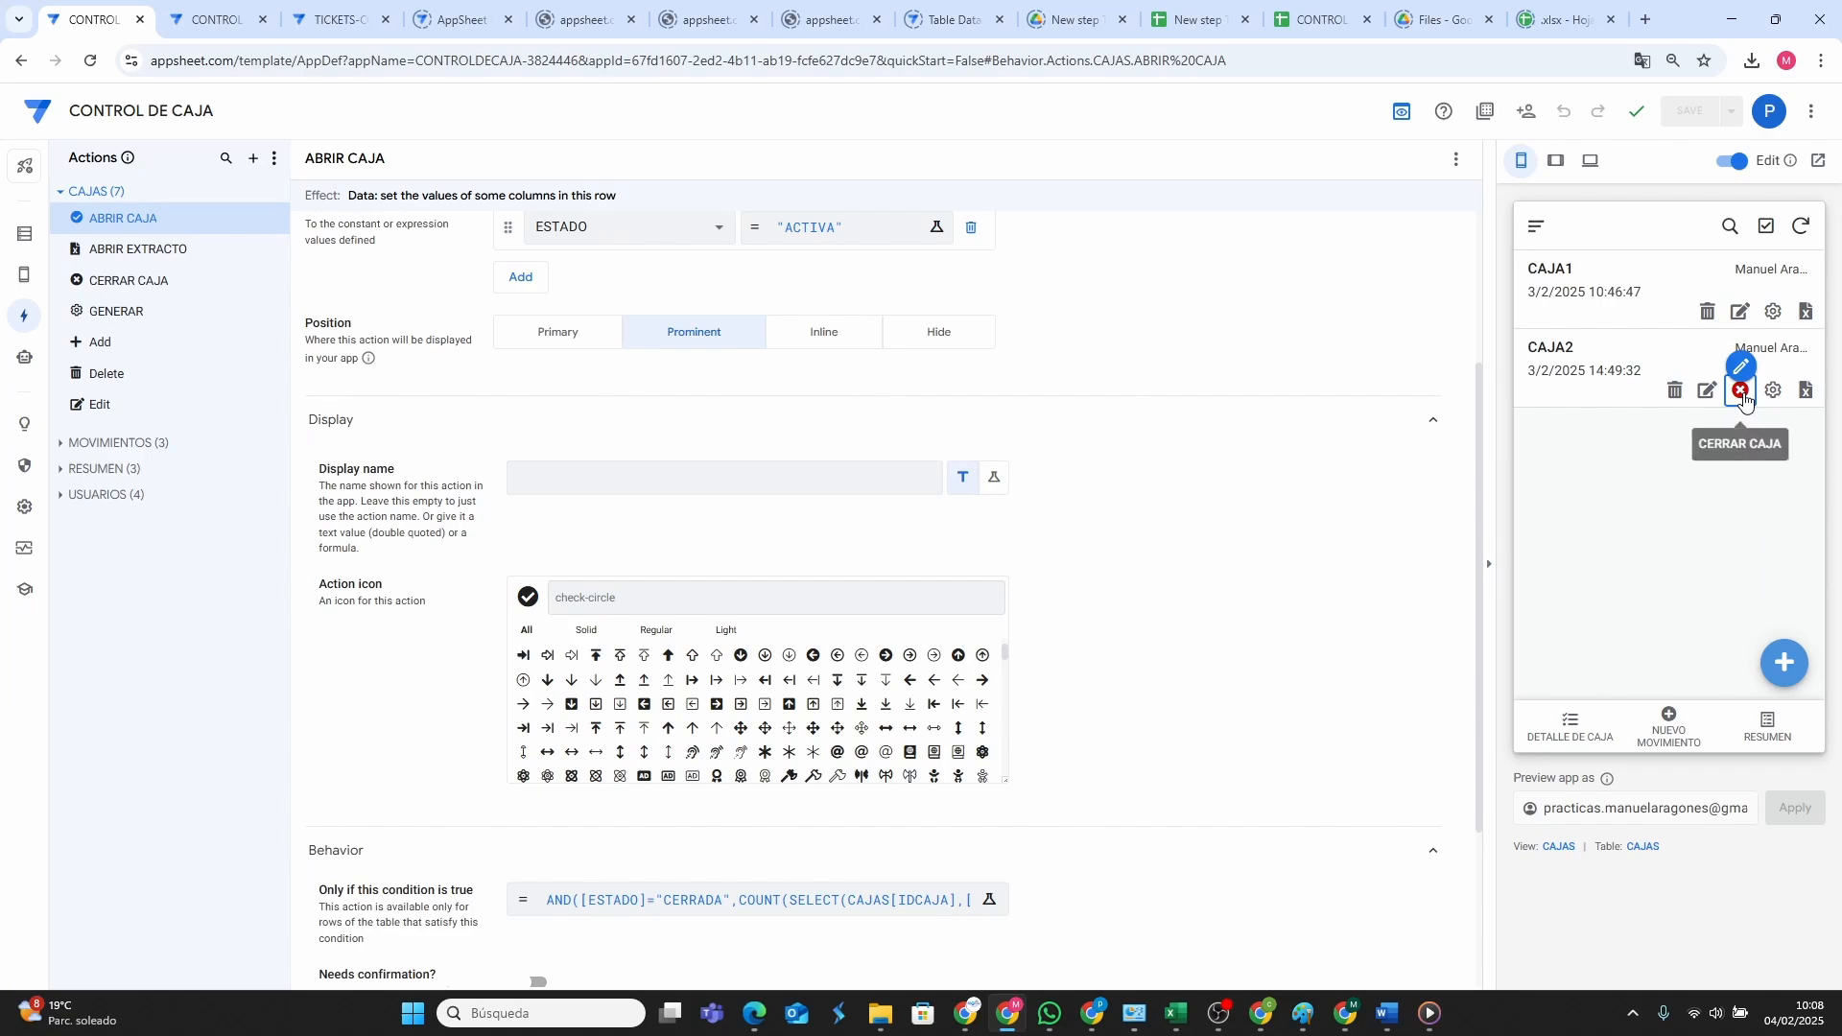
pyautogui.click(1742, 393)
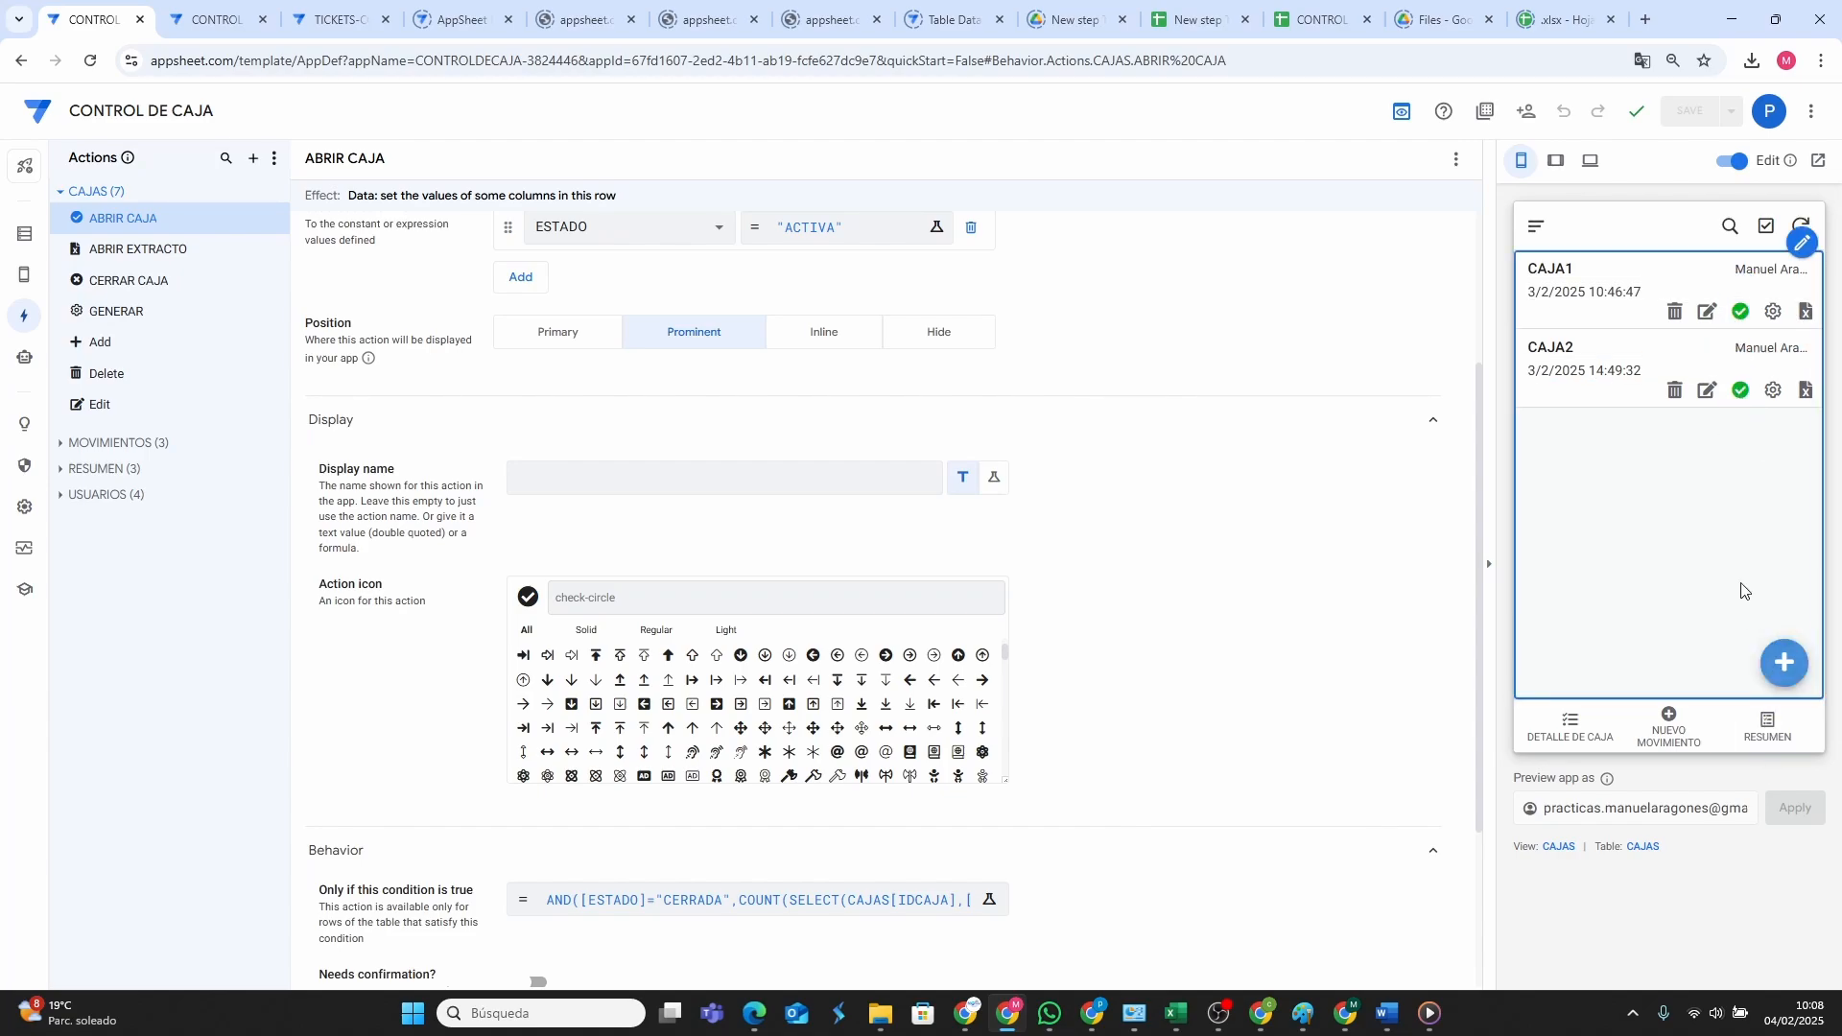
pyautogui.click(1778, 732)
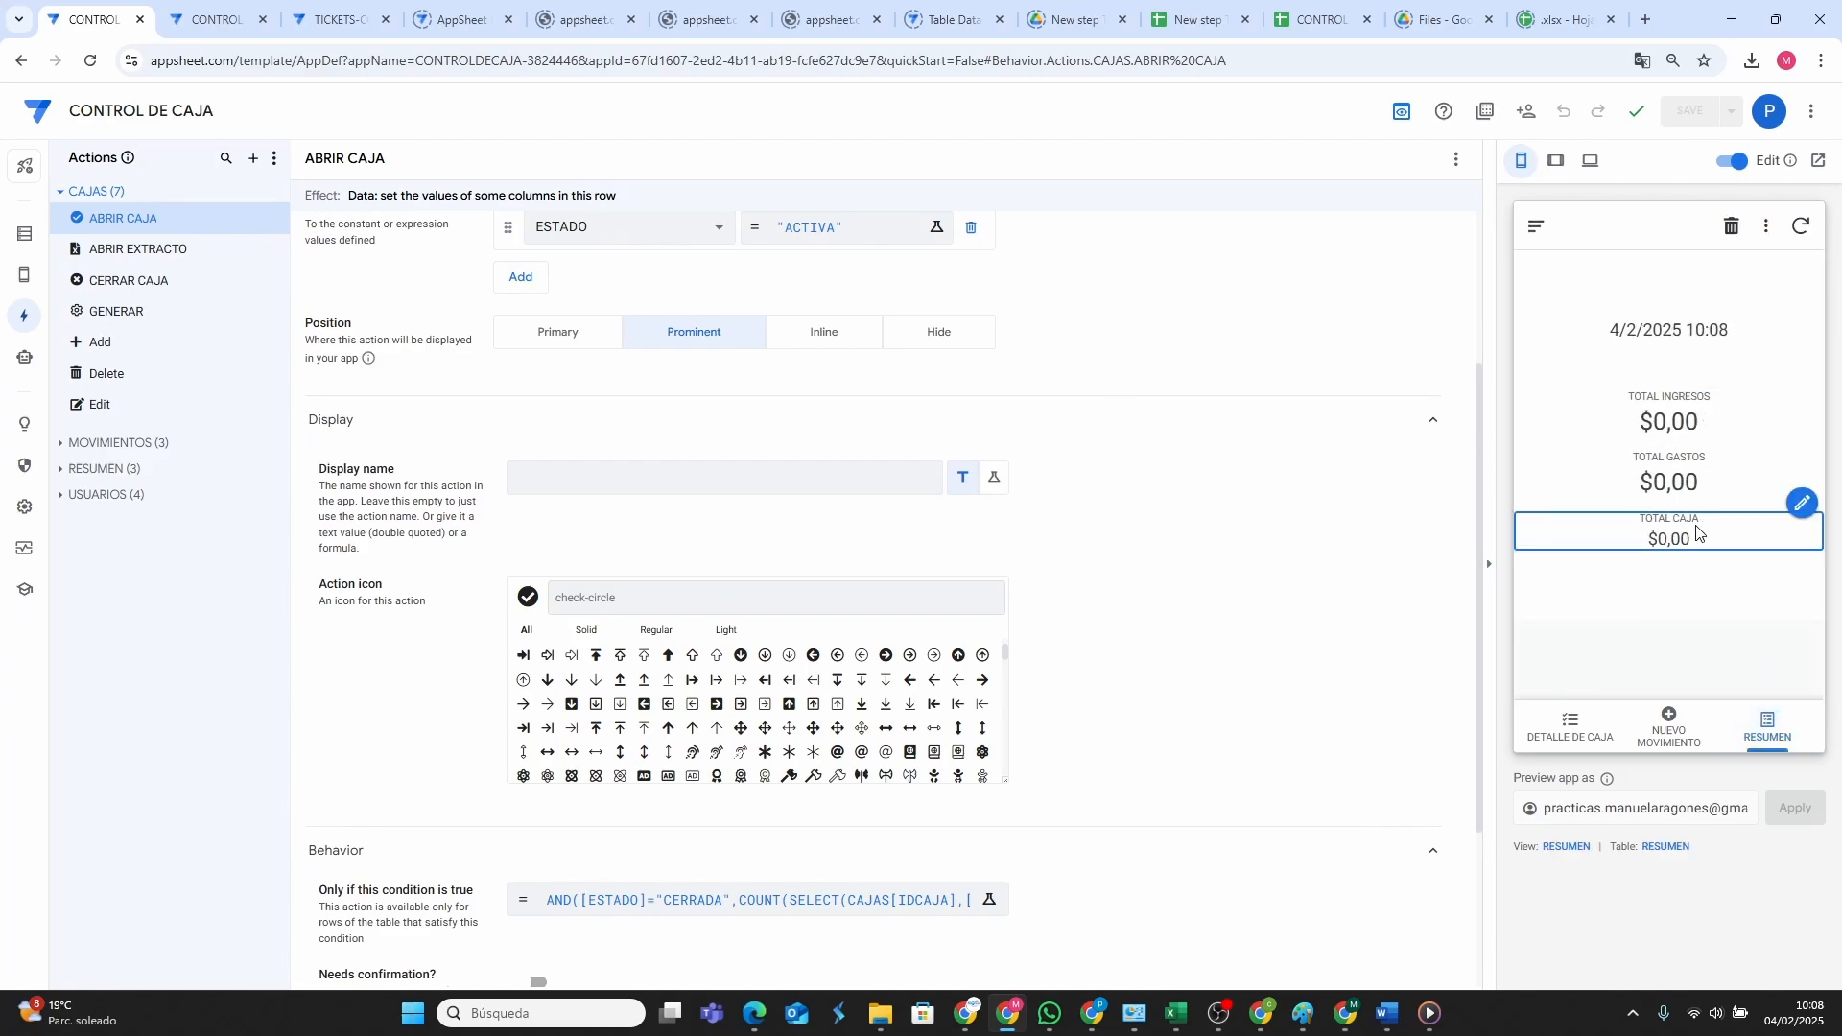
# Reopen CAJA2 from the CAJAS list and check its totals in RESUMEN.
pyautogui.click(1535, 228)
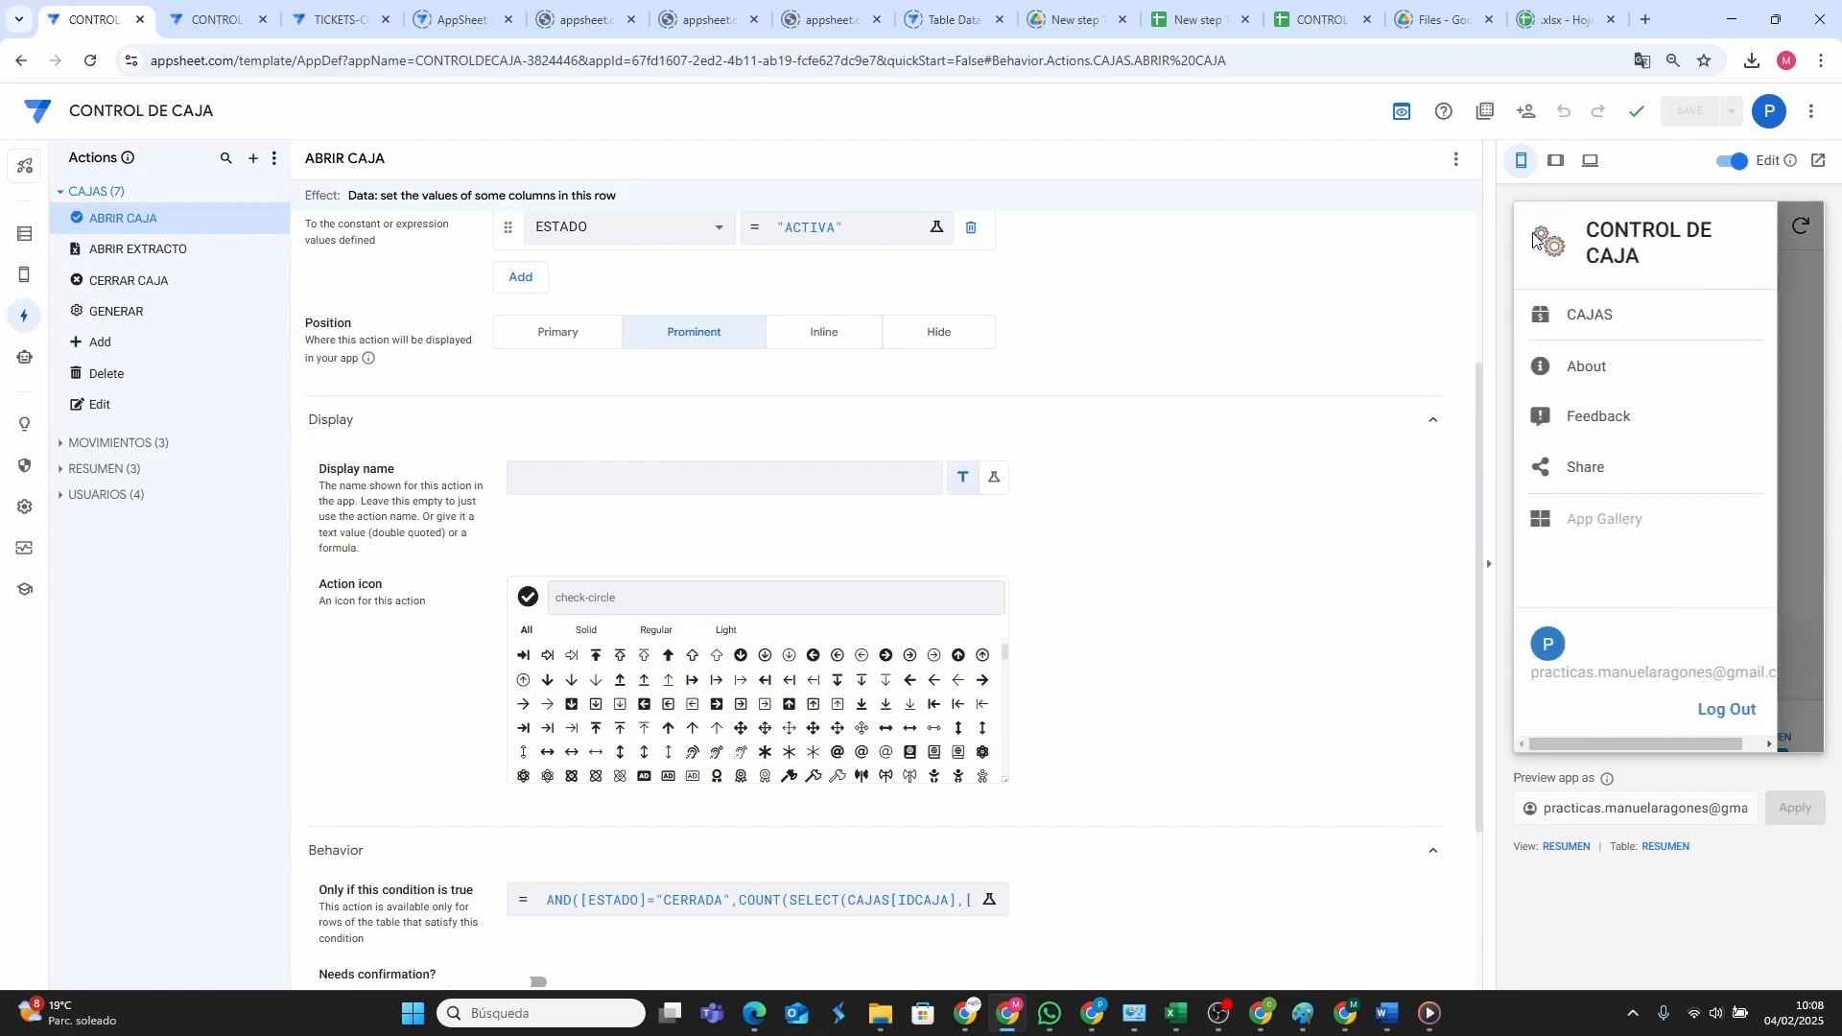
pyautogui.click(1587, 318)
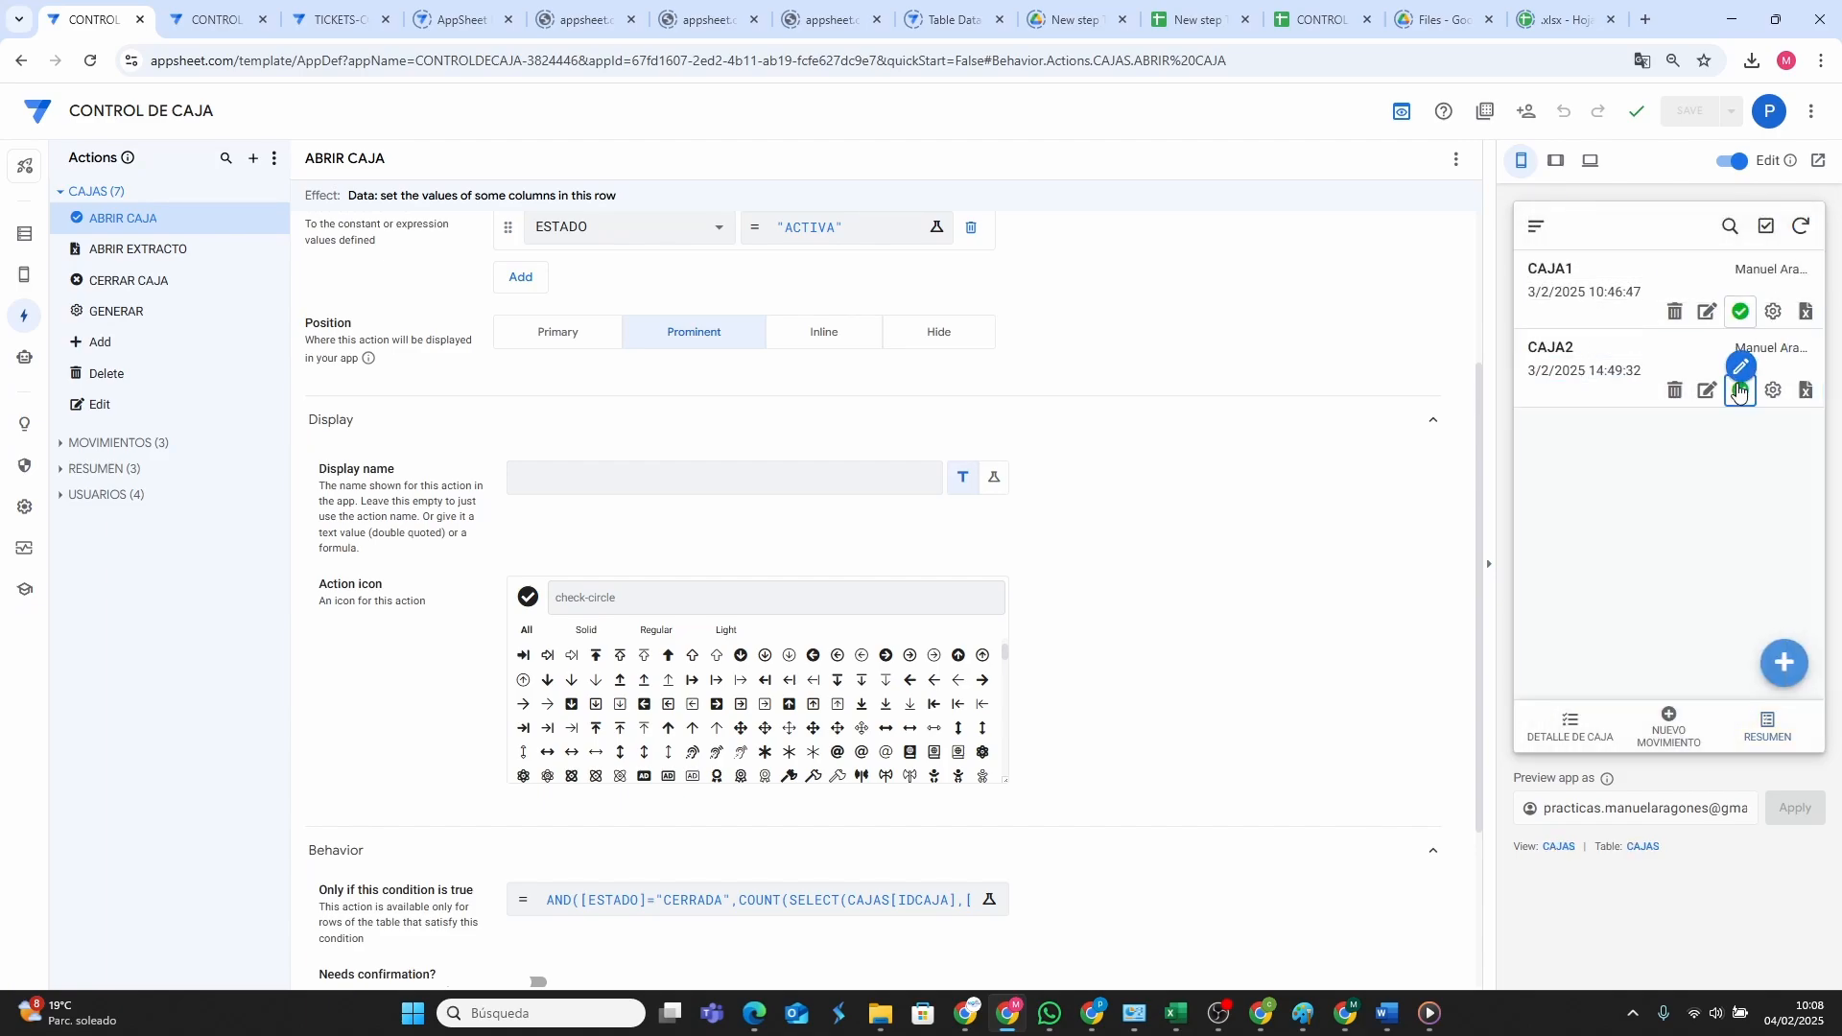
pyautogui.click(1739, 394)
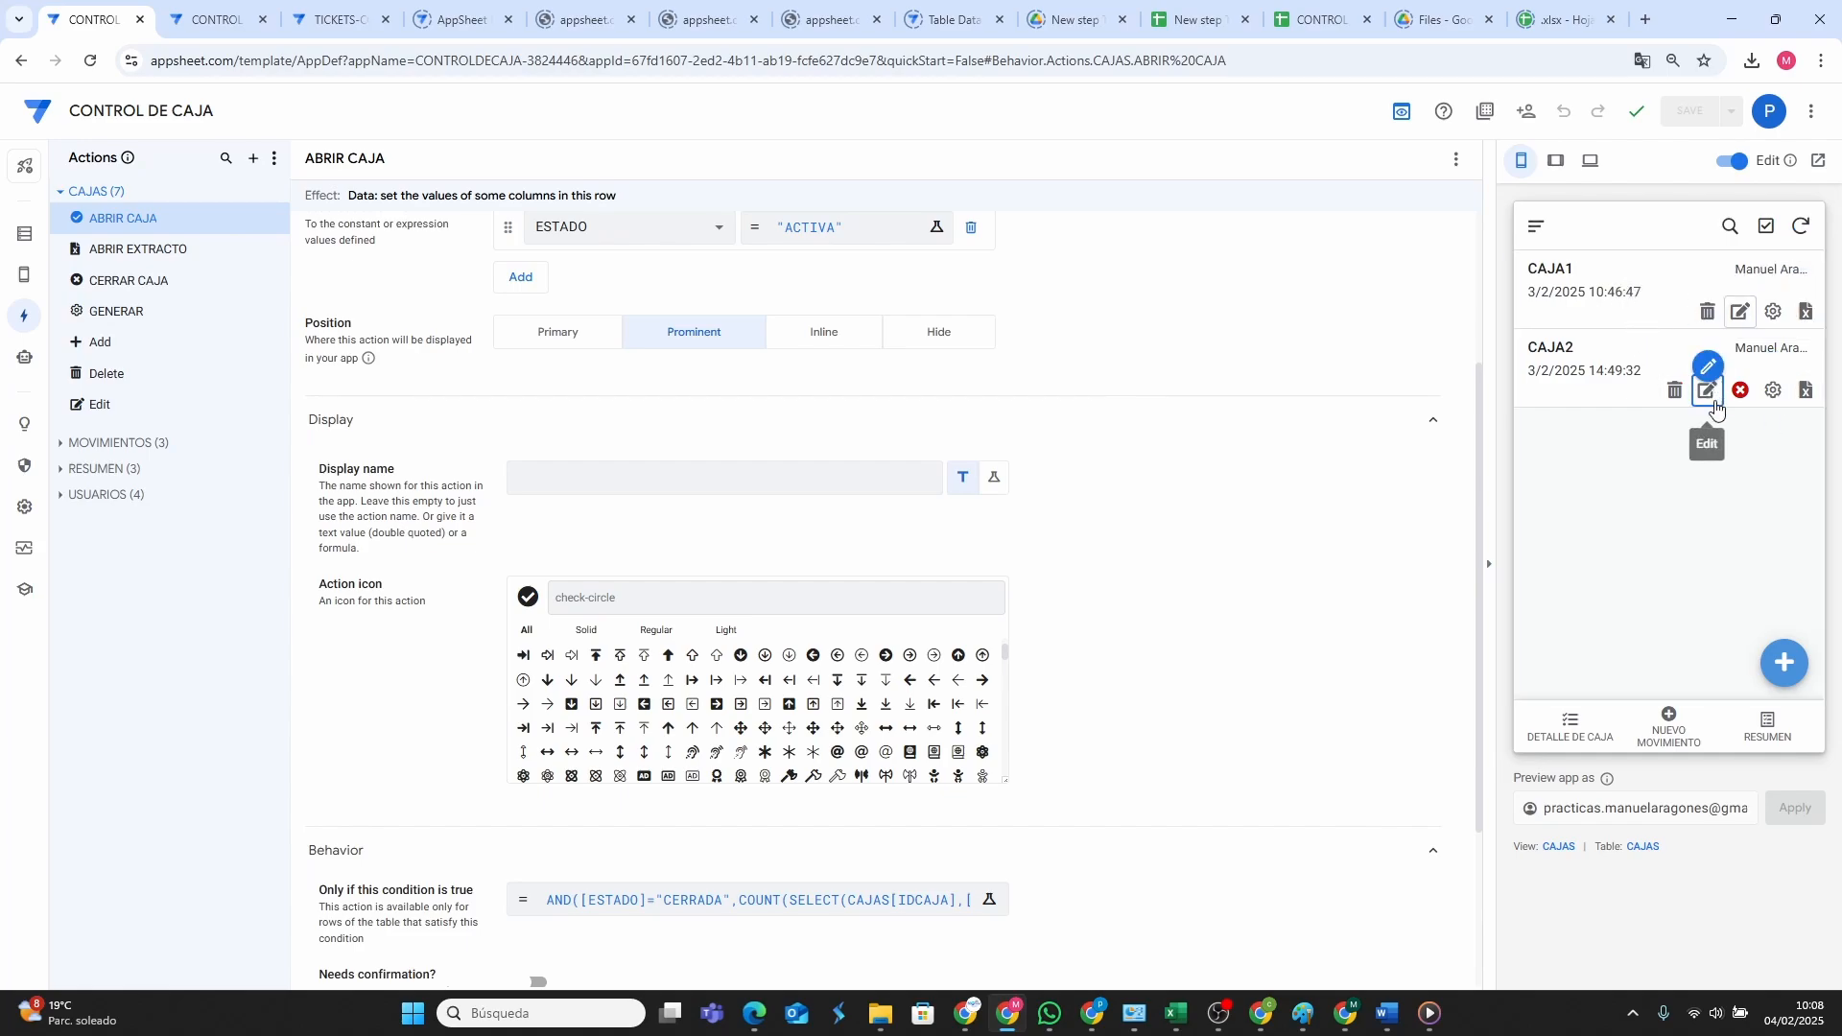
pyautogui.click(1768, 729)
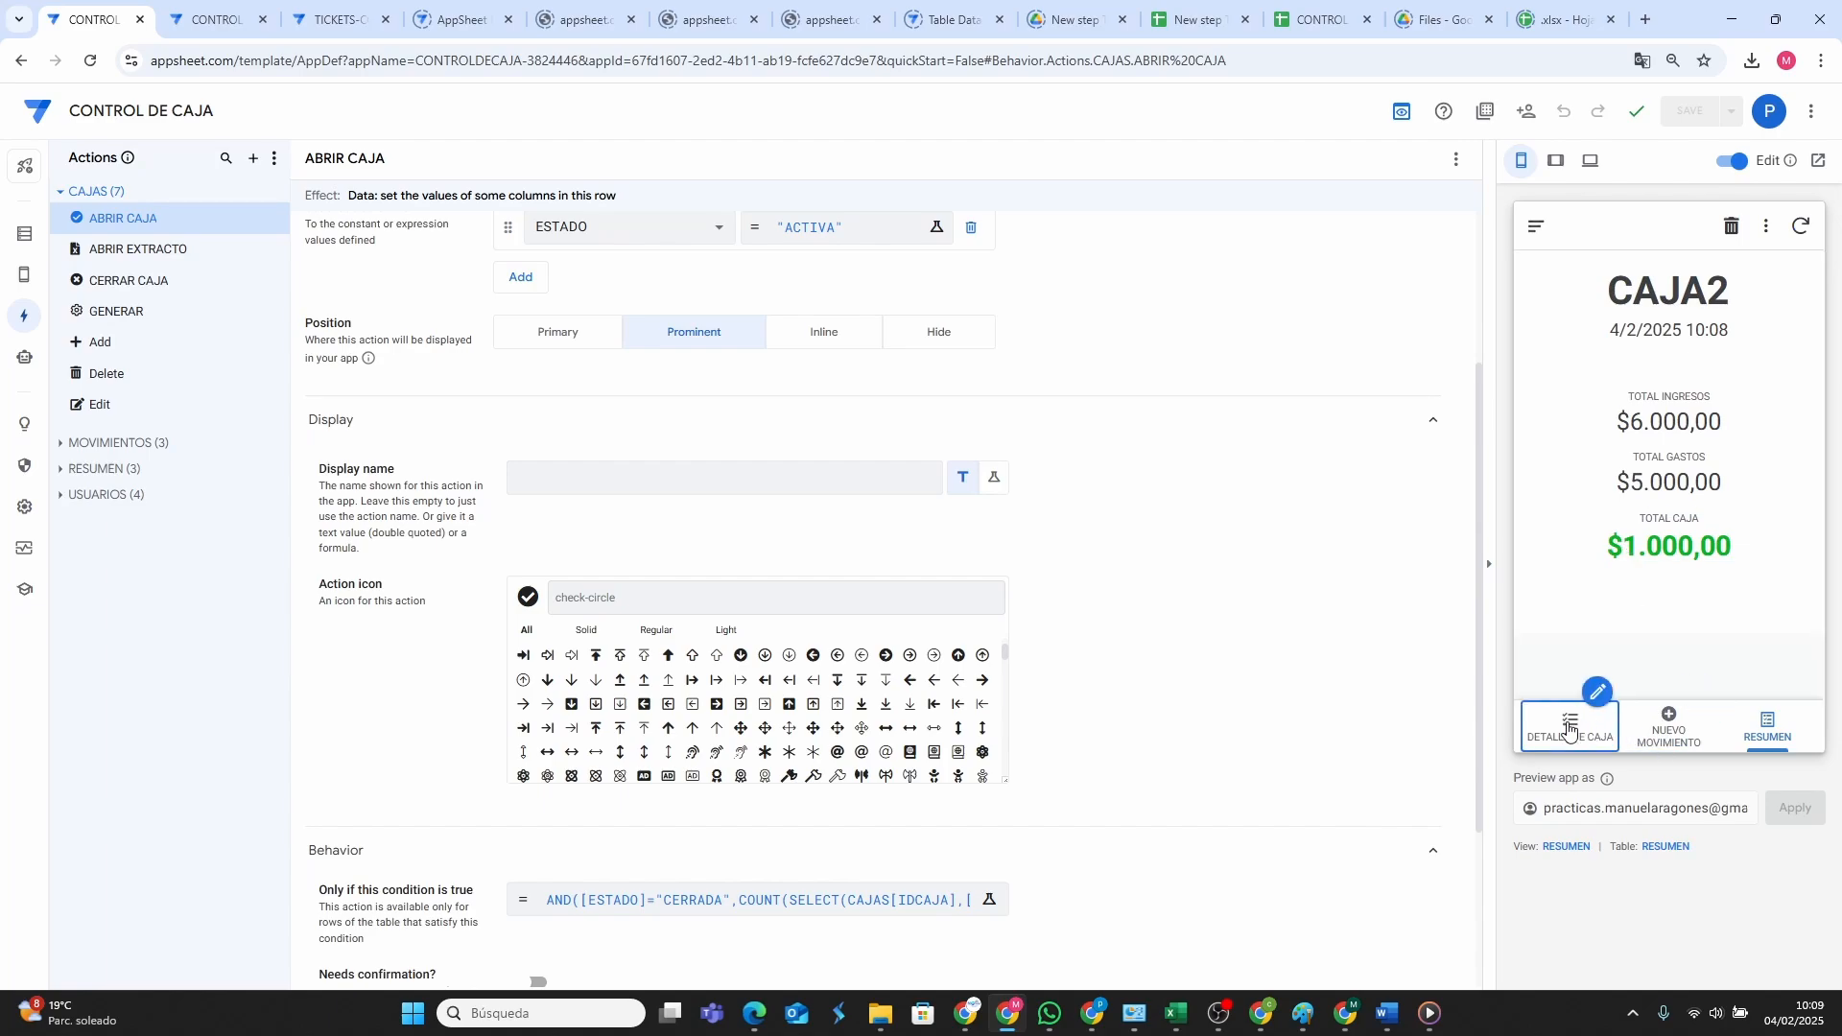
# Review the movements of CAJA1 and CAJA2 in DETALLE DE CAJA.
pyautogui.click(1569, 728)
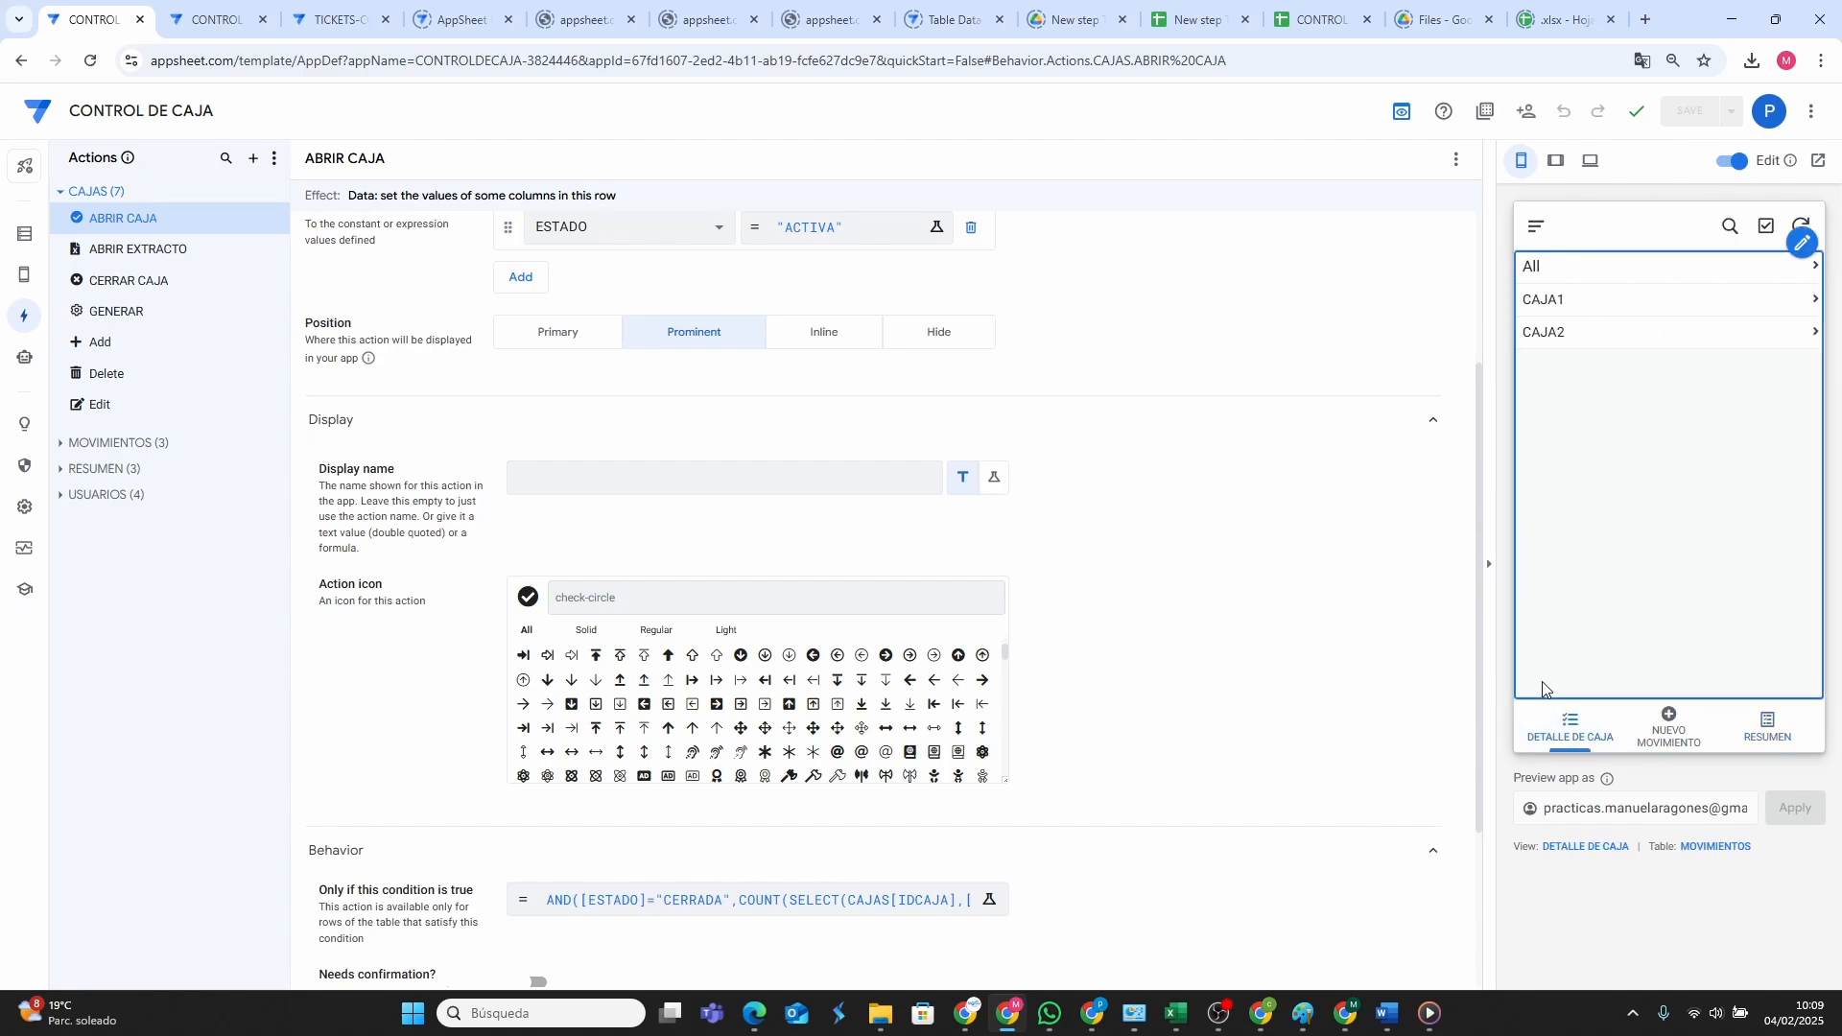
pyautogui.click(1628, 300)
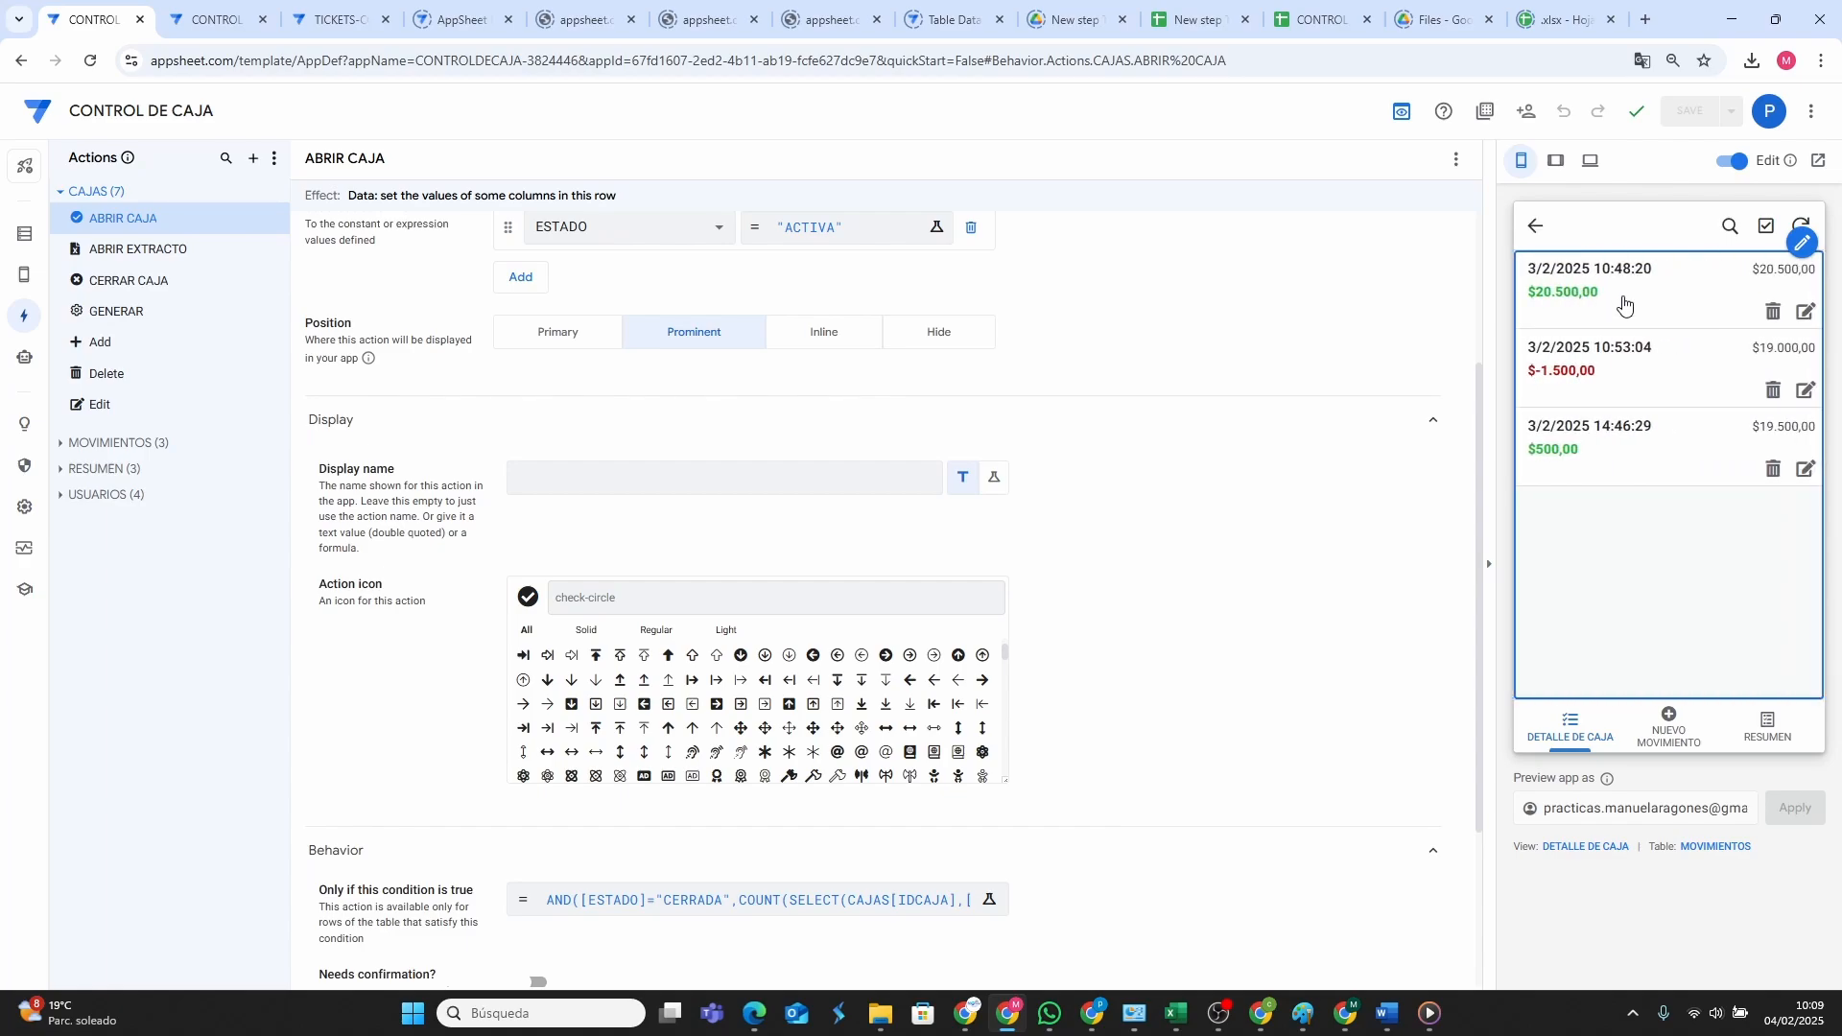
pyautogui.click(1532, 230)
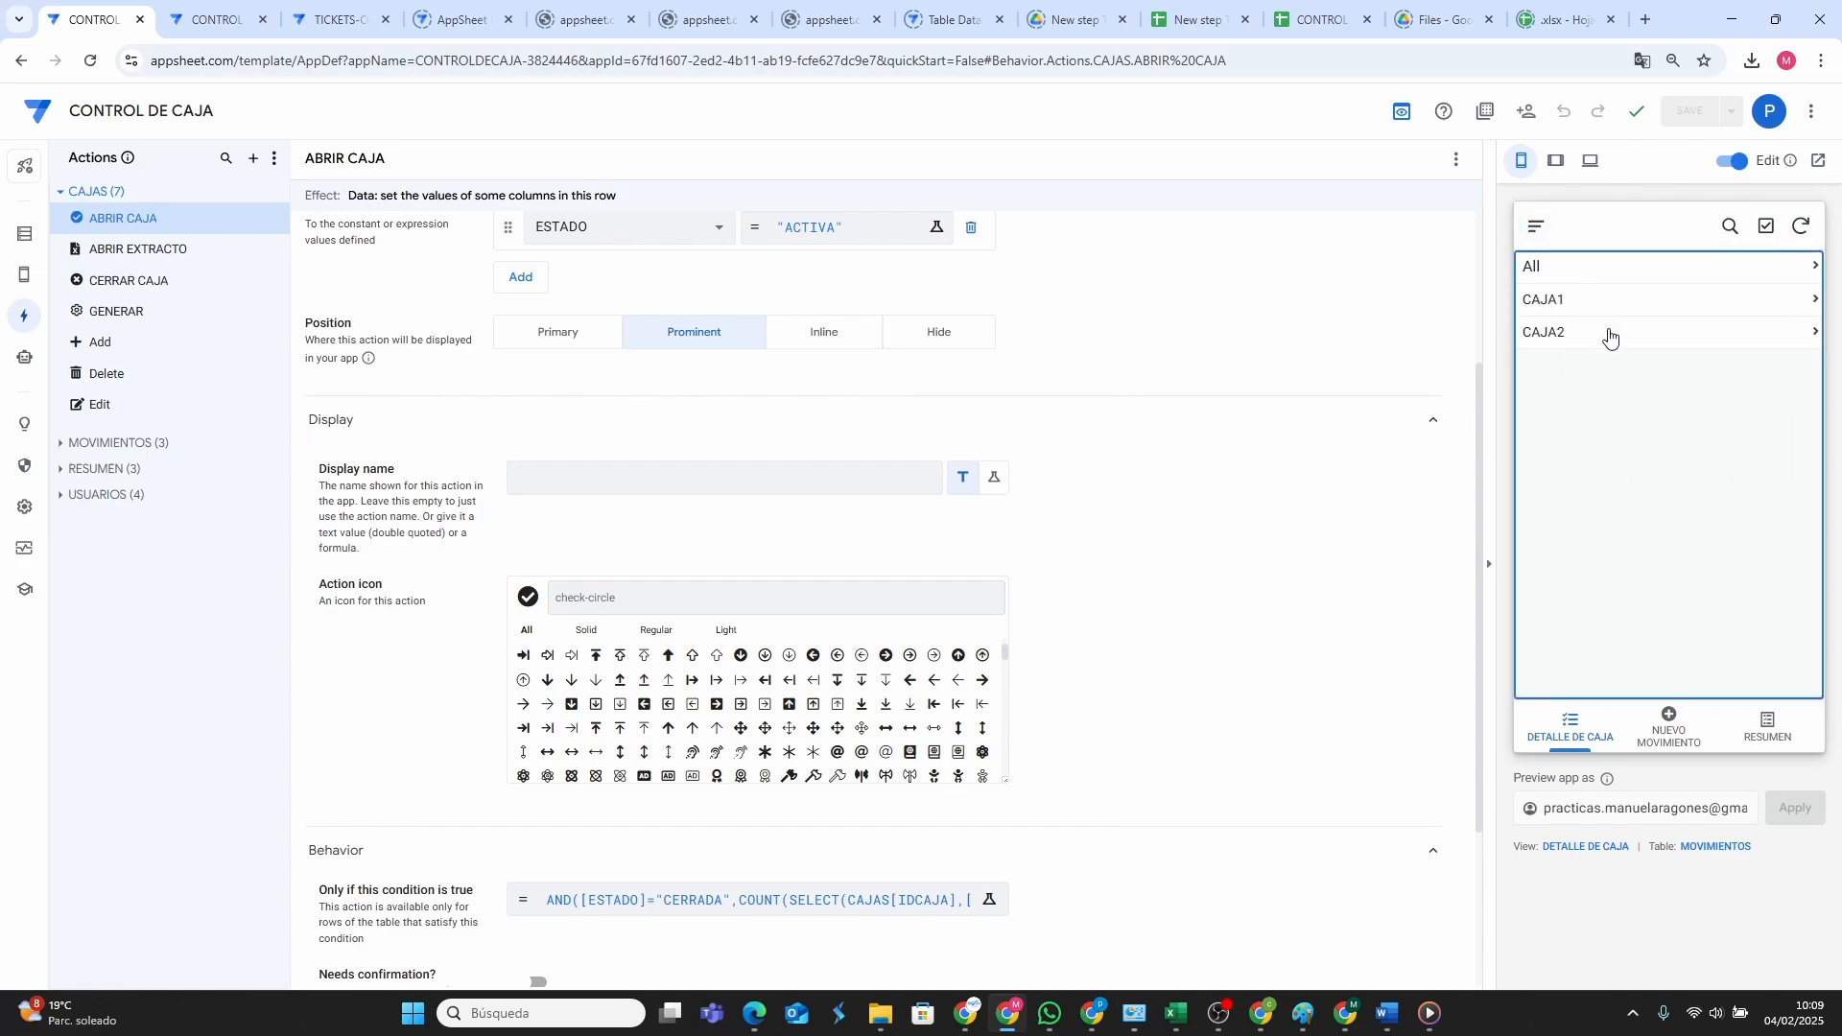
pyautogui.click(1610, 334)
pyautogui.click(1535, 226)
# Check which cash box the CAJA field of a new movement proposes, and cancel the form.
pyautogui.click(1671, 737)
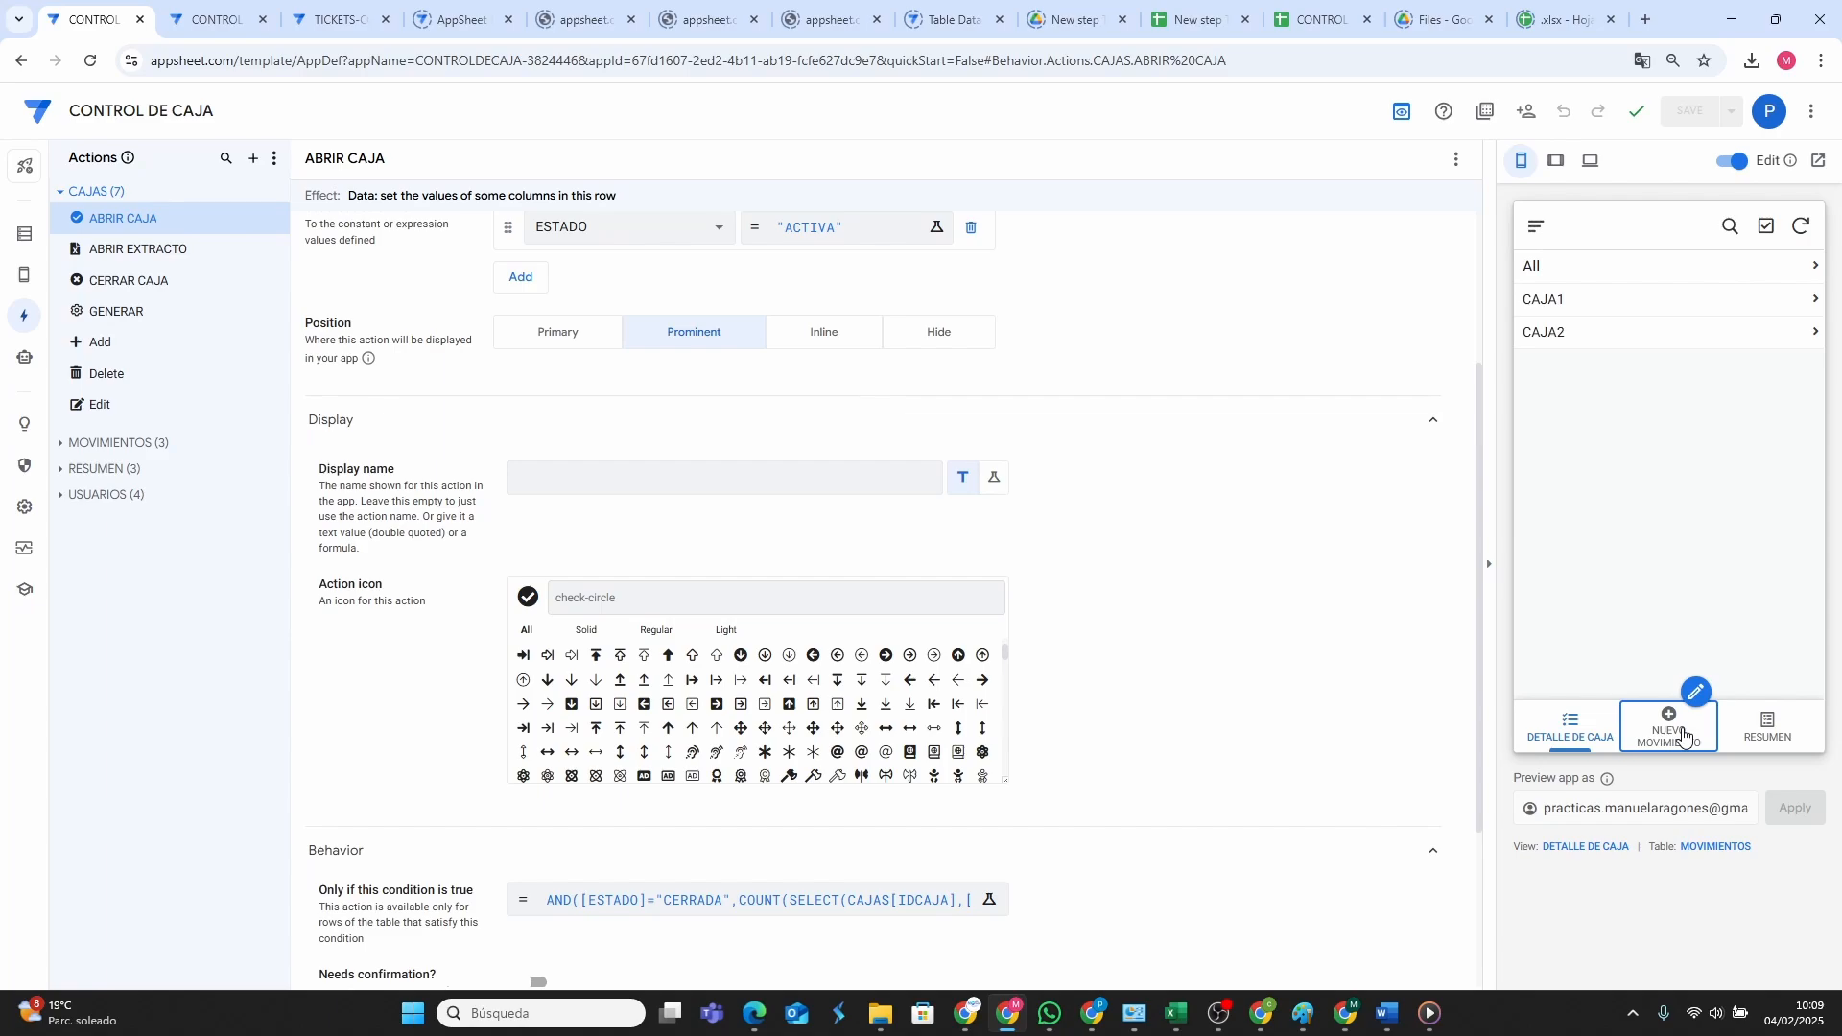
pyautogui.click(1681, 735)
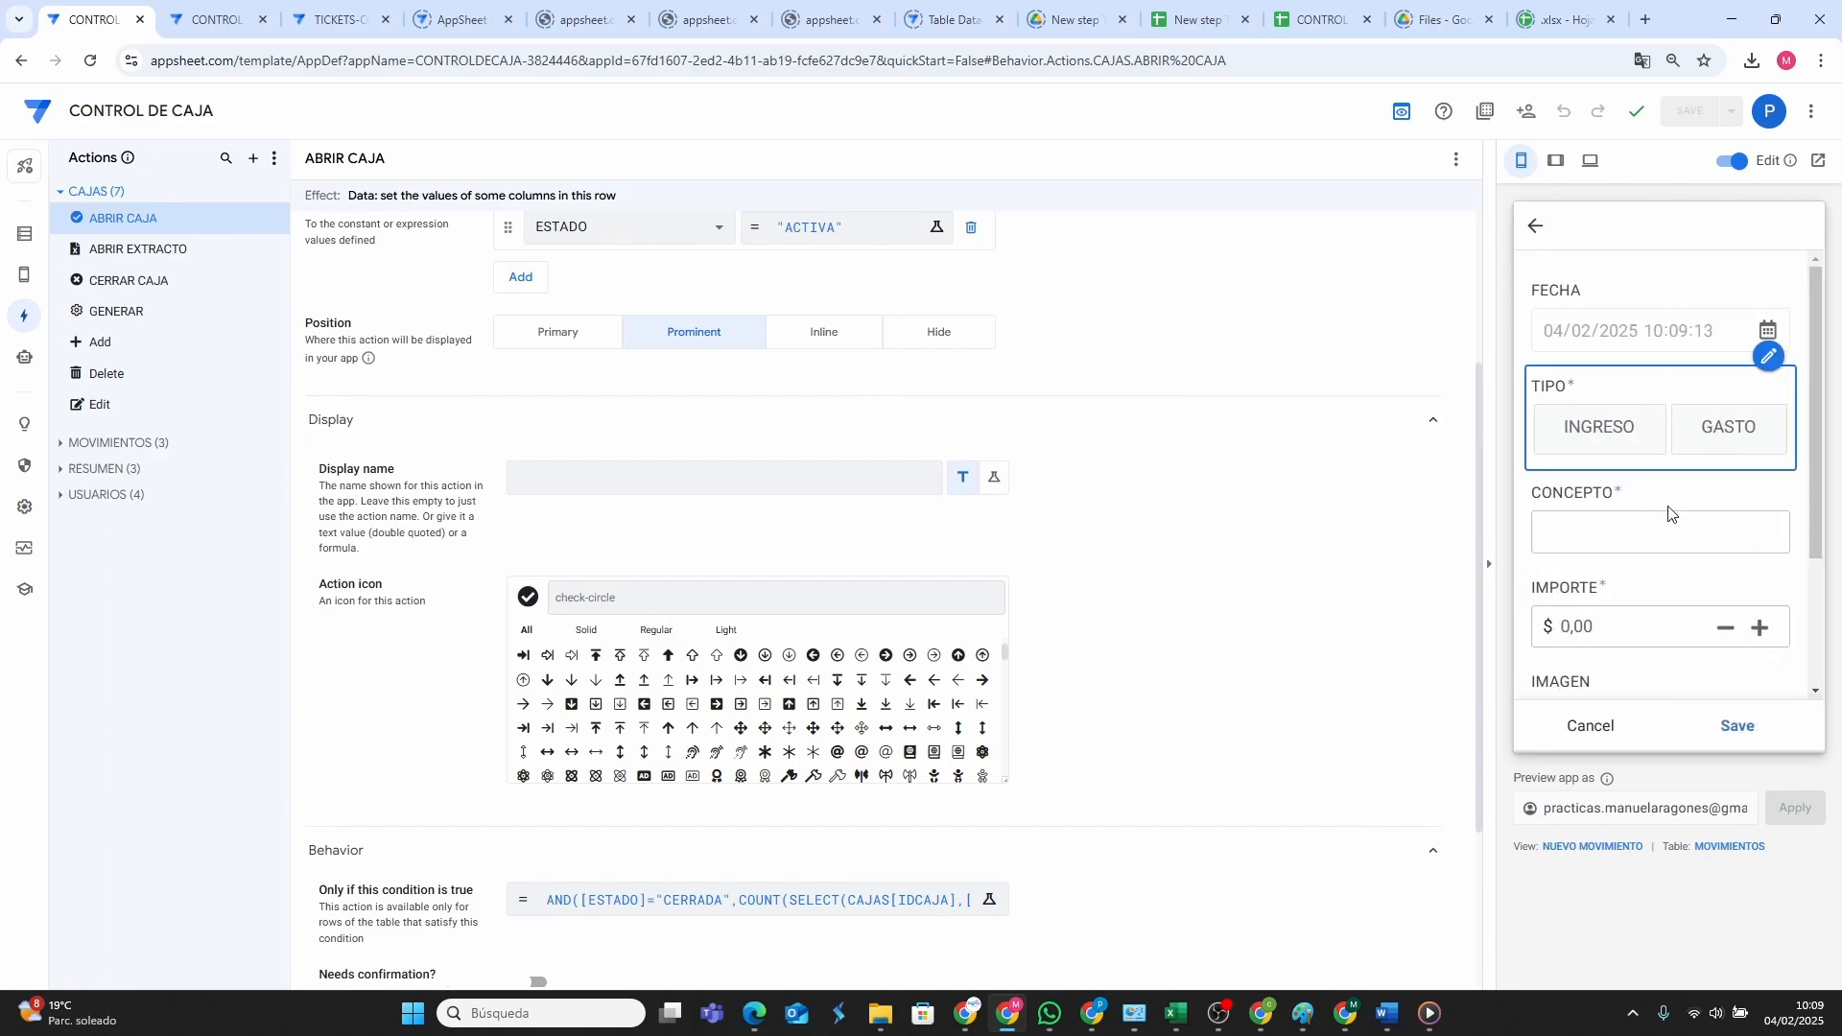
pyautogui.scroll(-2, 1671, 525)
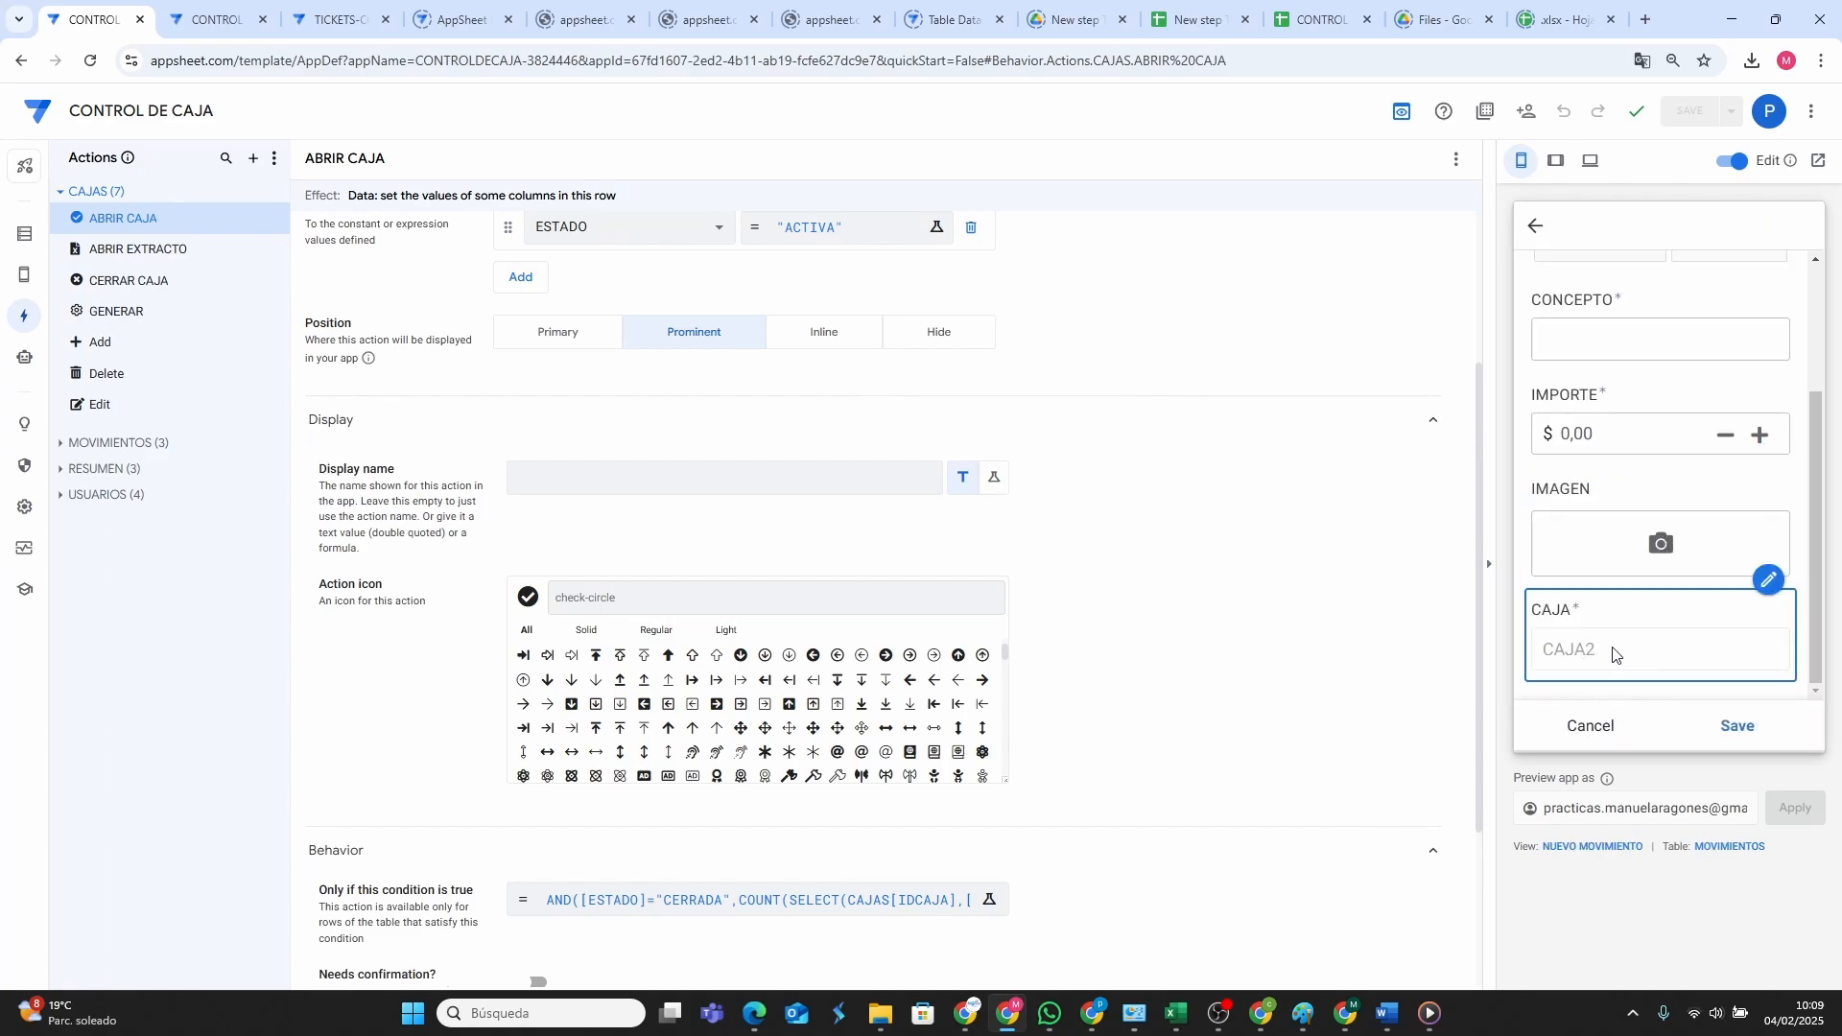
pyautogui.click(1591, 726)
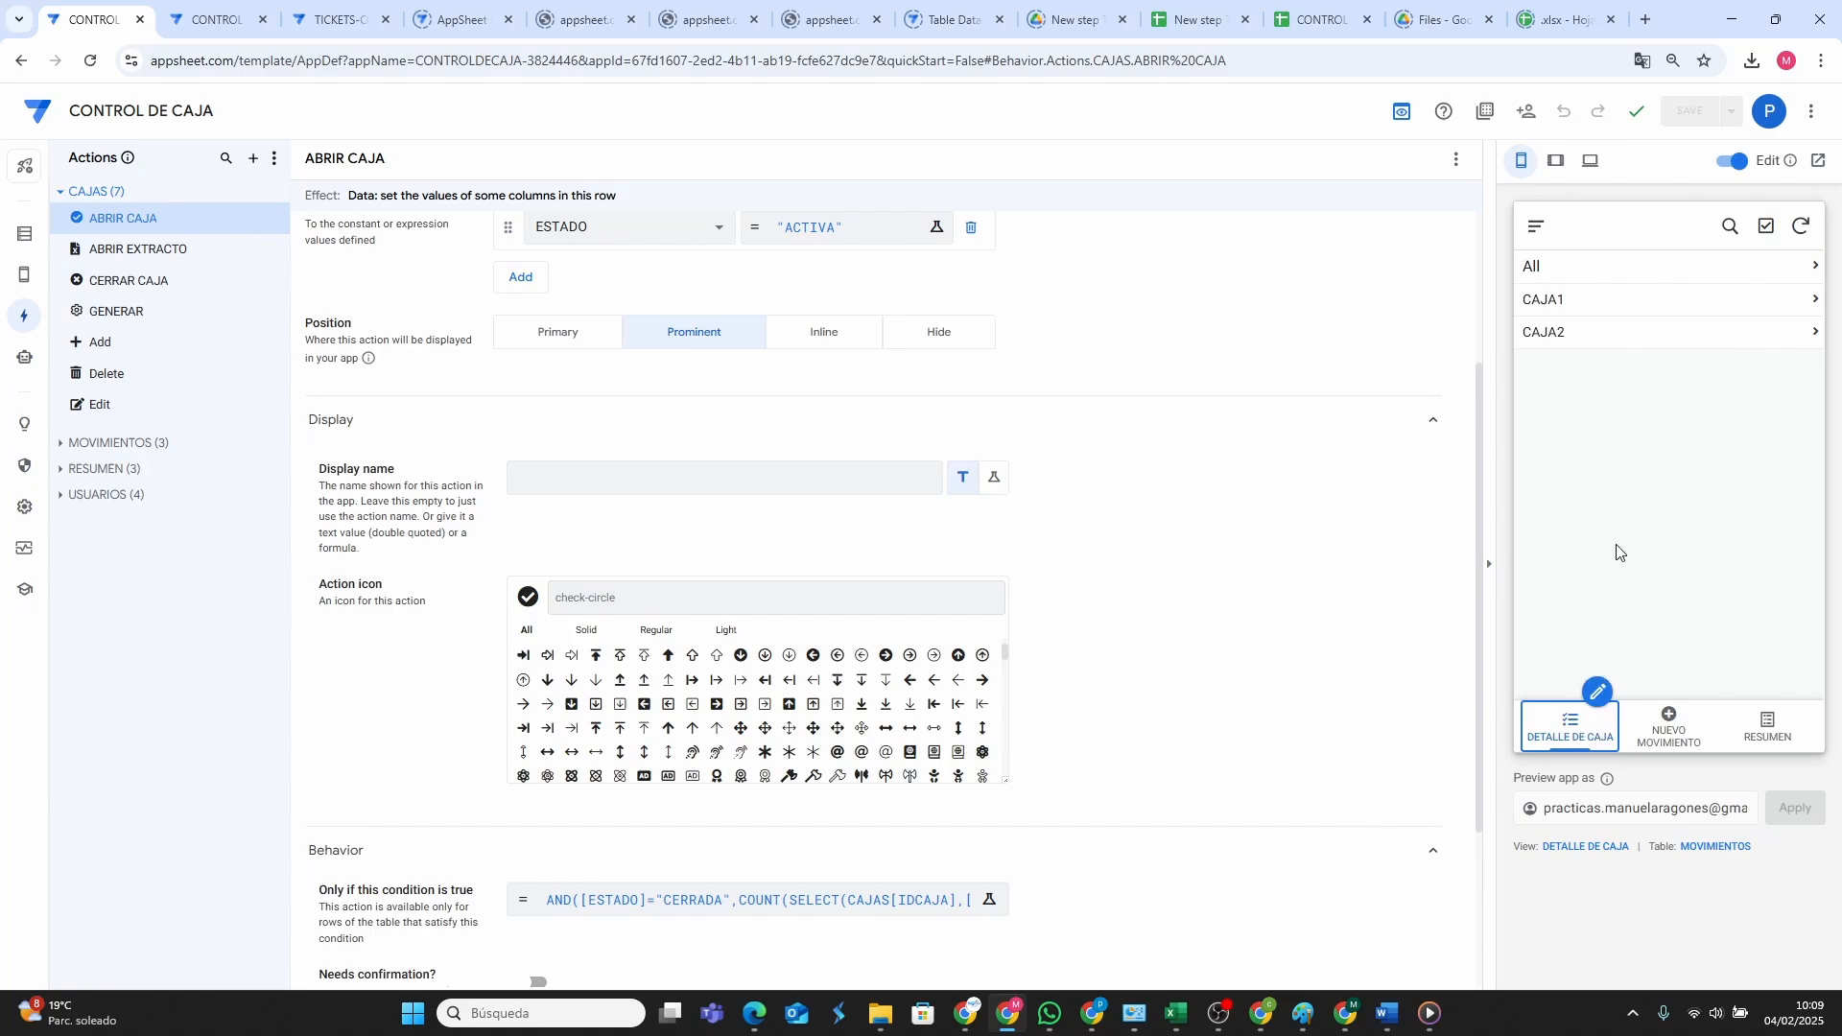
# Close CAJA2 and open CAJA1 in the CAJAS list.
pyautogui.click(1535, 228)
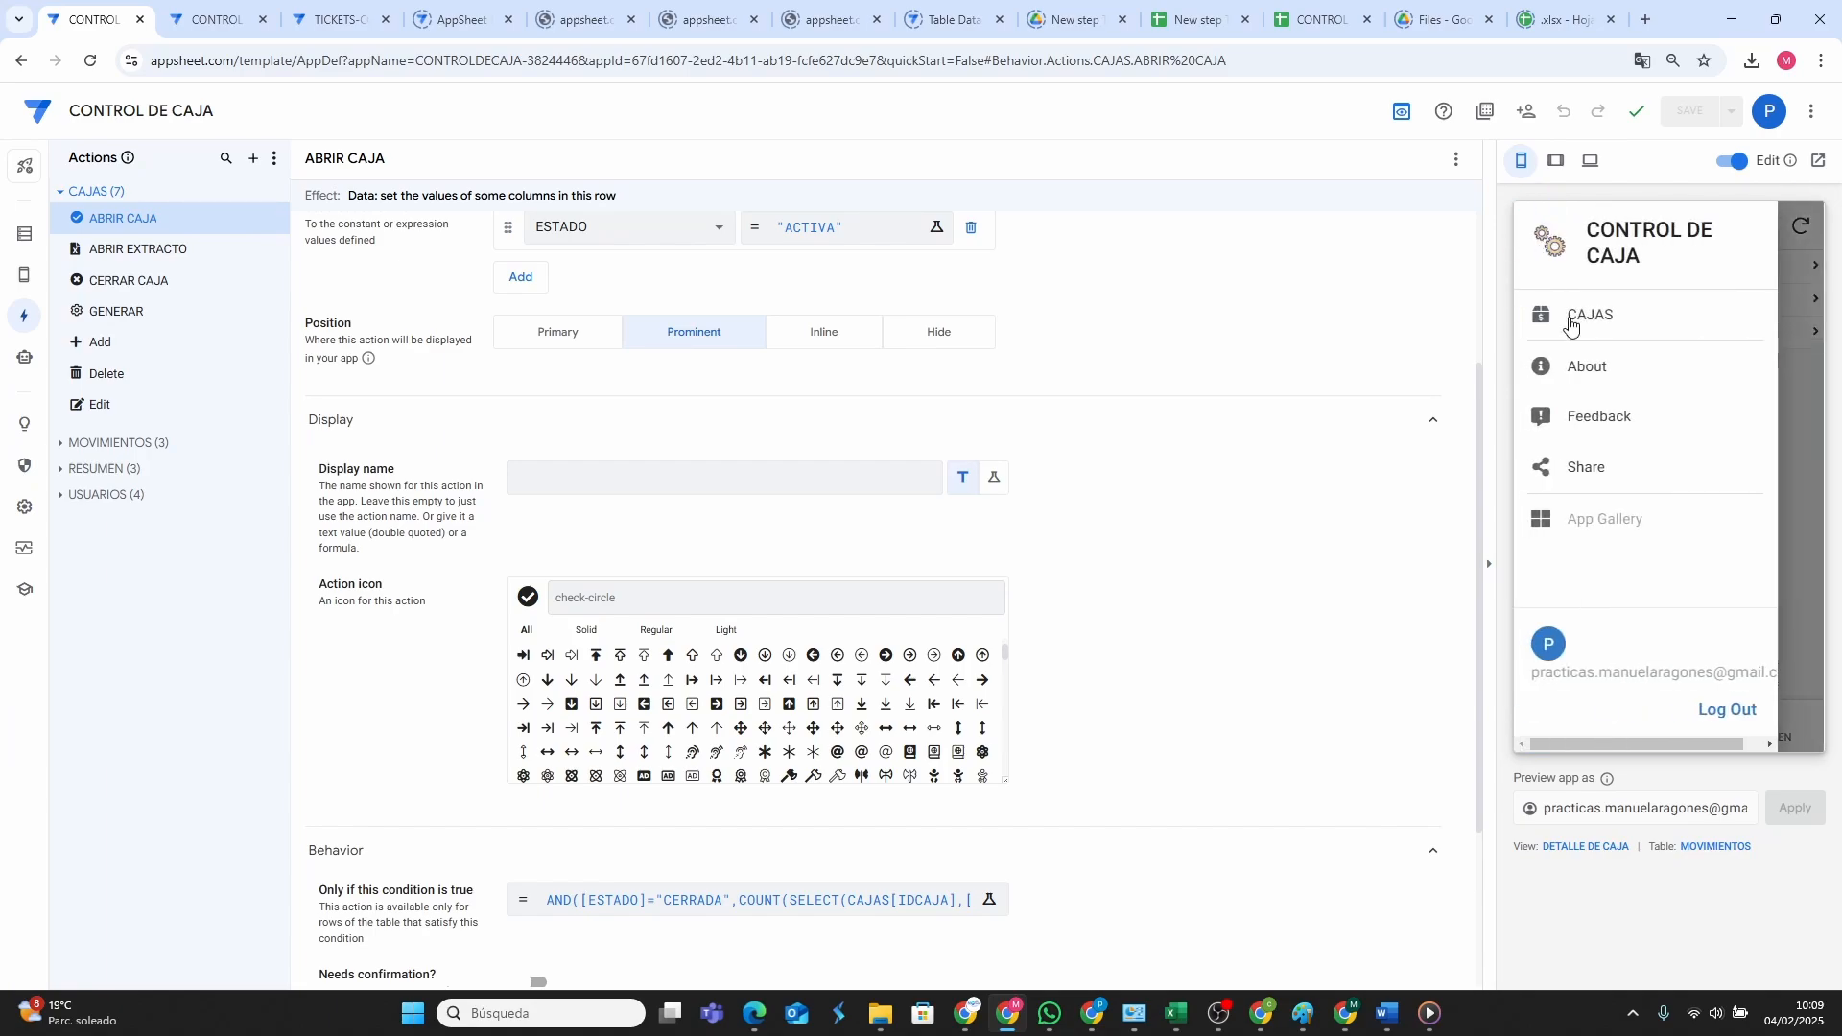
pyautogui.click(1570, 320)
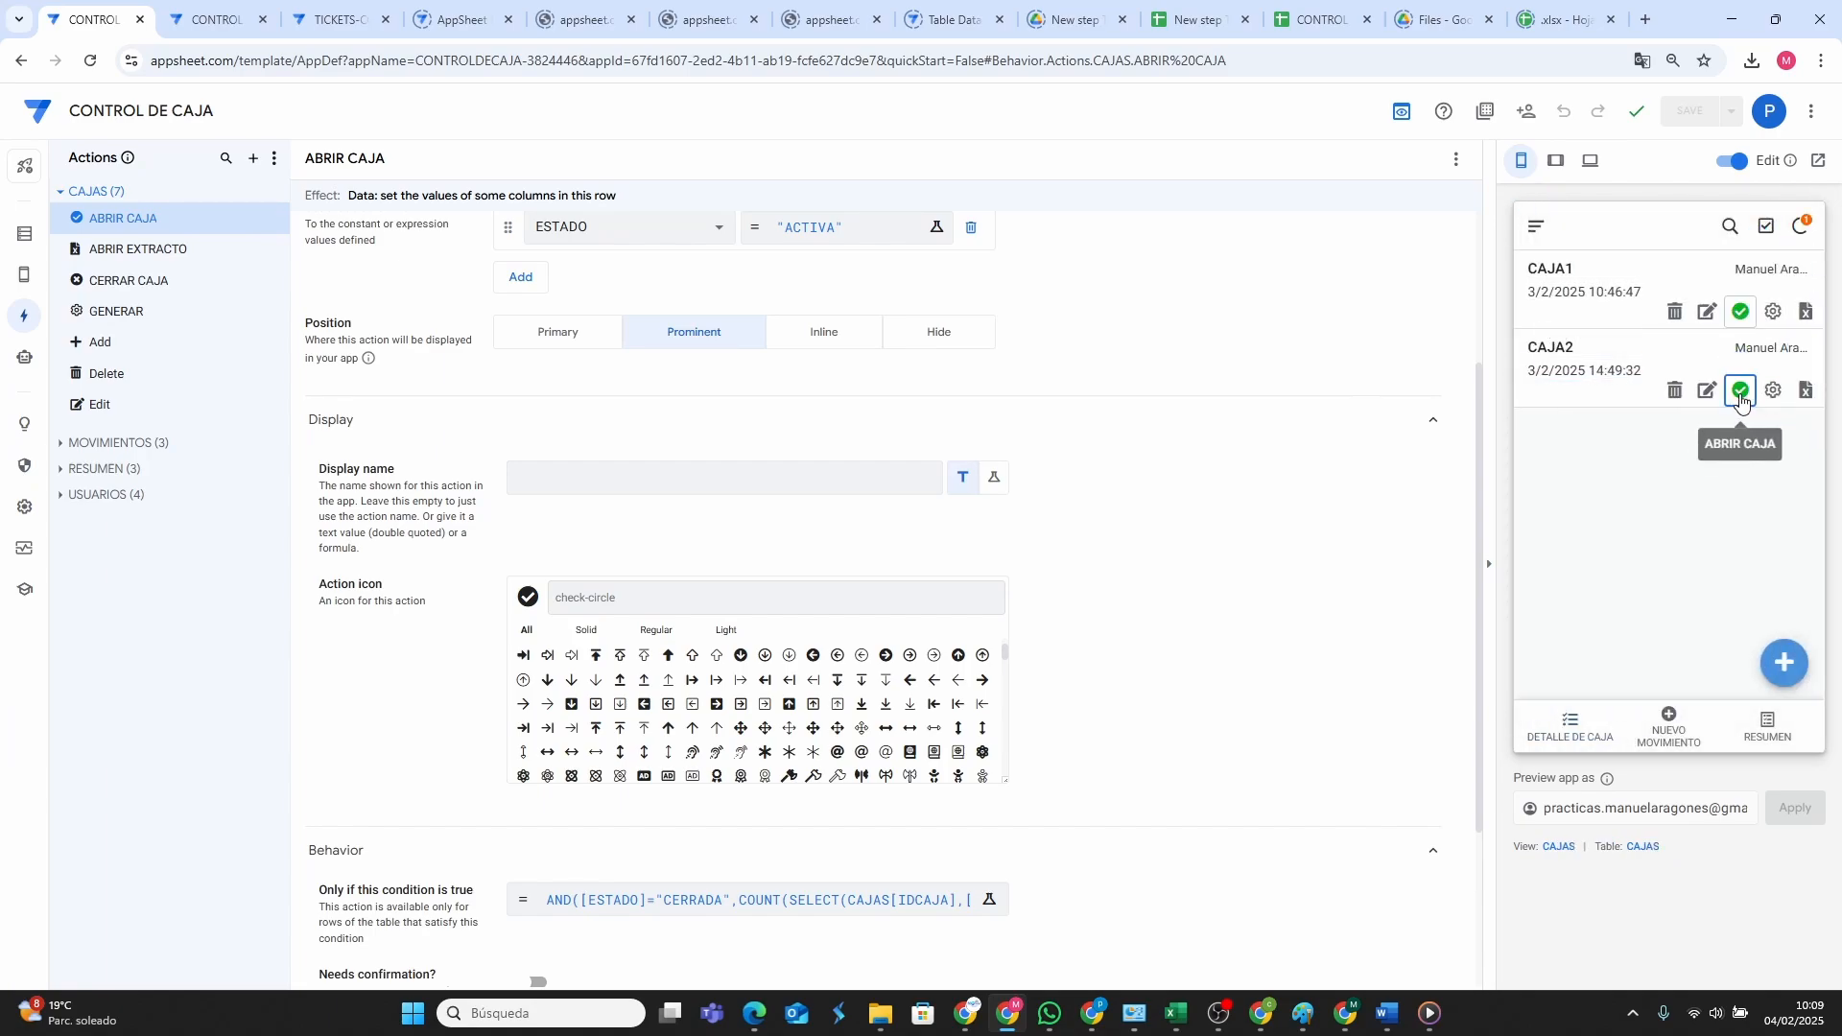
pyautogui.click(1740, 393)
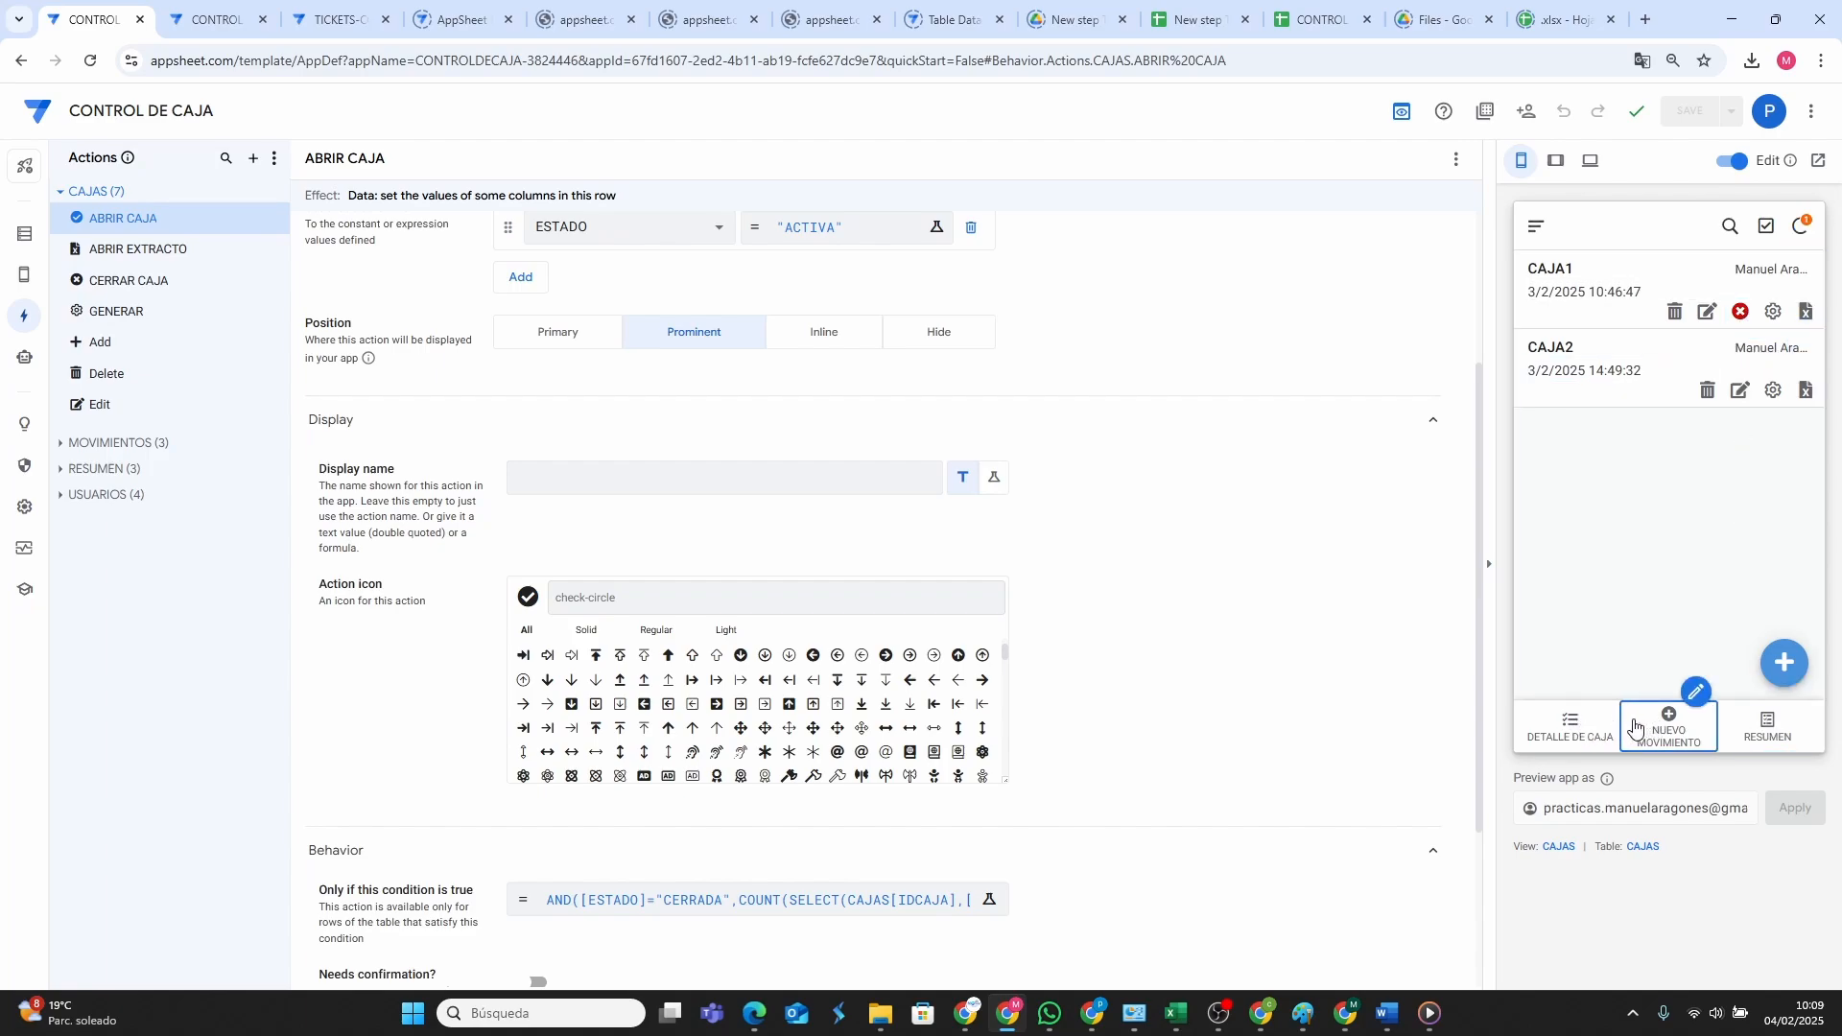
# Check the CAJA field of a new movement again with CAJA1 open, and cancel the form.
pyautogui.click(1636, 729)
pyautogui.scroll(-2, 1703, 605)
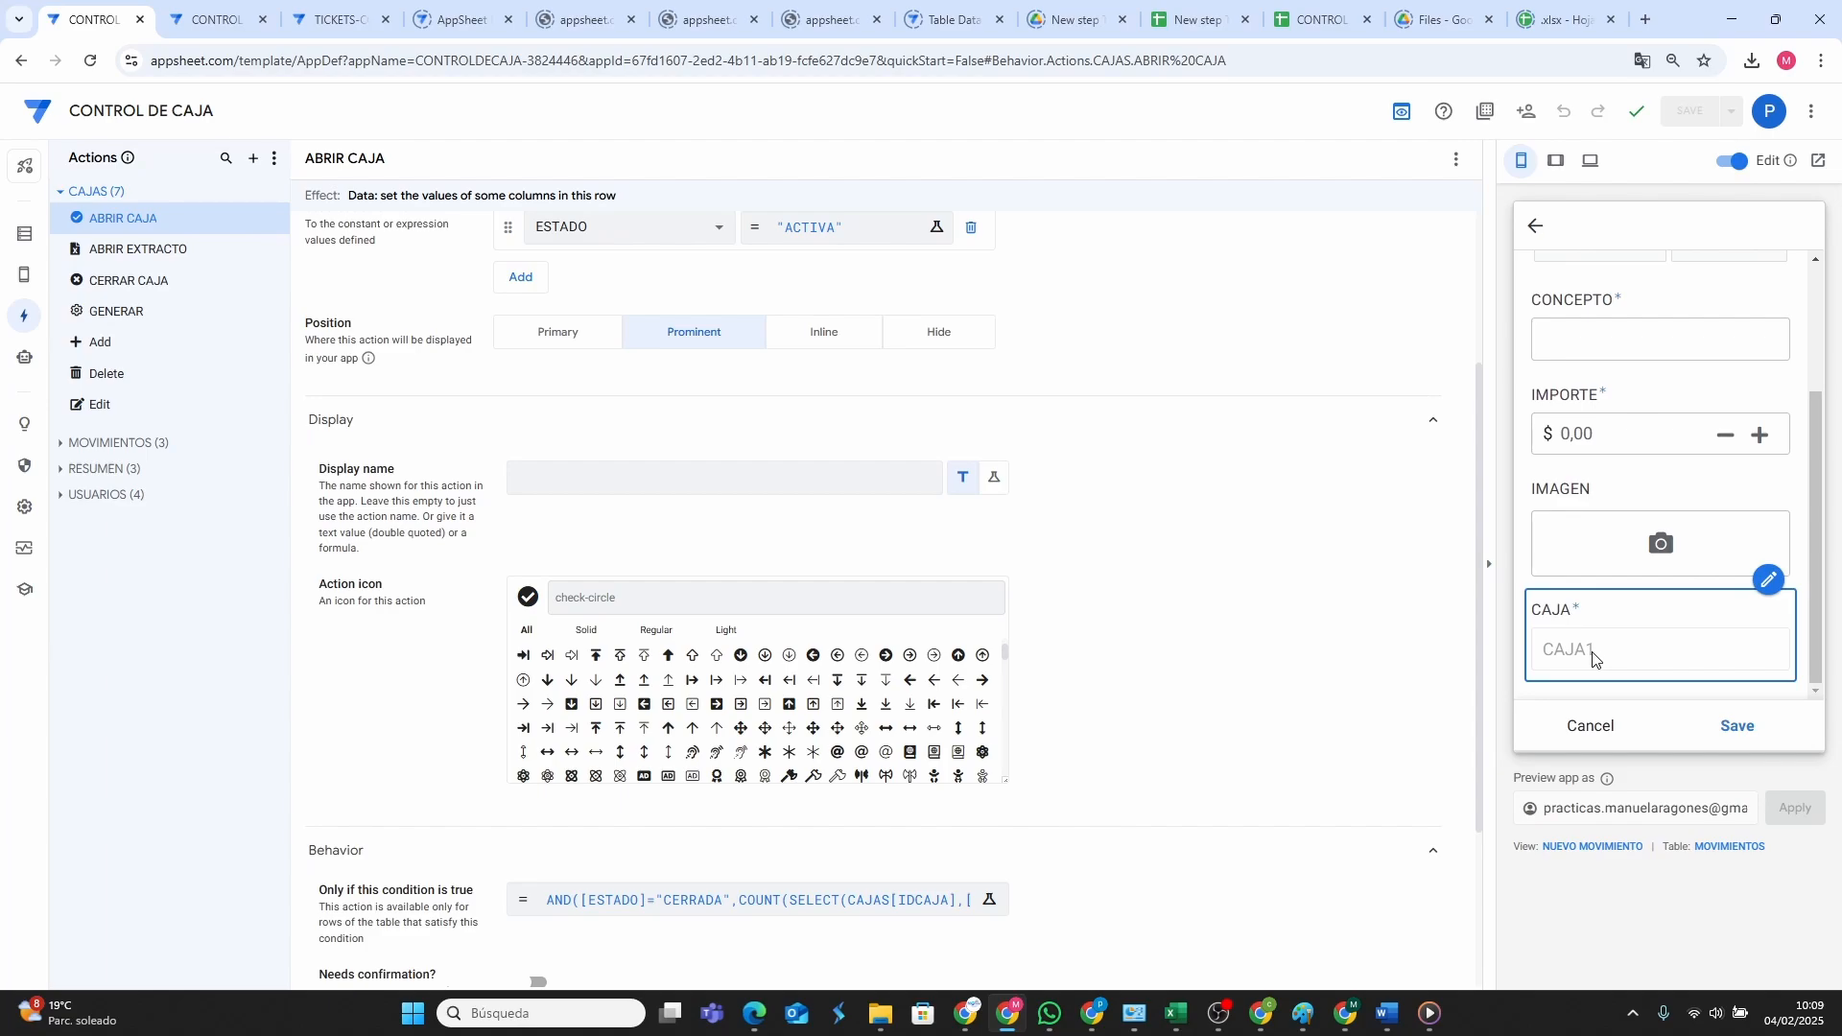
pyautogui.click(1590, 726)
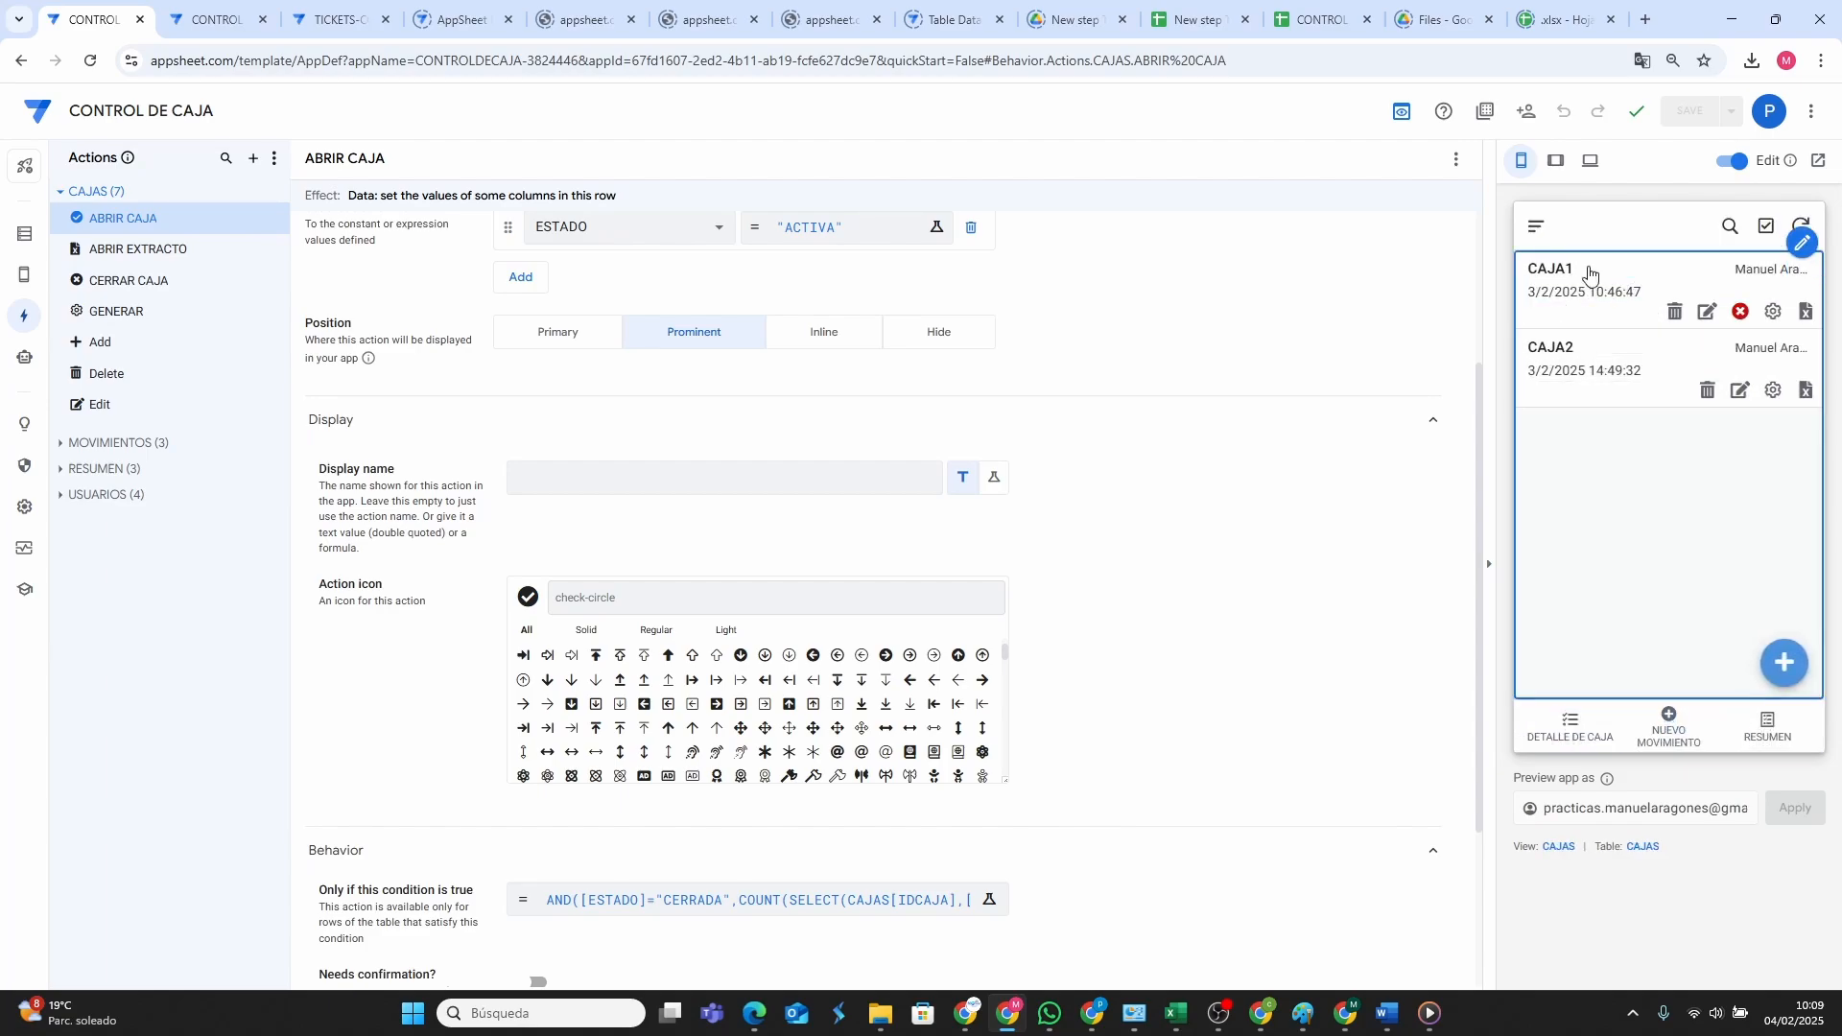
# Close CAJA1 and make CAJA2 the open cash box again.
pyautogui.click(1741, 315)
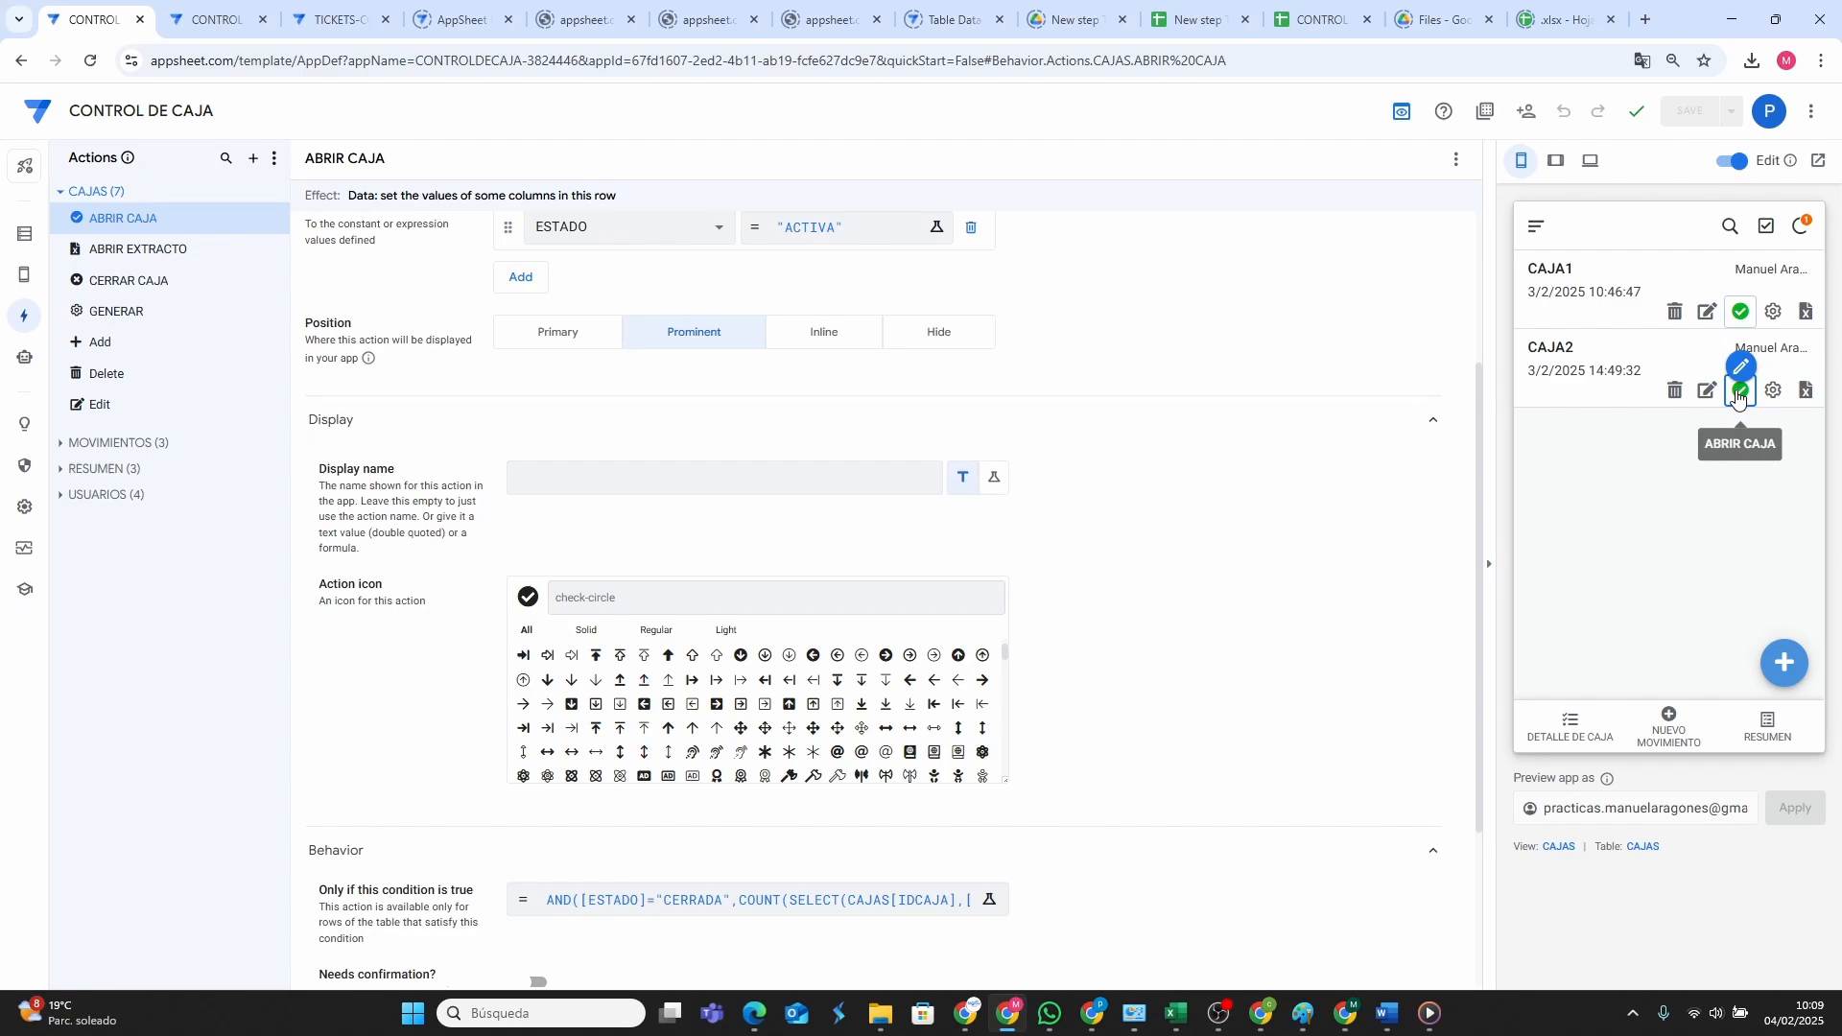
pyautogui.click(1739, 392)
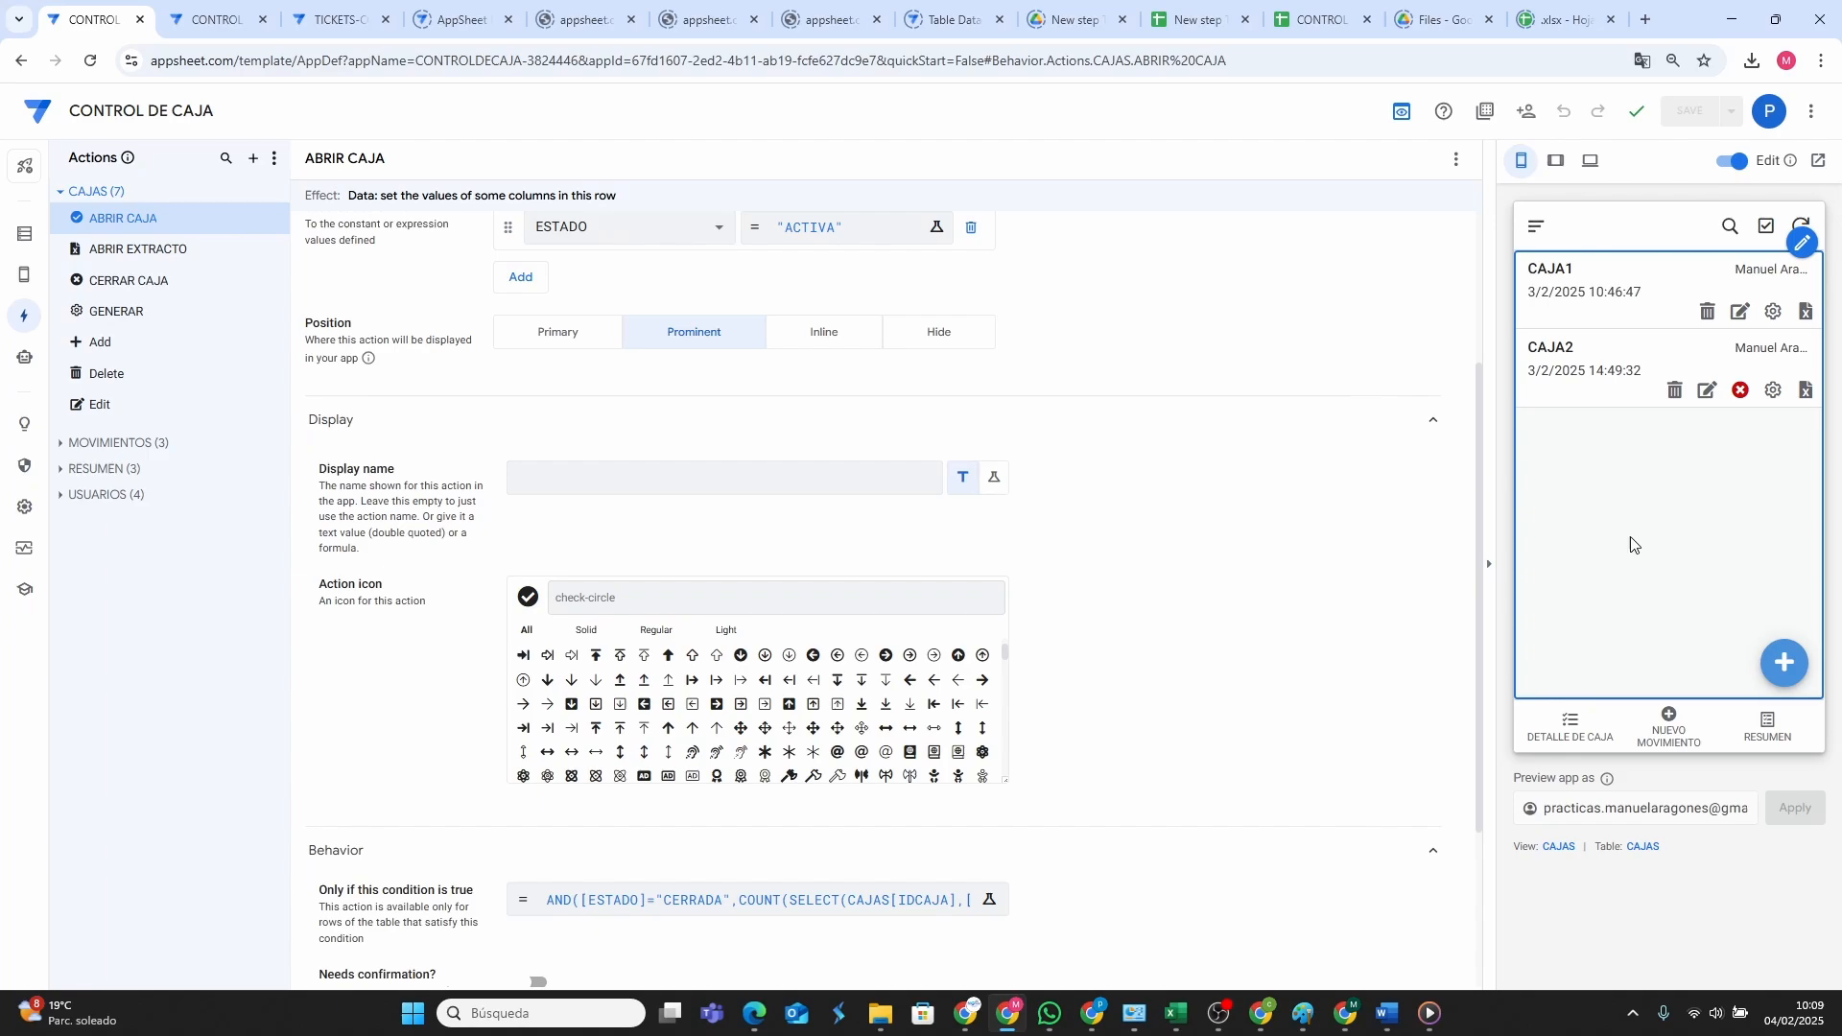
# Switch to the other Chrome window and rename the first sheet of the GESTION DE CAJAS spreadsheet as CAJAS.
pyautogui.click(1095, 1017)
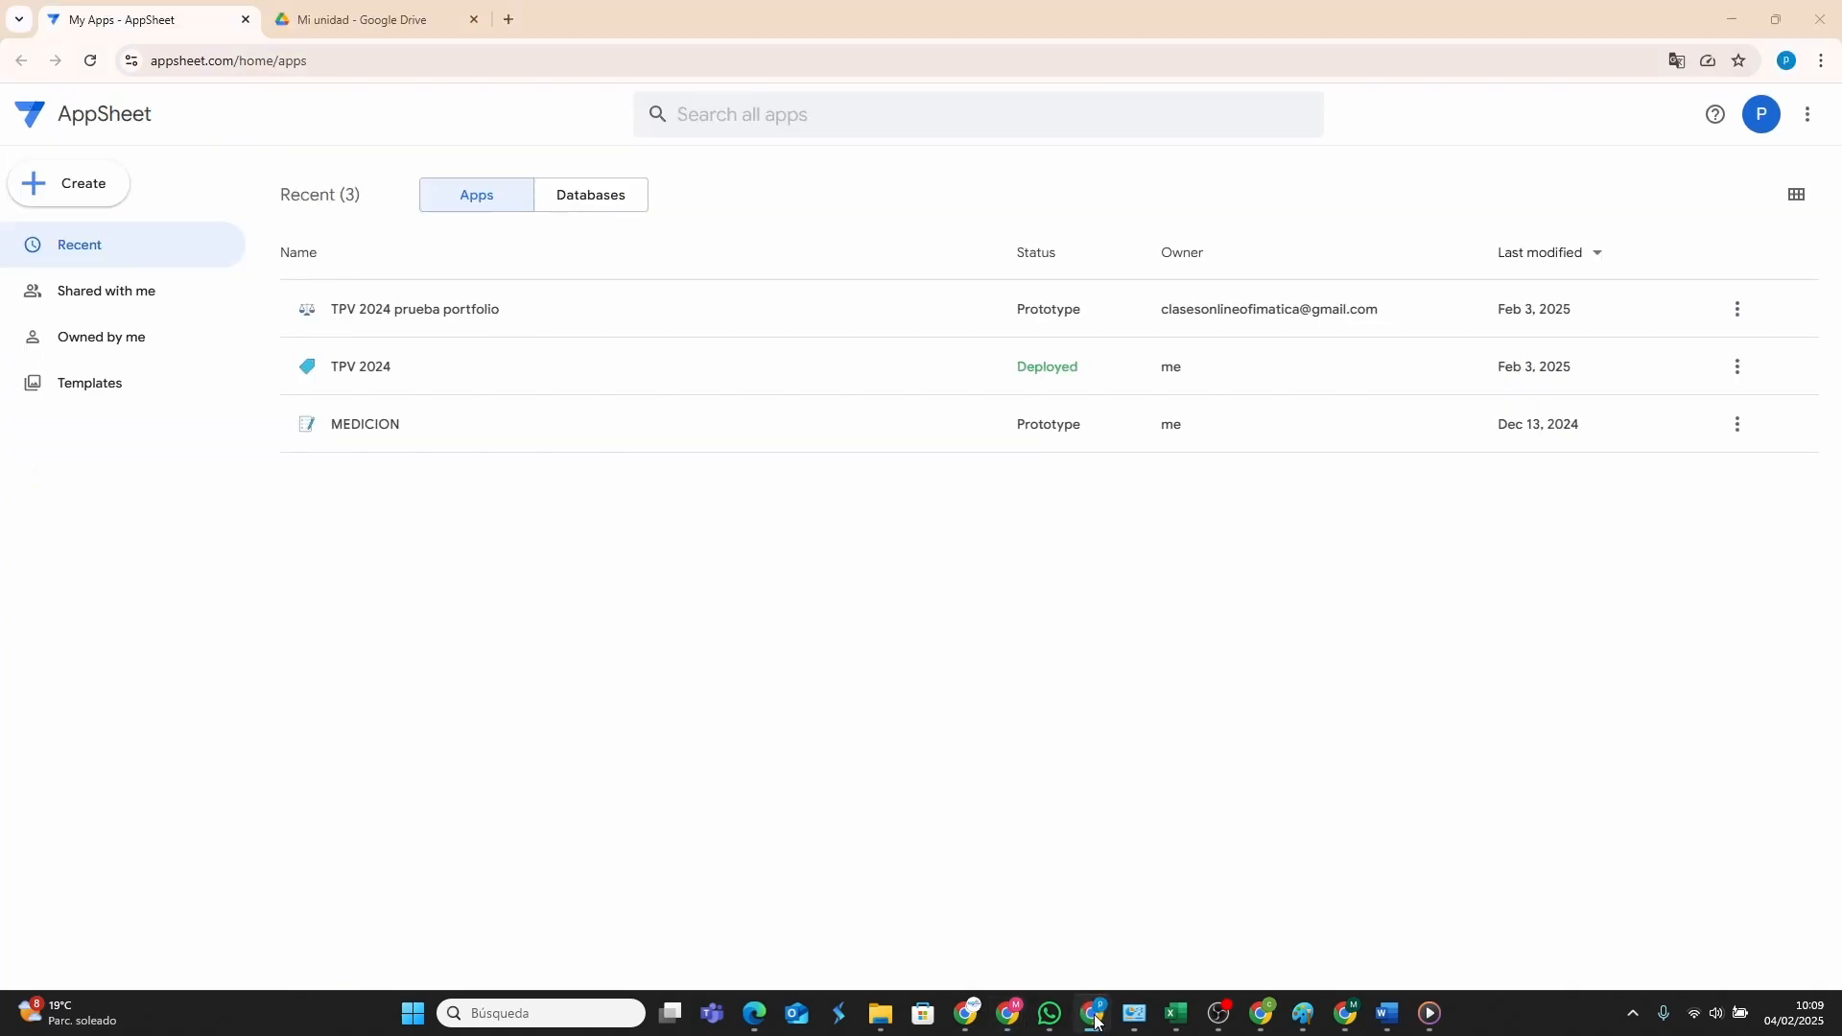
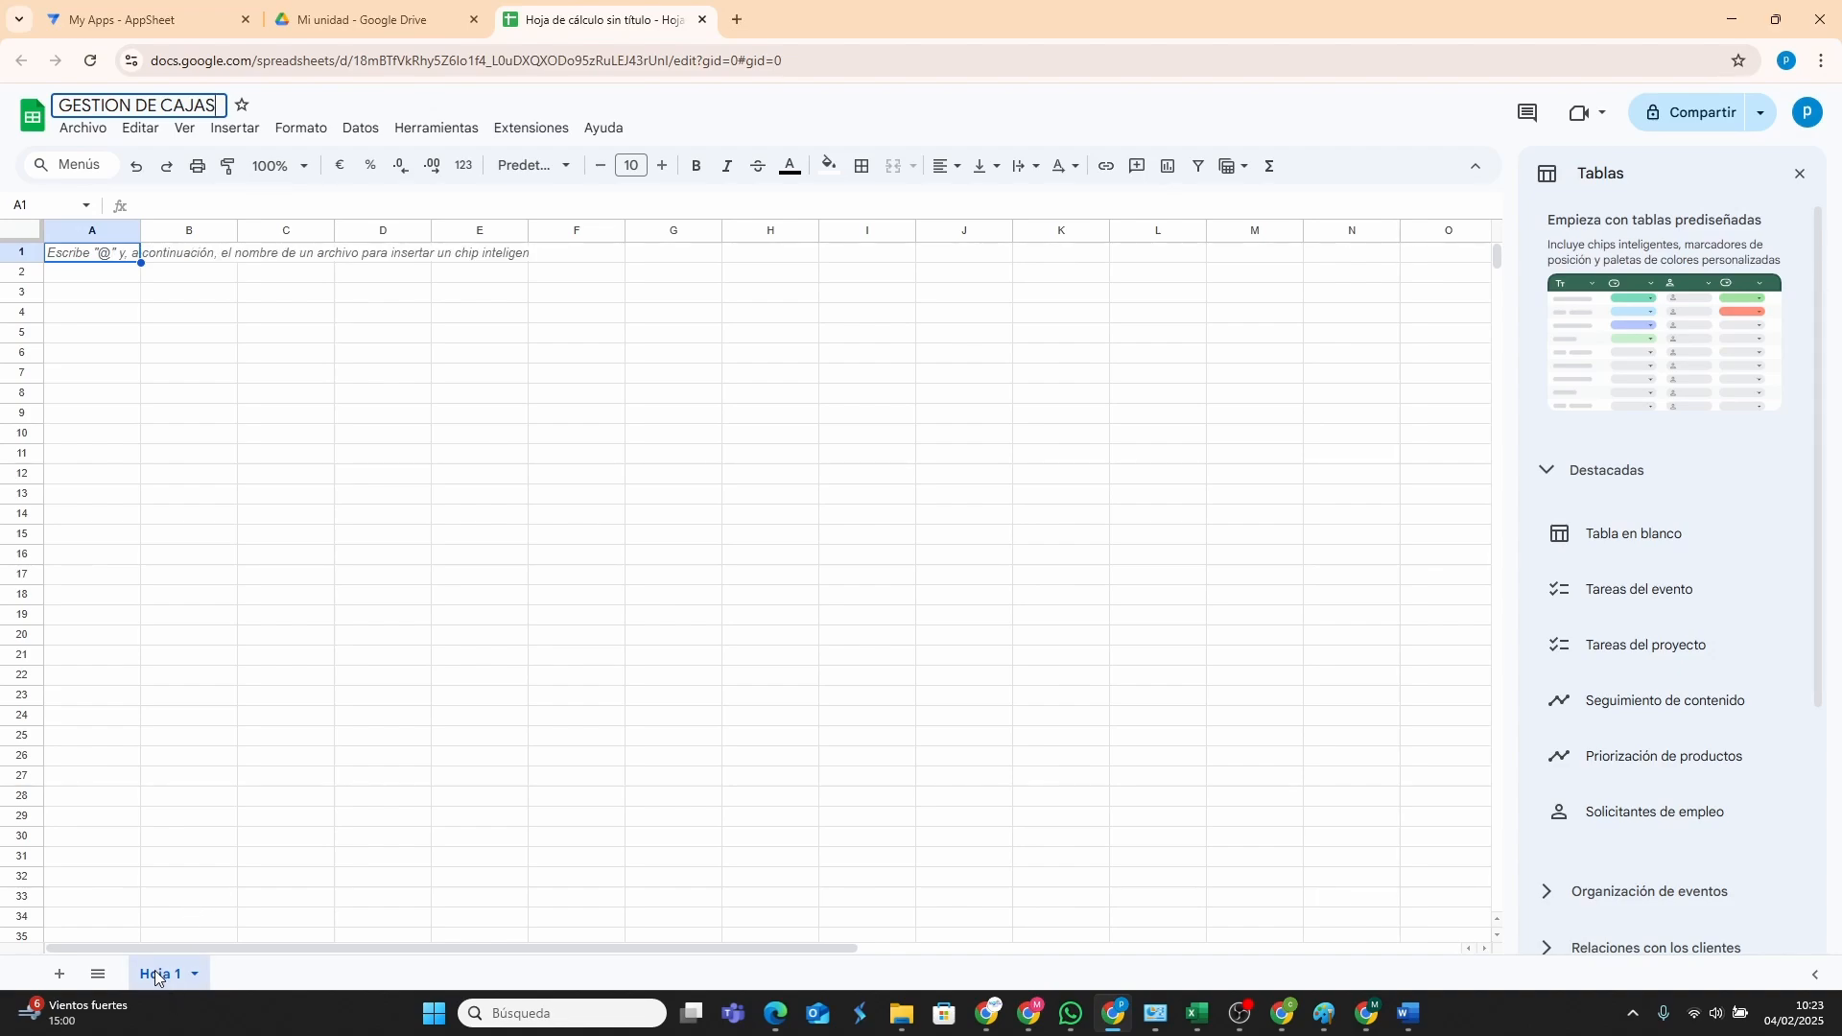
pyautogui.doubleClick(157, 977)
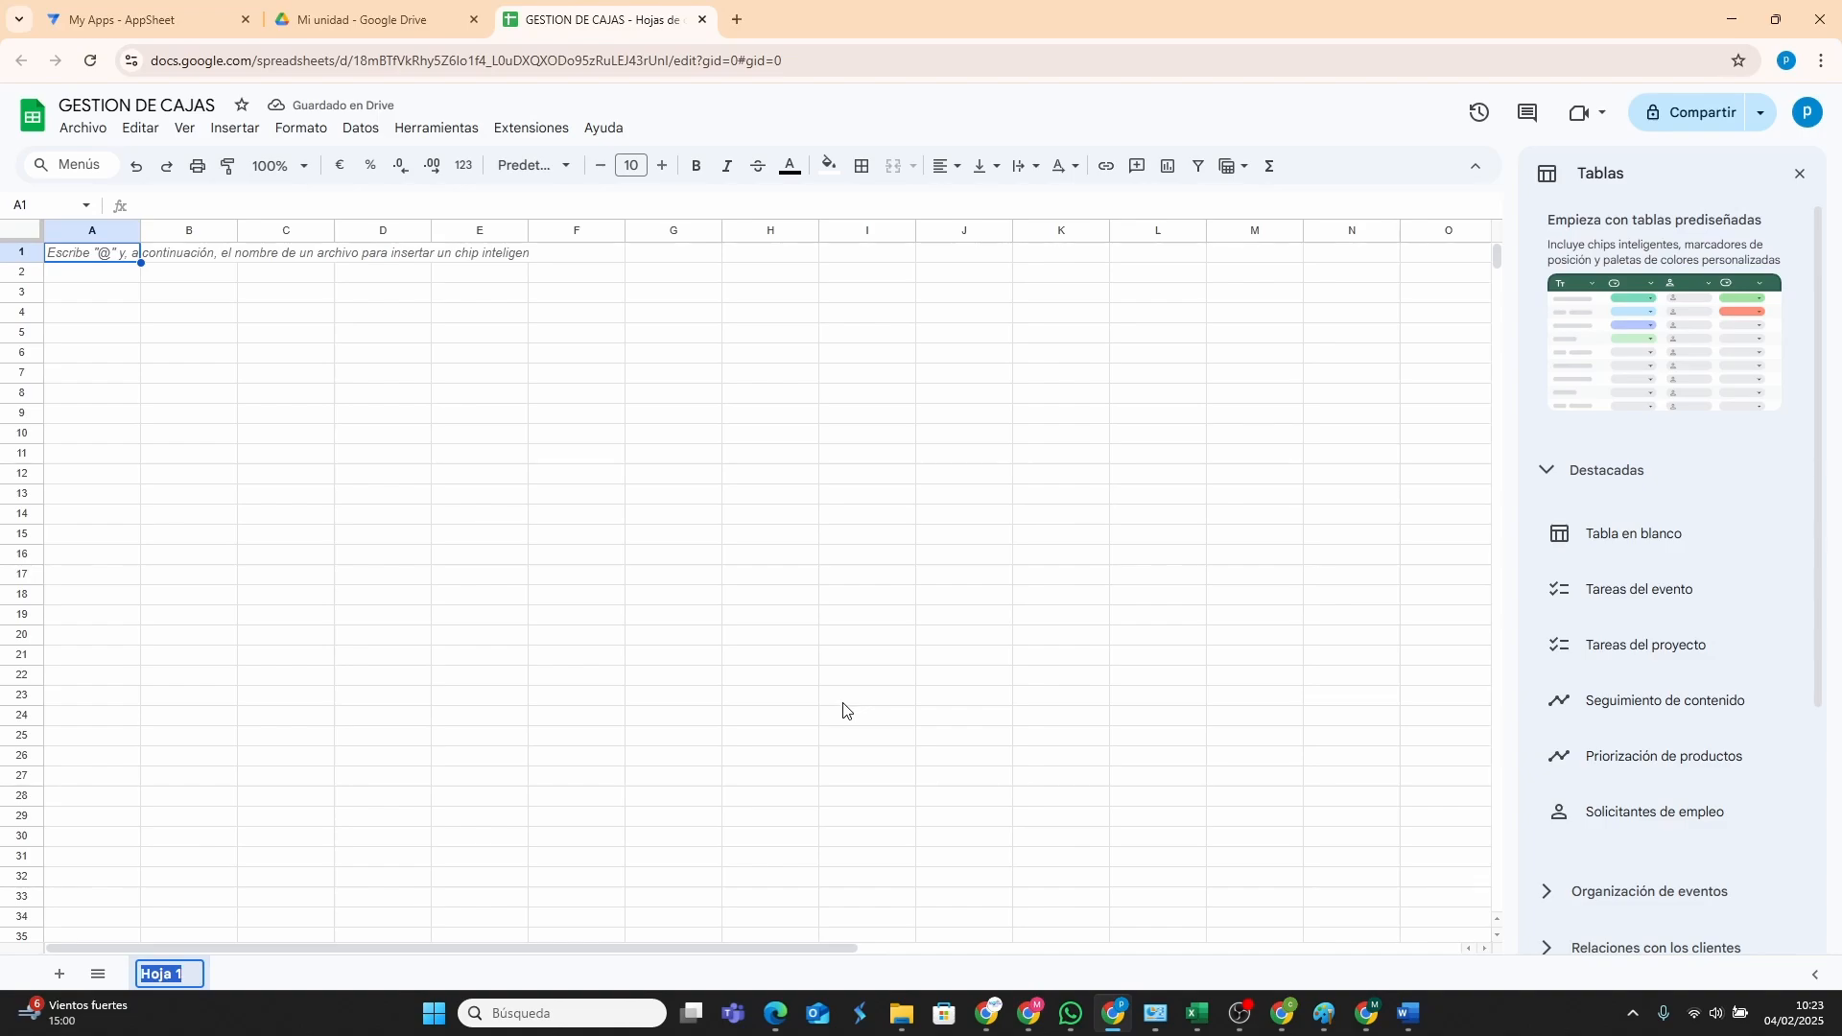
pyautogui.write('CAJAS')
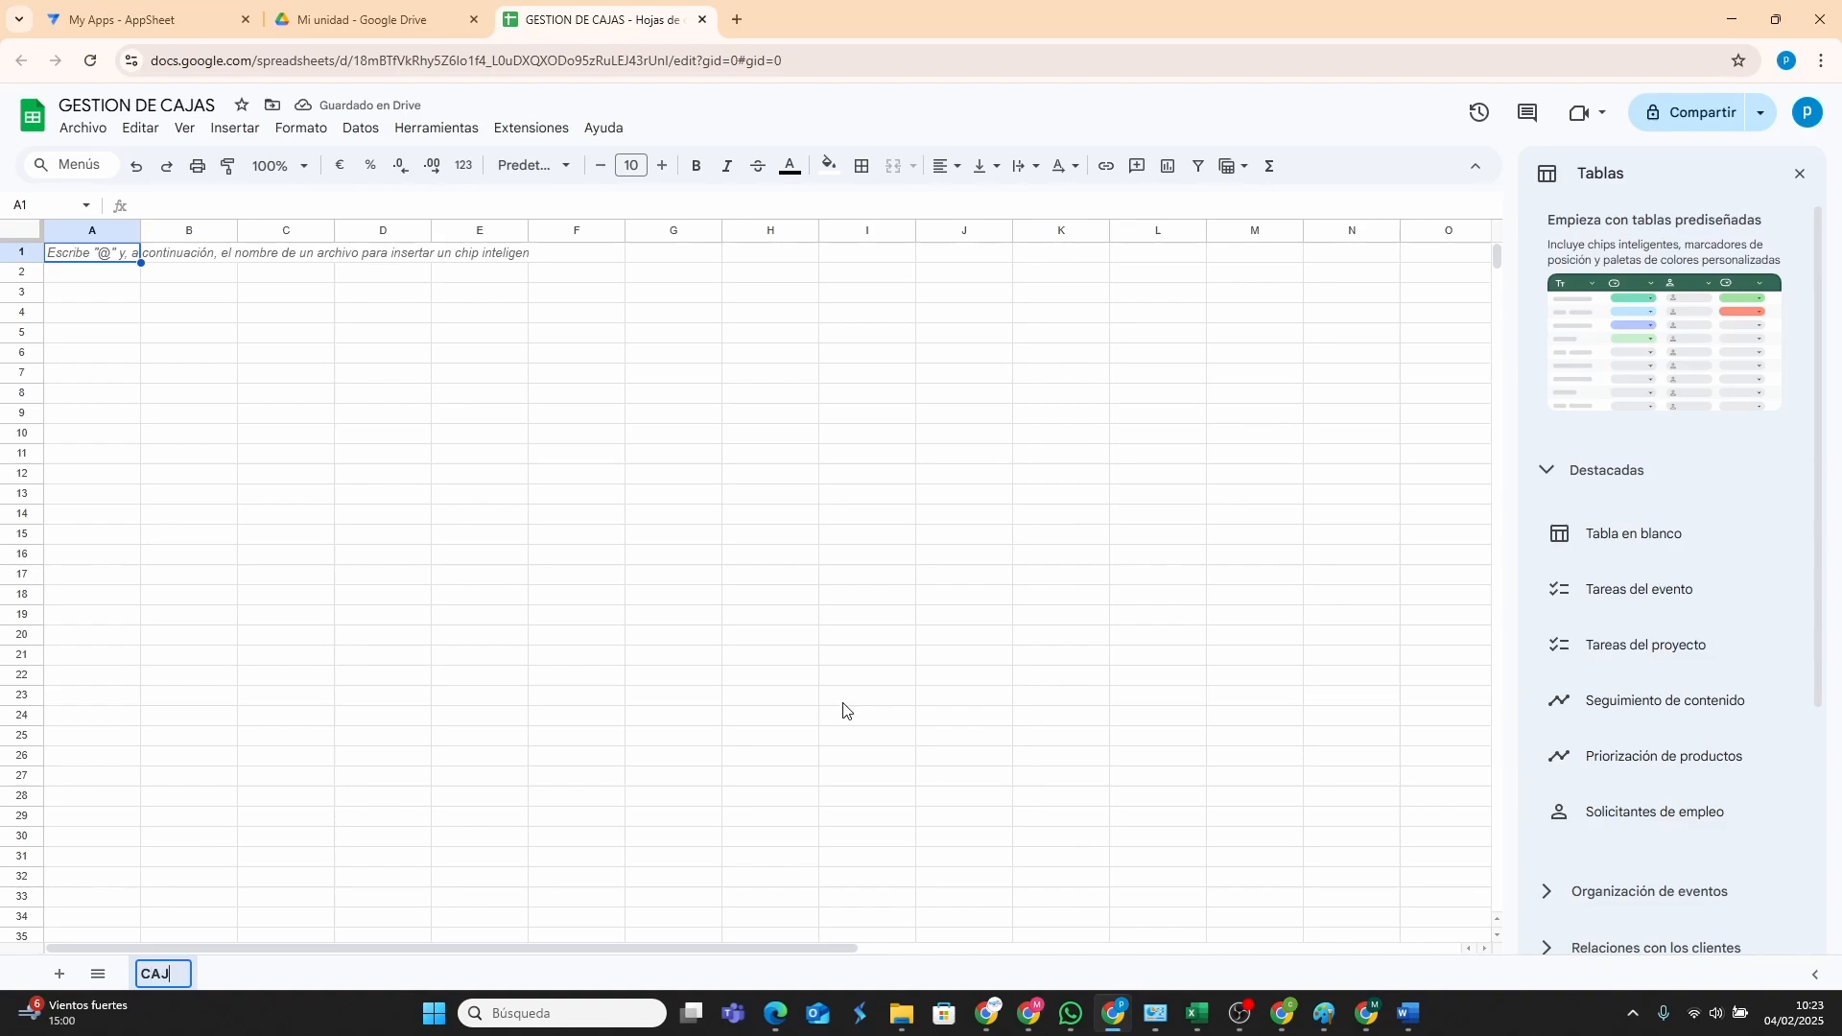
pyautogui.click(505, 679)
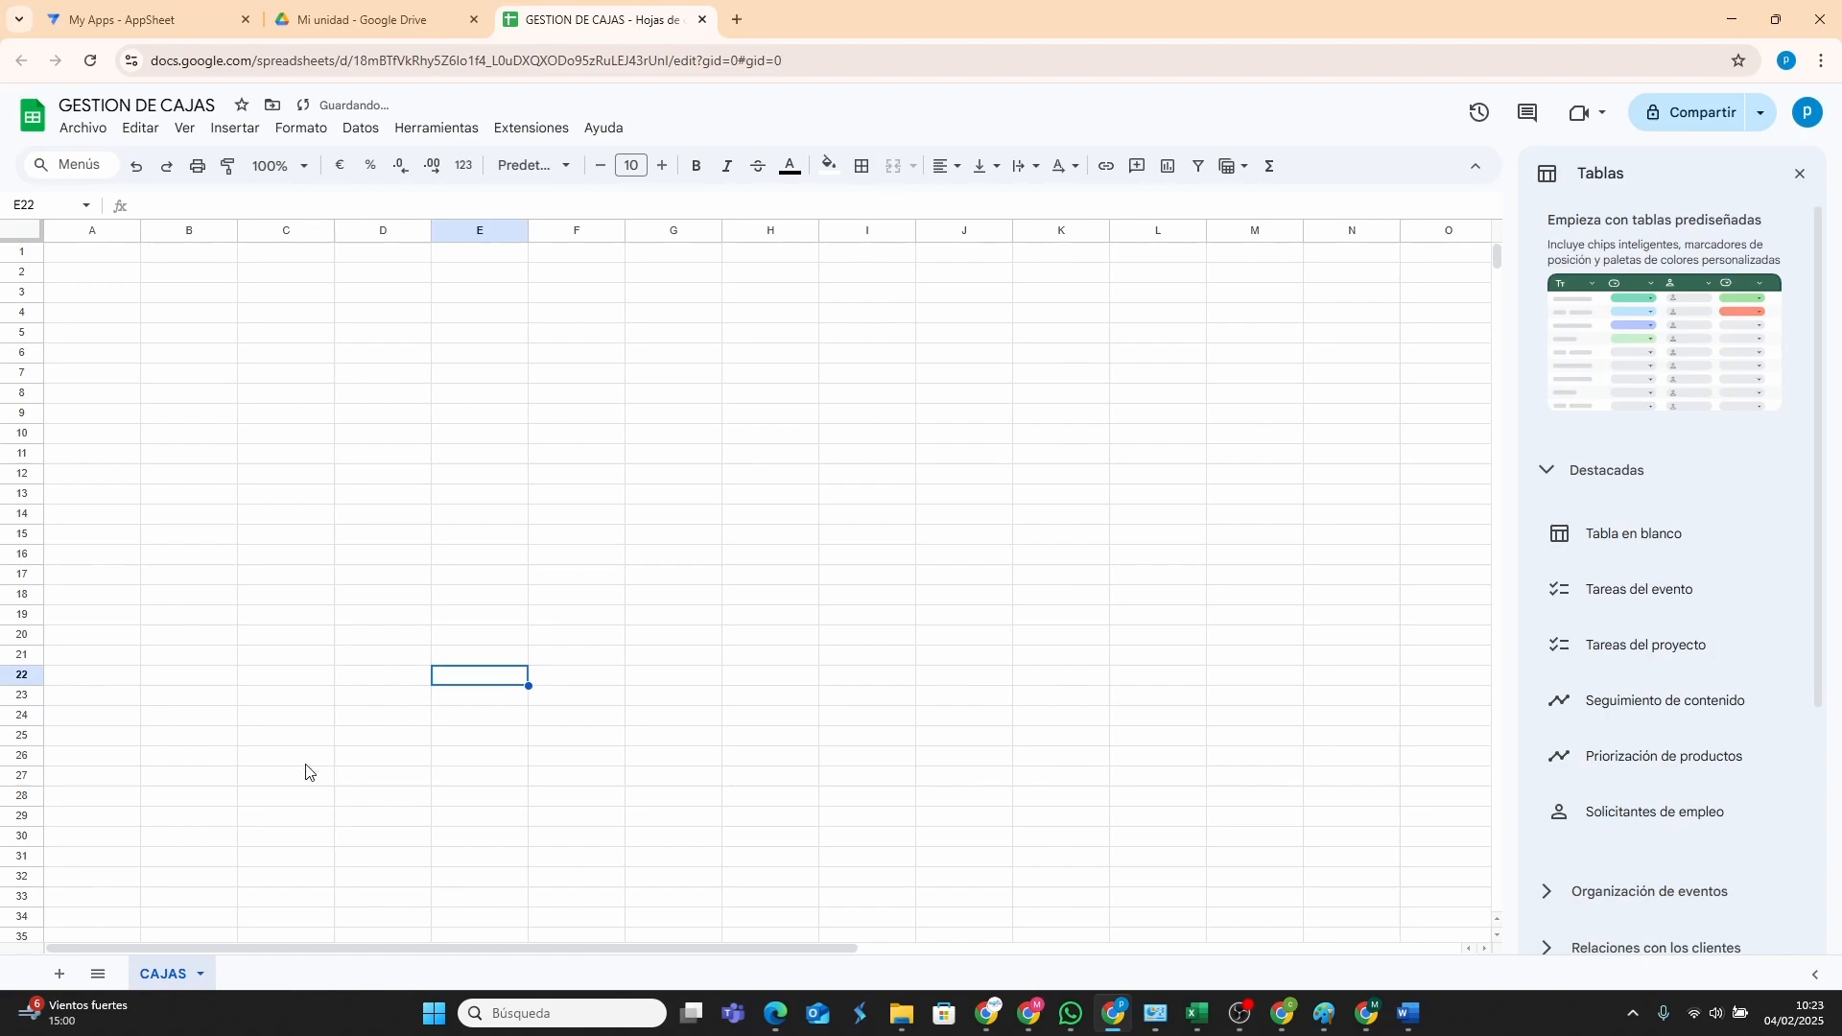
# Add a second sheet to the GESTION DE CAJAS spreadsheet and name it MOVIMIENTOS.
pyautogui.click(60, 977)
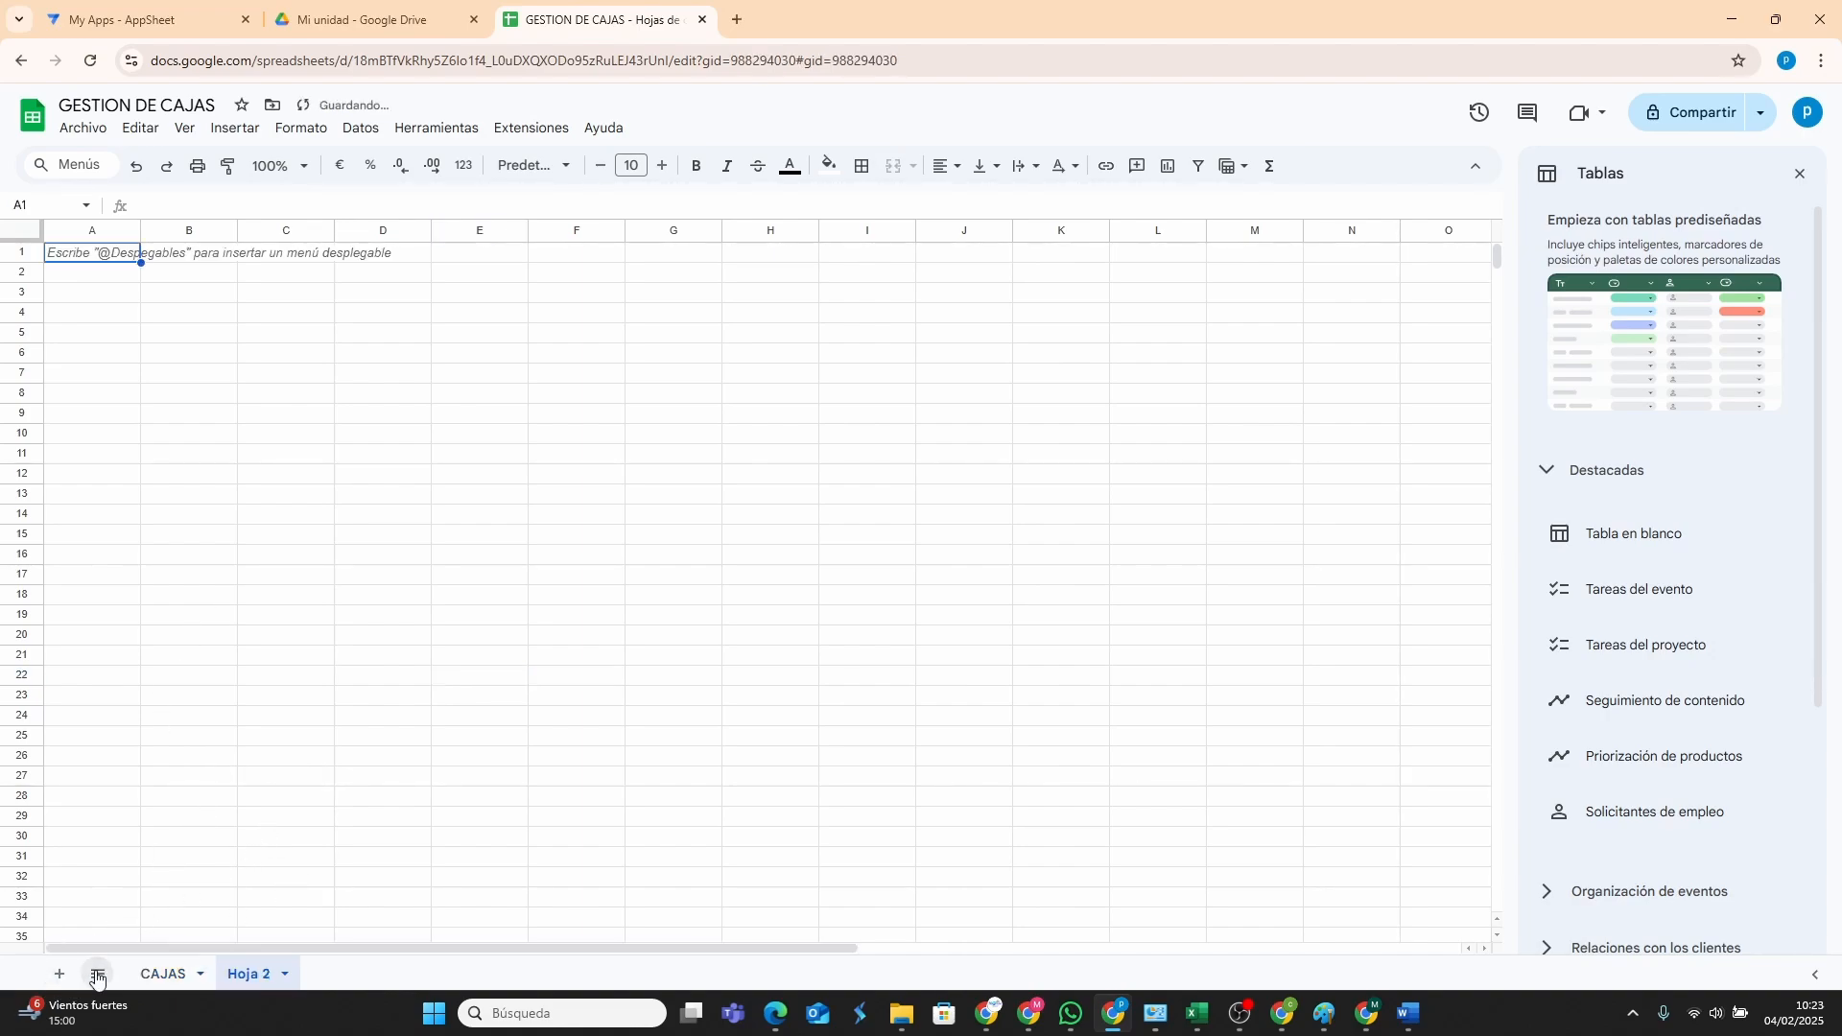
pyautogui.doubleClick(257, 974)
pyautogui.write('MOVIMIENTOS')
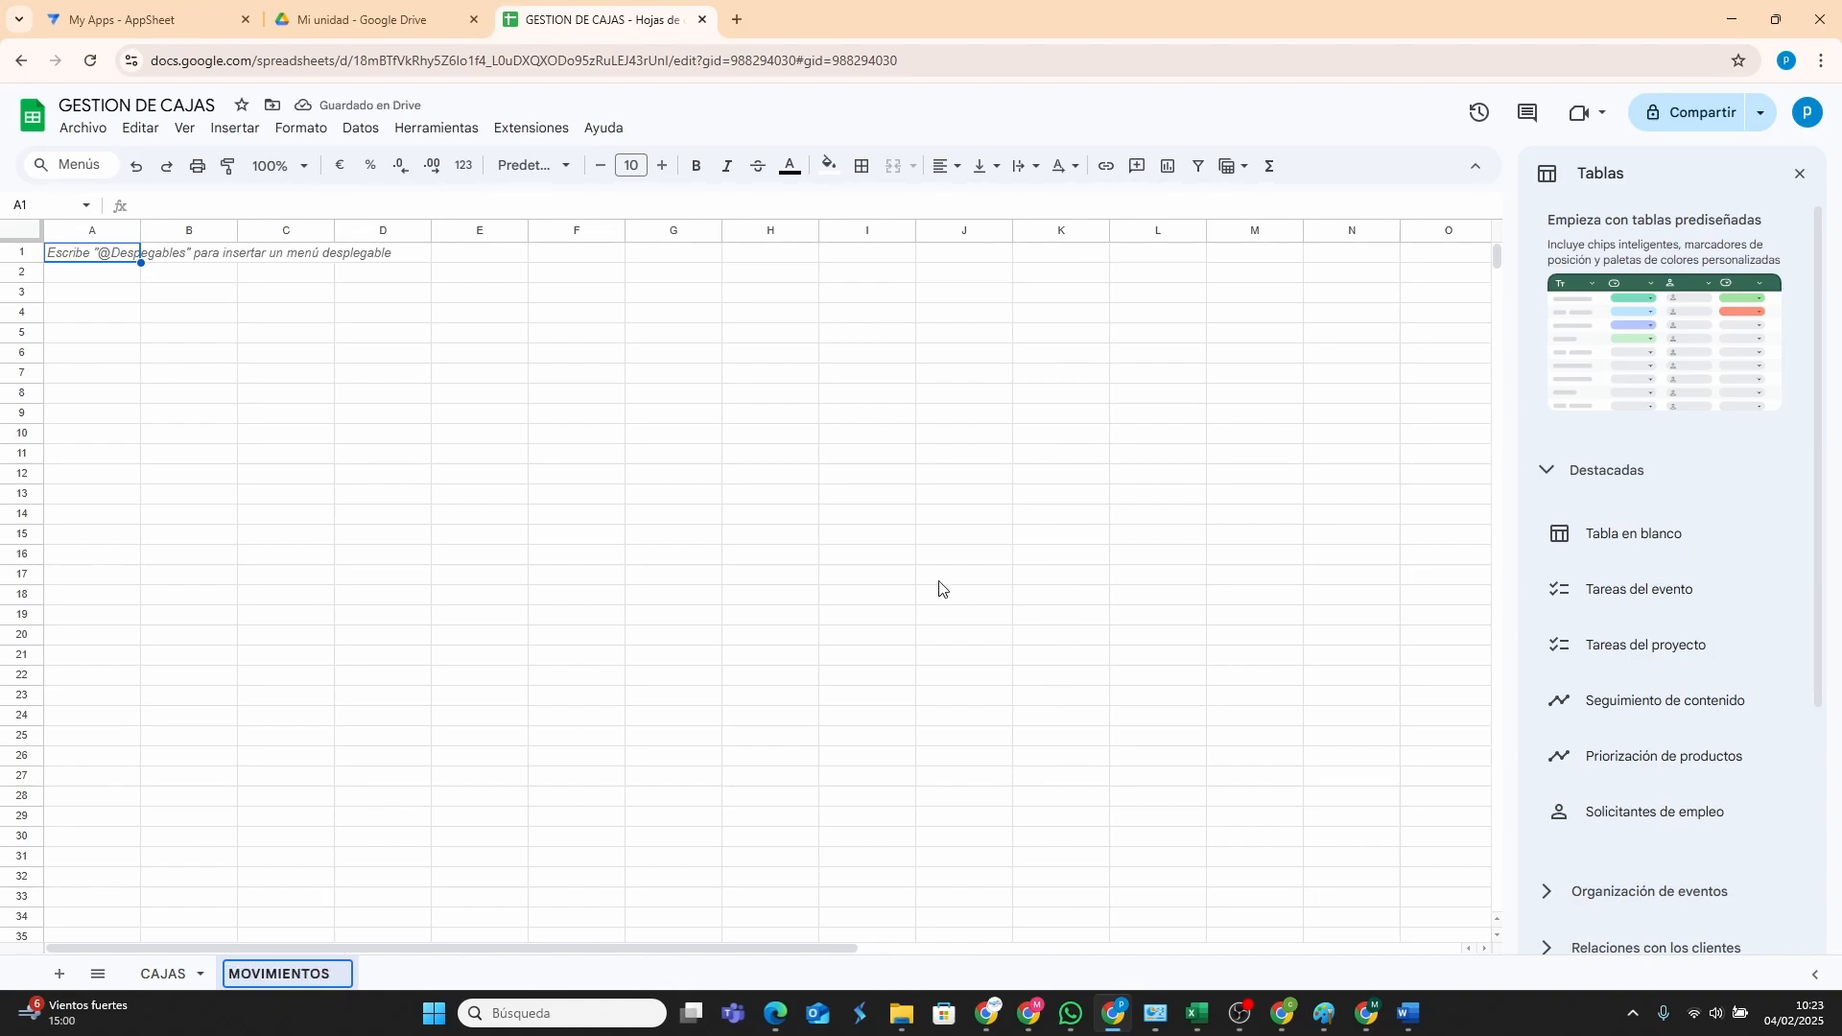
pyautogui.click(384, 712)
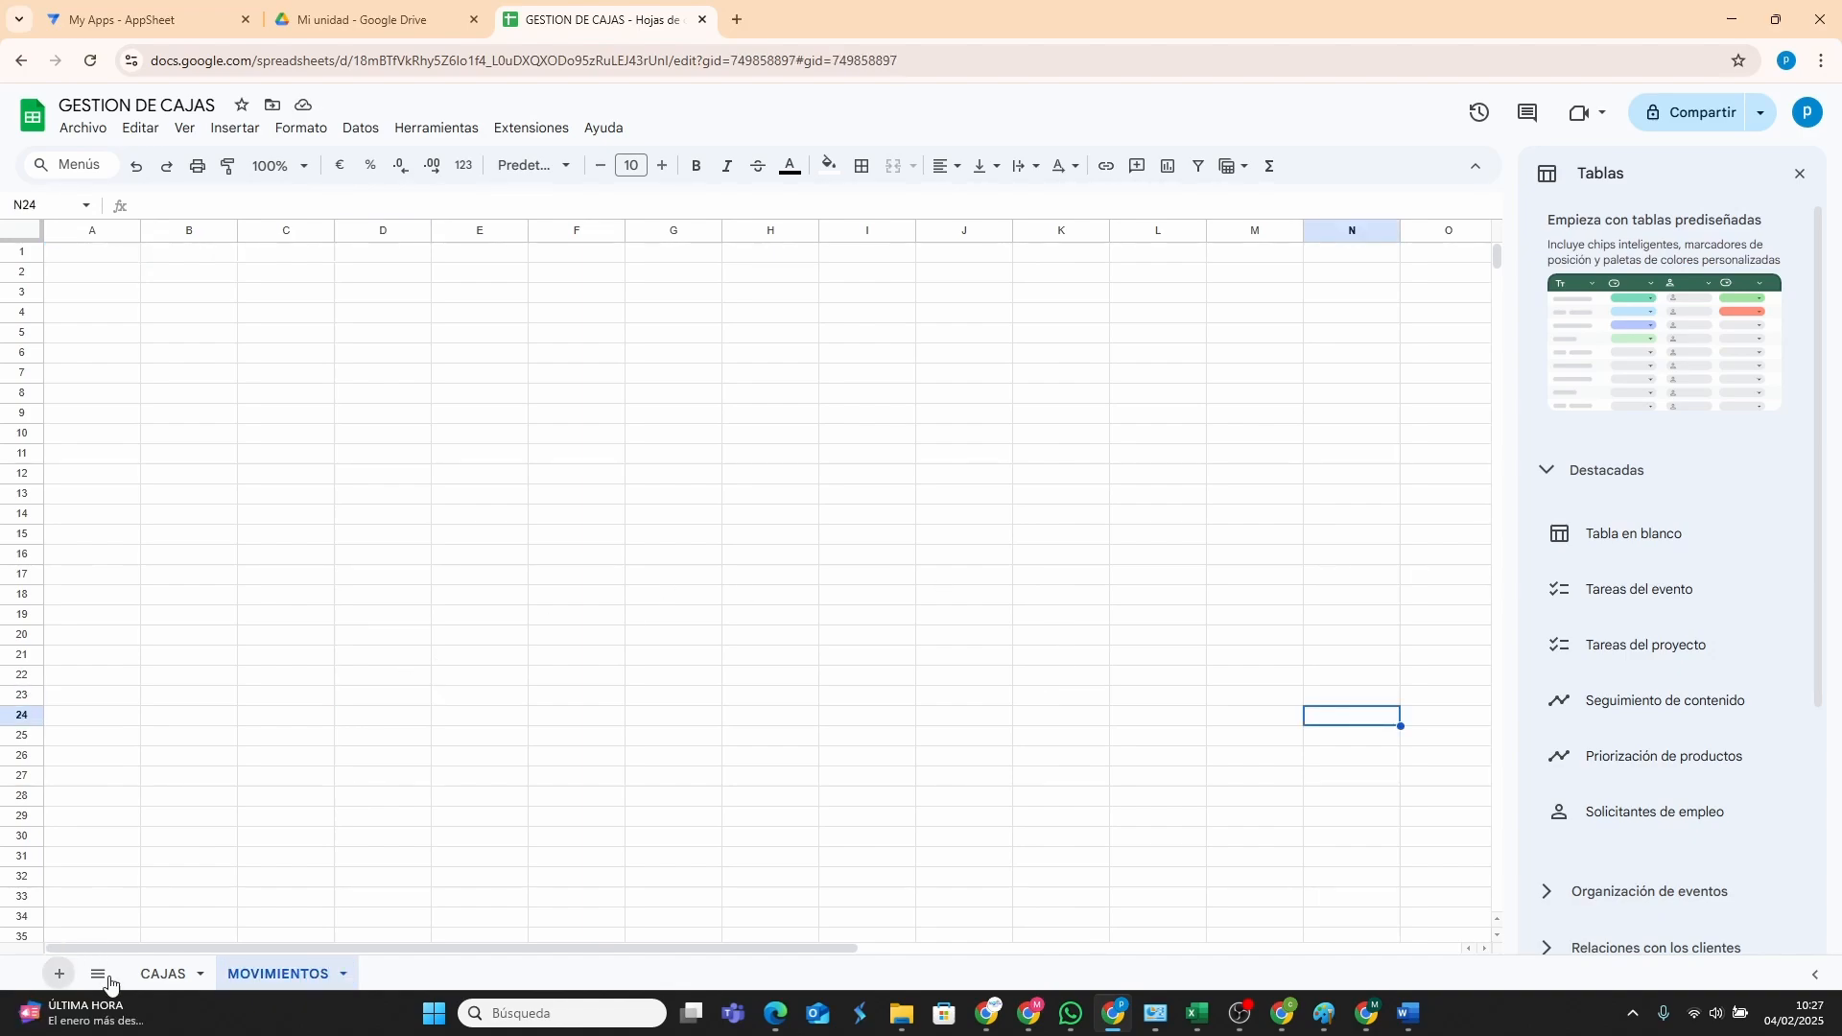
# Add a third sheet to the spreadsheet and name it RESUMEN.
pyautogui.click(59, 973)
pyautogui.doubleClick(386, 975)
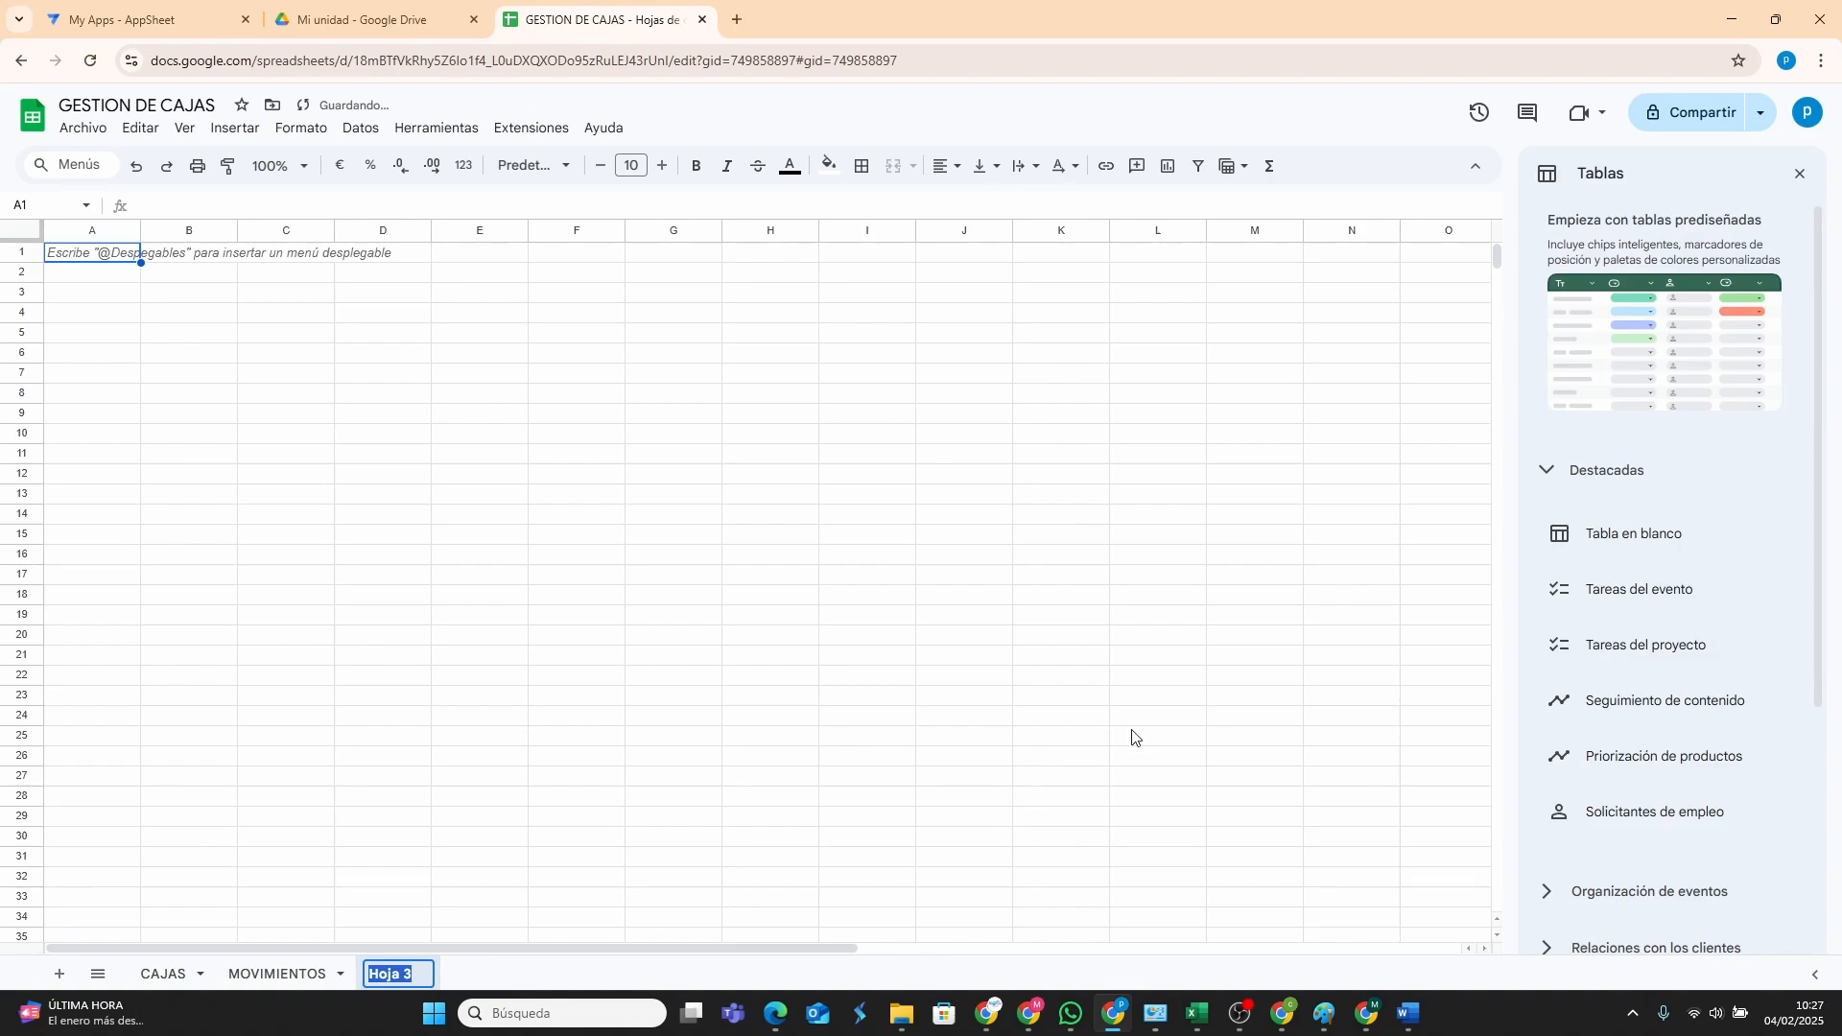
pyautogui.write('RESUEM')
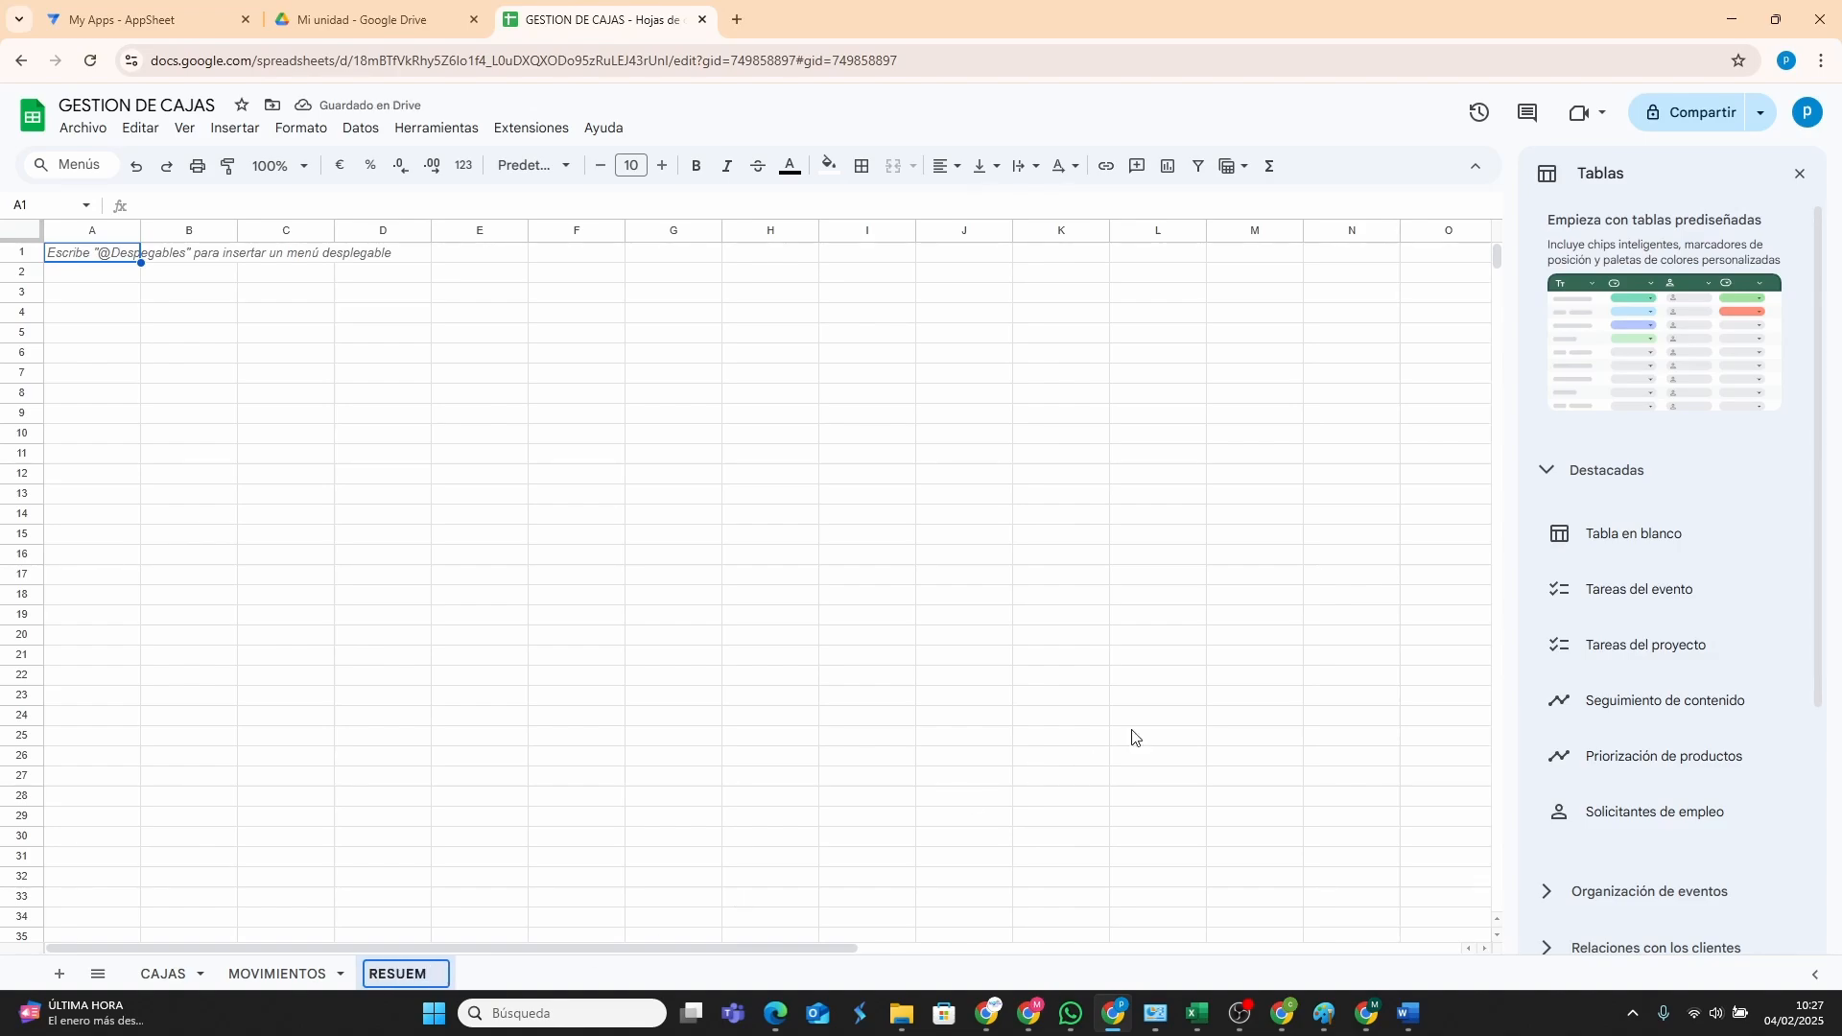
pyautogui.press('BackSpace')
pyautogui.press('BackSpace')
pyautogui.write('MEN')
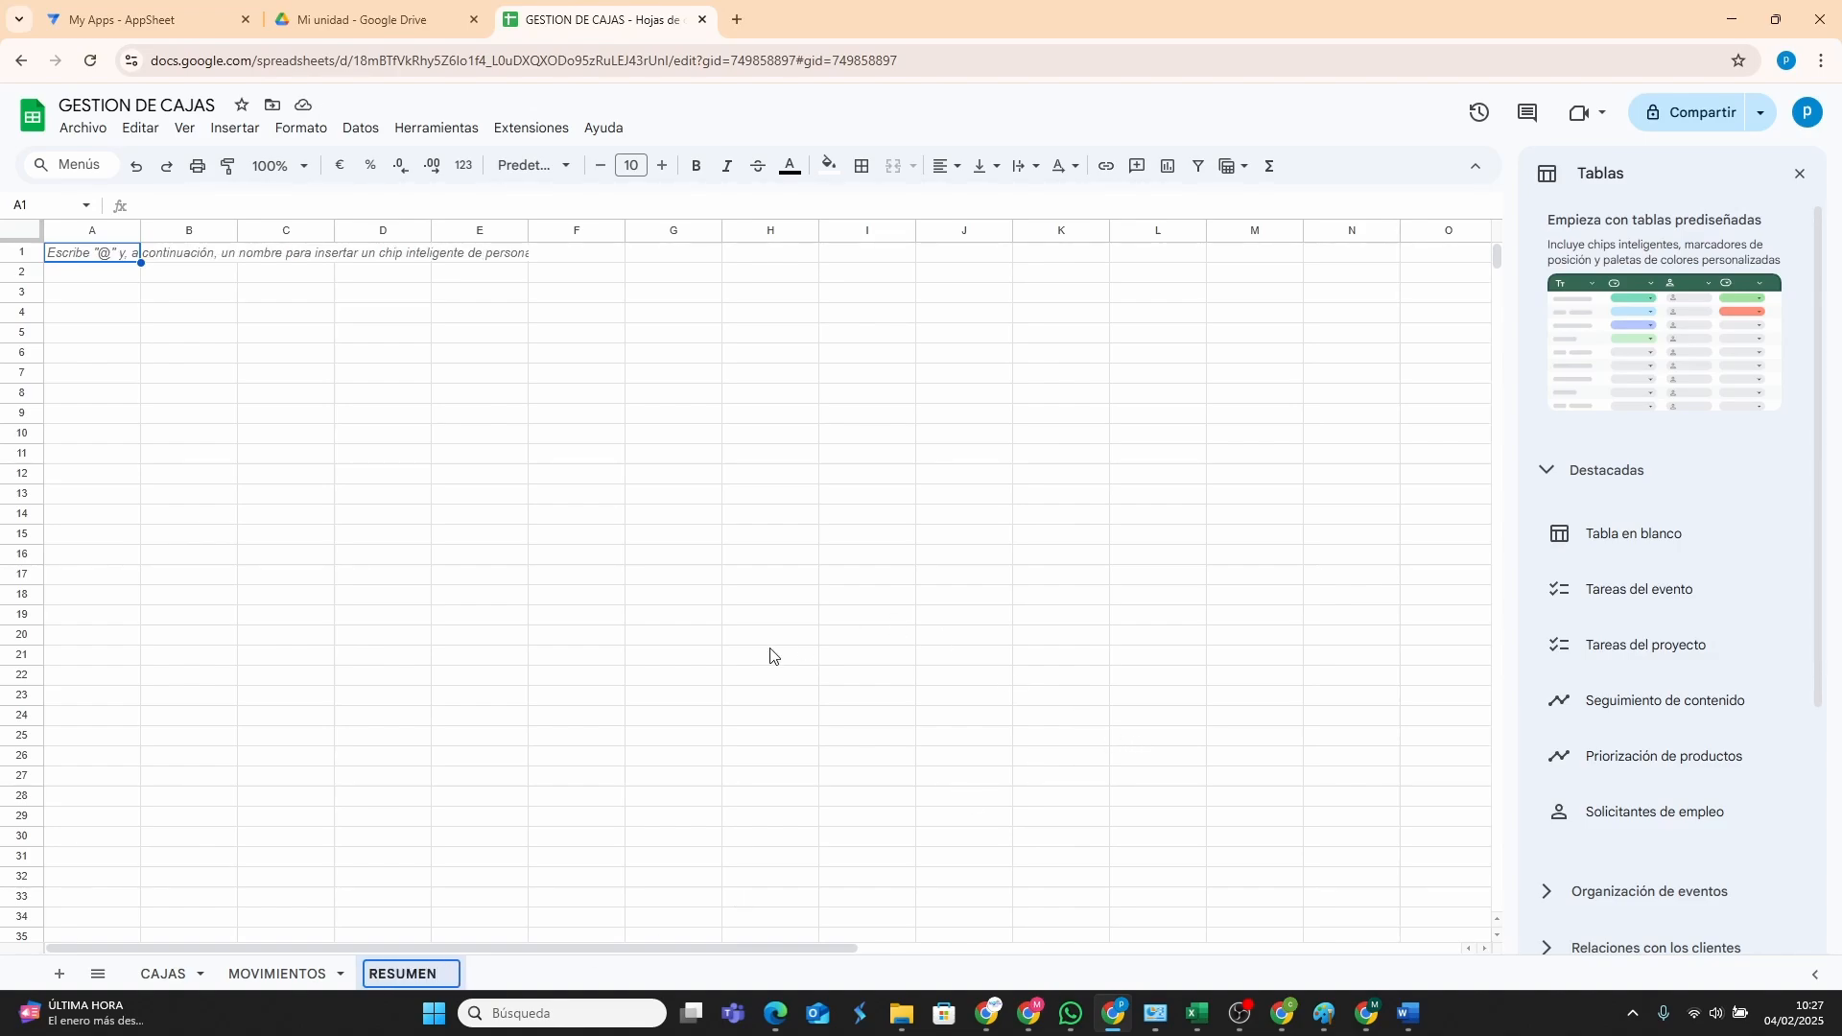
# Add a fourth sheet to the spreadsheet and name it USUARIOS.
pyautogui.click(60, 979)
pyautogui.doubleClick(537, 969)
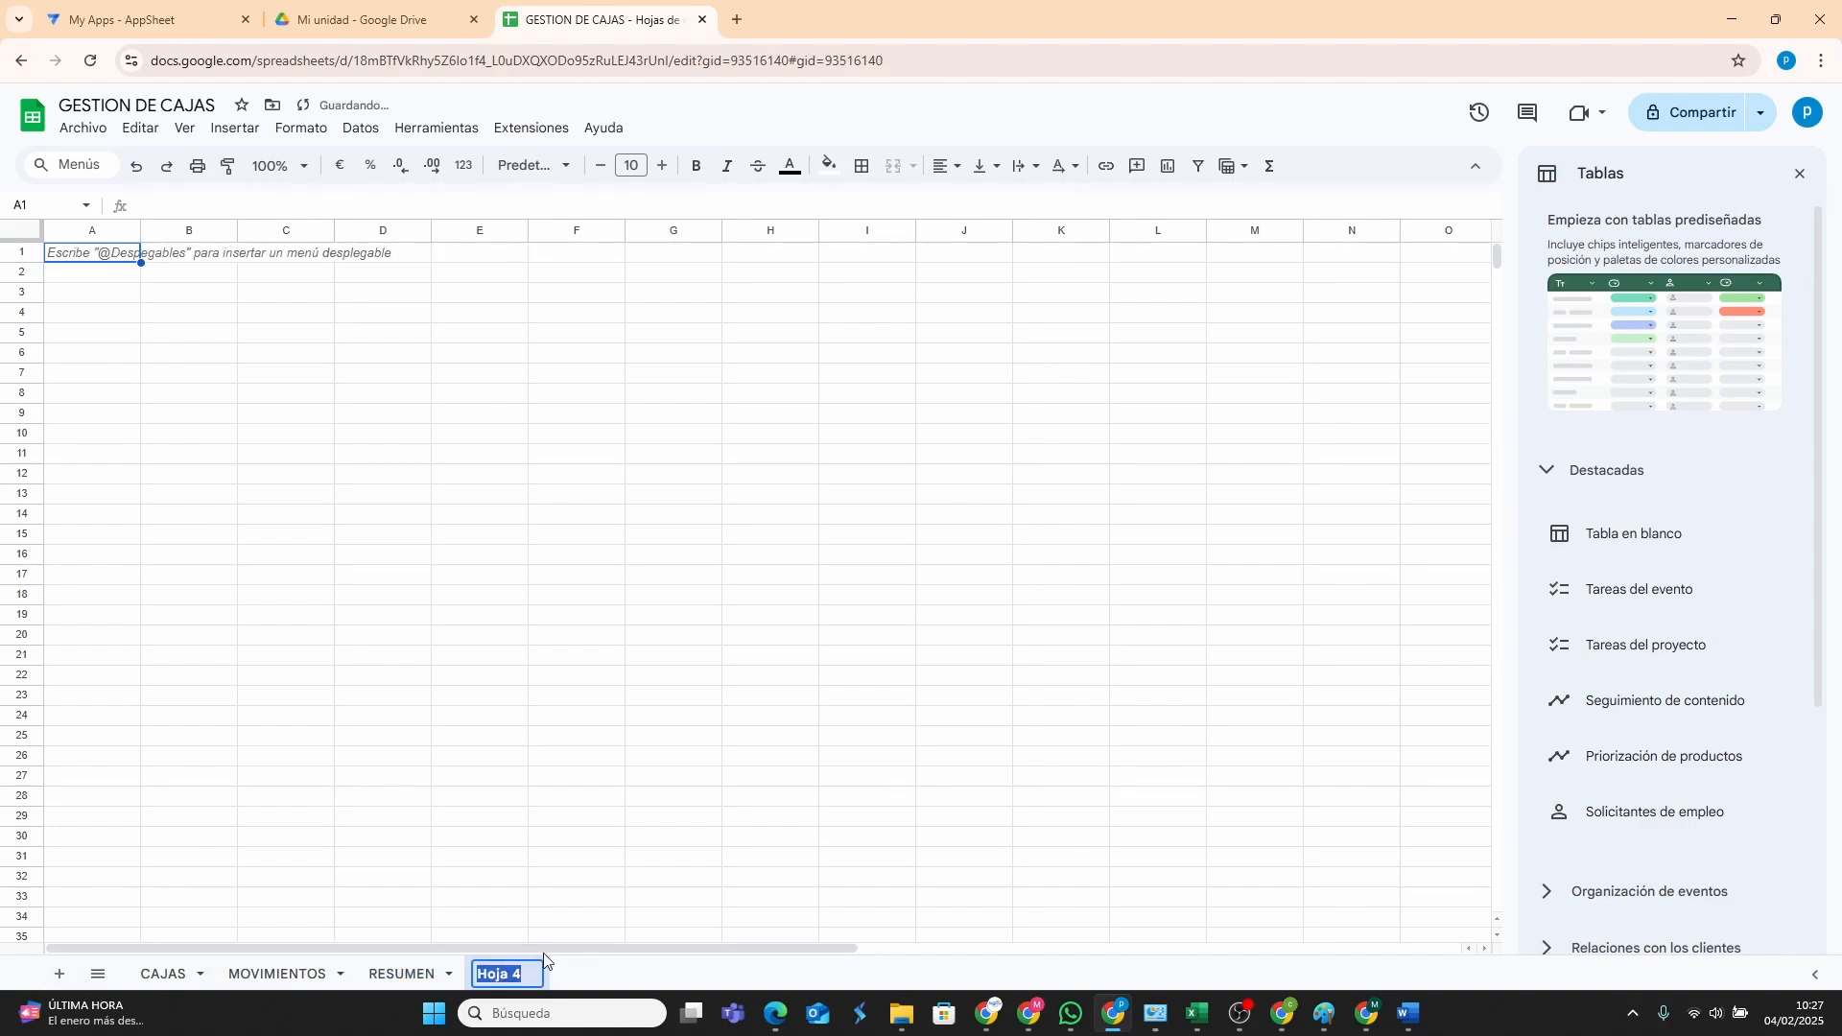
pyautogui.write('USUARIOS')
pyautogui.click(976, 515)
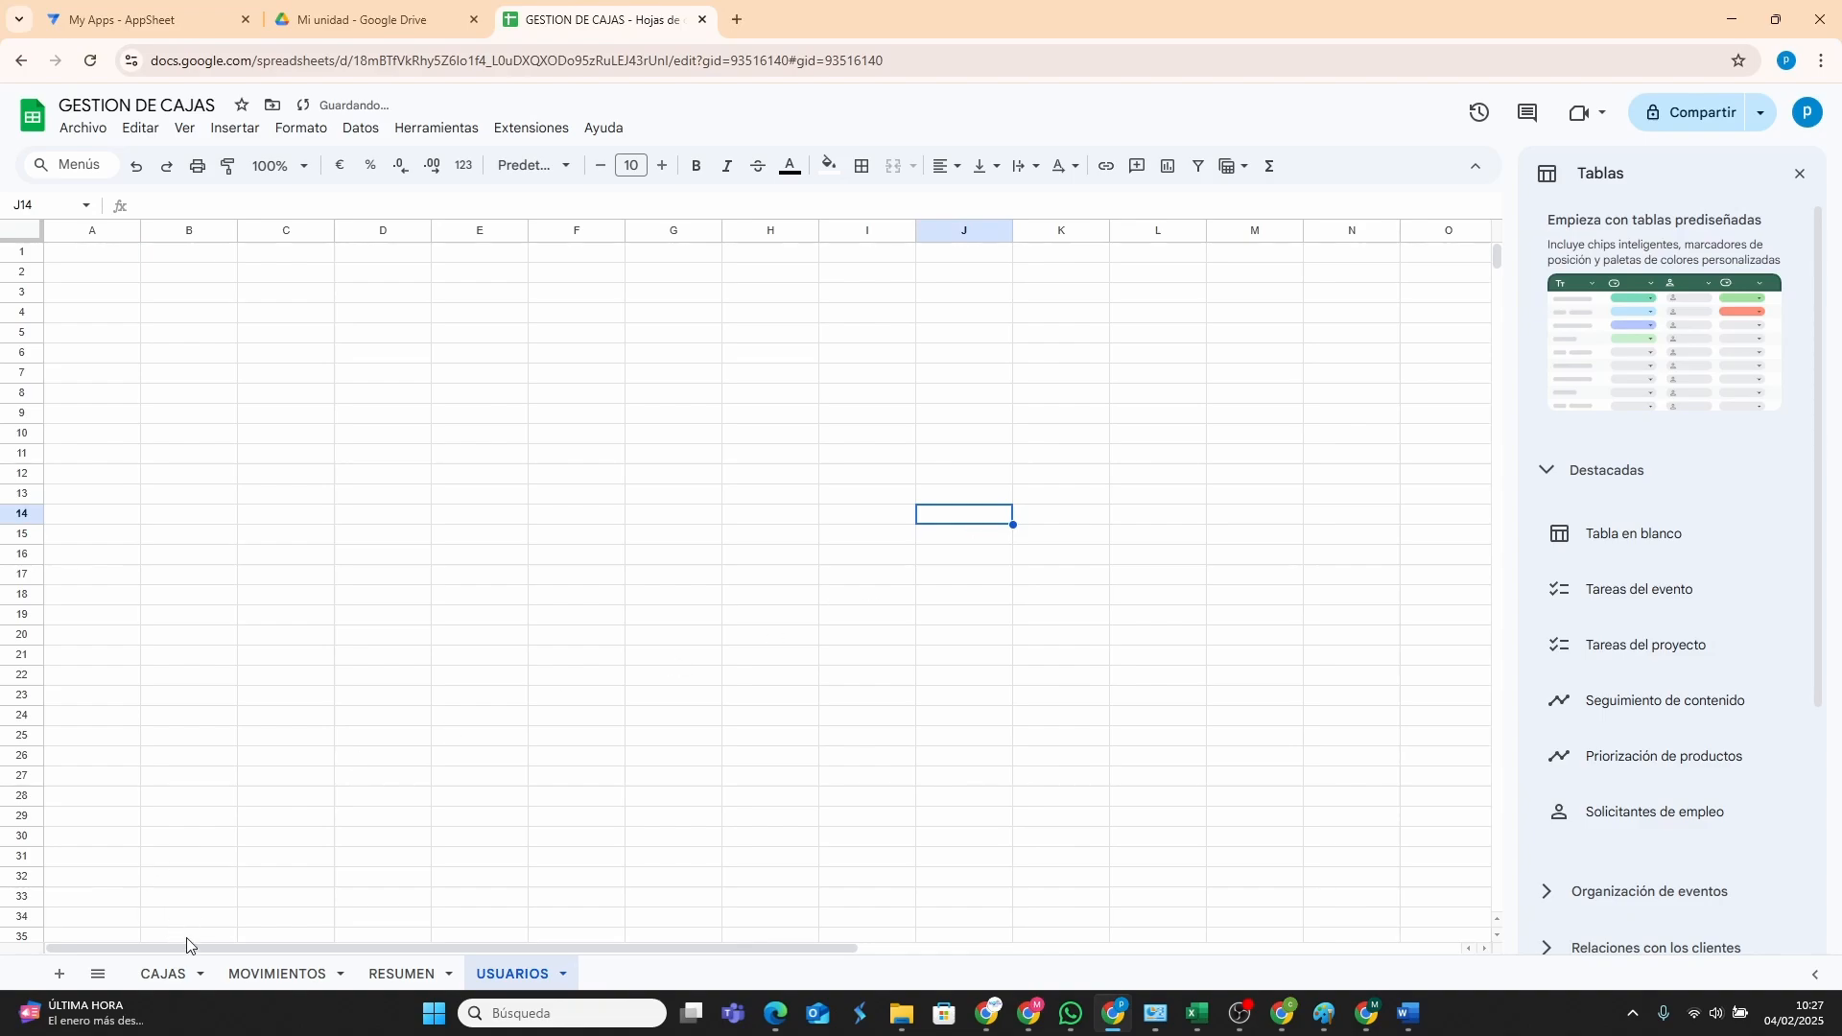
# Show the CAJAS sheet, switch to the CONTROL DE CAJA spreadsheet and copy the headers IDCAJA to GENERAR (A1:G1) of its CAJAS sheet.
pyautogui.click(168, 978)
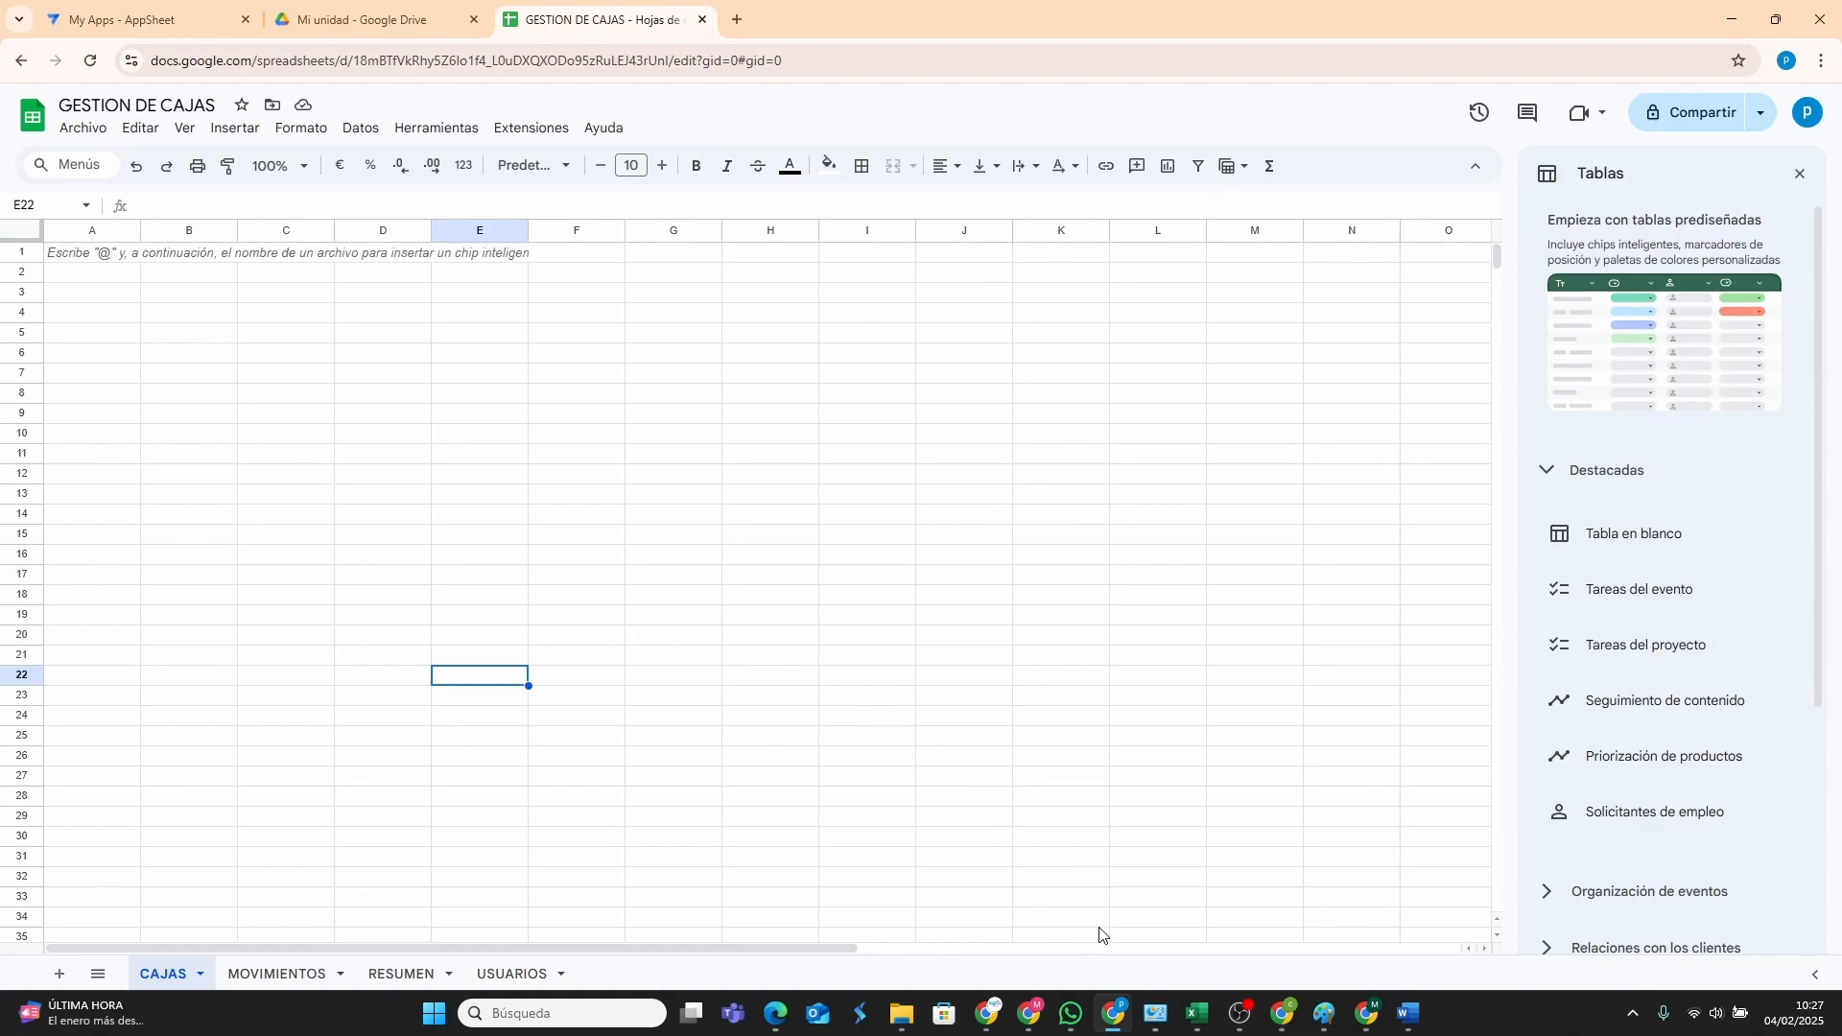
pyautogui.moveTo(1029, 1014)
pyautogui.click(998, 959)
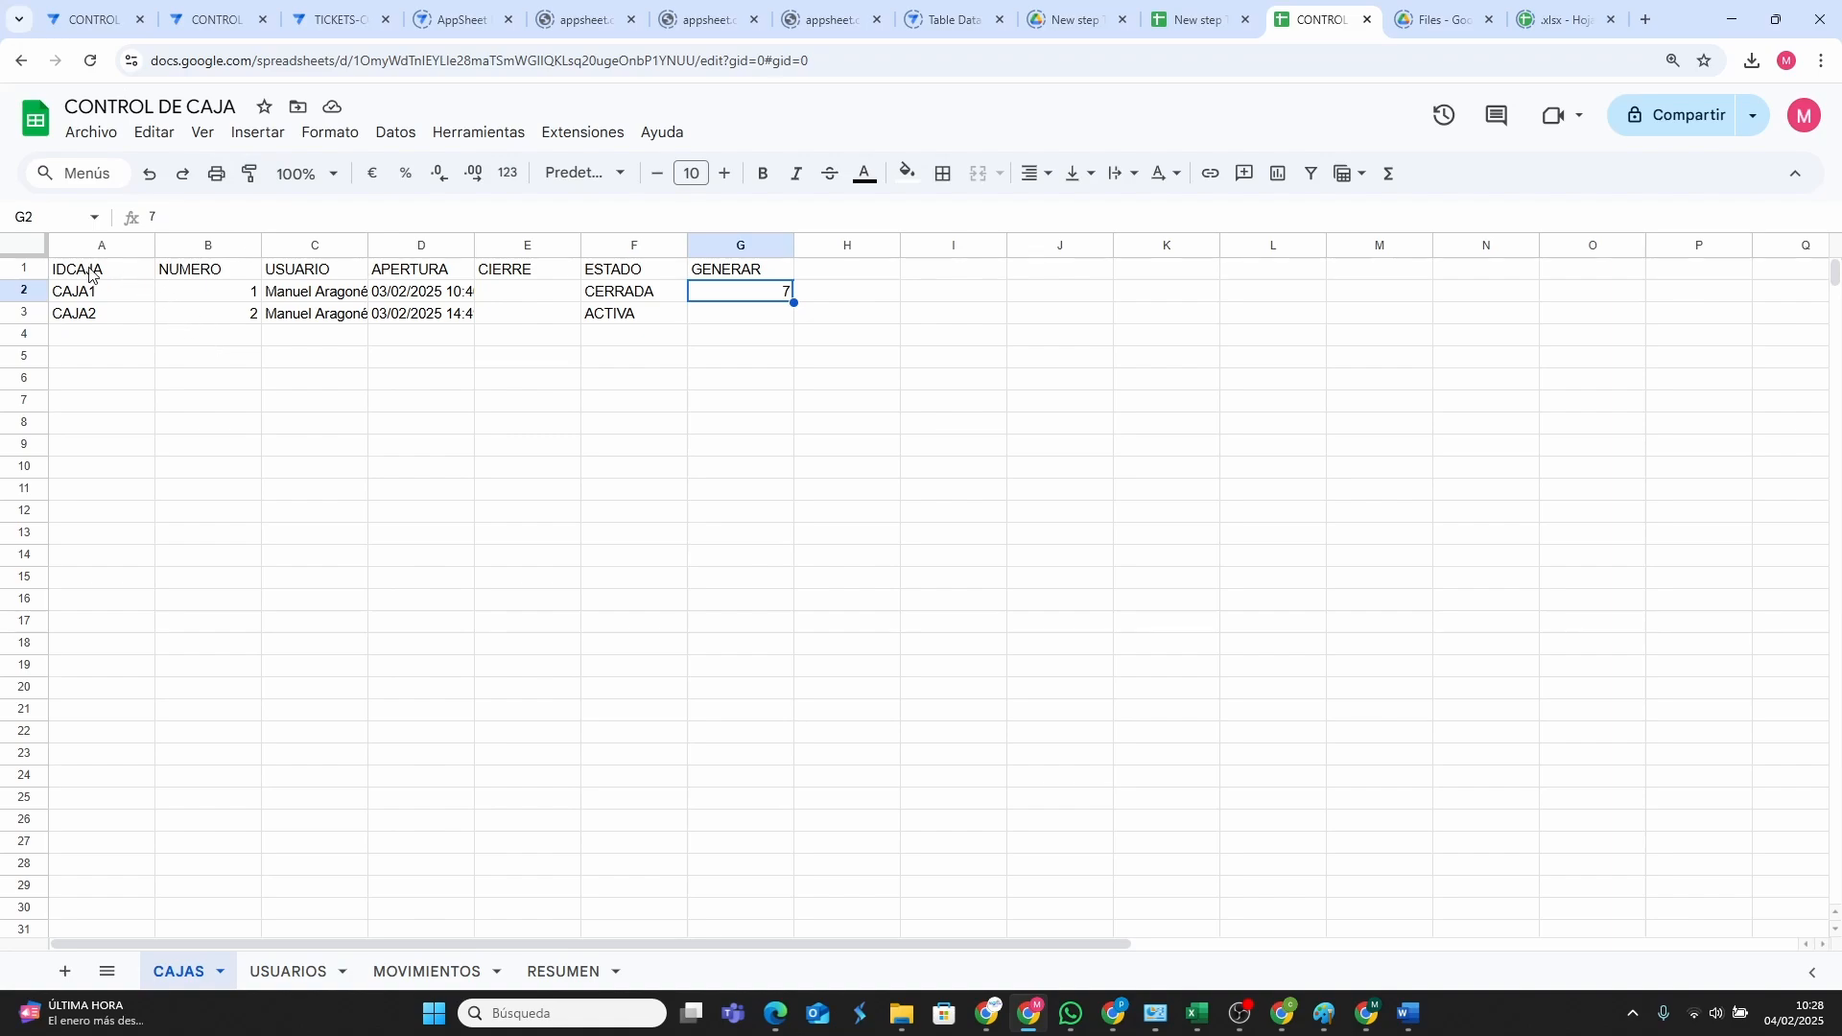
pyautogui.click(118, 277)
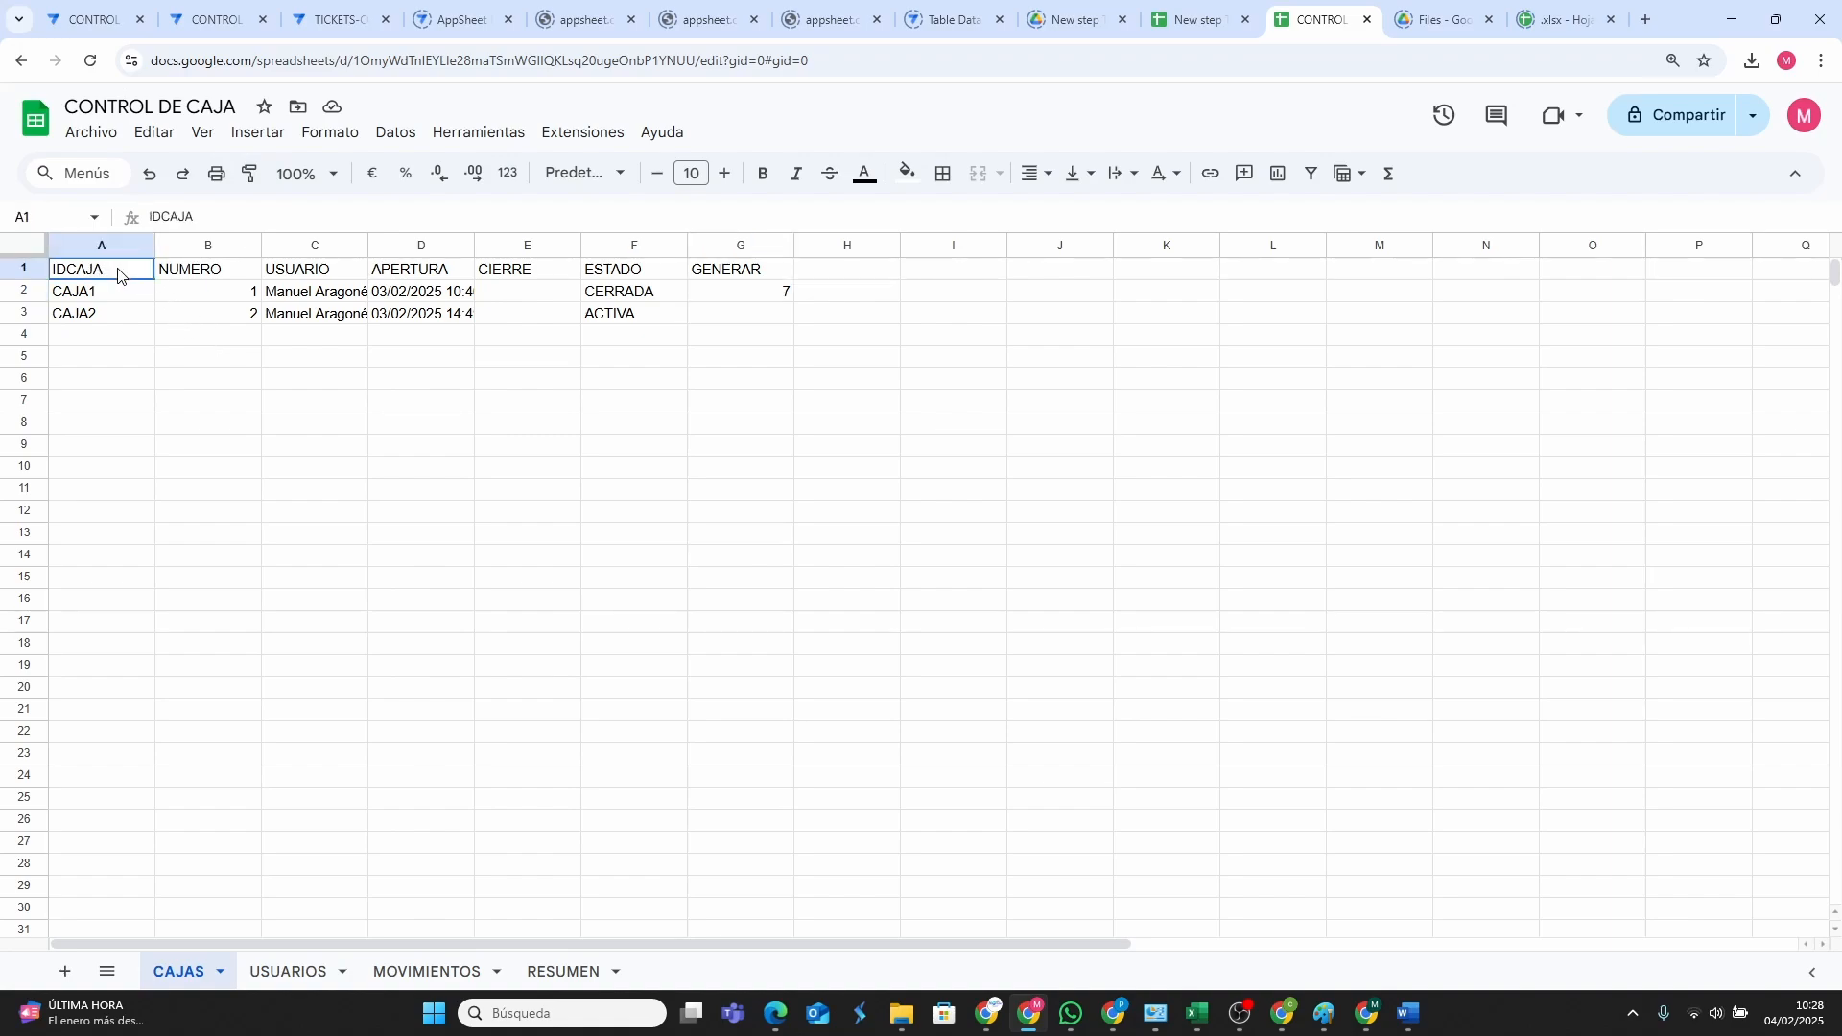
pyautogui.moveTo(118, 276); pyautogui.dragTo(768, 276)
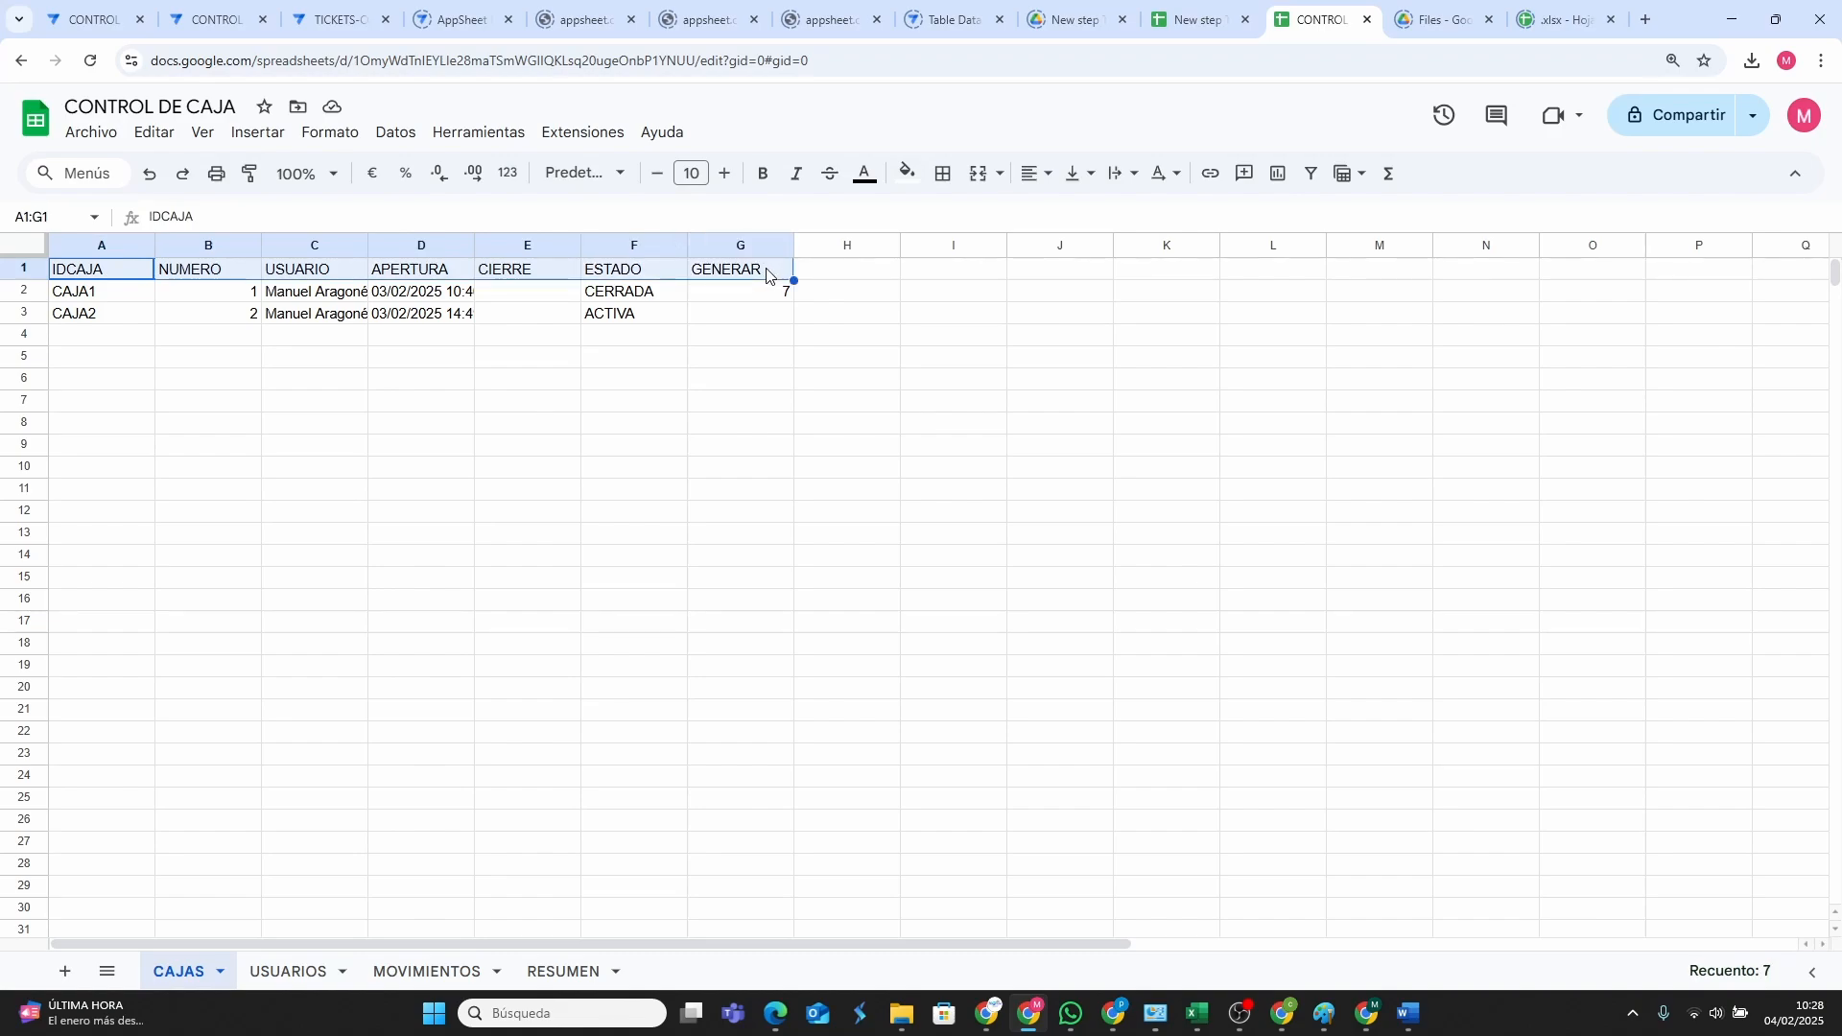
pyautogui.rightClick(758, 276)
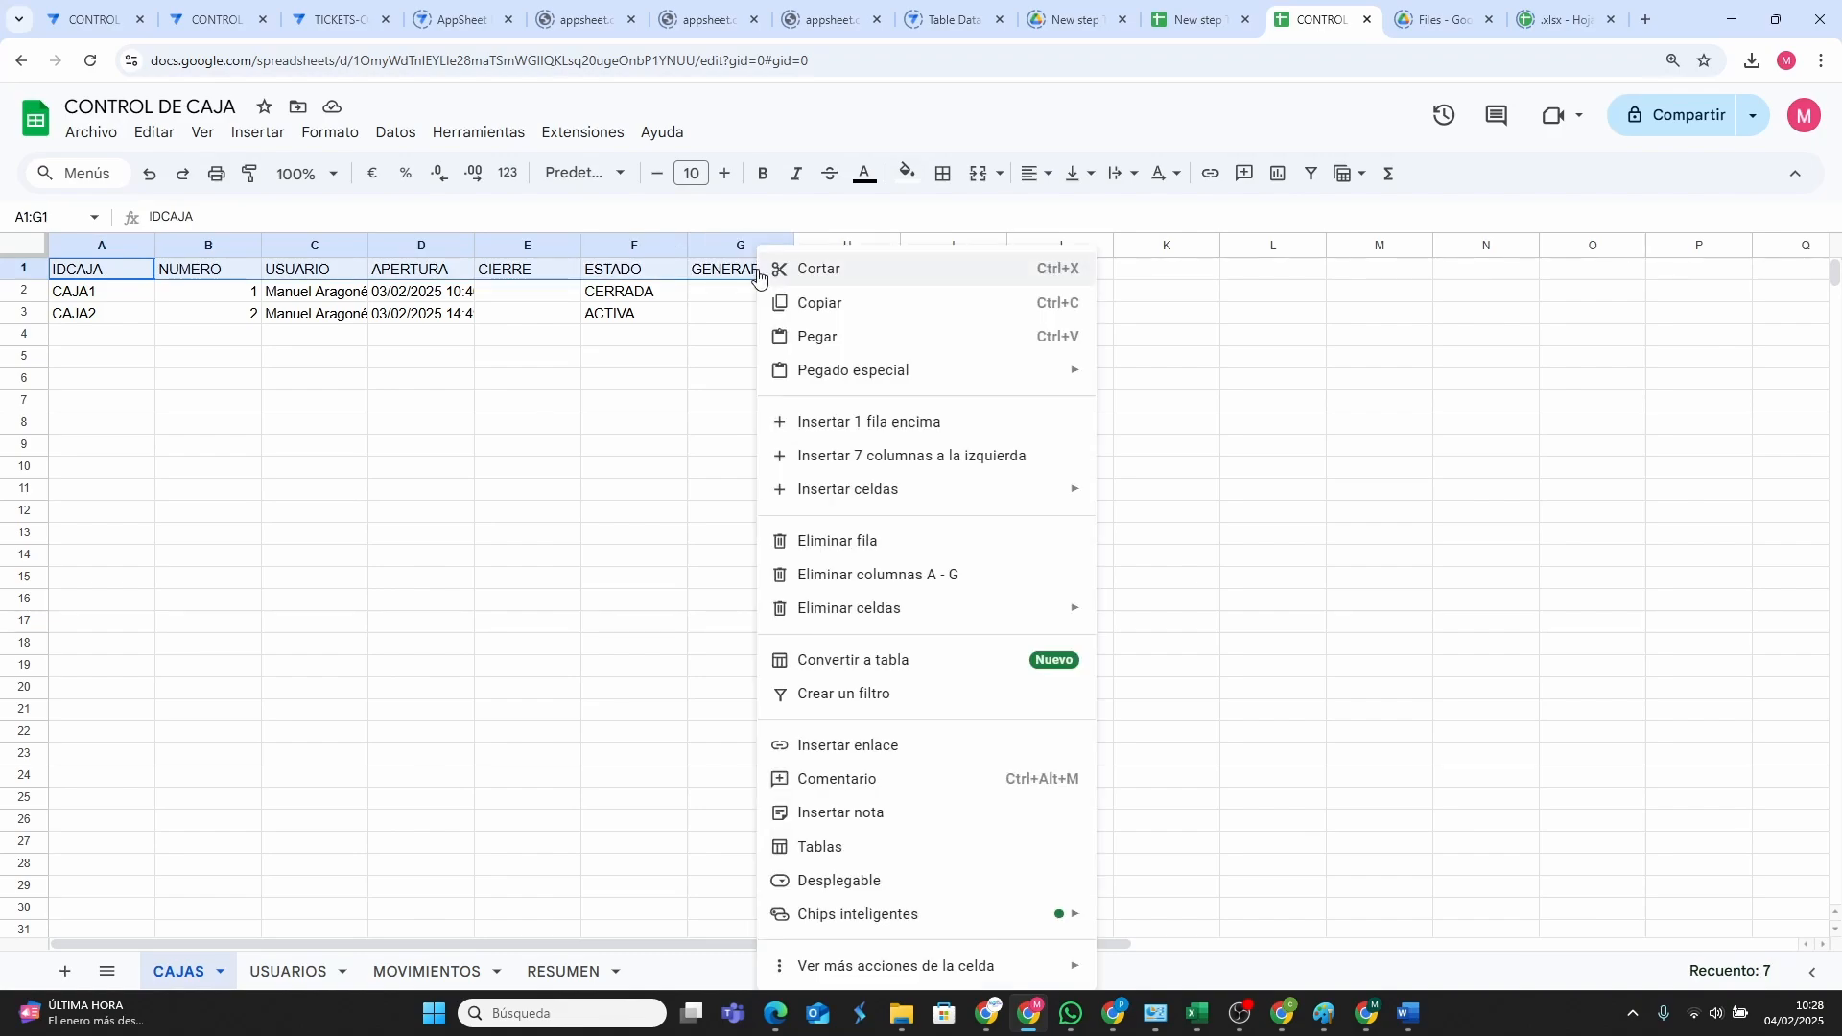
pyautogui.click(814, 301)
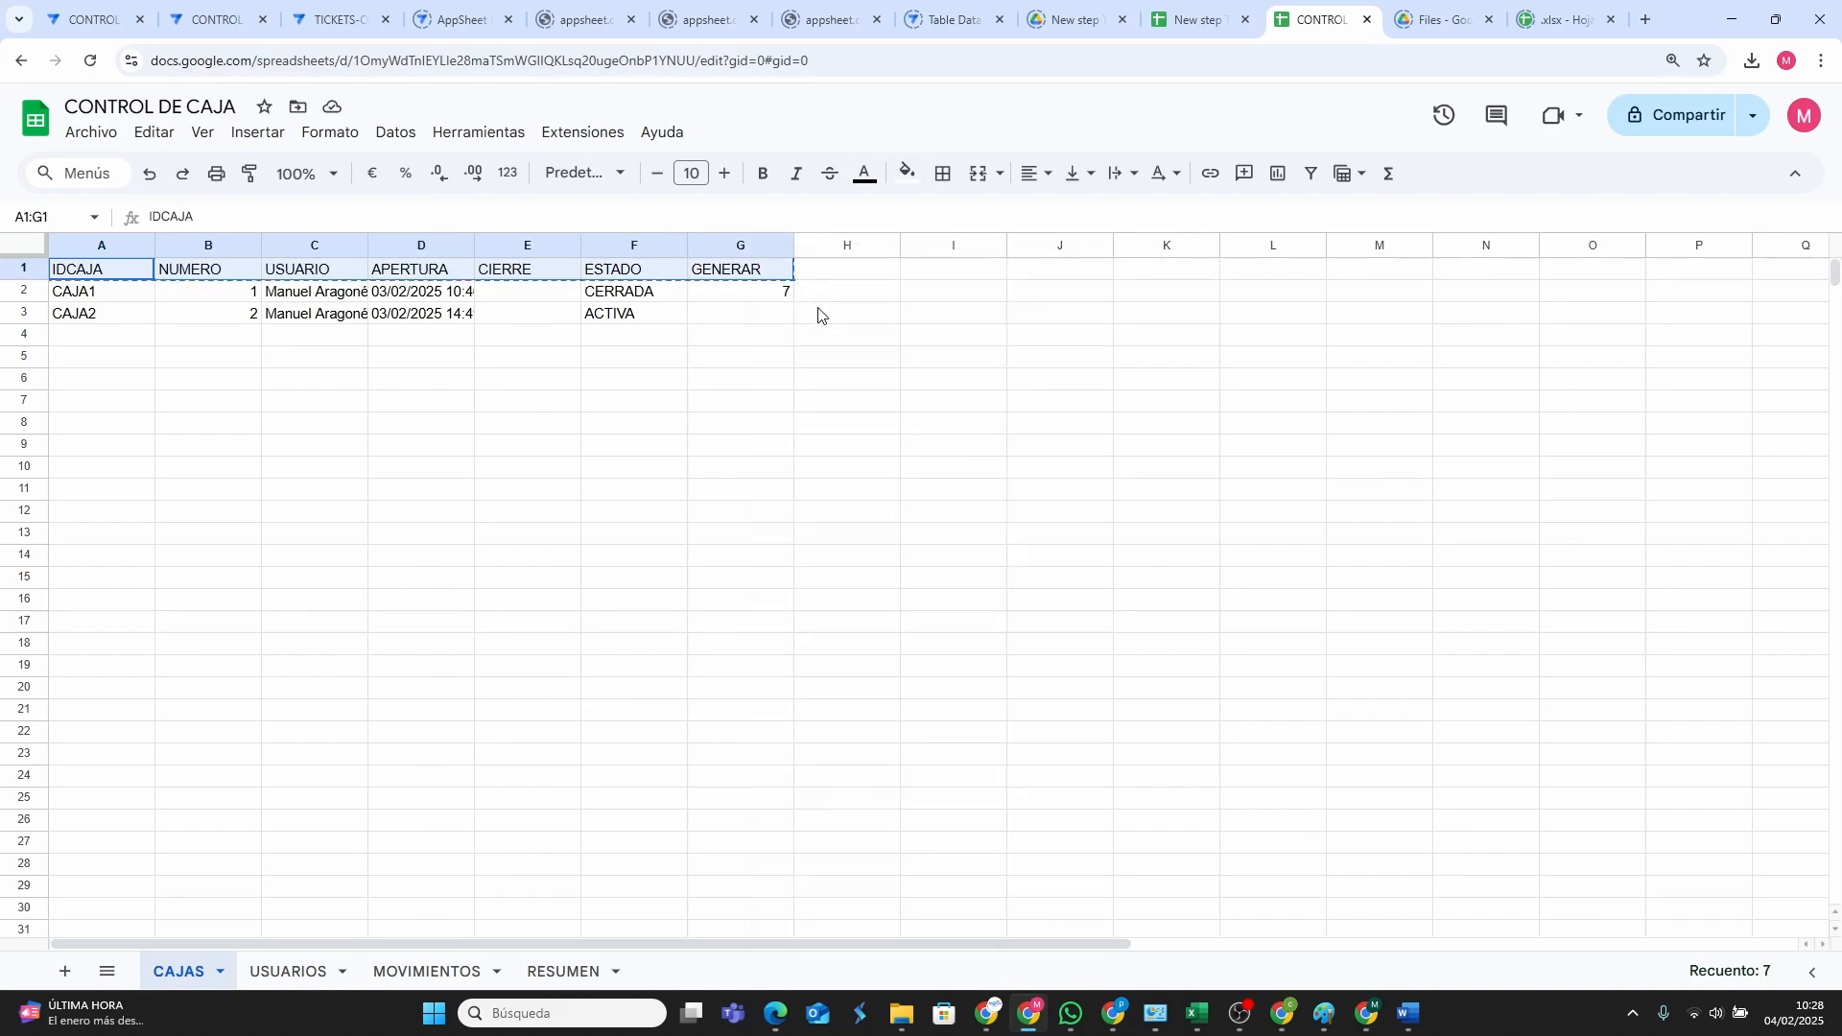
# Switch back to the GESTION DE CAJAS spreadsheet and paste the copied headers into row 1 of the CAJAS sheet, starting at A1.
pyautogui.click(1112, 1013)
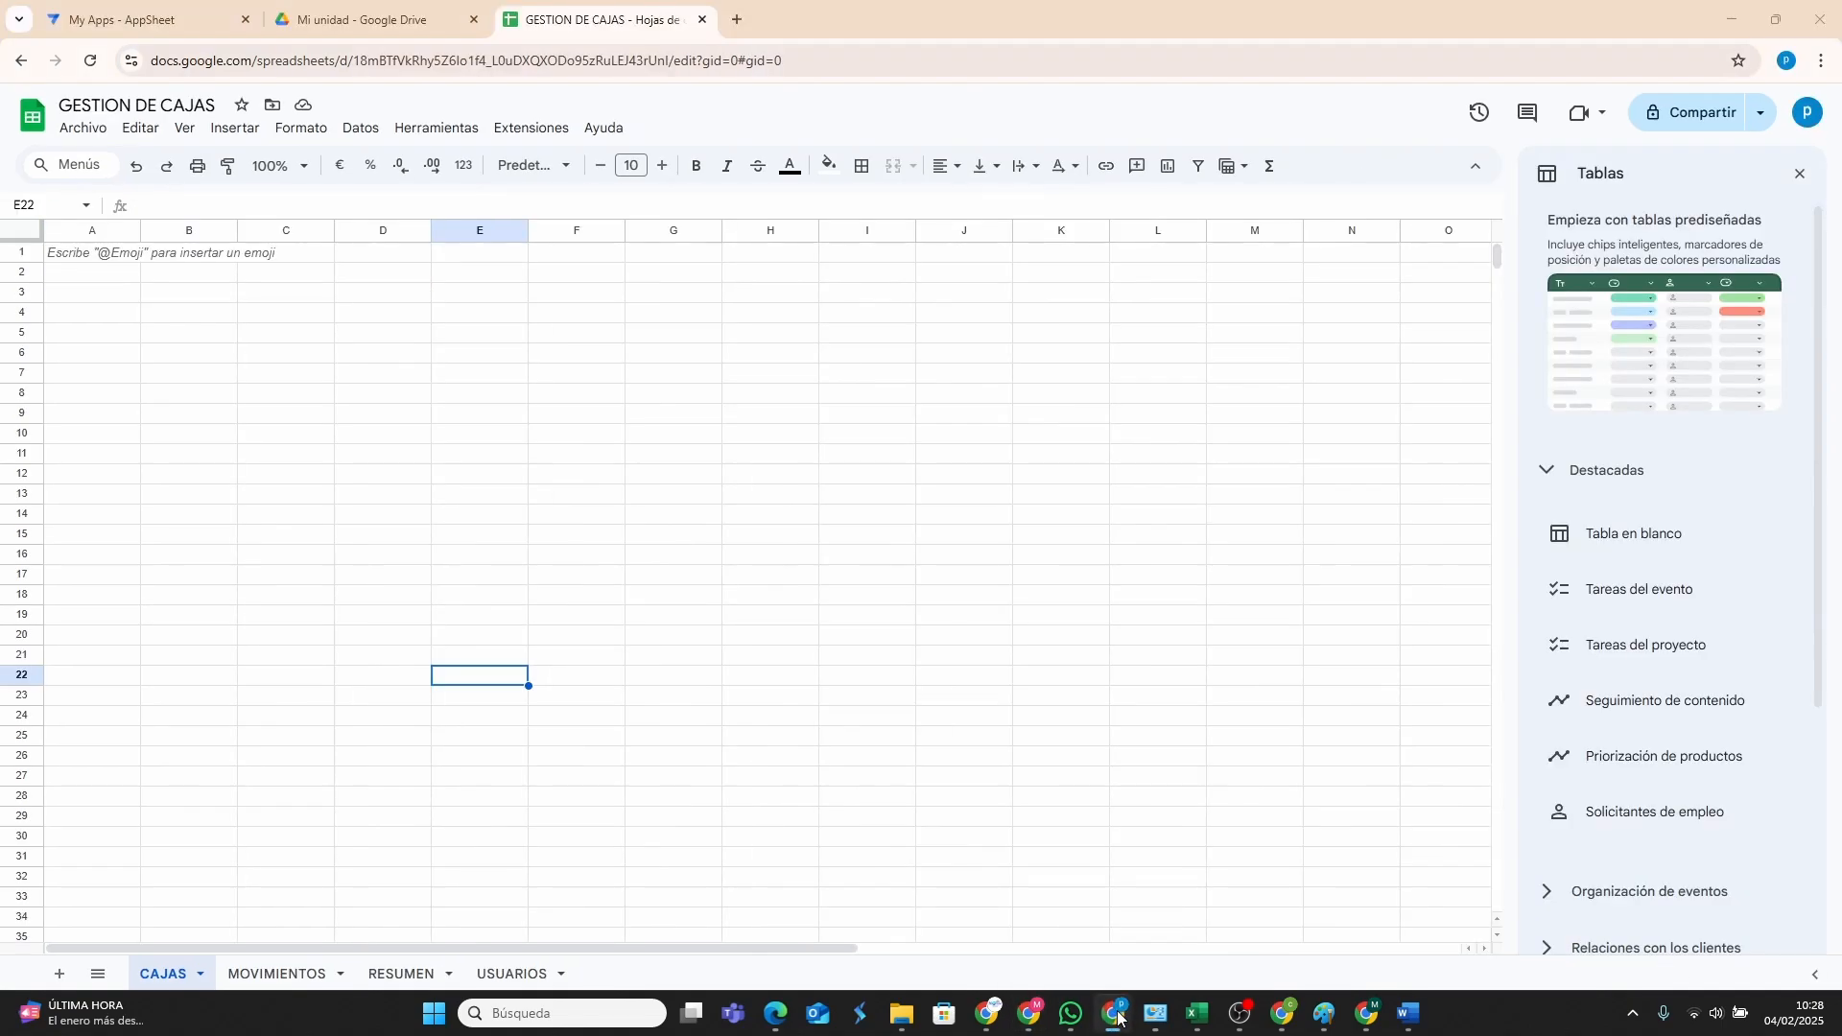
pyautogui.rightClick(93, 255)
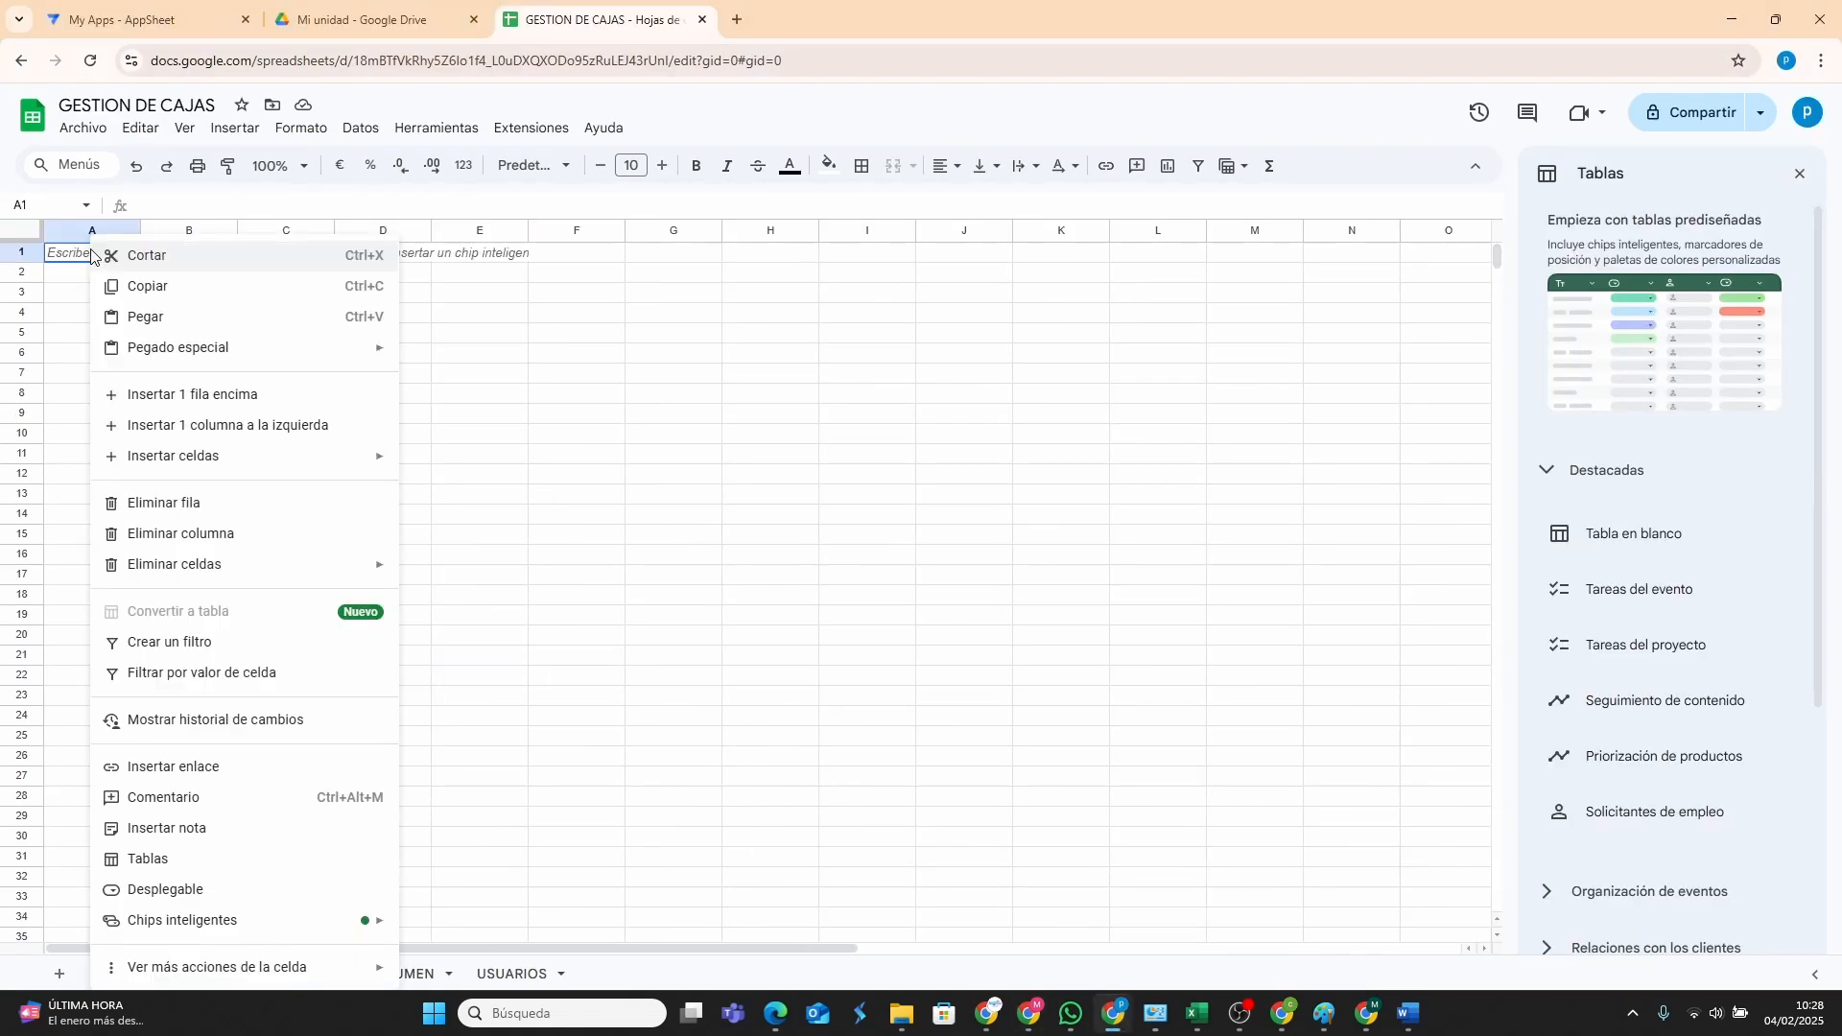
pyautogui.click(172, 329)
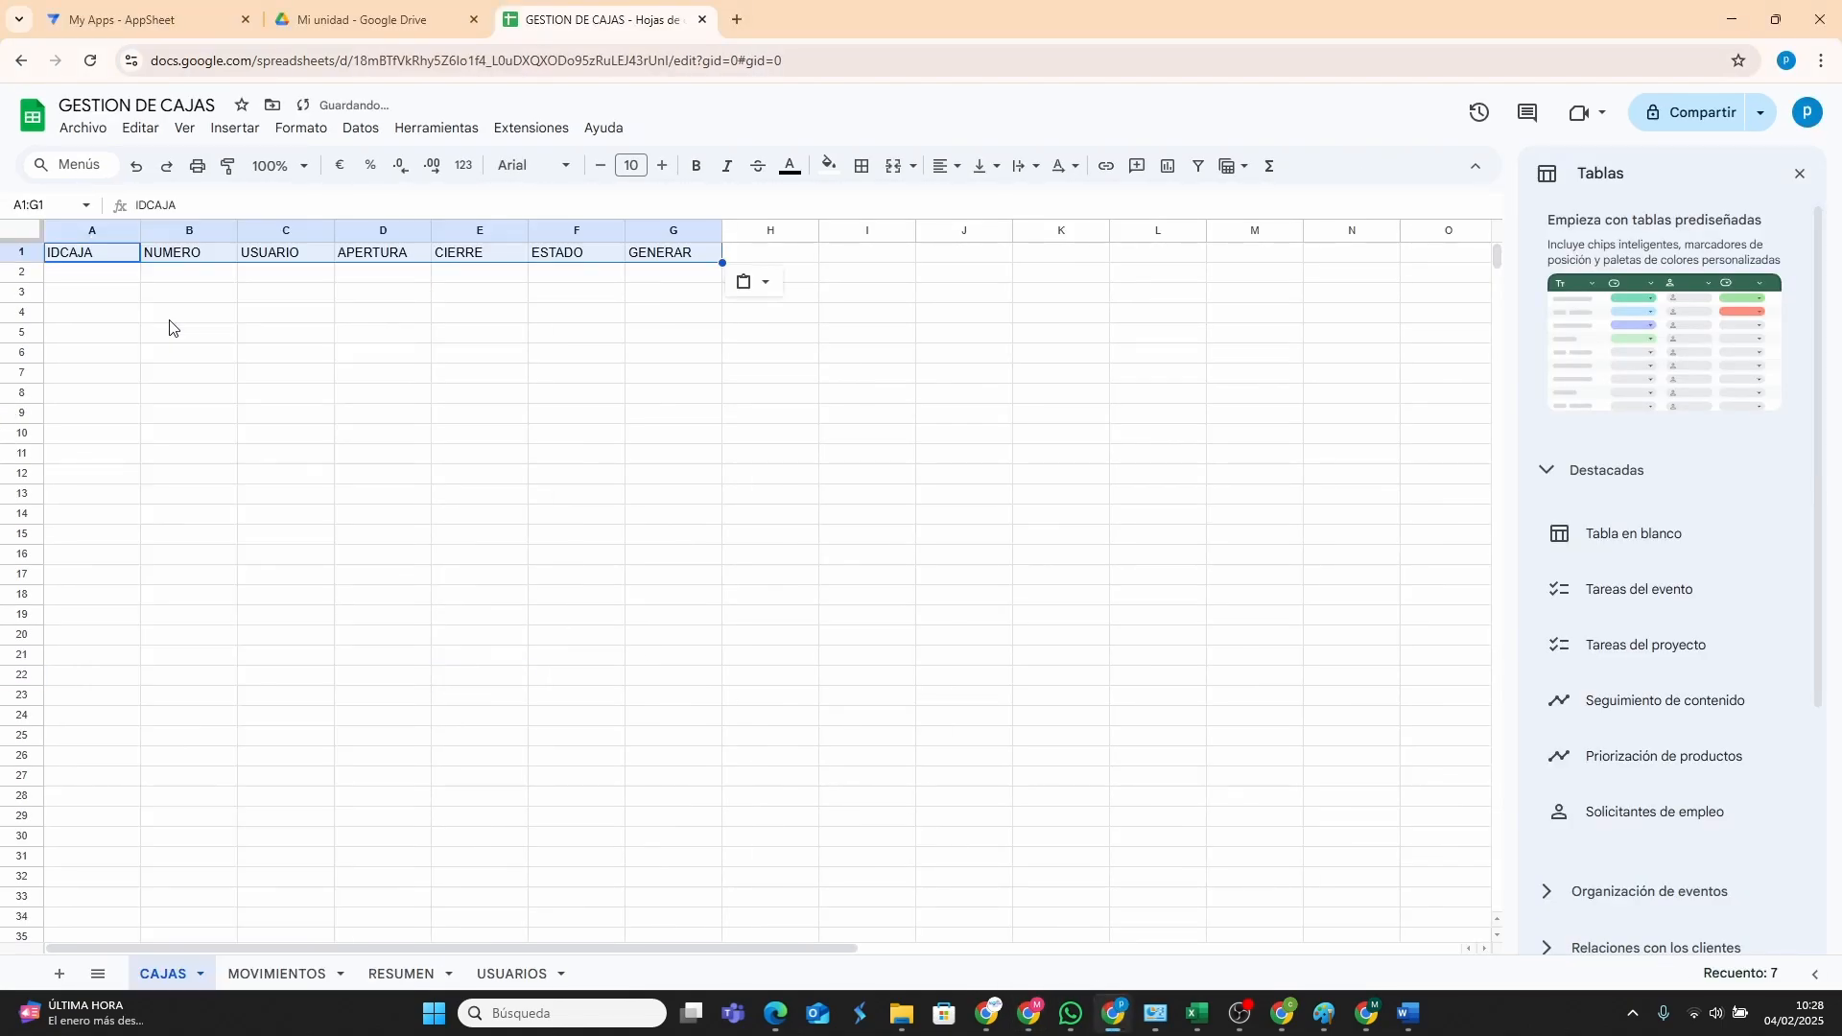
pyautogui.click(287, 380)
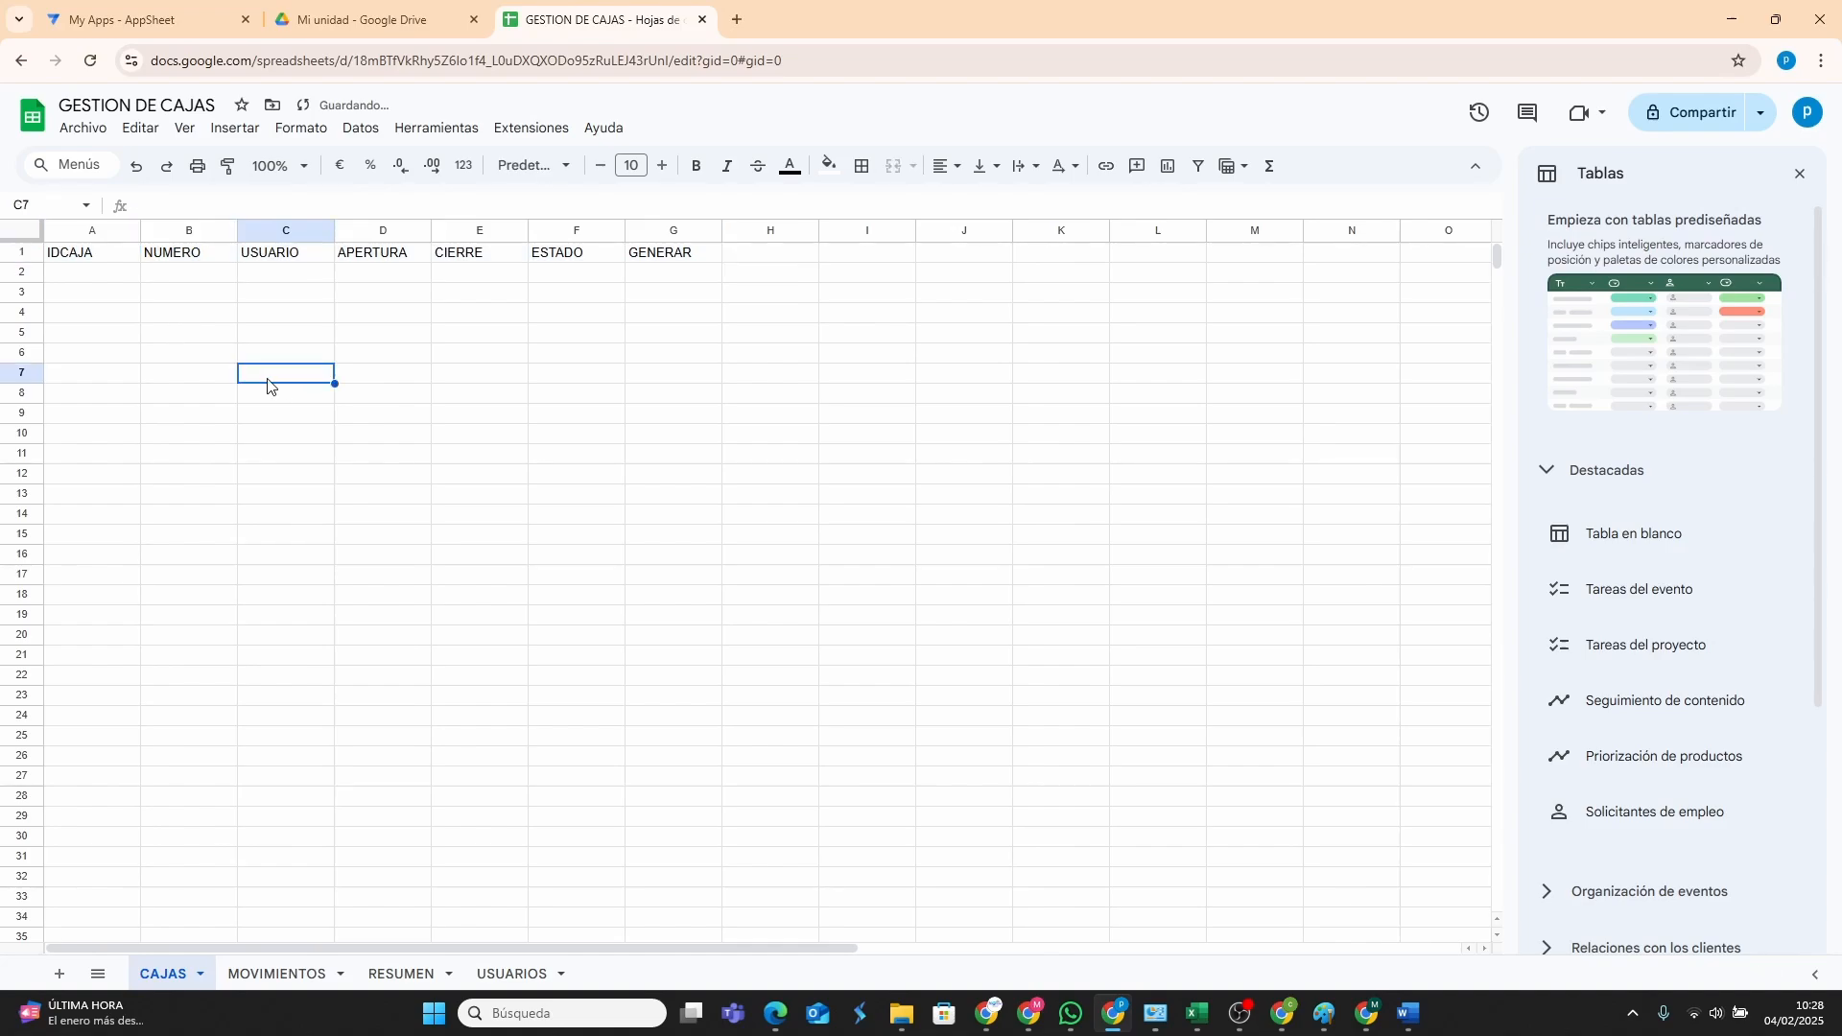
# Review the CAJAS column headers one by one, from IDCAJA through NUMERO, USUARIO, APERTURA, CIERRE and ESTADO to GENERAR.
pyautogui.click(107, 254)
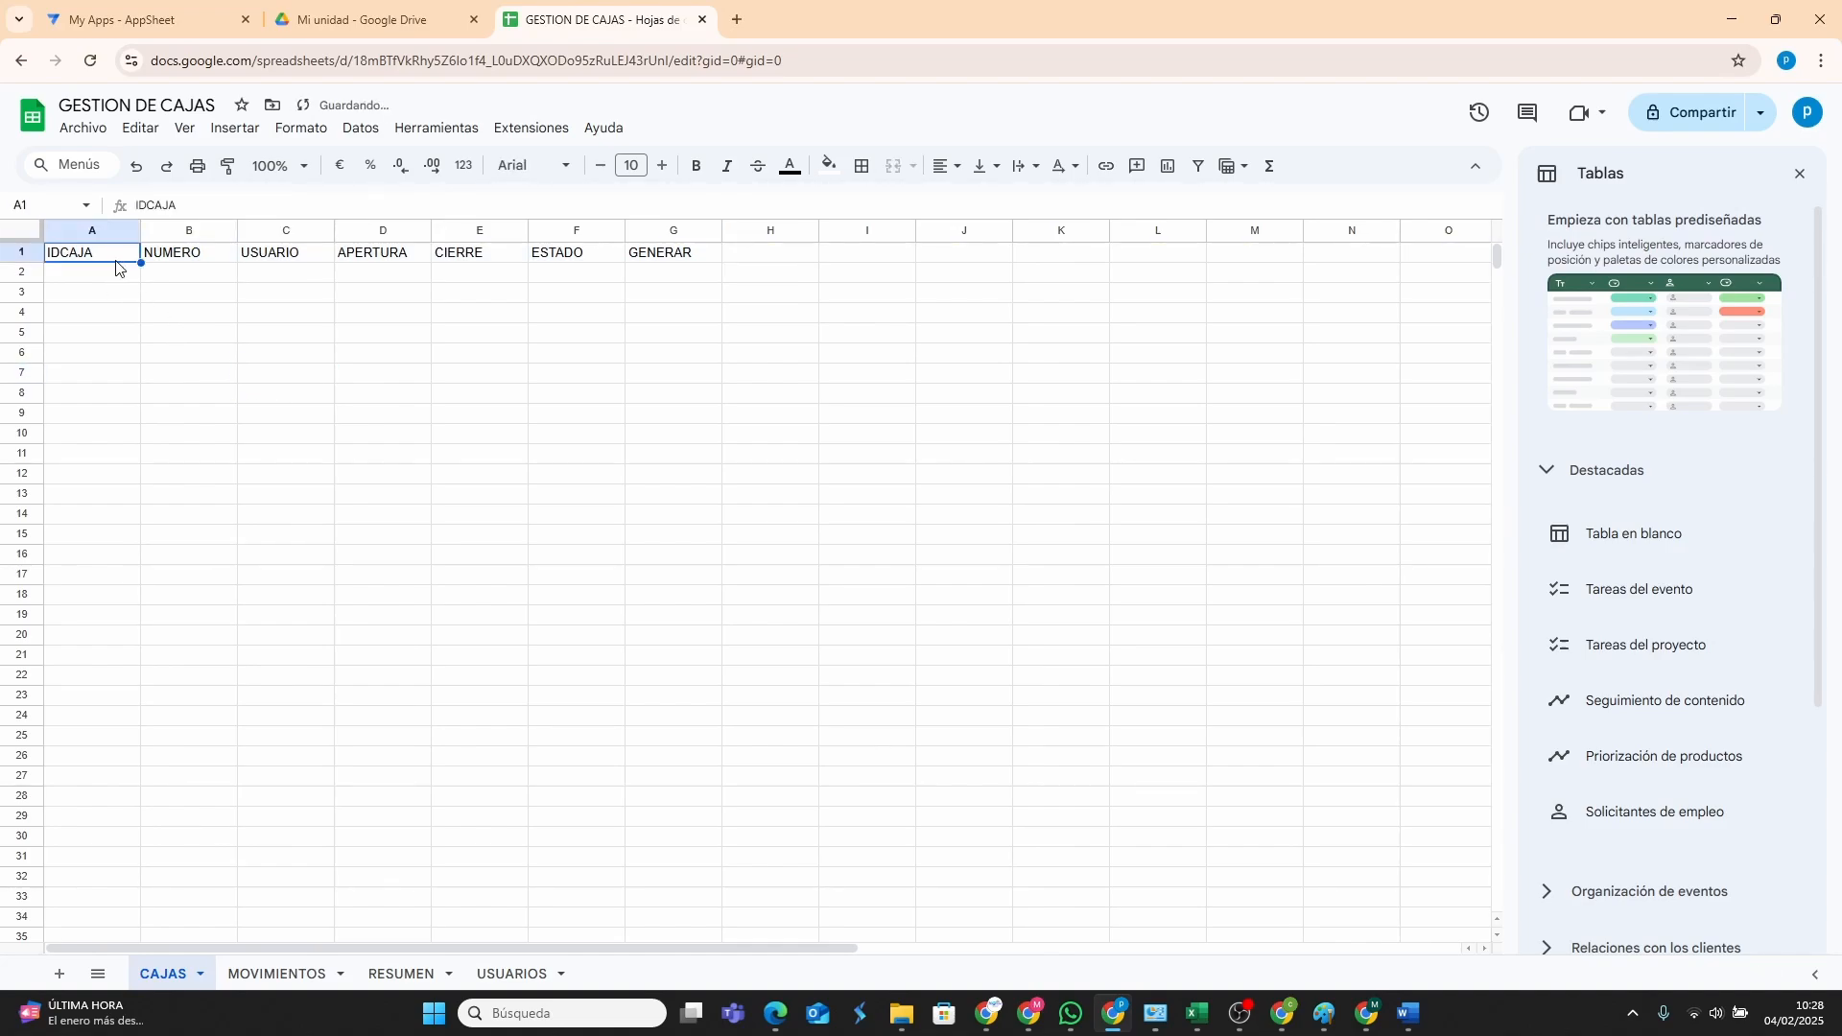
pyautogui.click(217, 258)
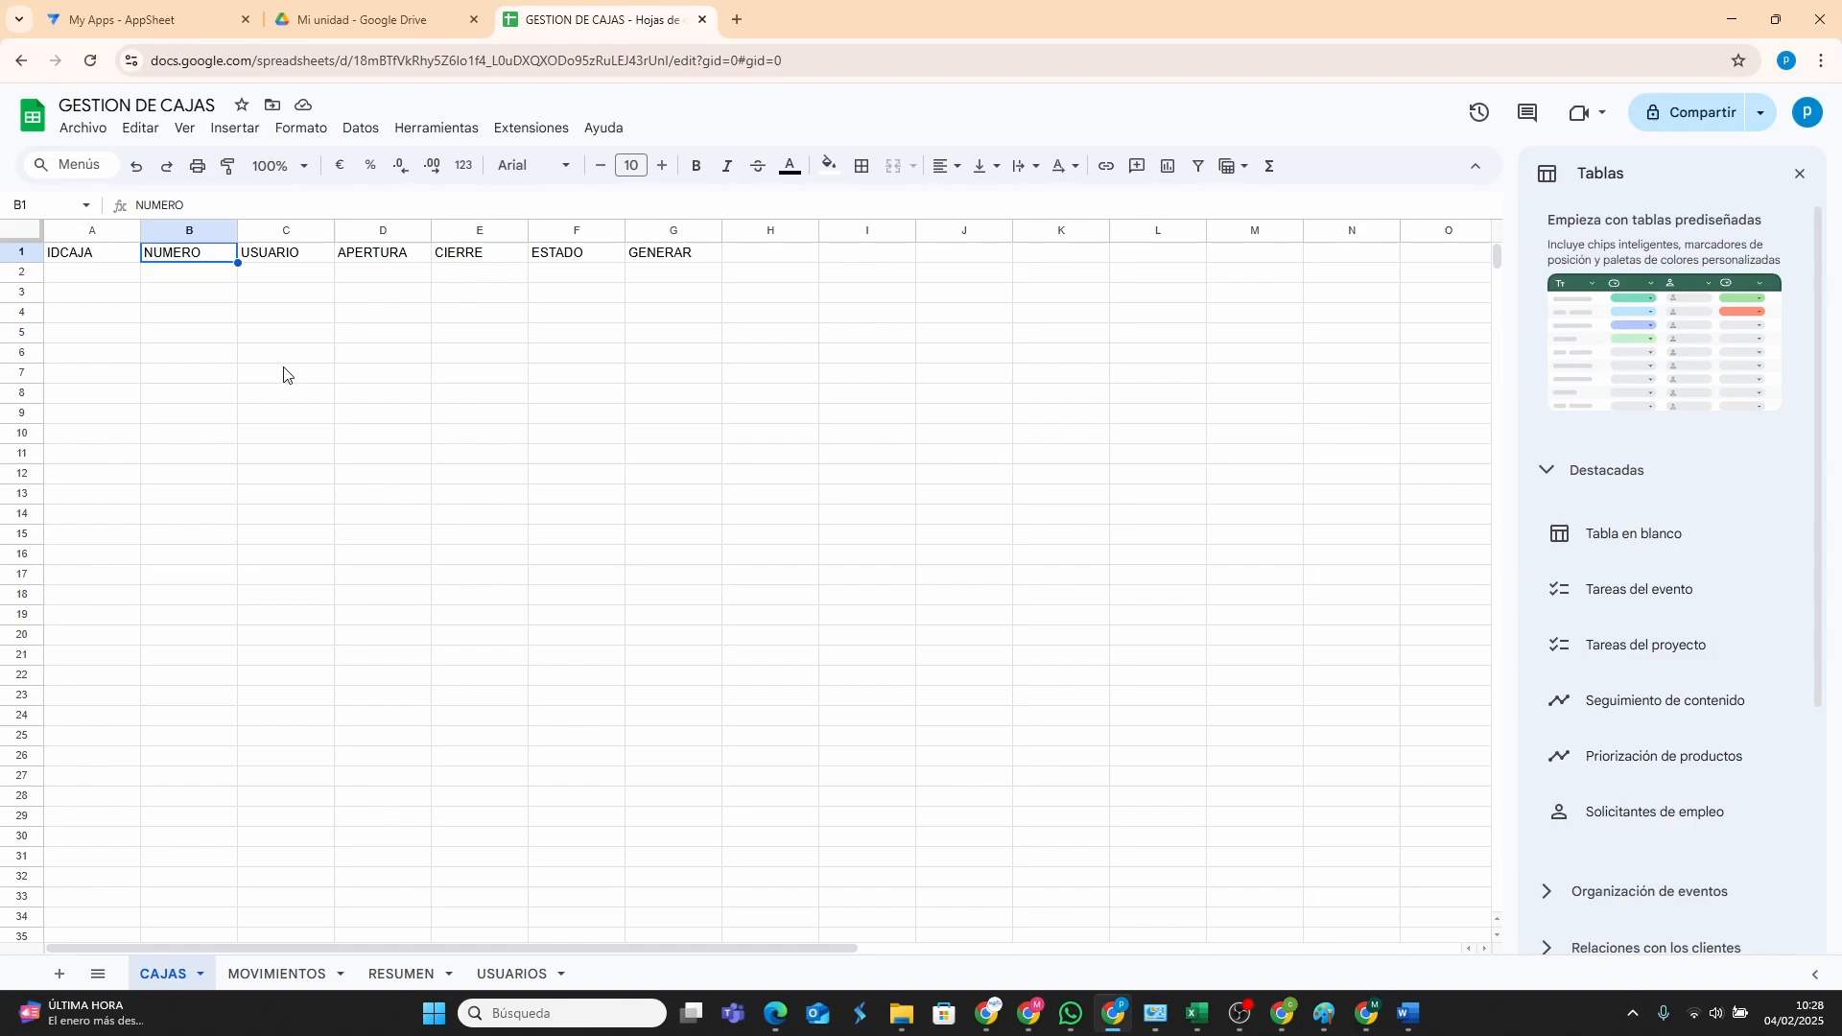
pyautogui.click(274, 257)
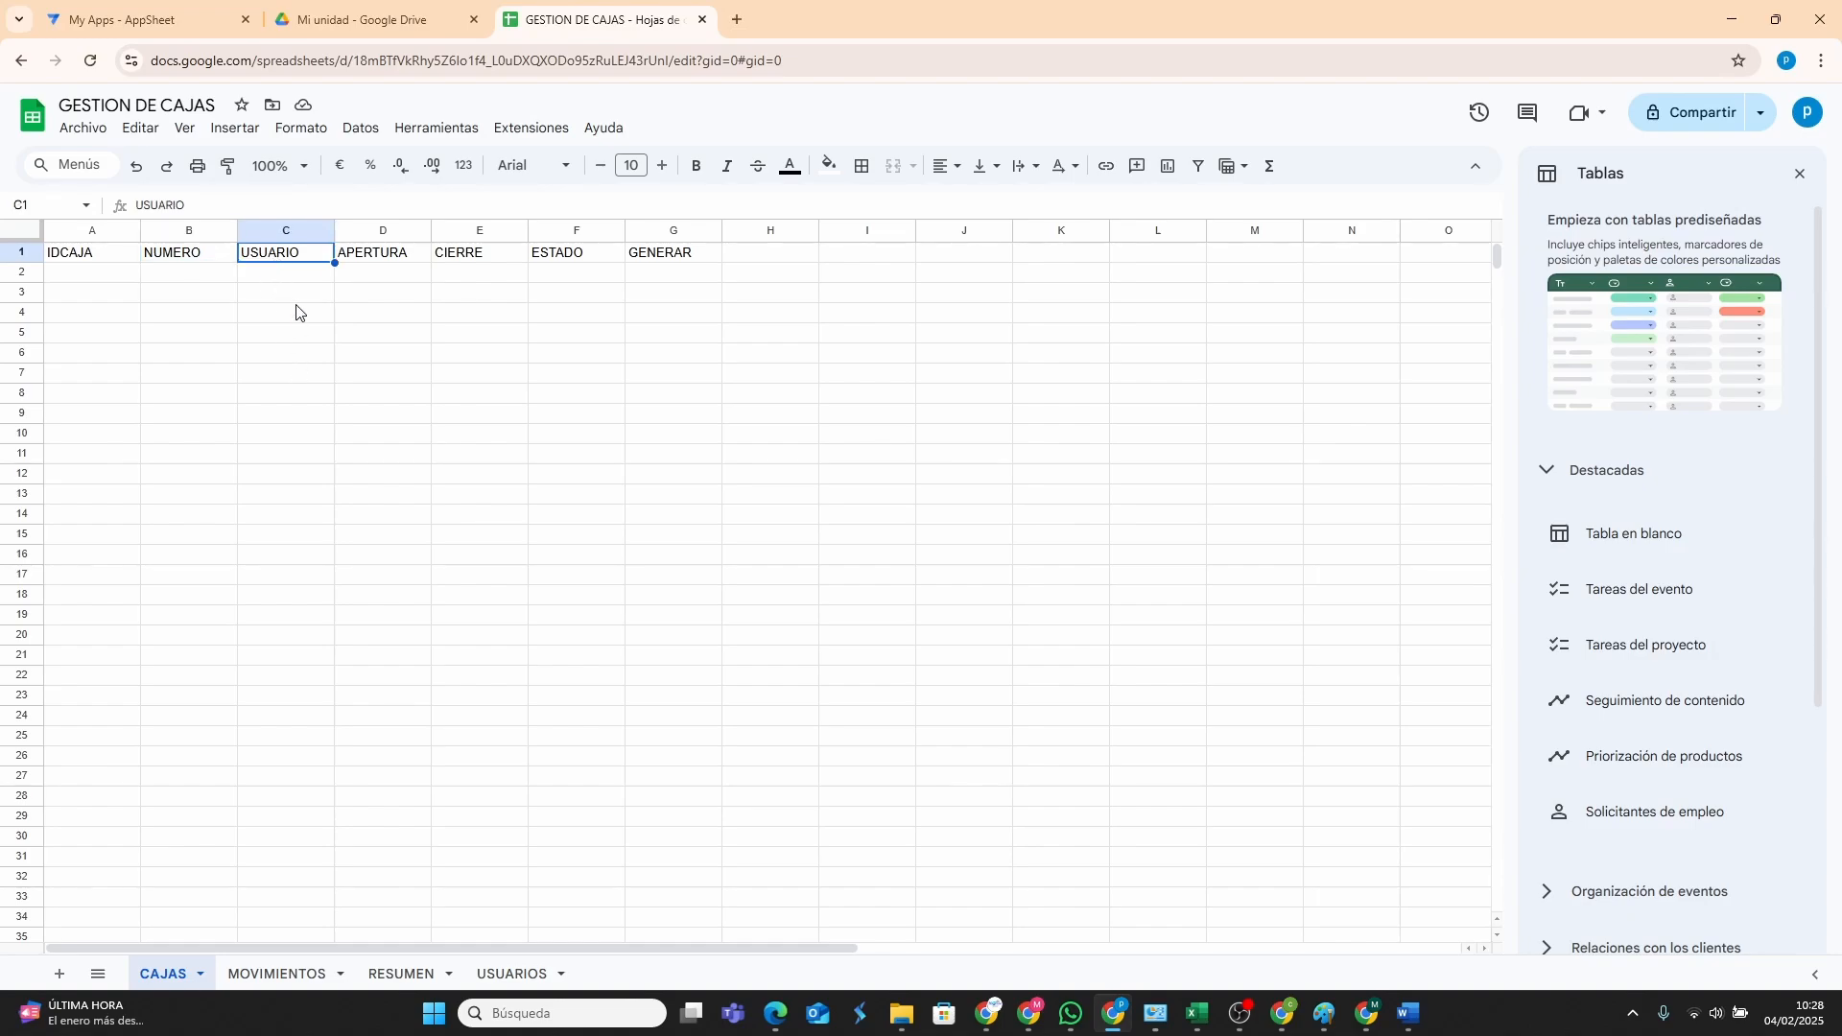
pyautogui.click(379, 256)
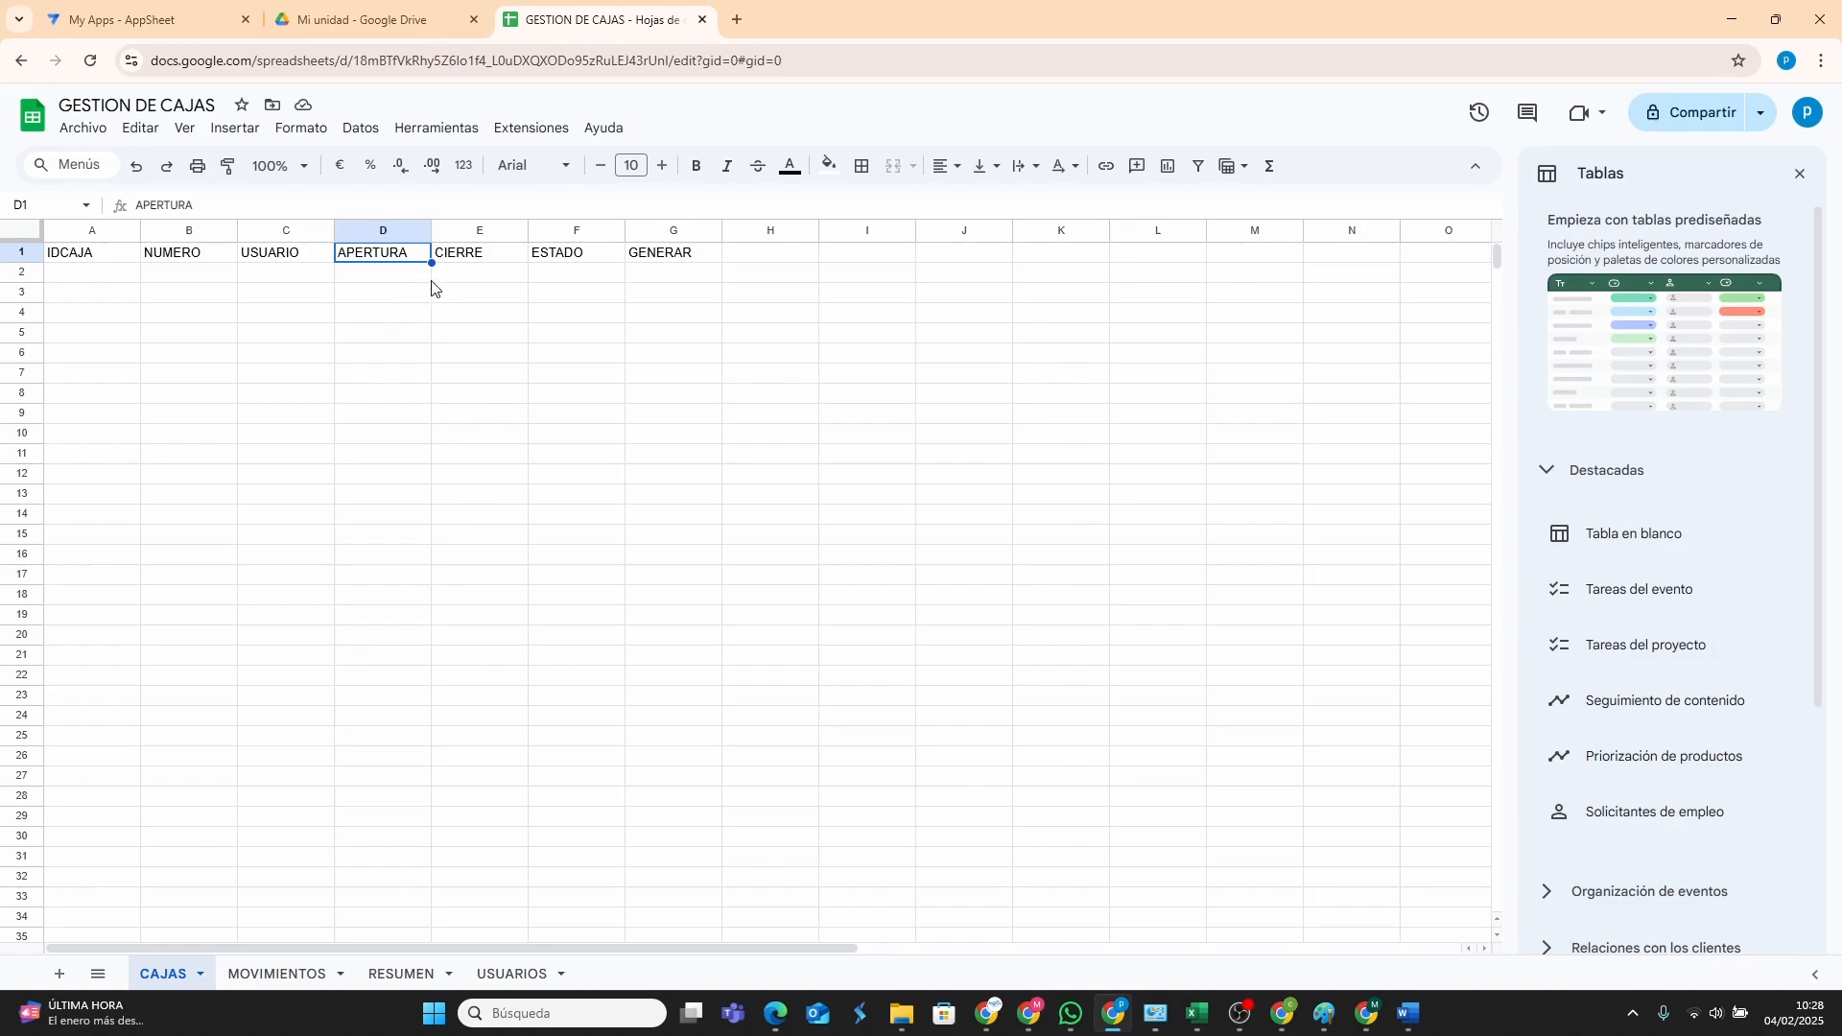
pyautogui.click(477, 259)
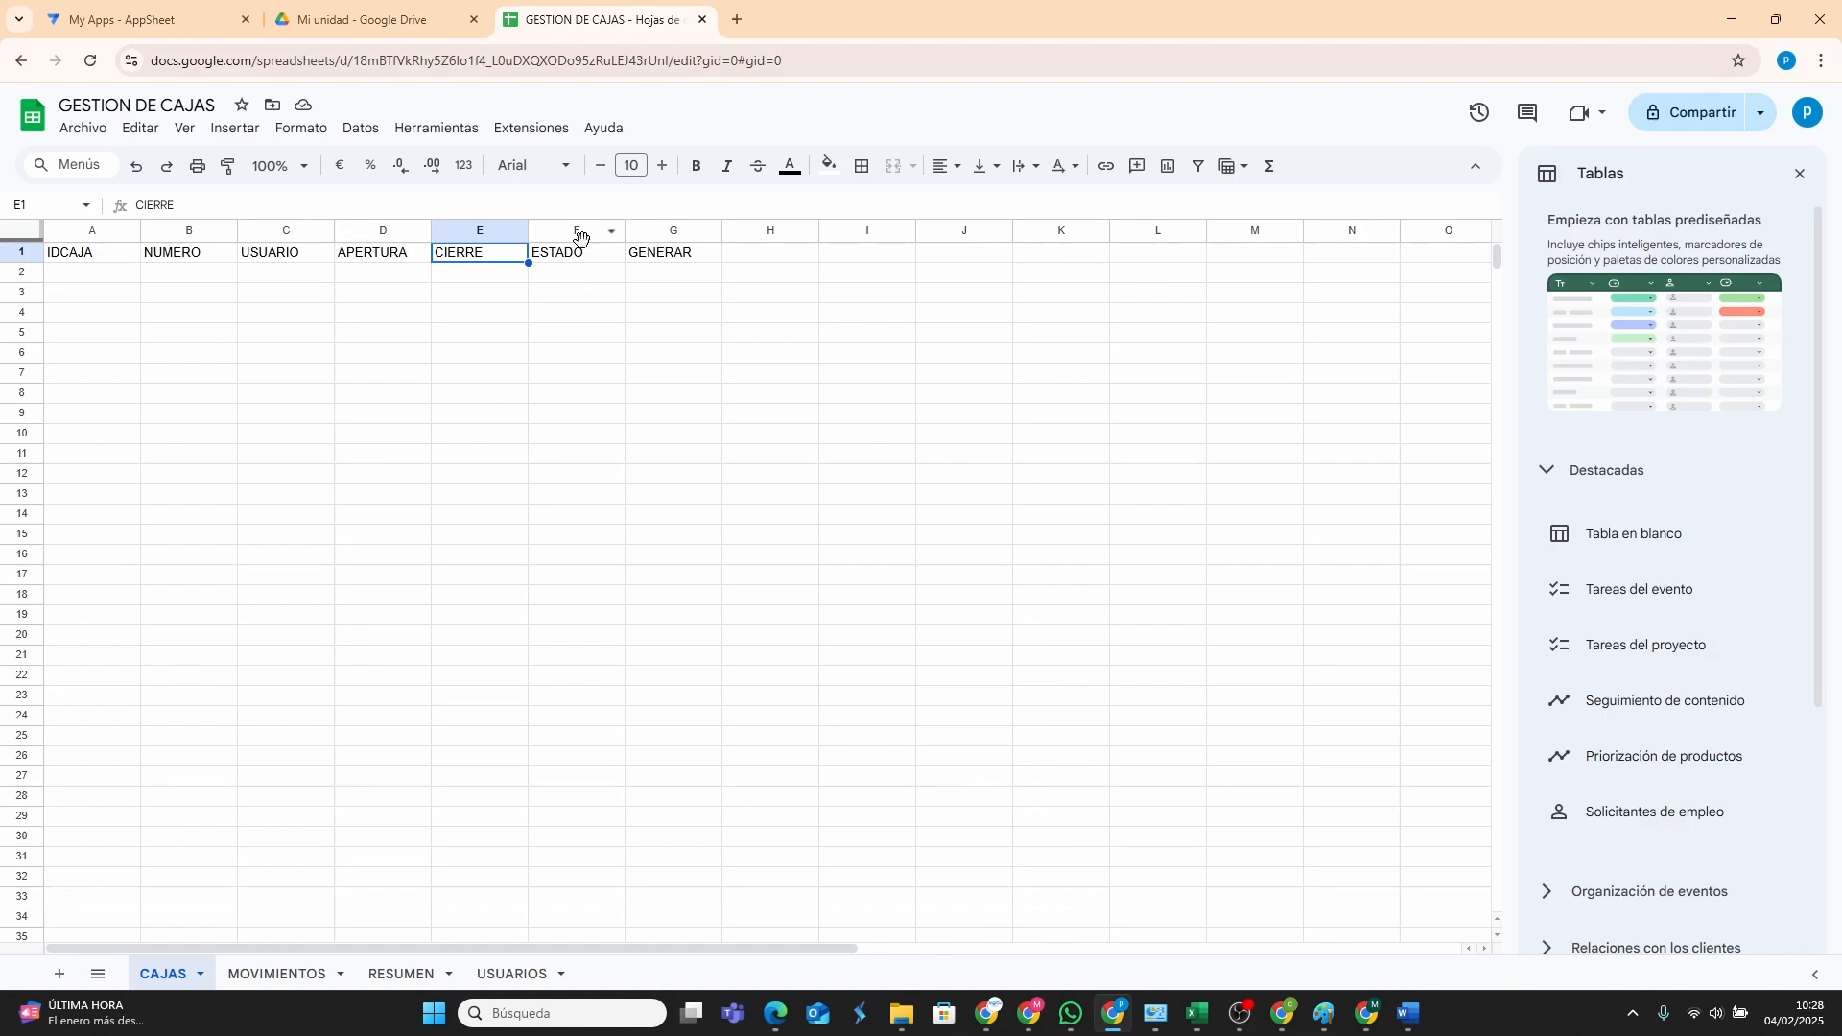
pyautogui.click(589, 260)
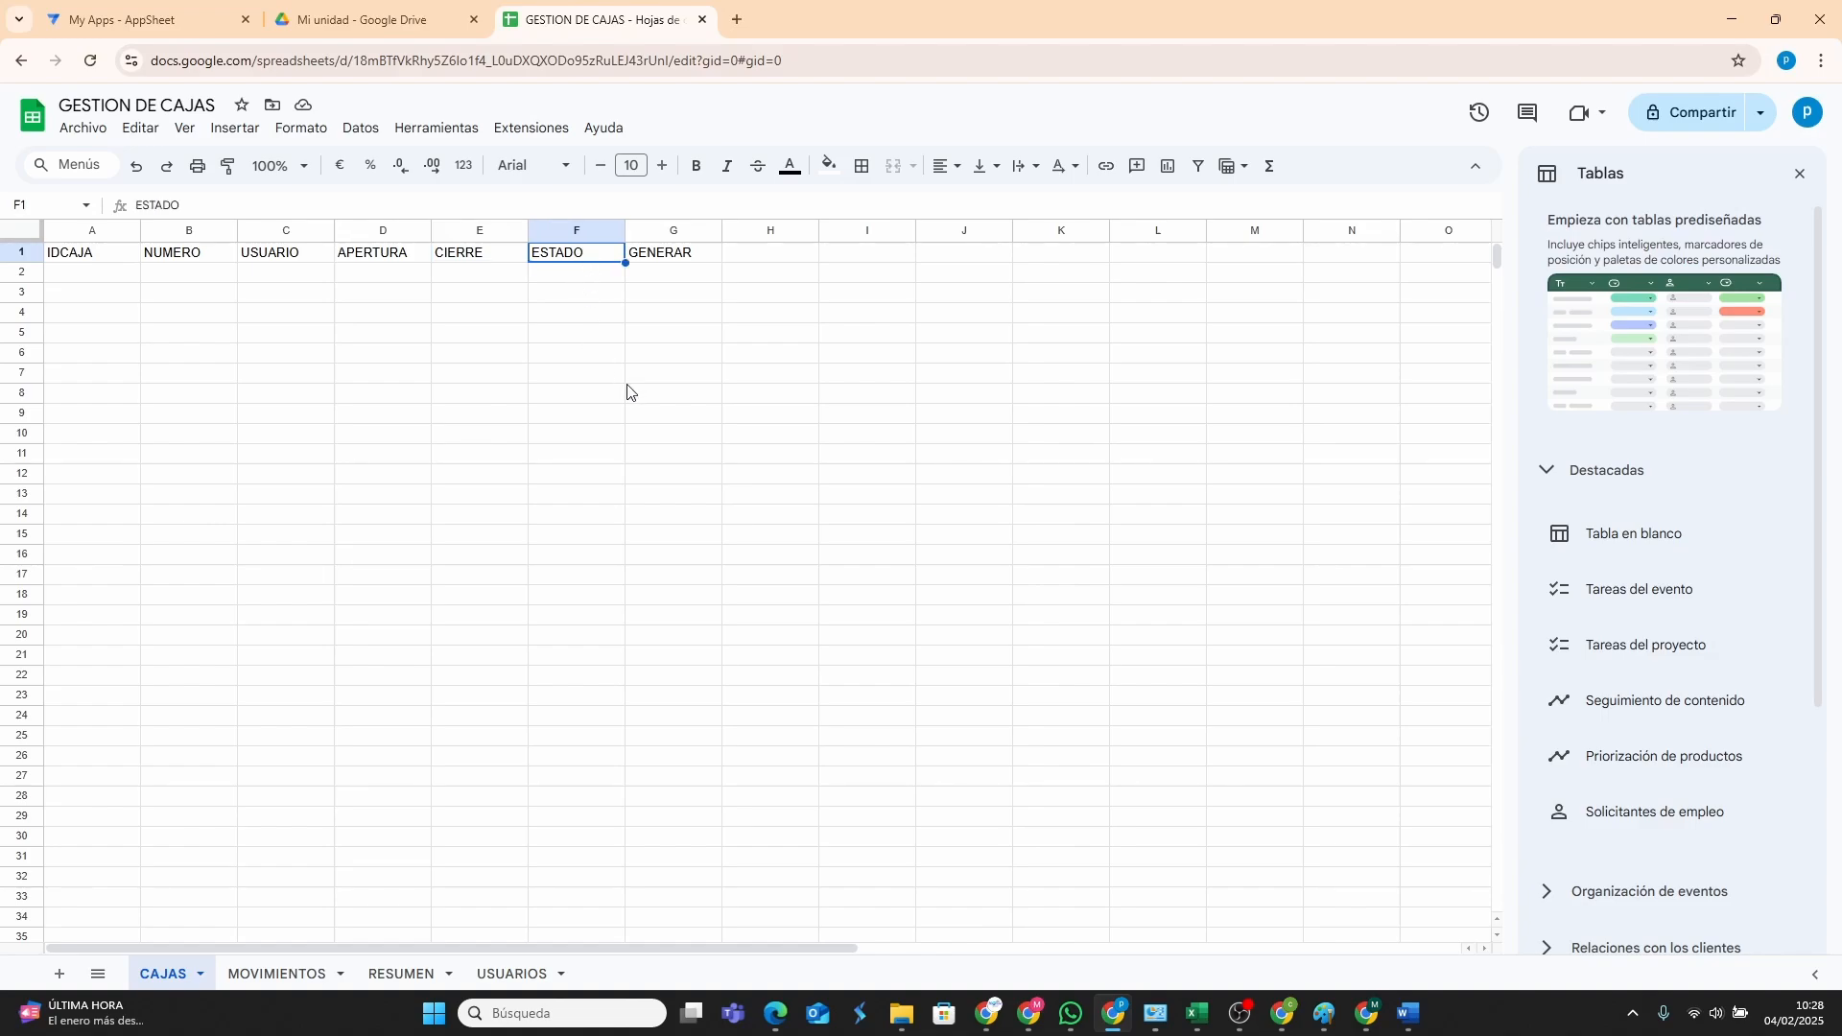
pyautogui.click(687, 255)
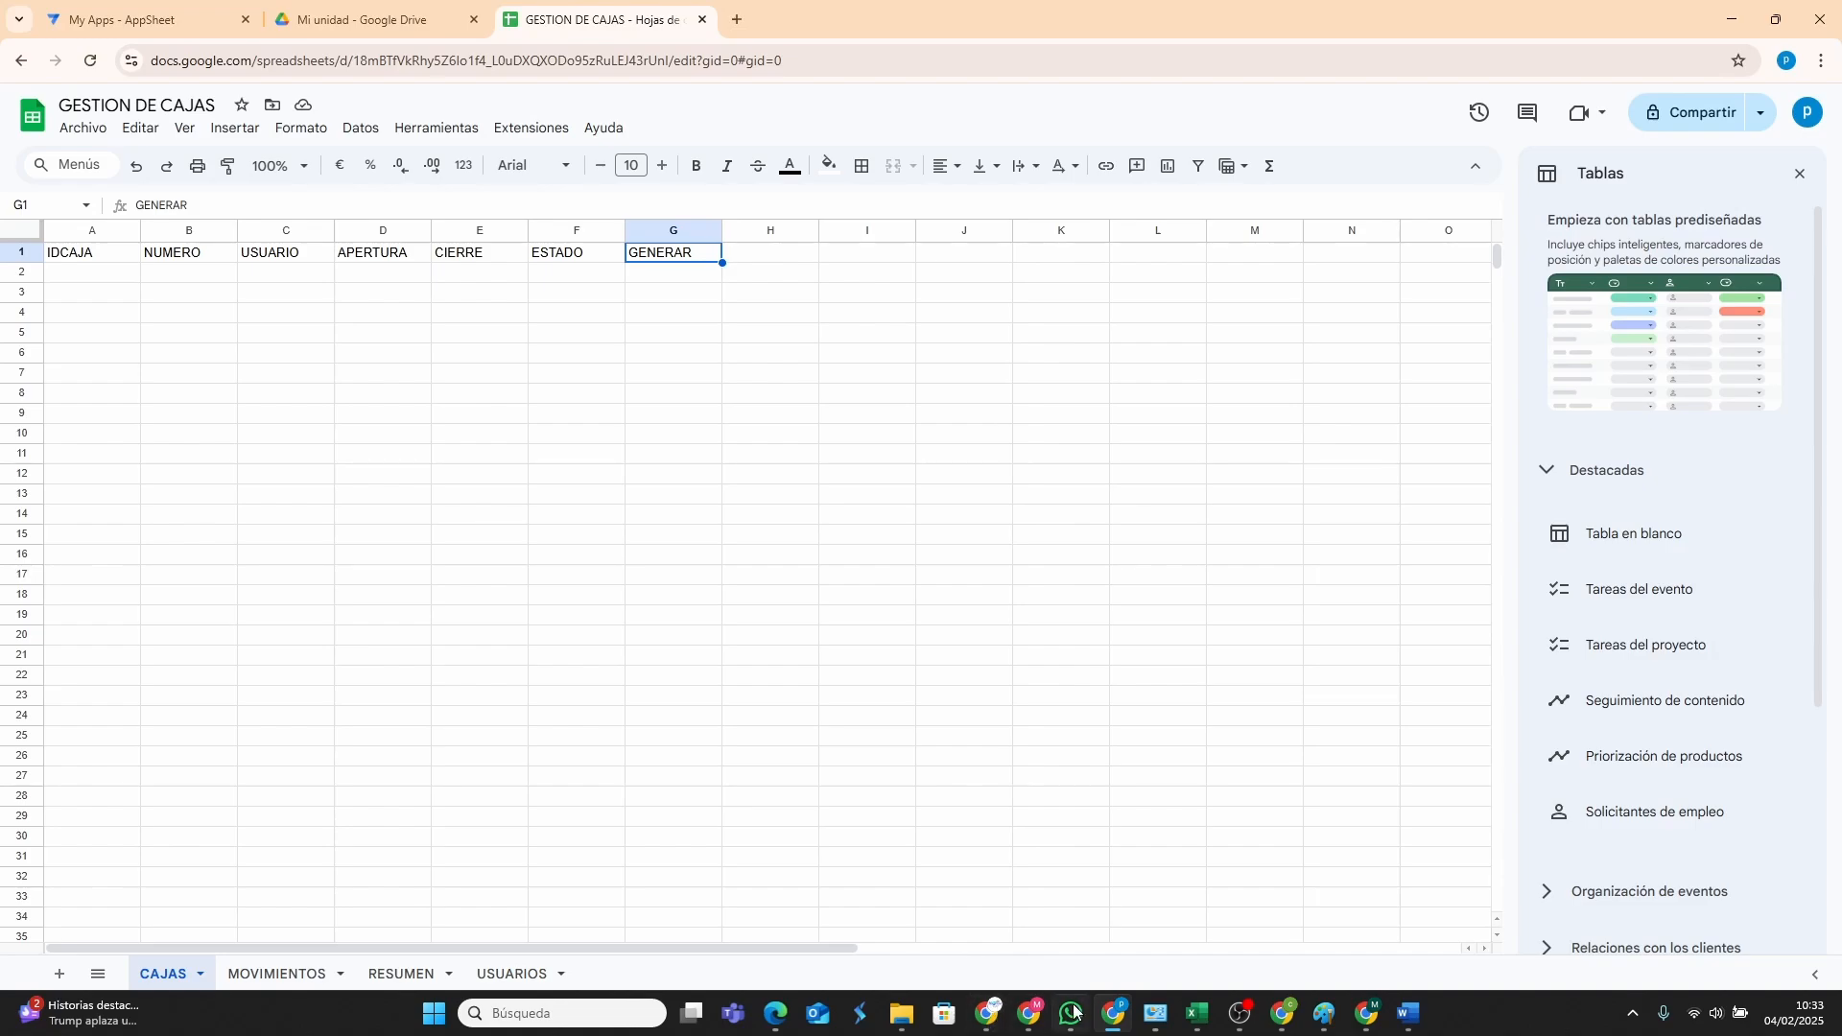
# Switch to the CONTROL DE CAJA spreadsheet and copy the headers IDMOV to SALDO (A1:I1) of its MOVIMIENTOS sheet.
pyautogui.click(1035, 1019)
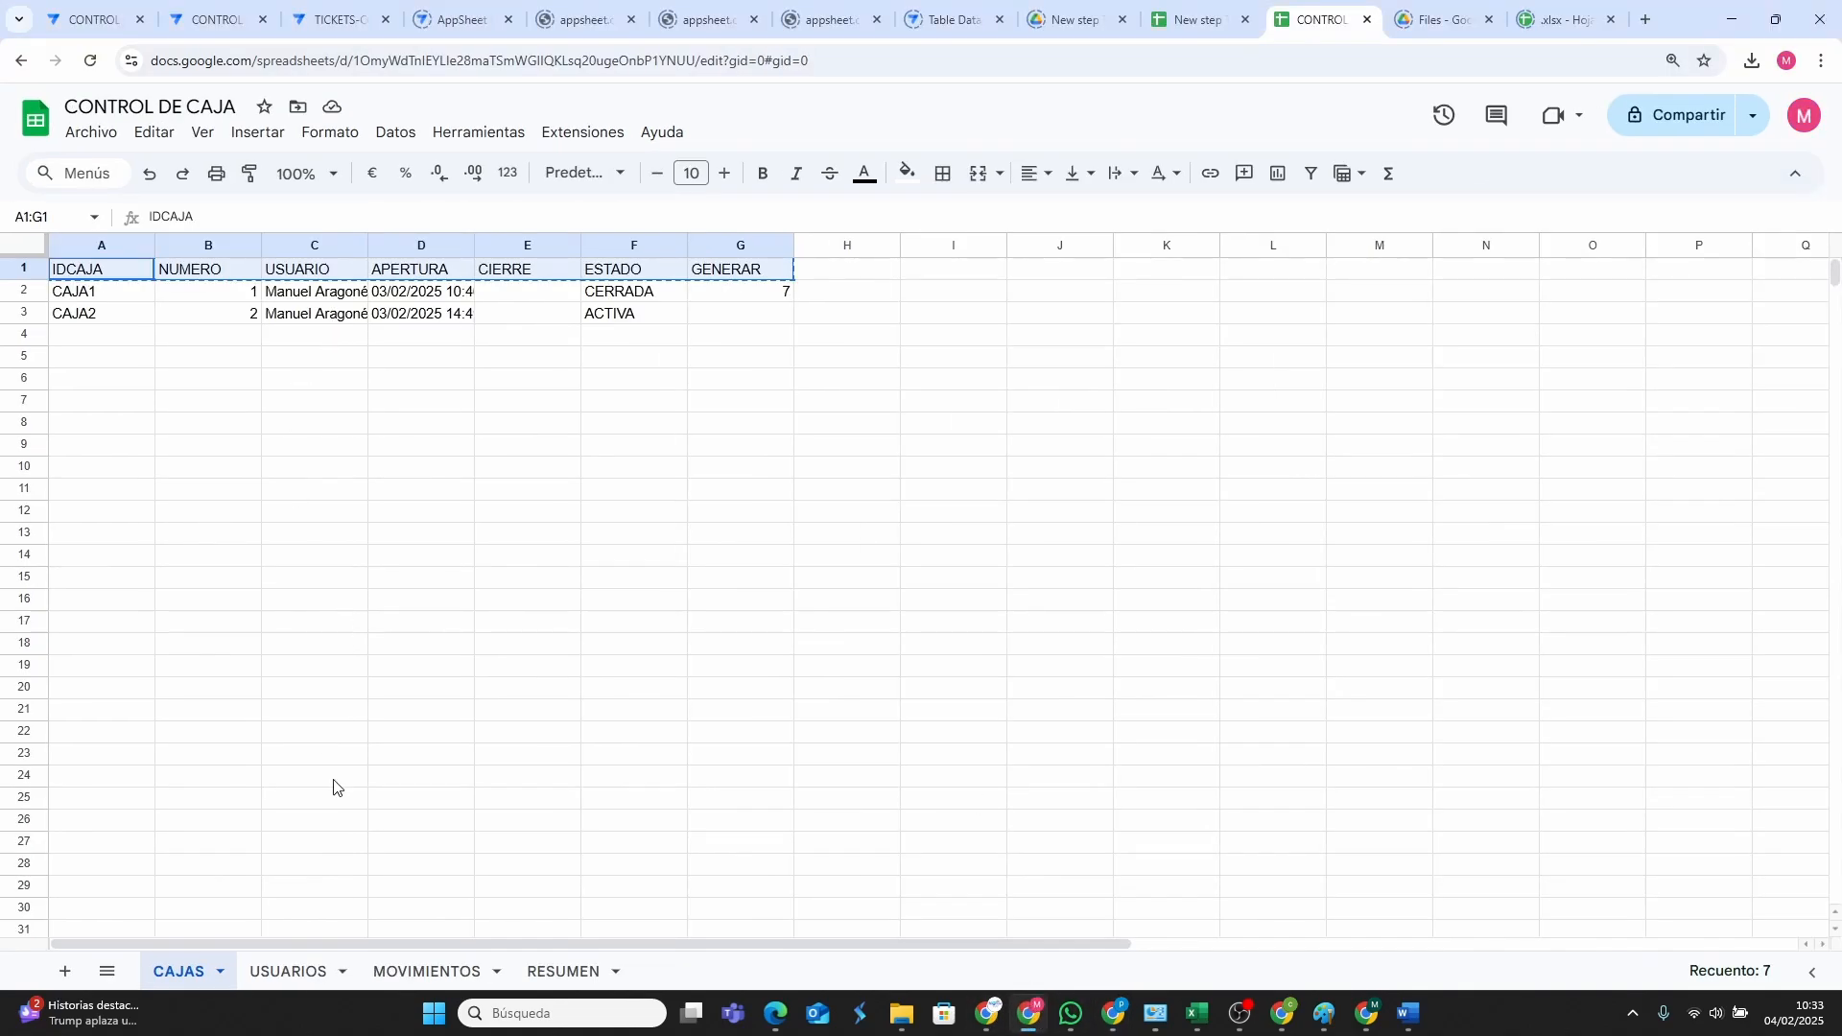
pyautogui.click(423, 973)
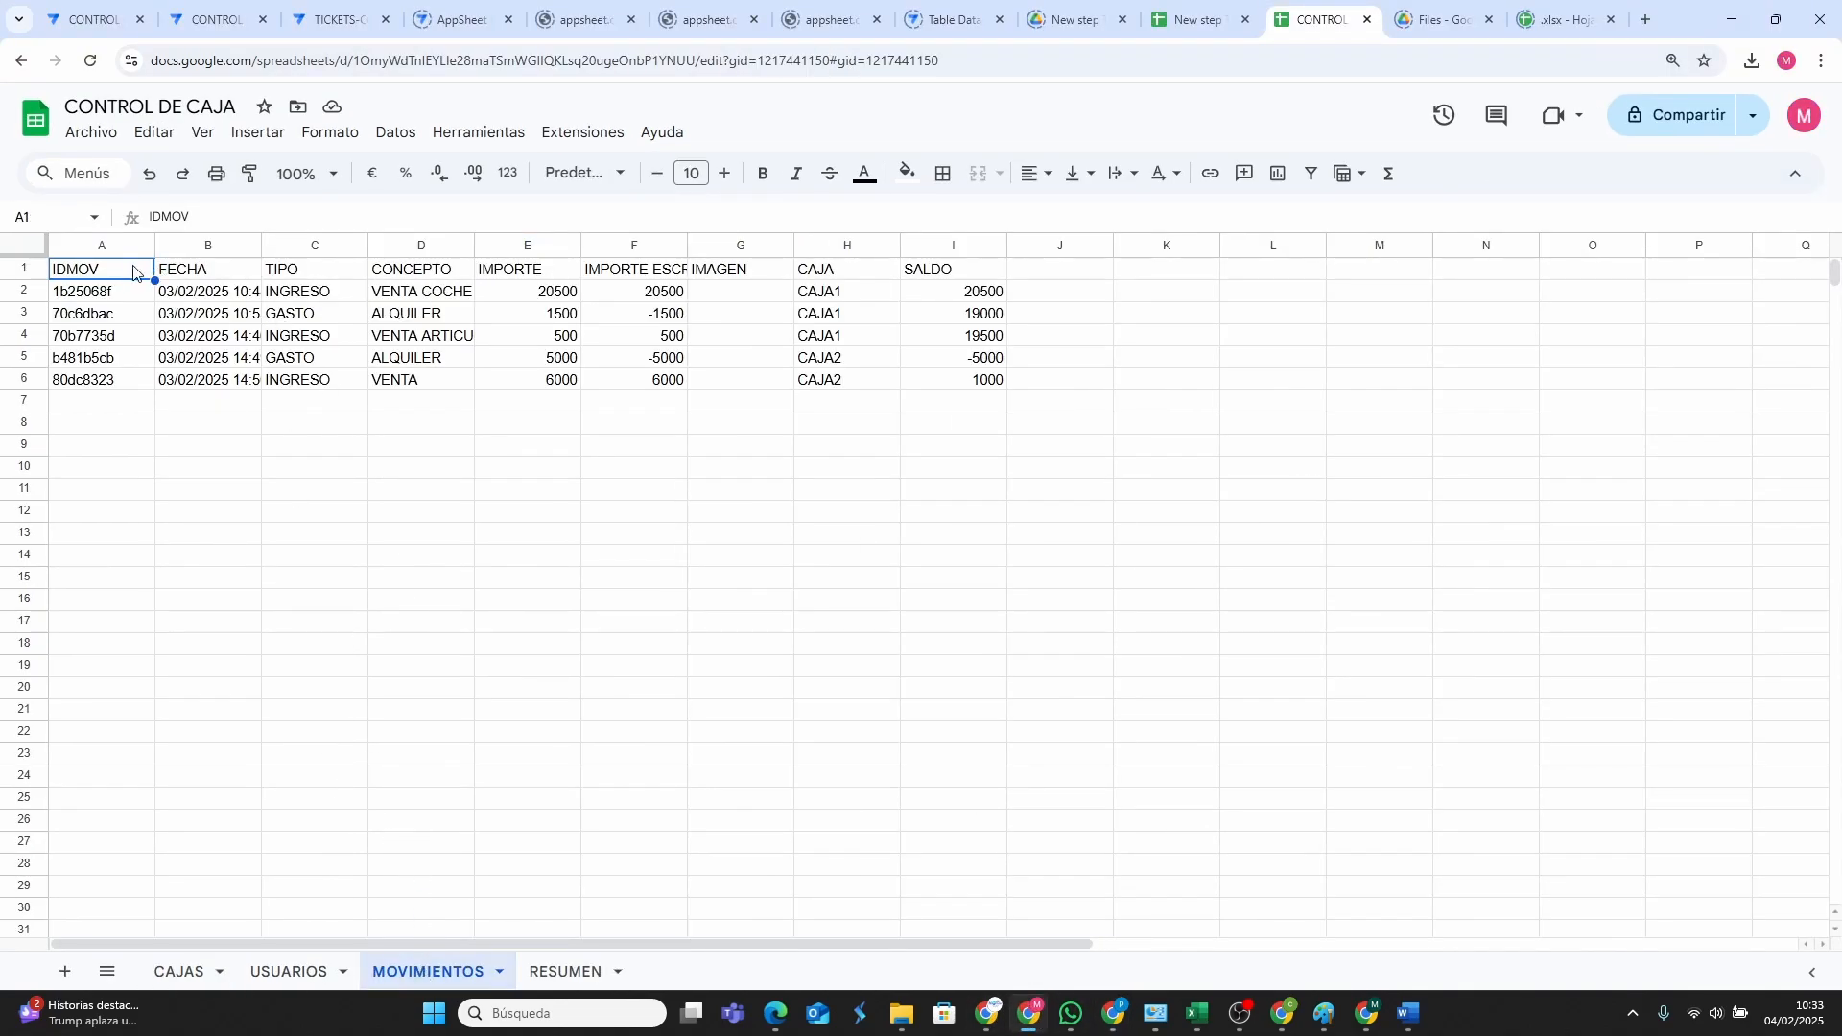
pyautogui.moveTo(116, 274); pyautogui.dragTo(927, 278)
pyautogui.rightClick(926, 278)
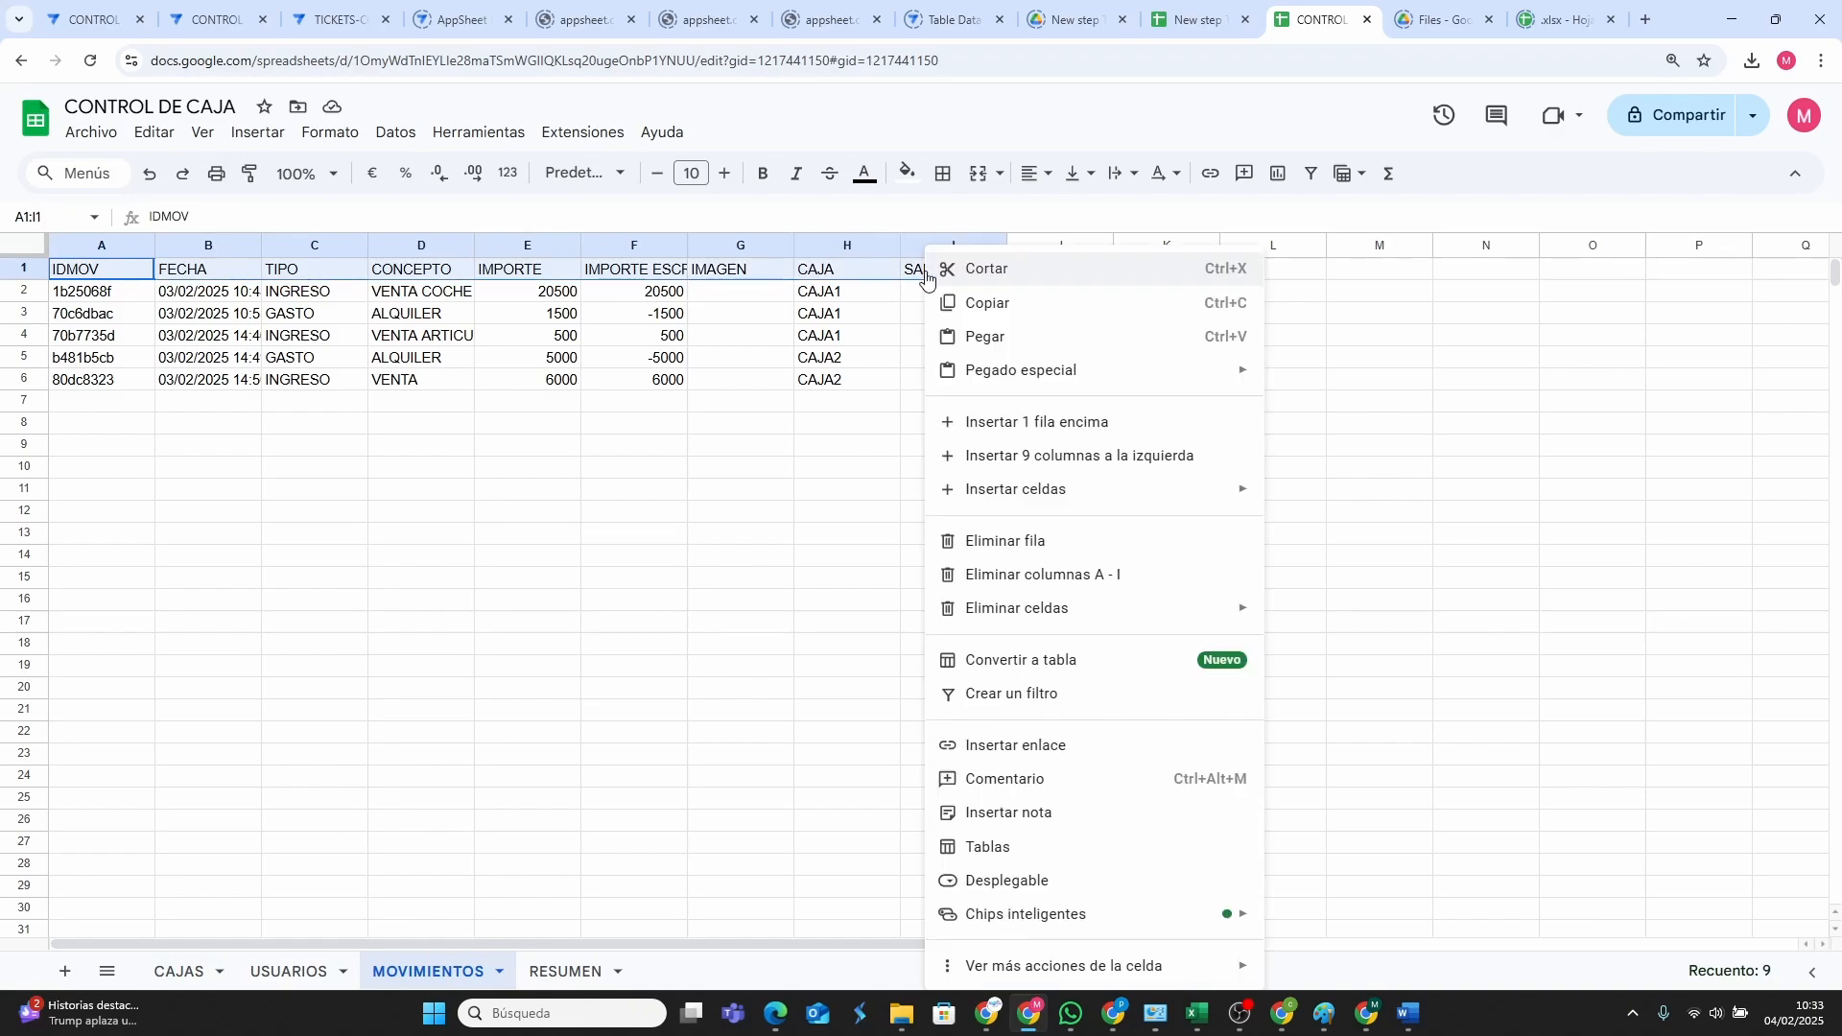
pyautogui.click(991, 301)
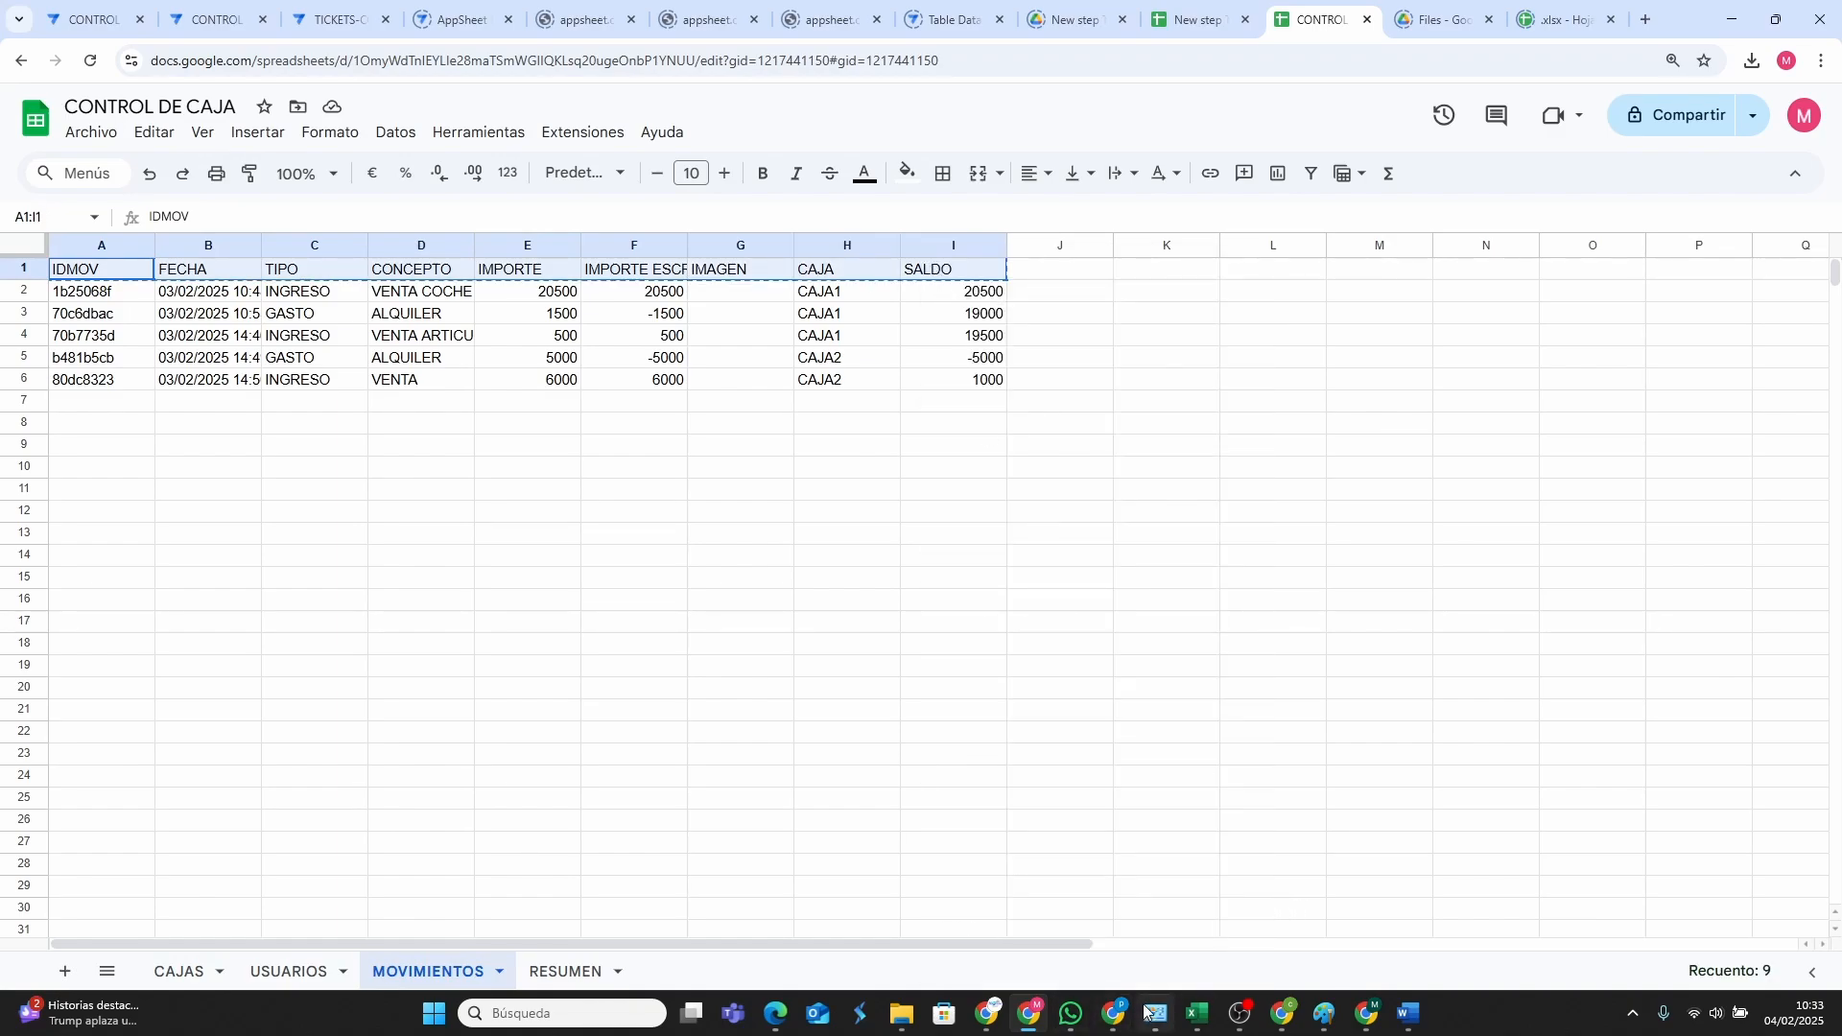
# Return to the GESTION DE CAJAS spreadsheet and paste the copied headers at A1 of the MOVIMIENTOS sheet.
pyautogui.click(1119, 1019)
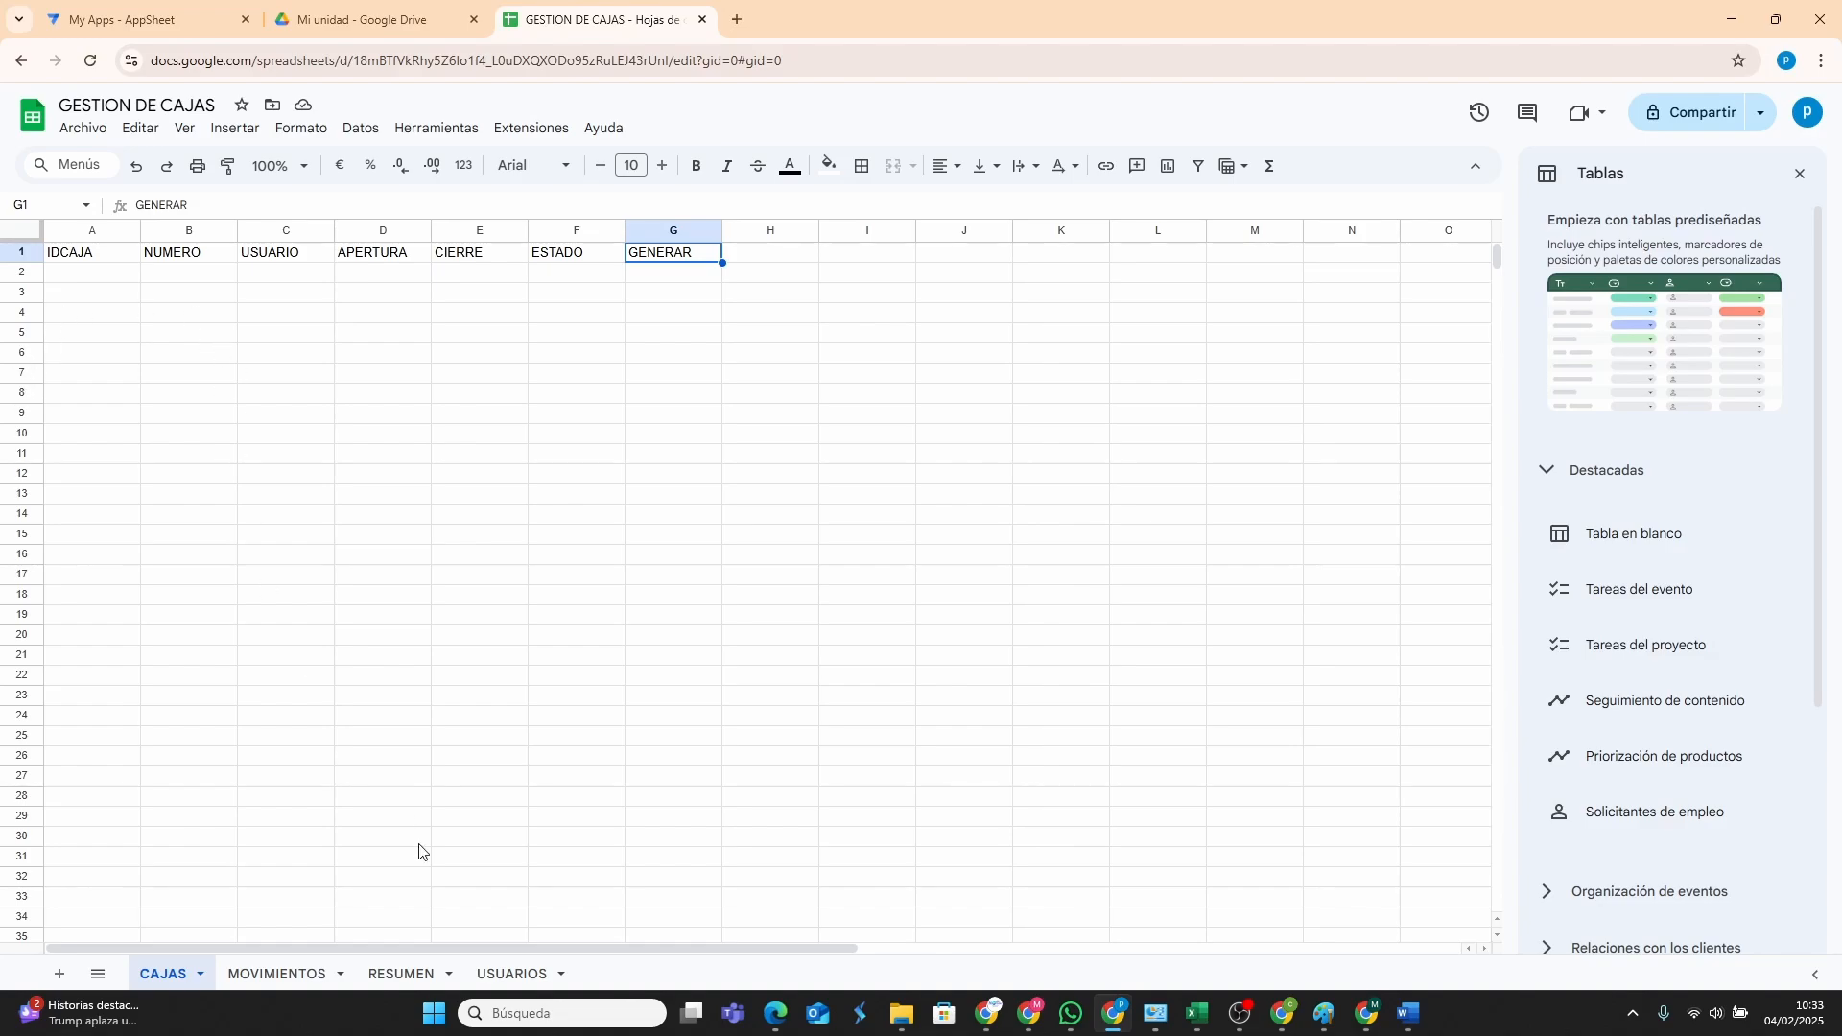
pyautogui.click(281, 975)
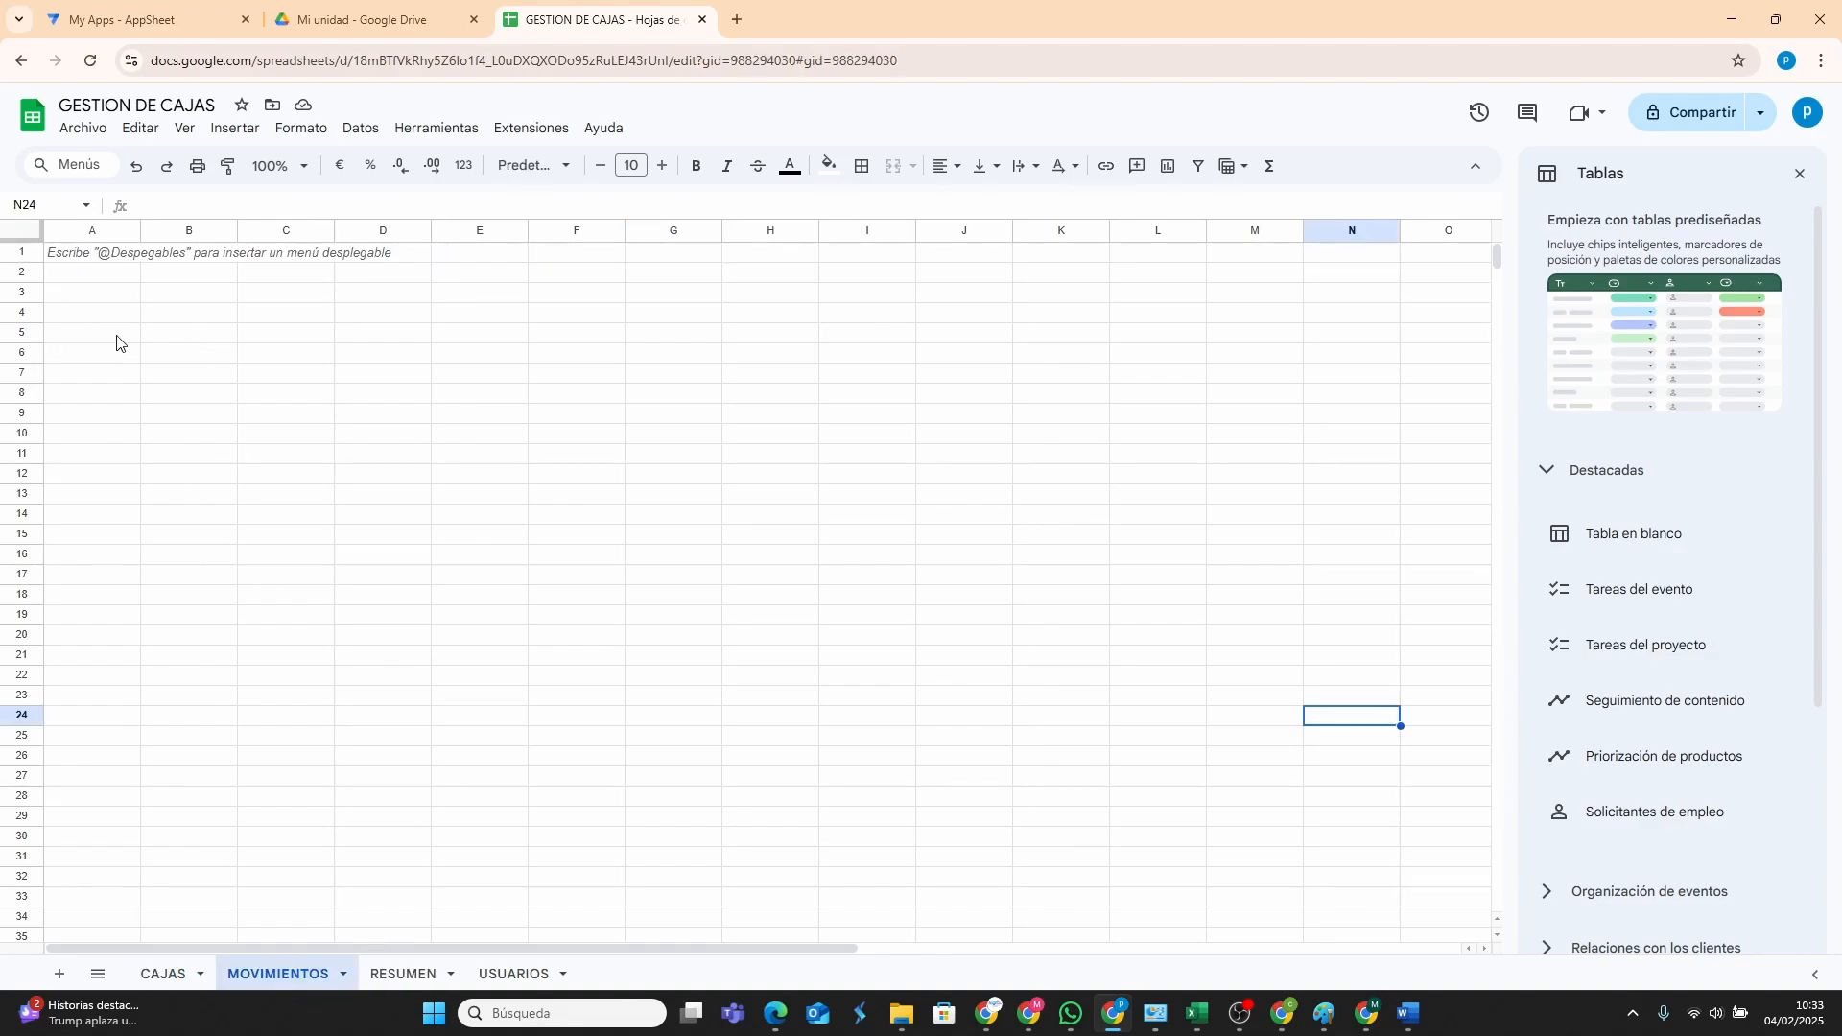
pyautogui.click(86, 259)
pyautogui.rightClick(86, 259)
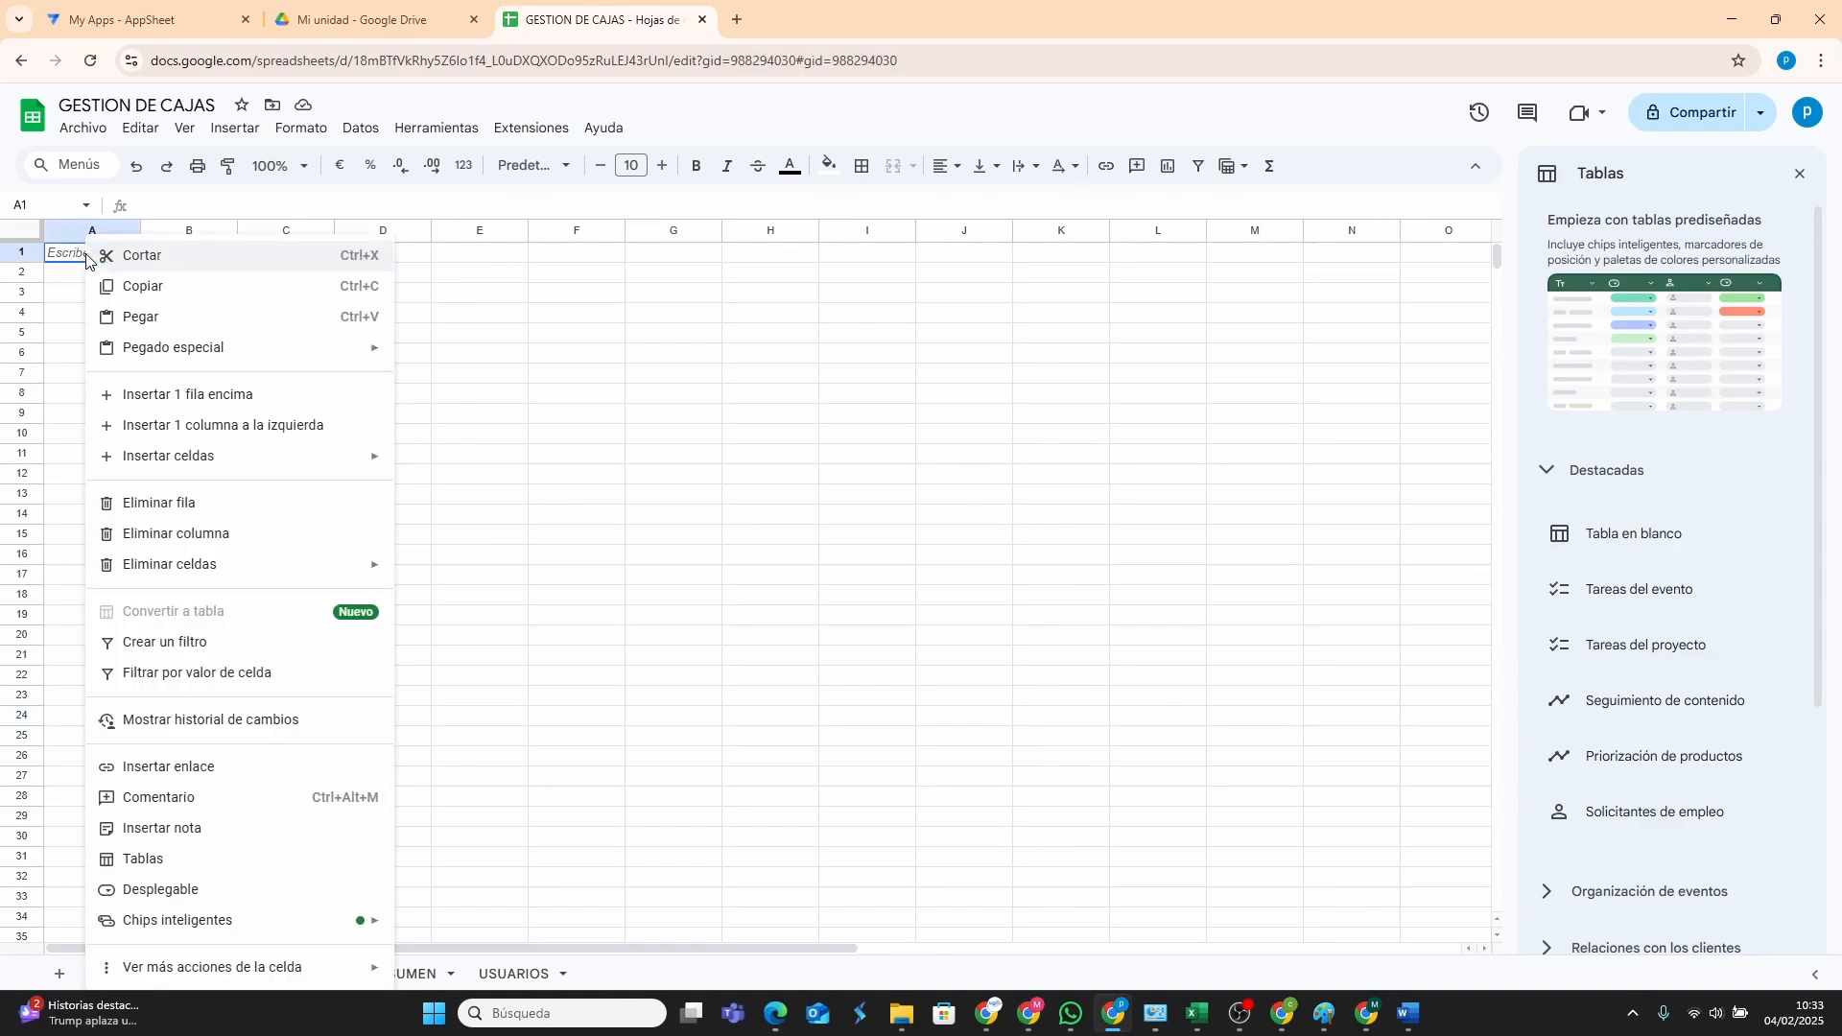
pyautogui.click(158, 329)
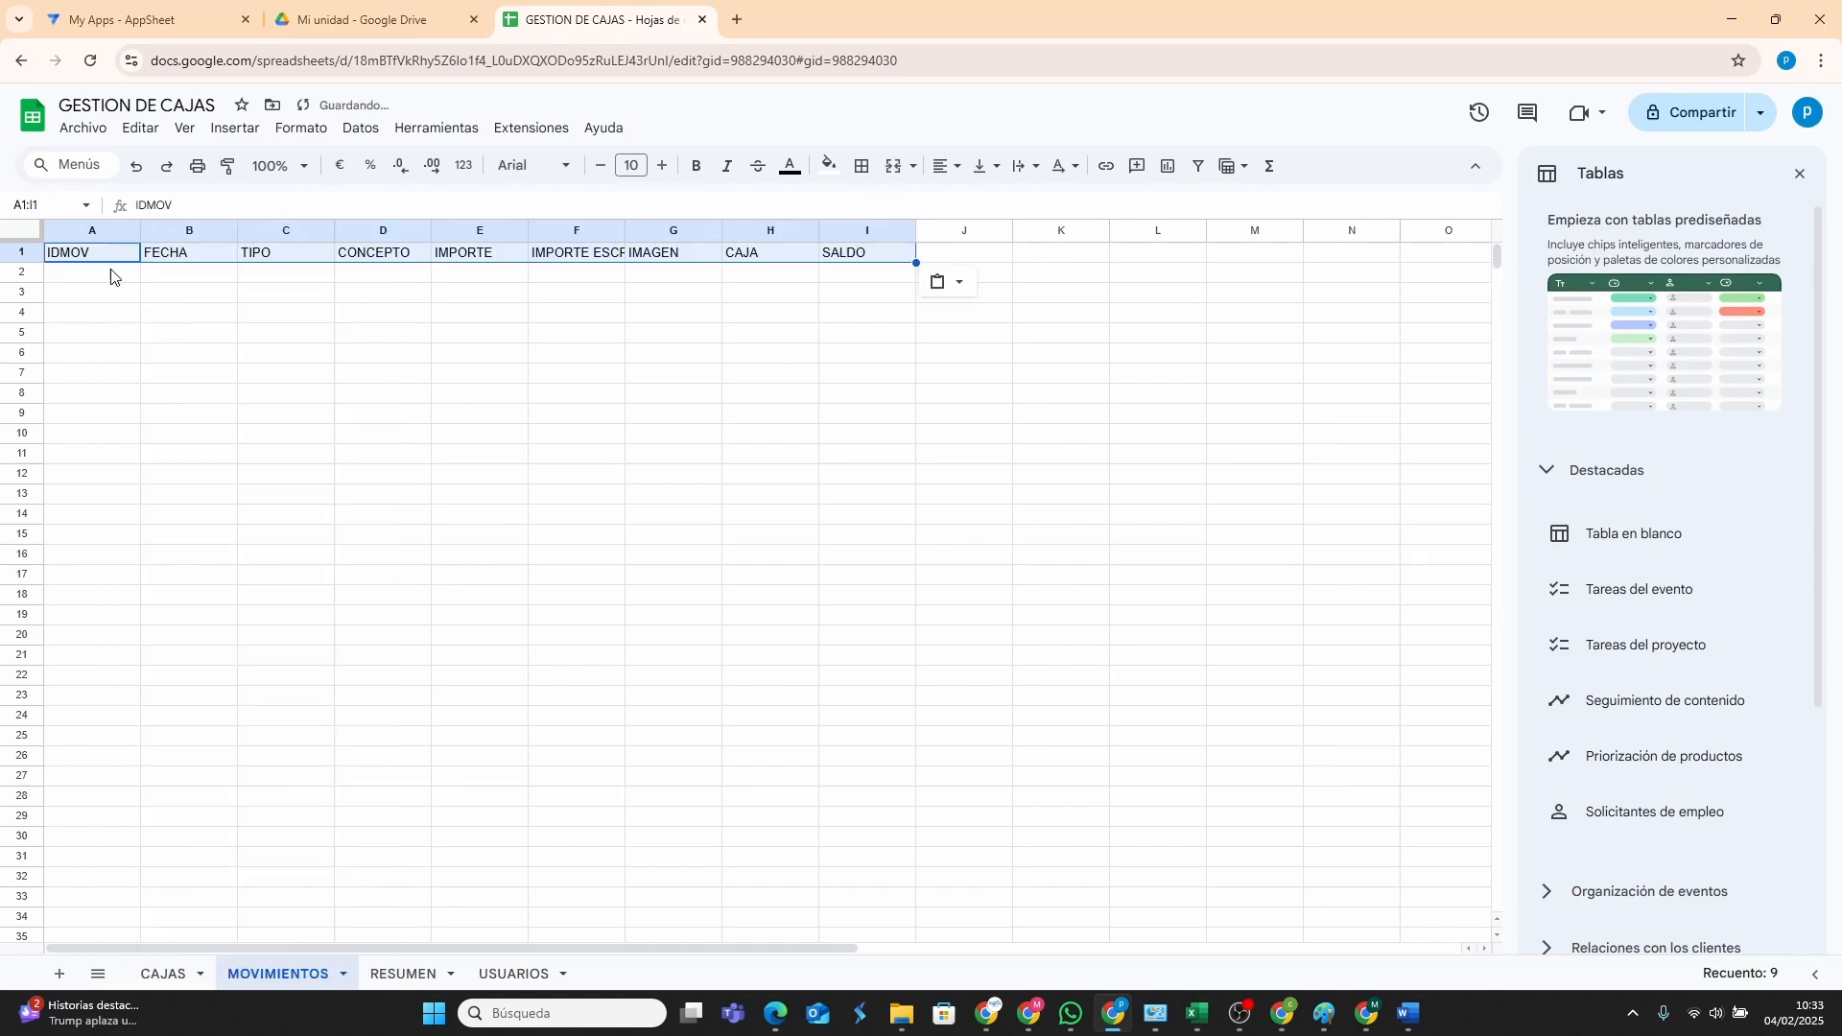
# Review the MOVIMIENTOS column headers one by one, from IDMOV through FECHA, TIPO, CONCEPTO, IMPORTE, IMPORTE ESCRITO, IMAGEN and CAJA to SALDO.
pyautogui.click(86, 255)
pyautogui.click(196, 257)
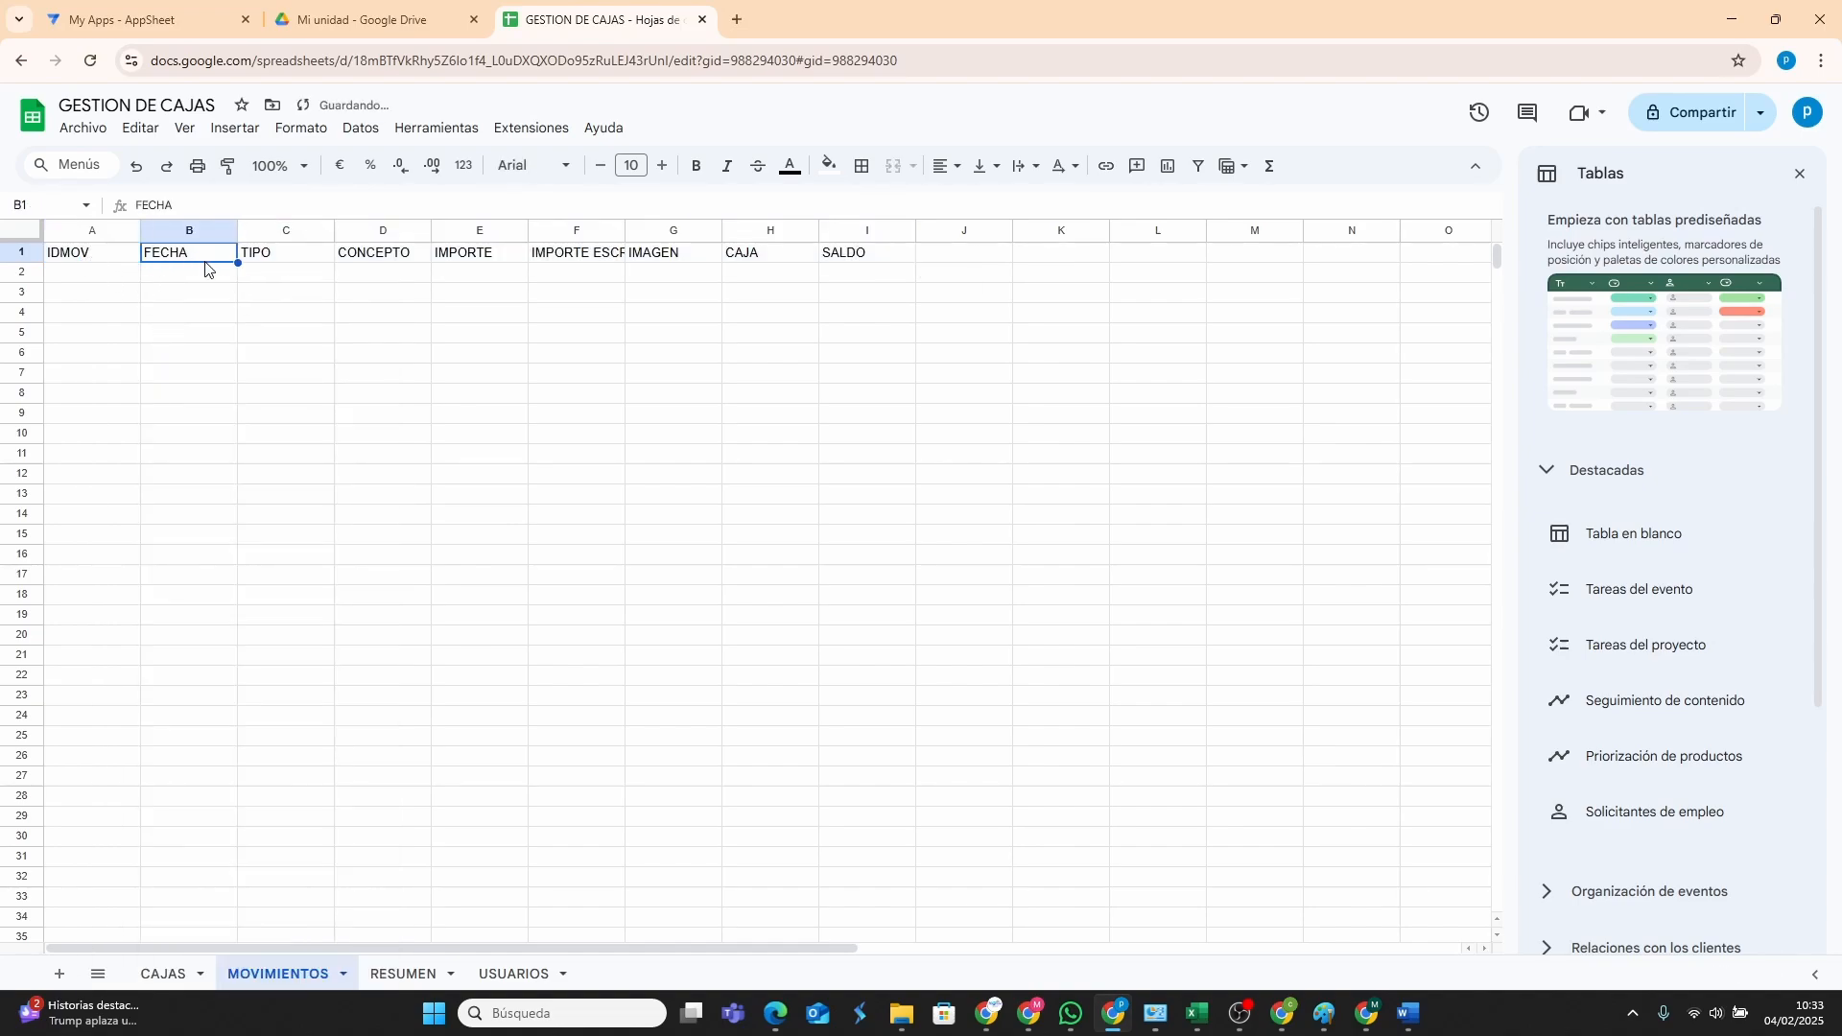
pyautogui.click(112, 261)
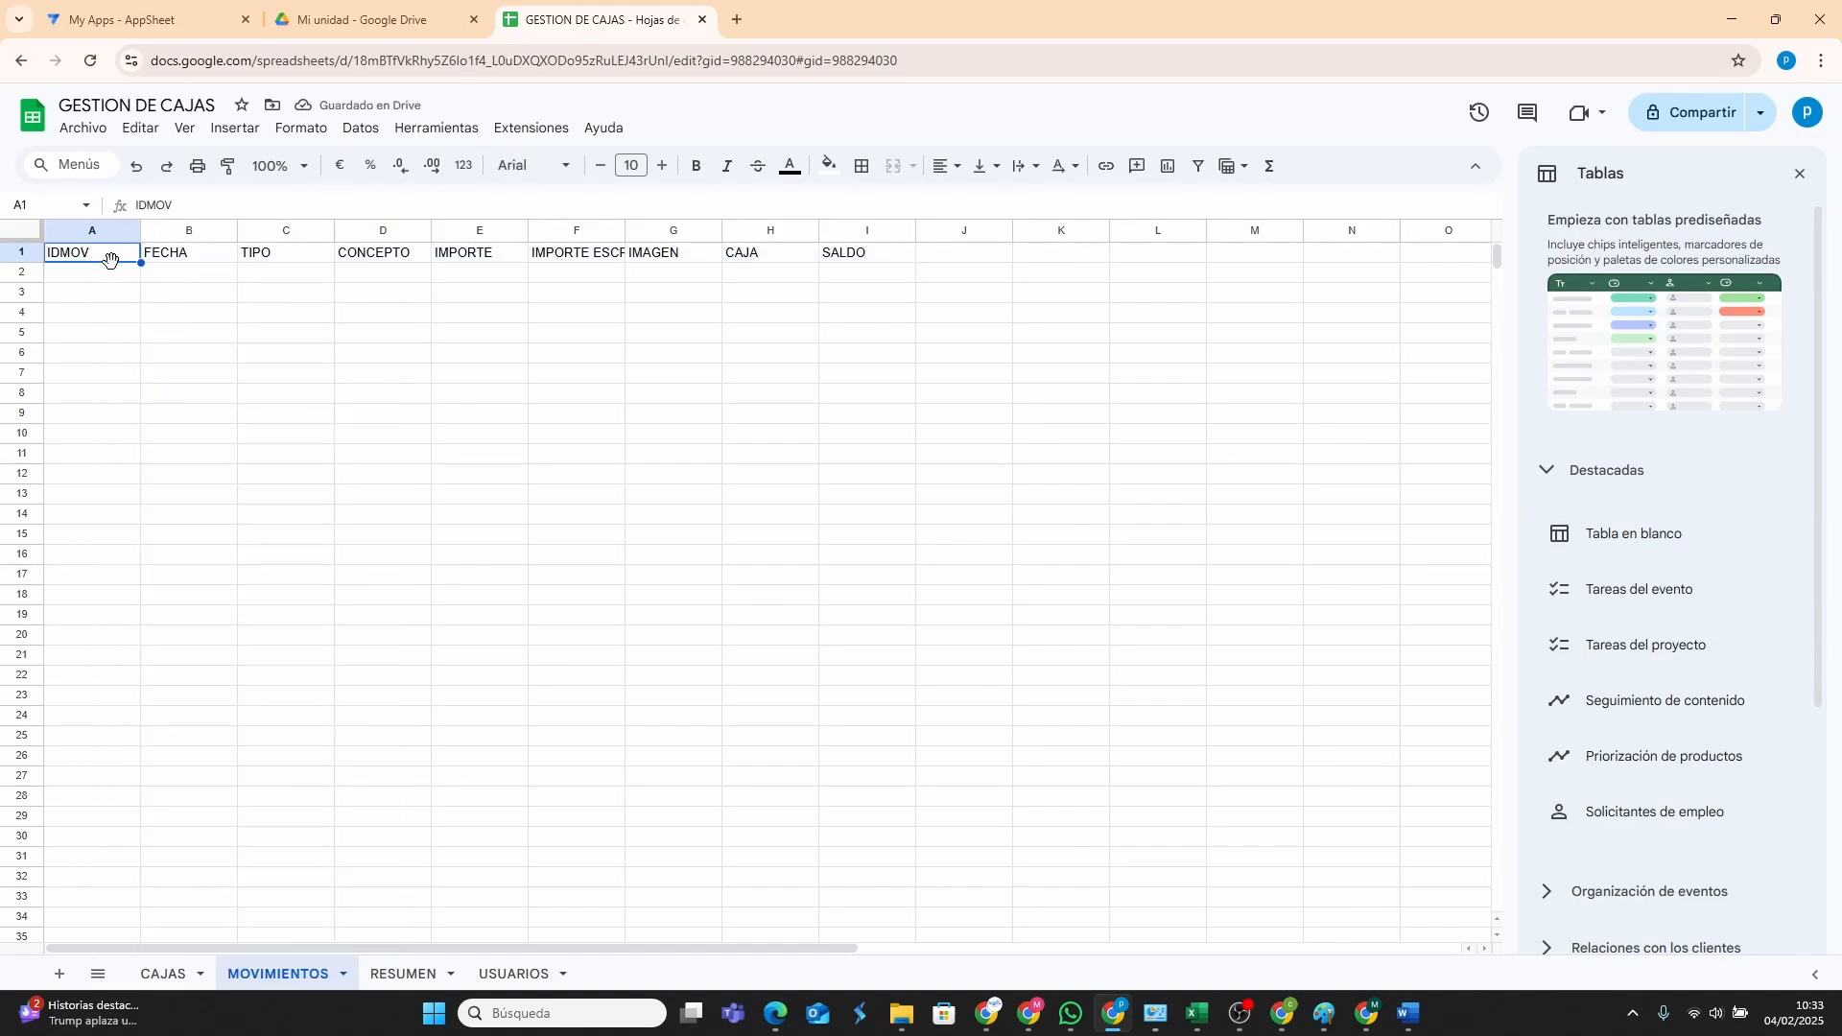
pyautogui.click(213, 264)
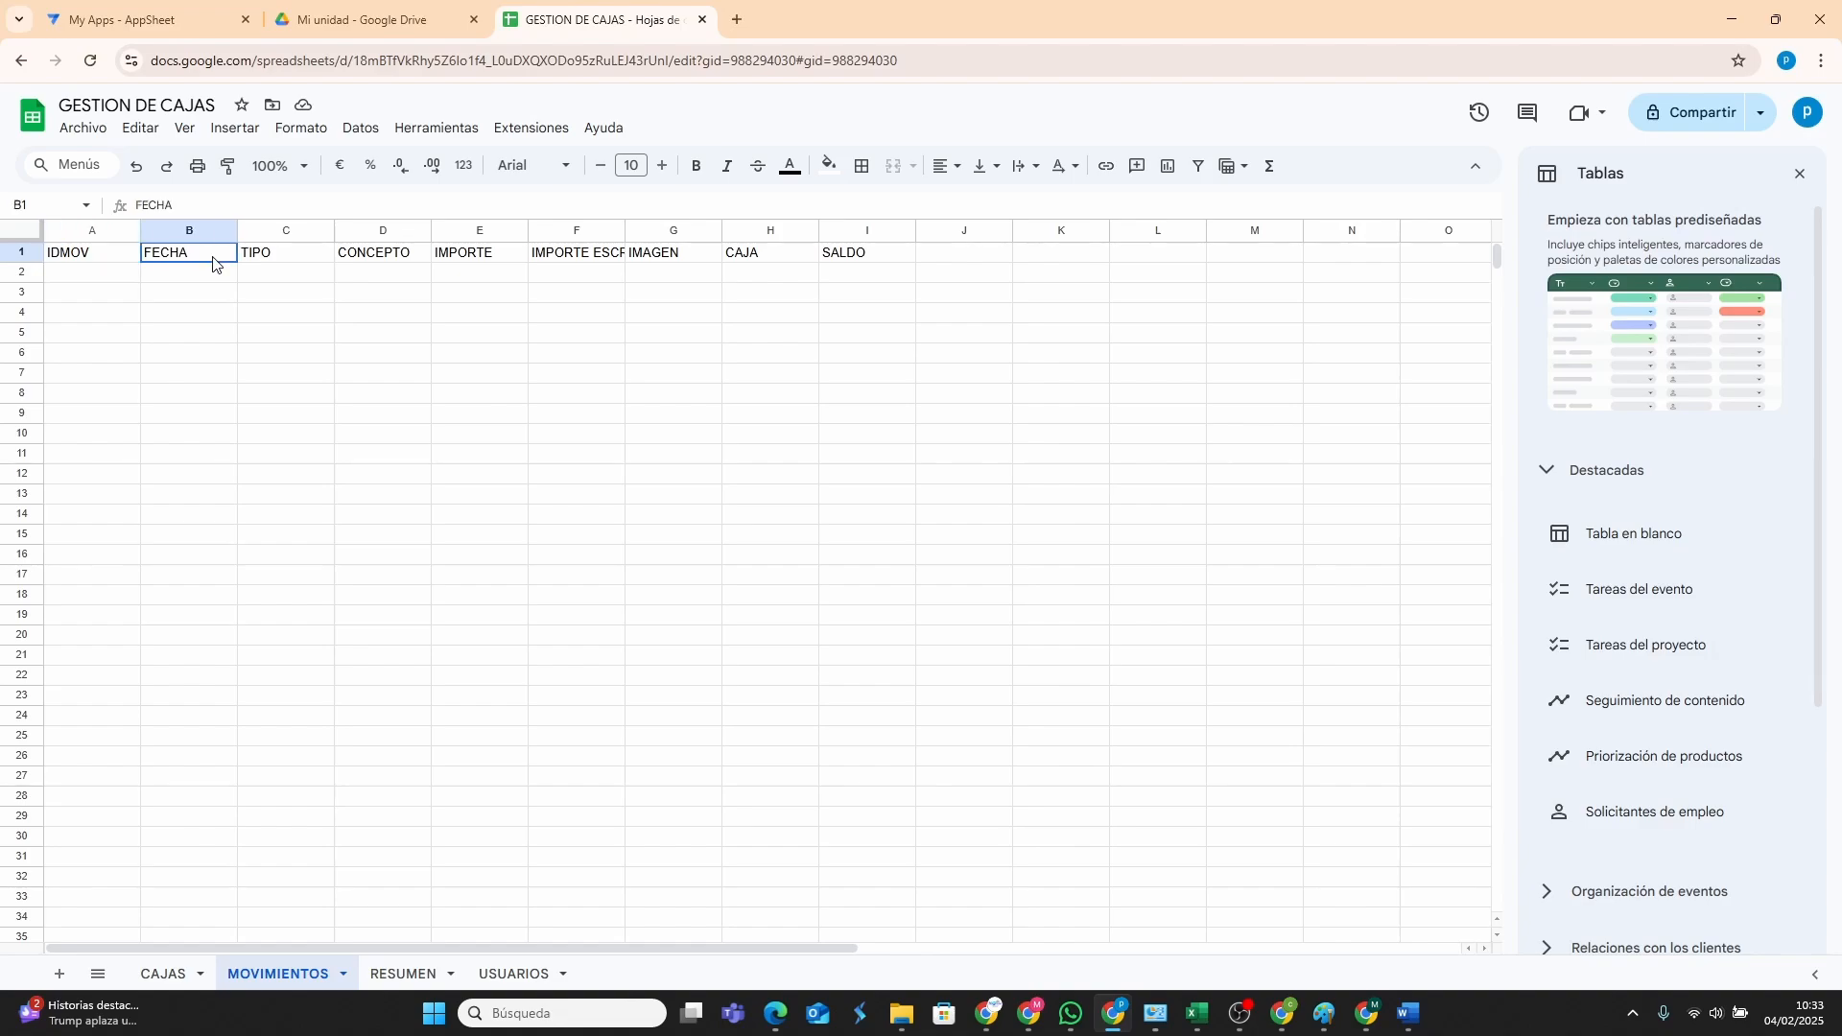
pyautogui.click(300, 267)
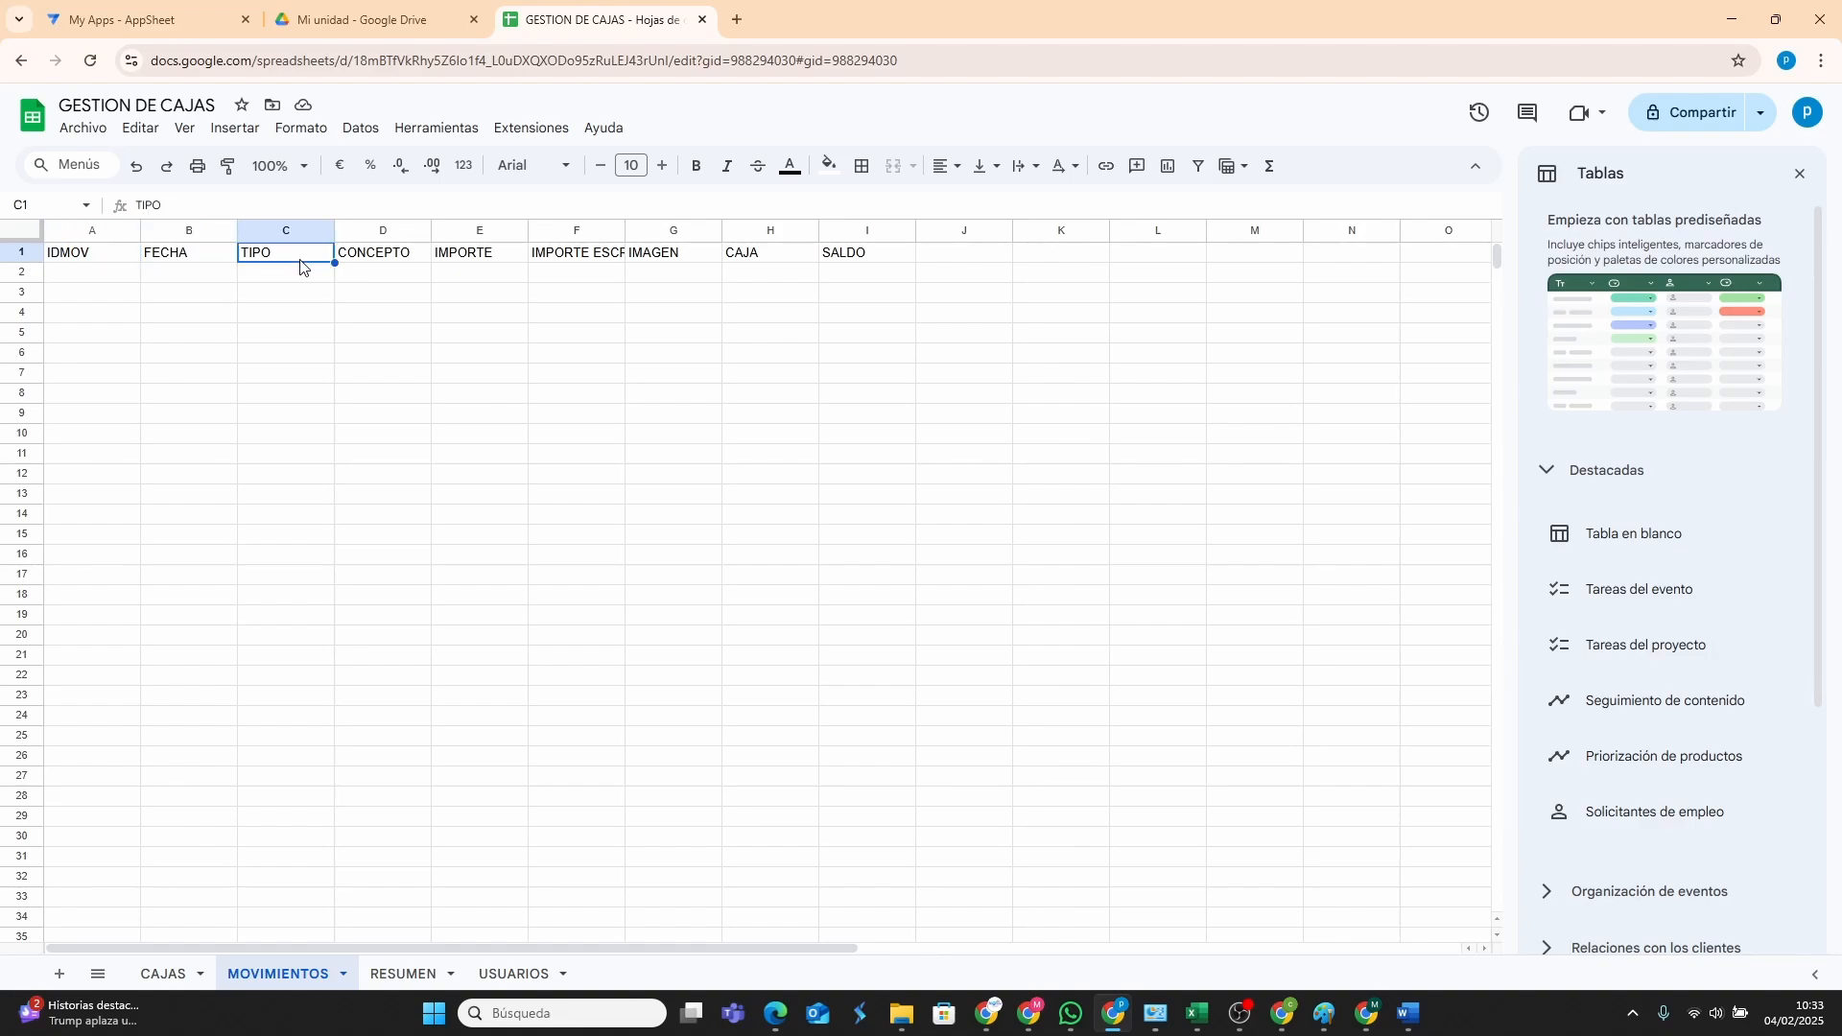
pyautogui.click(382, 257)
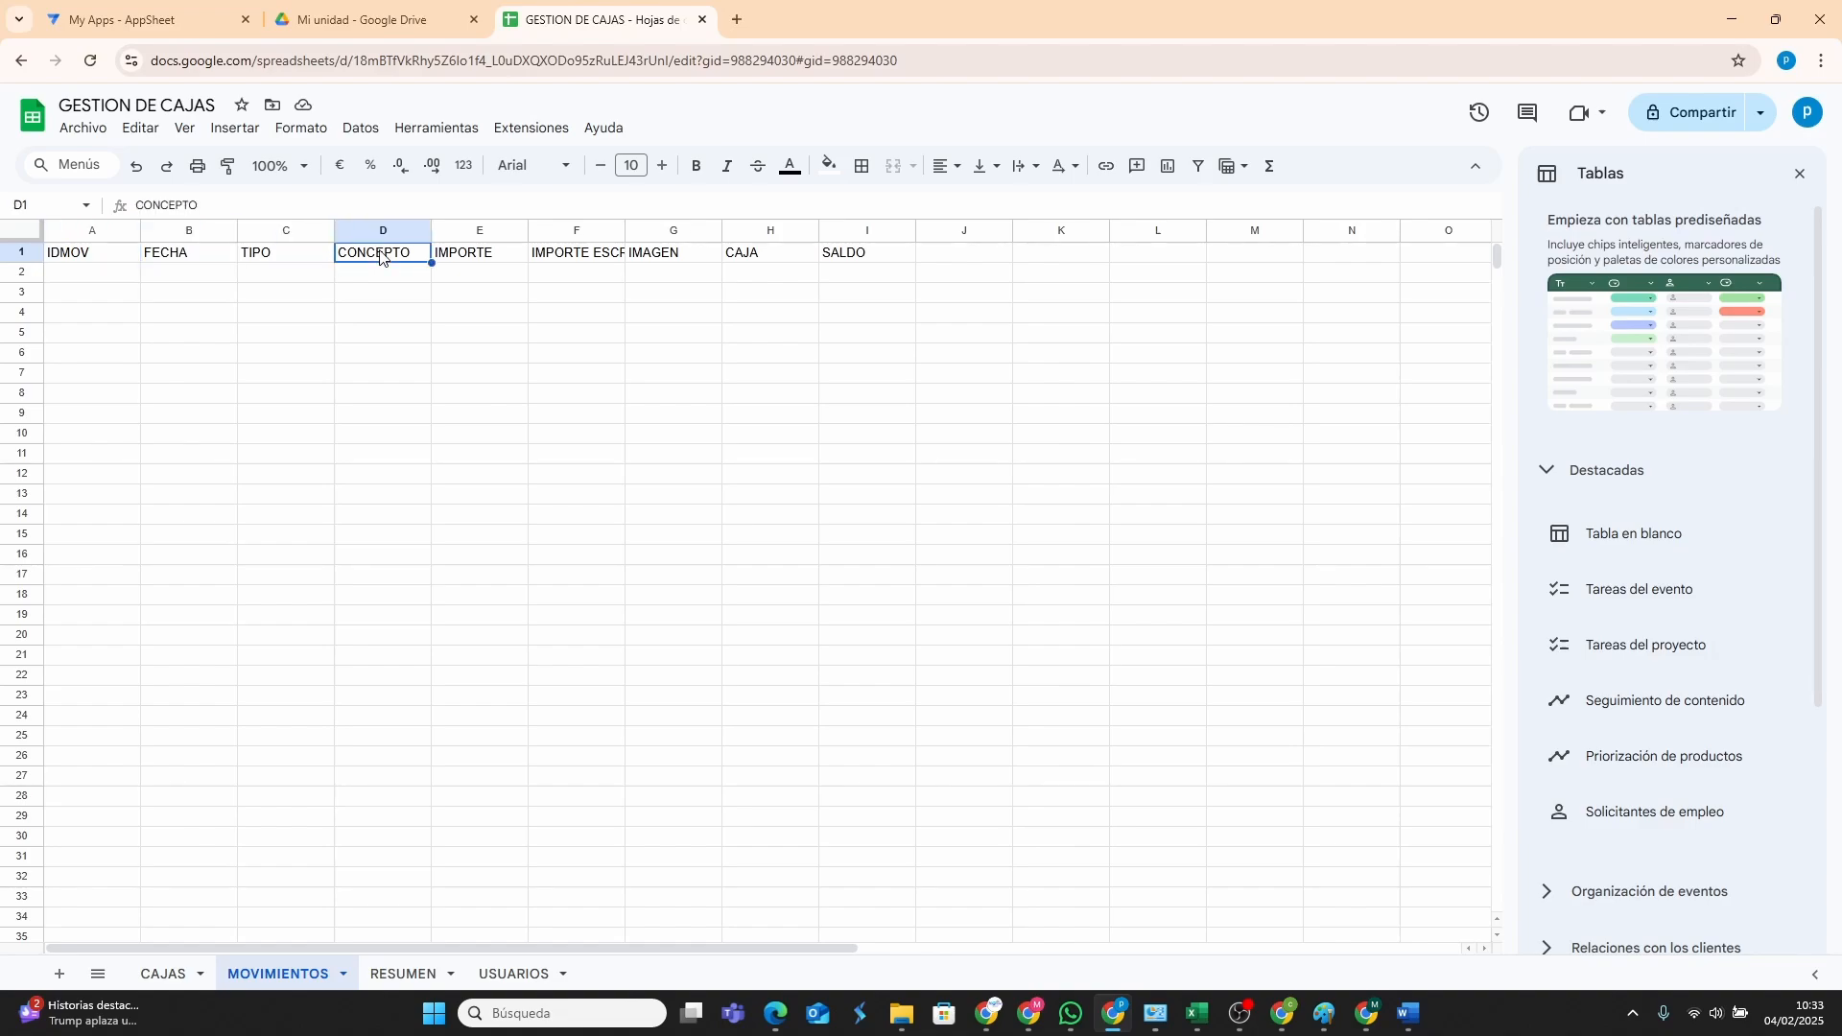
pyautogui.click(487, 260)
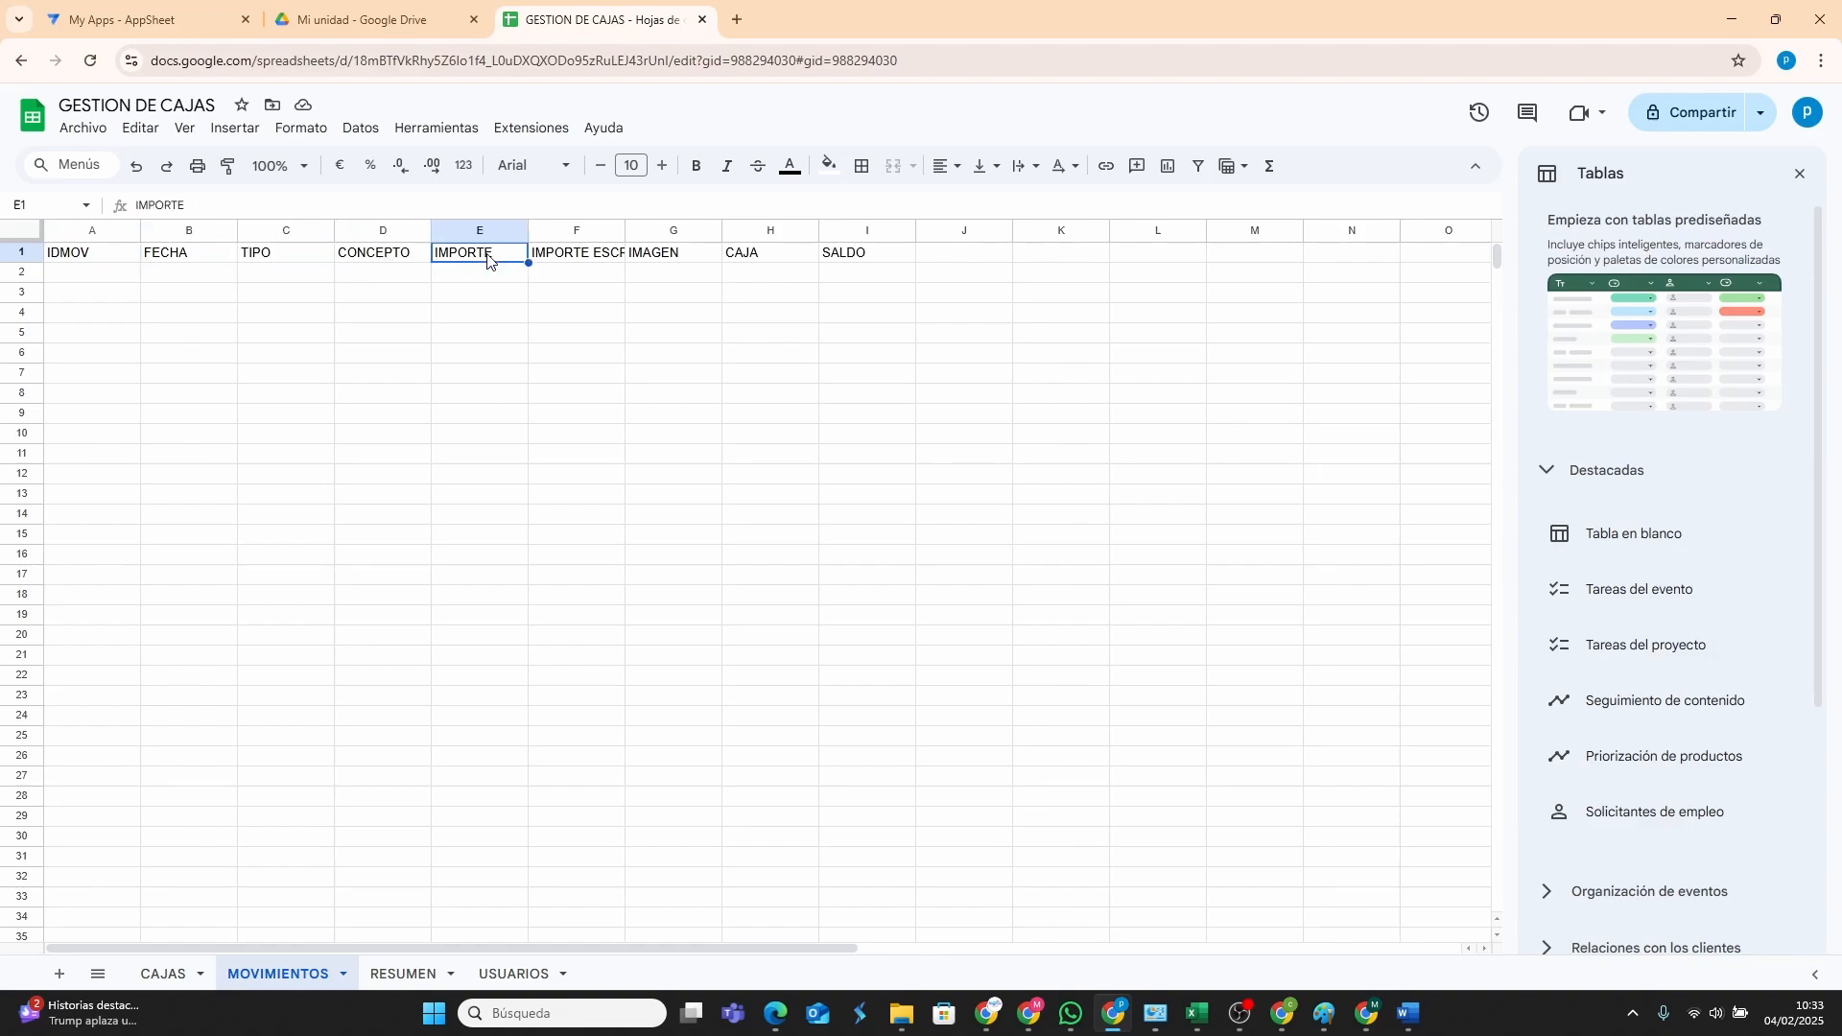
pyautogui.click(582, 256)
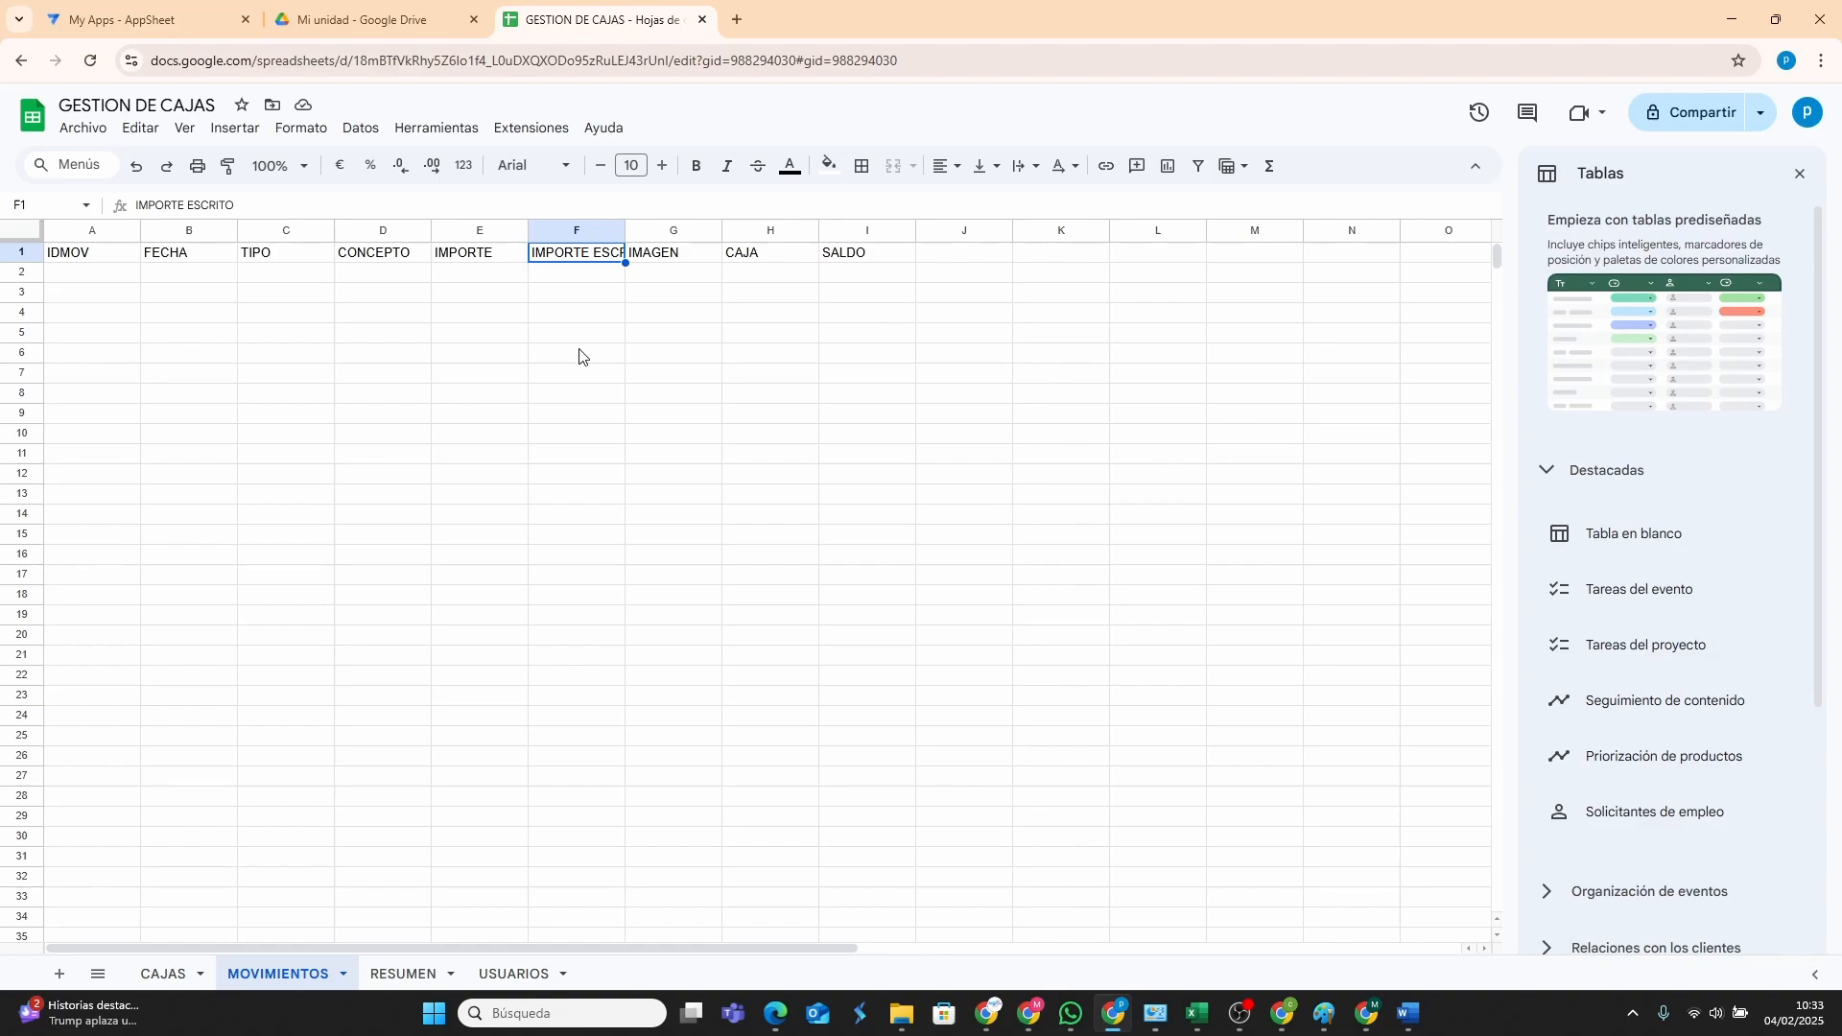
pyautogui.click(680, 259)
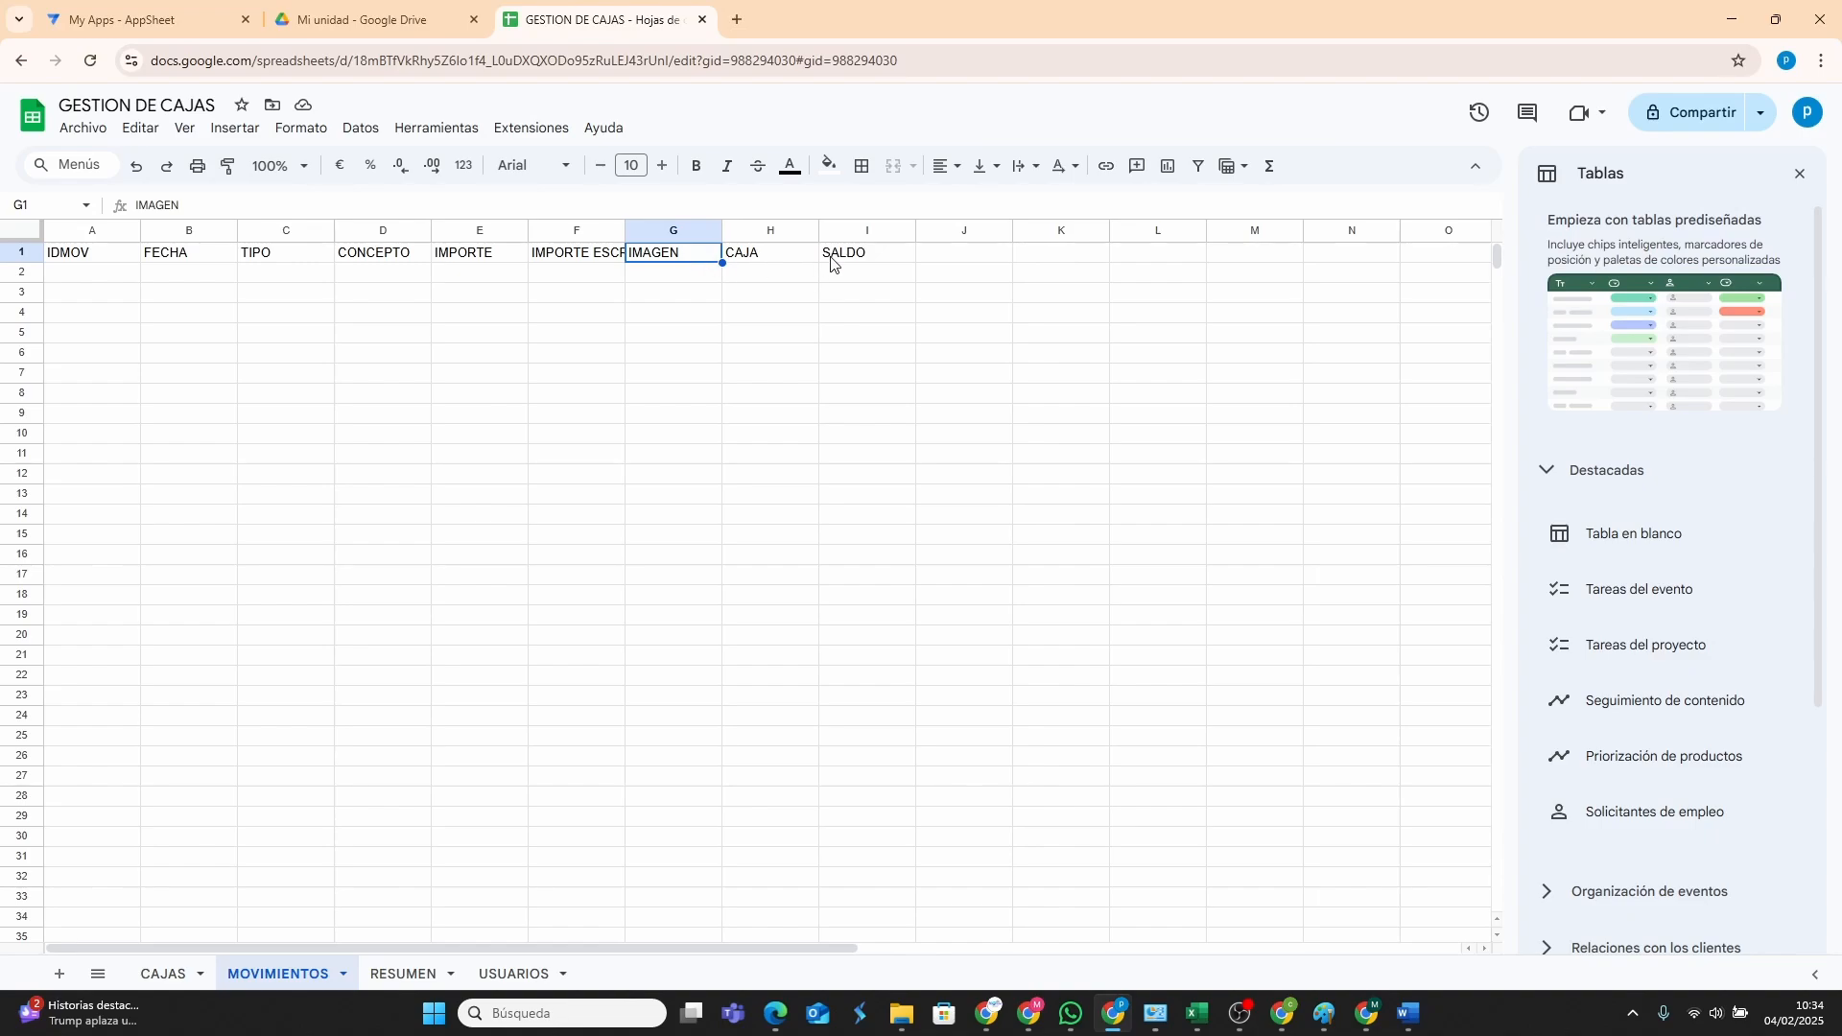
pyautogui.click(775, 268)
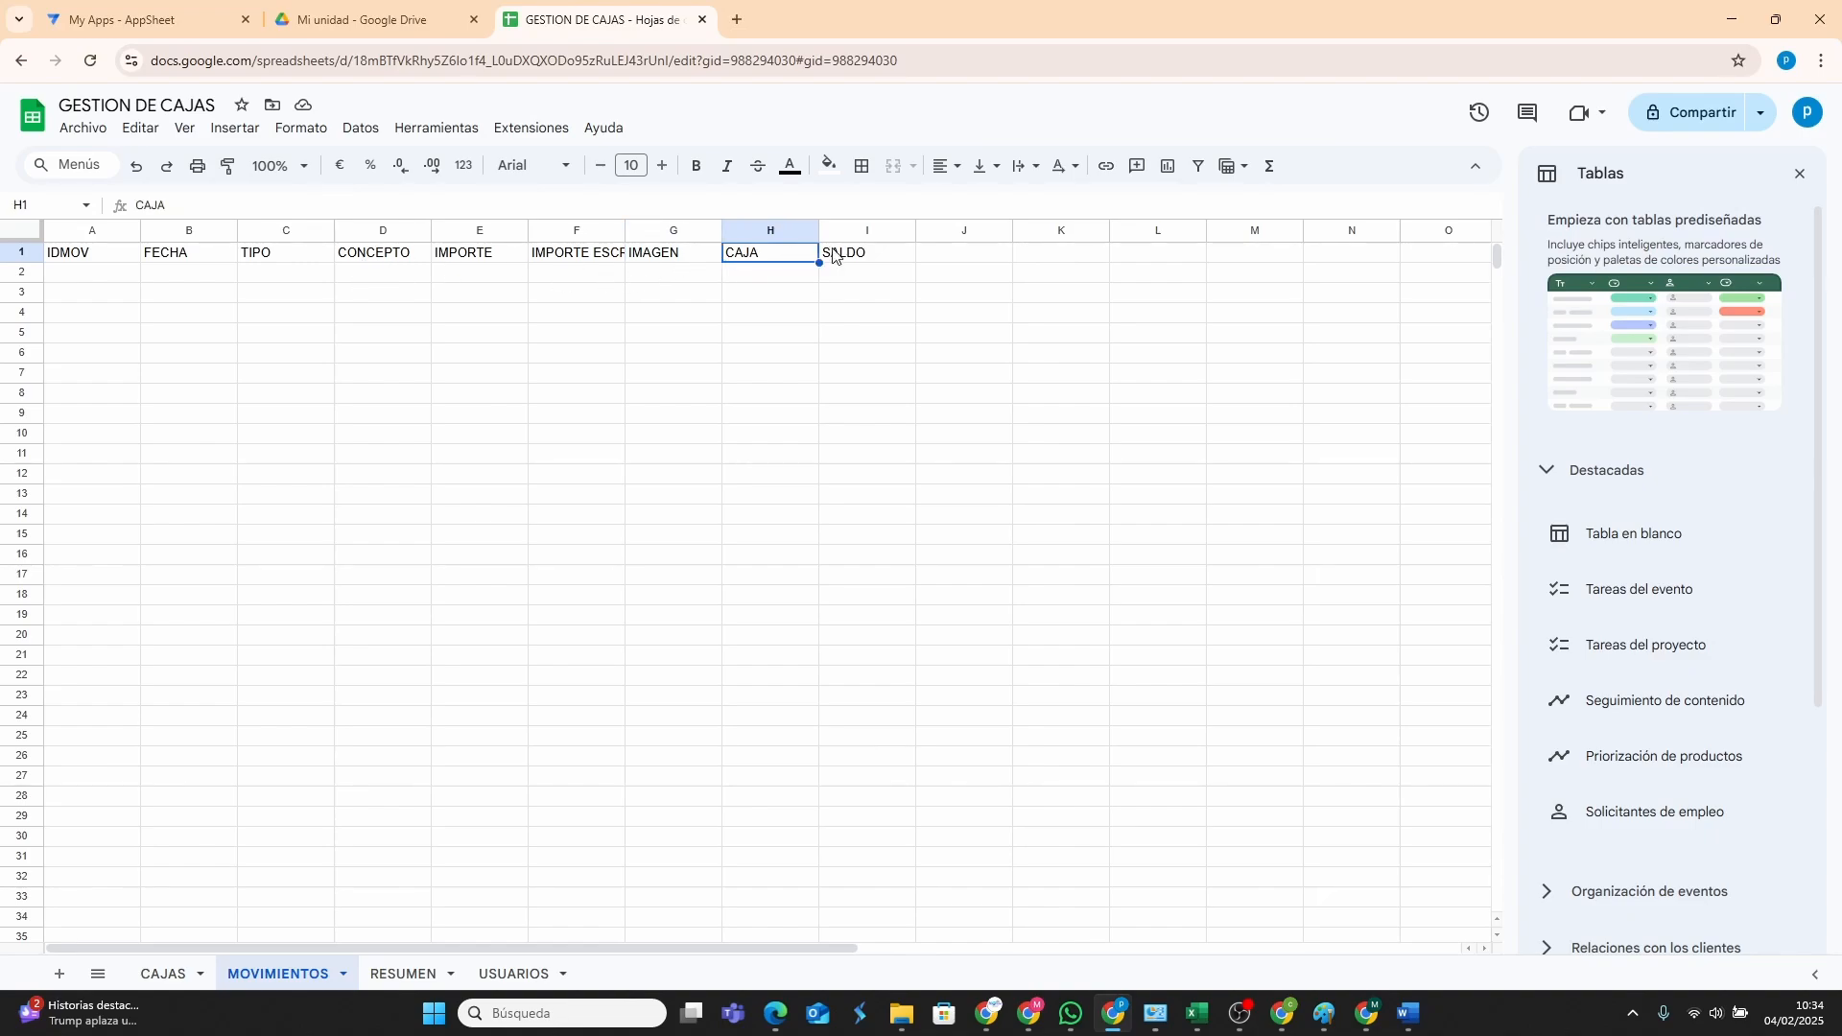
pyautogui.click(856, 259)
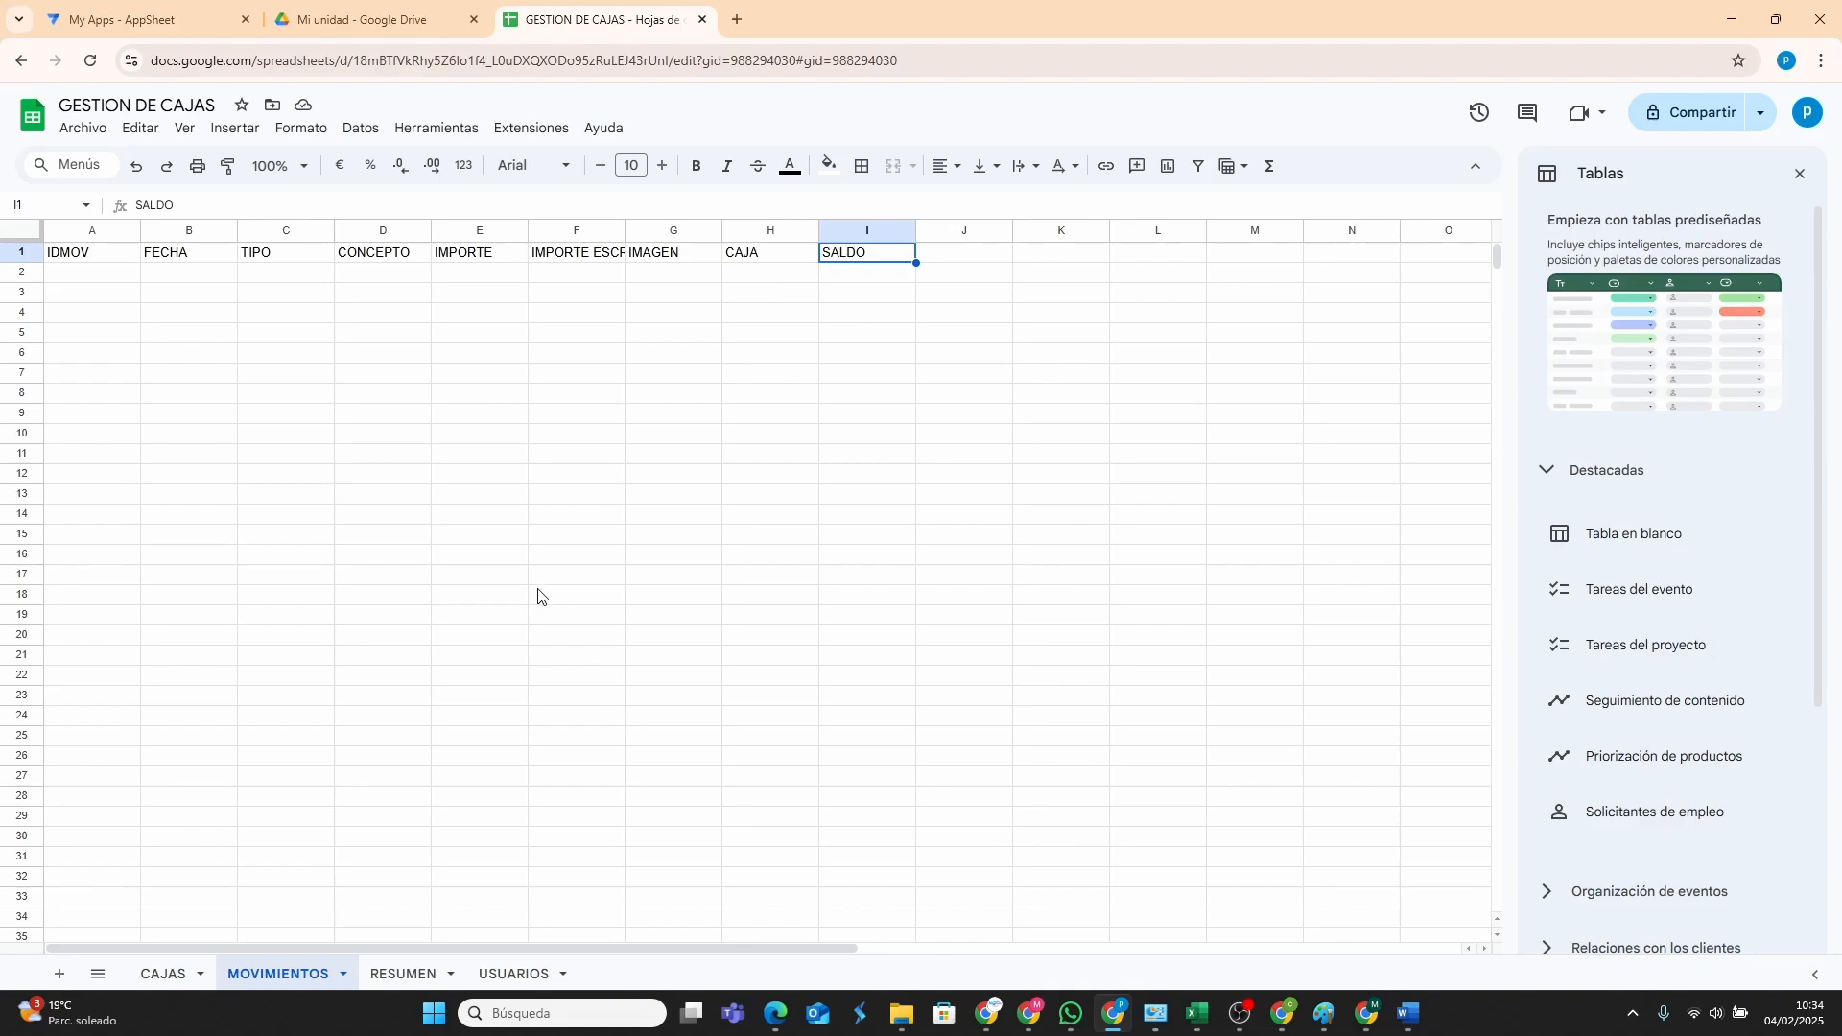
# Switch to the CONTROL DE CAJA spreadsheet, copy IDCAJA from cell A1 of its RESUMEN sheet and check the USUARIOS headers.
pyautogui.click(1029, 1014)
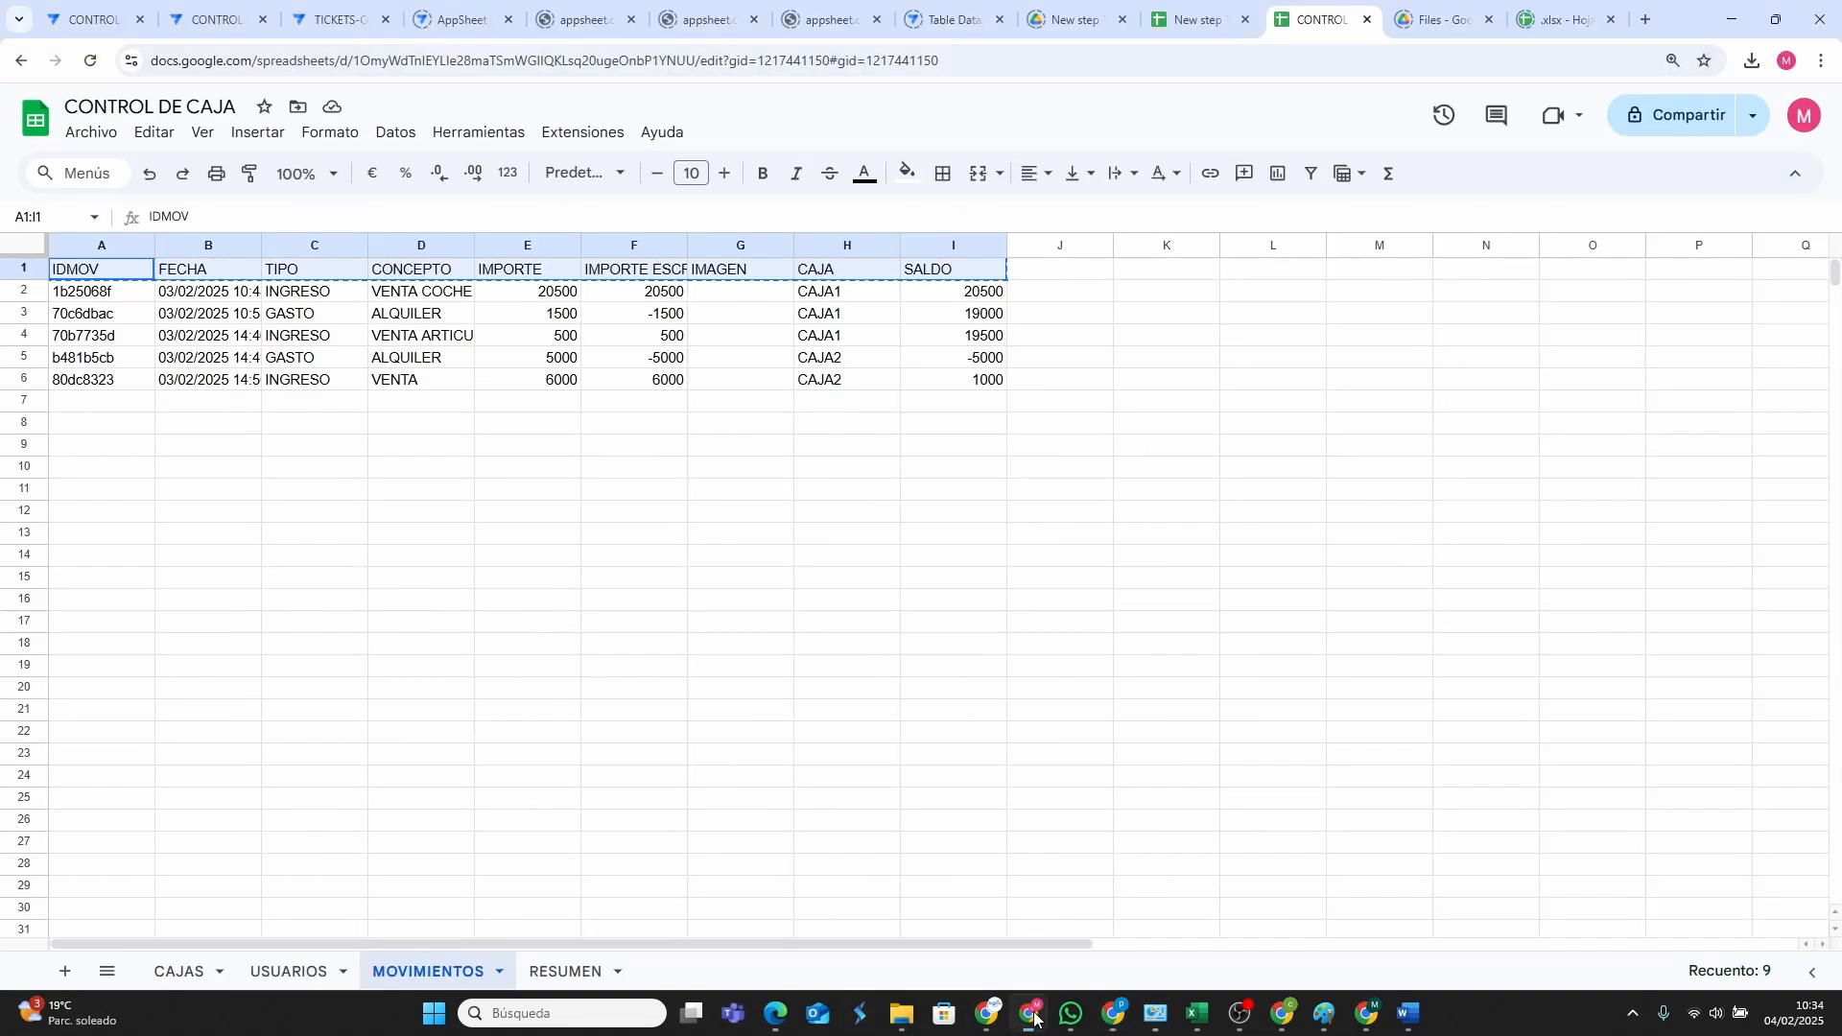
pyautogui.click(540, 976)
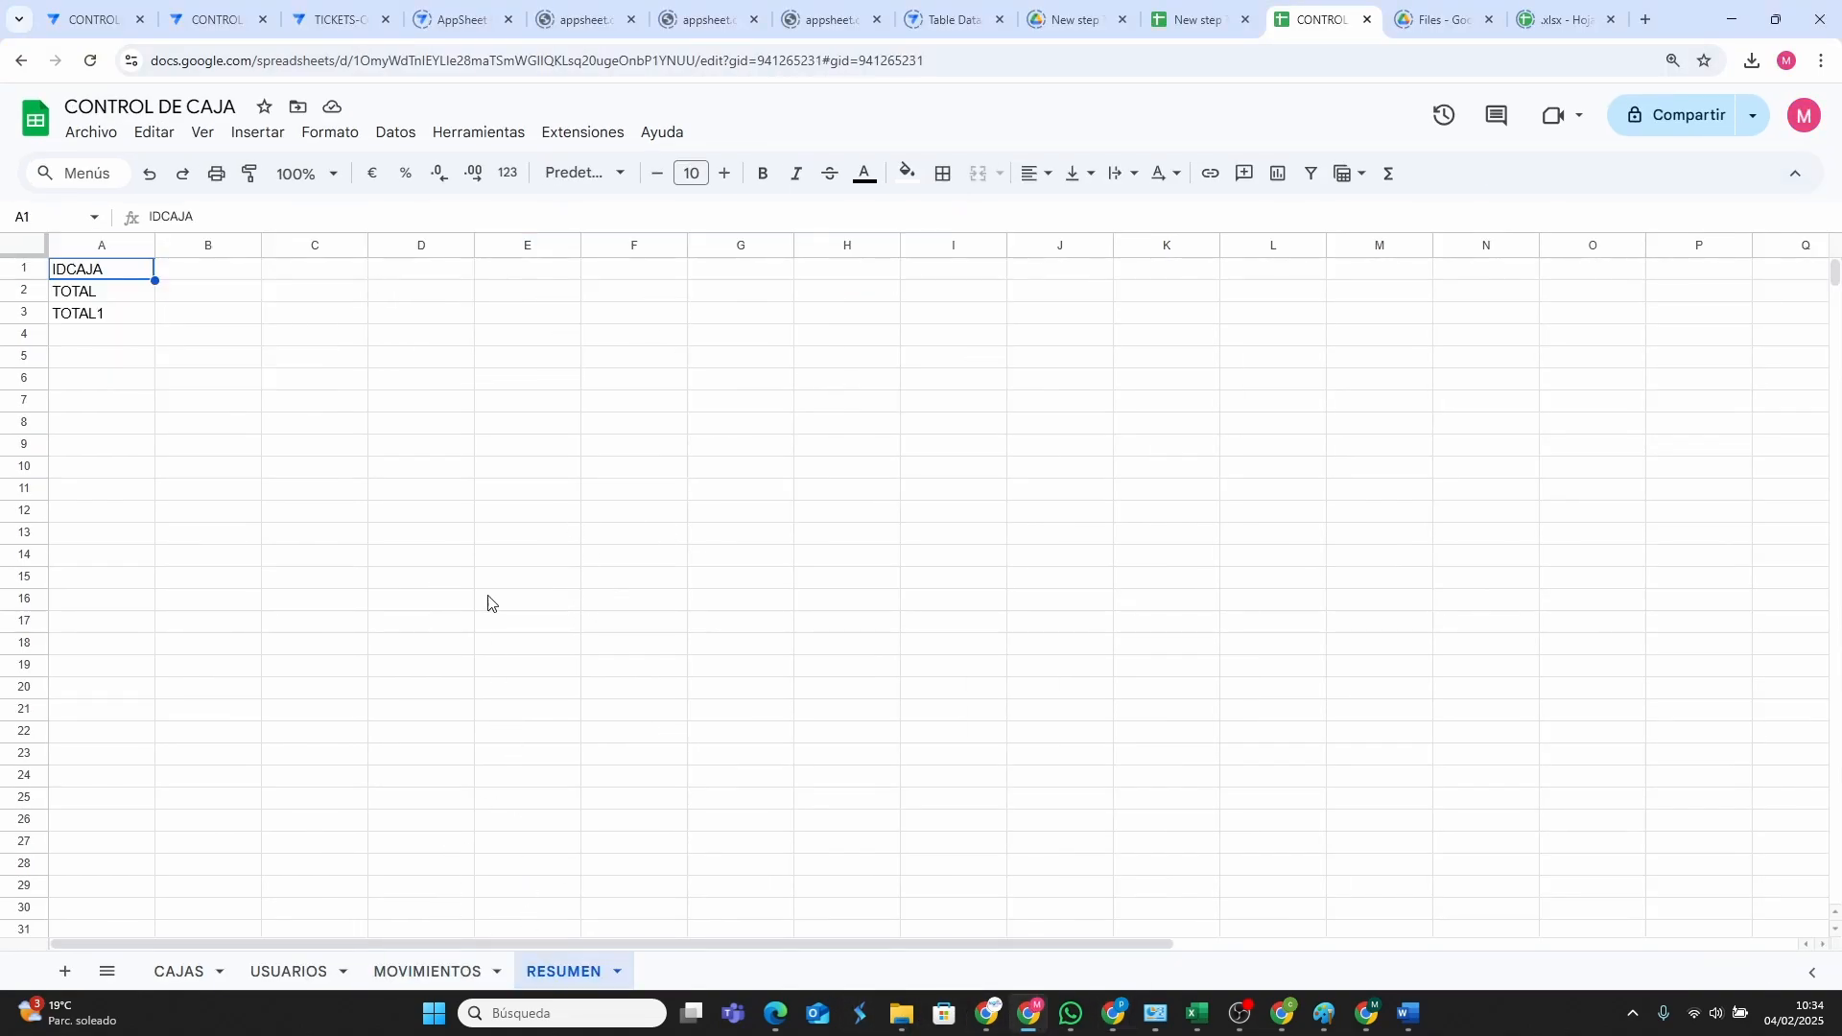
pyautogui.rightClick(105, 276)
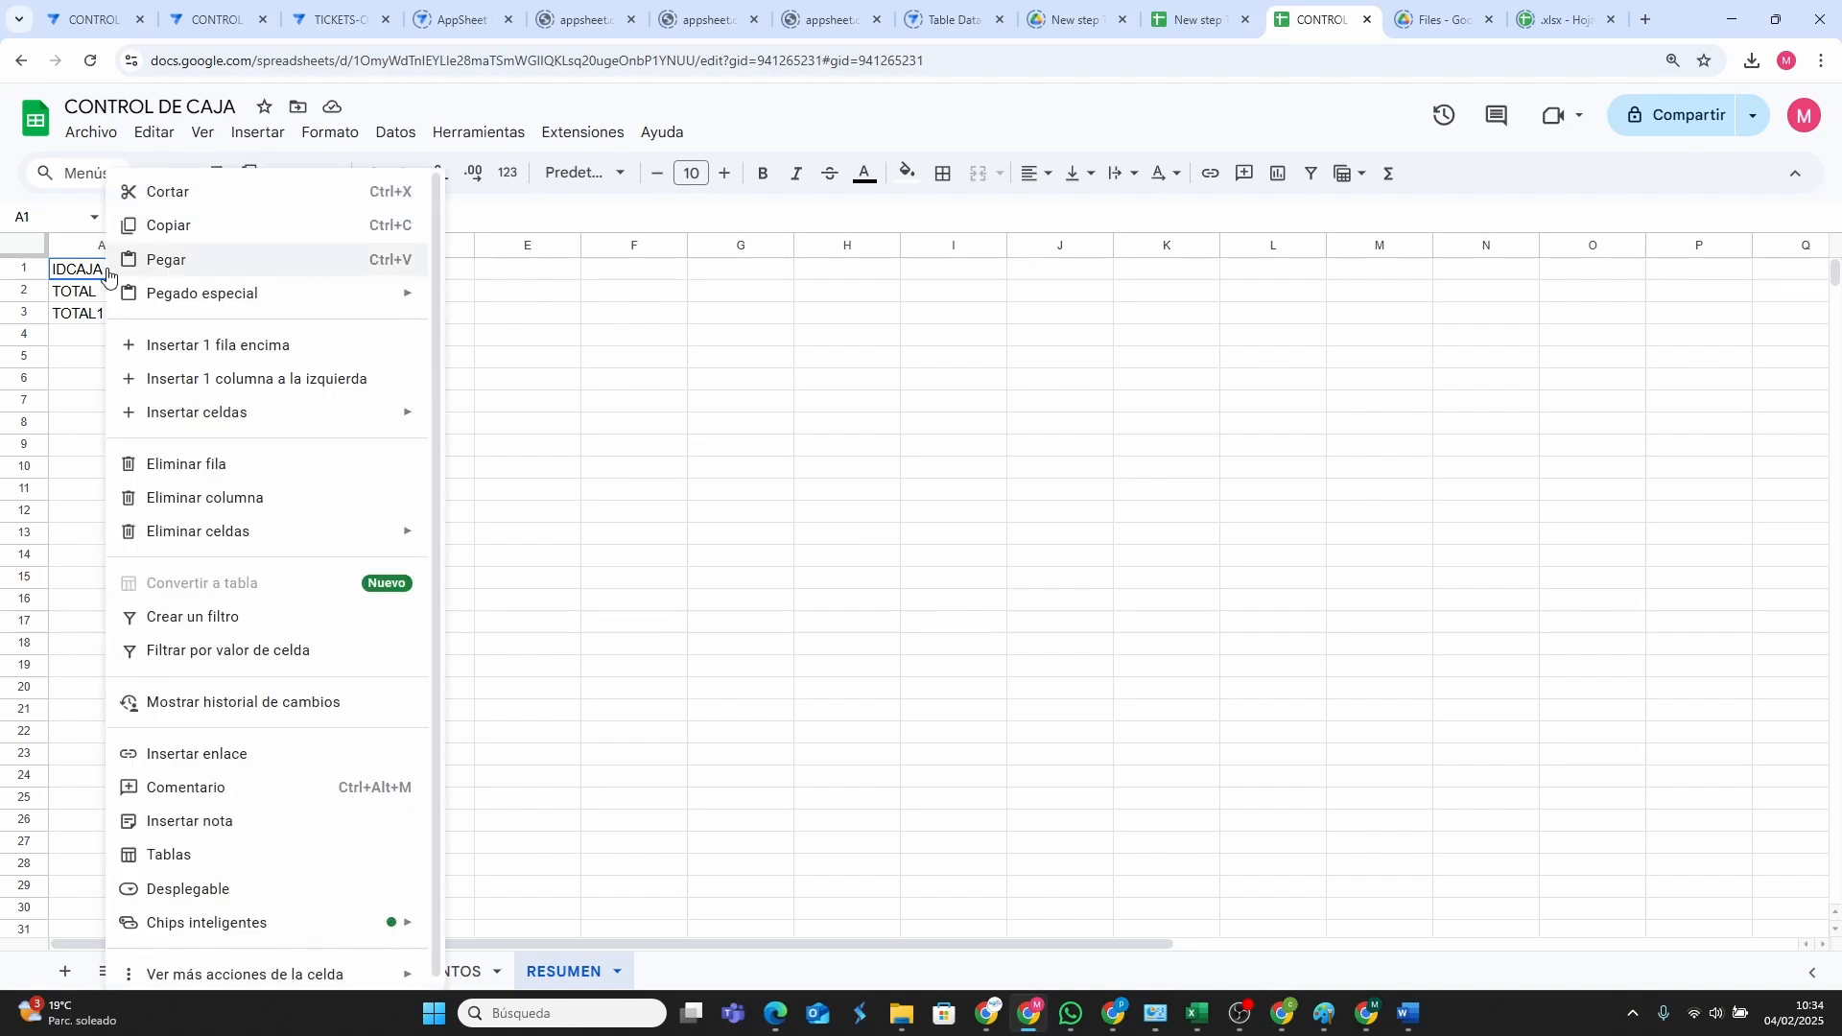
pyautogui.click(214, 228)
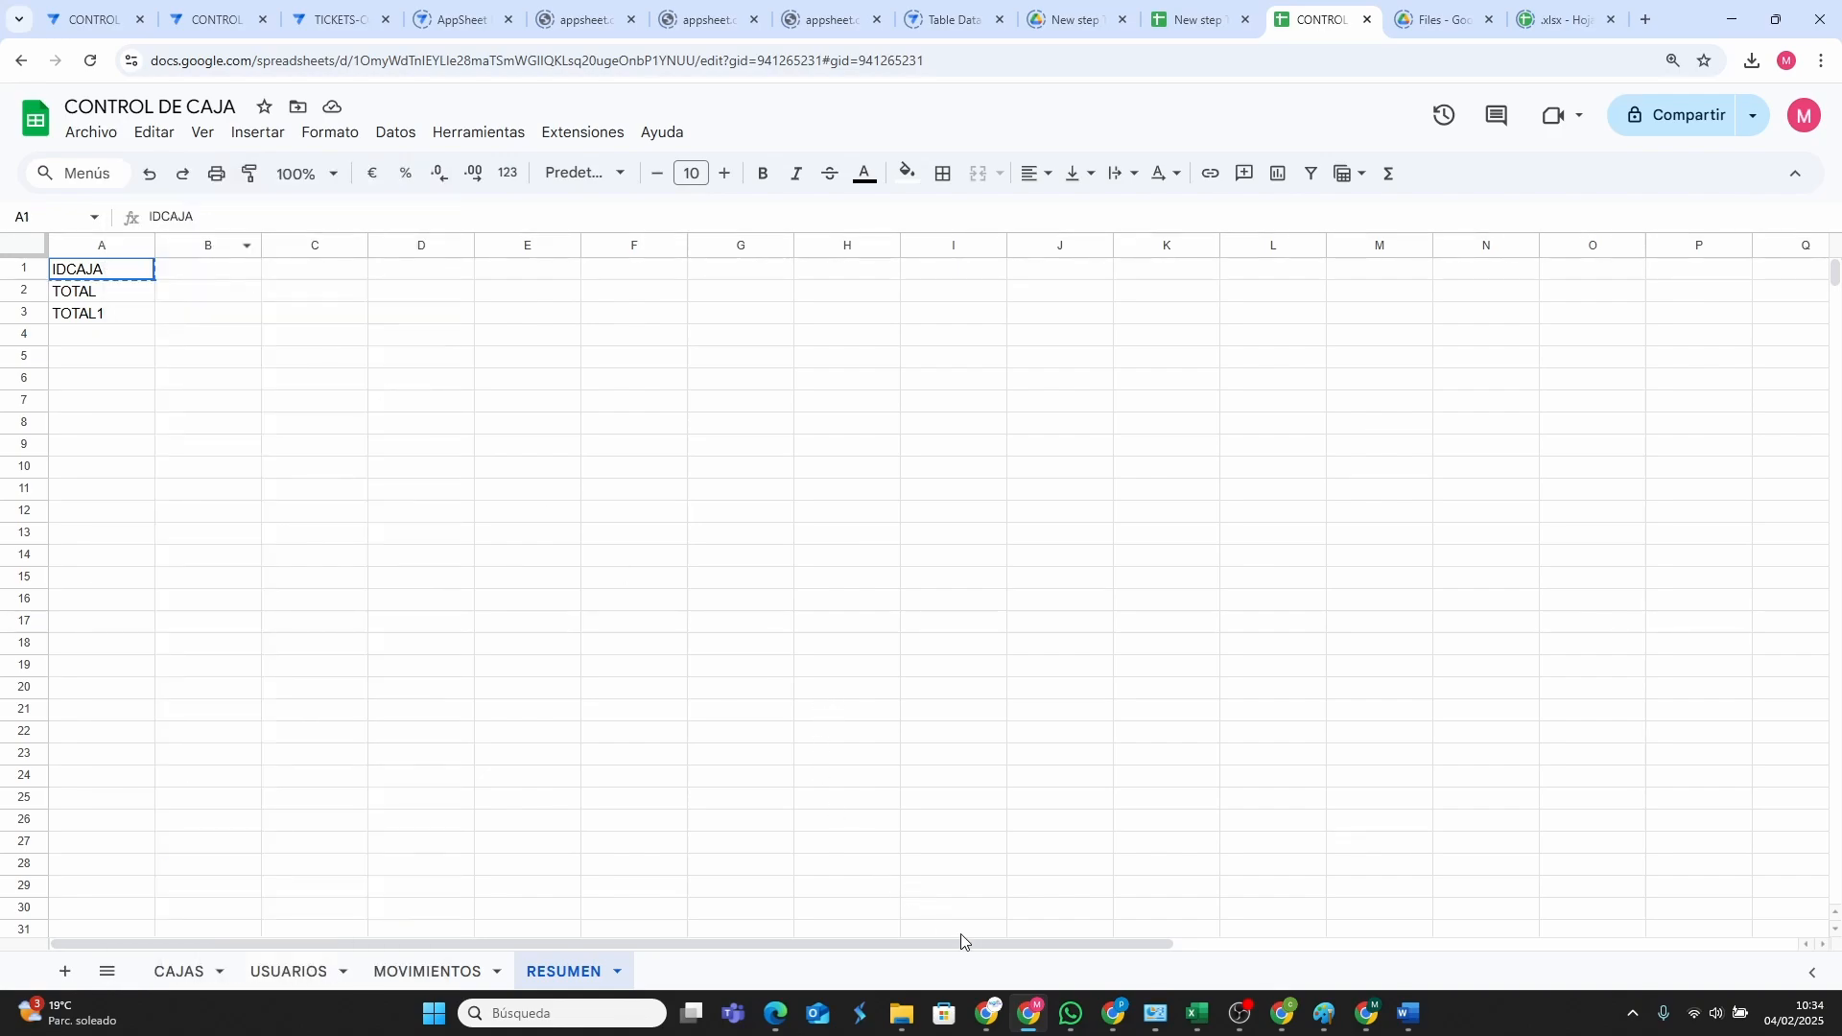
pyautogui.click(290, 972)
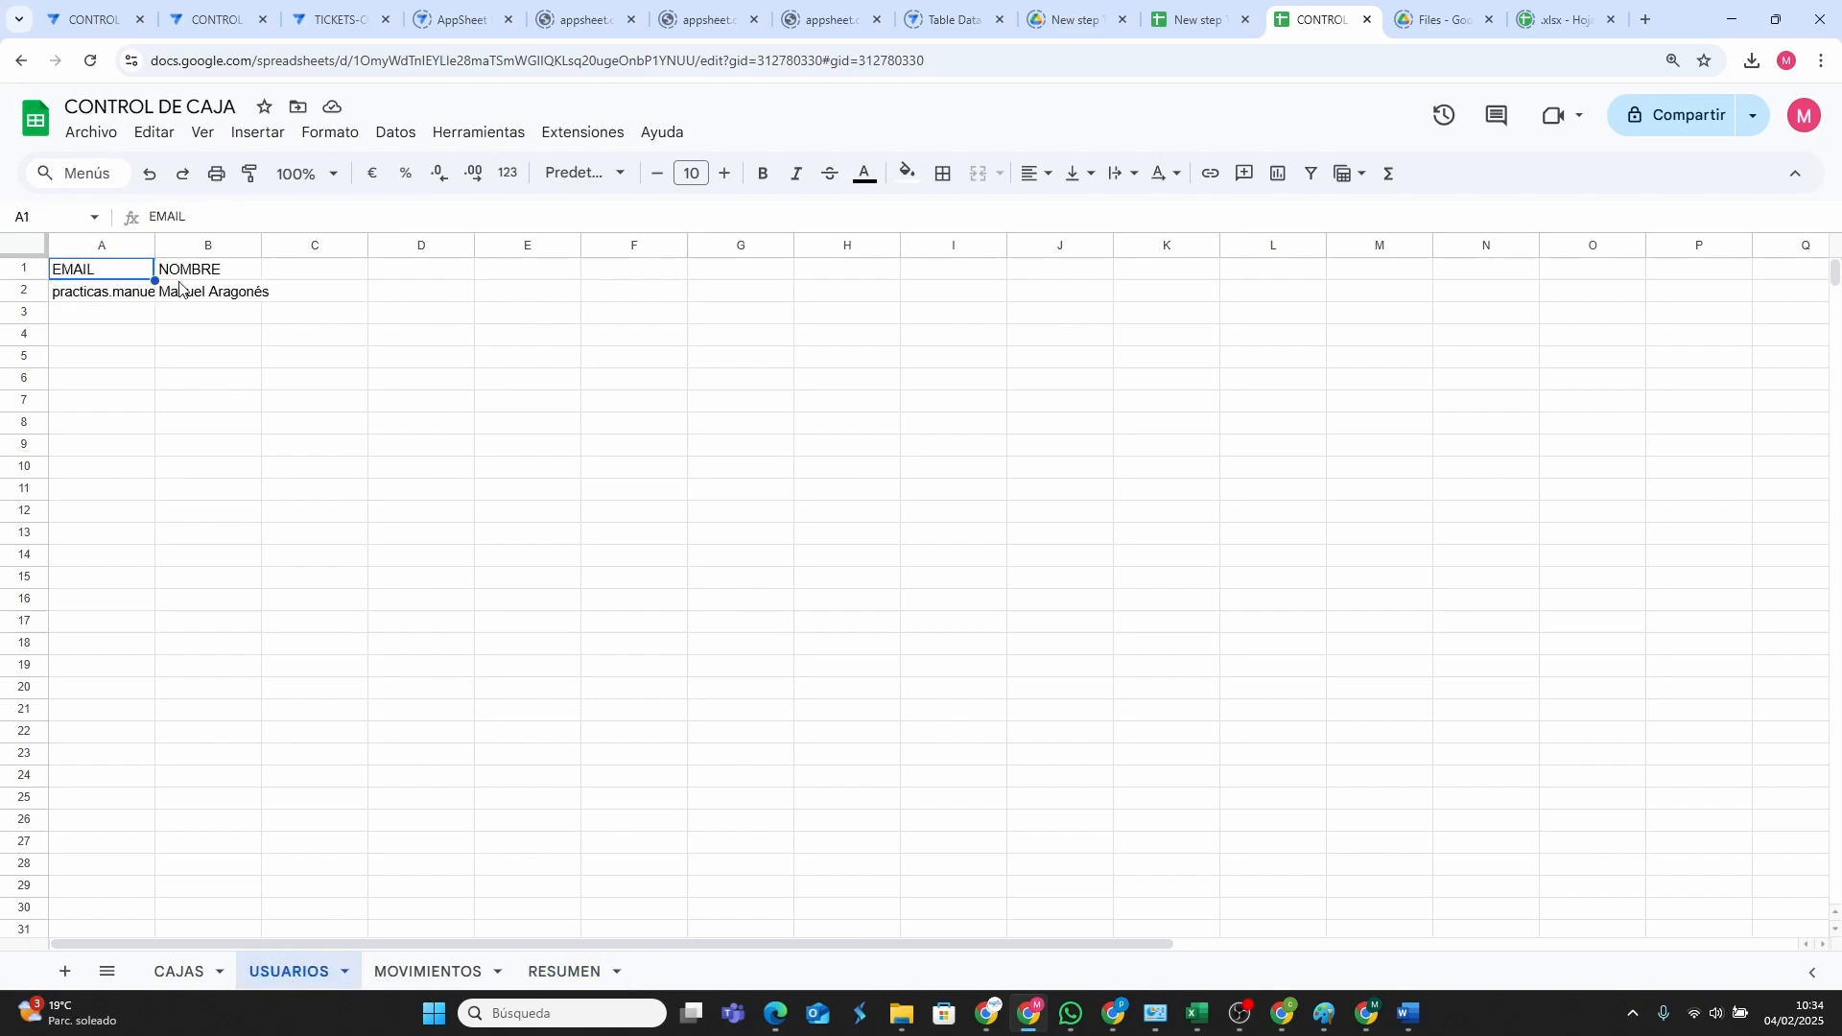
pyautogui.click(566, 972)
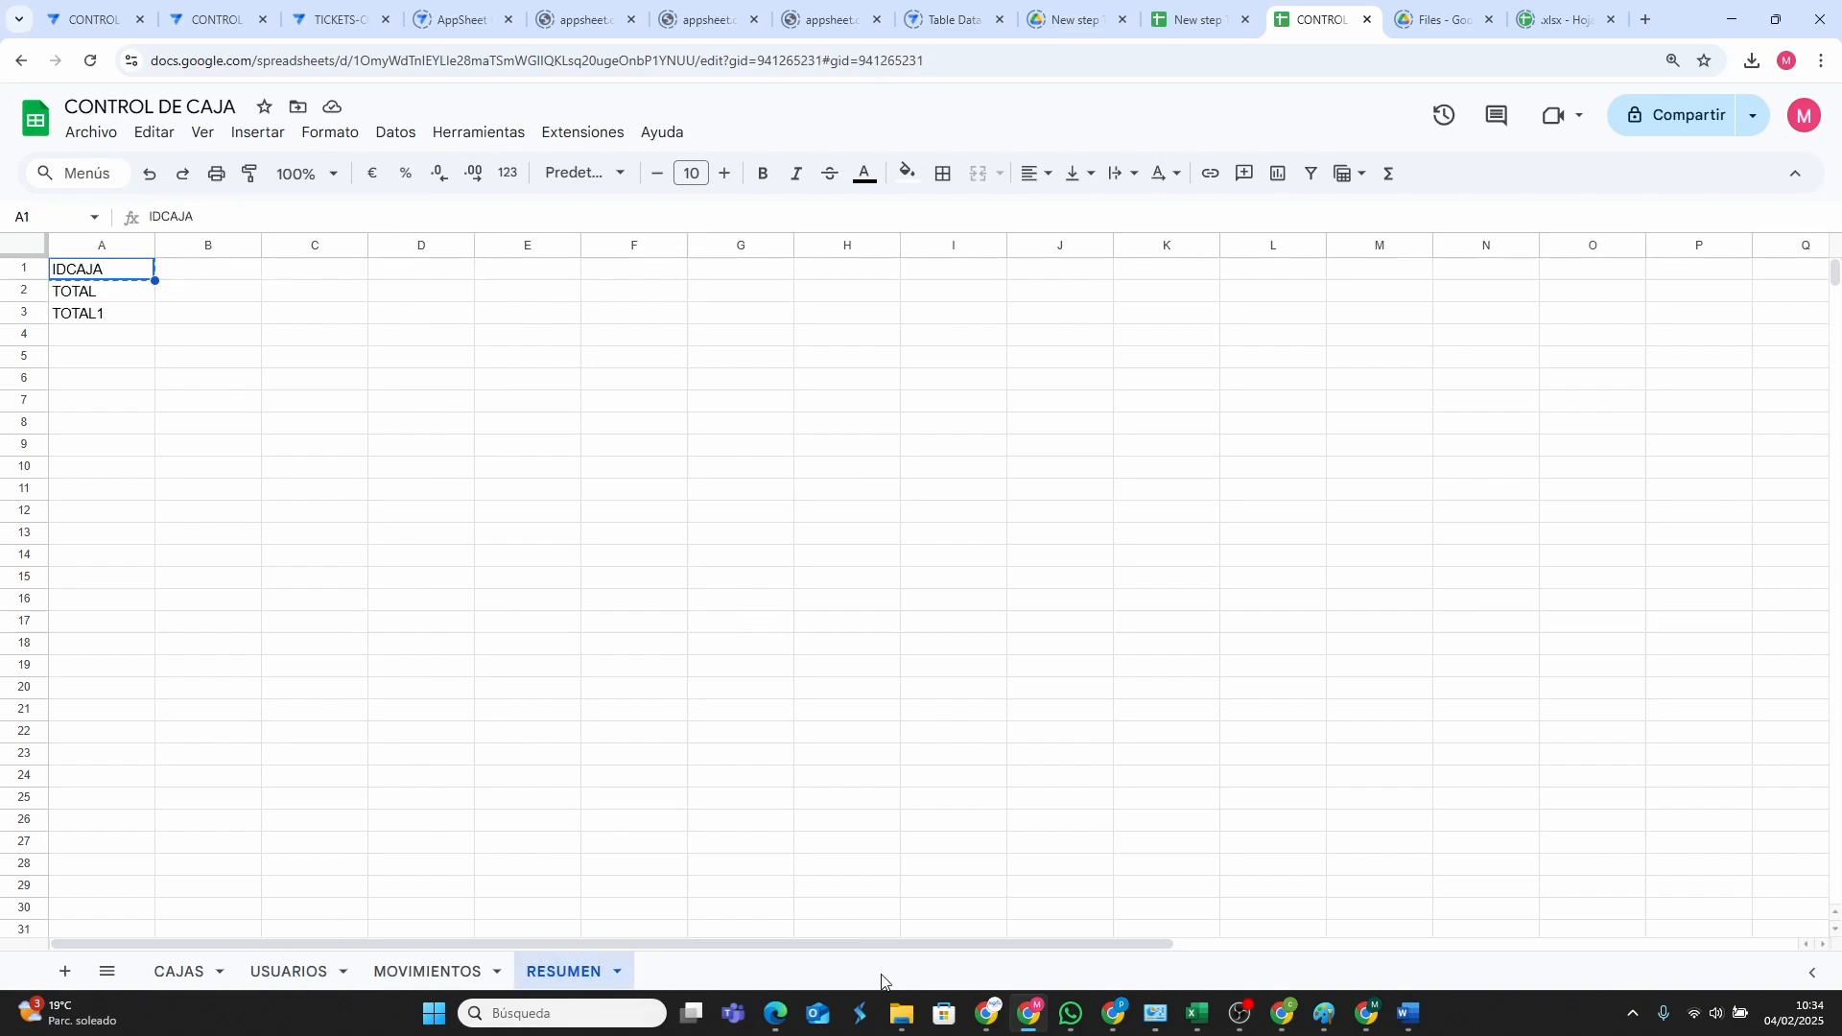
# Return to the GESTION DE CAJAS spreadsheet and paste the copied IDCAJA cell at A1 of the RESUMEN sheet.
pyautogui.click(1110, 1021)
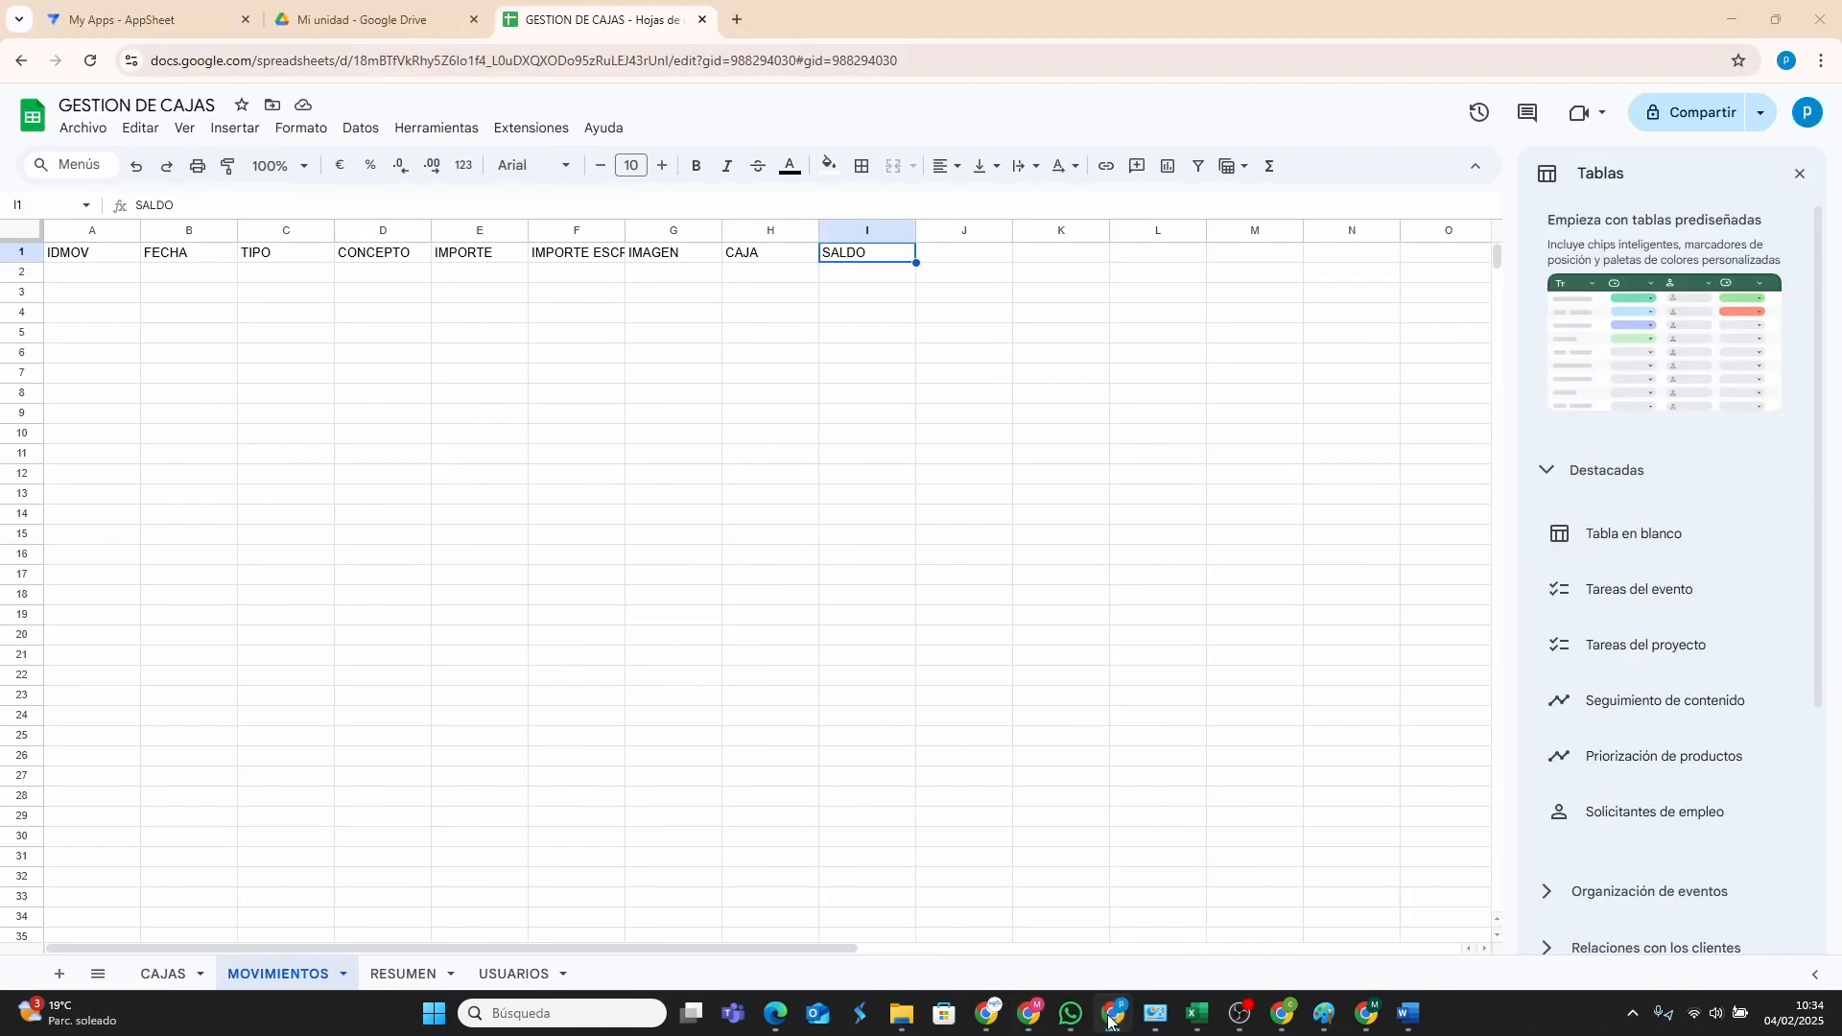
pyautogui.click(394, 974)
pyautogui.rightClick(77, 261)
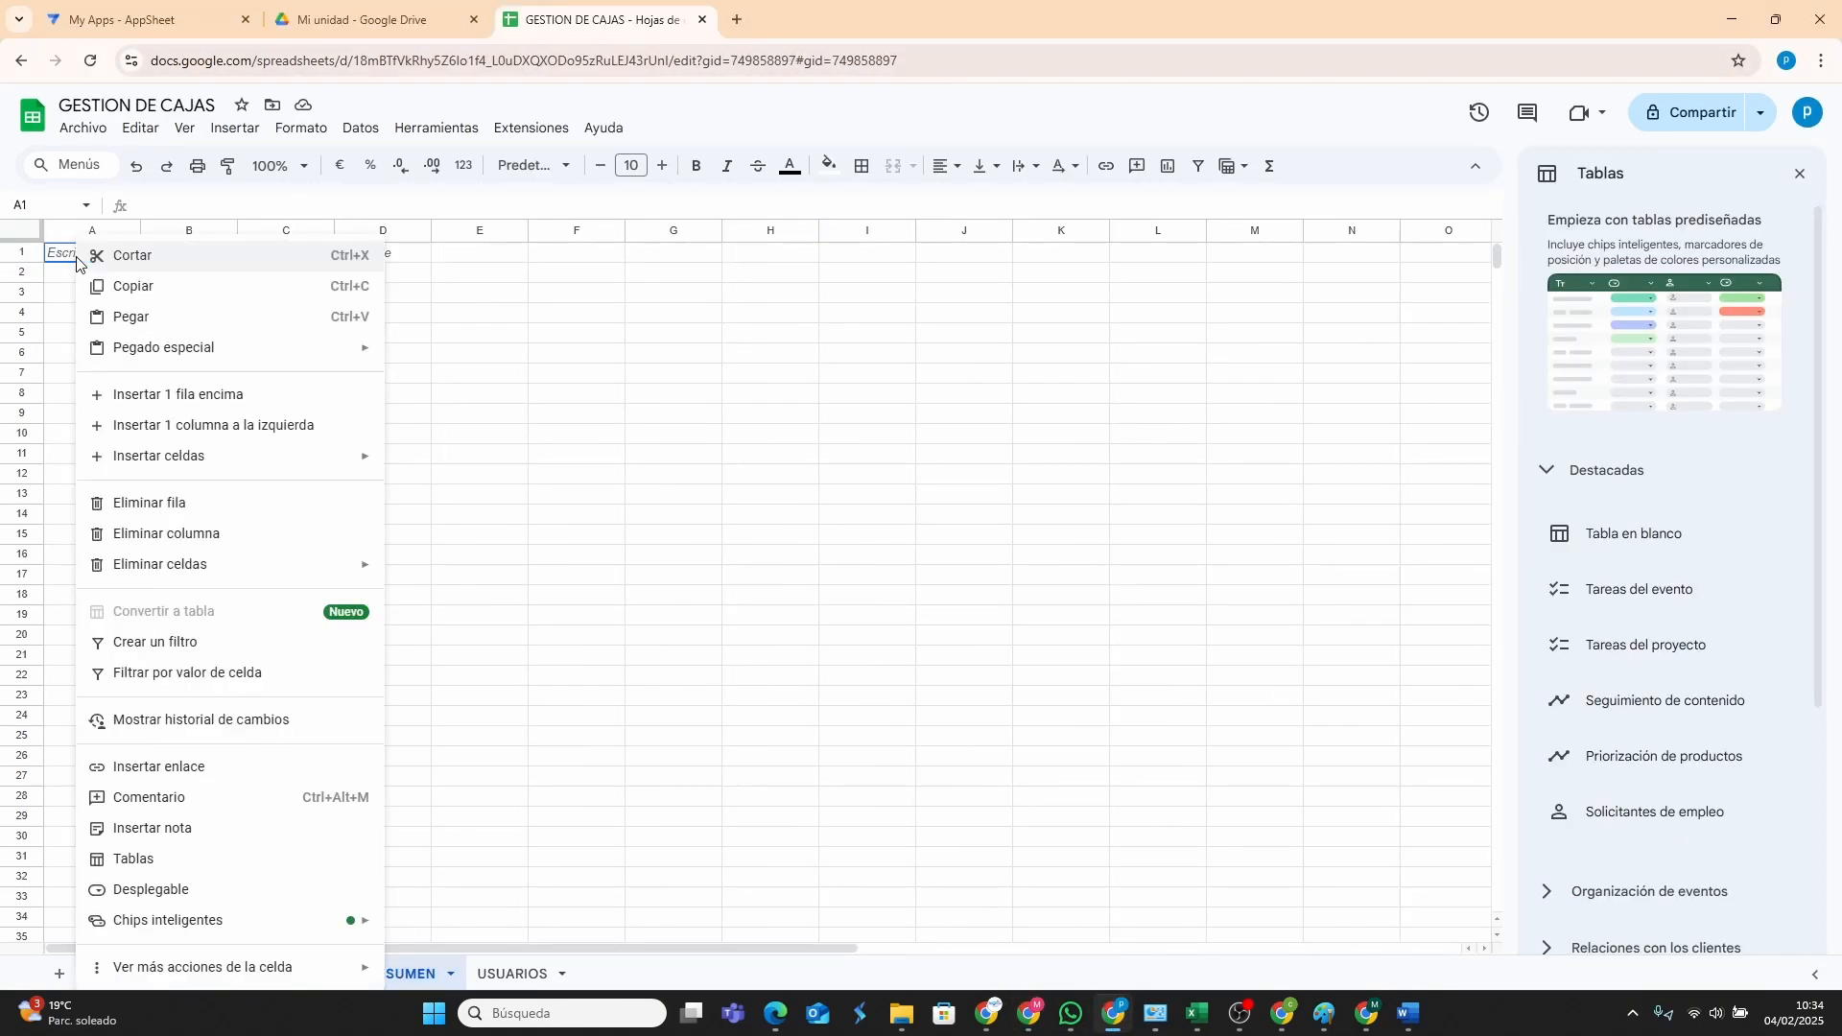
pyautogui.click(144, 314)
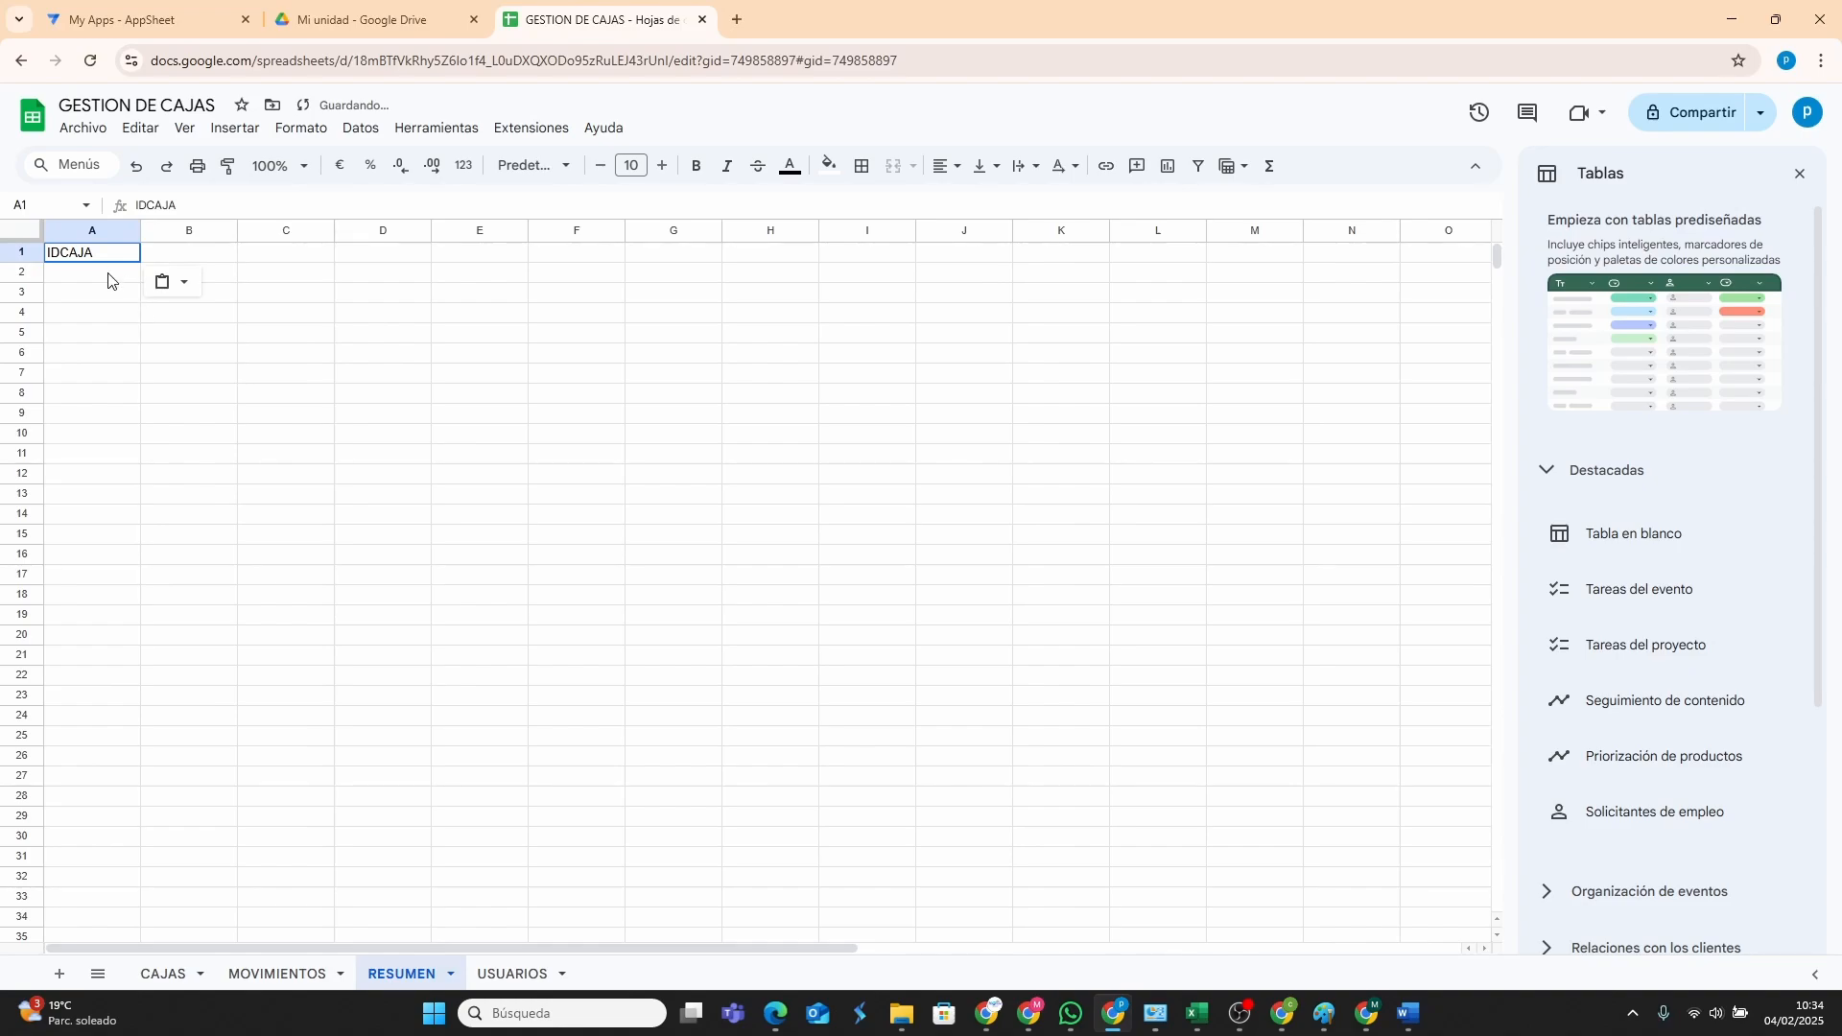
# Check the RESUMEN sheet of CONTROL DE CAJA and enter TOTAL in cell A2 of the GESTION DE CAJAS RESUMEN sheet.
pyautogui.click(108, 277)
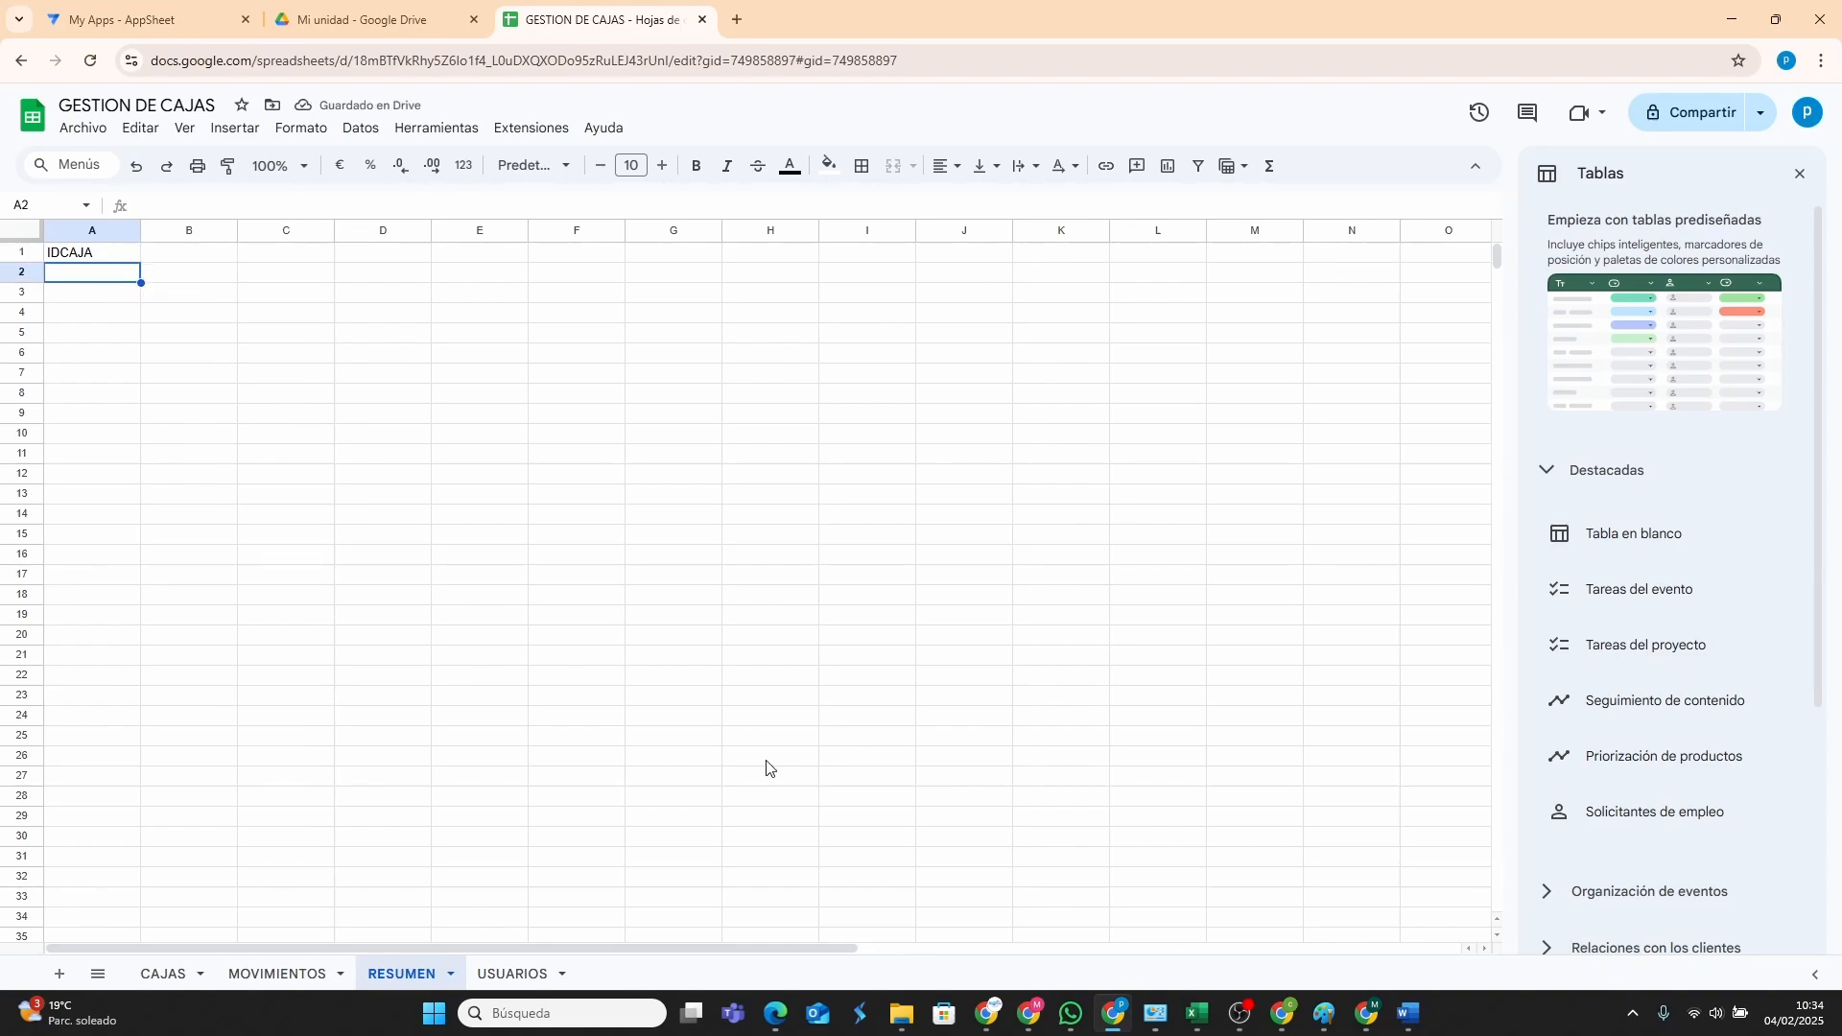
pyautogui.click(1033, 1015)
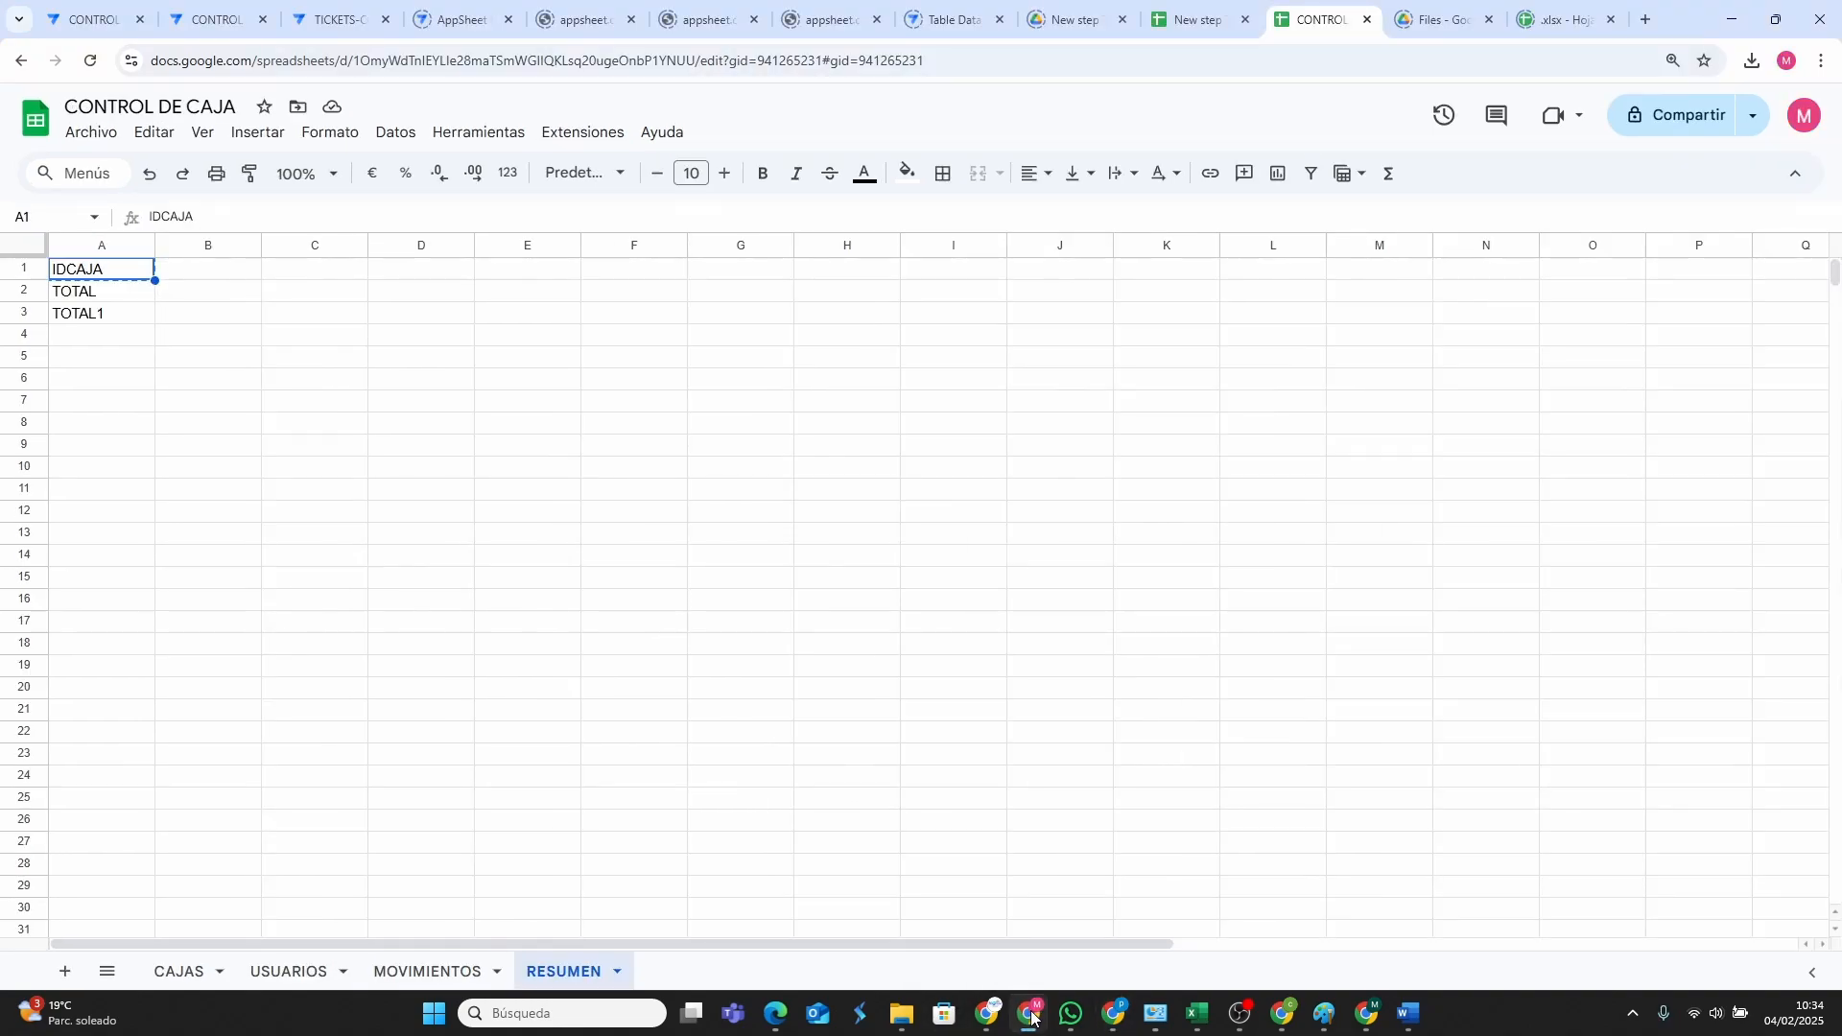
pyautogui.click(1031, 1015)
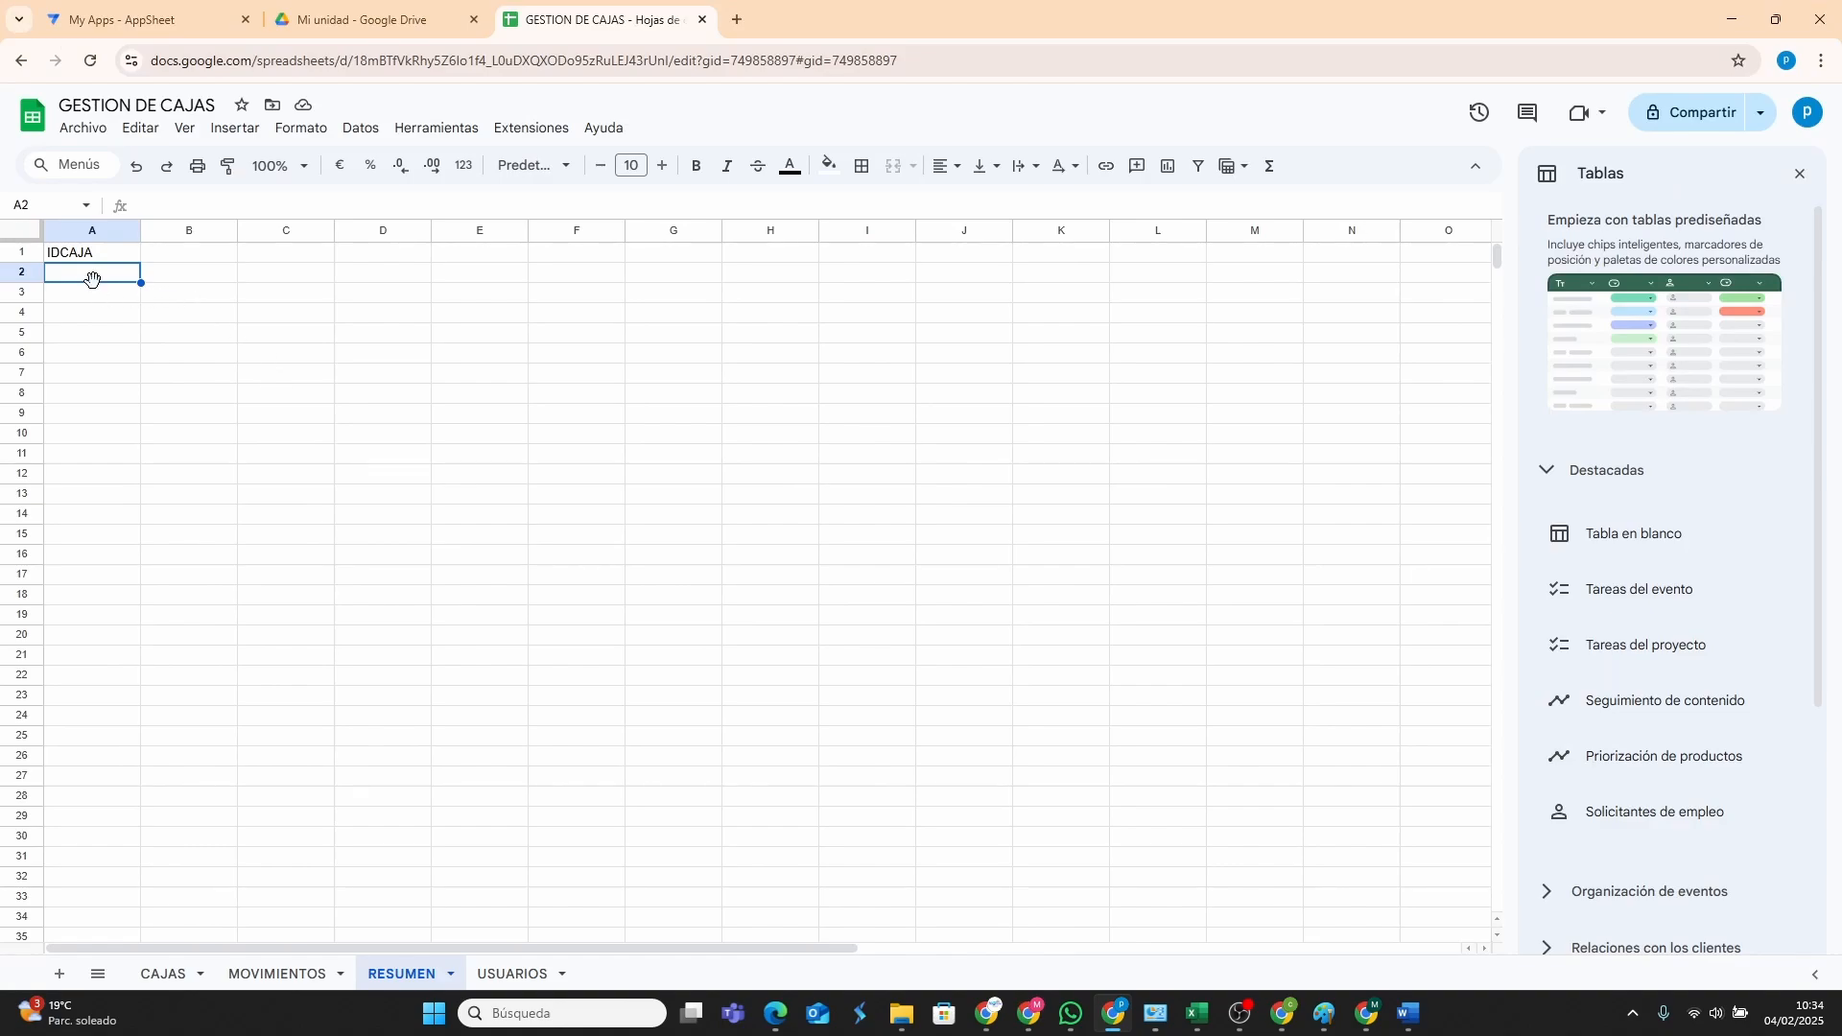
pyautogui.write('TOTAL')
pyautogui.press('Return')
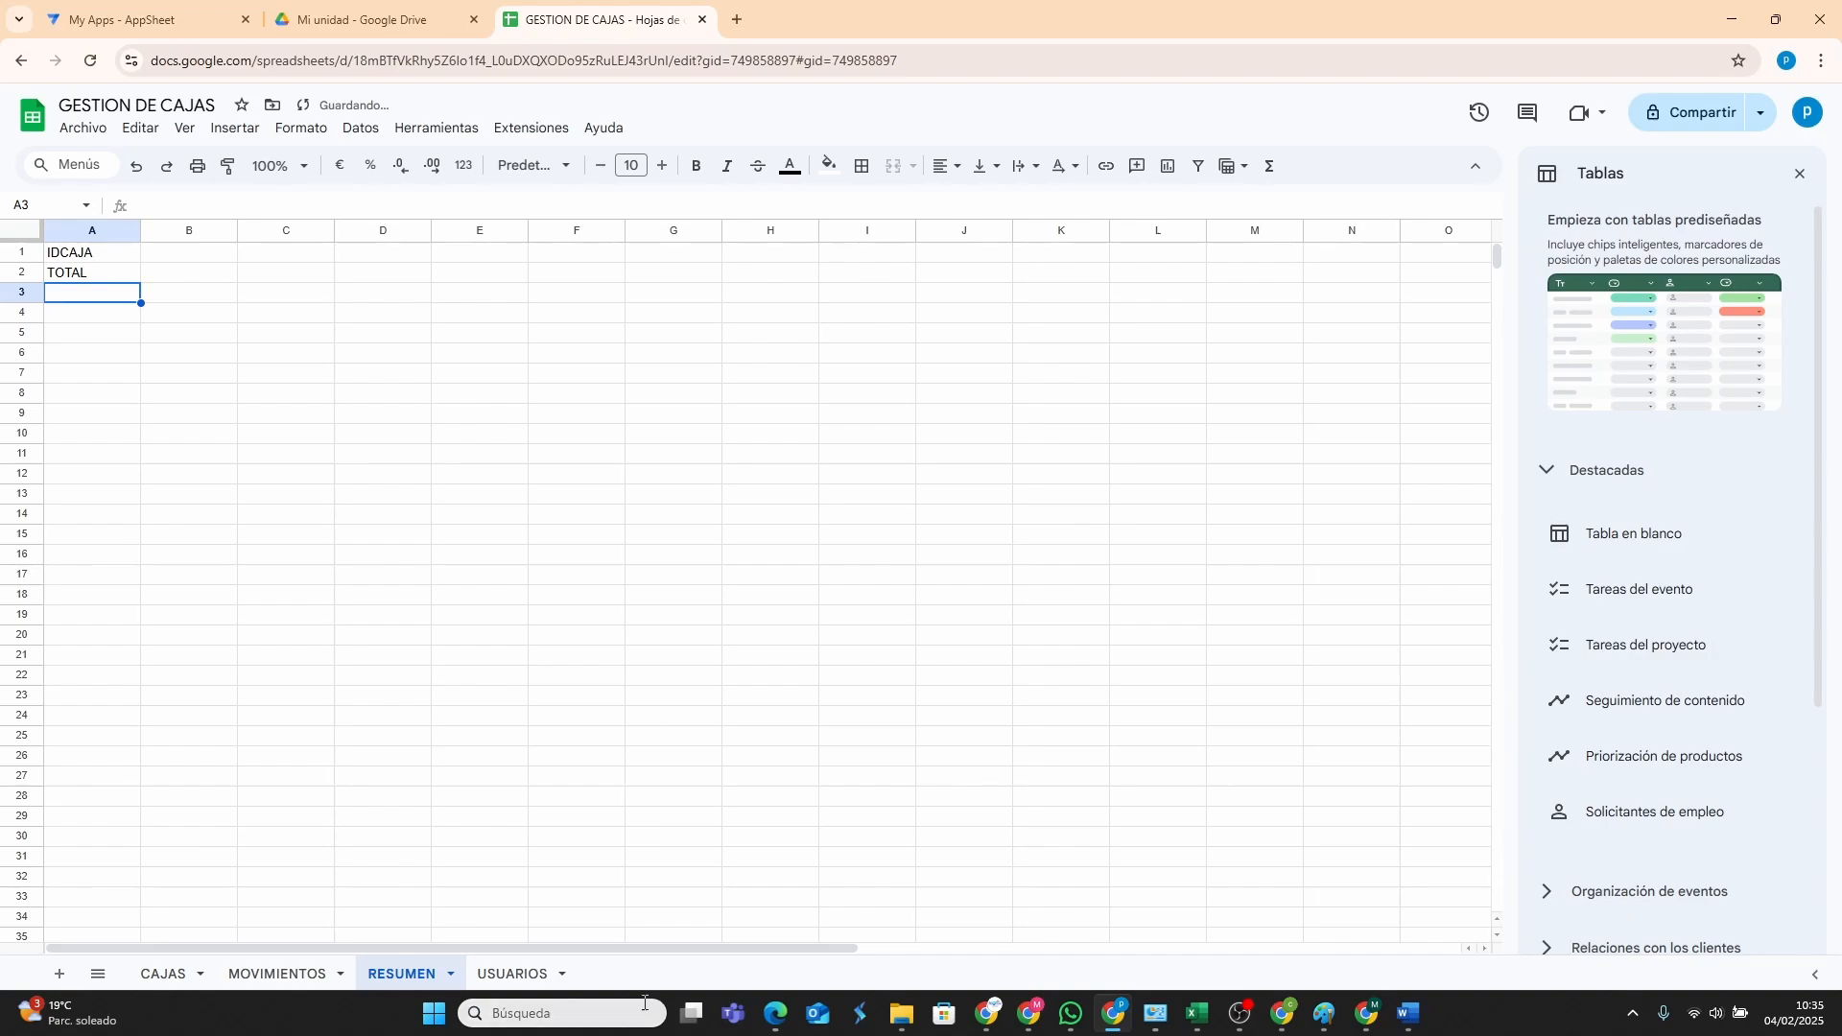
# Enter the headers EMAIL in A1 and NOMBRE in B1 of the USUARIOS sheet.
pyautogui.click(509, 974)
pyautogui.click(91, 255)
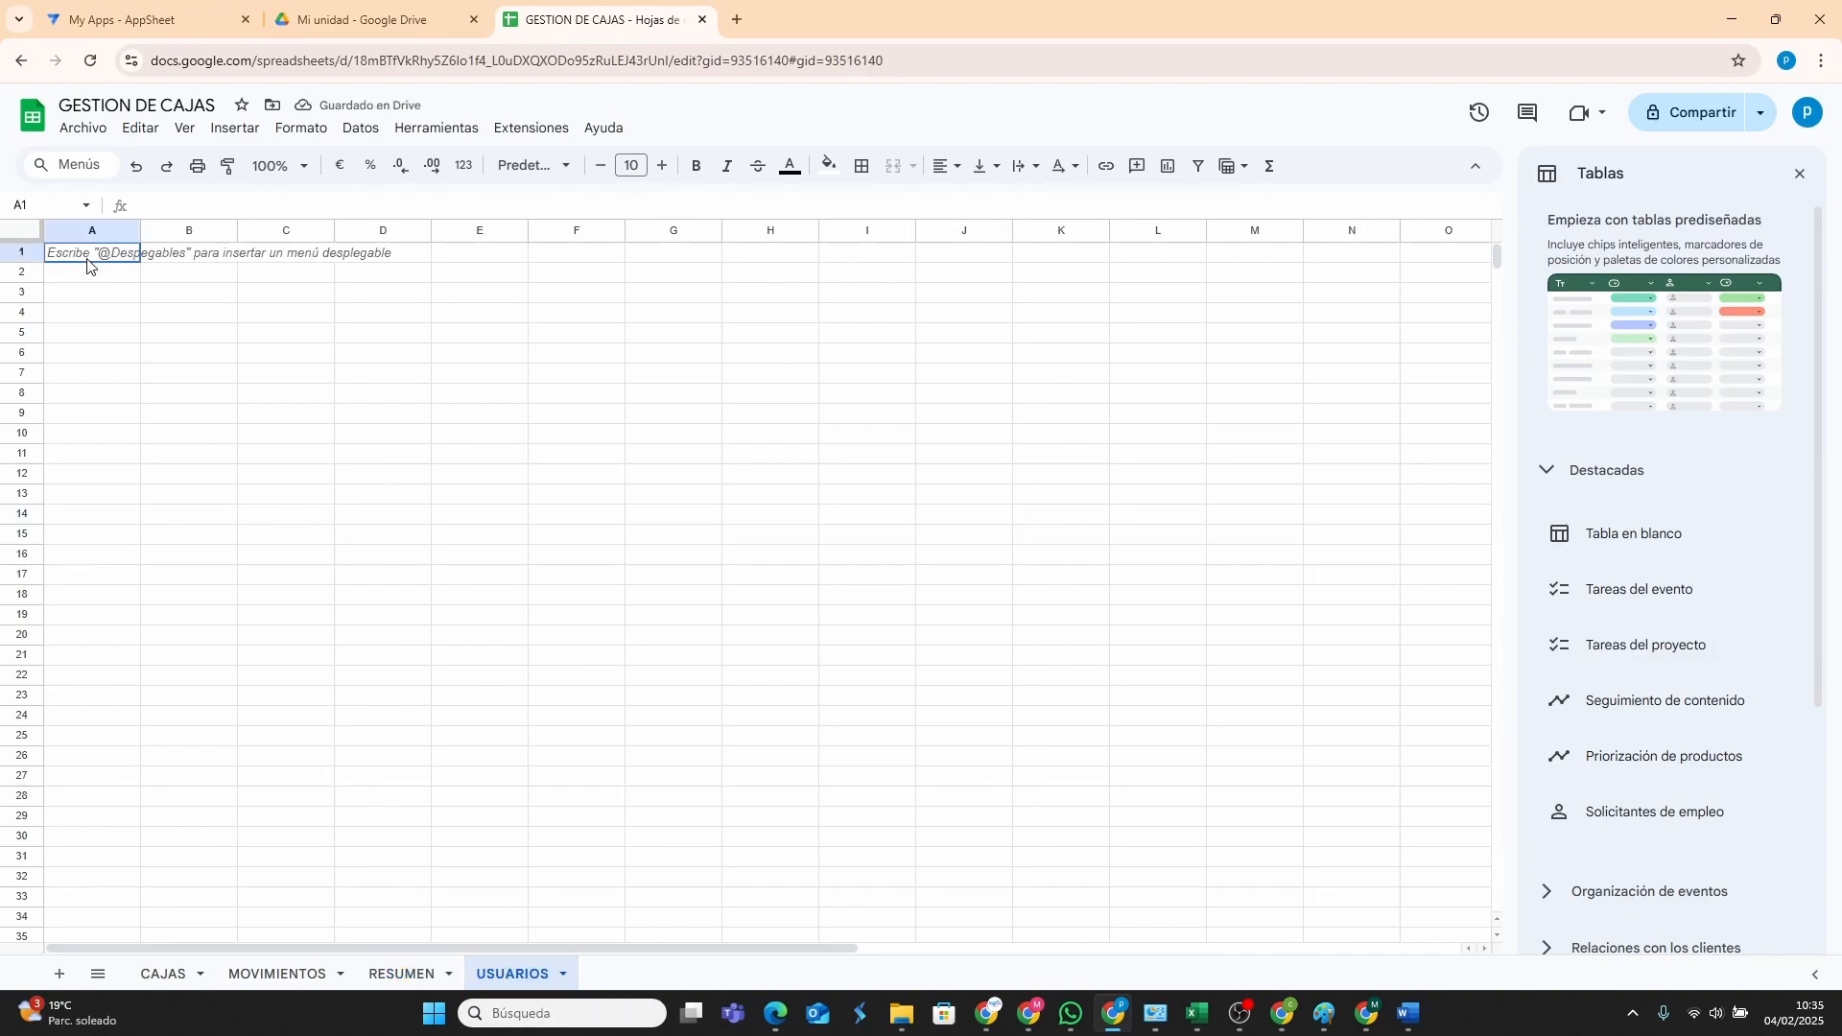
pyautogui.write('EMAIL')
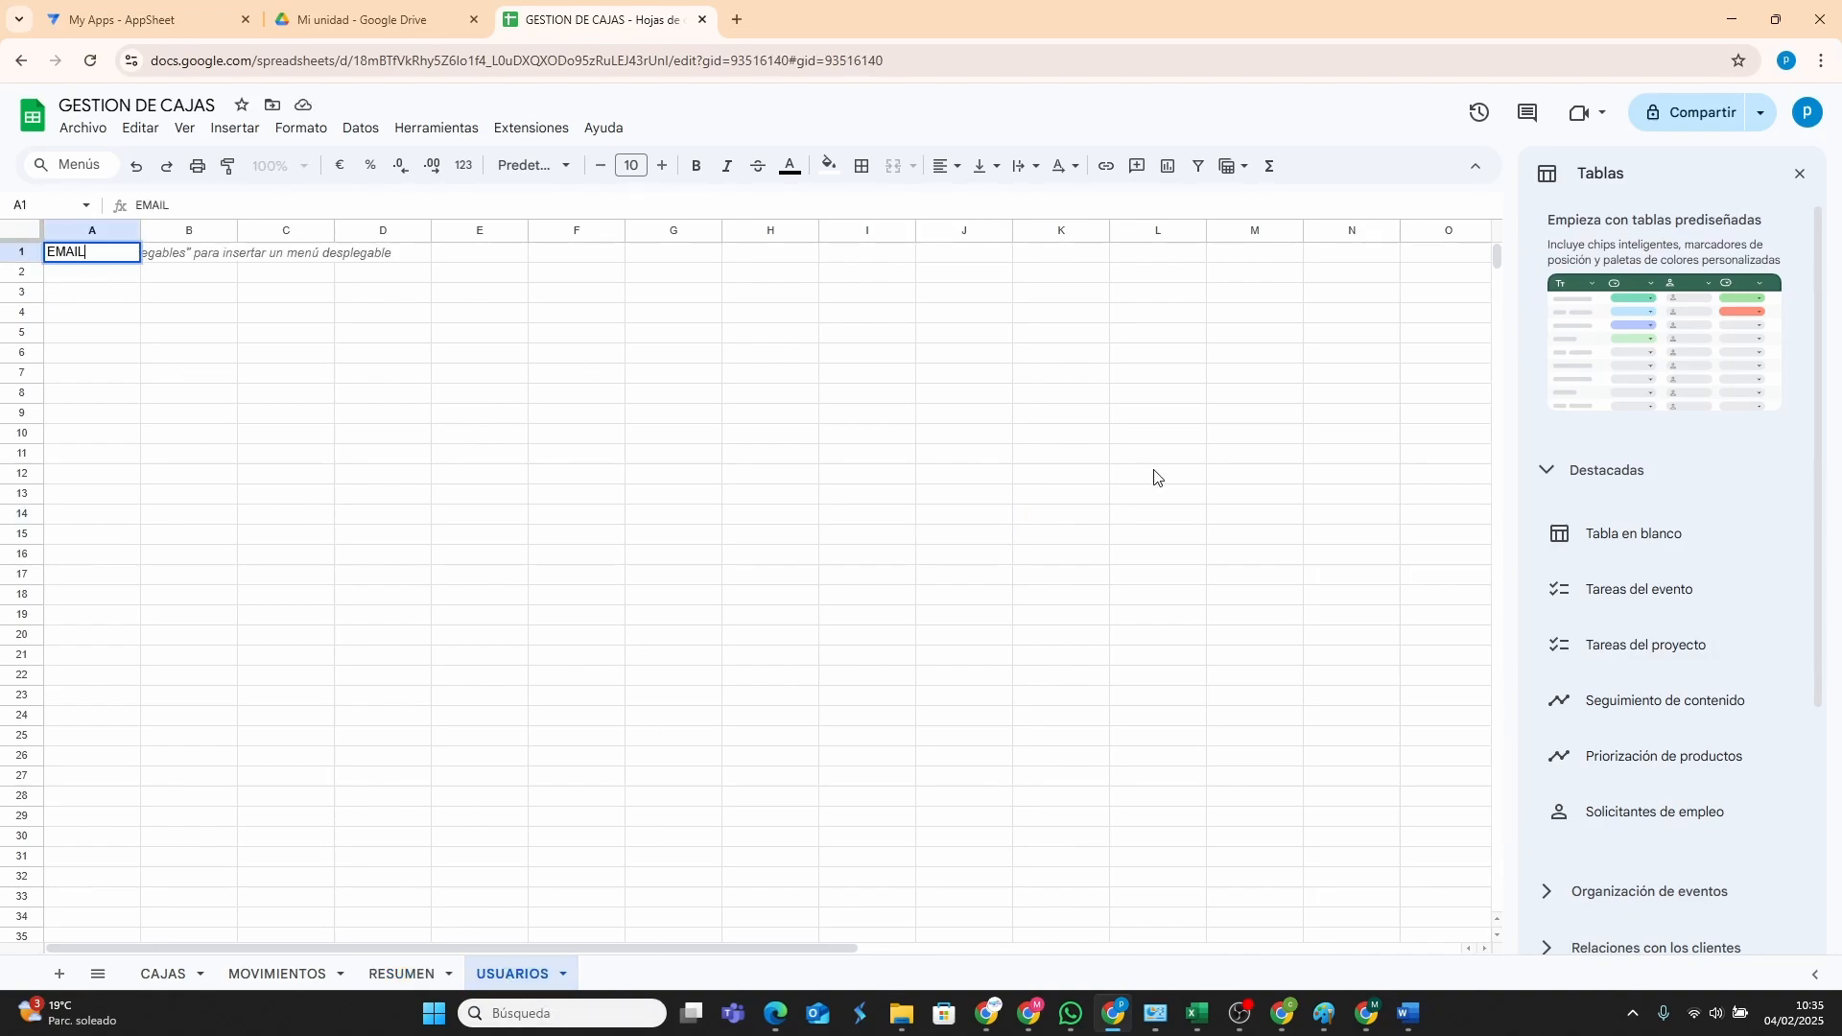
pyautogui.press('Tab')
pyautogui.write('NO')
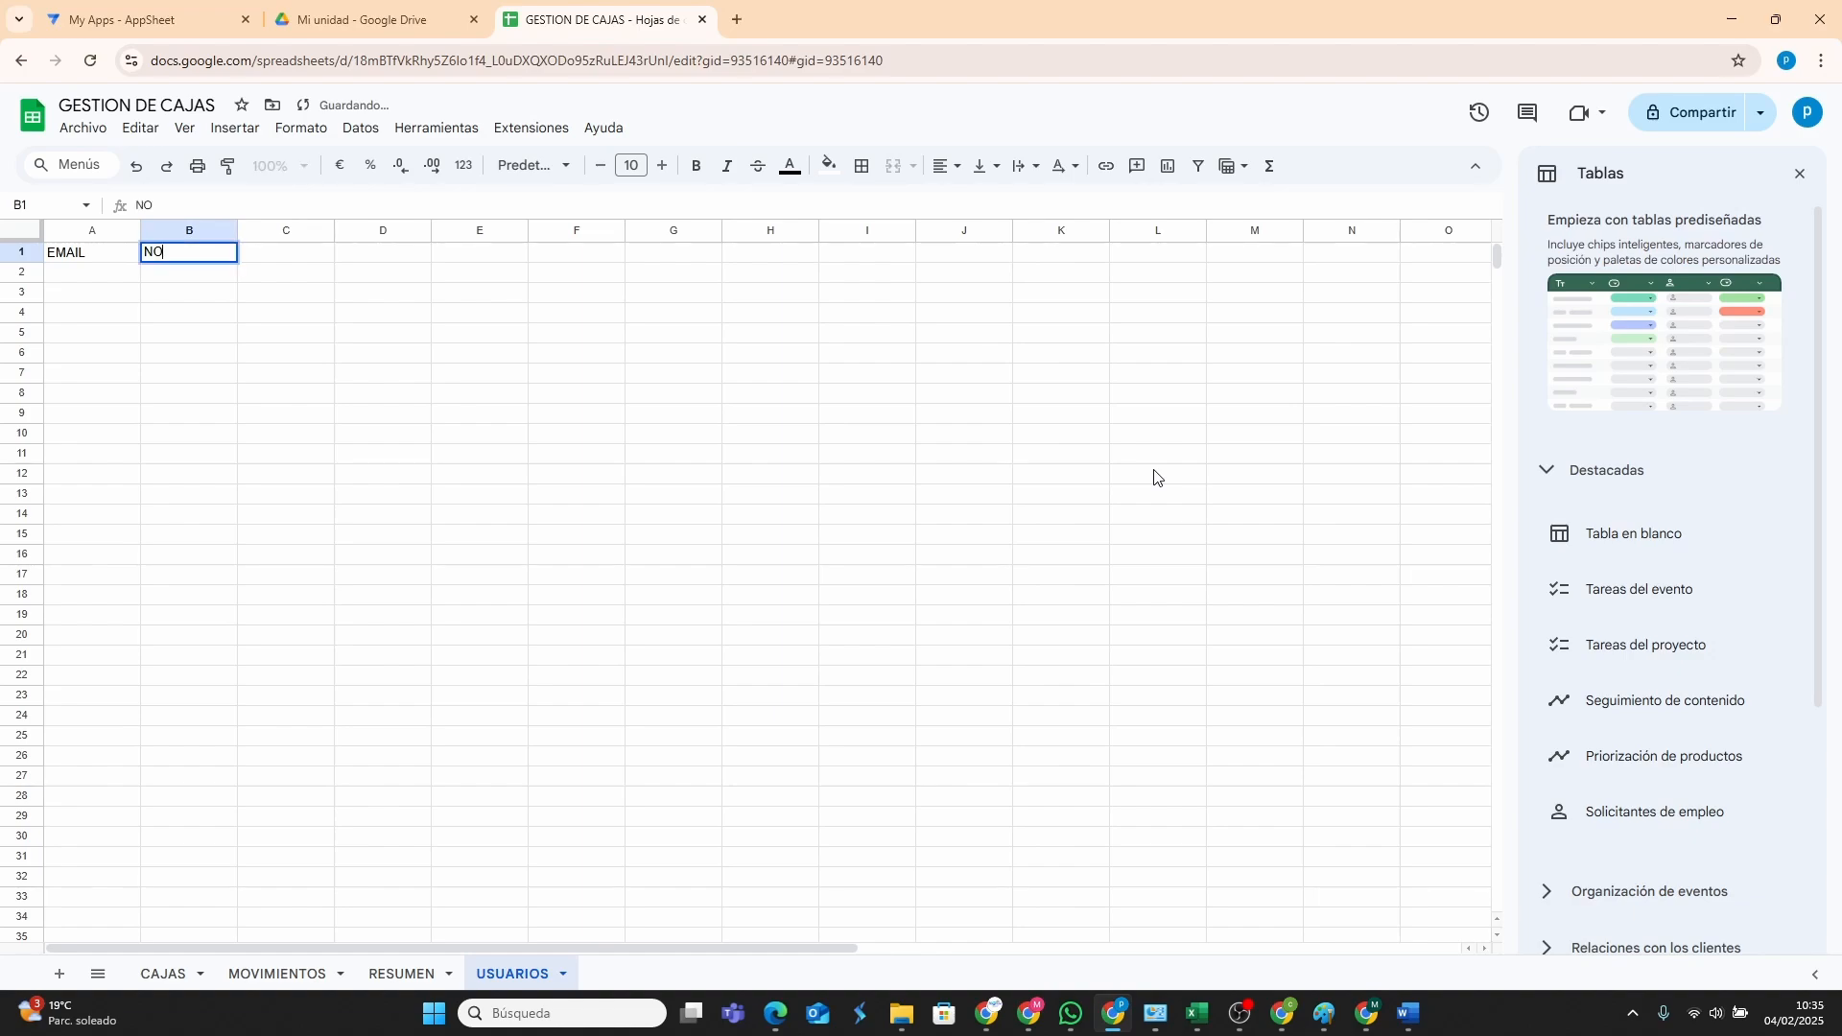
pyautogui.write('MBRE')
pyautogui.press('Return')
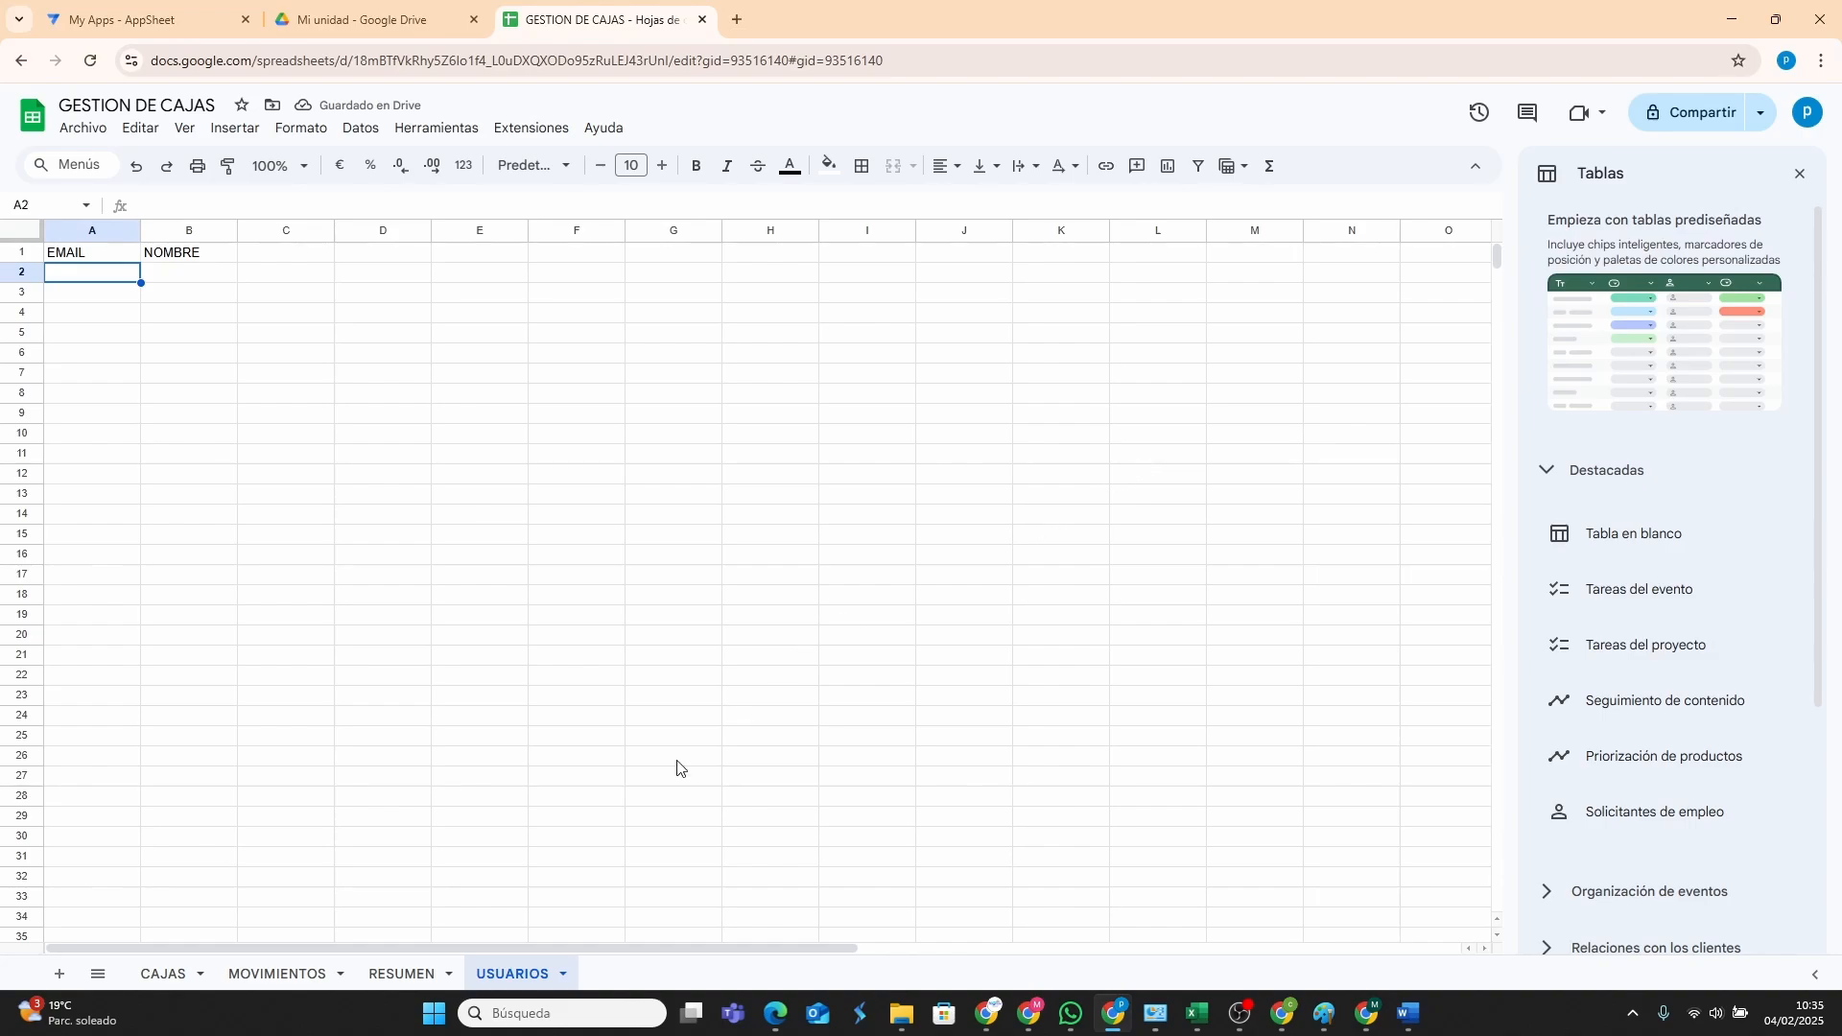
# Add the header USUARIO in cell J1 of the MOVIMIENTOS sheet, after SALDO.
pyautogui.click(276, 971)
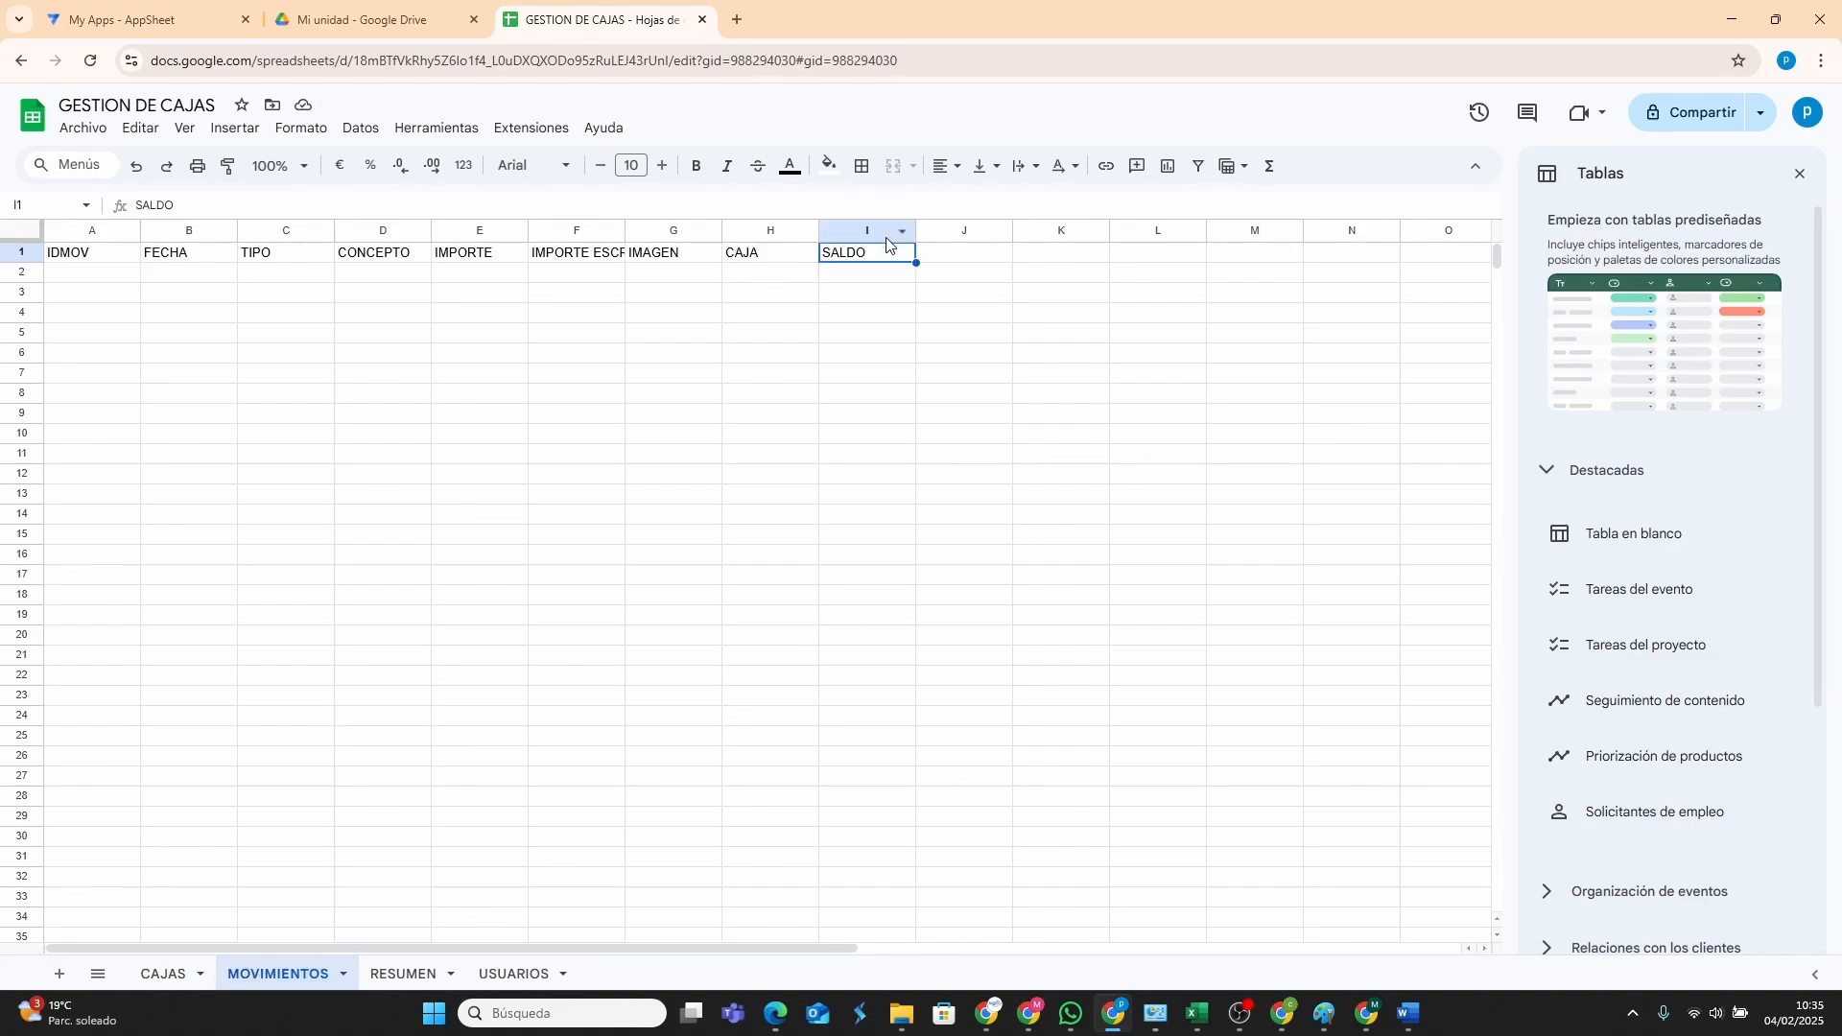
pyautogui.click(935, 259)
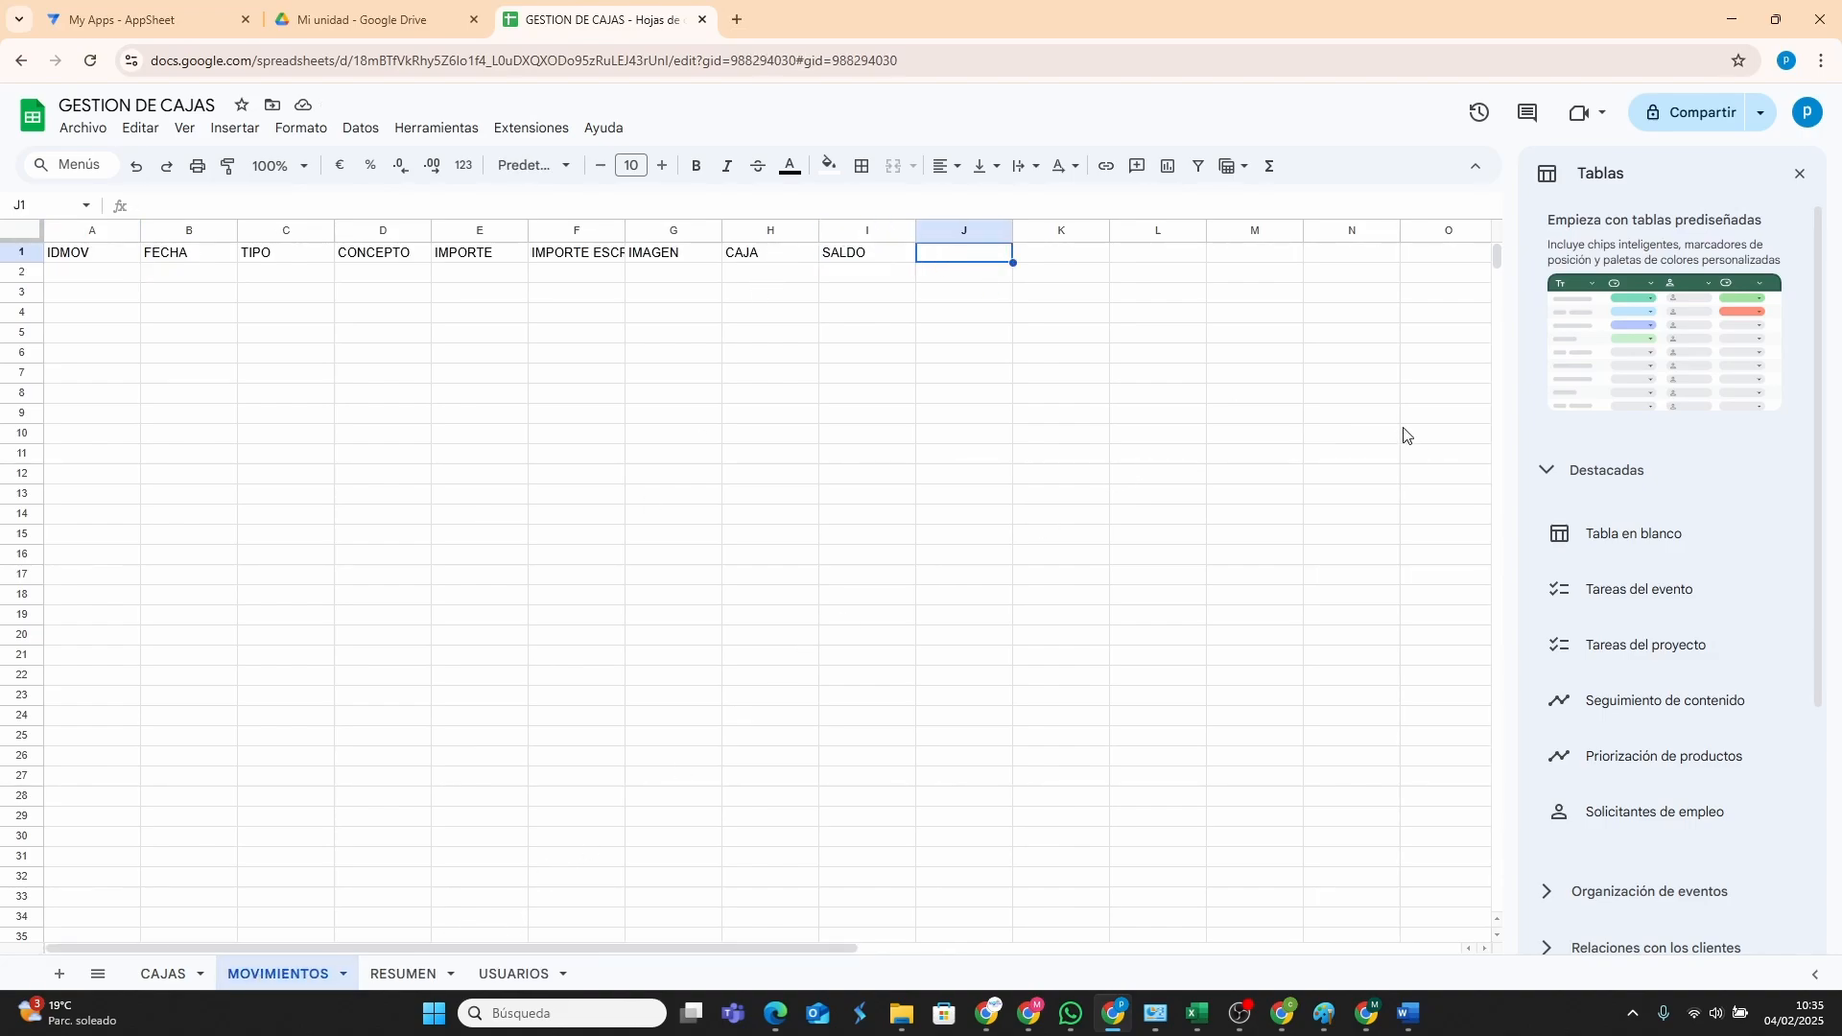
pyautogui.write('USUARIO')
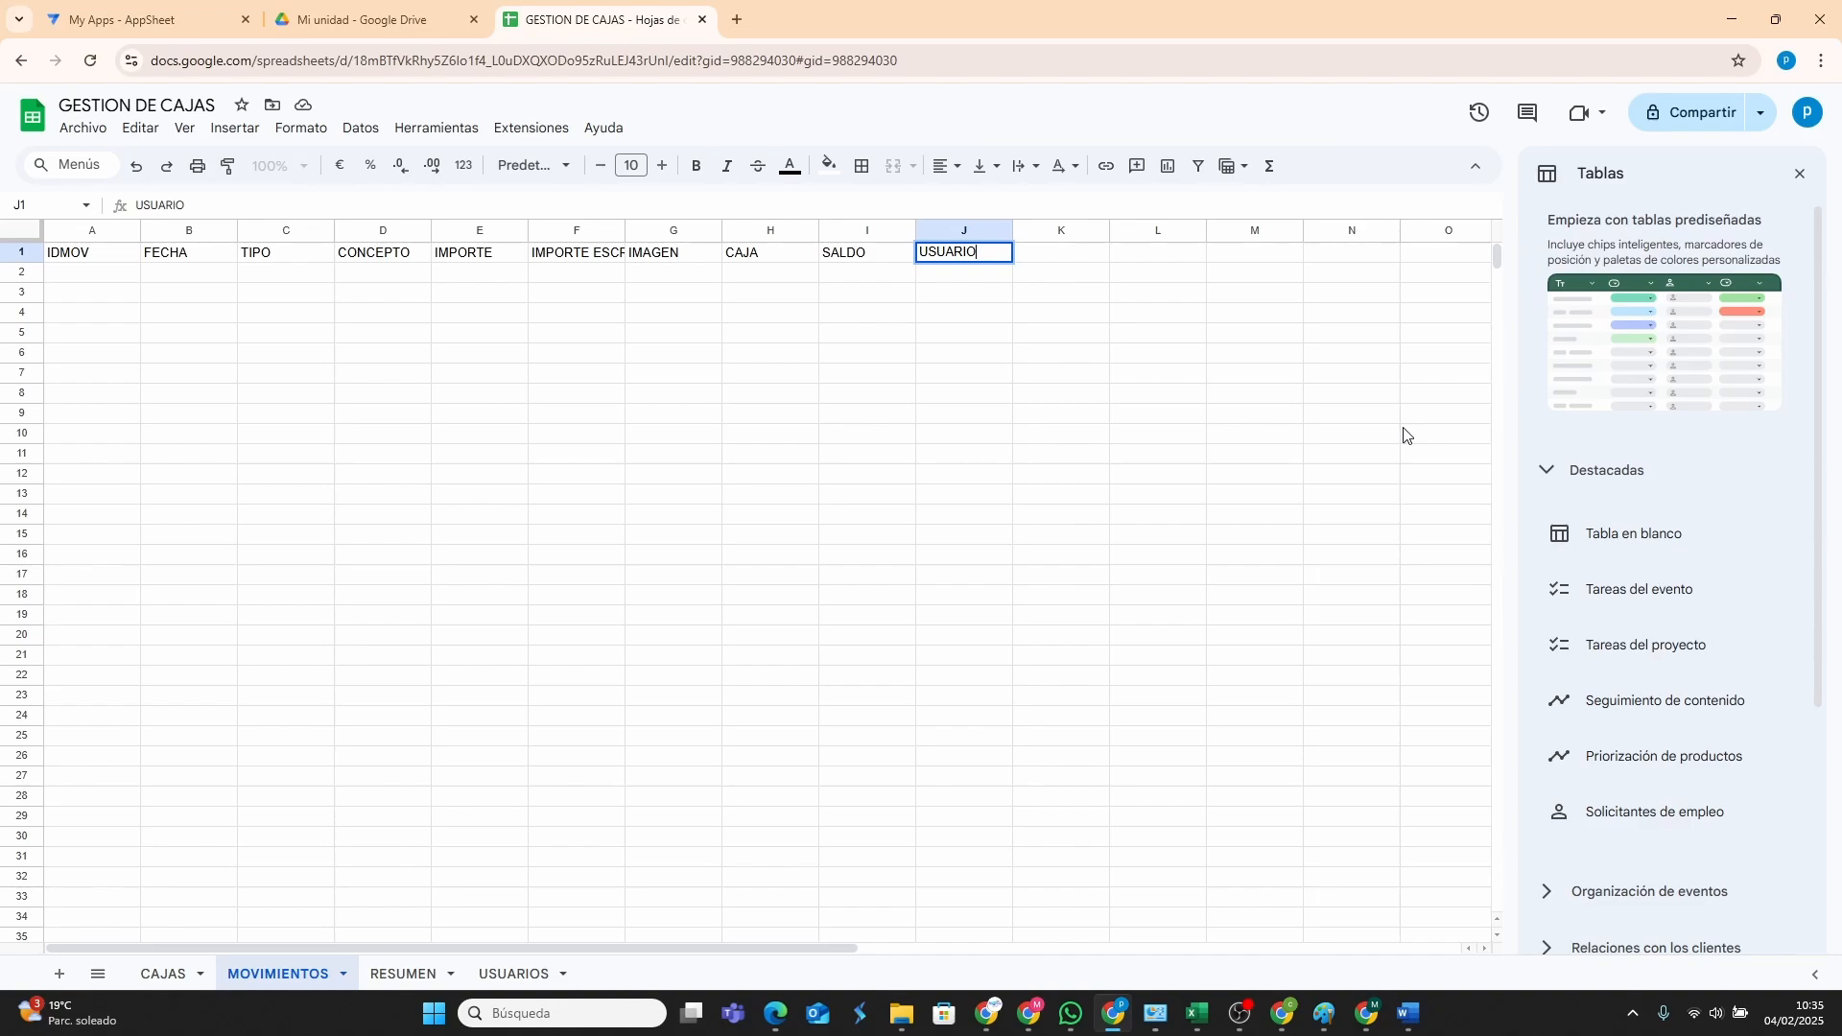
pyautogui.press('Return')
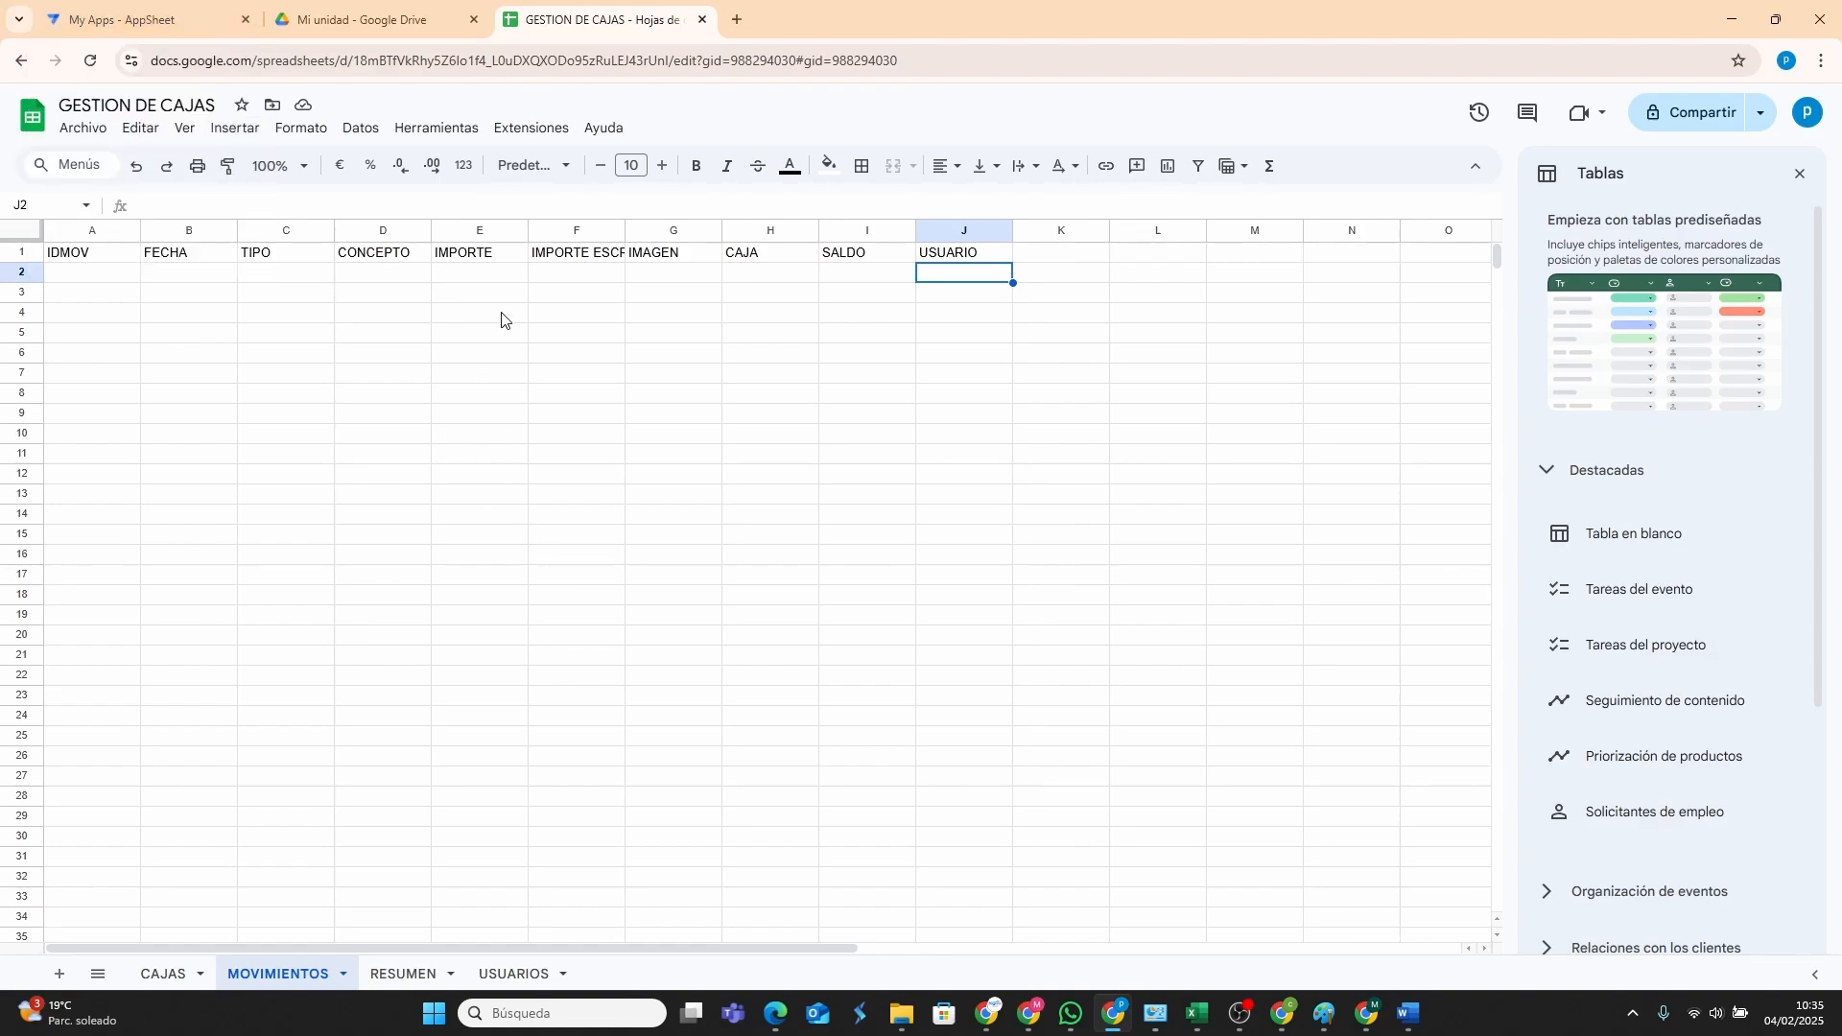
# Review the CAJAS, MOVIMIENTOS and RESUMEN sheets and create an AppSheet app from the GESTION DE CAJAS spreadsheet.
pyautogui.click(163, 975)
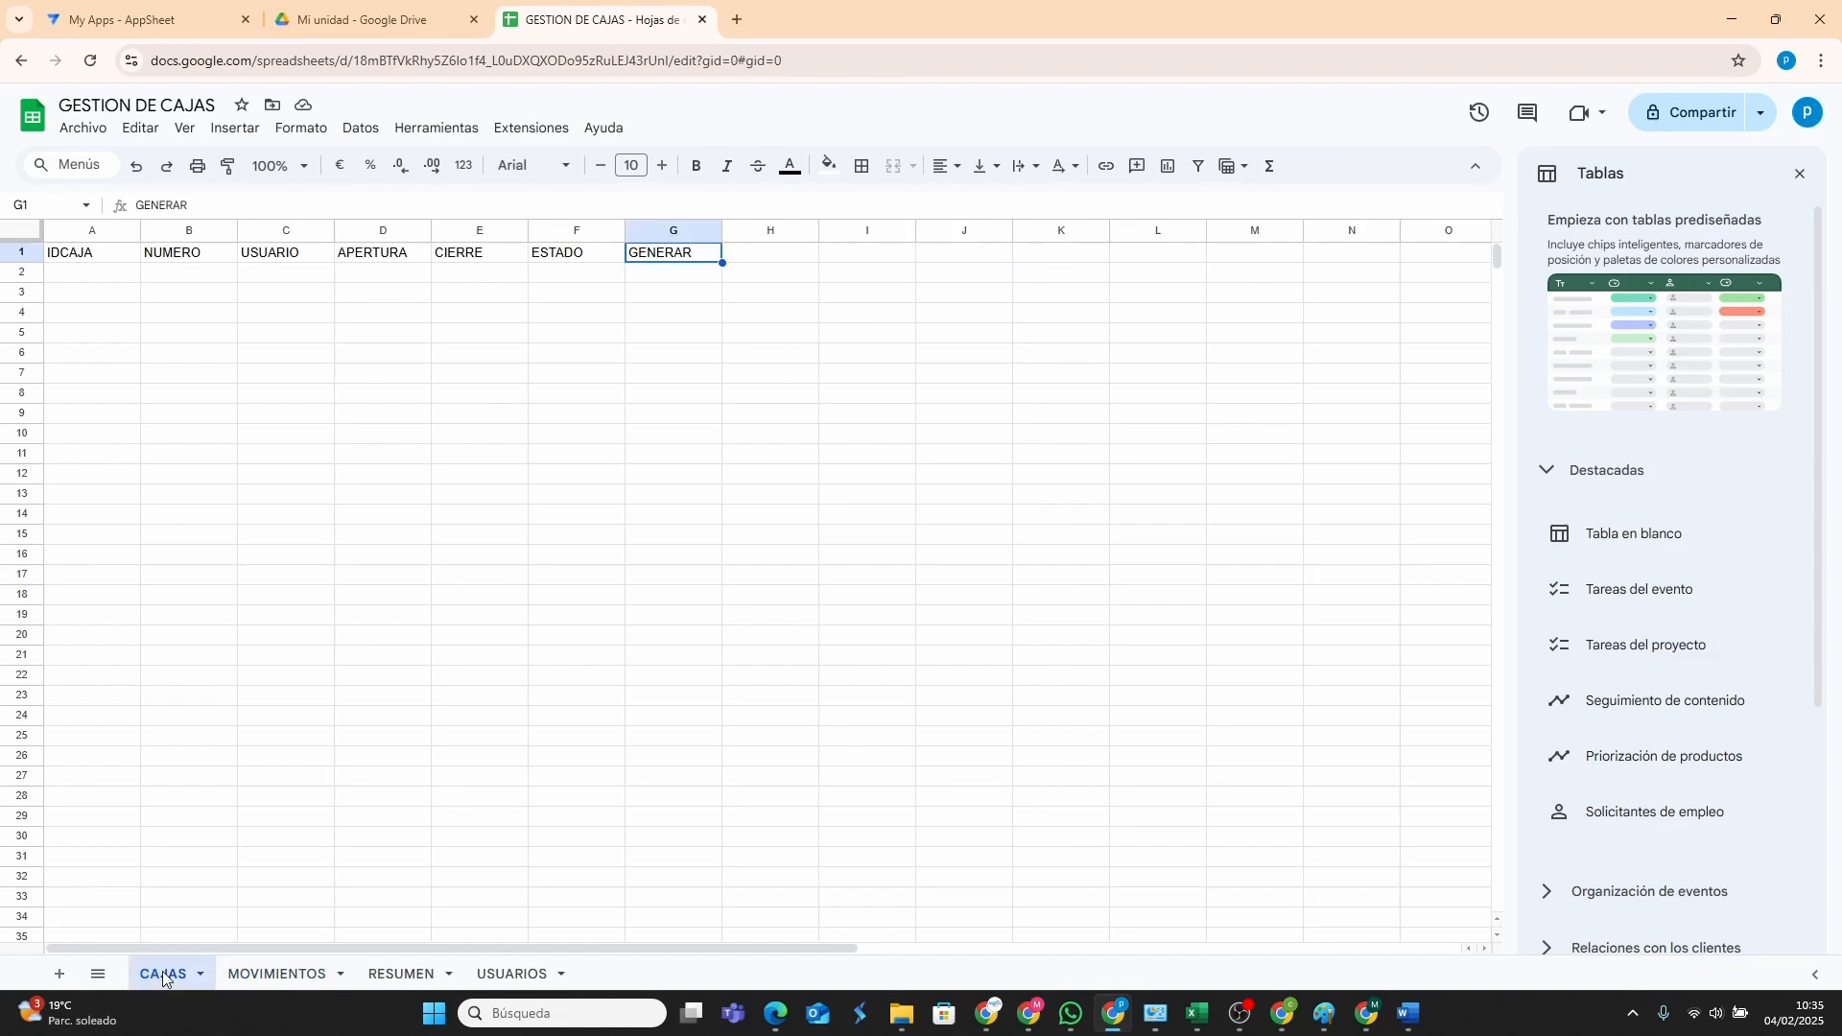
pyautogui.click(252, 986)
pyautogui.click(401, 985)
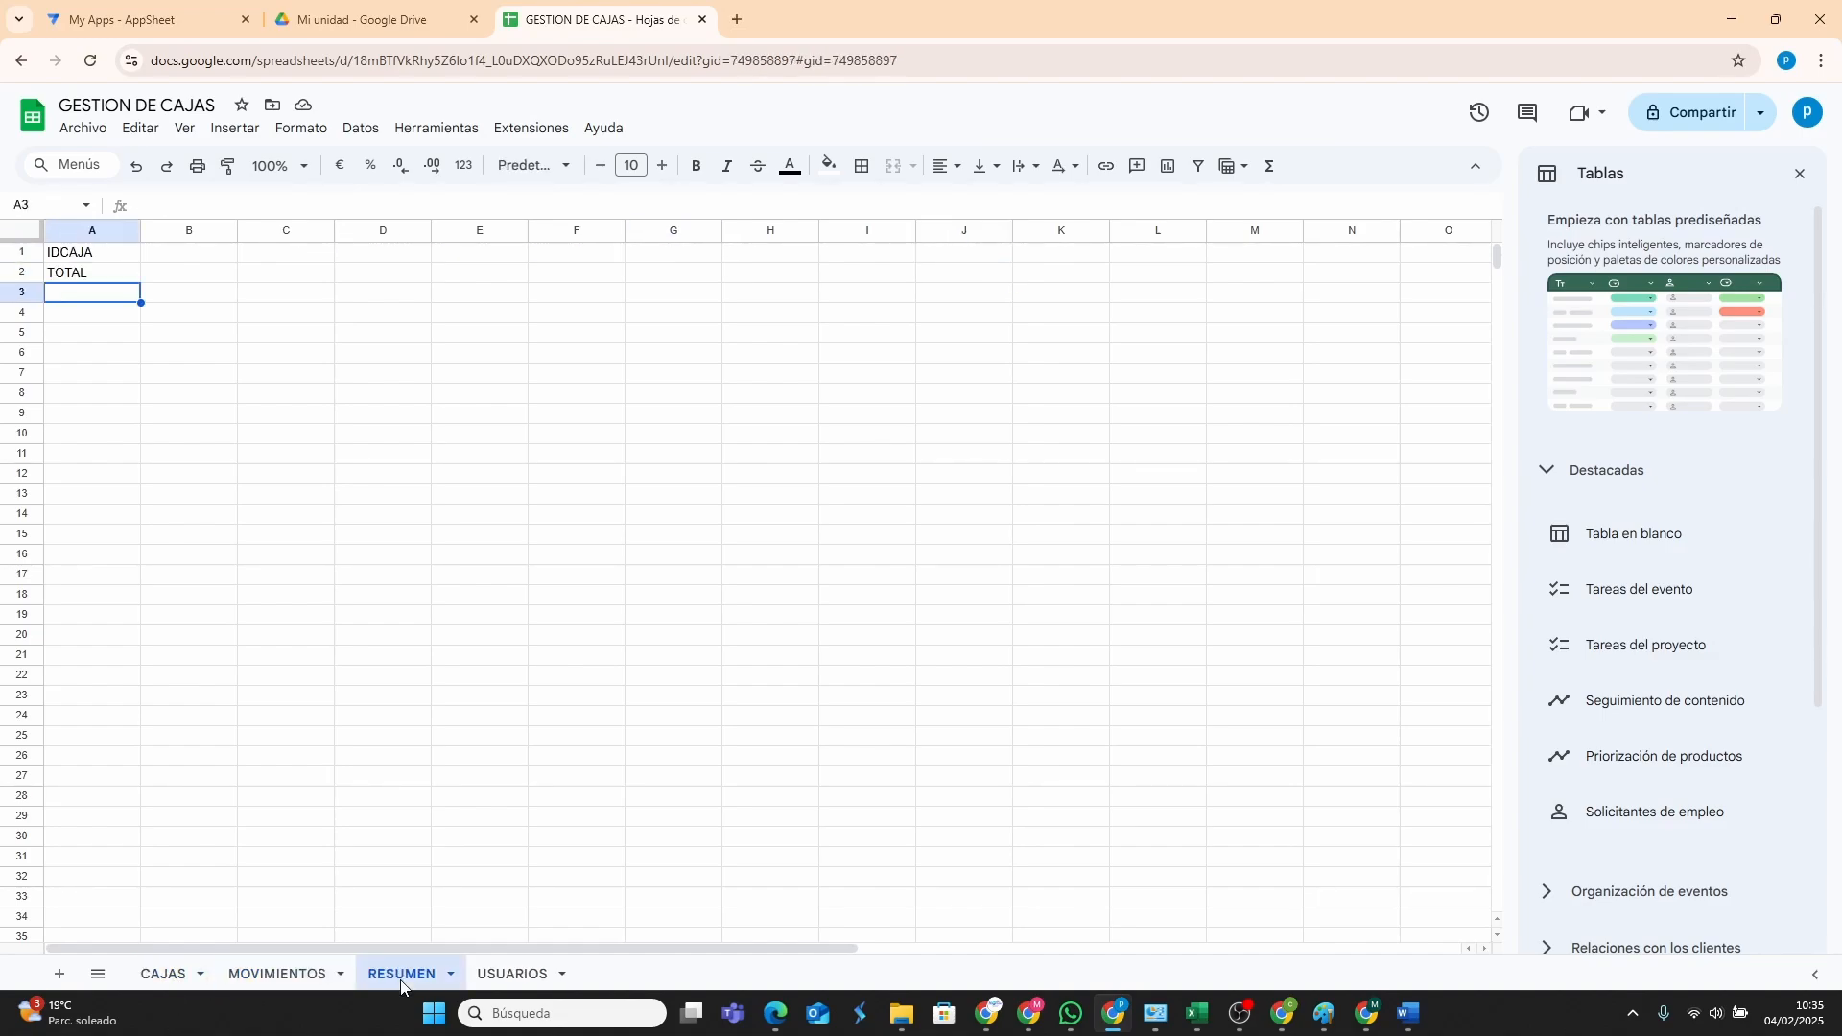
pyautogui.click(552, 130)
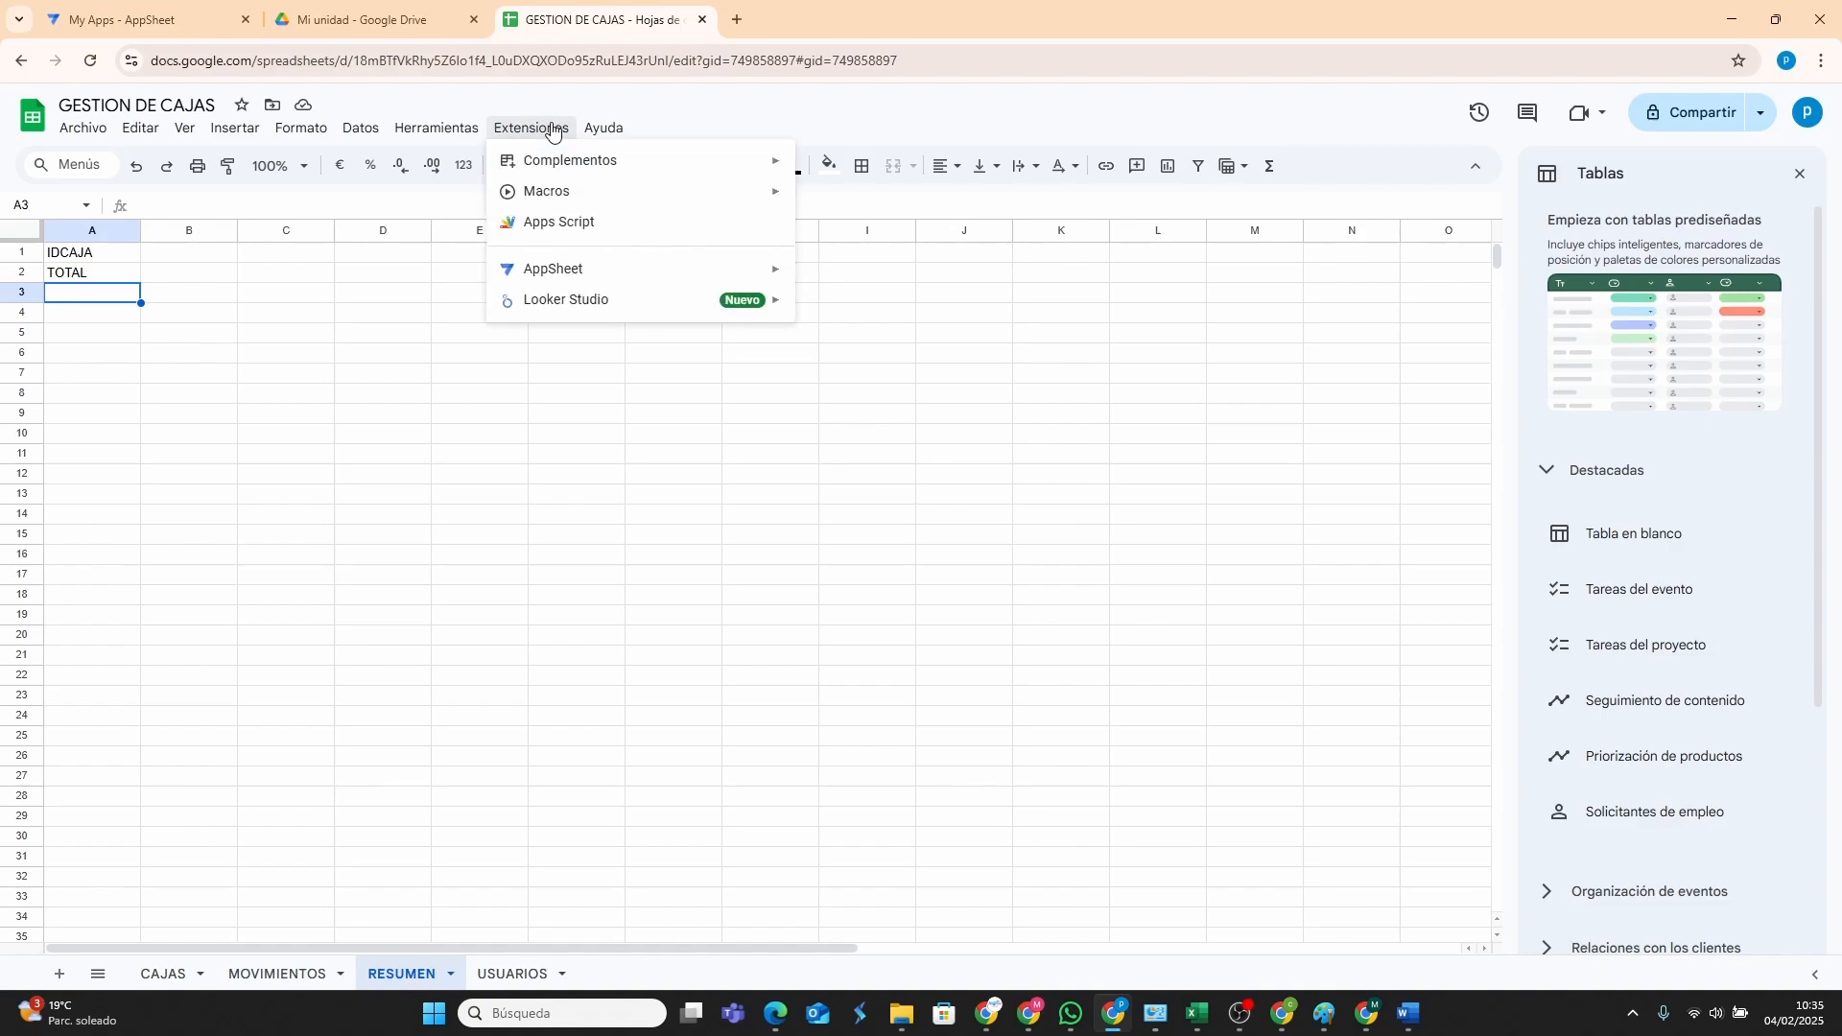
pyautogui.moveTo(601, 273)
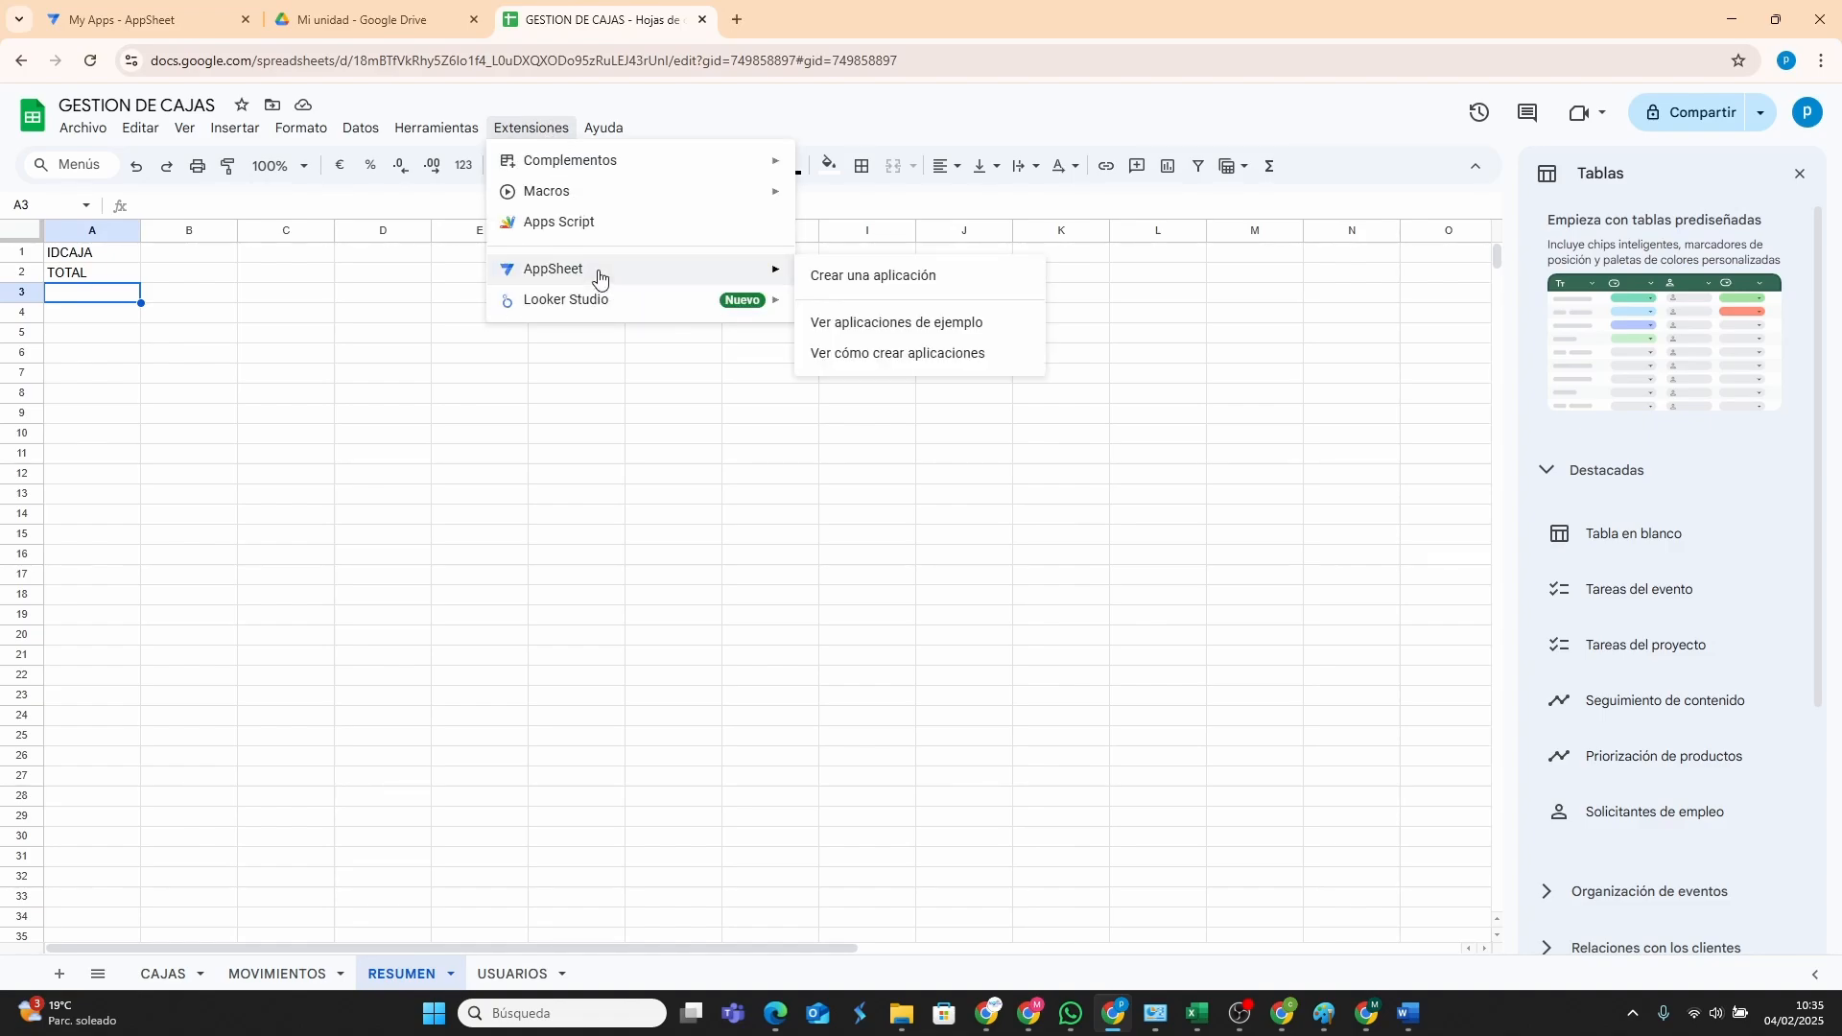
pyautogui.click(896, 279)
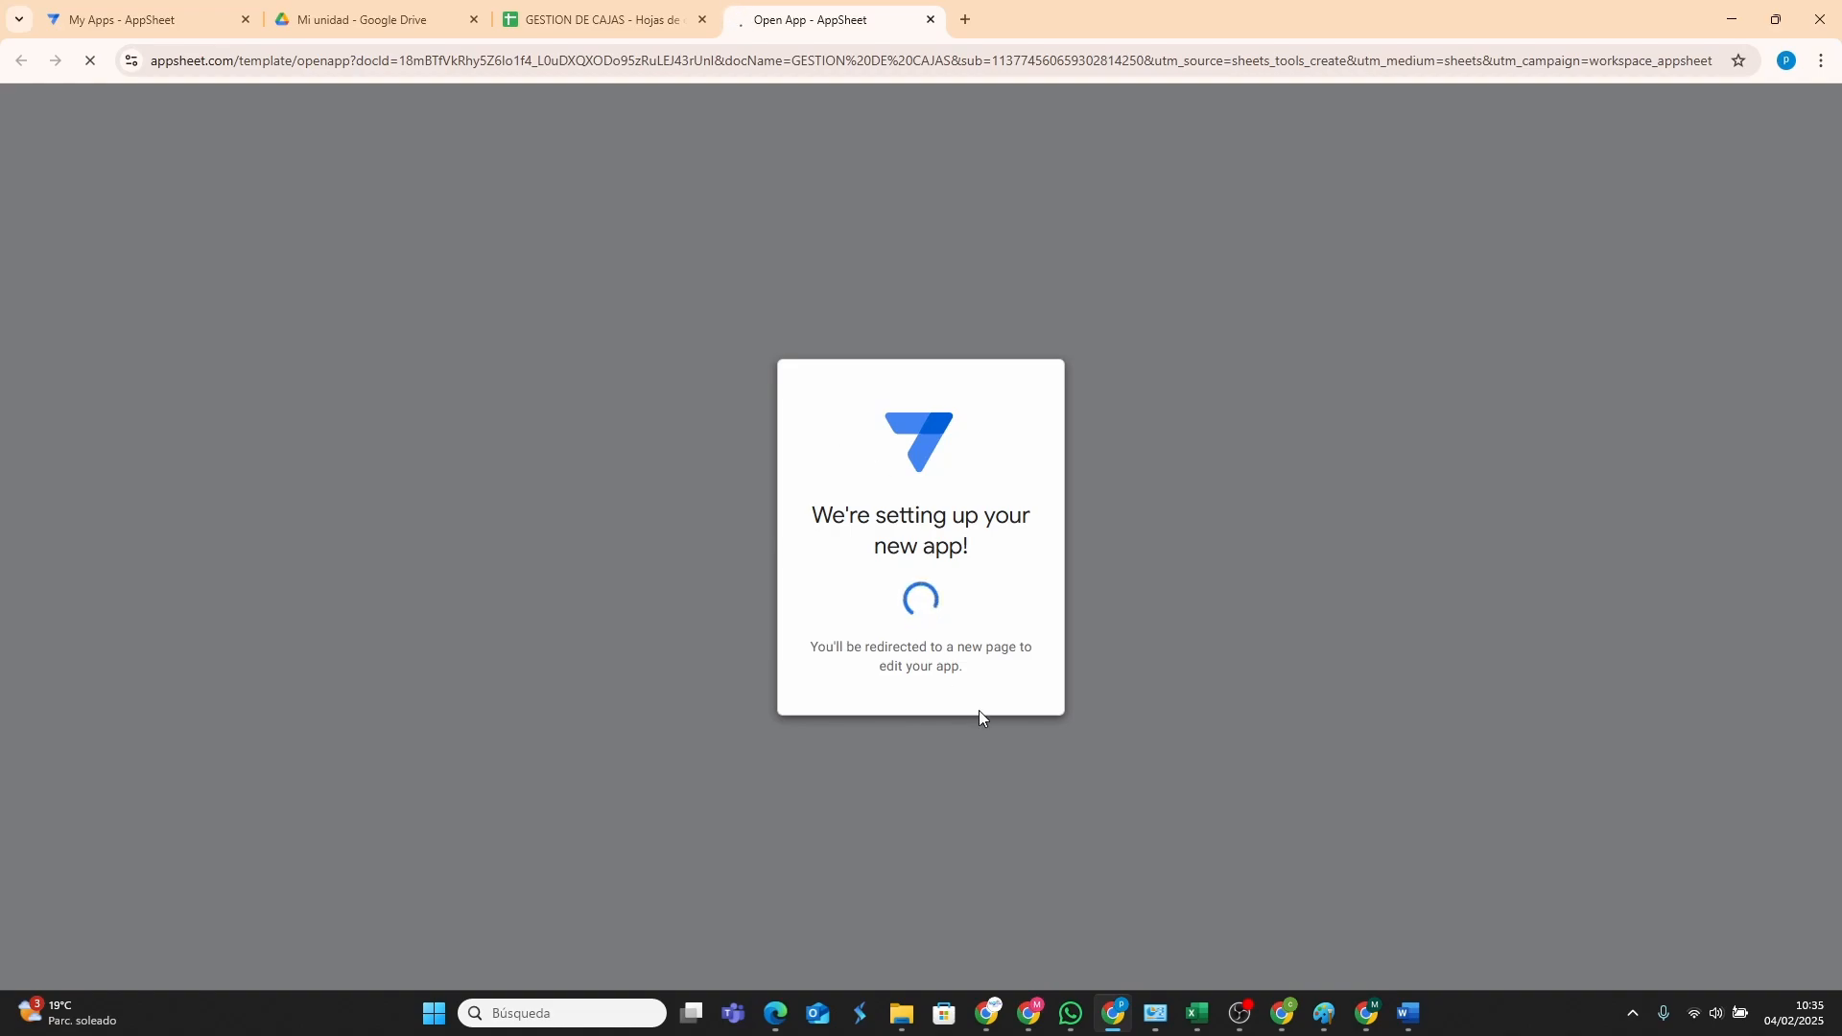
# Switch to the CONTROL DE CAJA app in AppSheet and examine the column settings of its CAJAS table.
pyautogui.click(1026, 1015)
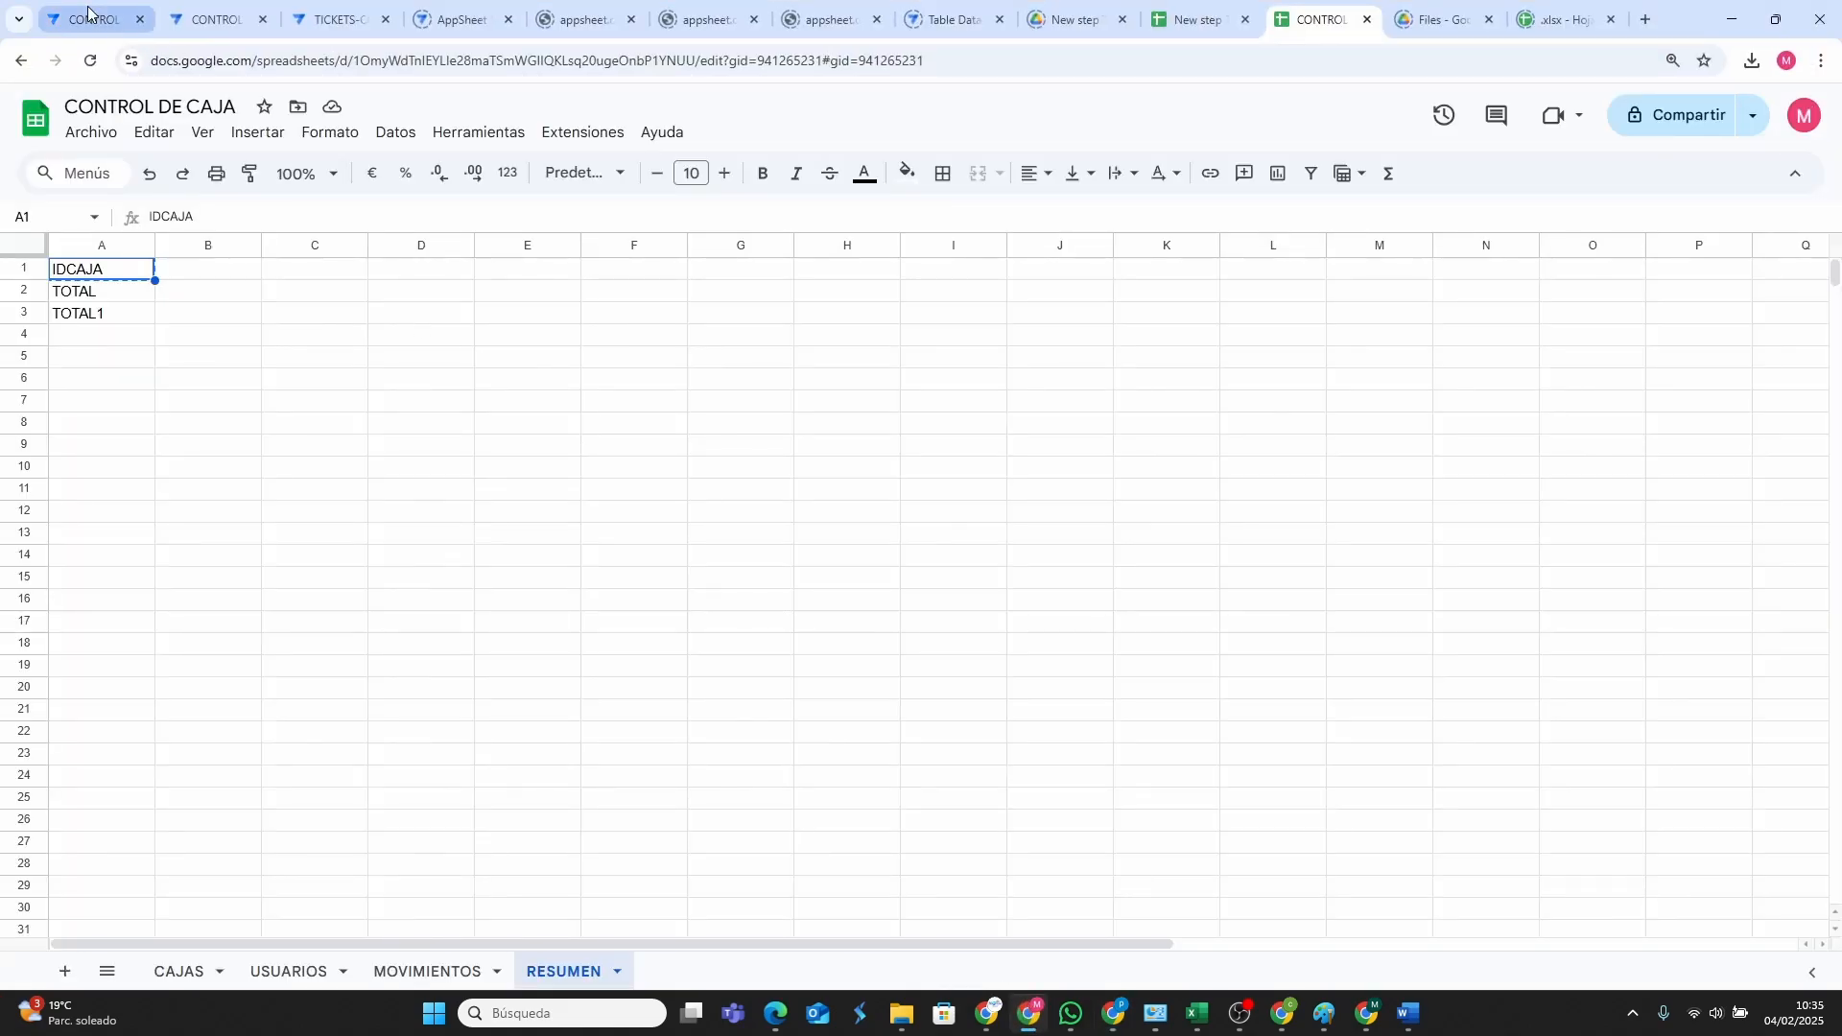
pyautogui.click(87, 11)
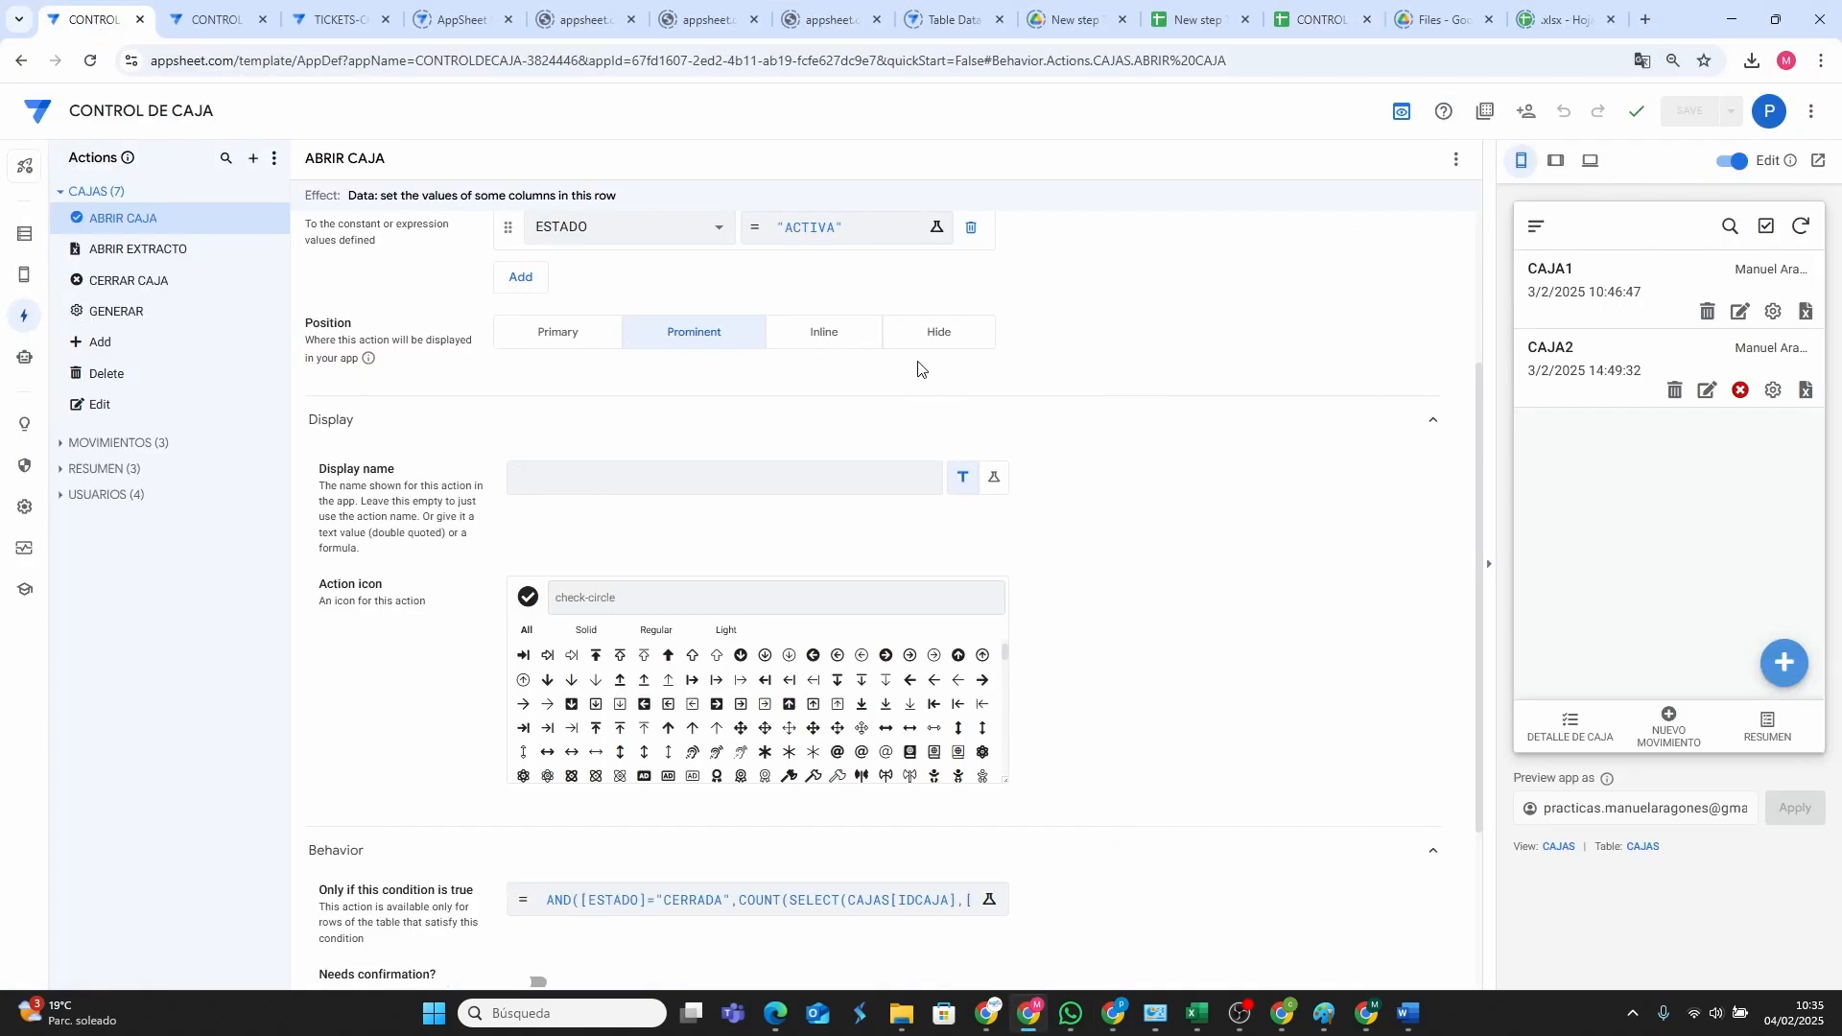
pyautogui.click(25, 233)
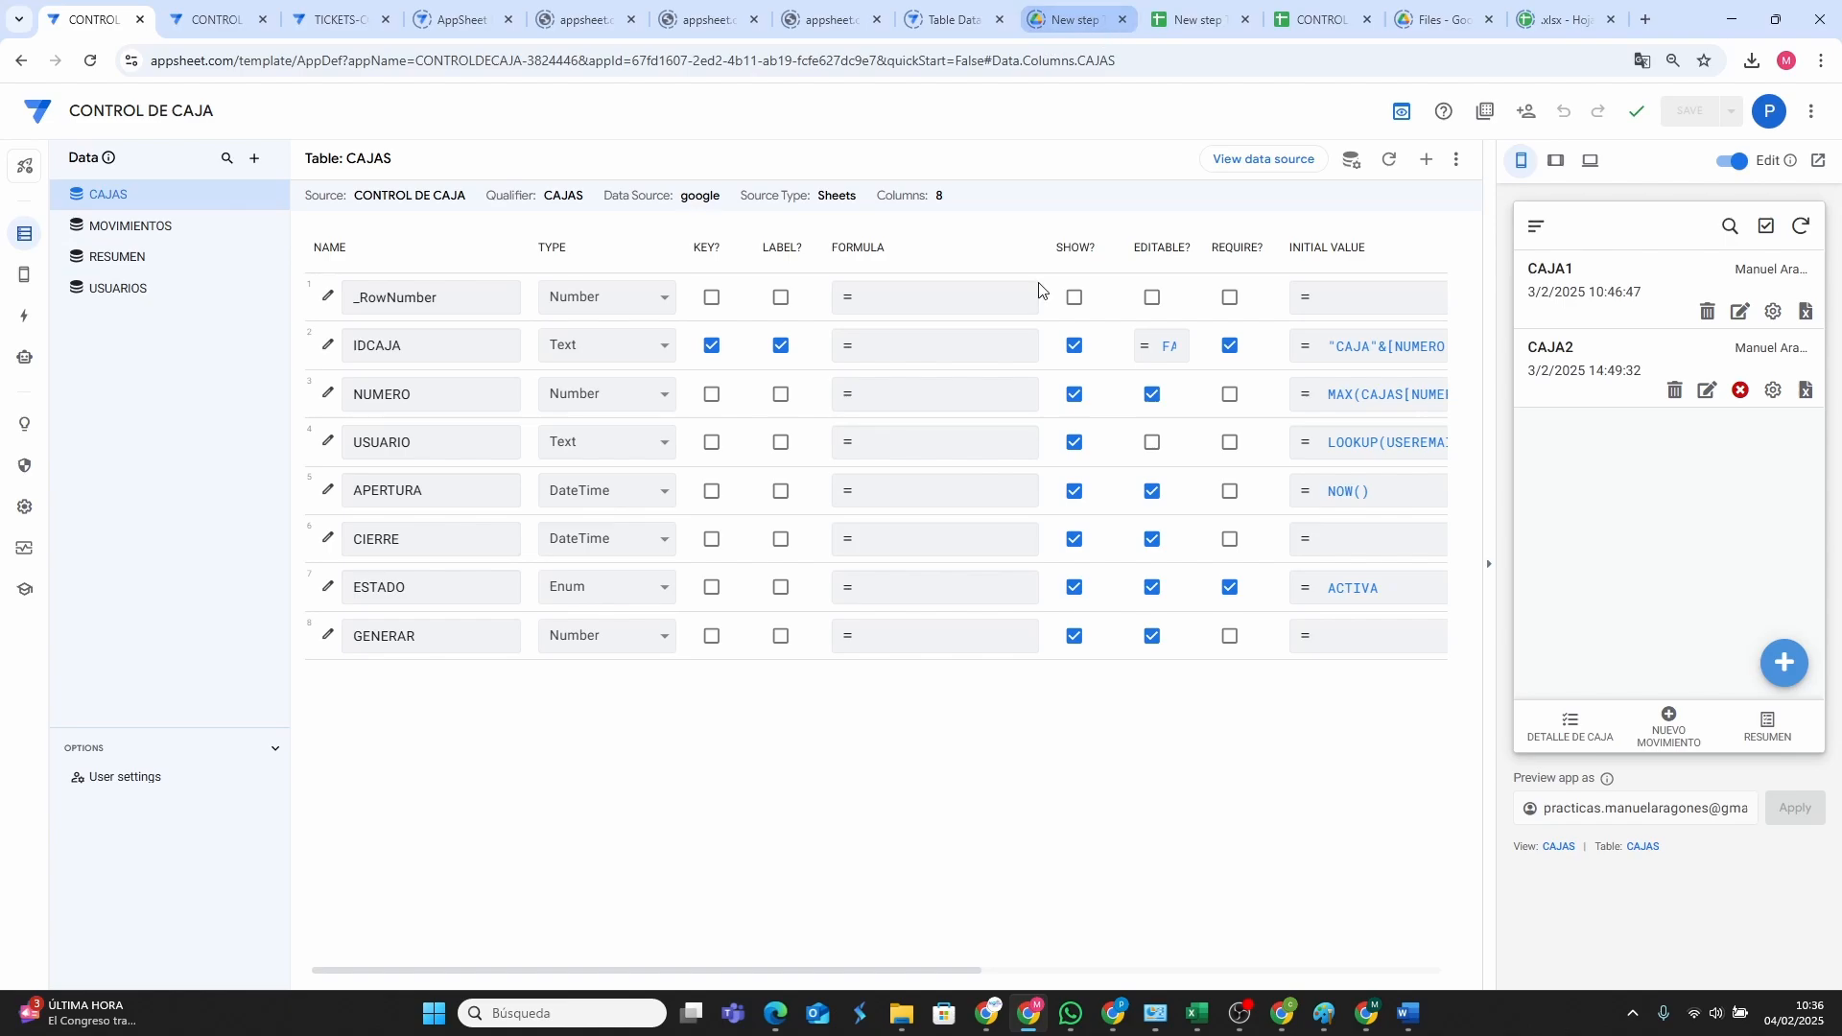
# Return to the new GESTION DE CAJAS app and add the MOVIMIENTOS, RESUMEN and USUARIOS tables from the GESTION DE CAJAS spreadsheet.
pyautogui.click(1120, 1021)
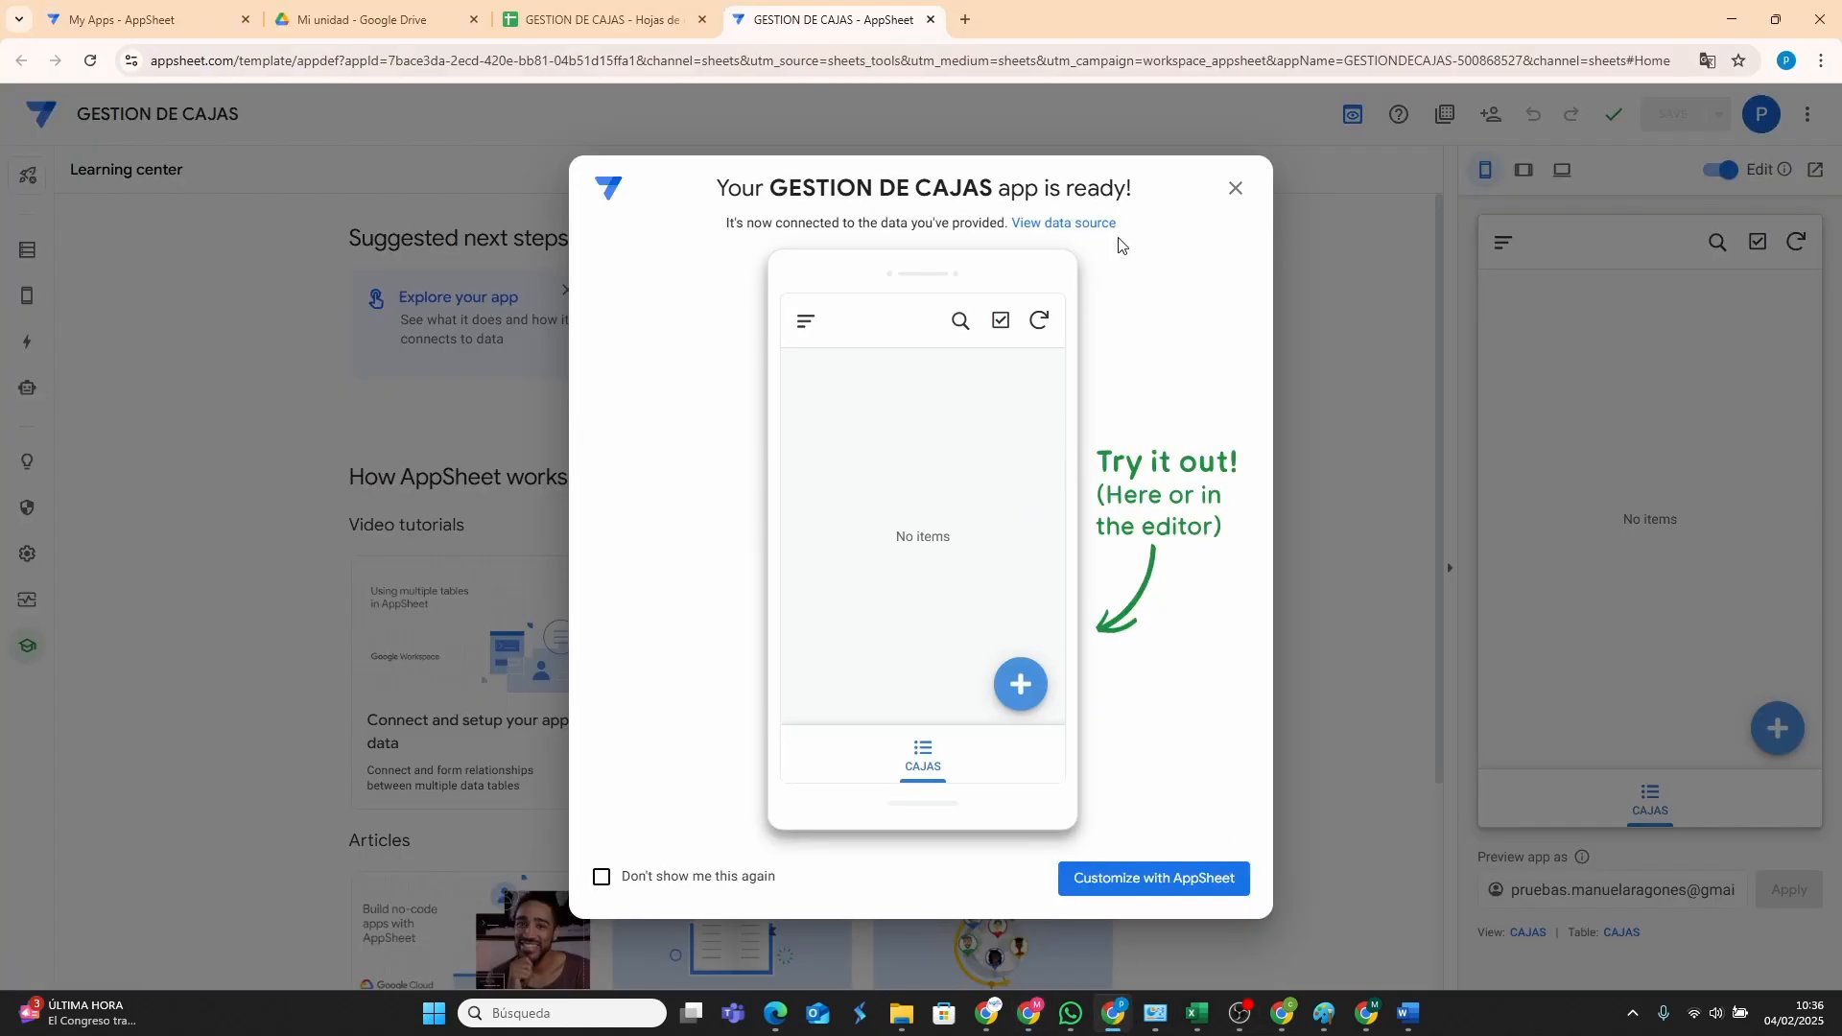
pyautogui.click(1237, 189)
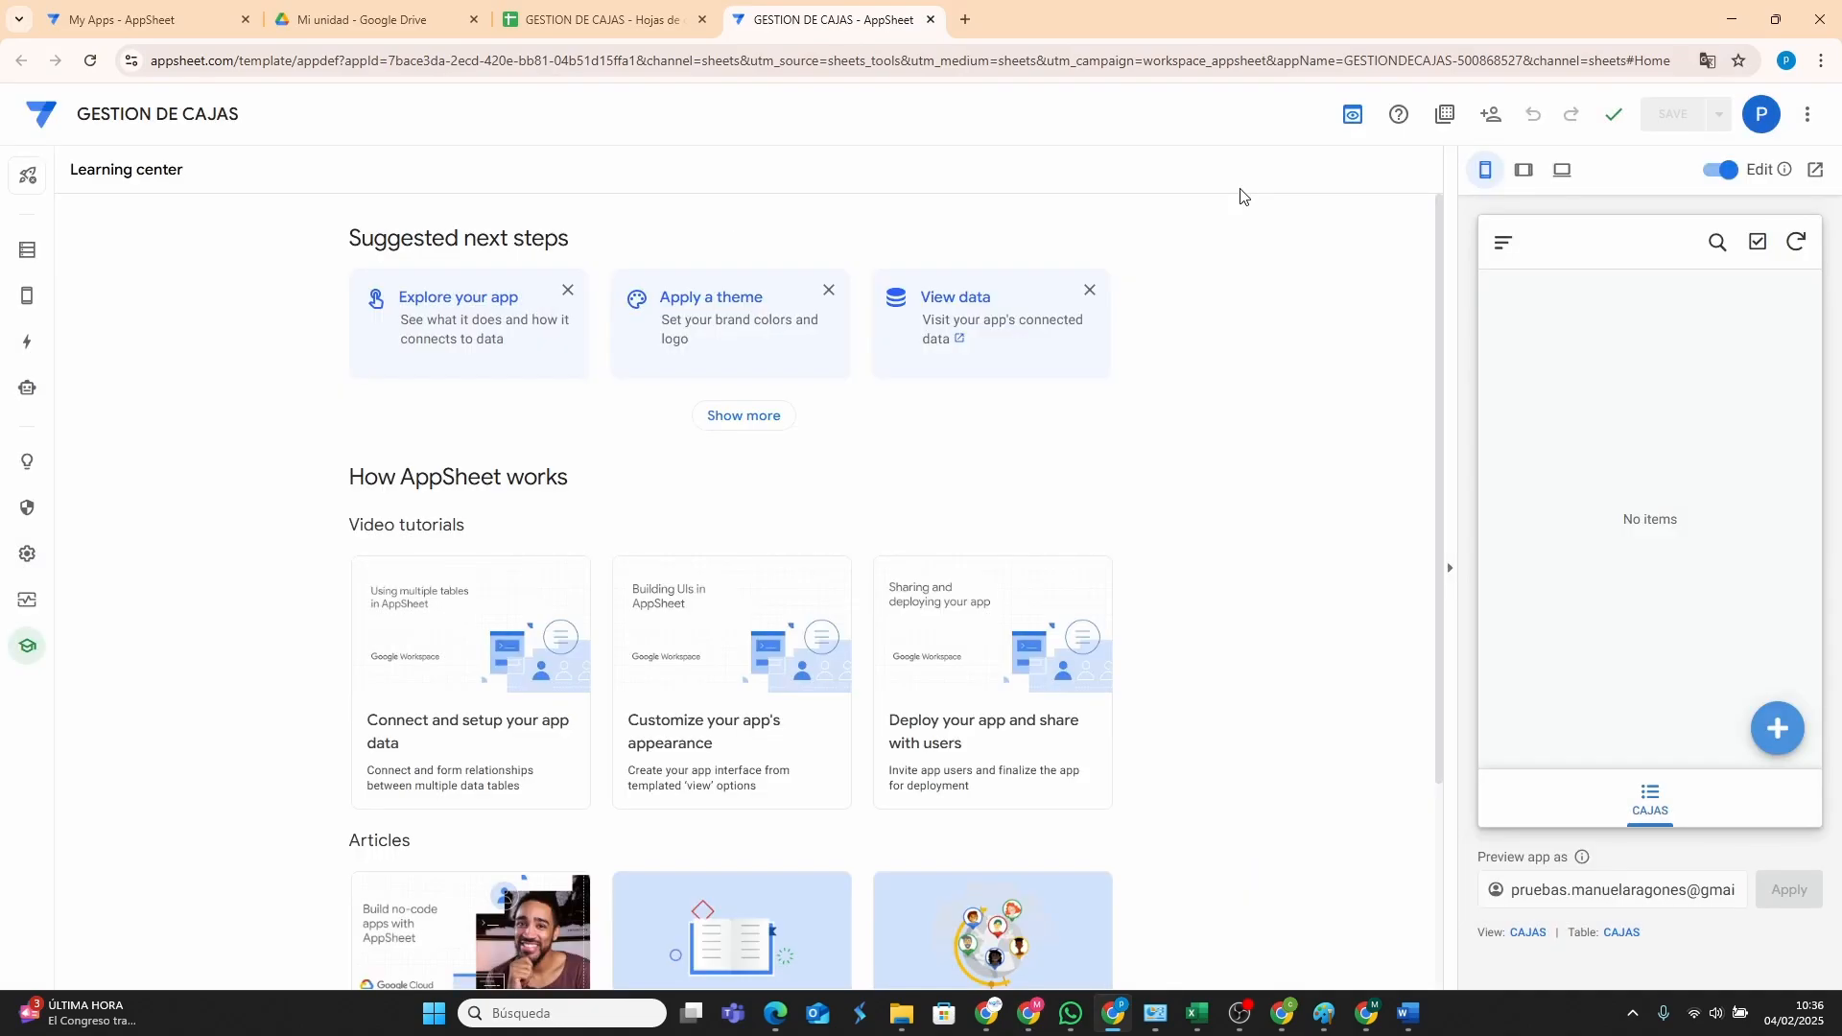
pyautogui.click(26, 250)
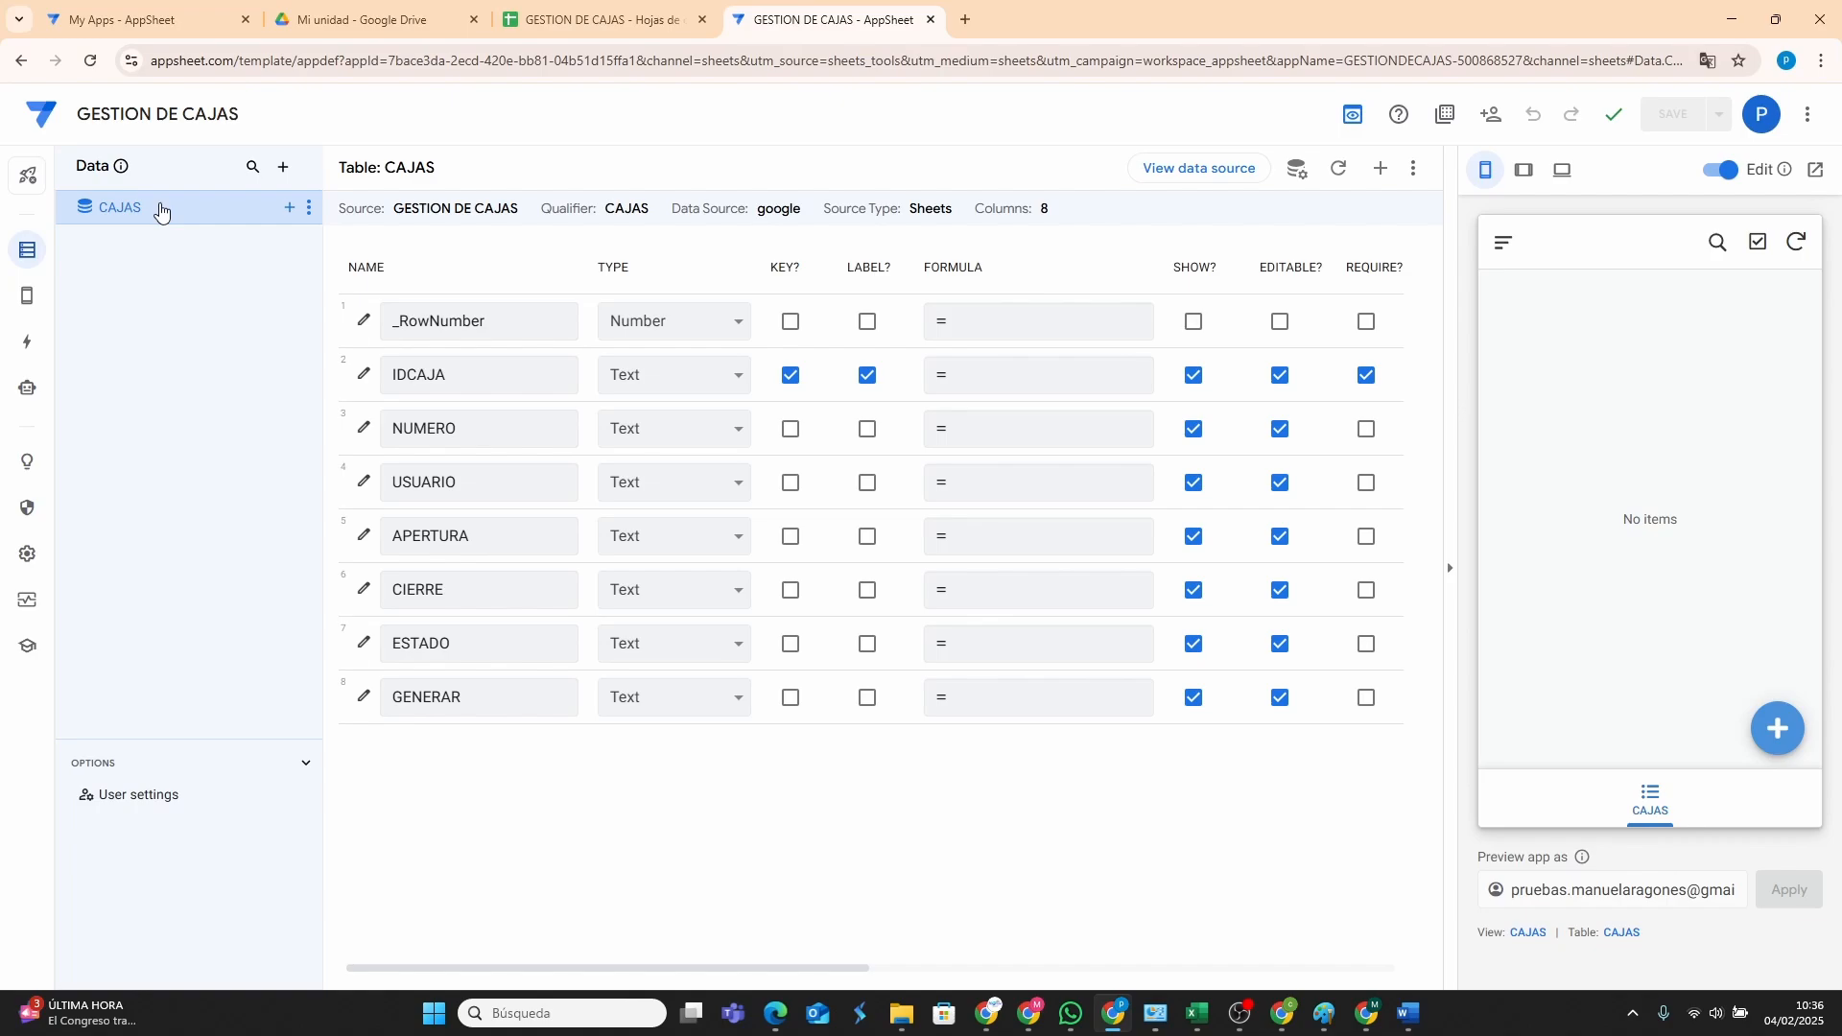
pyautogui.click(284, 166)
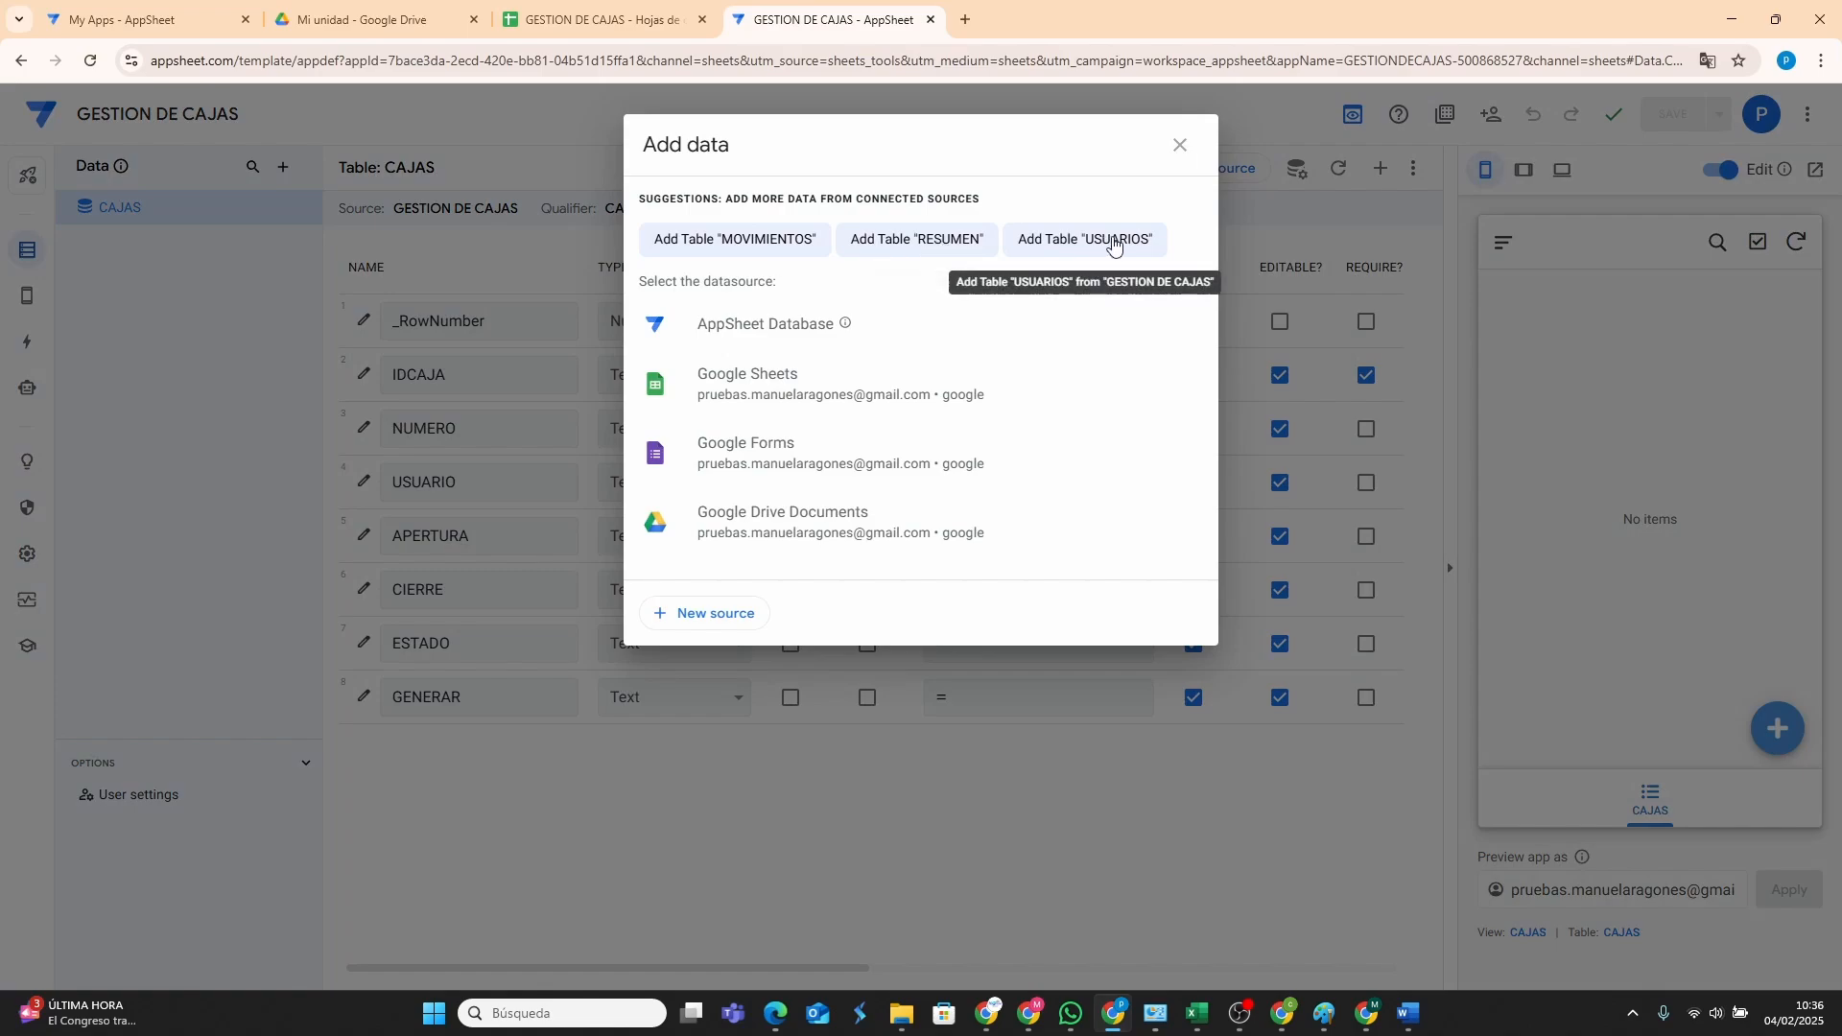
pyautogui.click(782, 391)
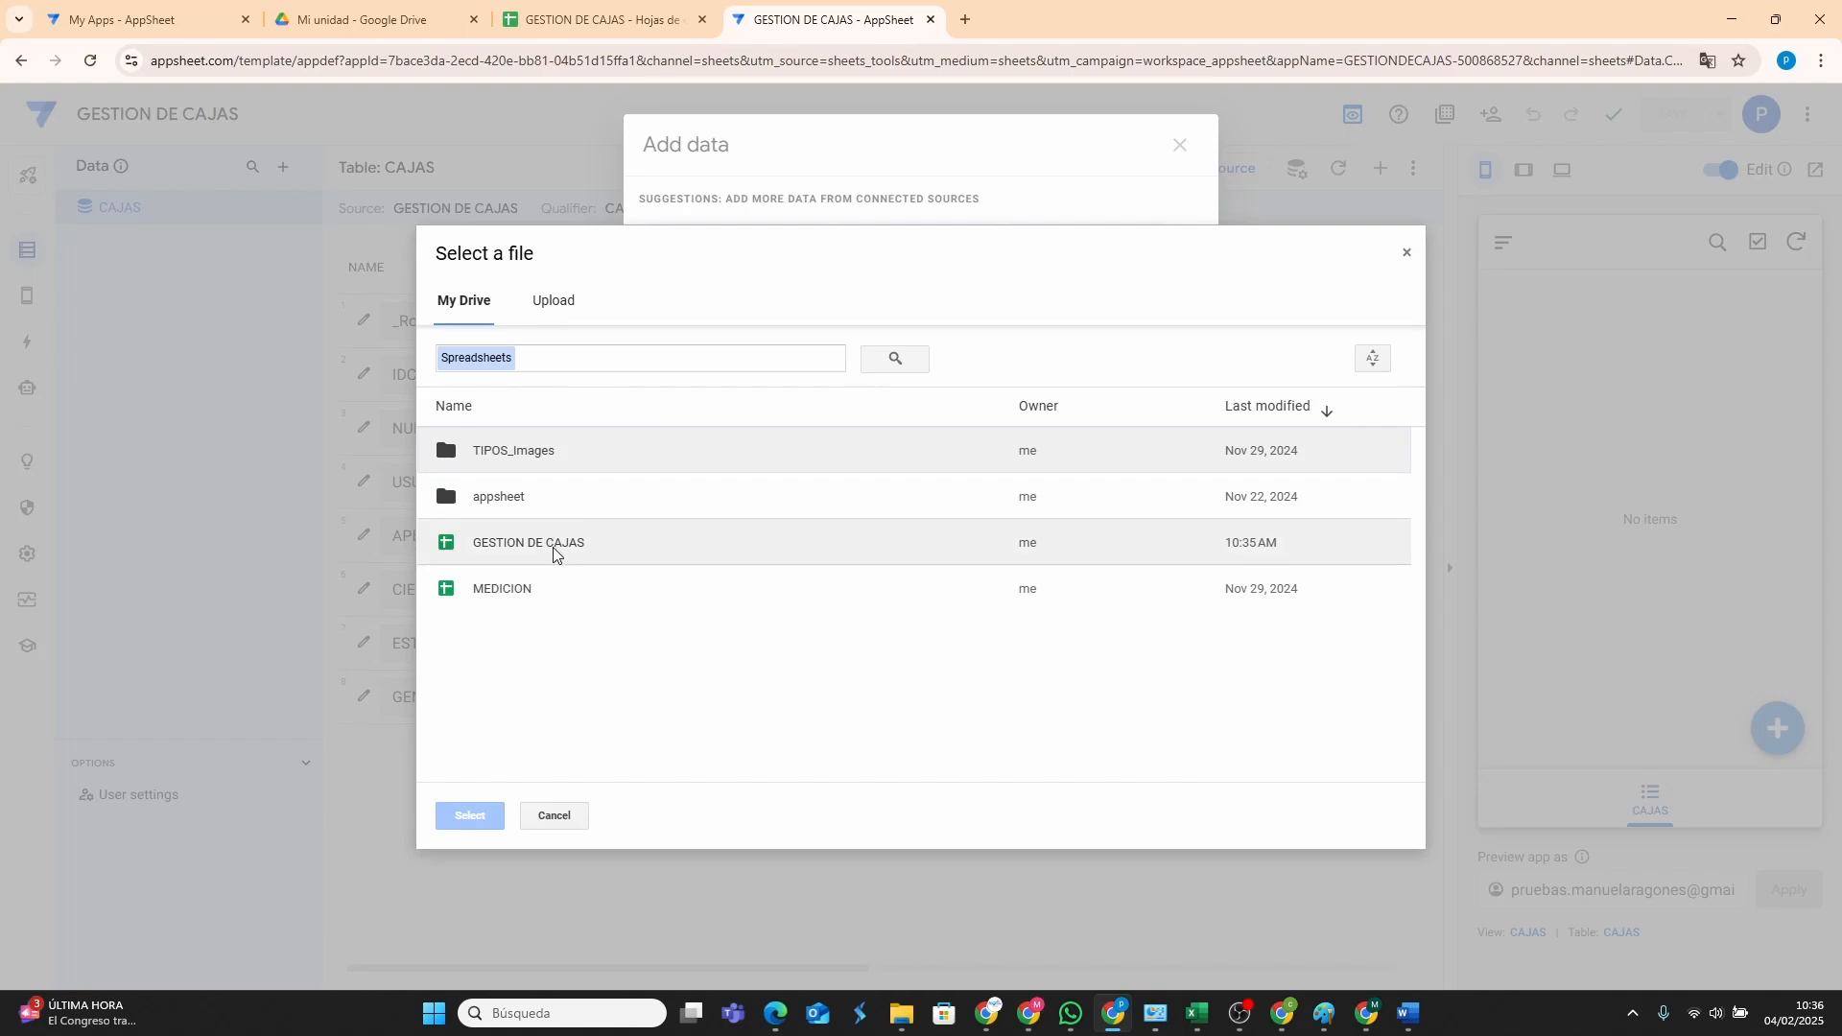
pyautogui.doubleClick(553, 548)
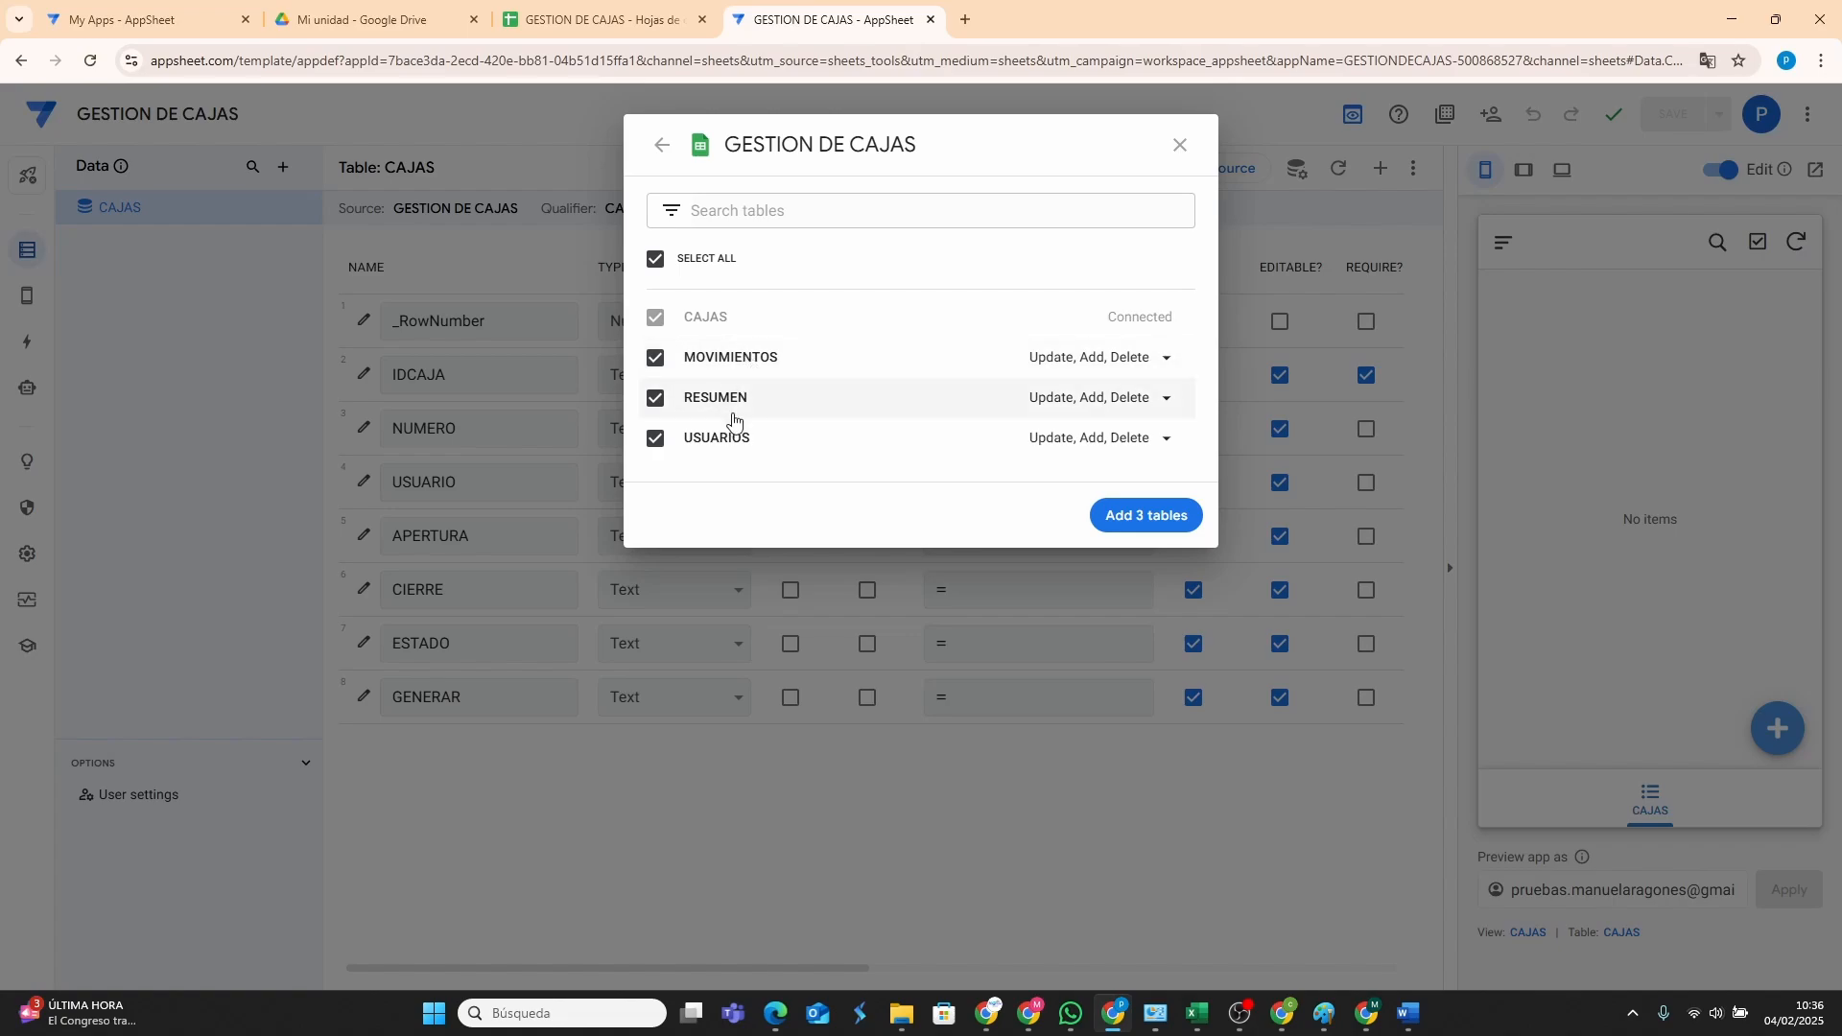
pyautogui.click(1142, 516)
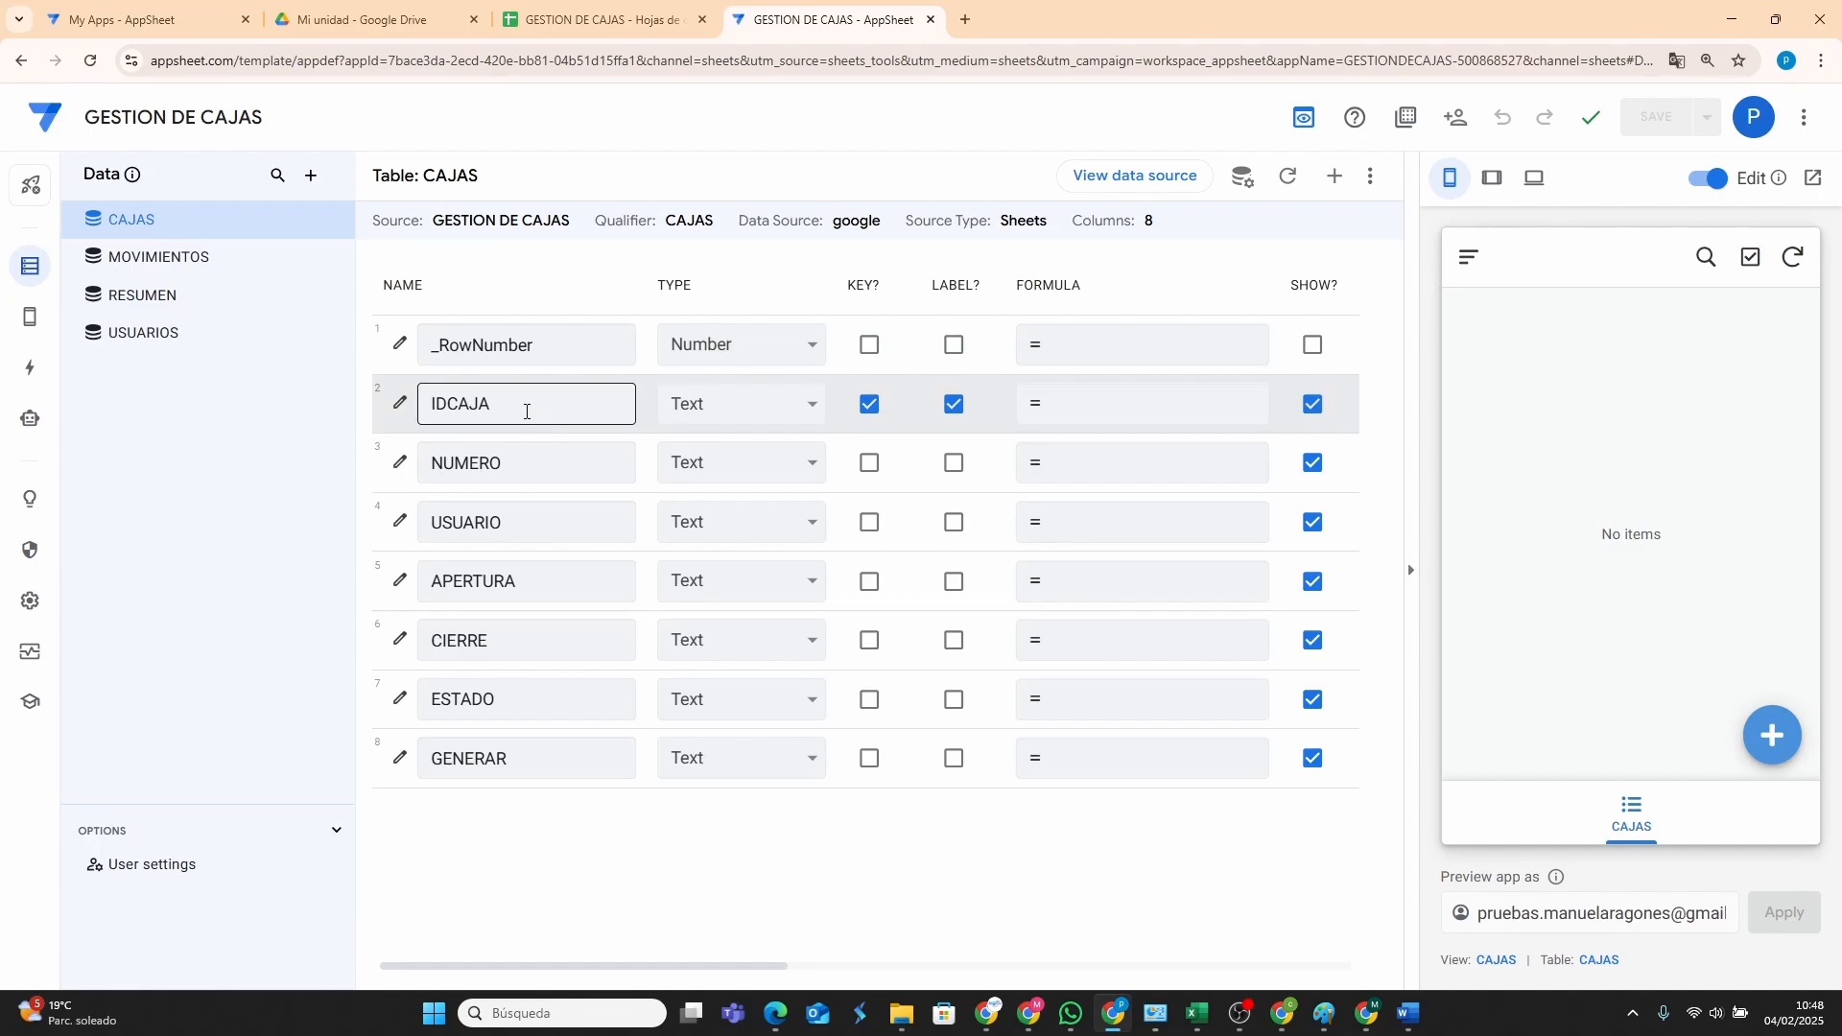
# Set the type of the NUMERO column in the CAJAS table to Number.
pyautogui.click(806, 465)
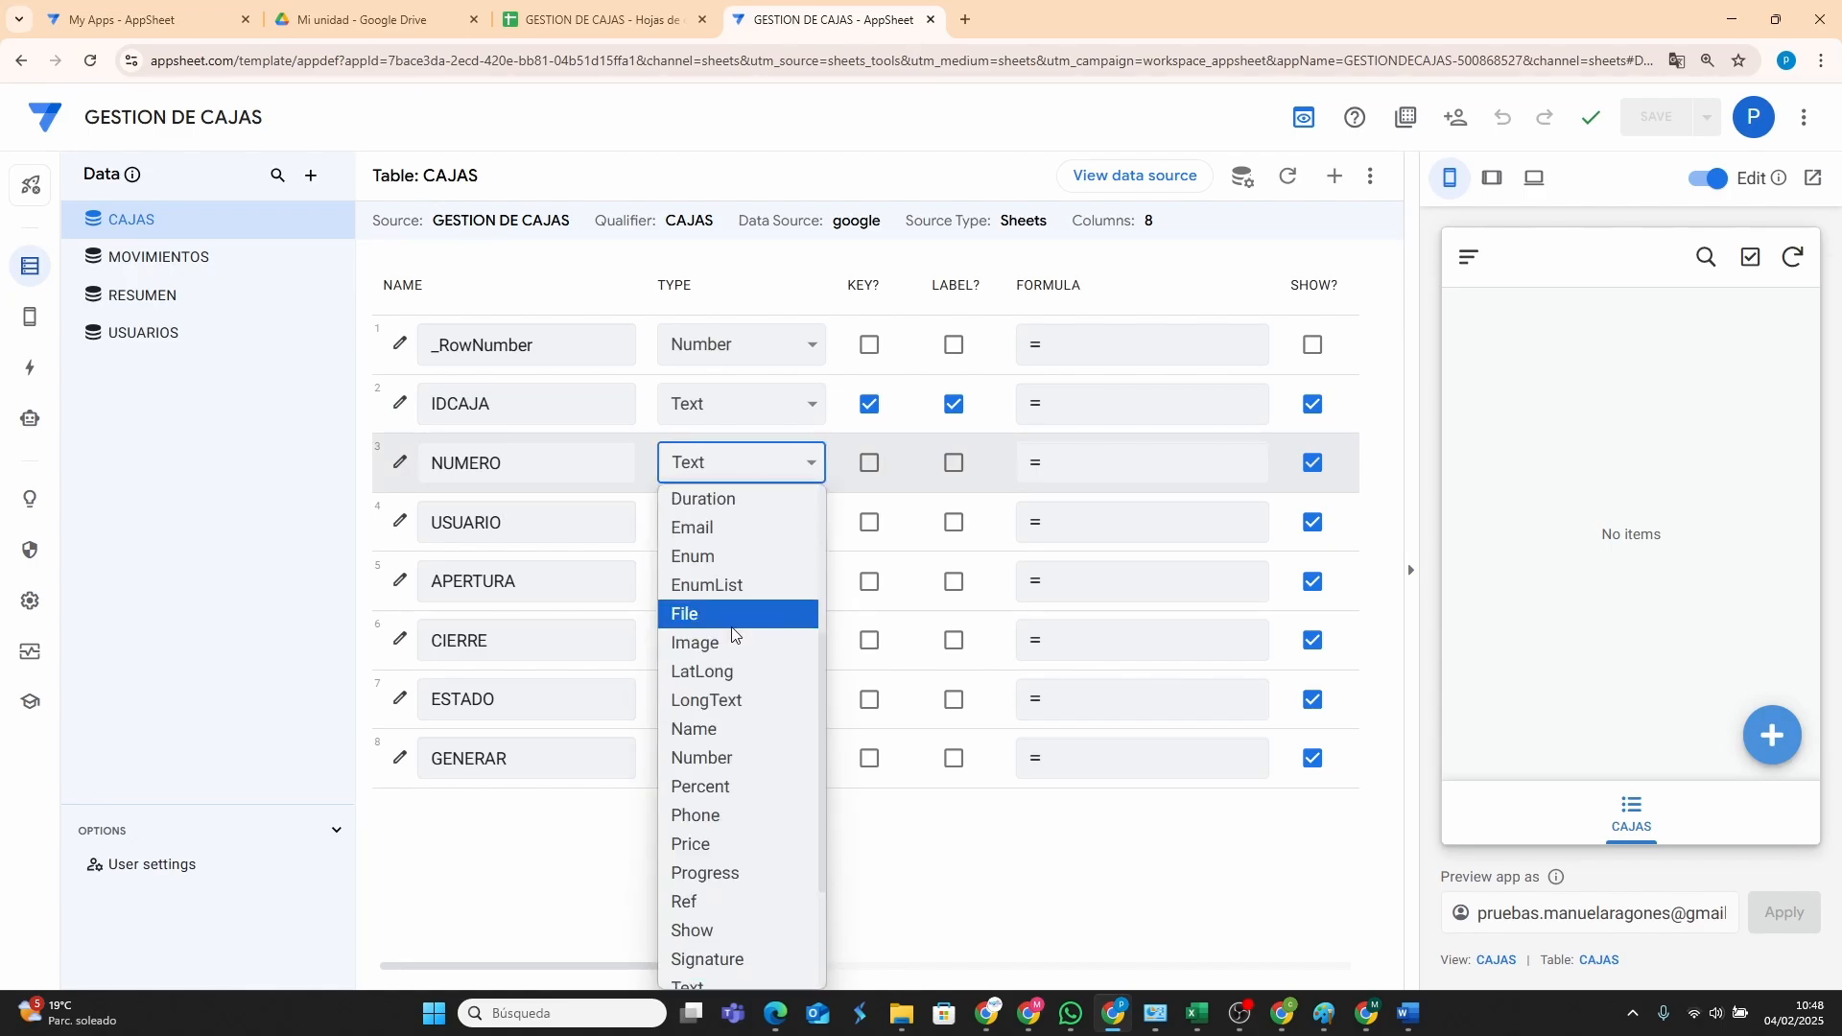
pyautogui.click(714, 758)
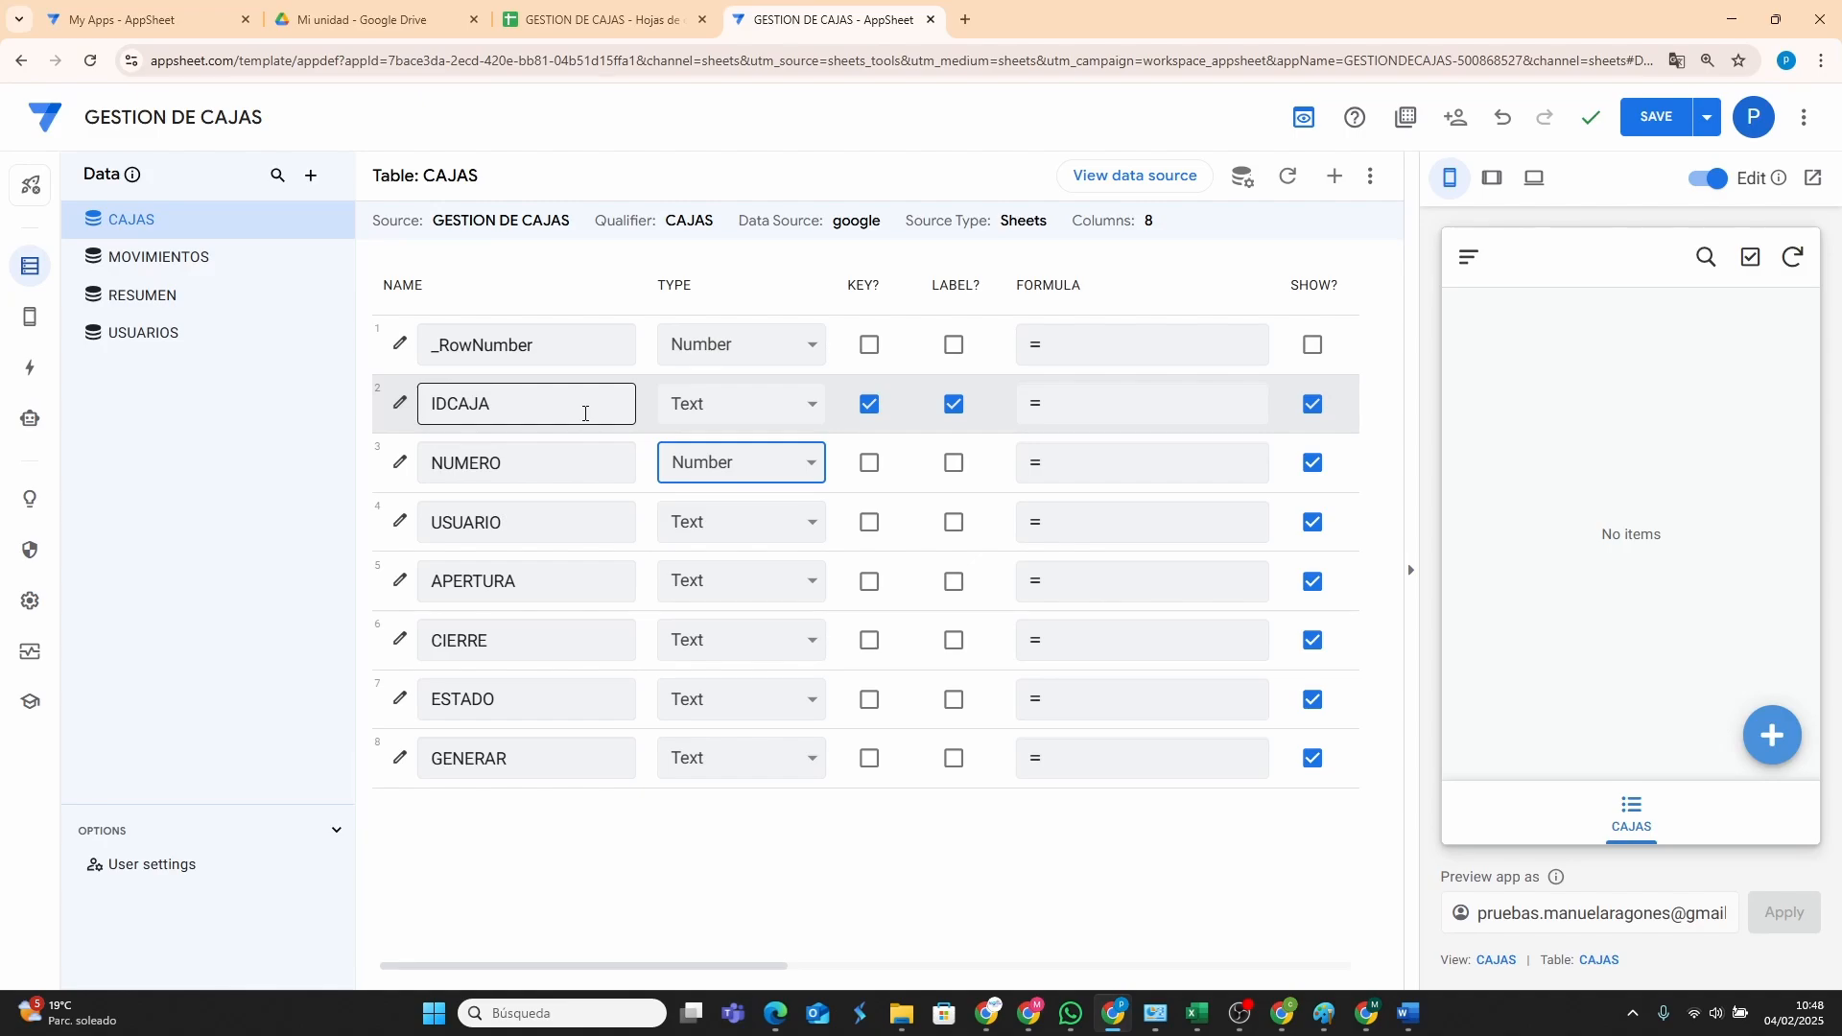
pyautogui.click(571, 407)
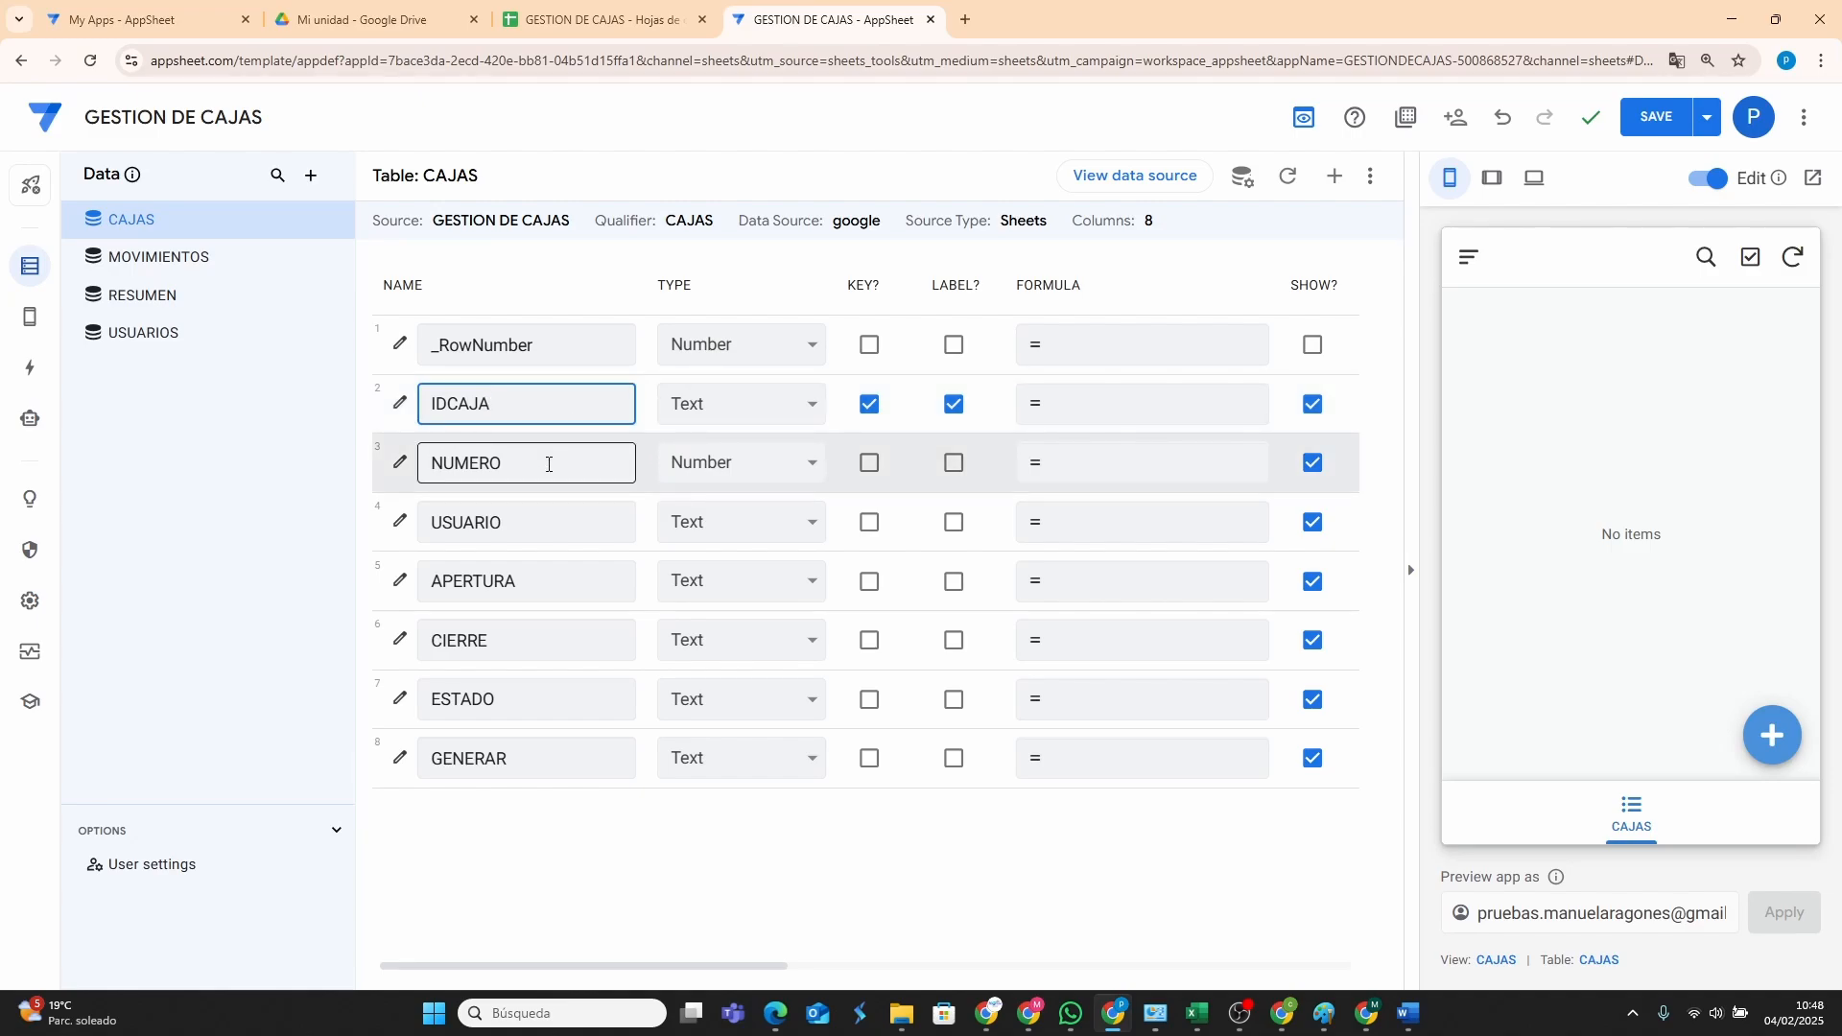
pyautogui.click(549, 464)
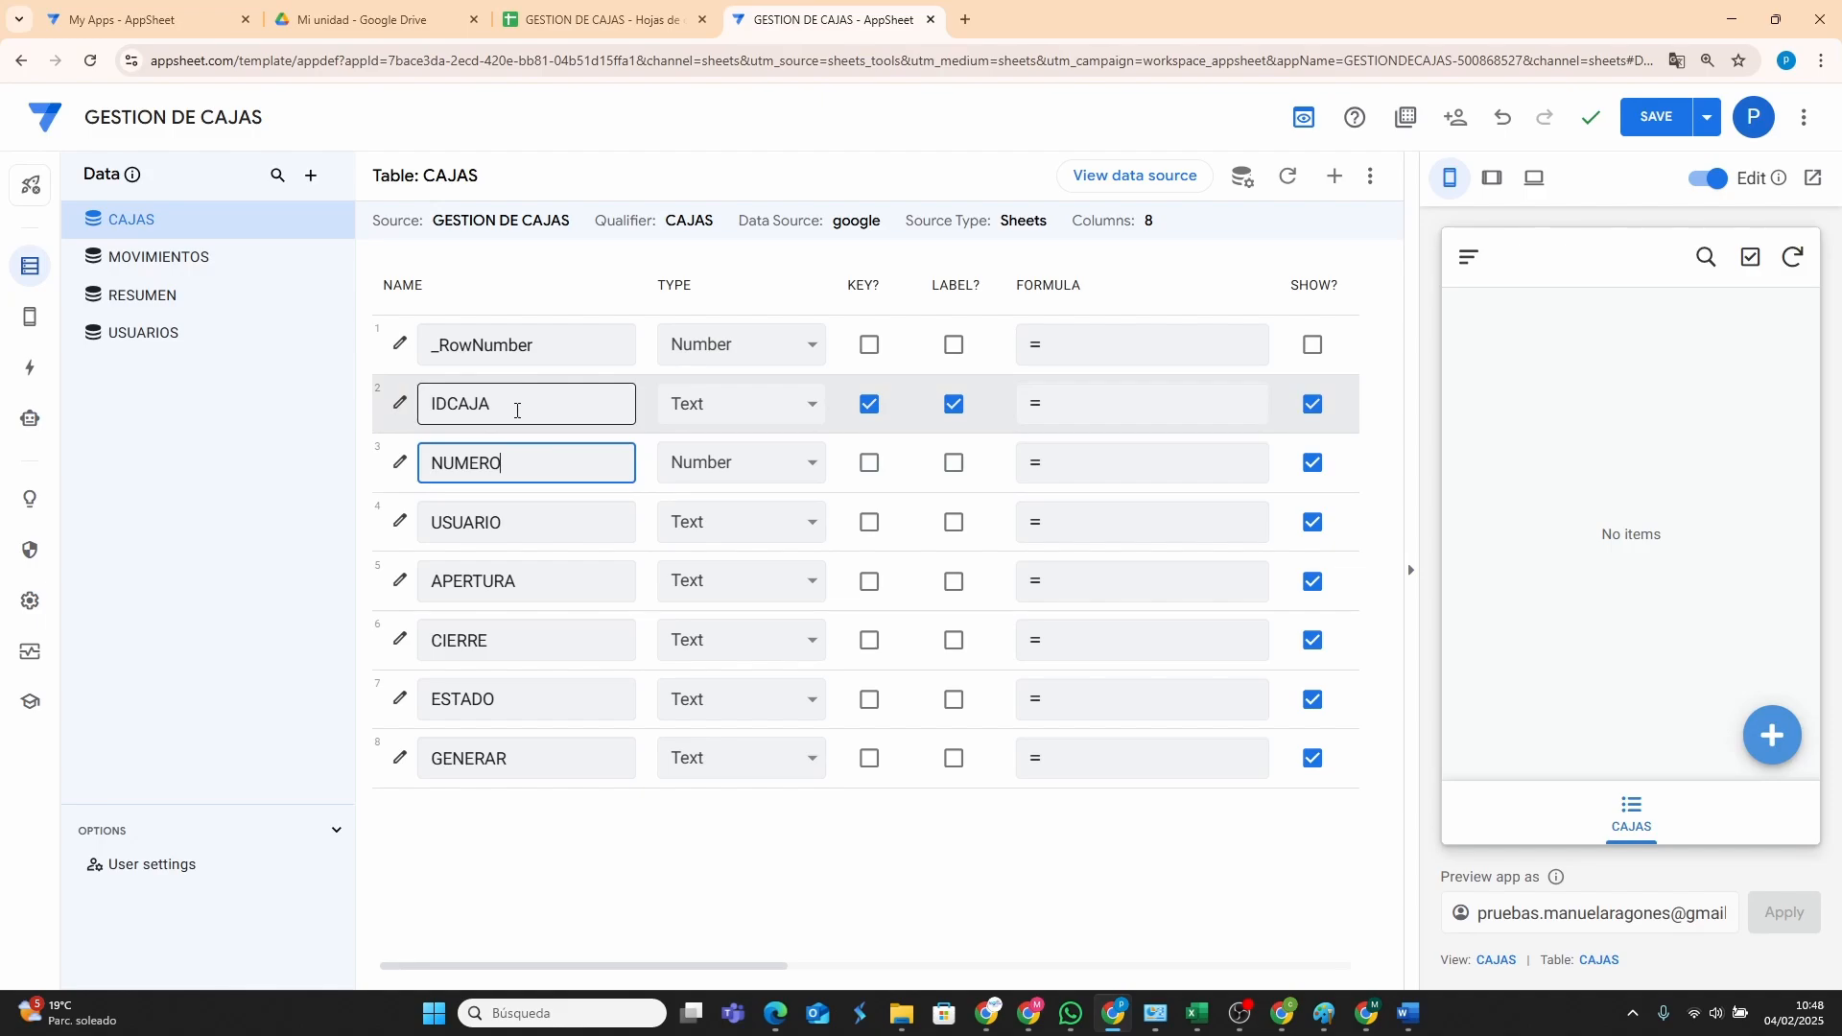
pyautogui.click(544, 536)
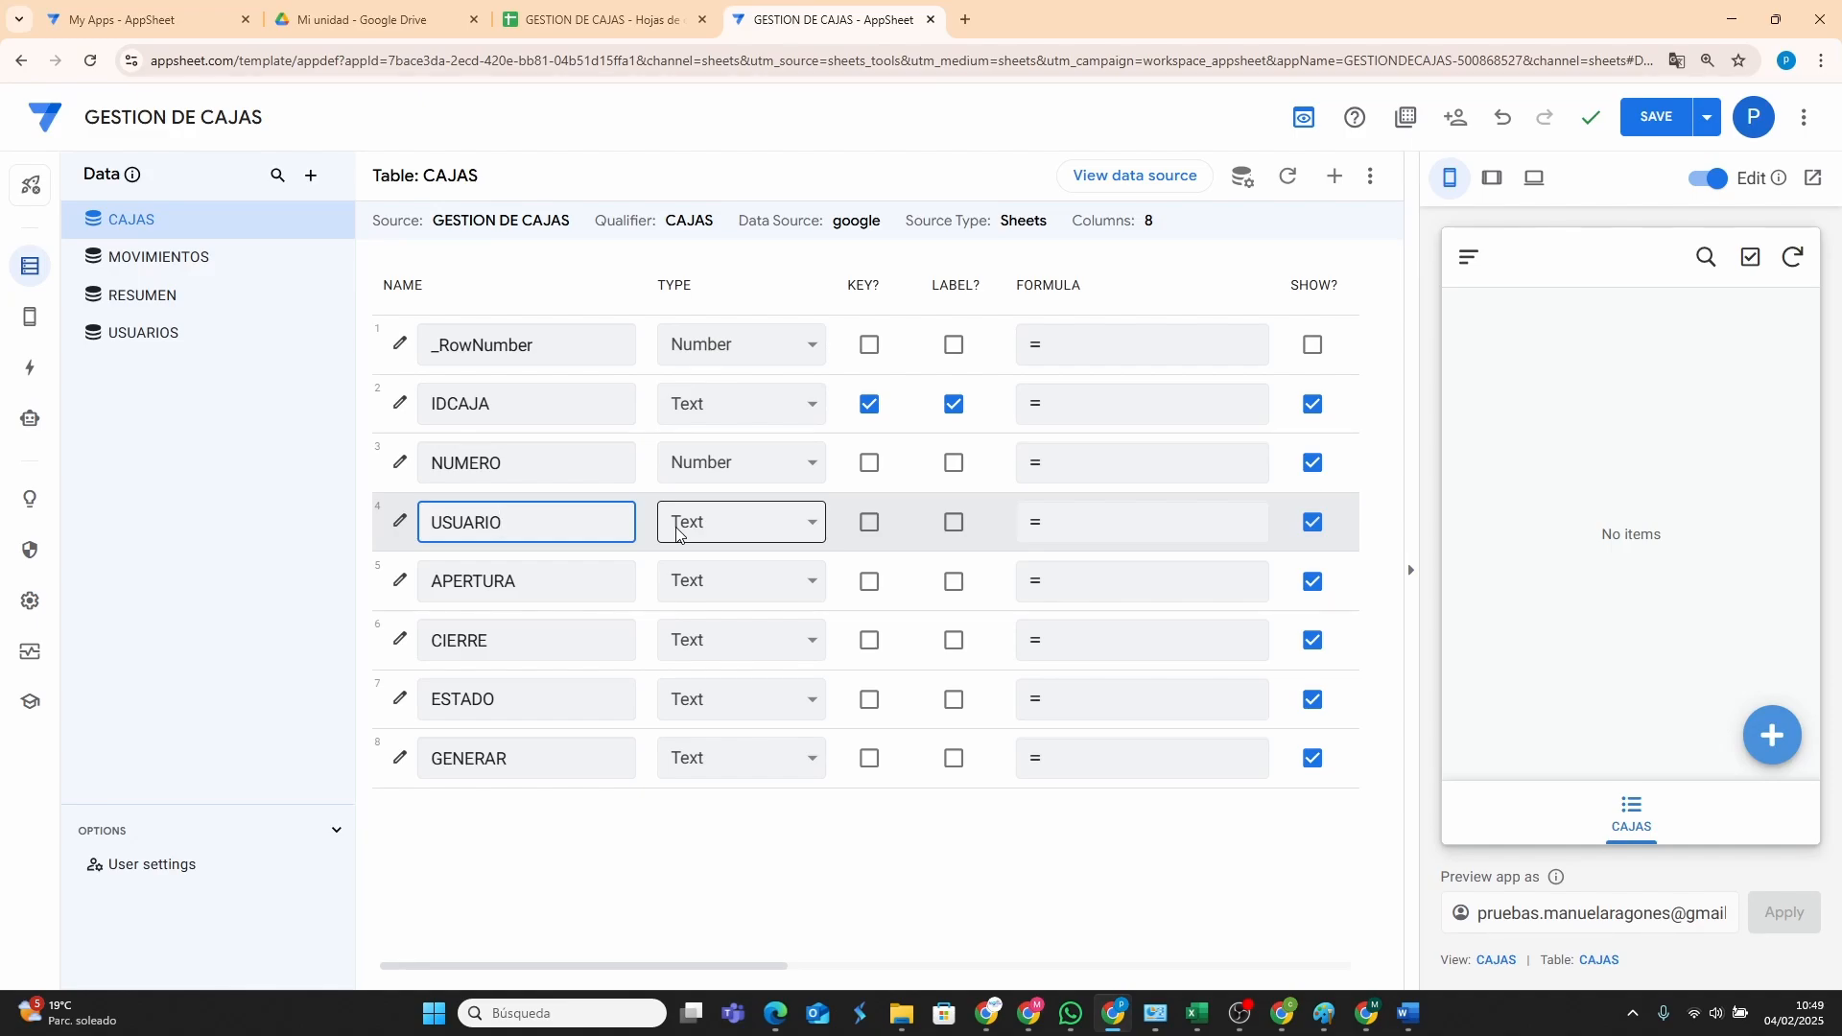
# Set the type of the APERTURA and CIERRE columns in the CAJAS table to DateTime.
pyautogui.click(698, 580)
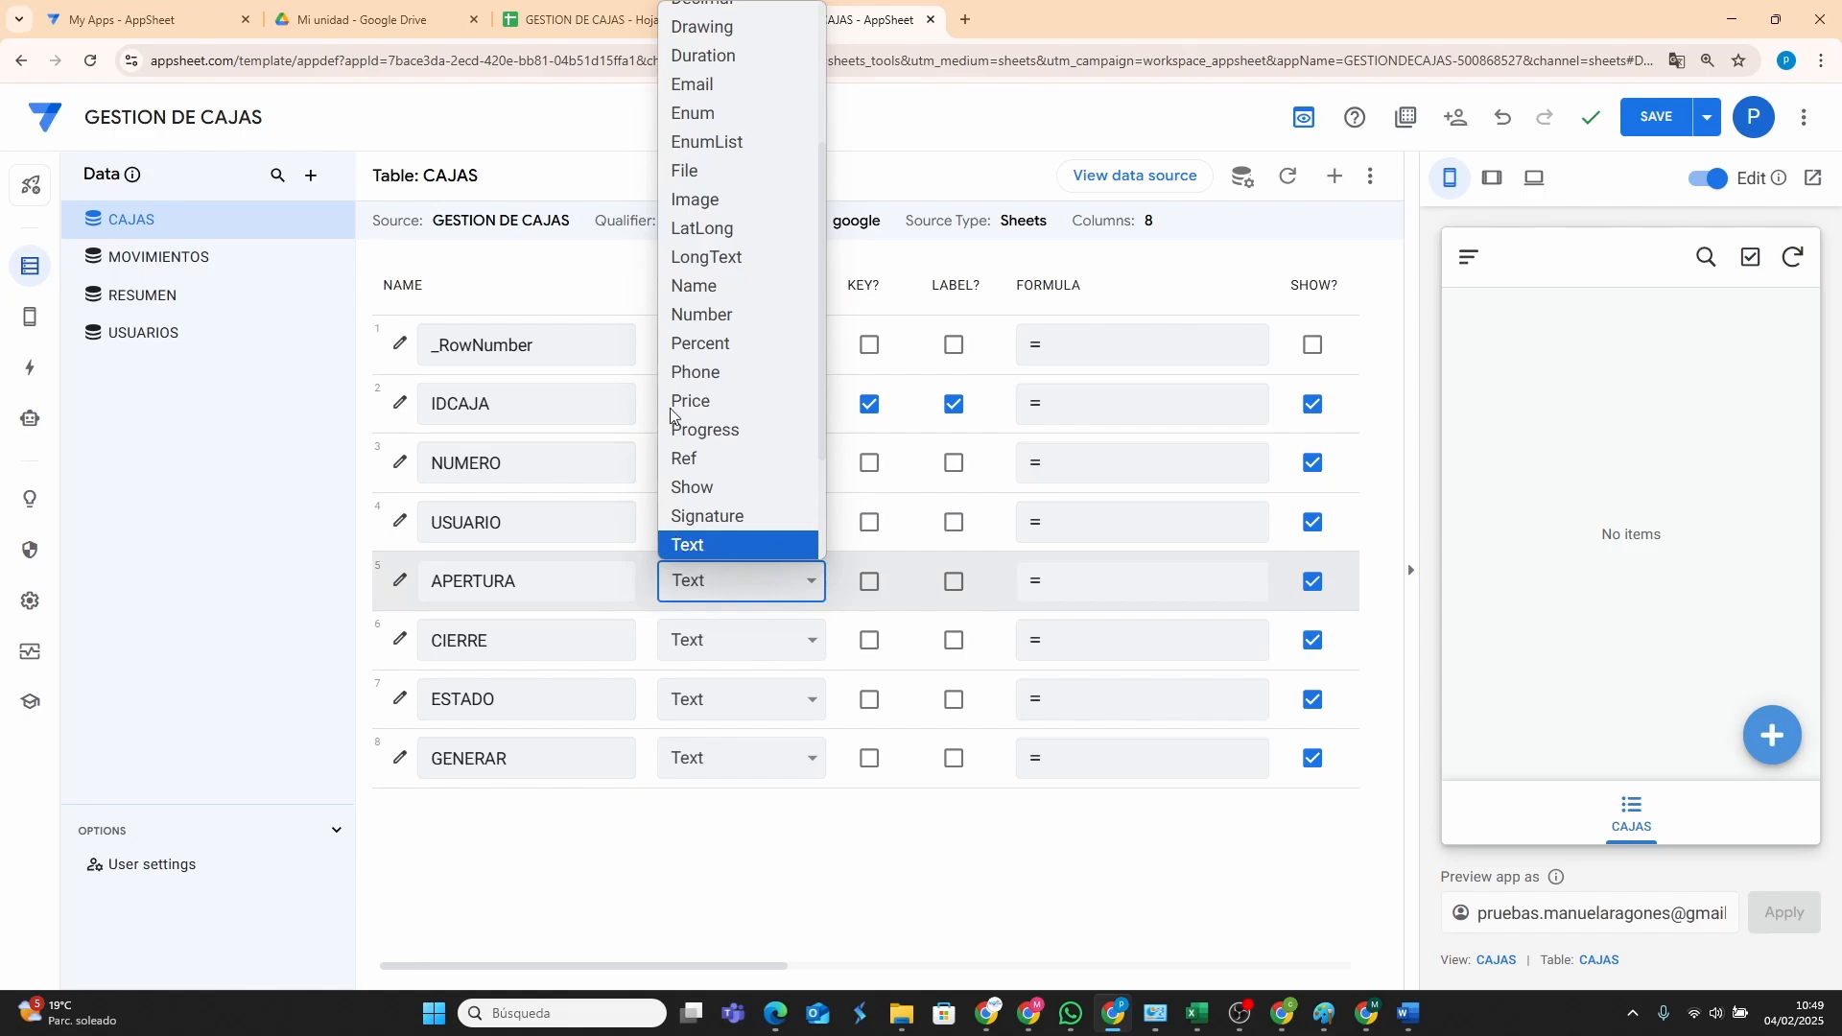
pyautogui.scroll(3, 767, 354)
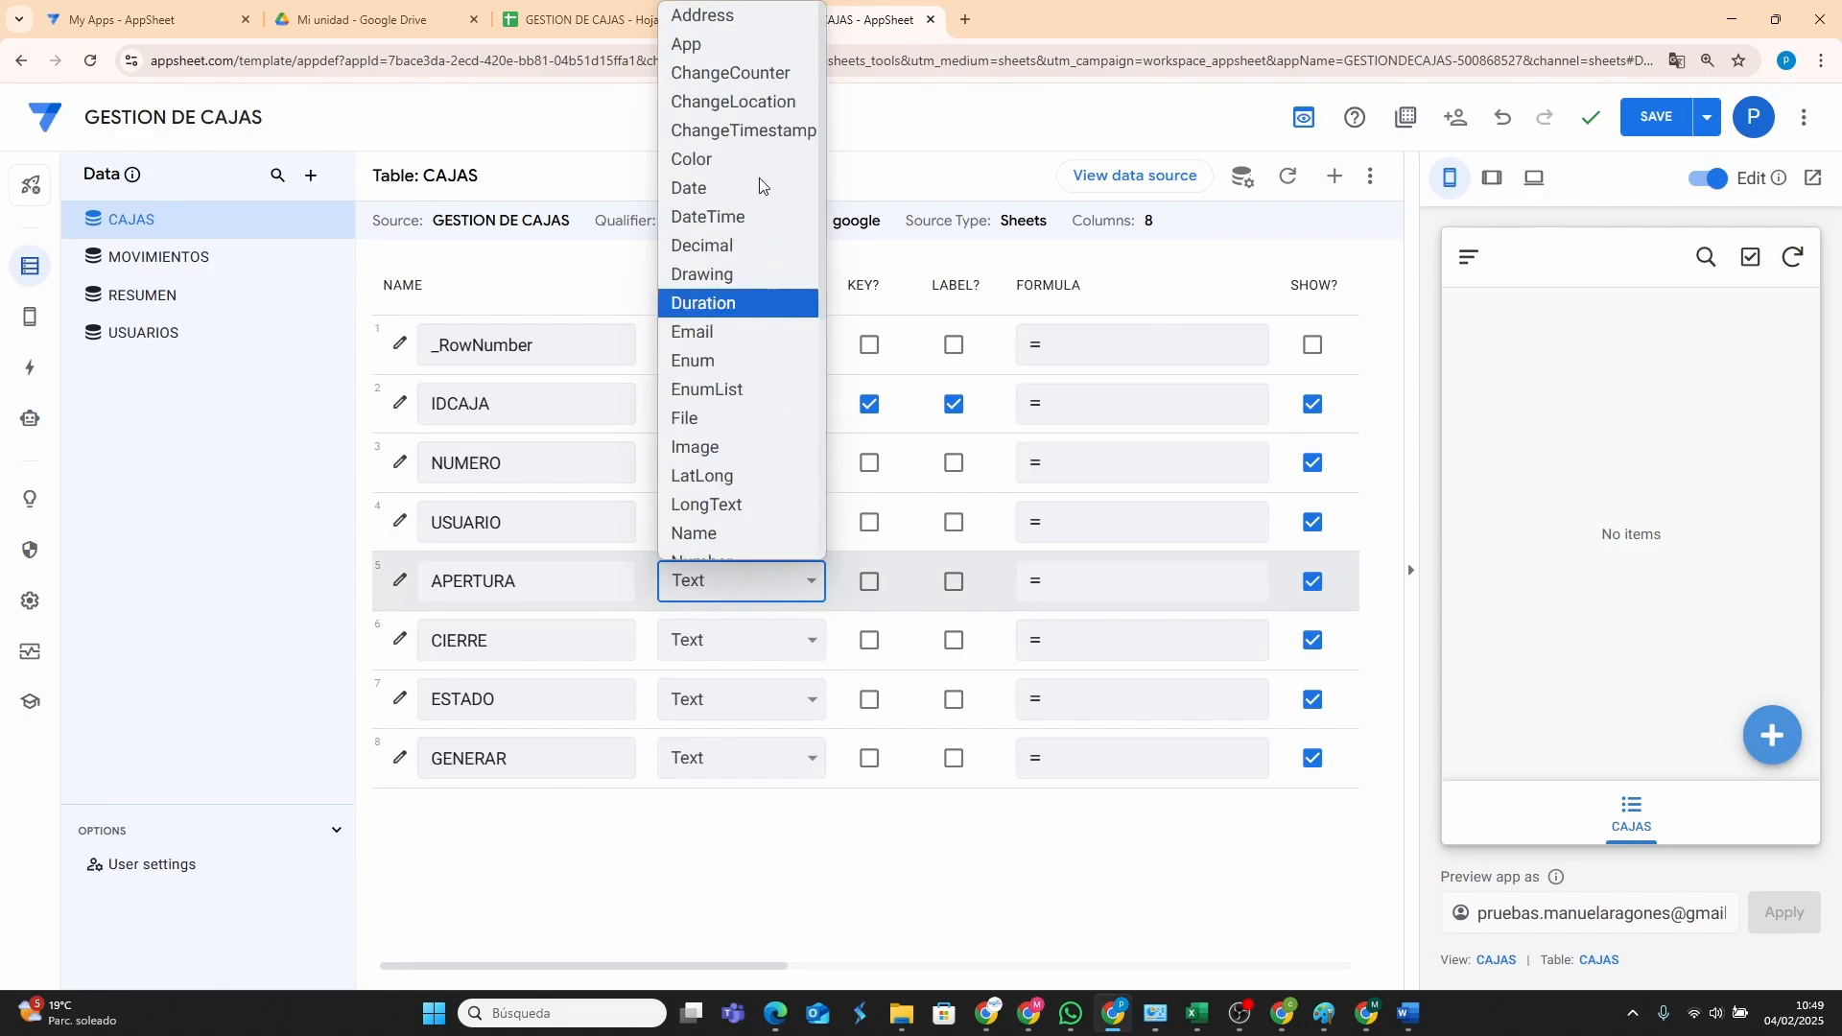
pyautogui.click(744, 219)
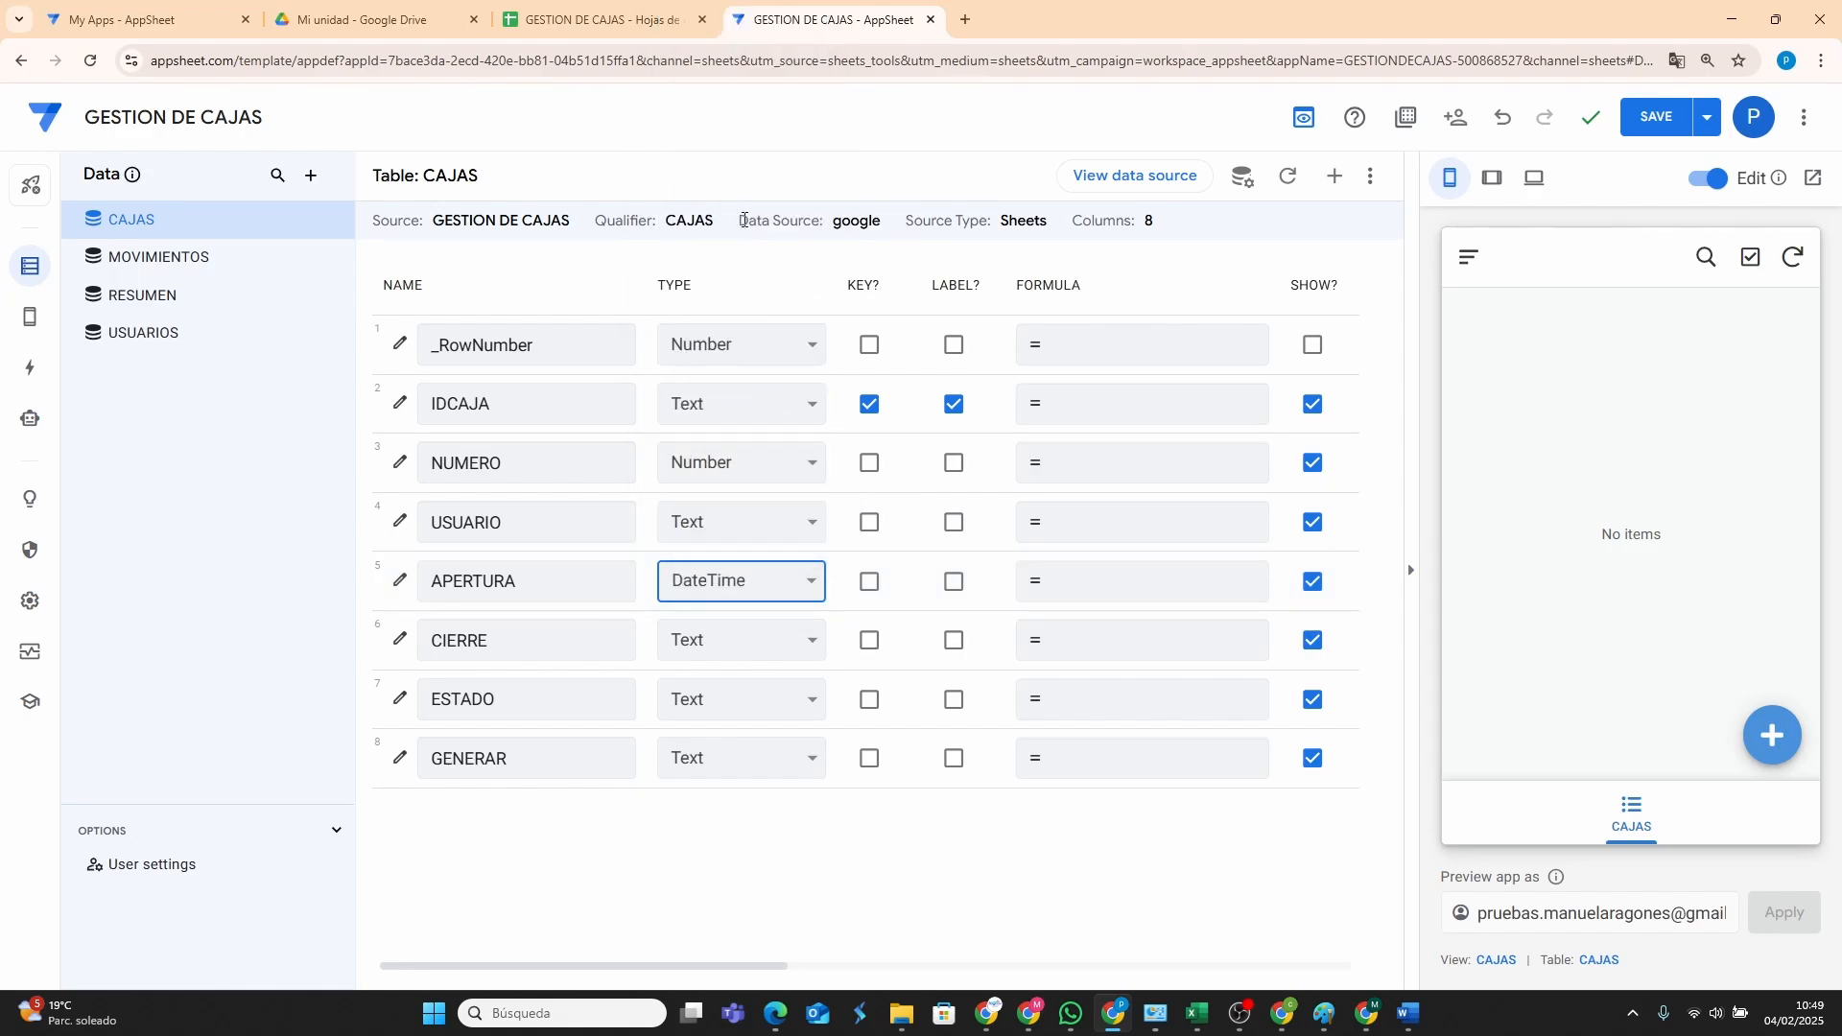
pyautogui.click(736, 656)
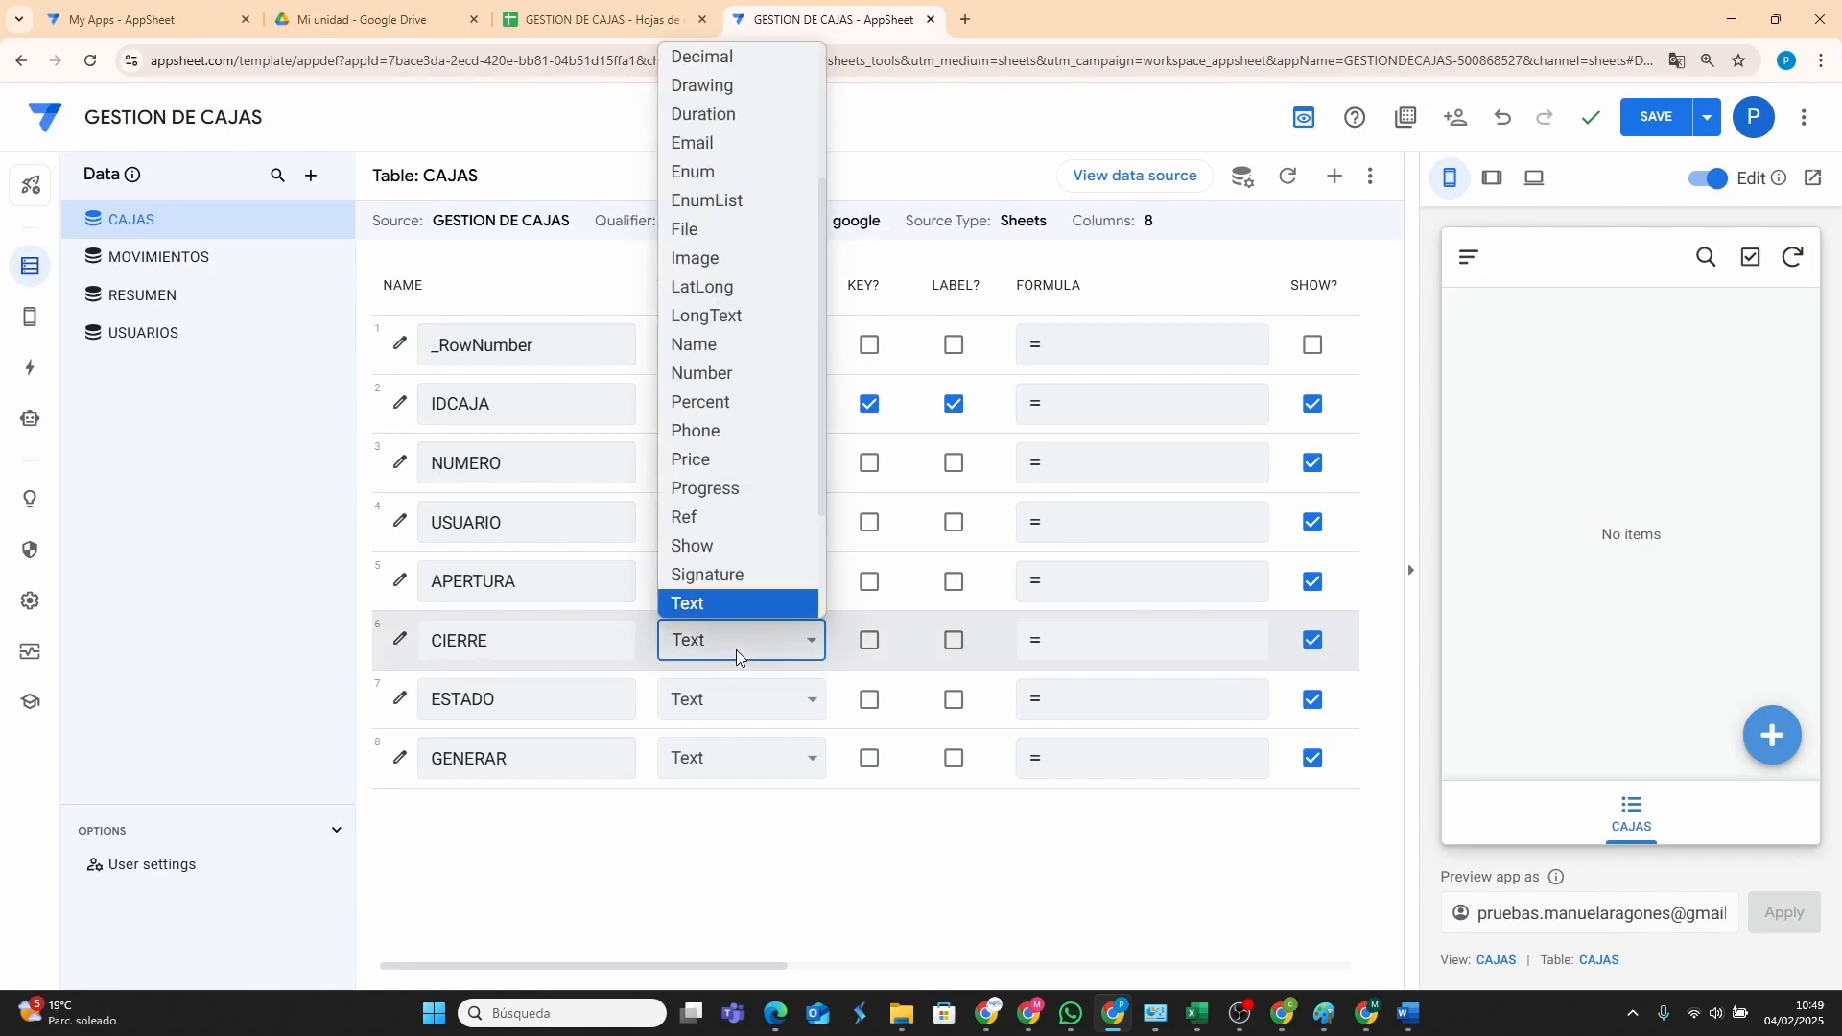
pyautogui.scroll(3, 732, 276)
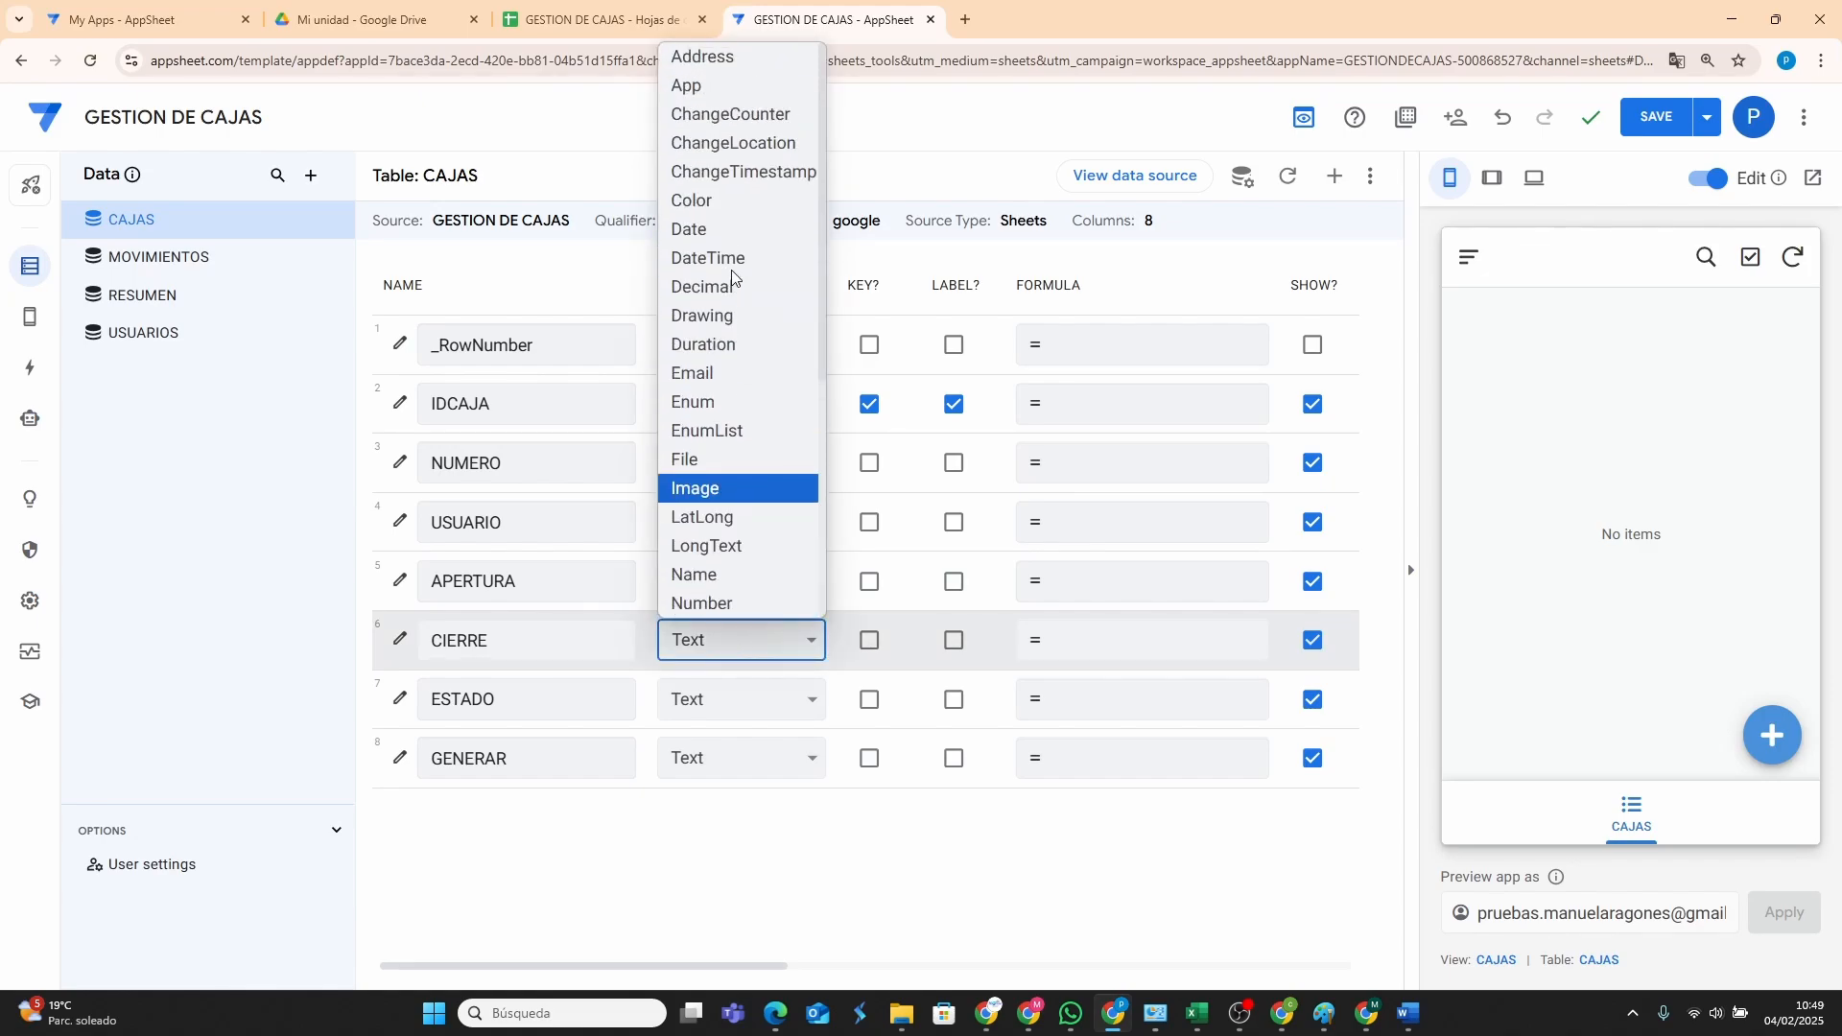
pyautogui.click(733, 260)
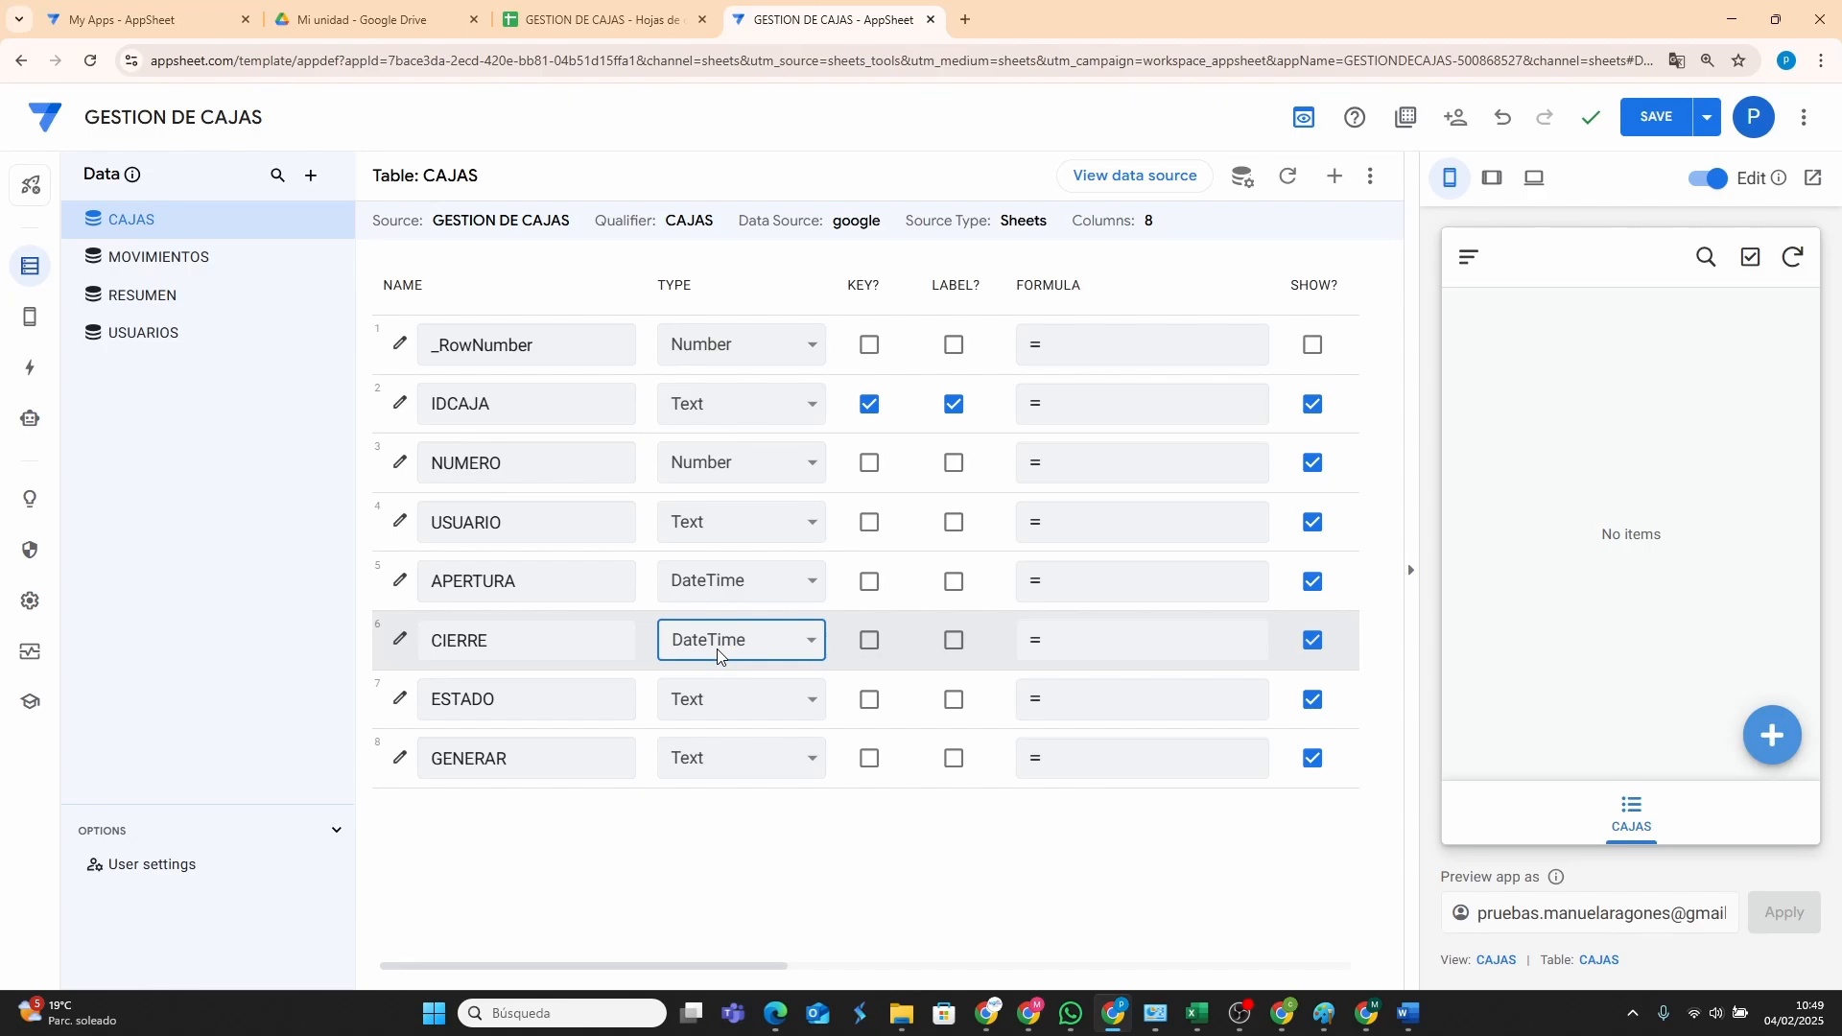
# Set the ESTADO column's type to Enum and add the values ACTIVA and CERRADA to it.
pyautogui.click(748, 711)
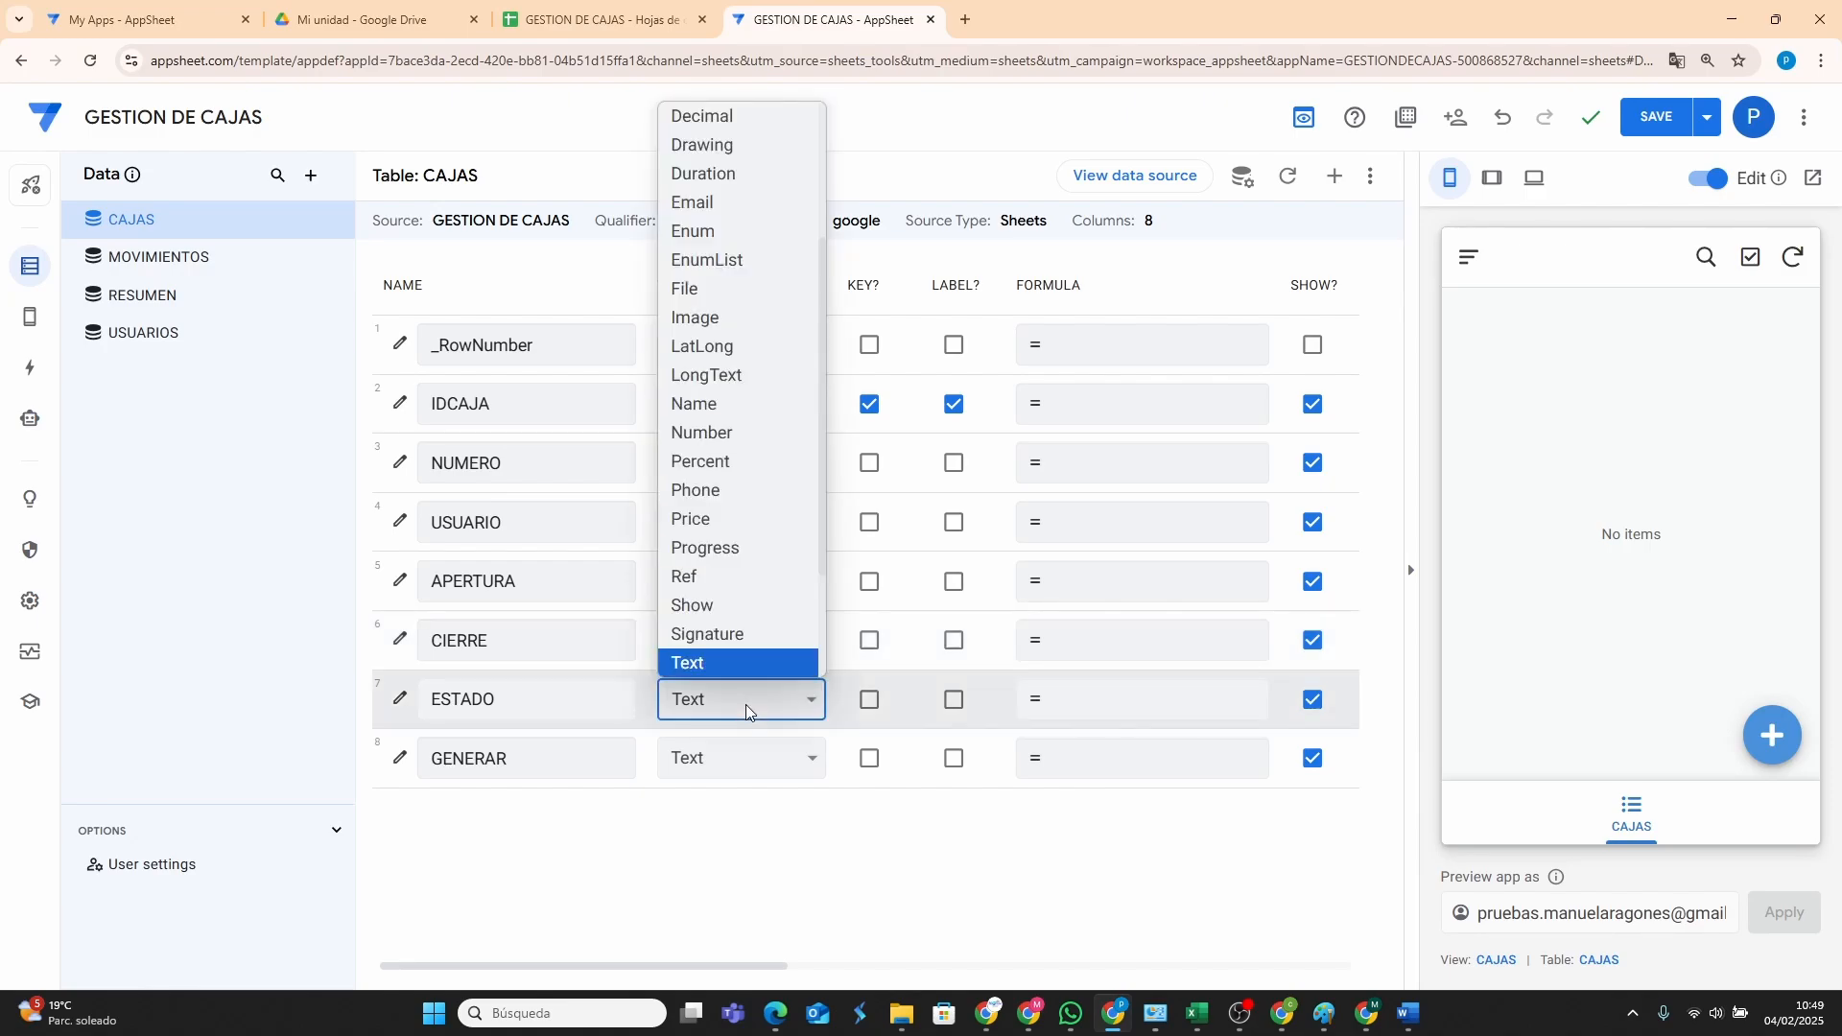
pyautogui.click(726, 236)
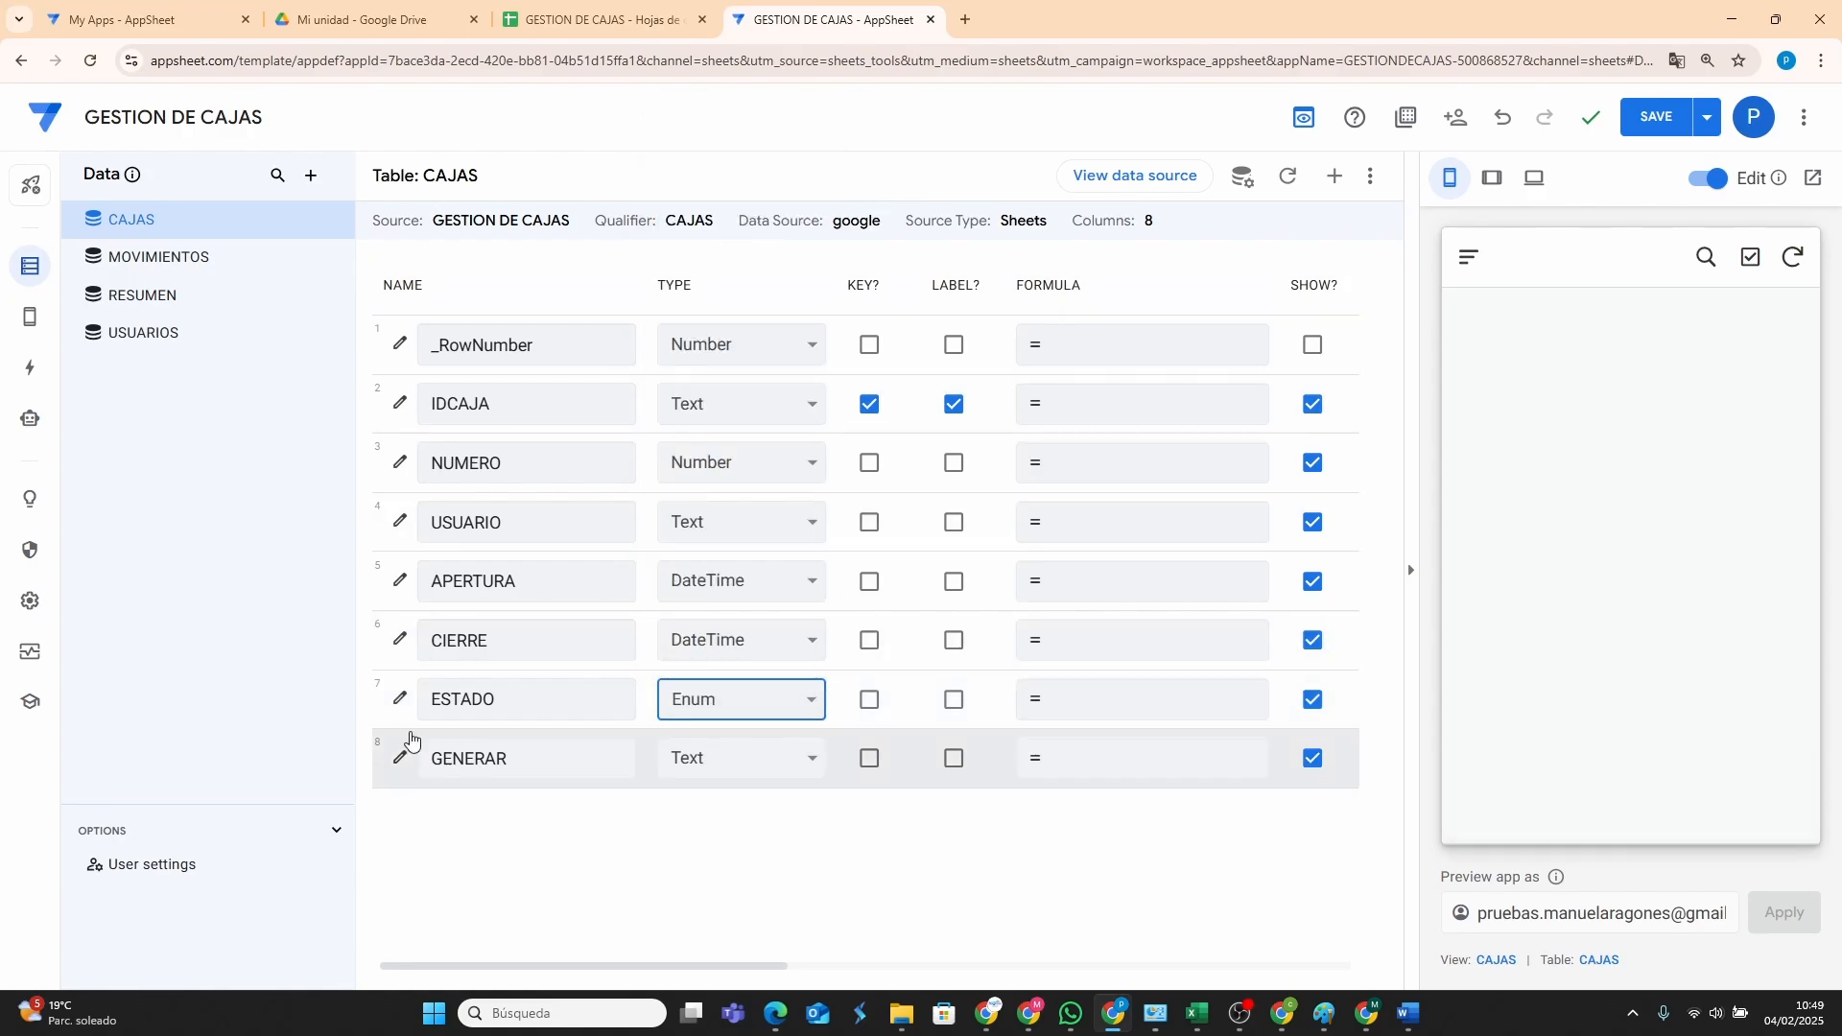
pyautogui.click(399, 698)
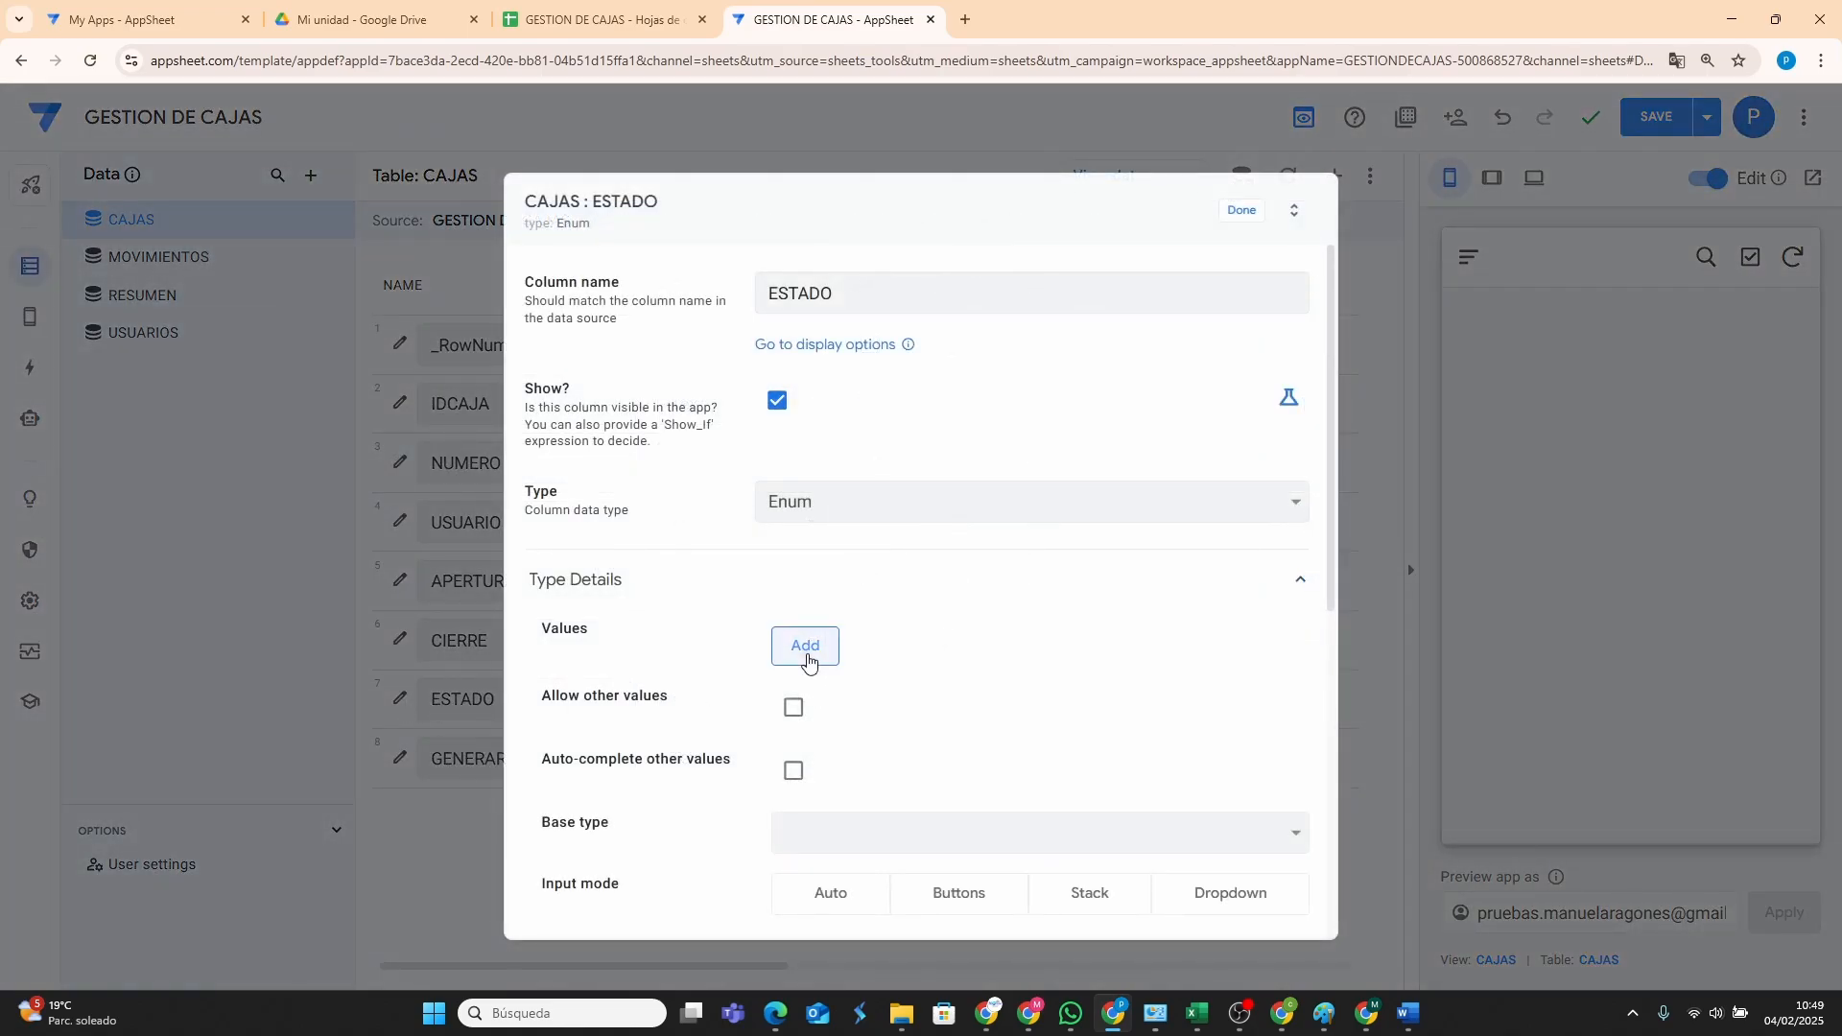
pyautogui.click(805, 649)
pyautogui.write('AC')
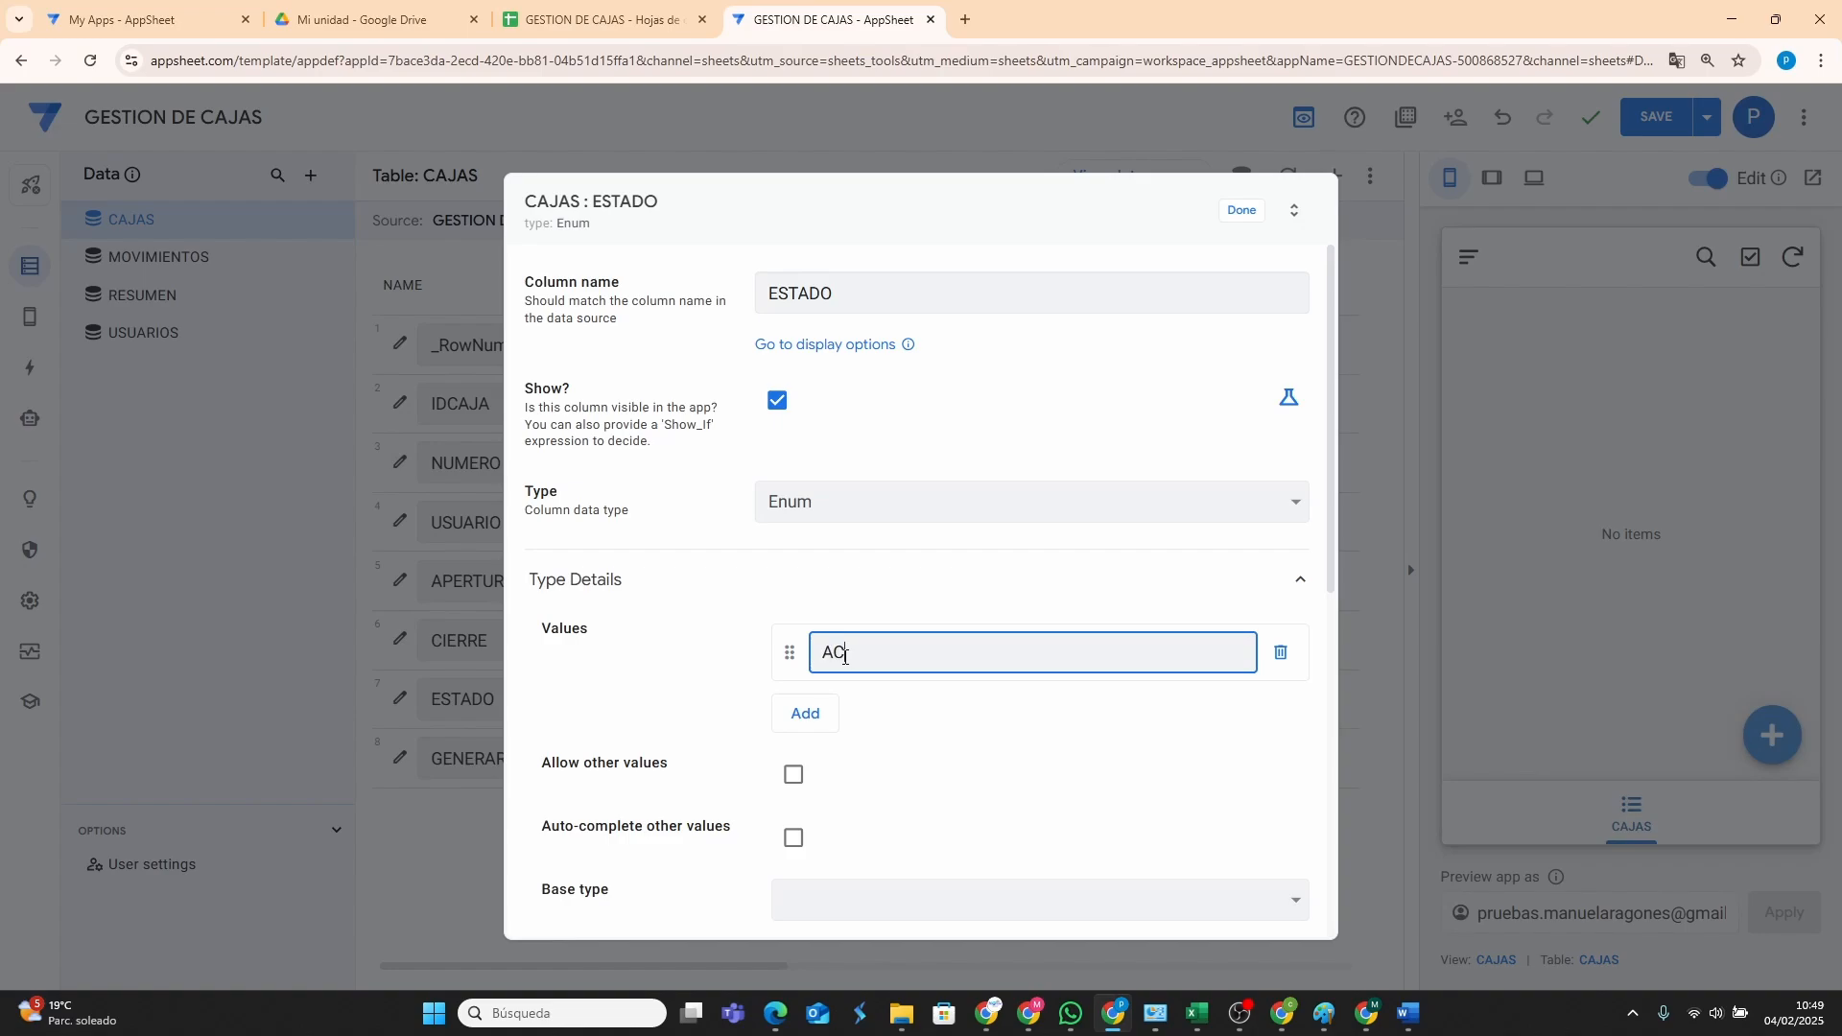
pyautogui.write('TIVA')
pyautogui.click(806, 719)
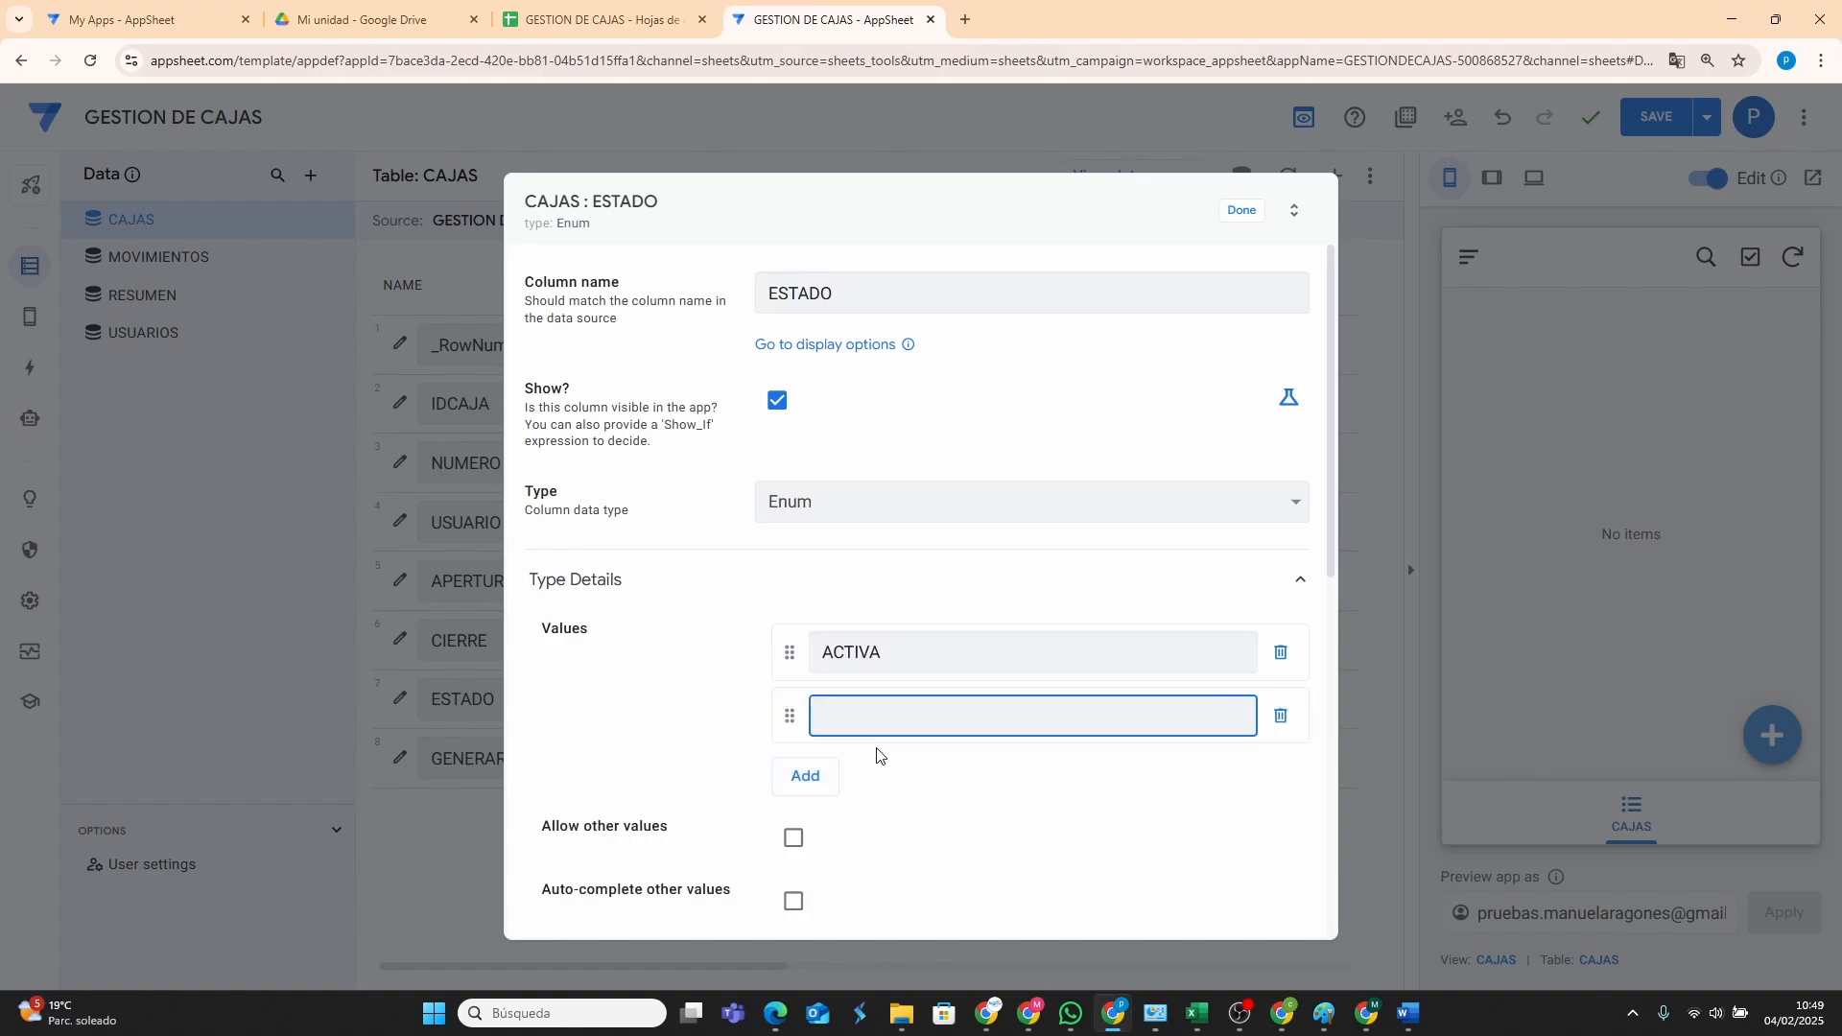
pyautogui.write('CERRADA')
pyautogui.click(1240, 213)
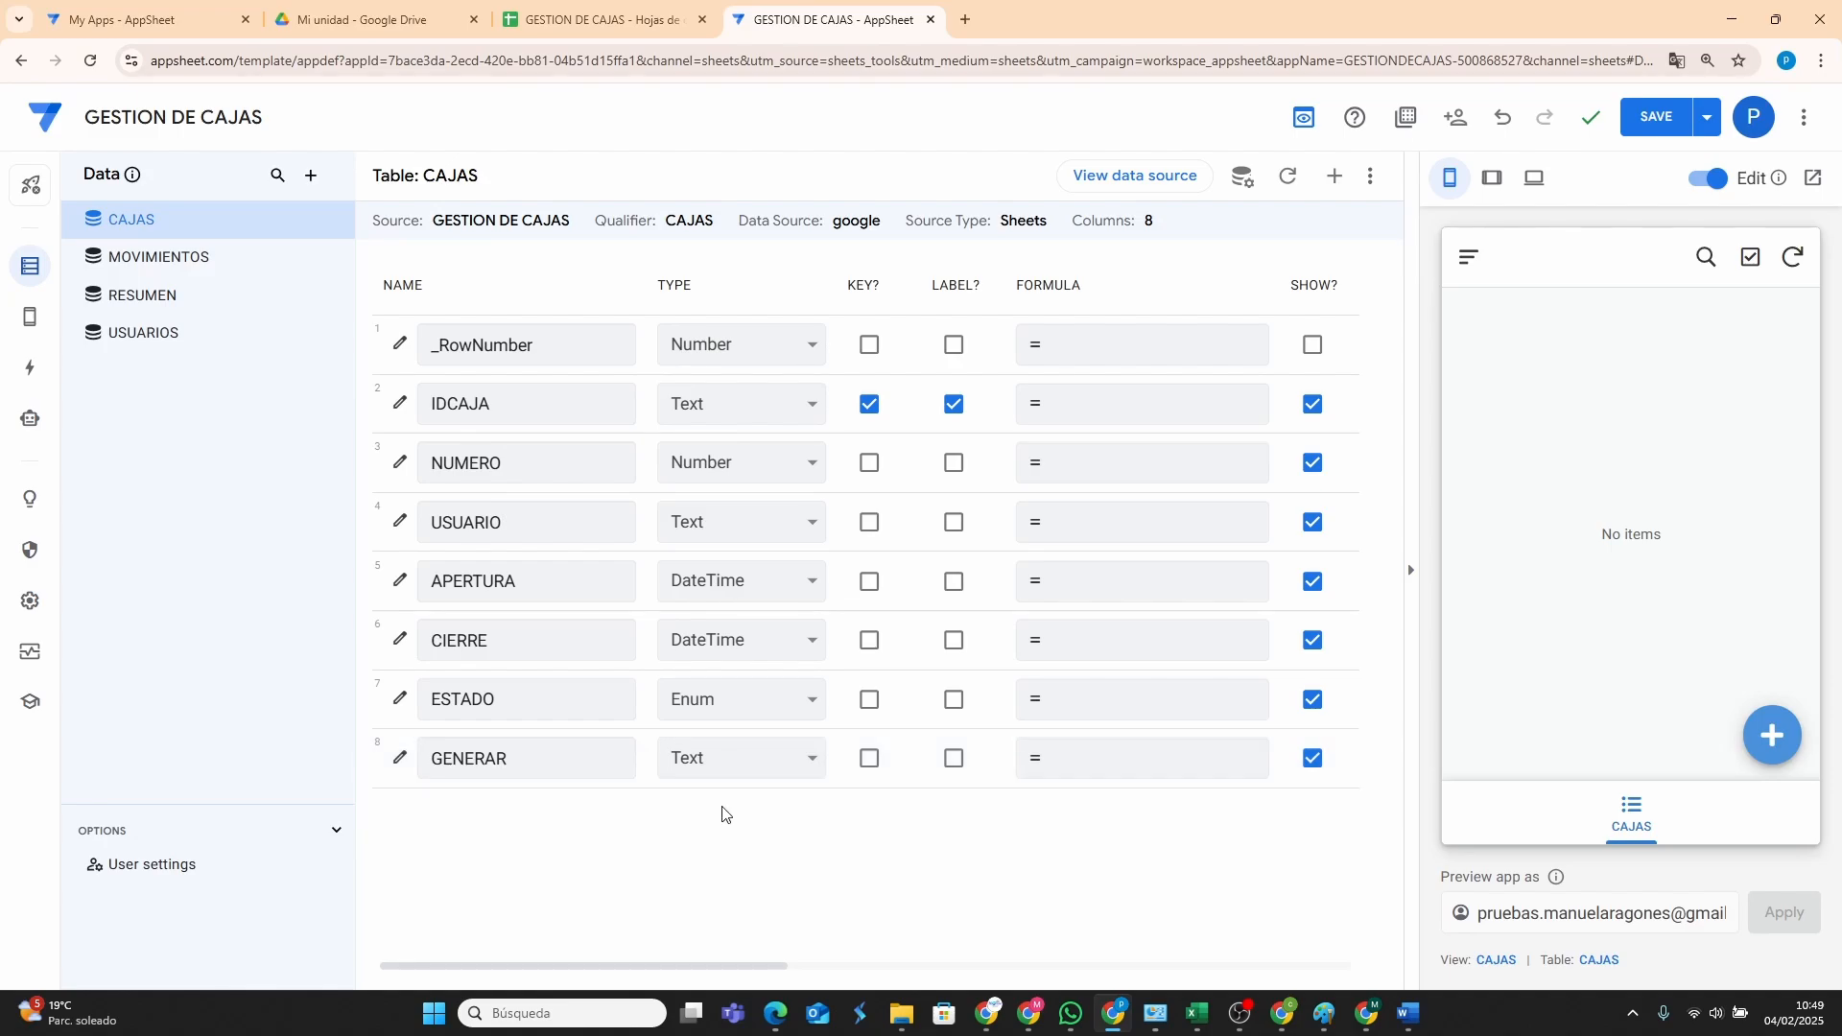
# Set the type of the GENERAR column in the CAJAS table to Number.
pyautogui.click(806, 760)
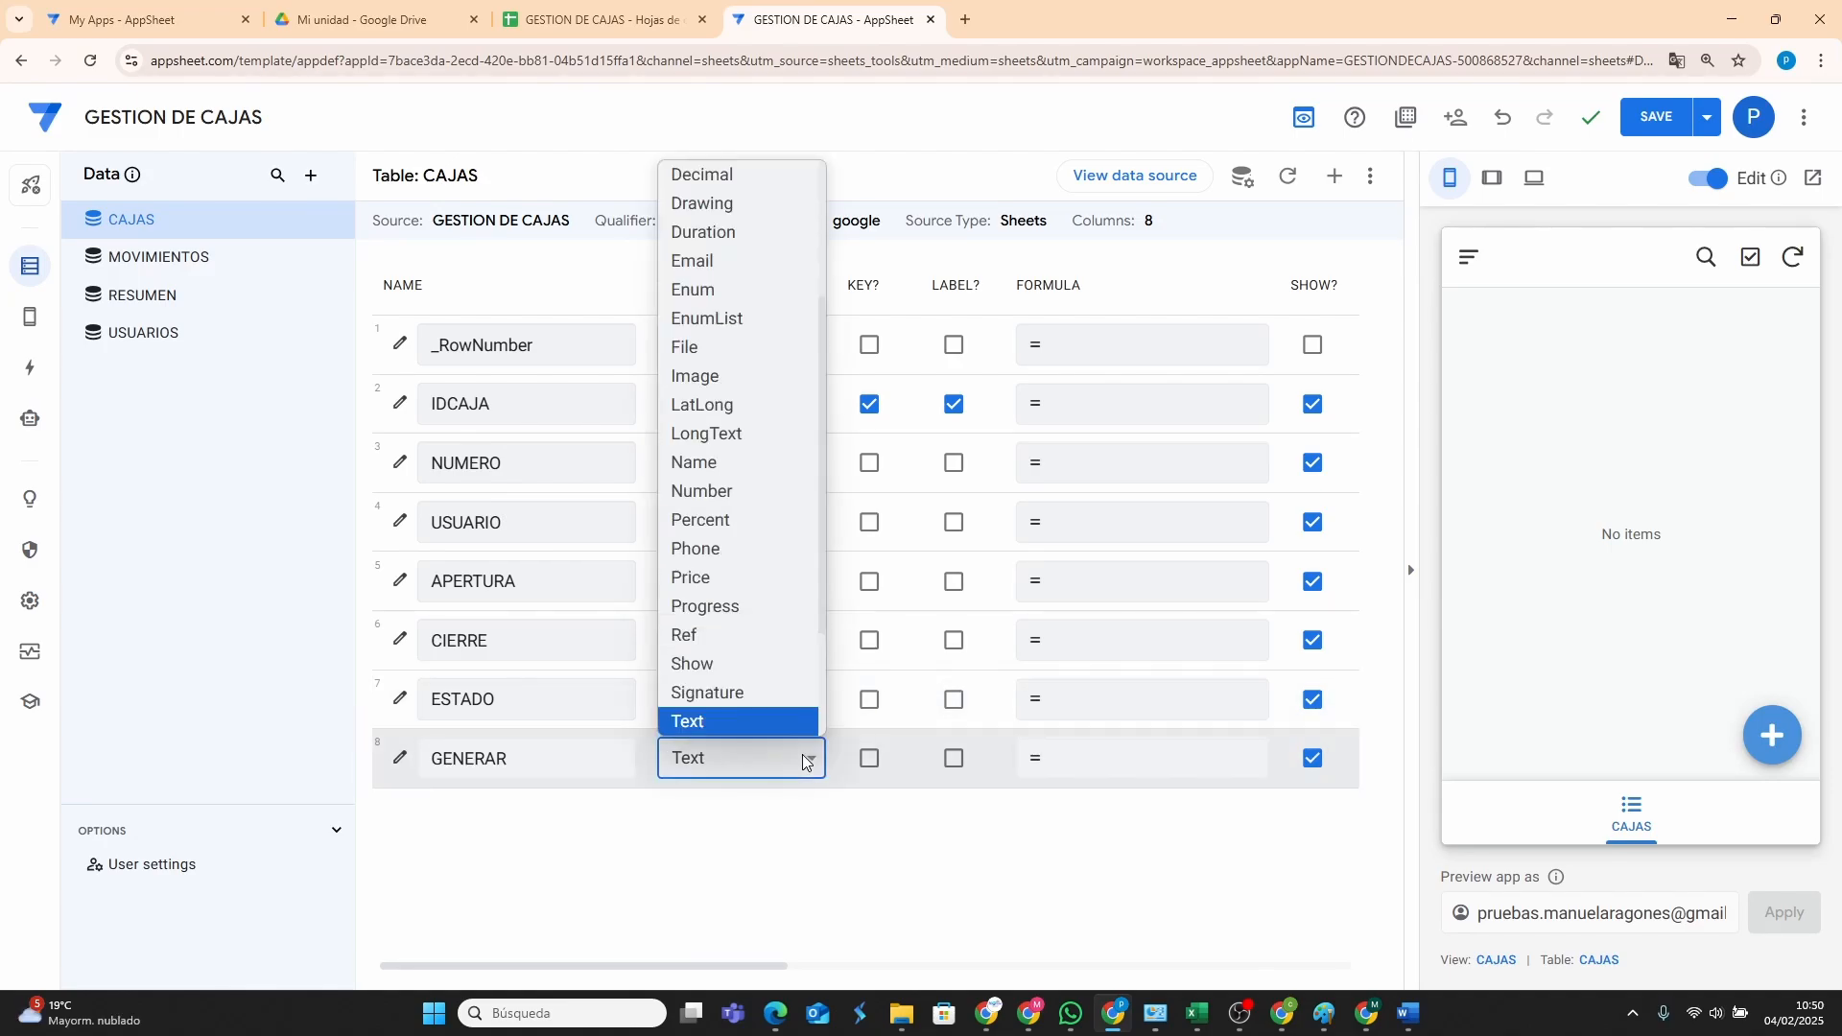
pyautogui.click(758, 490)
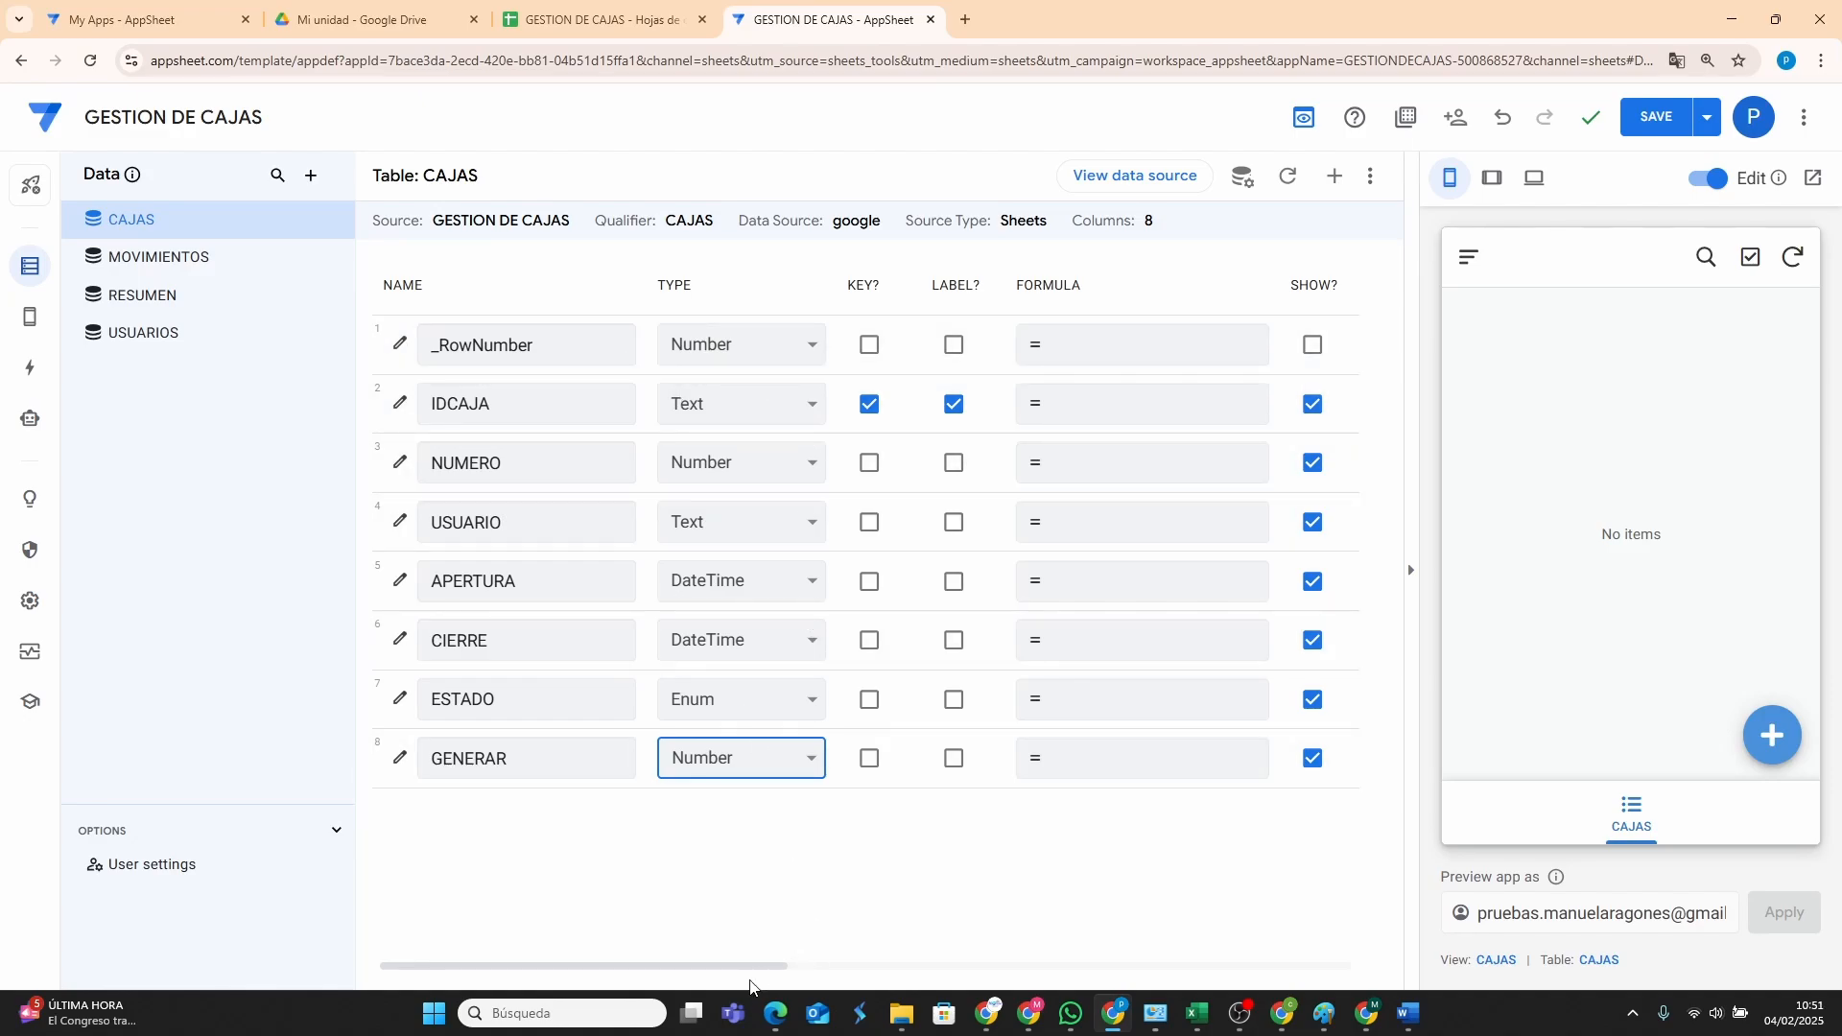
pyautogui.moveTo(727, 969); pyautogui.dragTo(963, 969)
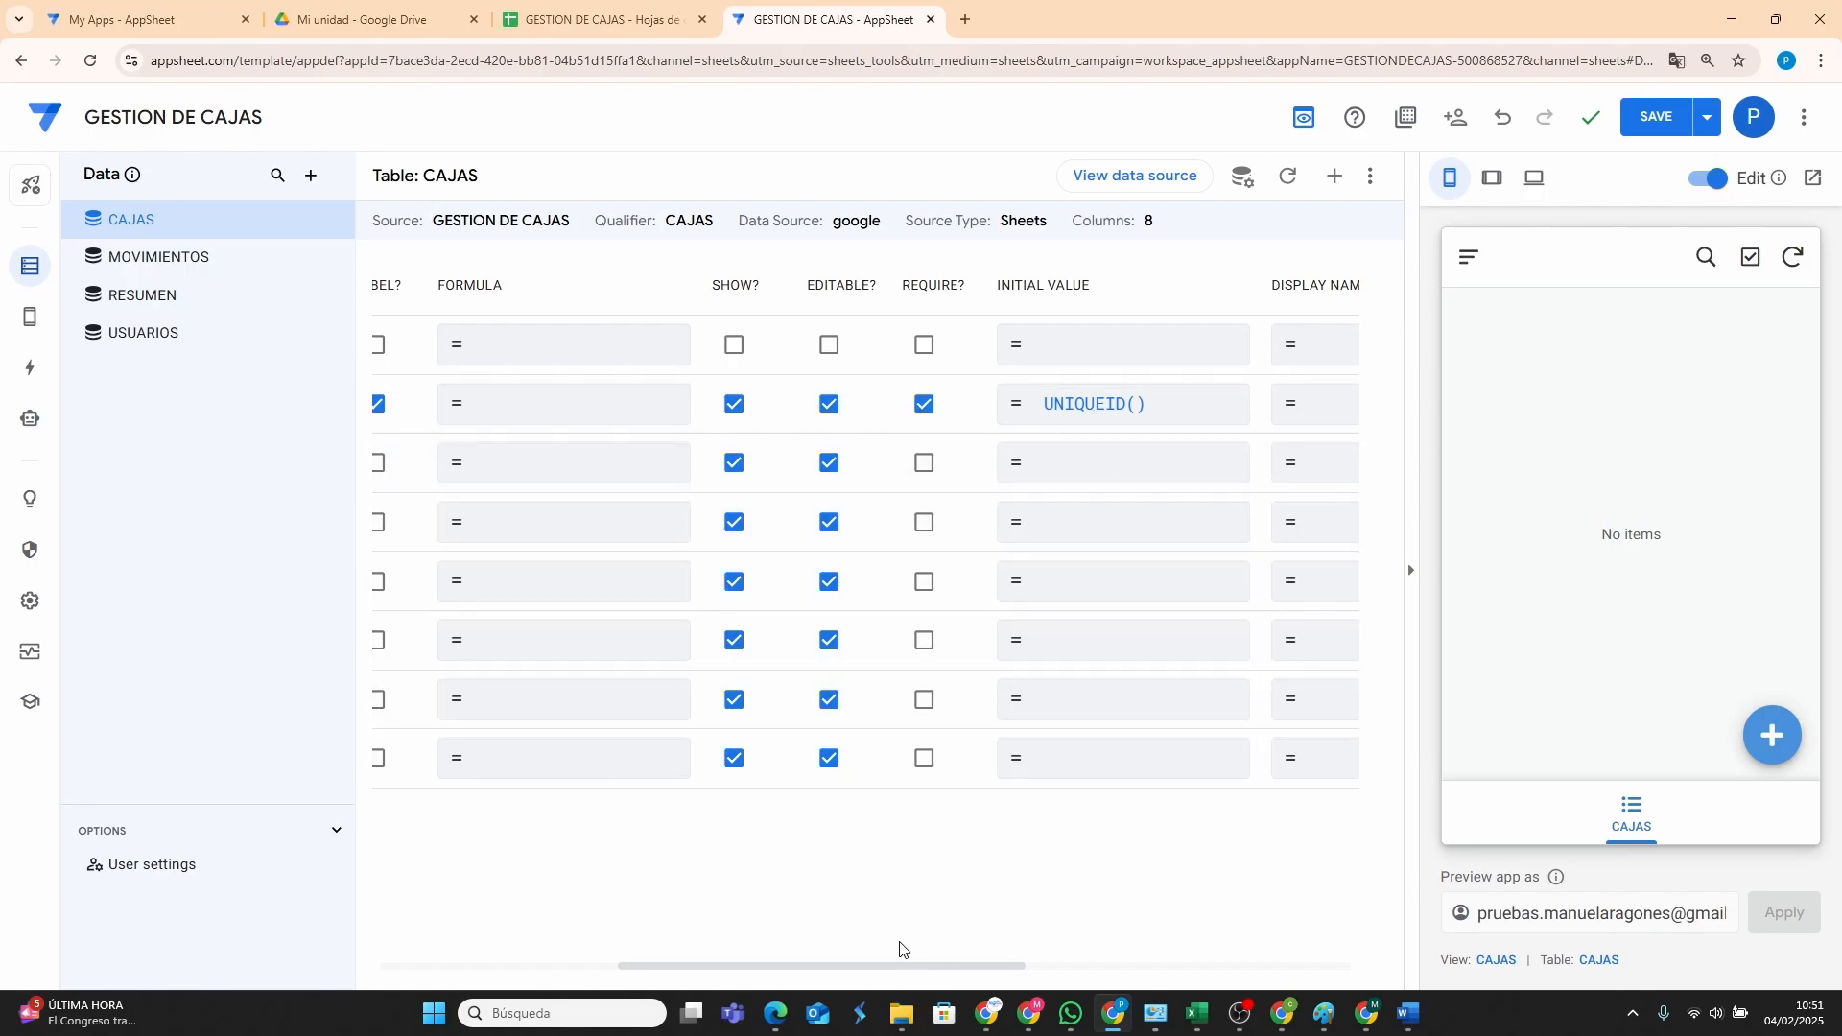
# Replace the initial value formula of the IDCAJA column in the CAJAS table with "CAJA"&[NUMERO].
pyautogui.moveTo(904, 967)
pyautogui.mouseDown()
pyautogui.moveTo(604, 986)
pyautogui.moveTo(901, 986)
pyautogui.mouseUp()
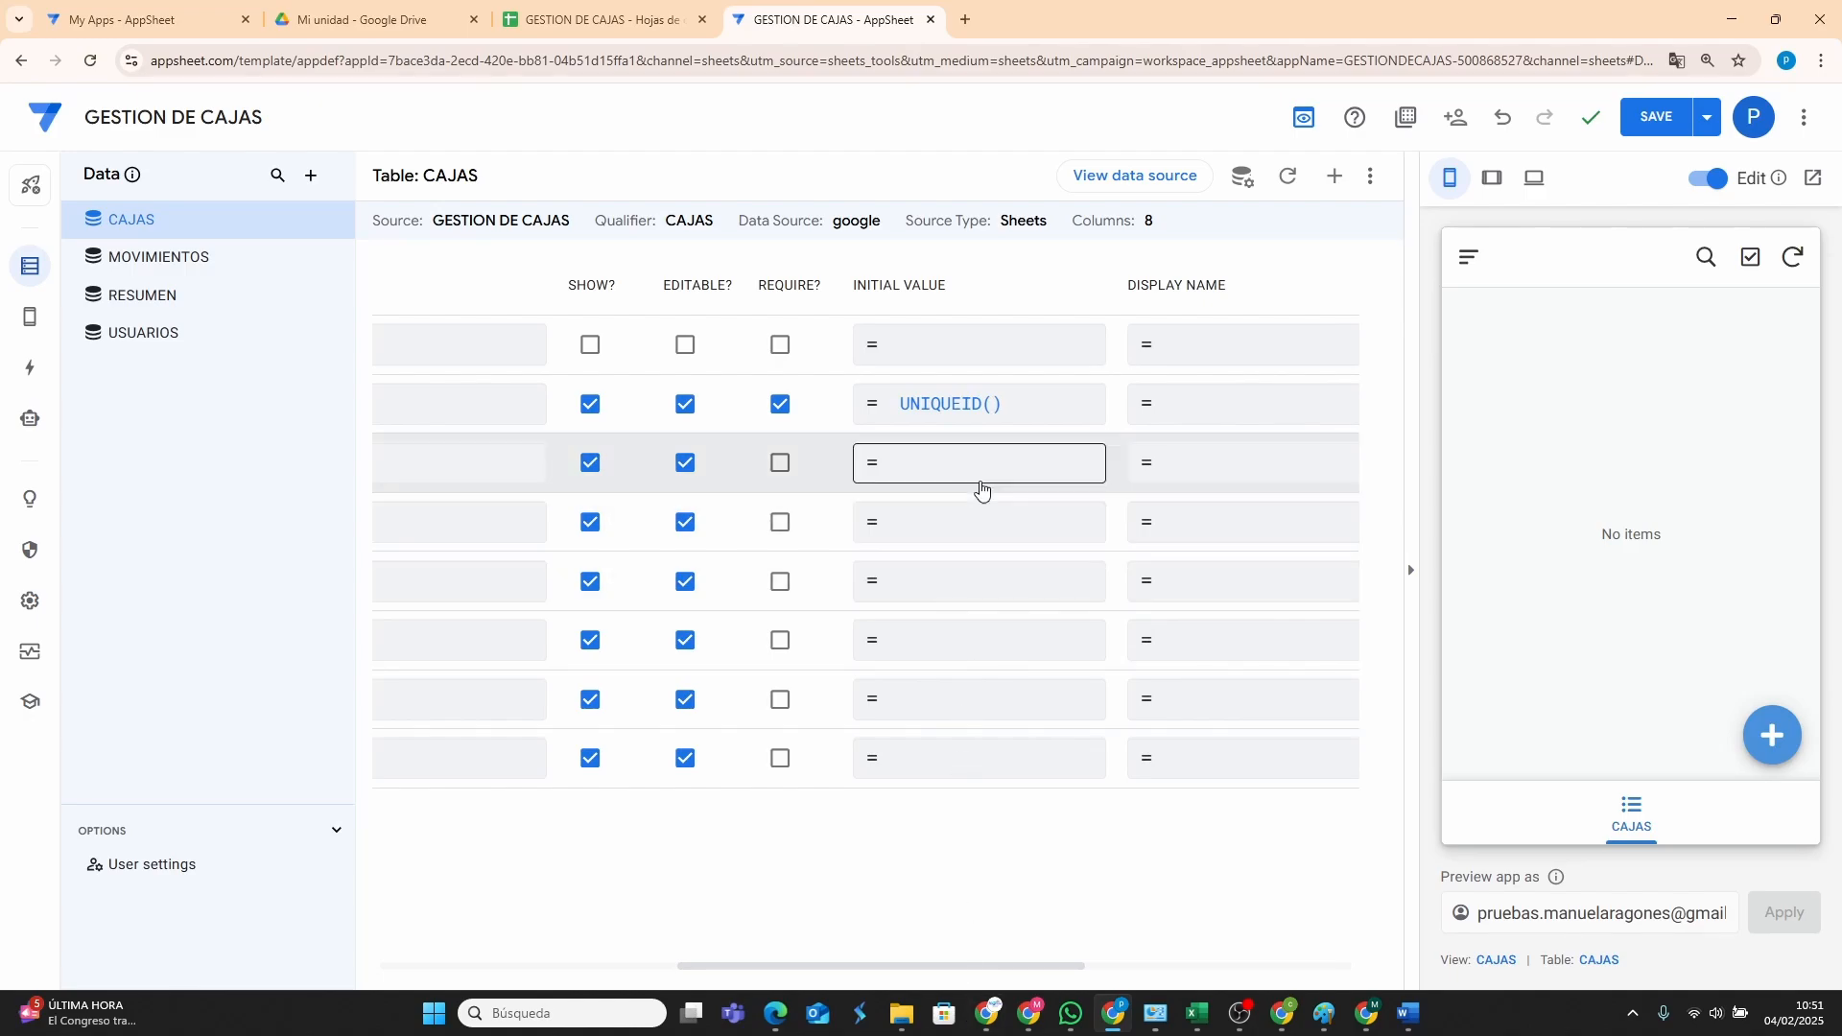
pyautogui.click(999, 413)
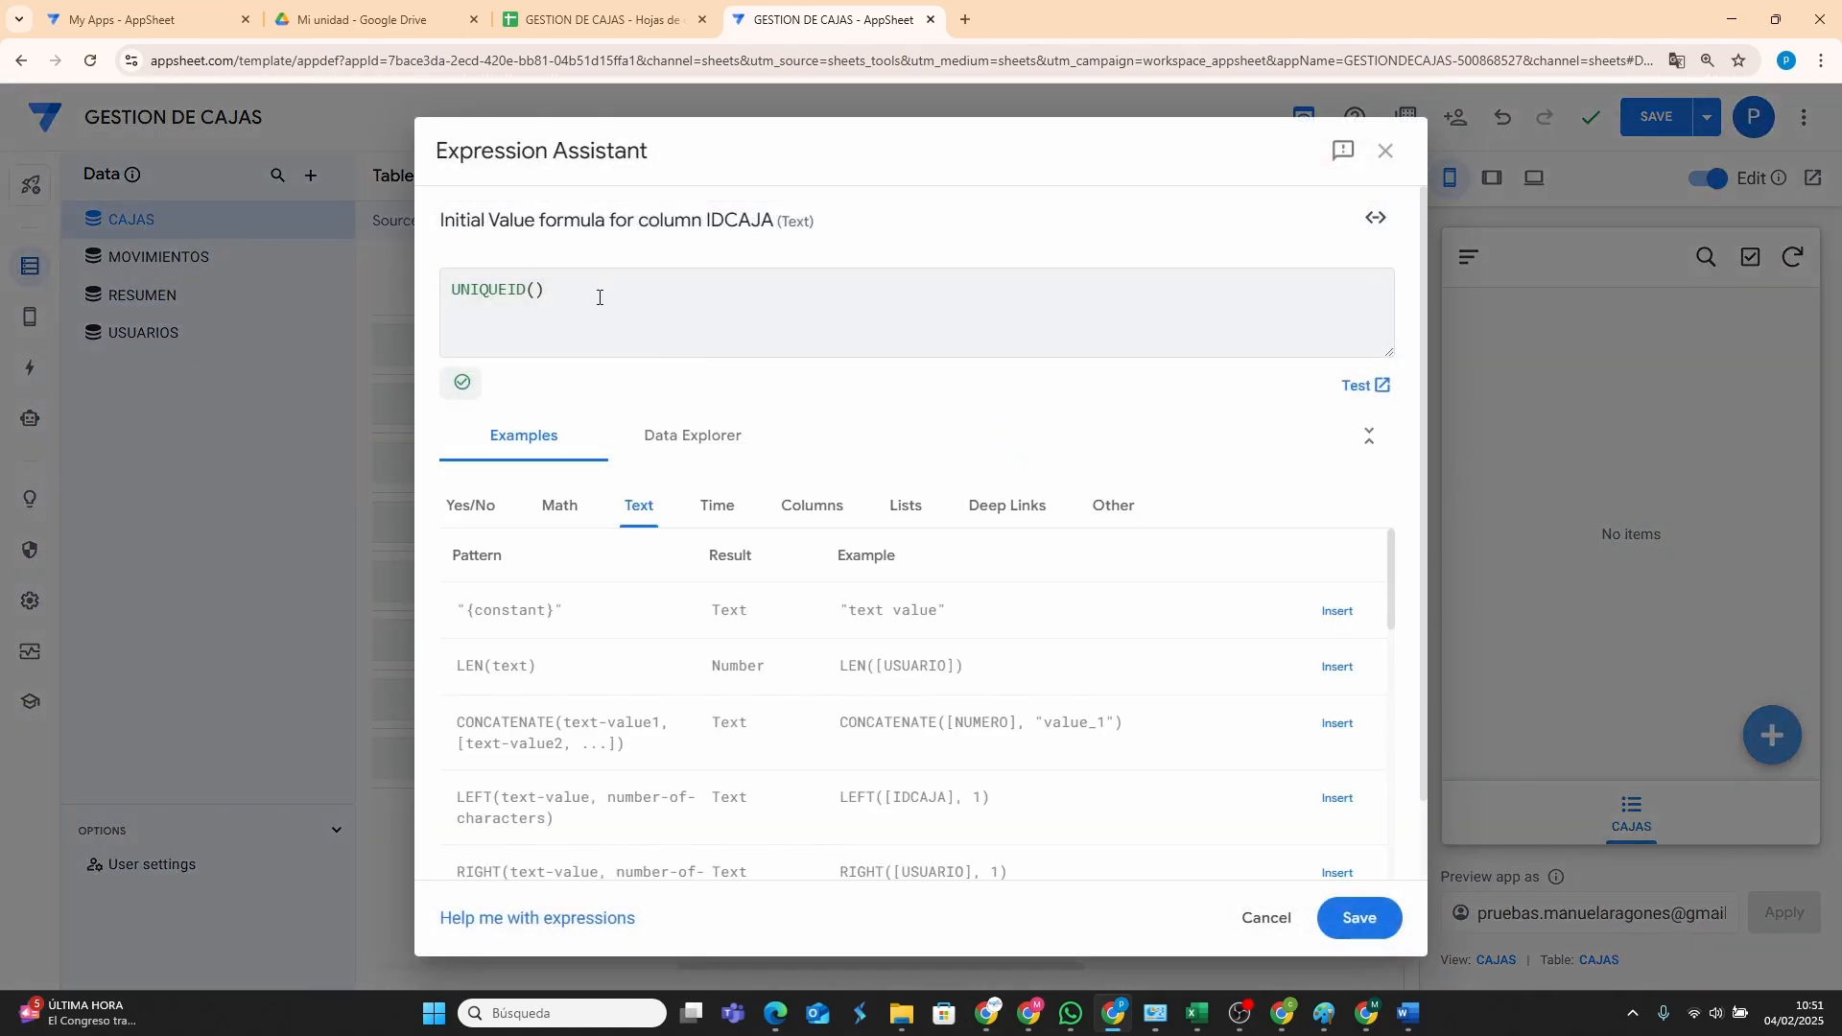
pyautogui.hotkey('ctrl', 'a')
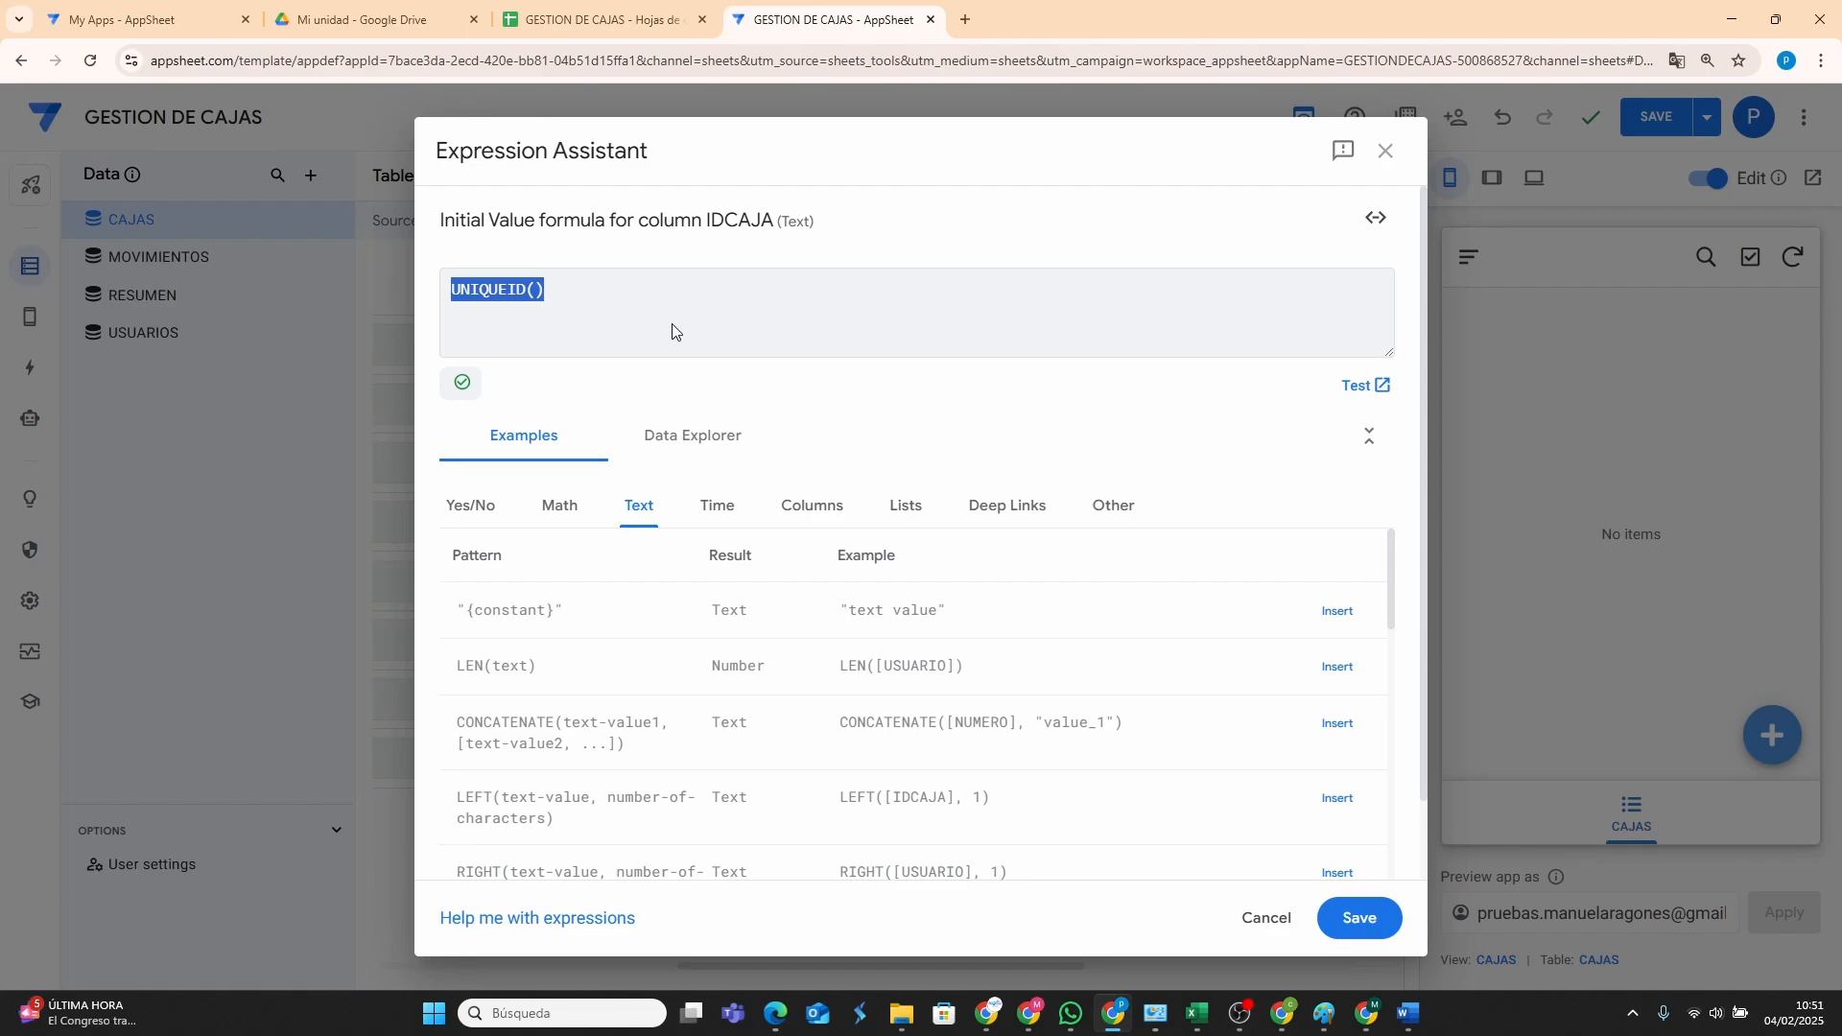
pyautogui.press('BackSpace')
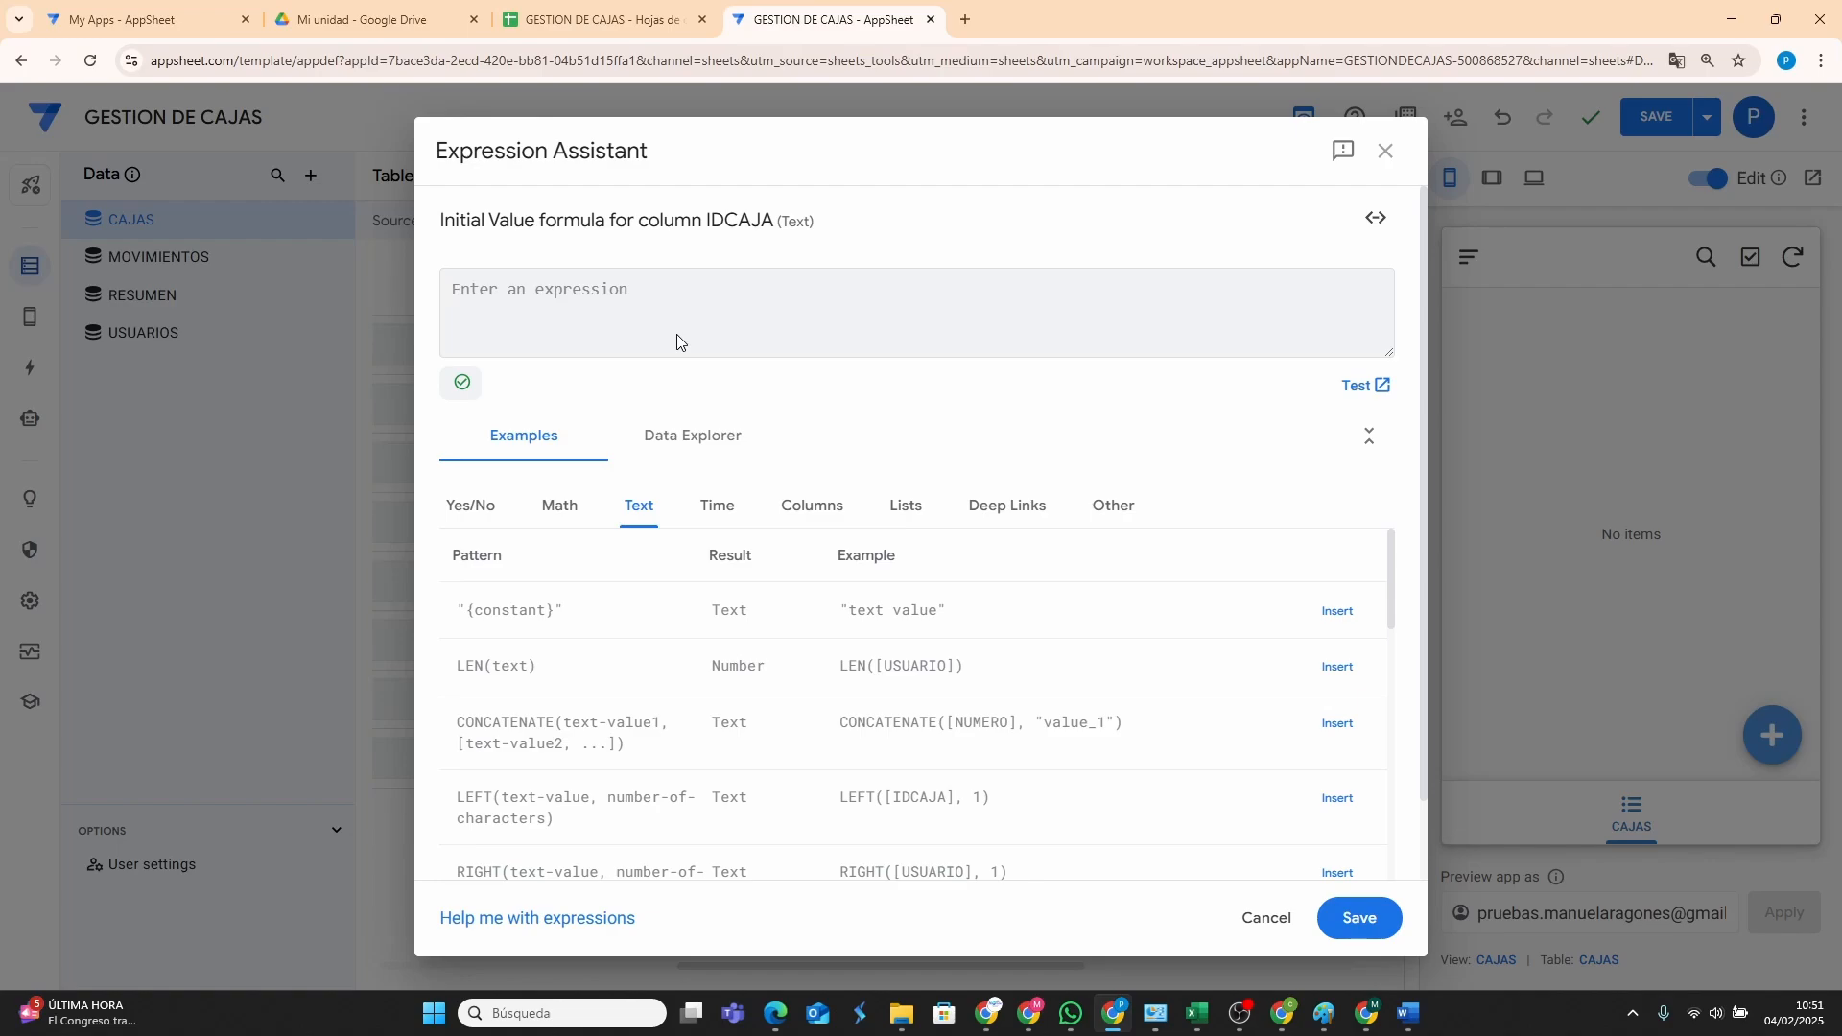
pyautogui.write('"CAJA"')
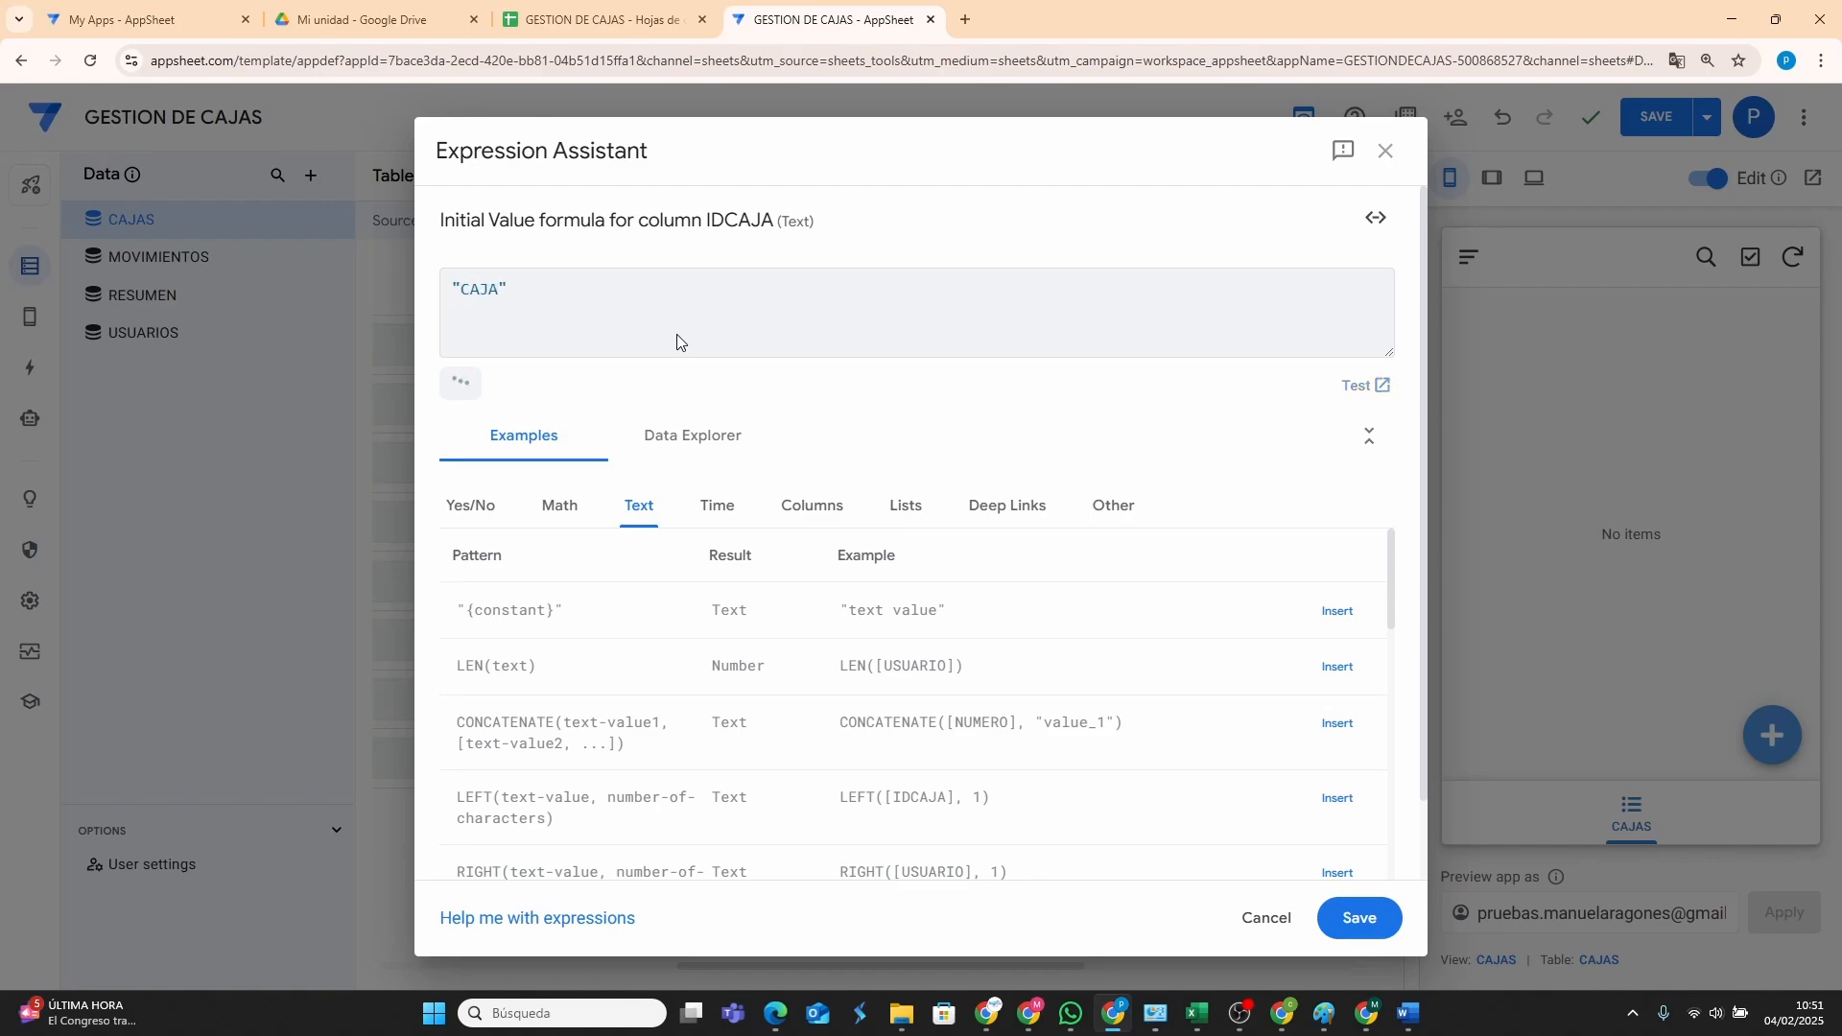
pyautogui.write('&')
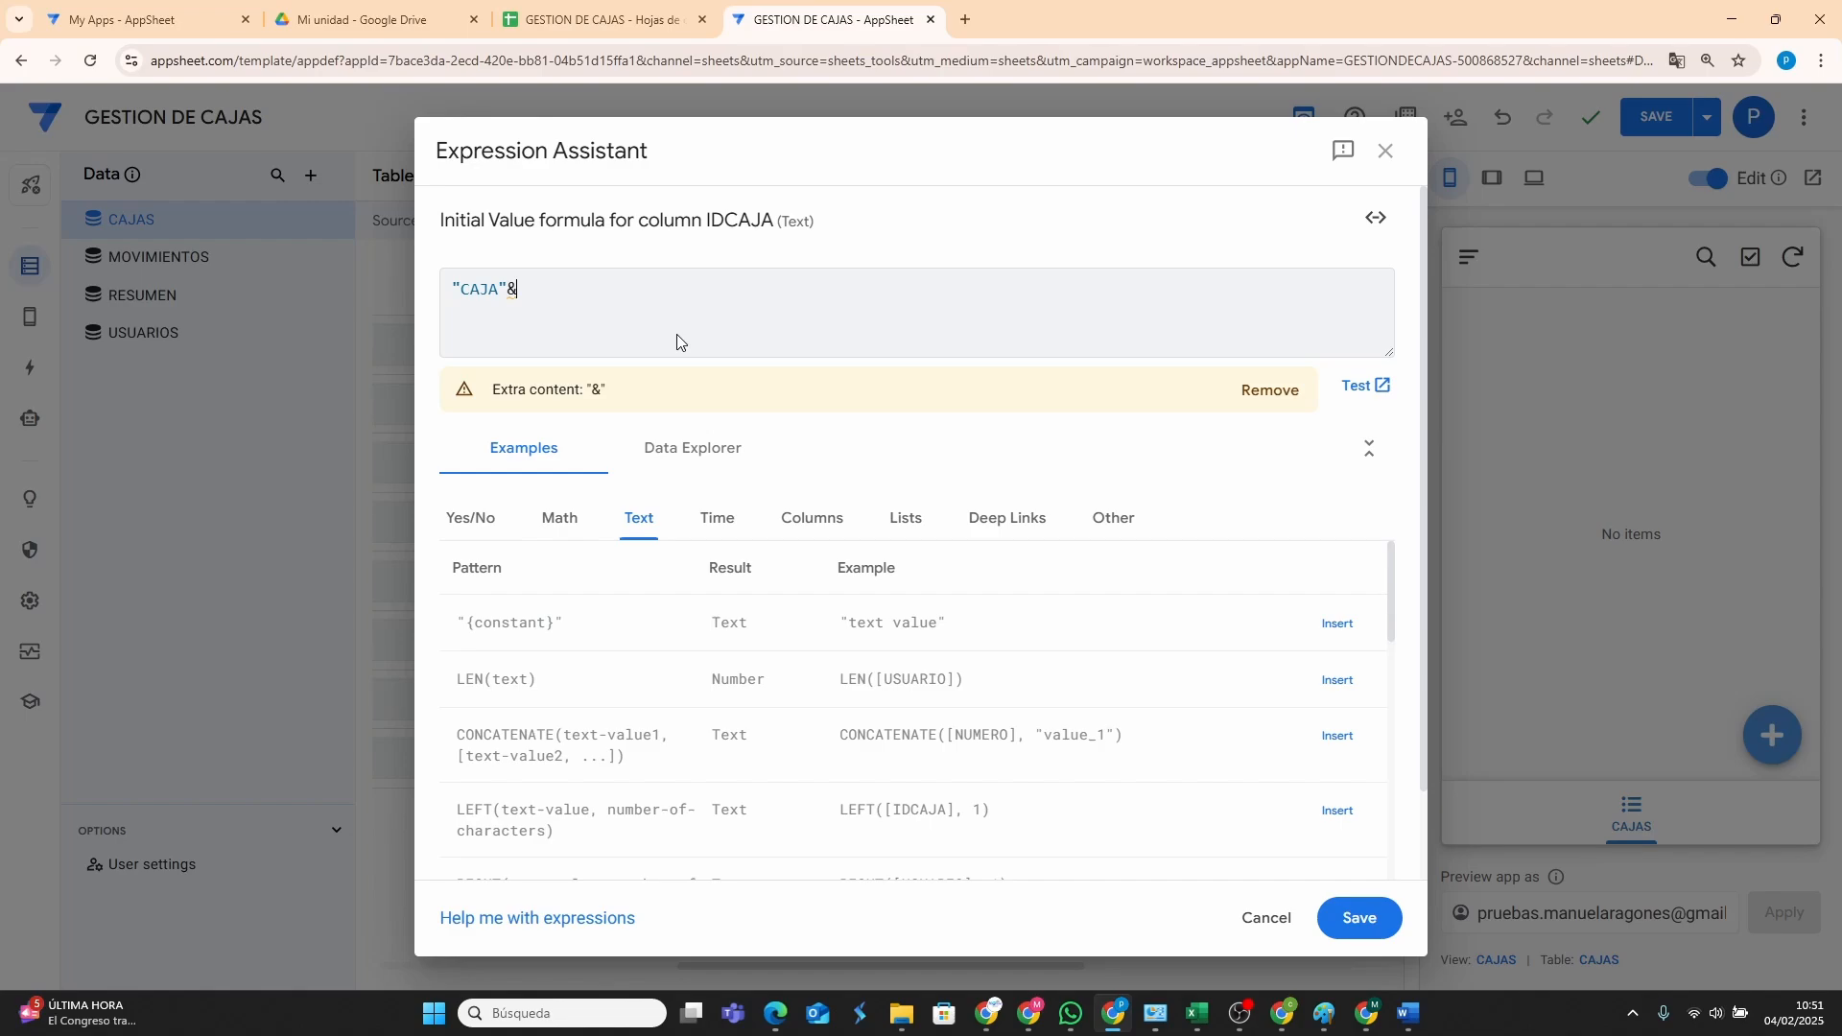
pyautogui.write('[N')
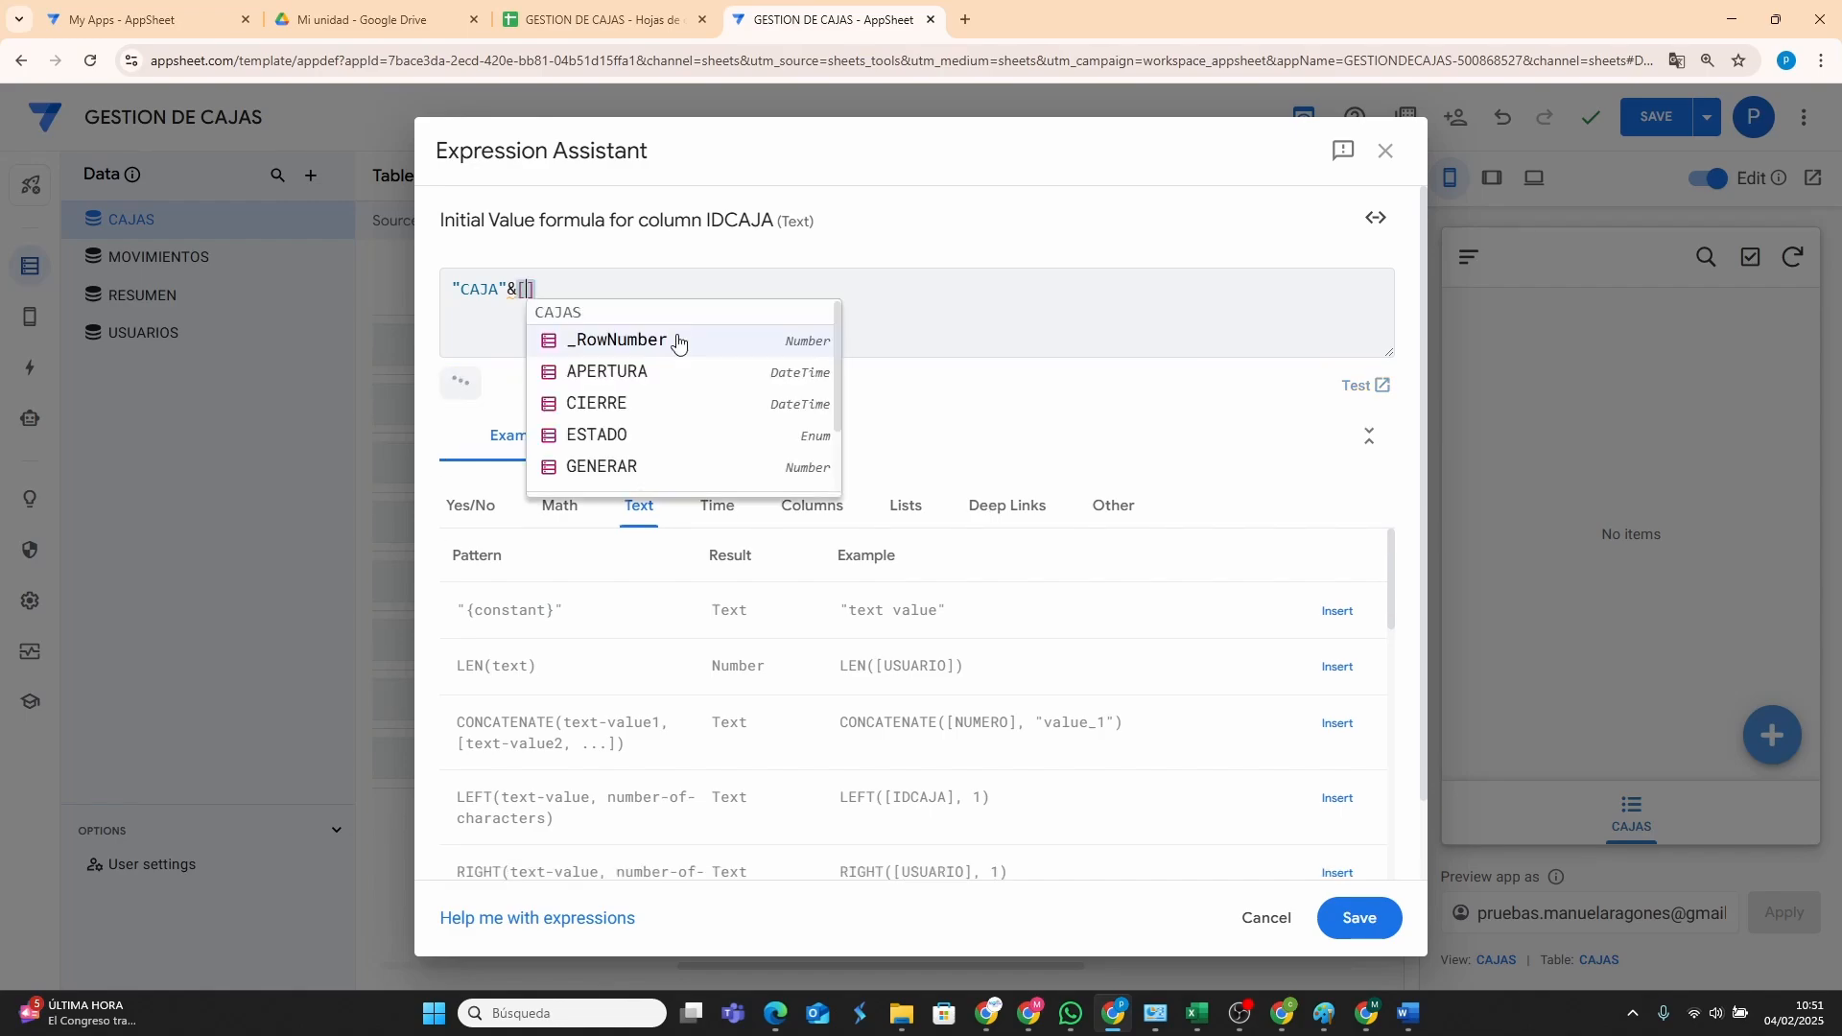
pyautogui.write('U')
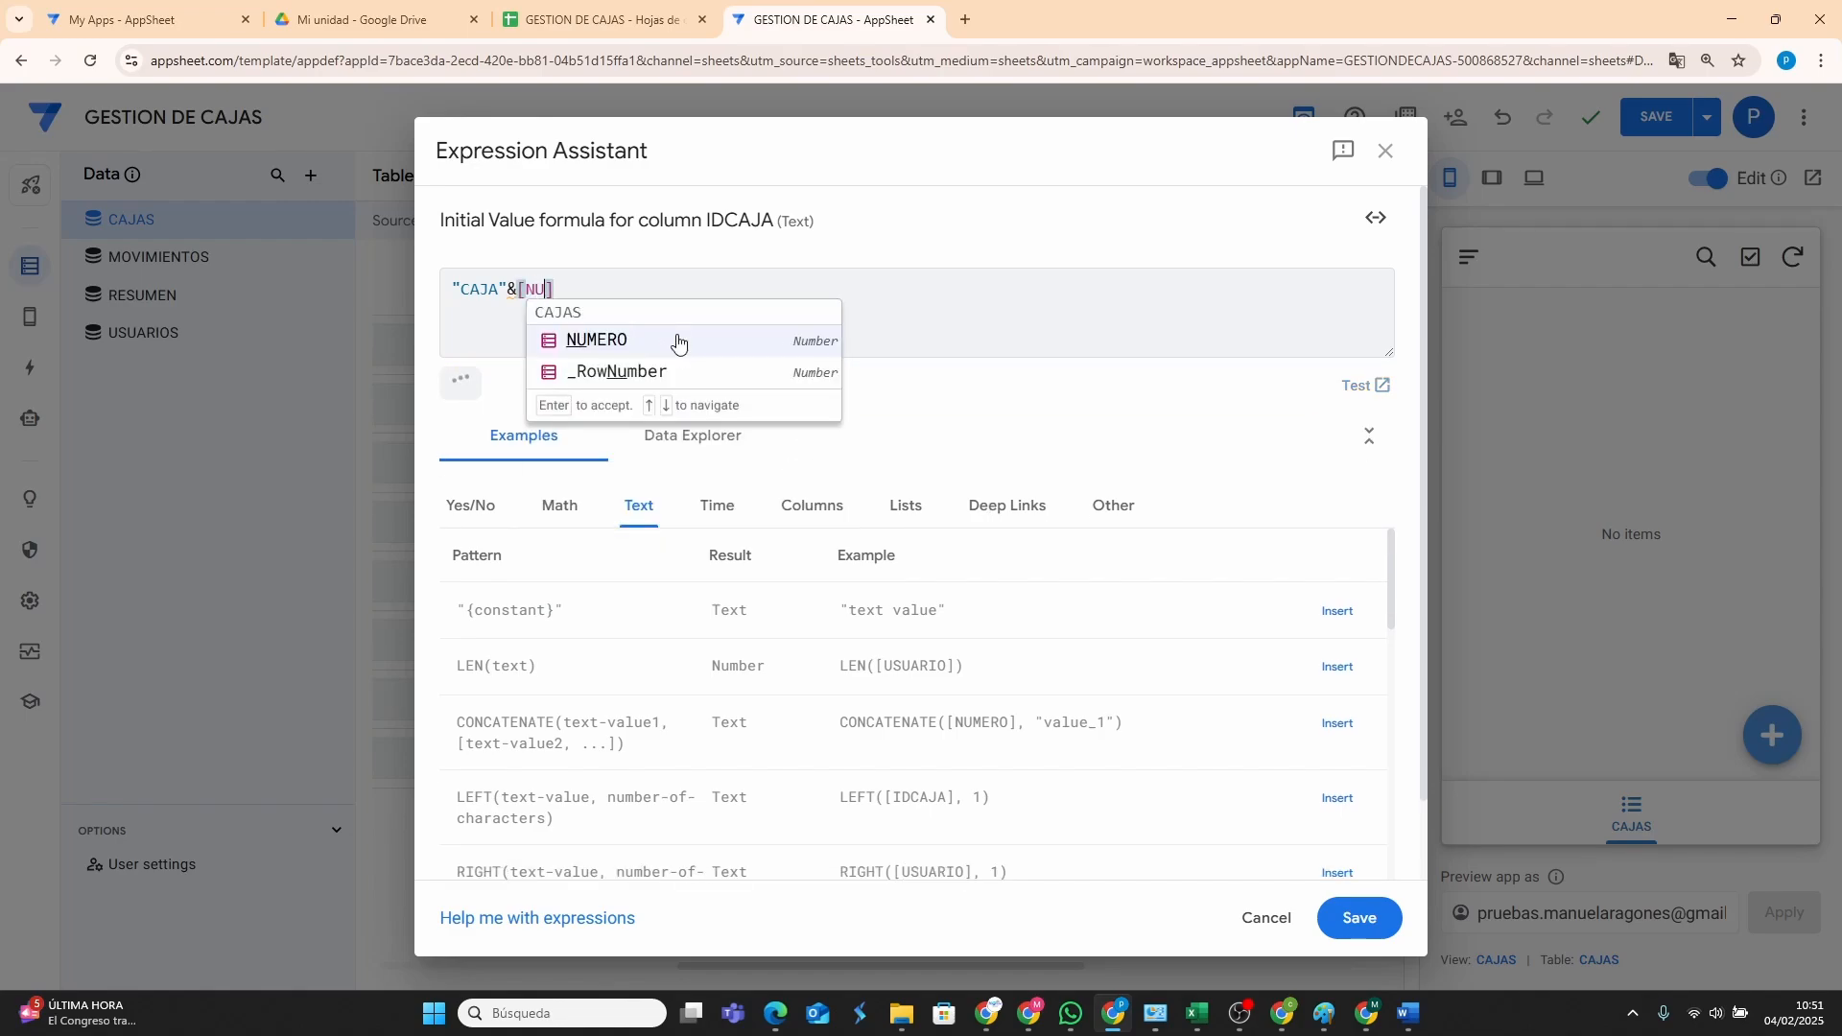
pyautogui.click(613, 341)
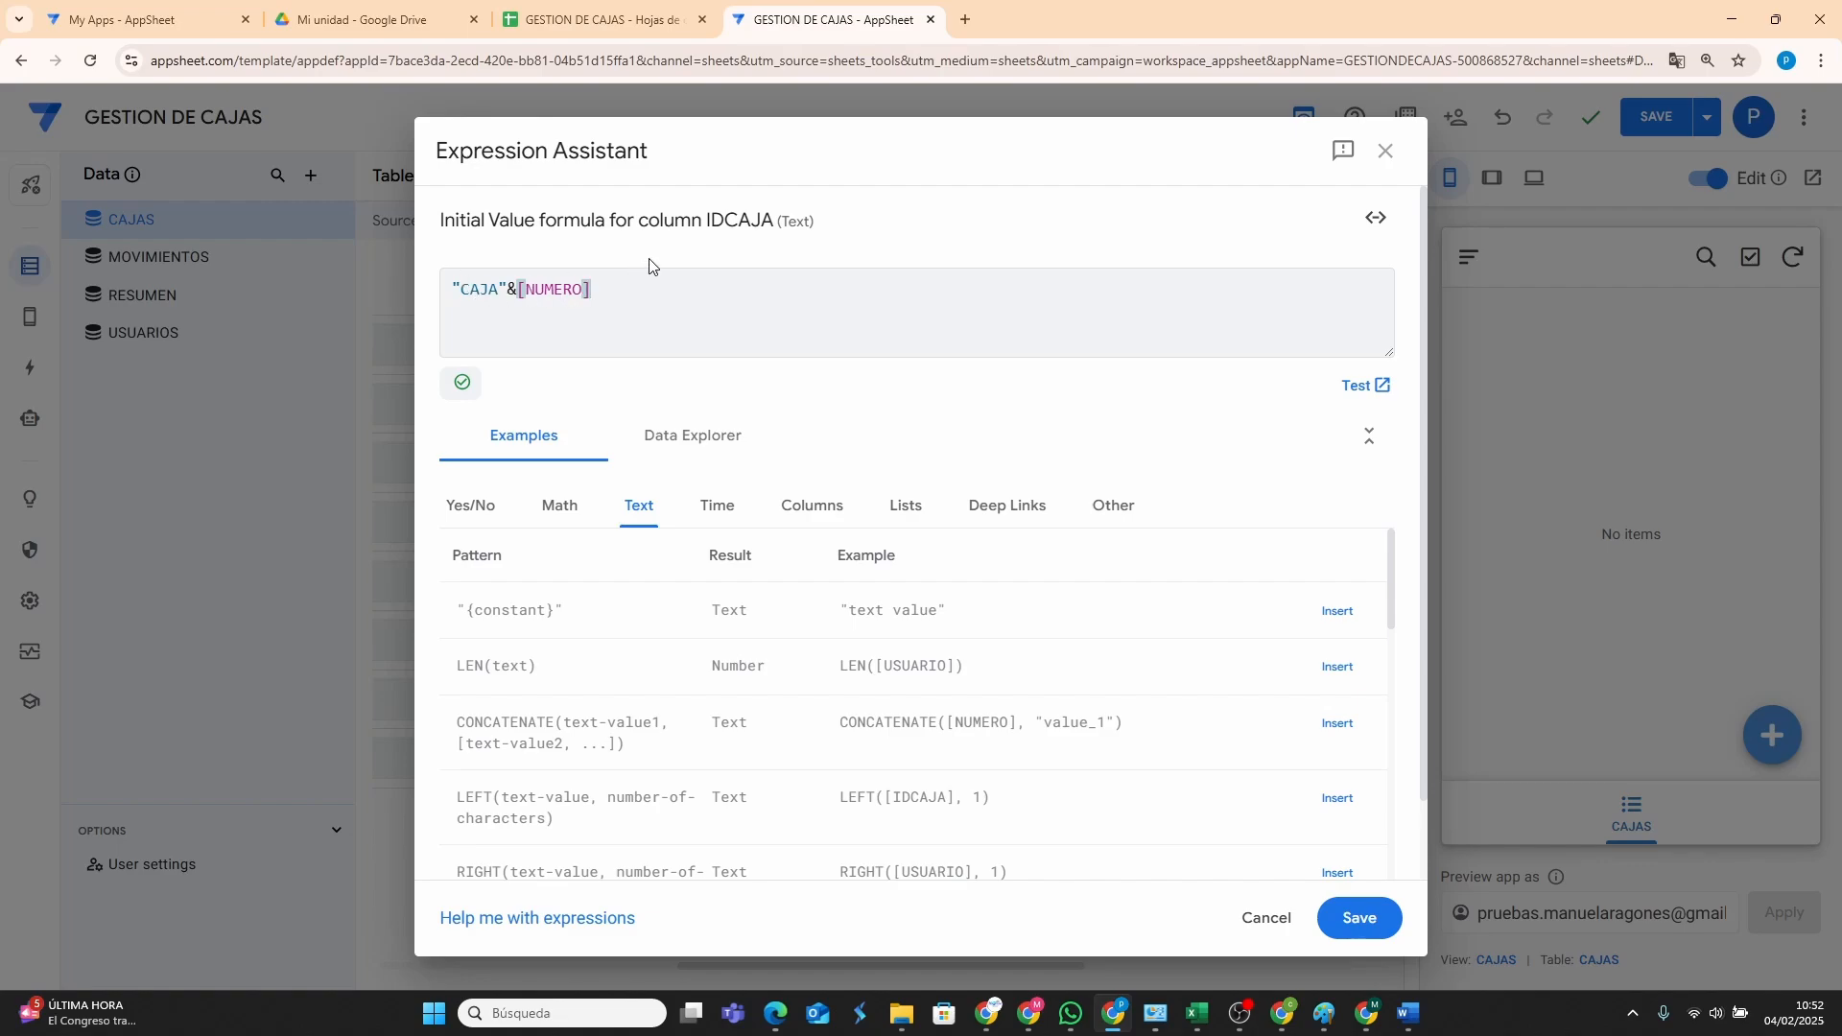
pyautogui.click(1366, 923)
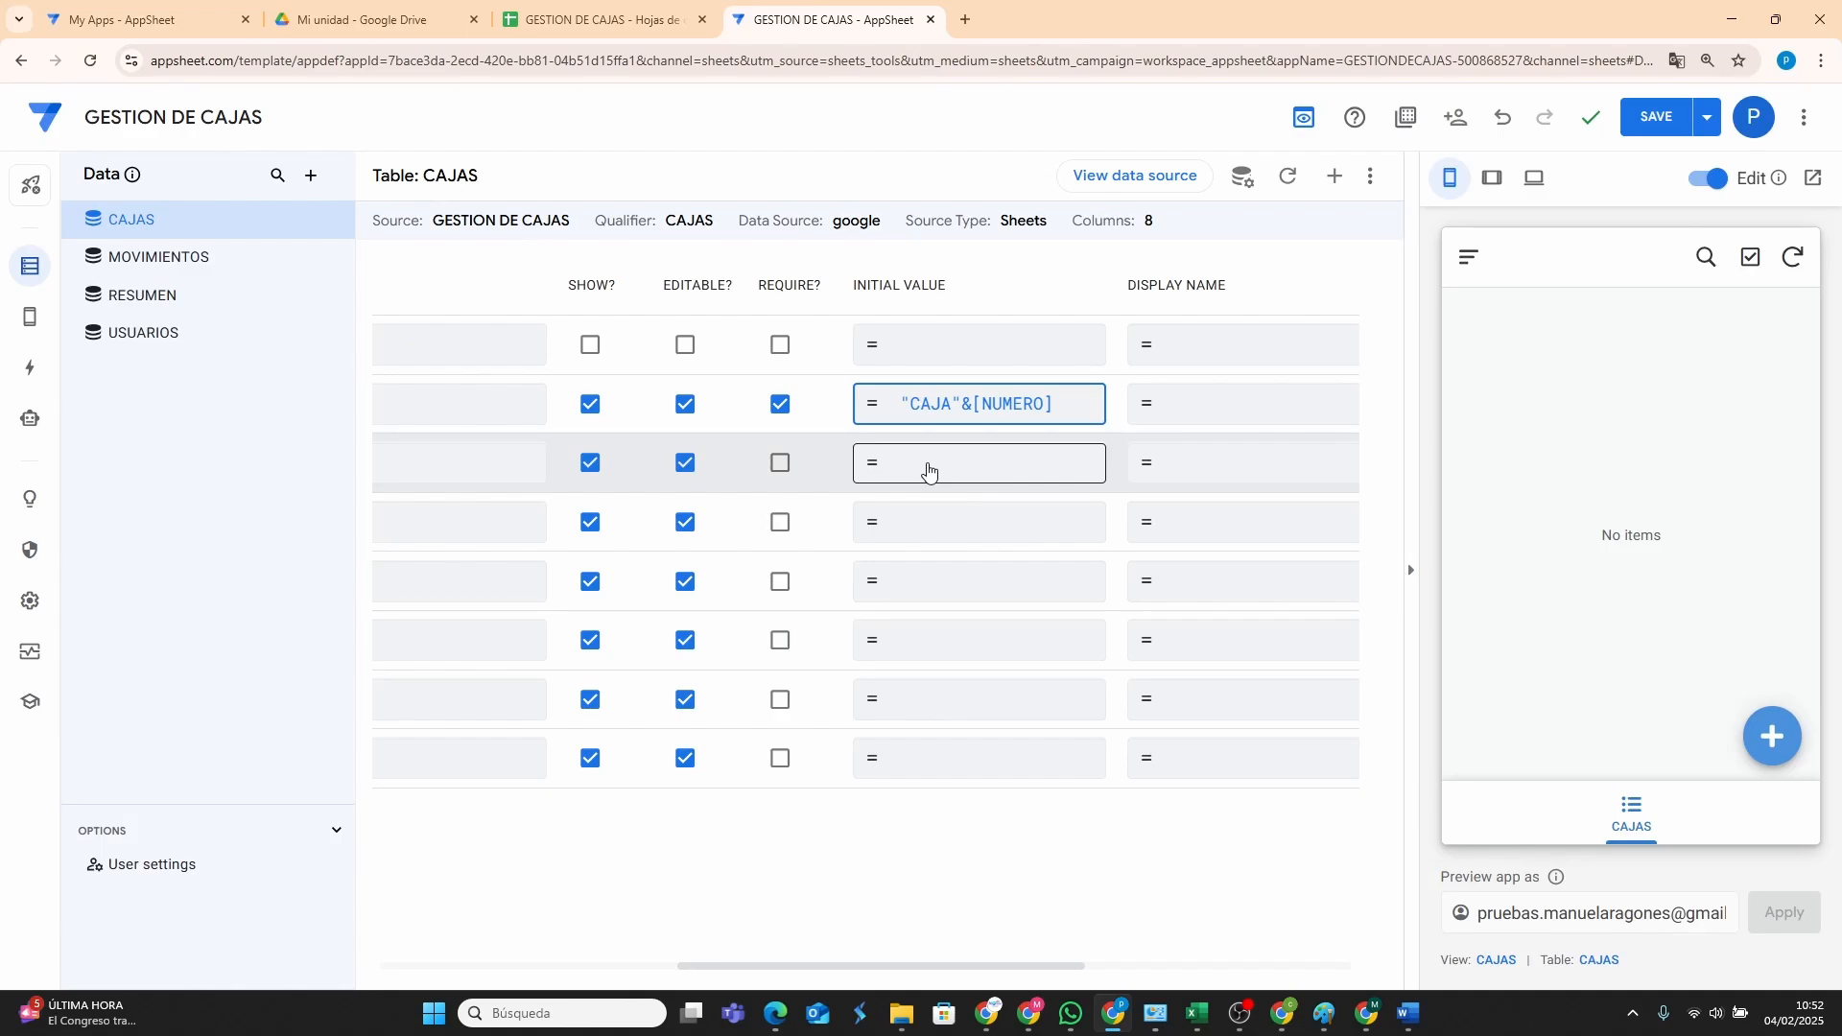
# Set the initial value formula of the NUMERO column in the CAJAS table to MAX(CAJAS[NUMERO])+1.
pyautogui.click(1000, 461)
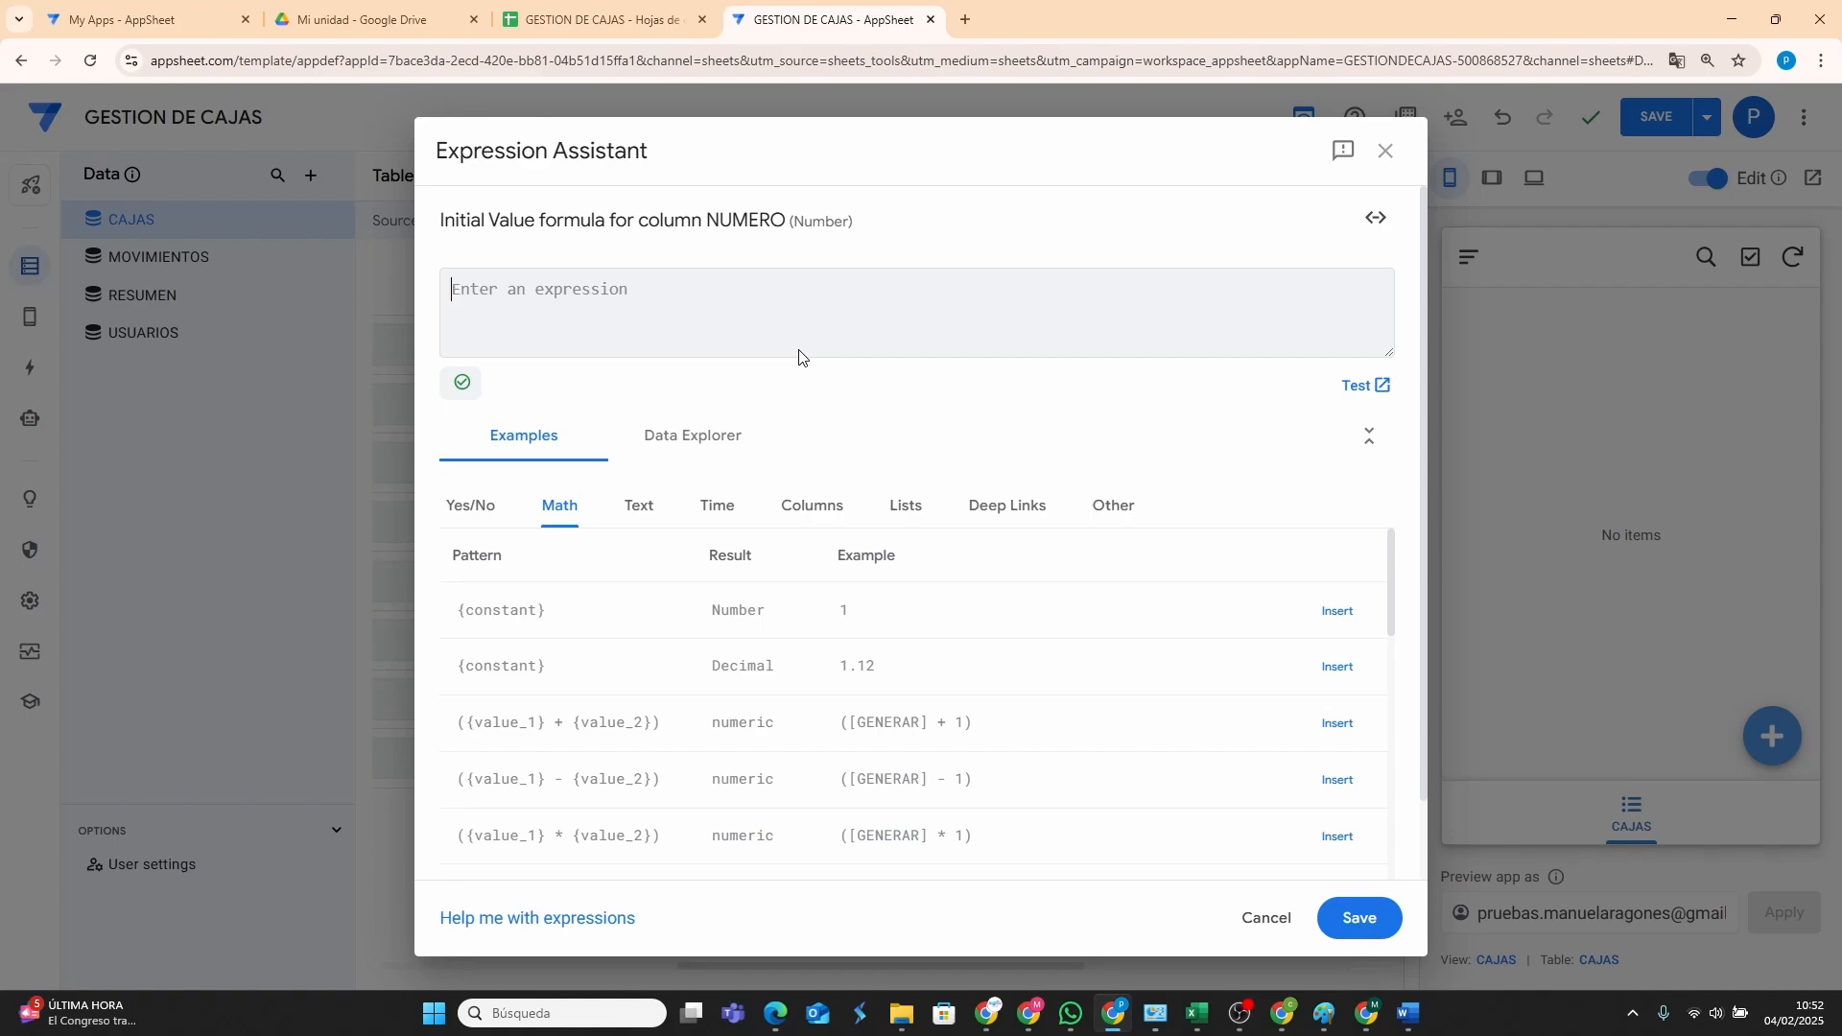
pyautogui.write('MAX')
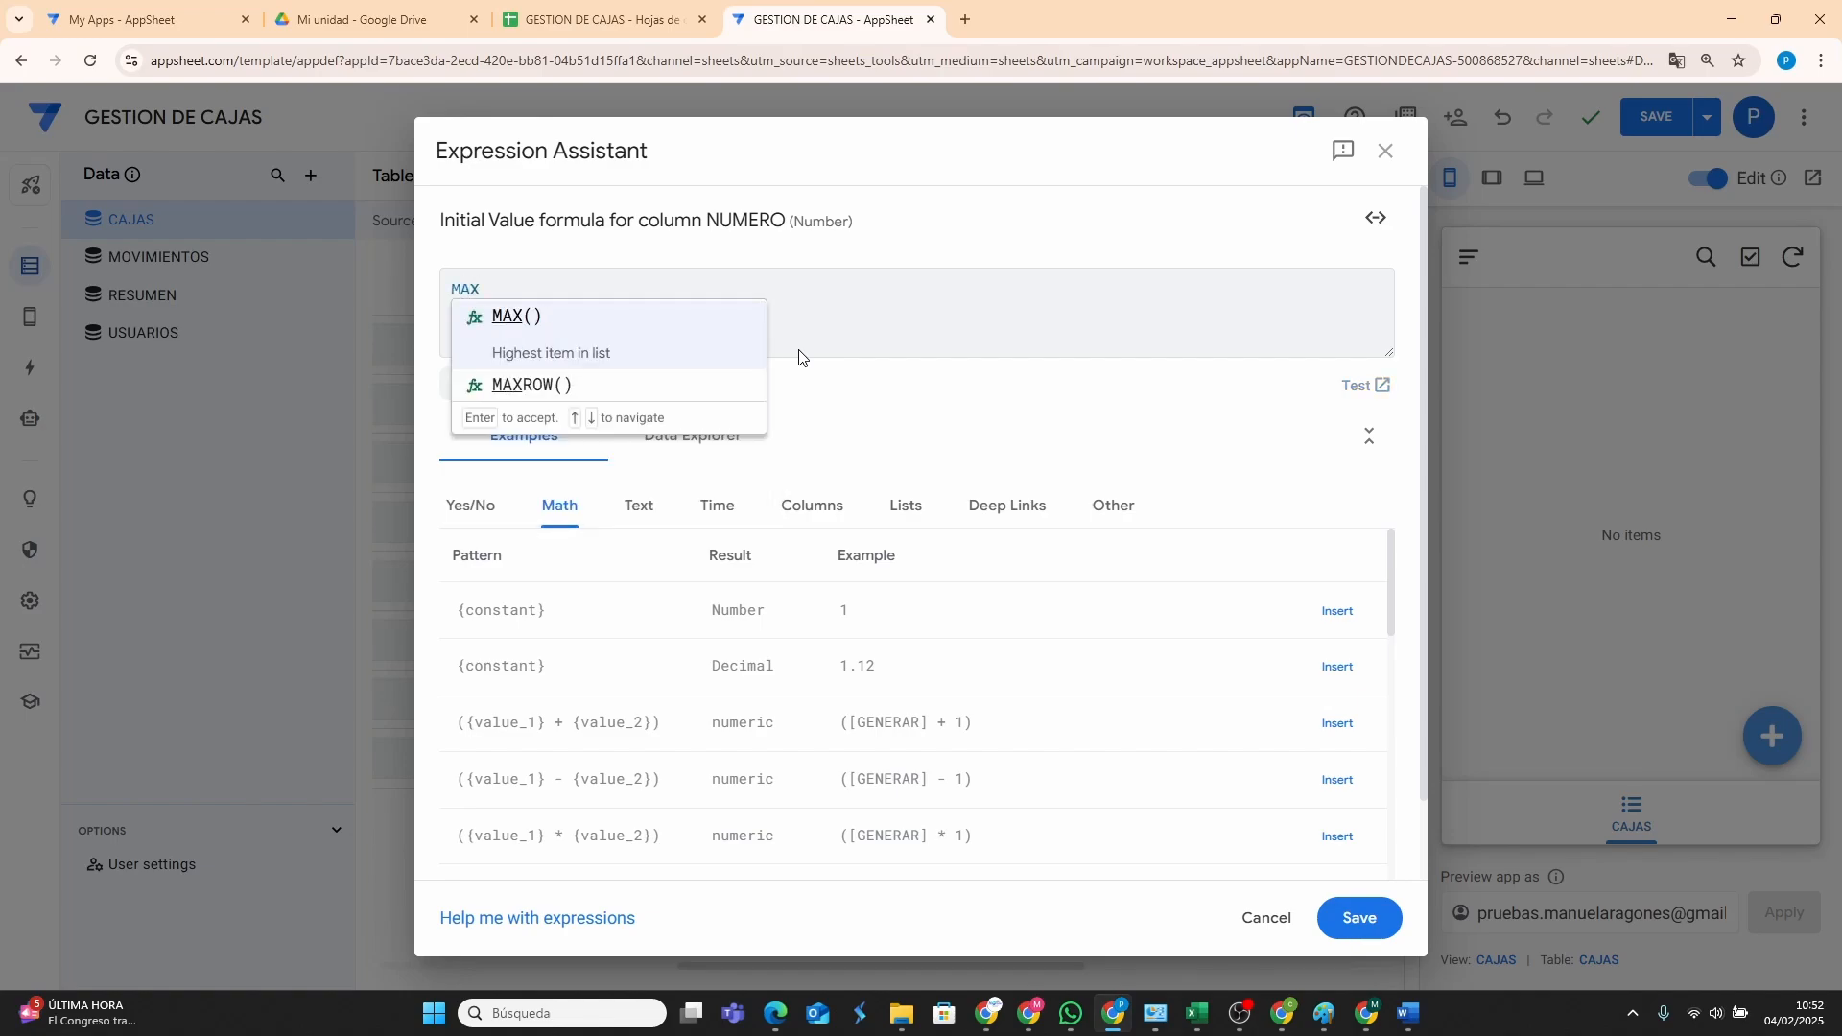
pyautogui.press('Return')
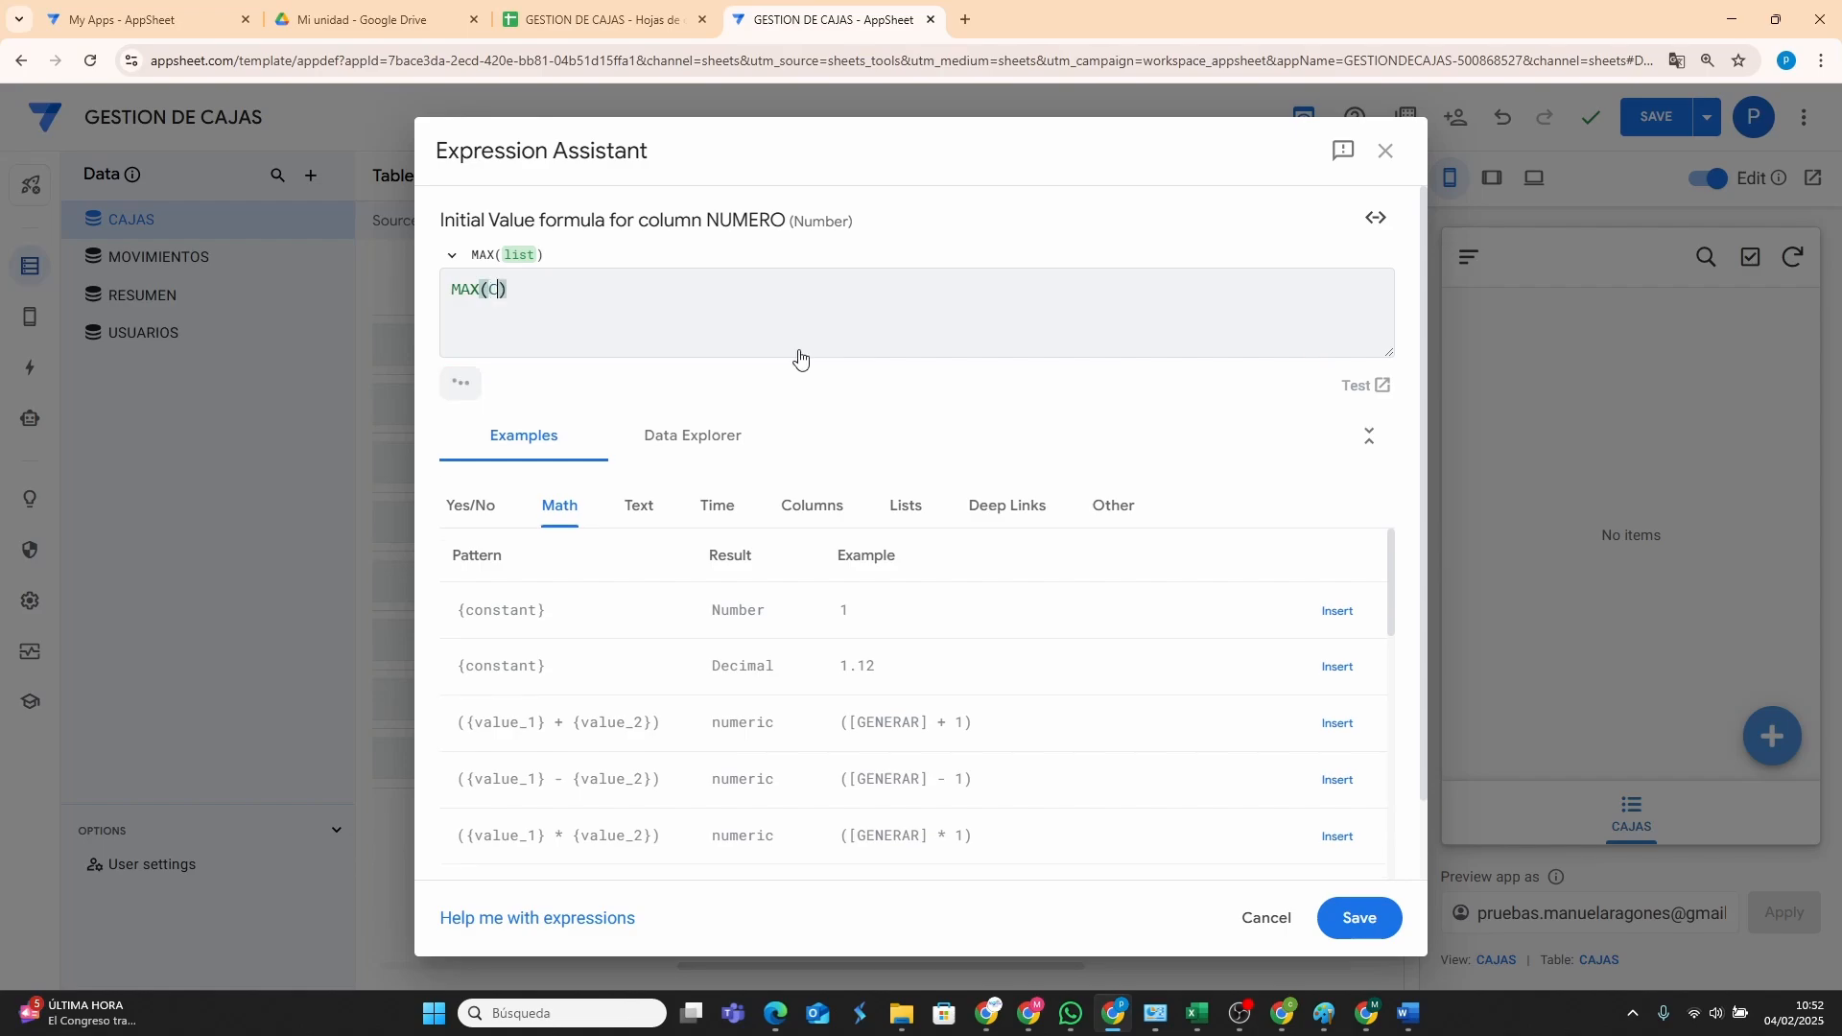
pyautogui.write('CAJAS')
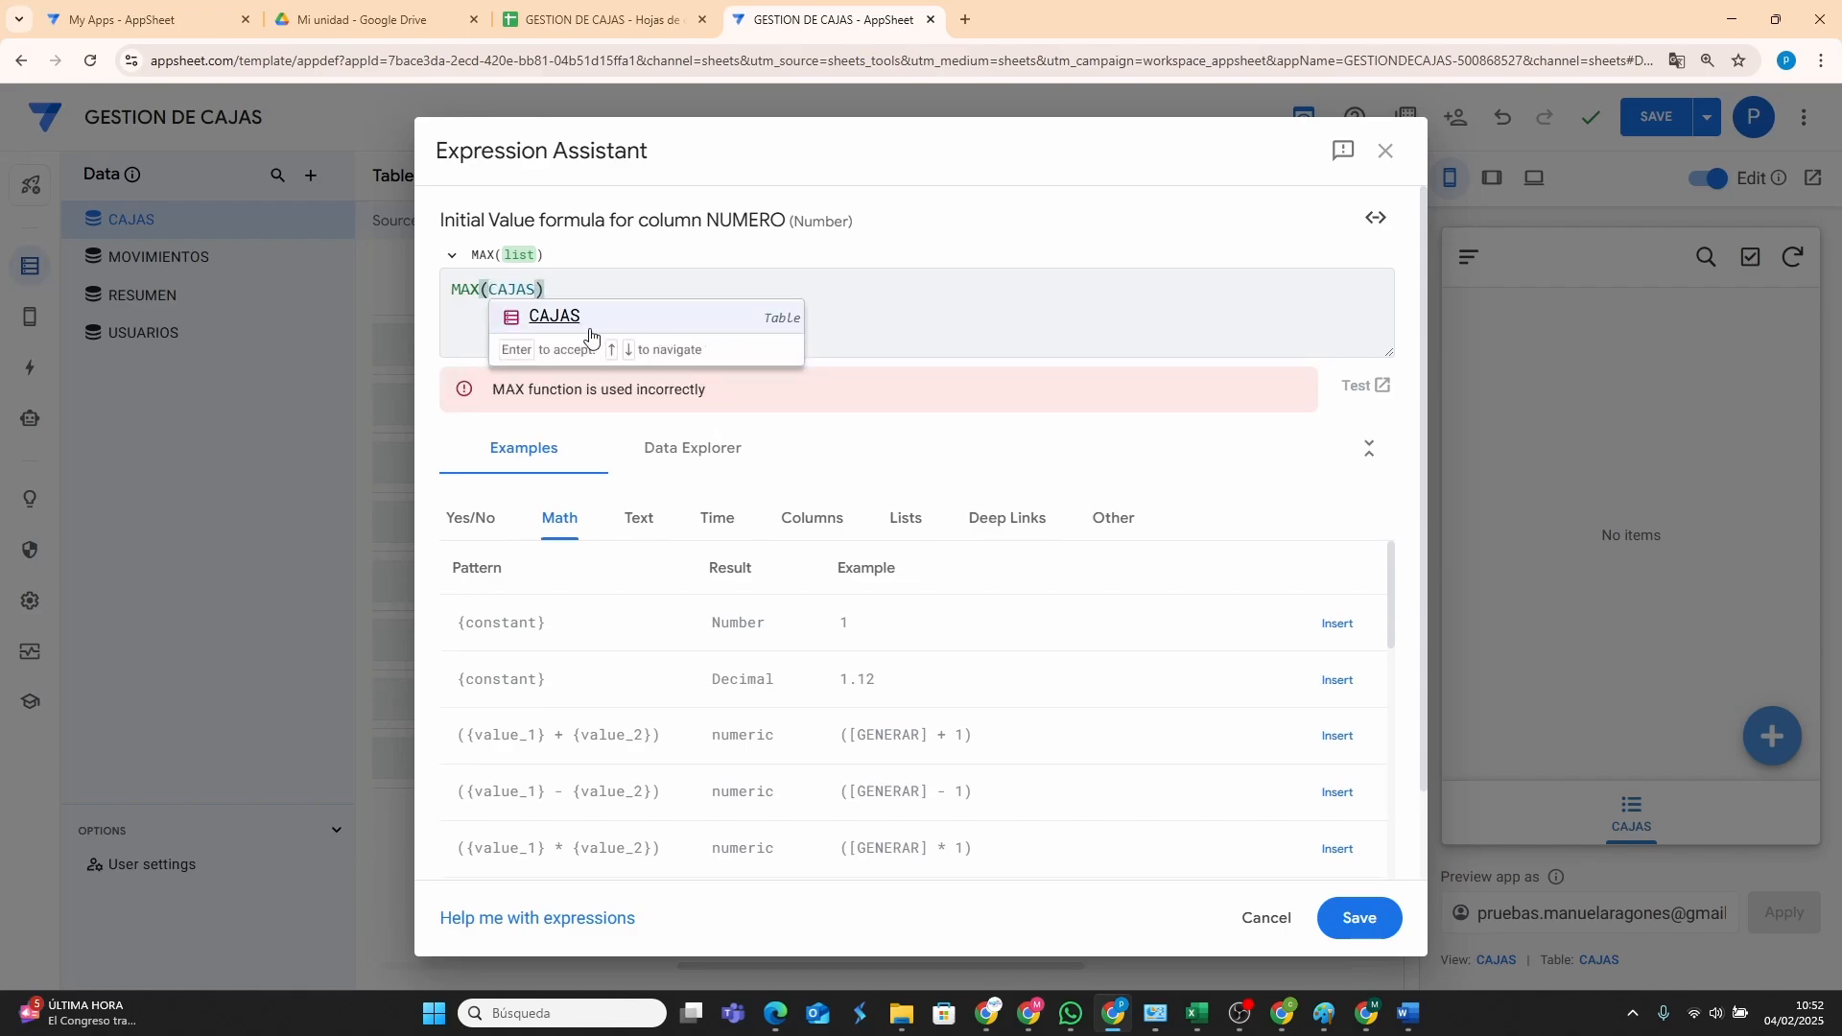
pyautogui.write('[')
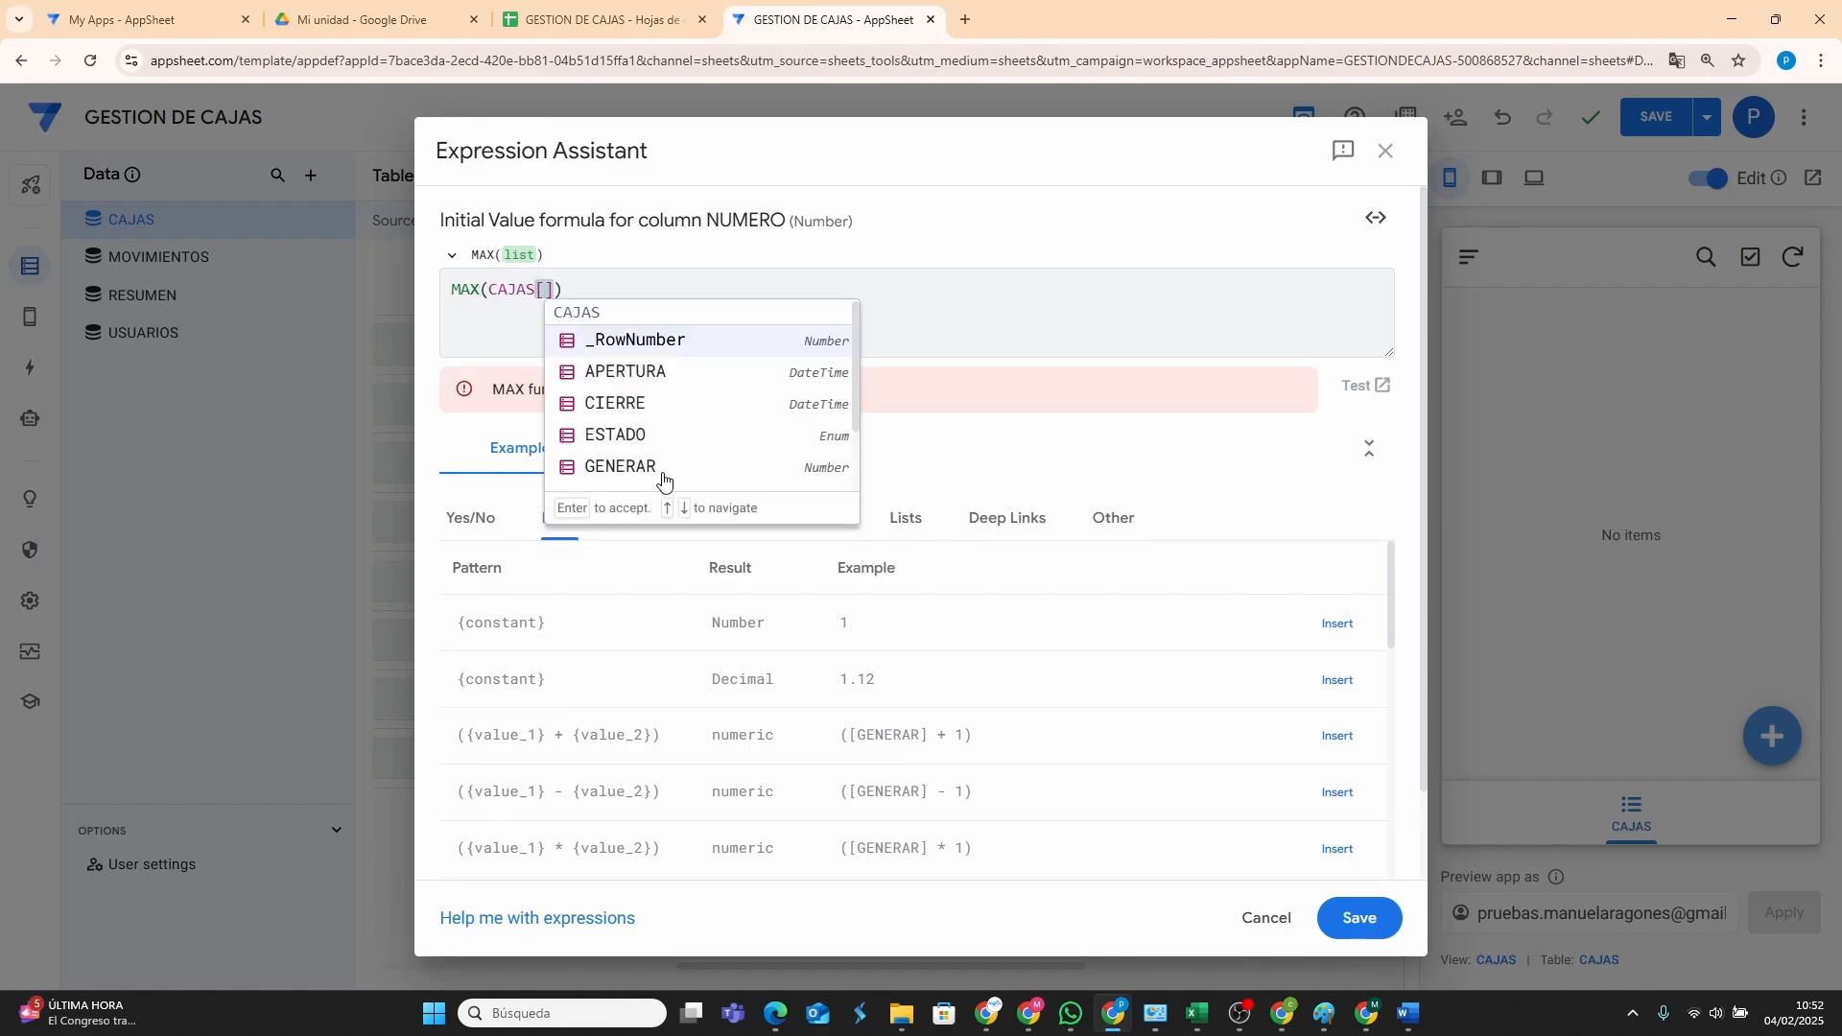
pyautogui.scroll(-2, 662, 460)
pyautogui.click(619, 444)
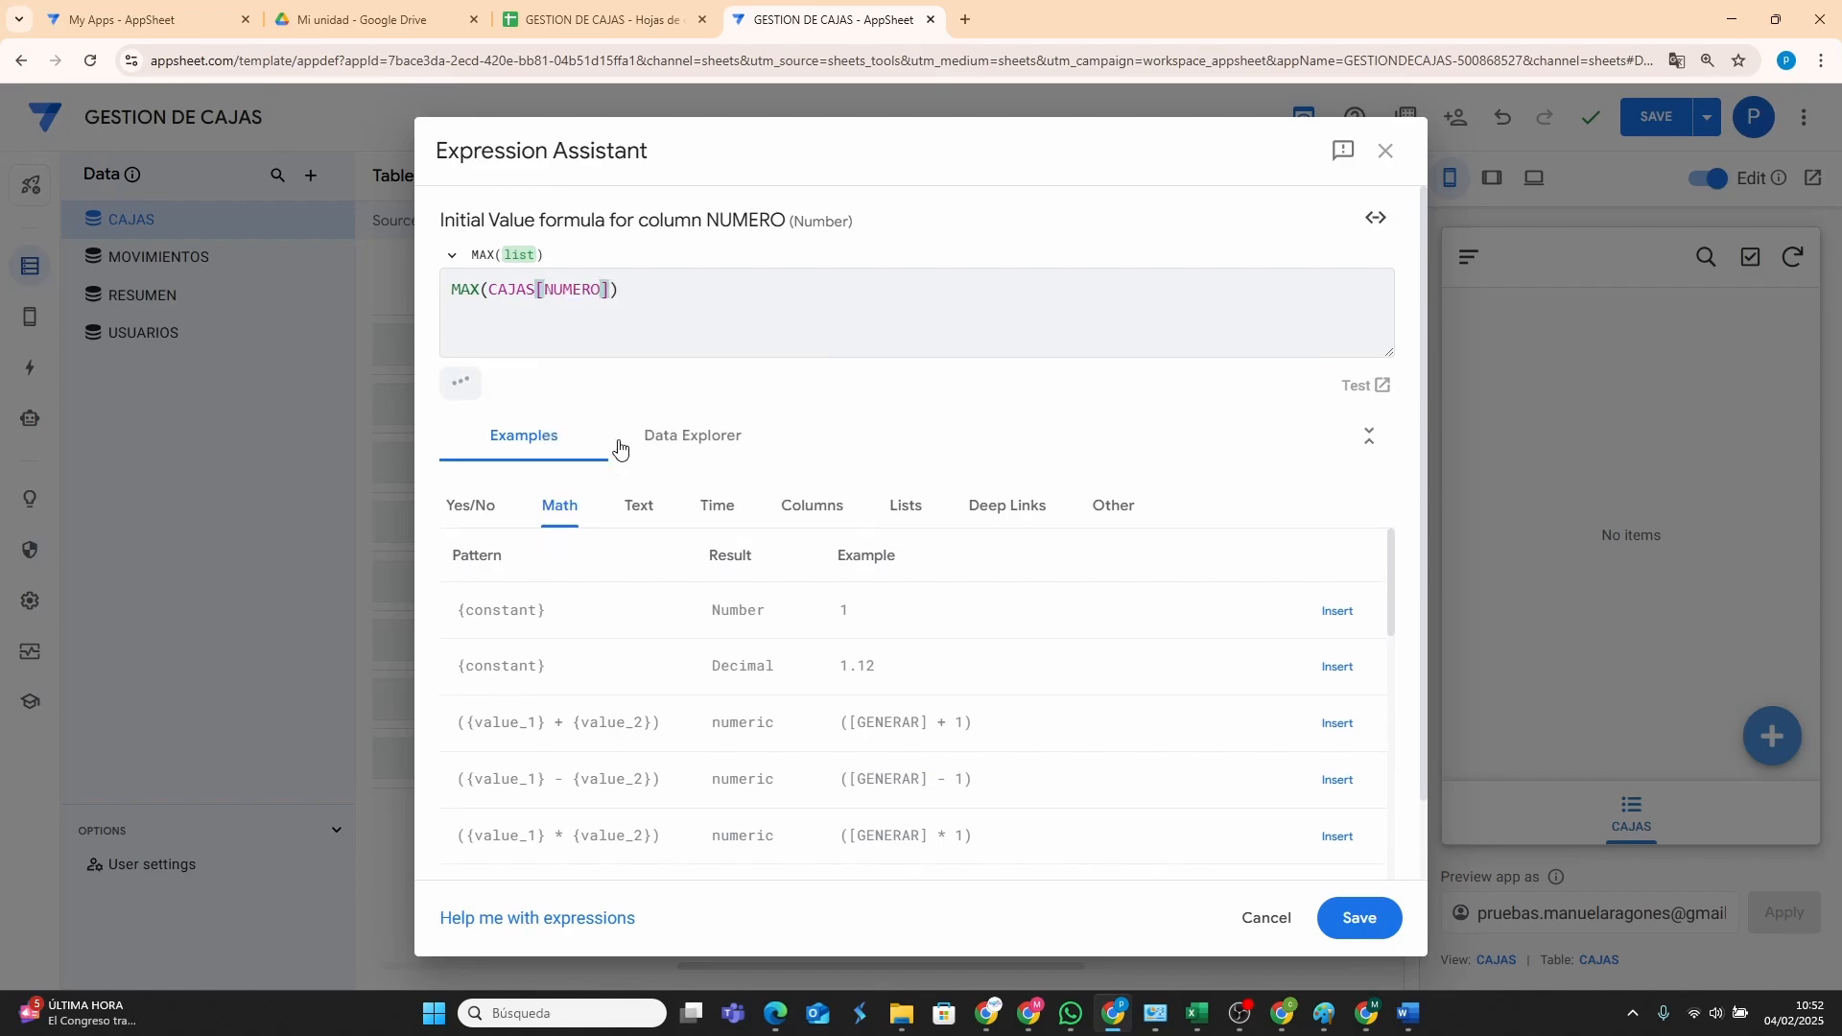
pyautogui.click(636, 291)
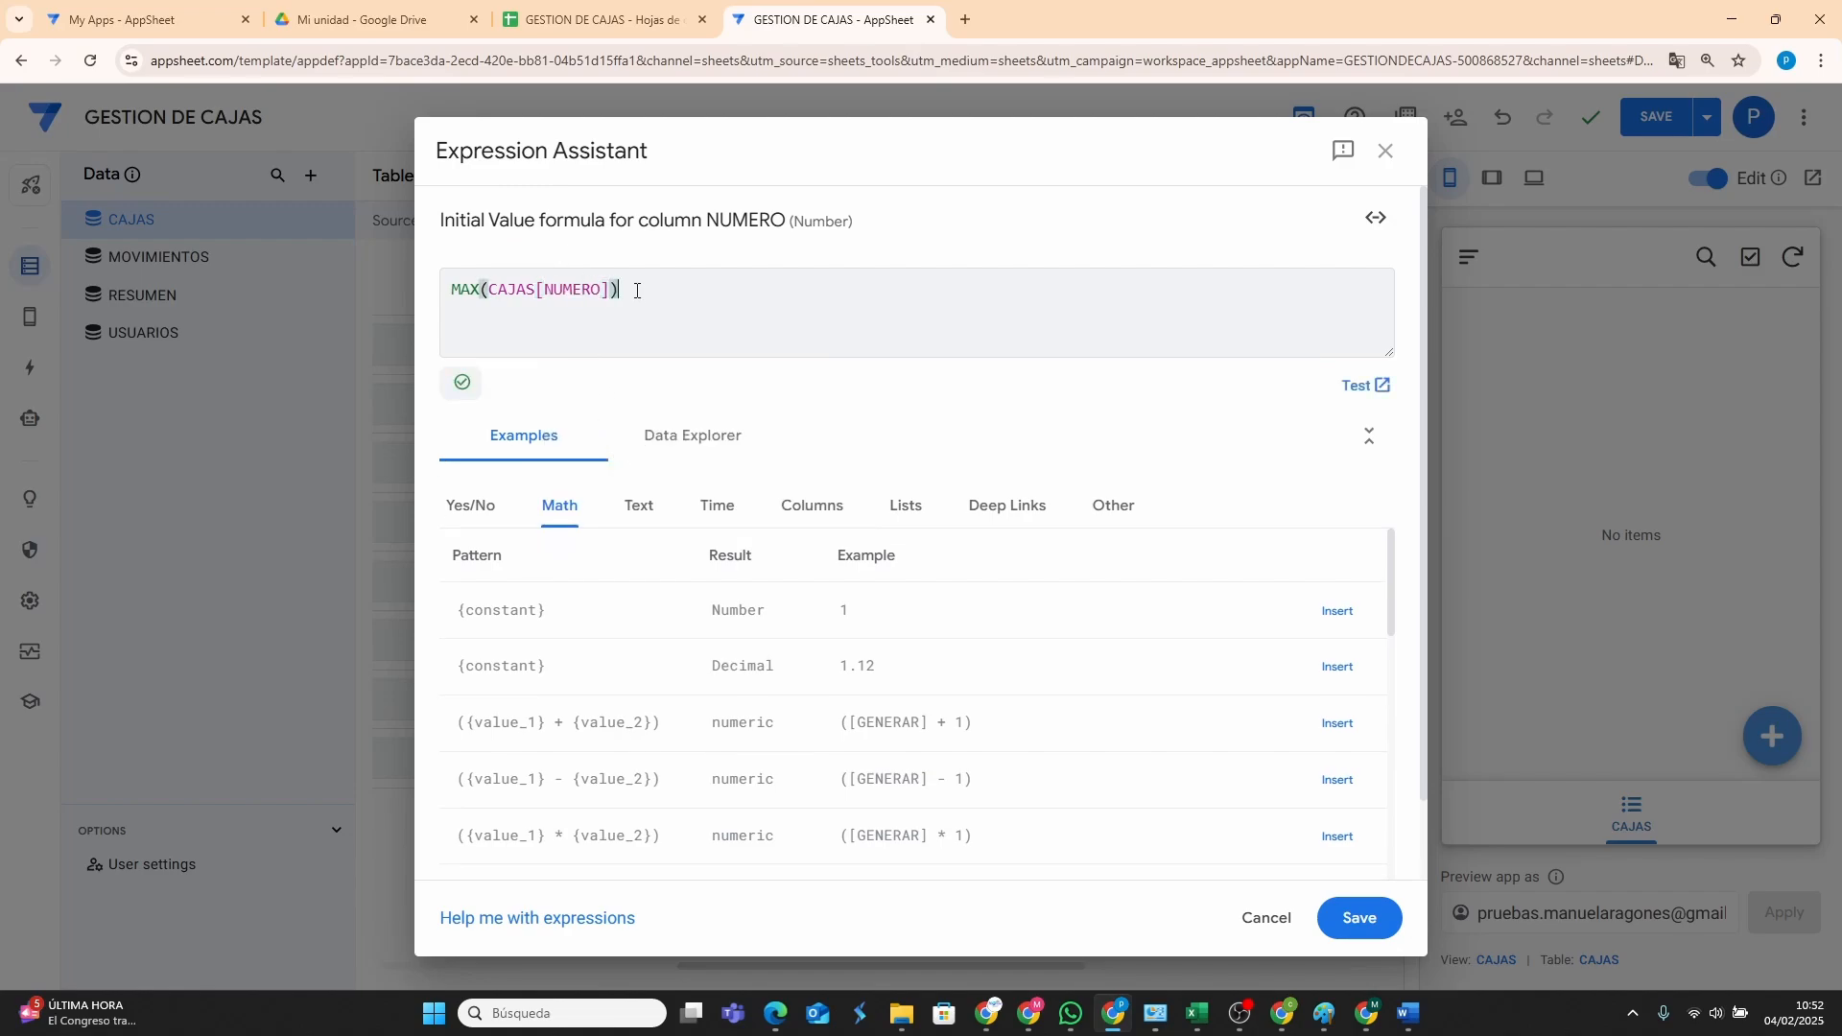
pyautogui.write('+1')
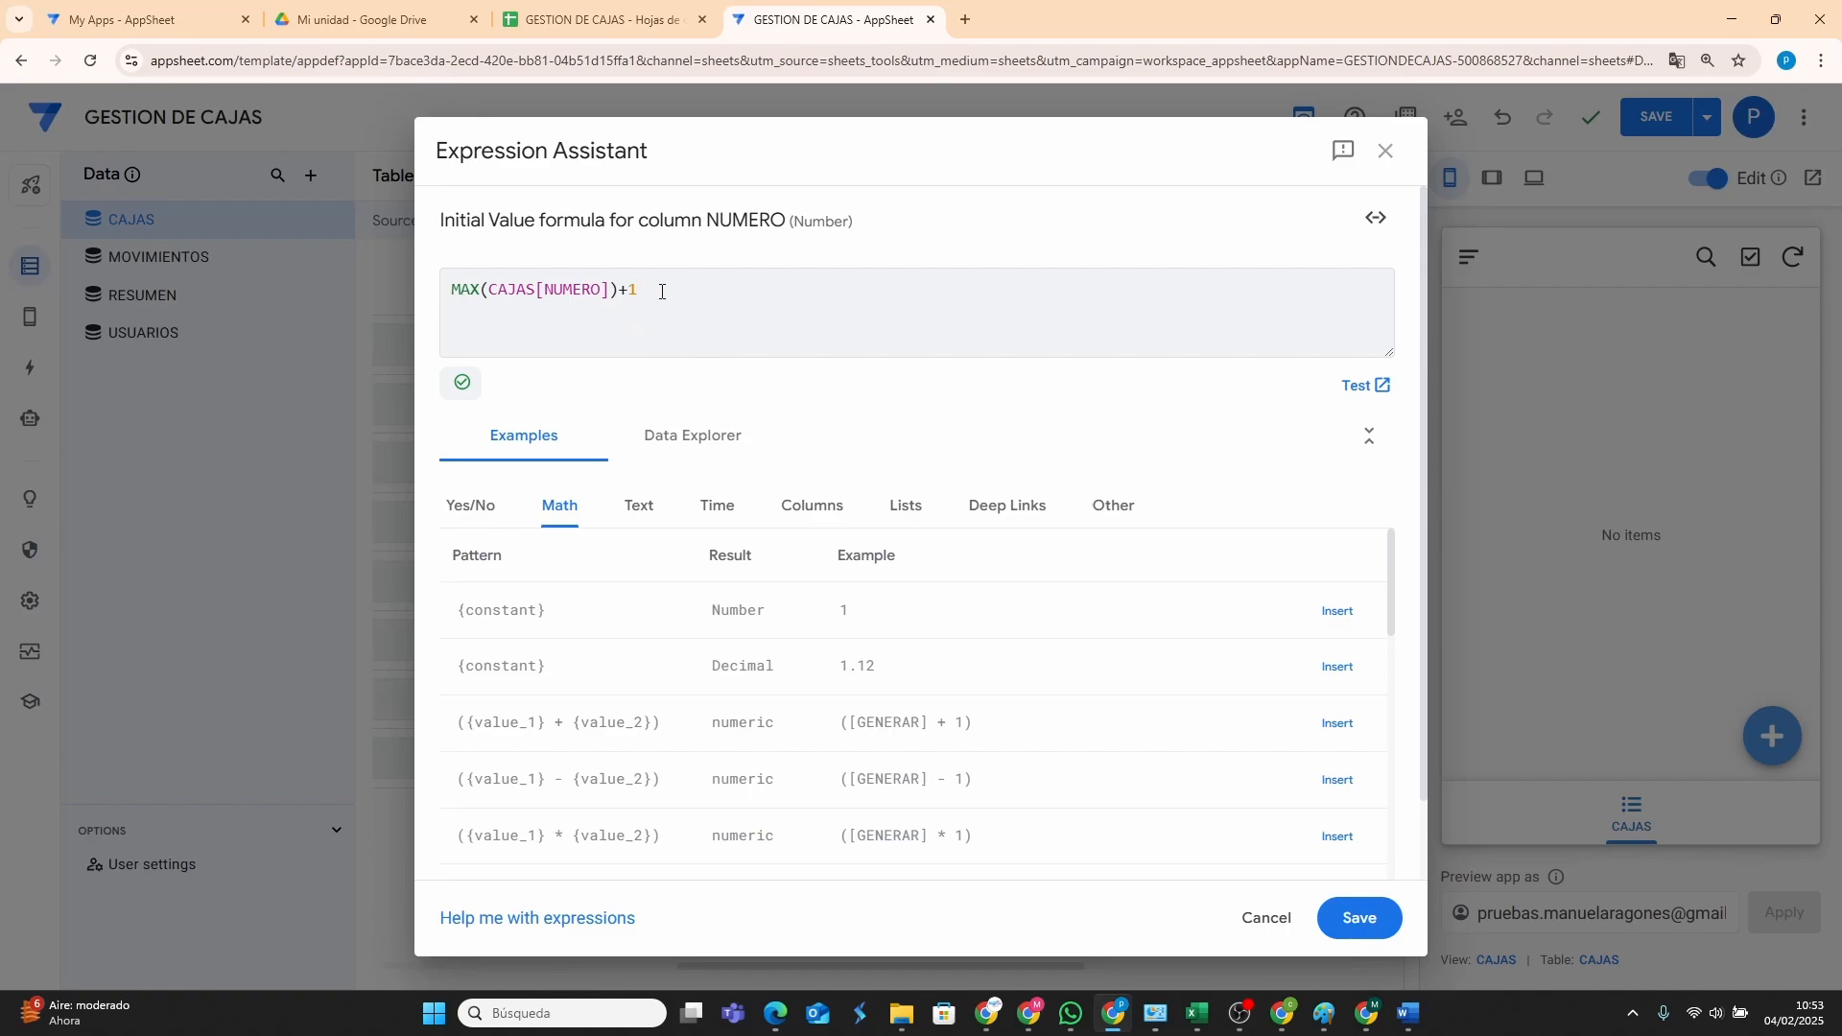
pyautogui.click(1362, 933)
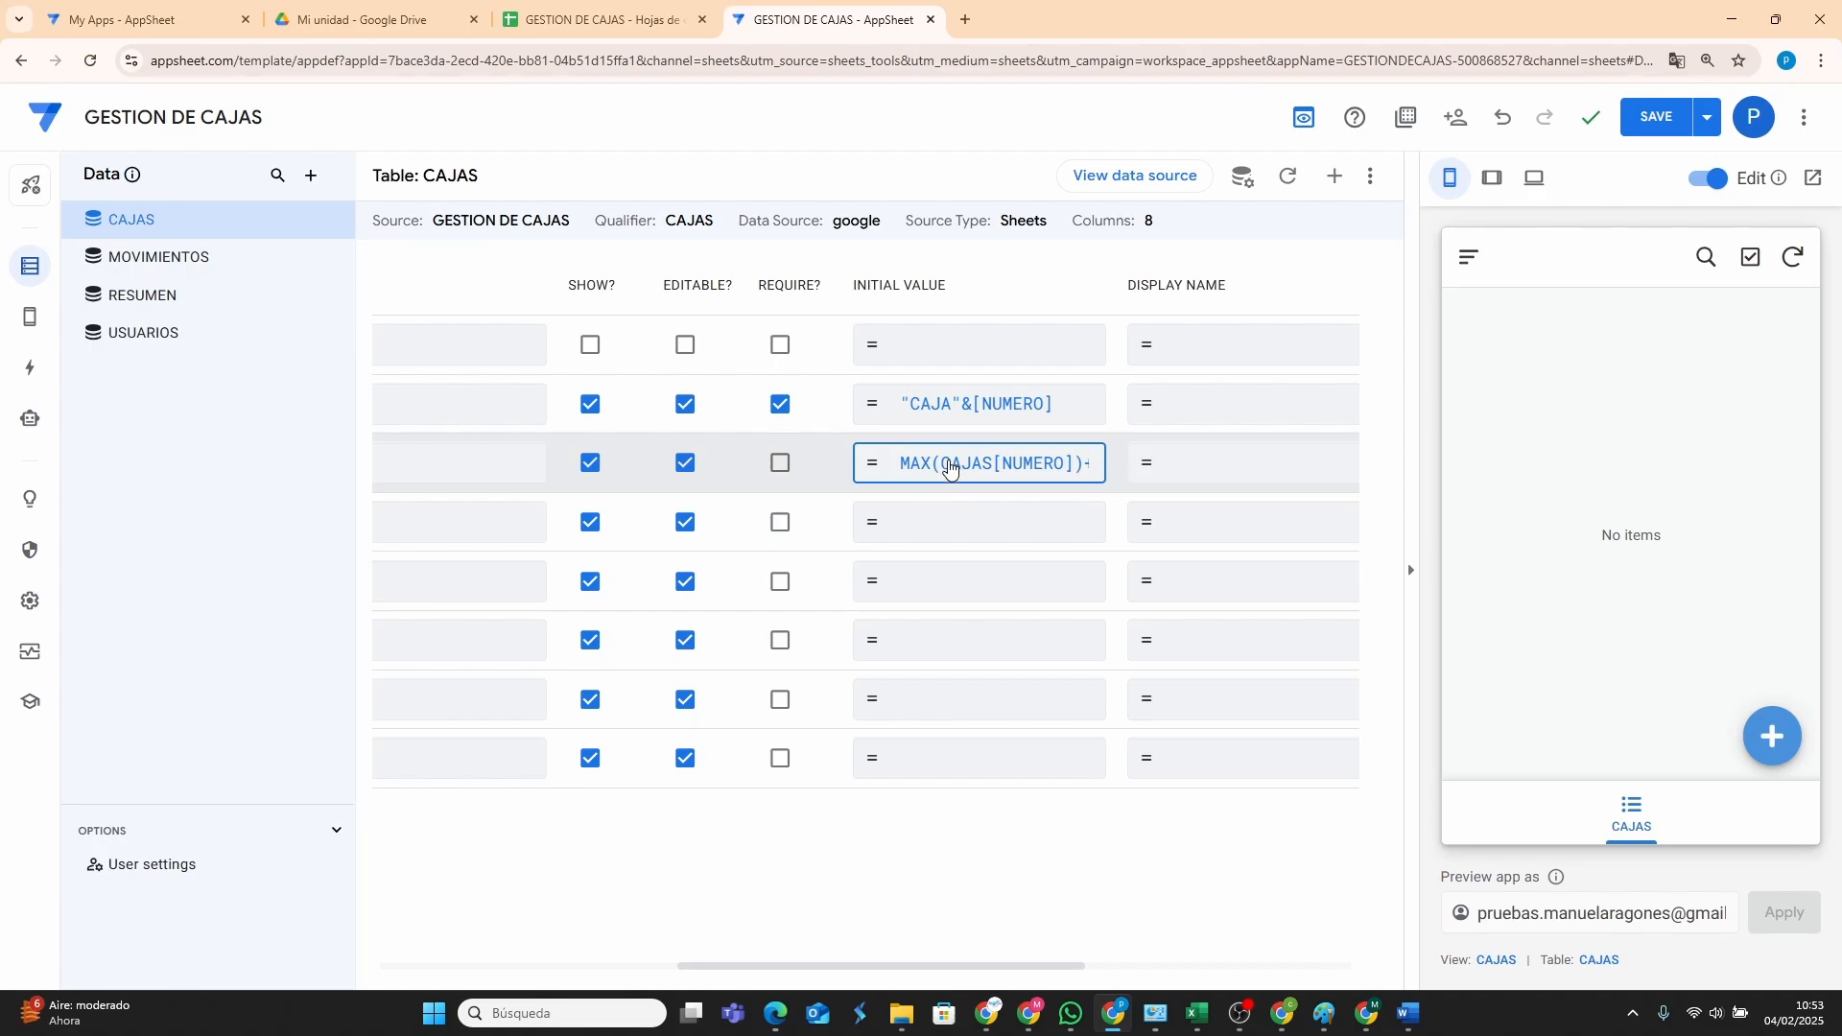
pyautogui.click(554, 976)
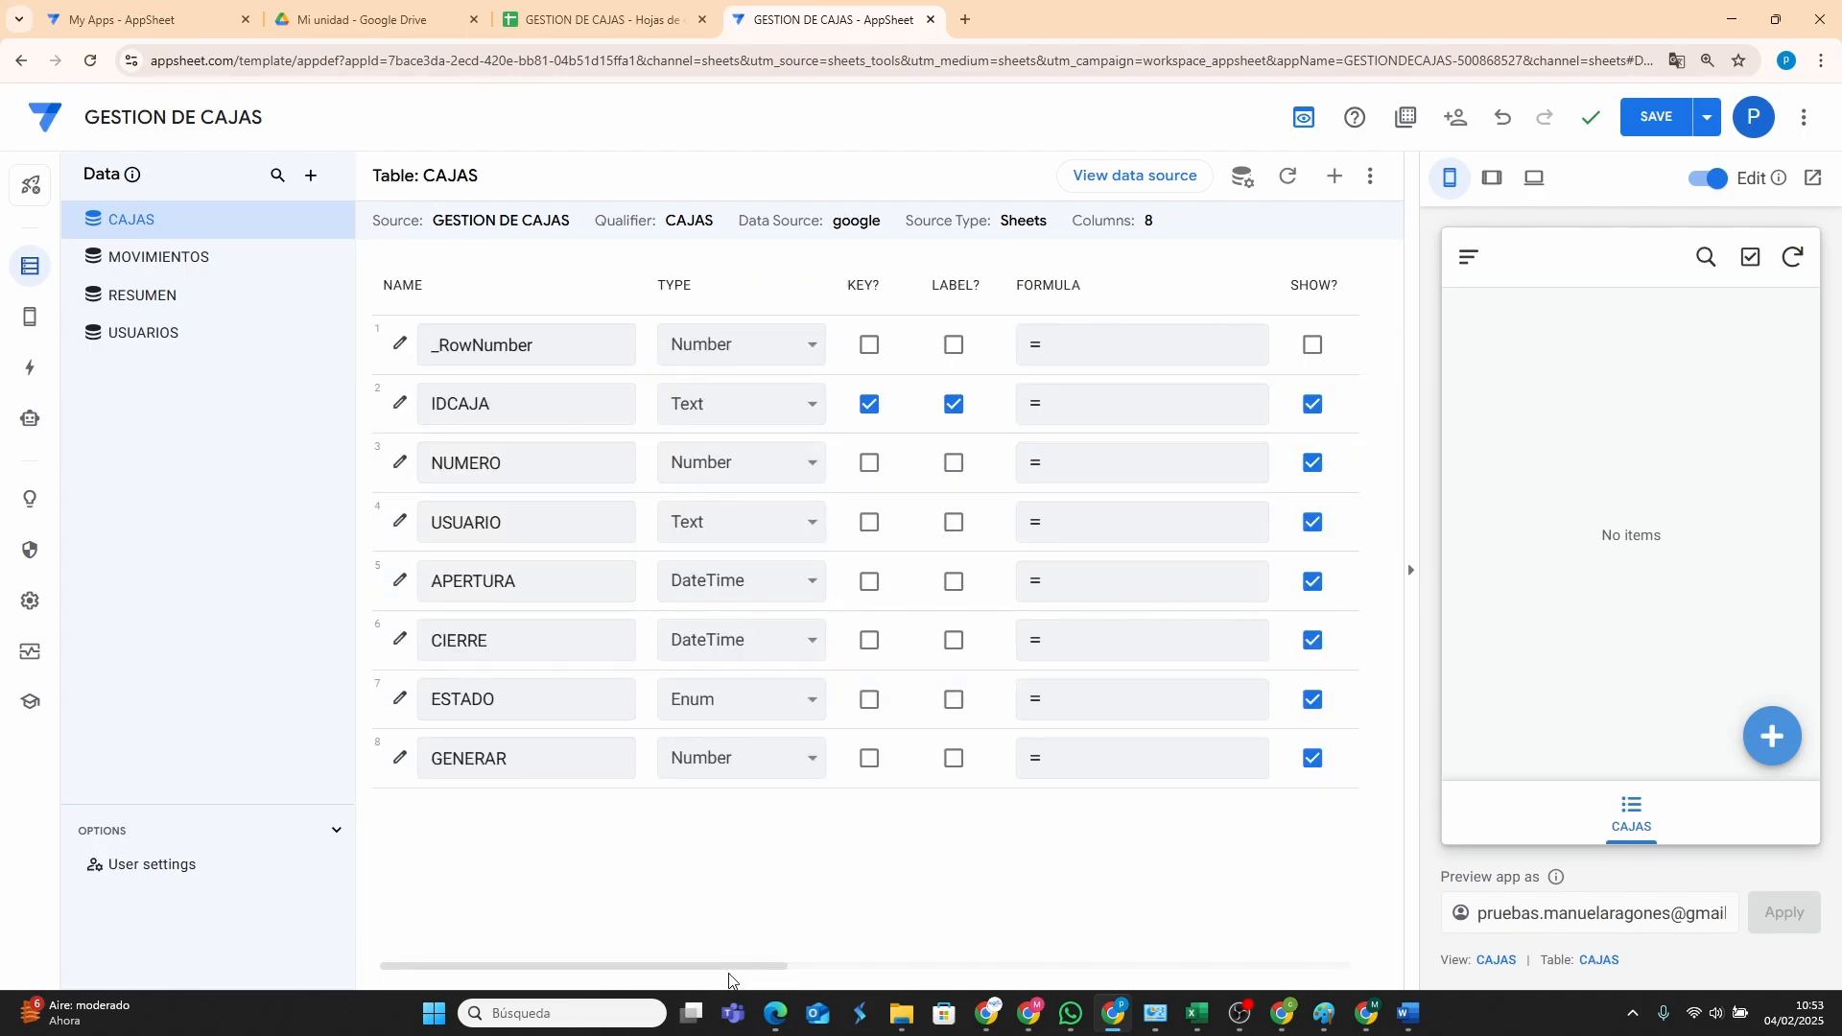
pyautogui.moveTo(729, 978); pyautogui.dragTo(905, 978)
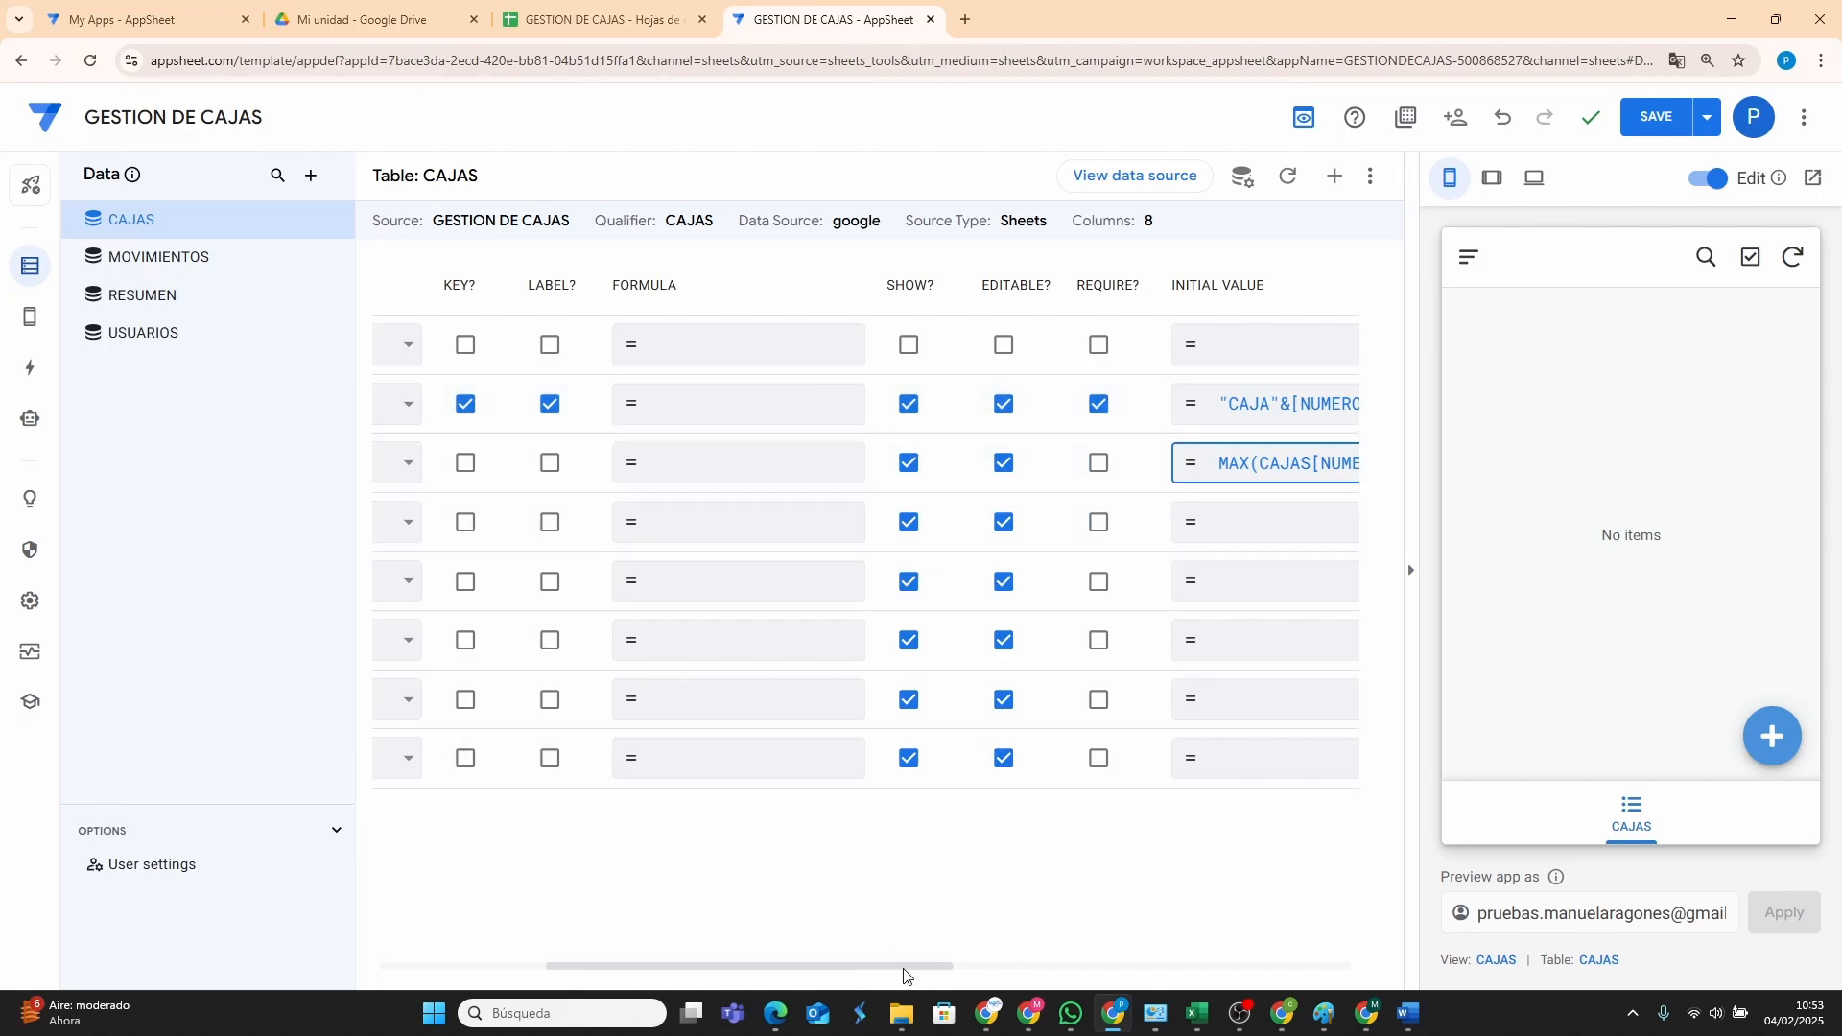
pyautogui.moveTo(899, 969); pyautogui.dragTo(962, 970)
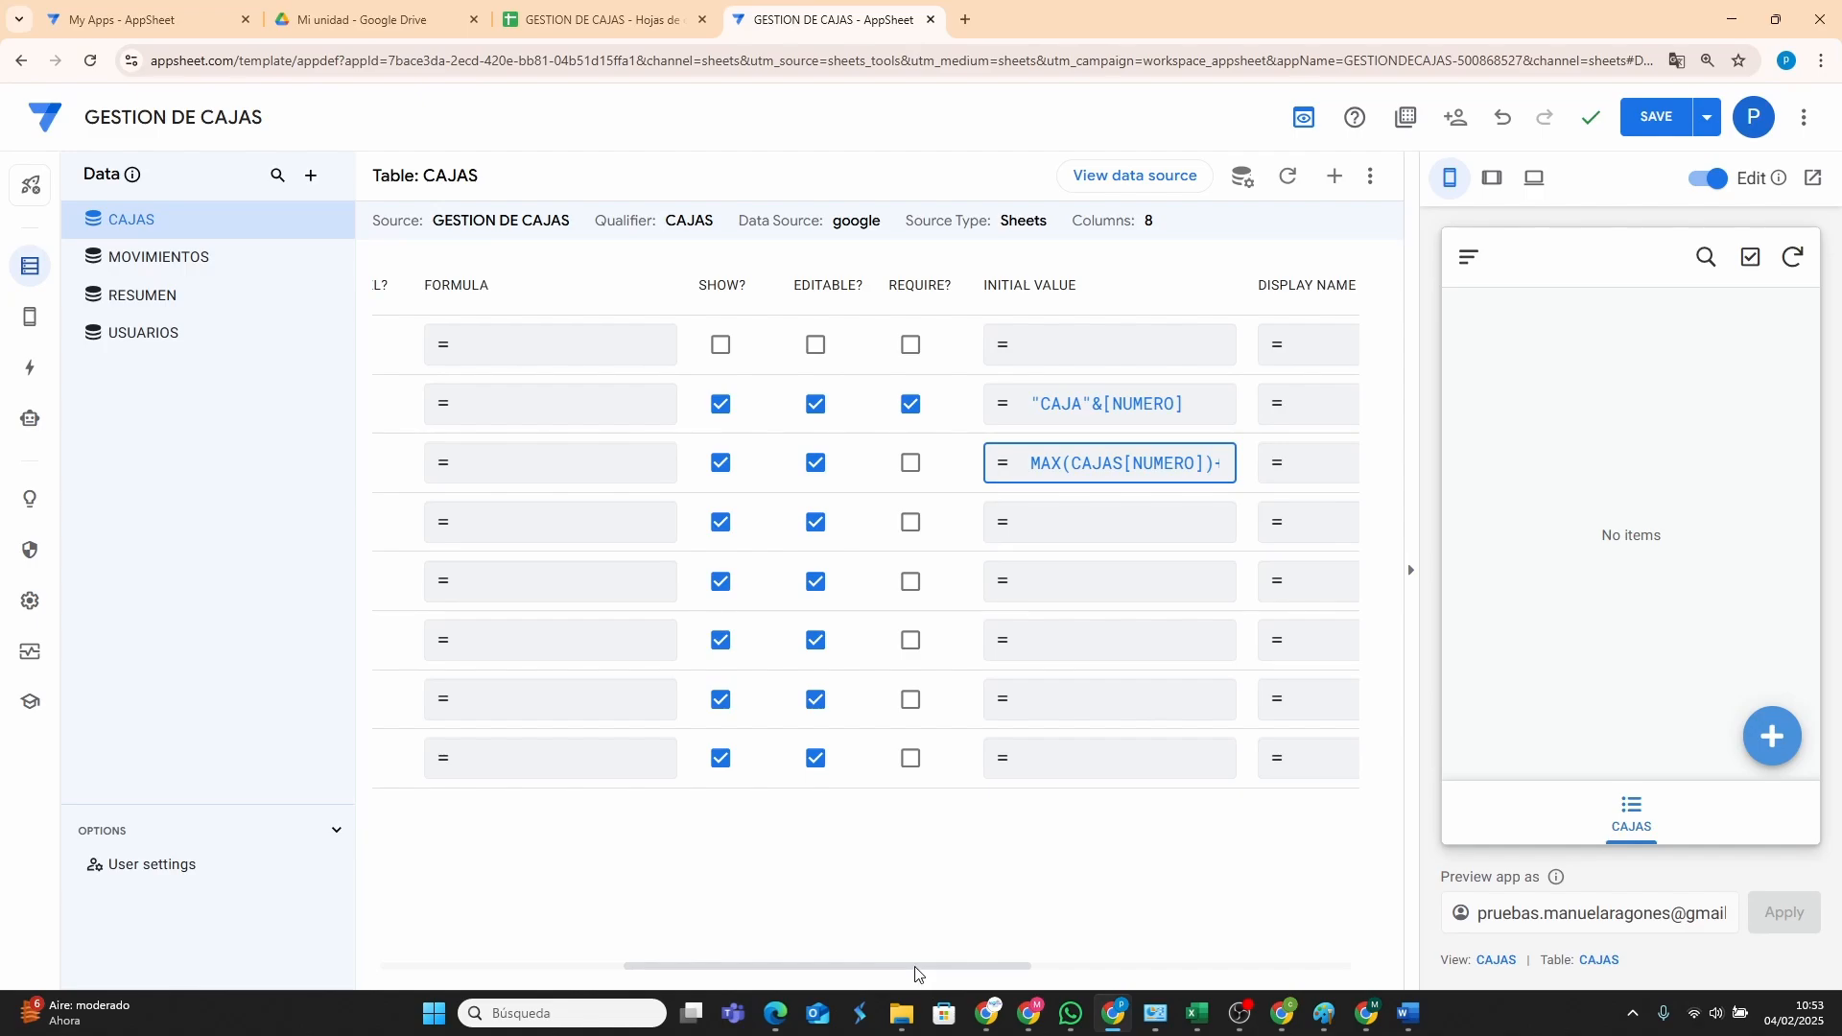
pyautogui.moveTo(912, 975); pyautogui.dragTo(486, 433)
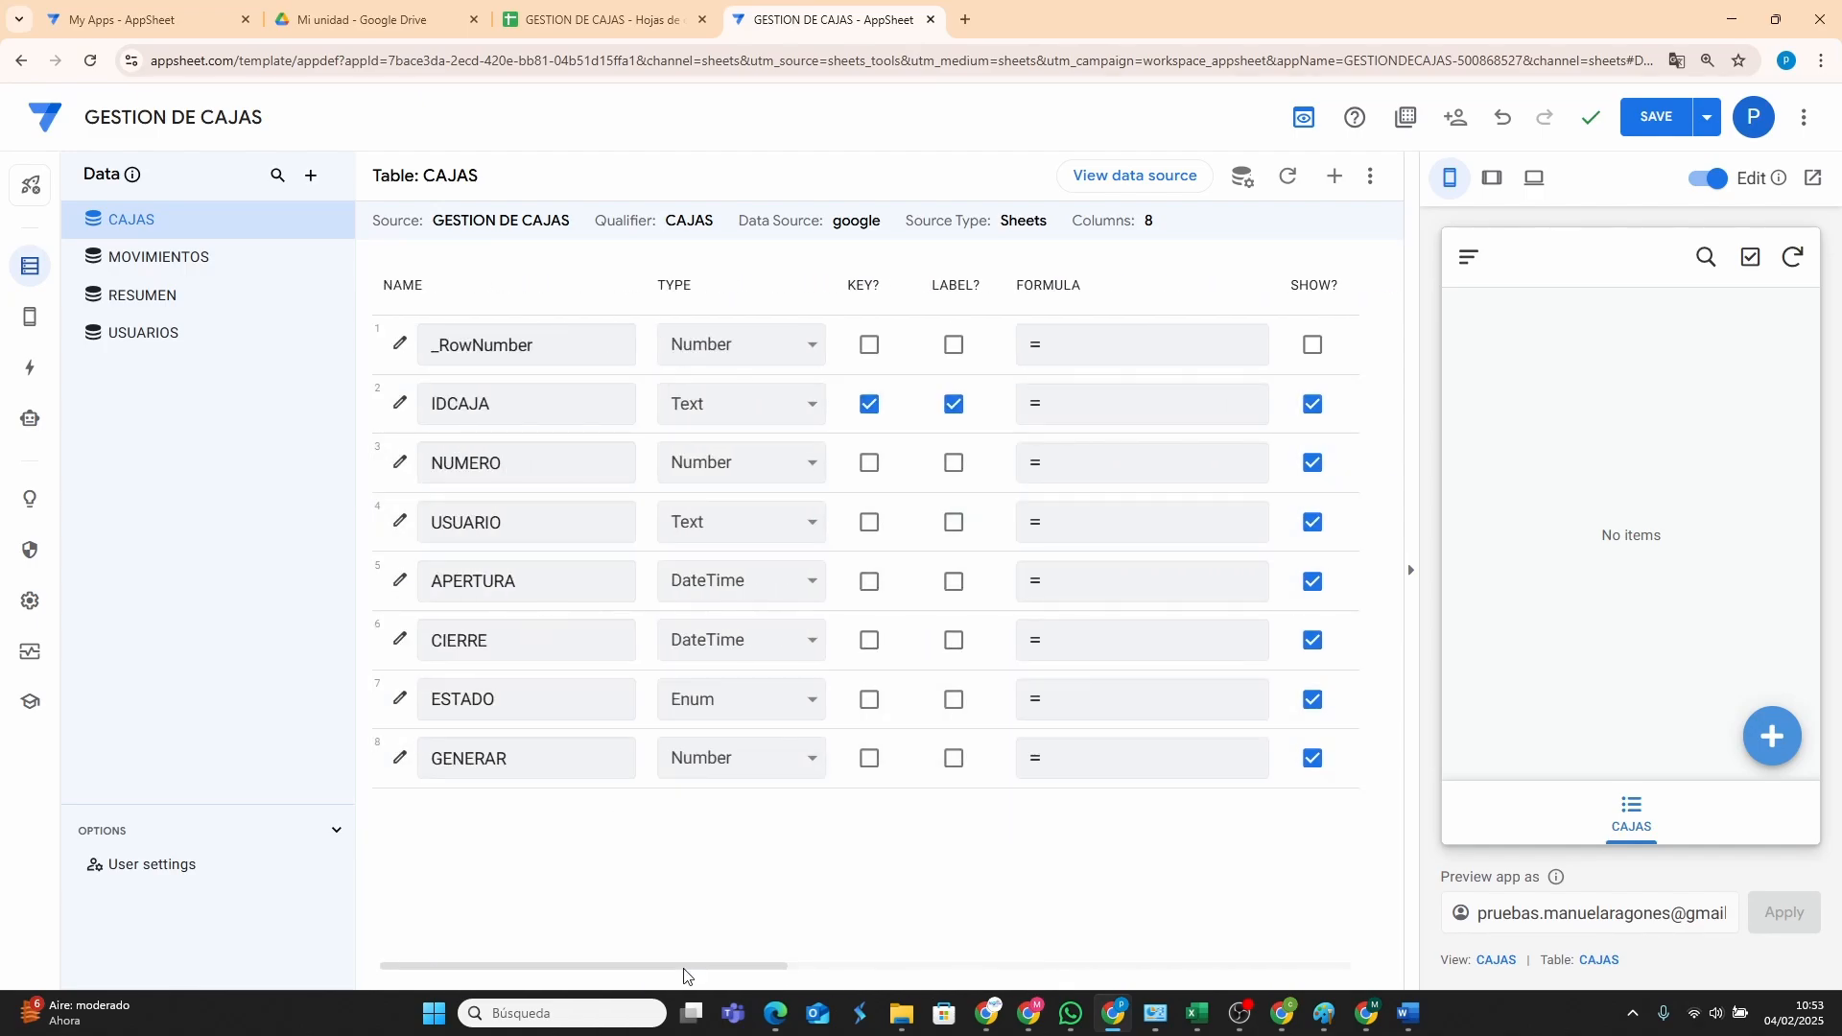
pyautogui.moveTo(687, 975); pyautogui.dragTo(938, 974)
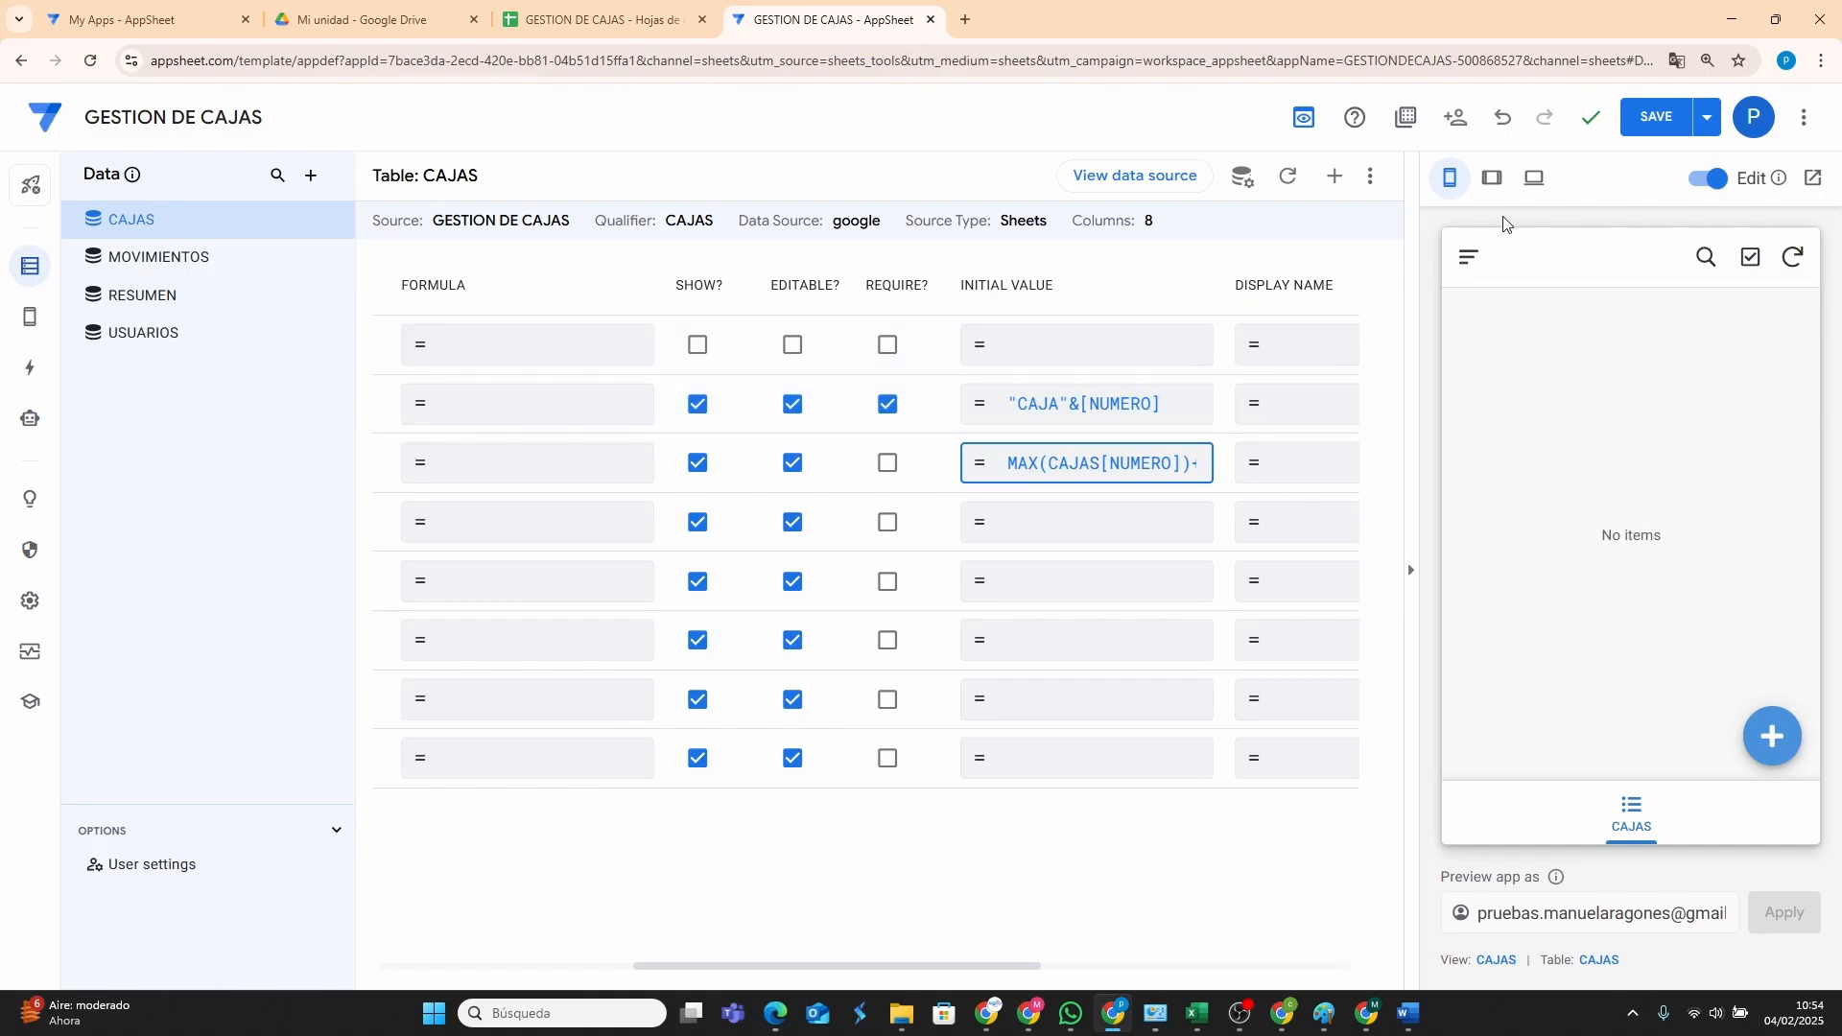
# Turn on the option to expand all sections in the account's Editor Settings.
pyautogui.click(1755, 120)
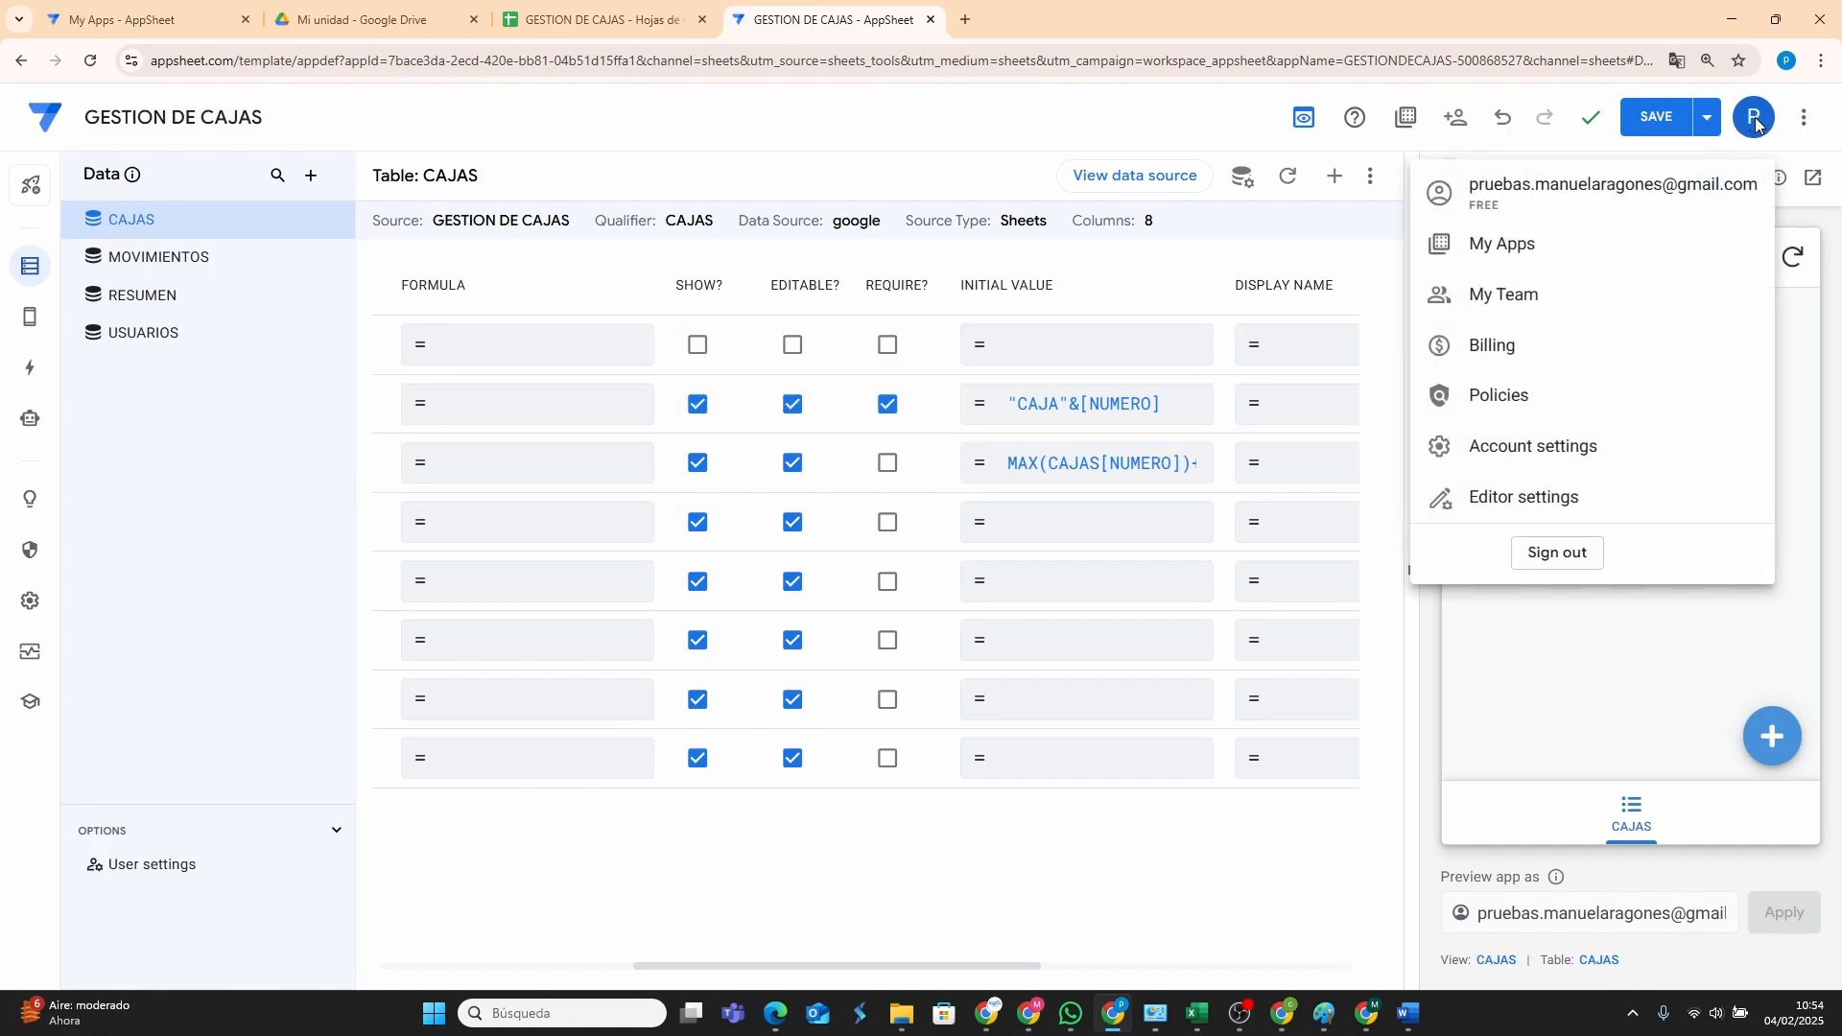
pyautogui.click(1512, 499)
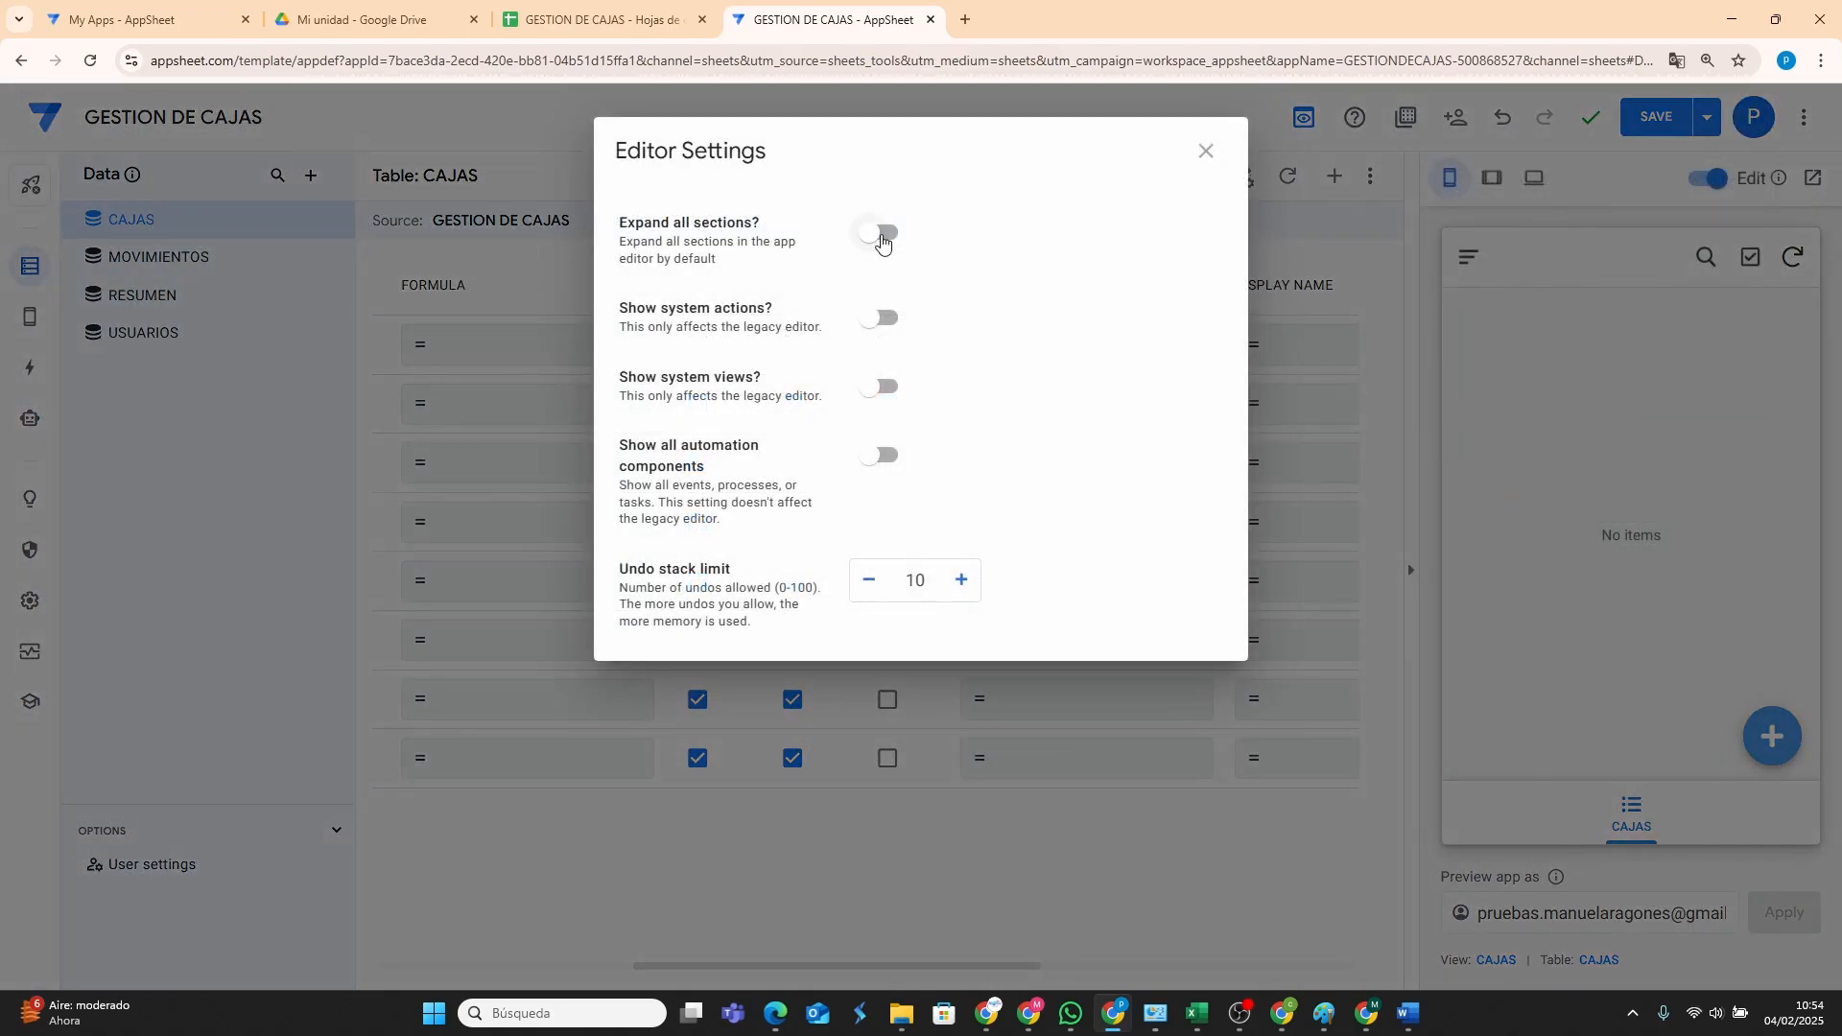
pyautogui.click(875, 233)
pyautogui.click(1206, 155)
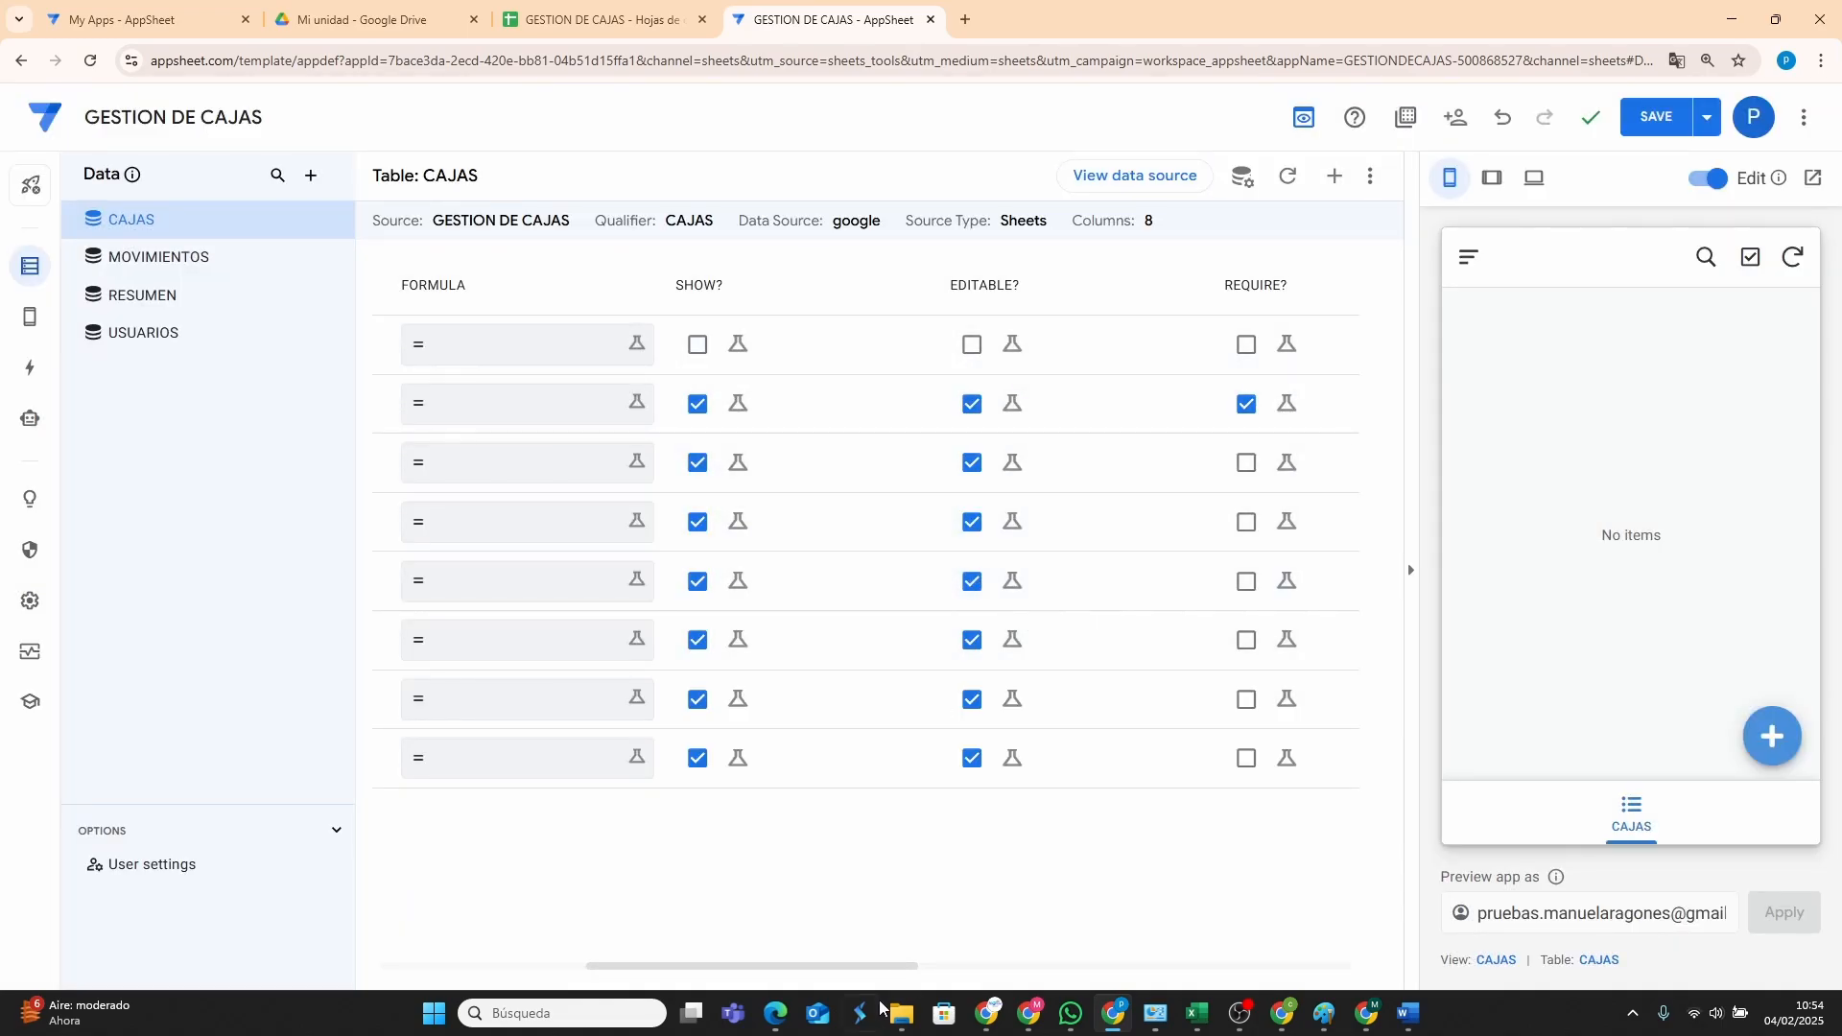
# Set the Editable_If expression of the IDCAJA column in the CAJAS table to FALSE.
pyautogui.moveTo(871, 975); pyautogui.dragTo(619, 979)
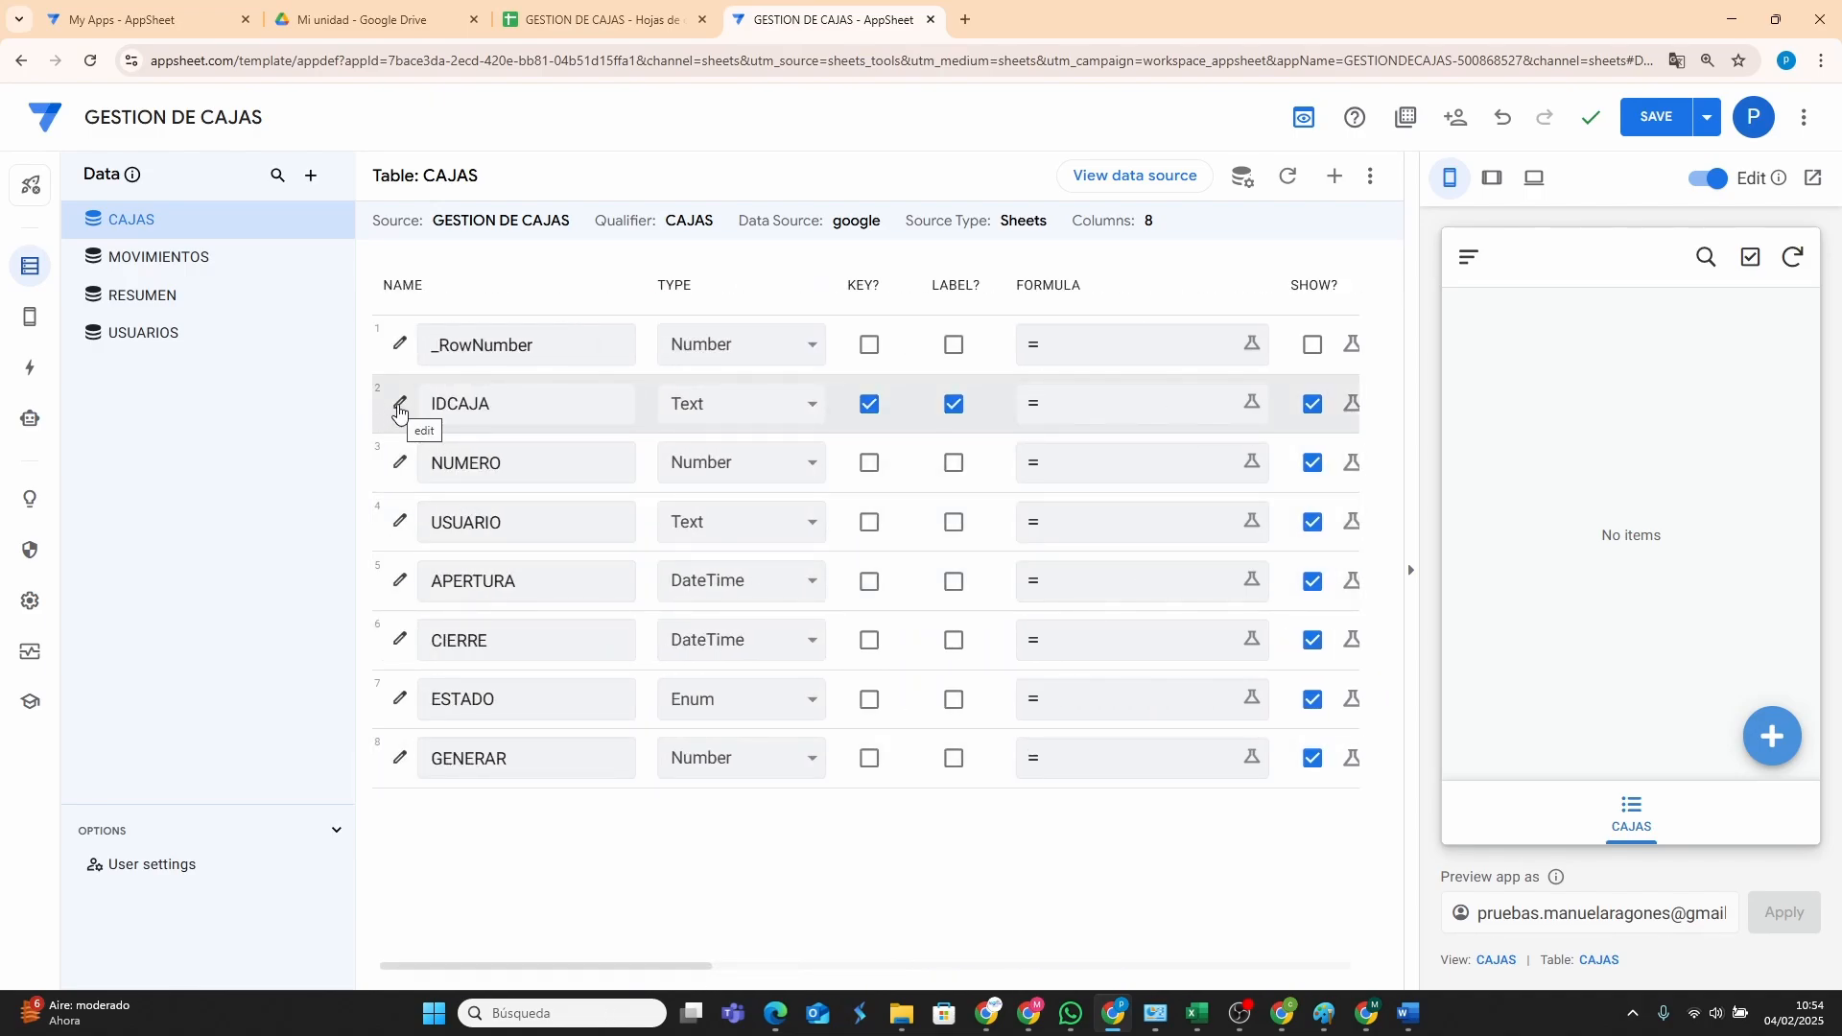
pyautogui.moveTo(610, 967); pyautogui.dragTo(810, 975)
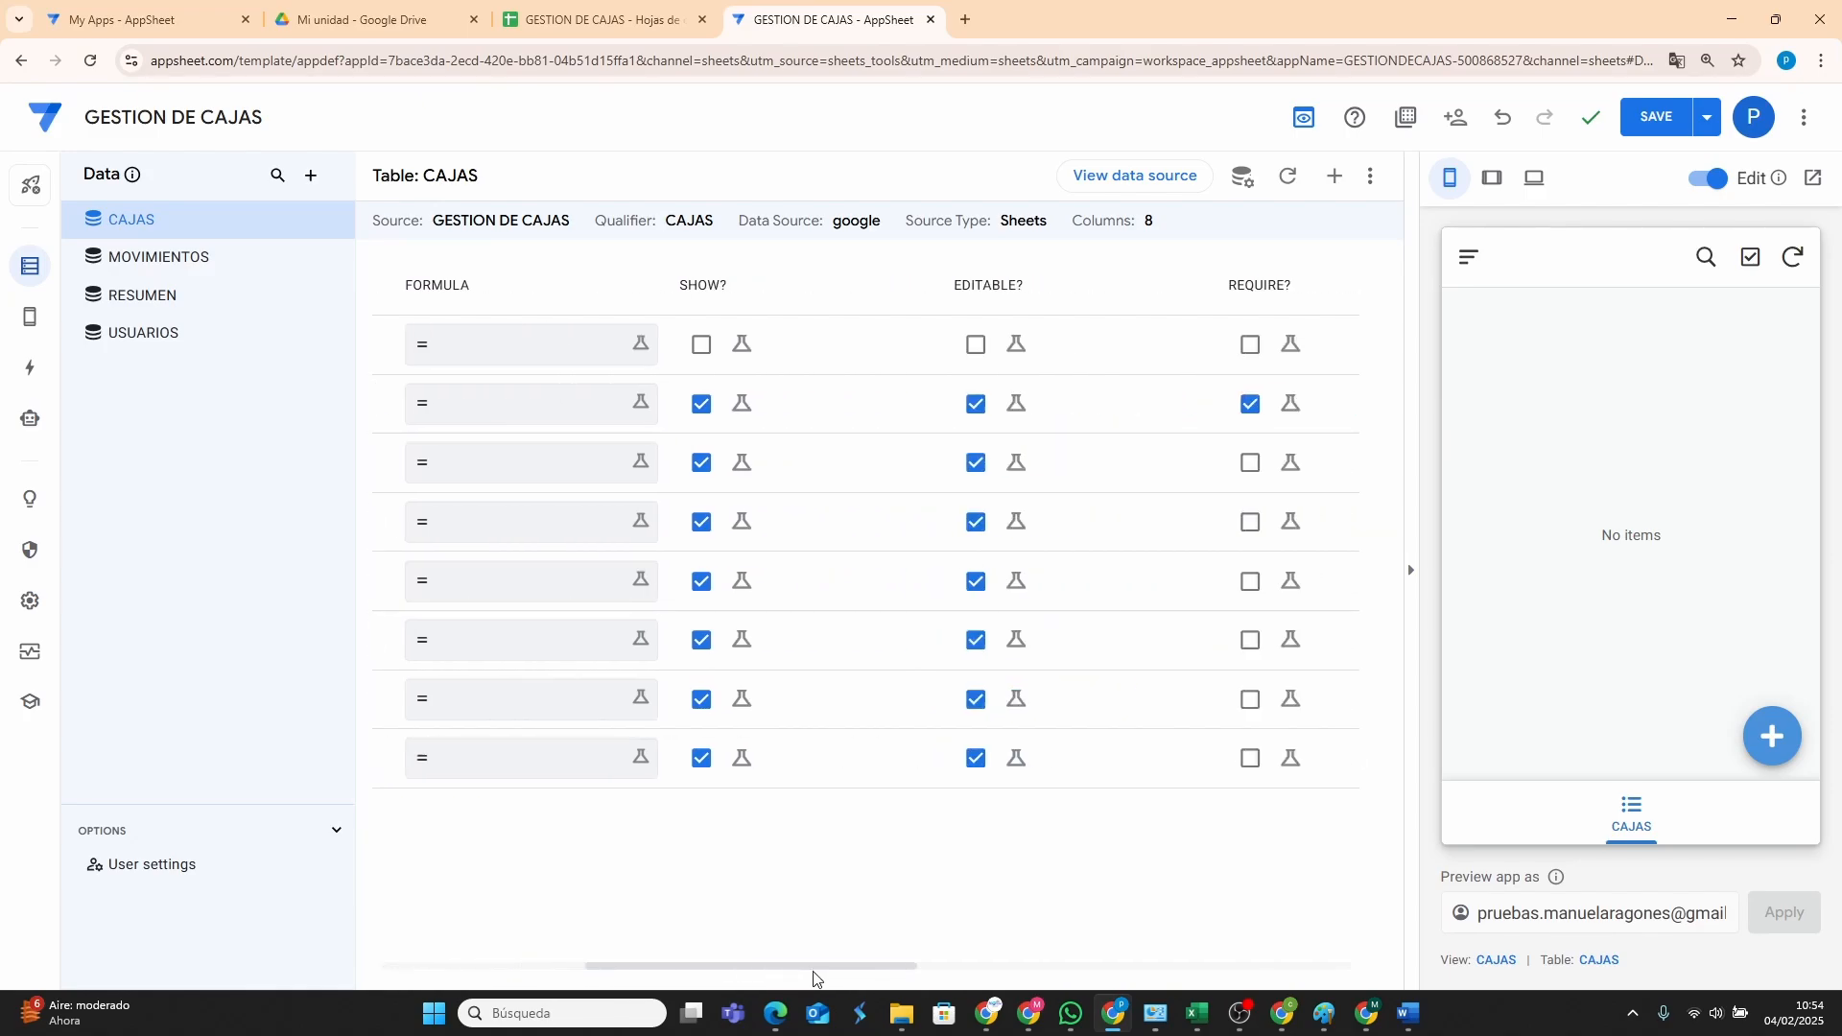
pyautogui.click(1015, 408)
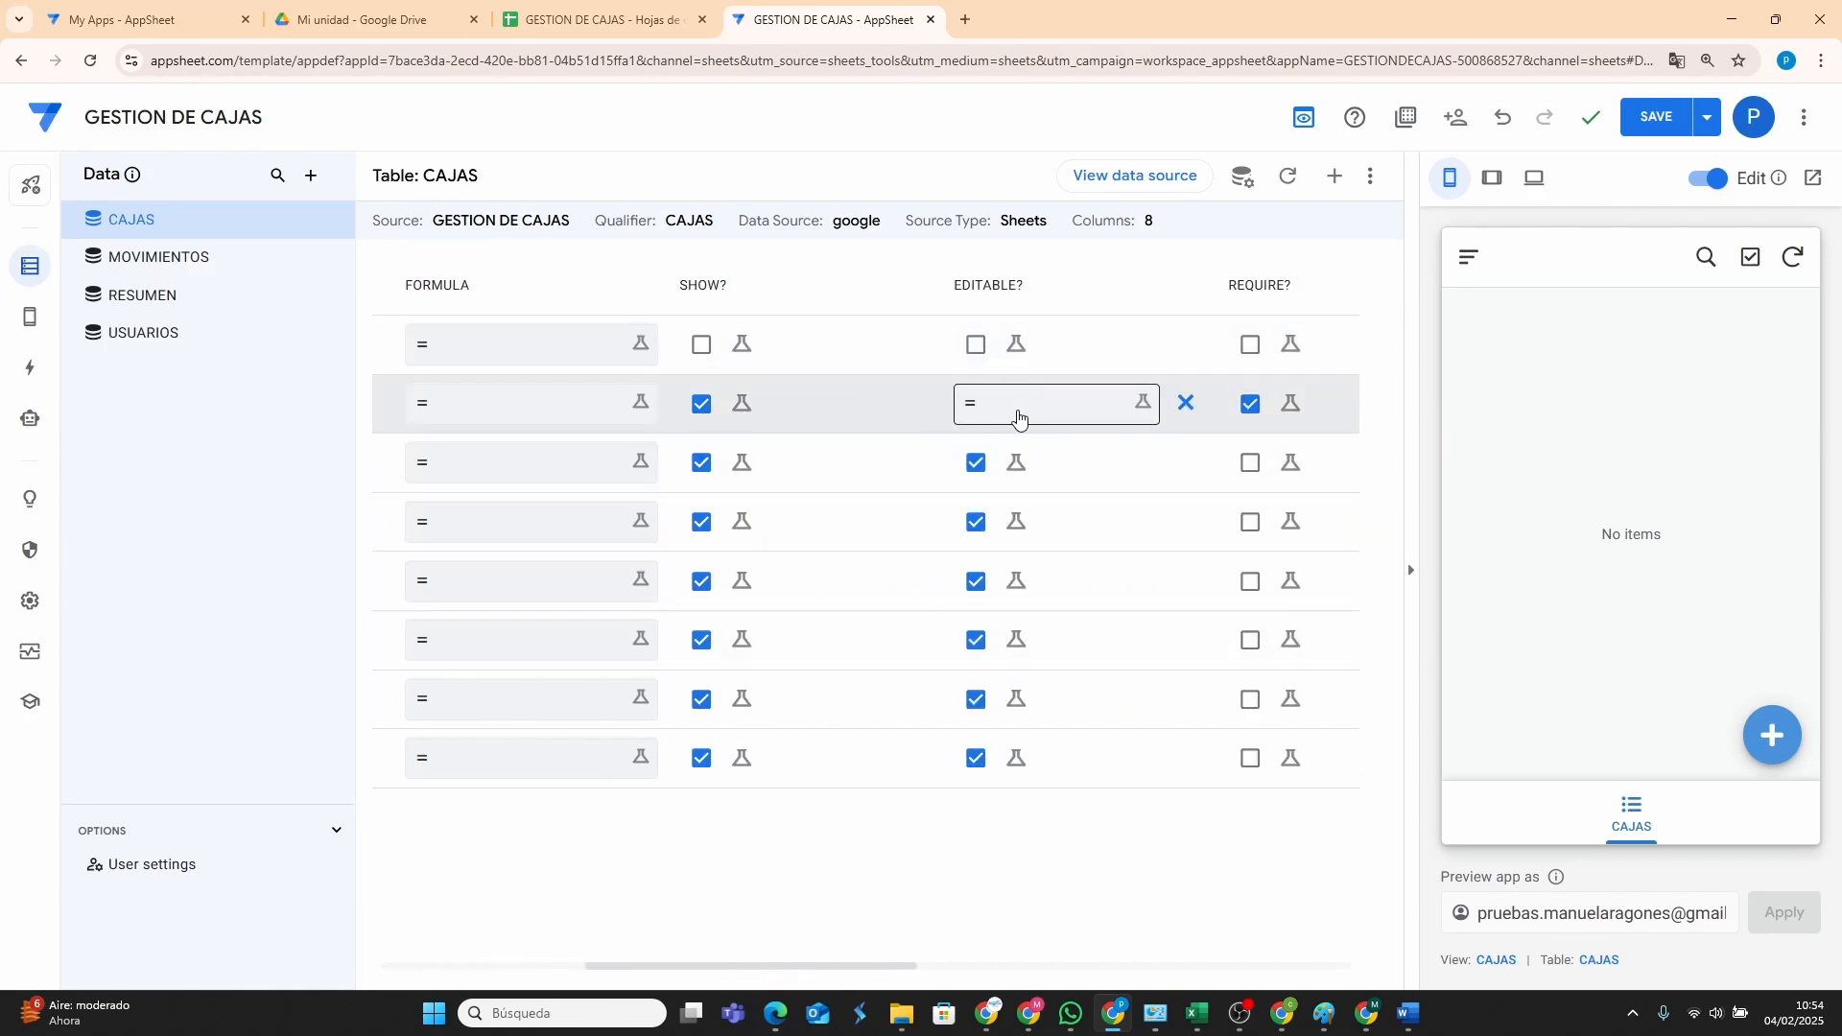
pyautogui.click(1019, 407)
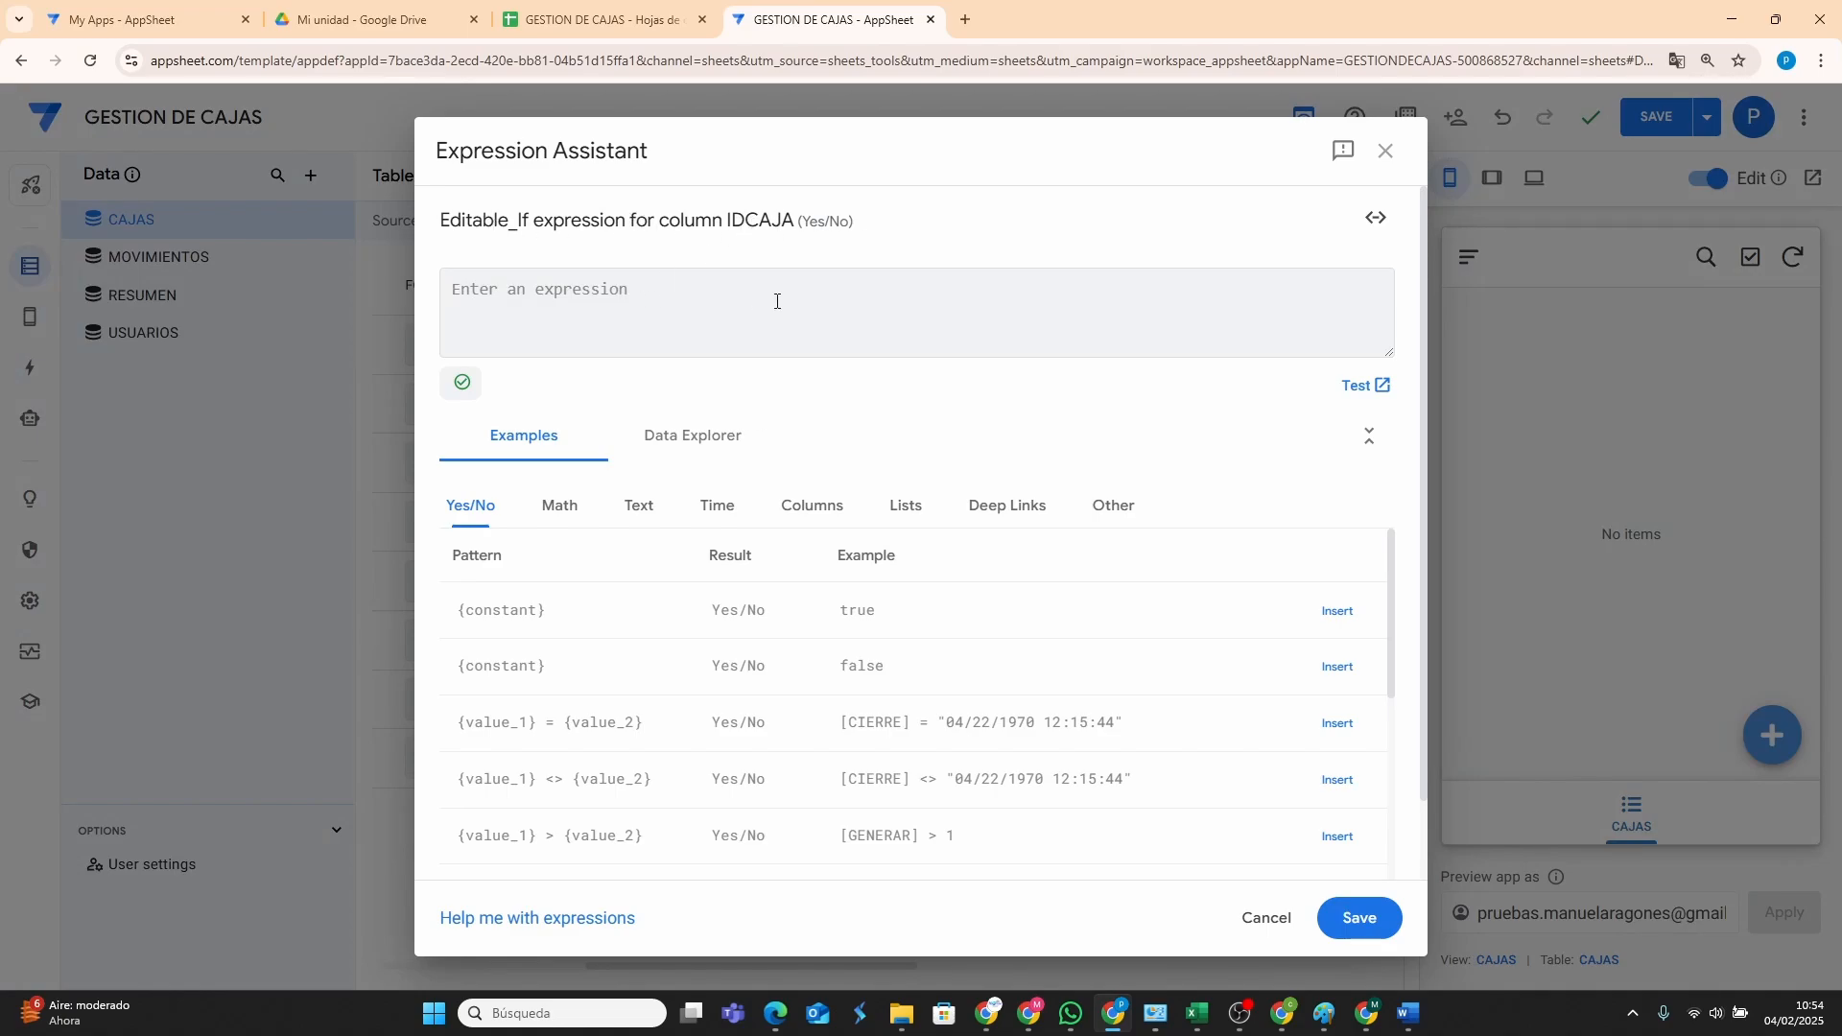
pyautogui.write('FAS')
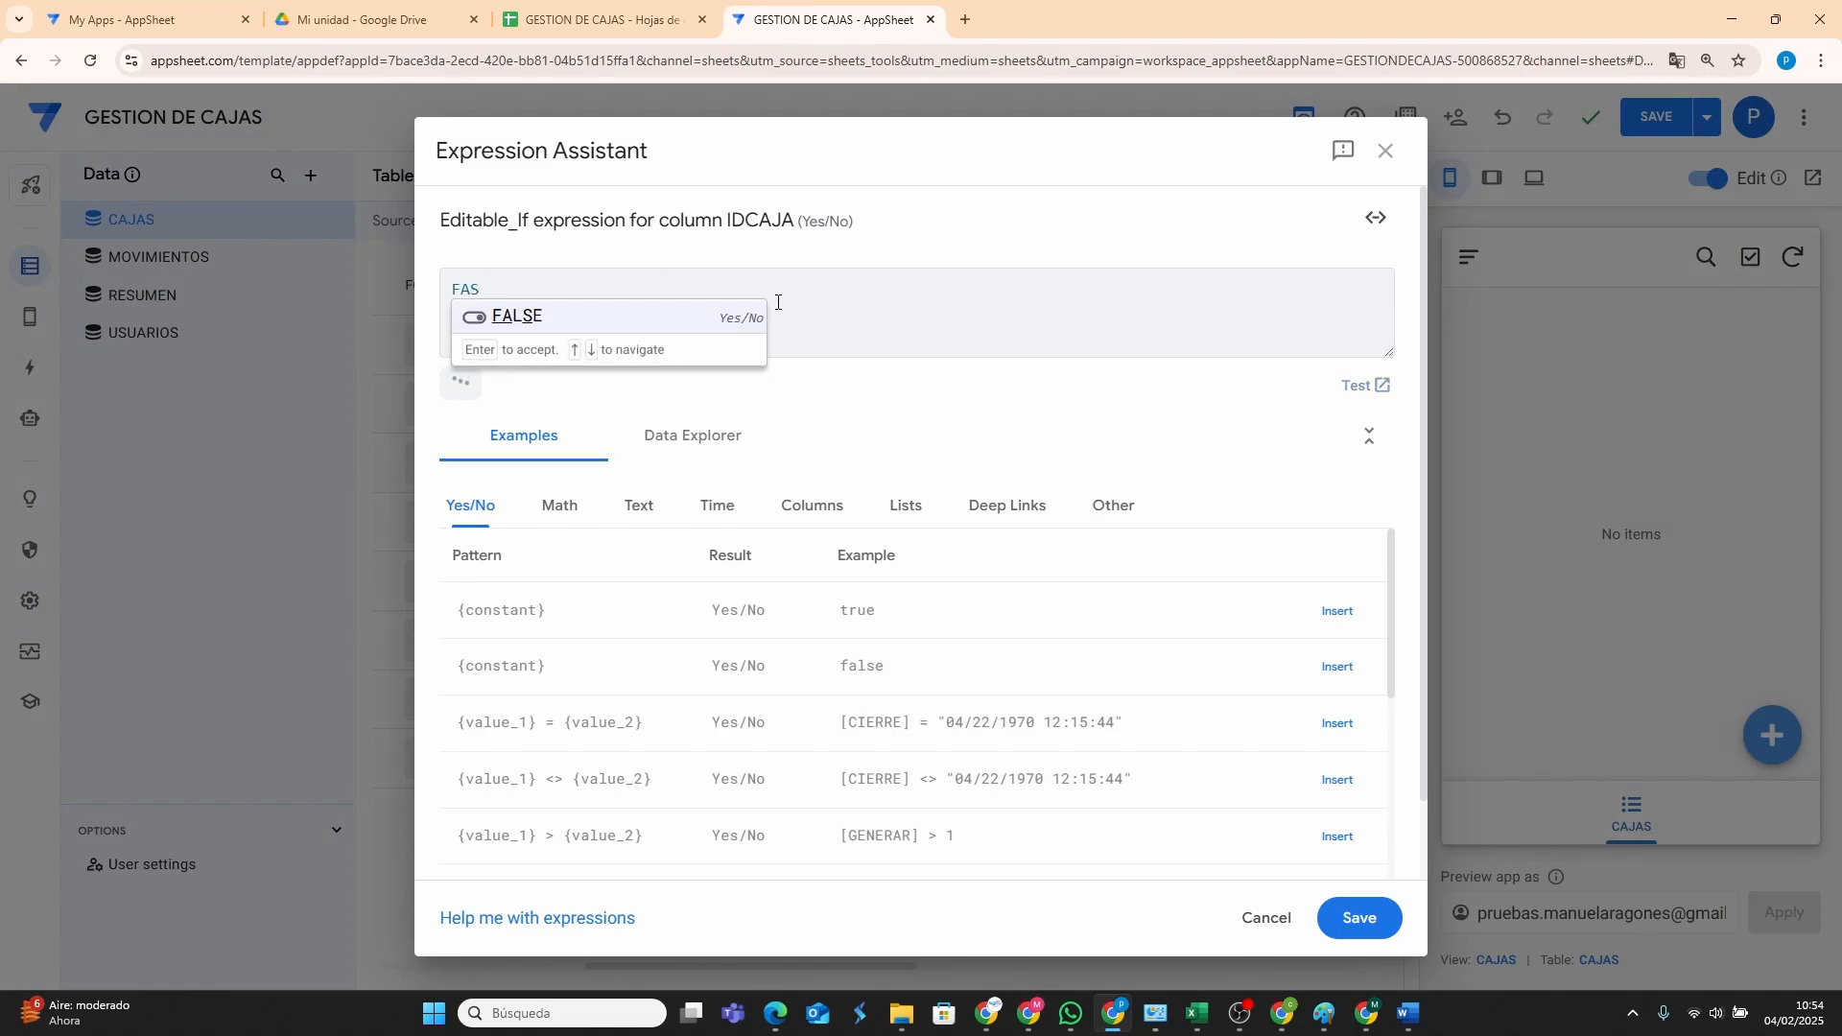
pyautogui.press('BackSpace')
pyautogui.write('LSE')
pyautogui.click(517, 321)
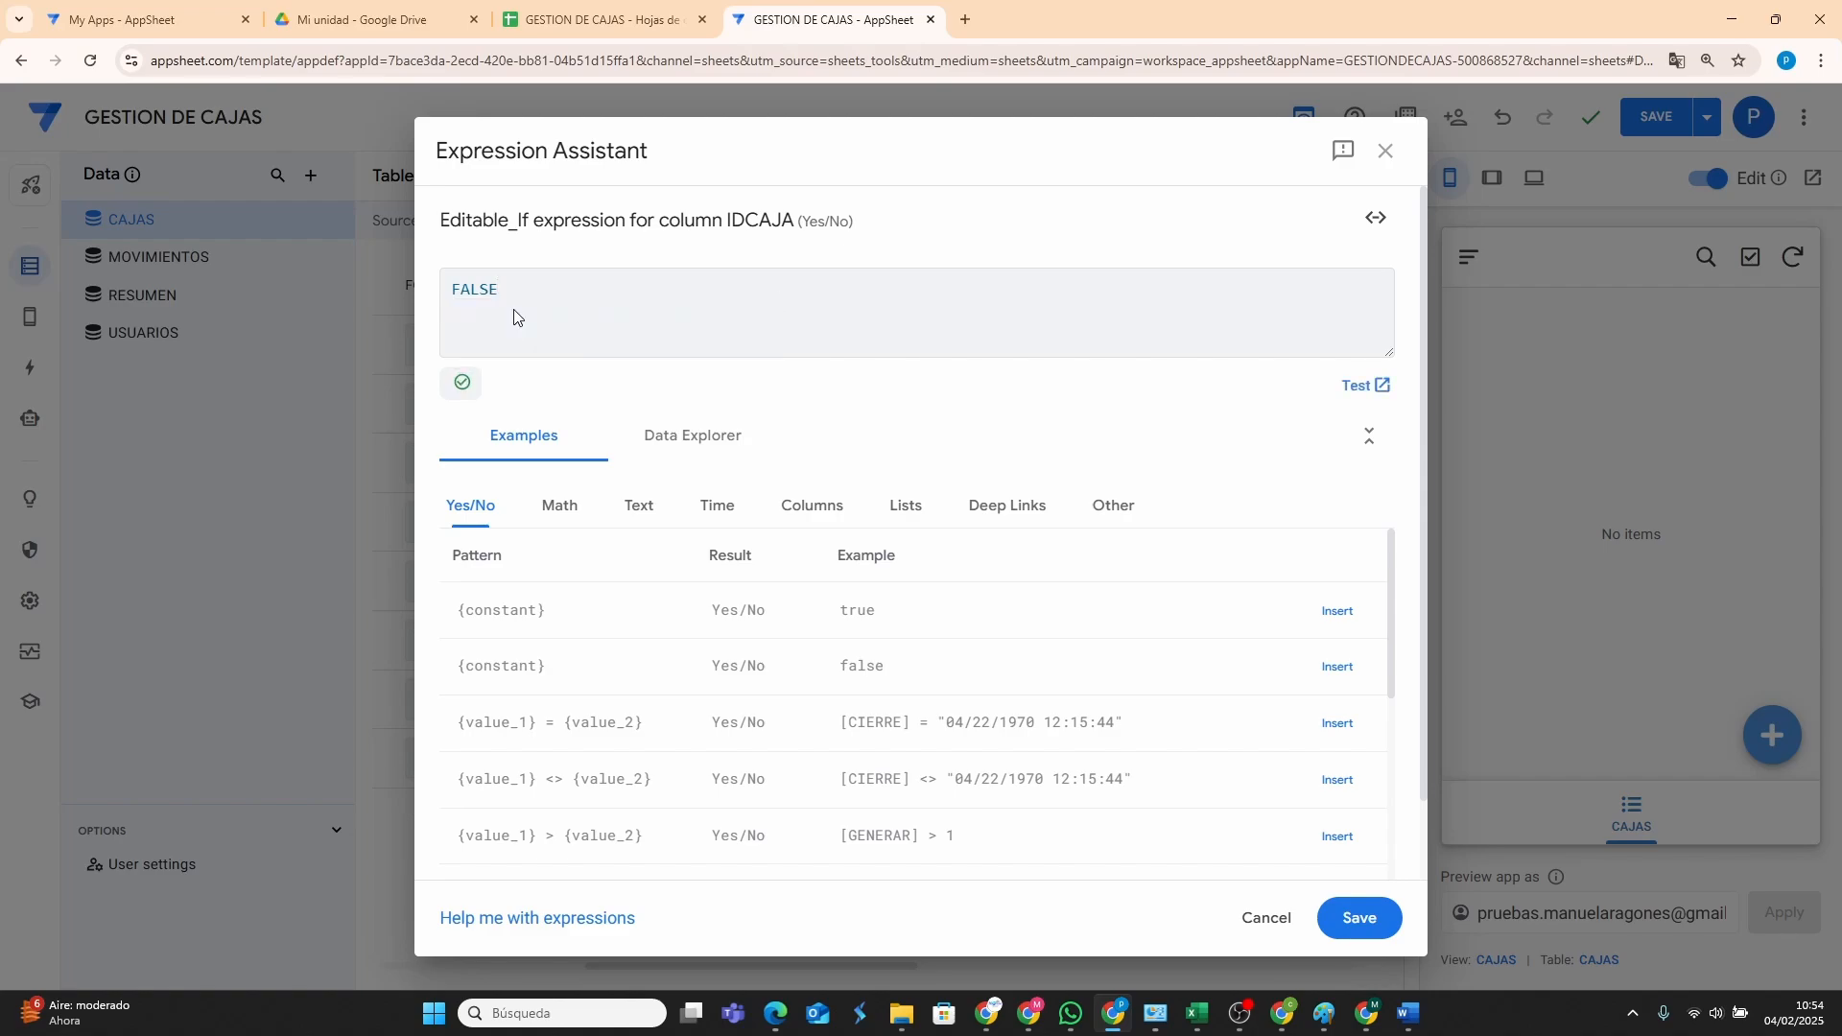
pyautogui.click(1358, 921)
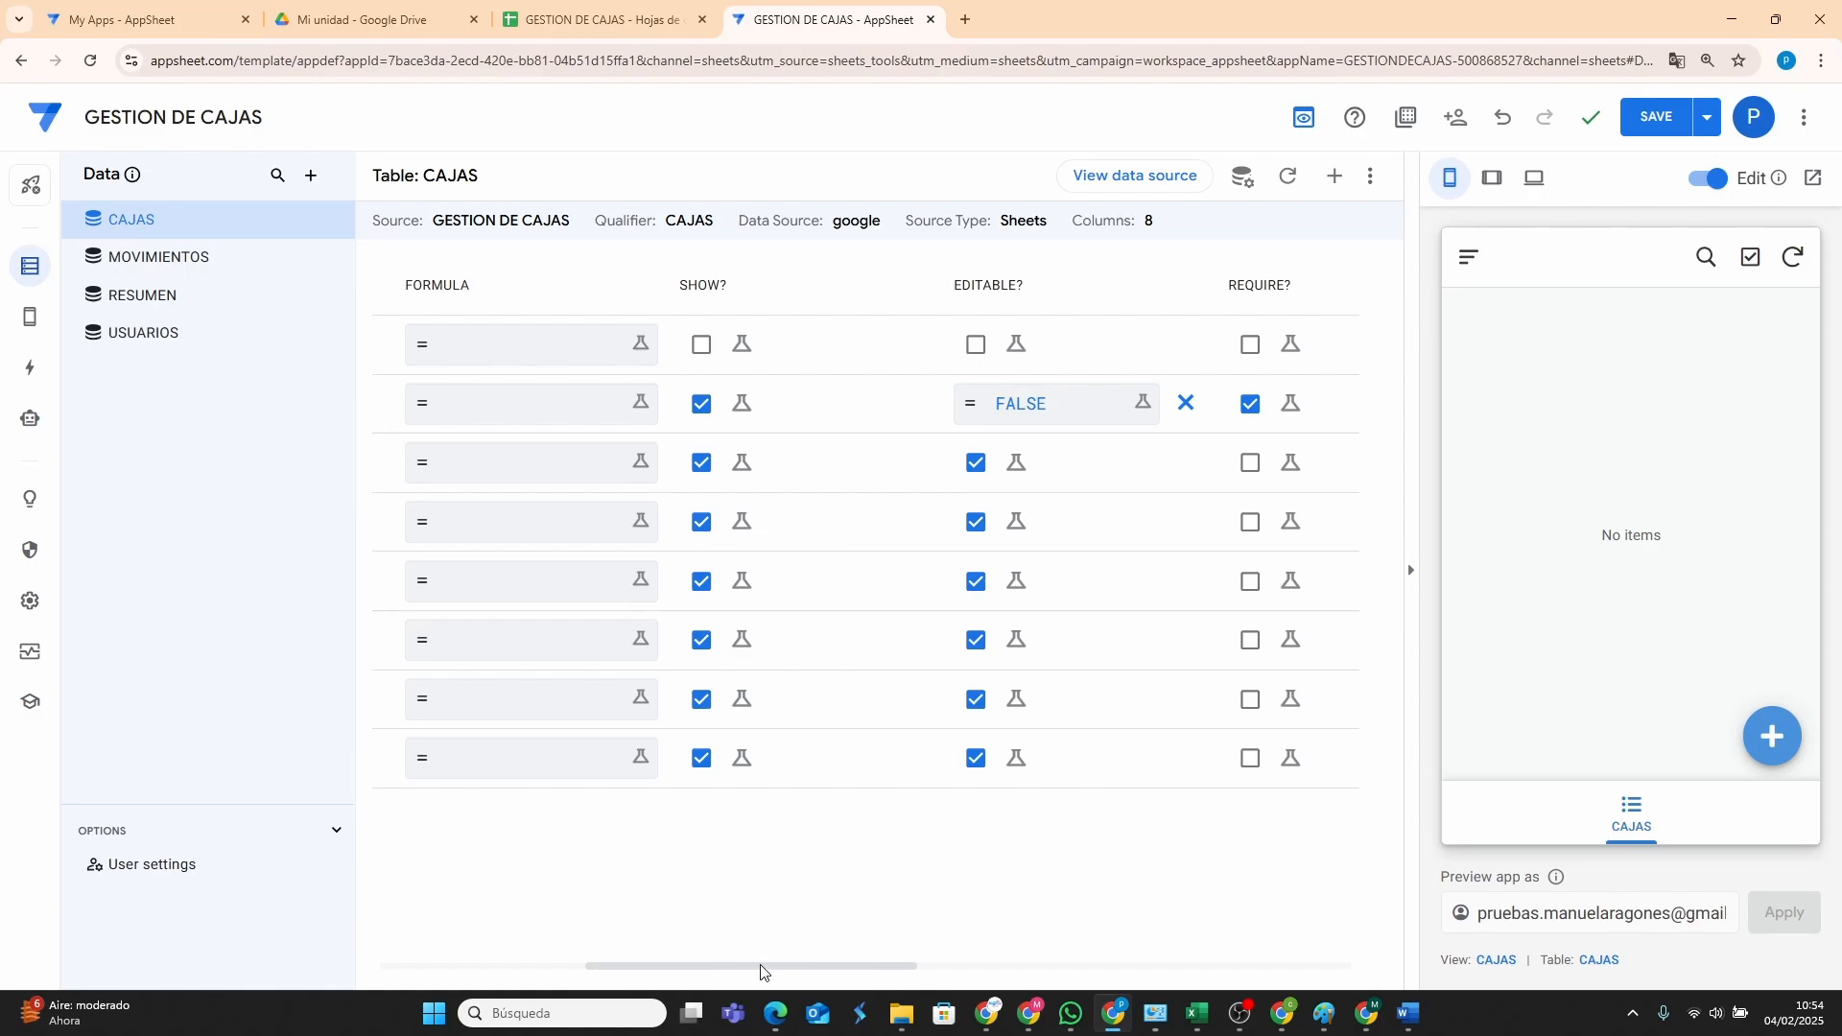
pyautogui.moveTo(761, 969); pyautogui.dragTo(895, 964)
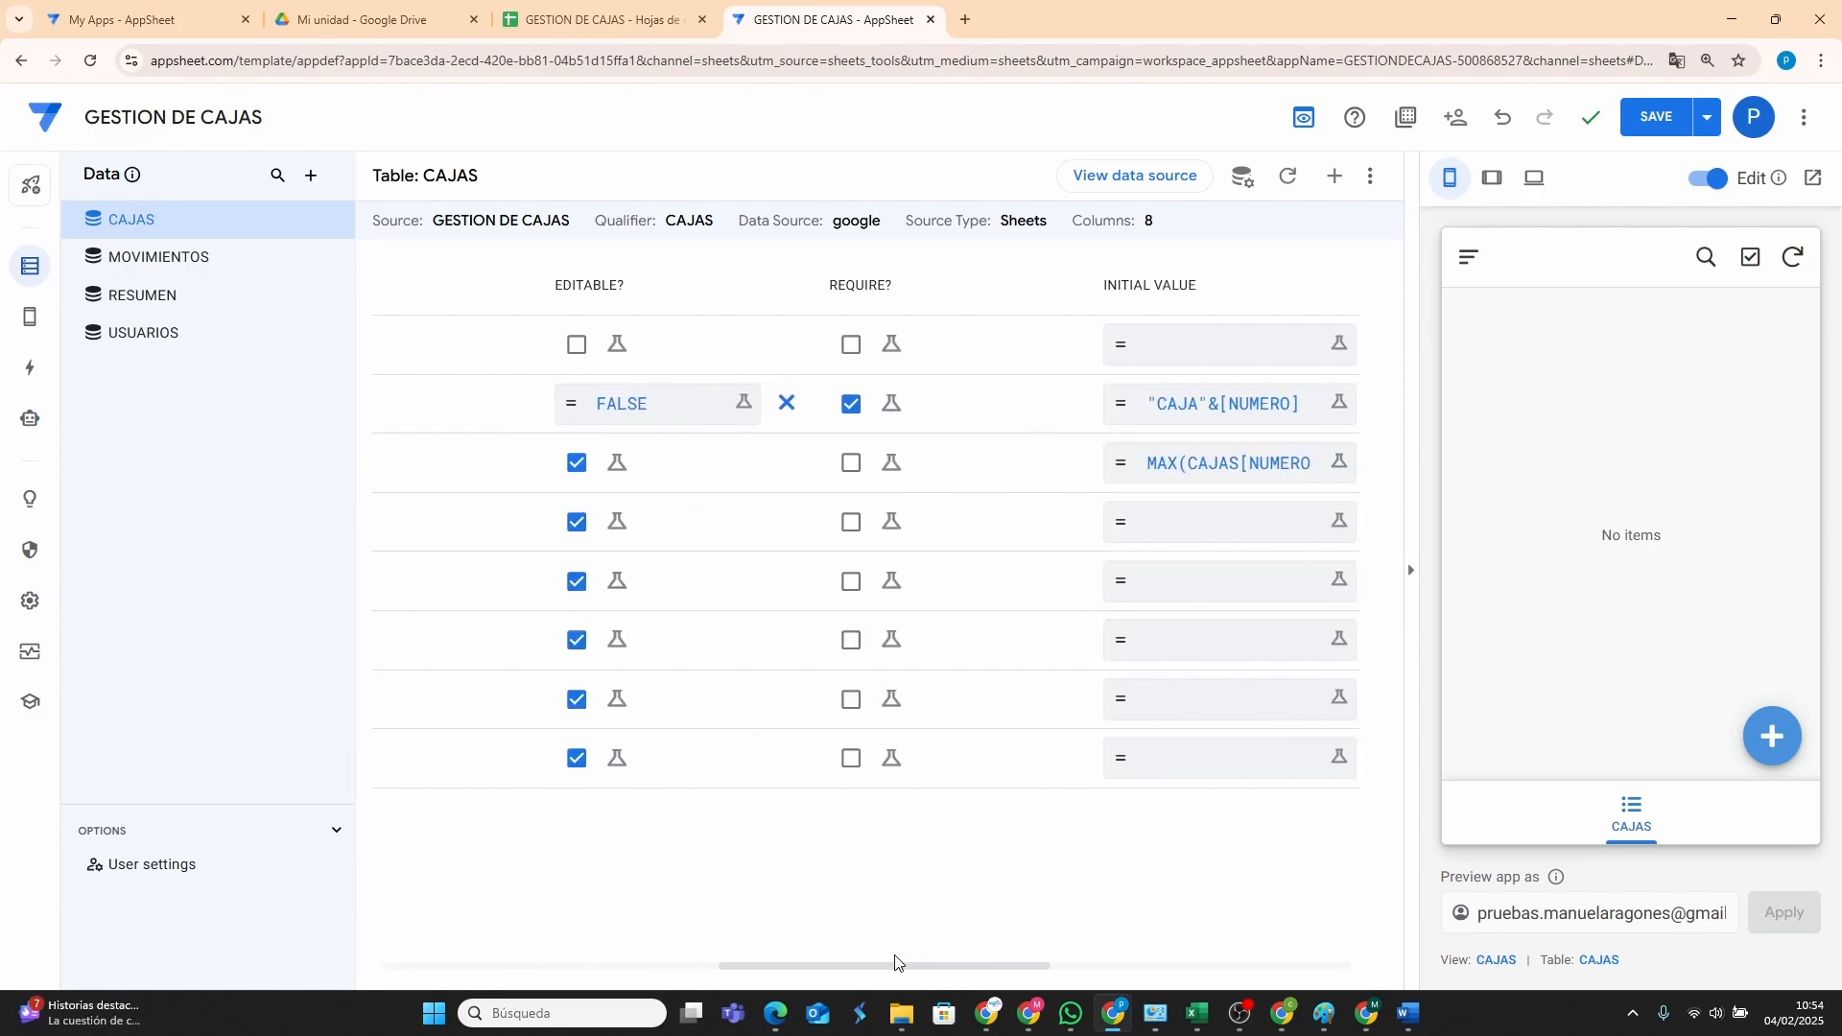
# Open a new CAJAS record form in the app preview and hide the NUMERO column of the CAJAS table.
pyautogui.click(1772, 736)
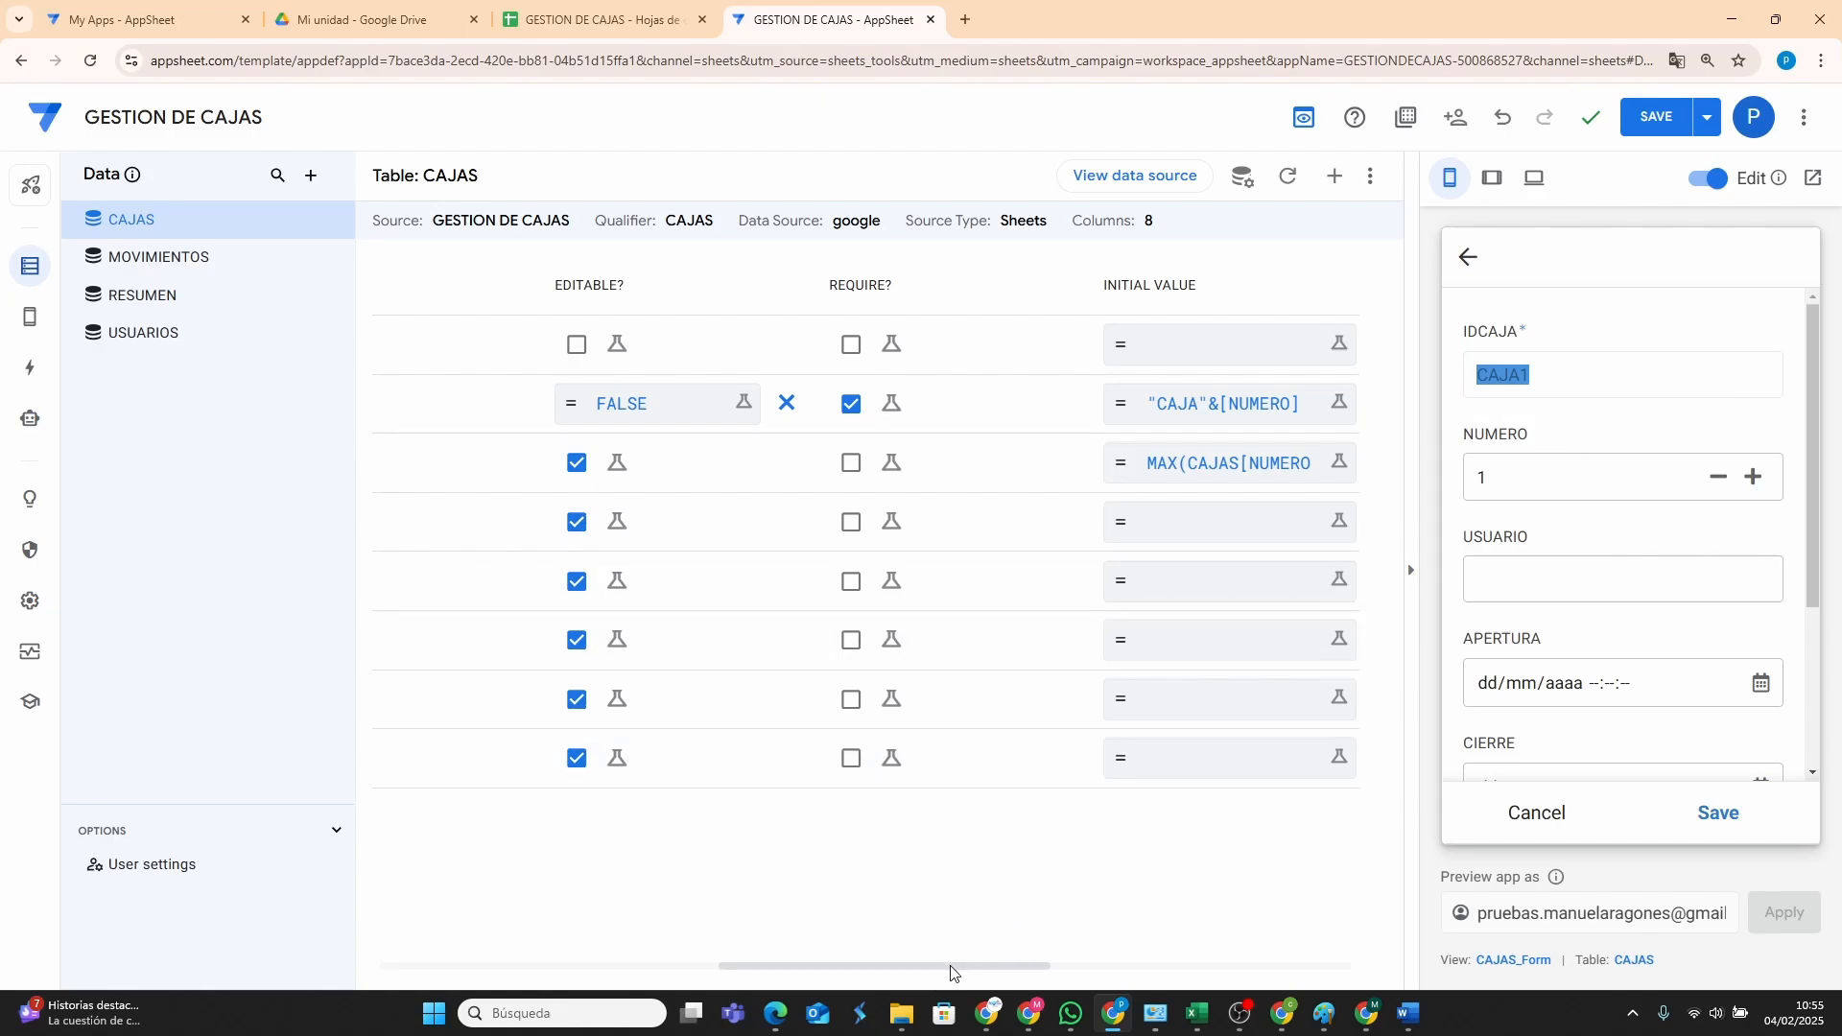
pyautogui.moveTo(951, 965); pyautogui.dragTo(527, 934)
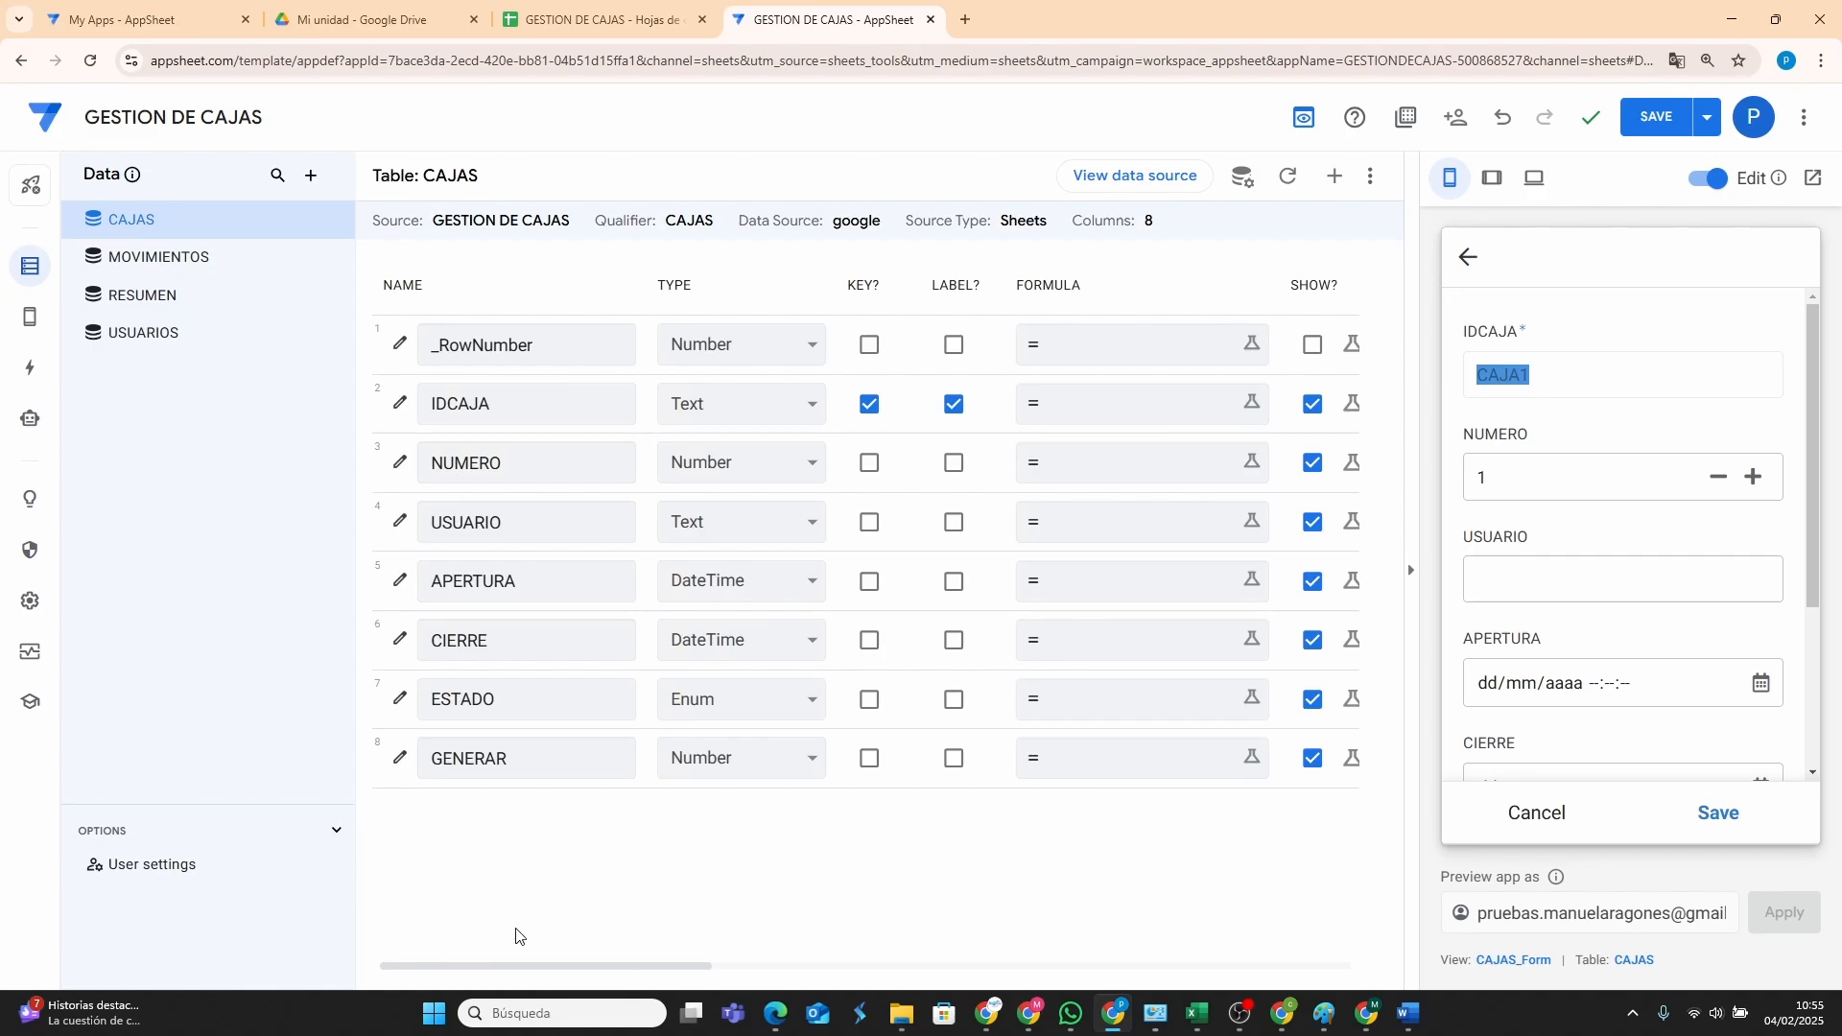
pyautogui.click(1311, 465)
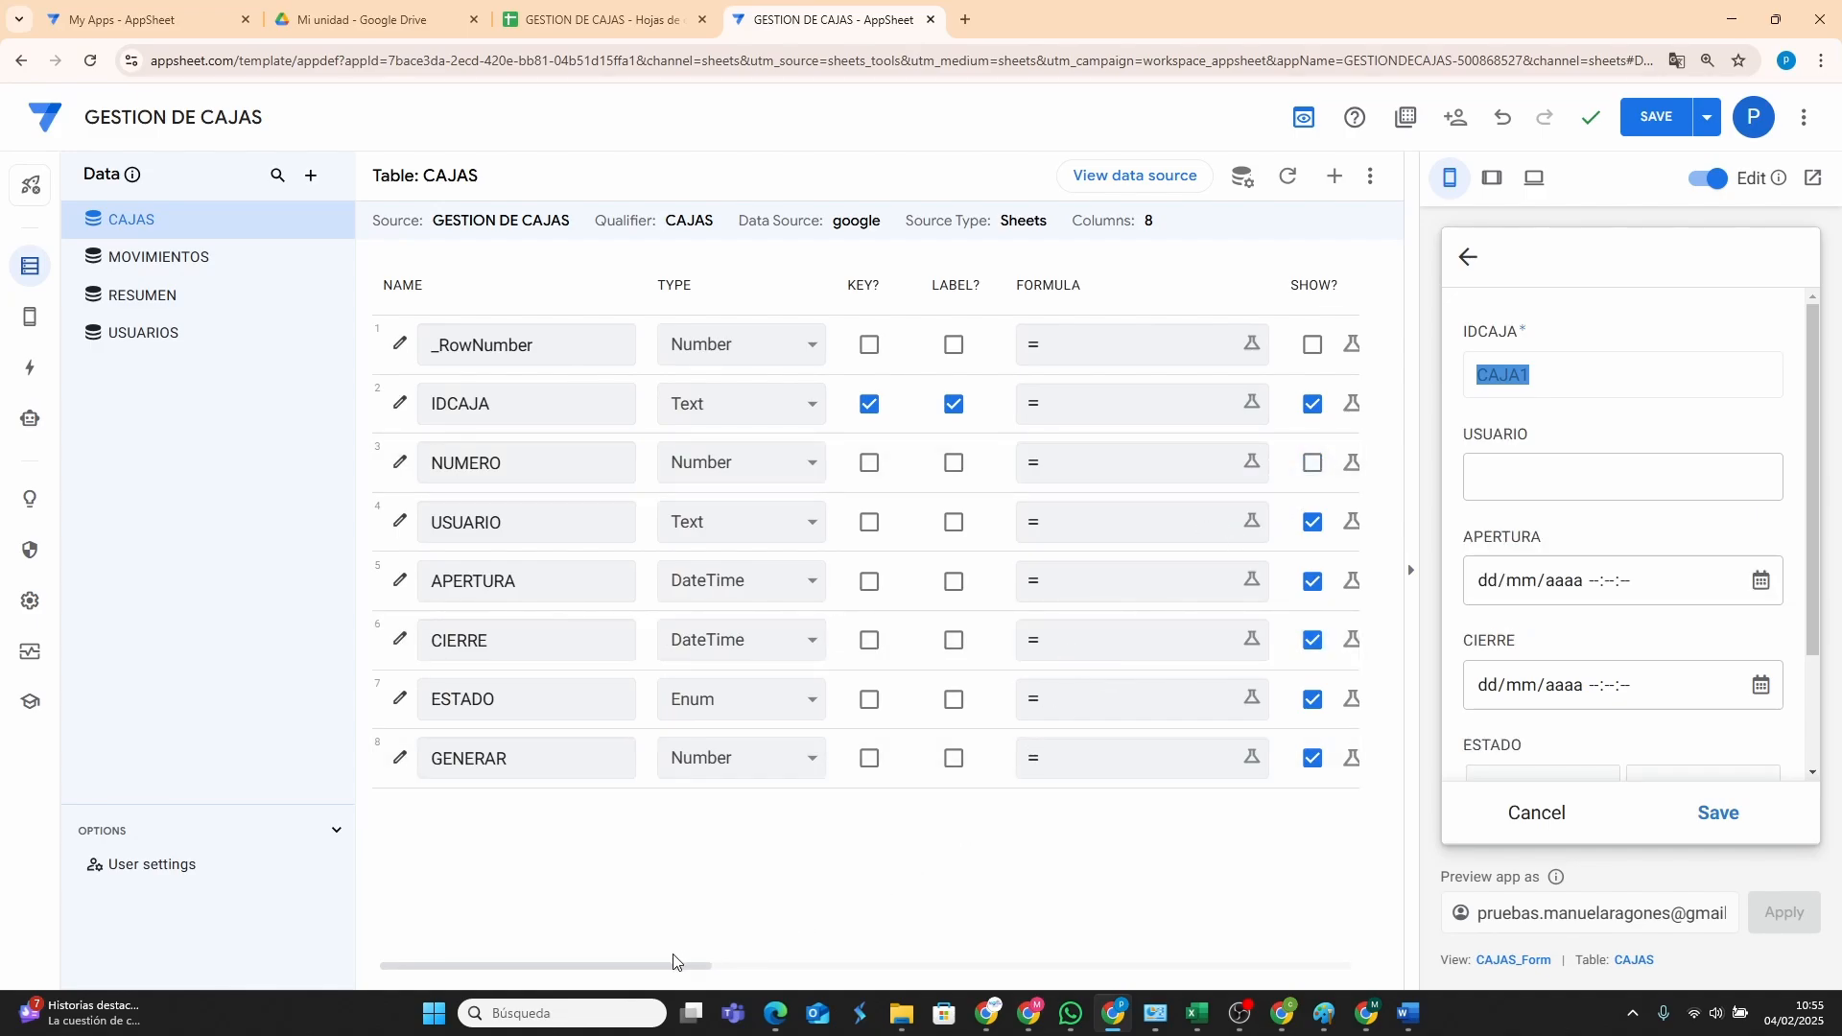
# Check the column names of the USUARIOS table and return to the CAJAS table.
pyautogui.moveTo(679, 974); pyautogui.dragTo(1110, 973)
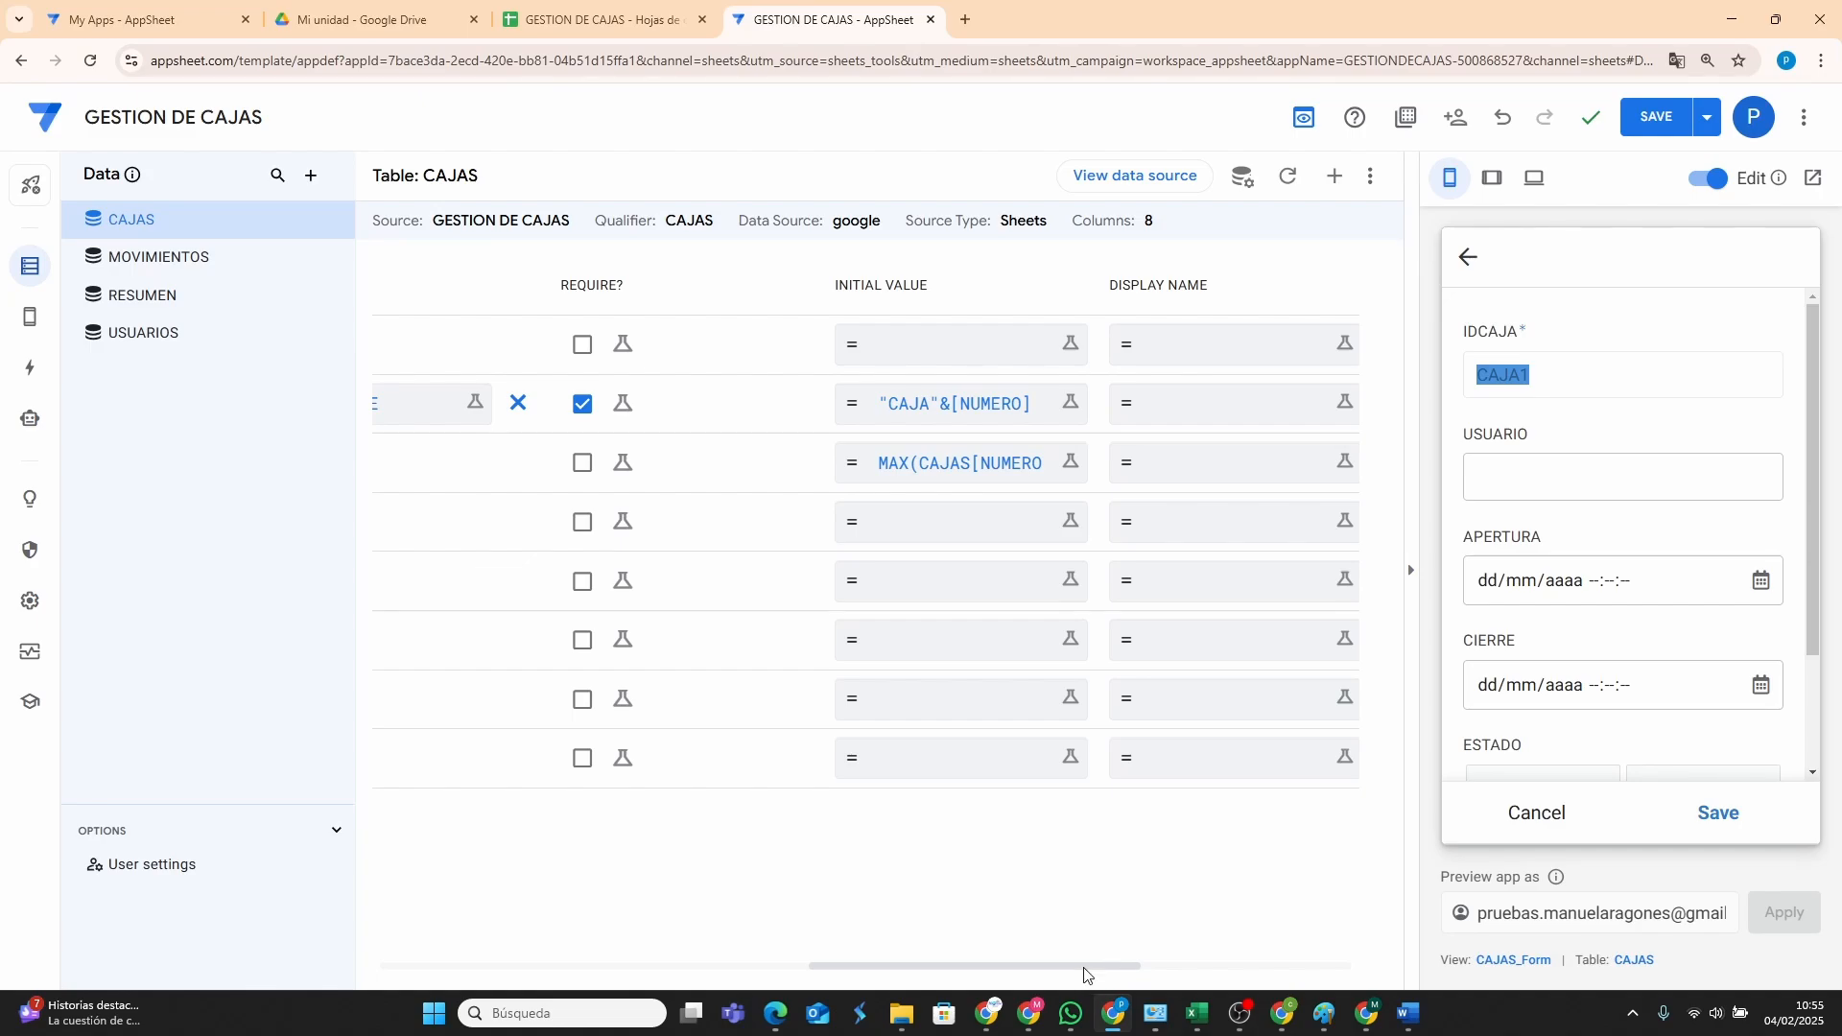
pyautogui.moveTo(996, 974); pyautogui.dragTo(938, 993)
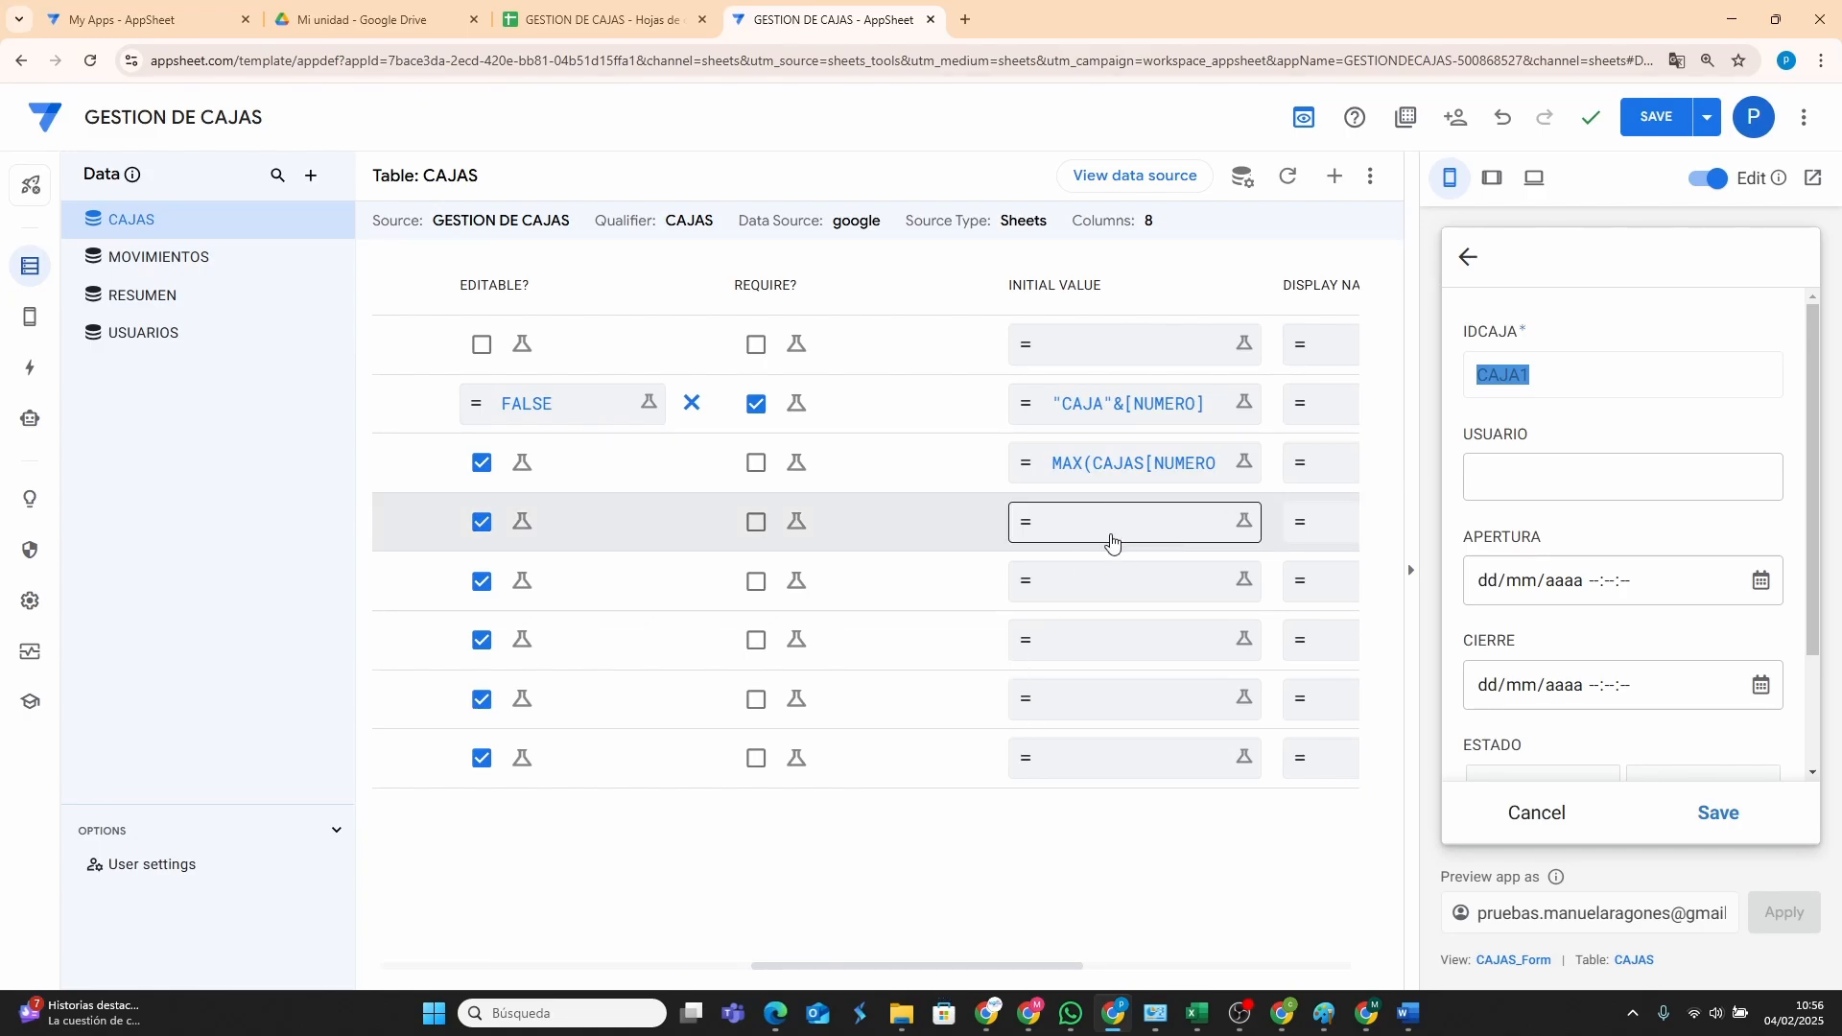
pyautogui.click(140, 335)
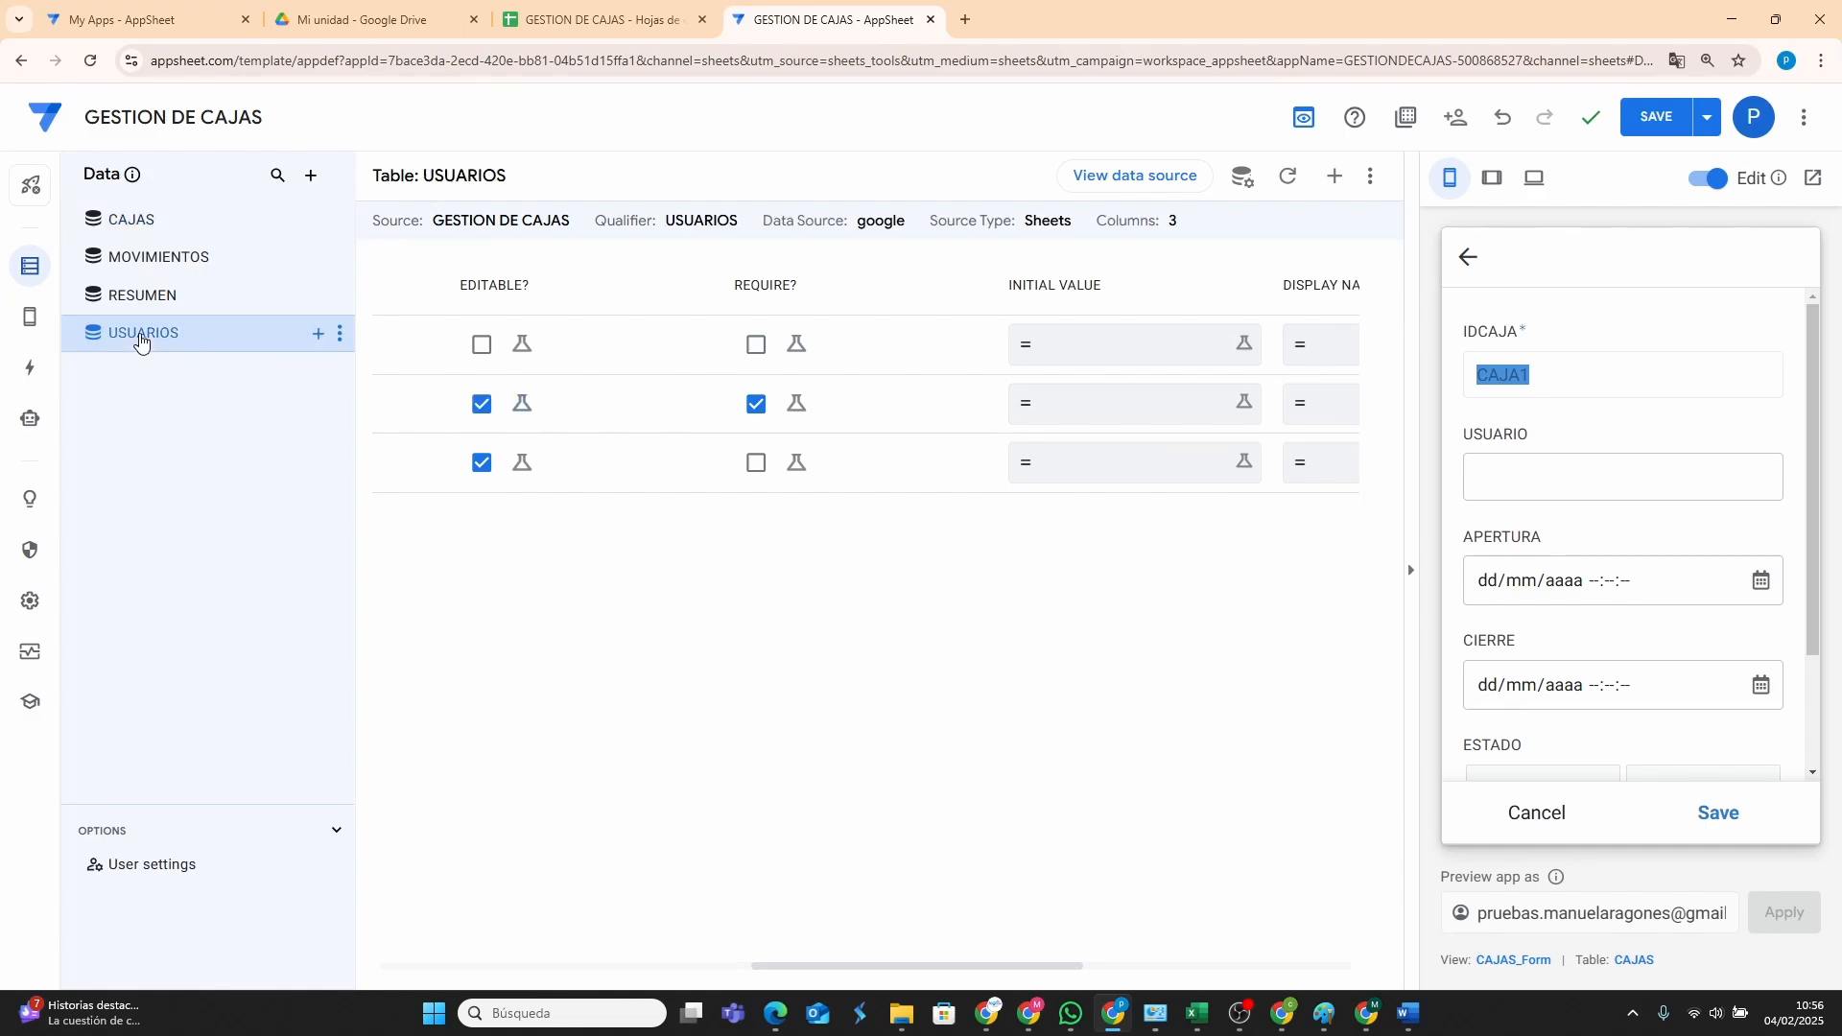
pyautogui.moveTo(806, 975); pyautogui.dragTo(397, 954)
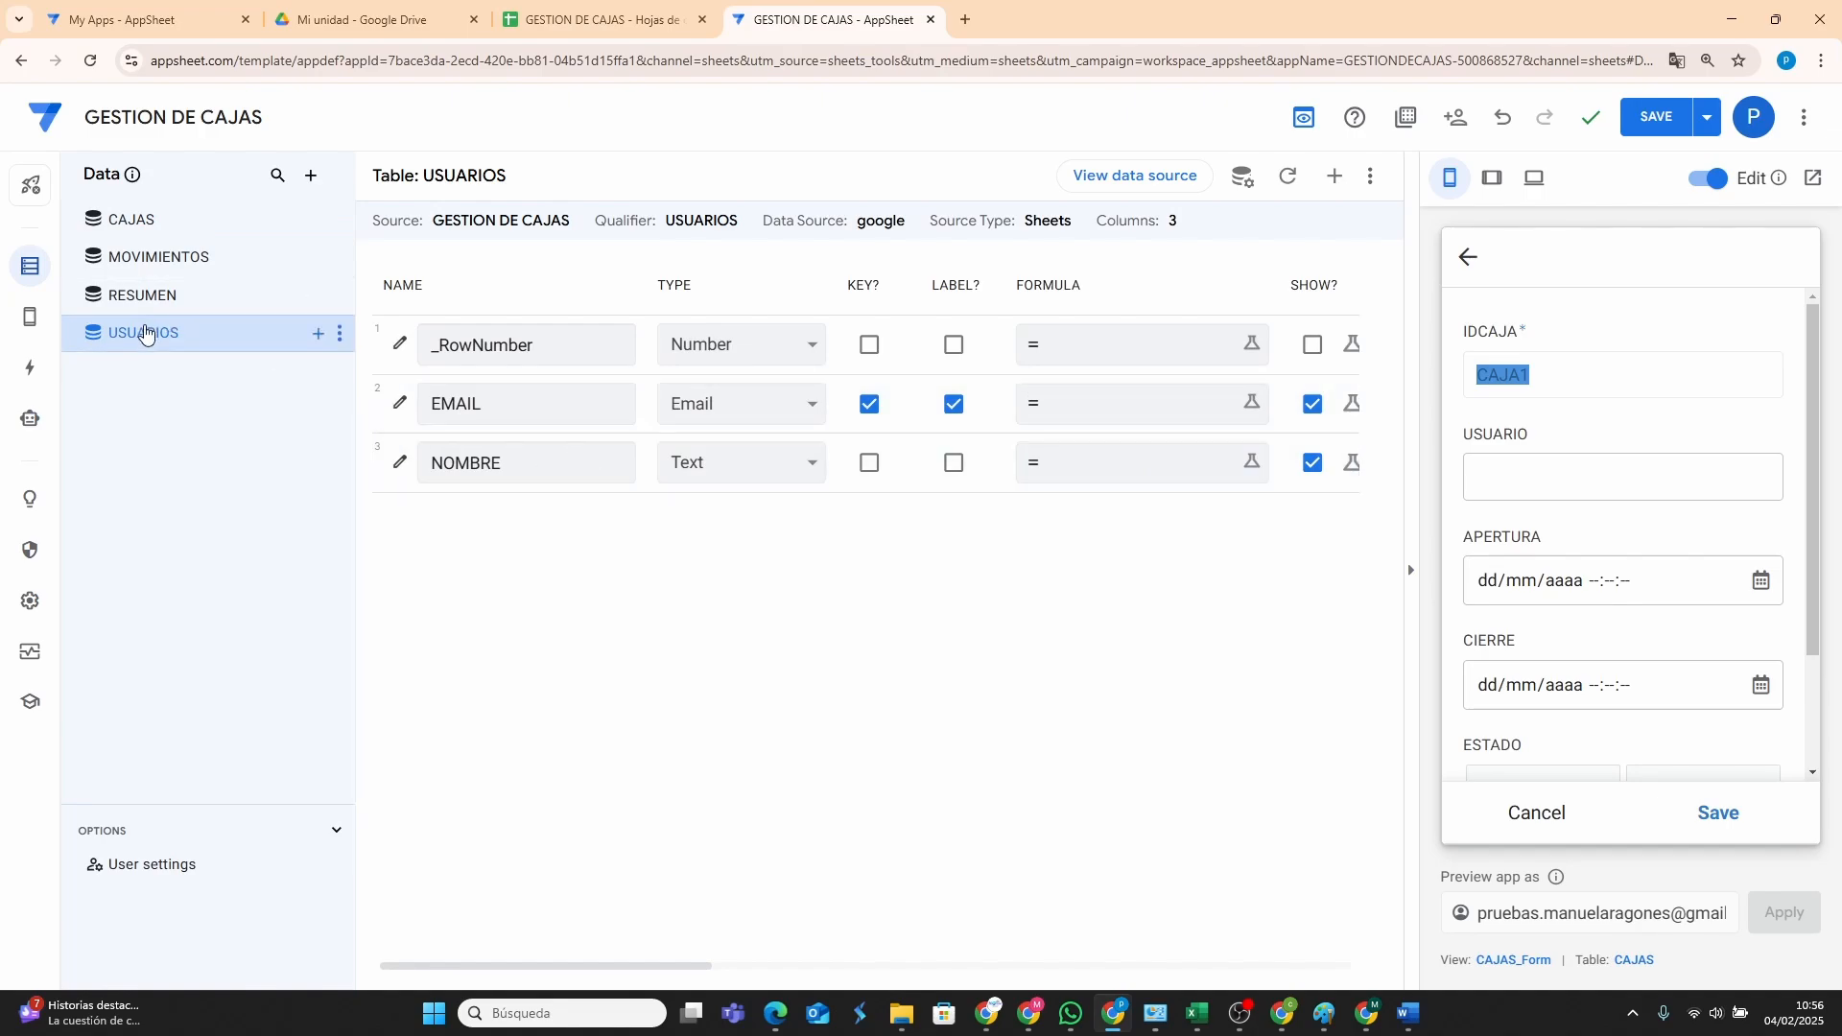
pyautogui.click(186, 225)
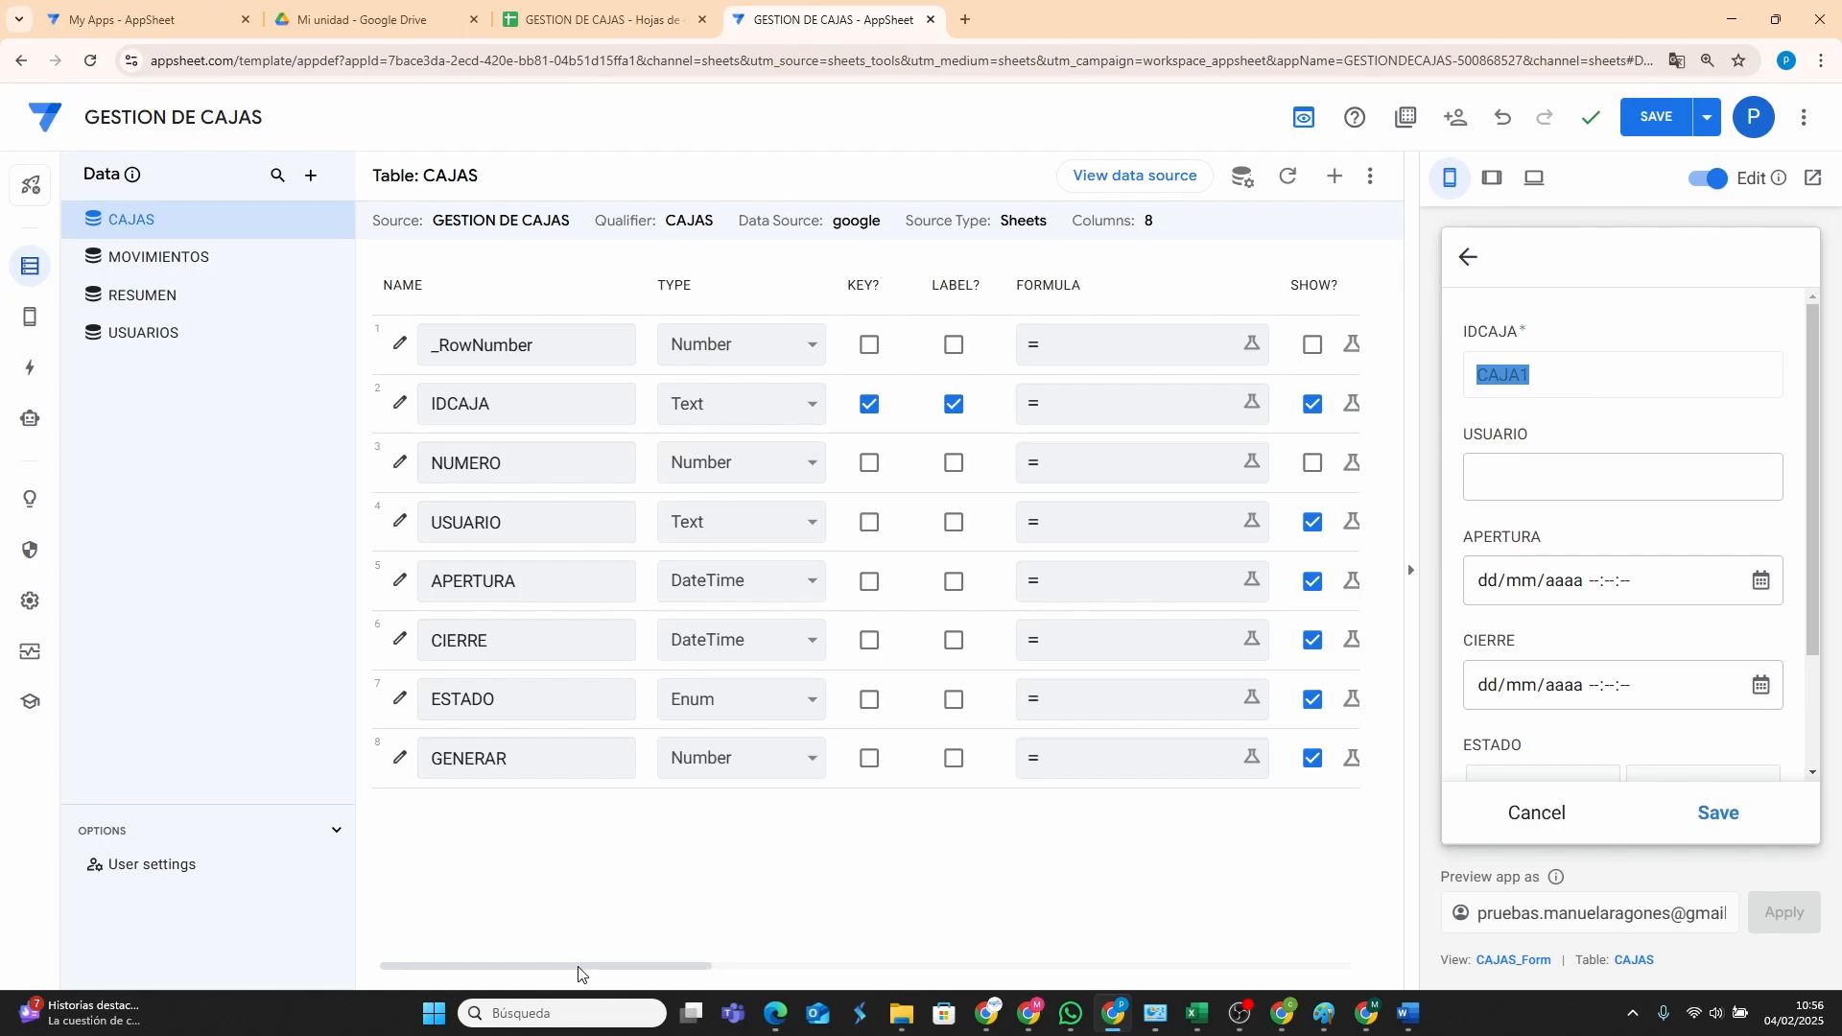
# Set the initial value formula of the USUARIO column in the CAJAS table to LOOKUP(USEREMAIL(),"USUARIOS","EMAIL","NOMBRE").
pyautogui.moveTo(579, 966); pyautogui.dragTo(1023, 969)
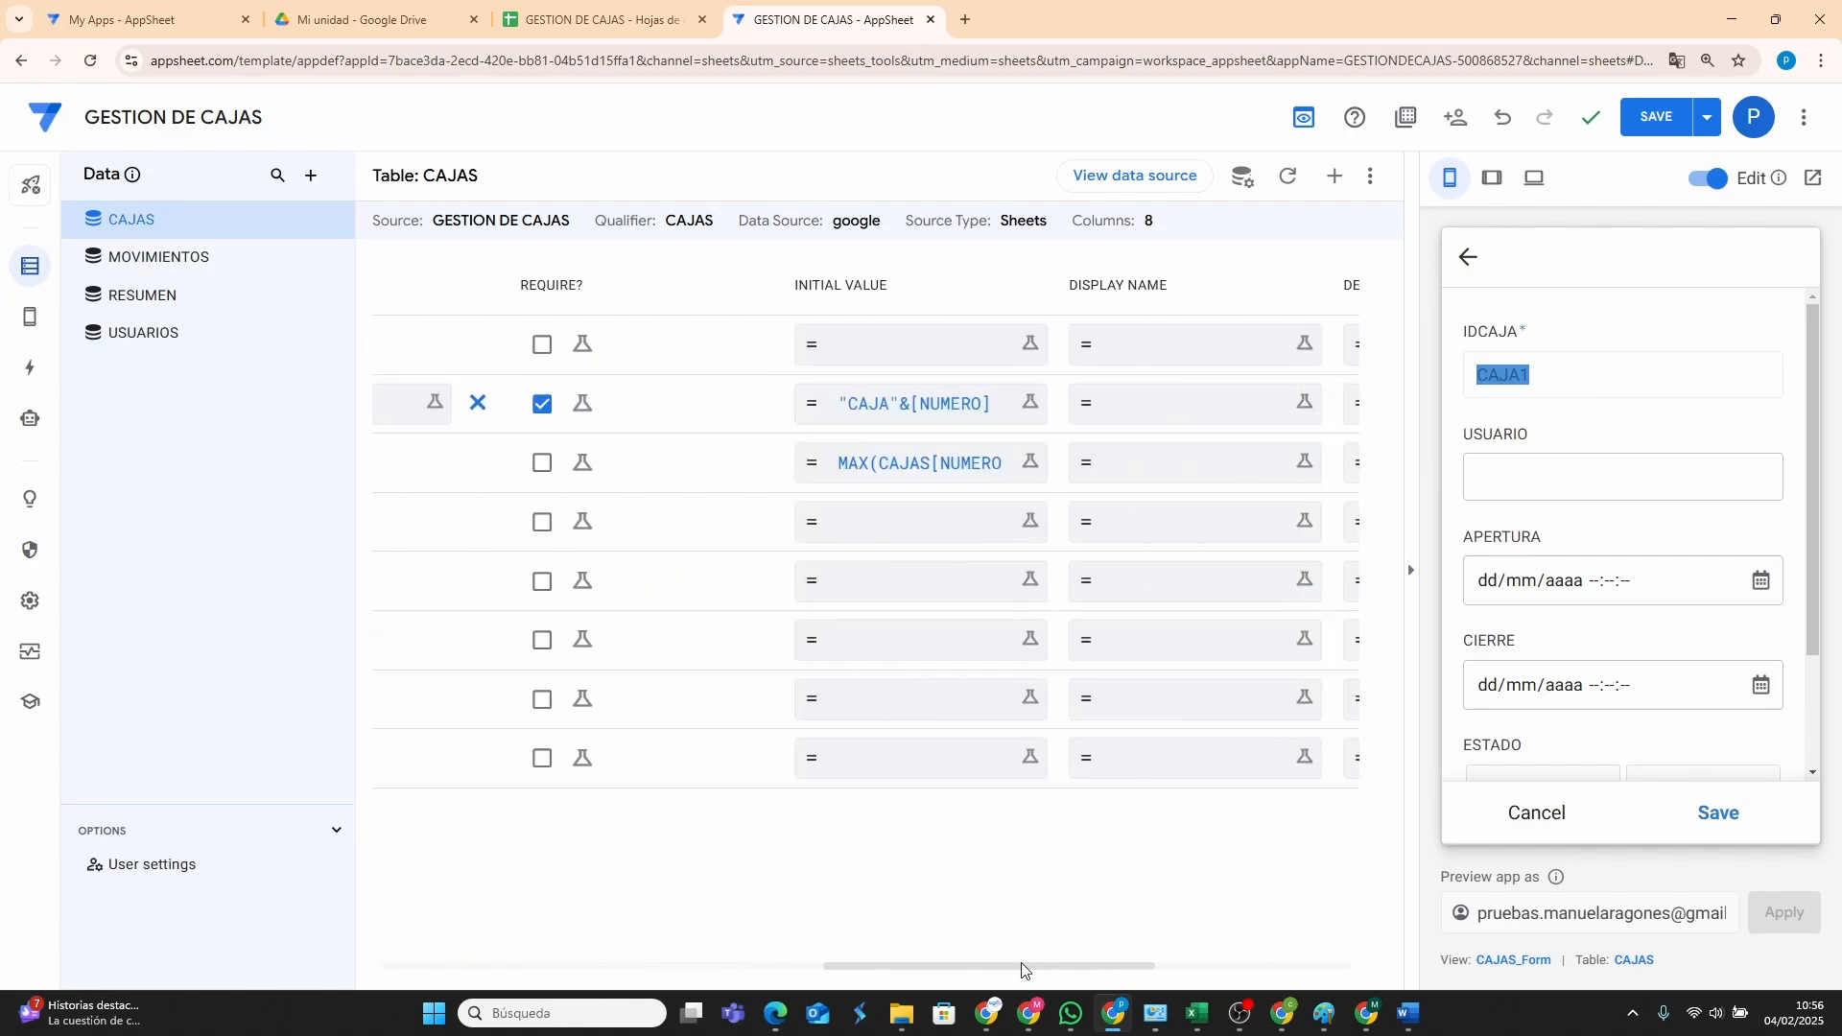
pyautogui.click(914, 582)
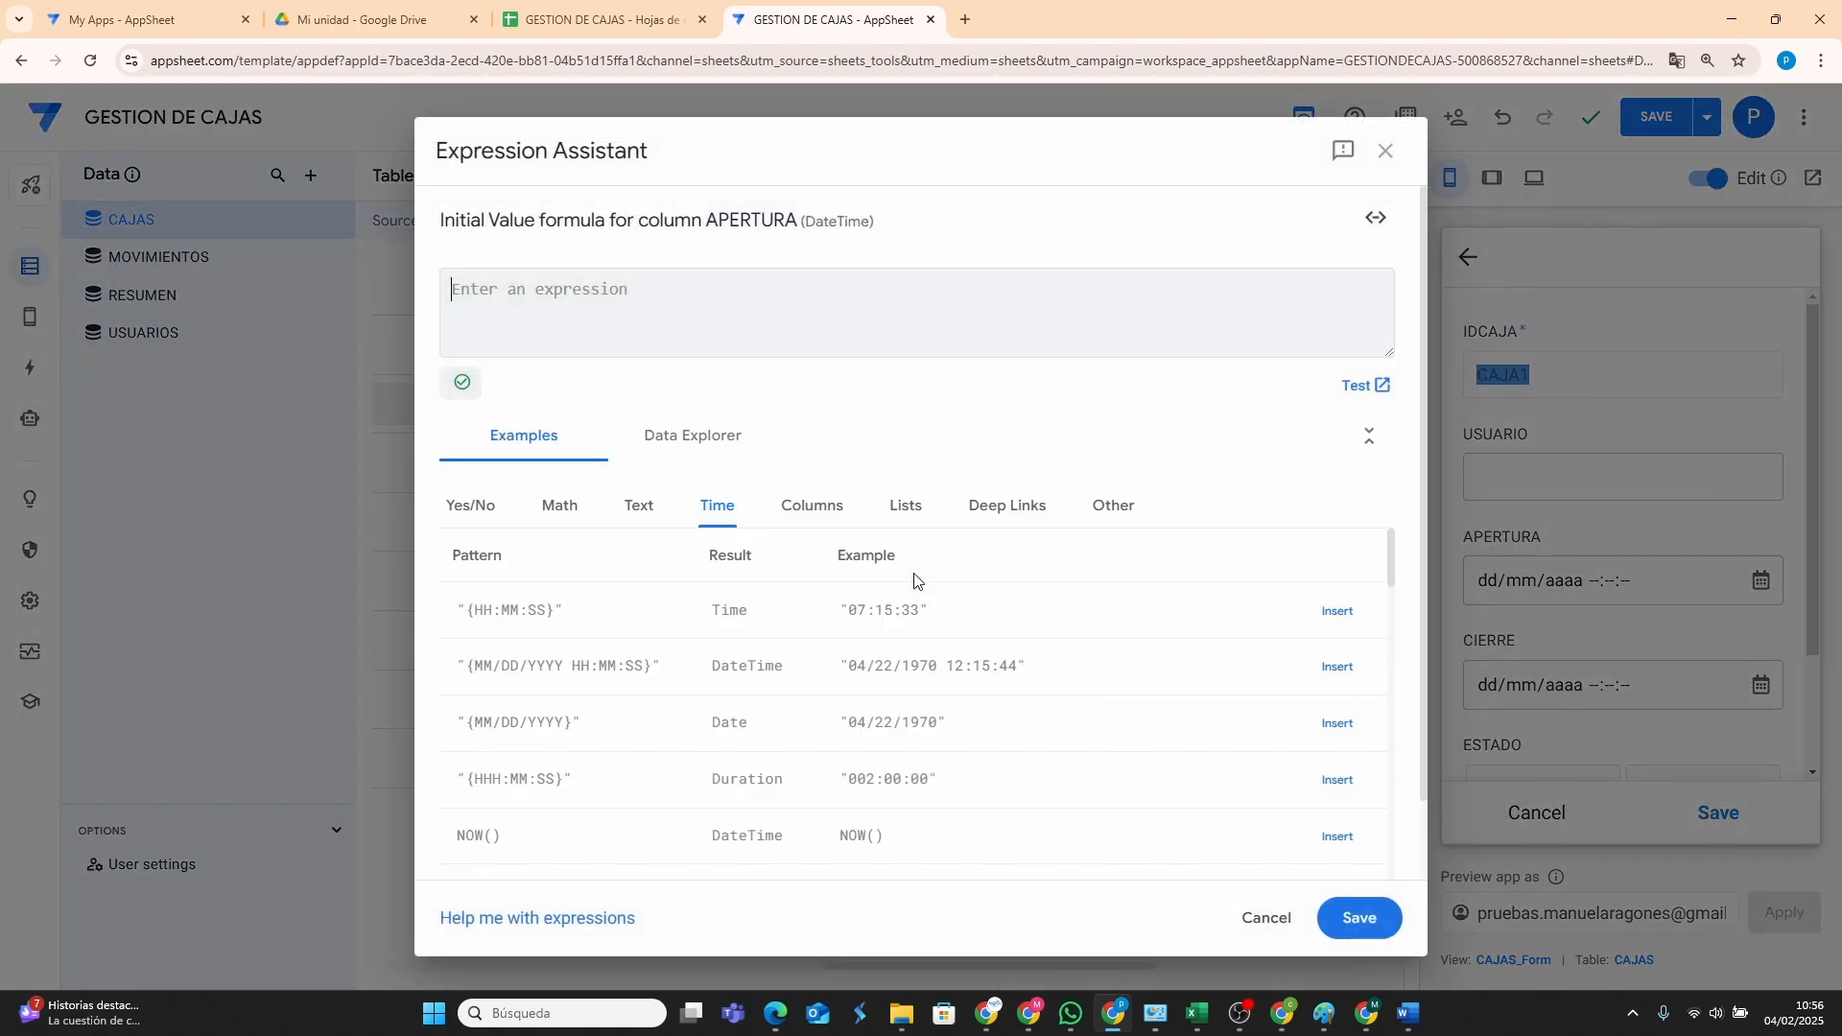
pyautogui.click(1384, 155)
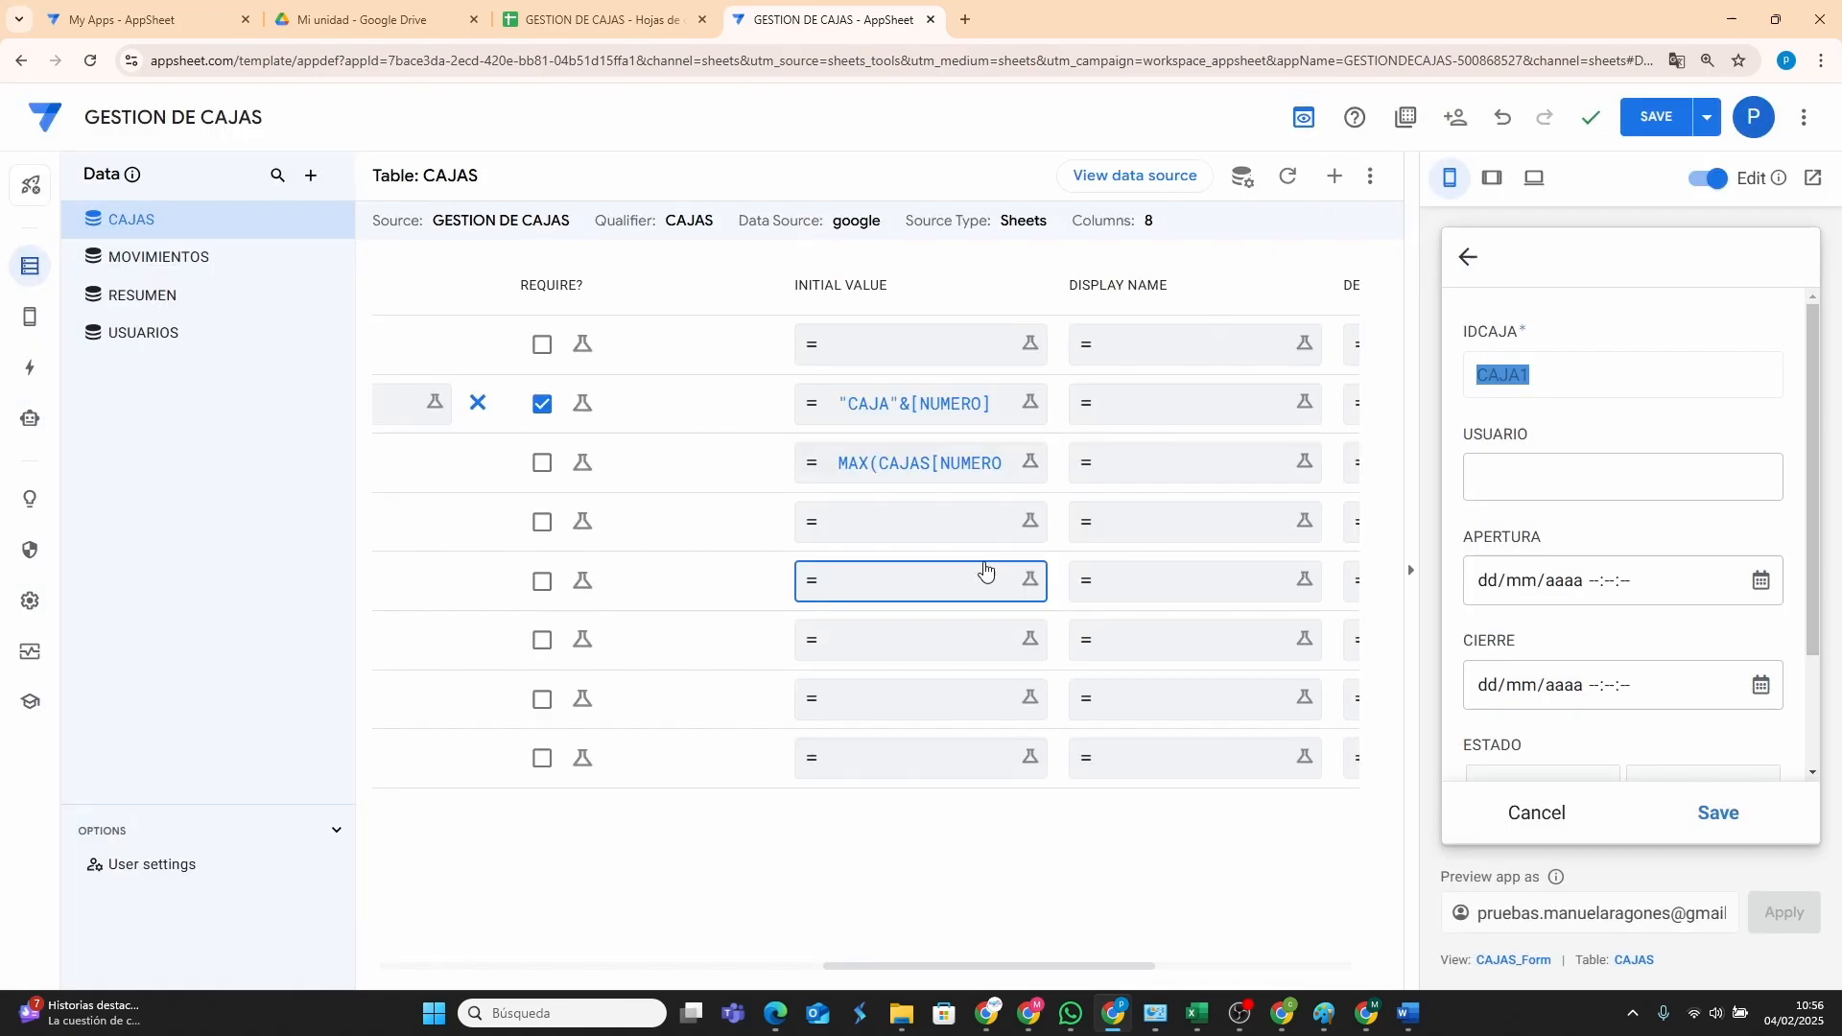
pyautogui.click(903, 531)
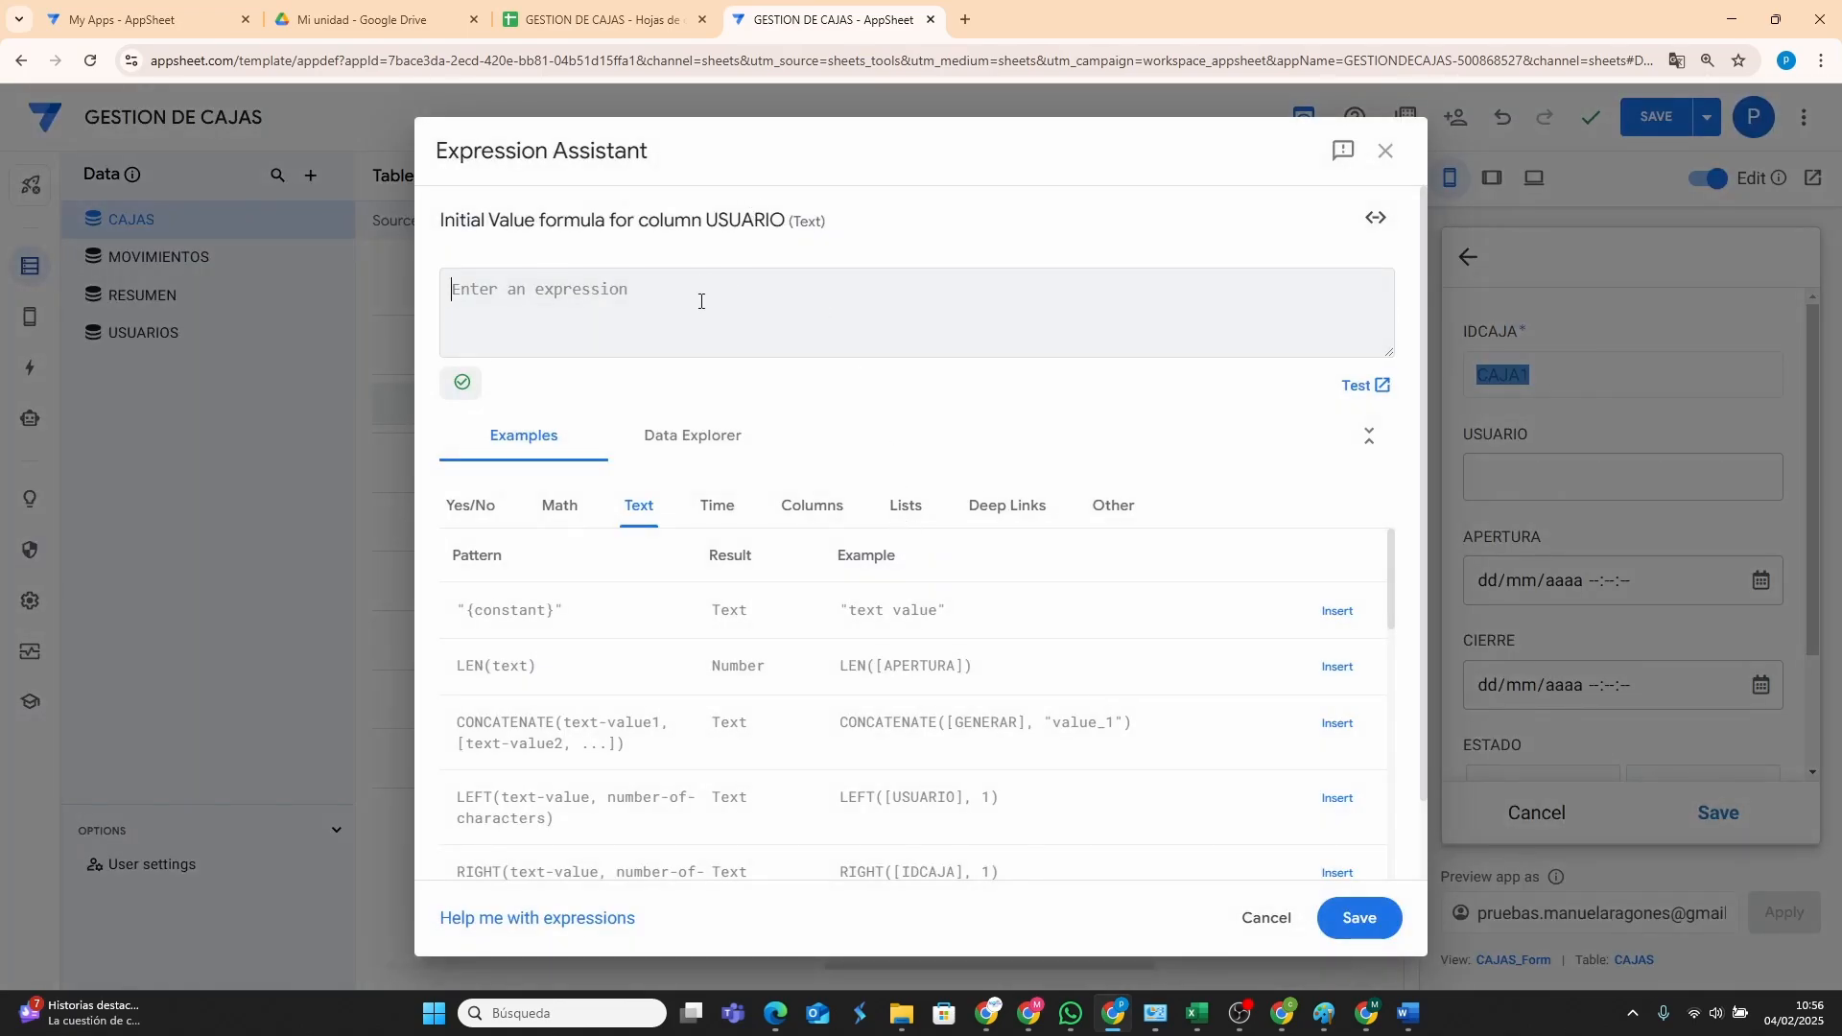
pyautogui.write('LOOU')
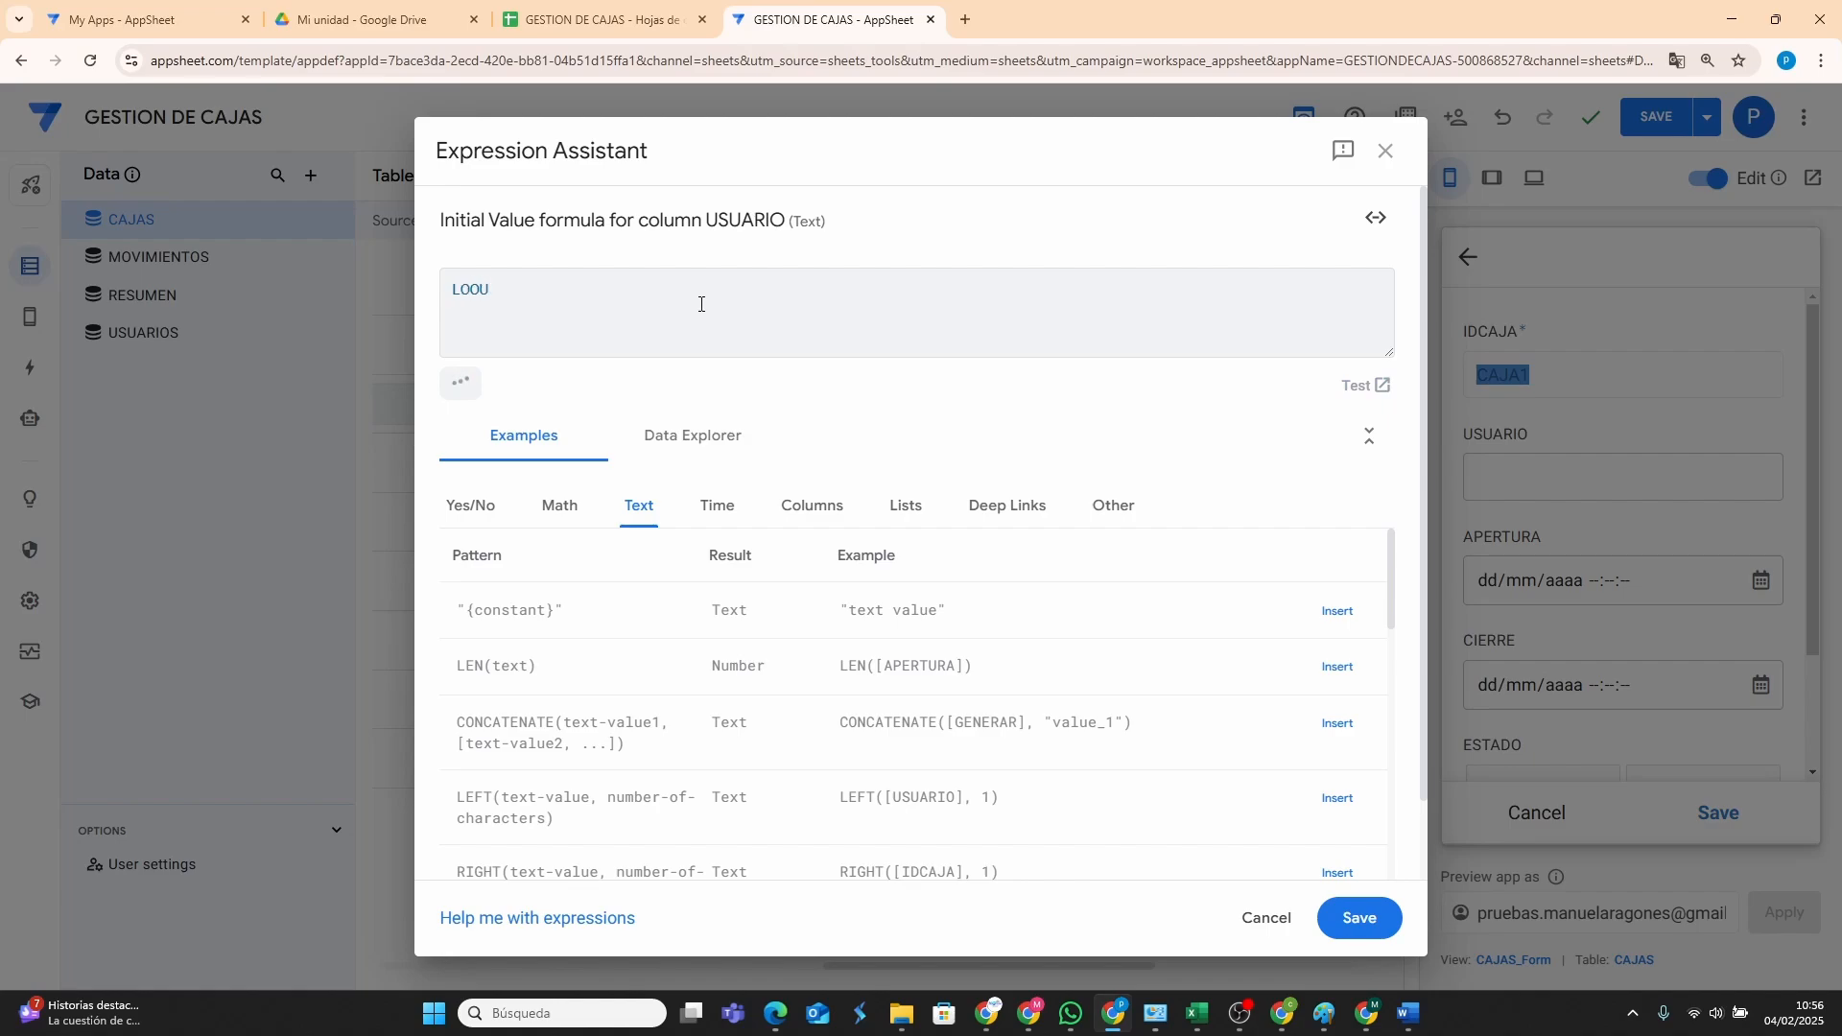
pyautogui.press('BackSpace')
pyautogui.write('KUP(')
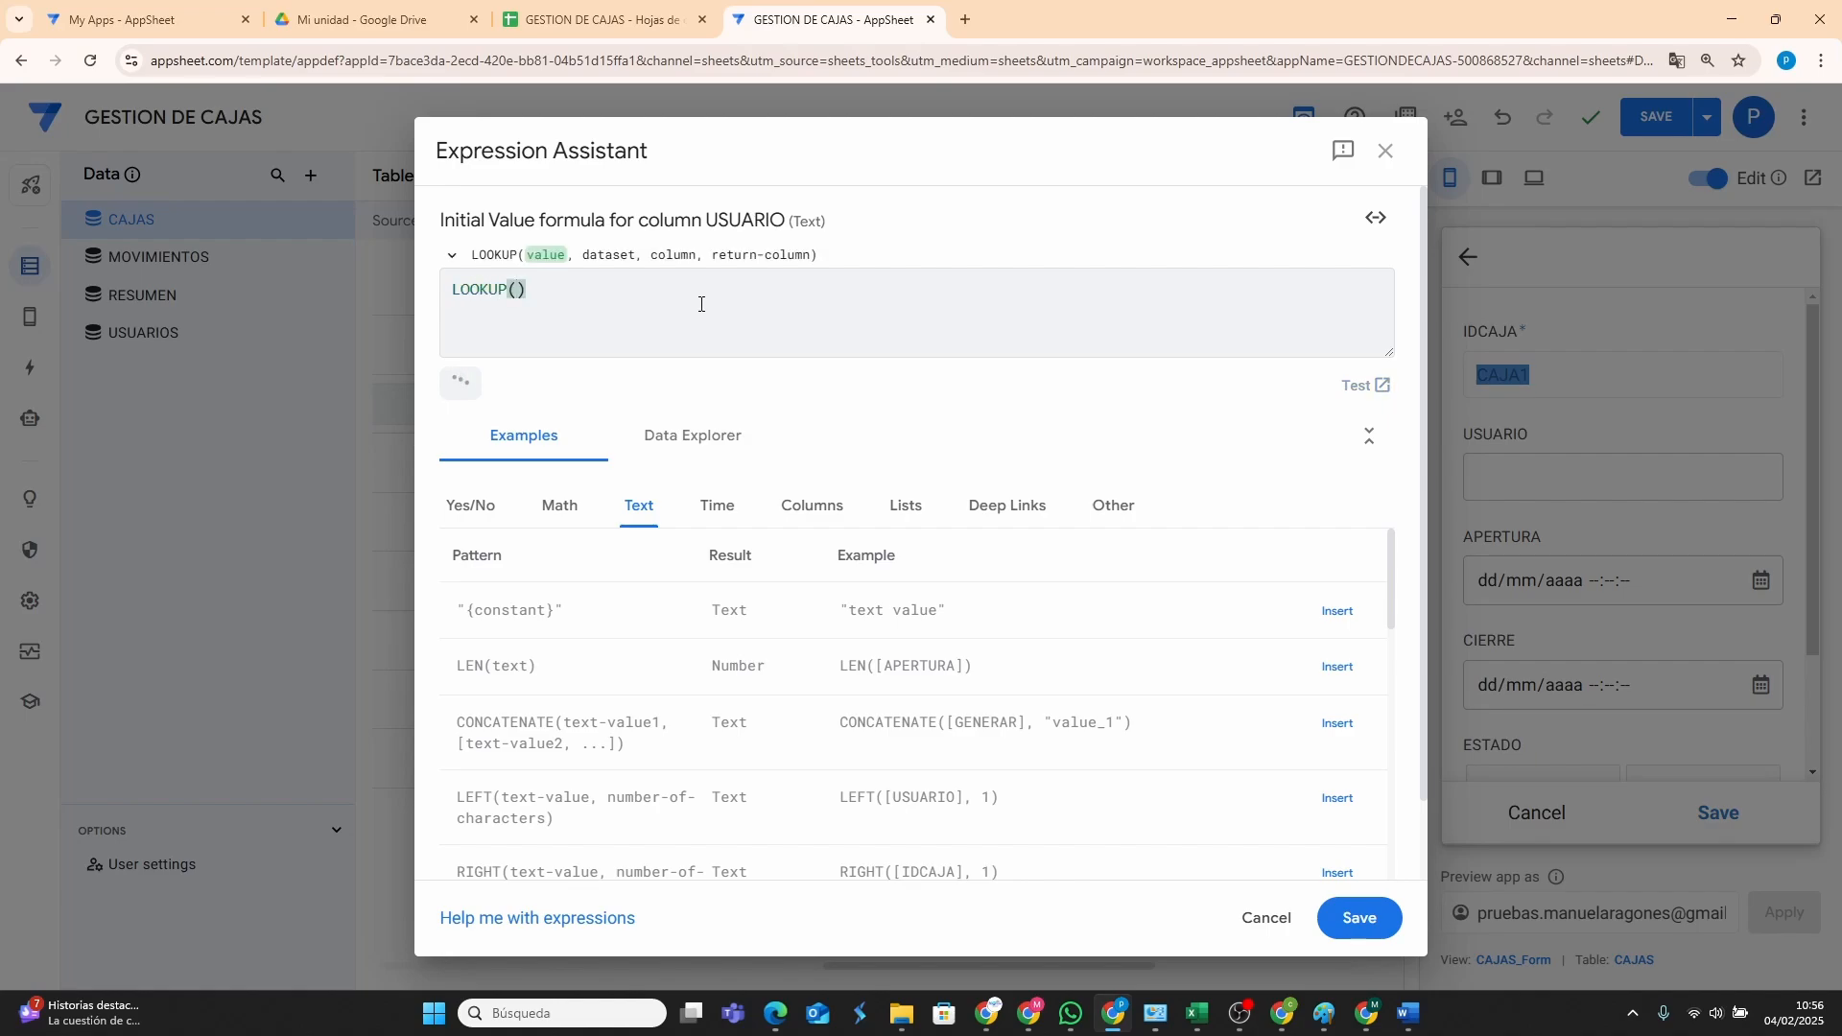
pyautogui.write('USER')
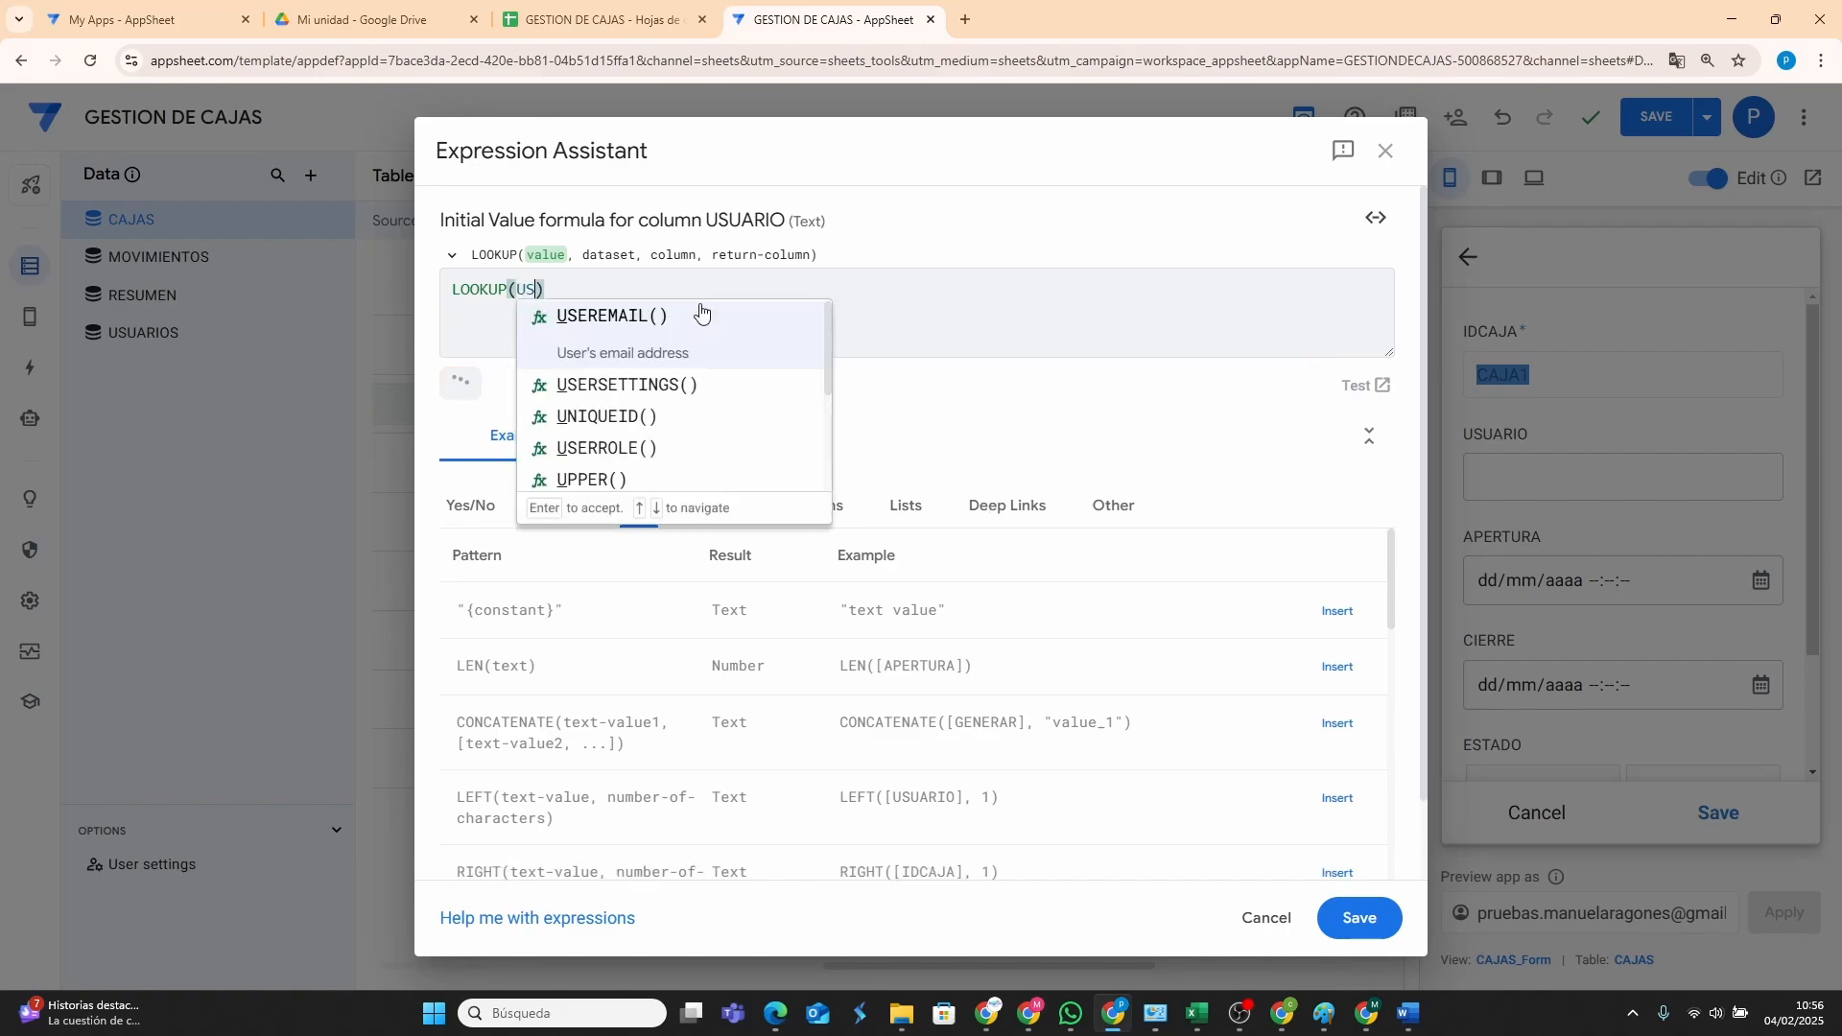
pyautogui.click(599, 318)
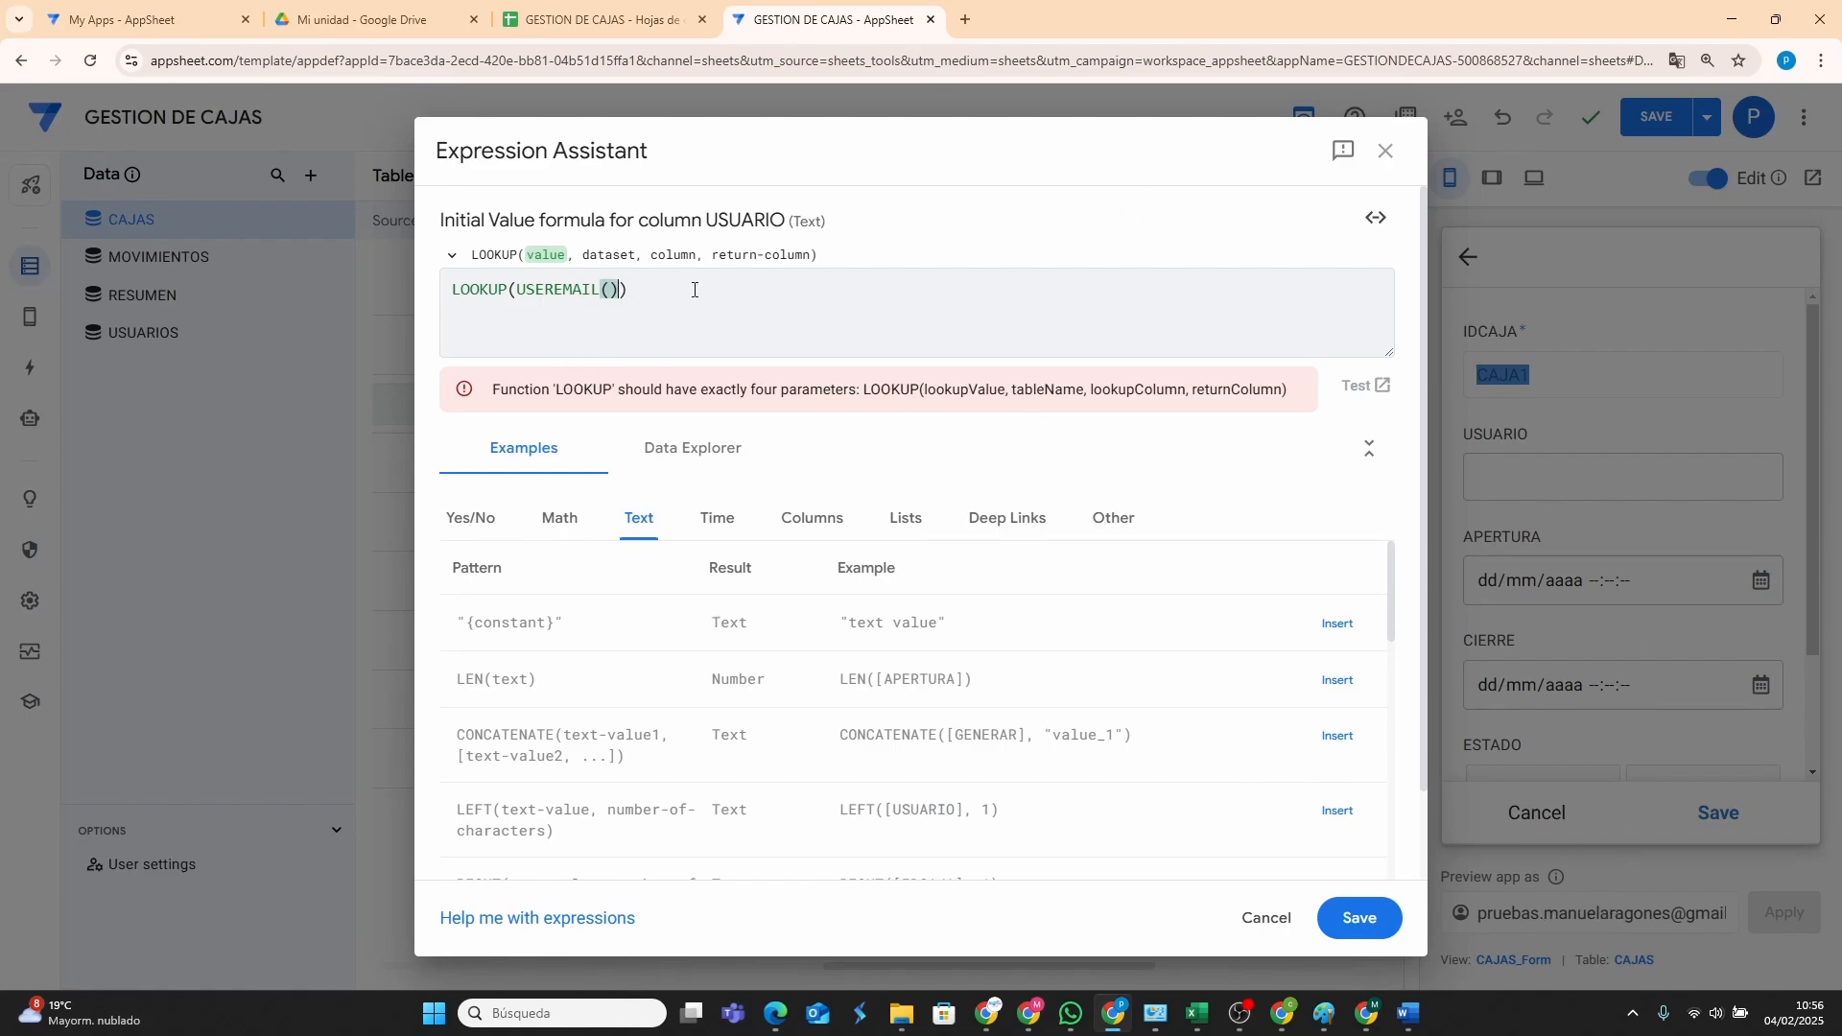
pyautogui.write(',')
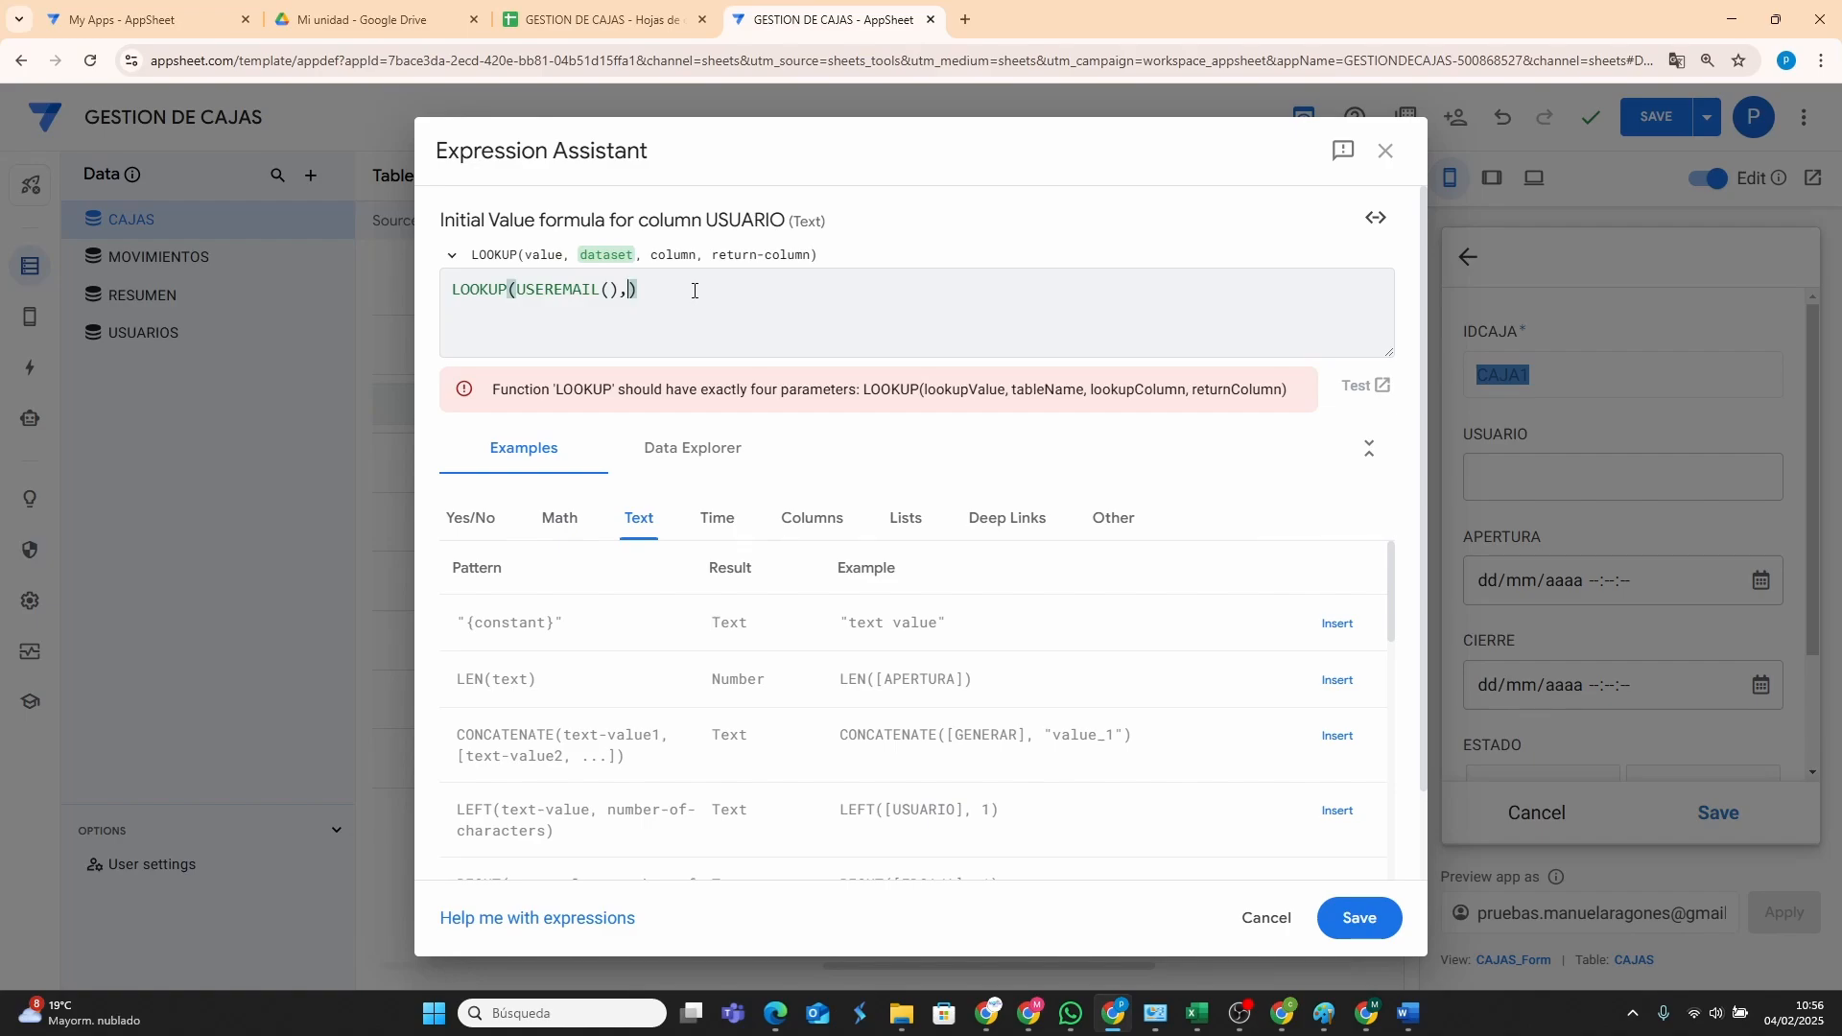
pyautogui.write('"USA')
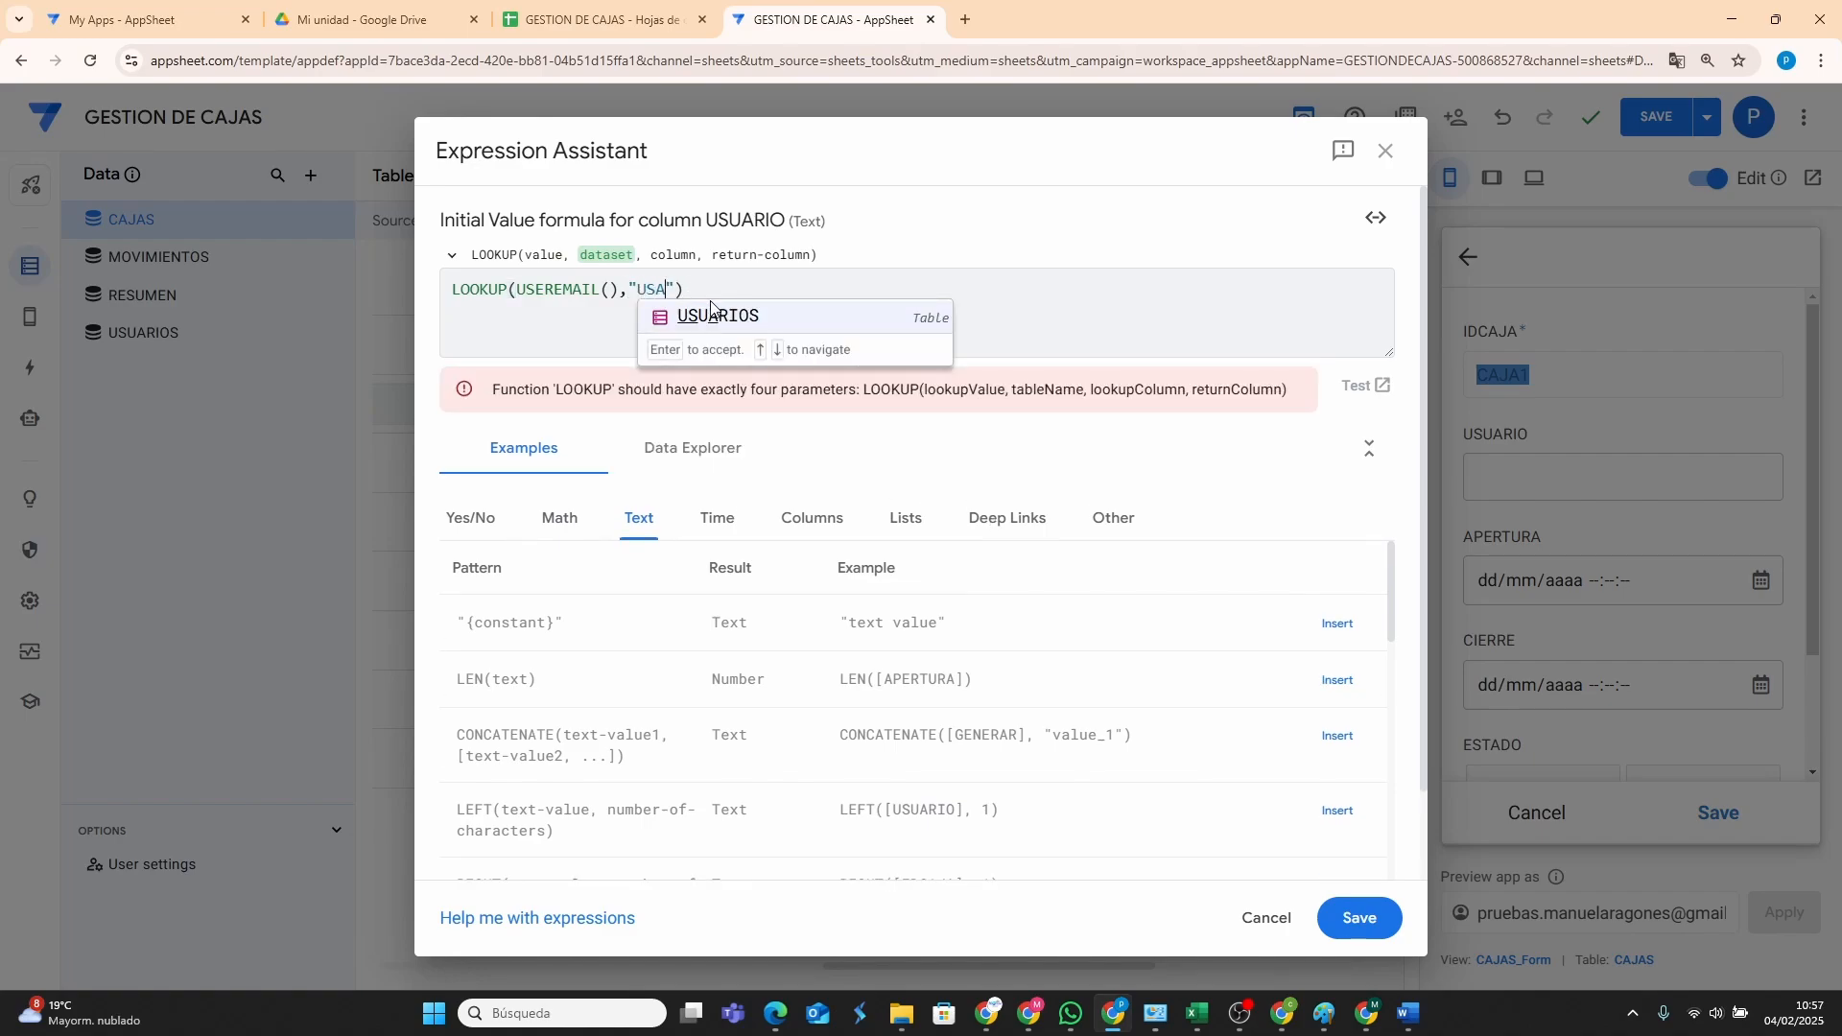
pyautogui.click(722, 317)
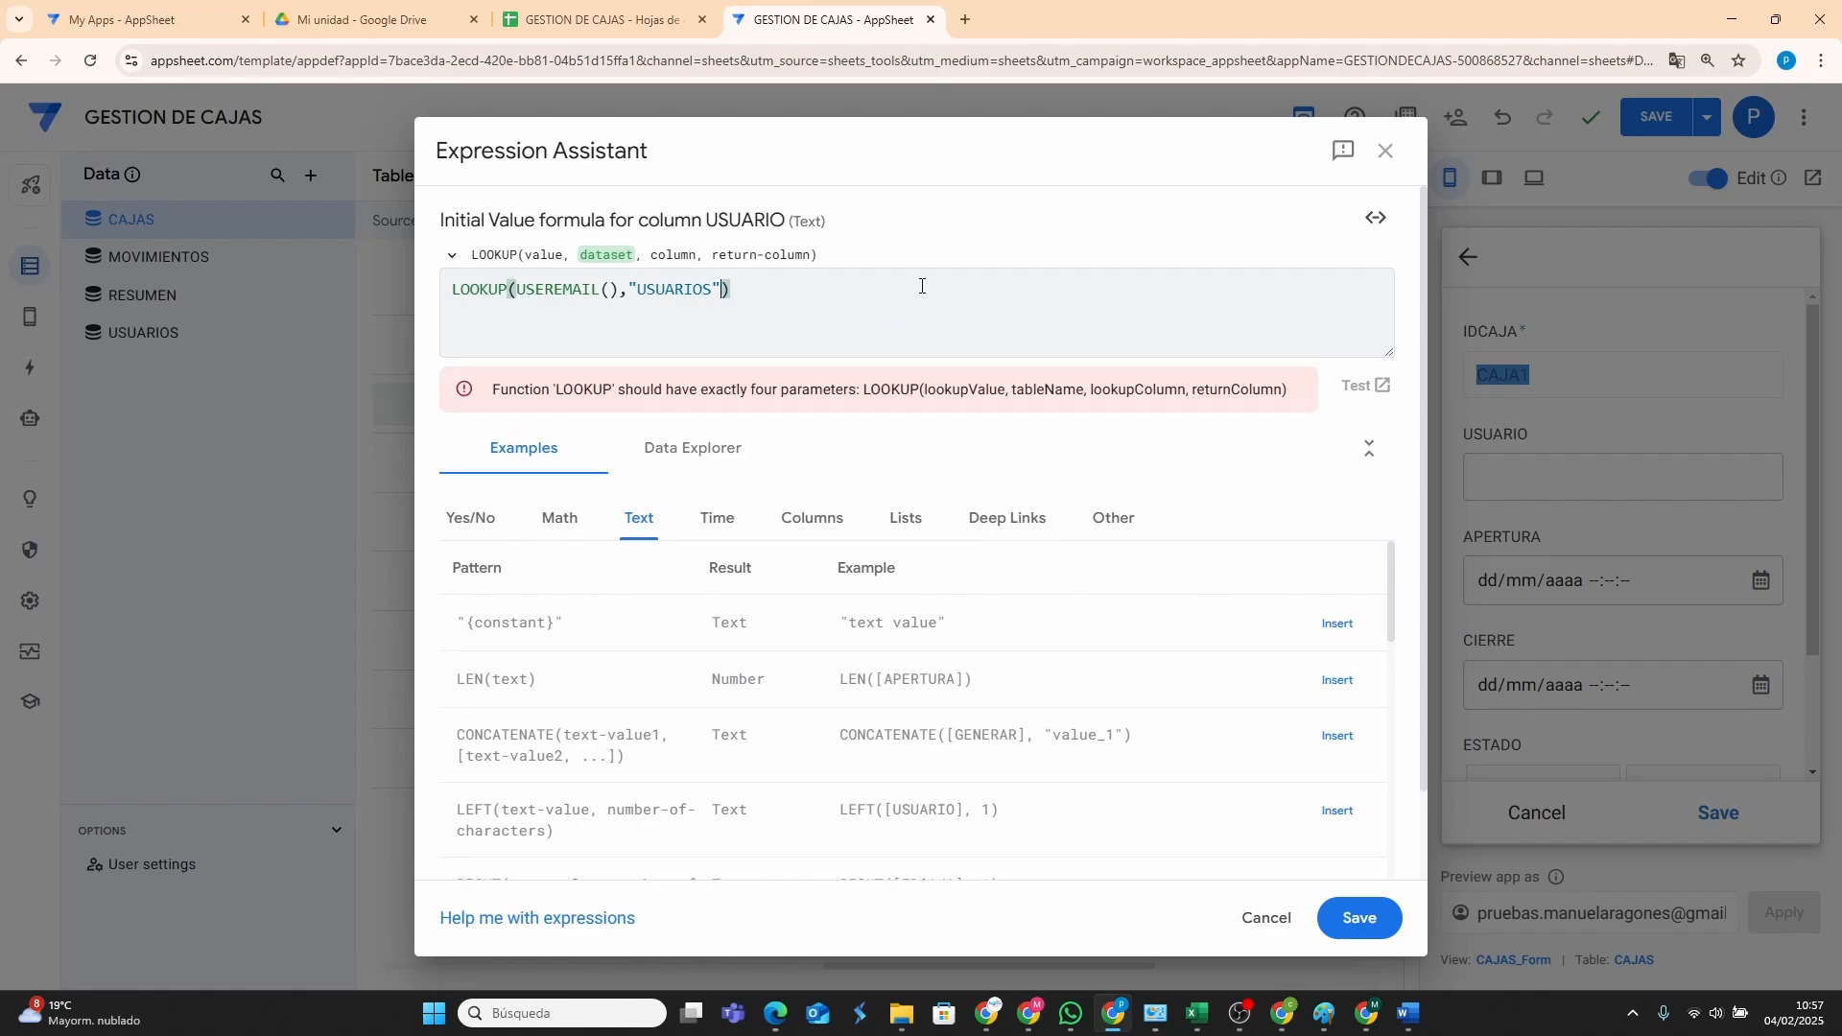
pyautogui.write(',"EMA')
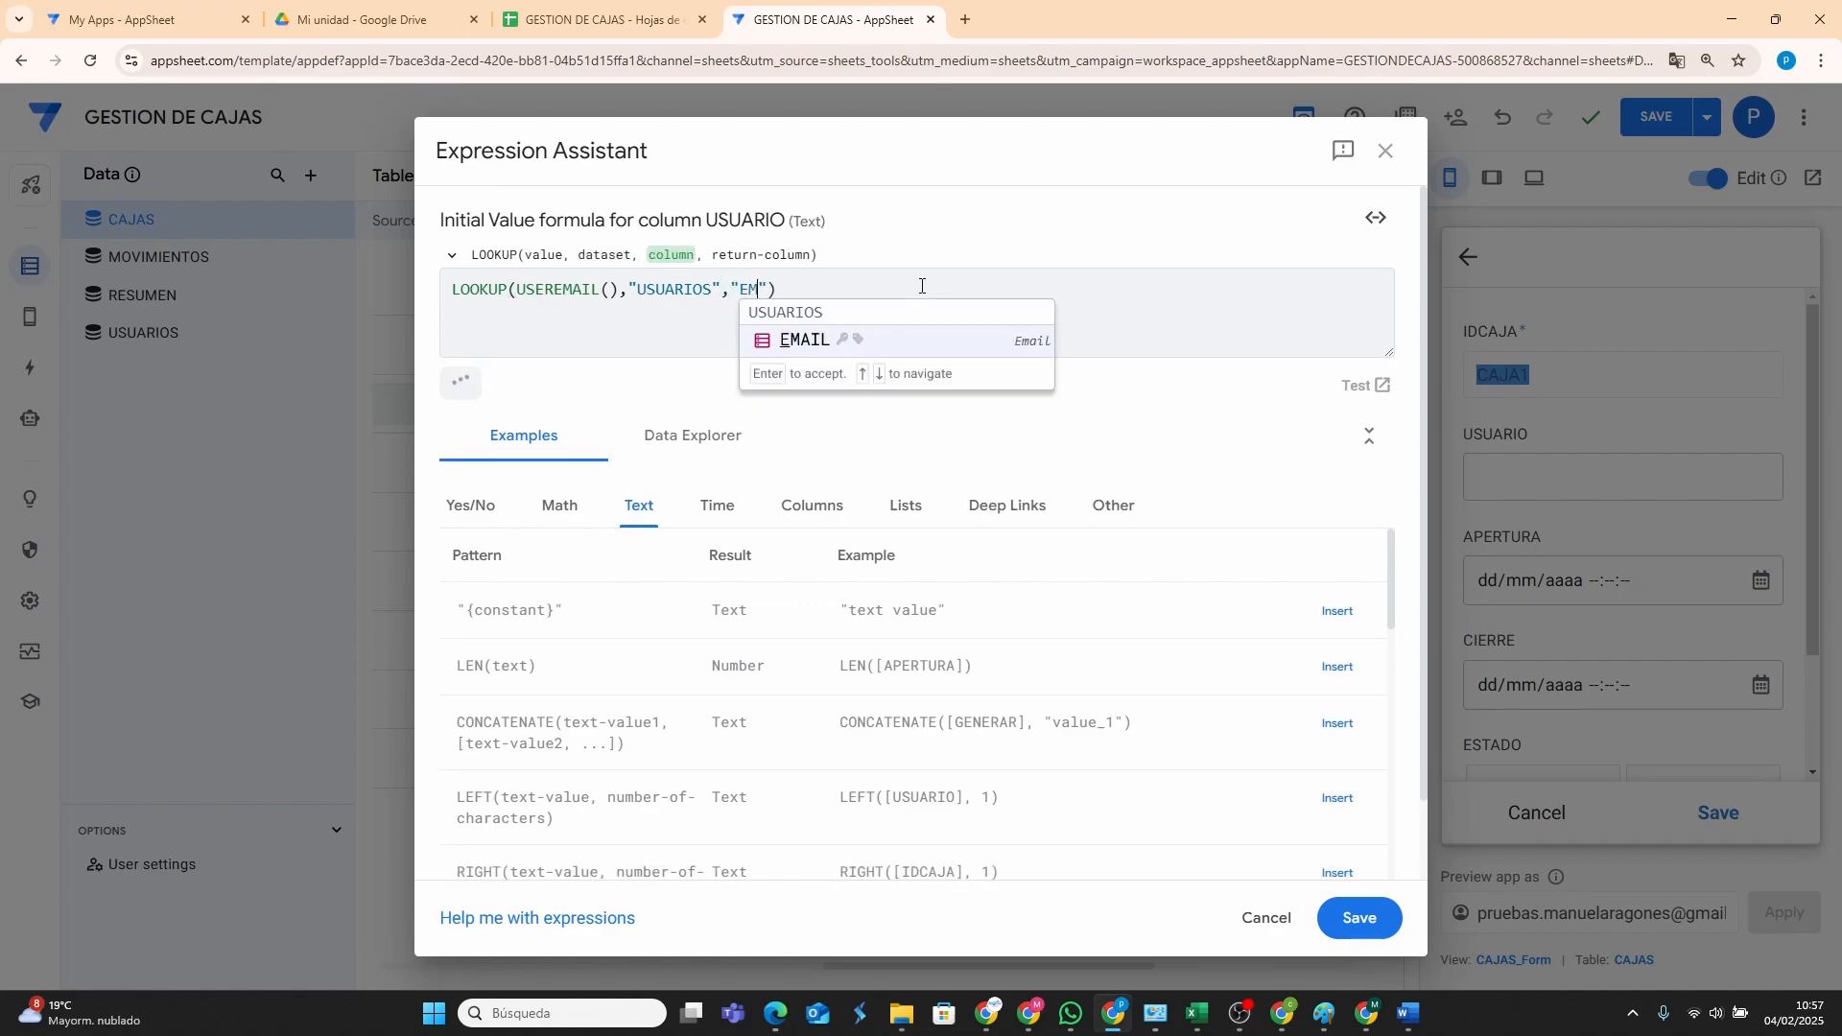
pyautogui.click(809, 341)
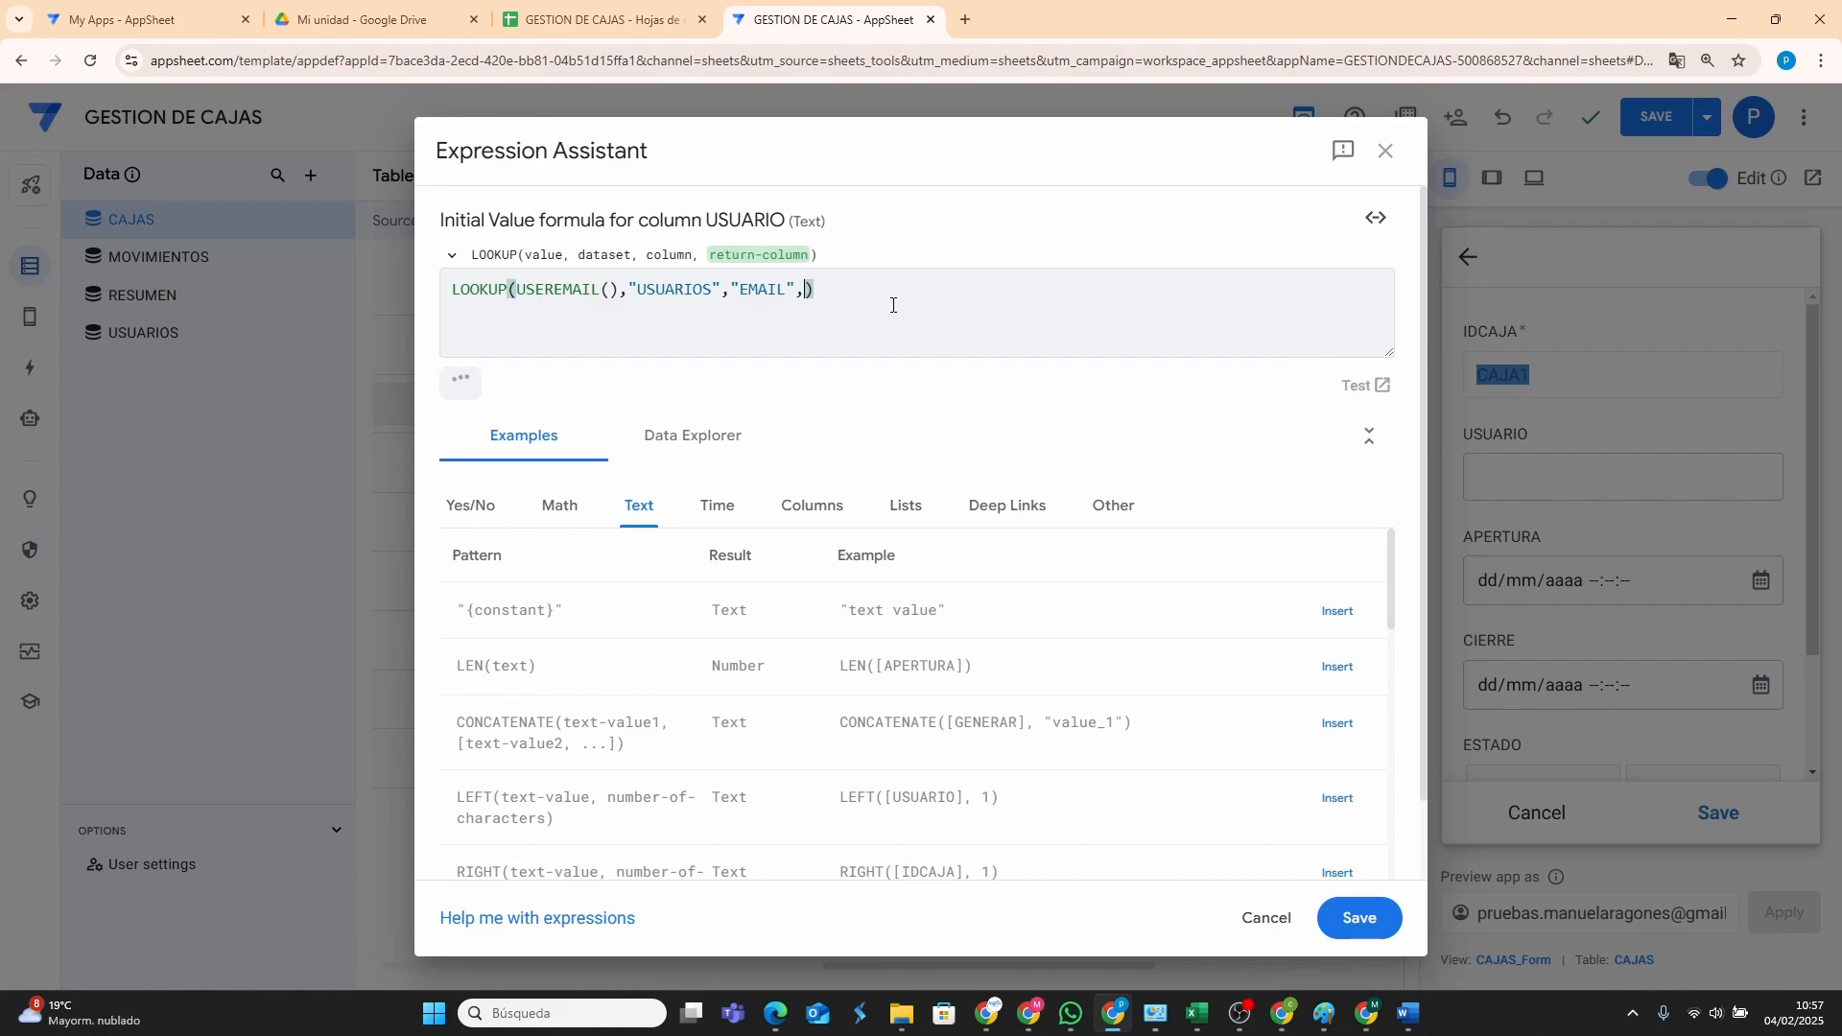
pyautogui.write(',"NOM')
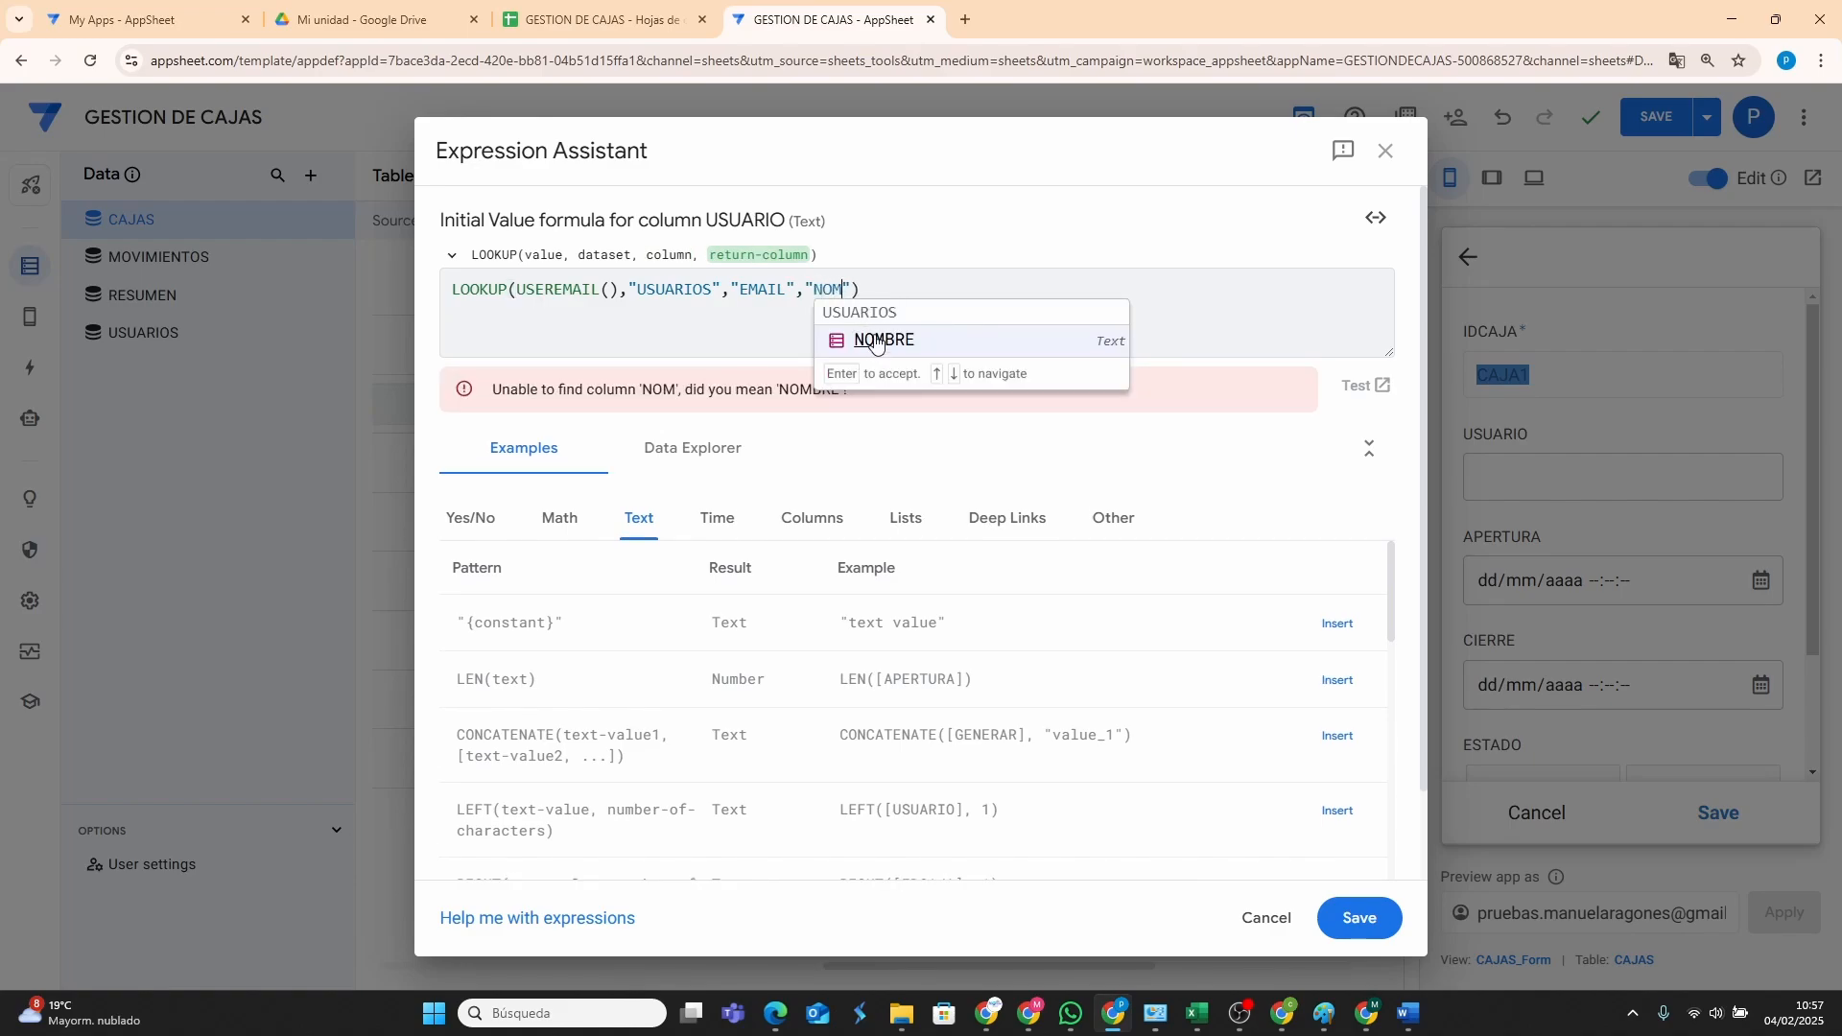
pyautogui.click(883, 341)
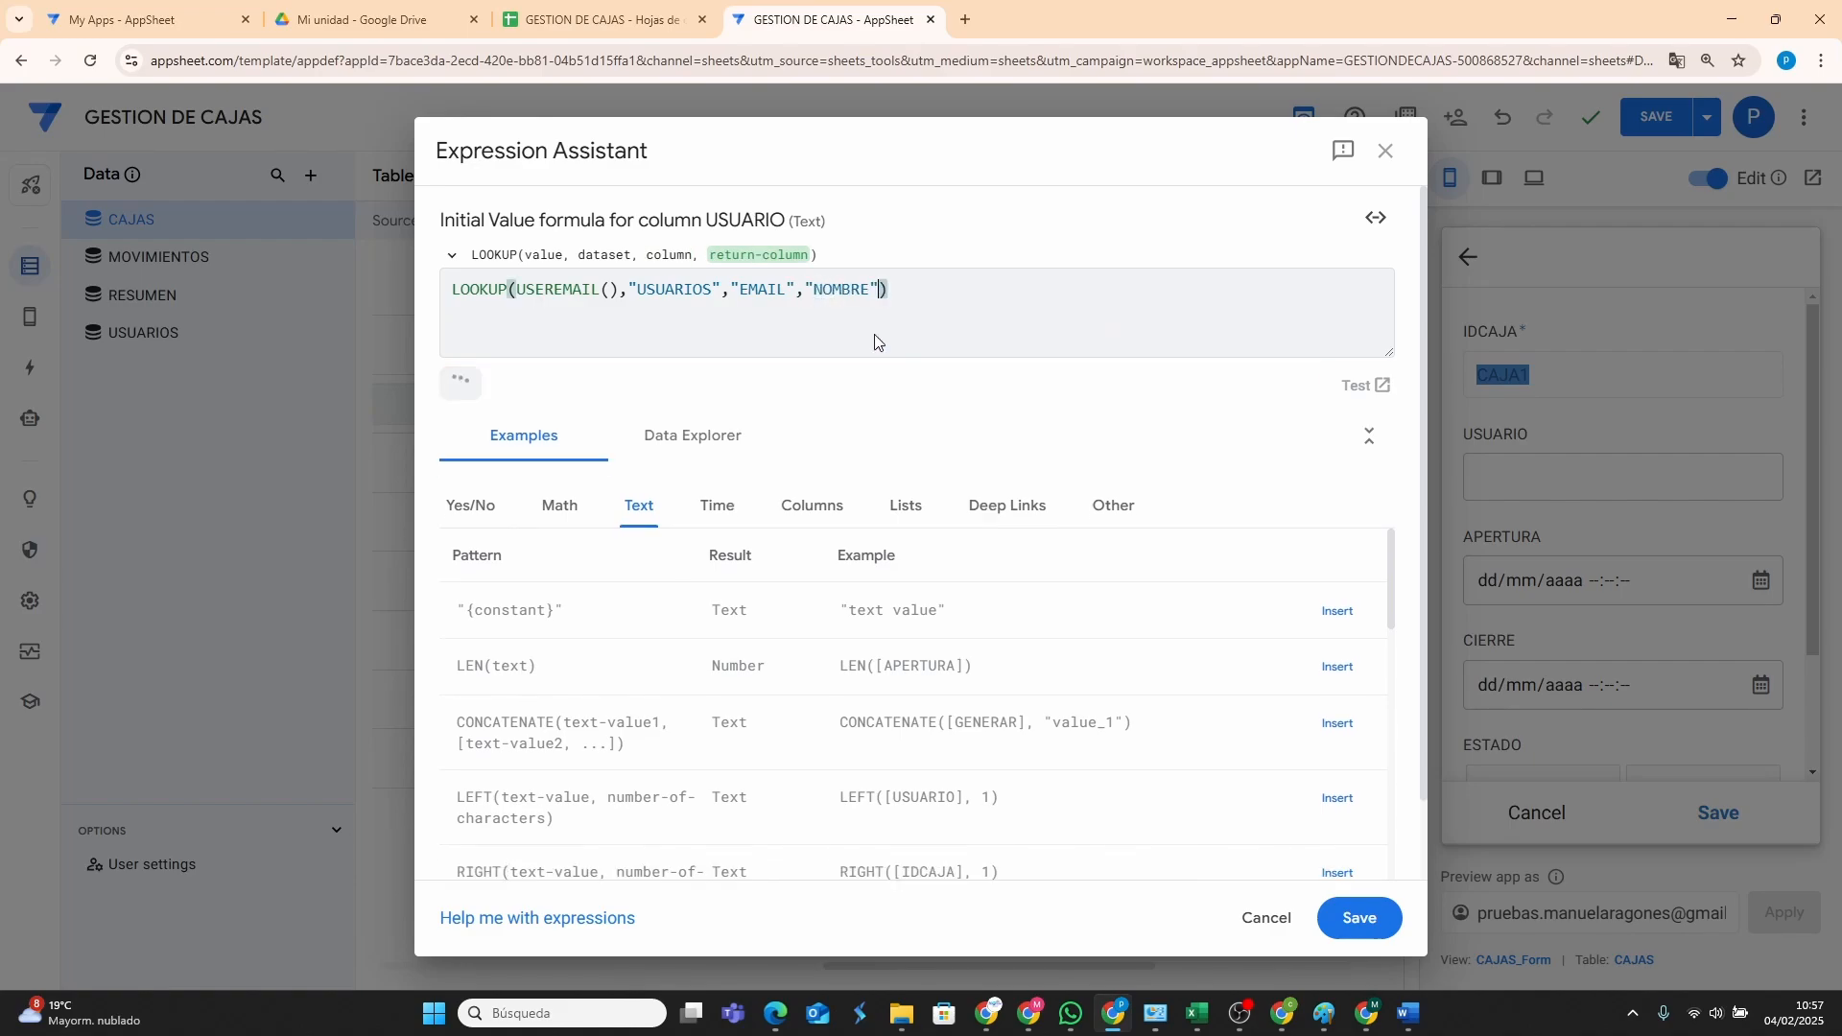
pyautogui.click(1358, 917)
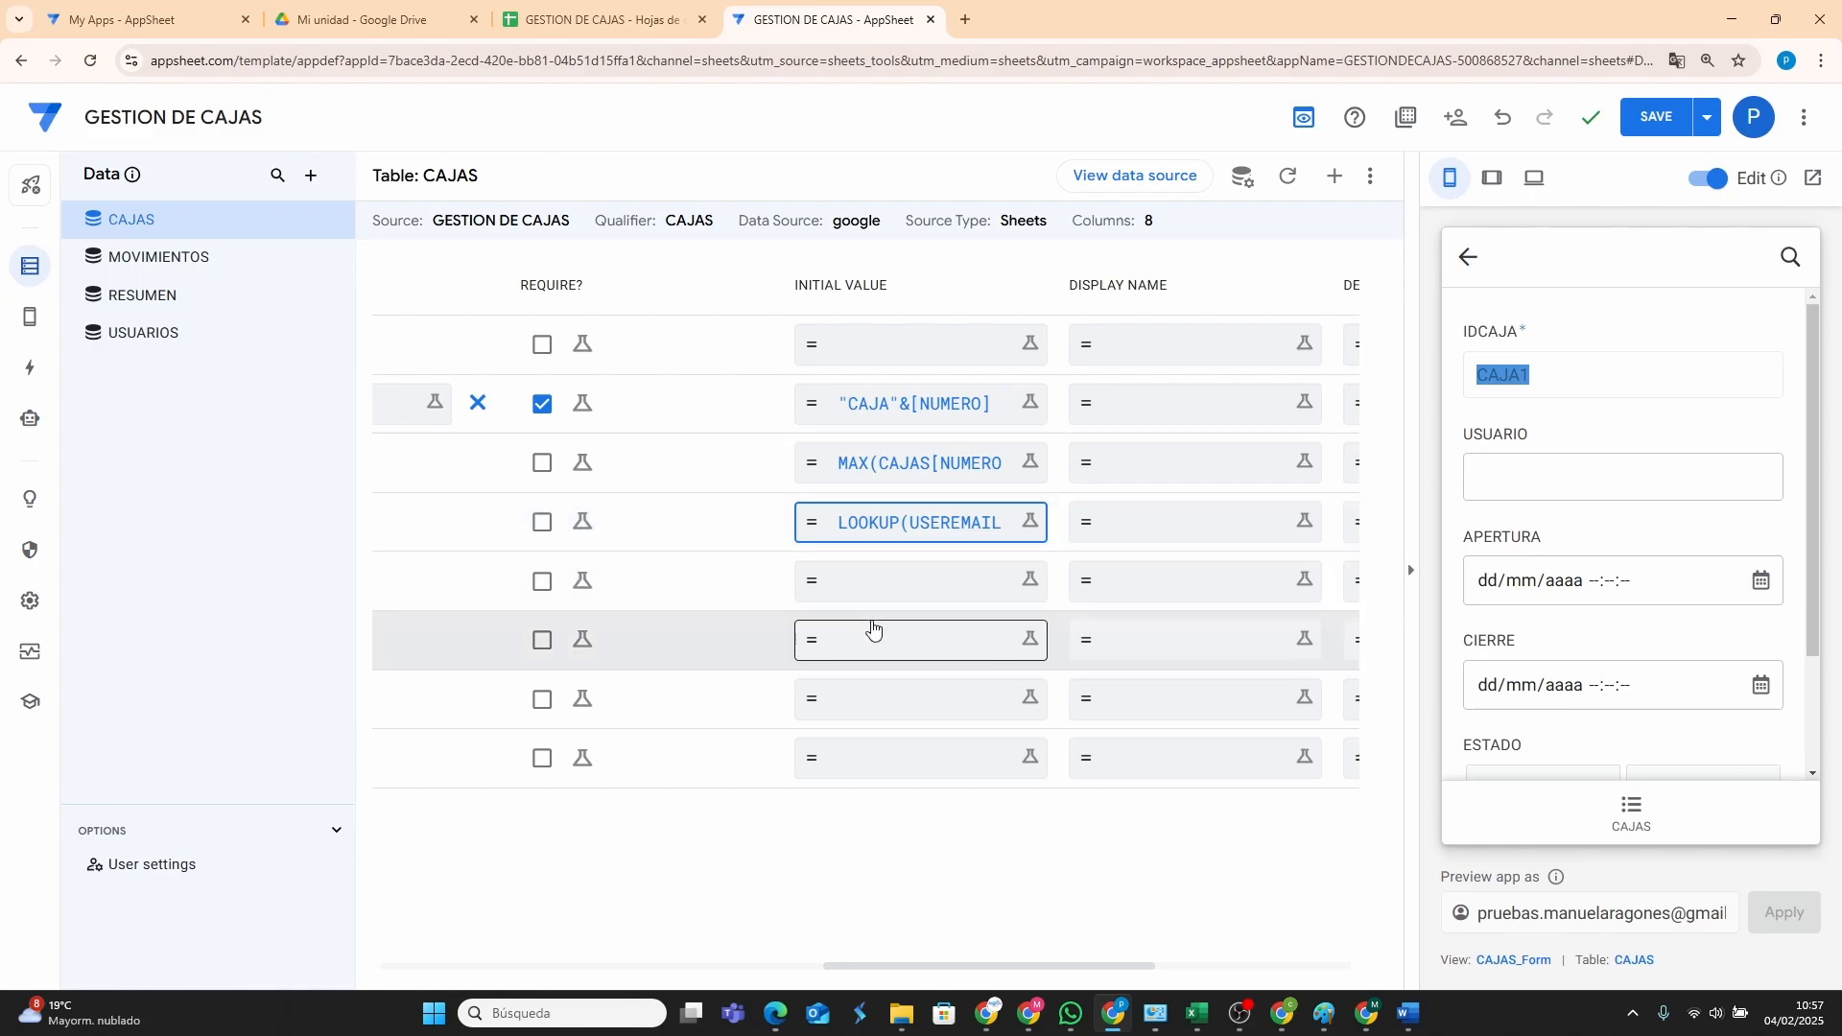
# Set the initial value formula of the APERTURA column in the CAJAS table to NOW().
pyautogui.moveTo(958, 973); pyautogui.dragTo(498, 975)
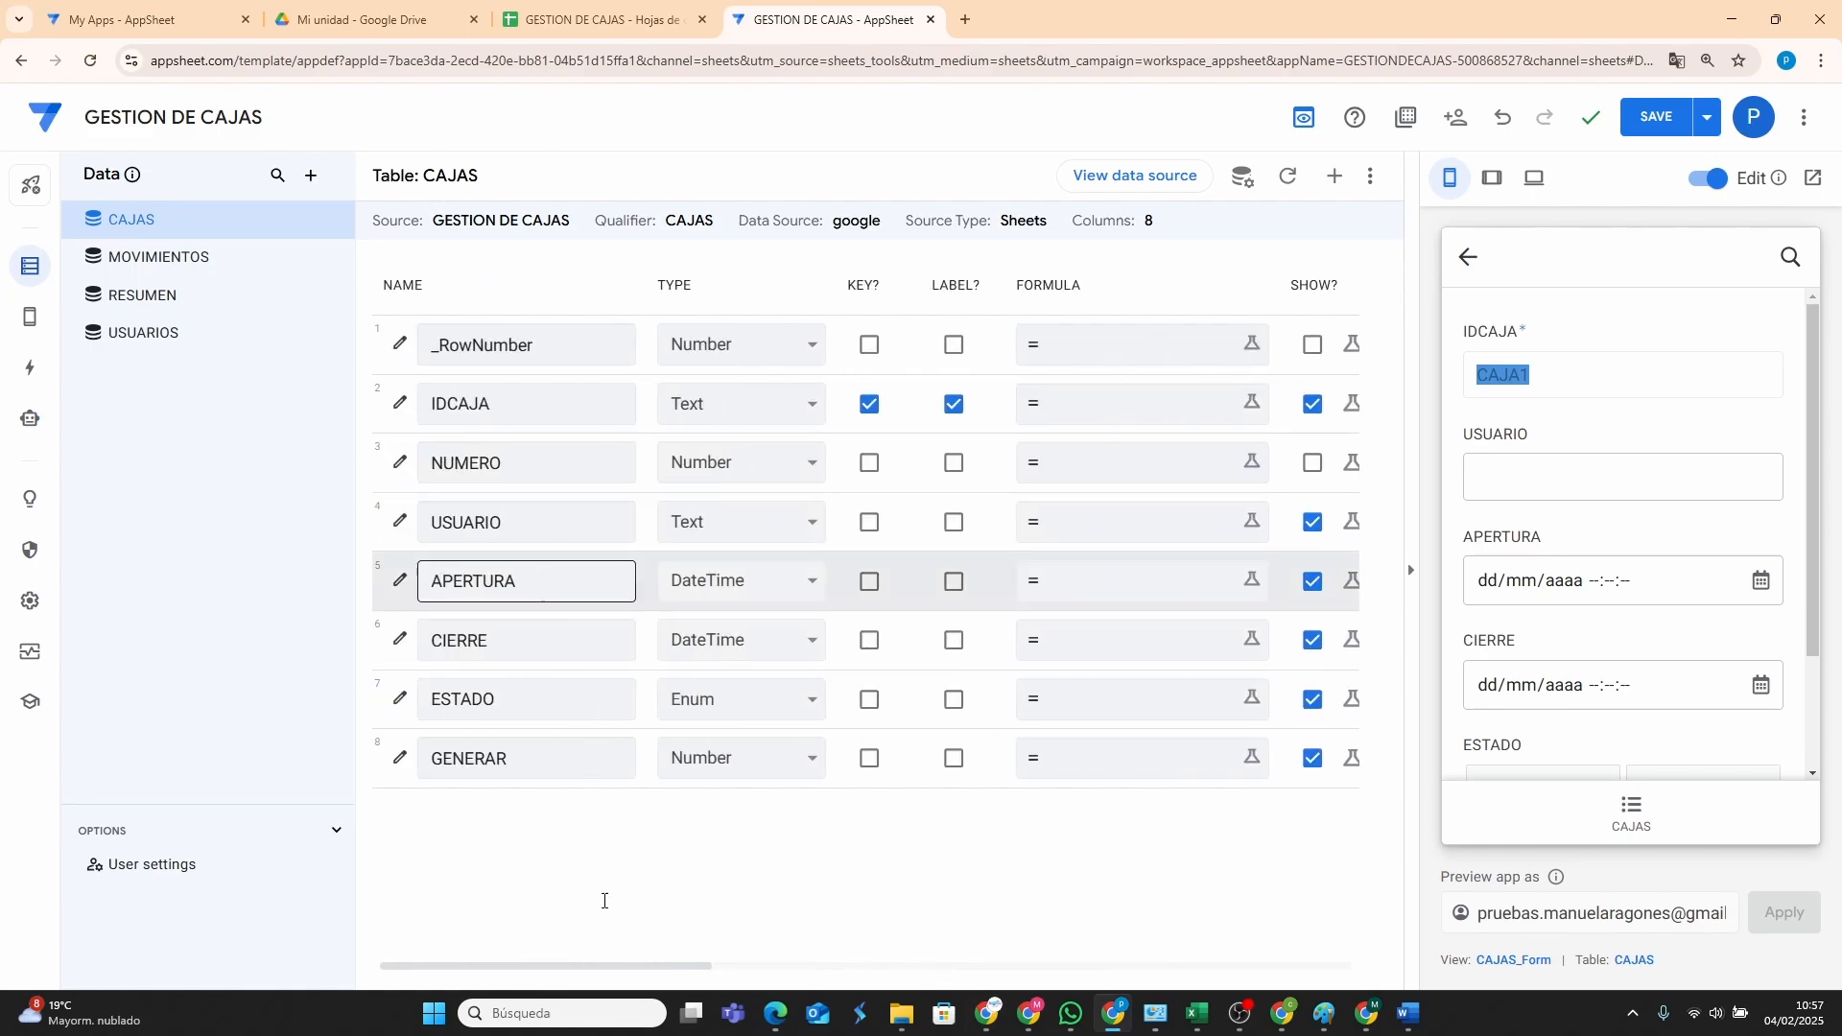
pyautogui.moveTo(595, 972); pyautogui.dragTo(958, 972)
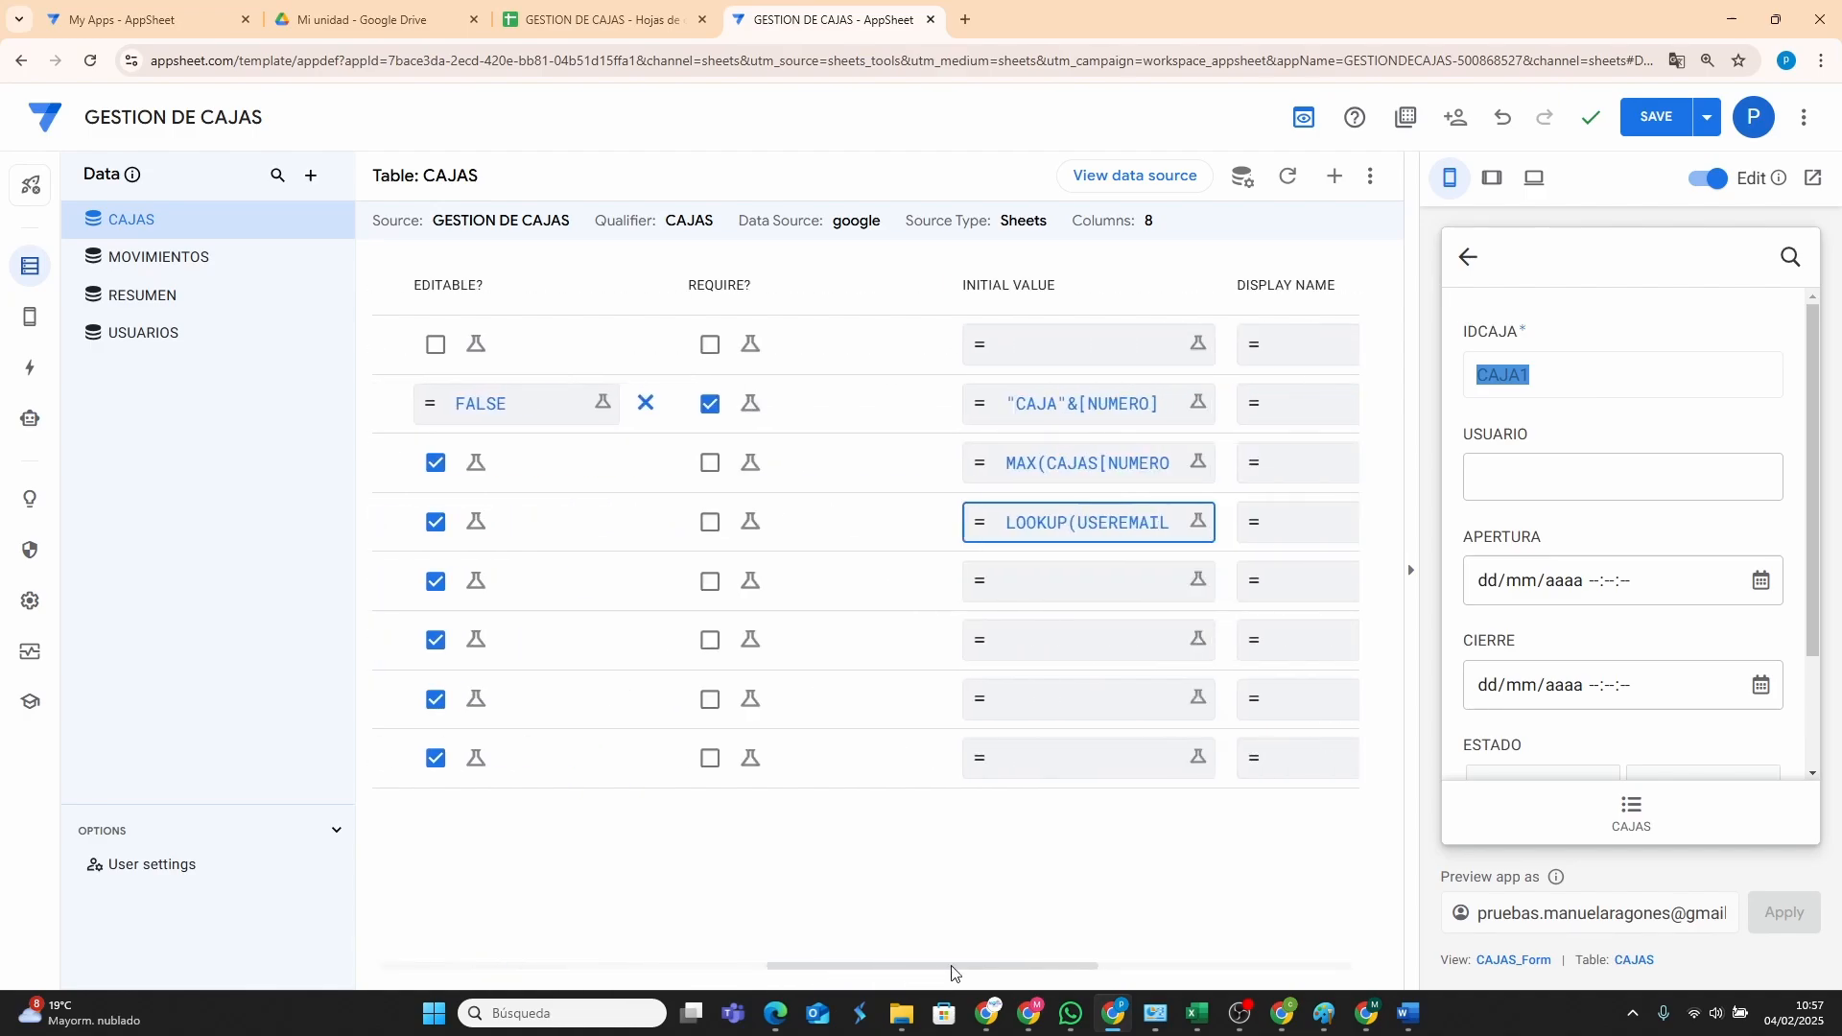
pyautogui.click(1054, 588)
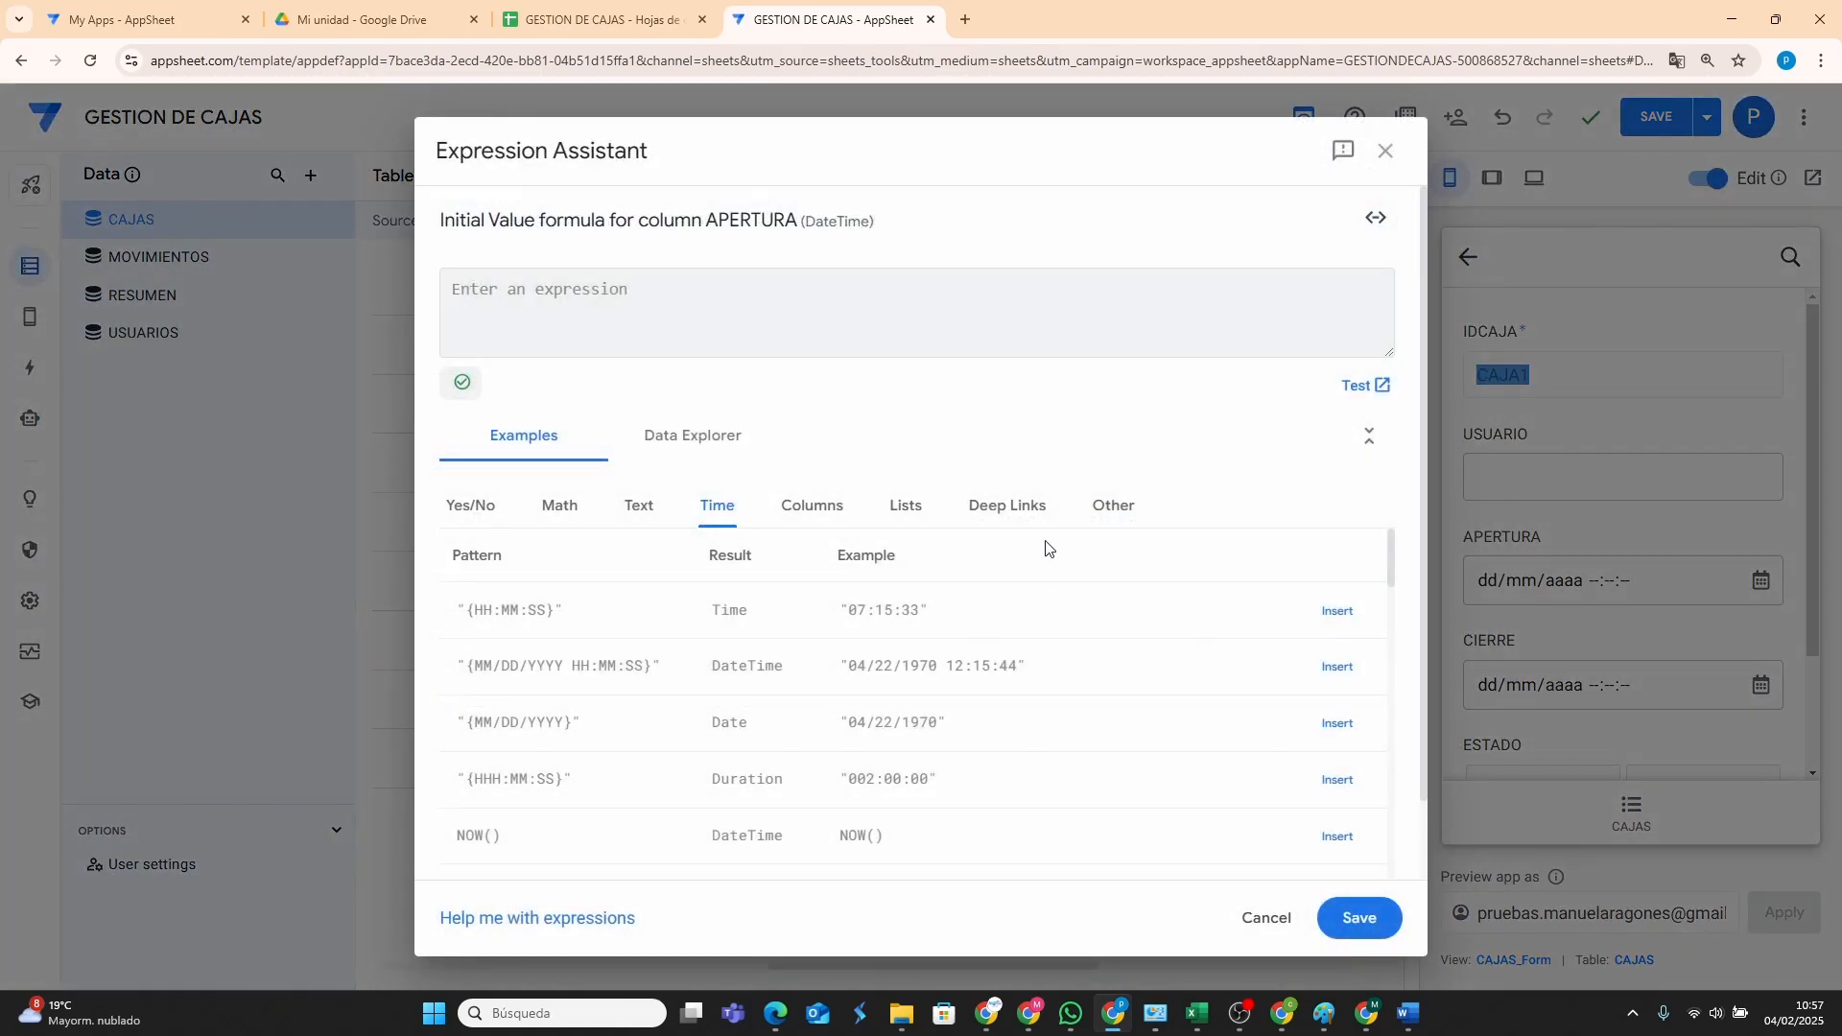
pyautogui.write('now()')
pyautogui.click(1360, 923)
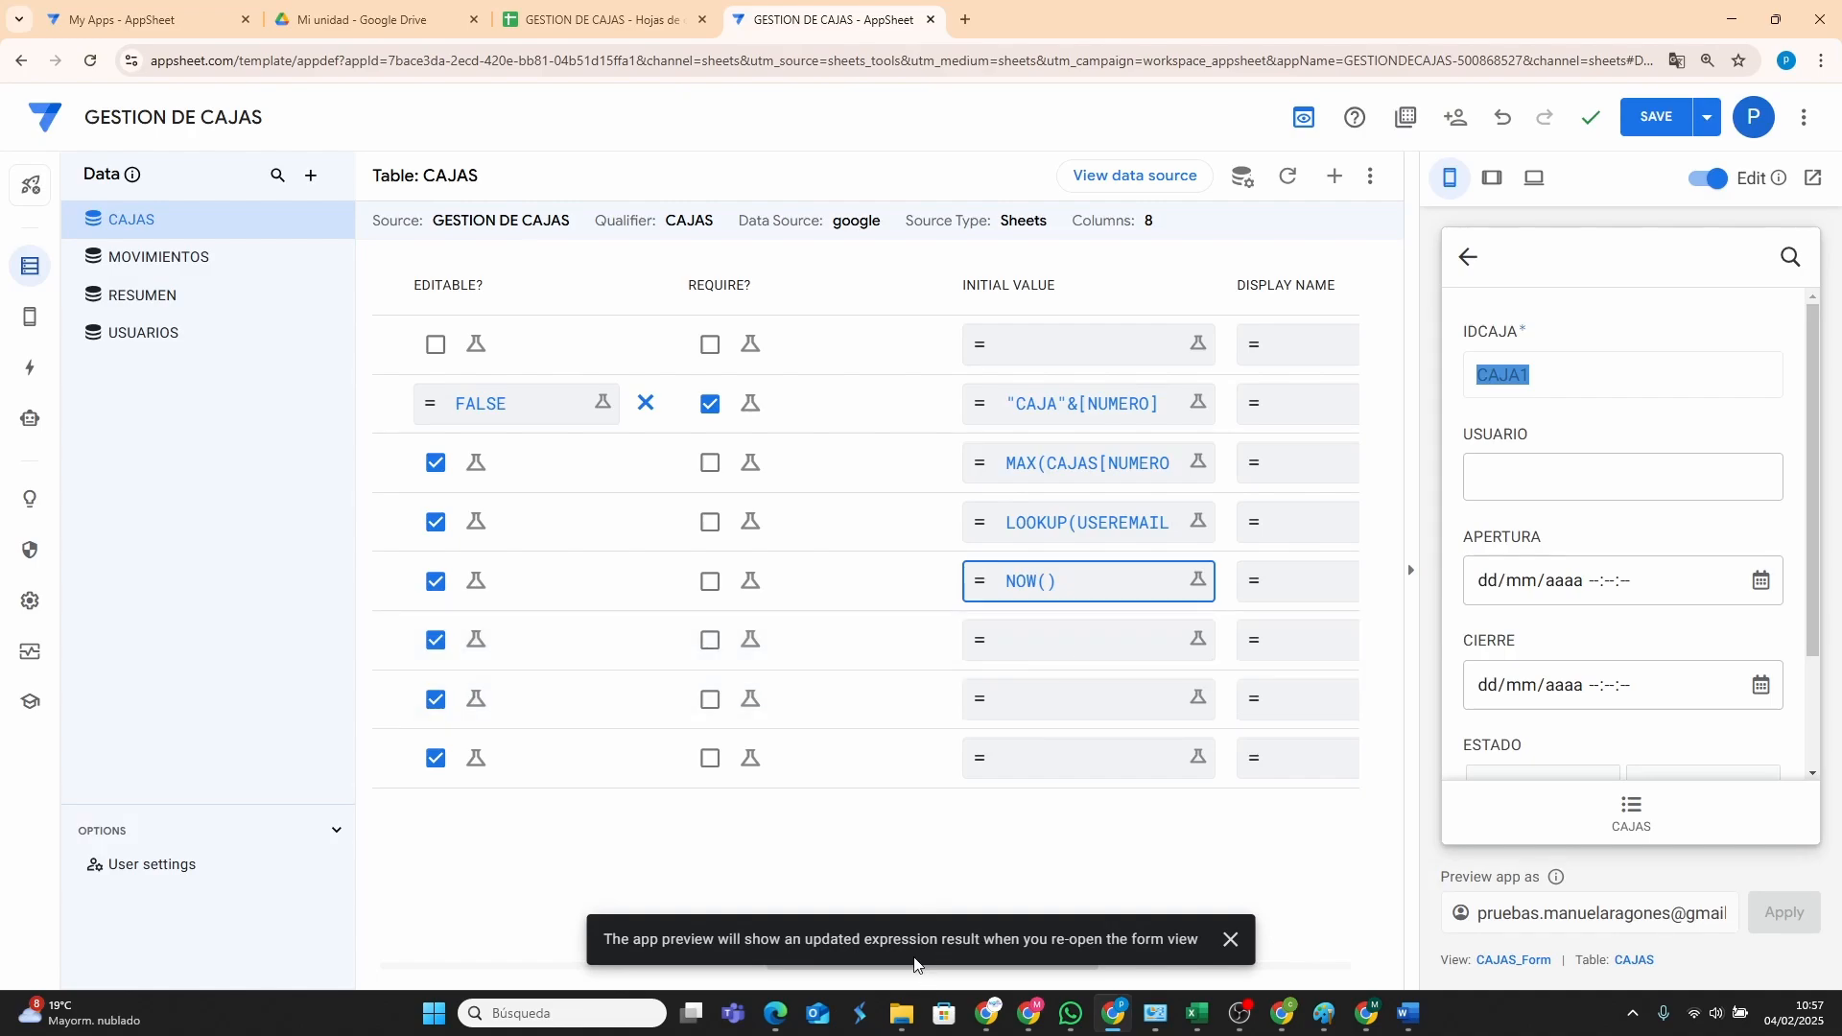
# Set the initial value formula of the ESTADO column in the CAJAS table to ACTIVA.
pyautogui.moveTo(864, 974)
pyautogui.mouseDown()
pyautogui.moveTo(472, 973)
pyautogui.moveTo(868, 970)
pyautogui.mouseUp()
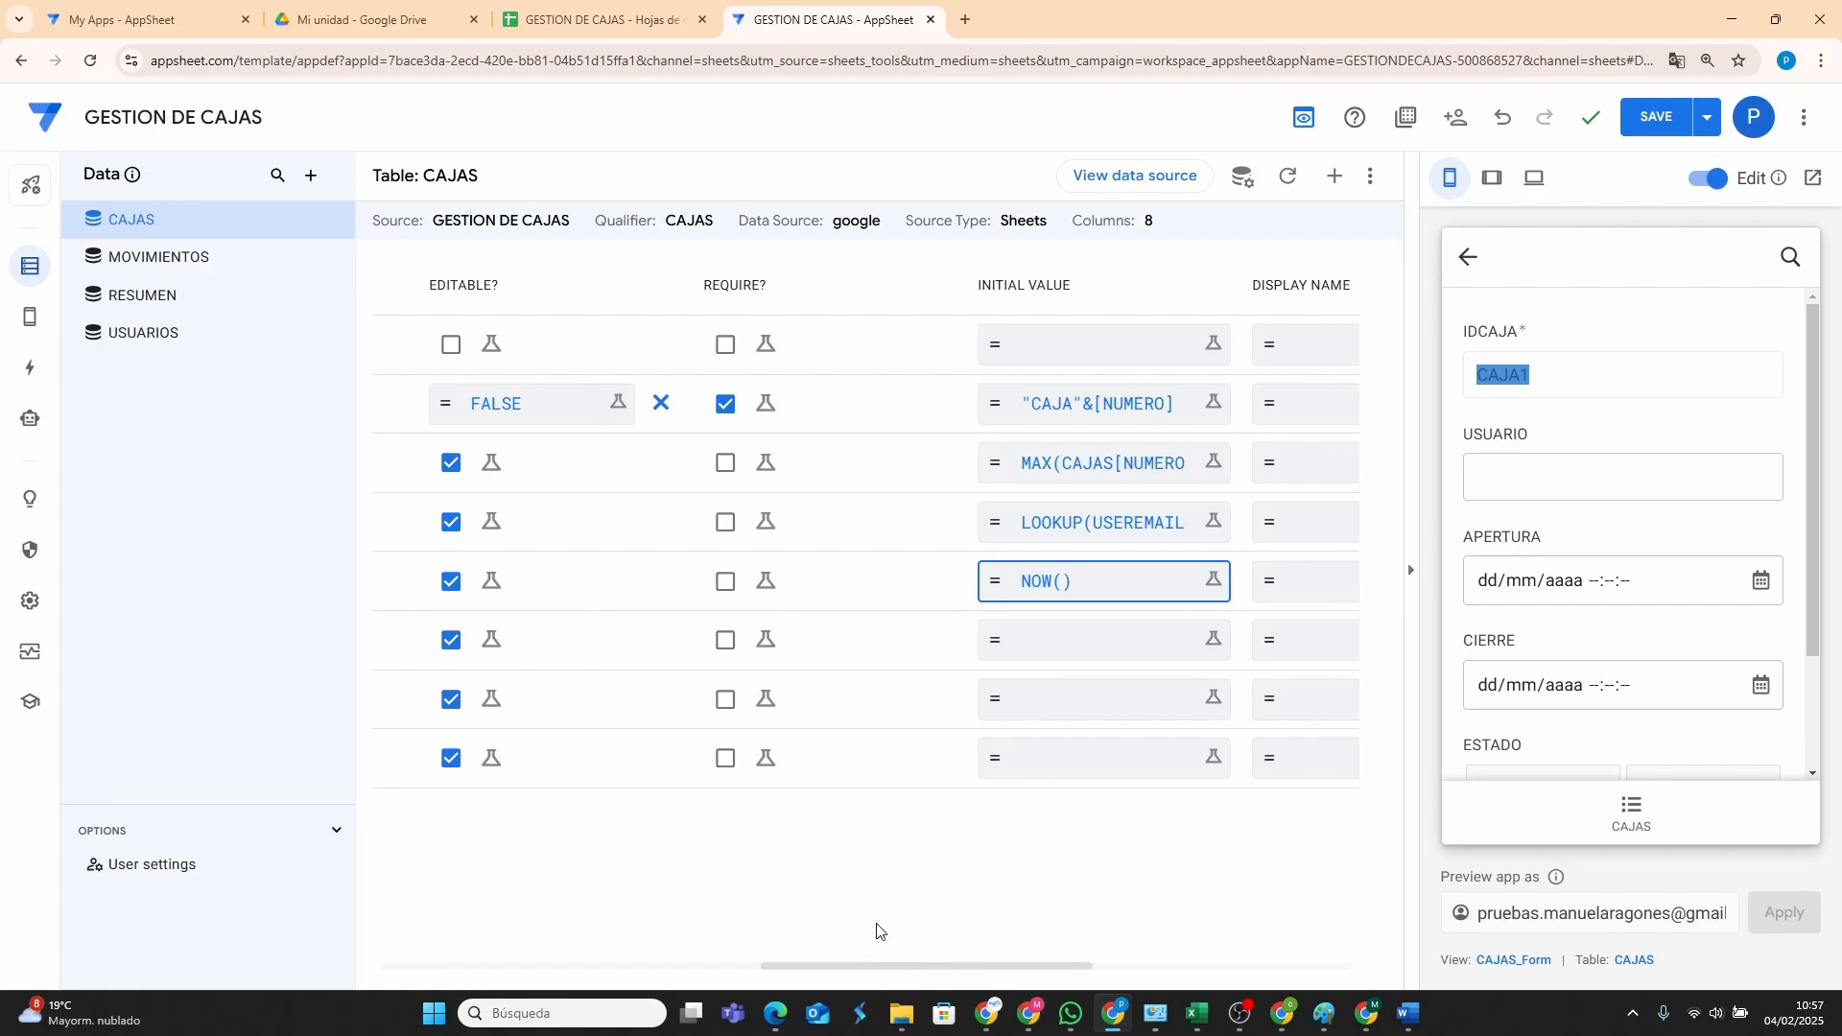
pyautogui.click(1070, 712)
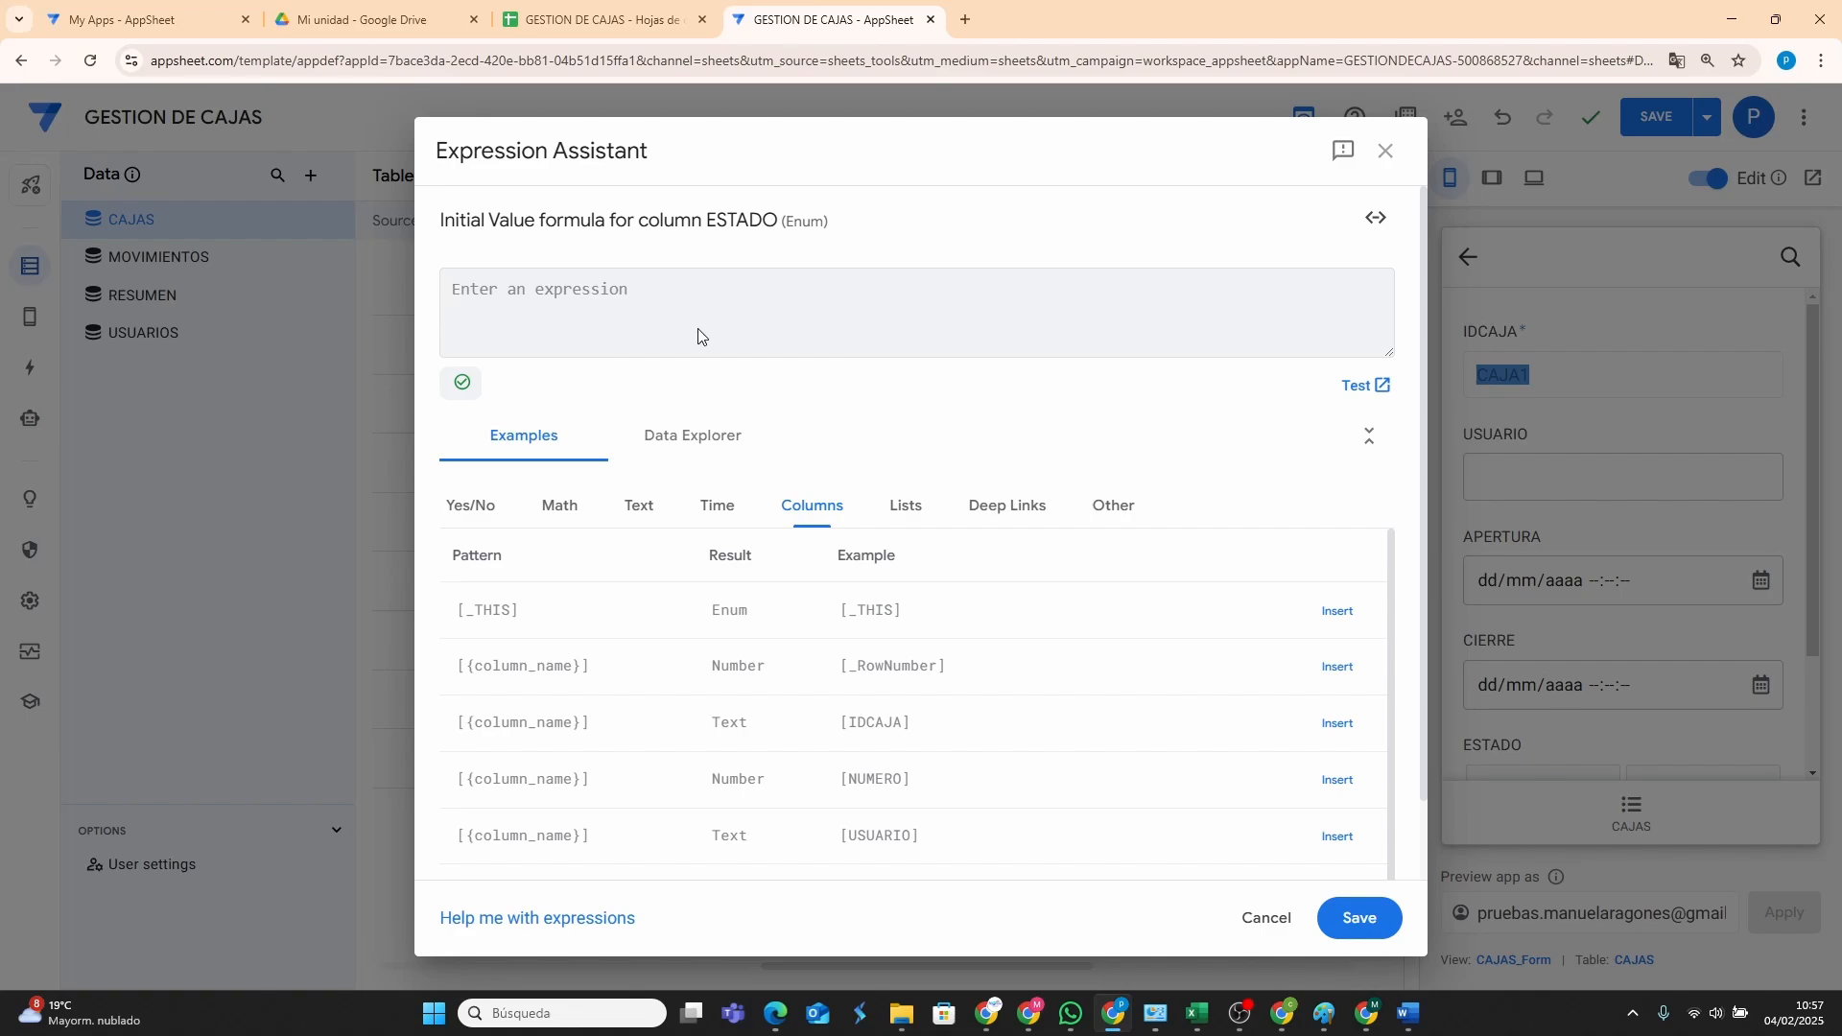
pyautogui.write('ACTIVA')
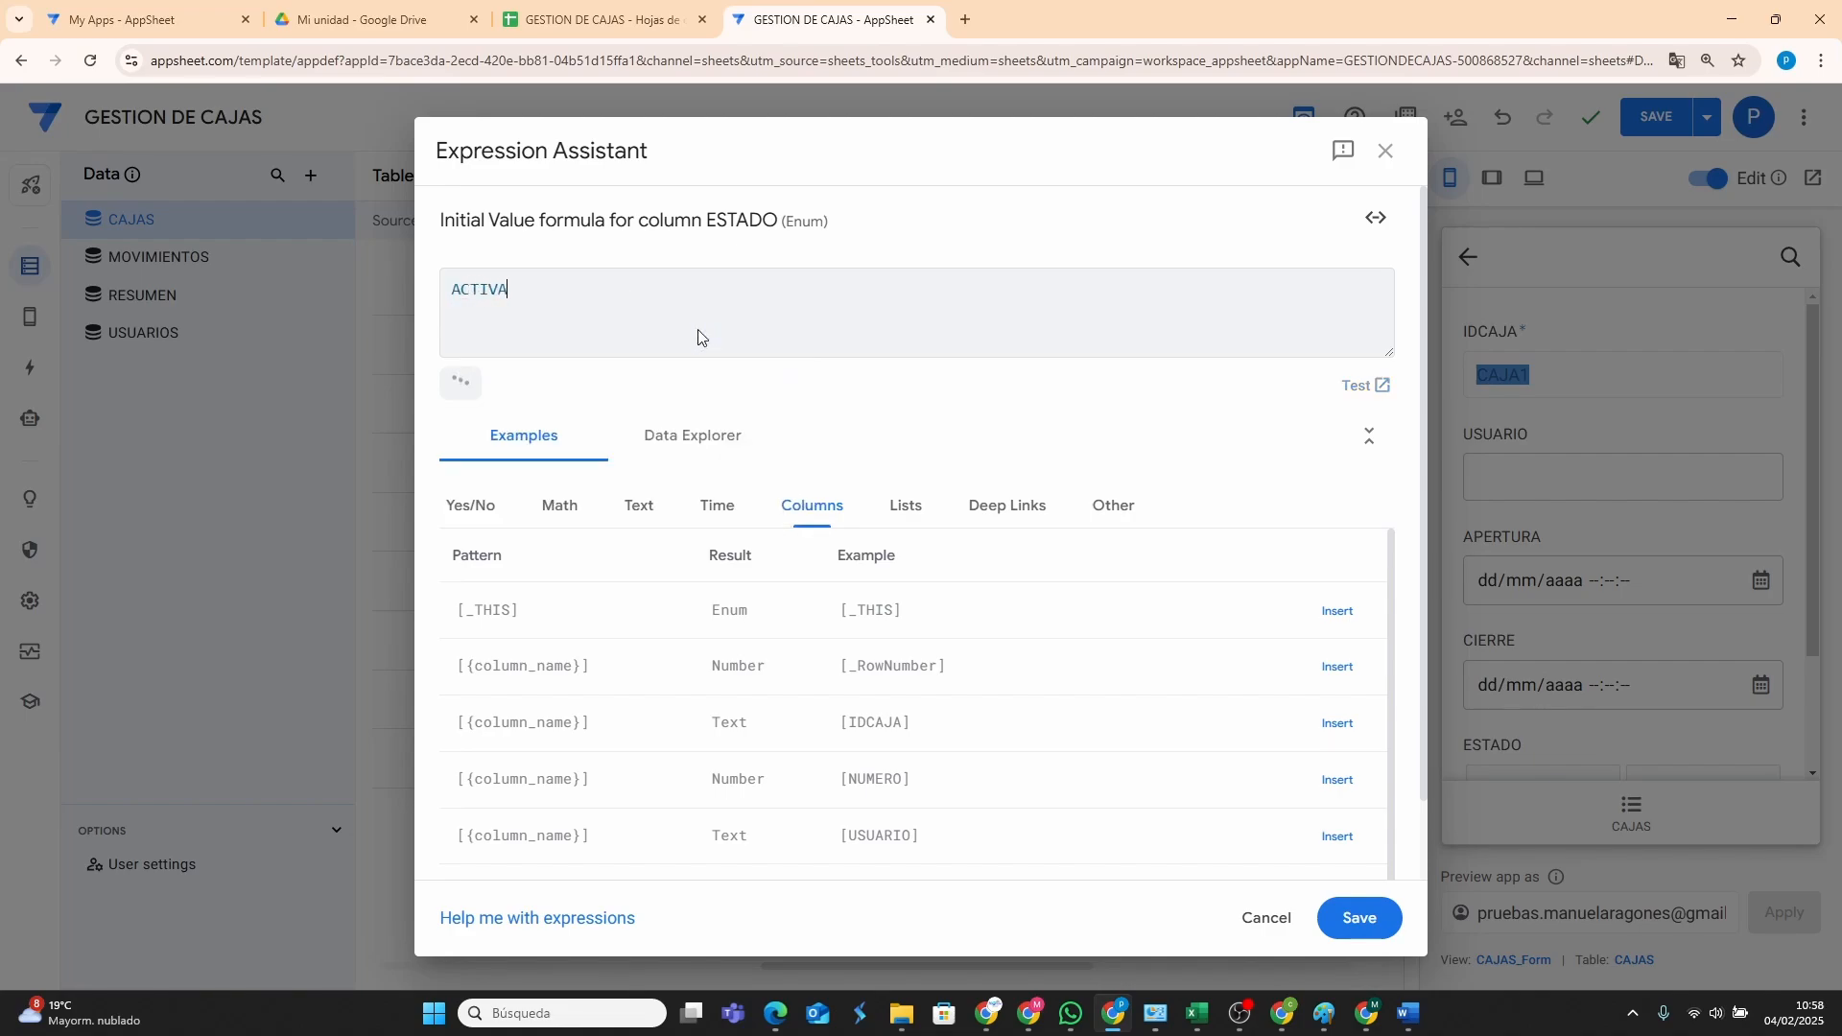
pyautogui.click(1360, 919)
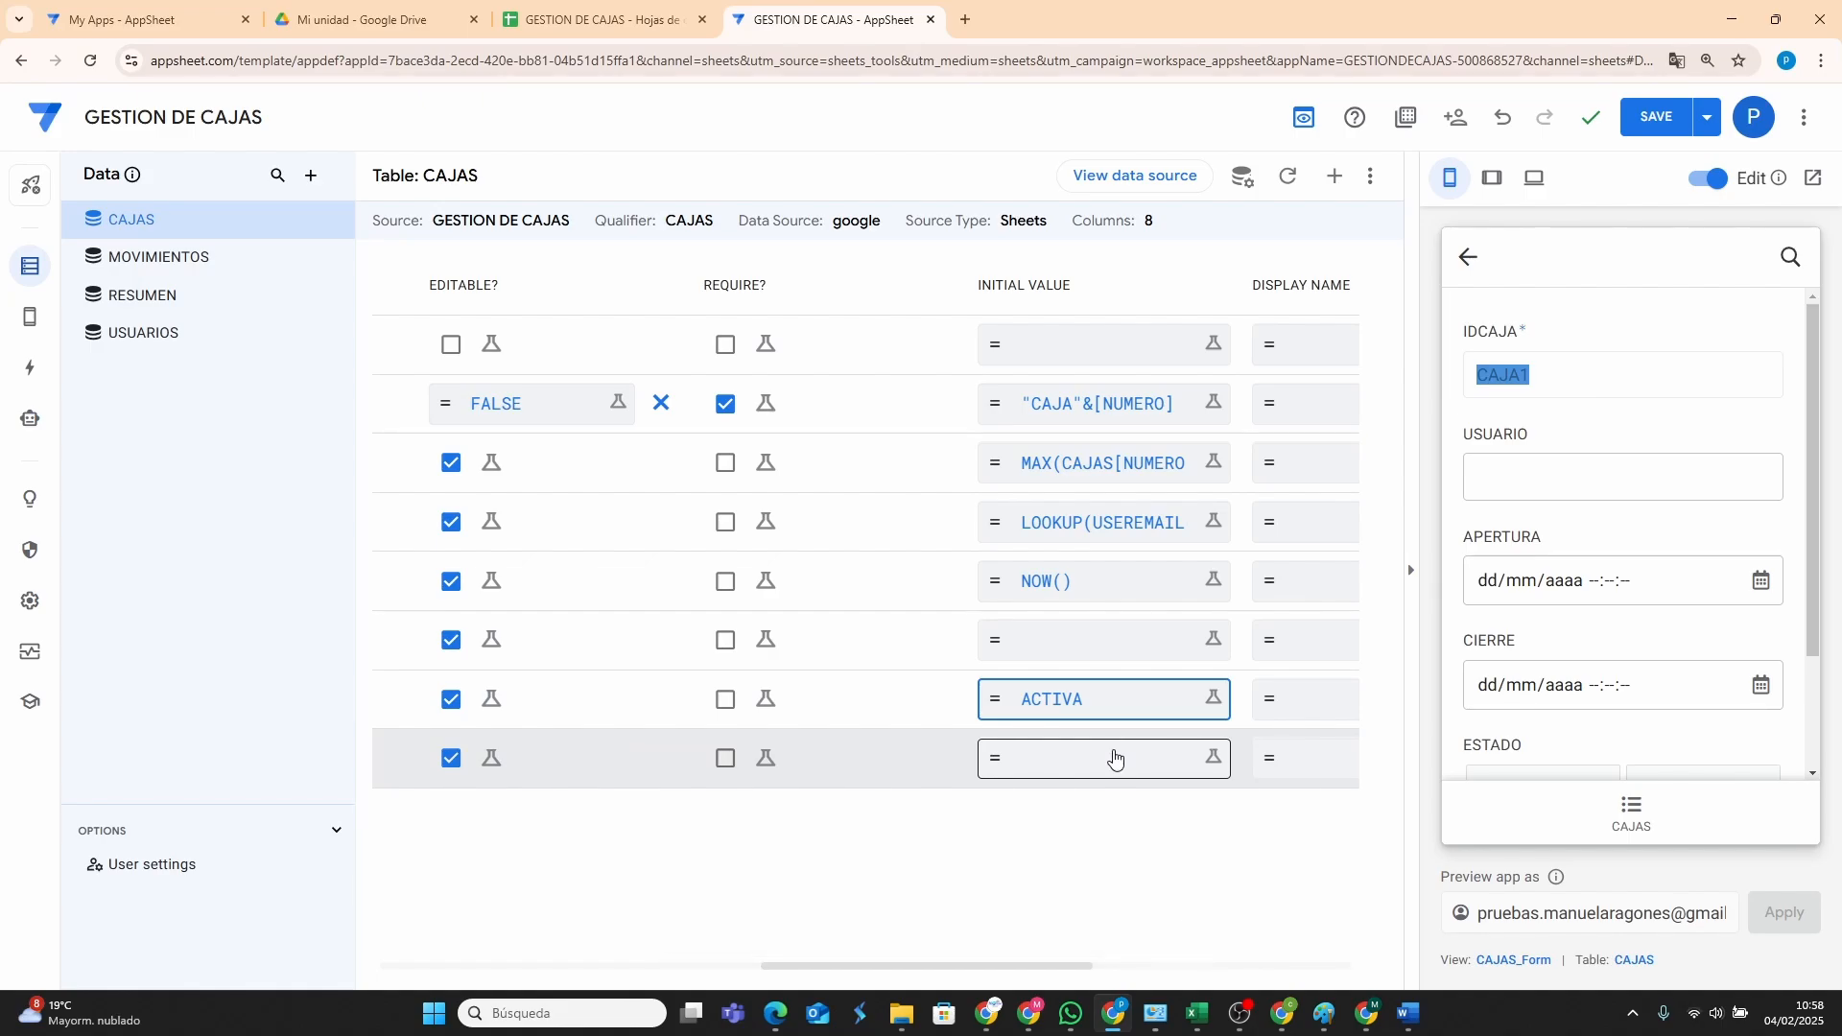
pyautogui.moveTo(903, 1012)
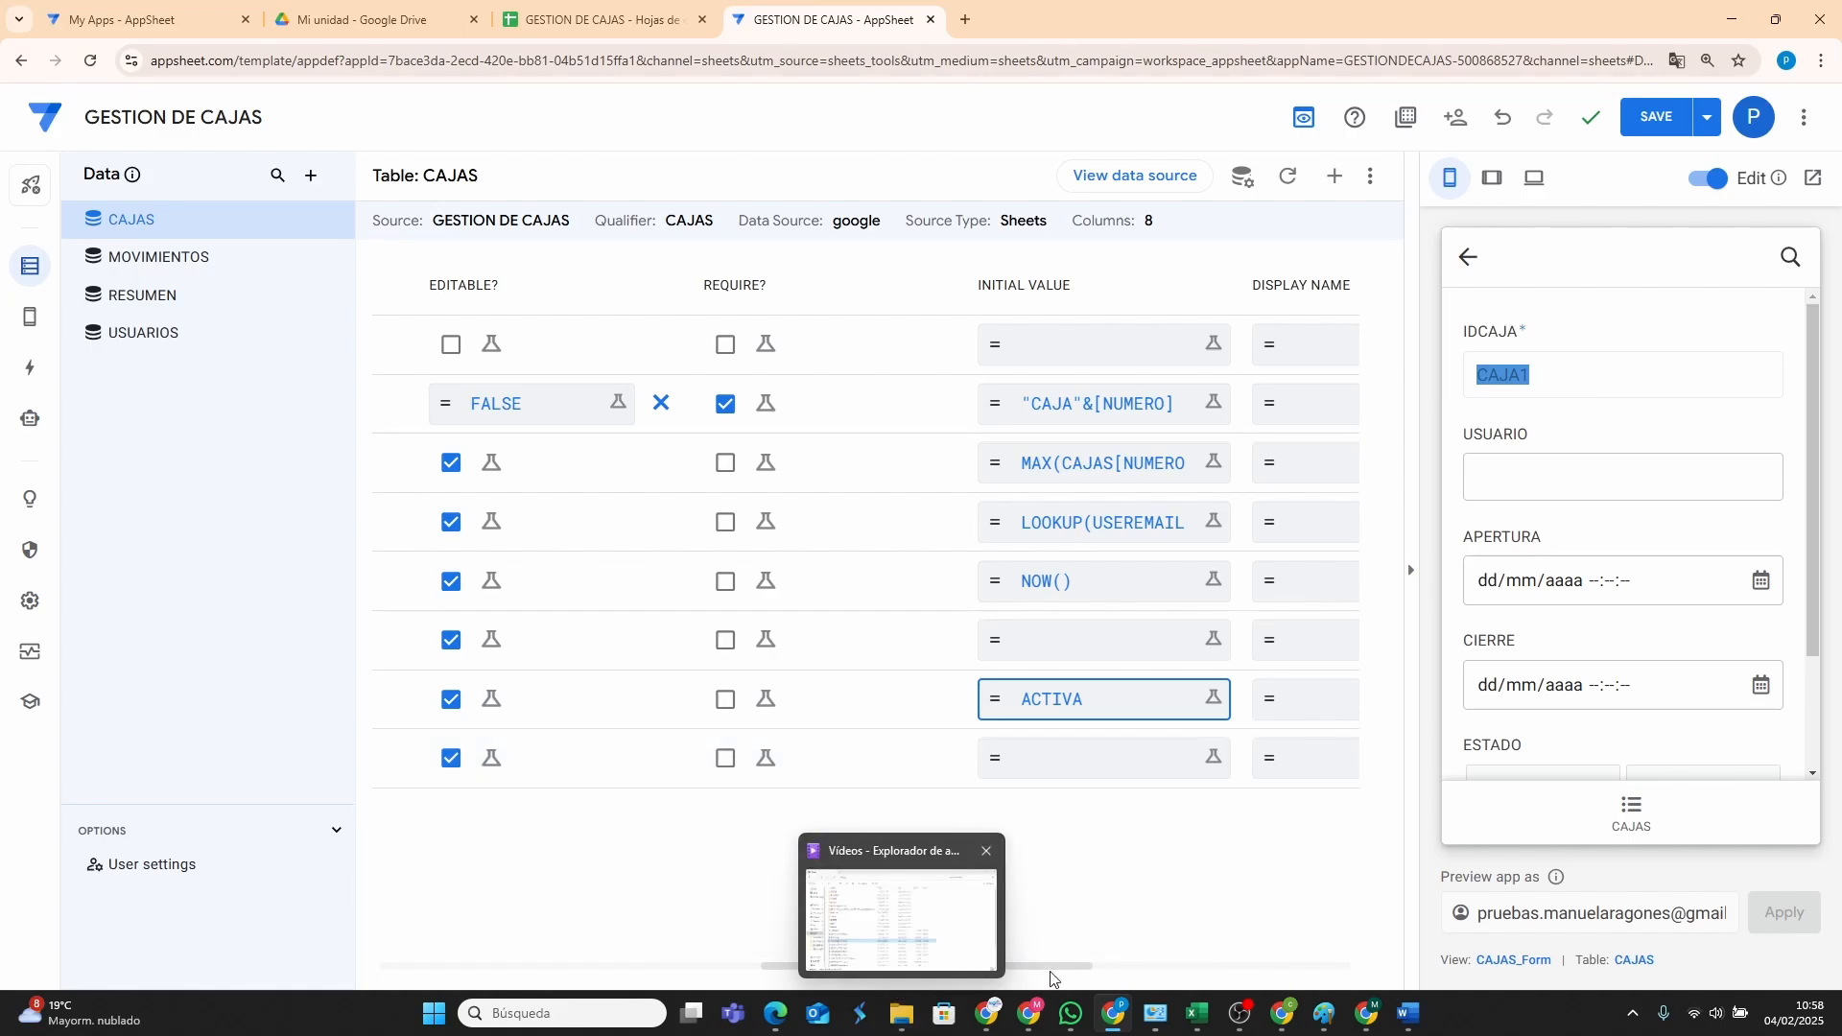
pyautogui.moveTo(1052, 969); pyautogui.dragTo(1103, 976)
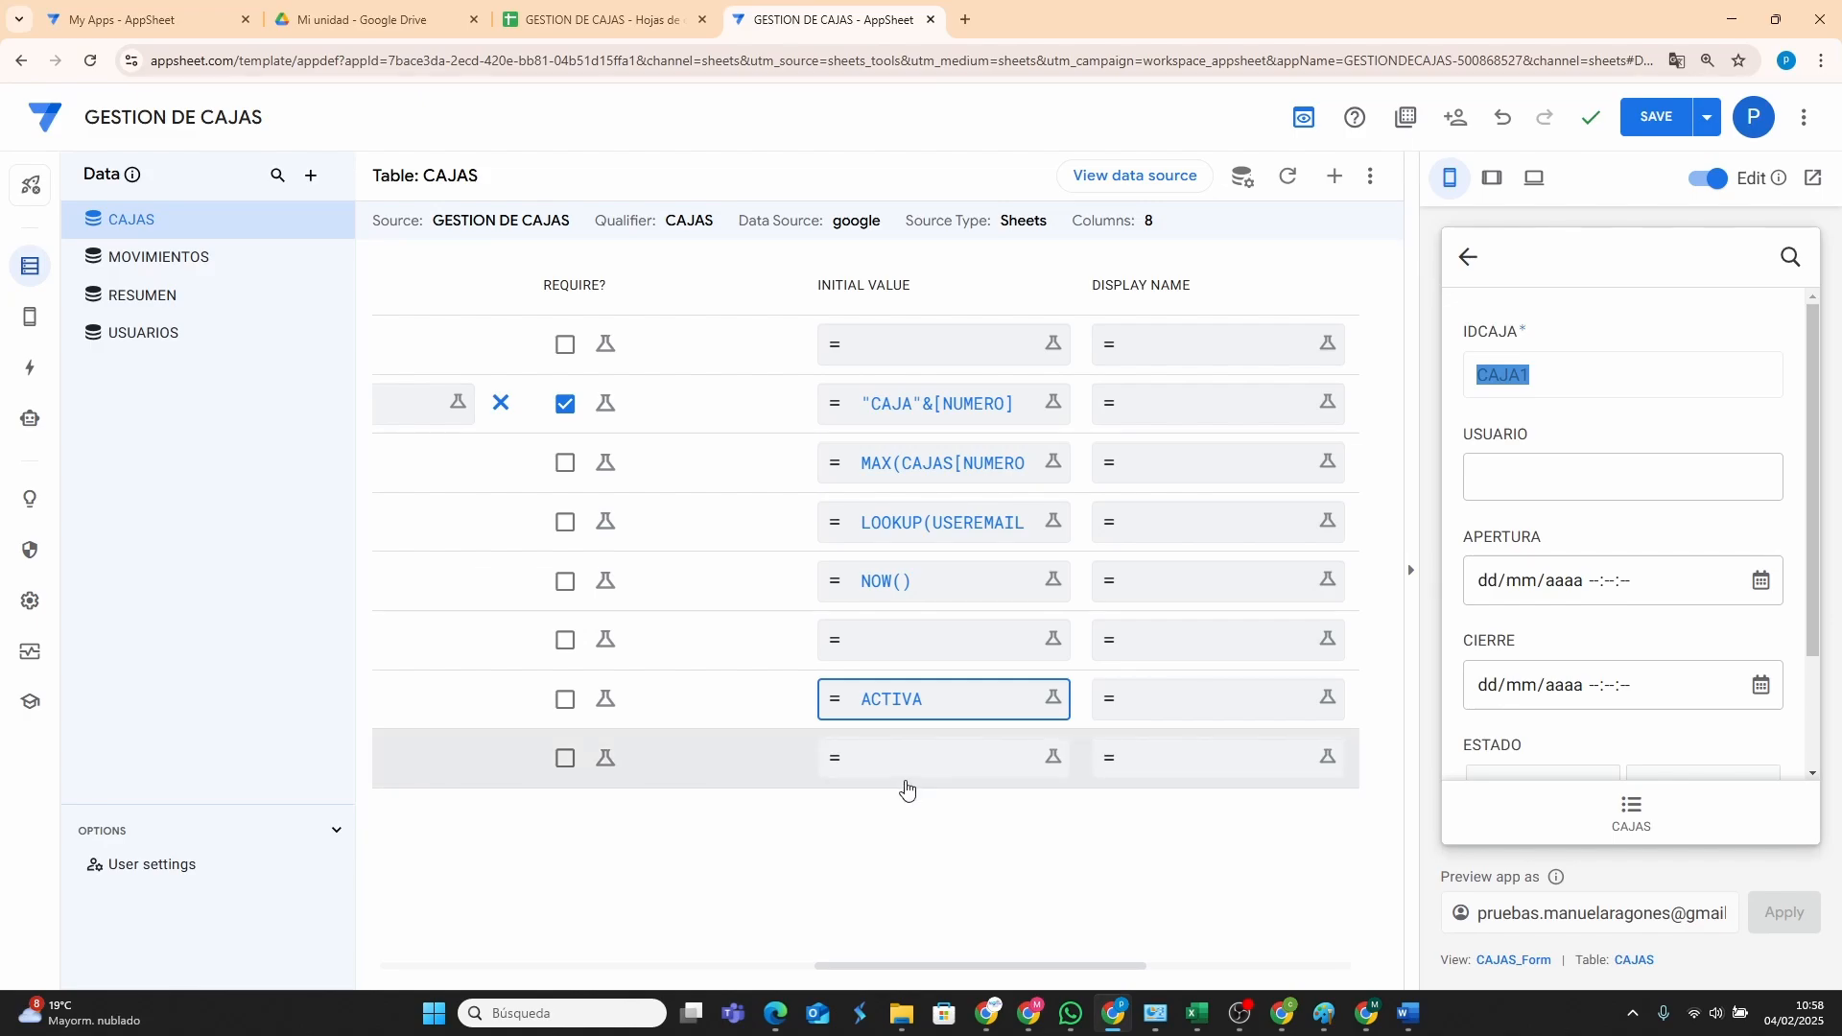
pyautogui.moveTo(917, 969); pyautogui.dragTo(414, 972)
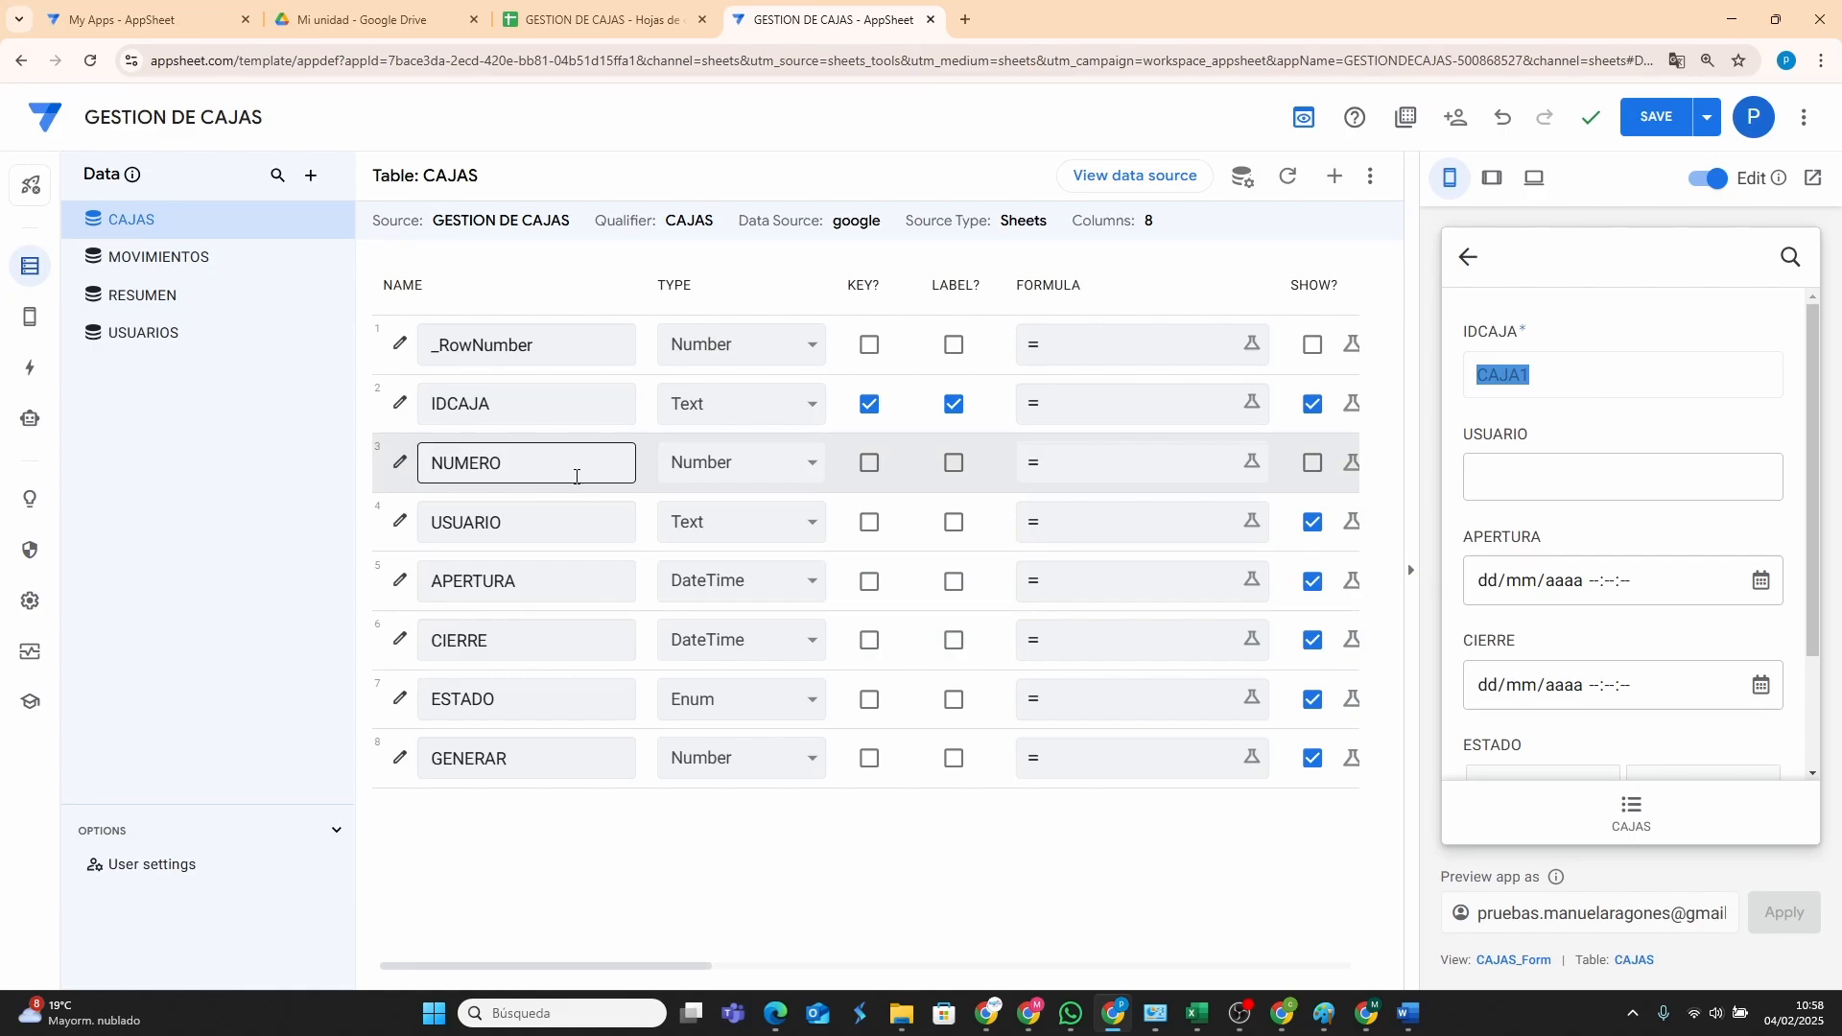
# Open the MOVIMIENTOS table and change the FECHA column's type to Date.
pyautogui.click(177, 270)
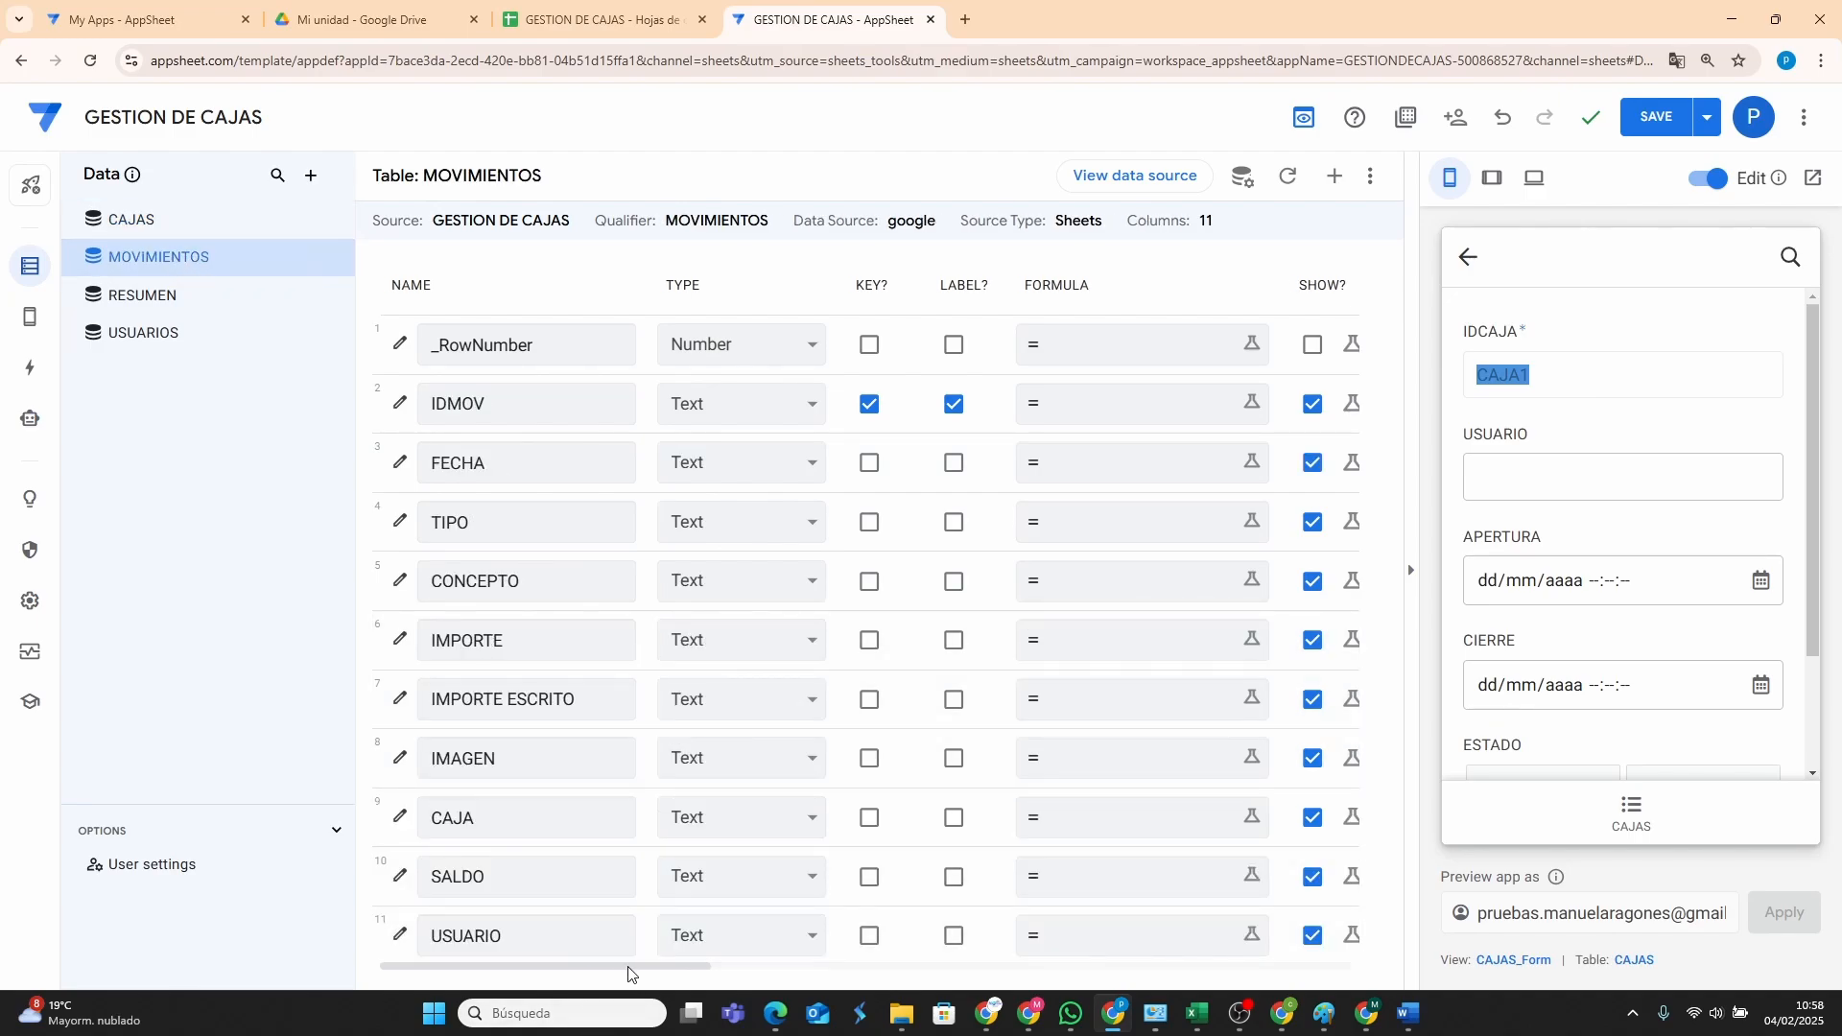
pyautogui.moveTo(629, 974); pyautogui.dragTo(997, 979)
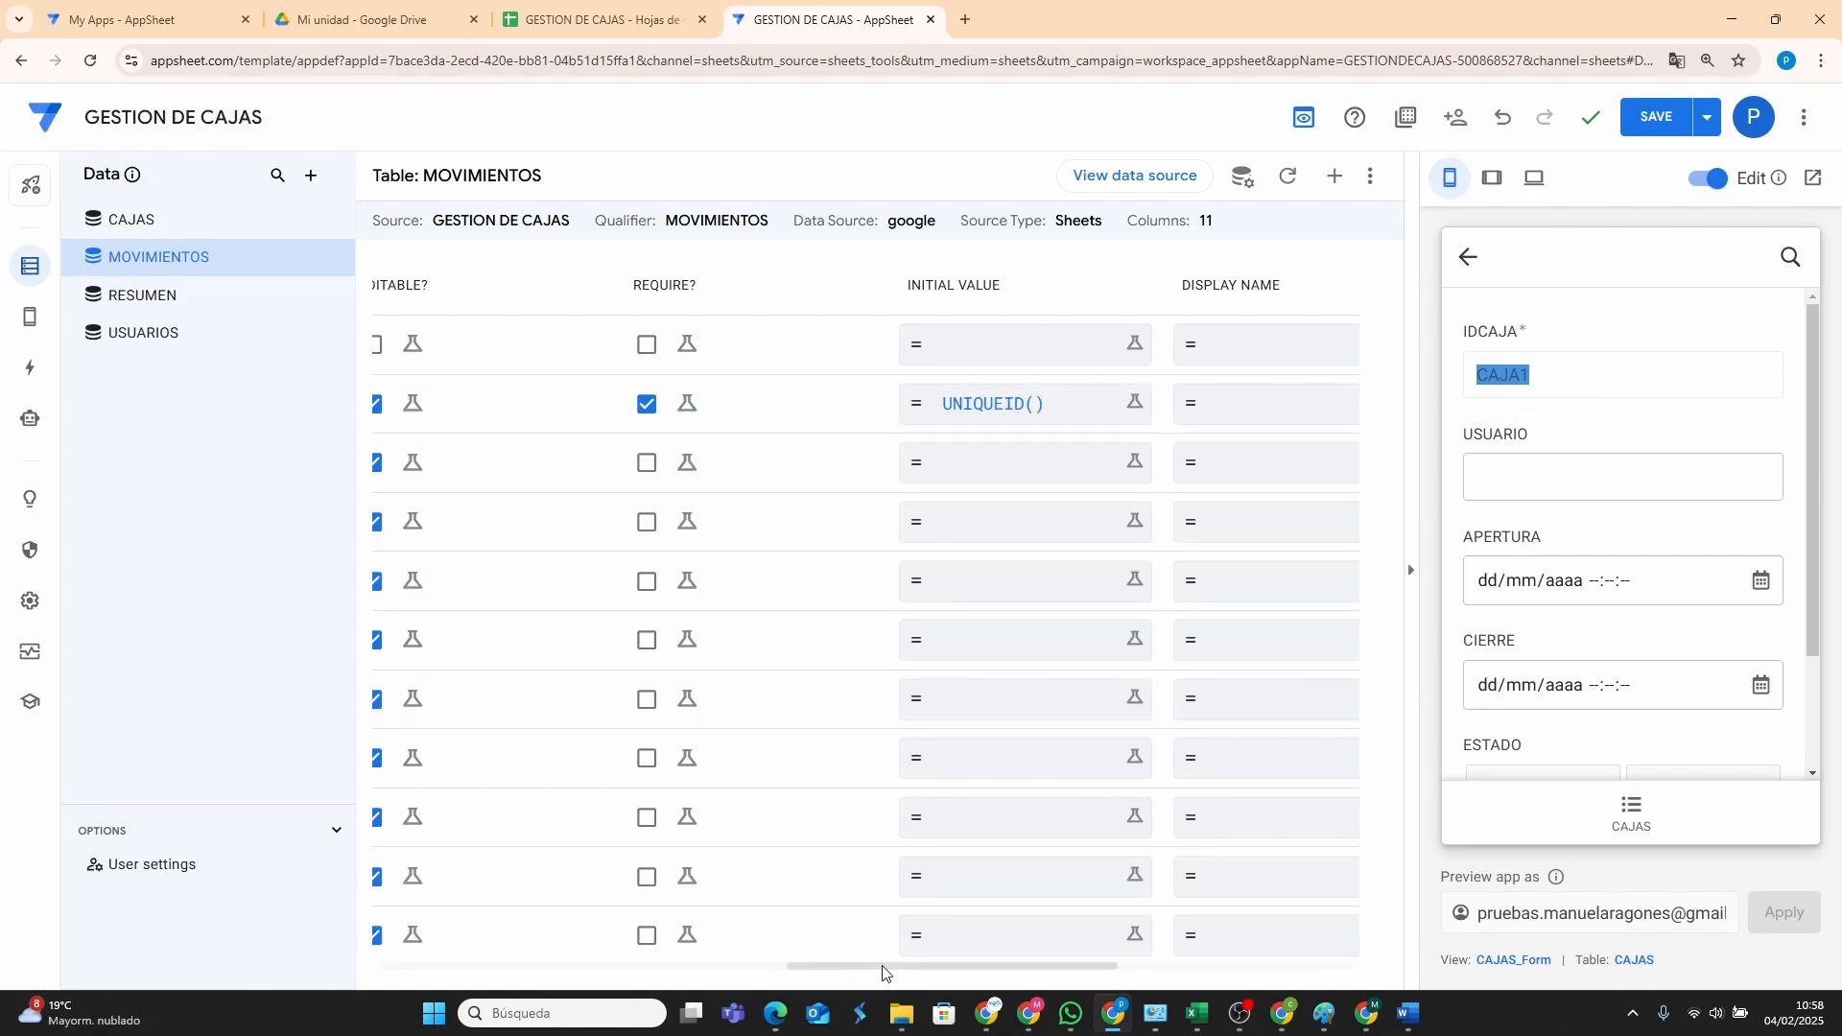
pyautogui.moveTo(881, 972); pyautogui.dragTo(463, 978)
pyautogui.click(775, 467)
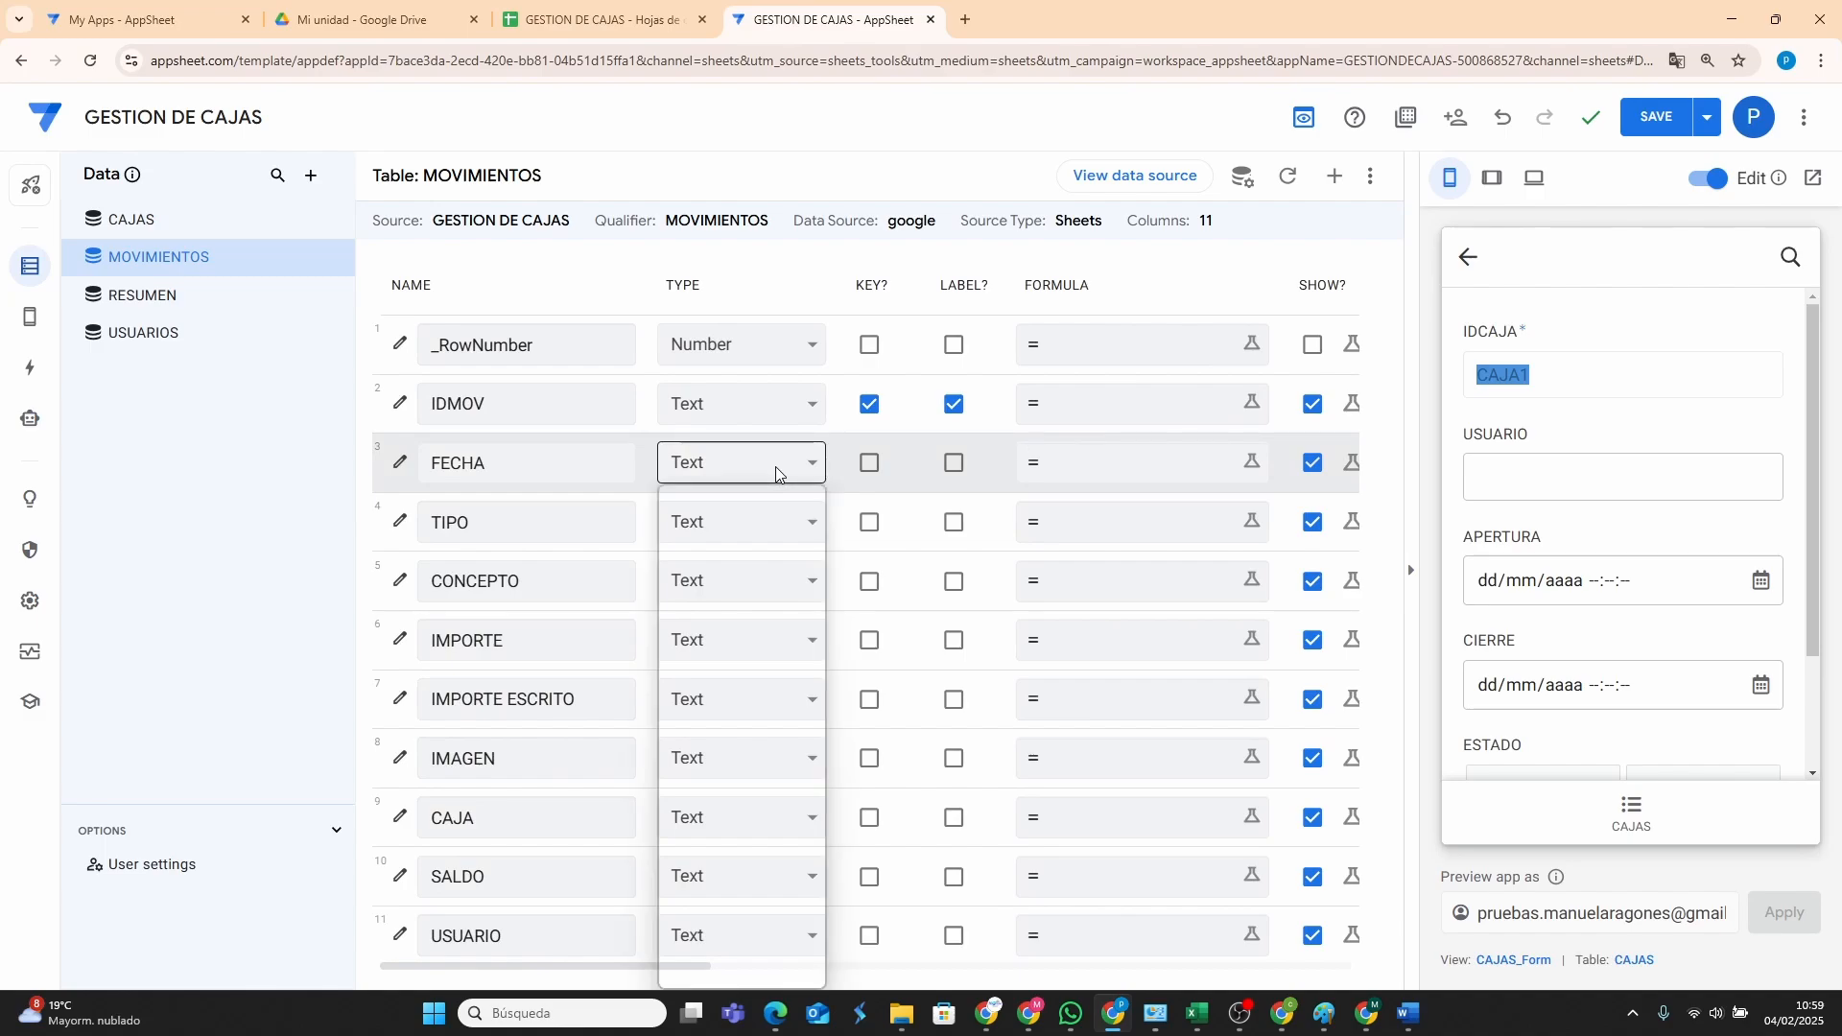
pyautogui.scroll(4, 743, 533)
pyautogui.click(712, 652)
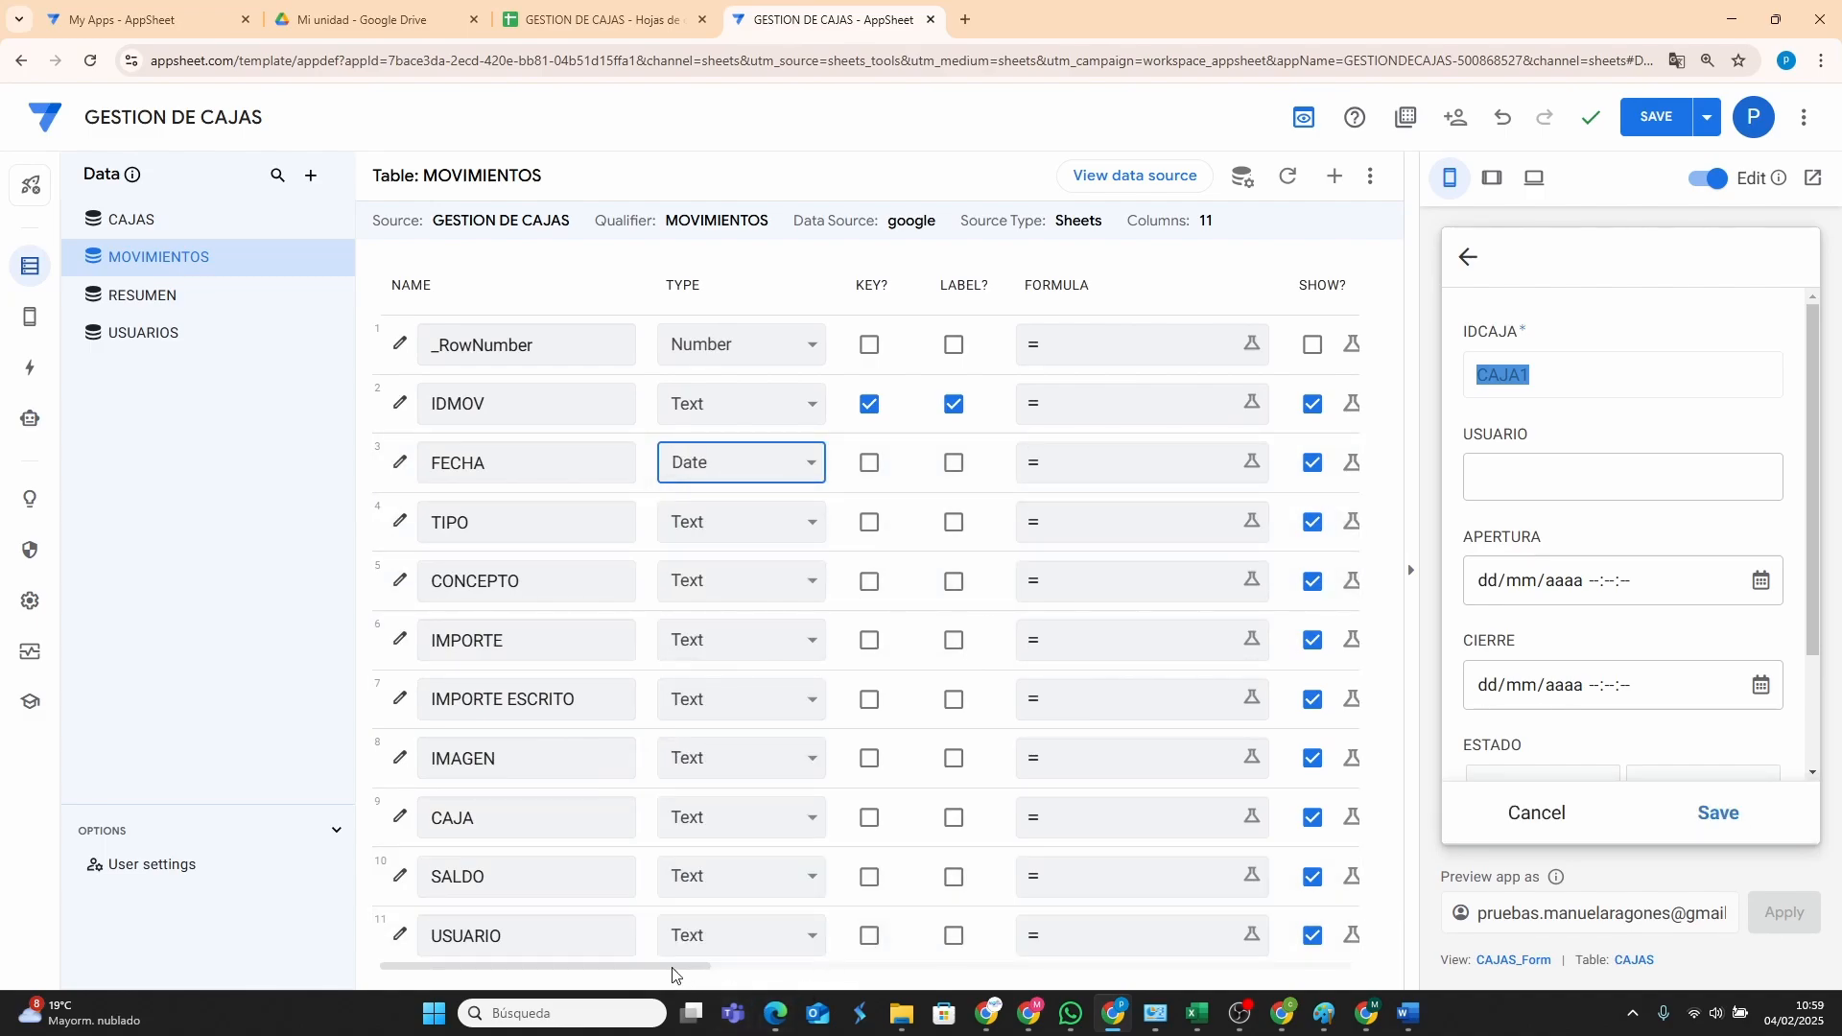
# Set the initial value formula of the FECHA column in the MOVIMIENTOS table to NOW().
pyautogui.moveTo(671, 966); pyautogui.dragTo(1051, 966)
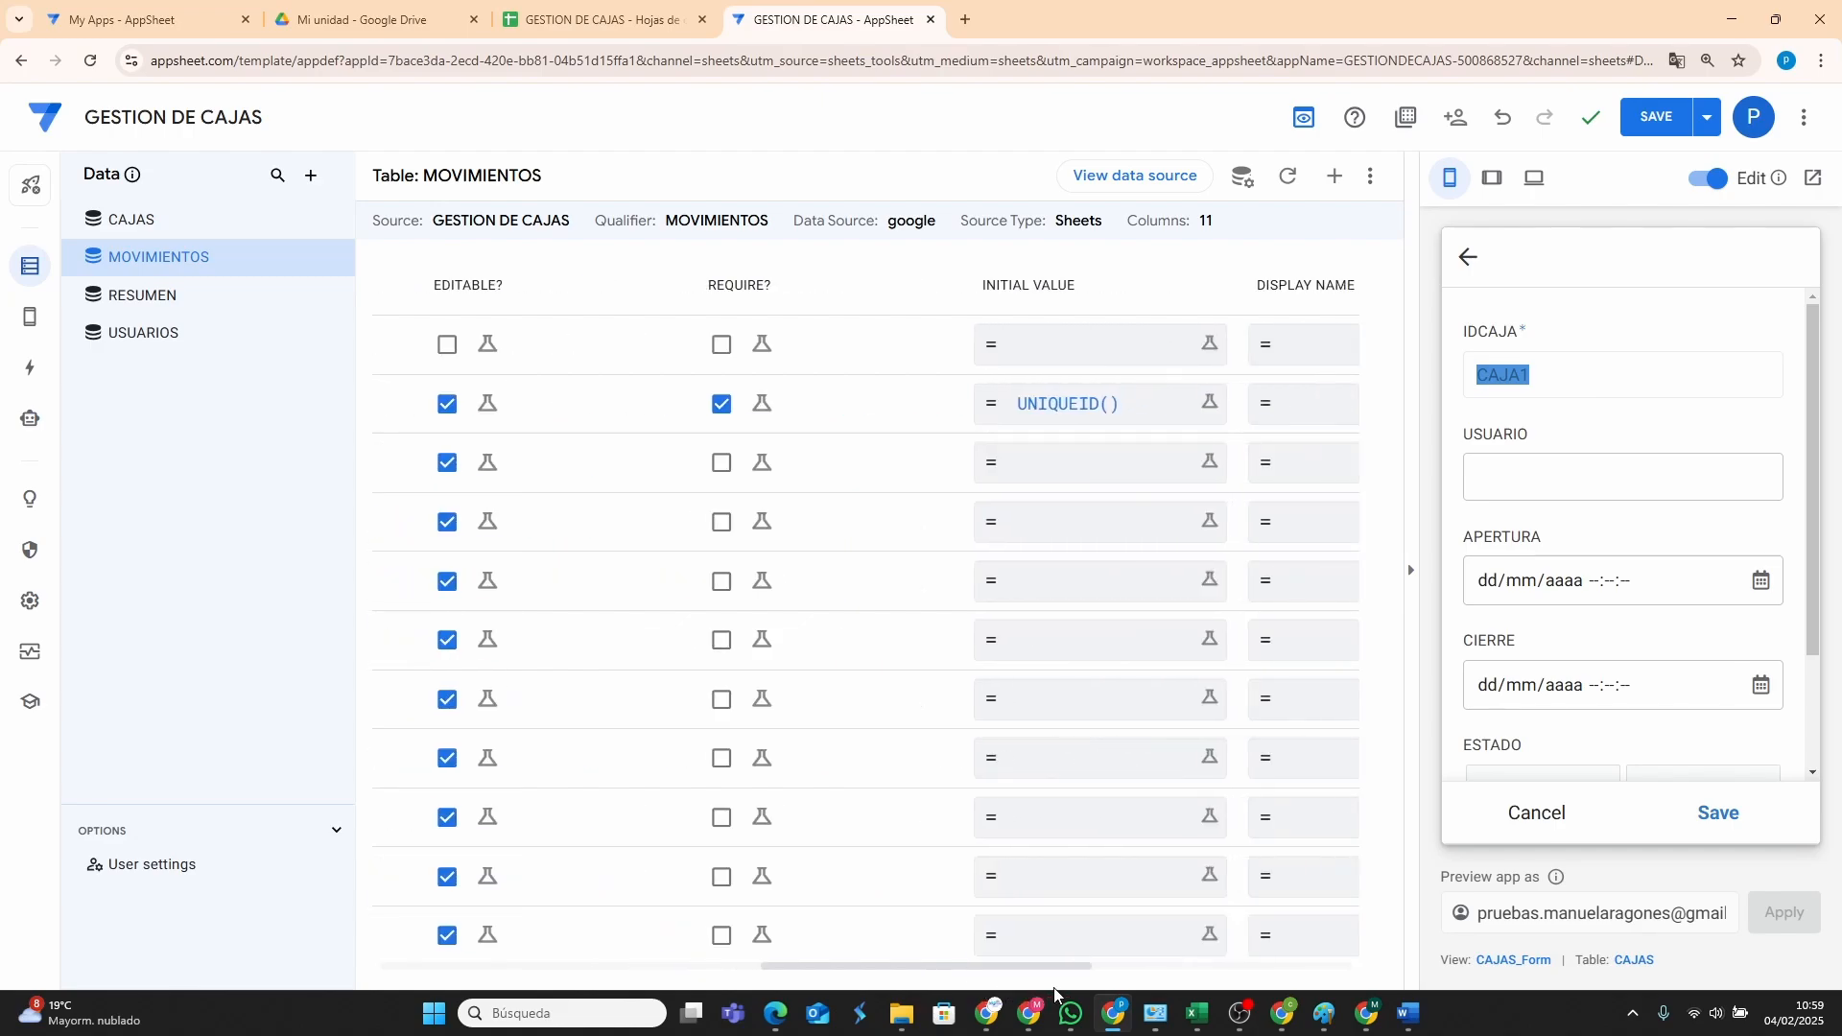
pyautogui.click(1134, 475)
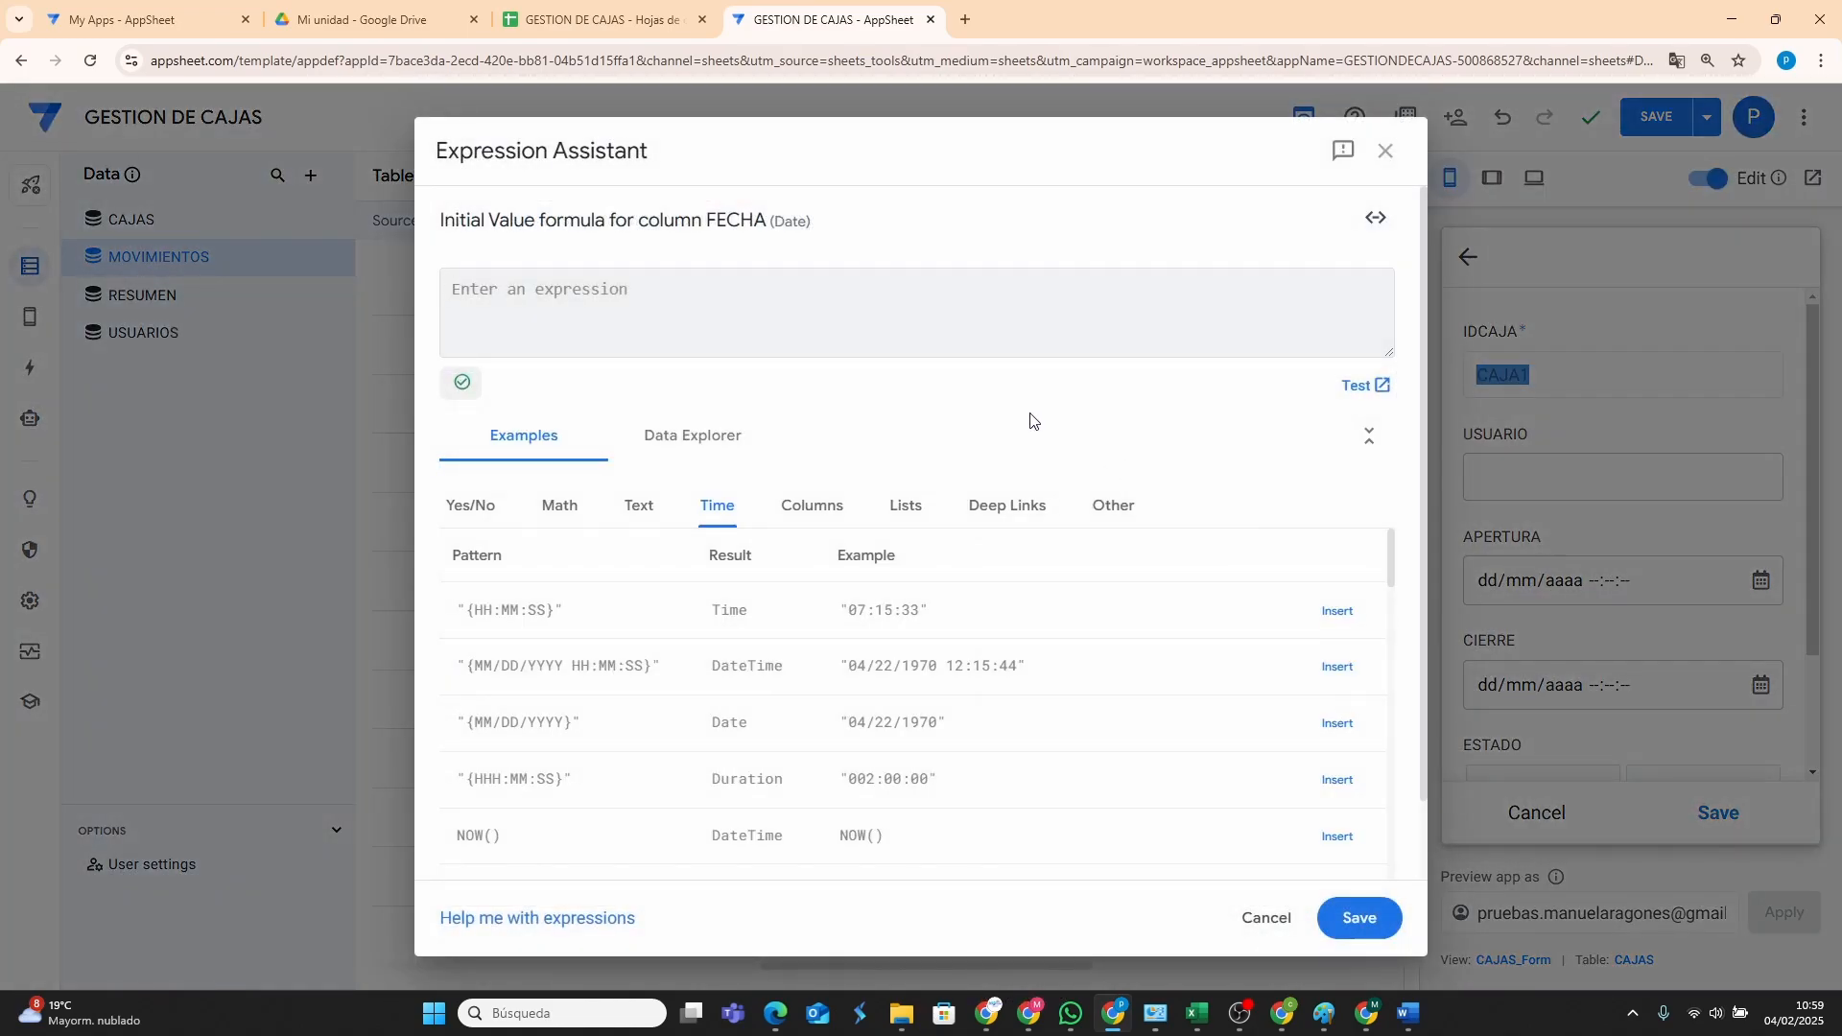
pyautogui.write('now')
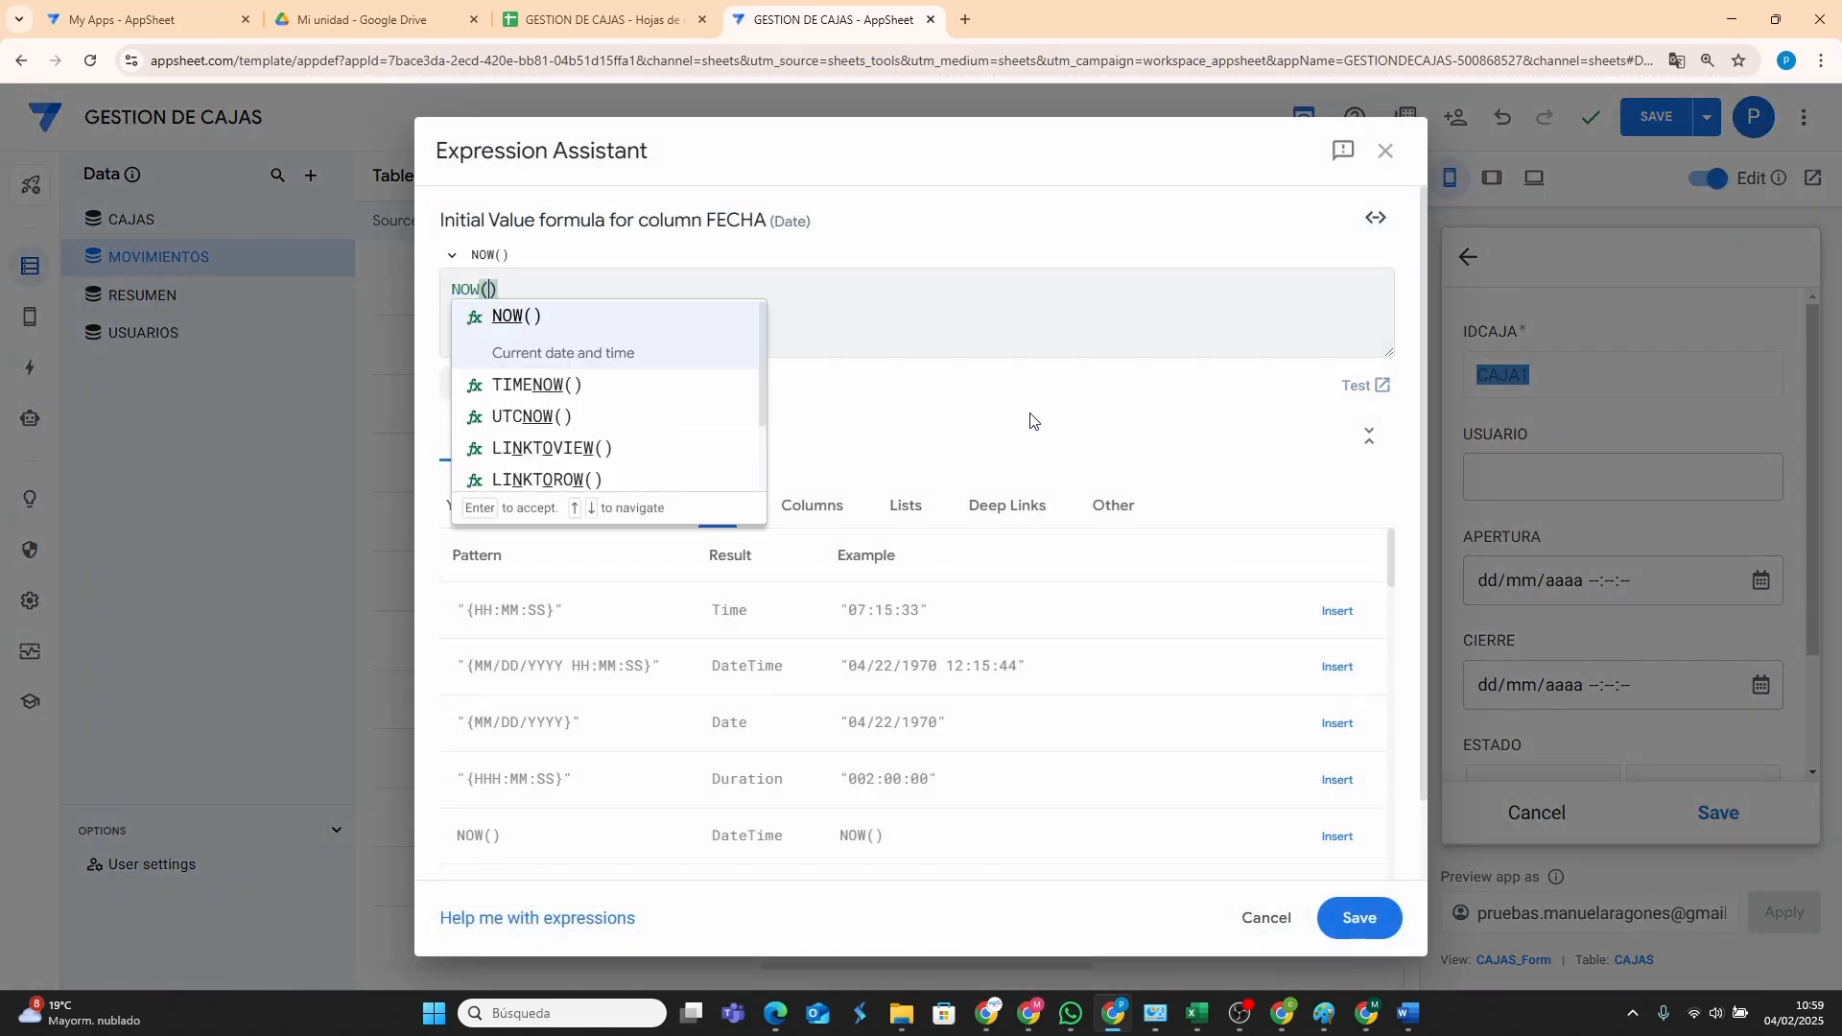
pyautogui.press('Return')
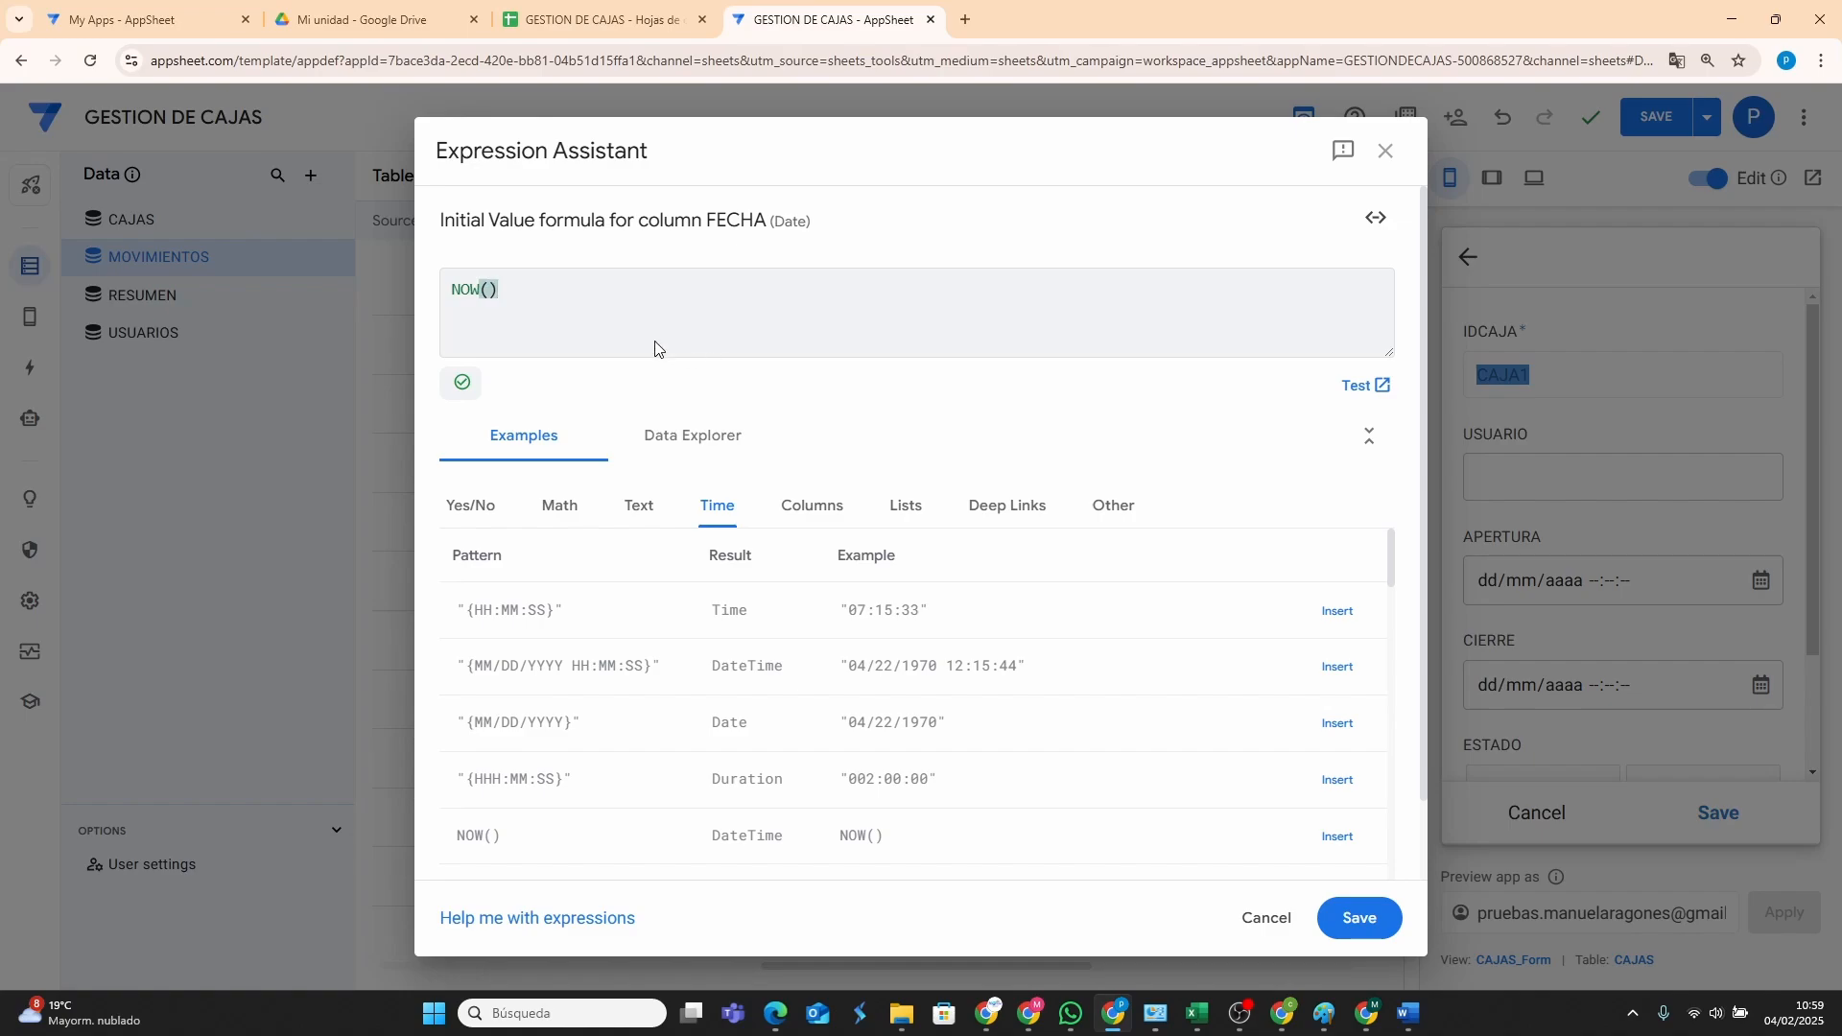
pyautogui.click(1357, 917)
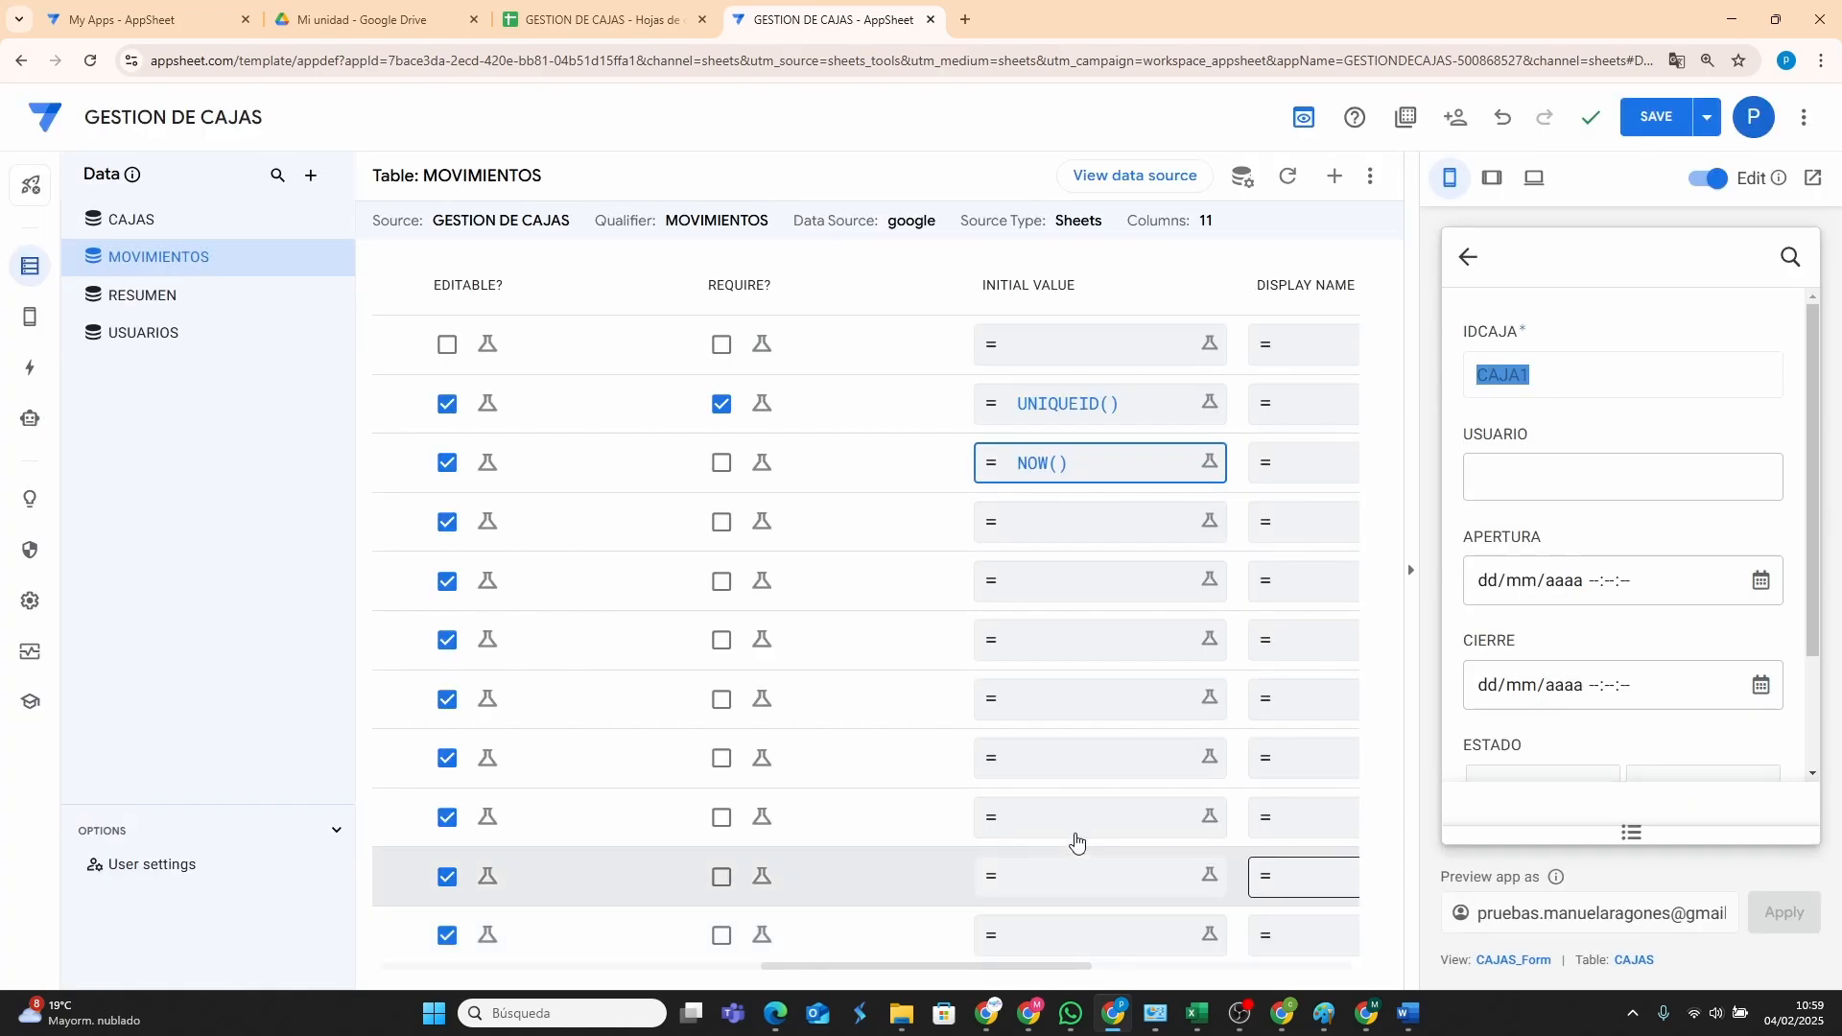
# Open the settings of the TIPO column in the MOVIMIENTOS table and change its type to Enum.
pyautogui.moveTo(858, 972); pyautogui.dragTo(554, 974)
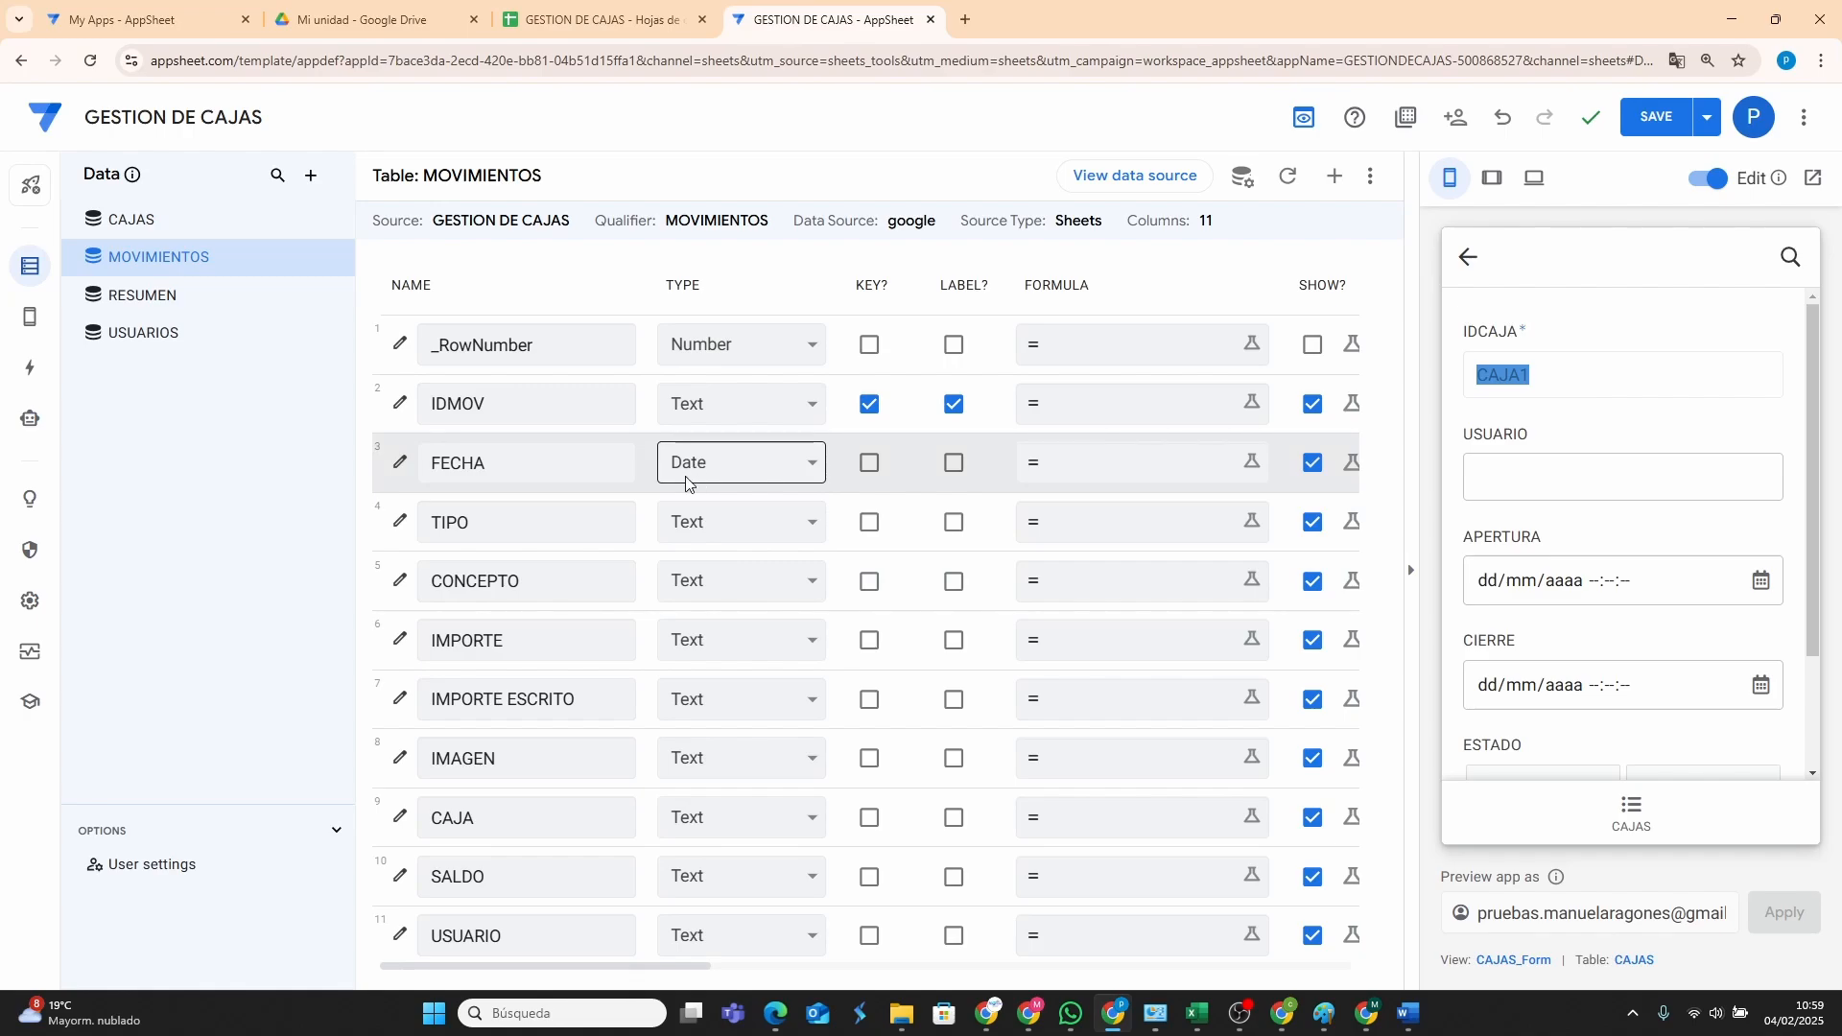
pyautogui.click(399, 522)
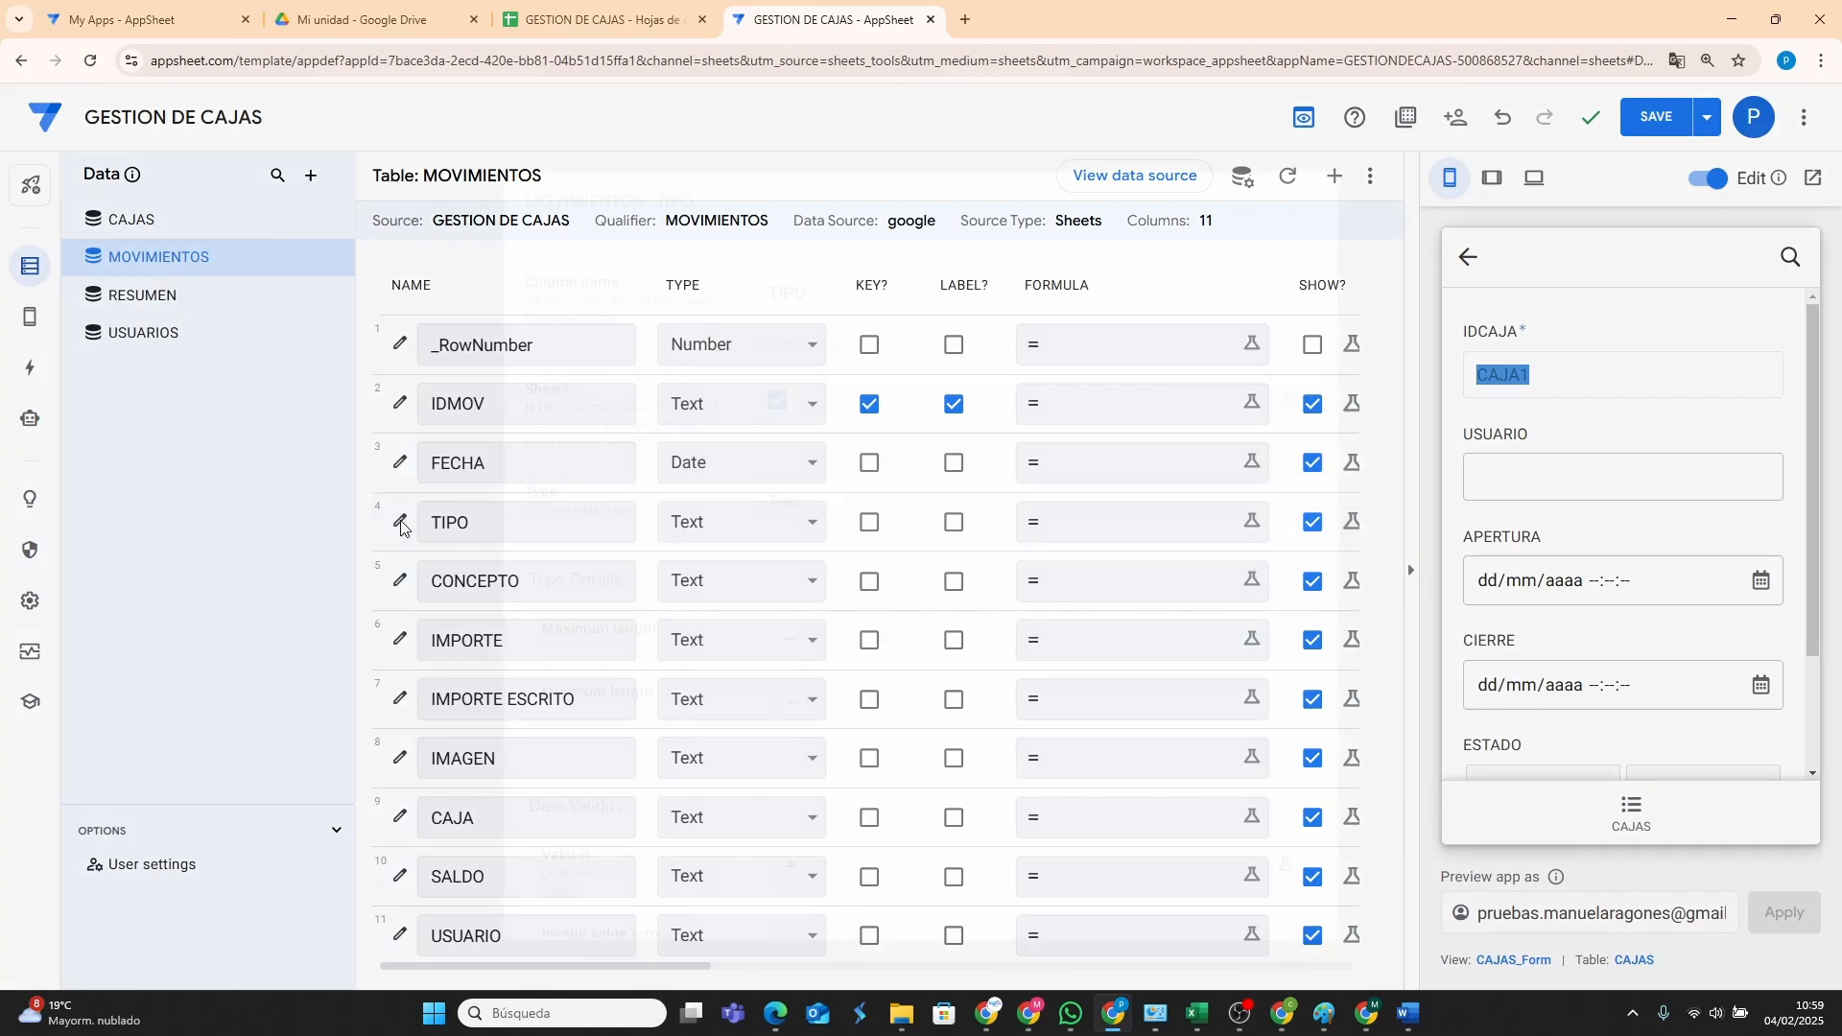
pyautogui.click(846, 519)
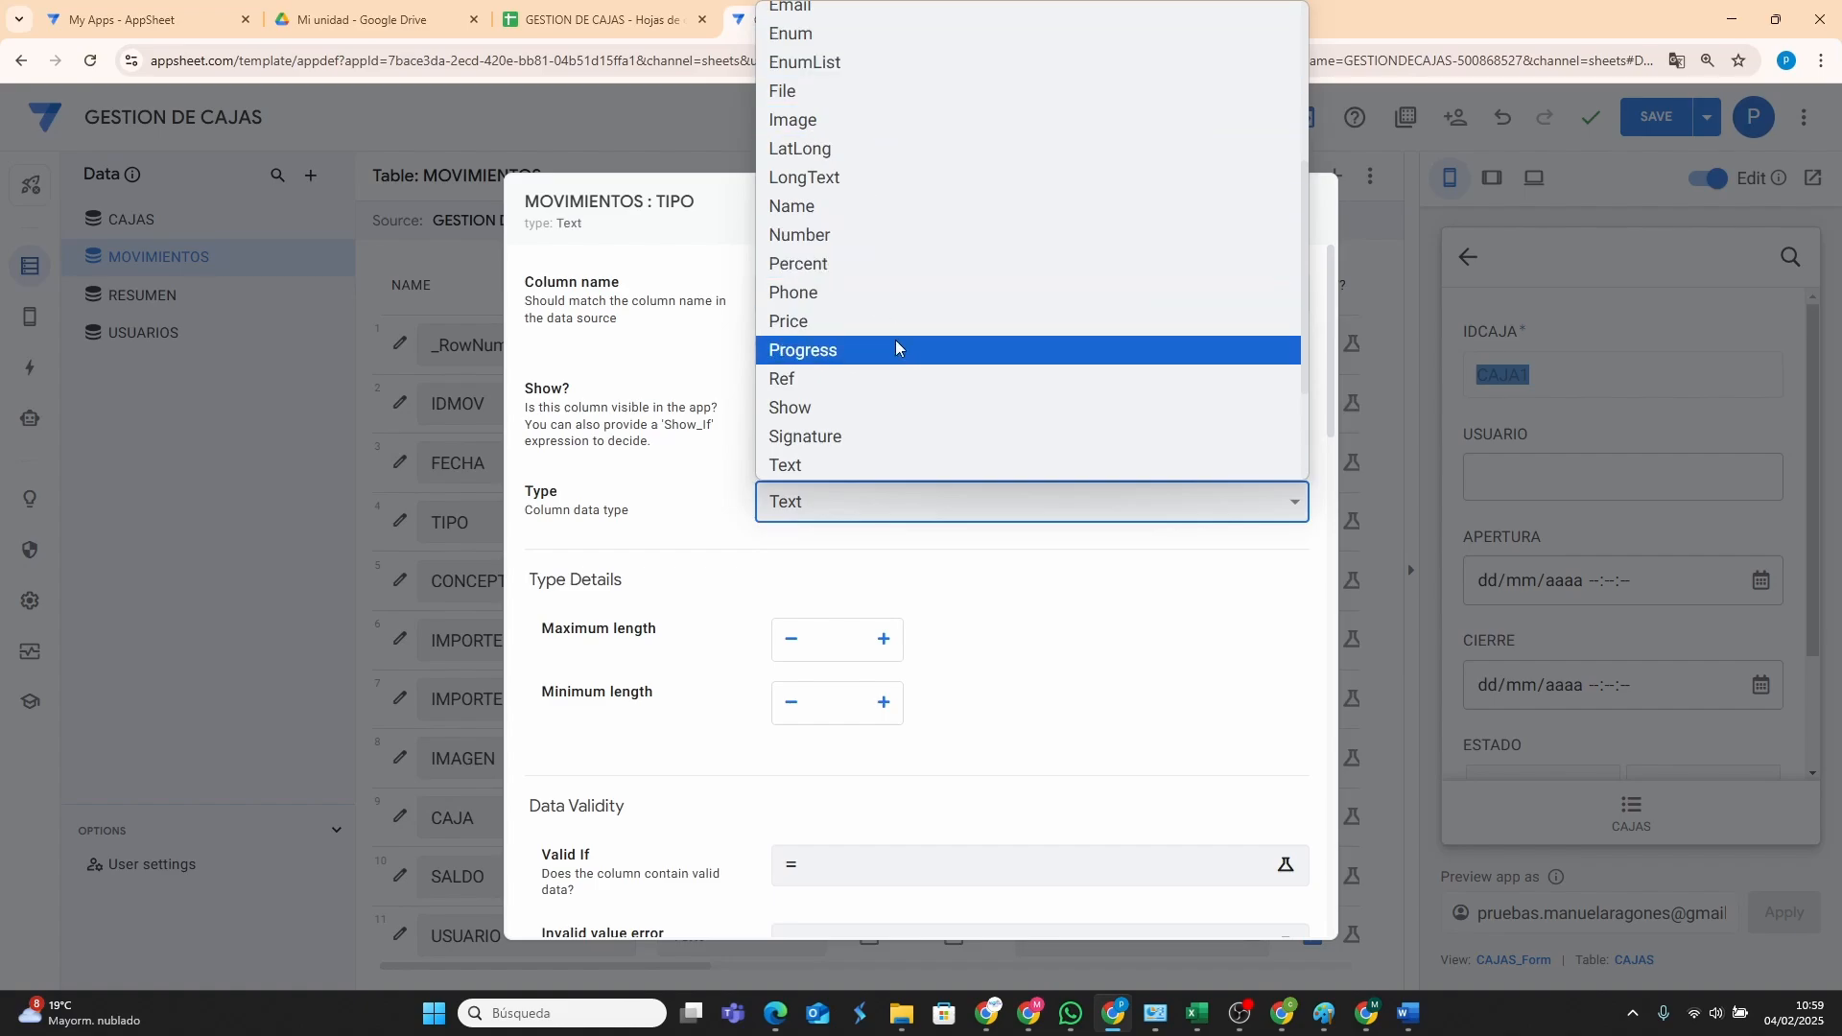
pyautogui.scroll(3, 896, 354)
pyautogui.click(1366, 343)
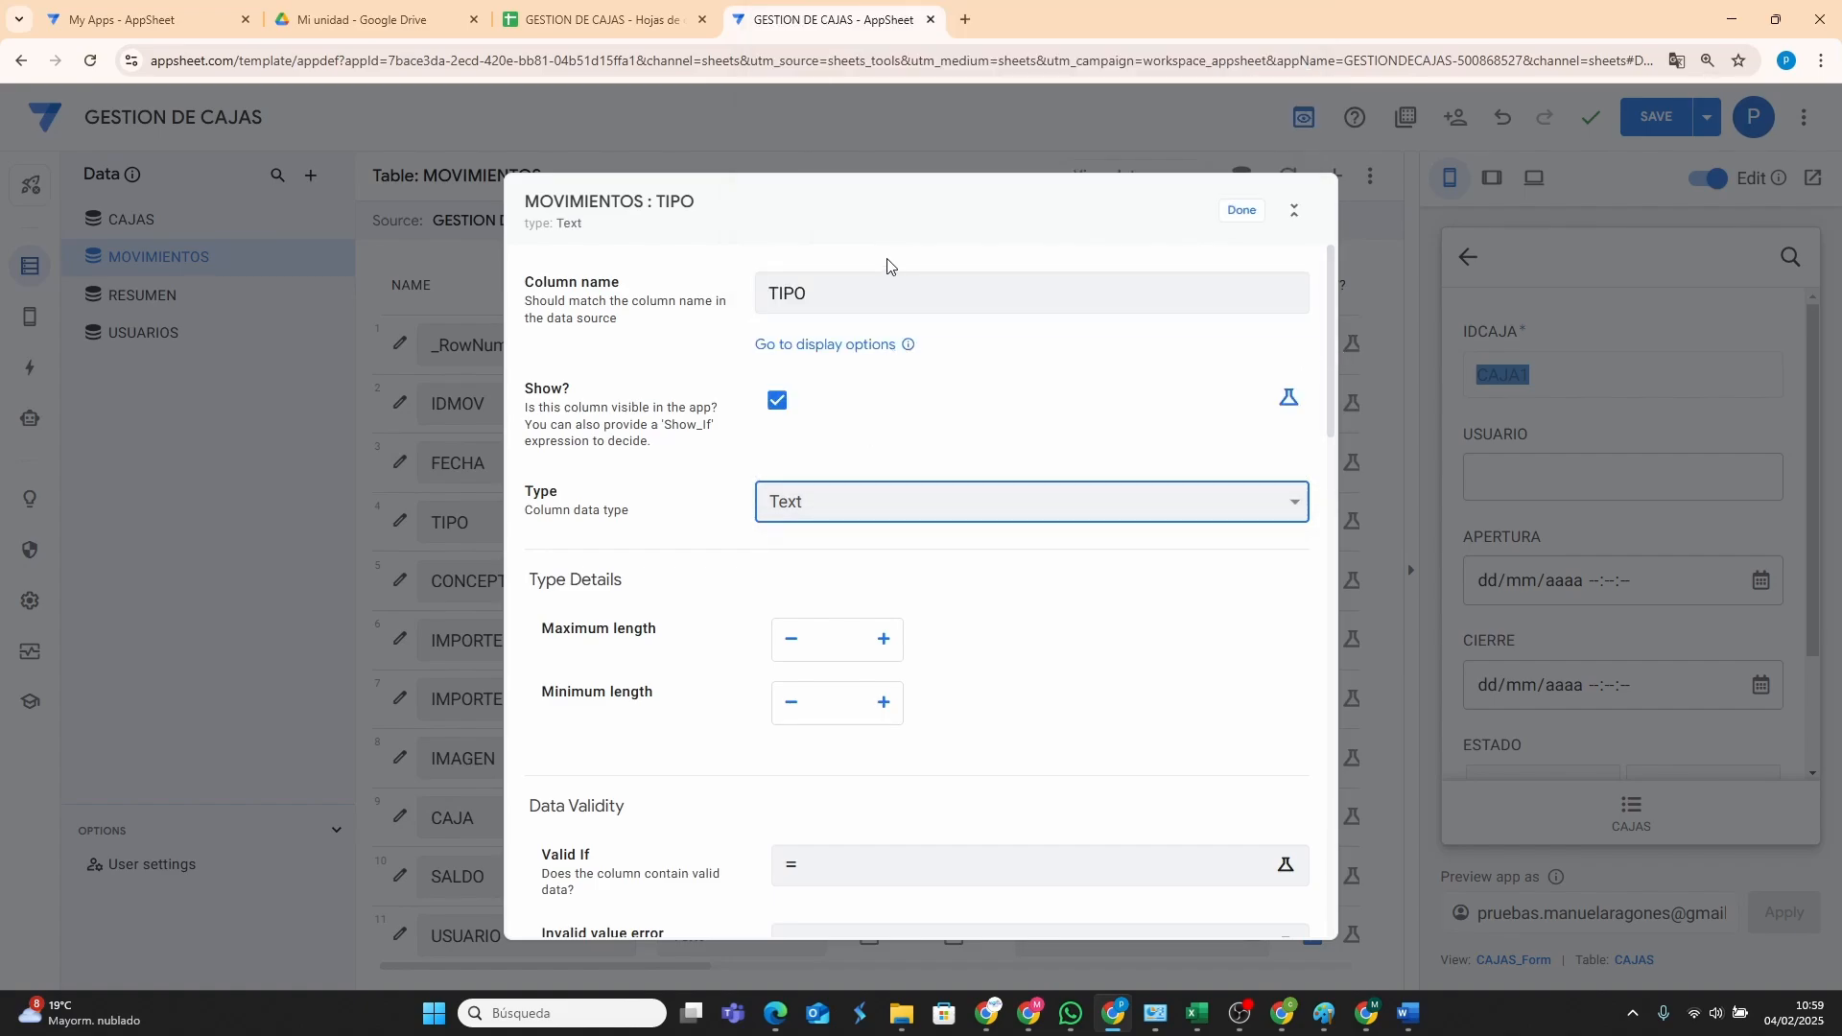
pyautogui.click(881, 508)
pyautogui.scroll(4, 843, 288)
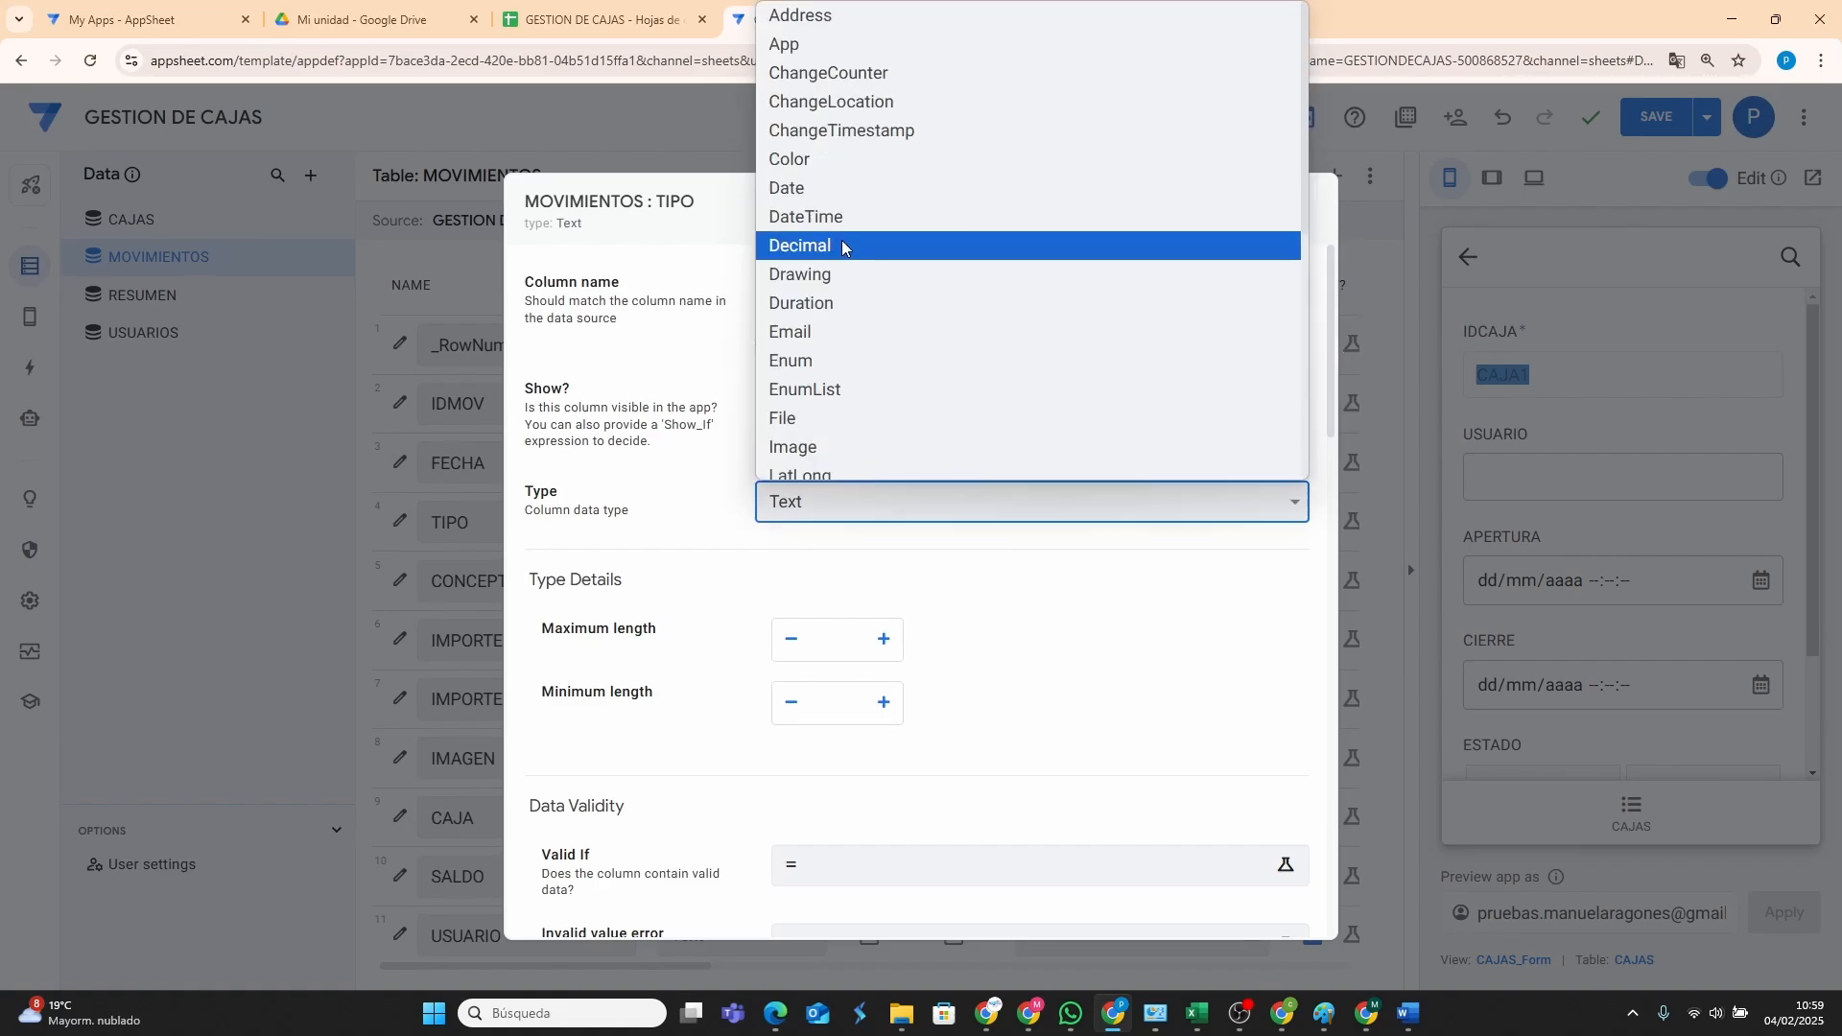
pyautogui.click(844, 360)
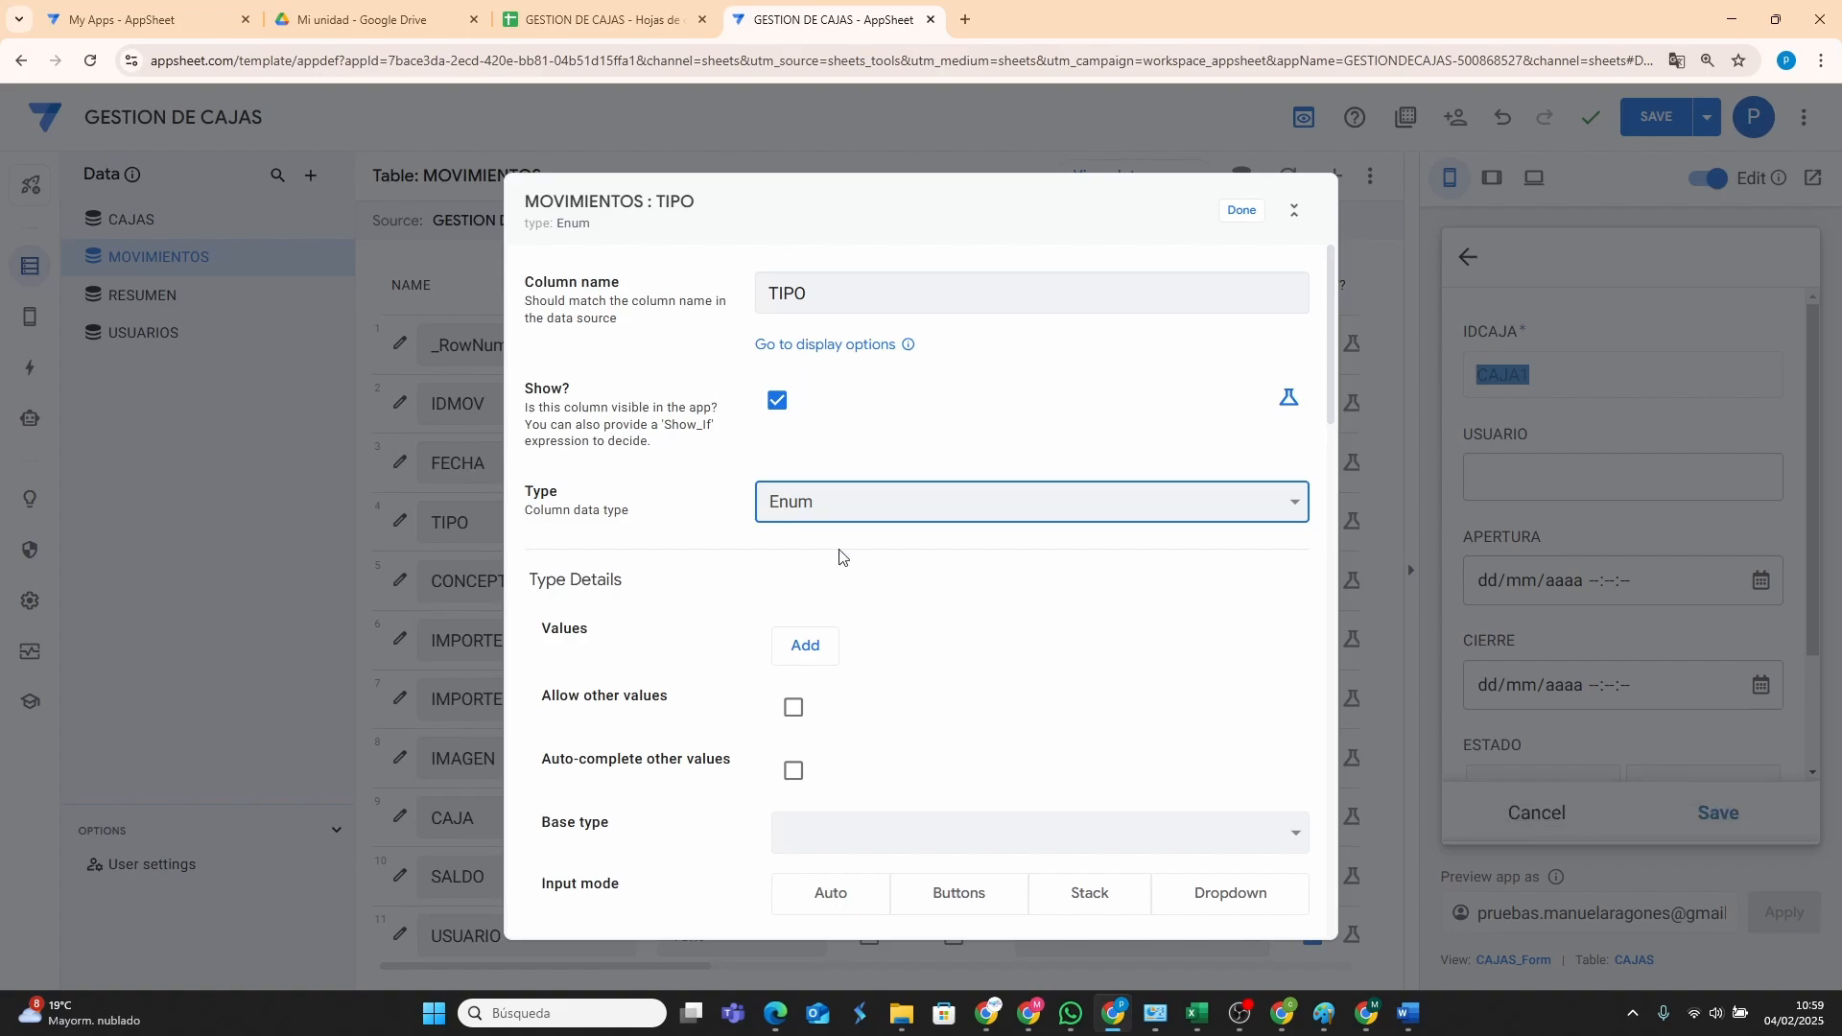
# Add the values INGRESO and GASTO to the TIPO column's Enum list and finish editing the column.
pyautogui.click(815, 658)
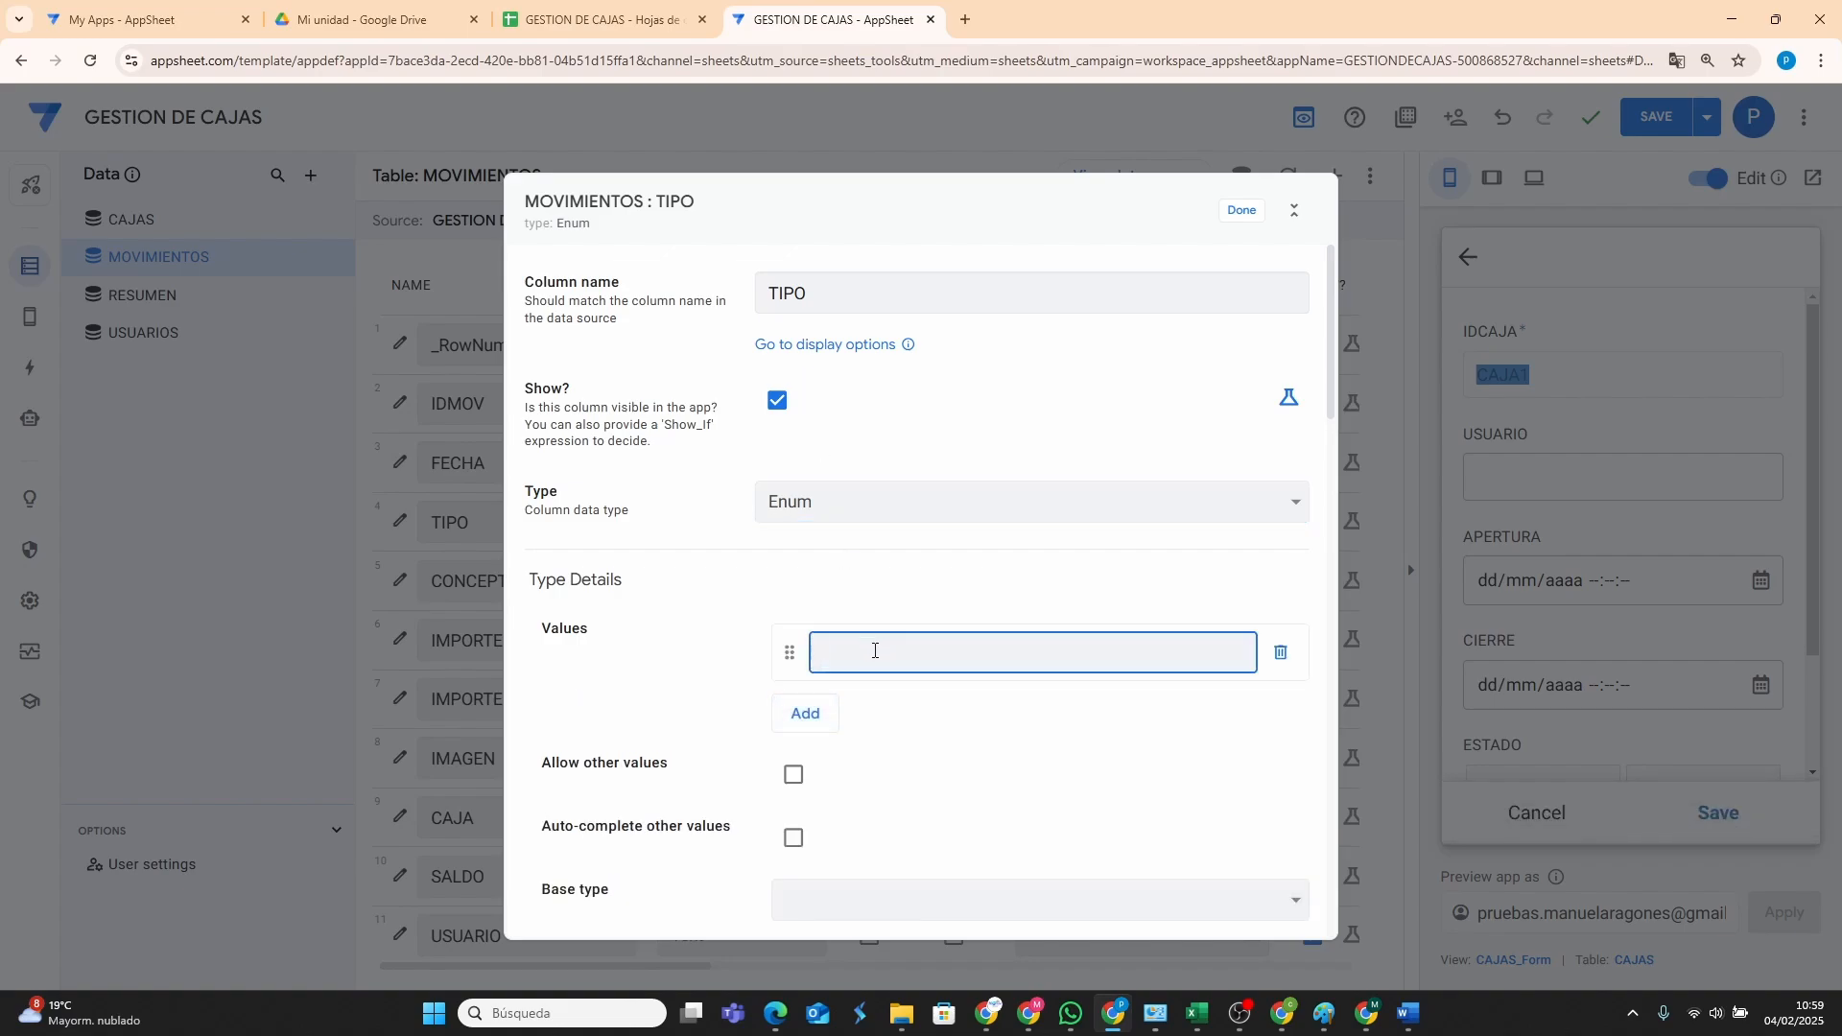
pyautogui.write('INGRESO')
pyautogui.click(825, 717)
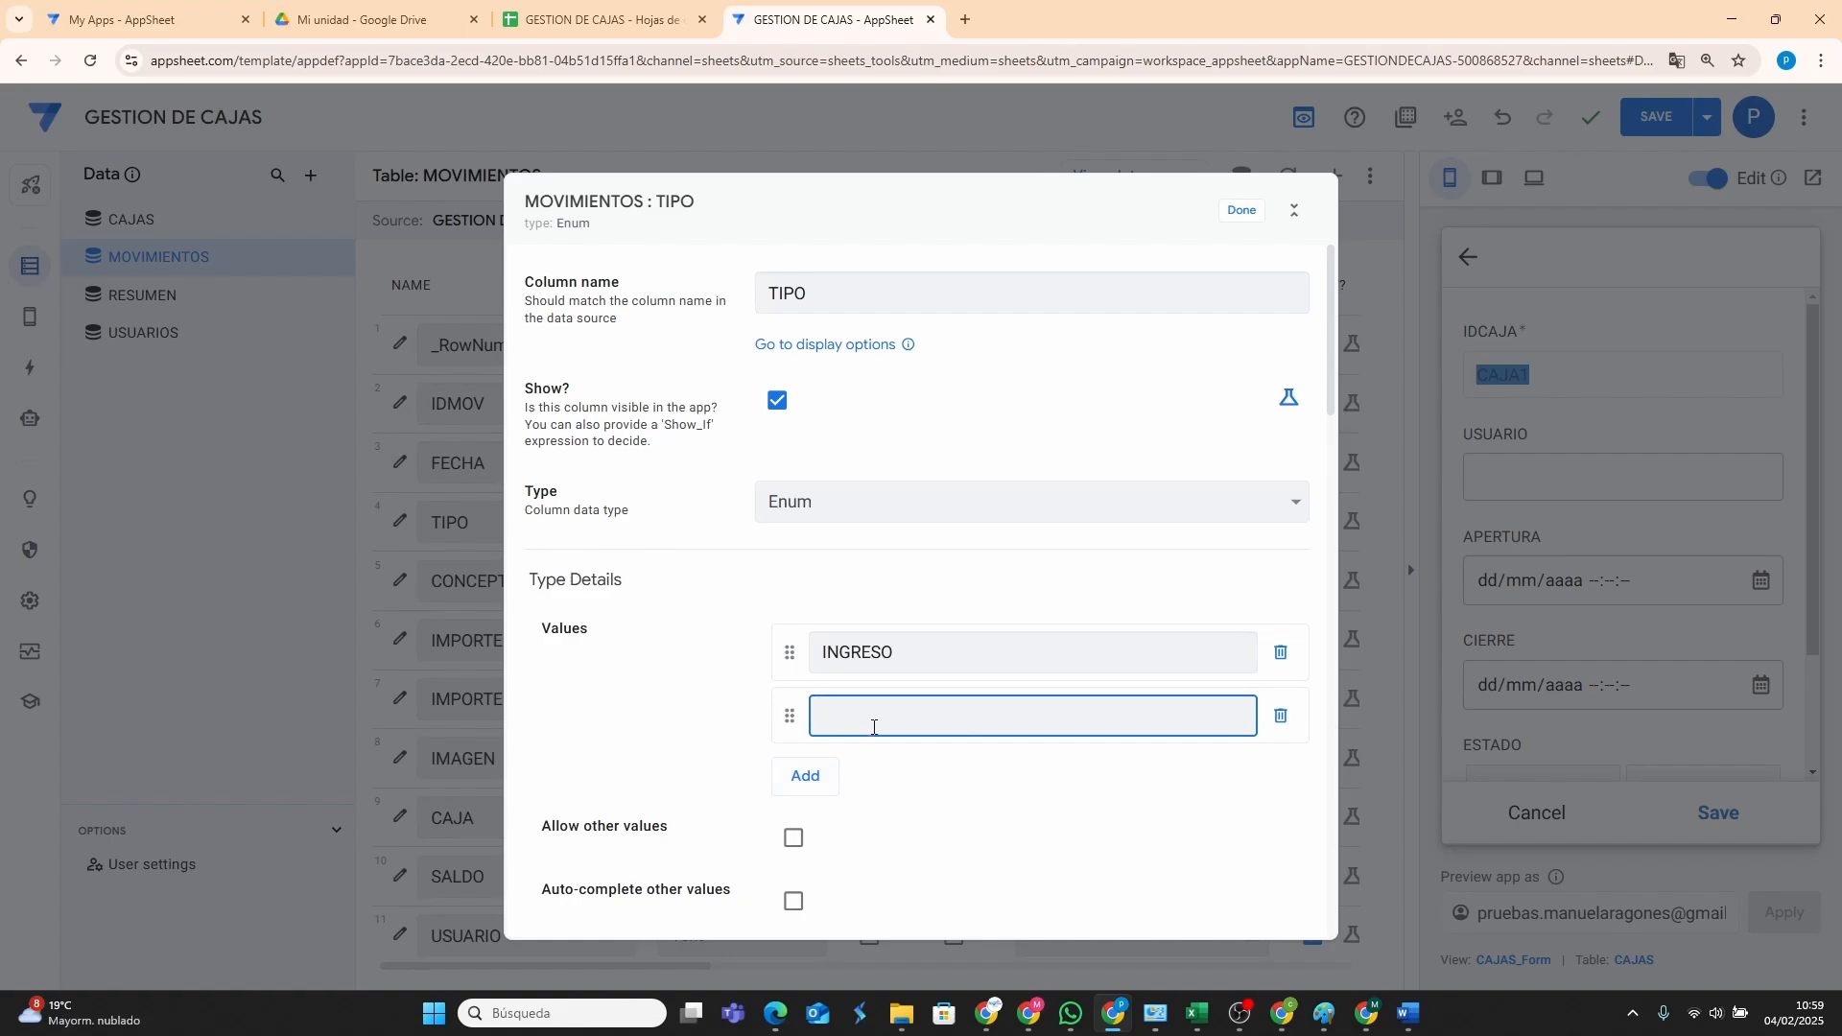
pyautogui.write('GASTO')
pyautogui.click(1243, 211)
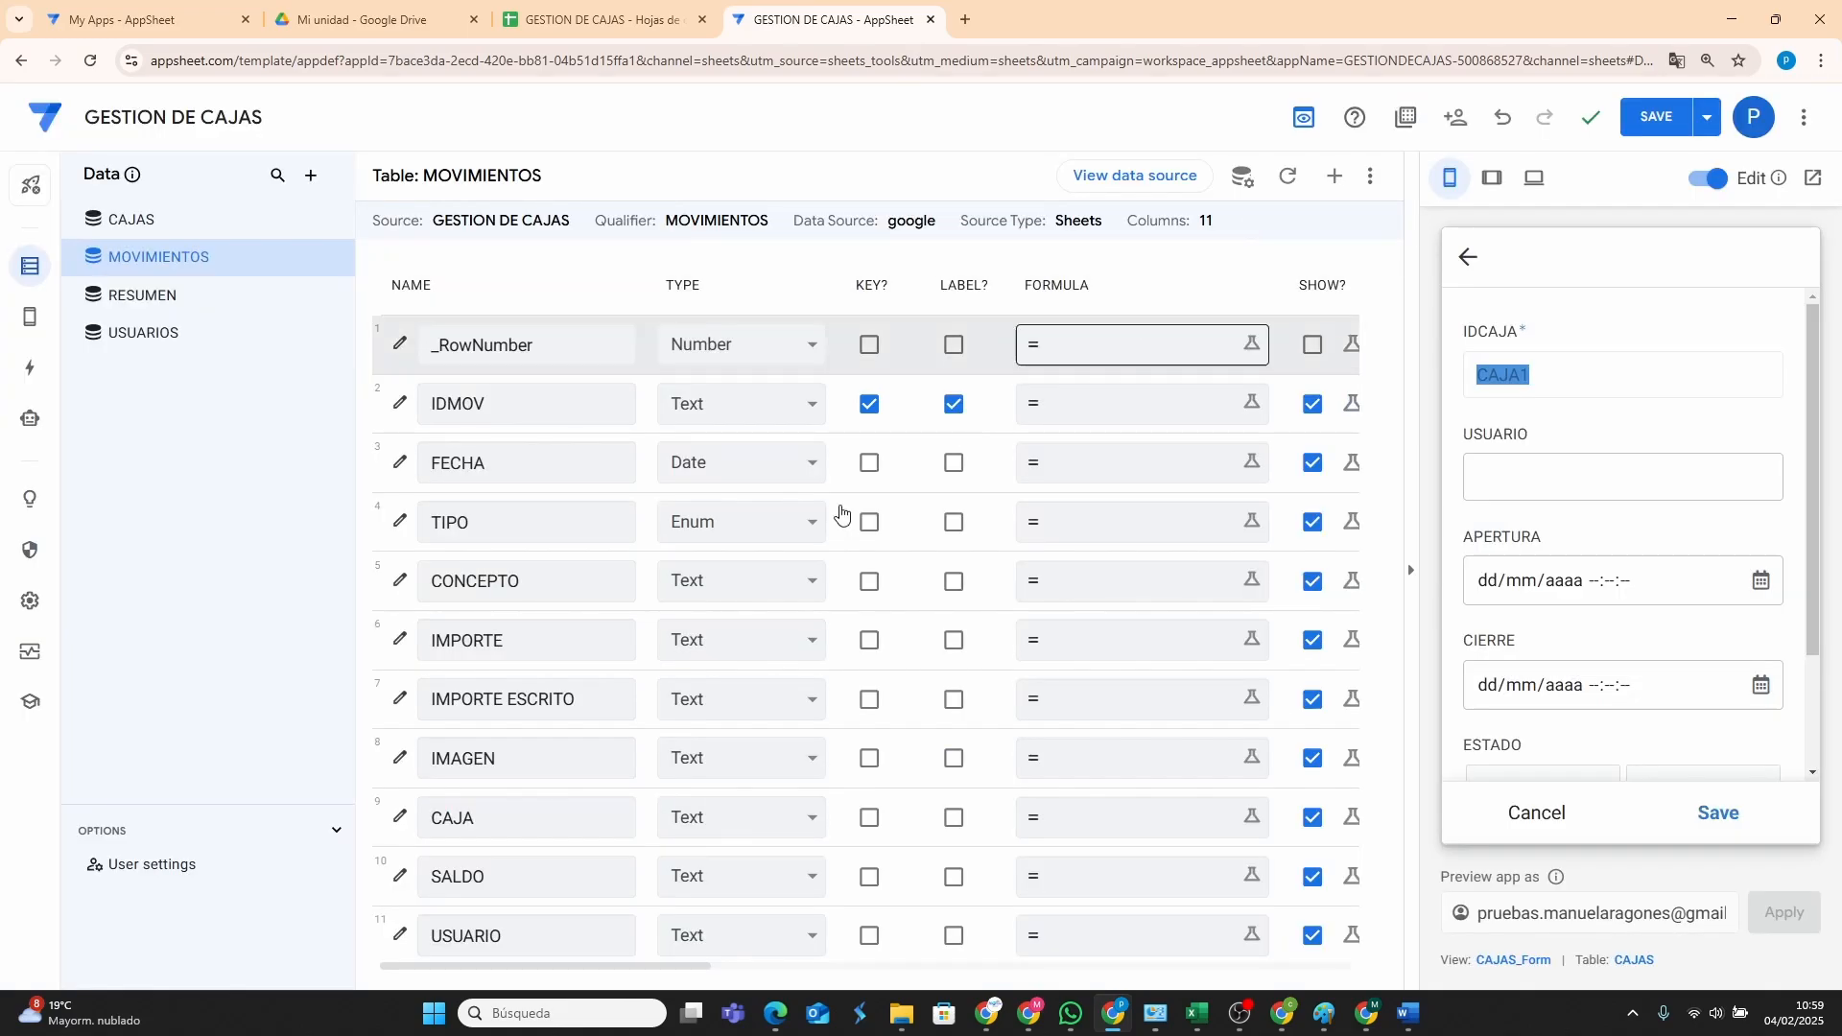
# Change the type of the IMPORTE and IMPORTE ESCRITO columns to Price.
pyautogui.click(747, 641)
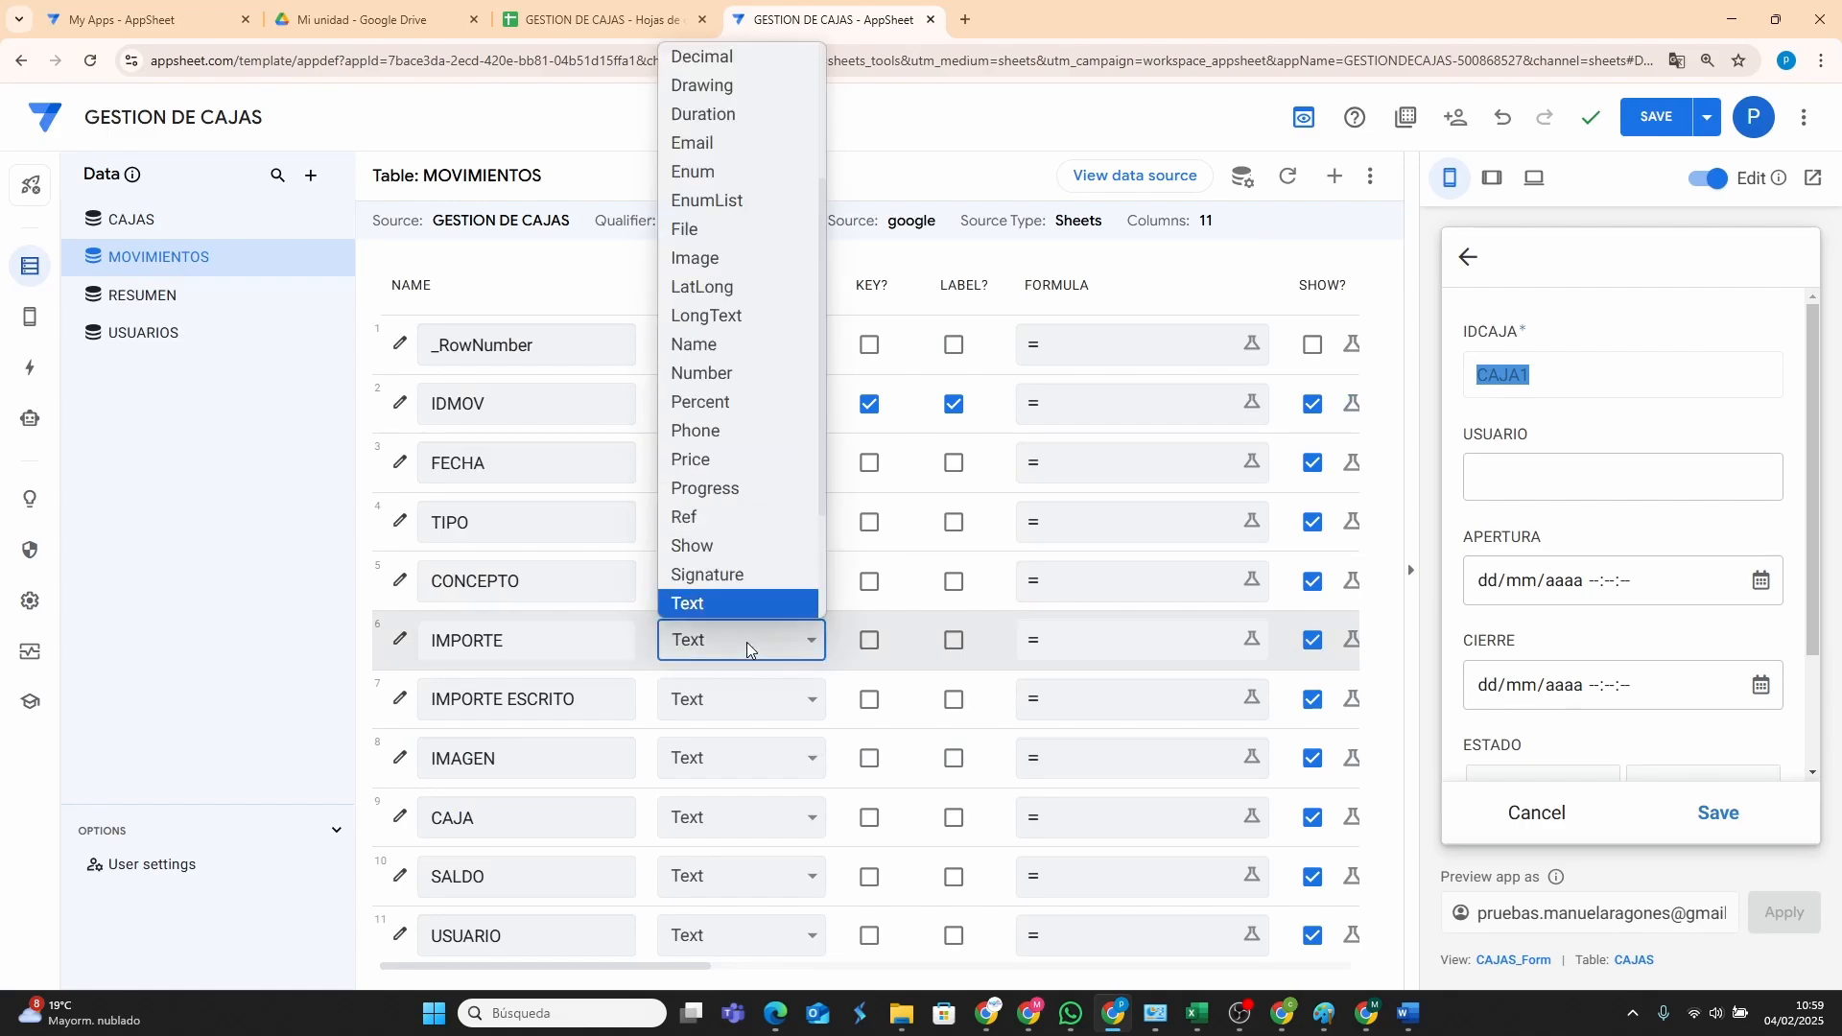
pyautogui.click(730, 460)
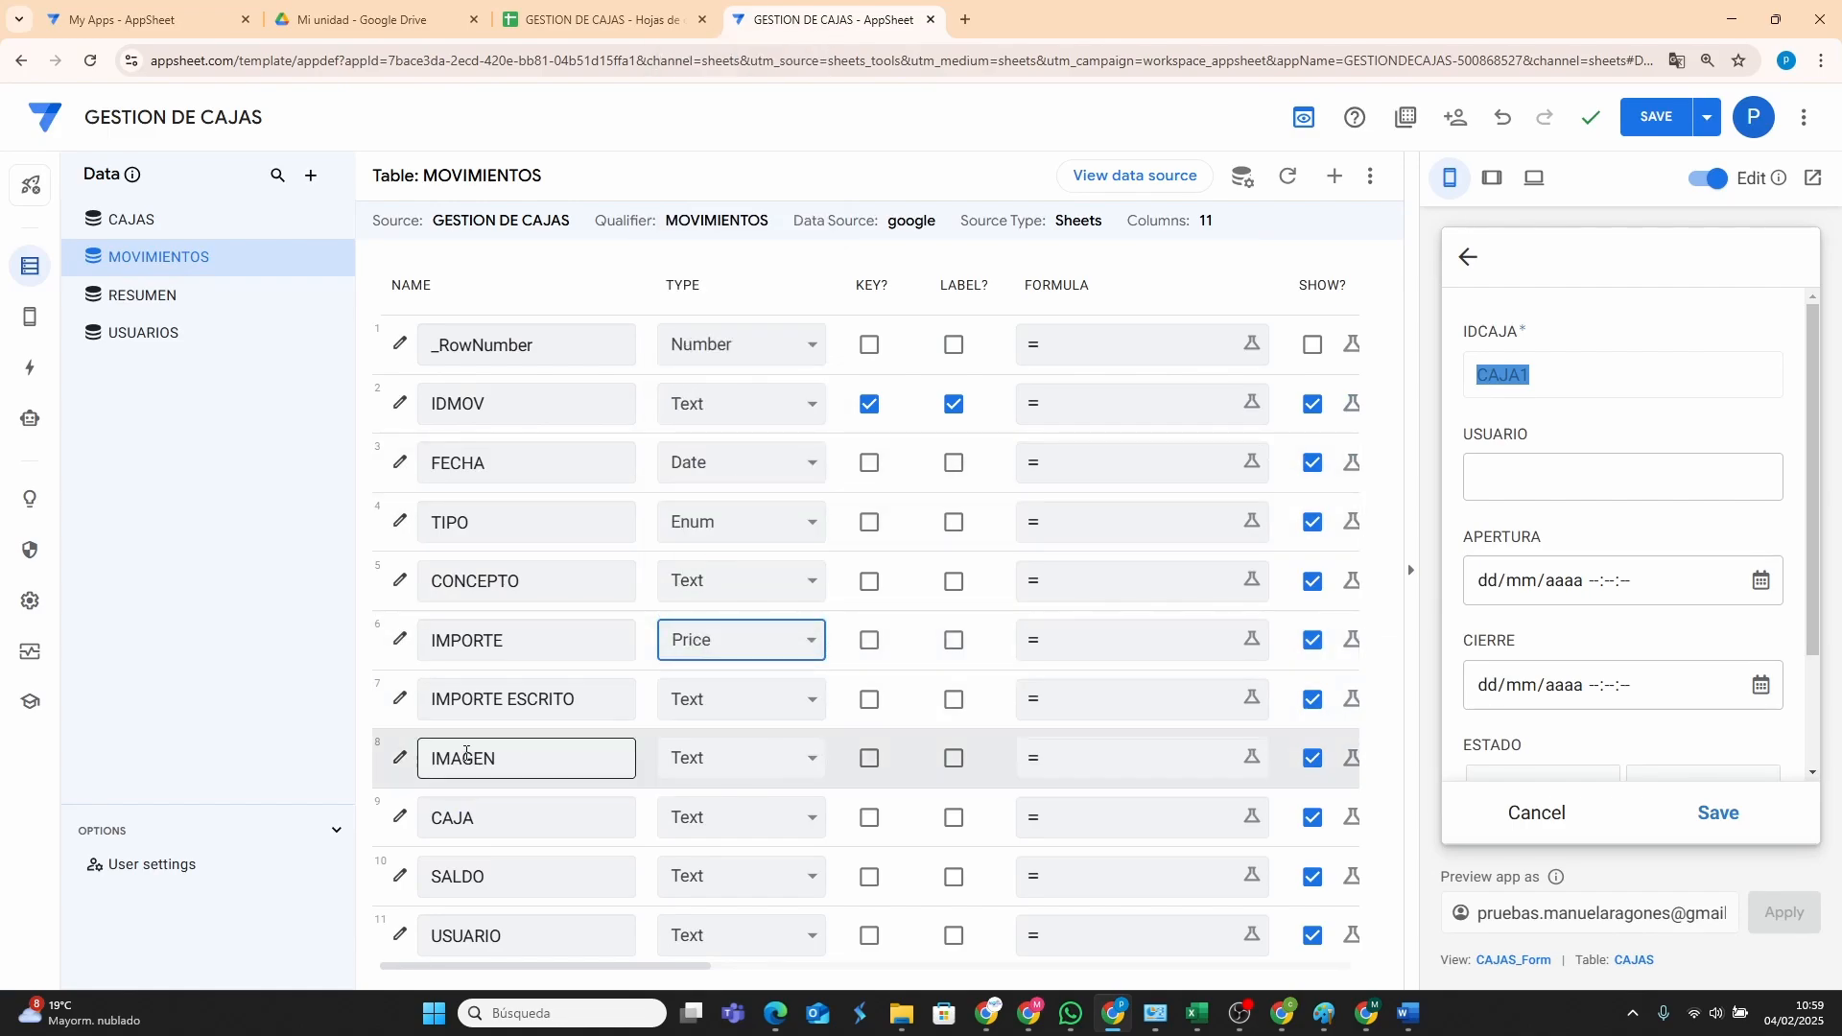
pyautogui.click(761, 696)
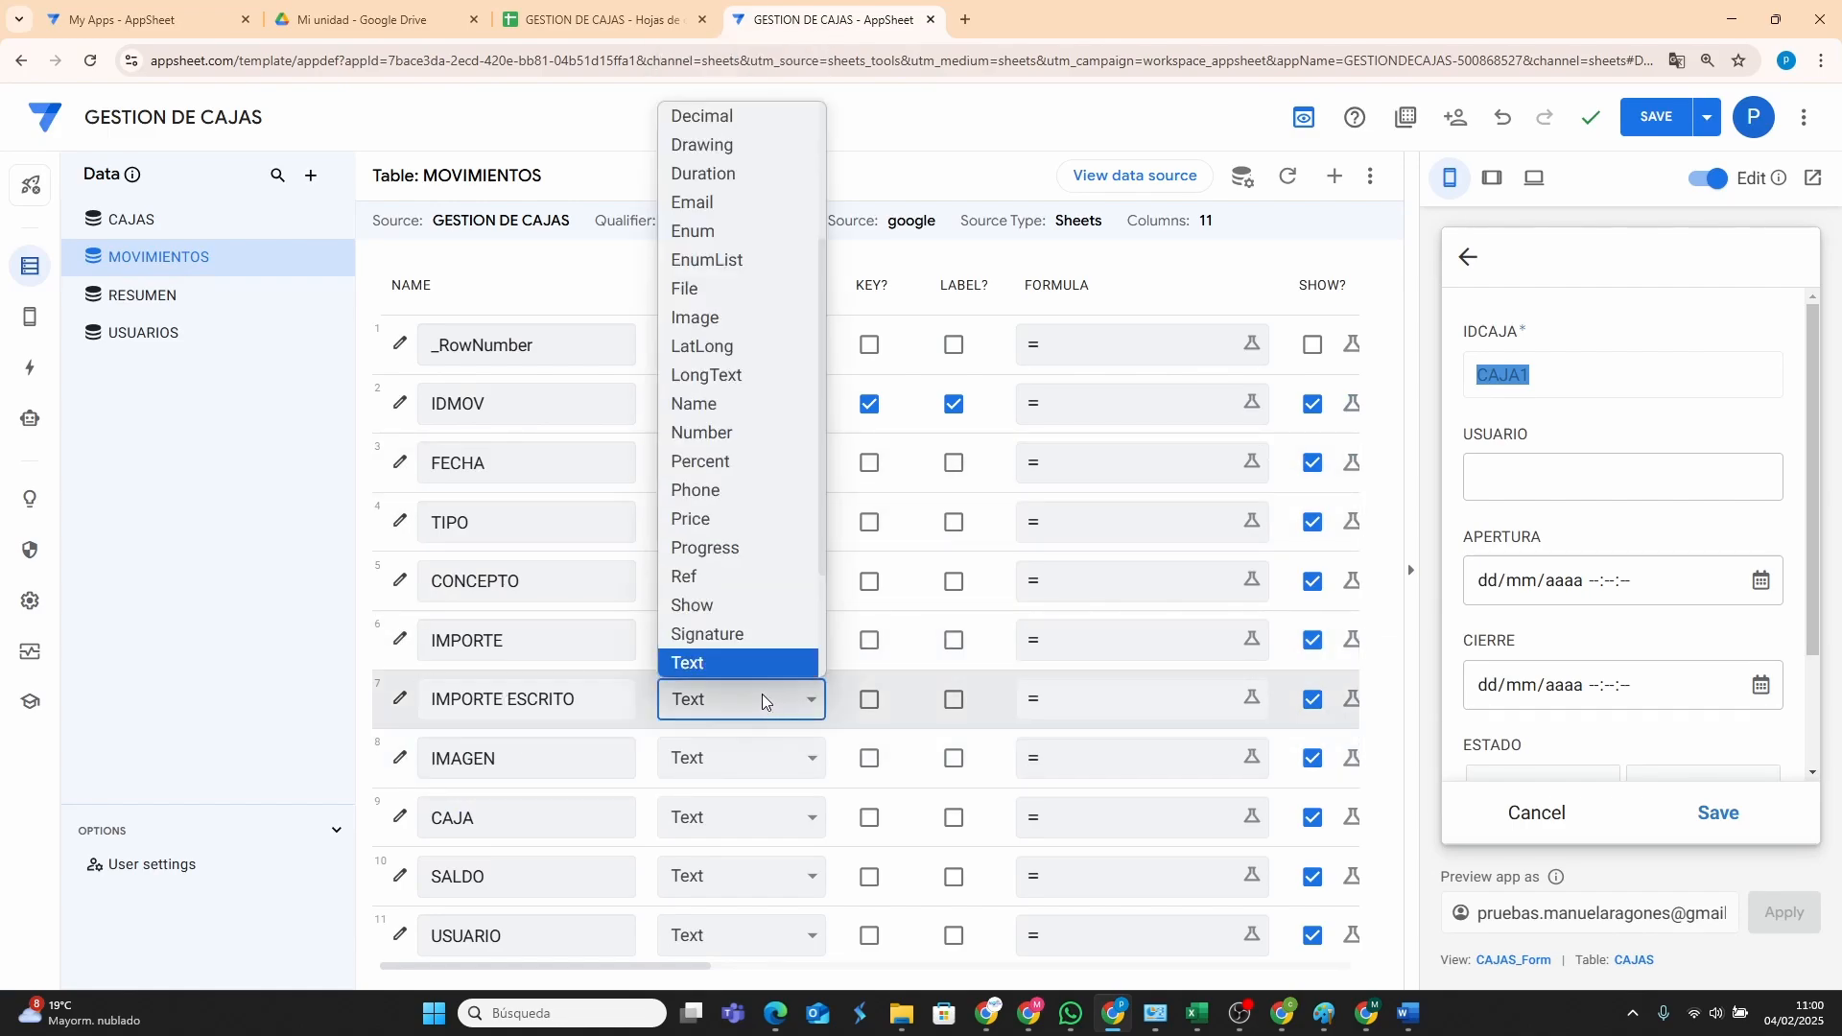
pyautogui.click(722, 518)
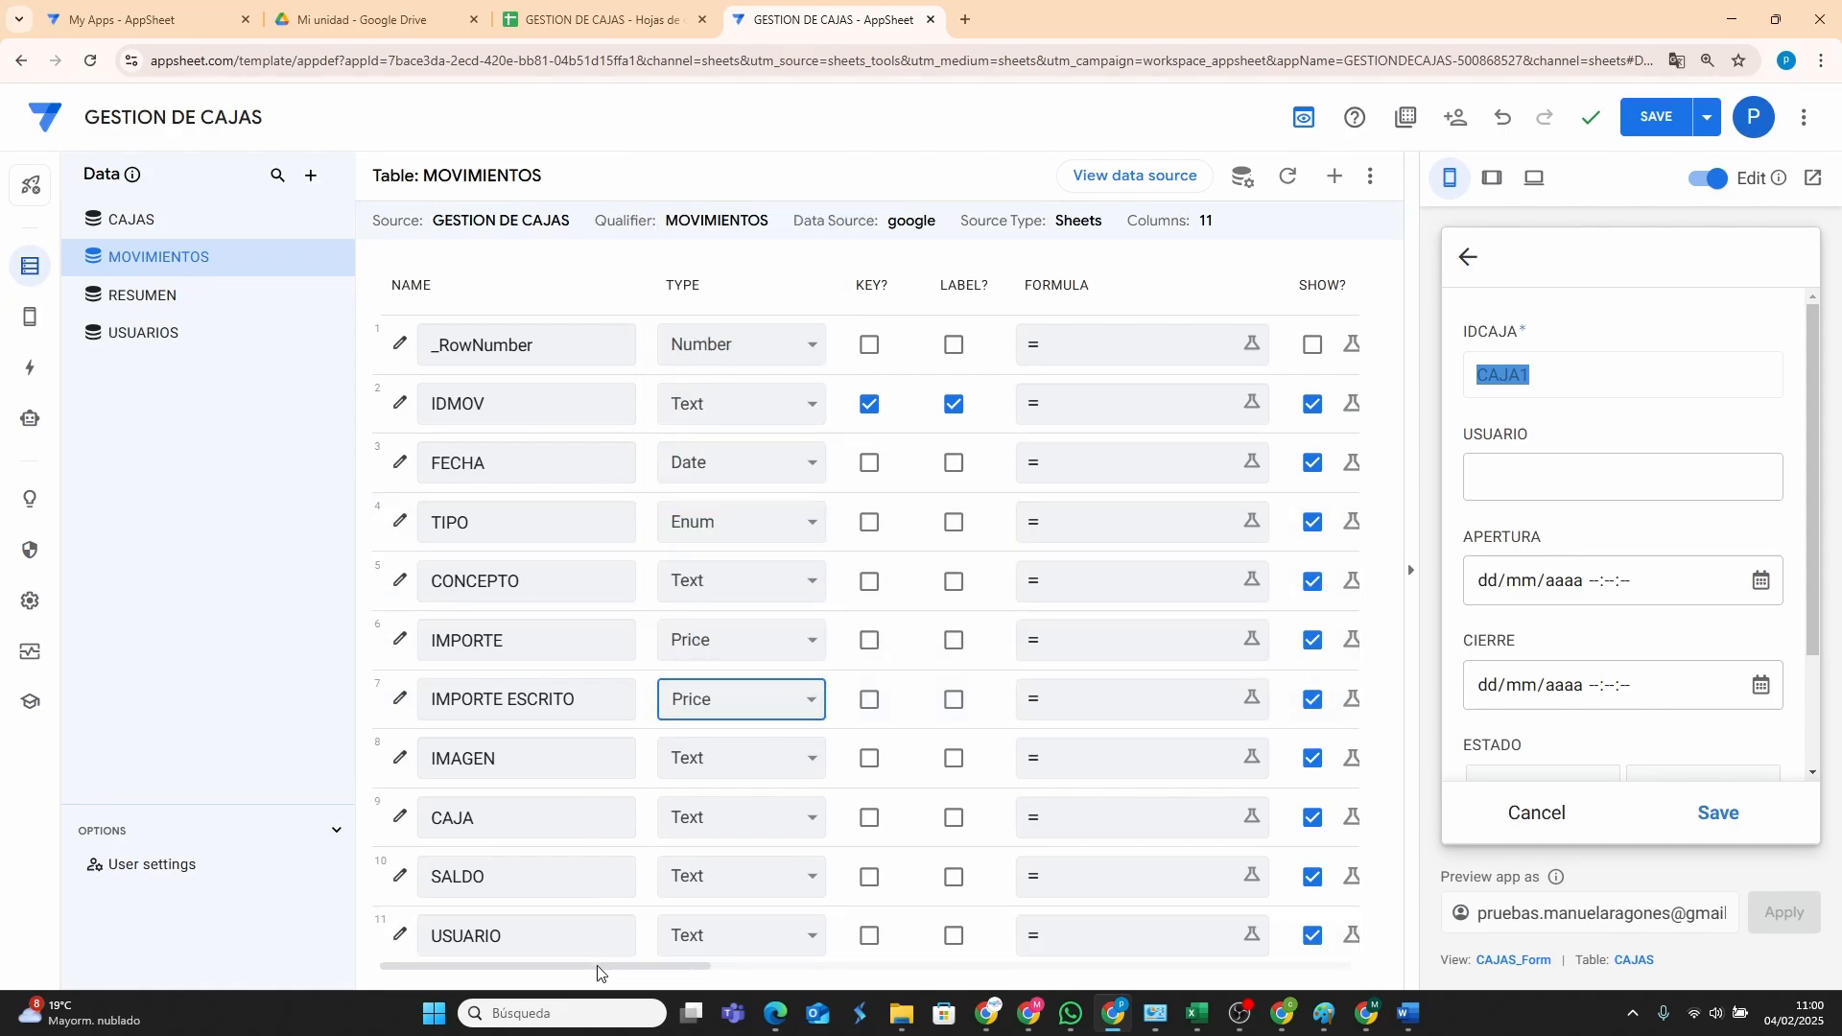
# Open the IMPORTE ESCRITO app formula for editing and copy the same column's formula from the CONTROL DE CAJA app's MOVIMIENTOS table.
pyautogui.moveTo(597, 972); pyautogui.dragTo(690, 973)
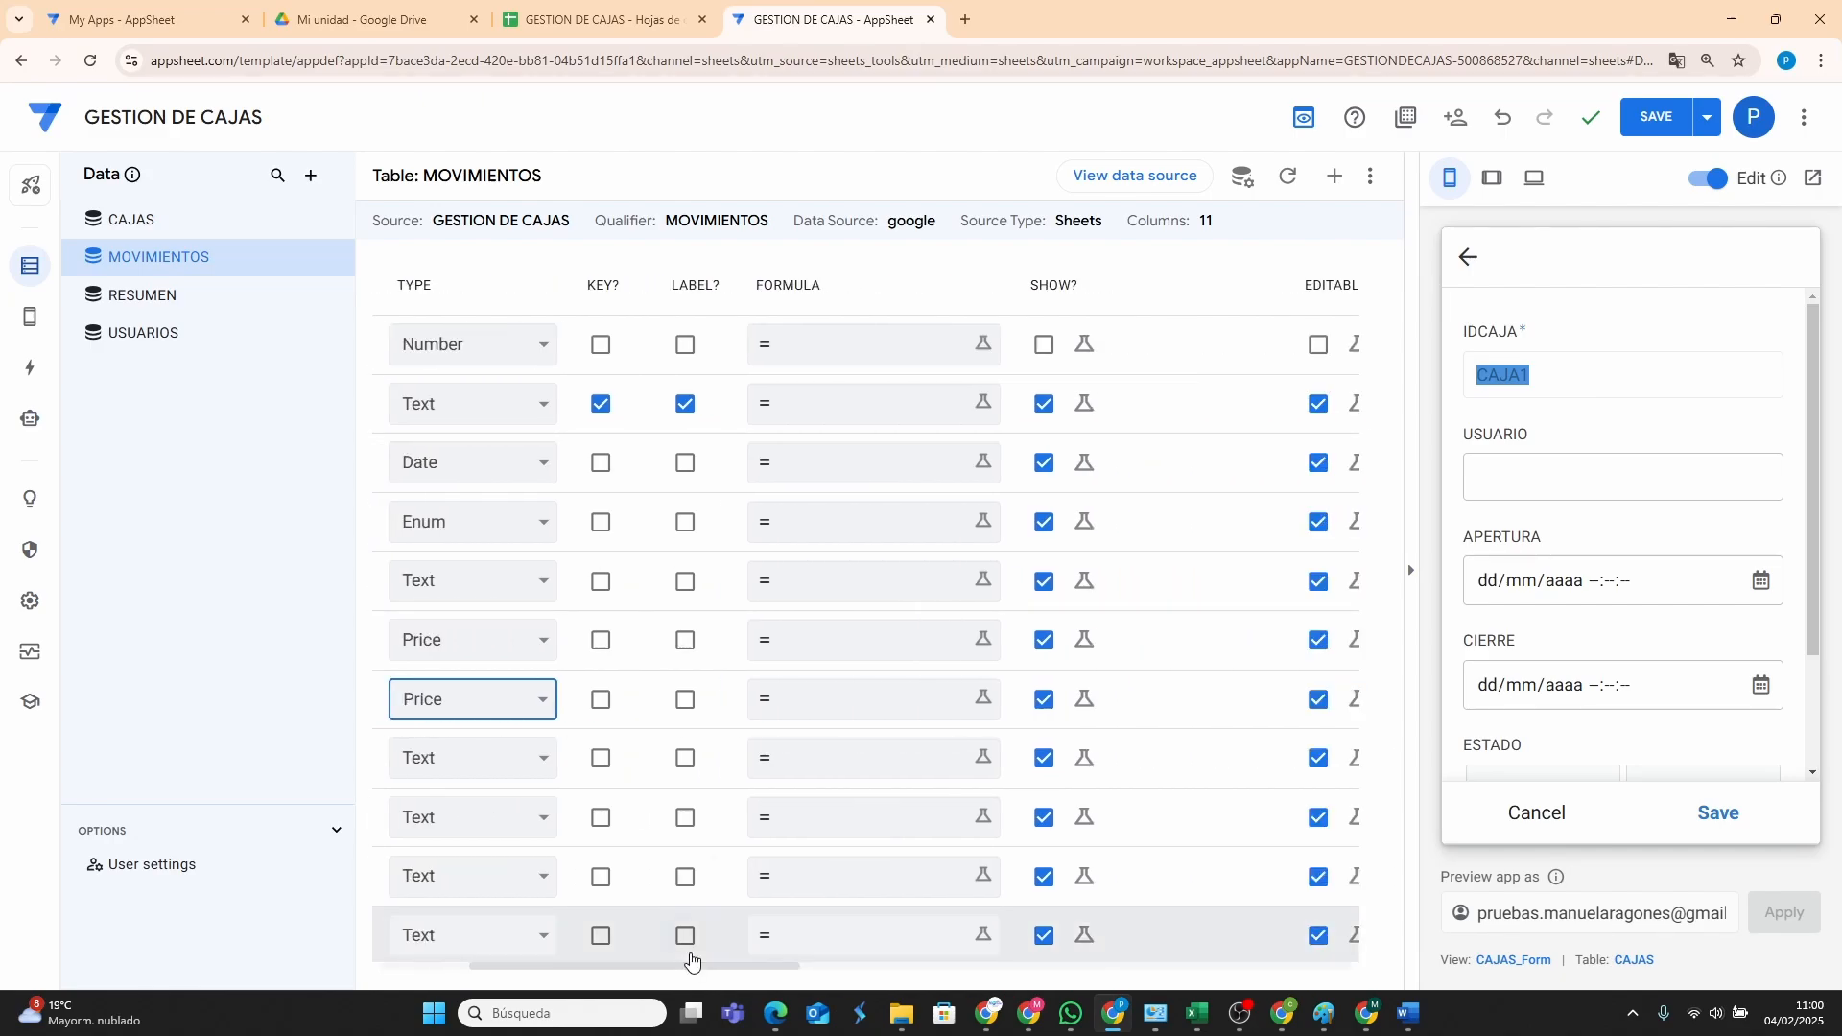
pyautogui.click(814, 701)
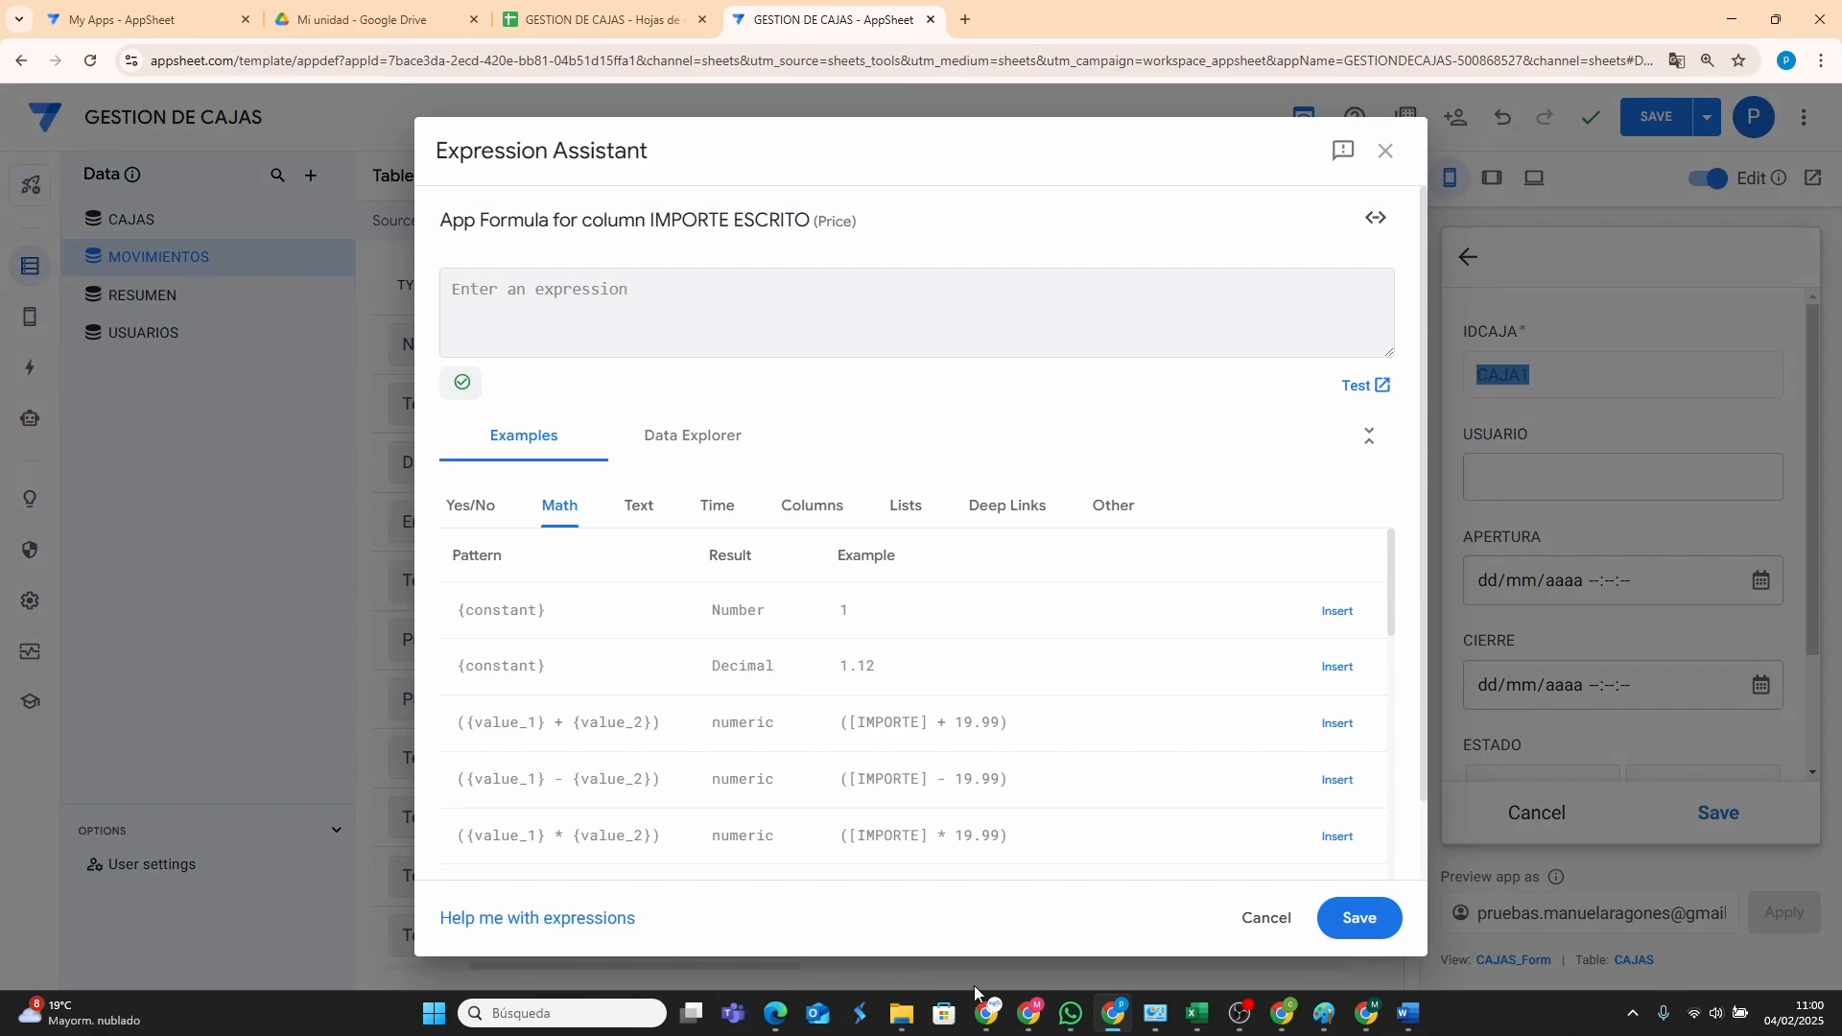
pyautogui.click(1030, 1019)
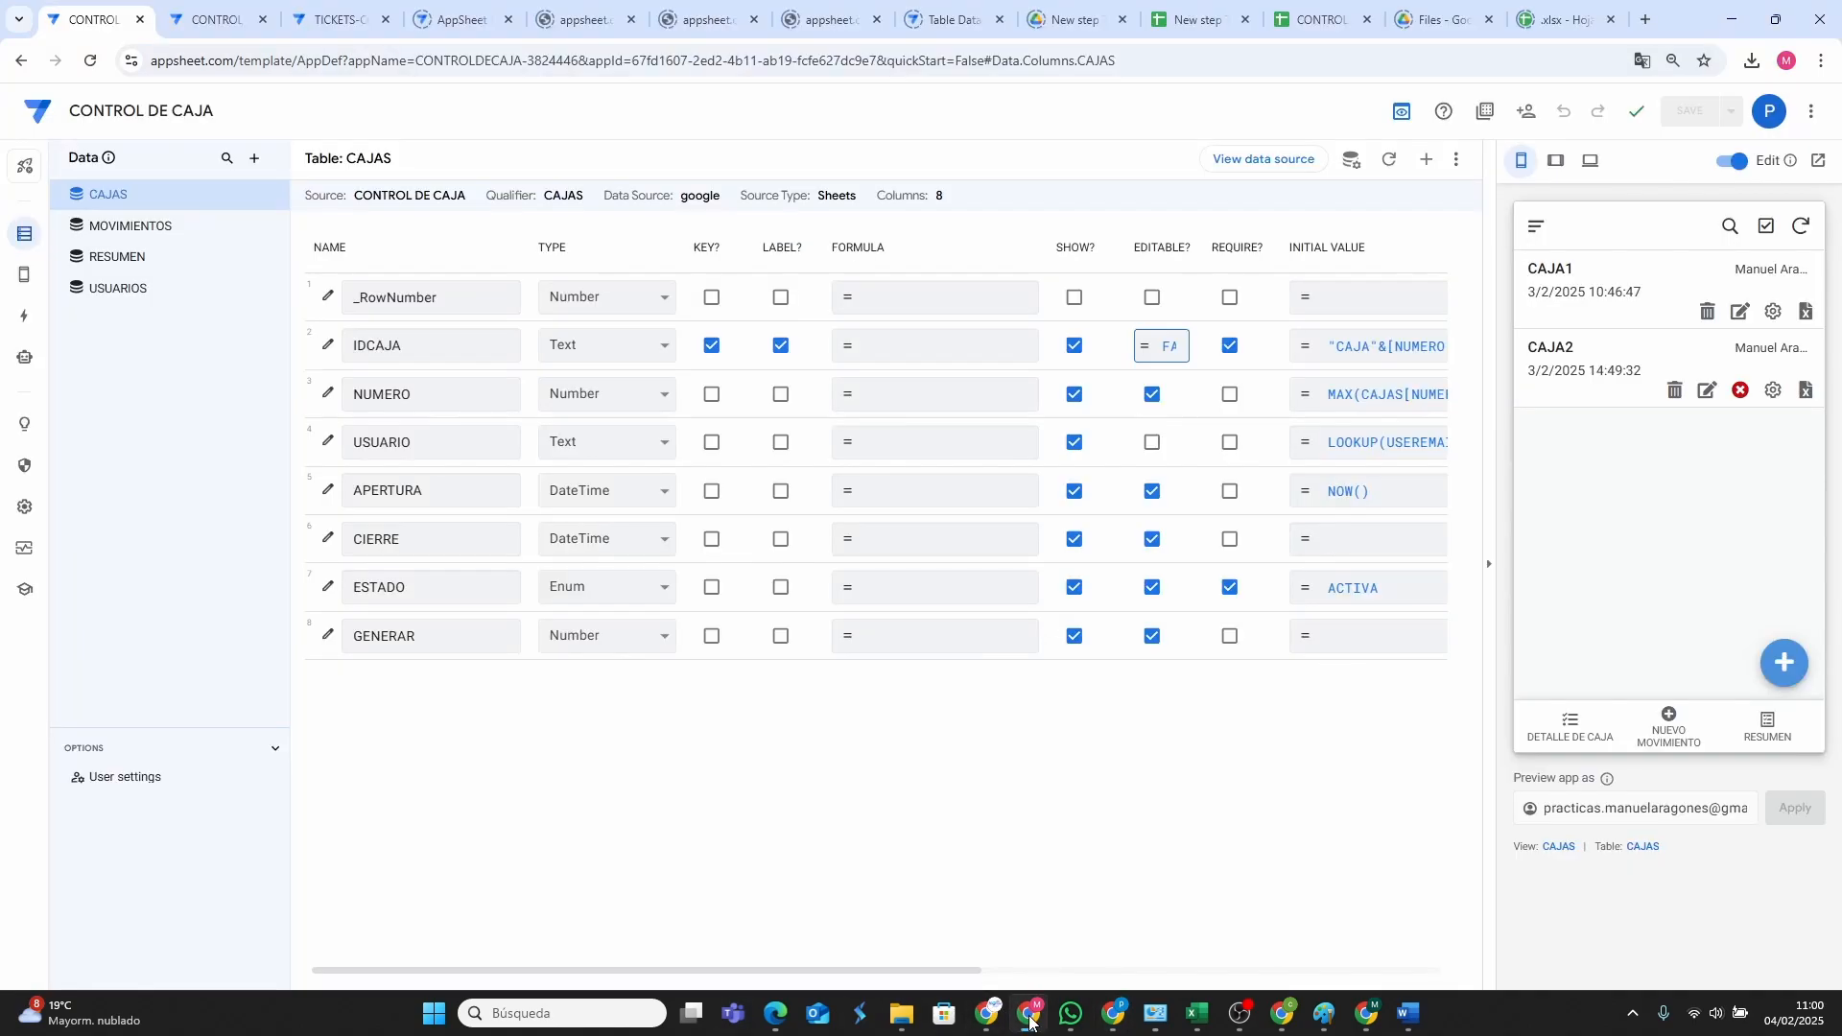
pyautogui.click(143, 234)
pyautogui.click(956, 594)
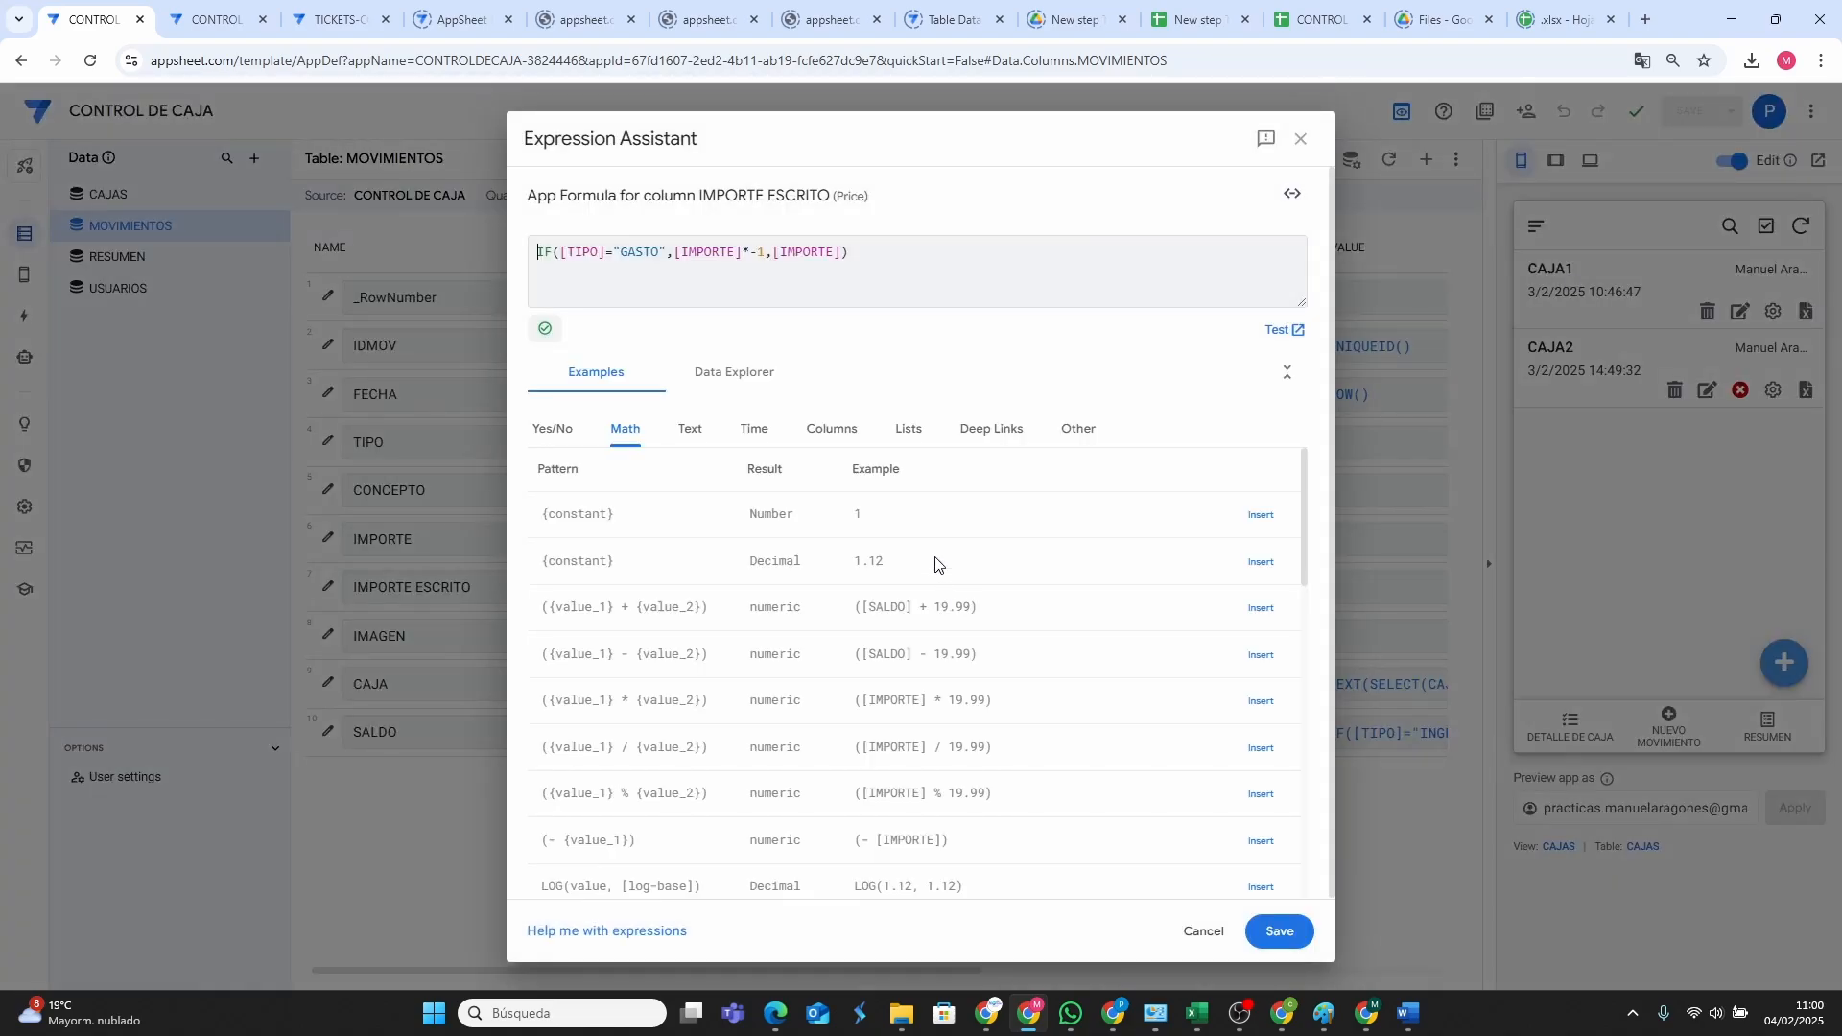
pyautogui.moveTo(863, 255); pyautogui.dragTo(524, 261)
pyautogui.rightClick(604, 255)
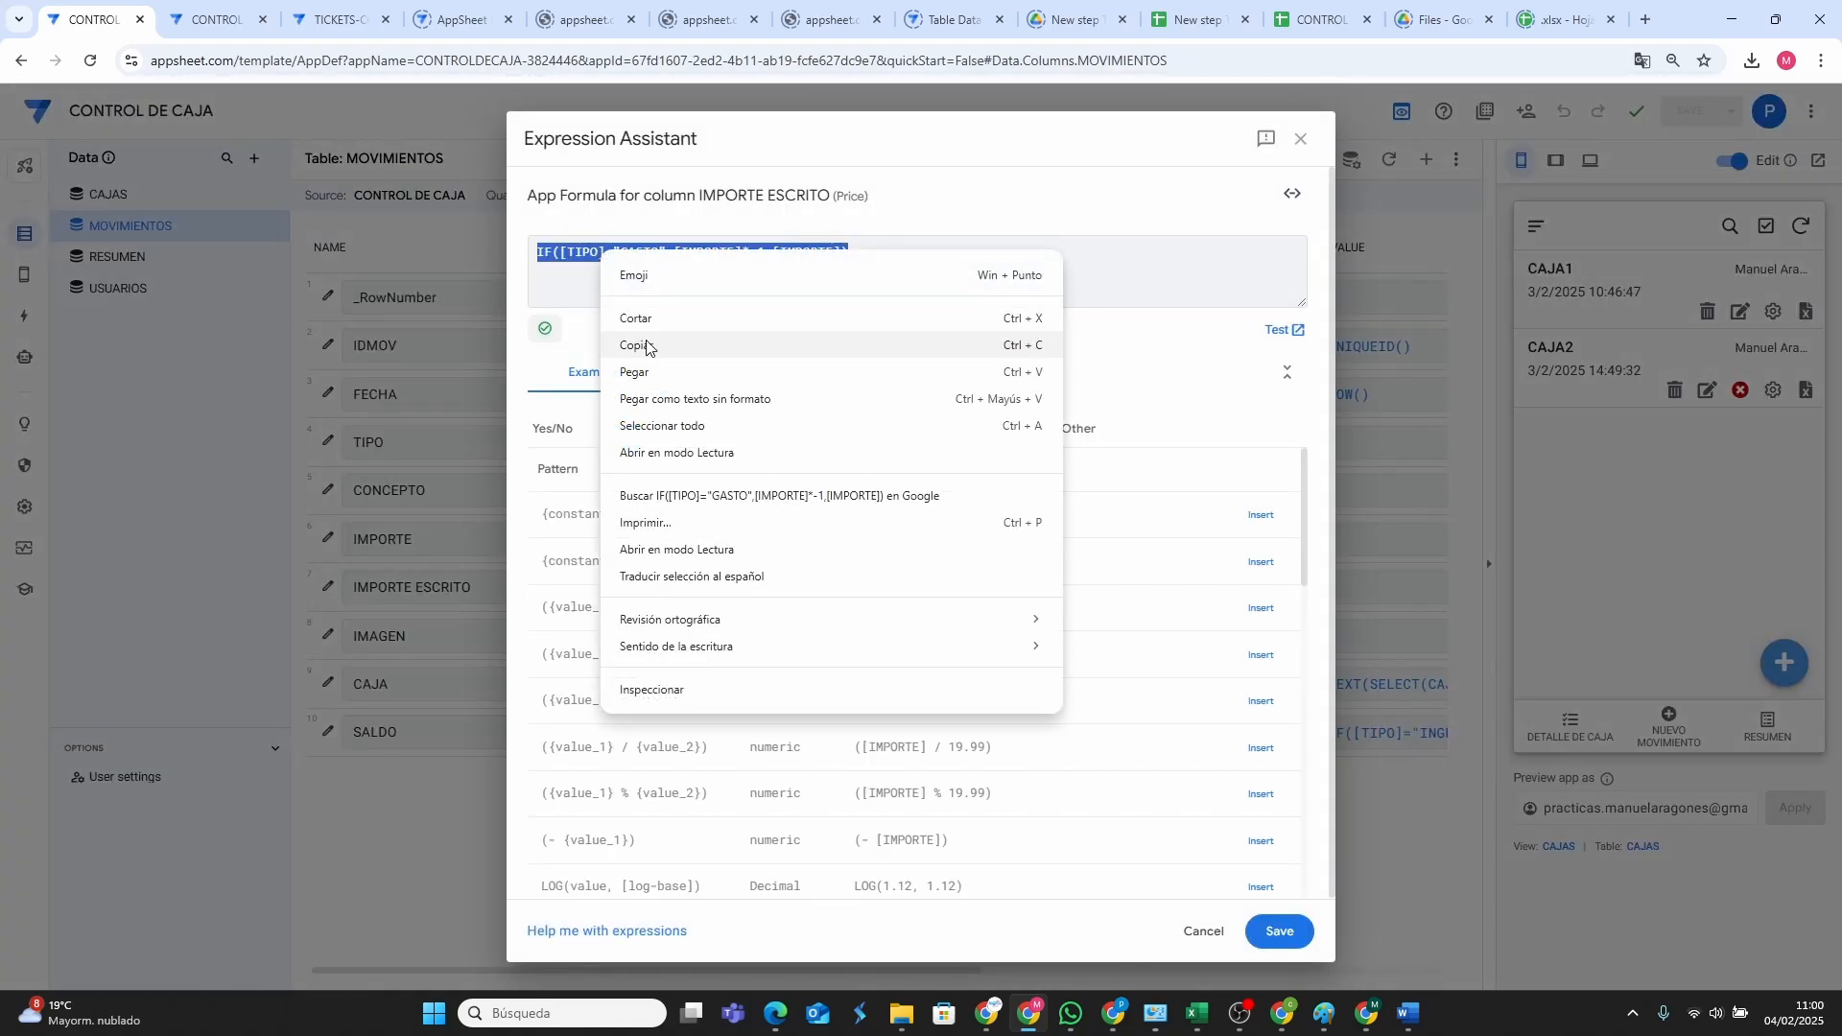
pyautogui.click(648, 343)
# Back in GESTION DE CAJAS, set the IMPORTE ESCRITO app formula to IF([TIPO]="GASTO",[IMPORTE]*-1,[IMPORTE]).
pyautogui.click(1113, 1013)
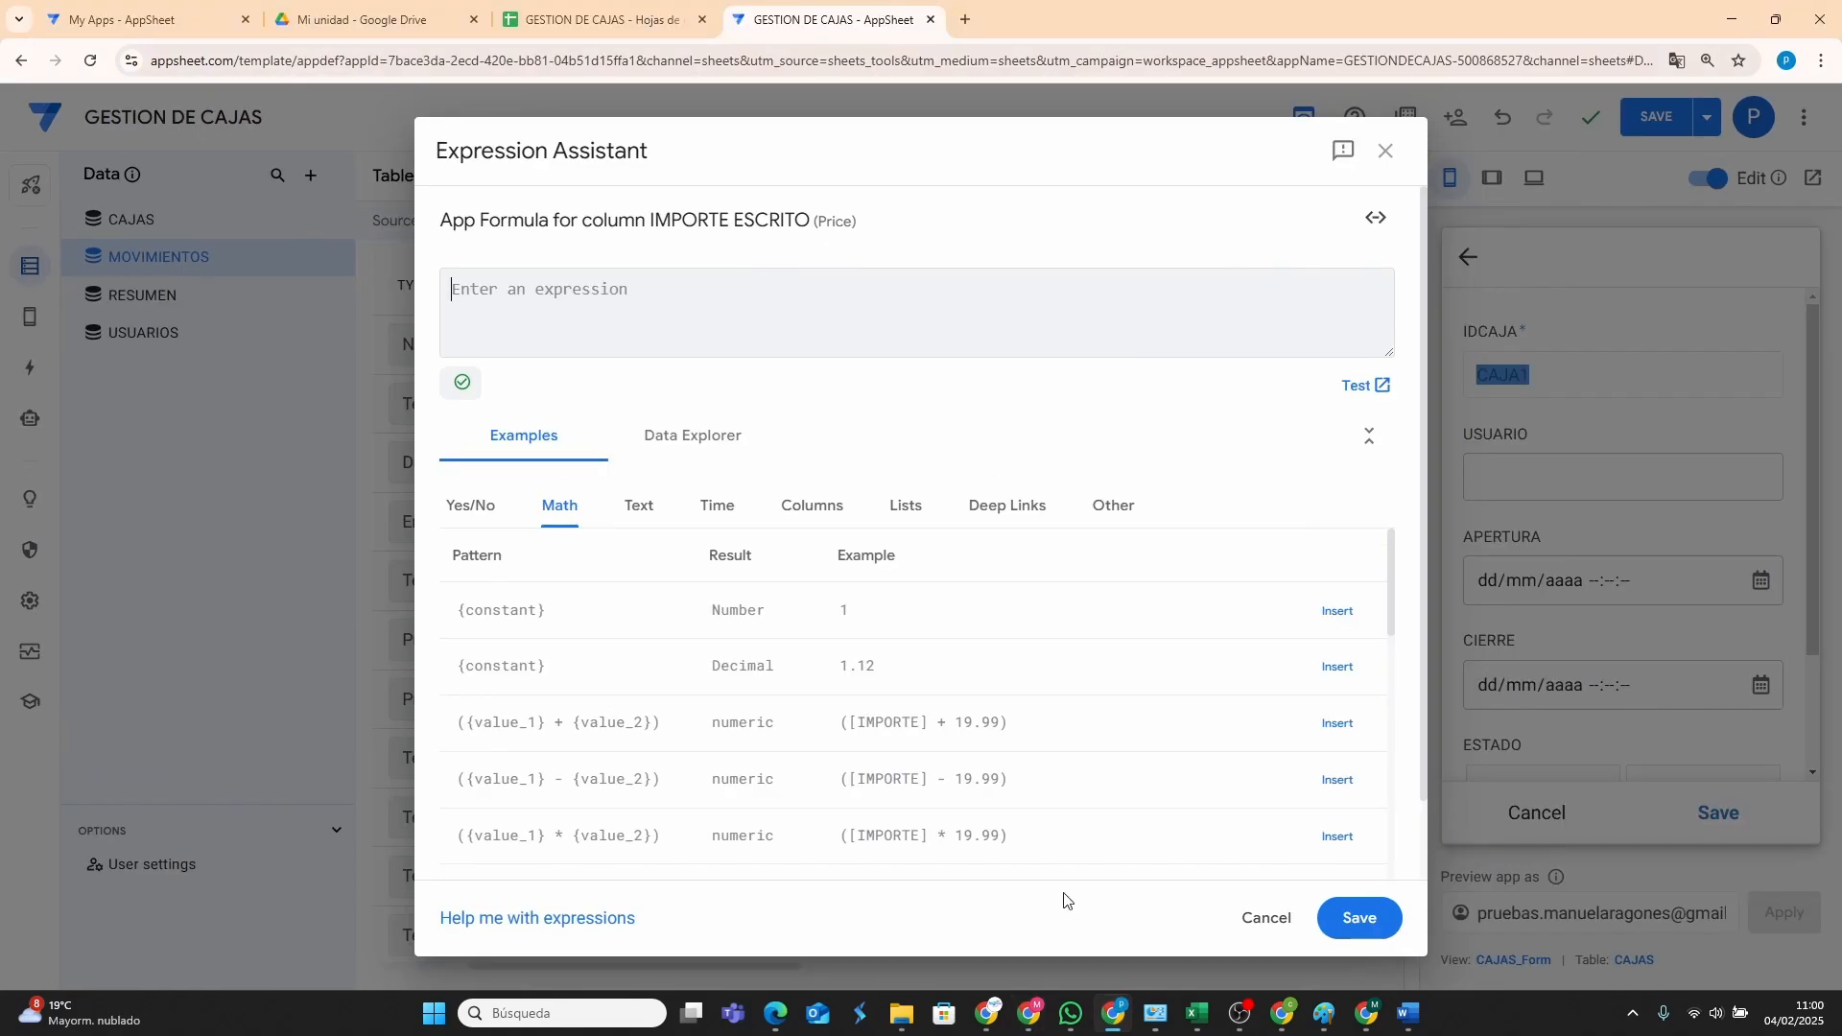
pyautogui.rightClick(537, 290)
pyautogui.click(595, 500)
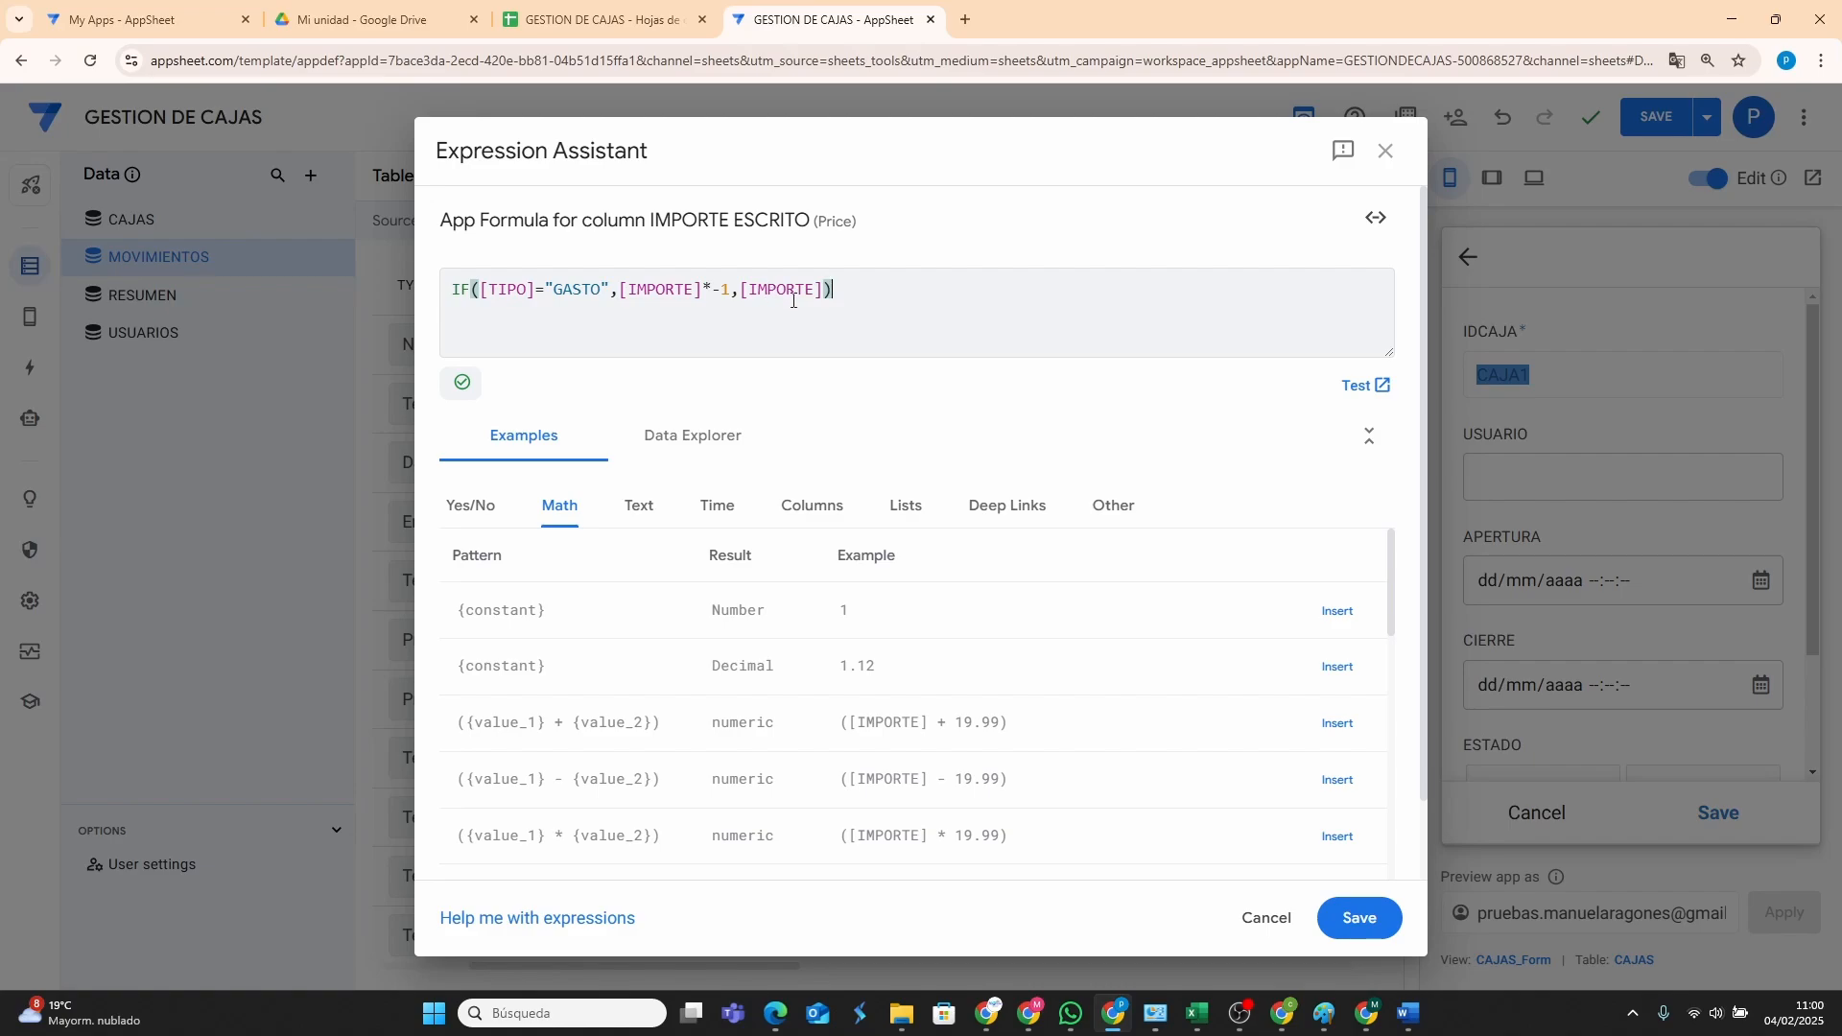
pyautogui.click(1358, 916)
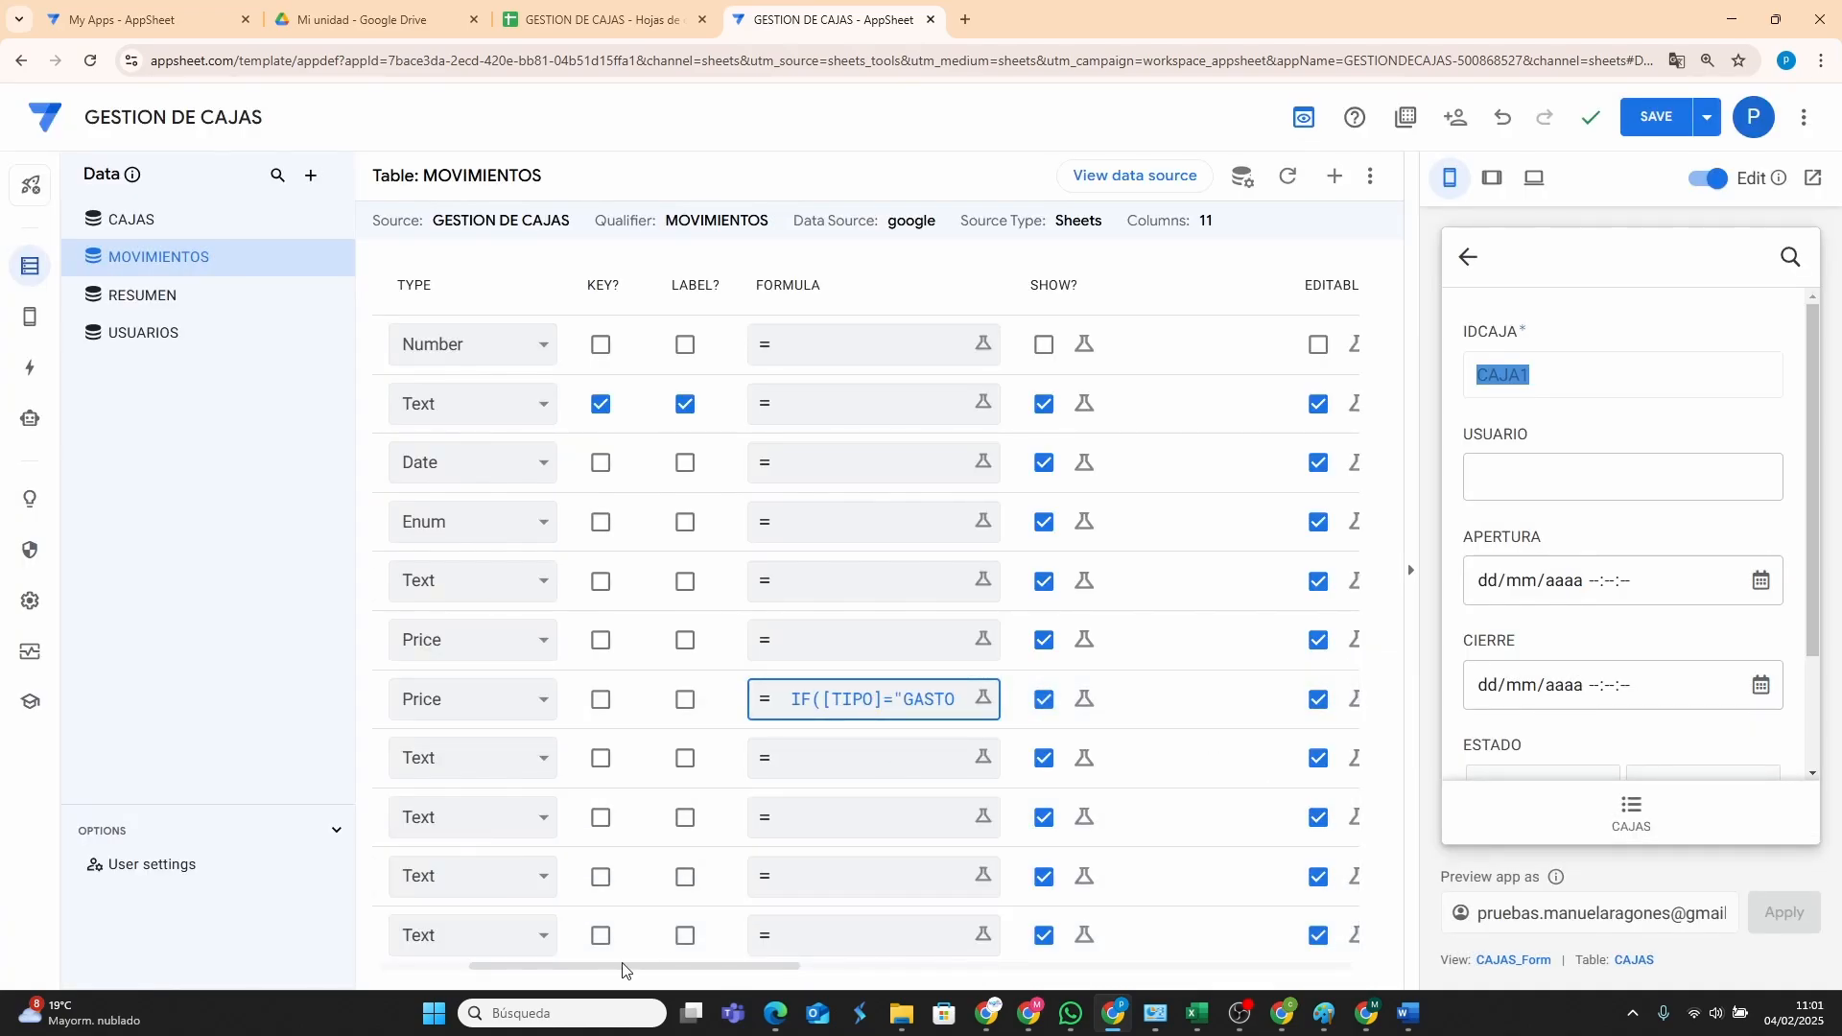
# Switch to the CONTROL DE CAJA app, close its open formula and view the CAJA1 movements under DETALLE DE CAJA in the preview.
pyautogui.hscroll(-3, 621, 969)
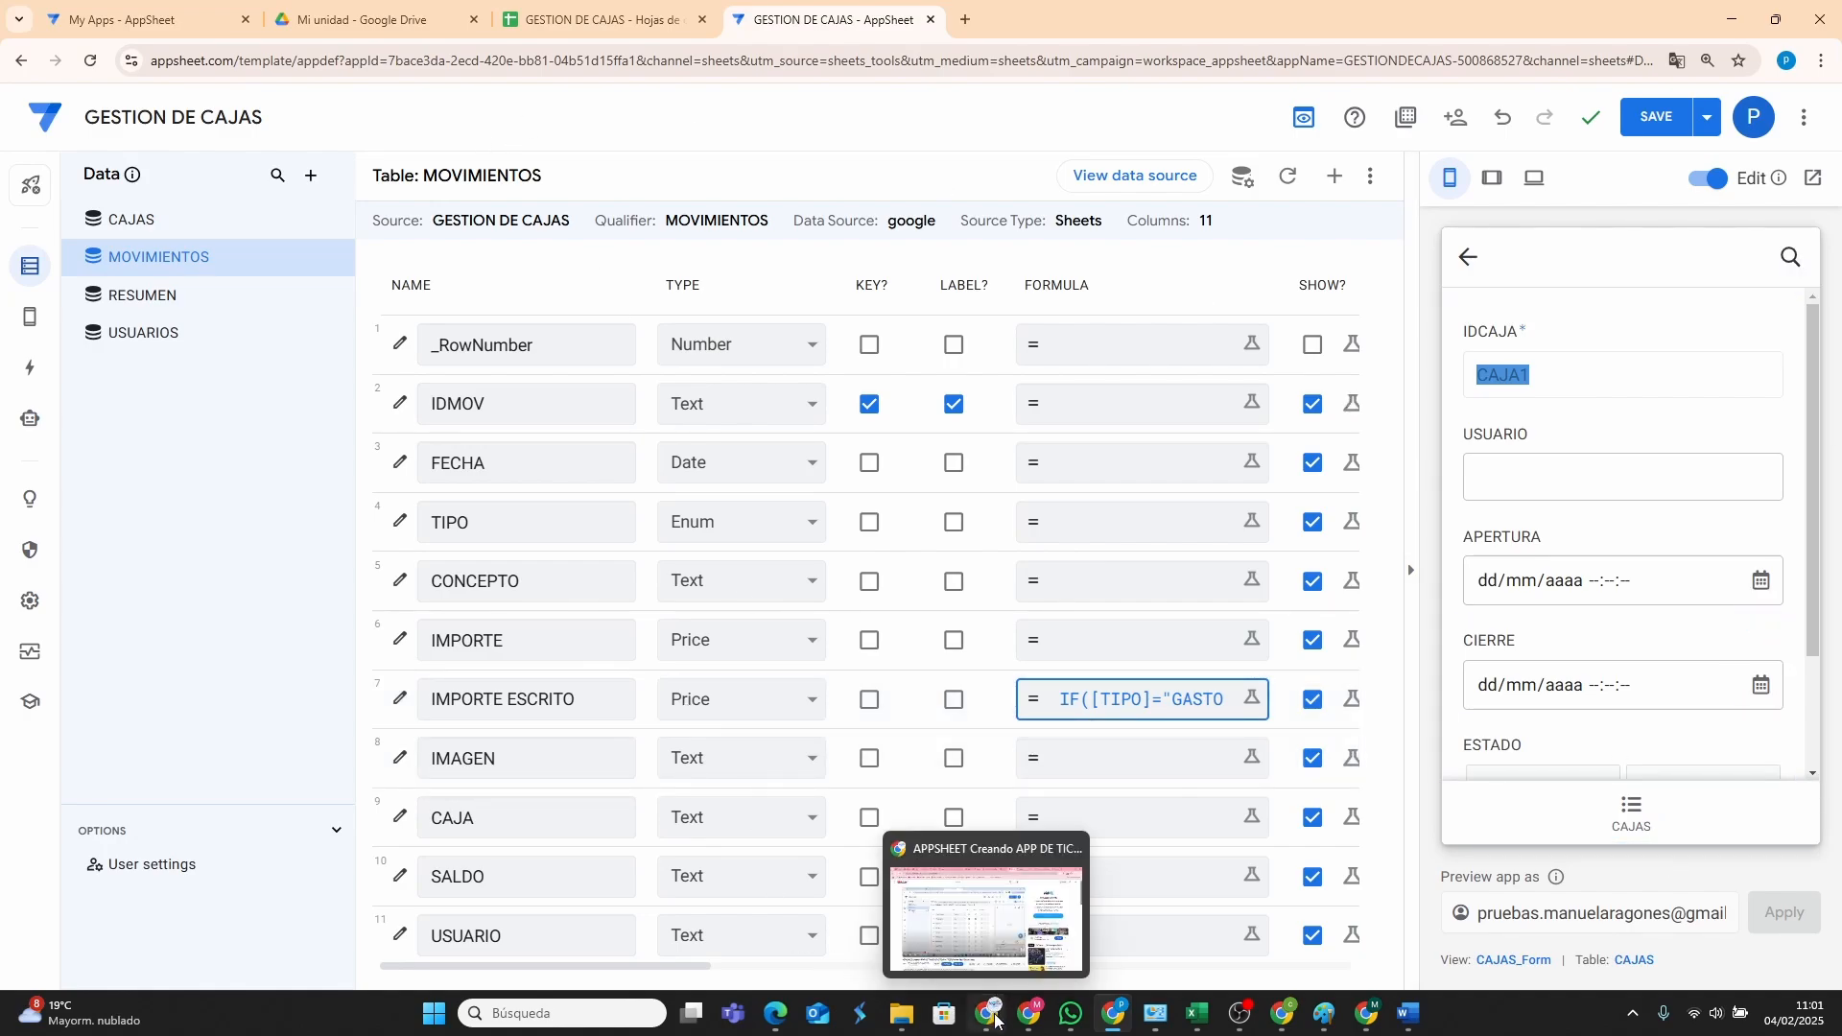
pyautogui.click(1030, 1015)
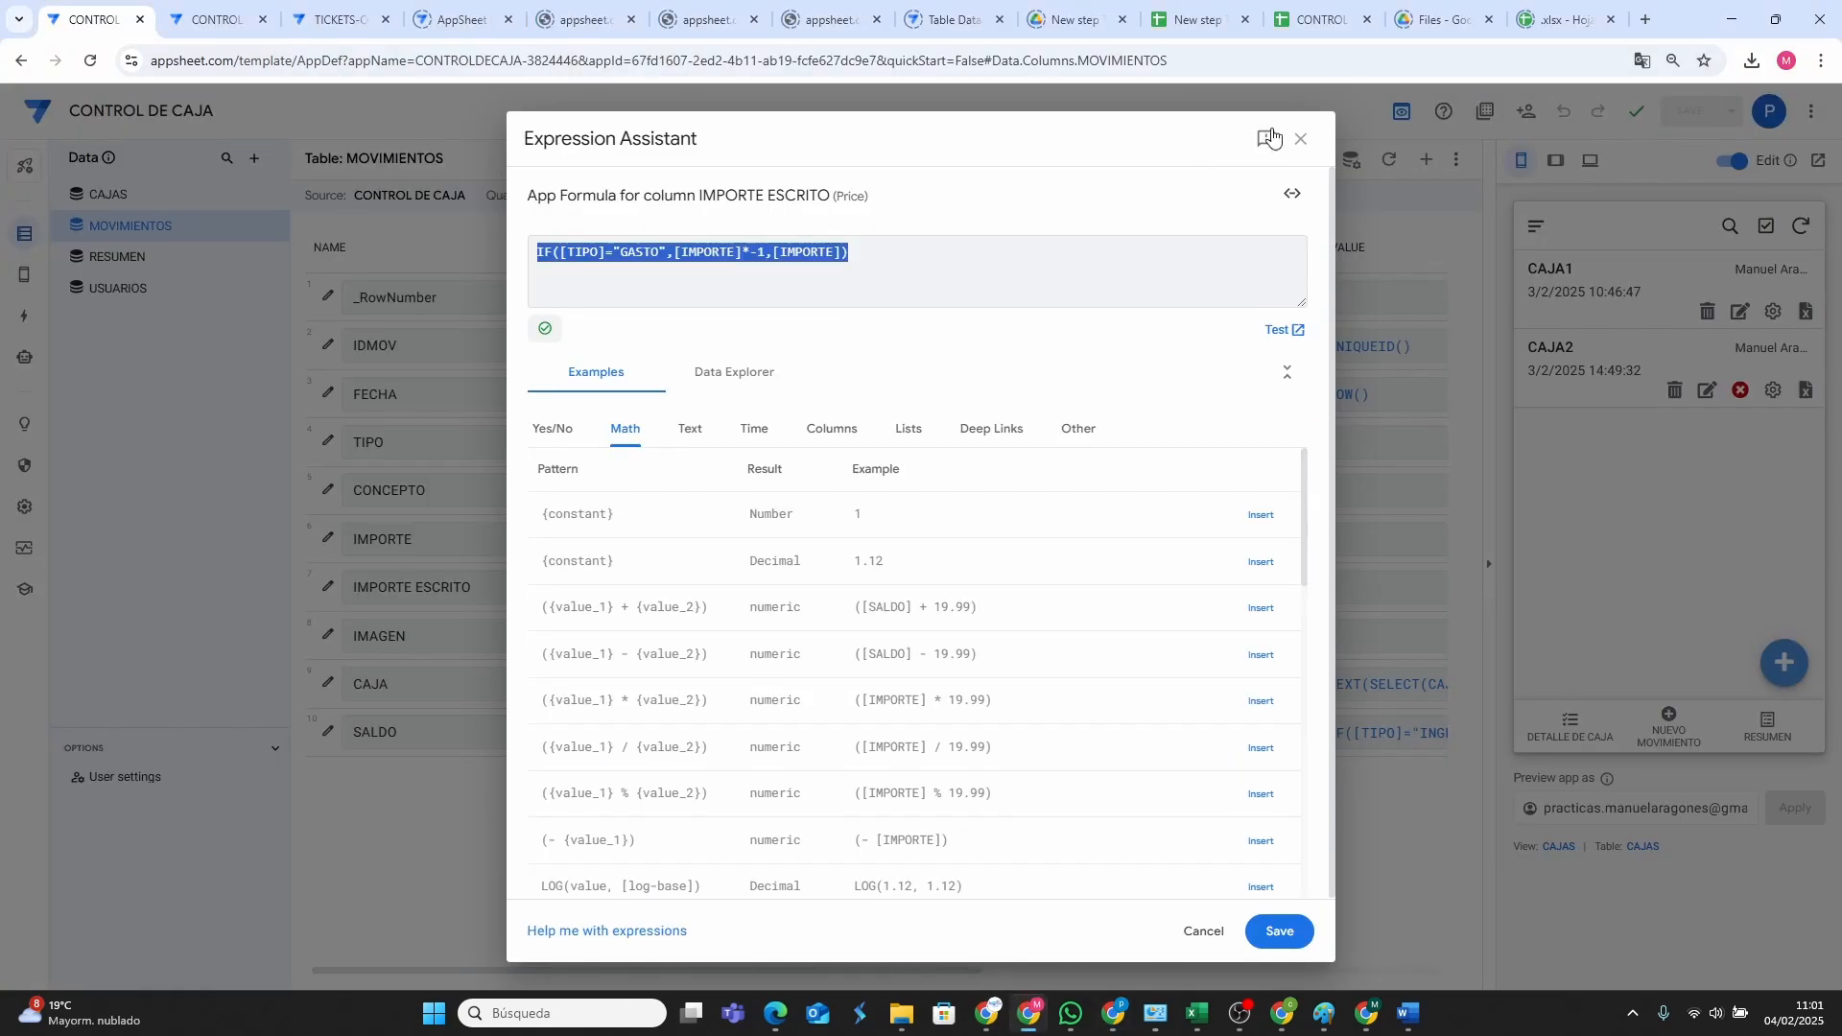
pyautogui.click(1302, 141)
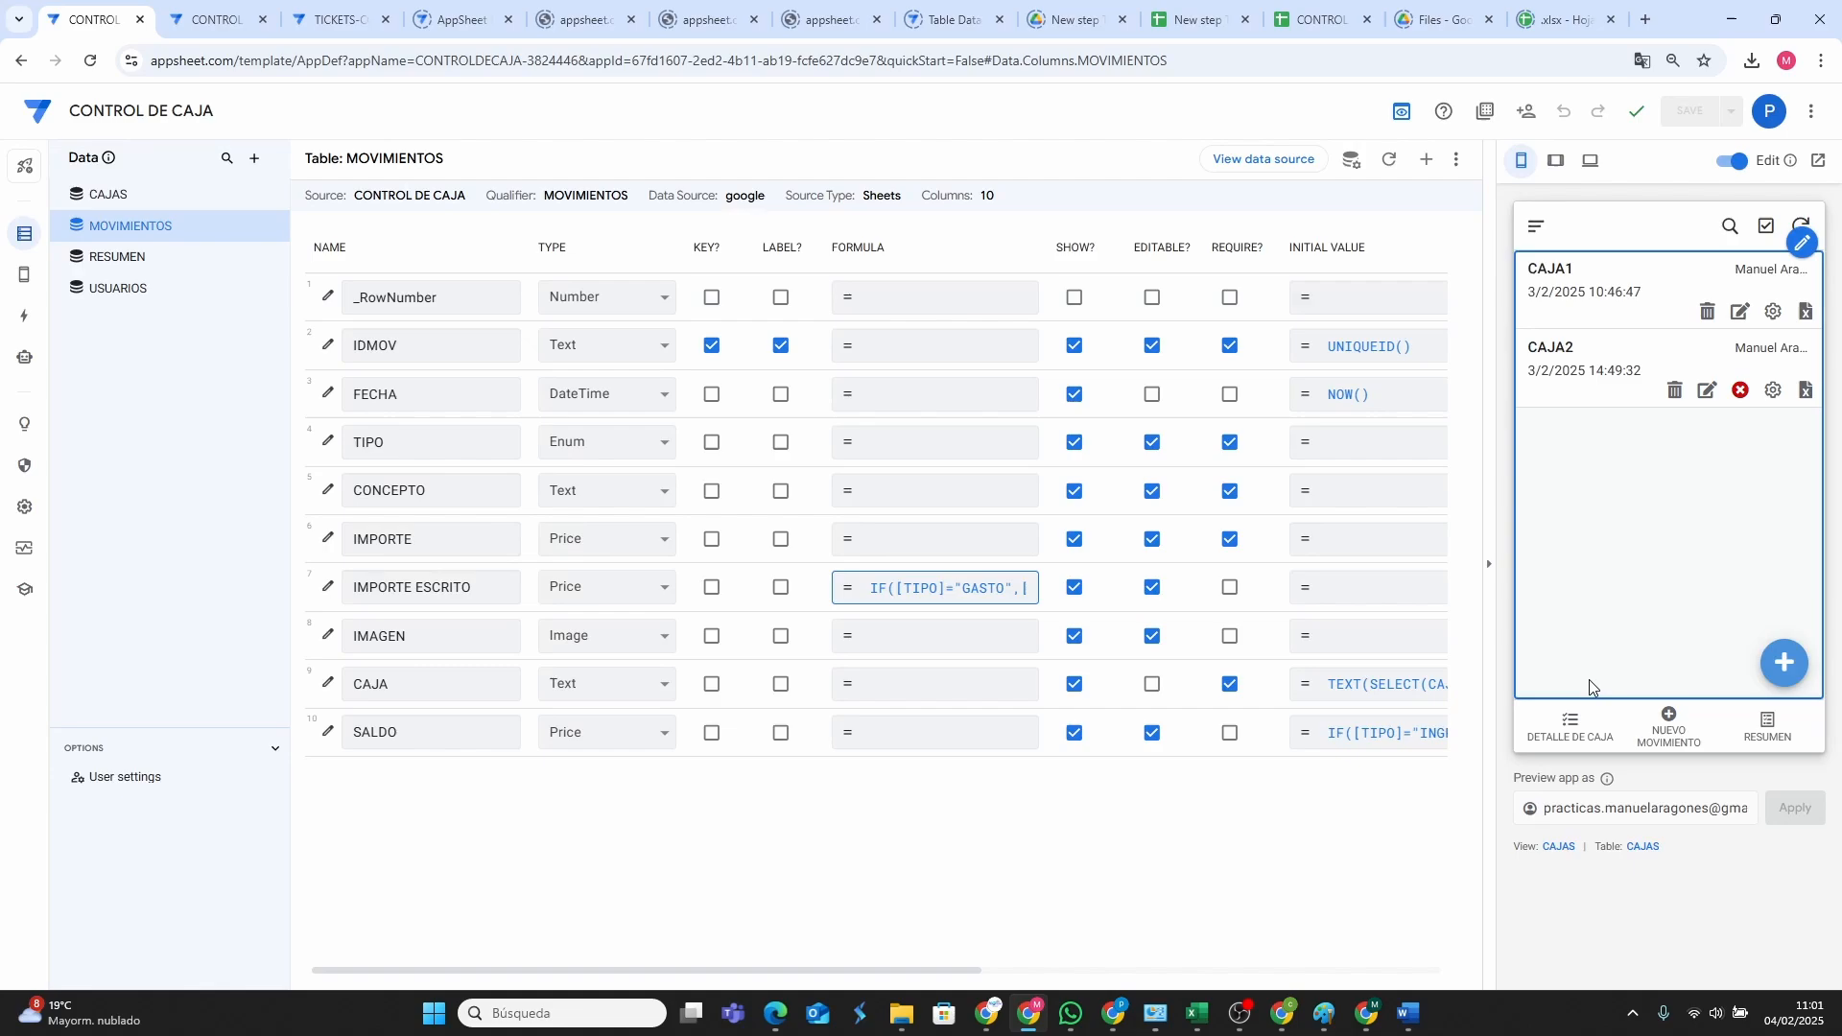
pyautogui.click(1590, 731)
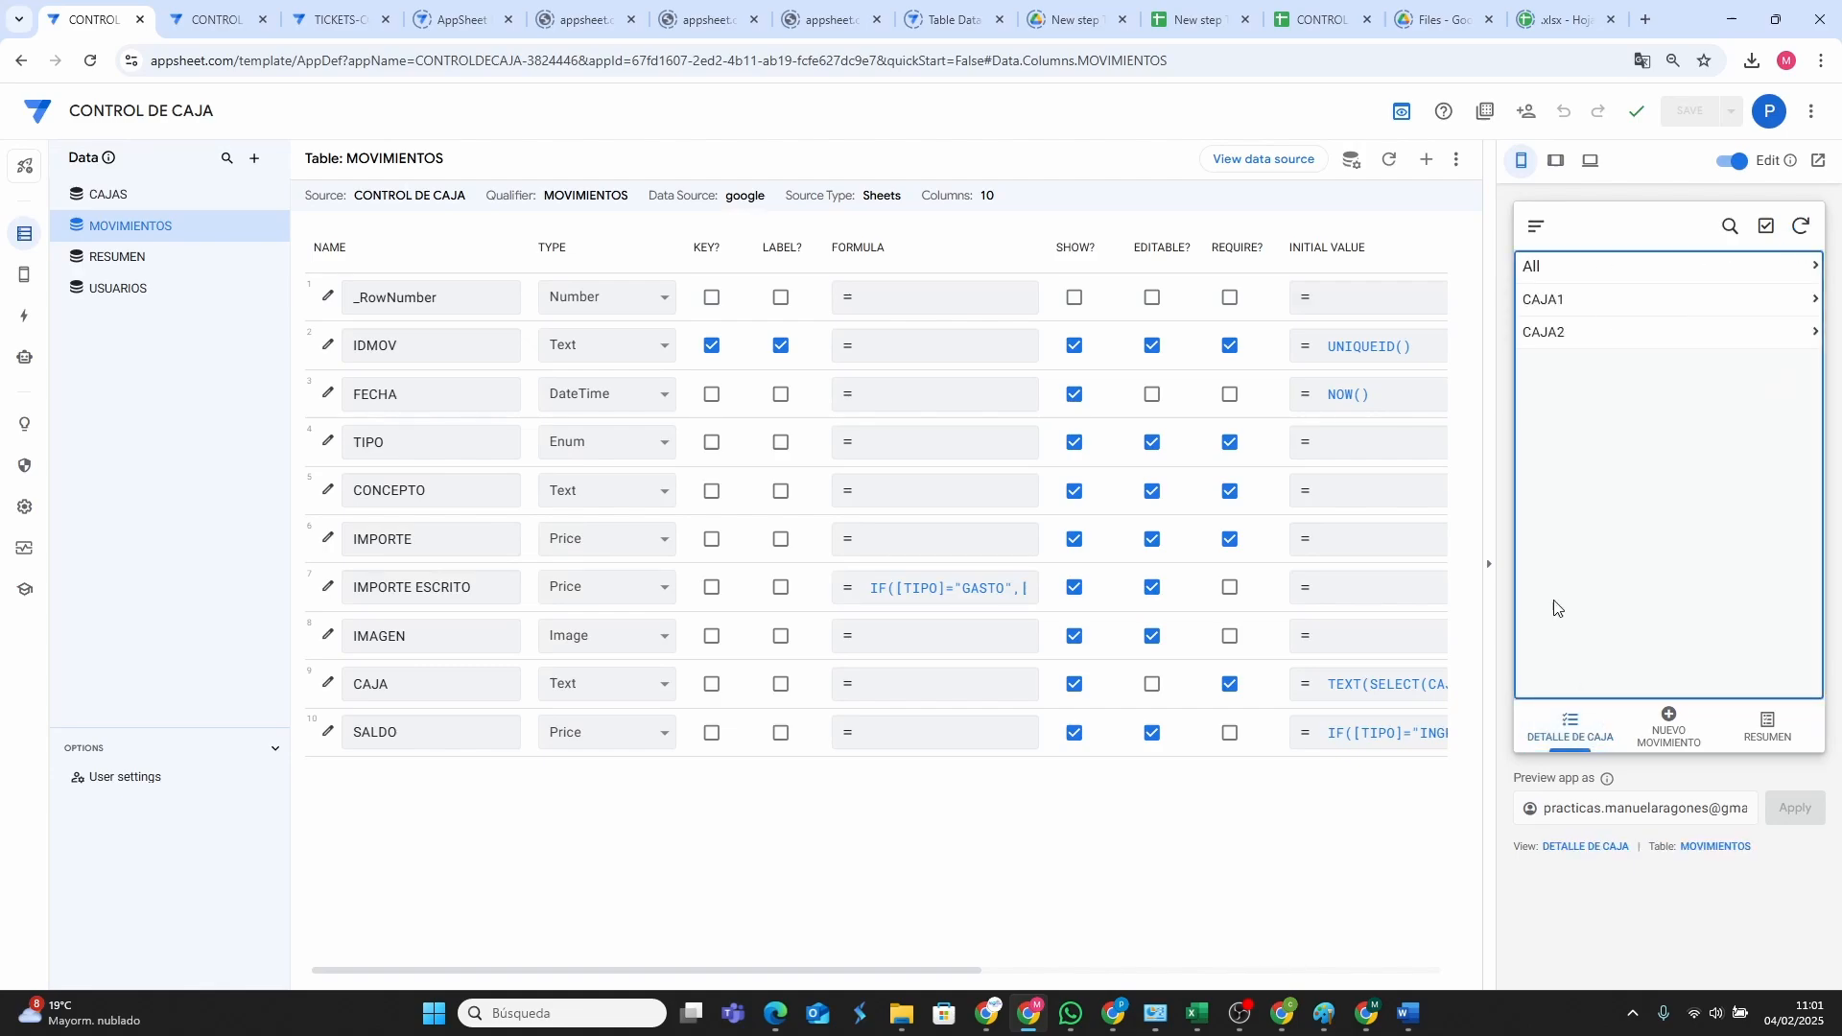
pyautogui.click(1571, 302)
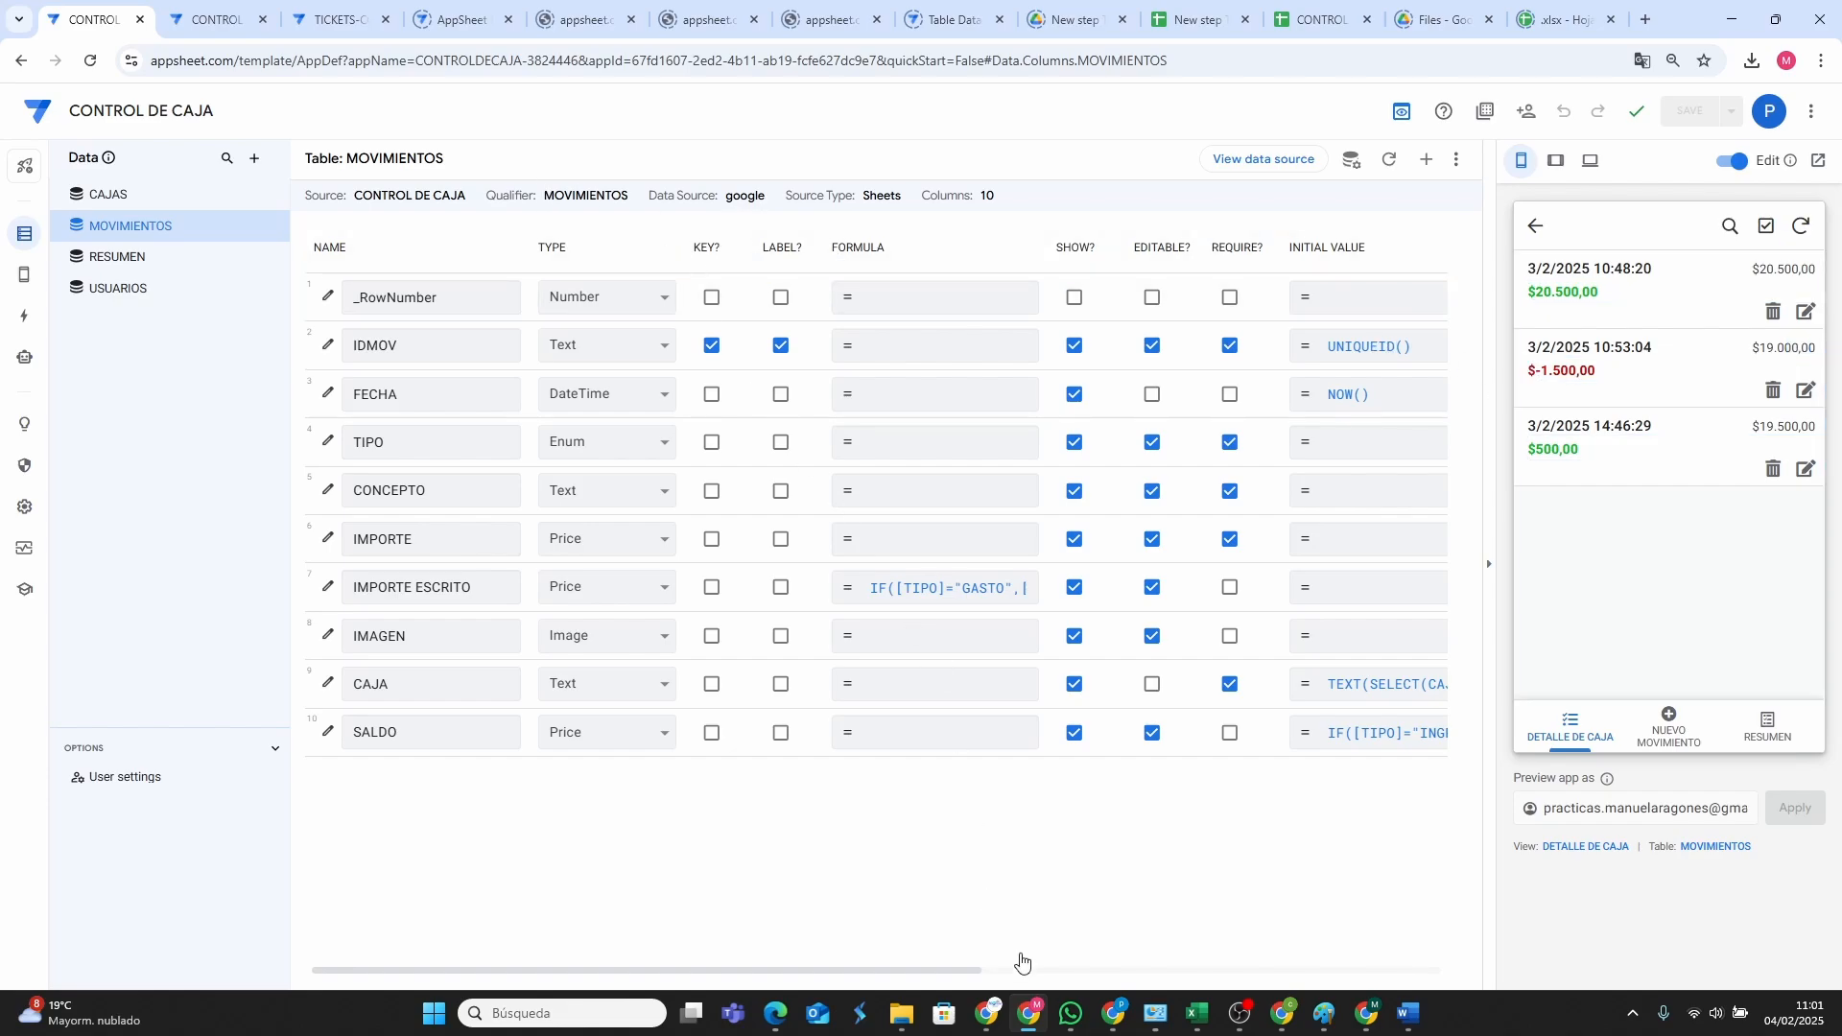
# Switch back to the GESTION DE CAJAS app and change the type of the IMAGEN column in MOVIMIENTOS to Image.
pyautogui.click(1090, 925)
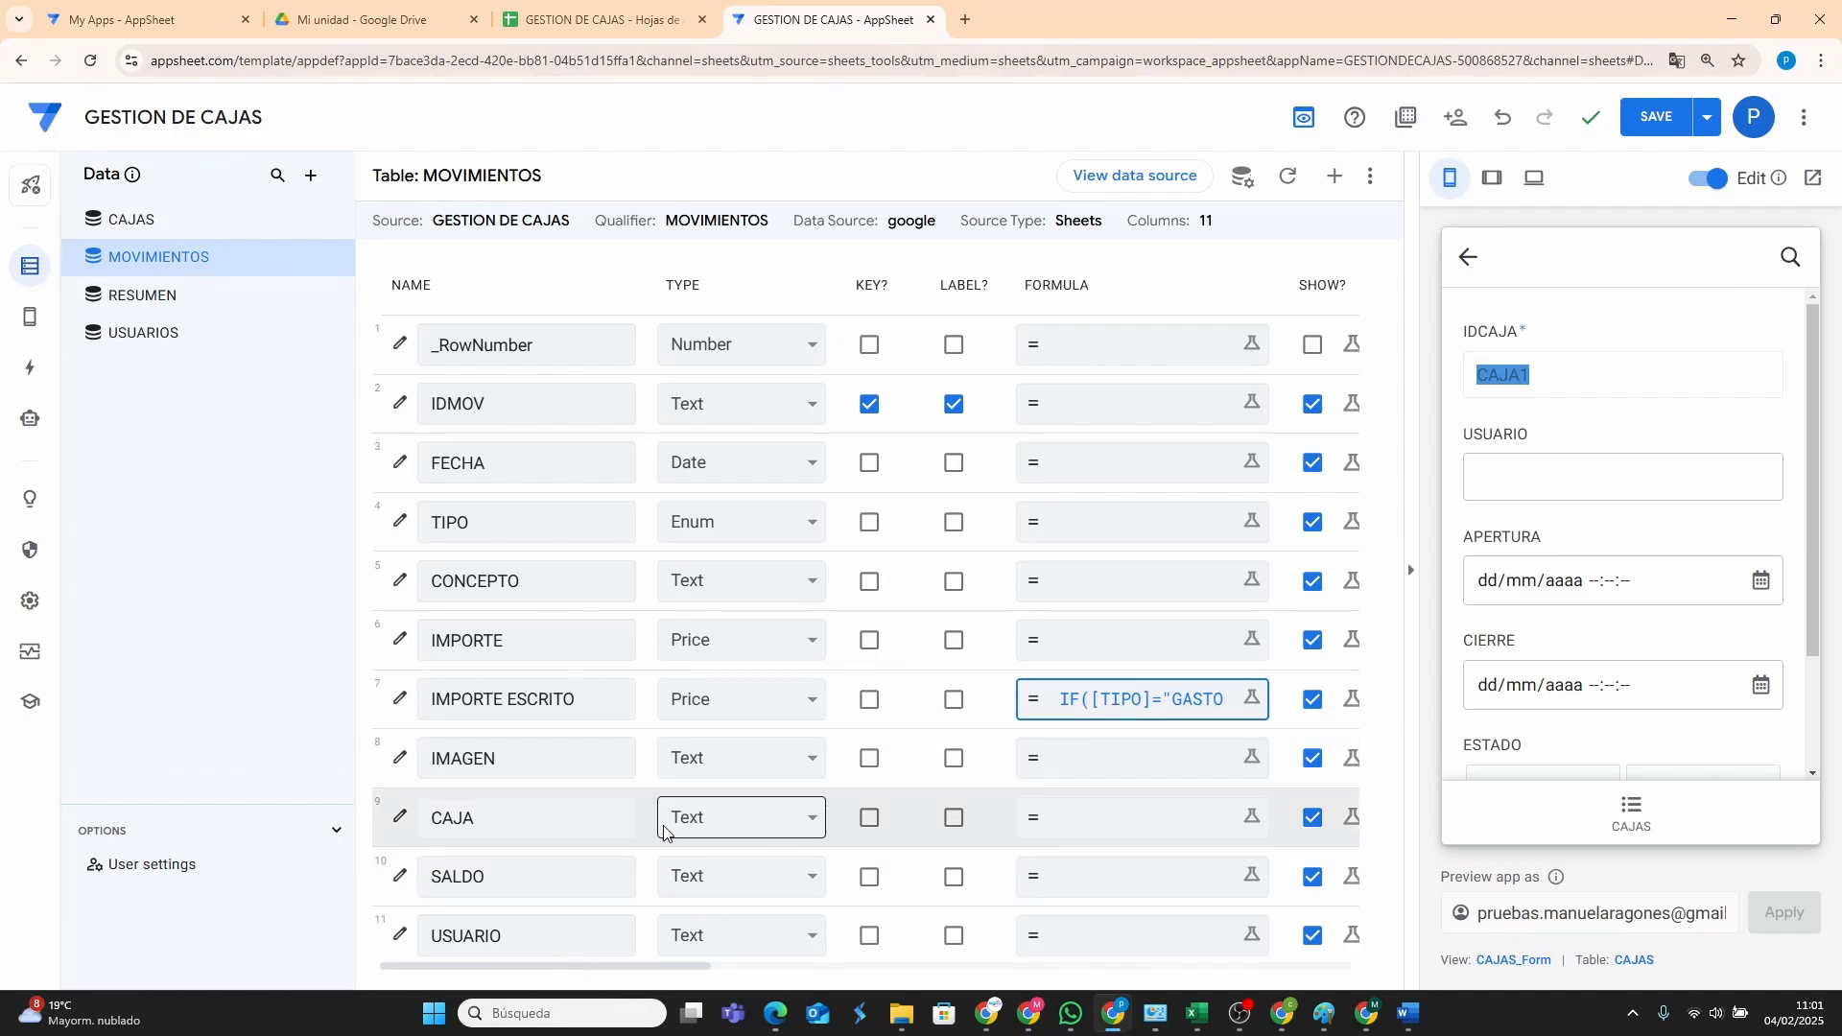
pyautogui.click(727, 768)
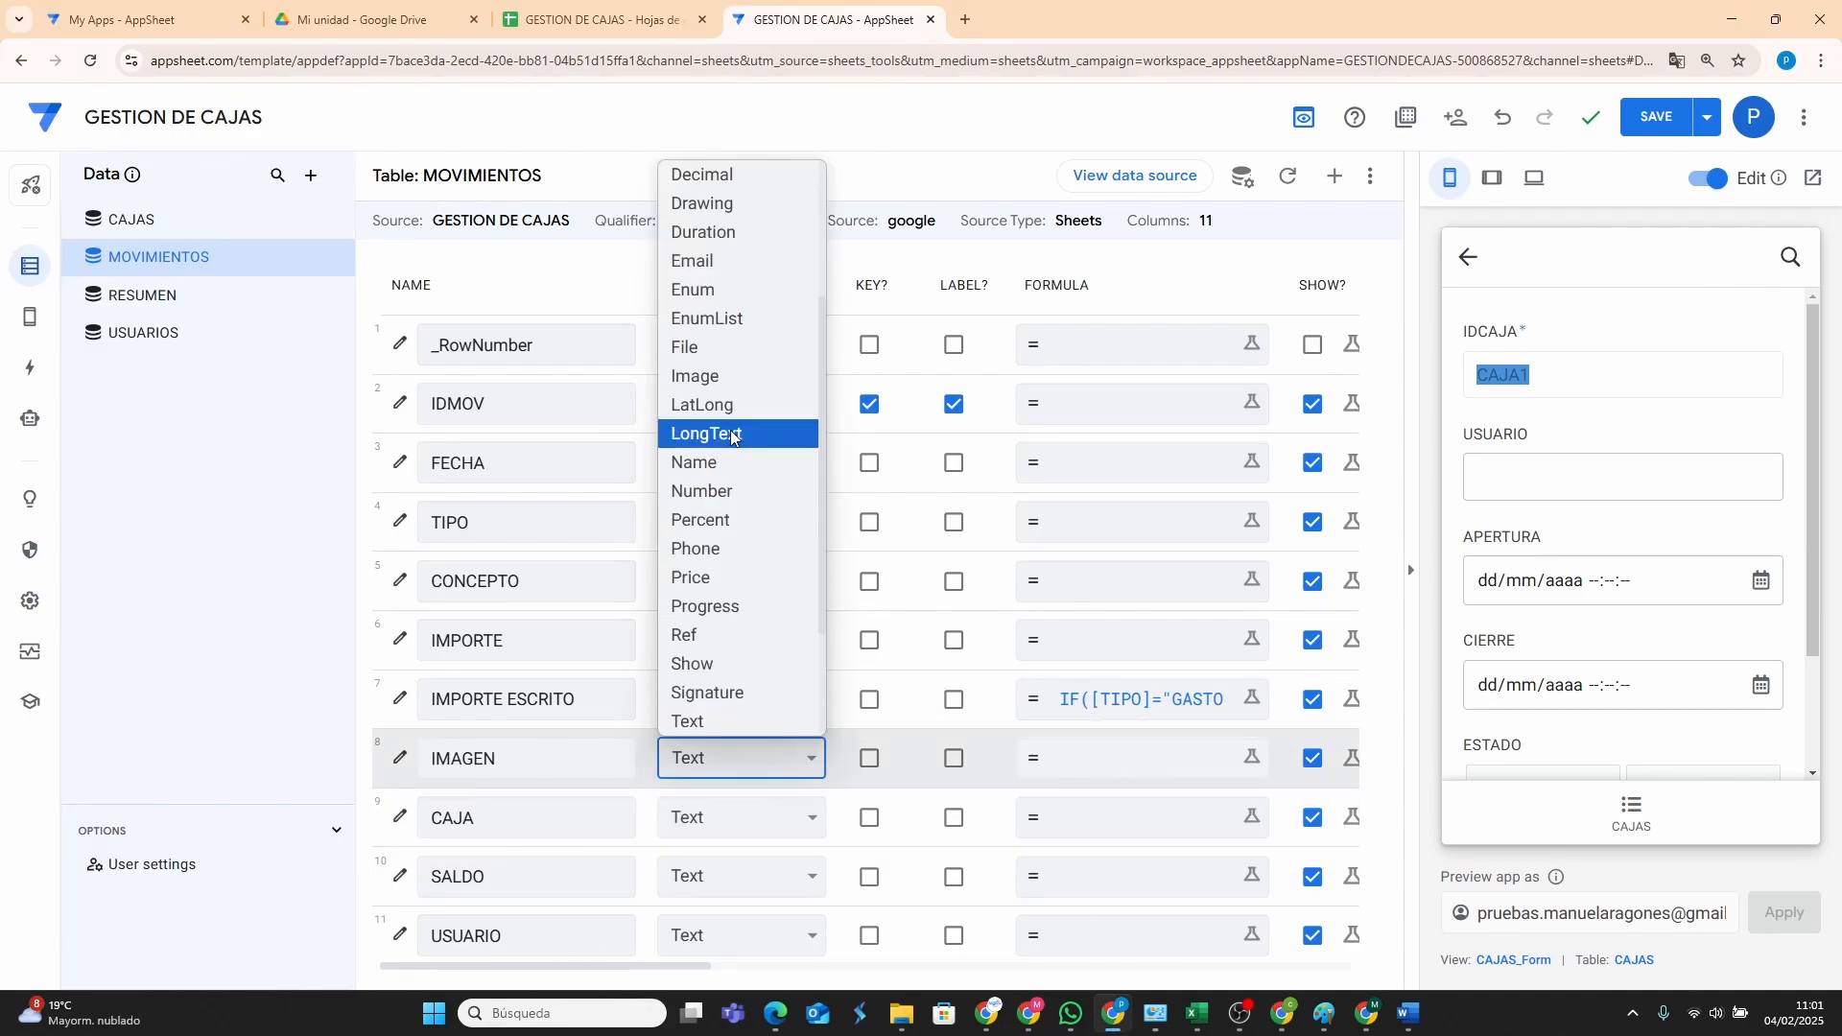
pyautogui.click(731, 377)
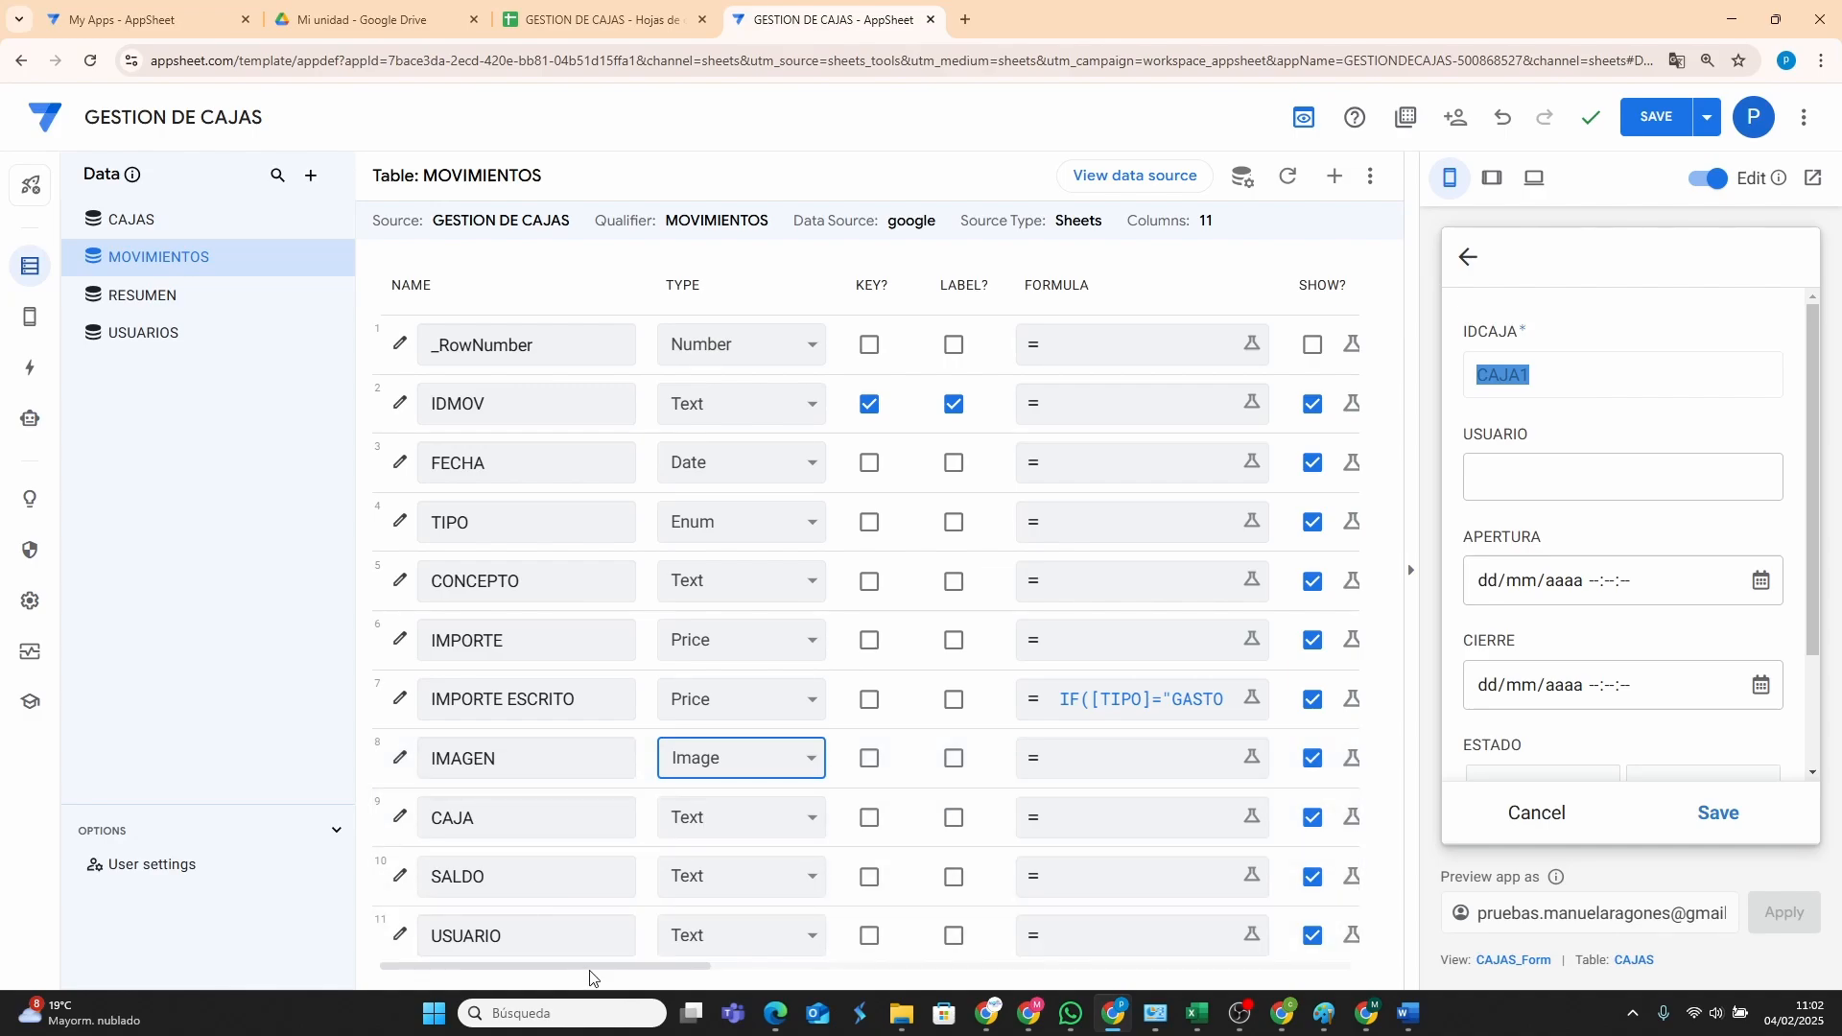
# Start the CAJA column's initial value formula with TEXT(SELECT(CAJAS[IDCAJA])).
pyautogui.moveTo(587, 973); pyautogui.dragTo(1061, 970)
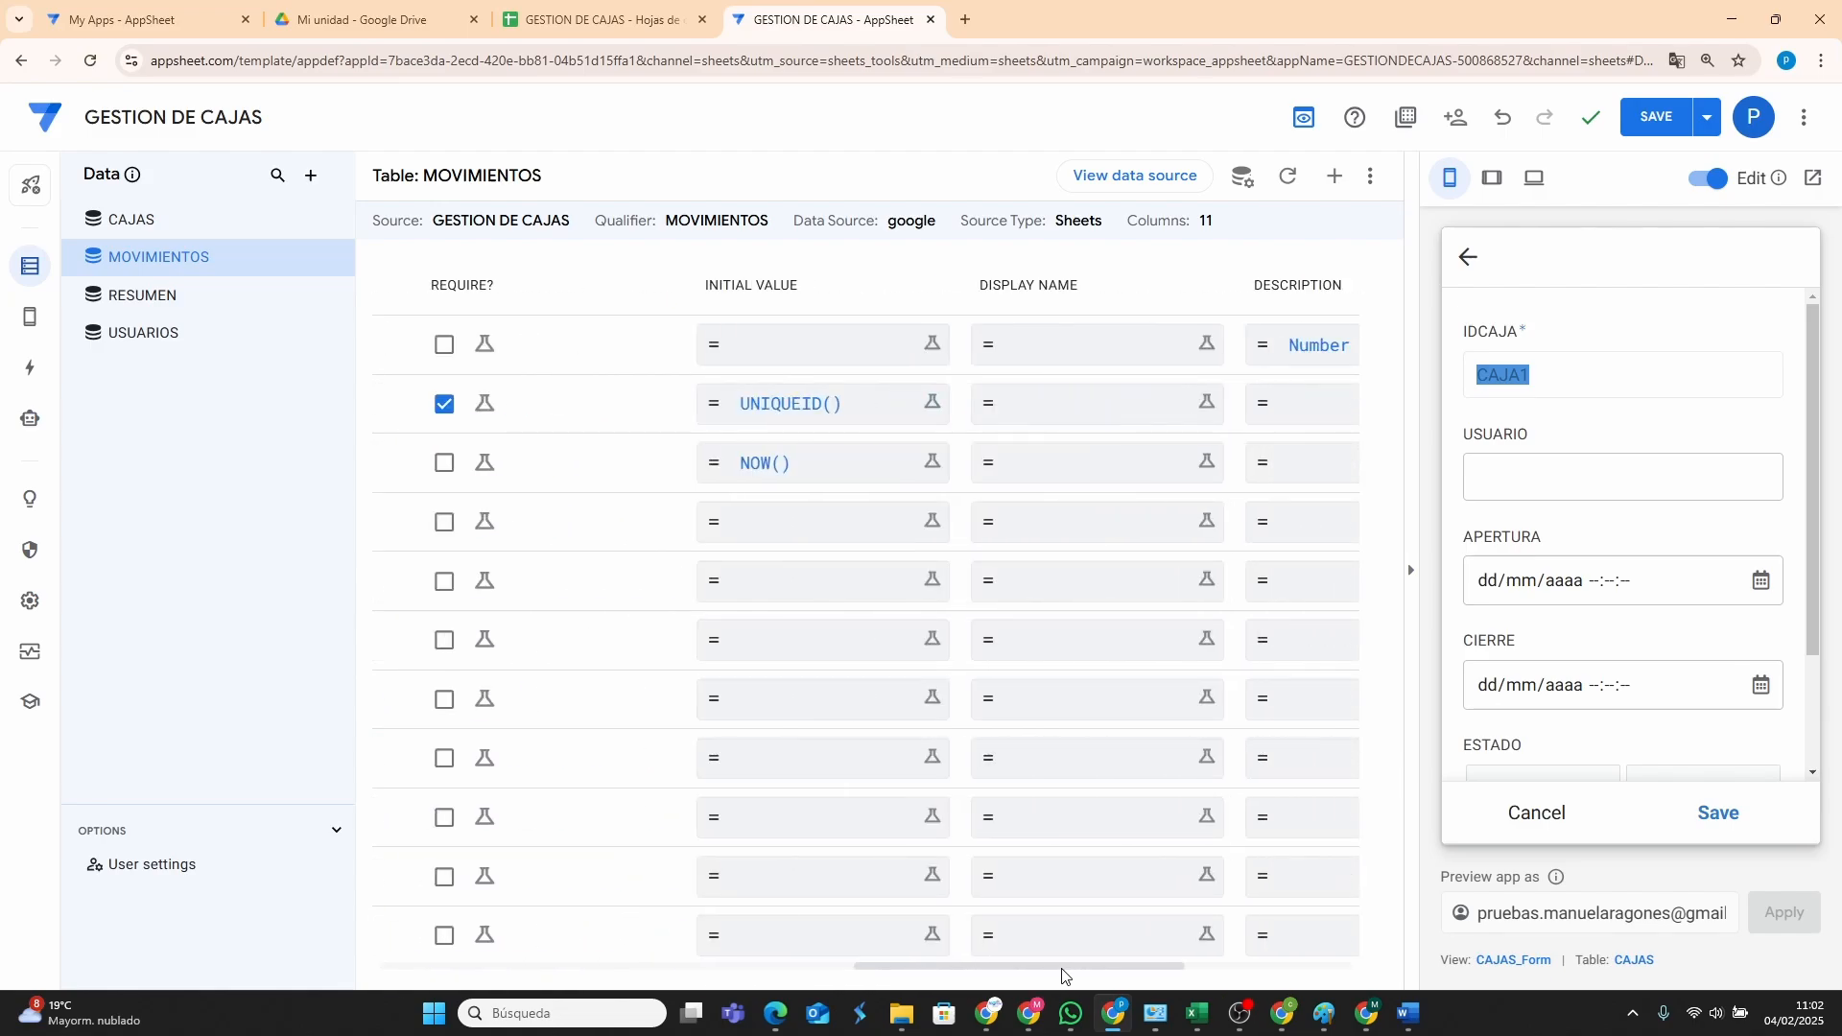
pyautogui.click(782, 821)
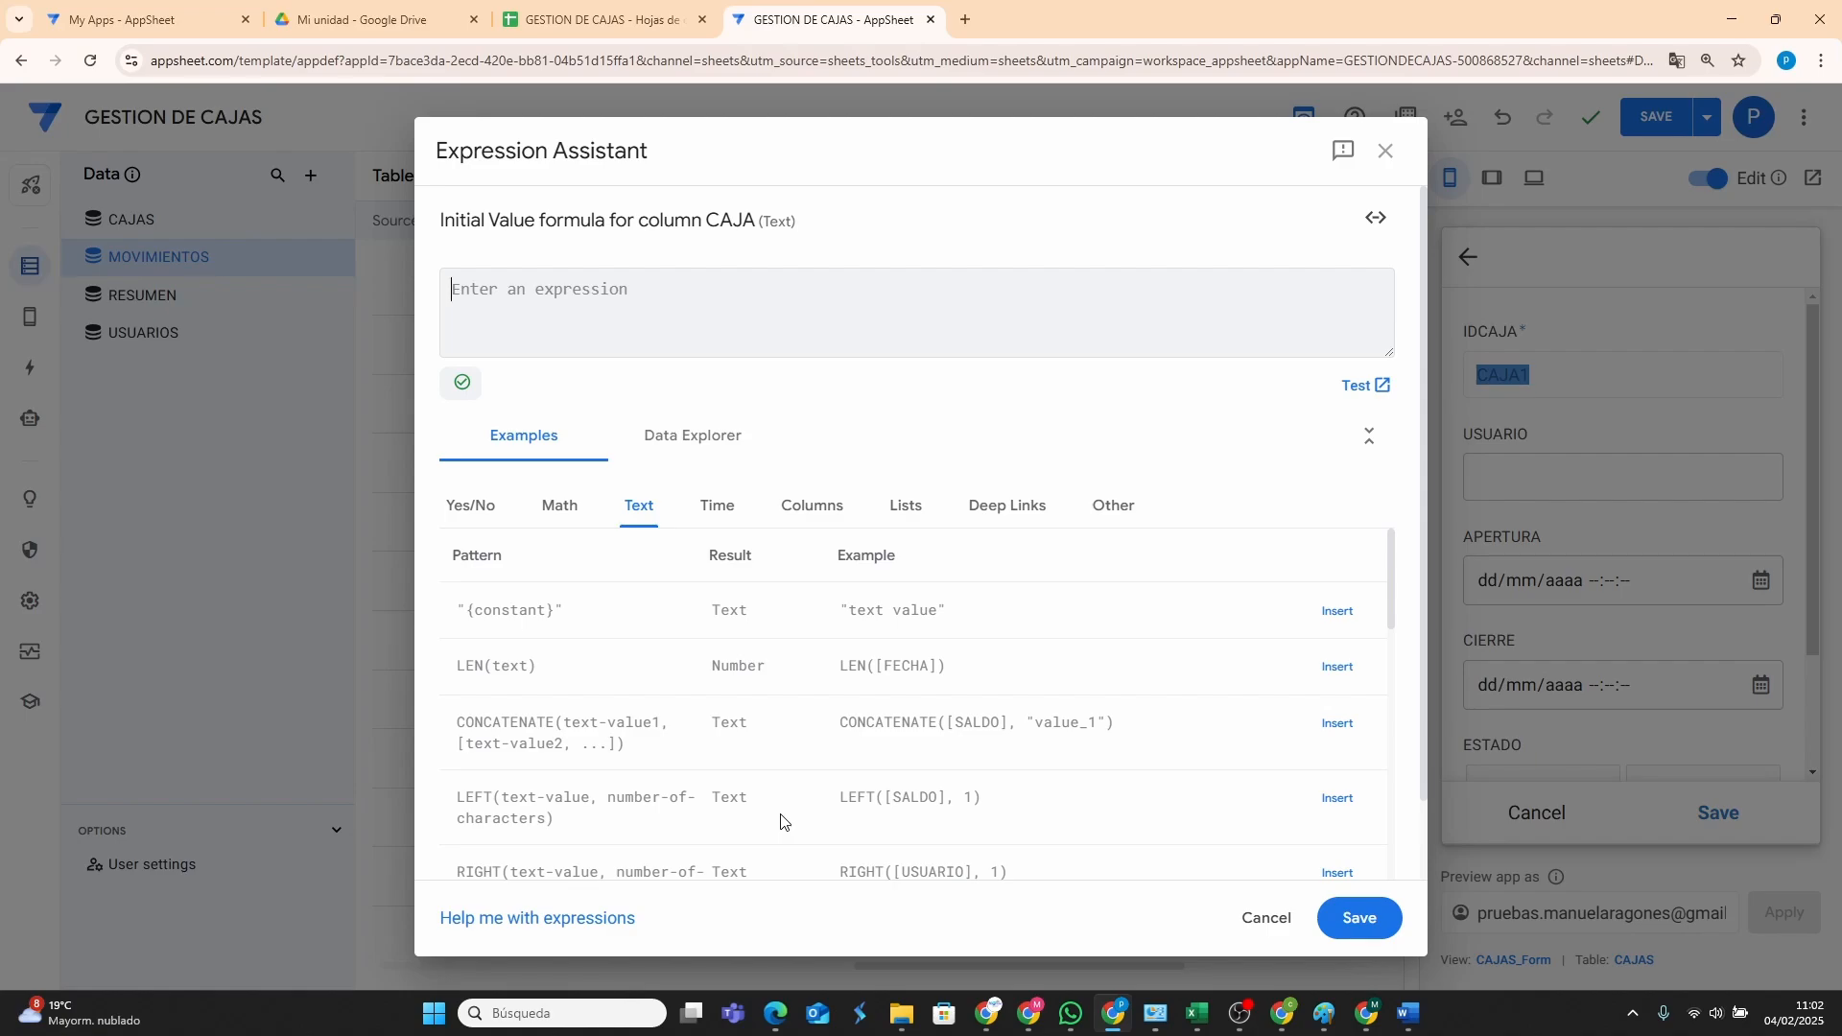
pyautogui.write('TEXT(')
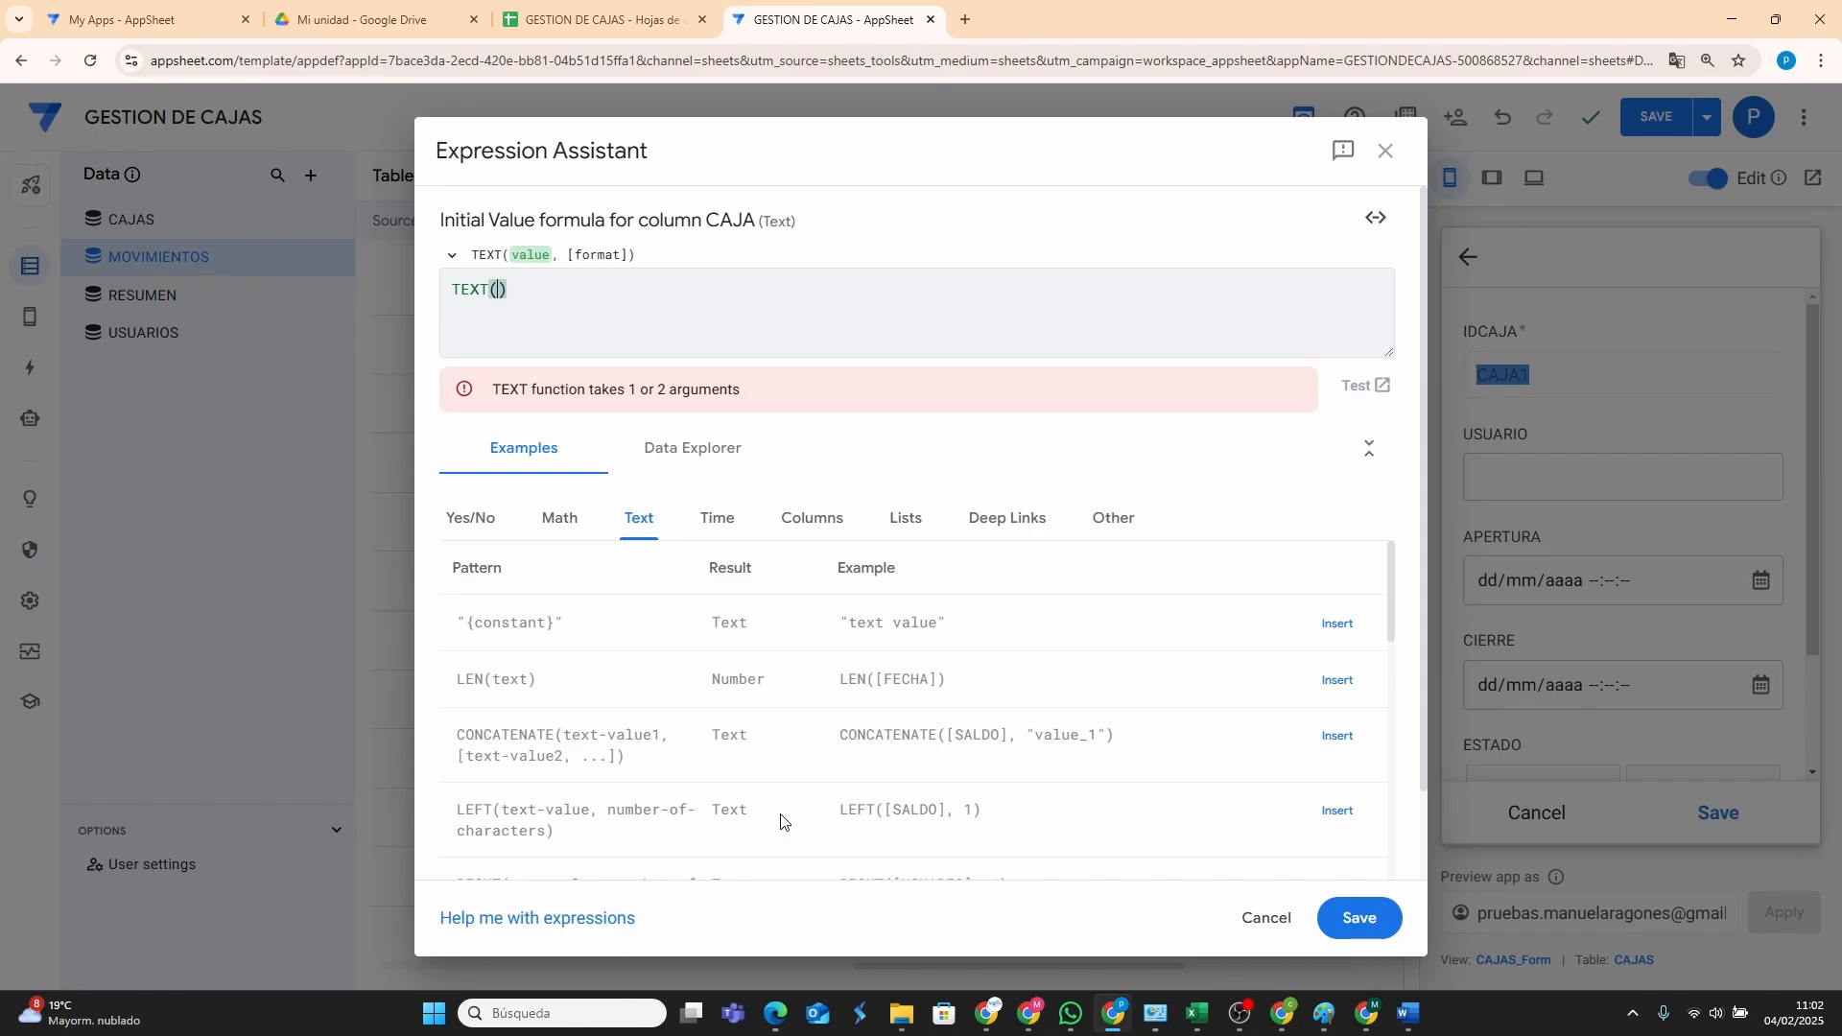
pyautogui.write('selec')
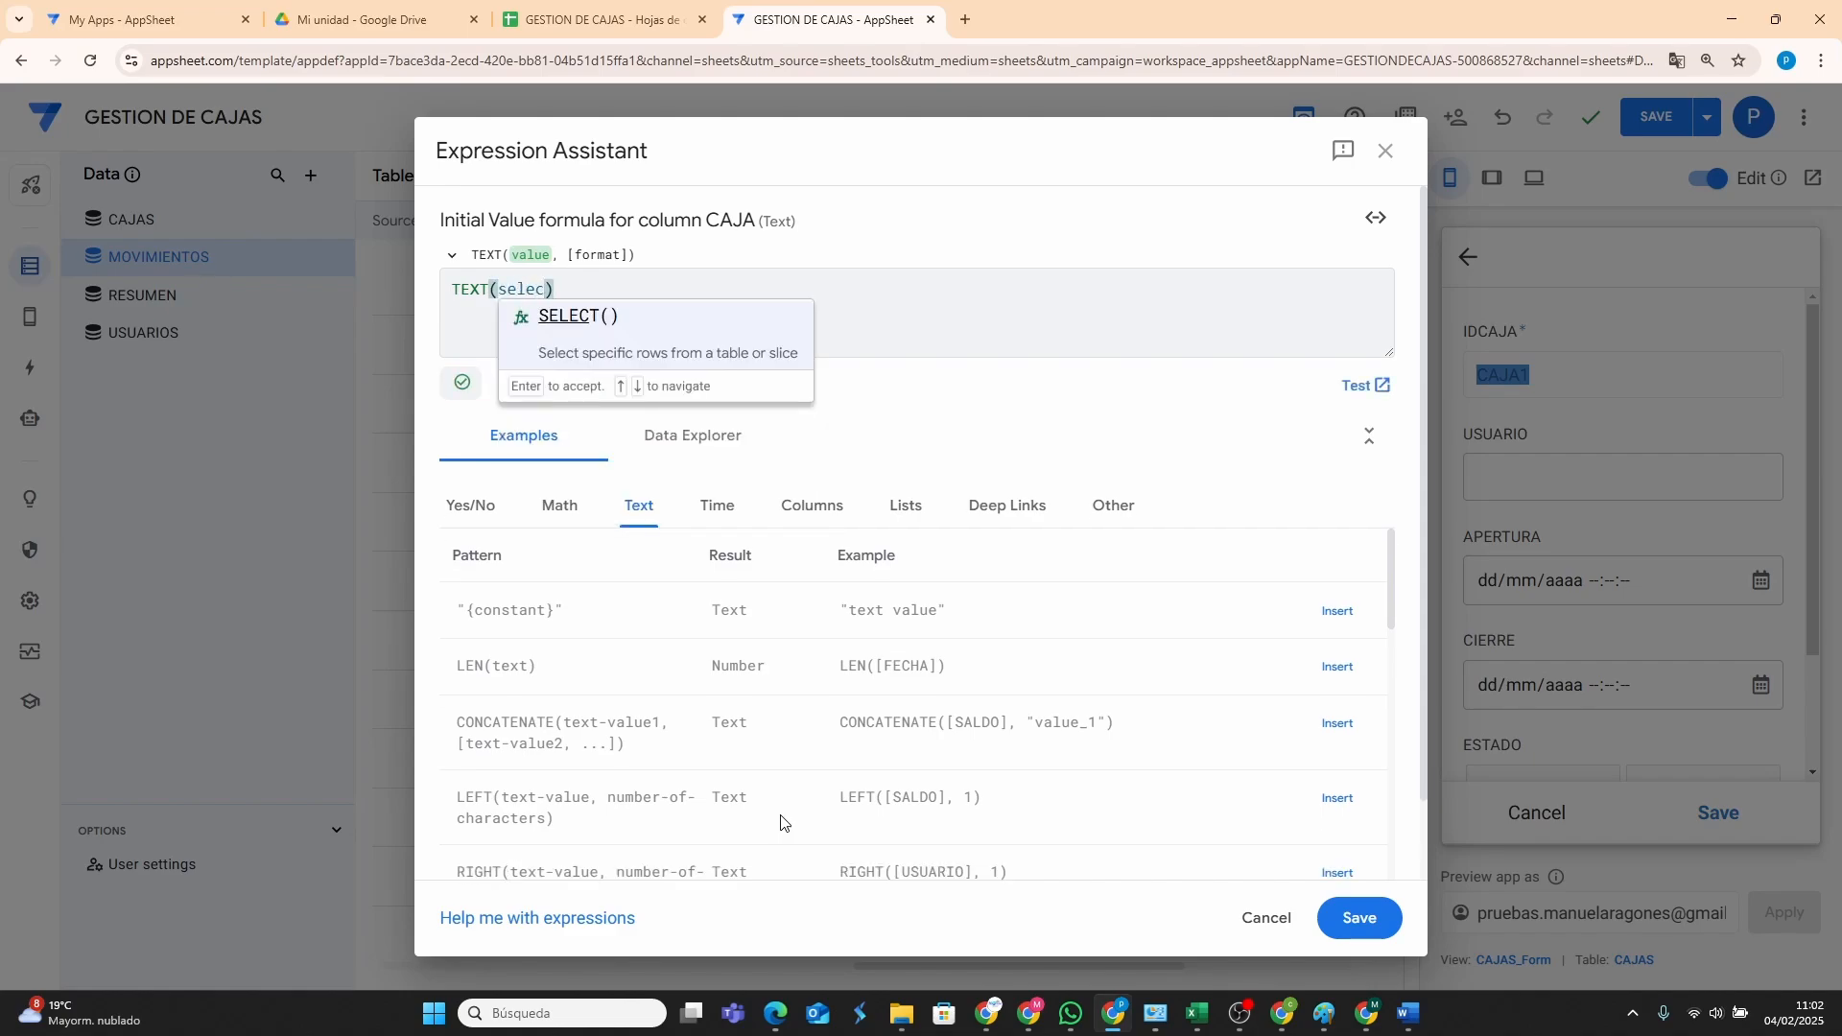
pyautogui.click(578, 315)
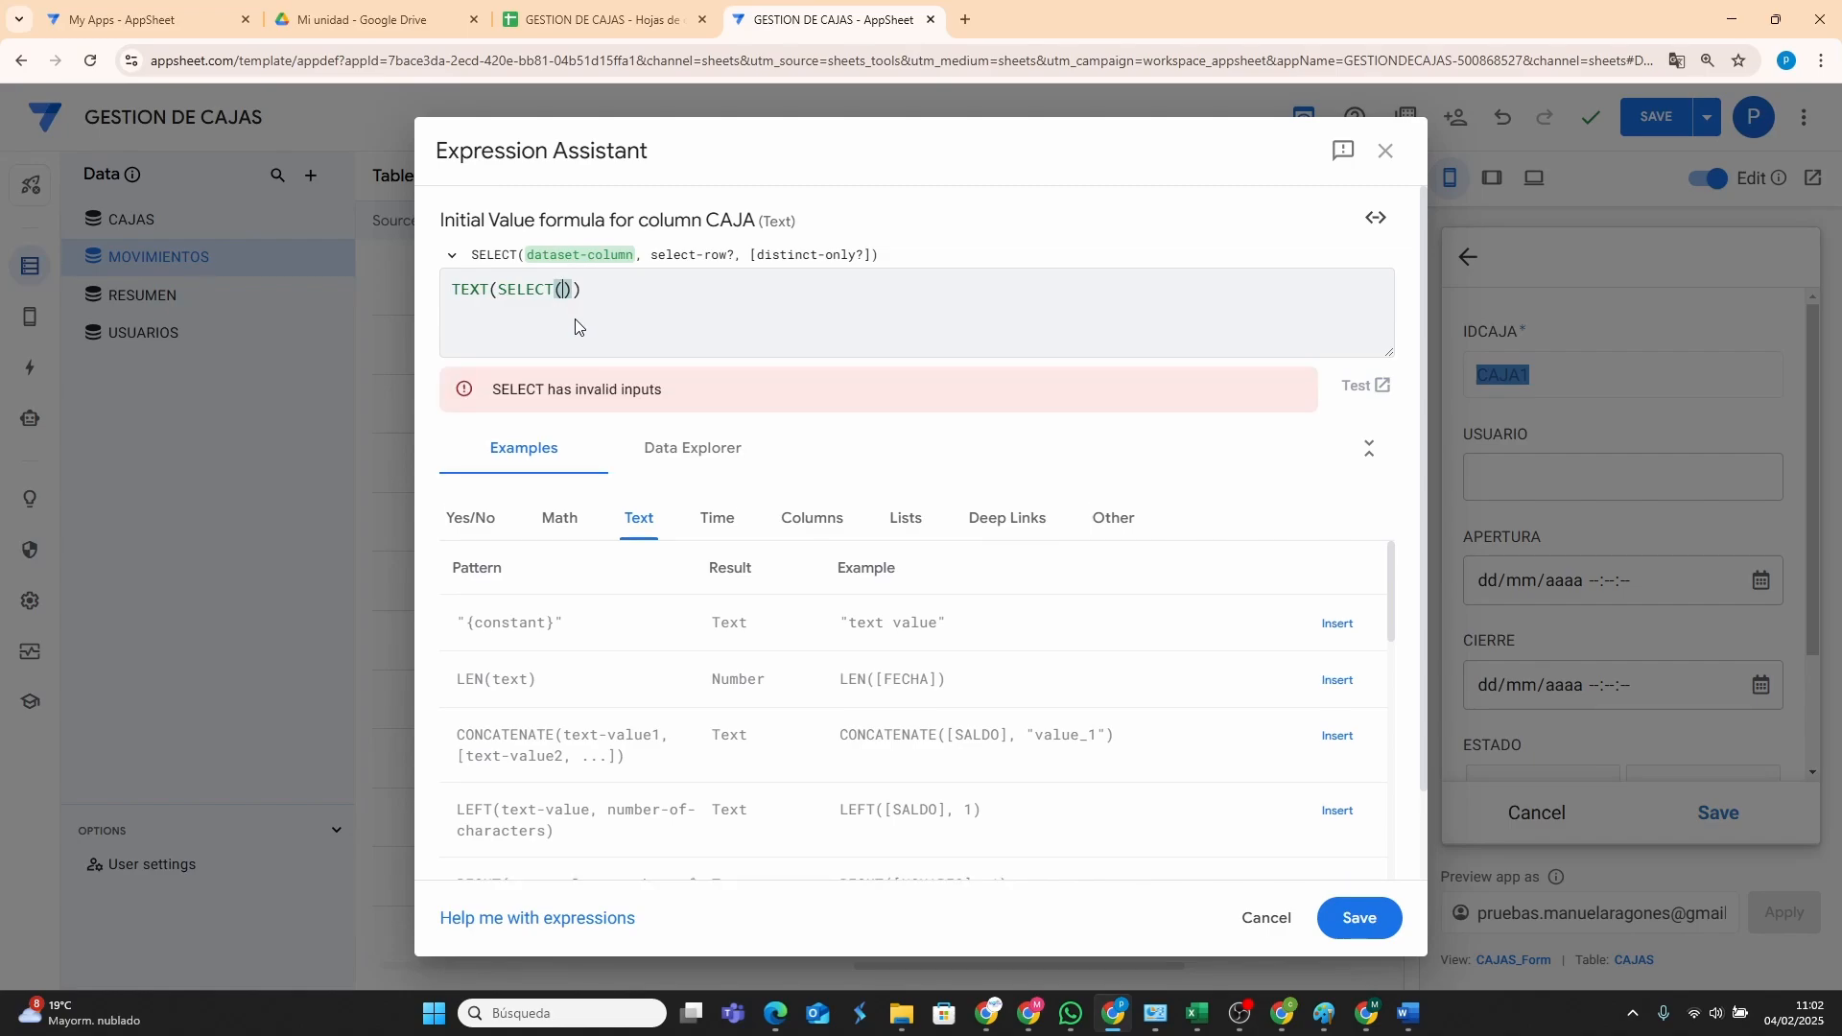
pyautogui.write('cajas')
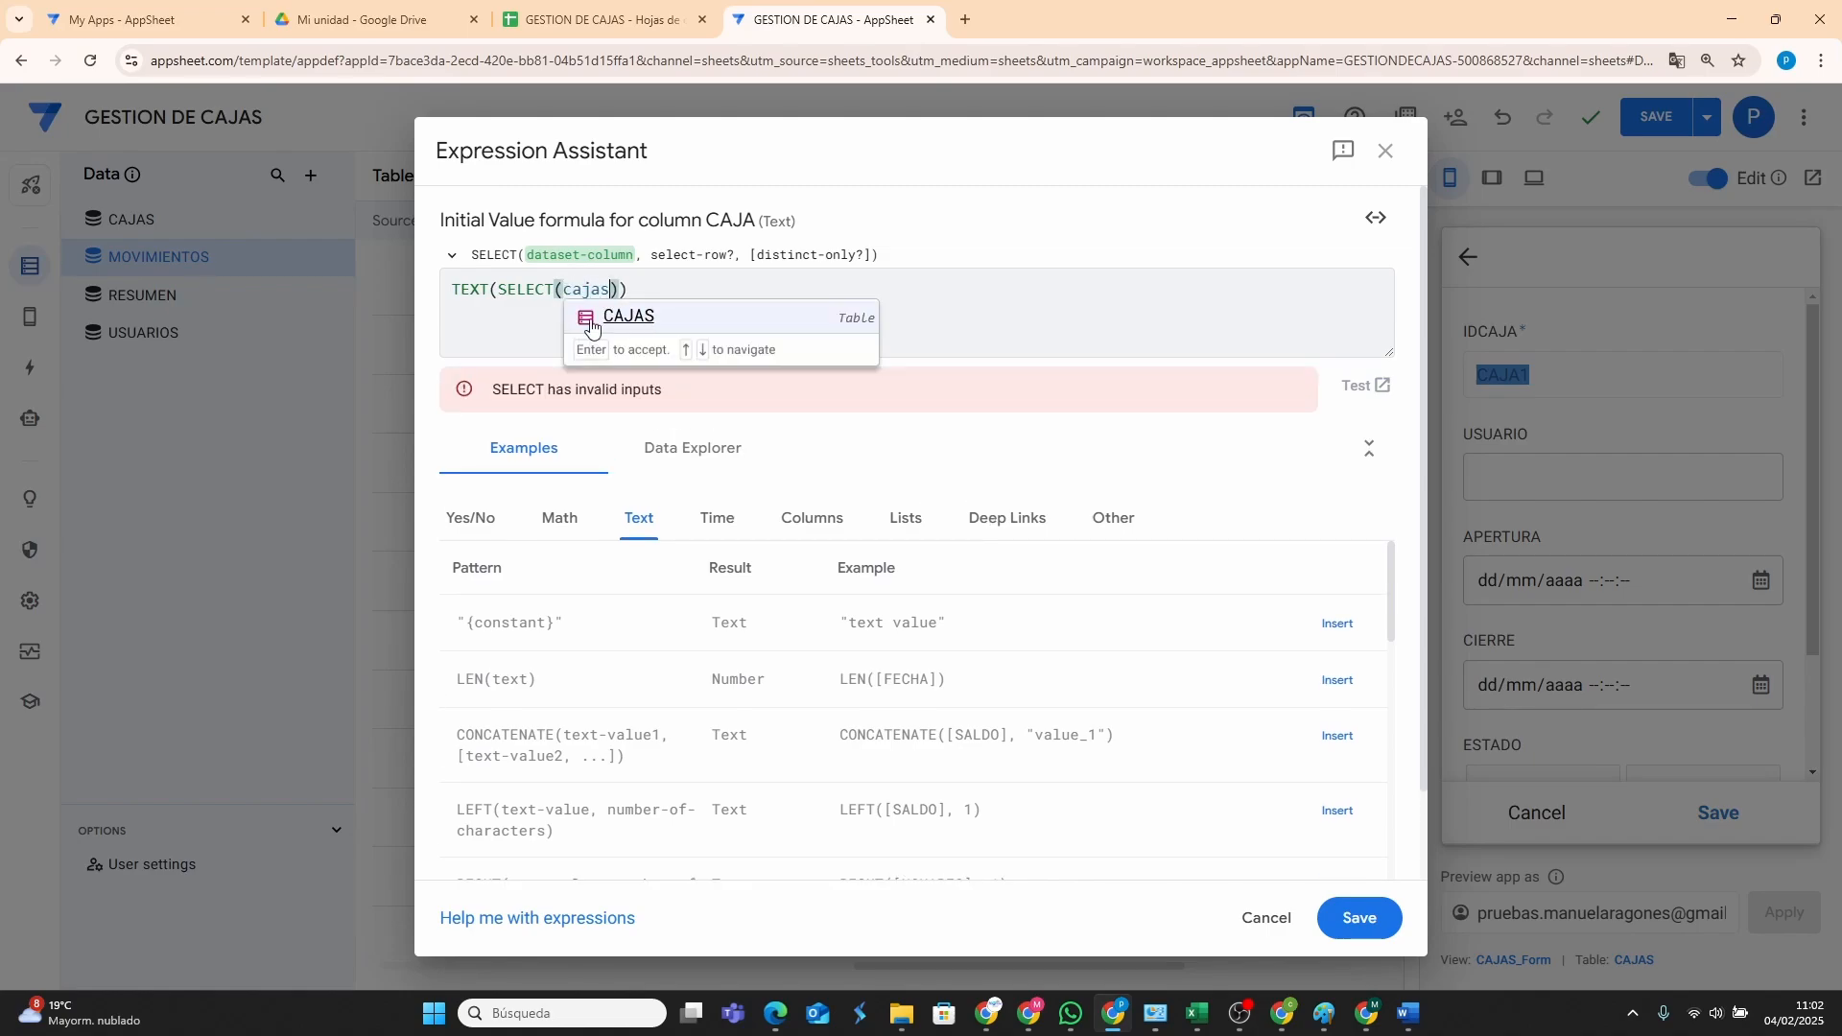
pyautogui.click(641, 309)
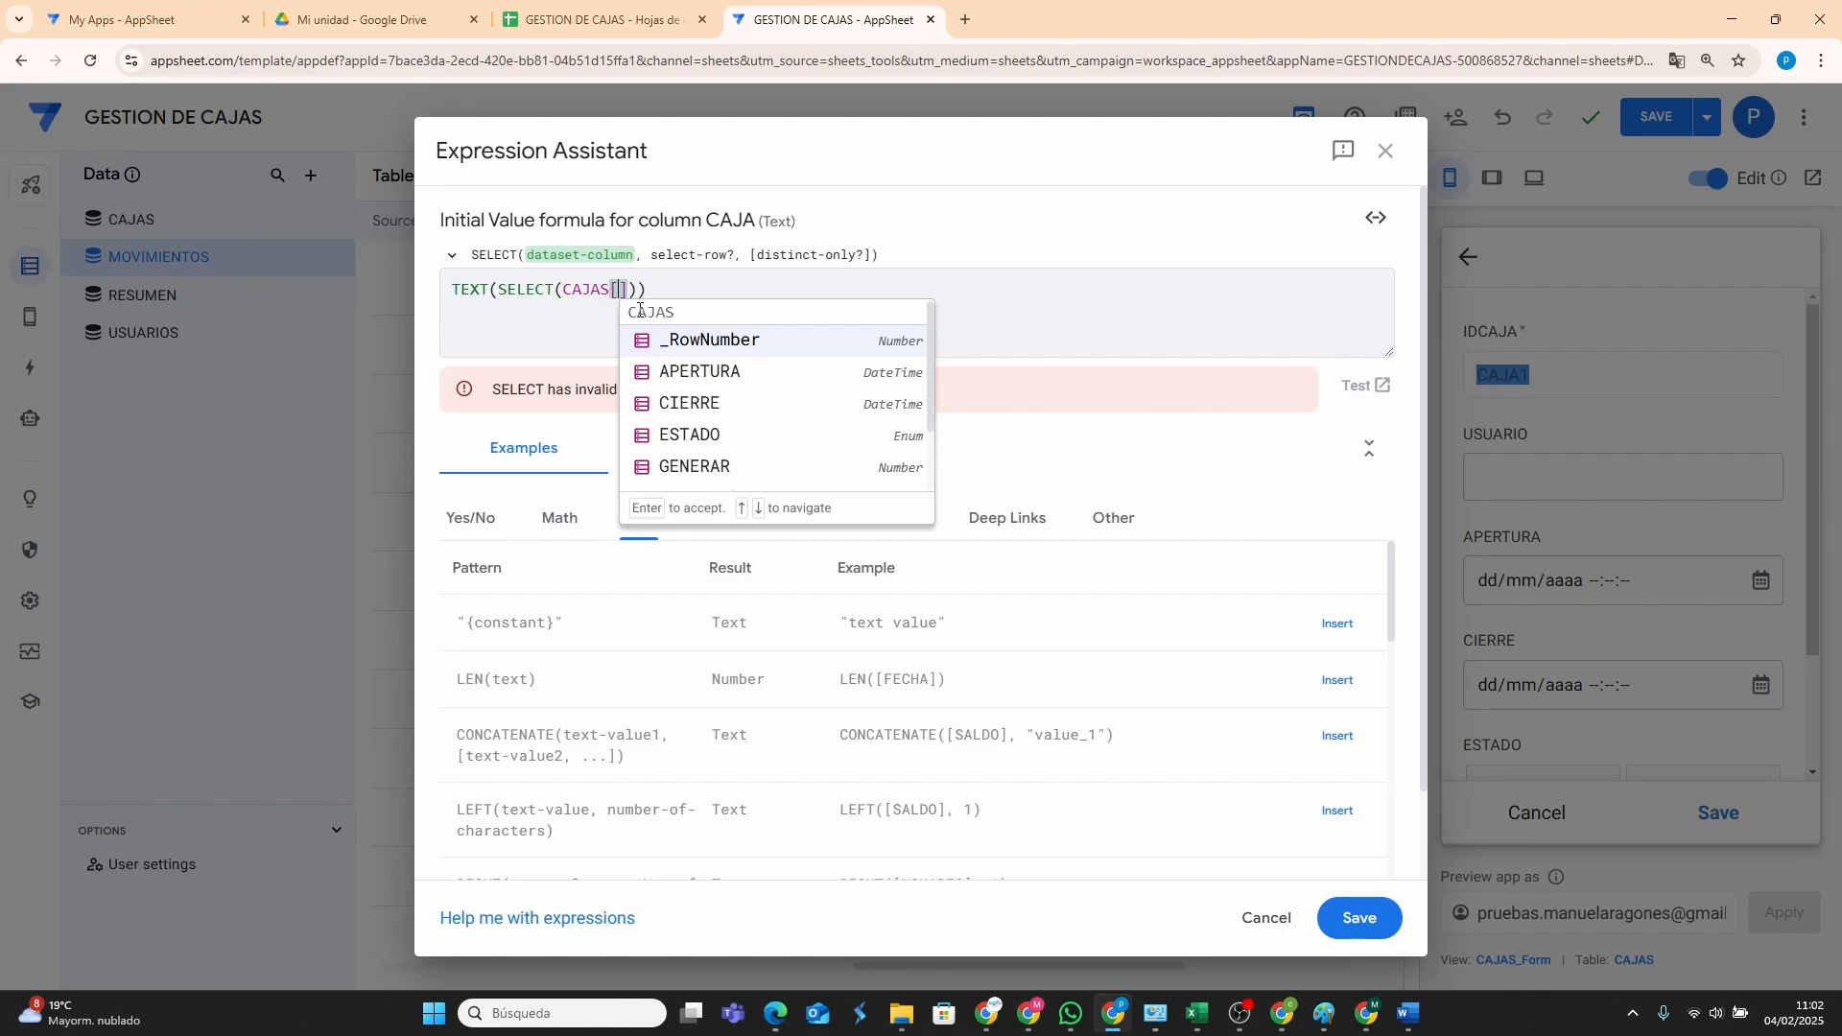
pyautogui.scroll(-1, 705, 437)
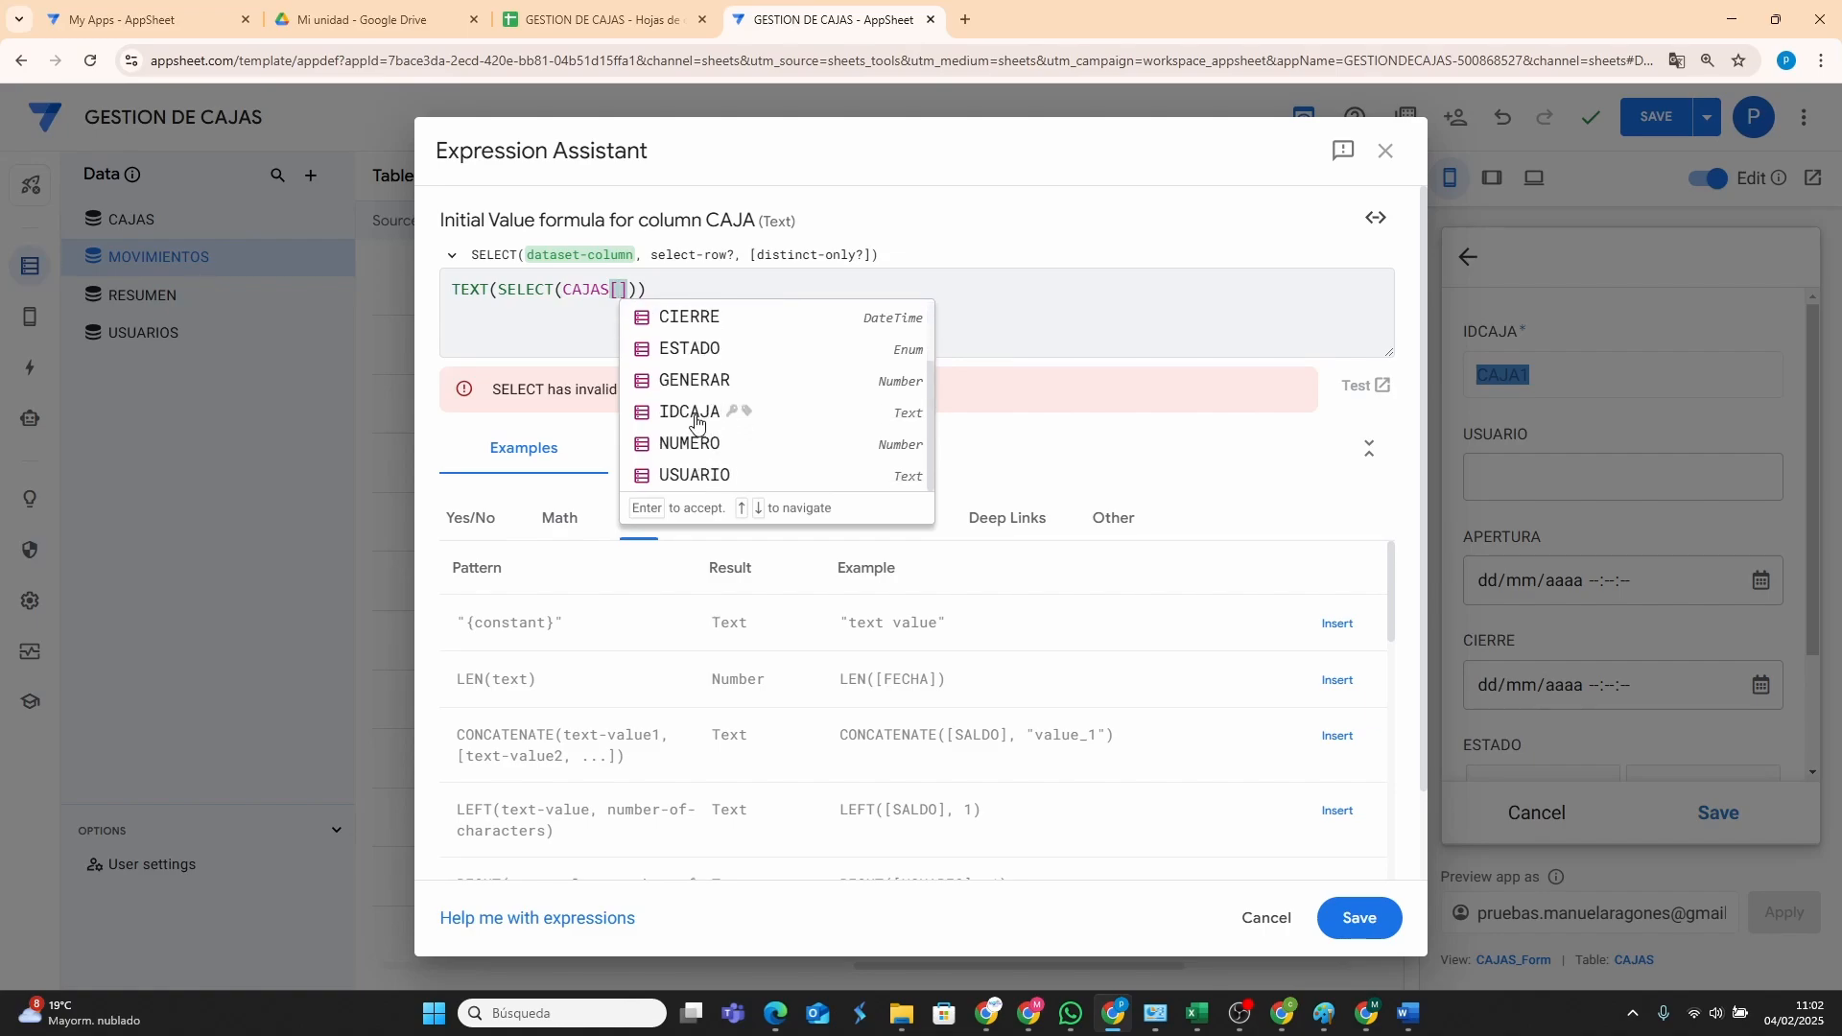
pyautogui.click(695, 422)
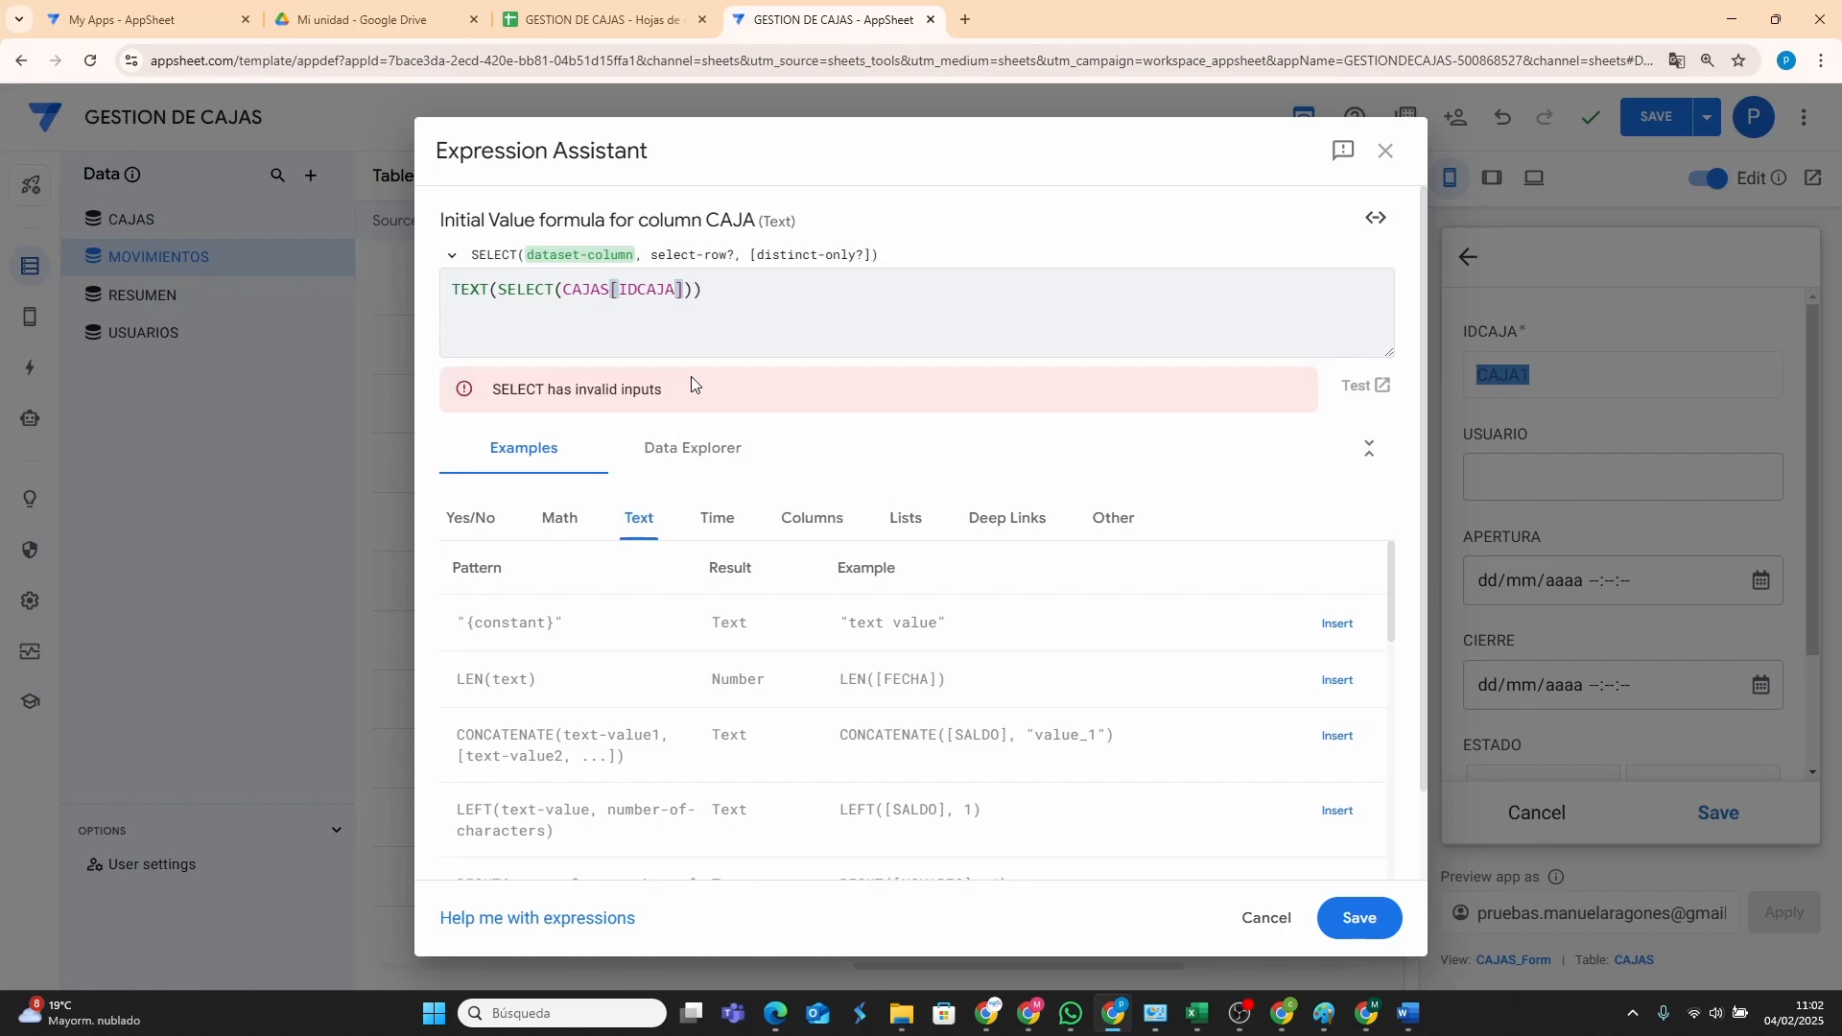
# Add the row condition [ESTADO]="ACTIVA" to the SELECT and save the CAJA initial value as TEXT(SELECT(CAJAS[IDCAJA],[ESTADO]="ACTIVA")).
pyautogui.write(',')
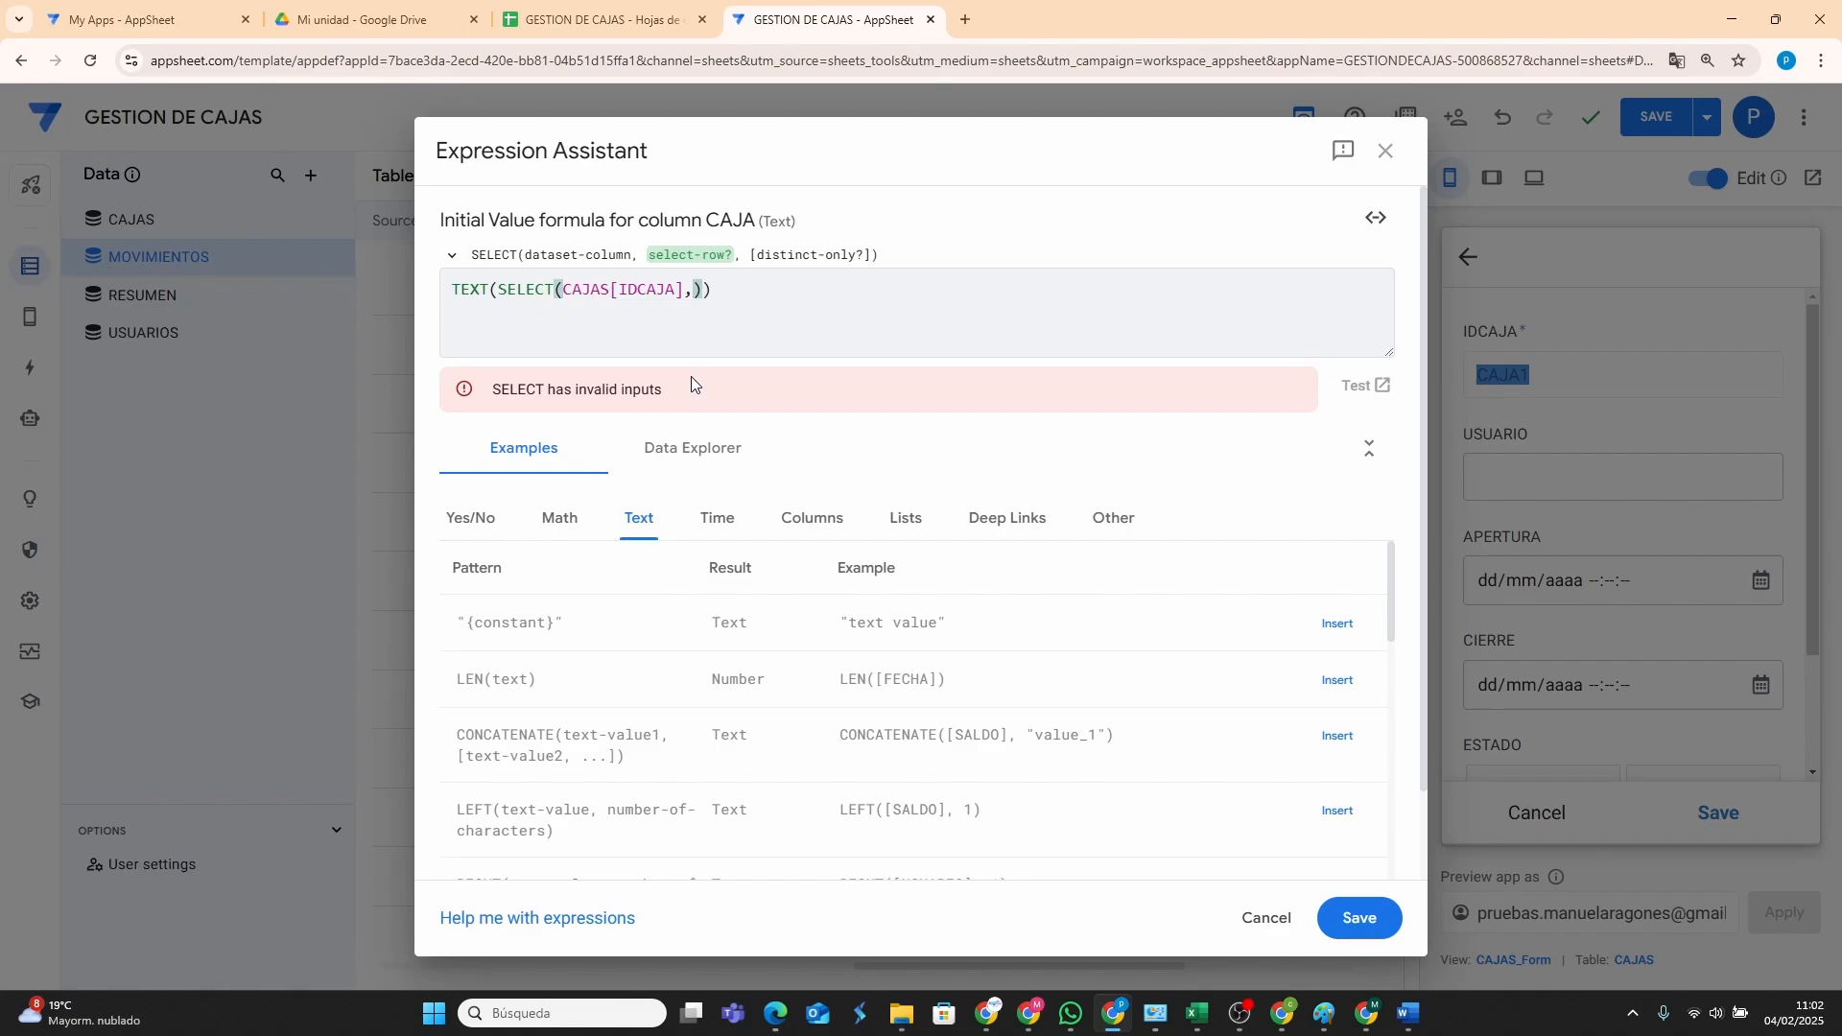
pyautogui.write('[')
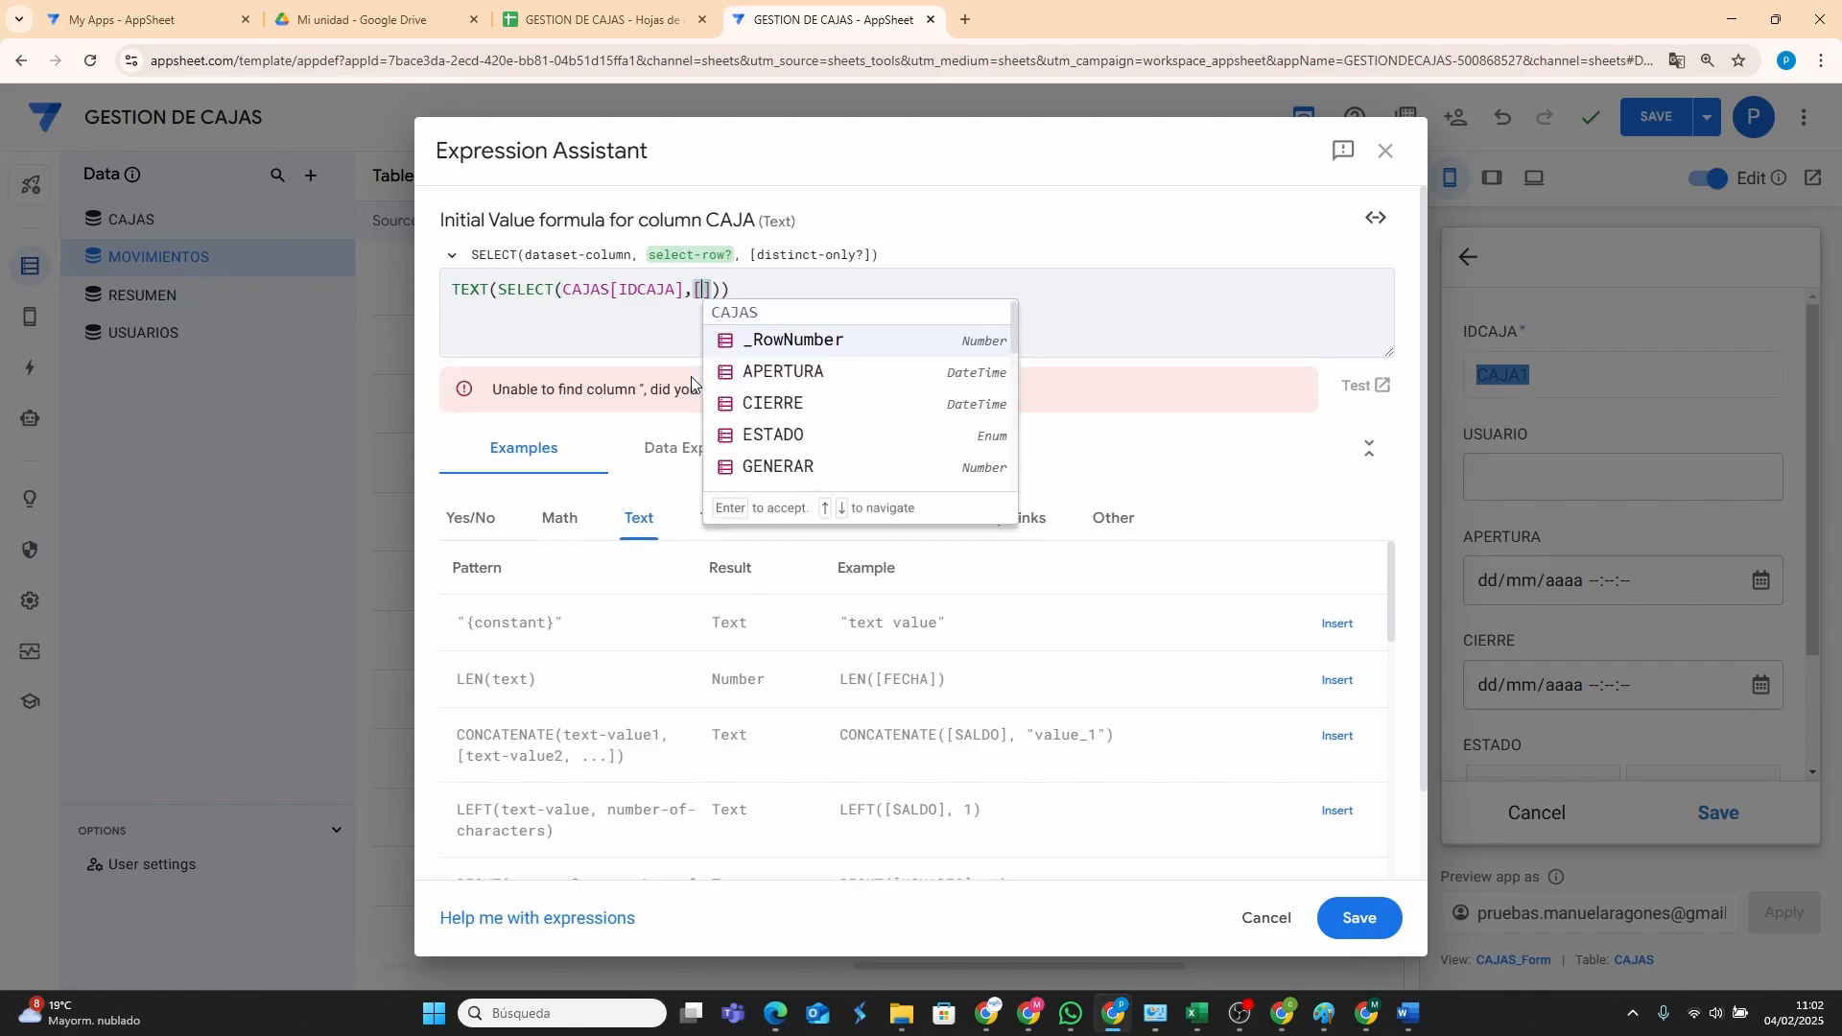
pyautogui.write('esto')
pyautogui.click(792, 342)
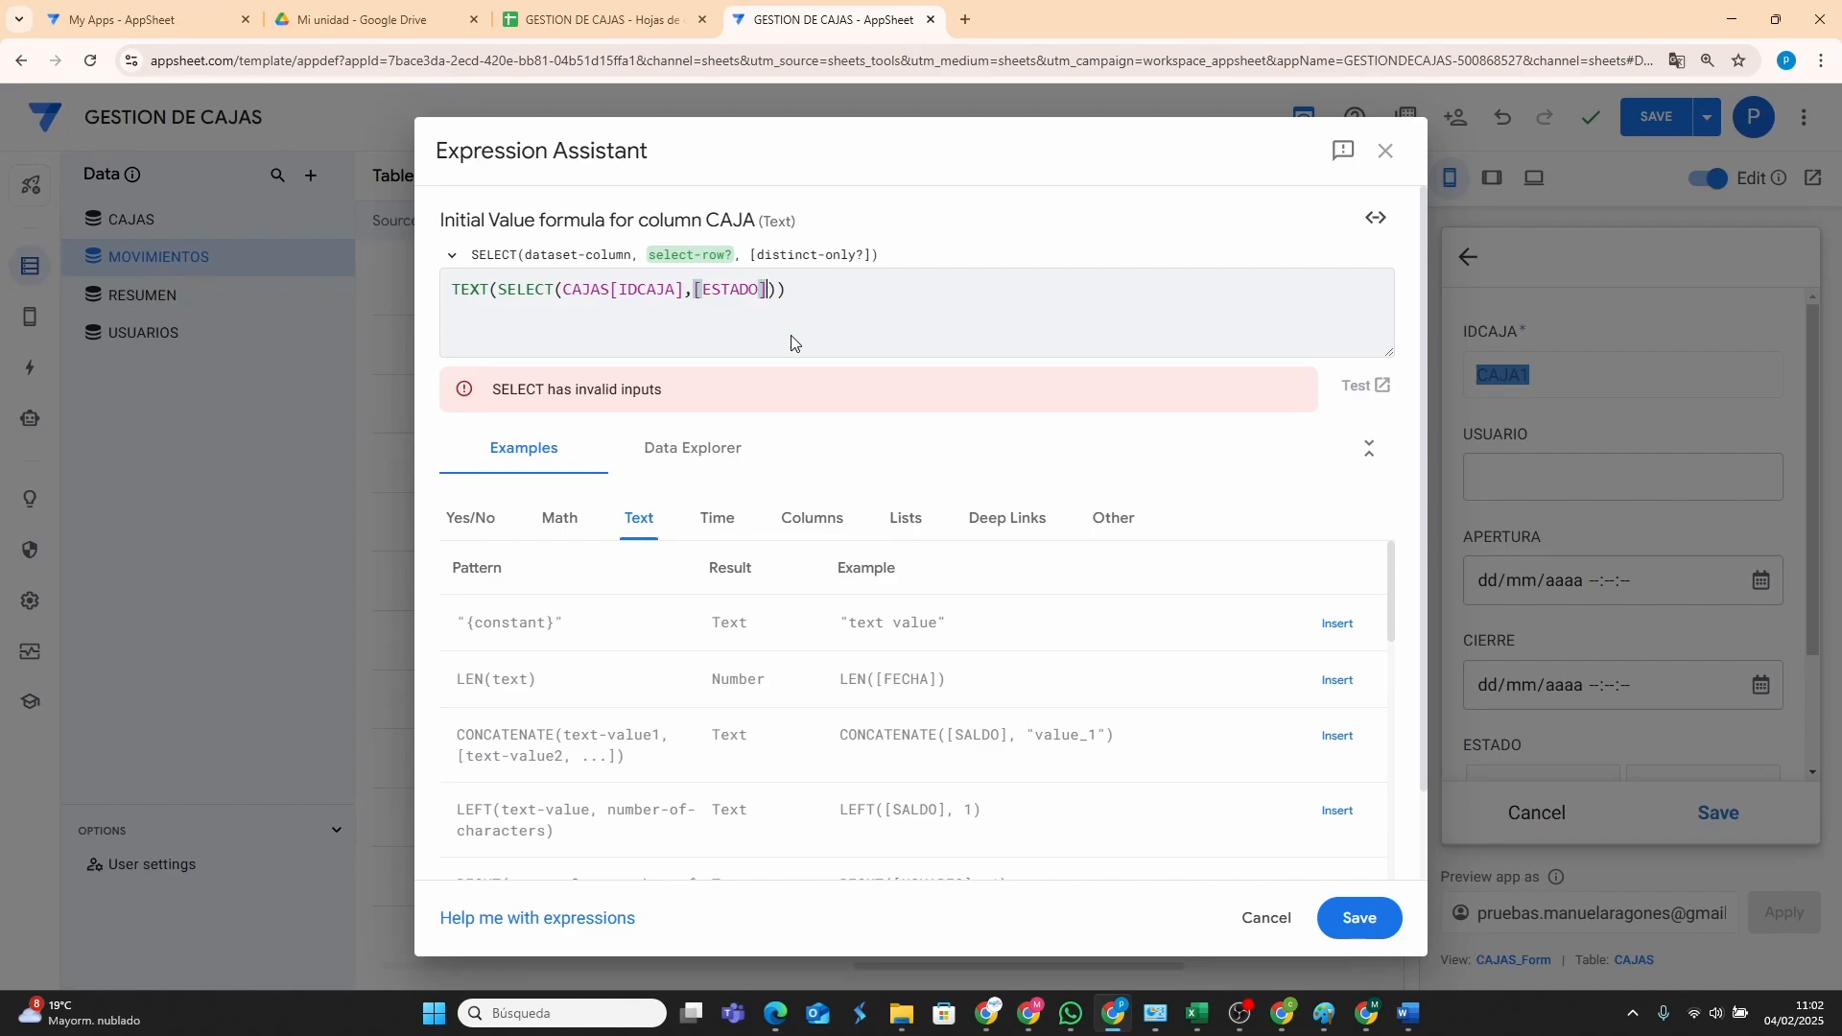
pyautogui.write('="')
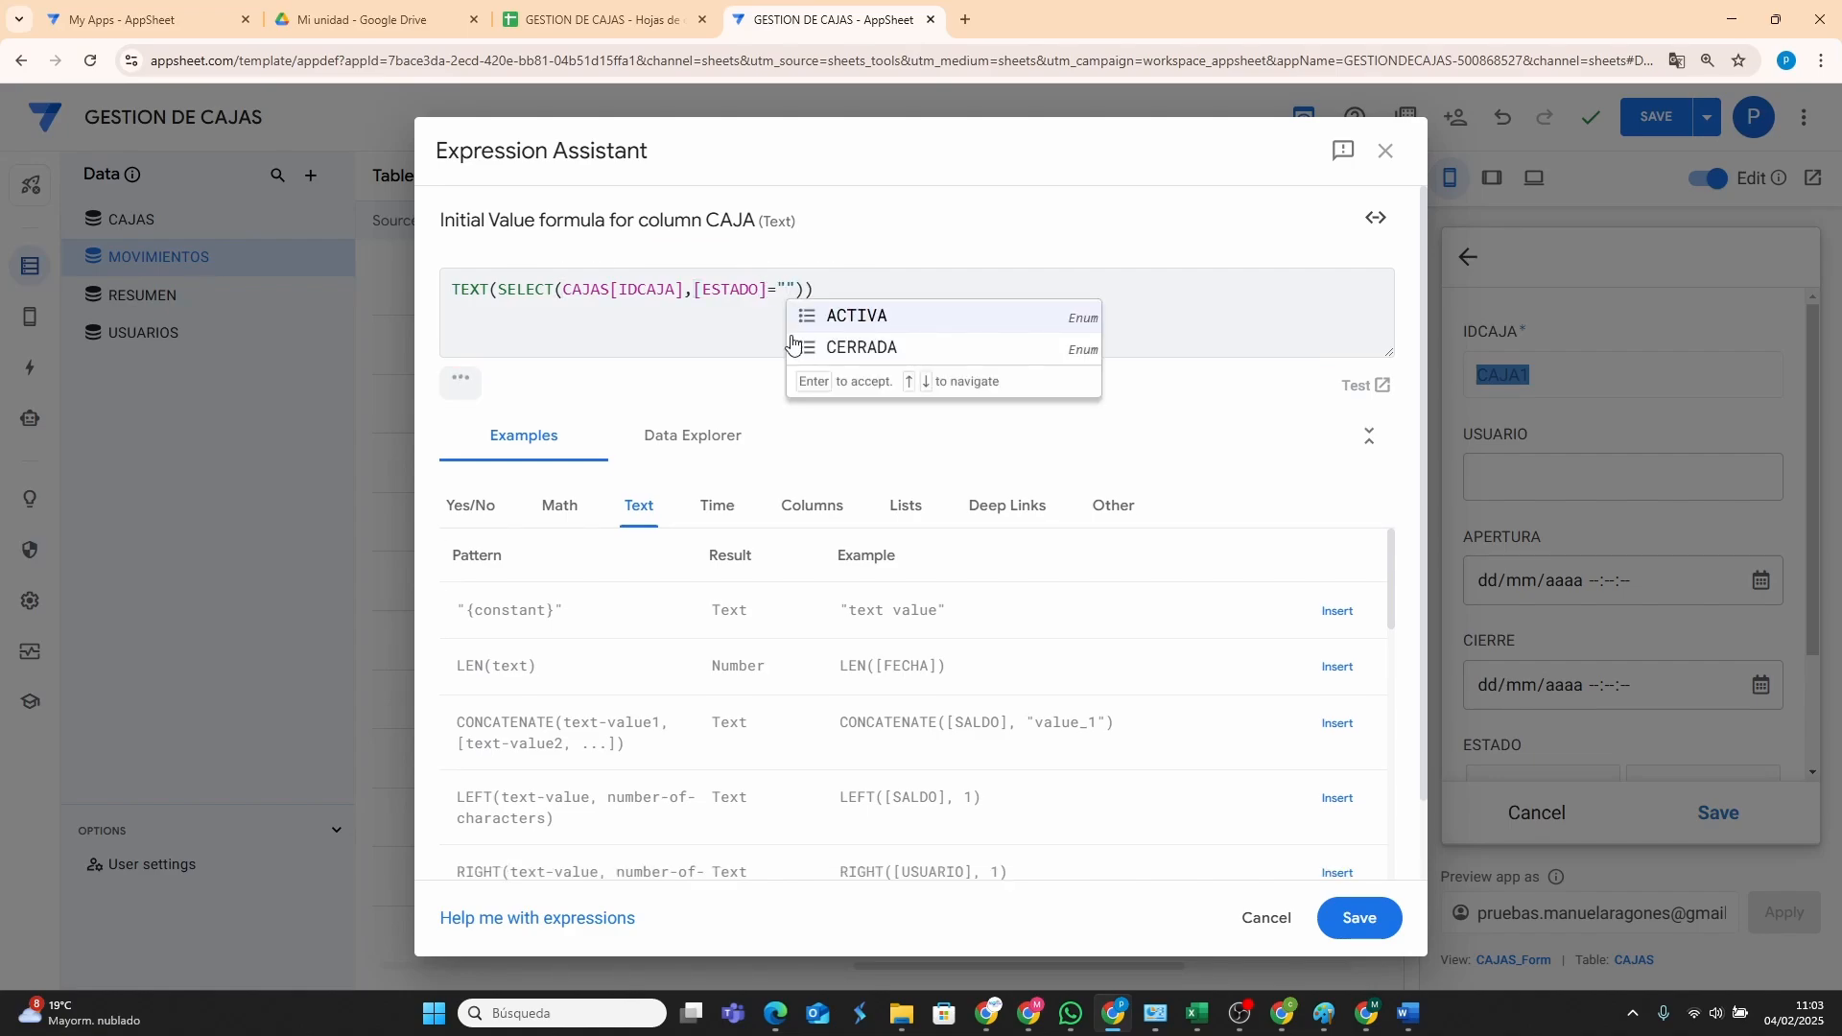
pyautogui.click(860, 317)
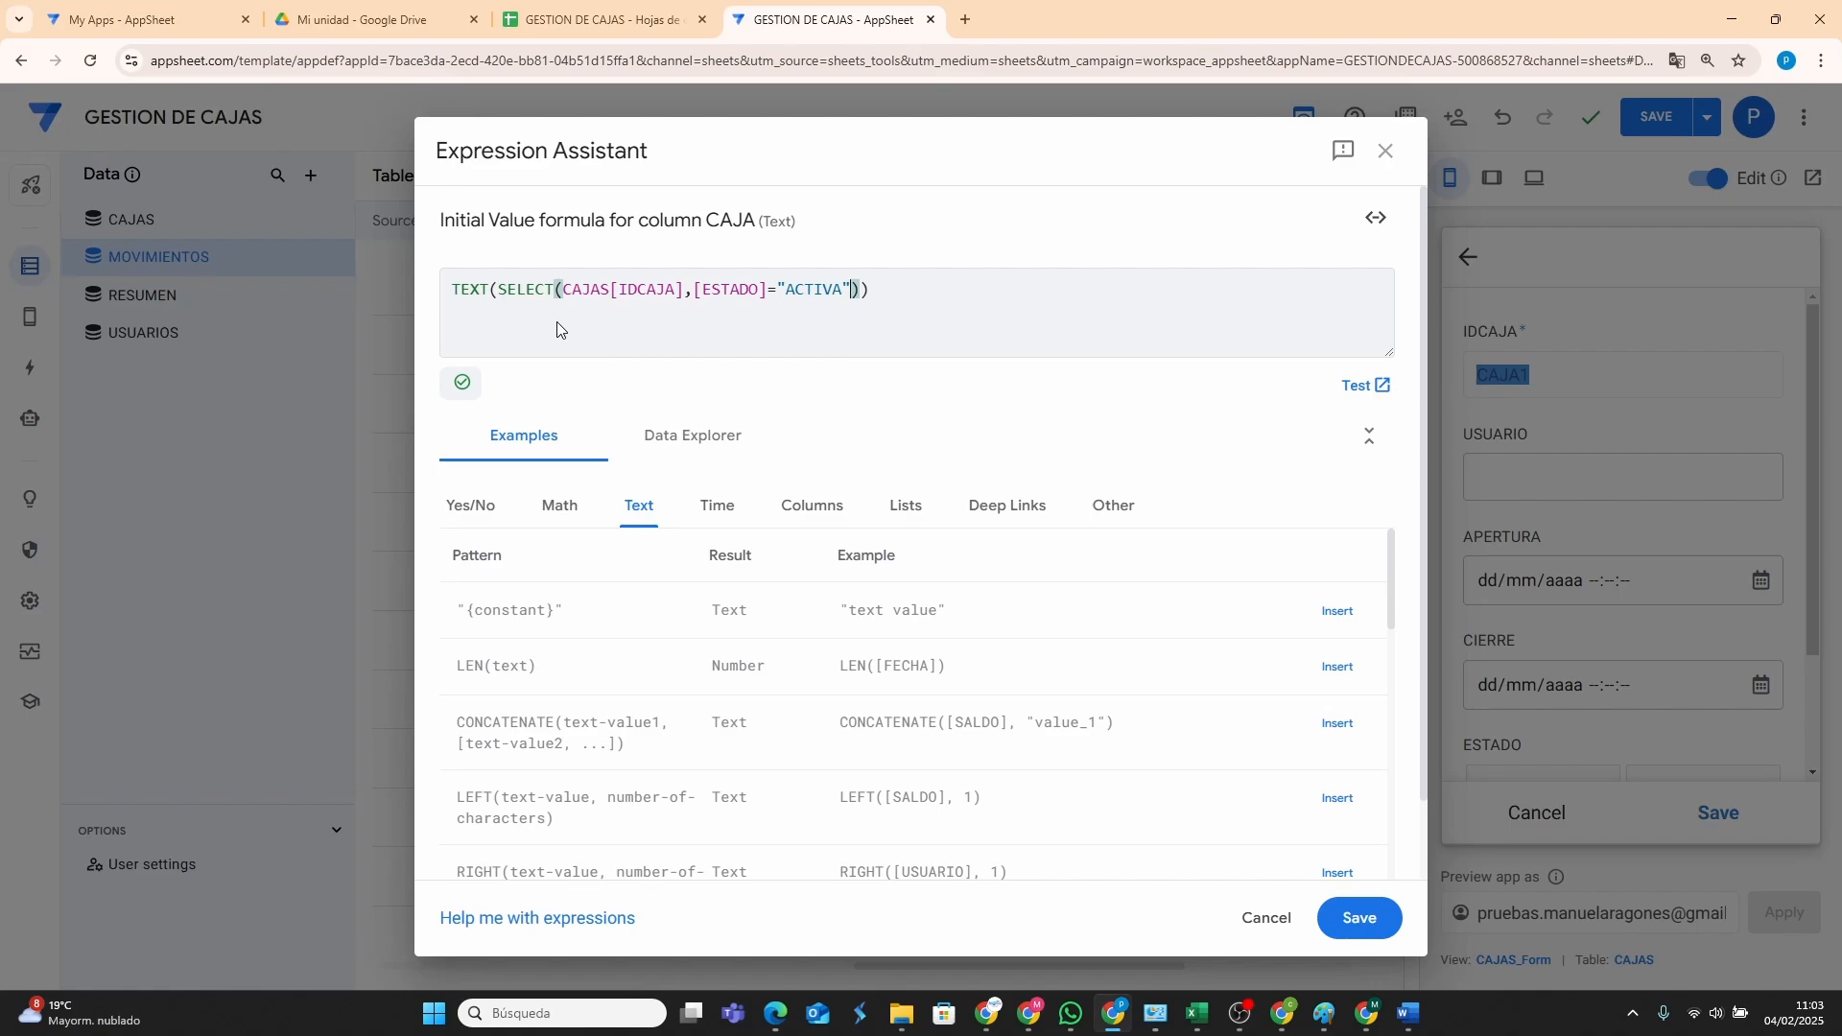
pyautogui.click(1362, 921)
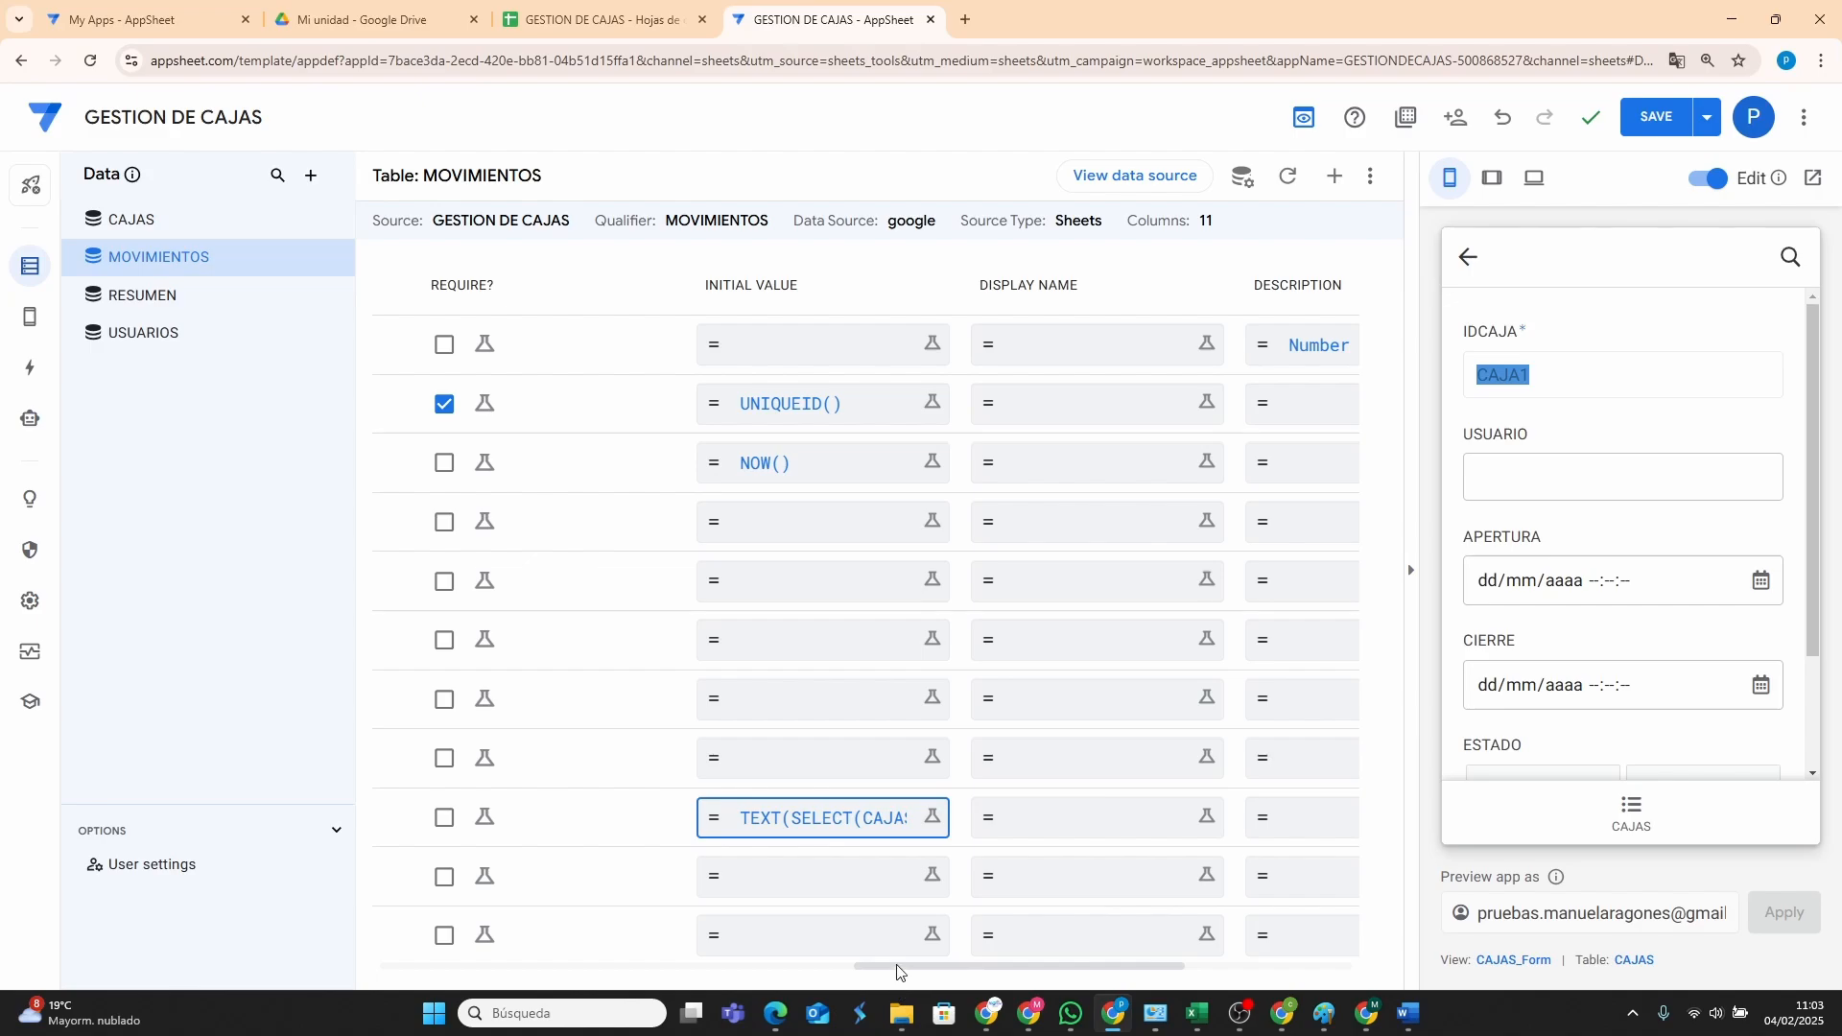
# Switch to the CONTROL DE CAJA app and copy the whole initial value formula of the SALDO column in its MOVIMIENTOS table.
pyautogui.moveTo(897, 969)
pyautogui.mouseDown()
pyautogui.moveTo(493, 975)
pyautogui.moveTo(408, 945)
pyautogui.moveTo(878, 947)
pyautogui.mouseUp()
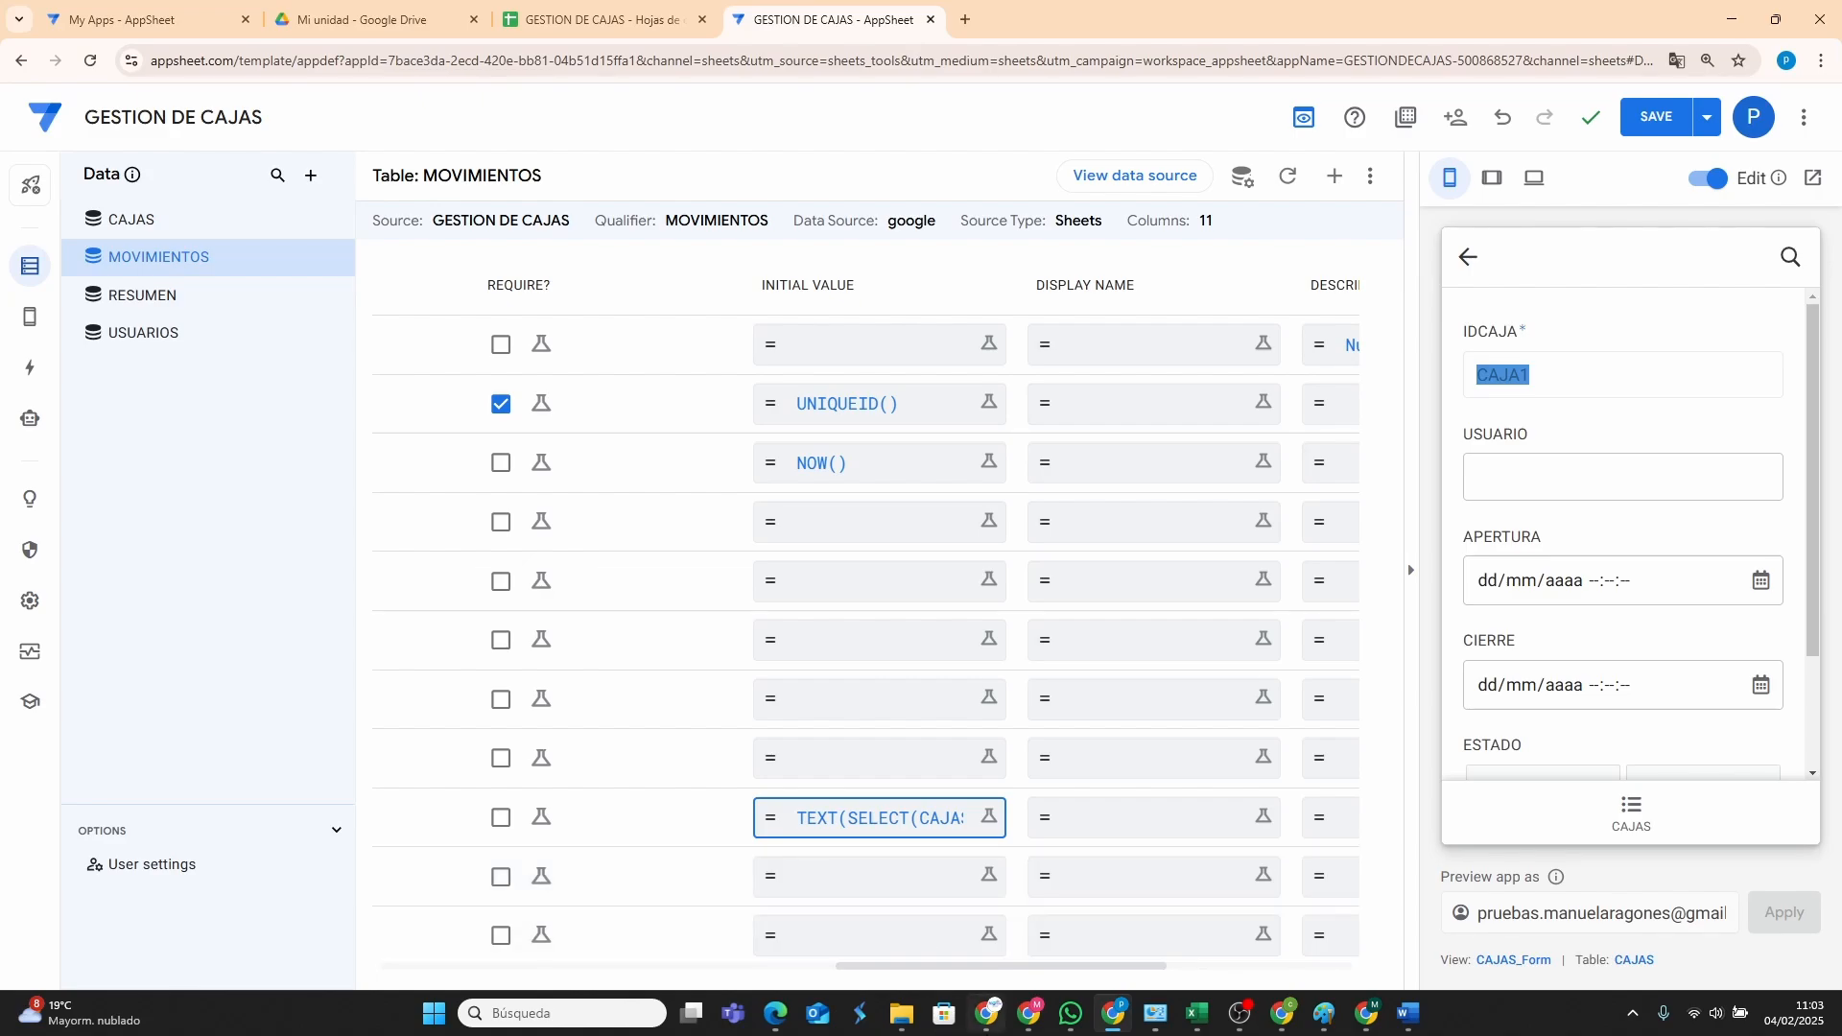
pyautogui.moveTo(986, 1015)
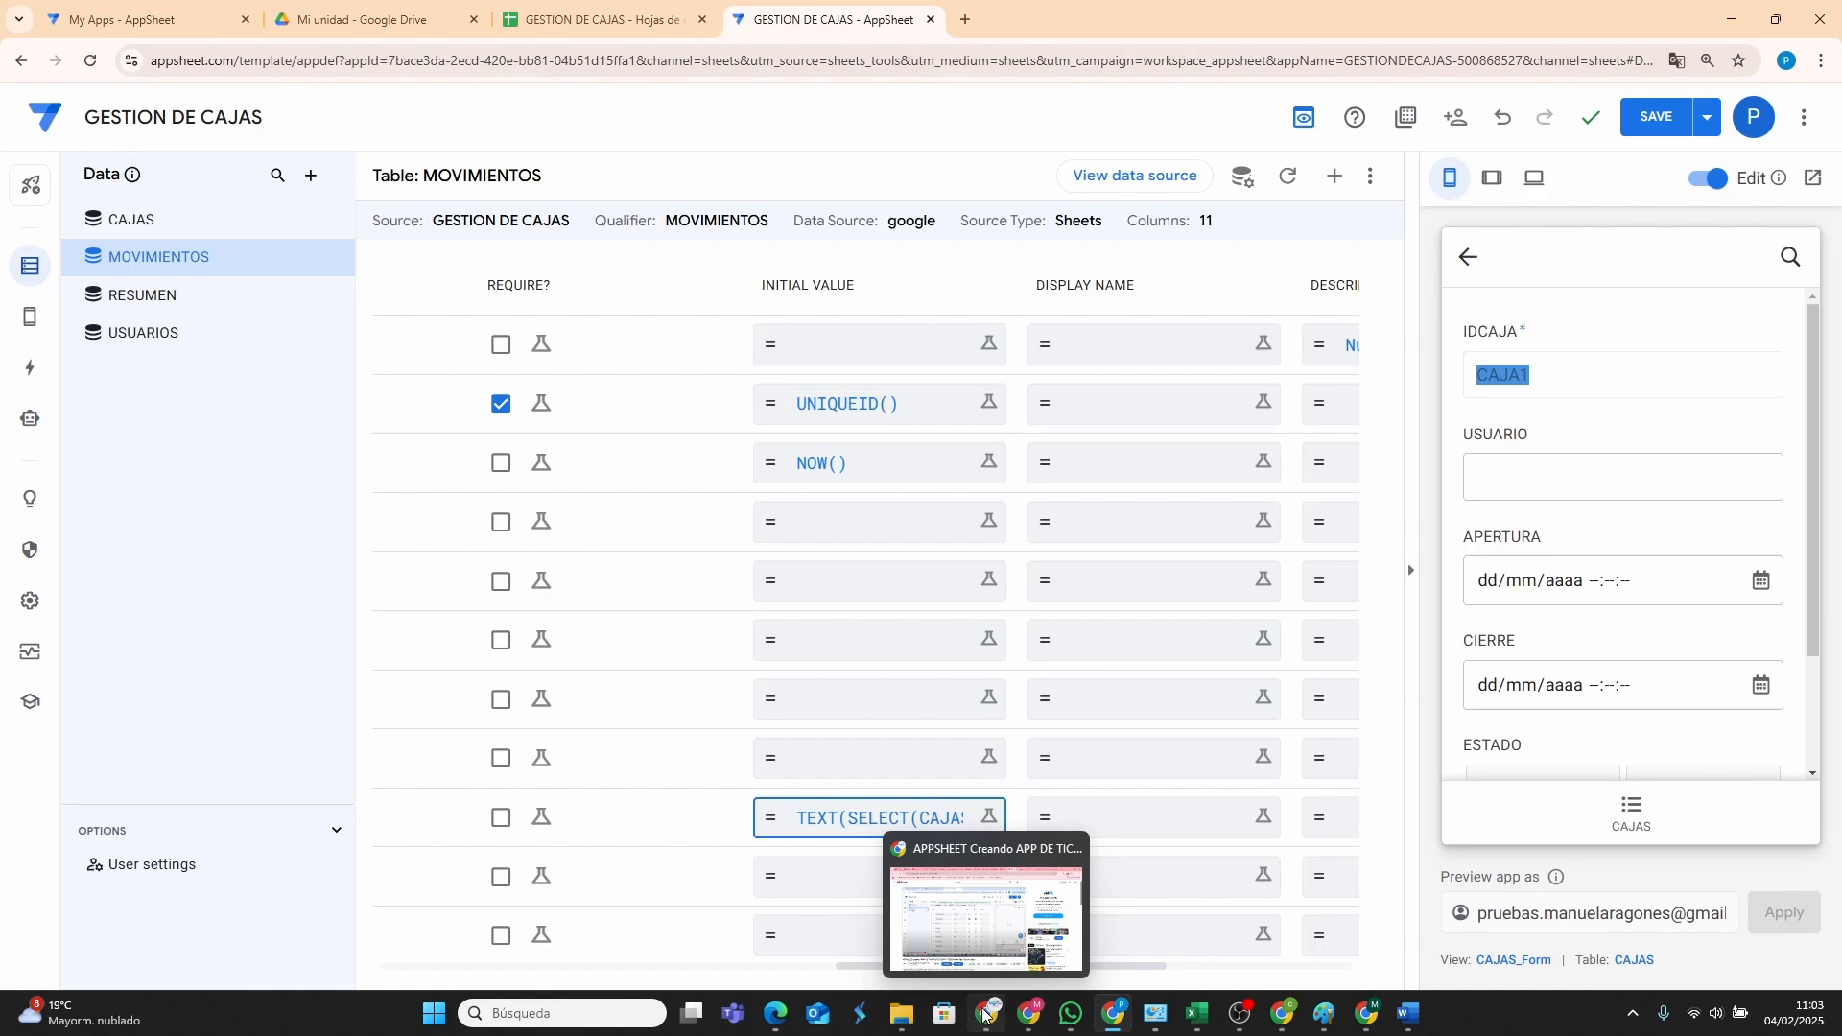
pyautogui.click(985, 919)
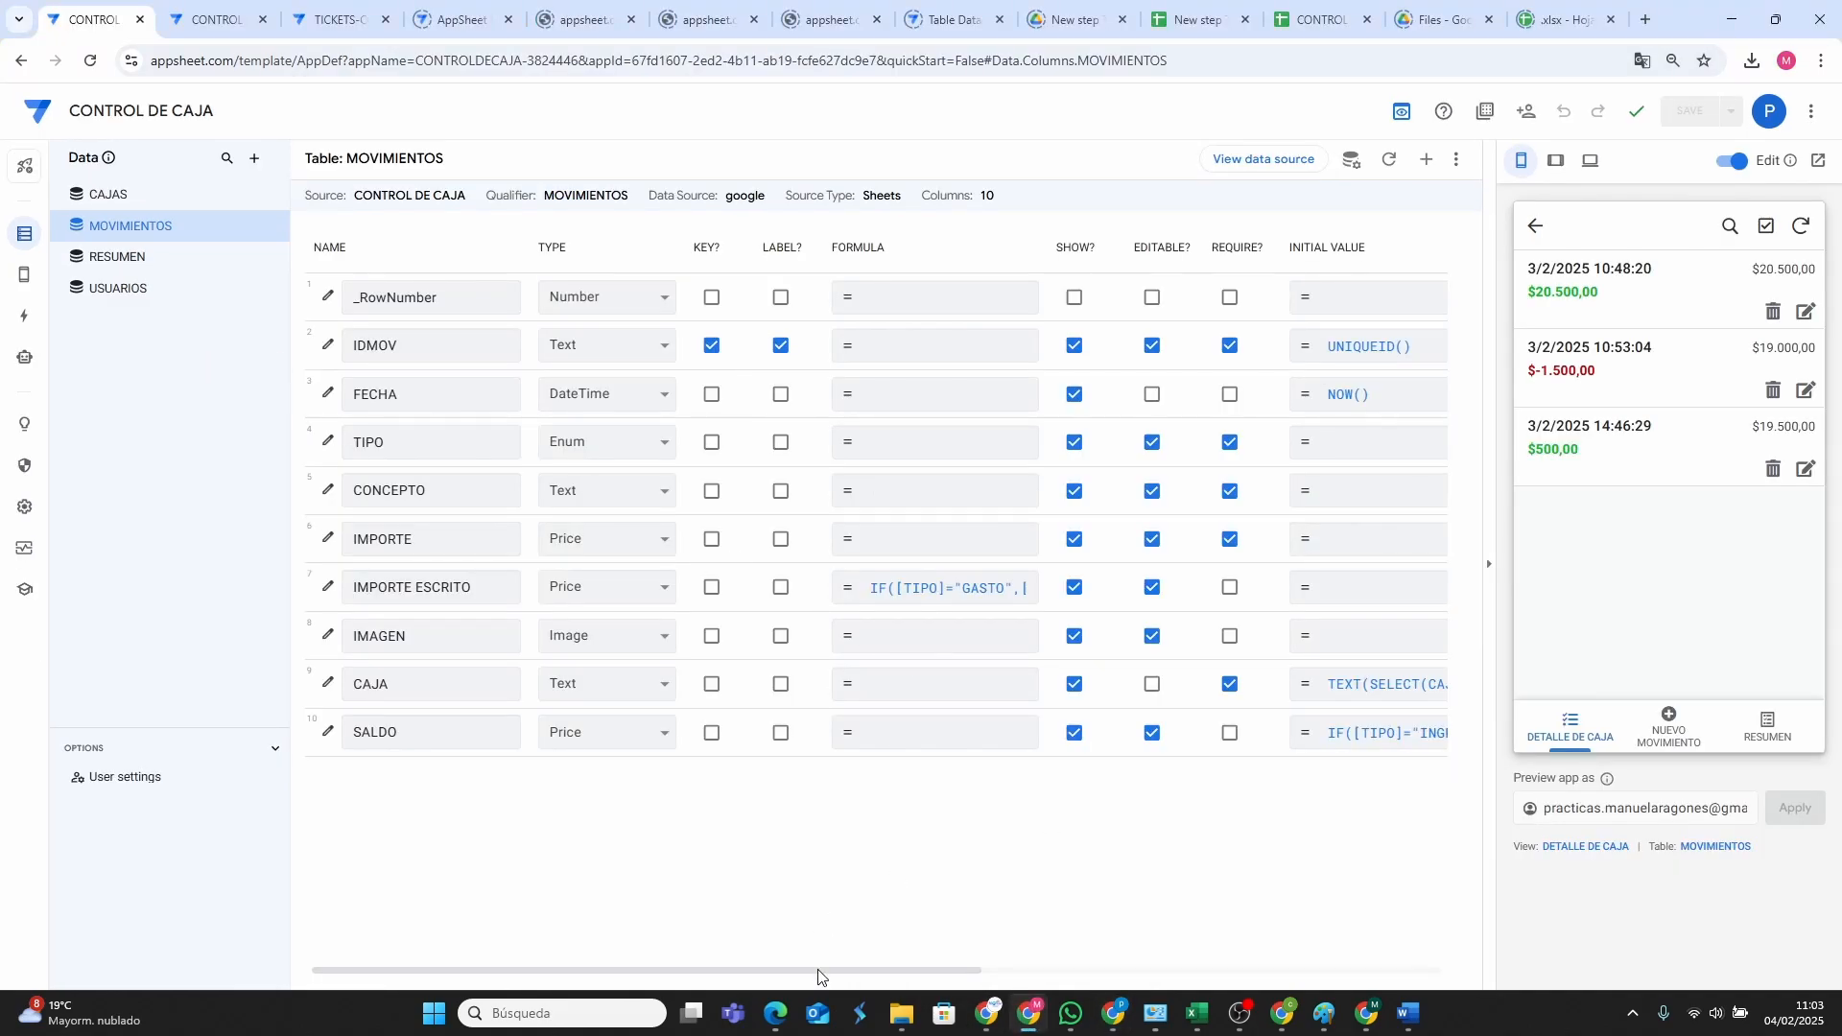
pyautogui.moveTo(818, 970); pyautogui.dragTo(988, 974)
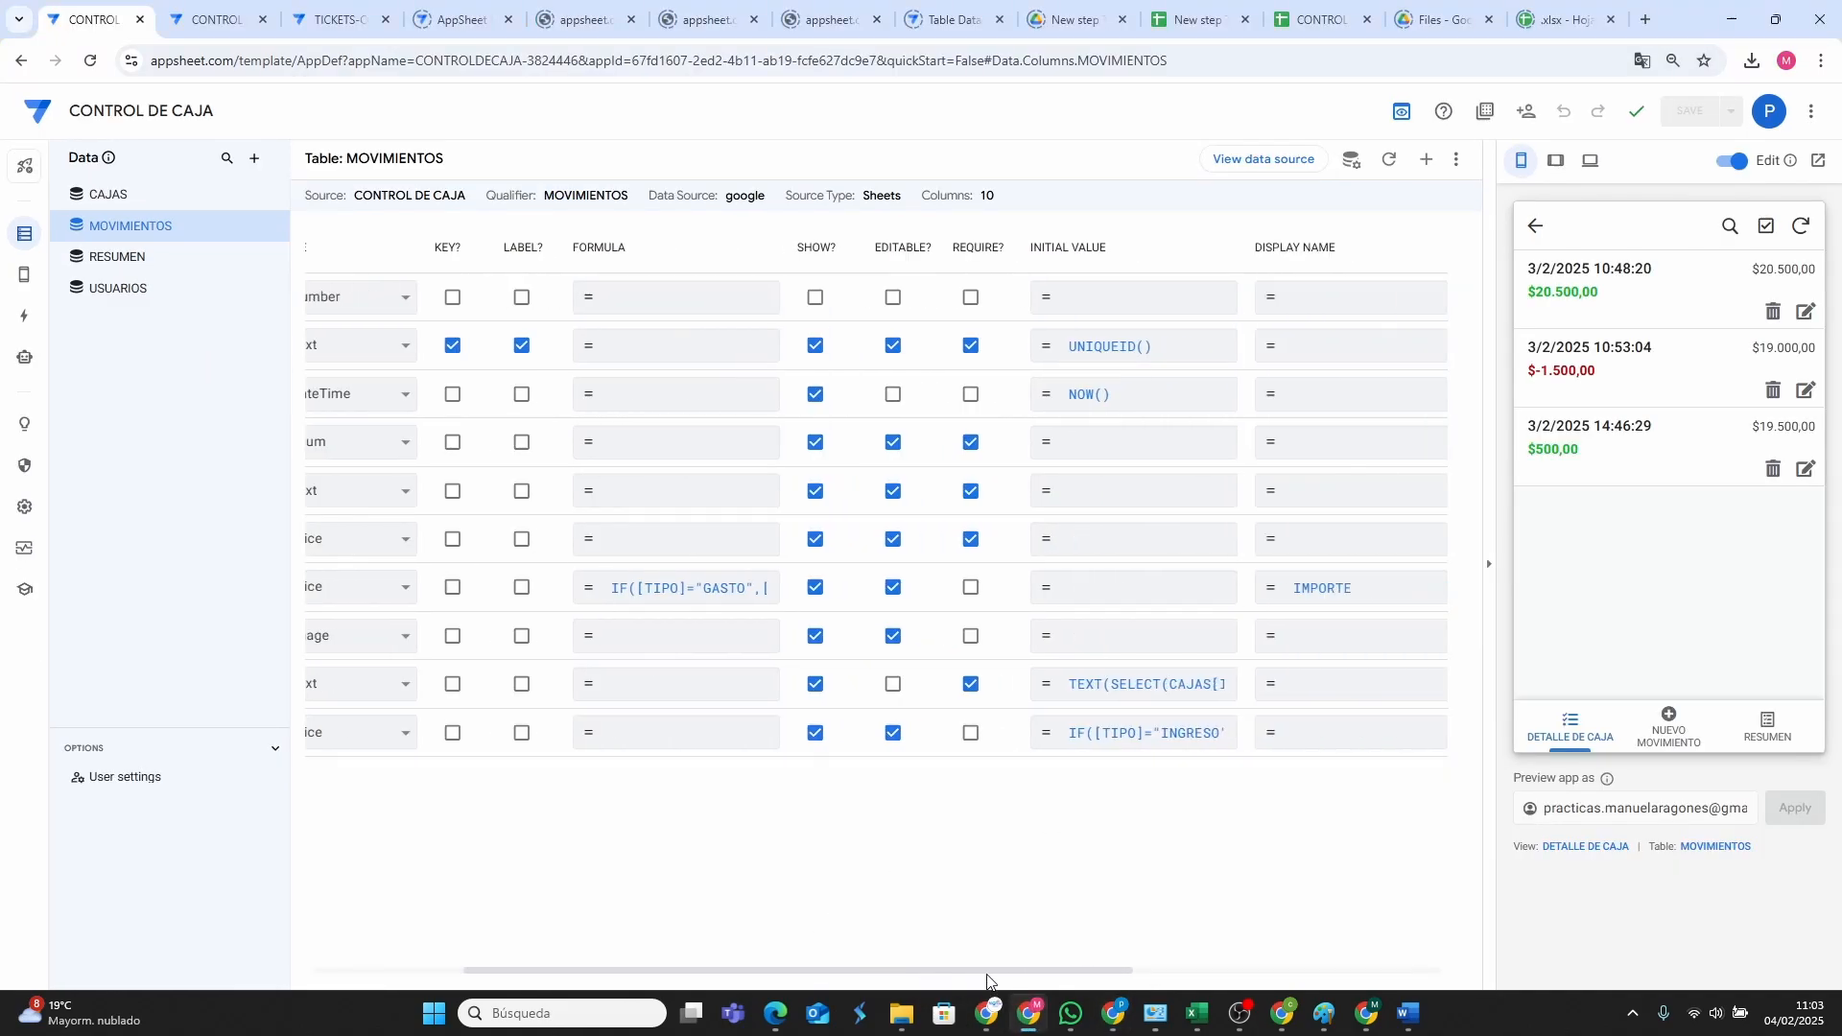
pyautogui.click(1085, 736)
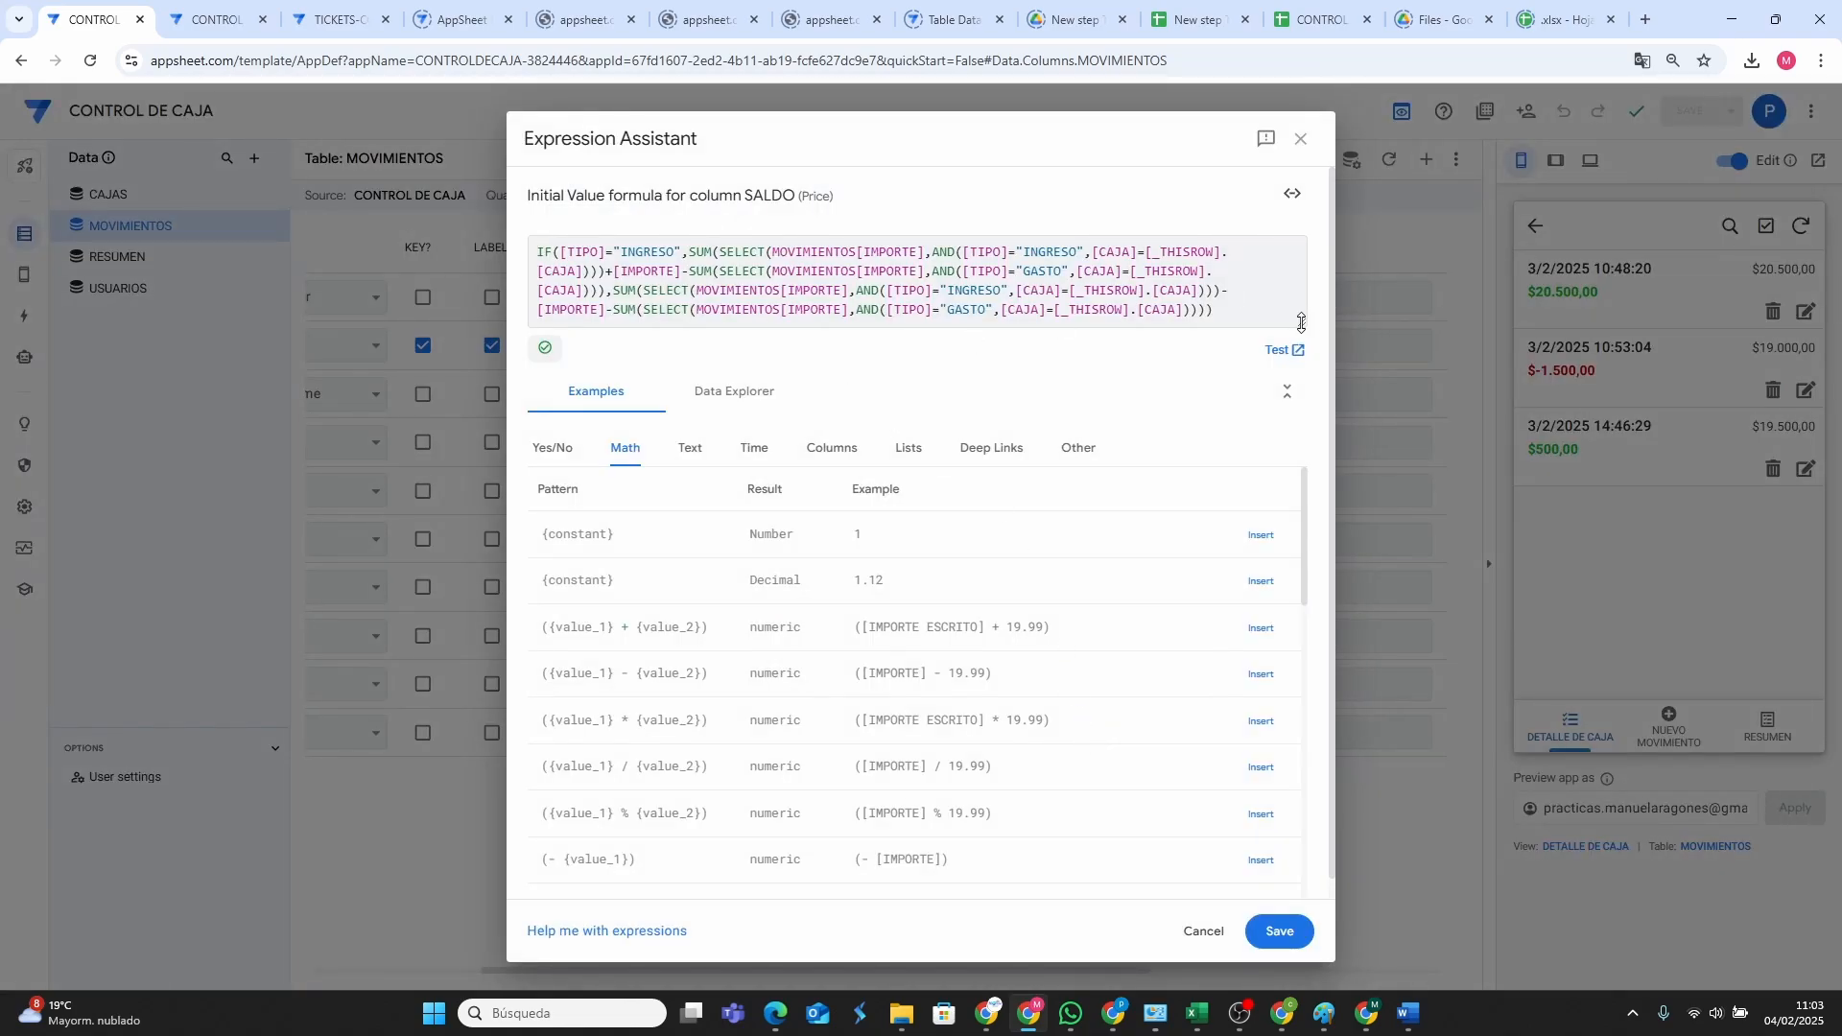
pyautogui.moveTo(1302, 324); pyautogui.dragTo(1304, 377)
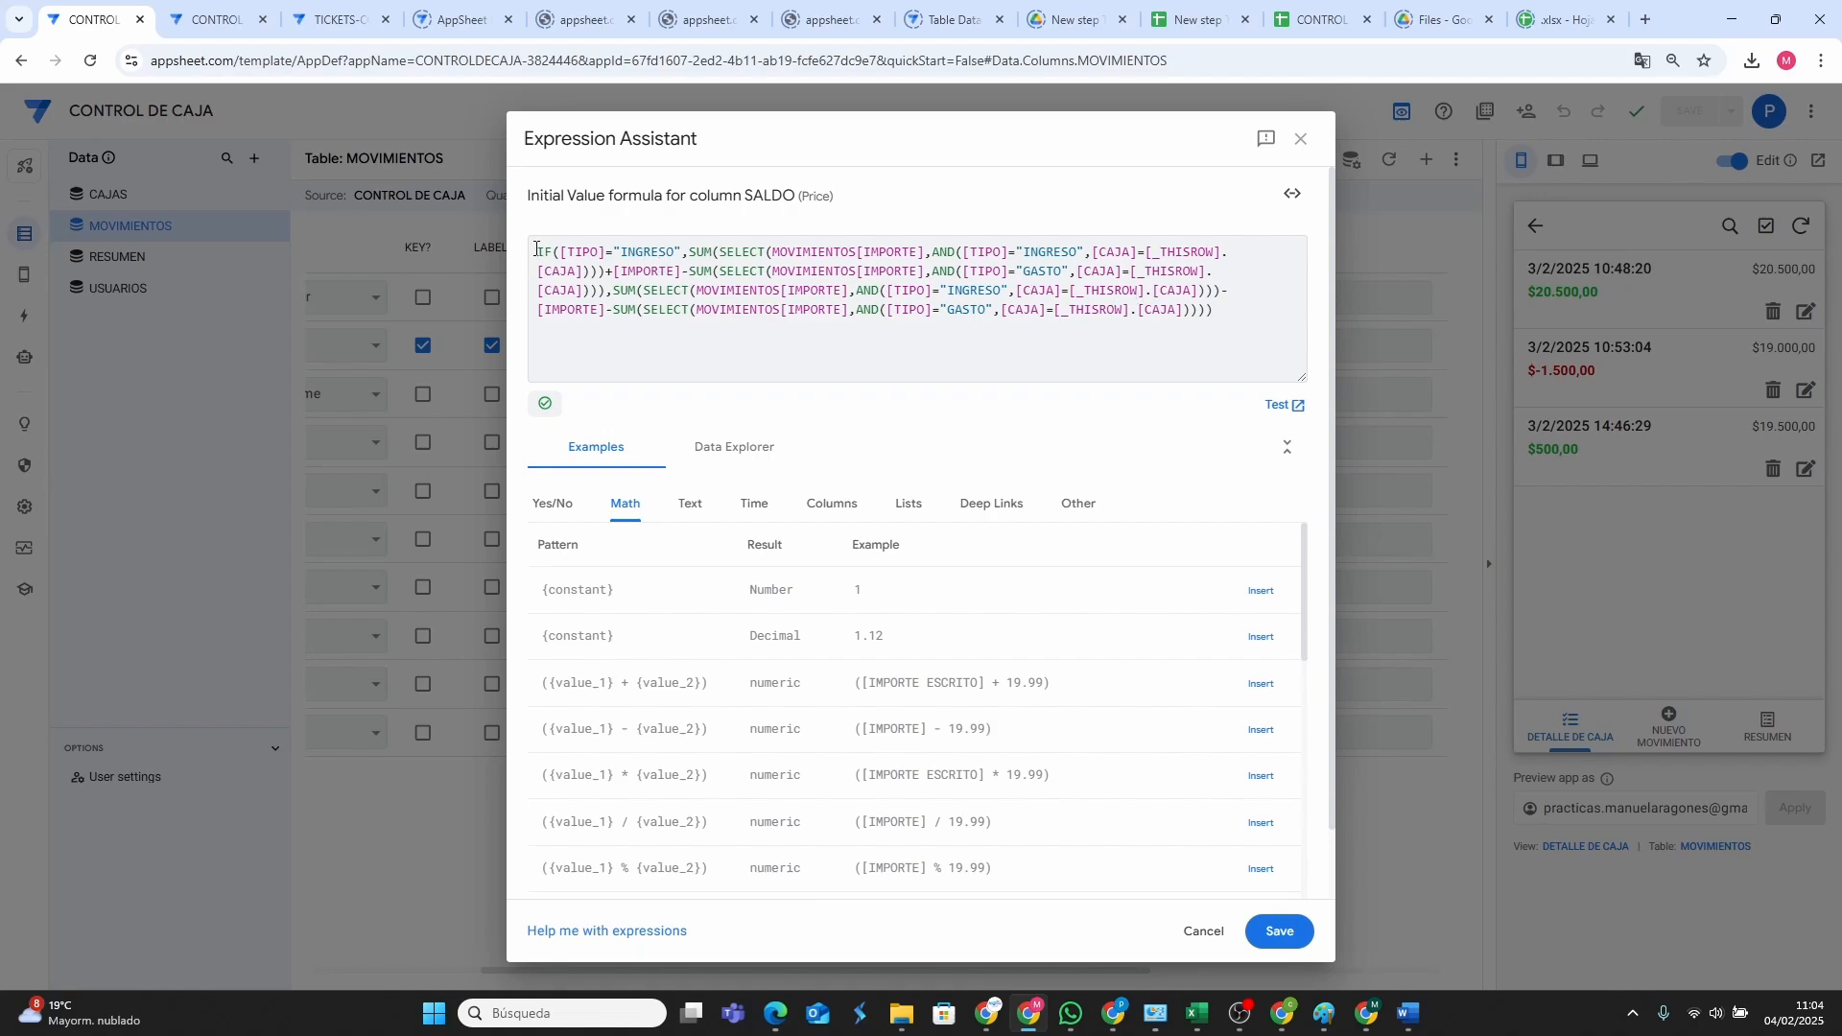
pyautogui.moveTo(538, 252); pyautogui.dragTo(1262, 329)
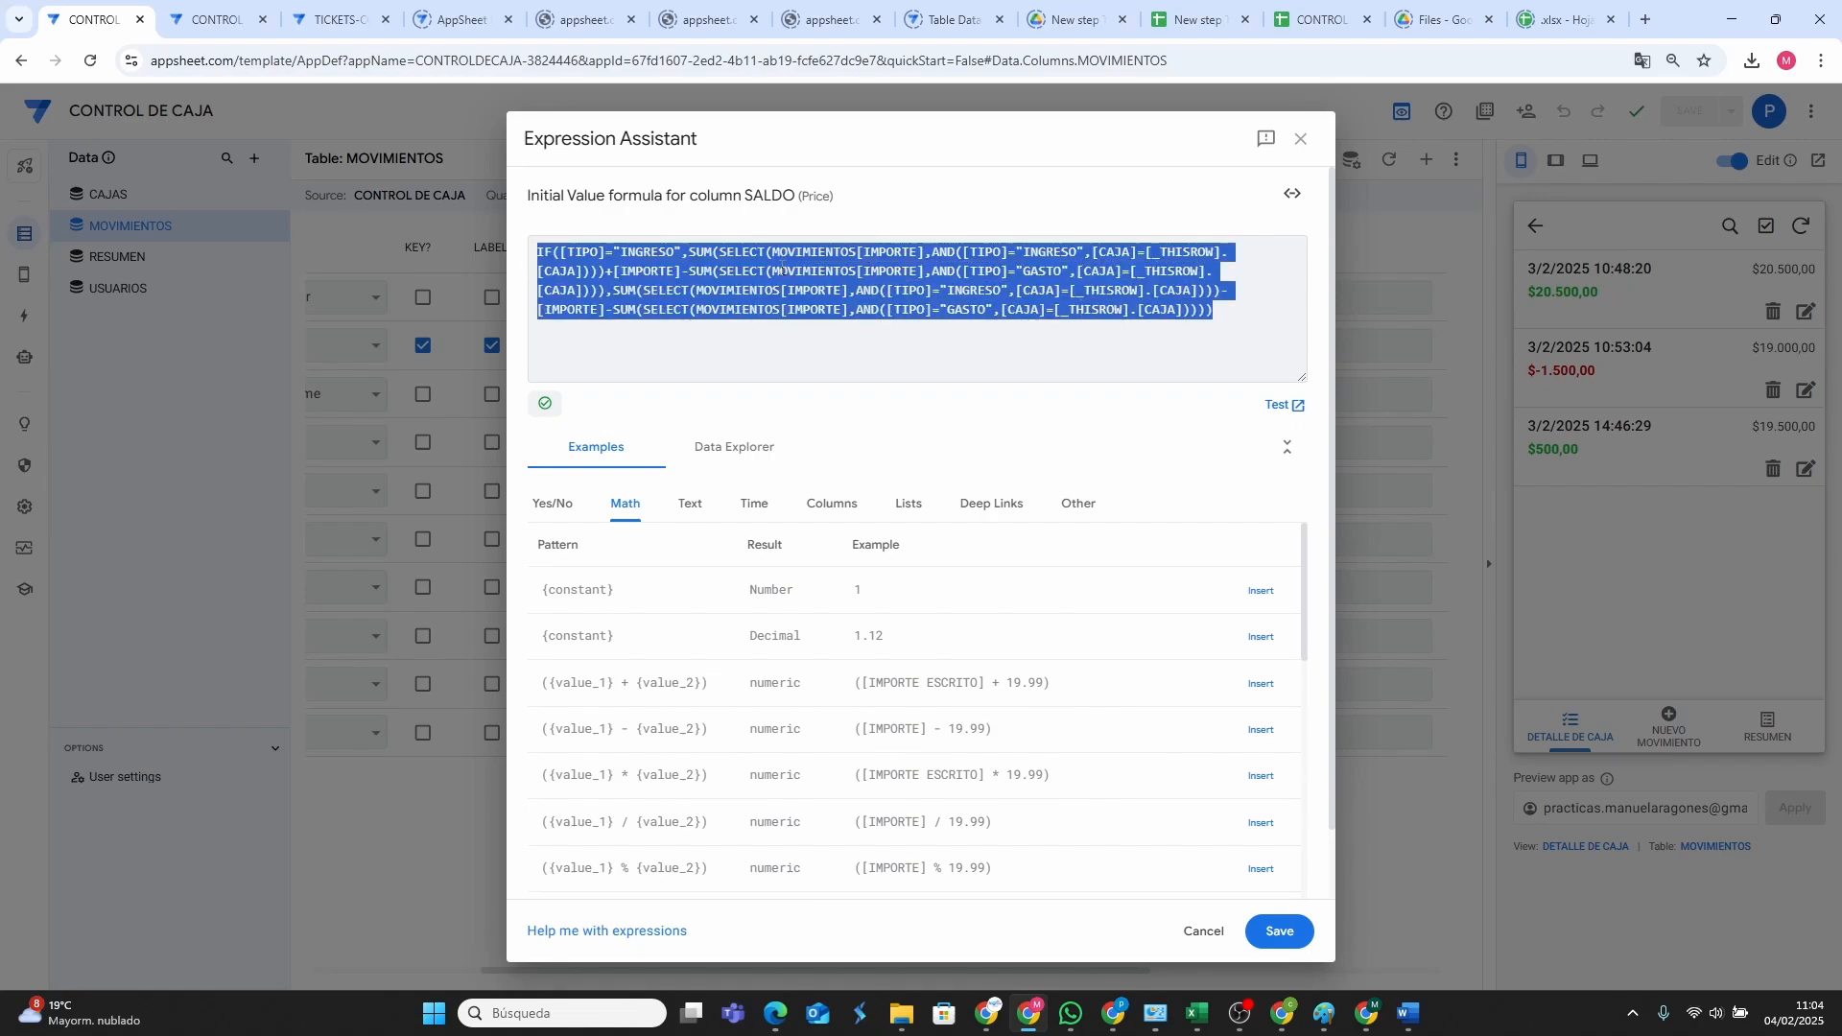
pyautogui.rightClick(783, 269)
pyautogui.click(831, 361)
# Back in GESTION DE CAJAS, paste the copied IF([TIPO]="INGRESO",…) balance formula into the SALDO column's initial value expression.
pyautogui.click(1283, 1028)
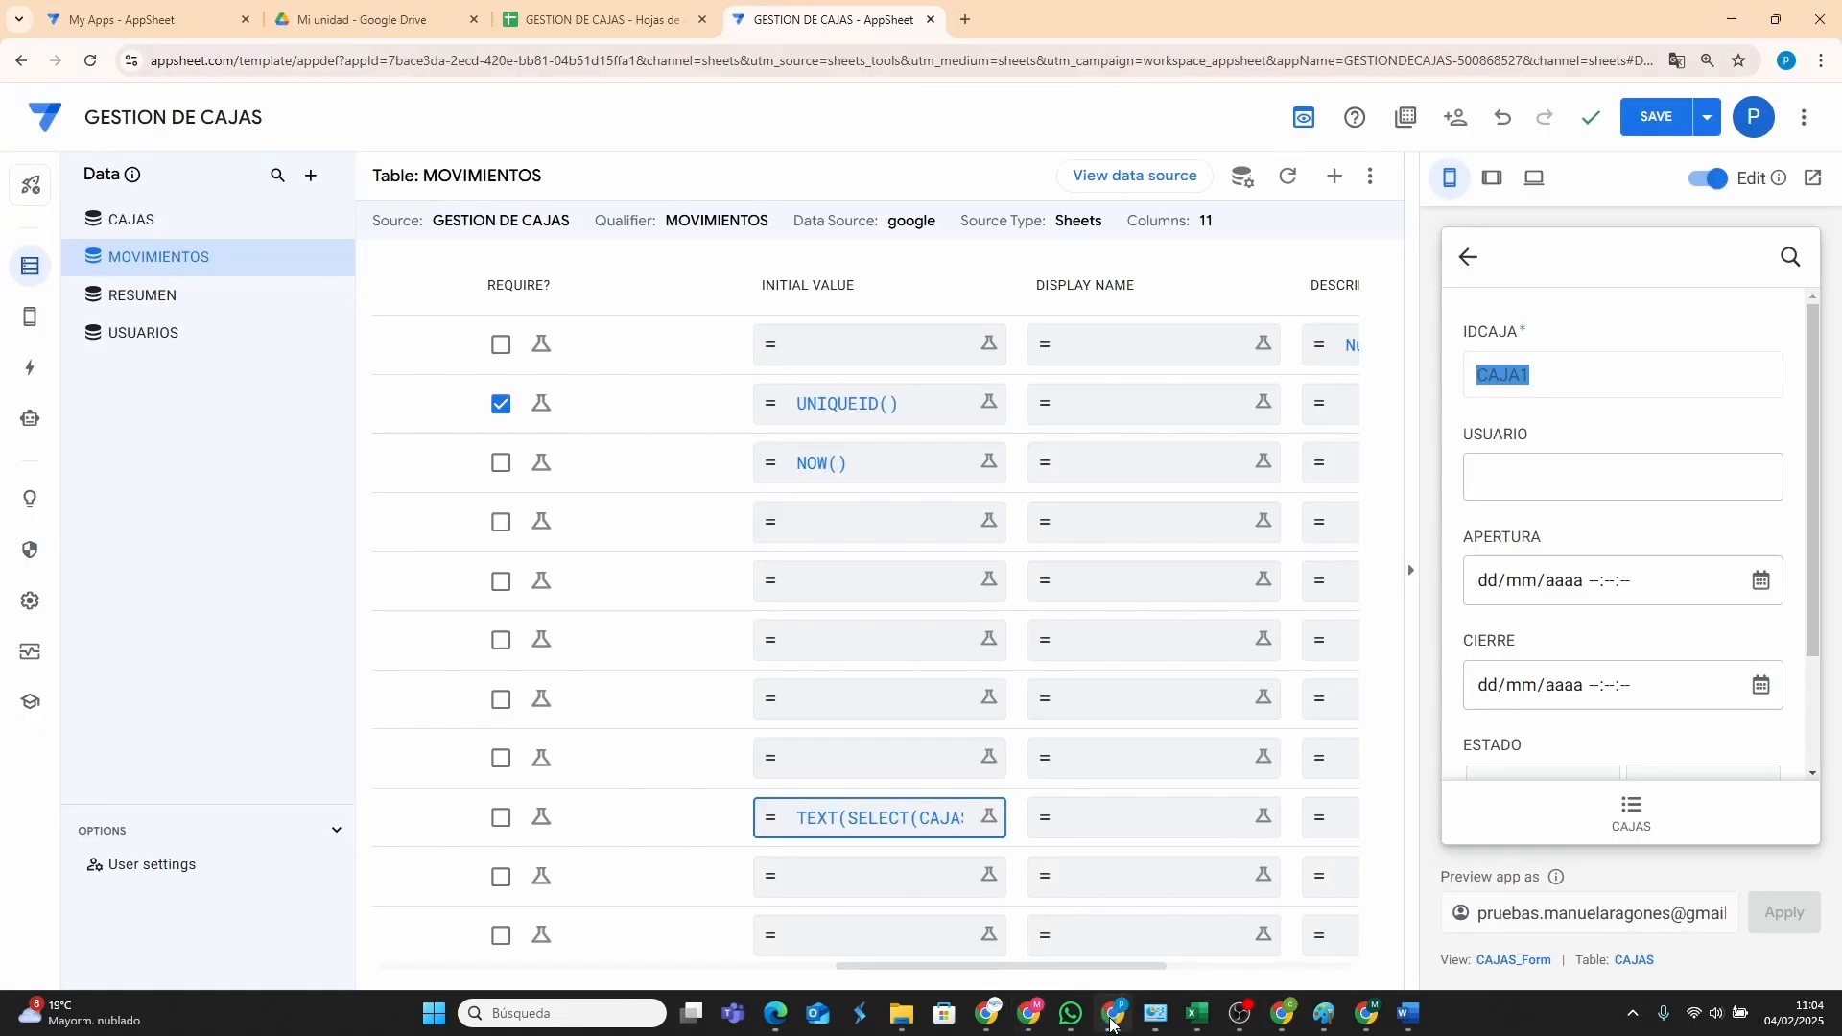
pyautogui.click(935, 880)
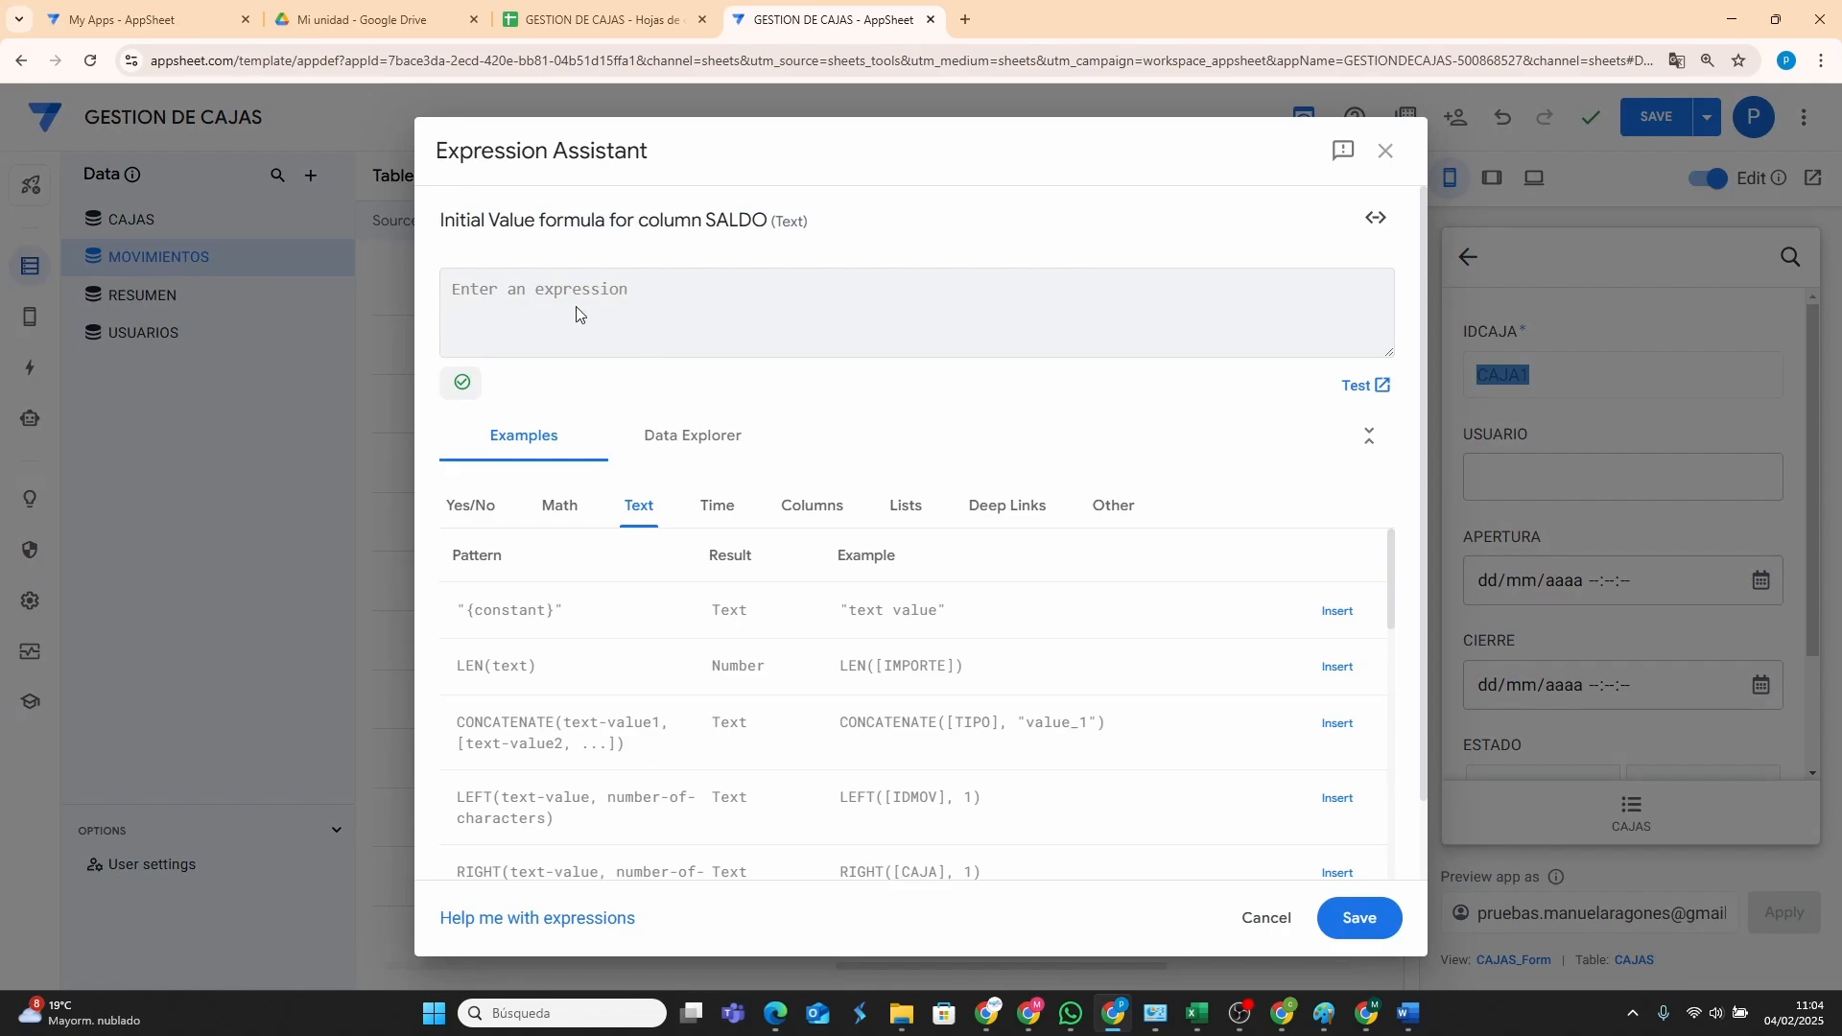
pyautogui.rightClick(542, 288)
pyautogui.click(588, 474)
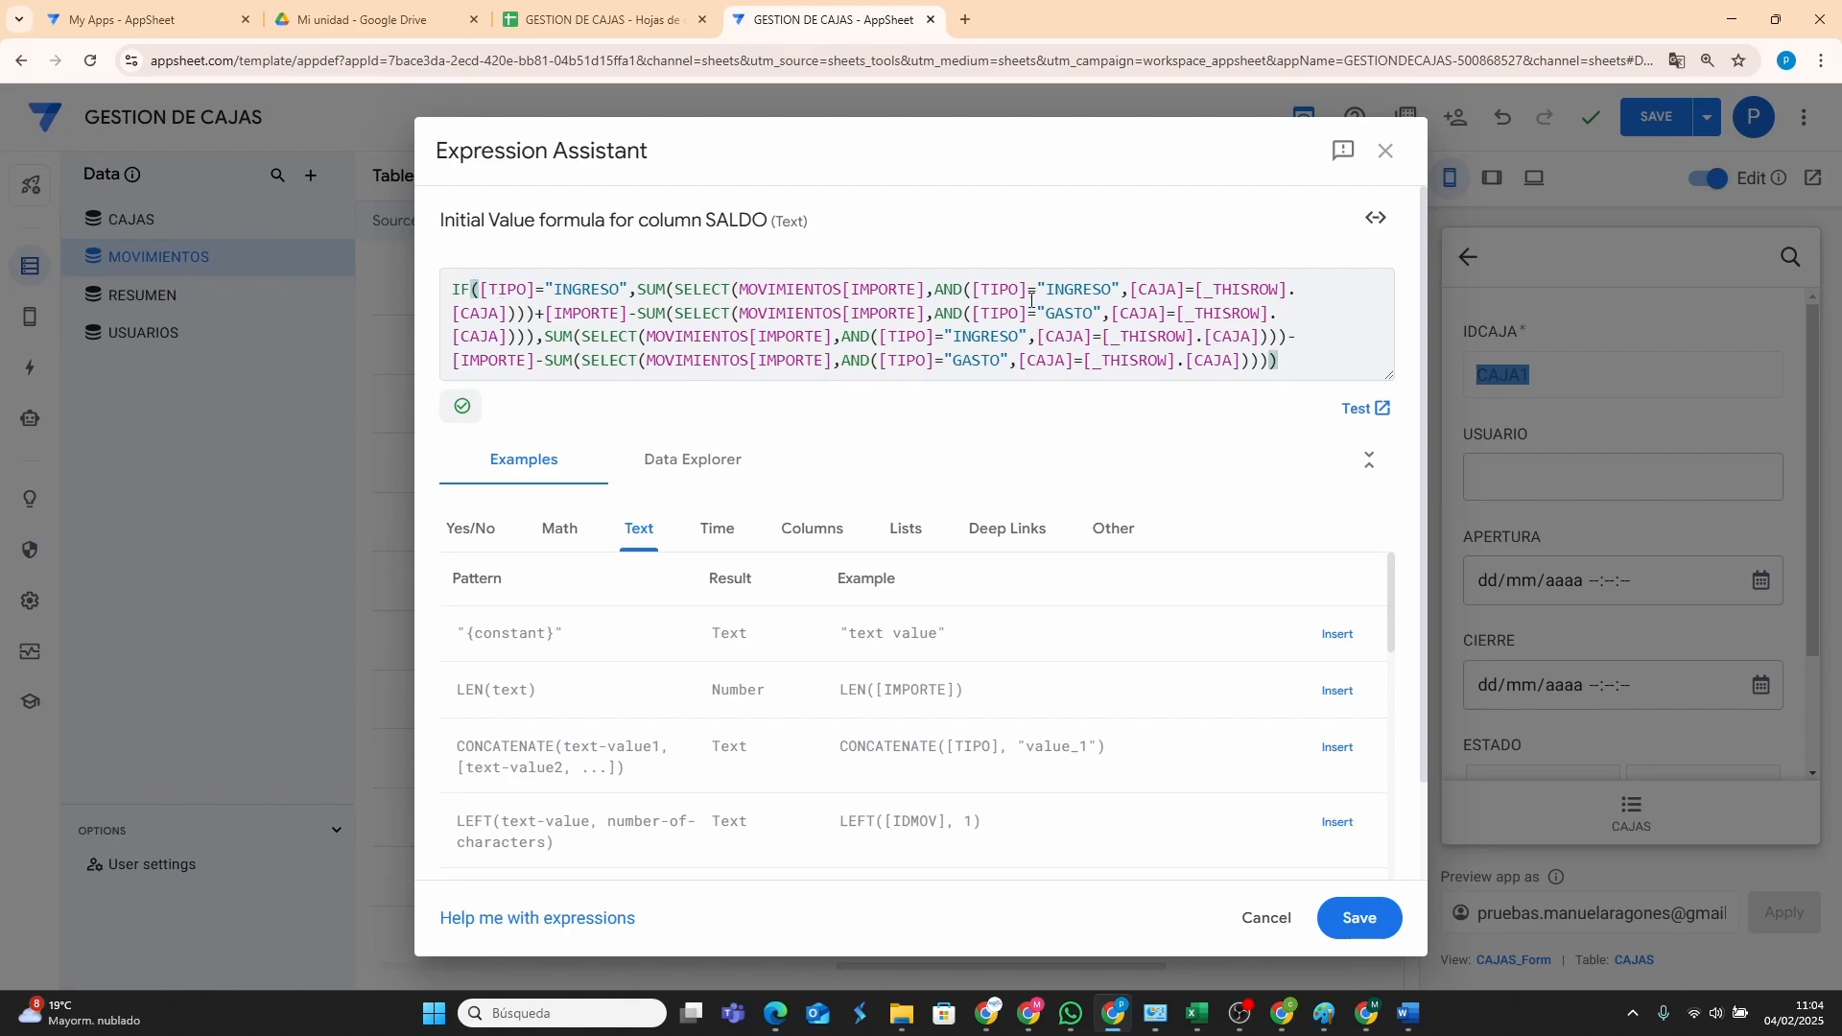
# Examine the SALDO formula's [TIPO]="INGRESO" condition, its true and false branches, and how each branch adds or subtracts [IMPORTE].
pyautogui.click(486, 288)
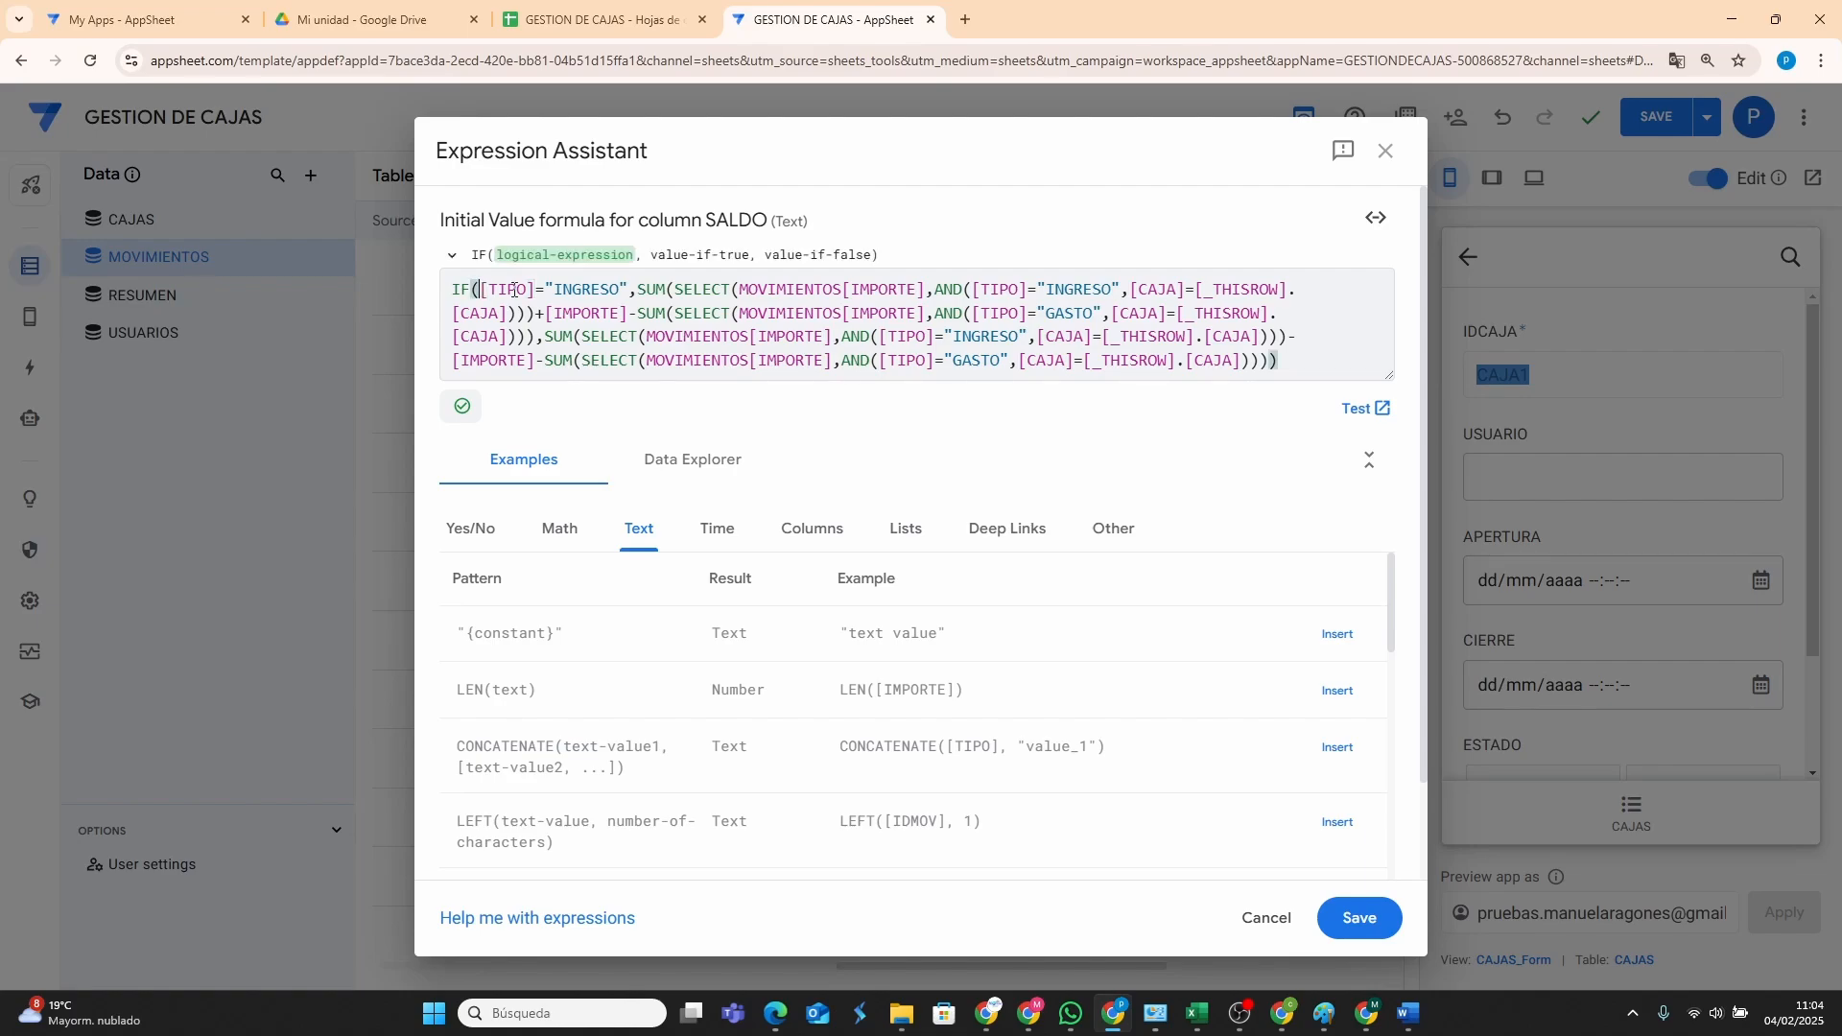
pyautogui.moveTo(486, 288); pyautogui.dragTo(631, 286)
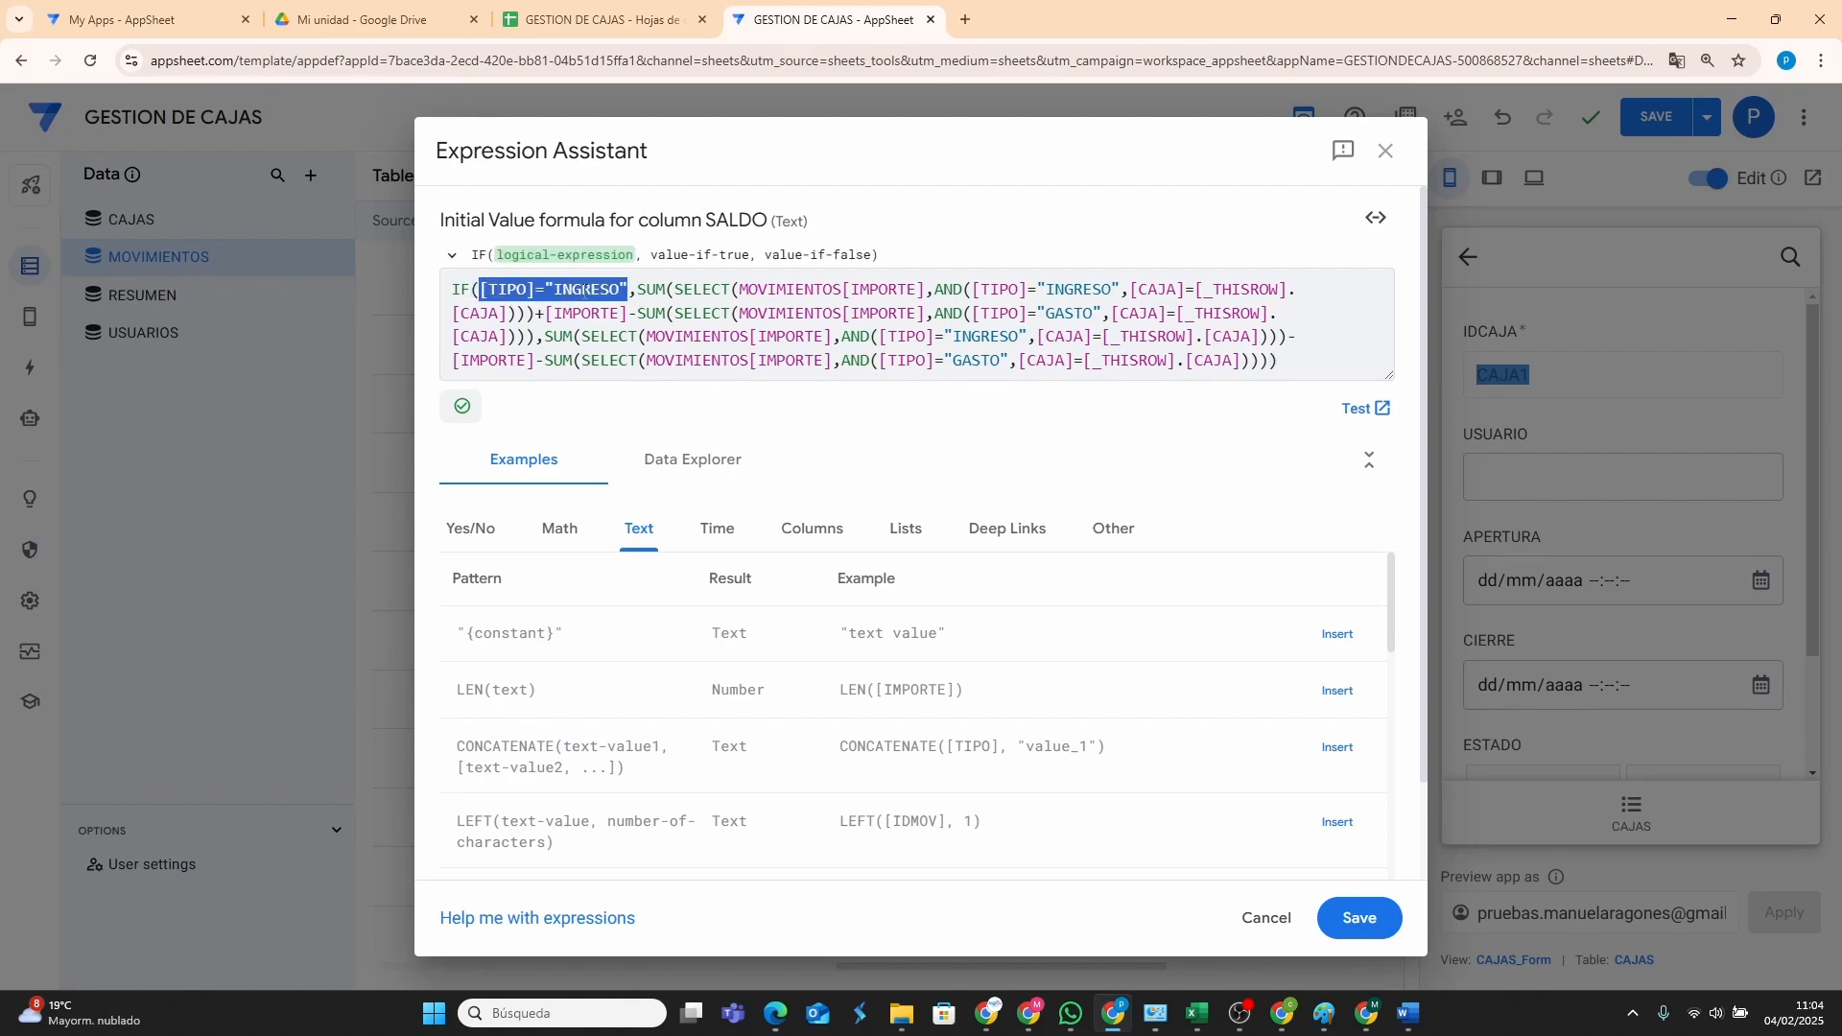
pyautogui.moveTo(638, 288); pyautogui.dragTo(538, 342)
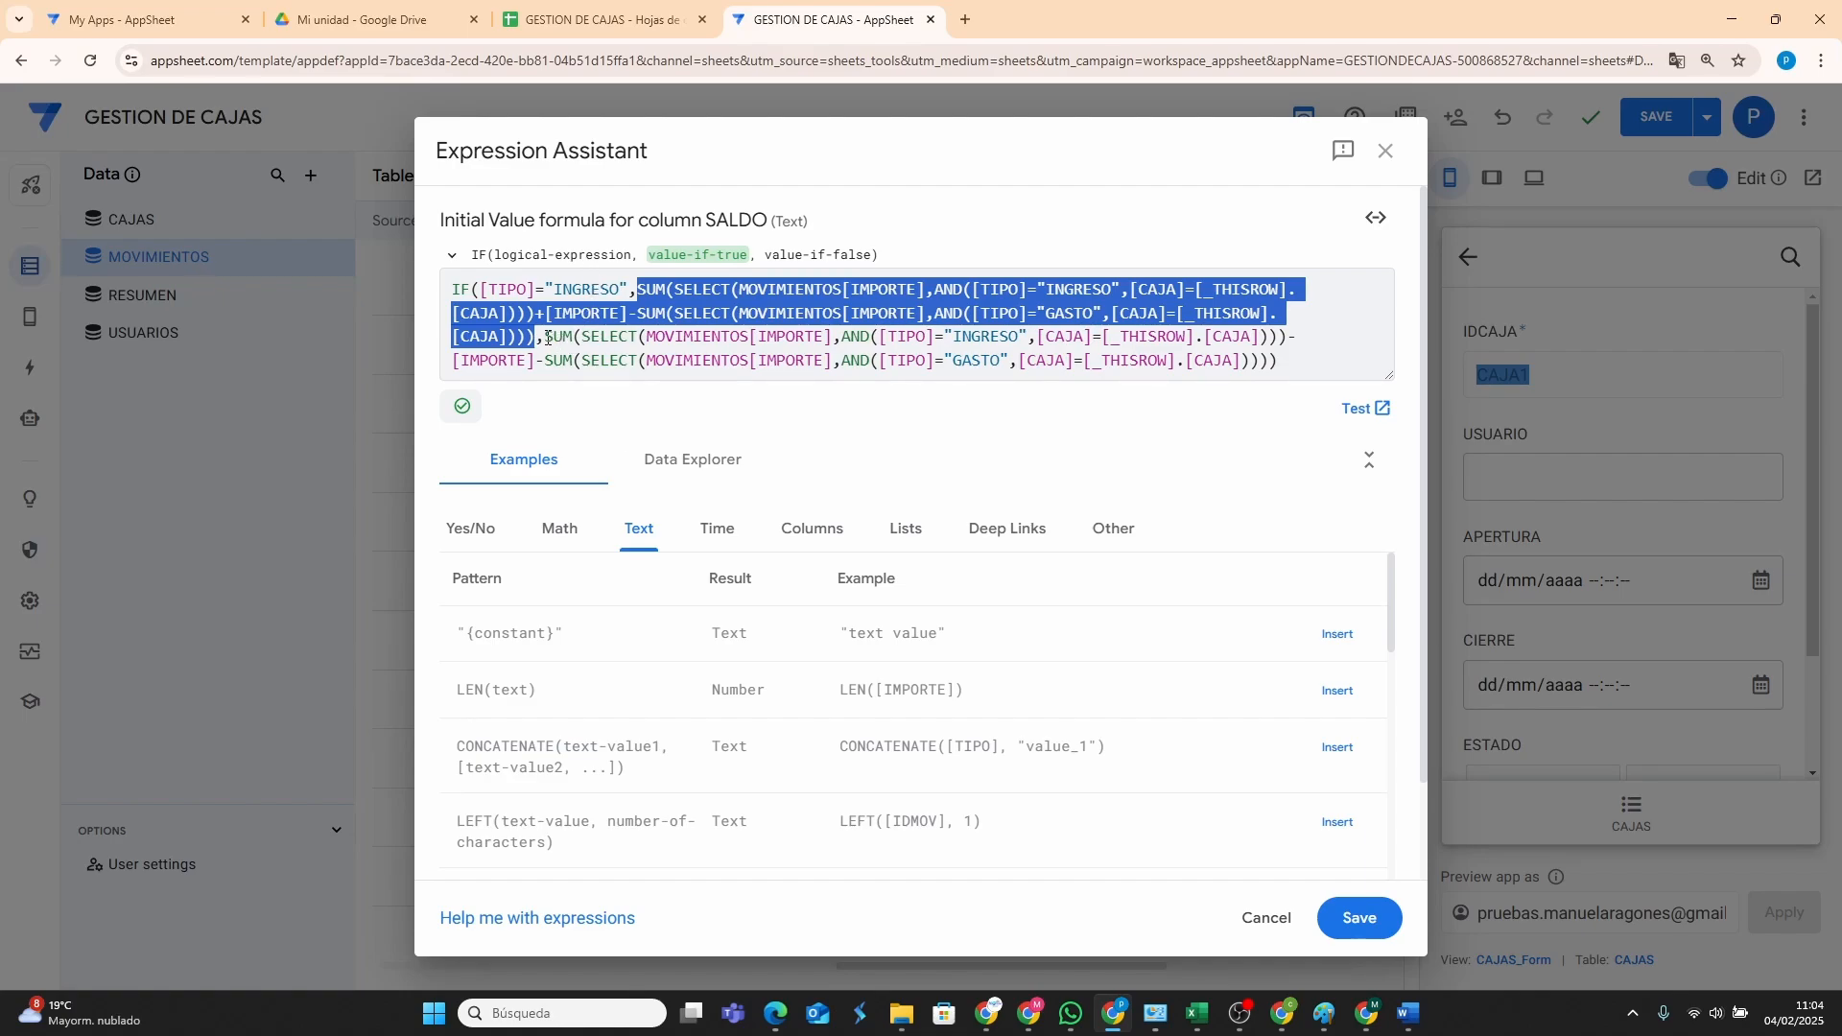
pyautogui.moveTo(547, 338); pyautogui.dragTo(1299, 370)
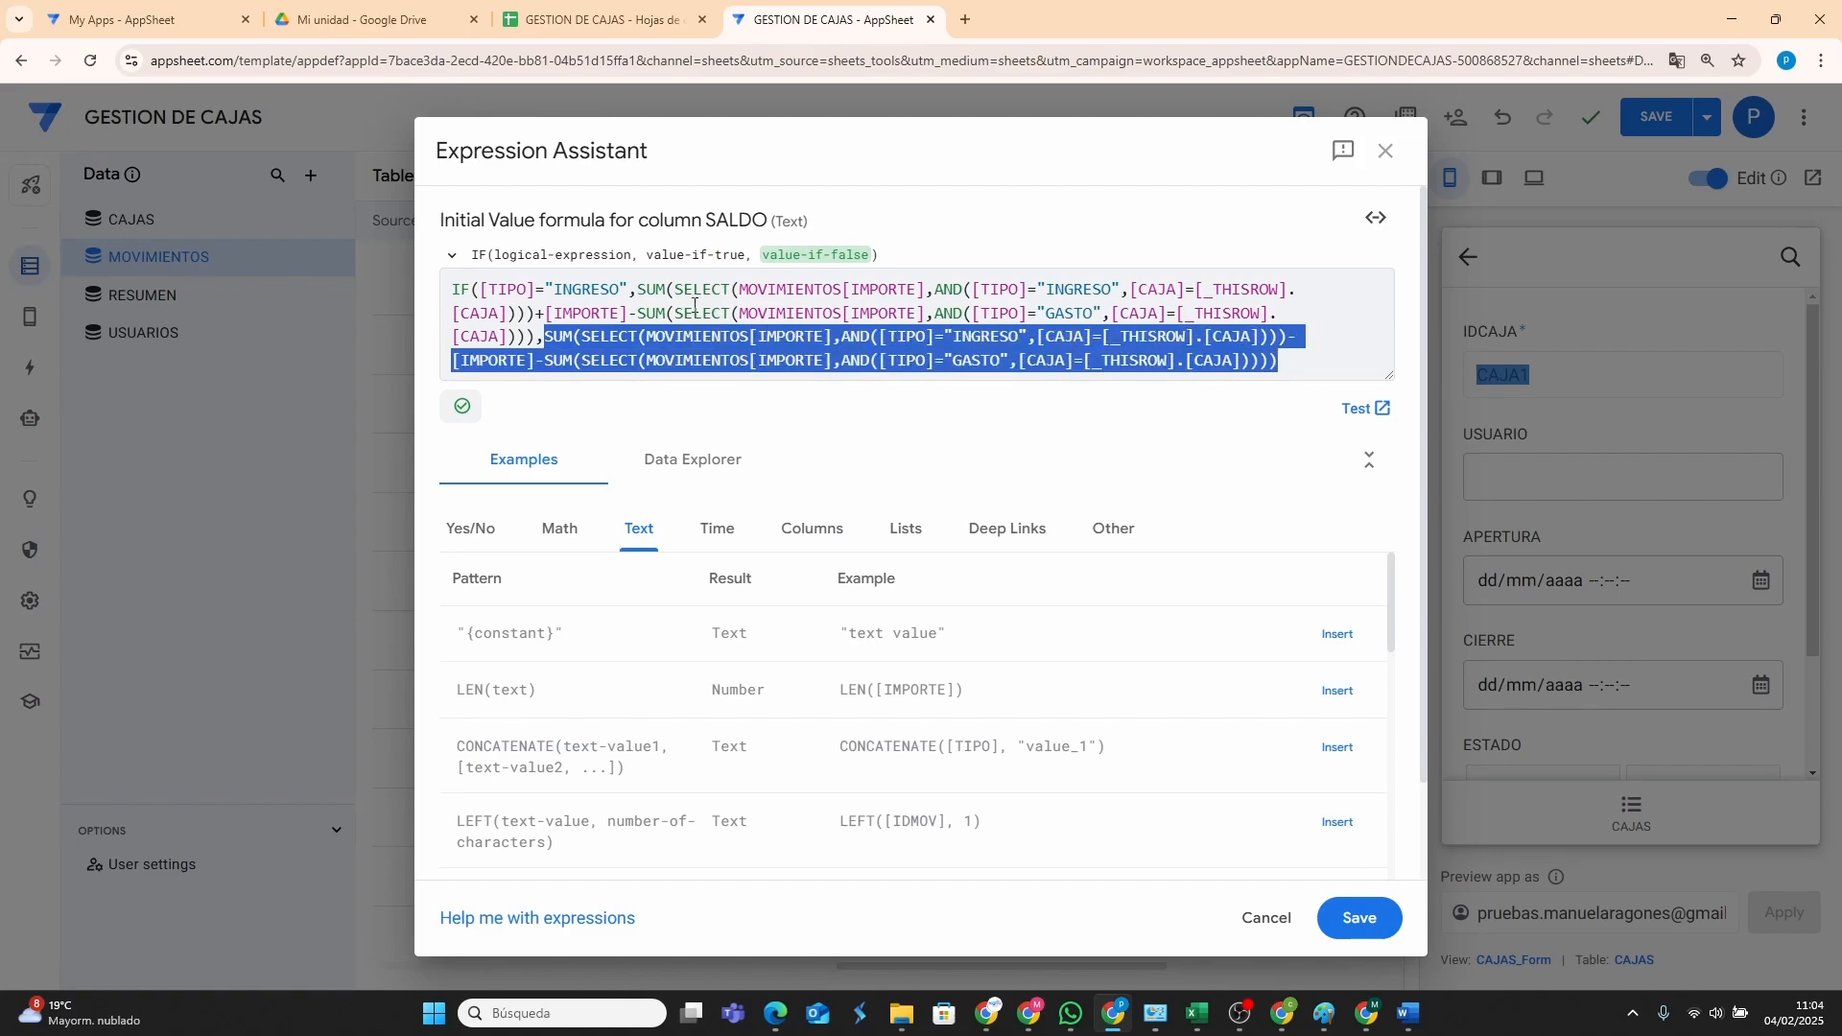
pyautogui.click(451, 360)
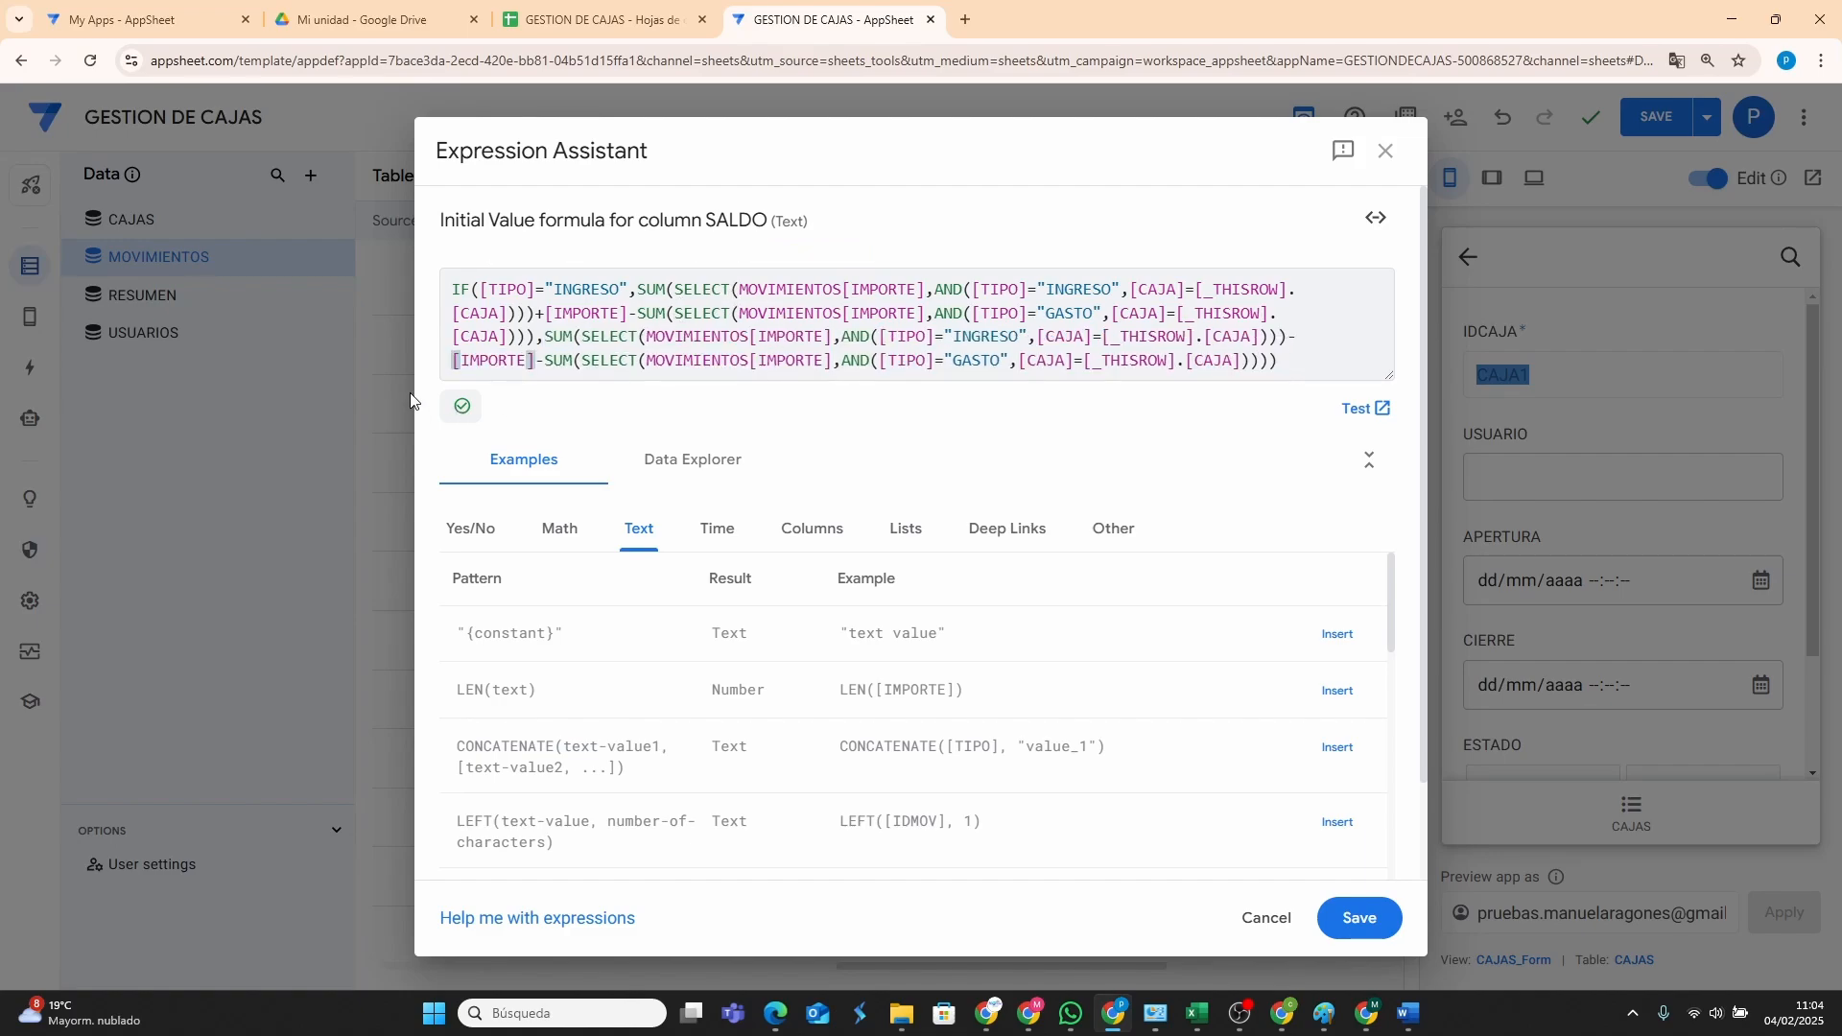
pyautogui.moveTo(454, 361); pyautogui.dragTo(535, 369)
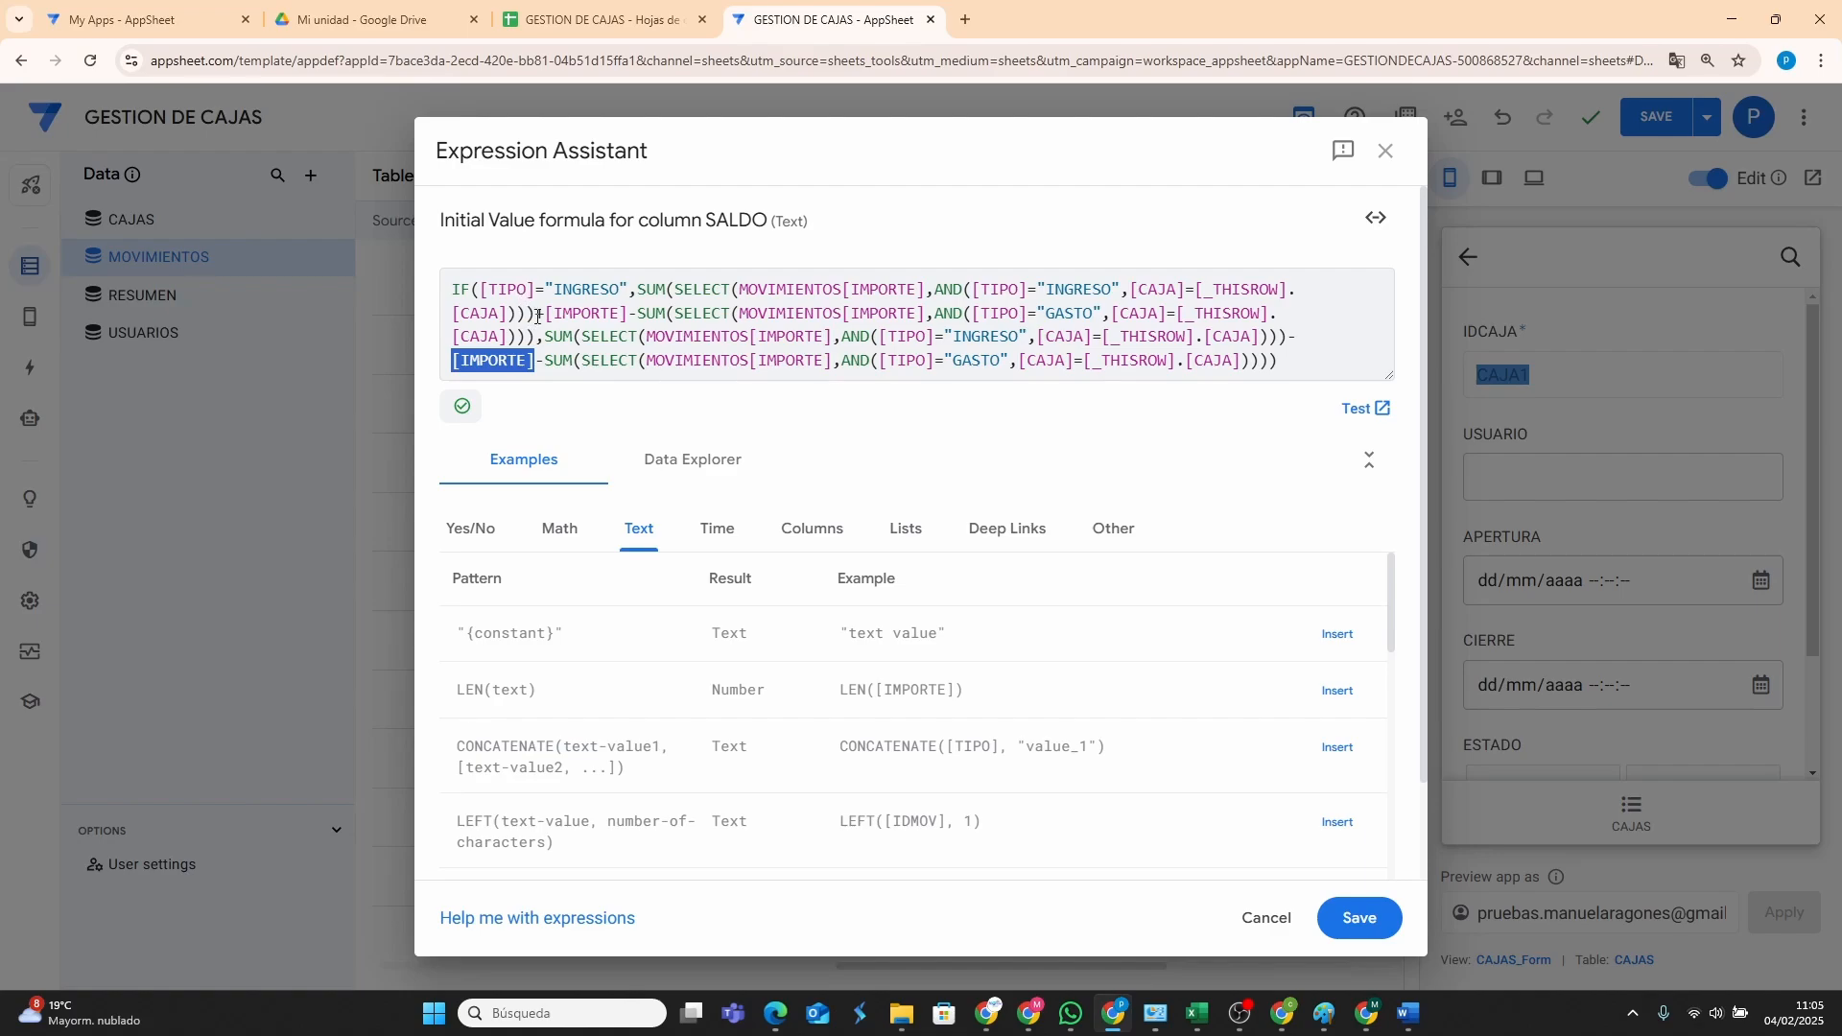
pyautogui.moveTo(534, 313); pyautogui.dragTo(631, 315)
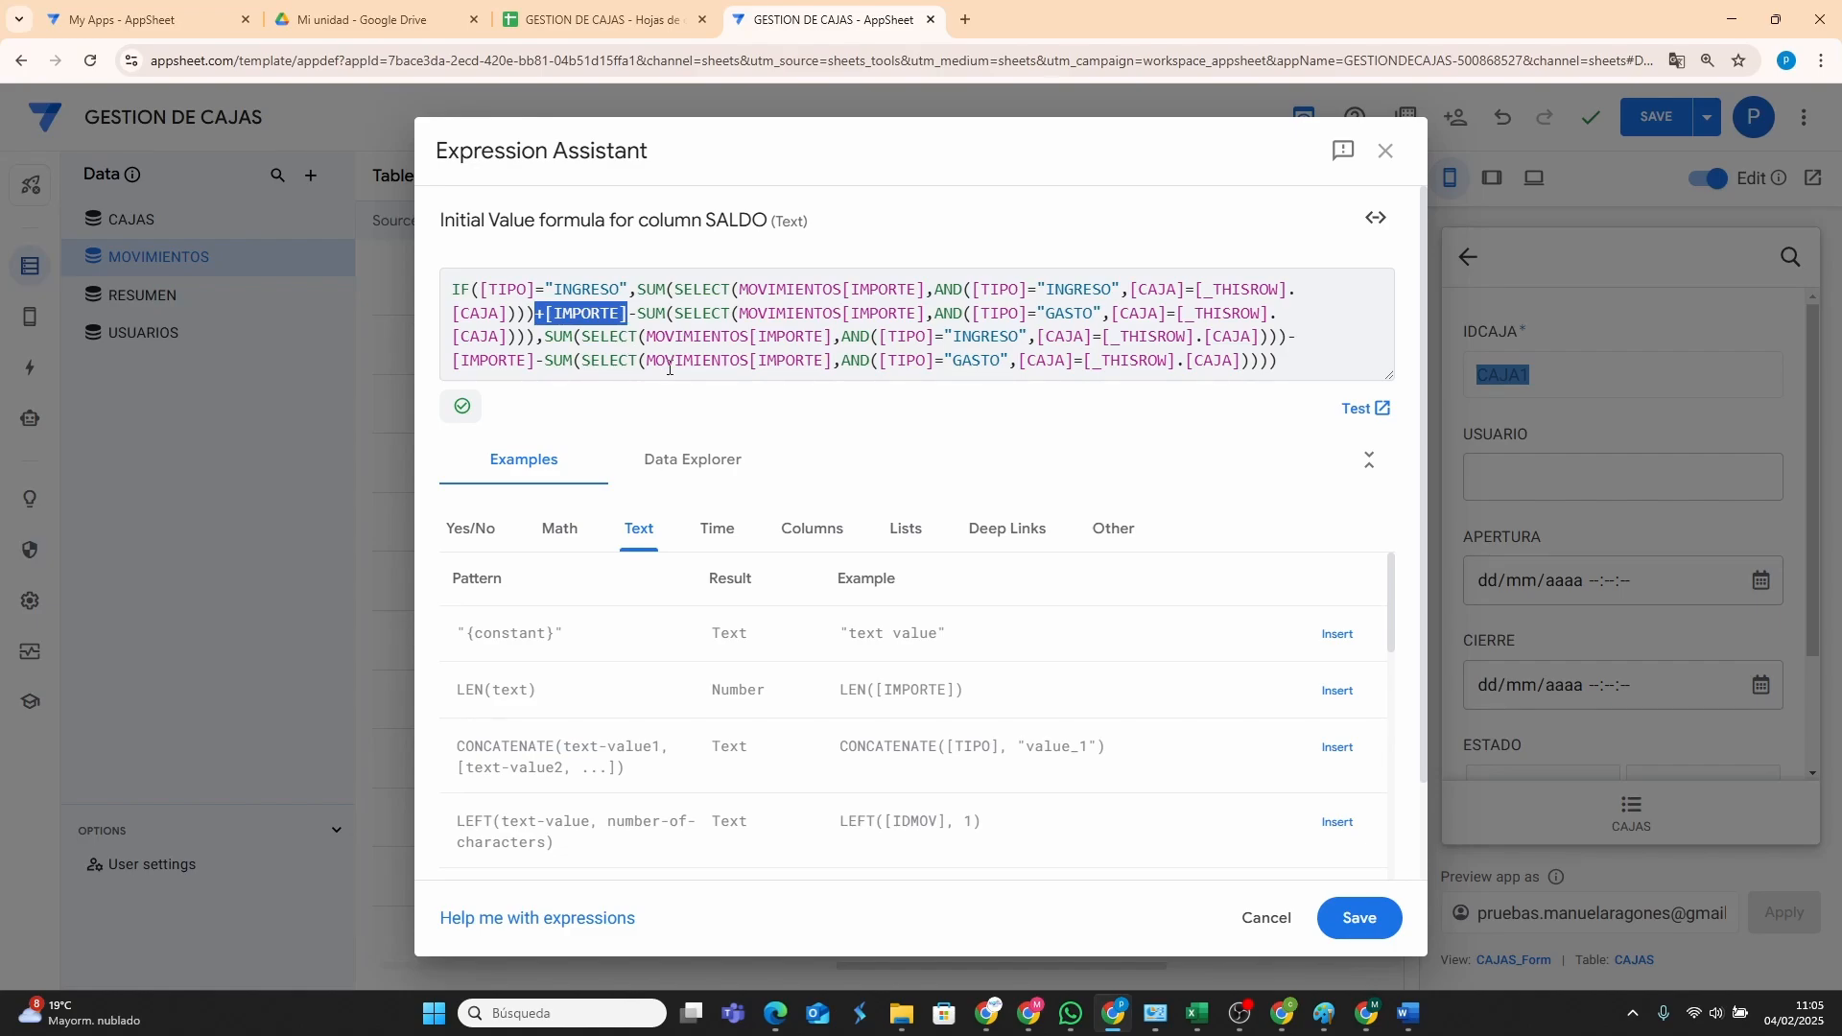
# Review the INGRESO and GASTO sums in the SALDO balance formula and save it as the column's initial value.
pyautogui.moveTo(638, 290)
pyautogui.mouseDown()
pyautogui.moveTo(1074, 314)
pyautogui.moveTo(1127, 288)
pyautogui.moveTo(1298, 289)
pyautogui.moveTo(1288, 314)
pyautogui.moveTo(499, 314)
pyautogui.moveTo(671, 314)
pyautogui.moveTo(512, 324)
pyautogui.moveTo(664, 323)
pyautogui.moveTo(631, 331)
pyautogui.moveTo(630, 307)
pyautogui.mouseUp()
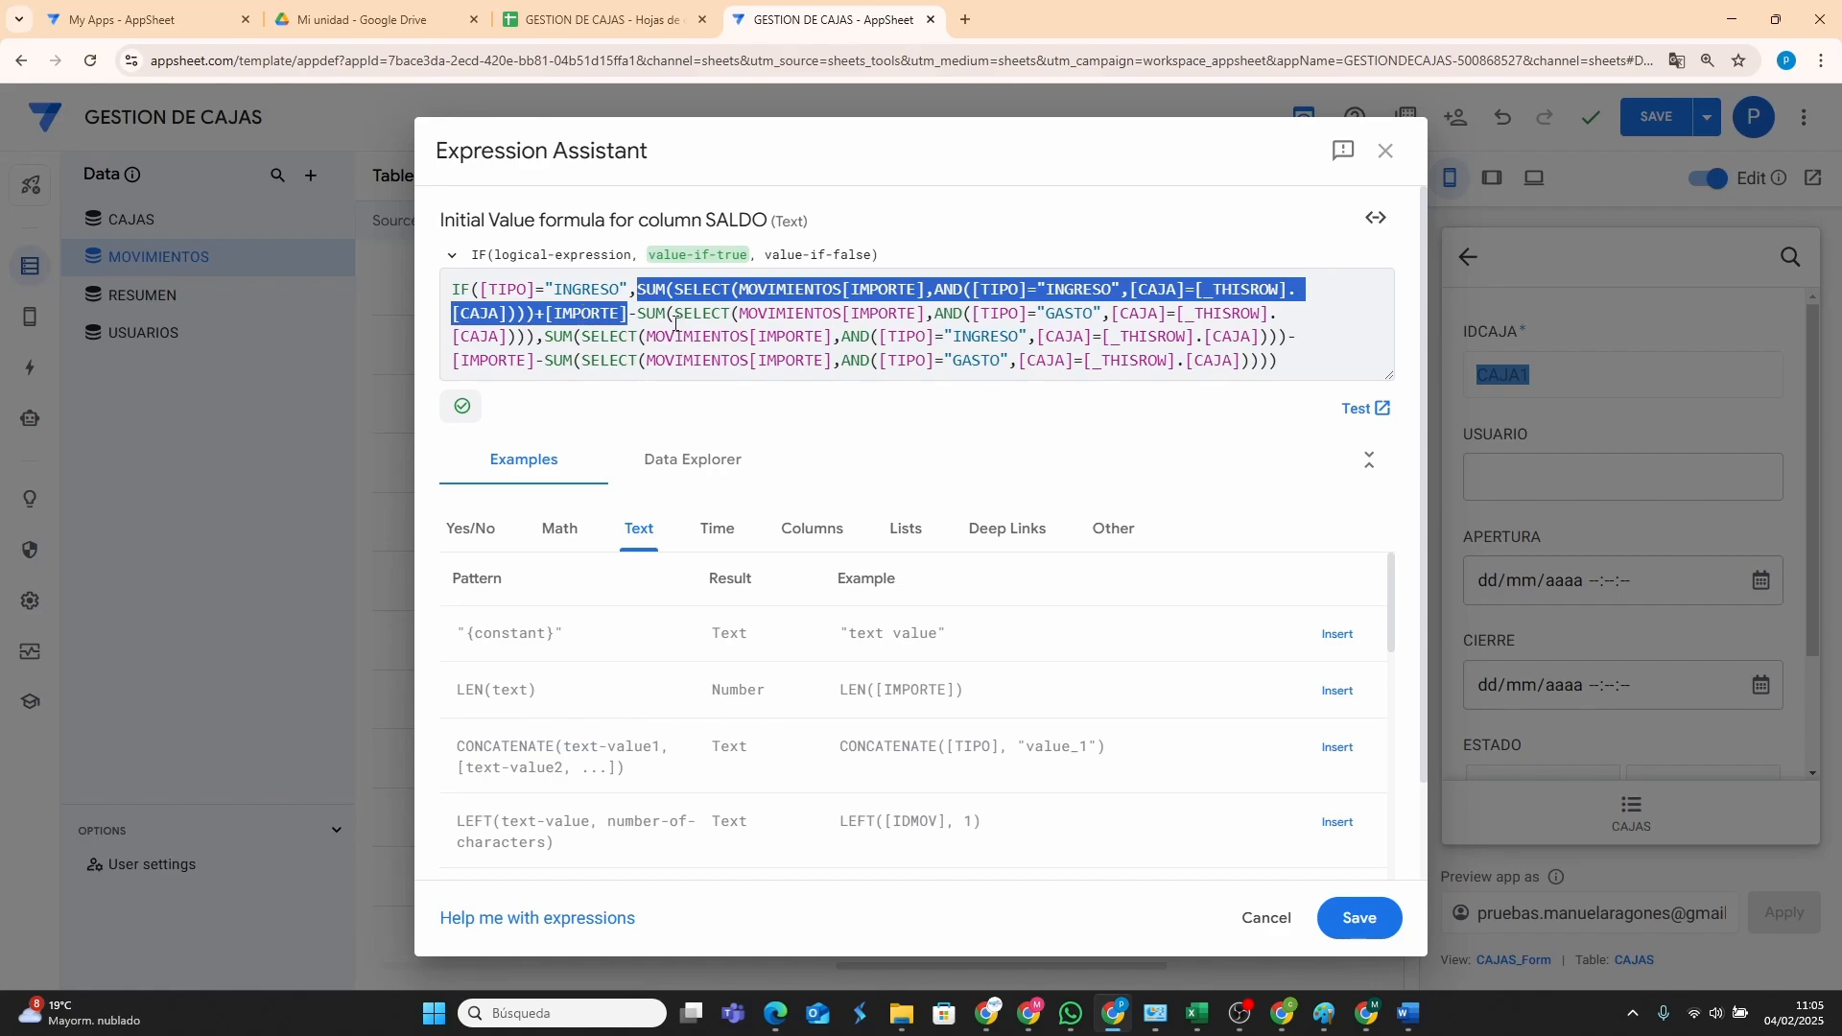
pyautogui.moveTo(644, 315); pyautogui.dragTo(534, 337)
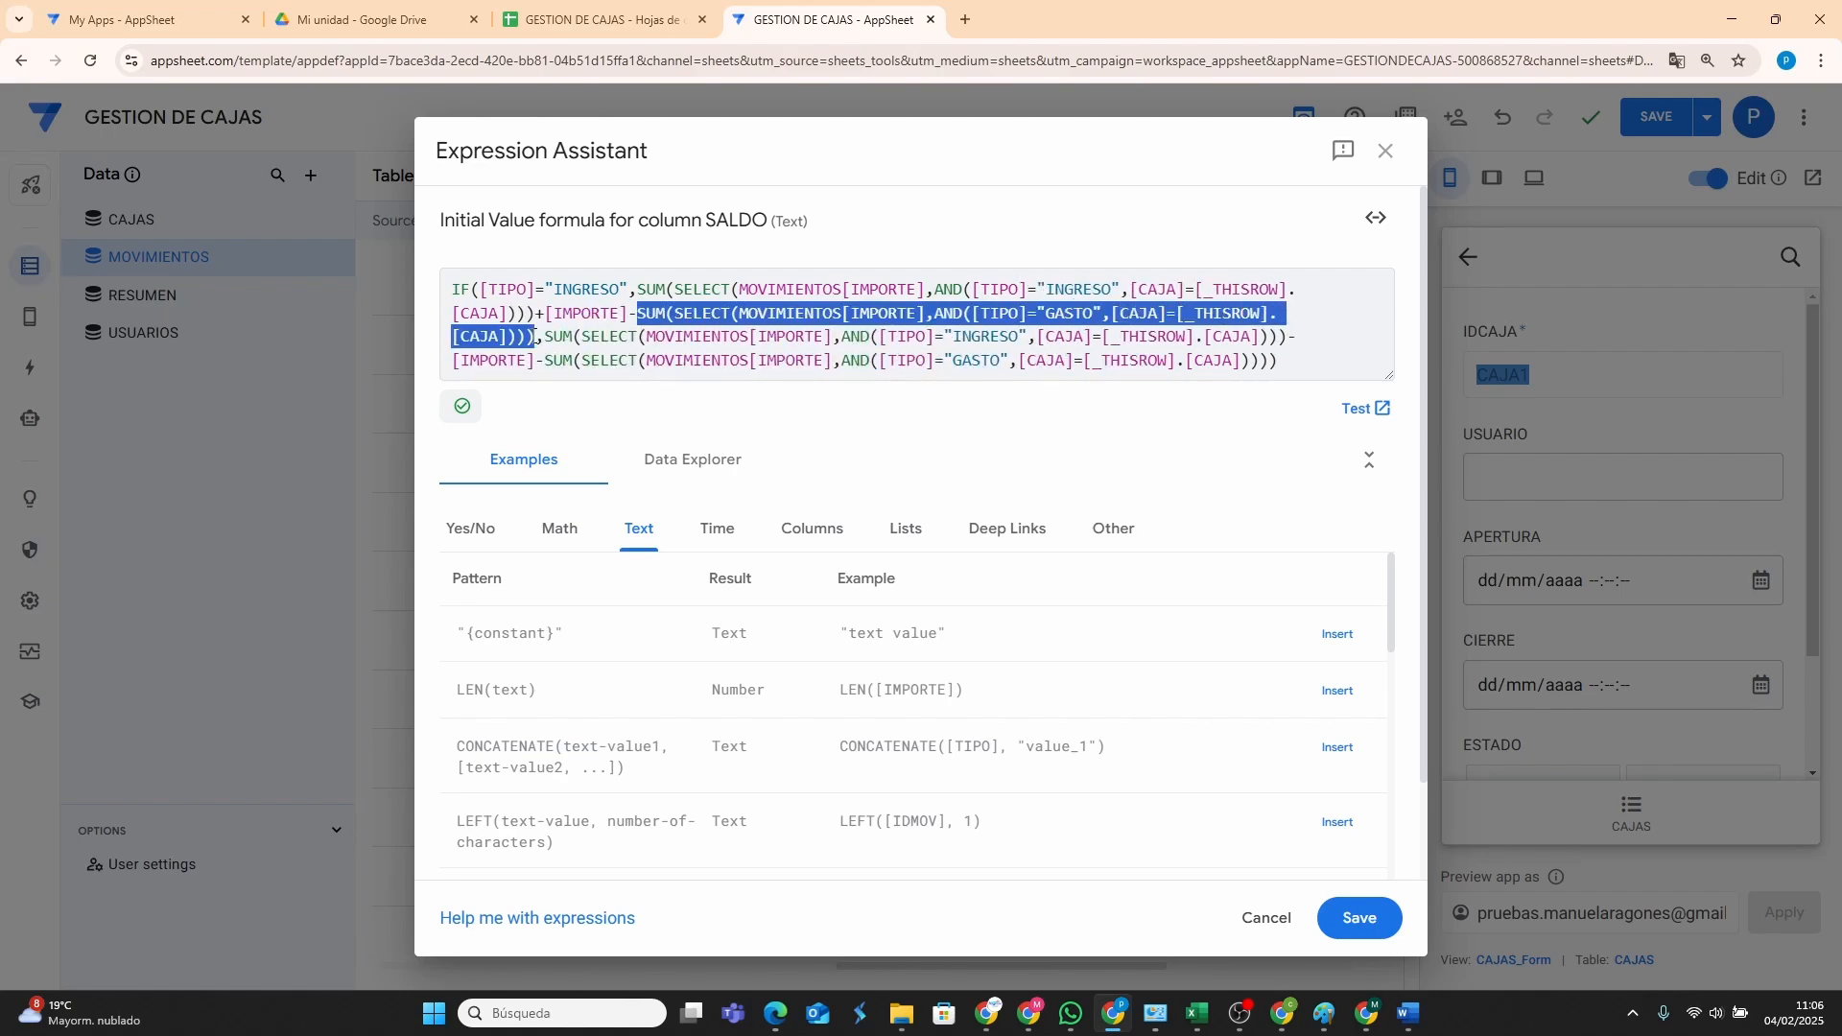
pyautogui.click(1360, 917)
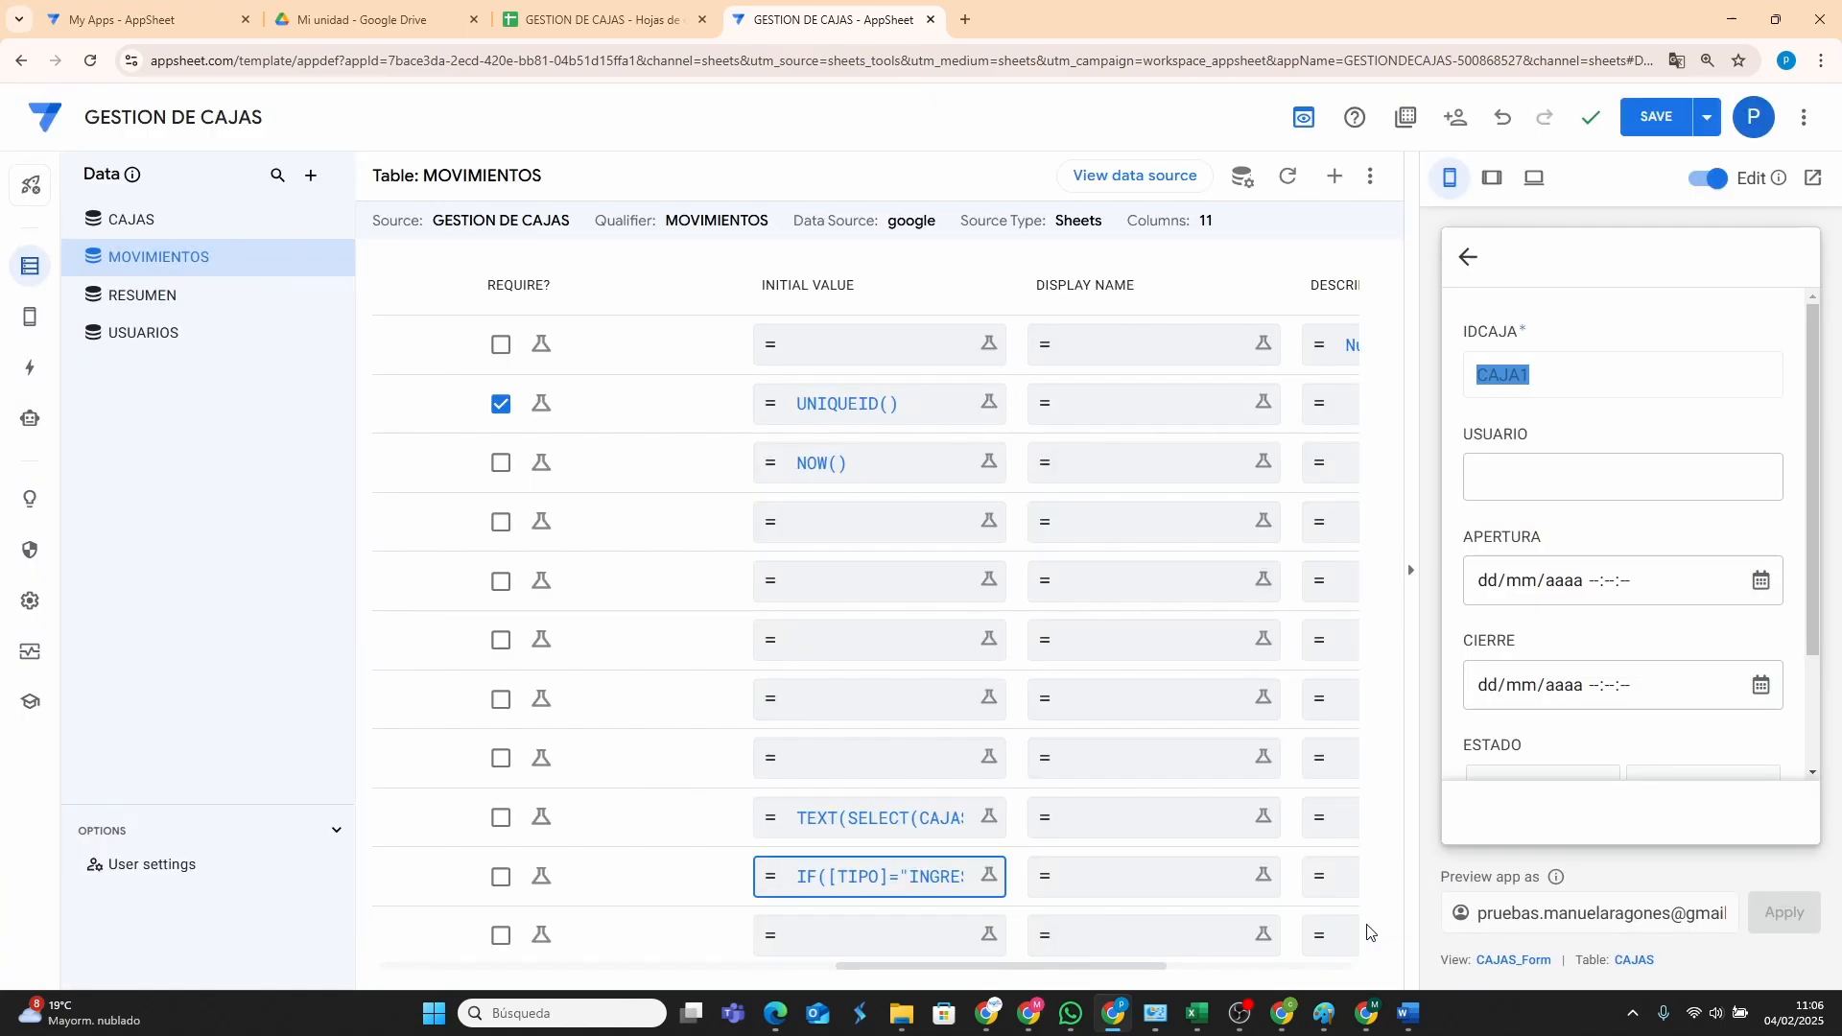
pyautogui.click(905, 884)
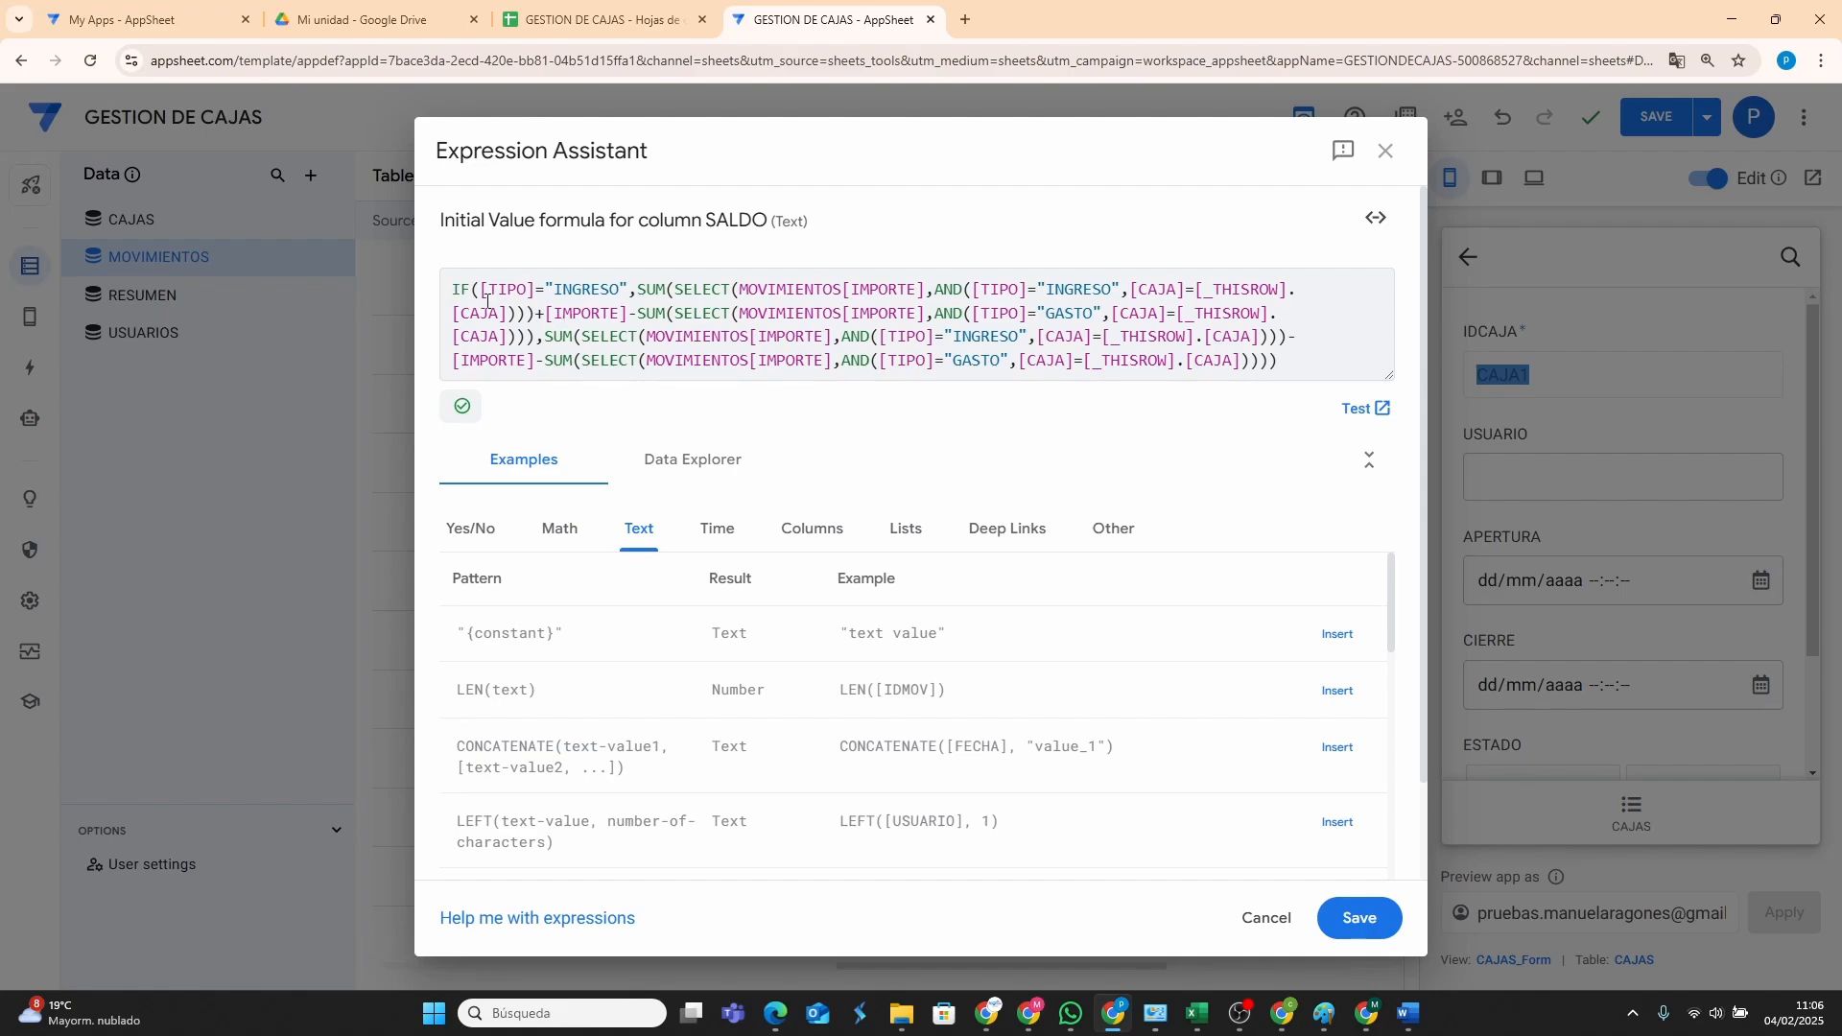
pyautogui.click(1358, 917)
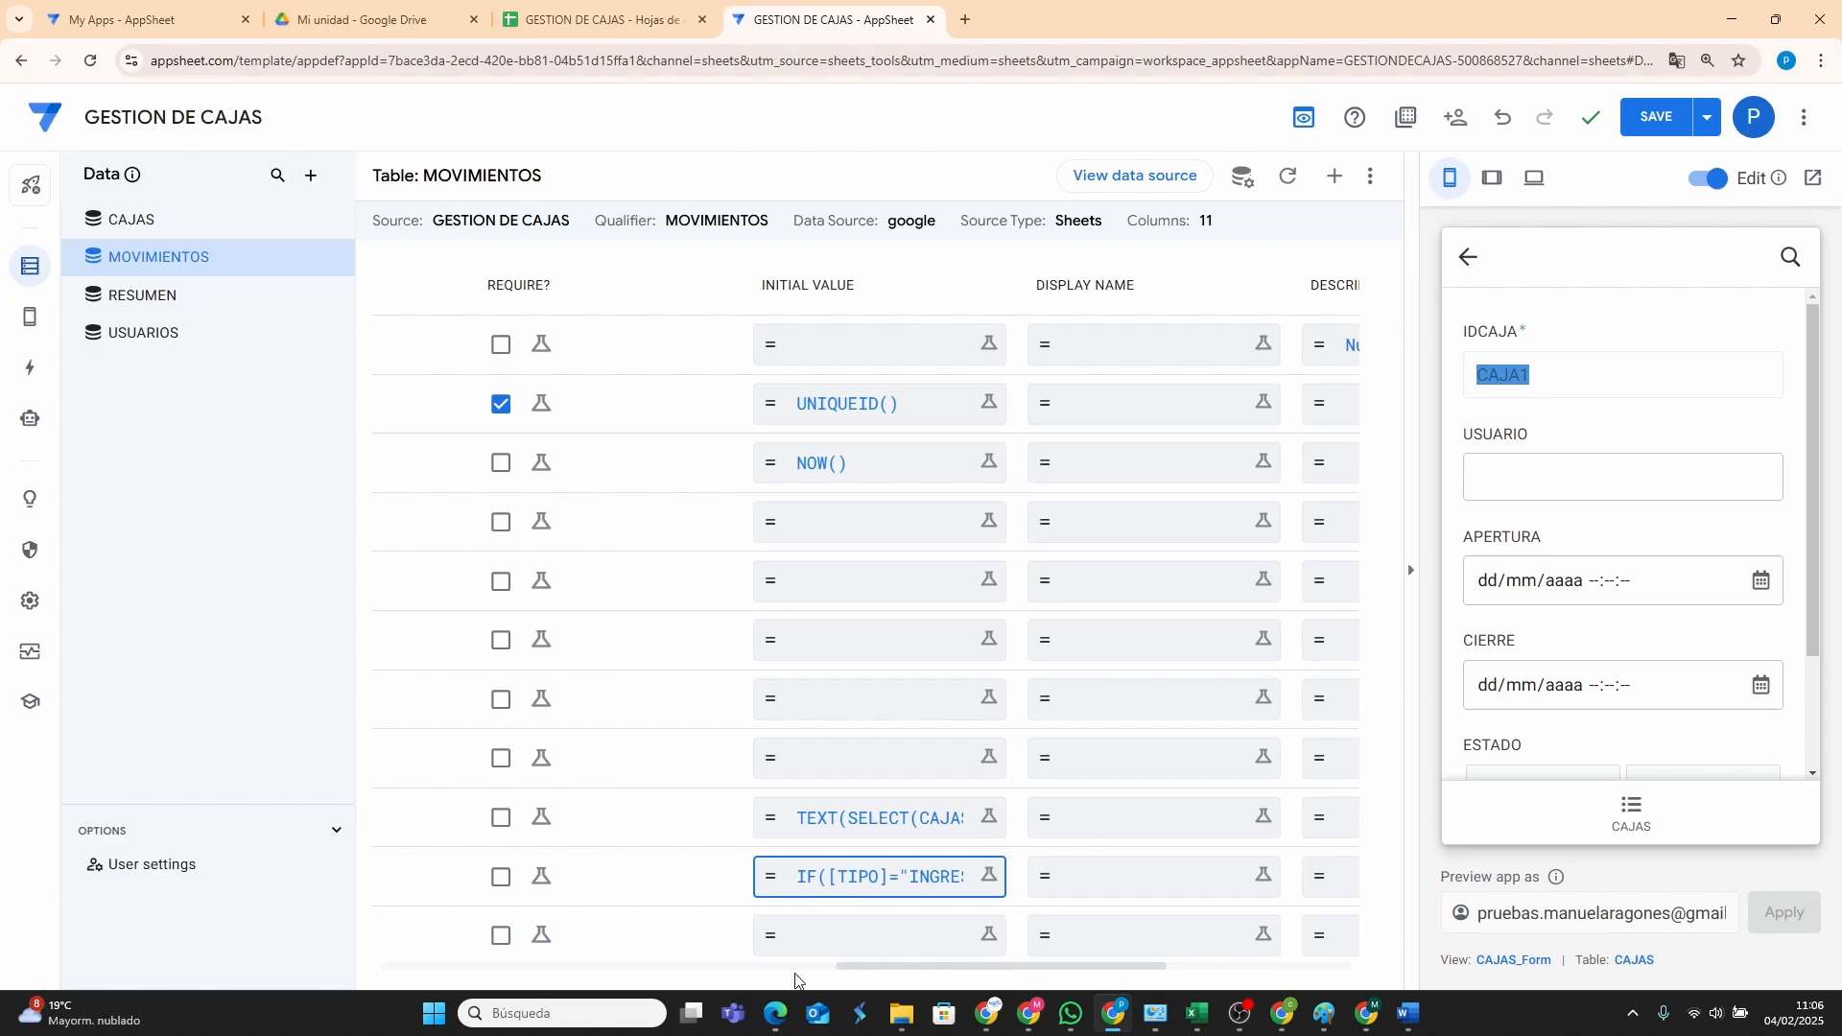
# Copy the USUARIO column's LOOKUP(USEREMAIL(),"USUARIOS","EMAIL","NOMBRE") initial value formula from the CAJAS table, leaving the original as it is.
pyautogui.hscroll(-5, 794, 974)
pyautogui.hscroll(-5, 537, 974)
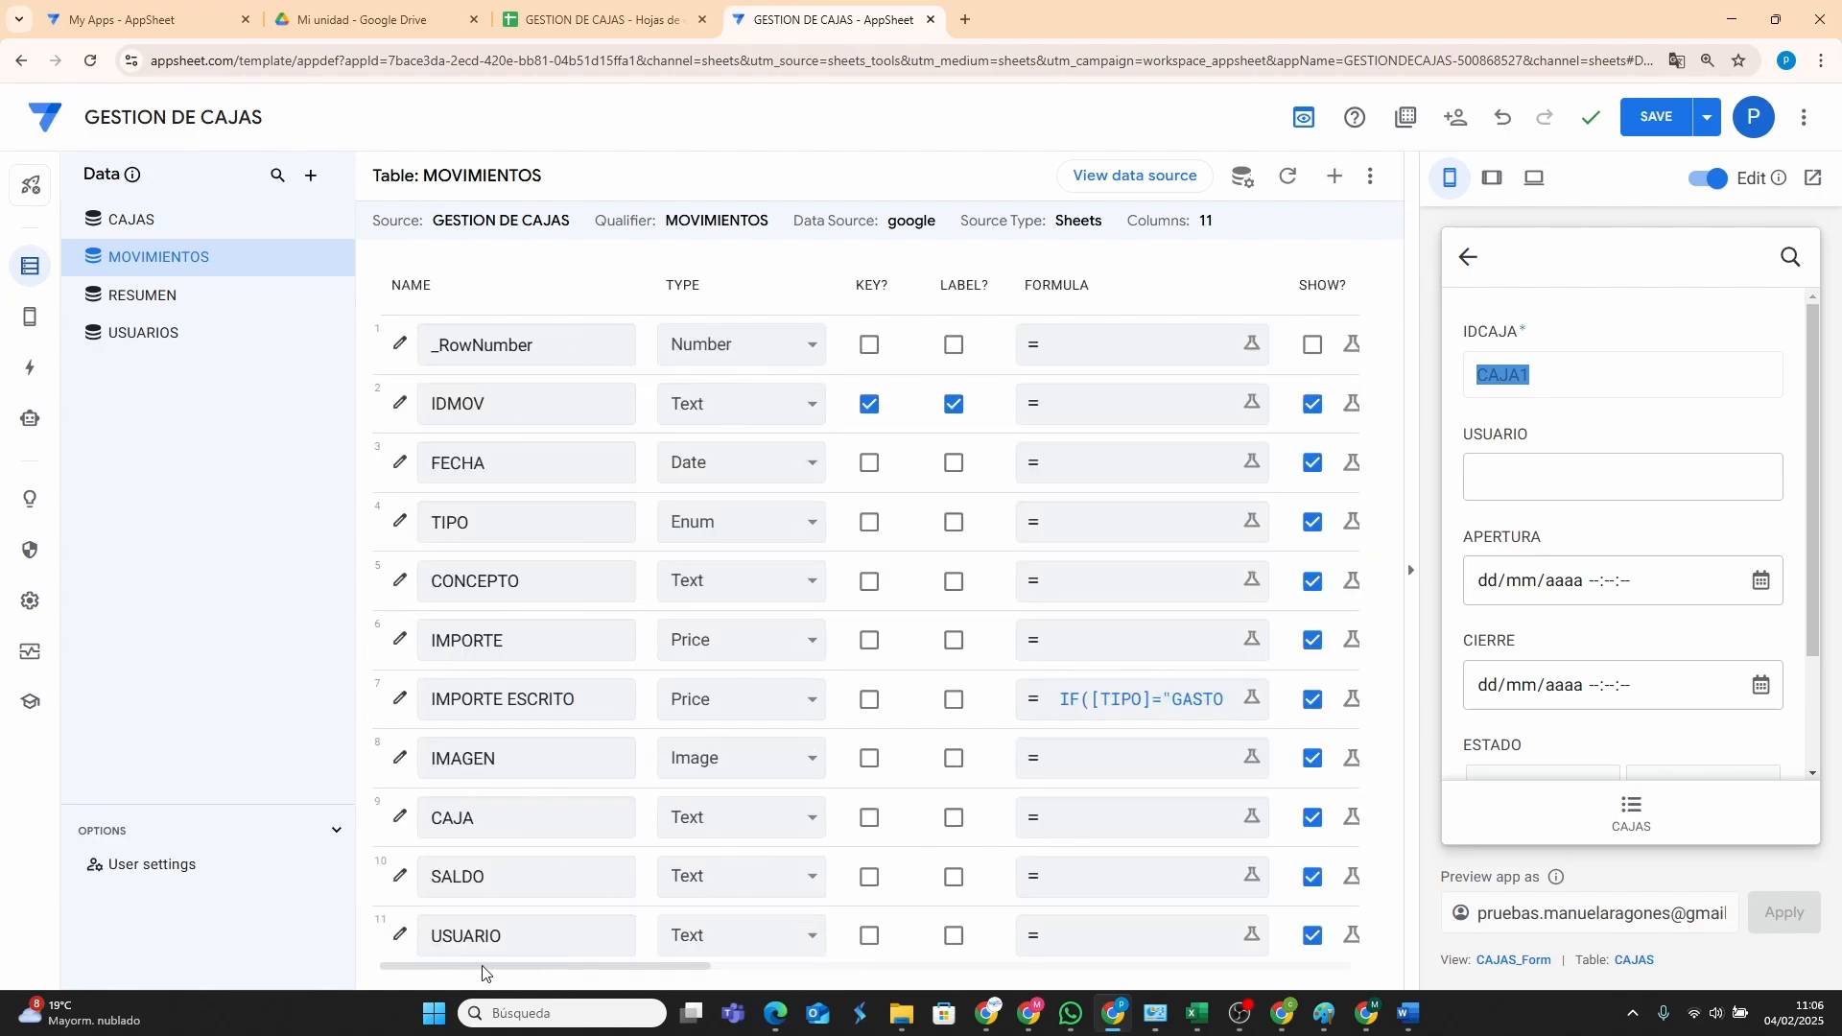
pyautogui.hscroll(1, 564, 979)
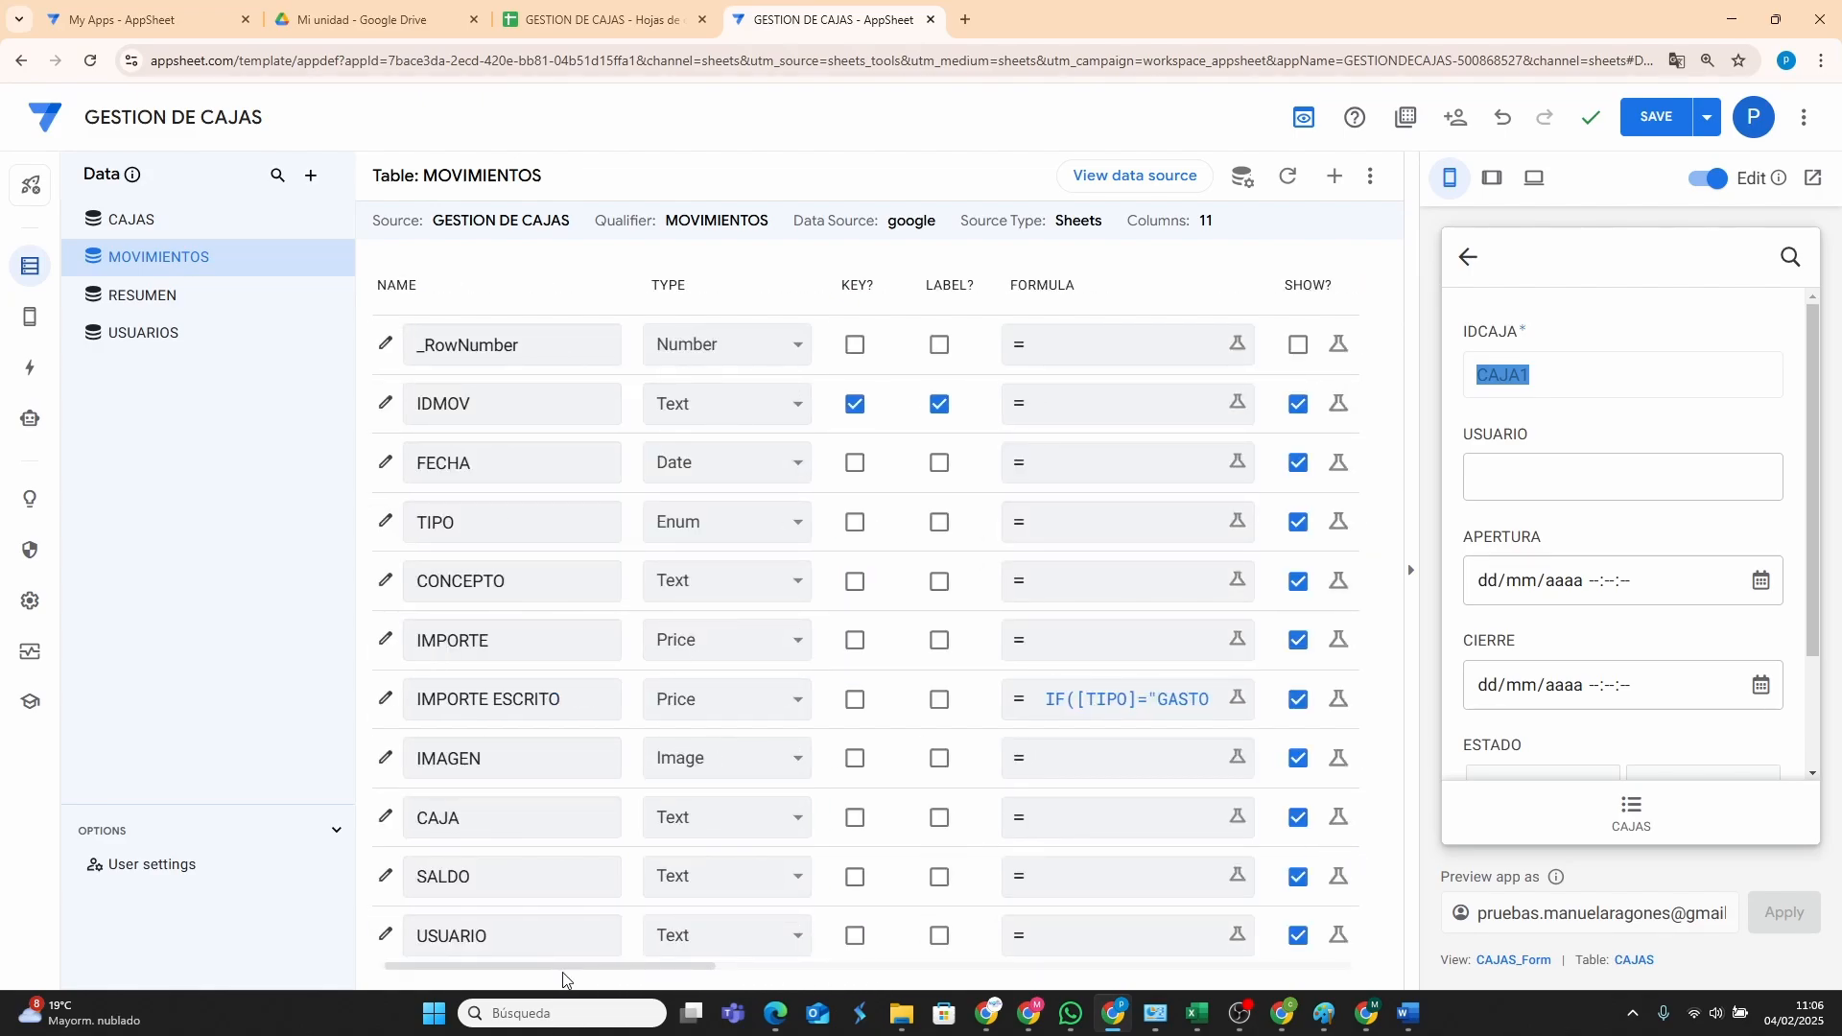
pyautogui.moveTo(564, 979); pyautogui.dragTo(958, 991)
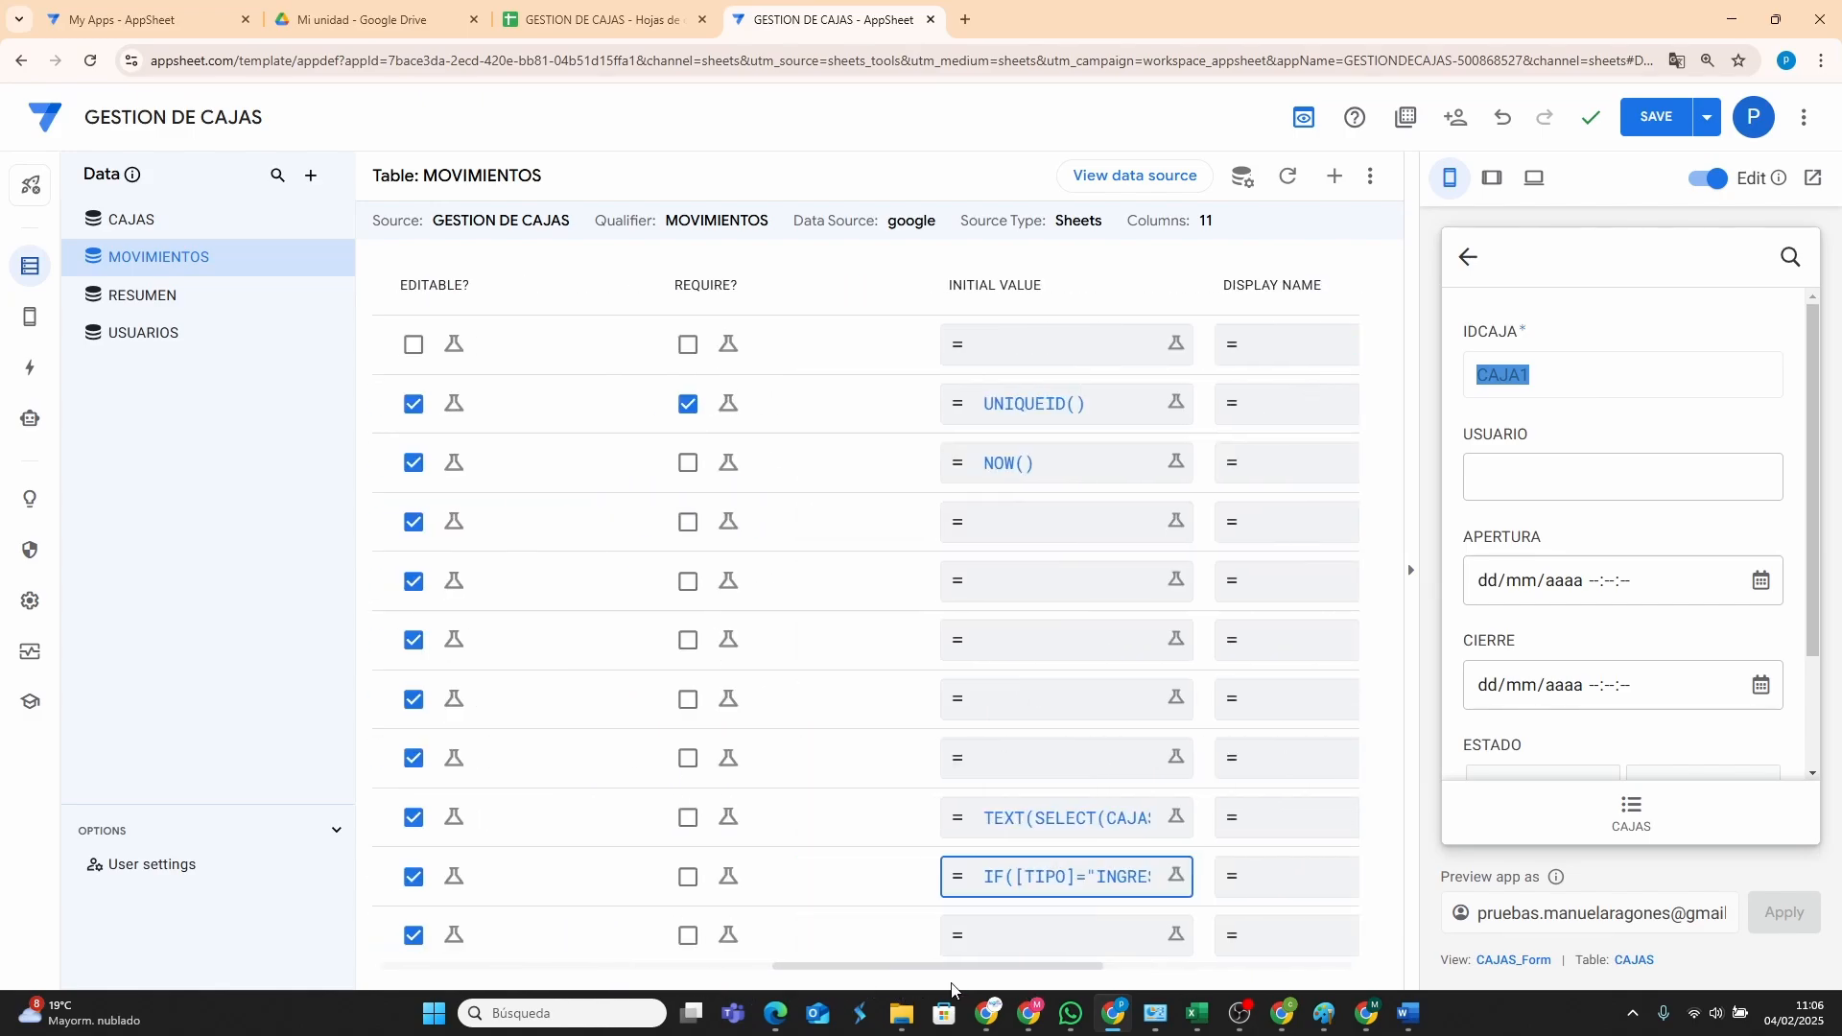
pyautogui.click(167, 228)
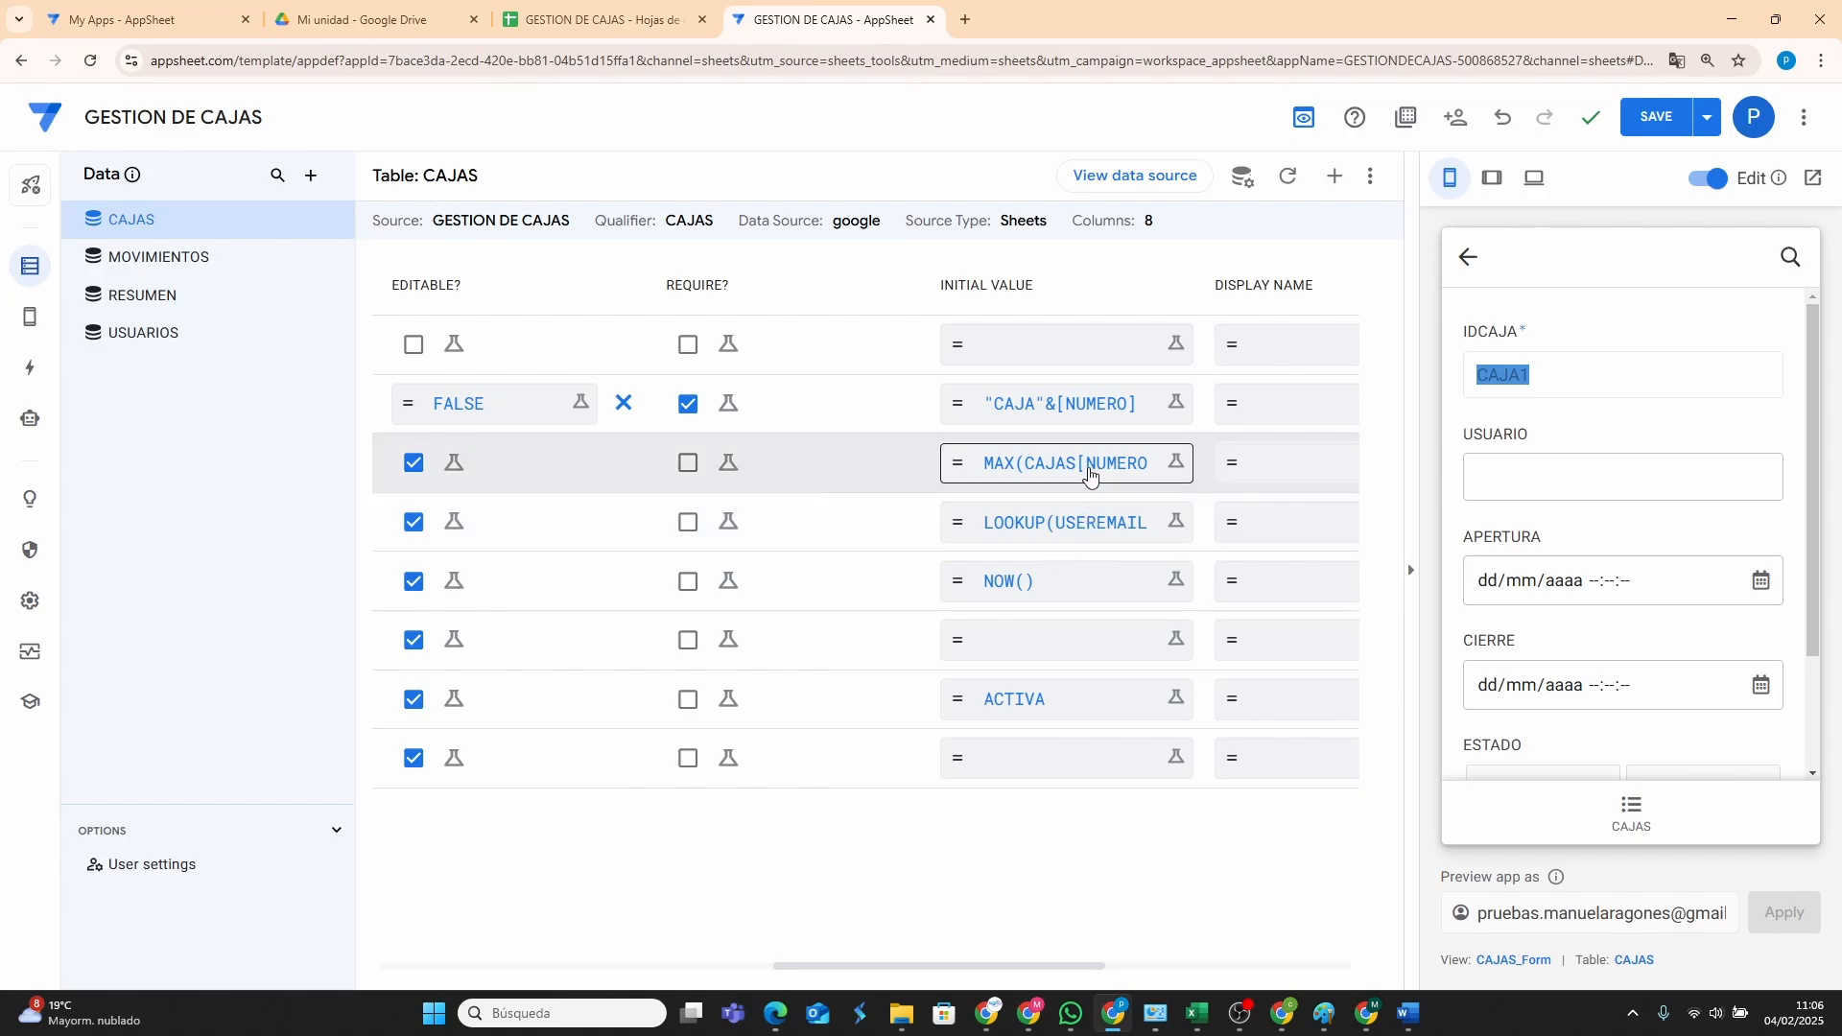
pyautogui.click(1053, 532)
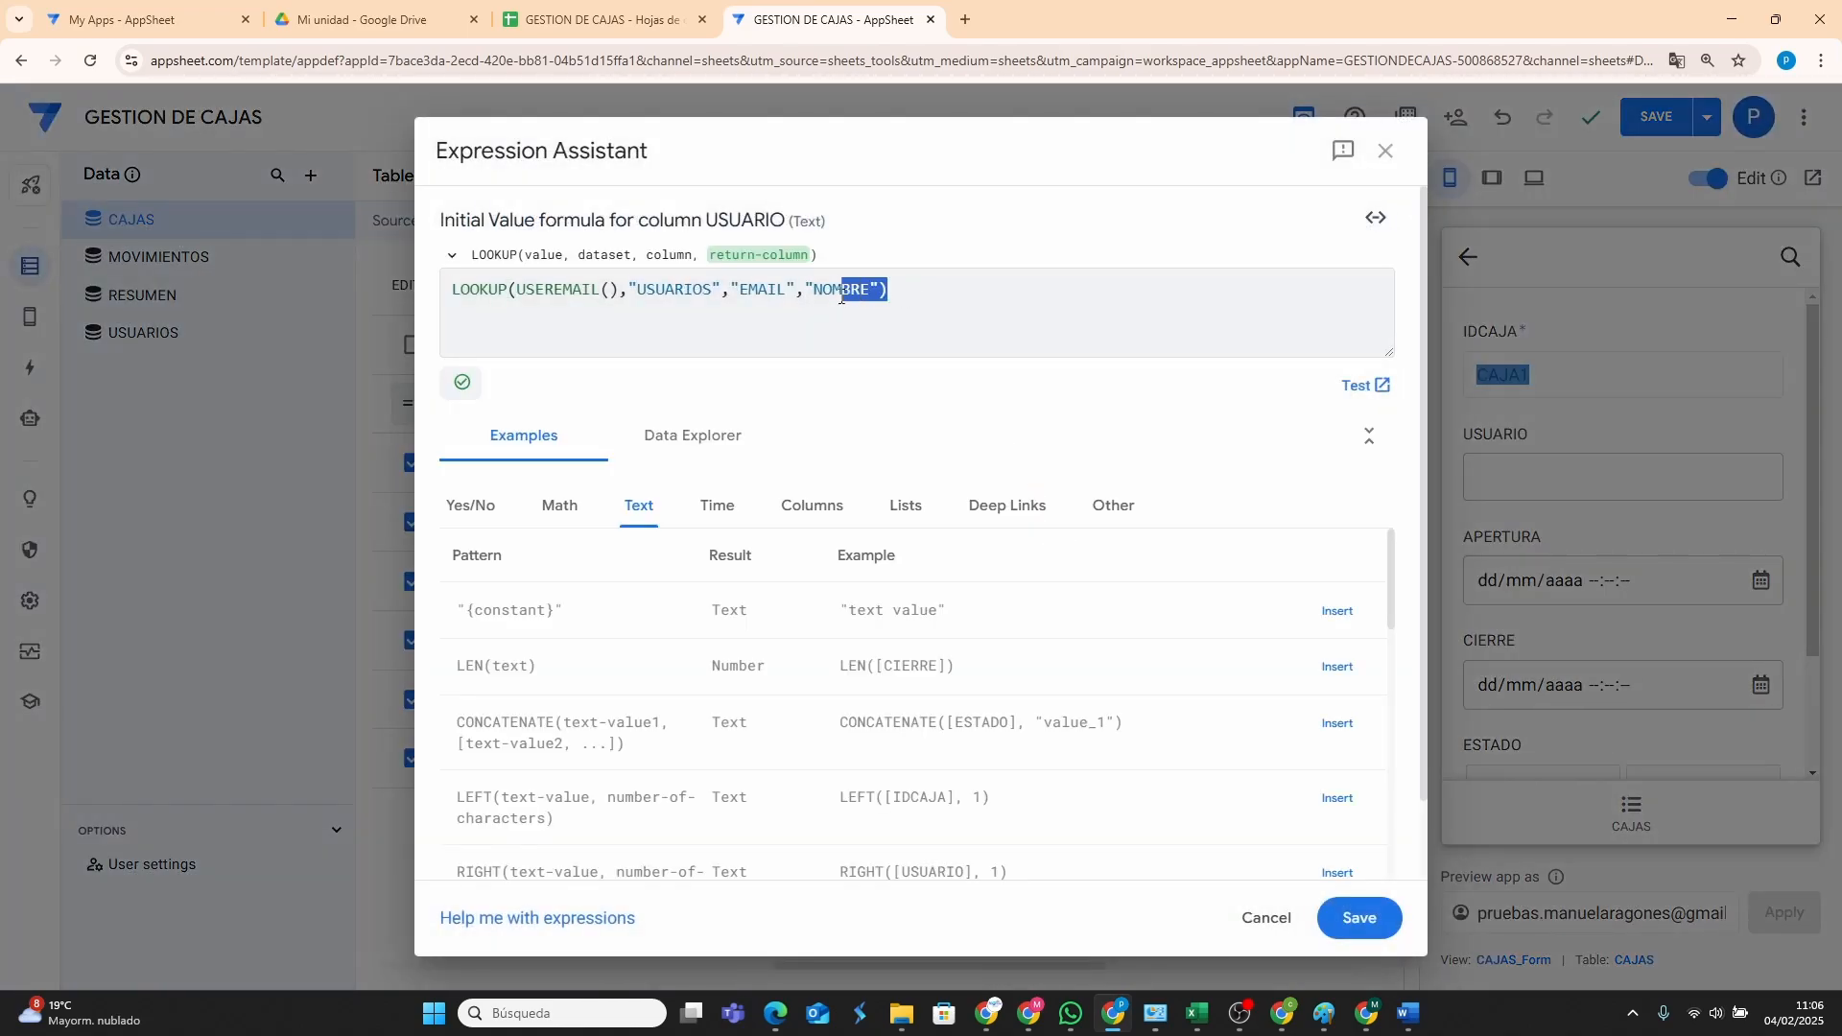
pyautogui.moveTo(491, 306); pyautogui.dragTo(449, 292)
pyautogui.rightClick(501, 289)
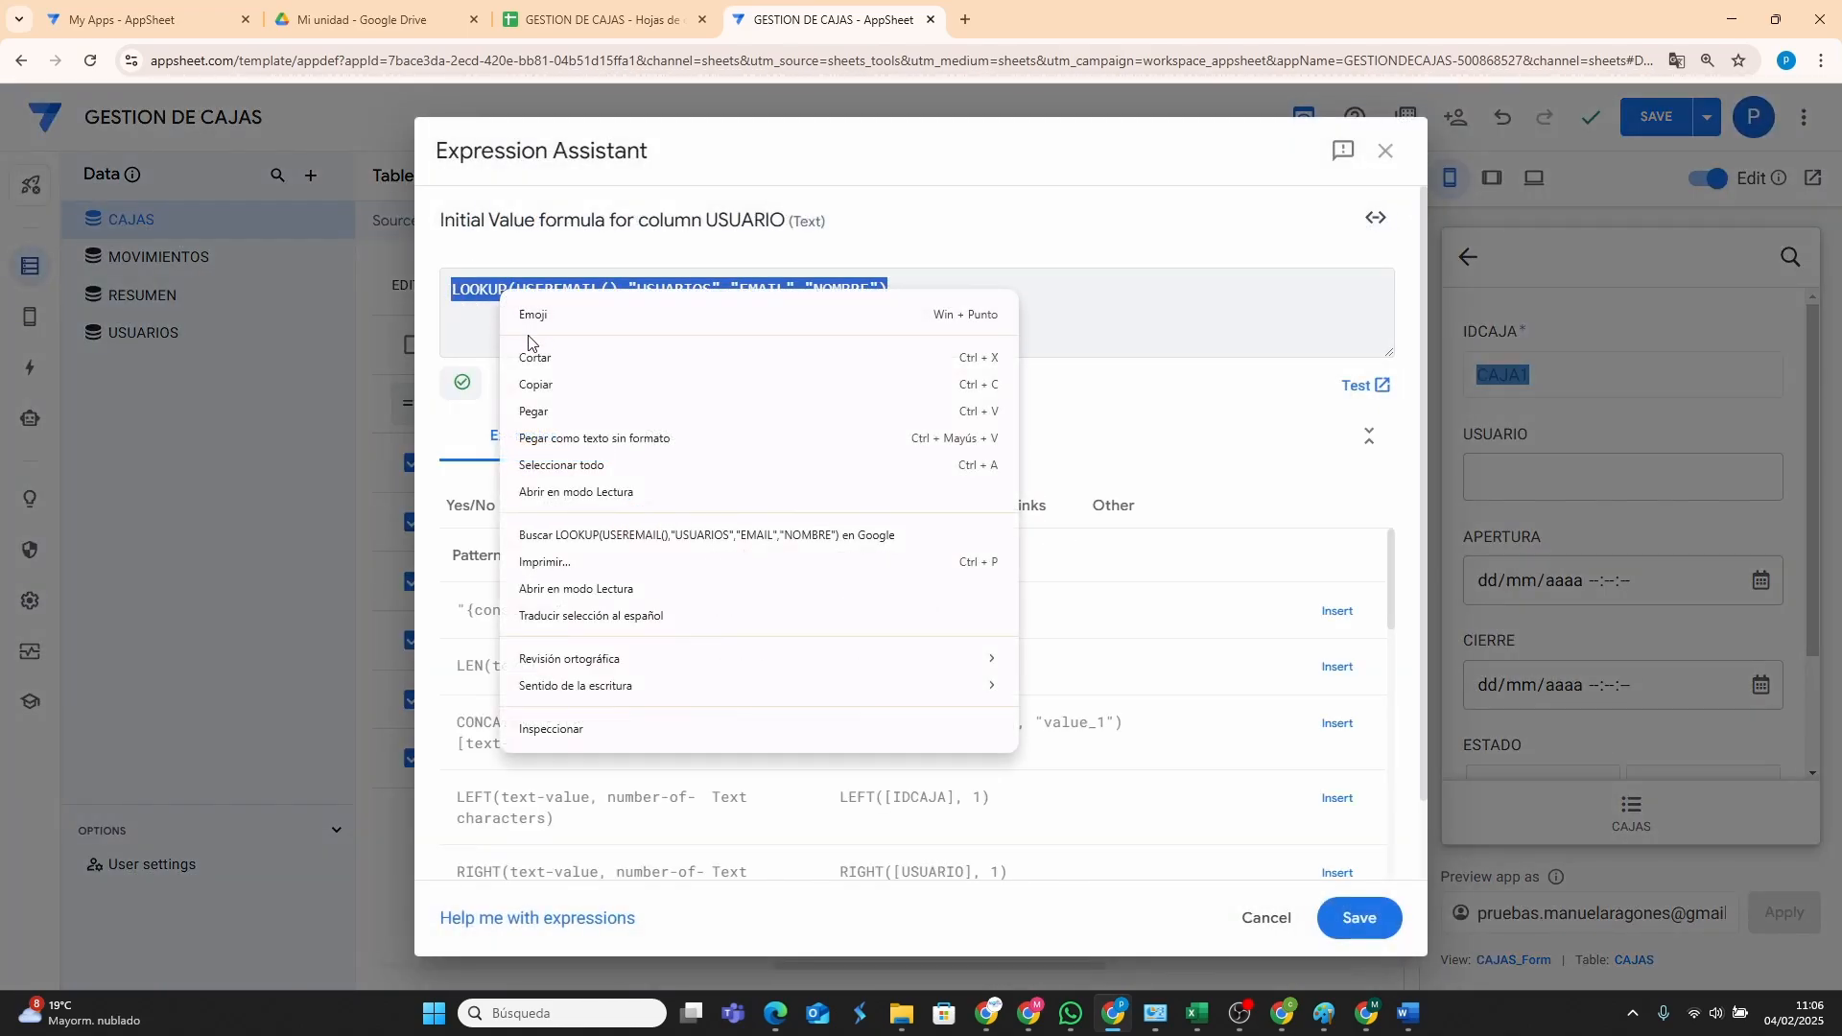
pyautogui.click(543, 383)
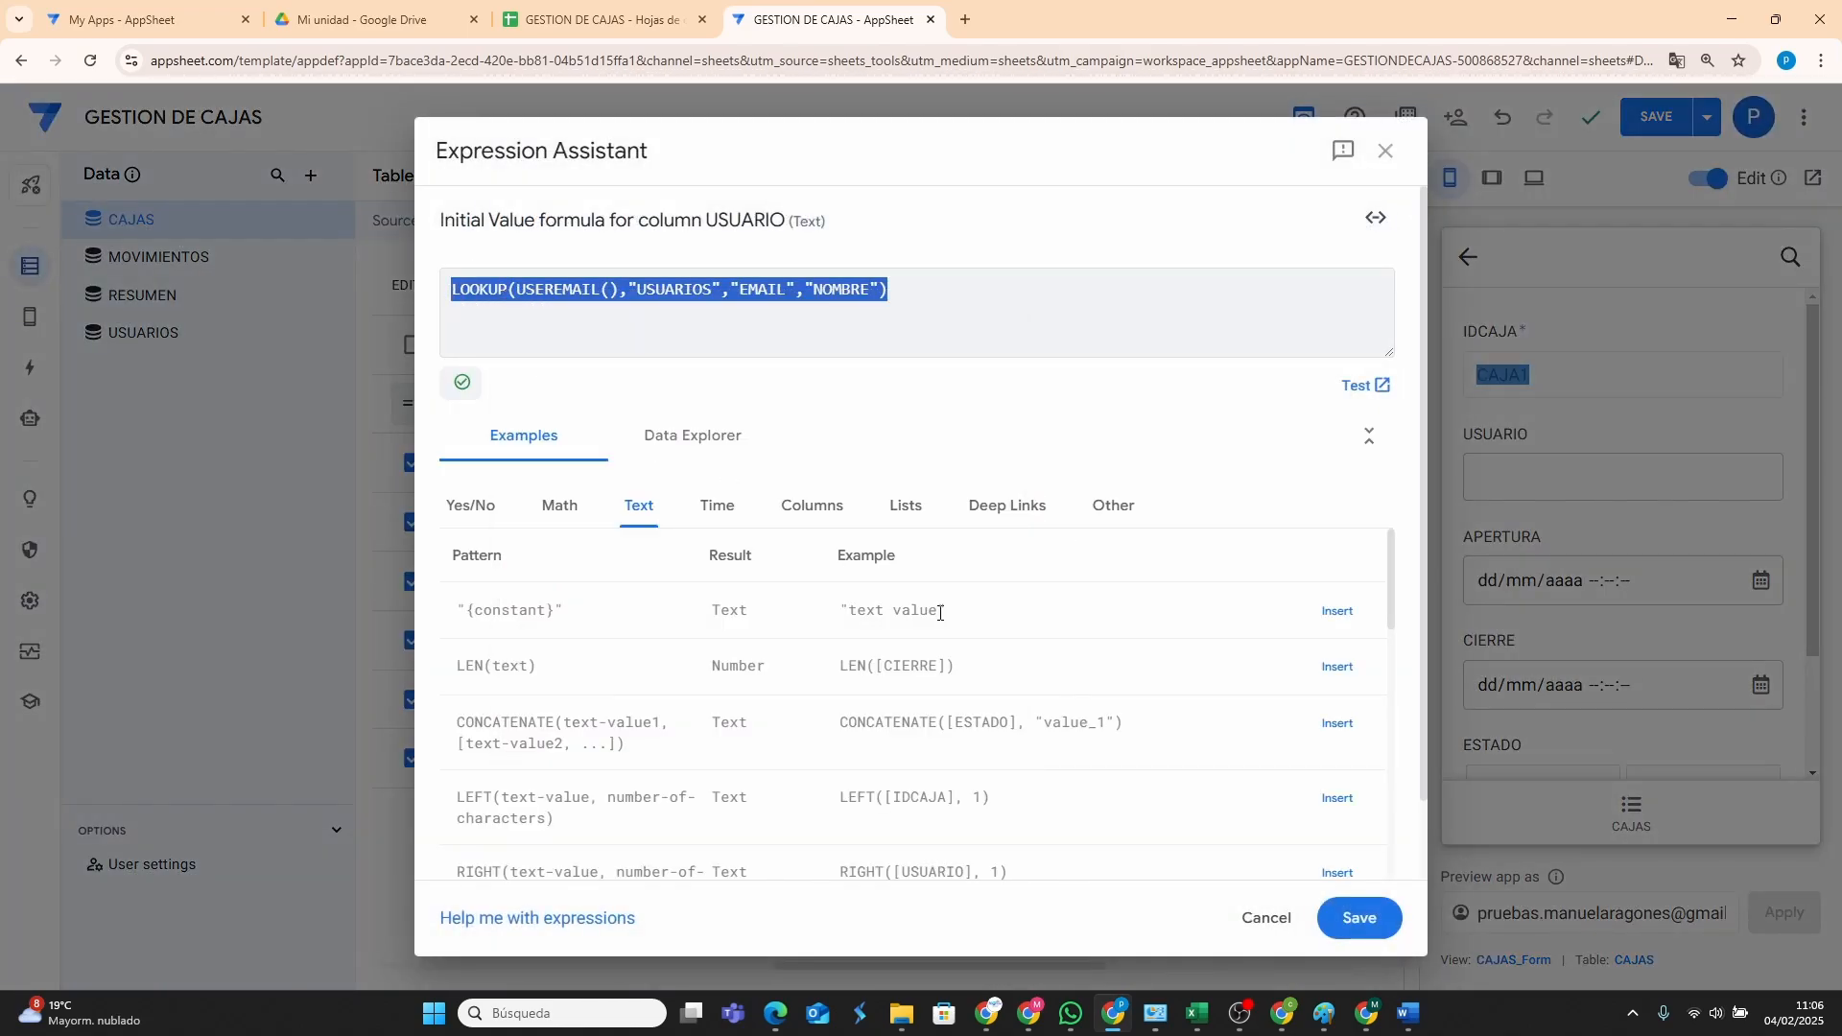
pyautogui.click(1272, 927)
# Paste the copied LOOKUP formula as the initial value of the USUARIO column in the MOVIMIENTOS table and save the expression.
pyautogui.click(187, 264)
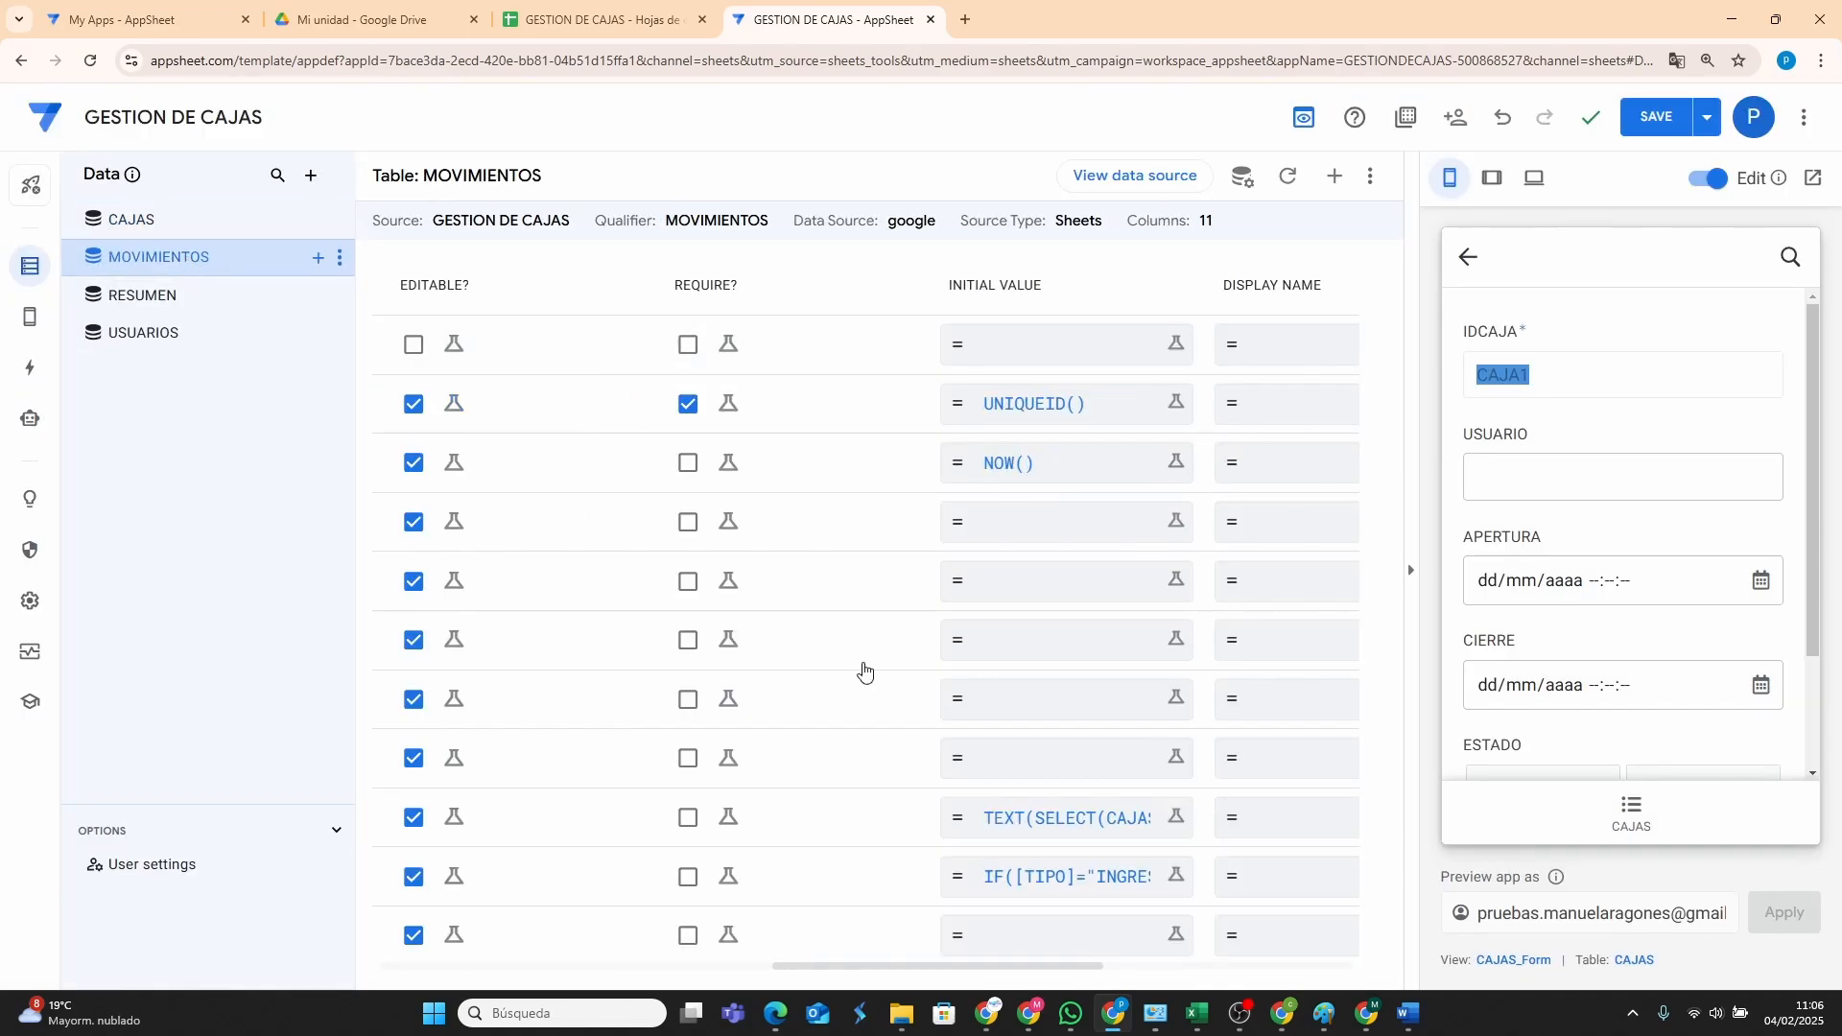
pyautogui.click(1078, 950)
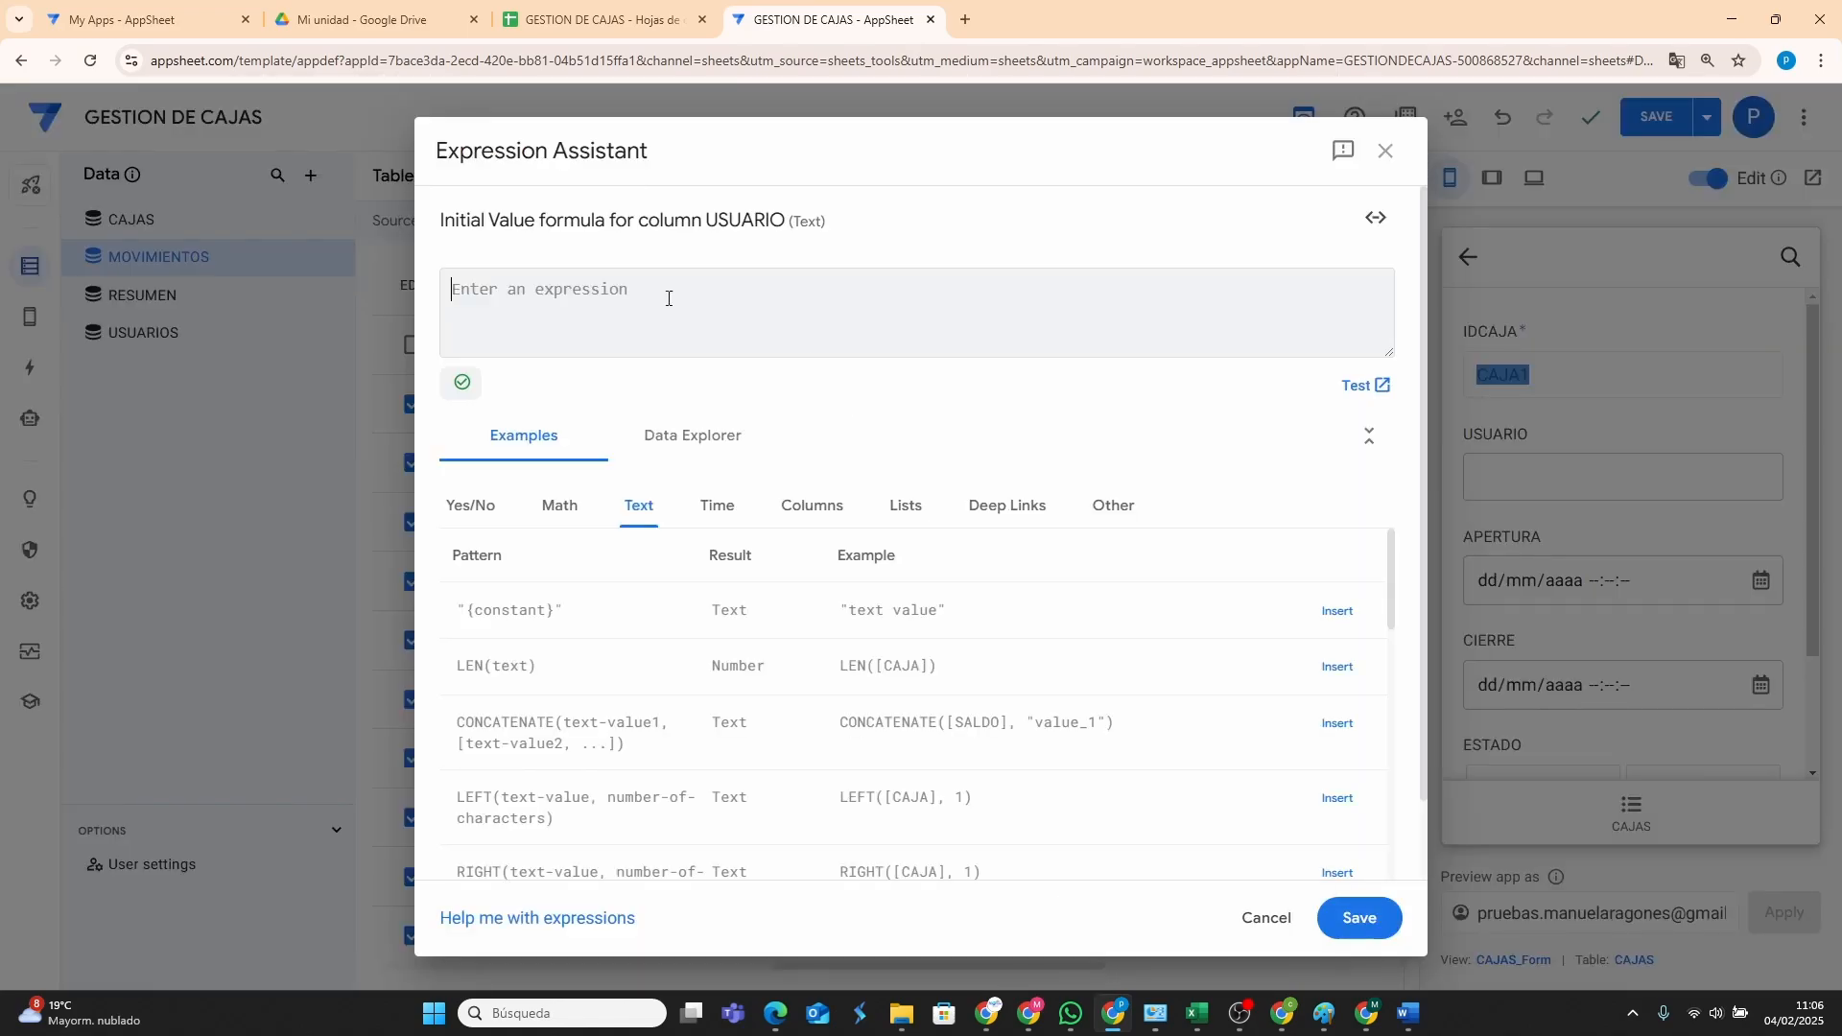
pyautogui.rightClick(605, 286)
pyautogui.click(666, 481)
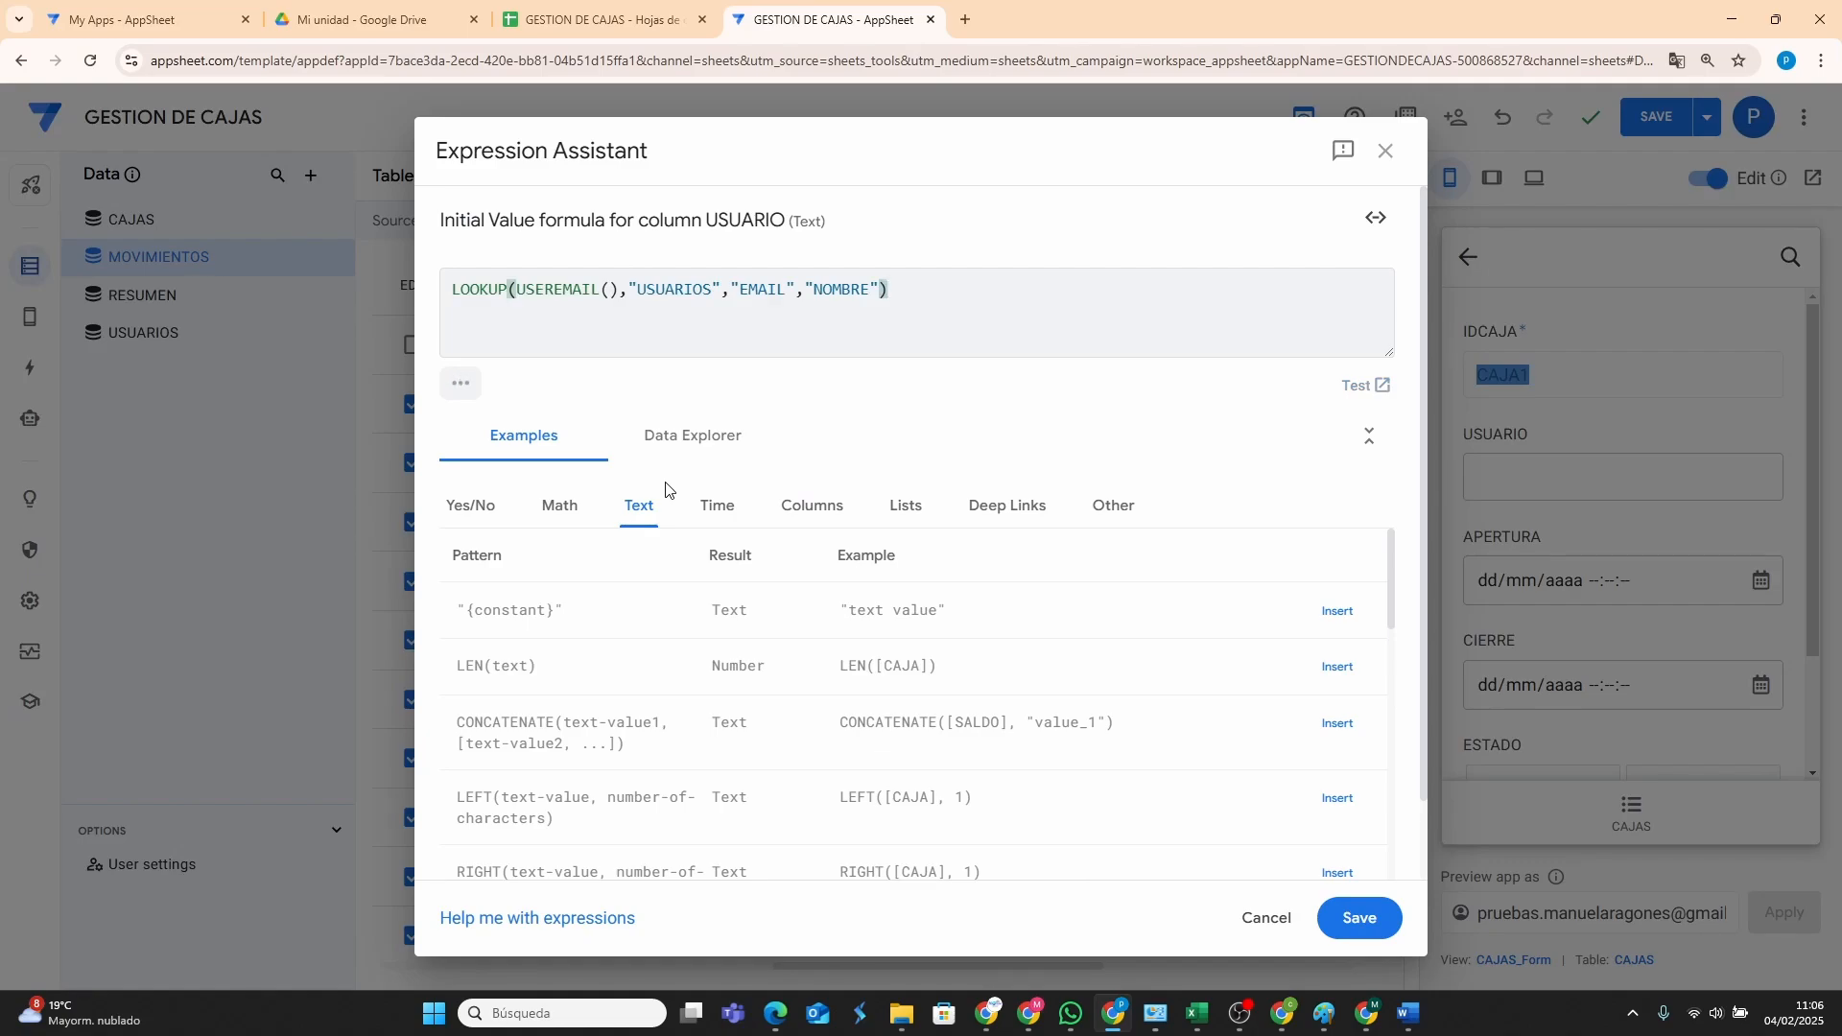
pyautogui.click(1350, 918)
# Save the app and cancel the open CAJAS entry form in the app preview.
pyautogui.click(1666, 121)
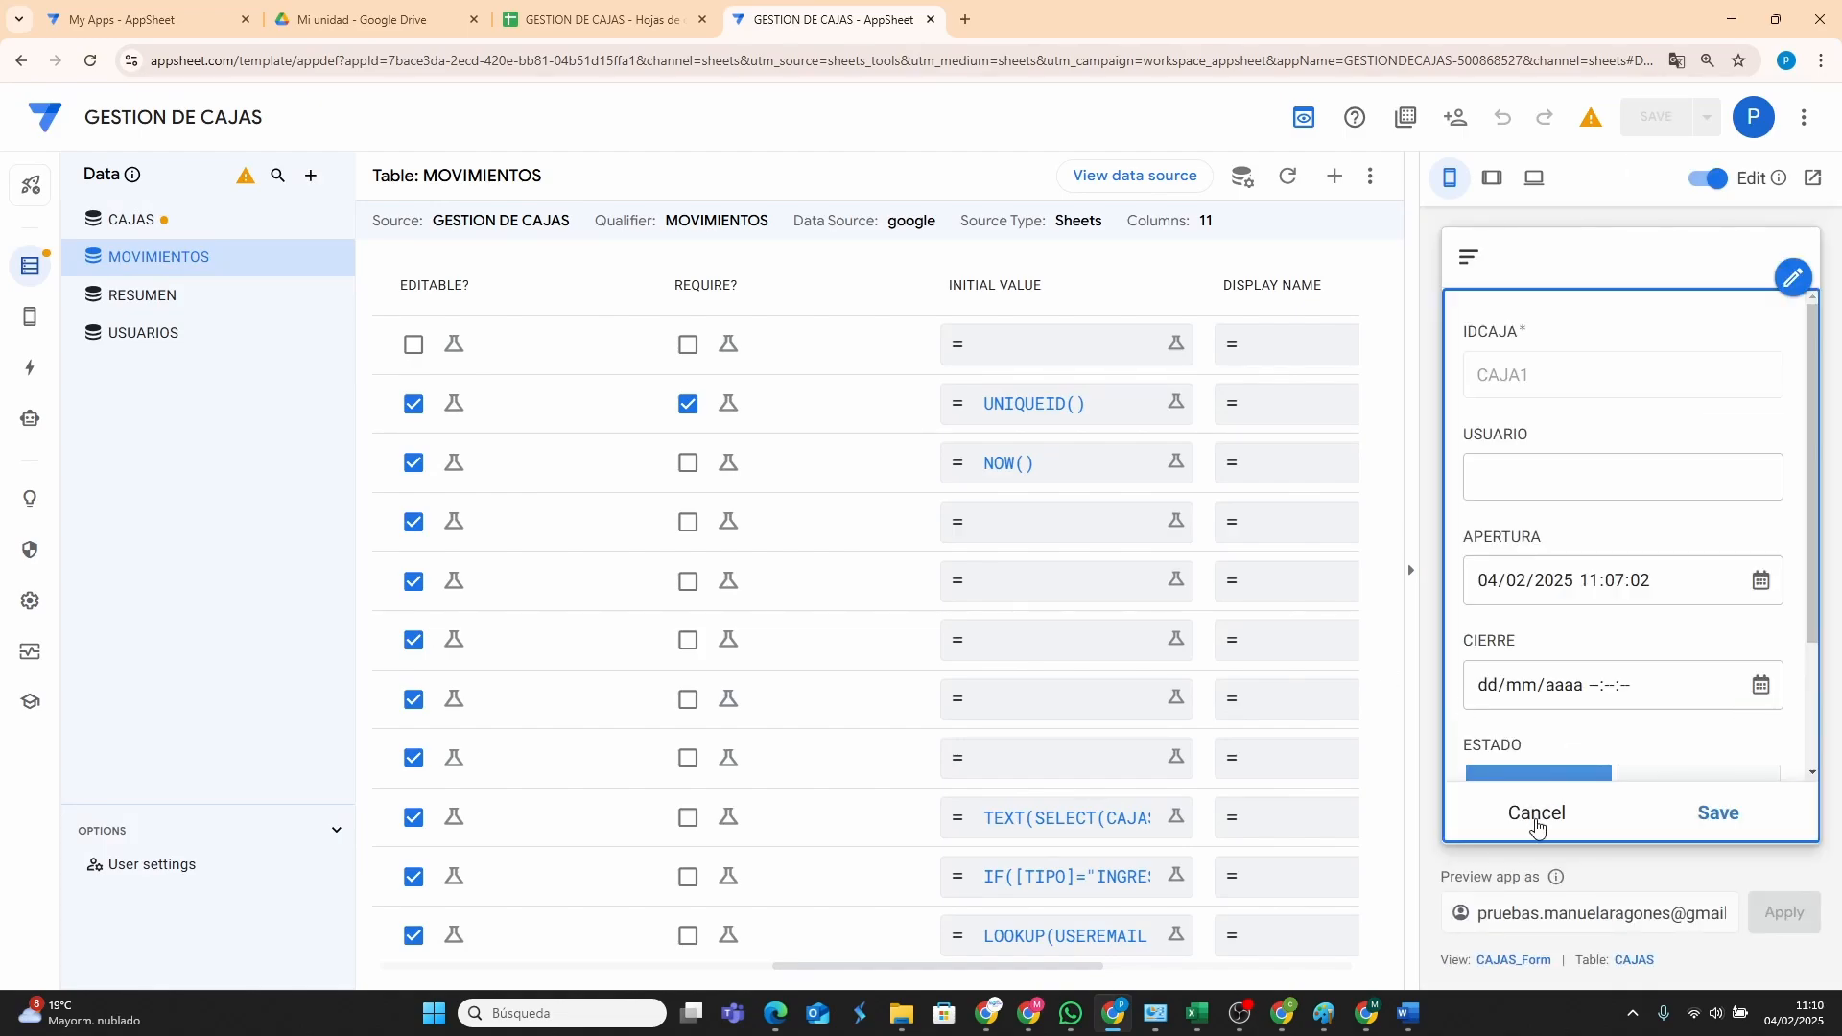
pyautogui.click(1536, 814)
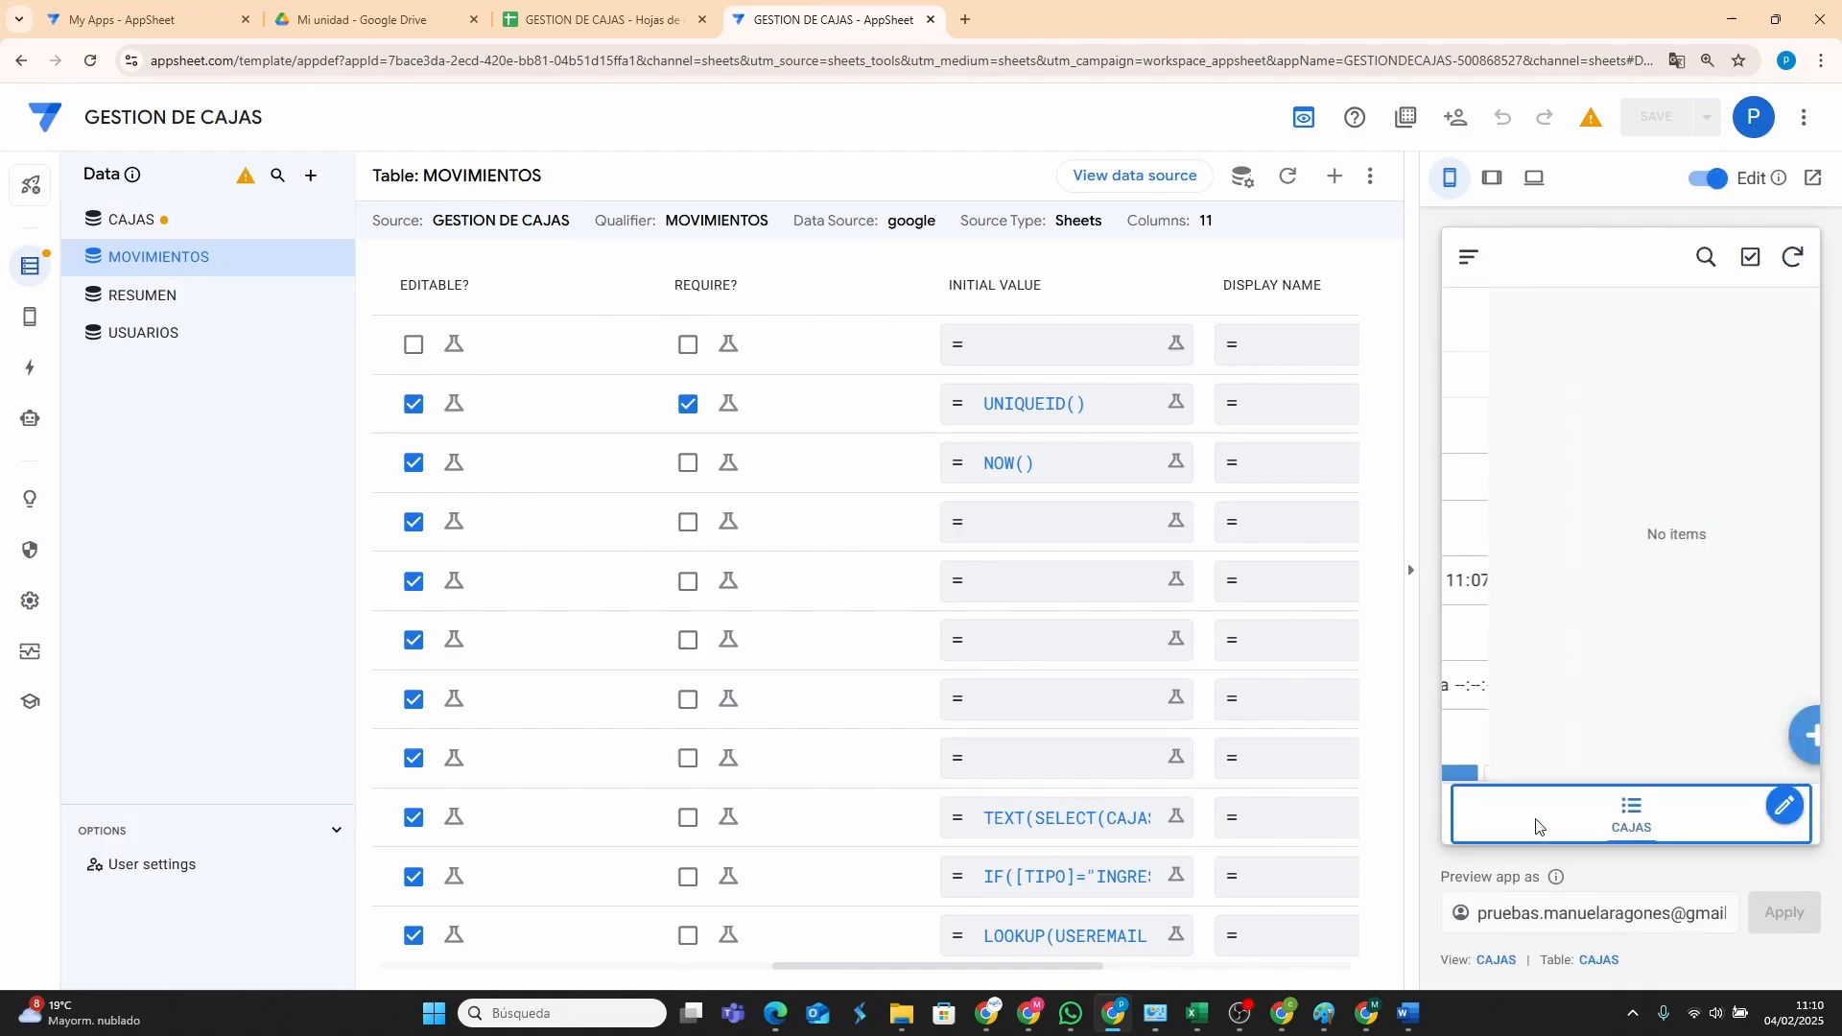
pyautogui.click(1650, 811)
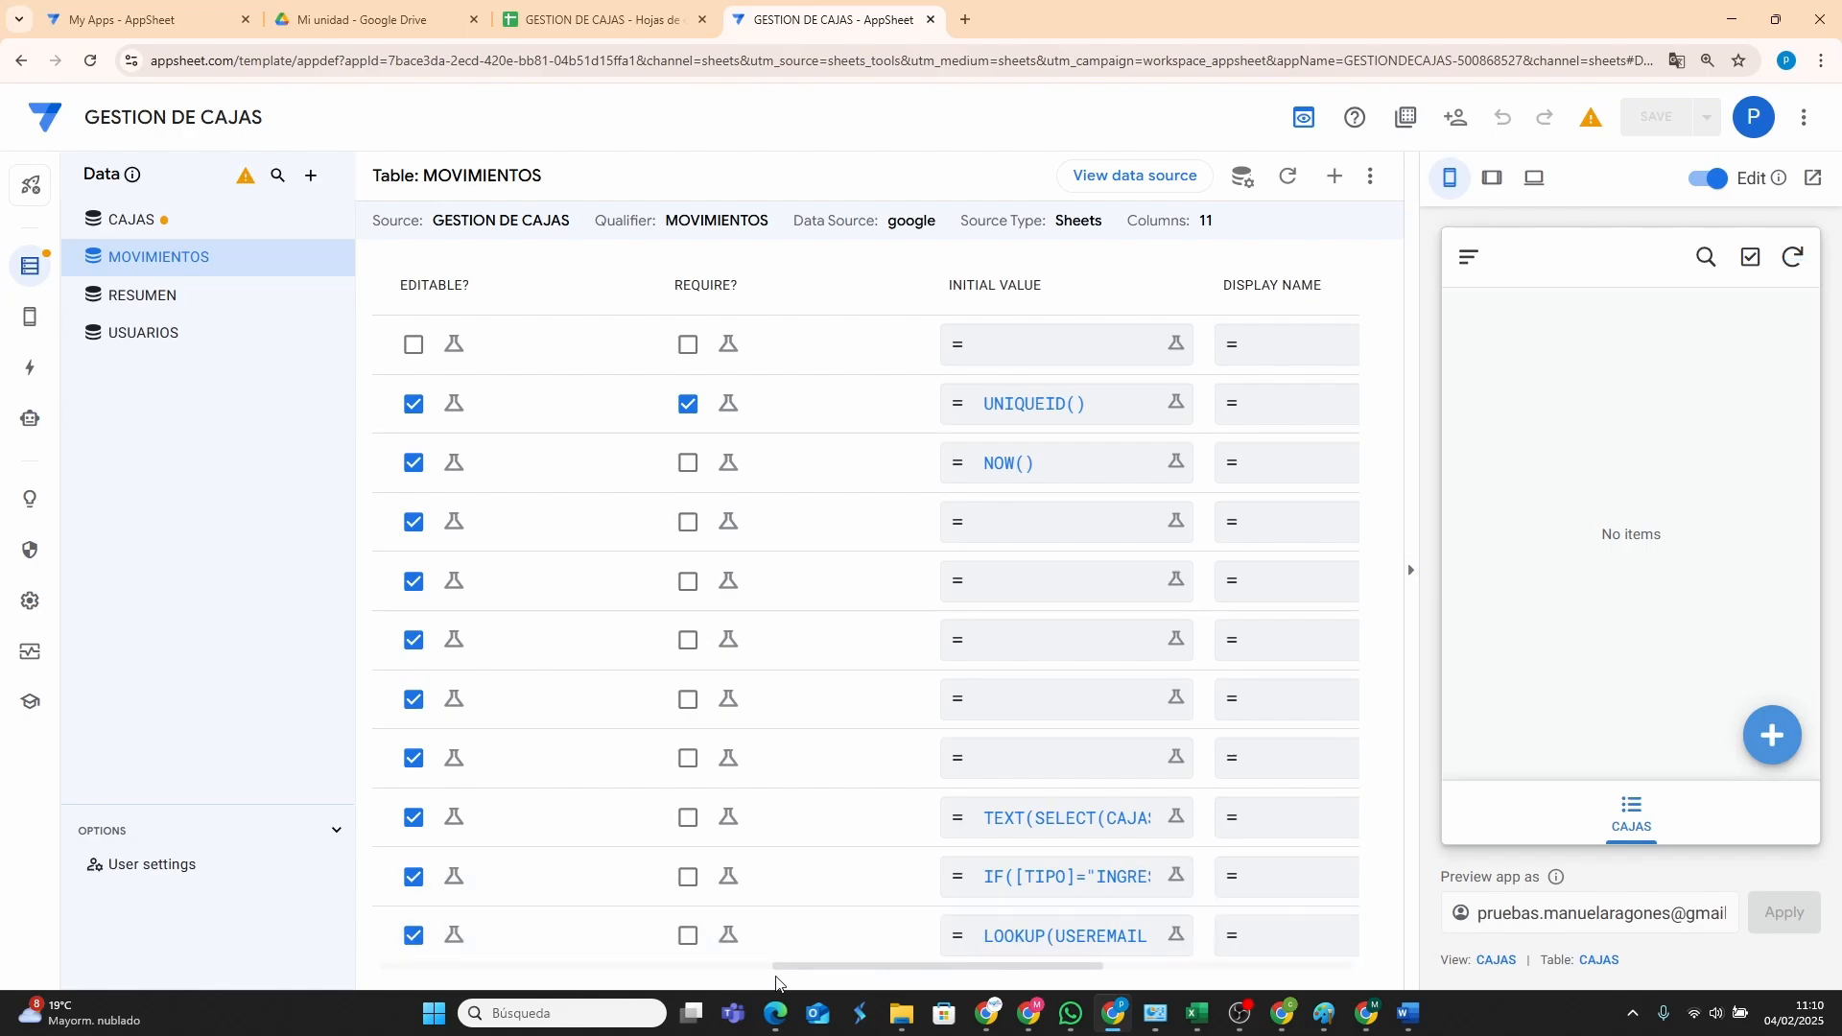
# Open the RESUMEN table in GESTION DE CAJAS, and switch to the CONTROL DE CAJA app to open its RESUMEN table for comparison.
pyautogui.moveTo(837, 975); pyautogui.dragTo(384, 950)
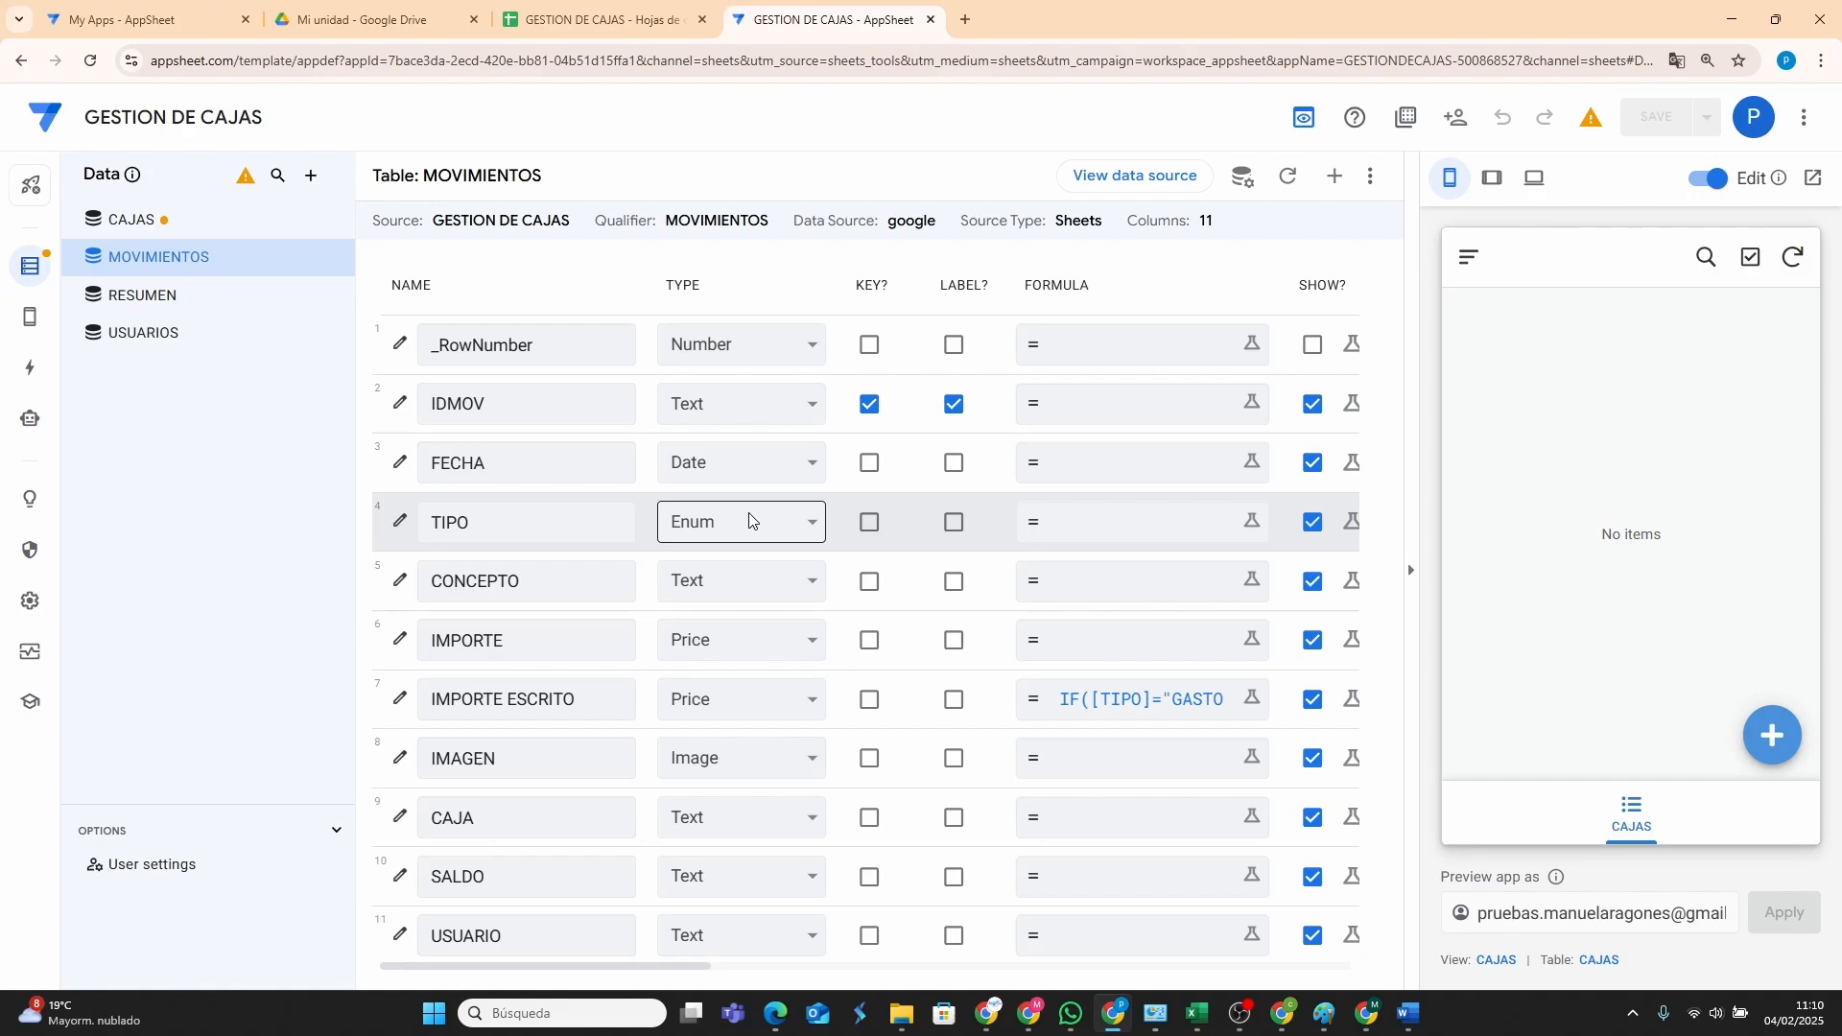
pyautogui.click(143, 303)
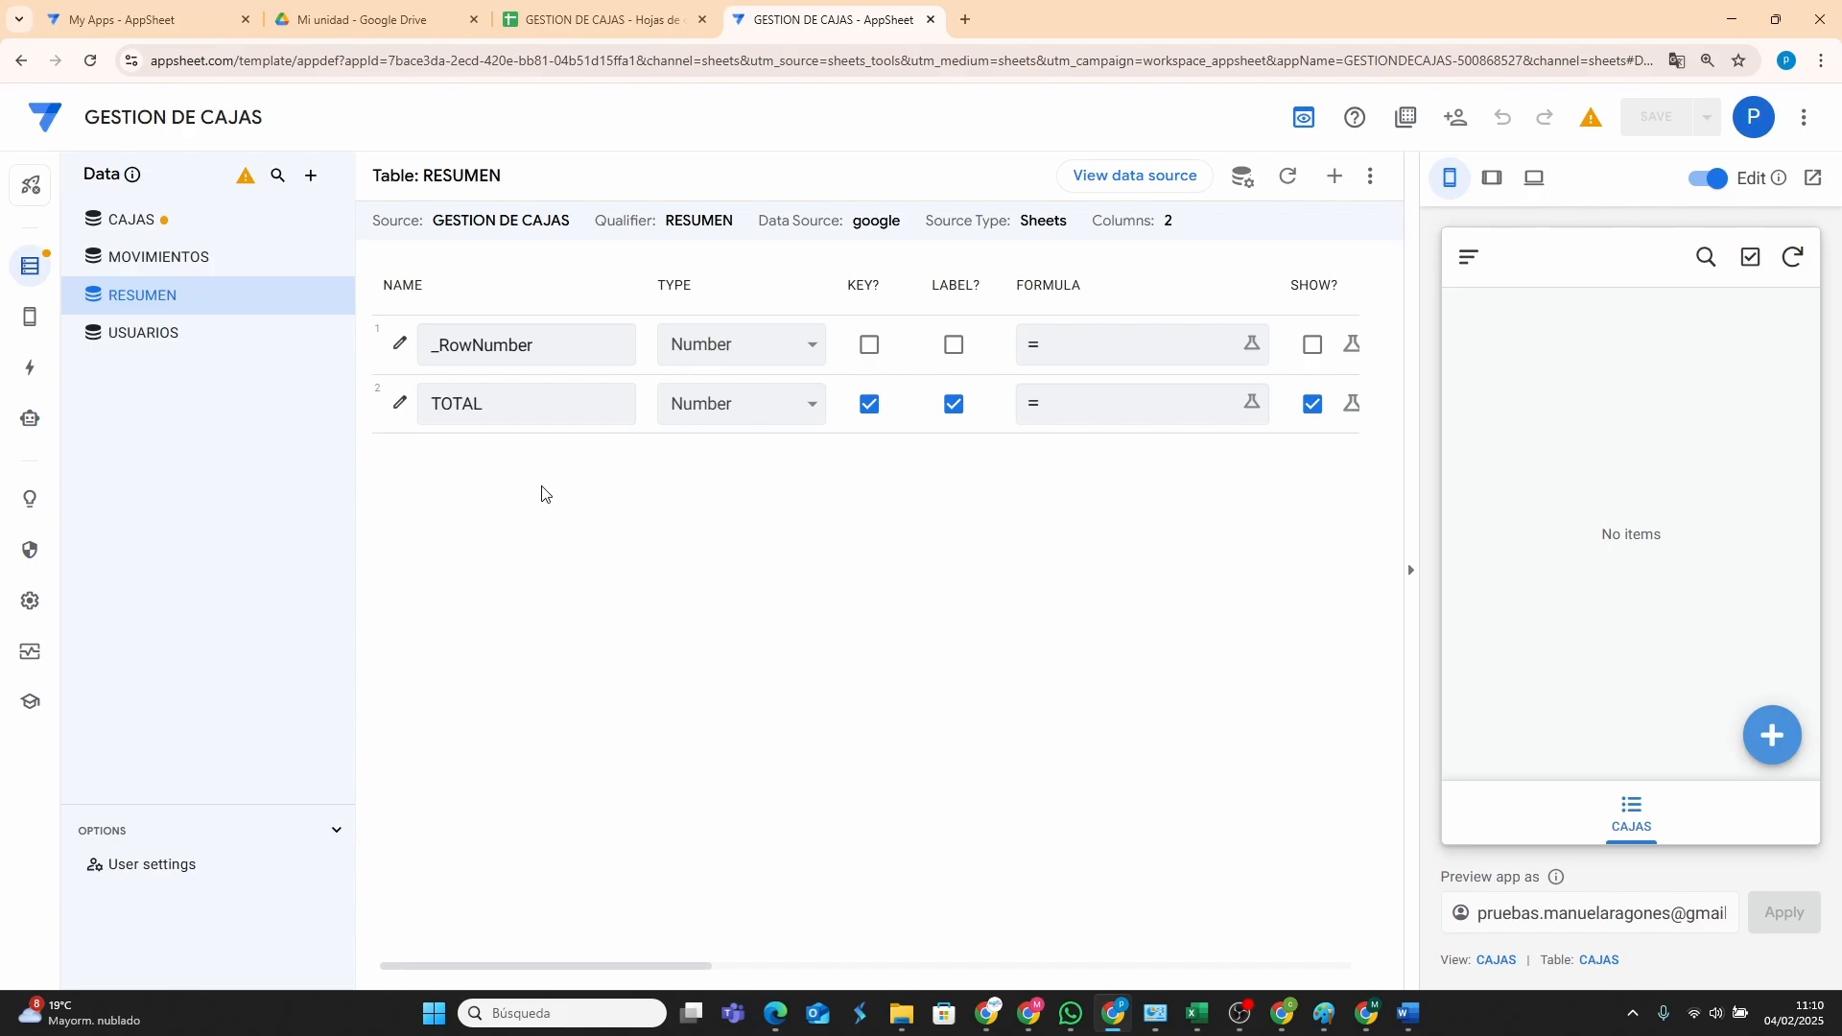
pyautogui.click(1029, 1016)
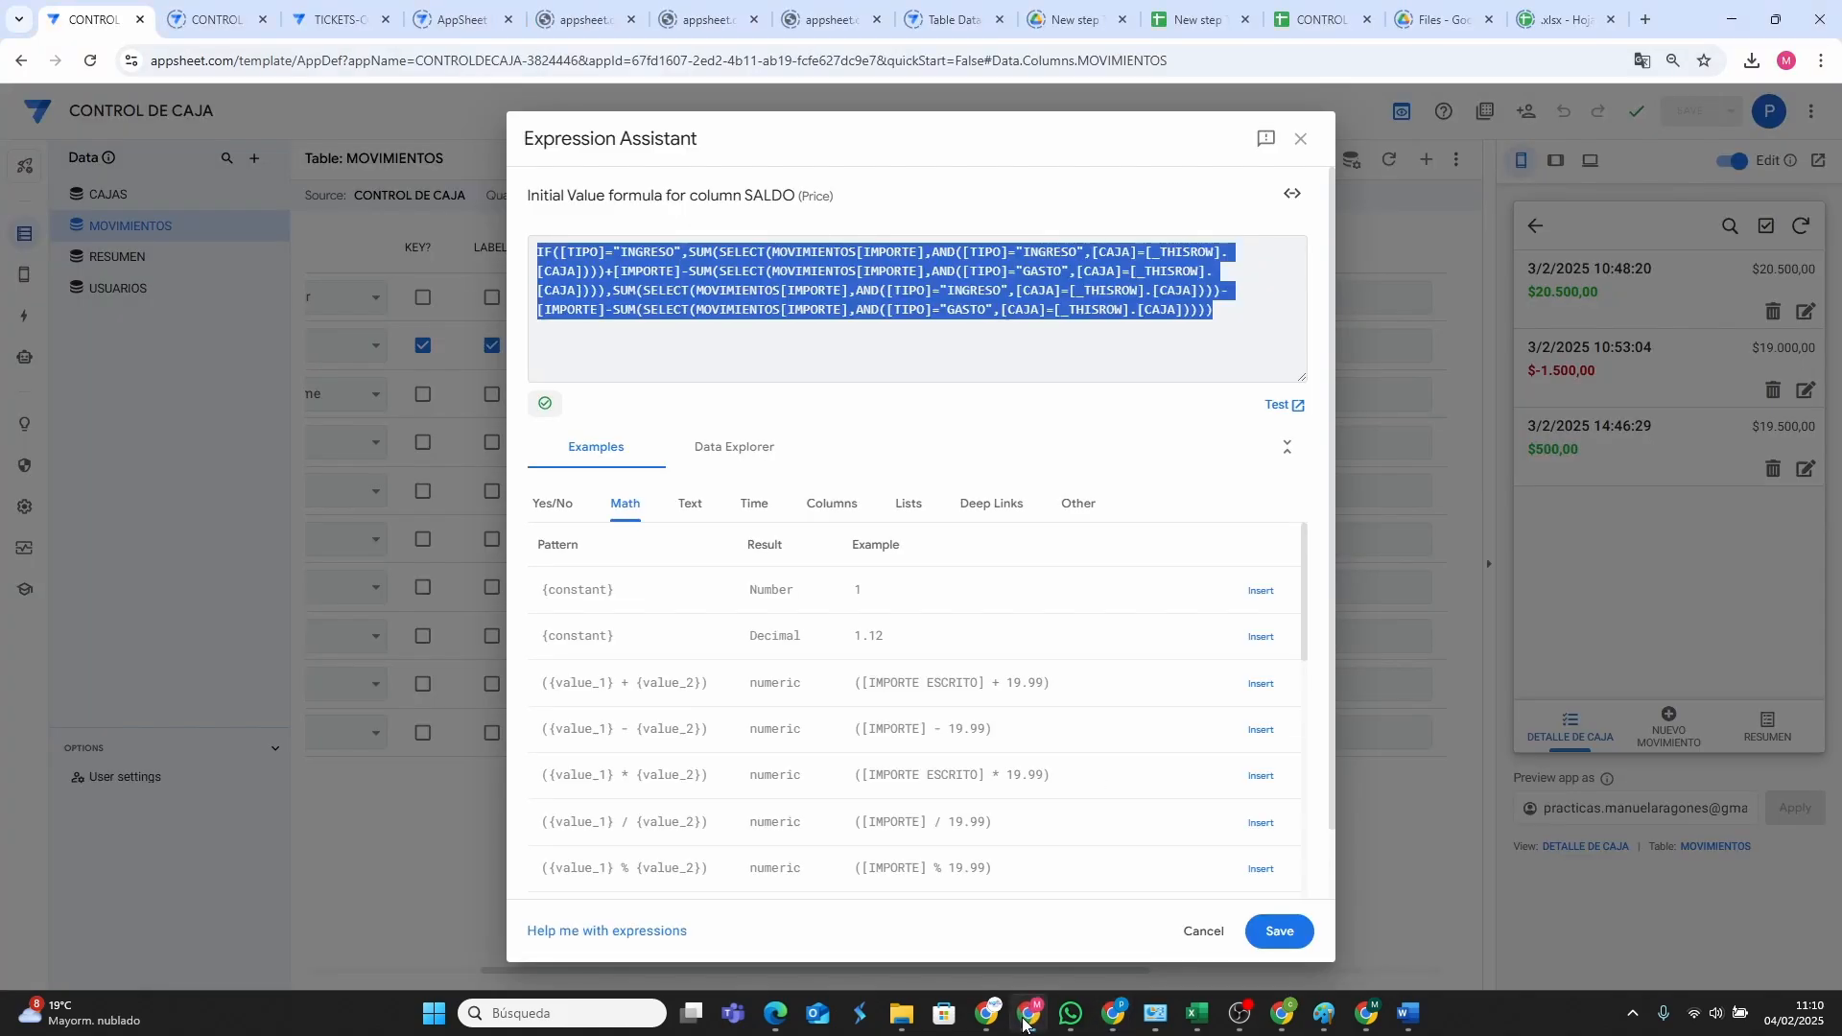
pyautogui.click(1300, 138)
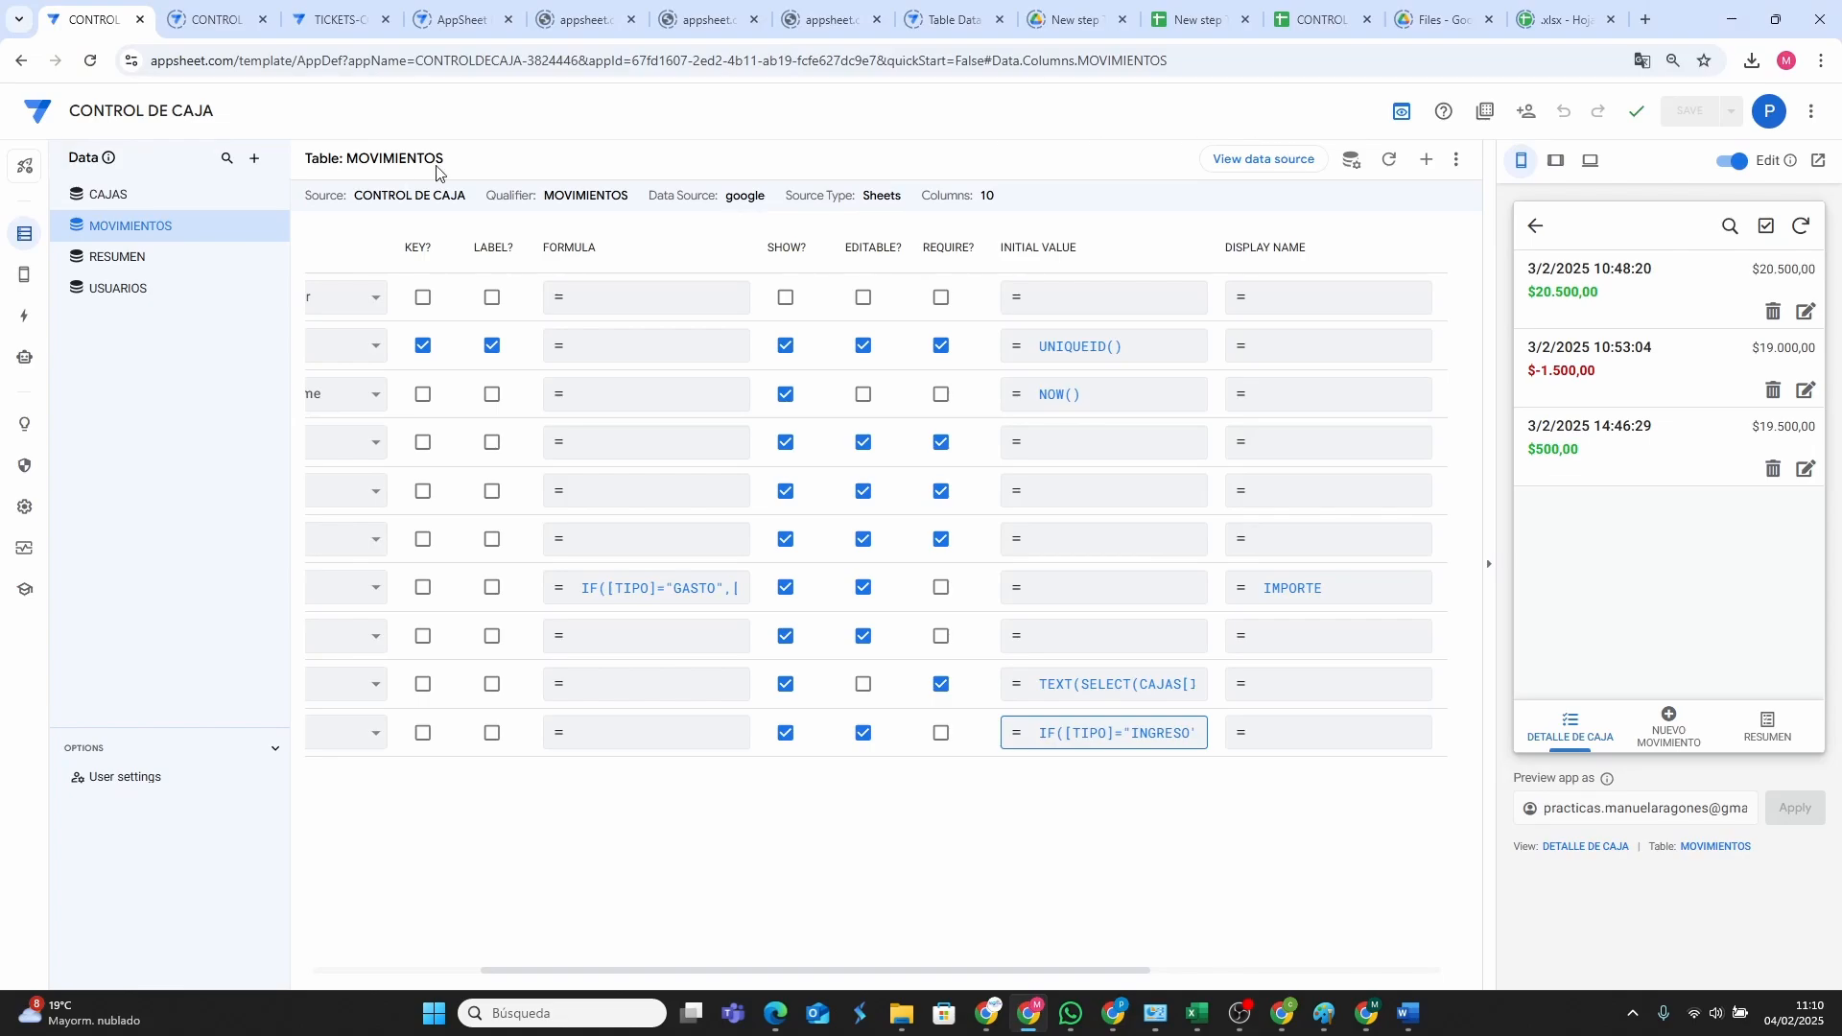
pyautogui.click(124, 259)
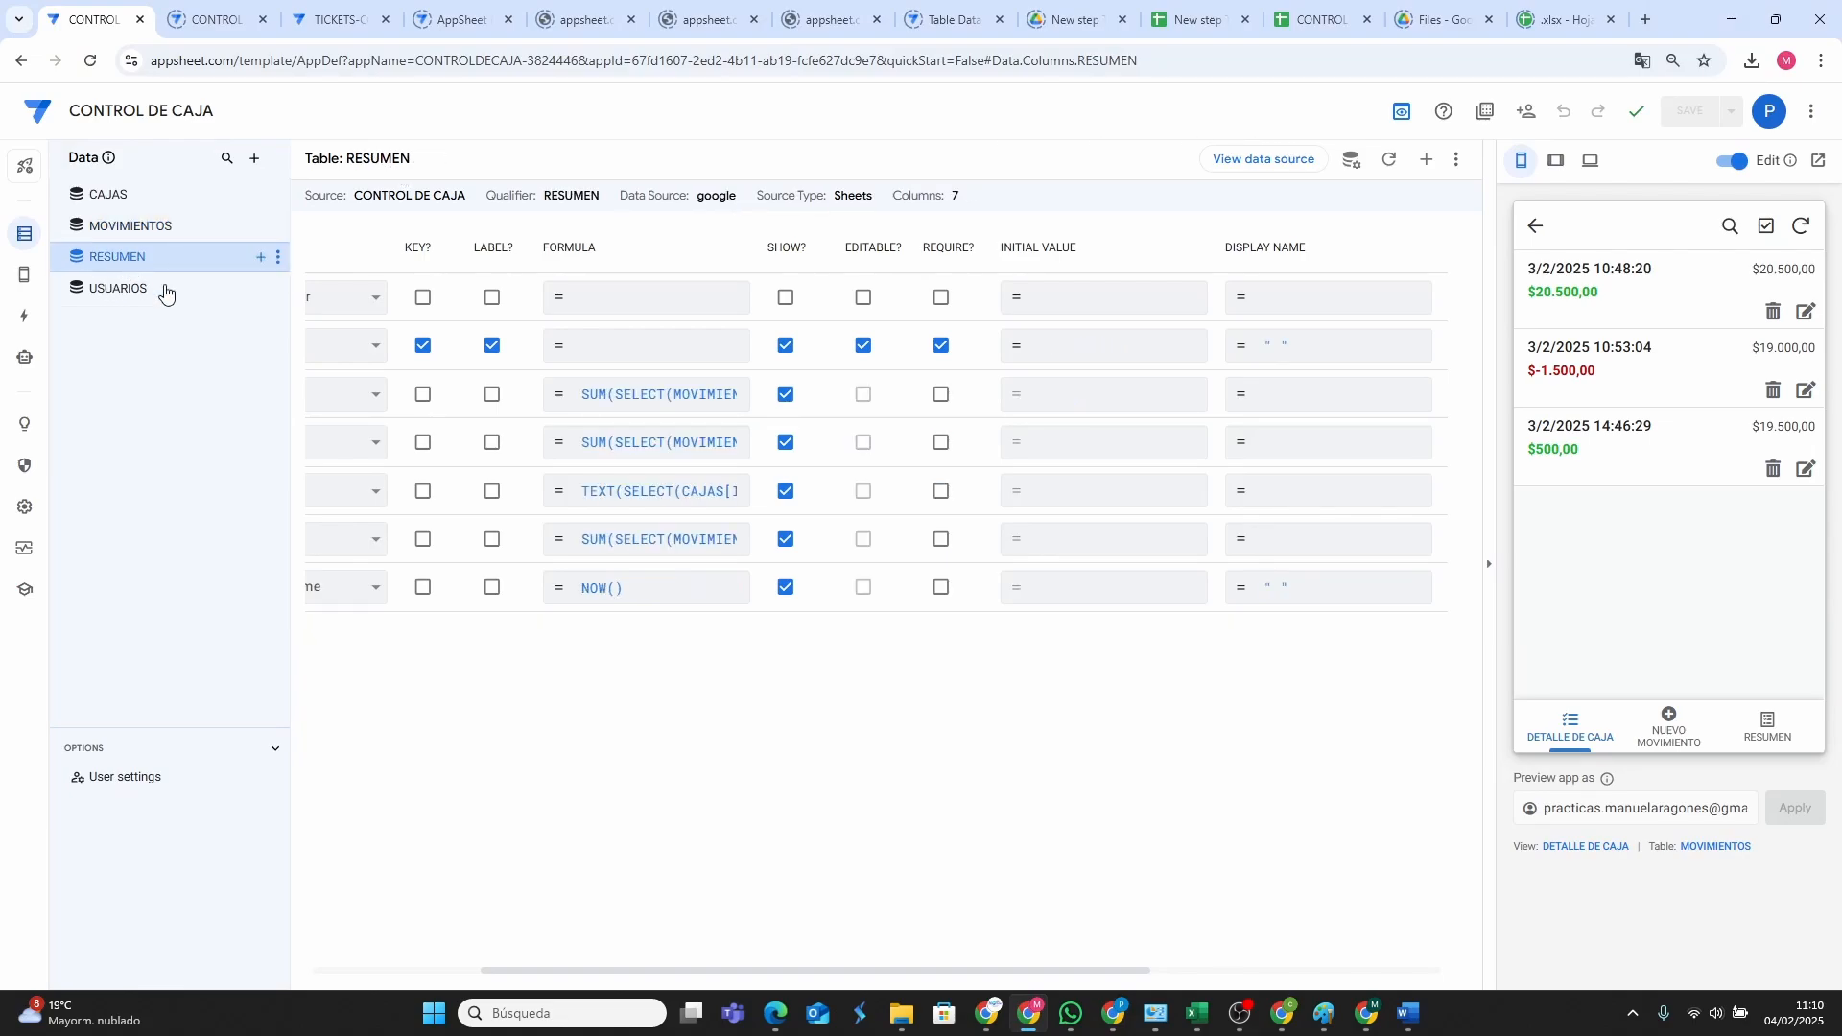
pyautogui.moveTo(696, 972); pyautogui.dragTo(528, 973)
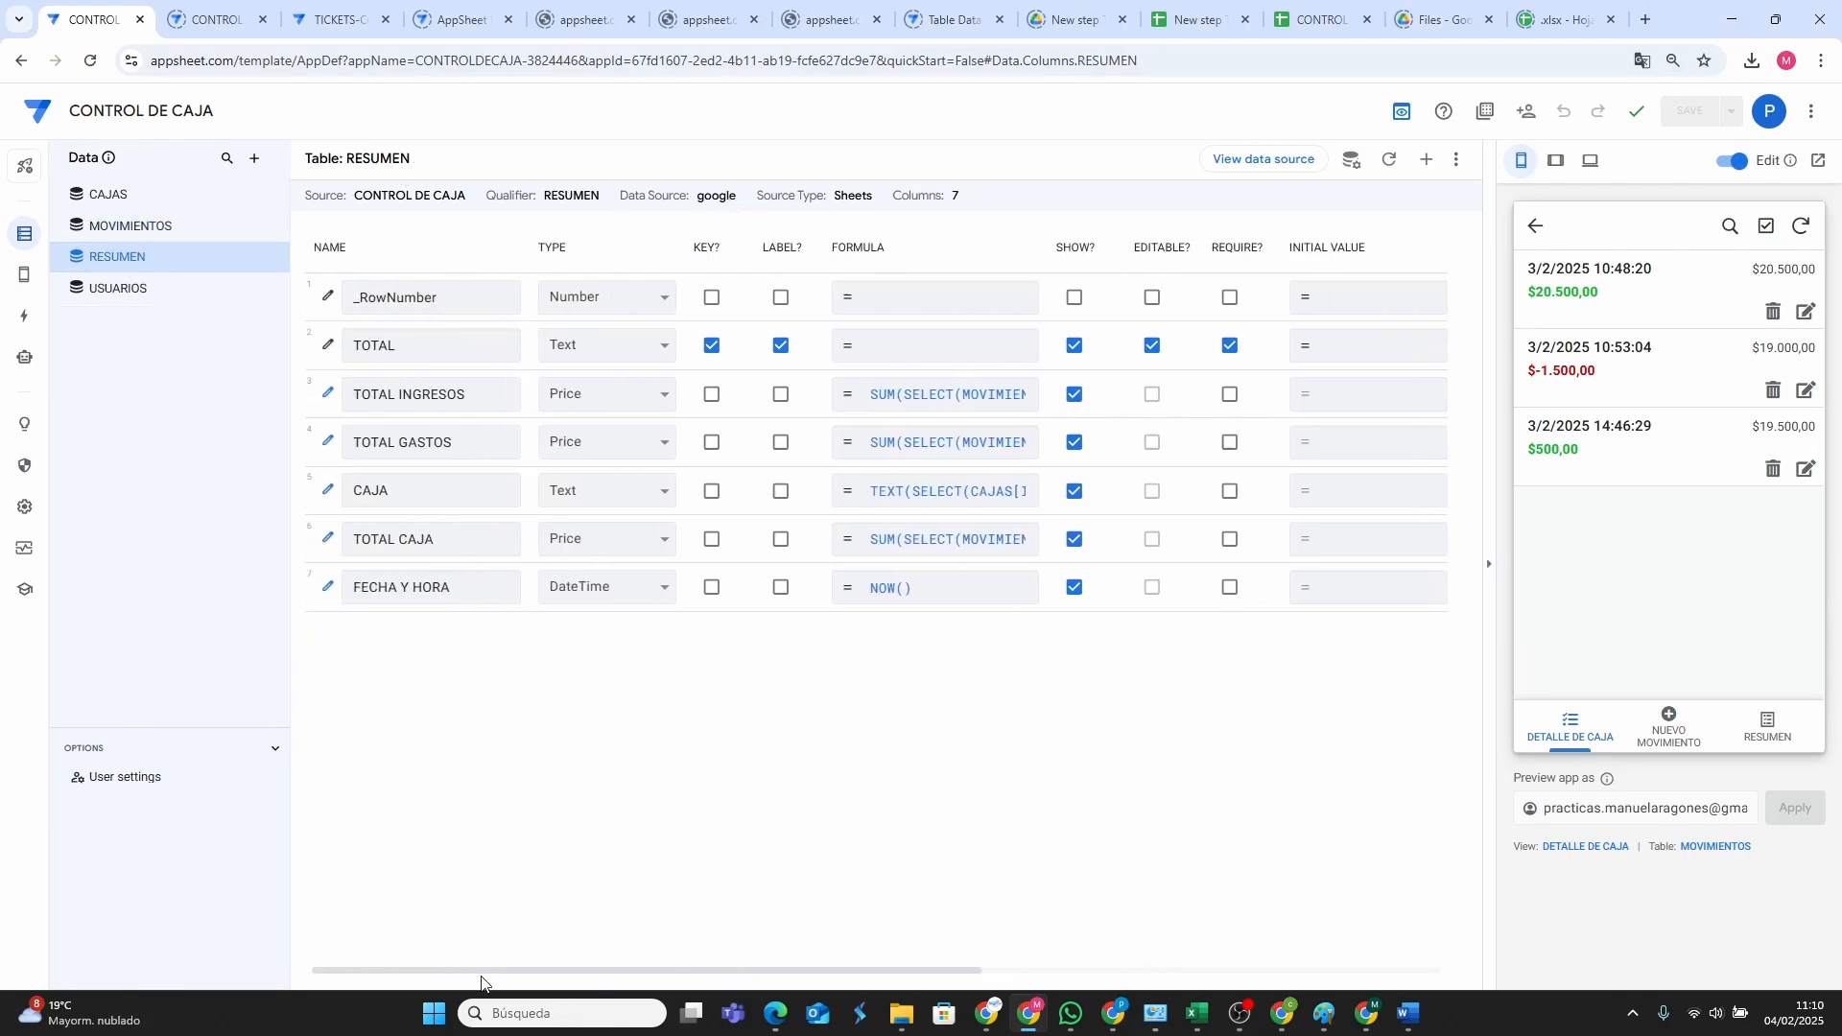
# Examine the RESUMEN columns from TOTAL to FECHA Y HORA and display the RESUMEN view in the app preview.
pyautogui.click(415, 348)
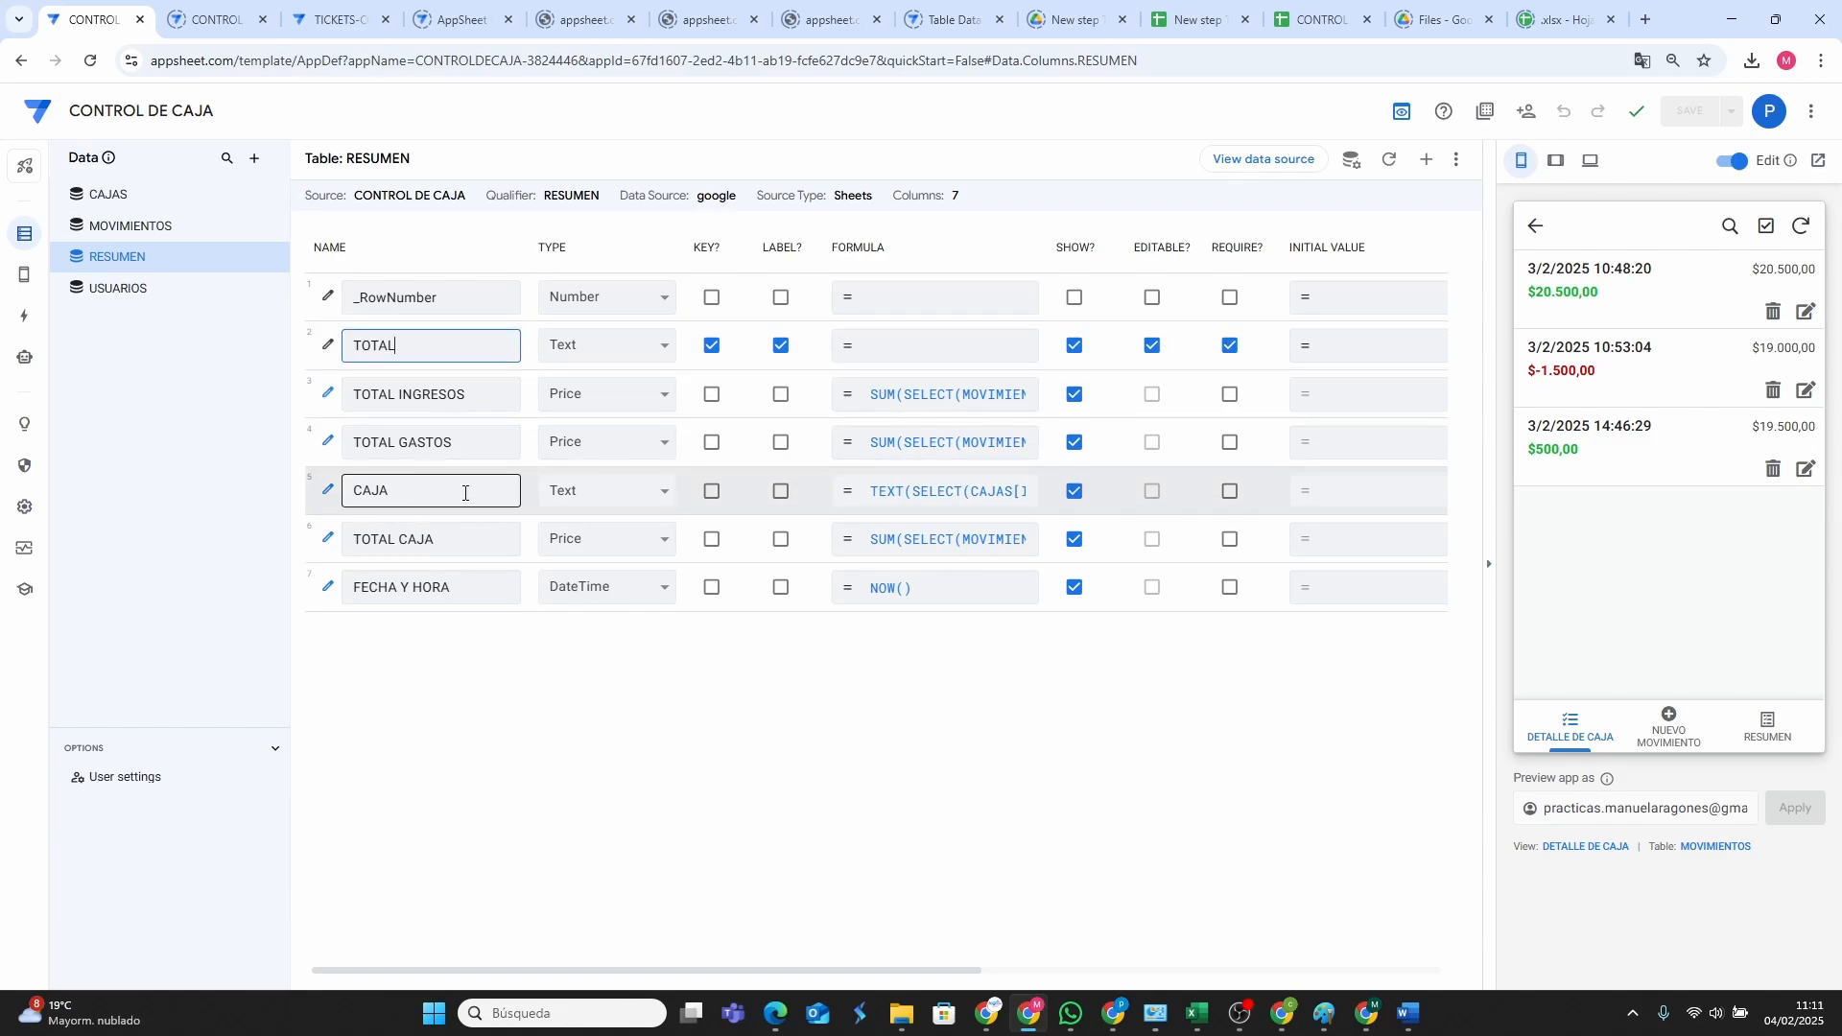
pyautogui.click(471, 396)
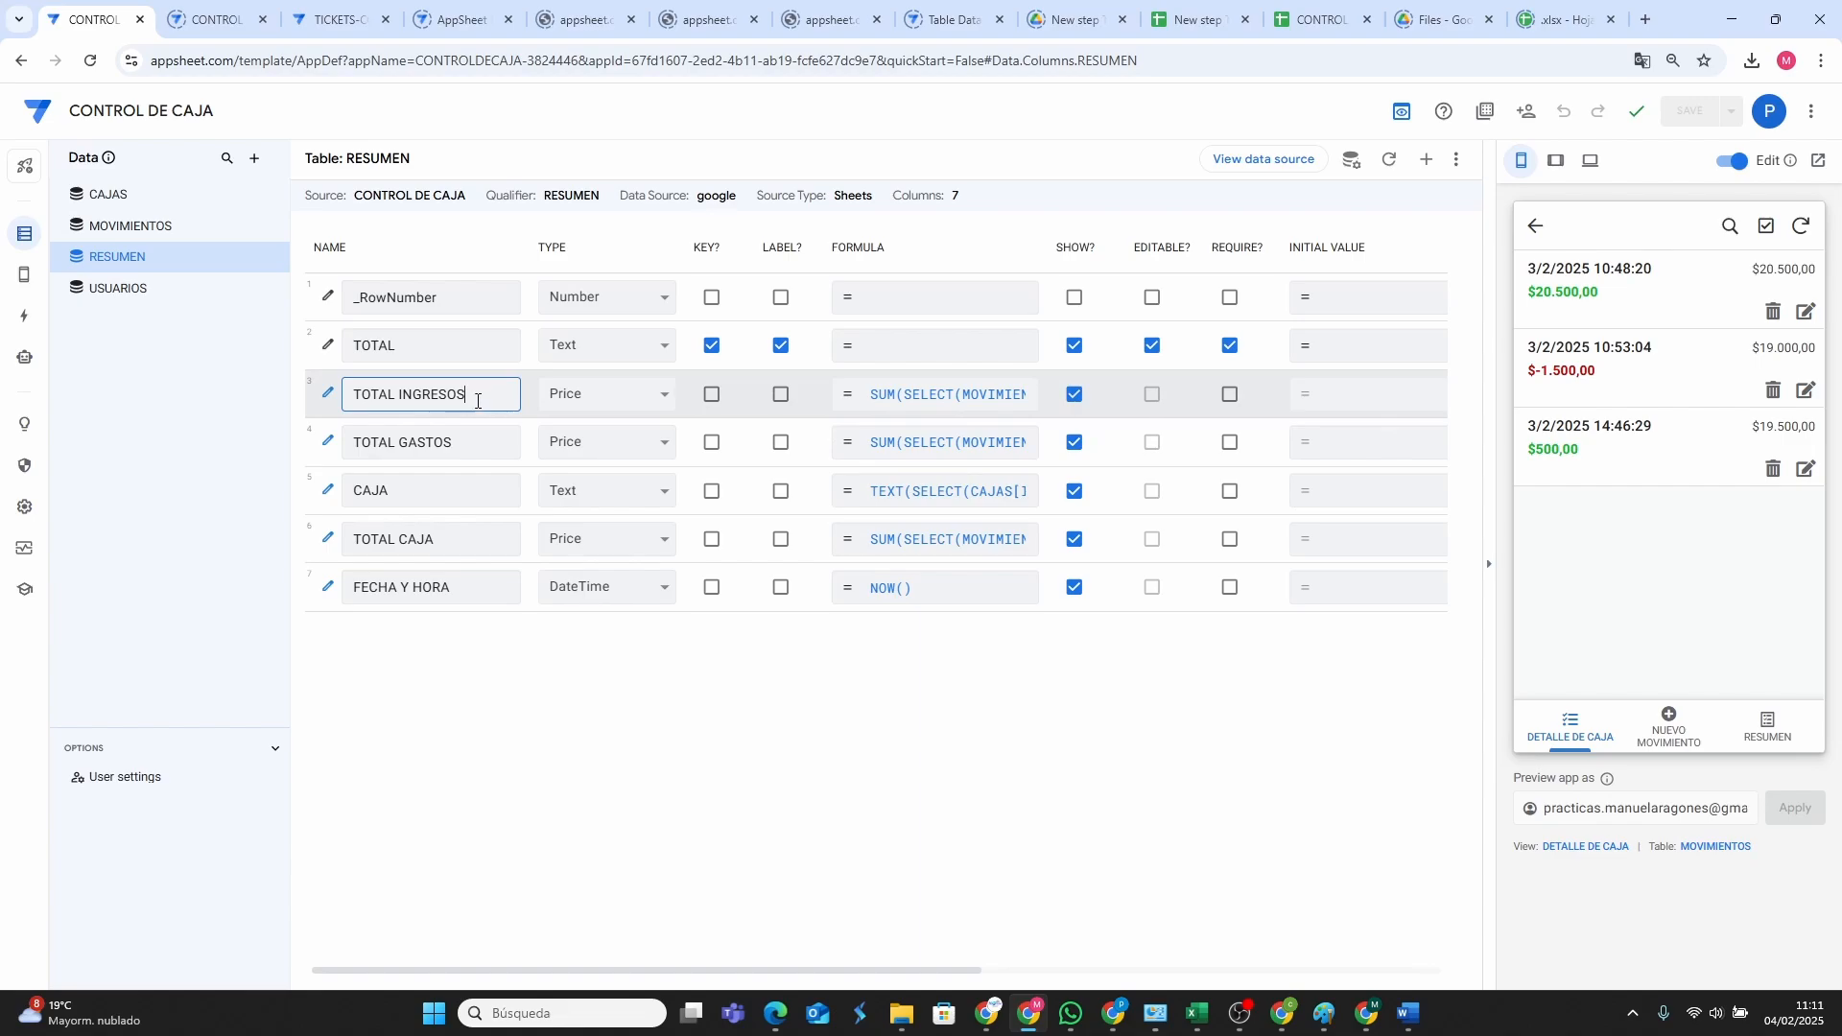
pyautogui.click(484, 445)
pyautogui.click(478, 488)
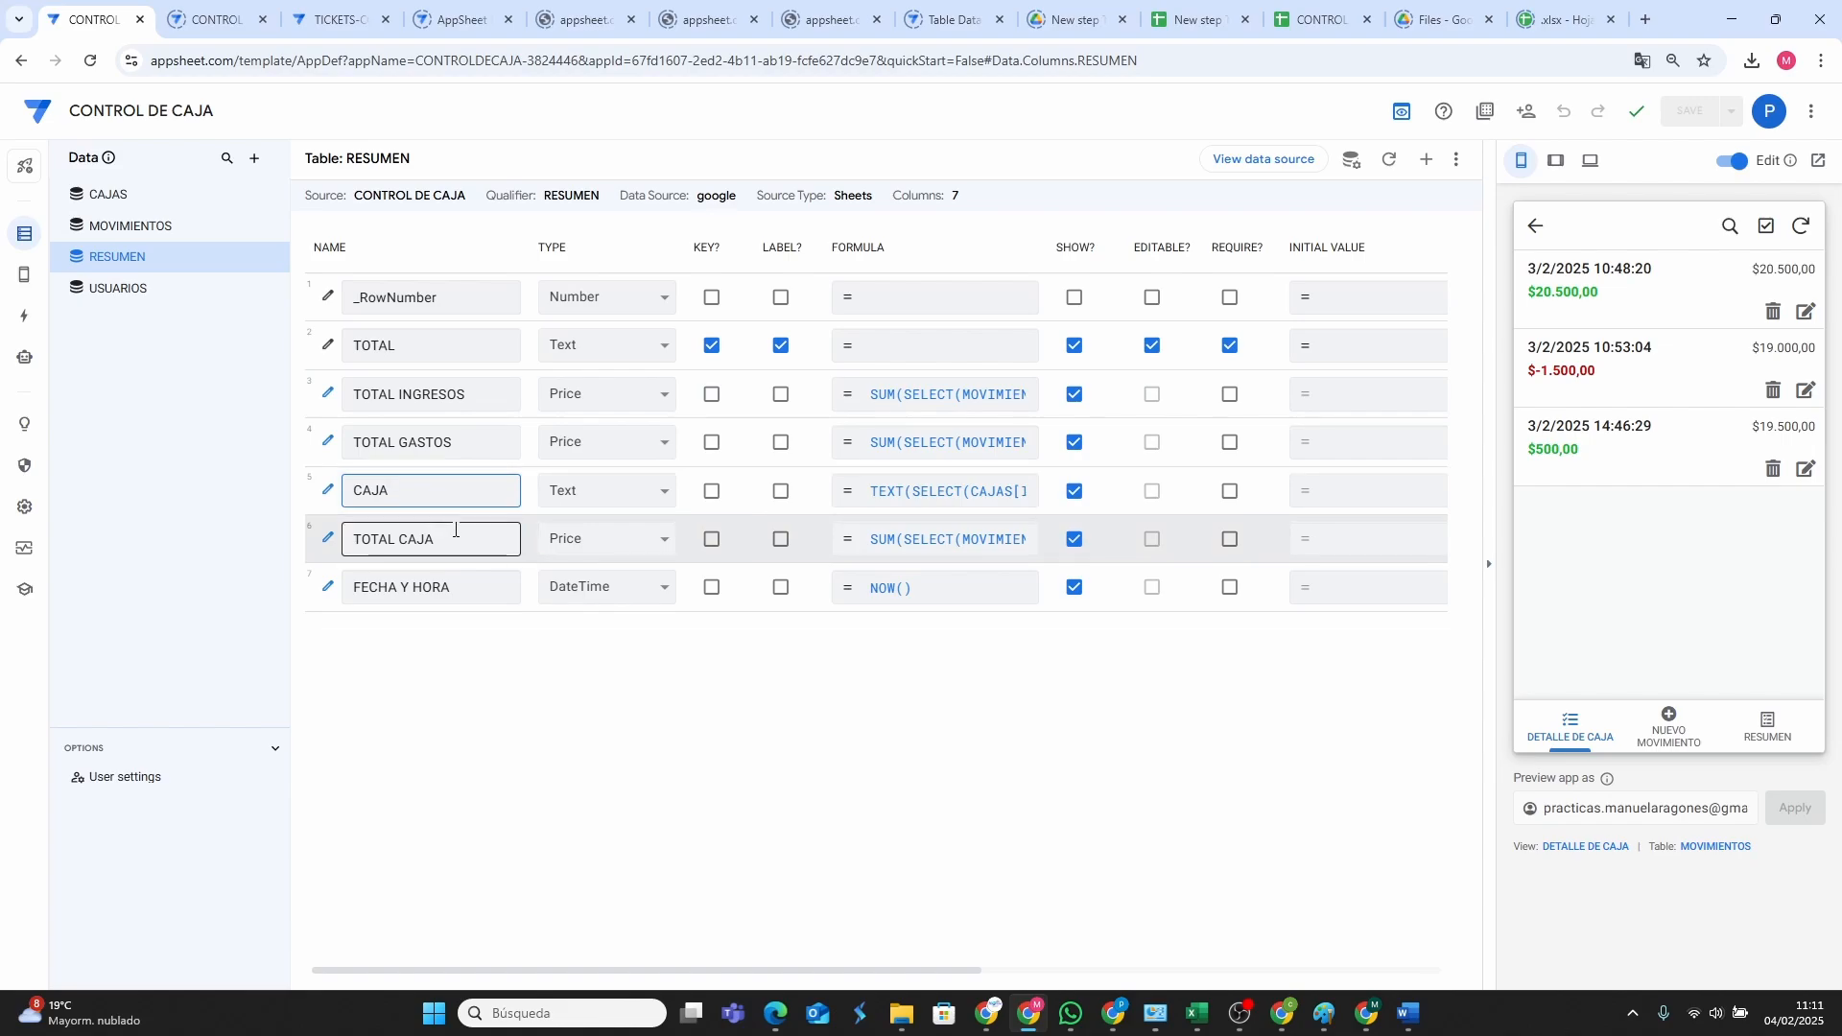
pyautogui.click(465, 590)
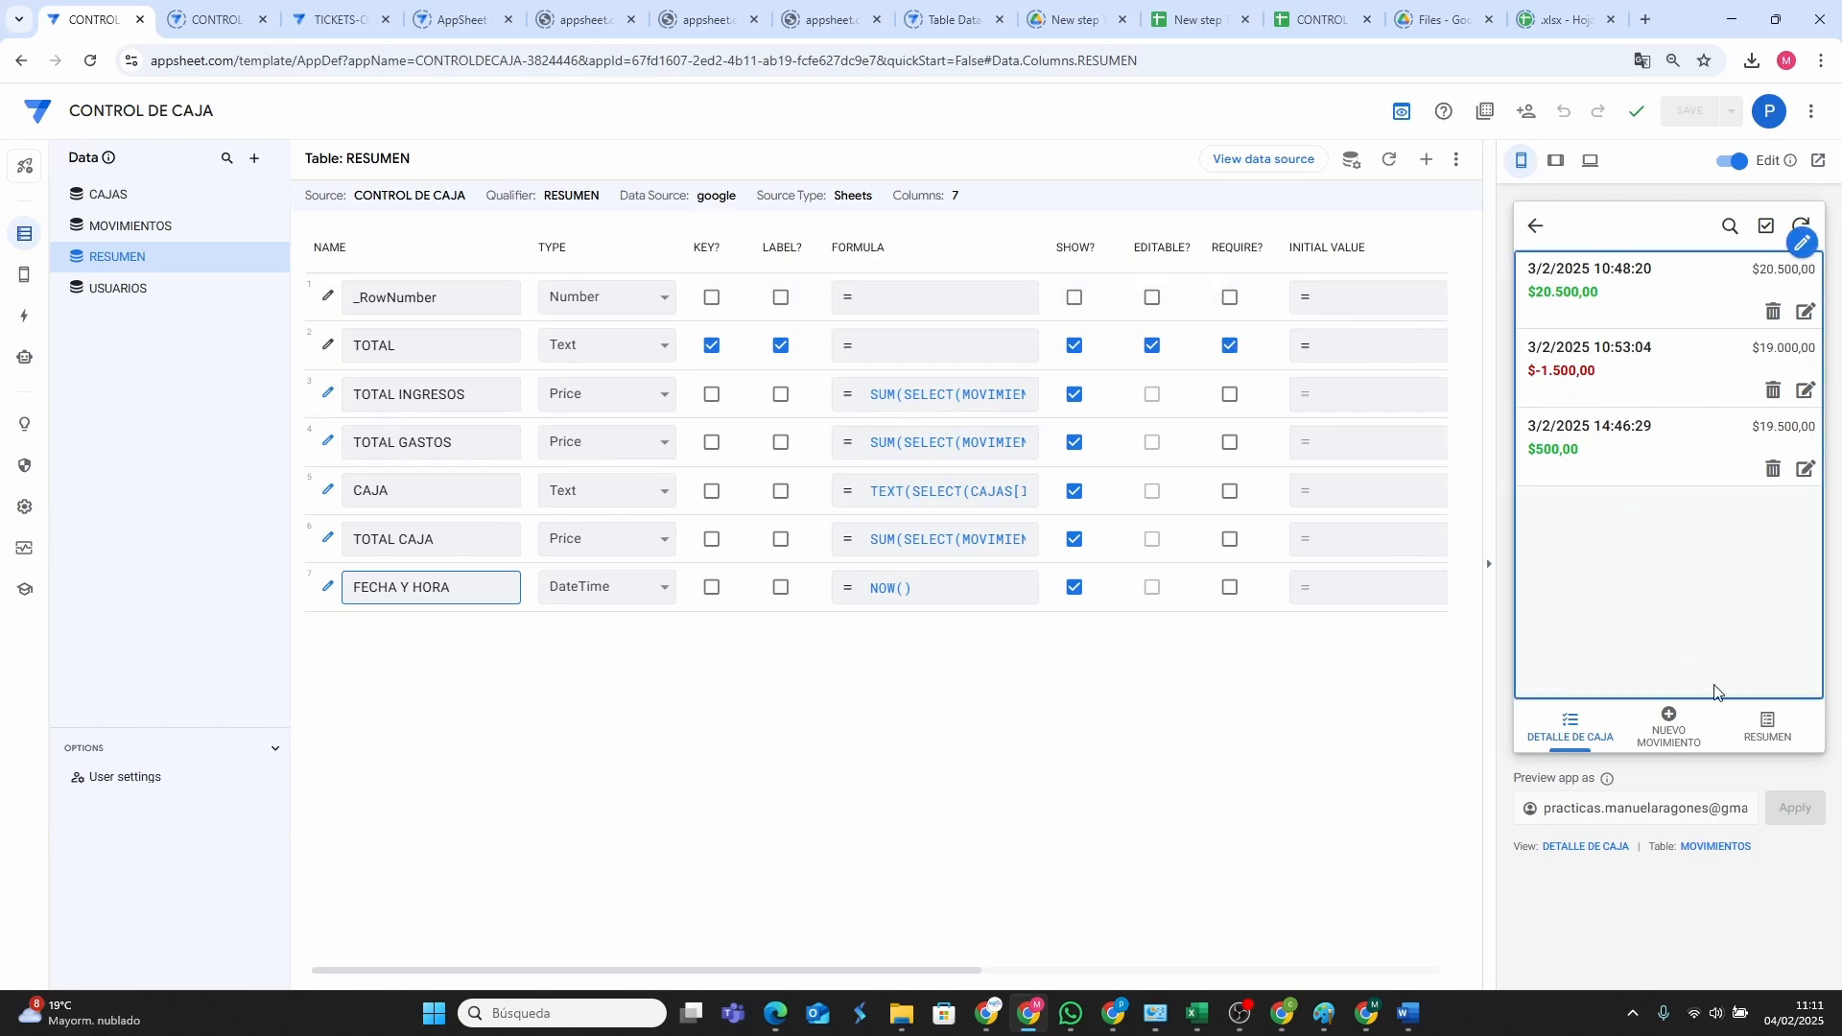
pyautogui.click(1768, 731)
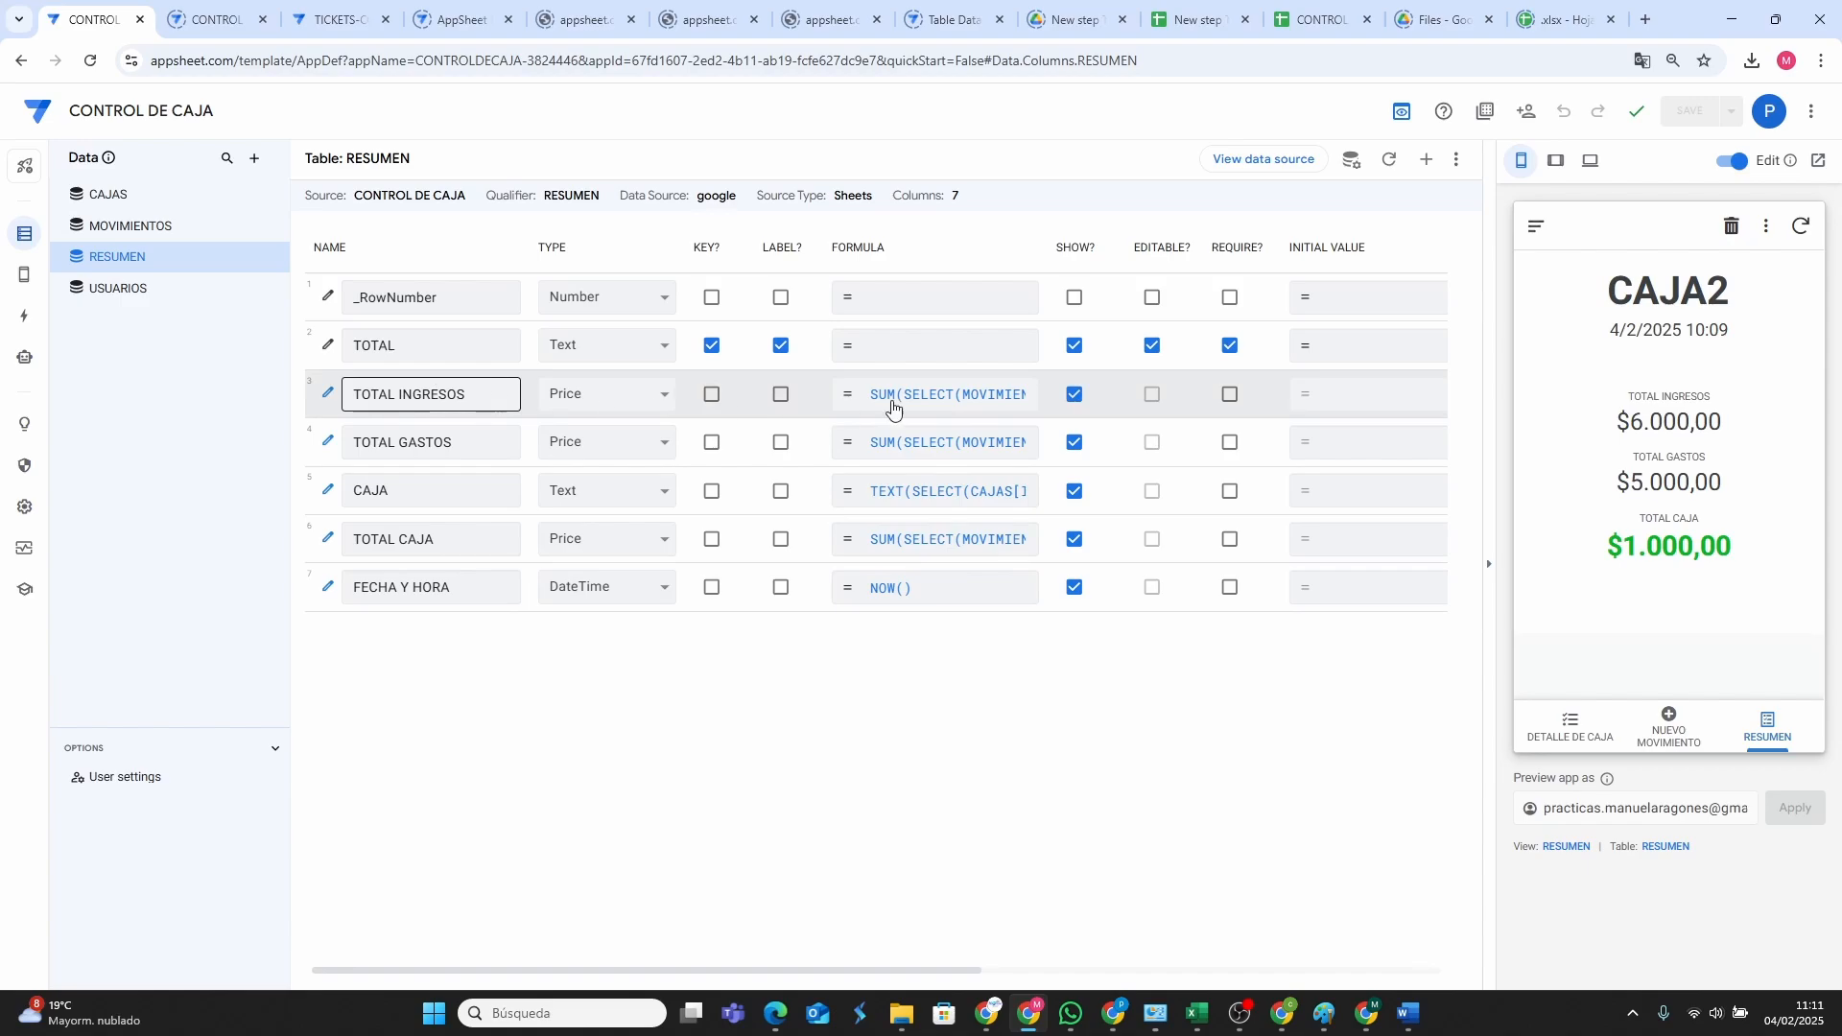
# Copy the whole app formula of the TOTAL INGRESOS column and close its expression without changes.
pyautogui.click(953, 394)
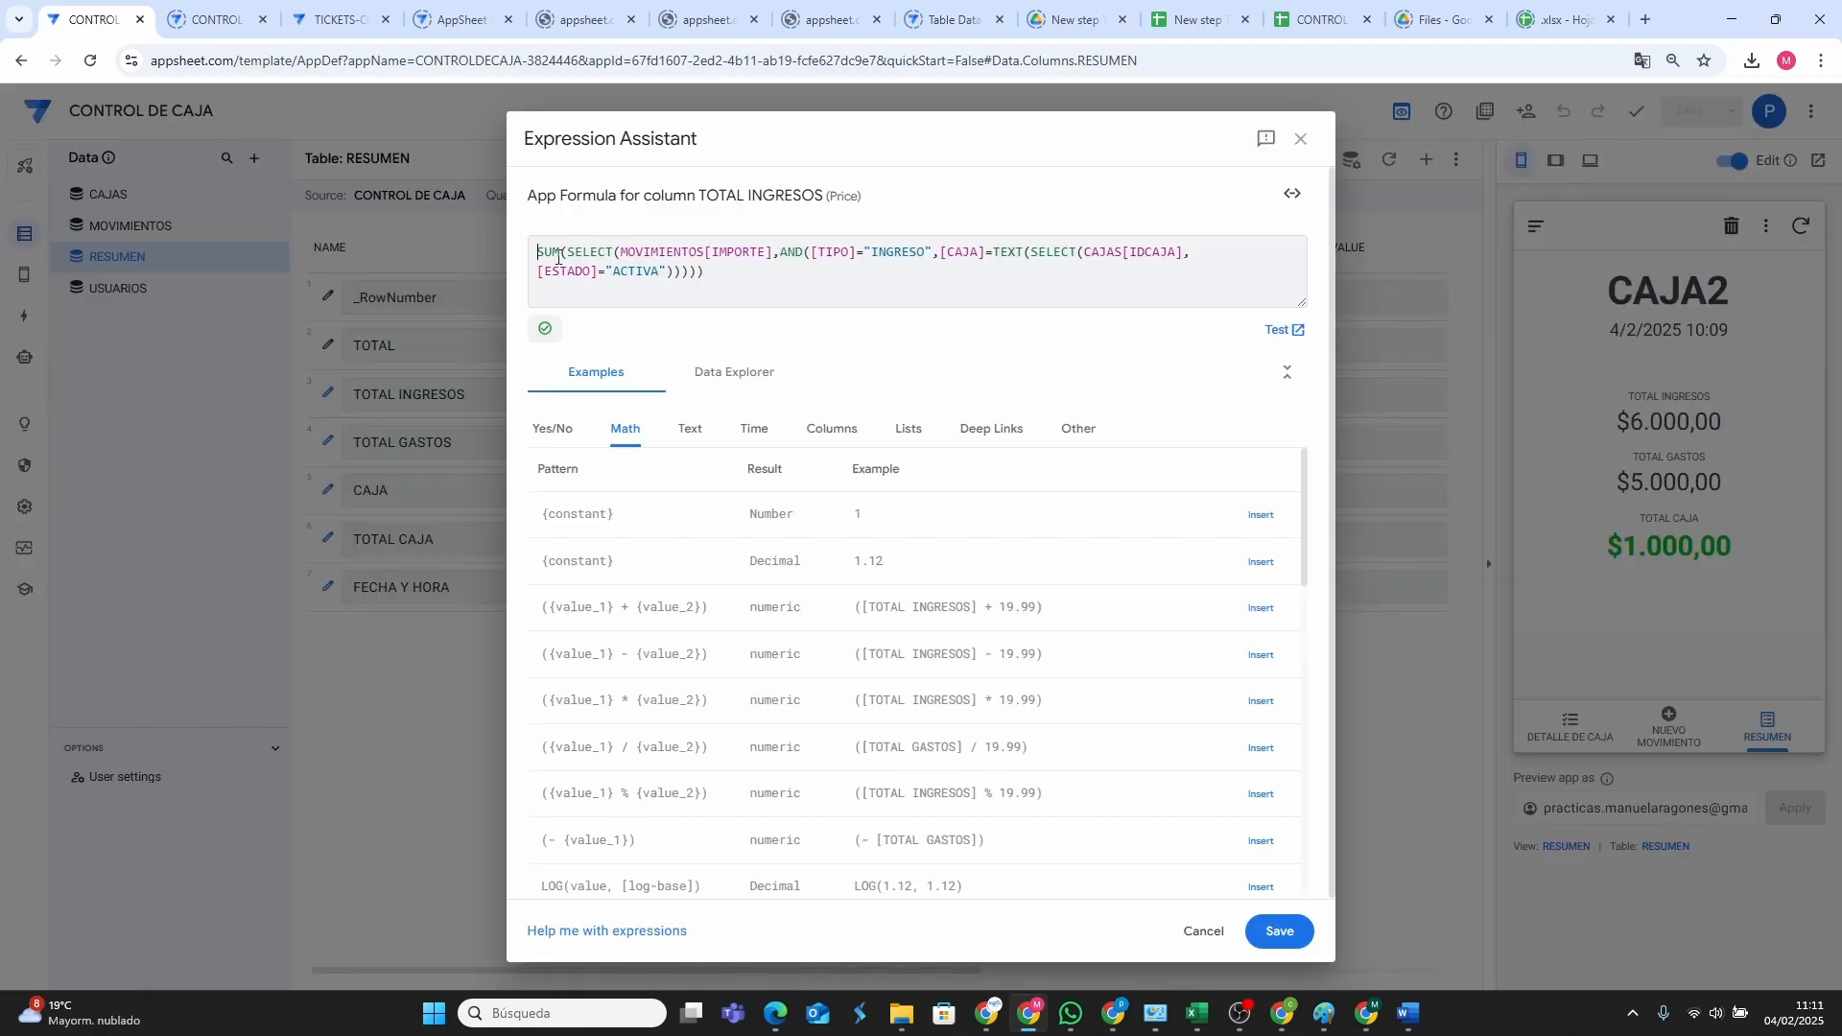
pyautogui.tripleClick(562, 251)
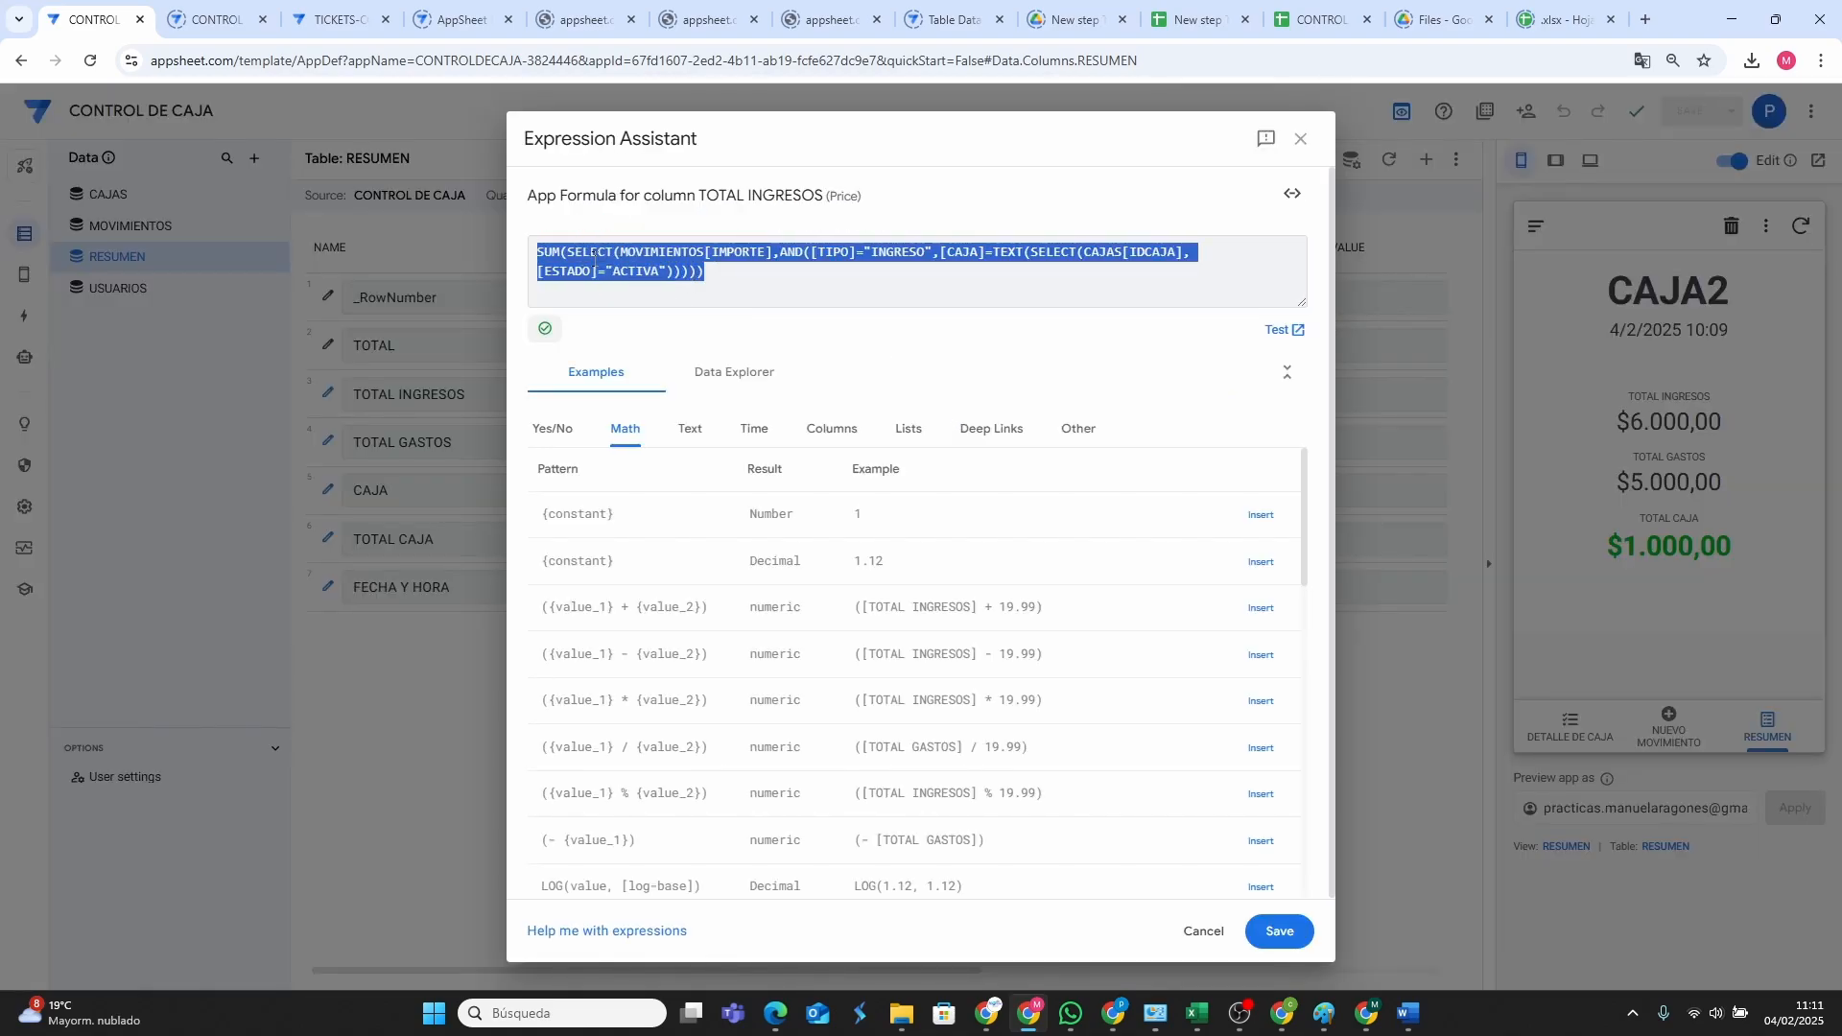
pyautogui.rightClick(605, 270)
pyautogui.click(641, 359)
pyautogui.click(1201, 933)
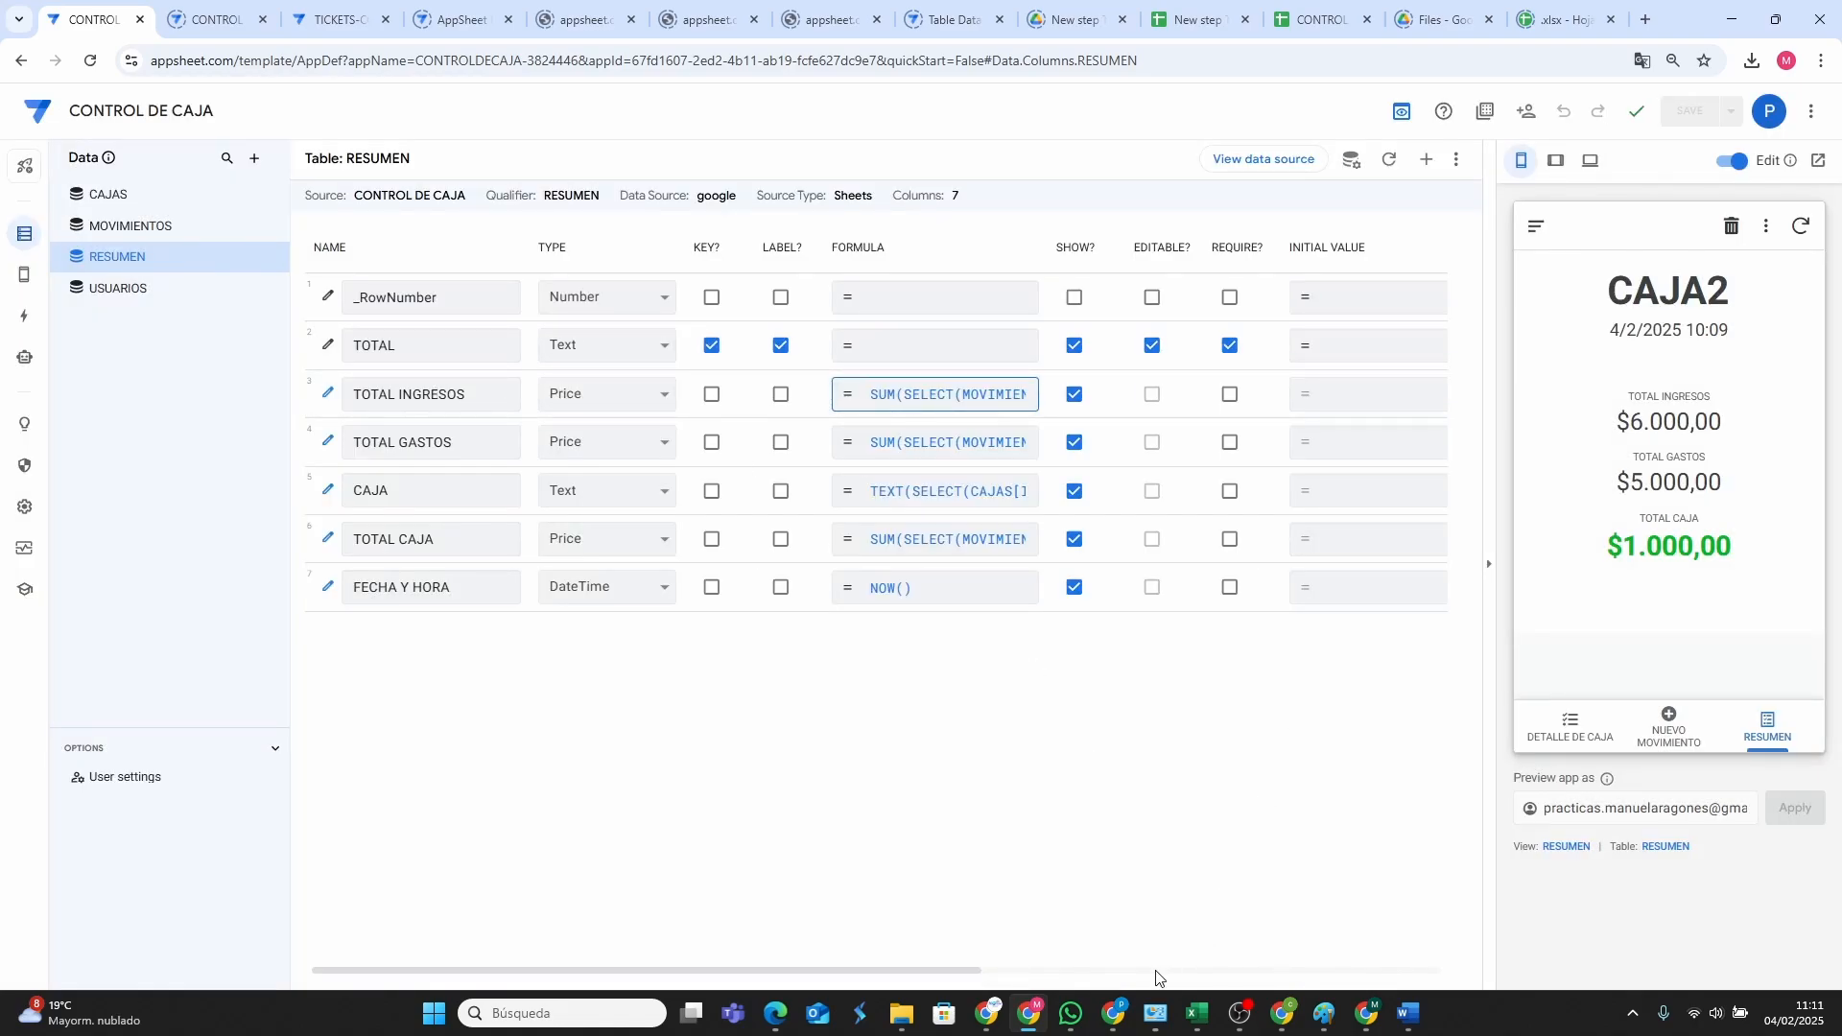
# Switch to the GESTION DE CAJAS app and add a virtual column named TOTAL INGRESOS to the RESUMEN table.
pyautogui.click(1126, 1016)
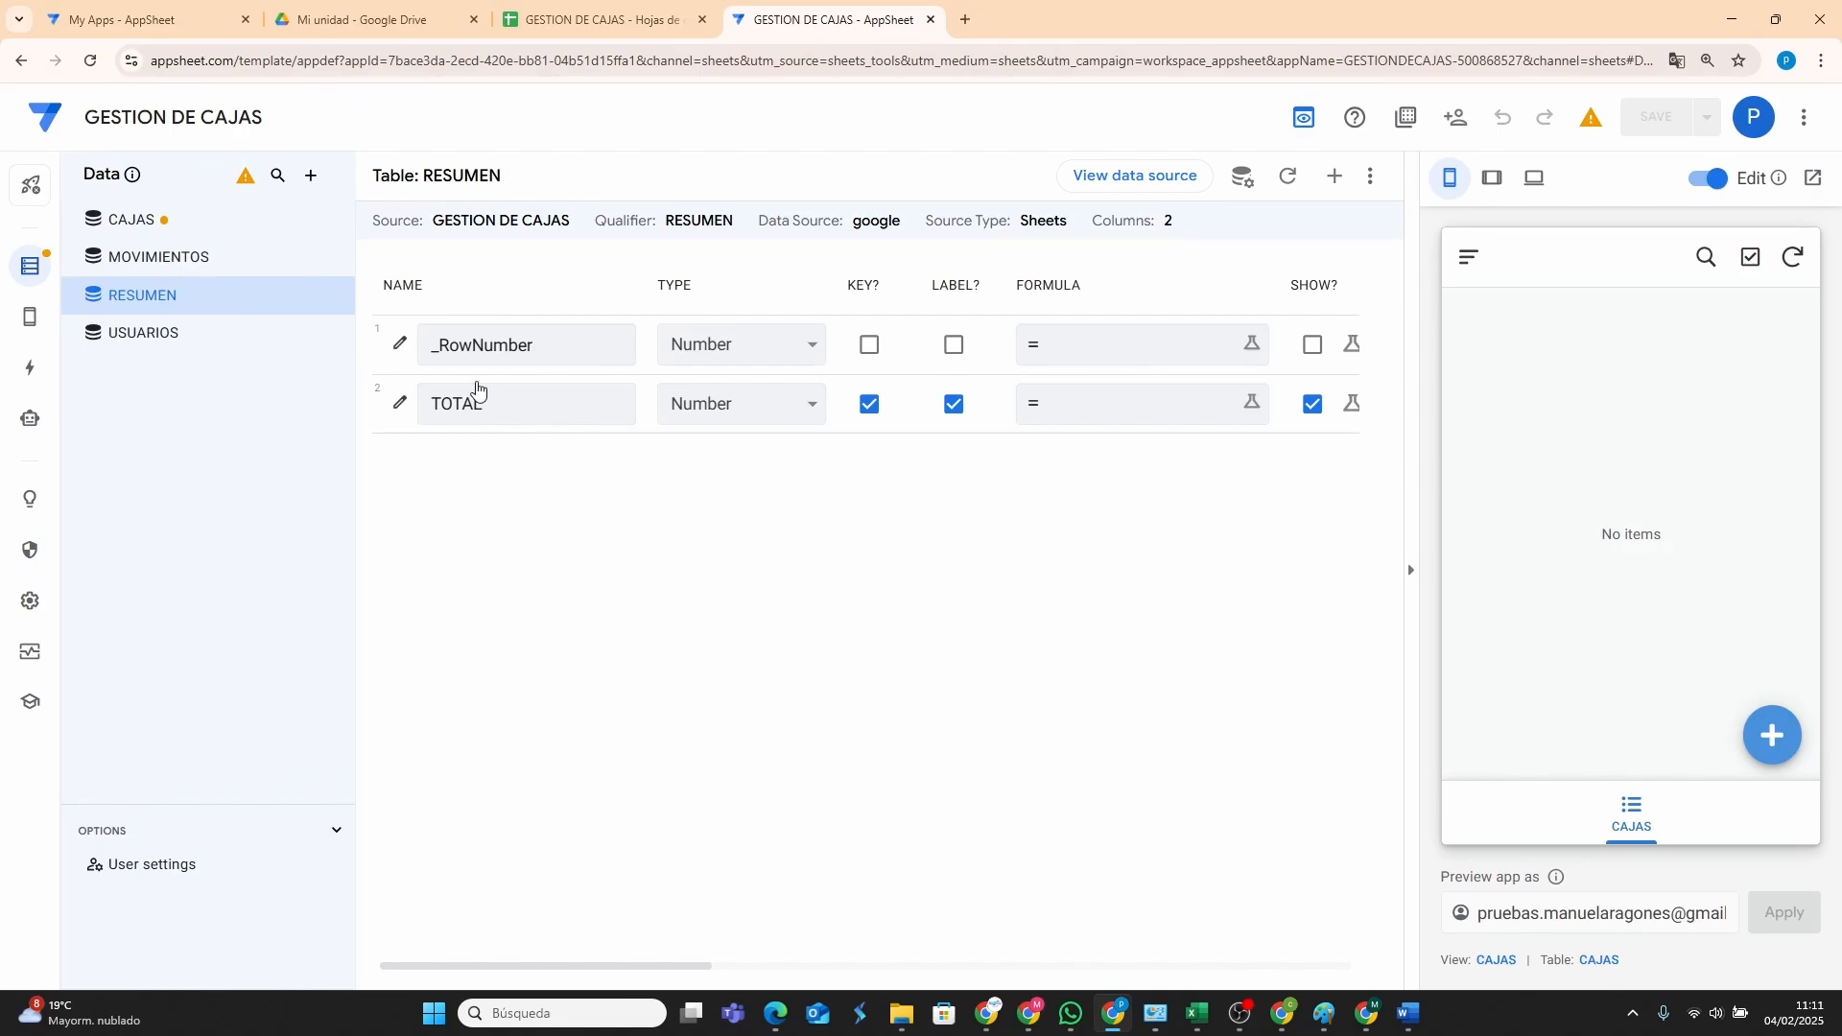
pyautogui.click(1334, 178)
pyautogui.moveTo(971, 296); pyautogui.dragTo(646, 307)
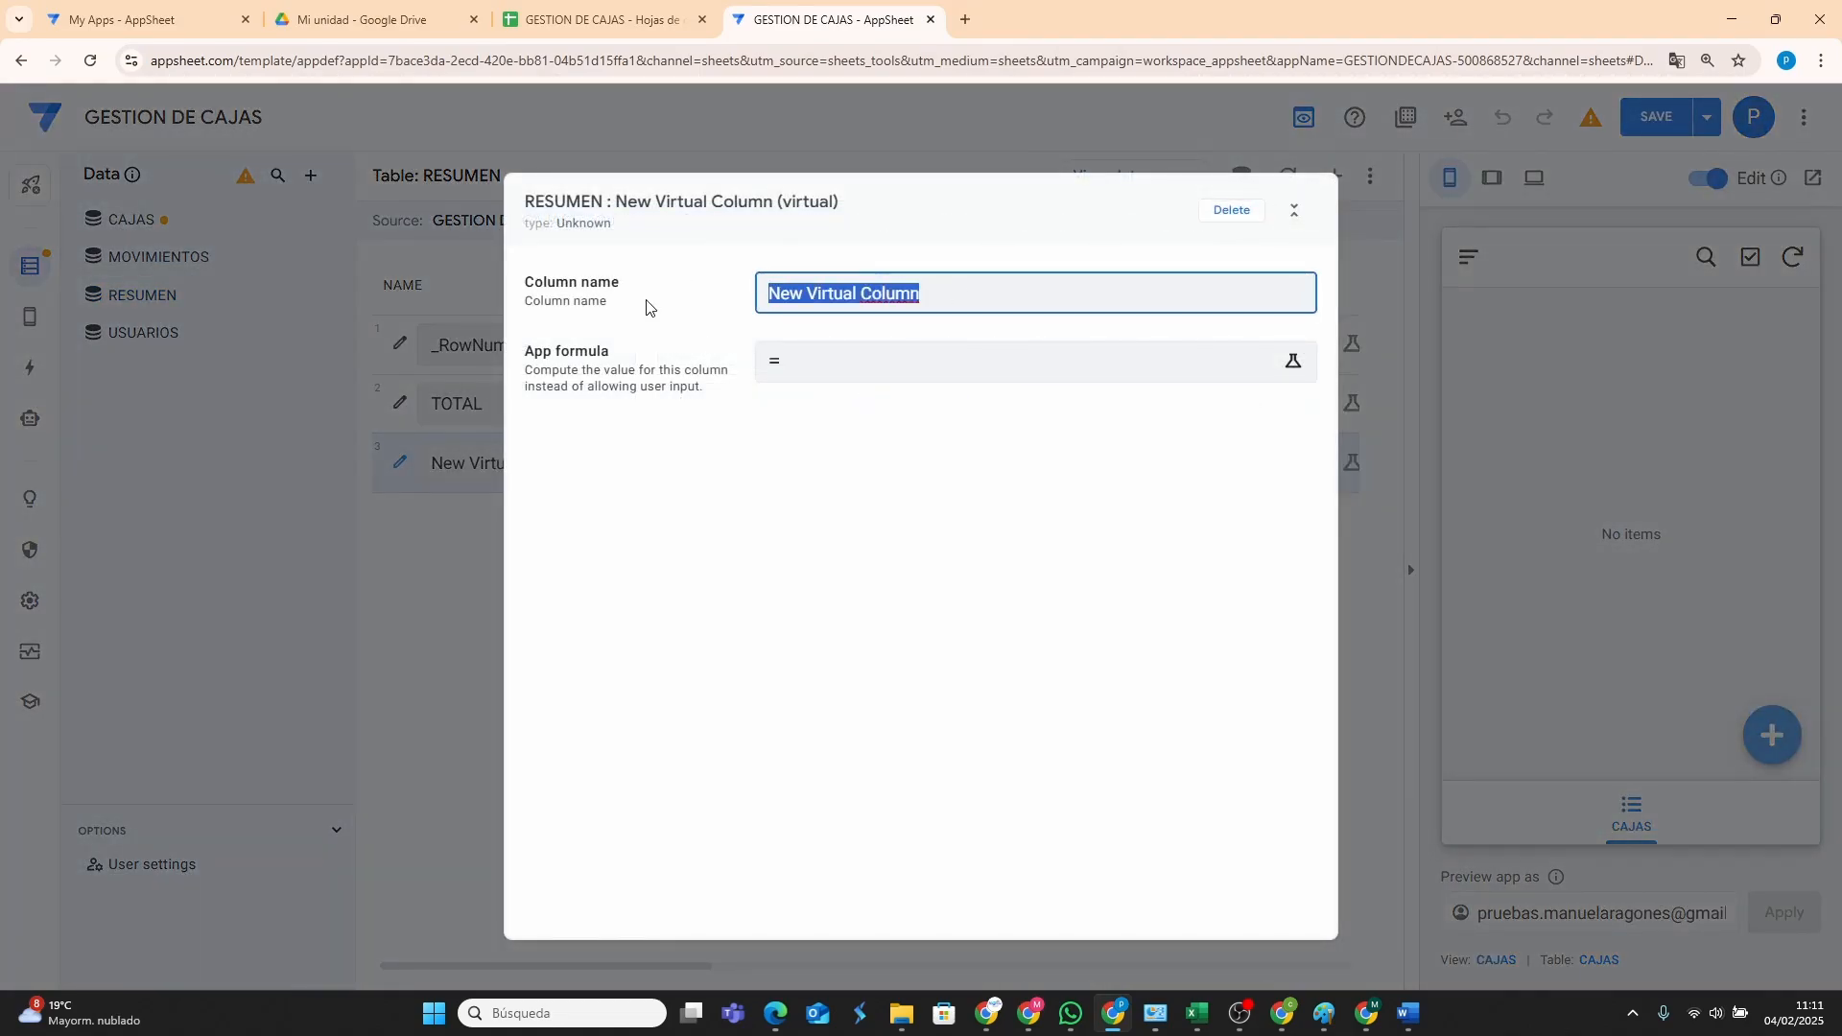
pyautogui.write('TOTAL ING')
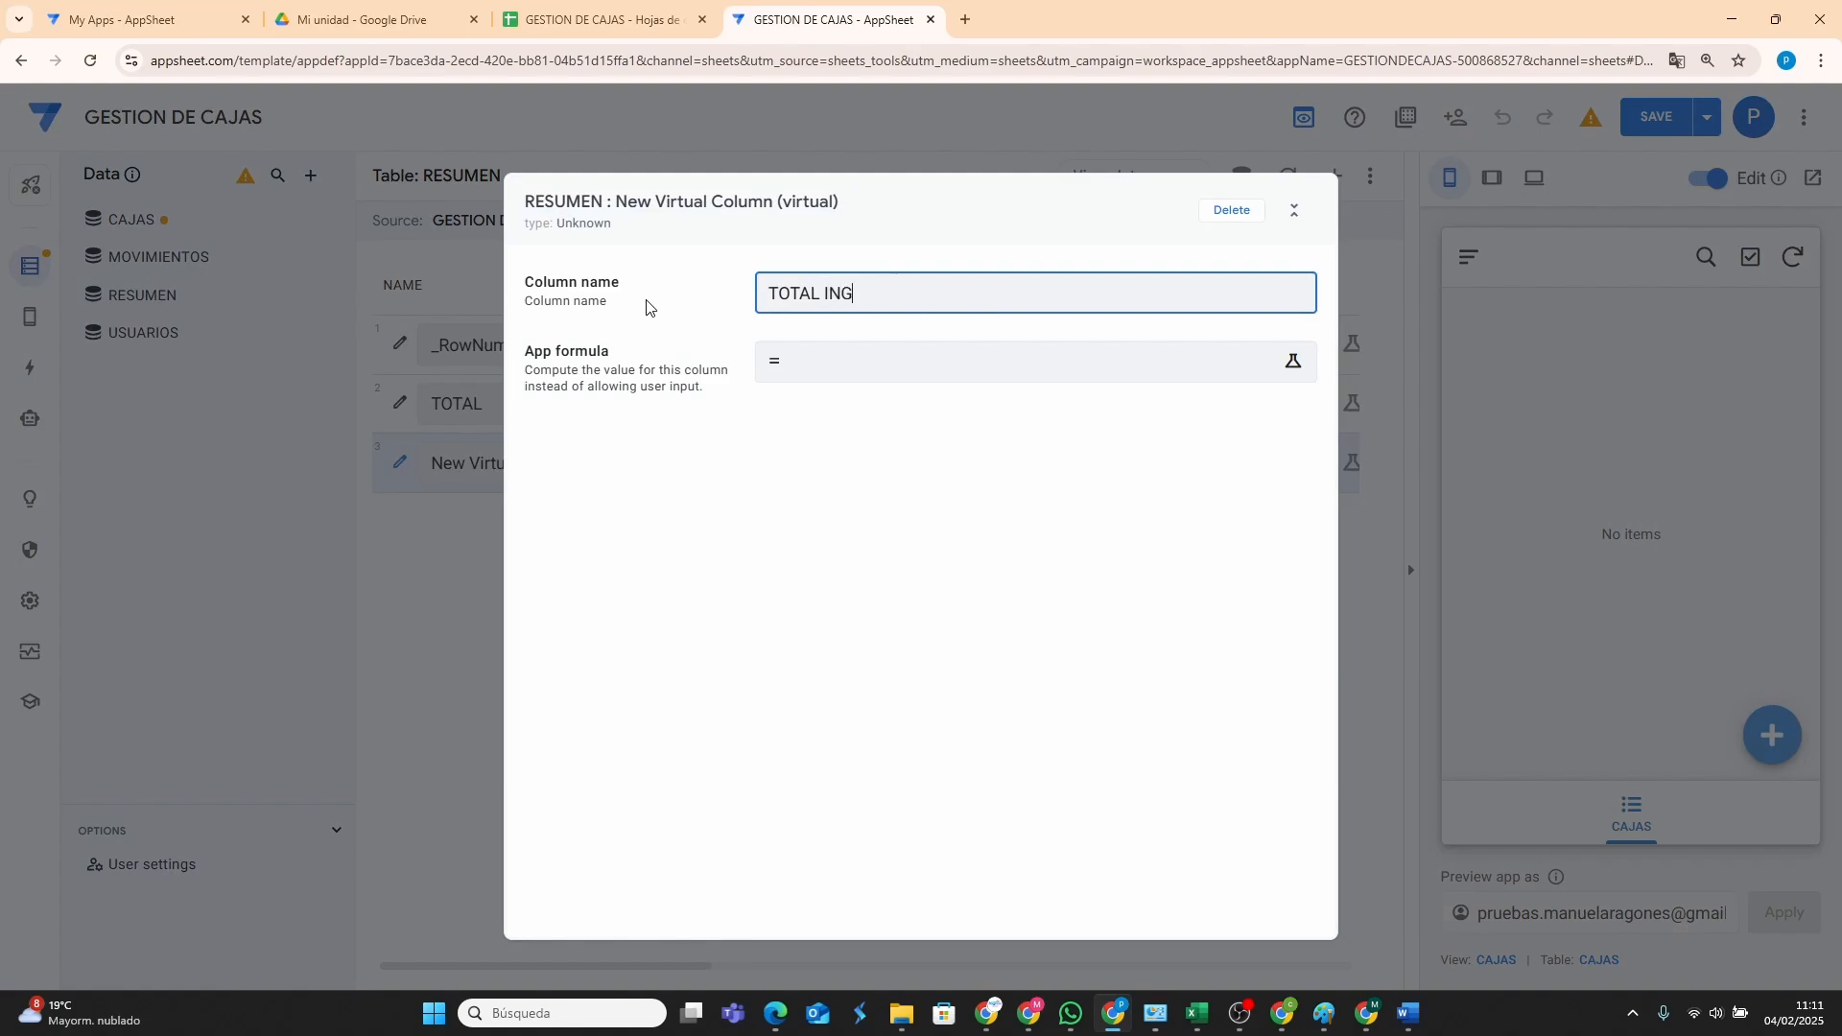
pyautogui.write('RESOS')
# Paste the copied formula into the TOTAL INGRESOS expression, examine its SUM, SELECT, TIPO and CAJA conditions, and cancel the editing.
pyautogui.click(892, 365)
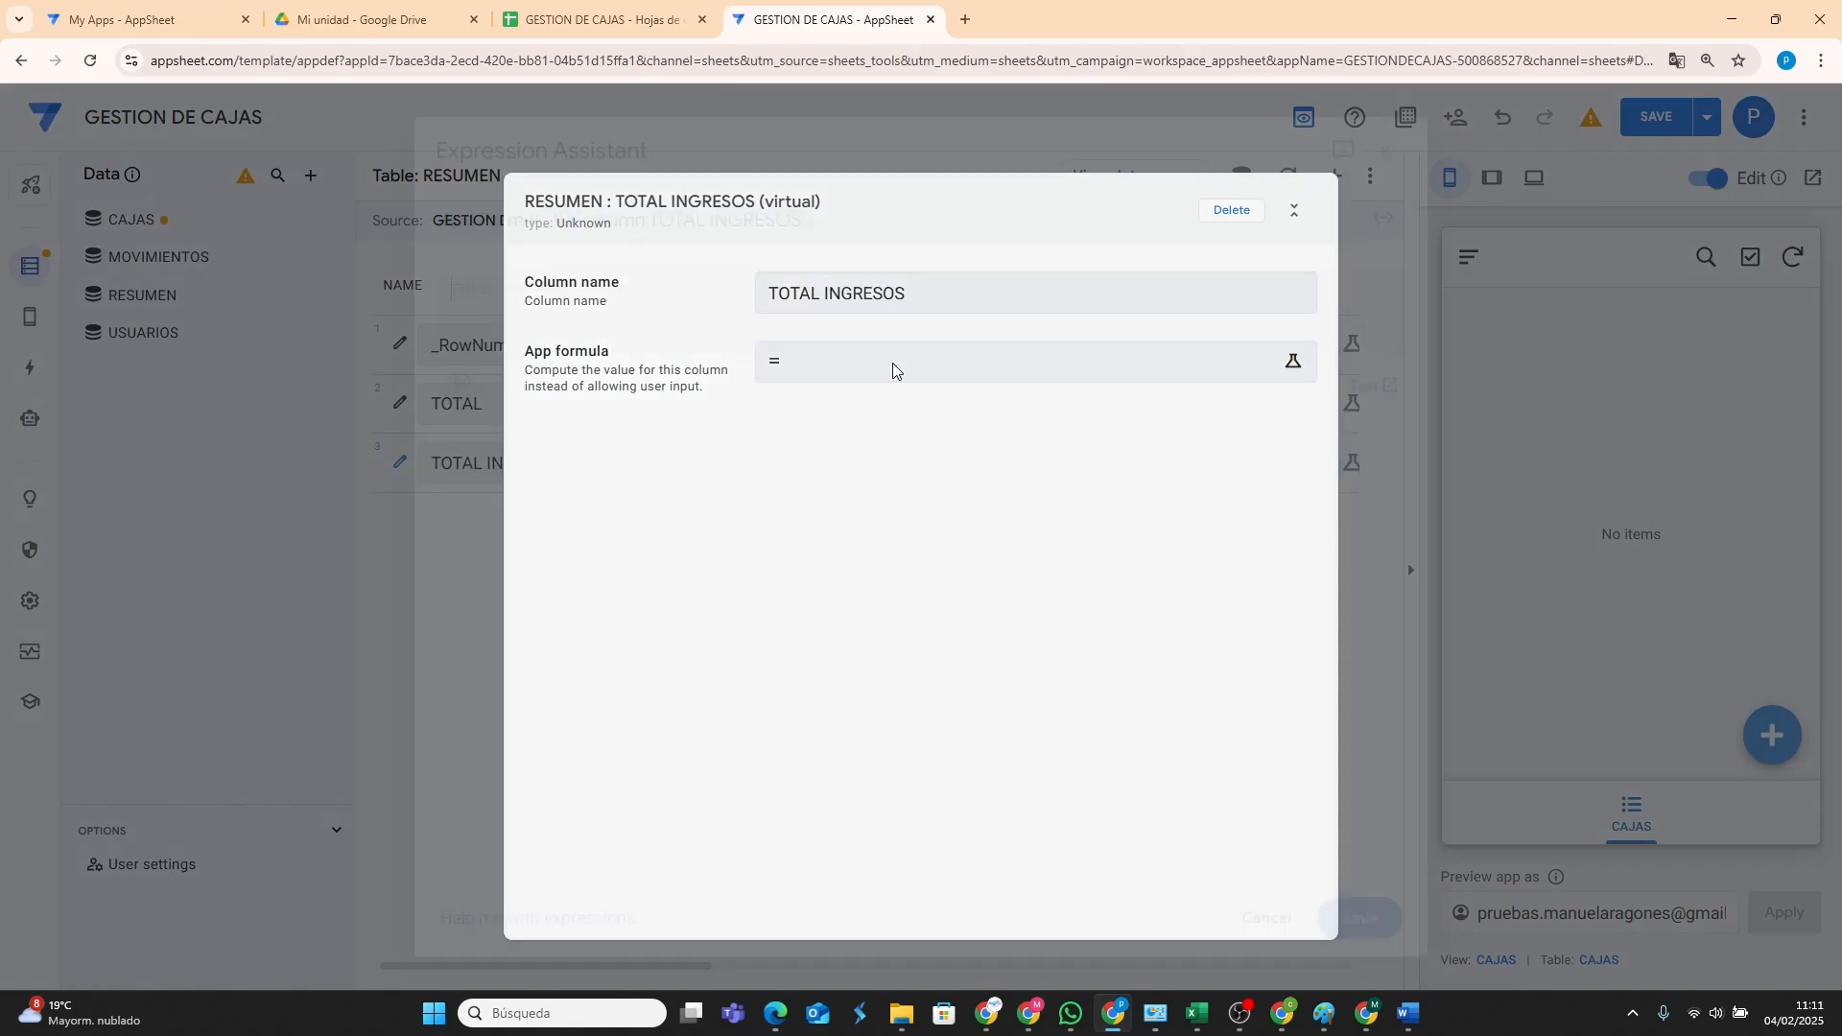
pyautogui.rightClick(596, 299)
pyautogui.click(650, 487)
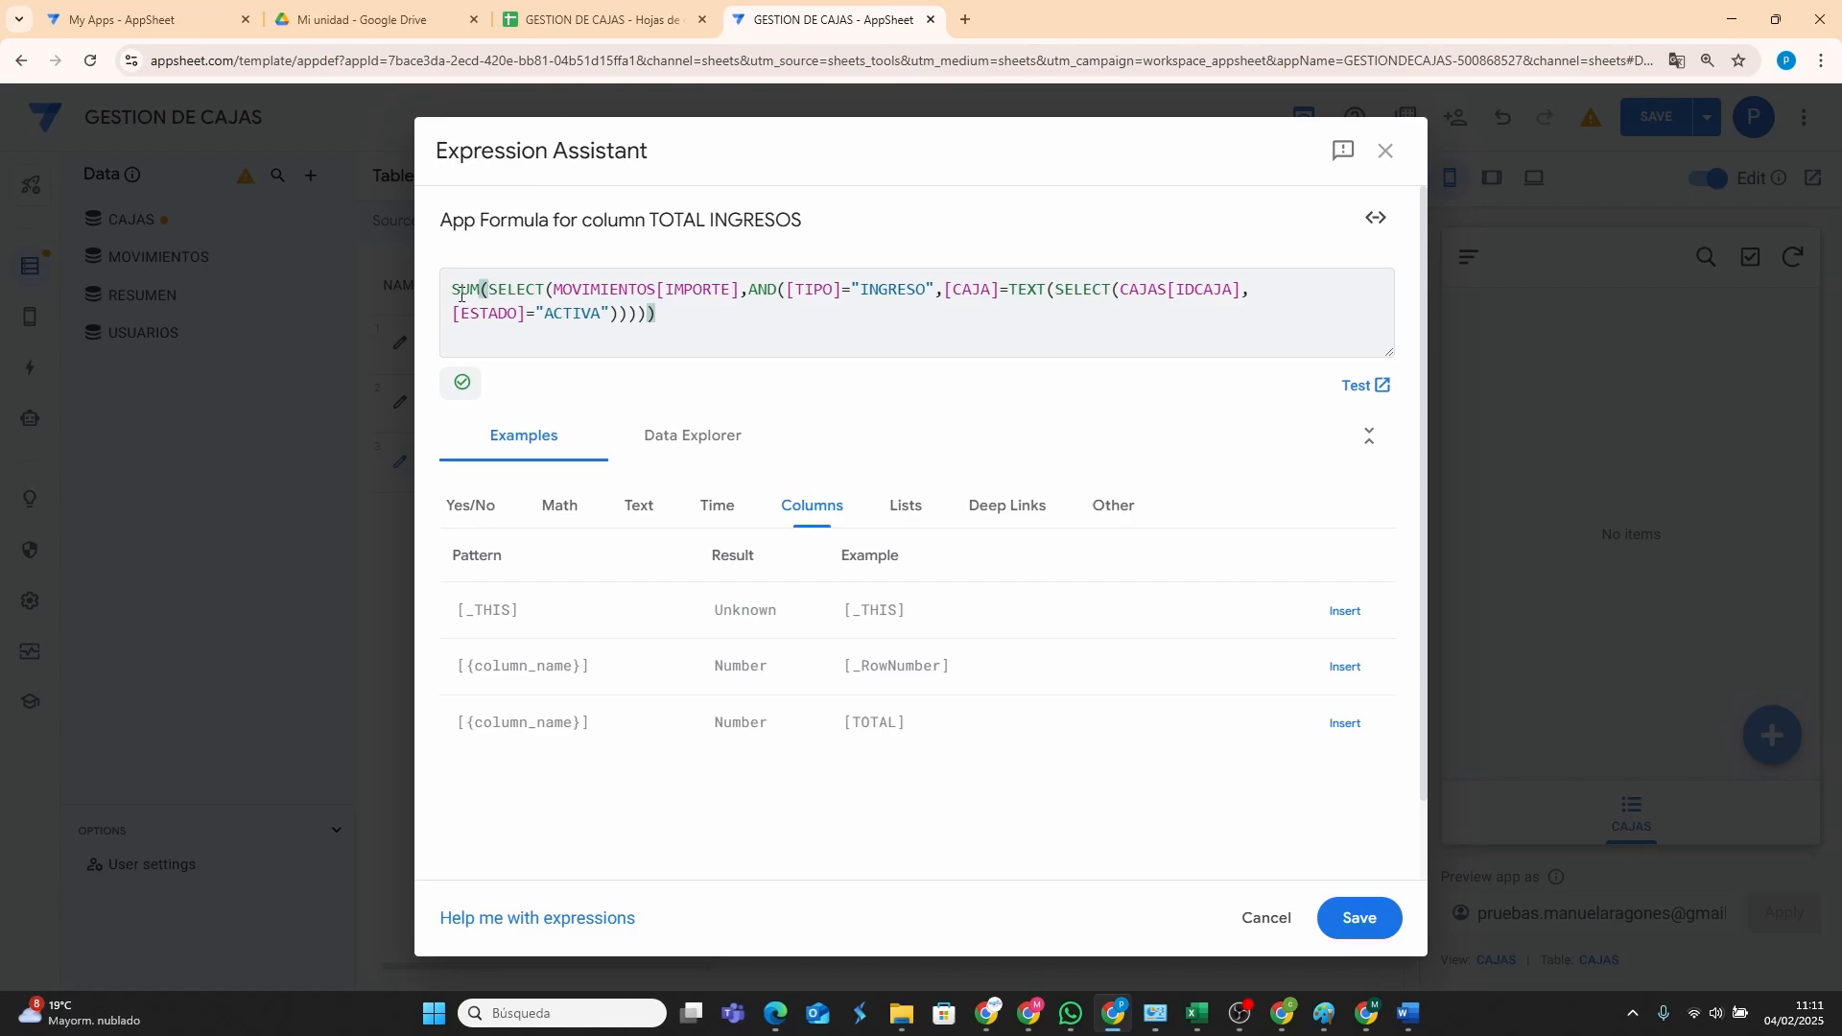
pyautogui.moveTo(450, 282); pyautogui.dragTo(749, 288)
pyautogui.click(731, 289)
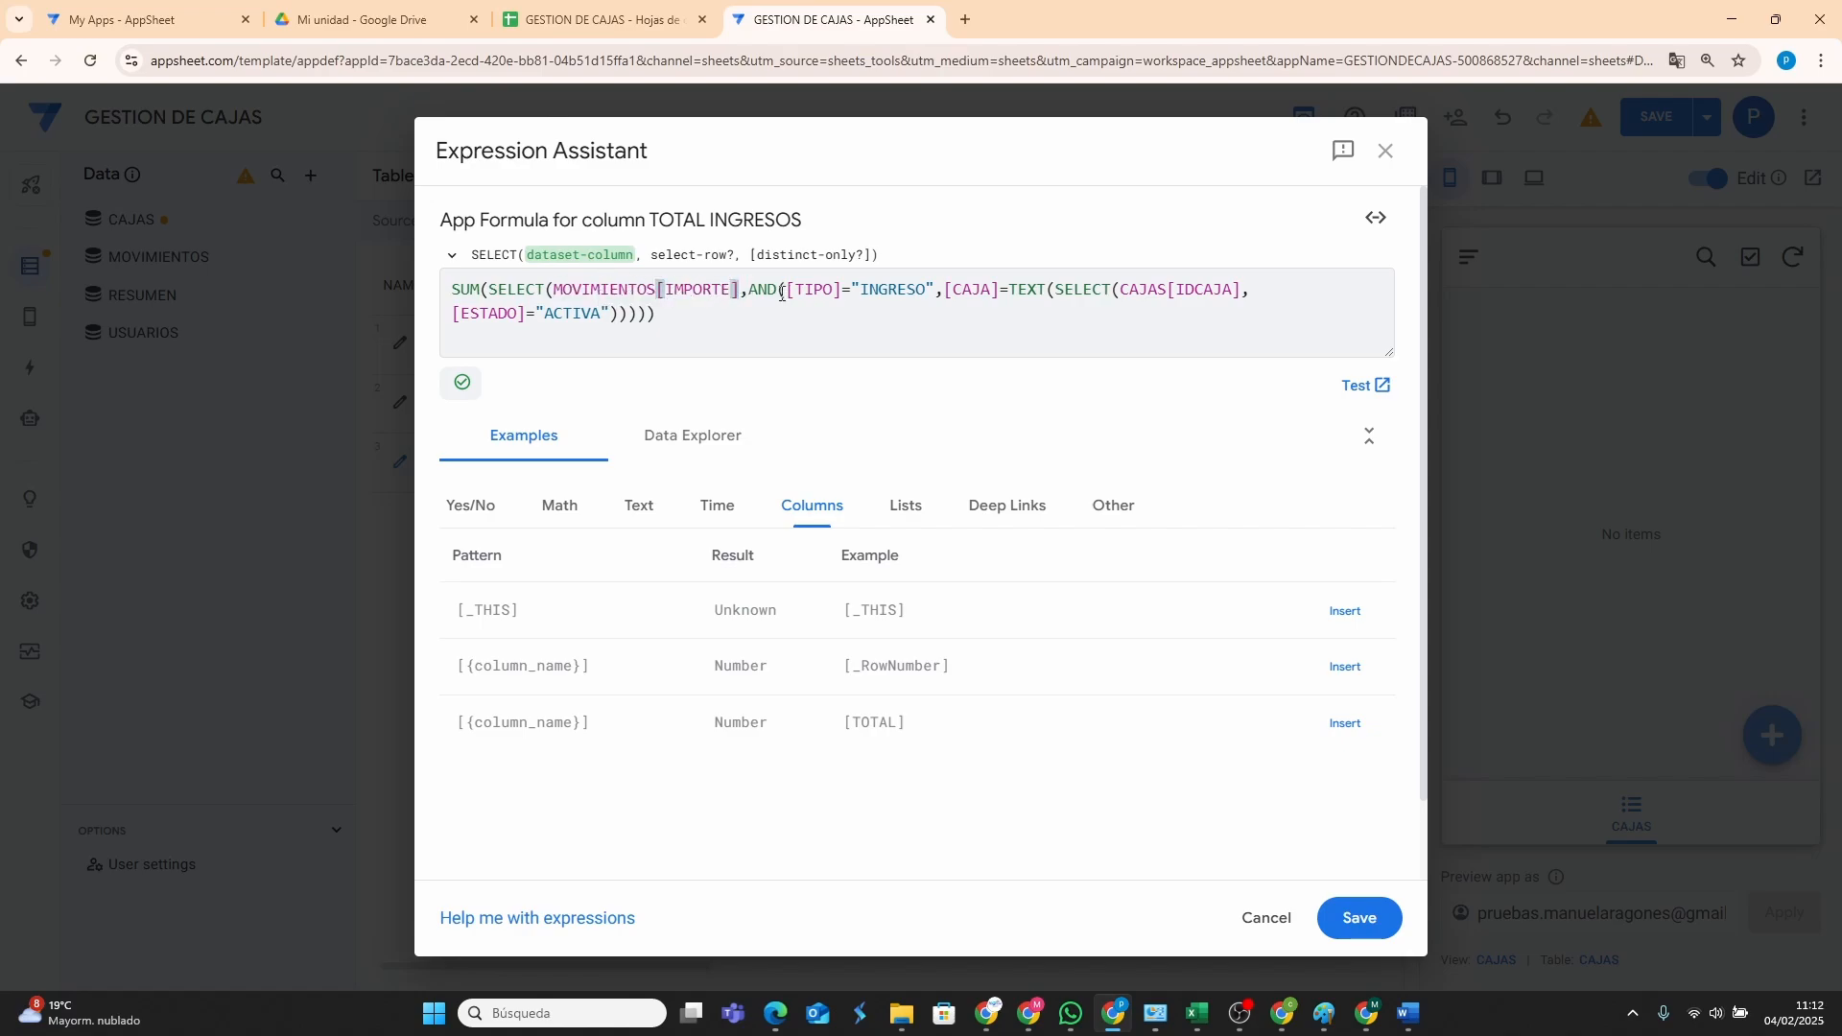
pyautogui.click(750, 291)
pyautogui.moveTo(865, 295); pyautogui.dragTo(1246, 307)
pyautogui.click(866, 308)
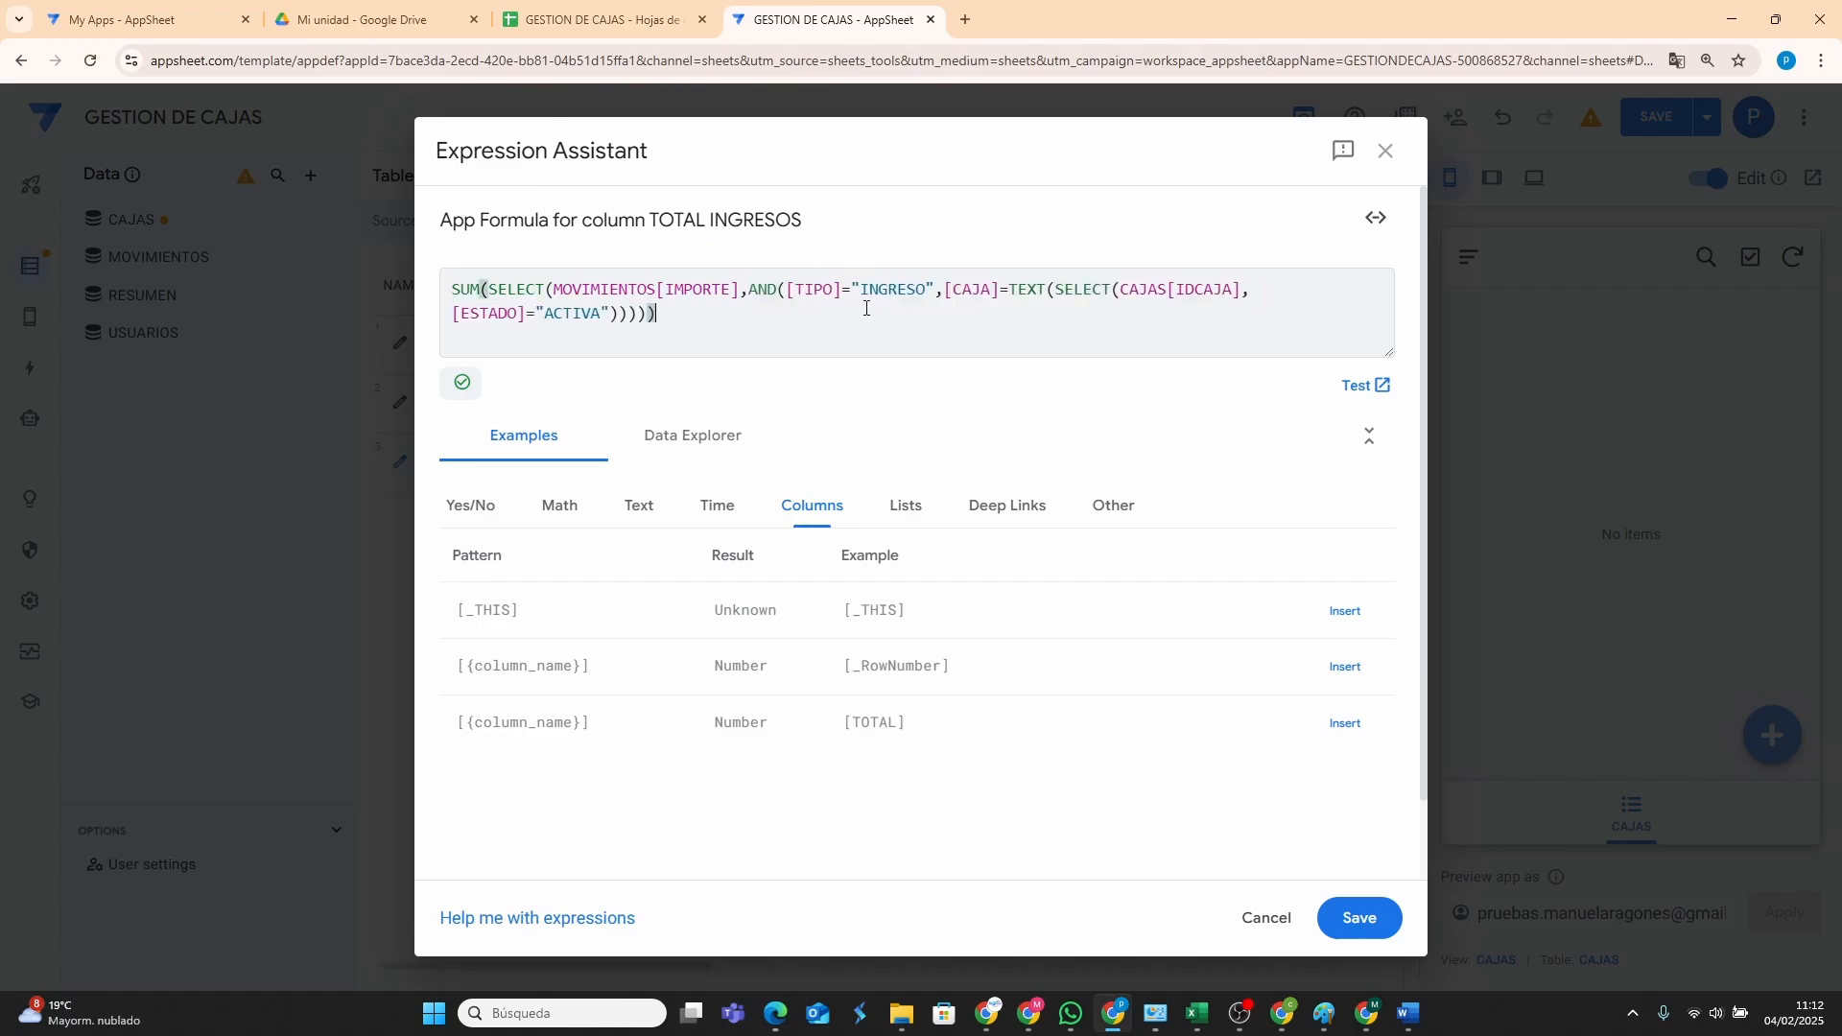
pyautogui.click(799, 294)
pyautogui.click(884, 290)
pyautogui.keyDown('shift'); pyautogui.click(1234, 317); pyautogui.keyUp('shift')
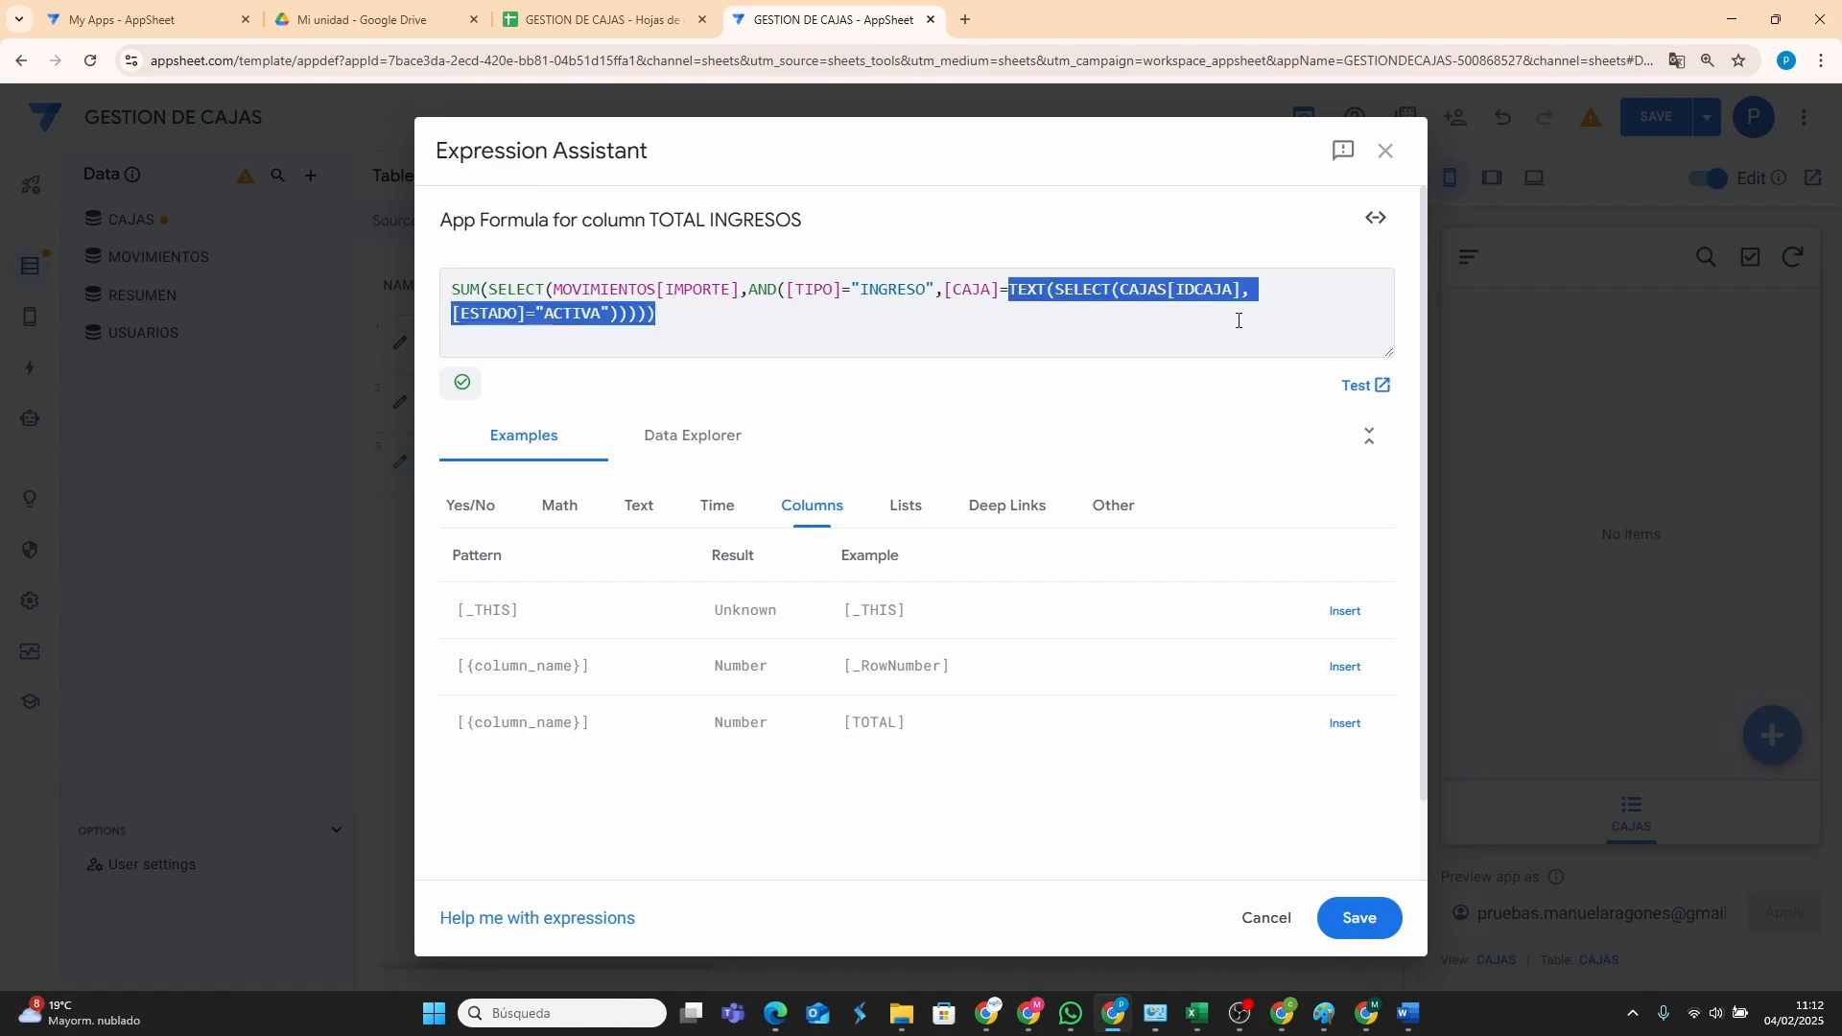
pyautogui.keyDown('shift'); pyautogui.click(624, 317); pyautogui.keyUp('shift')
pyautogui.click(1260, 919)
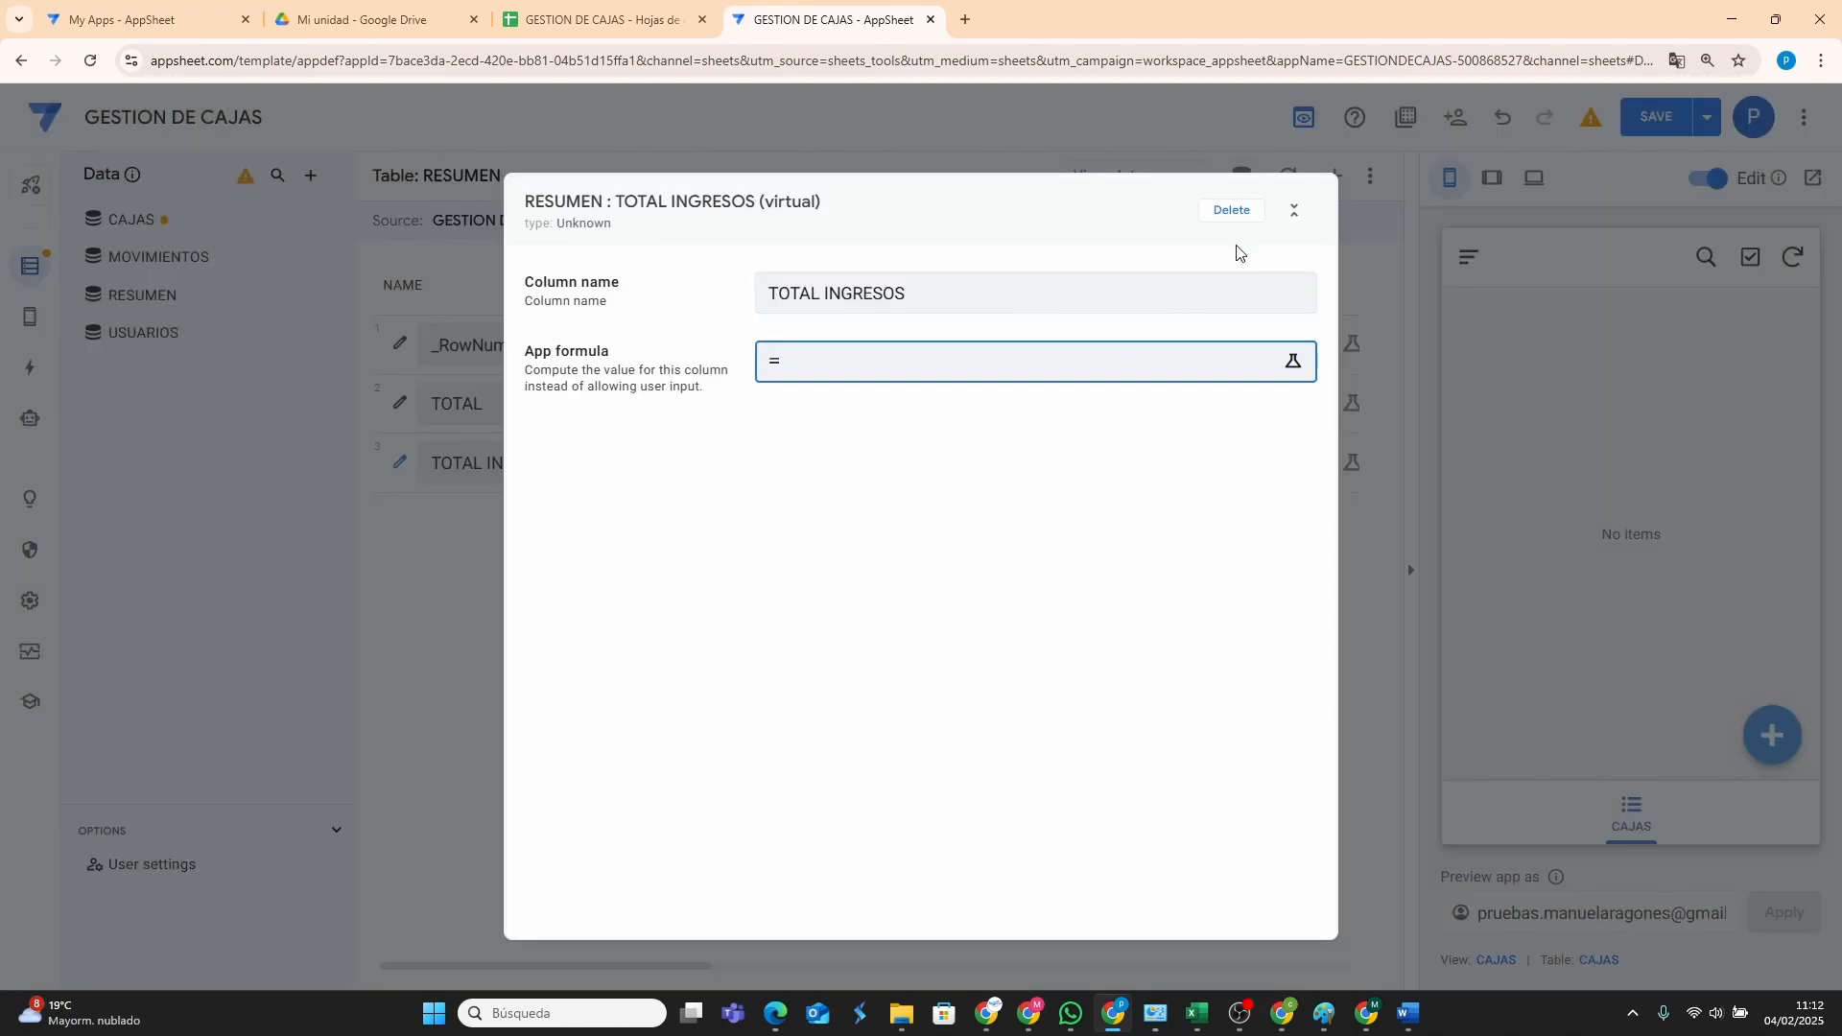
# Set the TOTAL INGRESOS app formula to the copied SUM(SELECT(MOVIMIENTOS[IMPORTE],AND([TIPO]="INGRESO",[CAJA]=TEXT(SELECT(CAJAS[IDCAJA],[ESTADO]="ACTIVA"))))) and save the expression.
pyautogui.click(859, 364)
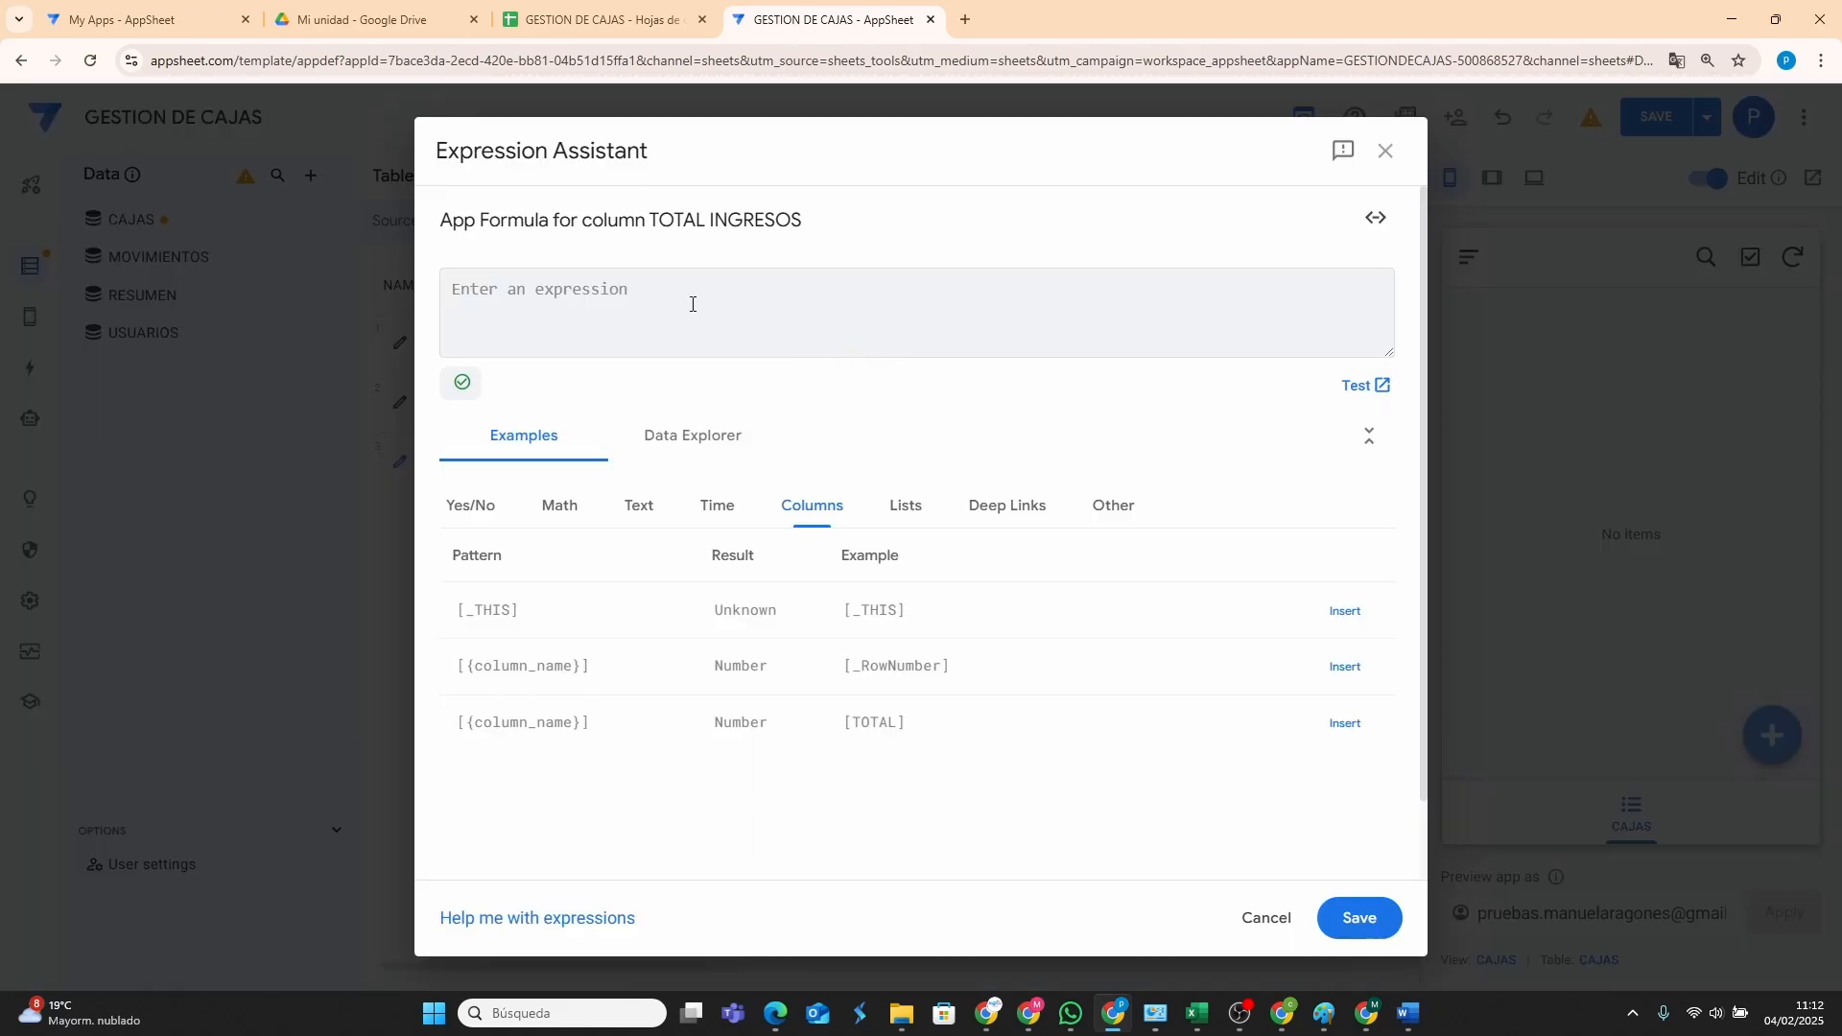
pyautogui.rightClick(692, 305)
pyautogui.click(844, 495)
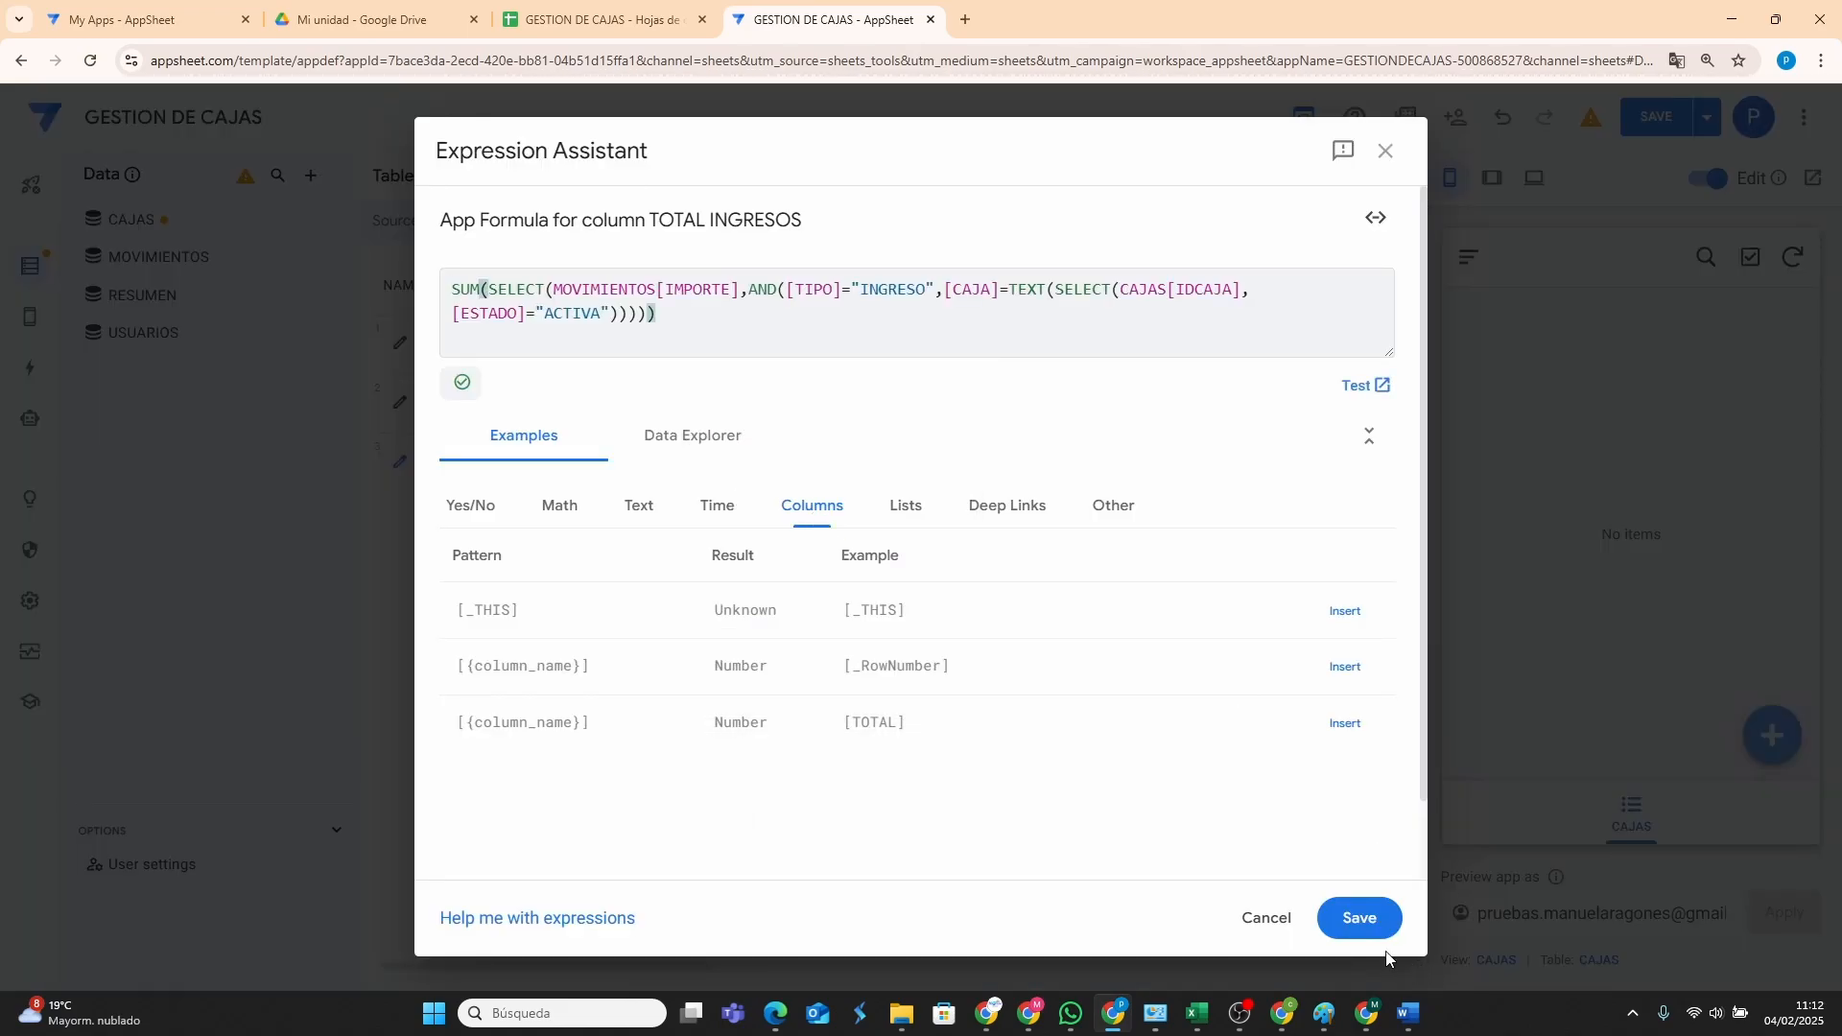
pyautogui.click(1359, 918)
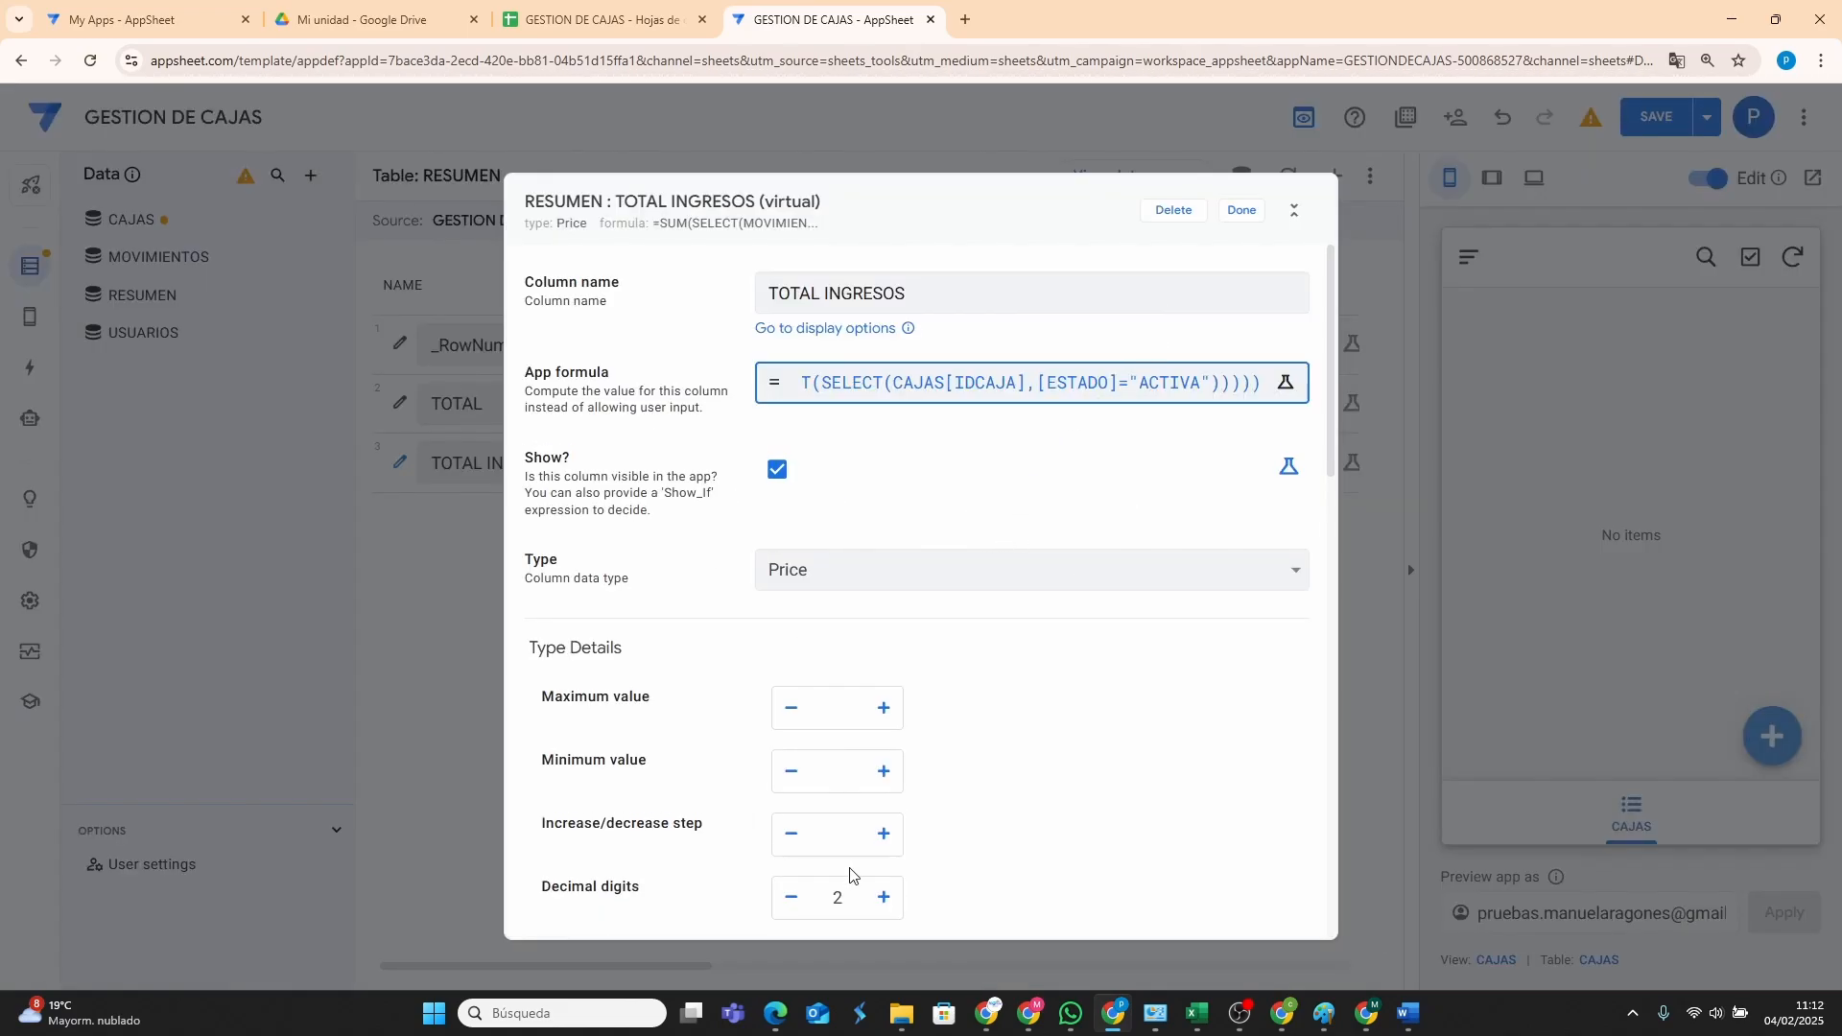
# Switch to the CONTROL DE CAJA app and examine the app formula of the RESUMEN table's CAJA column.
pyautogui.click(1032, 1015)
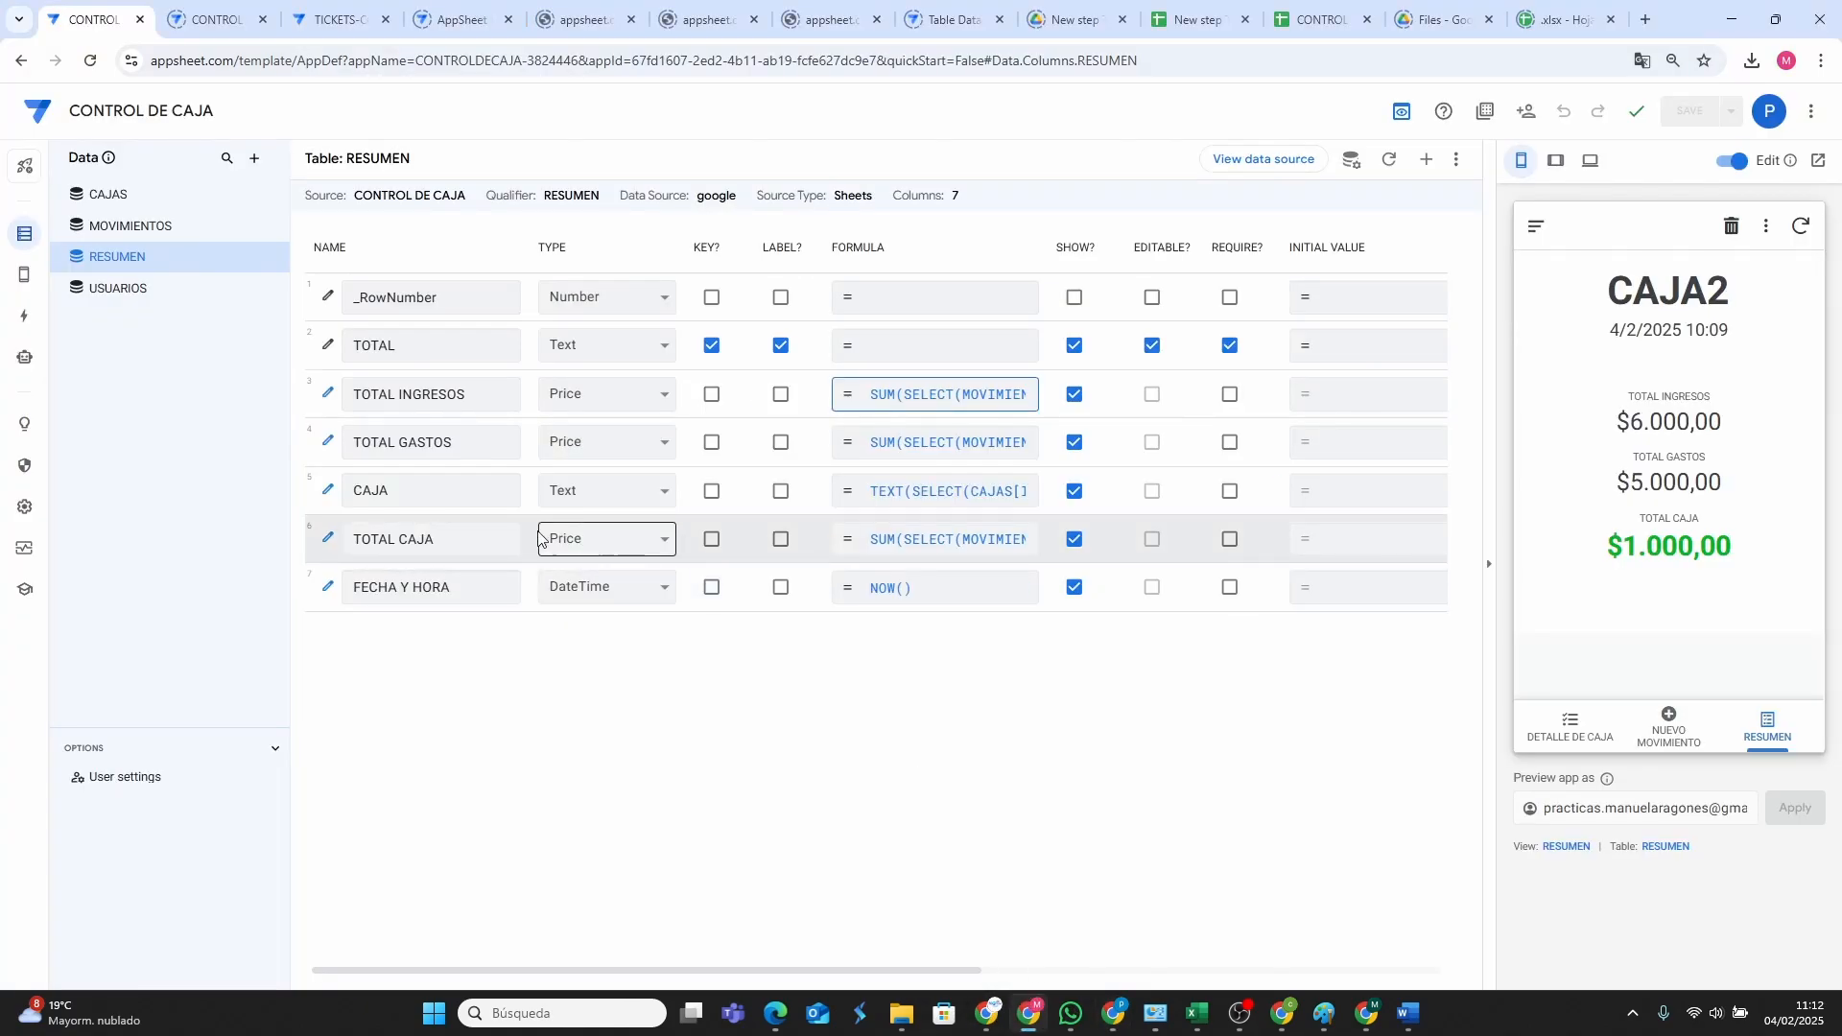
pyautogui.click(389, 489)
pyautogui.click(917, 499)
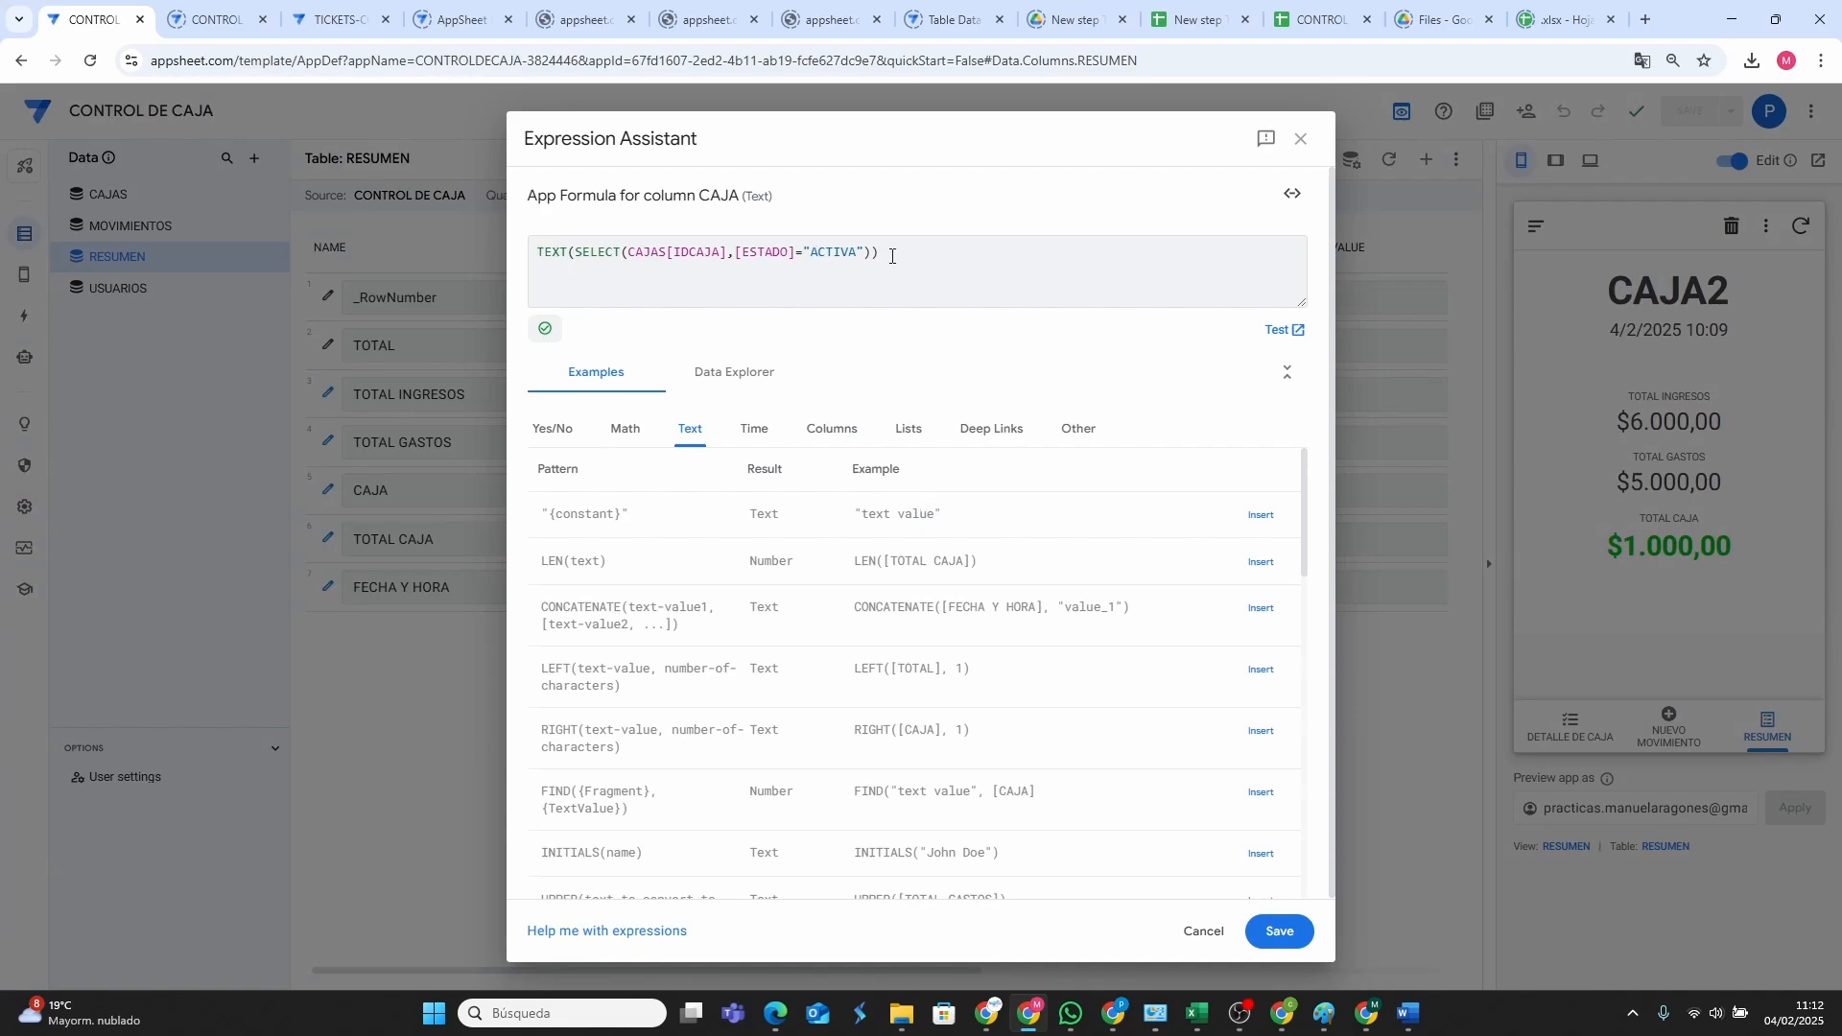
pyautogui.moveTo(891, 256); pyautogui.dragTo(517, 253)
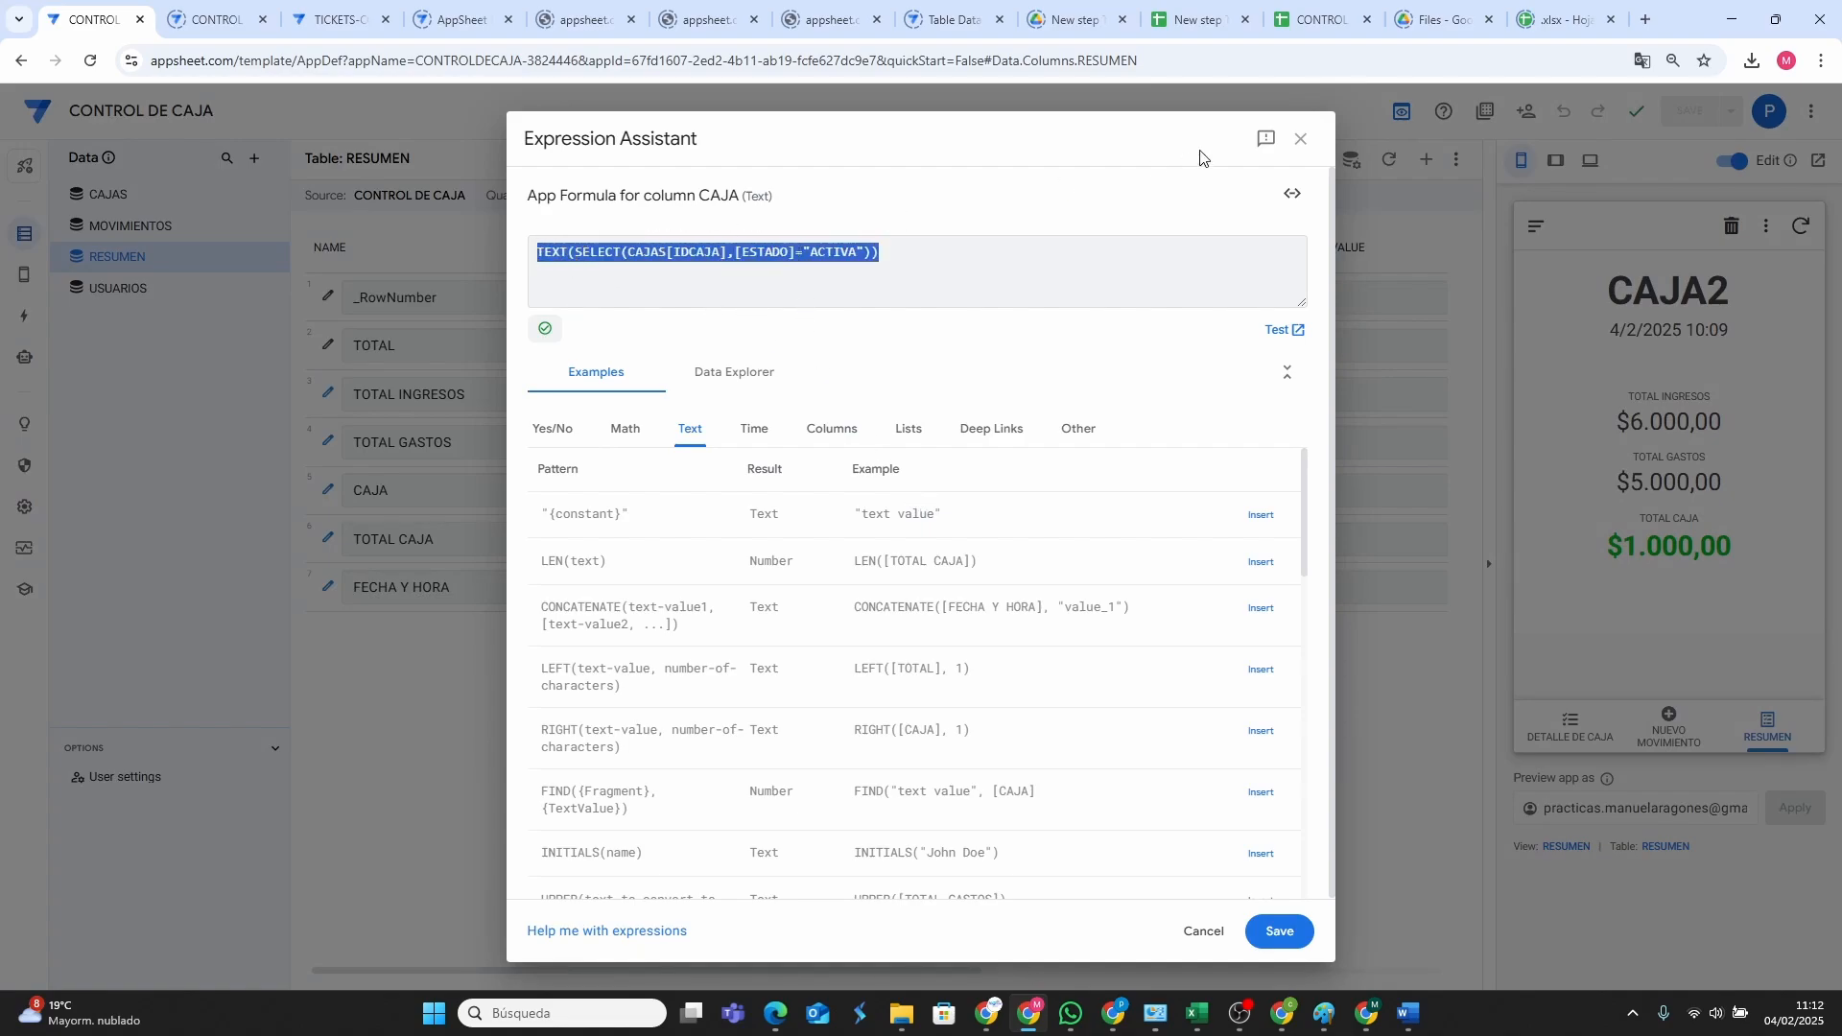
pyautogui.click(1300, 140)
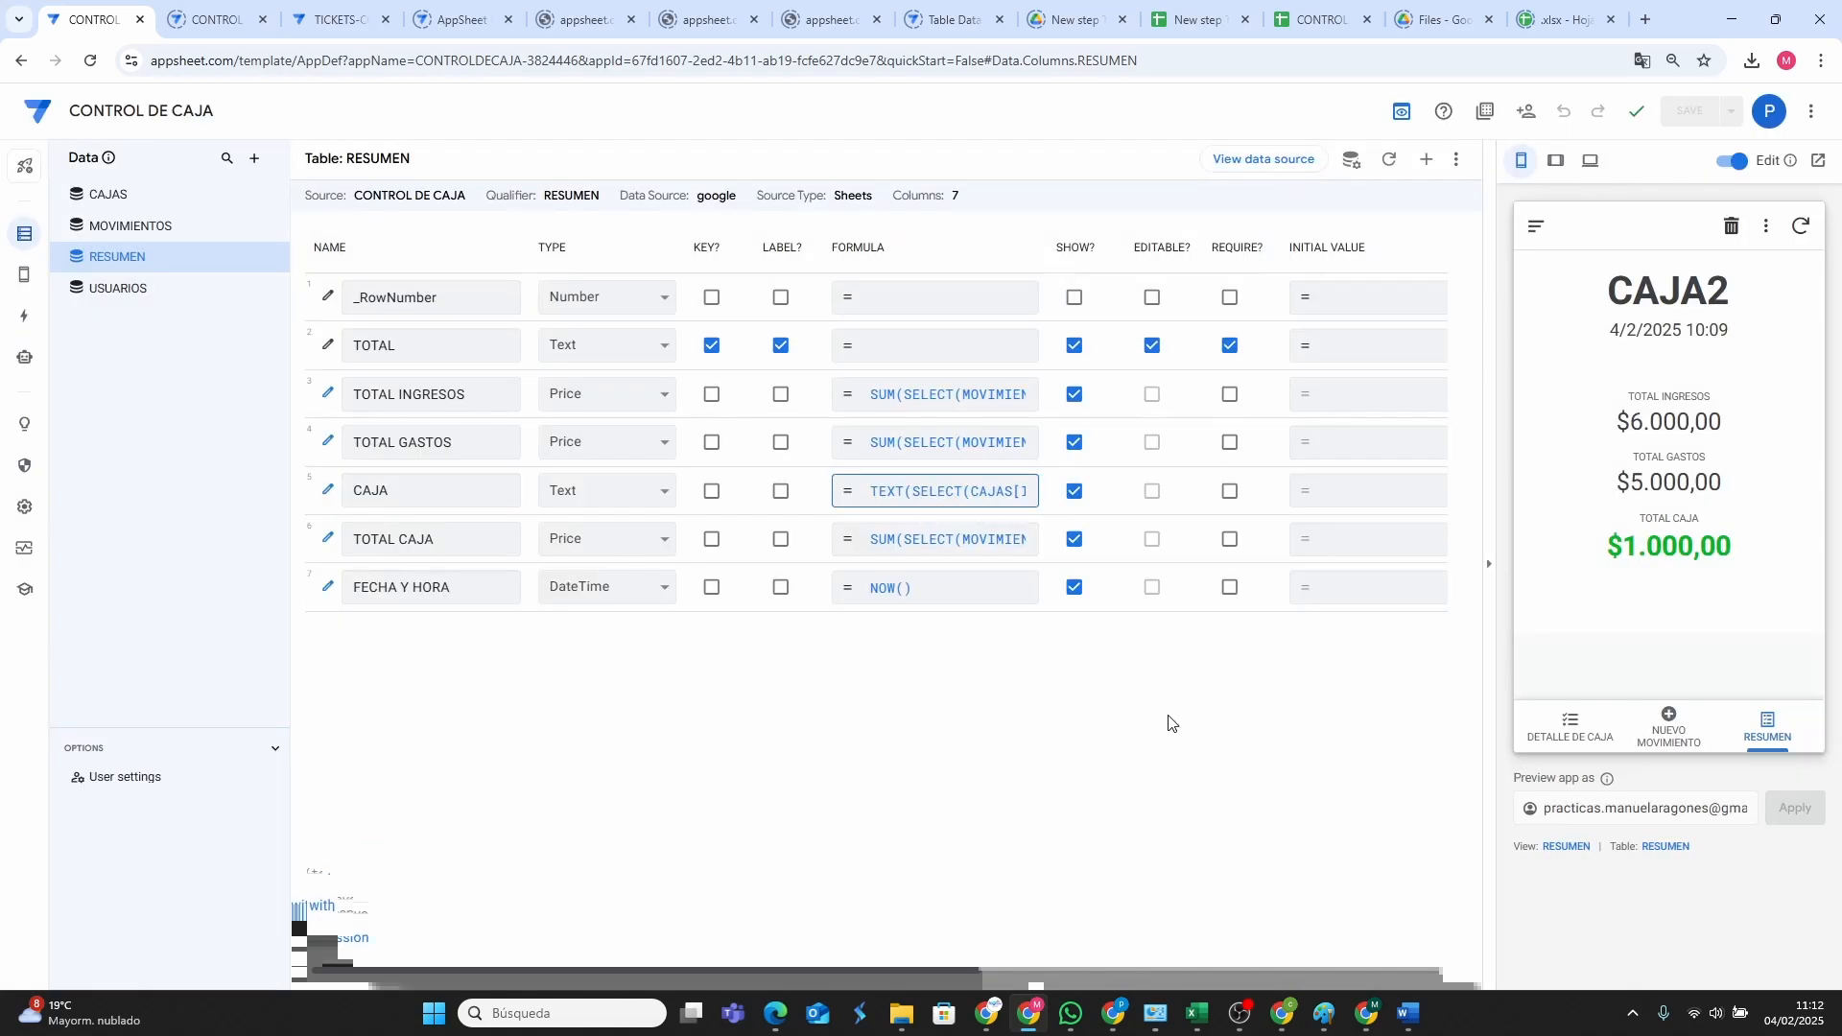
# Return to GESTION DE CAJAS, examine the active-box expression in the TOTAL INGRESOS formula, and close the column settings.
pyautogui.click(1114, 1013)
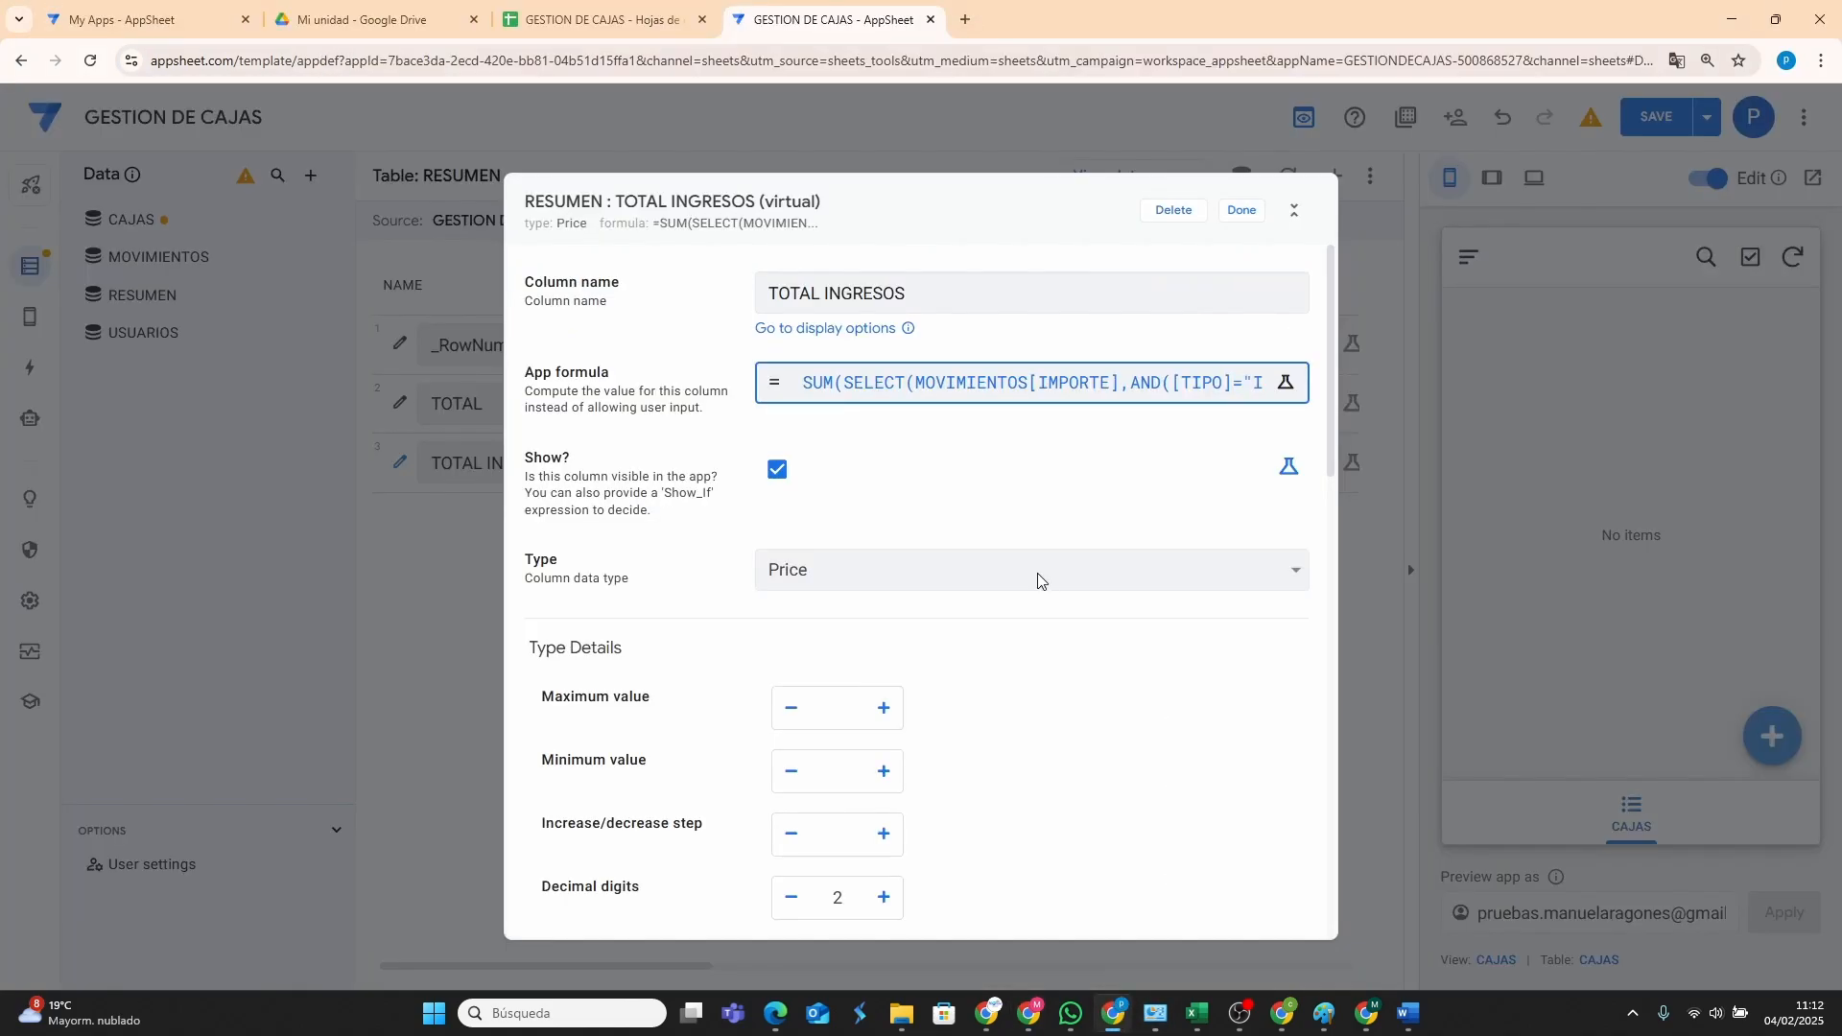
pyautogui.click(996, 383)
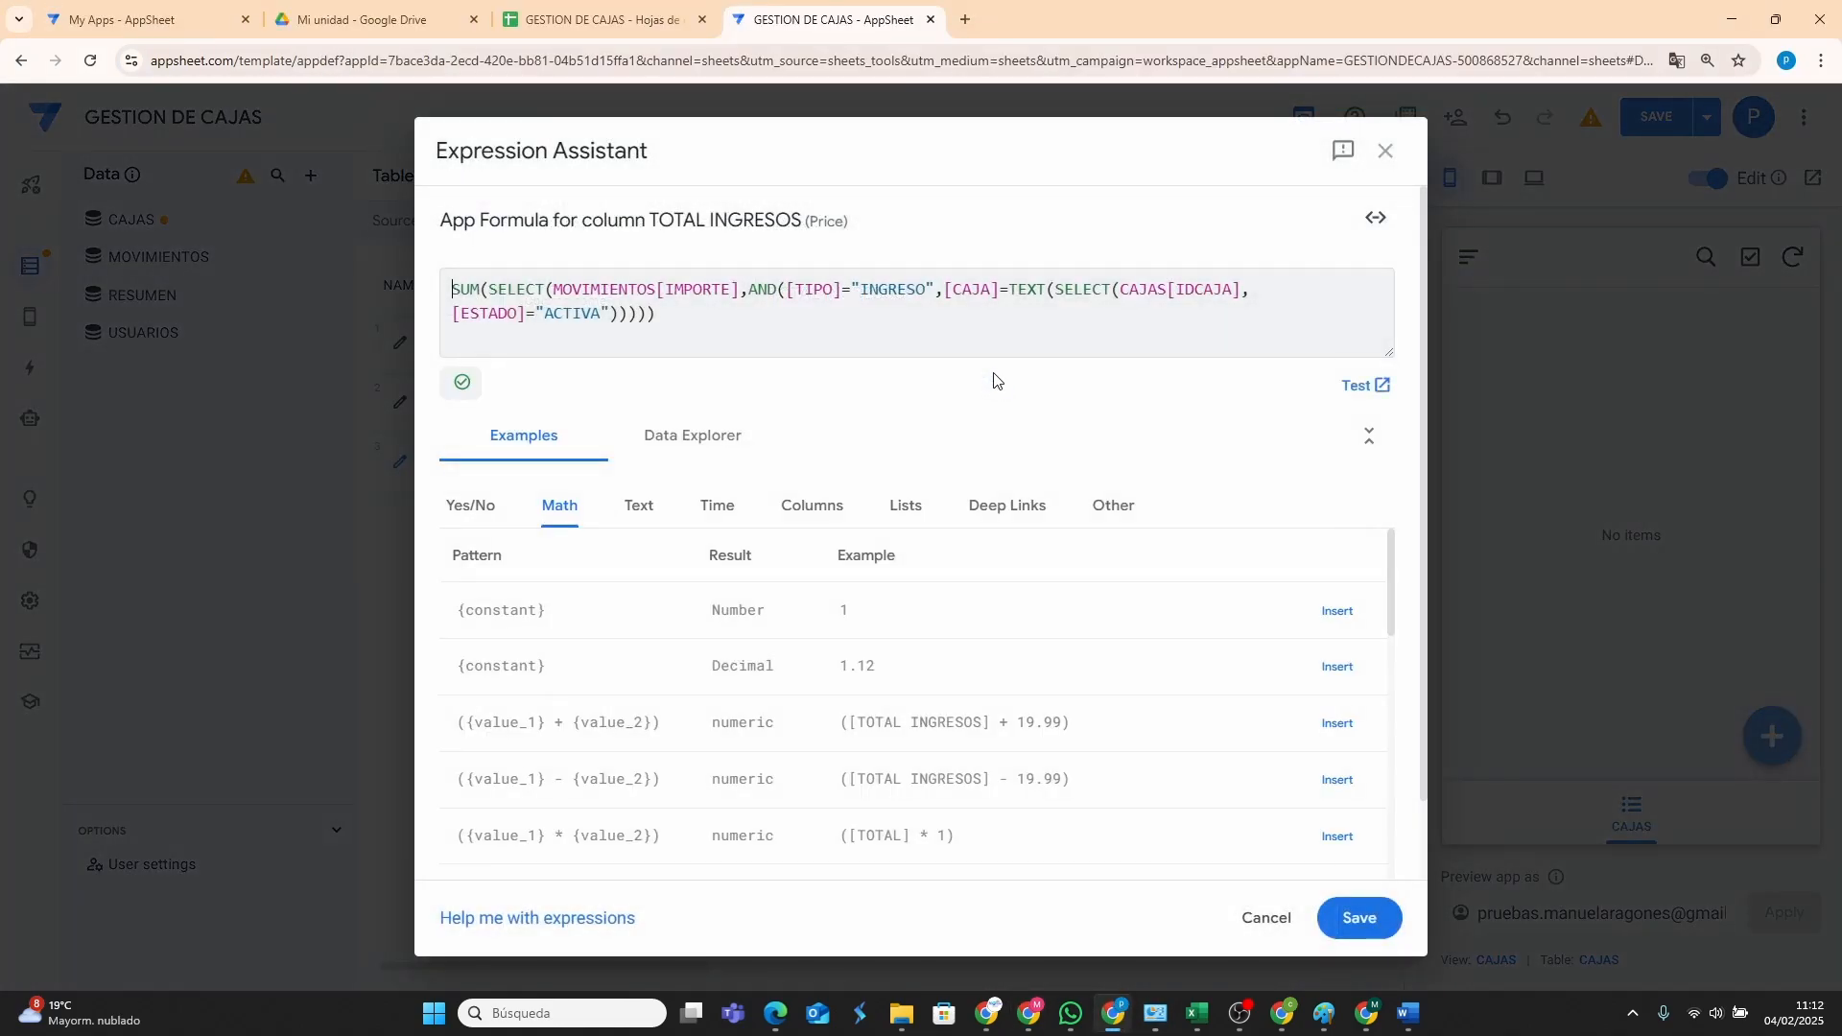
pyautogui.moveTo(1010, 289); pyautogui.dragTo(638, 316)
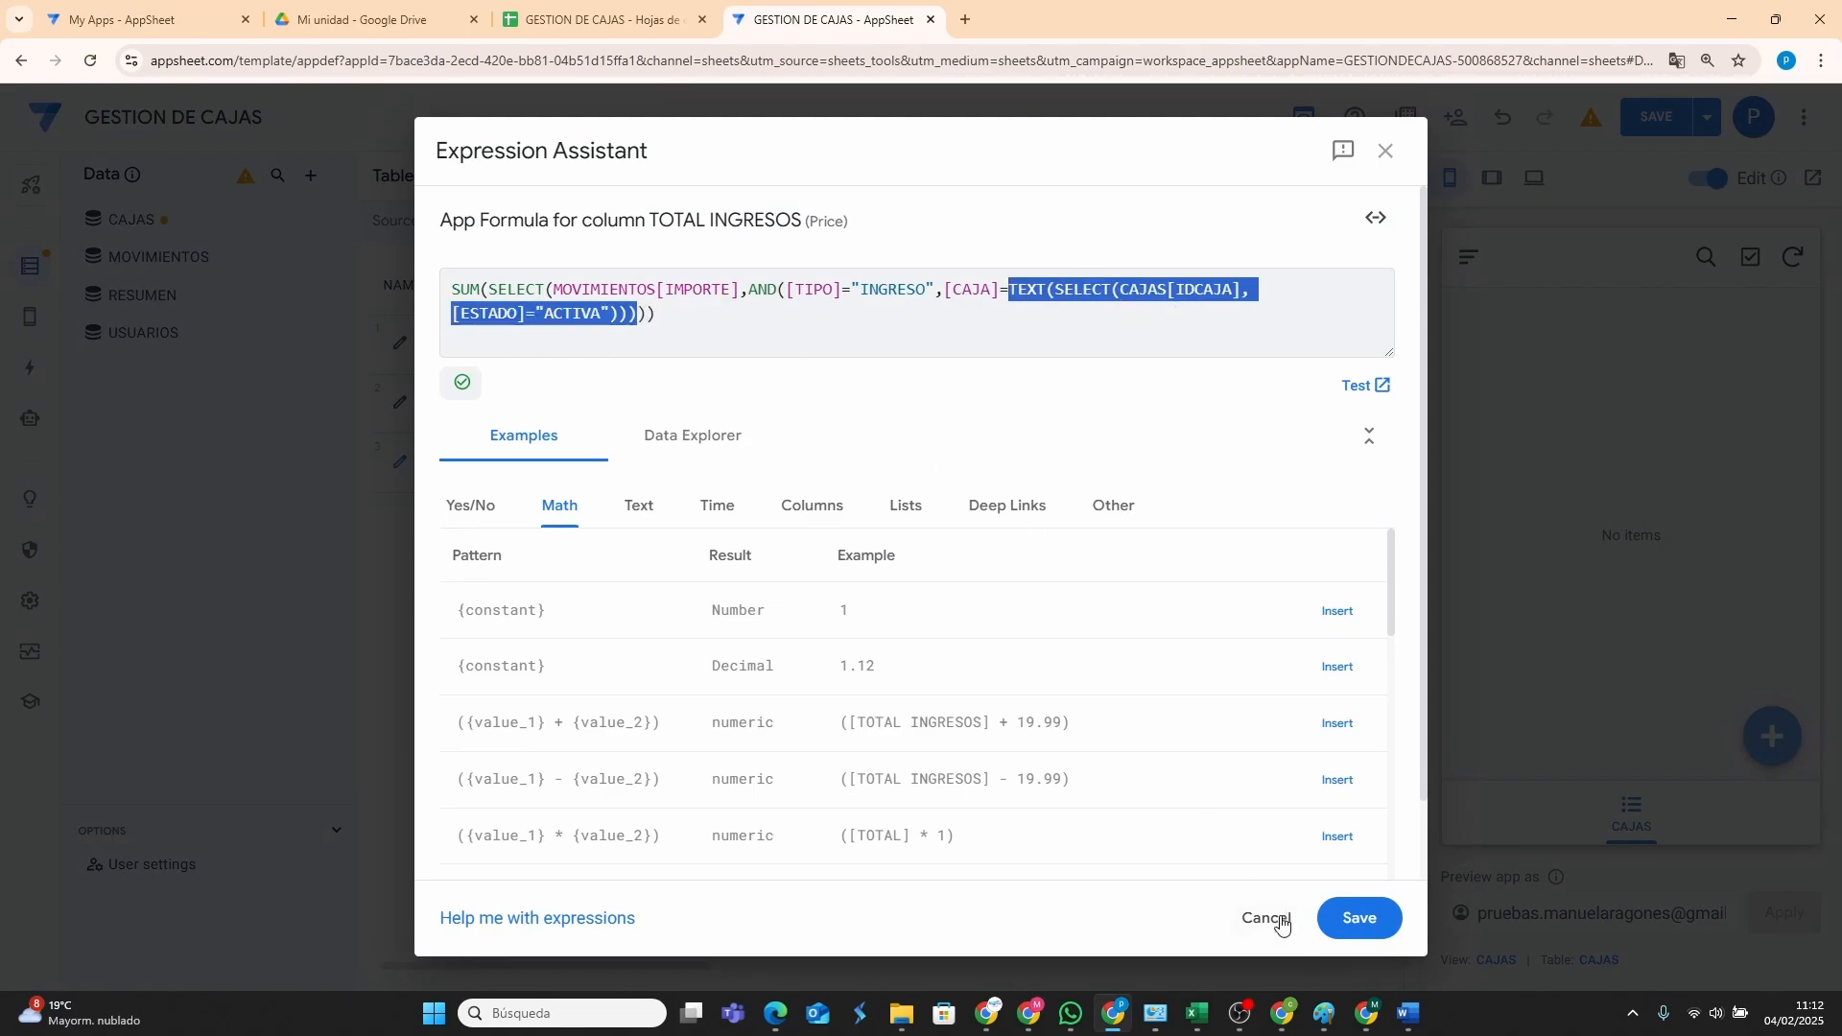
pyautogui.click(1278, 918)
pyautogui.click(1237, 209)
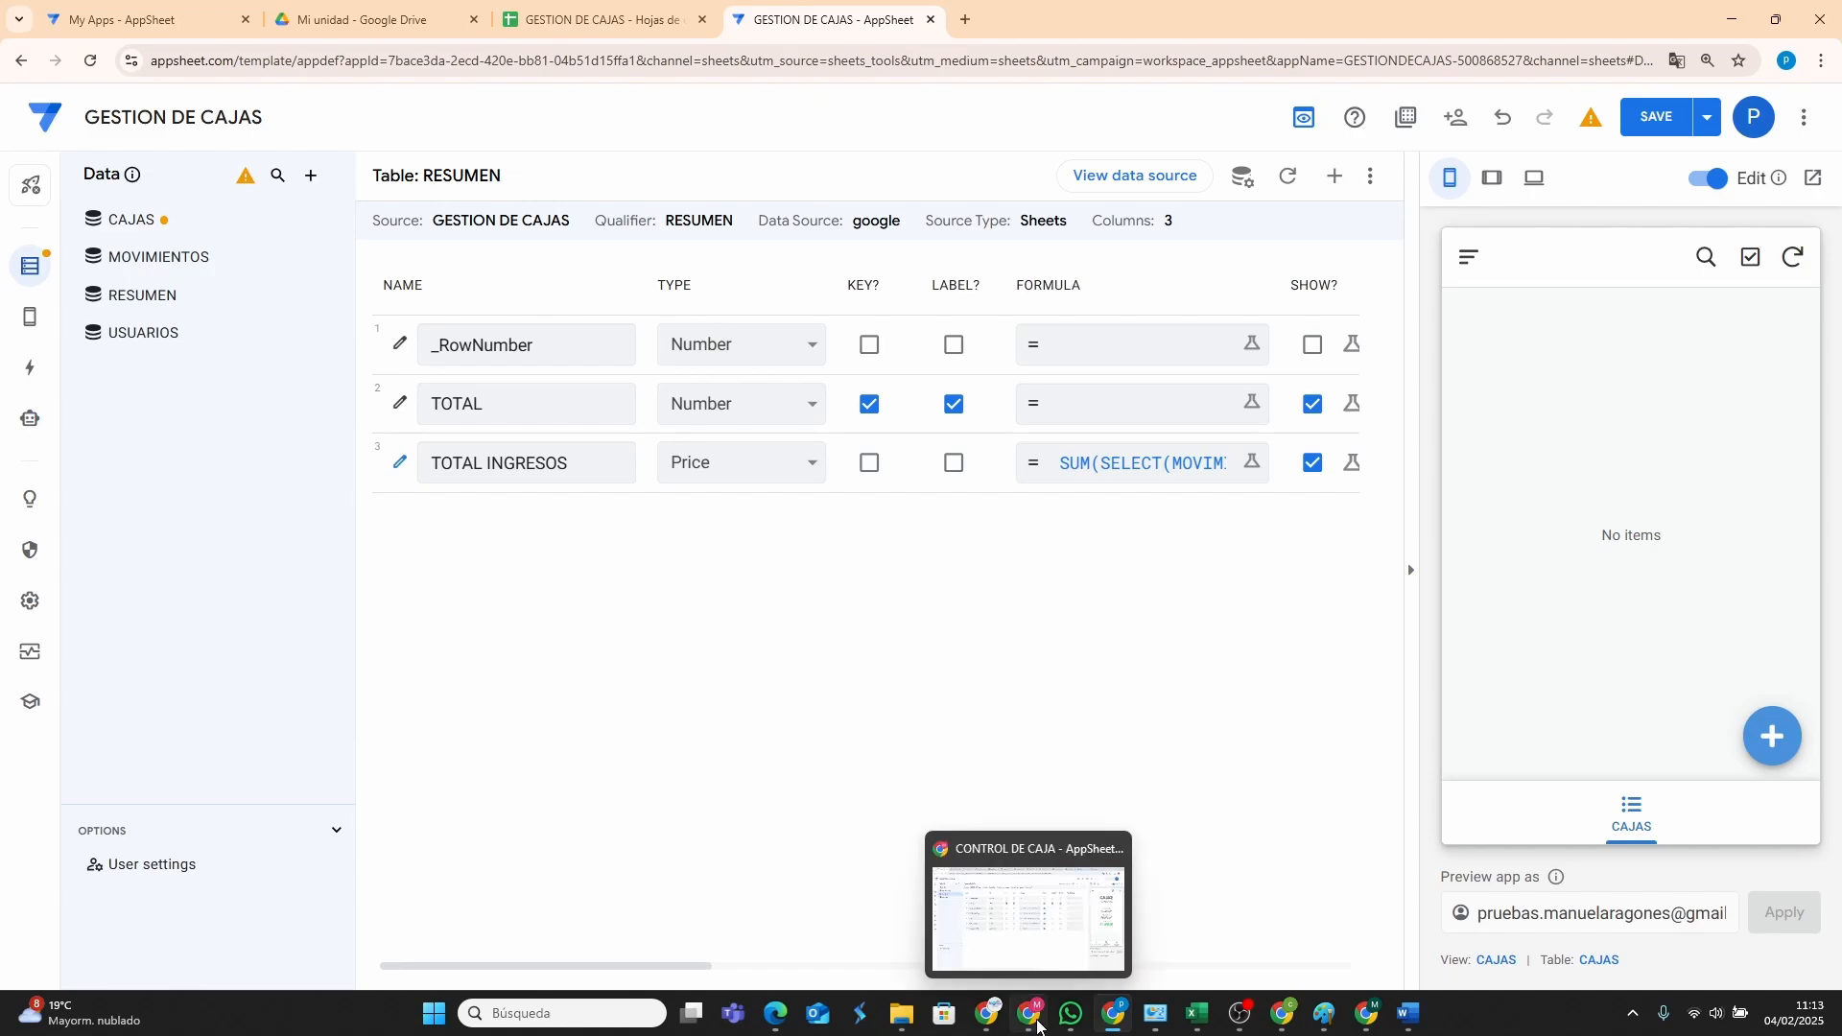
# Copy the CAJA column's whole app formula from the RESUMEN table of the CONTROL DE CAJA app.
pyautogui.click(1034, 1024)
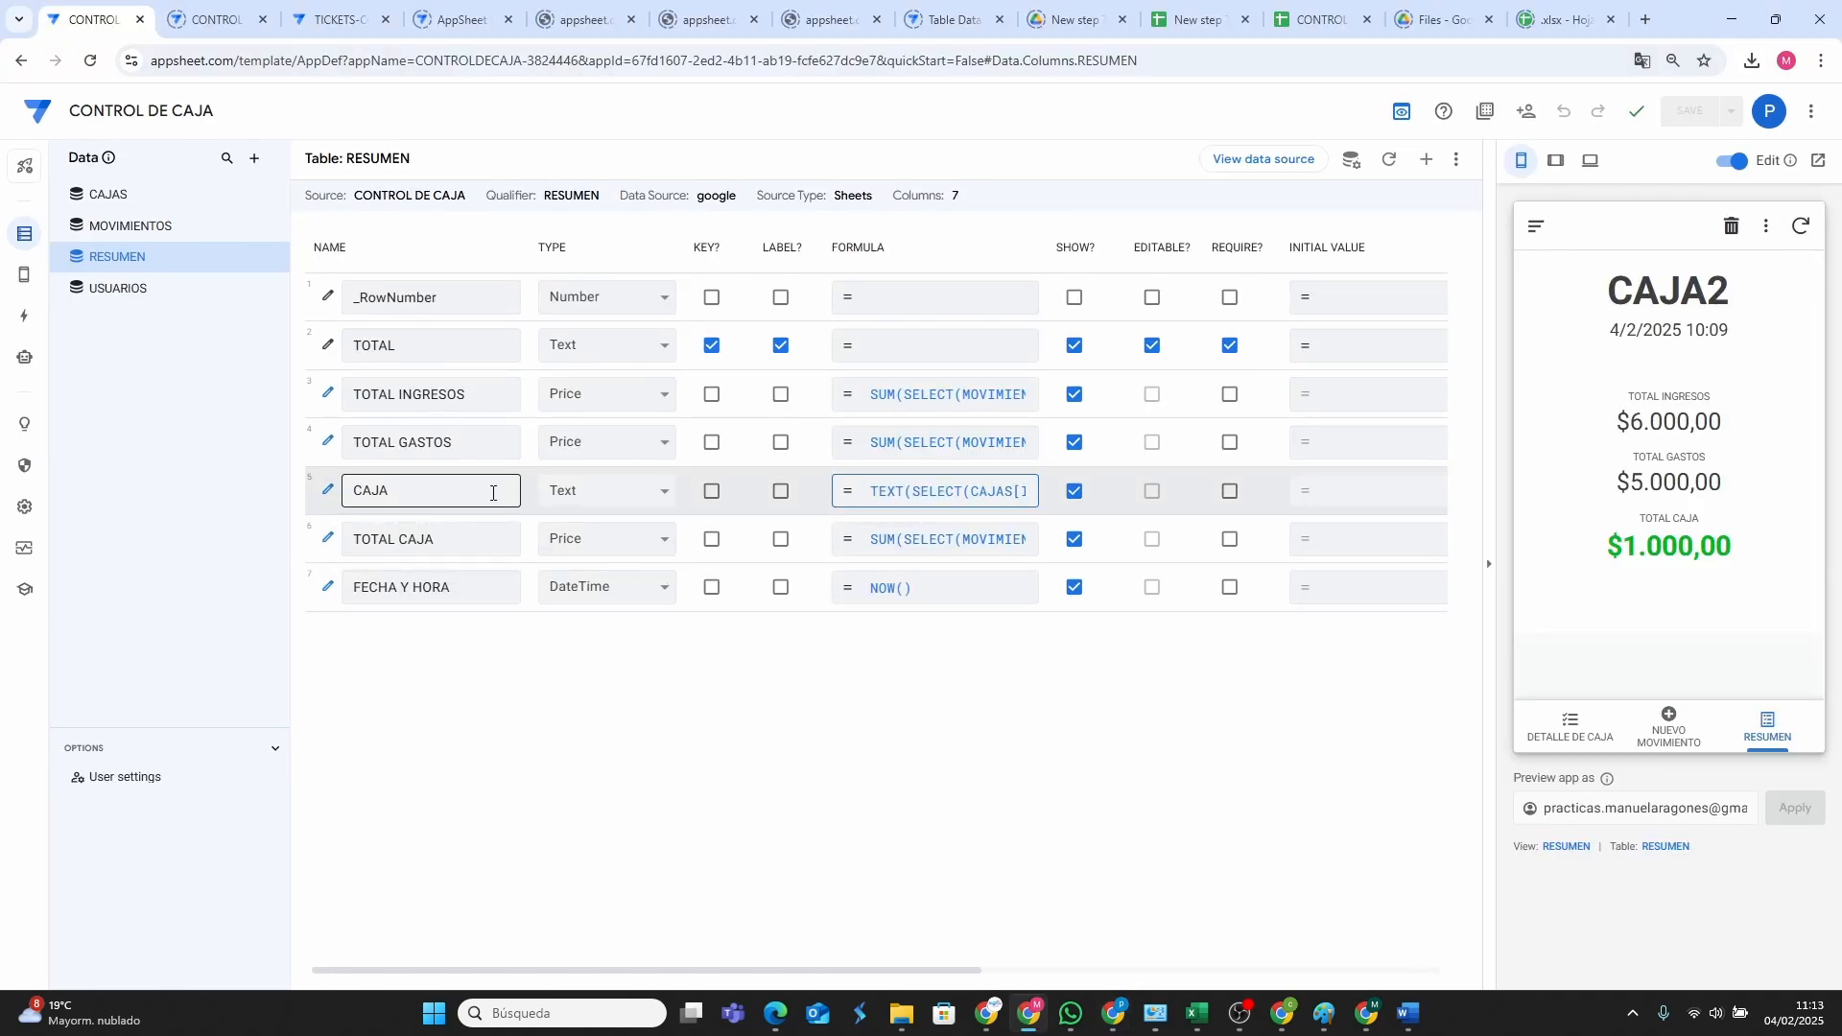
pyautogui.click(948, 497)
pyautogui.moveTo(908, 250); pyautogui.dragTo(536, 251)
pyautogui.rightClick(534, 253)
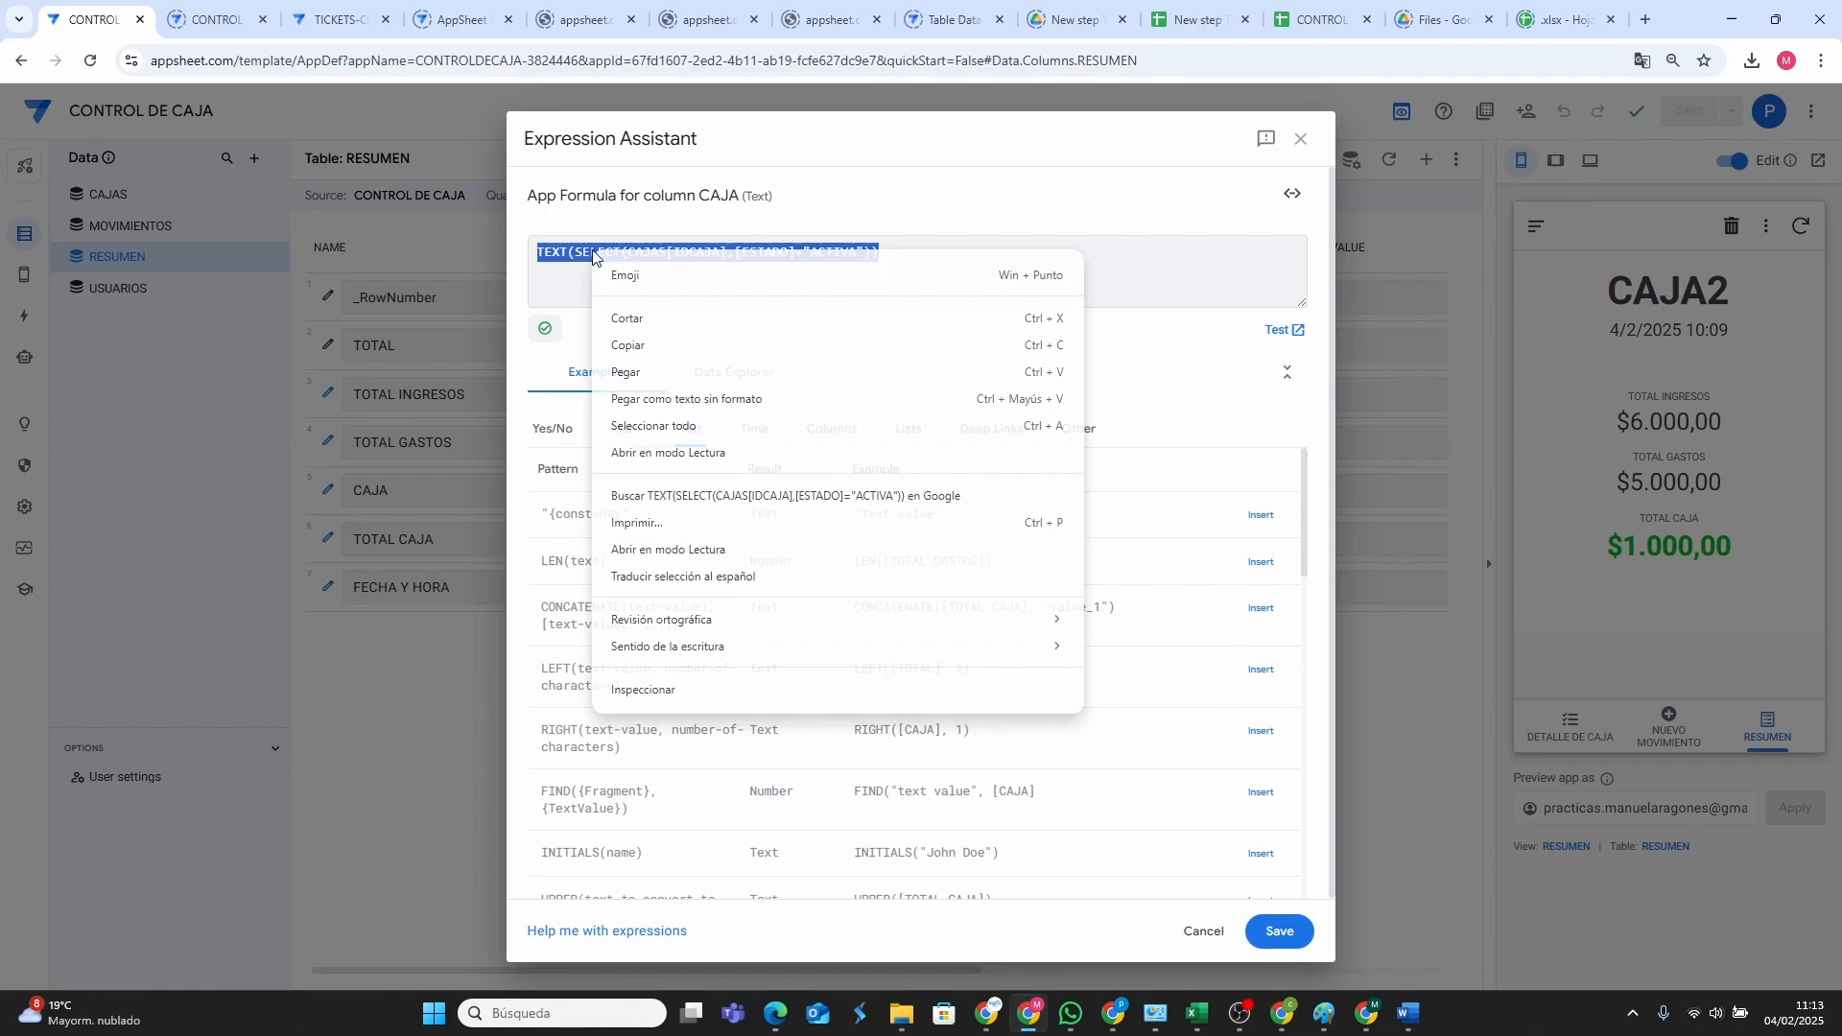
pyautogui.click(631, 347)
pyautogui.click(1211, 938)
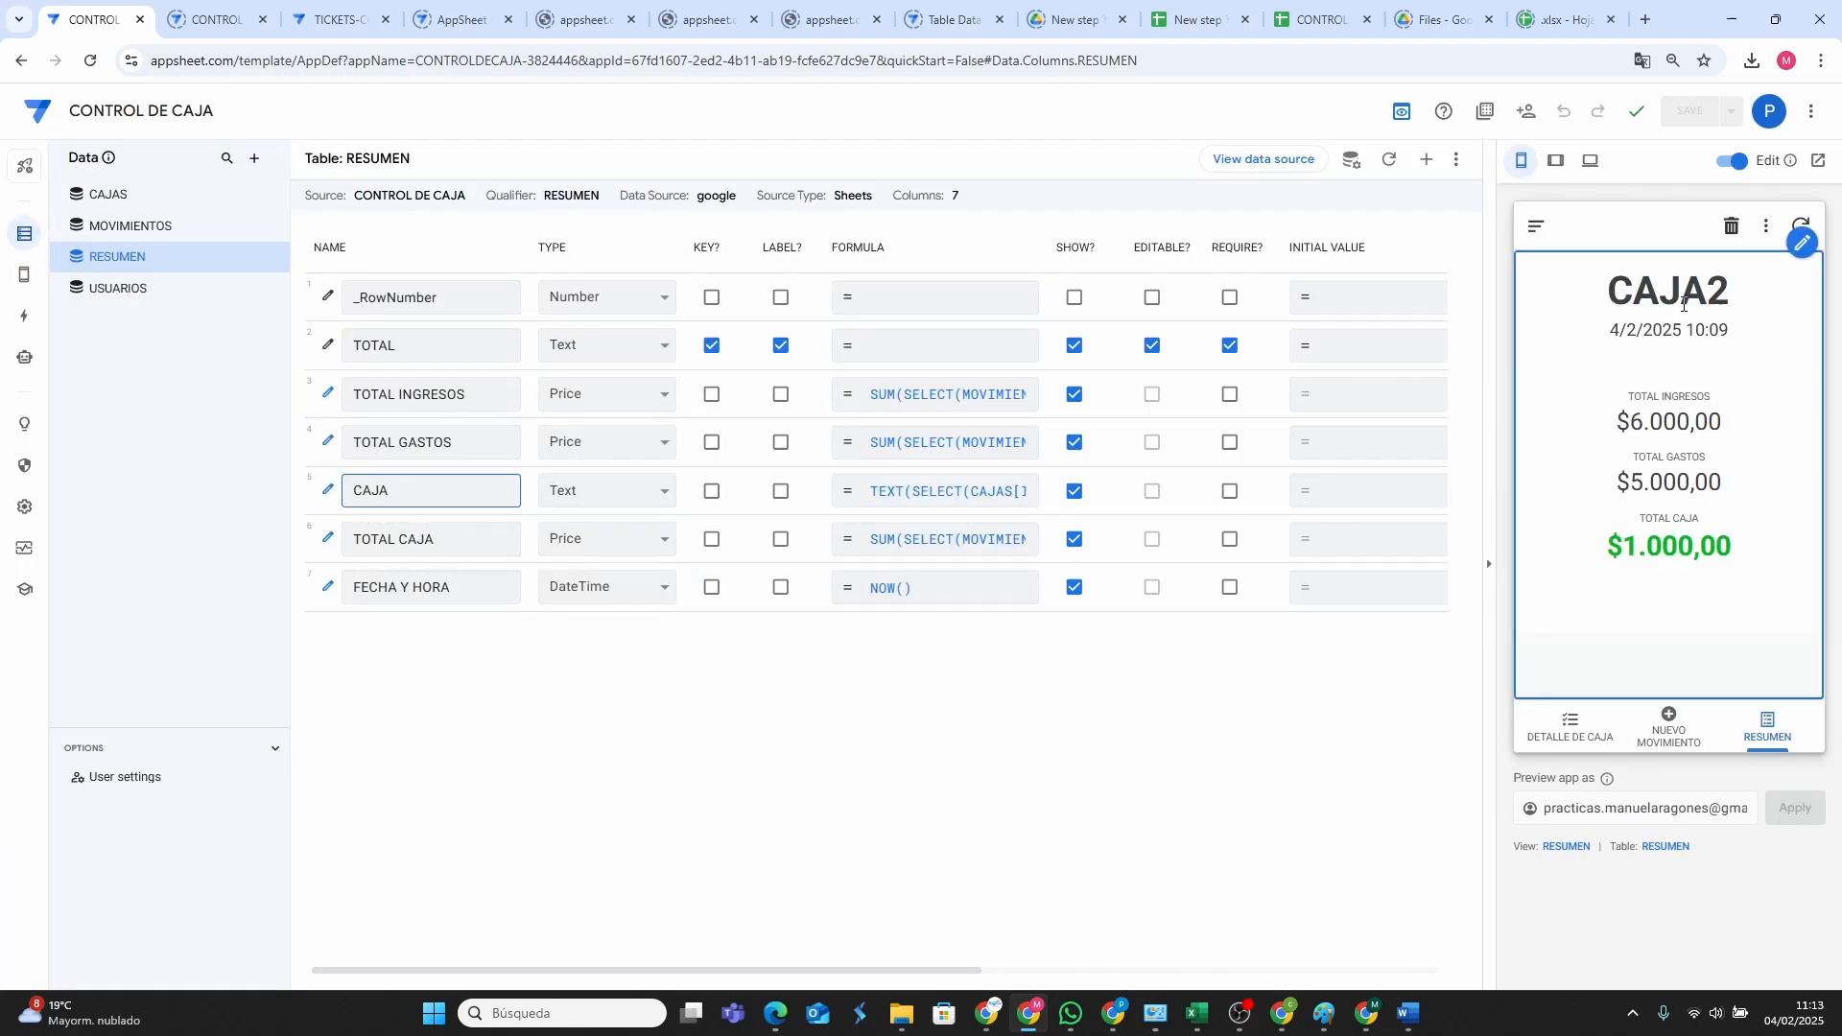
# In GESTION DE CAJAS, add a RESUMEN virtual column named CAJA with the copied formula TEXT(SELECT(CAJAS[IDCAJA],[ESTADO]="ACTIVA")).
pyautogui.click(1117, 1015)
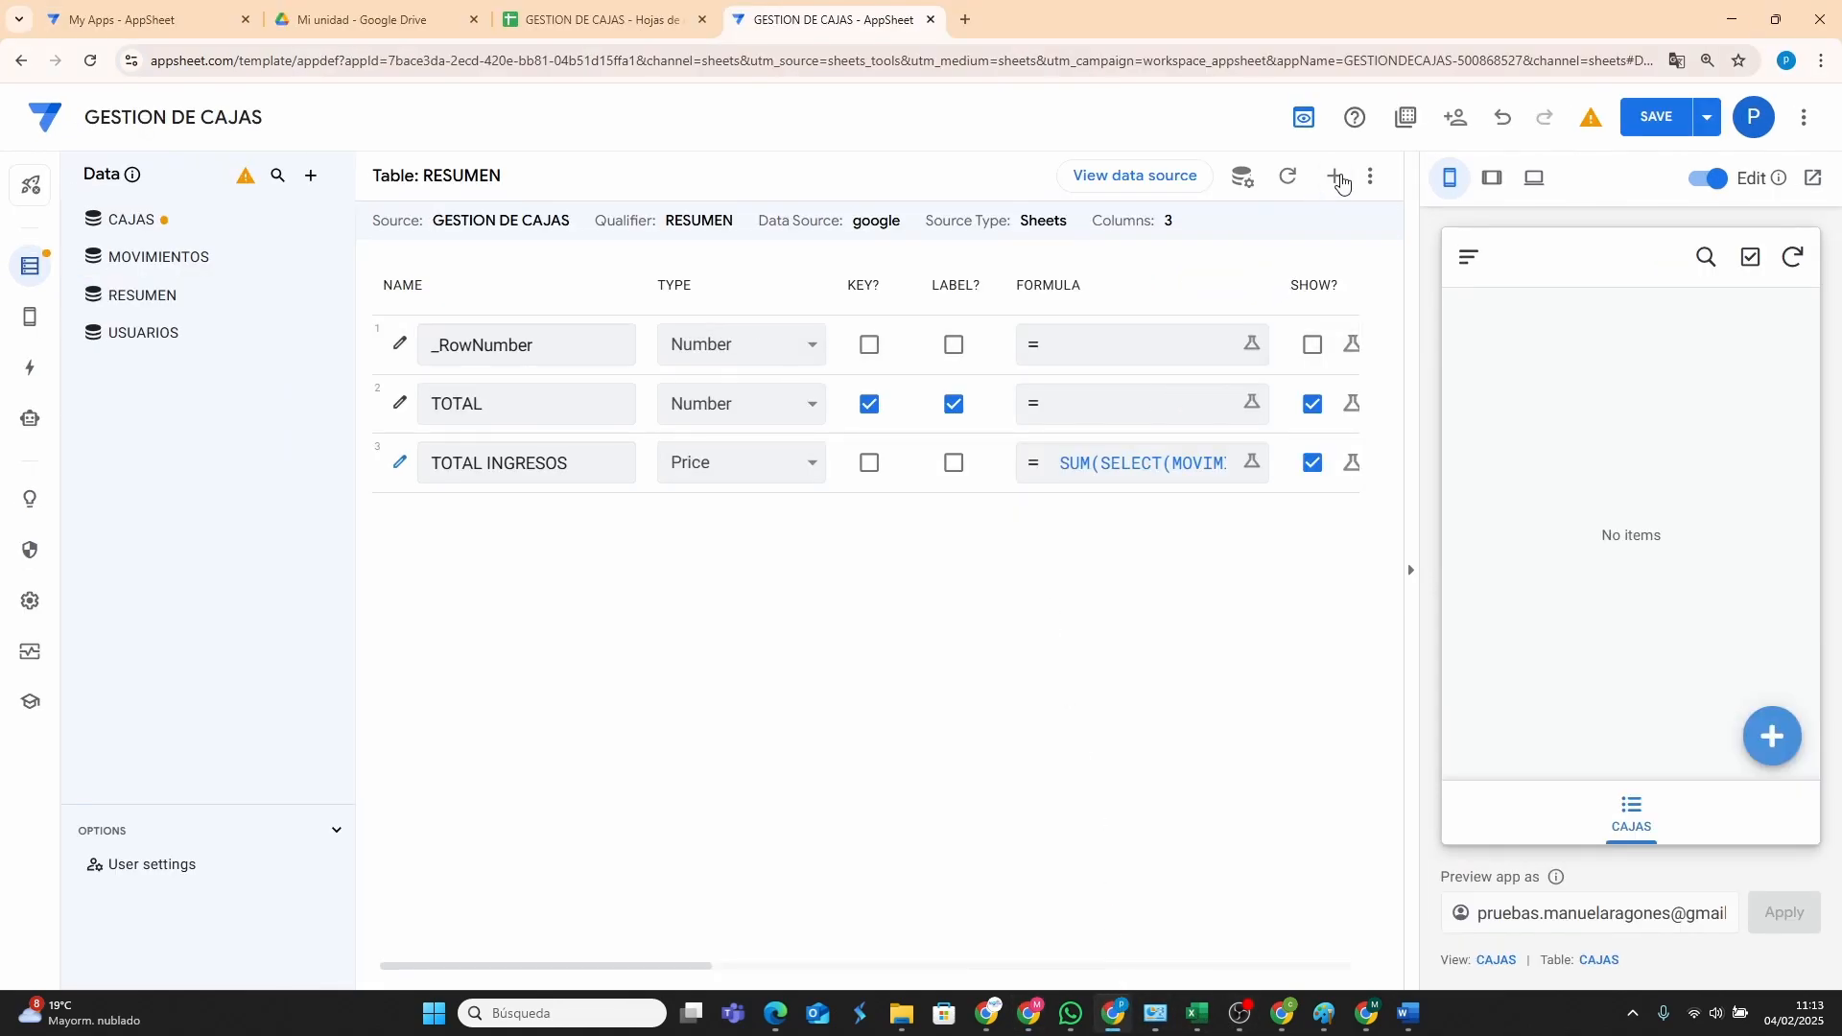
pyautogui.click(1334, 177)
pyautogui.moveTo(991, 284); pyautogui.dragTo(767, 281)
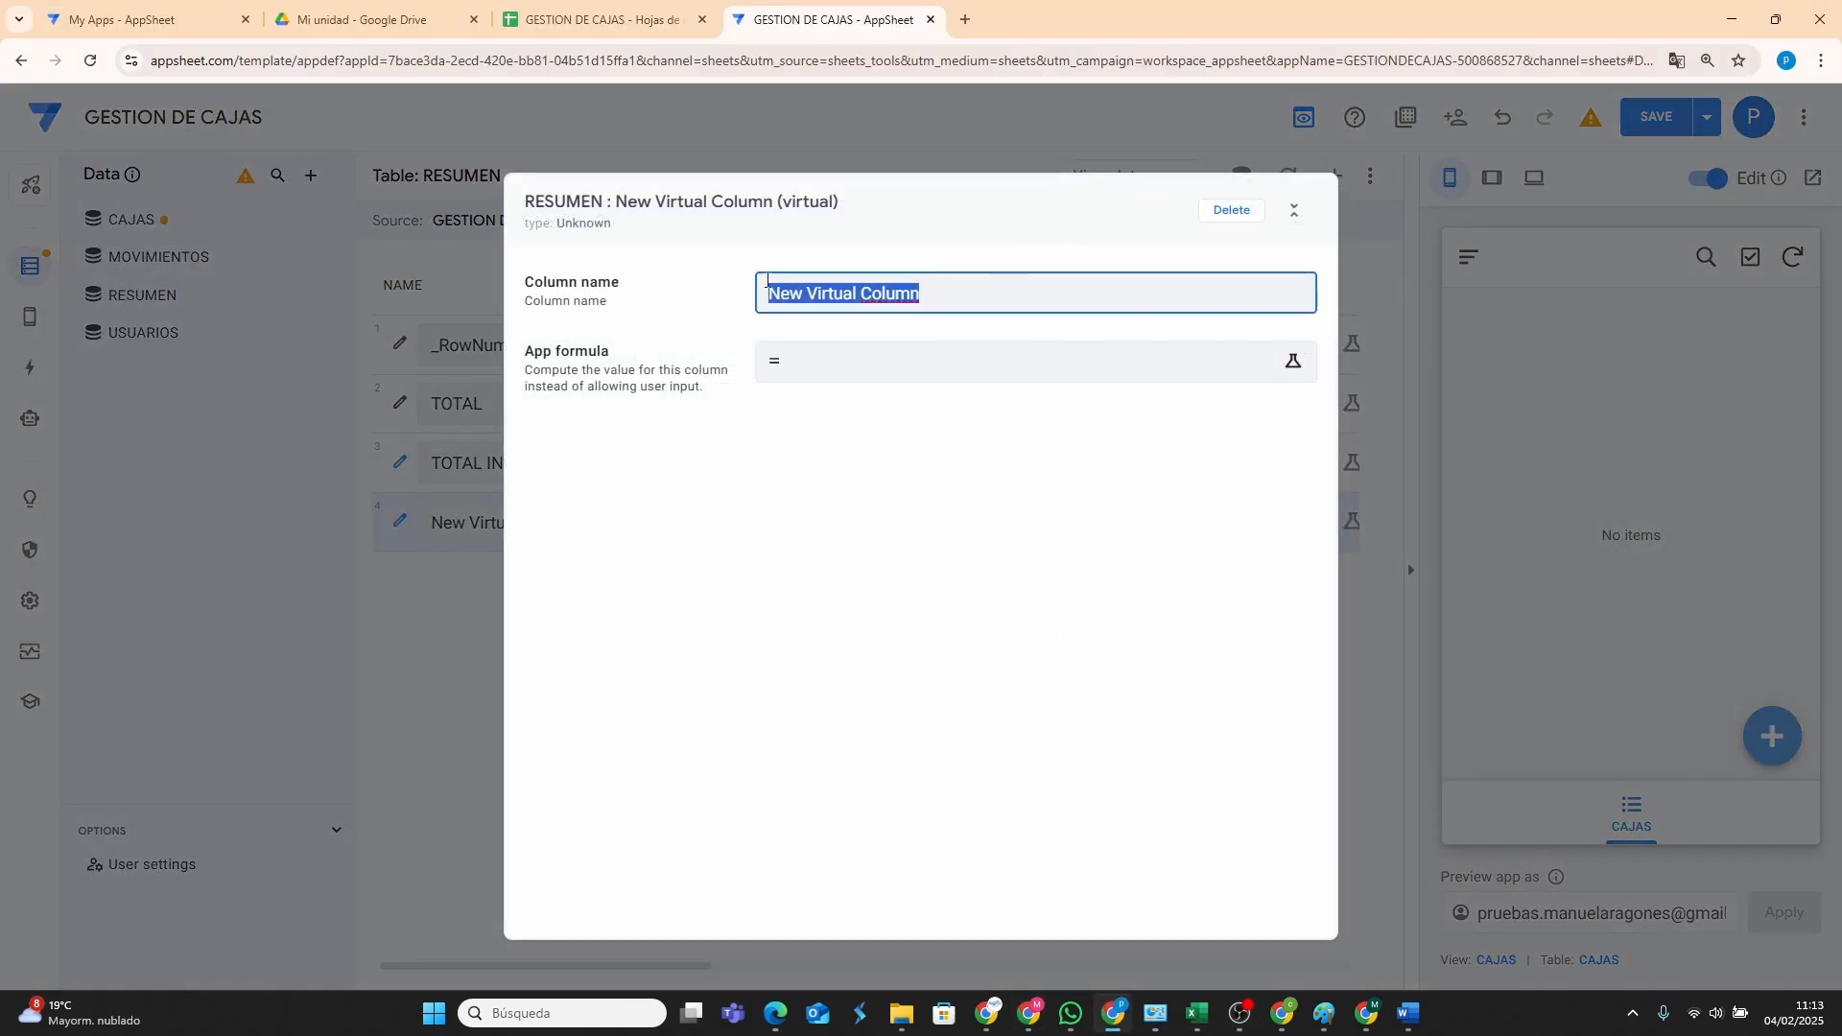
pyautogui.write('CAJA')
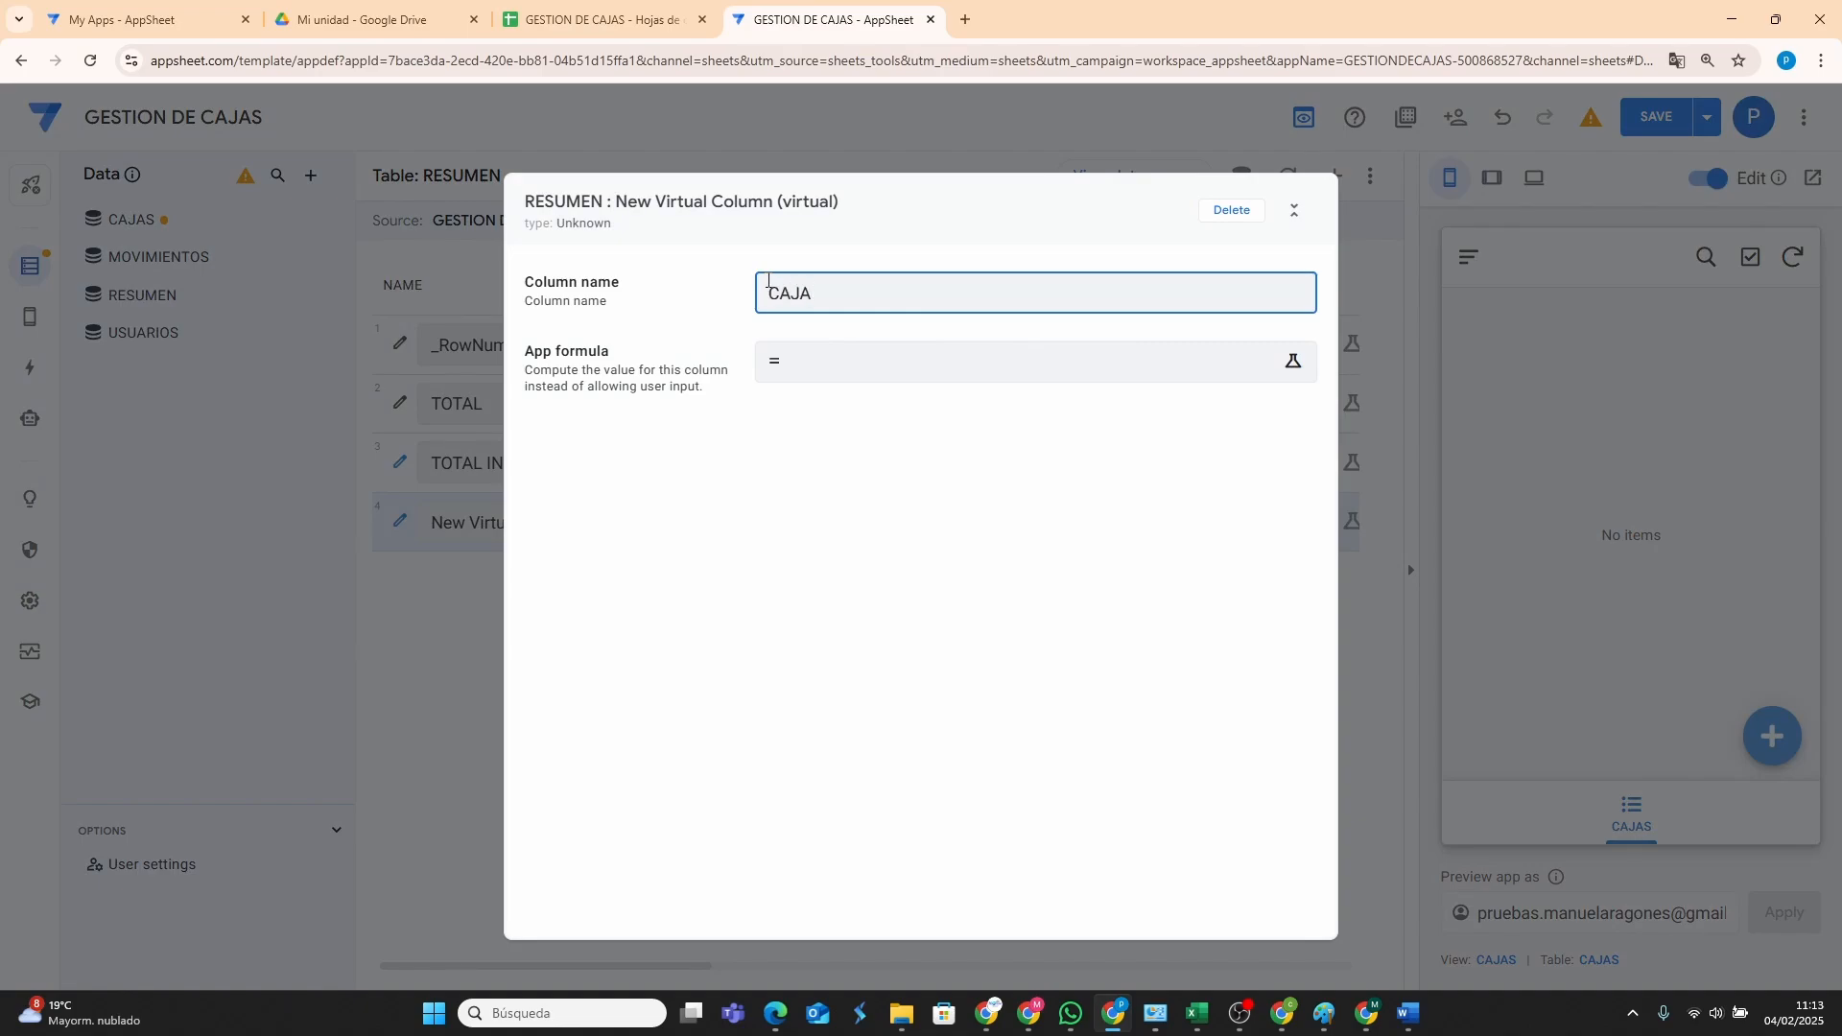
pyautogui.click(839, 360)
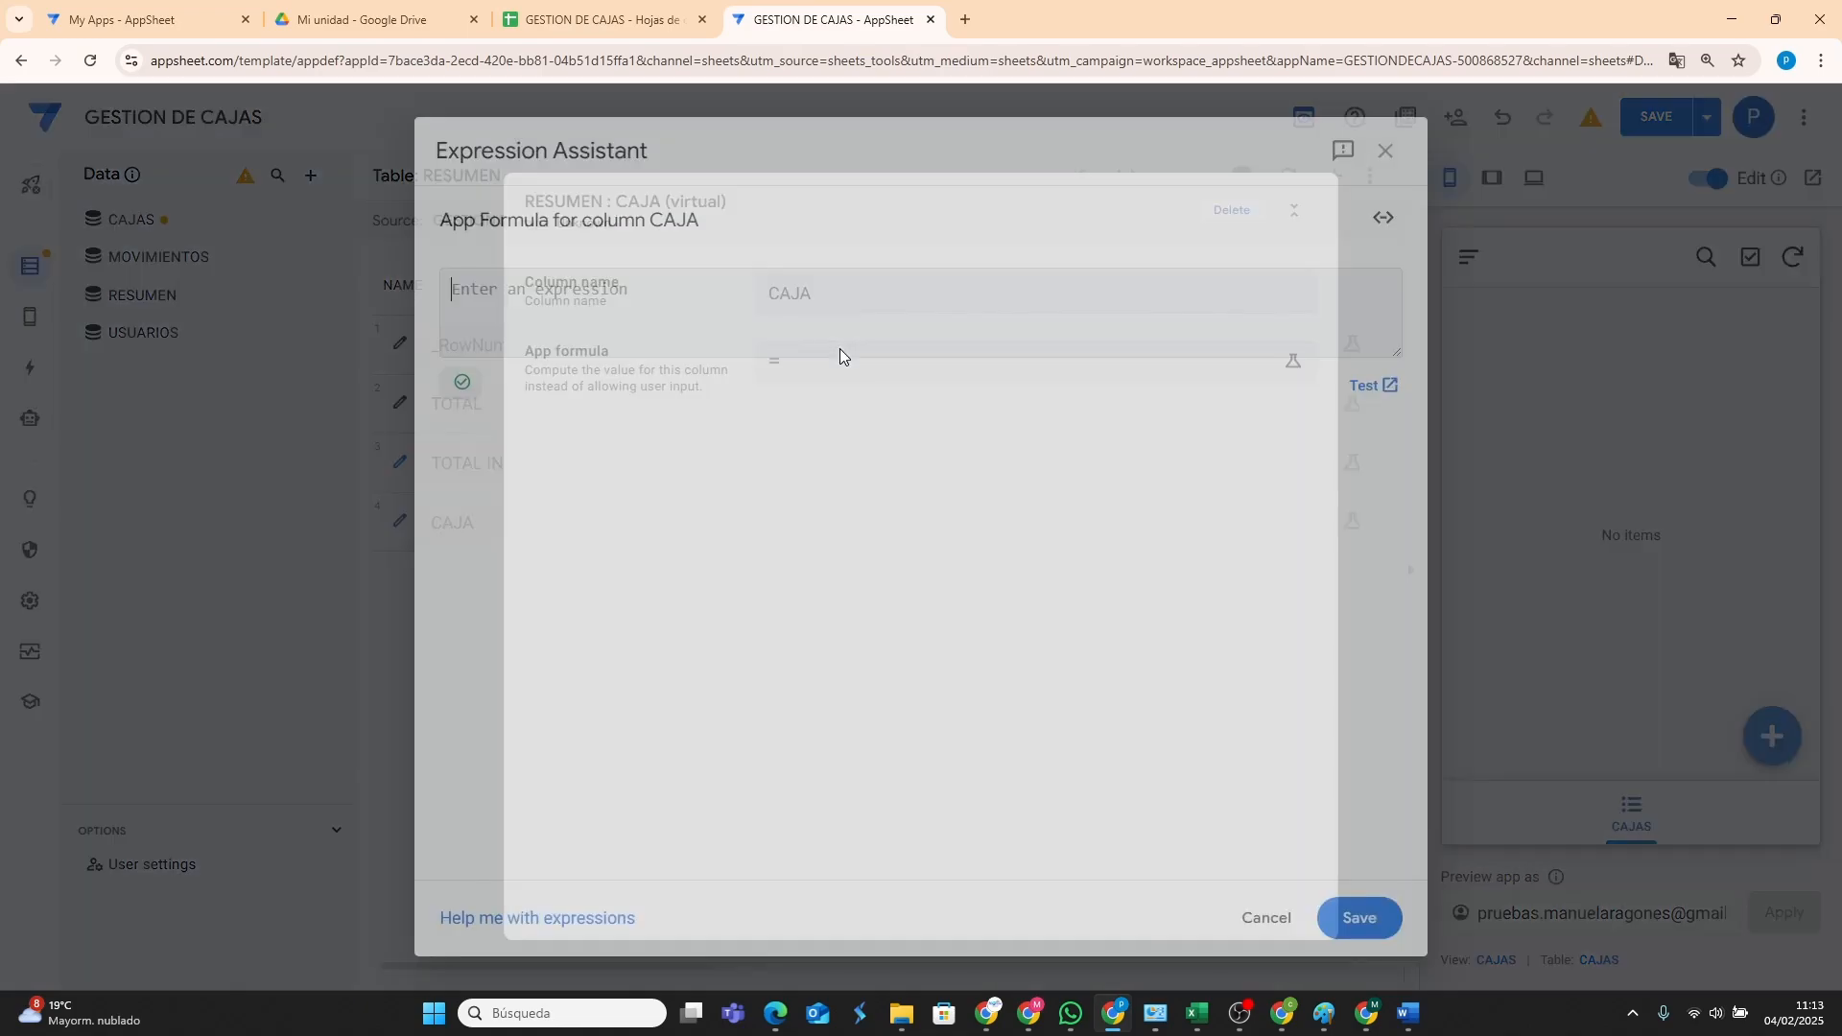
pyautogui.rightClick(619, 296)
pyautogui.click(682, 488)
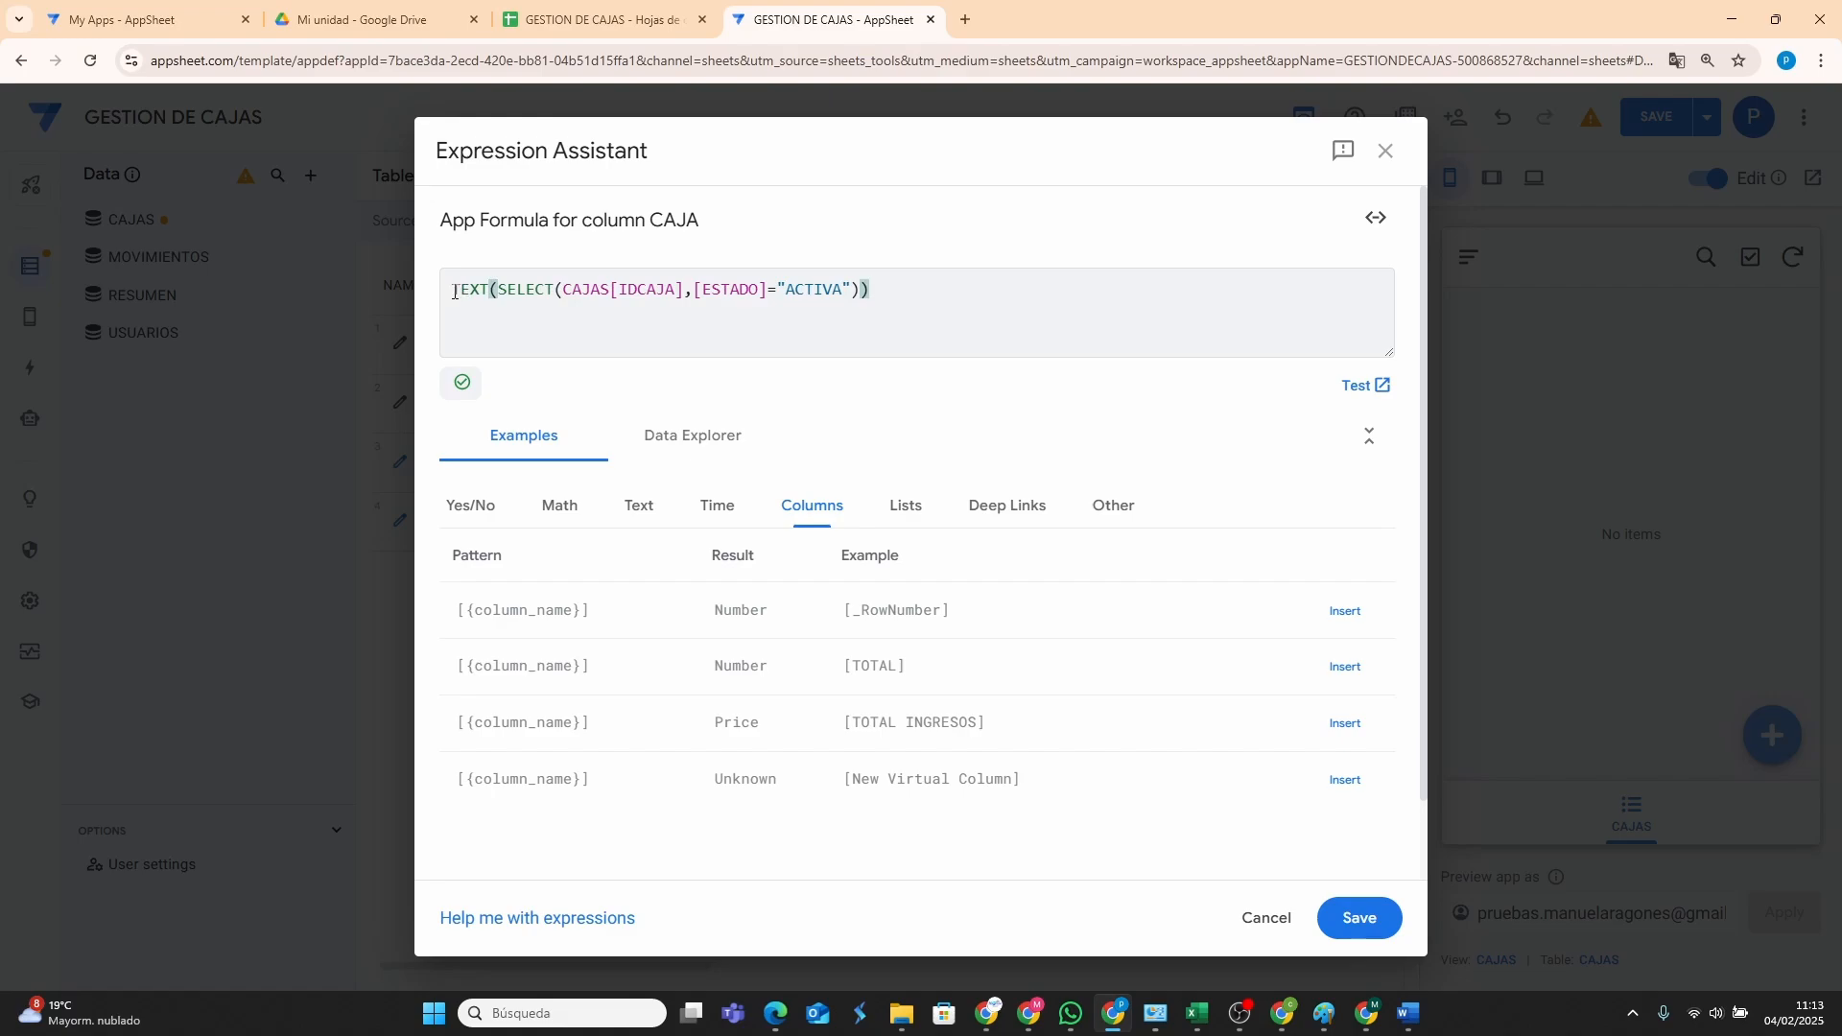
# Examine the parts of the CAJA formula: the TEXT wrapper, the SELECT expression, the IDCAJA column and the ESTADO condition.
pyautogui.moveTo(454, 292); pyautogui.dragTo(491, 292)
pyautogui.moveTo(500, 288); pyautogui.dragTo(862, 287)
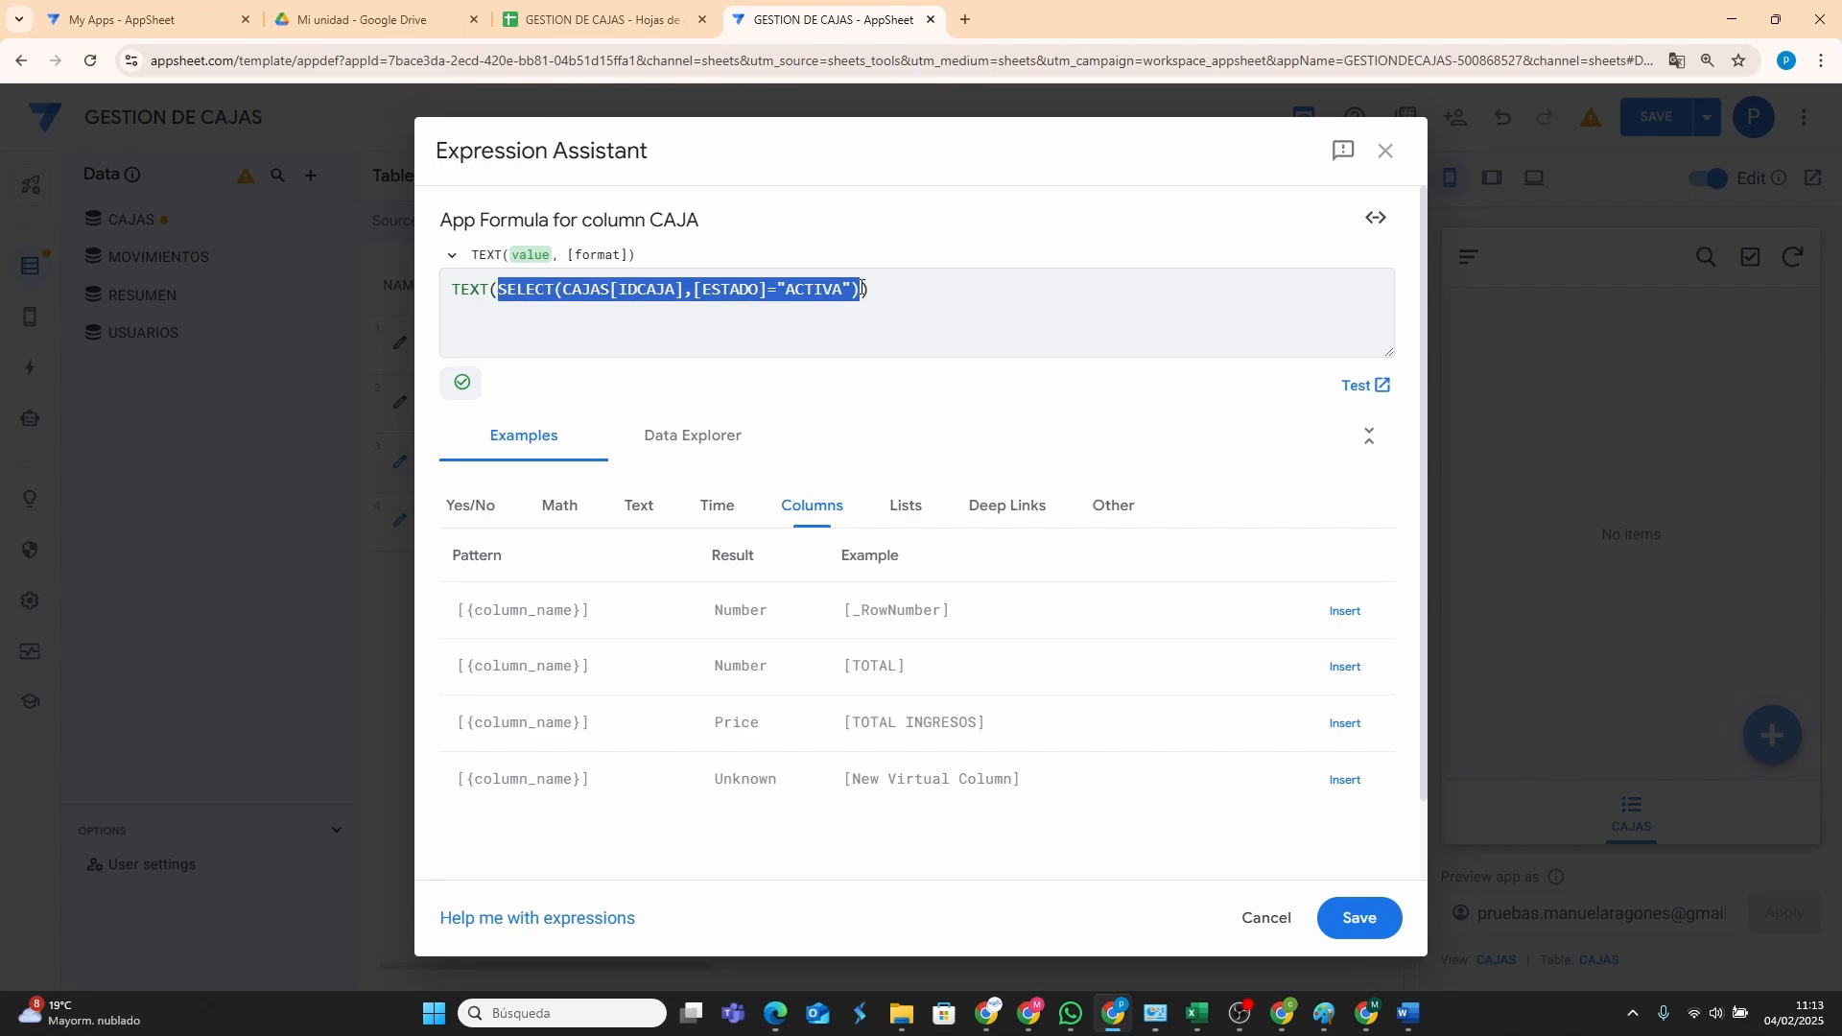
pyautogui.click(522, 289)
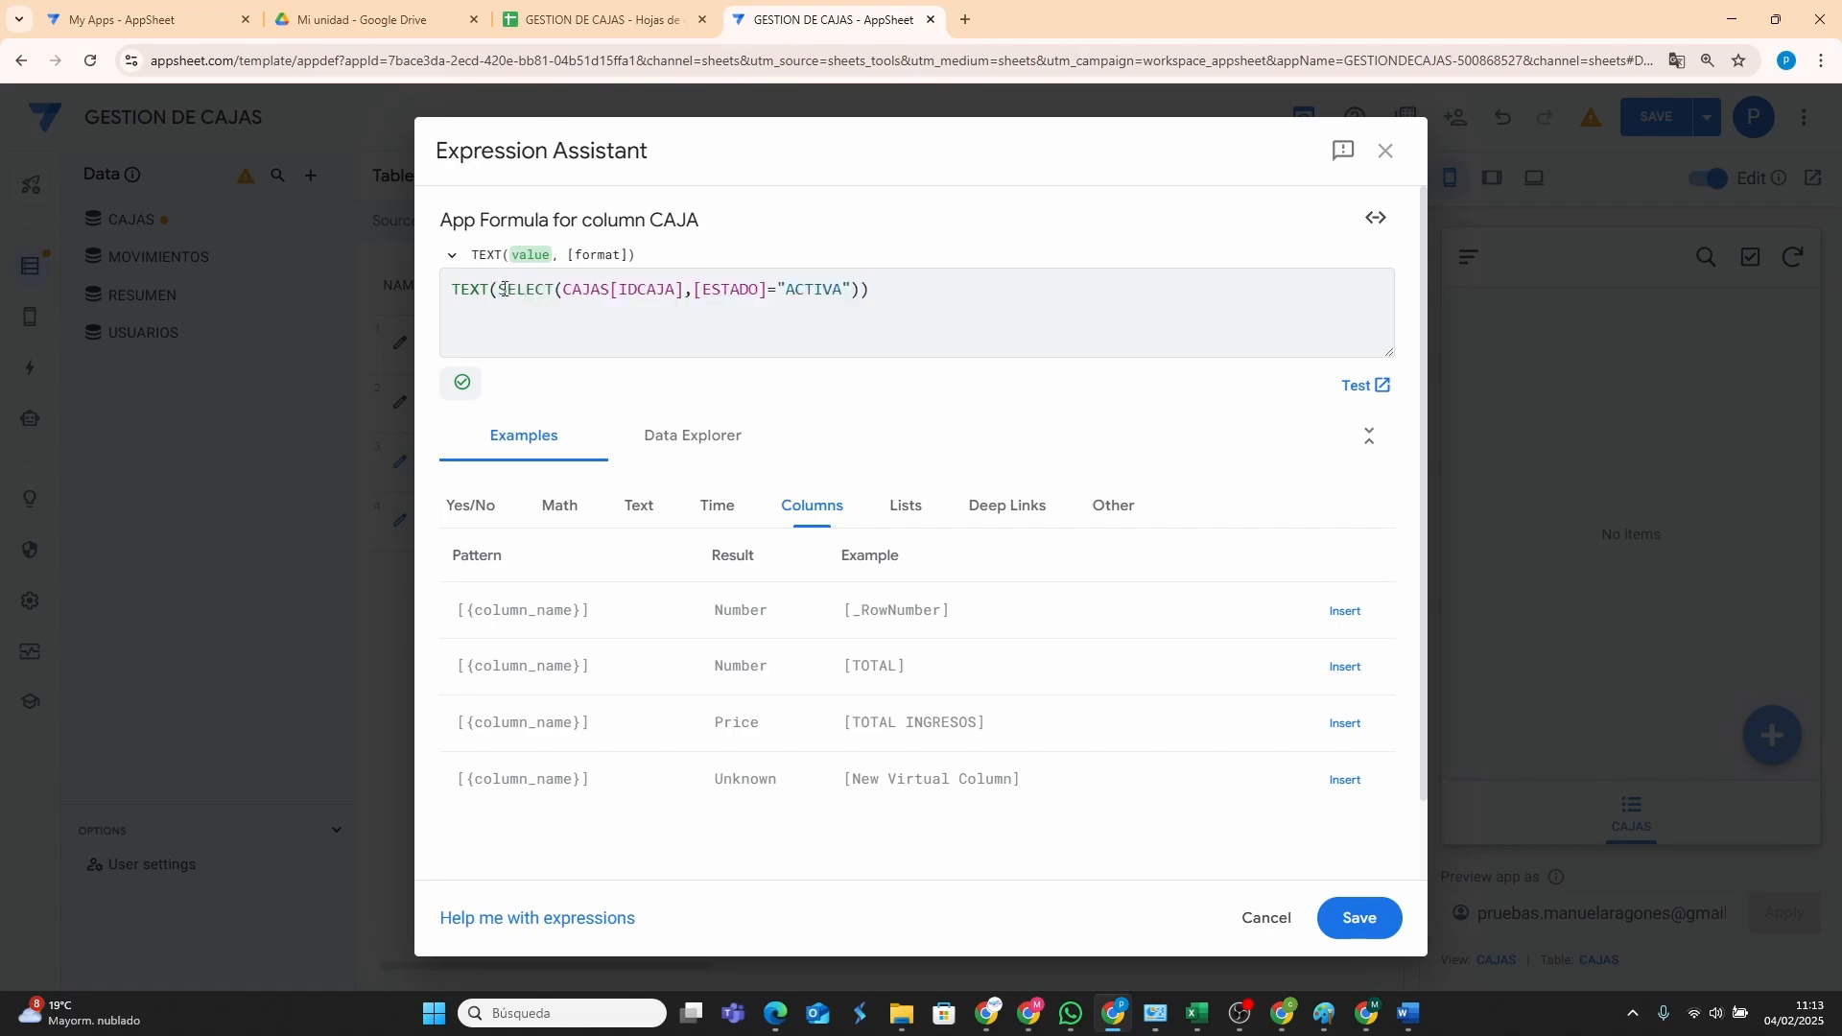
pyautogui.click(614, 290)
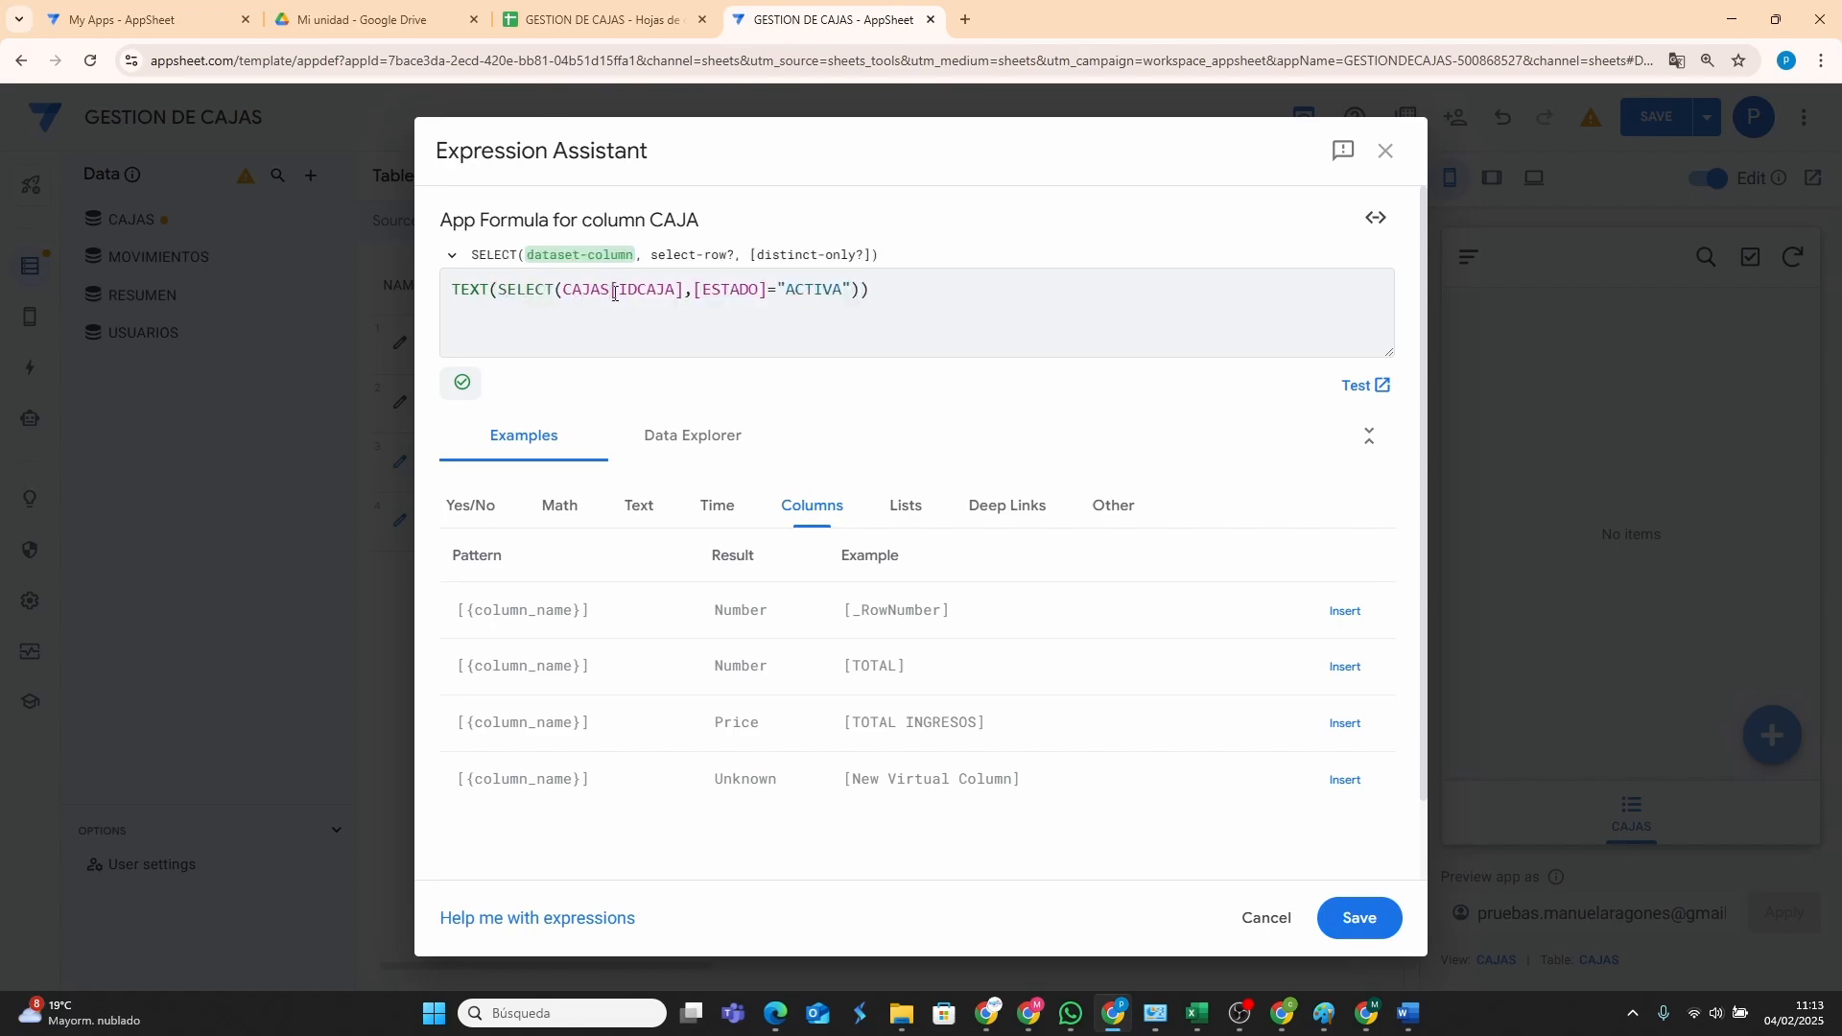
pyautogui.click(630, 291)
pyautogui.click(618, 289)
pyautogui.moveTo(649, 287); pyautogui.dragTo(674, 287)
pyautogui.click(738, 288)
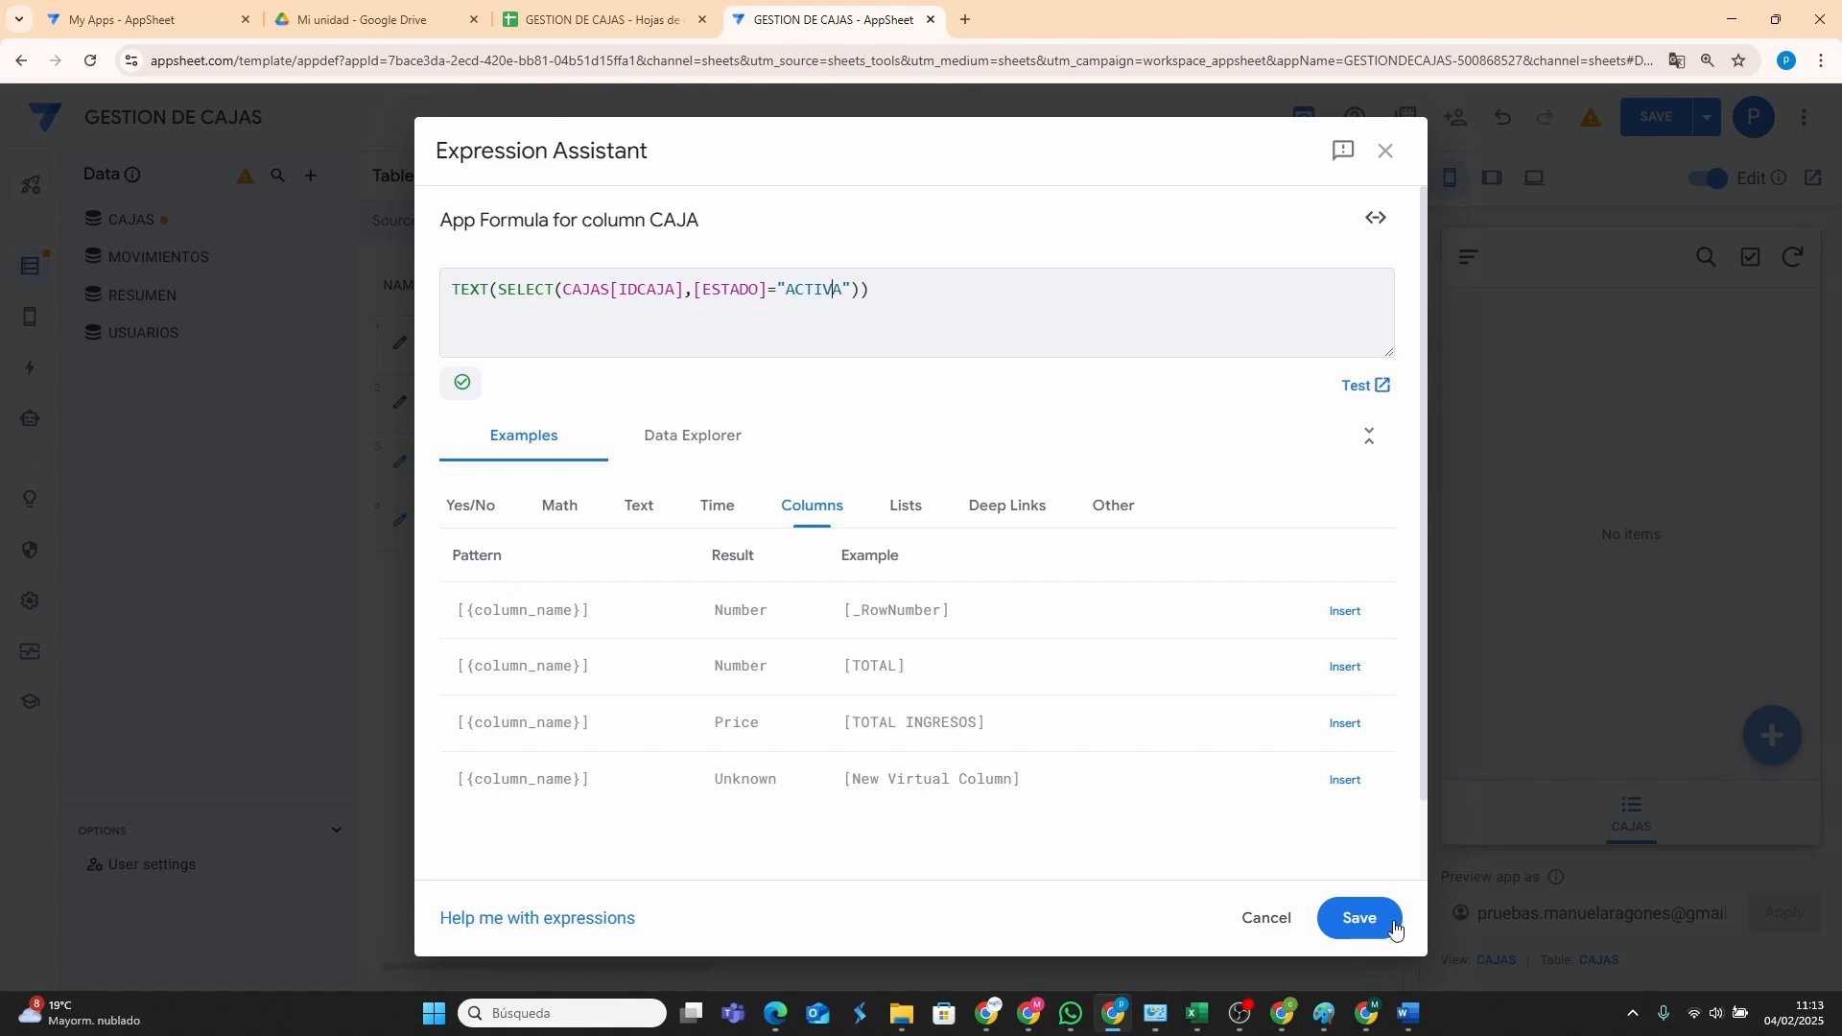
# Save the CAJA formula, finish editing the virtual column, and save the app.
pyautogui.click(1356, 918)
pyautogui.click(1234, 219)
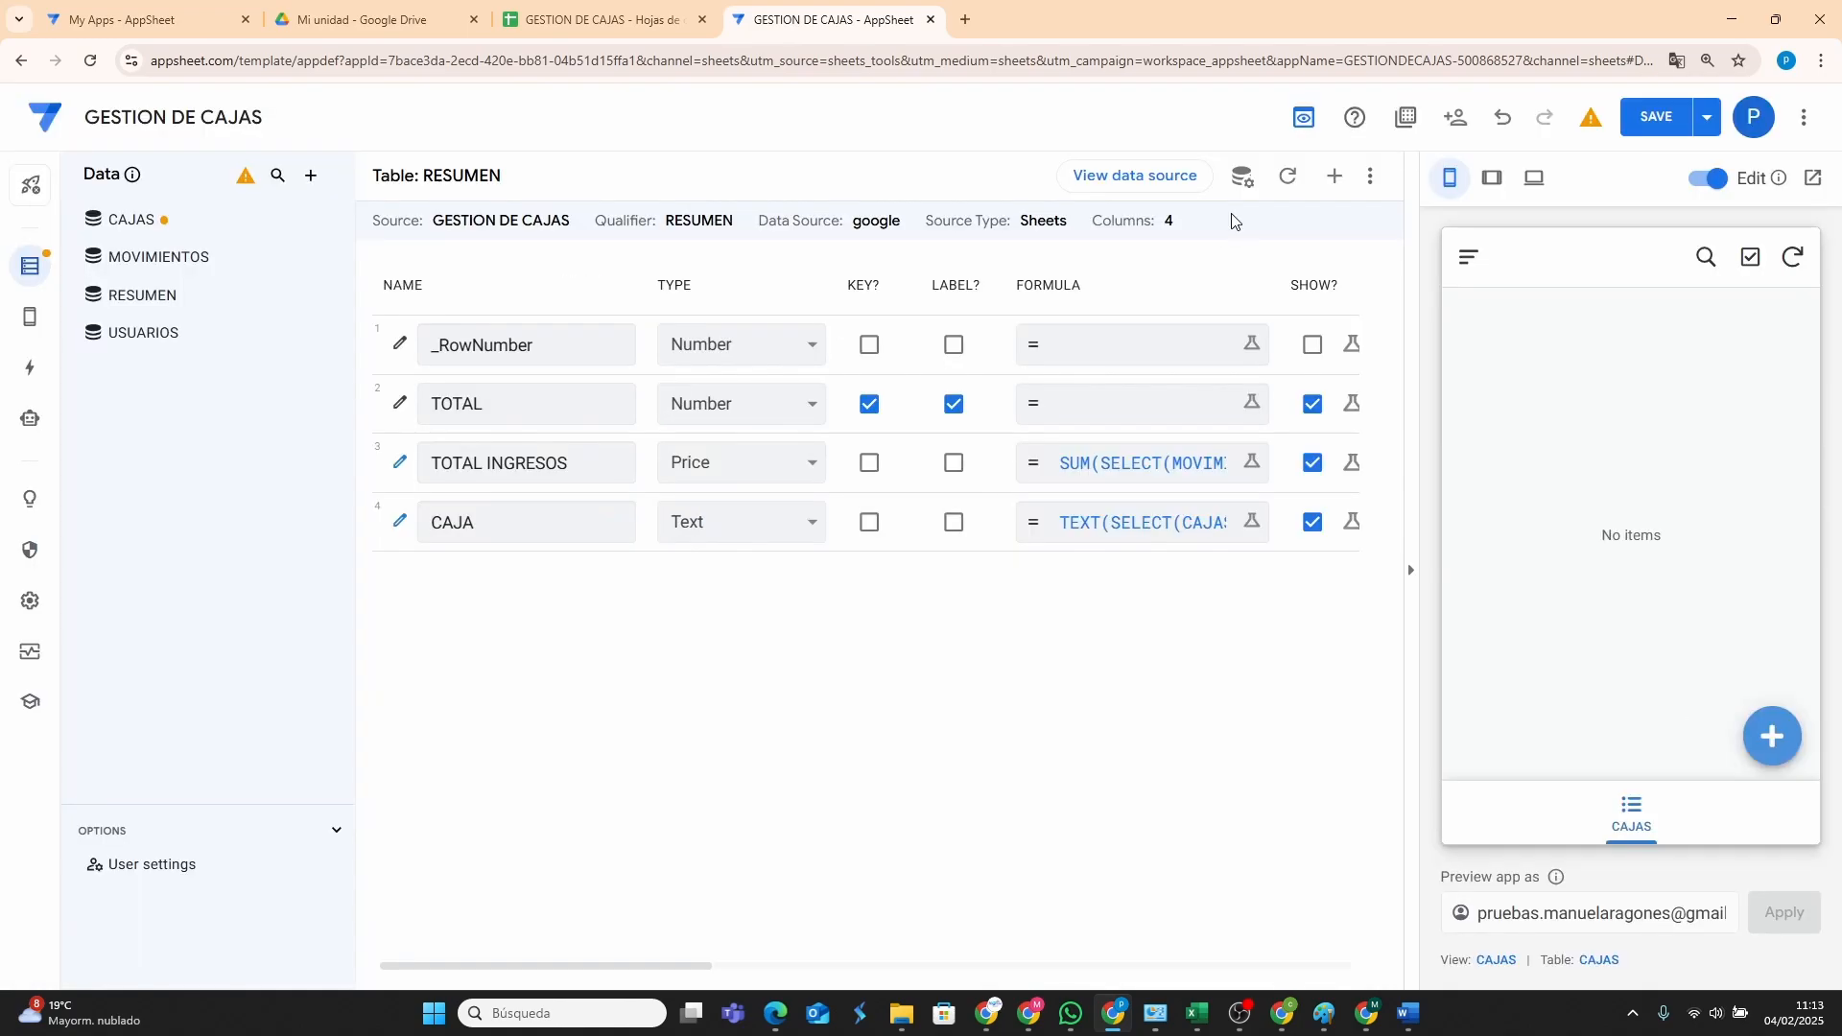
pyautogui.click(1648, 116)
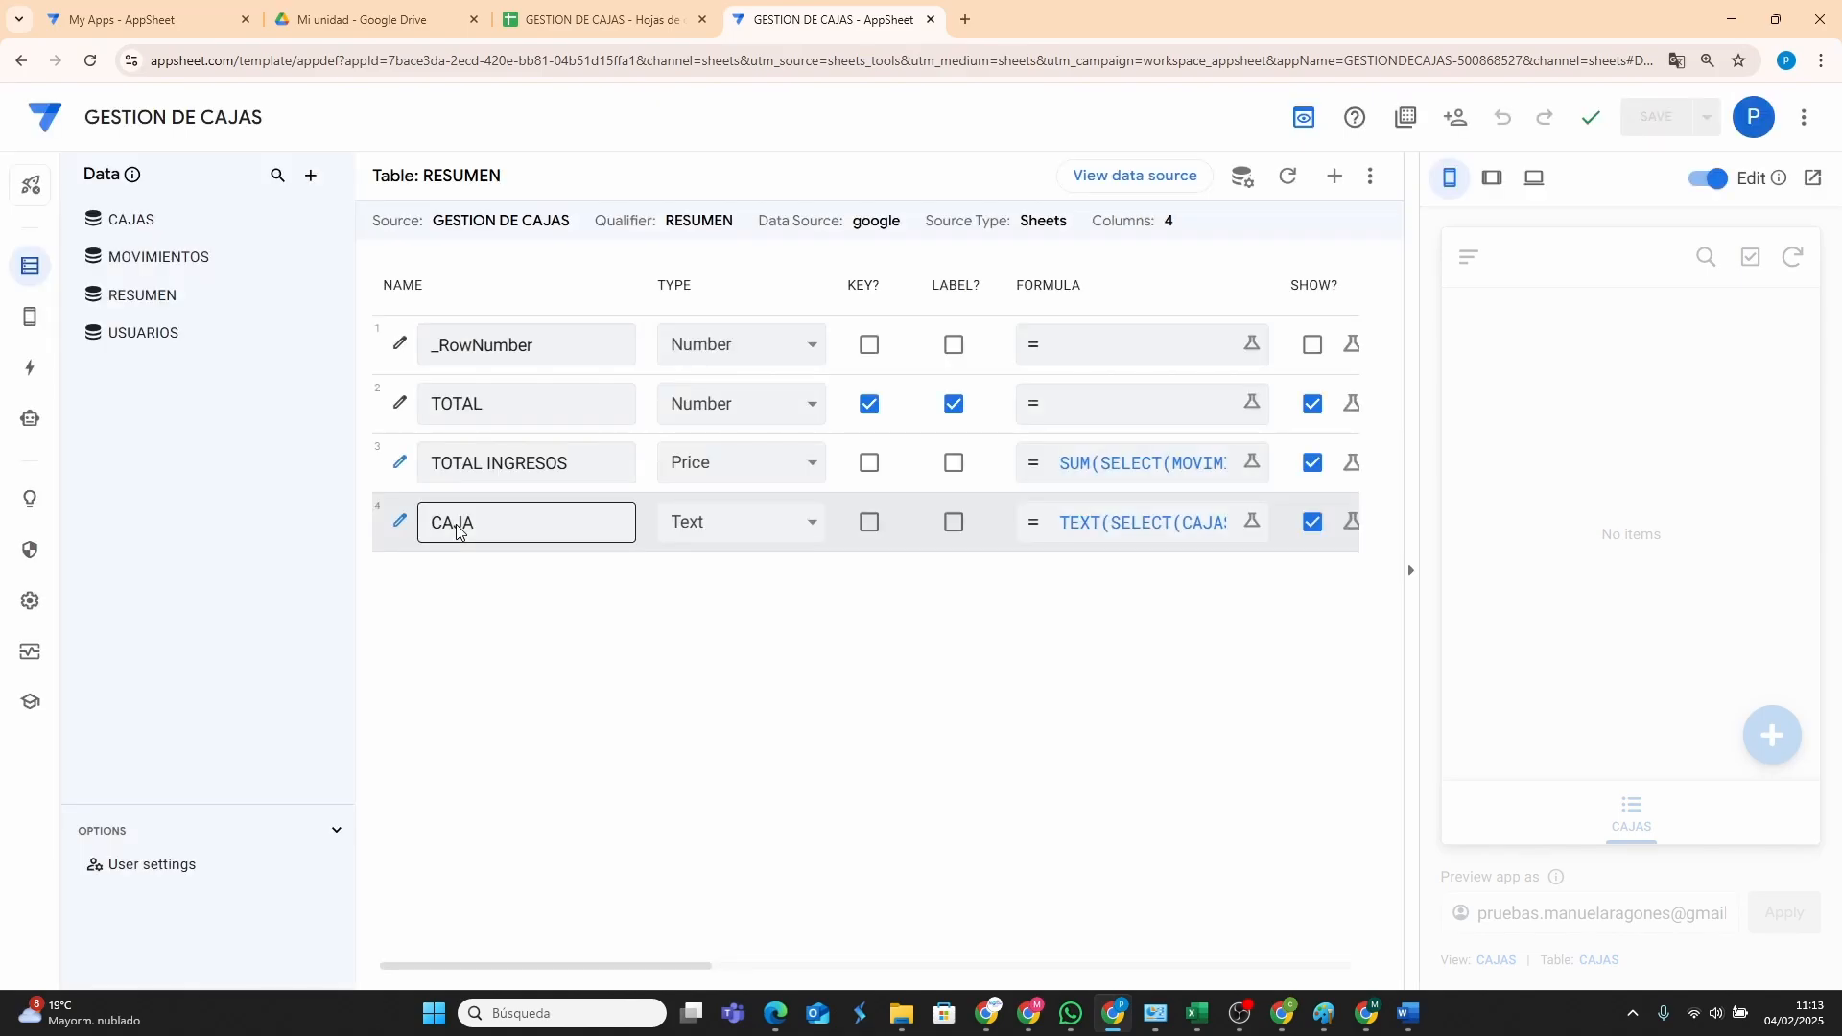
# Recheck the CAJA formula and delete TEXT(SELECT(CAJAS[IDCAJA],[ESTADO]="ACTIVA")) from the TOTAL INGRESOS formula.
pyautogui.click(1130, 529)
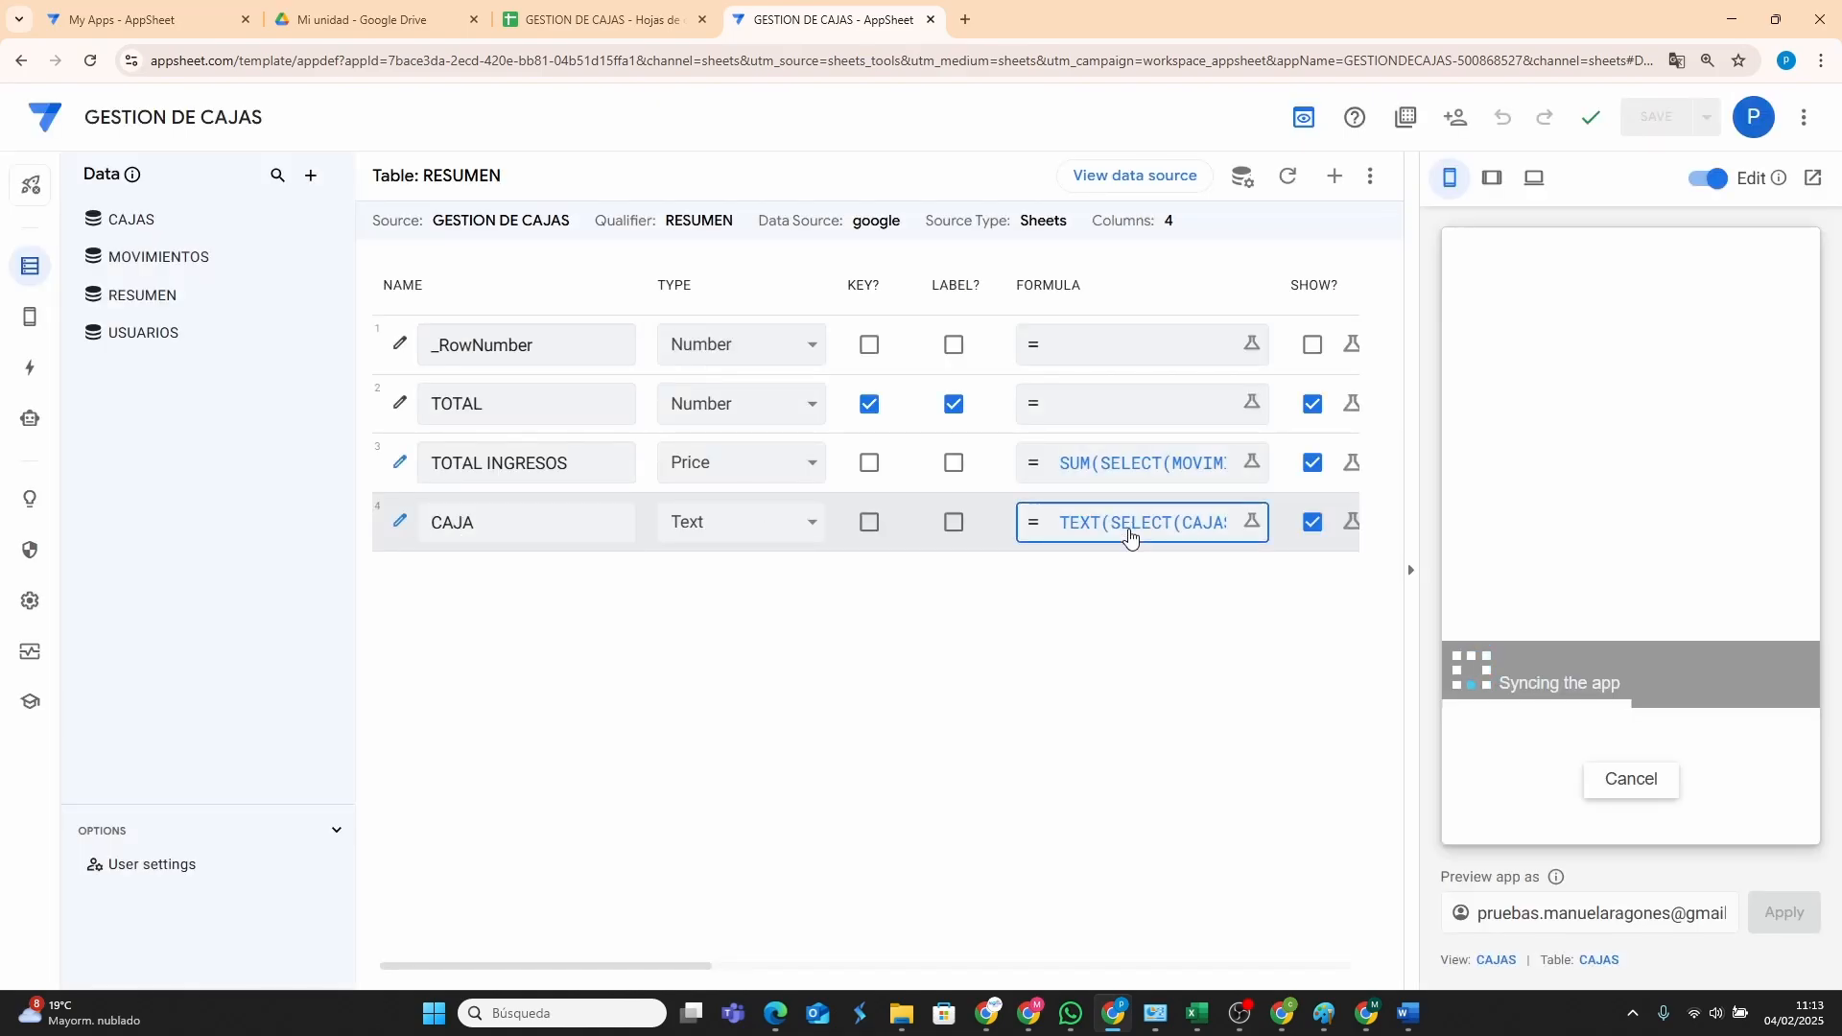
pyautogui.click(1385, 151)
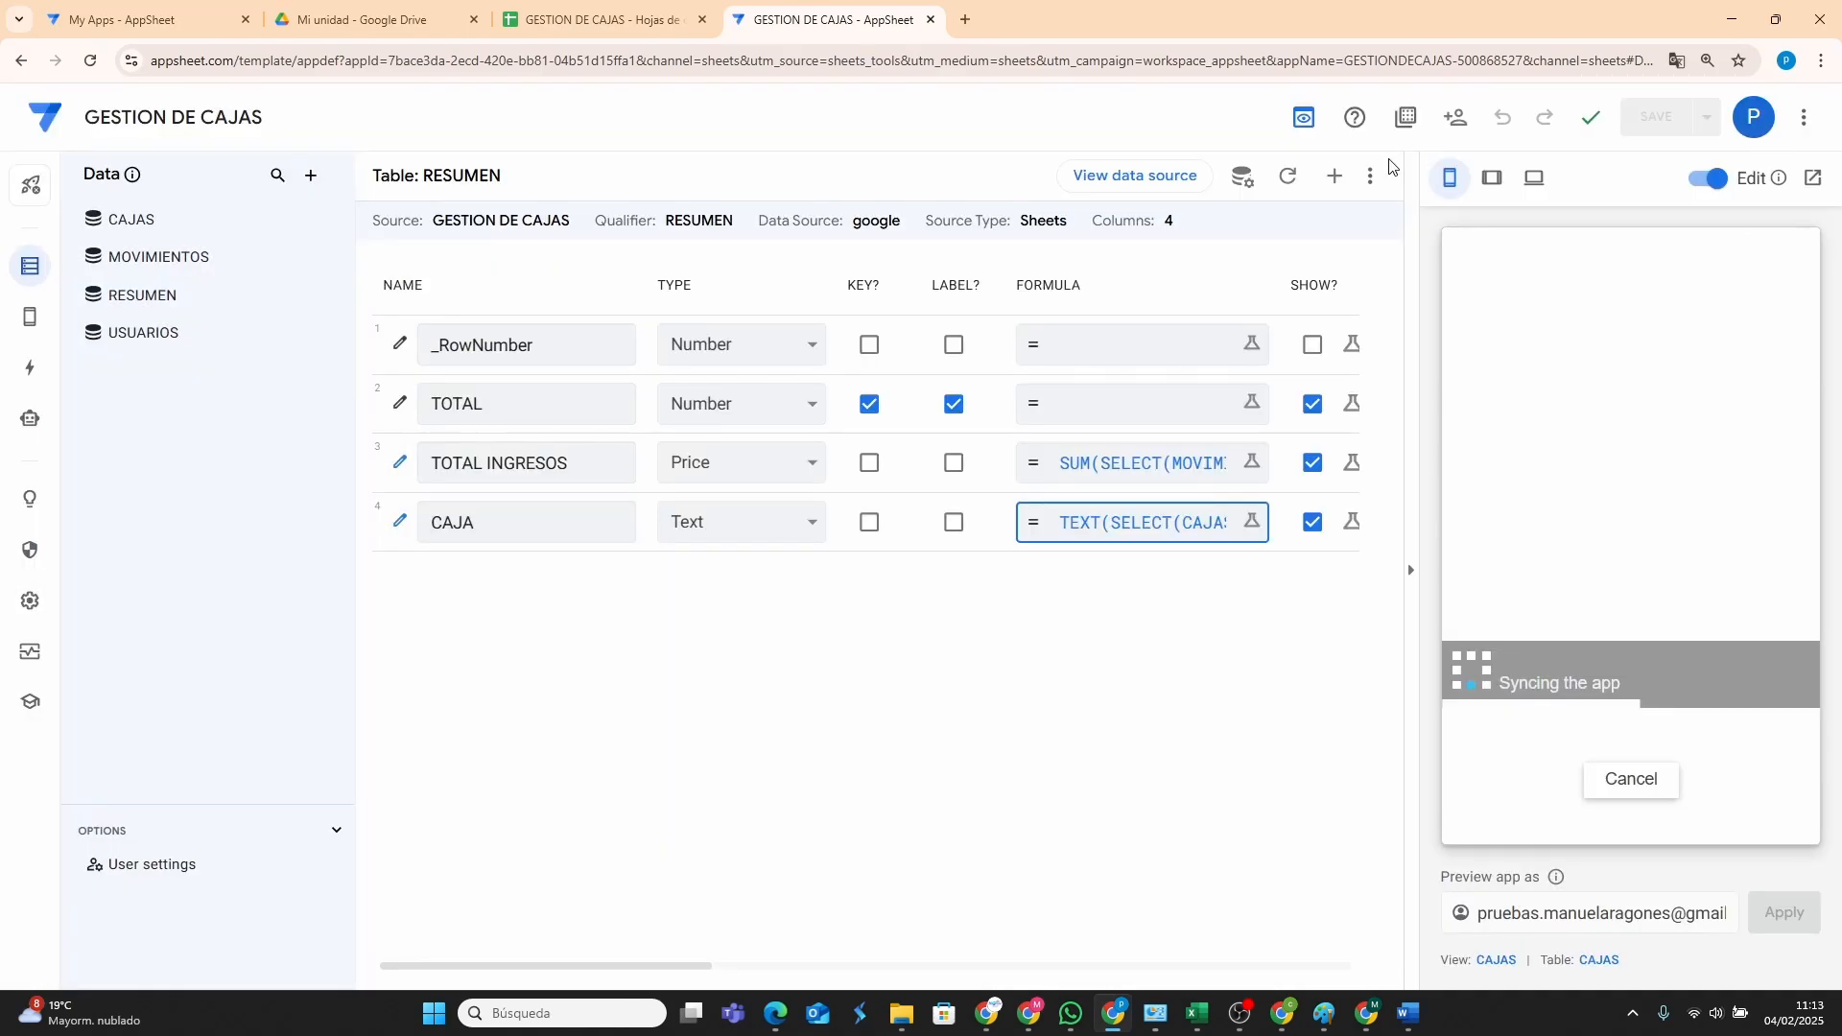
pyautogui.click(1157, 468)
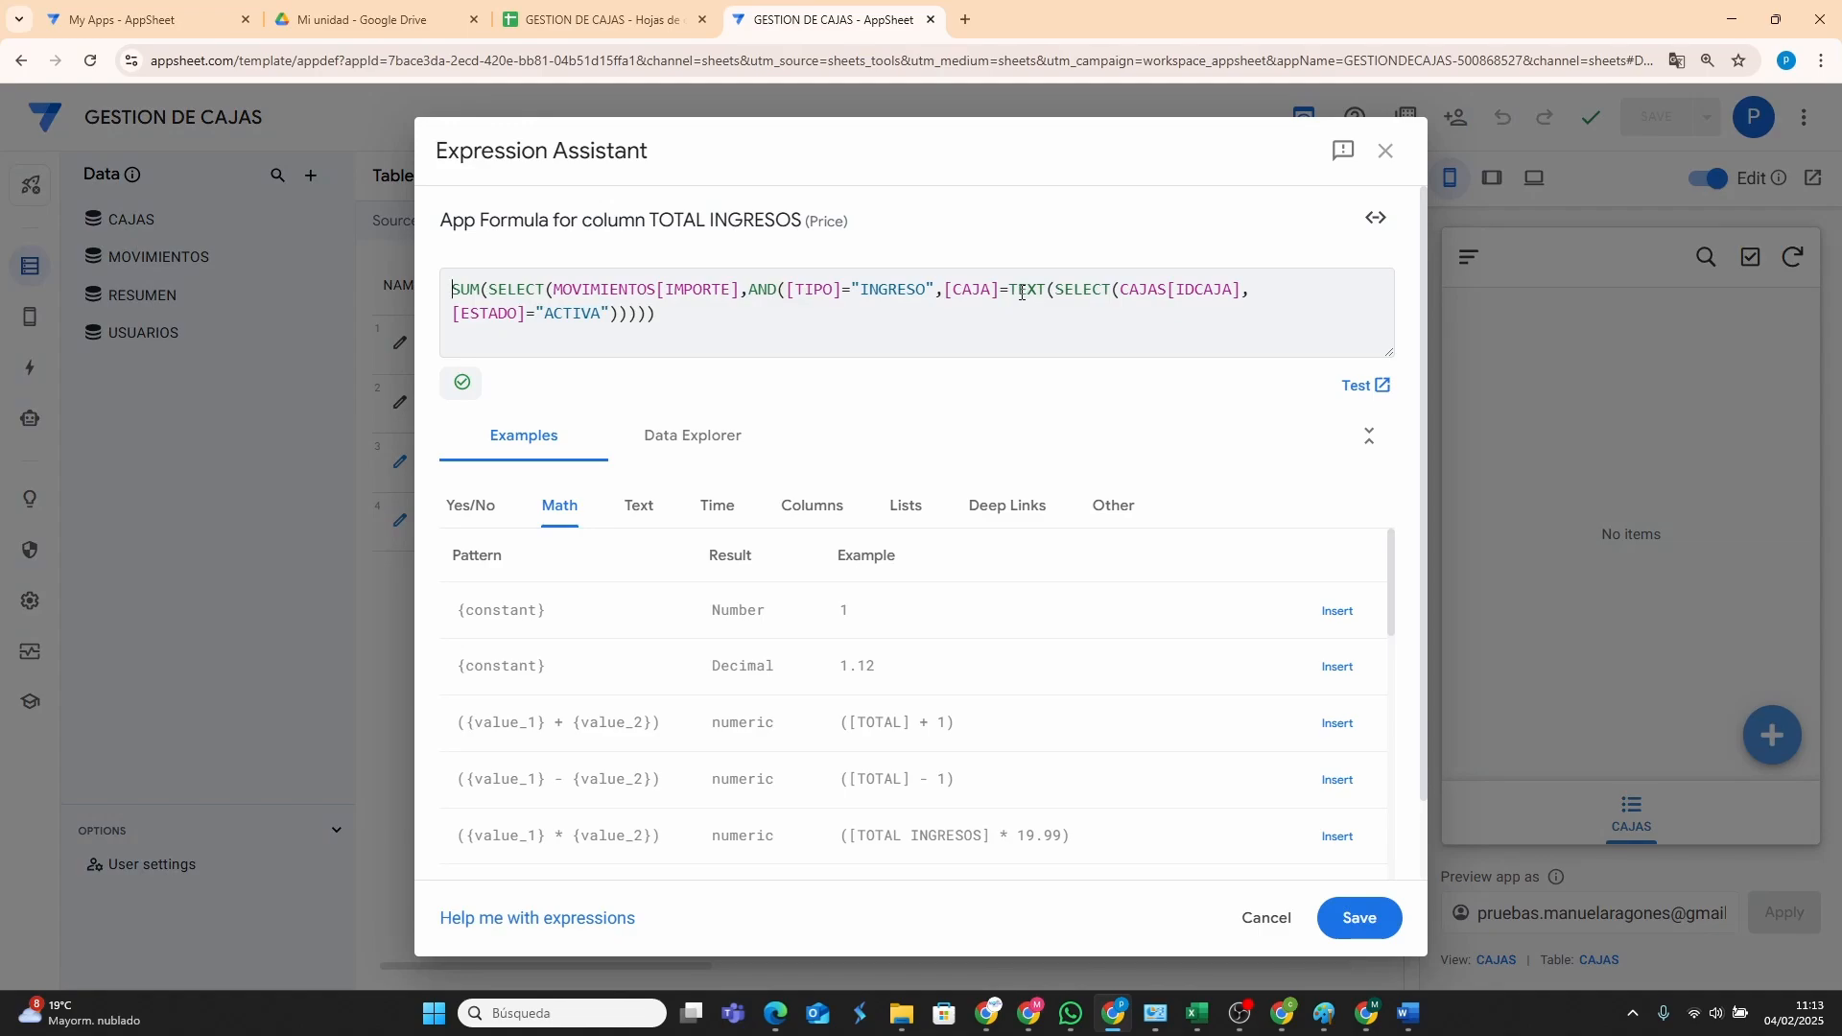
pyautogui.moveTo(1011, 292); pyautogui.dragTo(632, 312)
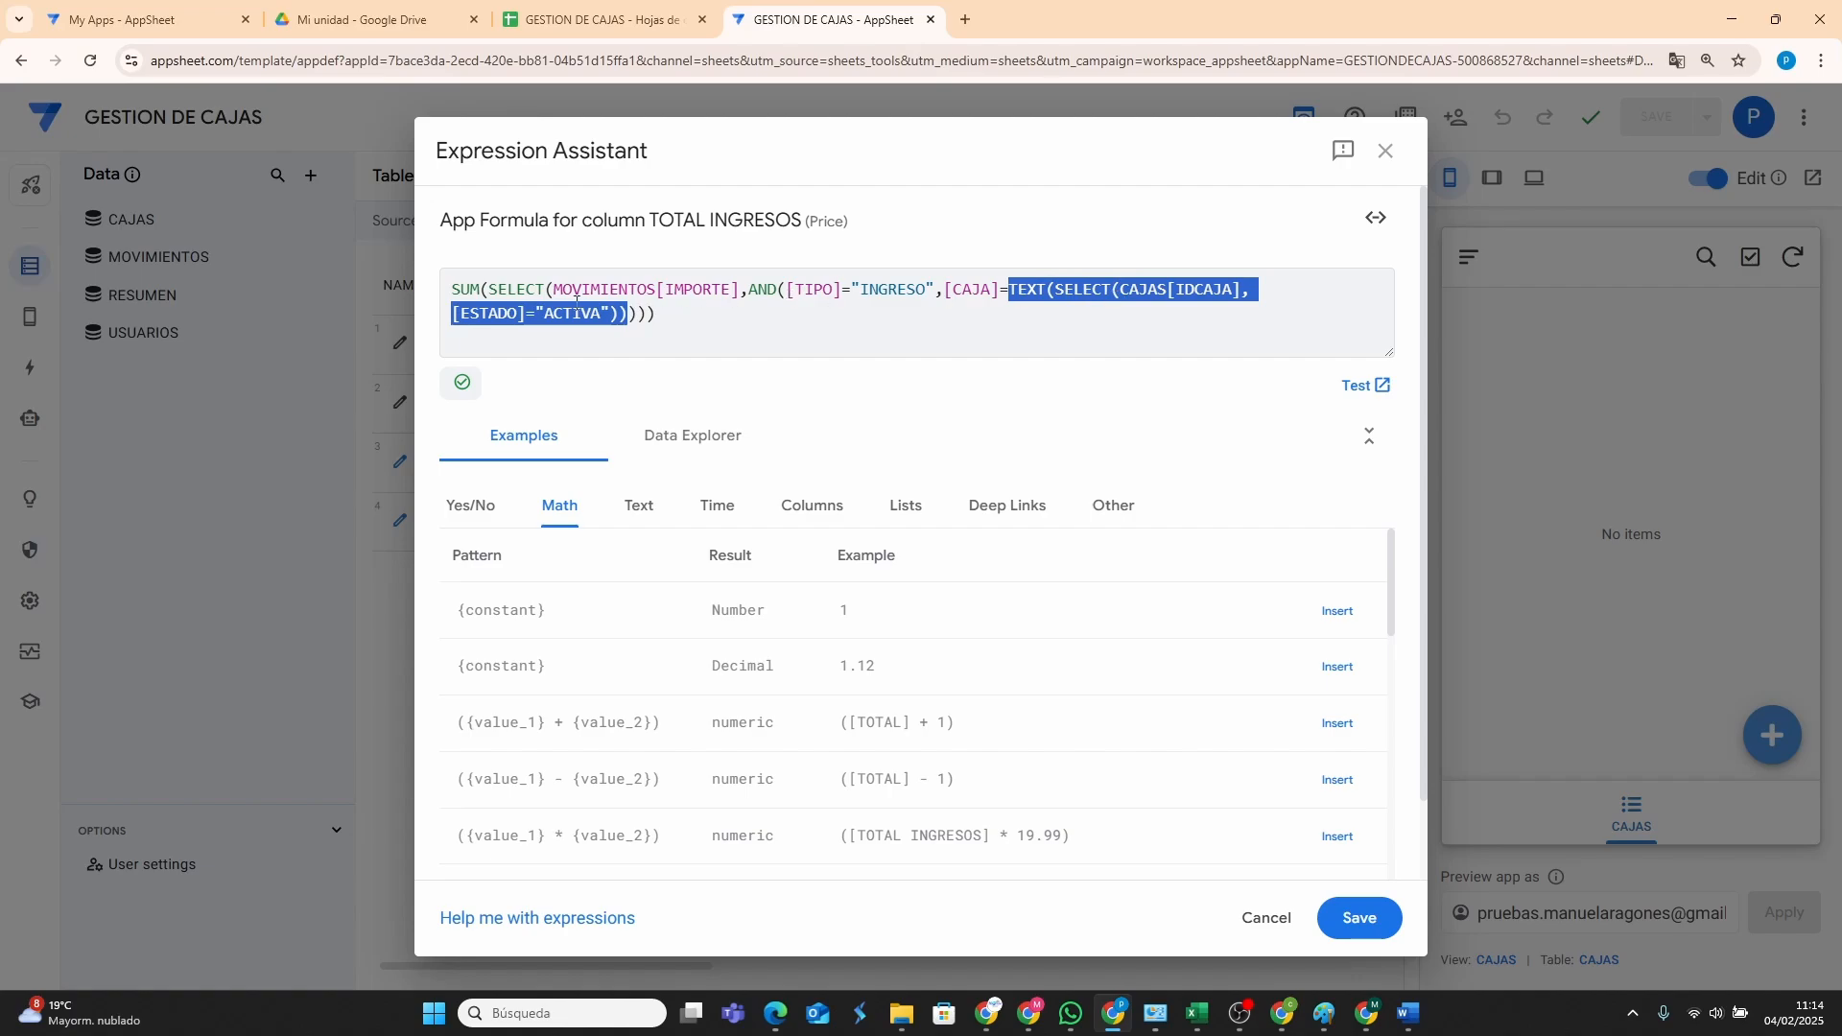
pyautogui.press('BackSpace')
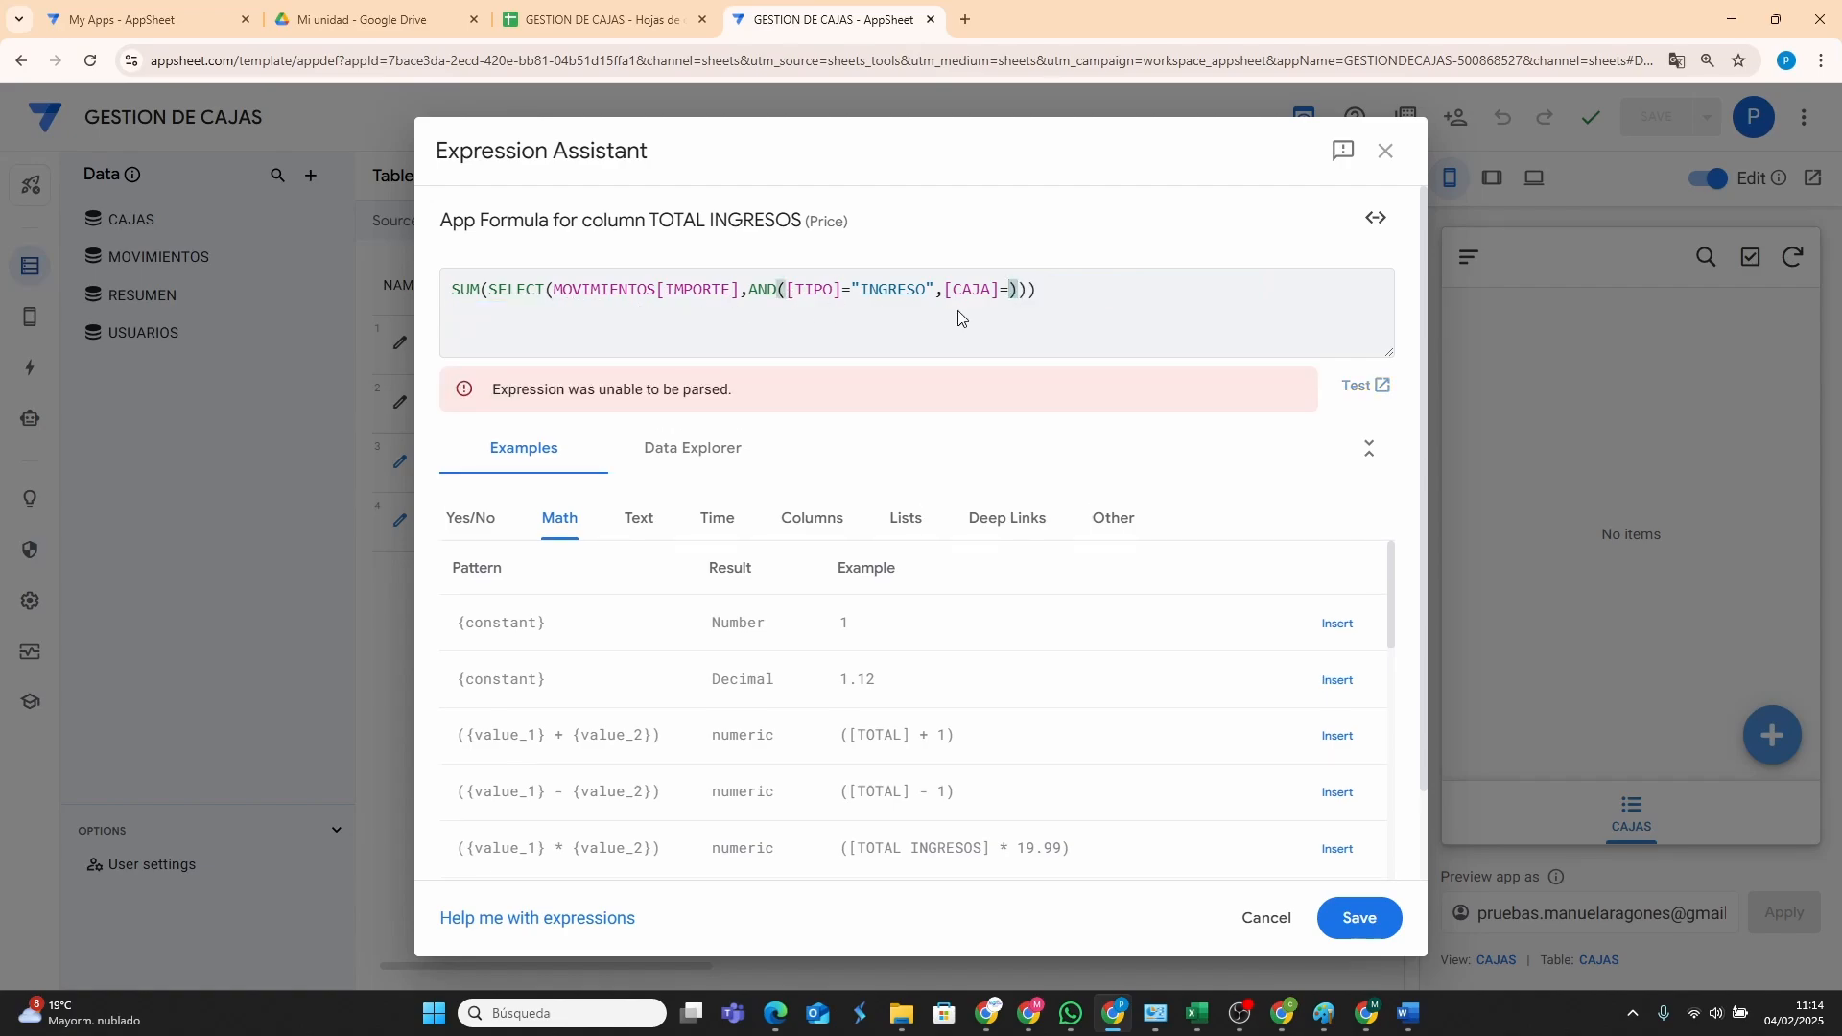
# Complete the TOTAL INGRESOS condition as [CAJA]=[_THISROW].[CAJA], then save the formula and the app.
pyautogui.write('[')
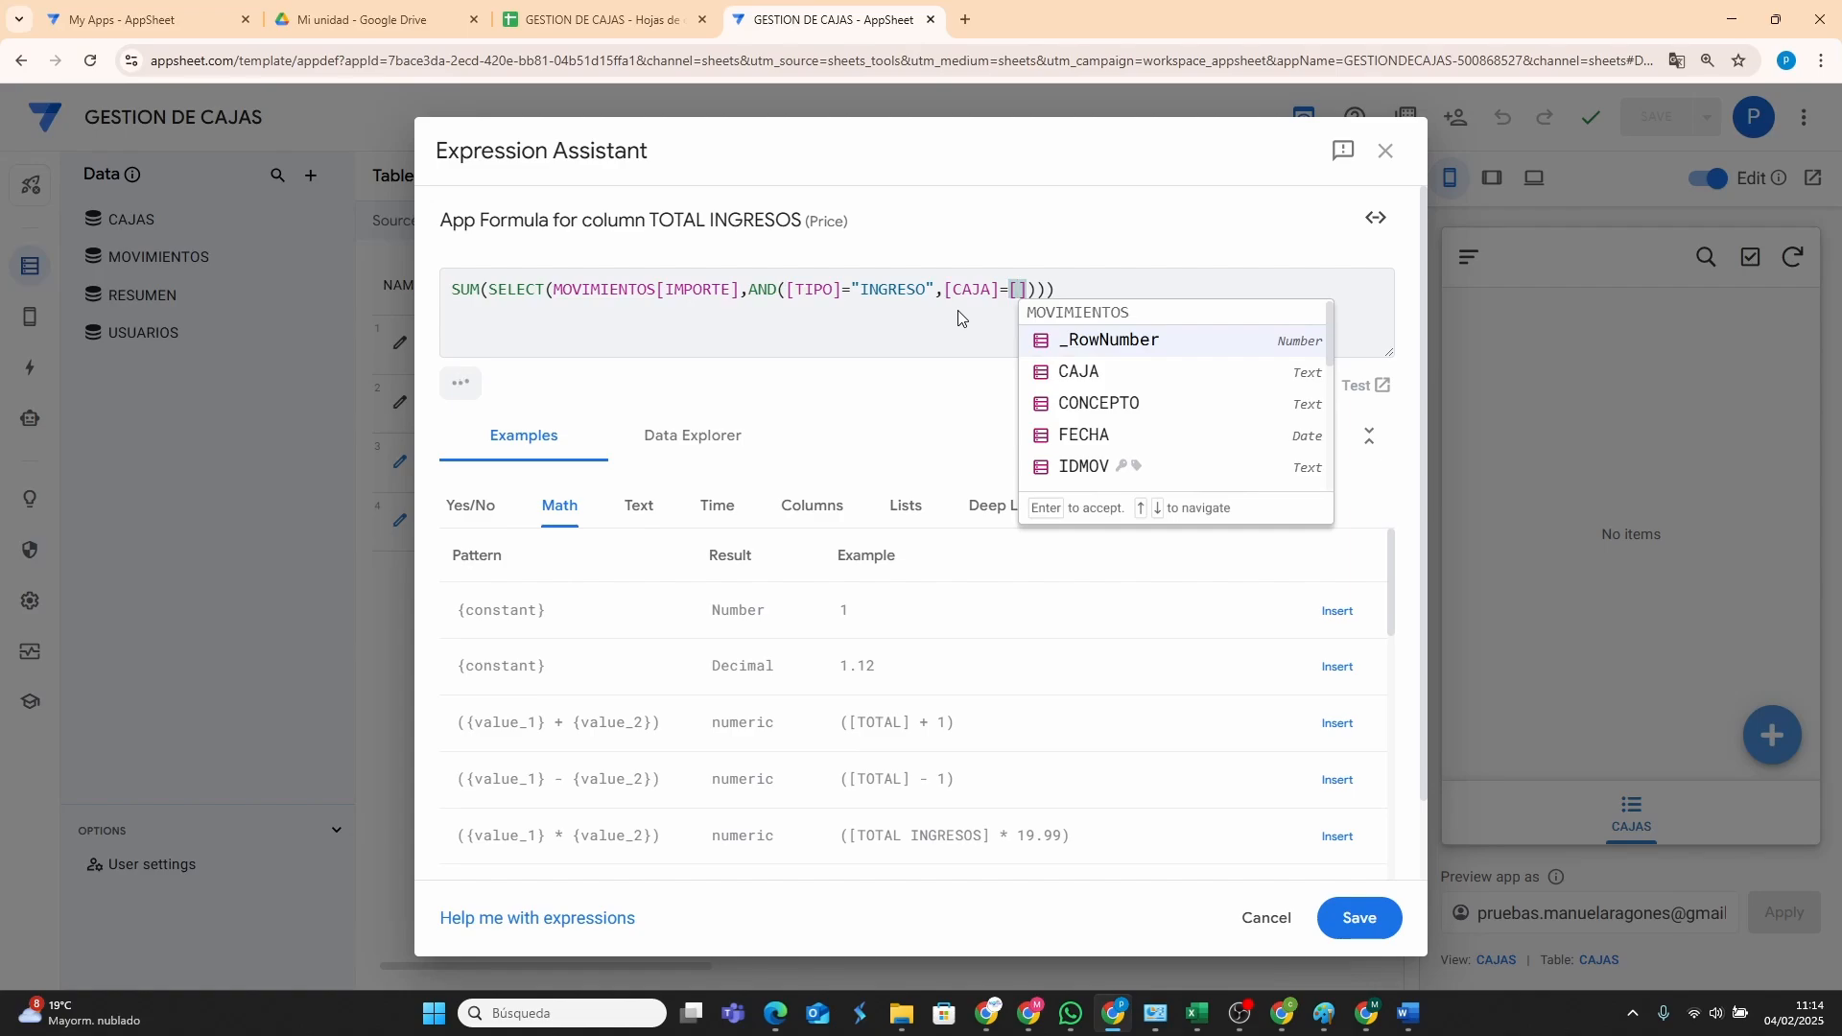
pyautogui.write('_THI')
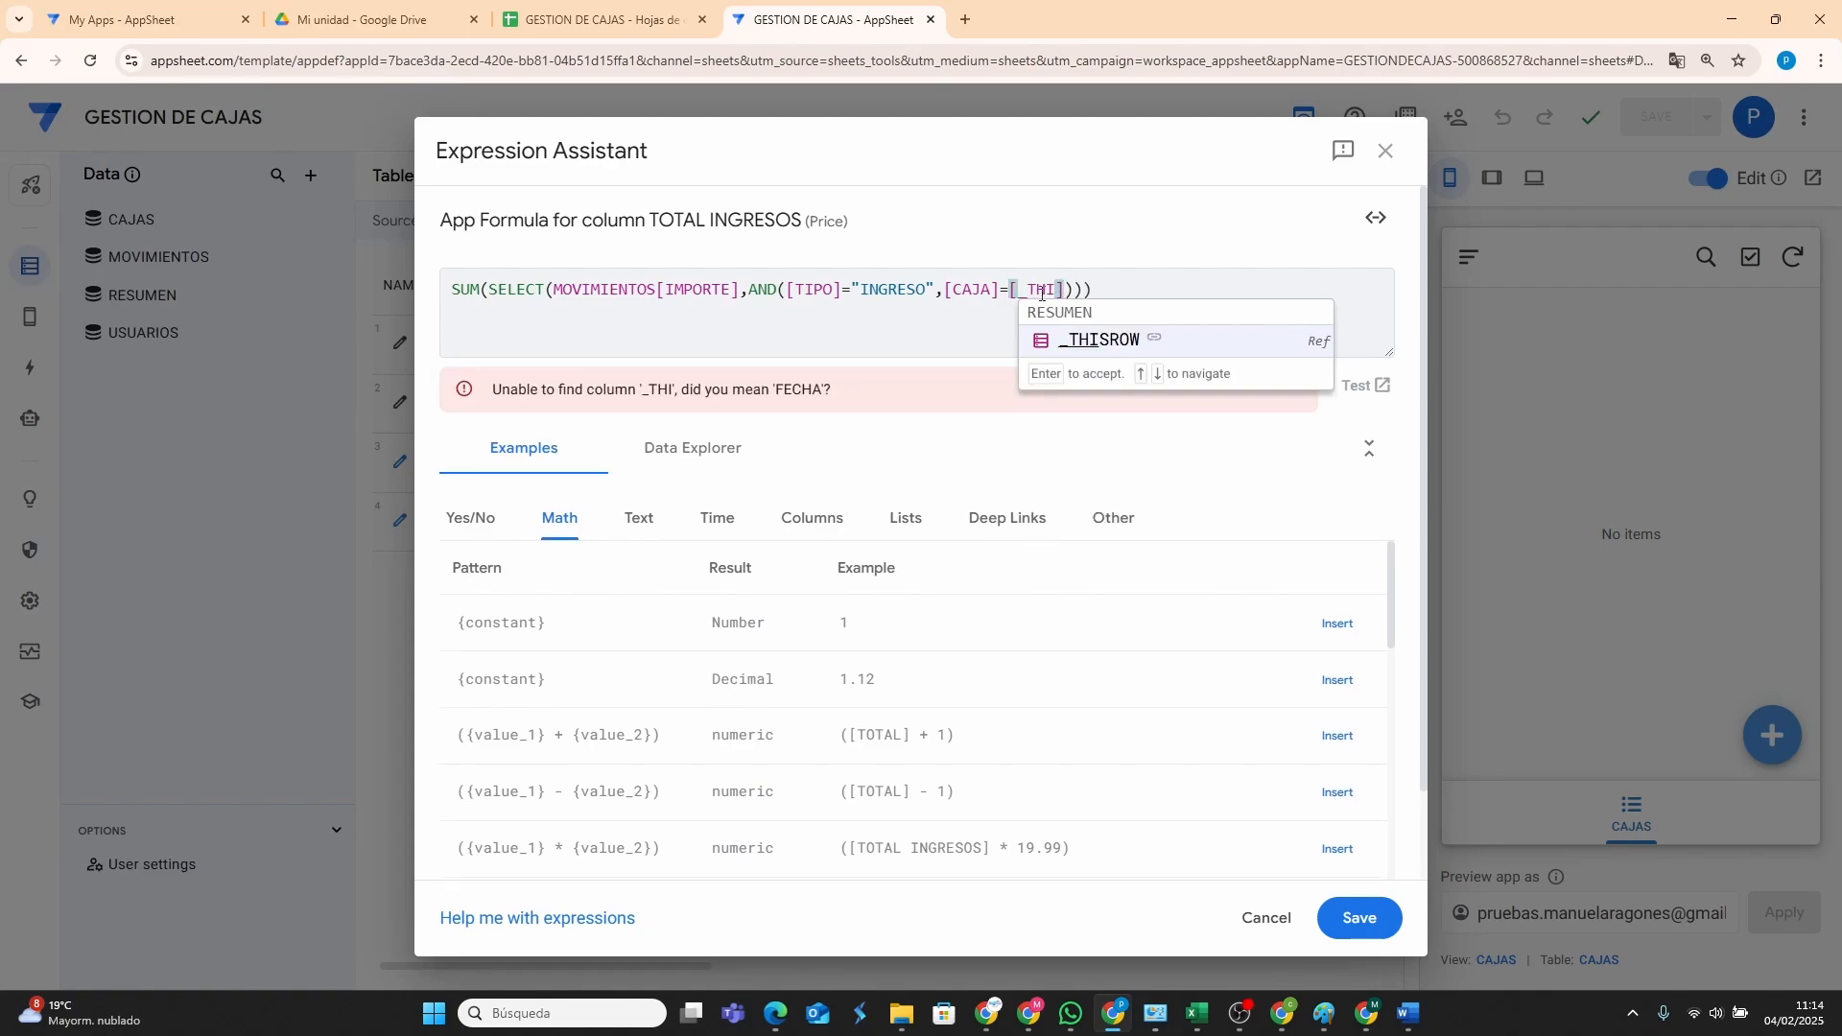
pyautogui.click(1113, 340)
pyautogui.write('.[')
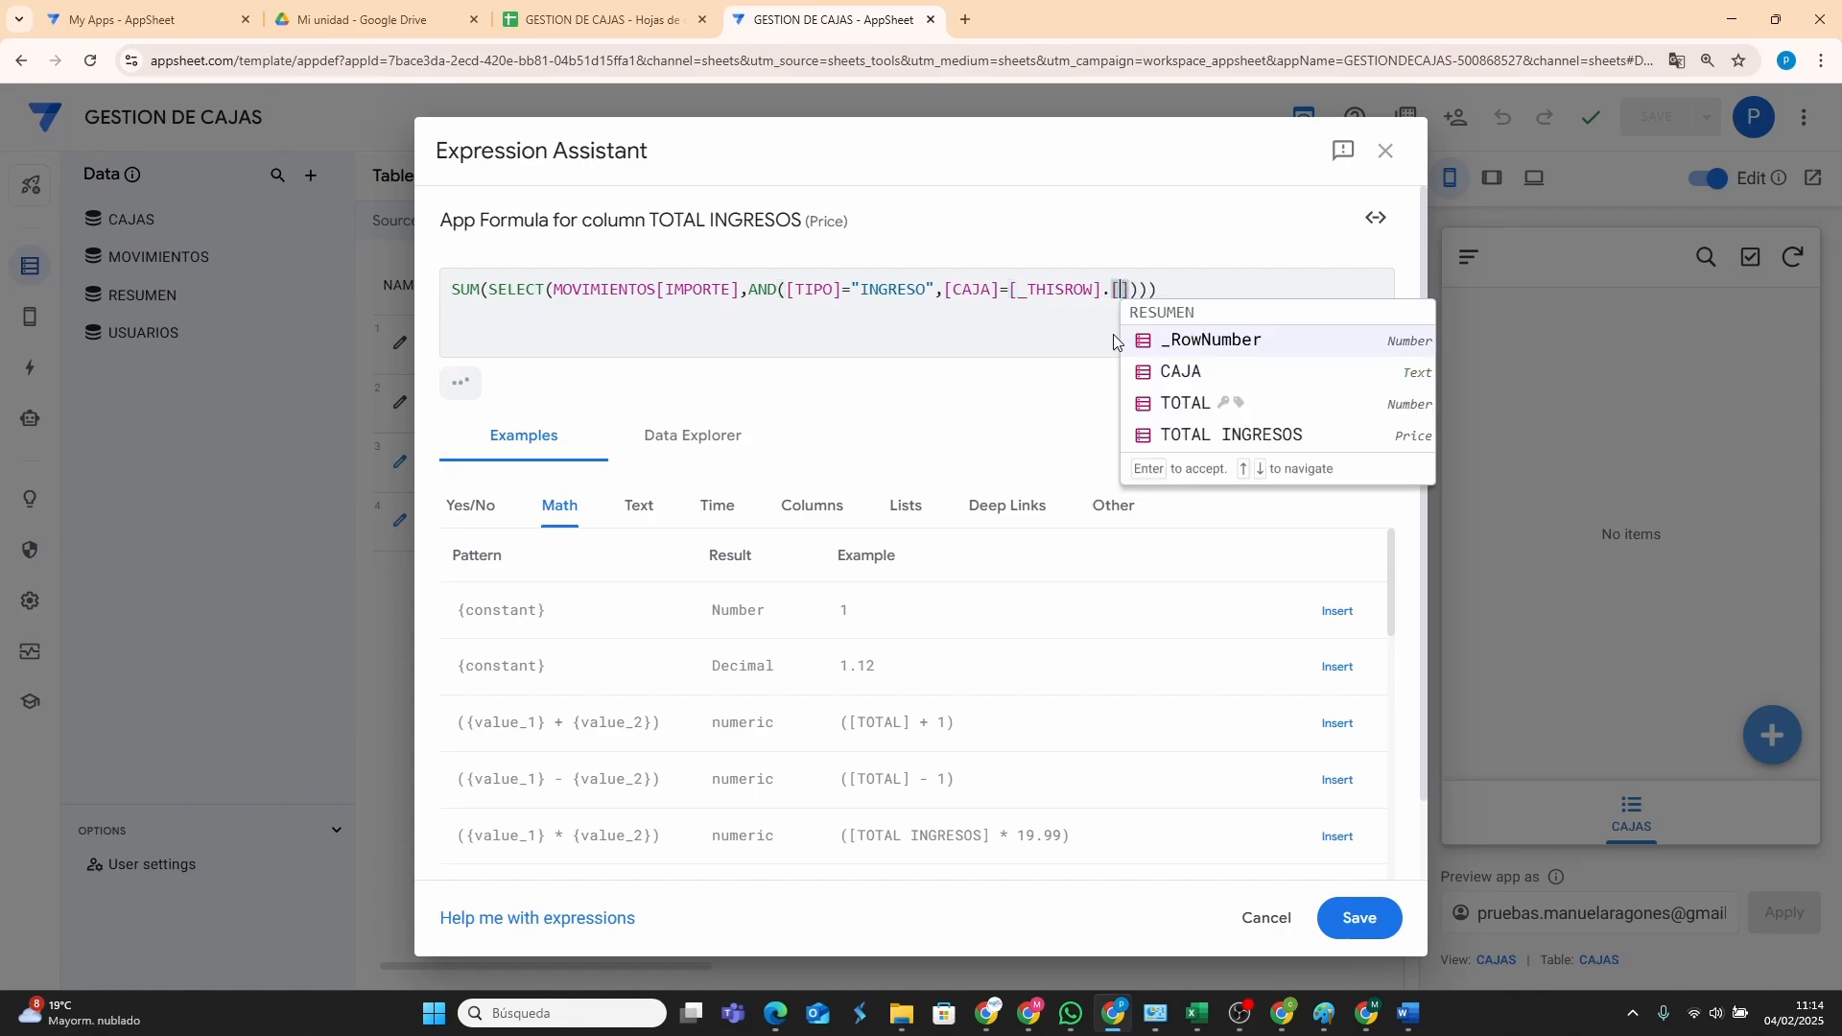
pyautogui.write('CAJA')
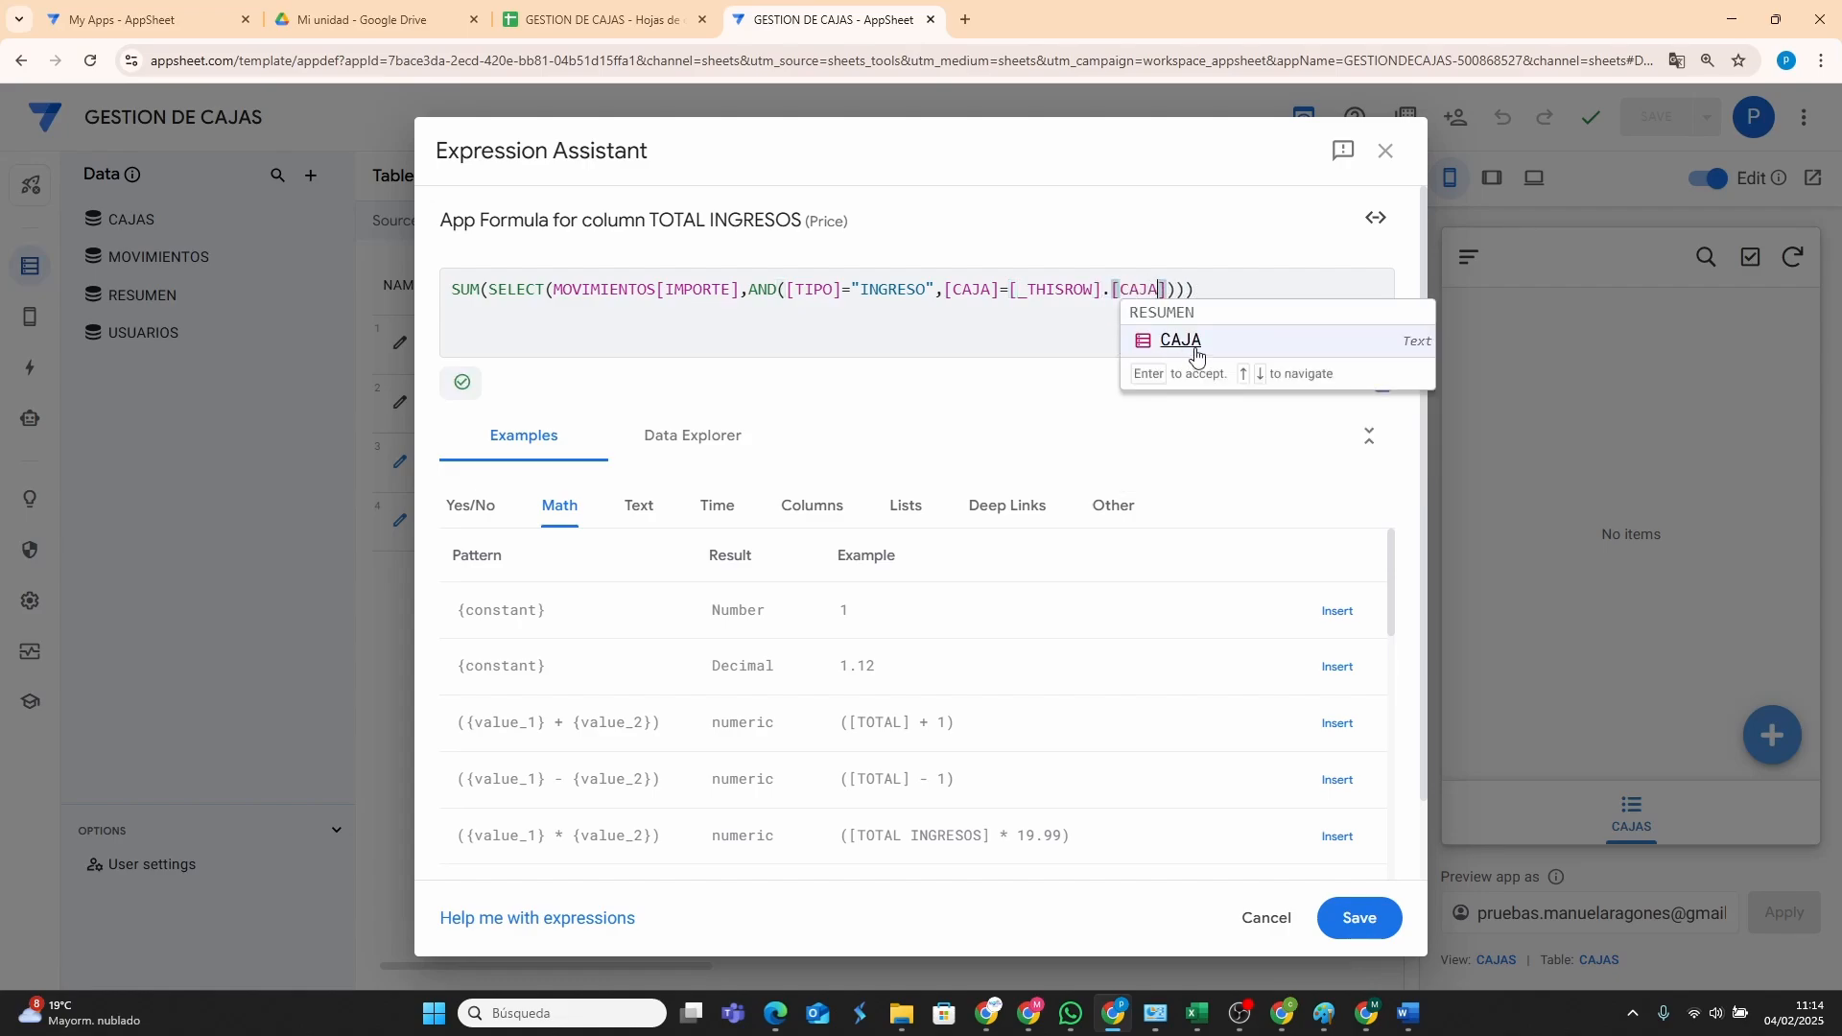
pyautogui.click(1188, 341)
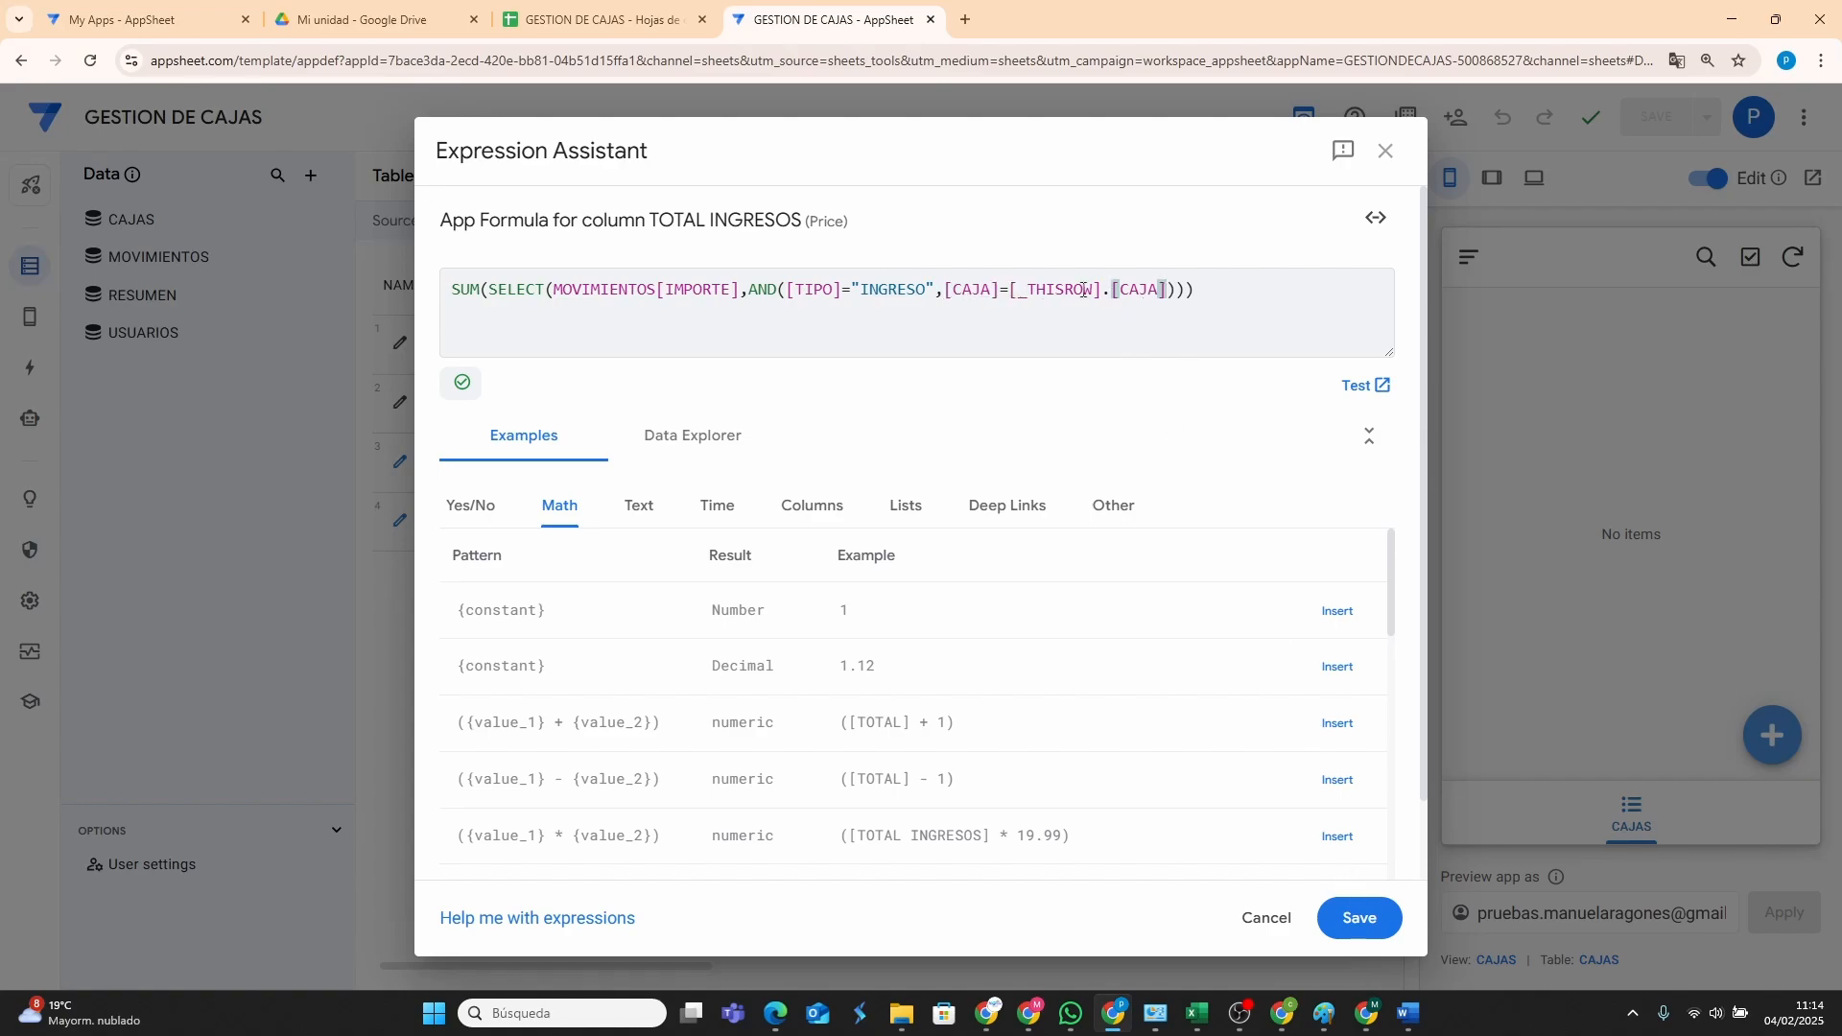
pyautogui.click(1358, 917)
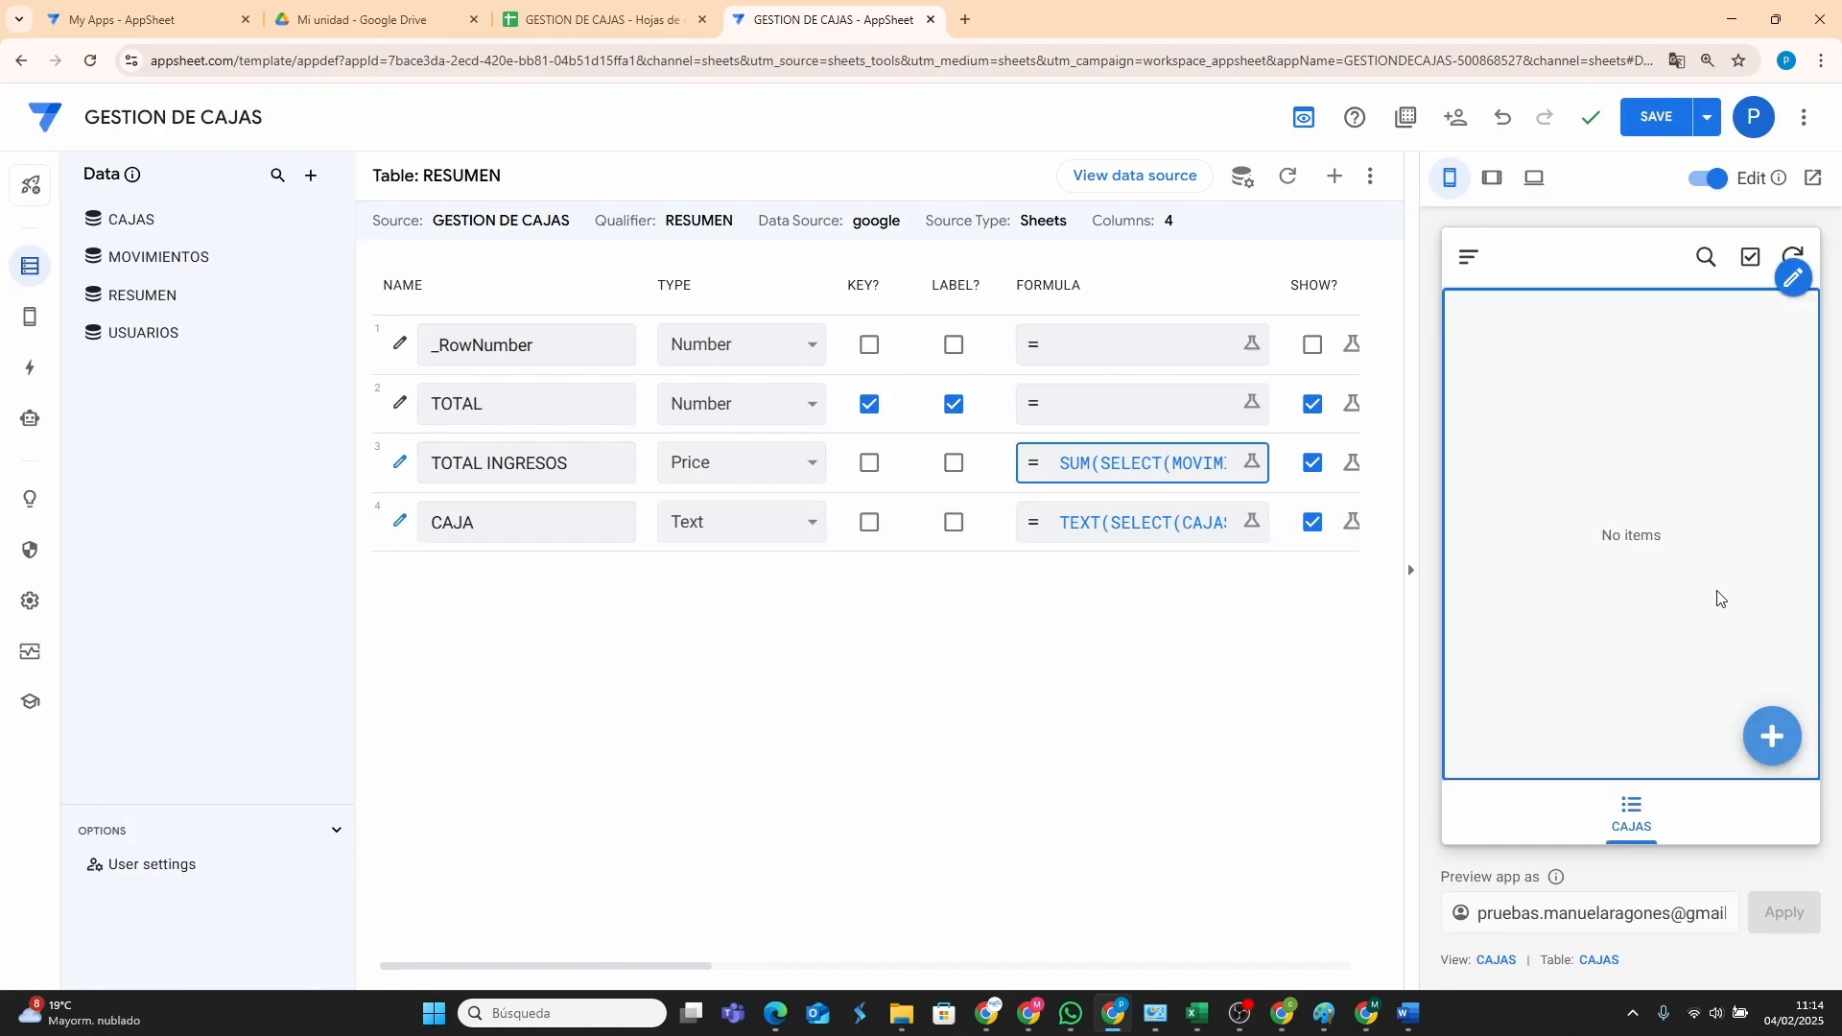
pyautogui.click(1659, 118)
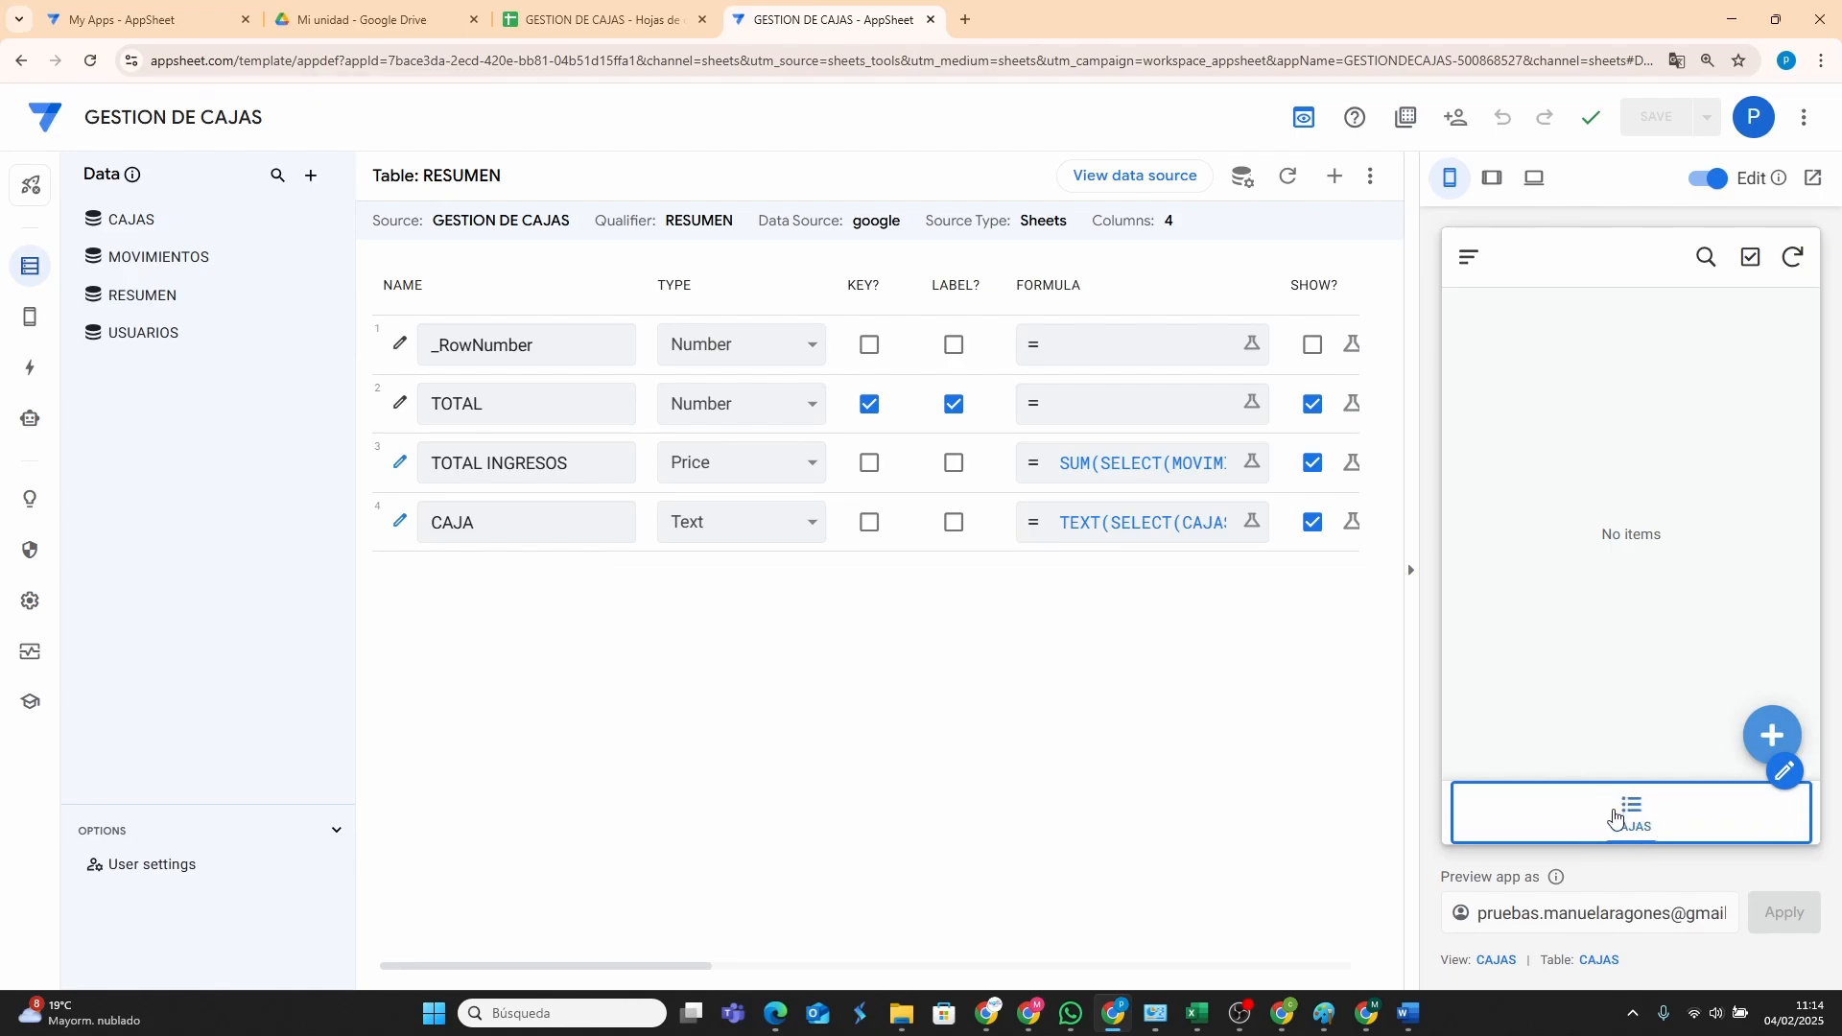
# Create a new primary navigation view and name it RESUMEN.
pyautogui.click(35, 327)
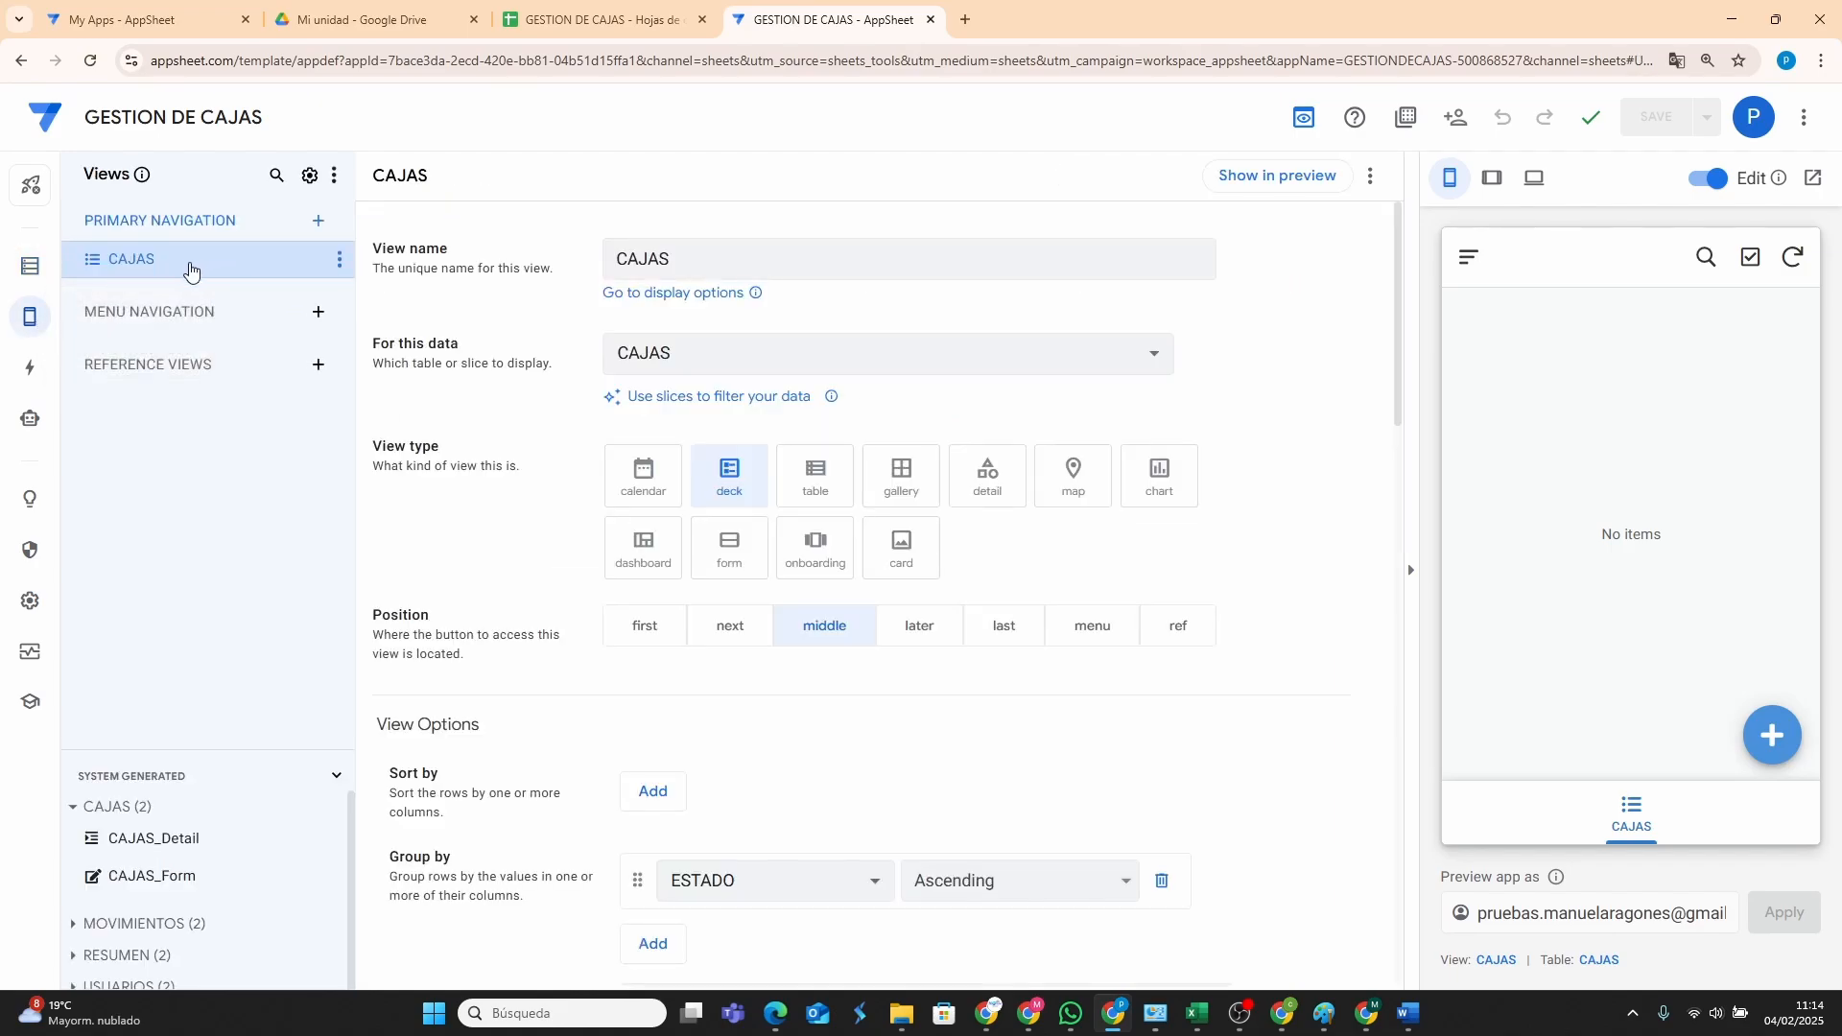
pyautogui.click(319, 227)
pyautogui.click(619, 705)
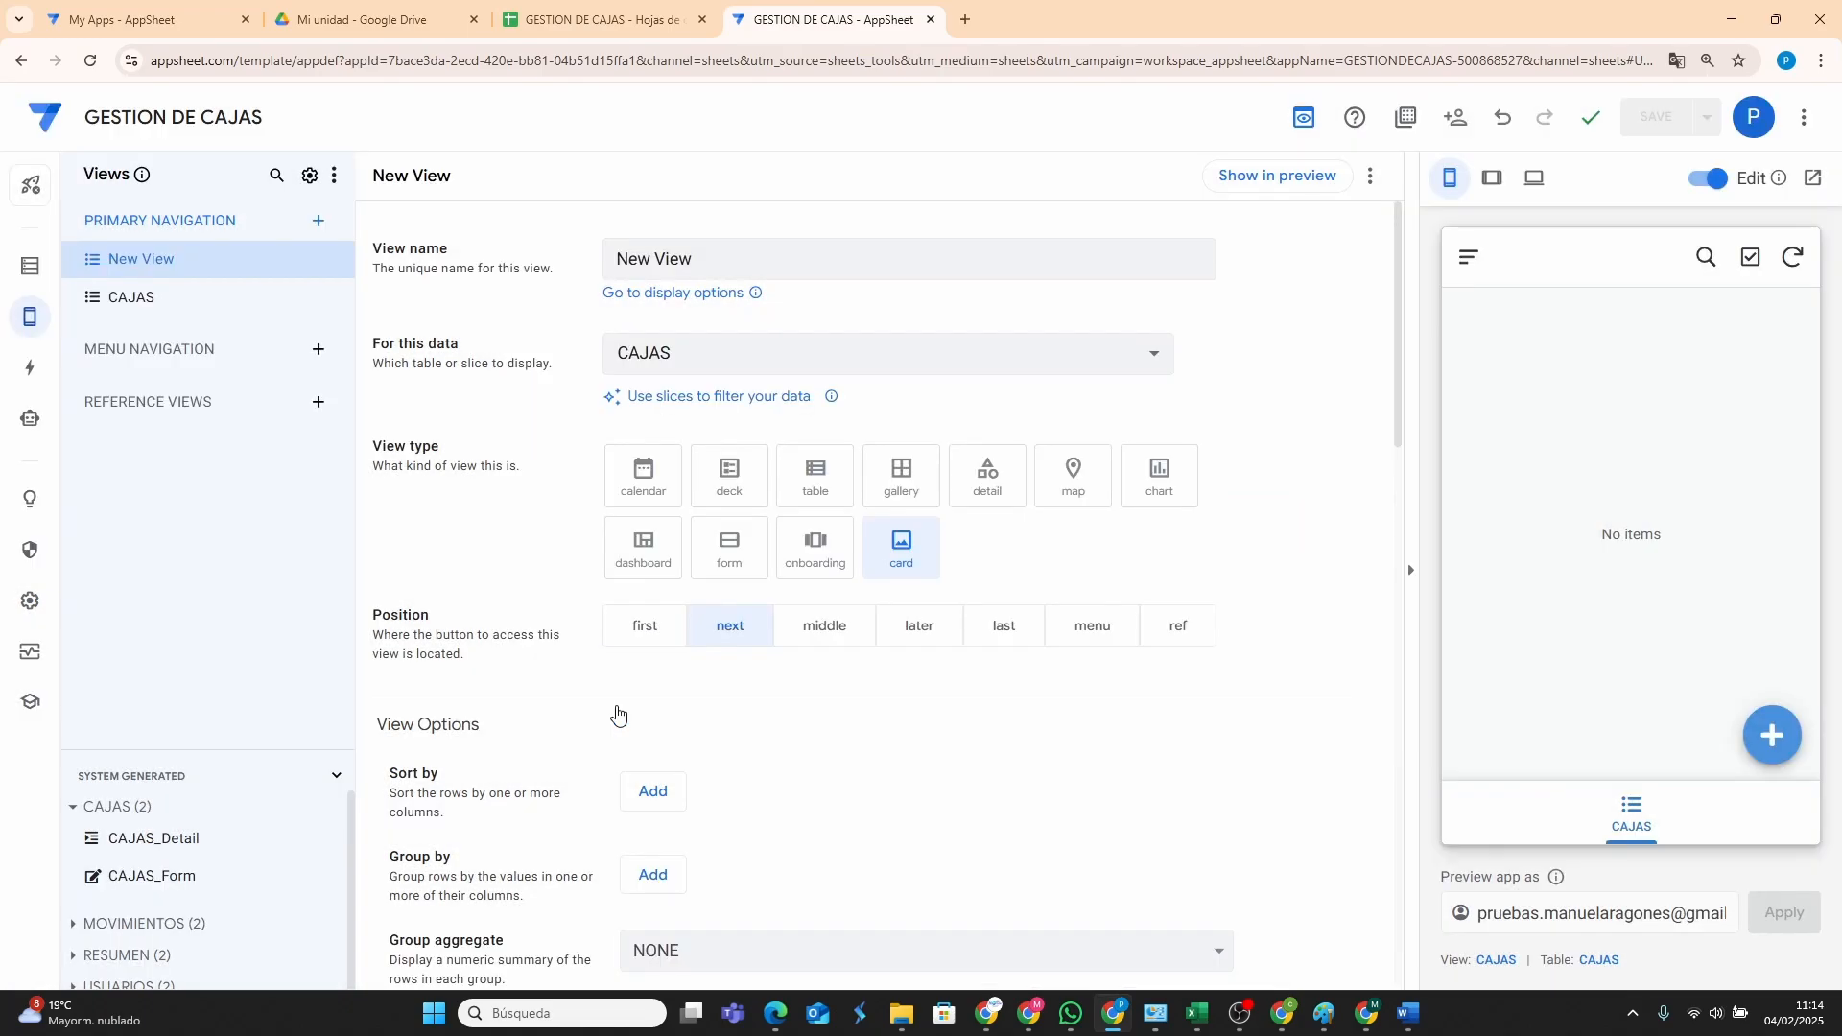
pyautogui.moveTo(716, 267); pyautogui.dragTo(556, 263)
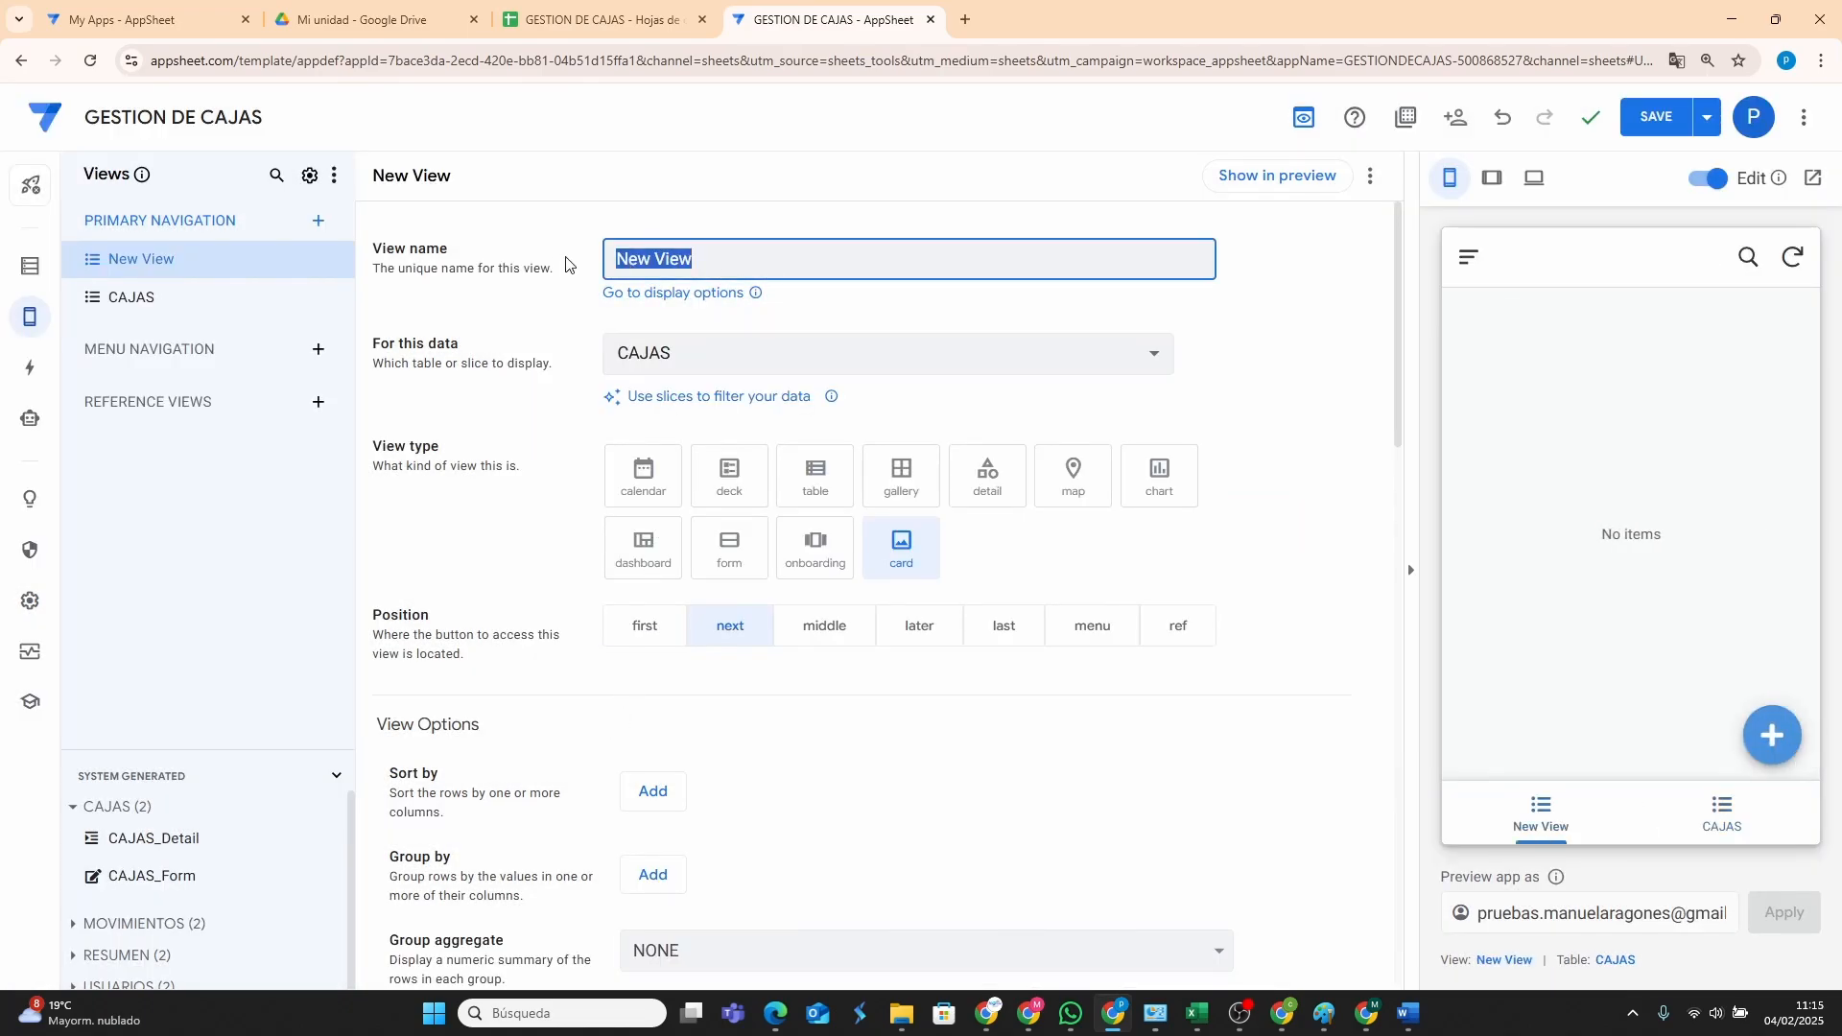
pyautogui.write('RESUMEN')
# Base the RESUMEN view on the RESUMEN table and set its view type to detail.
pyautogui.click(691, 352)
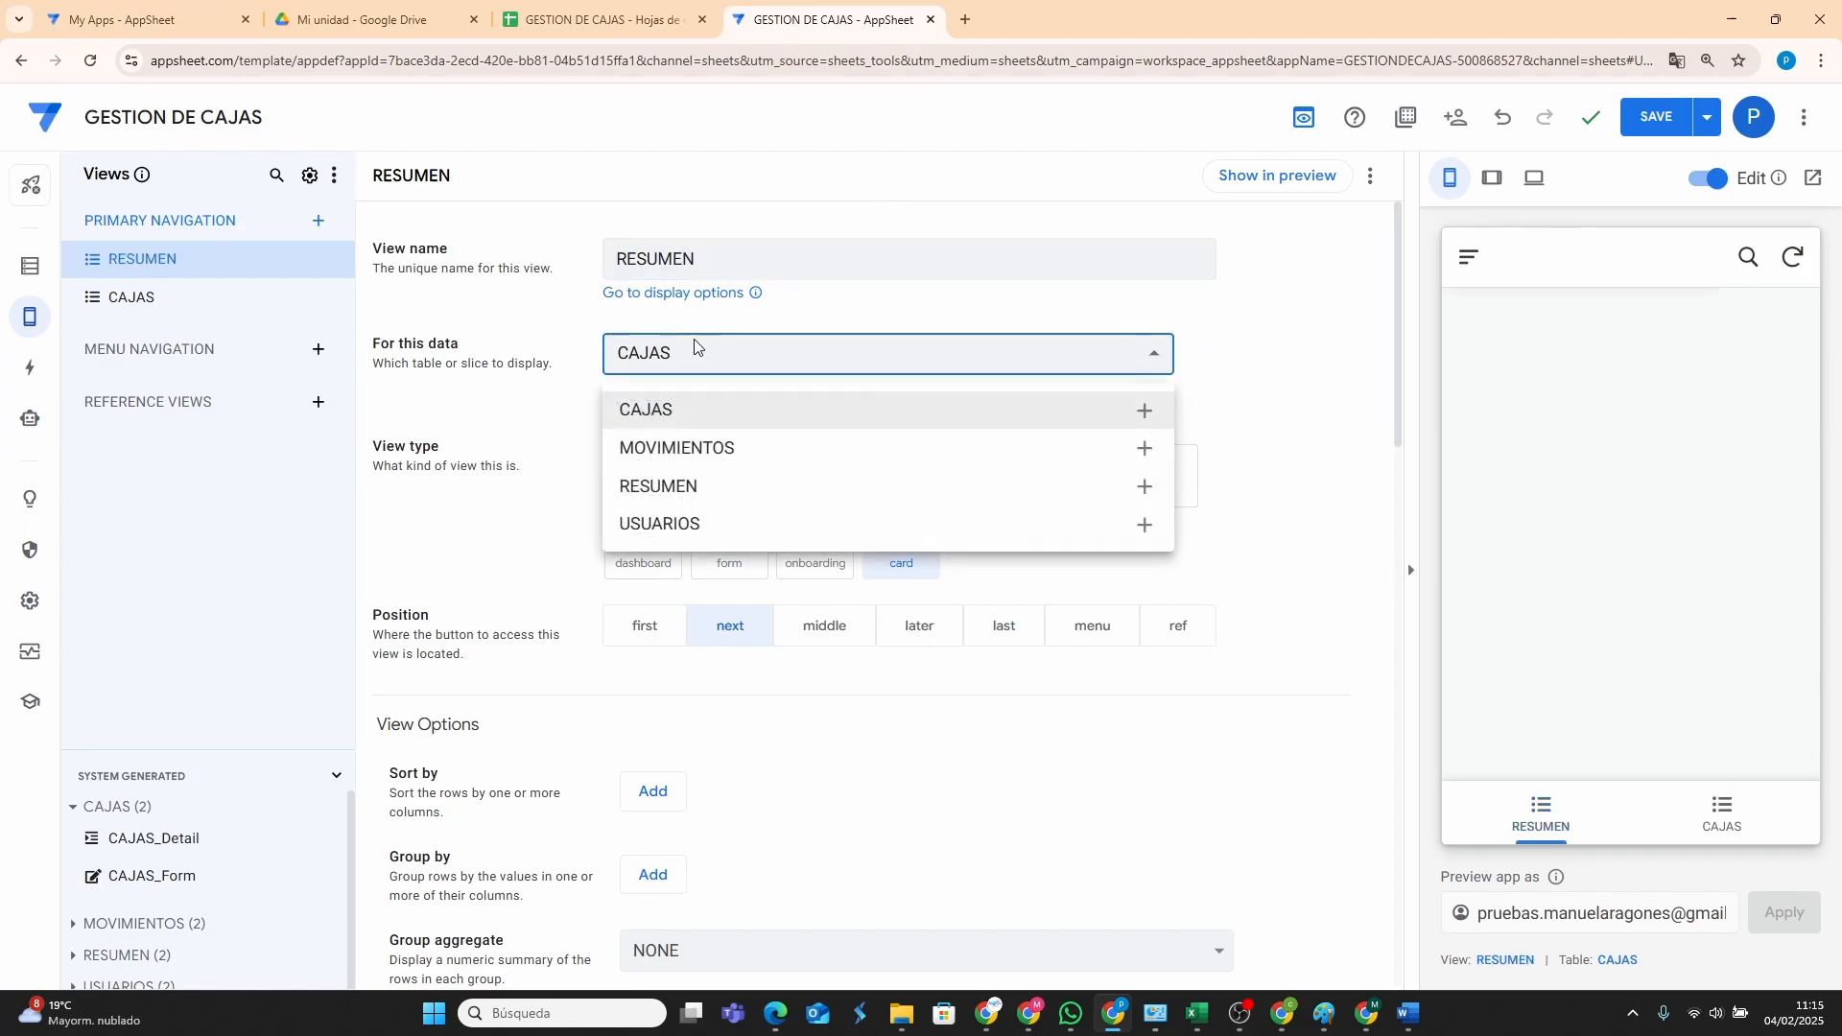
pyautogui.click(695, 484)
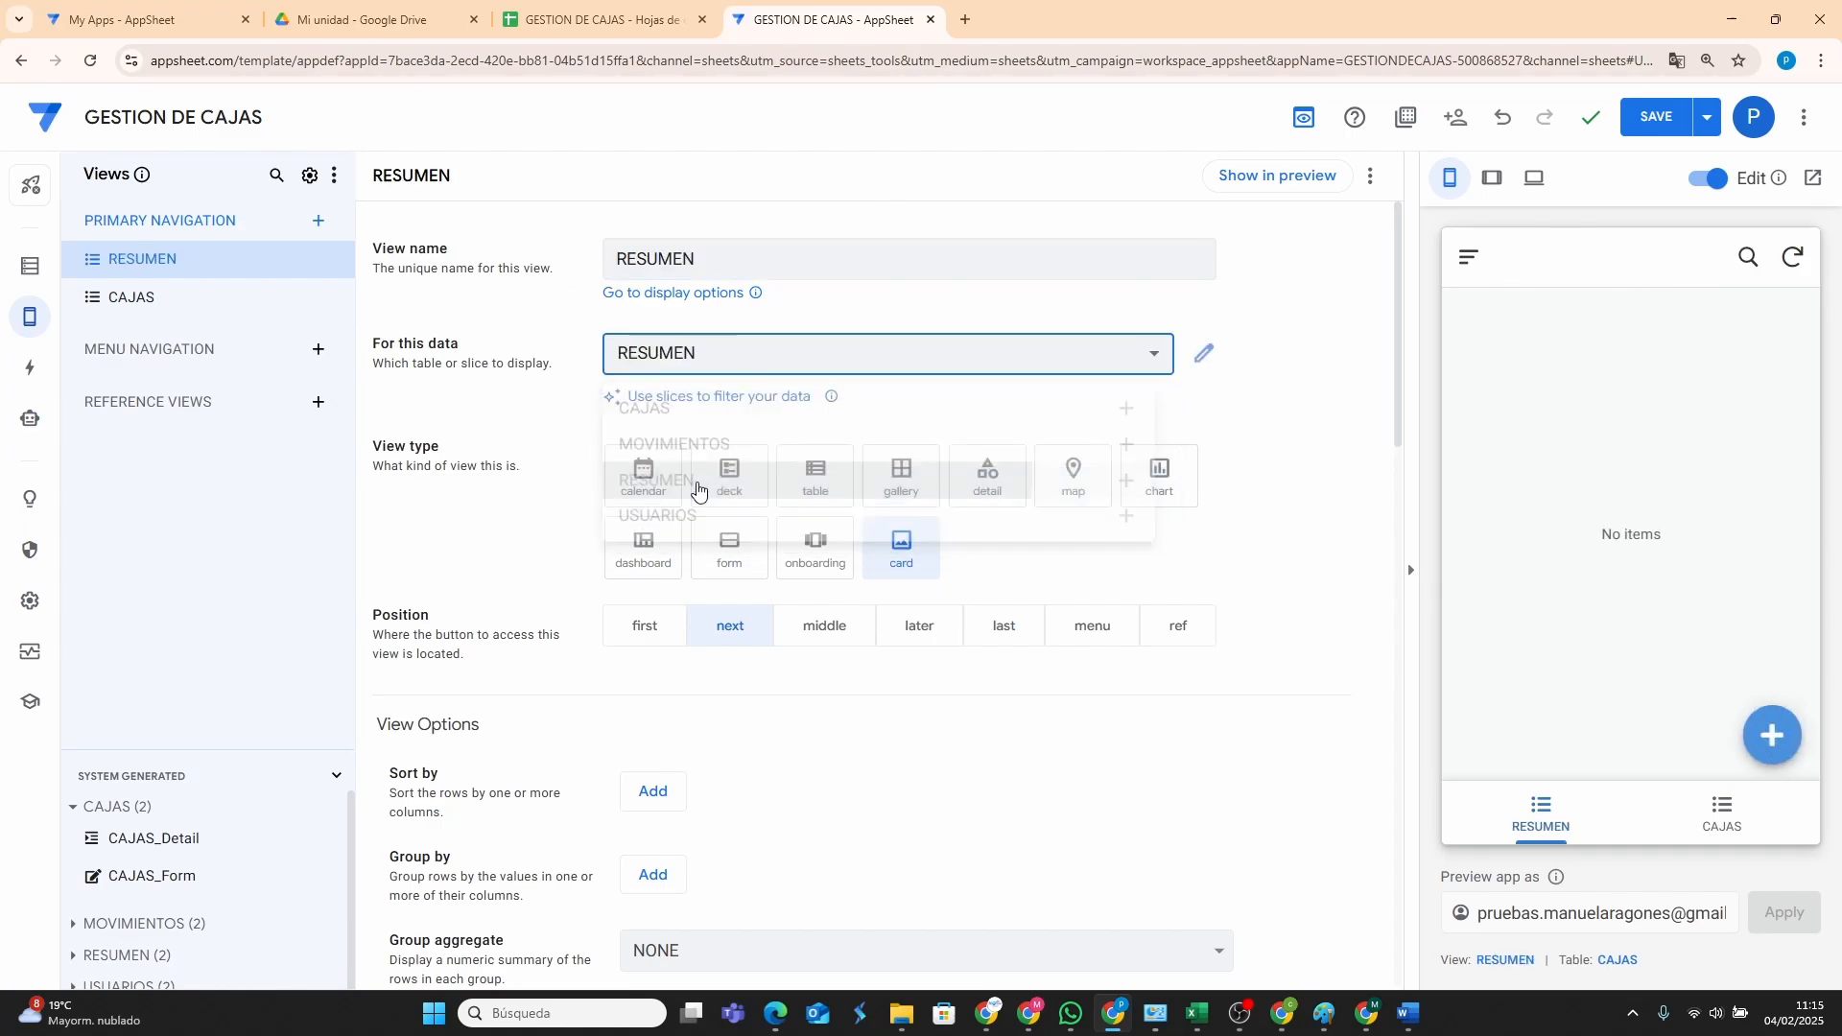
pyautogui.click(987, 478)
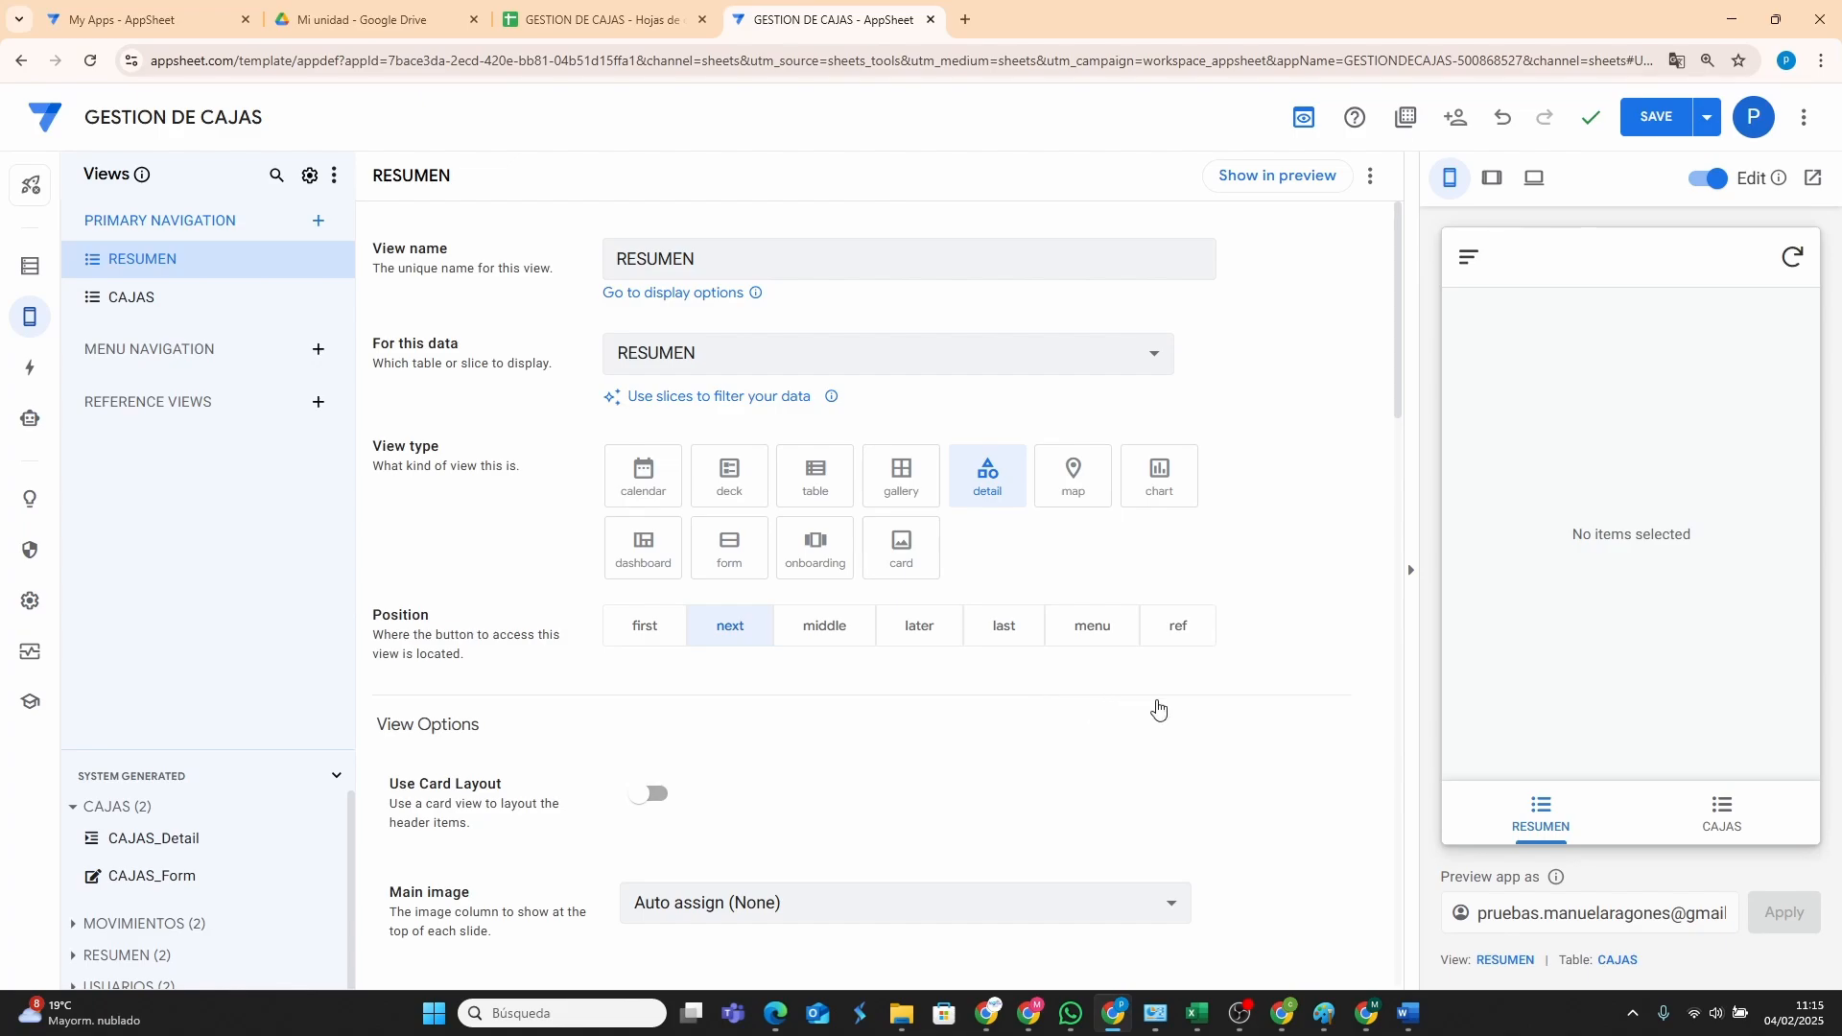
# Add CAJA as a header column of the RESUMEN view and save the app.
pyautogui.scroll(-3, 1158, 708)
pyautogui.scroll(1, 1158, 708)
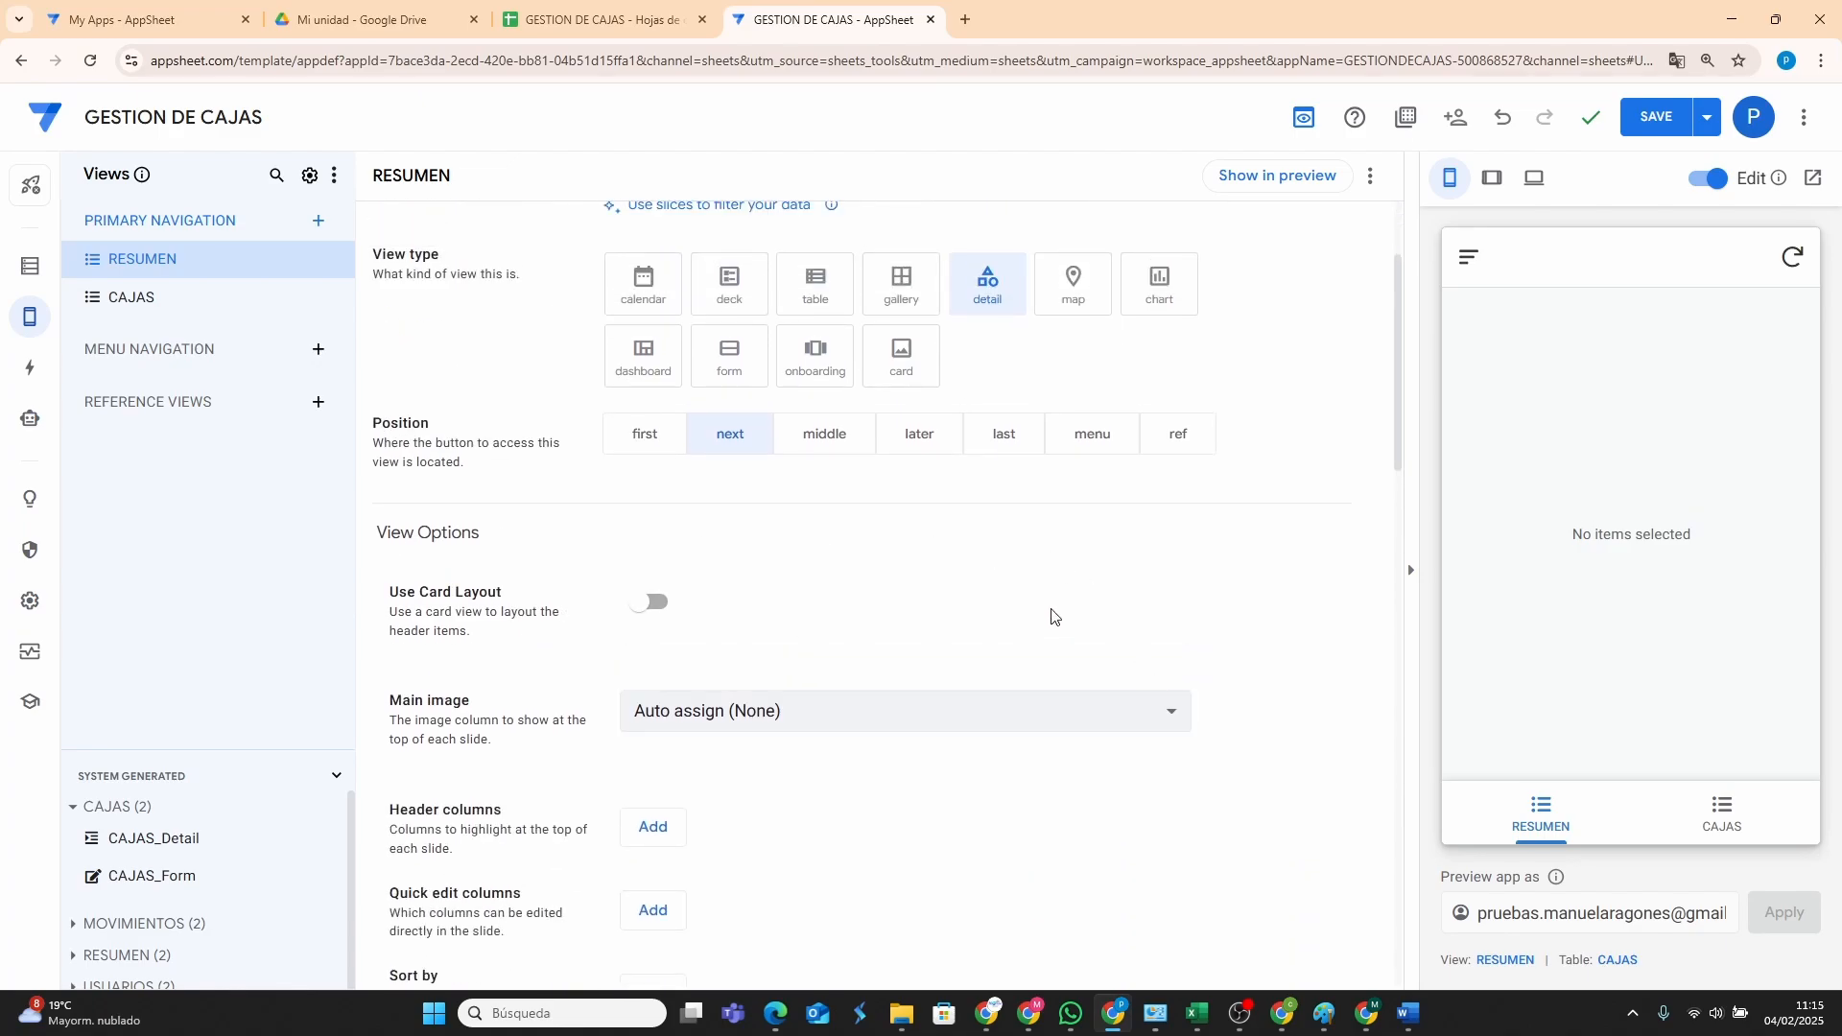
pyautogui.scroll(-2, 1051, 617)
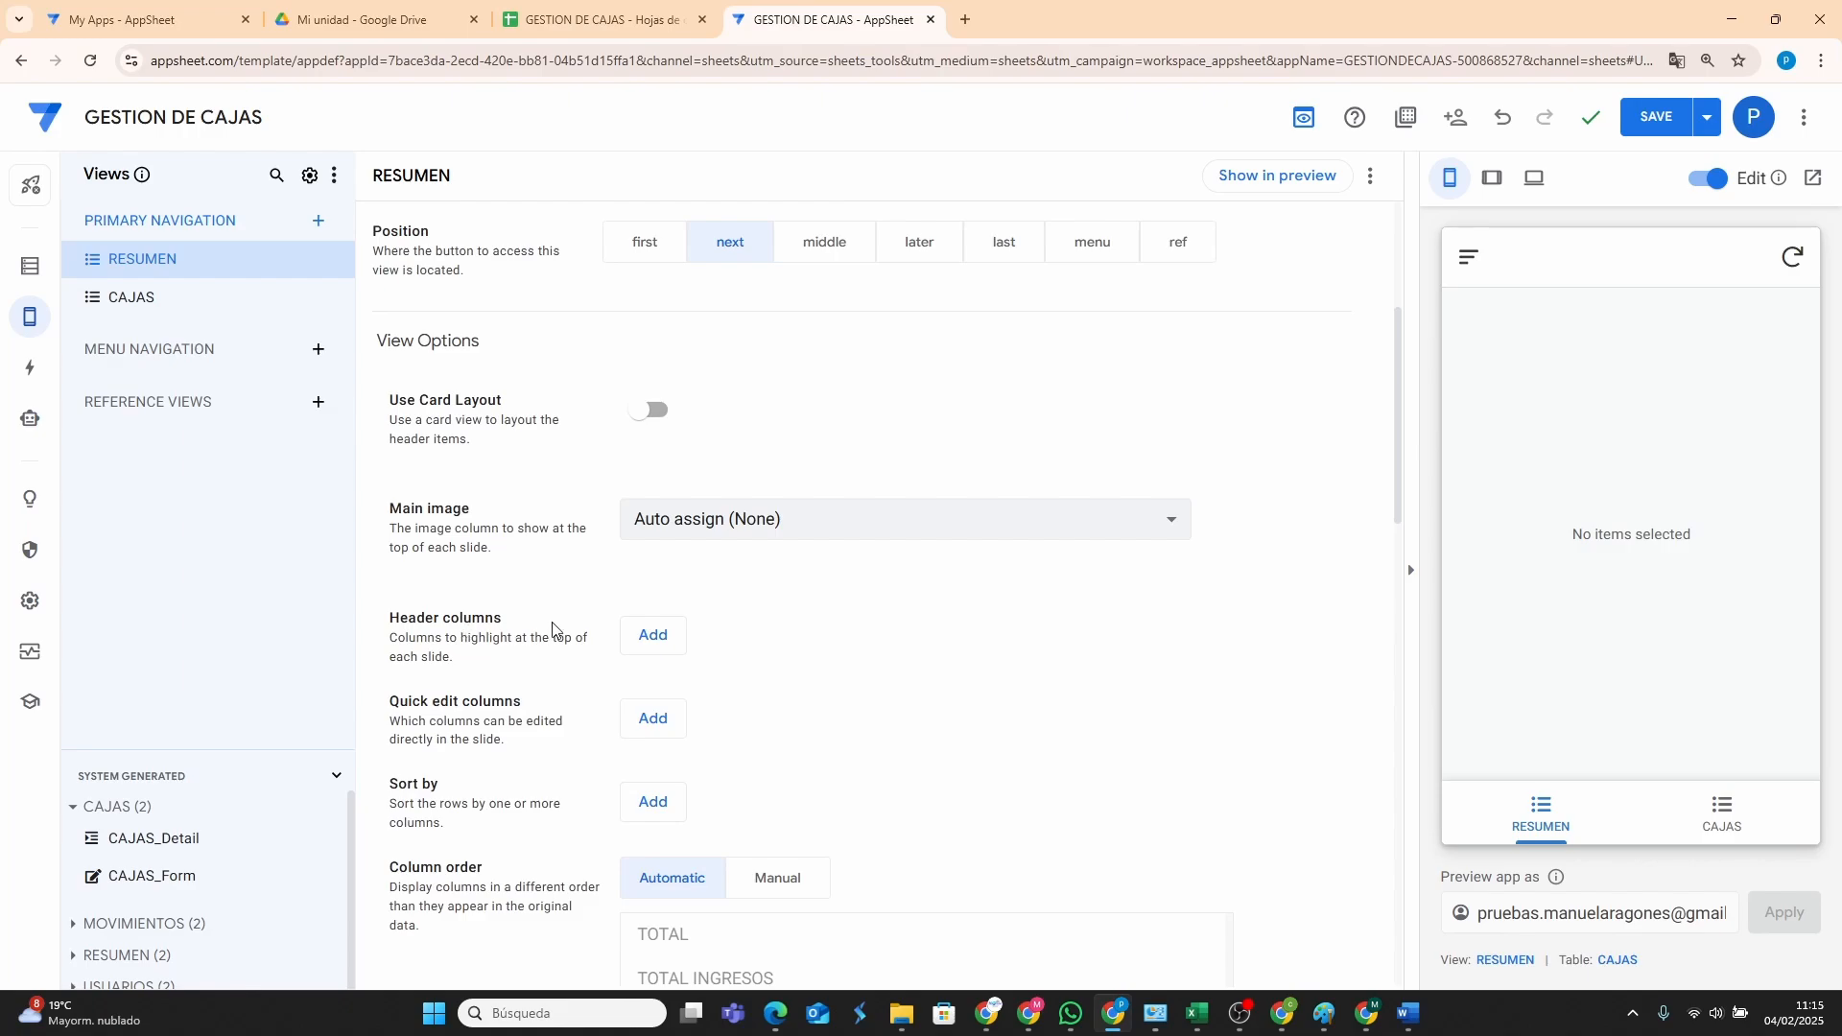
pyautogui.click(658, 637)
pyautogui.click(759, 640)
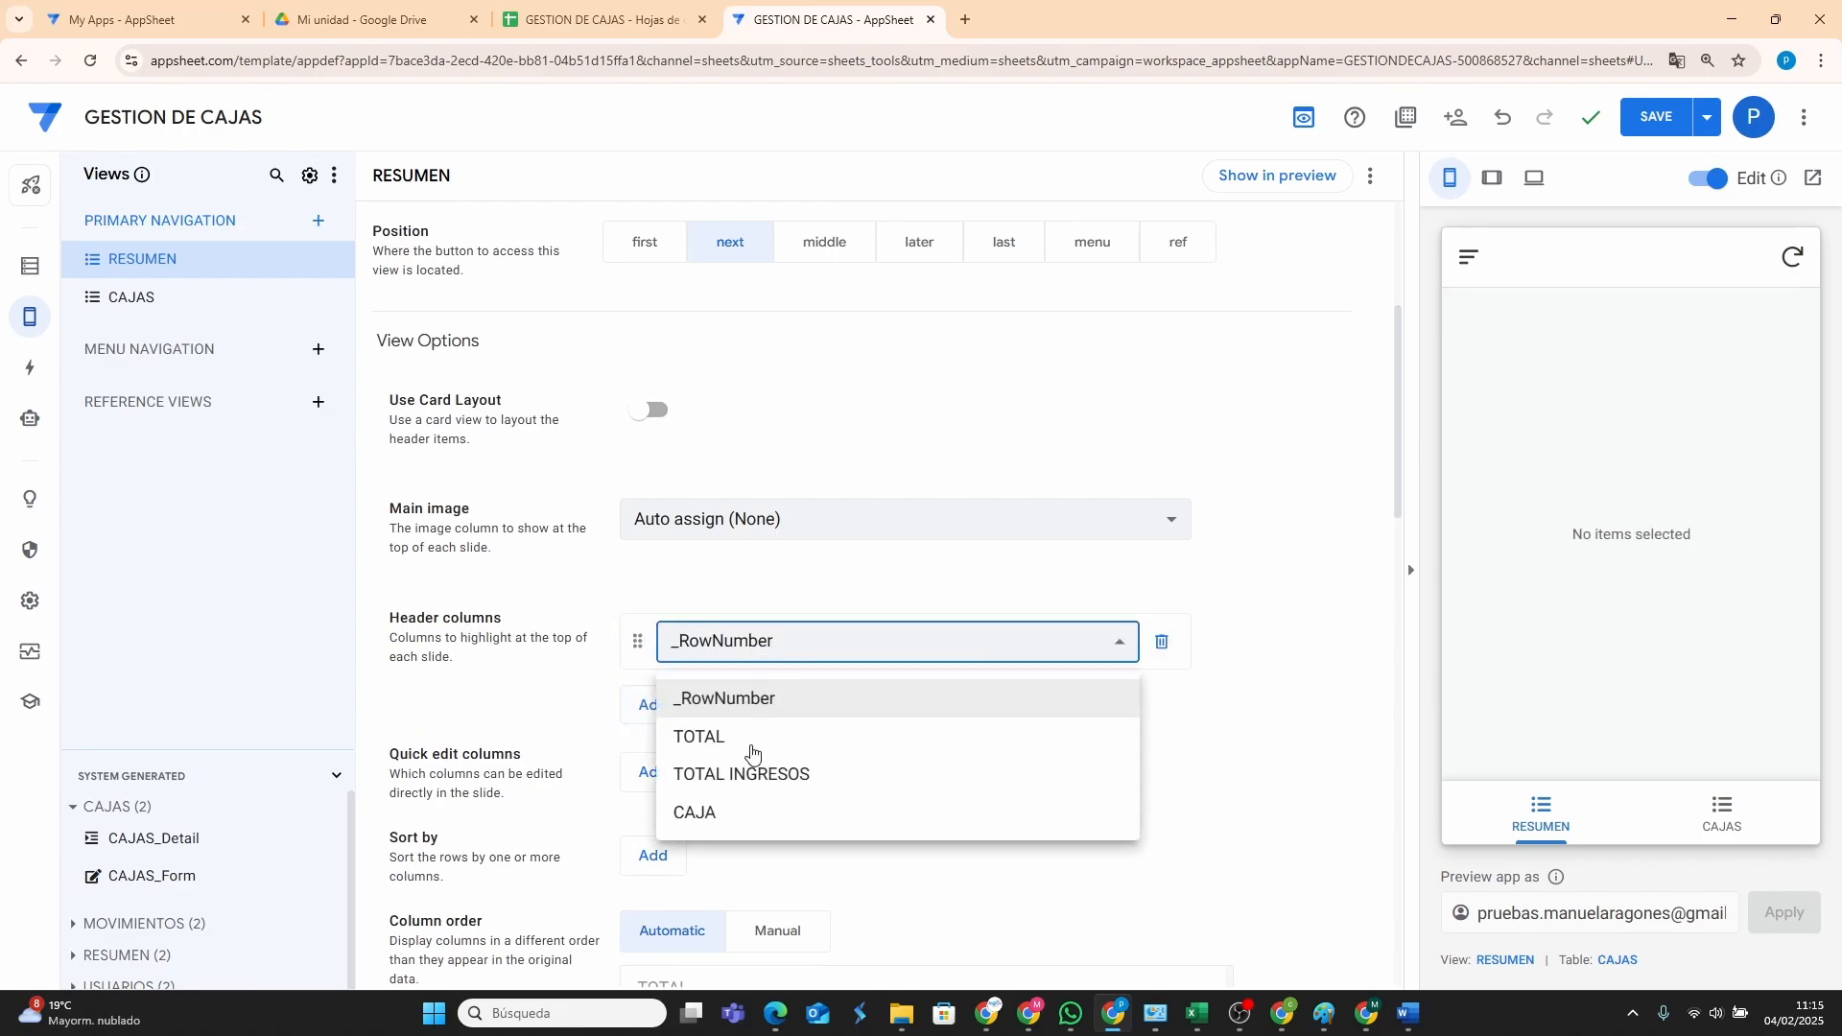
pyautogui.click(741, 811)
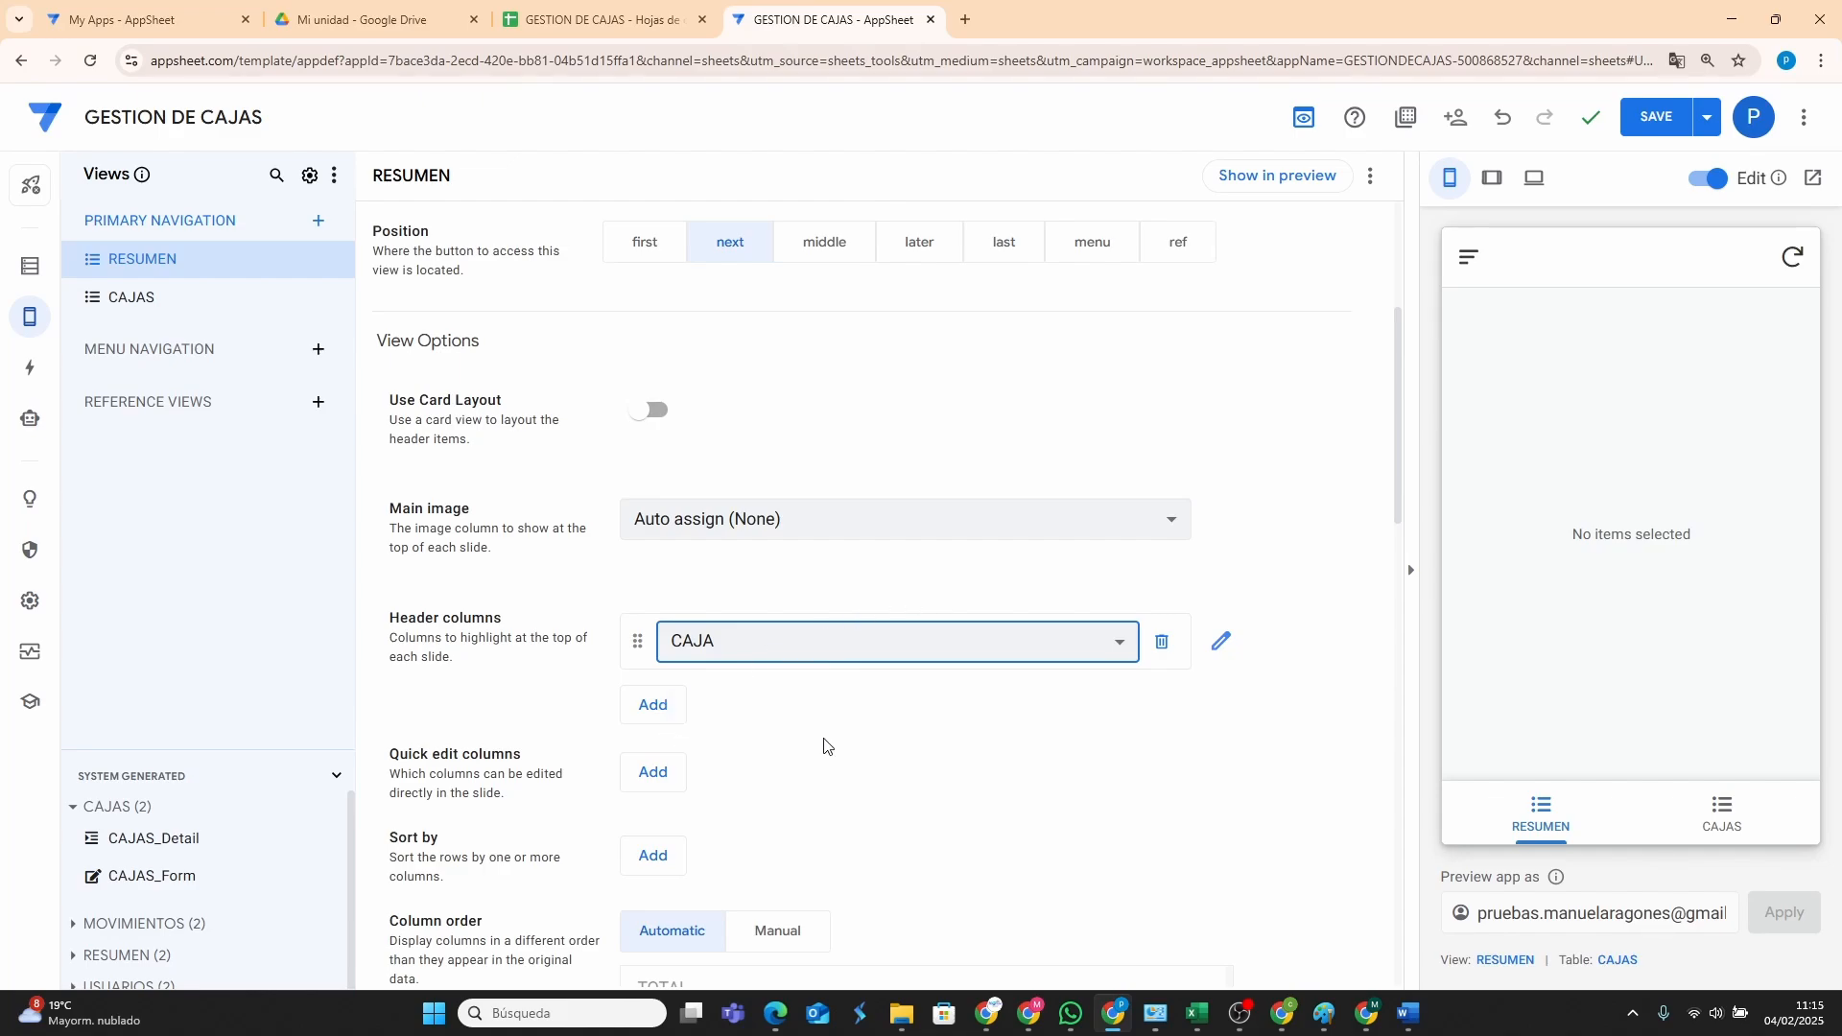
pyautogui.scroll(-4, 823, 746)
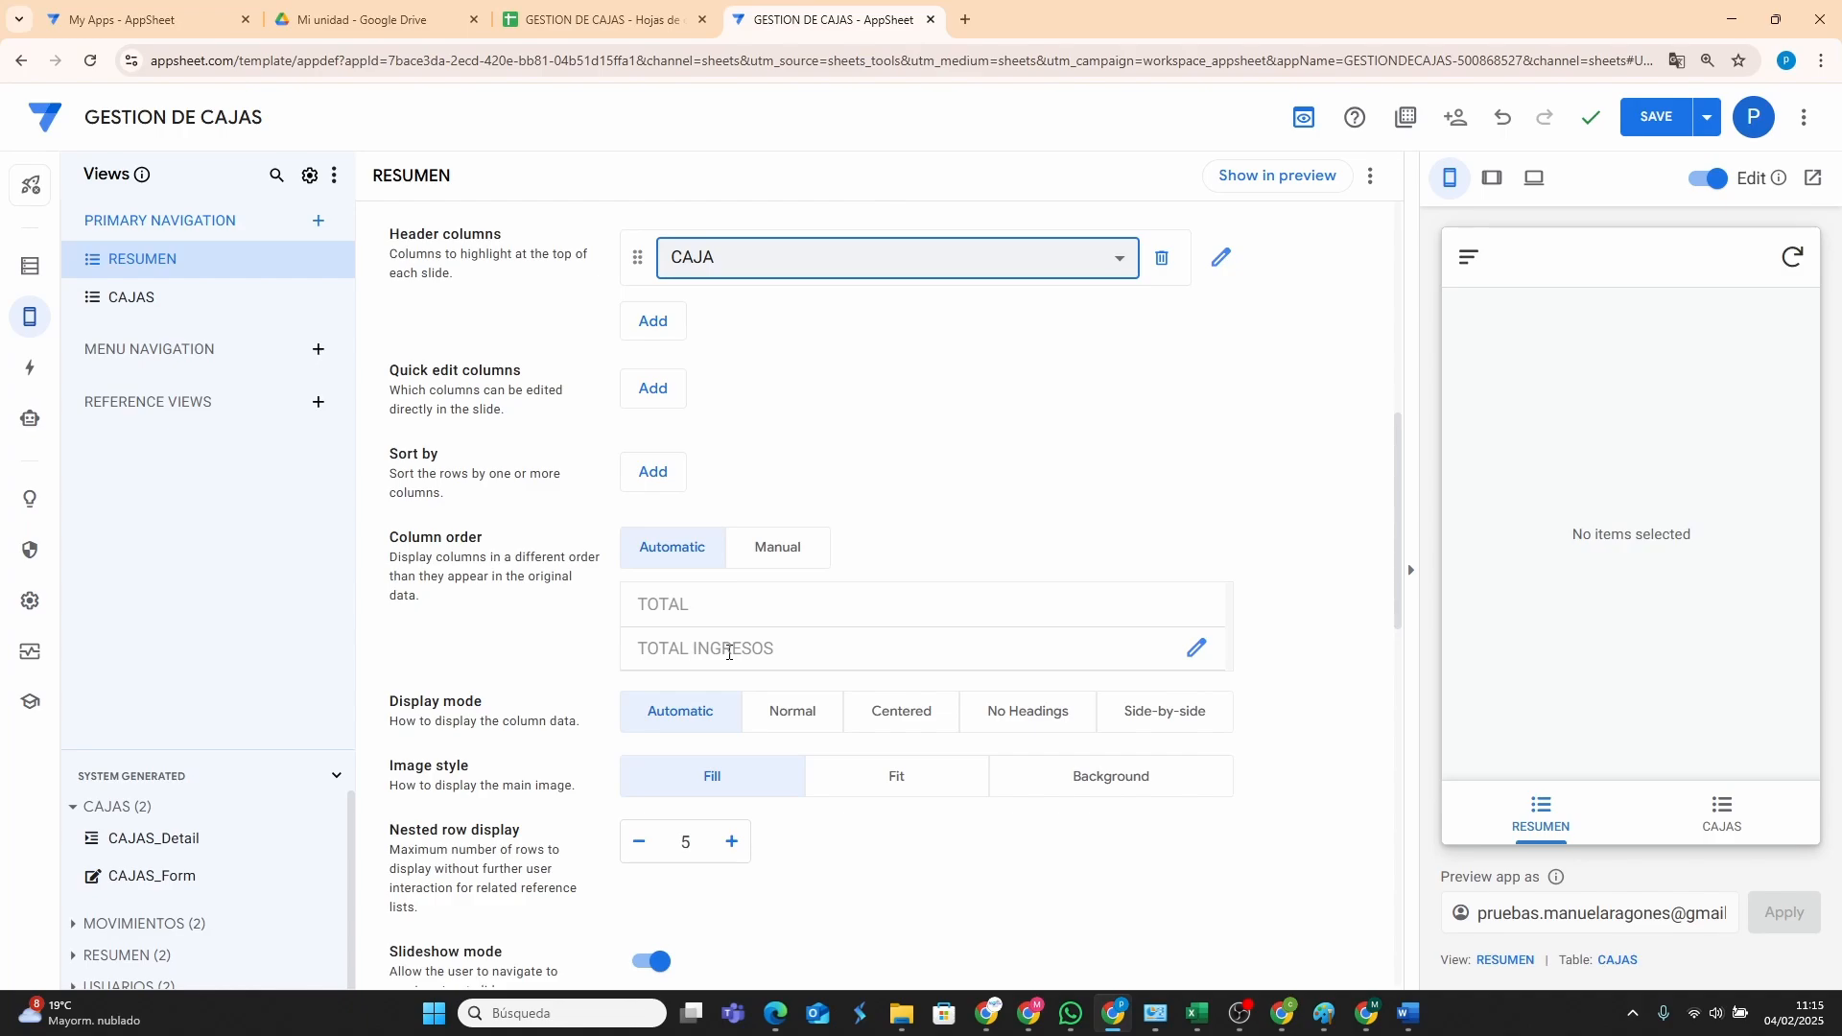
pyautogui.click(1655, 117)
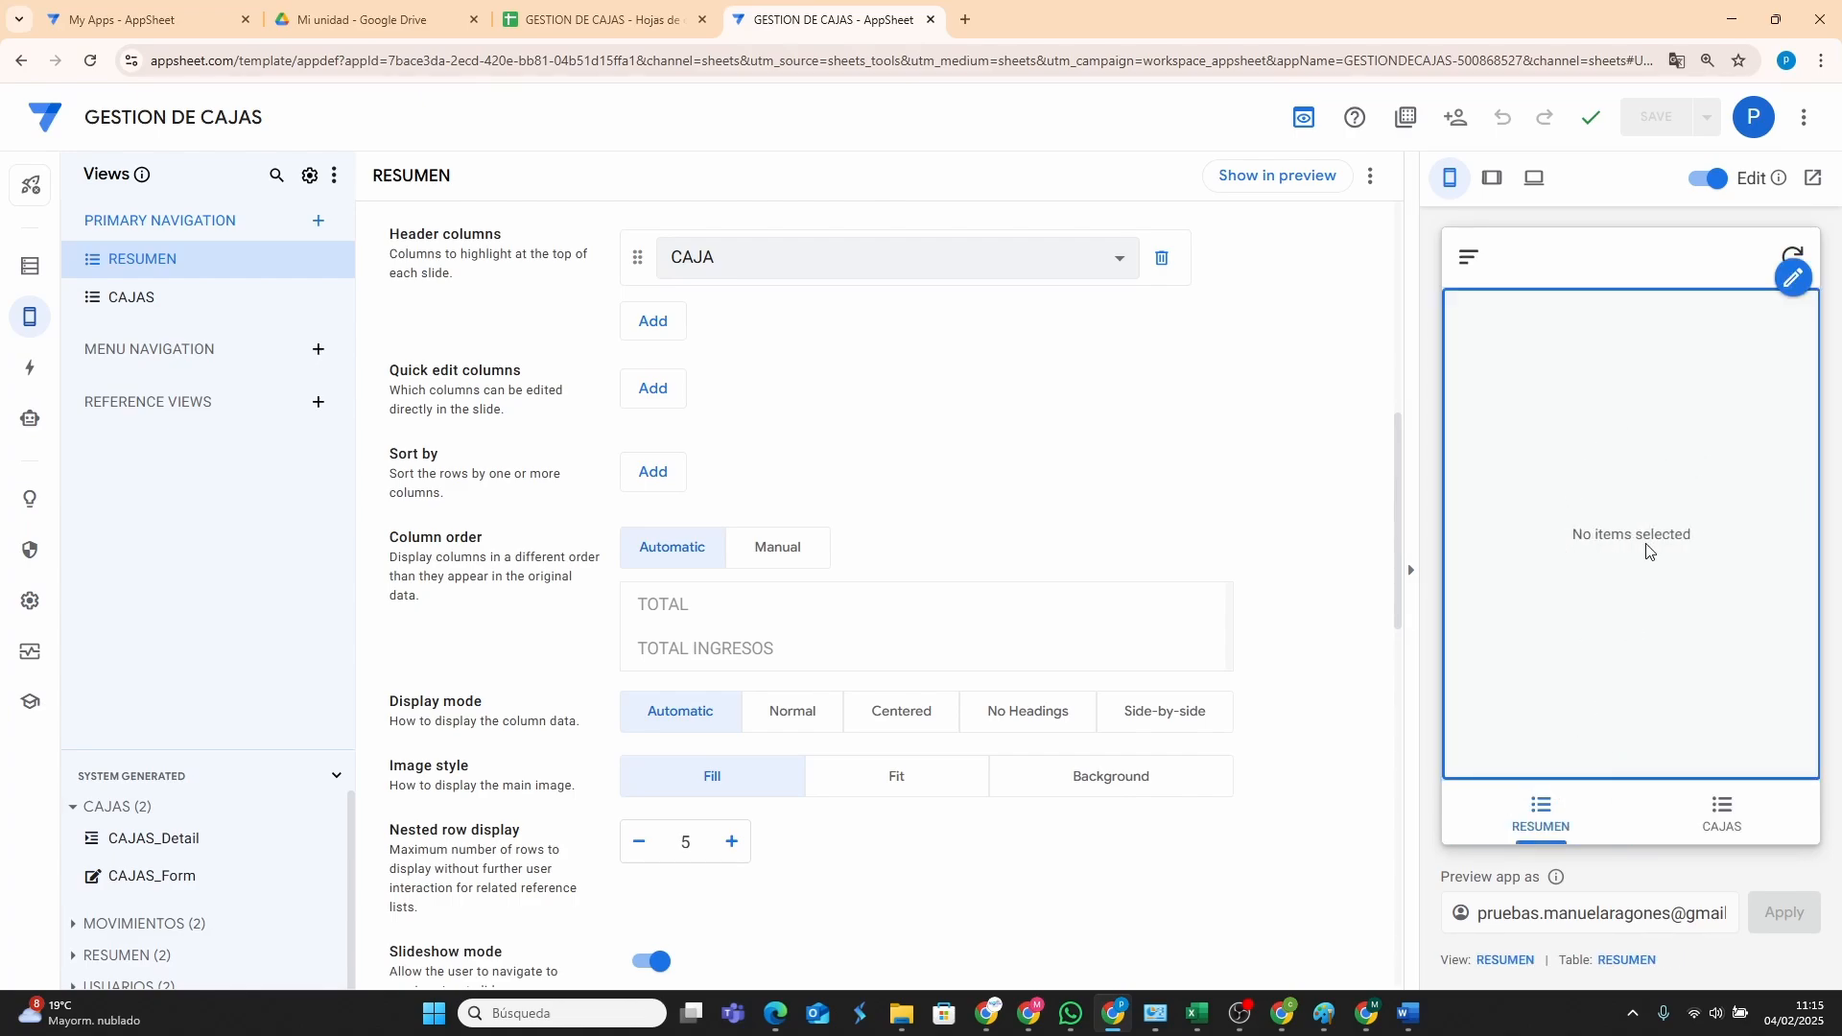
# Check the RESUMEN sheet's column A in Google Sheets against the RESUMEN table's columns in AppSheet.
pyautogui.click(595, 23)
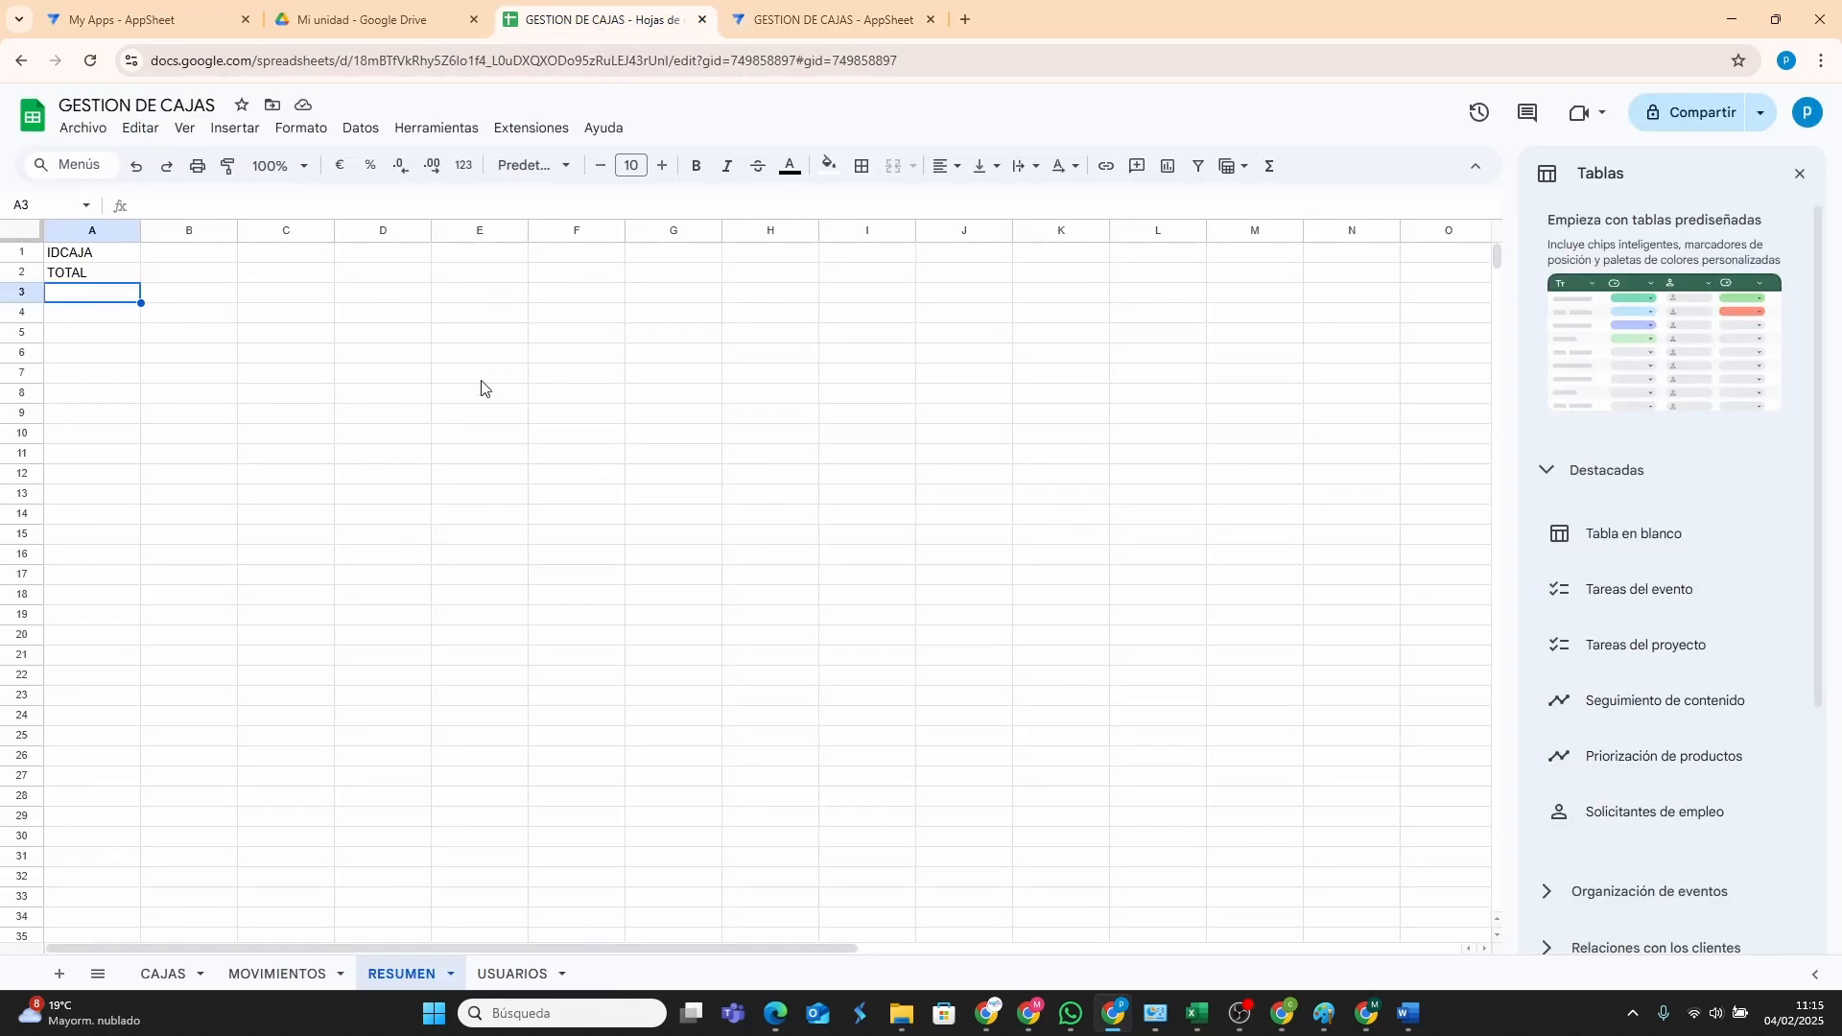
pyautogui.click(108, 279)
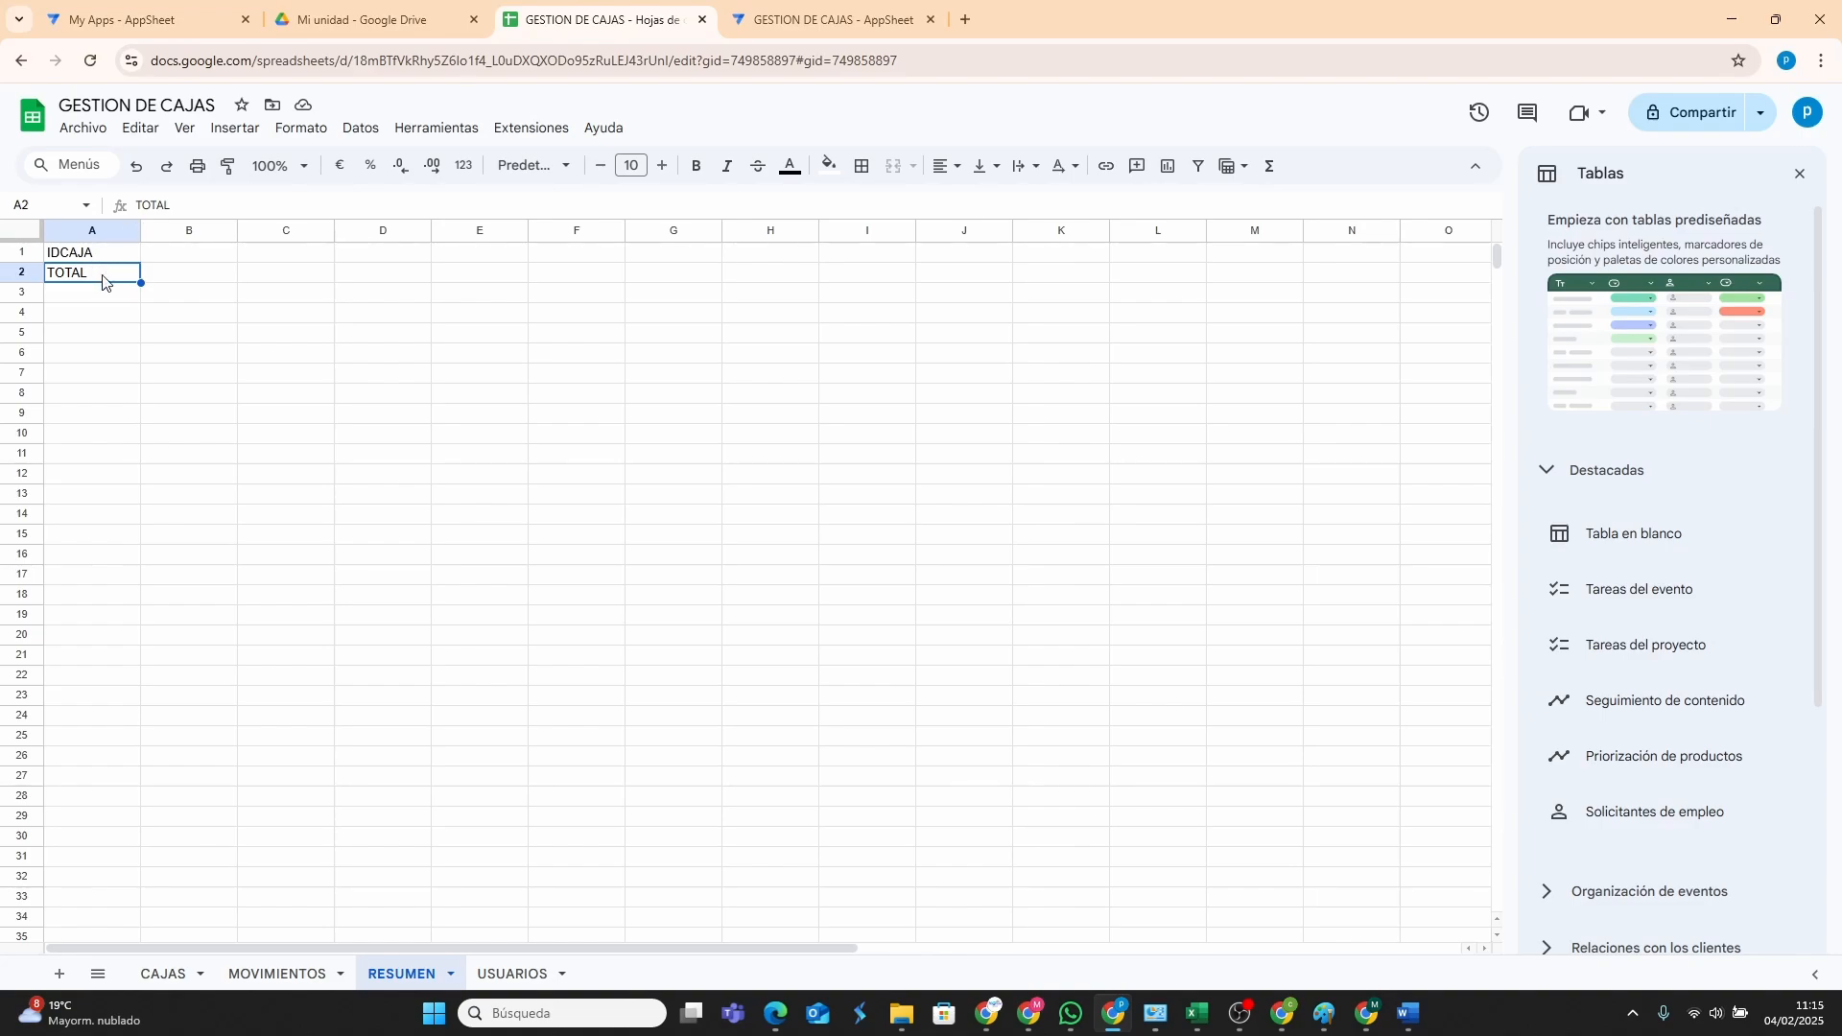
pyautogui.click(837, 14)
pyautogui.click(29, 266)
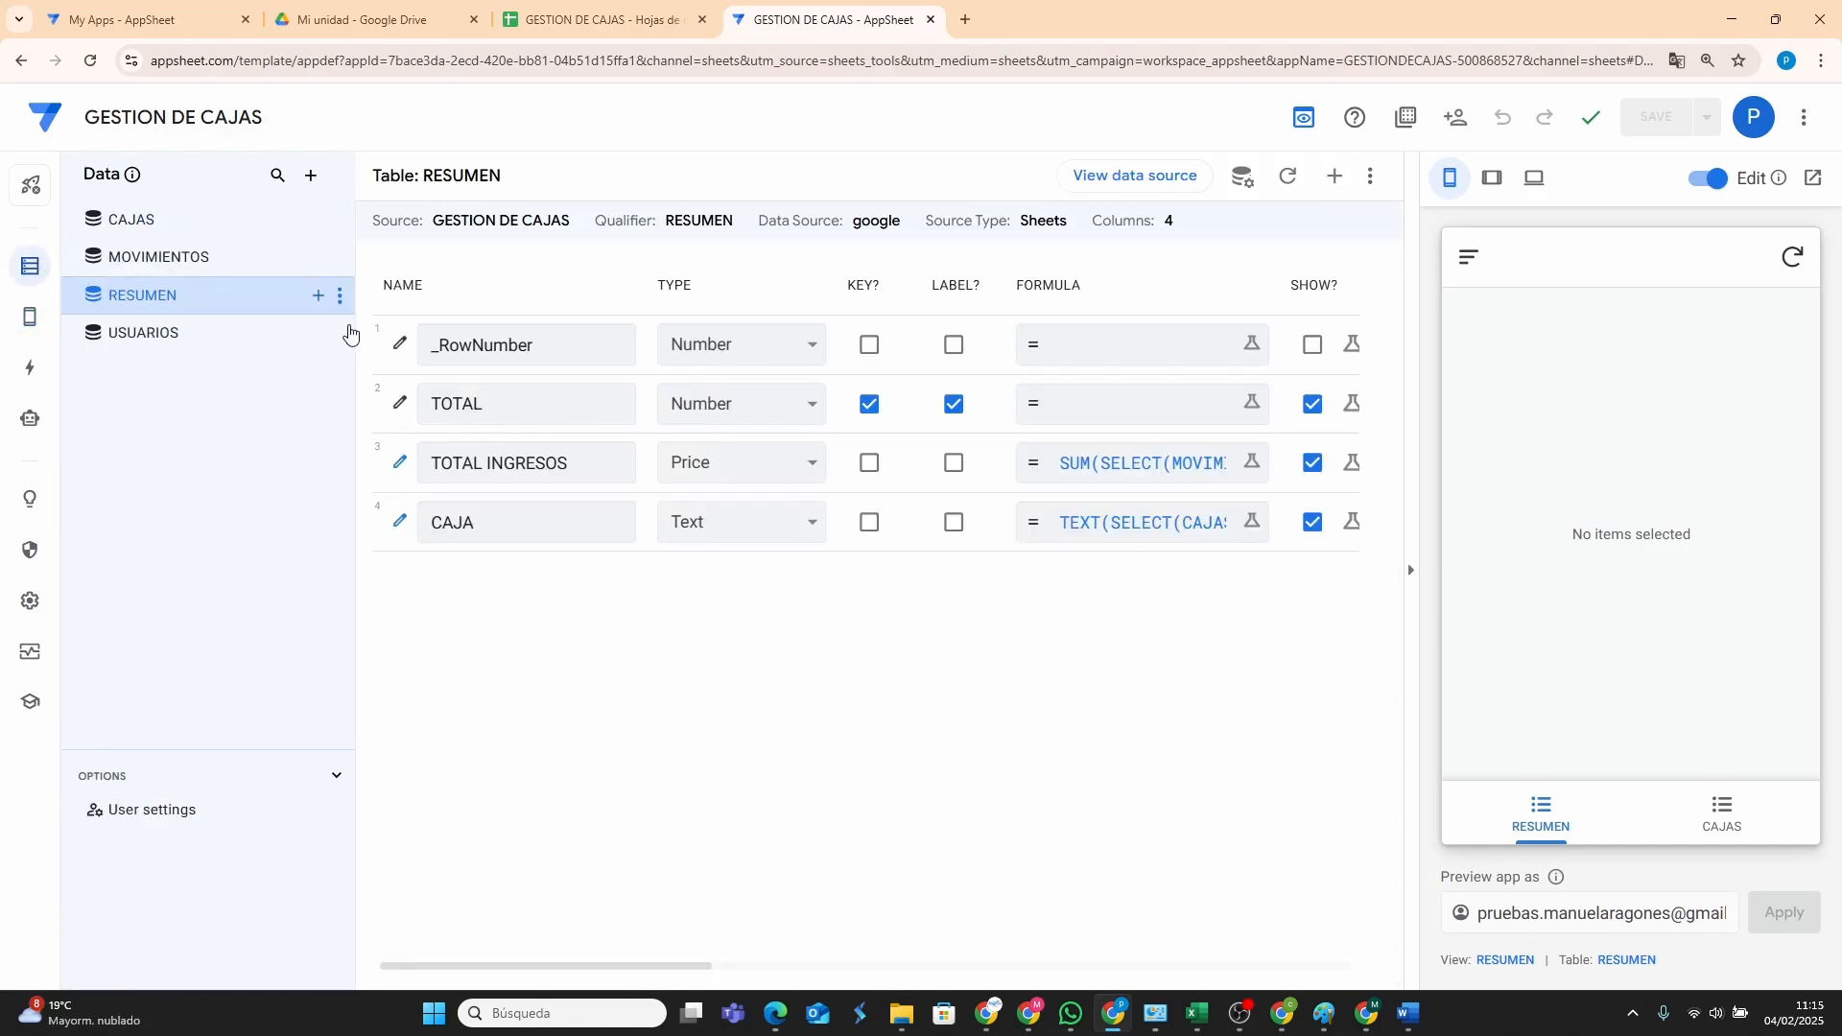
pyautogui.click(514, 402)
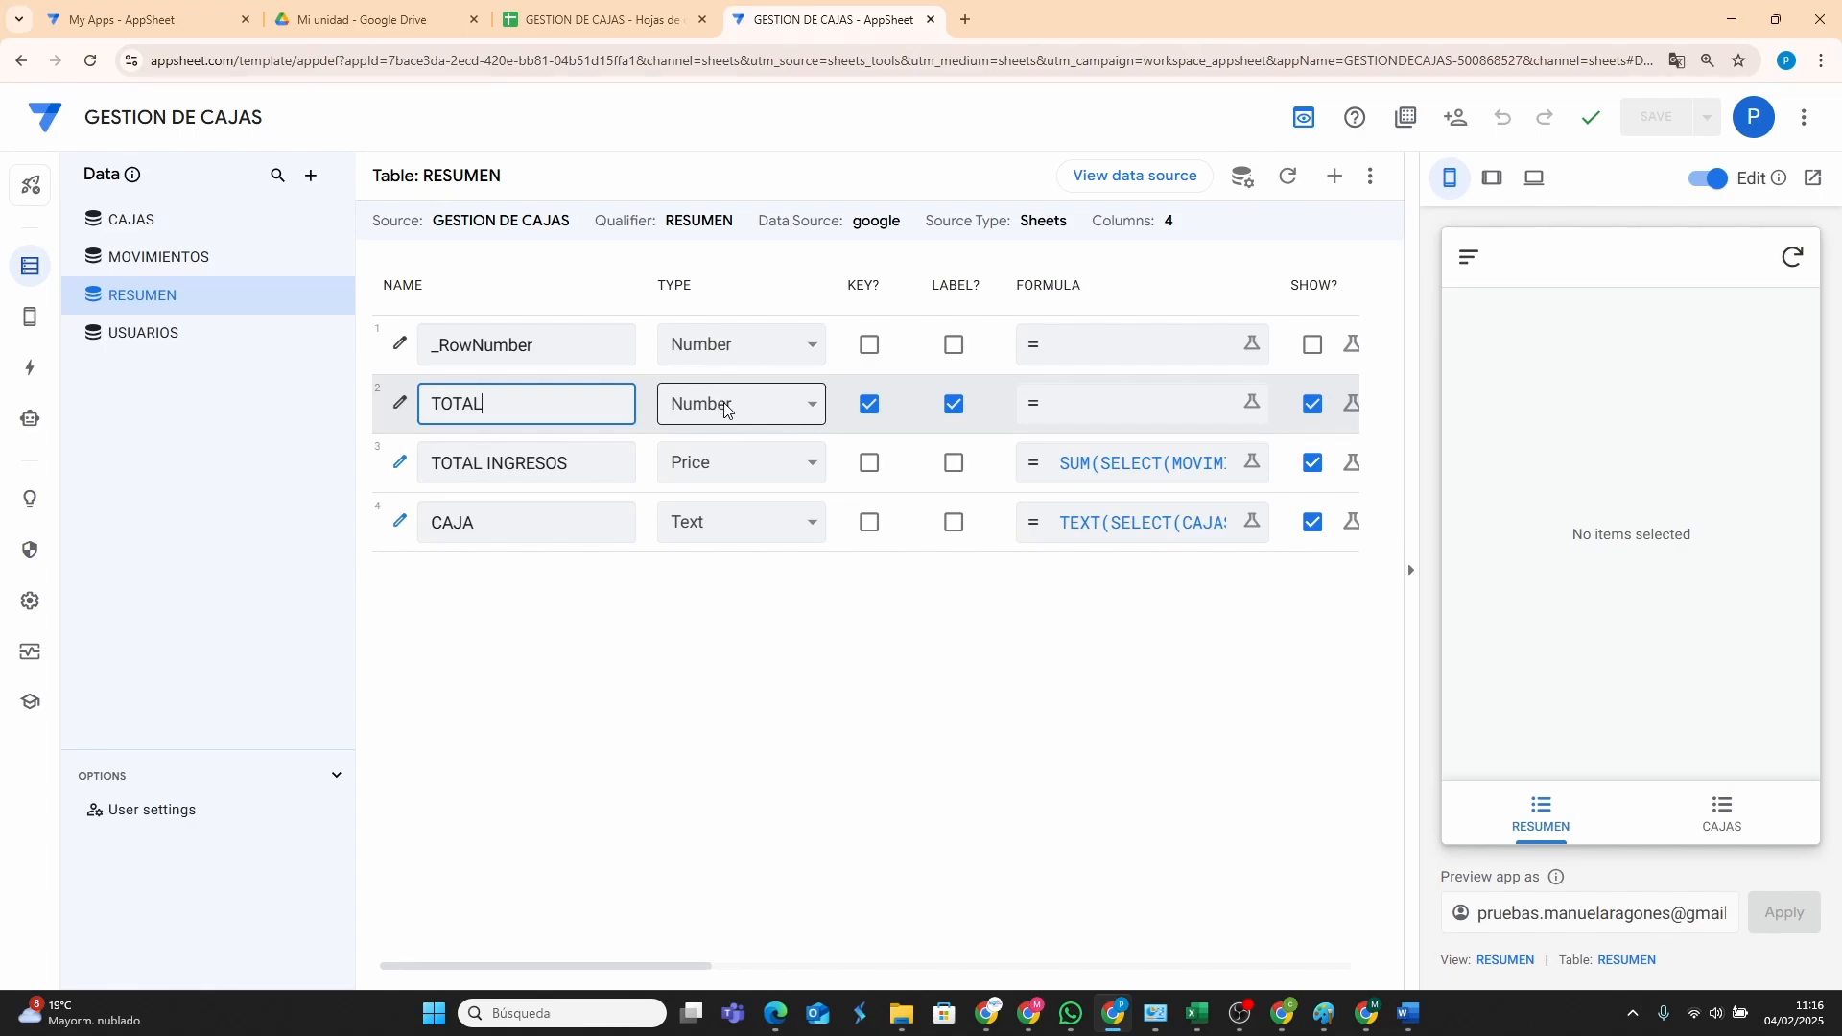
# Switch to Google Sheets and clear the TOTAL entry from cell A2 of the RESUMEN sheet.
pyautogui.click(602, 20)
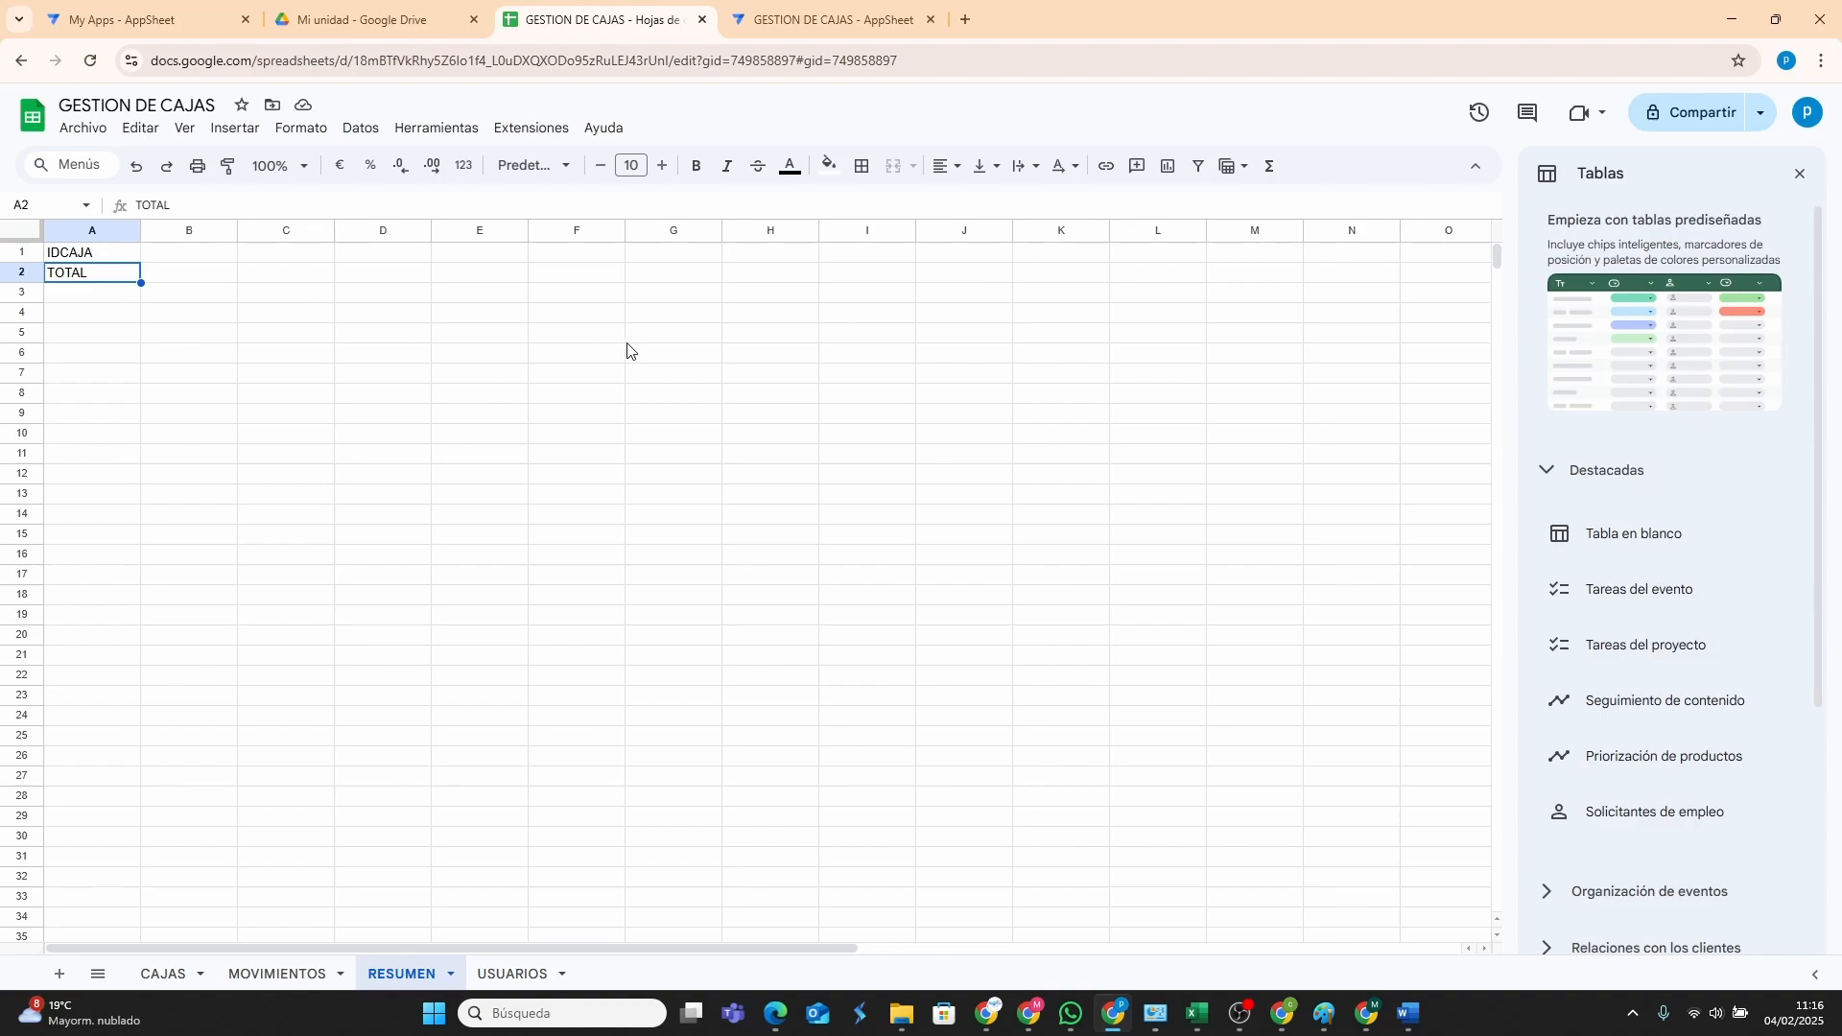
pyautogui.press('Delete')
pyautogui.click(104, 299)
pyautogui.click(91, 276)
# Return to AppSheet and regenerate the RESUMEN table's column structure.
pyautogui.click(831, 21)
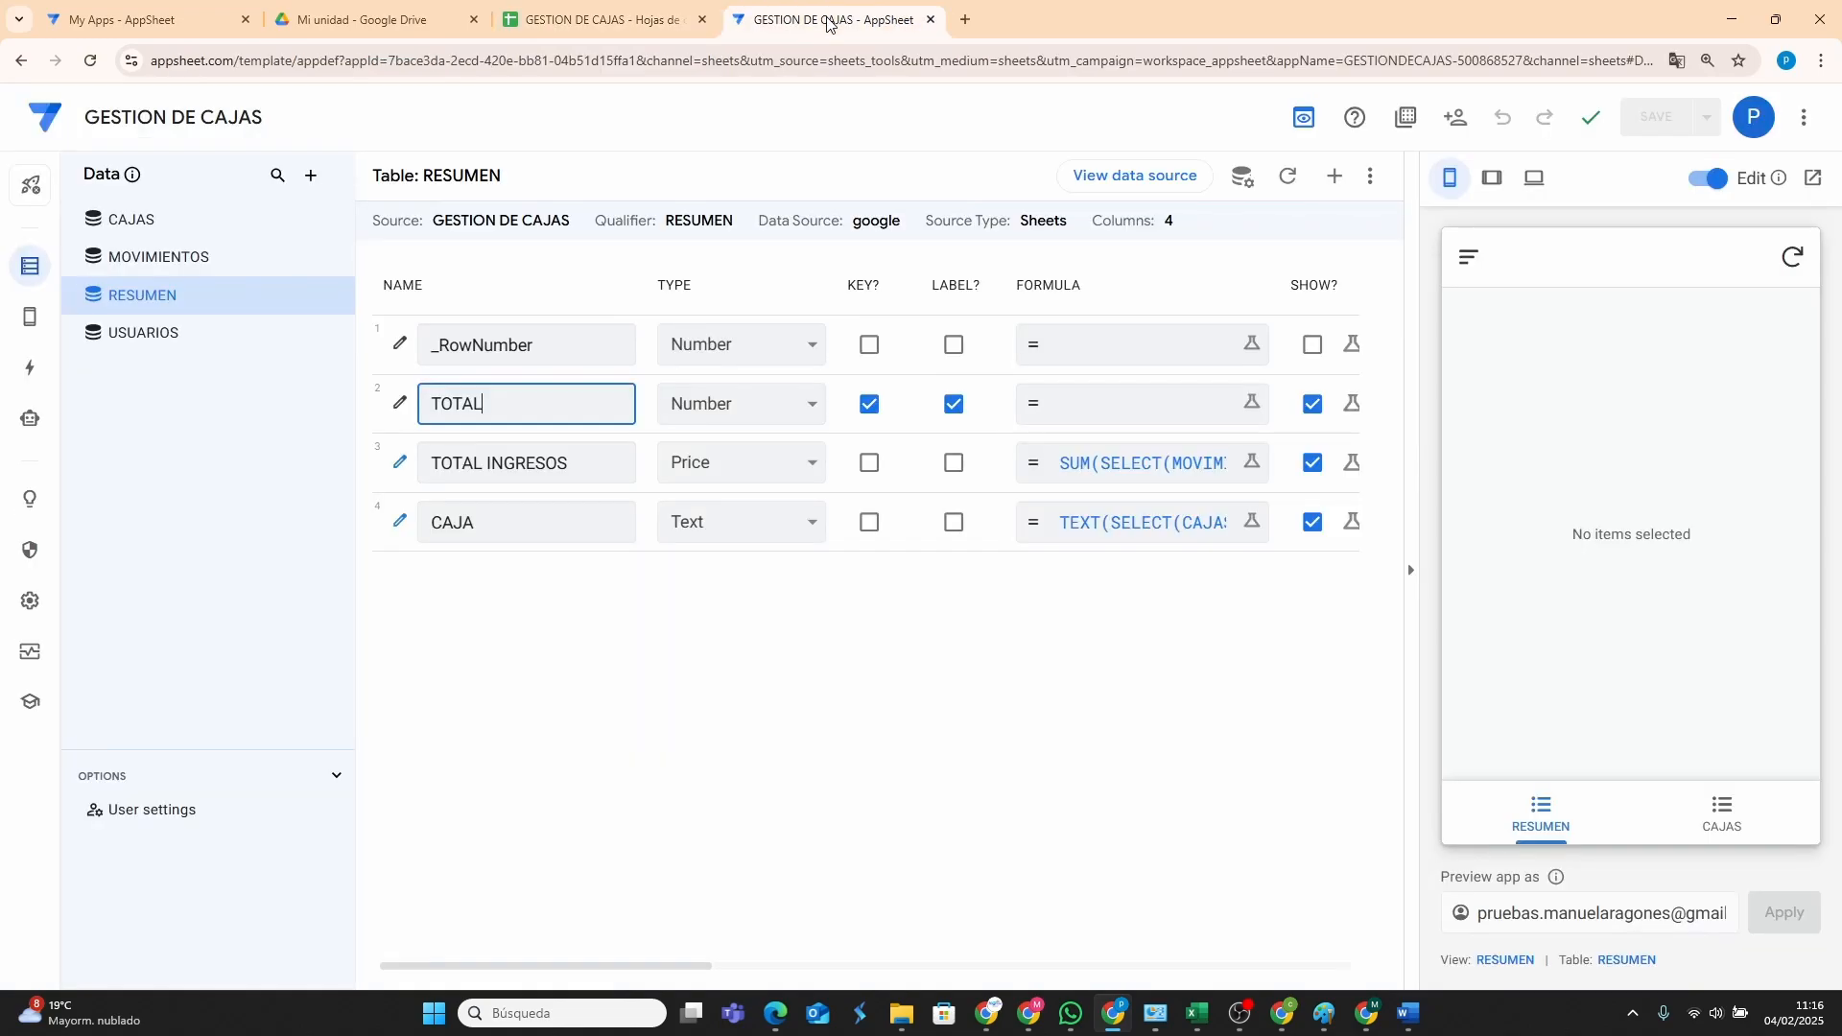
pyautogui.click(1287, 177)
pyautogui.click(1186, 290)
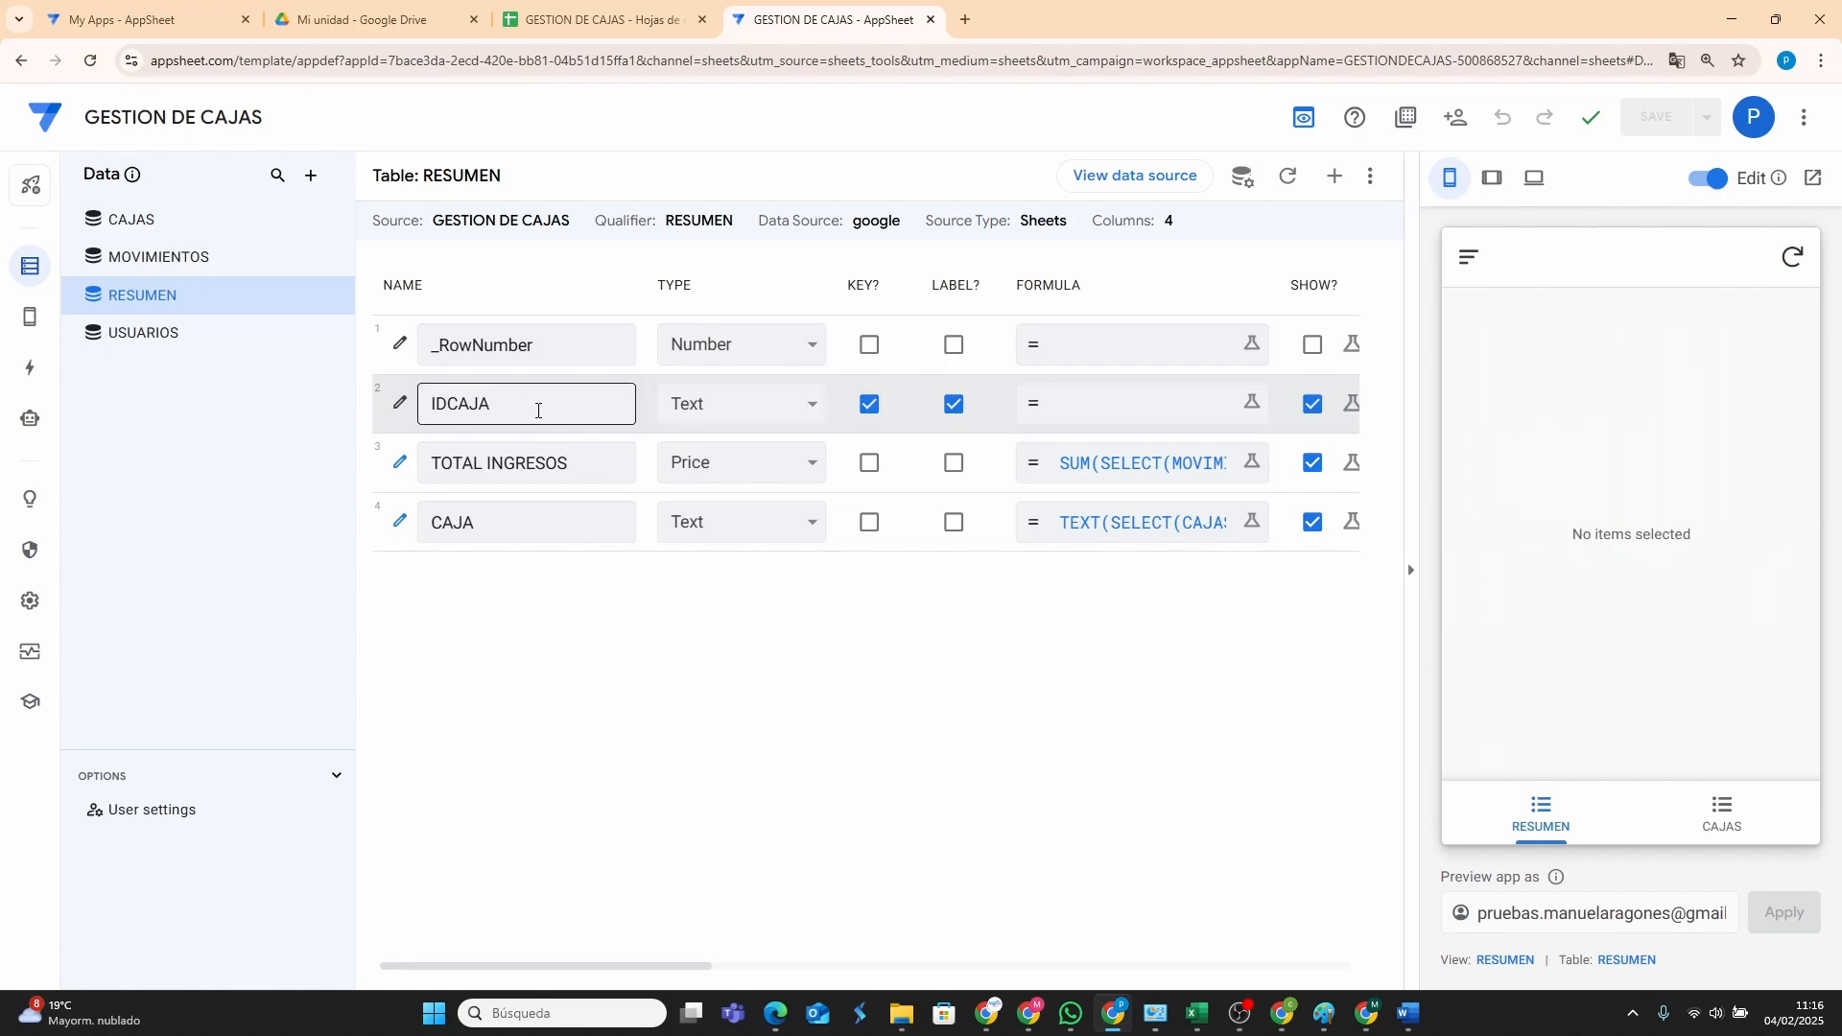
# Switch to Google Sheets and enter RESUMEN1 in cell A2 of the RESUMEN sheet.
pyautogui.click(636, 21)
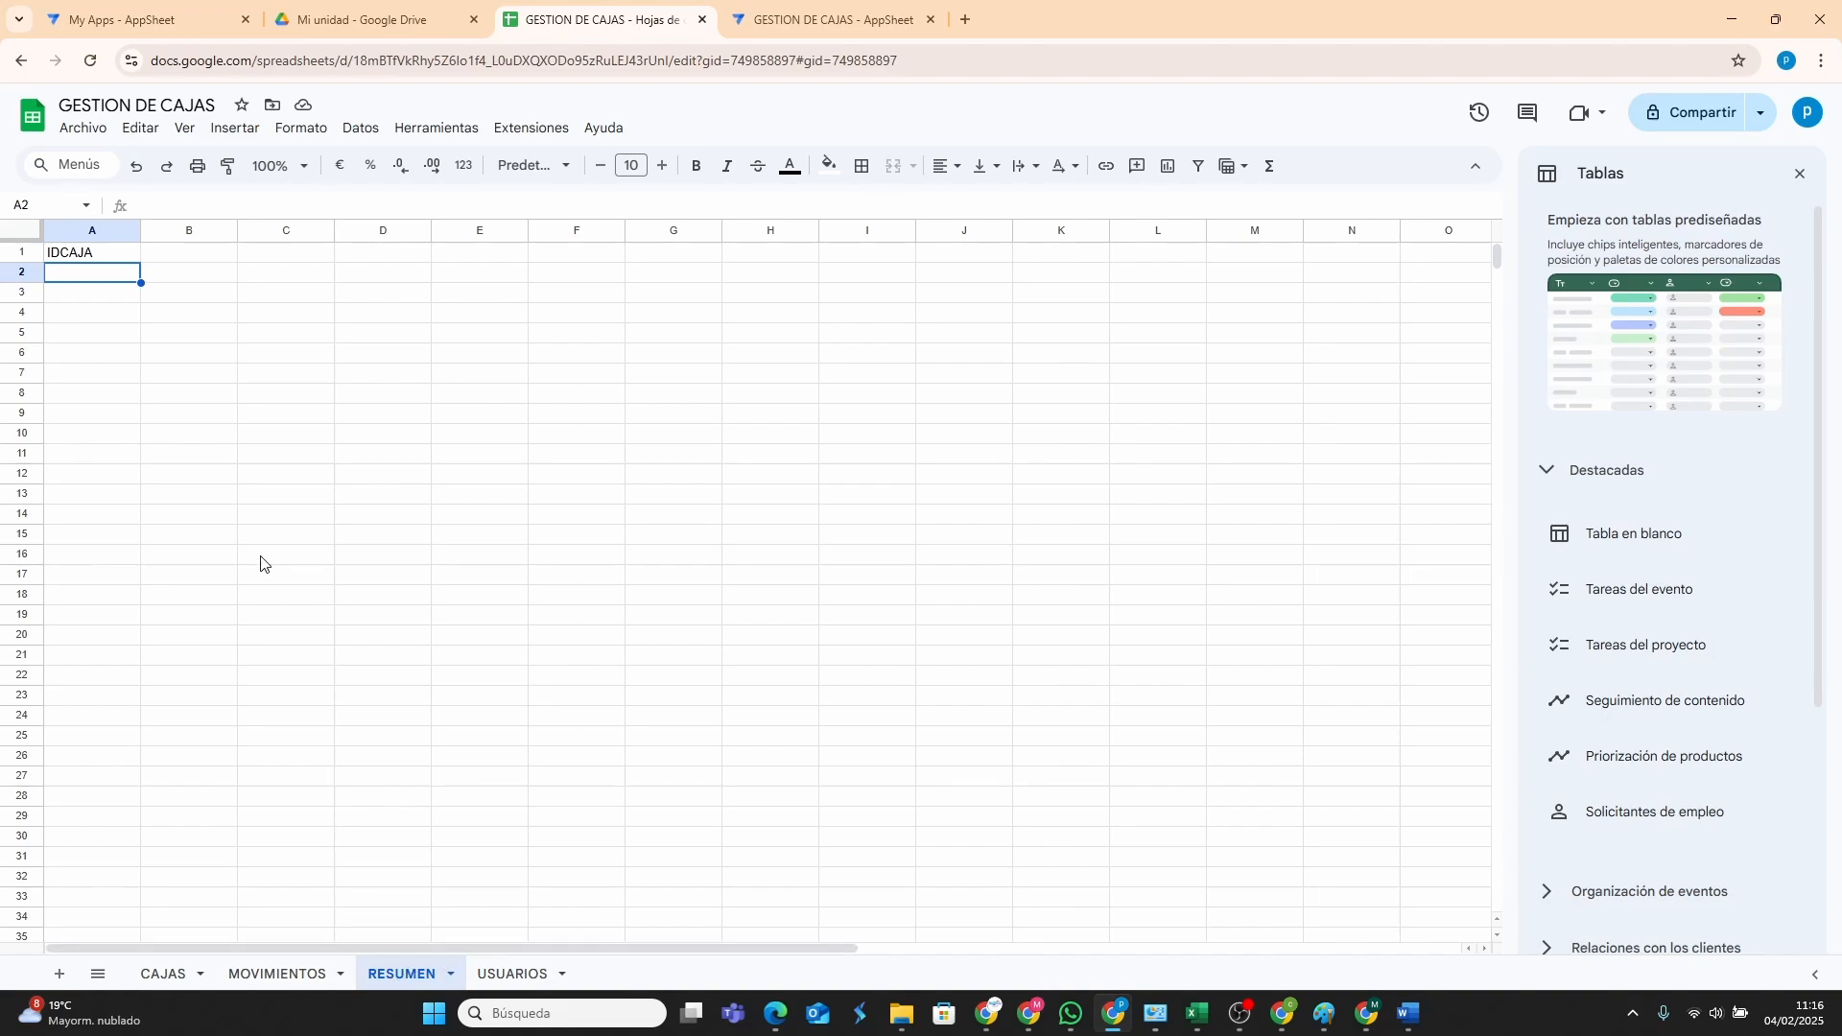
pyautogui.write('RESU')
pyautogui.write('M')
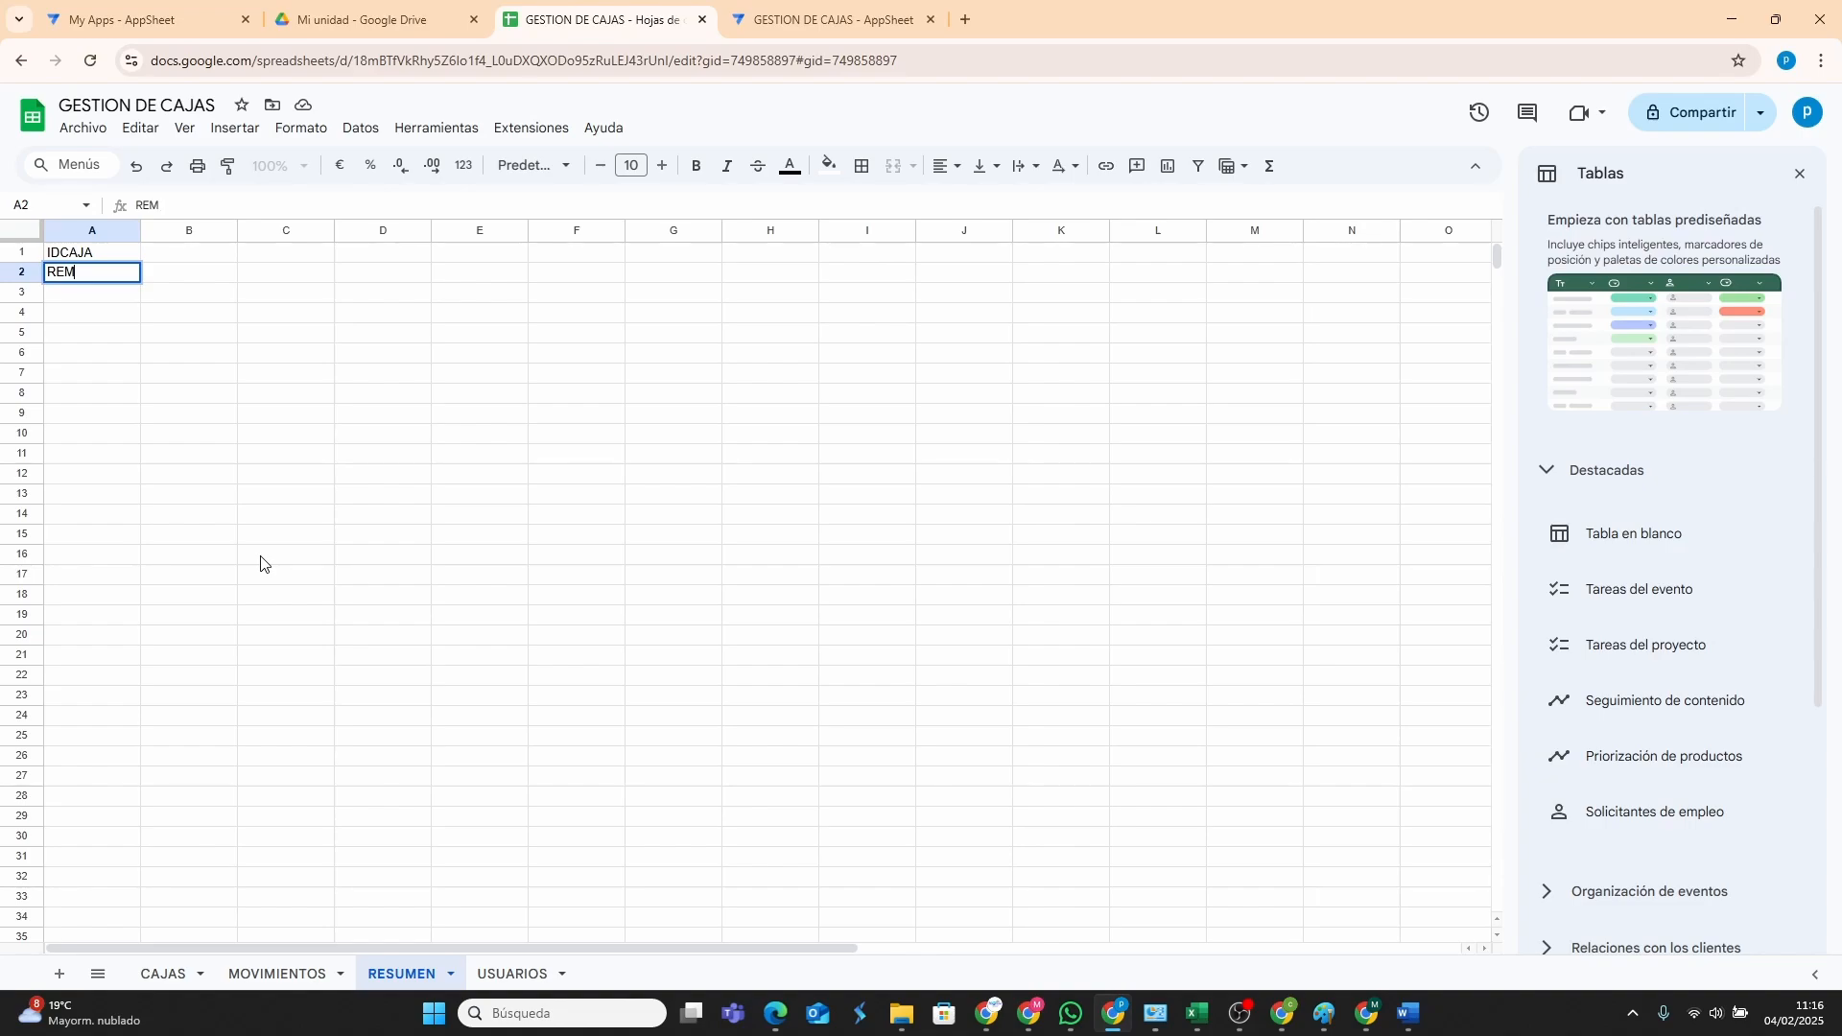
pyautogui.press('BackSpace')
pyautogui.write('SUMEN1')
pyautogui.press('Return')
pyautogui.press('Up')
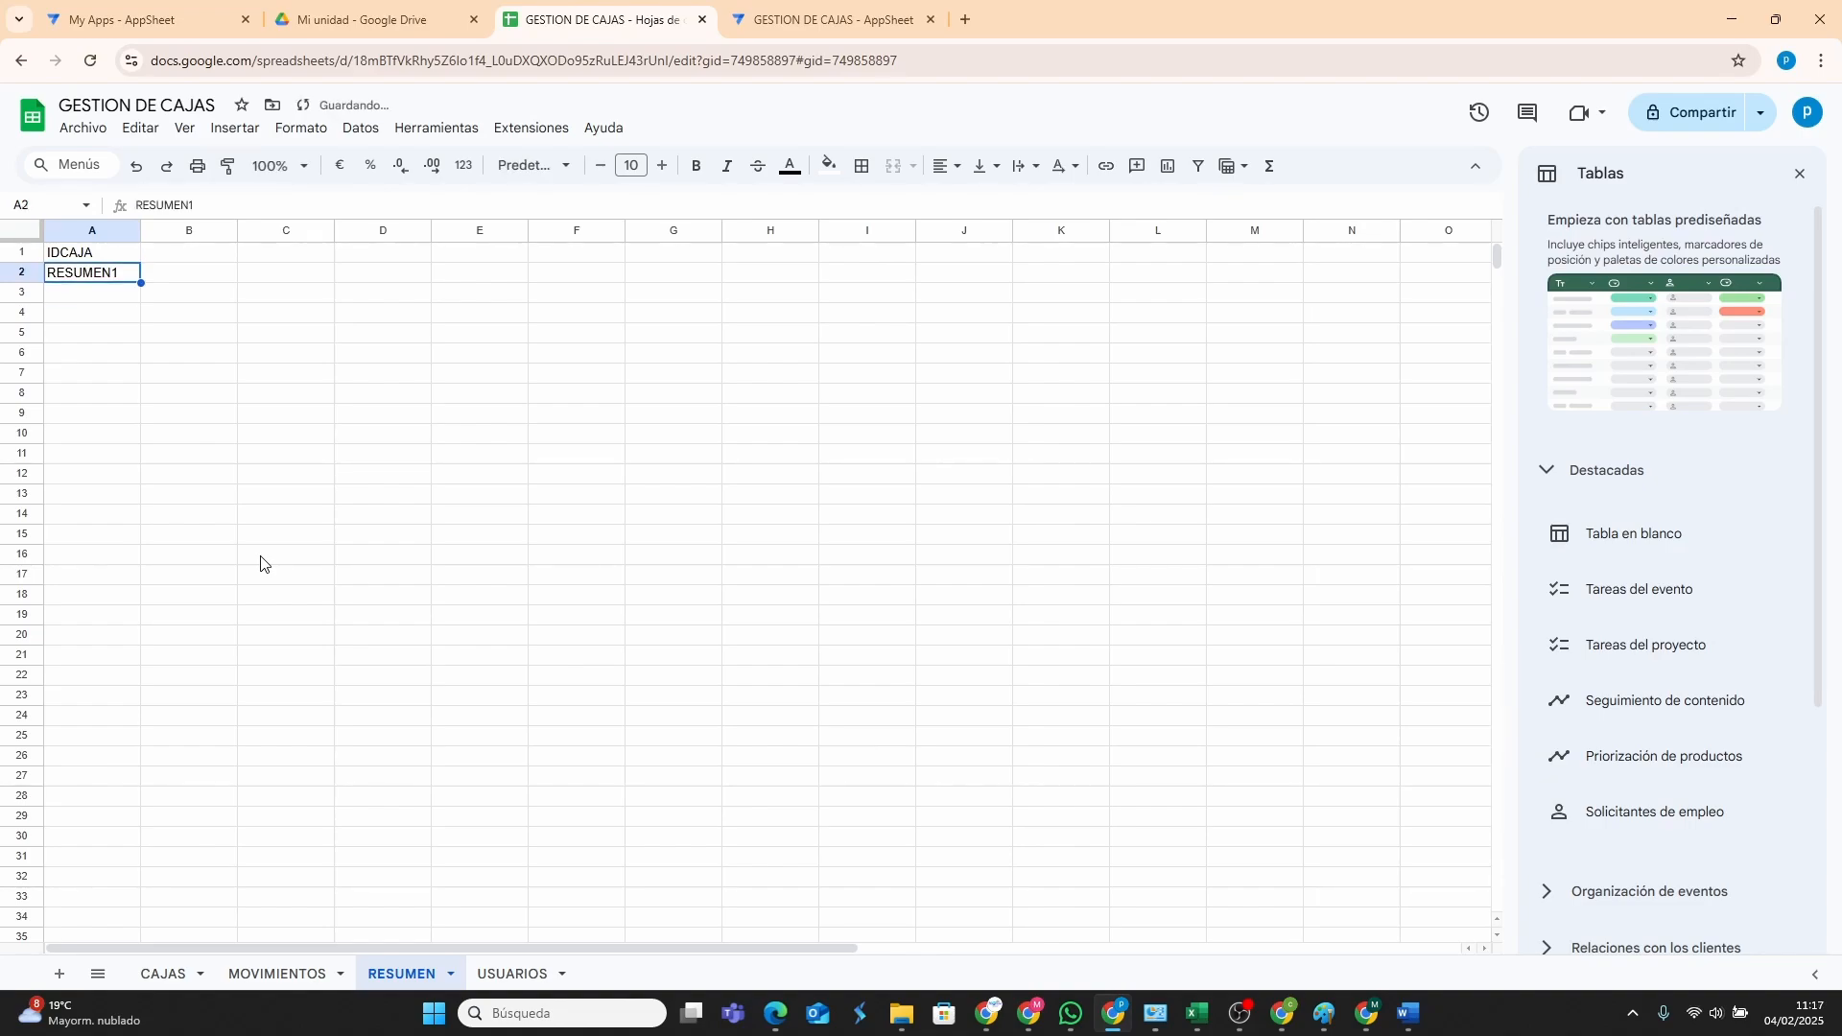
# Copy RESUMEN1 into cell A3 and change the copy to RESUMEN2.
pyautogui.hotkey('ctrl', 'c')
pyautogui.press('Down')
pyautogui.press('Return')
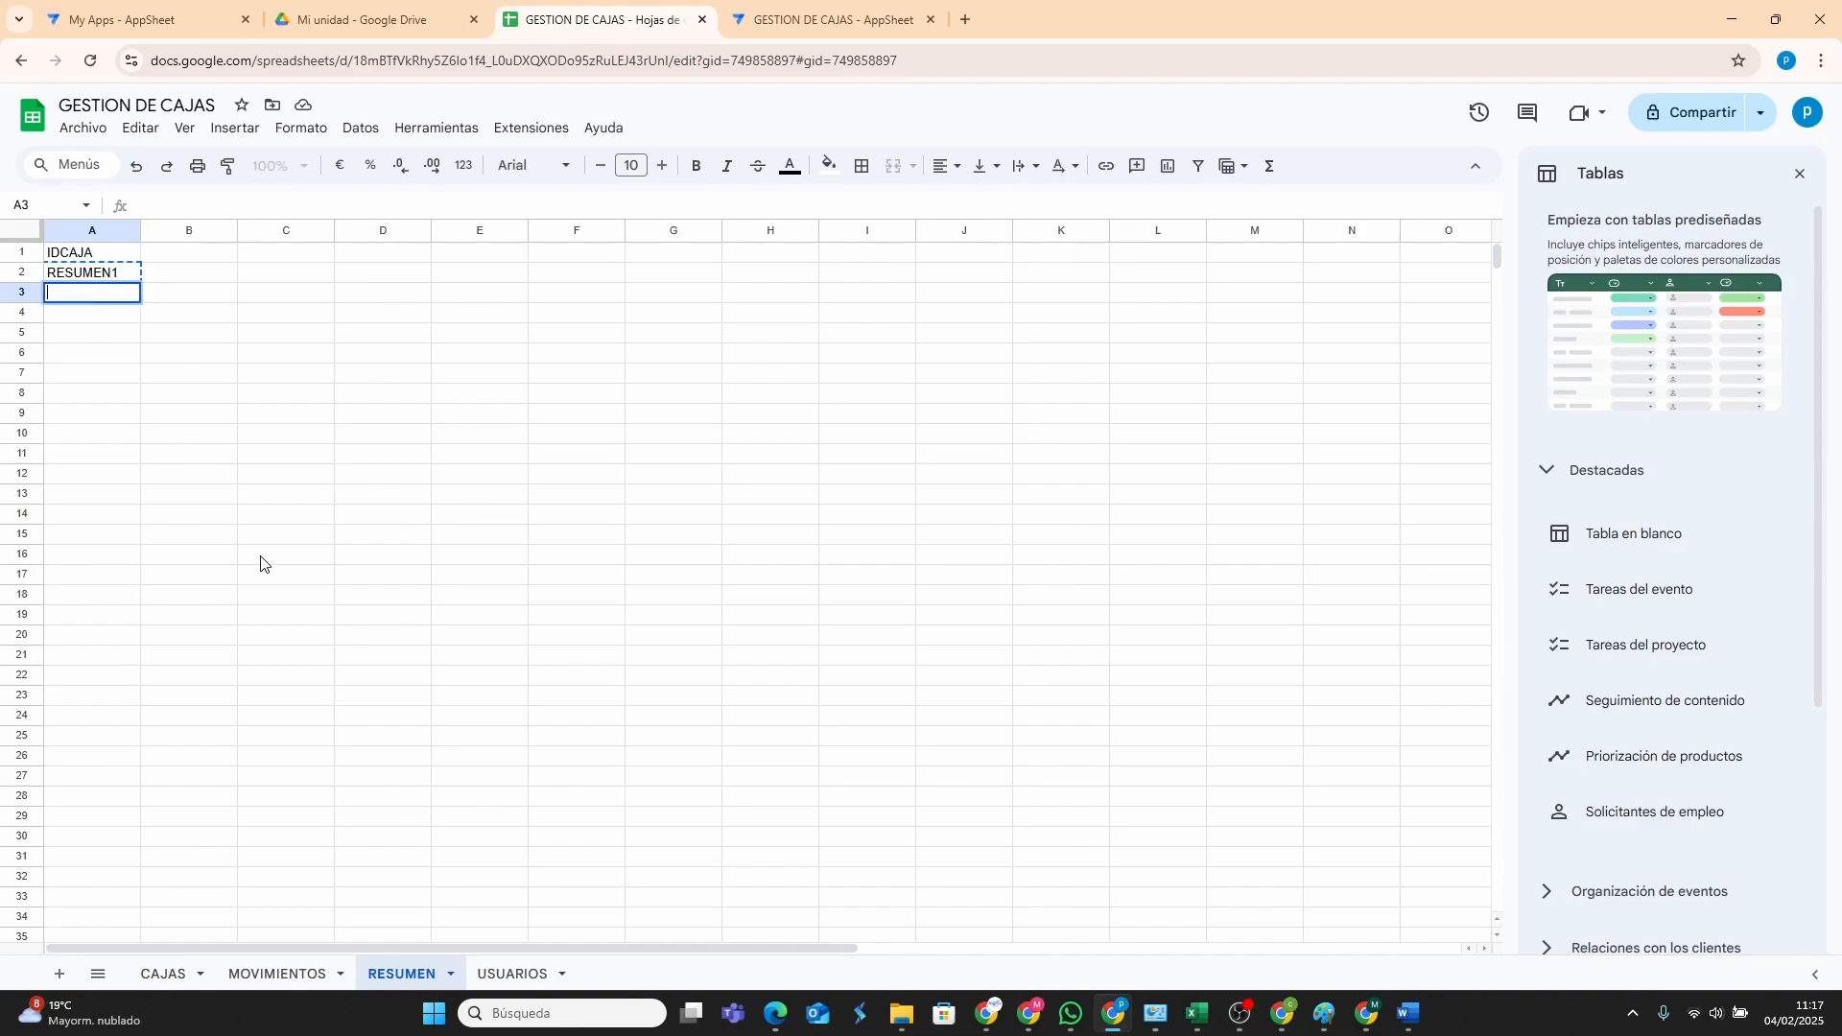
pyautogui.click(311, 557)
pyautogui.click(94, 299)
pyautogui.hotkey('ctrl', 'v')
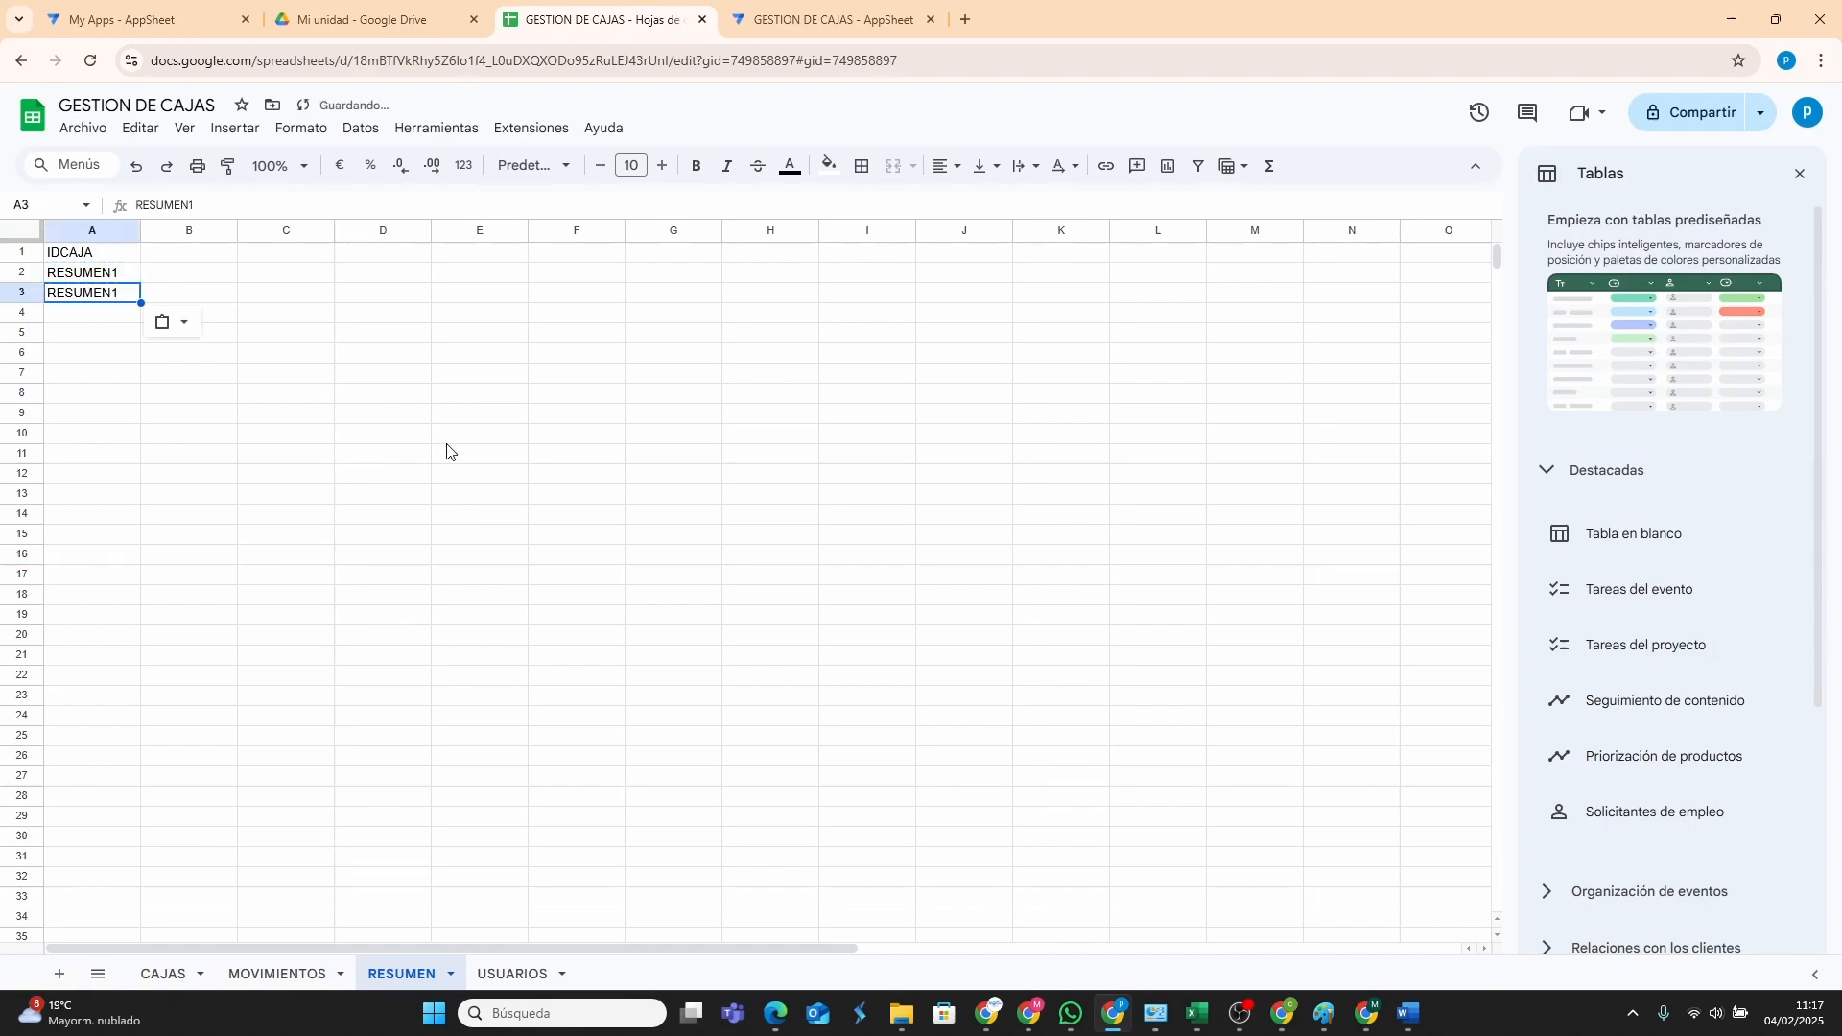
pyautogui.click(373, 501)
pyautogui.doubleClick(115, 294)
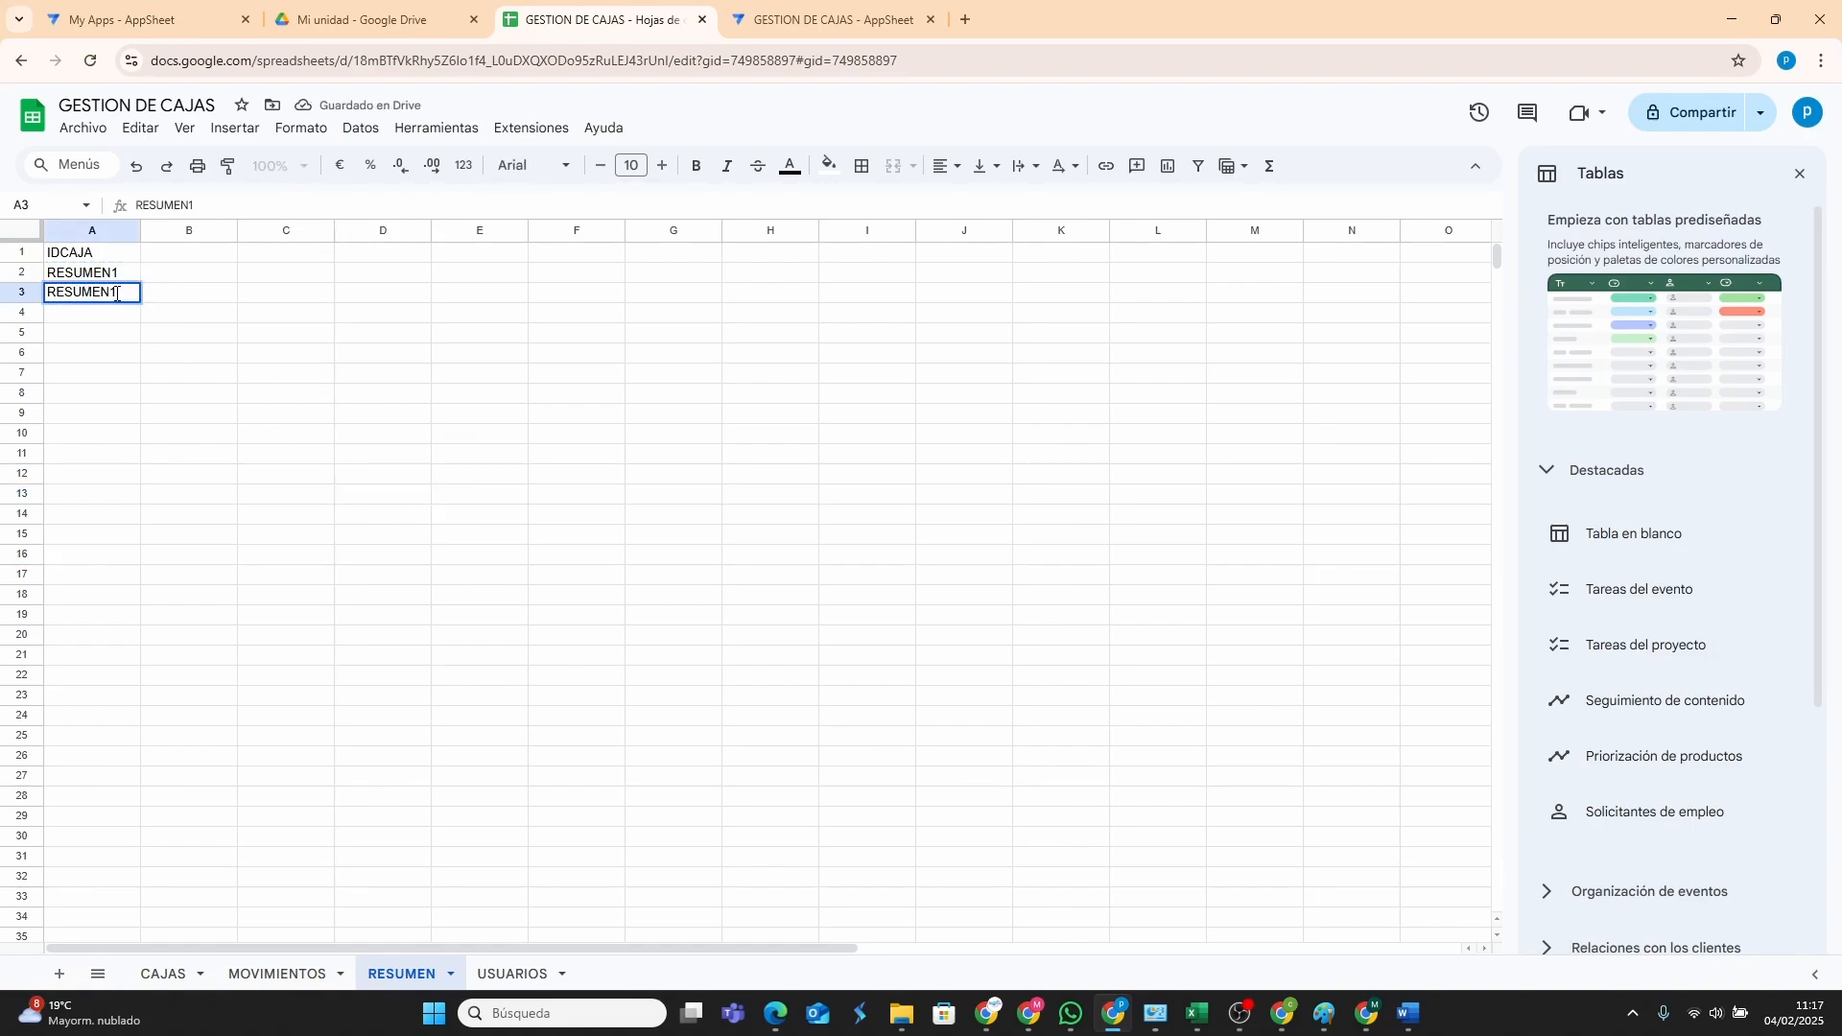
pyautogui.press('Return')
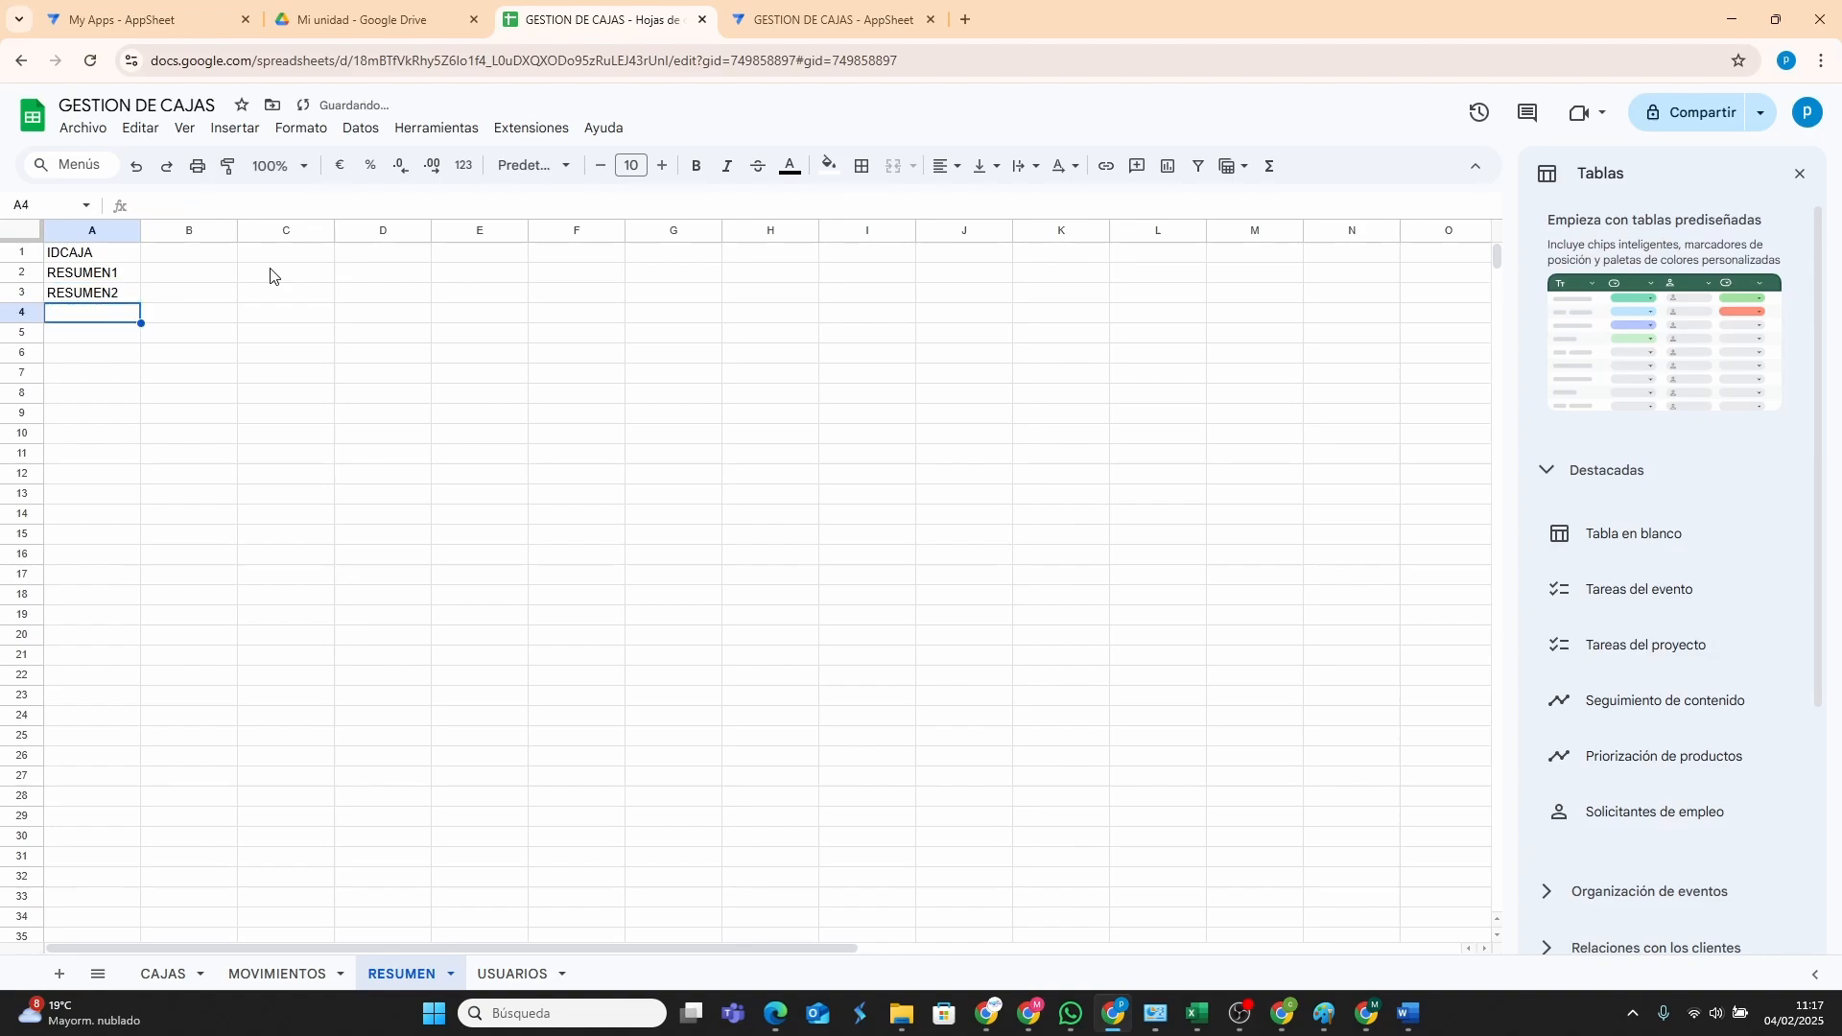
# Switch to AppSheet, sync the app preview, and open the RESUMEN view's settings down to its header columns.
pyautogui.click(786, 25)
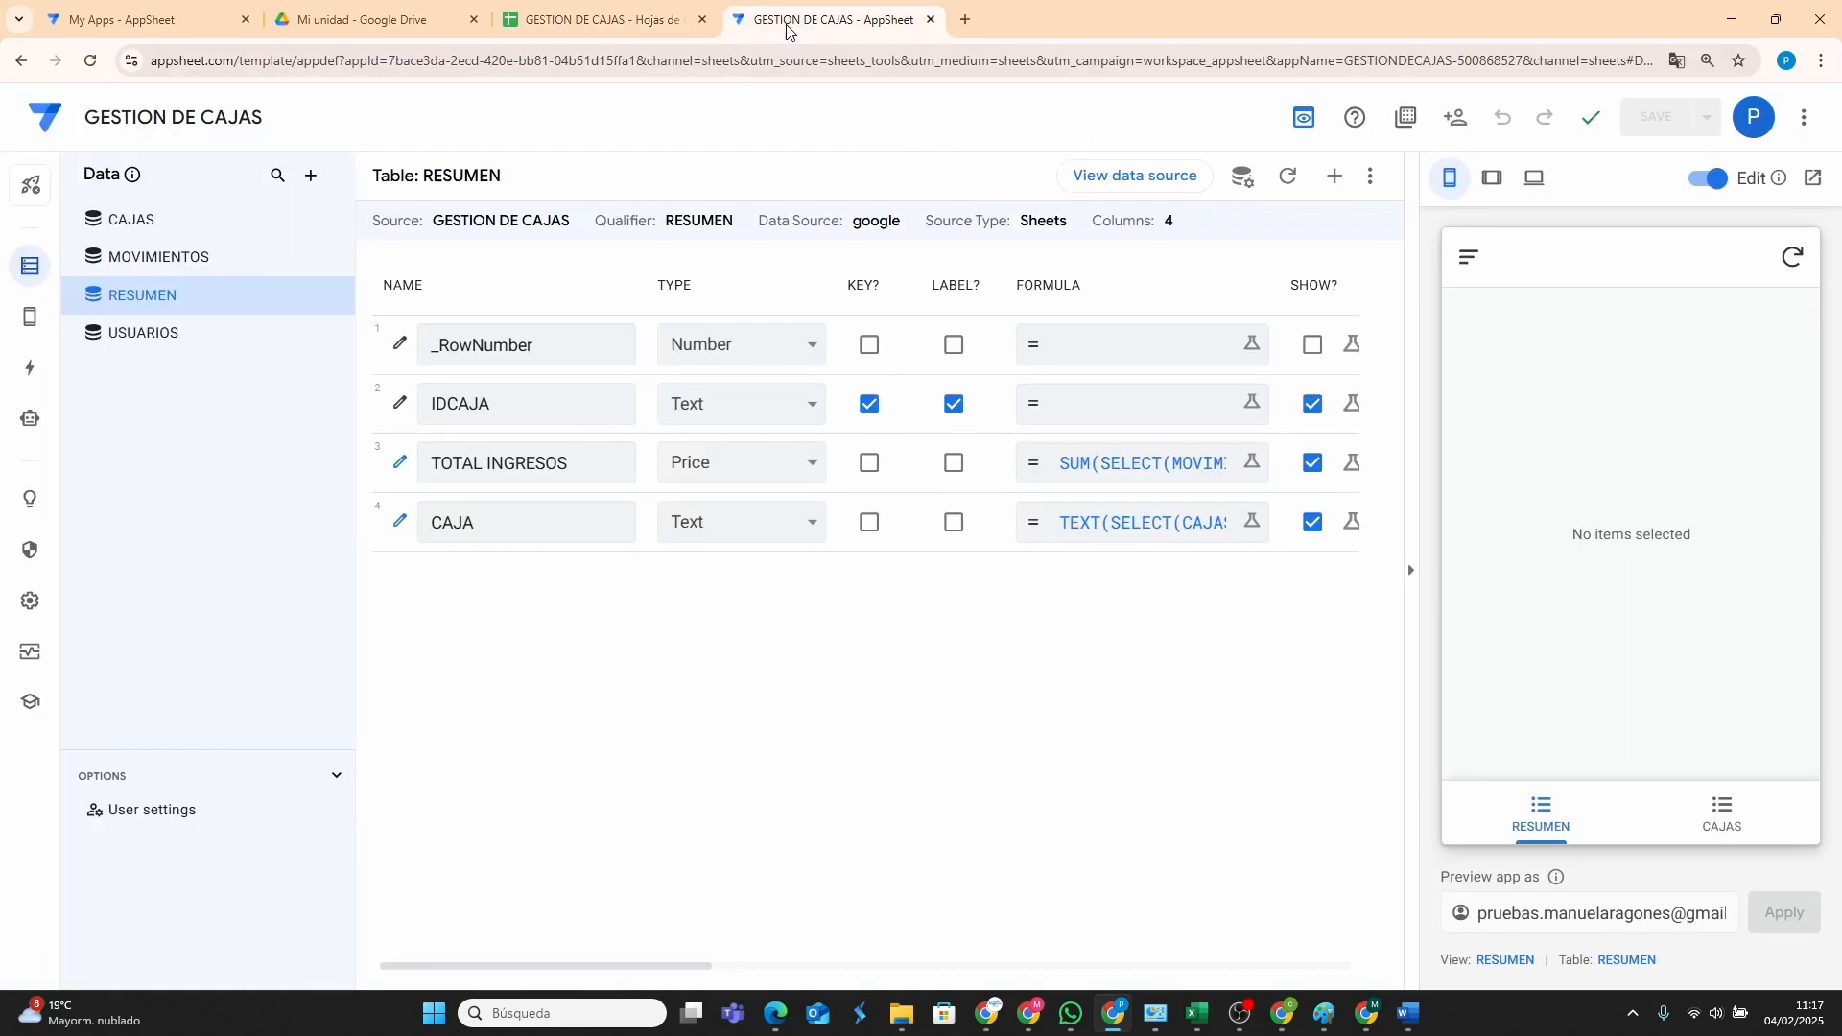
pyautogui.click(1794, 258)
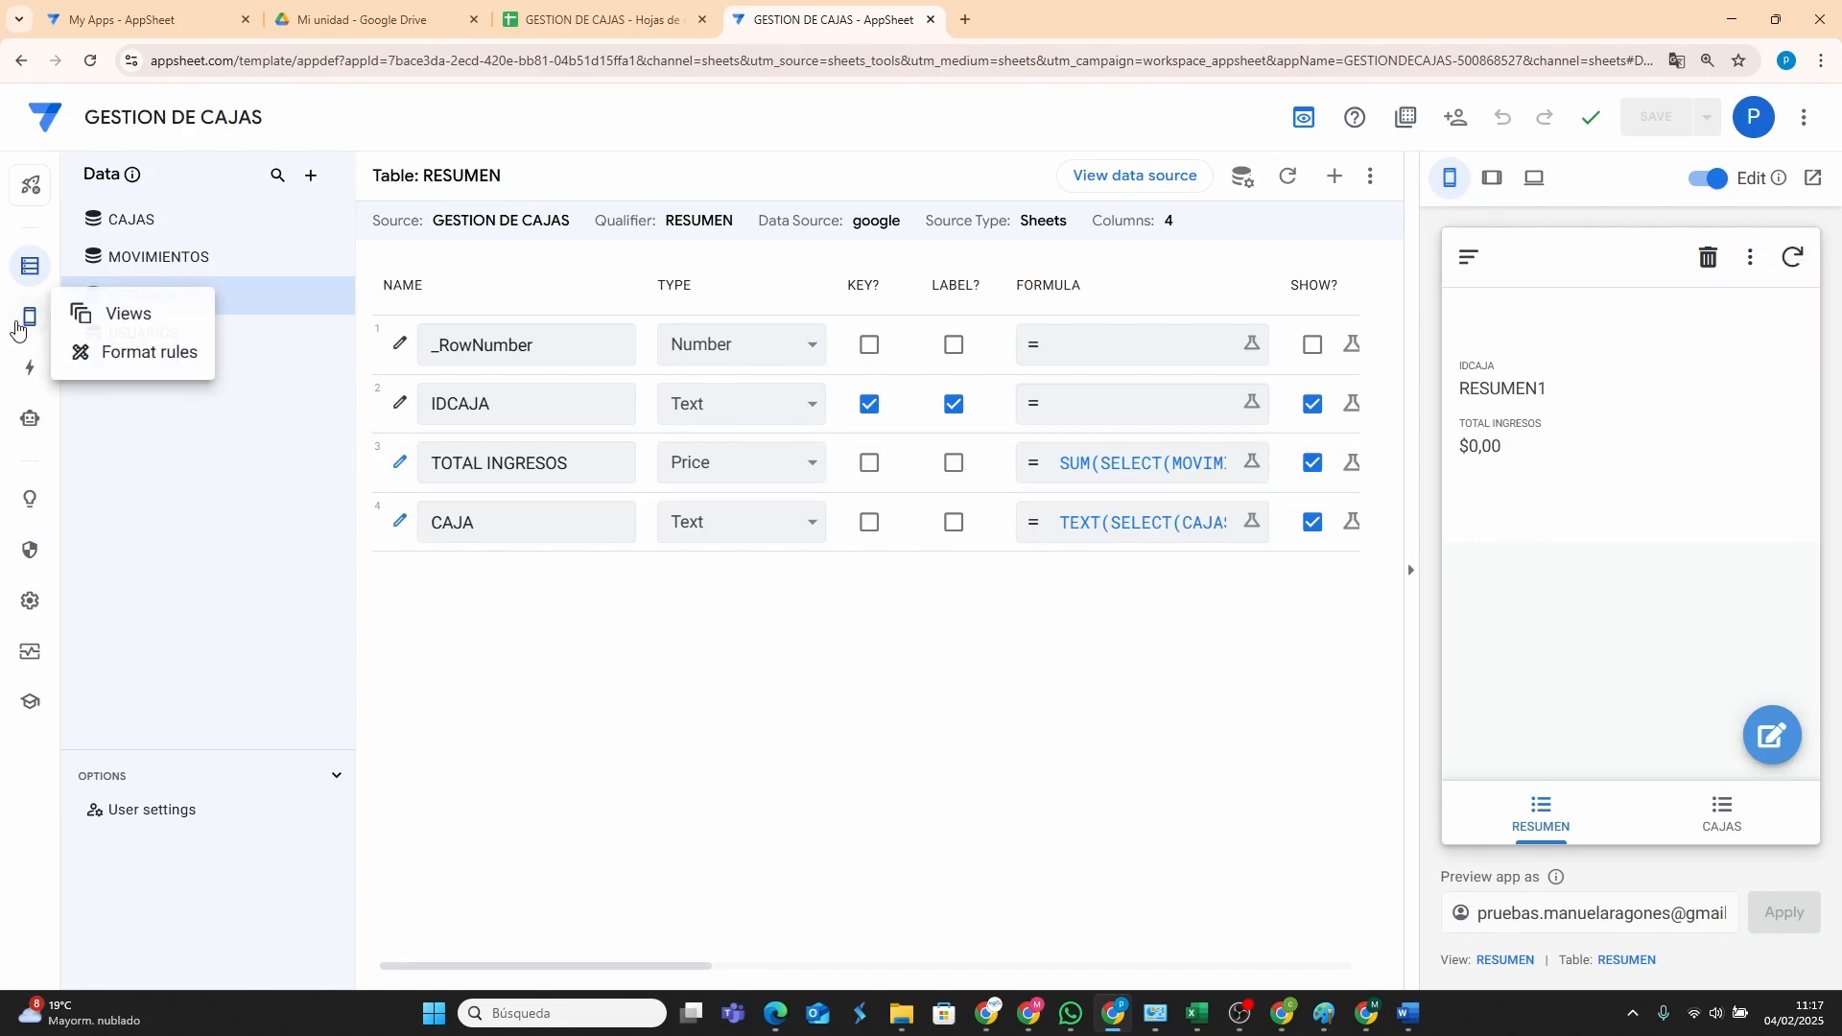
pyautogui.click(125, 314)
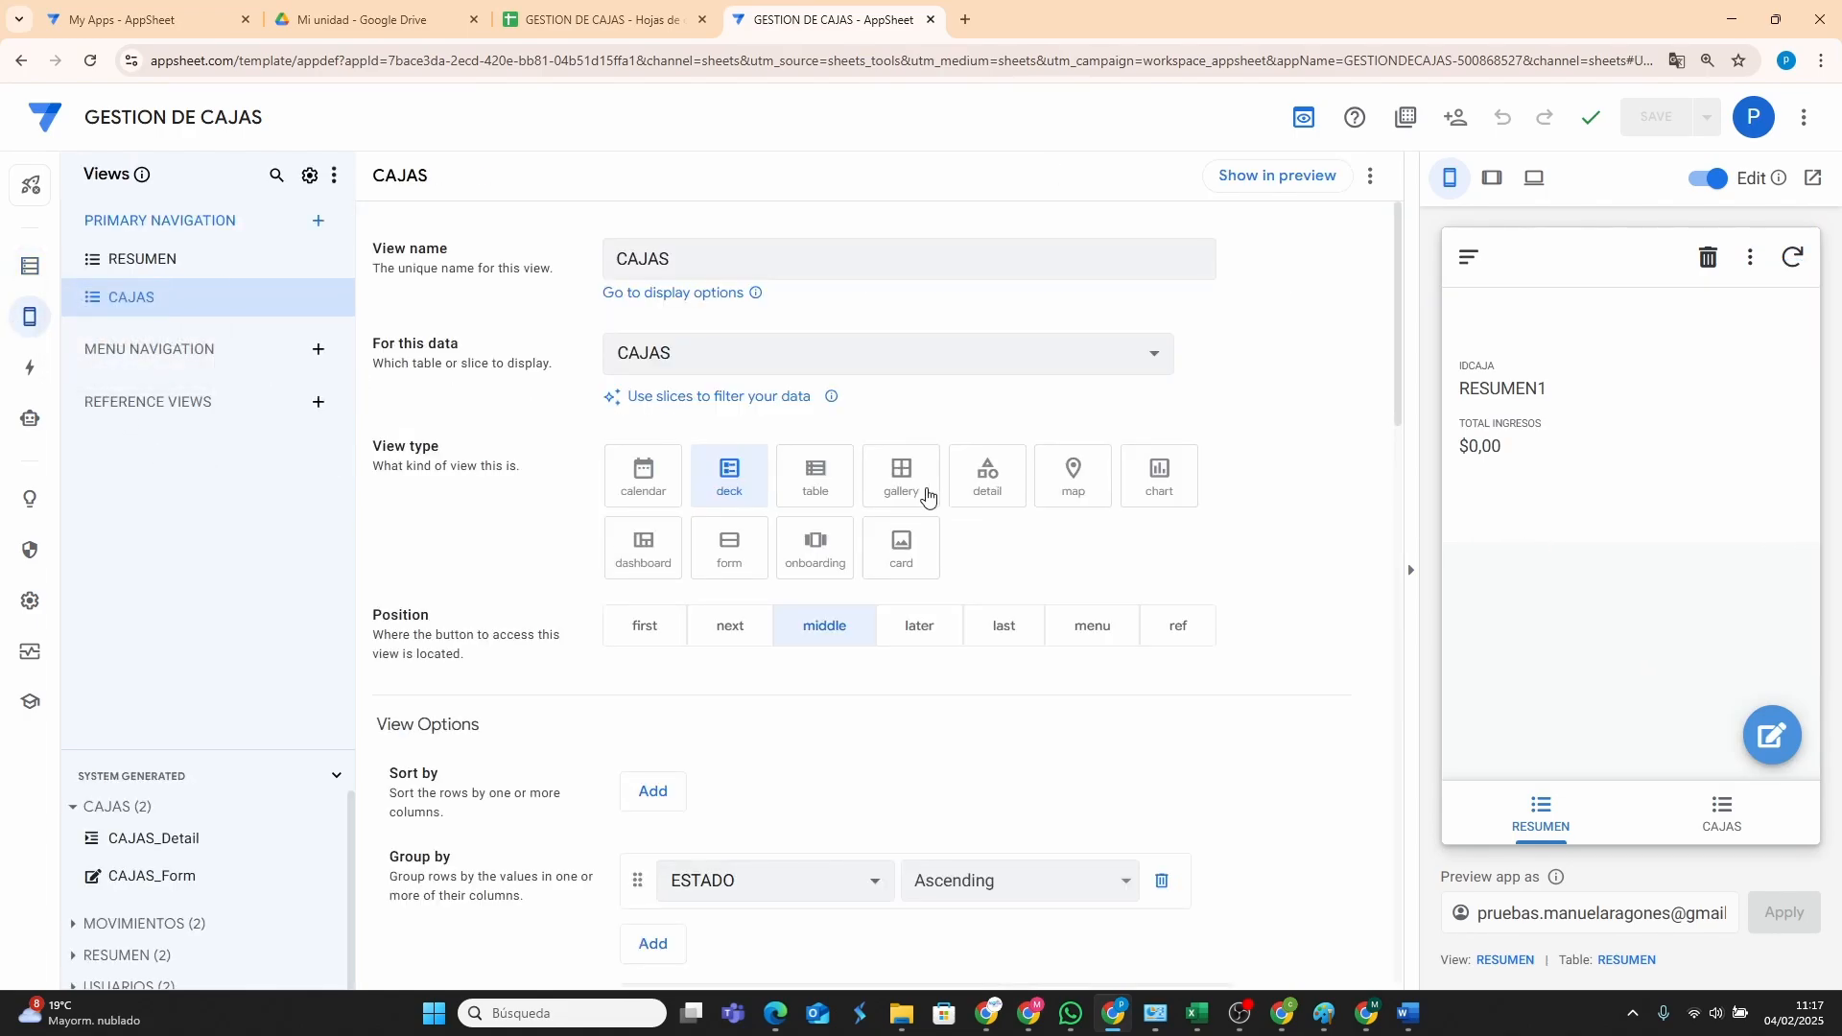
pyautogui.click(143, 259)
pyautogui.scroll(-1, 940, 571)
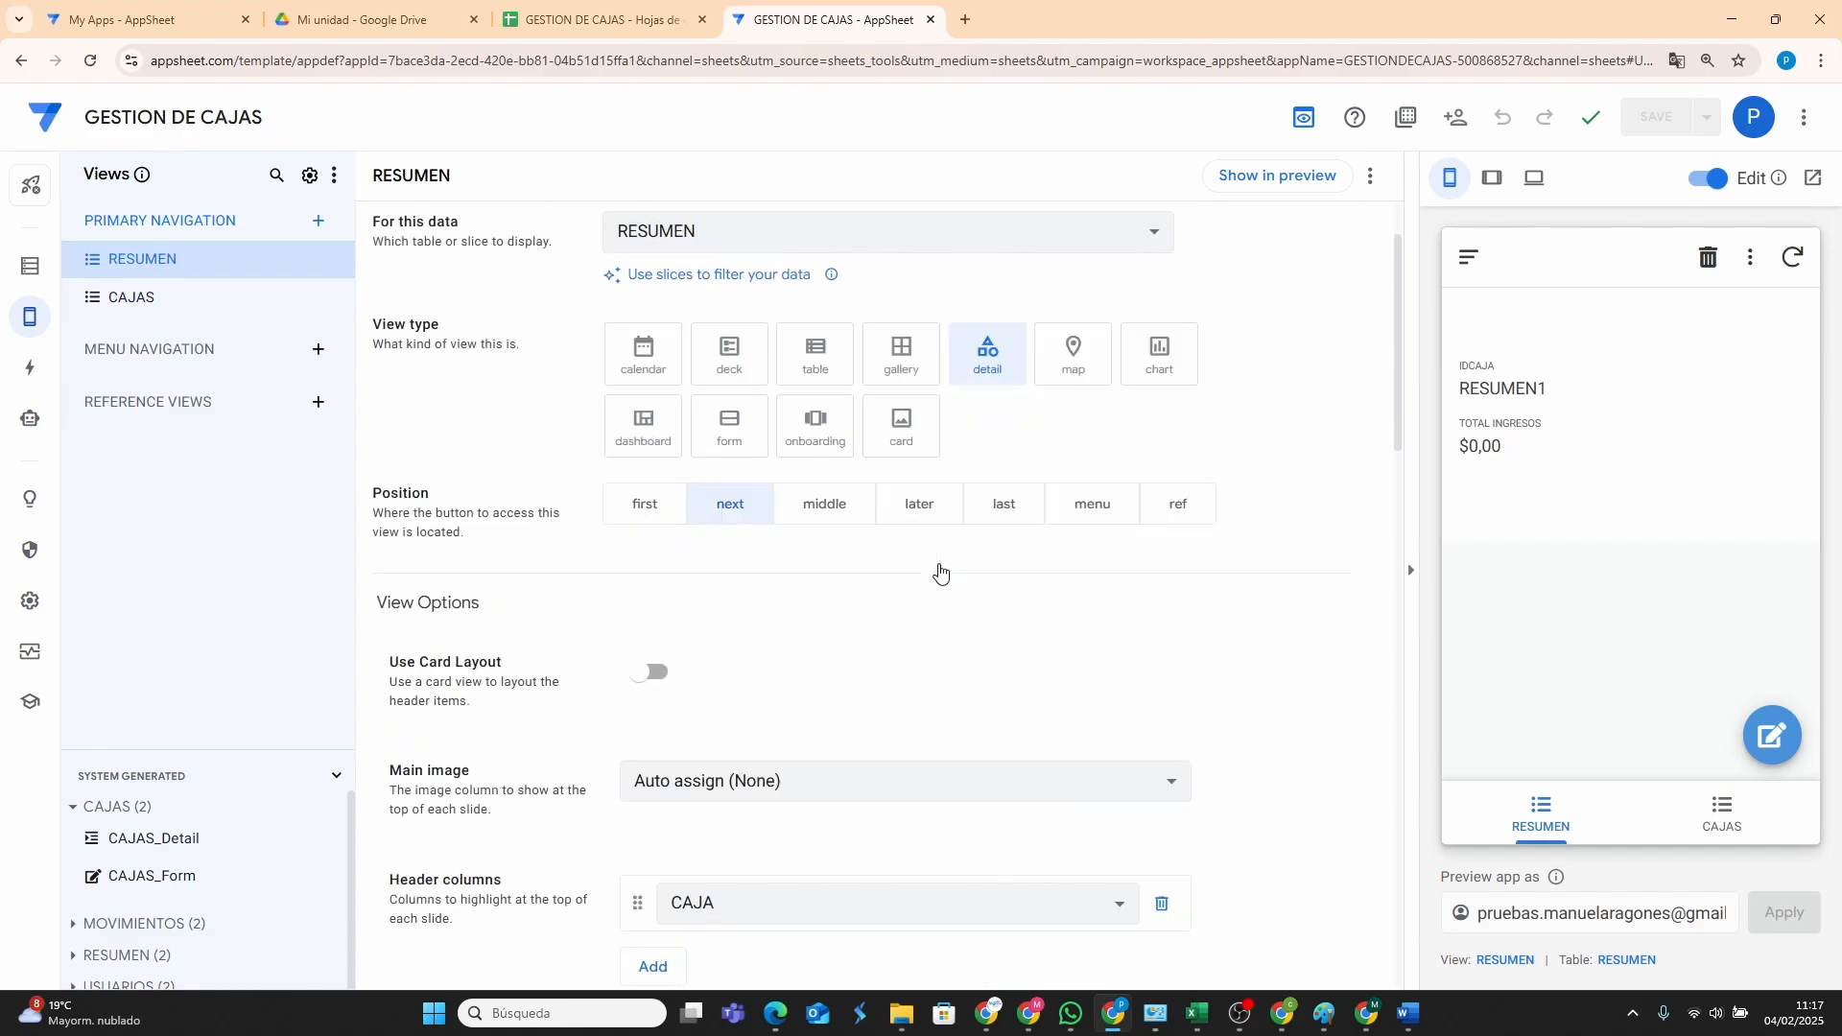
pyautogui.scroll(-3, 939, 571)
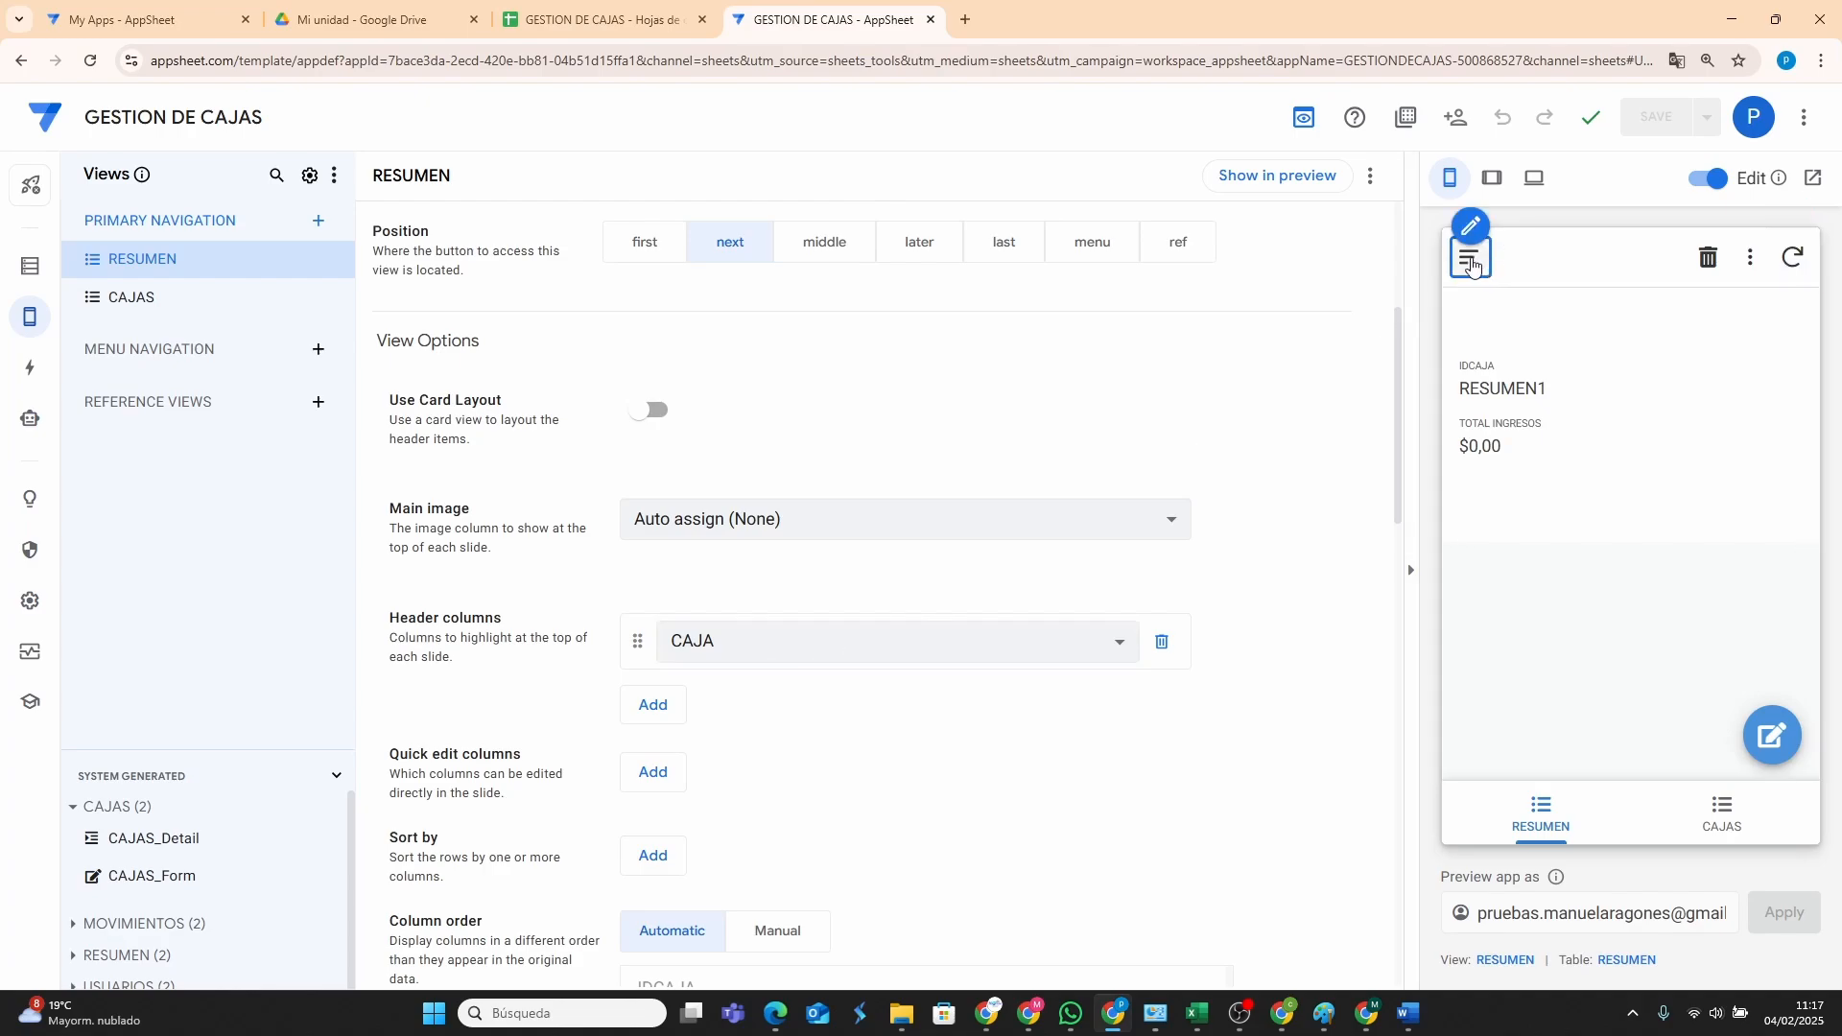
# Check the preview app's side menu, then review the CAJAS view in the editor and in the preview.
pyautogui.click(1468, 257)
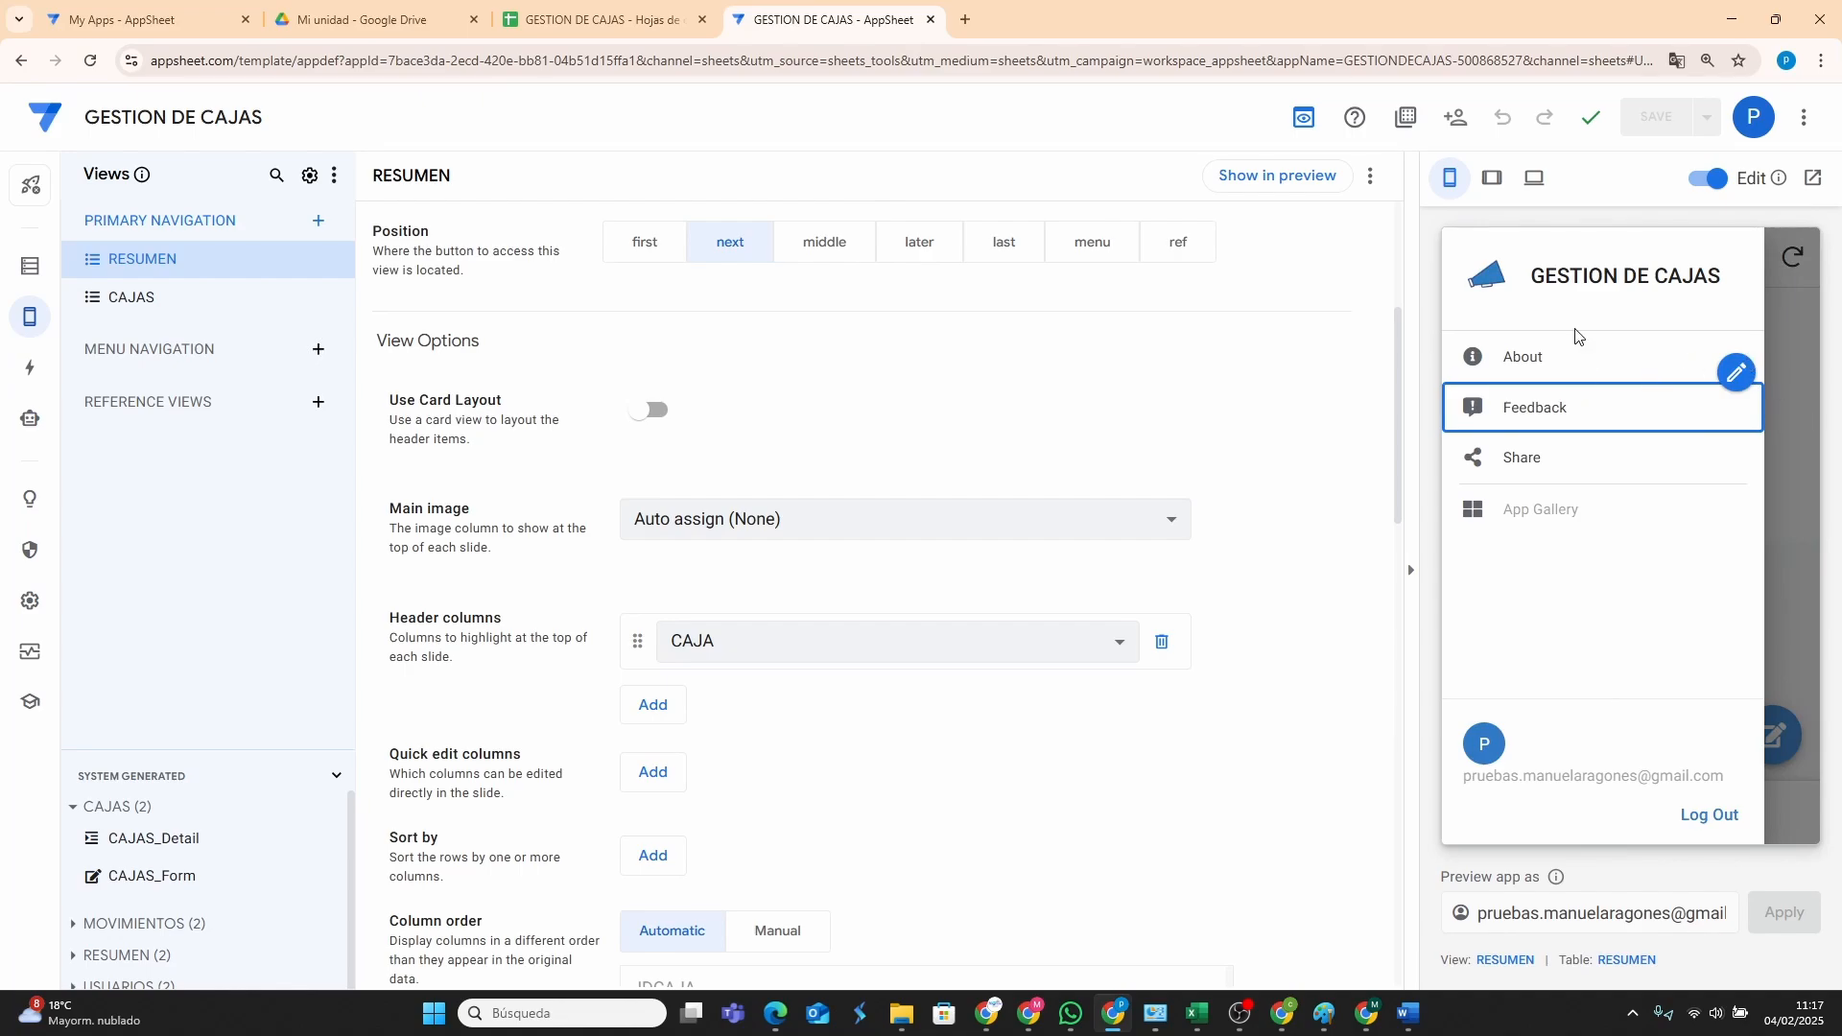
pyautogui.click(1797, 402)
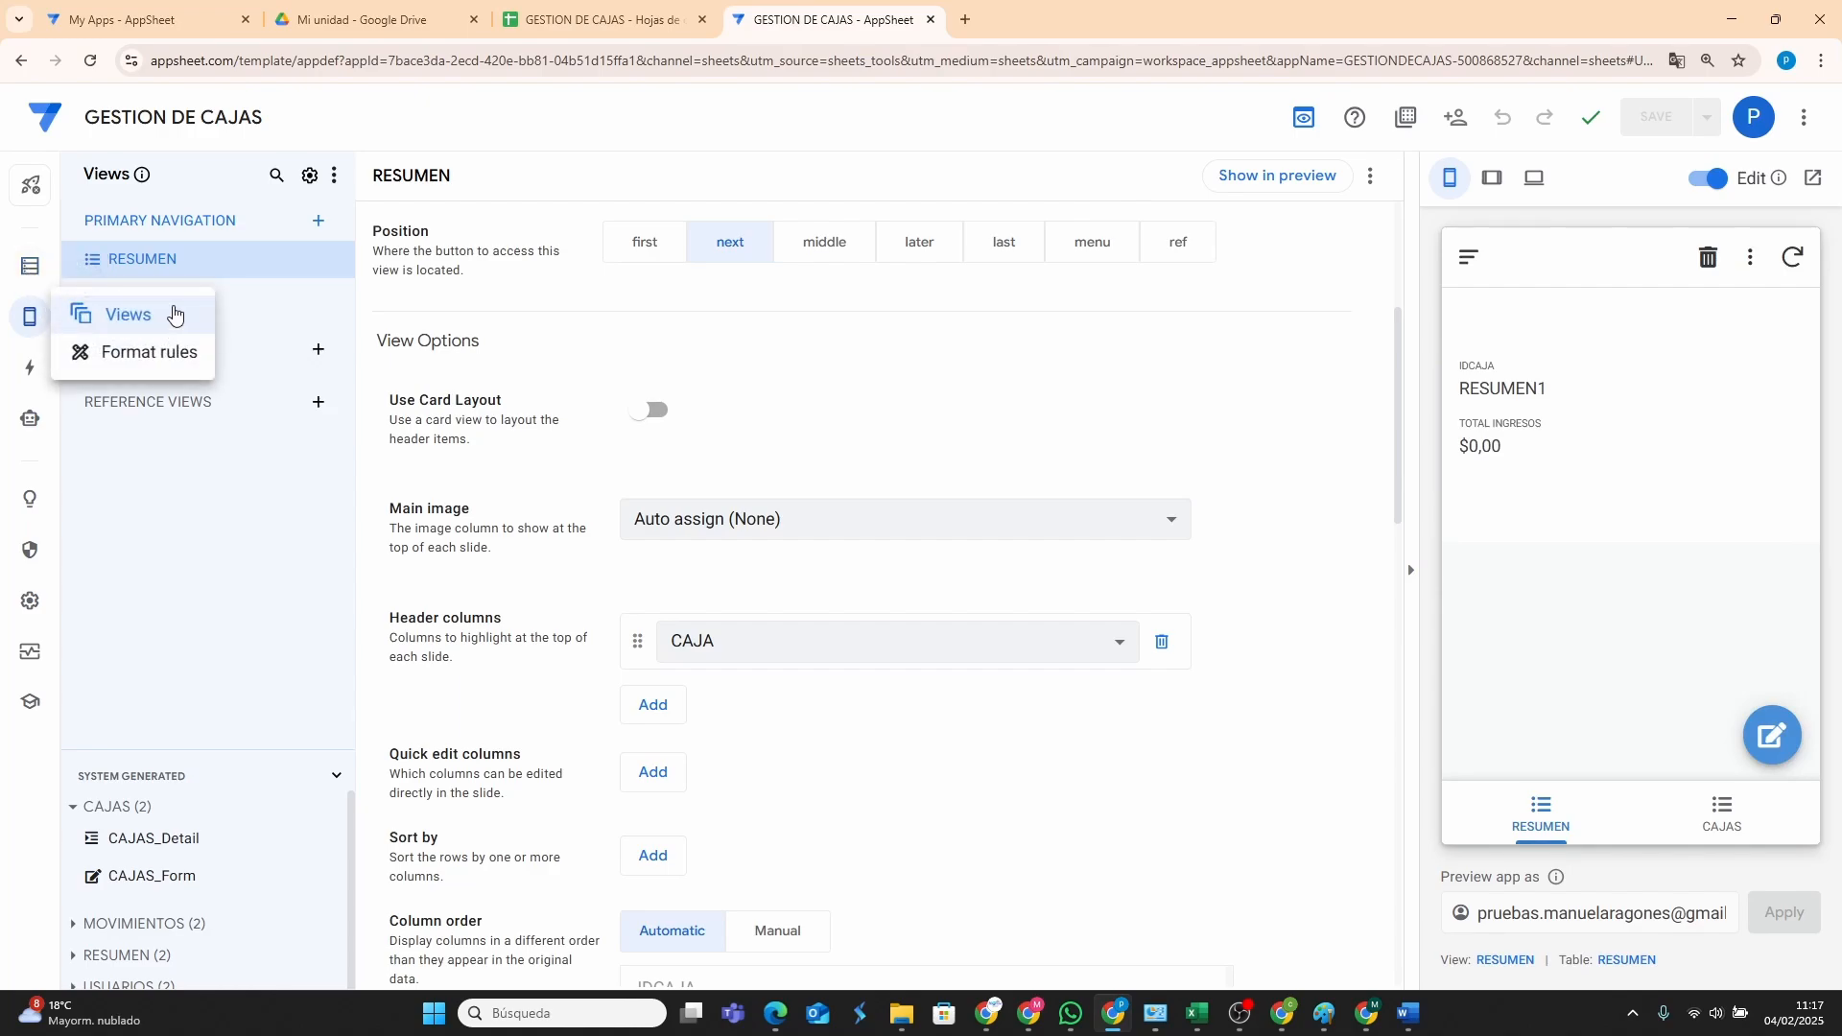
pyautogui.click(240, 301)
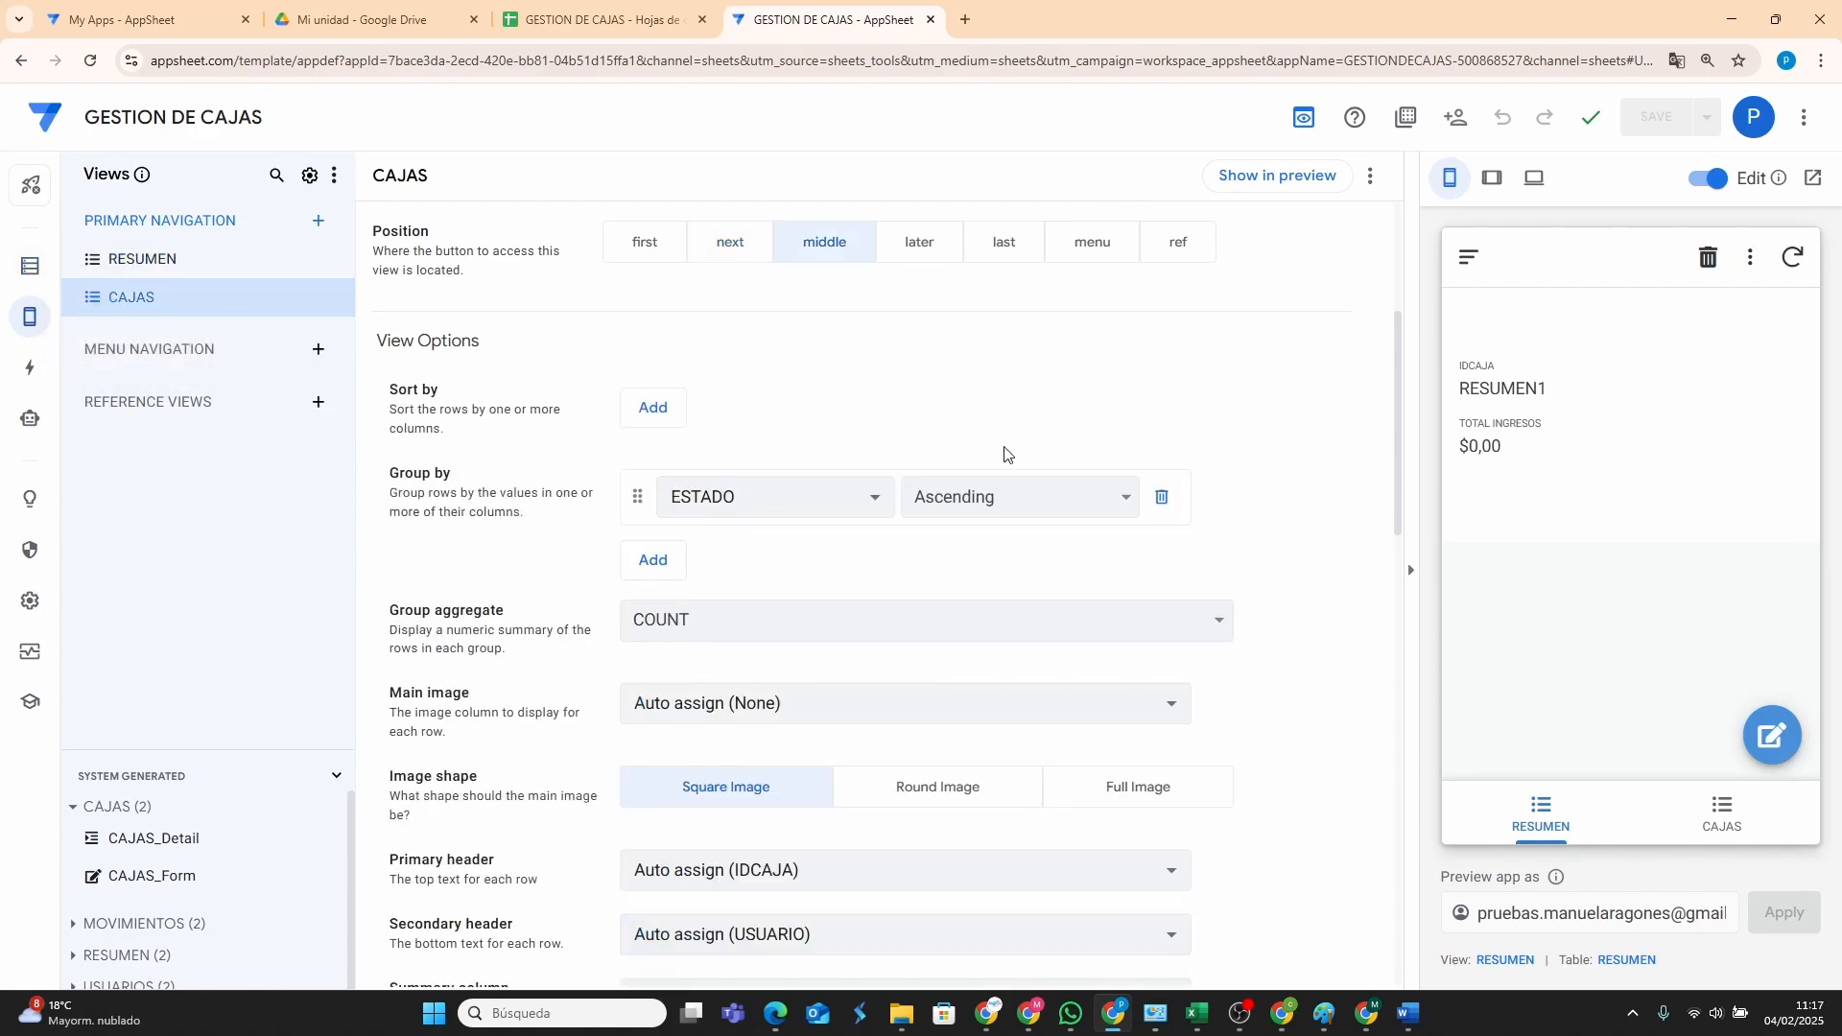
pyautogui.scroll(4, 985, 451)
pyautogui.click(1716, 817)
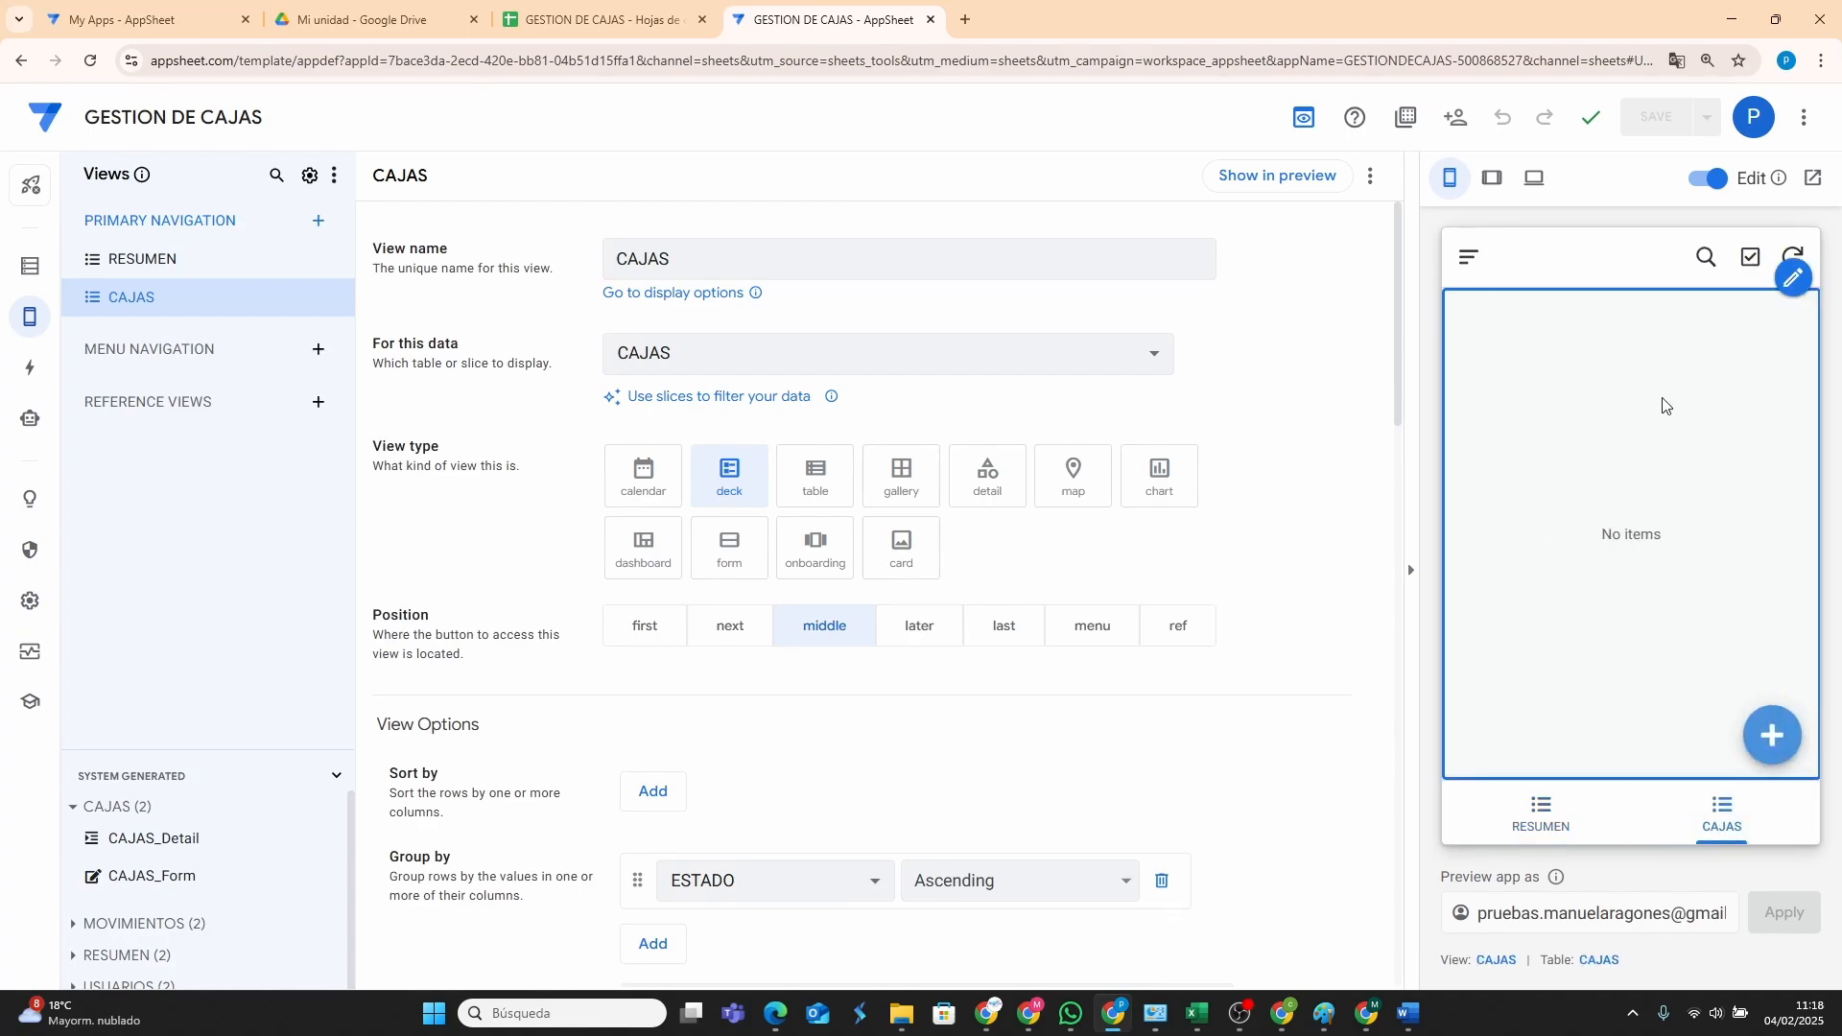
# Open a new CAJAS record form in the preview, and check the USUARIOS sheet in Google Sheets.
pyautogui.click(1775, 736)
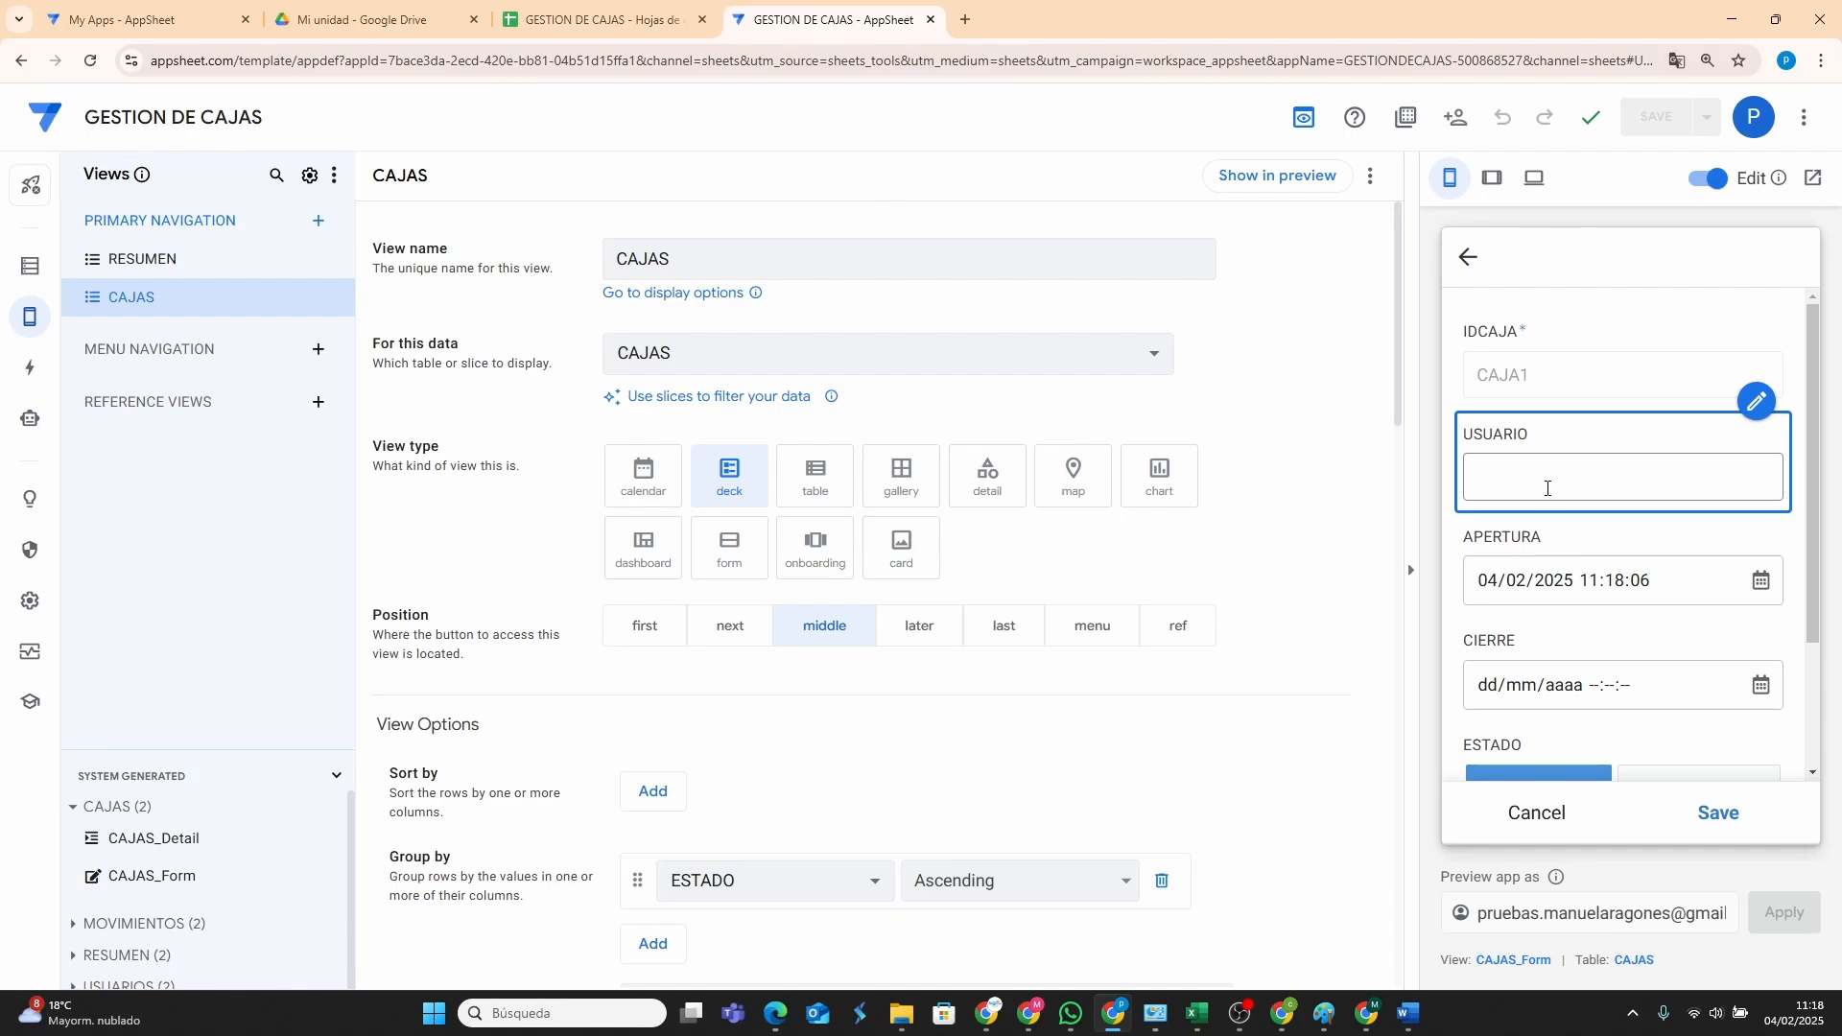
pyautogui.click(604, 19)
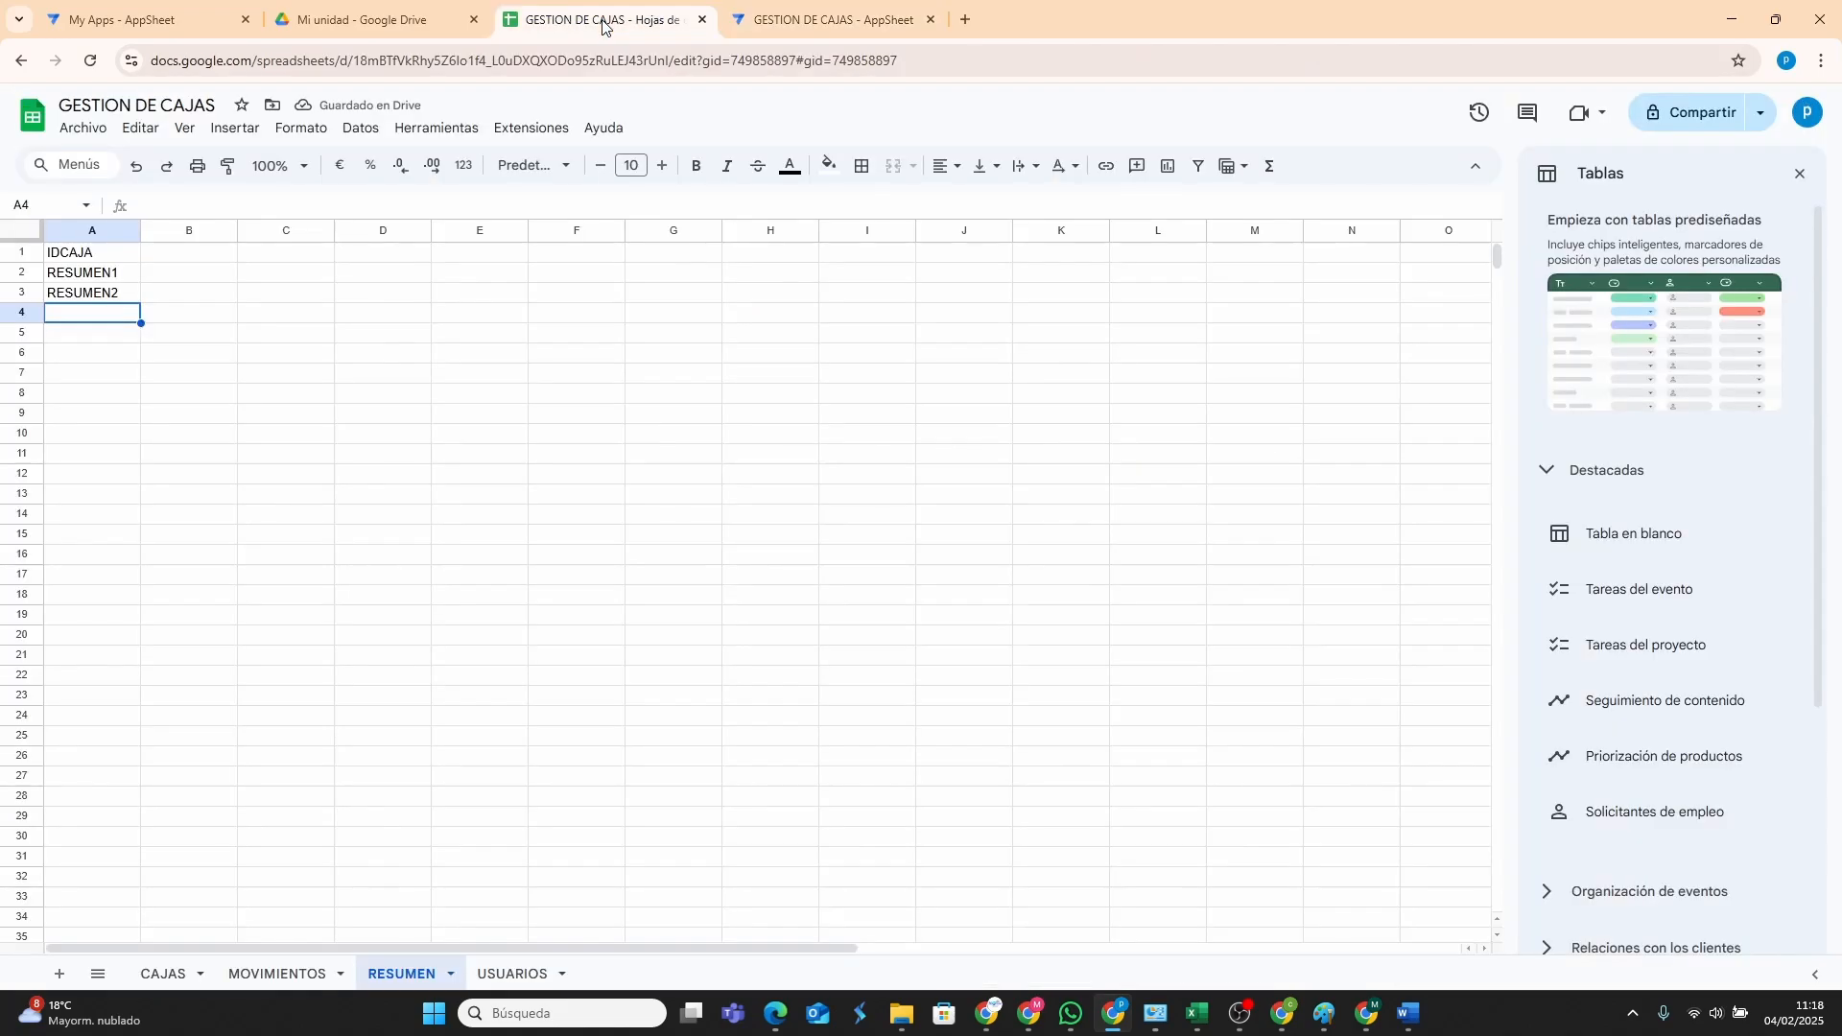
pyautogui.click(510, 976)
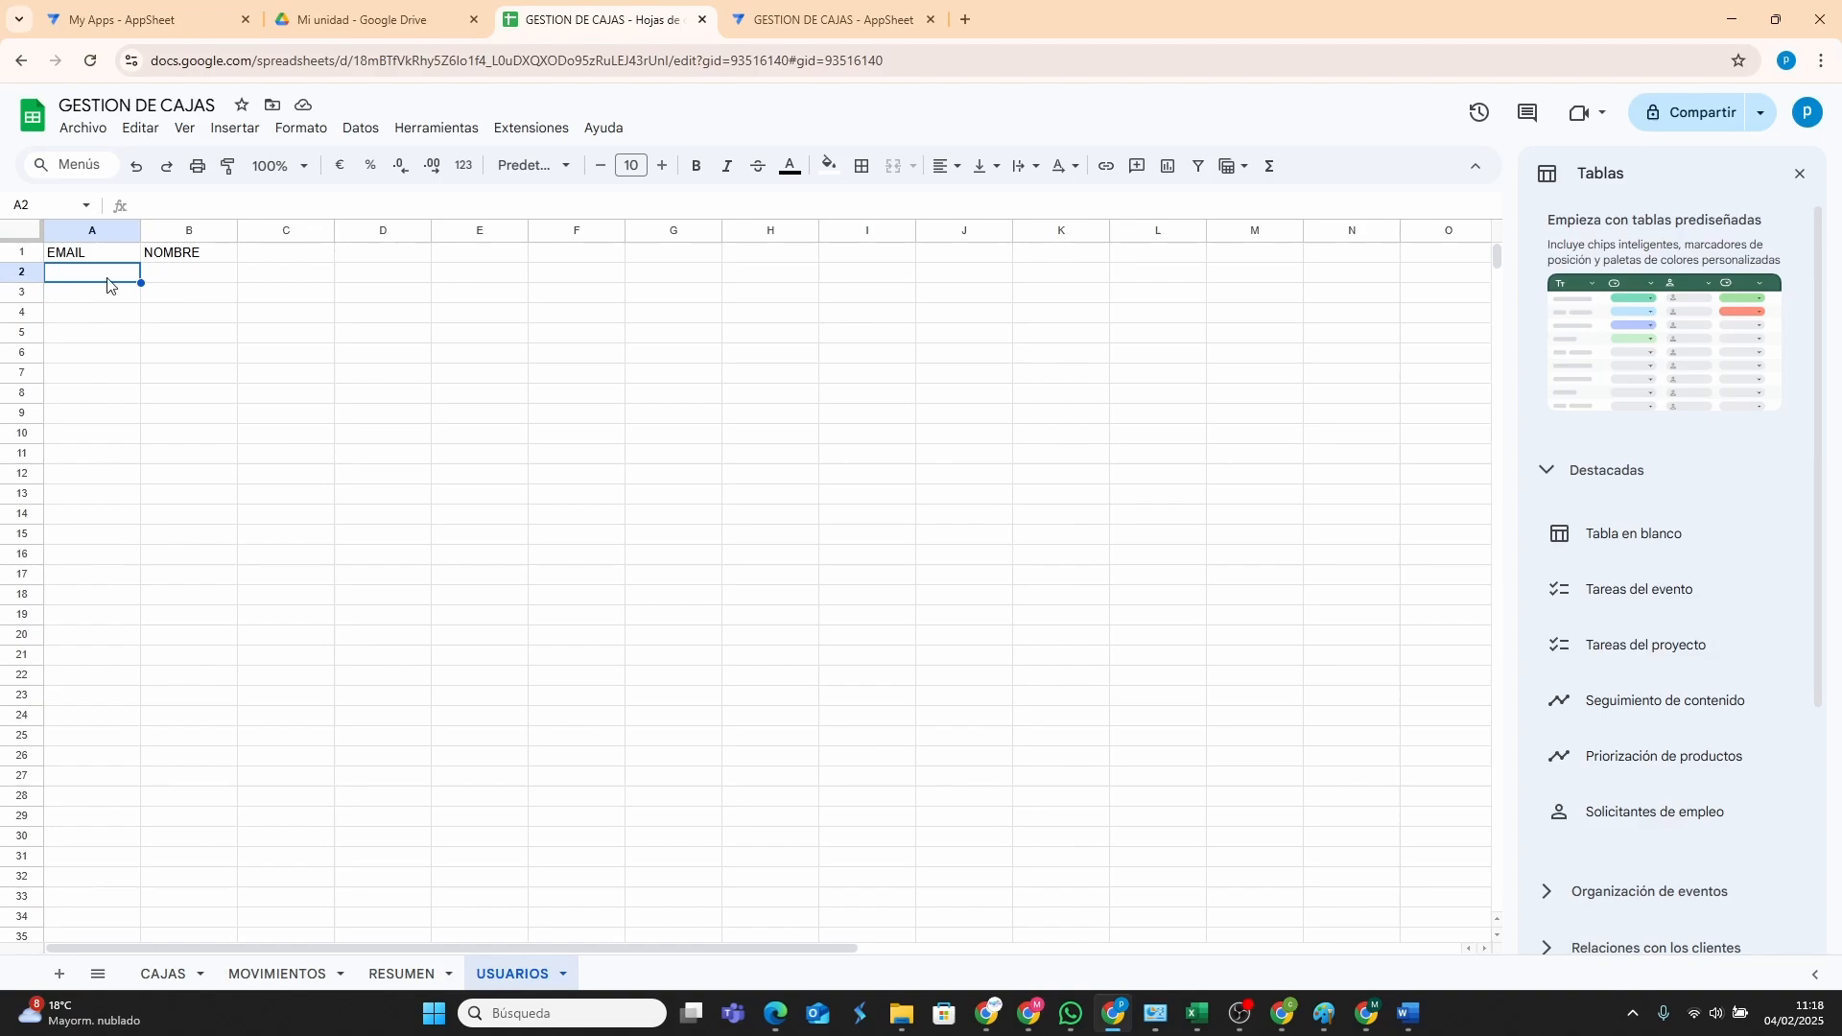
# Copy the preview account's e-mail from AppSheet and paste it into cell A2 of the USUARIOS sheet in Google Sheets.
pyautogui.click(774, 25)
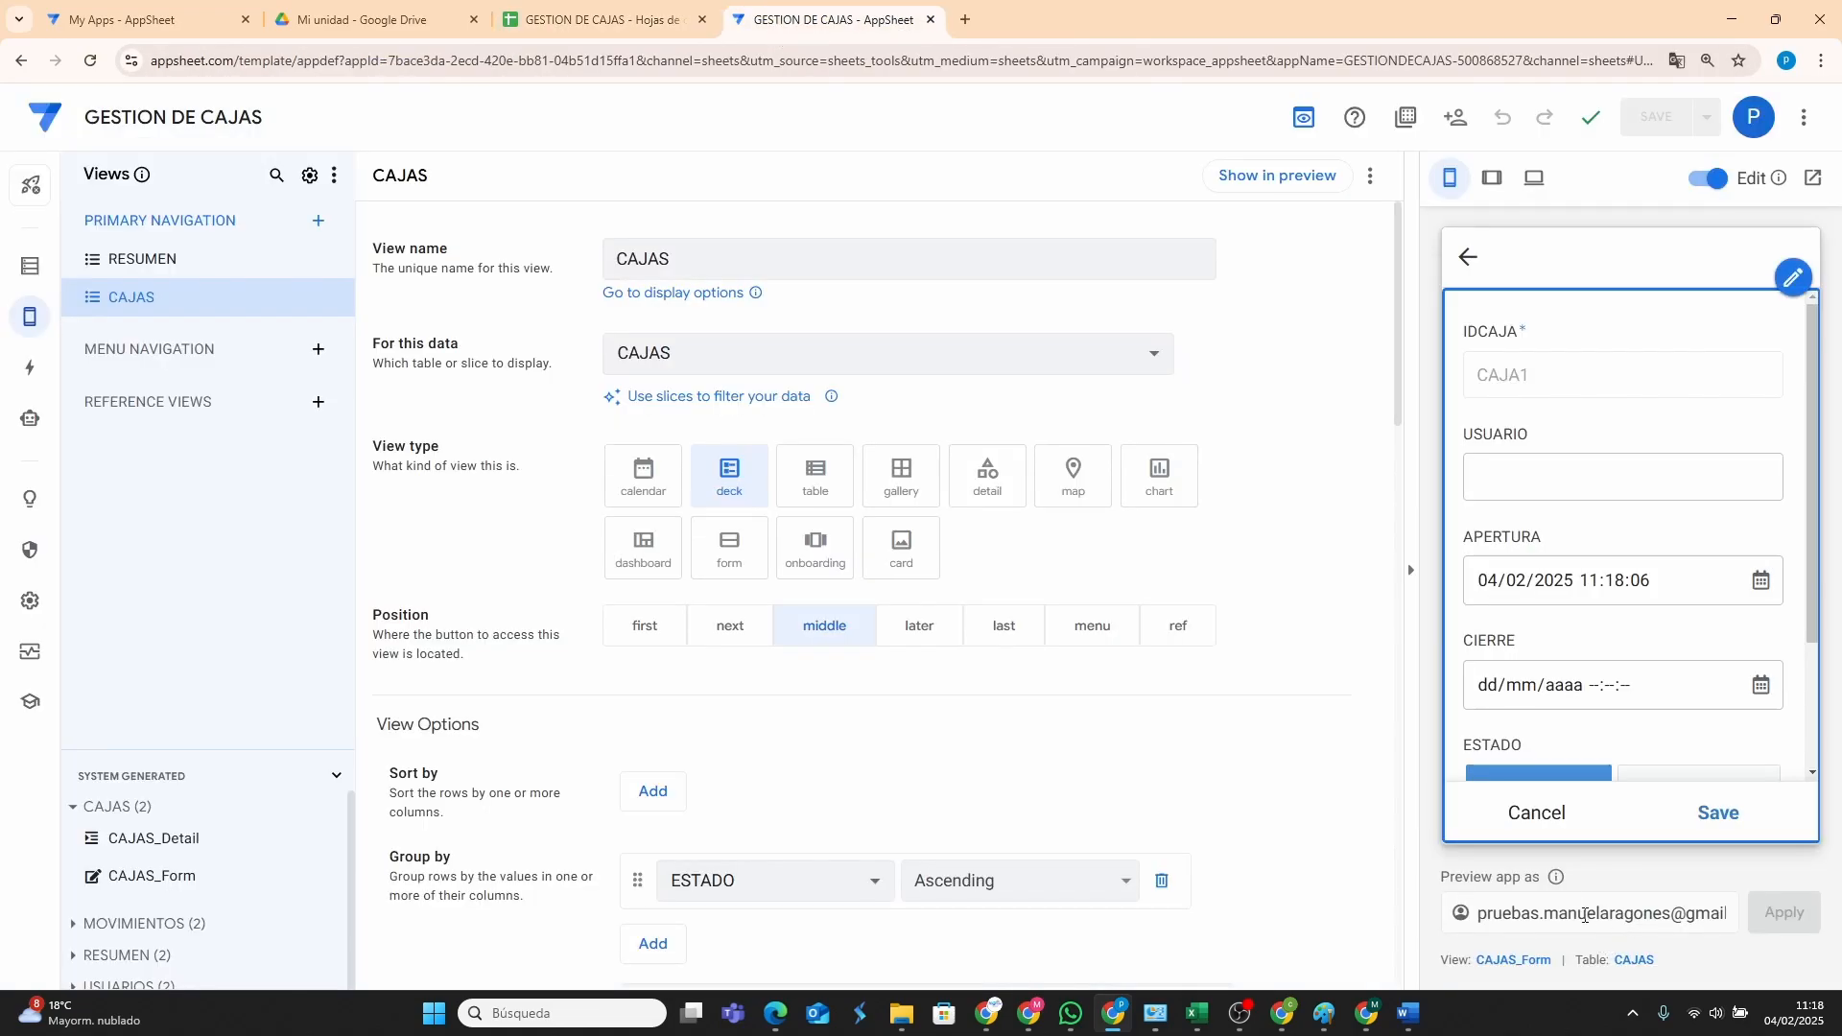
pyautogui.moveTo(1480, 915); pyautogui.dragTo(1810, 921)
pyautogui.hotkey('ctrl', 'c')
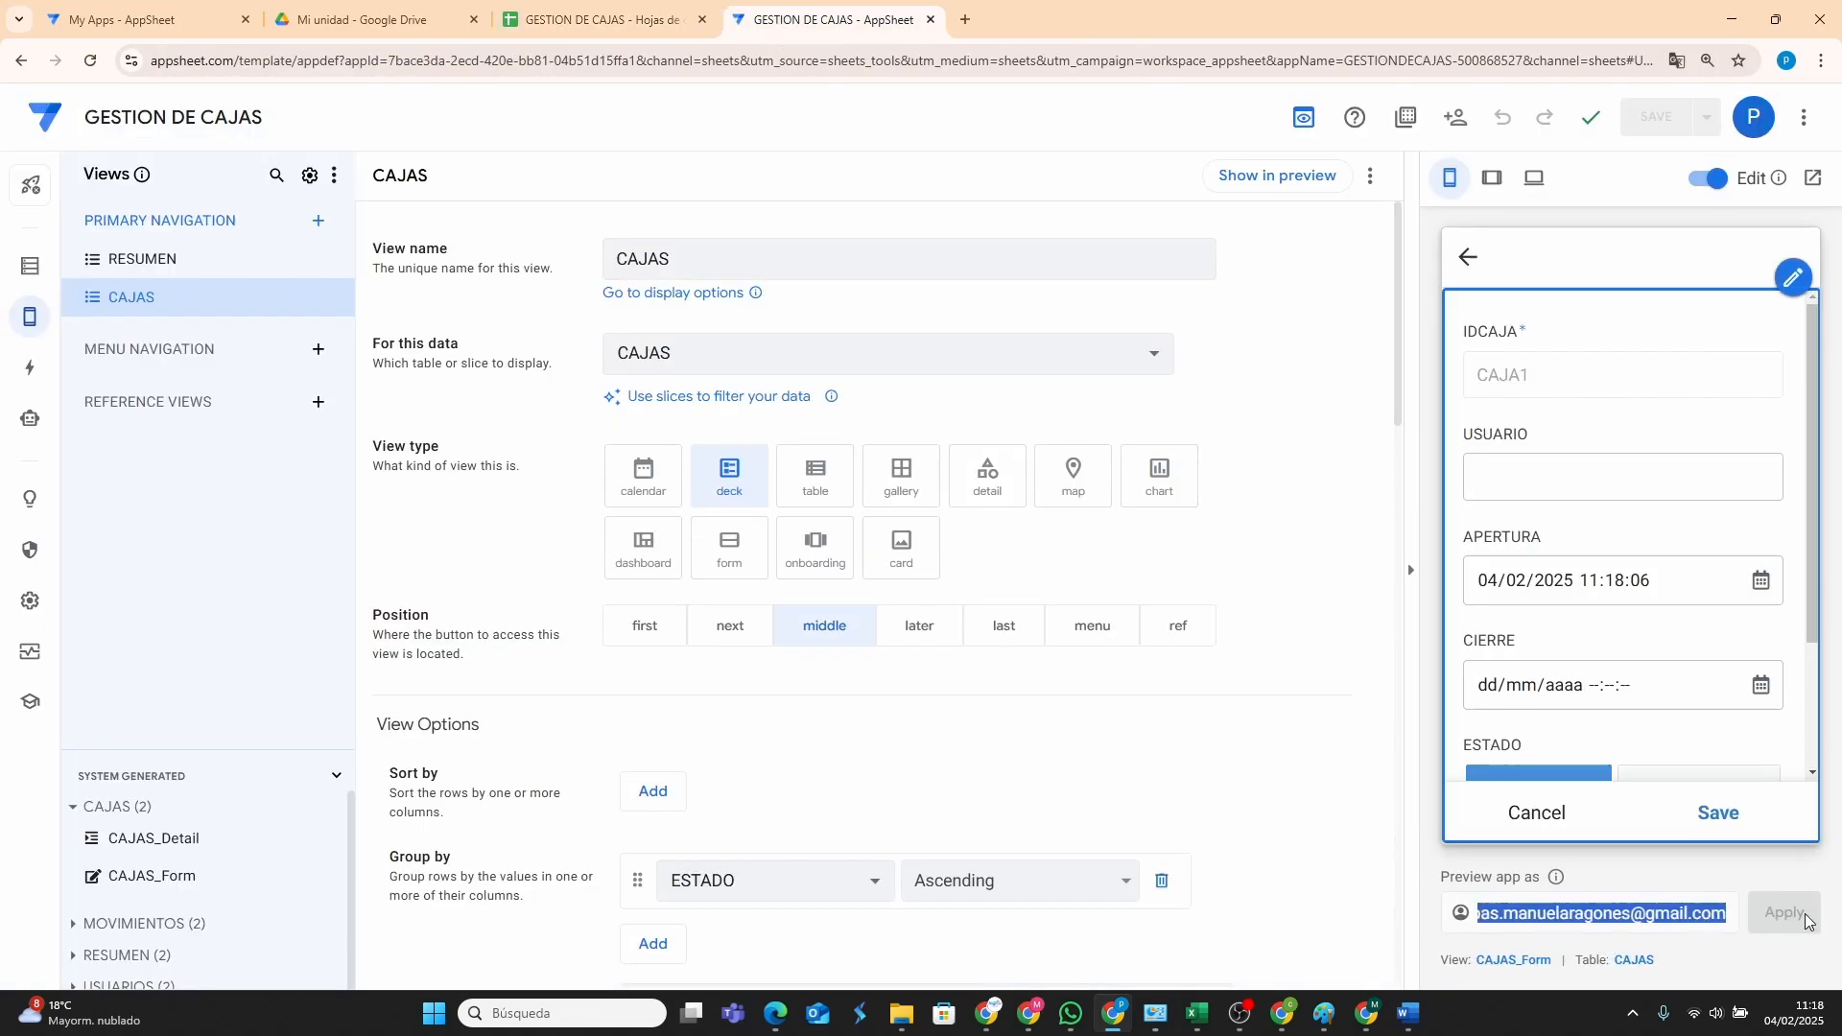
pyautogui.rightClick(1739, 928)
pyautogui.click(1338, 554)
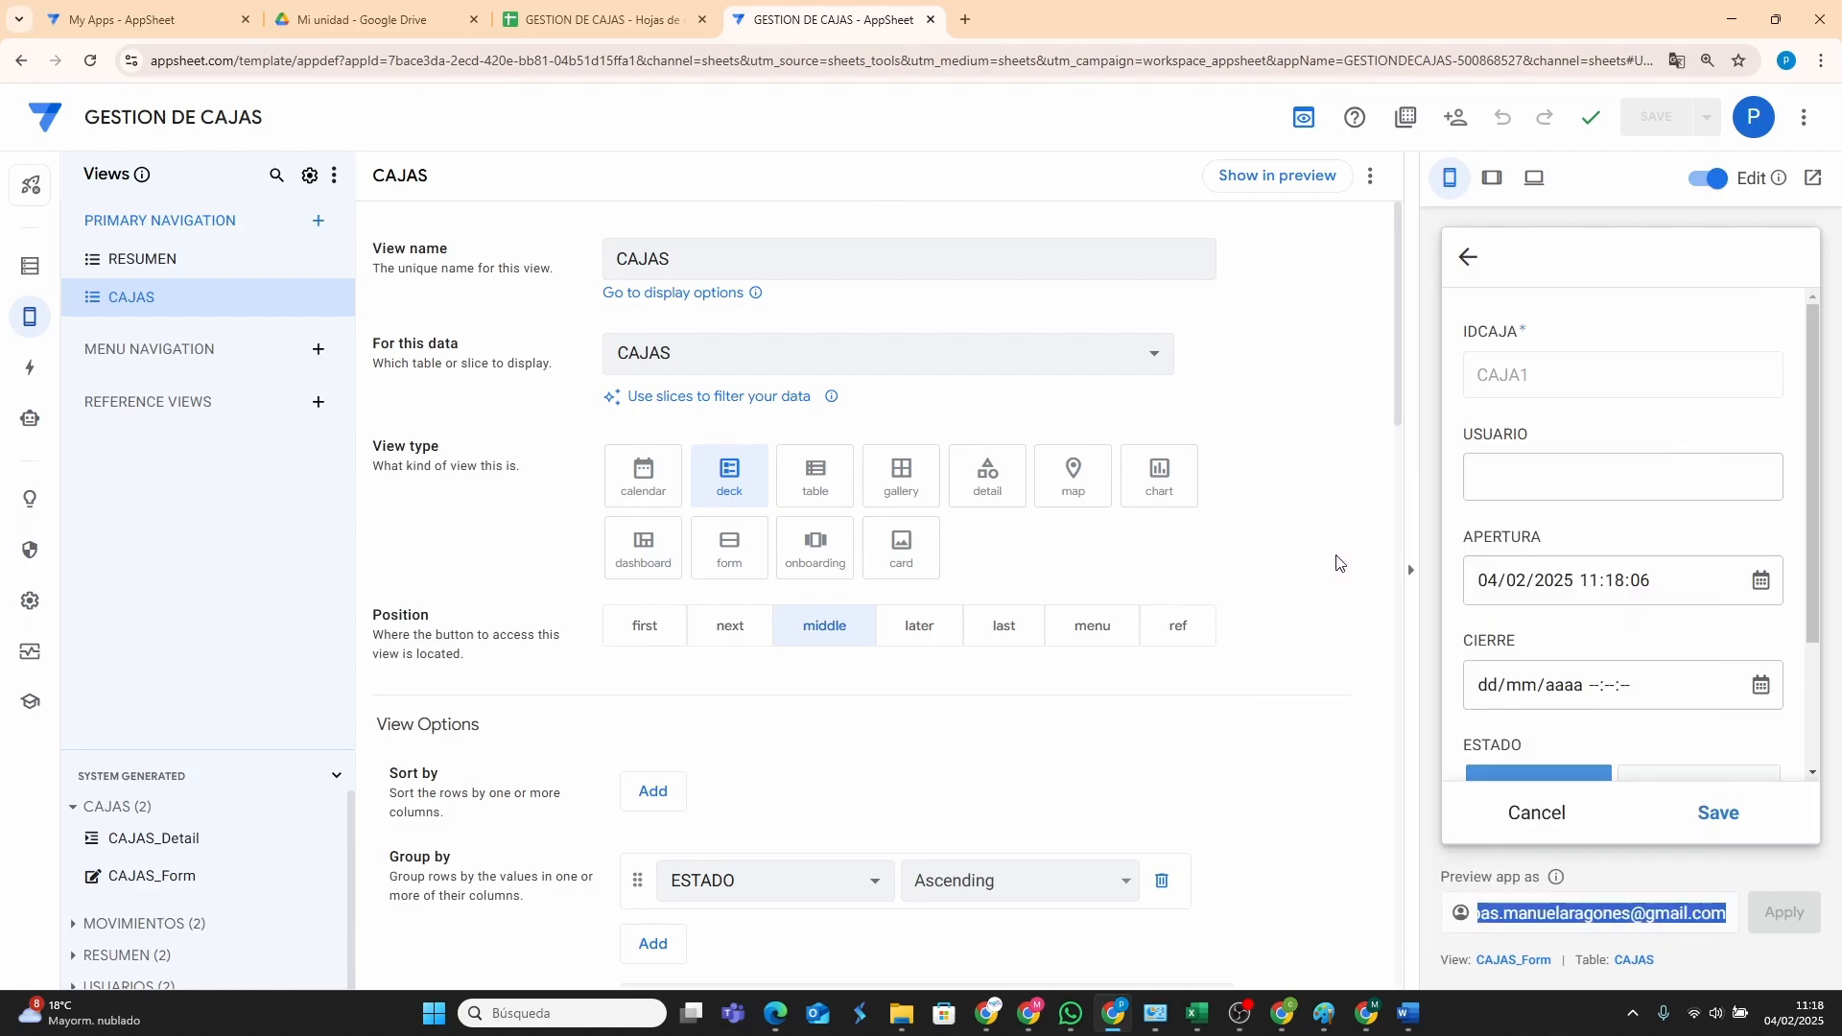
pyautogui.click(579, 30)
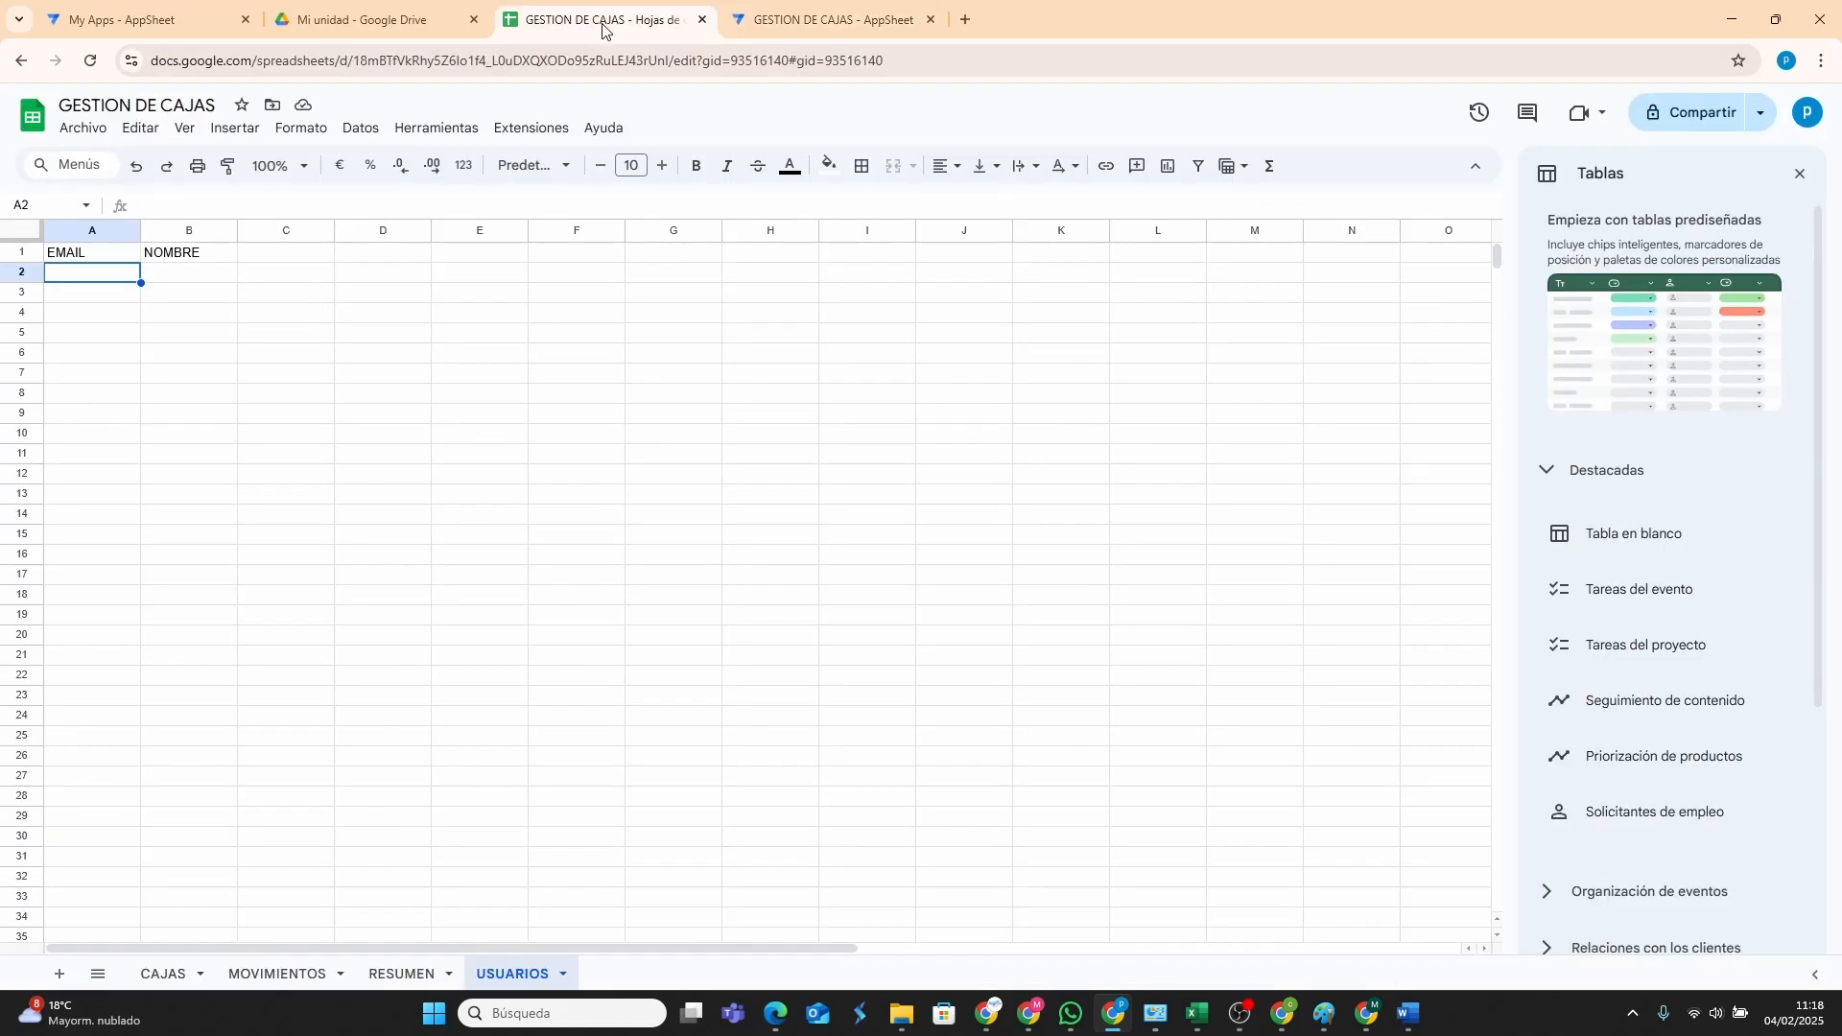
pyautogui.rightClick(118, 278)
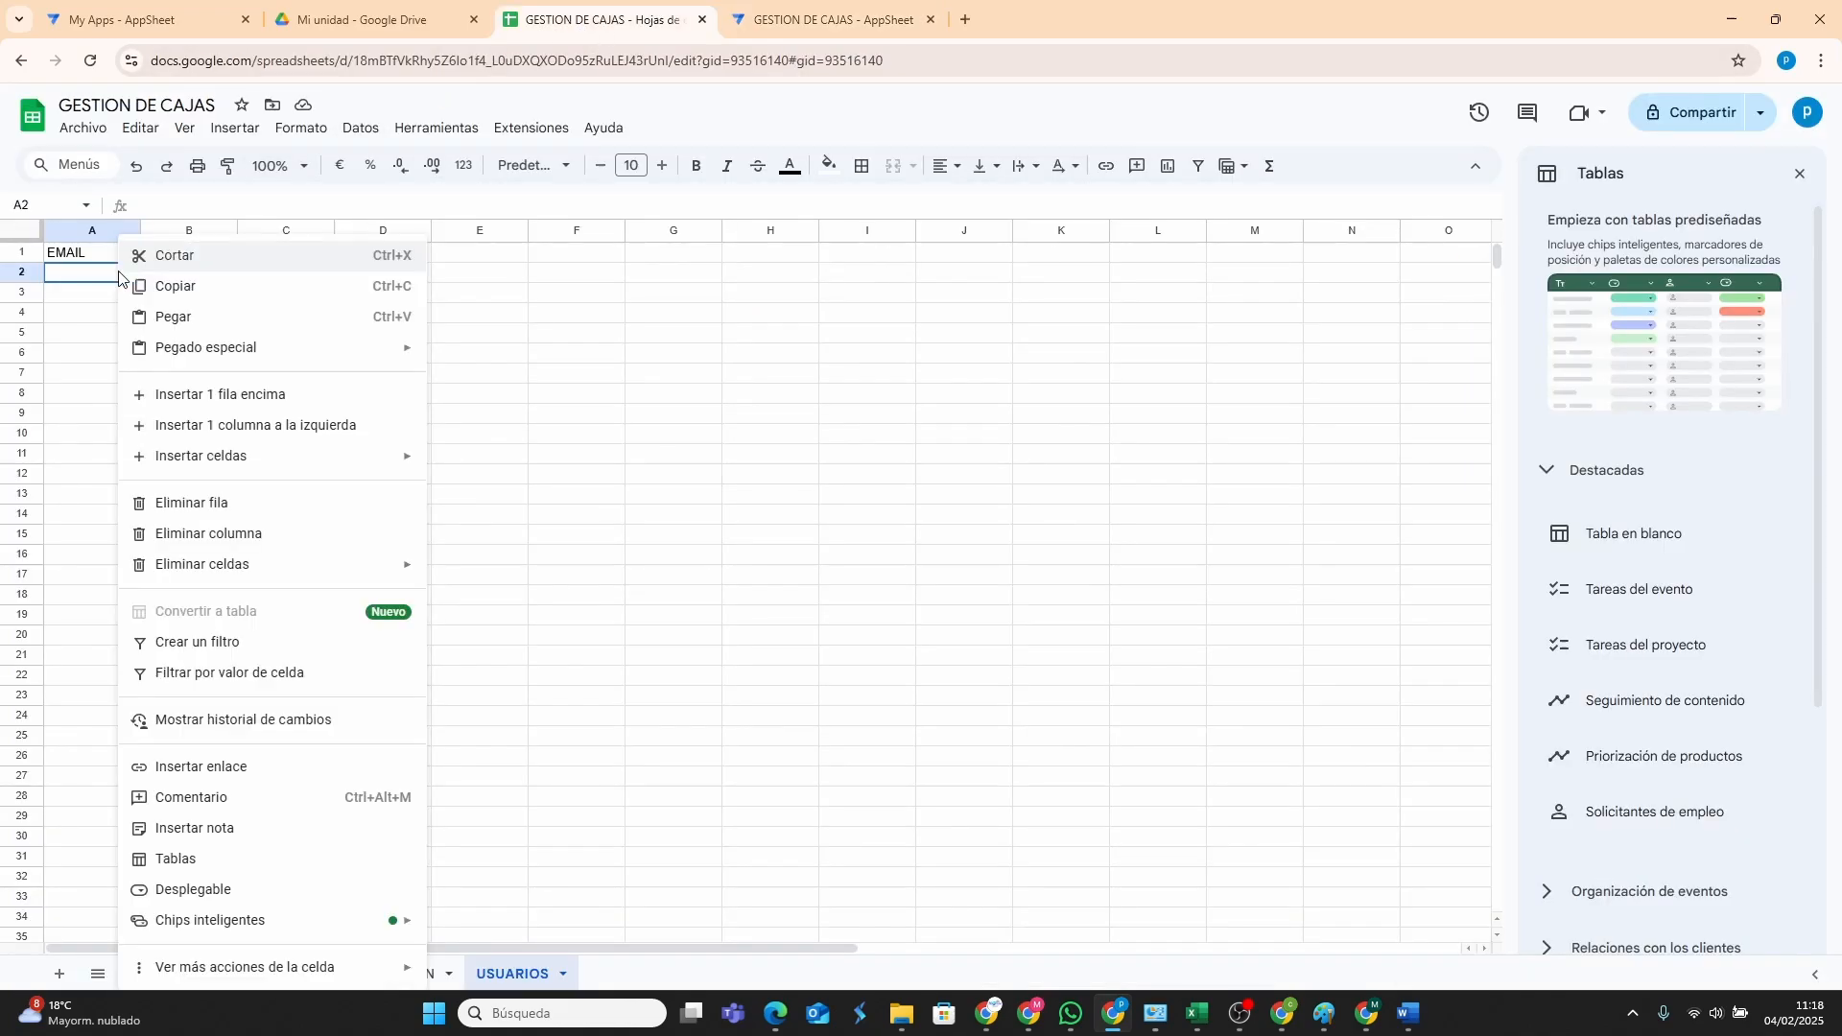
pyautogui.click(177, 314)
# Enter the user's full name in cell B2, under NOMBRE.
pyautogui.click(196, 257)
pyautogui.click(192, 280)
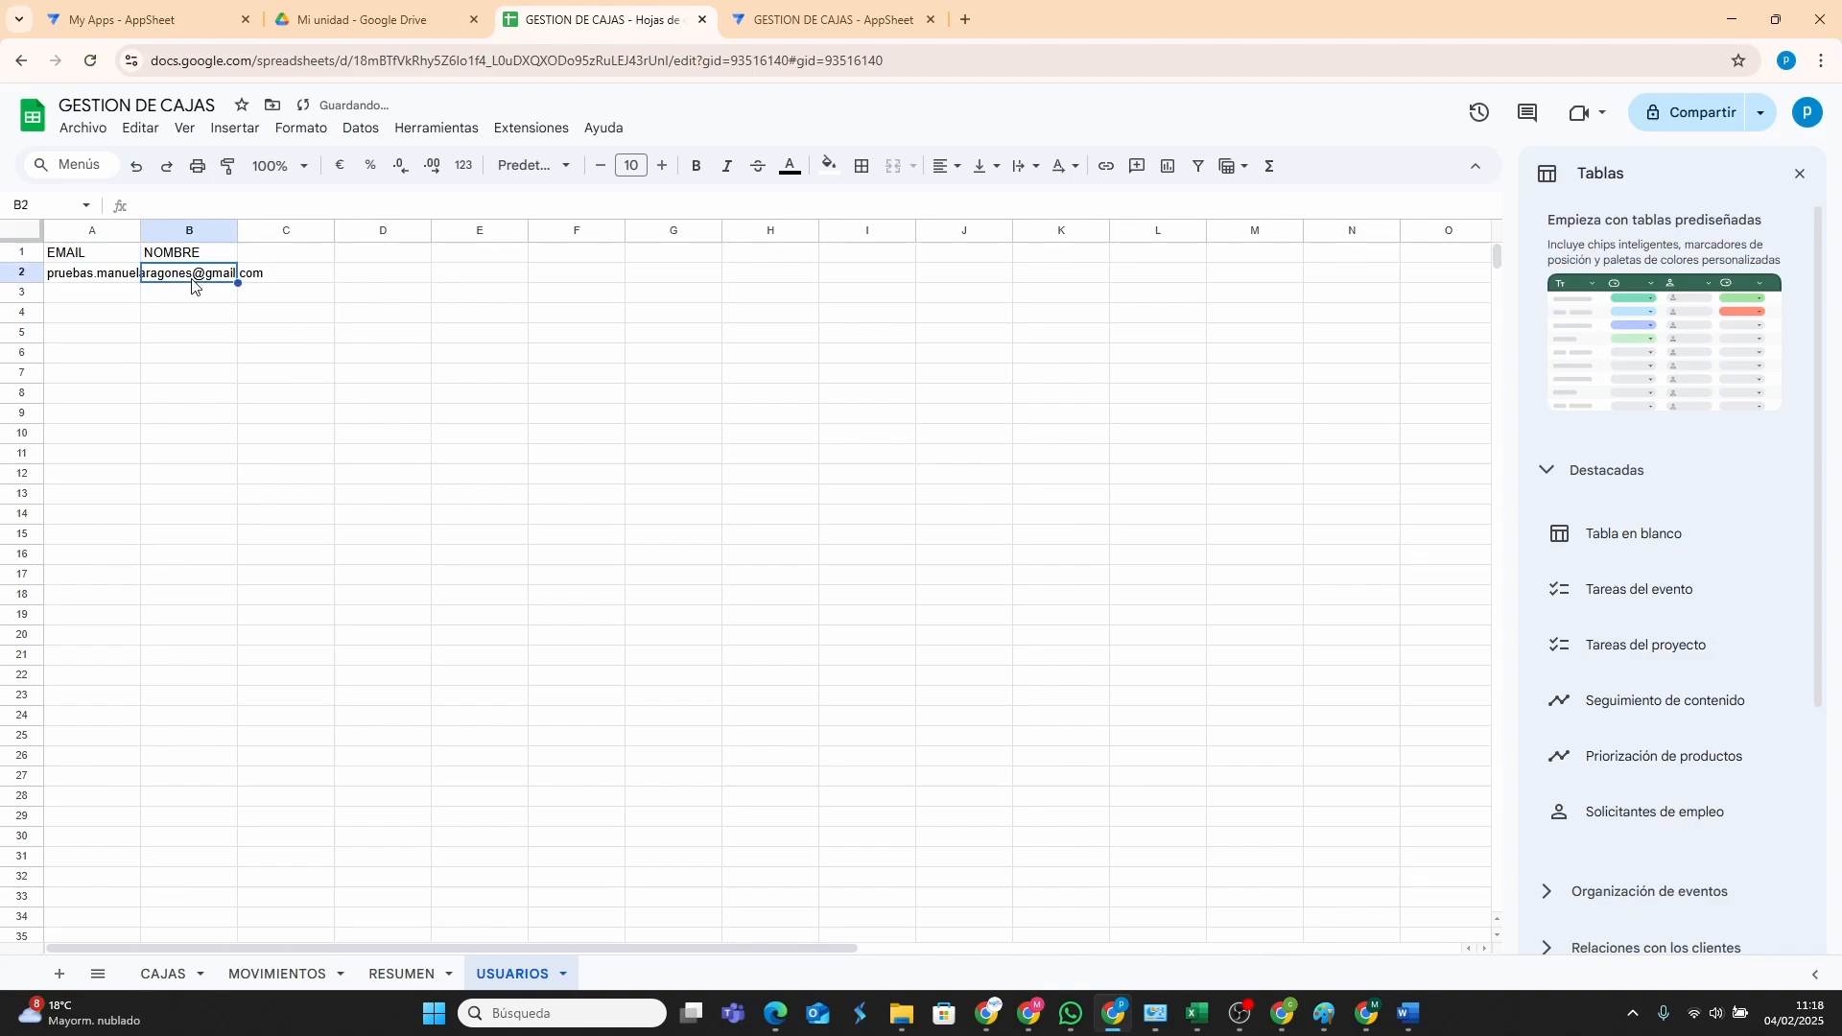
pyautogui.write('m')
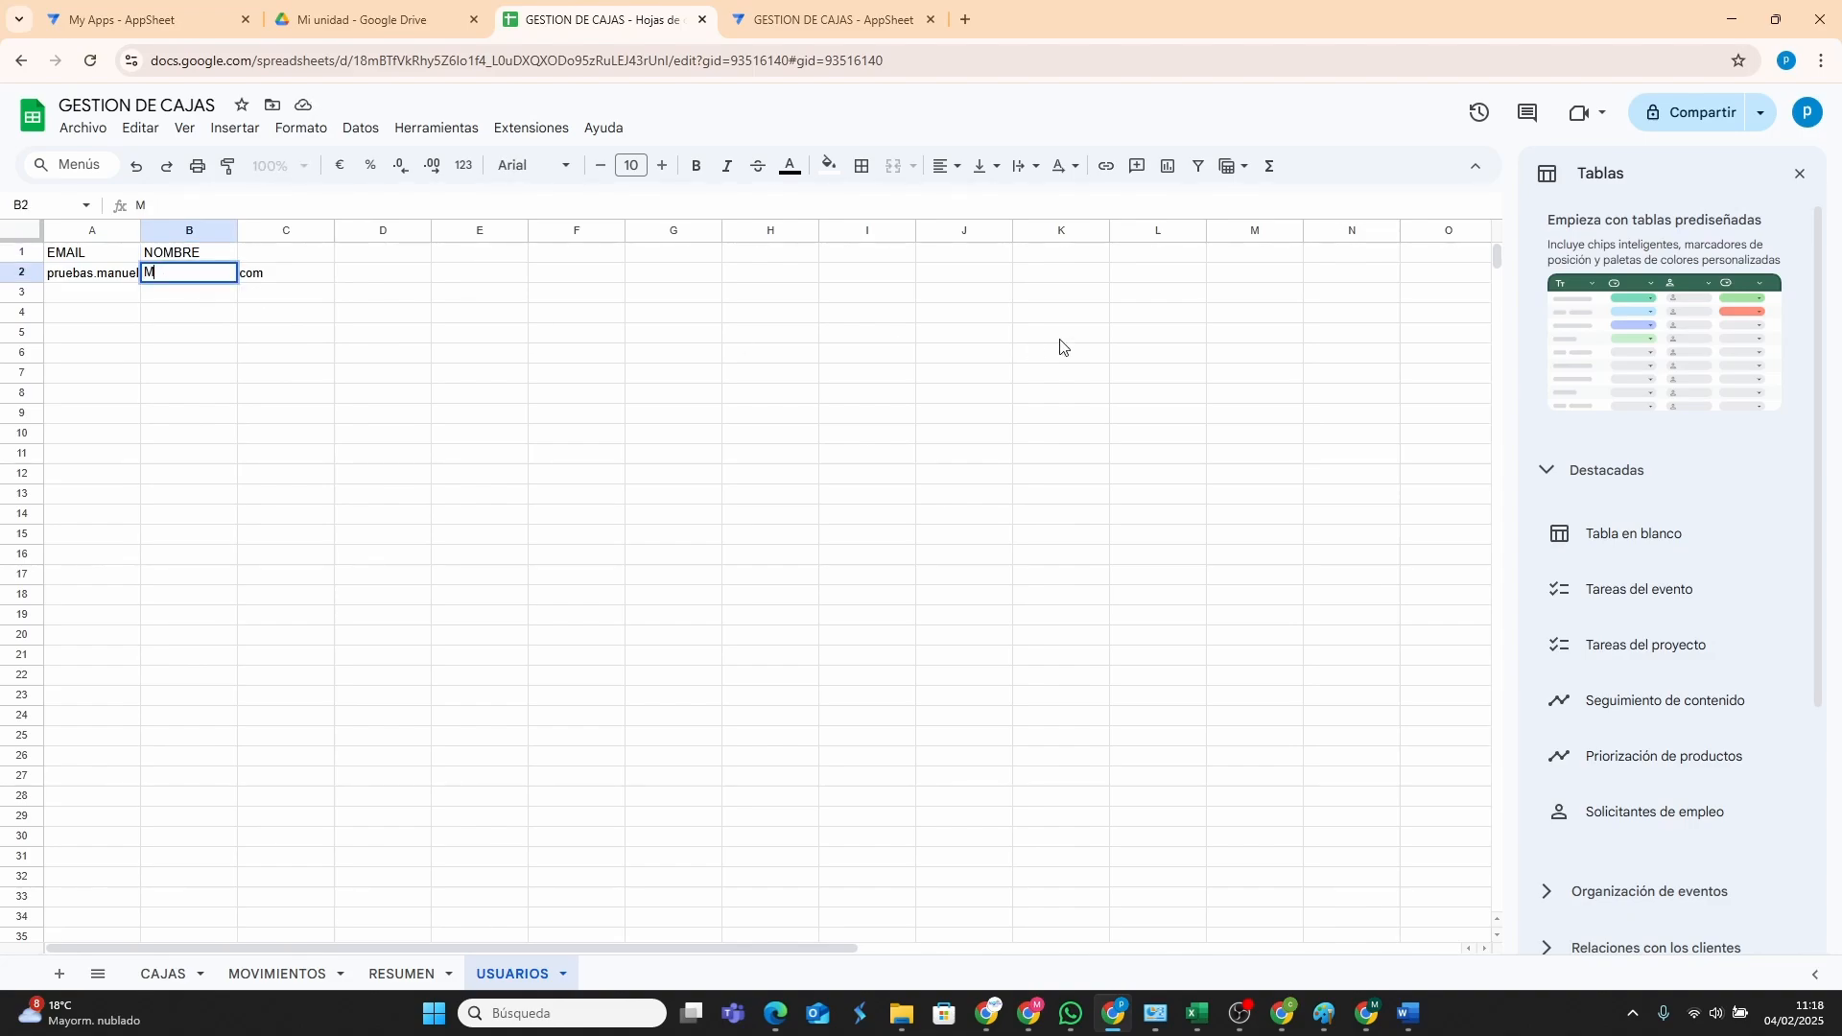
pyautogui.write('Manuel Aragonés')
pyautogui.press('Return')
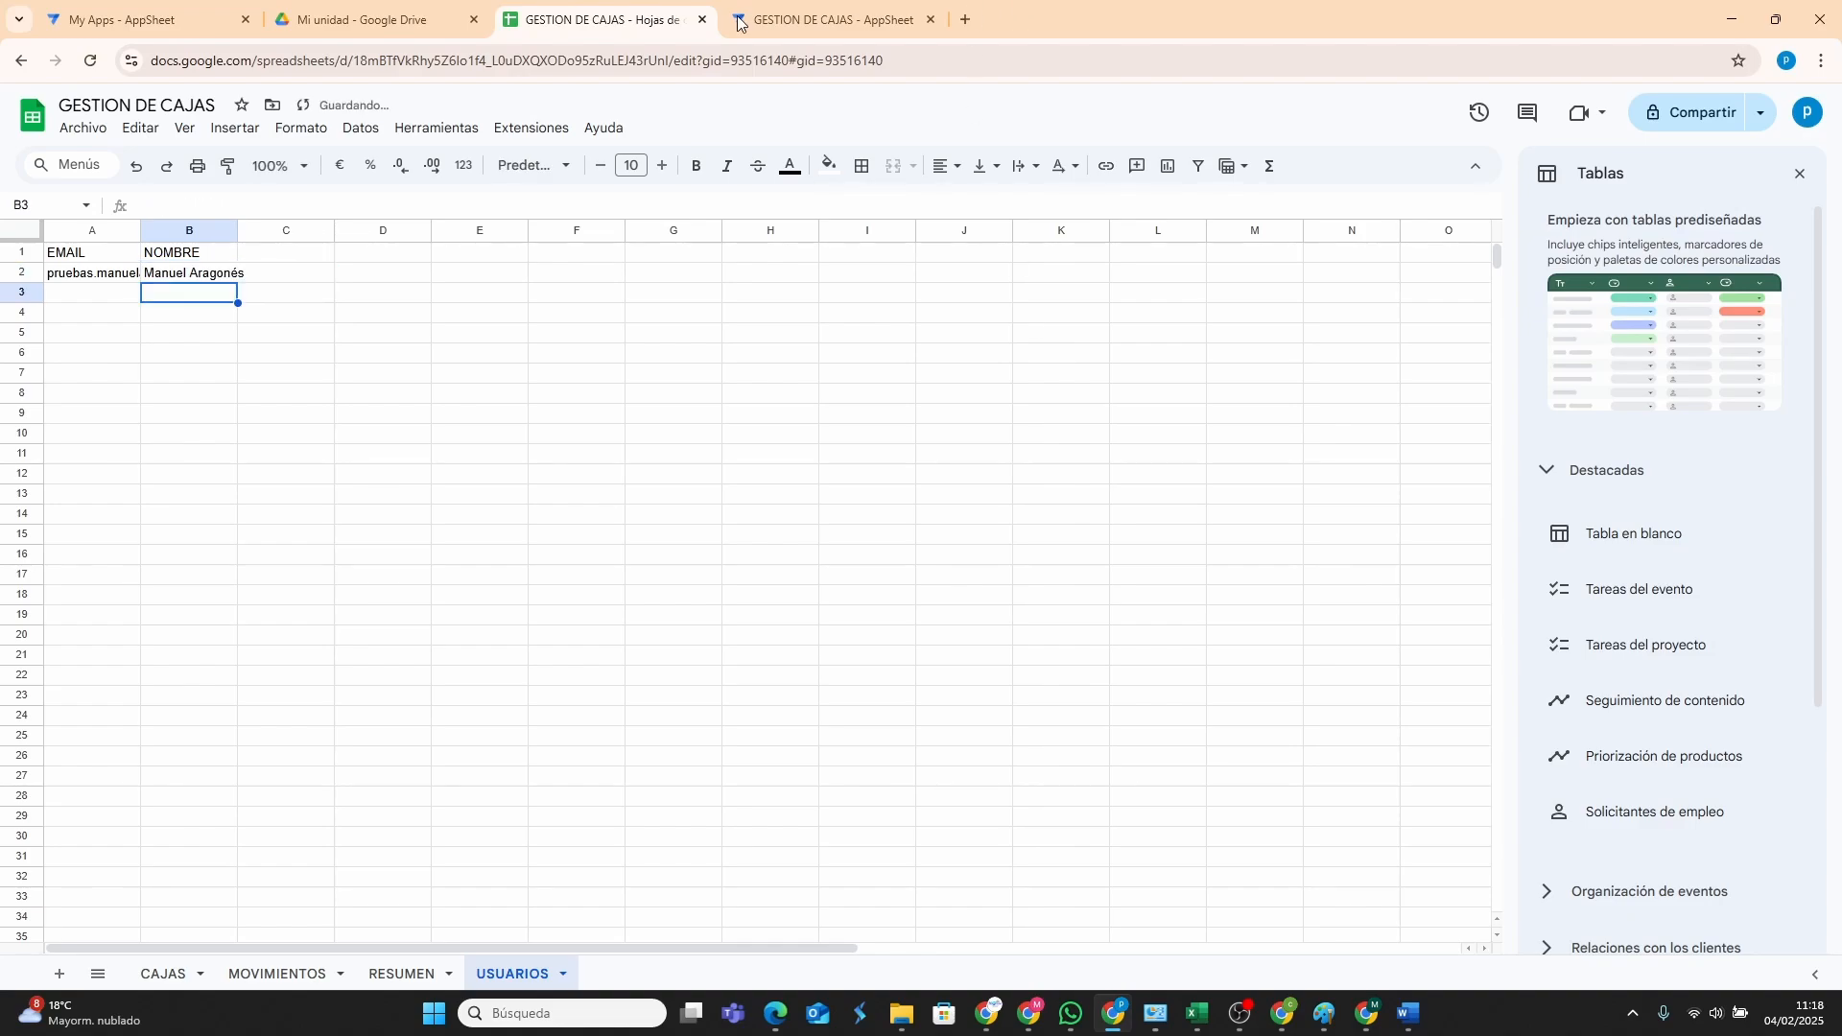
# Switch to AppSheet, sync the preview app after cancelling the open form, and check the USUARIO field in a new CAJAS form.
pyautogui.click(804, 23)
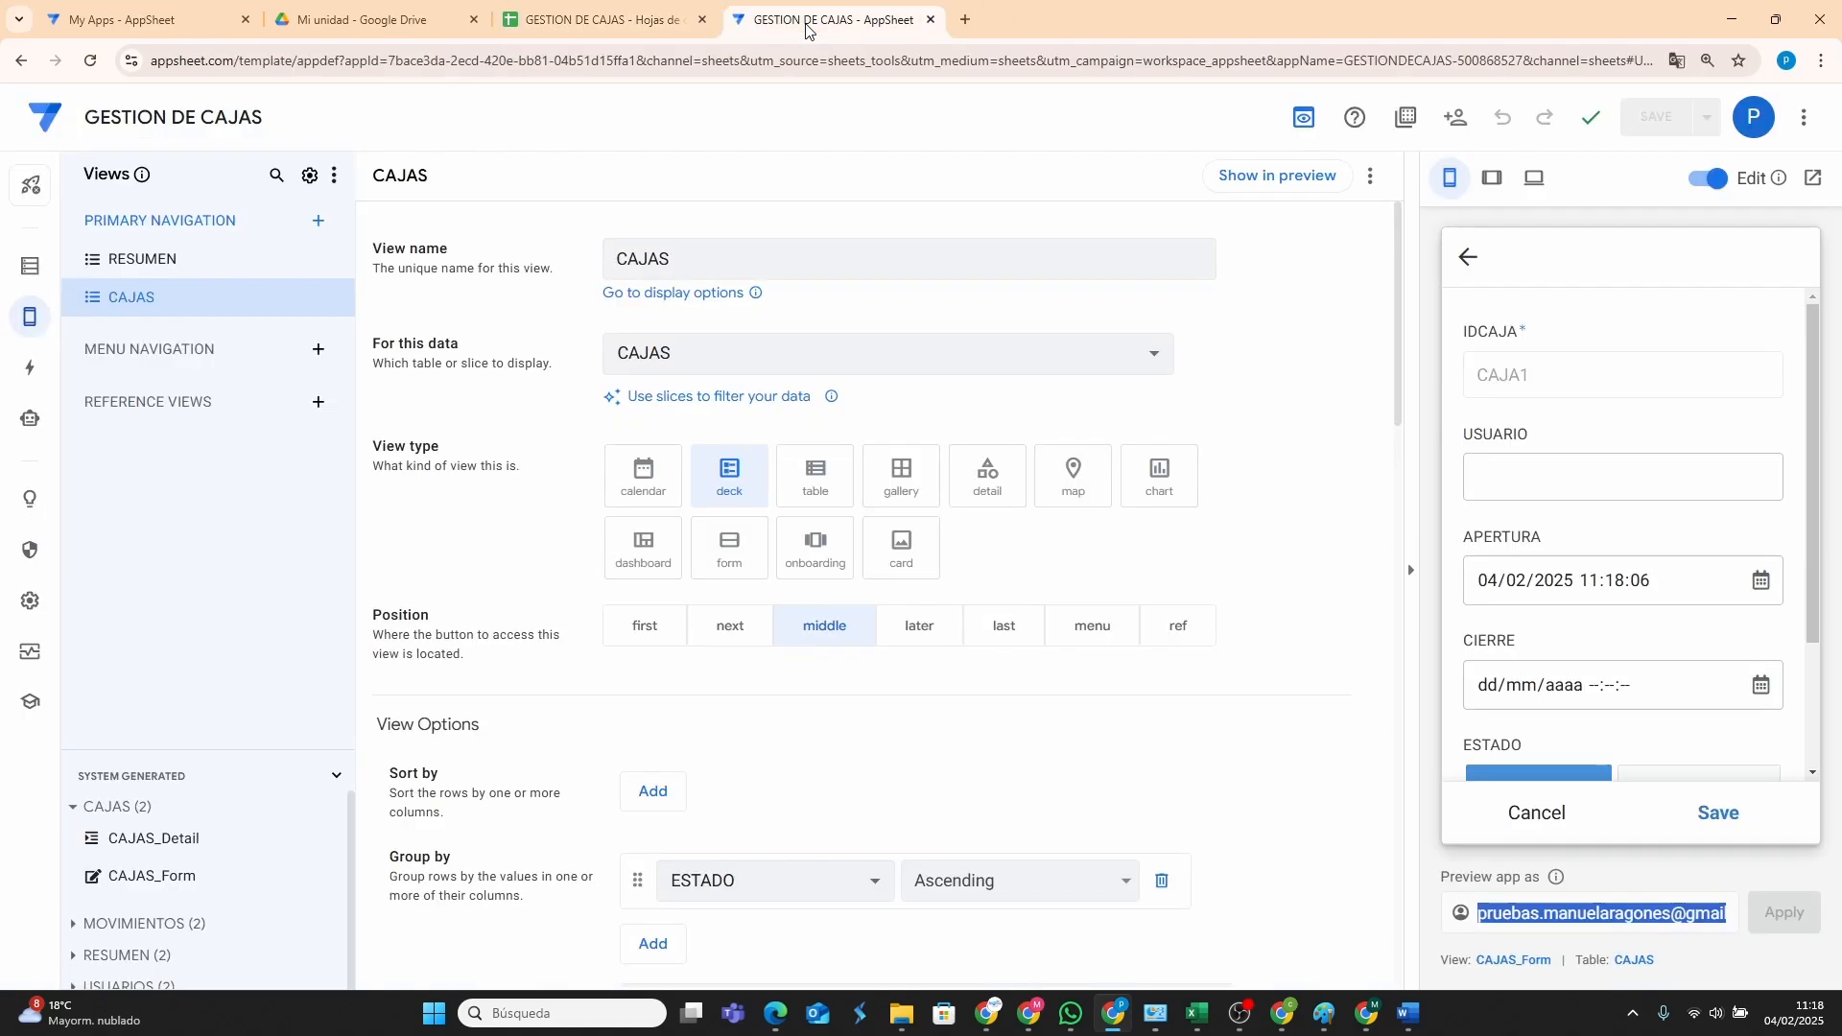
pyautogui.click(1541, 813)
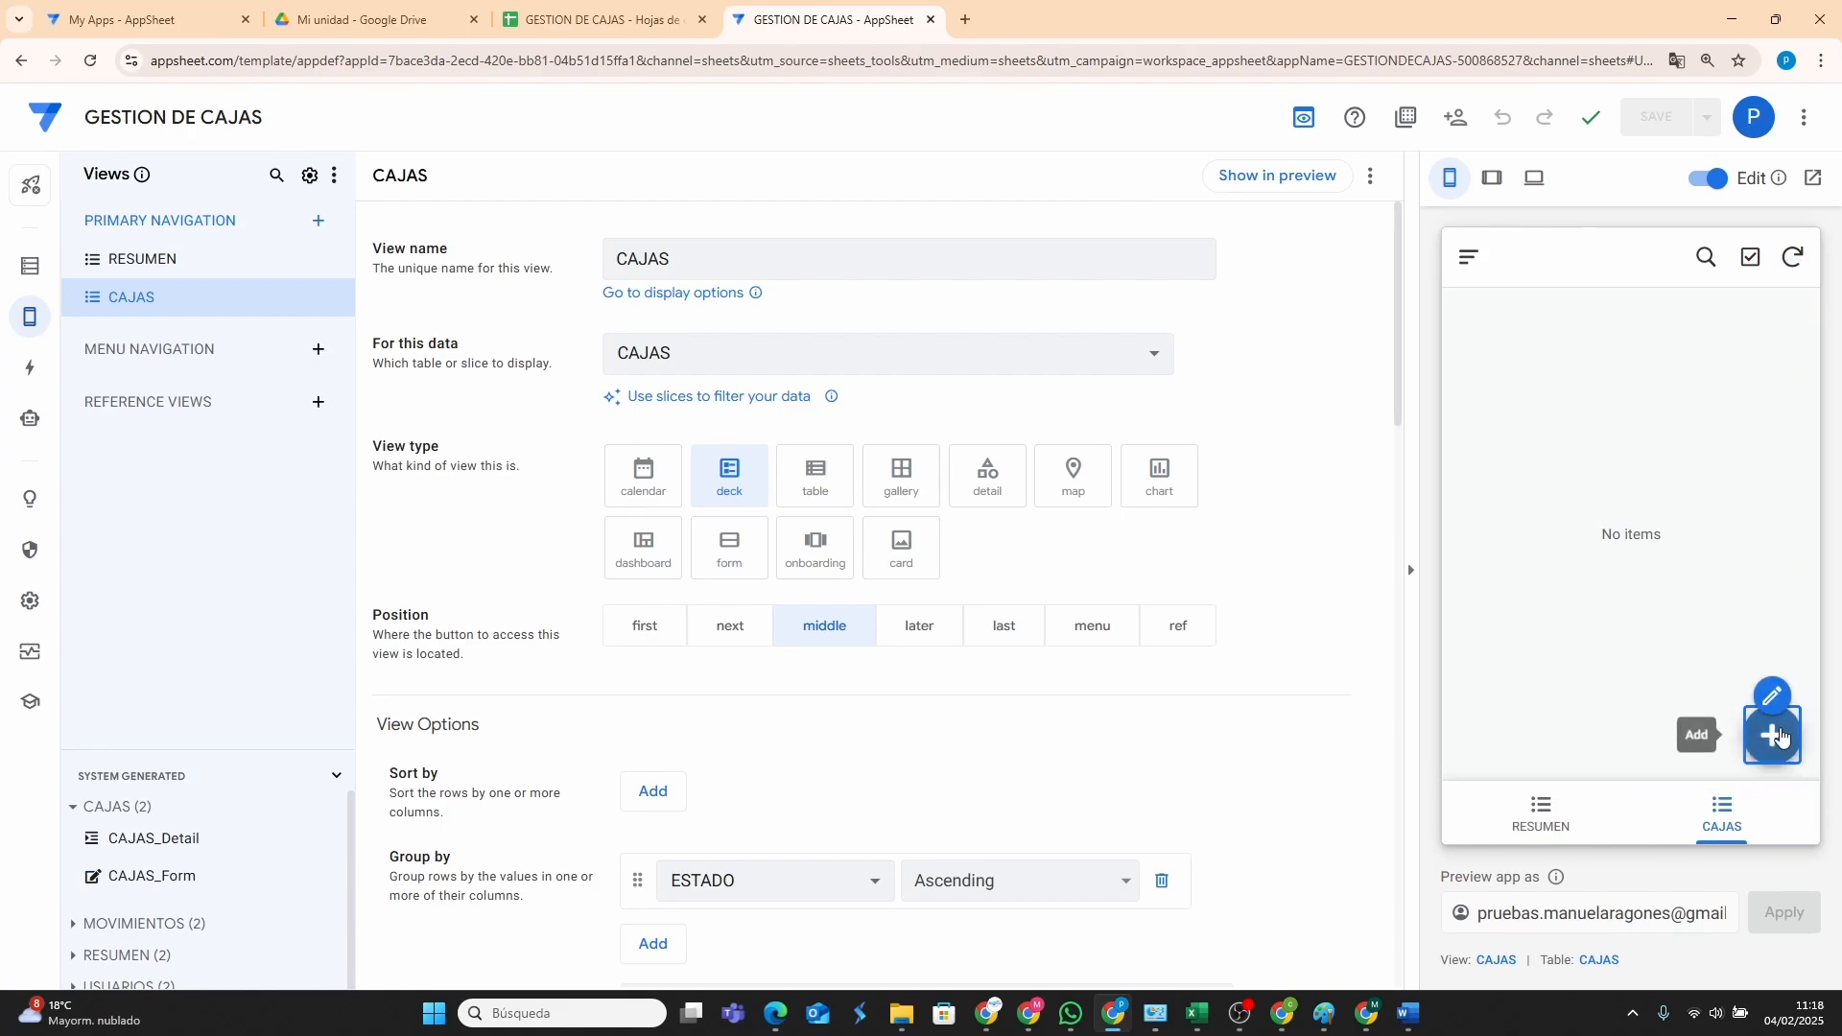
pyautogui.click(1789, 259)
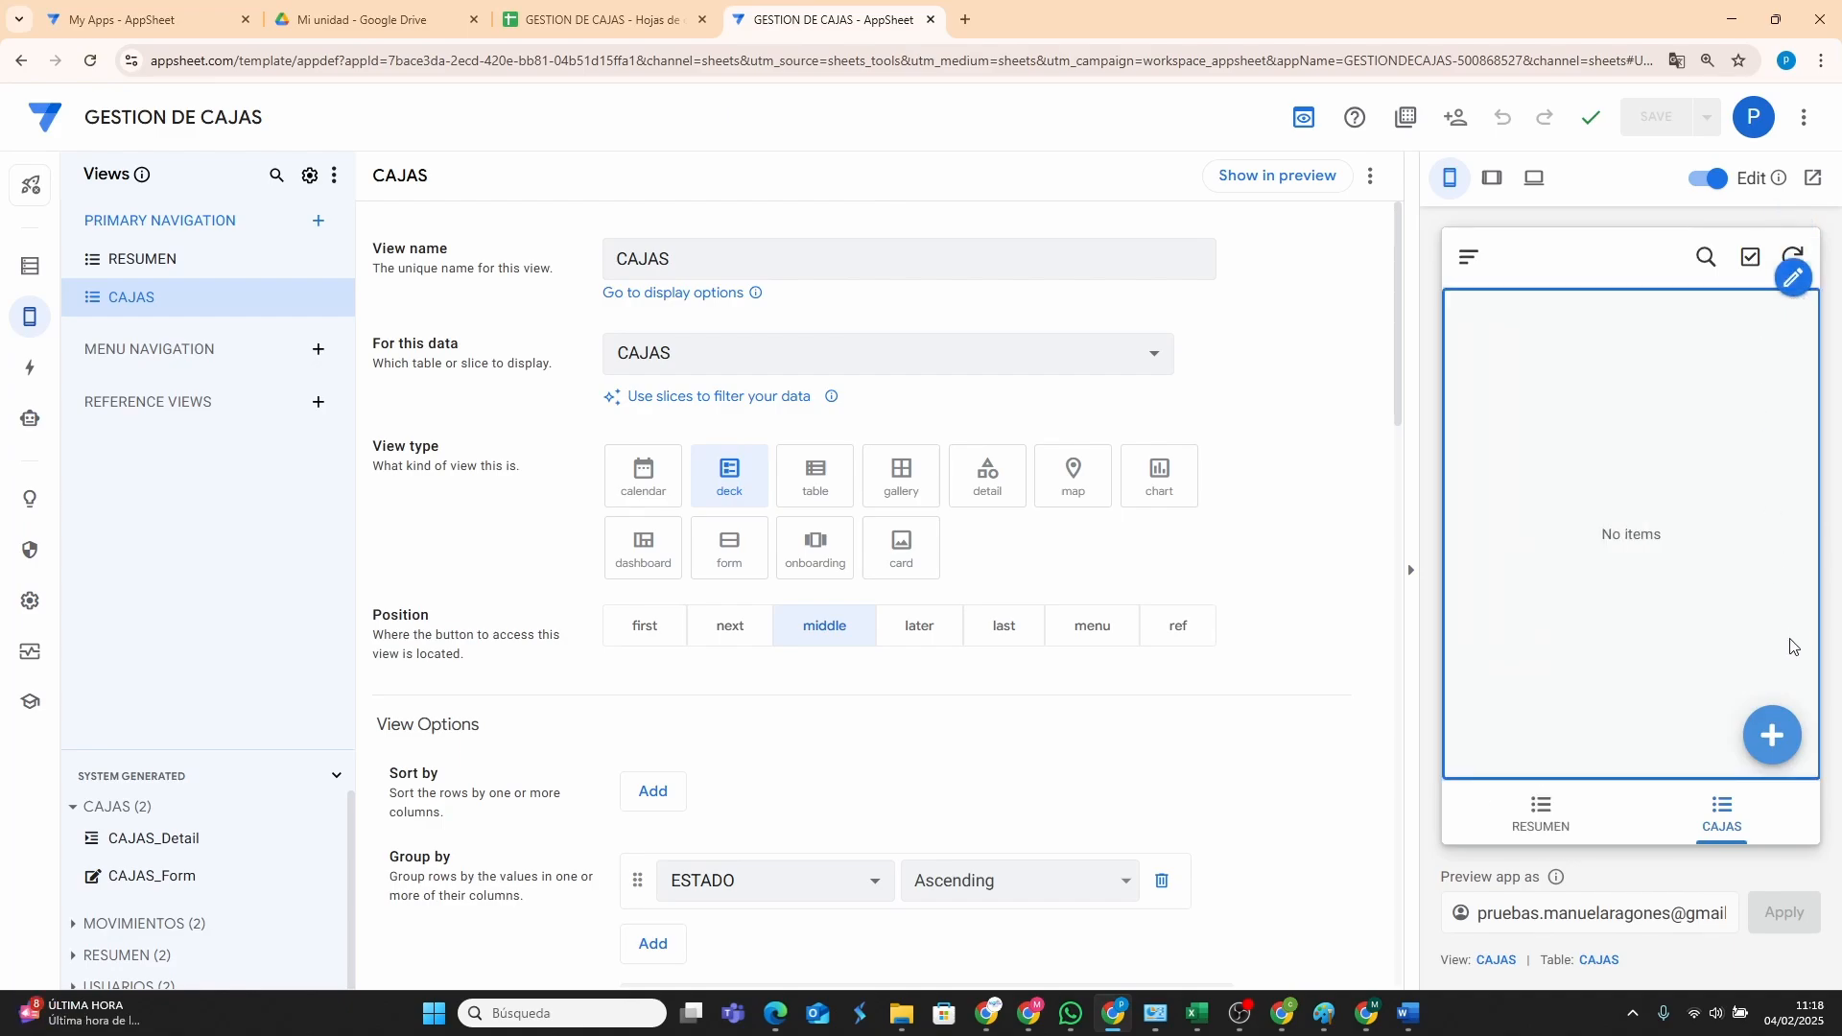
pyautogui.click(1773, 736)
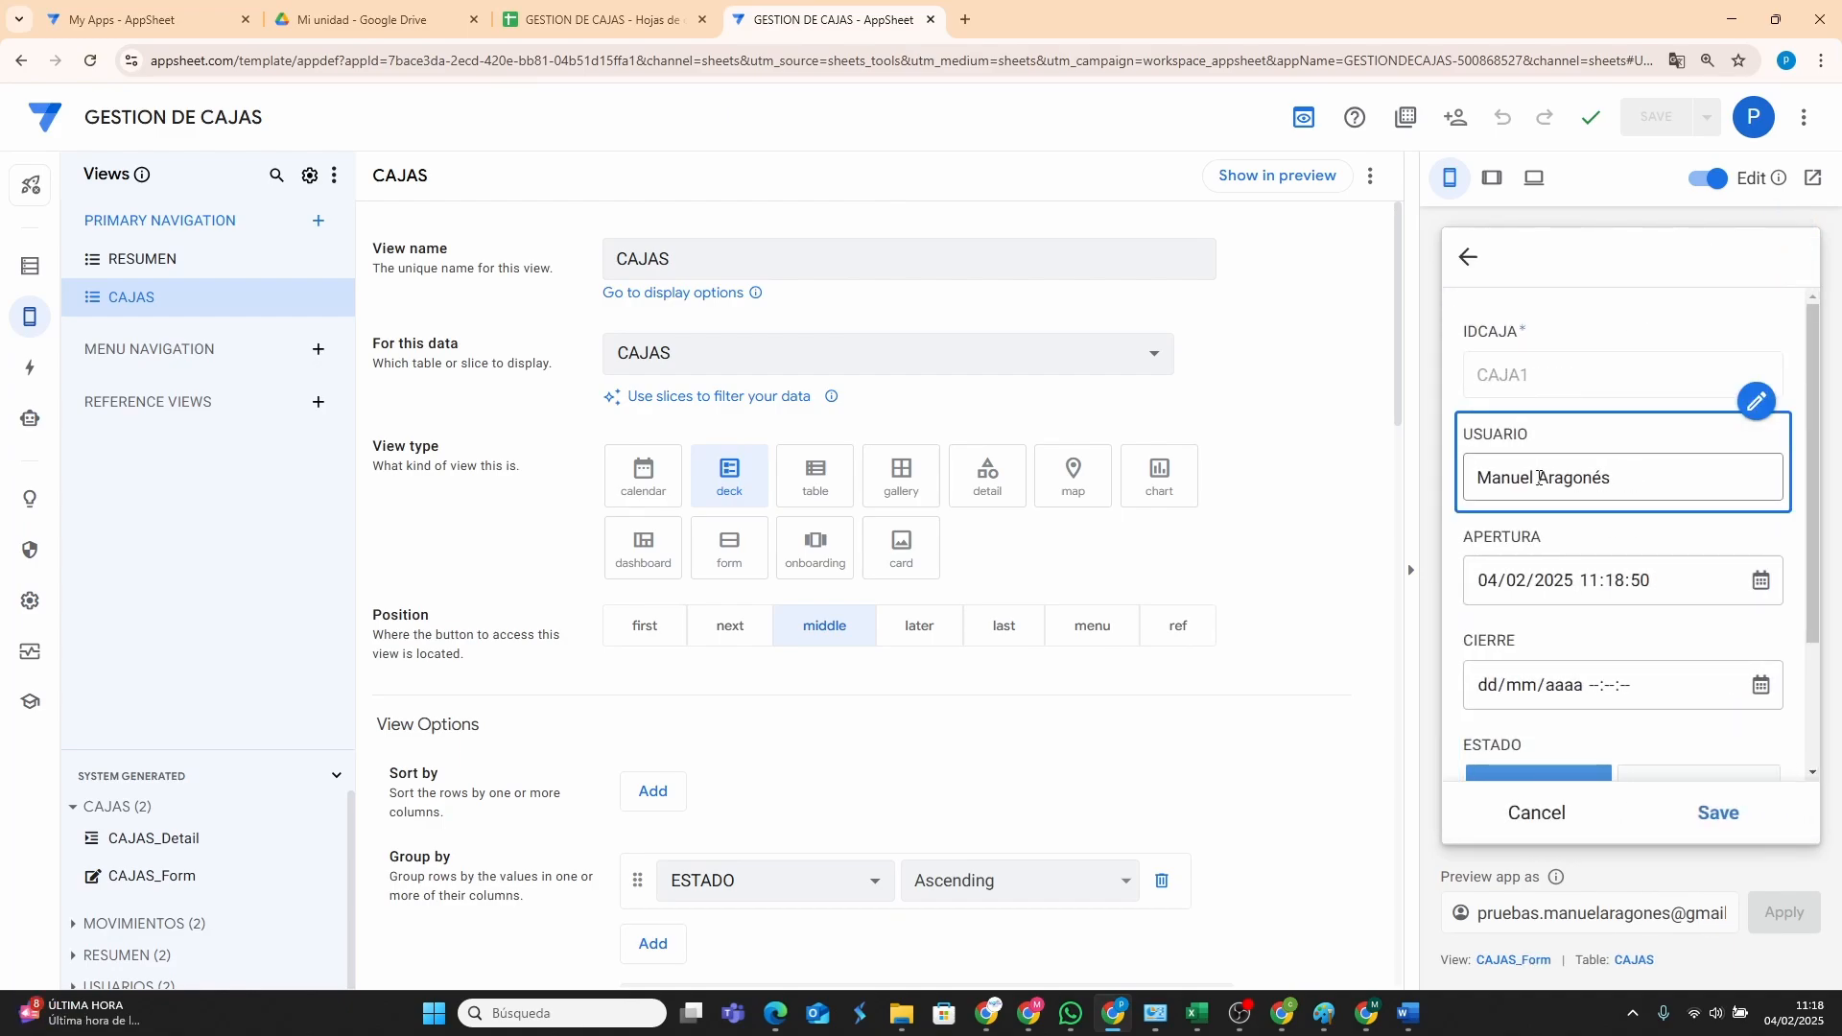
pyautogui.tripleClick(1655, 471)
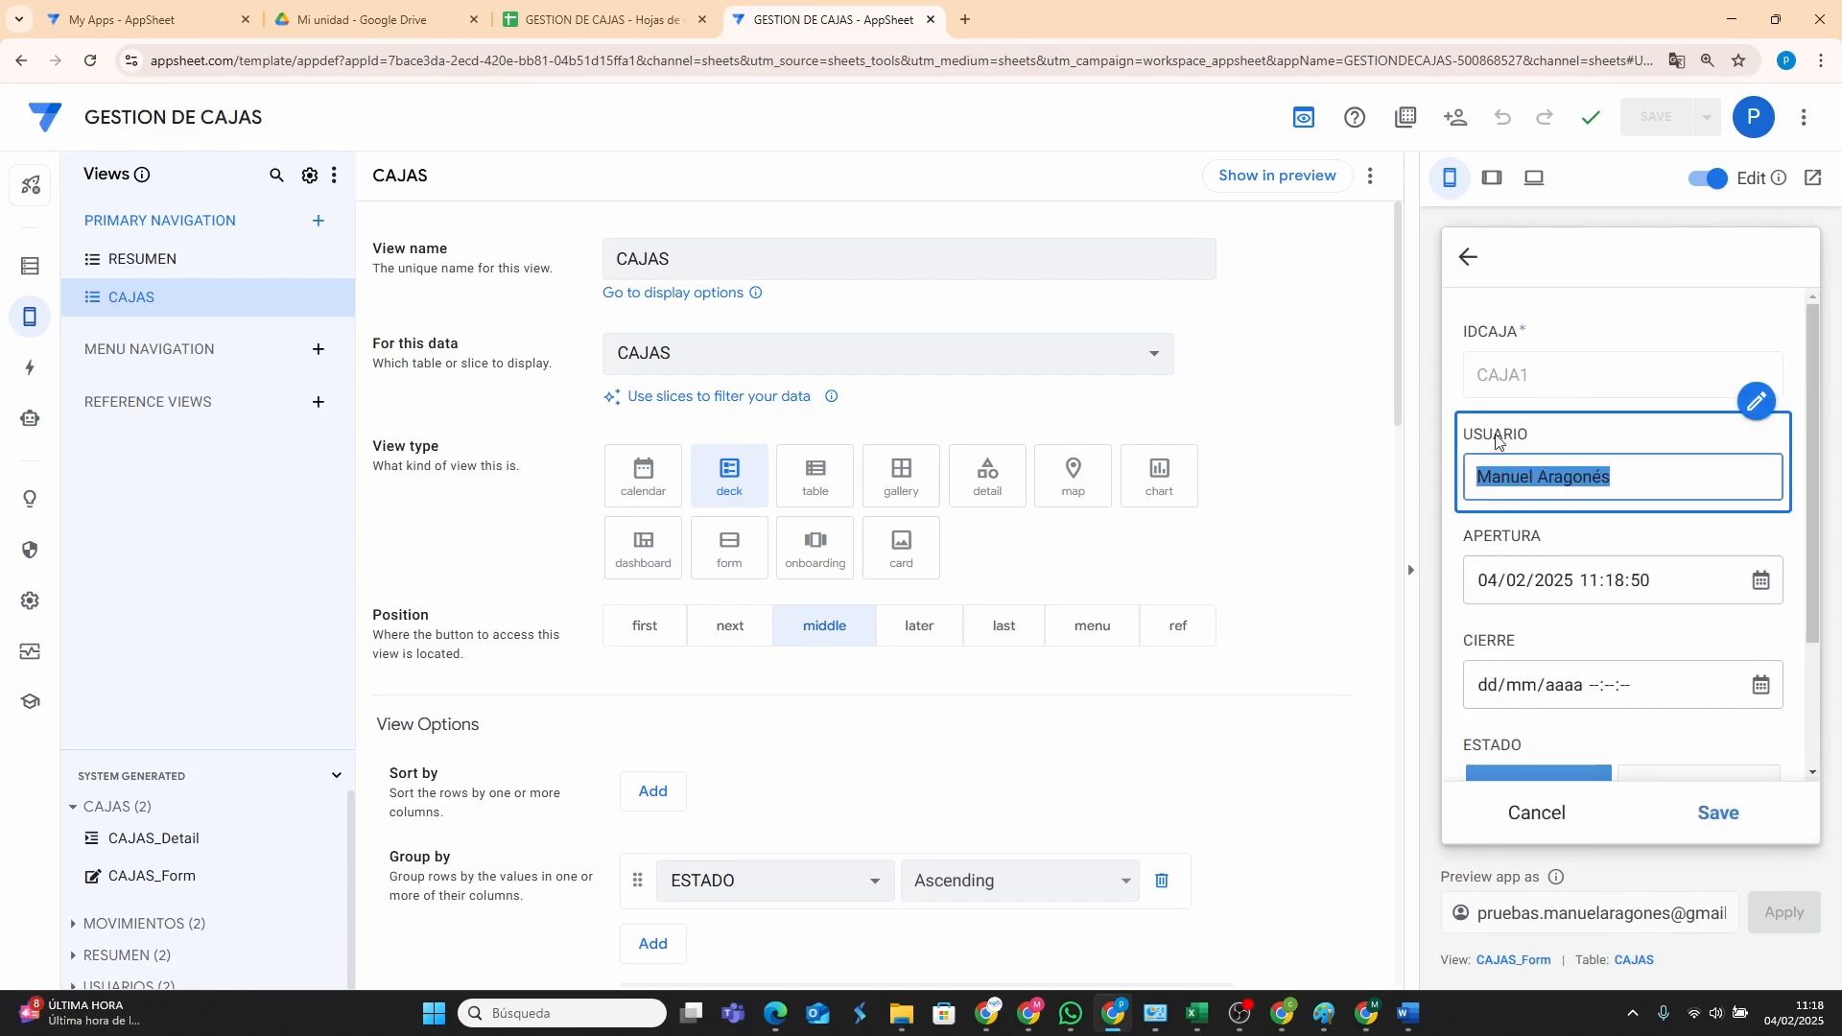
# Make the USUARIO and APERTURA columns of the CAJAS table non-editable, saving the app after each change.
pyautogui.click(28, 274)
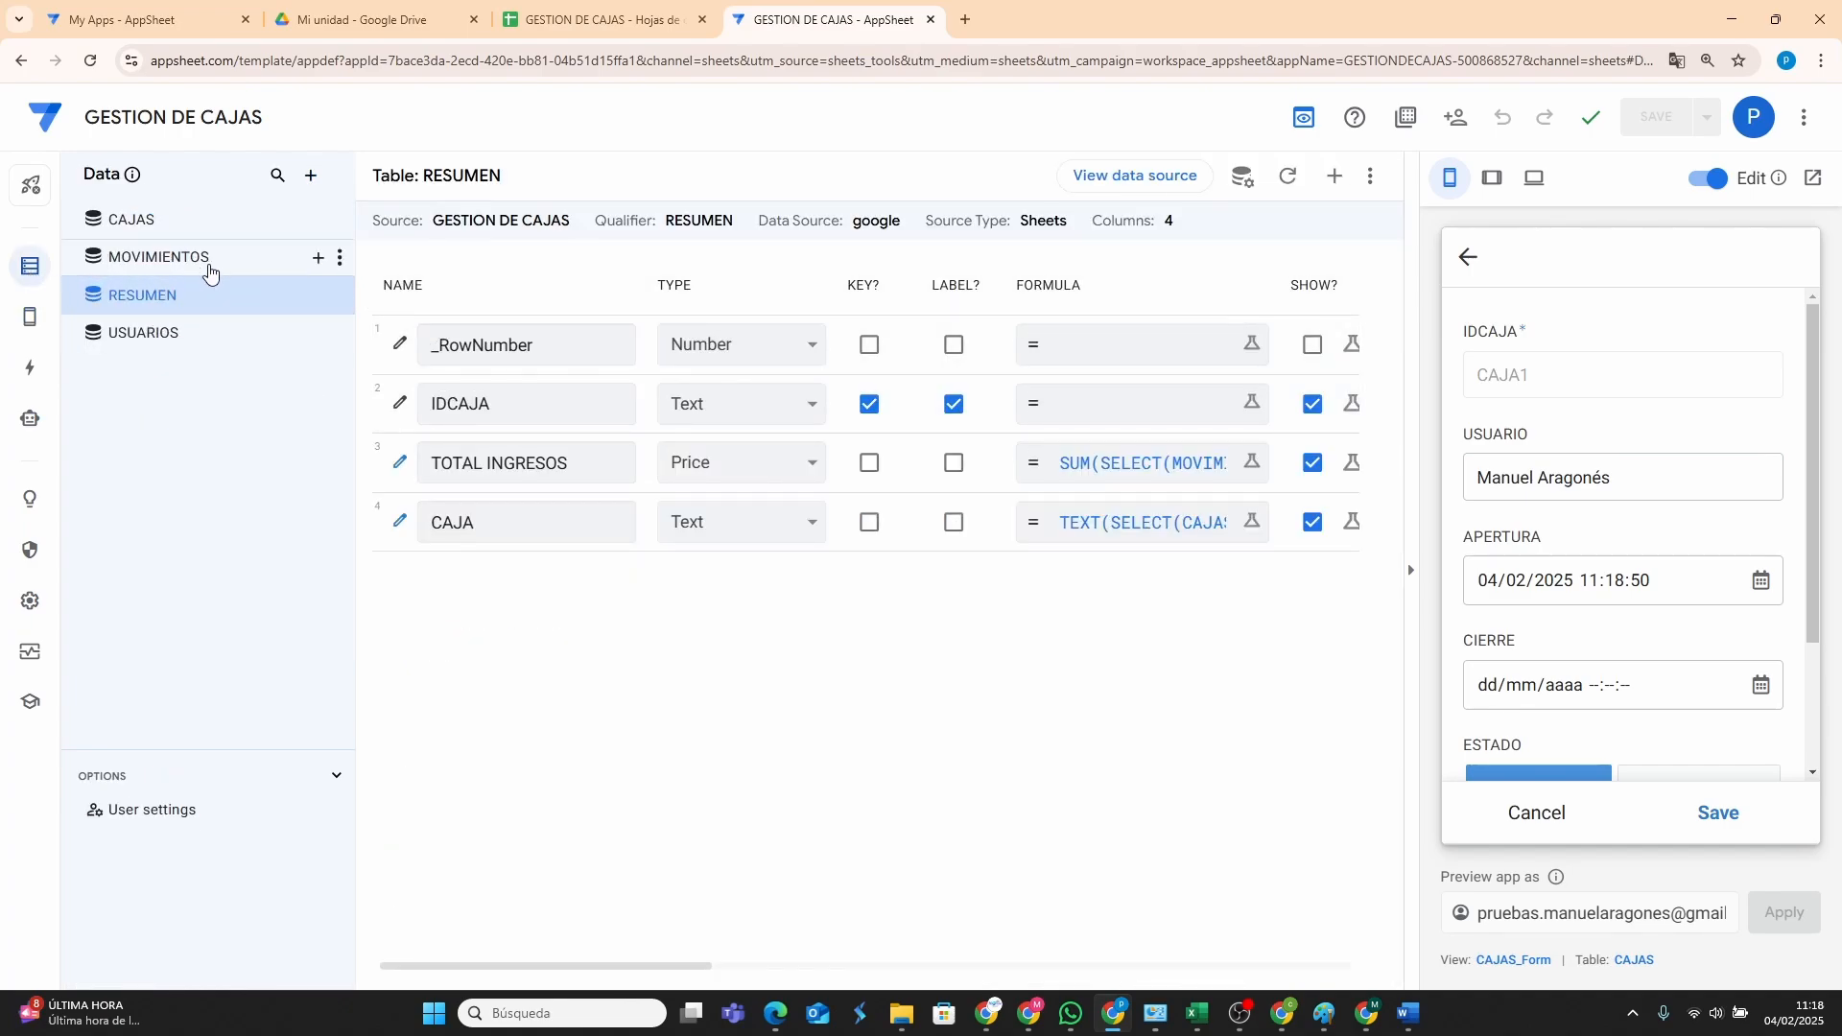
pyautogui.click(186, 337)
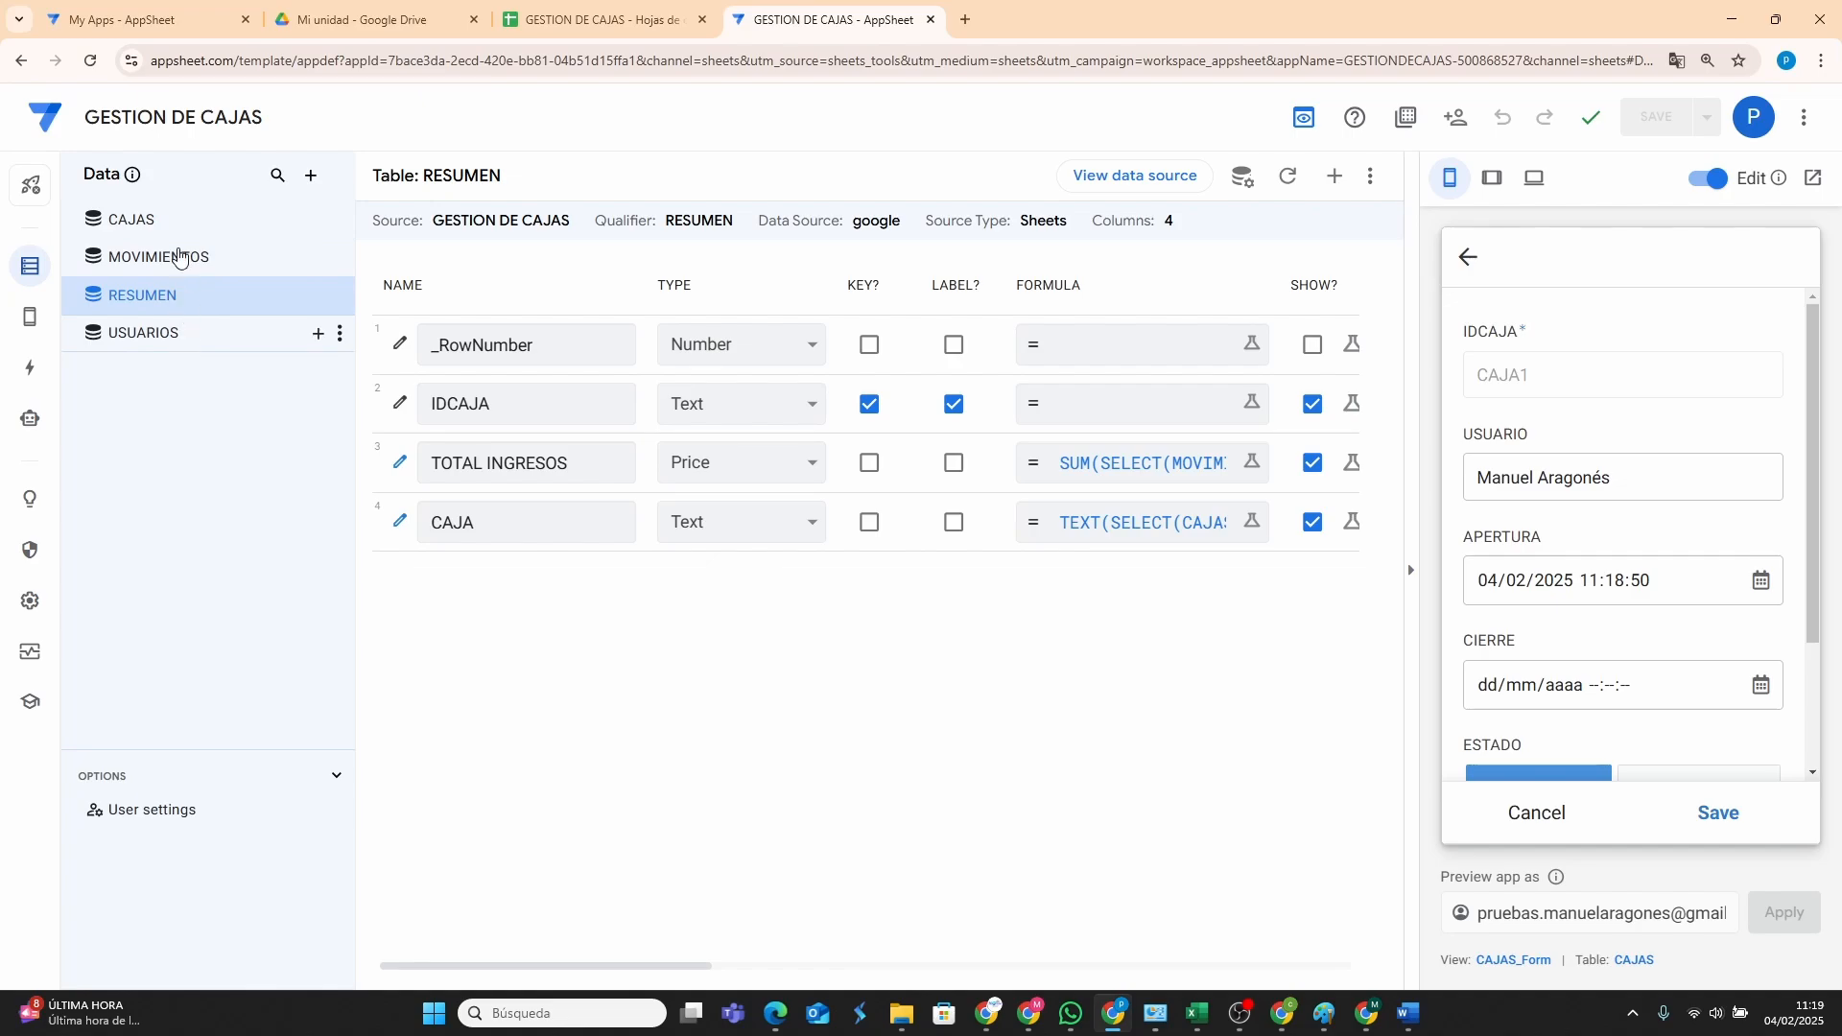
pyautogui.click(161, 218)
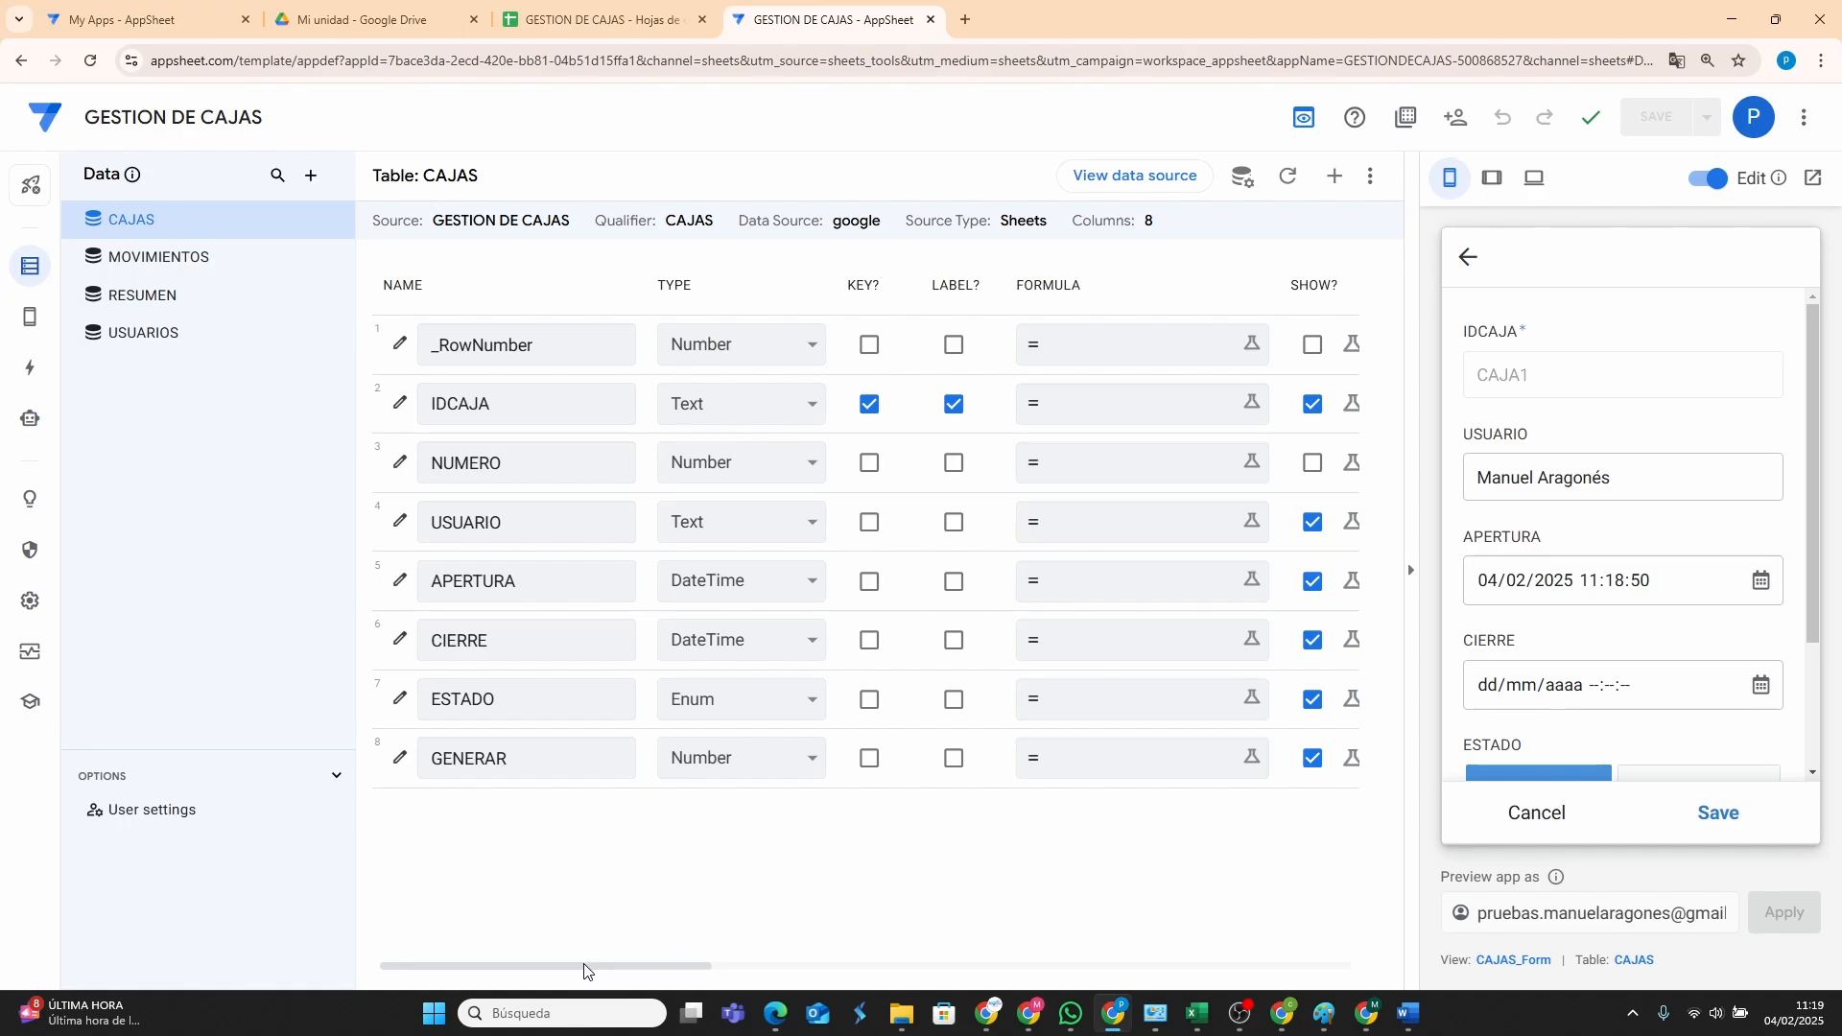
pyautogui.moveTo(585, 970); pyautogui.dragTo(741, 974)
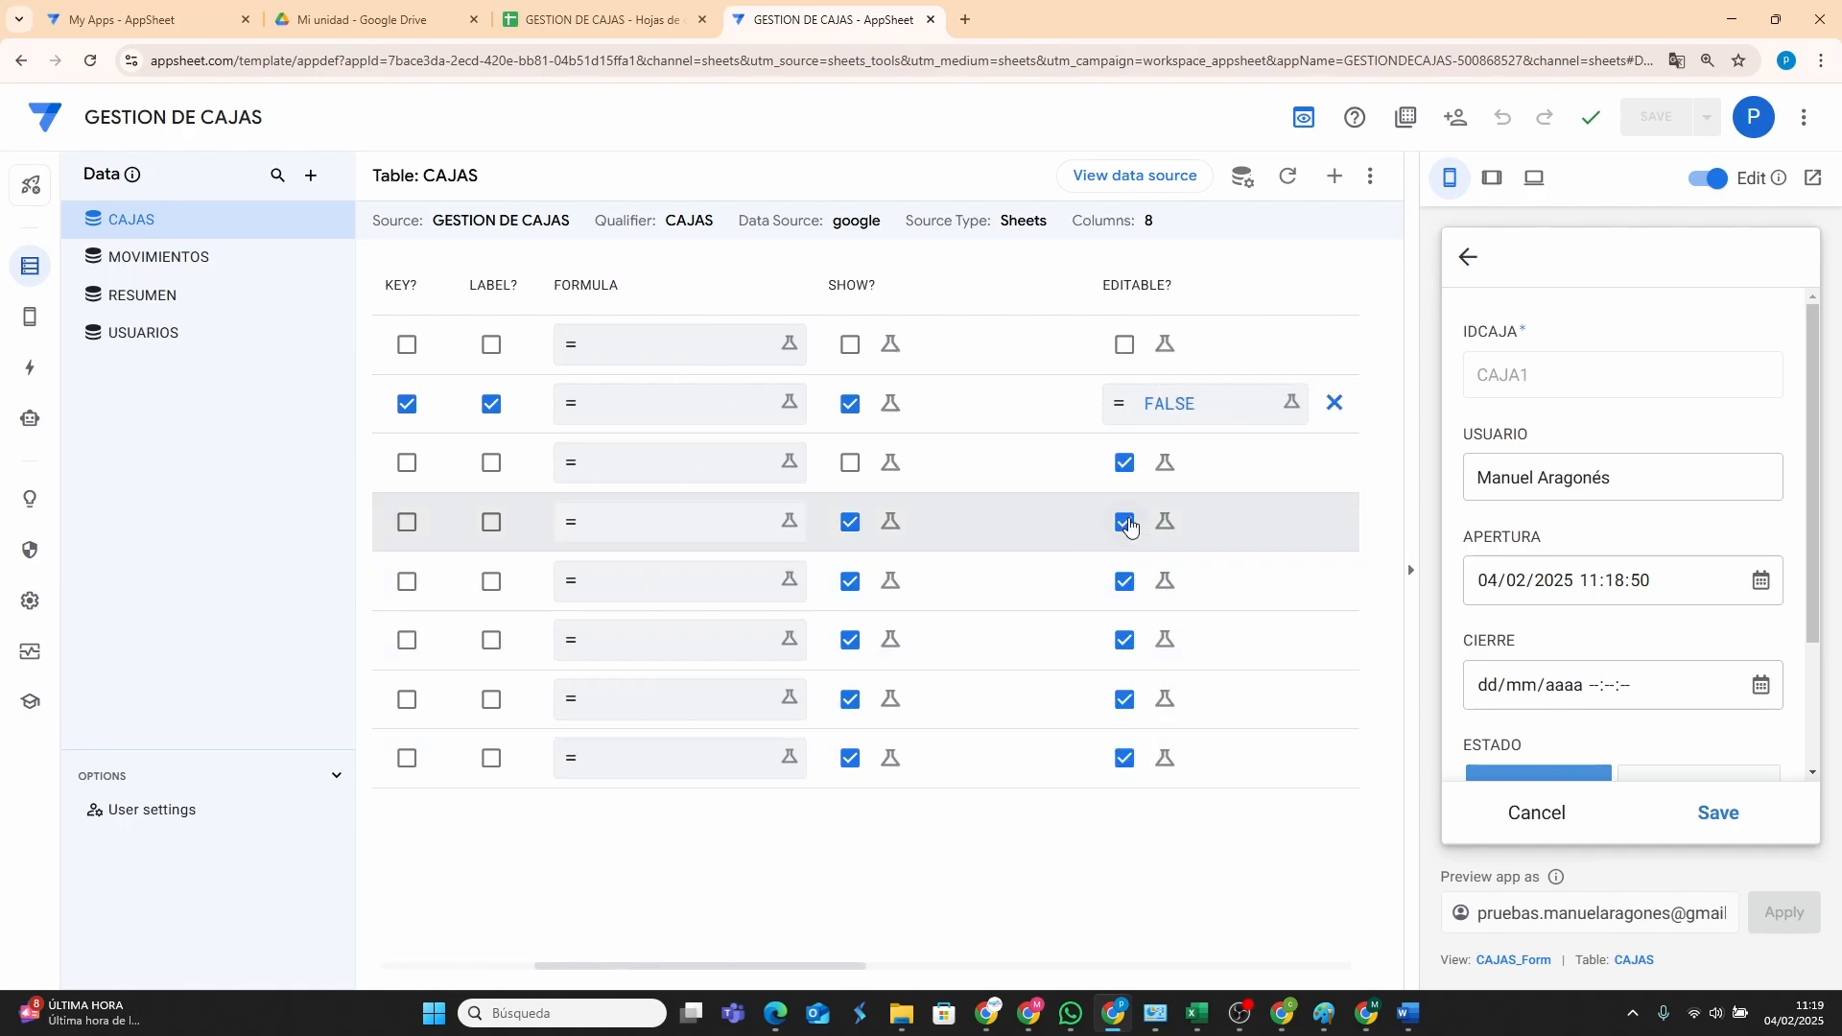
pyautogui.click(1124, 522)
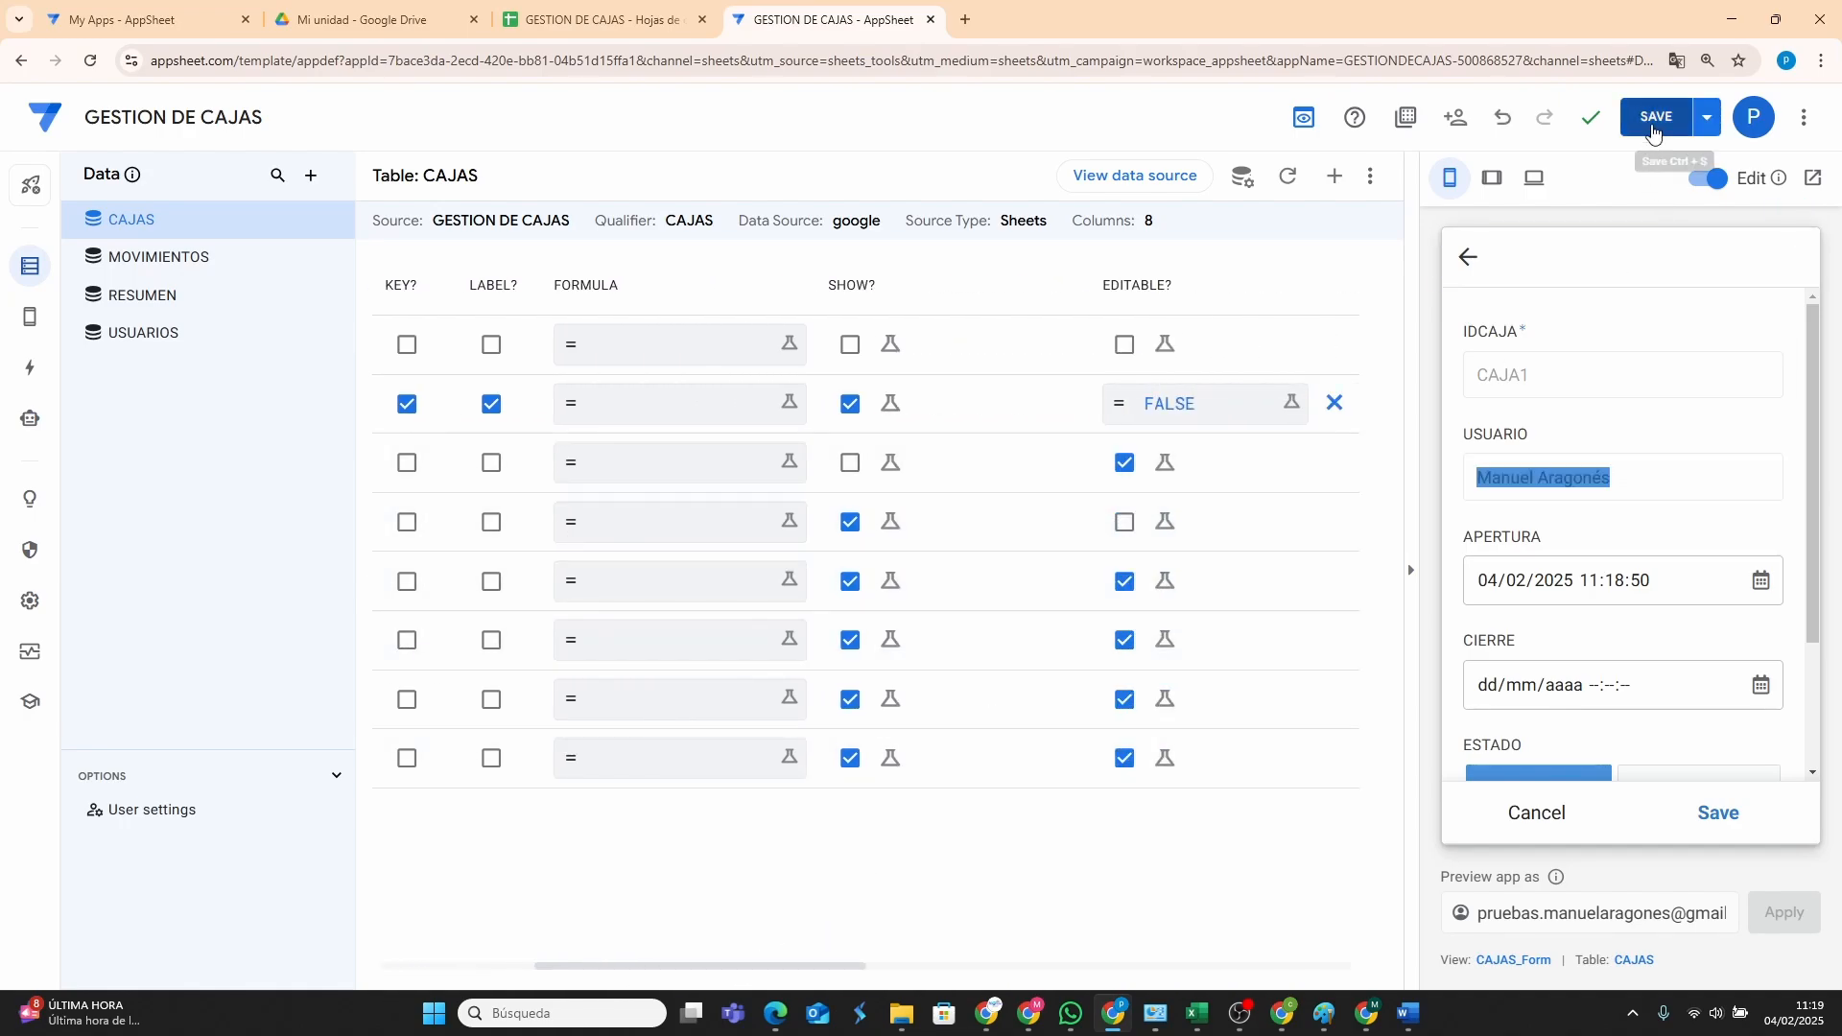
pyautogui.click(1652, 131)
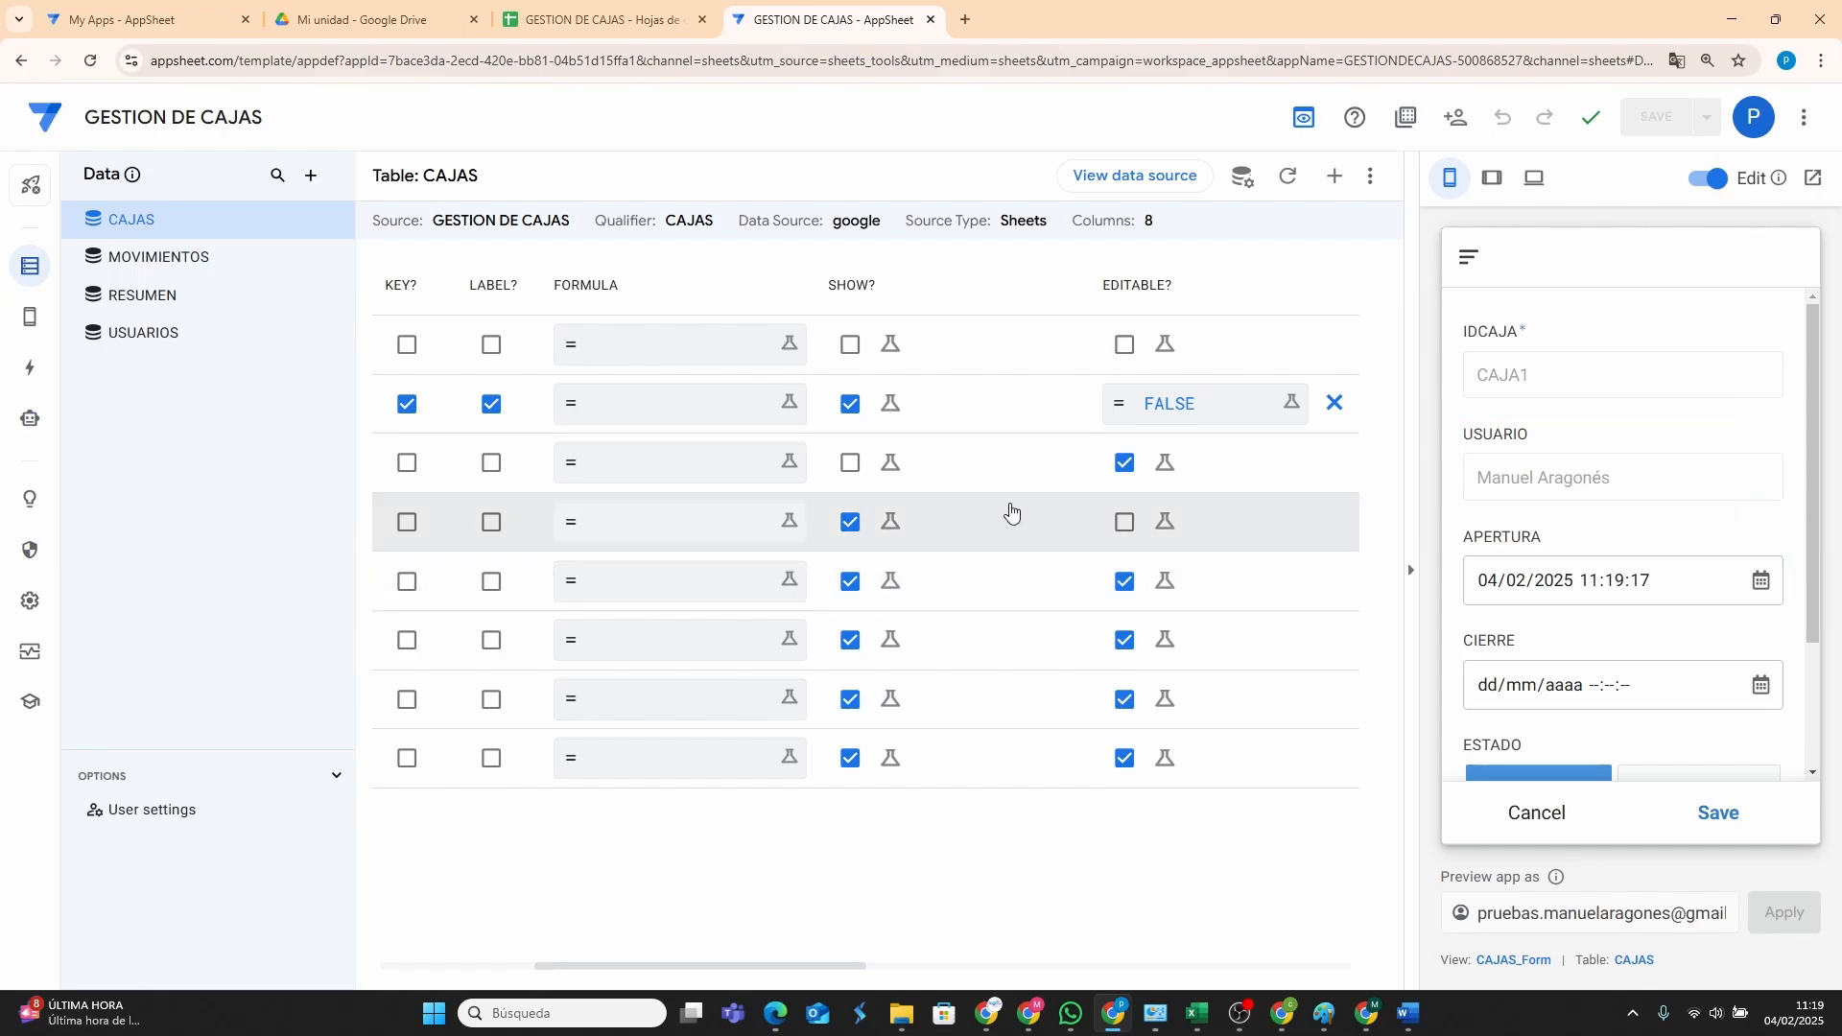
pyautogui.click(1126, 583)
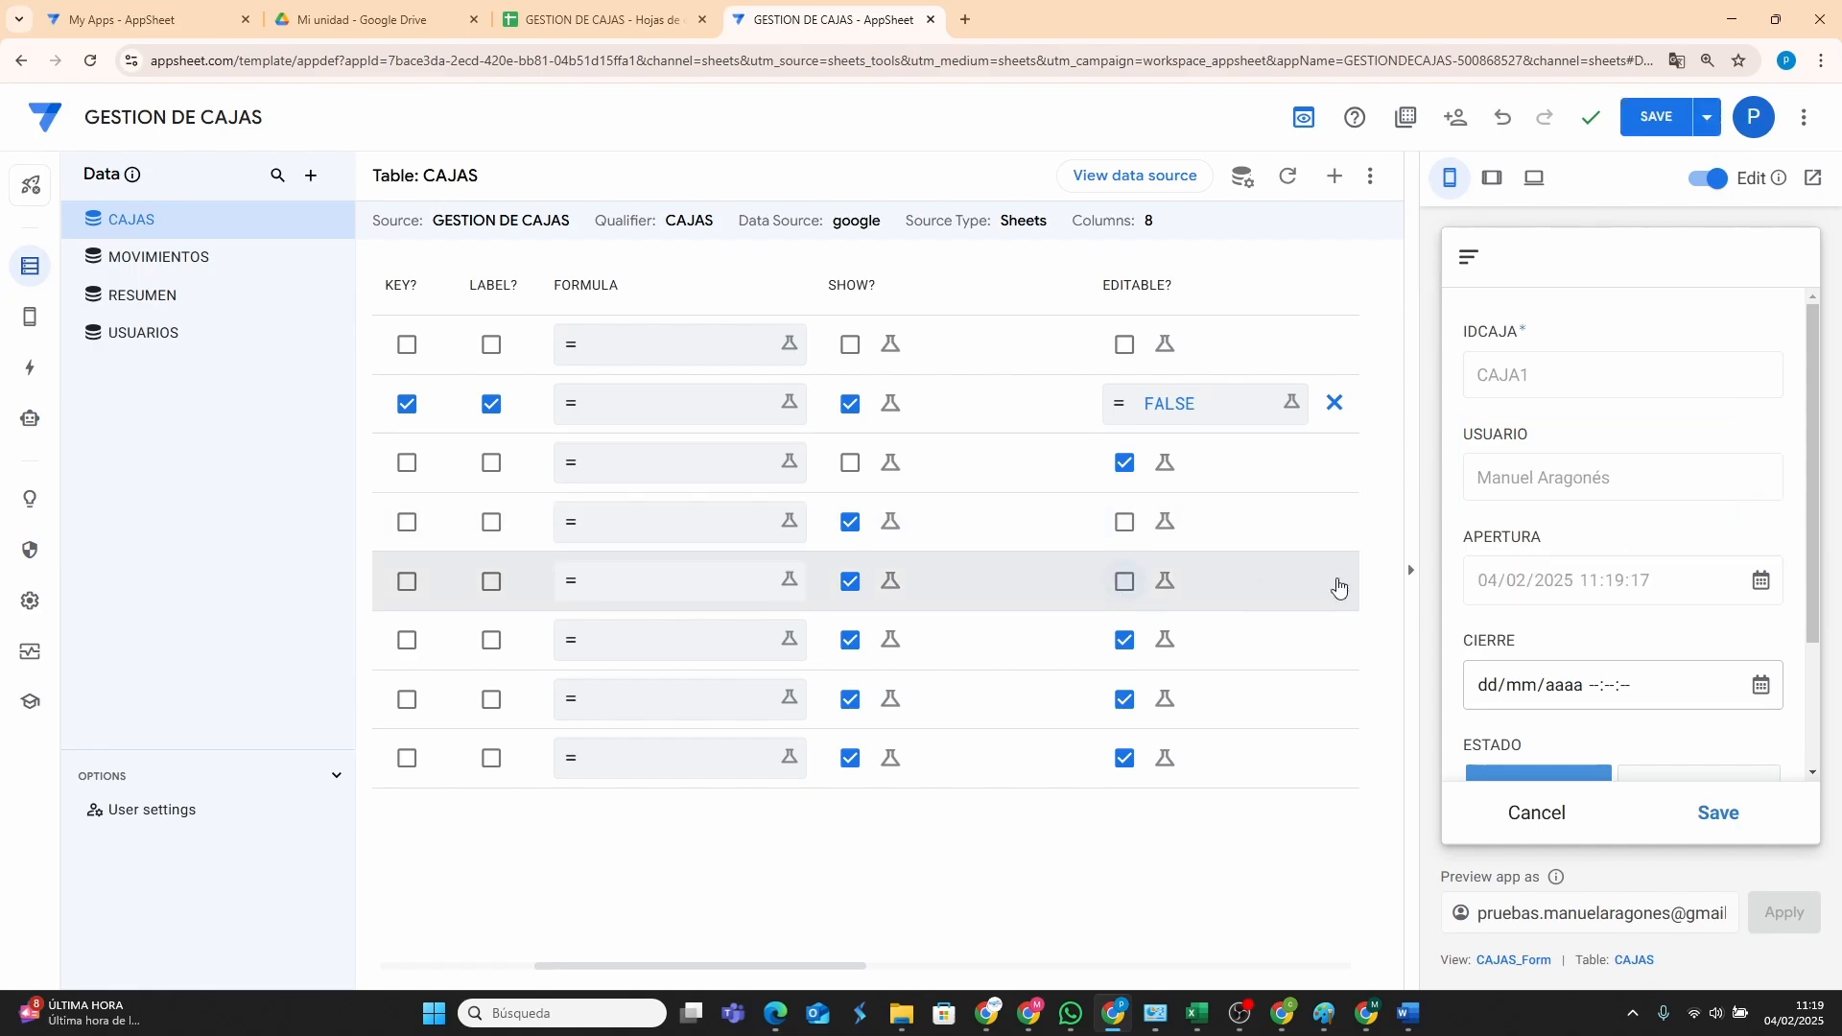
pyautogui.click(1650, 111)
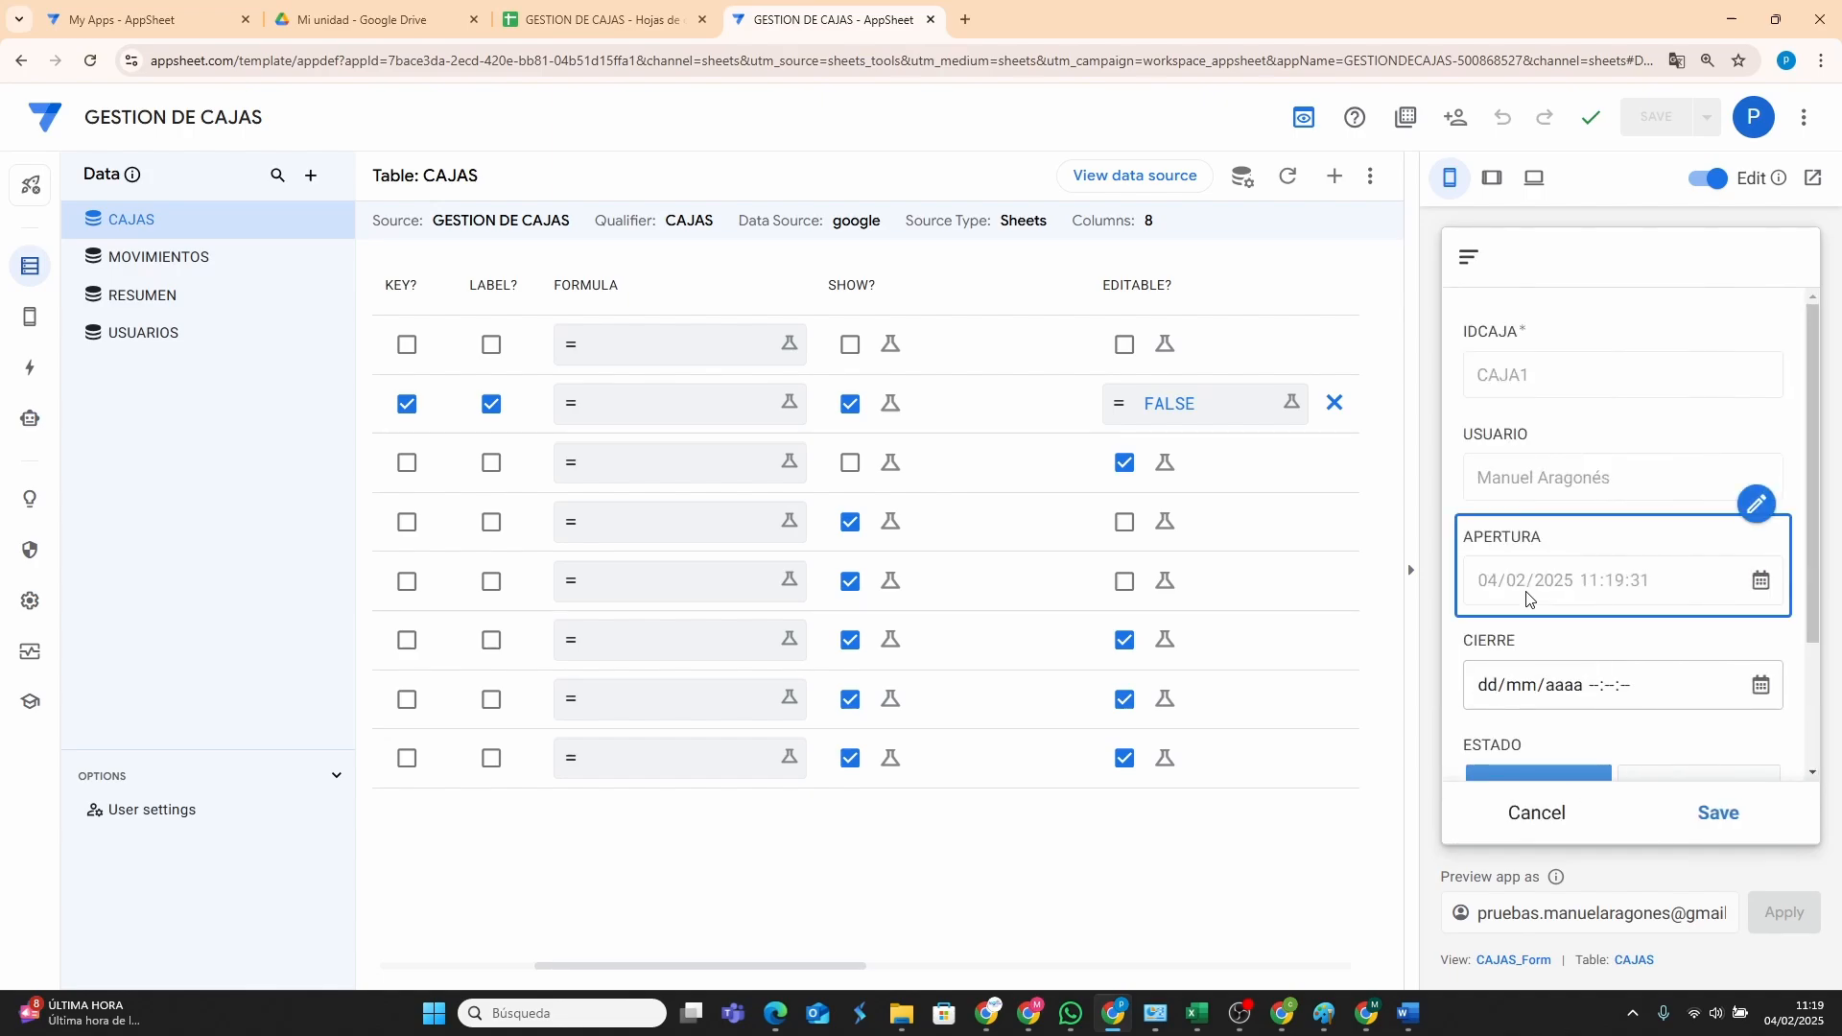
# Set the column order of the CAJAS_Form view to Manual and remove the CIERRE and GENERAR columns.
pyautogui.scroll(-1, 1527, 598)
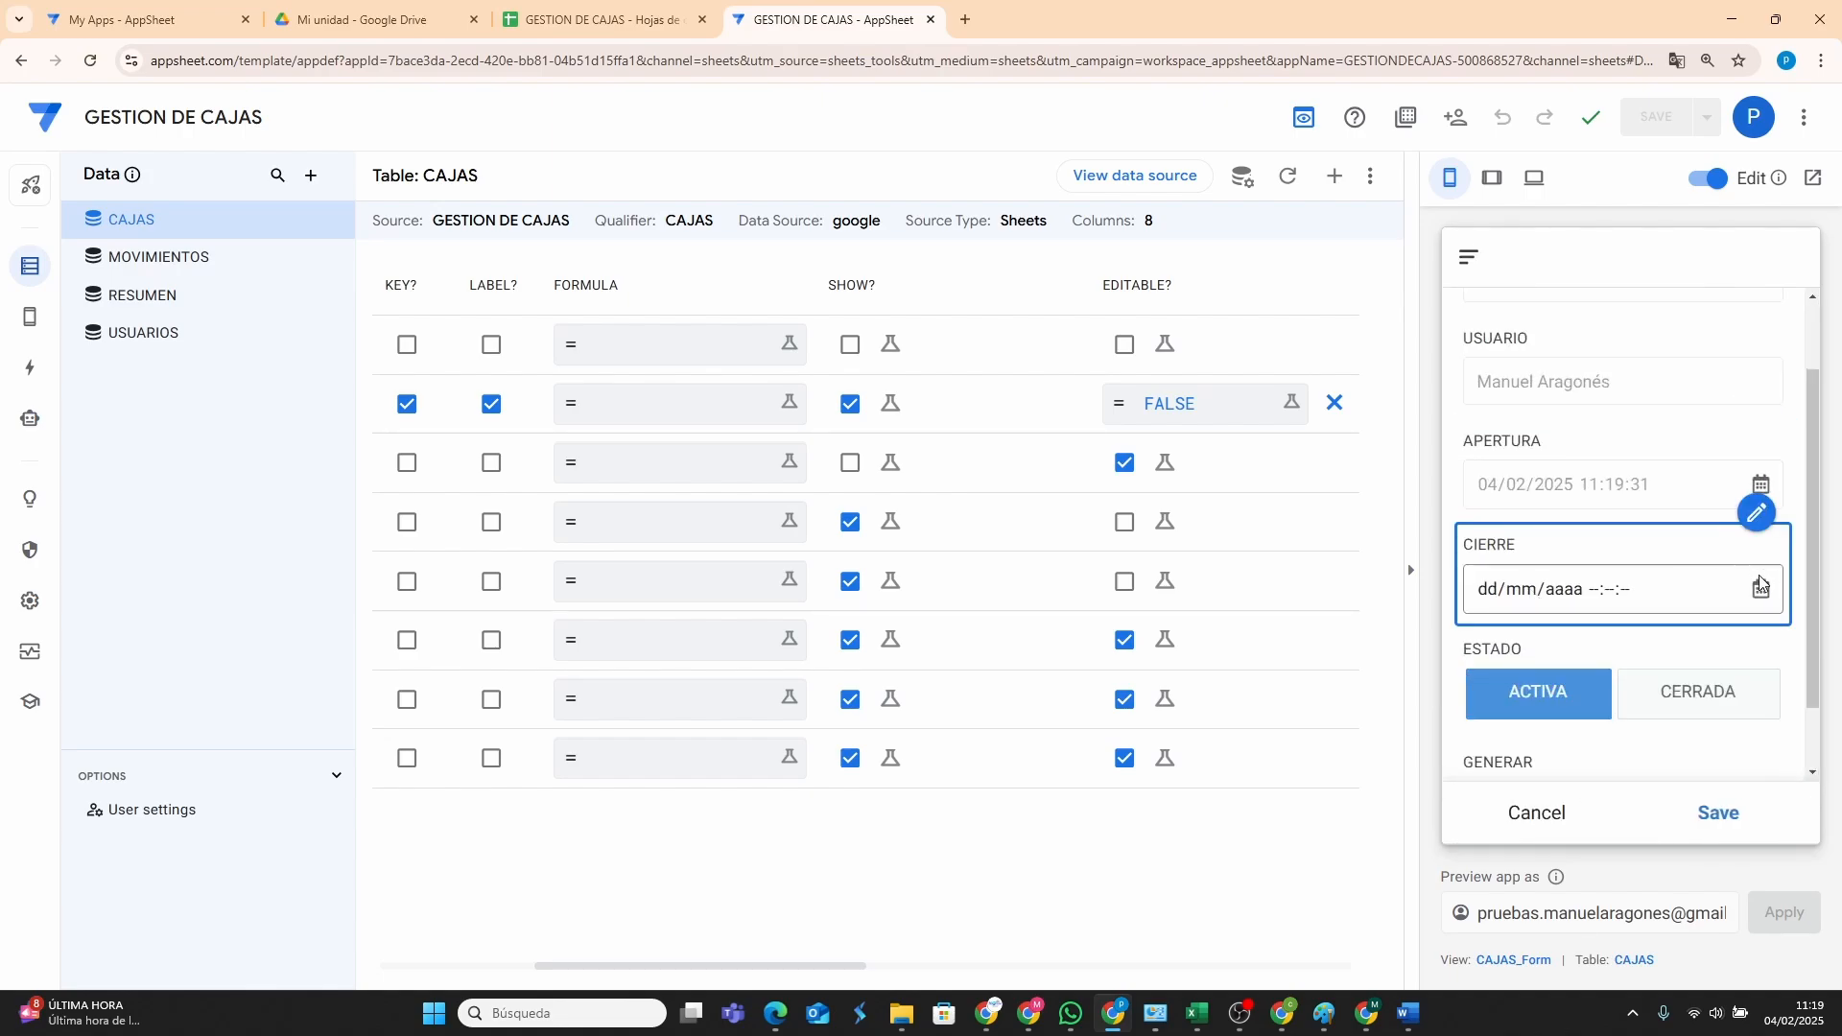
pyautogui.click(1792, 278)
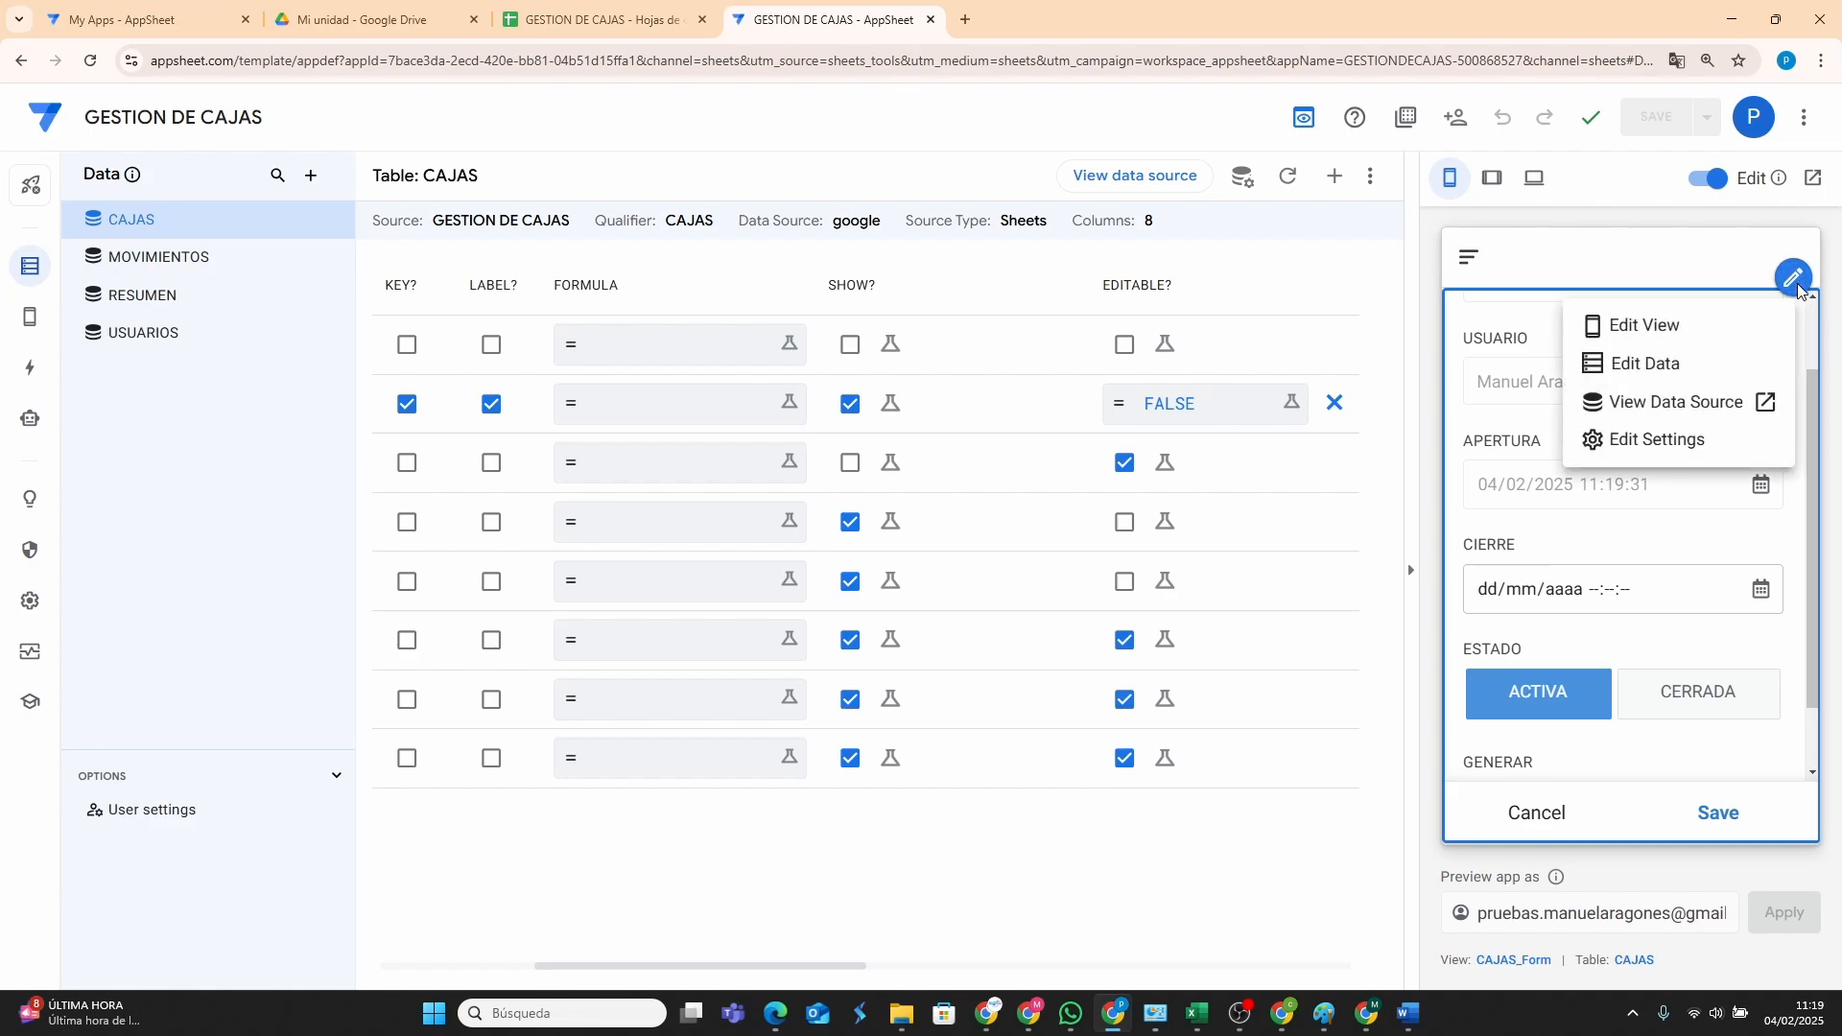
pyautogui.click(1679, 326)
pyautogui.click(778, 439)
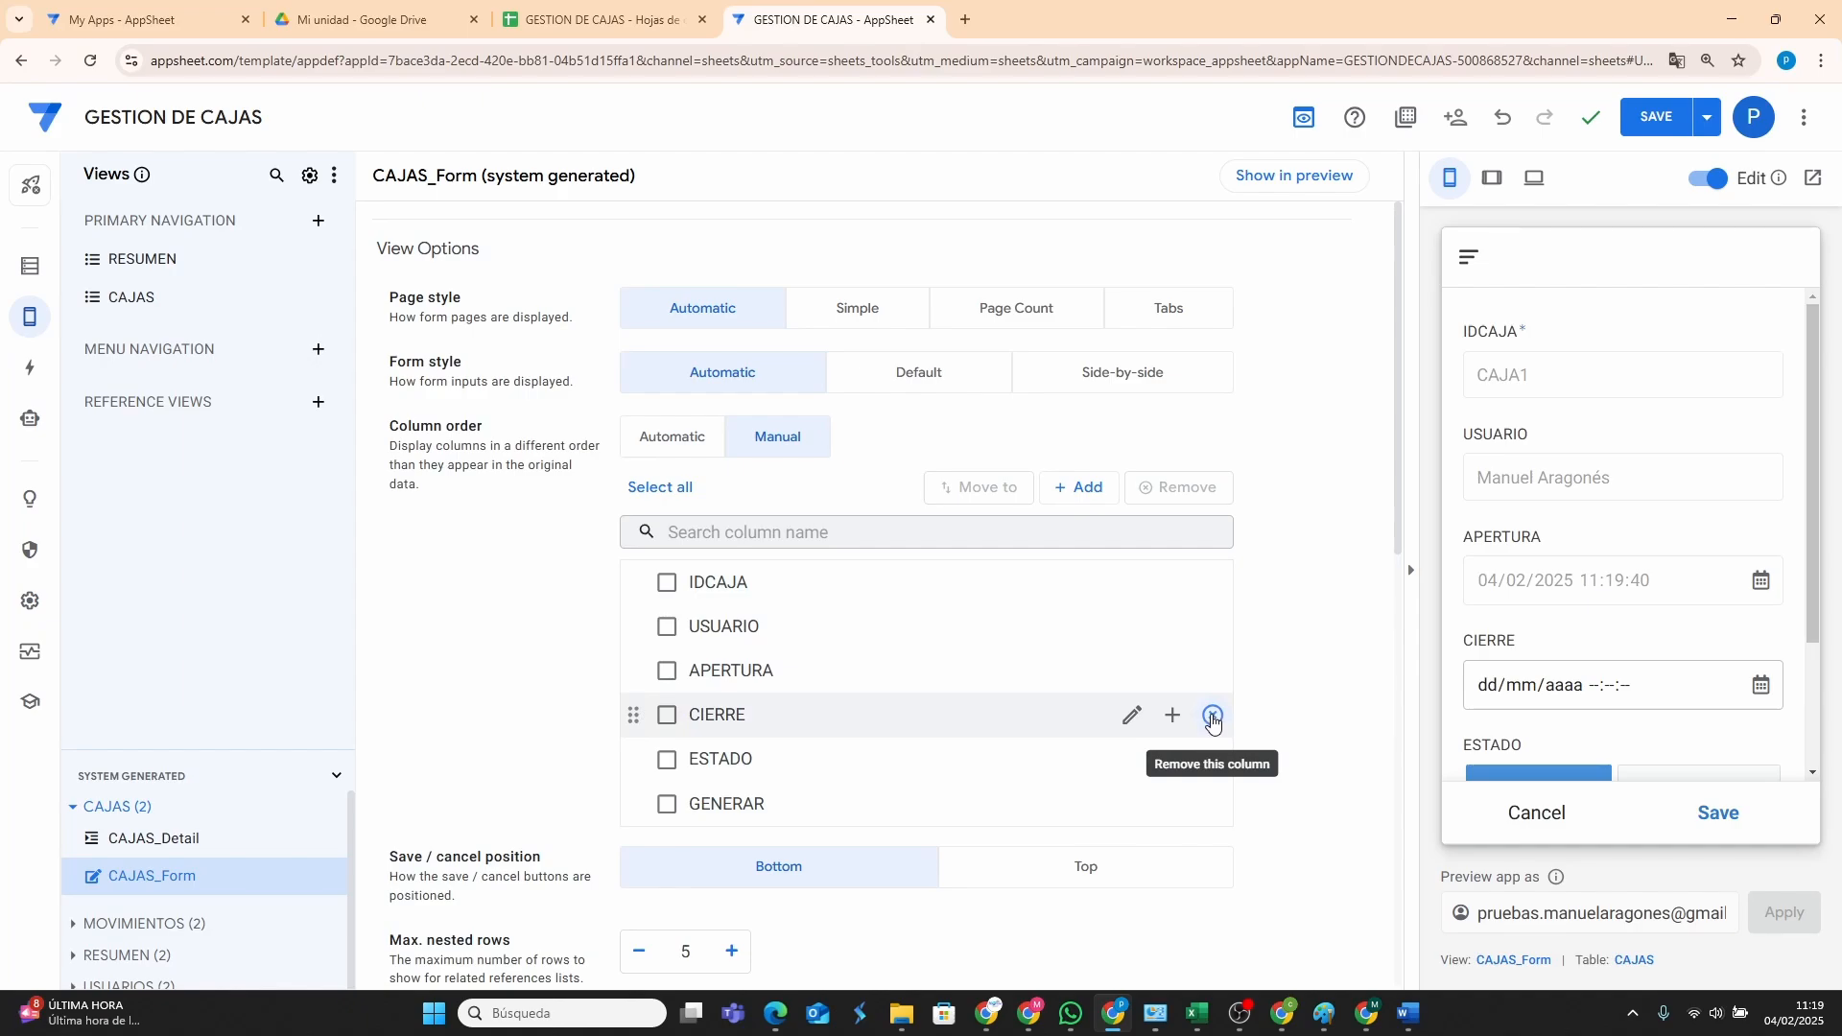
pyautogui.click(1213, 717)
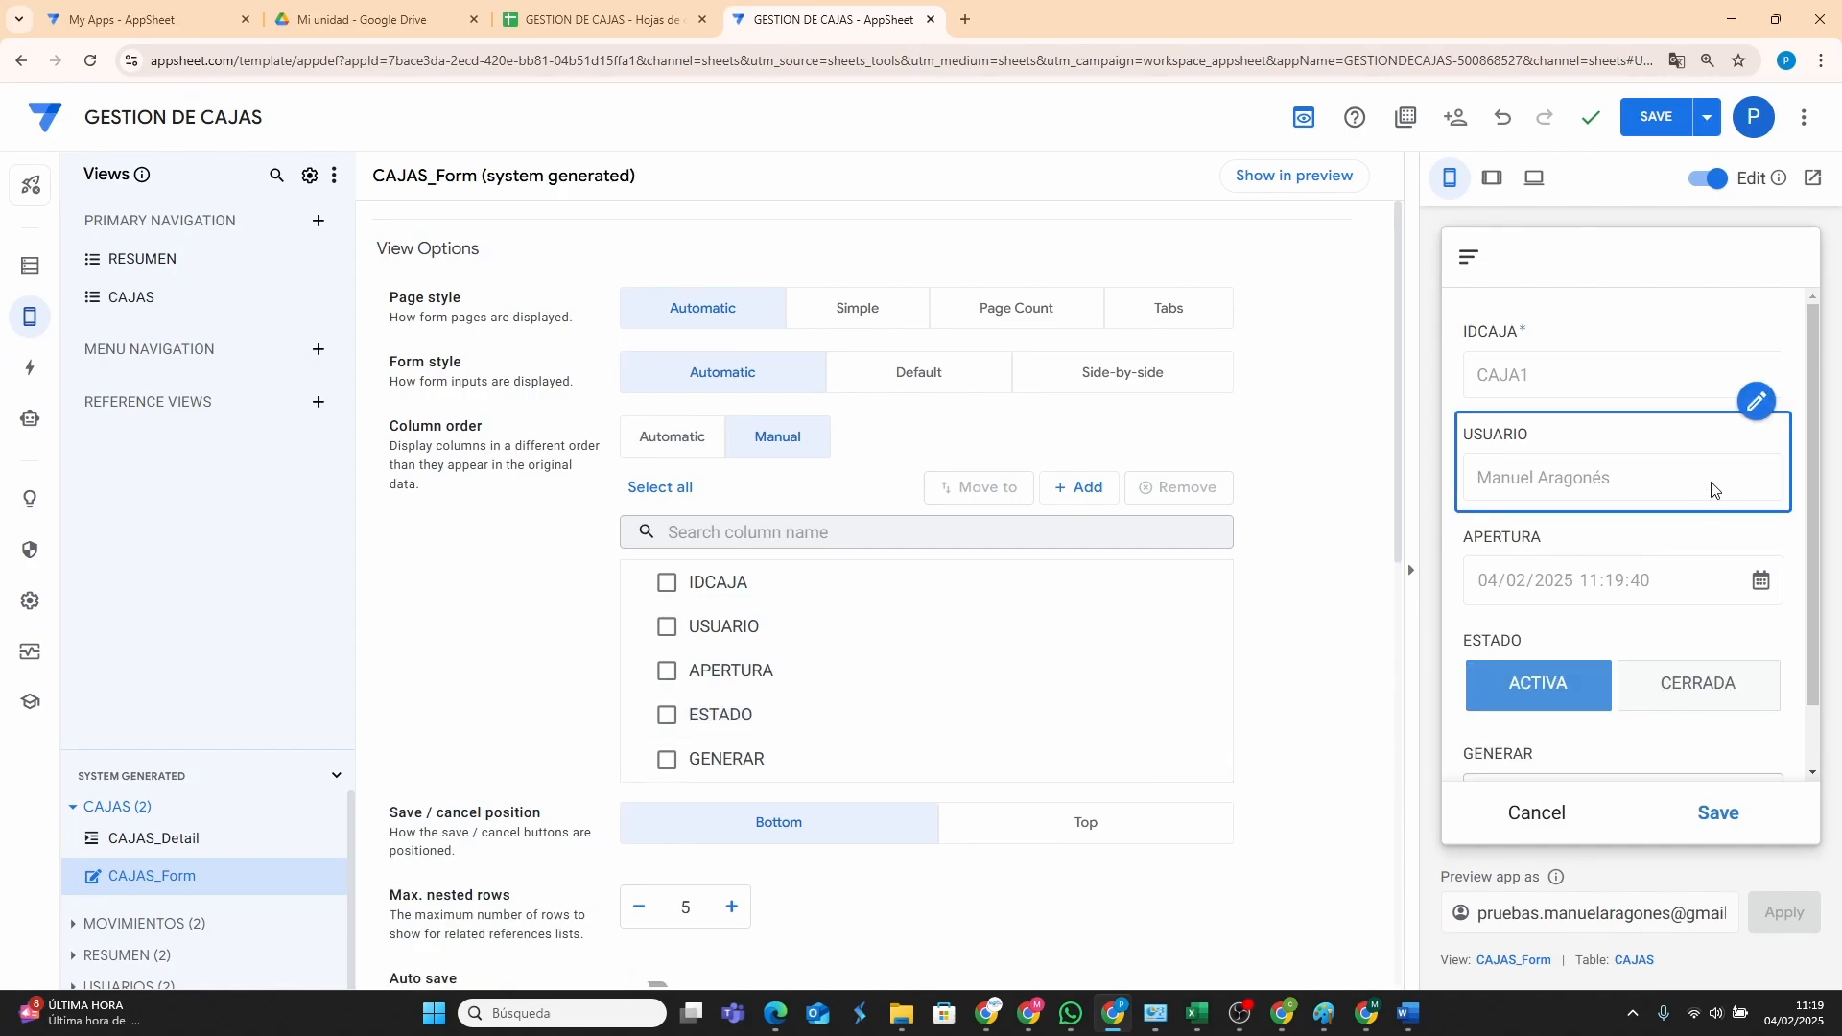
pyautogui.scroll(-1, 1713, 489)
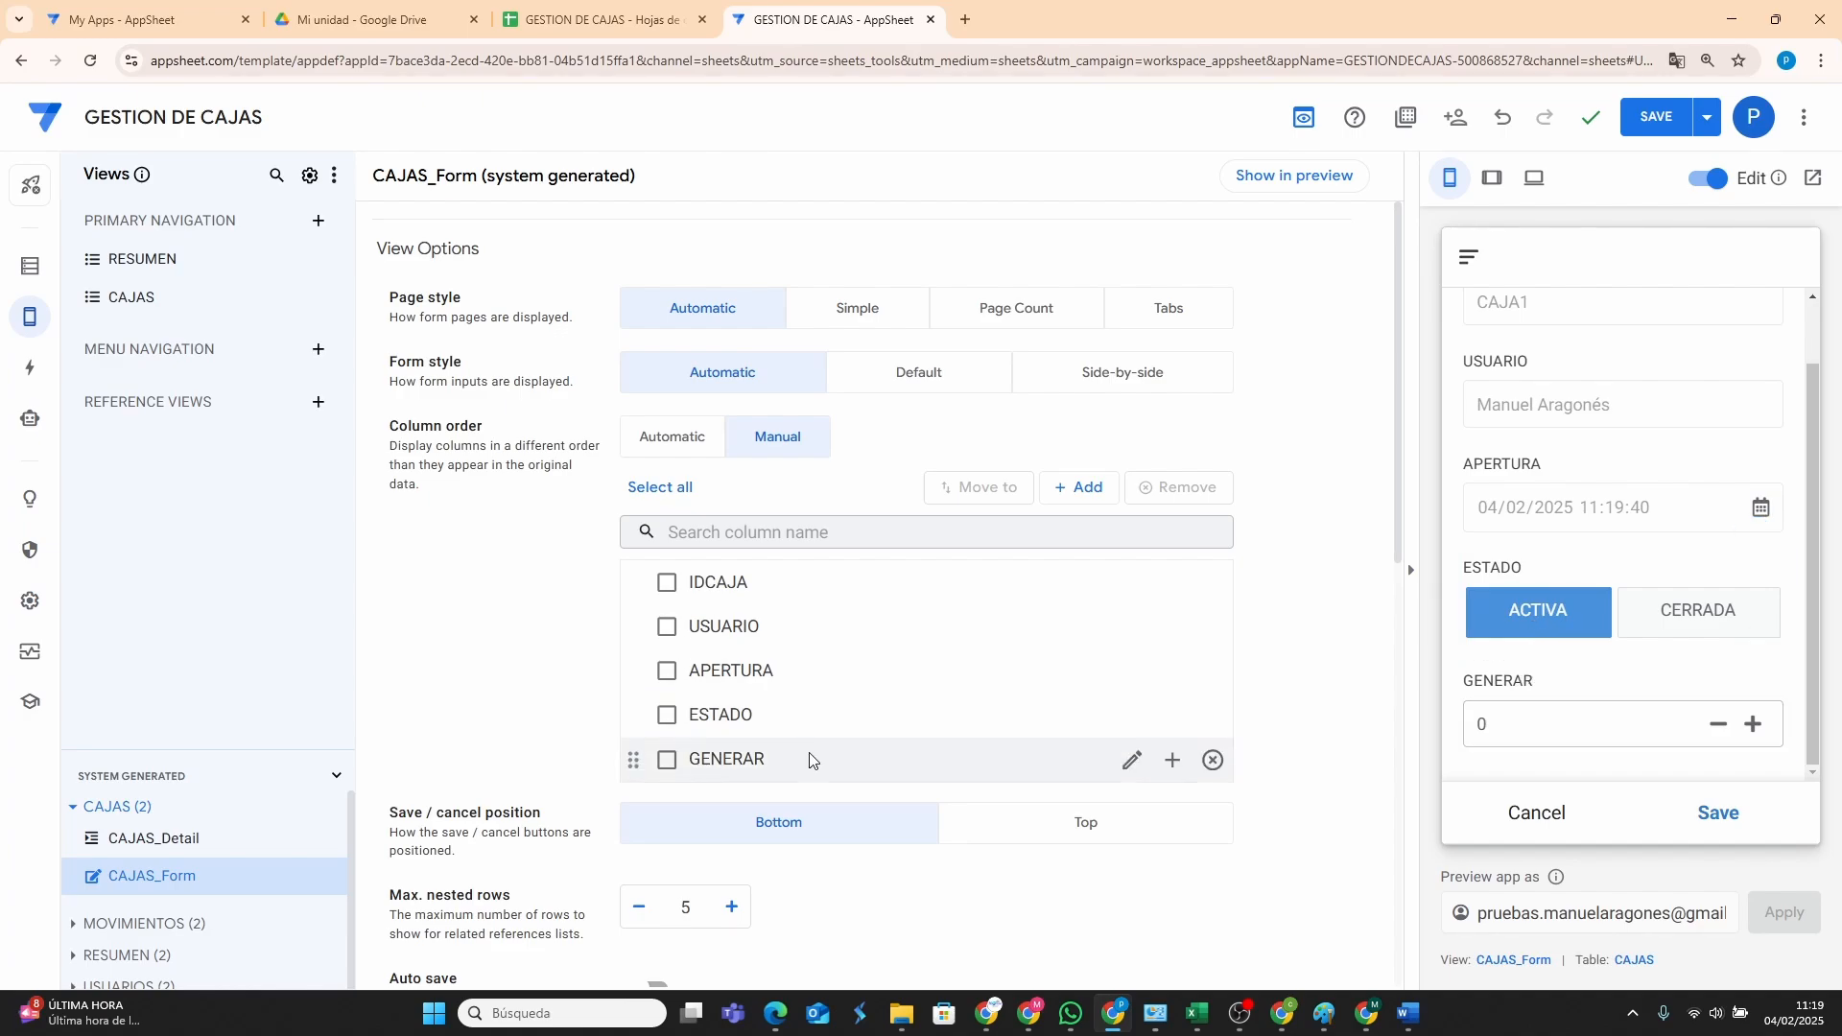
pyautogui.click(1214, 763)
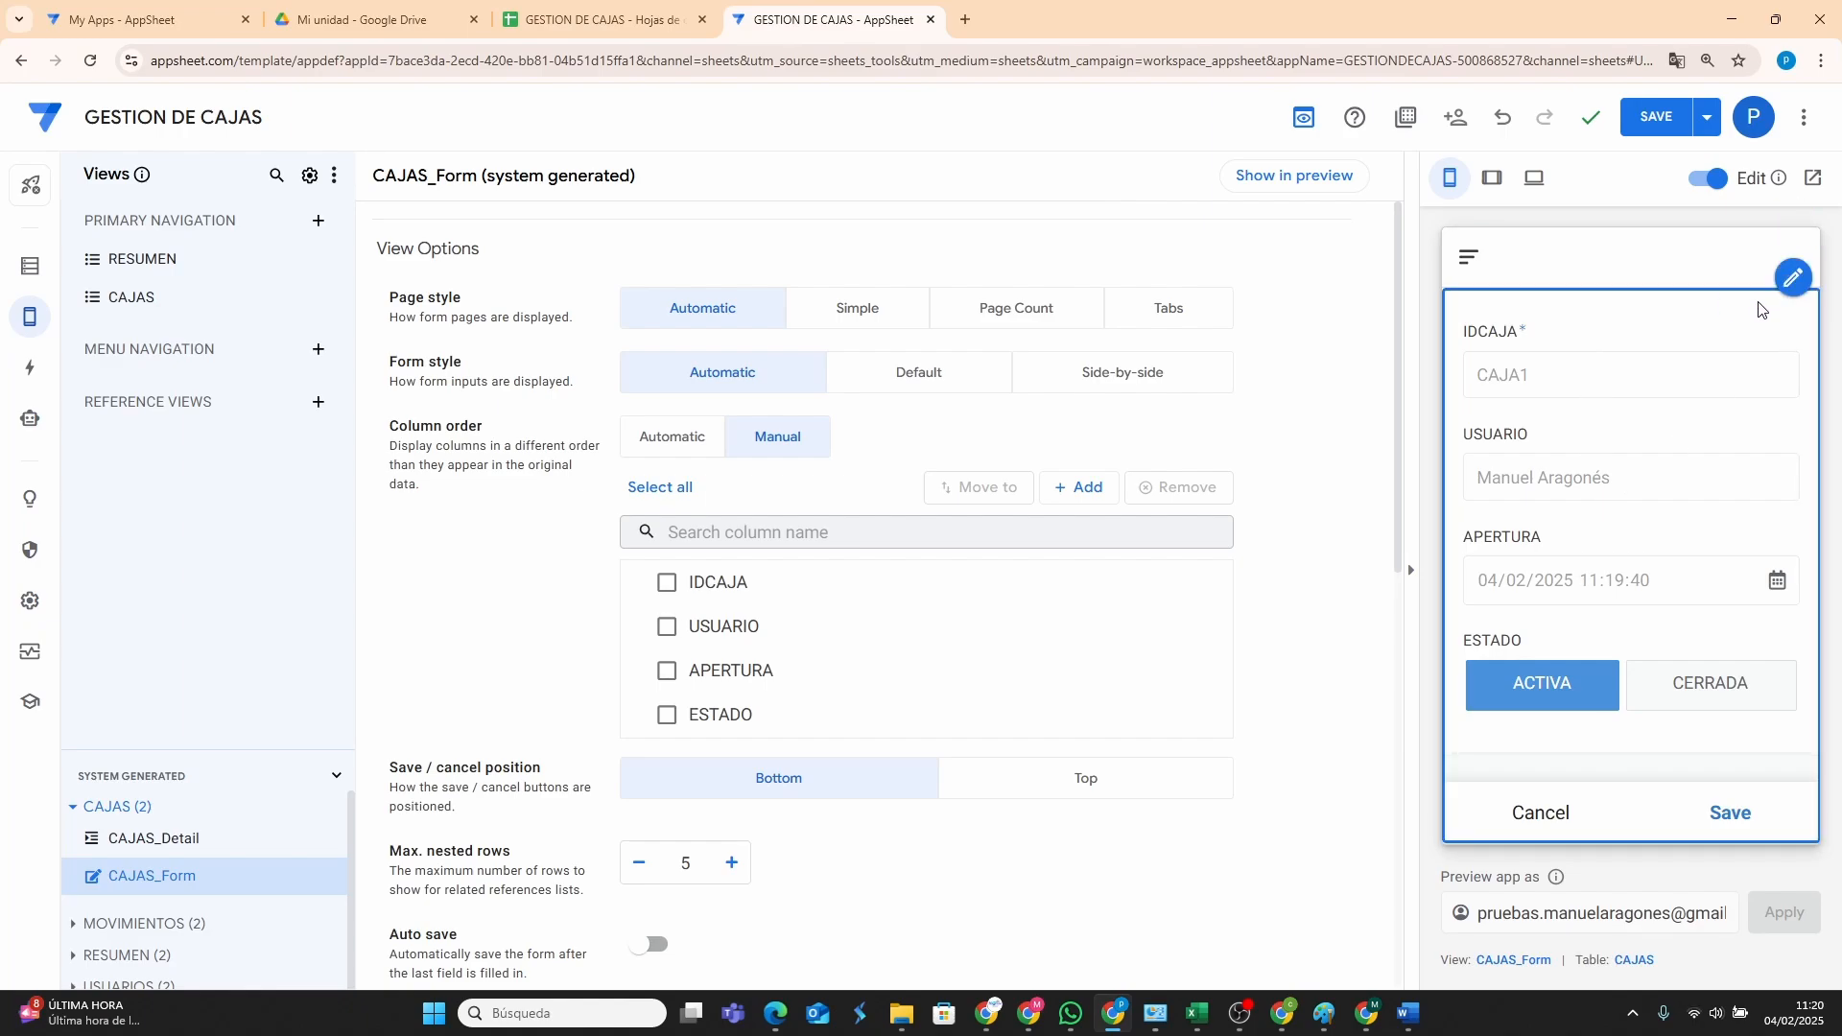
# Enlarge the system-generated section of the views list to show all of its table groups.
pyautogui.click(1792, 280)
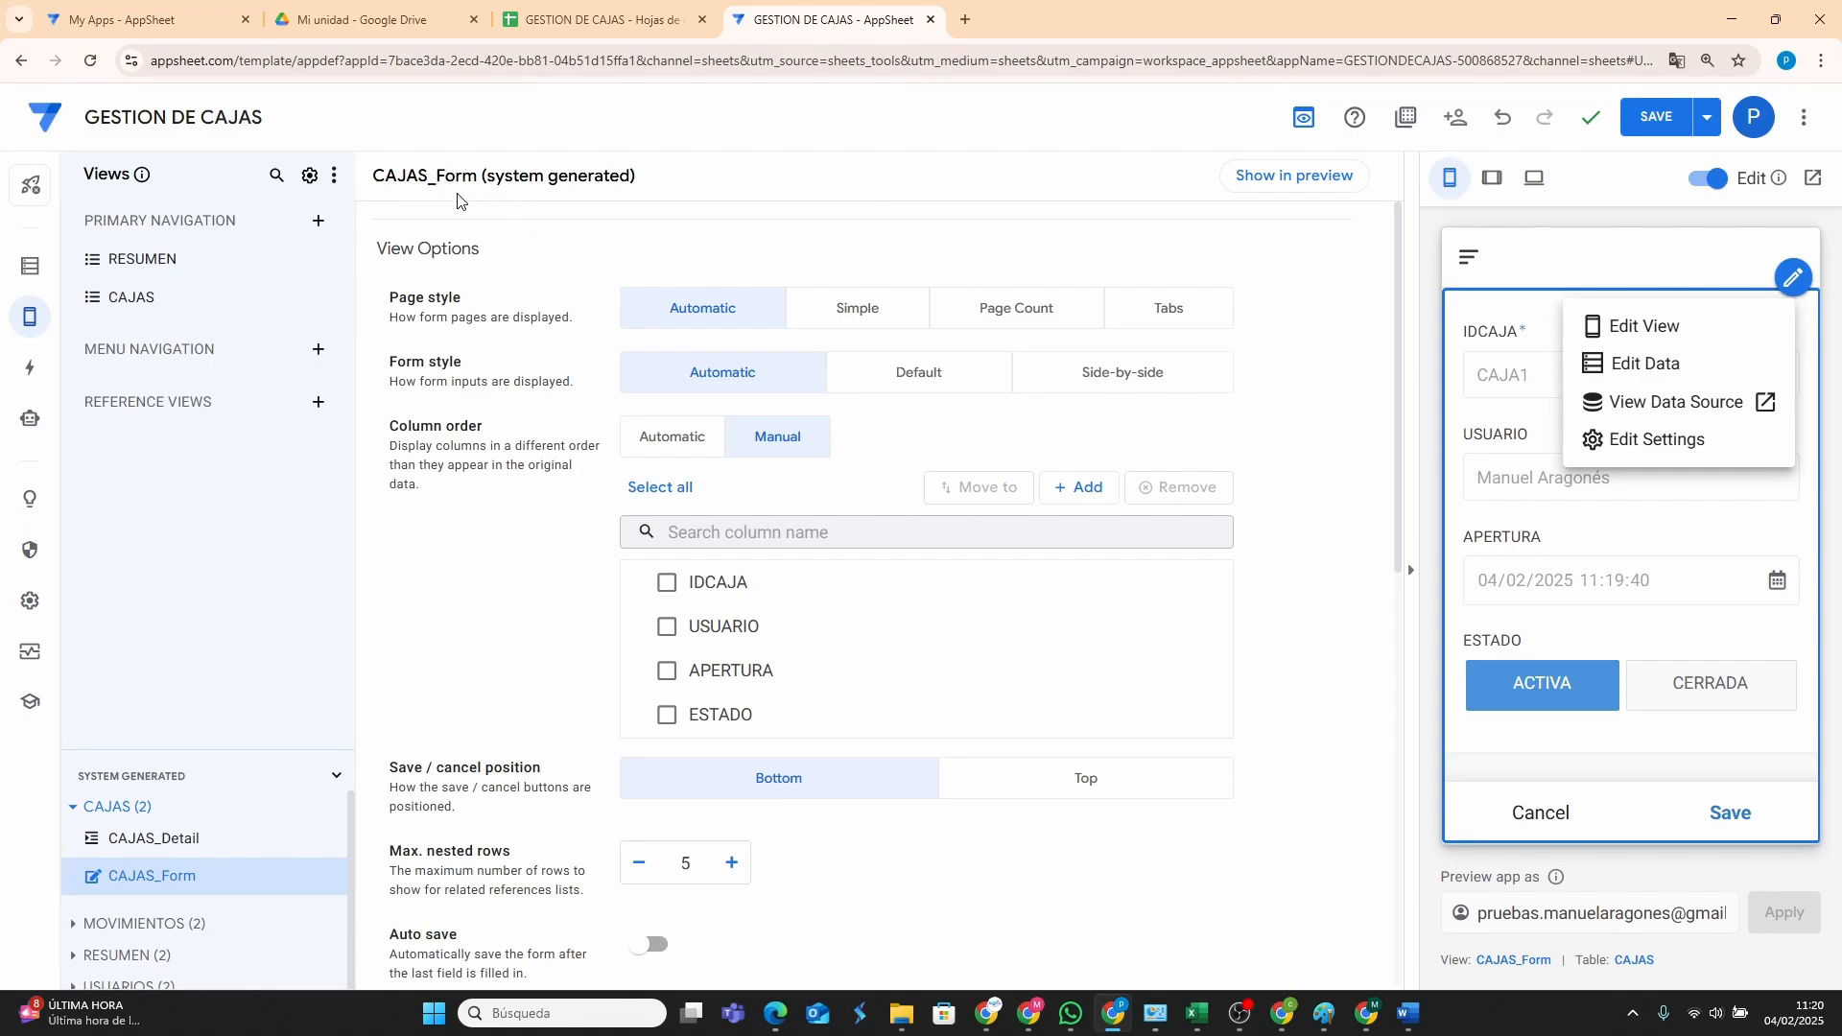
pyautogui.click(209, 755)
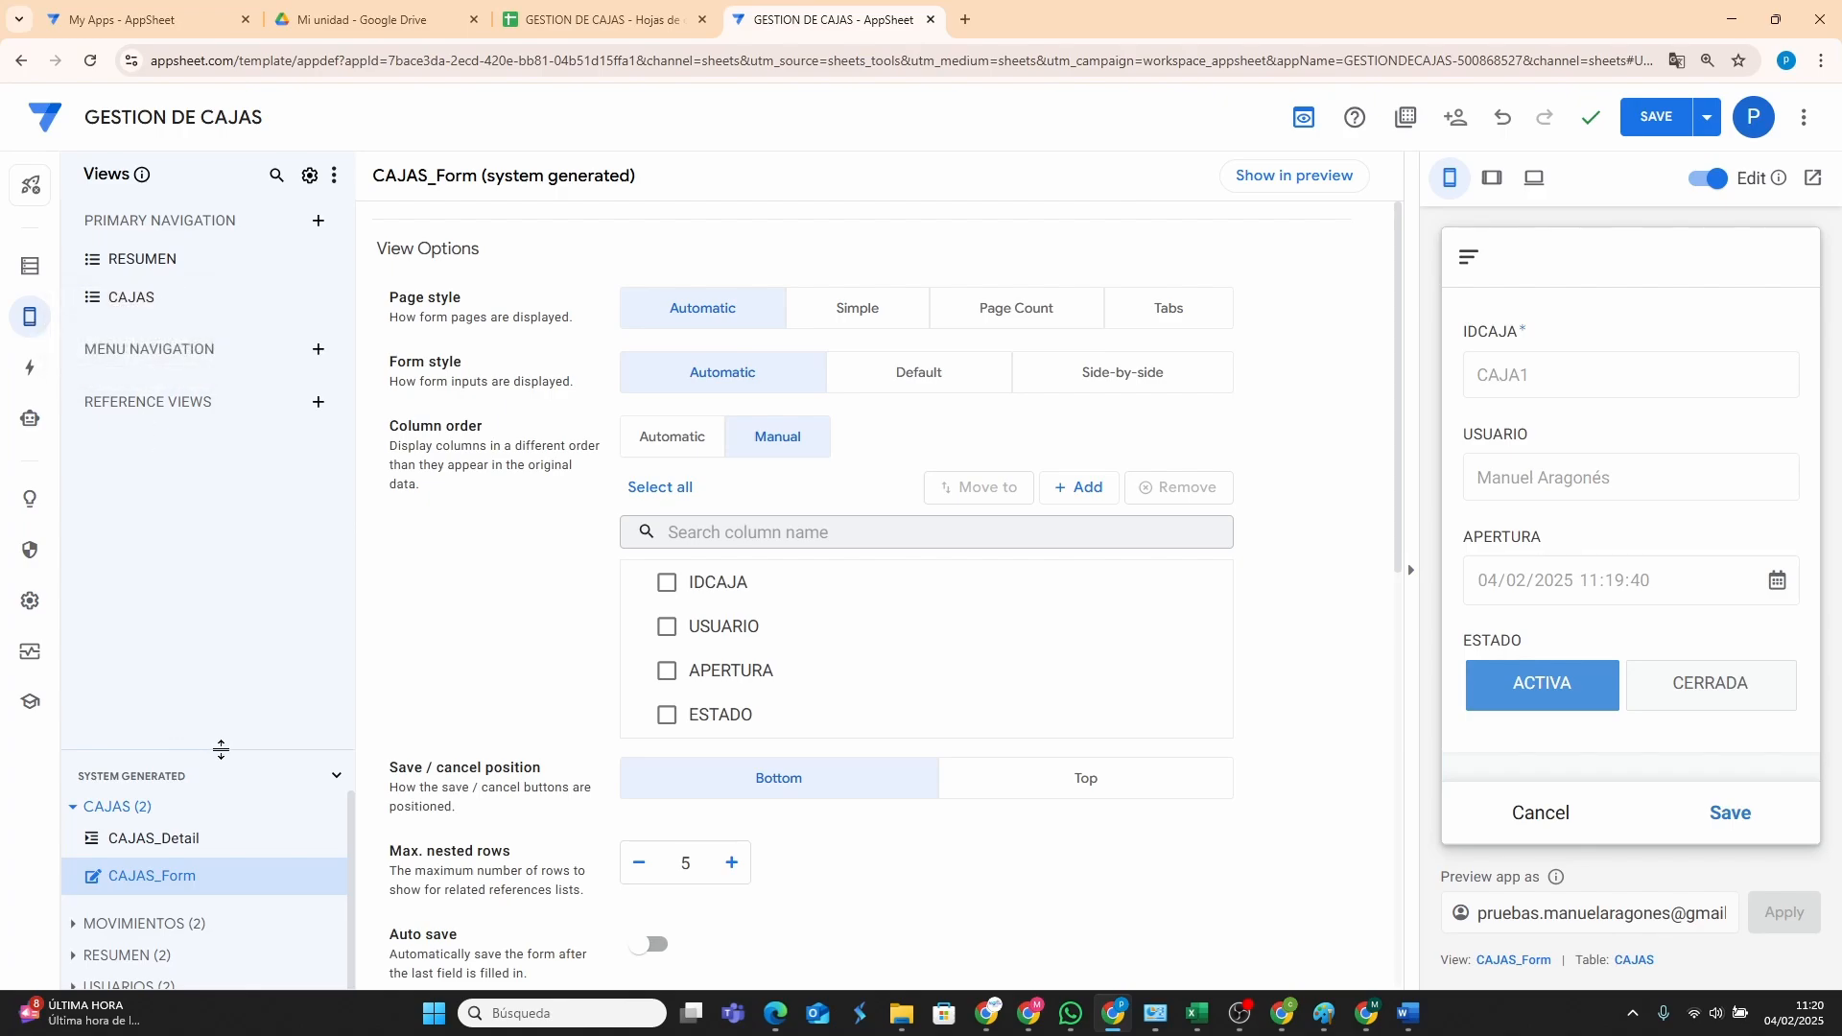
pyautogui.moveTo(220, 749); pyautogui.dragTo(223, 505)
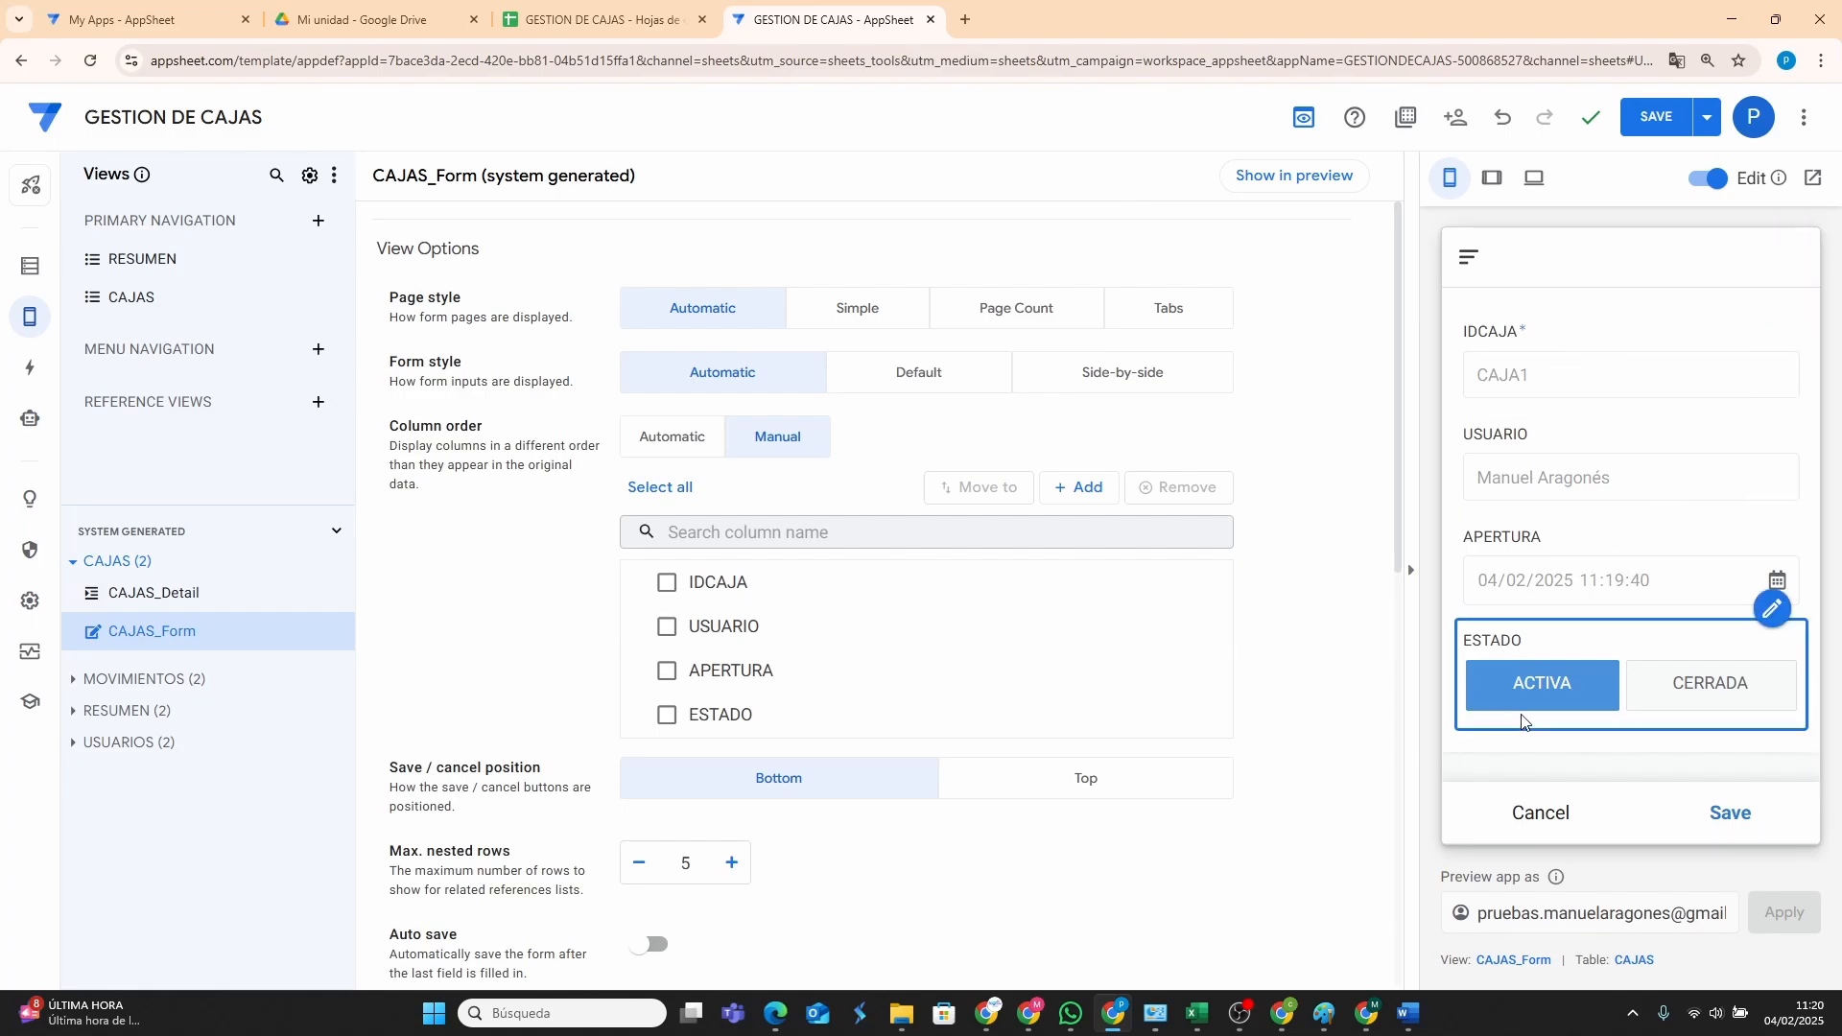
# Save the new CAJA1 record in the preview form and save the app's changes.
pyautogui.click(1728, 812)
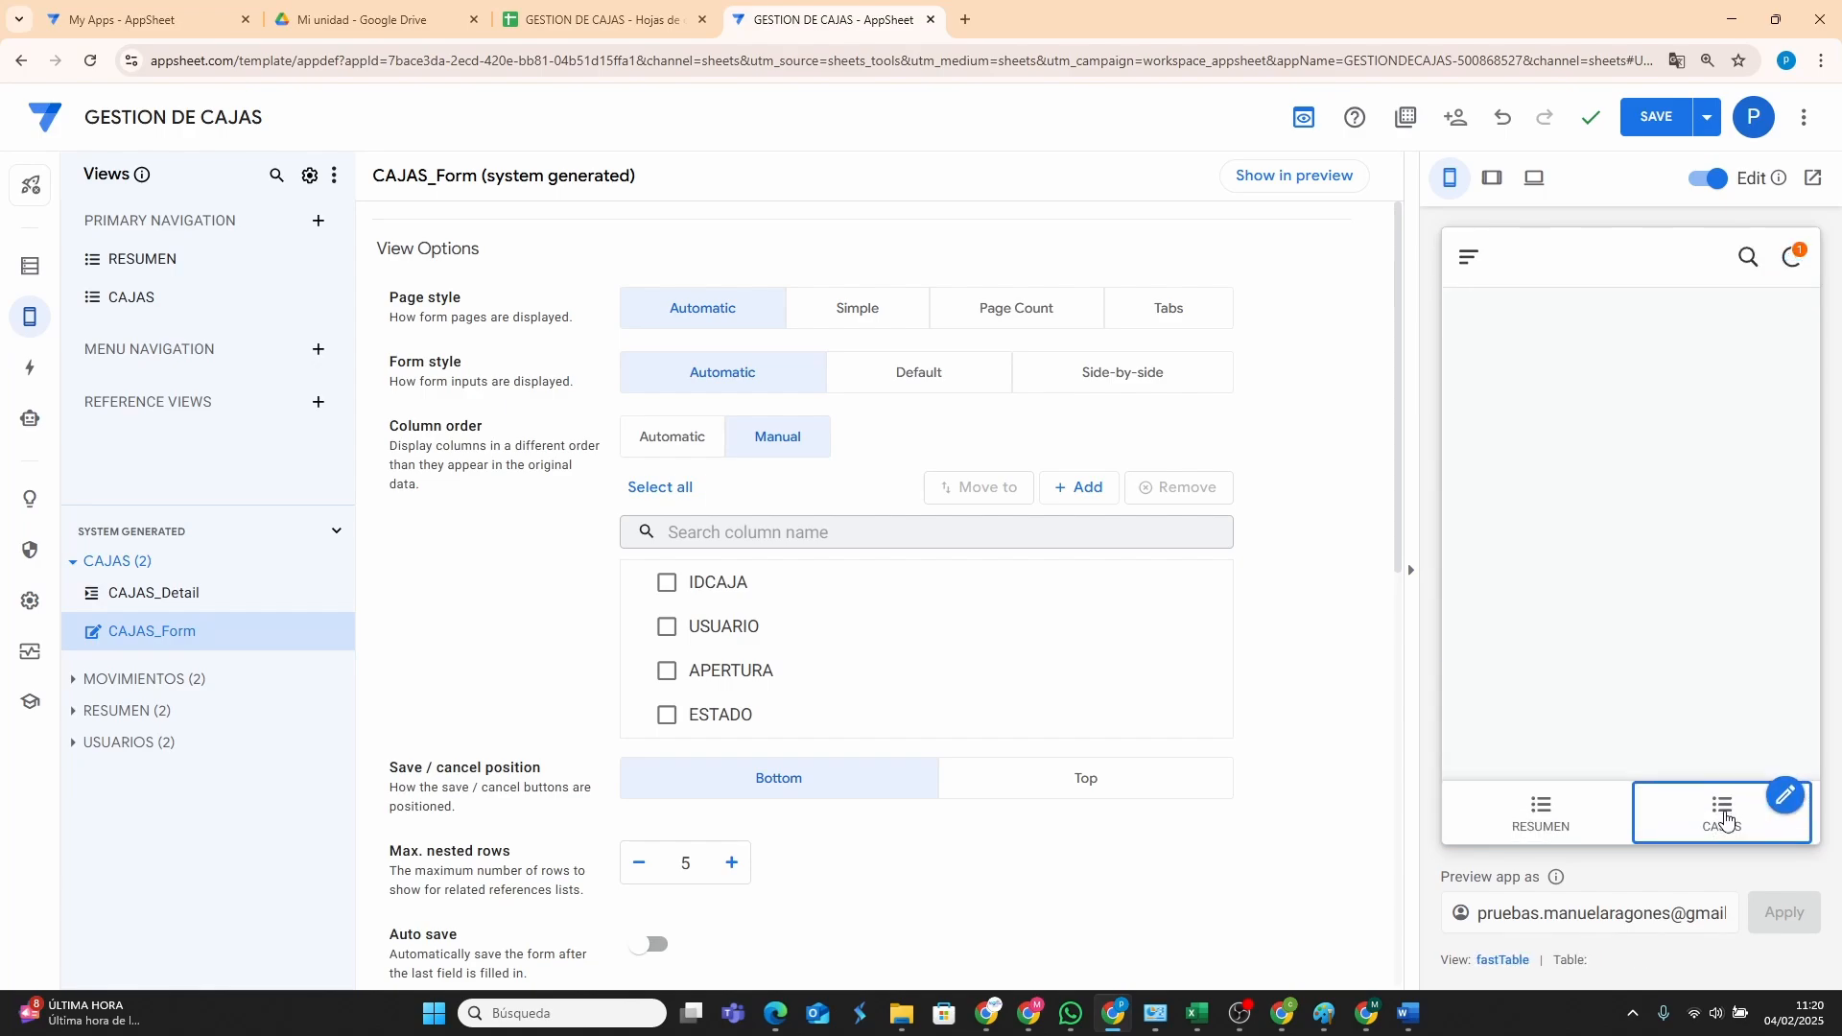
pyautogui.click(1652, 125)
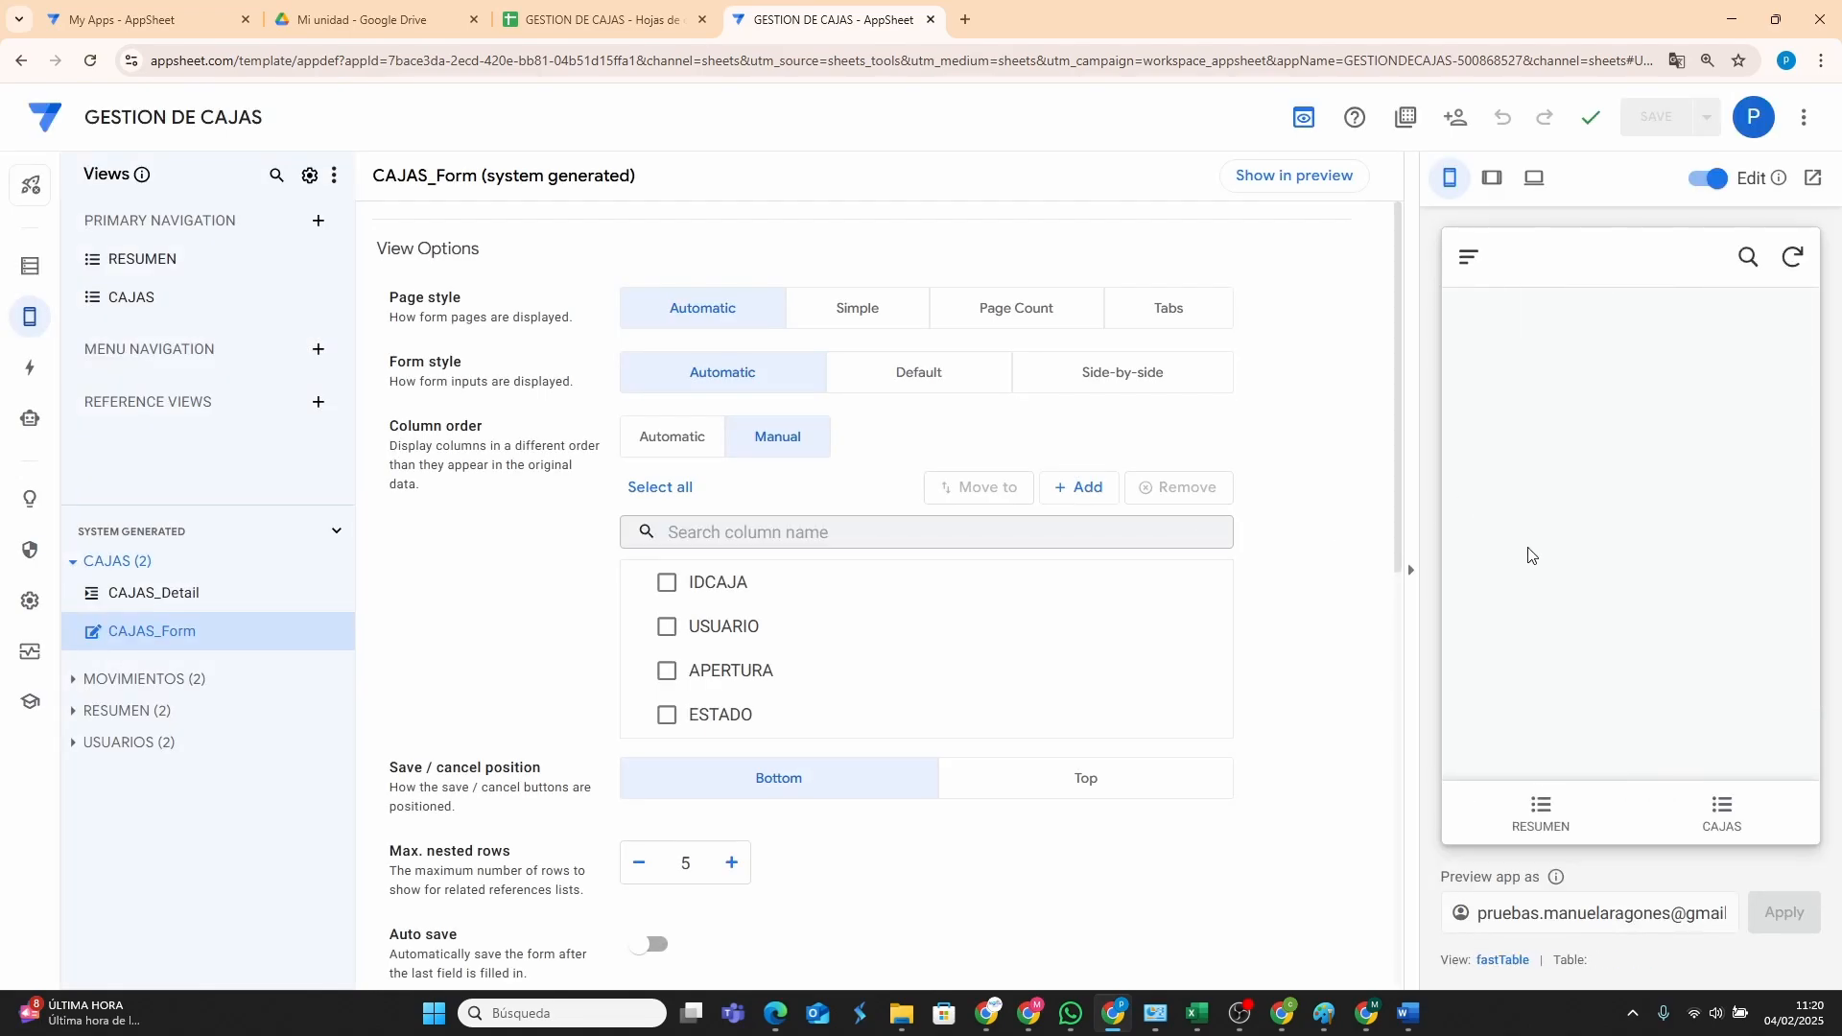
# Open the RESUMEN view for editing from the app preview and set its column order to Manual.
pyautogui.click(1539, 832)
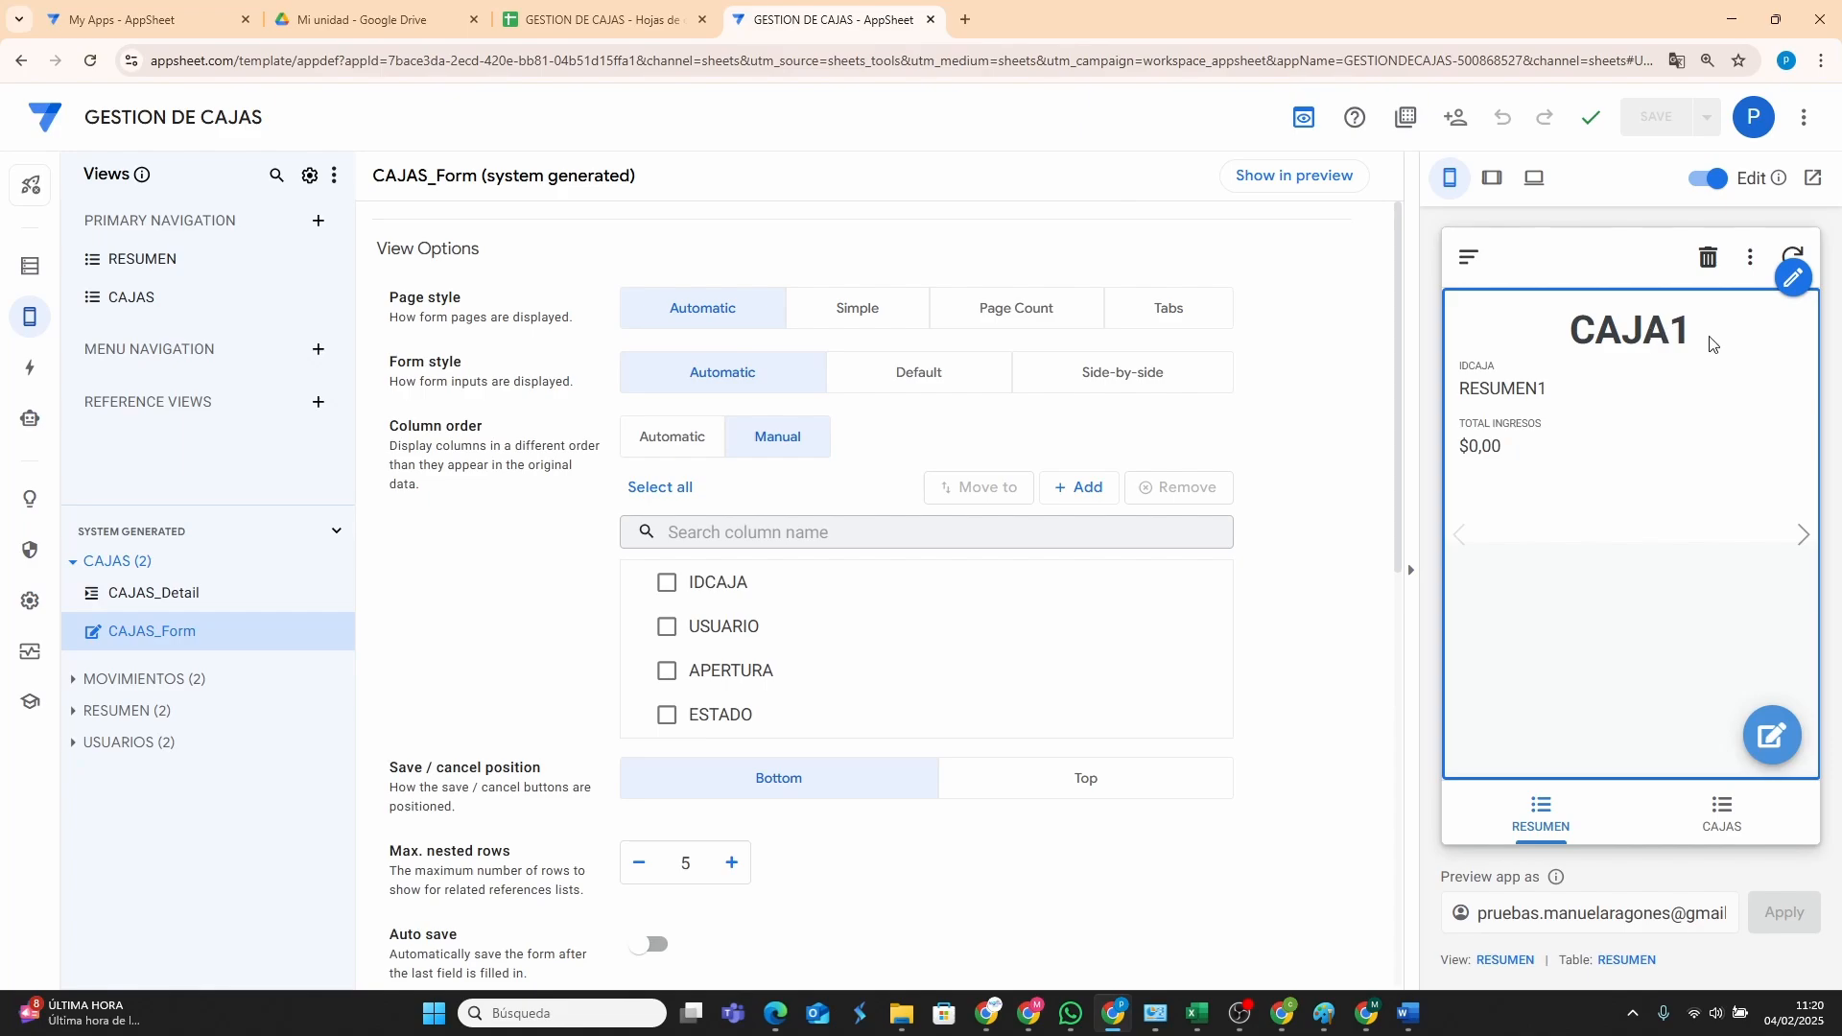
pyautogui.click(1792, 278)
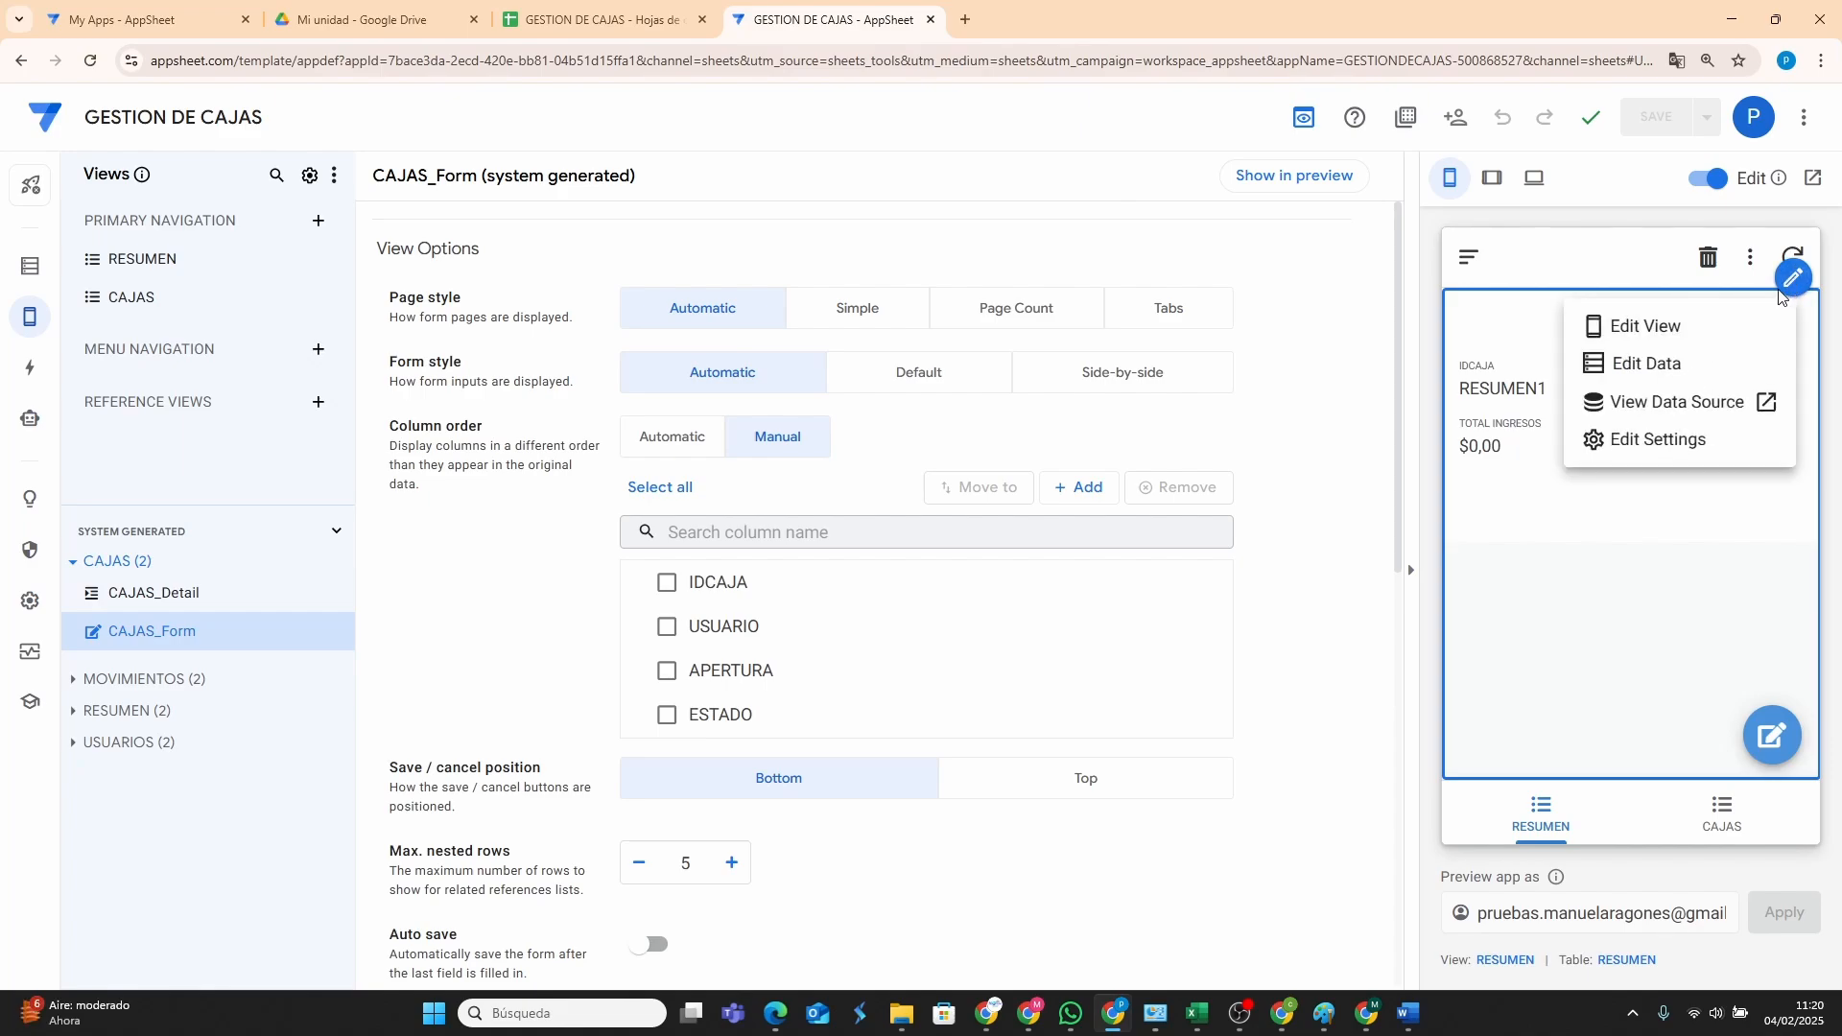
pyautogui.click(1647, 329)
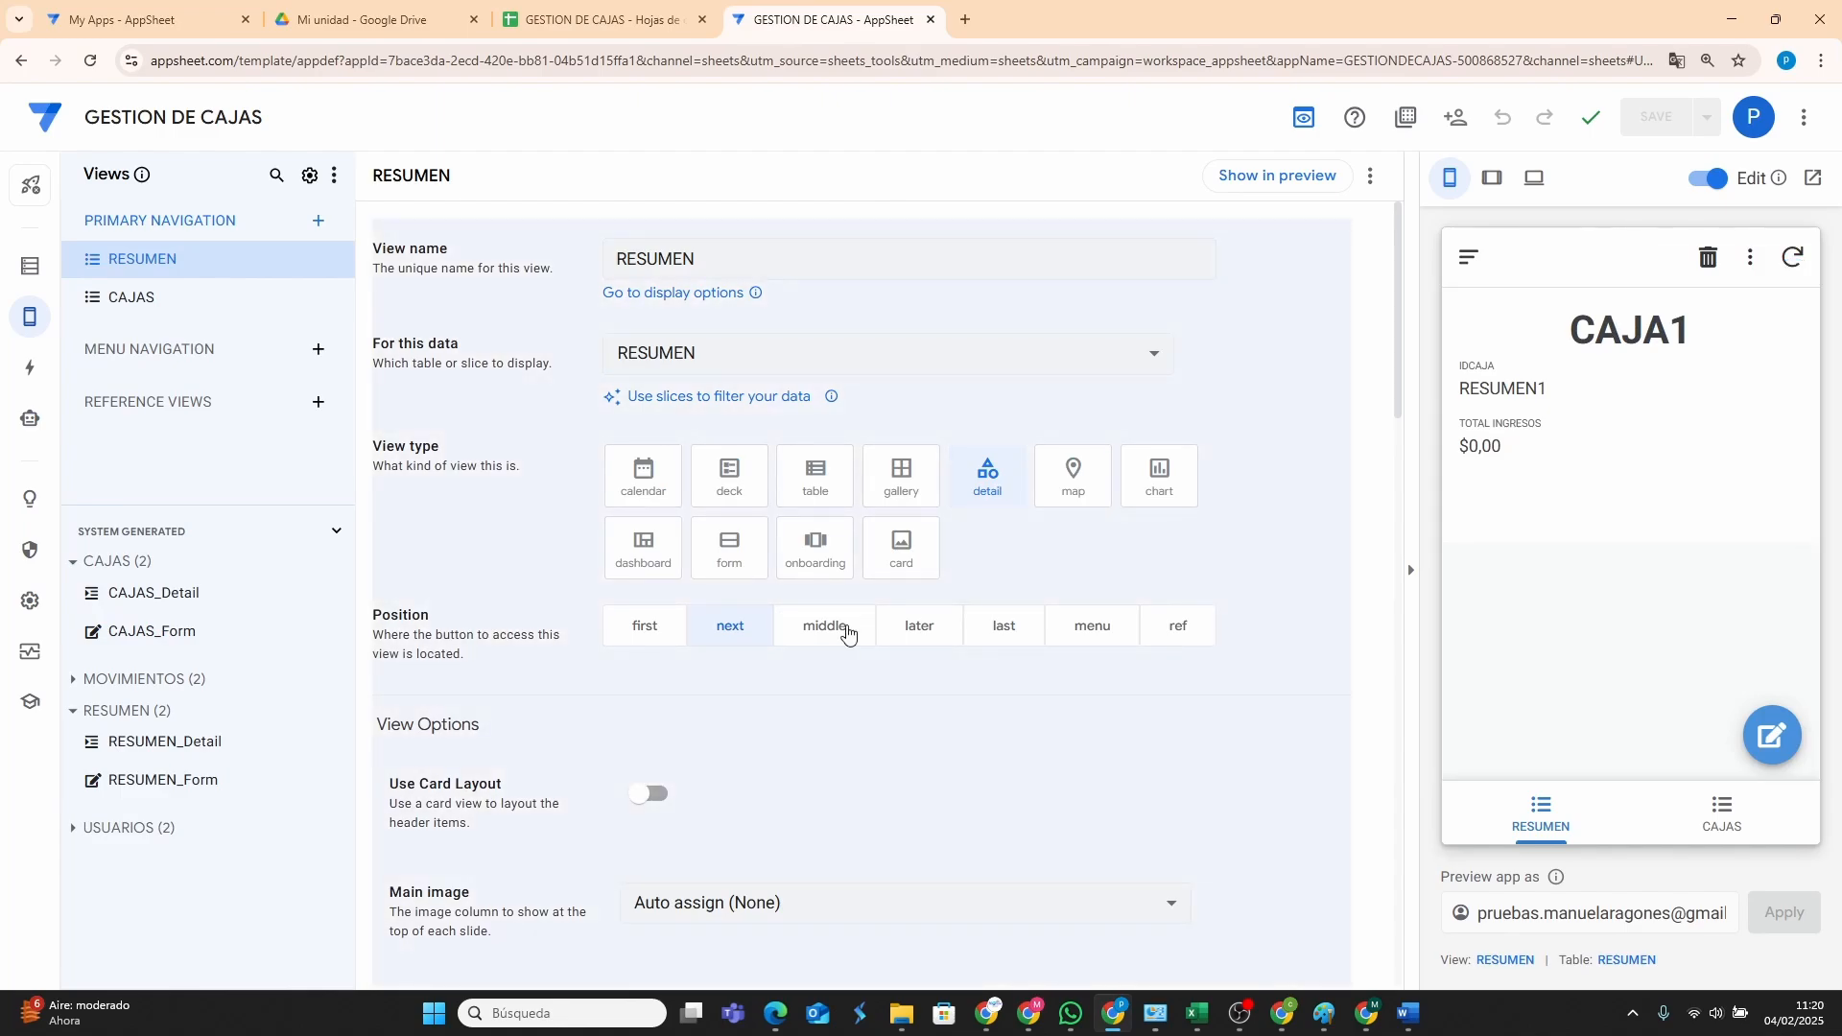
pyautogui.scroll(-7, 847, 631)
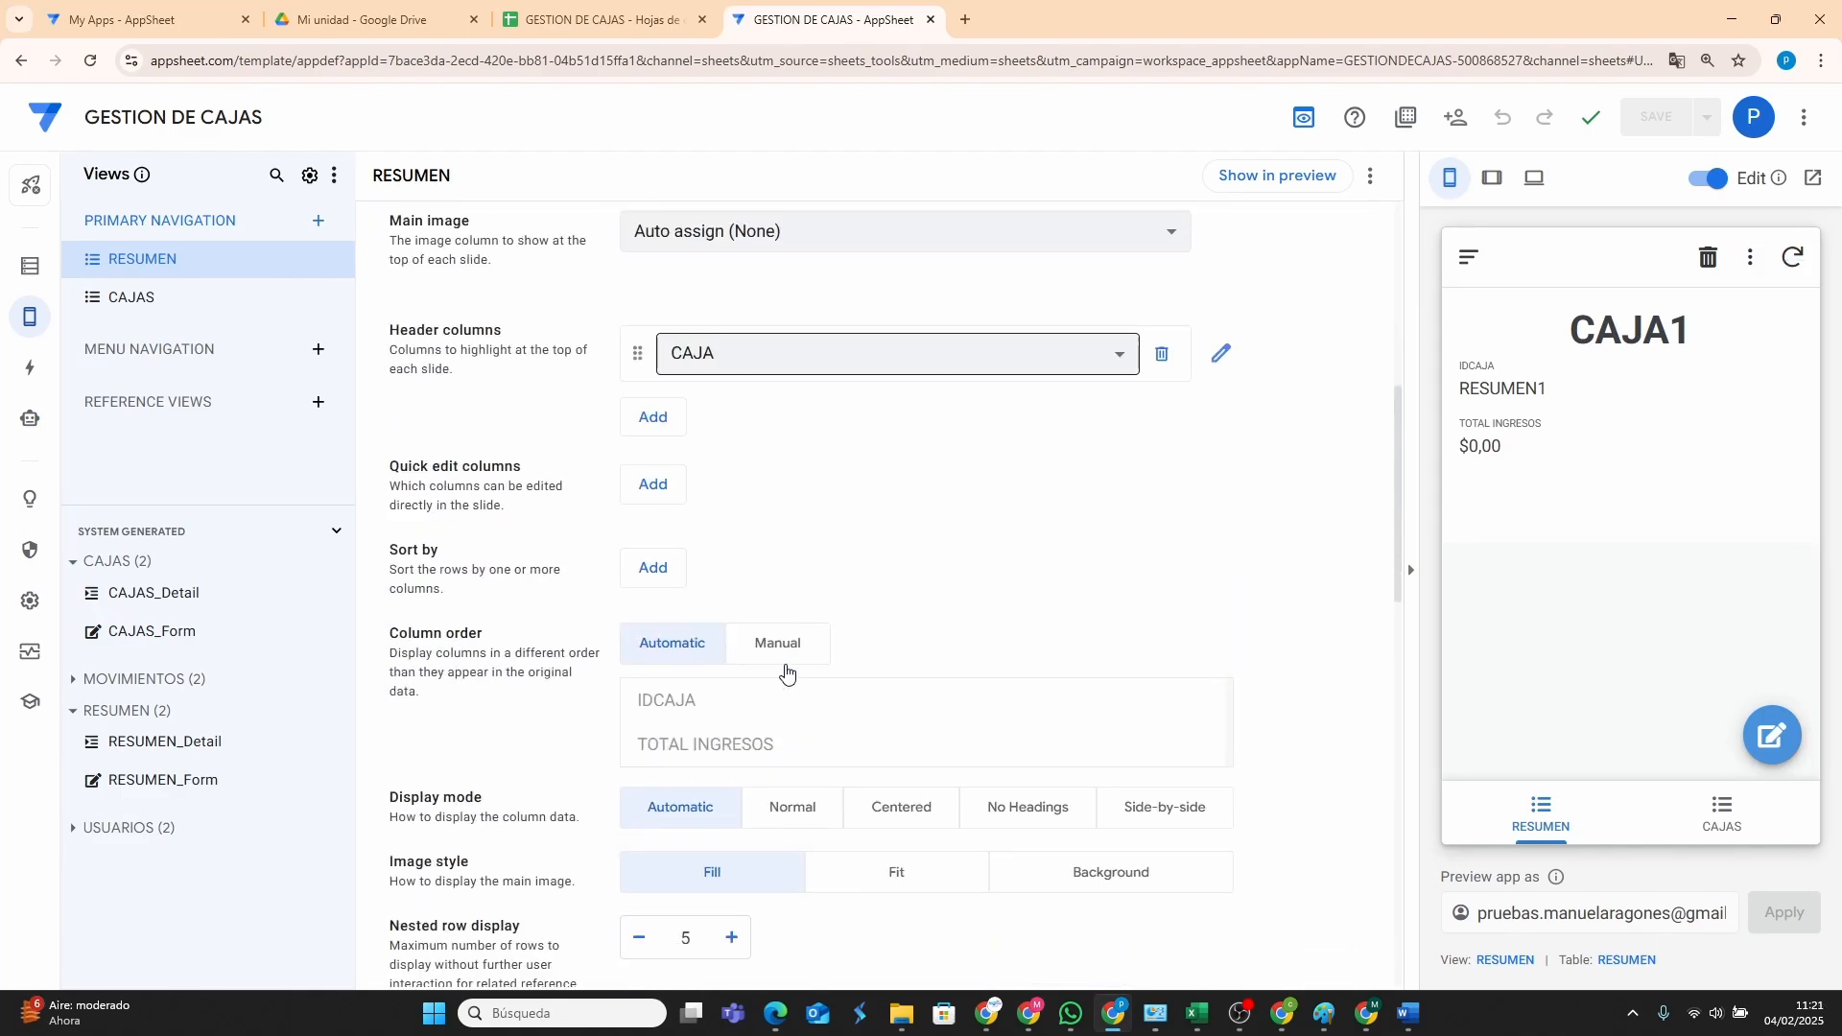
pyautogui.click(779, 645)
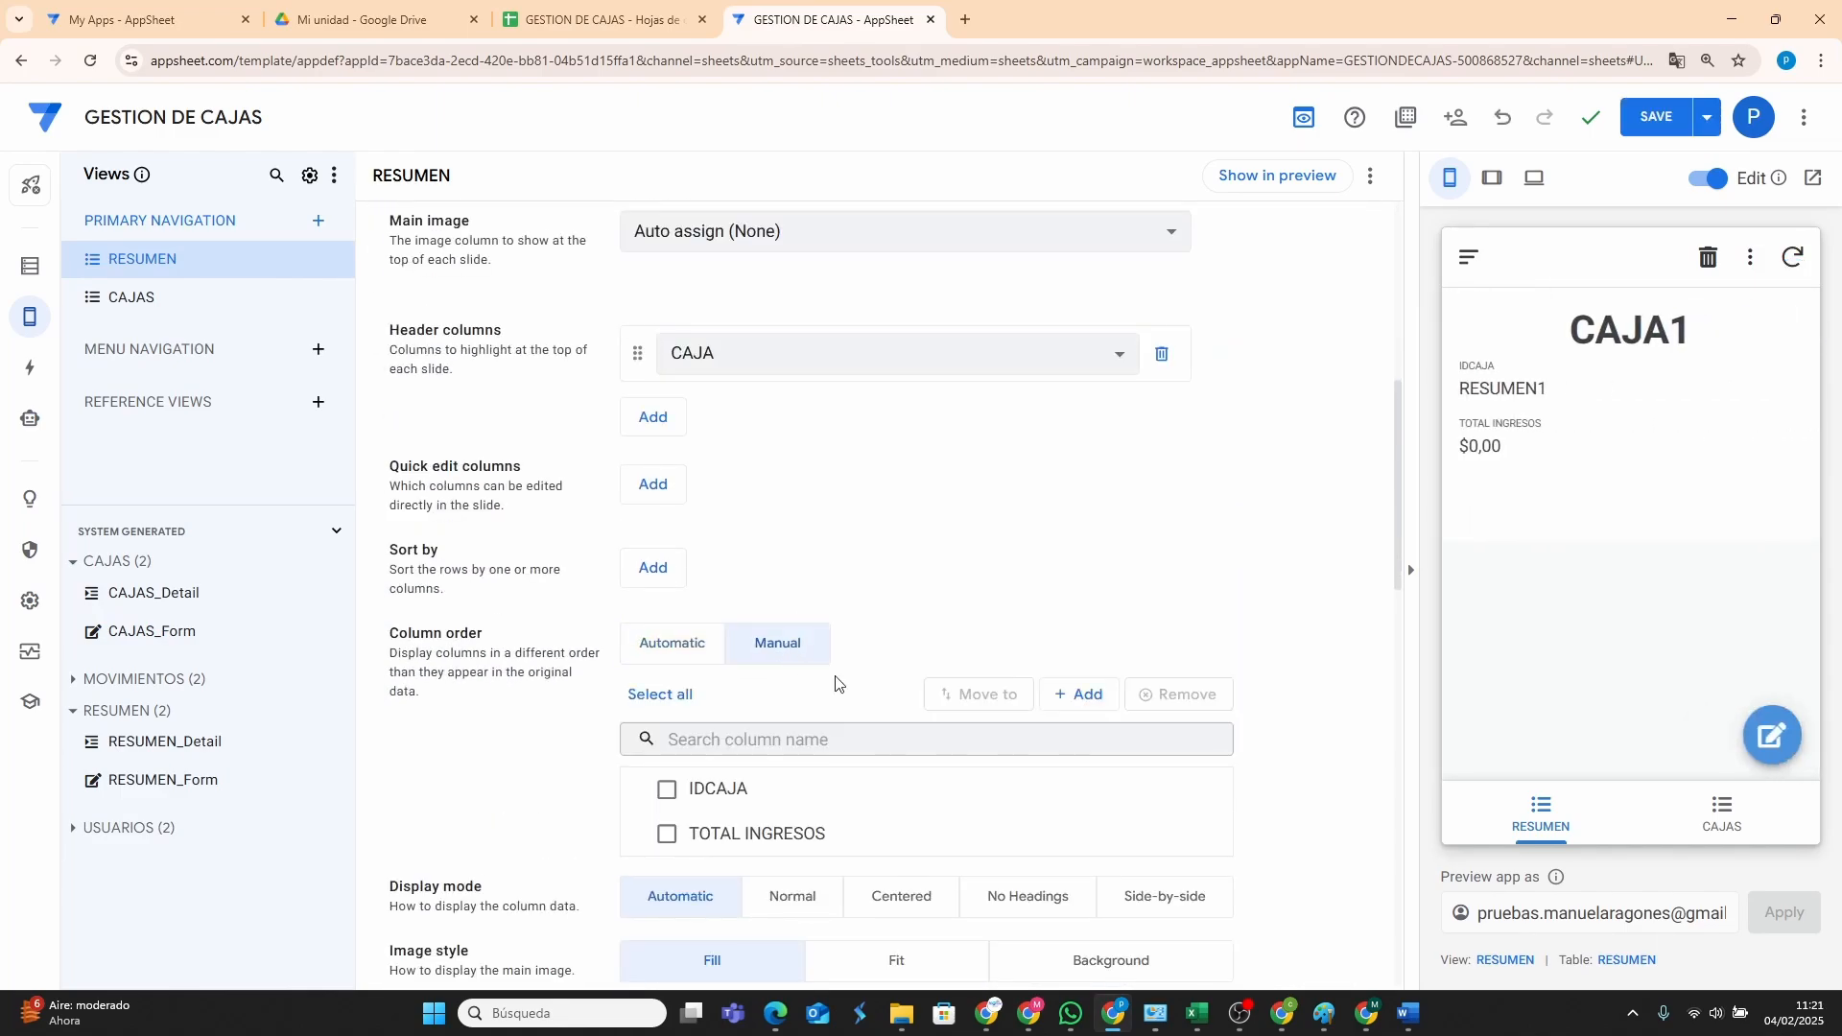
# Switch to the CONTROL DE CAJA app and examine the RESUMEN table's display names and its first format rule's text color.
pyautogui.click(1027, 1013)
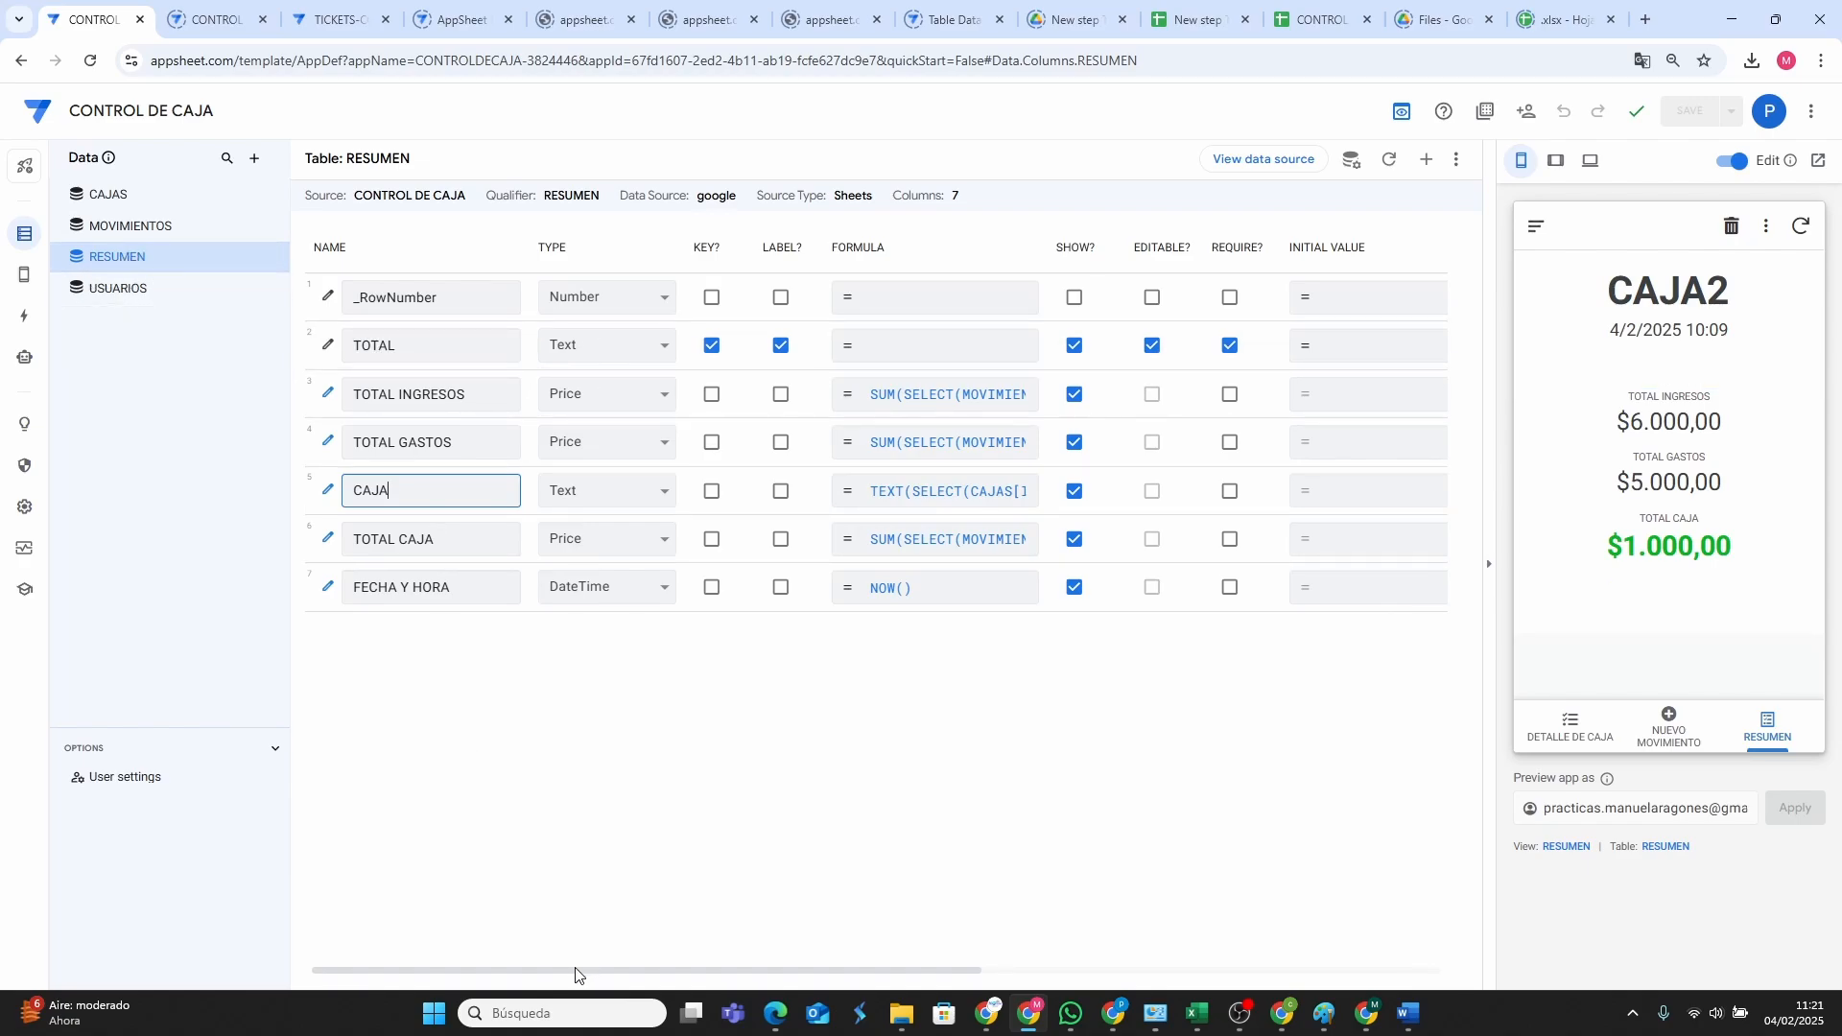
pyautogui.moveTo(576, 975); pyautogui.dragTo(850, 975)
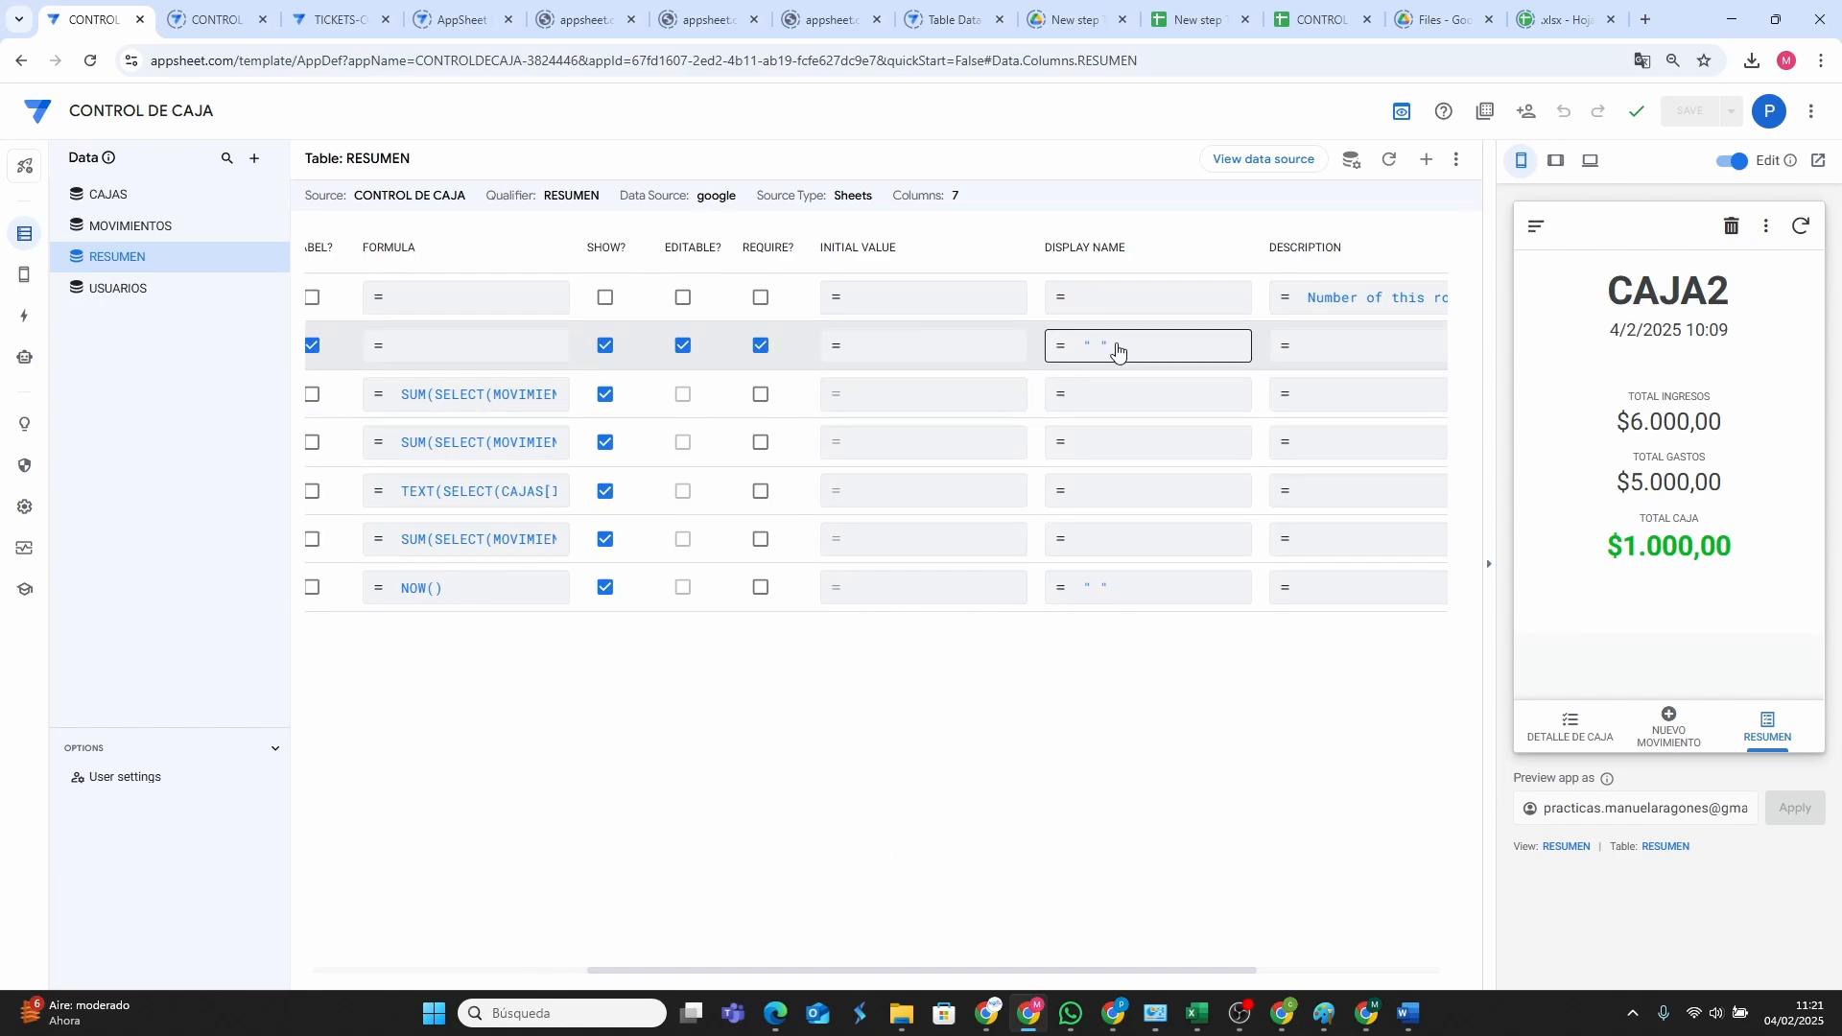
pyautogui.moveTo(23, 274)
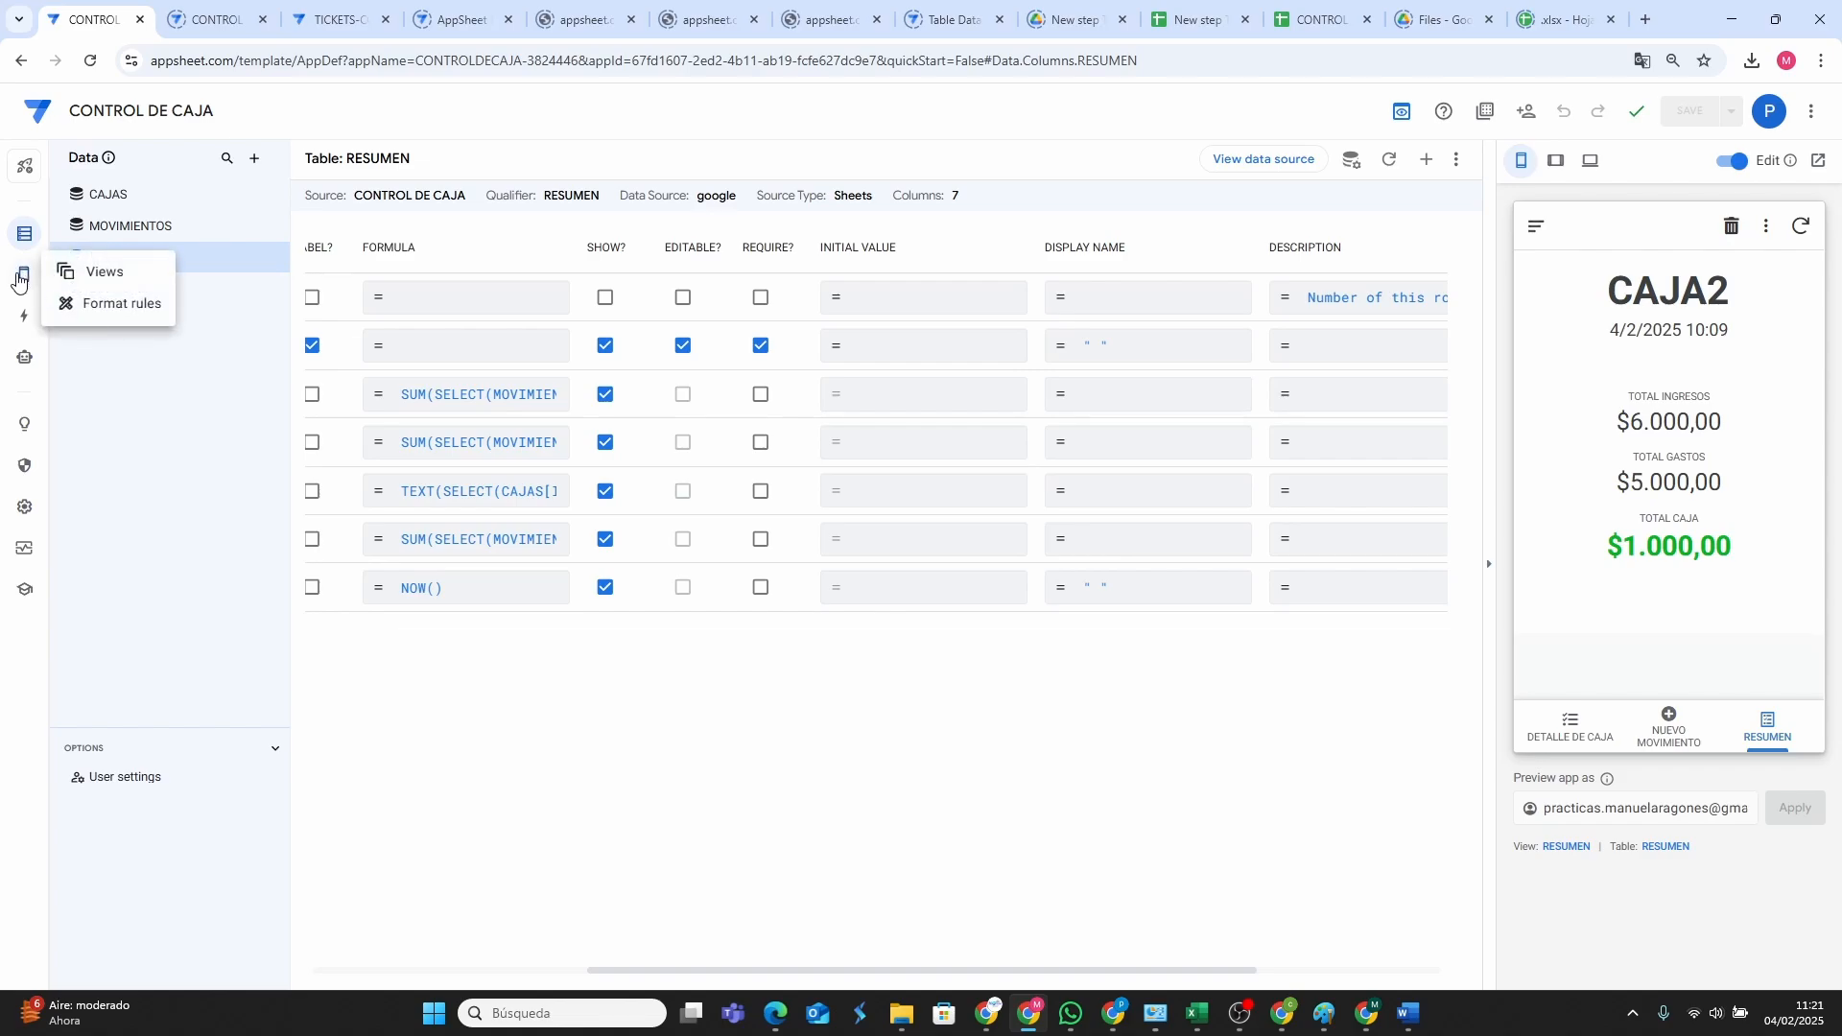
pyautogui.click(120, 305)
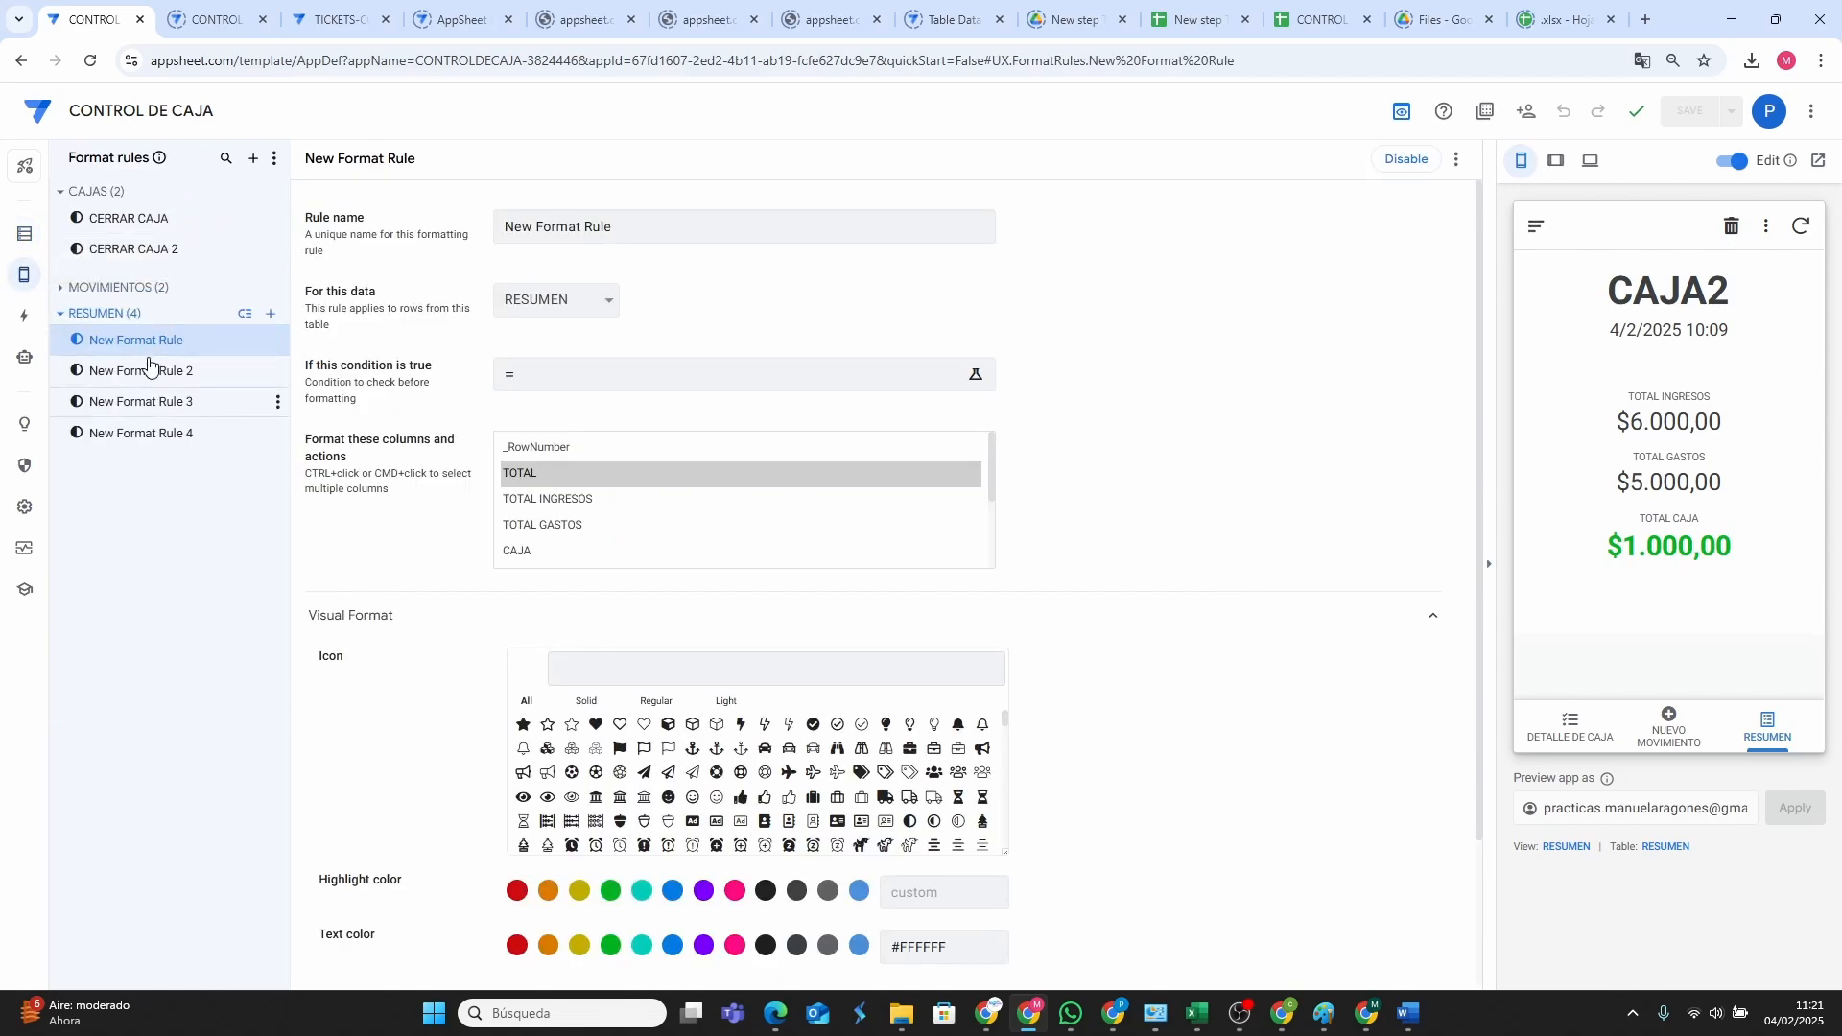
pyautogui.scroll(-2, 1028, 723)
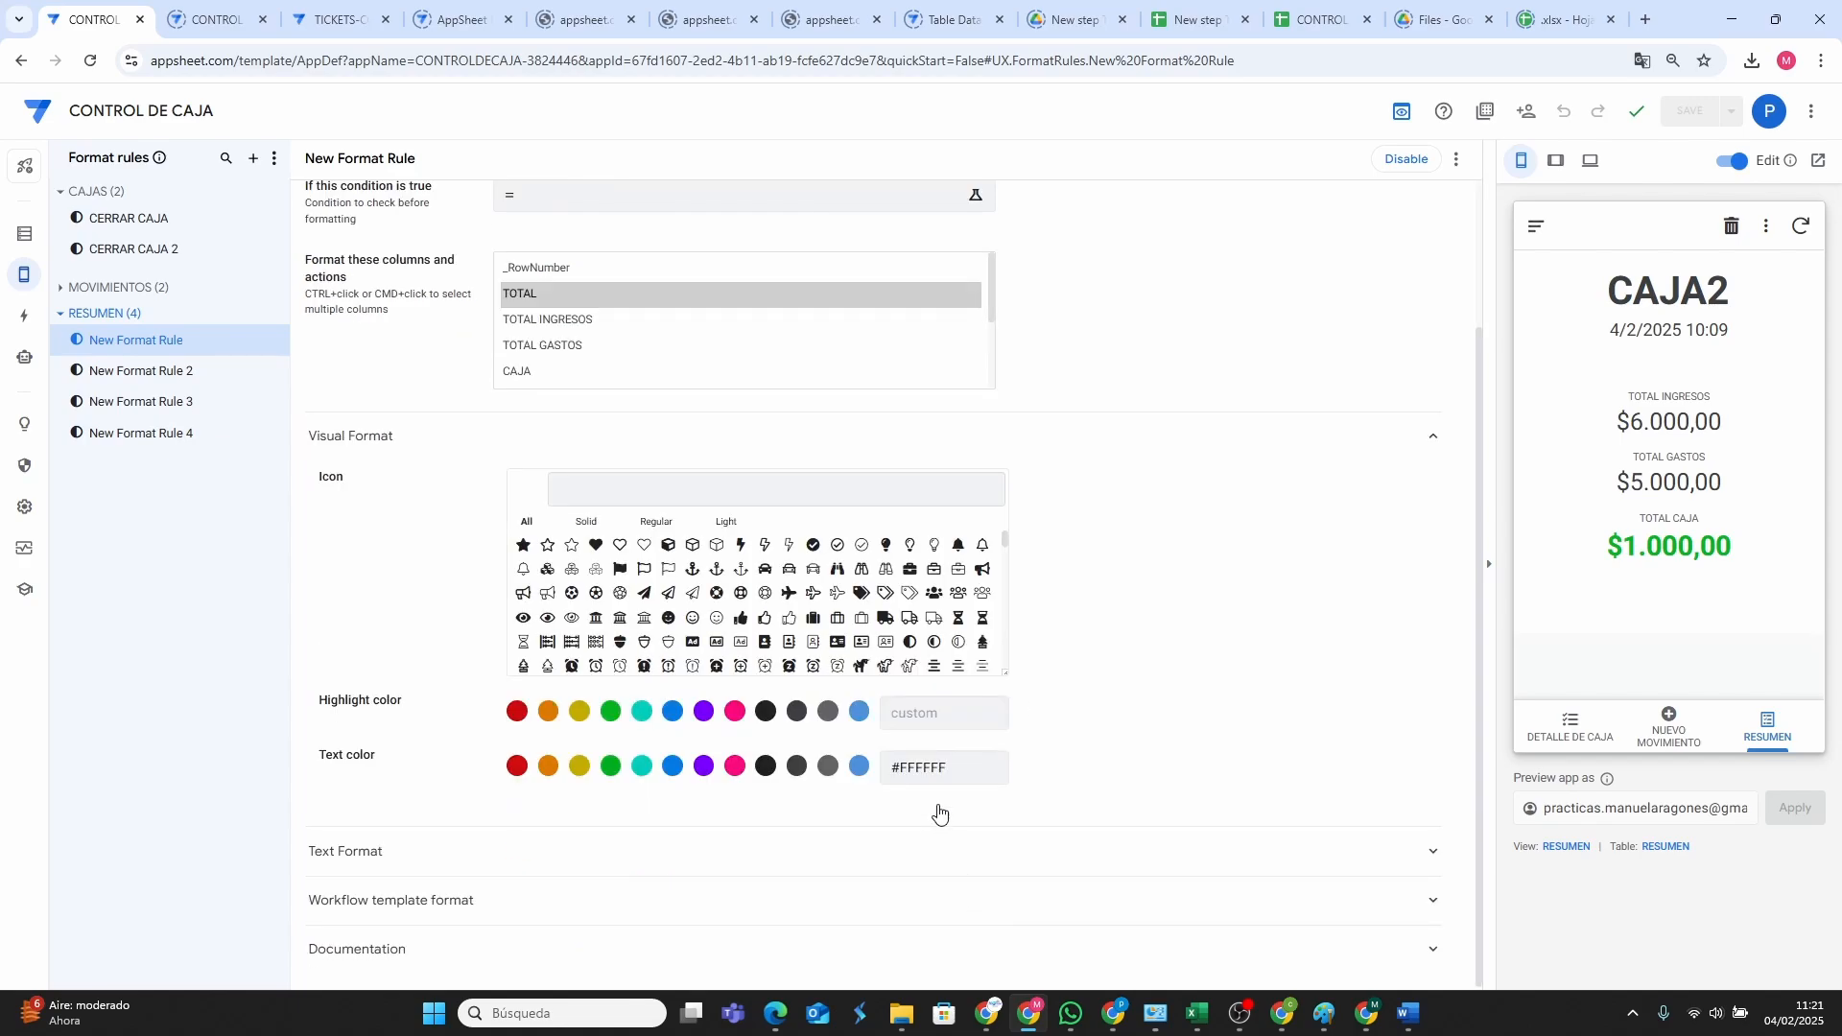
pyautogui.click(958, 772)
# Return to the GESTION DE CAJAS app and clear the initial value formula of the RESUMEN table's IDCAJA column.
pyautogui.click(1114, 1013)
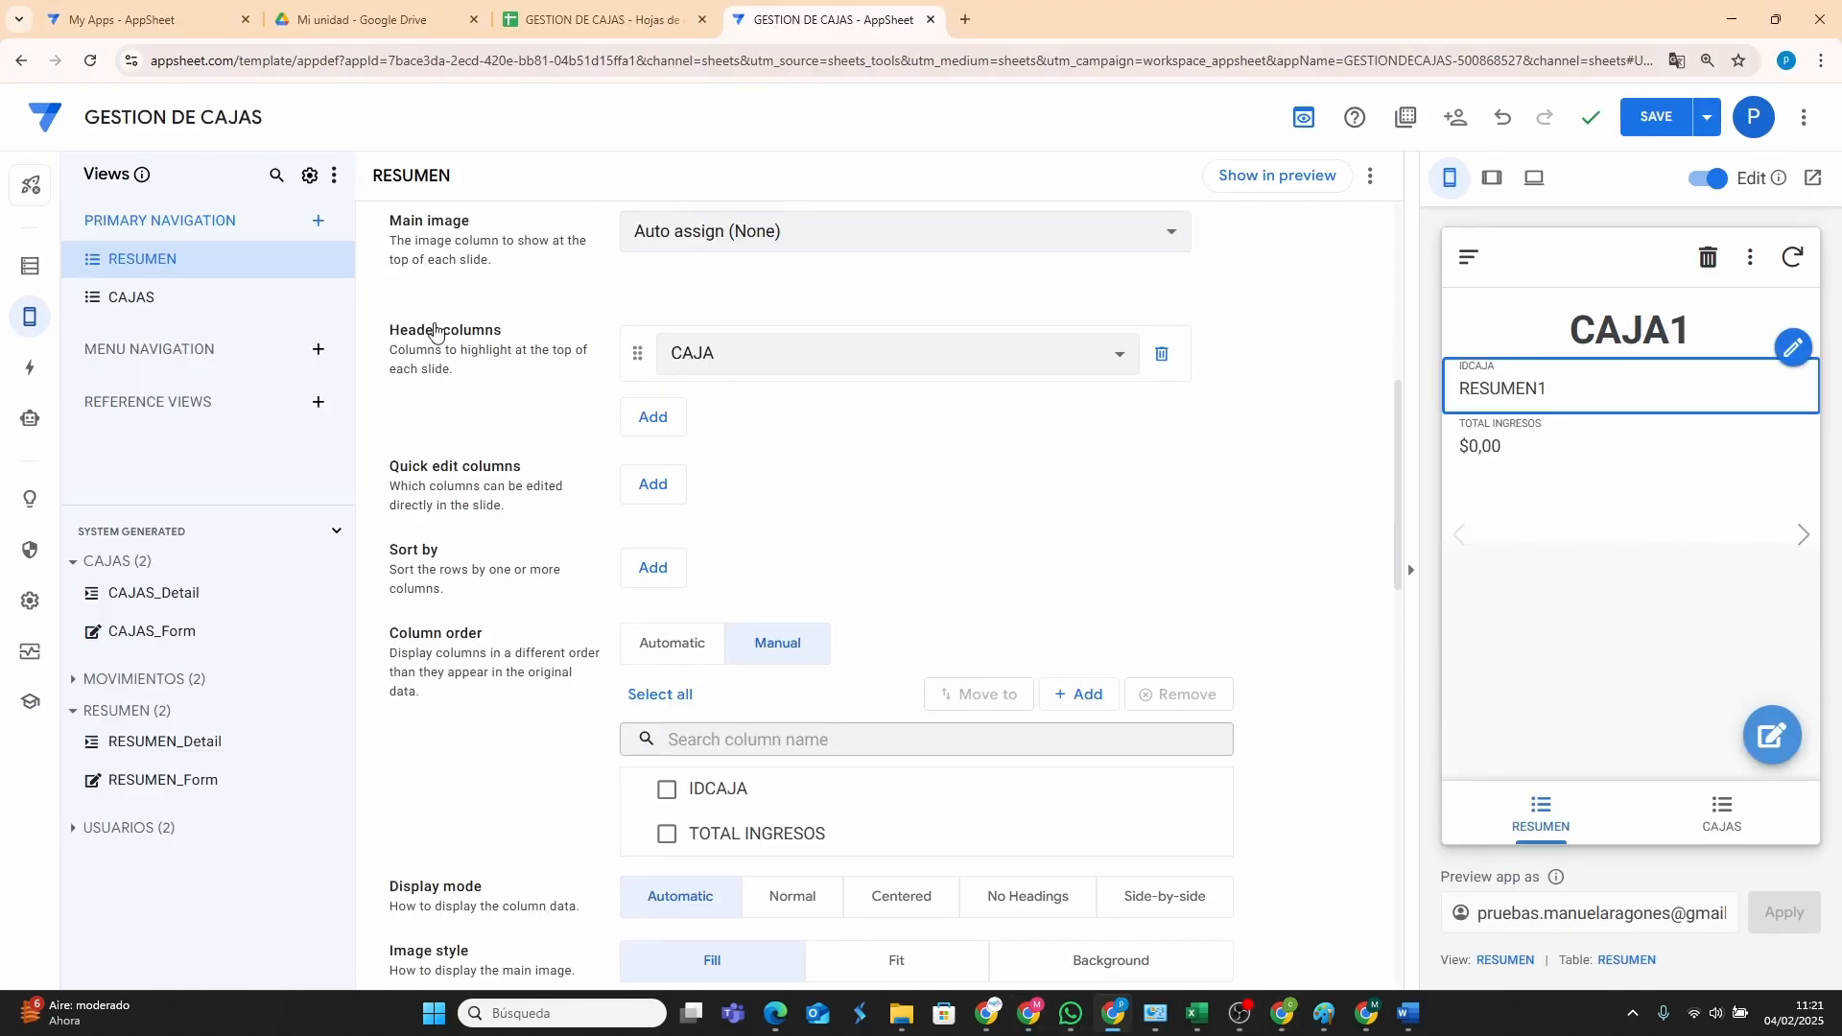
pyautogui.click(30, 266)
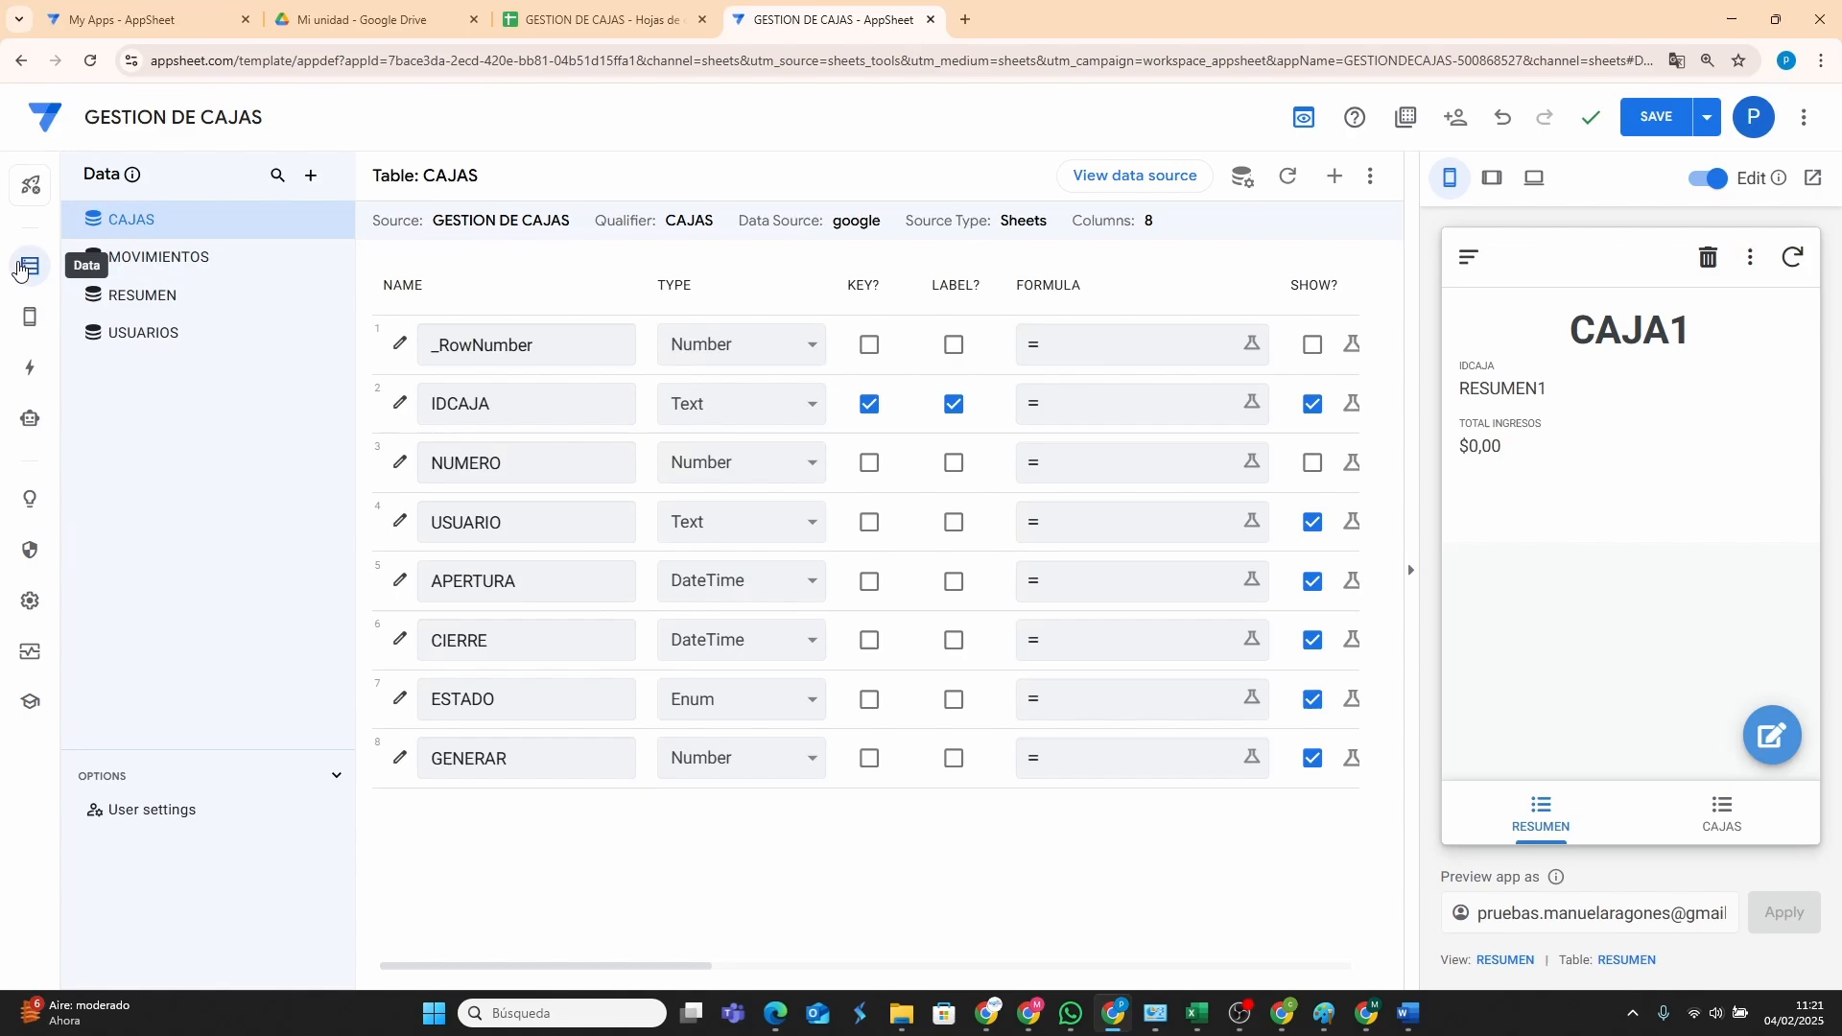
pyautogui.click(164, 297)
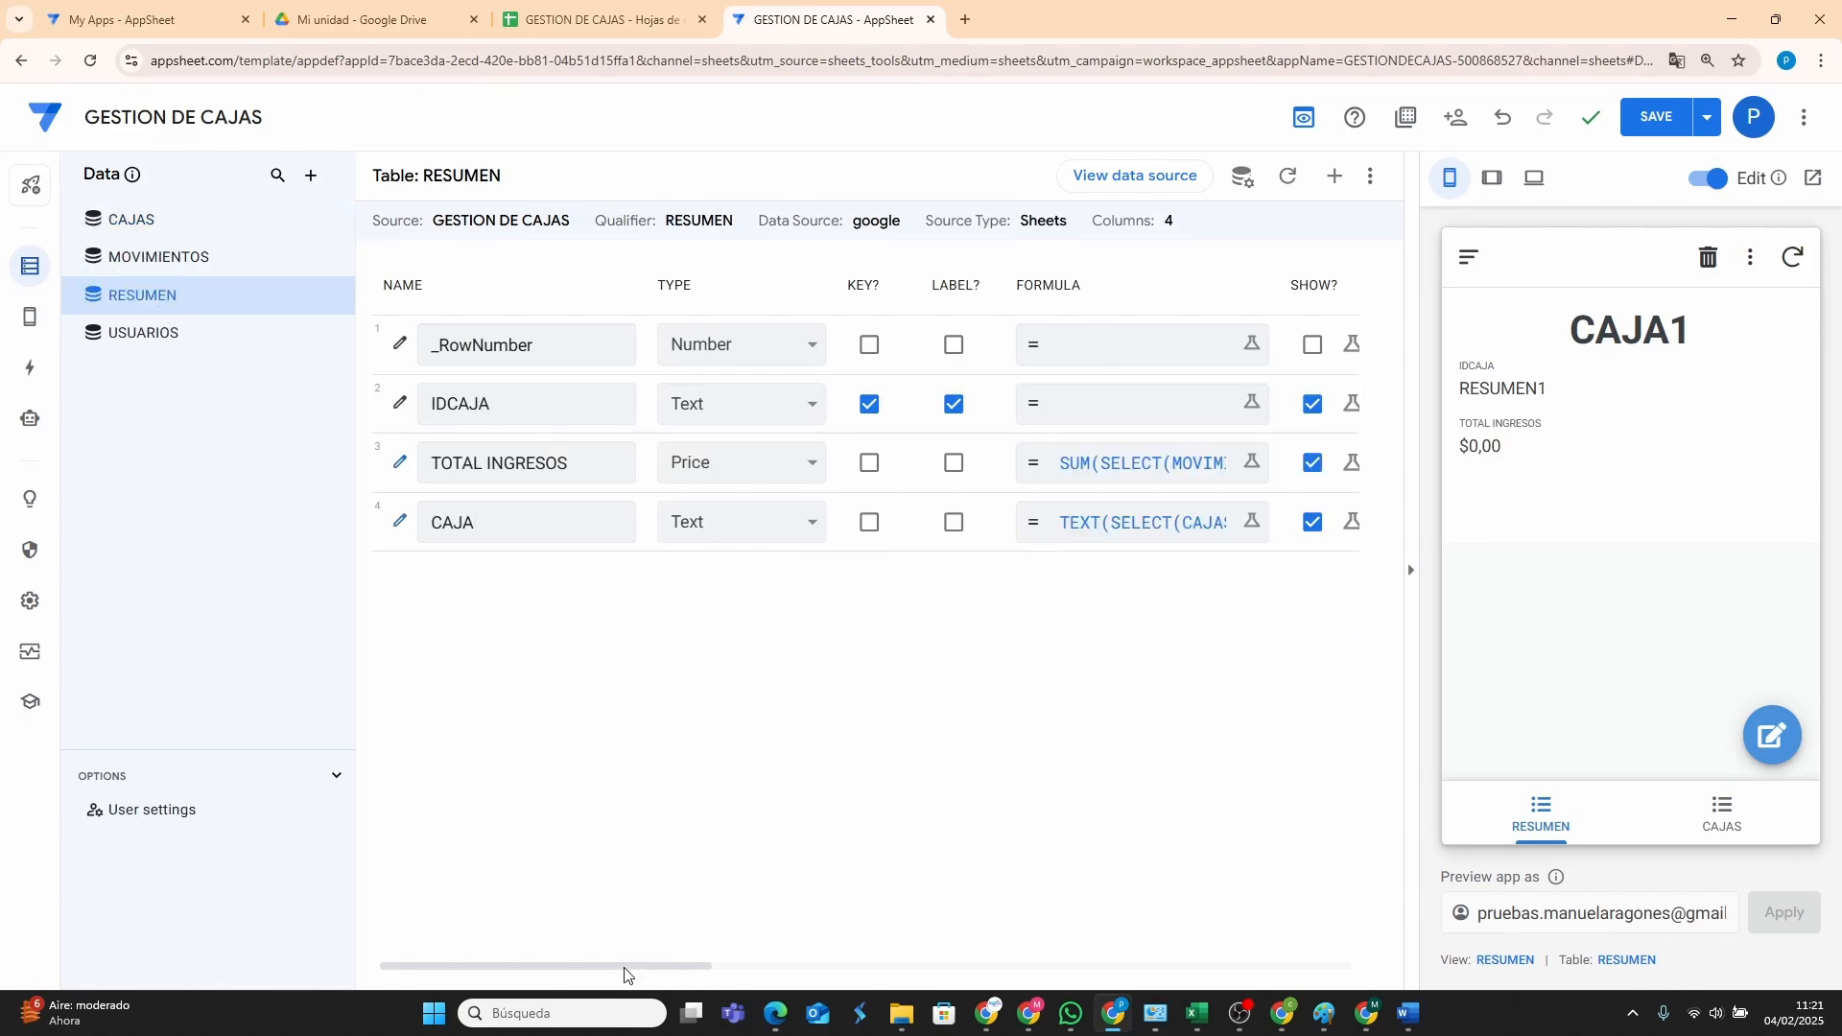
pyautogui.moveTo(624, 975); pyautogui.dragTo(1101, 966)
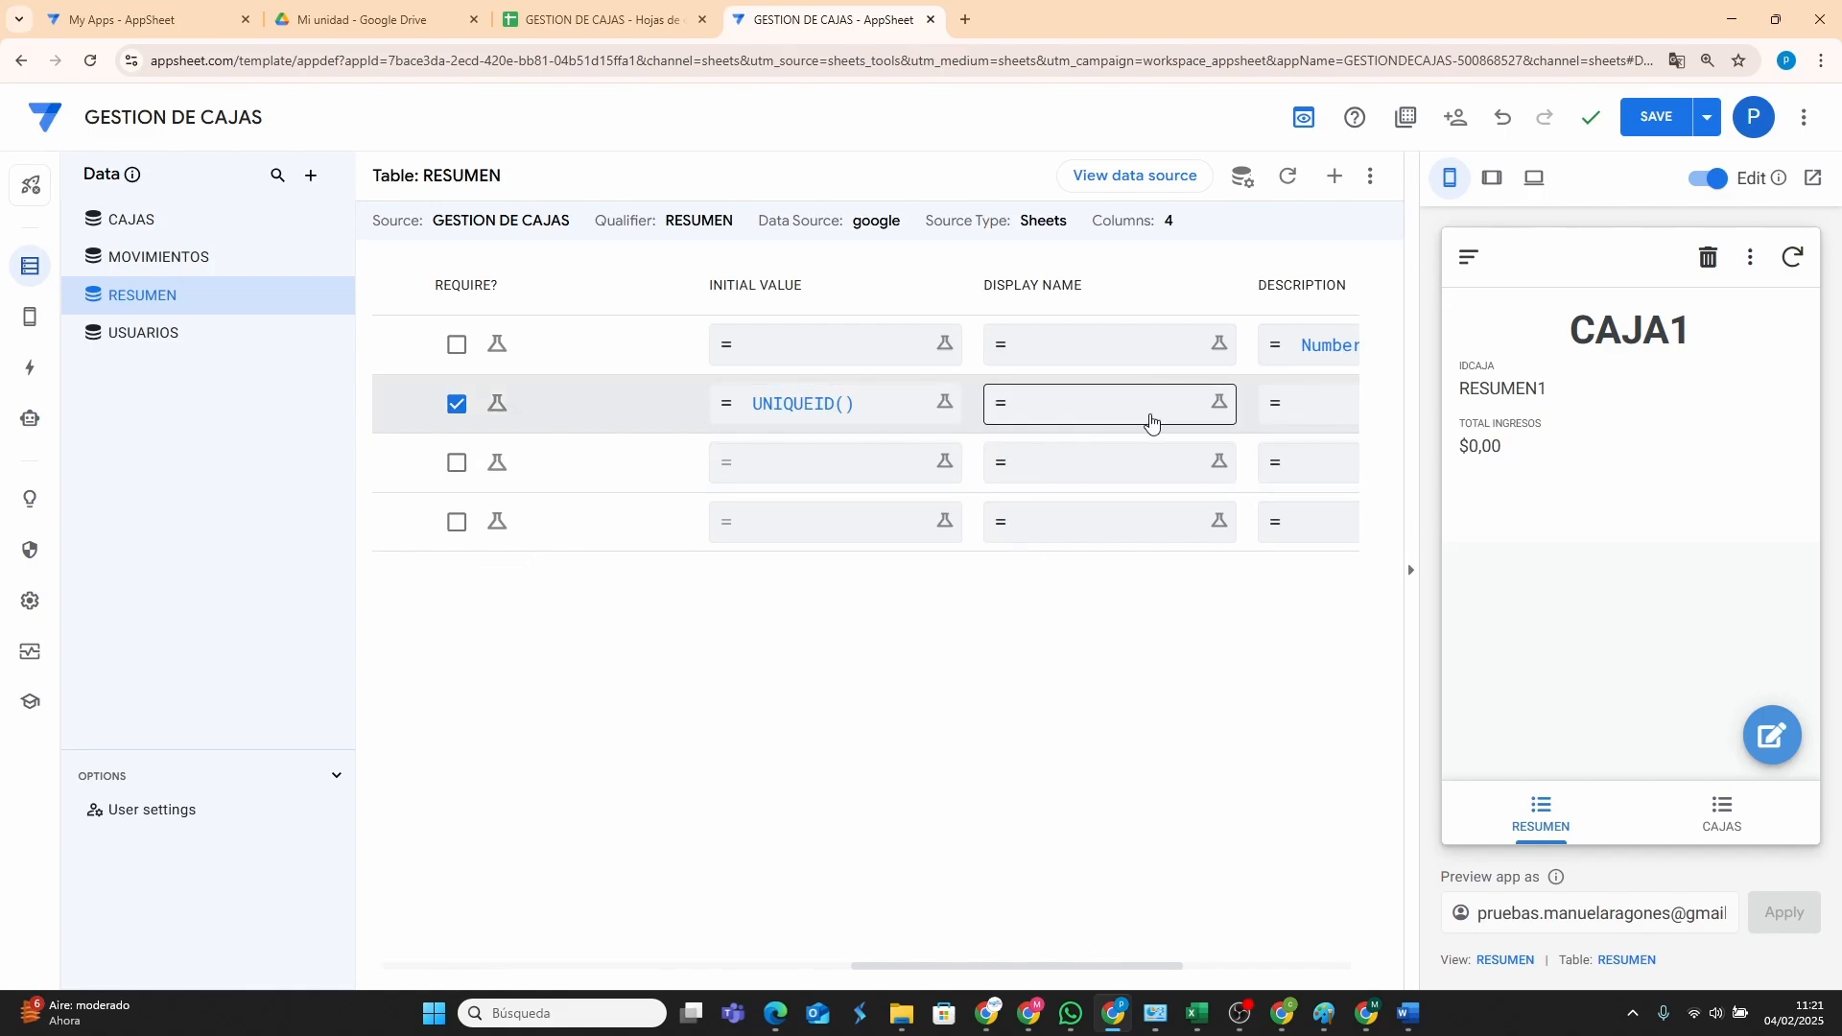
pyautogui.click(820, 414)
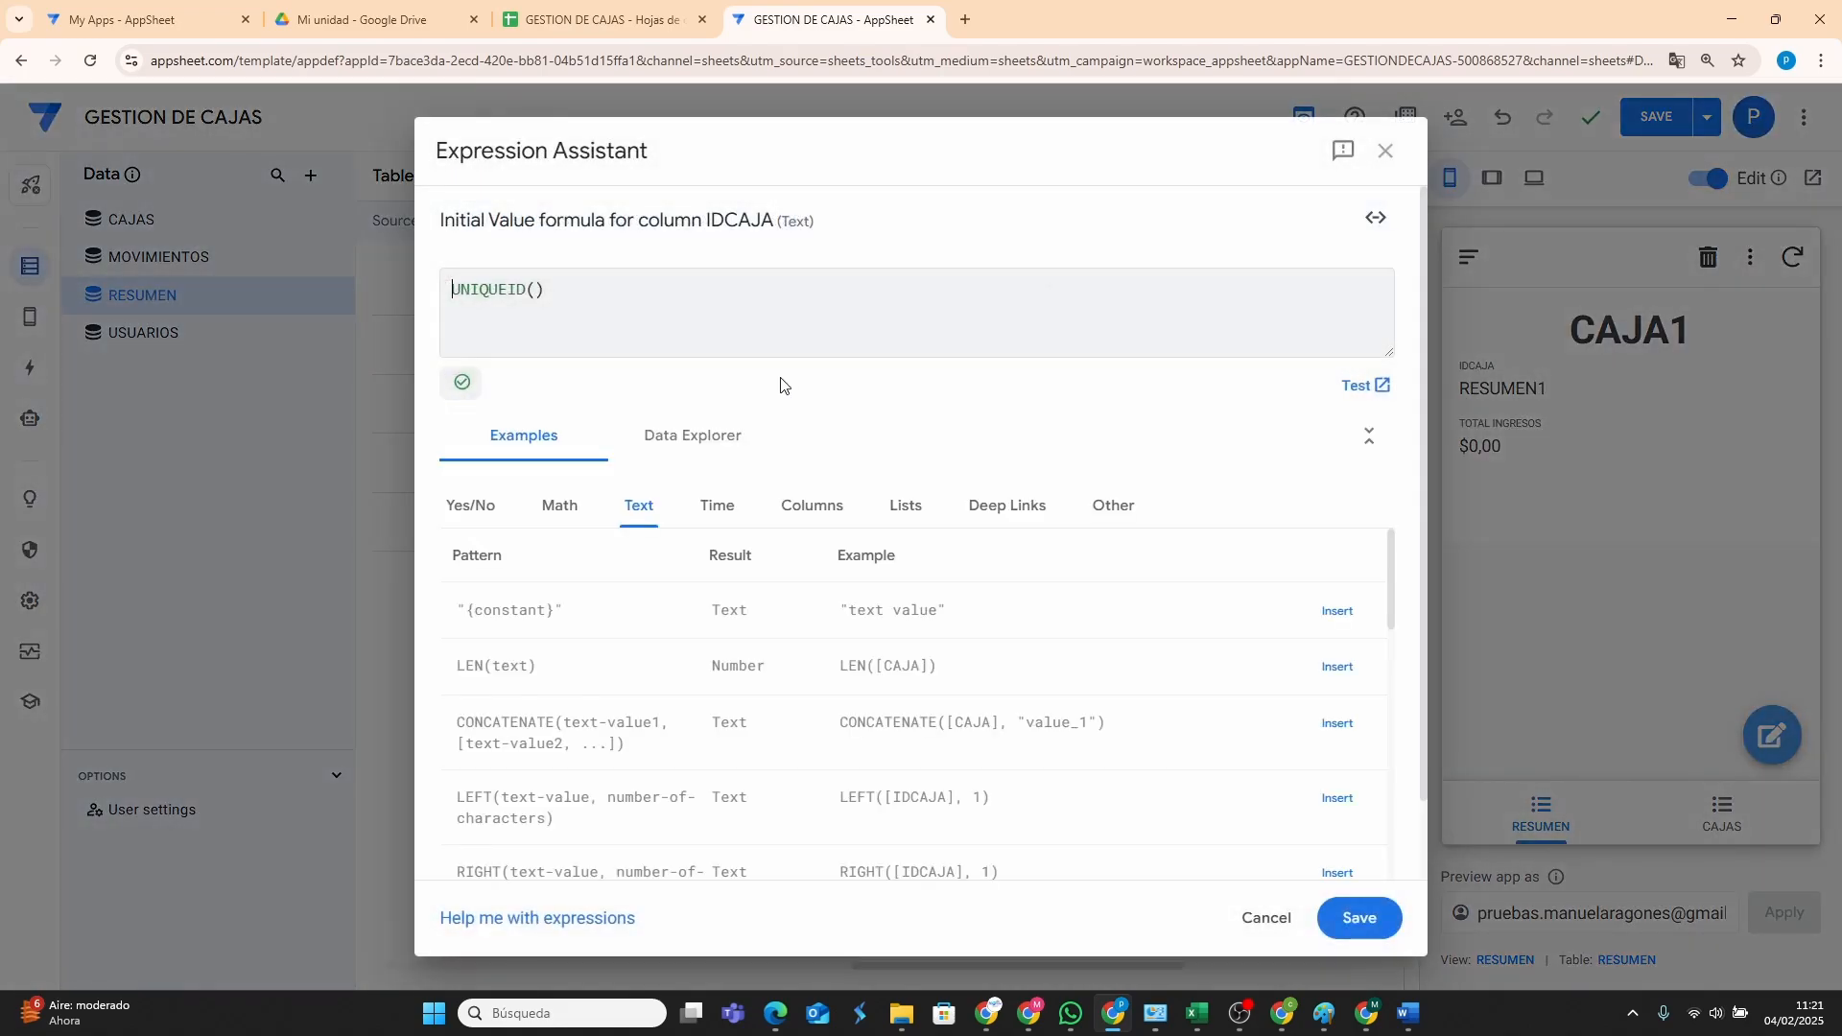
pyautogui.click(555, 297)
pyautogui.hotkey('ctrl', 'a')
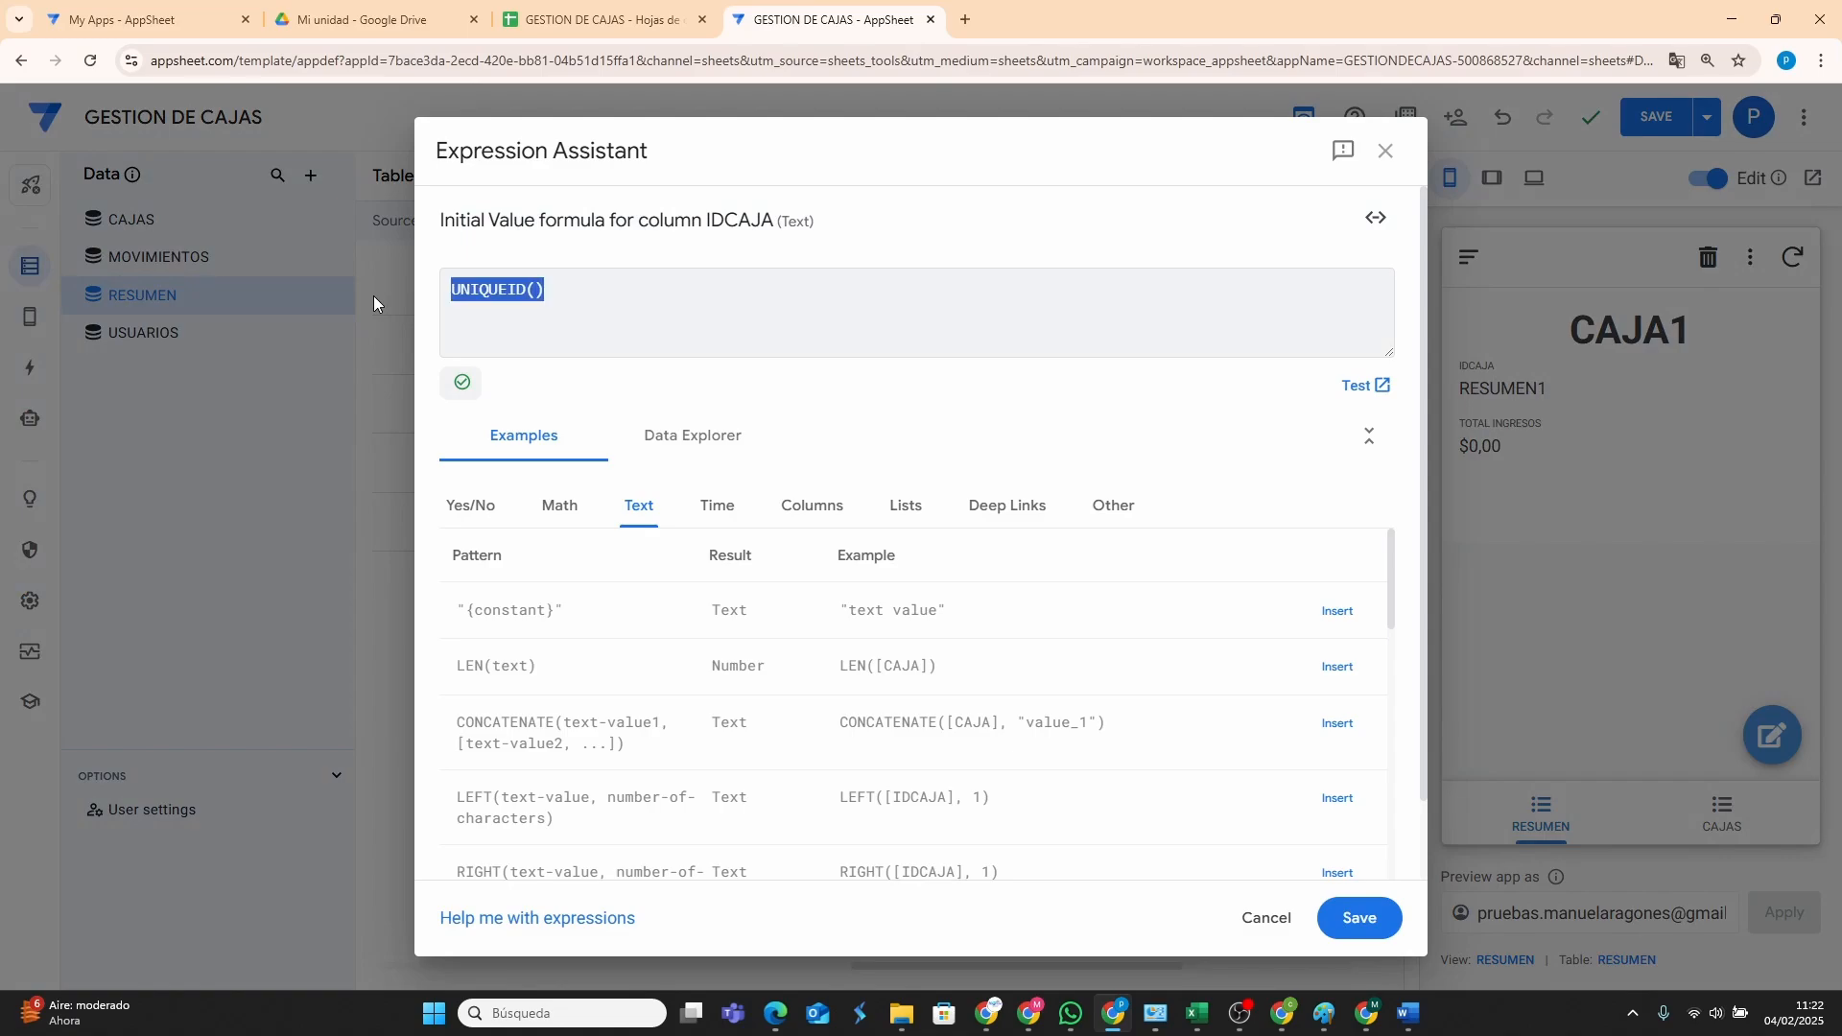
pyautogui.press('Delete')
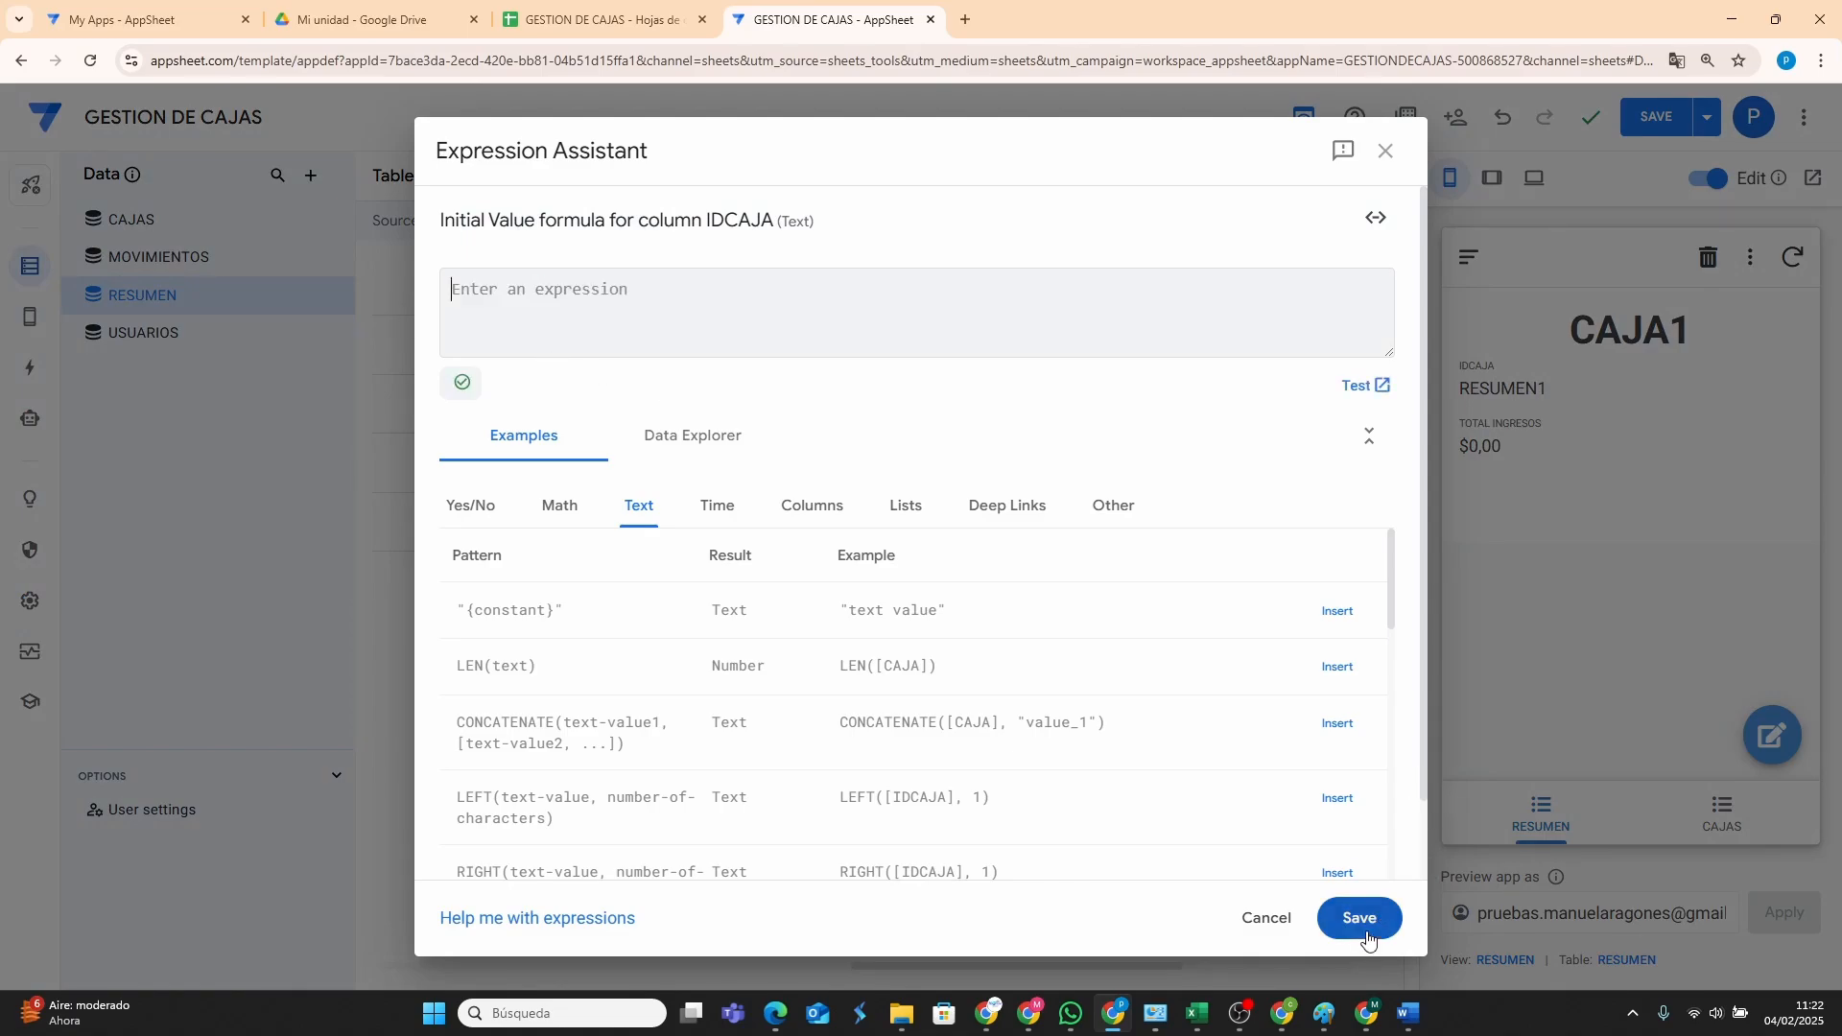
pyautogui.click(1367, 933)
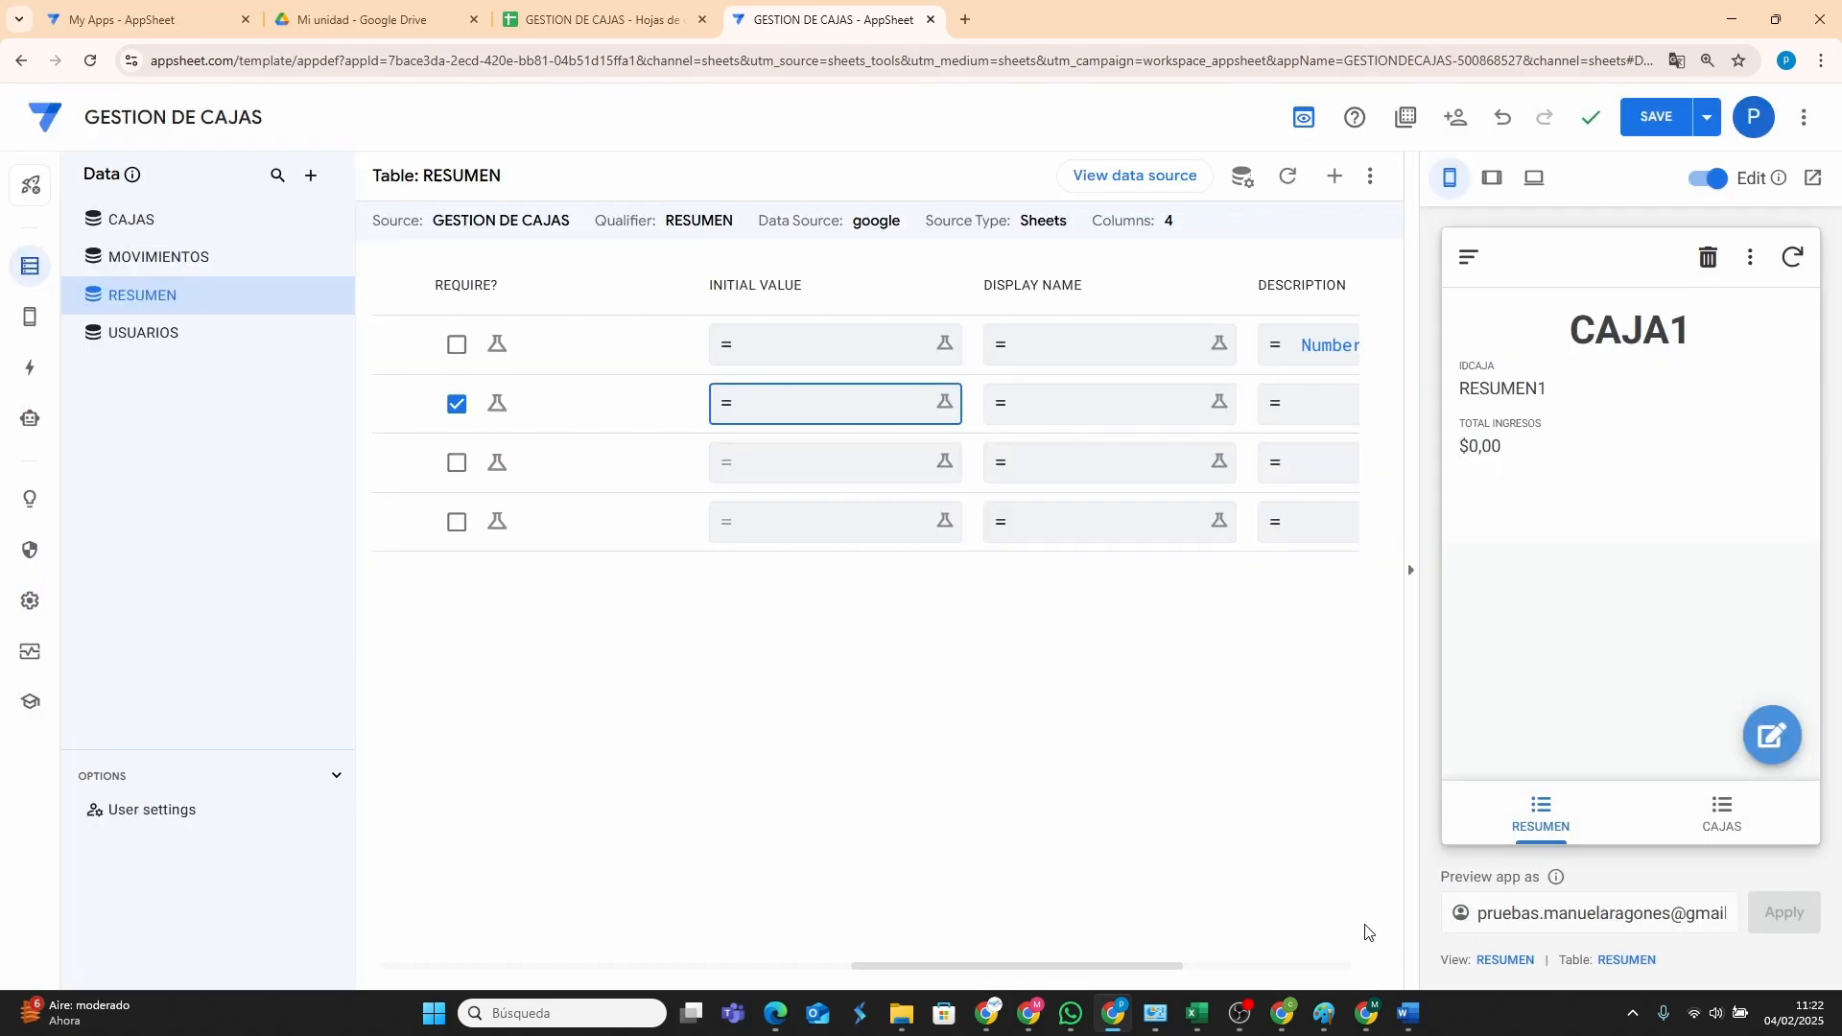
# Set the display name of the RESUMEN table's IDCAJA column to the blank text expression " ".
pyautogui.click(1071, 410)
pyautogui.write('"')
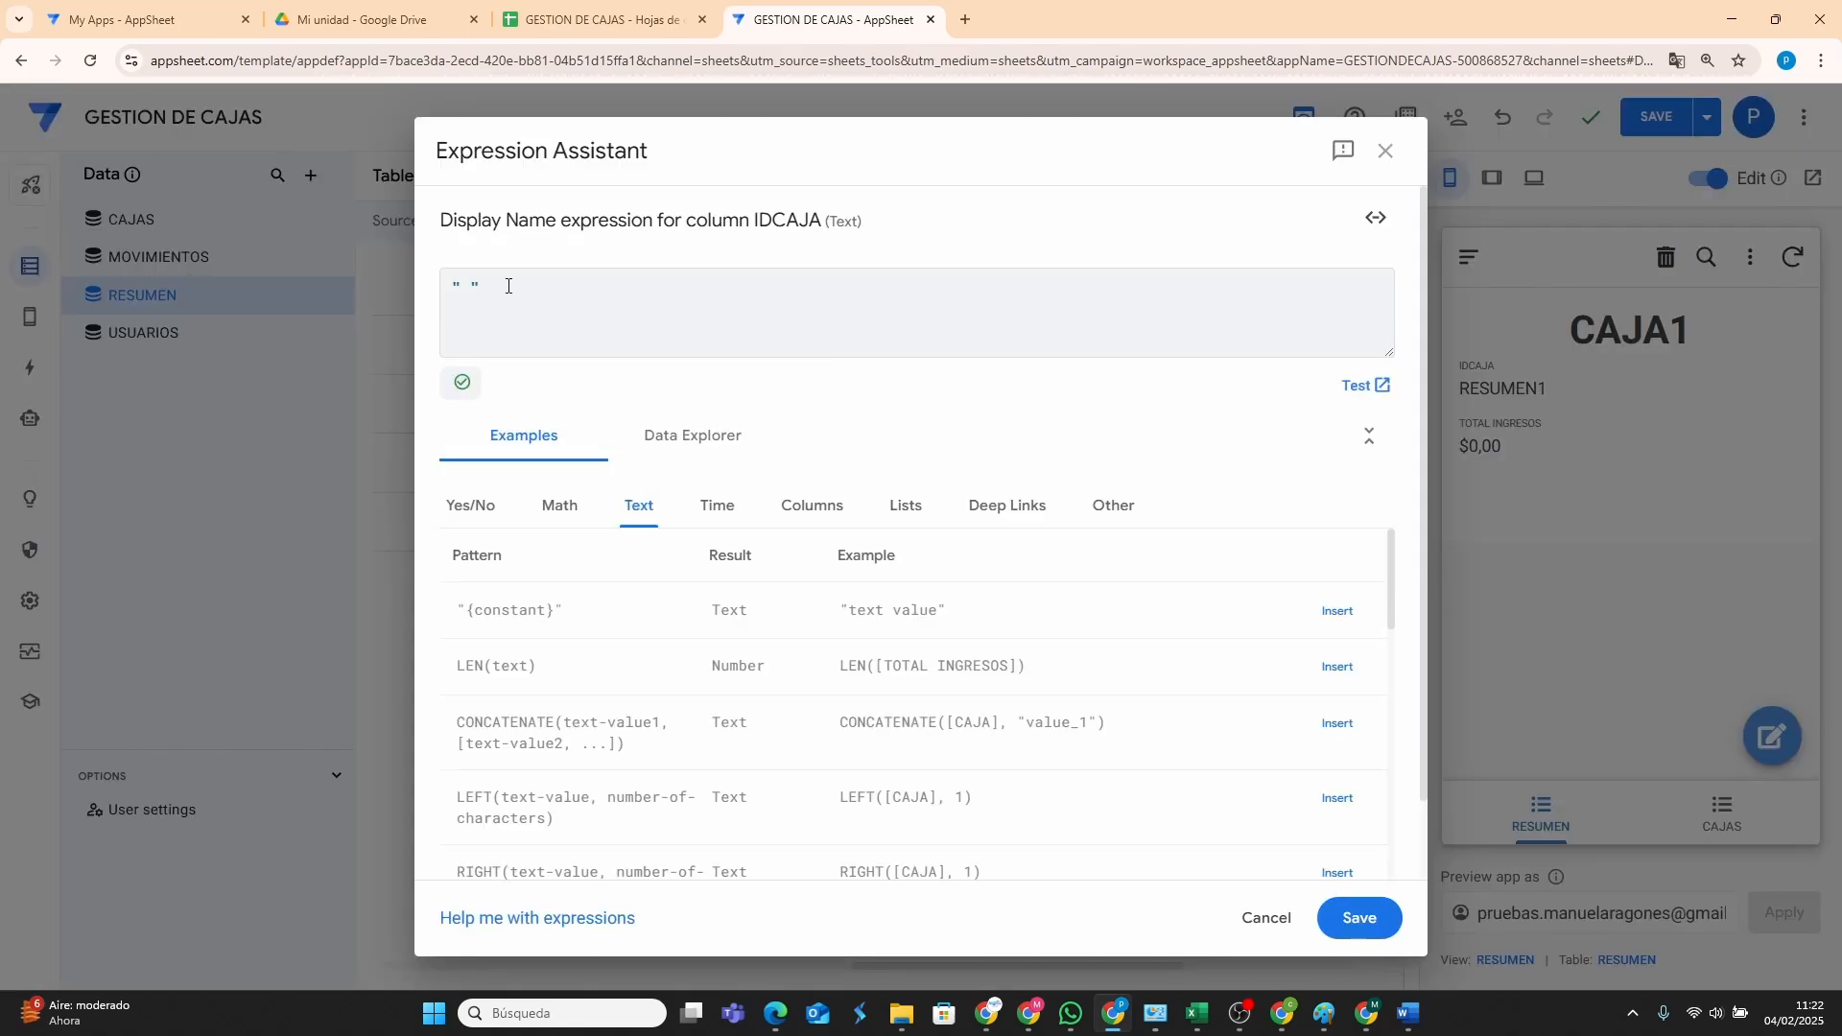
pyautogui.click(1363, 918)
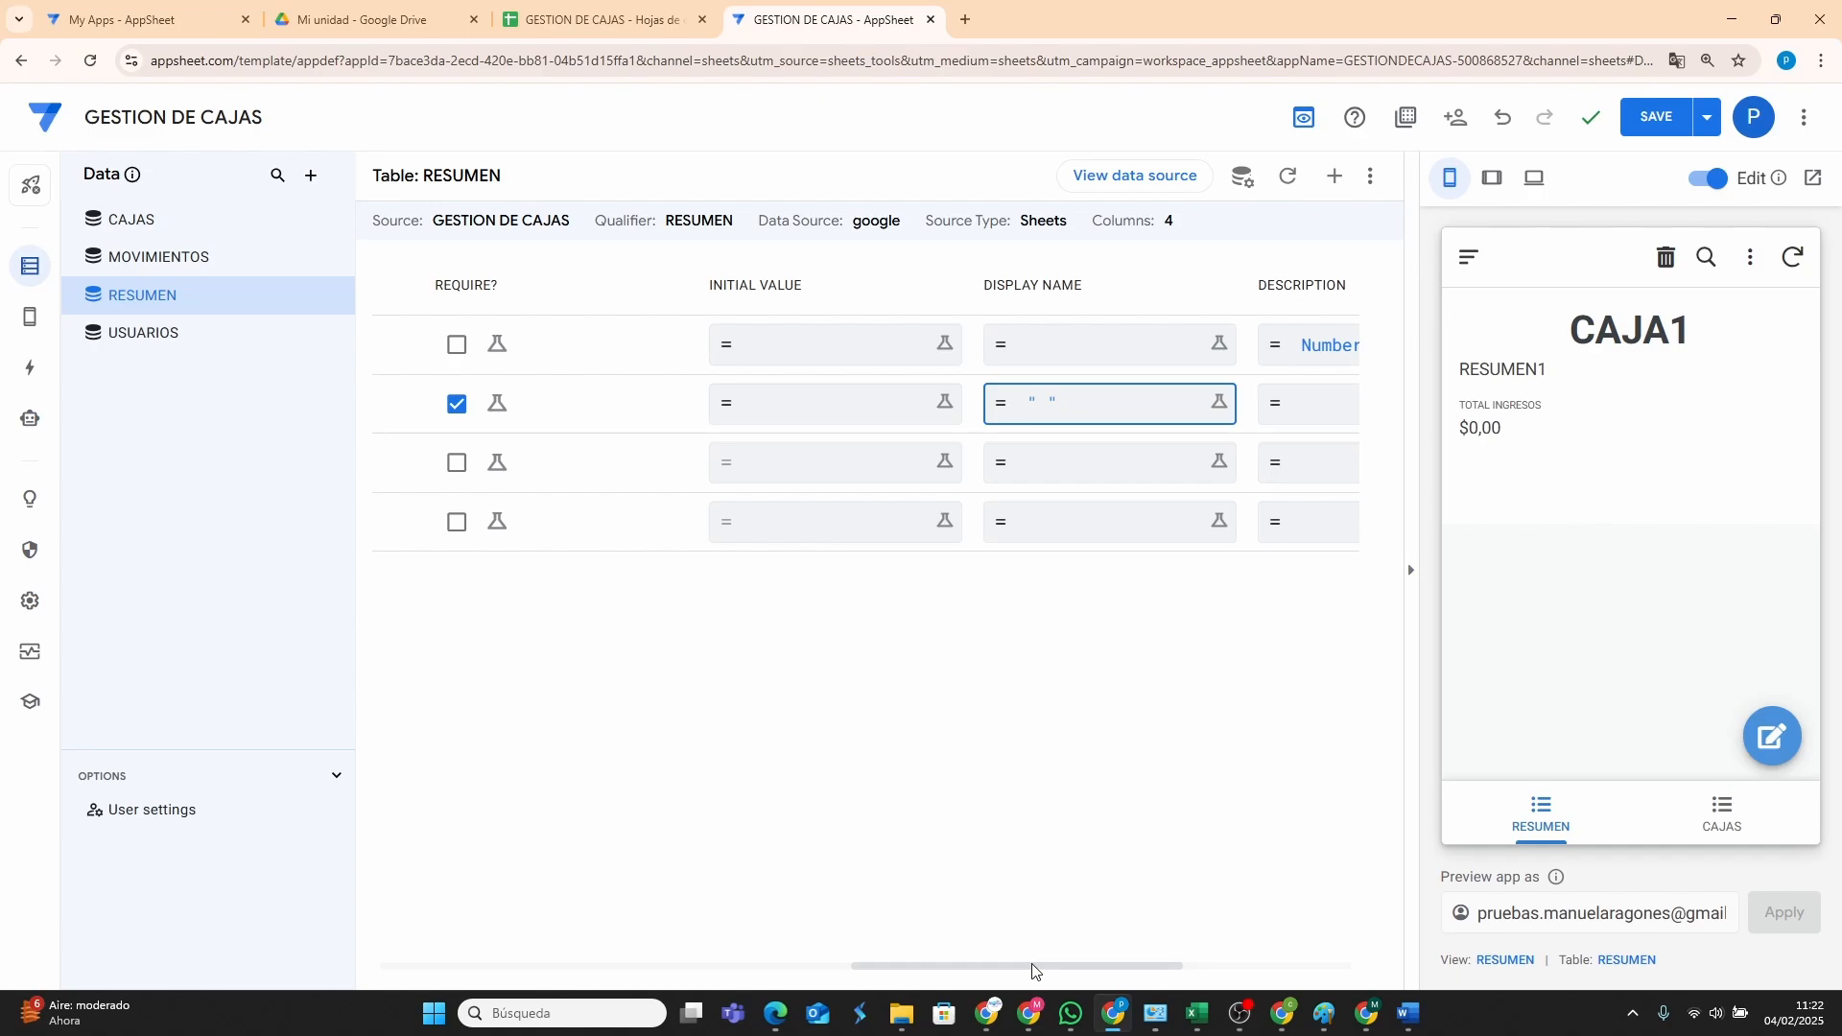
pyautogui.moveTo(892, 972); pyautogui.dragTo(736, 973)
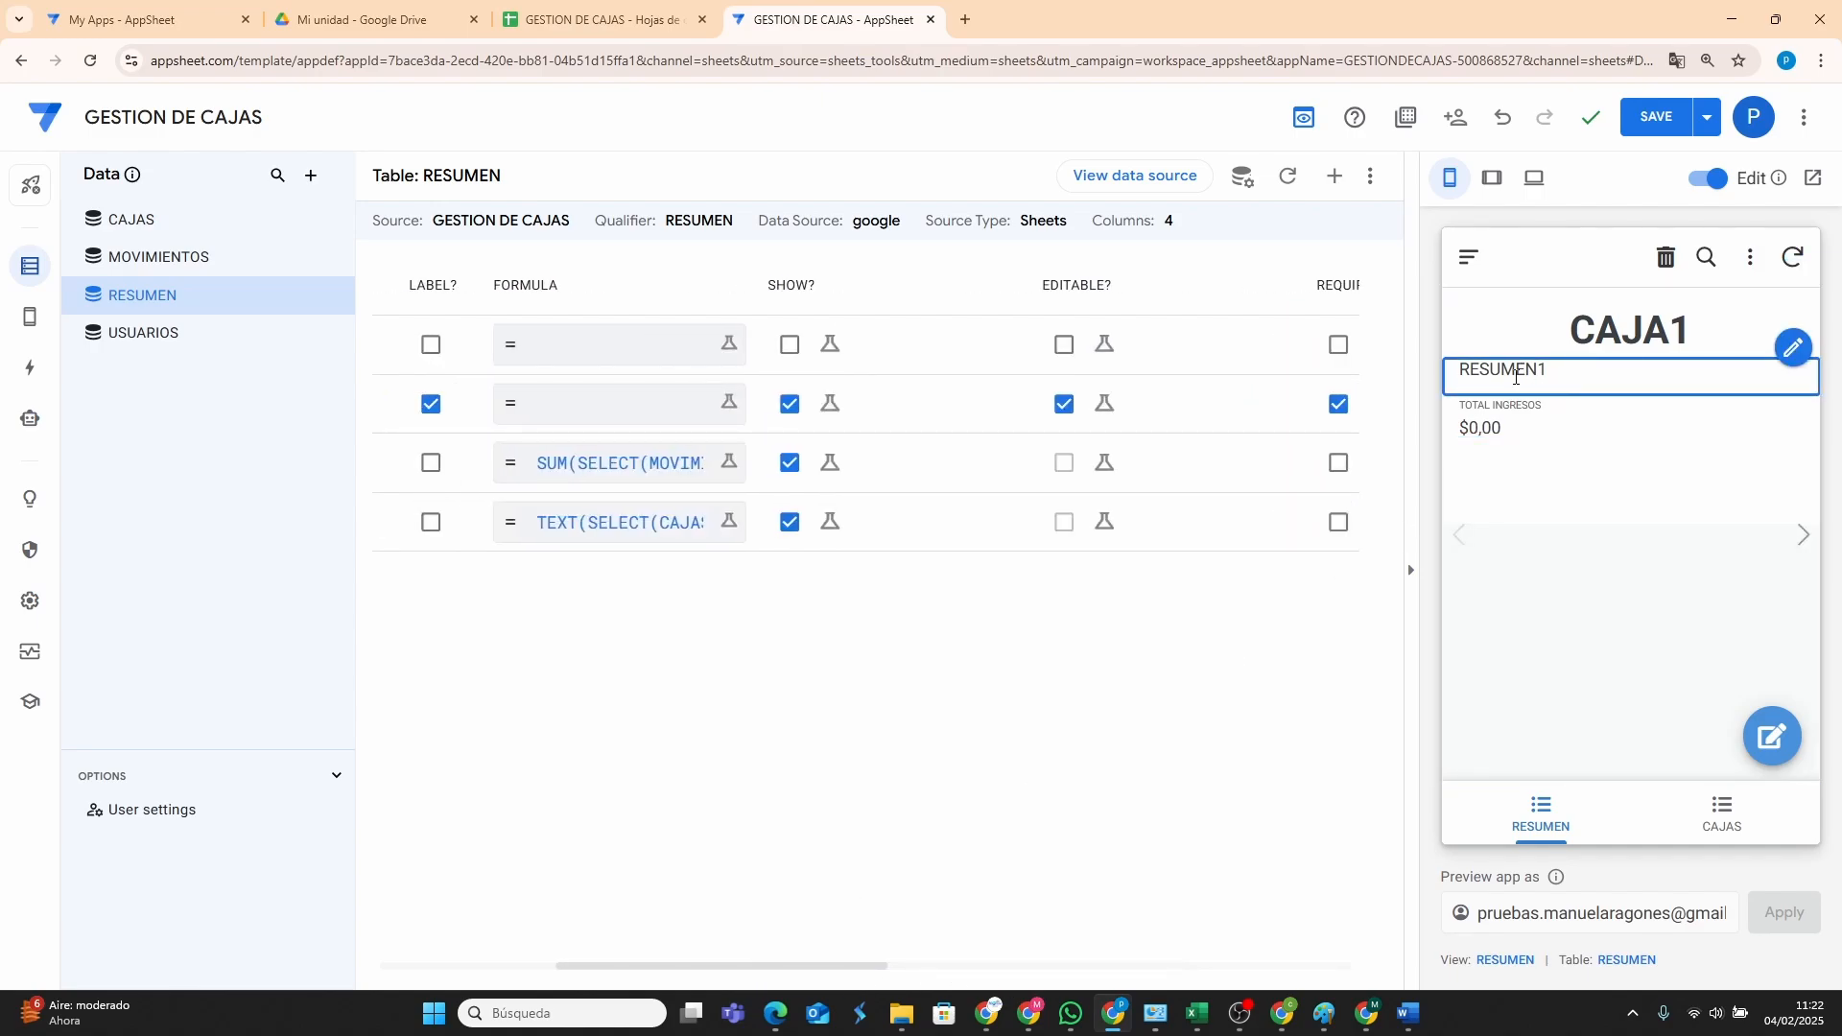
# Create a new format rule for the RESUMEN table that applies to the IDCAJA column.
pyautogui.moveTo(27, 326)
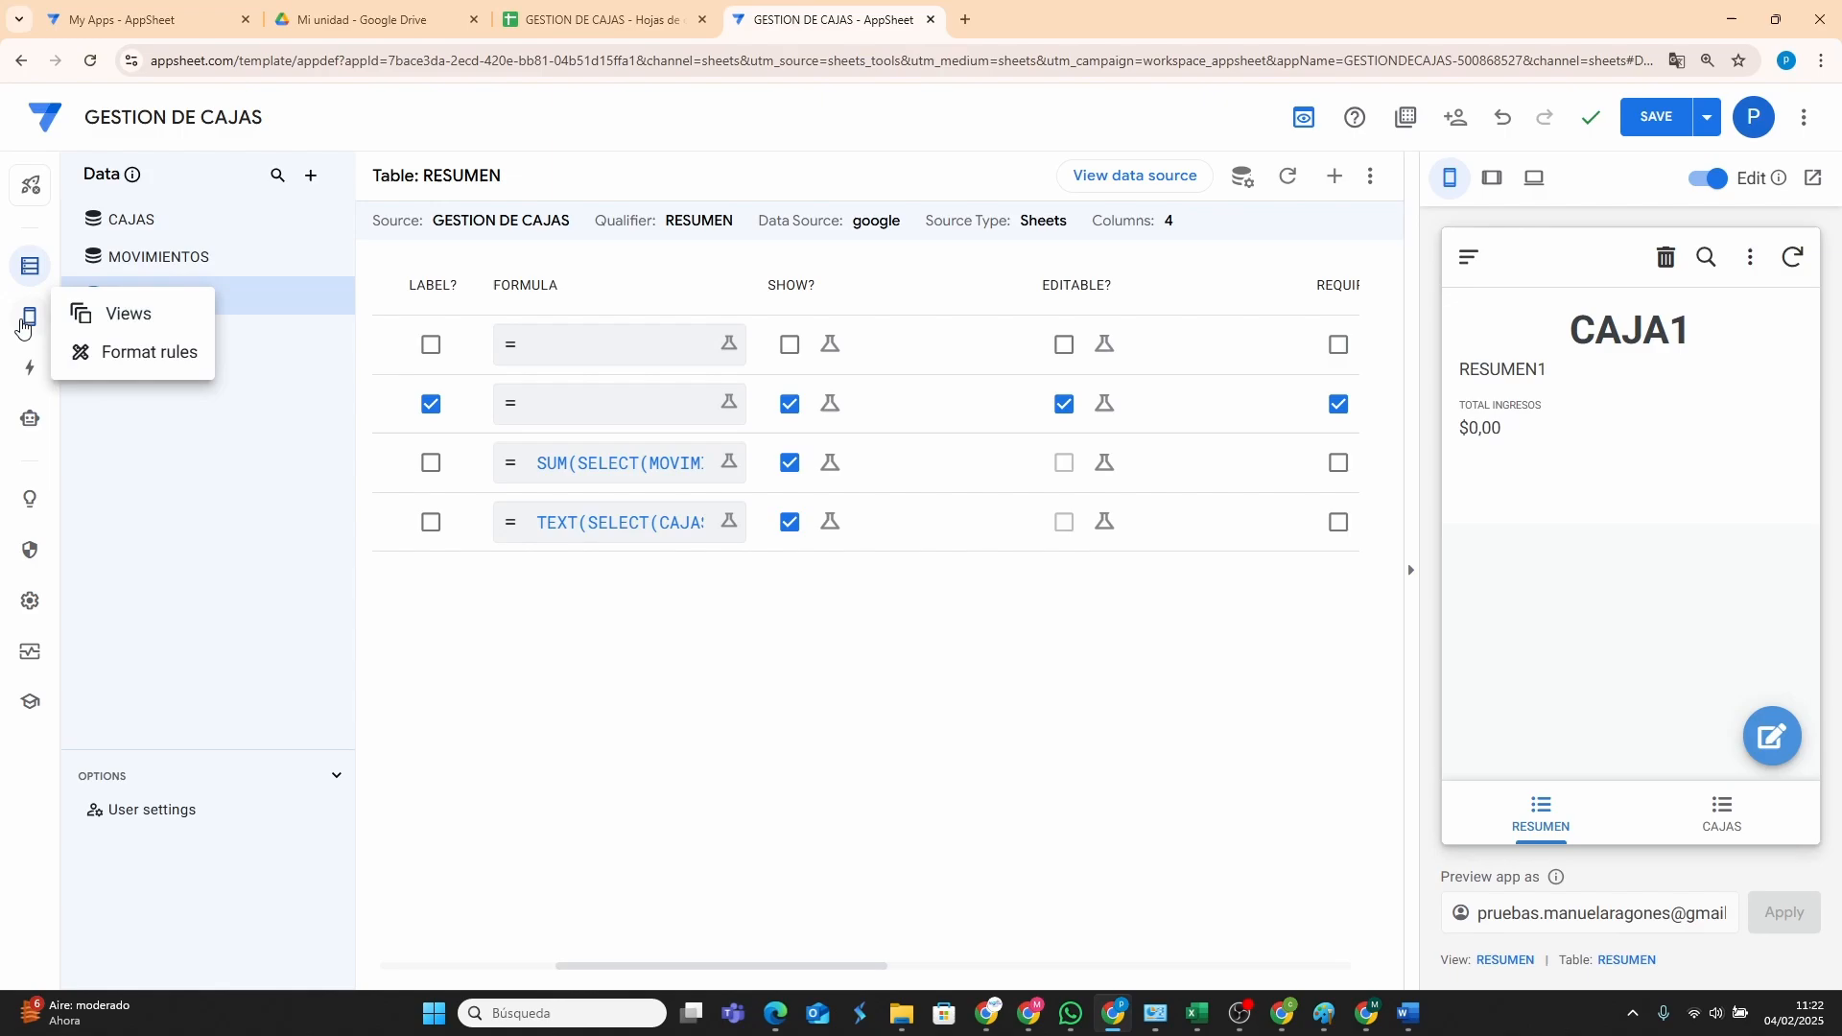
pyautogui.click(148, 355)
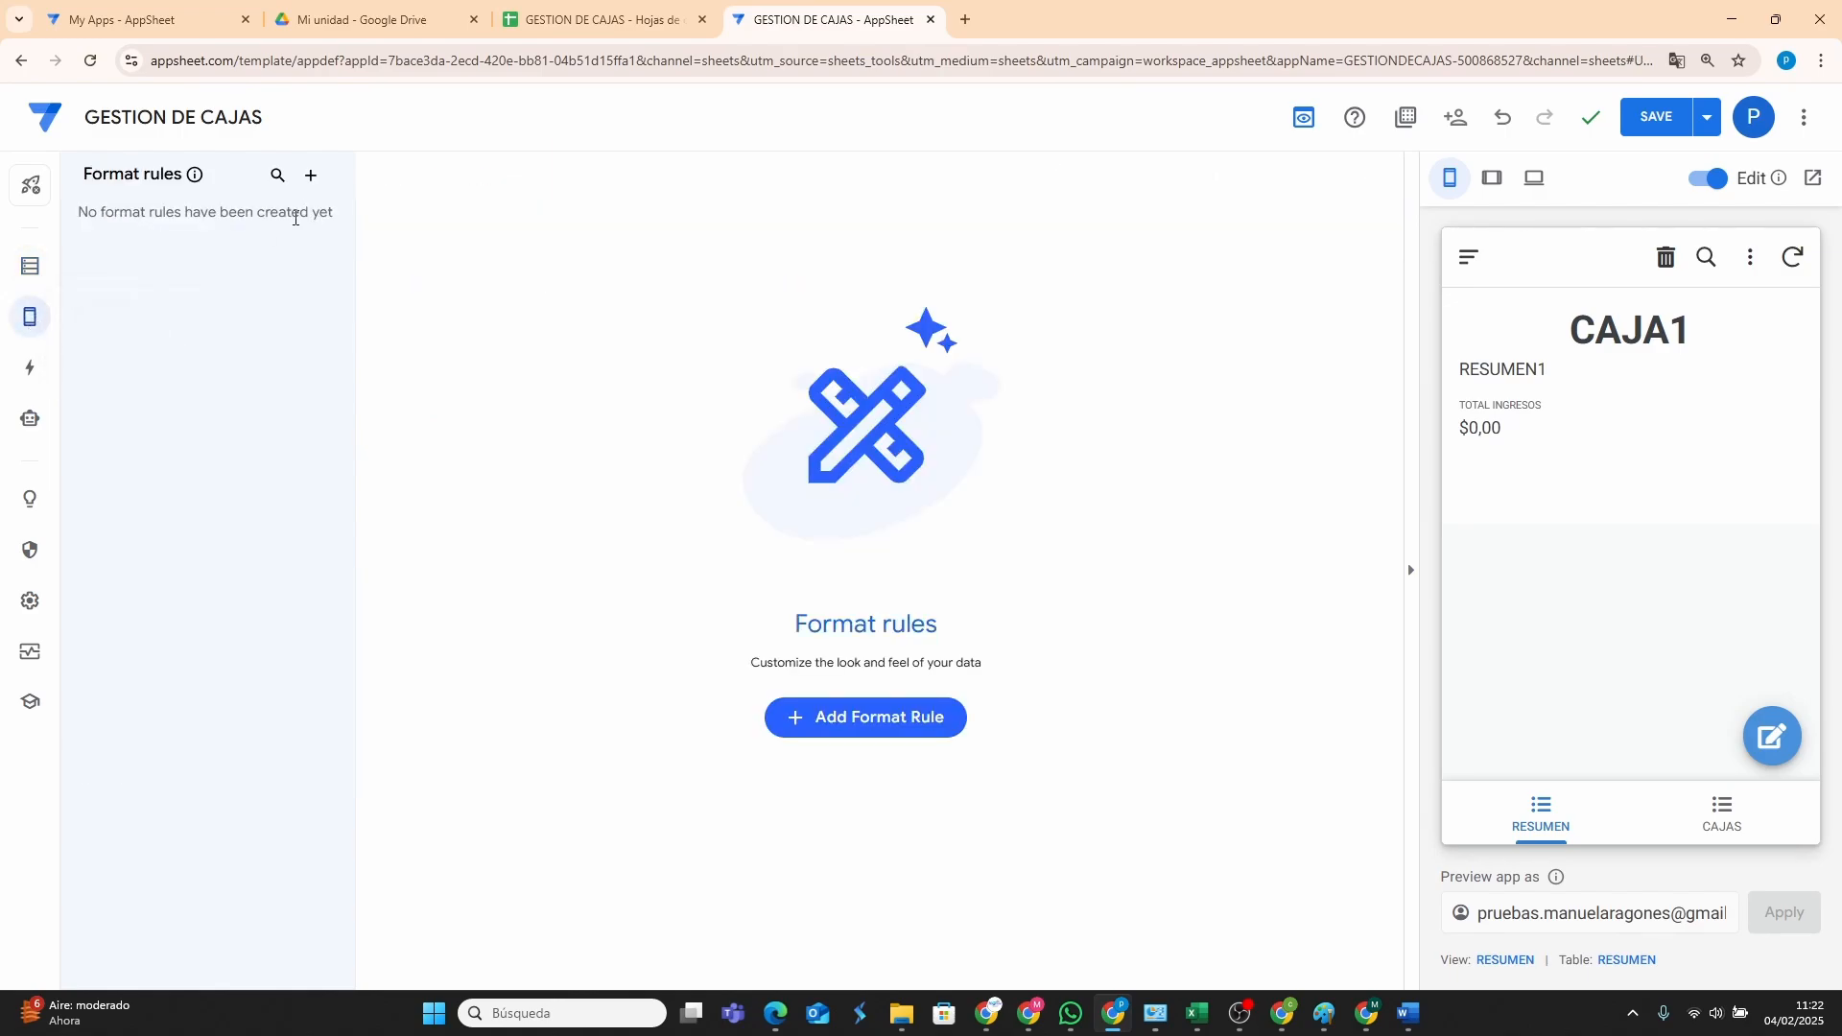
pyautogui.click(310, 174)
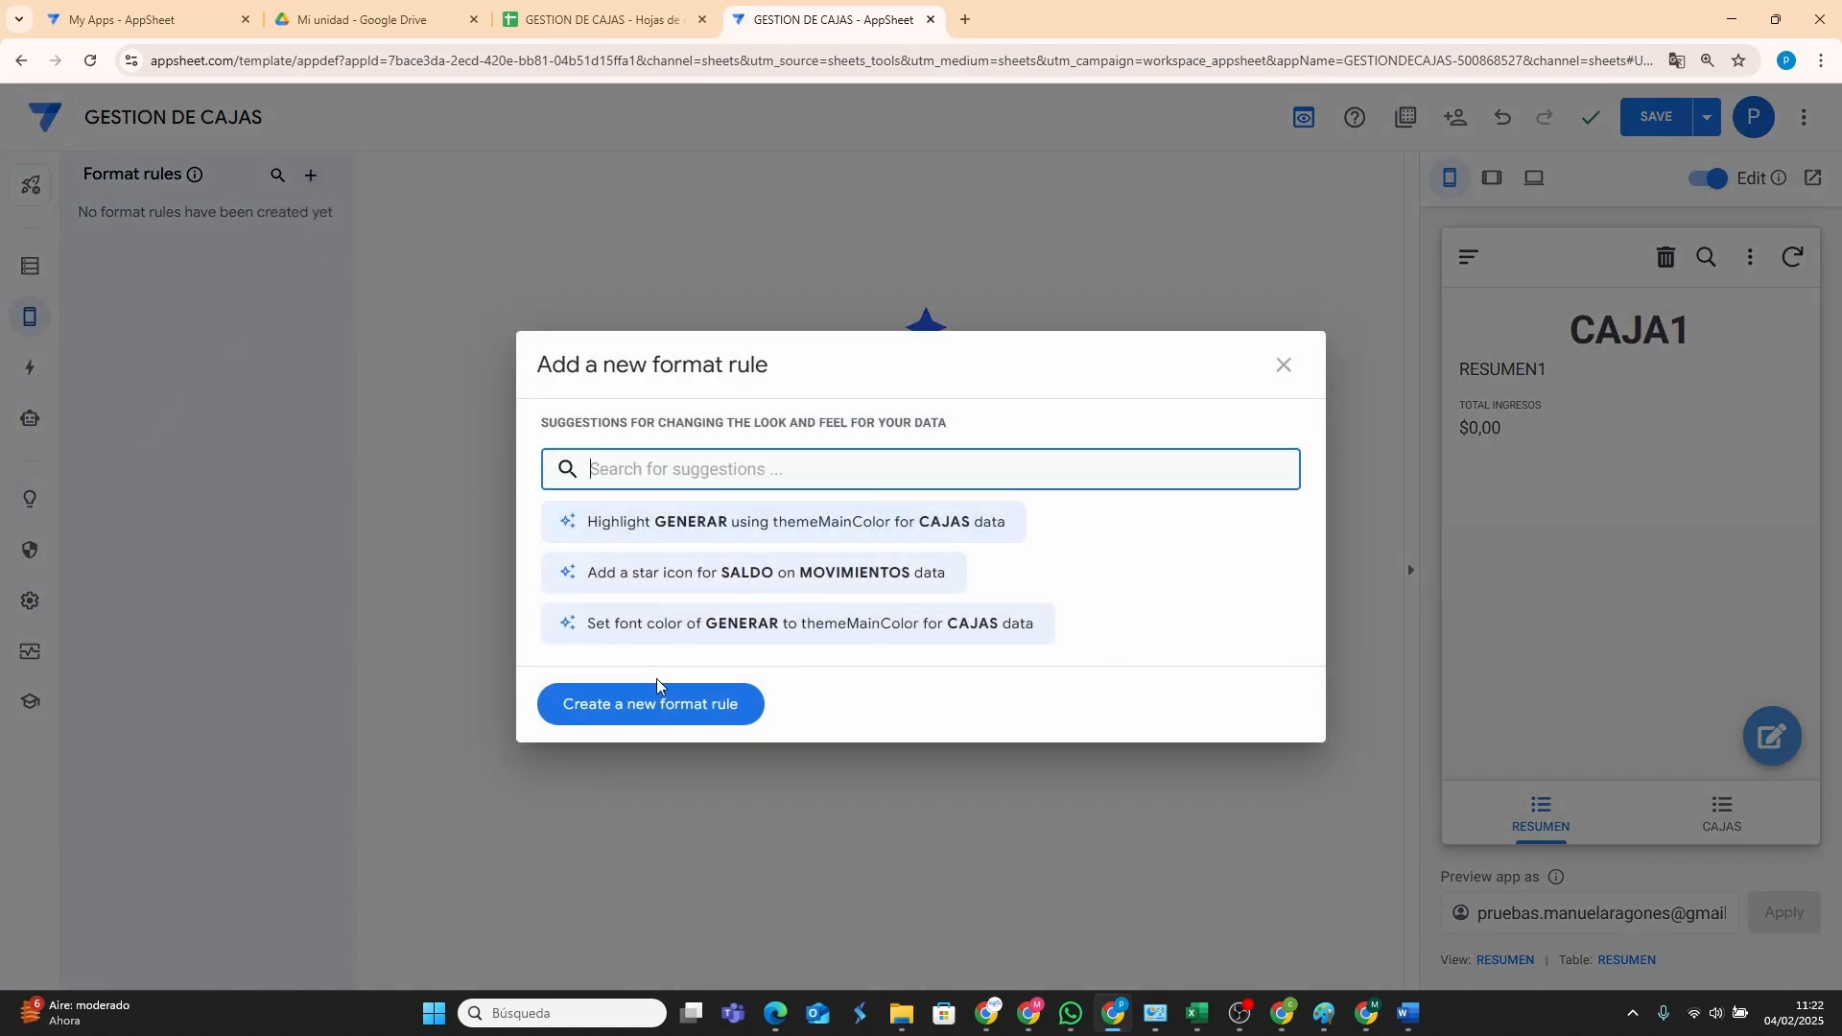
pyautogui.click(670, 703)
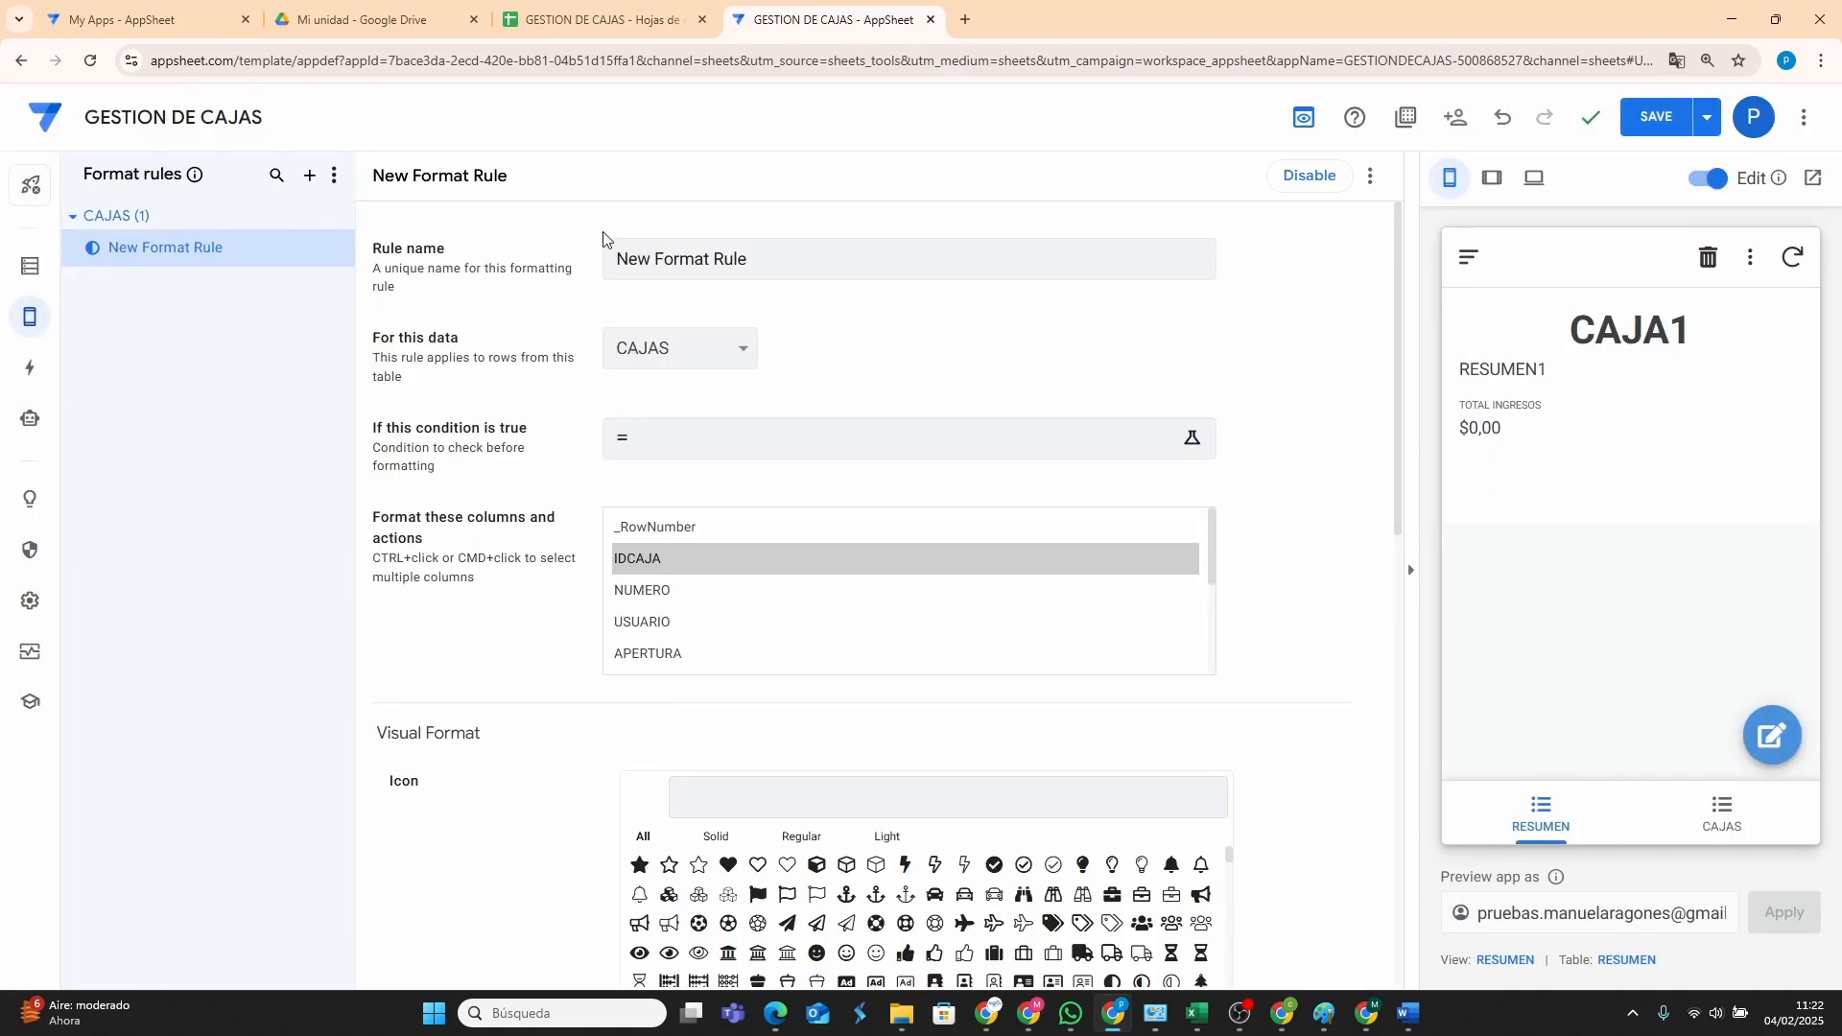
pyautogui.click(718, 360)
pyautogui.click(676, 438)
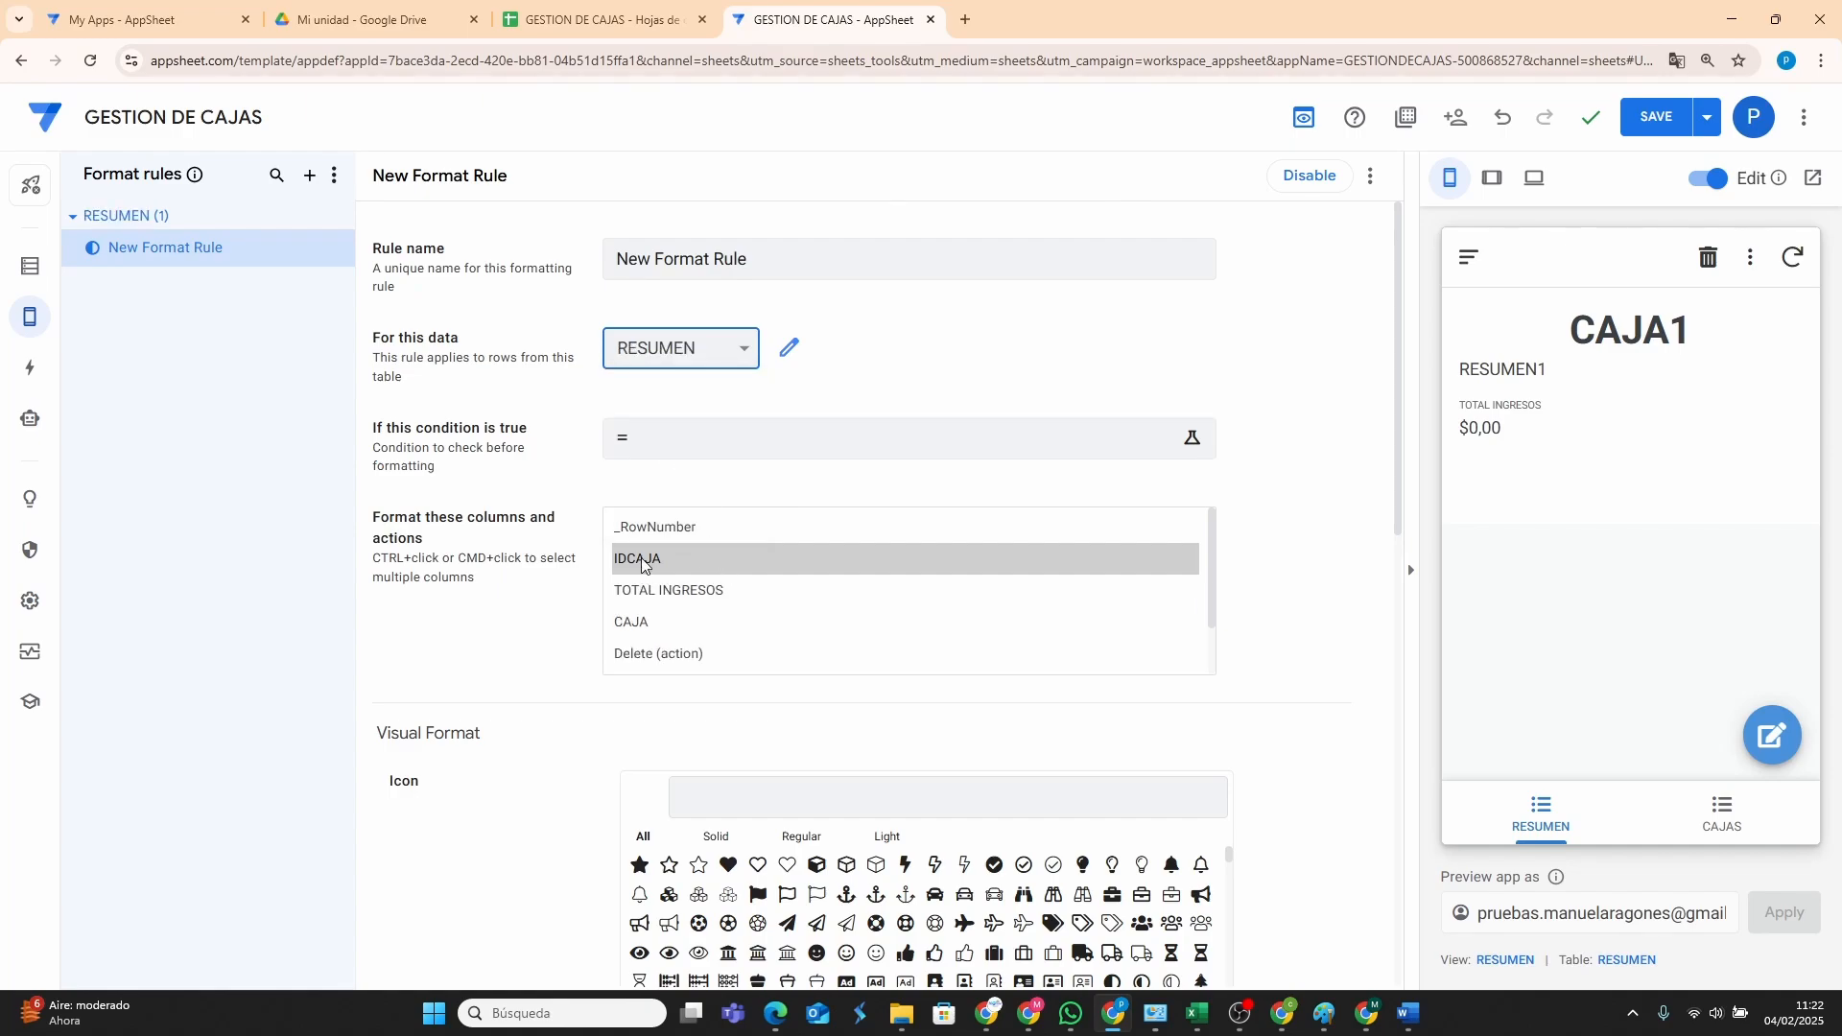
# Copy the text color code #FFFFFF from the first RESUMEN format rule in the CONTROL DE CAJA app.
pyautogui.scroll(-6, 1151, 637)
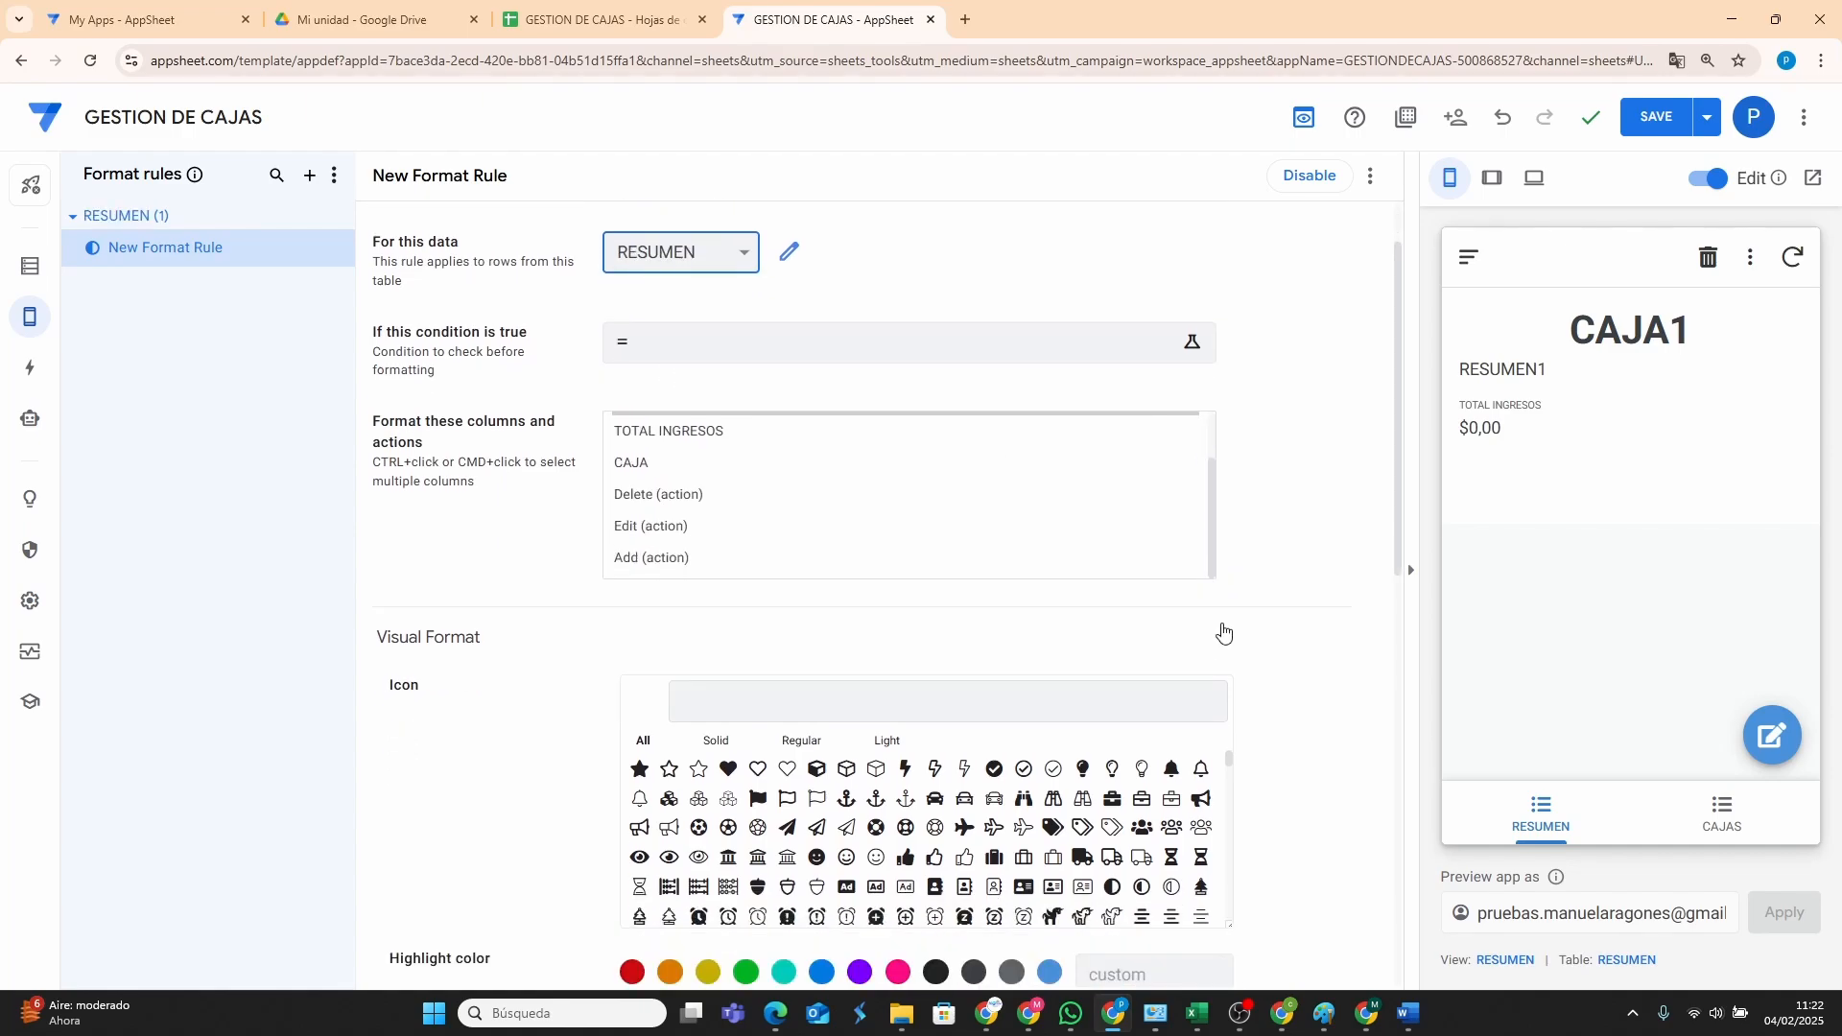
pyautogui.click(1125, 658)
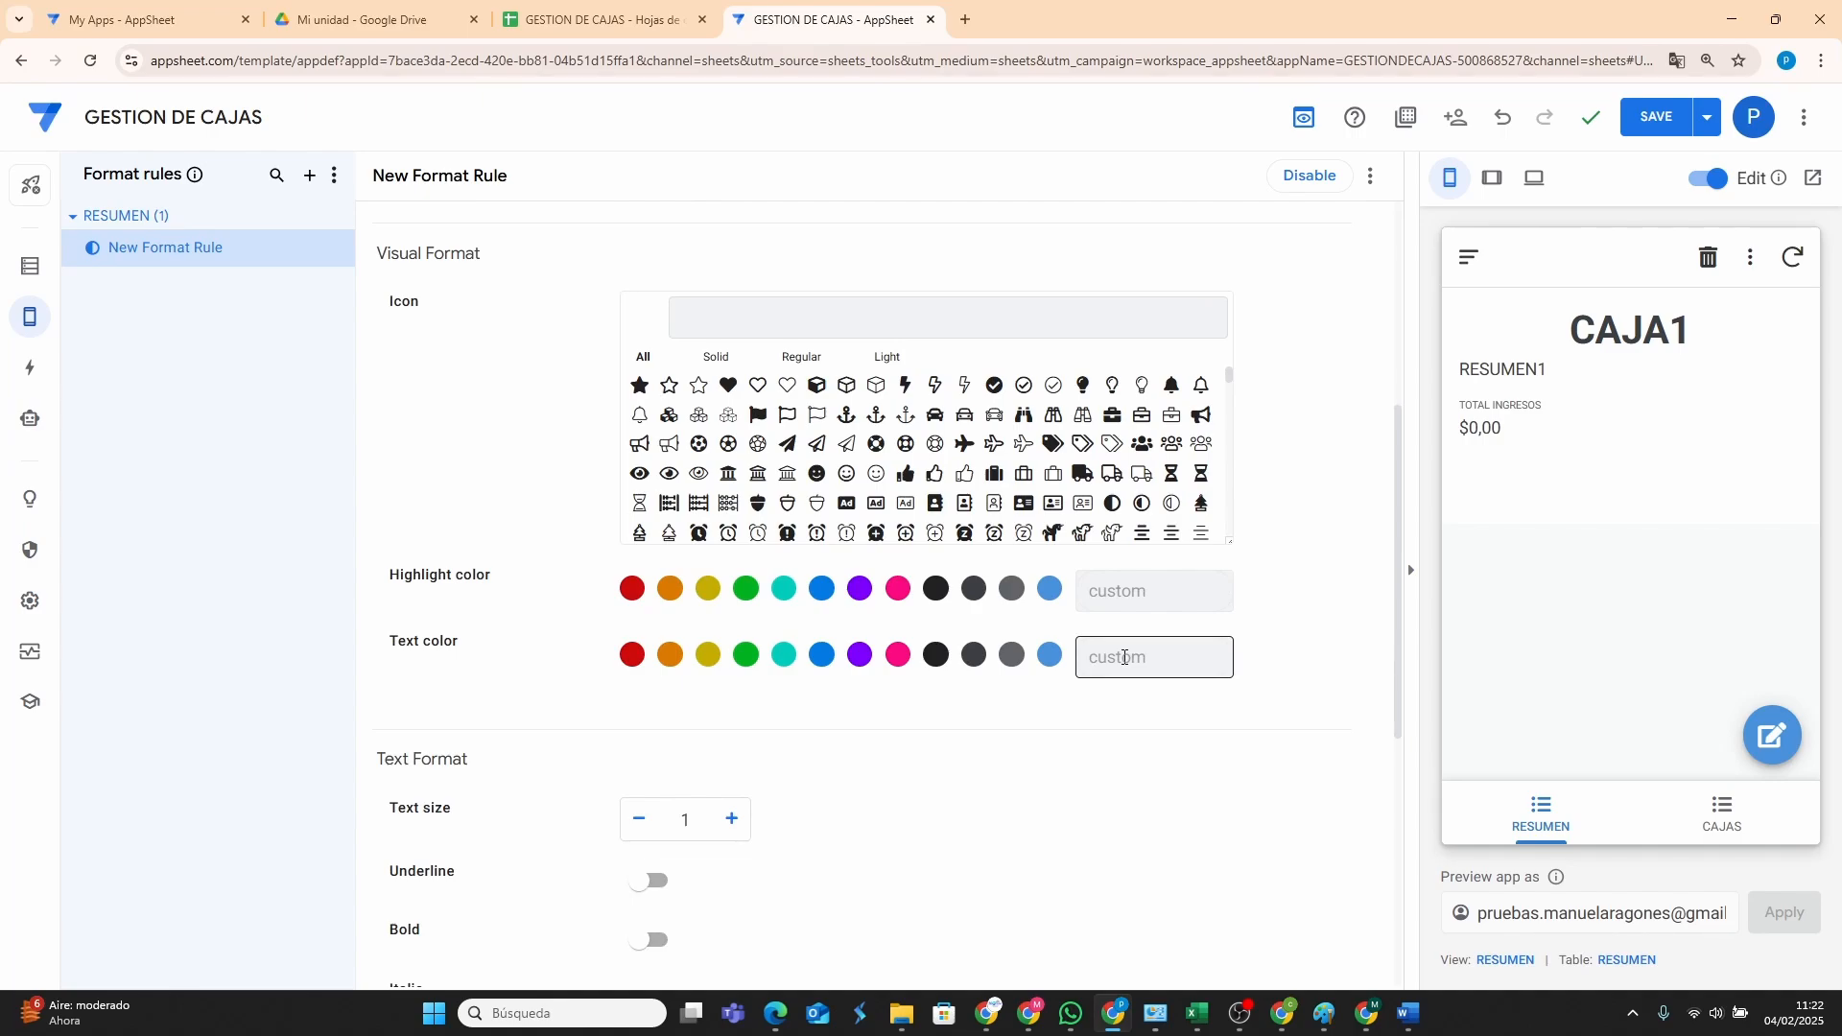
pyautogui.click(1124, 657)
pyautogui.moveTo(991, 1023)
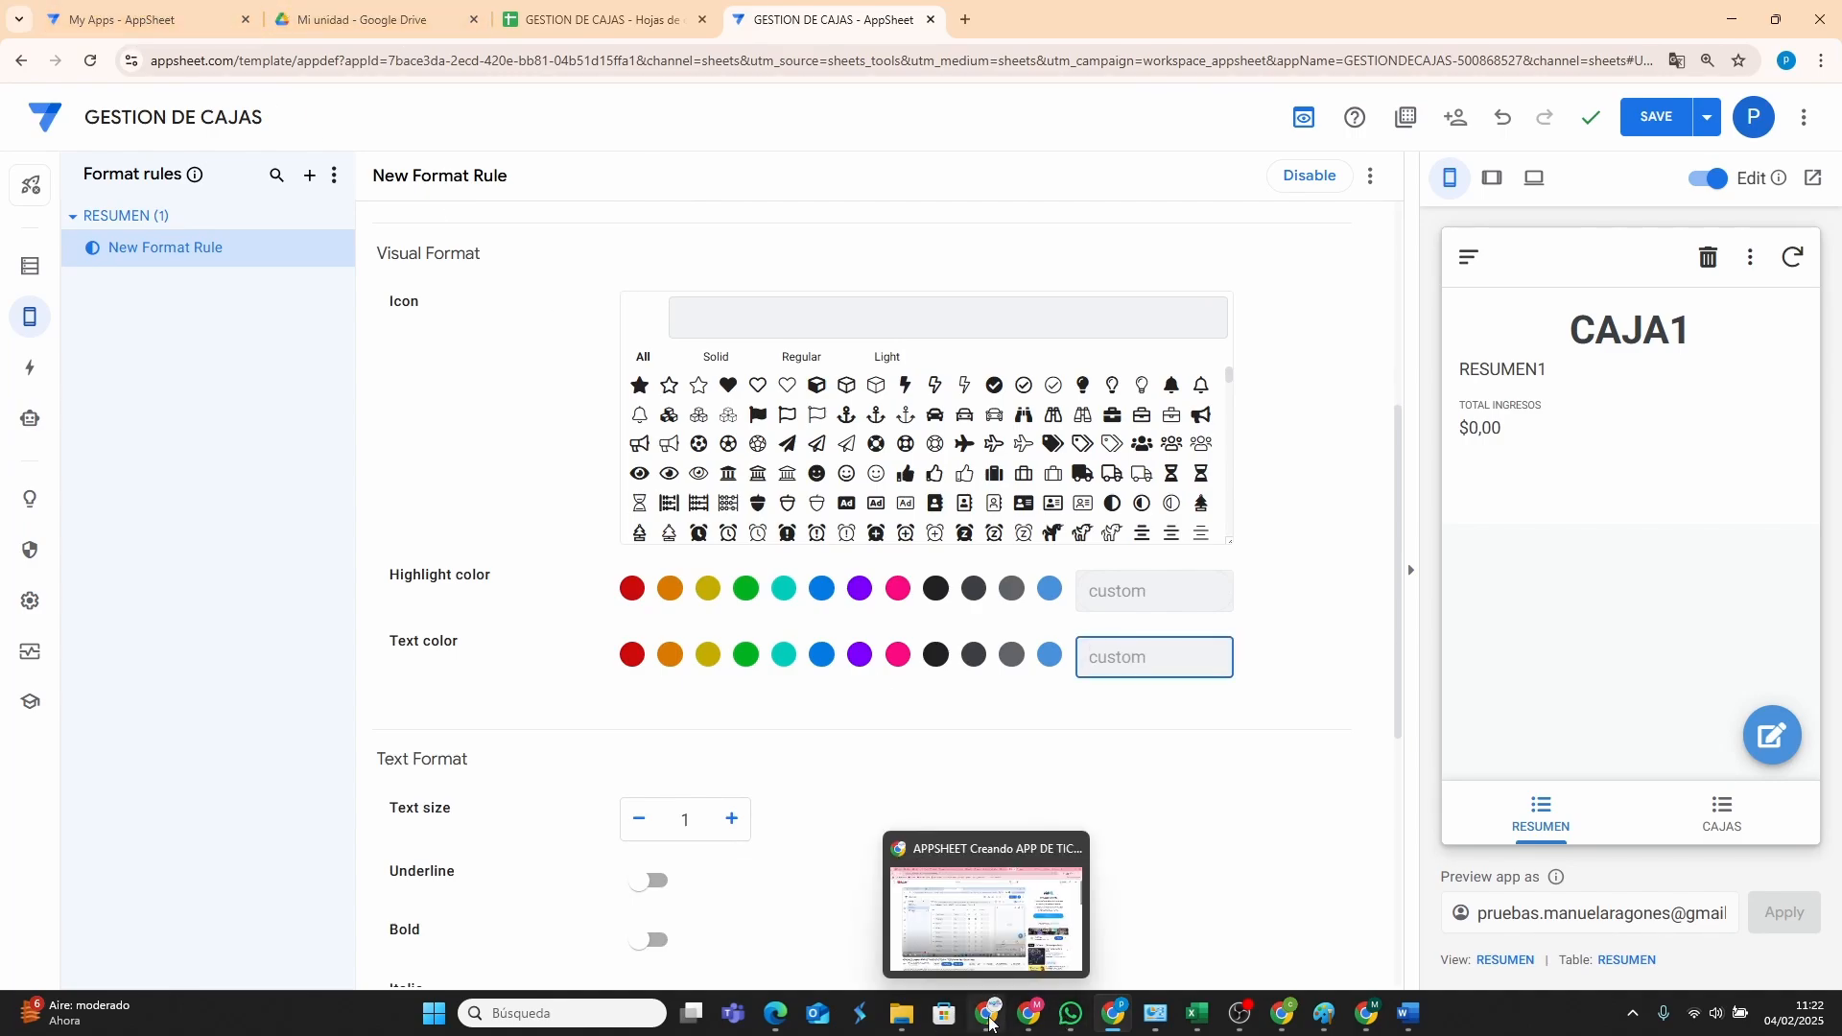
pyautogui.click(1030, 1014)
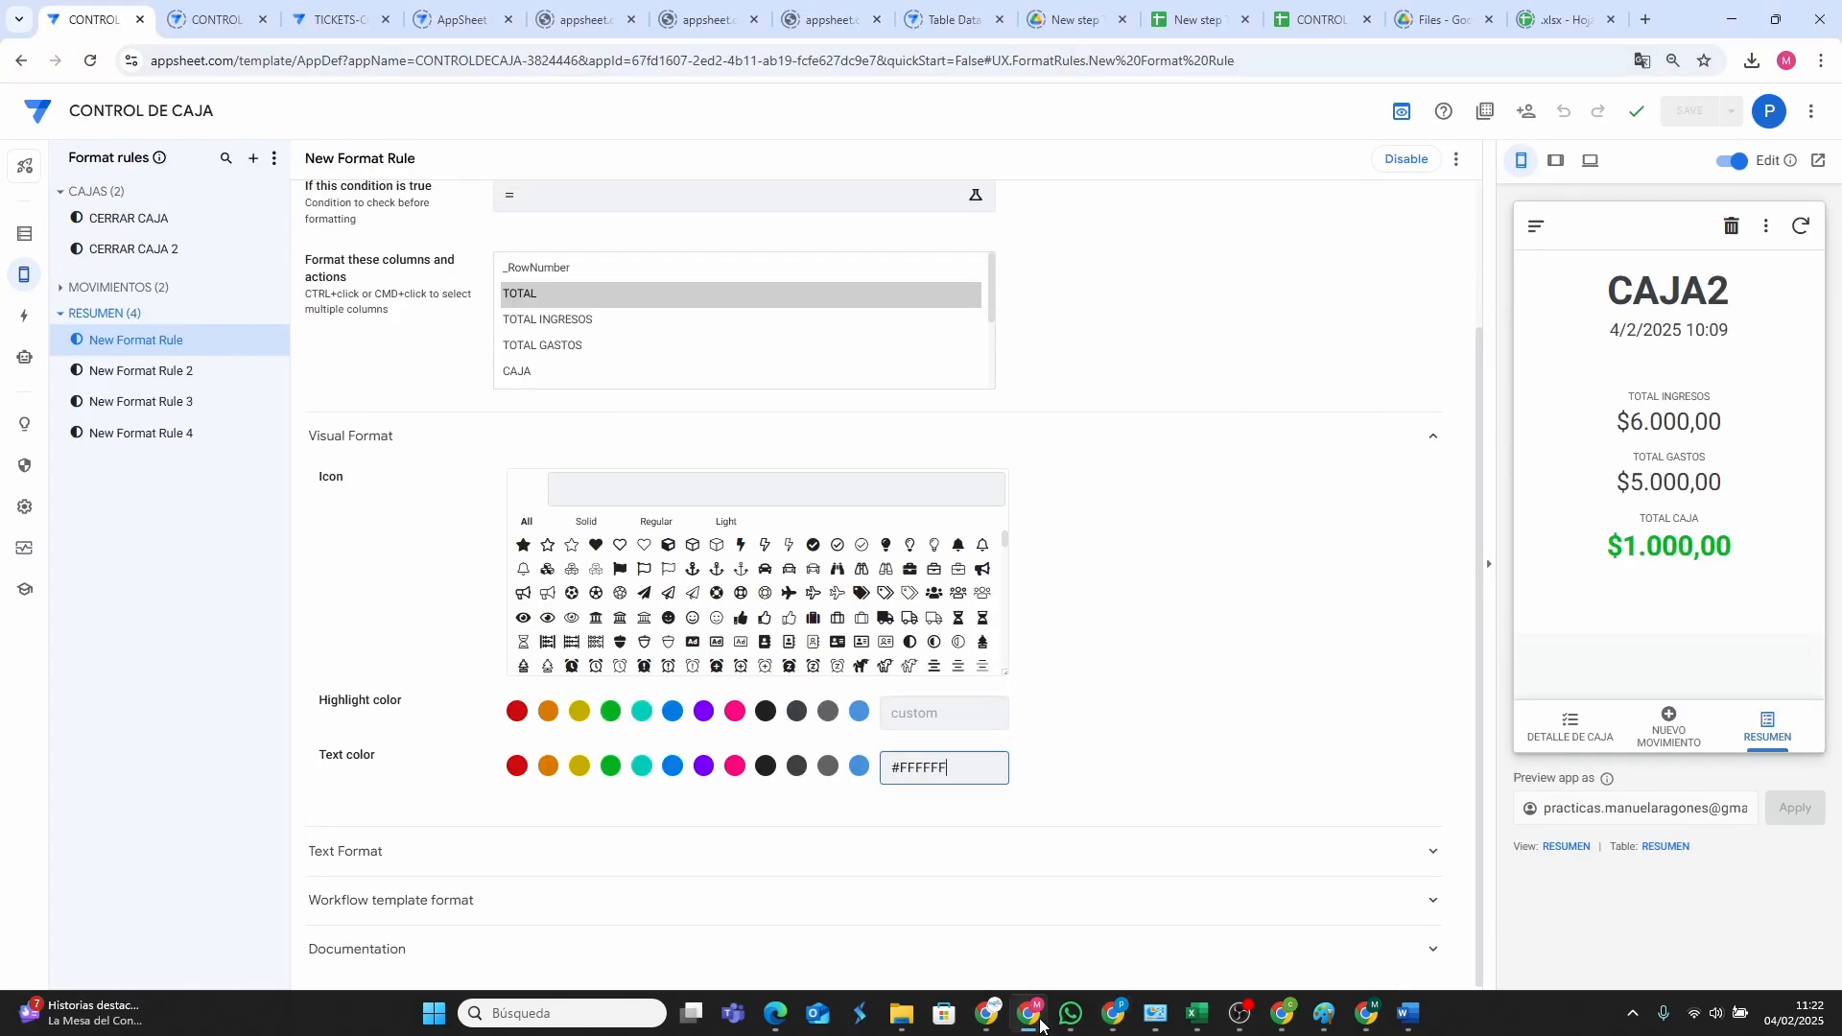
pyautogui.doubleClick(923, 772)
pyautogui.moveTo(954, 772); pyautogui.dragTo(875, 773)
pyautogui.rightClick(912, 773)
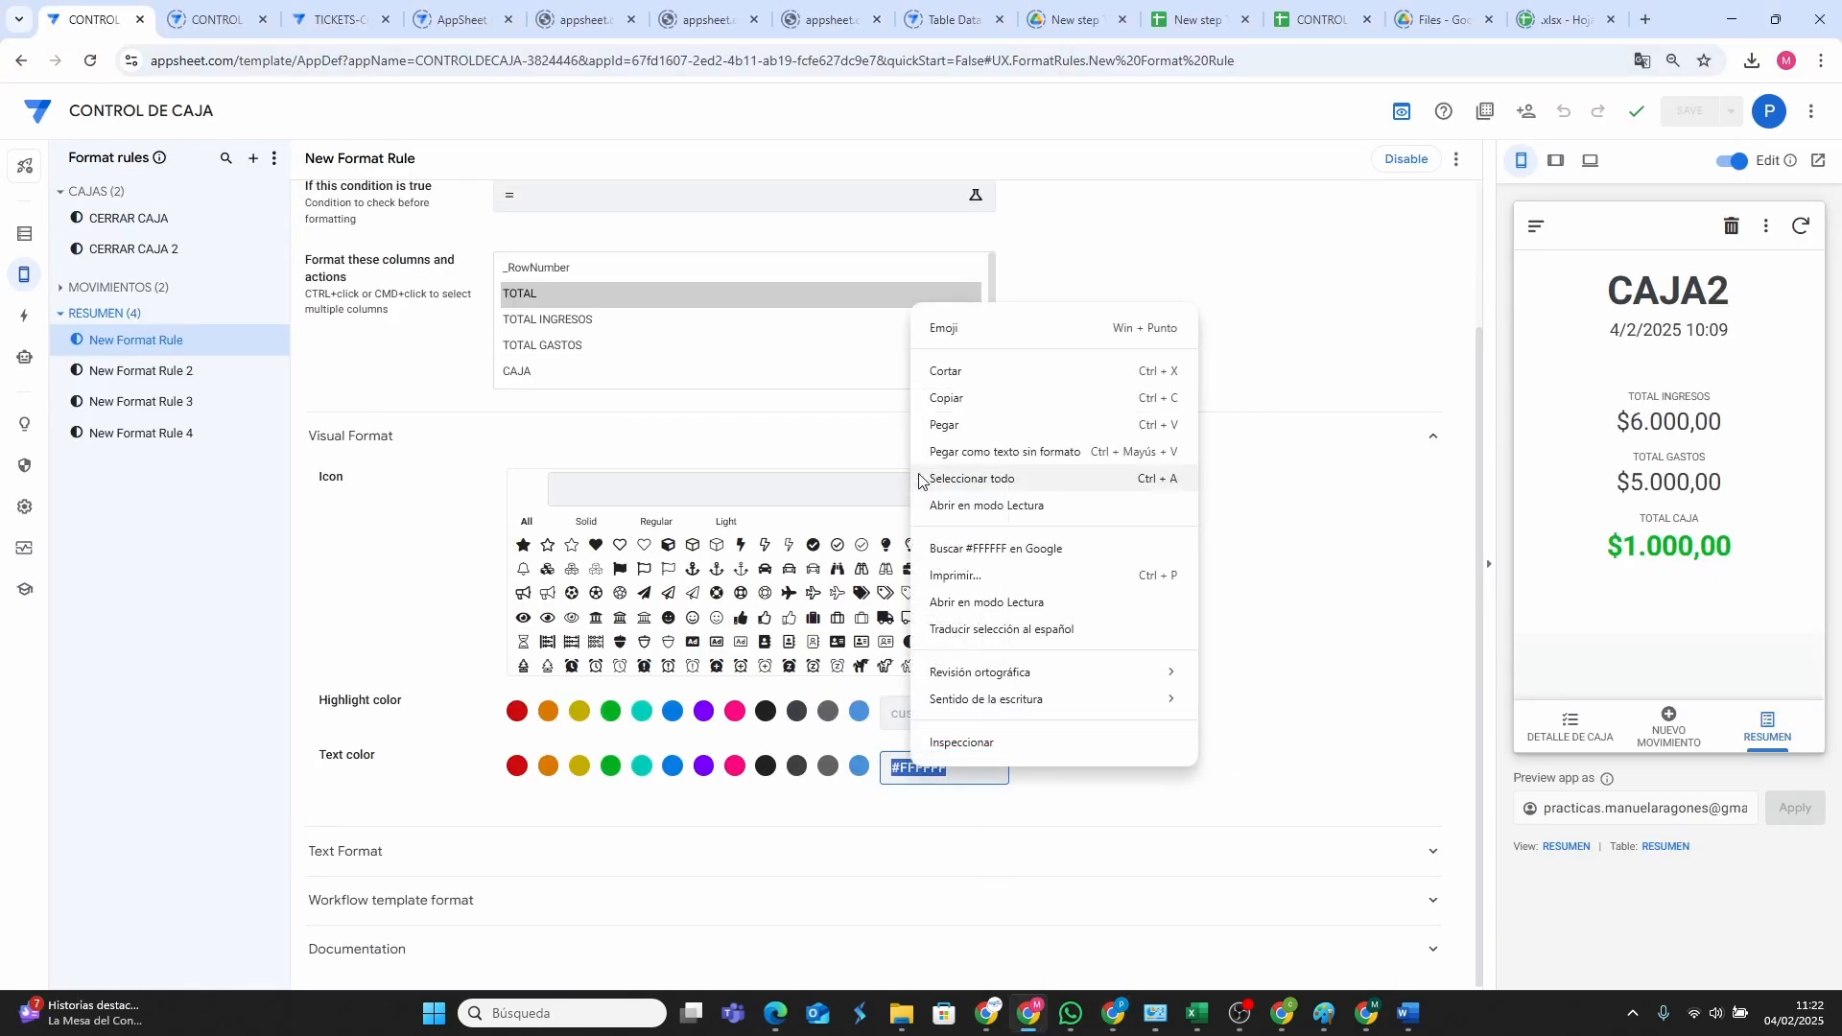
pyautogui.click(932, 397)
# Return to the GESTION DE CAJAS app and set the new format rule's custom text color to #FFFFFF.
pyautogui.click(1118, 1020)
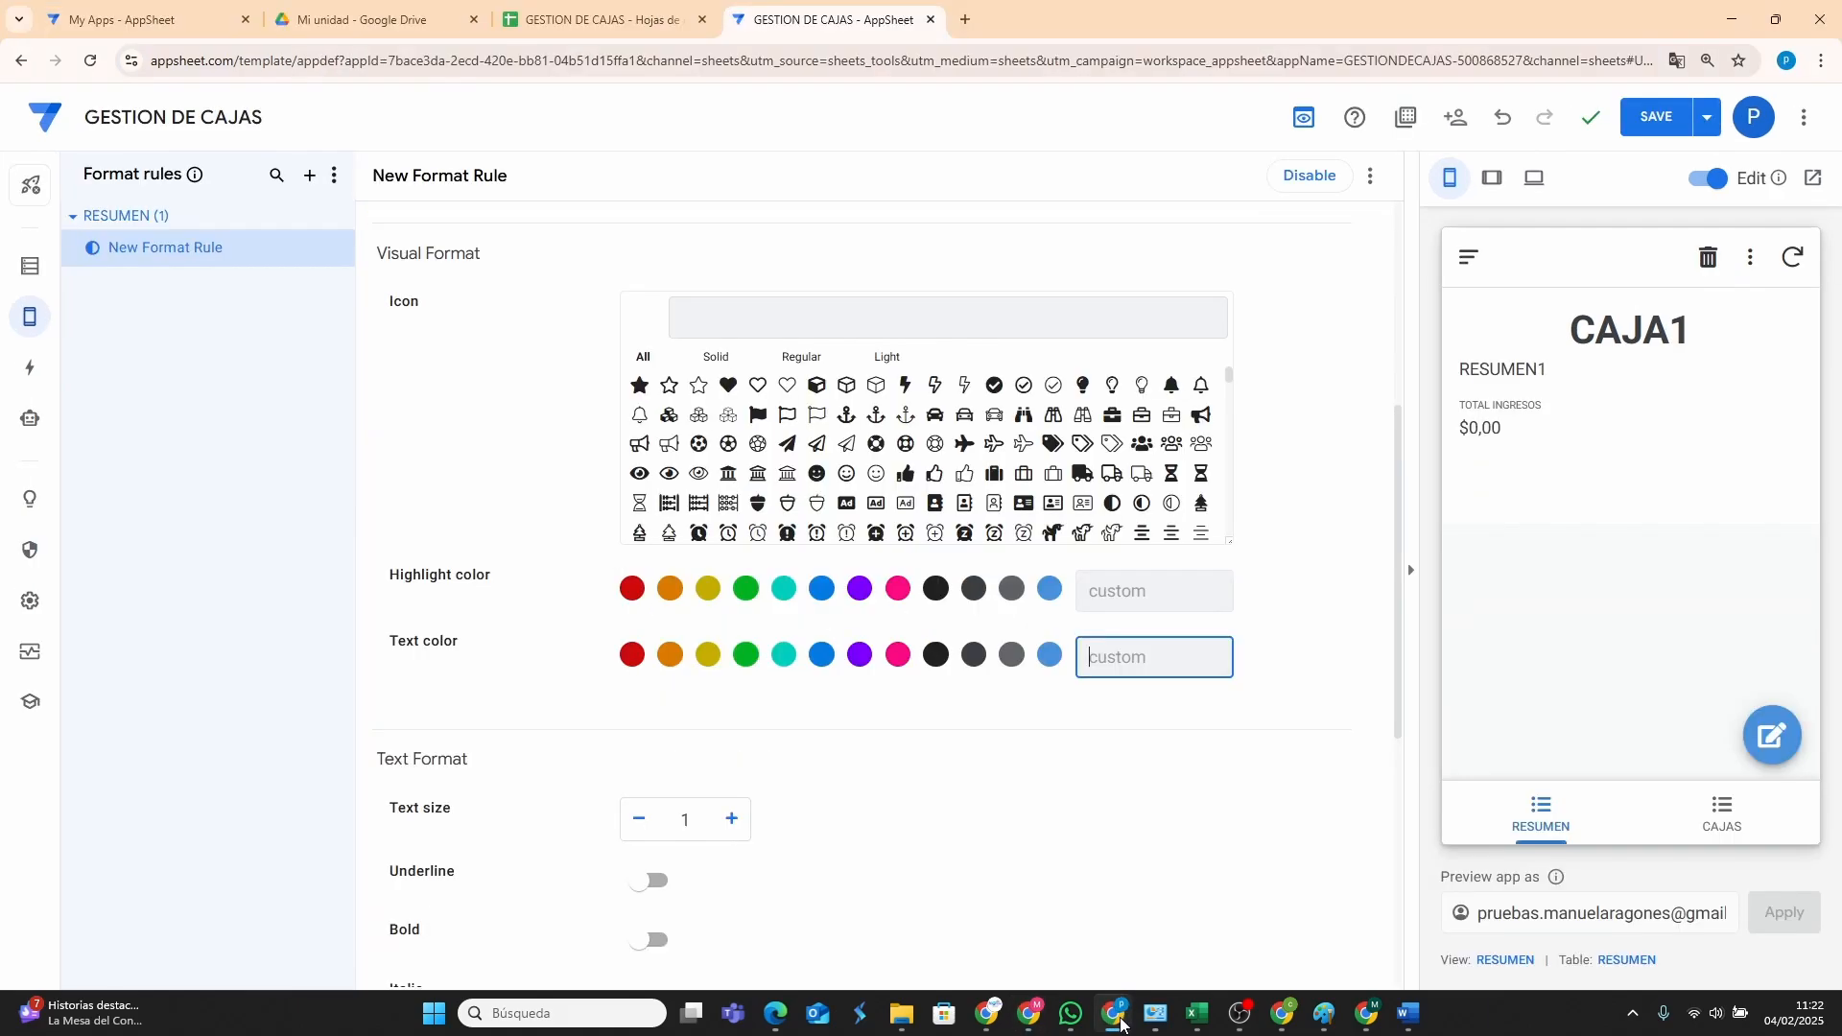
pyautogui.rightClick(1113, 660)
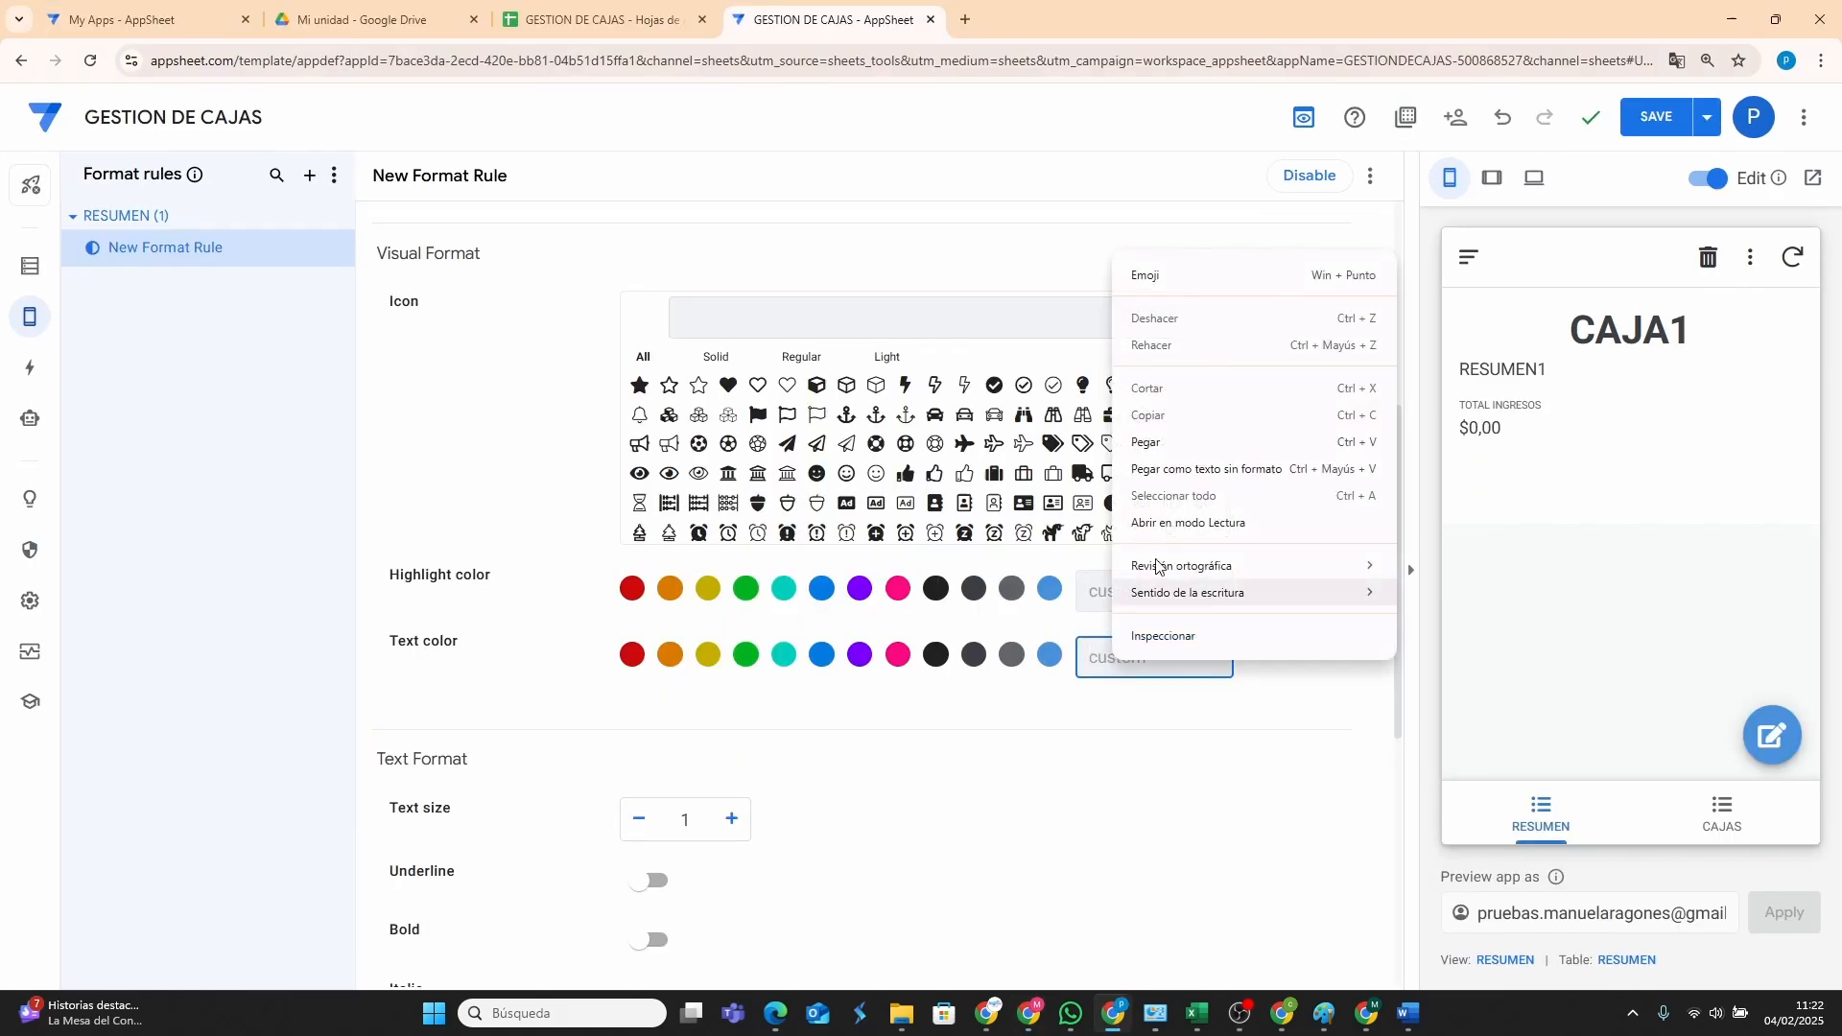
pyautogui.click(1161, 437)
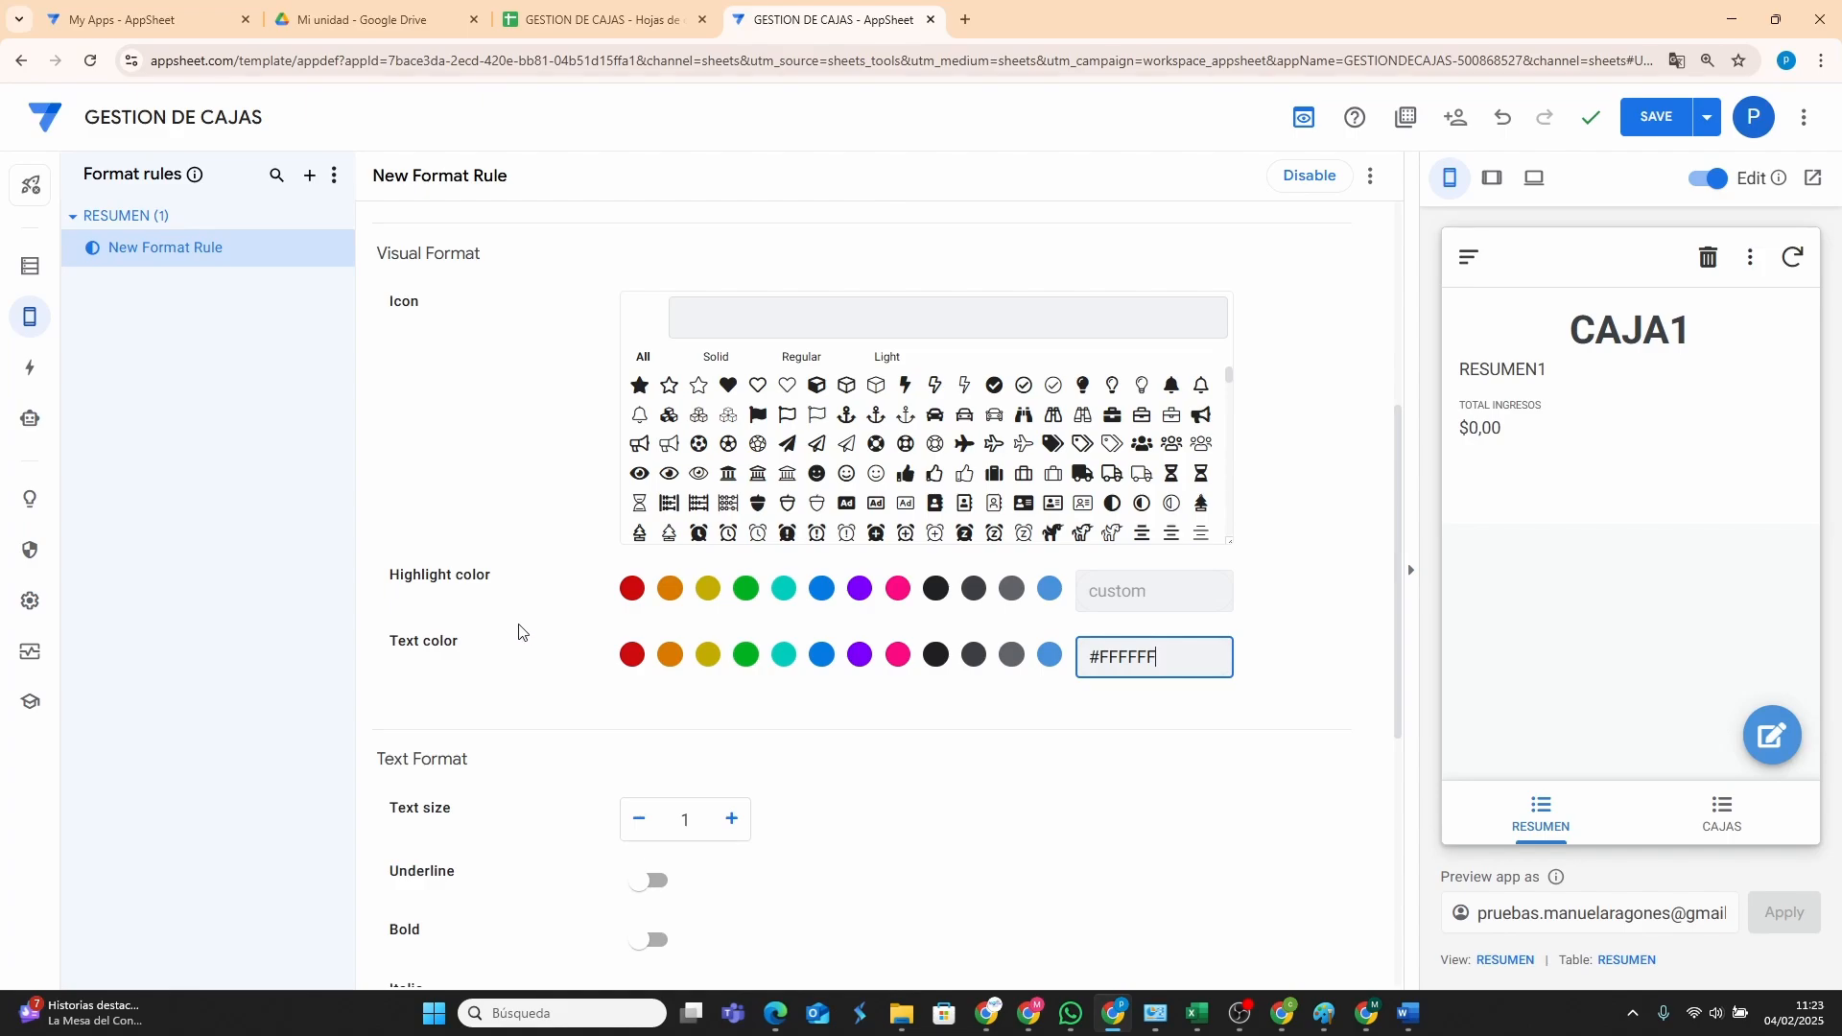
pyautogui.click(1586, 475)
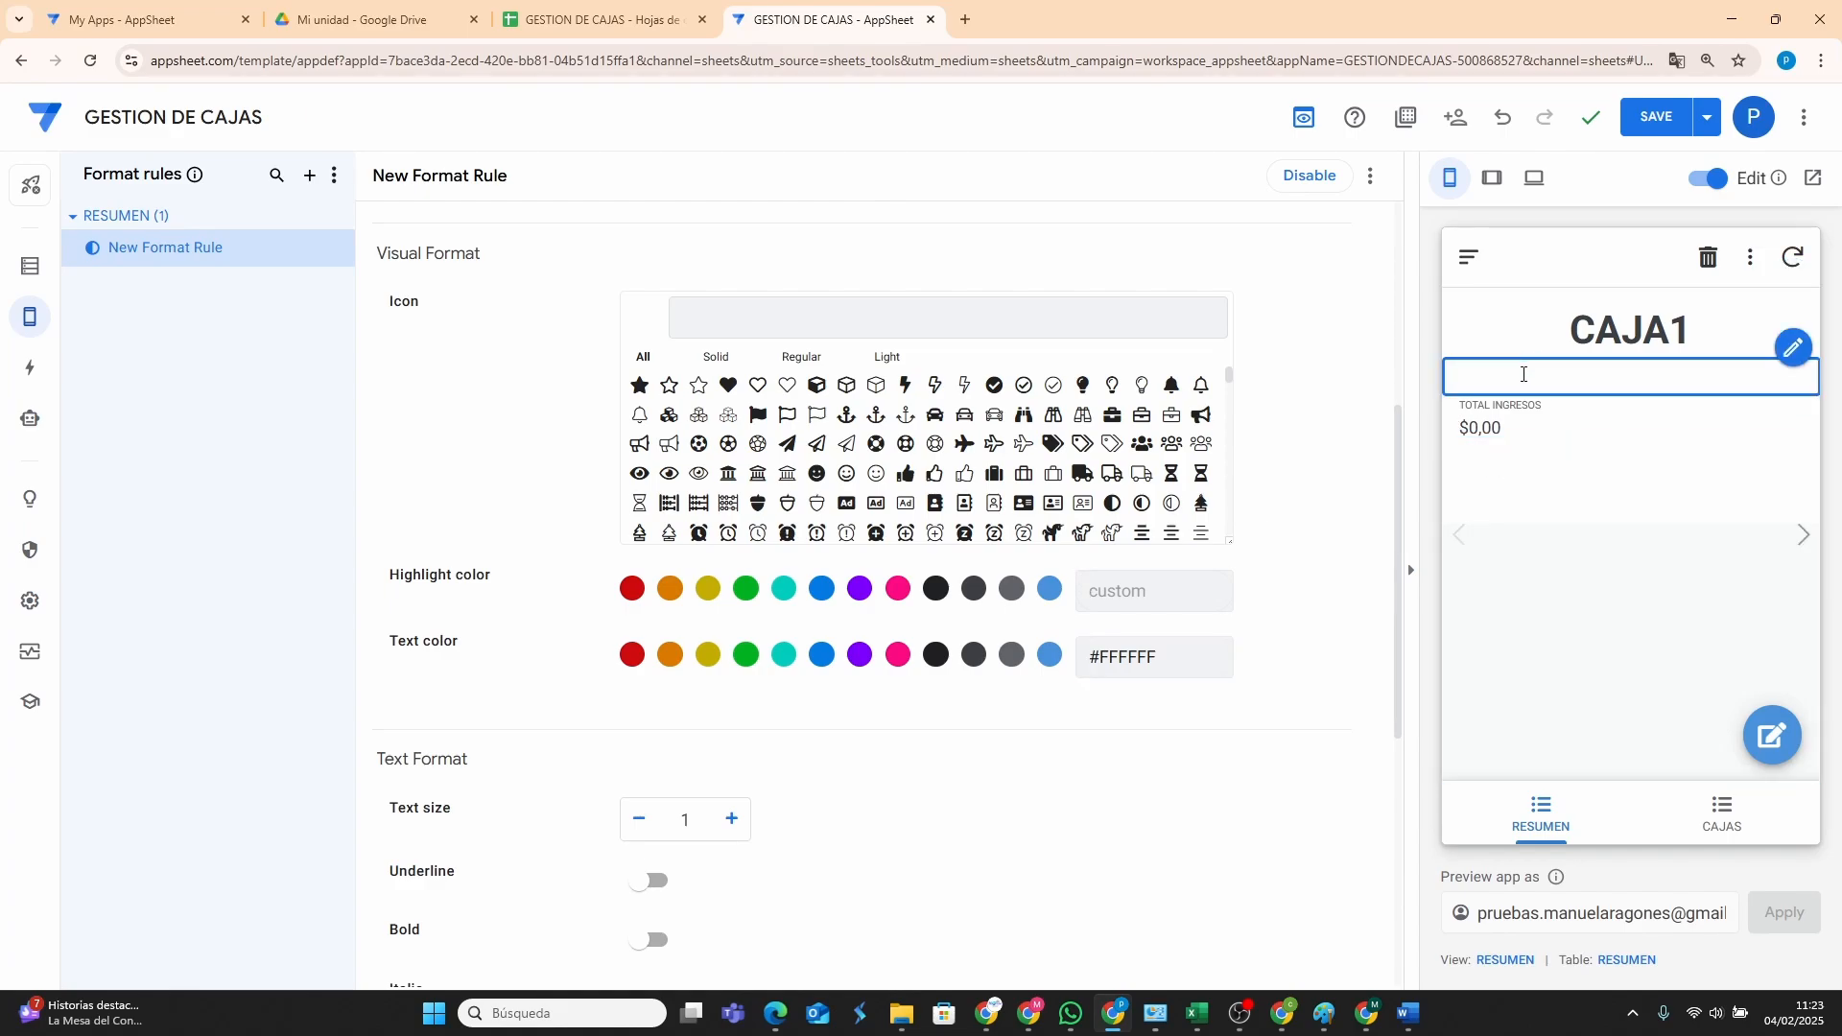
# Save the GESTION DE CAJAS app, view the RESUMEN view's settings, and return to the RESUMEN table's columns.
pyautogui.click(1646, 119)
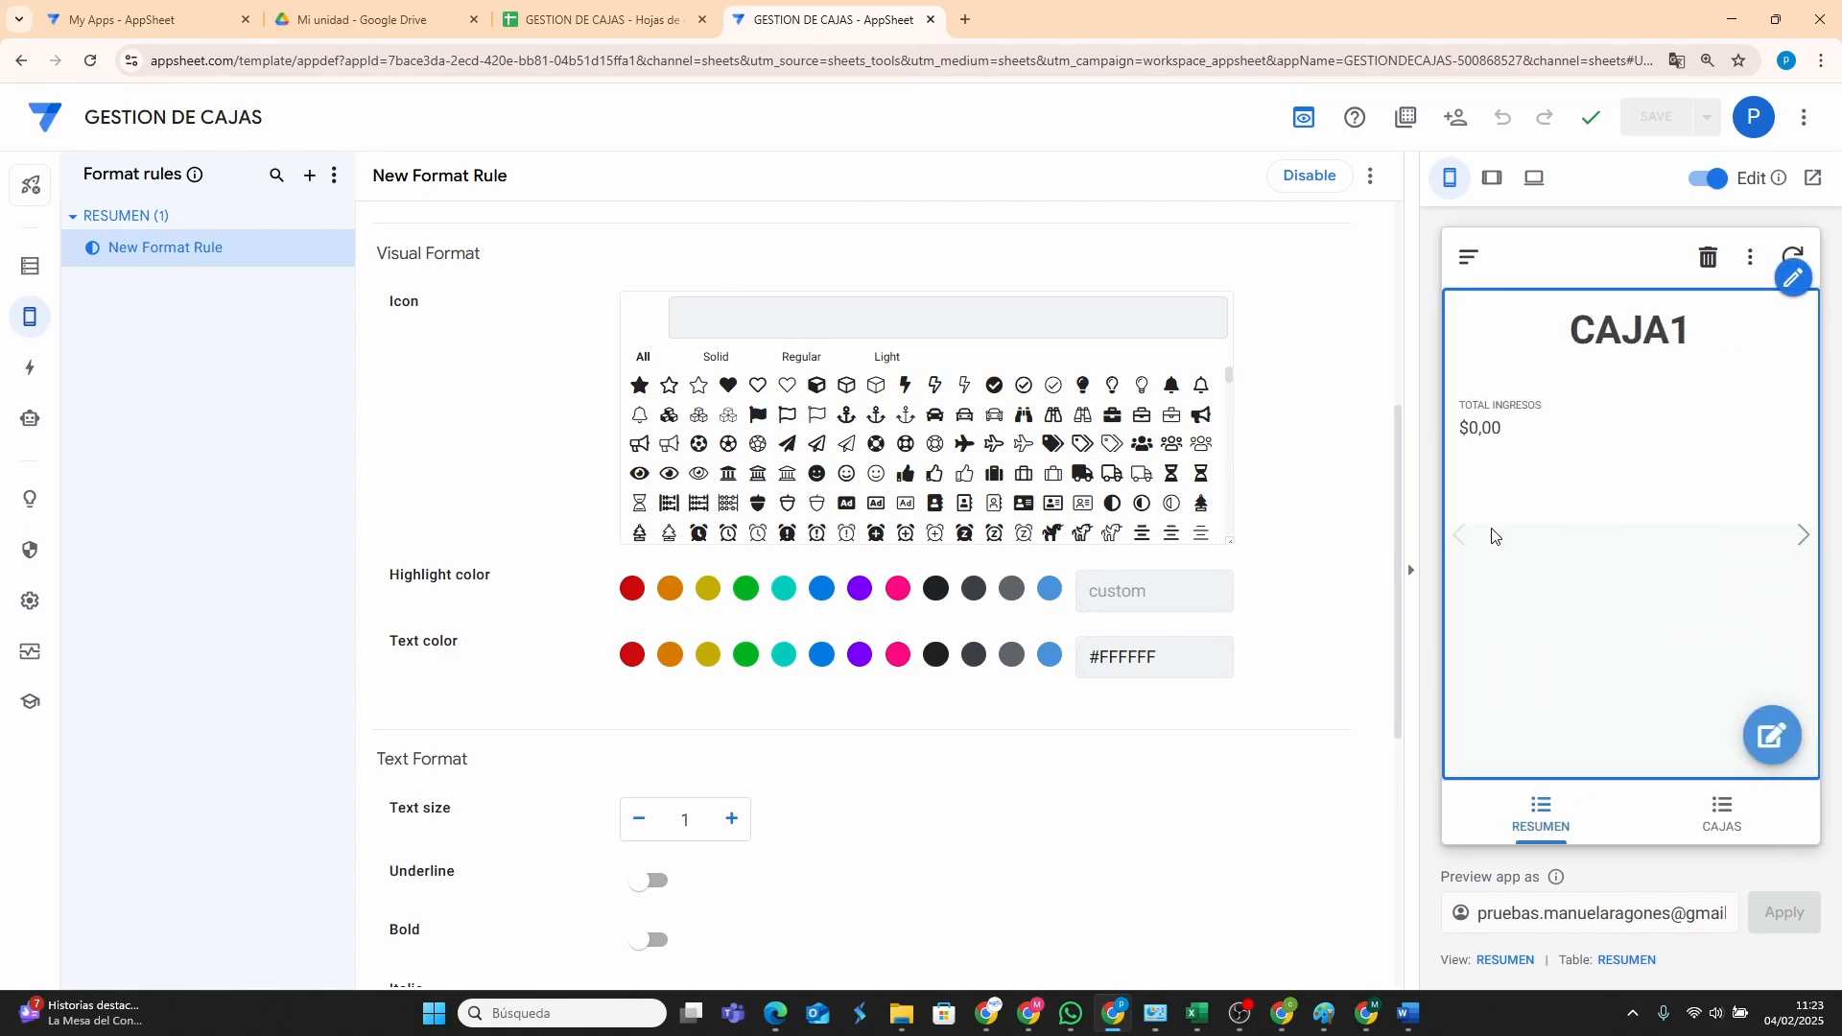
pyautogui.click(1791, 280)
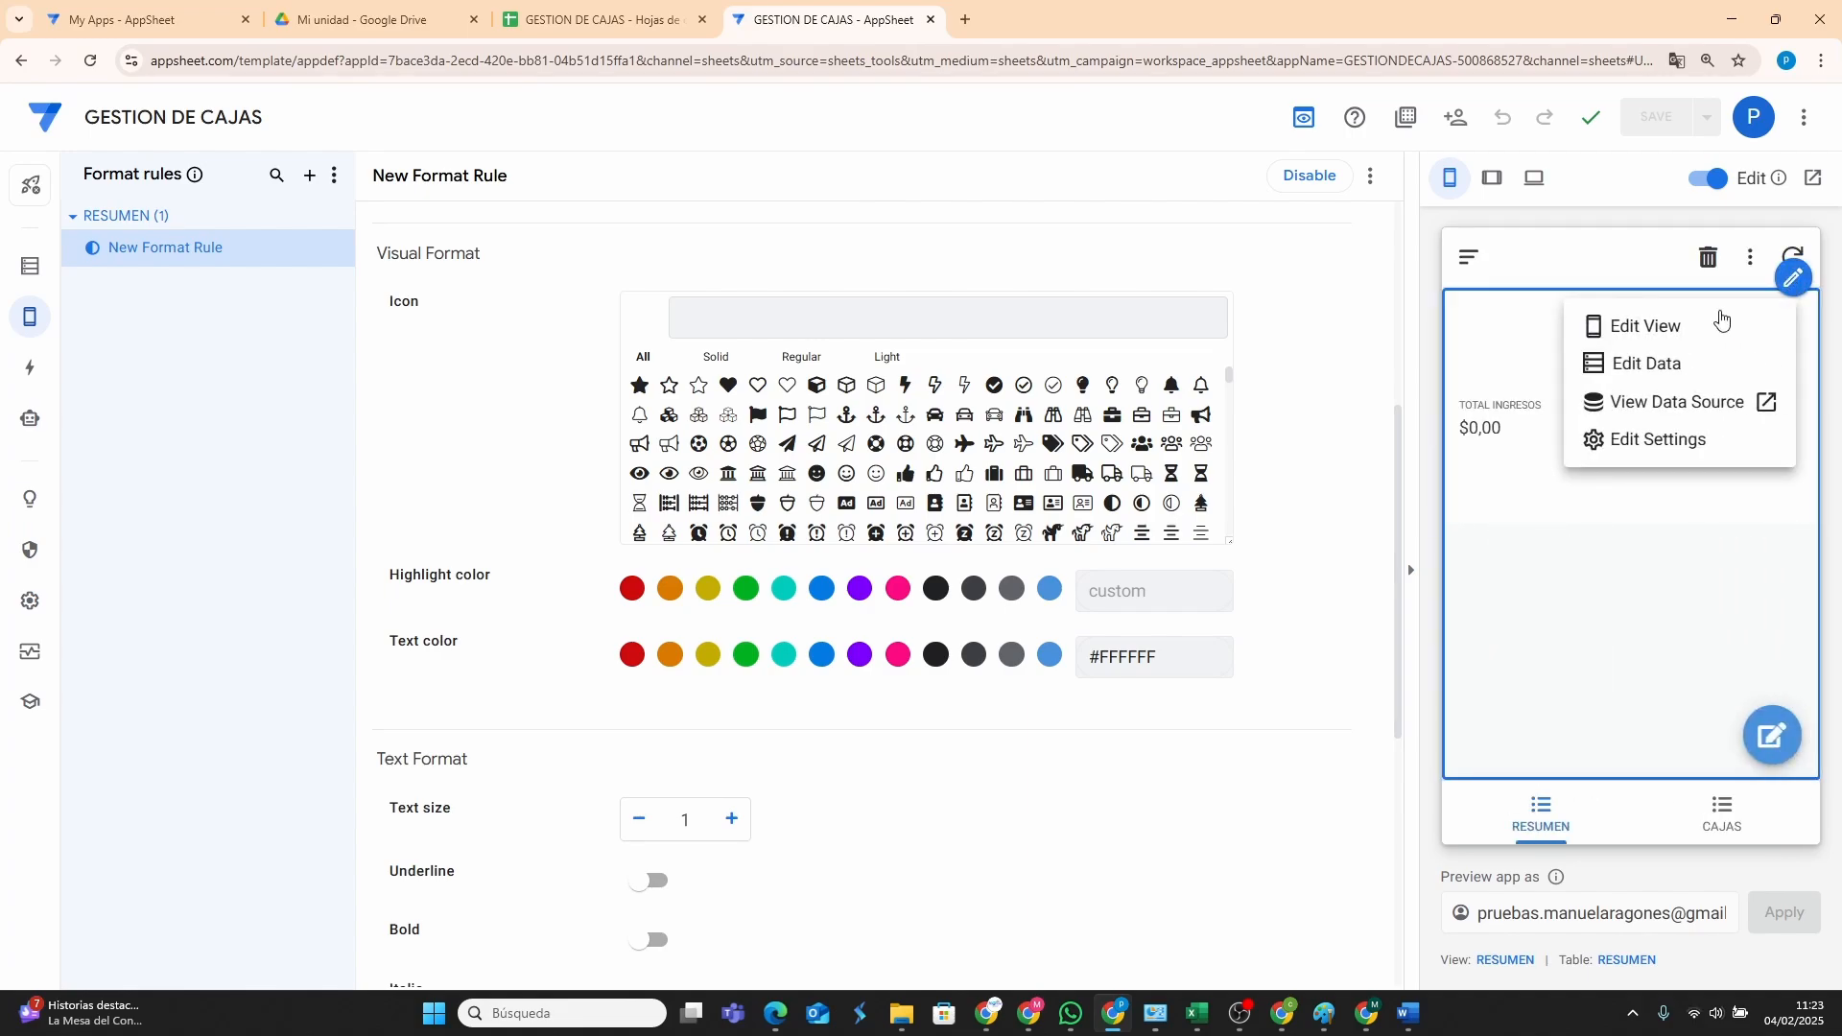
pyautogui.click(1657, 329)
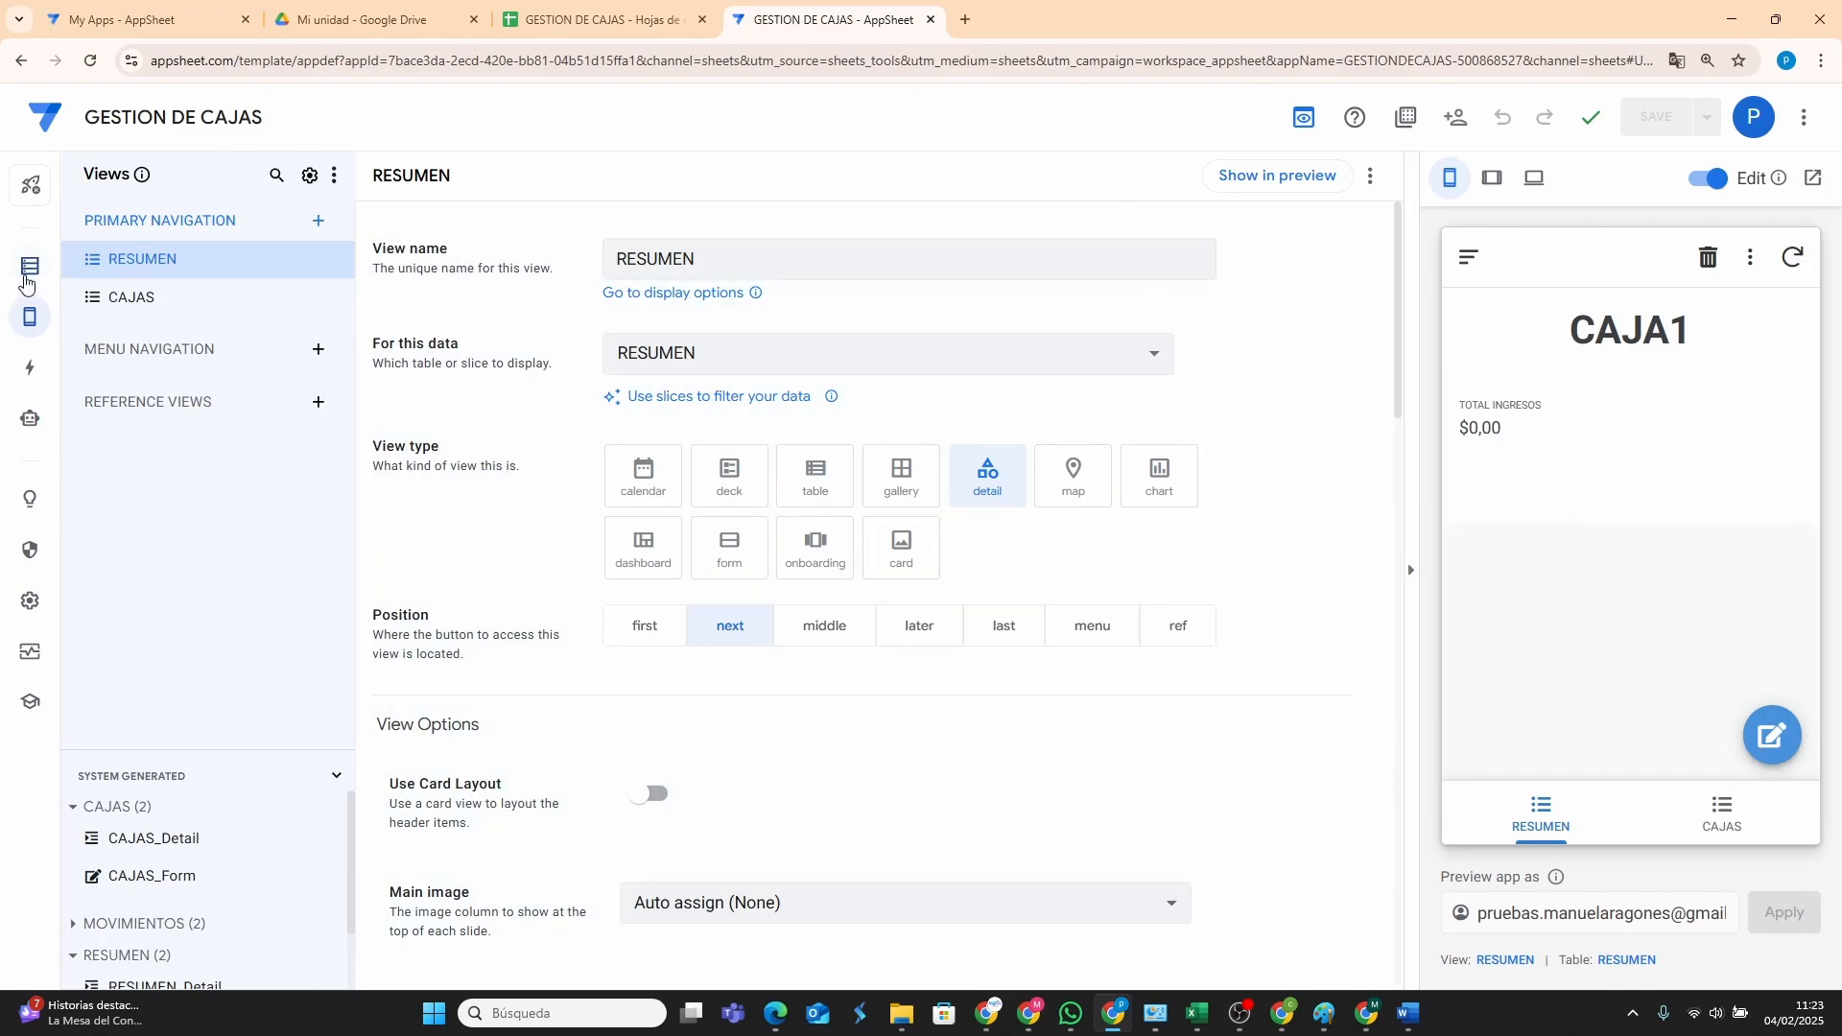
pyautogui.click(27, 274)
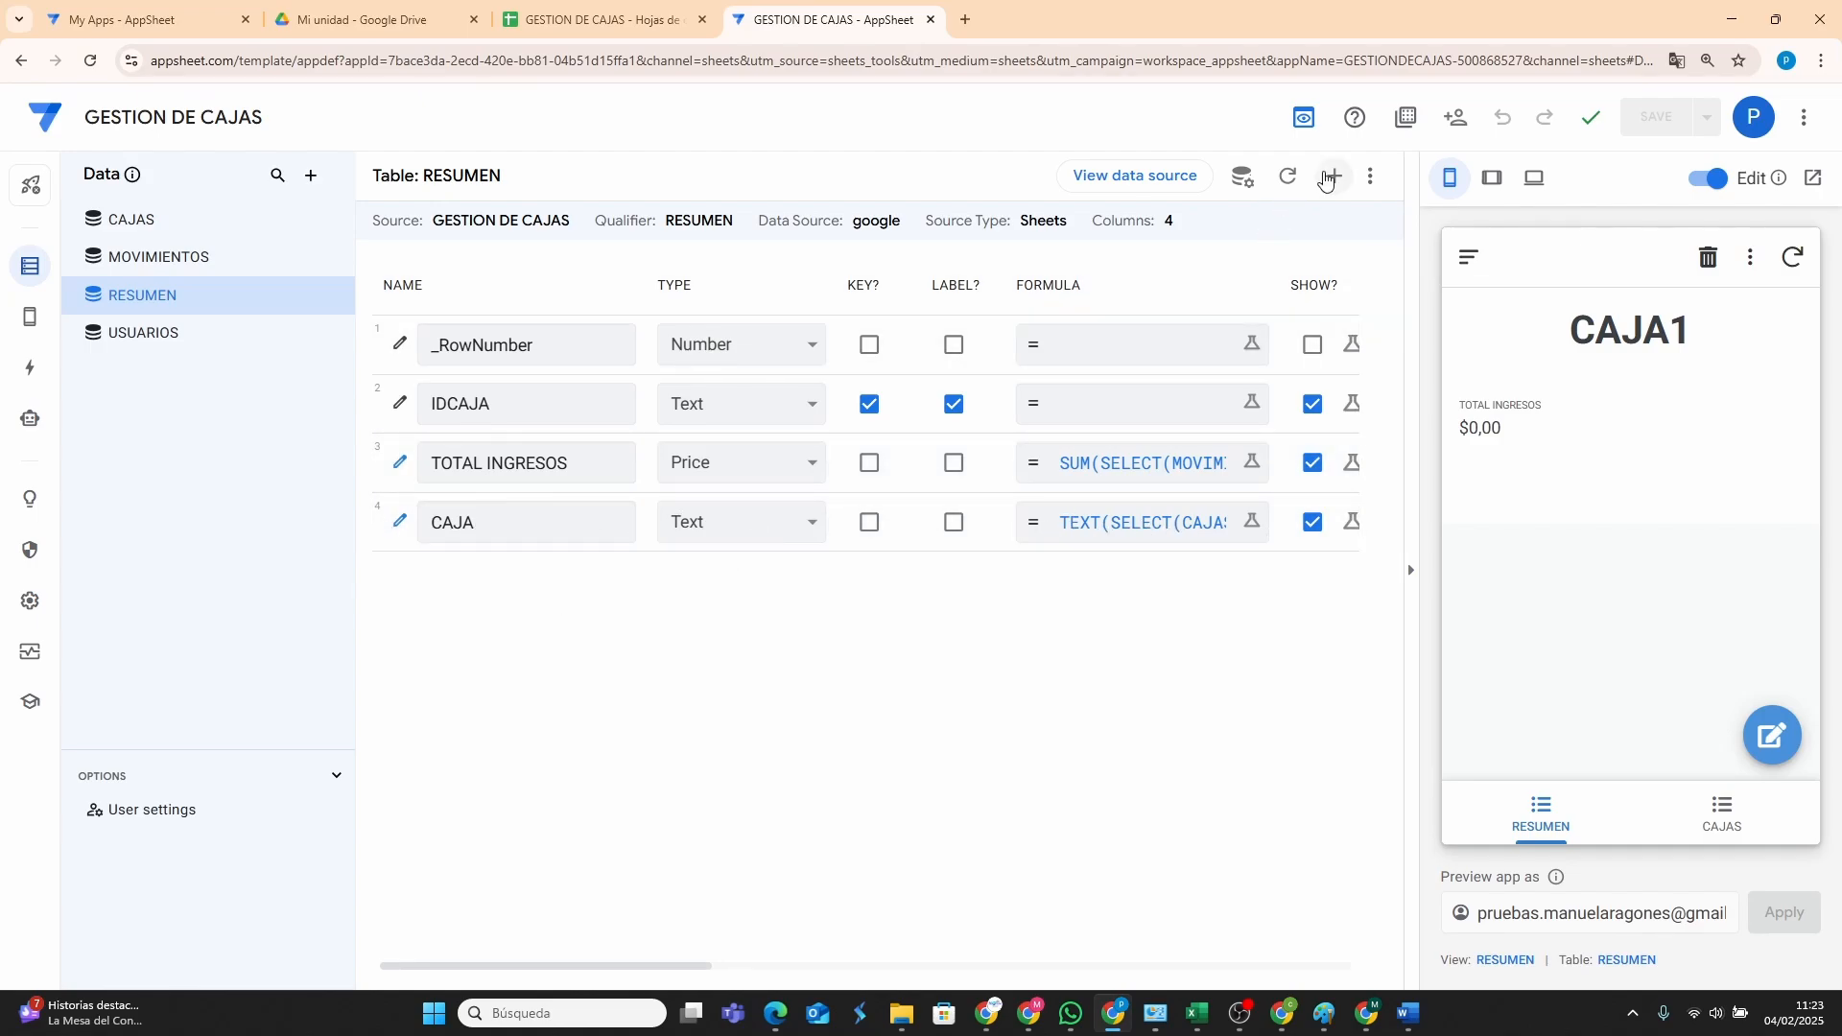
# Copy the app formula of the RESUMEN table's TOTAL GASTOS column from the CONTROL DE CAJA app, leaving that formula unchanged.
pyautogui.click(1033, 1014)
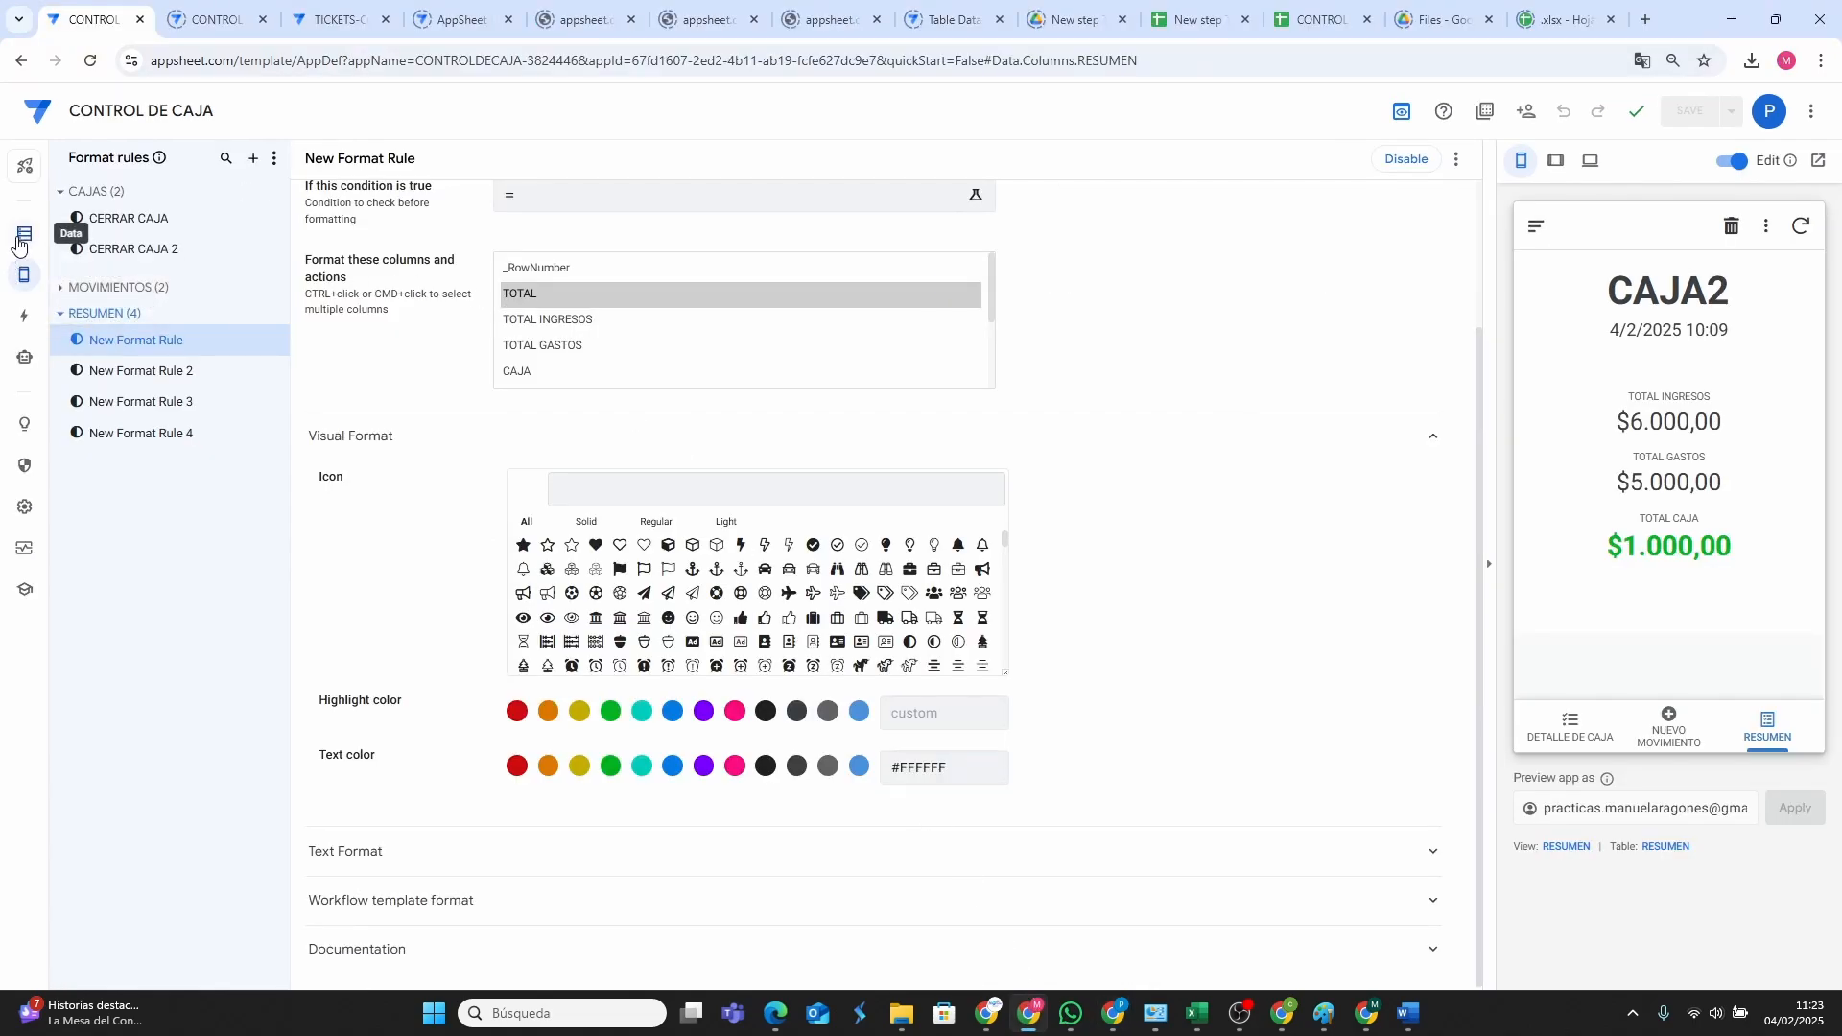
pyautogui.click(17, 246)
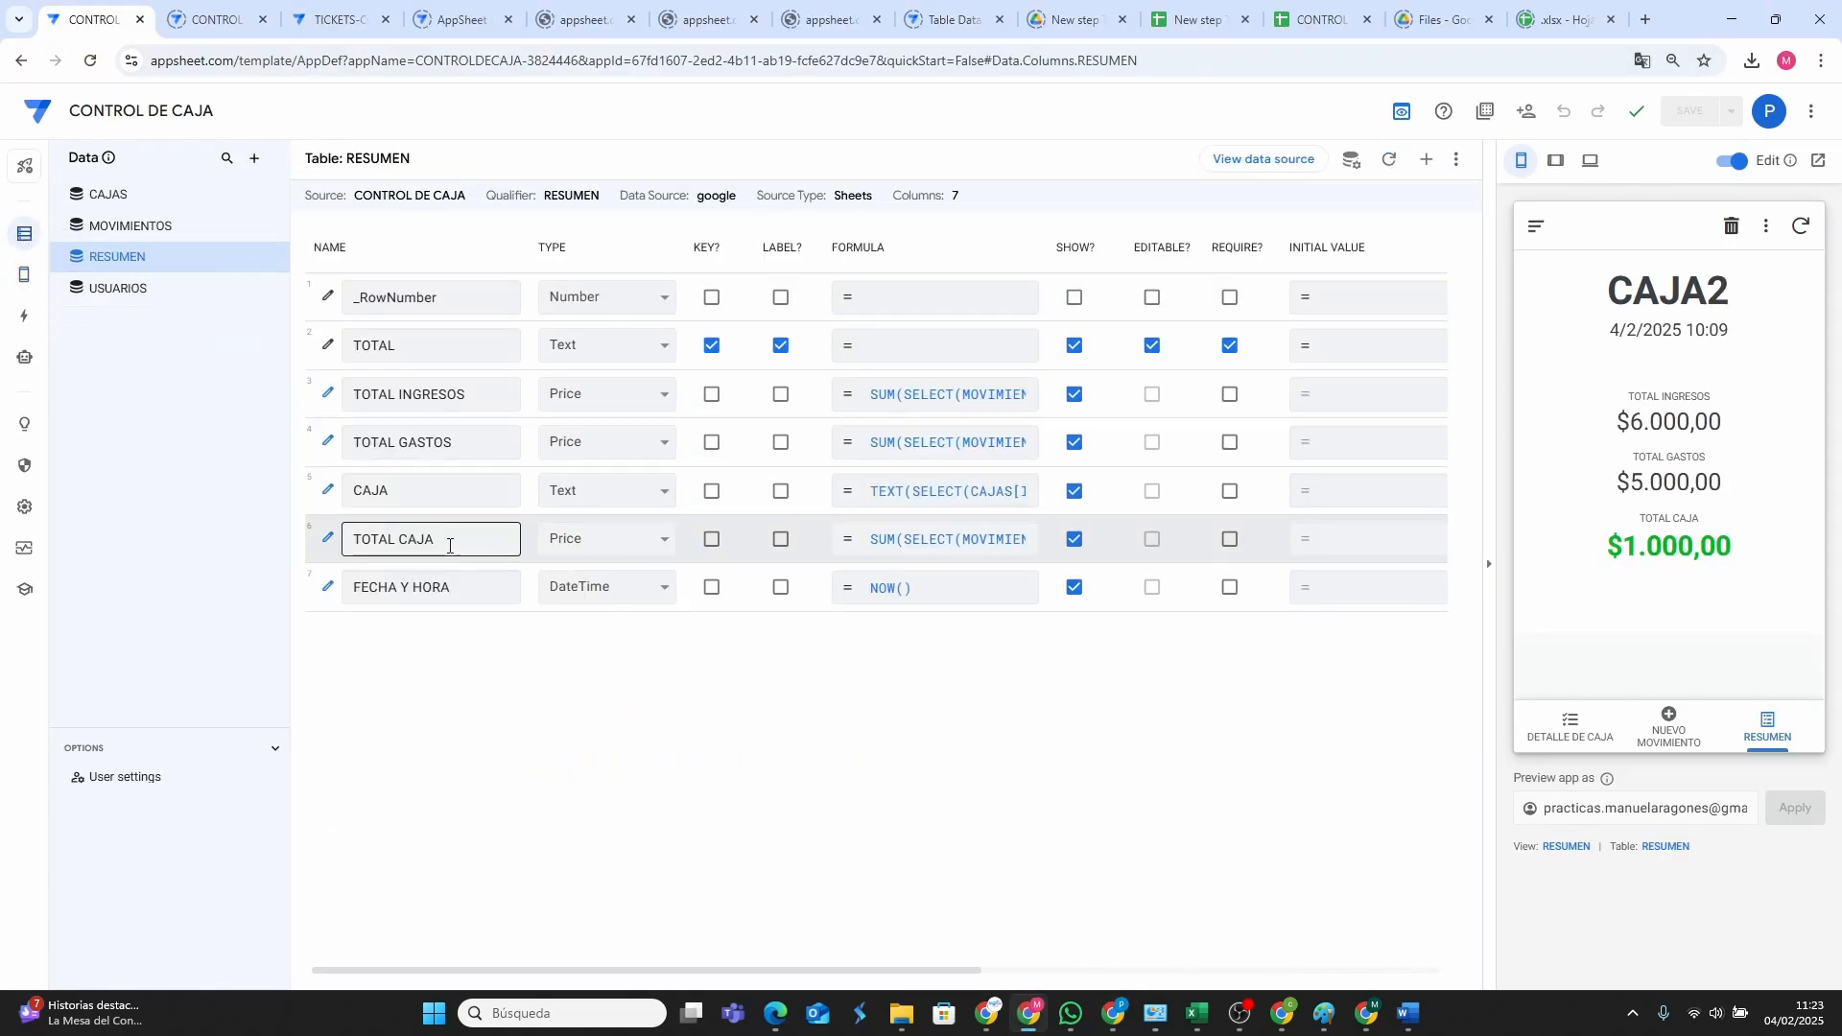
pyautogui.click(948, 444)
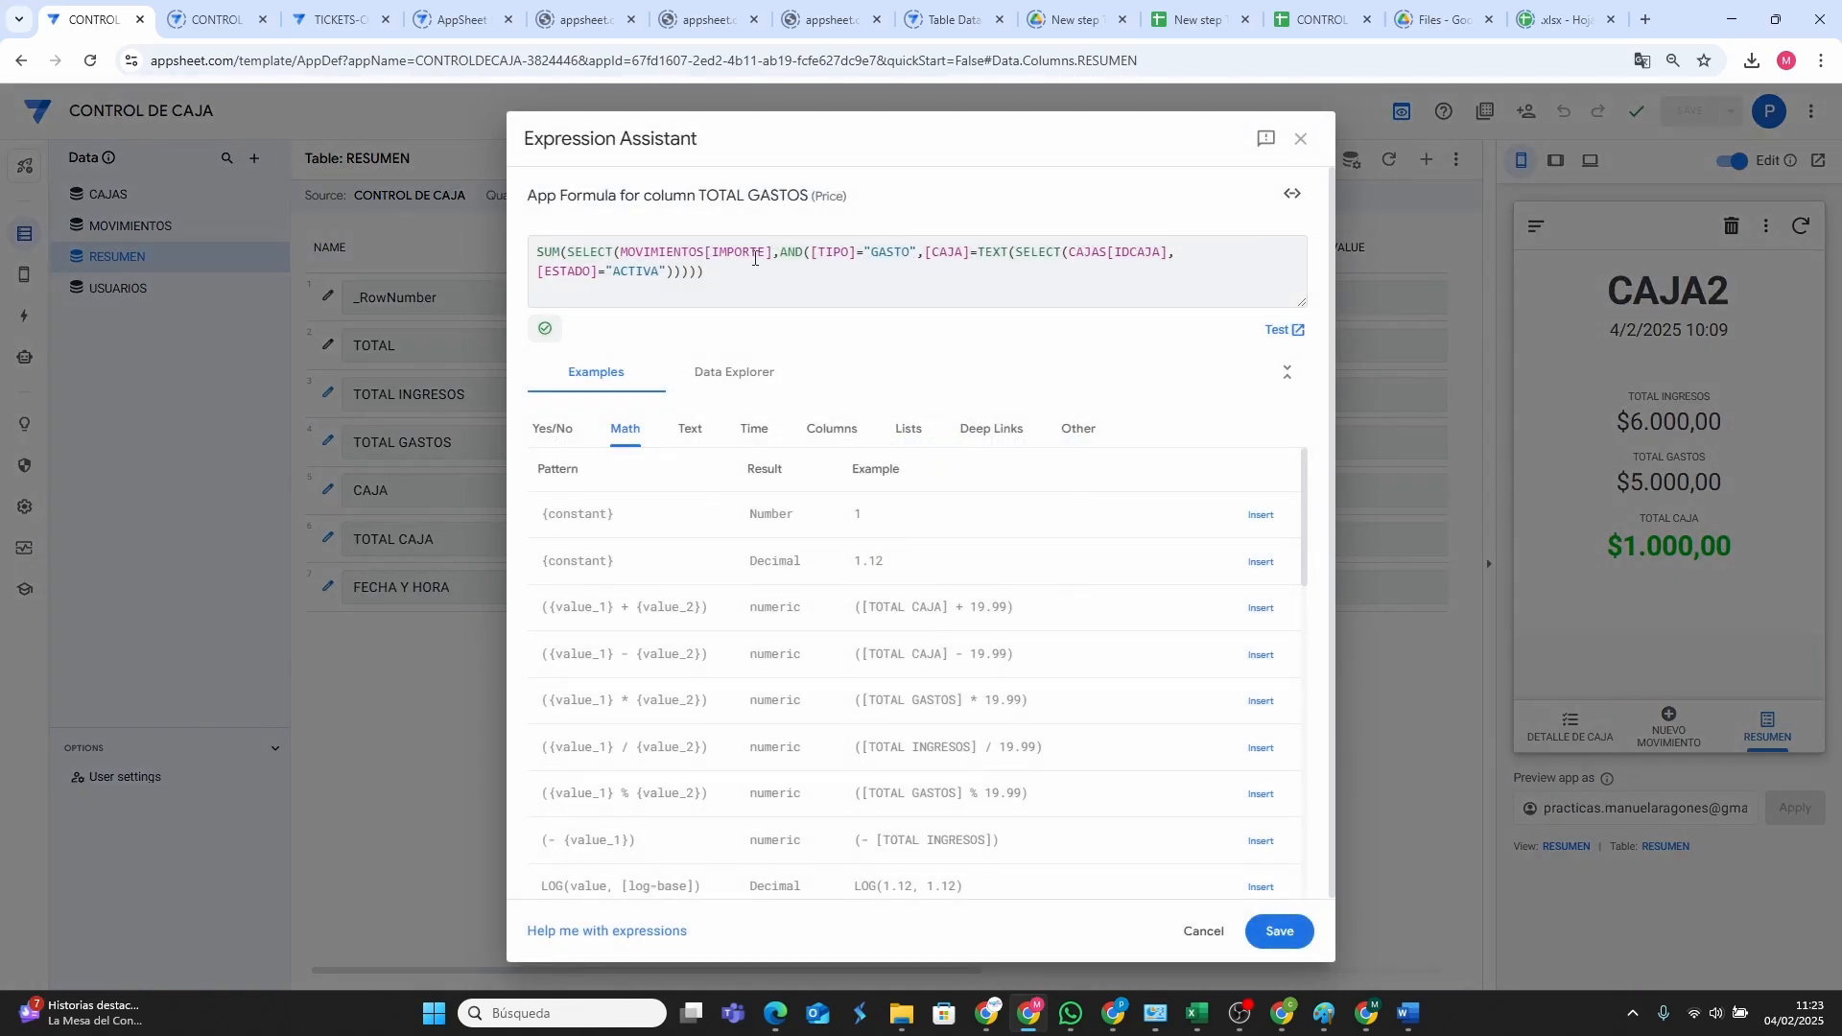
pyautogui.moveTo(723, 276); pyautogui.dragTo(517, 262)
pyautogui.rightClick(587, 262)
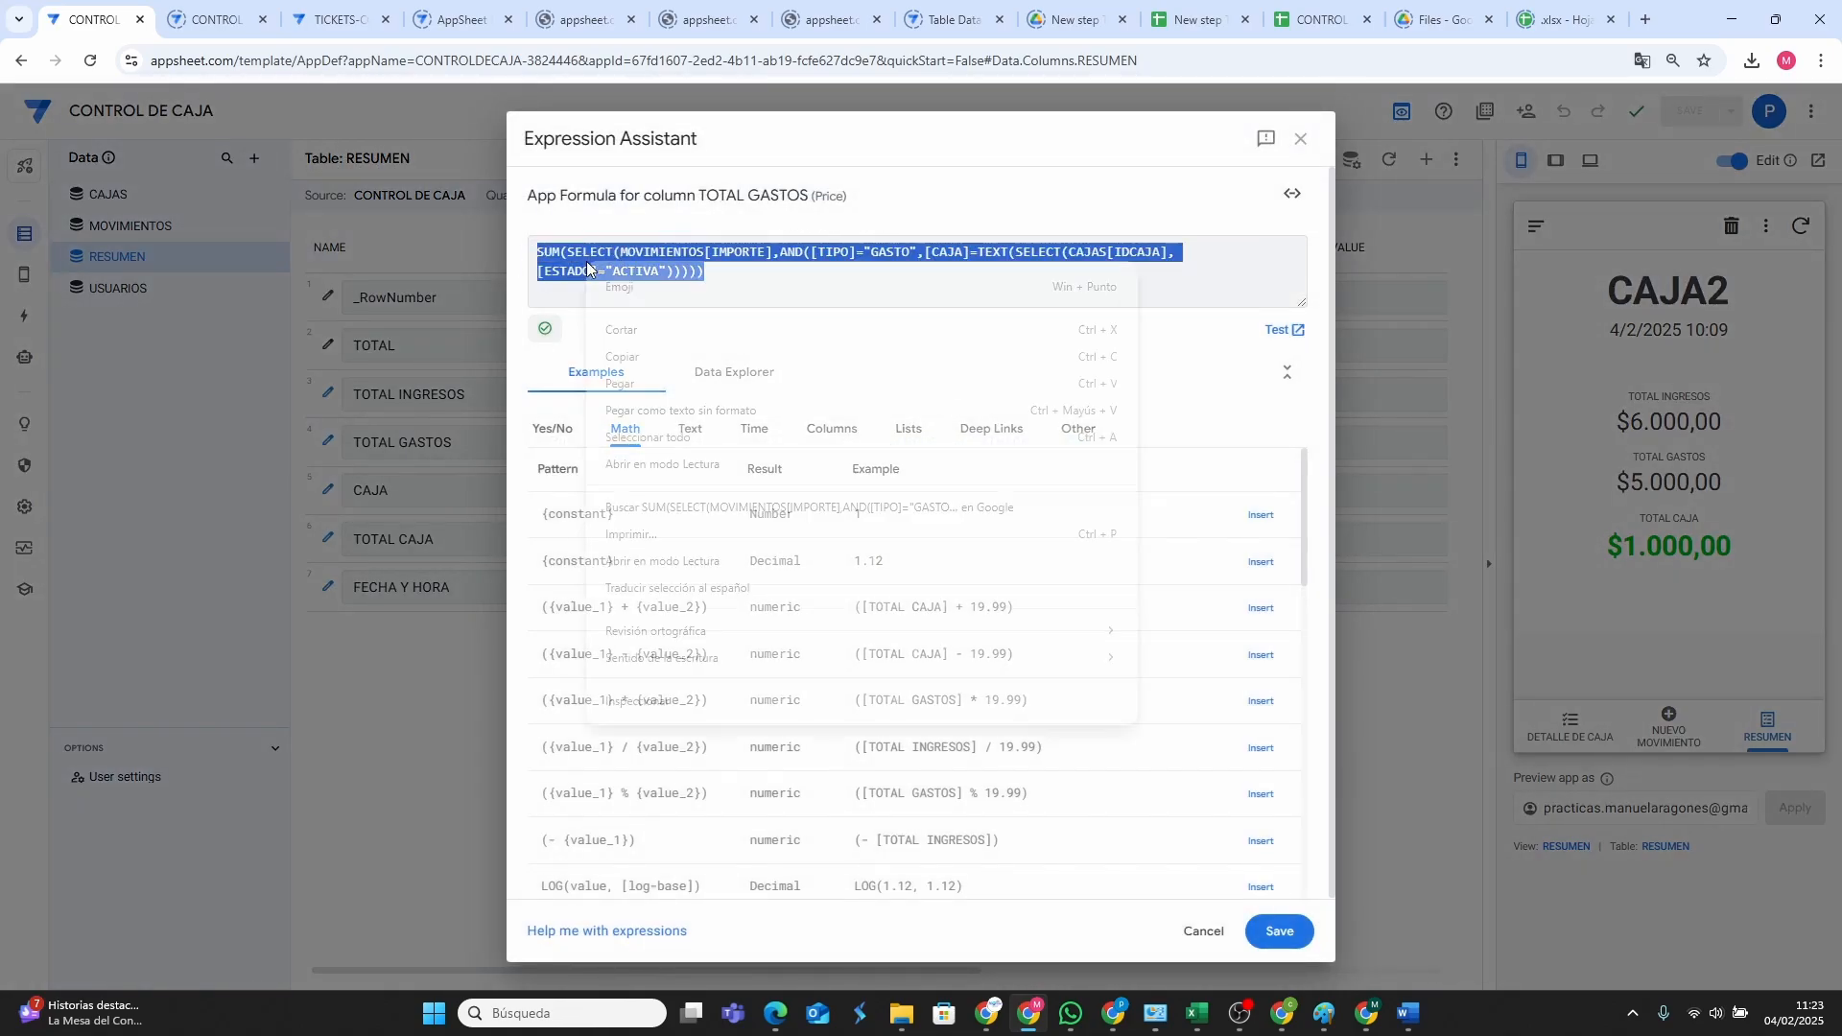
pyautogui.click(638, 356)
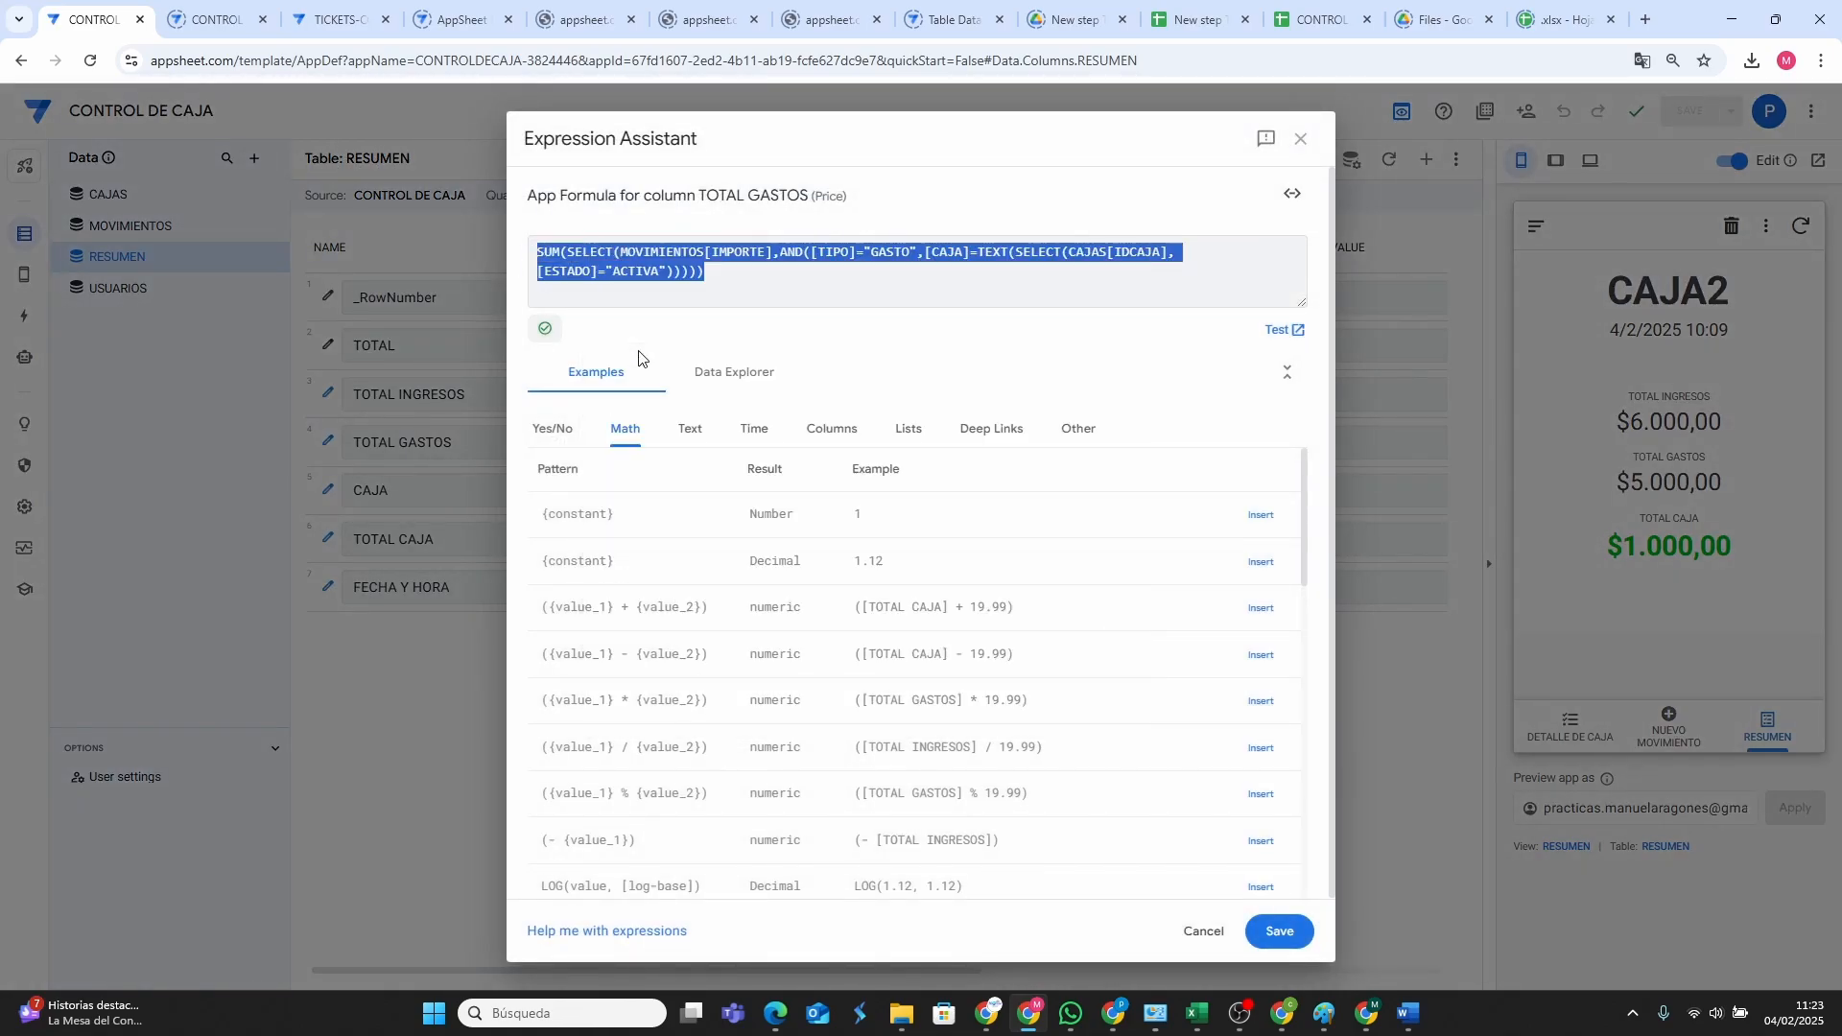
pyautogui.click(1204, 930)
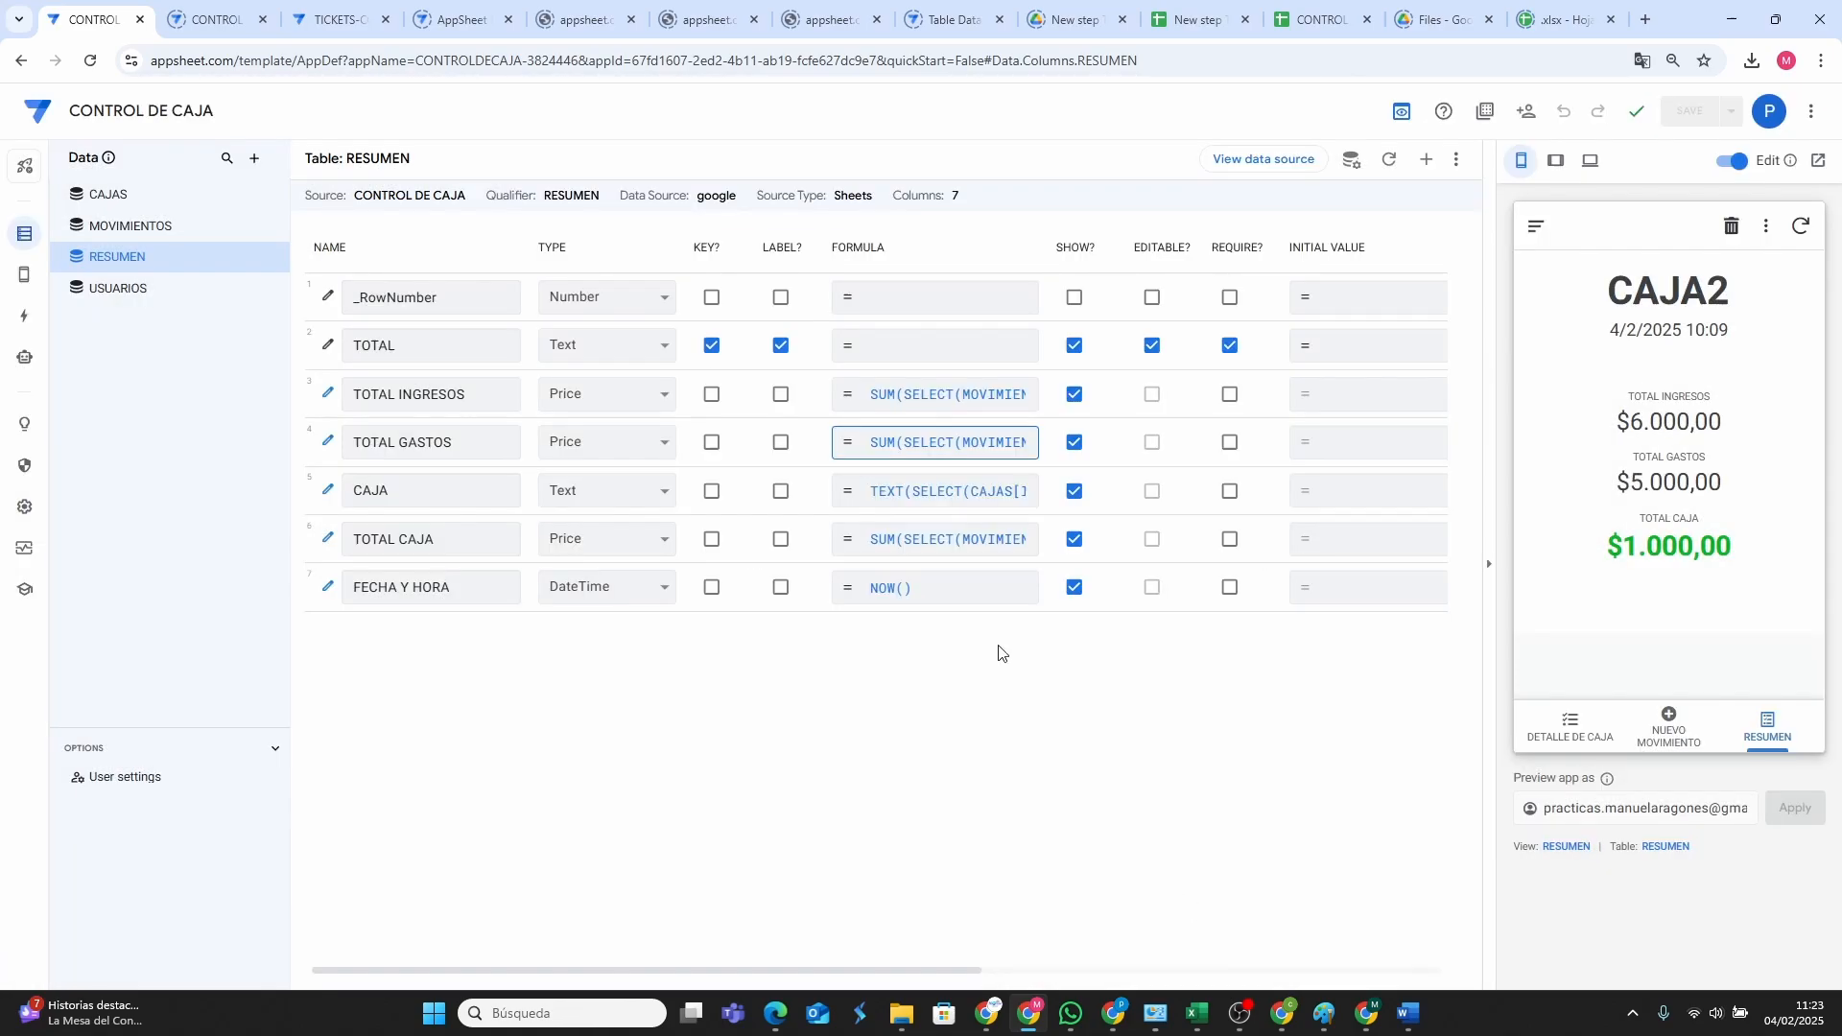
# Return to the GESTION DE CAJAS app and add a virtual column named TOTAL GASTOS to the RESUMEN table.
pyautogui.click(1024, 1017)
pyautogui.click(1337, 176)
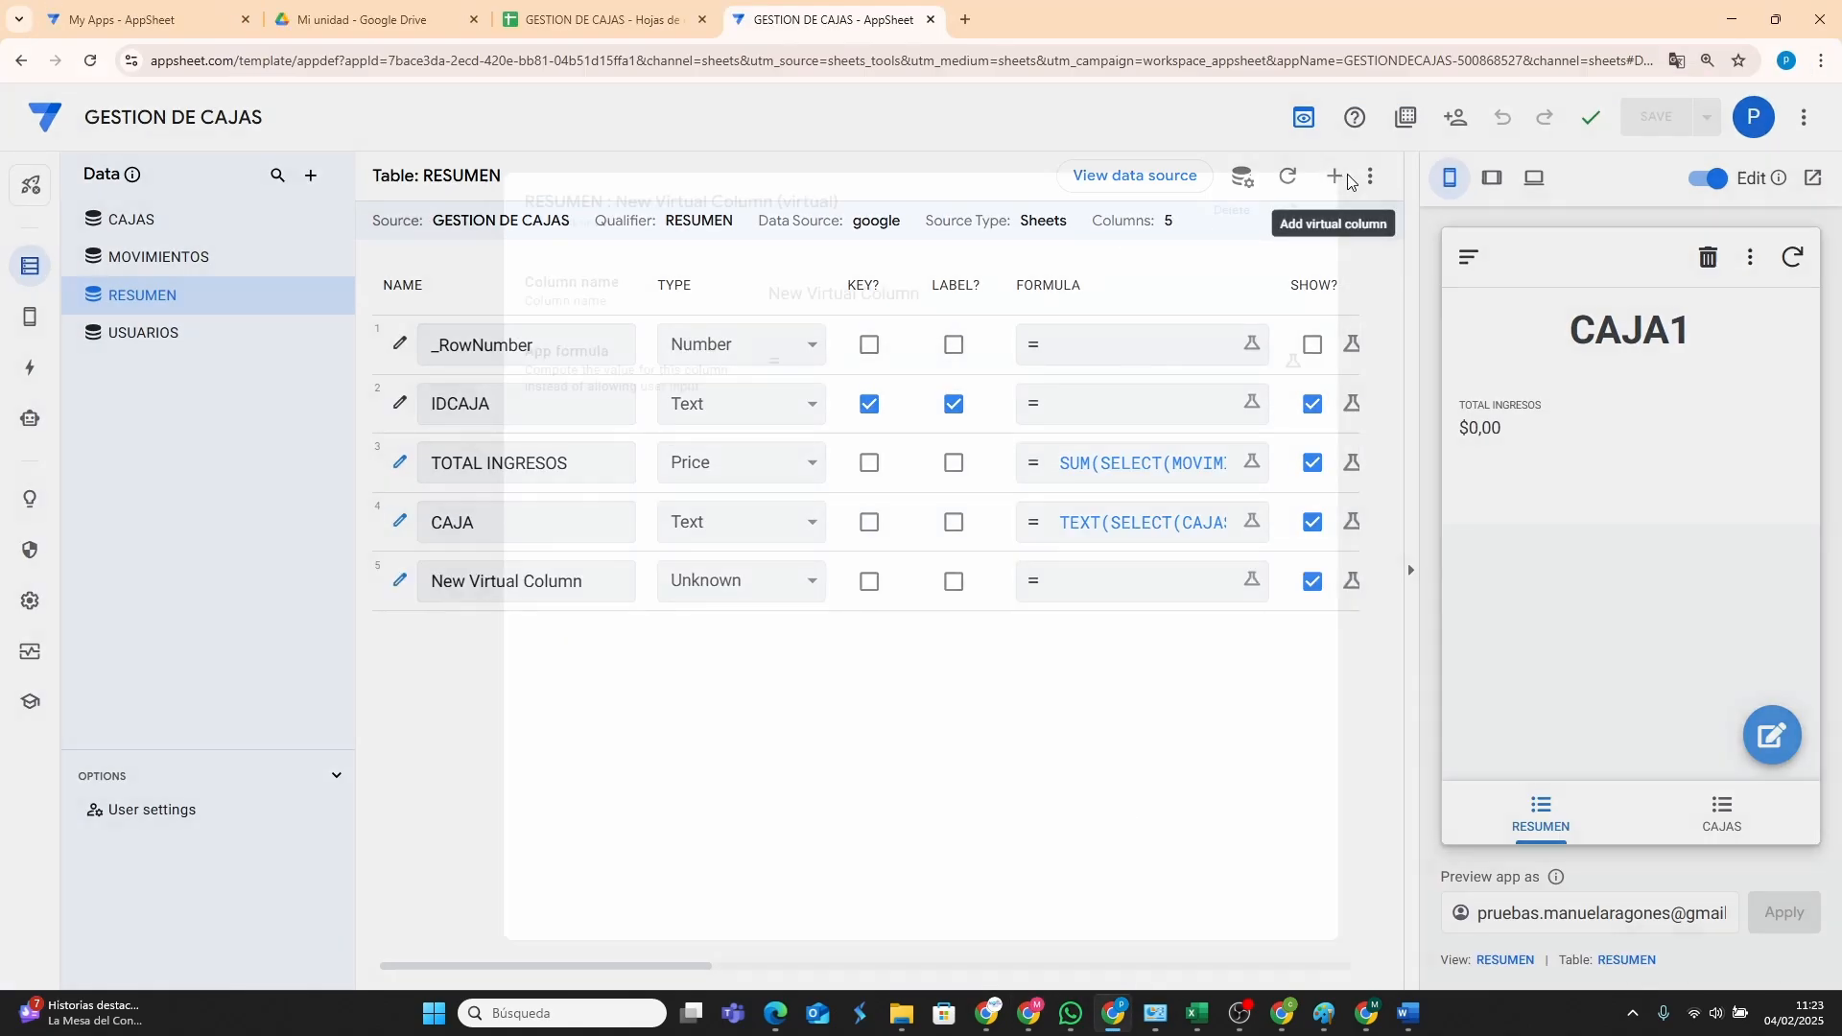
pyautogui.moveTo(970, 288); pyautogui.dragTo(711, 292)
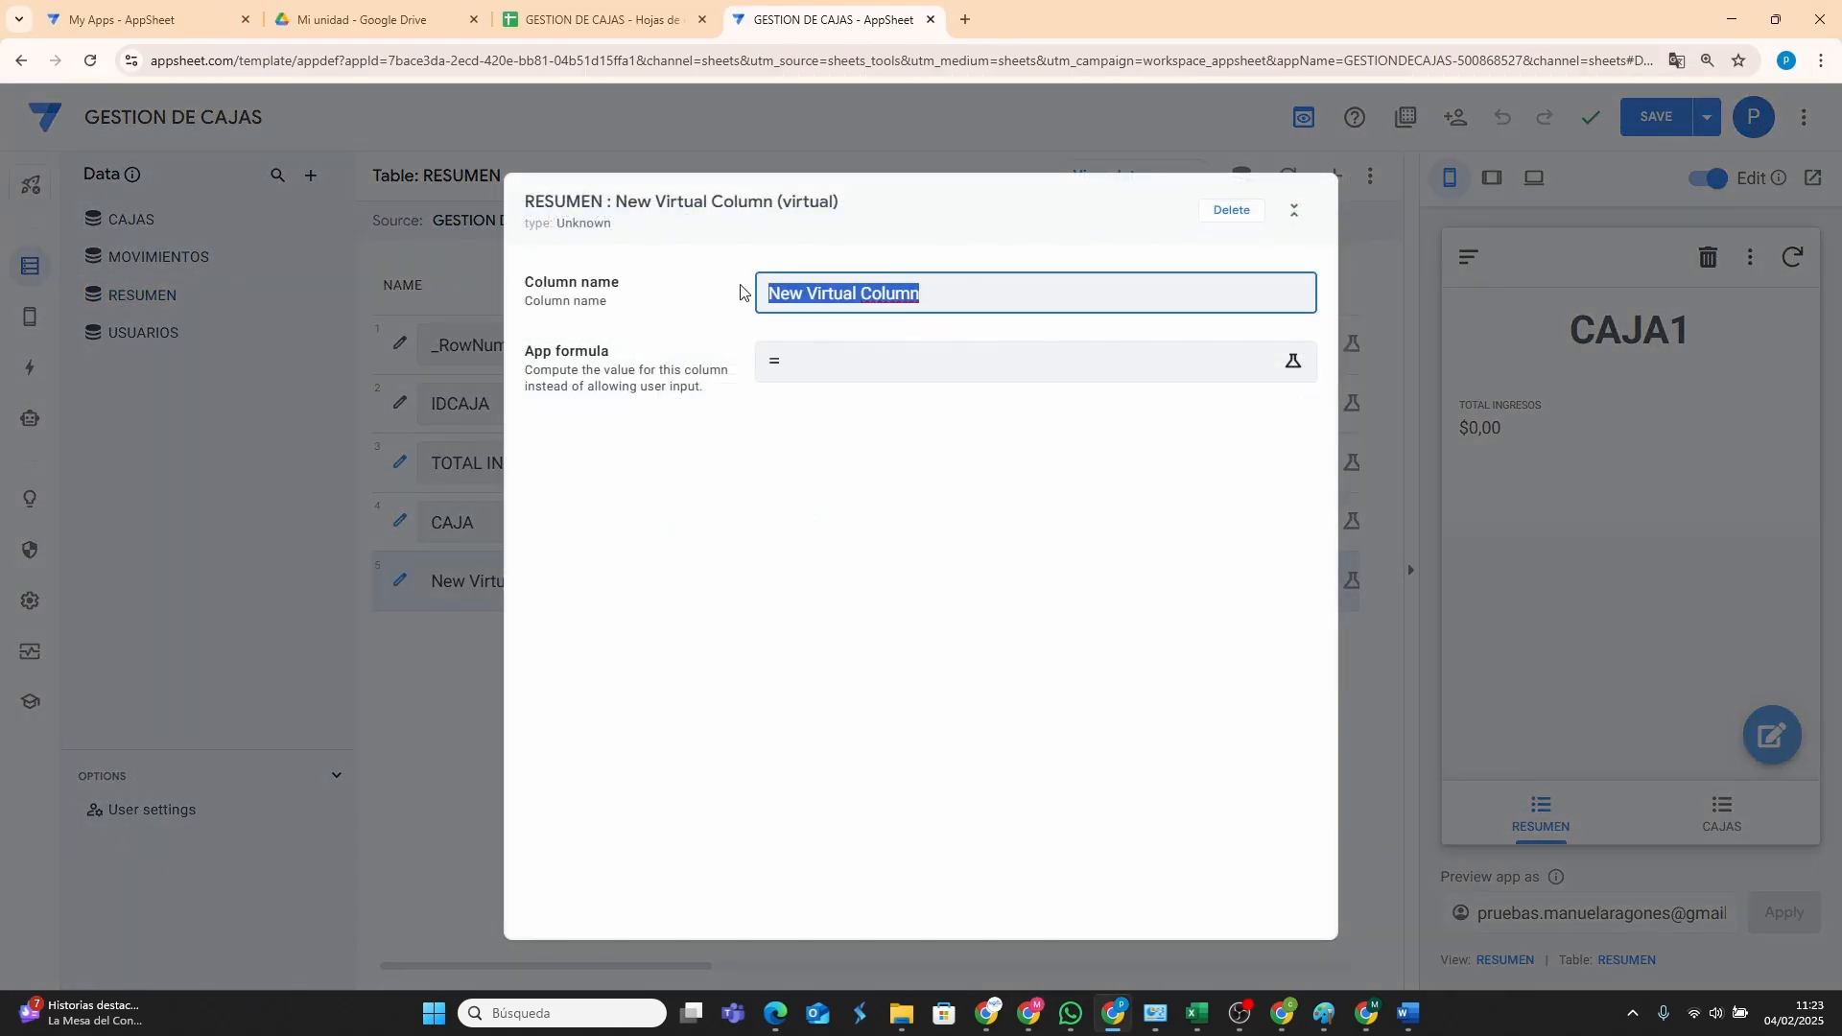
pyautogui.write('gasto')
pyautogui.hotkey('ctrl', 'BackSpace')
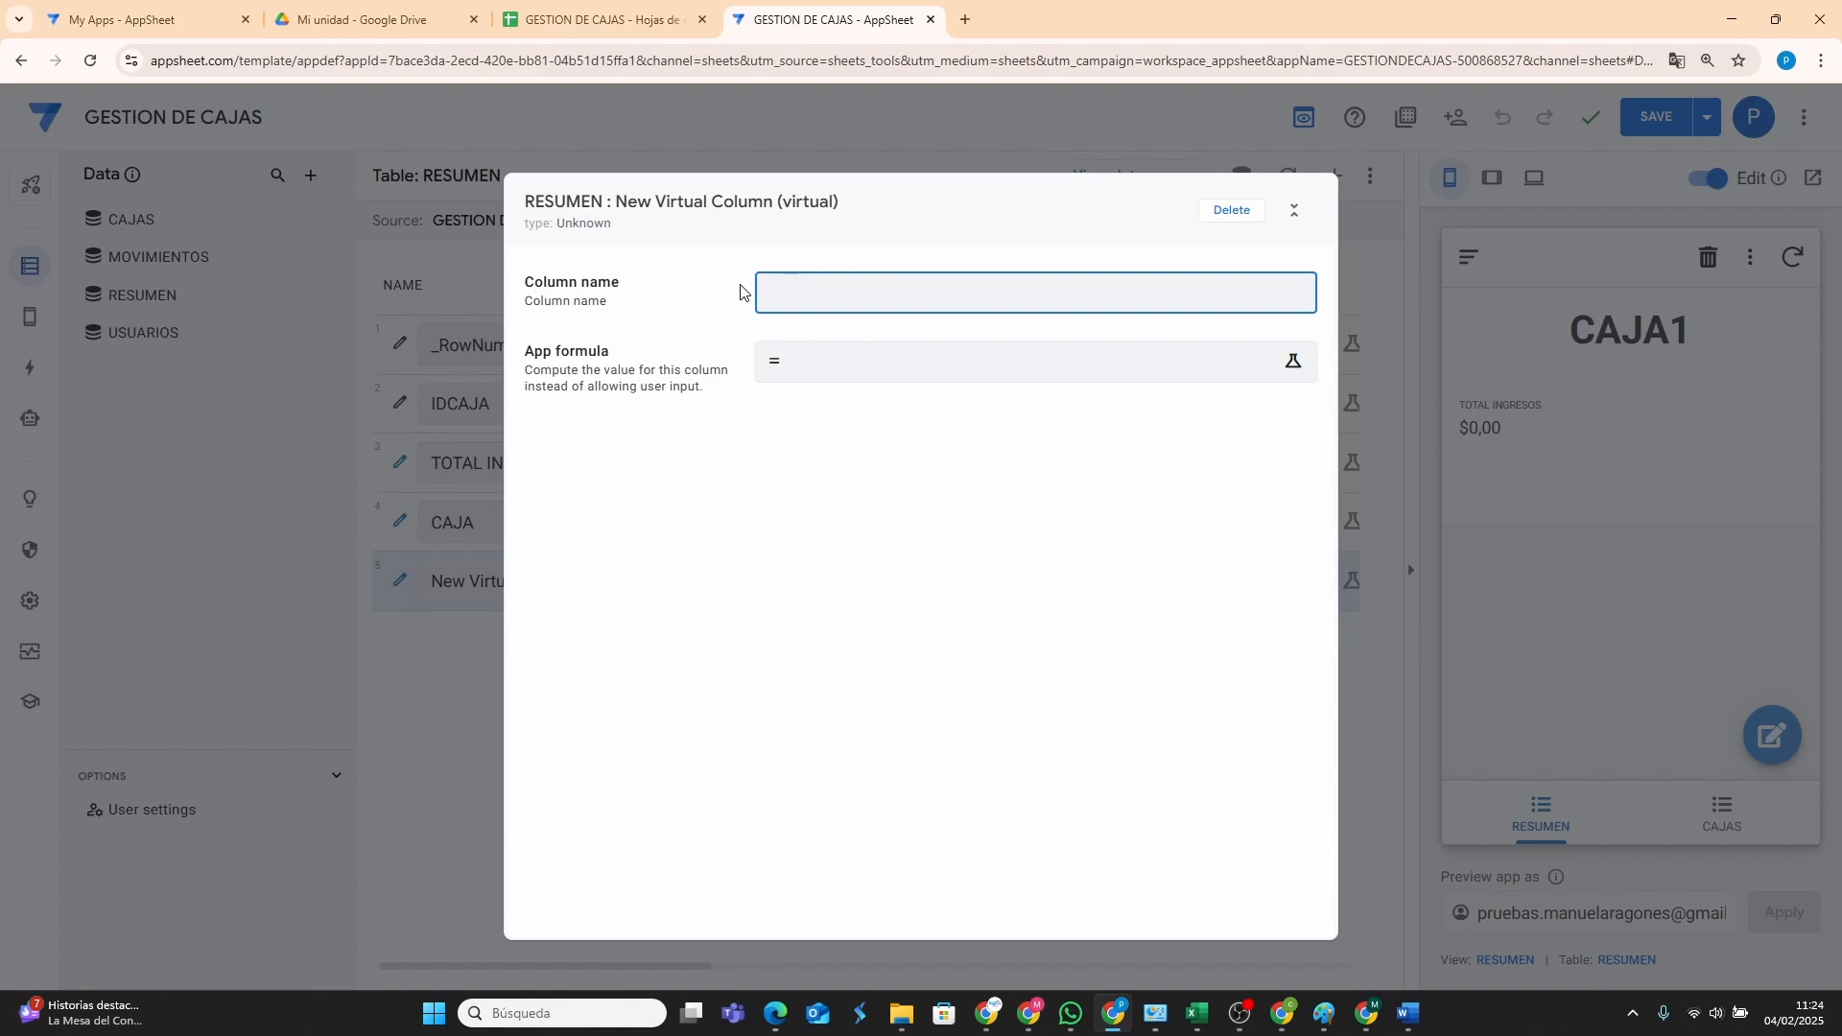
pyautogui.write('T')
pyautogui.press('BackSpace')
pyautogui.write('GASTOS')
pyautogui.press('Home')
pyautogui.write('TOTAL')
# Set the TOTAL GASTOS app formula to the copied sum of "GASTO" movements for the active cash box, review its parts, and finish the column.
pyautogui.click(958, 373)
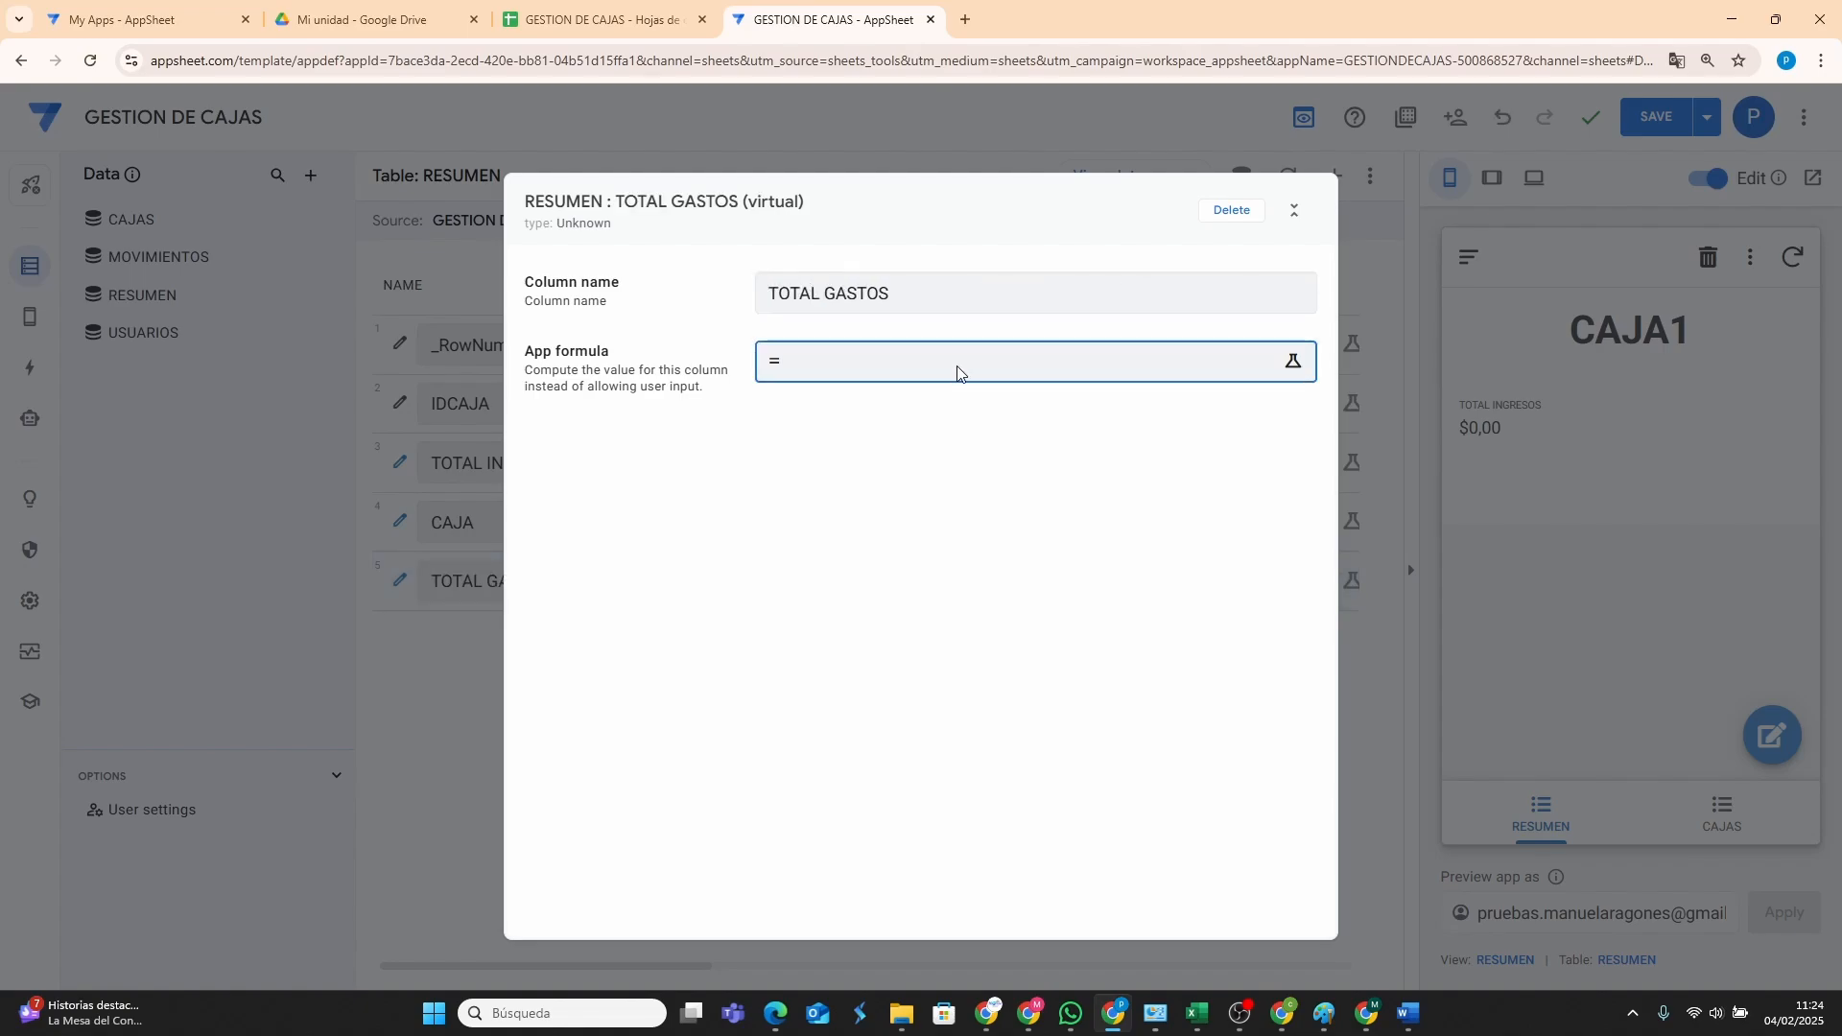
pyautogui.rightClick(619, 295)
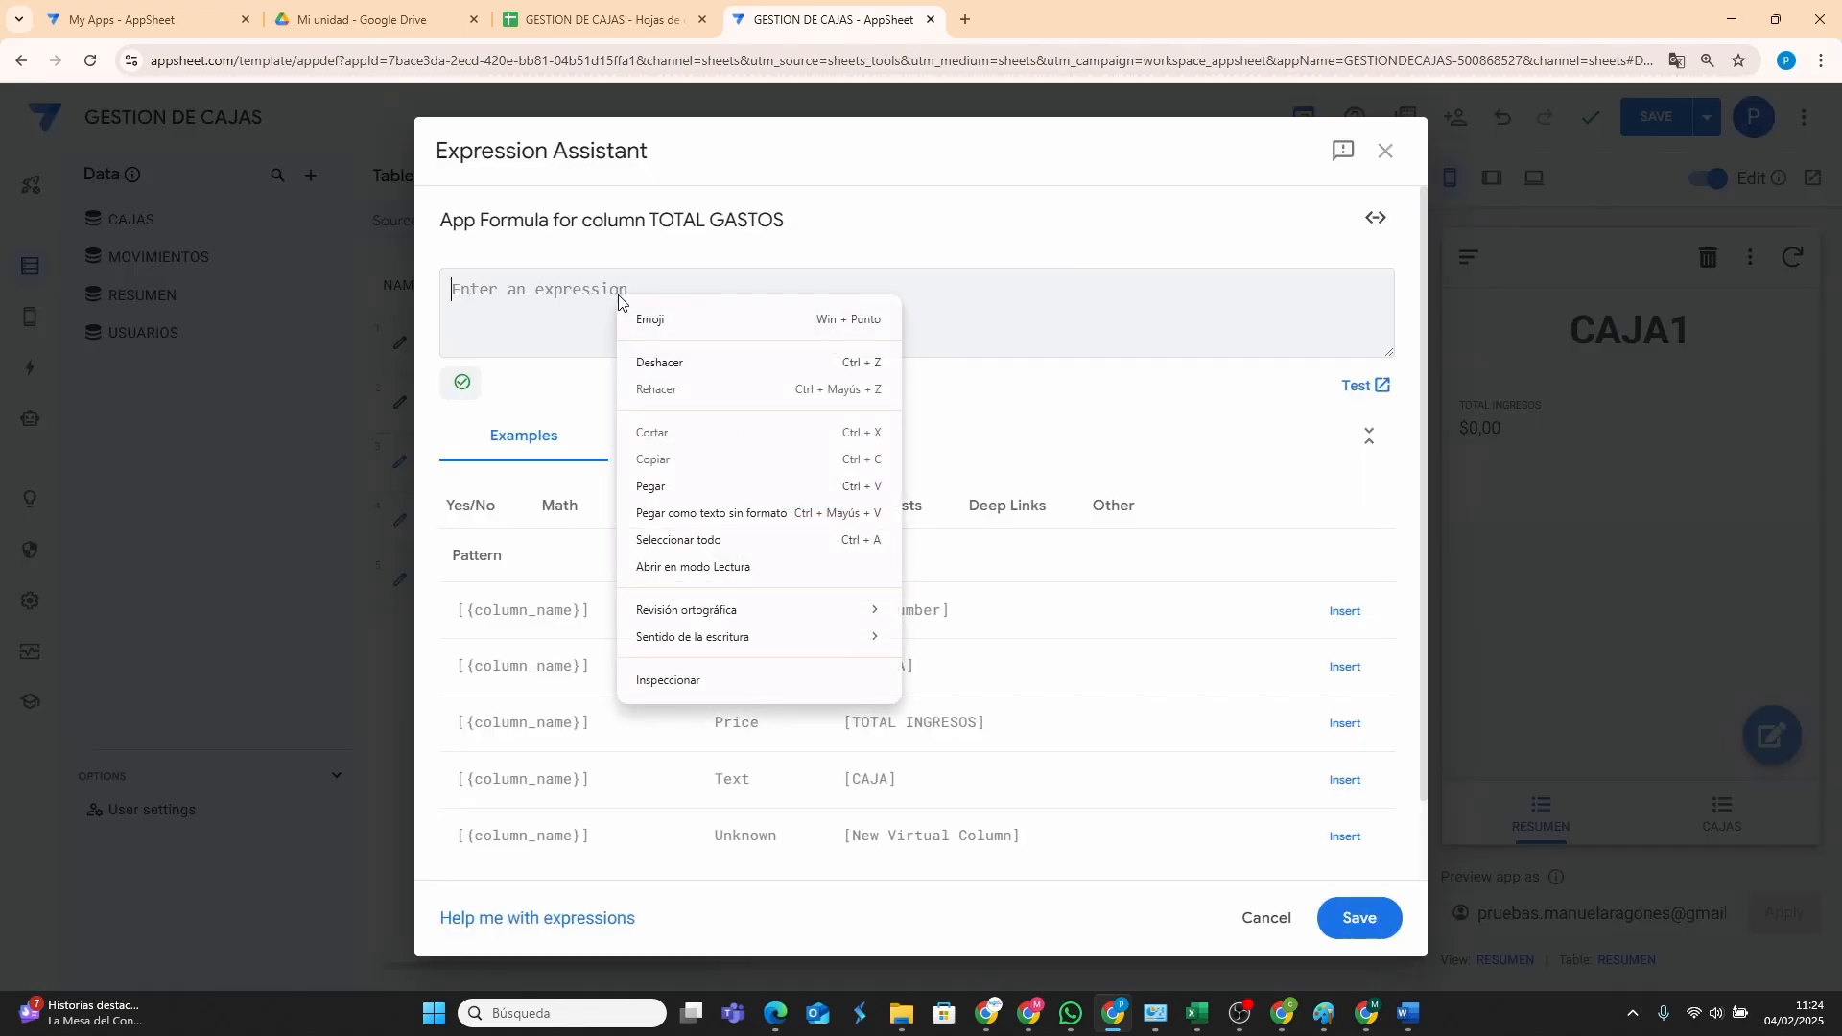
pyautogui.click(660, 480)
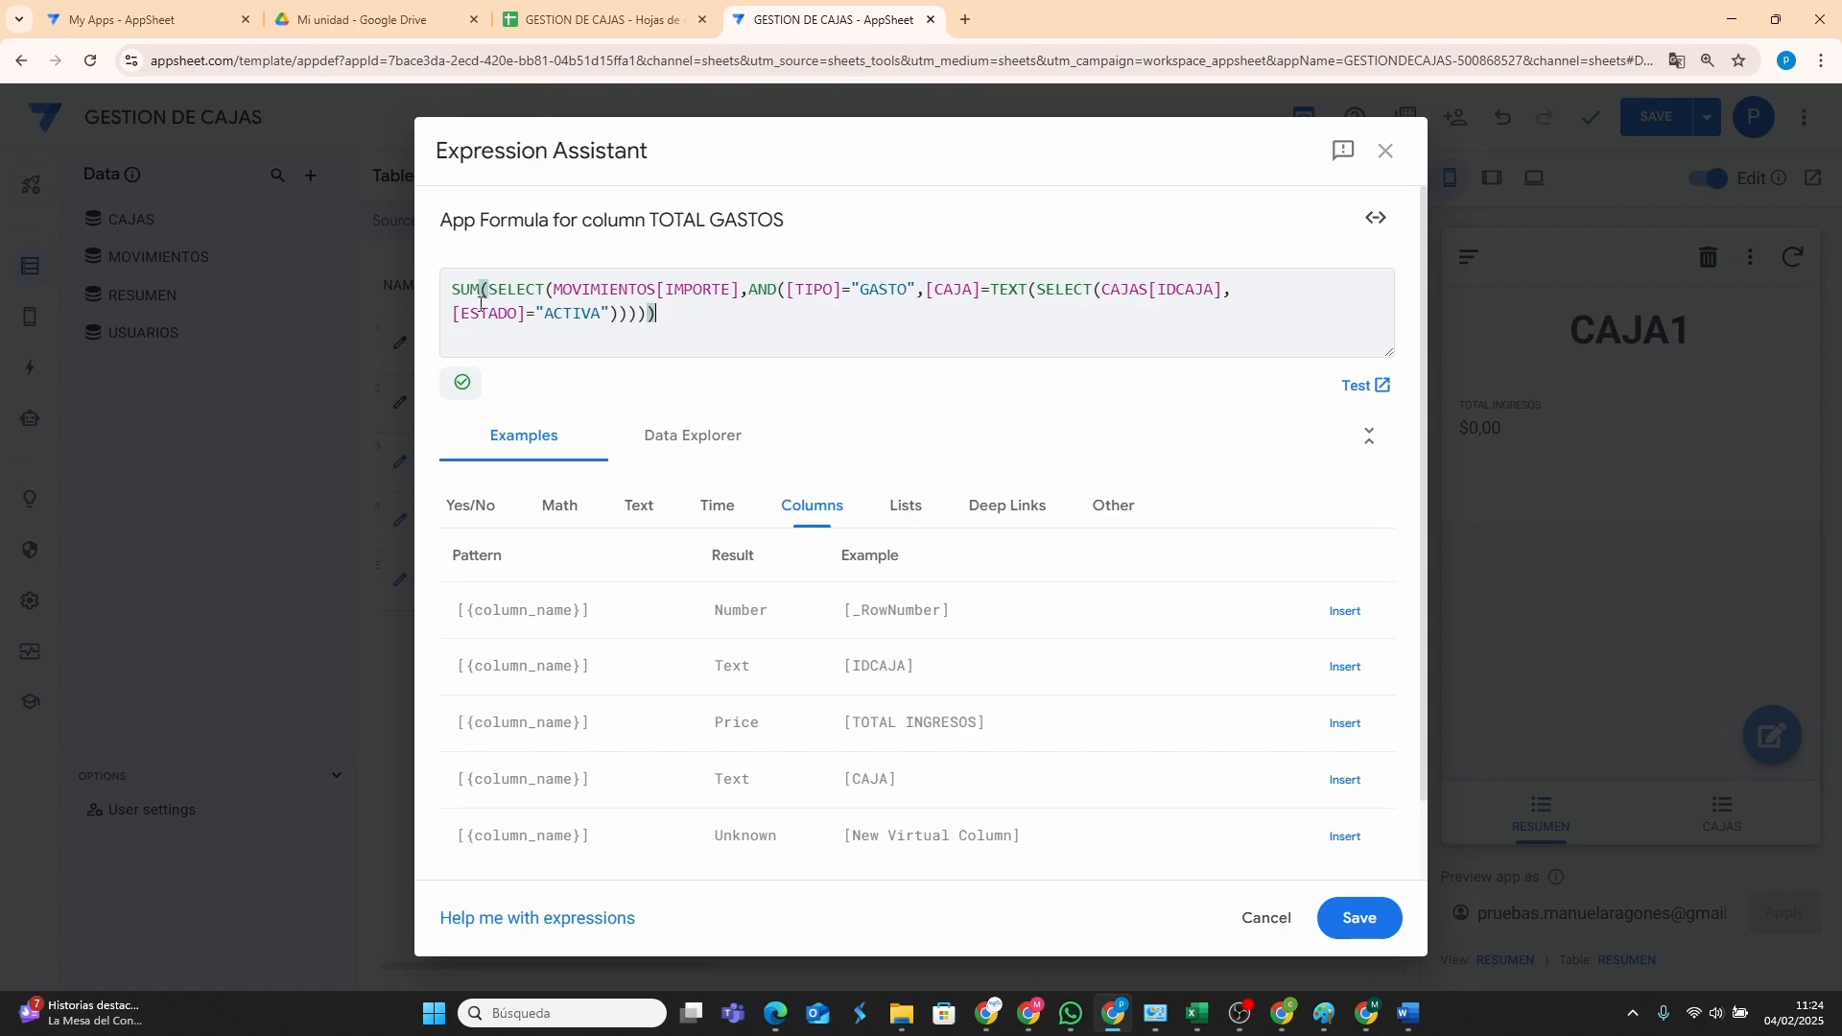
pyautogui.click(453, 288)
pyautogui.doubleClick(471, 288)
pyautogui.moveTo(668, 288); pyautogui.dragTo(740, 288)
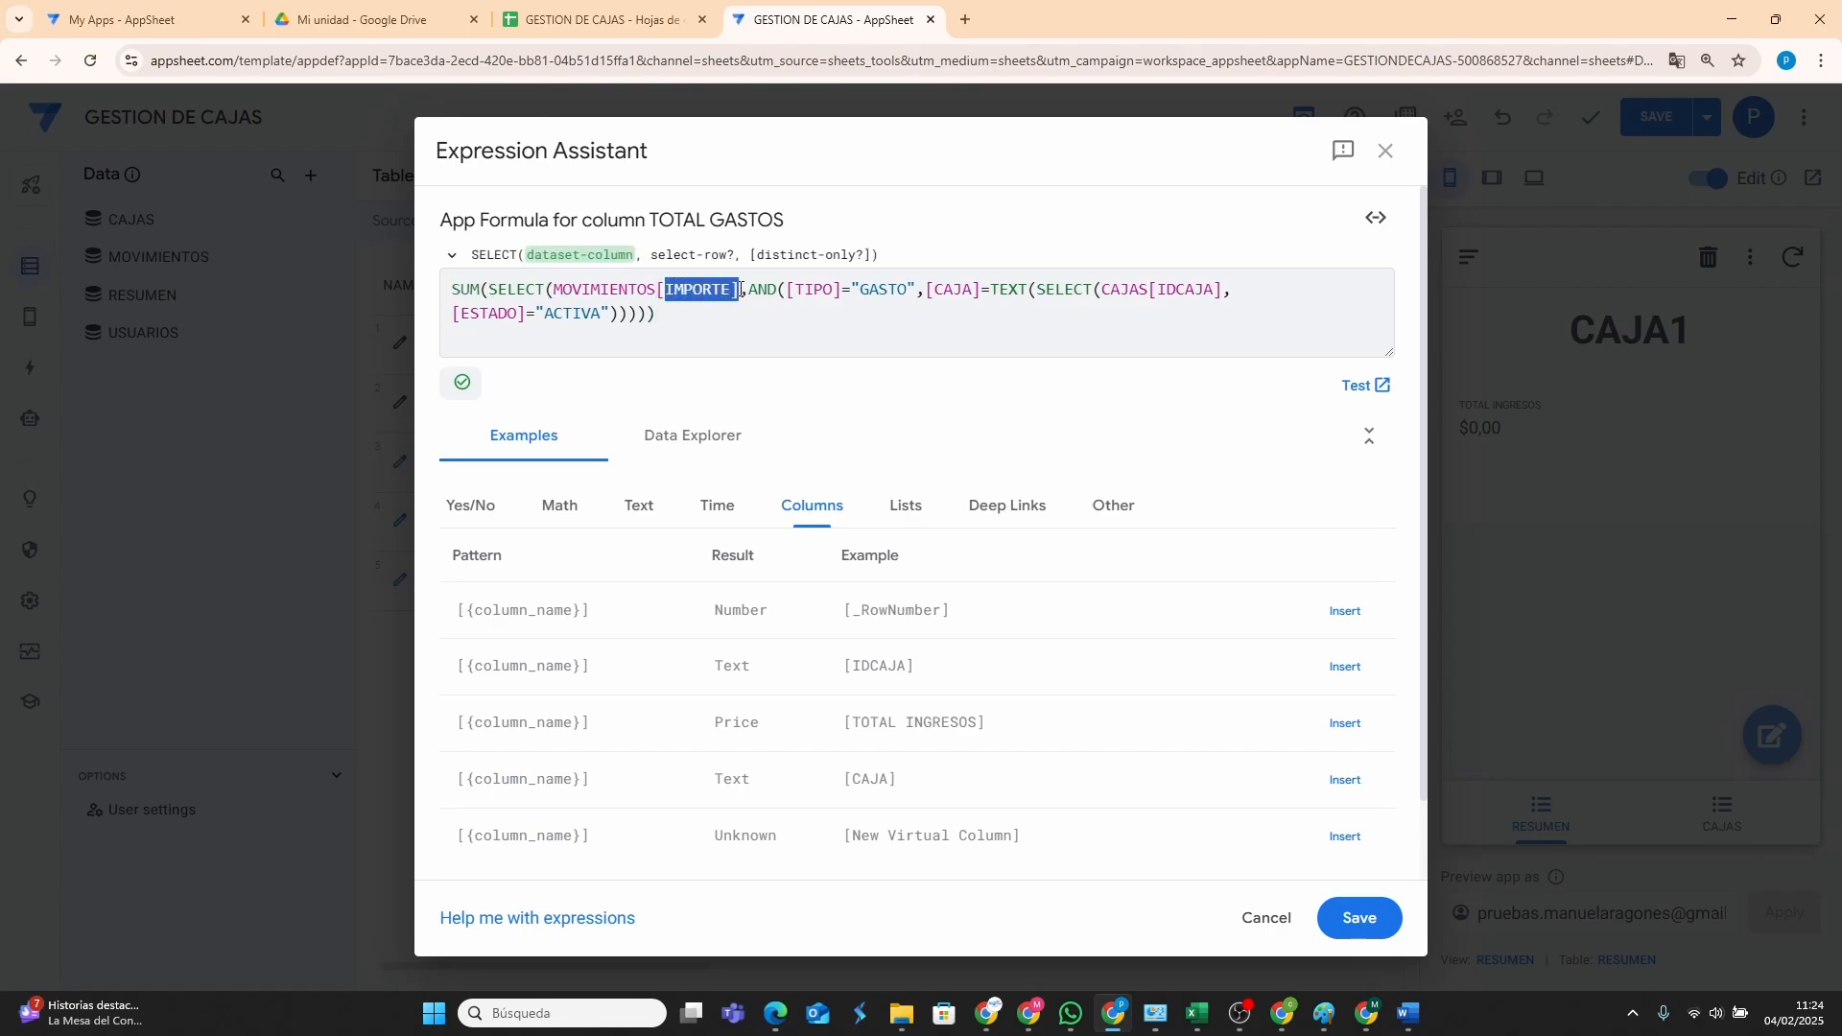
pyautogui.click(599, 289)
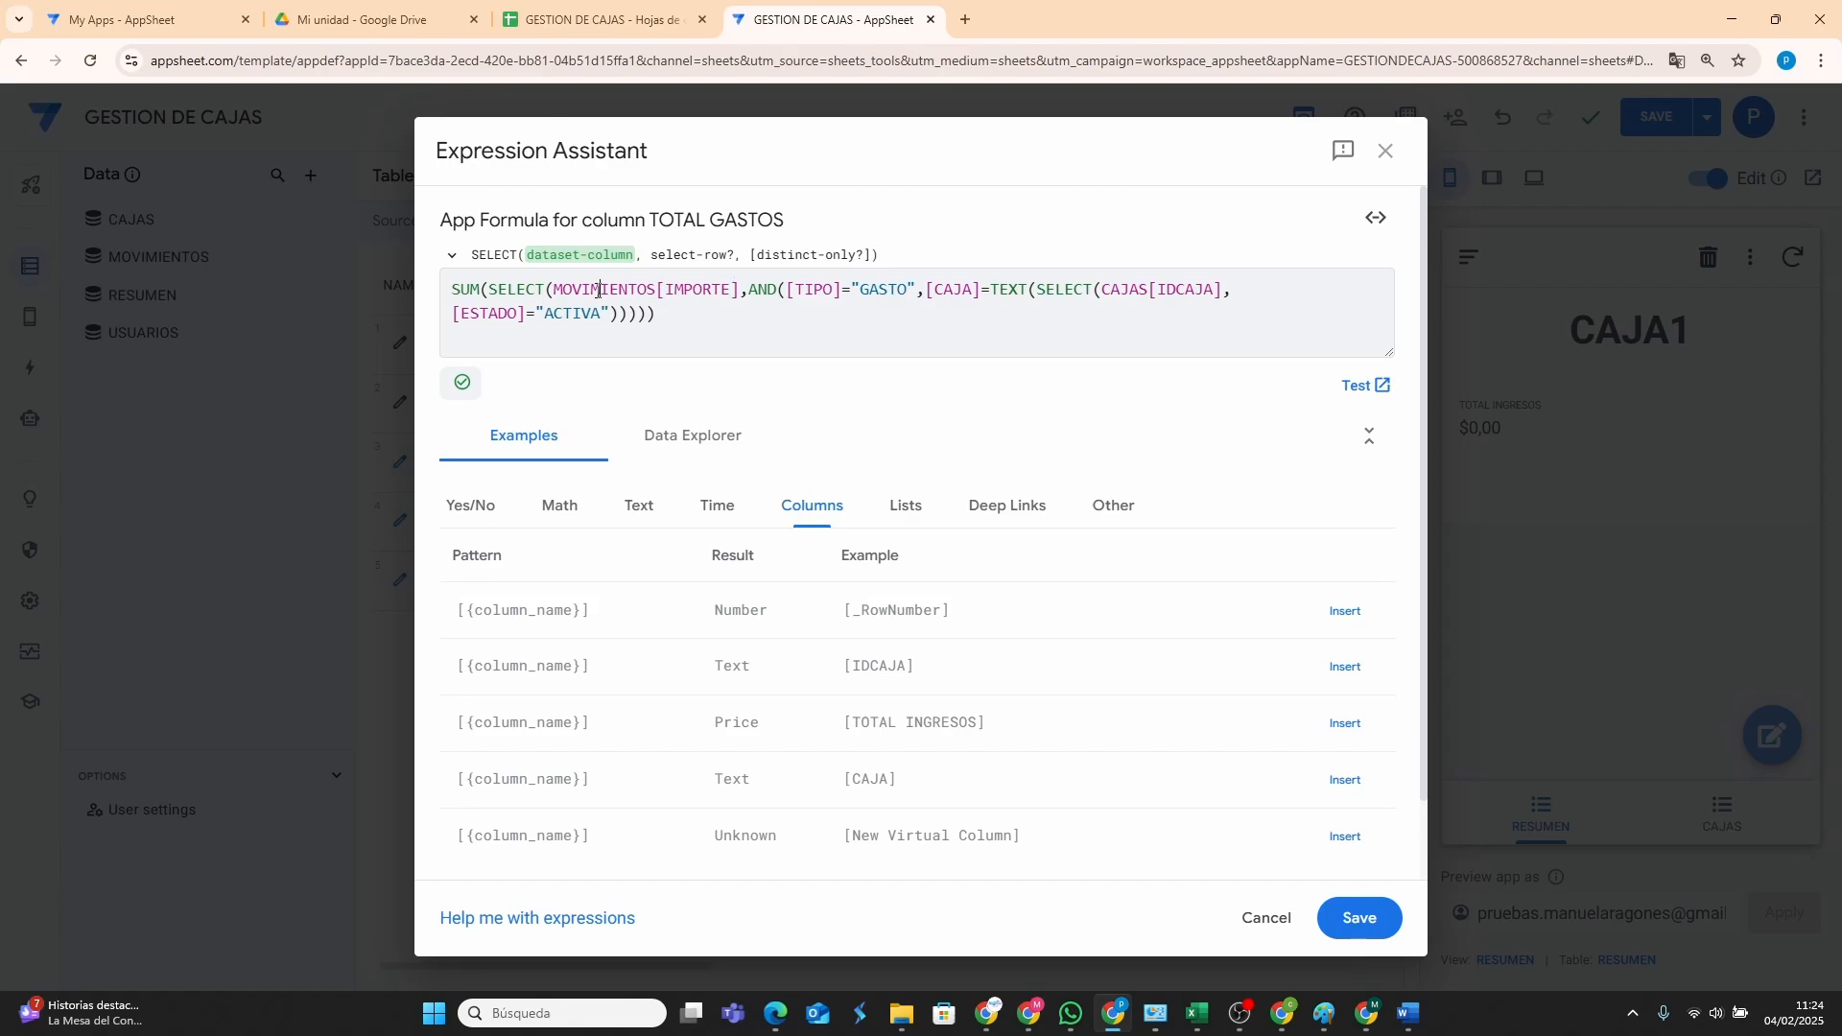
pyautogui.moveTo(491, 290); pyautogui.dragTo(548, 293)
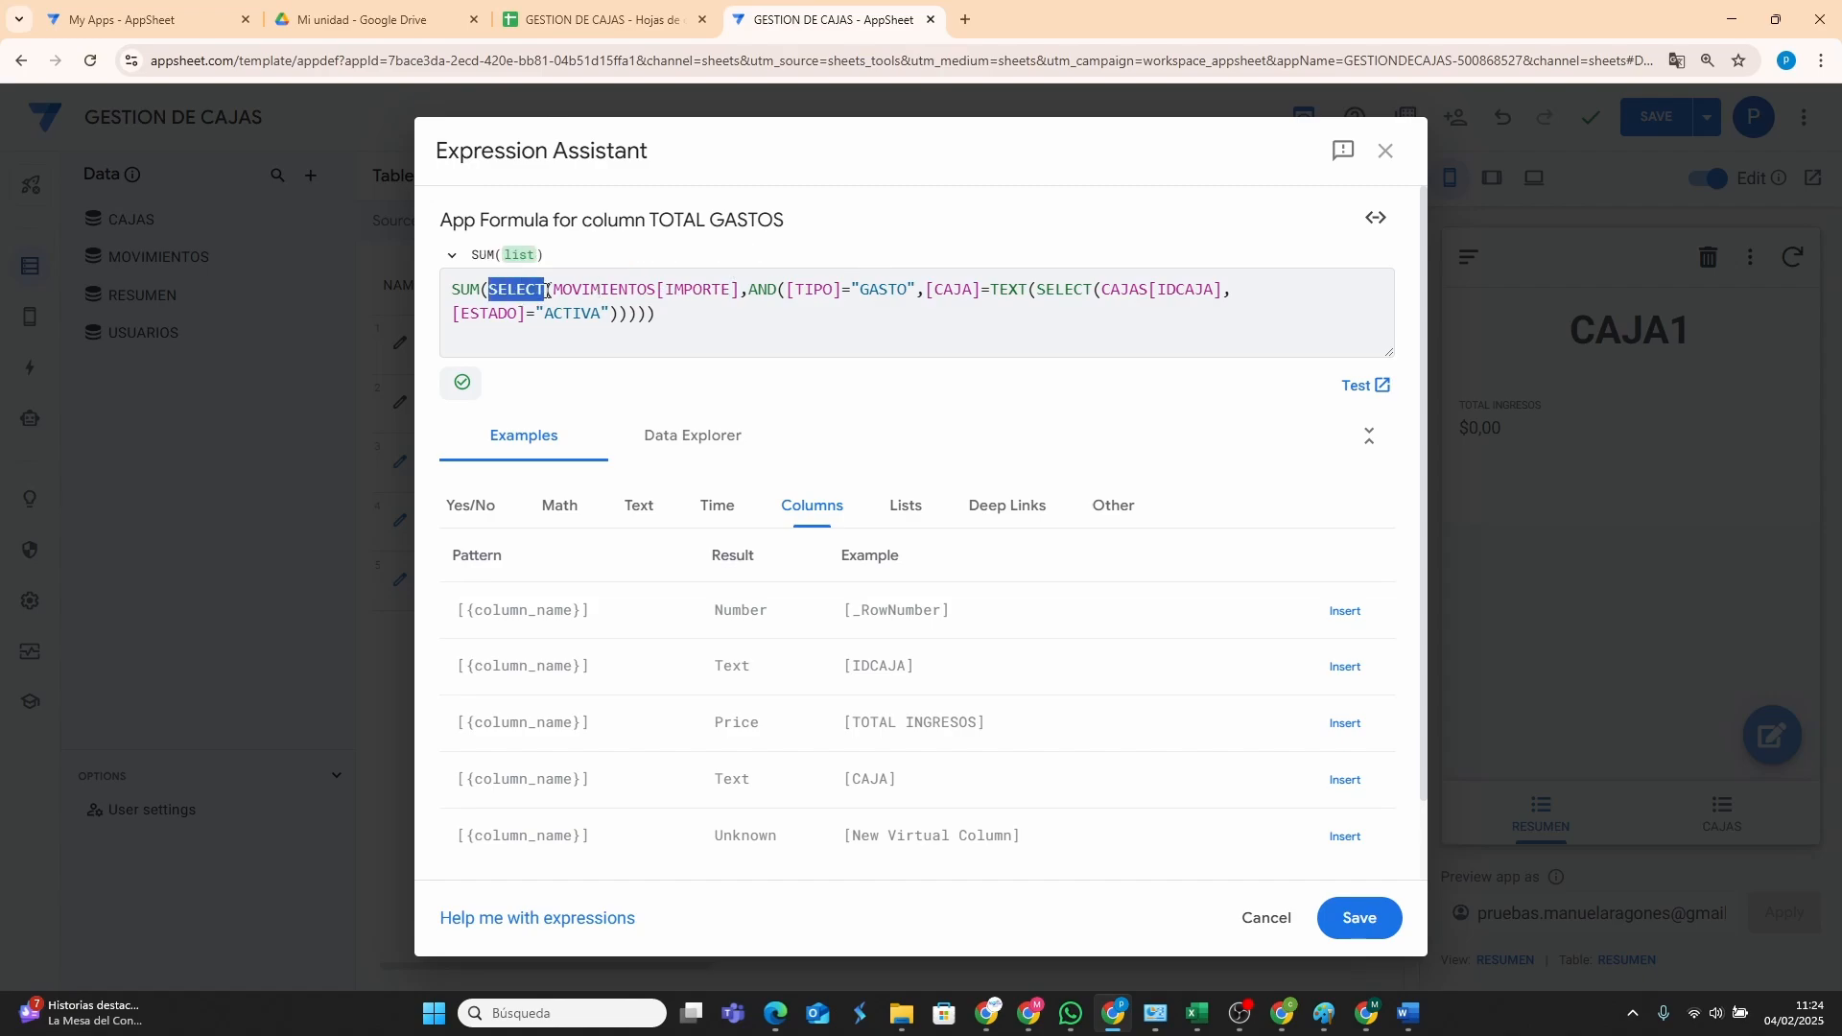
pyautogui.click(599, 289)
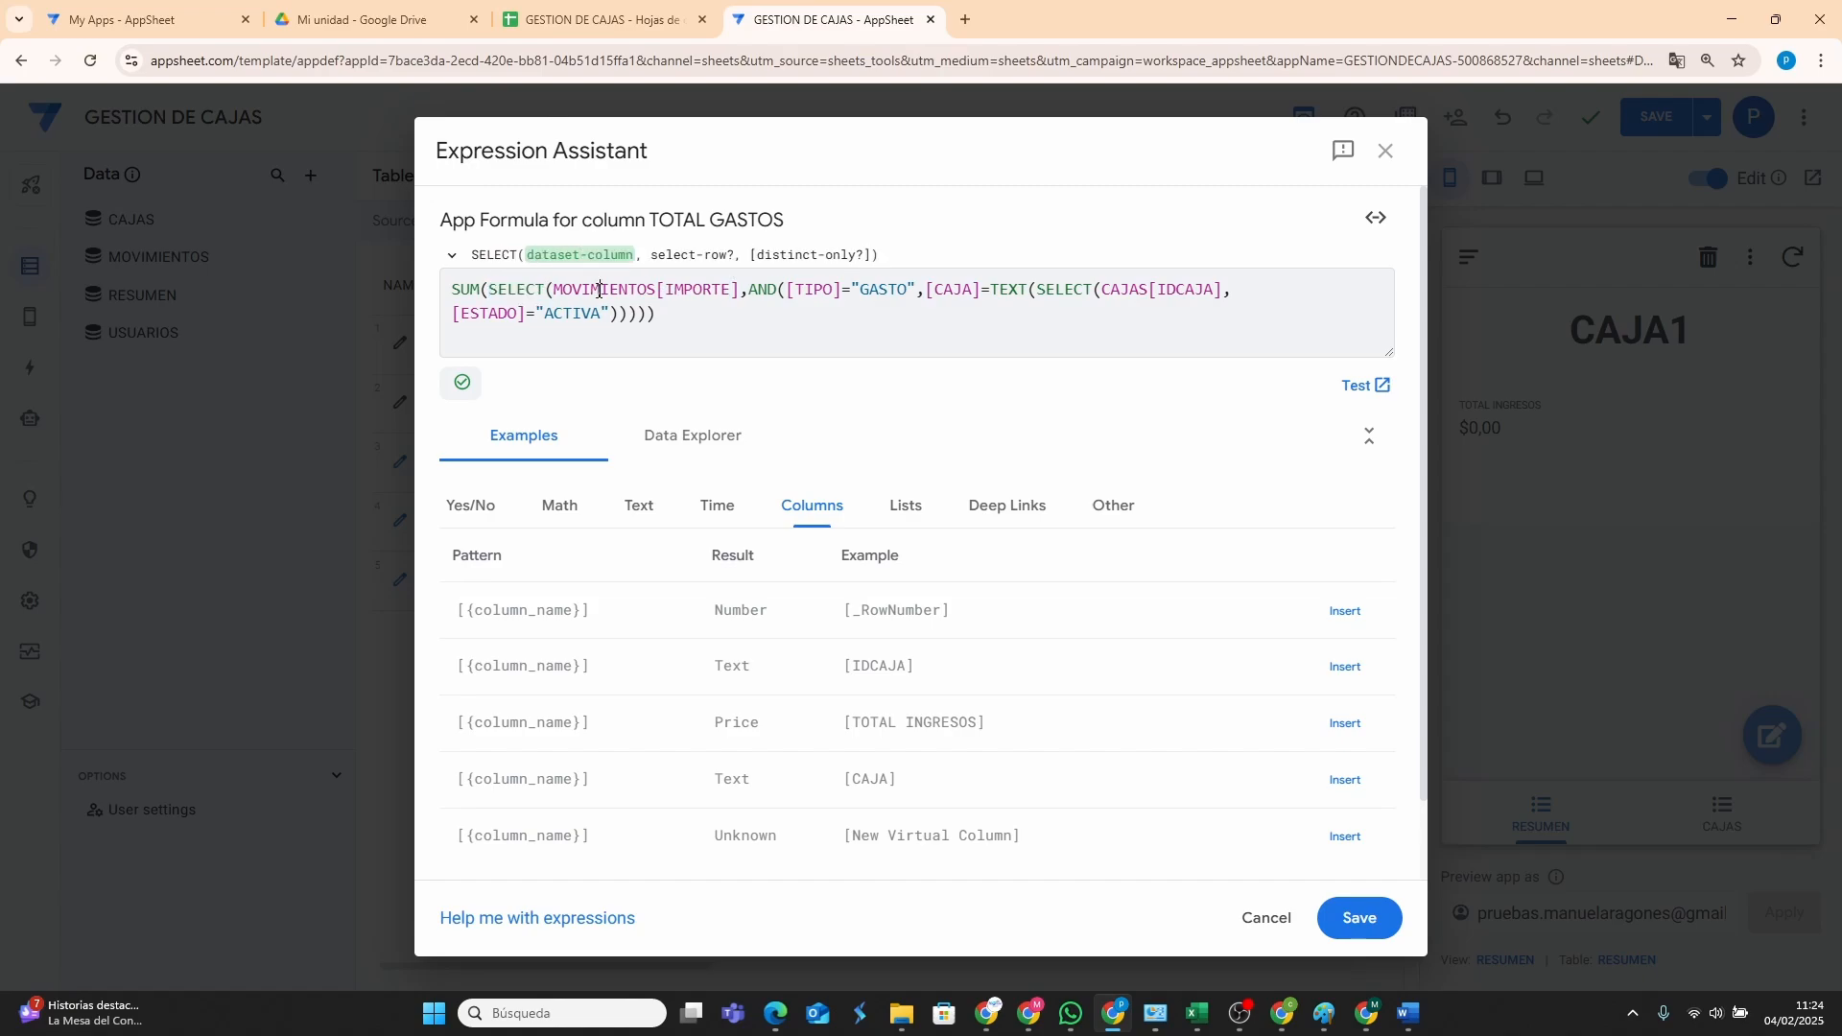
pyautogui.click(734, 297)
pyautogui.click(871, 289)
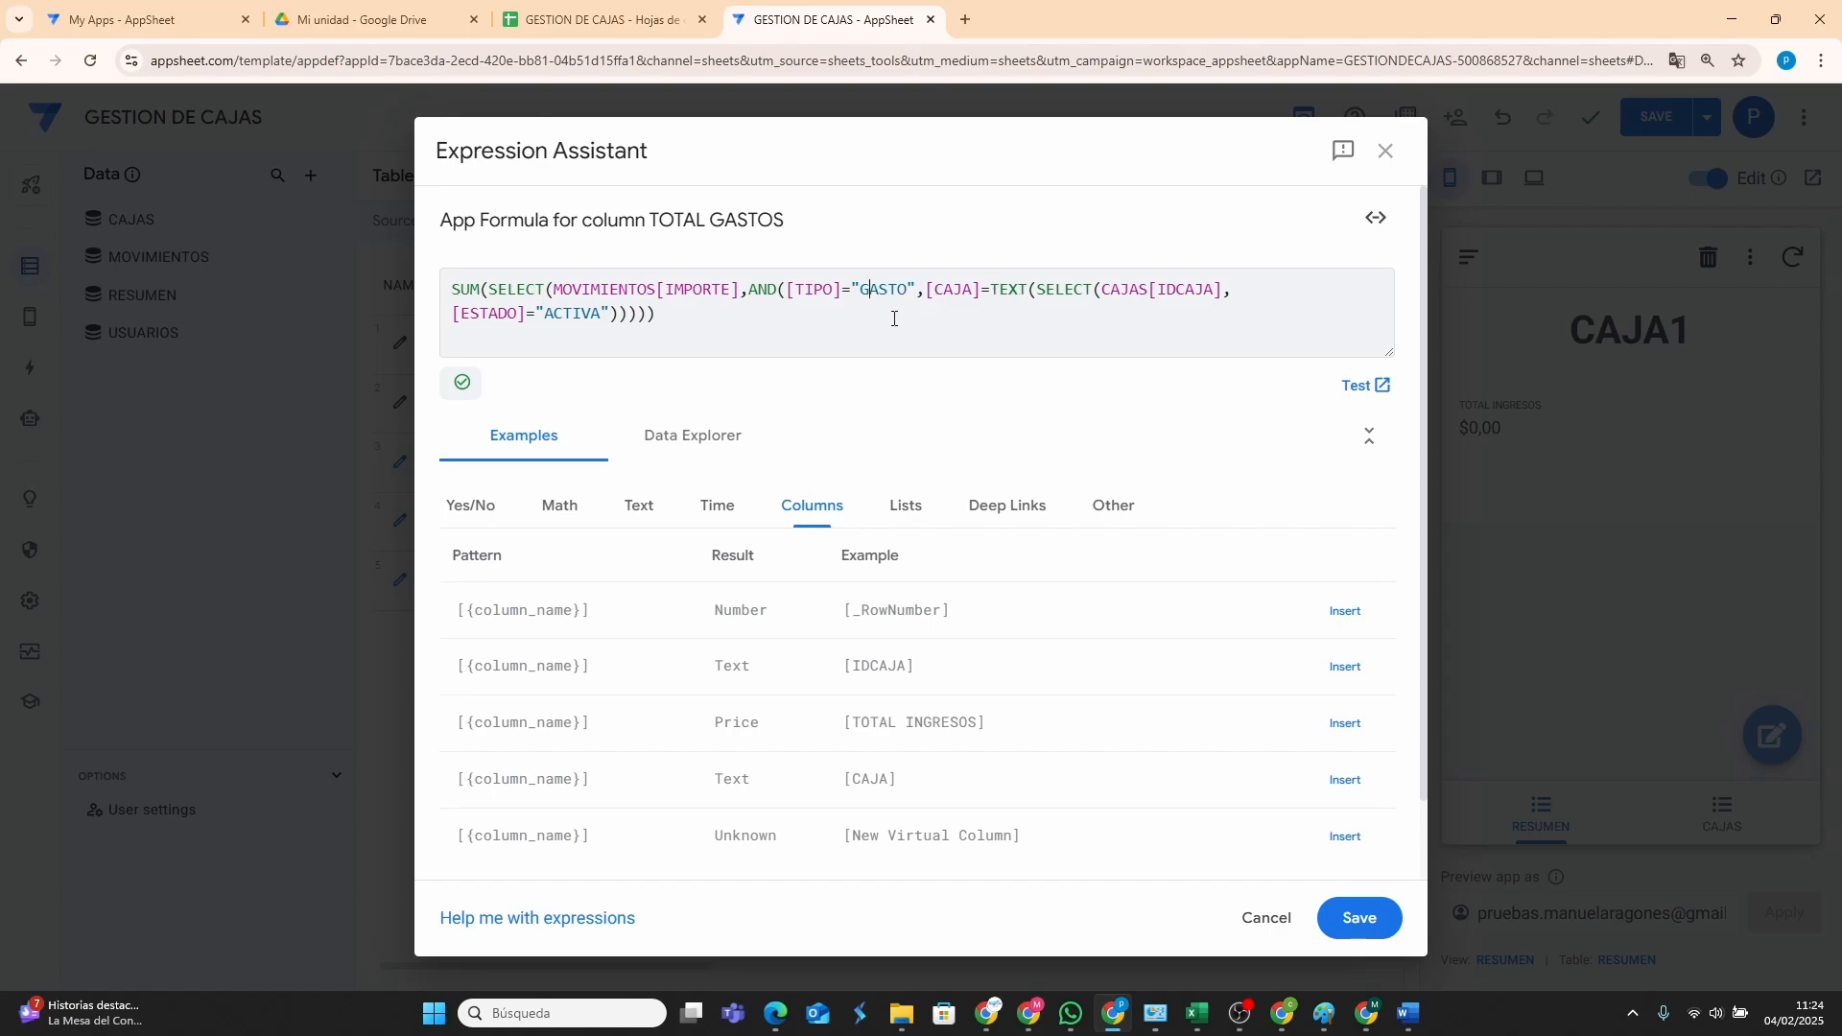
pyautogui.click(1358, 917)
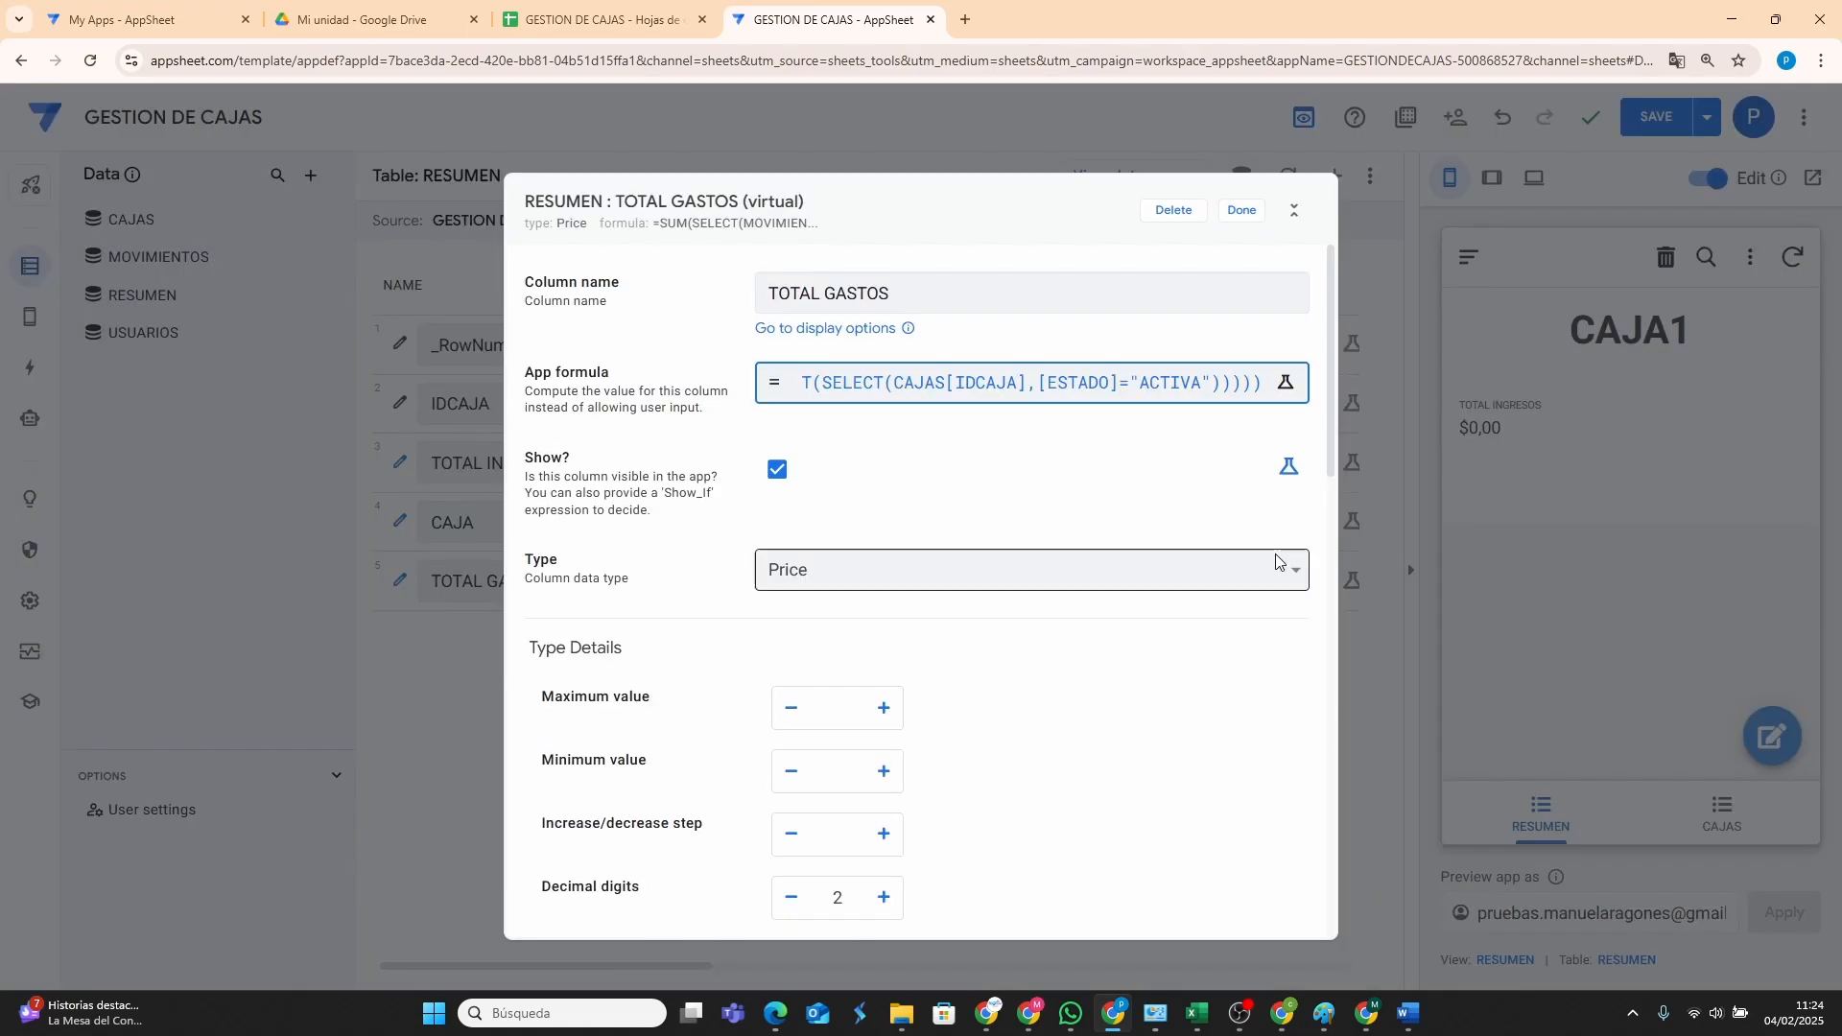
pyautogui.click(1243, 210)
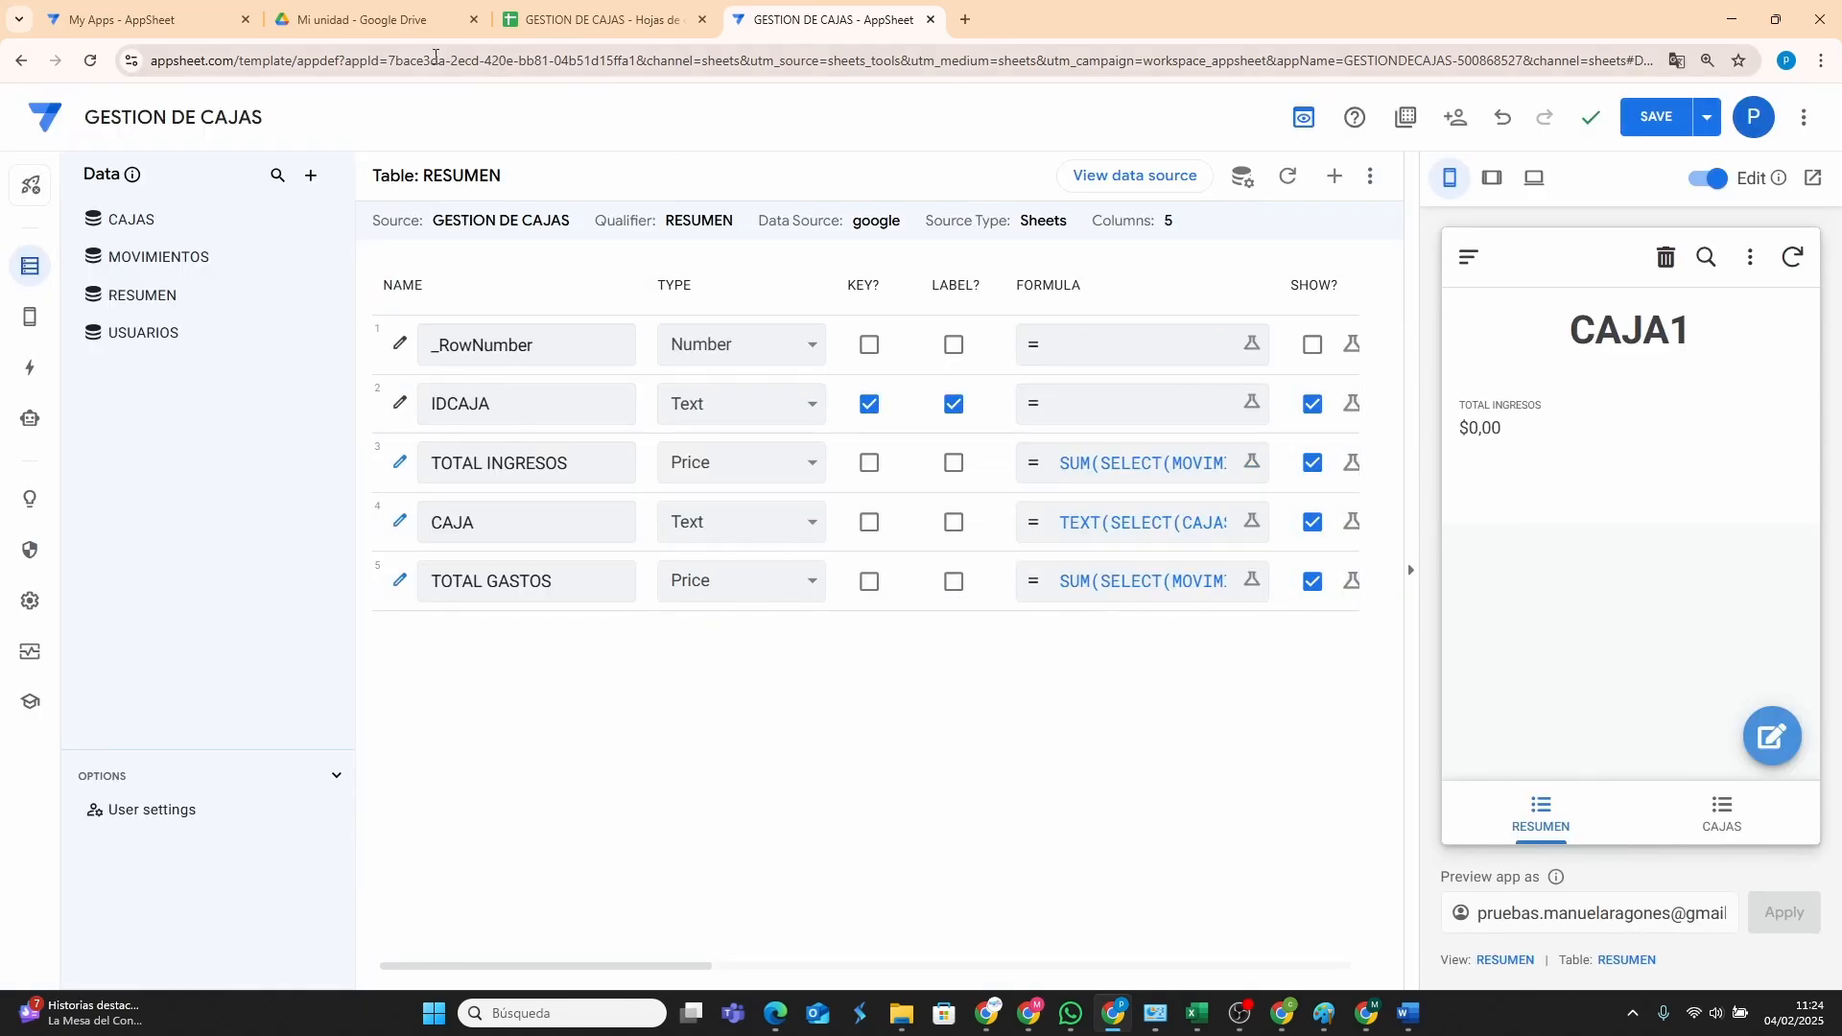
# Copy the app formula of the RESUMEN table's TOTAL CAJA column from the CONTROL DE CAJA app.
pyautogui.click(1029, 1014)
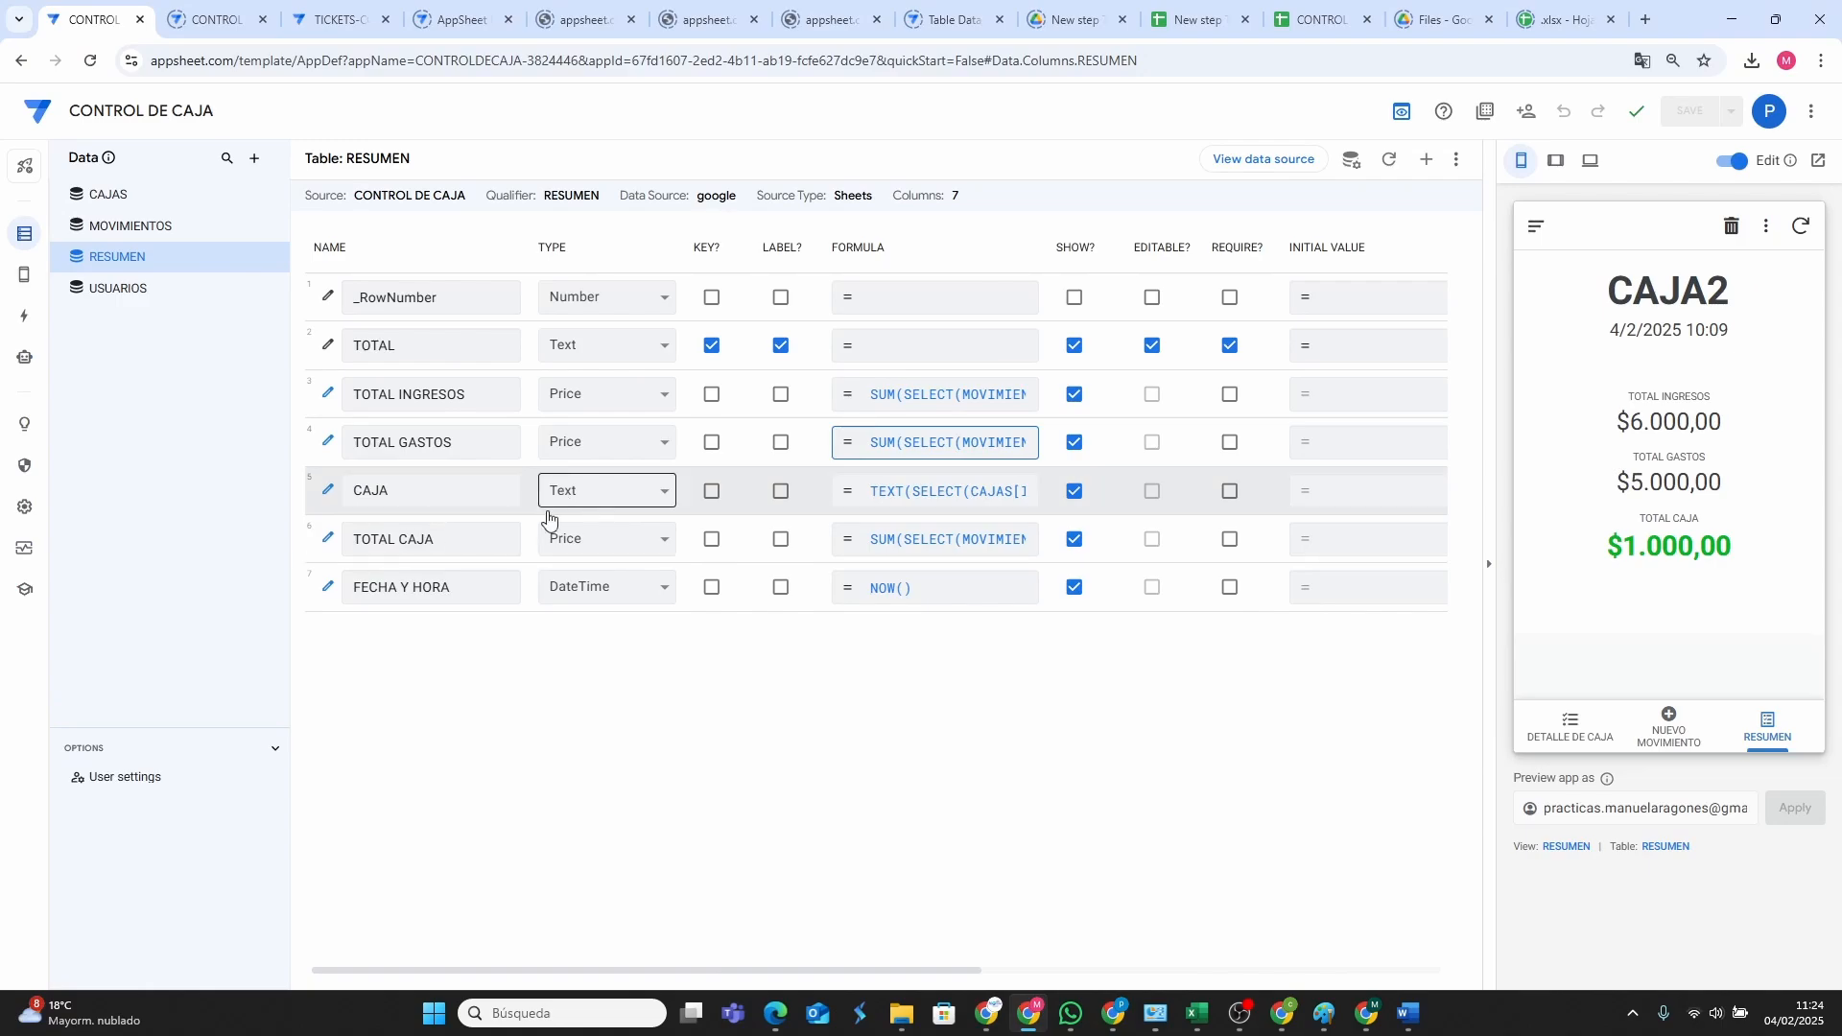
pyautogui.click(911, 540)
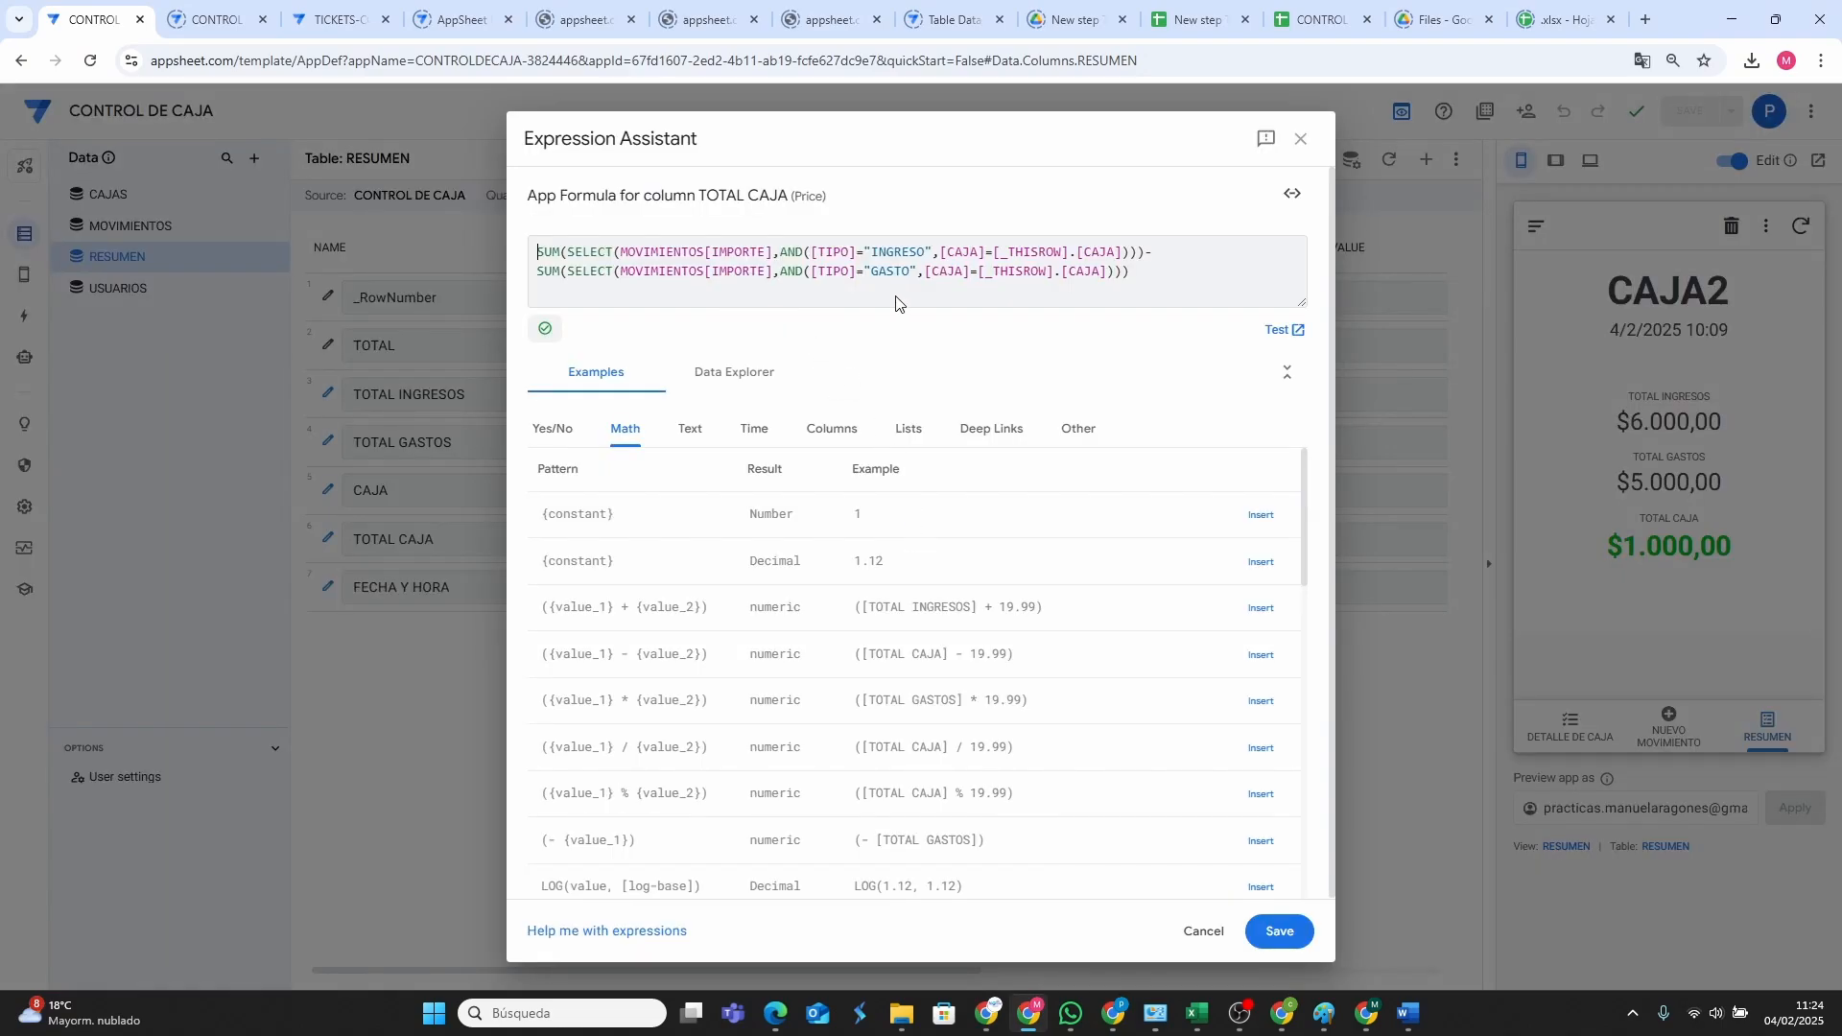
pyautogui.moveTo(1148, 276); pyautogui.dragTo(522, 256)
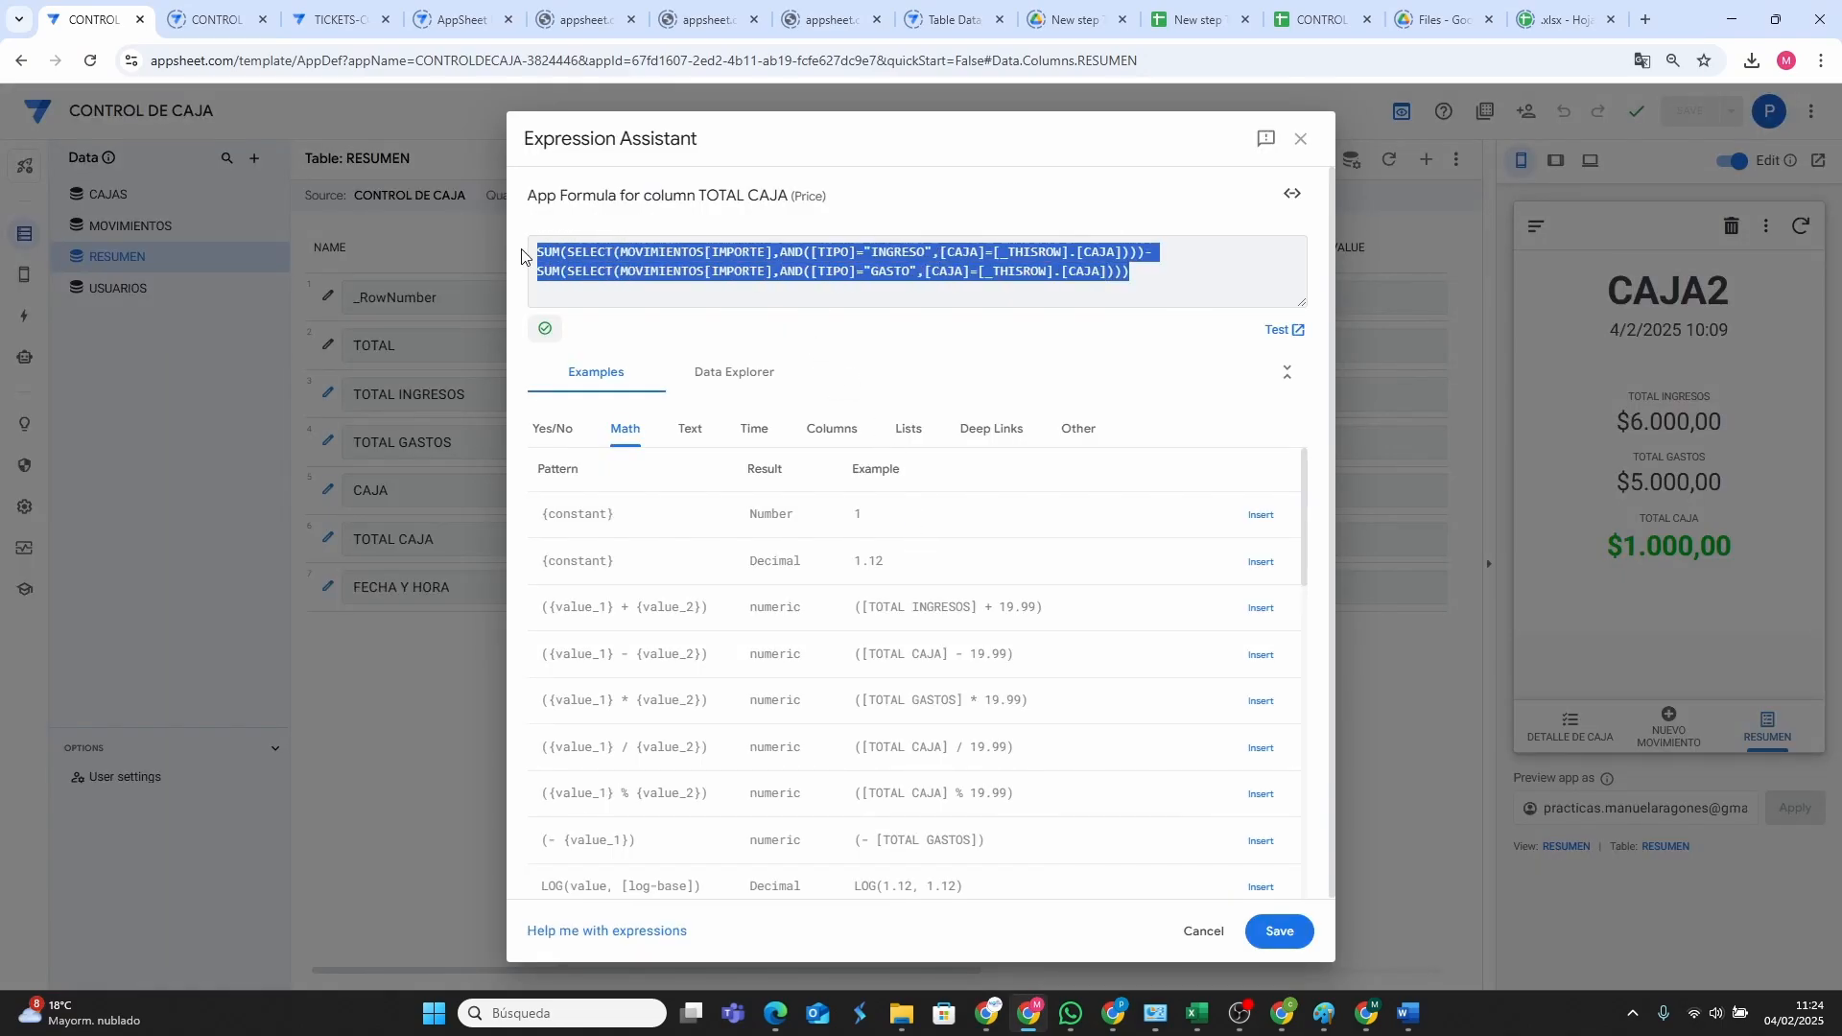
pyautogui.rightClick(804, 259)
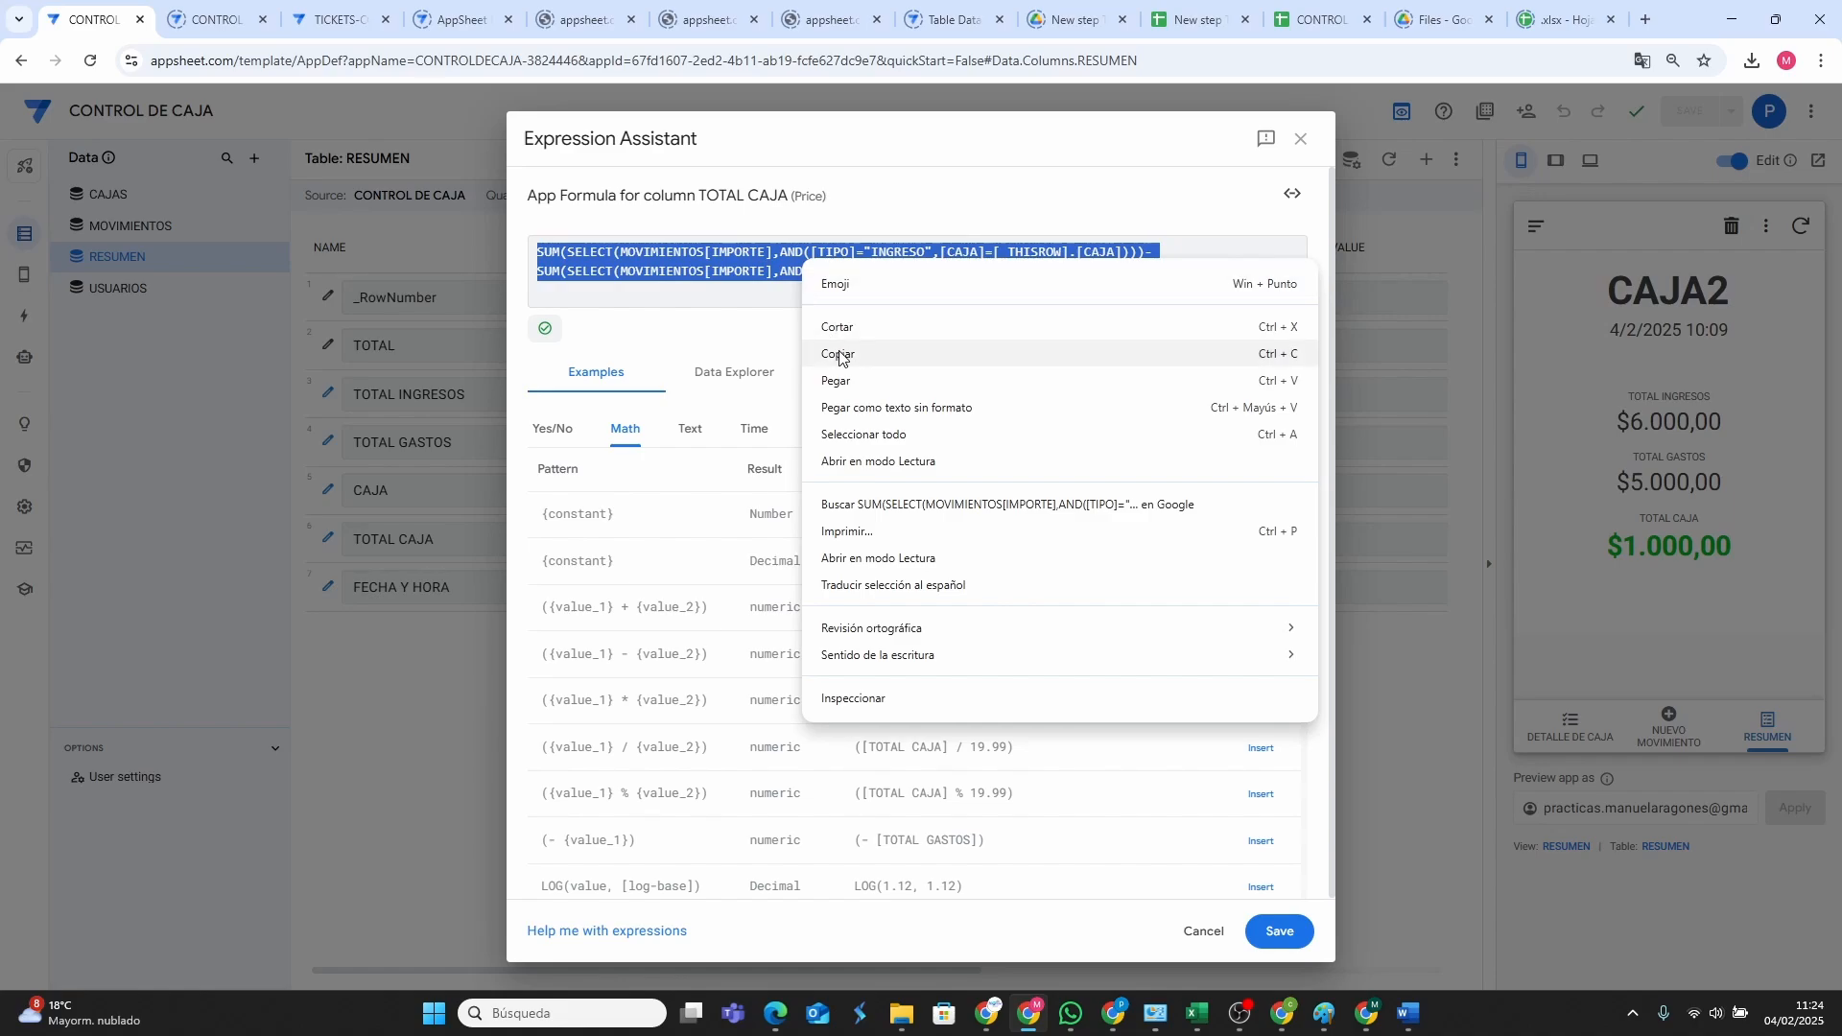
pyautogui.click(843, 353)
# Return to the GESTION DE CAJAS app and add a virtual column named TOTAL CAJA to the RESUMEN table.
pyautogui.click(1119, 1022)
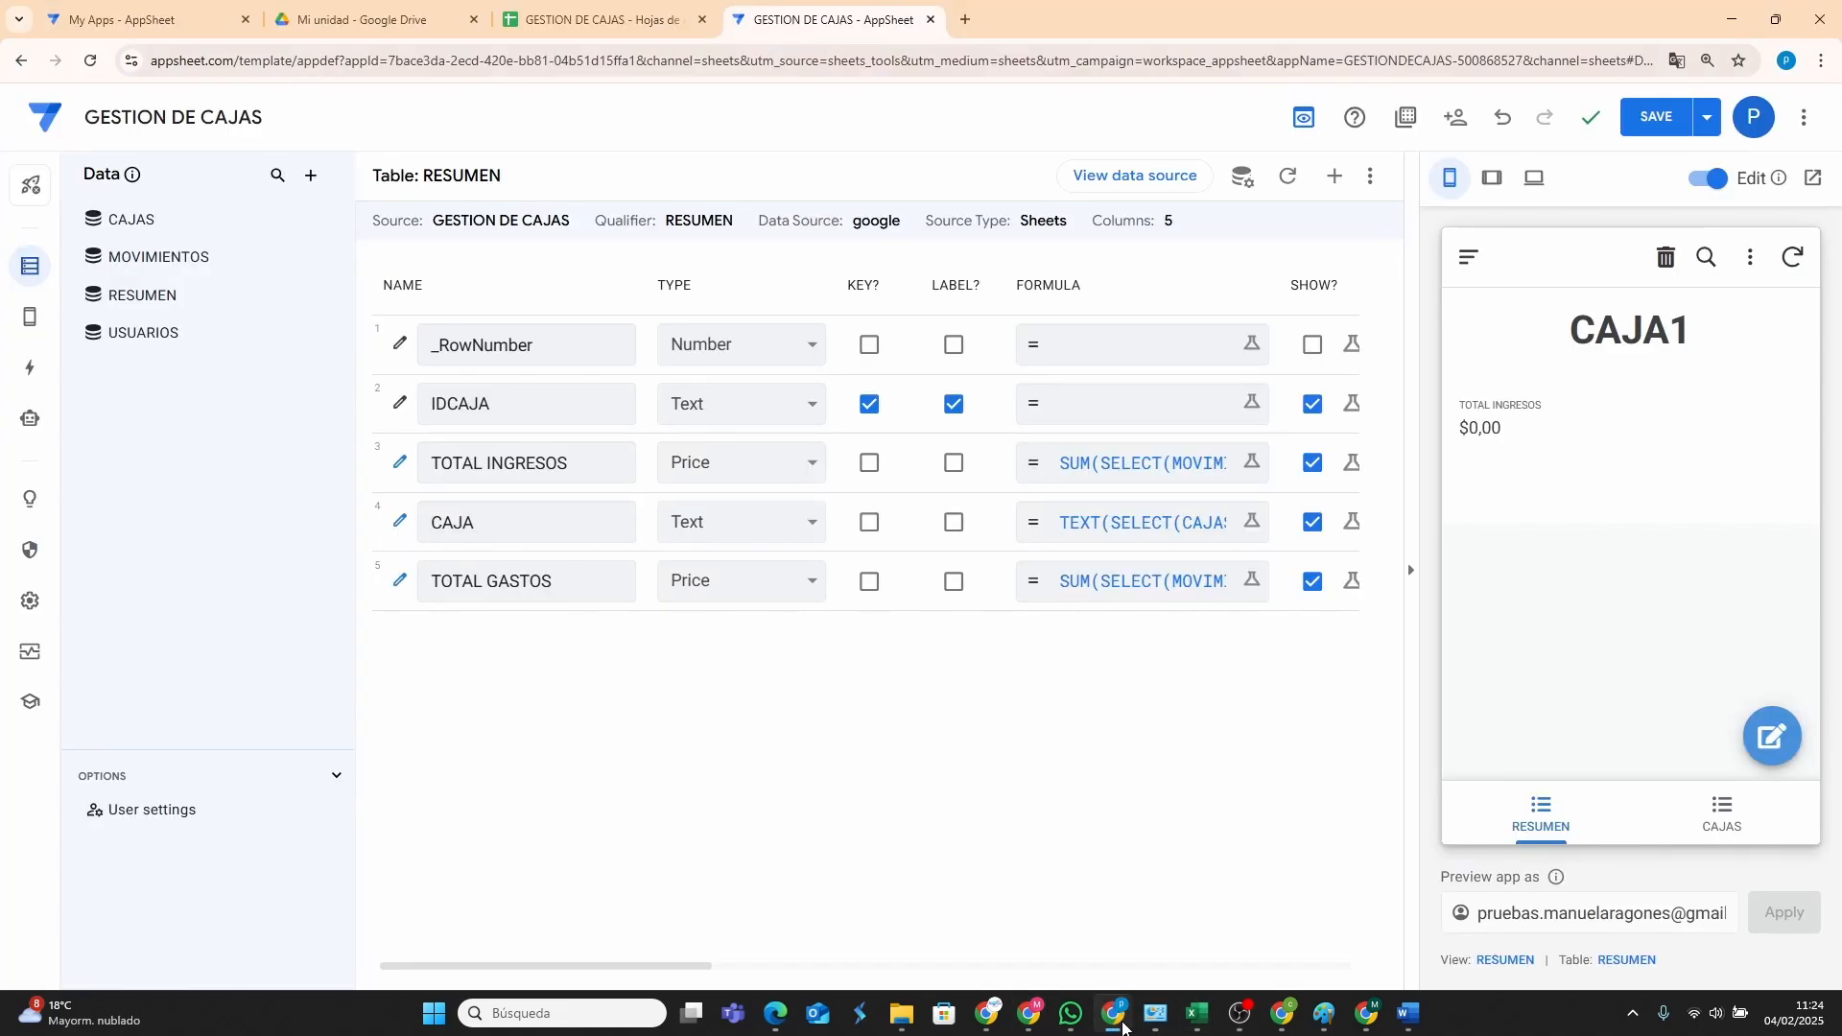
pyautogui.click(1335, 178)
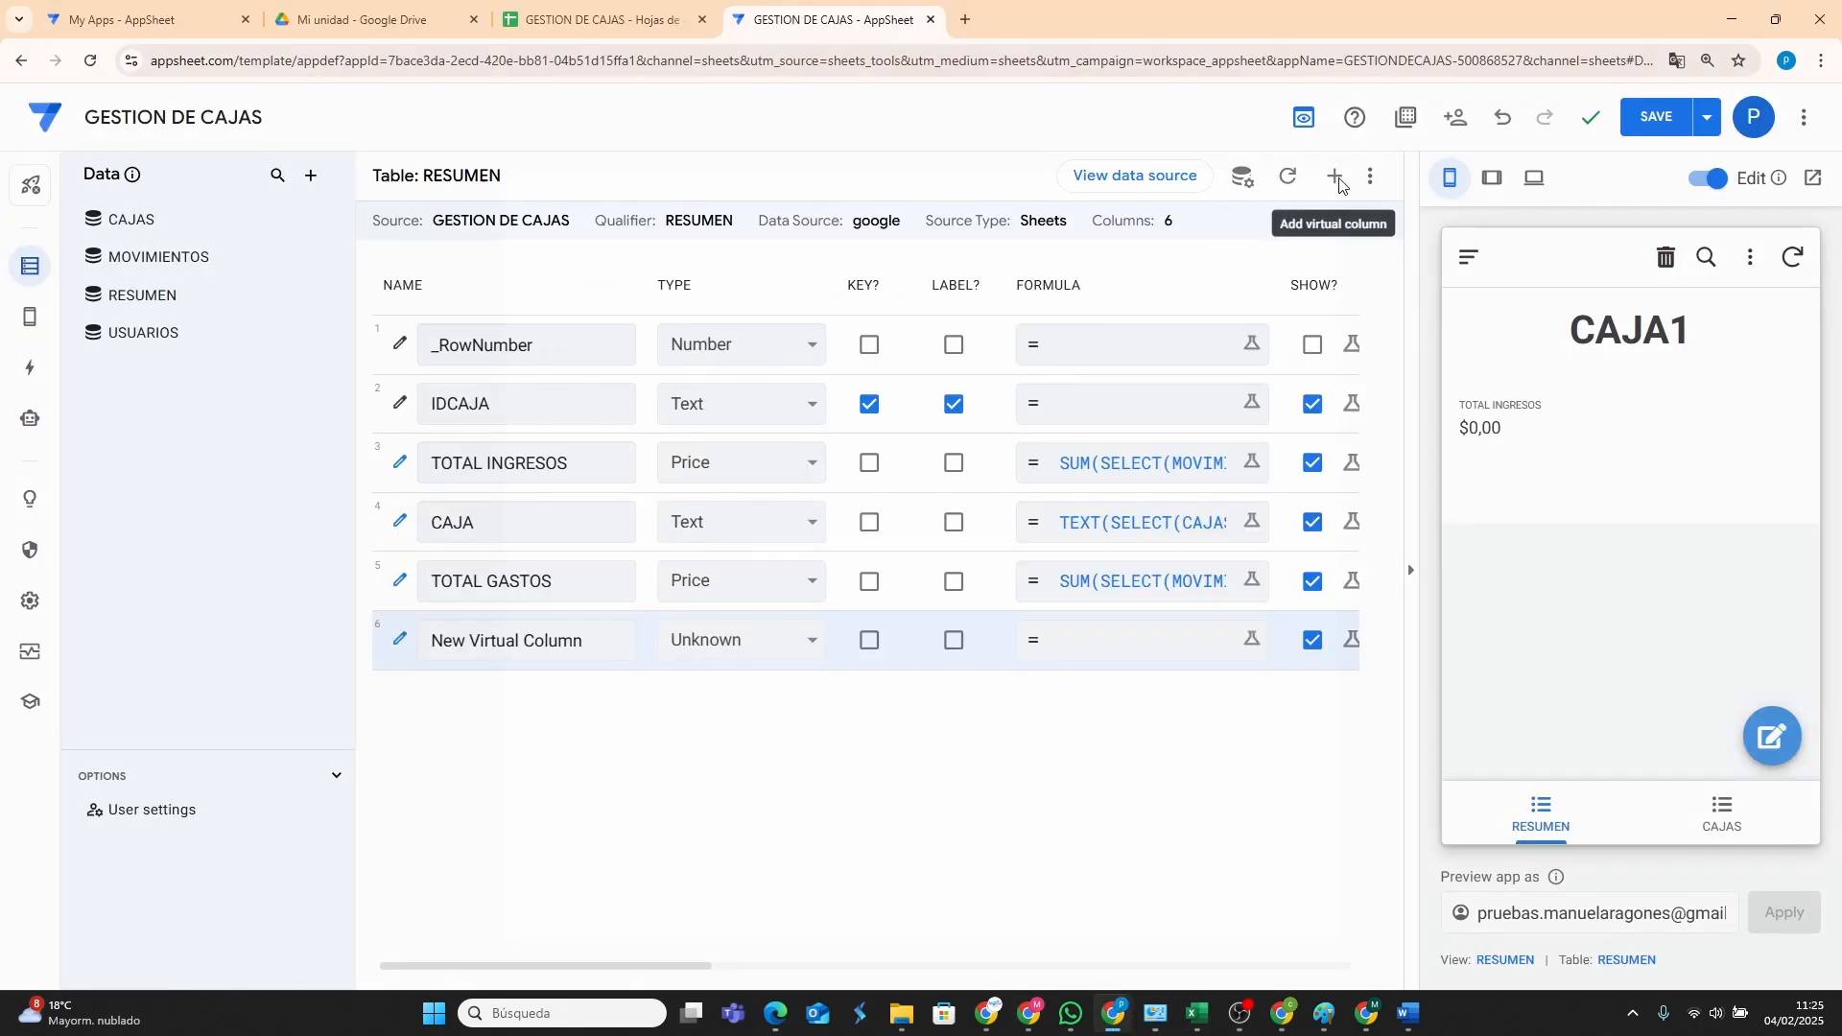
pyautogui.write('TOTAL CAJA')
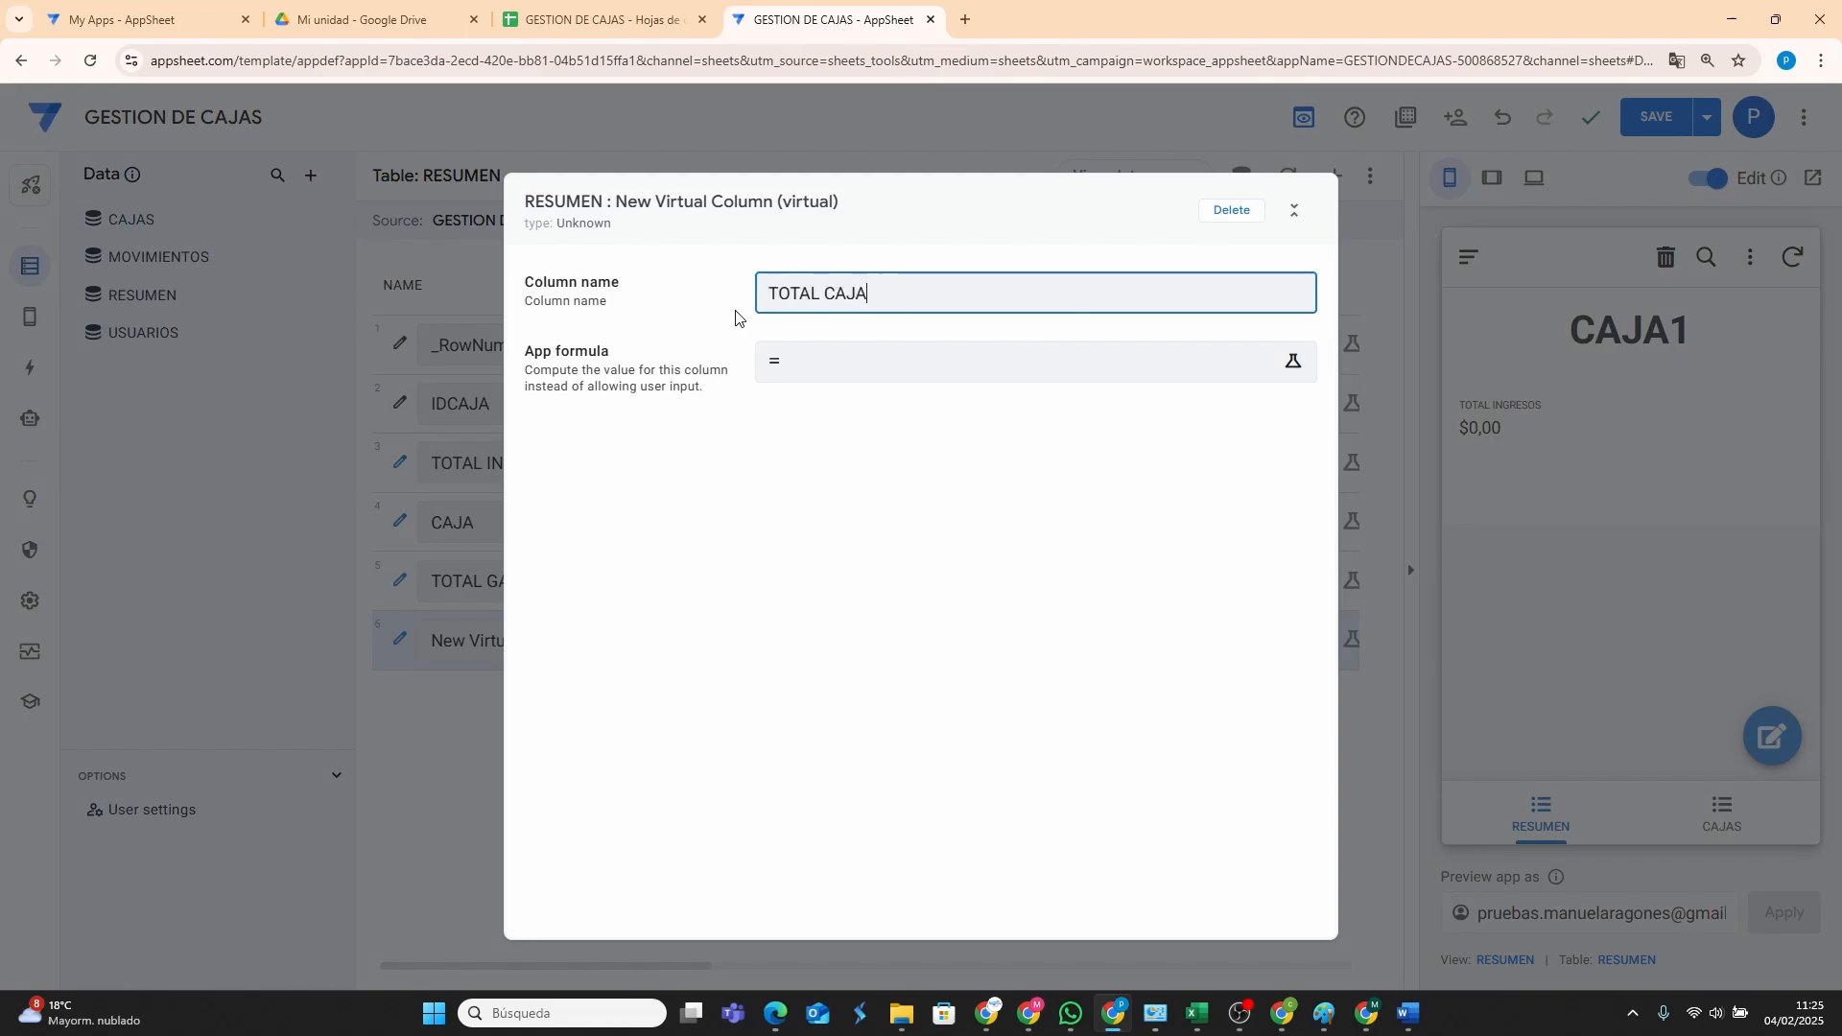
# Set the TOTAL CAJA app formula to the copied expression subtracting the sum of "GASTO" movements from the sum of "INGRESO" movements.
pyautogui.click(825, 380)
pyautogui.rightClick(635, 299)
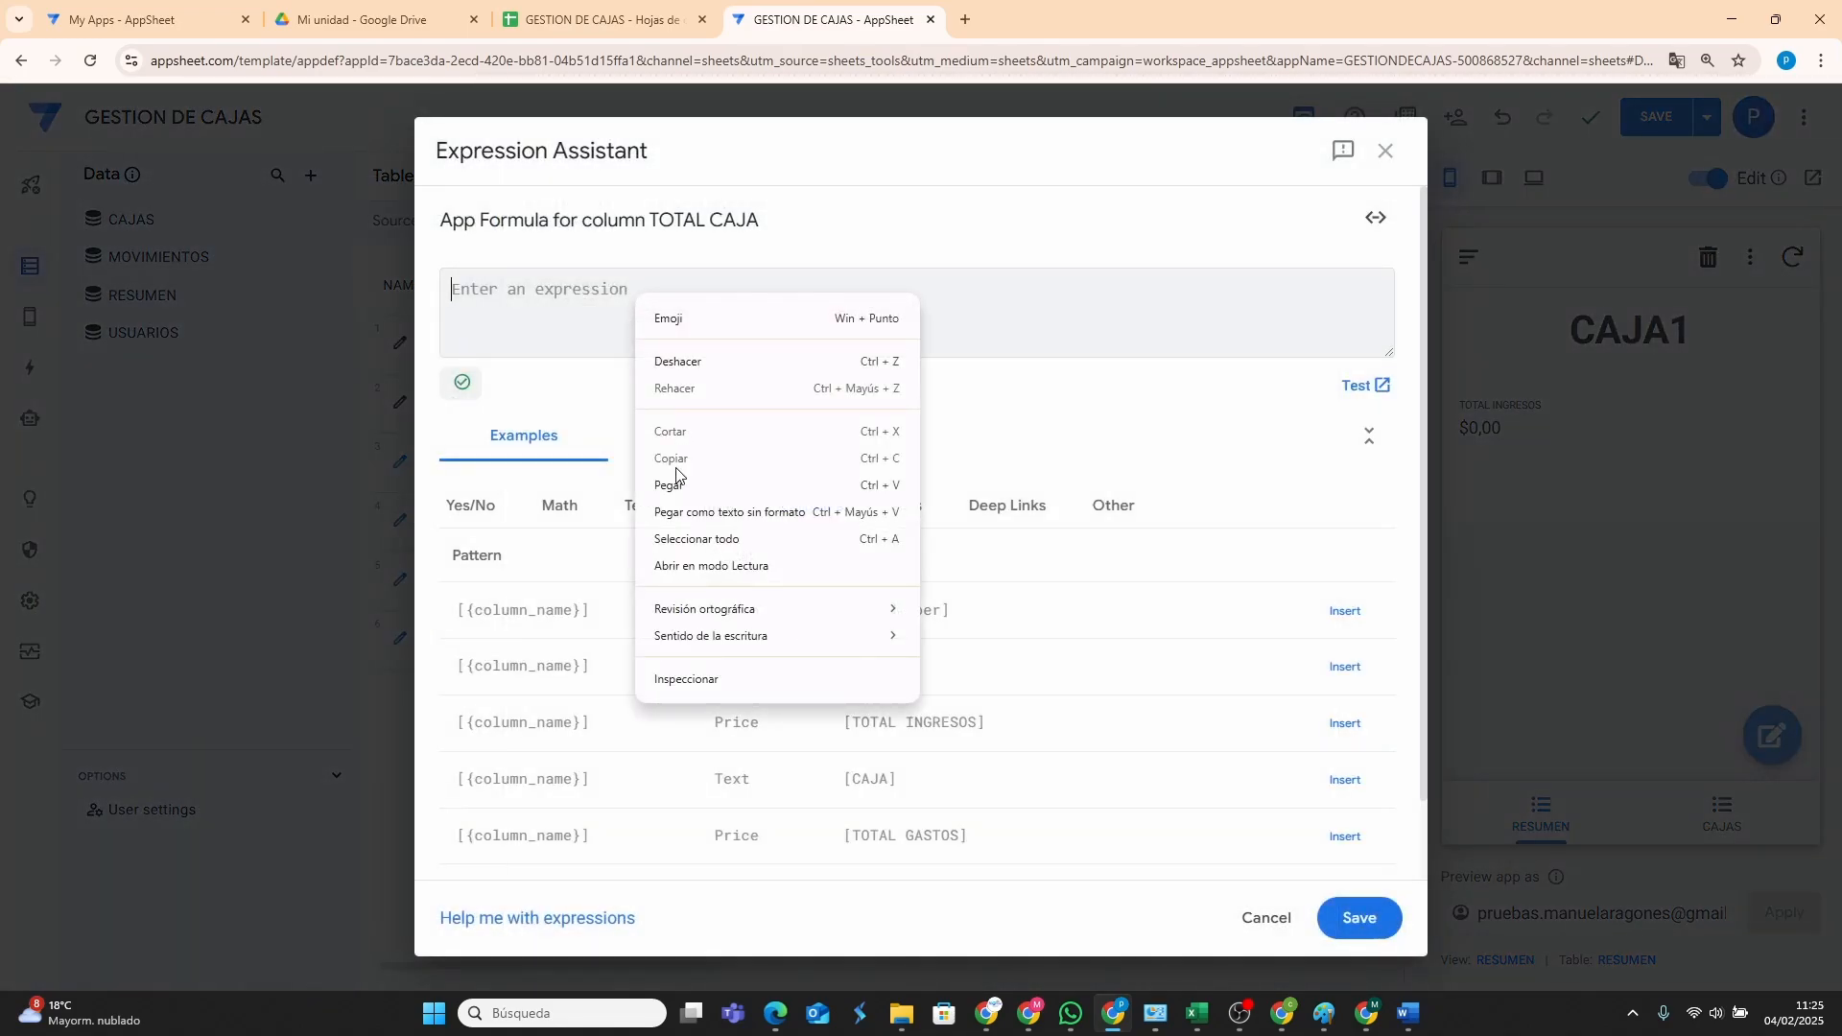
pyautogui.click(670, 484)
pyautogui.click(451, 294)
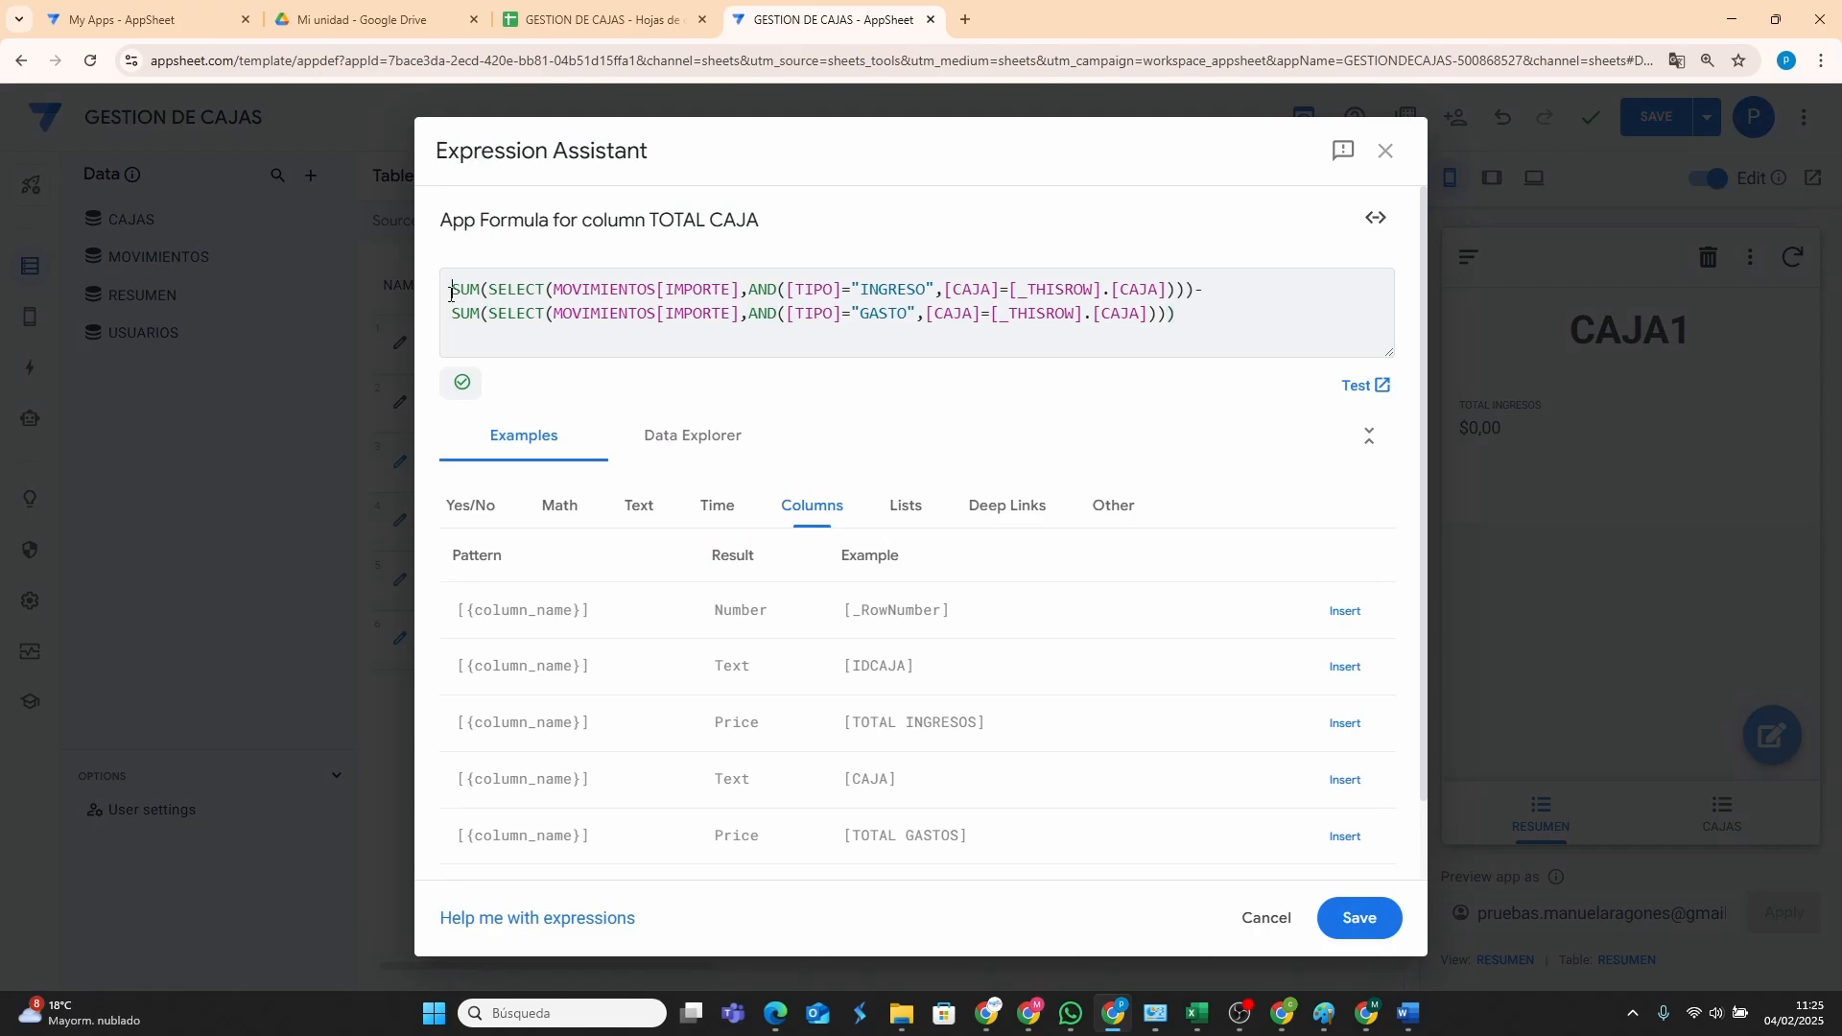
pyautogui.moveTo(451, 293); pyautogui.dragTo(793, 282)
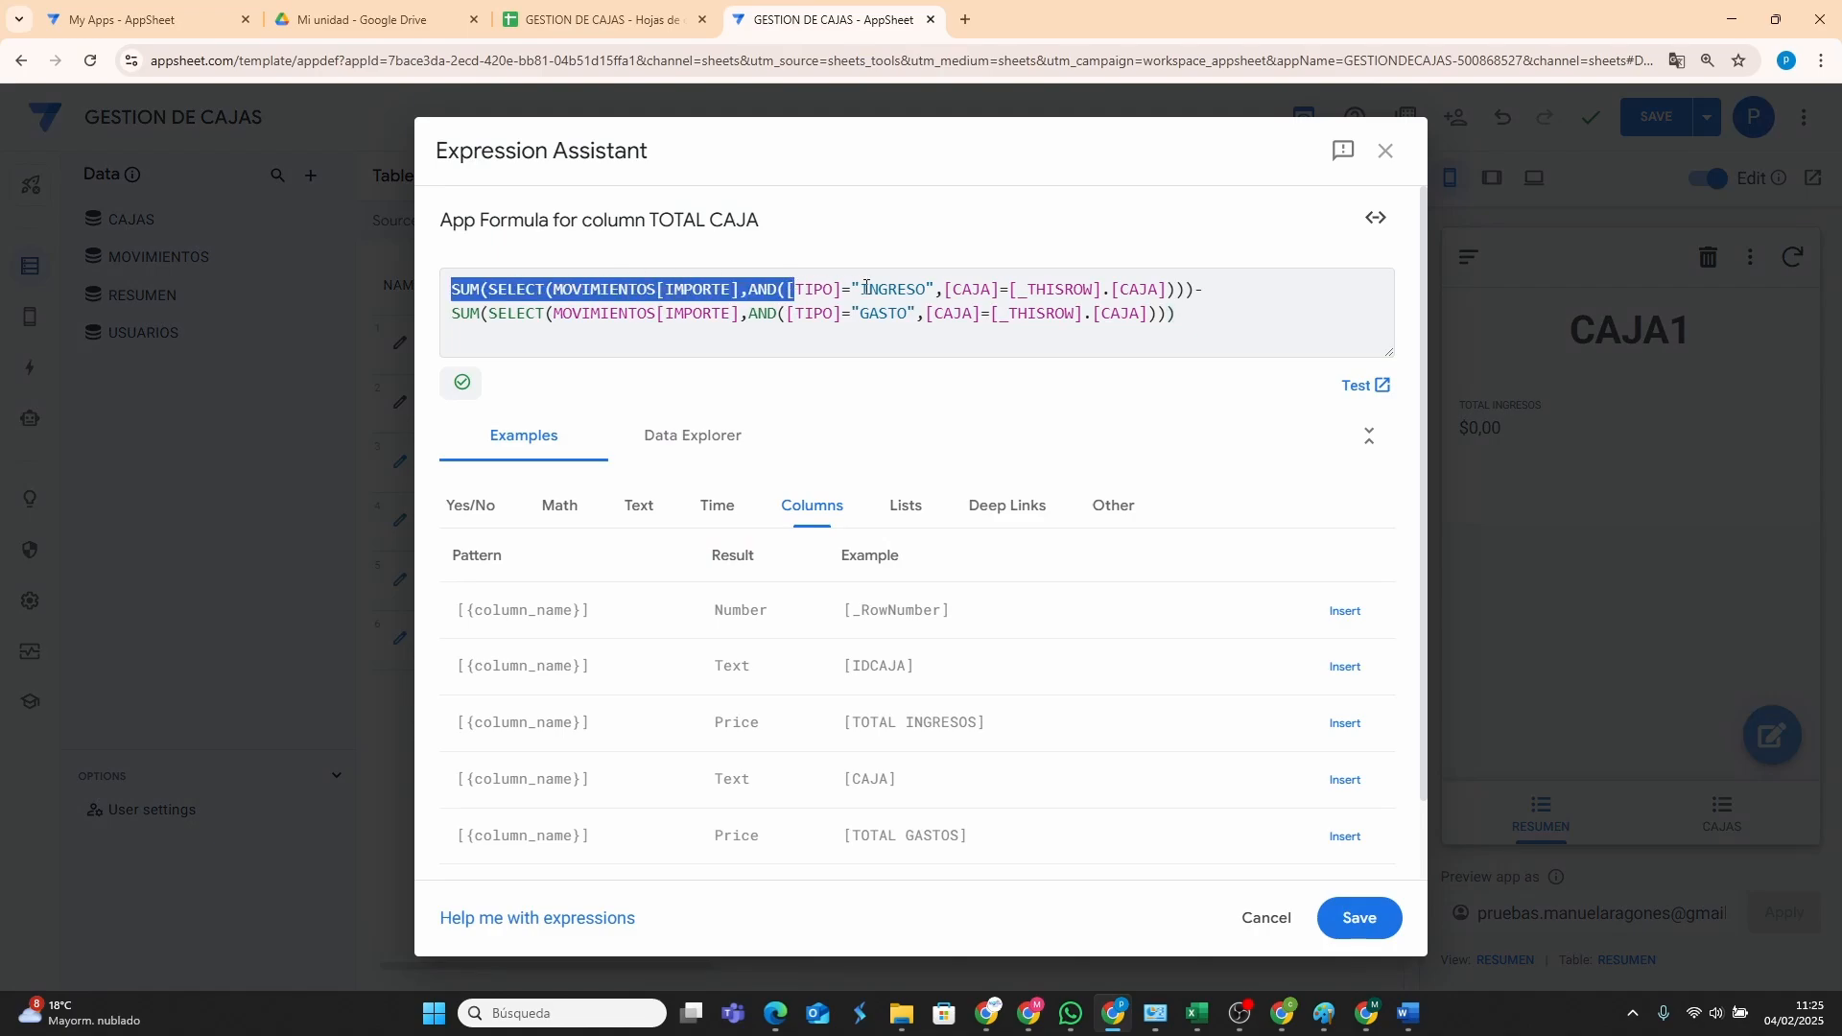
pyautogui.click(906, 289)
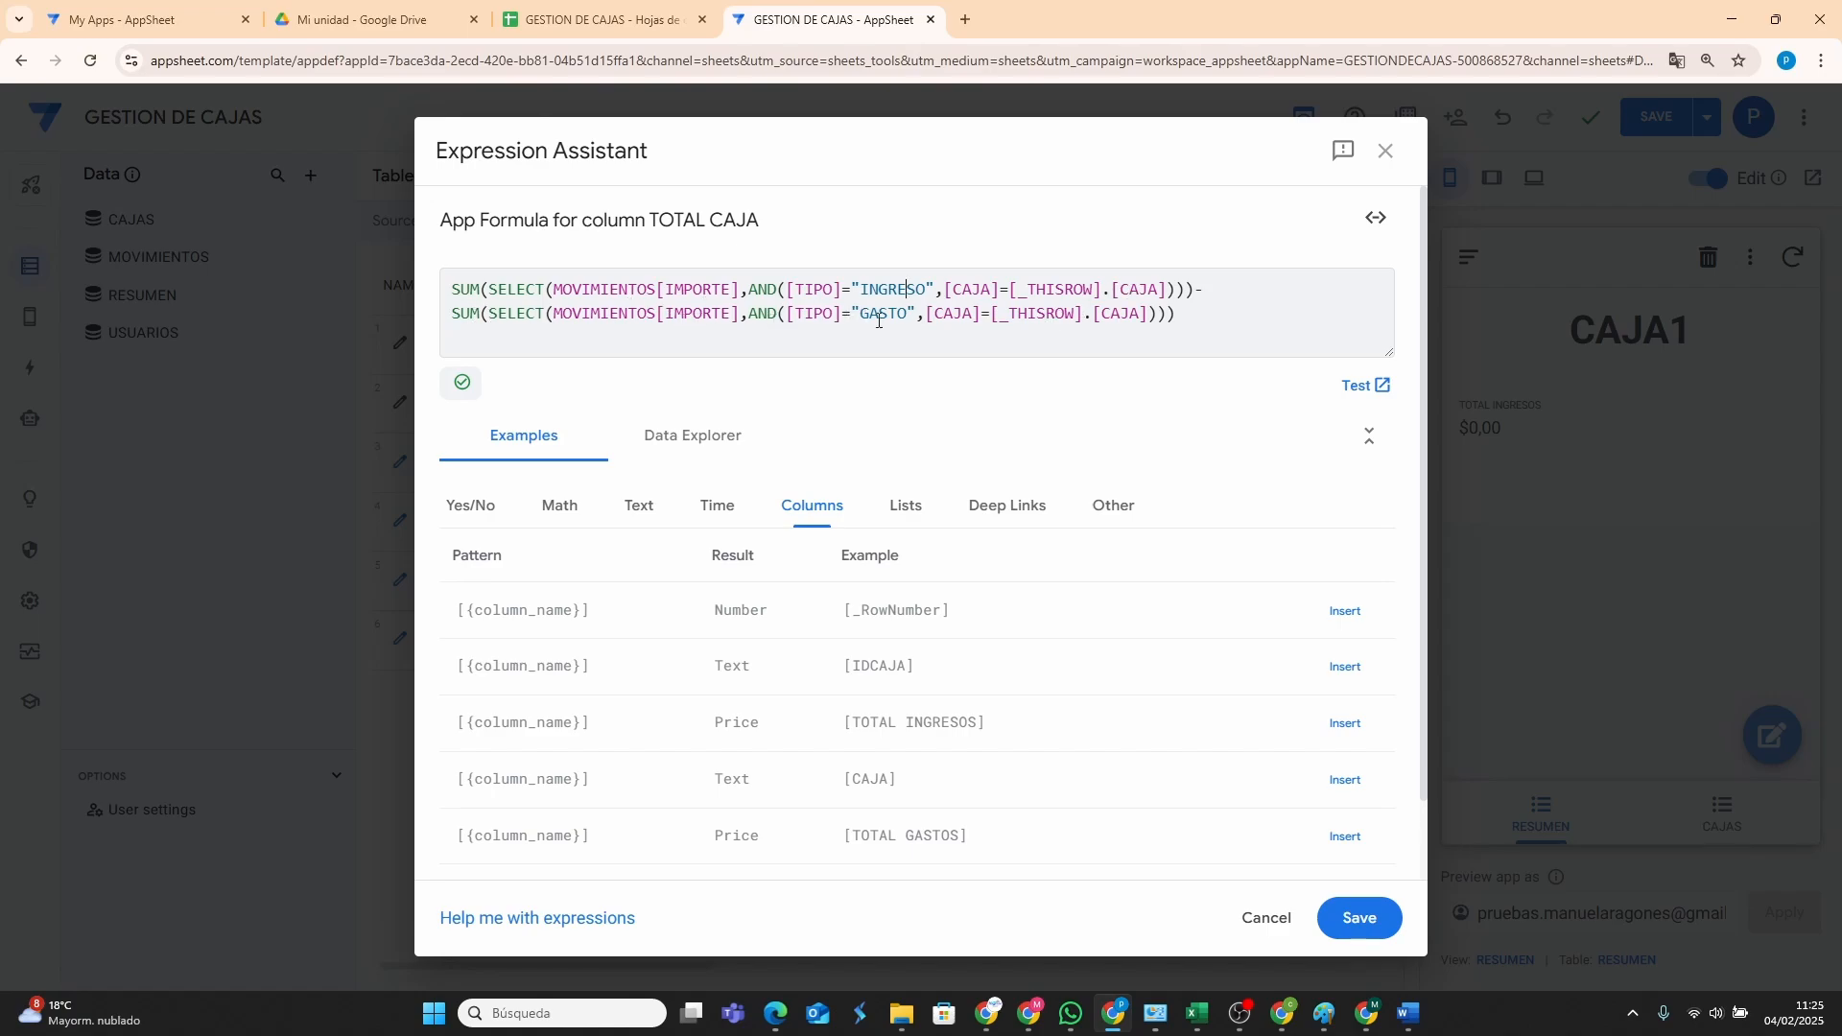
pyautogui.click(1374, 918)
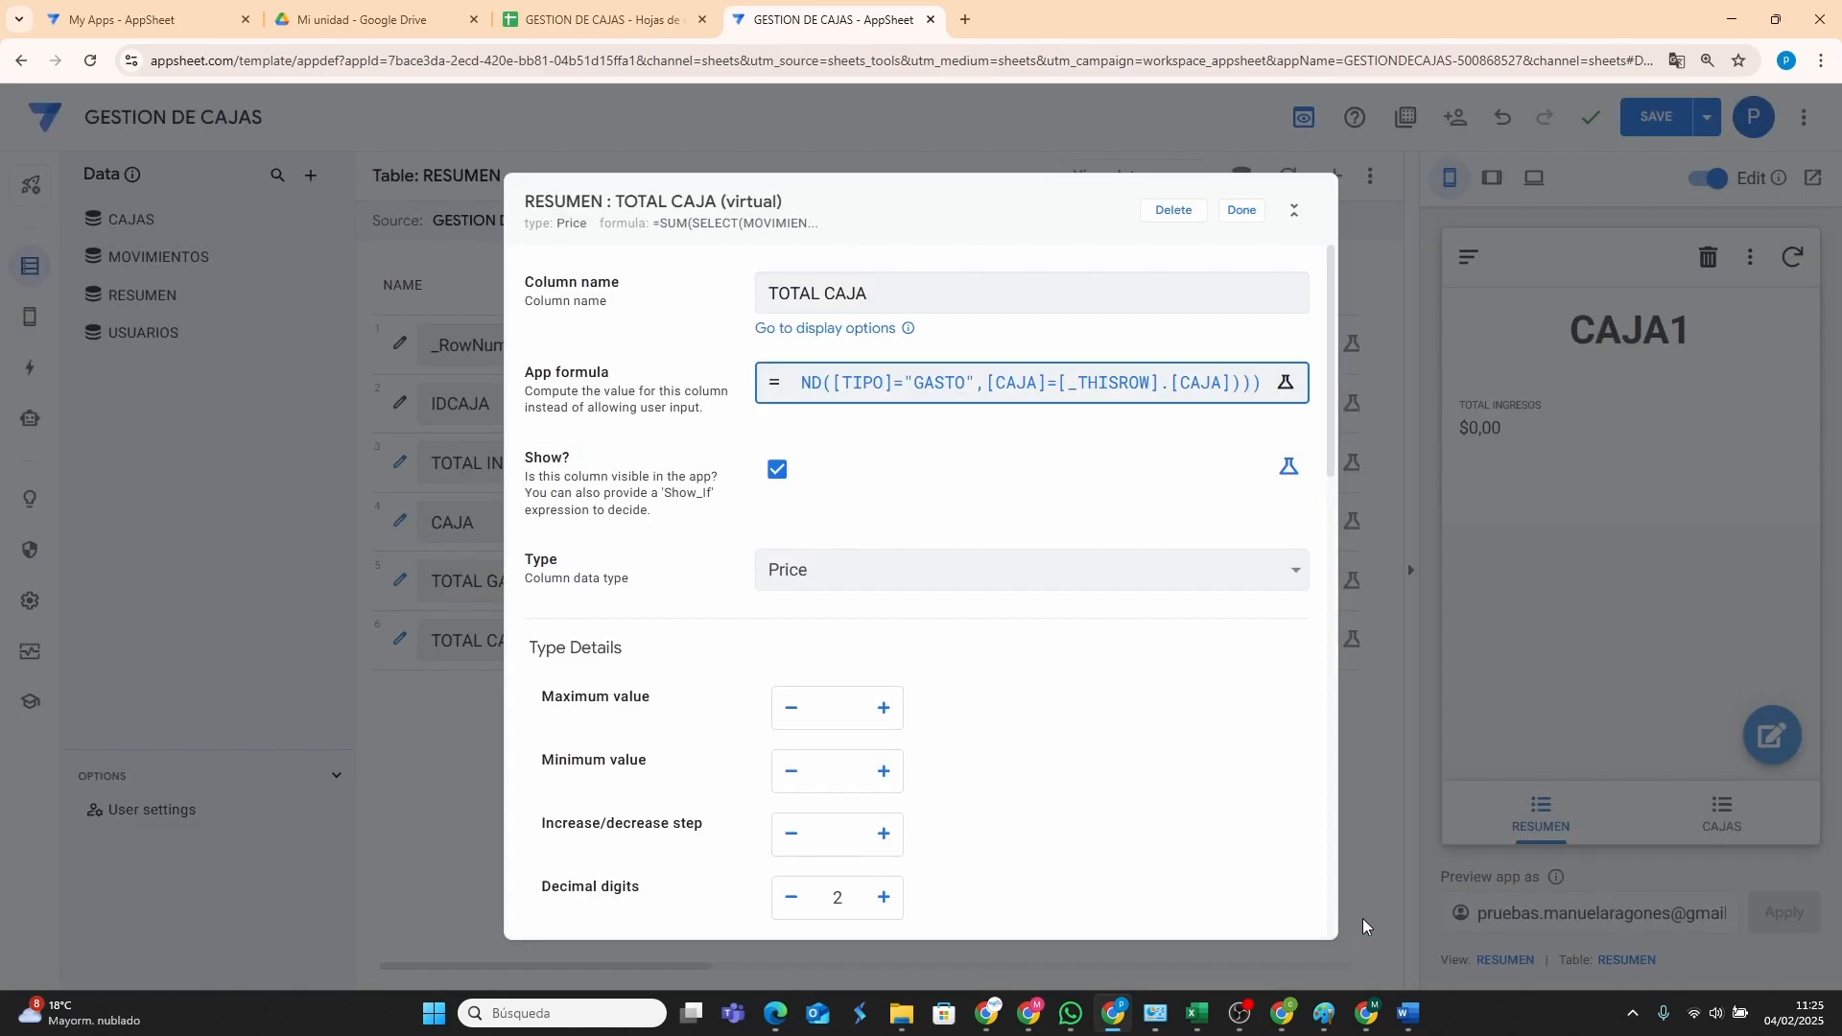
# Finish the TOTAL CAJA column and check the FECHA Y HORA formula of the RESUMEN table in the CONTROL DE CAJA app.
pyautogui.click(1241, 211)
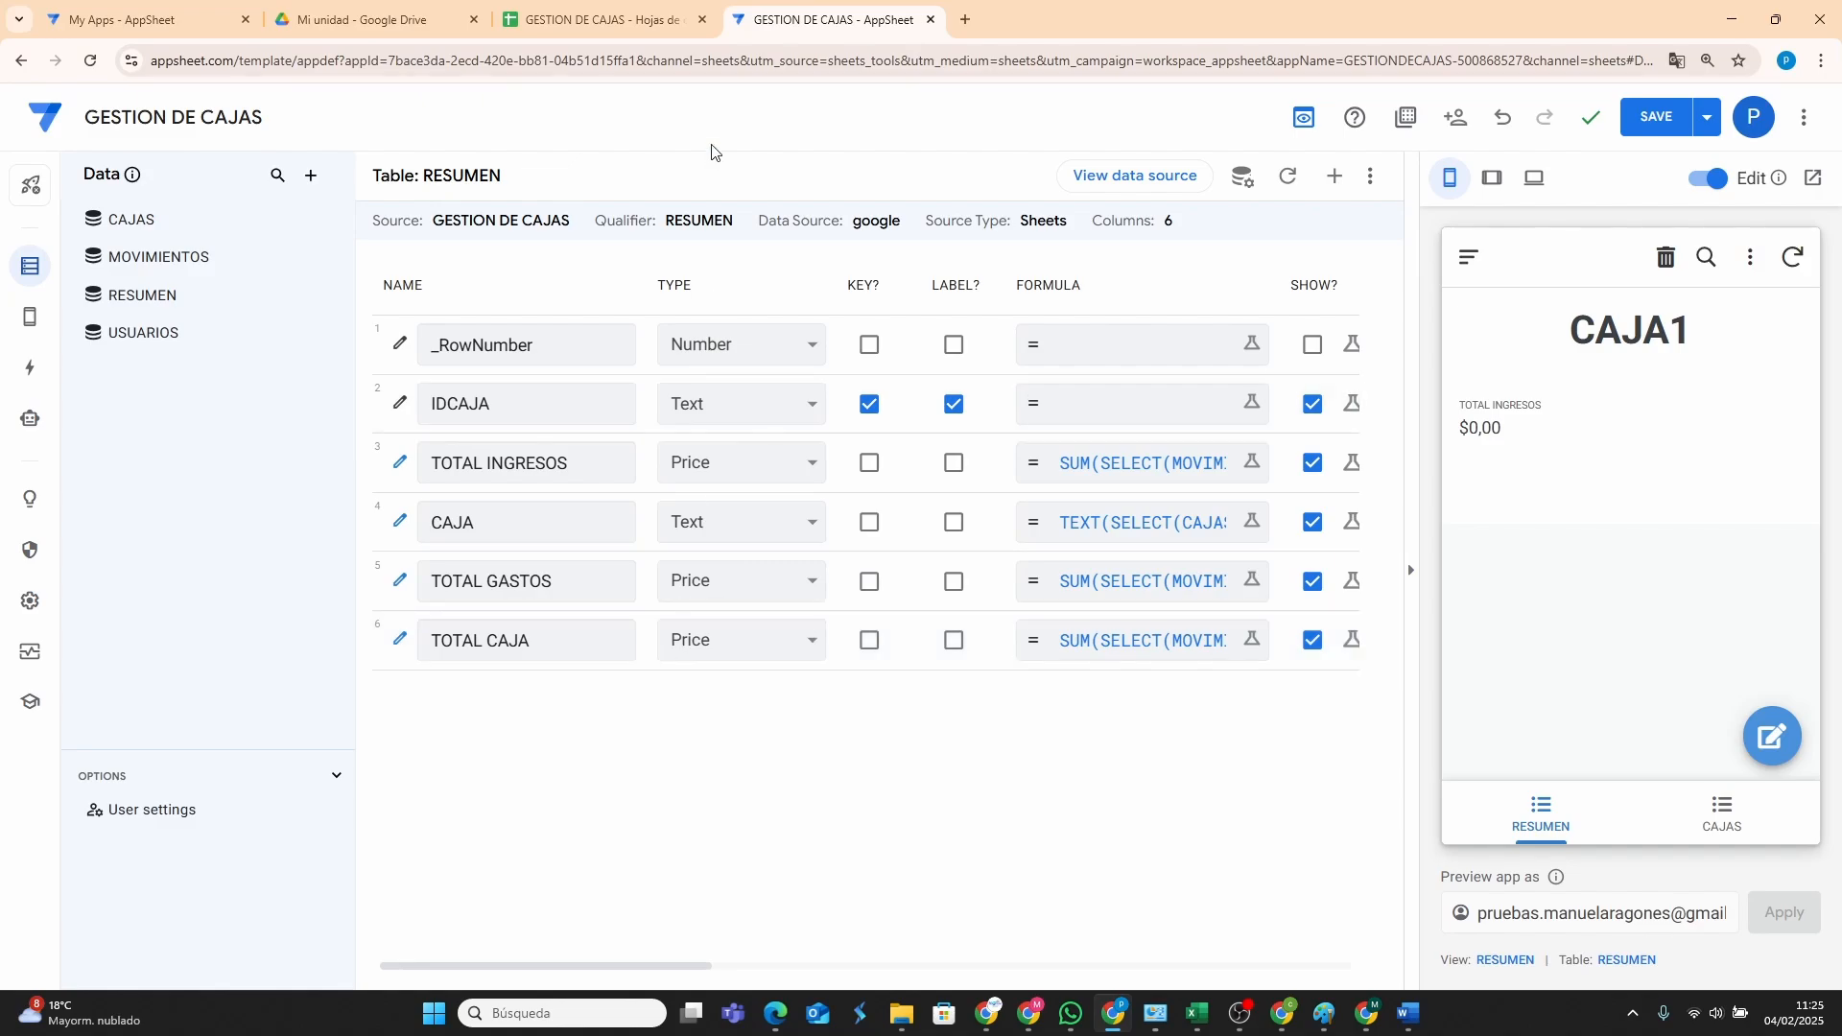
pyautogui.click(1035, 1024)
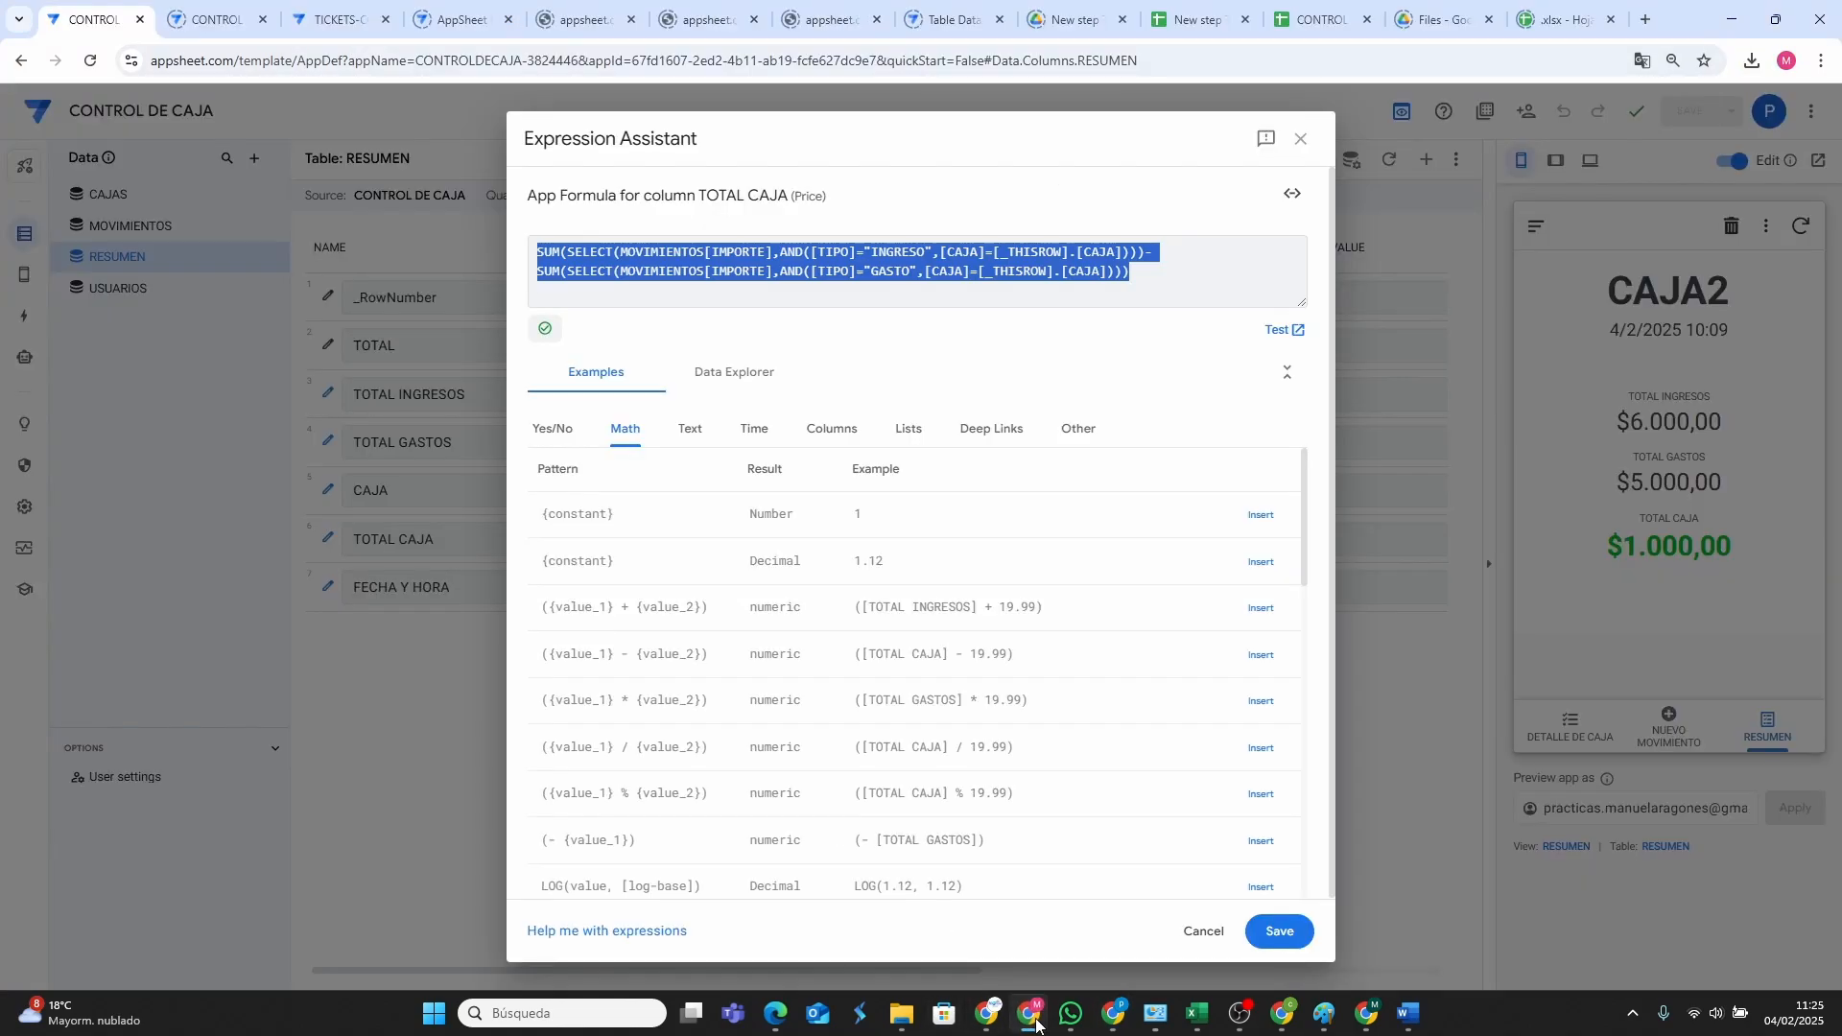
pyautogui.click(1301, 139)
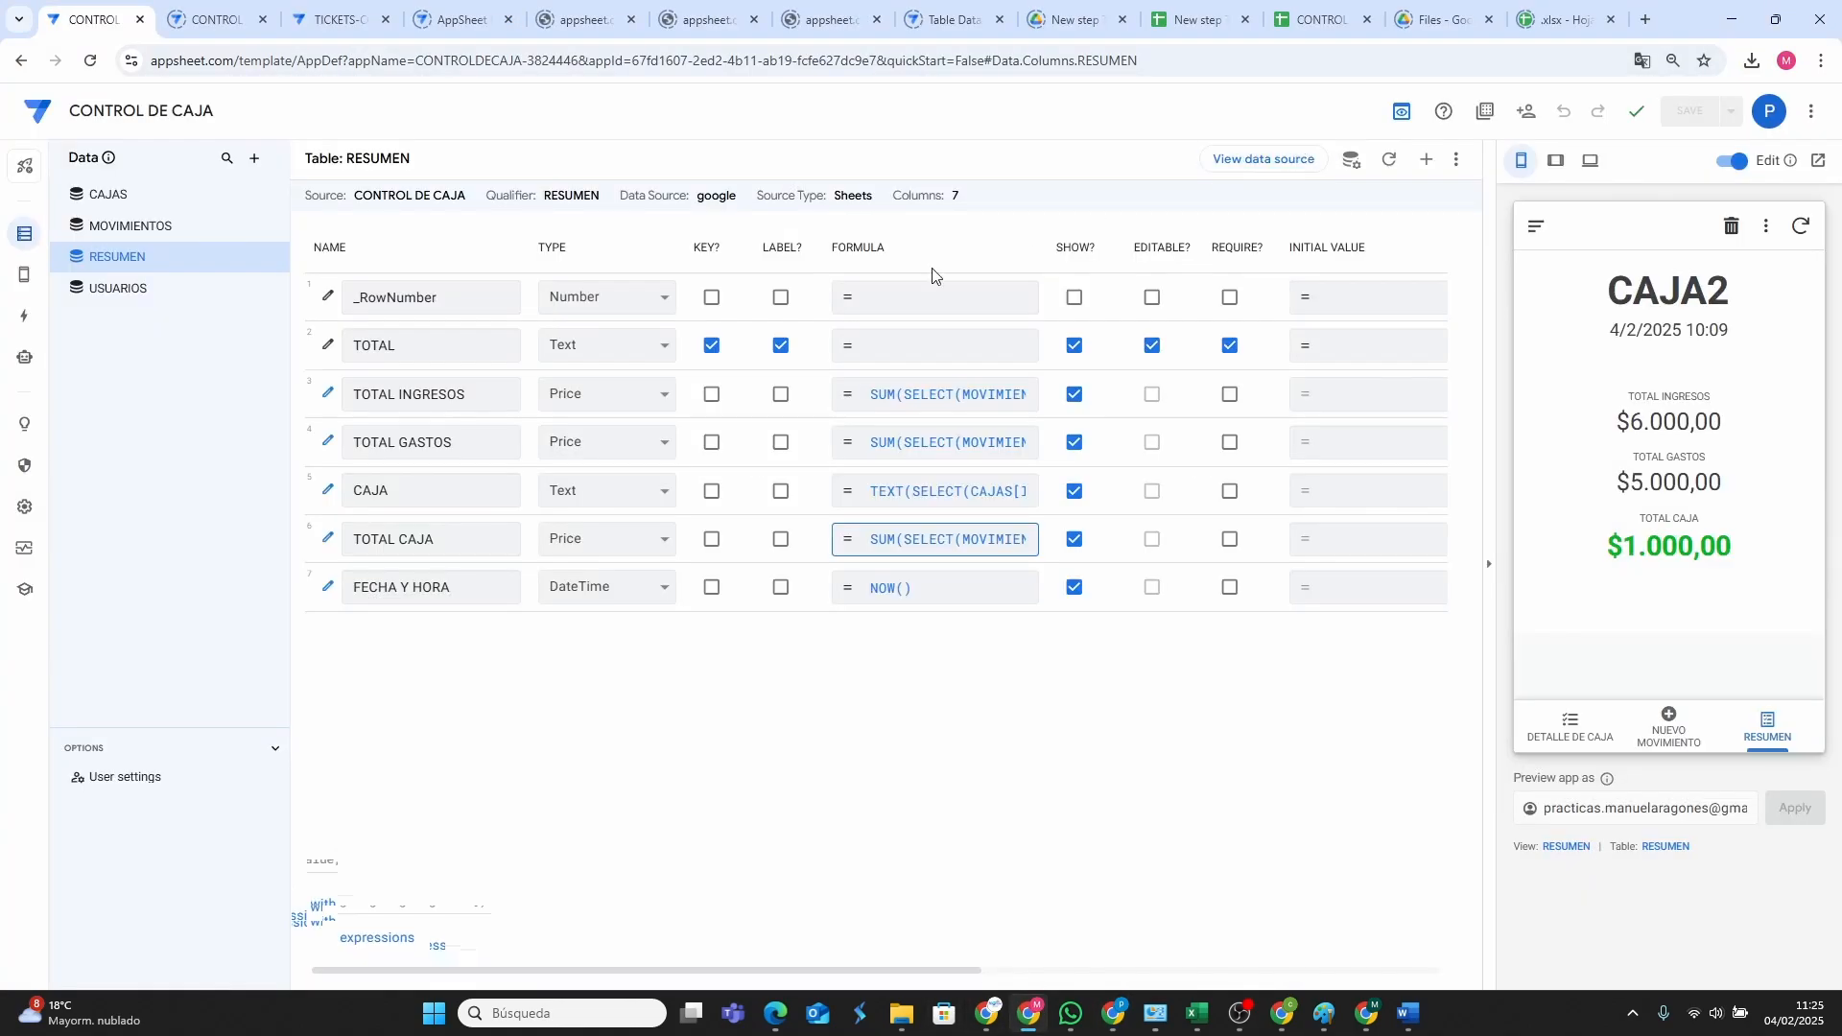
pyautogui.click(905, 587)
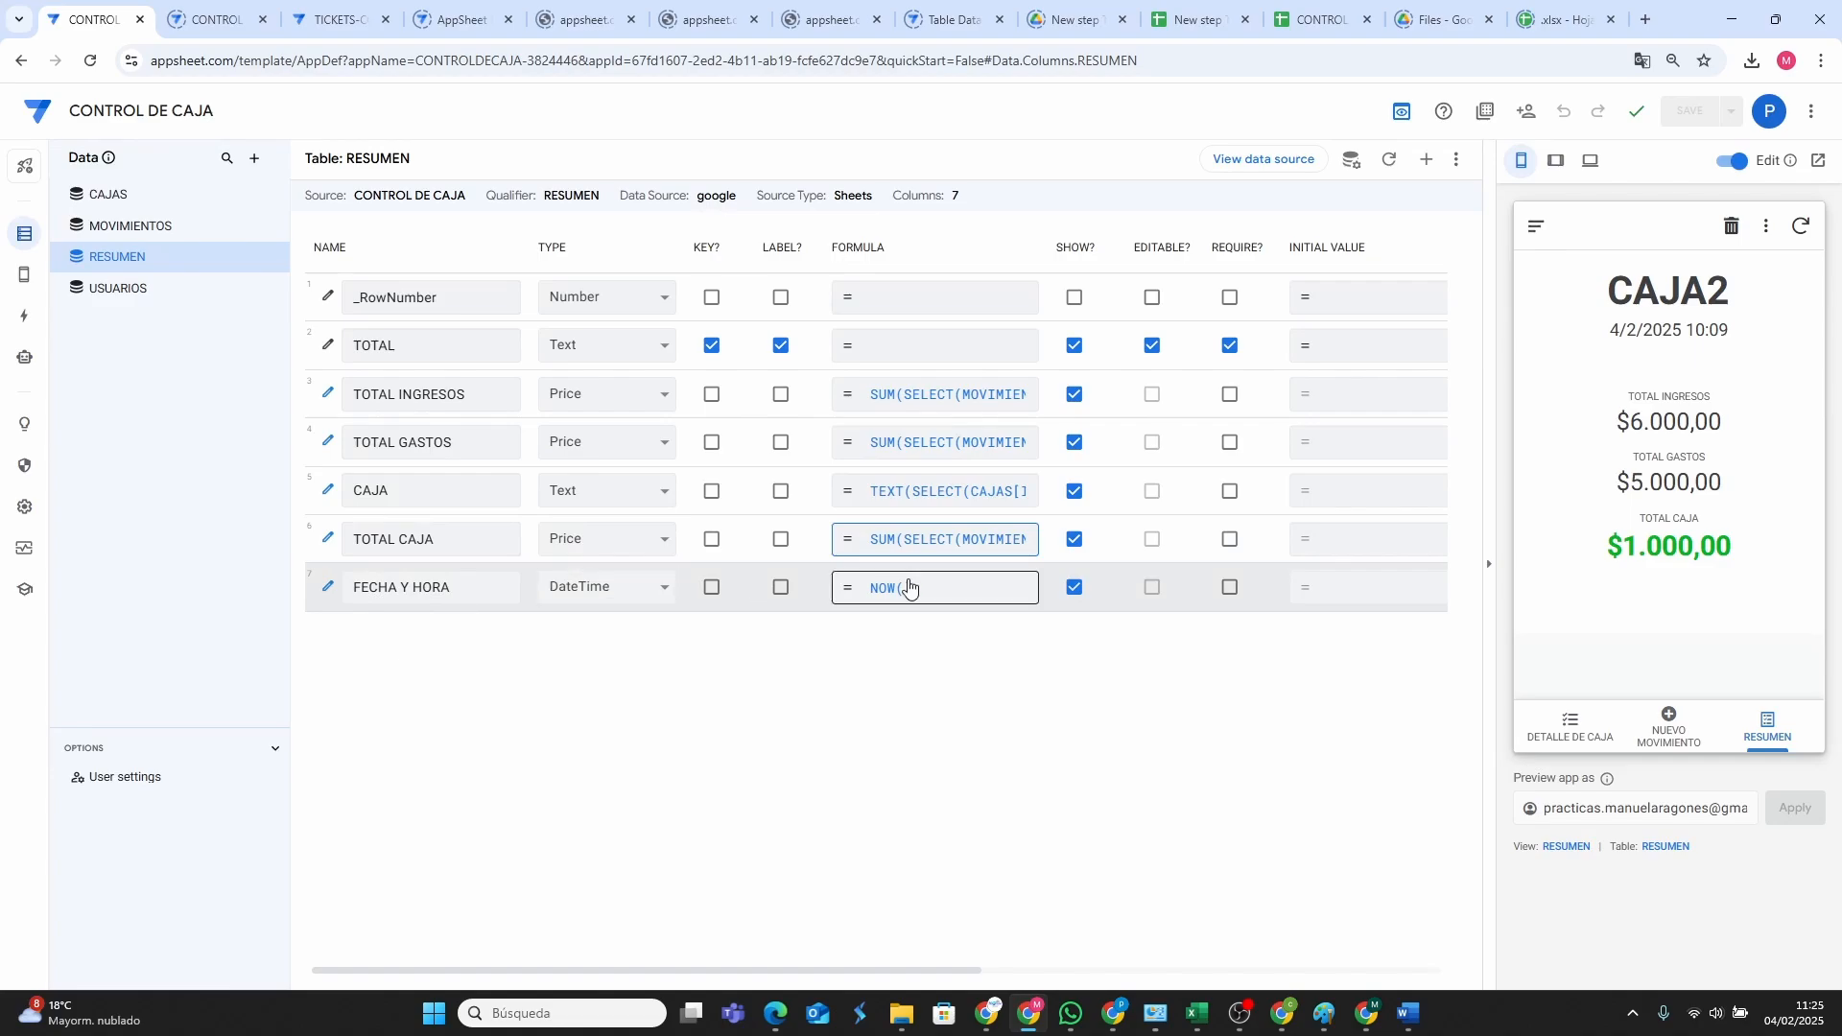
# Return to the GESTION DE CAJAS app and add a virtual column named FECHA Y HORA to the RESUMEN table.
pyautogui.click(1116, 1019)
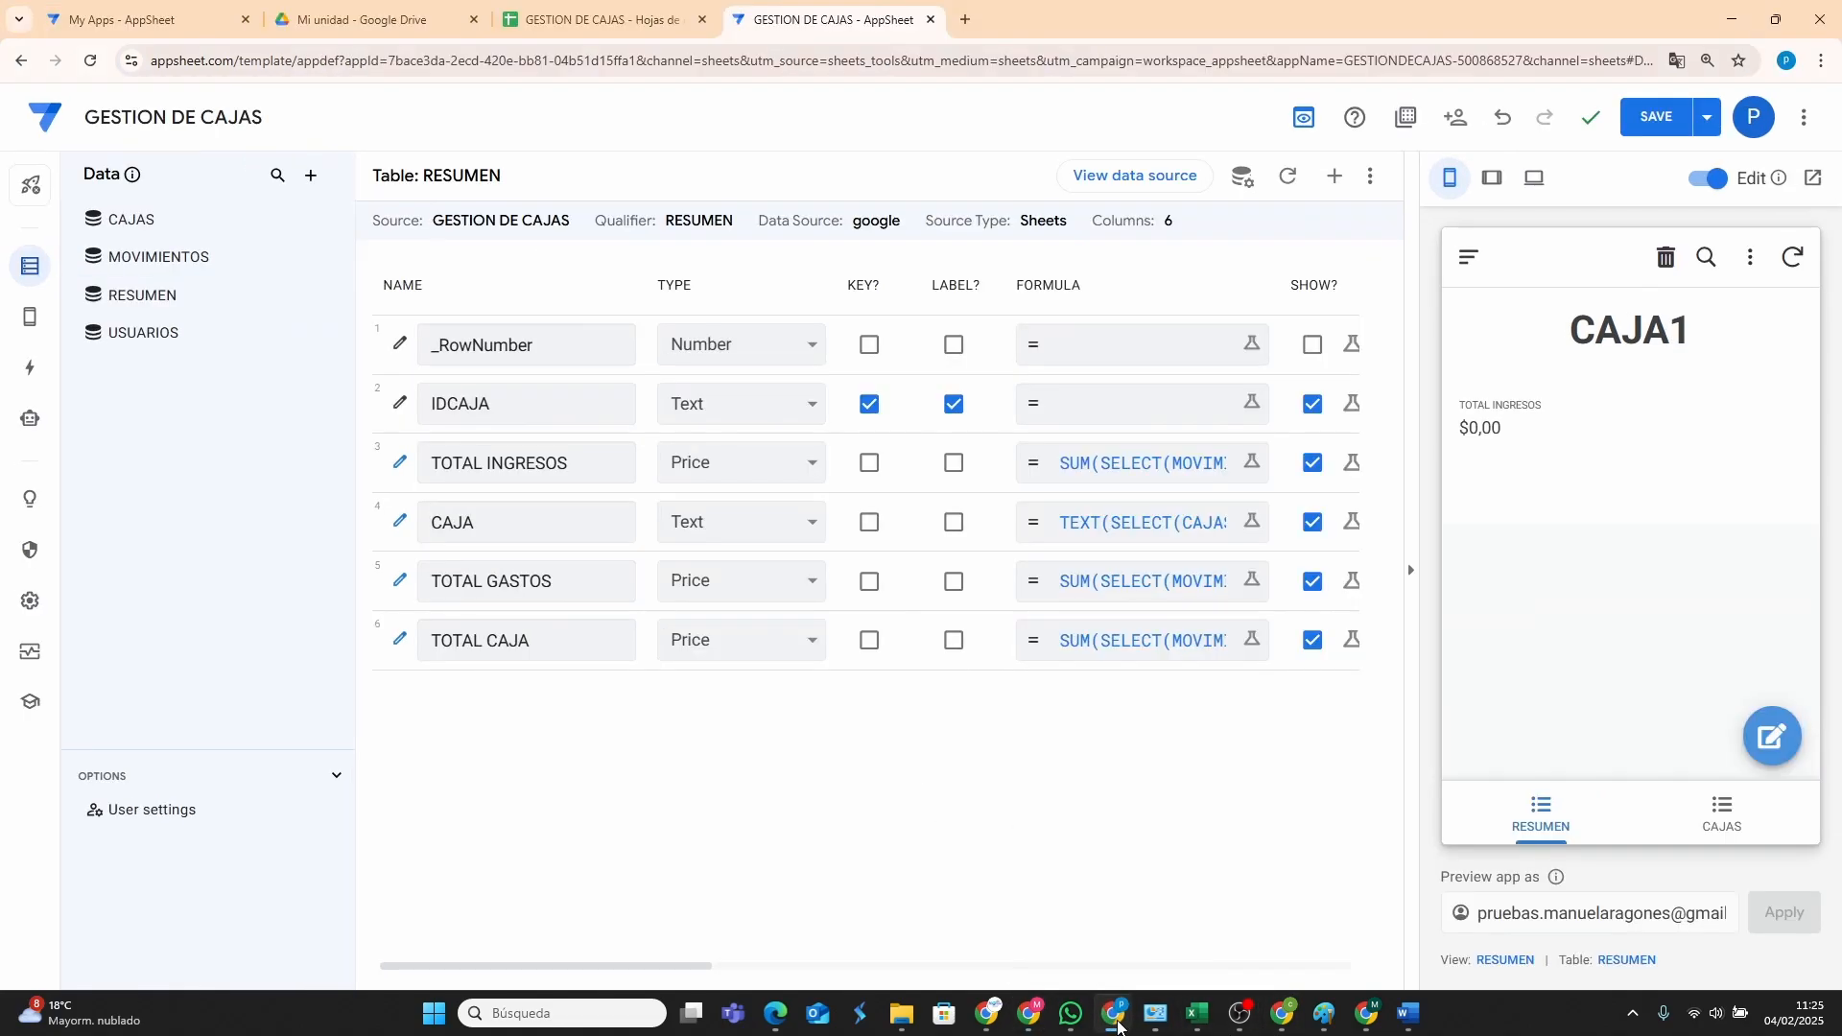
pyautogui.click(1334, 176)
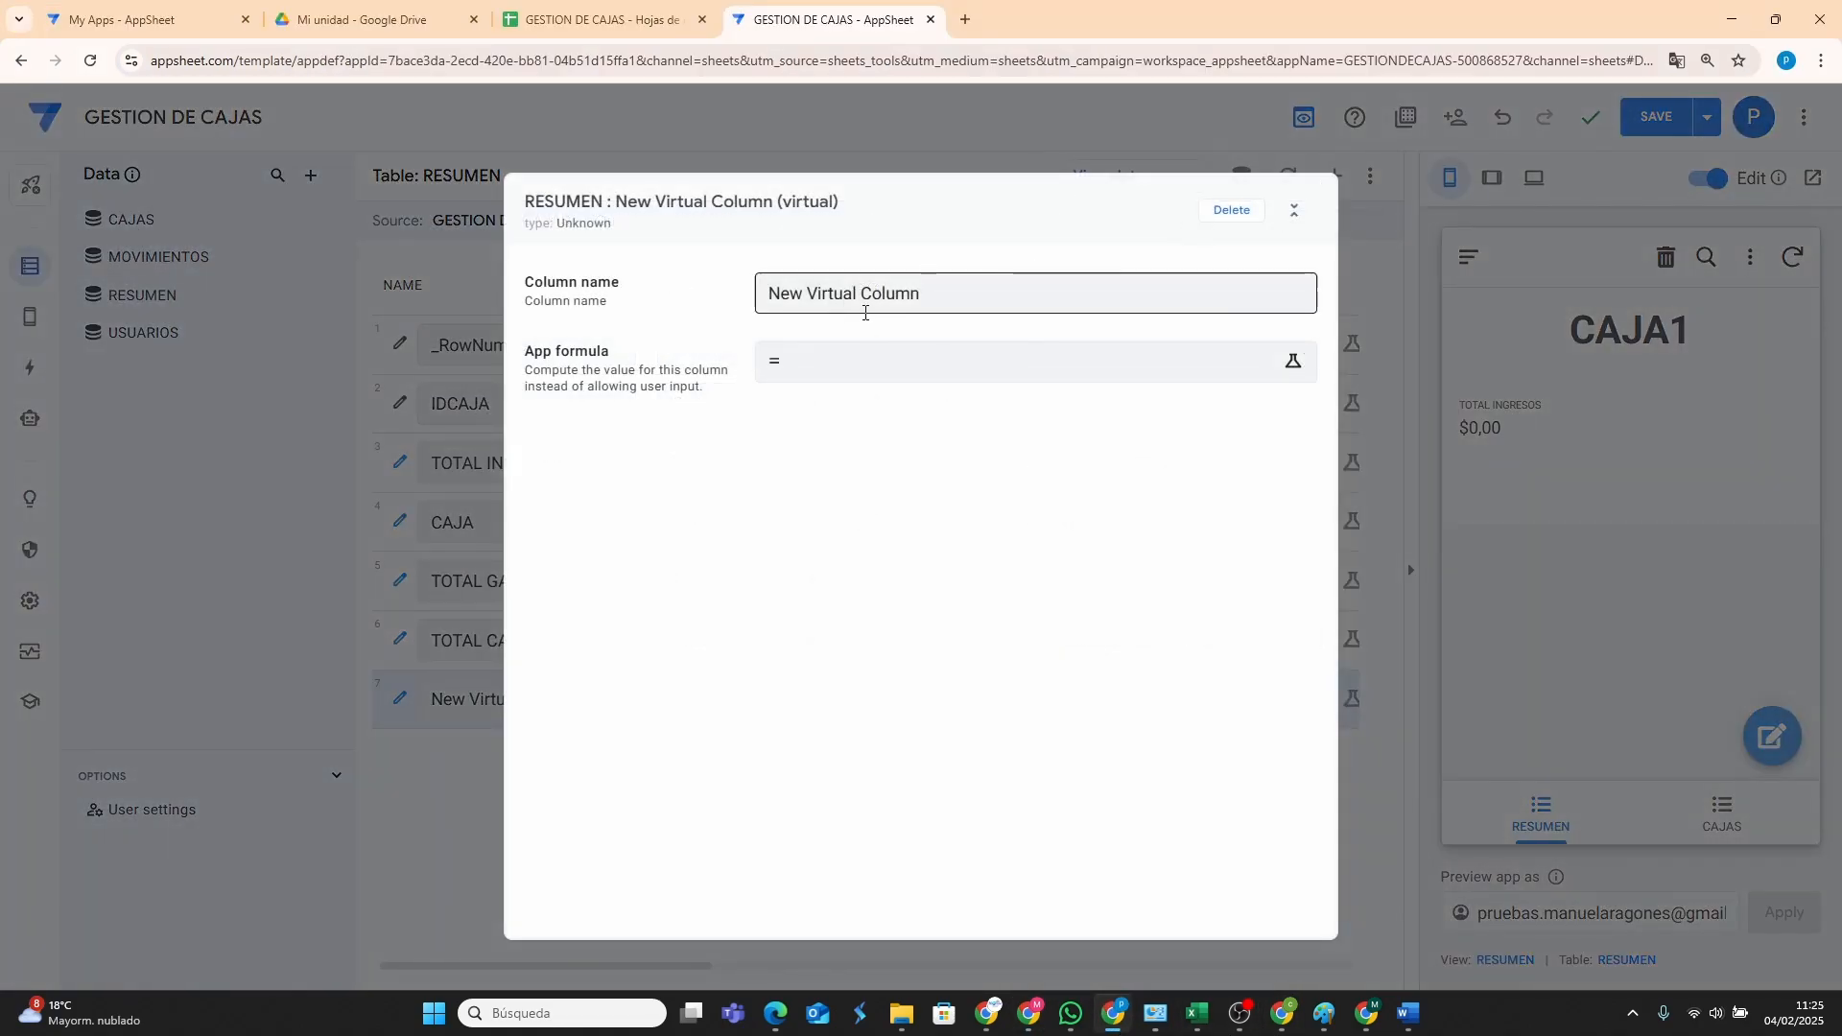
pyautogui.moveTo(945, 296); pyautogui.dragTo(669, 304)
pyautogui.write('FECHA Y HORA')
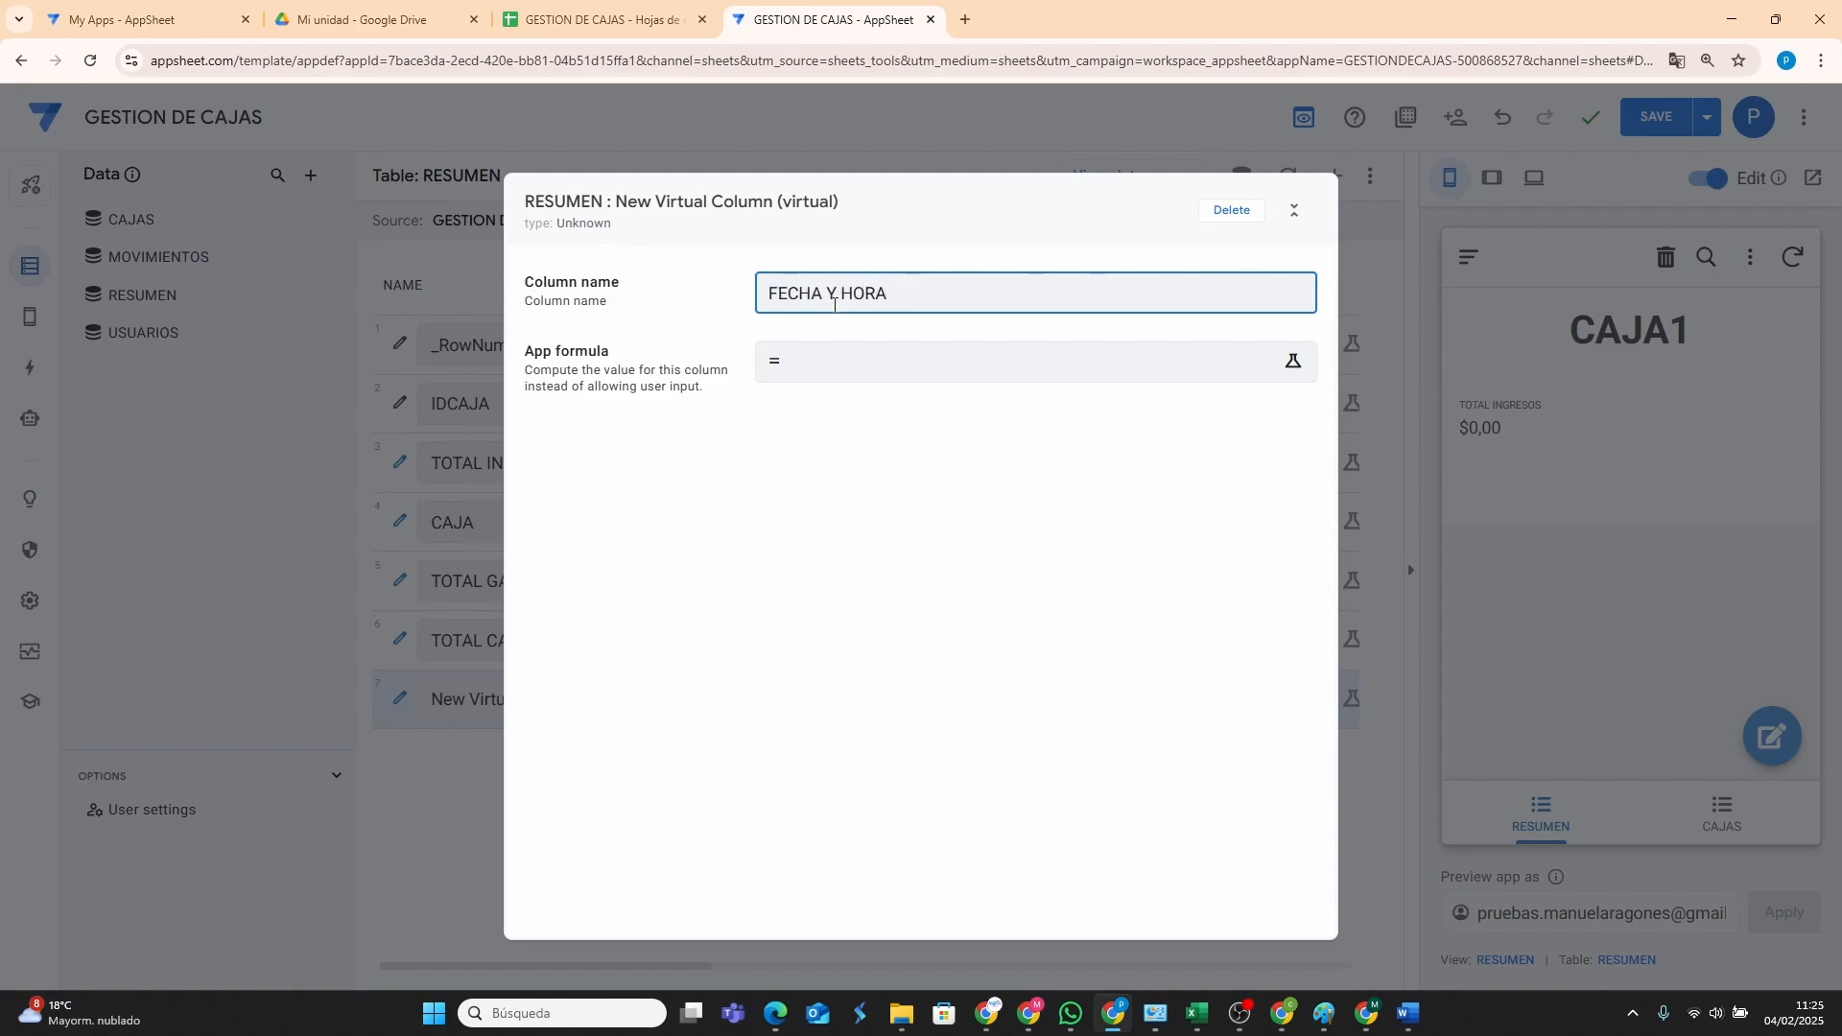
# Set the FECHA Y HORA app formula to NOW(), finish the column, and save the app.
pyautogui.click(860, 360)
pyautogui.rightClick(591, 295)
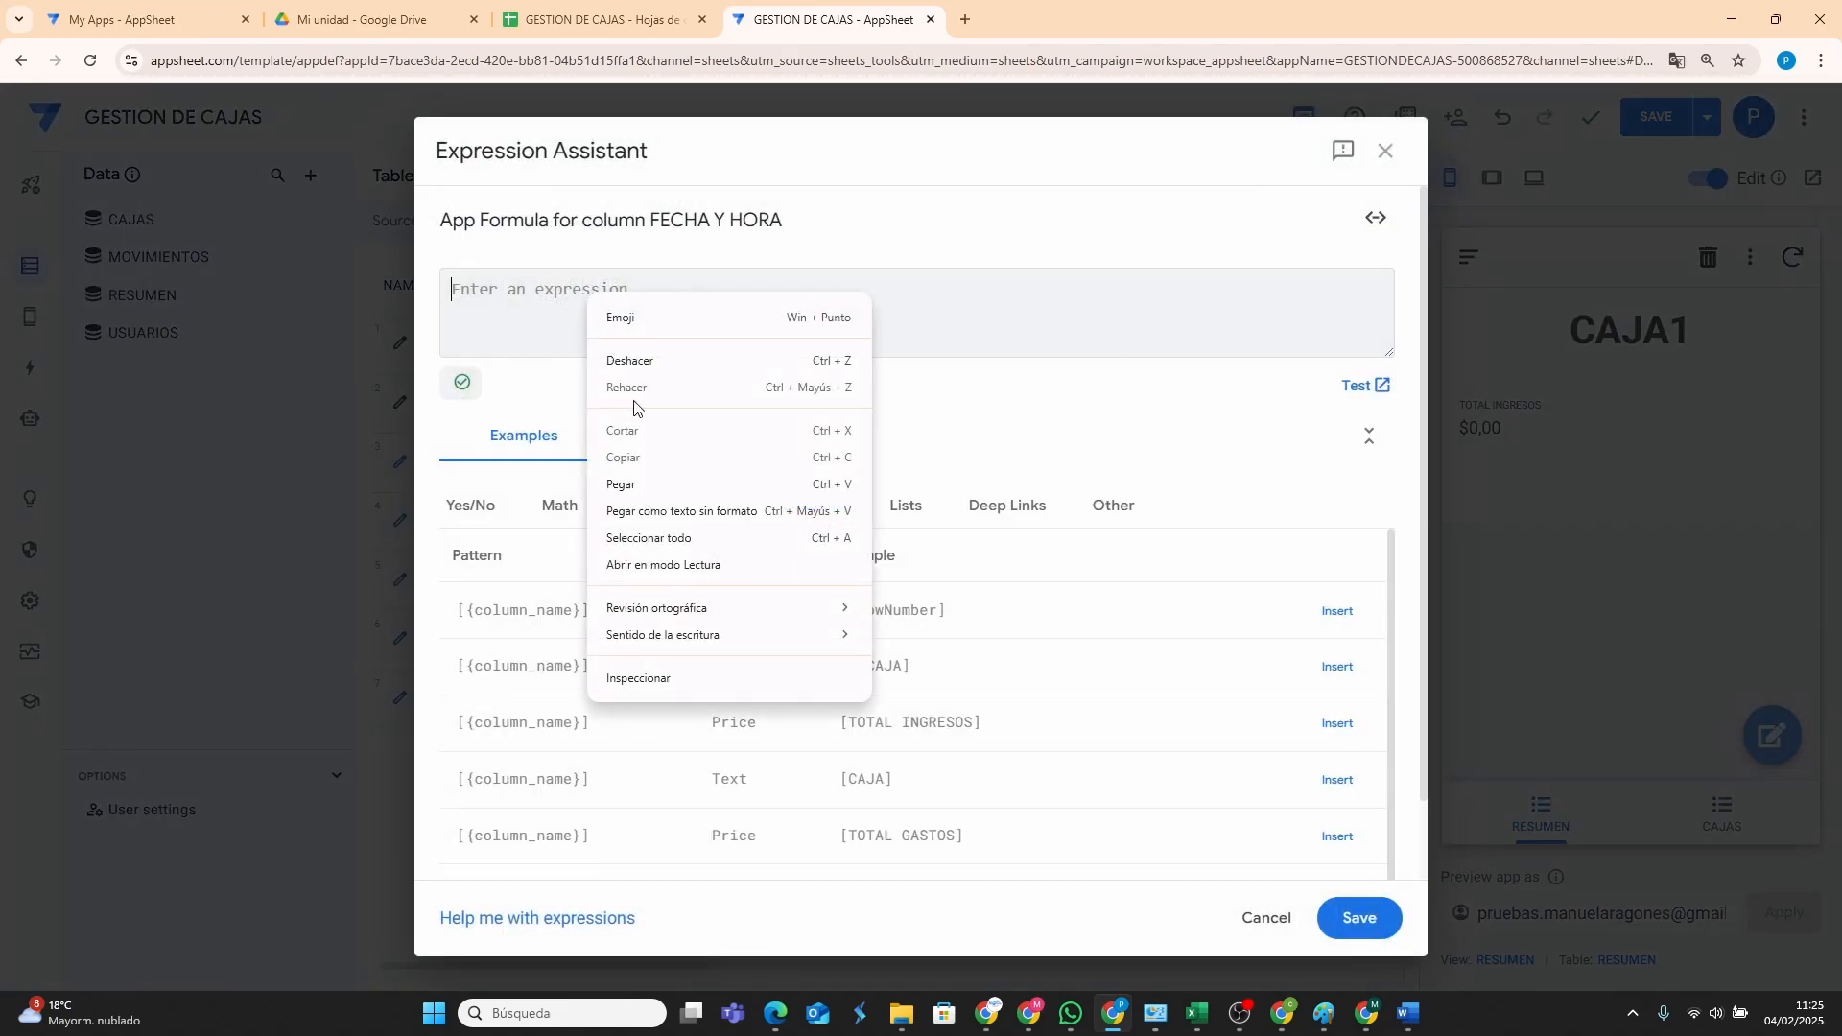
pyautogui.click(645, 484)
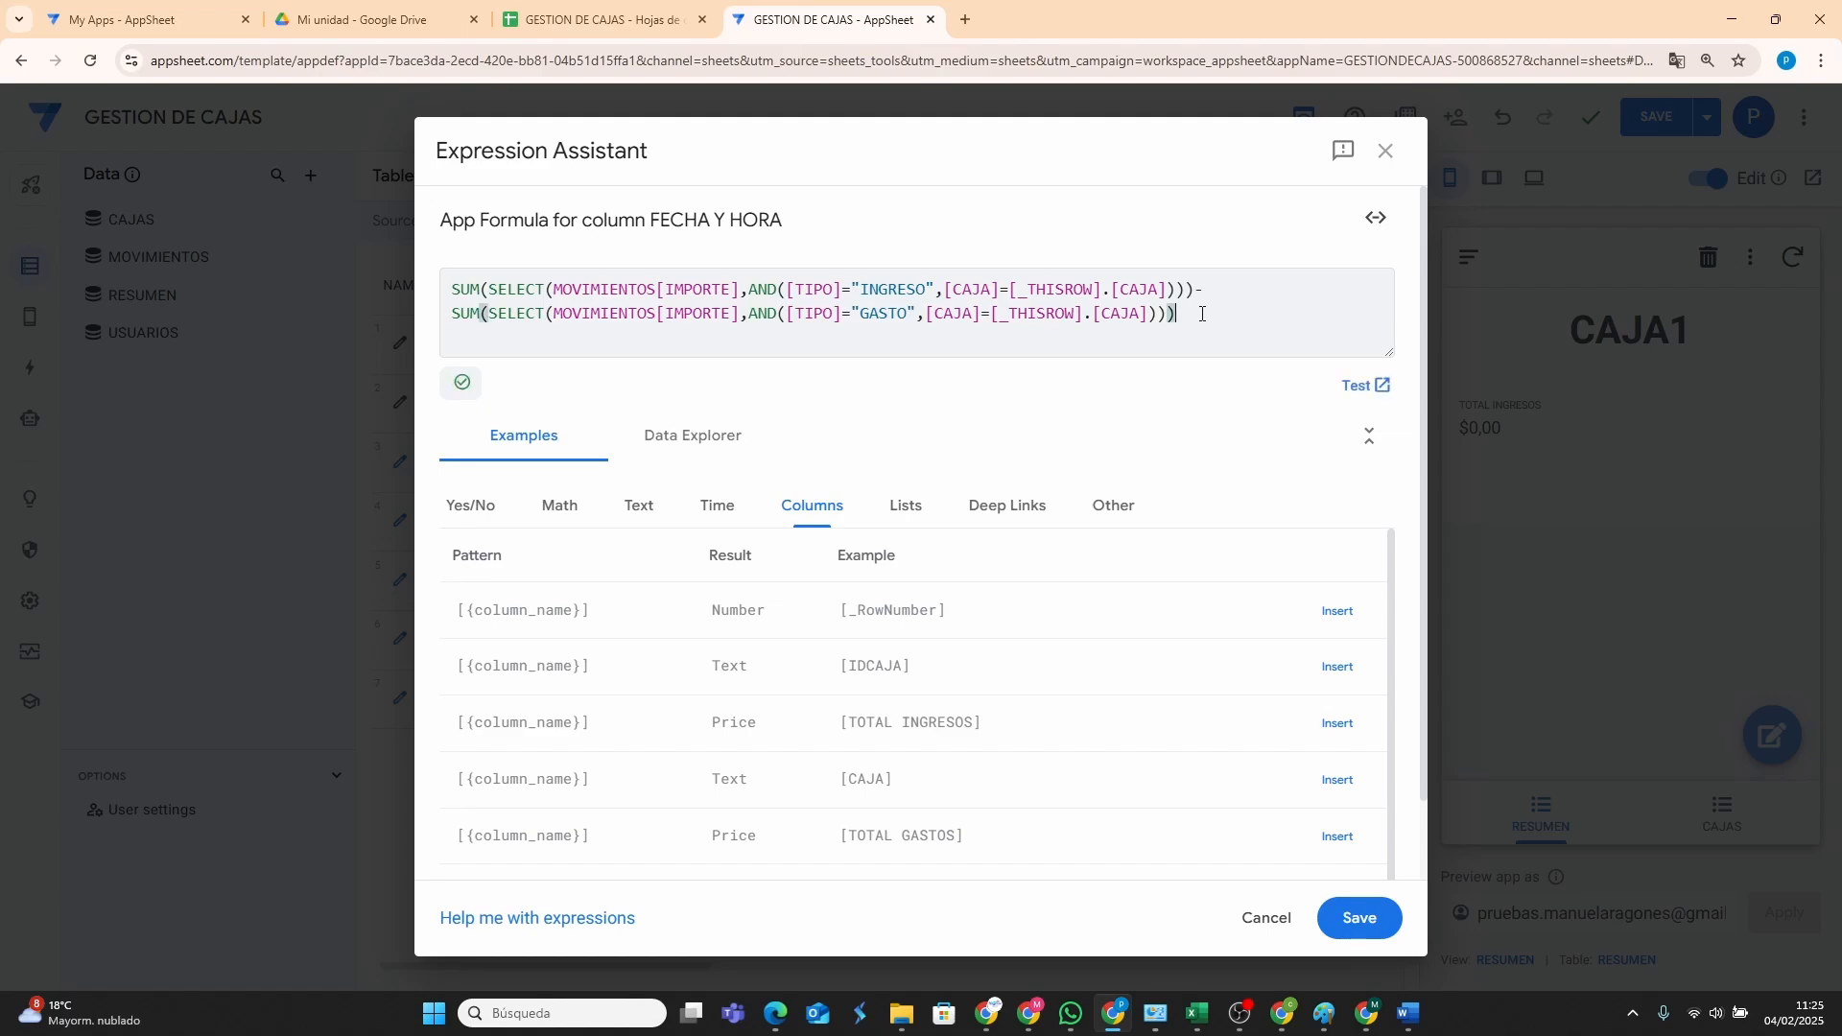
pyautogui.moveTo(1201, 315); pyautogui.dragTo(454, 274)
pyautogui.write('NOW(')
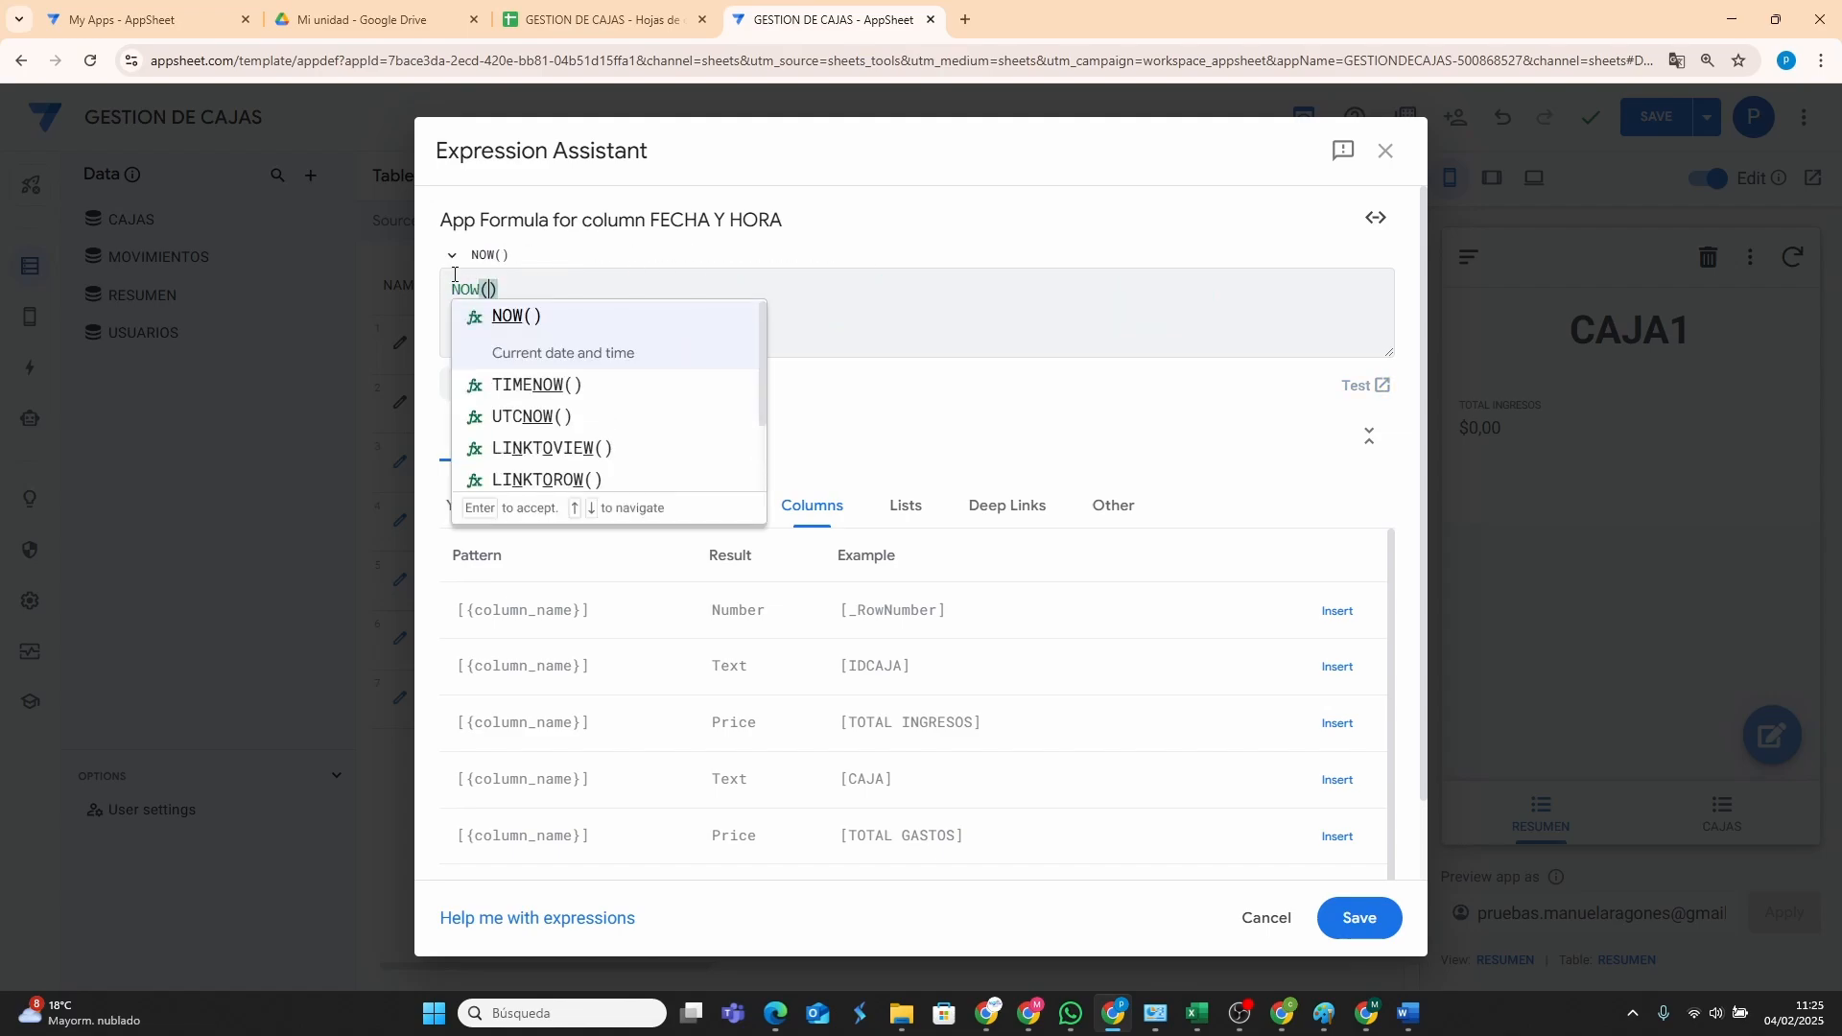
pyautogui.press('Return')
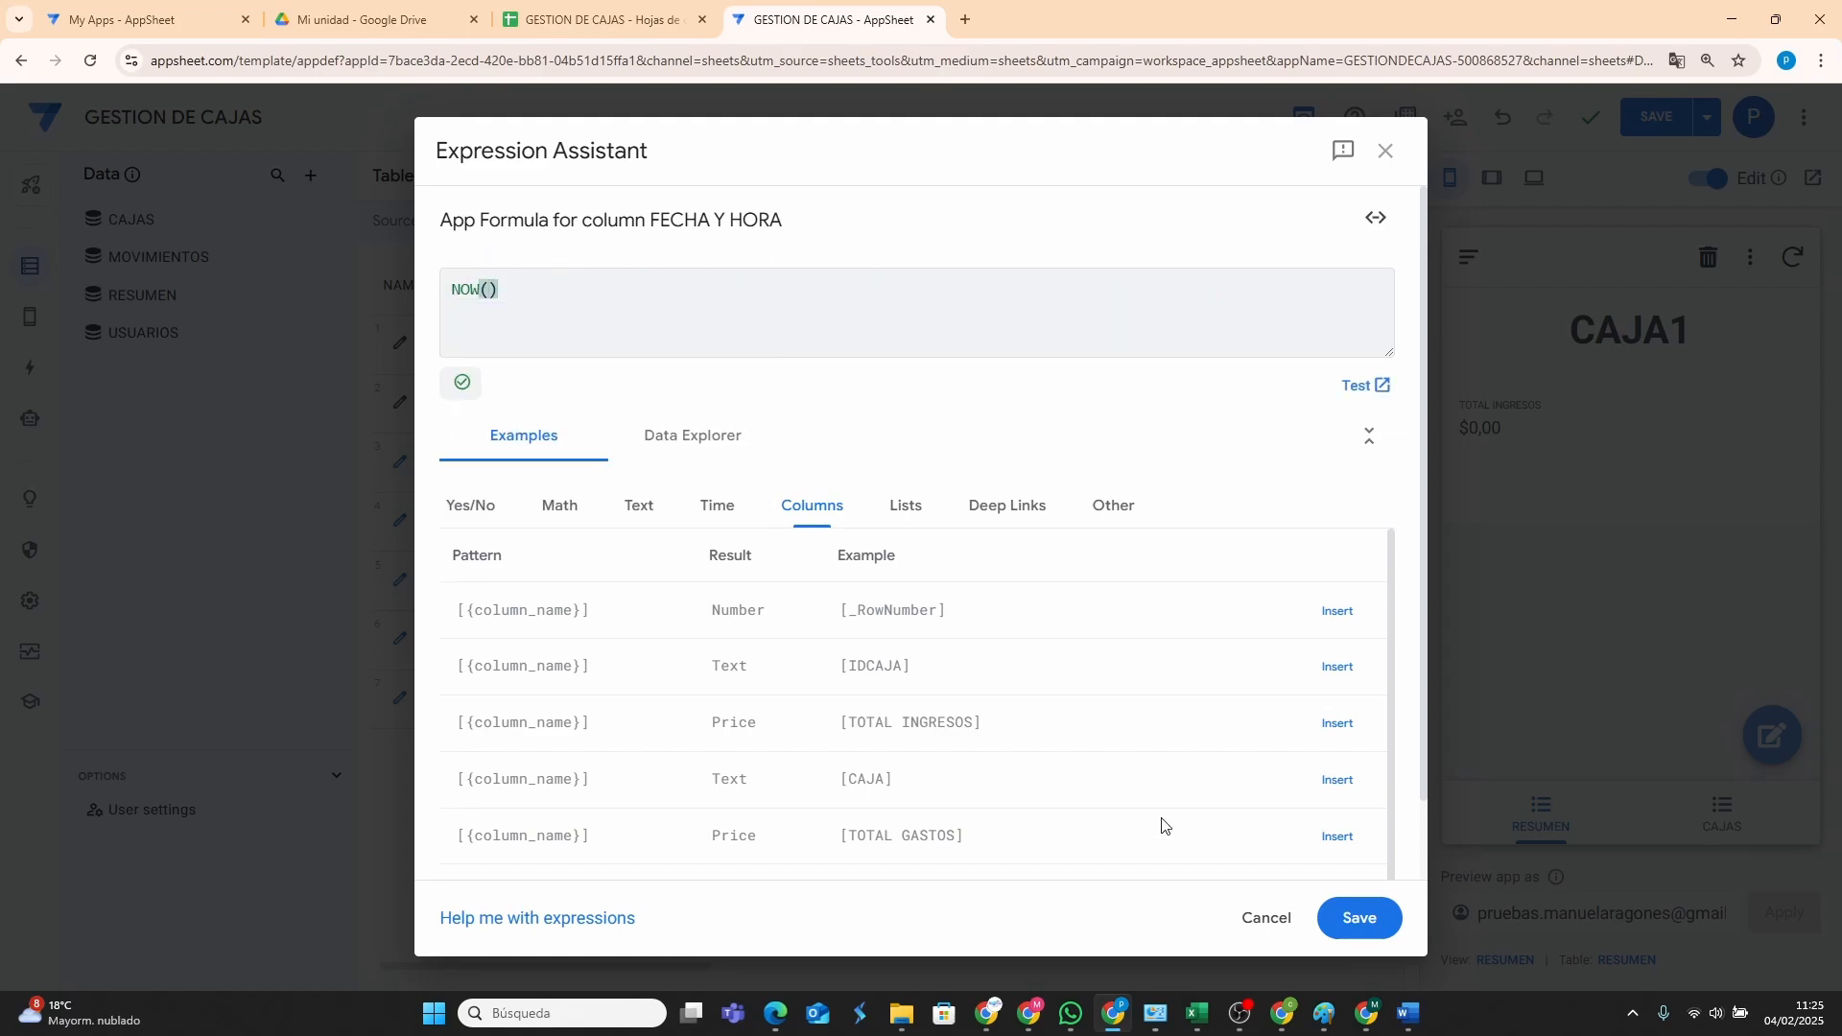
pyautogui.click(1359, 917)
pyautogui.click(1243, 213)
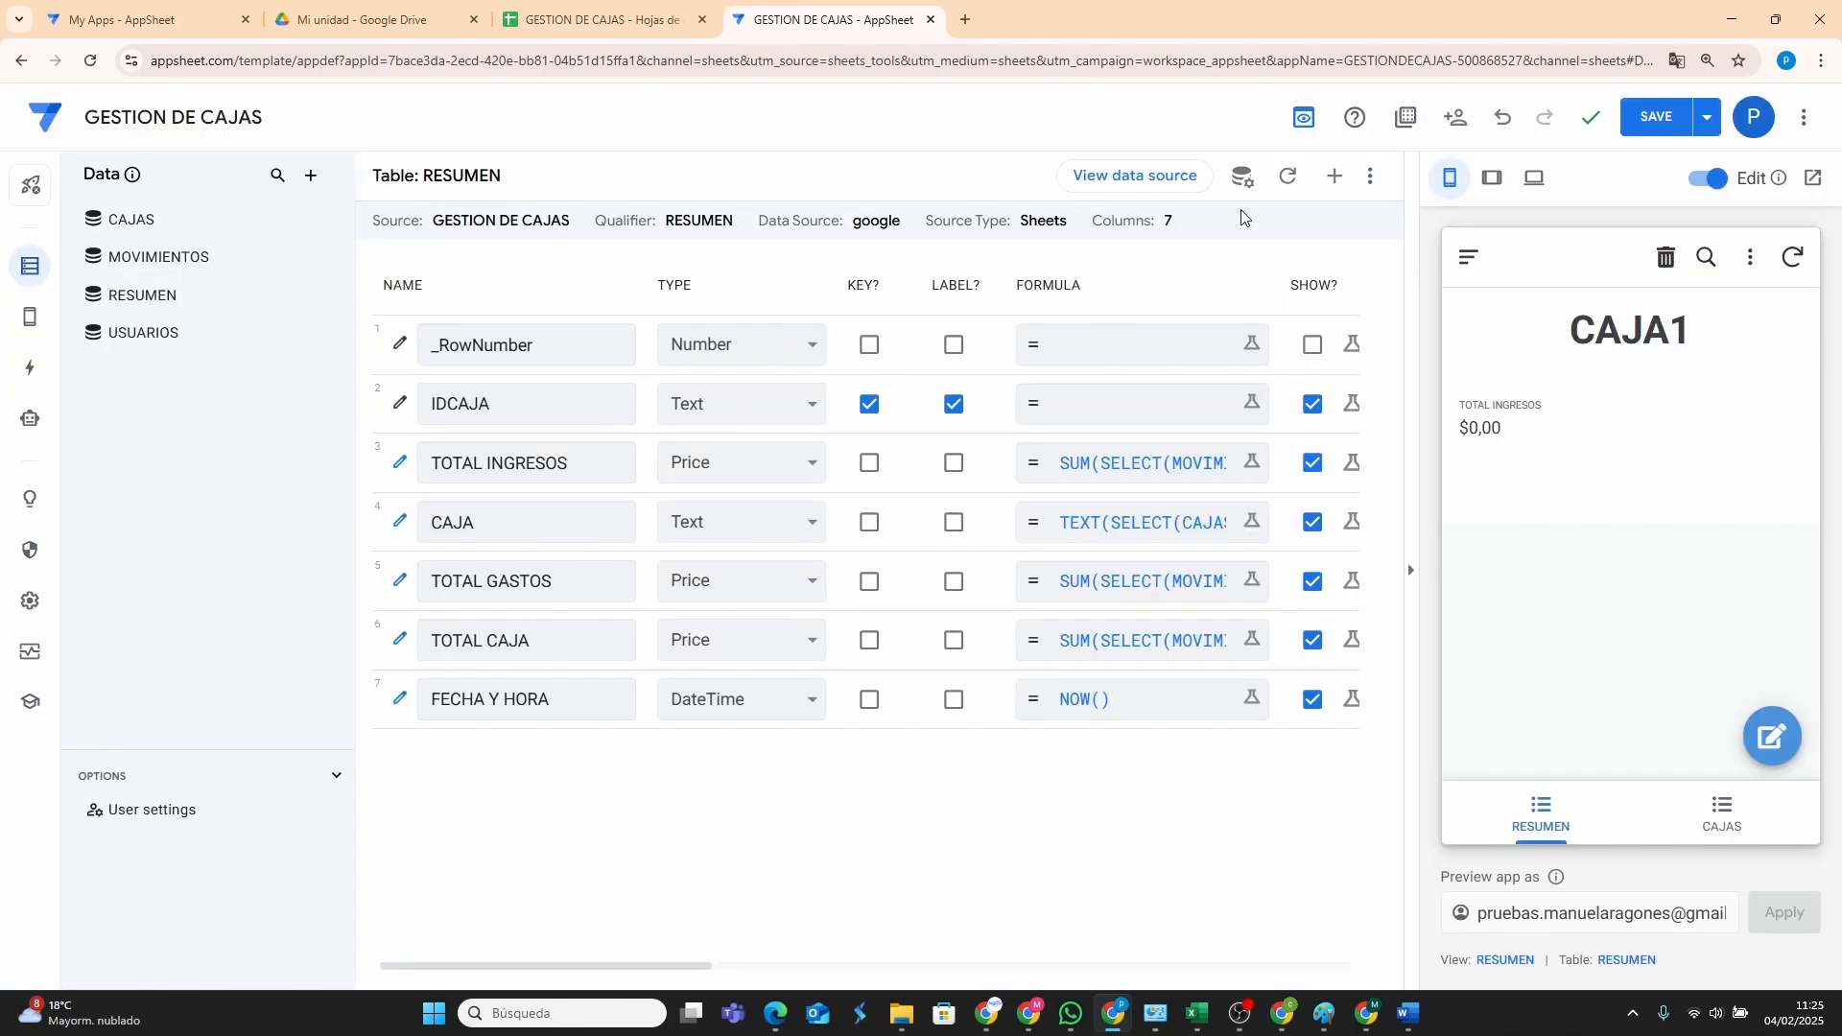
pyautogui.click(1653, 125)
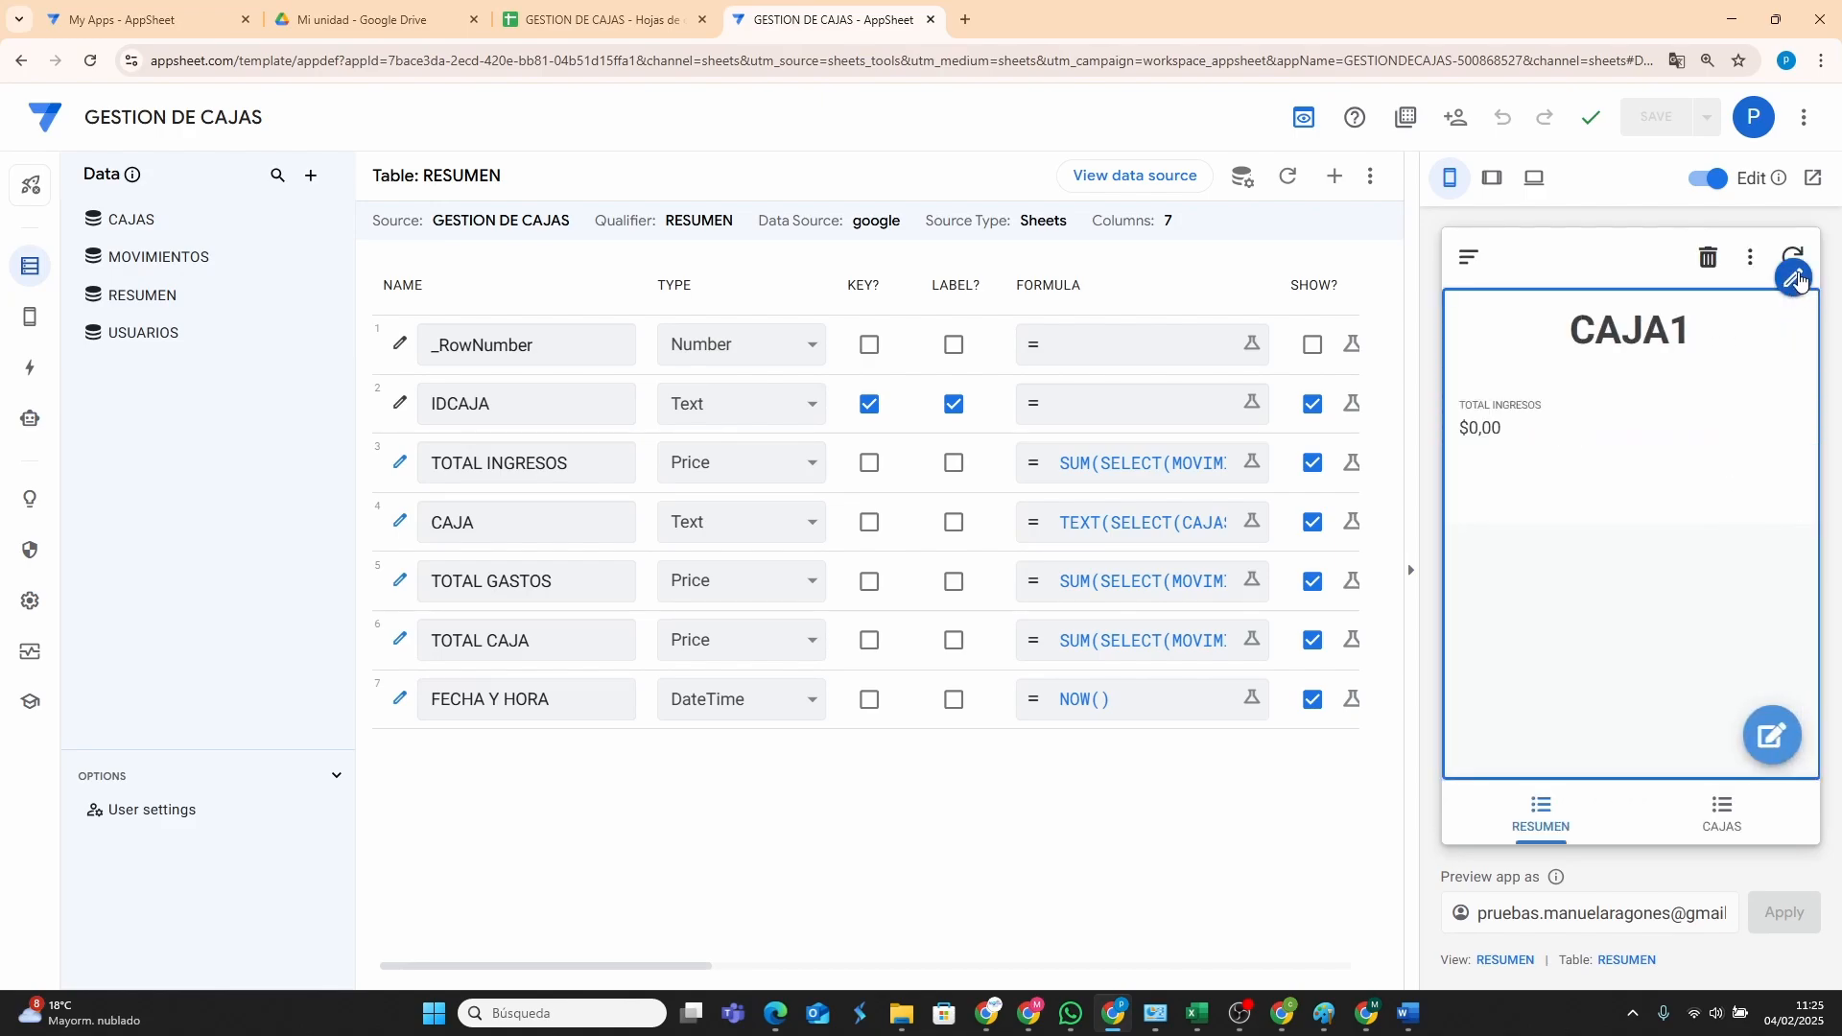
# Open the RESUMEN view's settings from the app preview and switch its column order to Manual.
pyautogui.click(1797, 279)
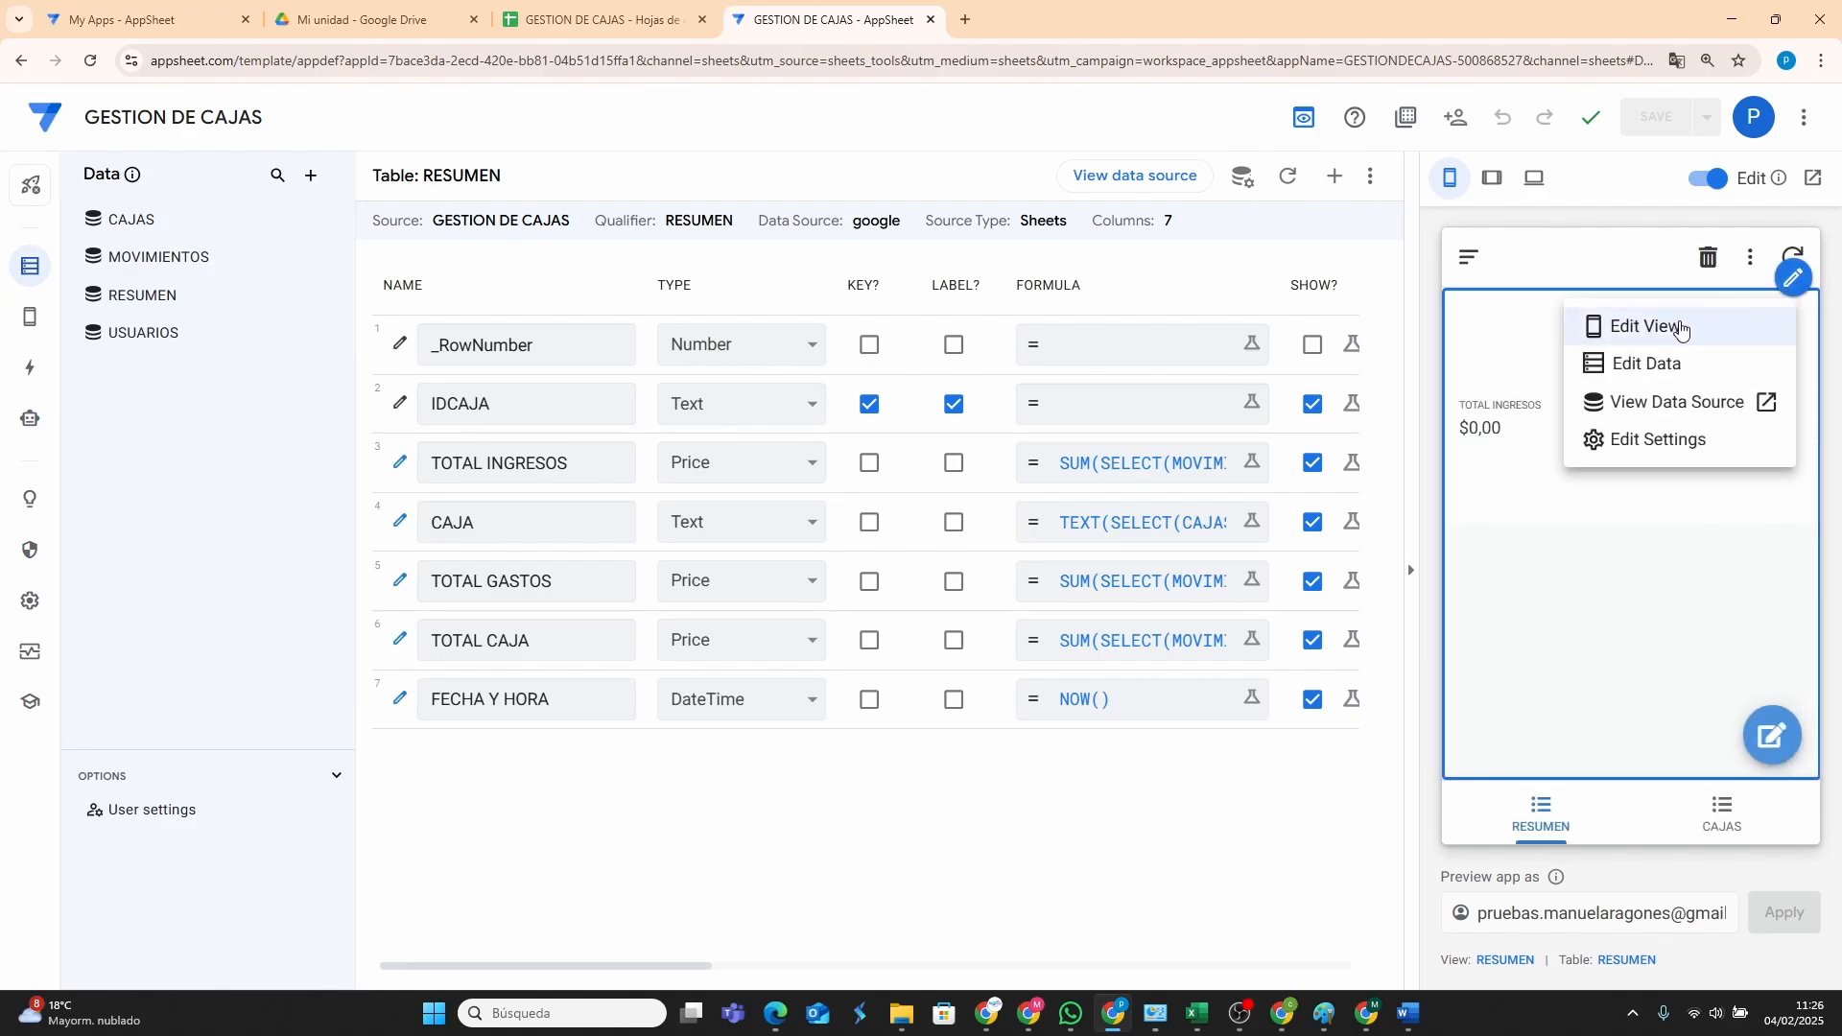
pyautogui.click(1680, 327)
pyautogui.scroll(-6, 982, 701)
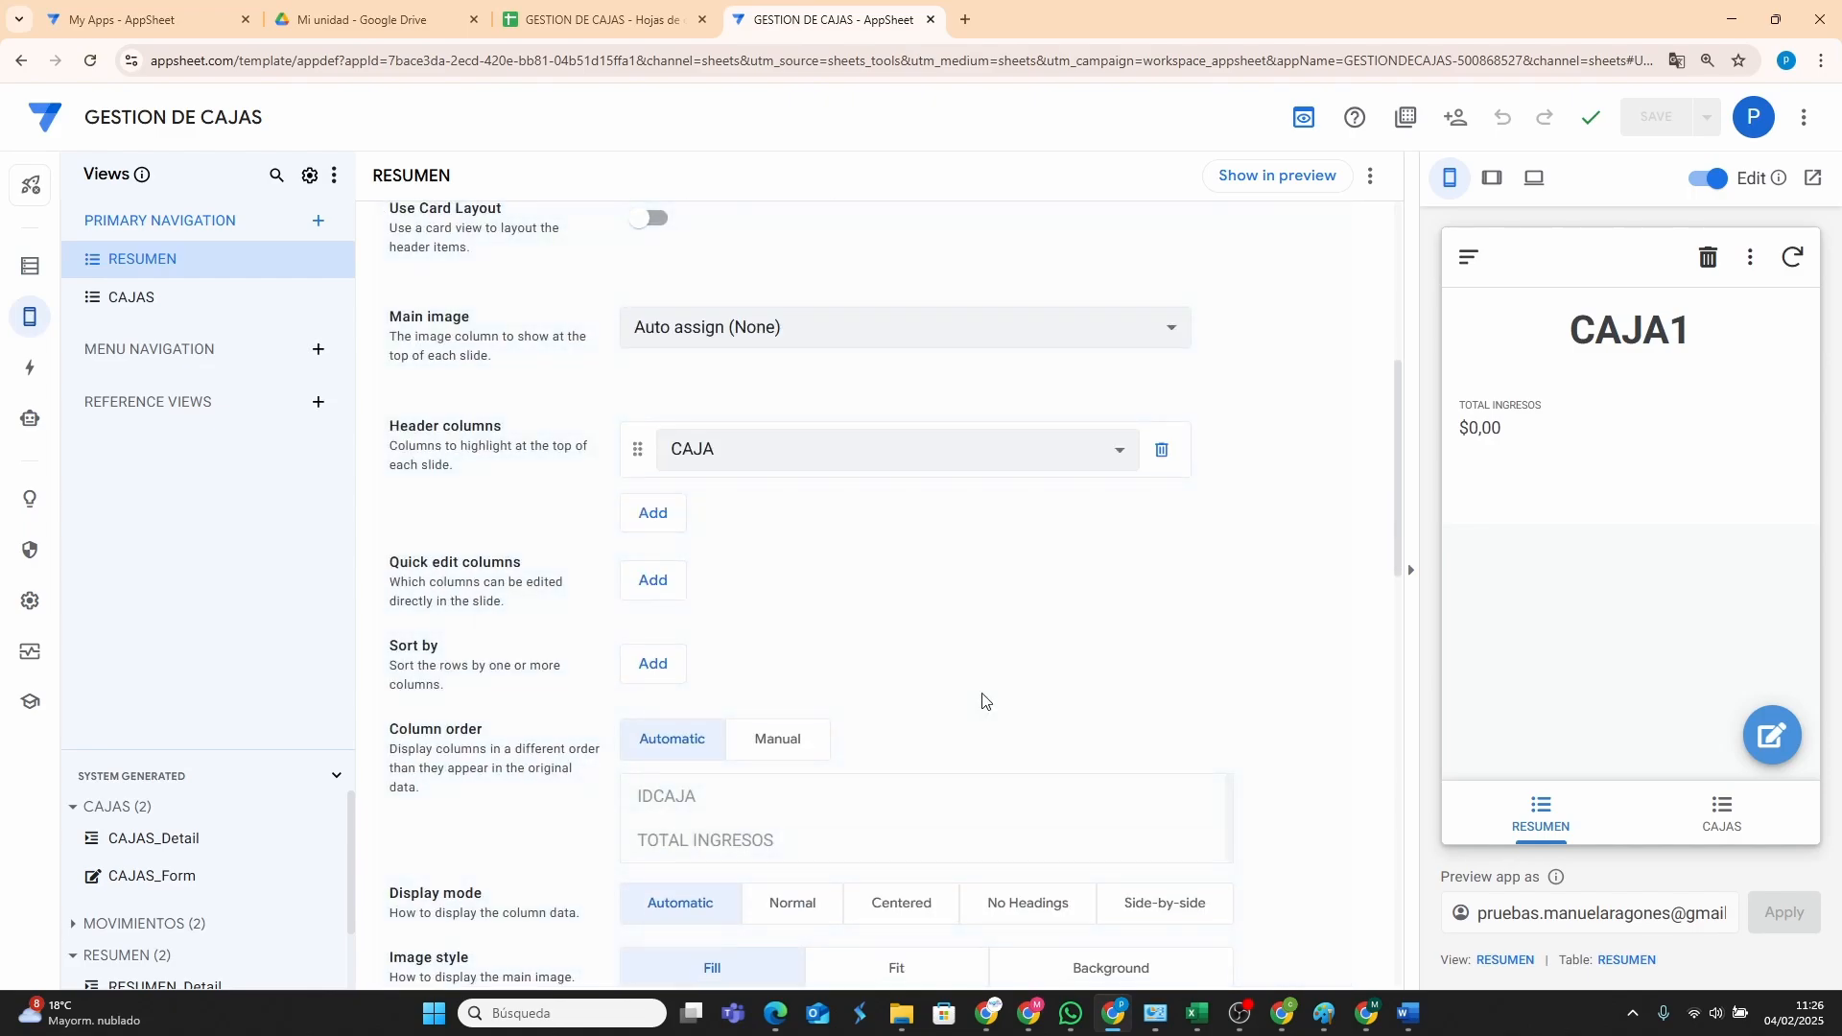
pyautogui.scroll(-2, 858, 758)
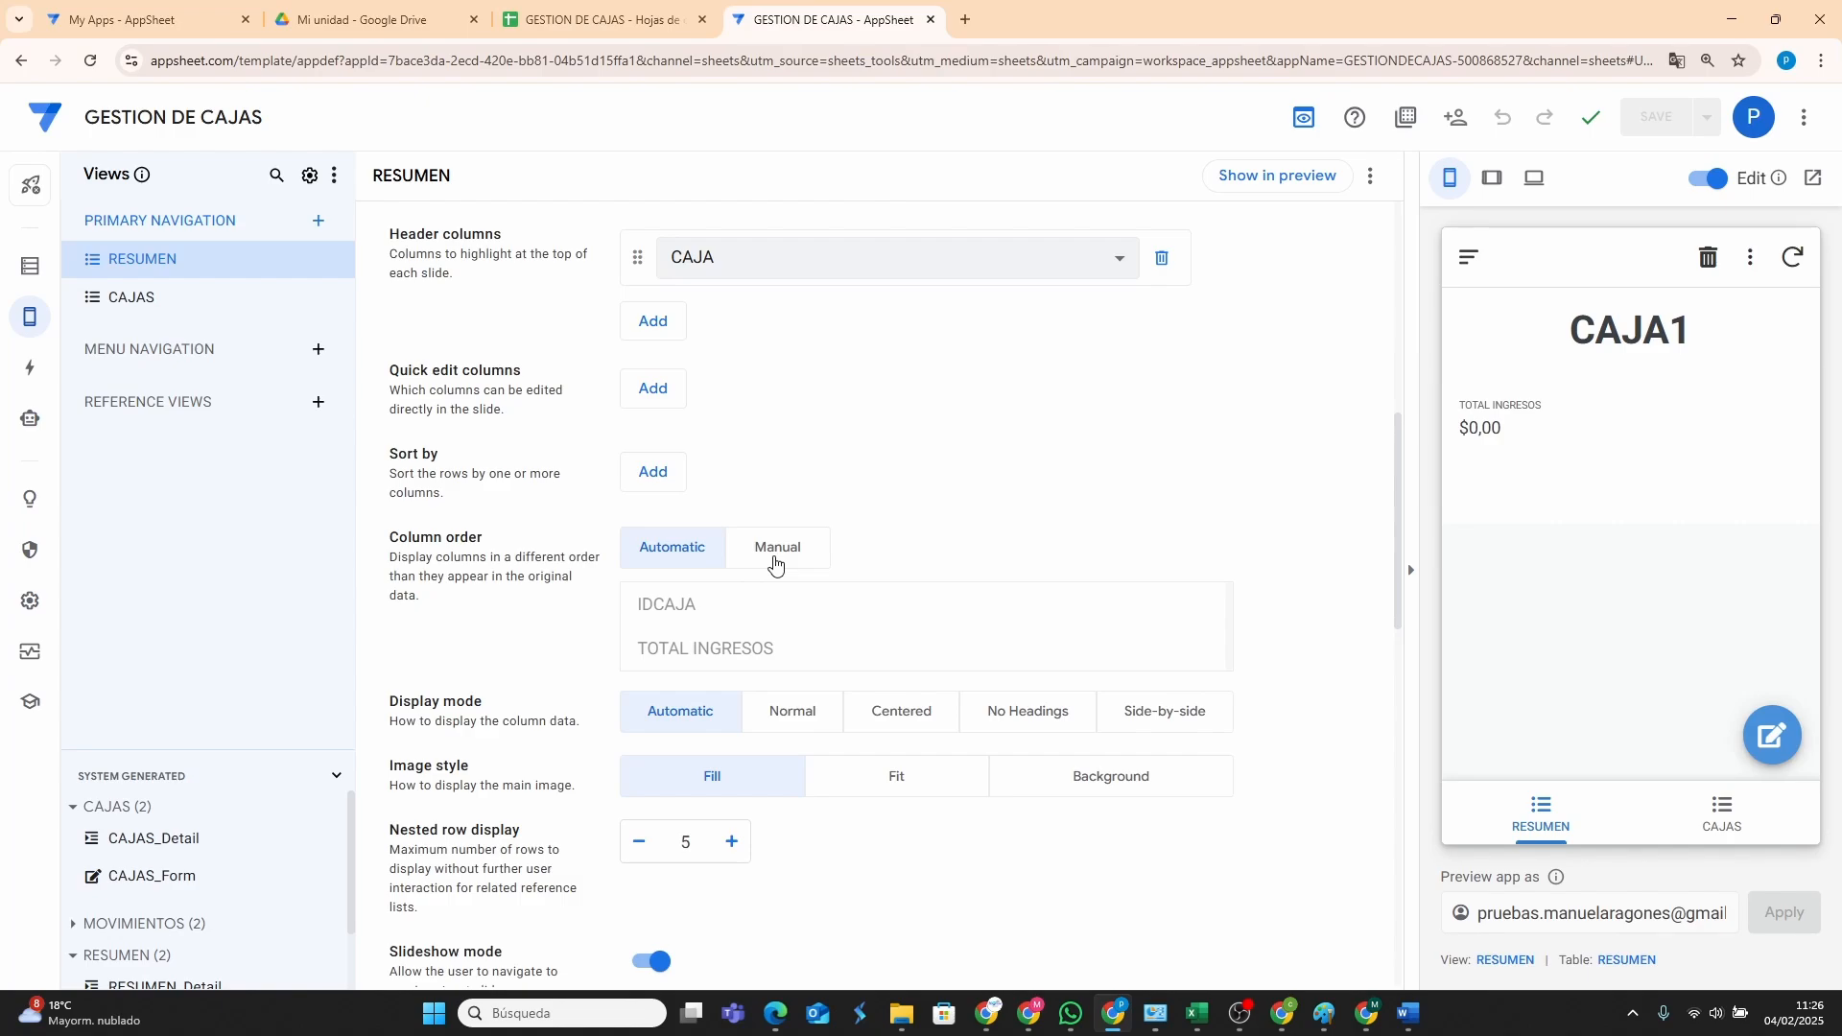
pyautogui.click(775, 565)
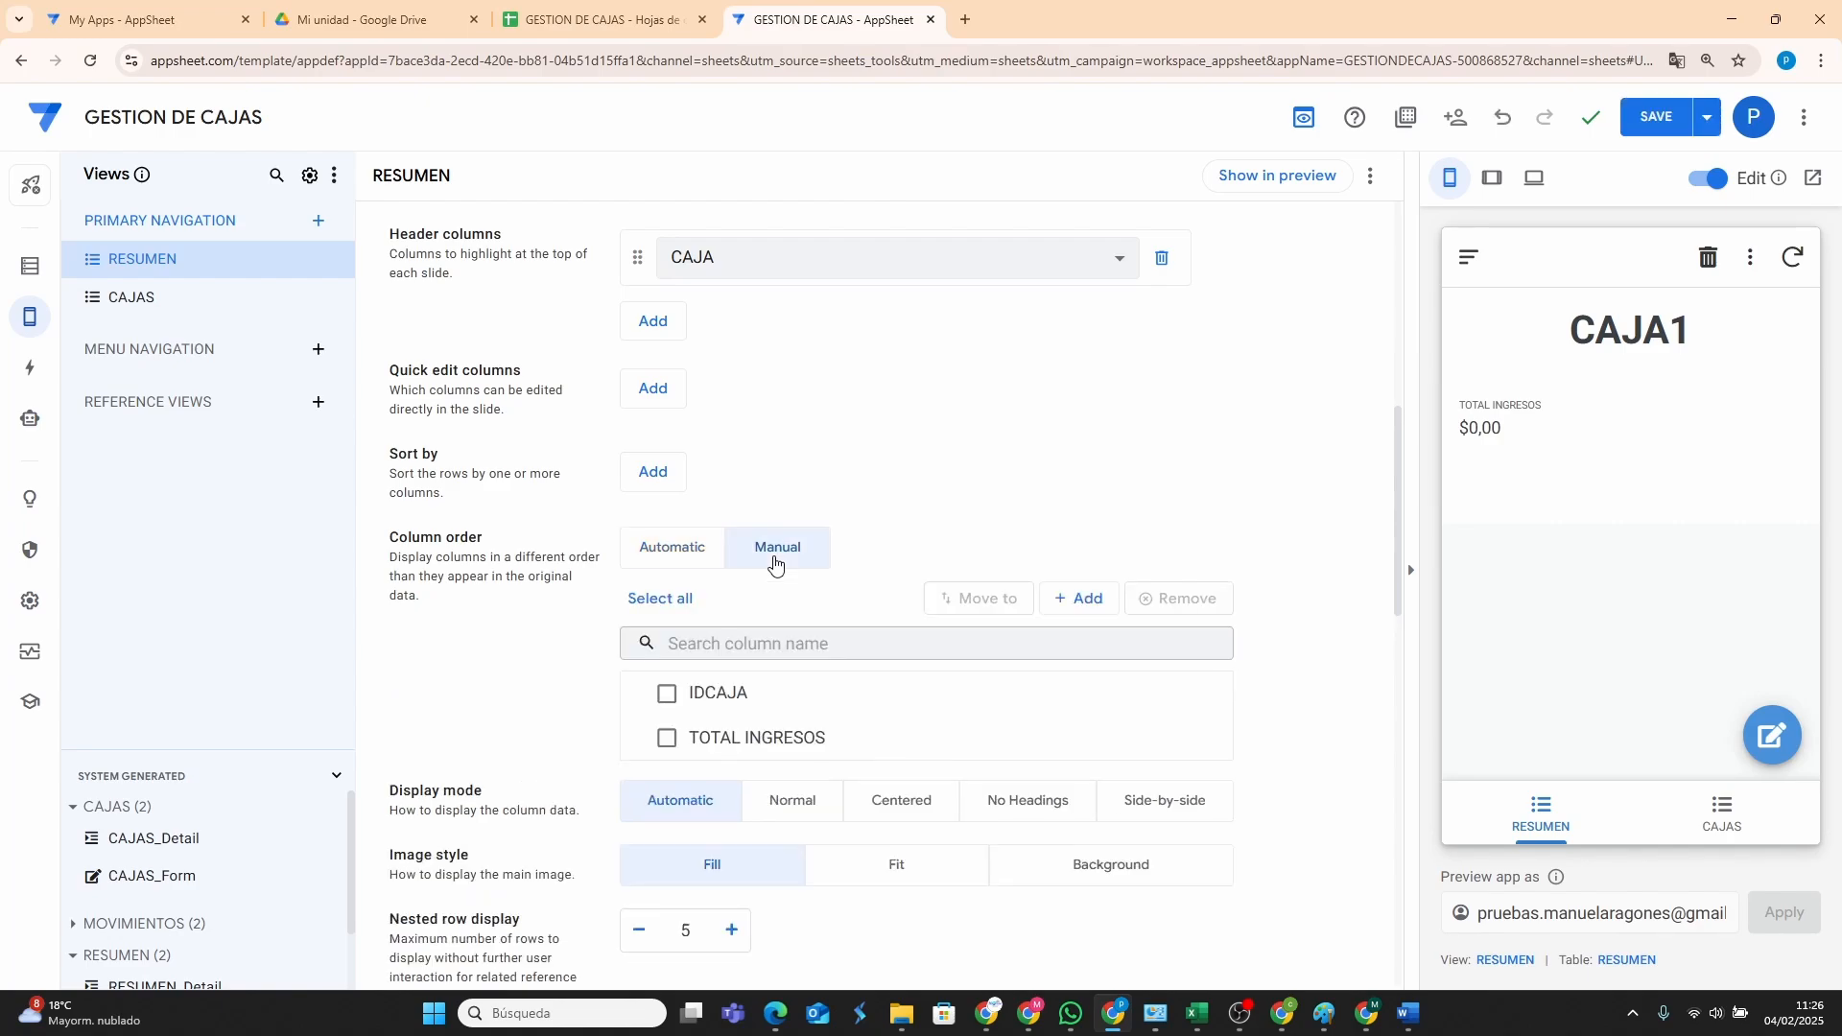
# Add the TOTAL GASTOS, TOTAL CAJA and FECHA Y HORA columns to the RESUMEN view's column order.
pyautogui.click(1087, 599)
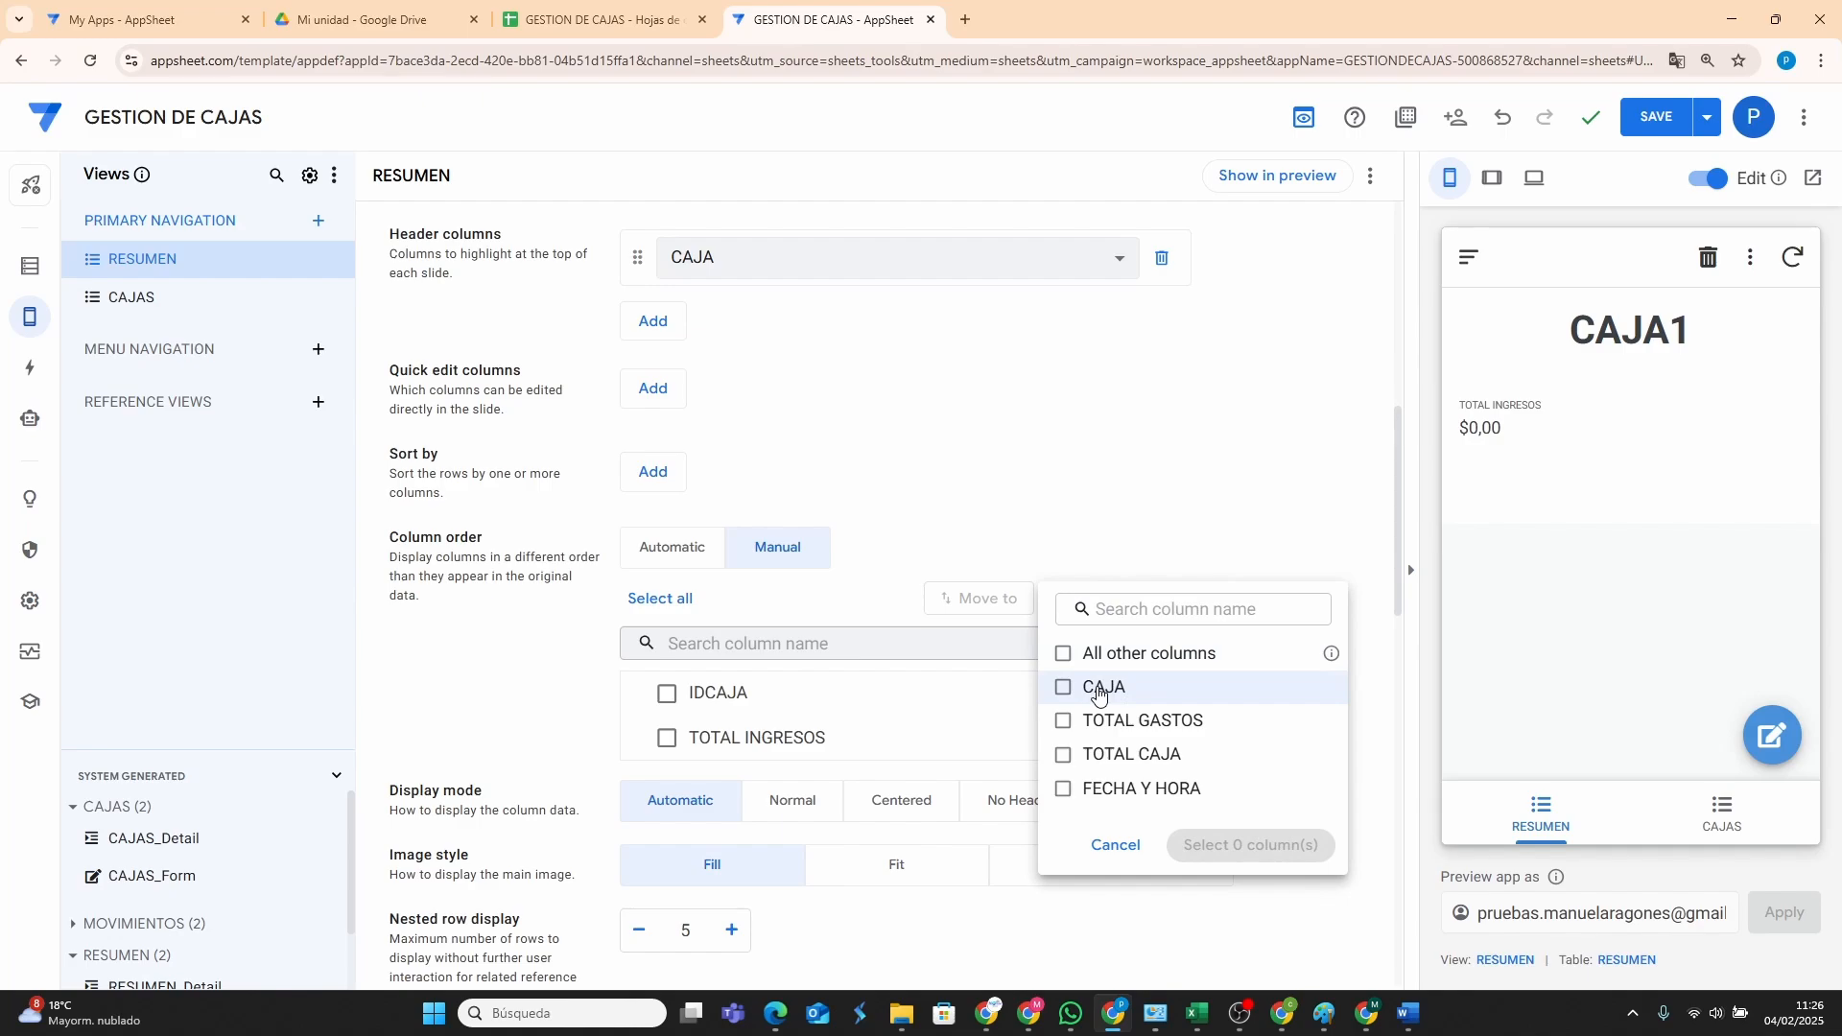
pyautogui.click(1099, 691)
pyautogui.click(1100, 692)
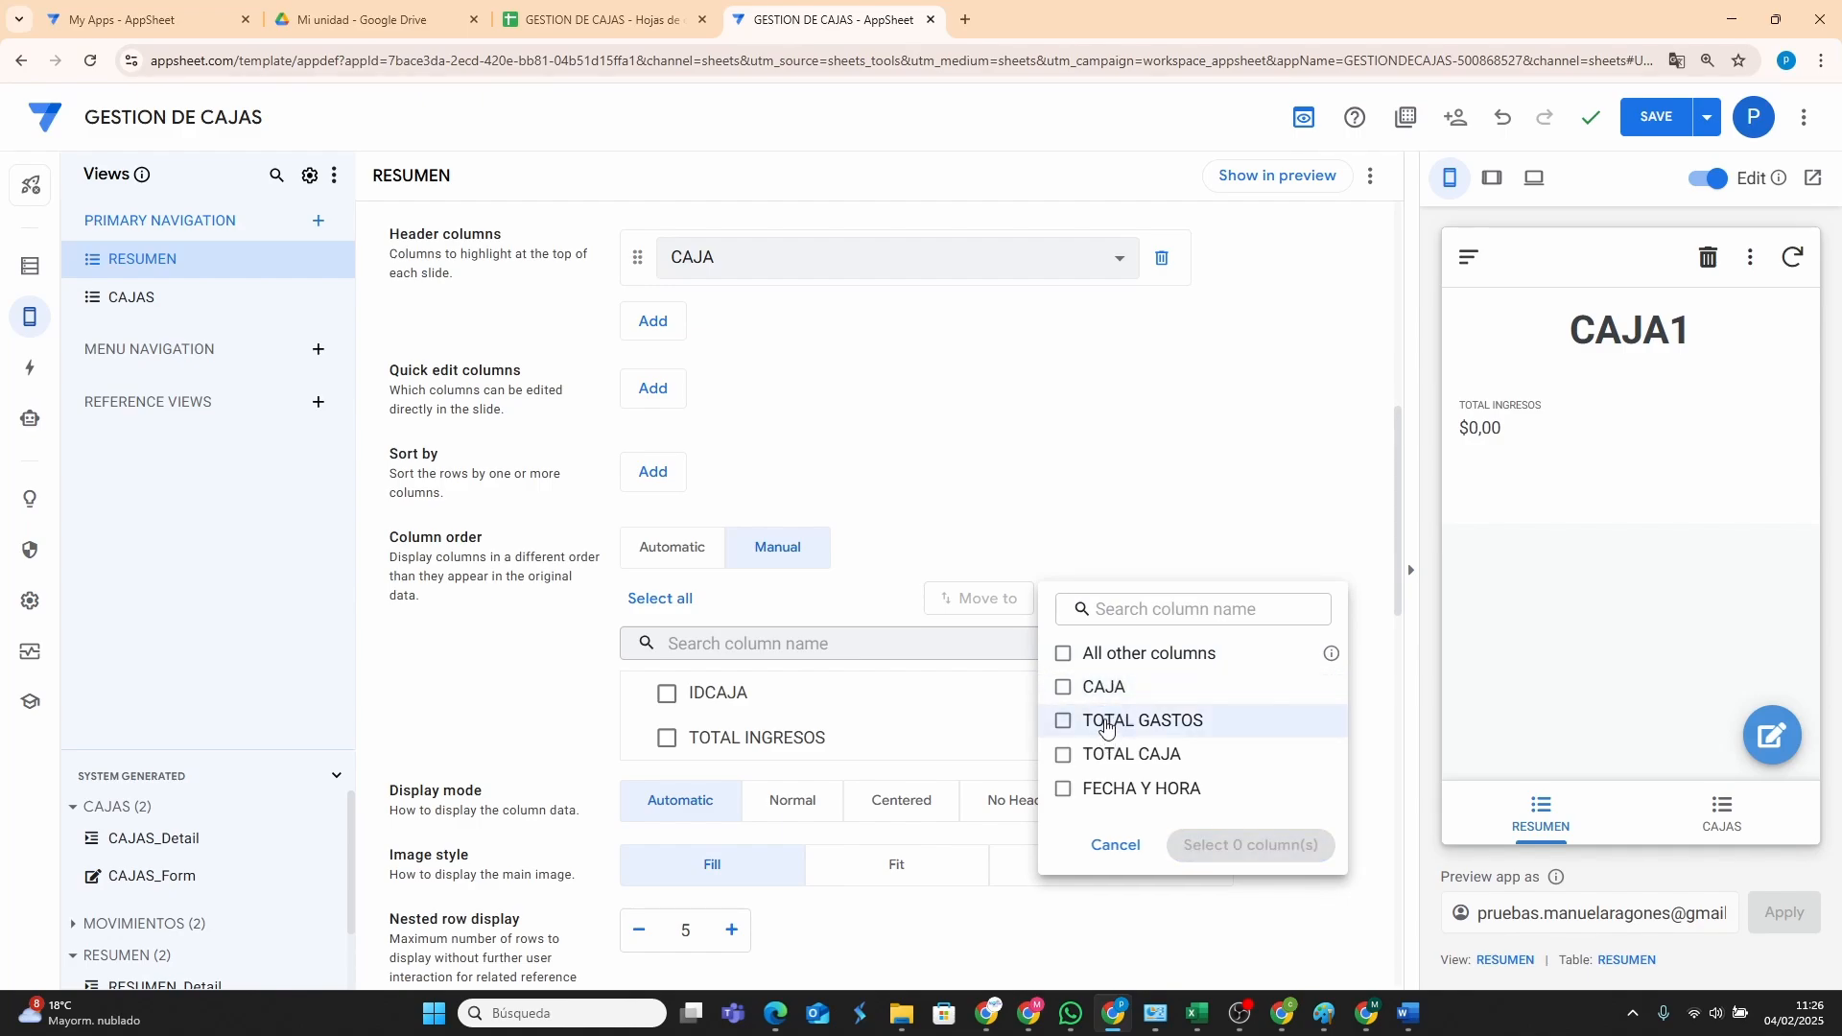
pyautogui.click(1106, 725)
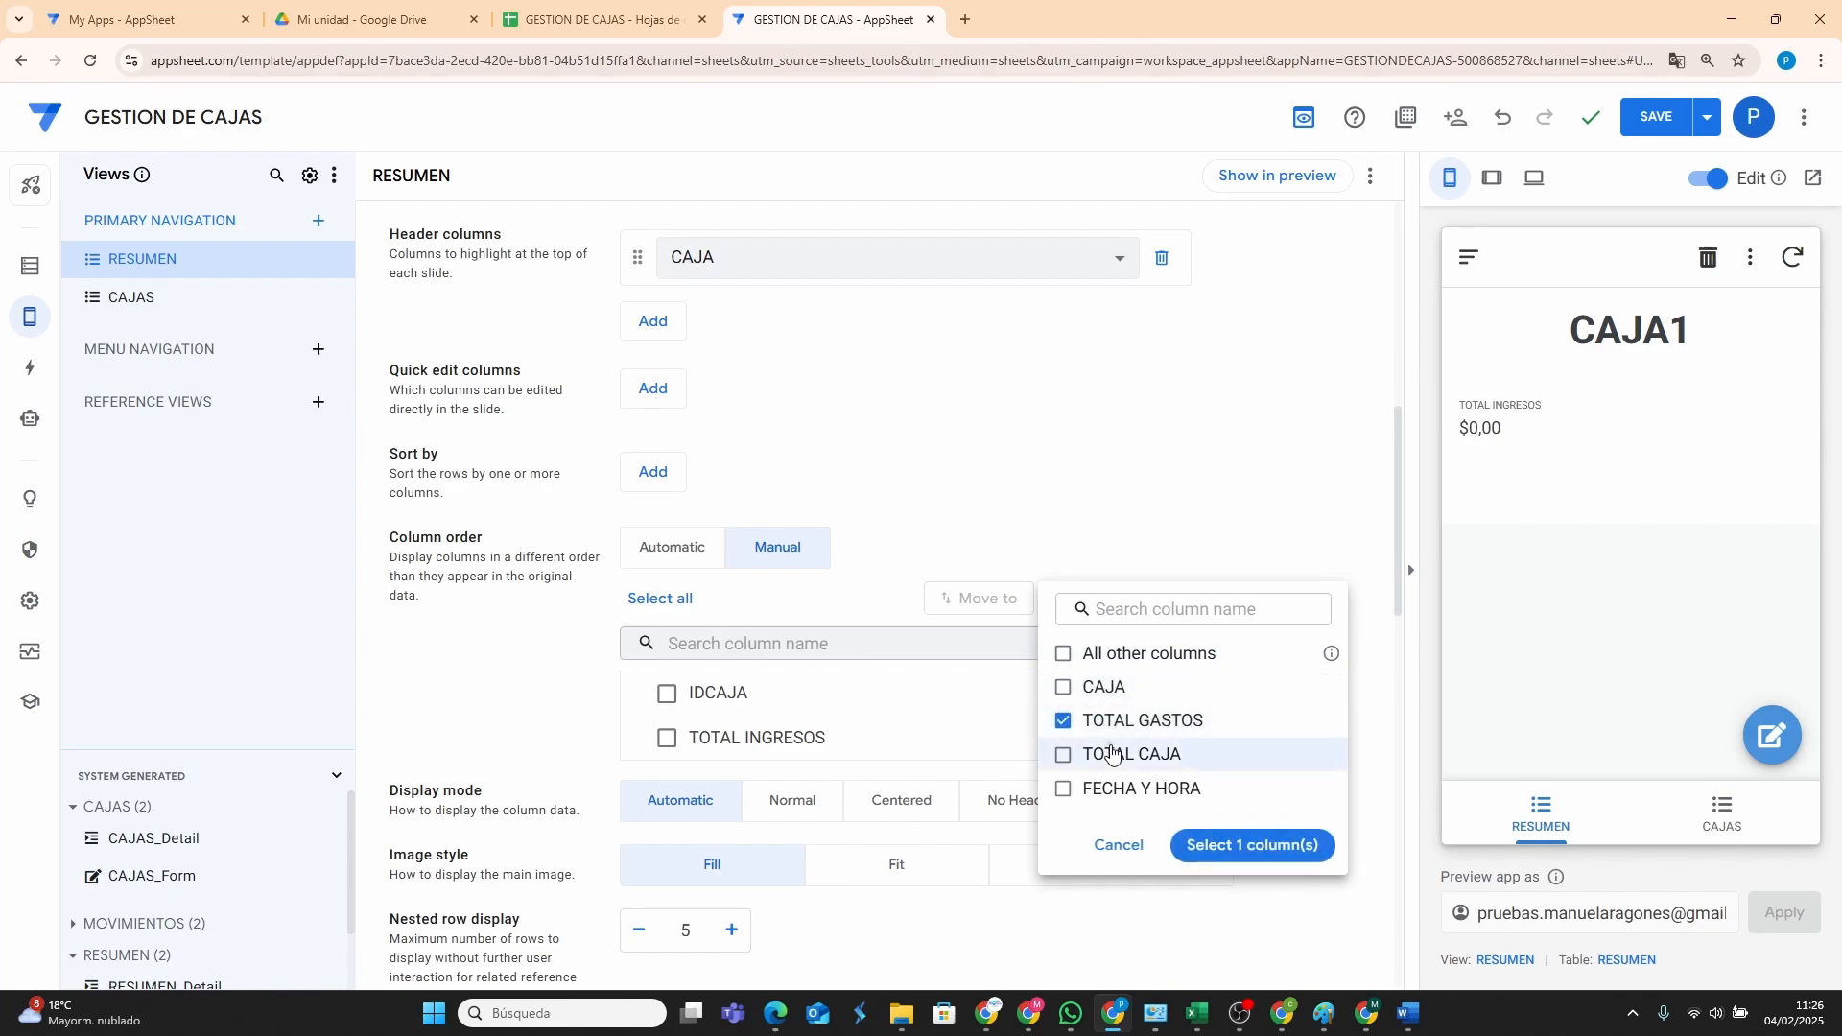
pyautogui.click(1103, 754)
pyautogui.click(1129, 790)
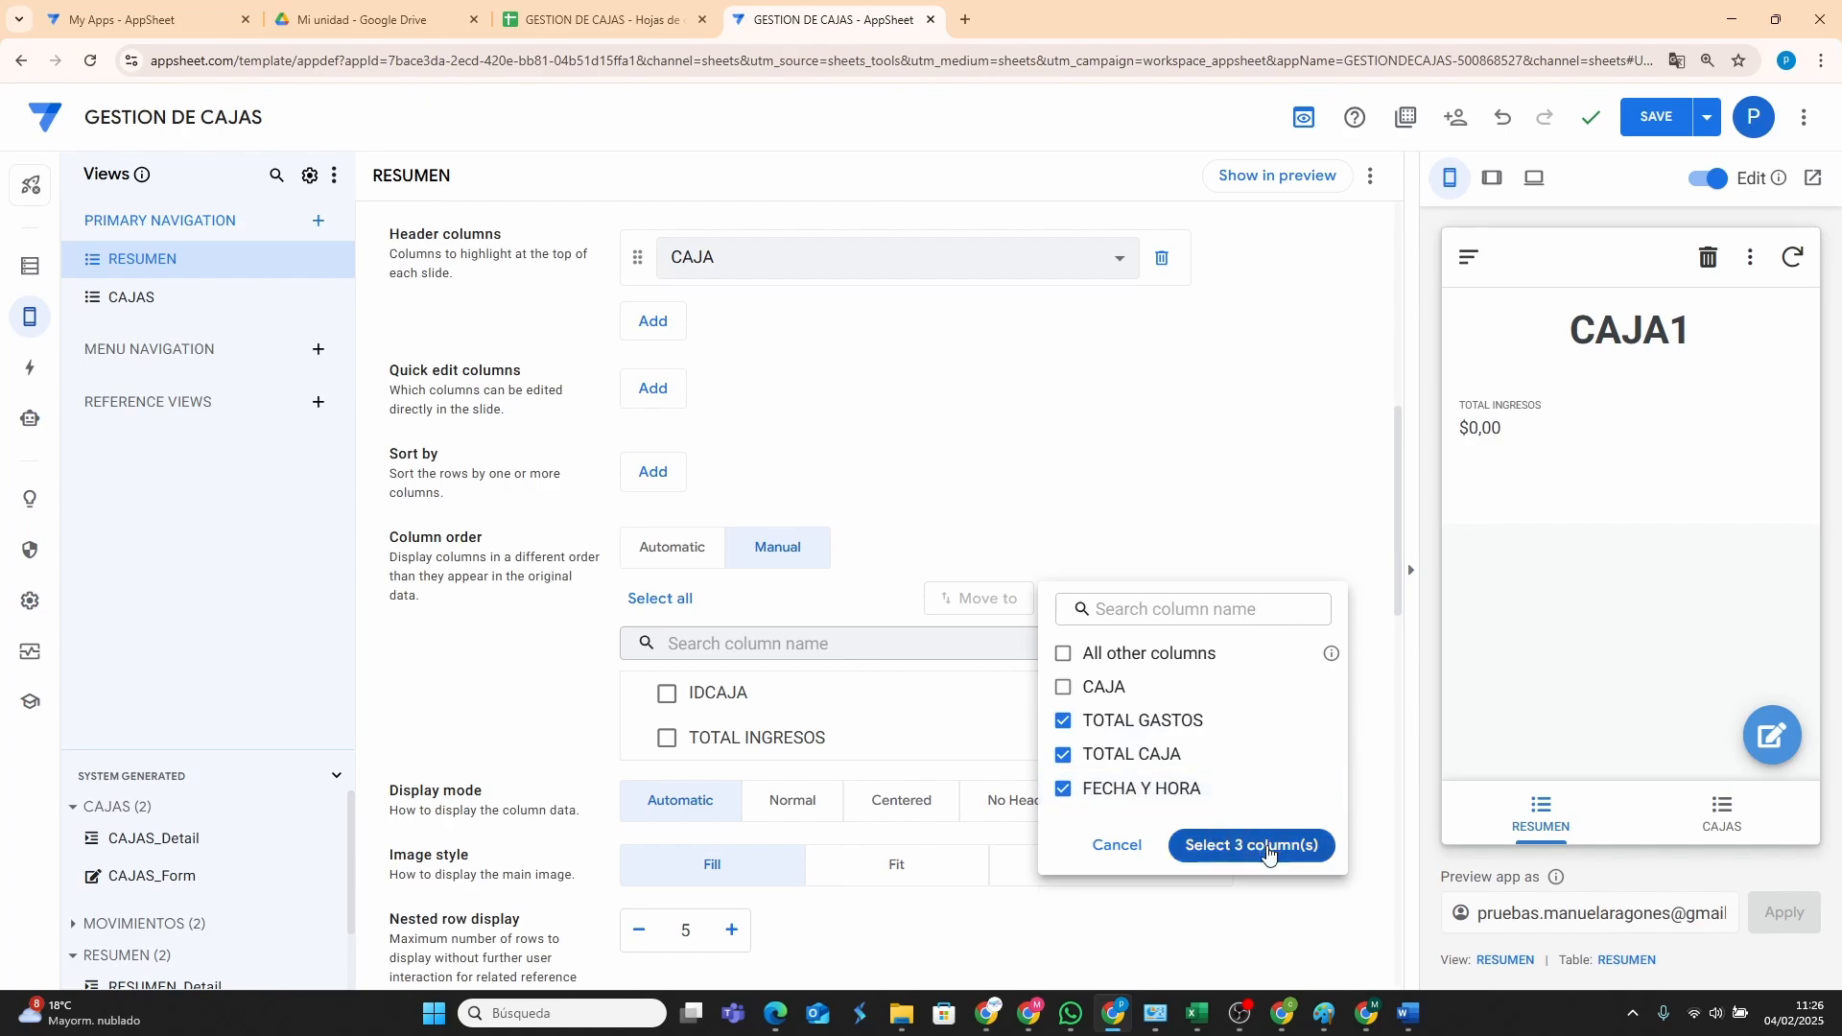
pyautogui.click(1266, 847)
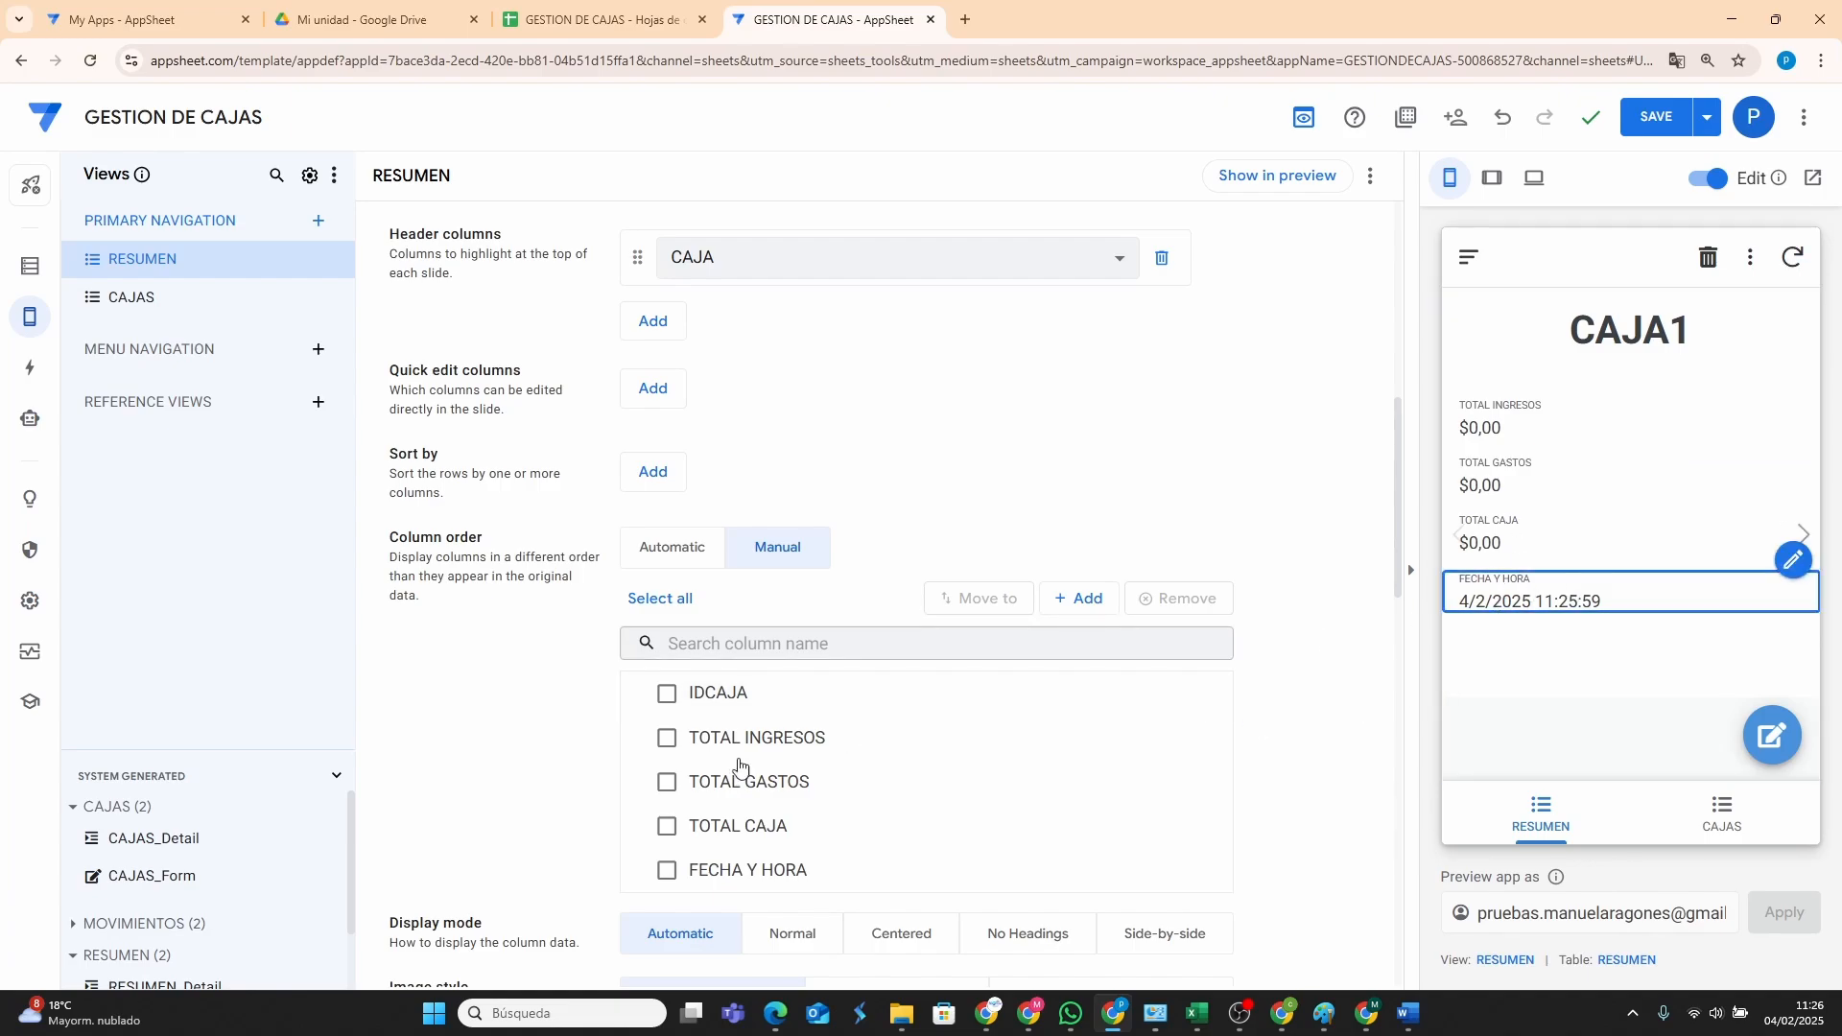
# Move FECHA Y HORA first in the RESUMEN view's column order, set the display mode to Centered, and save the app.
pyautogui.moveTo(637, 871); pyautogui.dragTo(624, 745)
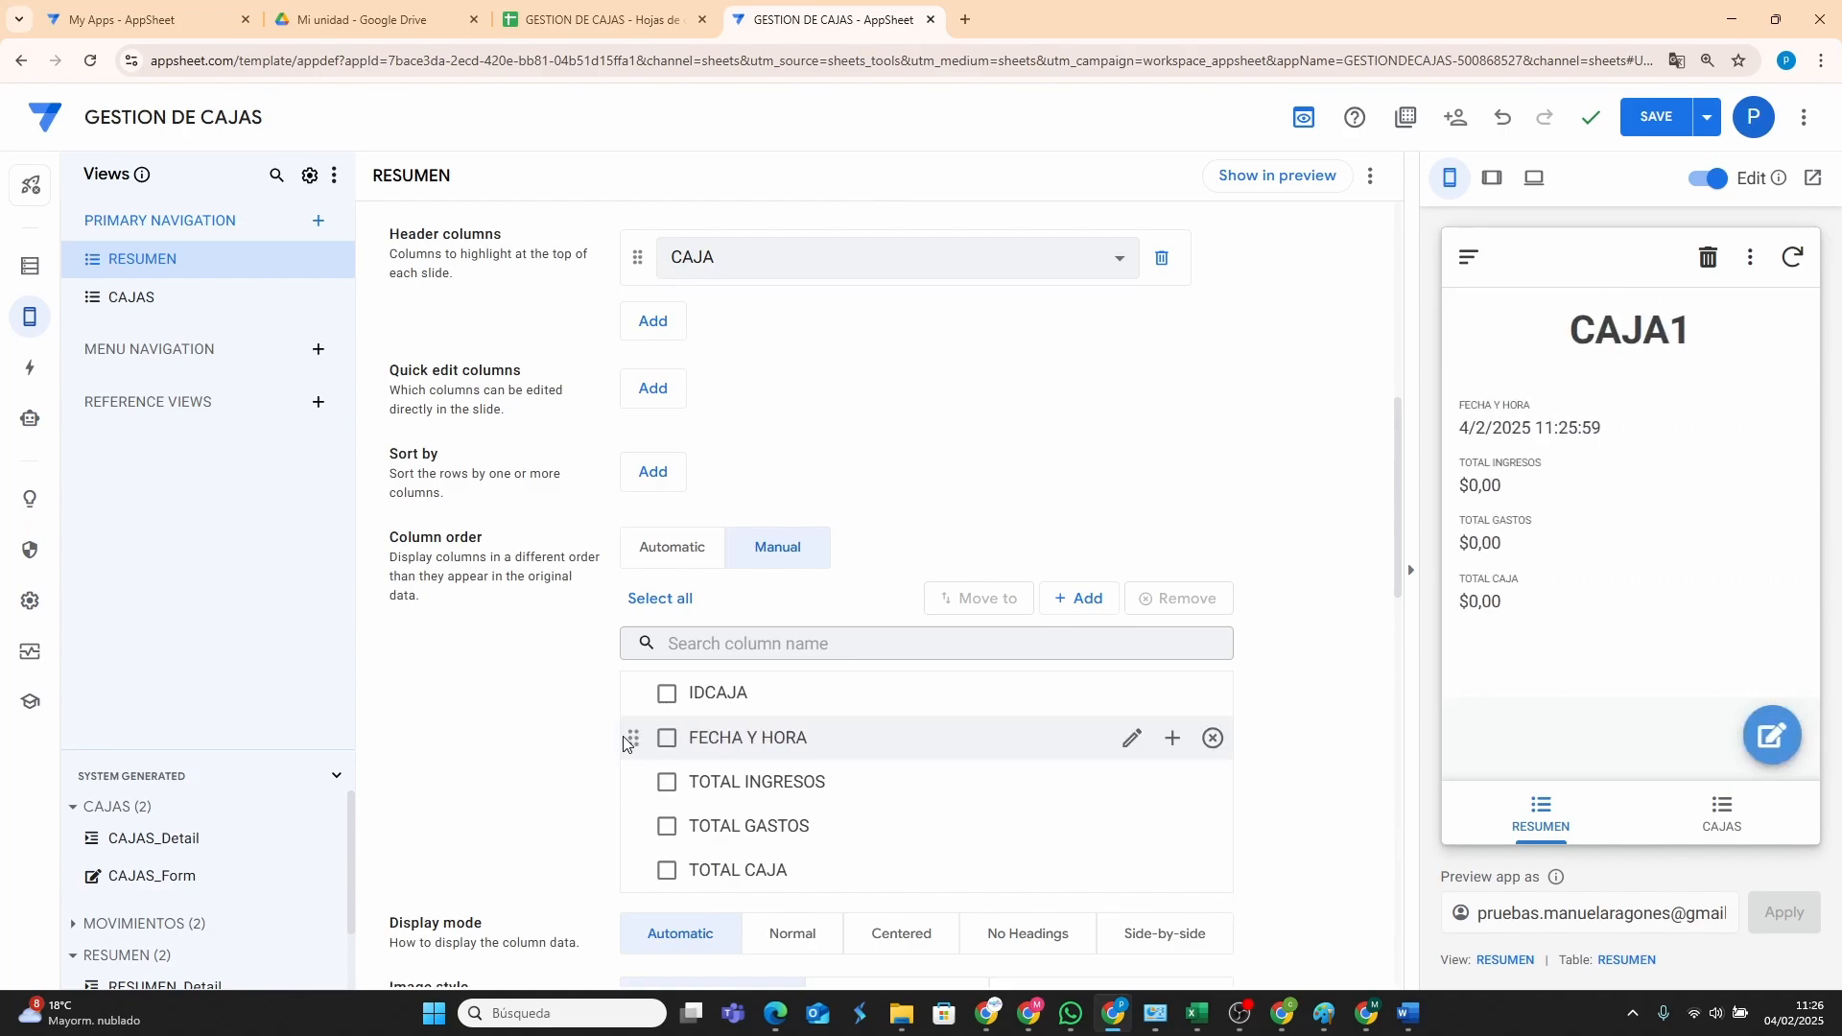
pyautogui.moveTo(630, 744); pyautogui.dragTo(630, 703)
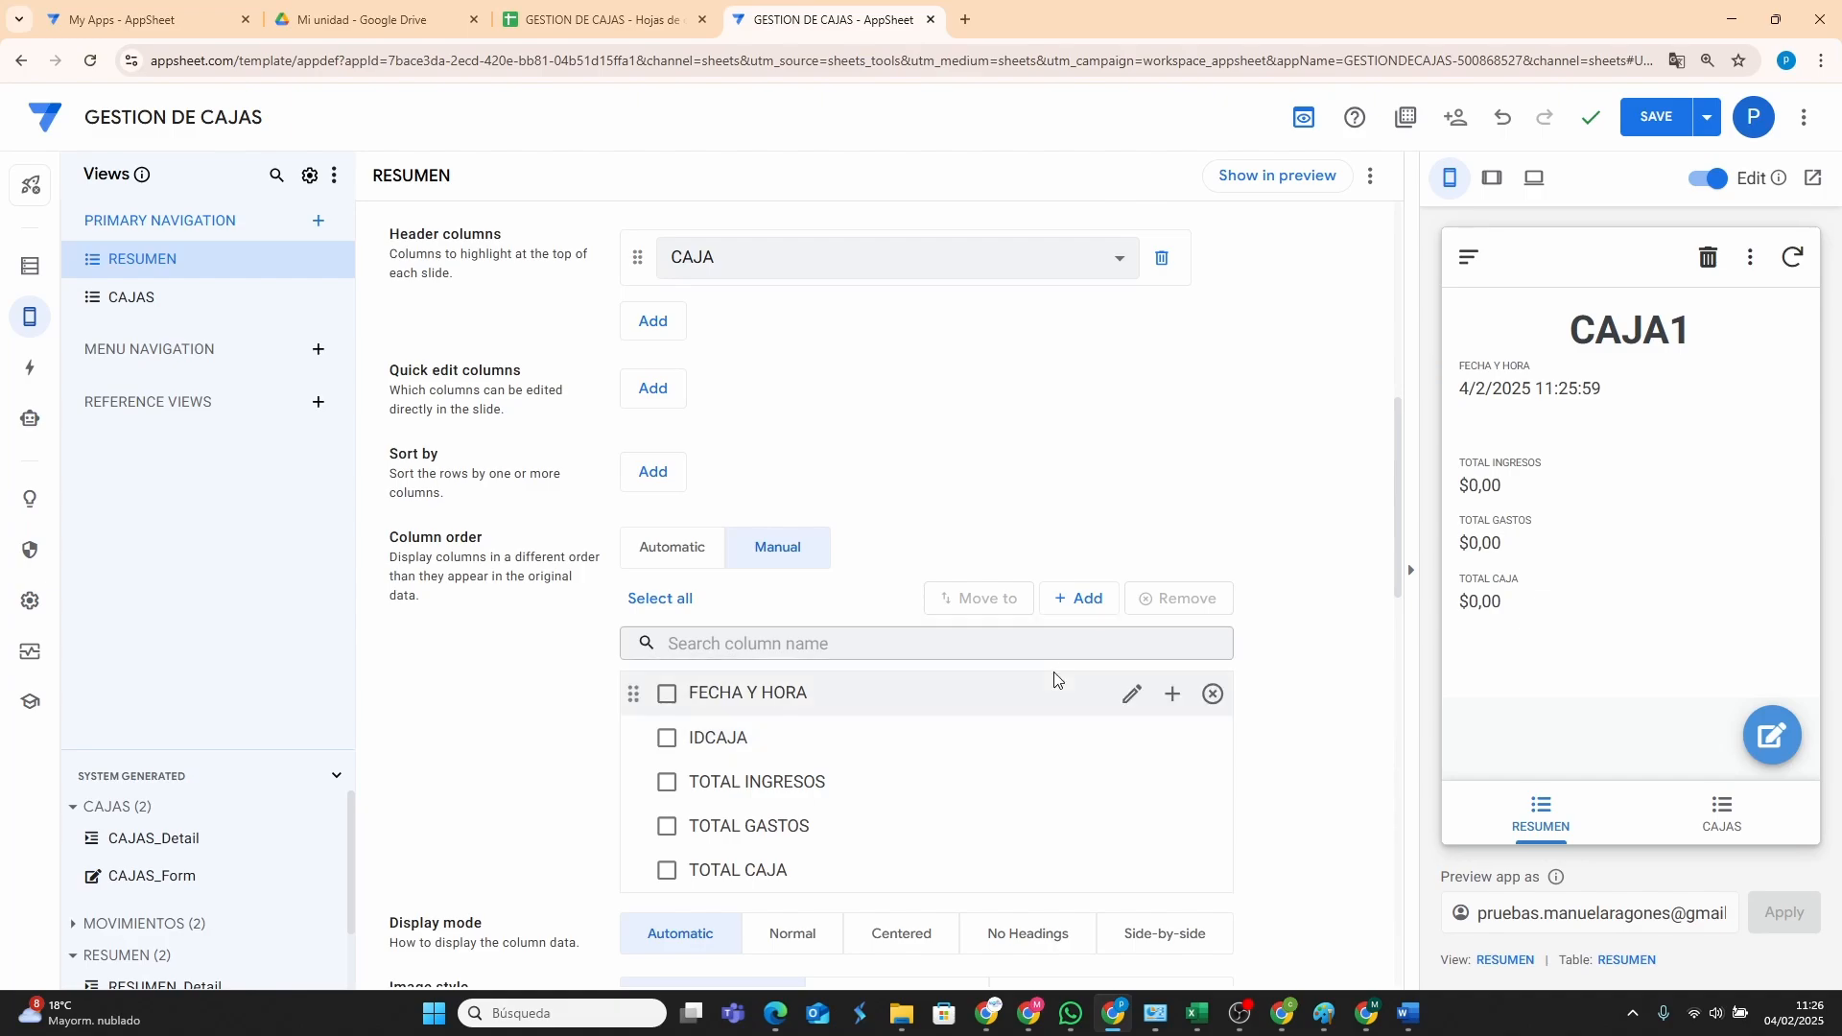
pyautogui.scroll(-2, 1050, 715)
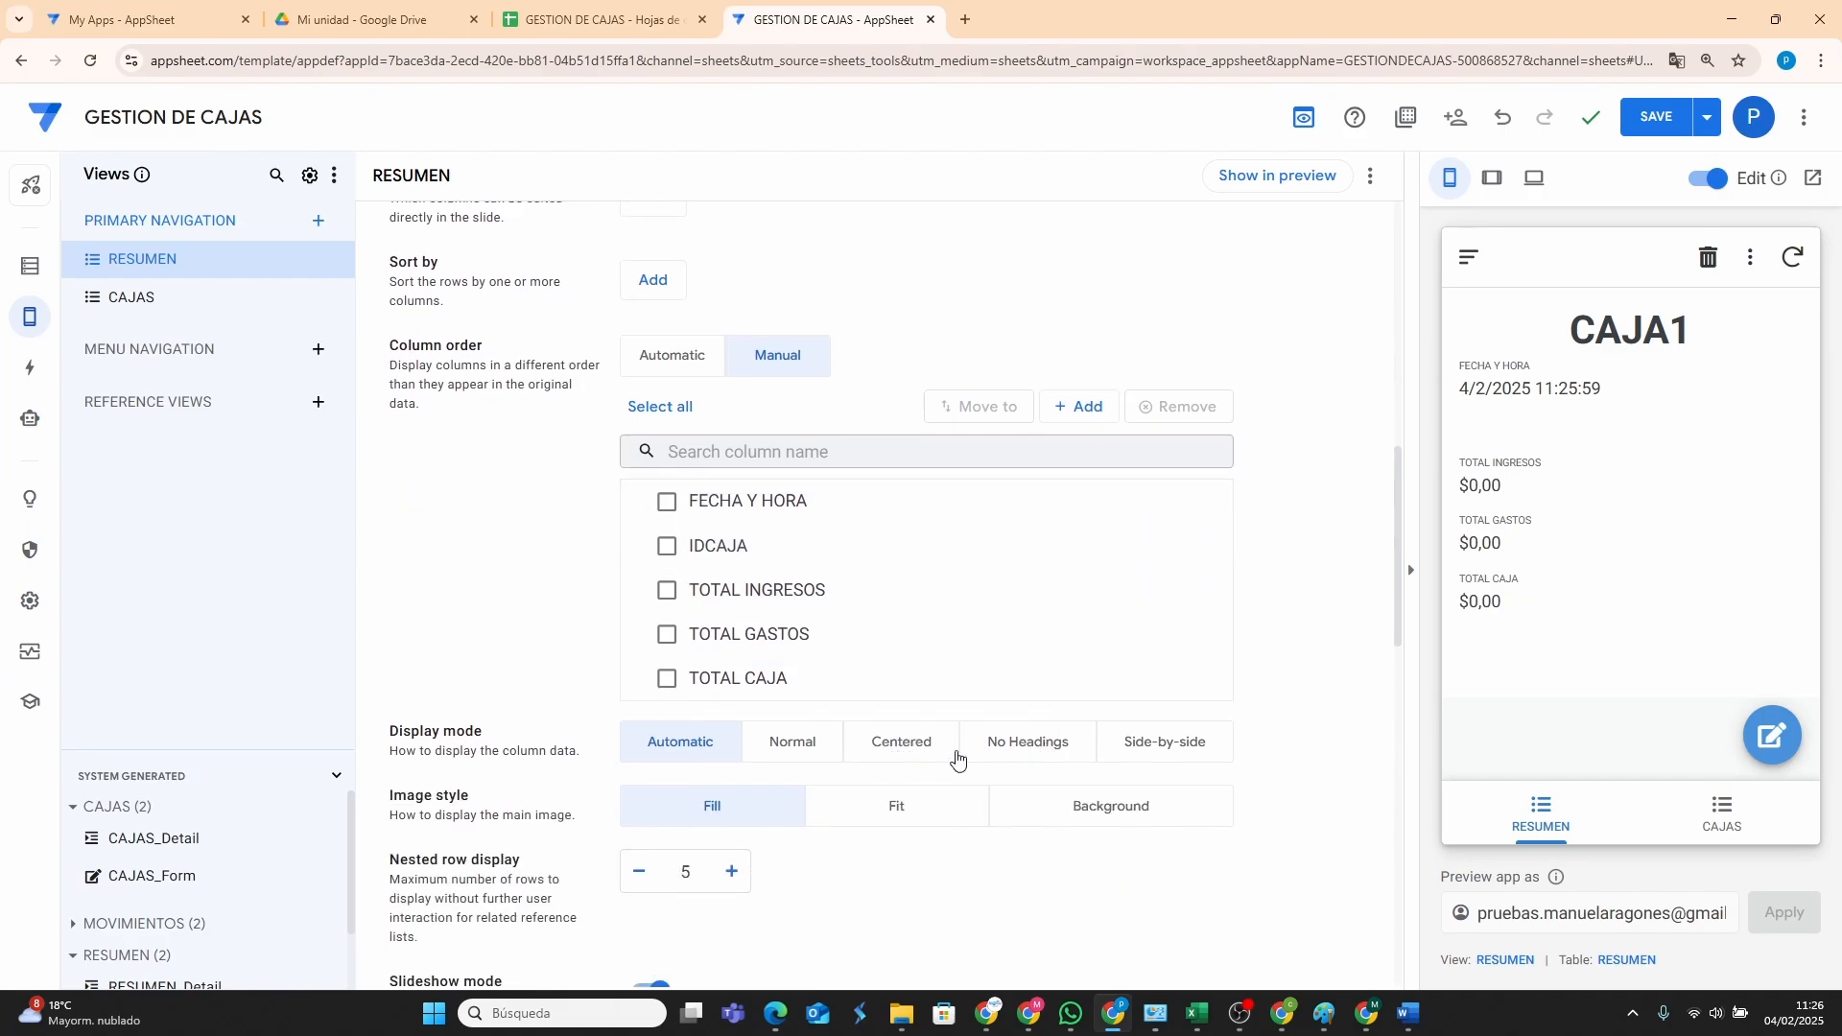
pyautogui.click(907, 749)
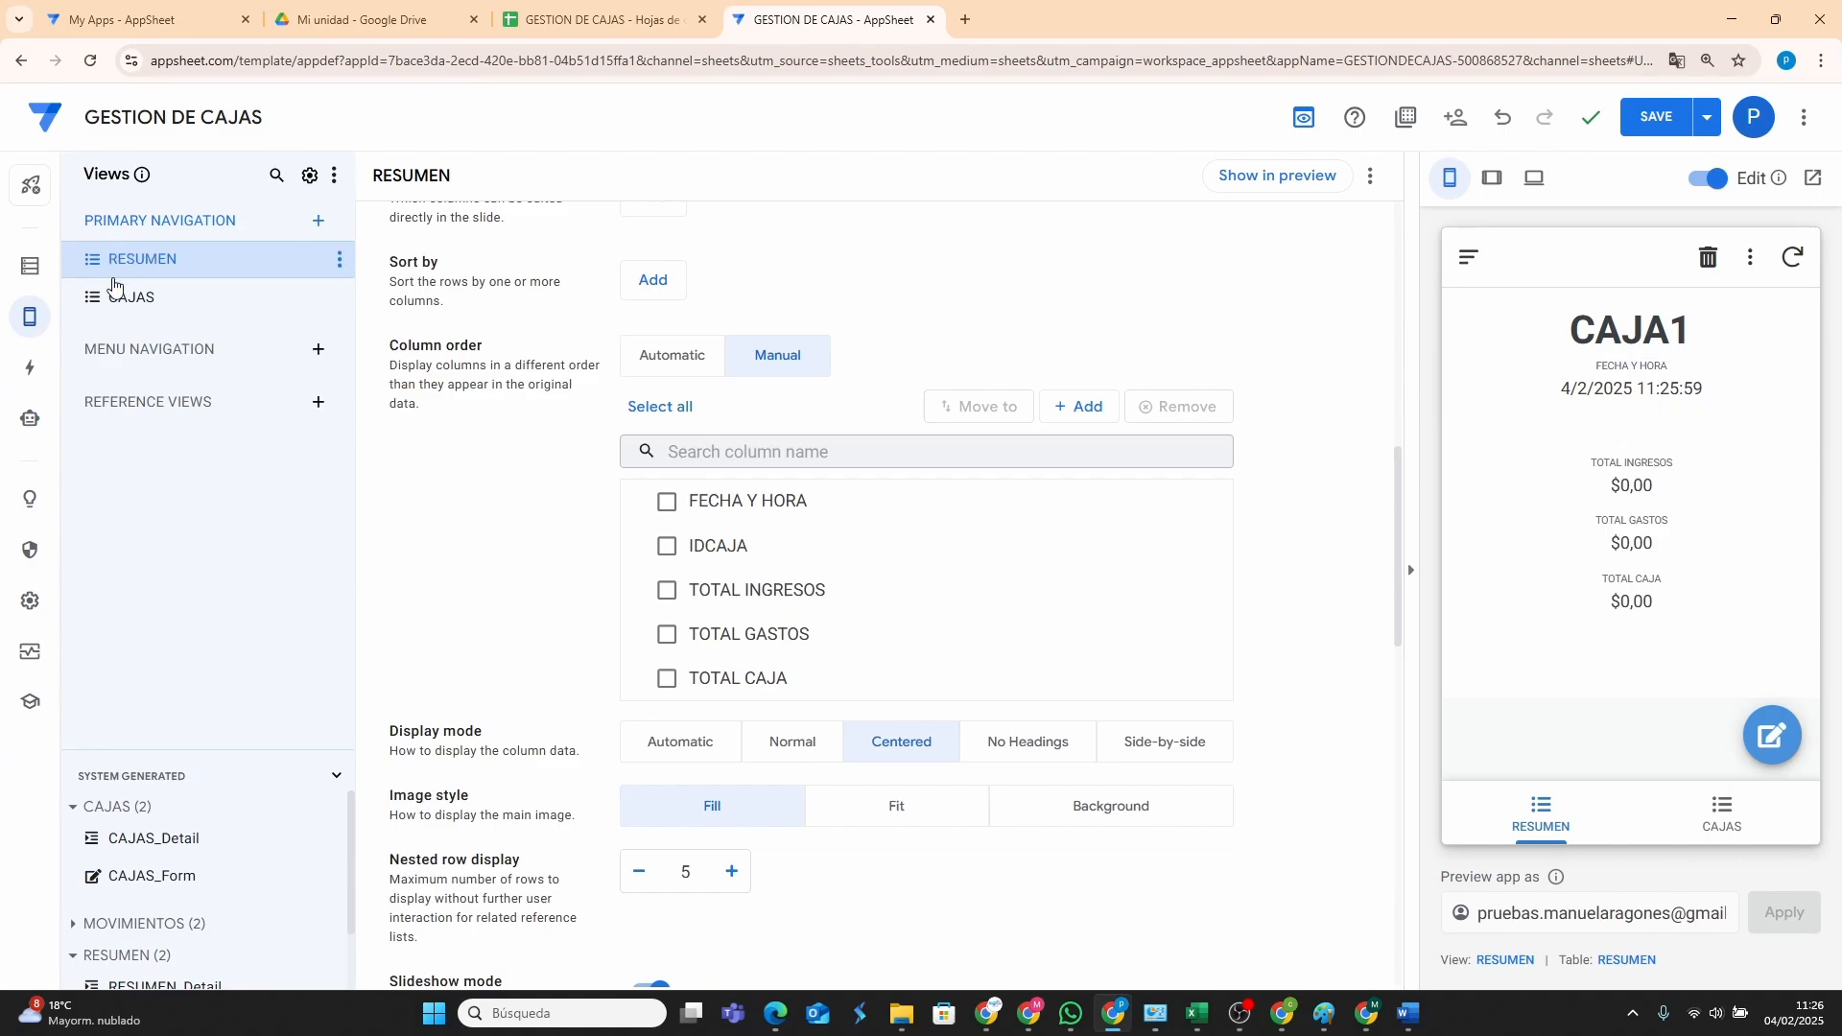
pyautogui.moveTo(30, 317)
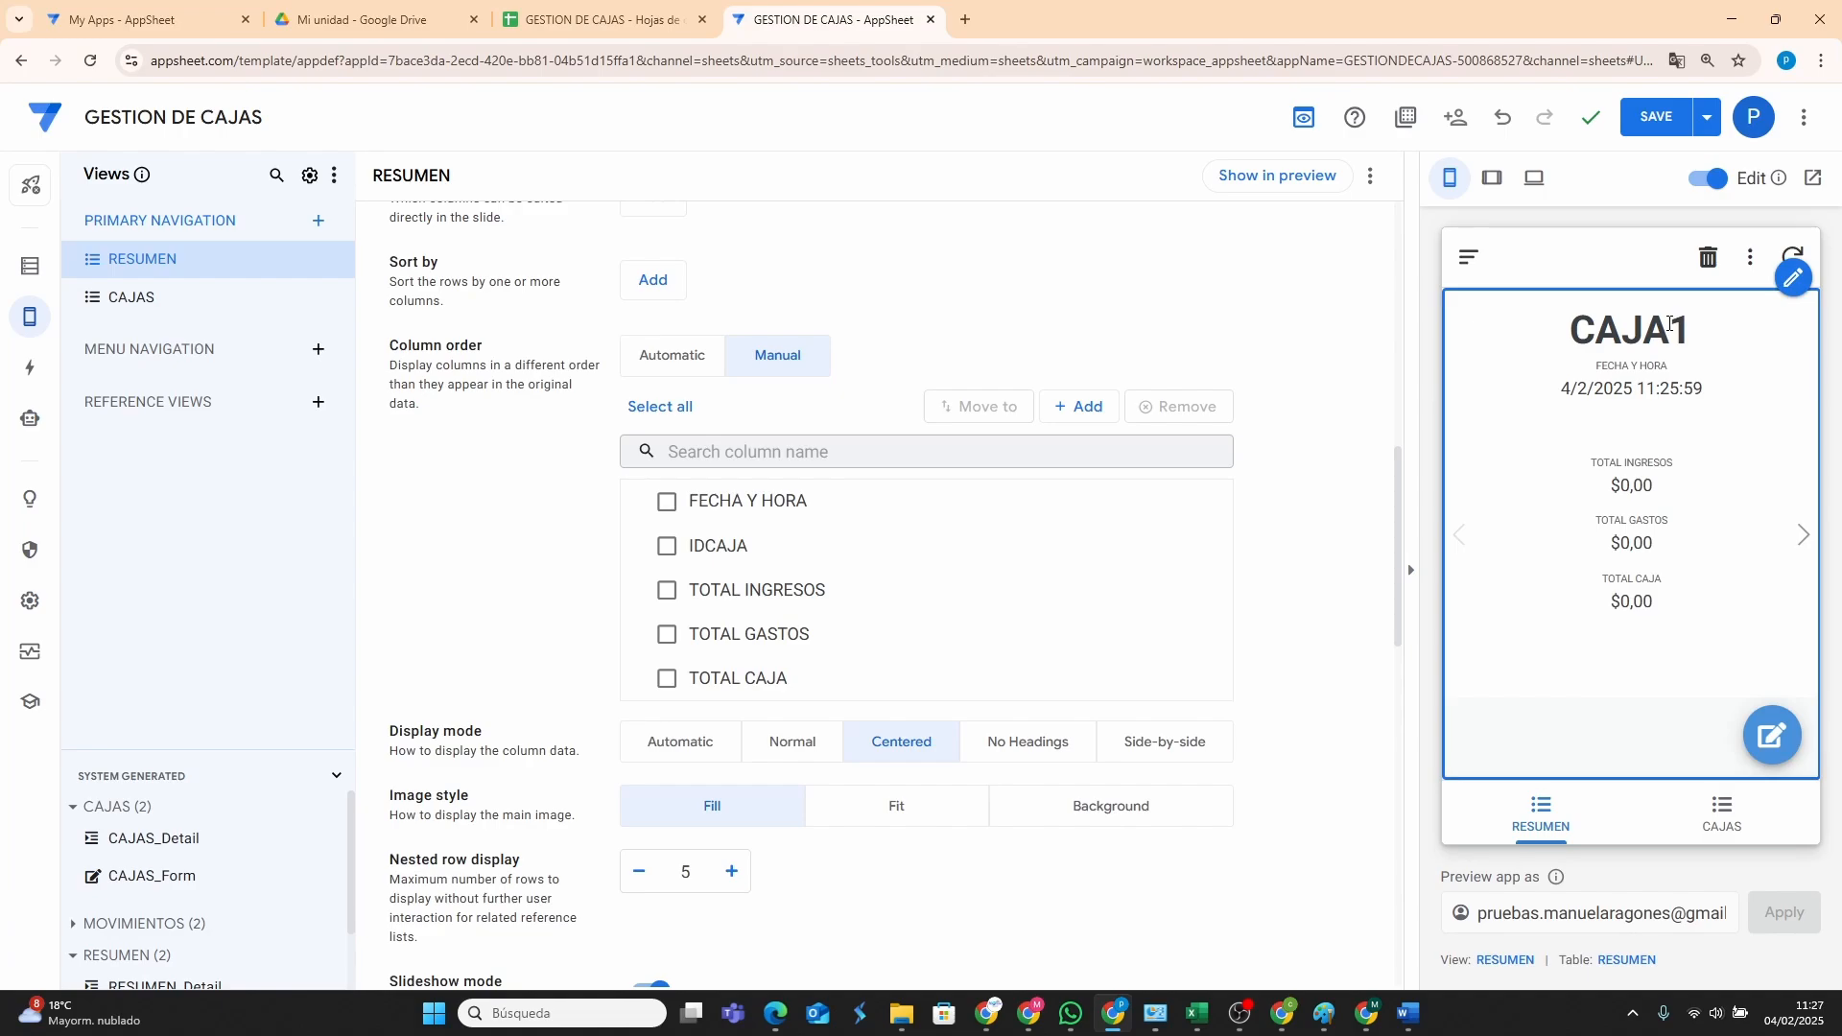
pyautogui.click(1656, 117)
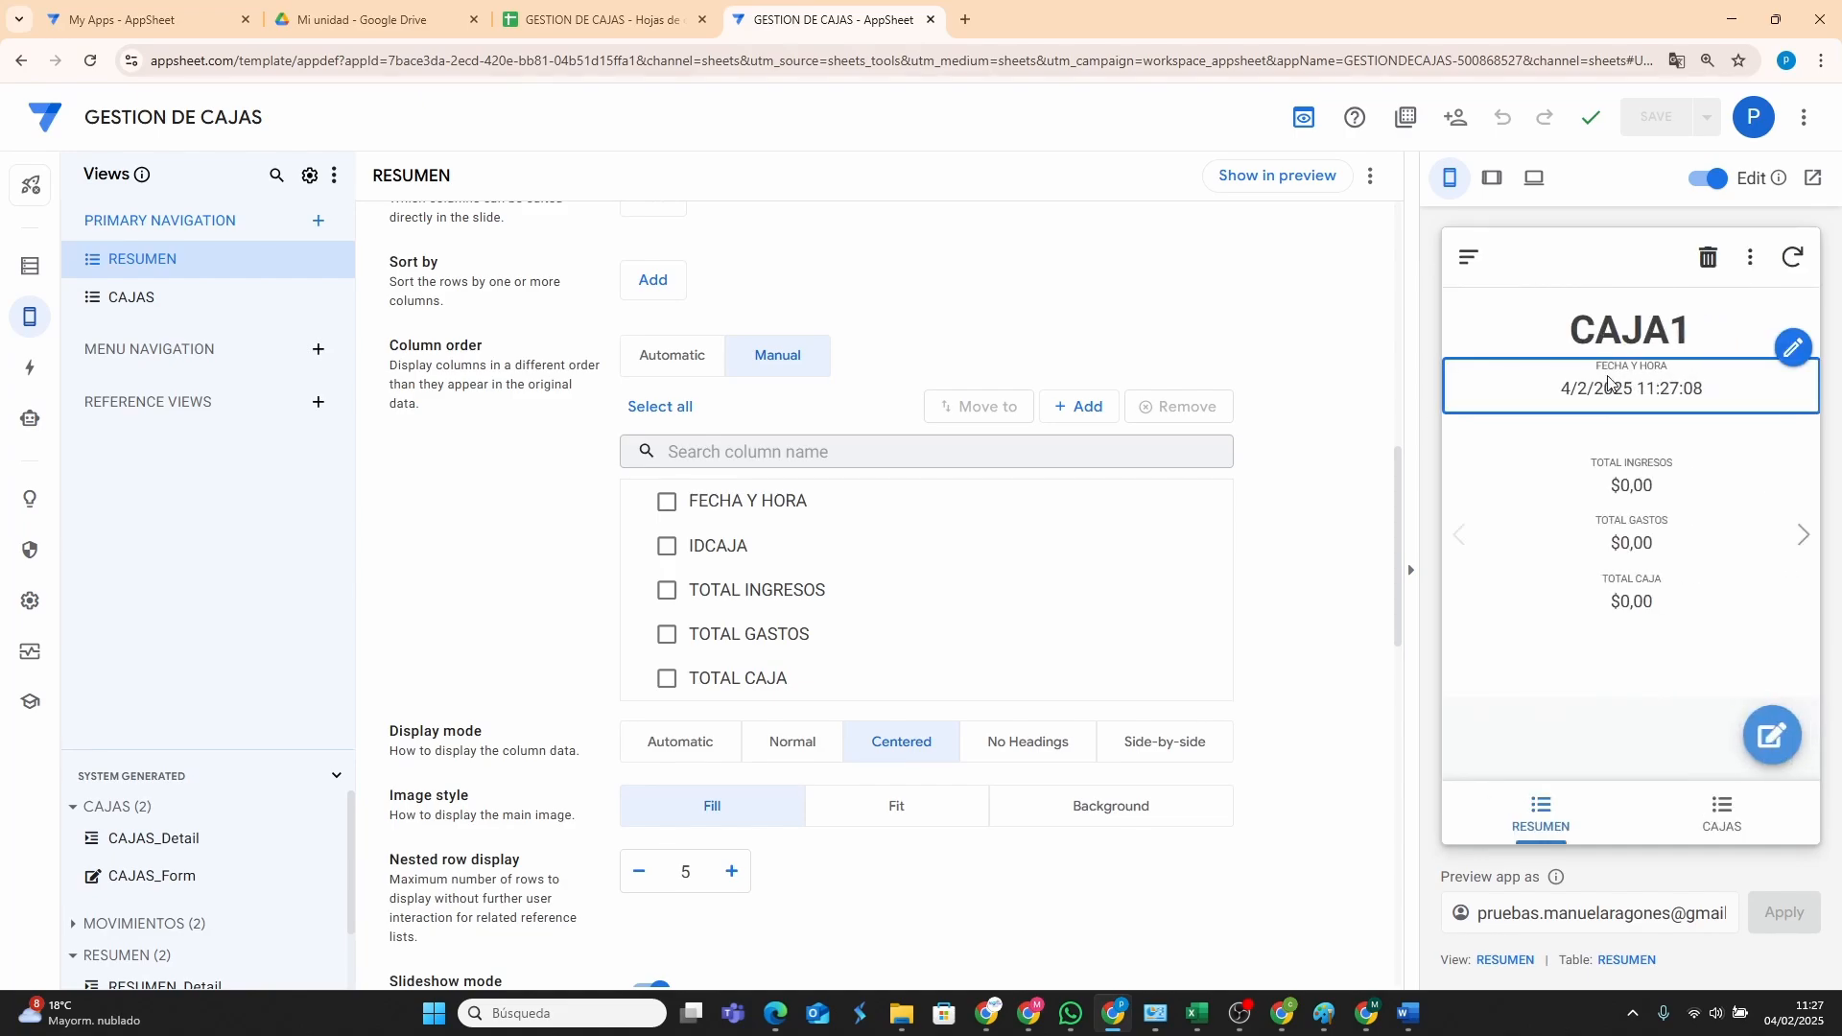
# Examine how the date and time appear in the CONTROL DE CAJA app's RESUMEN preview and return to GESTION DE CAJAS.
pyautogui.click(1031, 1017)
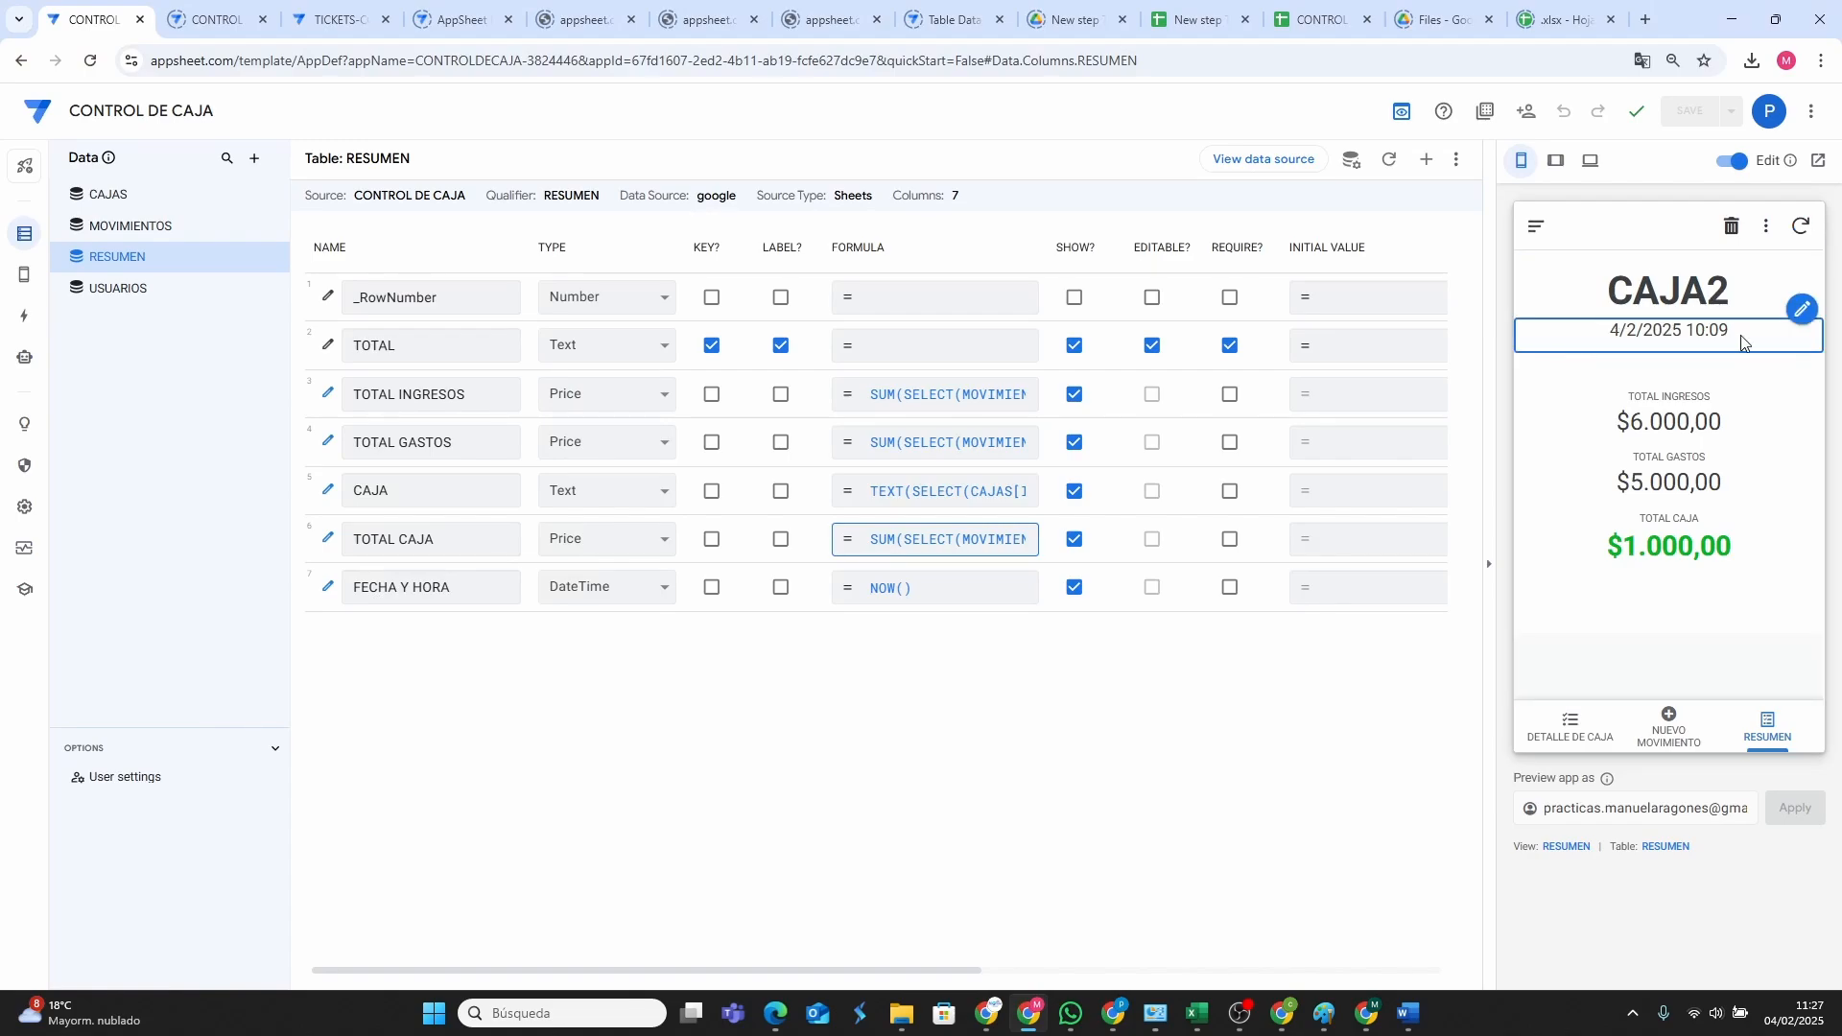
pyautogui.click(985, 1017)
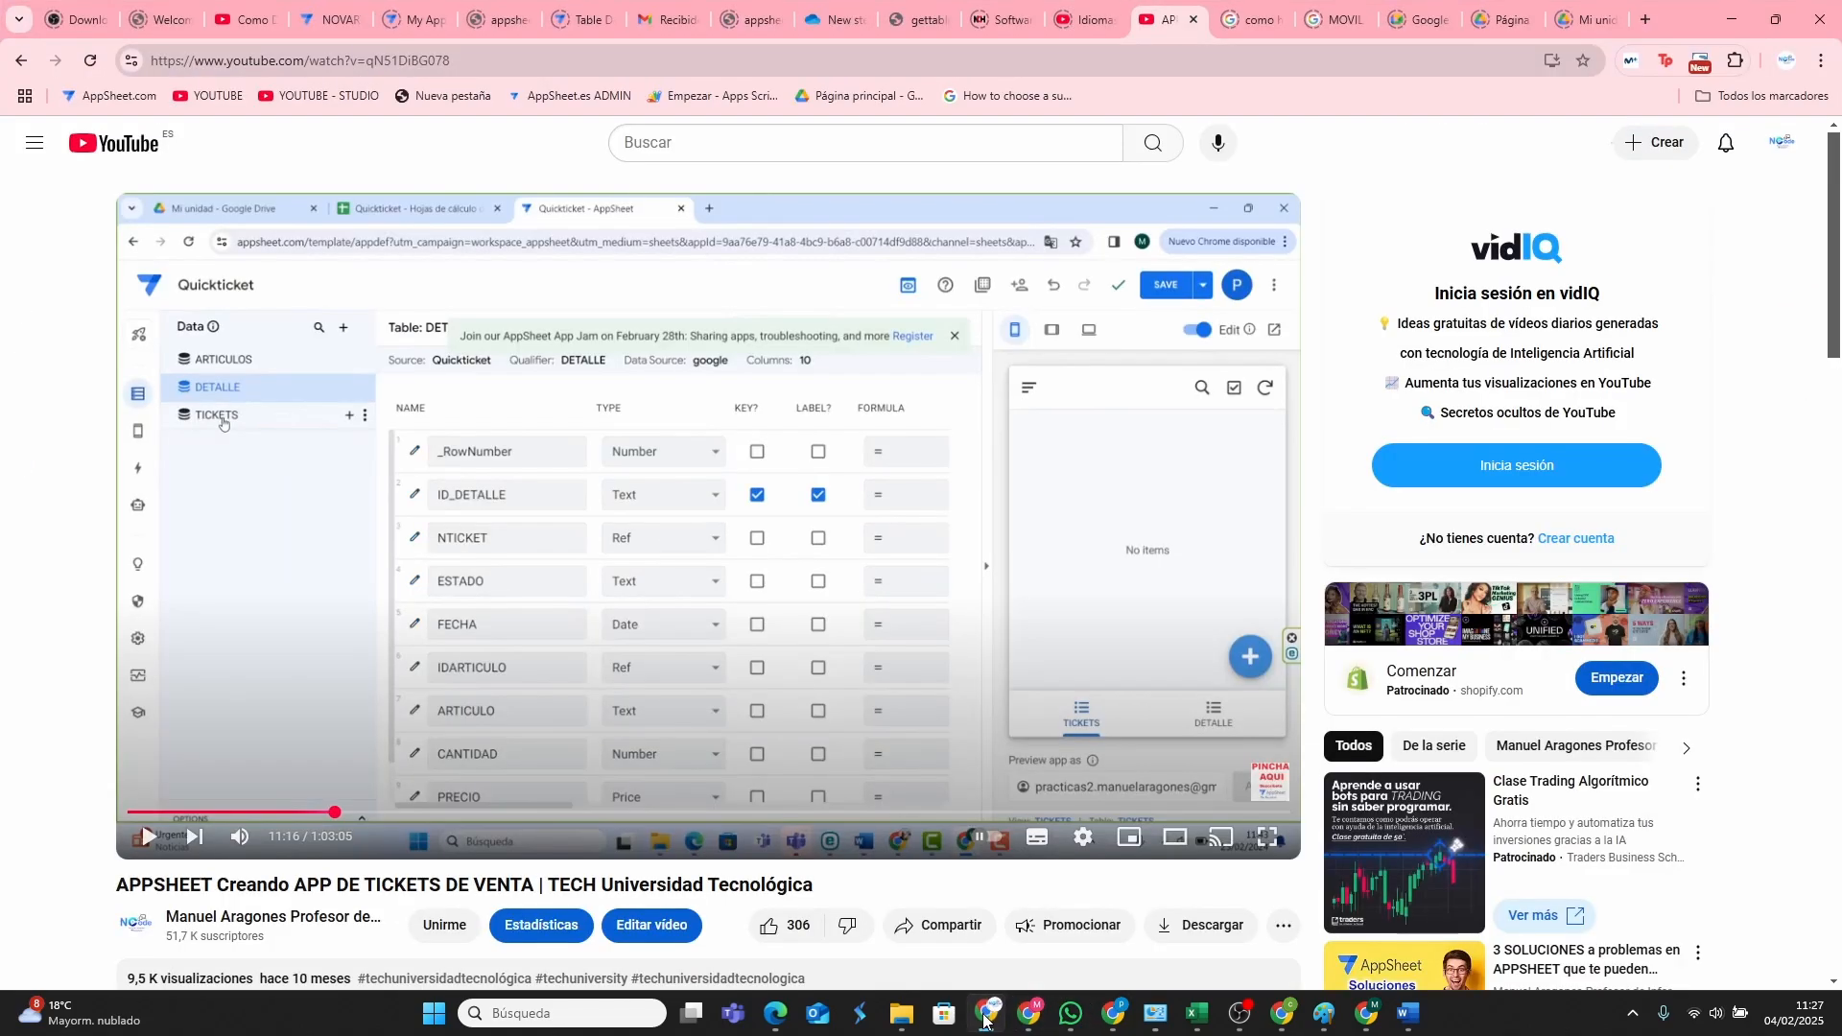
pyautogui.click(986, 1017)
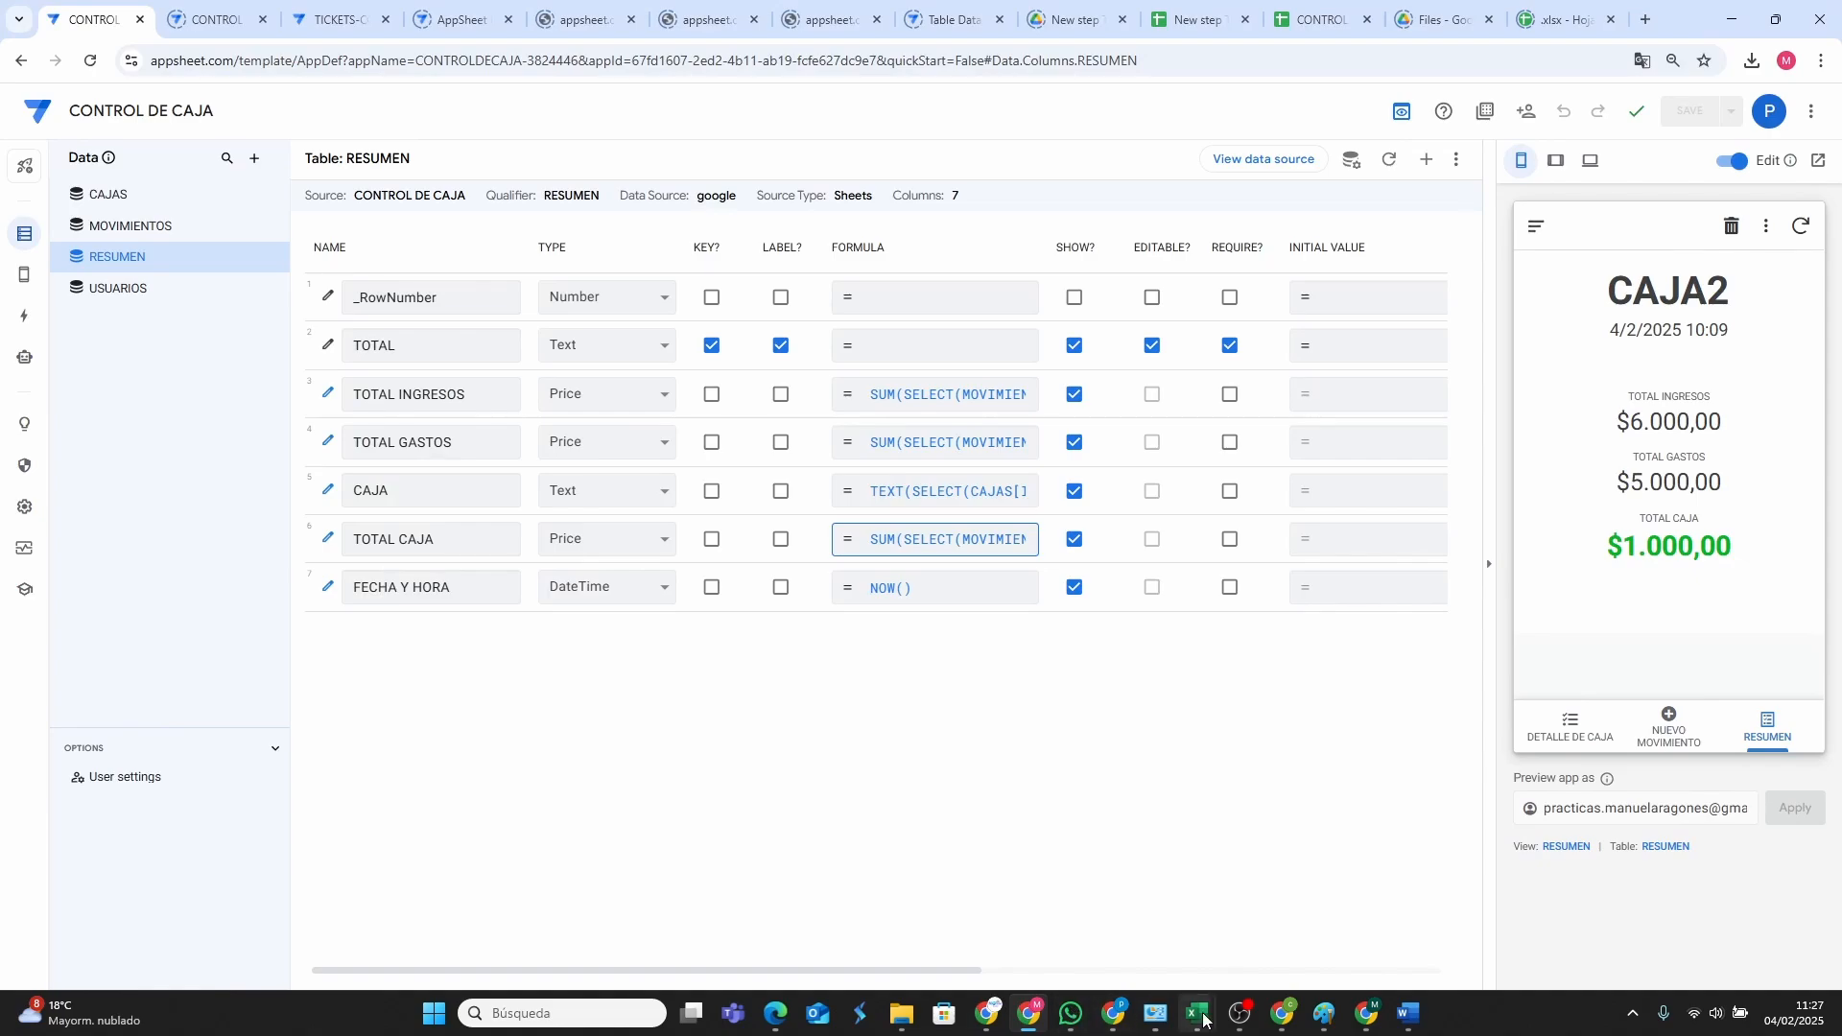
pyautogui.click(1118, 1018)
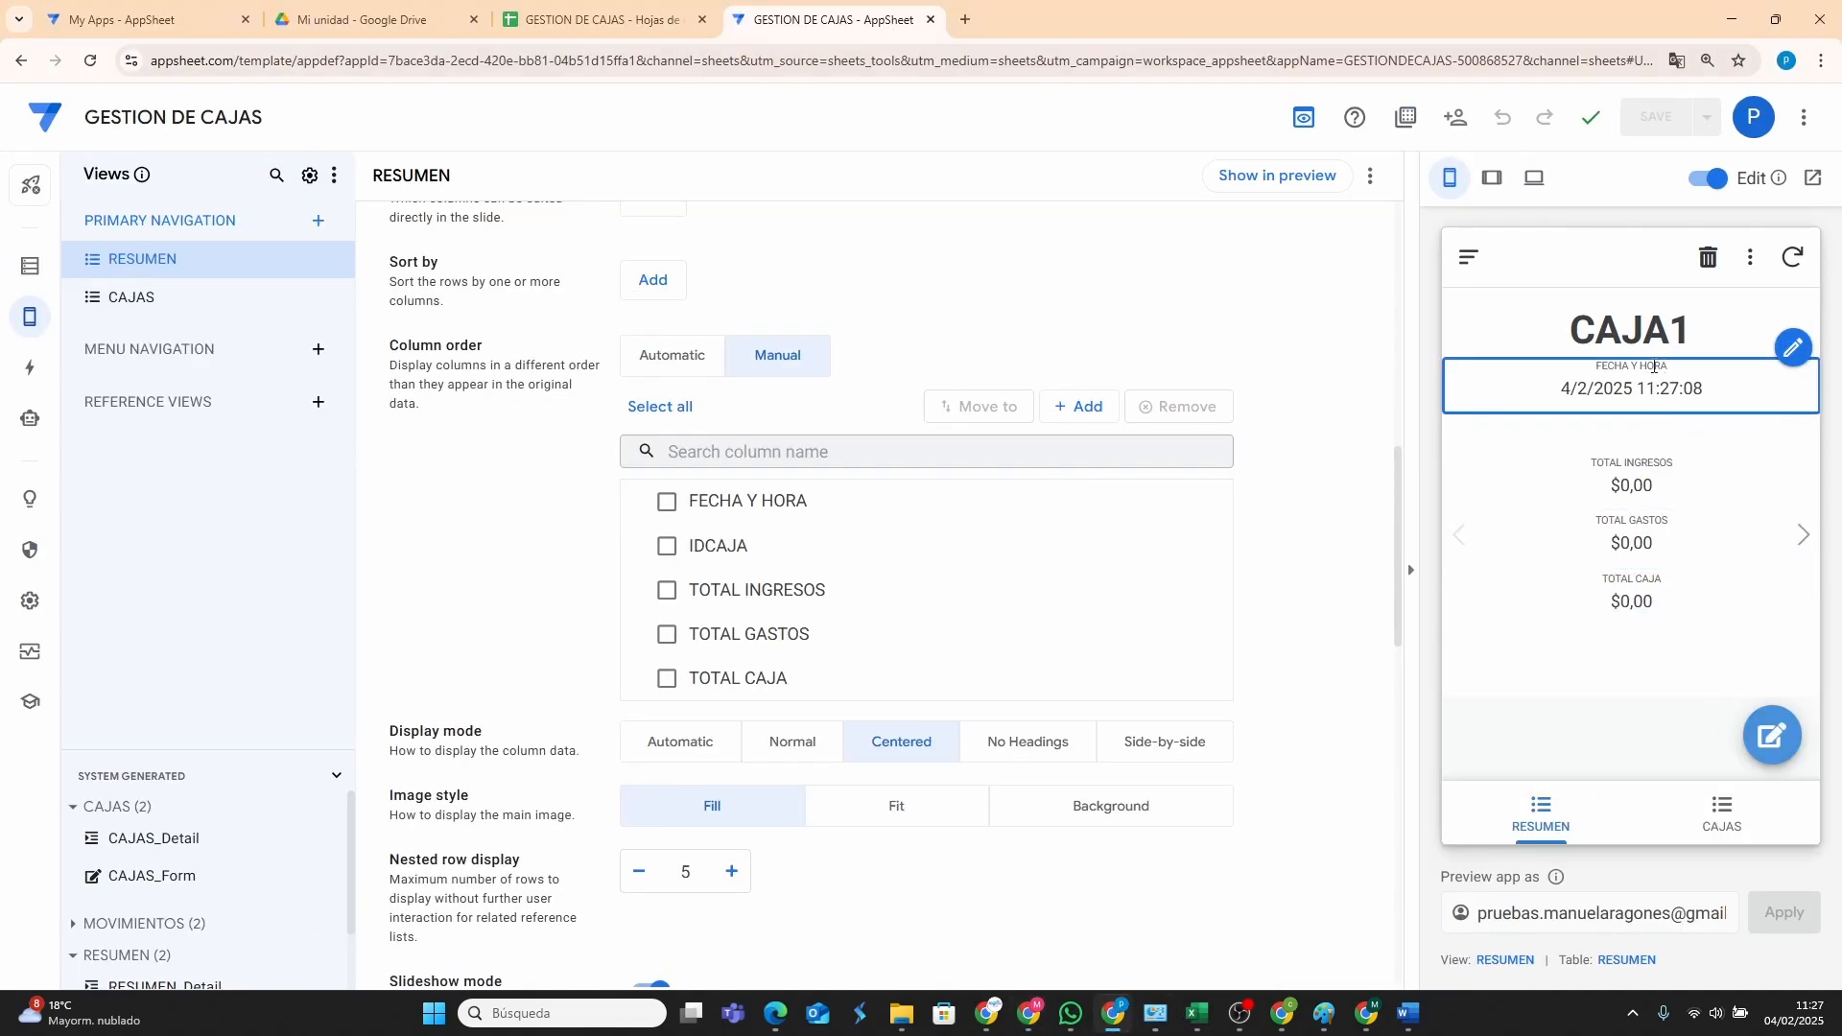
# Set the display name of the RESUMEN table's FECHA Y HORA column to a blank text, " ".
pyautogui.click(27, 265)
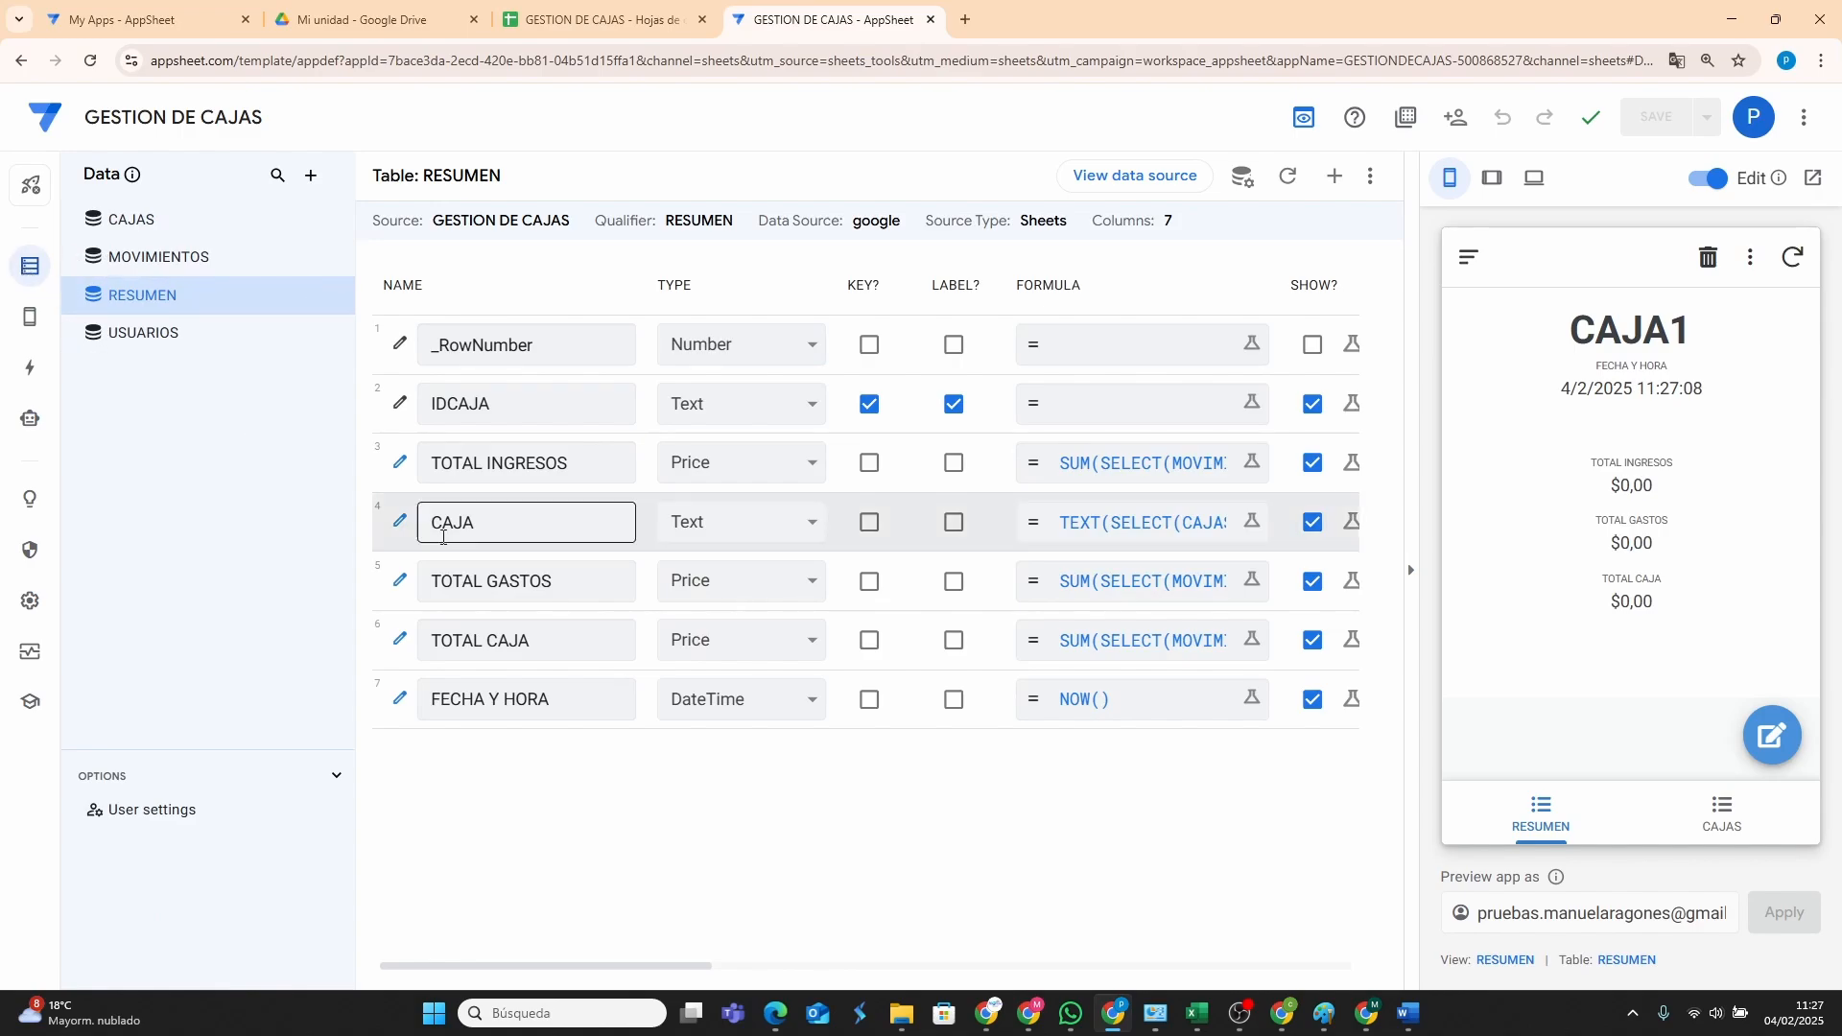
pyautogui.moveTo(580, 972); pyautogui.dragTo(1073, 973)
pyautogui.click(1003, 710)
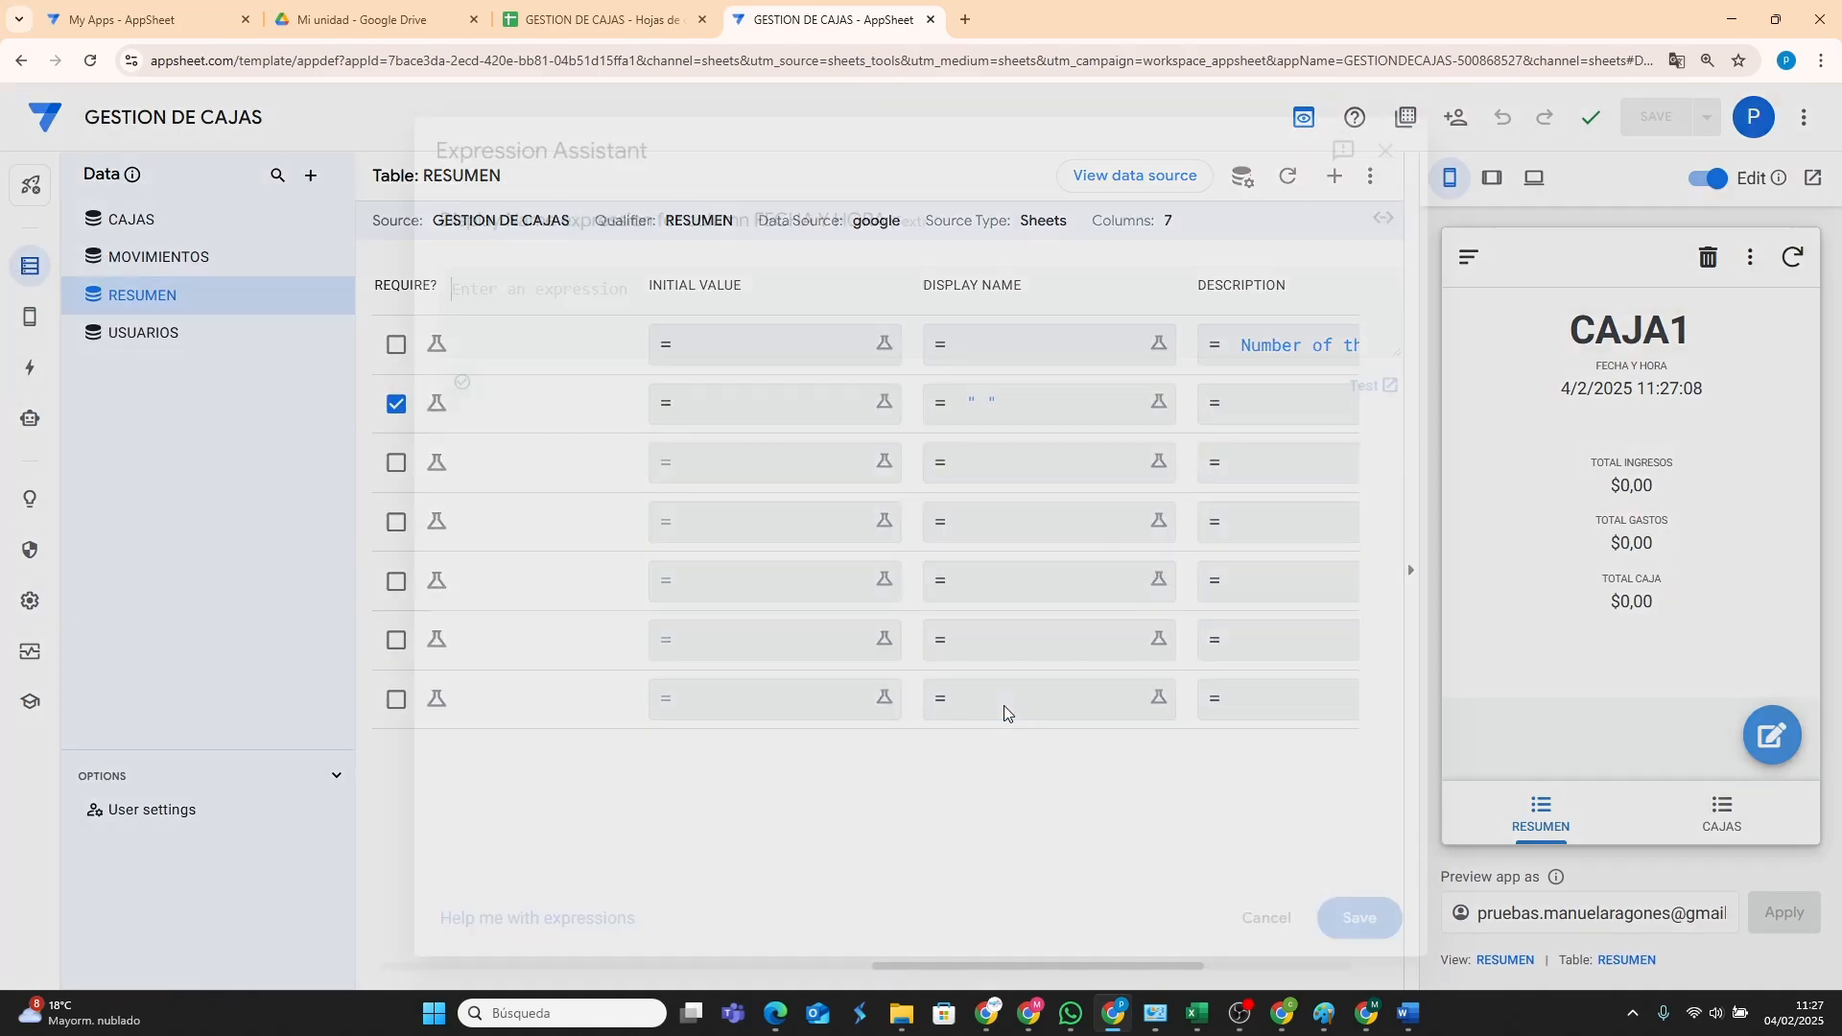
pyautogui.write('"')
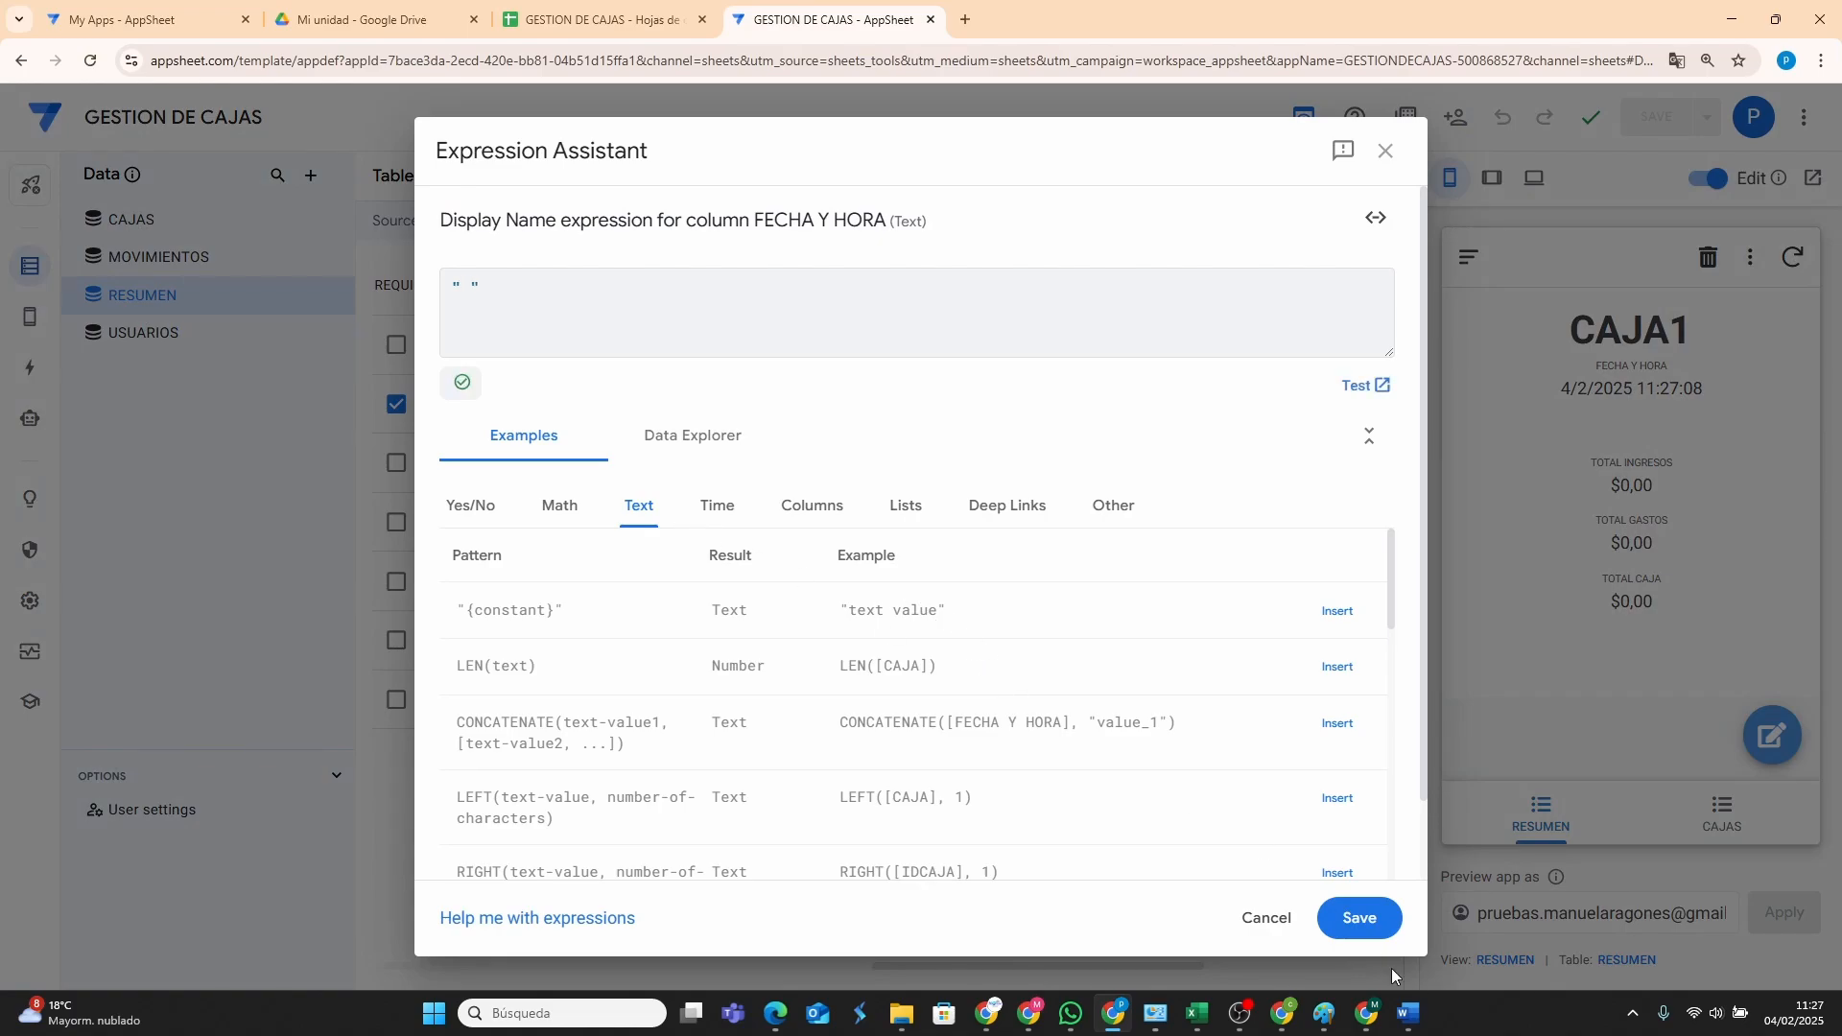
pyautogui.click(1358, 917)
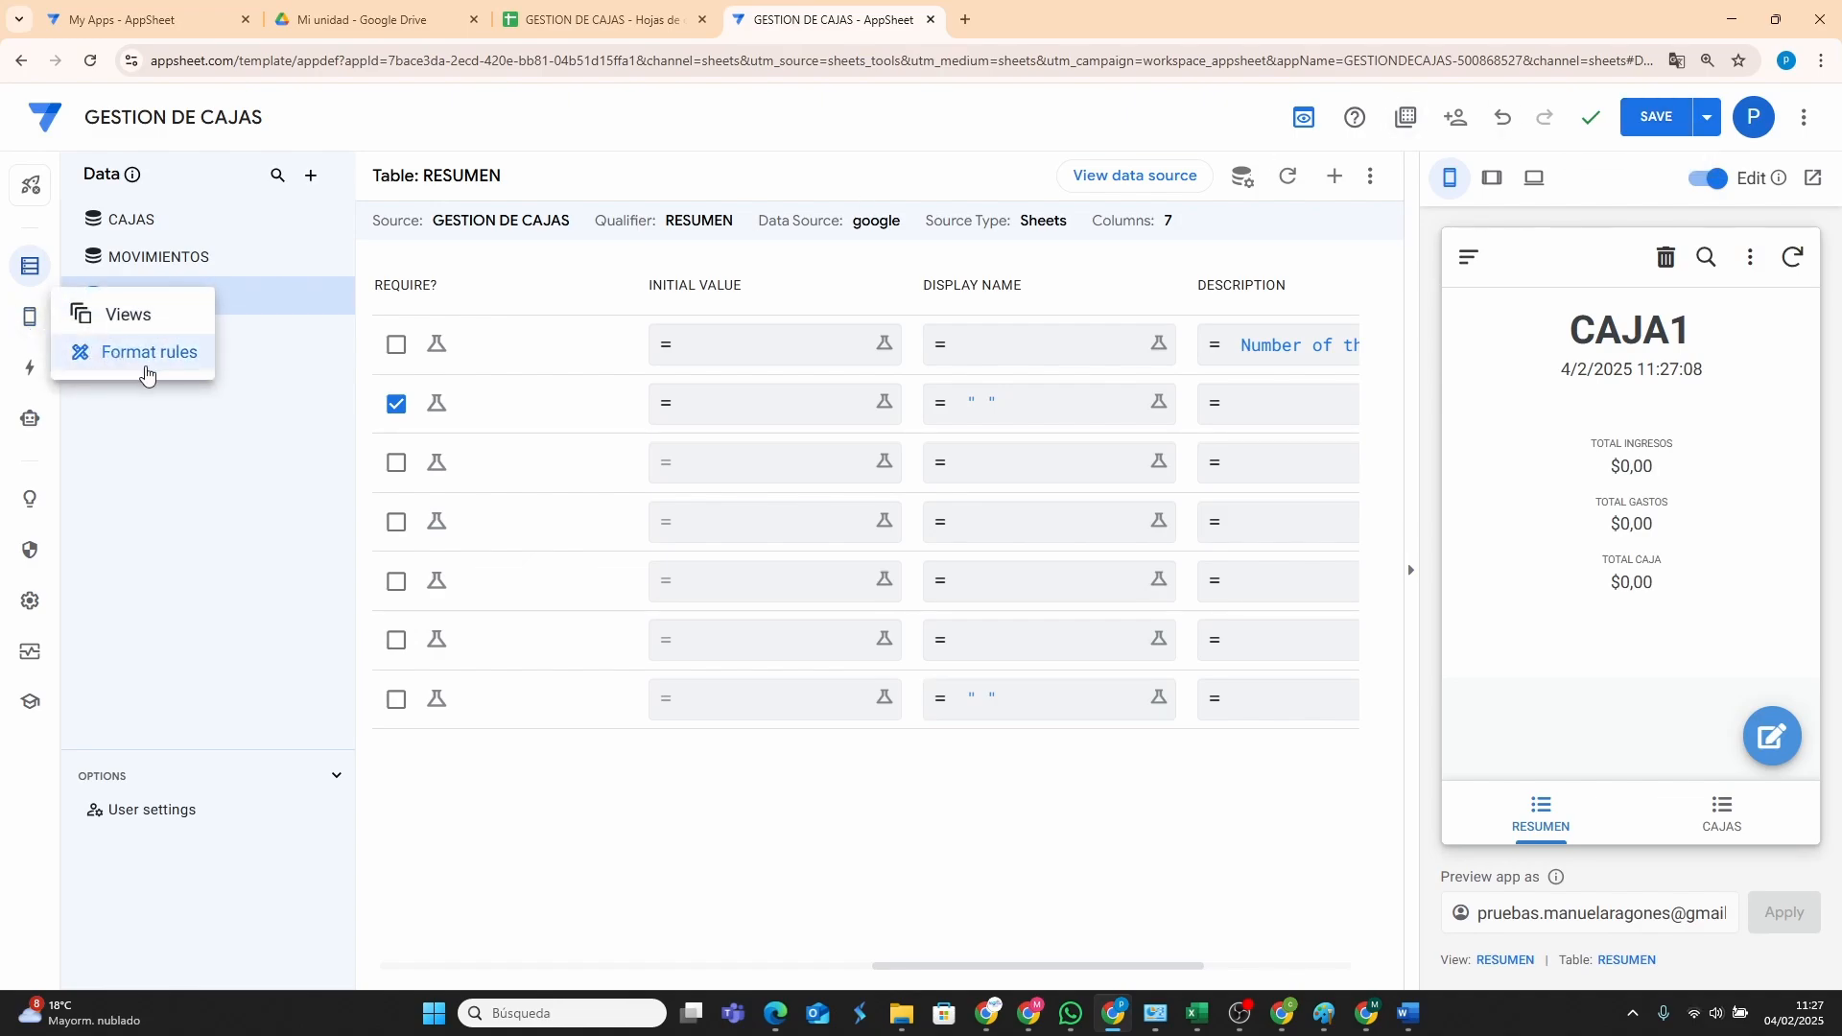
# Examine the conditions, columns and text colors of the CONTROL DE CAJA app's RESUMEN format rules, and return to GESTION DE CAJAS.
pyautogui.click(147, 357)
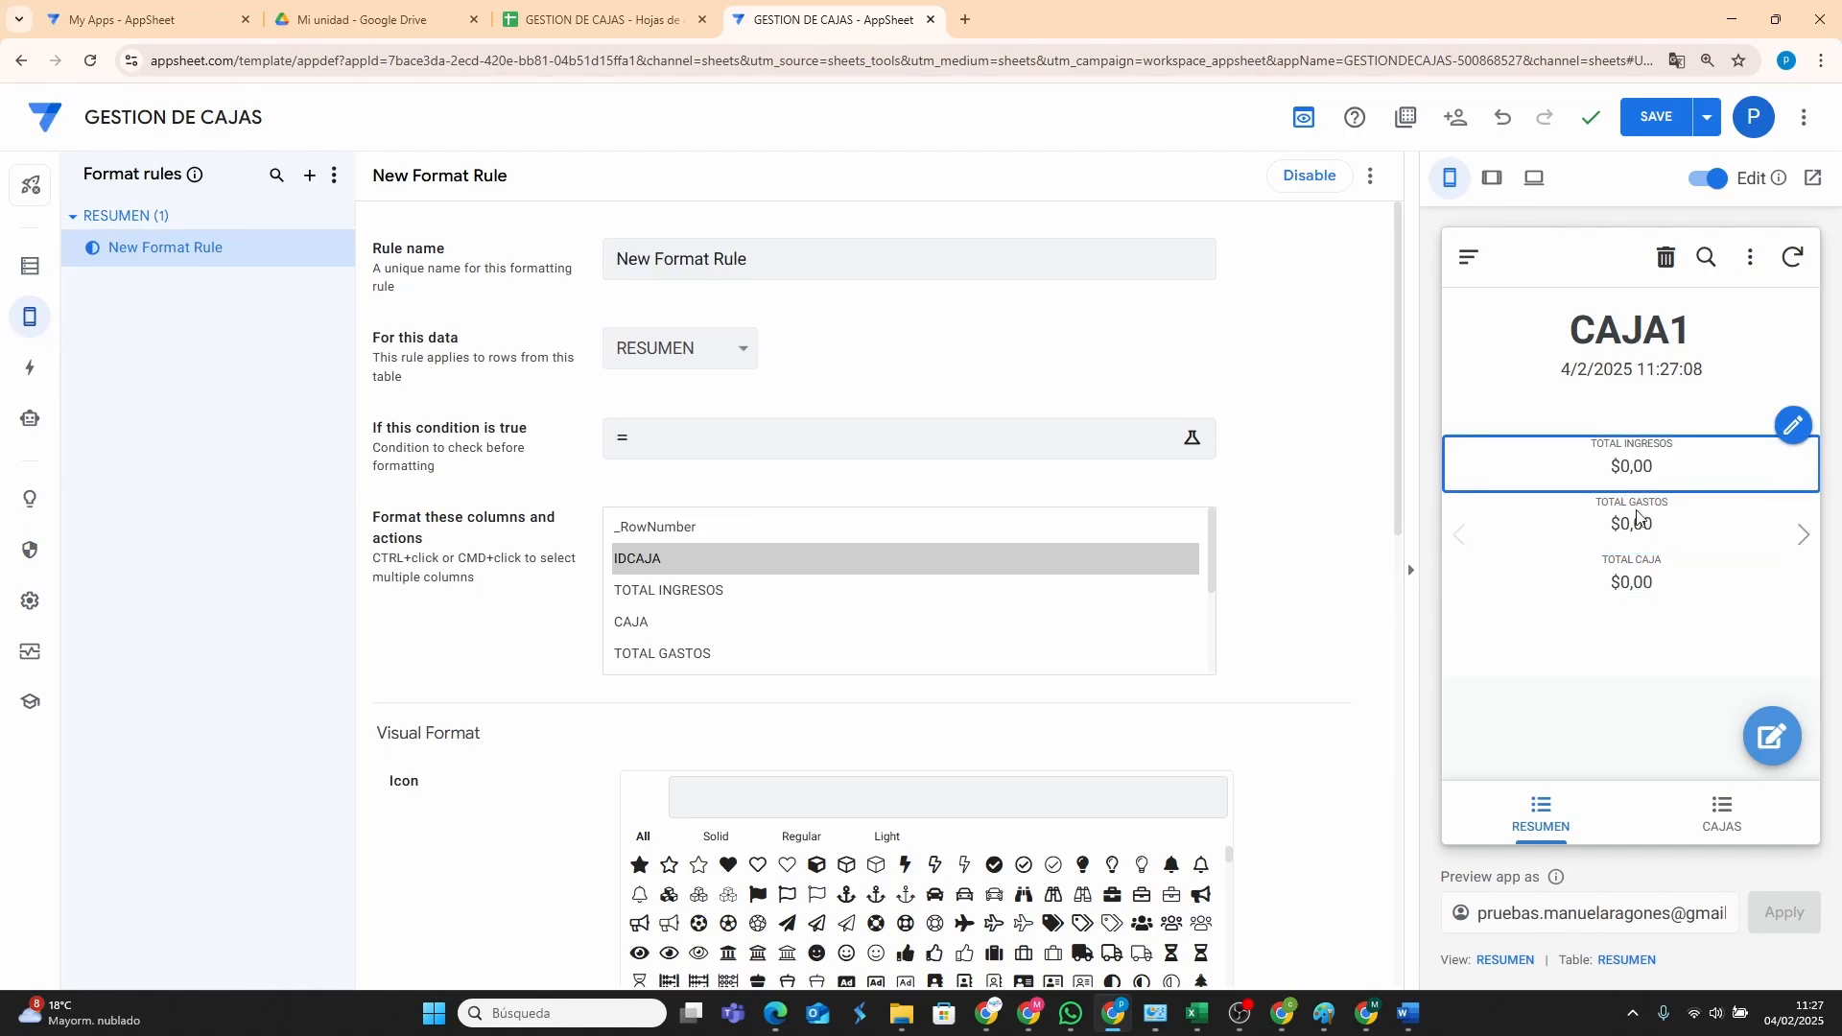
pyautogui.click(1030, 1017)
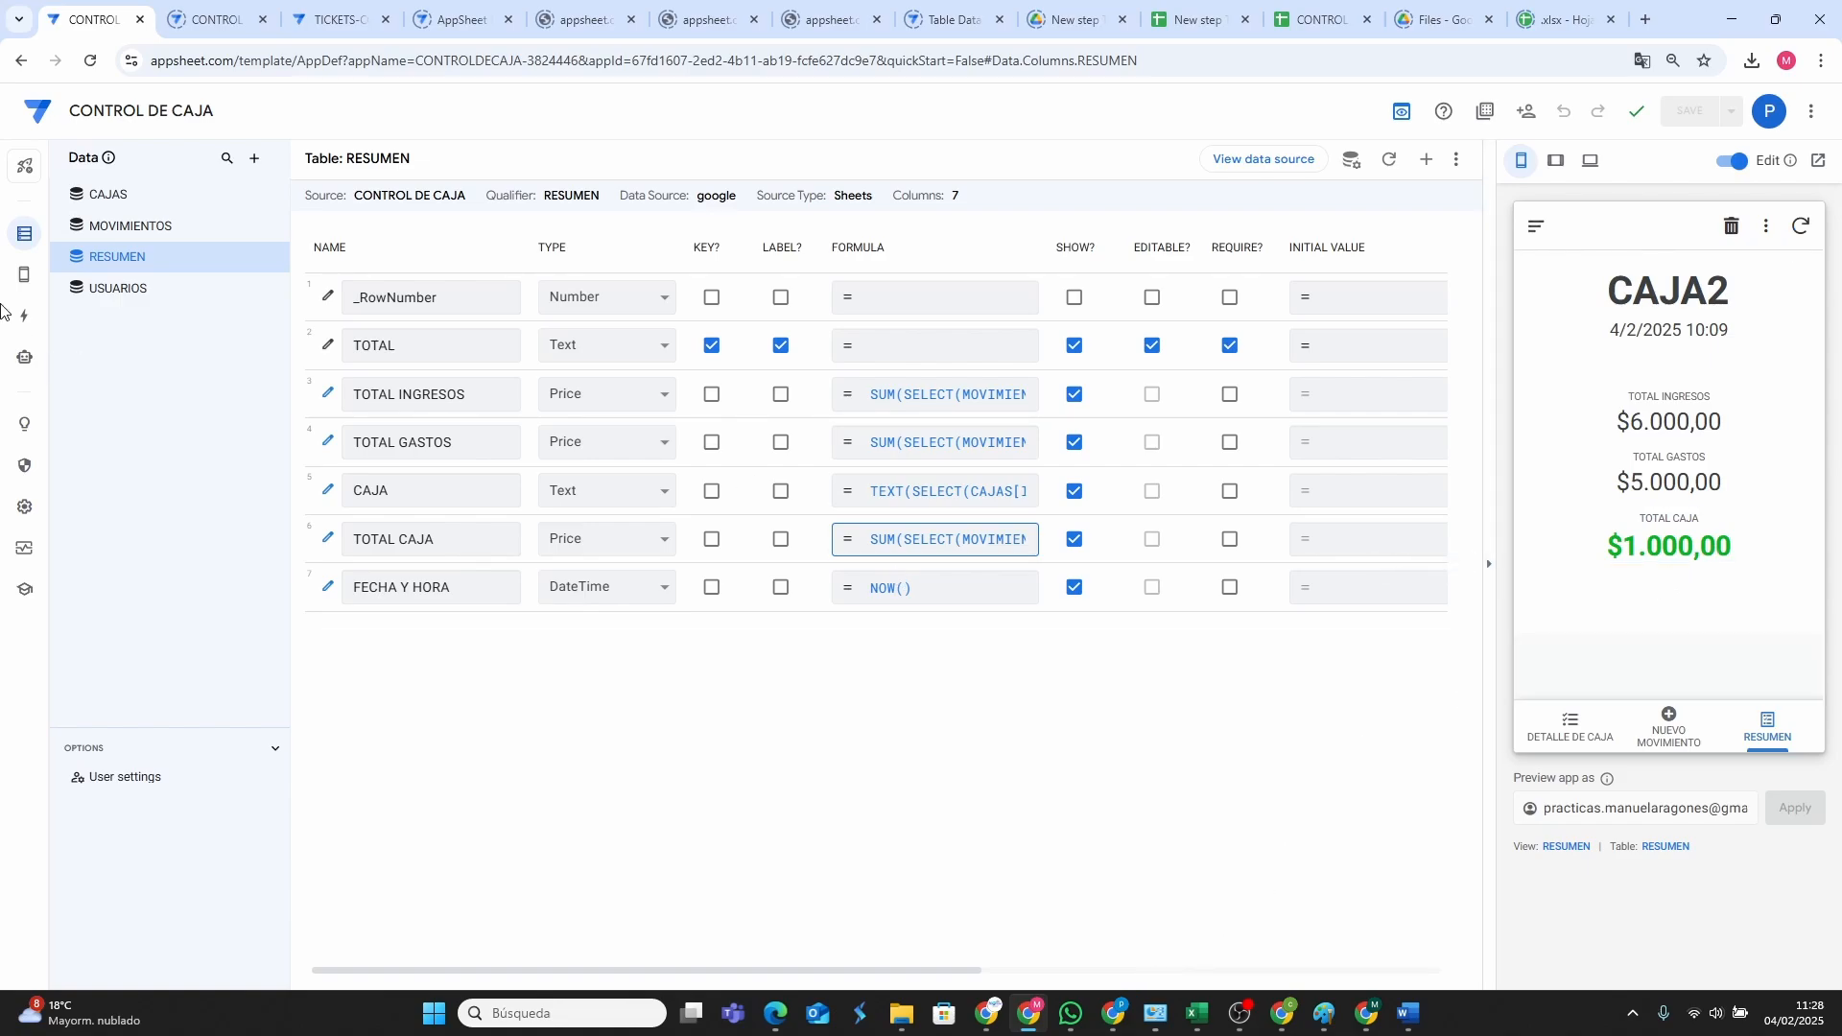
pyautogui.moveTo(24, 276)
pyautogui.click(105, 303)
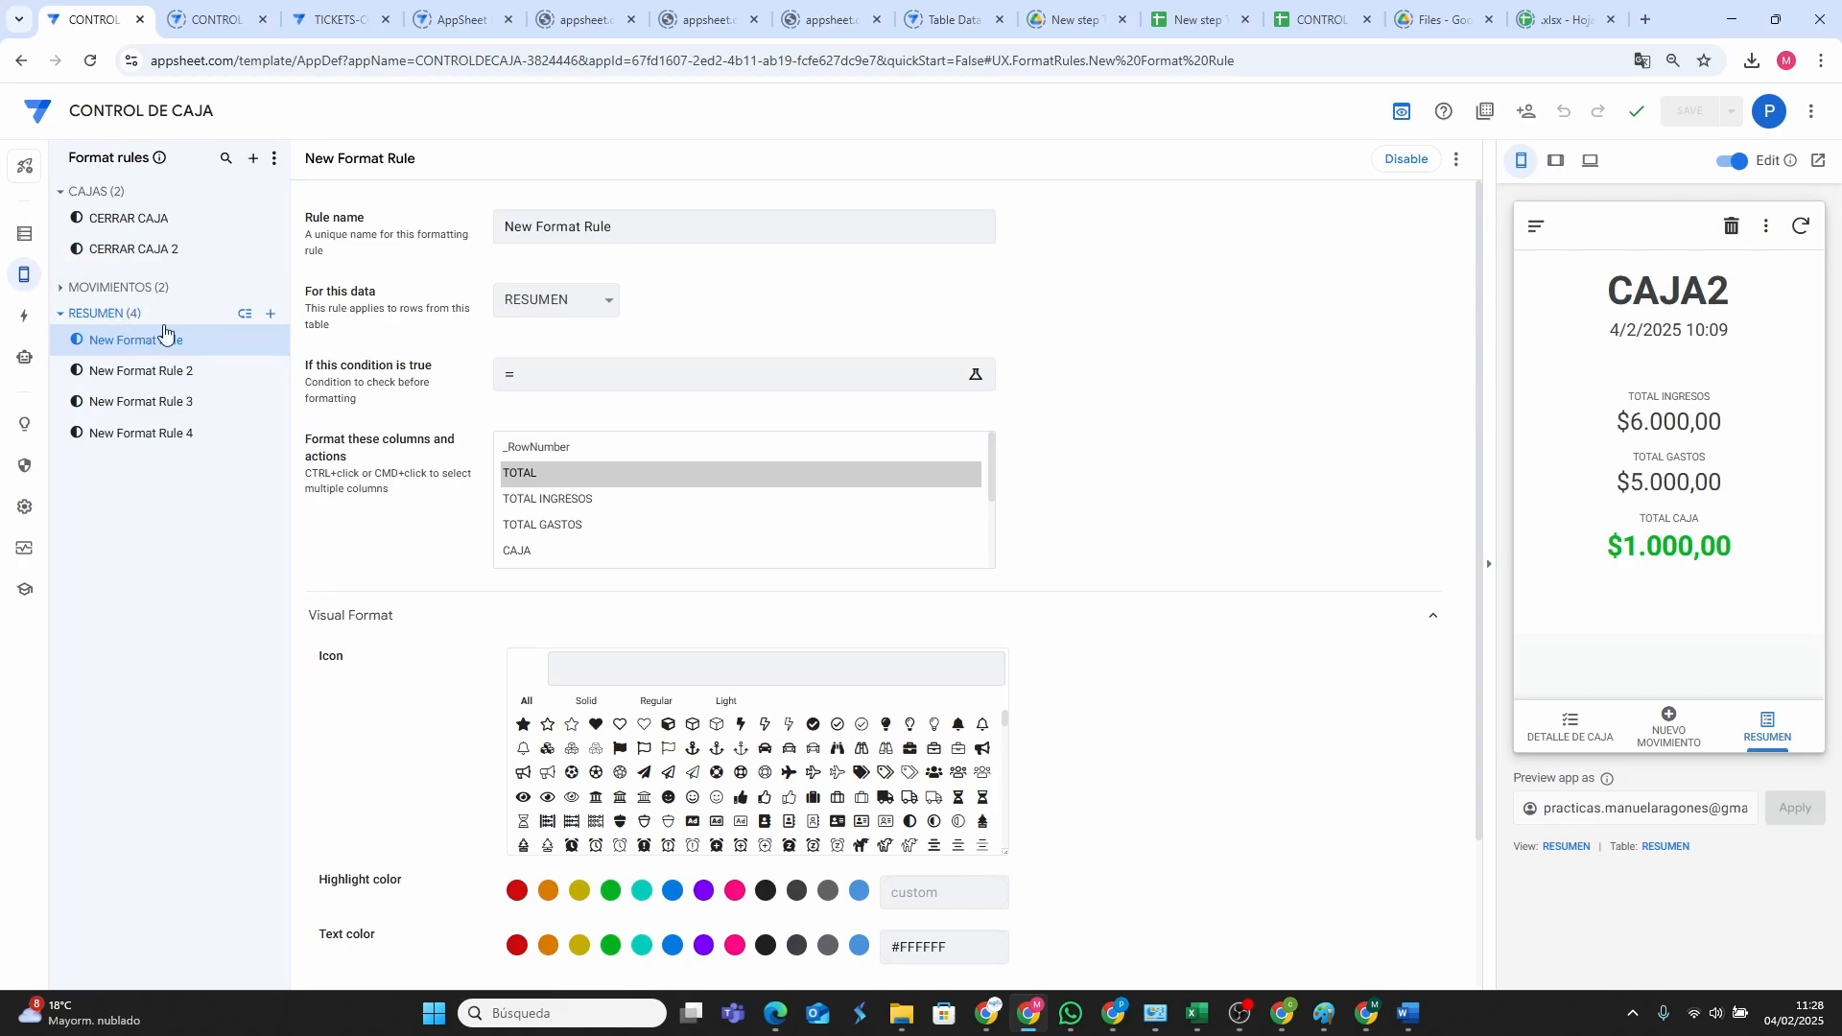
pyautogui.scroll(-2, 1019, 492)
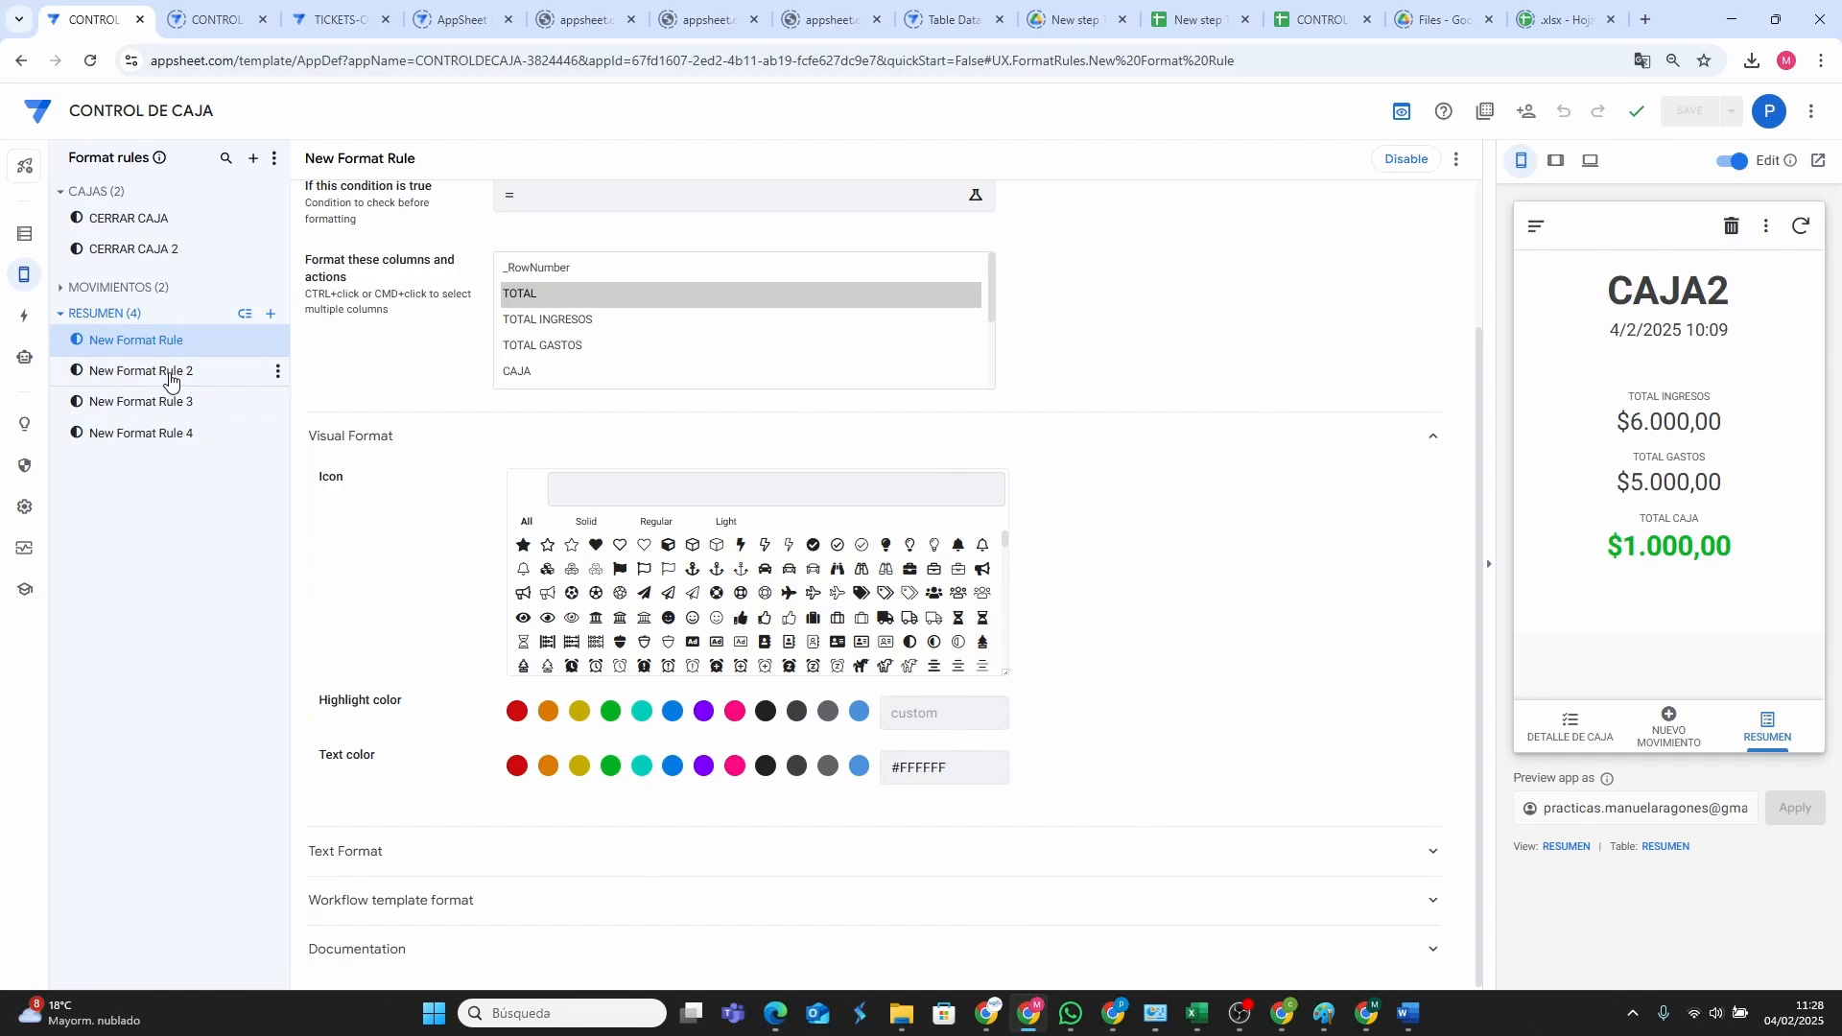
pyautogui.click(170, 381)
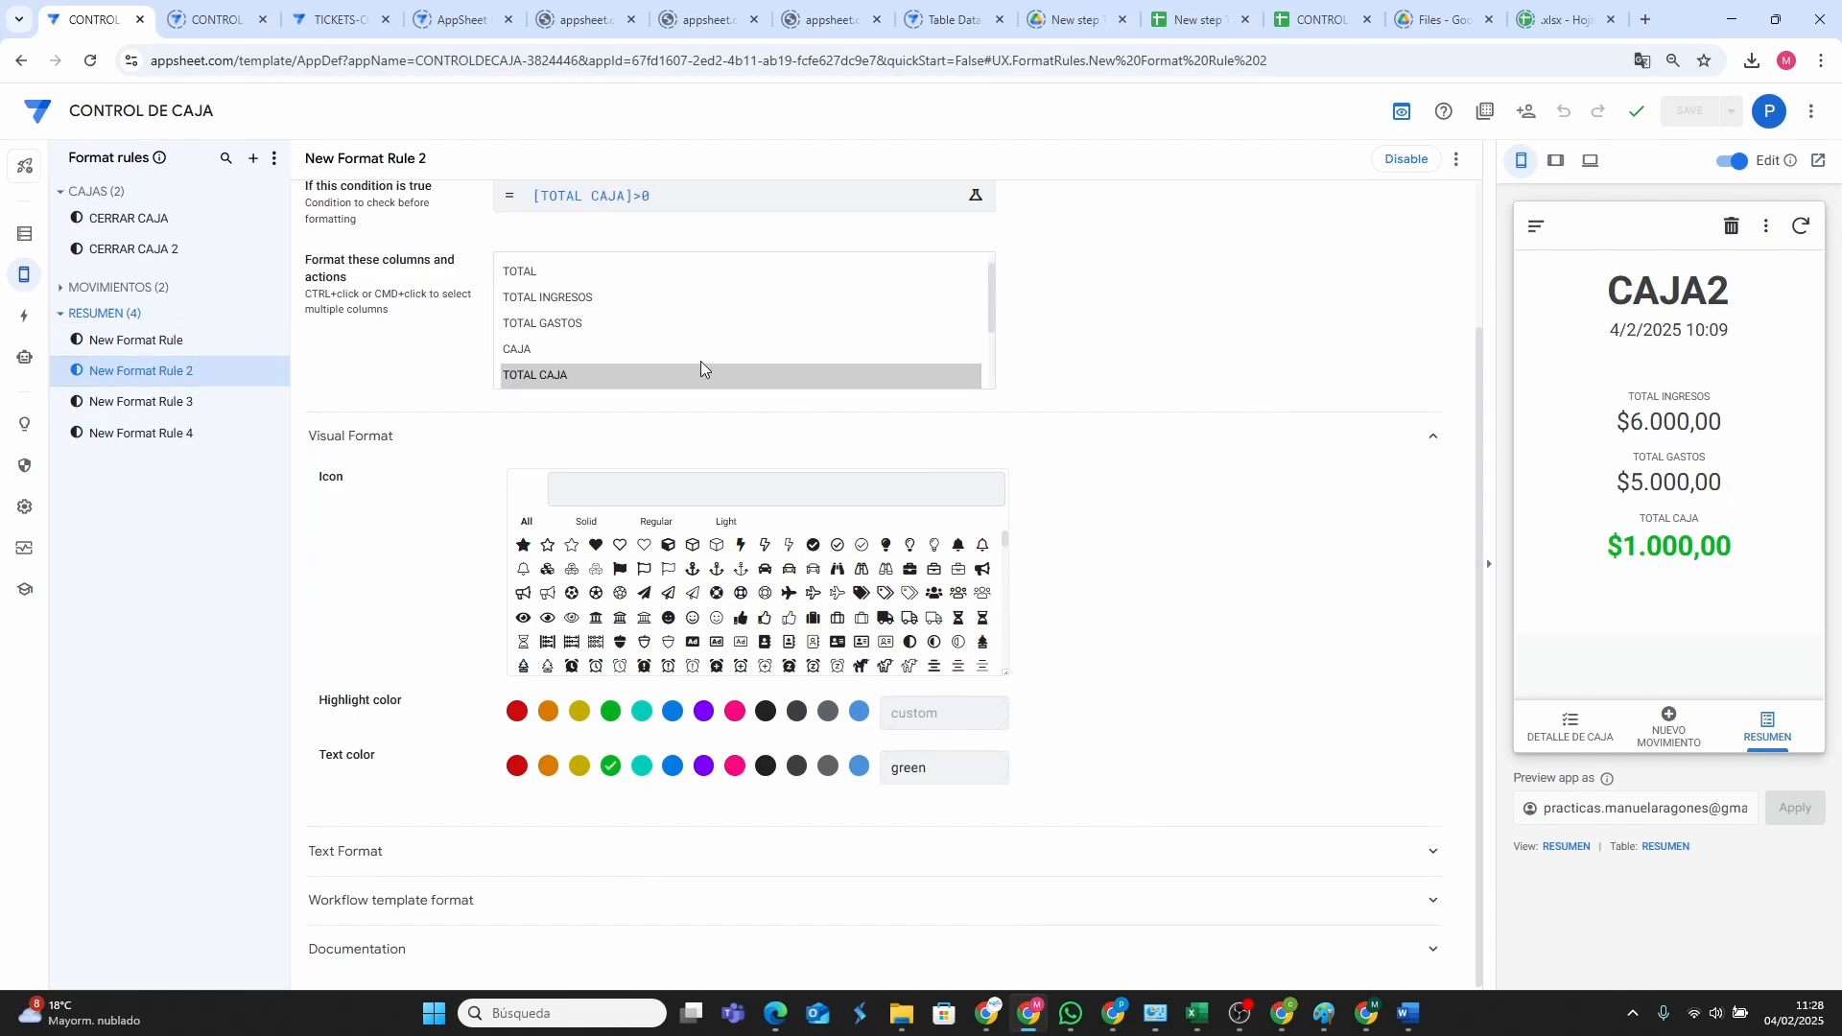
pyautogui.scroll(1, 969, 366)
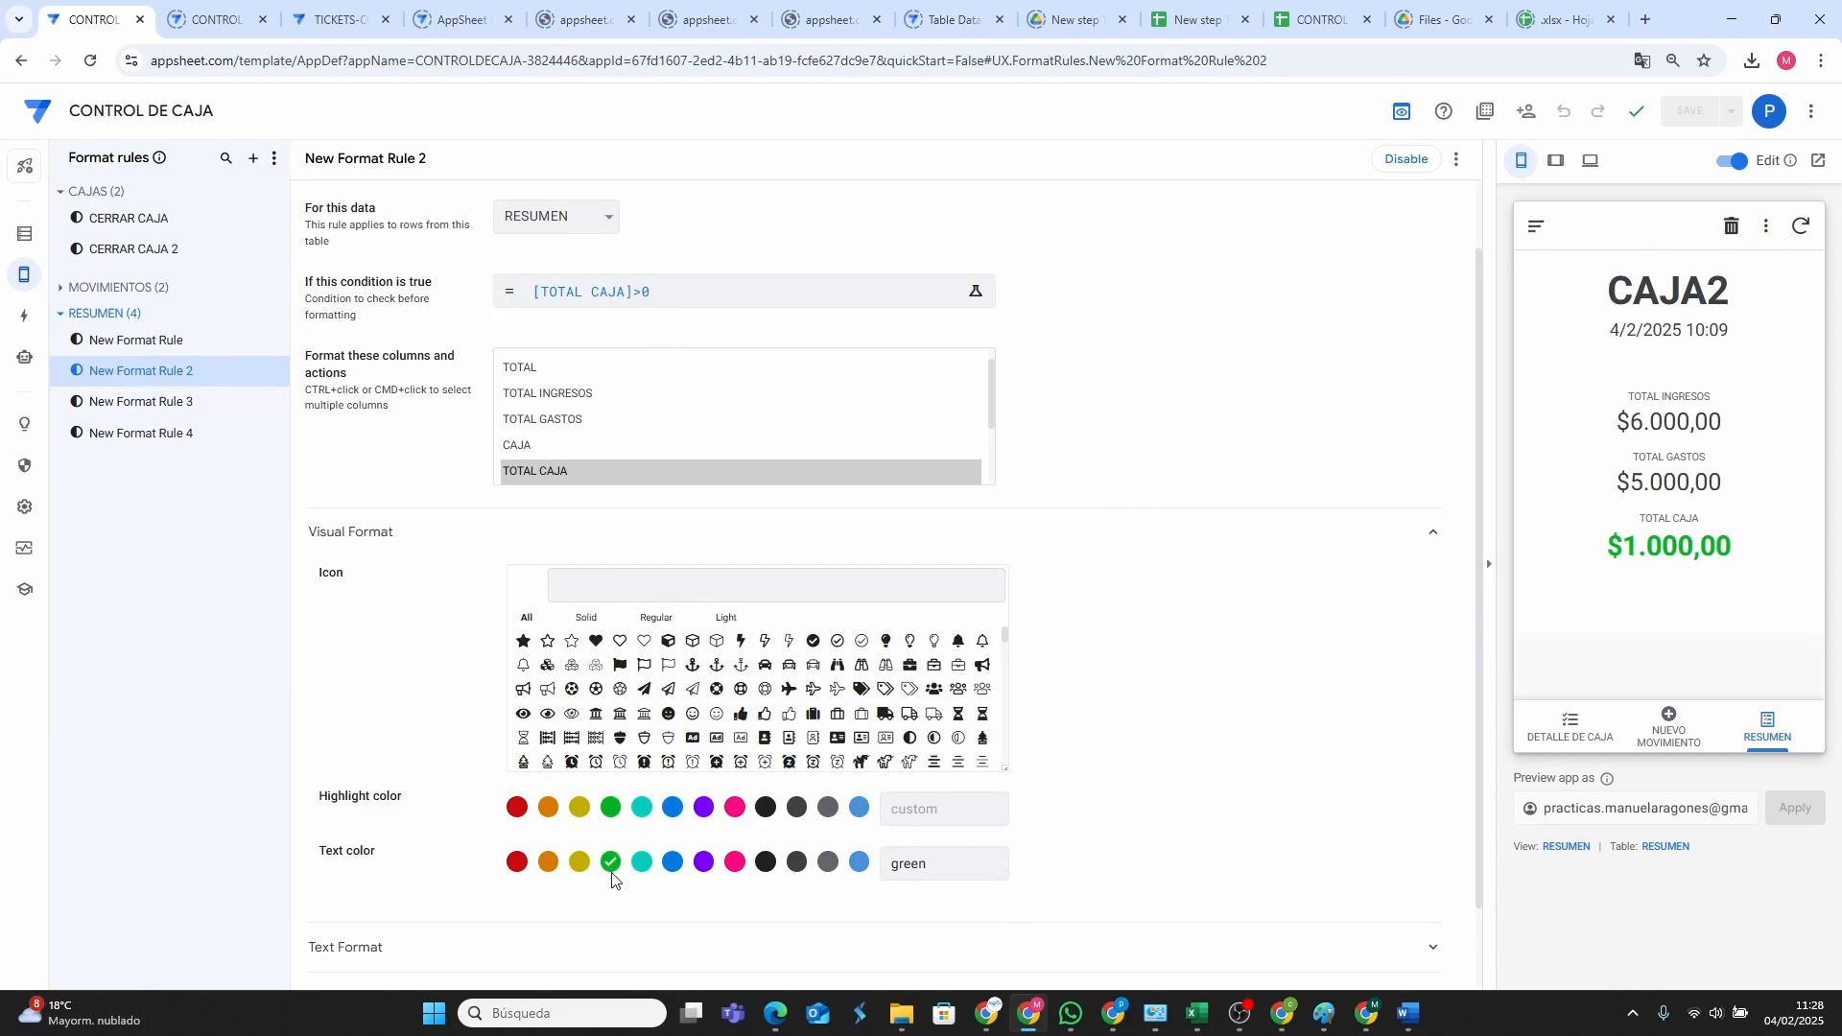
pyautogui.click(187, 404)
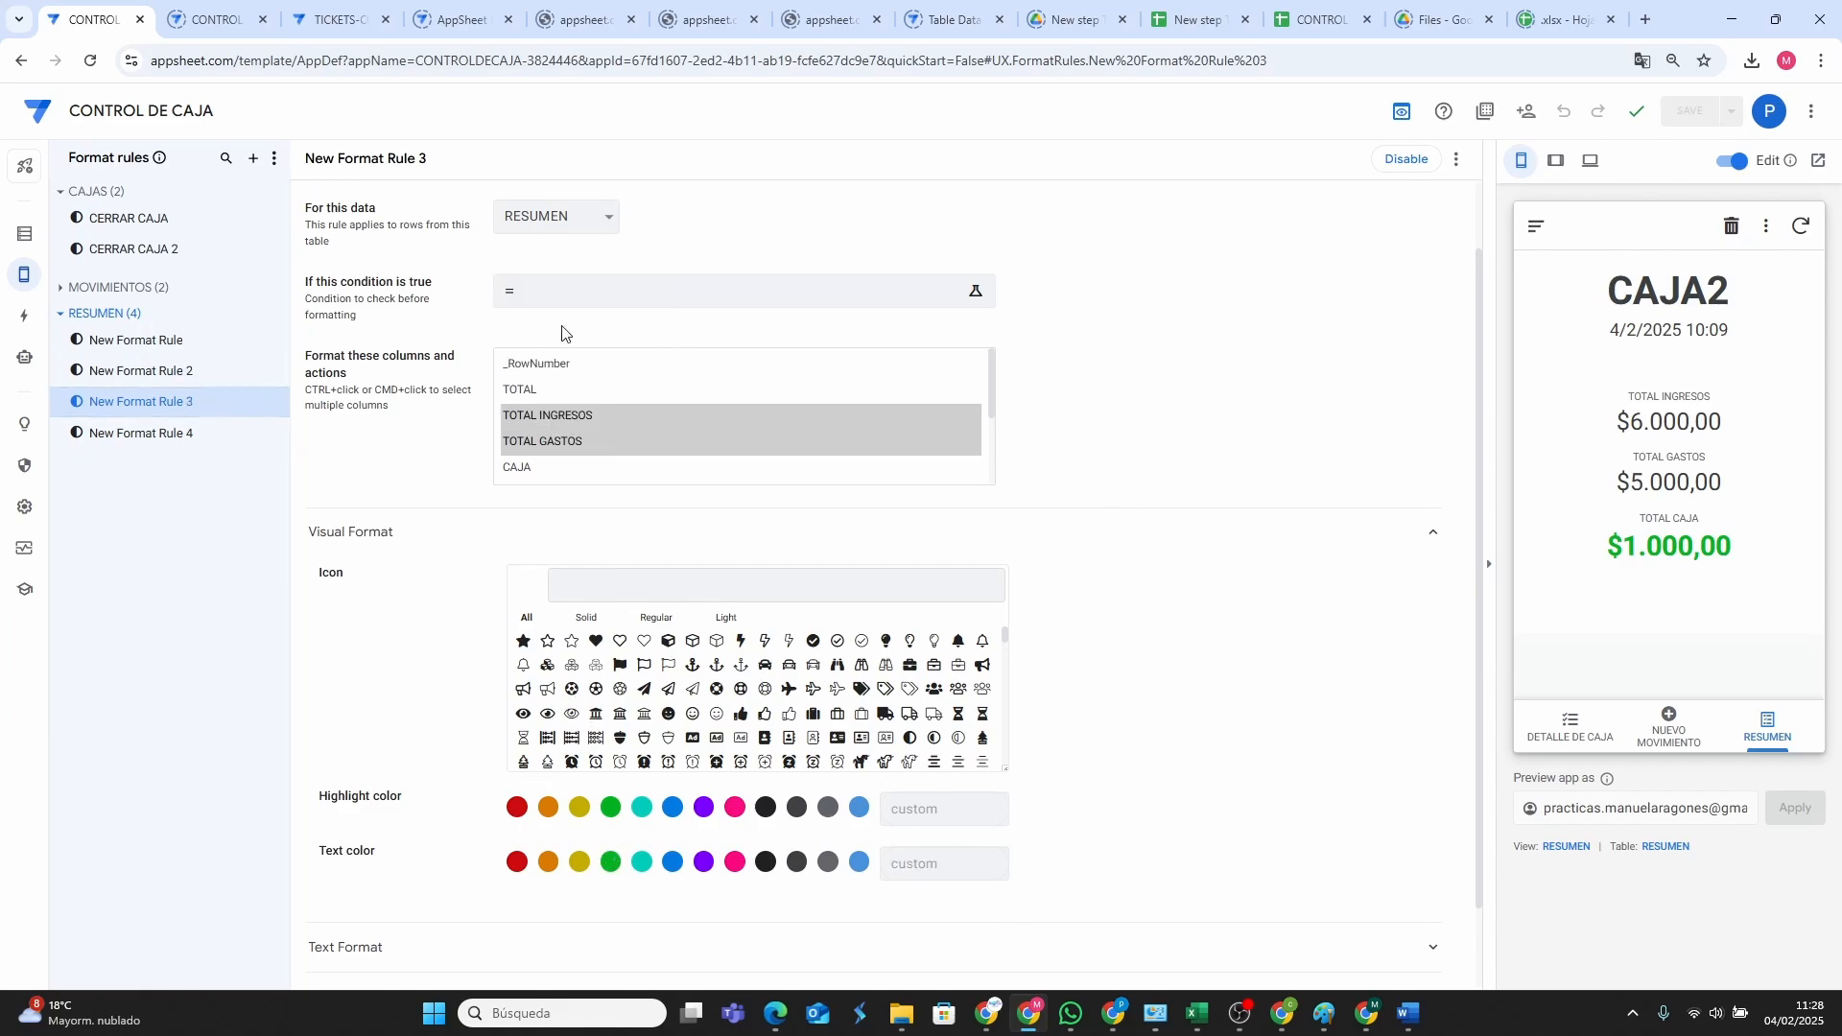
pyautogui.click(155, 437)
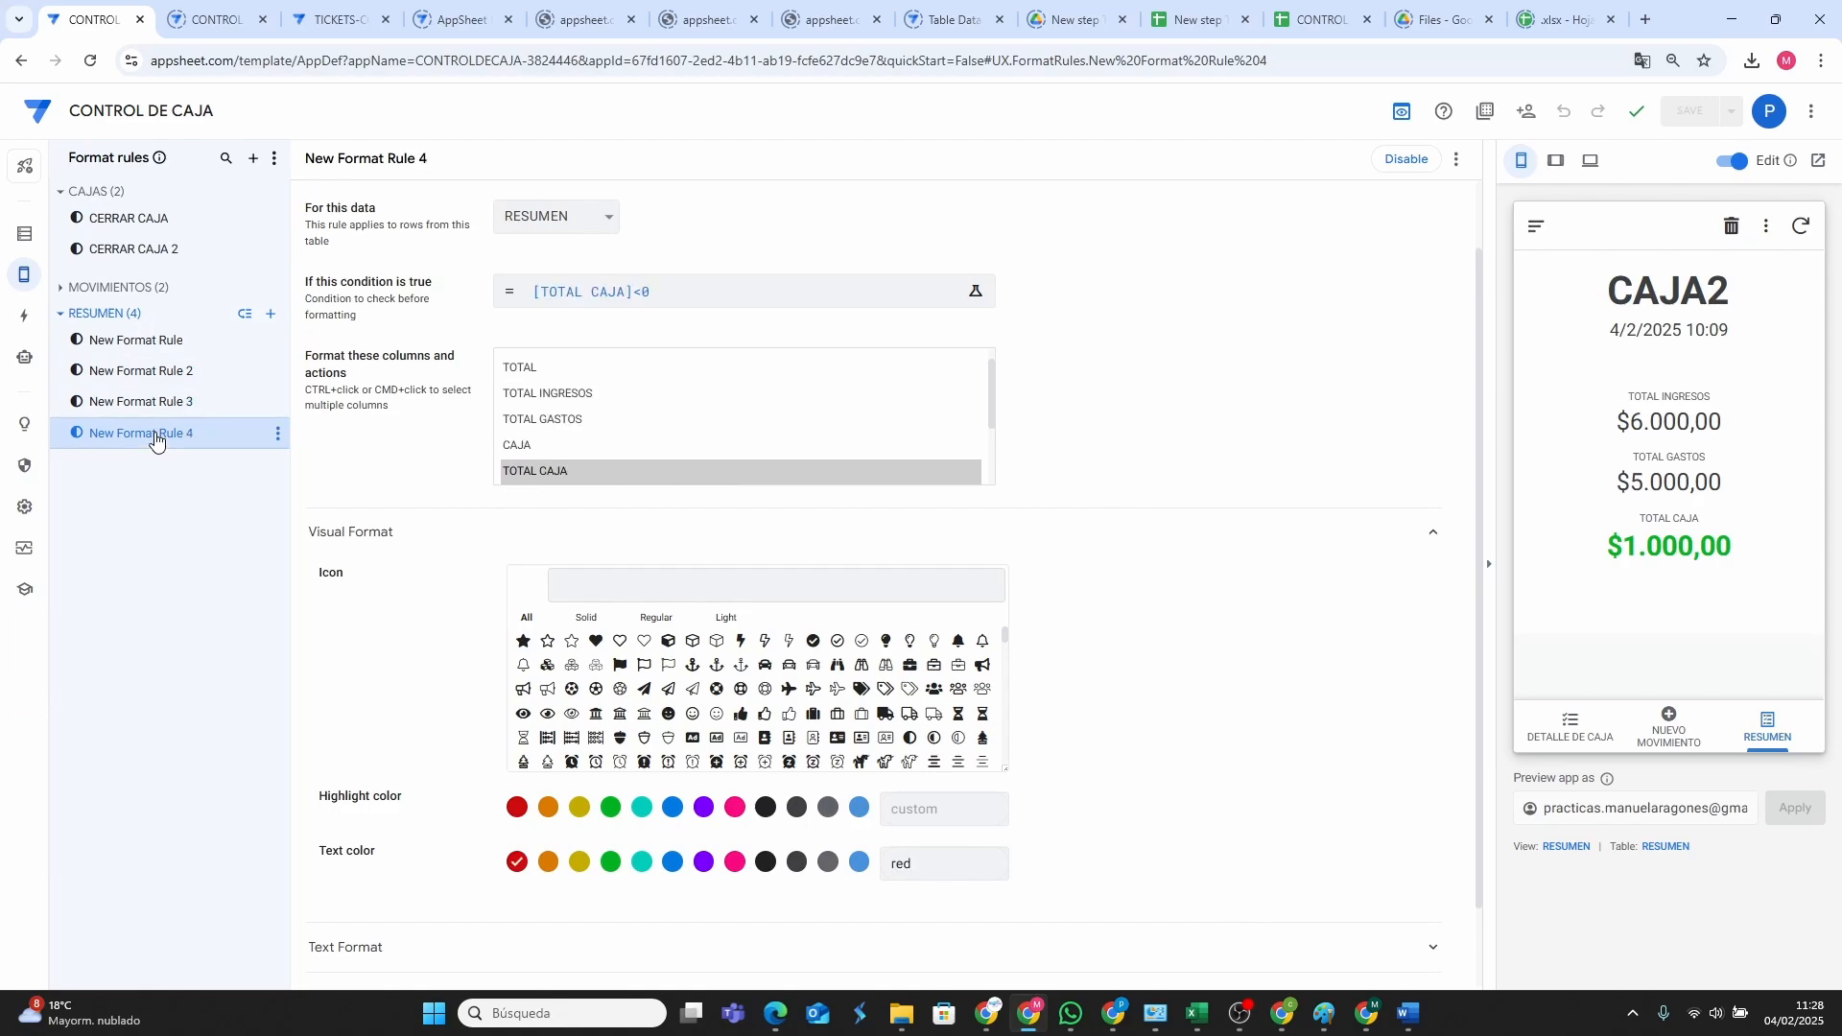
pyautogui.click(662, 292)
pyautogui.click(1122, 1015)
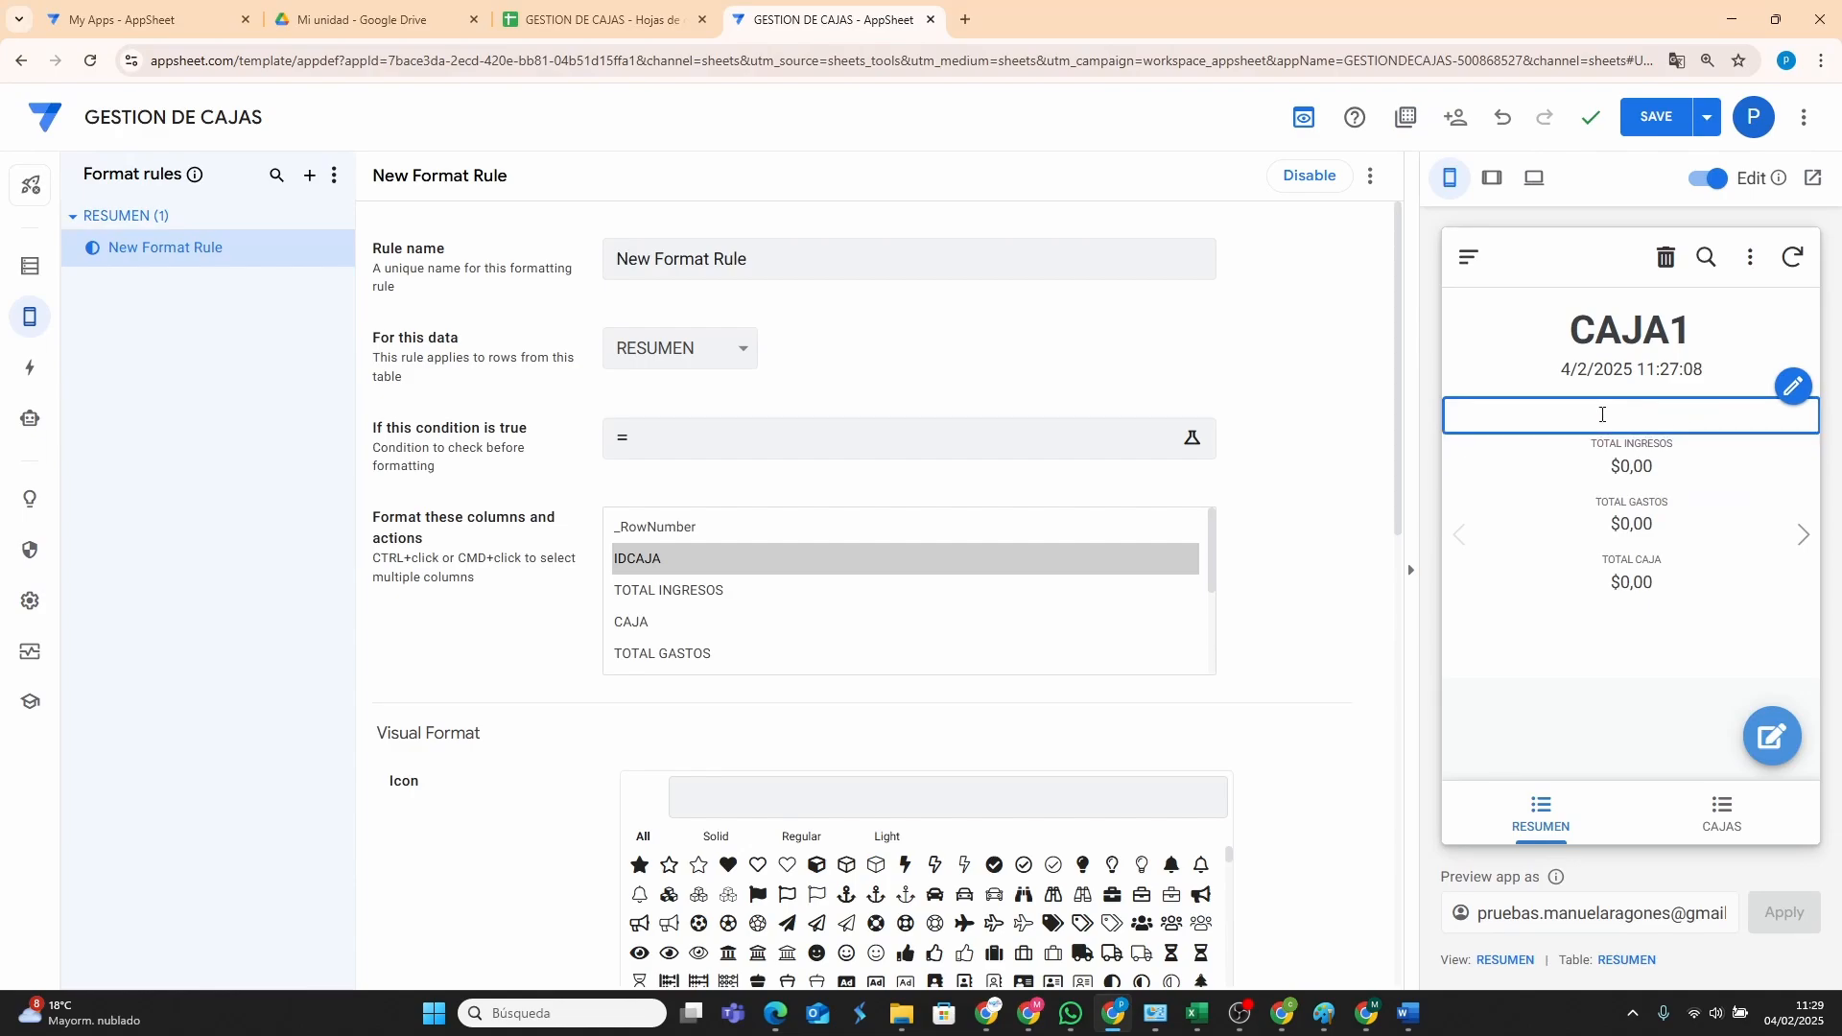
# Save the app and create a new primary navigation view named DETALLE CAJAS.
pyautogui.click(1650, 121)
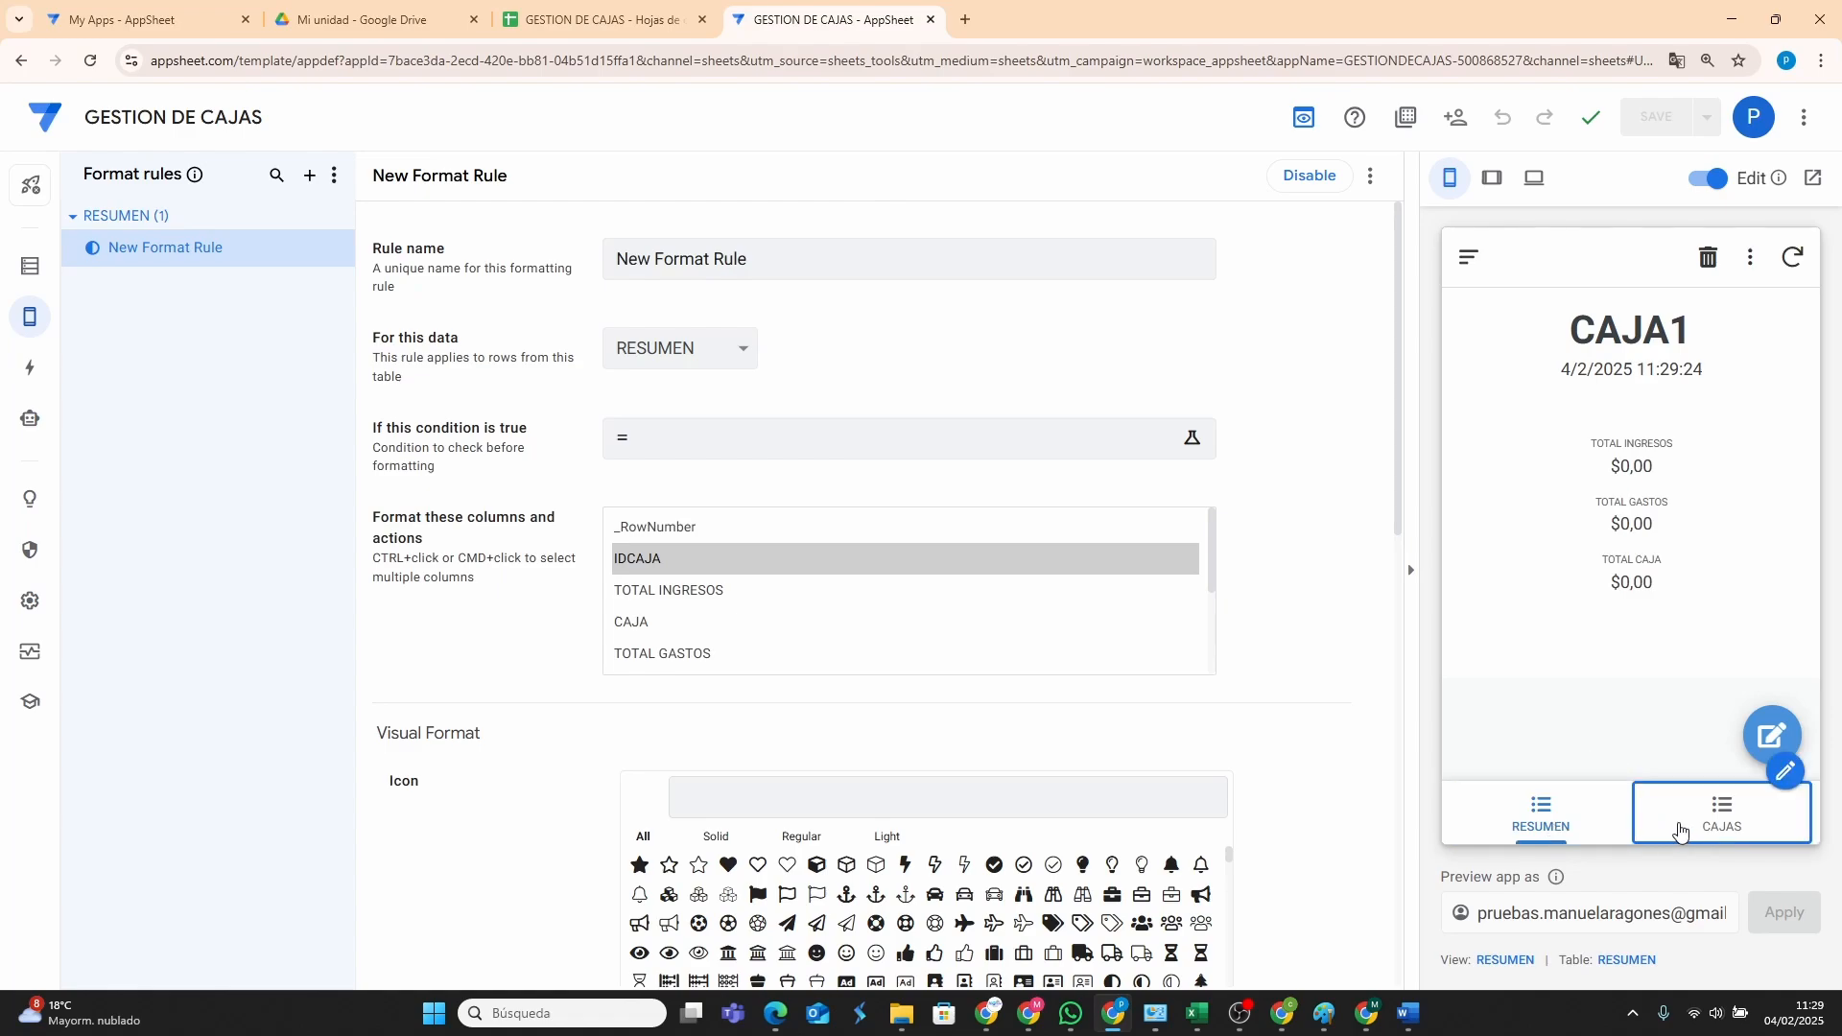
pyautogui.click(28, 277)
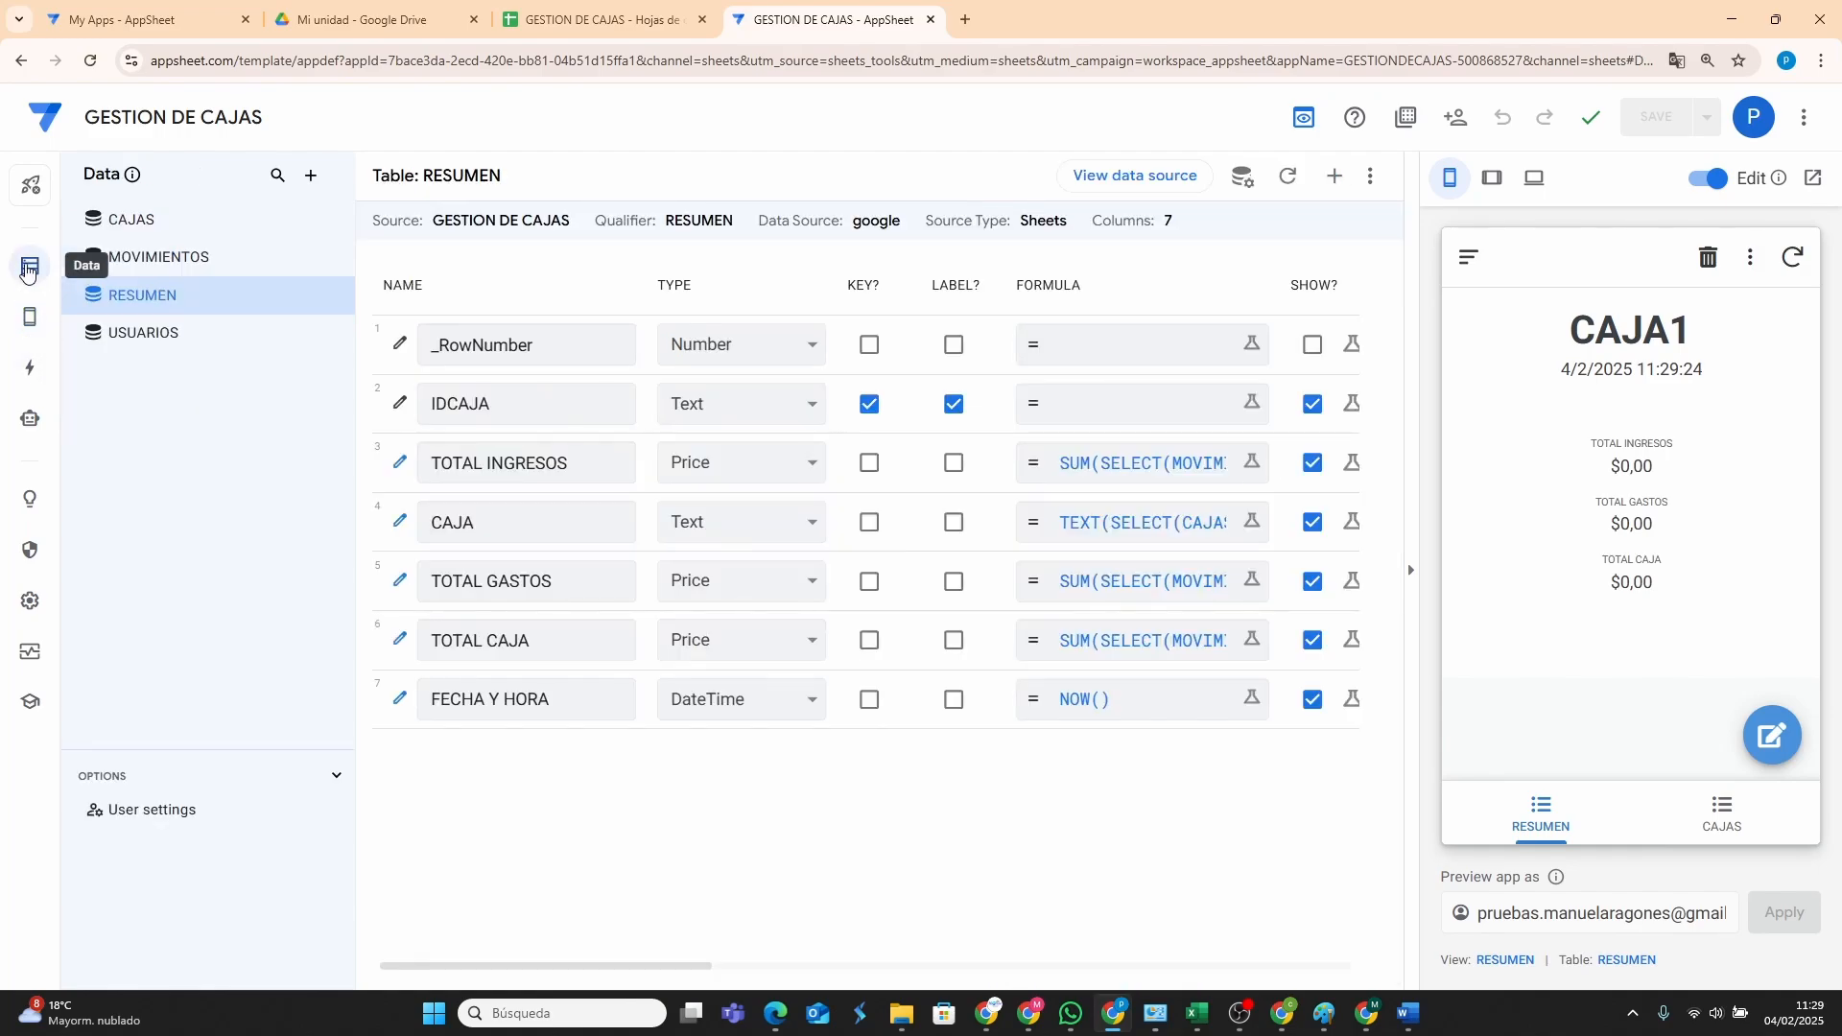
pyautogui.click(165, 257)
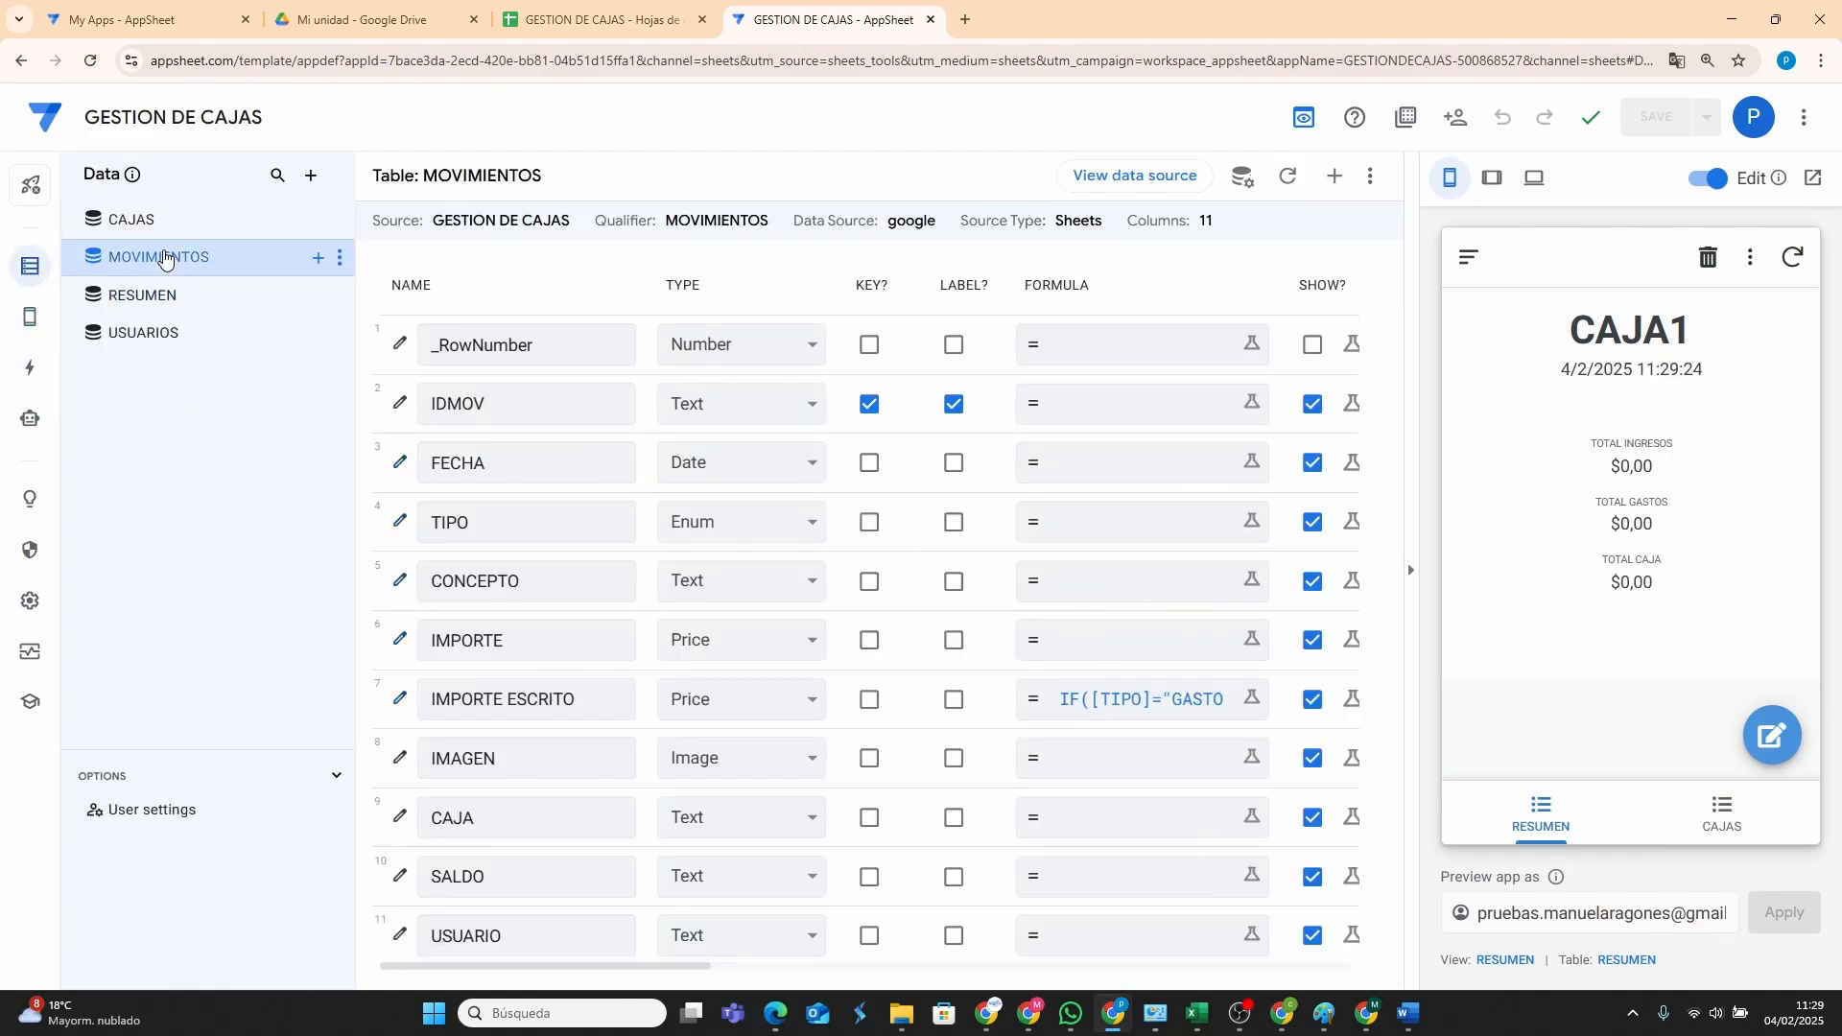
pyautogui.click(30, 324)
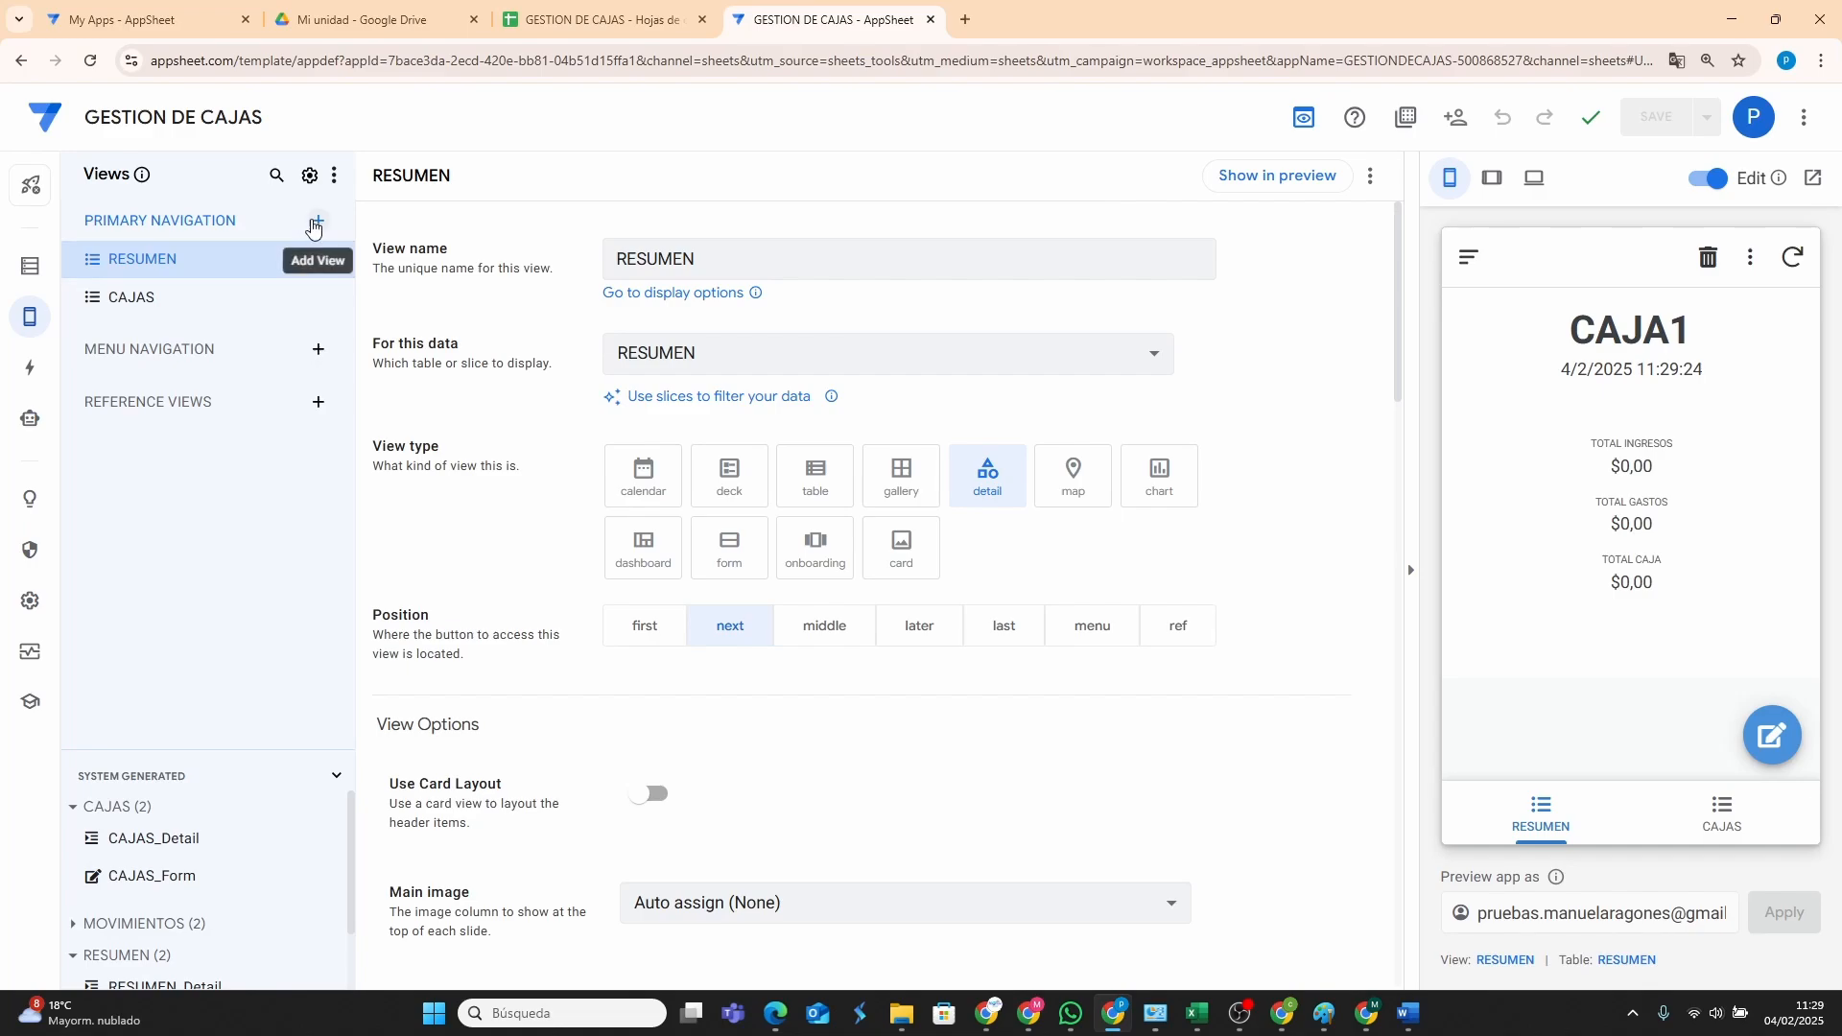
pyautogui.click(312, 227)
pyautogui.click(637, 705)
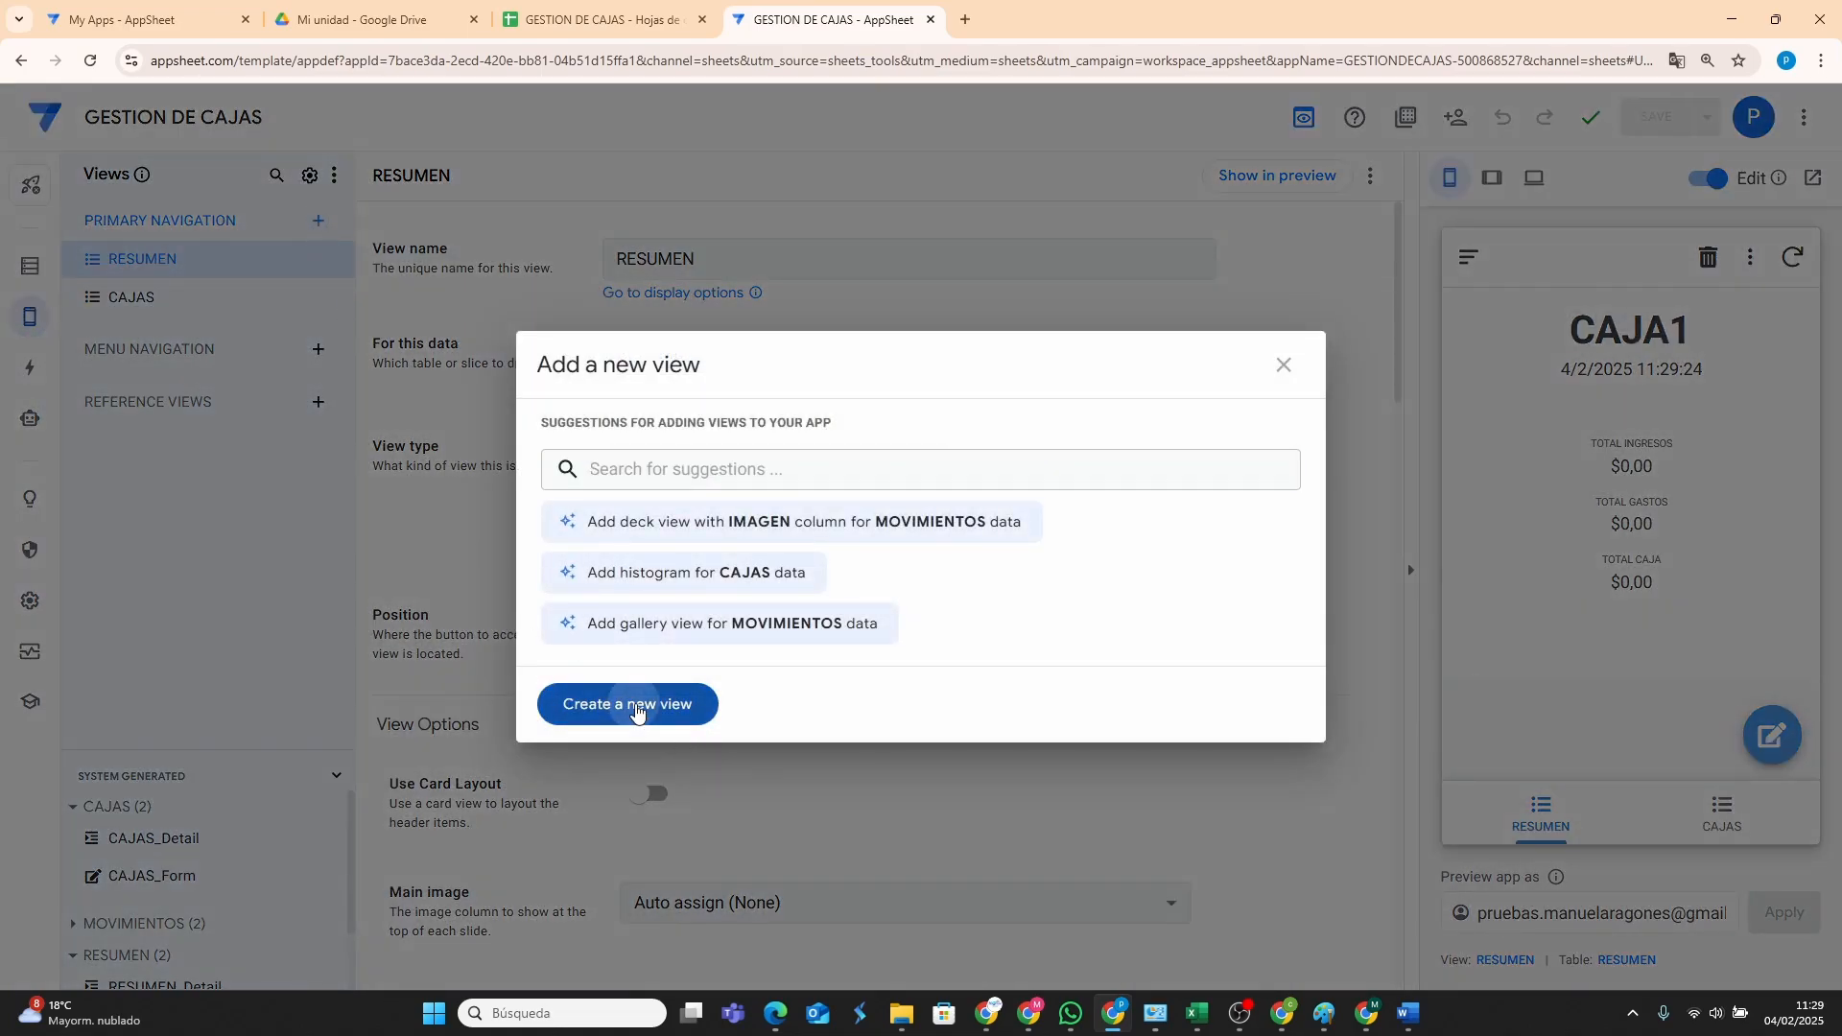
pyautogui.moveTo(707, 263); pyautogui.dragTo(587, 271)
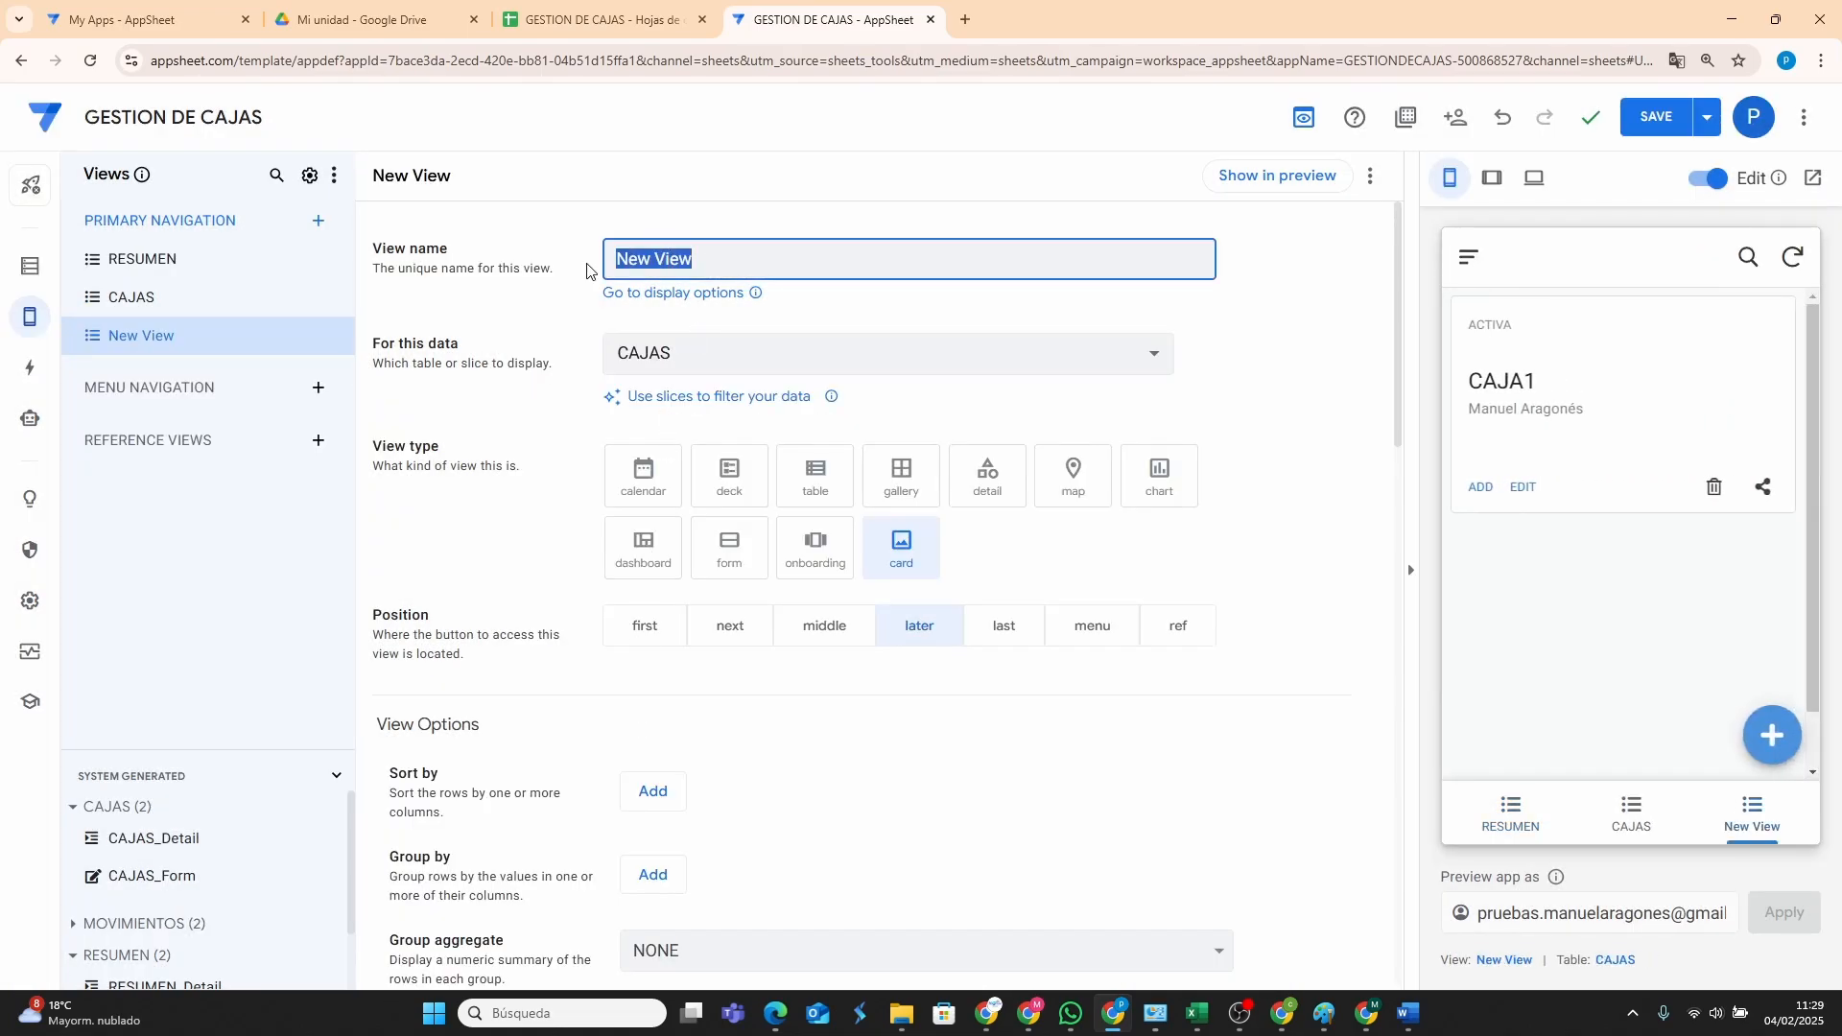
pyautogui.write('DETALLE CAJAS')
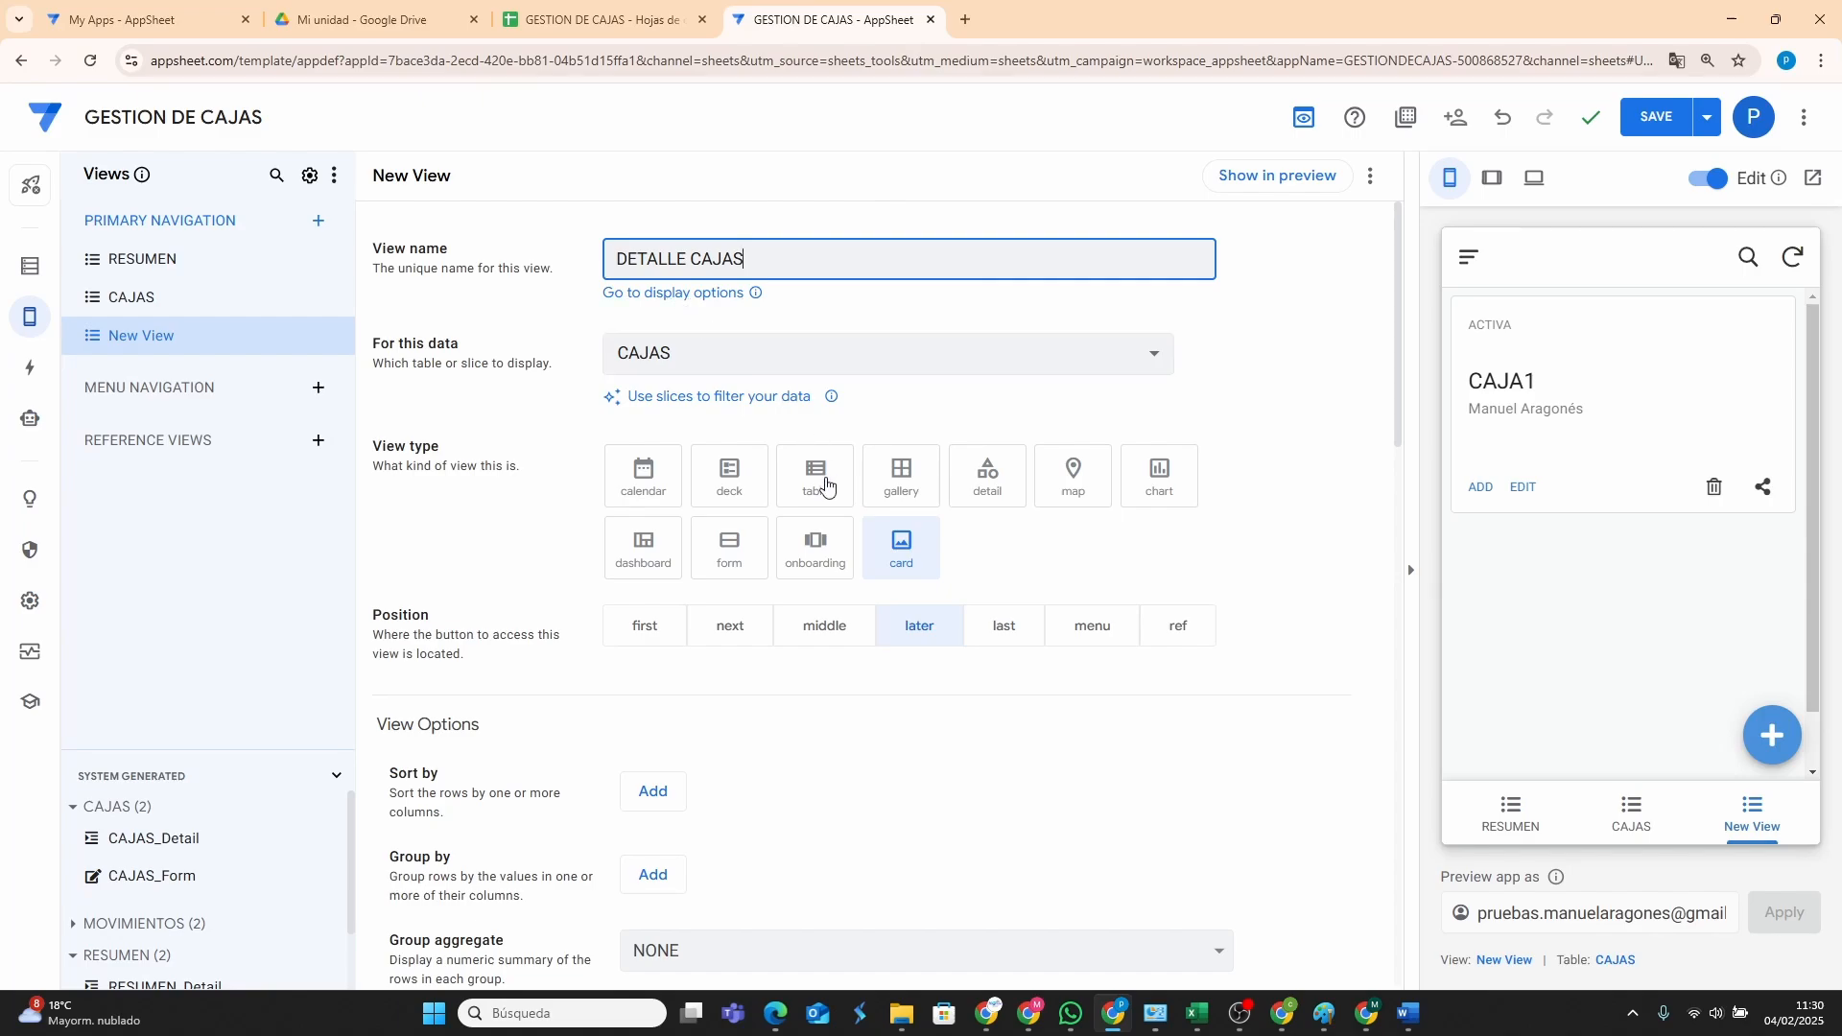
# Base the DETALLE CAJAS view on the MOVIMIENTOS table and set its view type to deck.
pyautogui.click(716, 365)
pyautogui.click(701, 452)
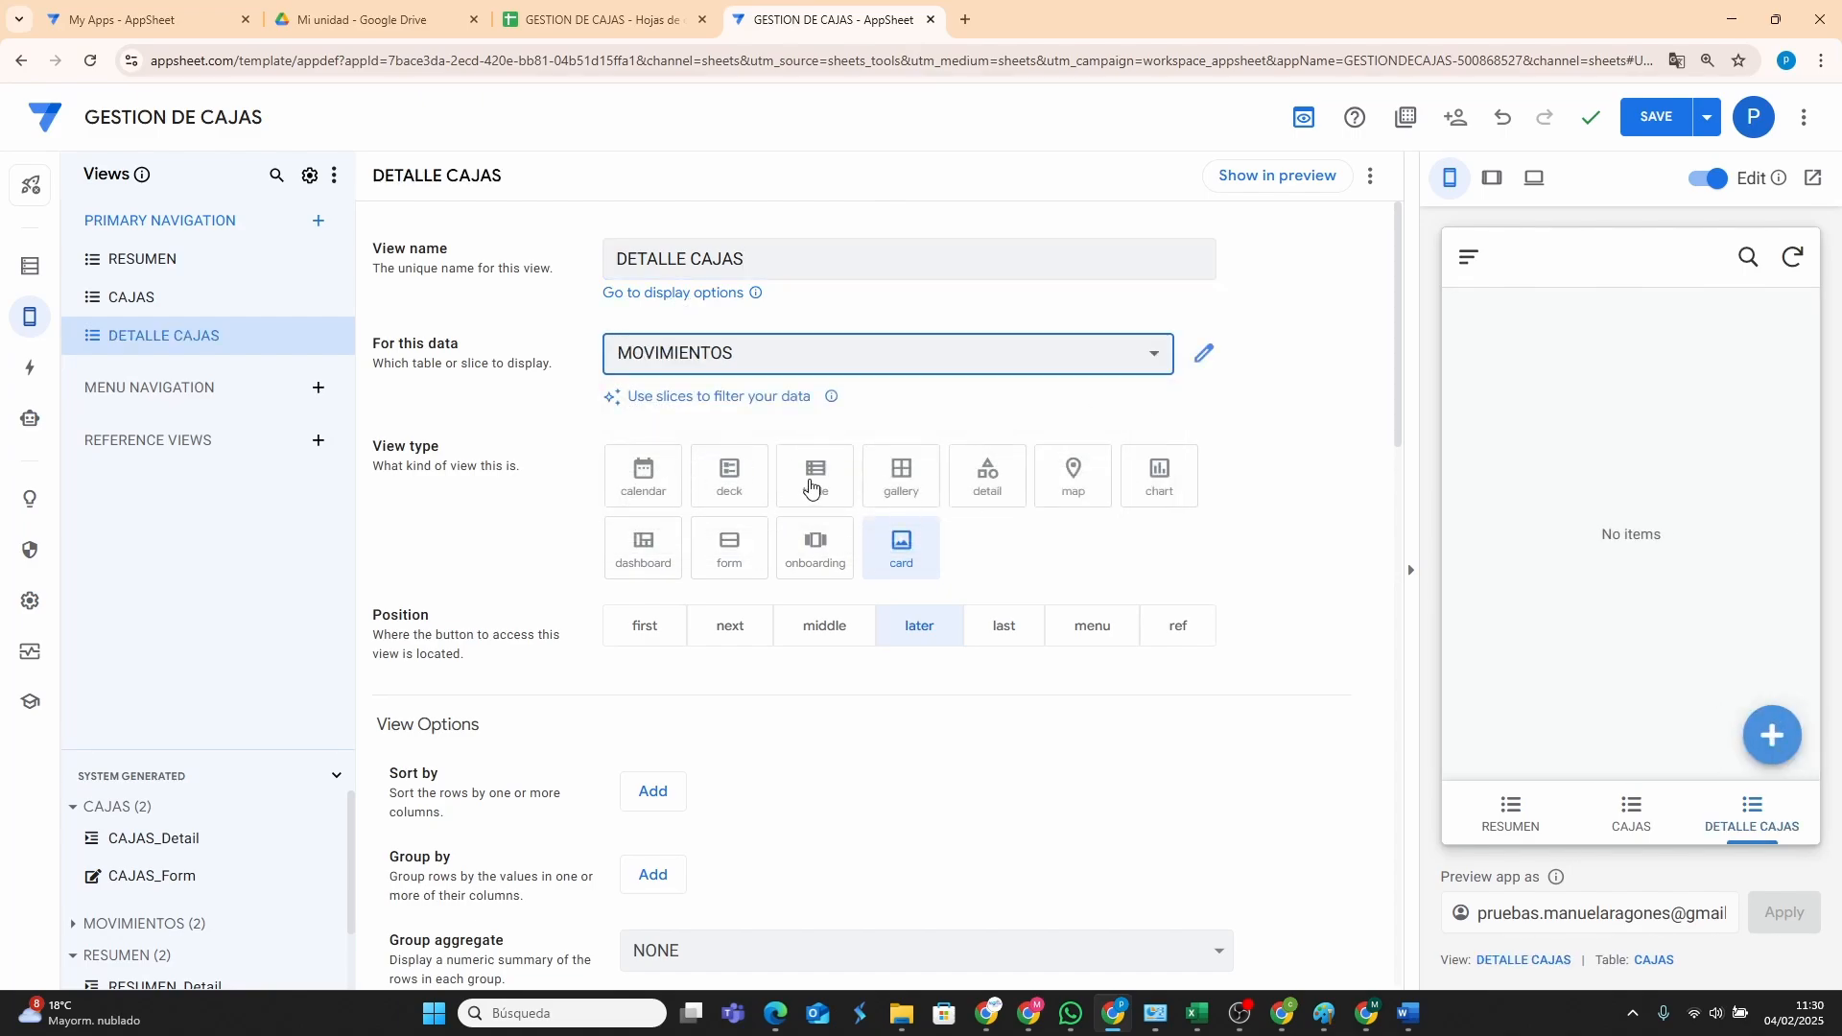
pyautogui.click(734, 479)
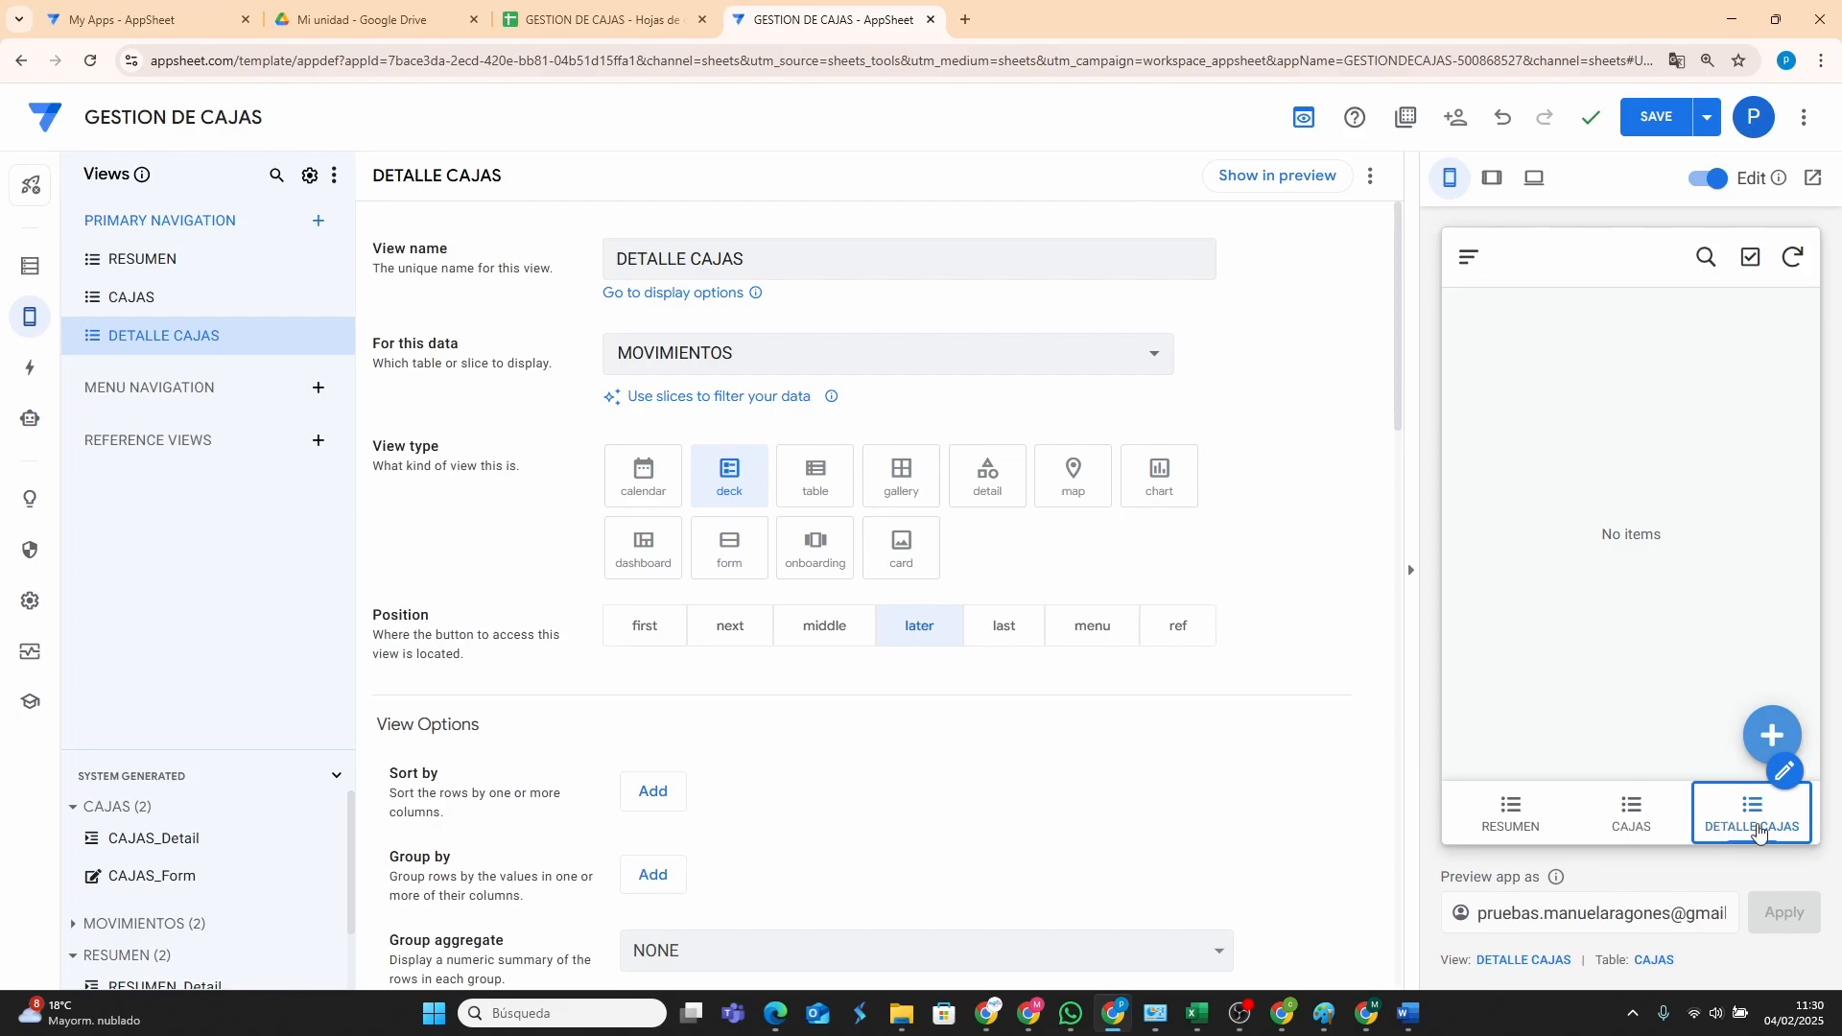
# Move the CAJAS view to the menu position and open it from the preview app's menu.
pyautogui.click(1665, 775)
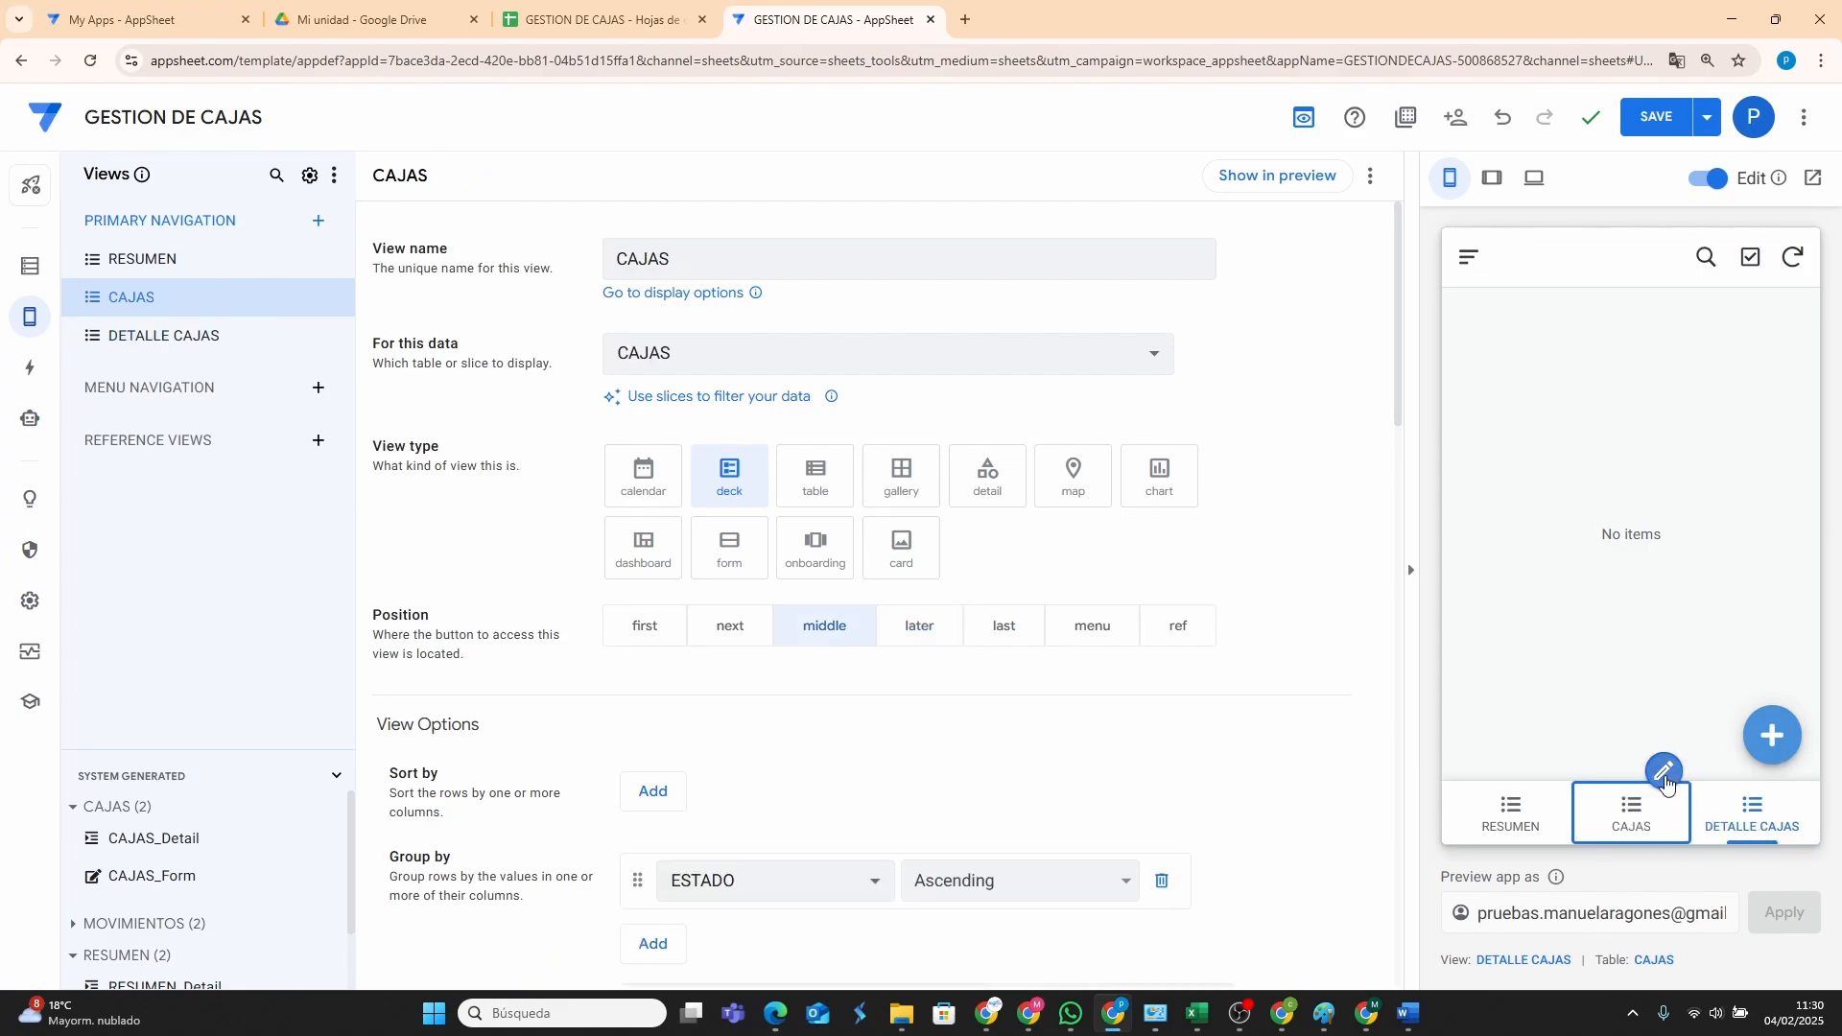
pyautogui.click(1646, 827)
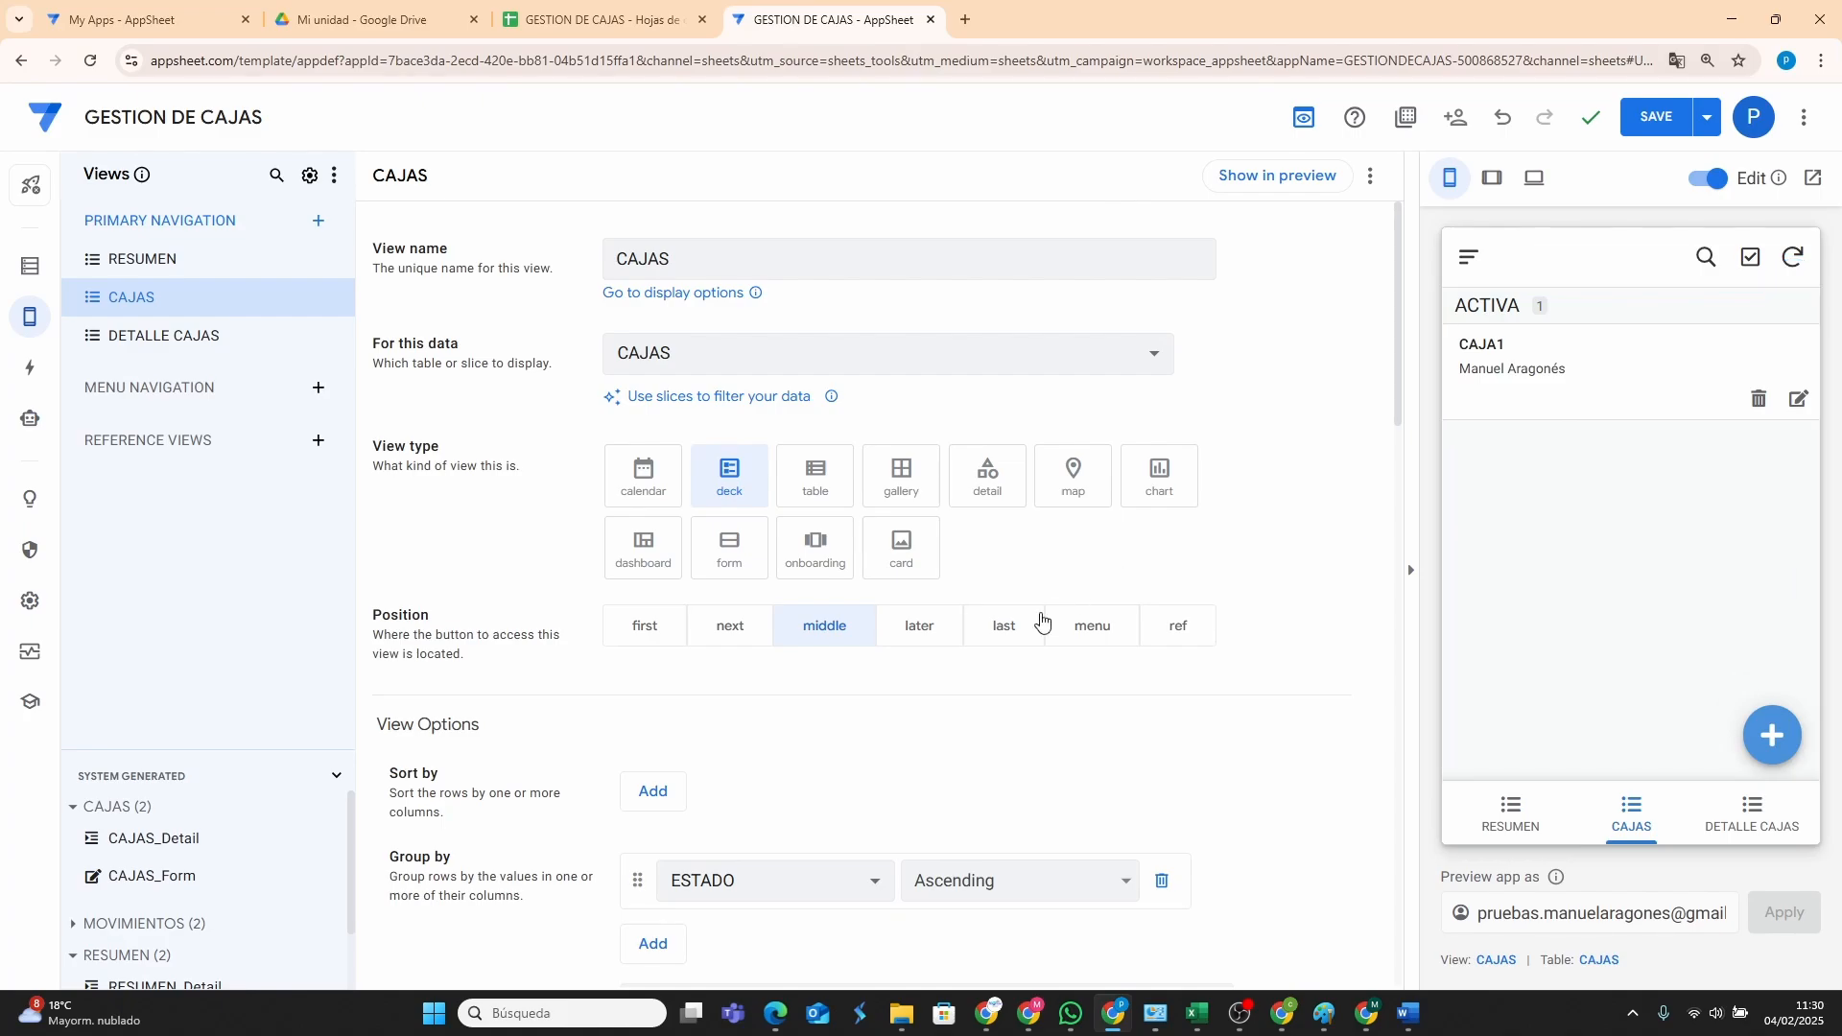
pyautogui.click(1075, 634)
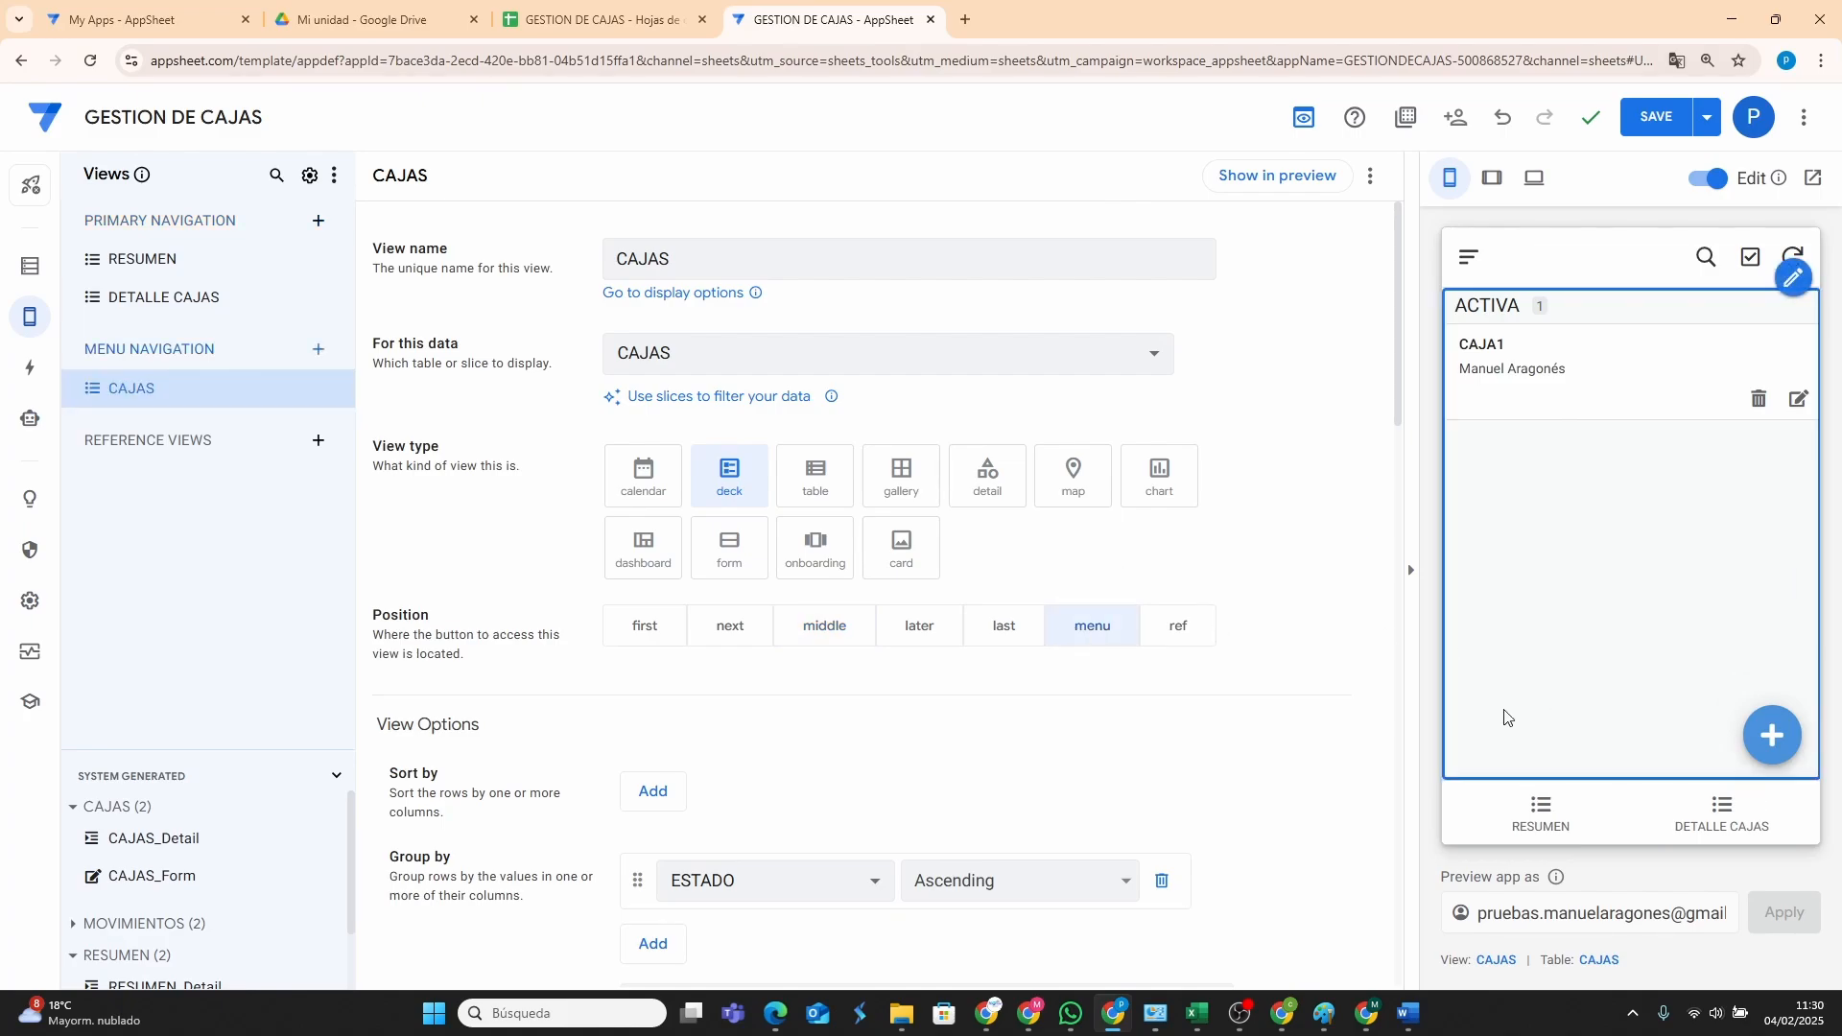
pyautogui.click(1466, 259)
pyautogui.click(1606, 366)
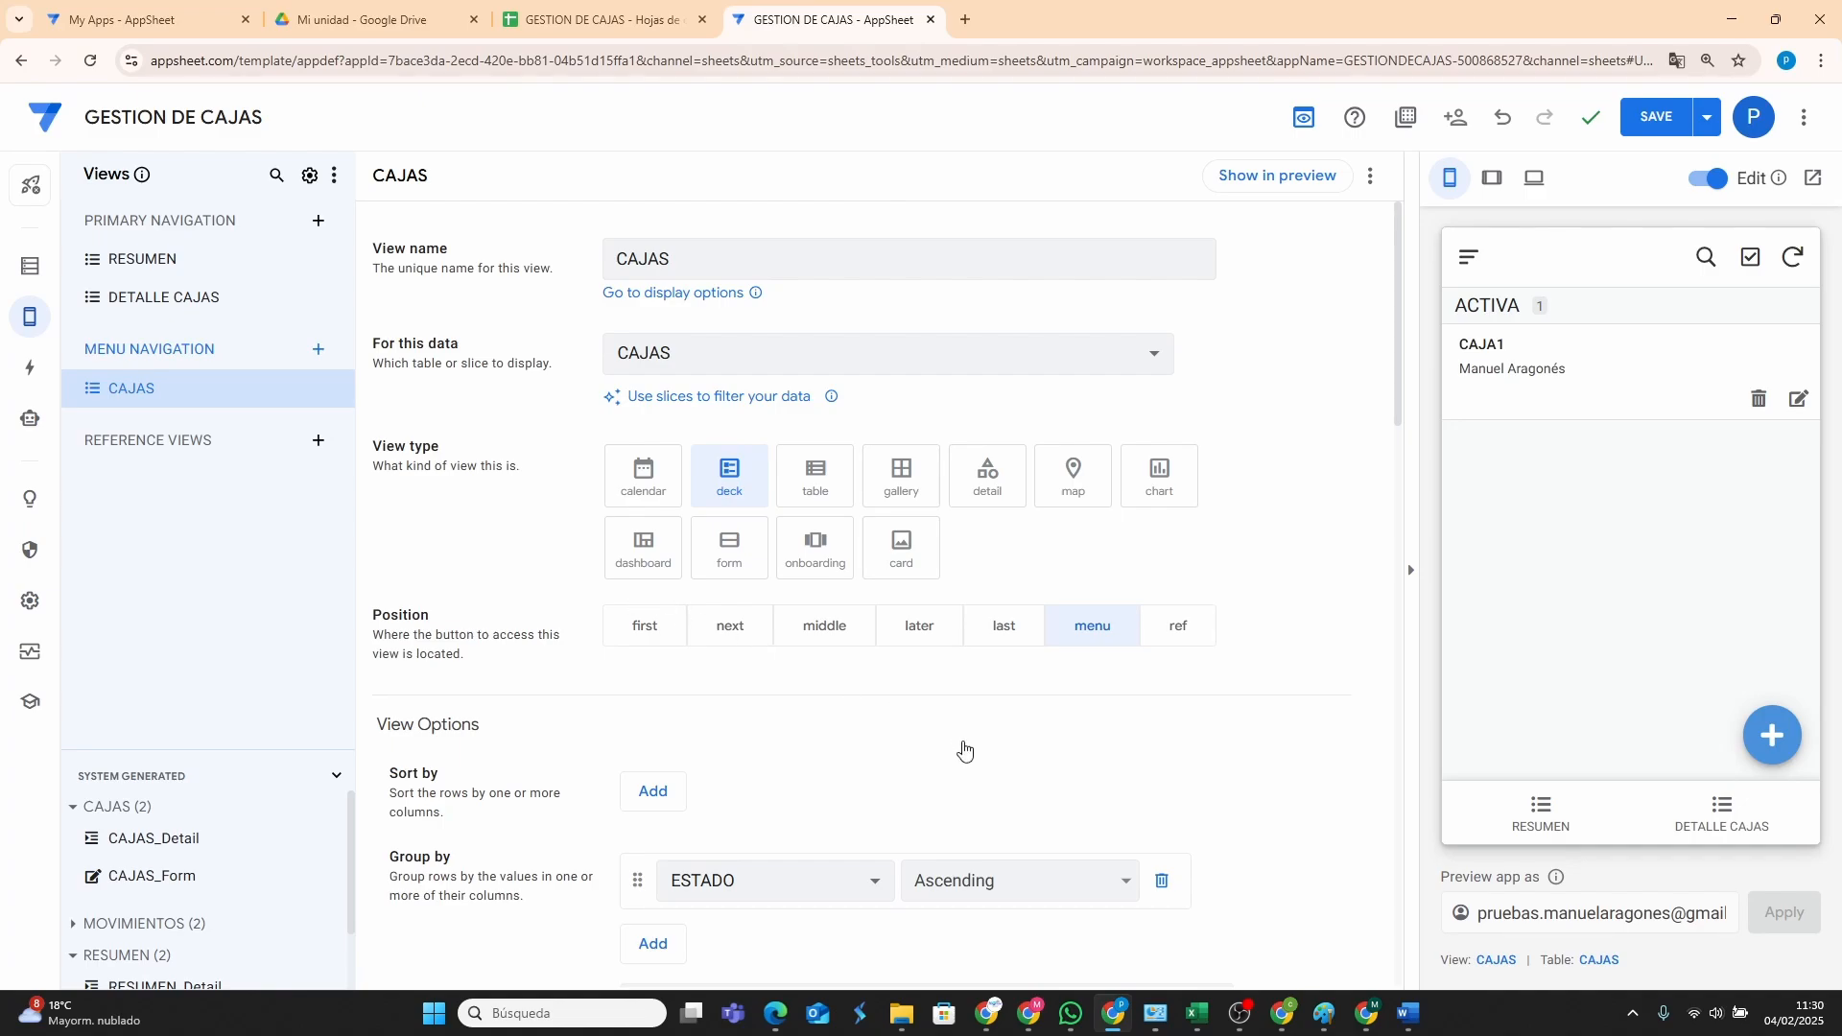
# Remove the ESTADO grouping from the CAJAS view, save the app, and check the DETALLE CAJAS and RESUMEN views in the preview.
pyautogui.scroll(-3, 963, 751)
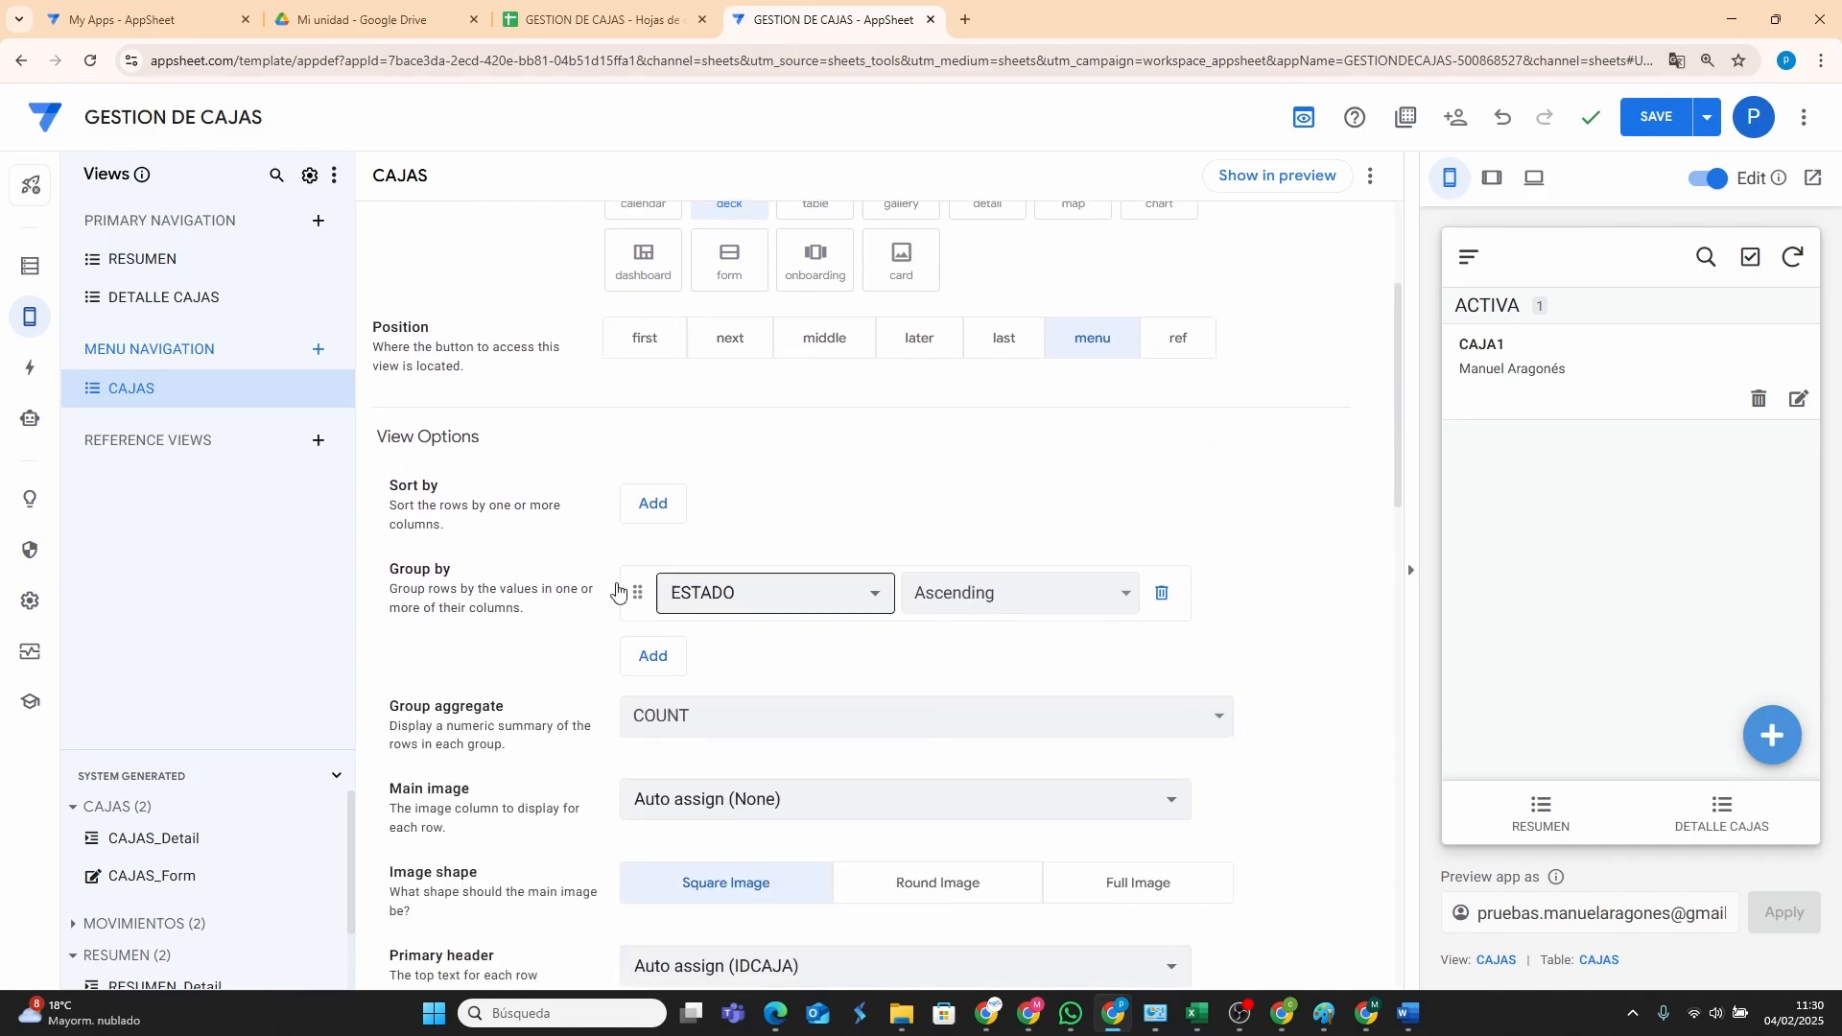
pyautogui.click(1163, 598)
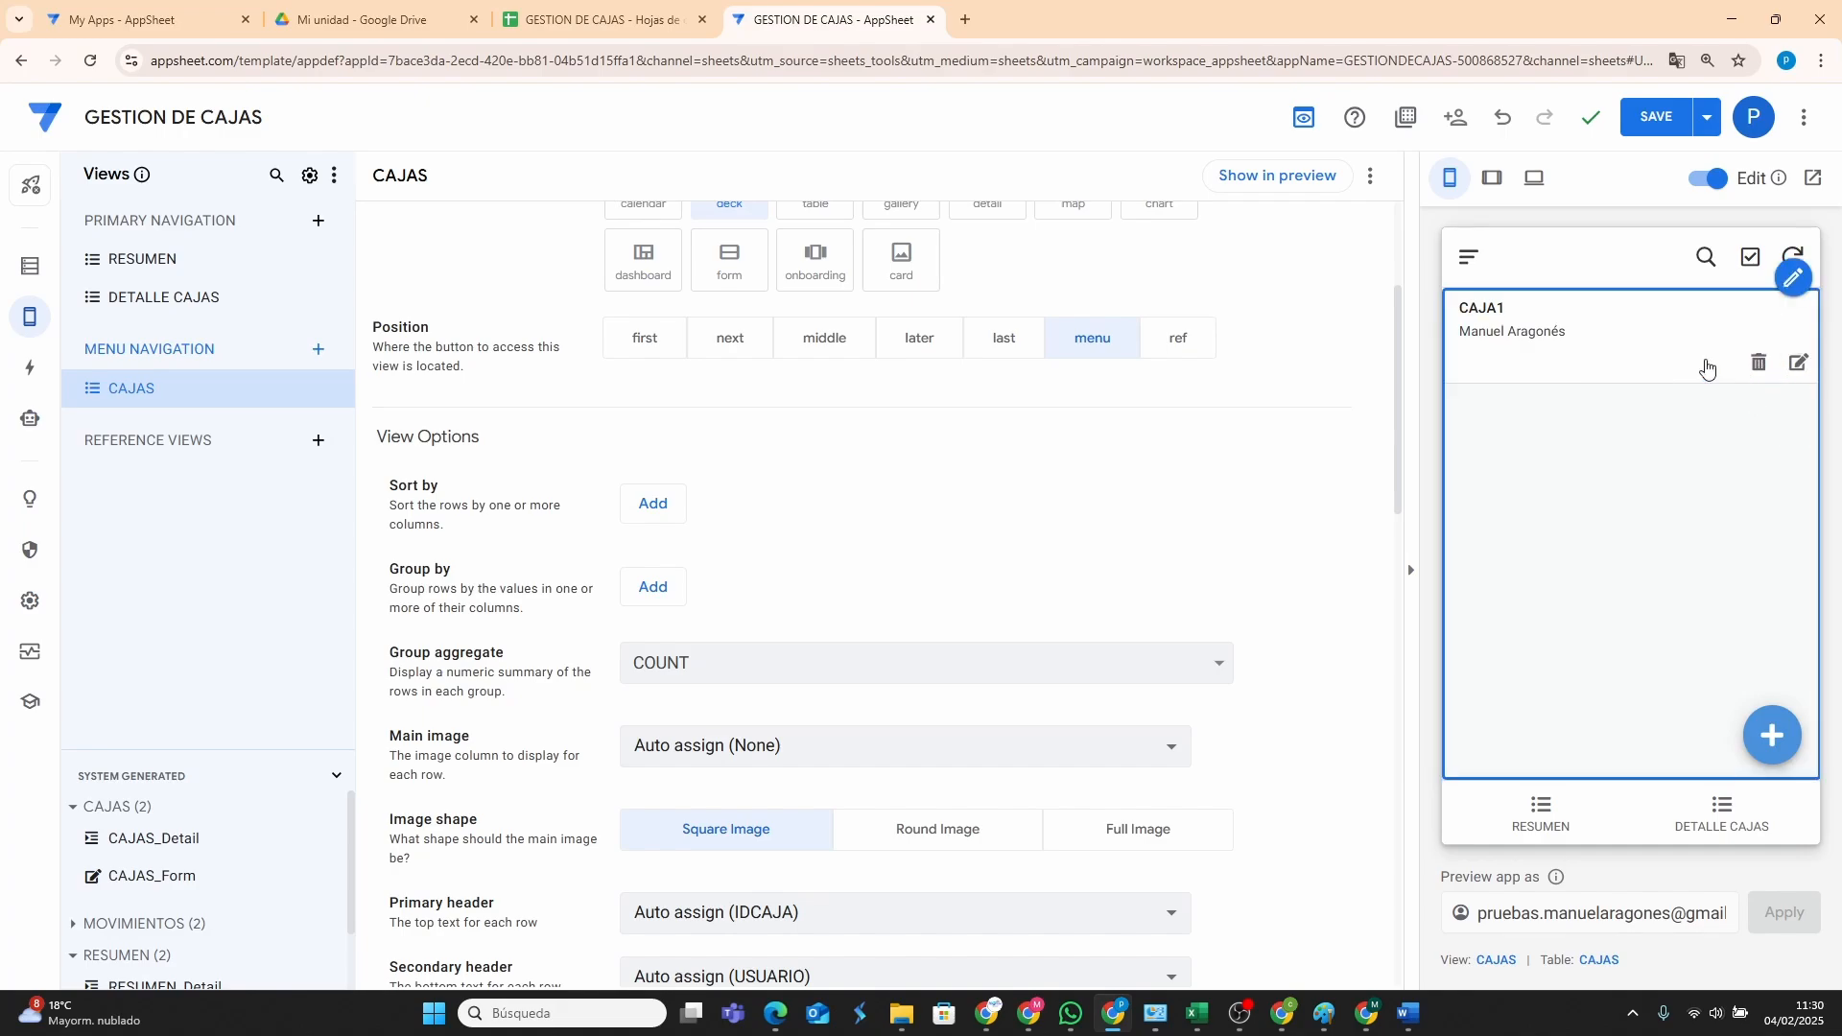
pyautogui.click(1658, 118)
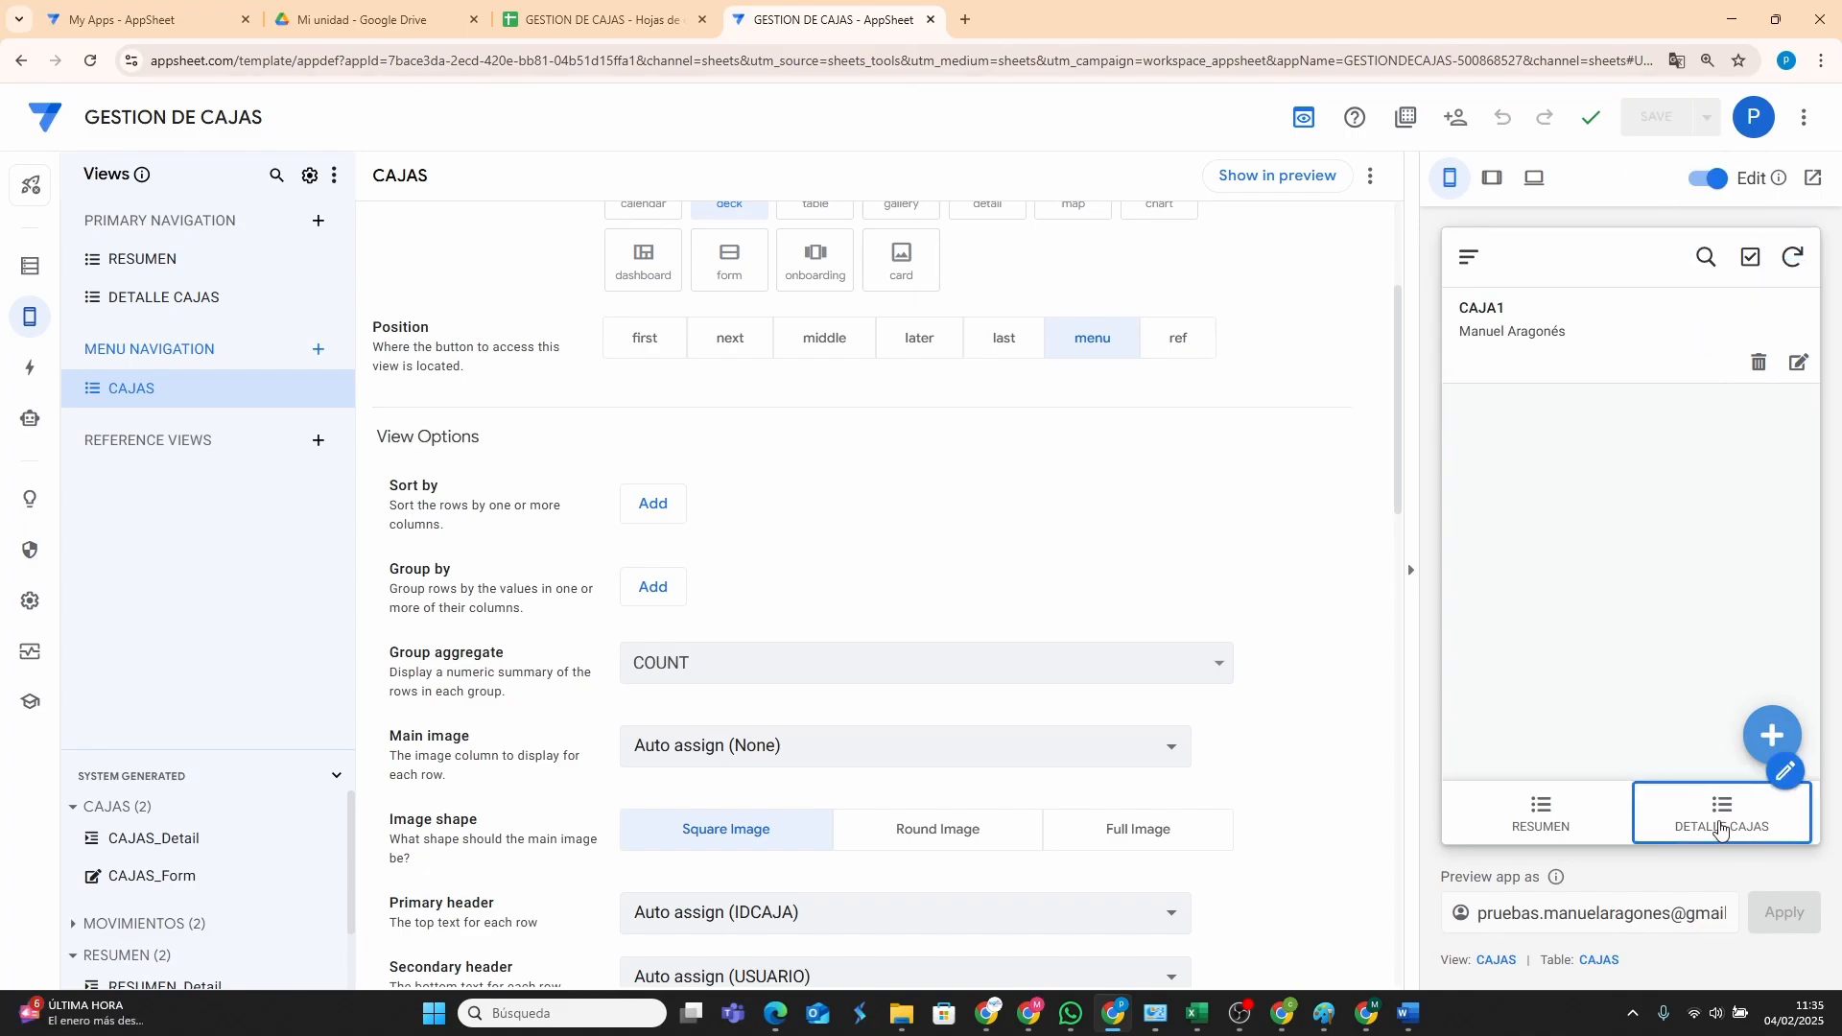
pyautogui.click(1720, 831)
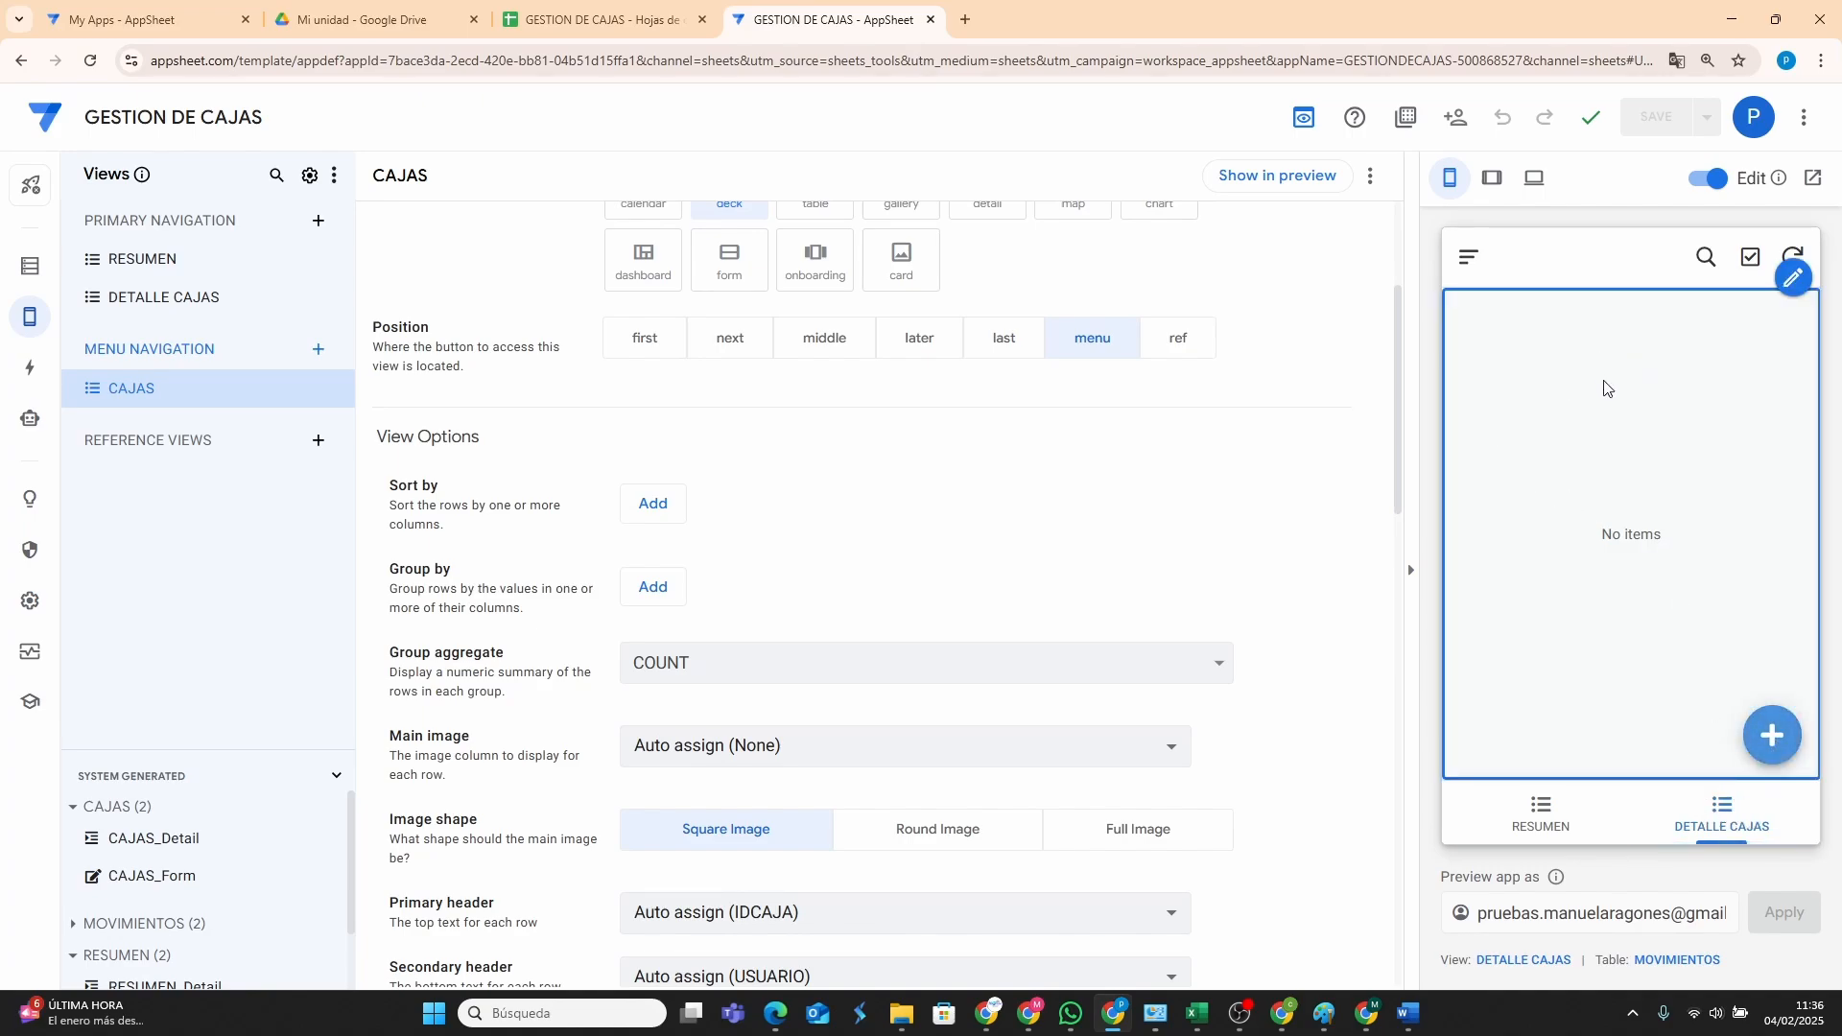
pyautogui.click(1540, 807)
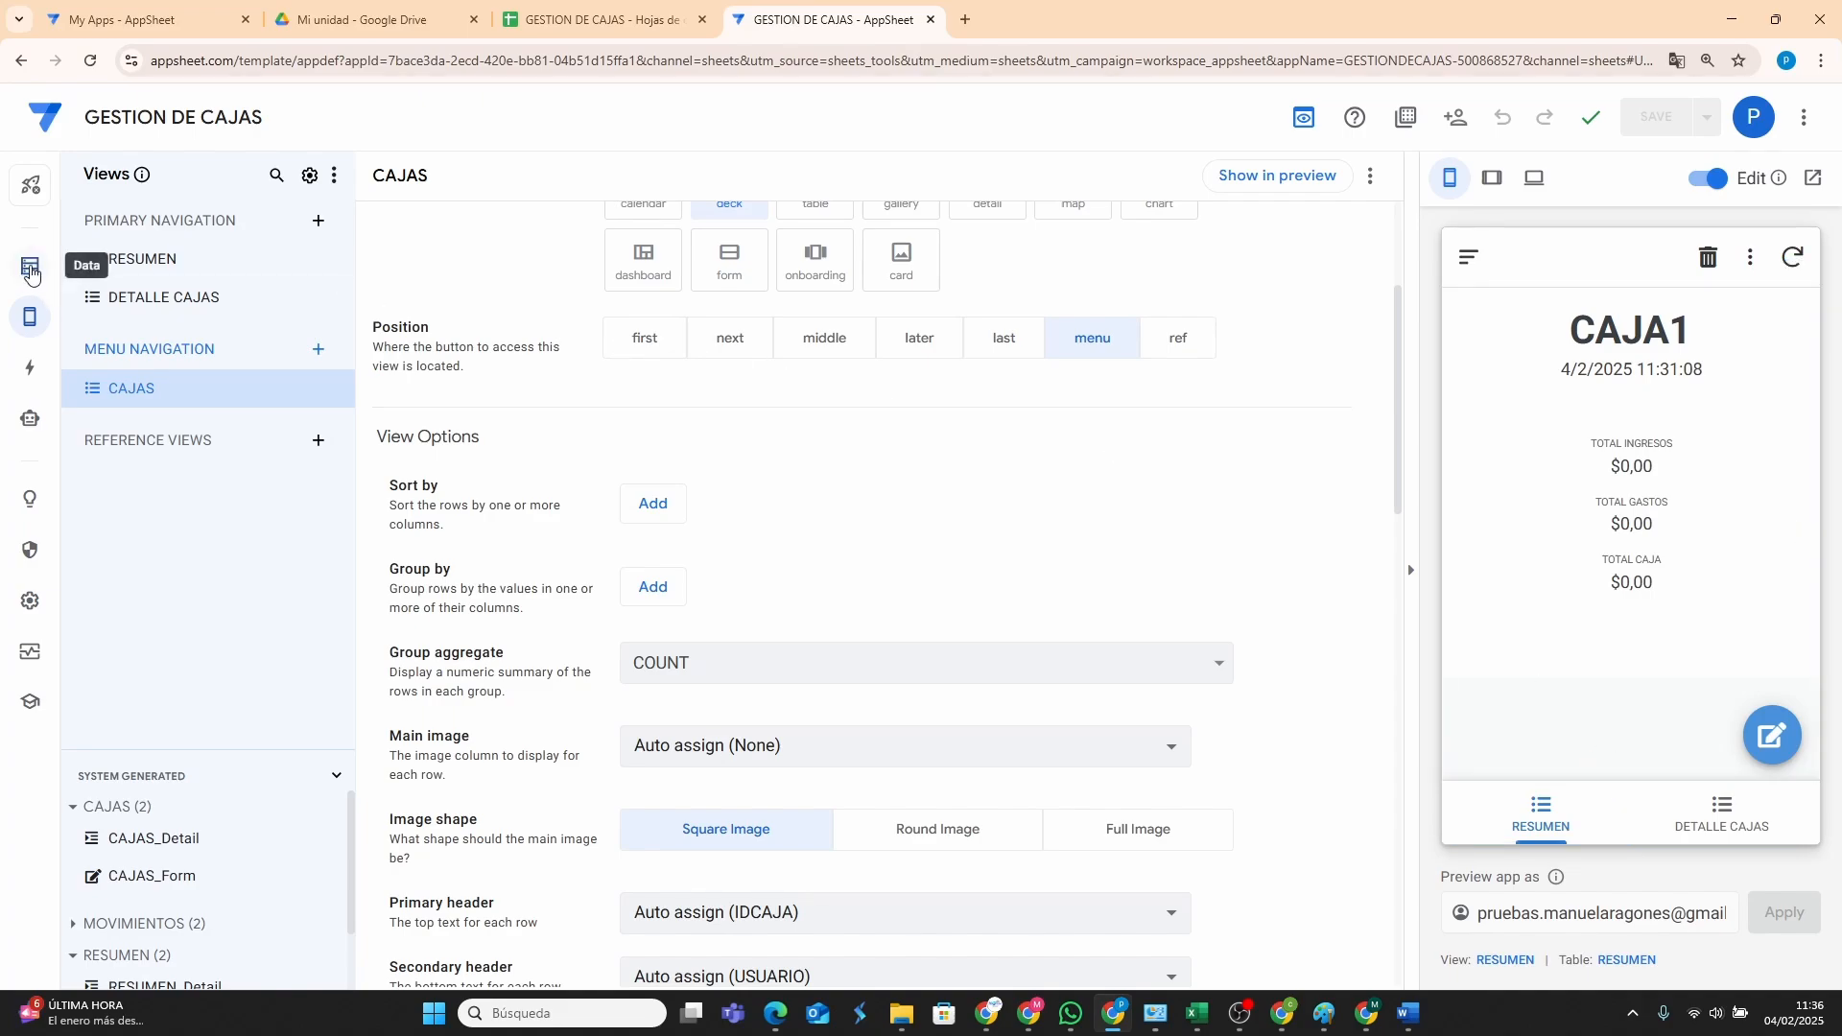
# Create a new primary navigation view and name it Nuevo movimiento.
pyautogui.click(318, 223)
pyautogui.click(633, 711)
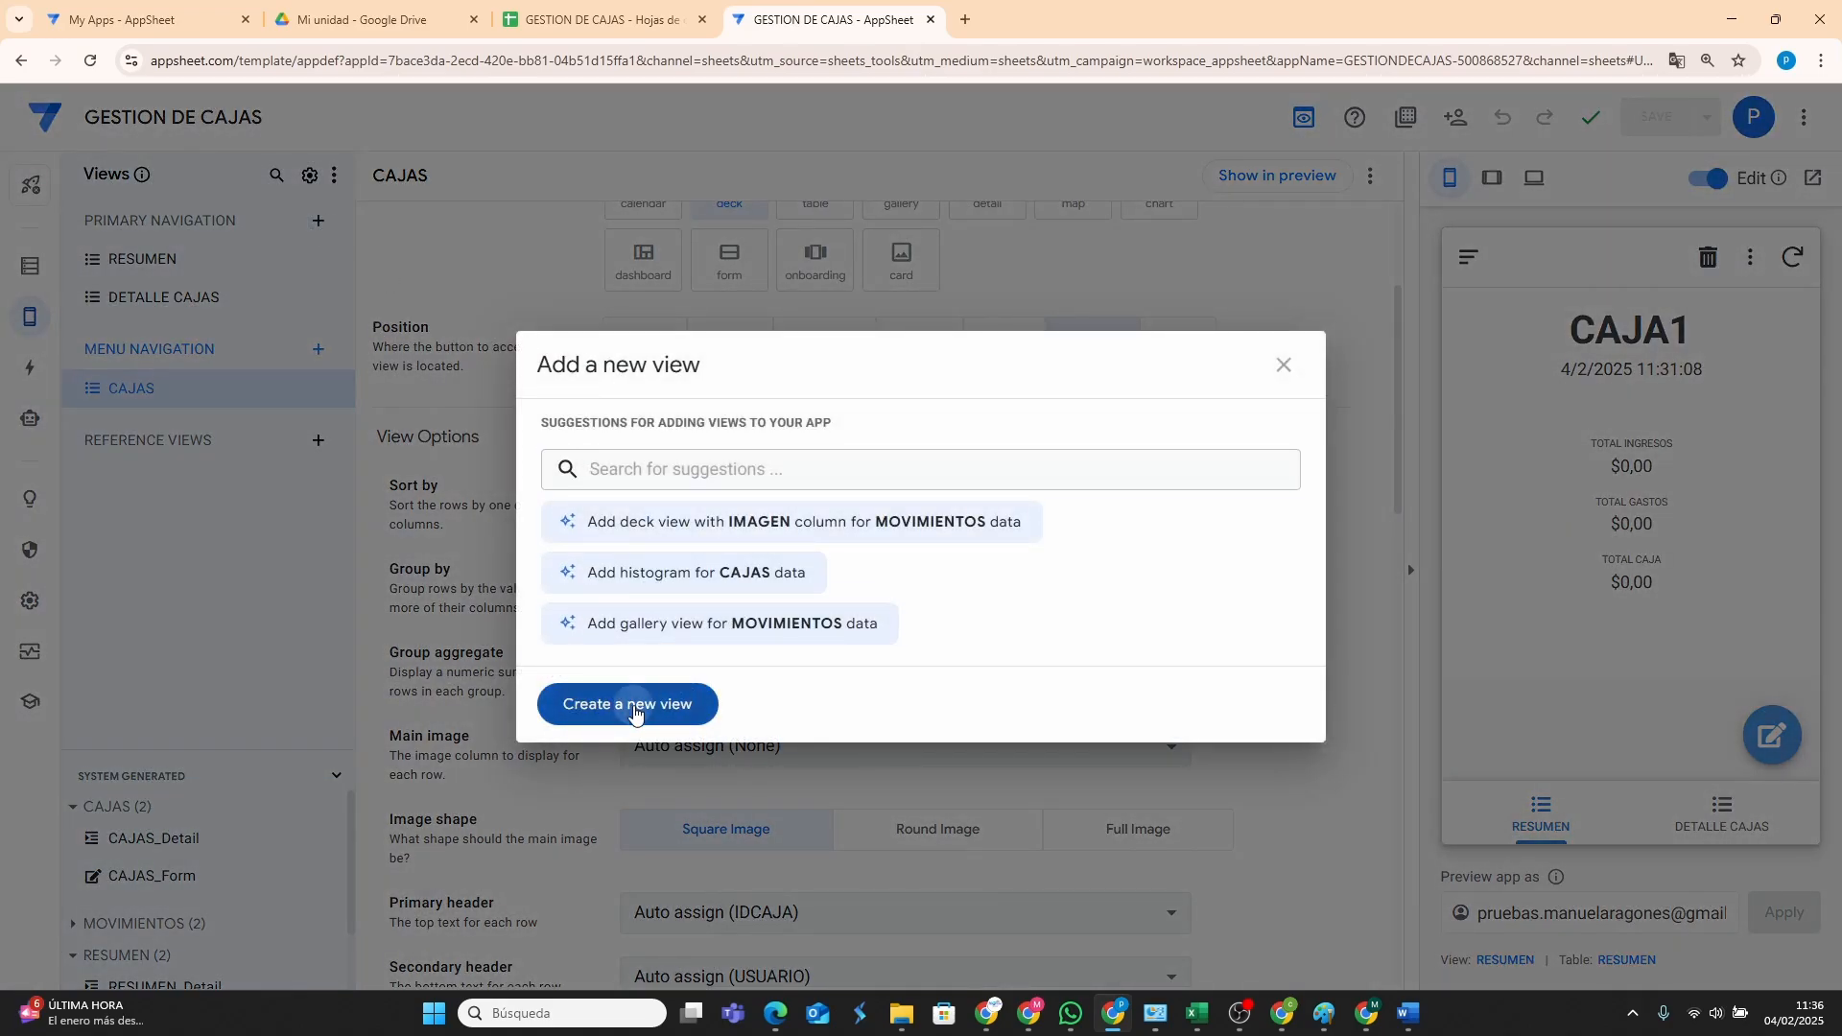
pyautogui.scroll(3, 873, 454)
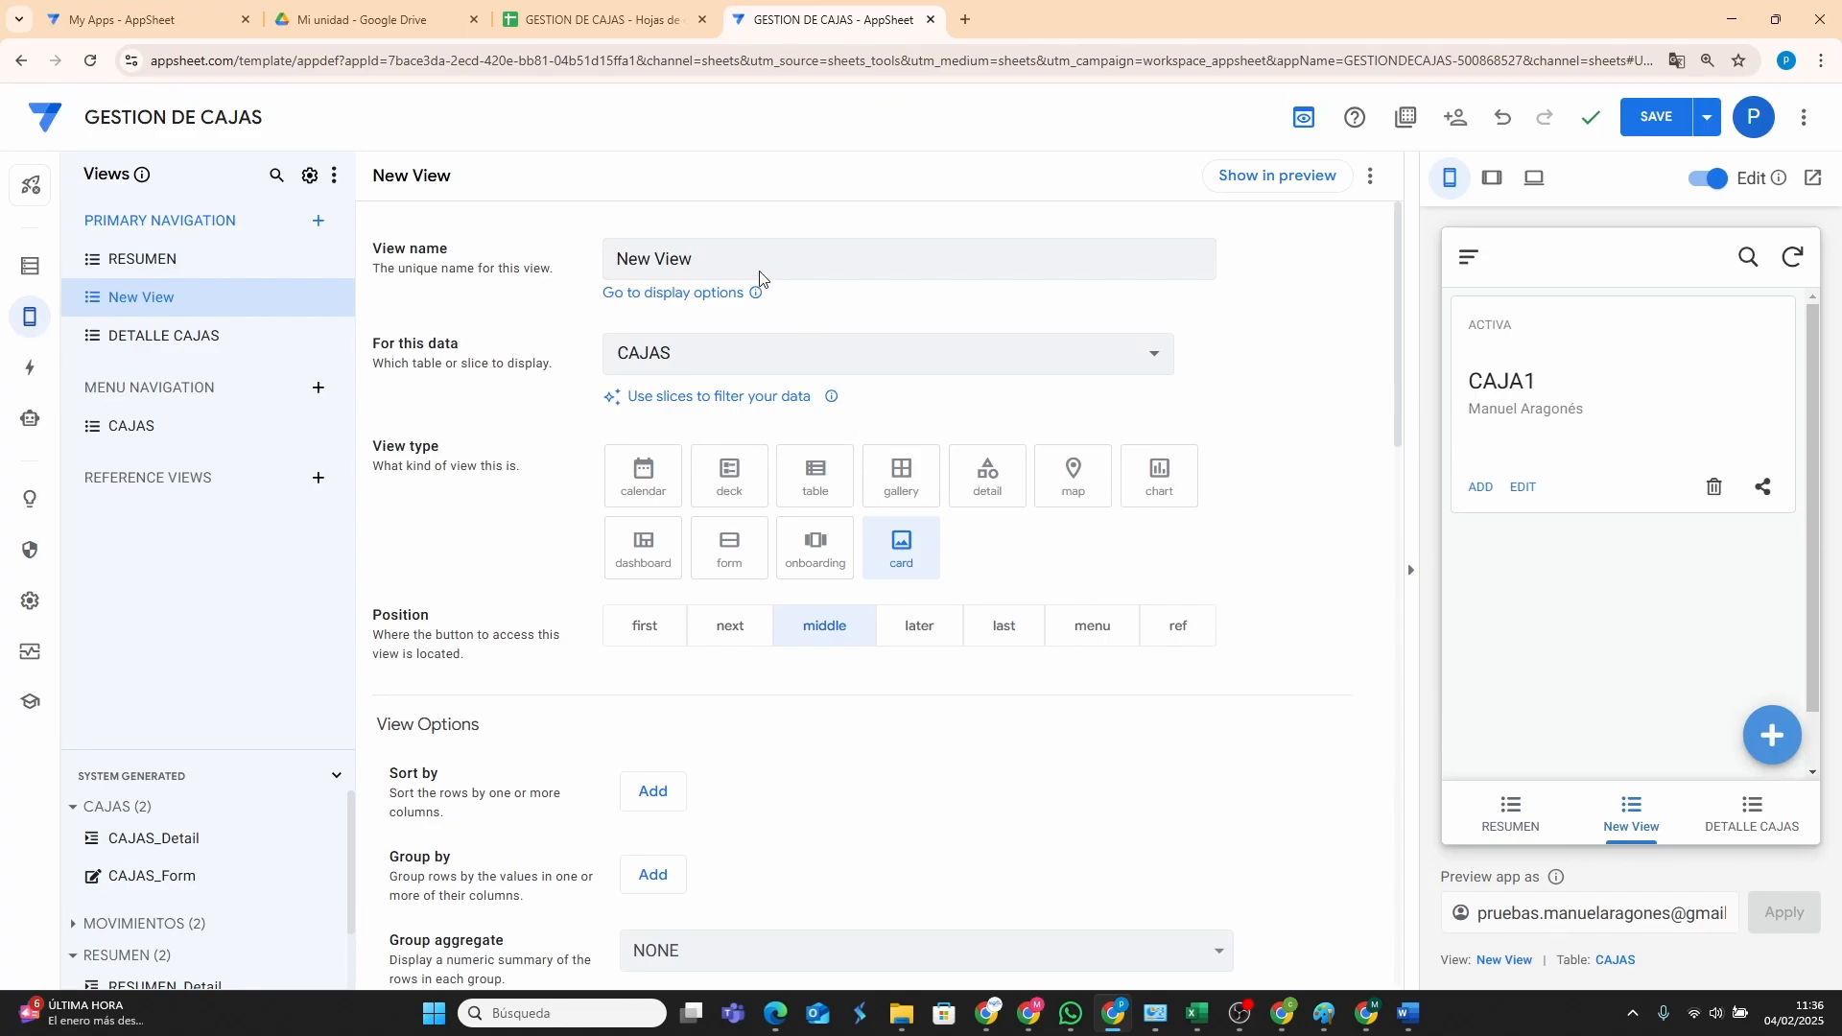
pyautogui.click(630, 259)
pyautogui.tripleClick(624, 259)
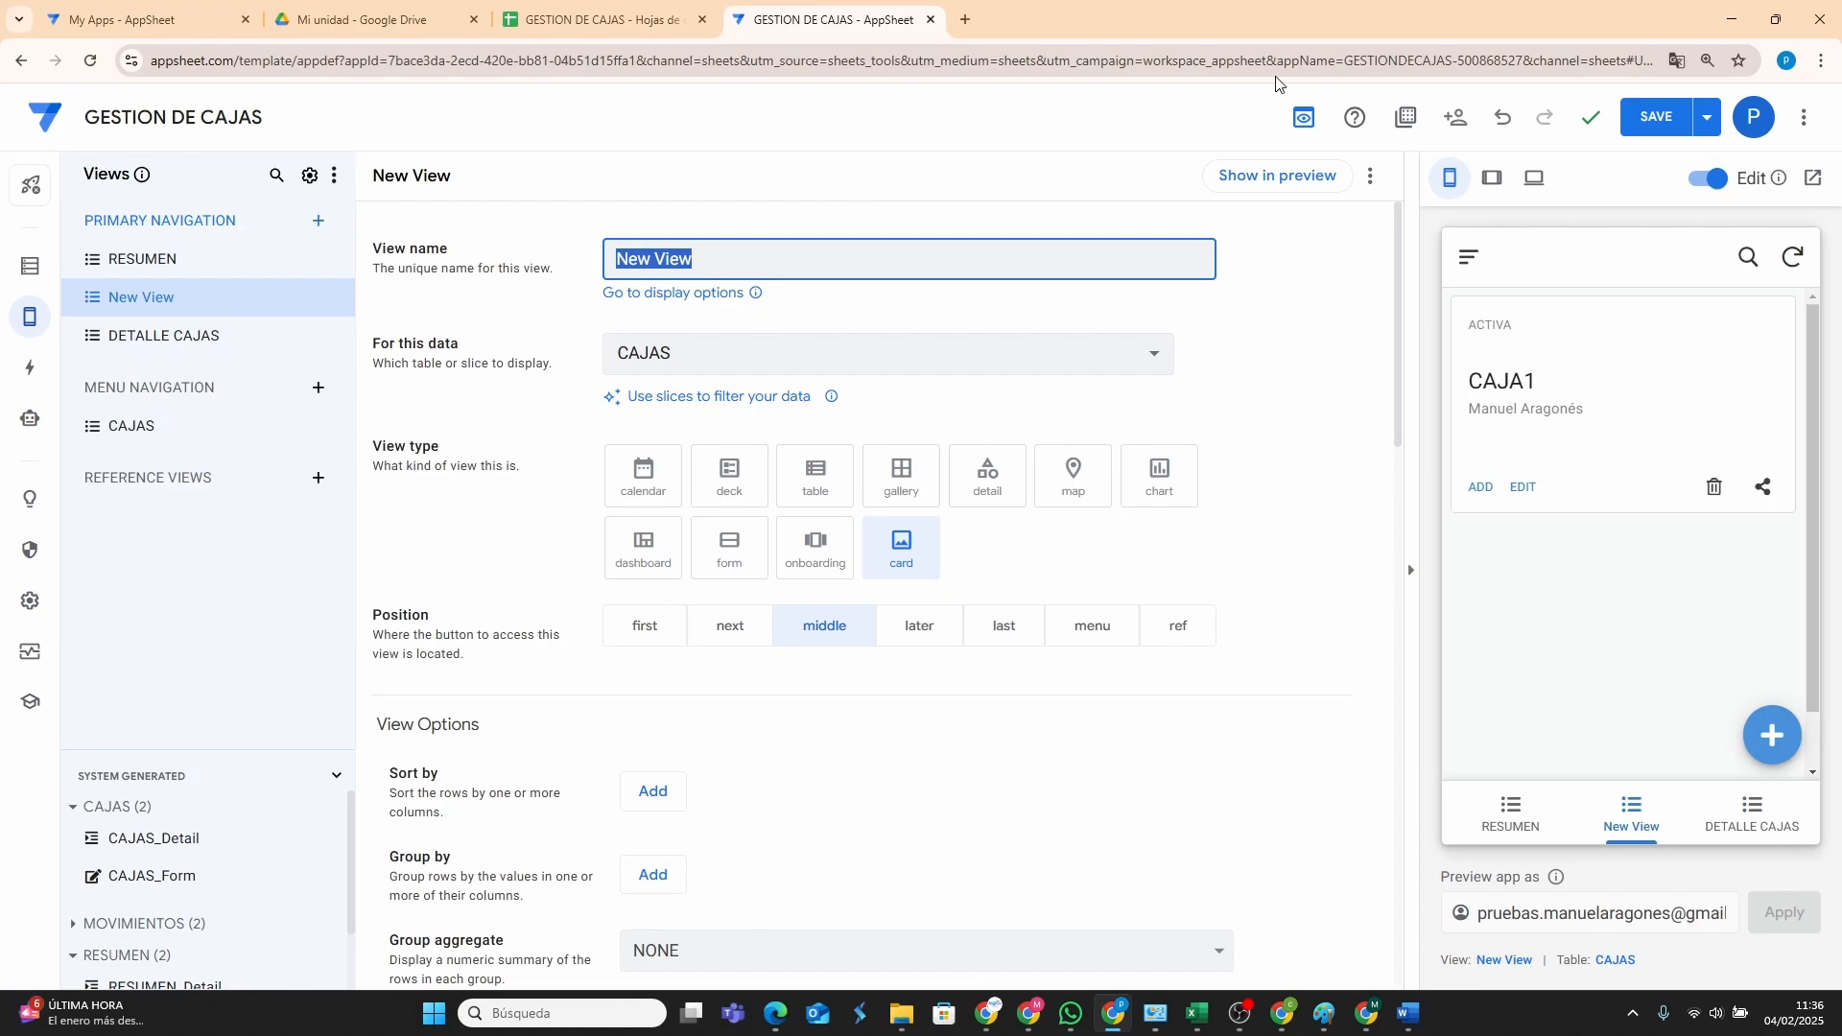
pyautogui.click(1034, 1014)
pyautogui.click(1034, 1014)
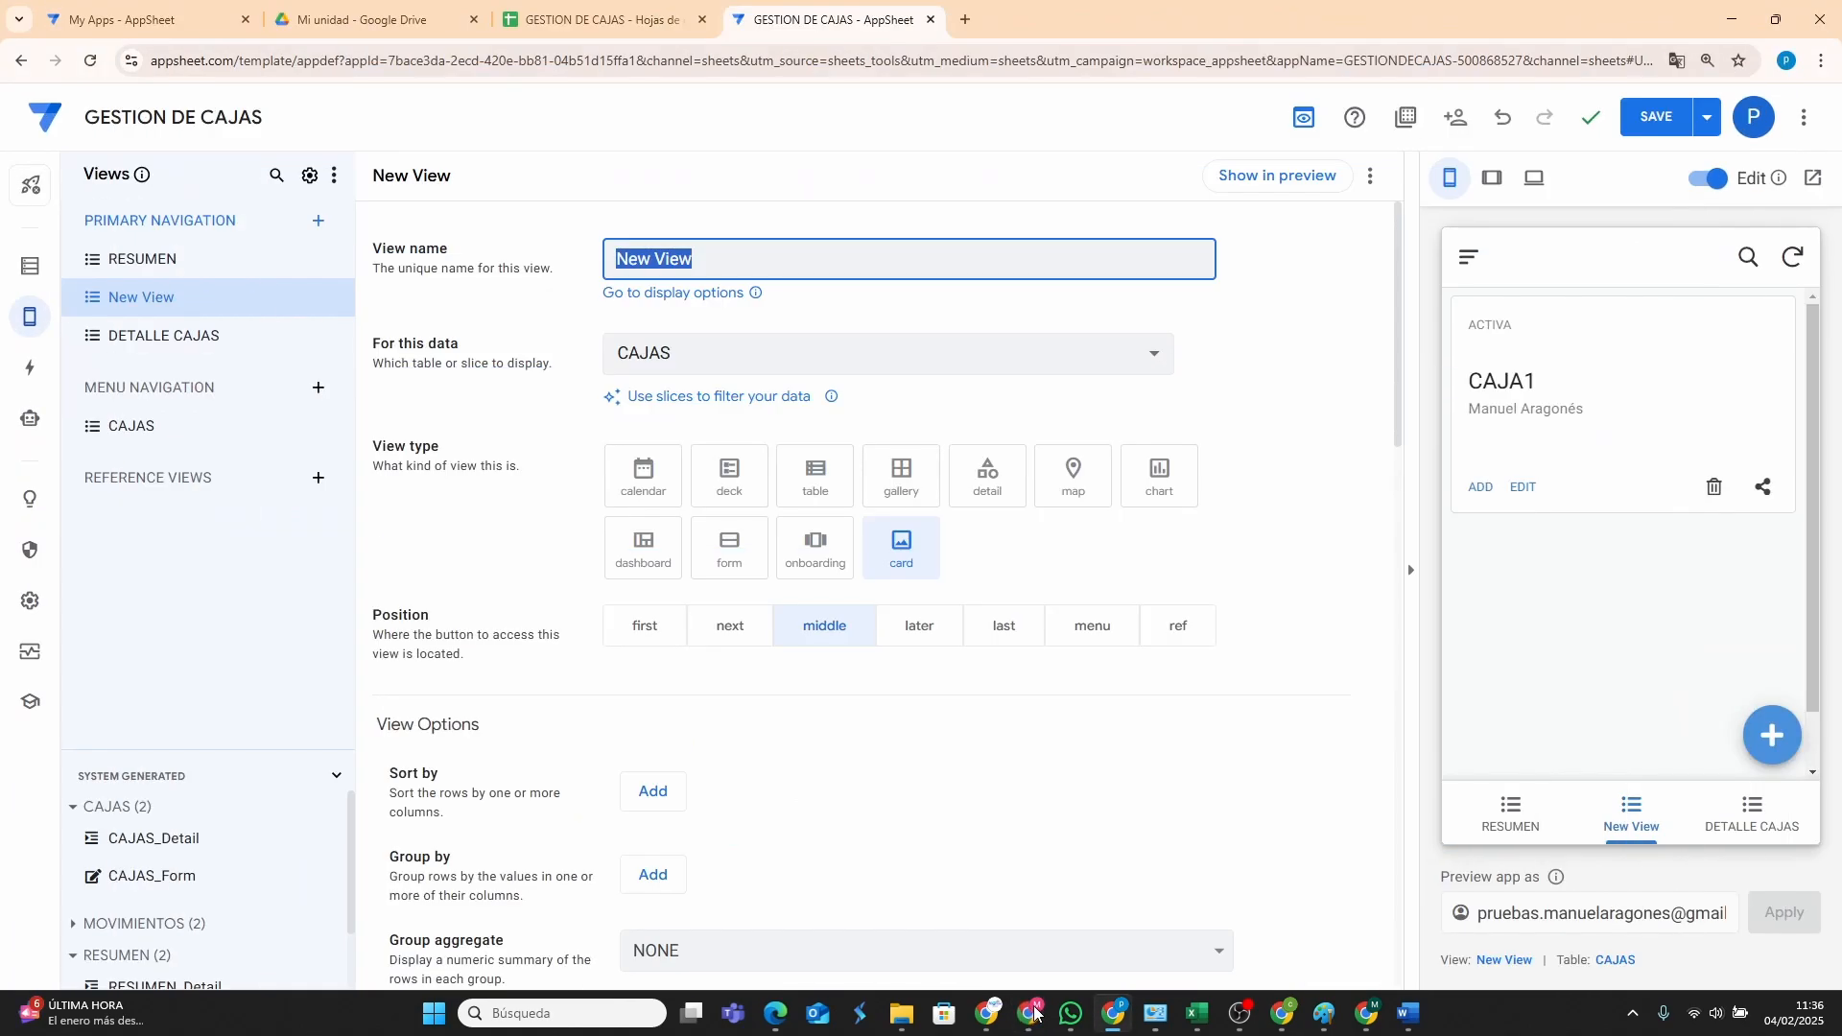
pyautogui.write('NUEVO')
pyautogui.write(' mov')
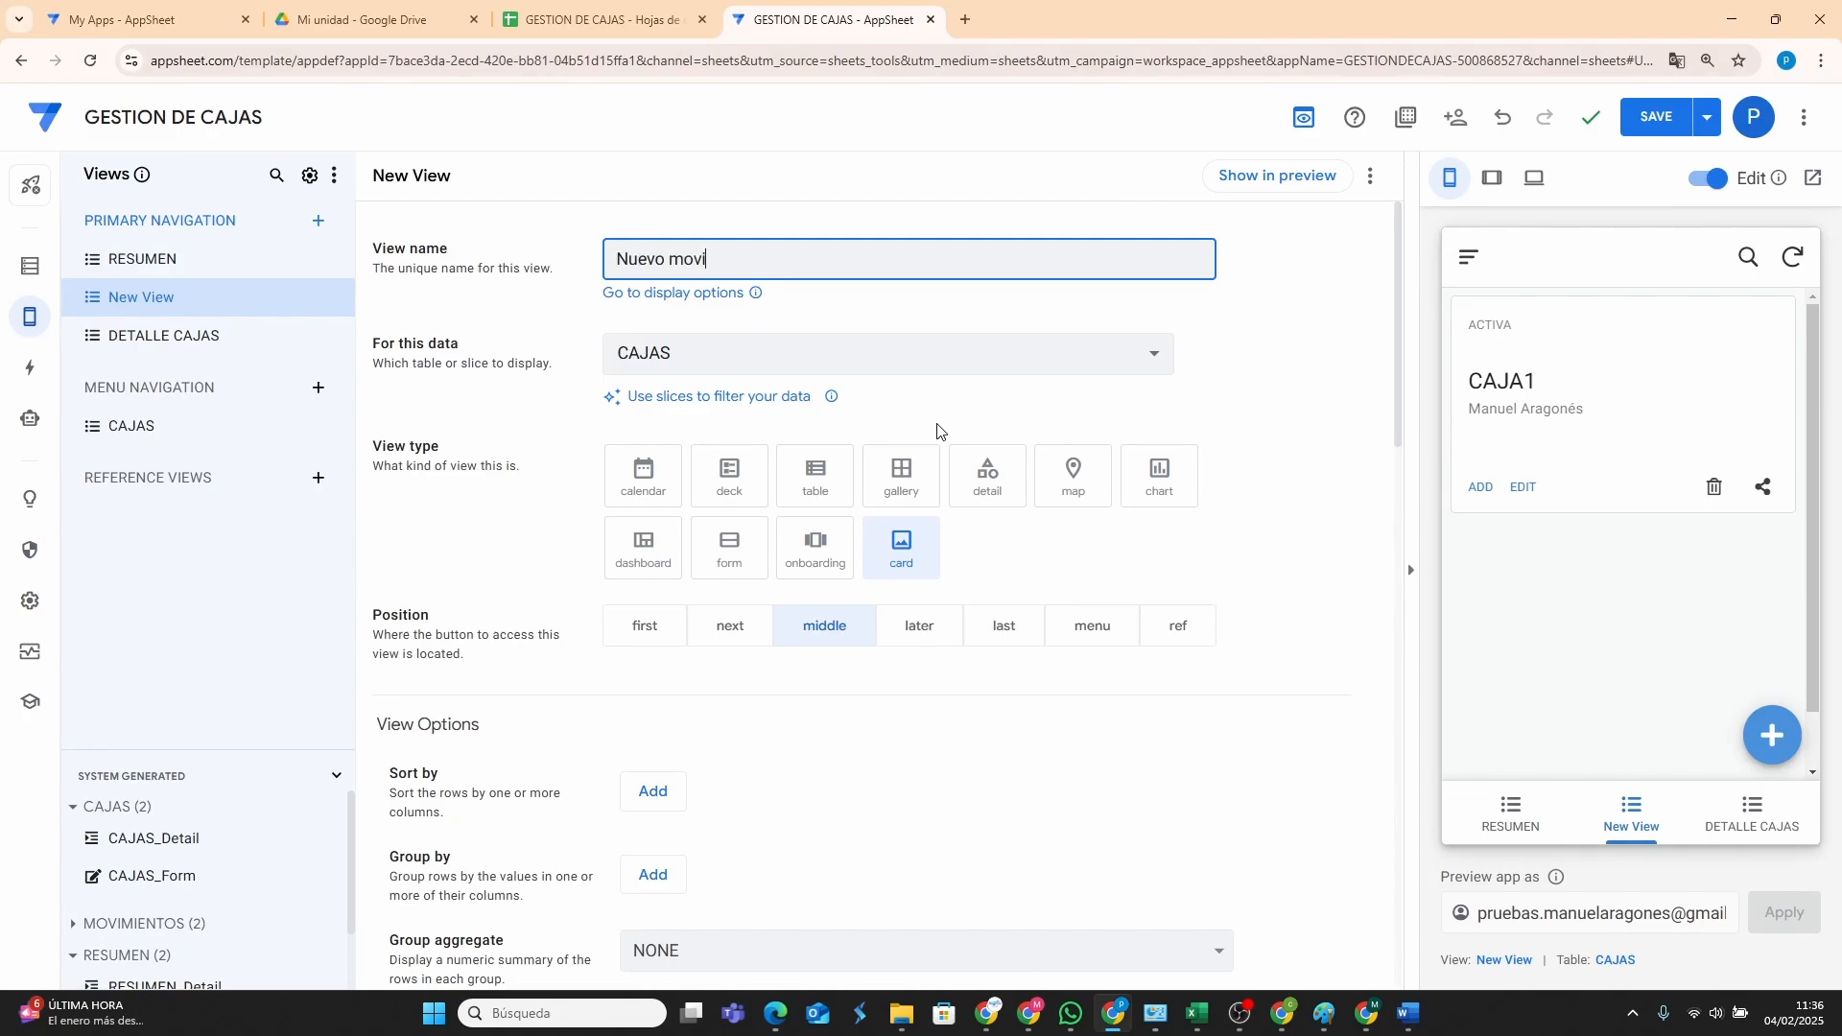
pyautogui.write('imiento')
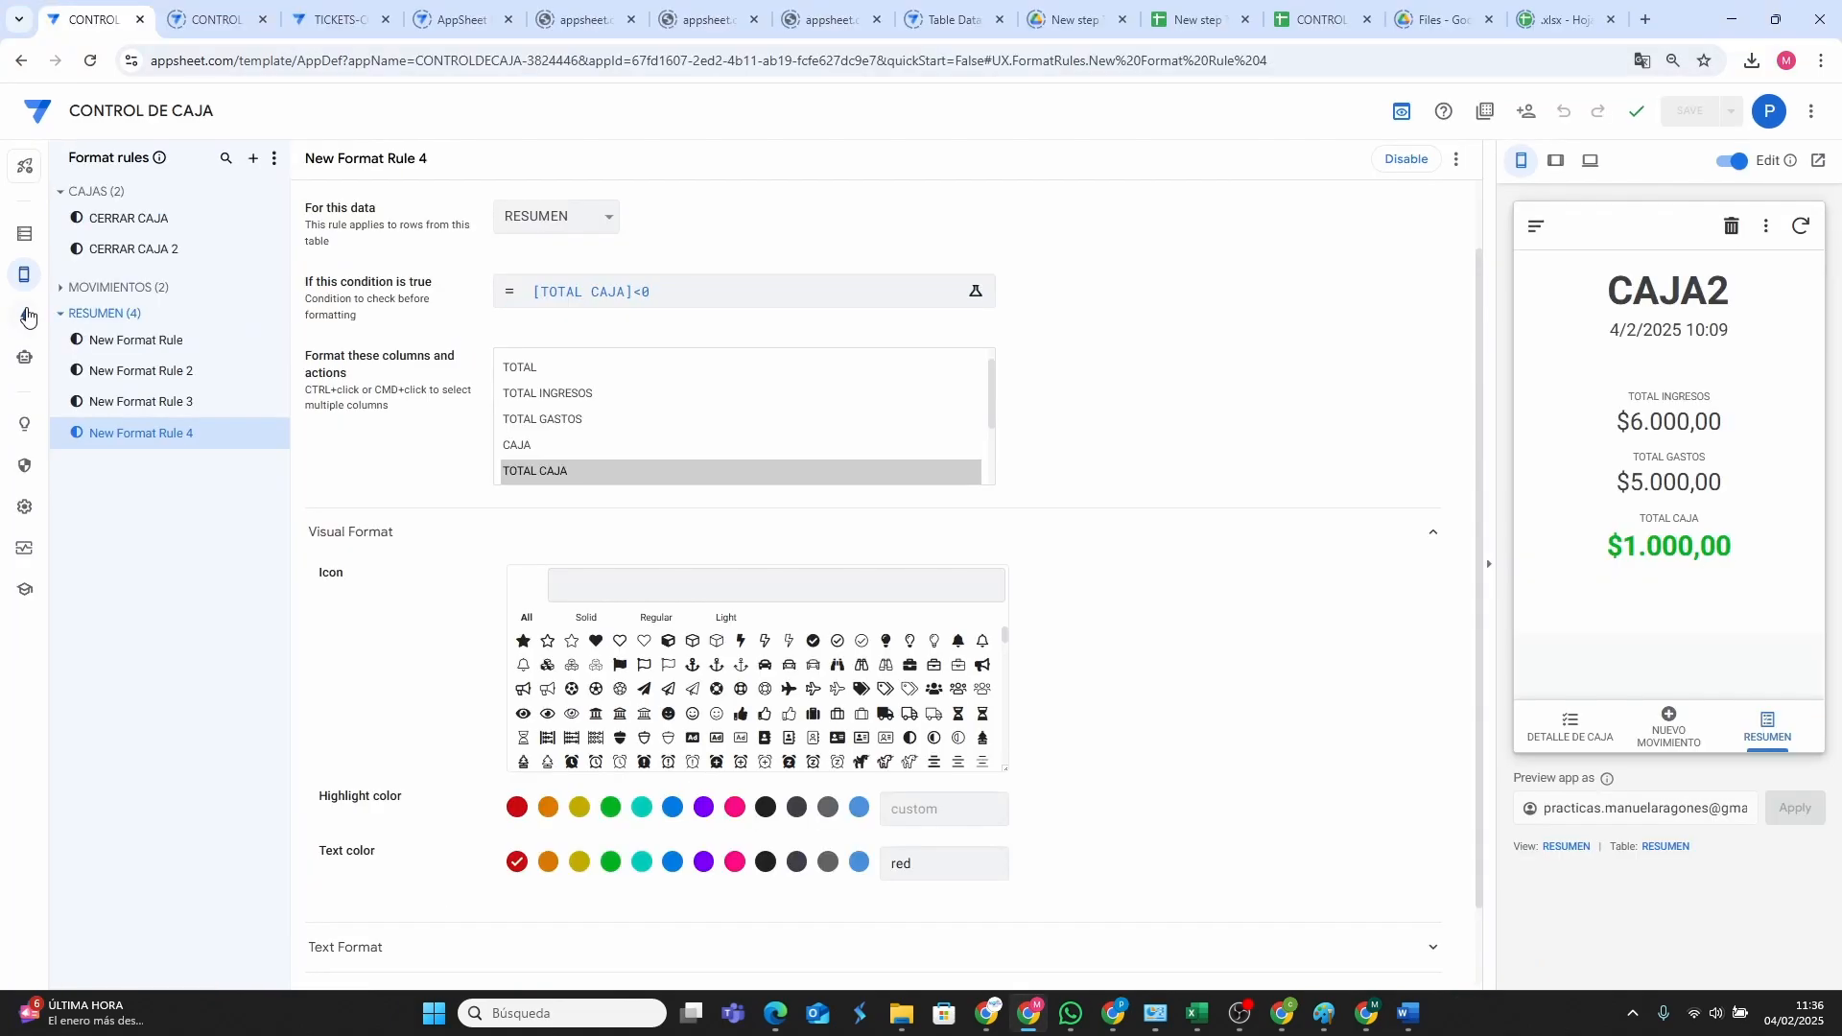
# Look up which display icon the NUEVO MOVIMIENTO view uses in the CONTROL DE CAJA app, and return to GESTION DE CAJAS.
pyautogui.click(24, 316)
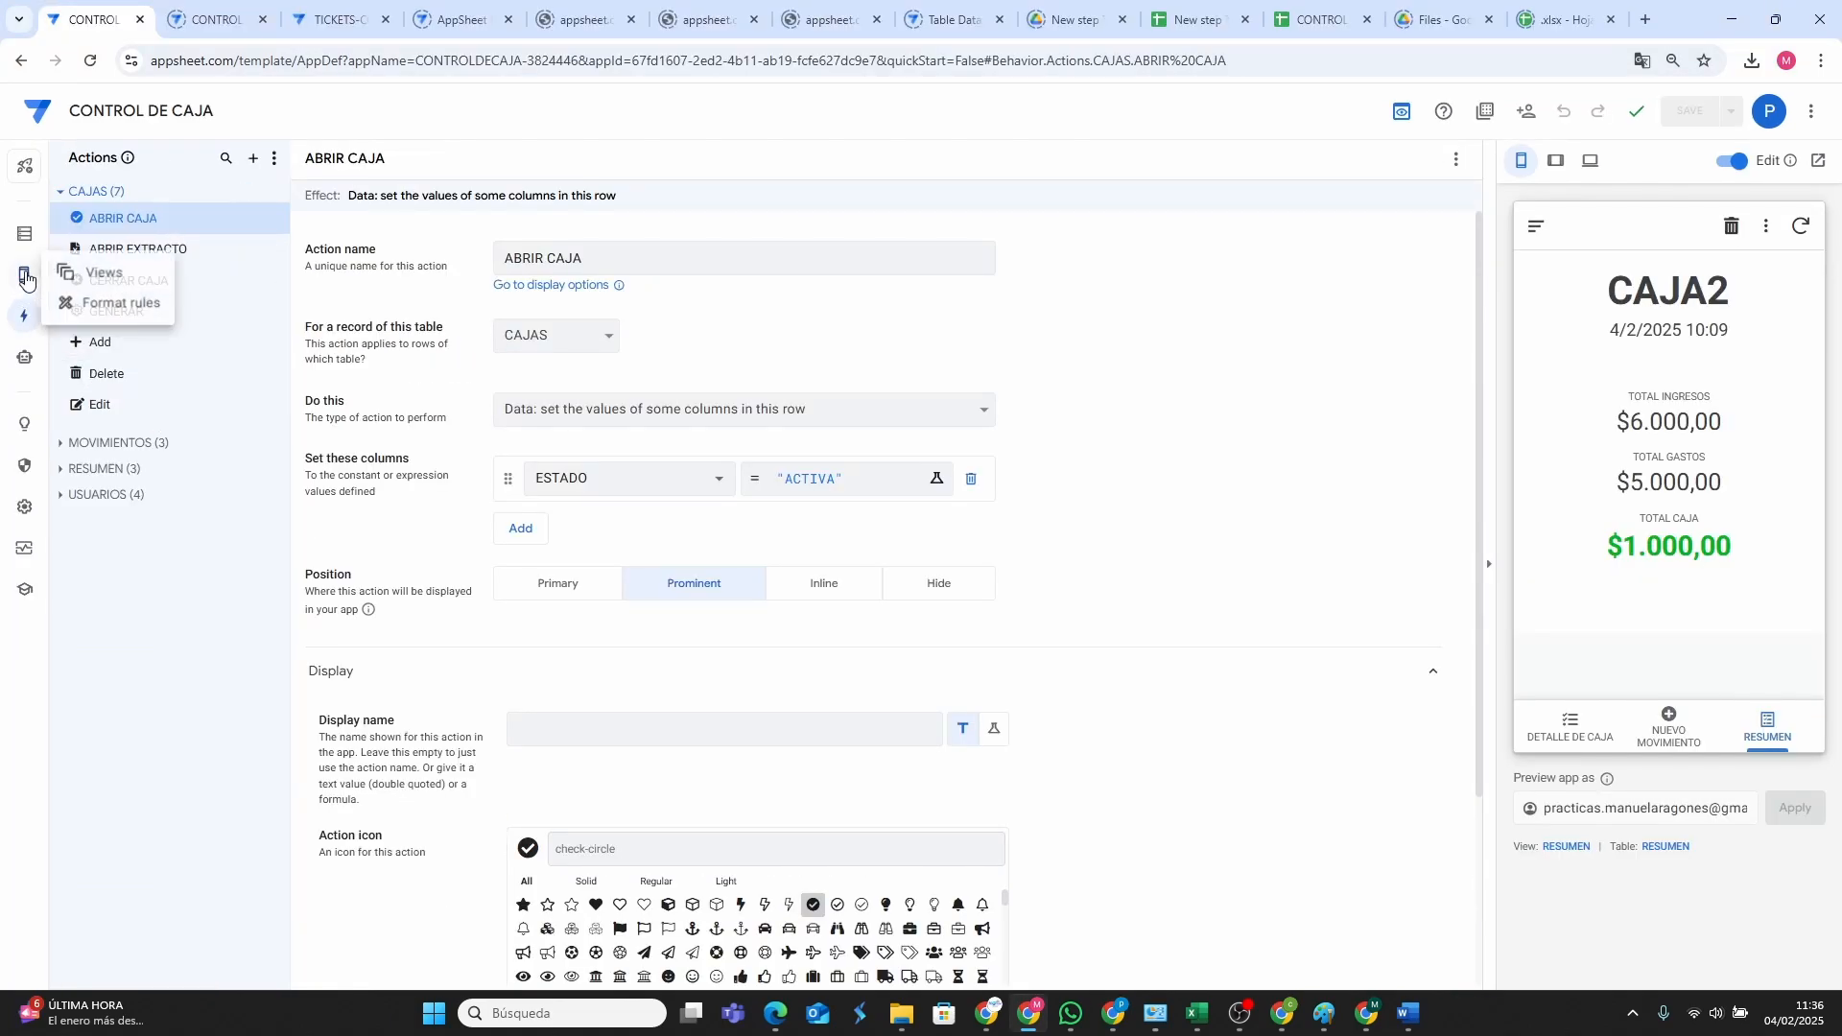
pyautogui.click(24, 275)
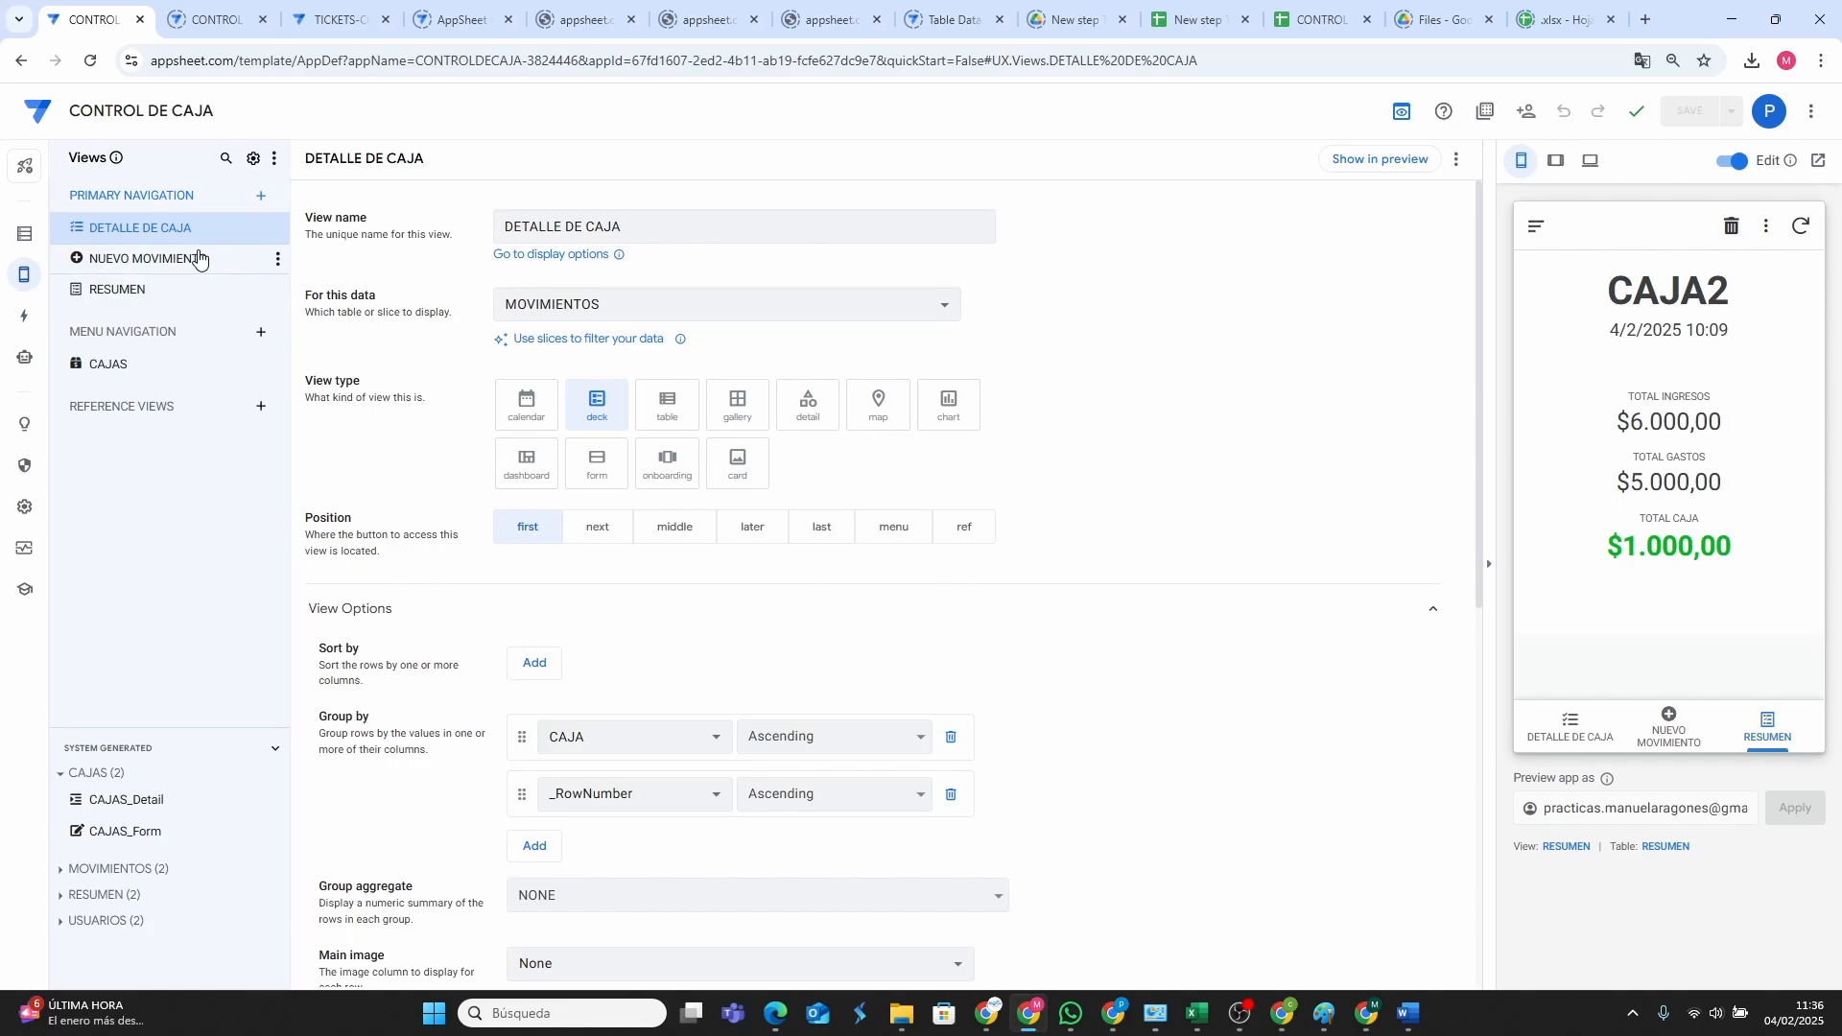
pyautogui.click(199, 258)
pyautogui.scroll(-7, 1163, 614)
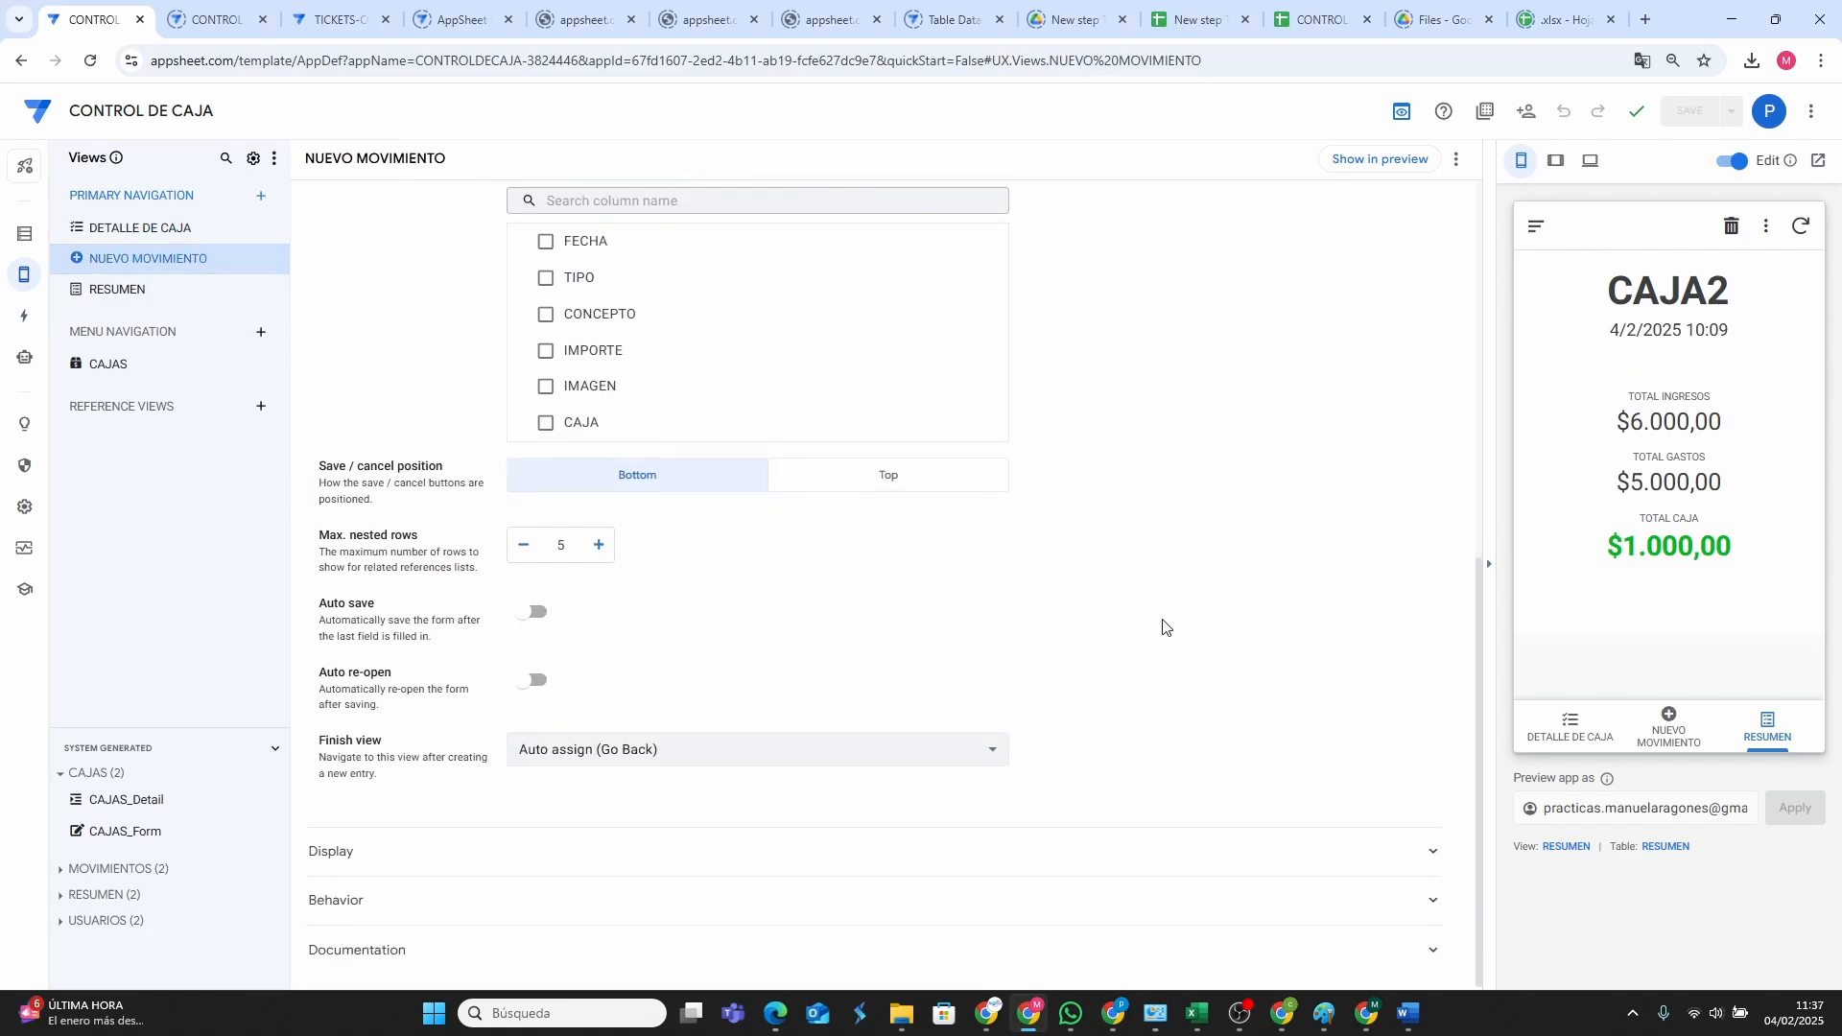
pyautogui.click(626, 851)
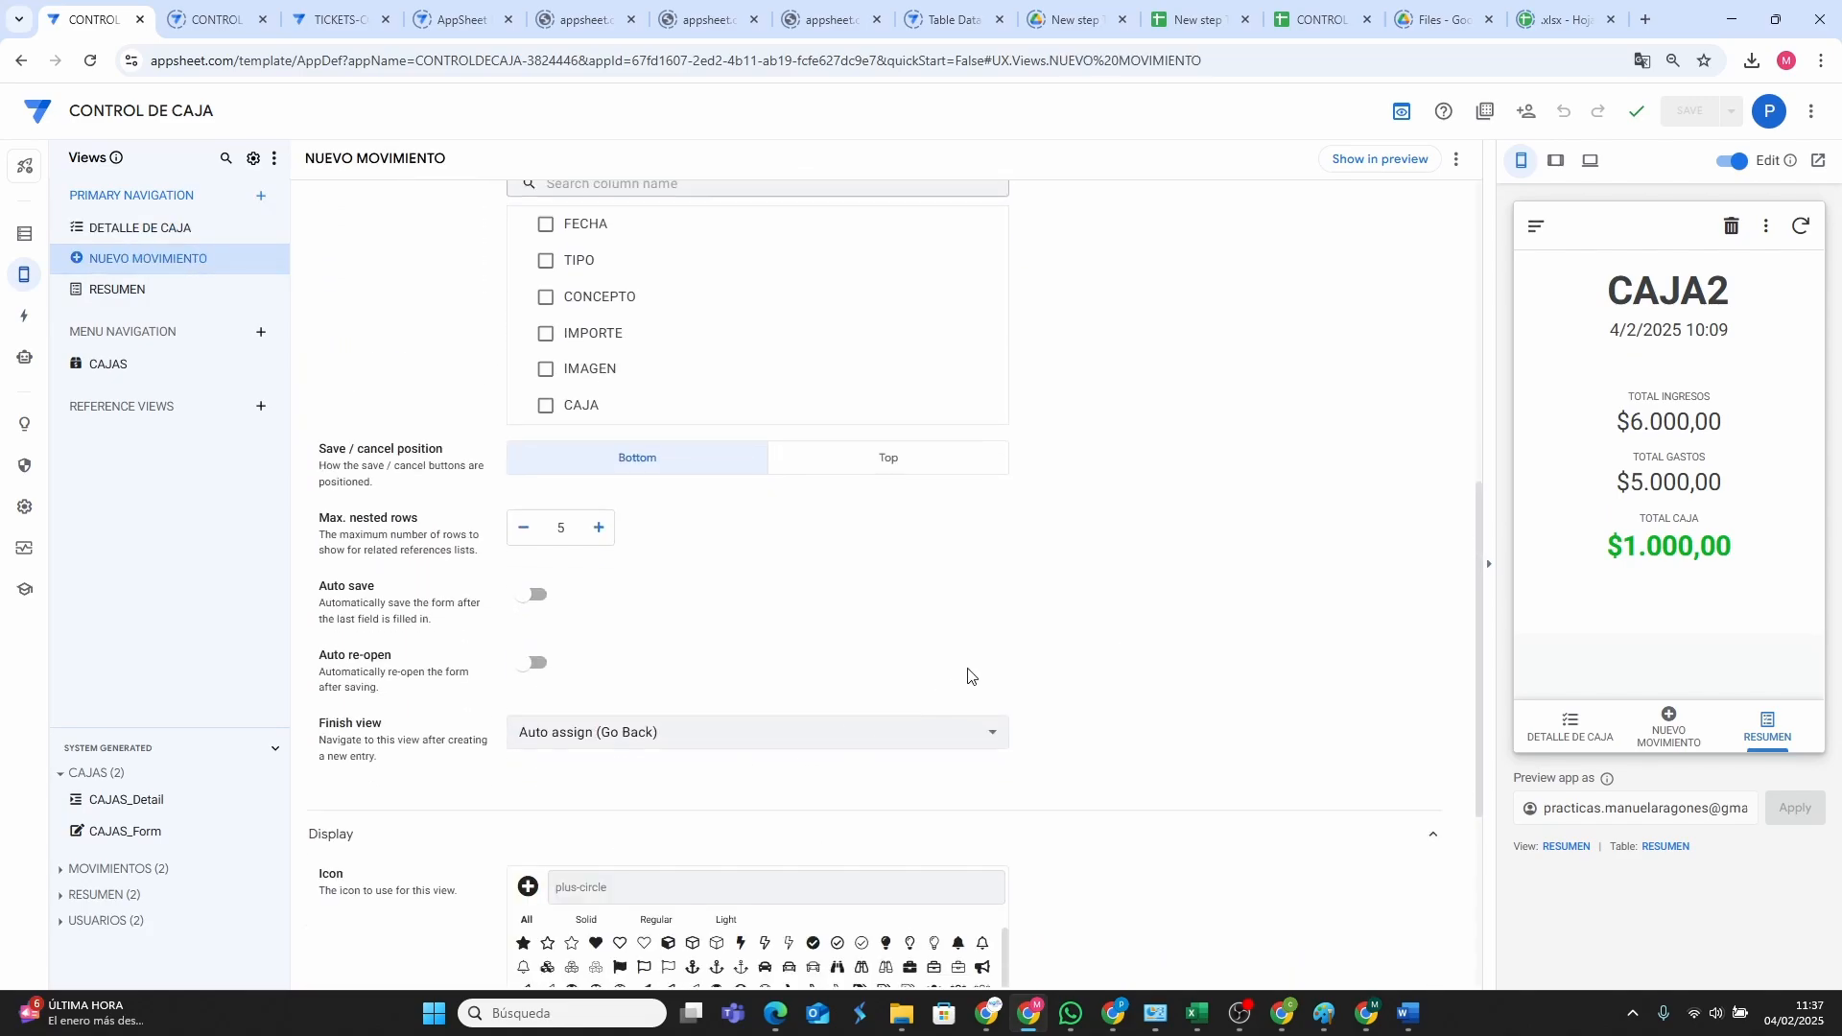
pyautogui.scroll(-4, 968, 677)
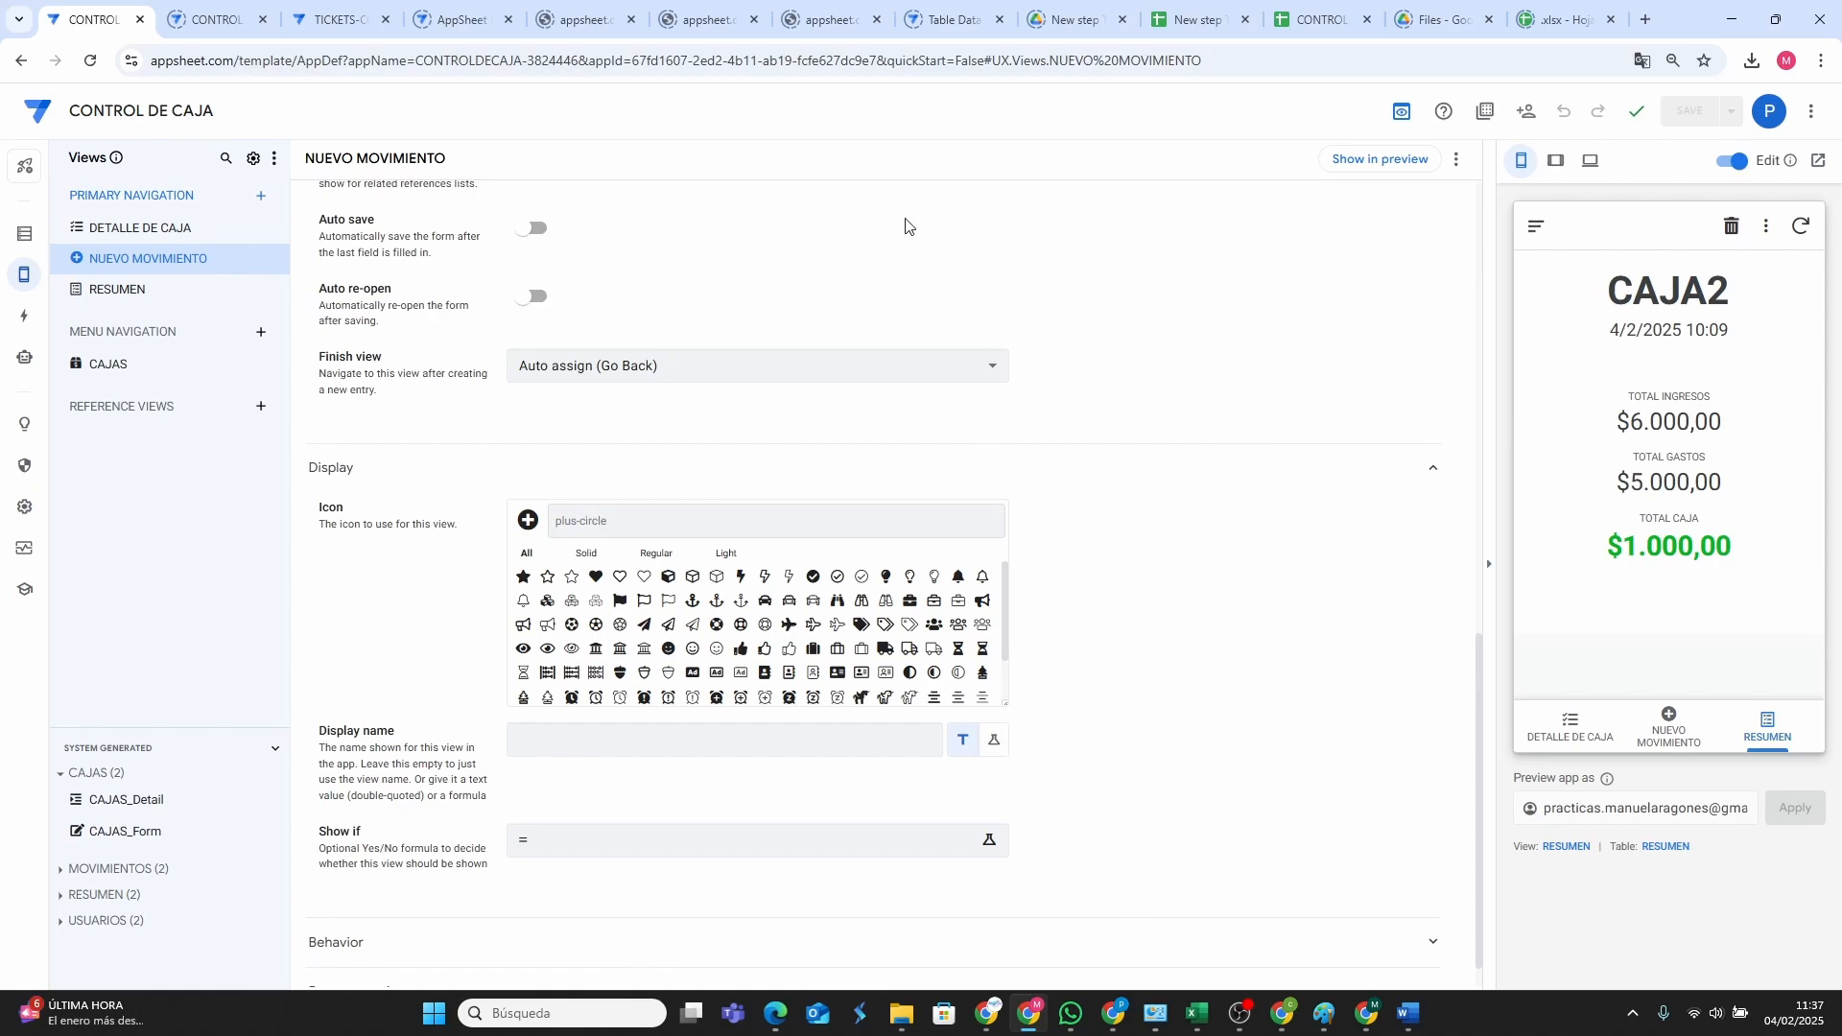
pyautogui.click(1113, 1015)
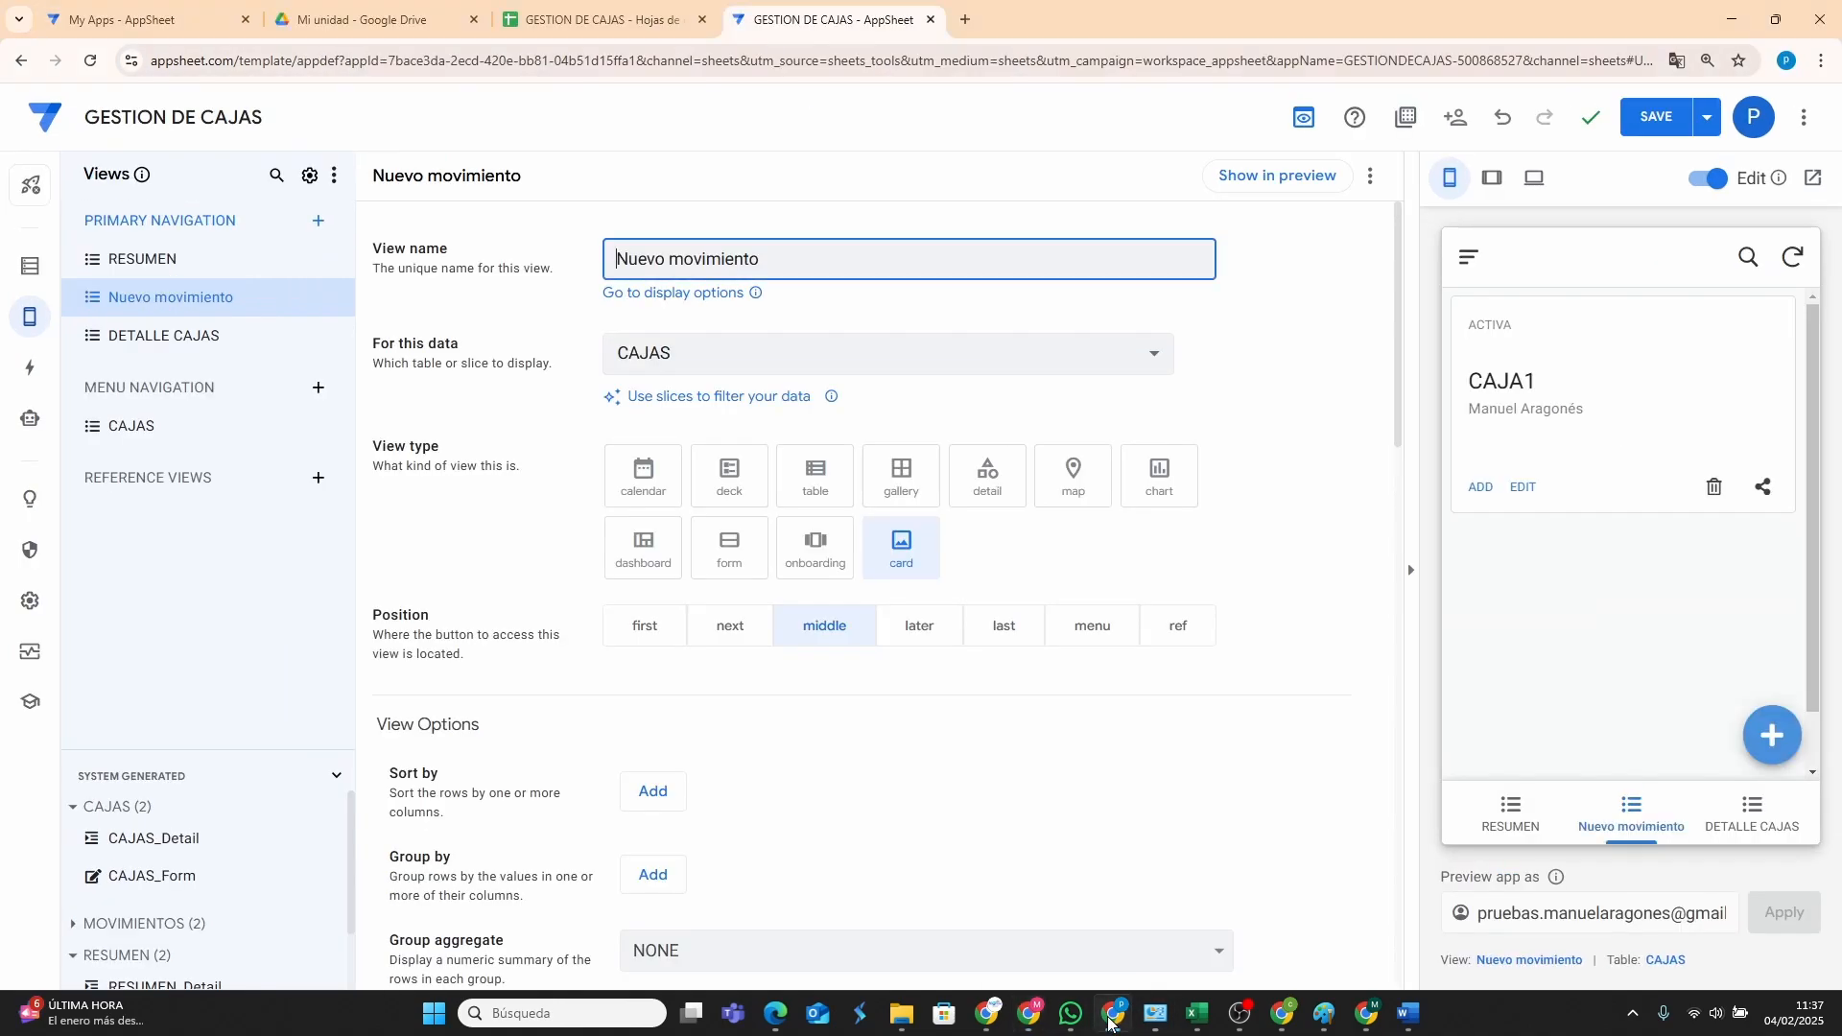
# Set the view type of Nuevo movimiento to deck.
pyautogui.scroll(-12, 956, 783)
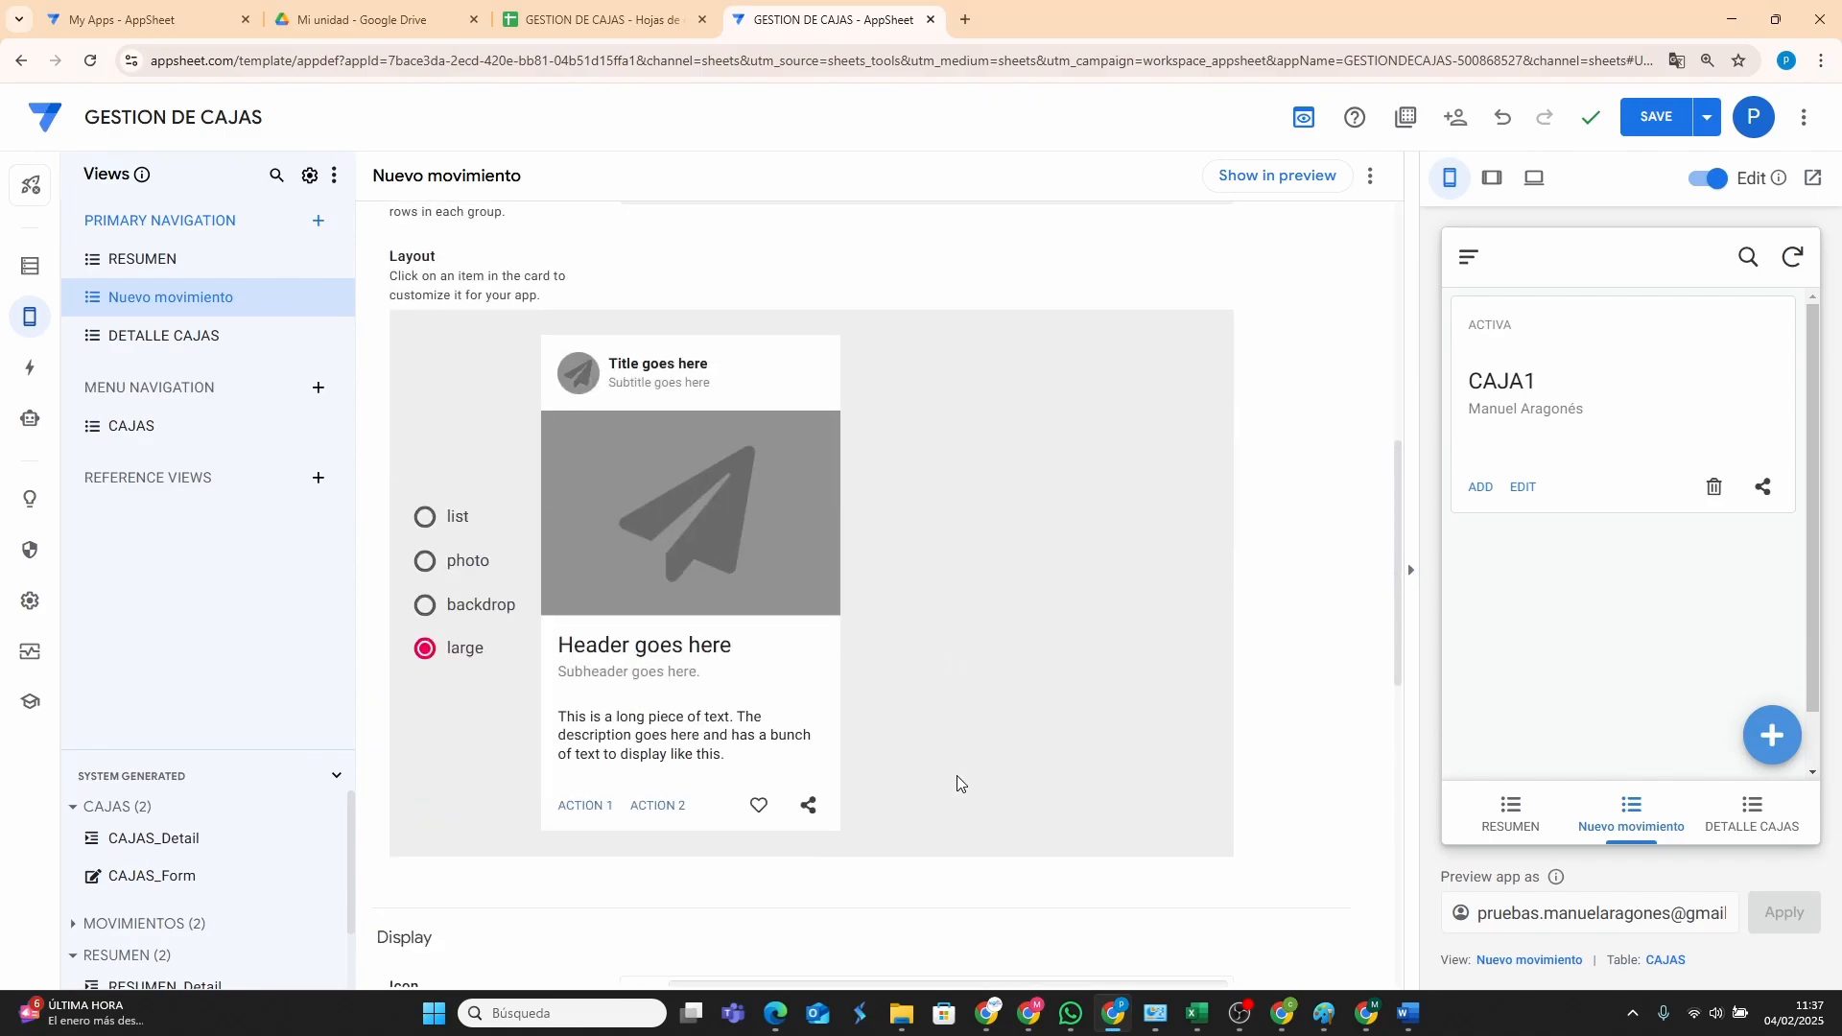
pyautogui.scroll(12, 955, 770)
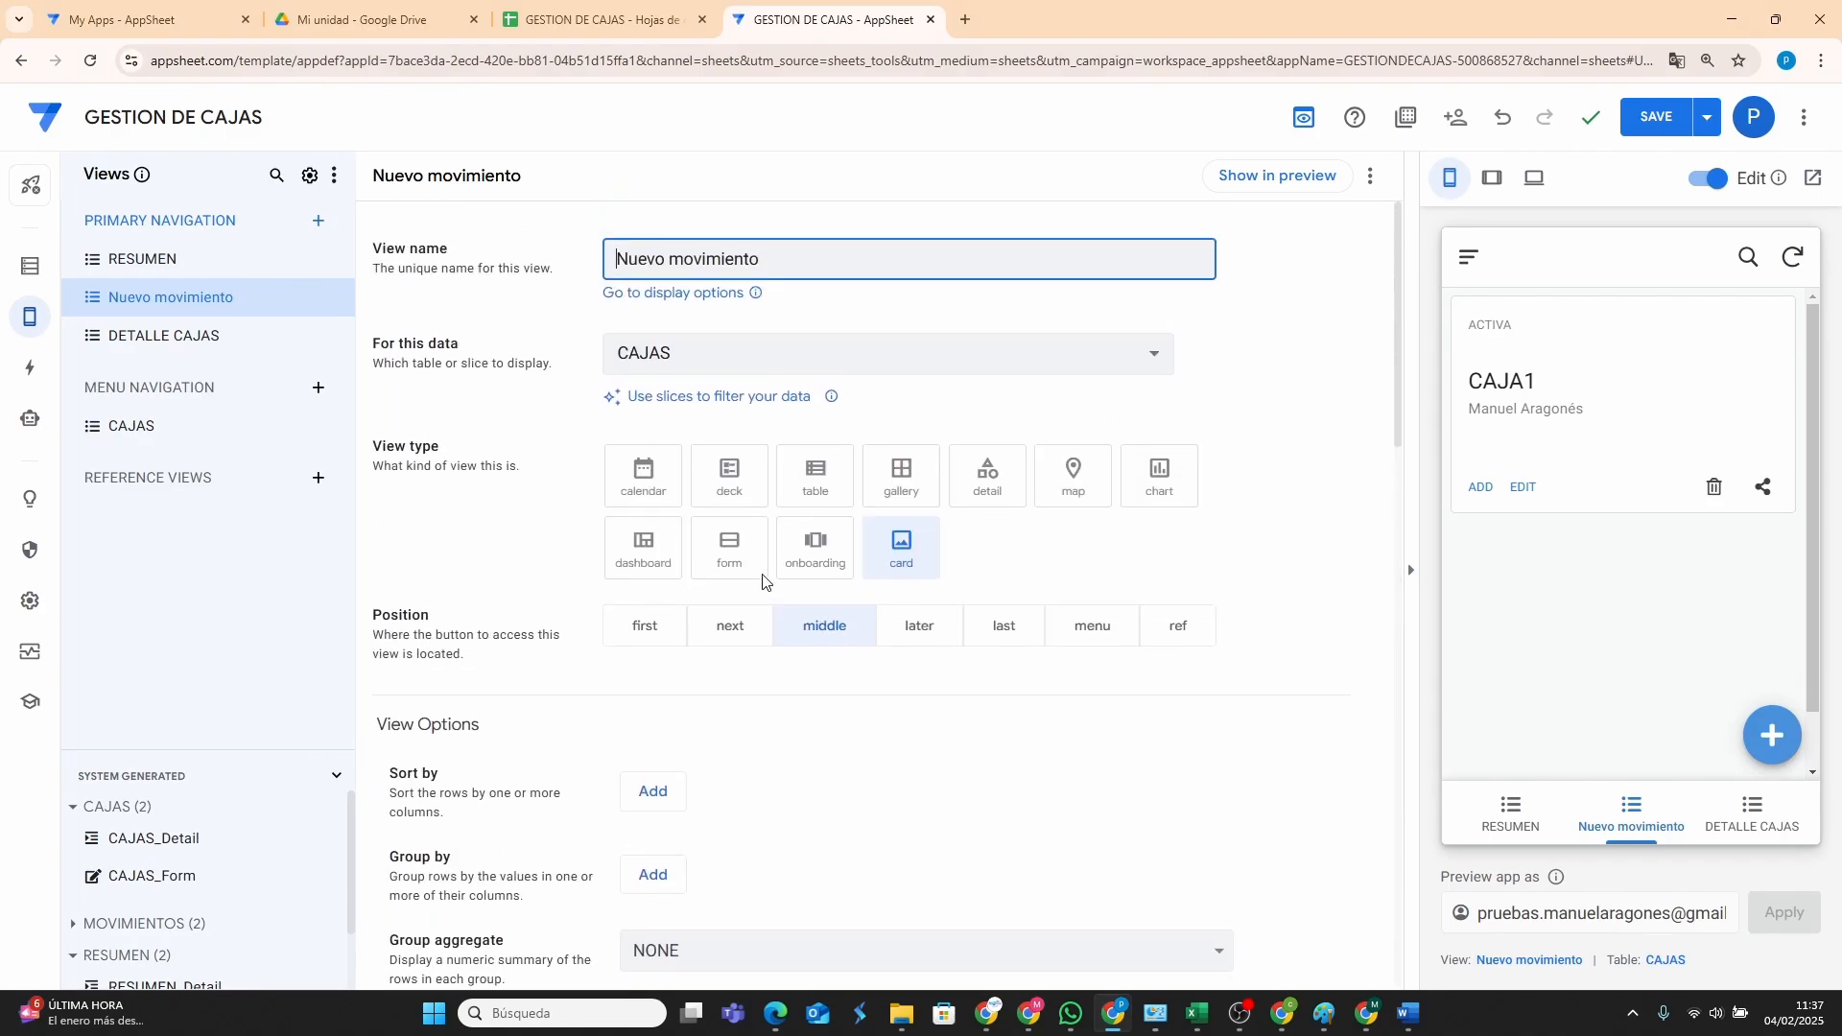
pyautogui.click(727, 467)
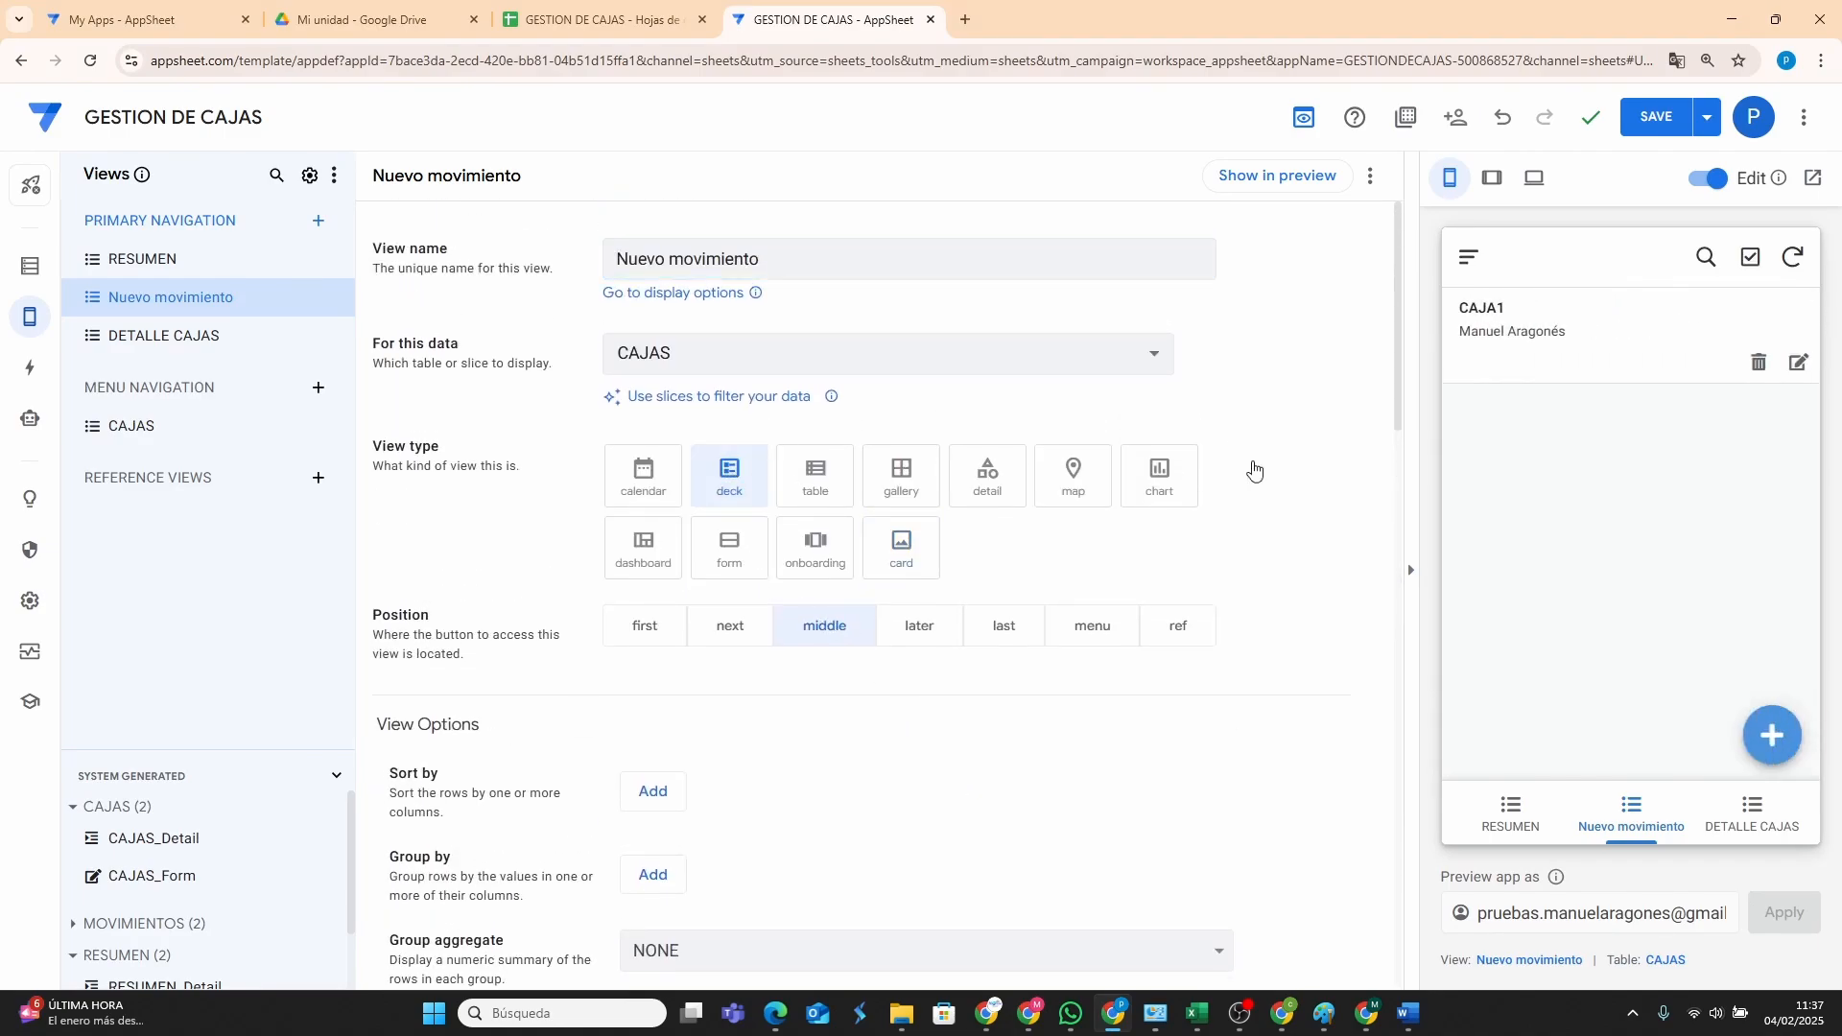
# Search the display icons for plus, give Nuevo movimiento the solid plus-in-circle icon, and save the app.
pyautogui.scroll(-9, 873, 700)
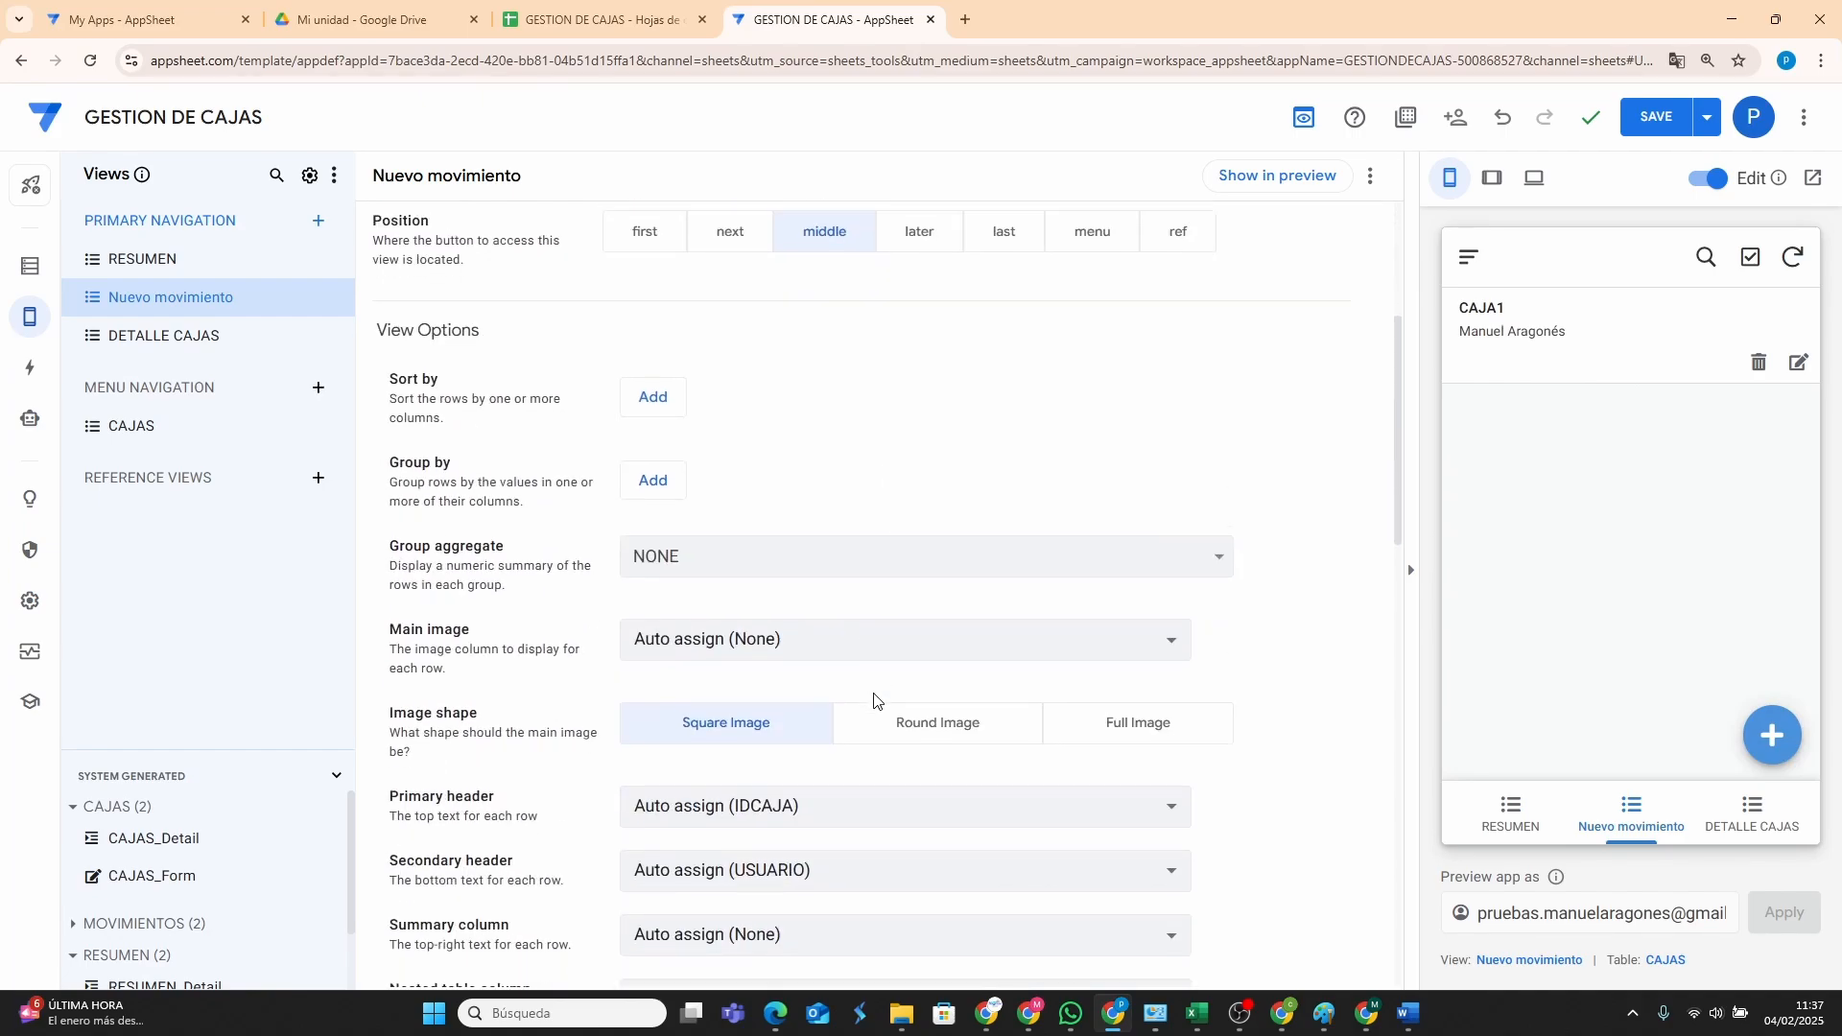
pyautogui.scroll(-4, 877, 702)
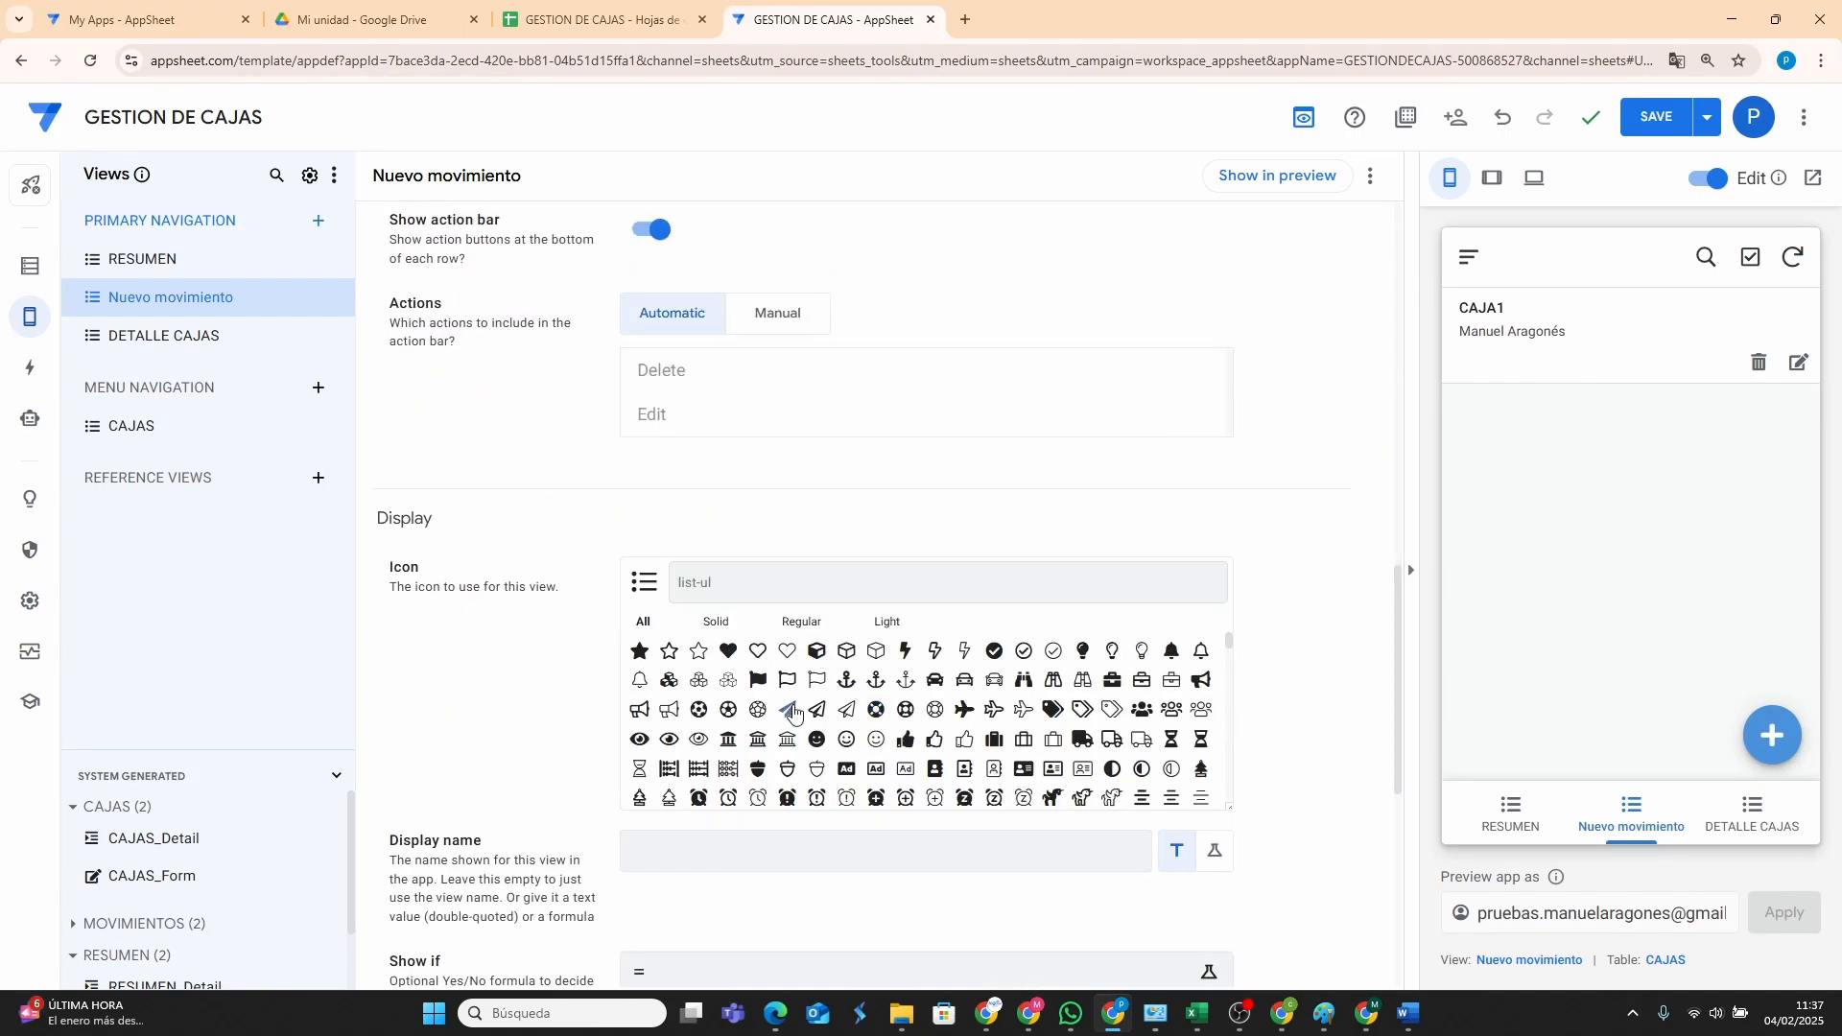
pyautogui.click(810, 578)
pyautogui.write('plus')
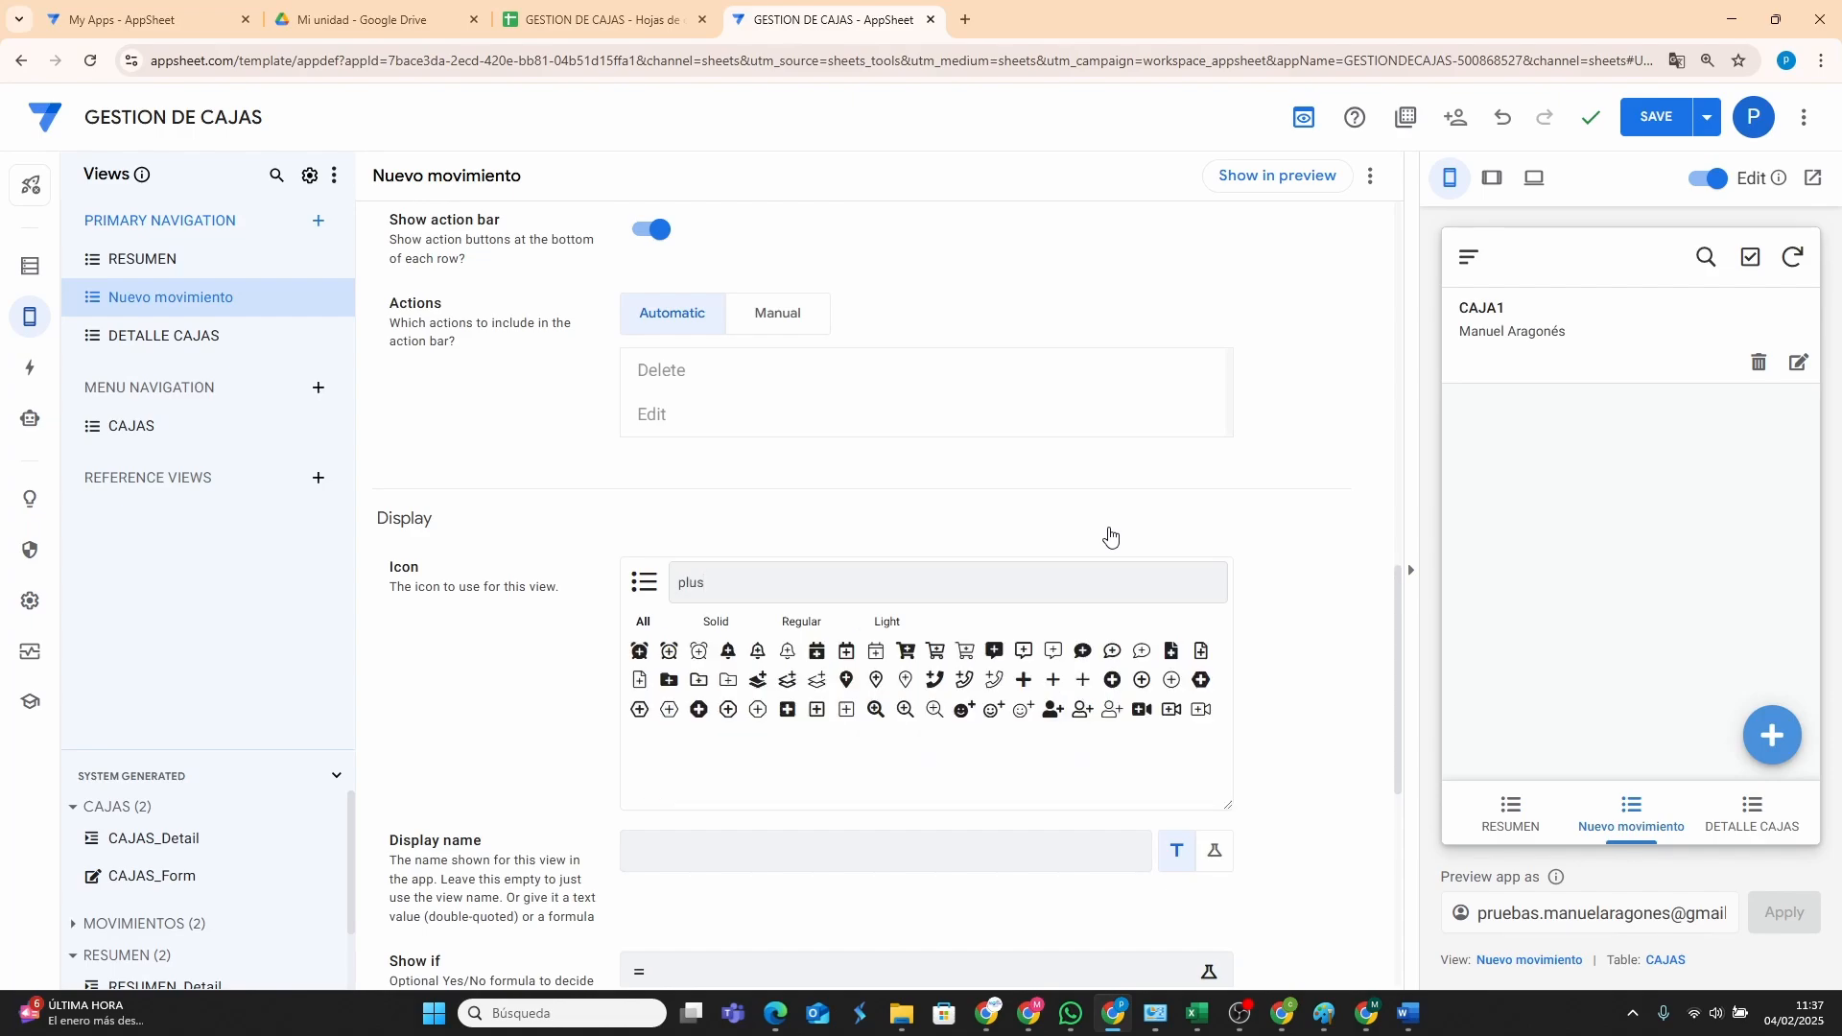
pyautogui.click(1112, 683)
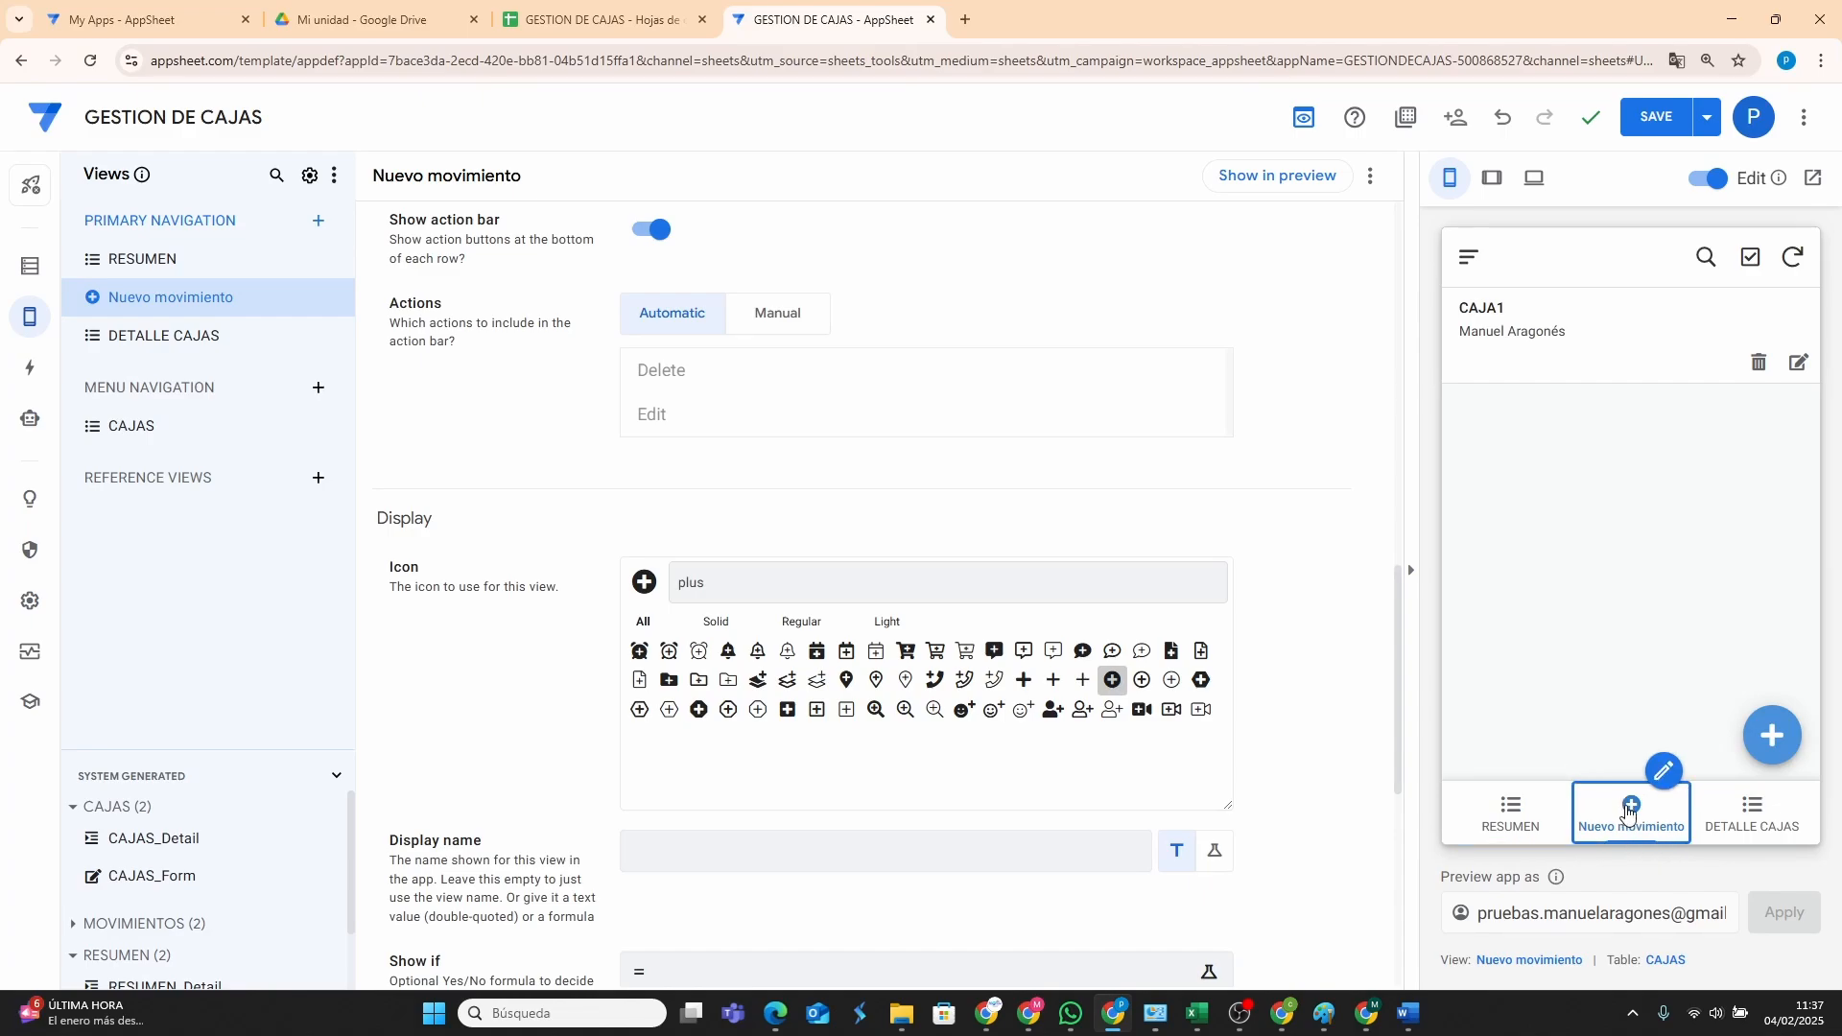
pyautogui.click(1645, 122)
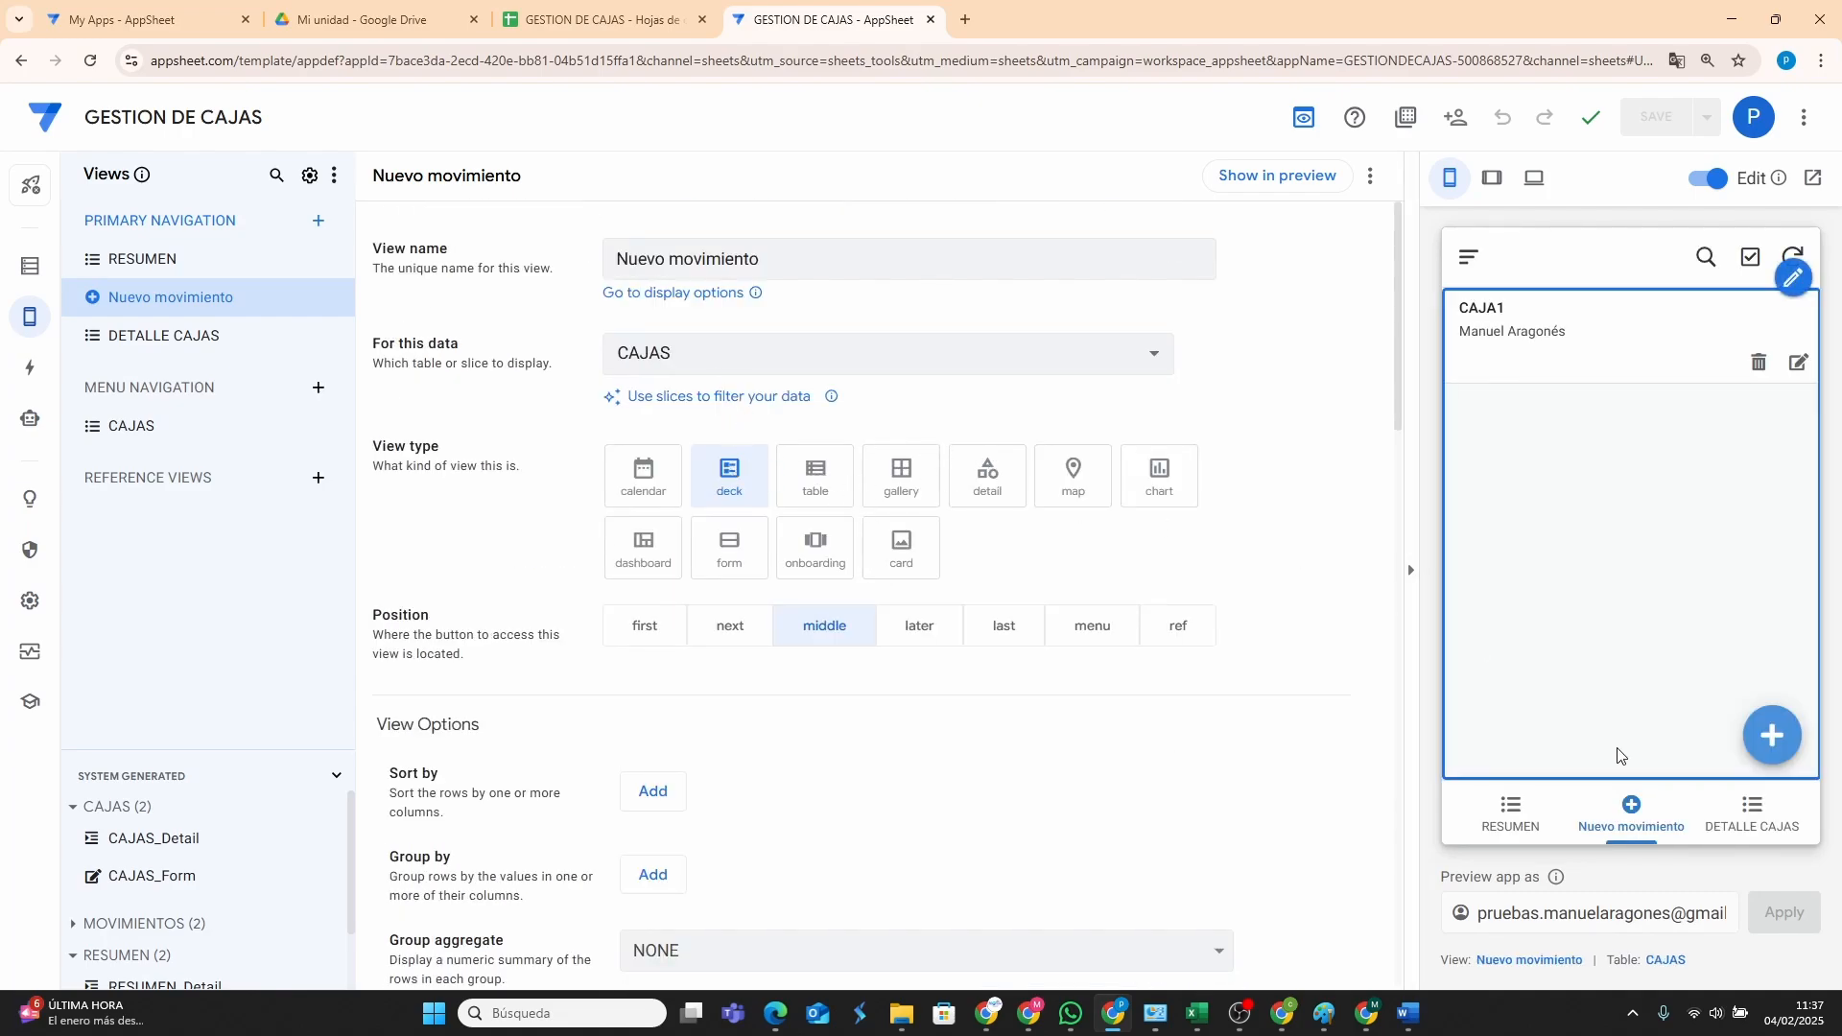
# Compare DETALLE CAJAS with Nuevo movimiento in the preview, set the Nuevo movimiento view type to form, and save.
pyautogui.click(1756, 821)
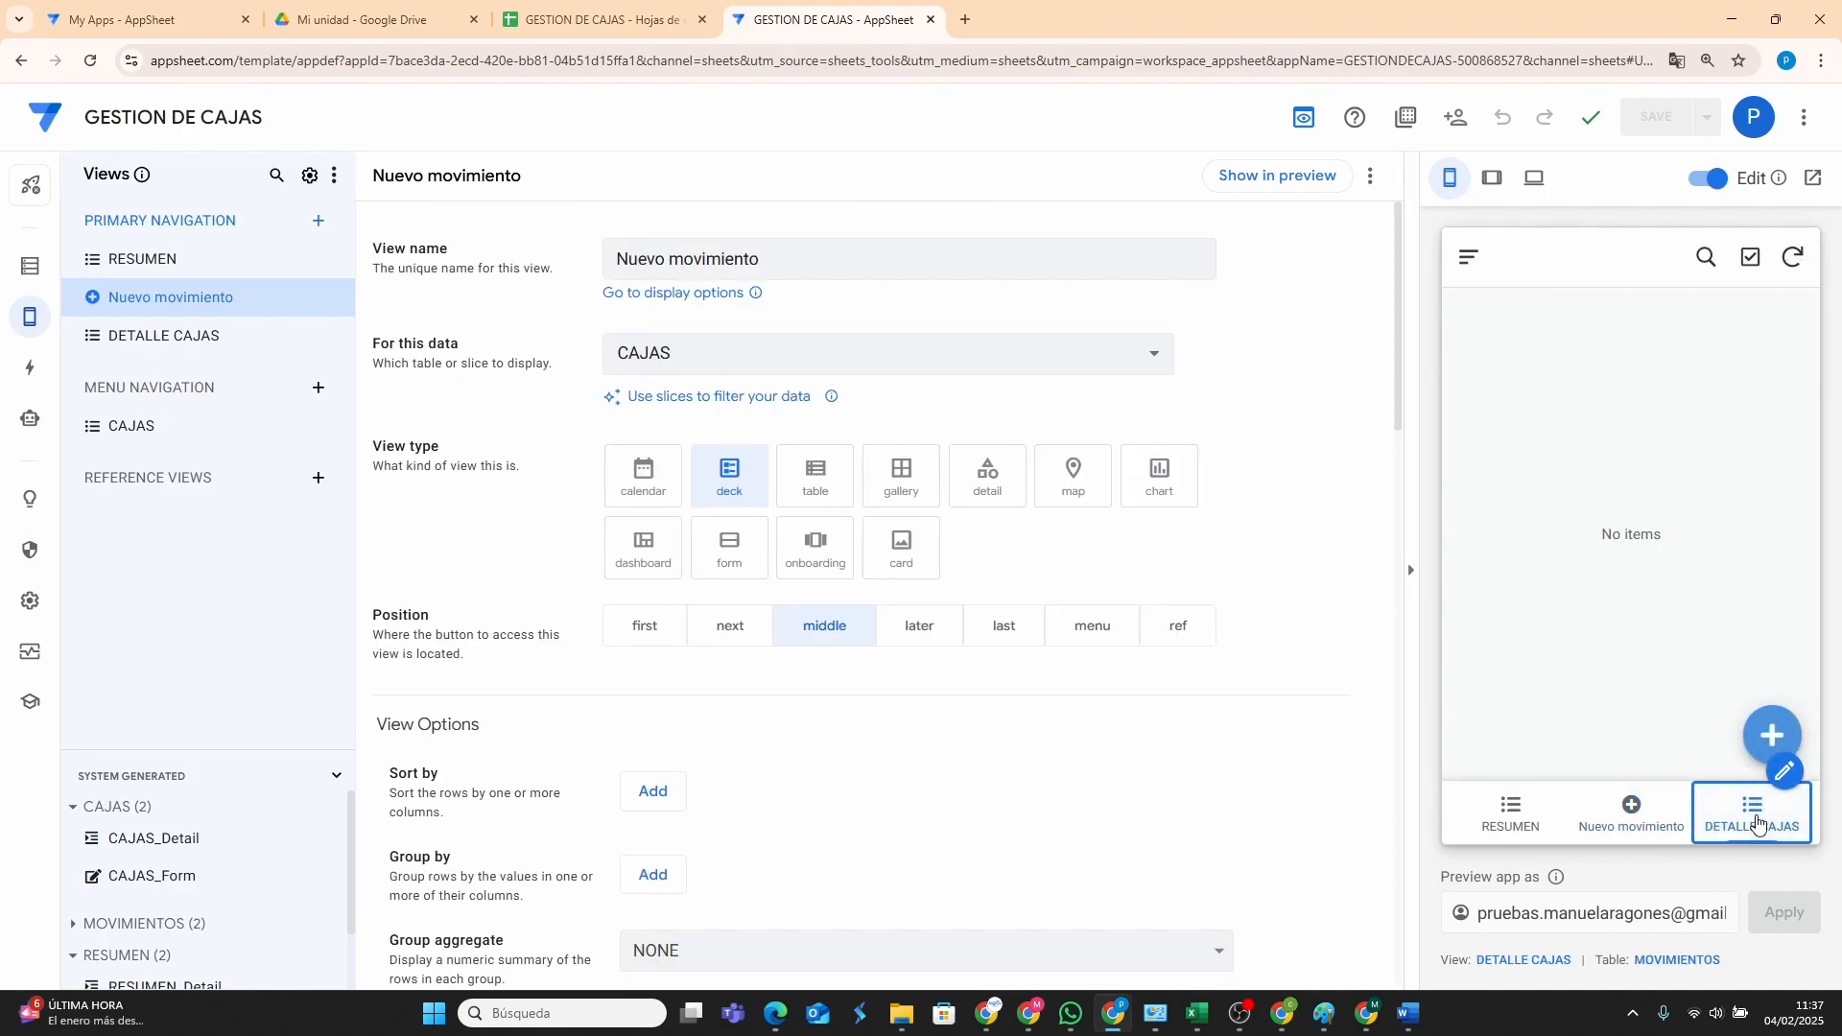
pyautogui.click(1631, 815)
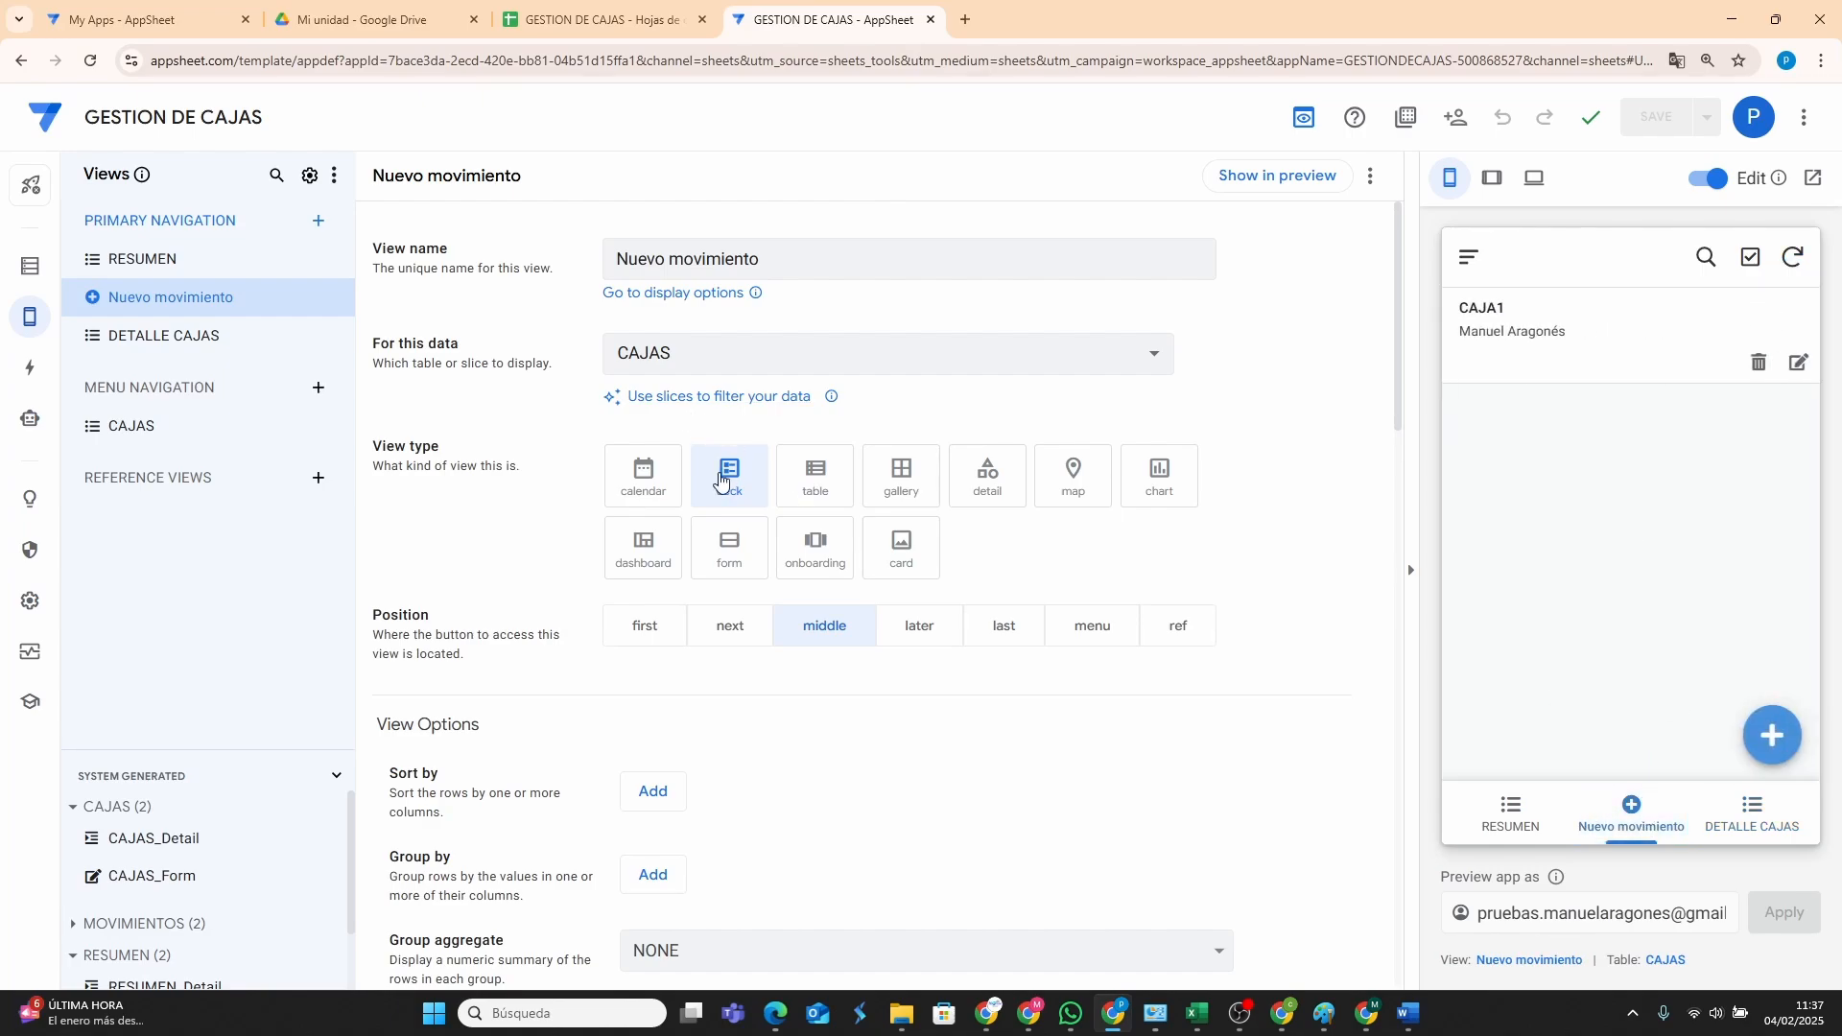
pyautogui.click(735, 550)
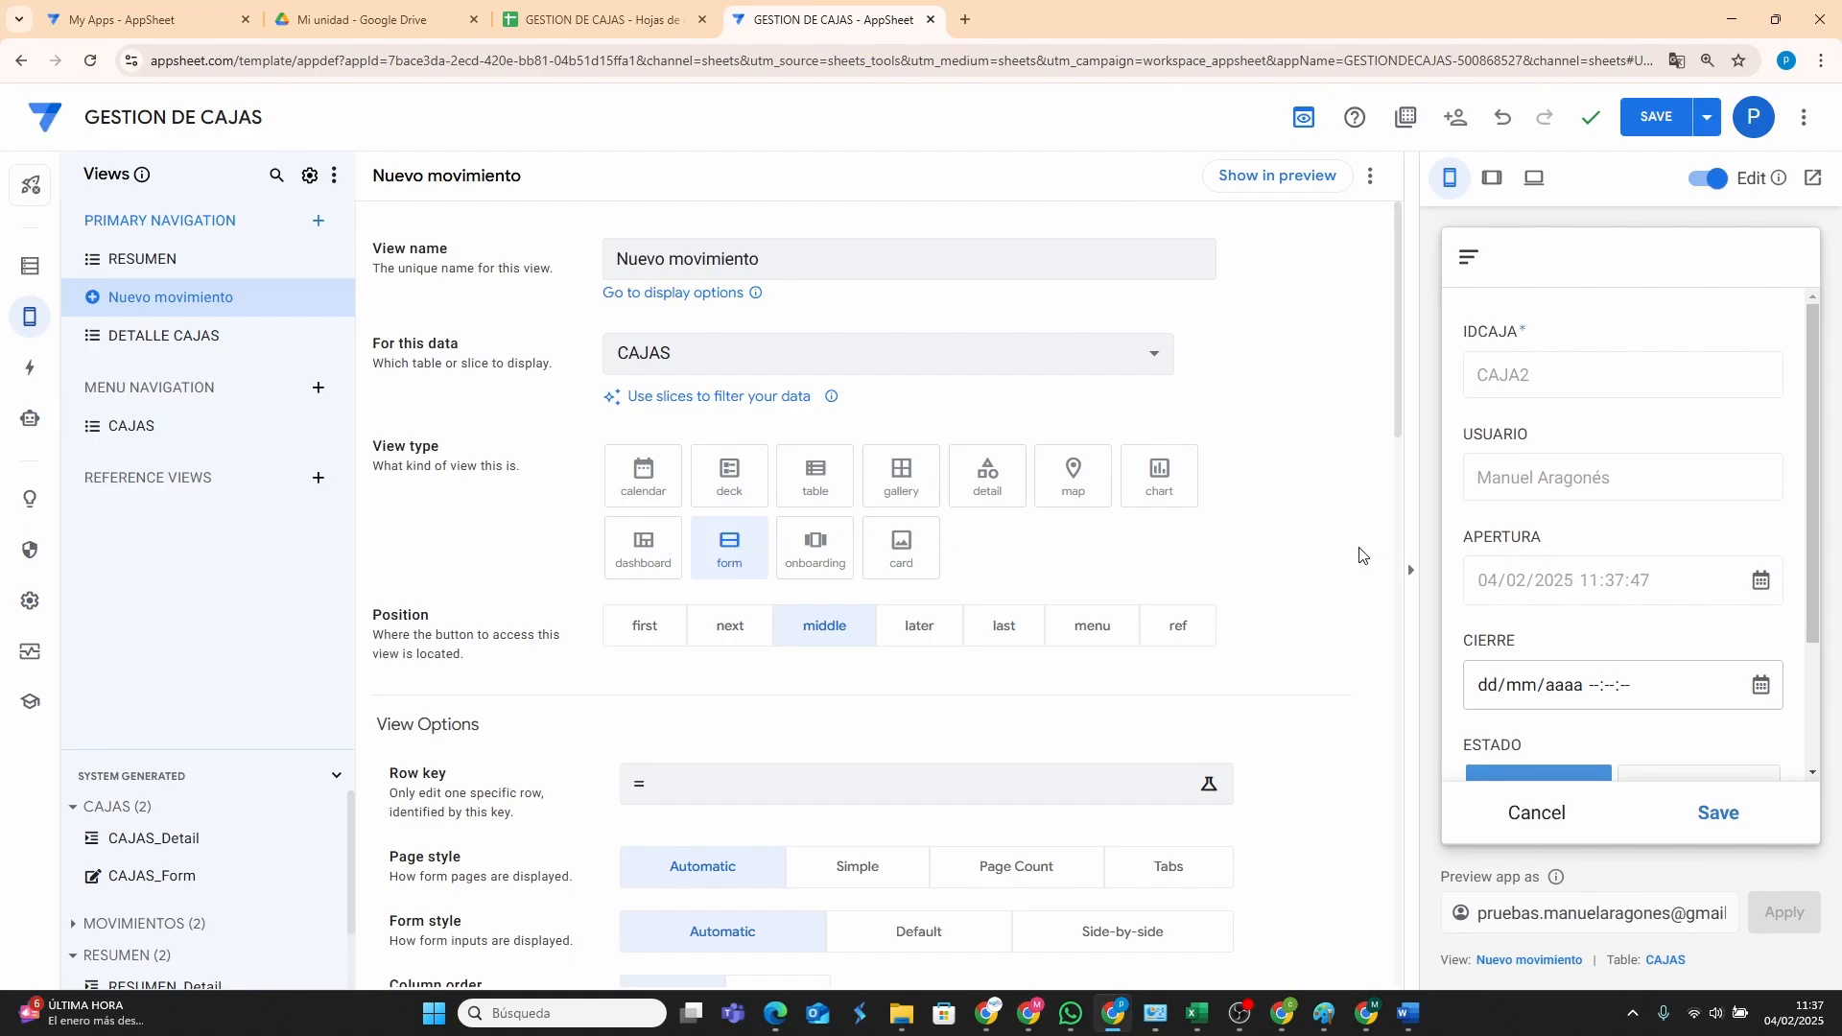
pyautogui.moveTo(1624, 372)
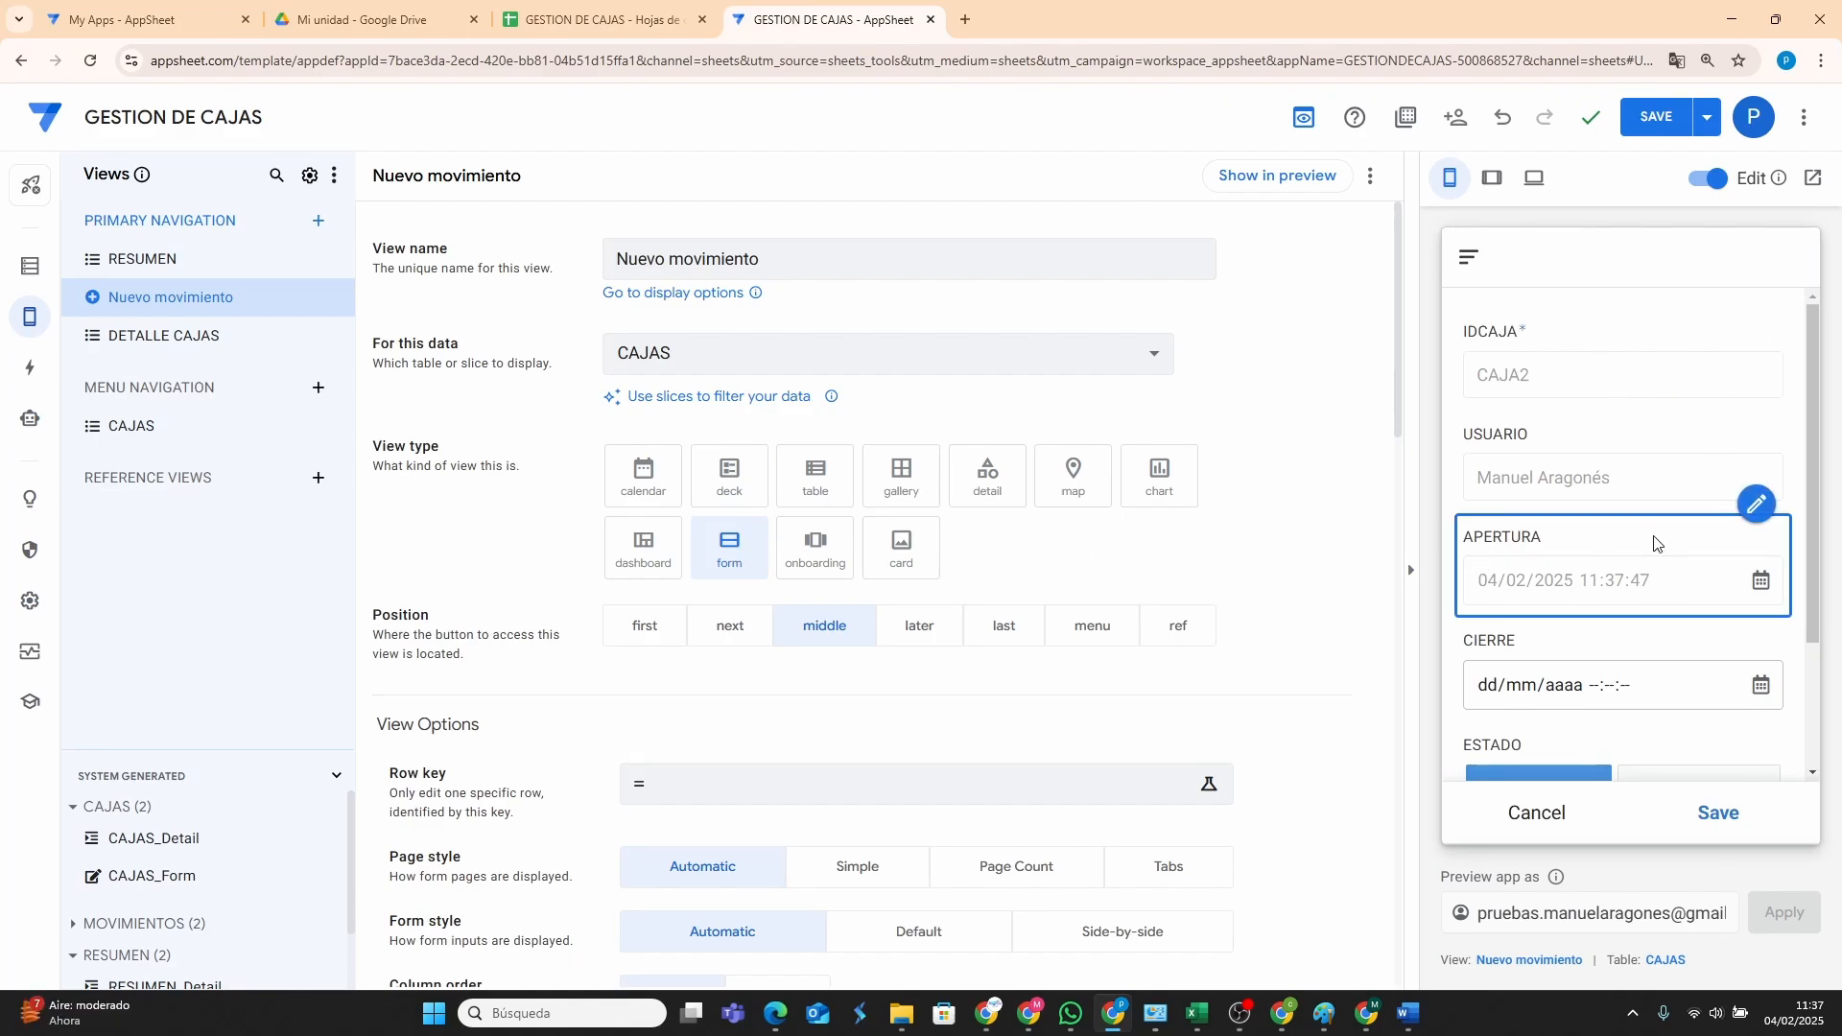
pyautogui.click(1656, 119)
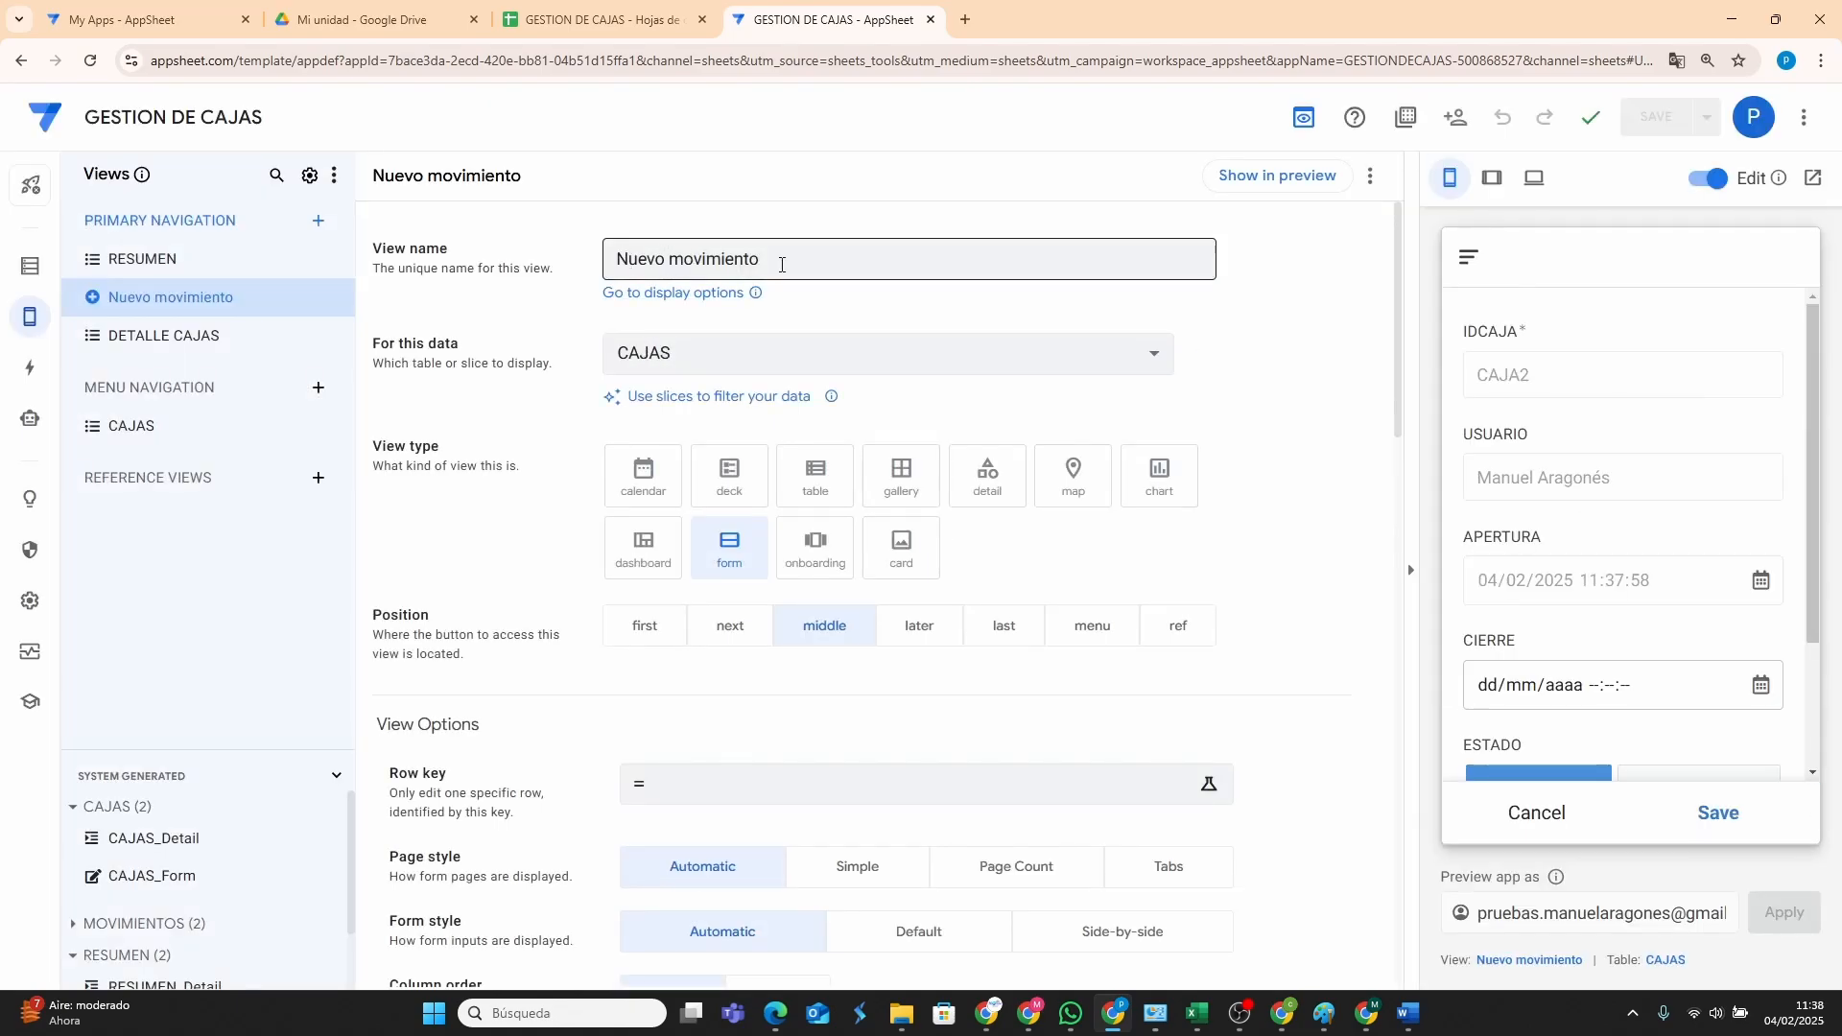
# Base the Nuevo movimiento form on the MOVIMIENTOS table, save the app, and check the form in the preview.
pyautogui.click(682, 360)
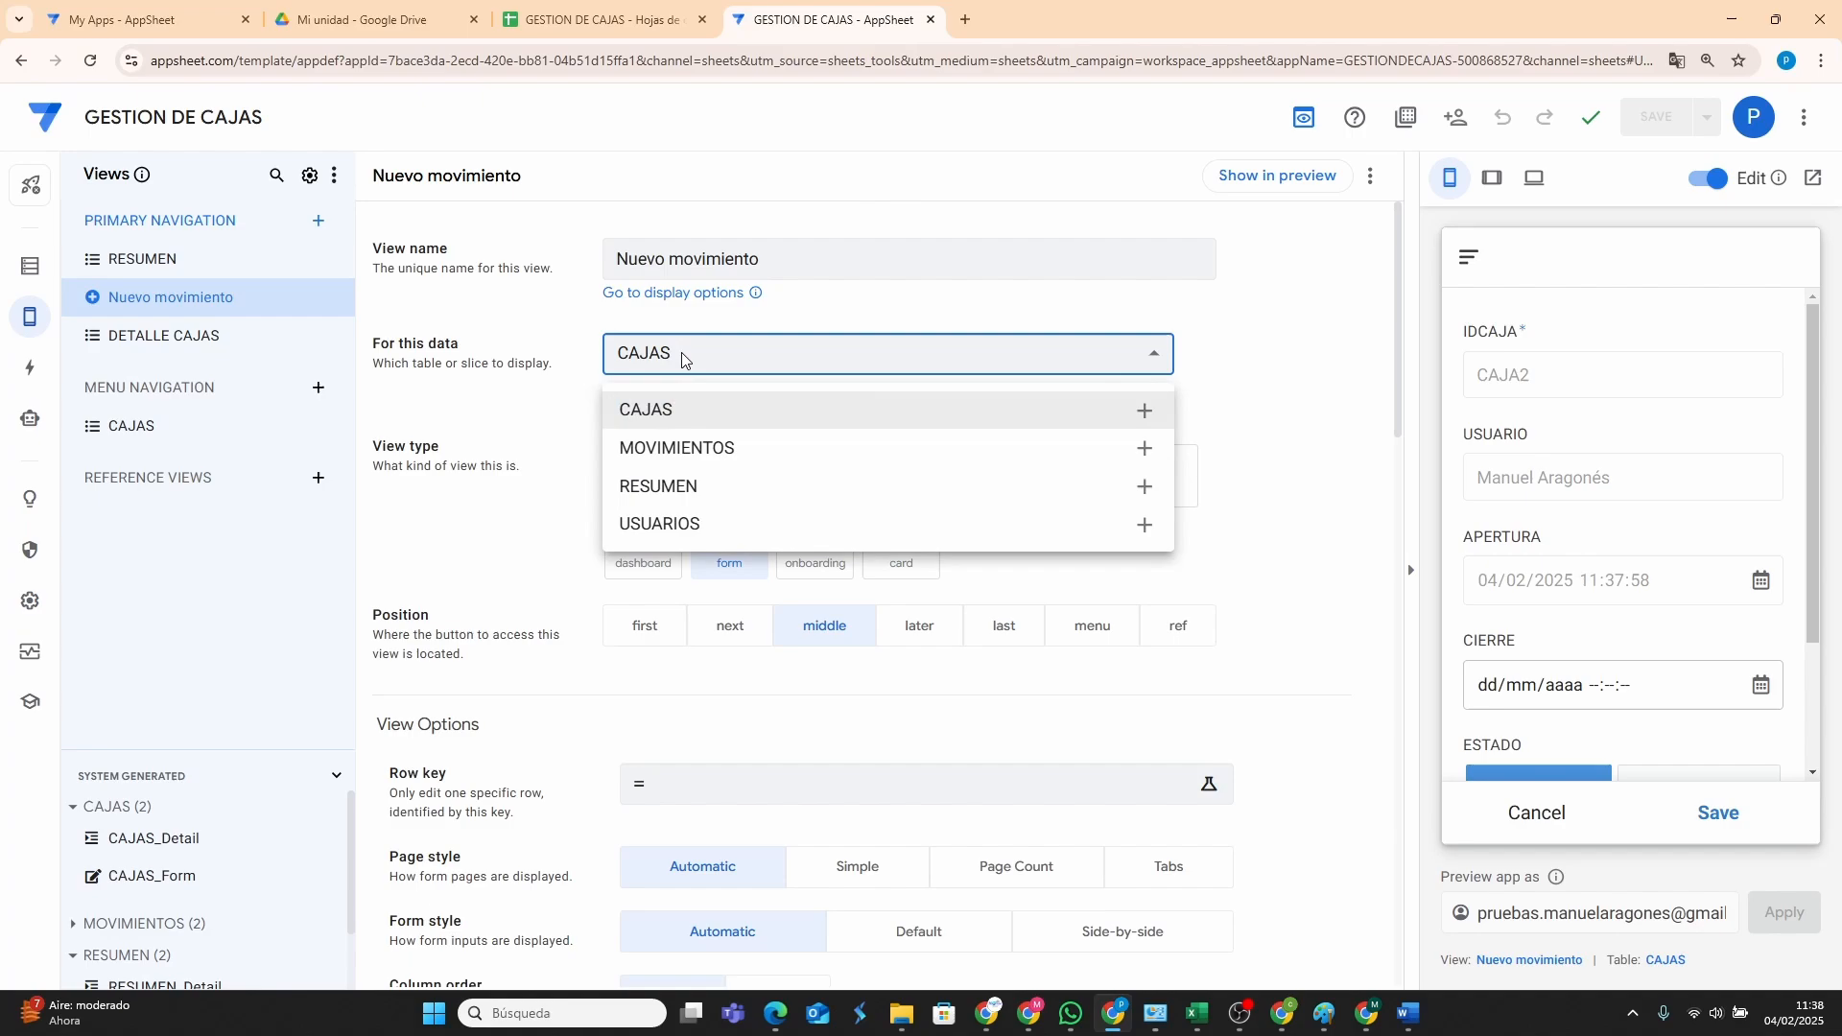
pyautogui.click(696, 451)
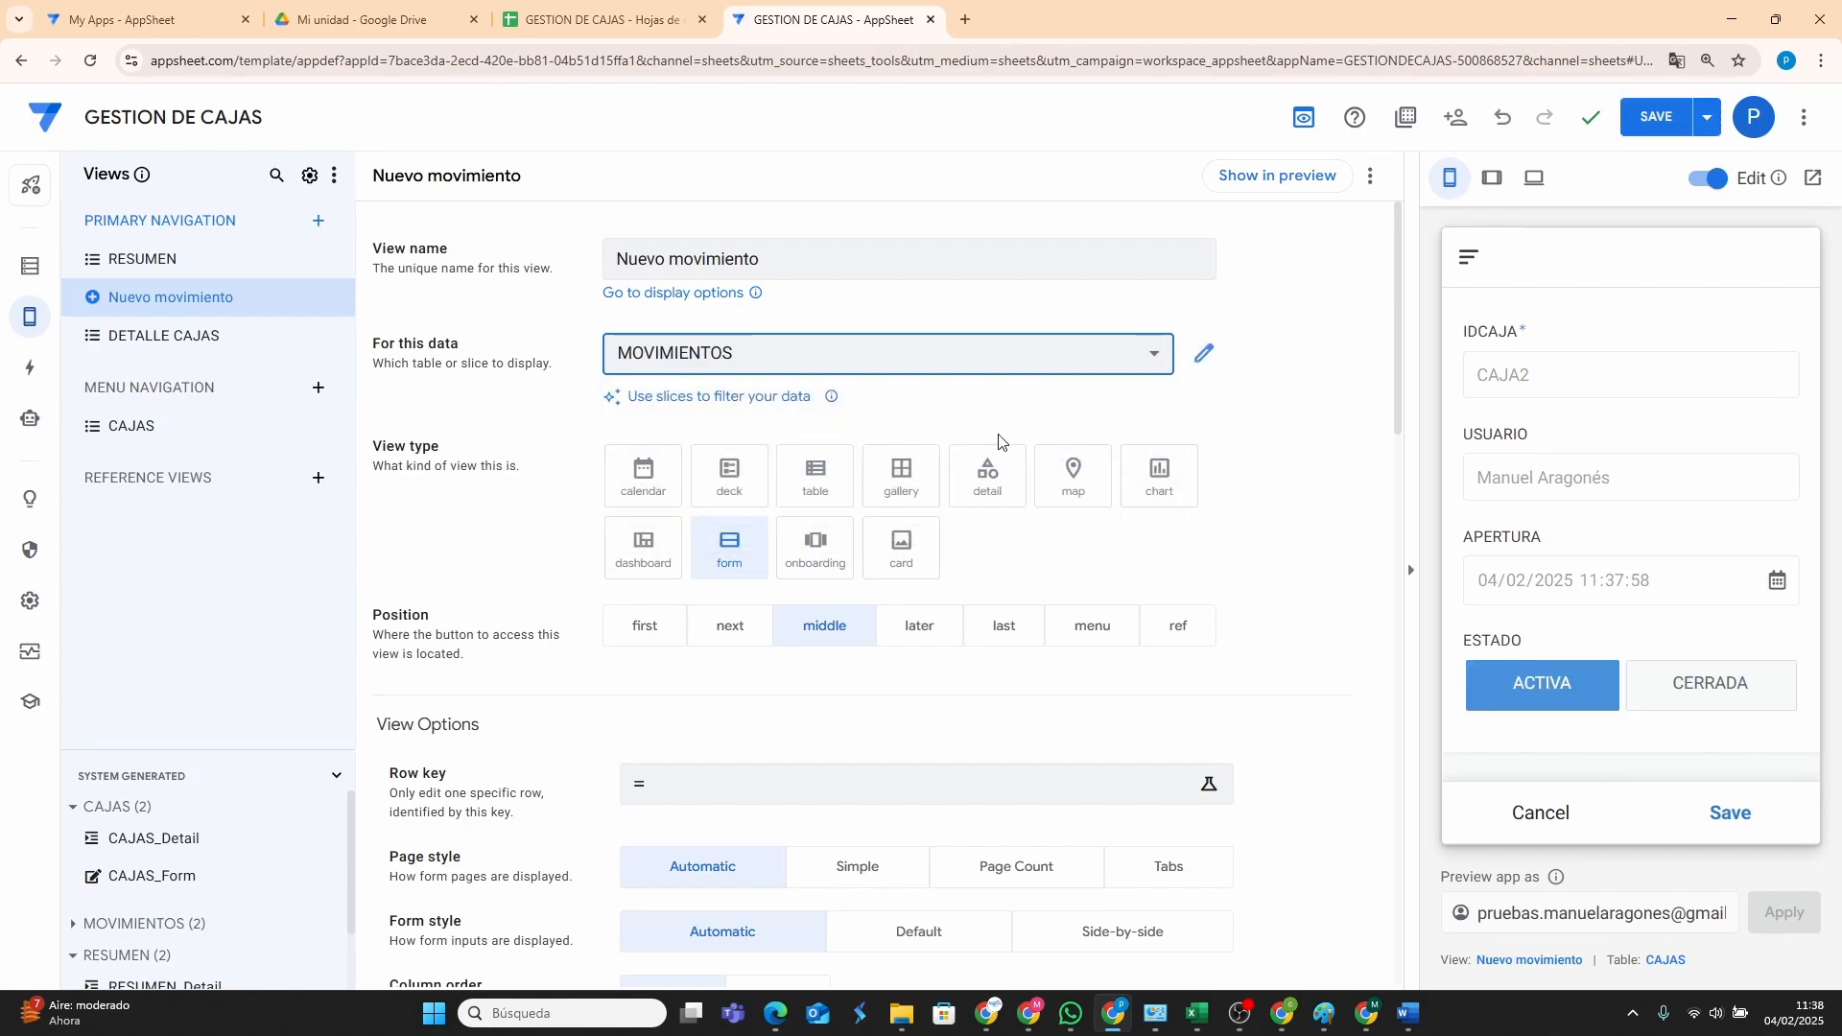
pyautogui.click(1643, 129)
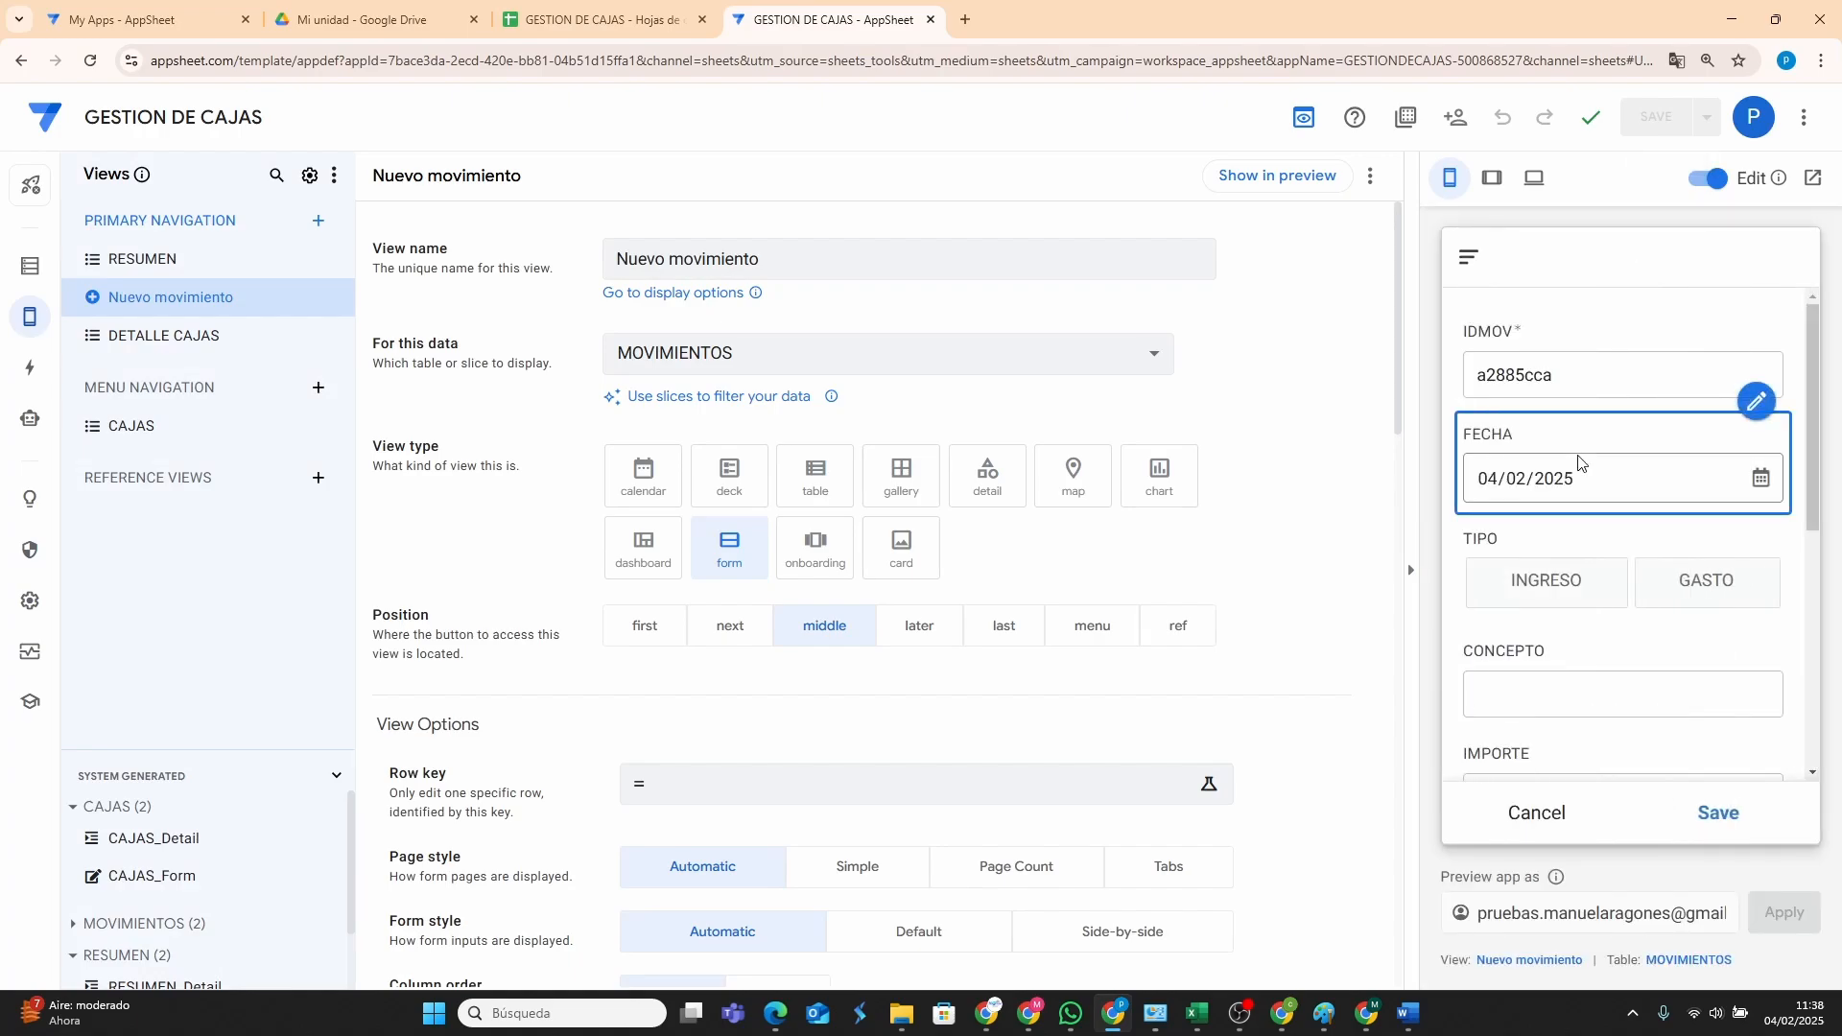
pyautogui.scroll(-1, 1588, 485)
pyautogui.scroll(1, 1594, 467)
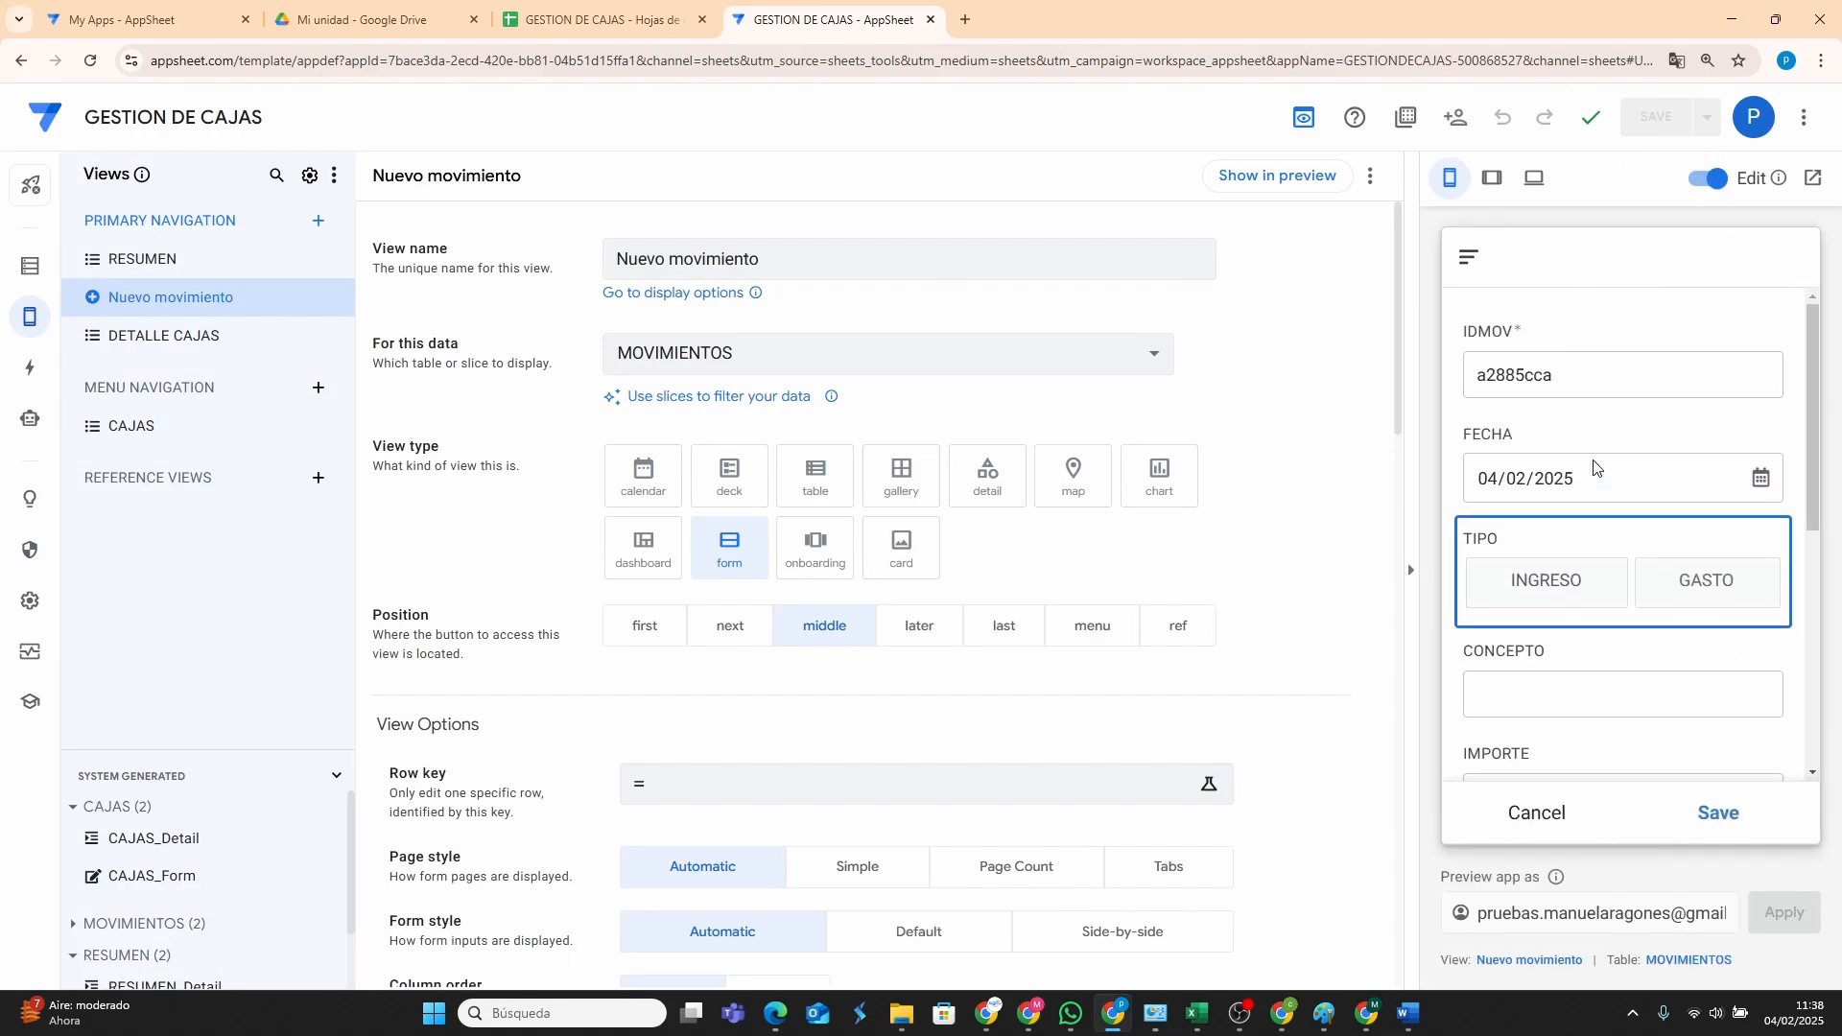
# Switch the Nuevo movimiento form's column order to manual and remove the IDMOV column from it.
pyautogui.moveTo(1614, 338)
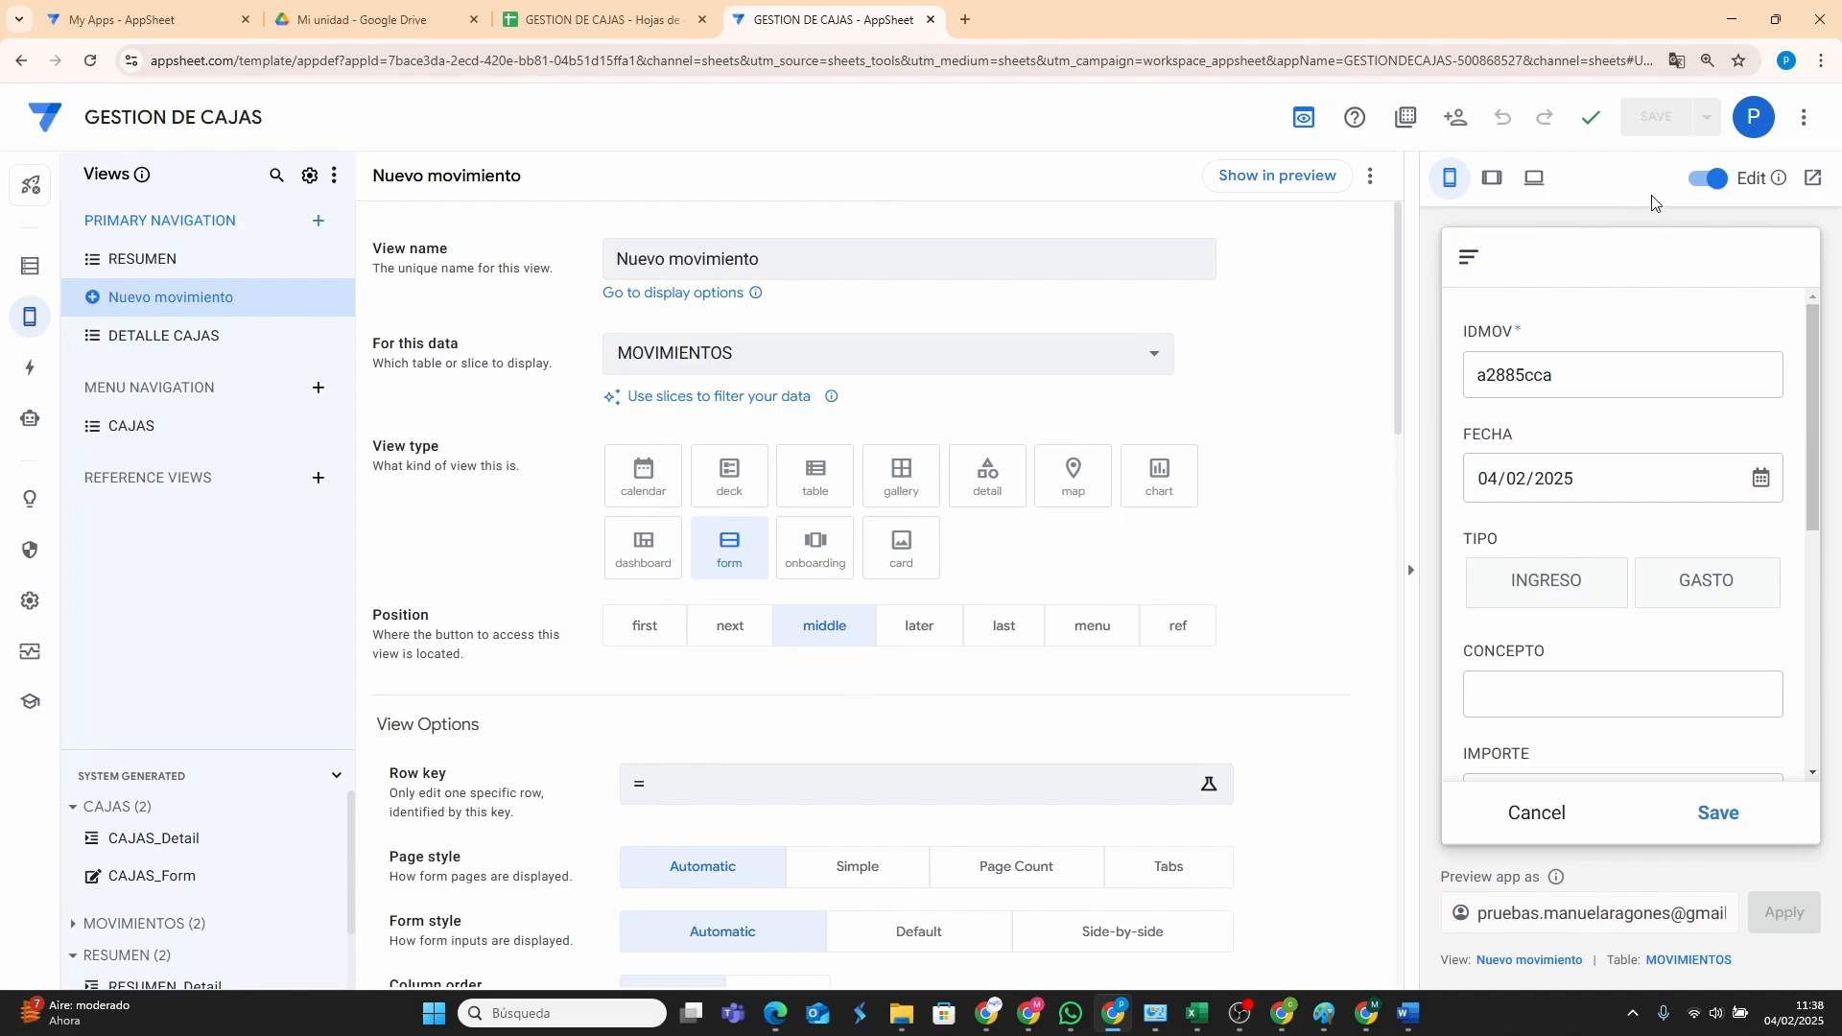
pyautogui.click(1790, 283)
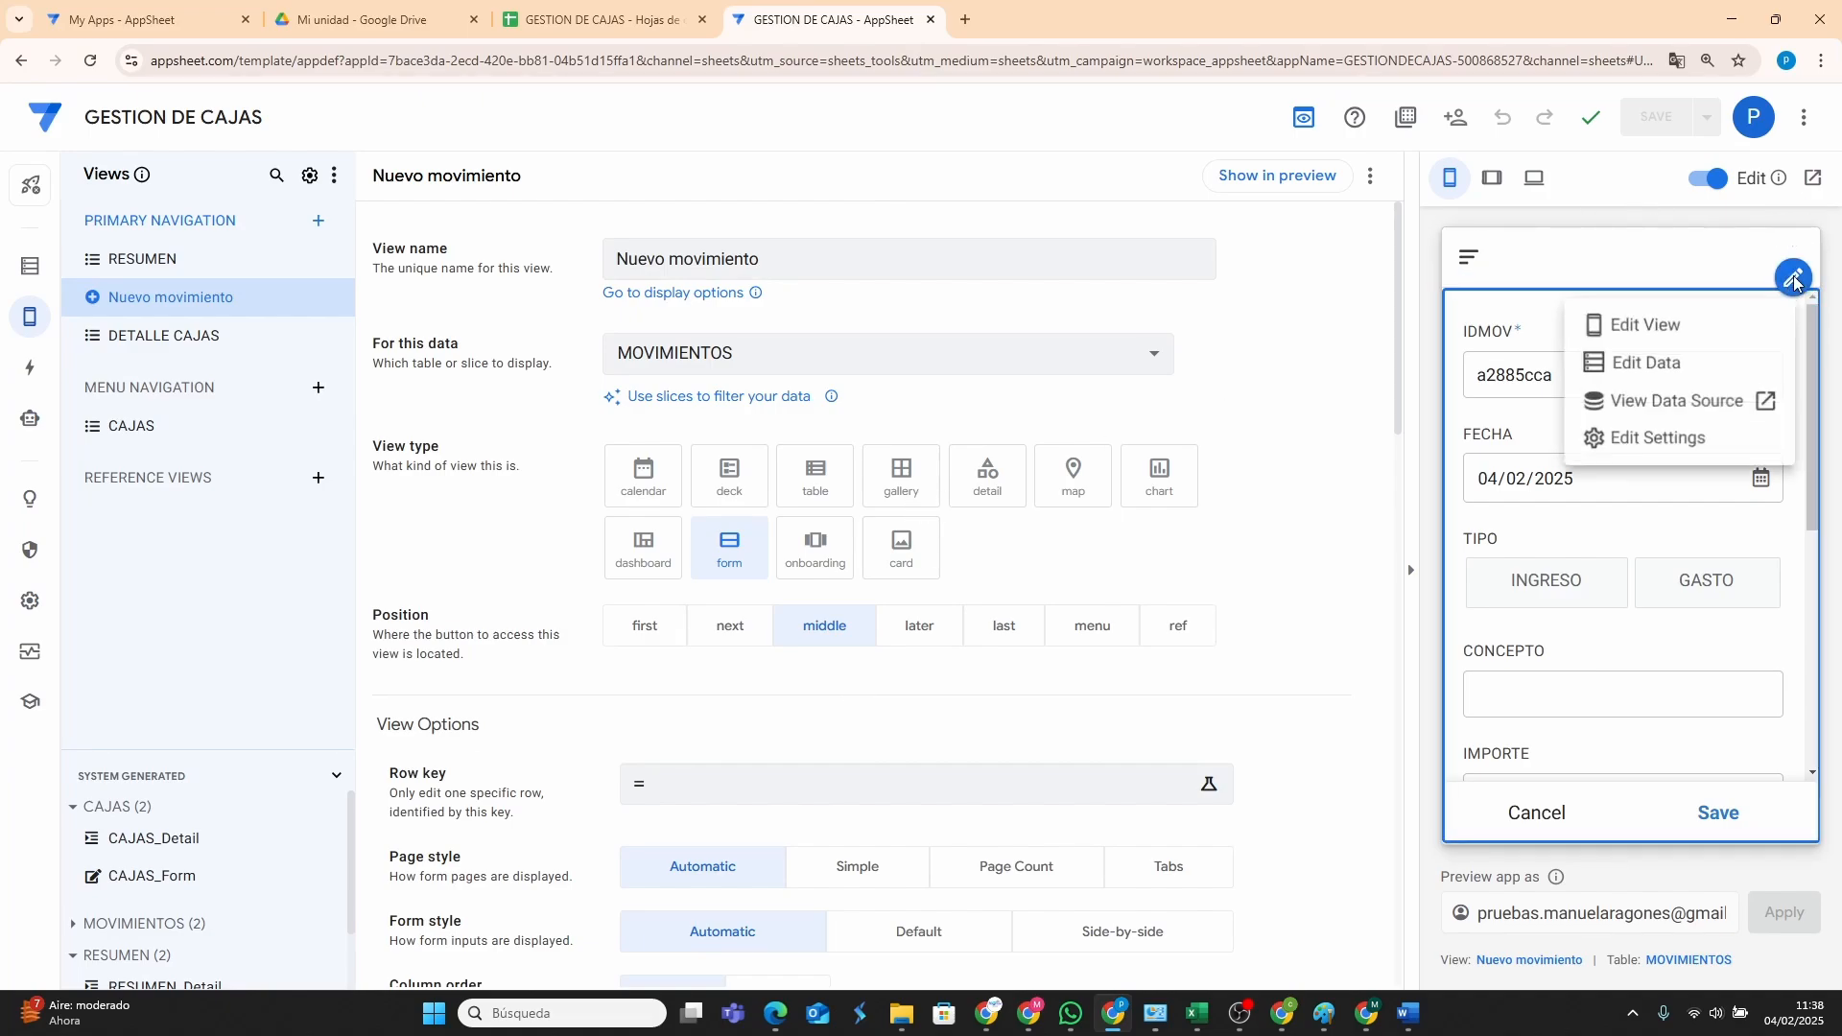
pyautogui.click(1675, 327)
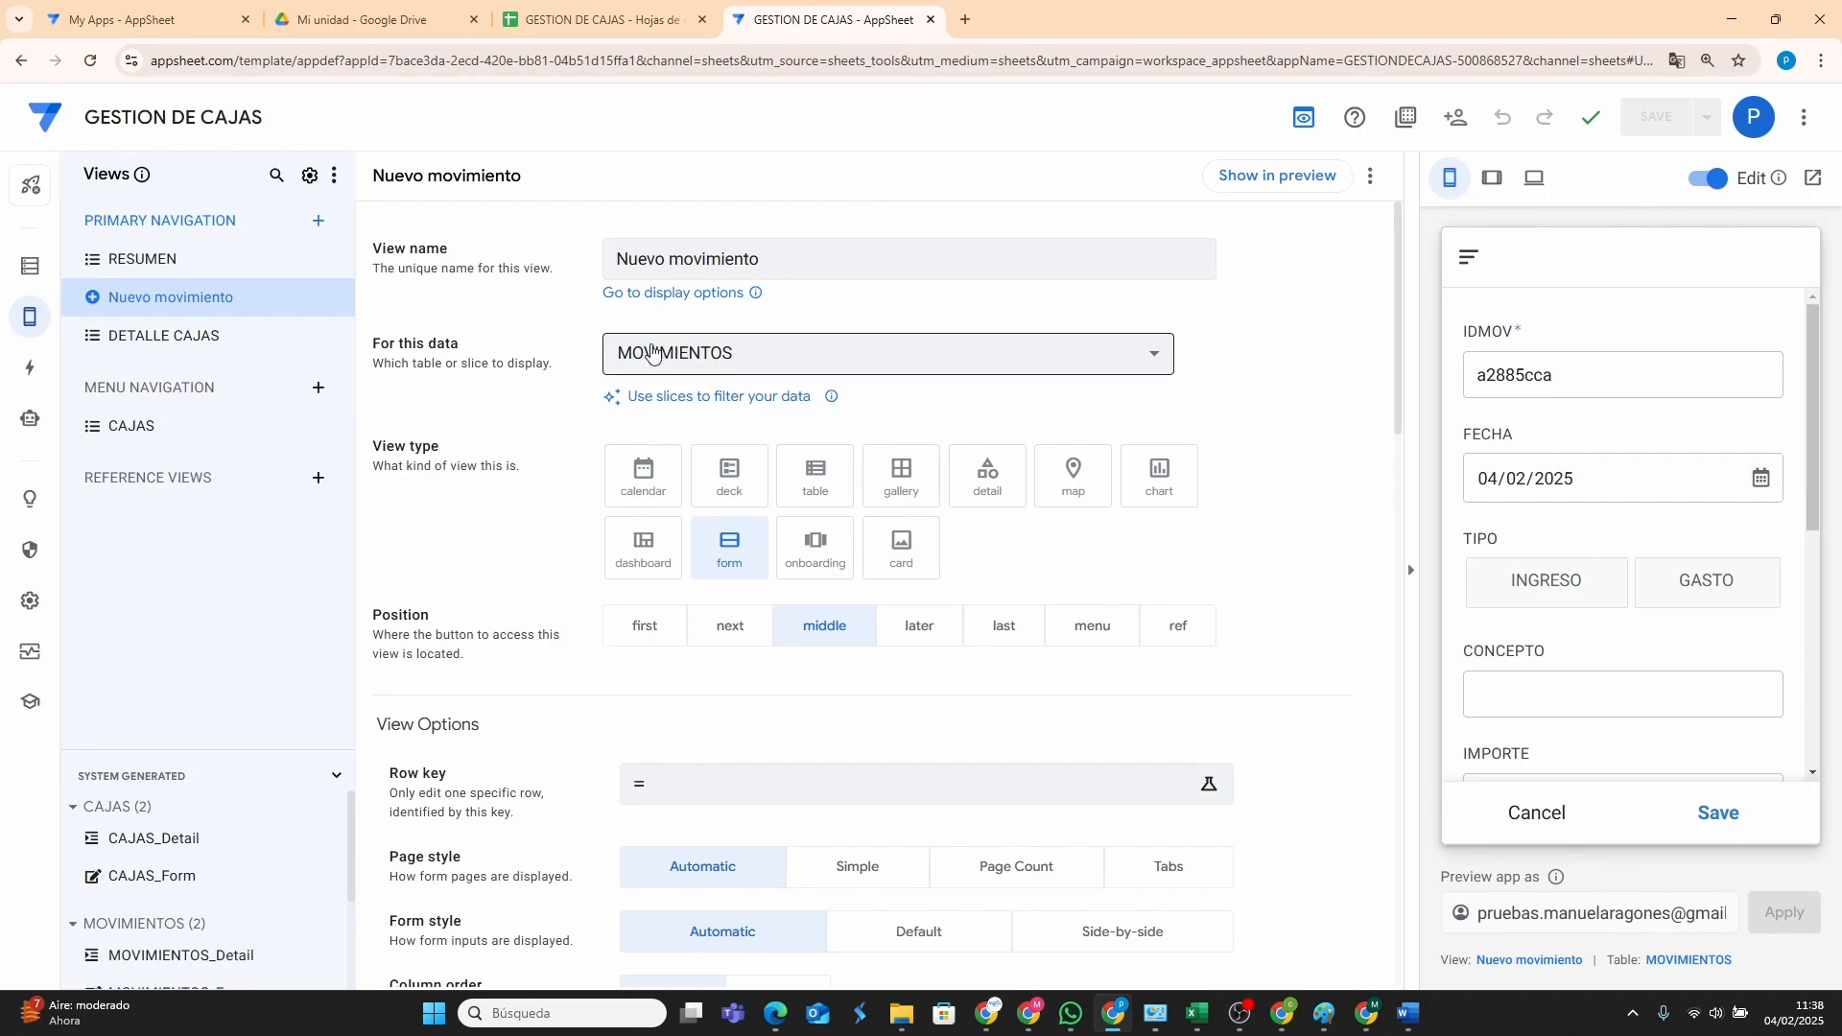
pyautogui.scroll(-7, 987, 617)
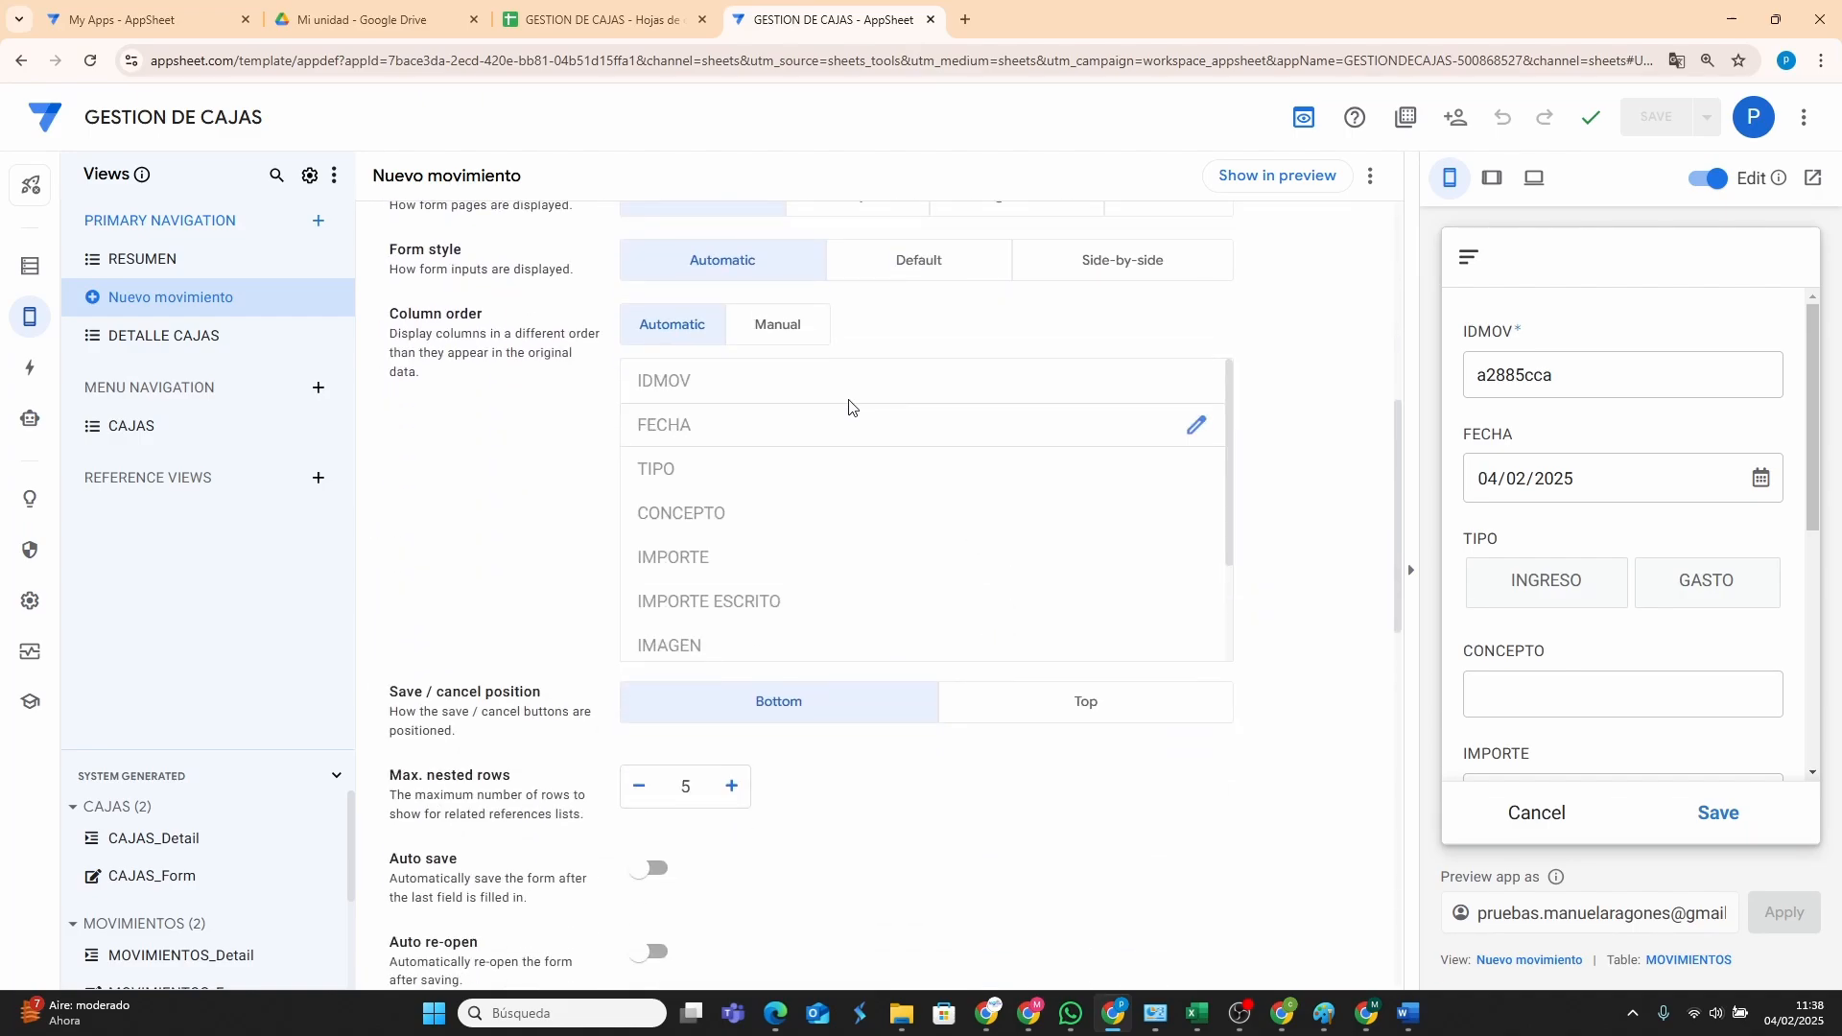
pyautogui.click(777, 324)
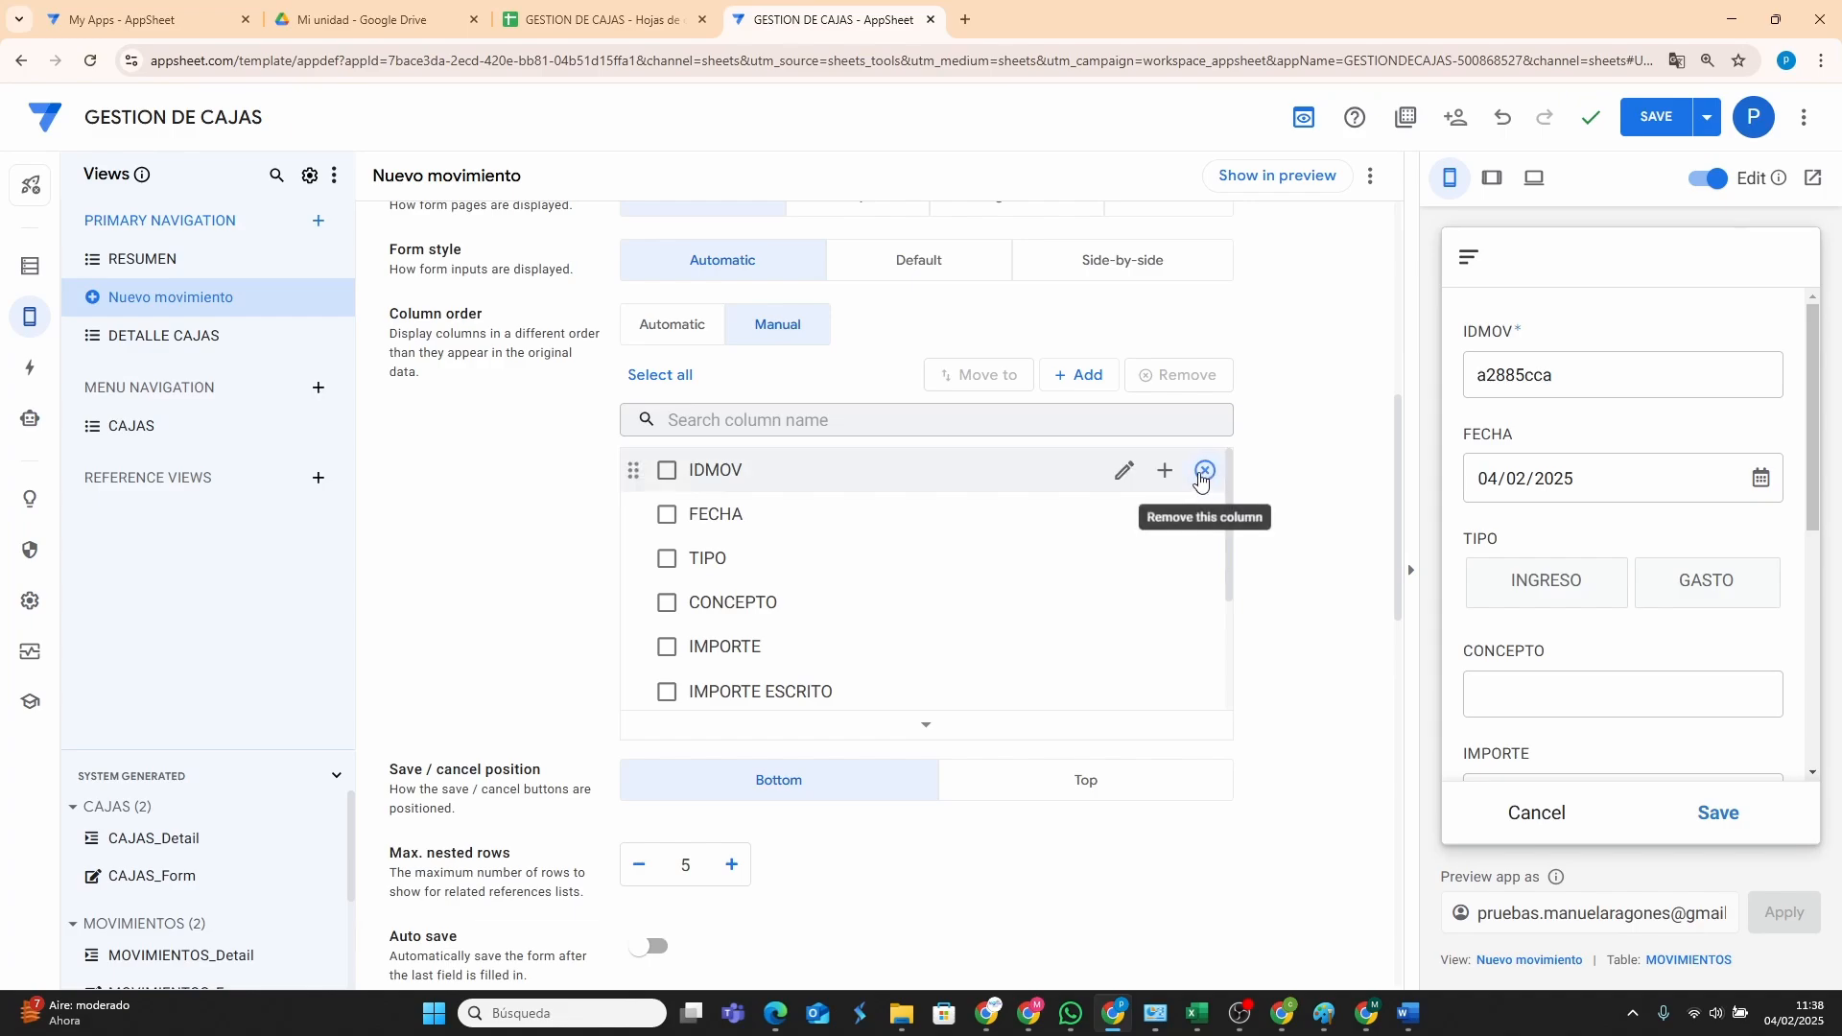
pyautogui.click(1202, 472)
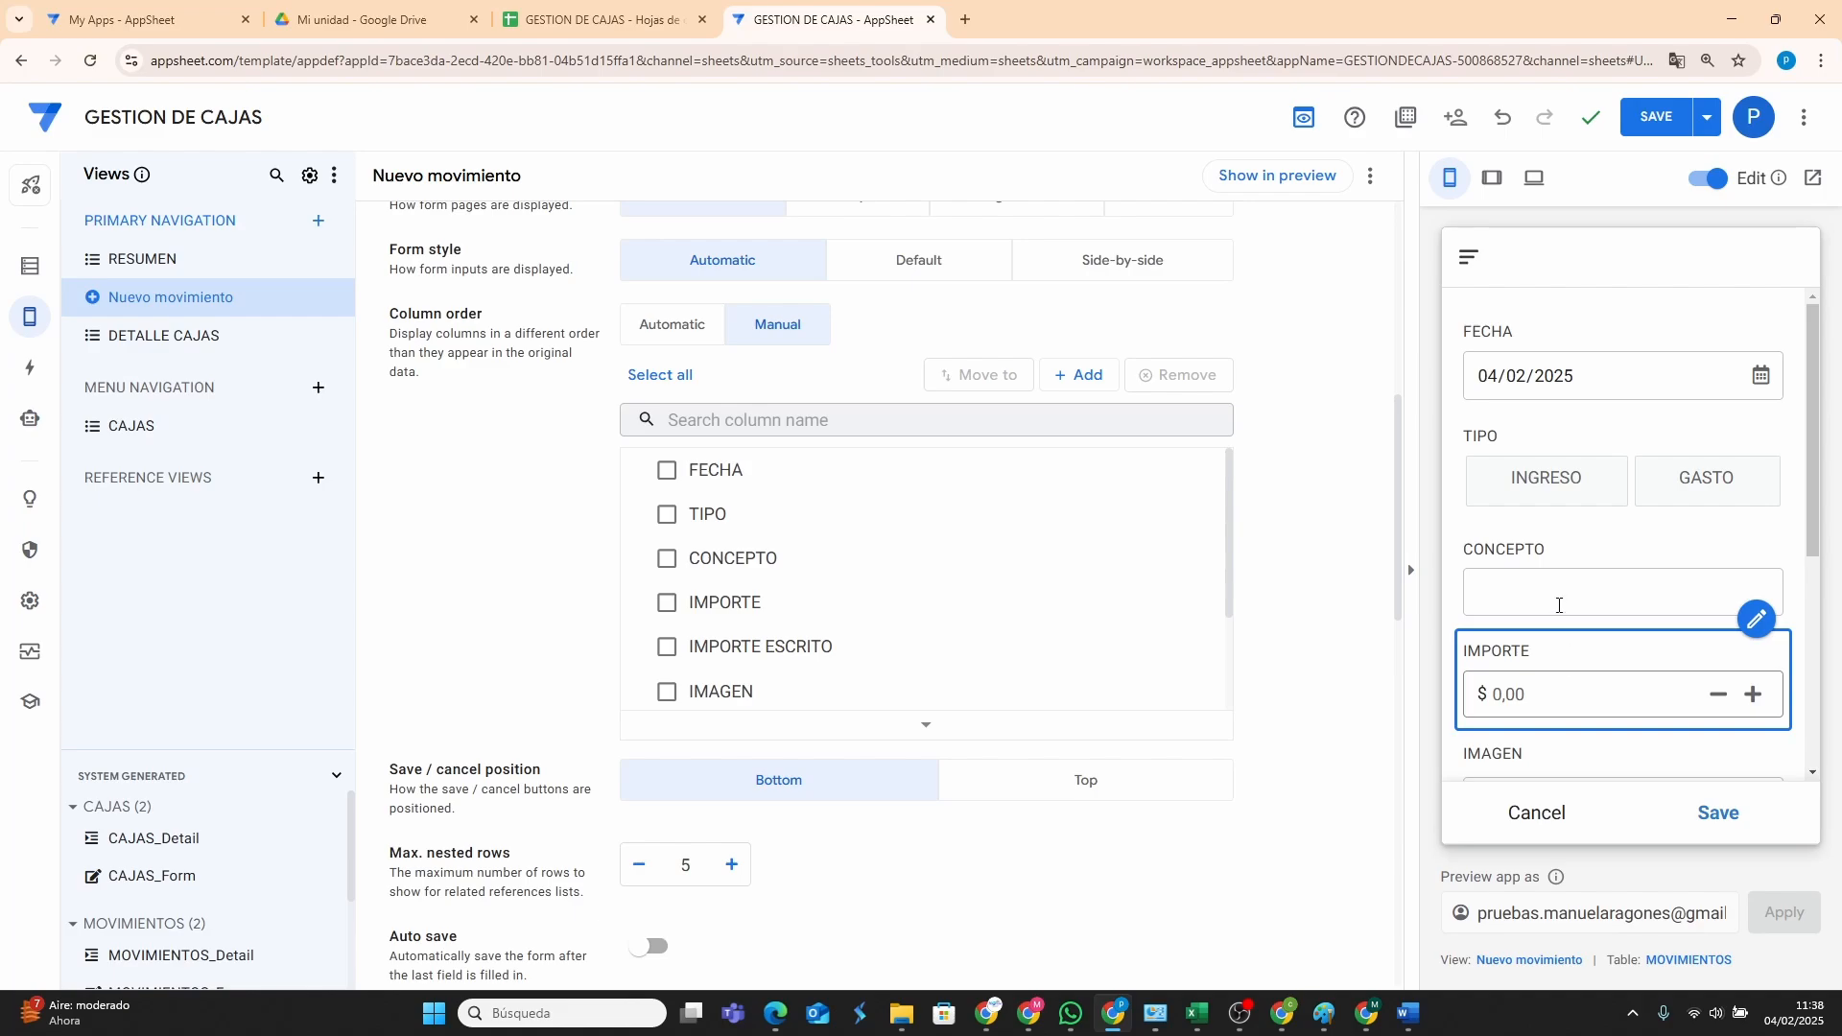
# Check the CAJA and SALDO fields in the form preview, and make the MOVIMIENTOS table's CAJA column non-editable.
pyautogui.scroll(-3, 1564, 694)
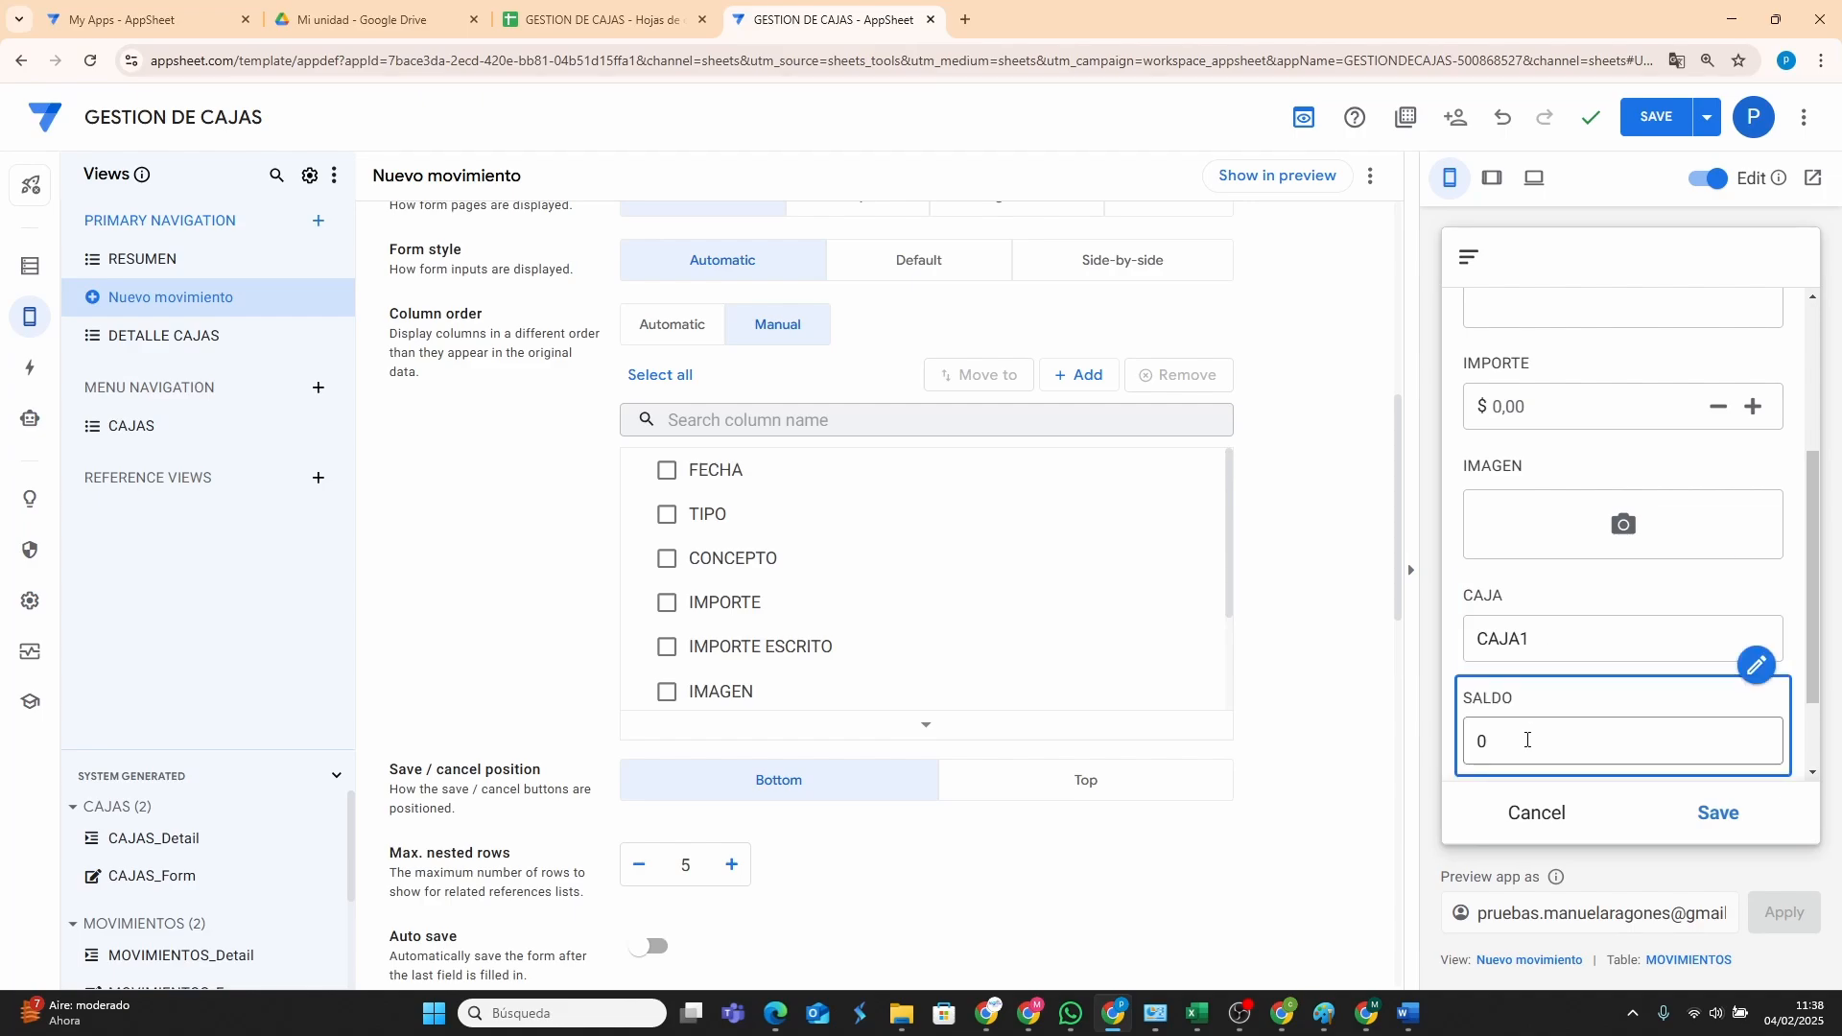
pyautogui.scroll(-2, 843, 617)
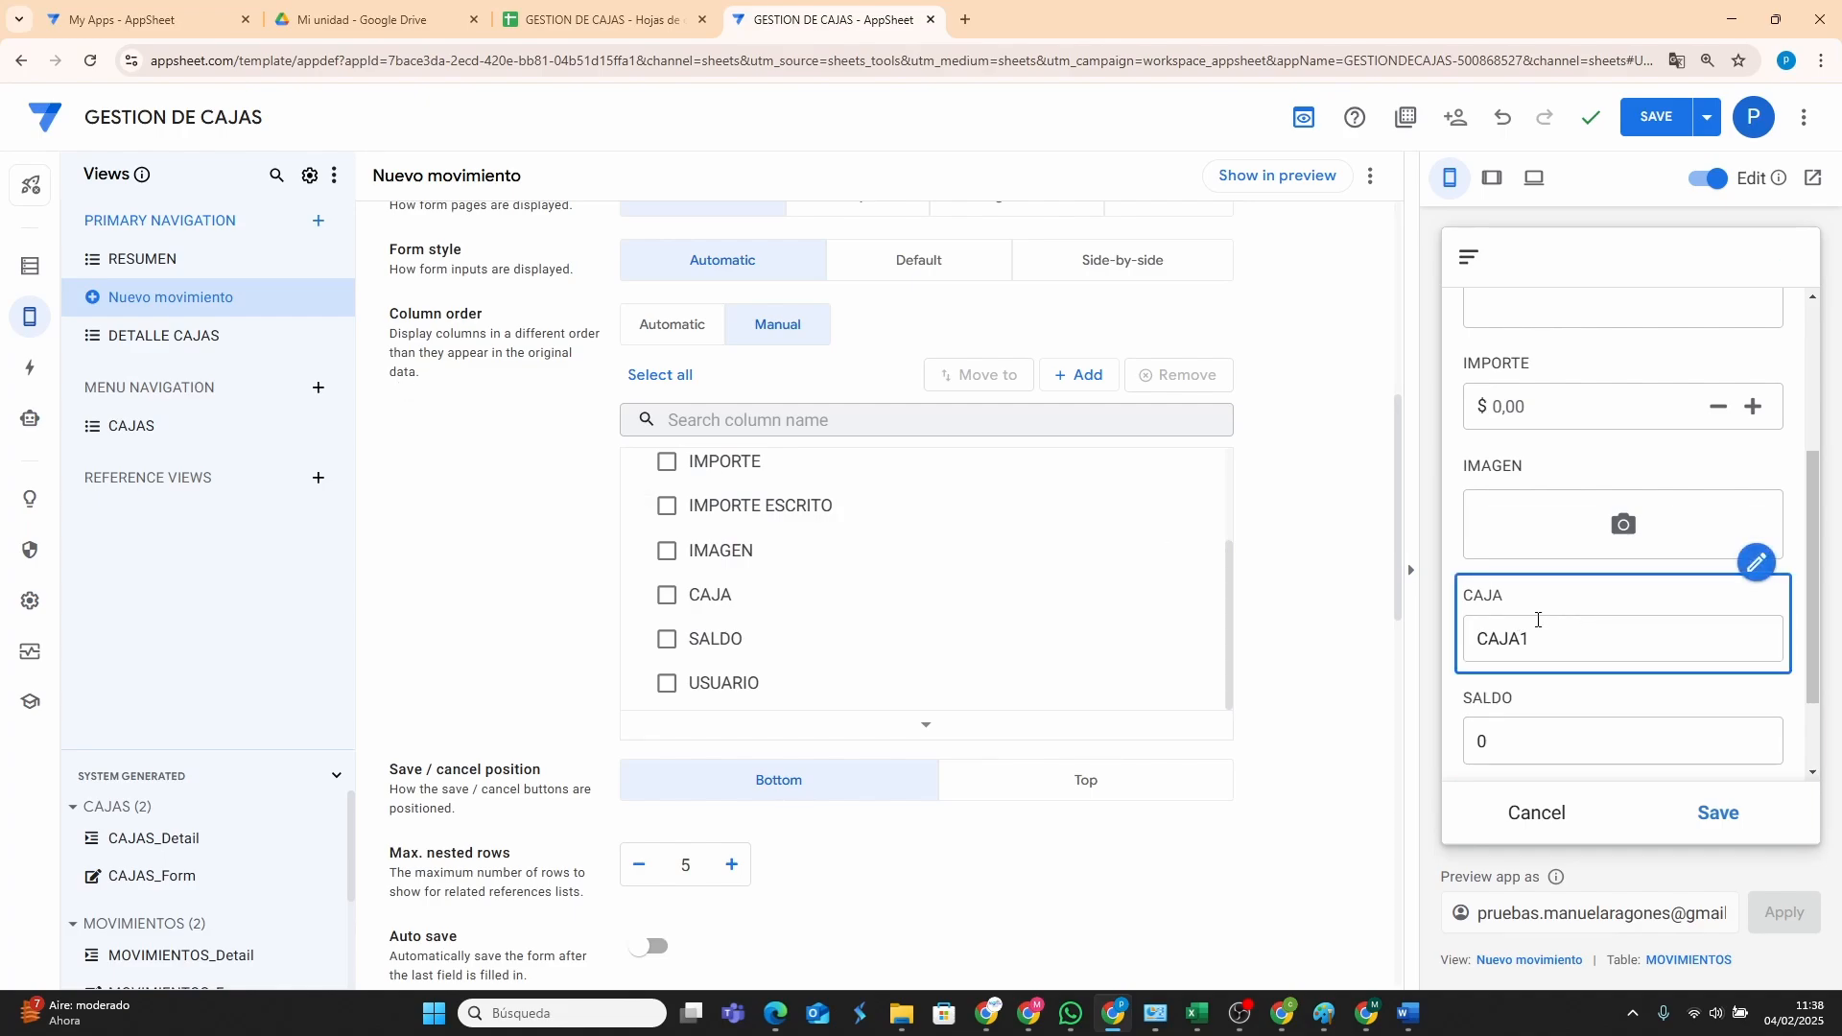
pyautogui.click(32, 273)
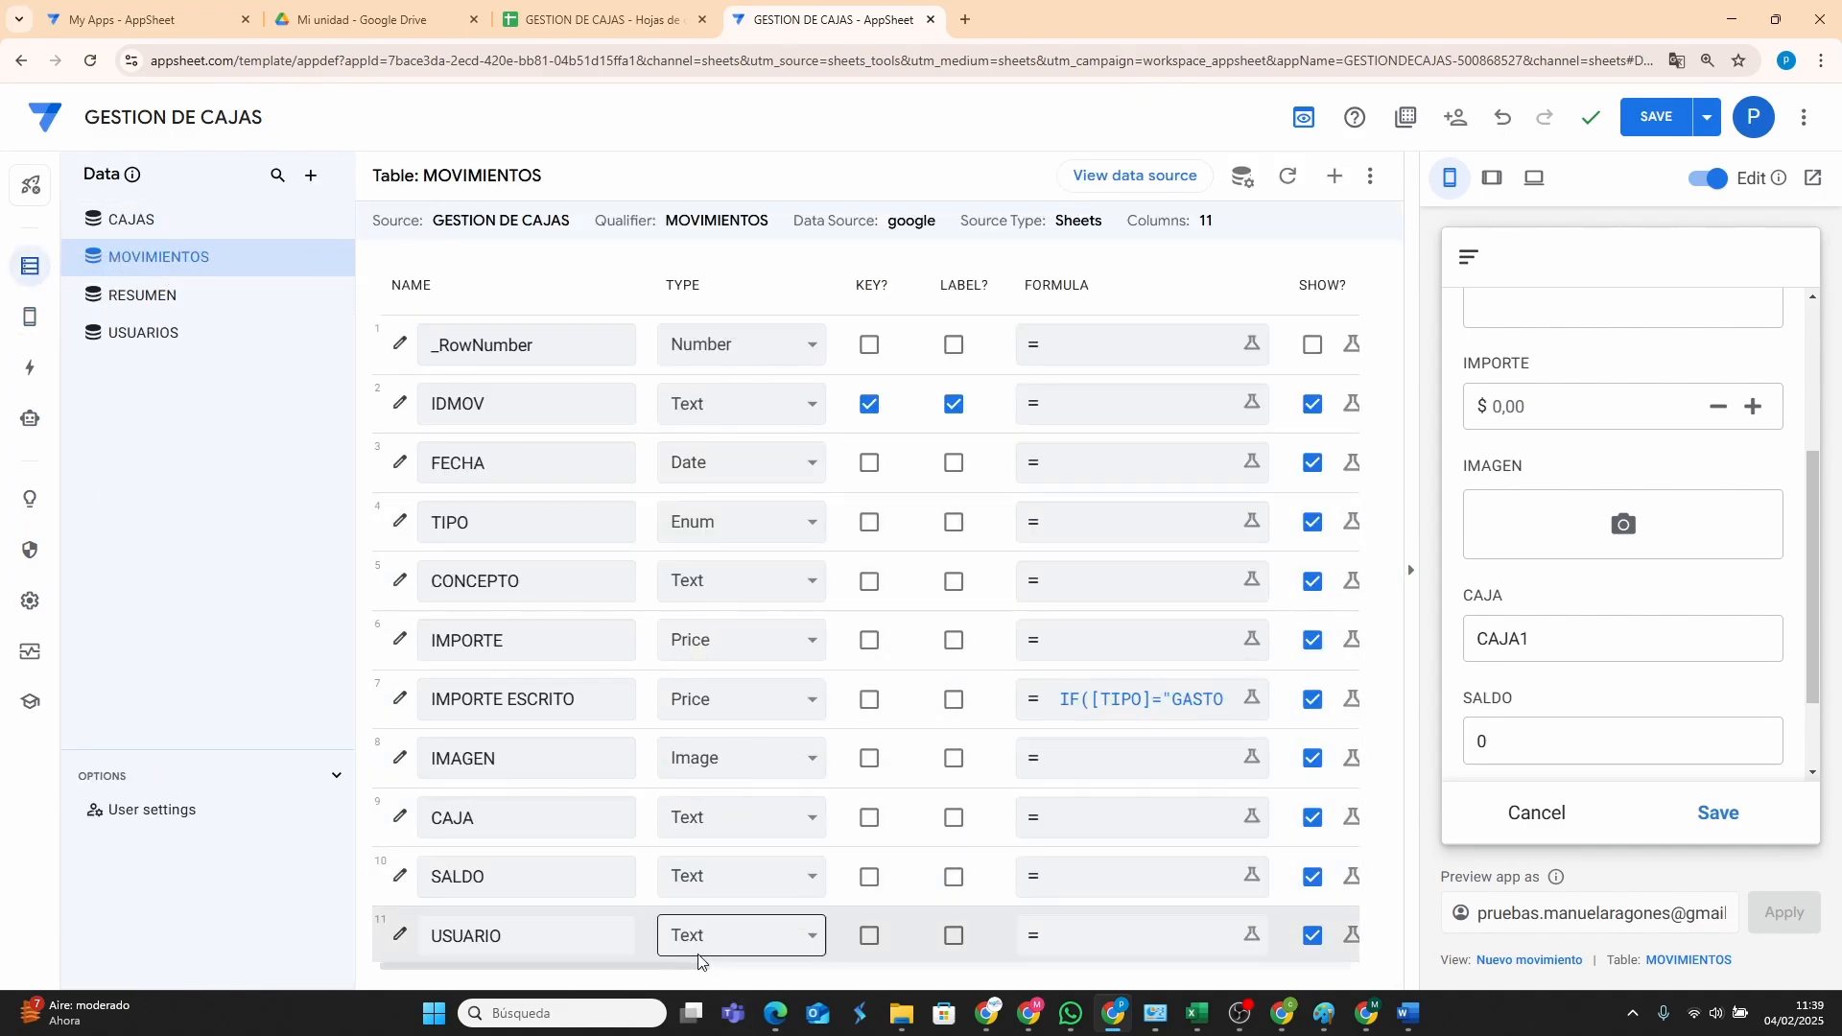
pyautogui.moveTo(697, 966); pyautogui.dragTo(893, 967)
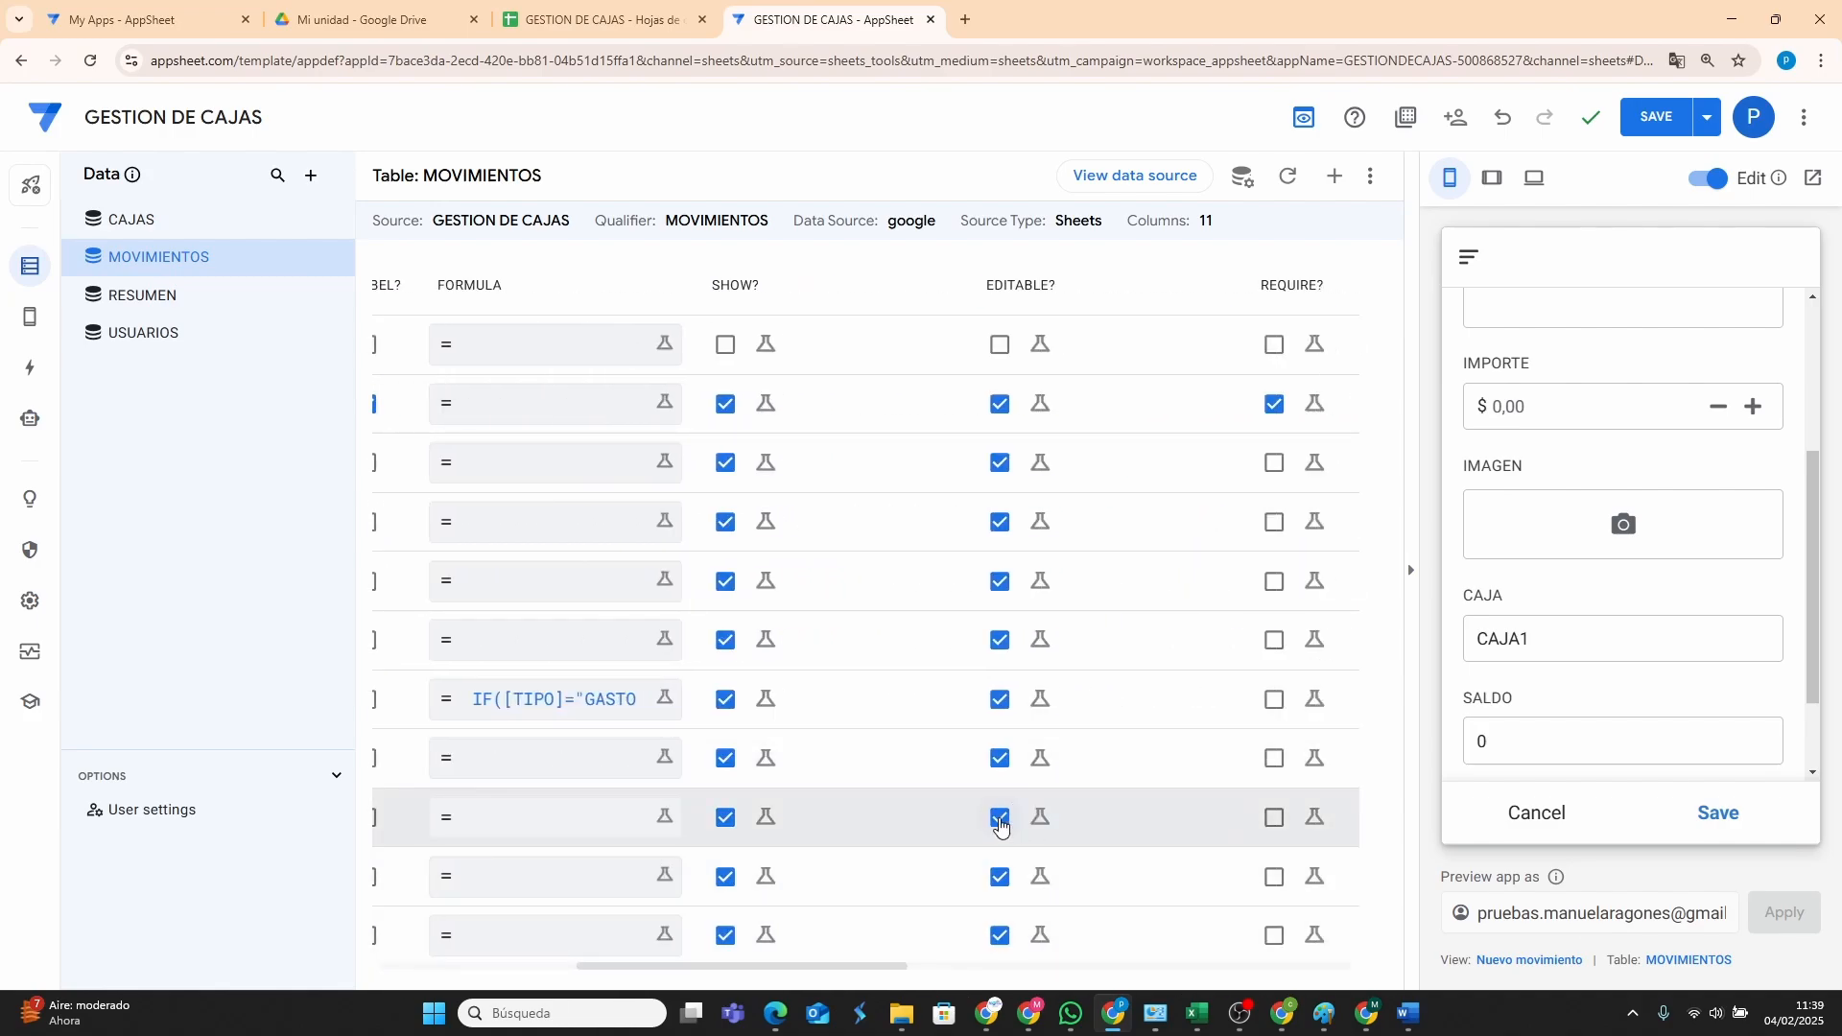
pyautogui.click(999, 818)
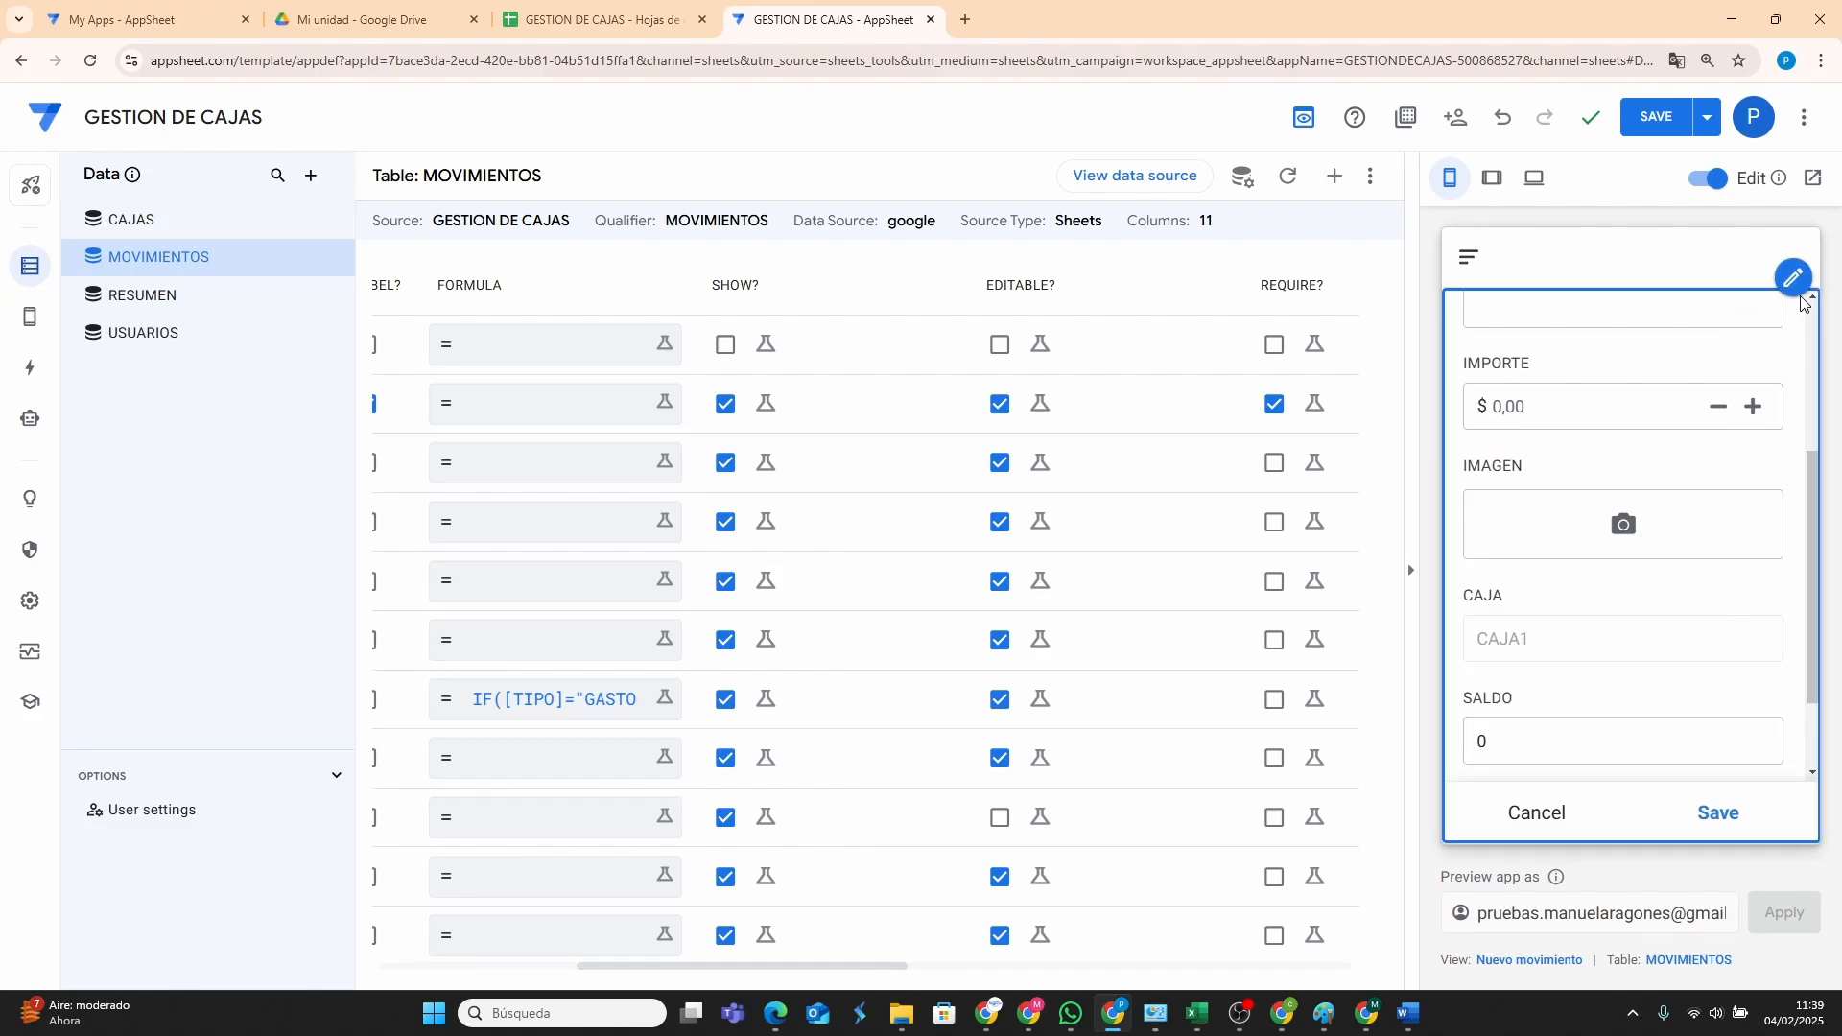
# Remove the SALDO column from the Nuevo movimiento form's manual column order.
pyautogui.click(1792, 278)
pyautogui.click(1676, 326)
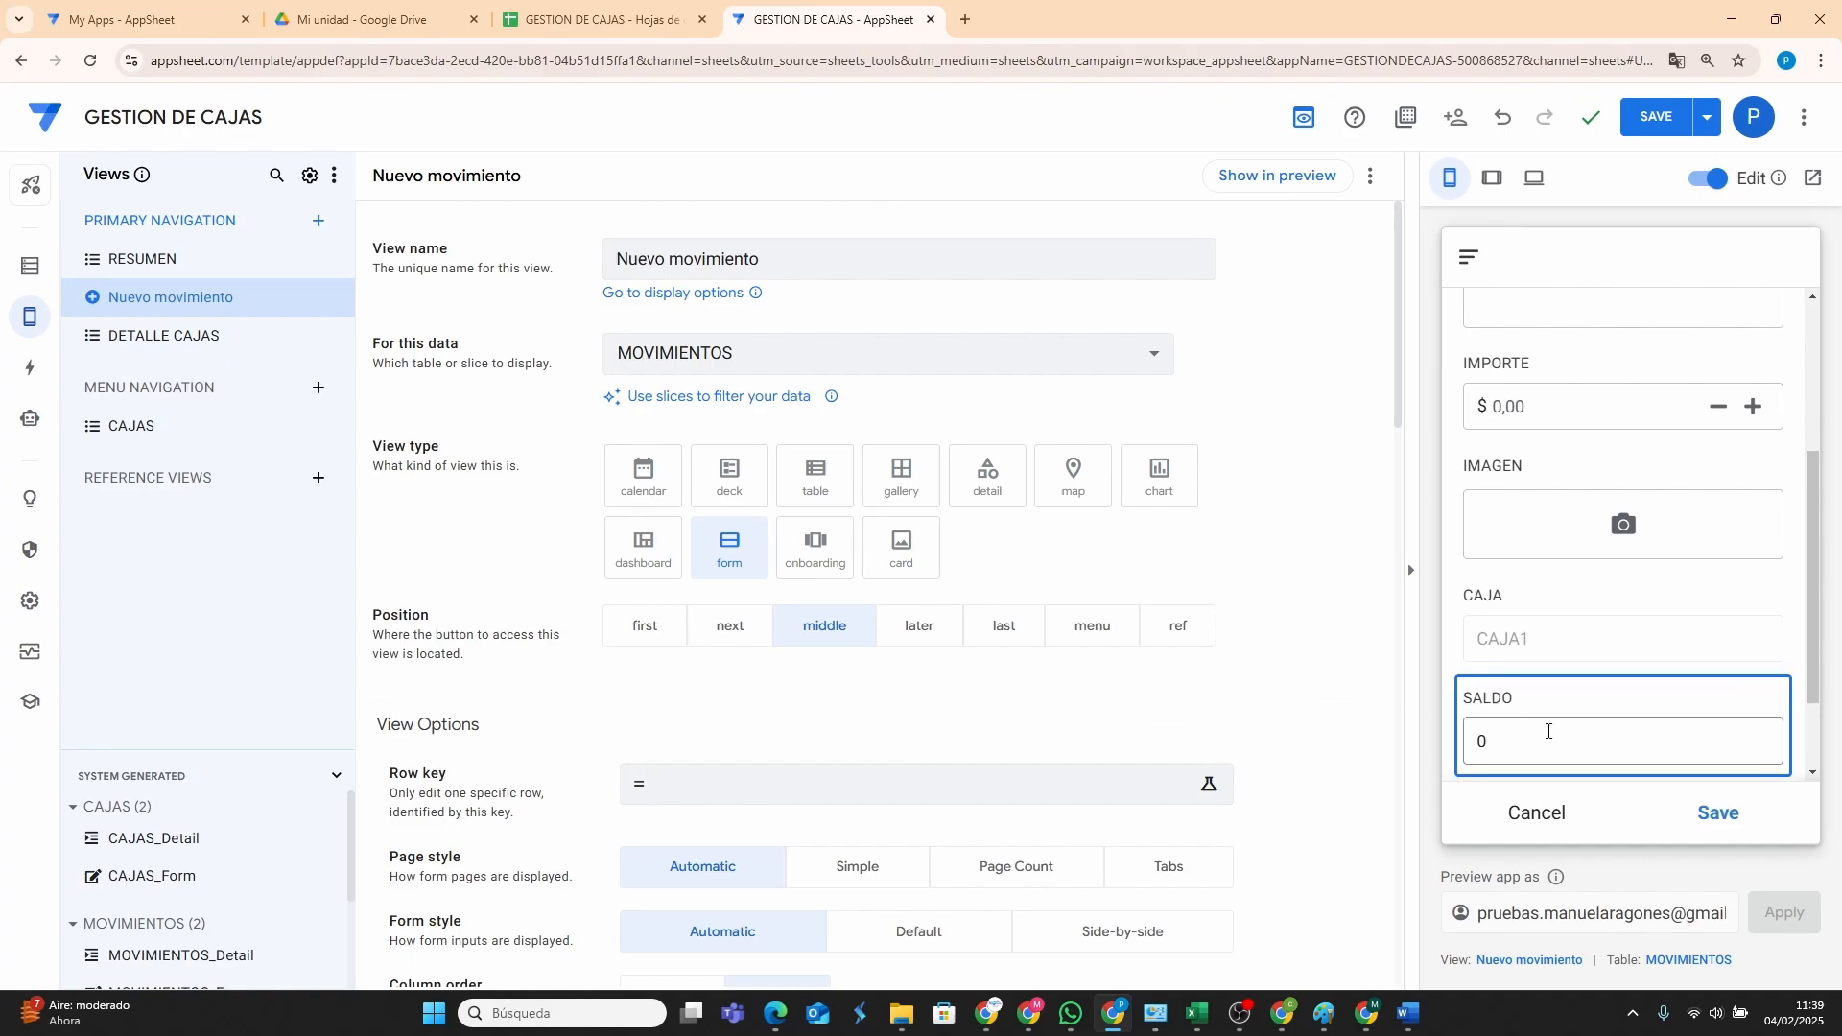
pyautogui.scroll(-4, 892, 728)
pyautogui.scroll(-2, 900, 739)
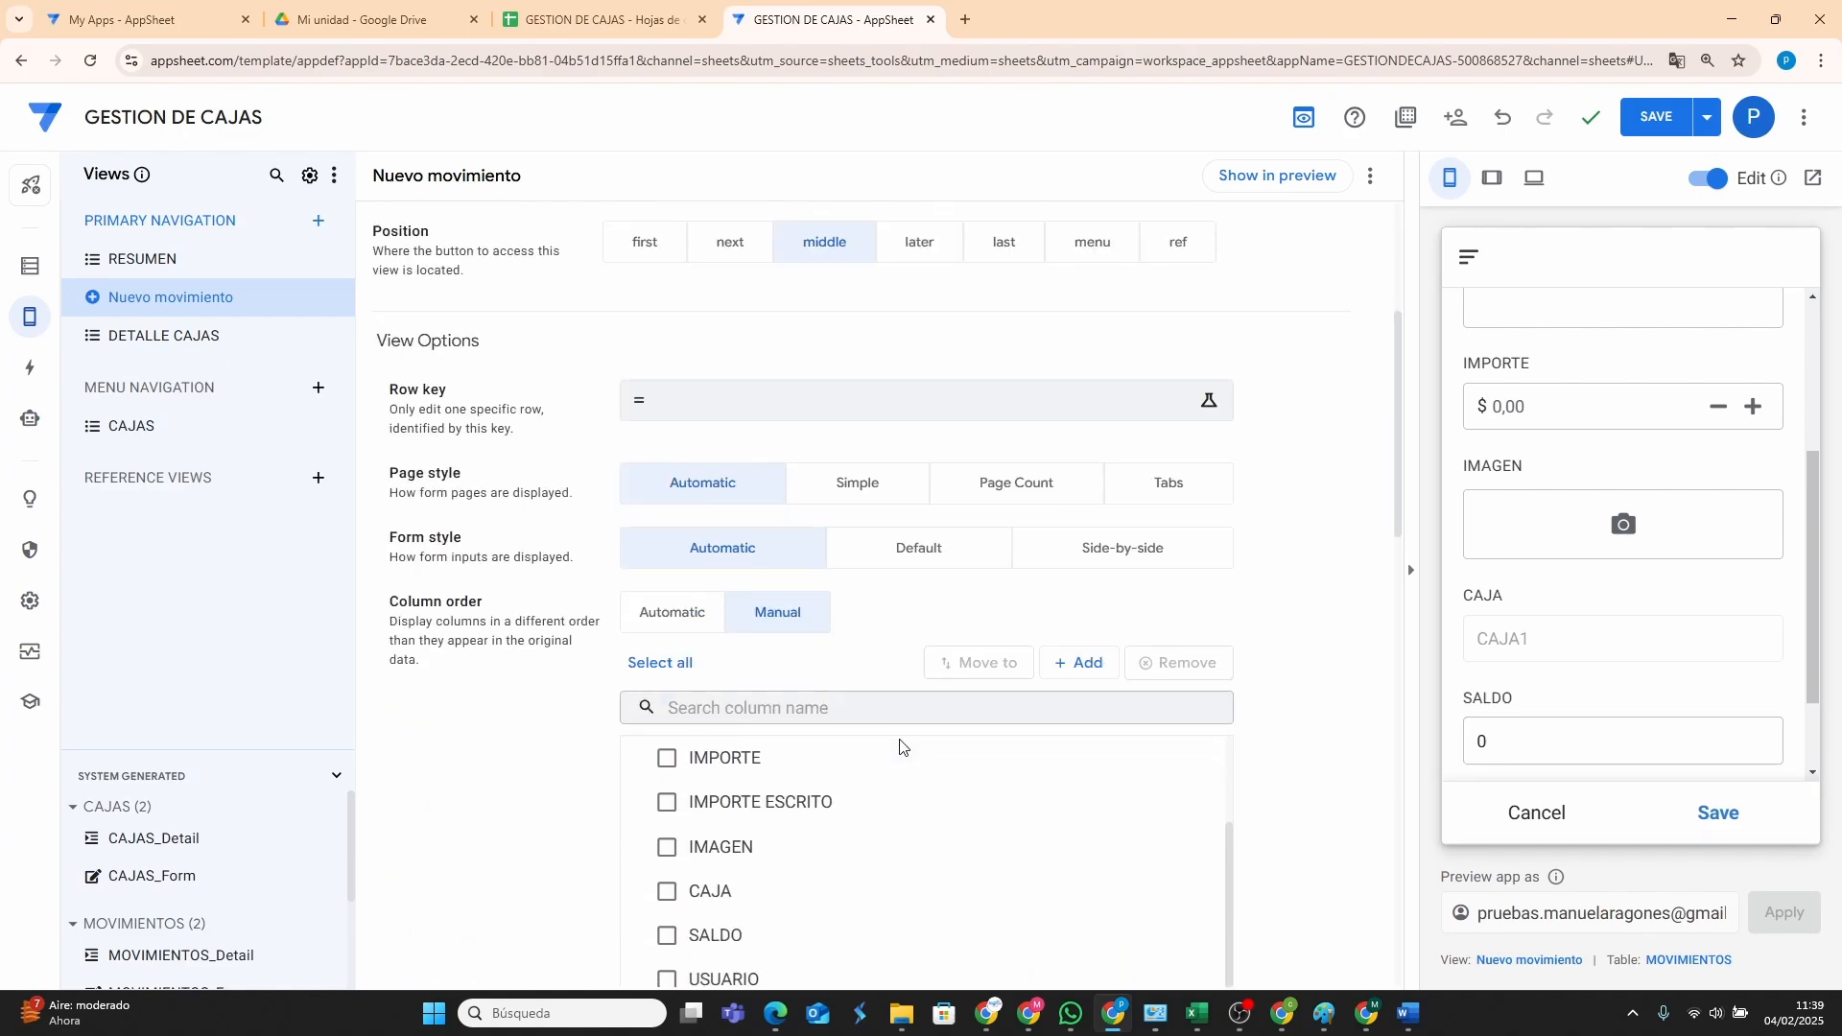
pyautogui.scroll(-3, 835, 825)
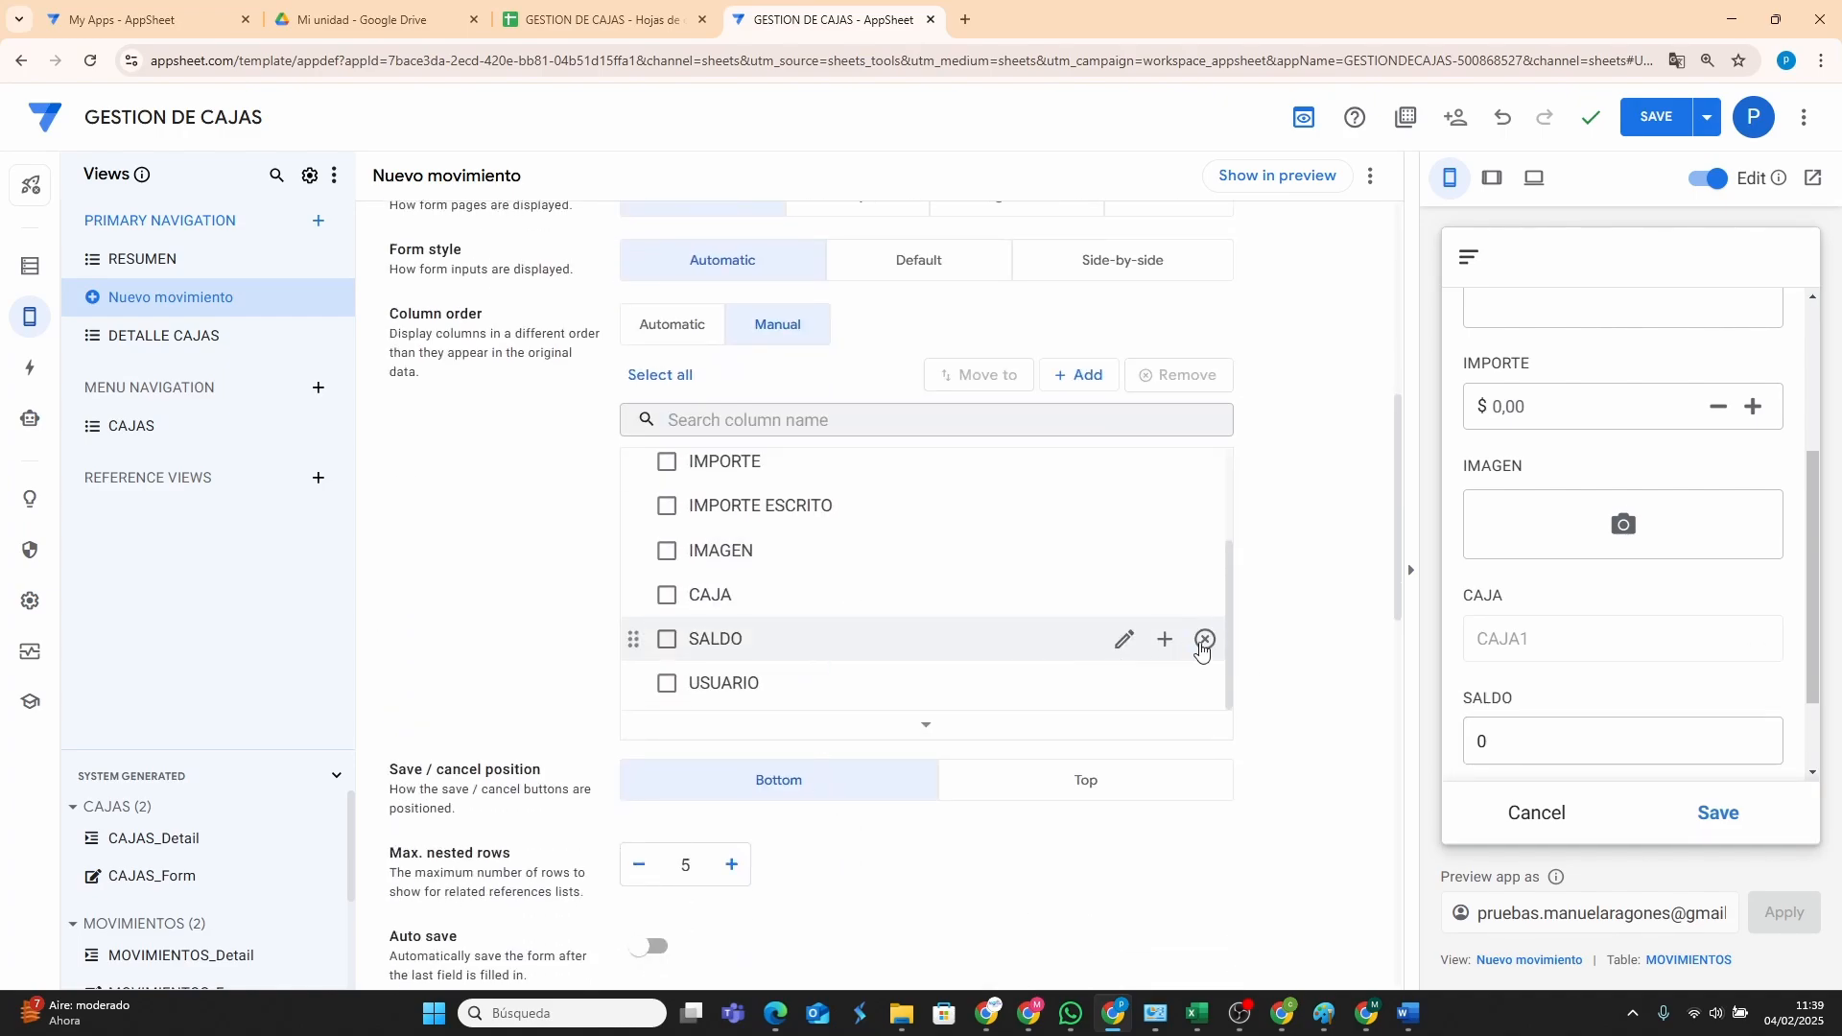
pyautogui.click(1206, 640)
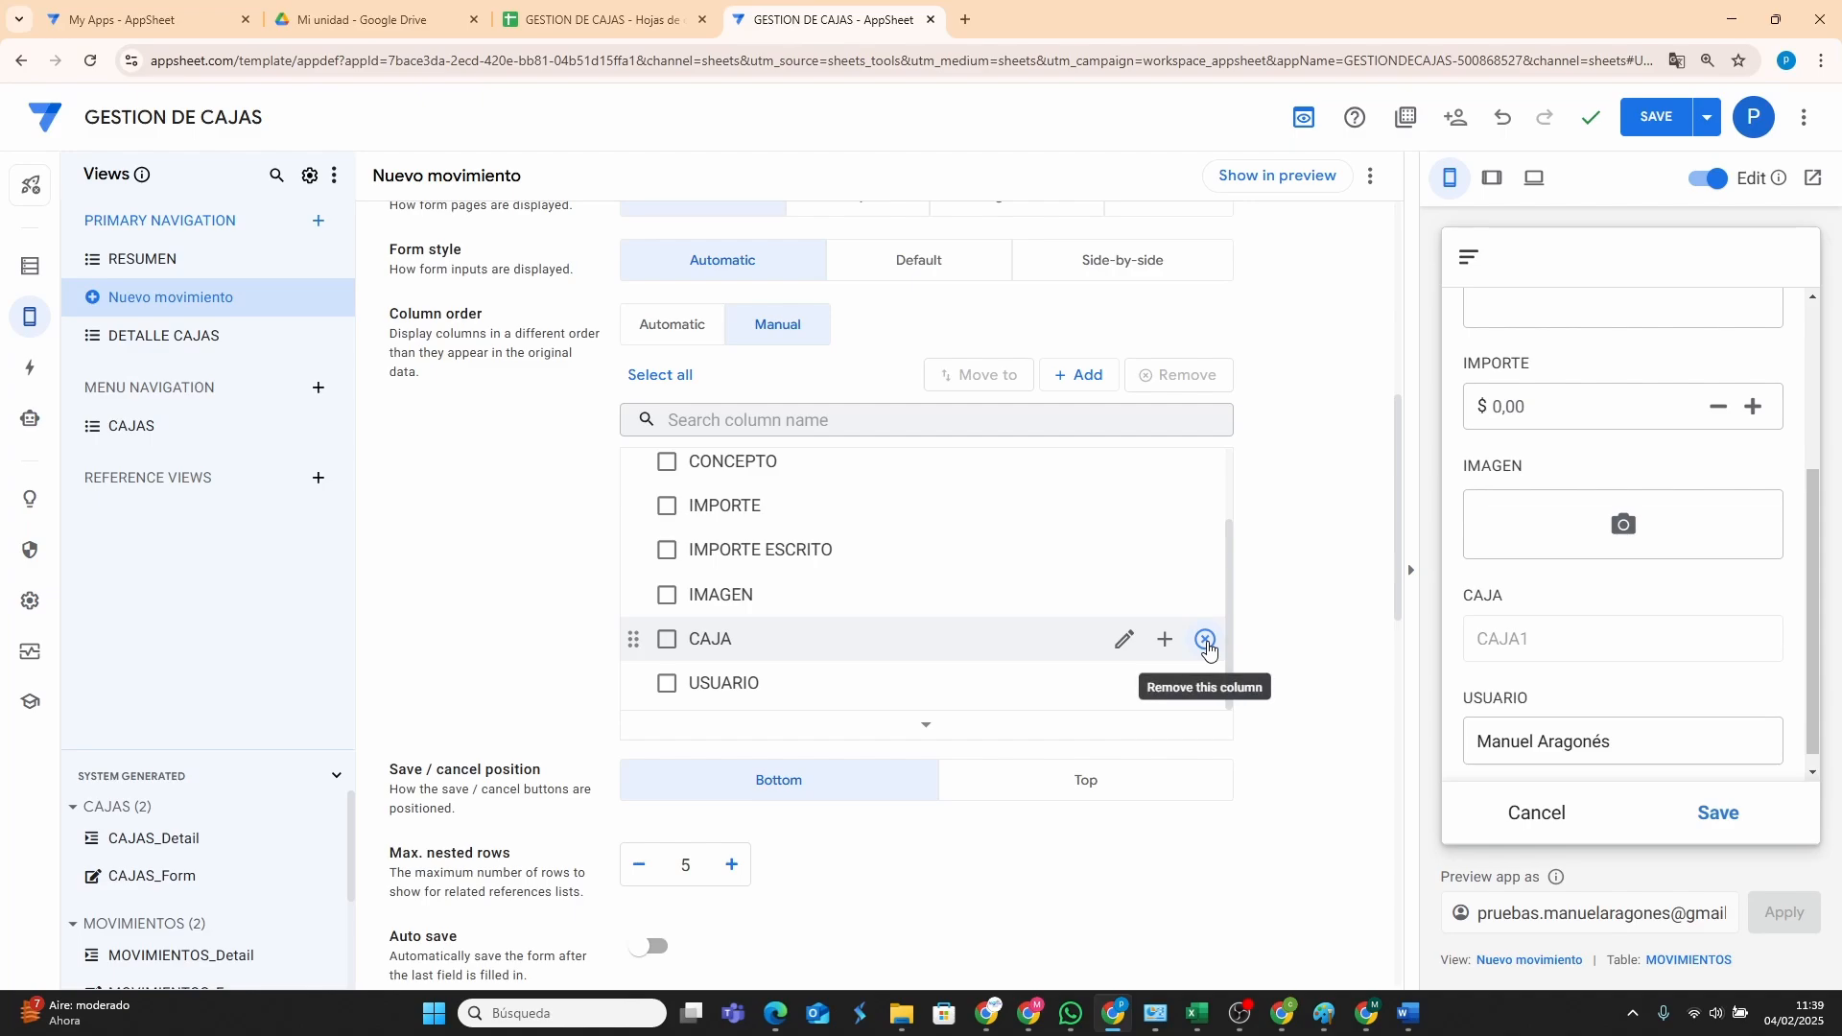
# Make the MOVIMIENTOS table's USUARIO column non-editable, review the form in the preview, and save the app.
pyautogui.click(28, 267)
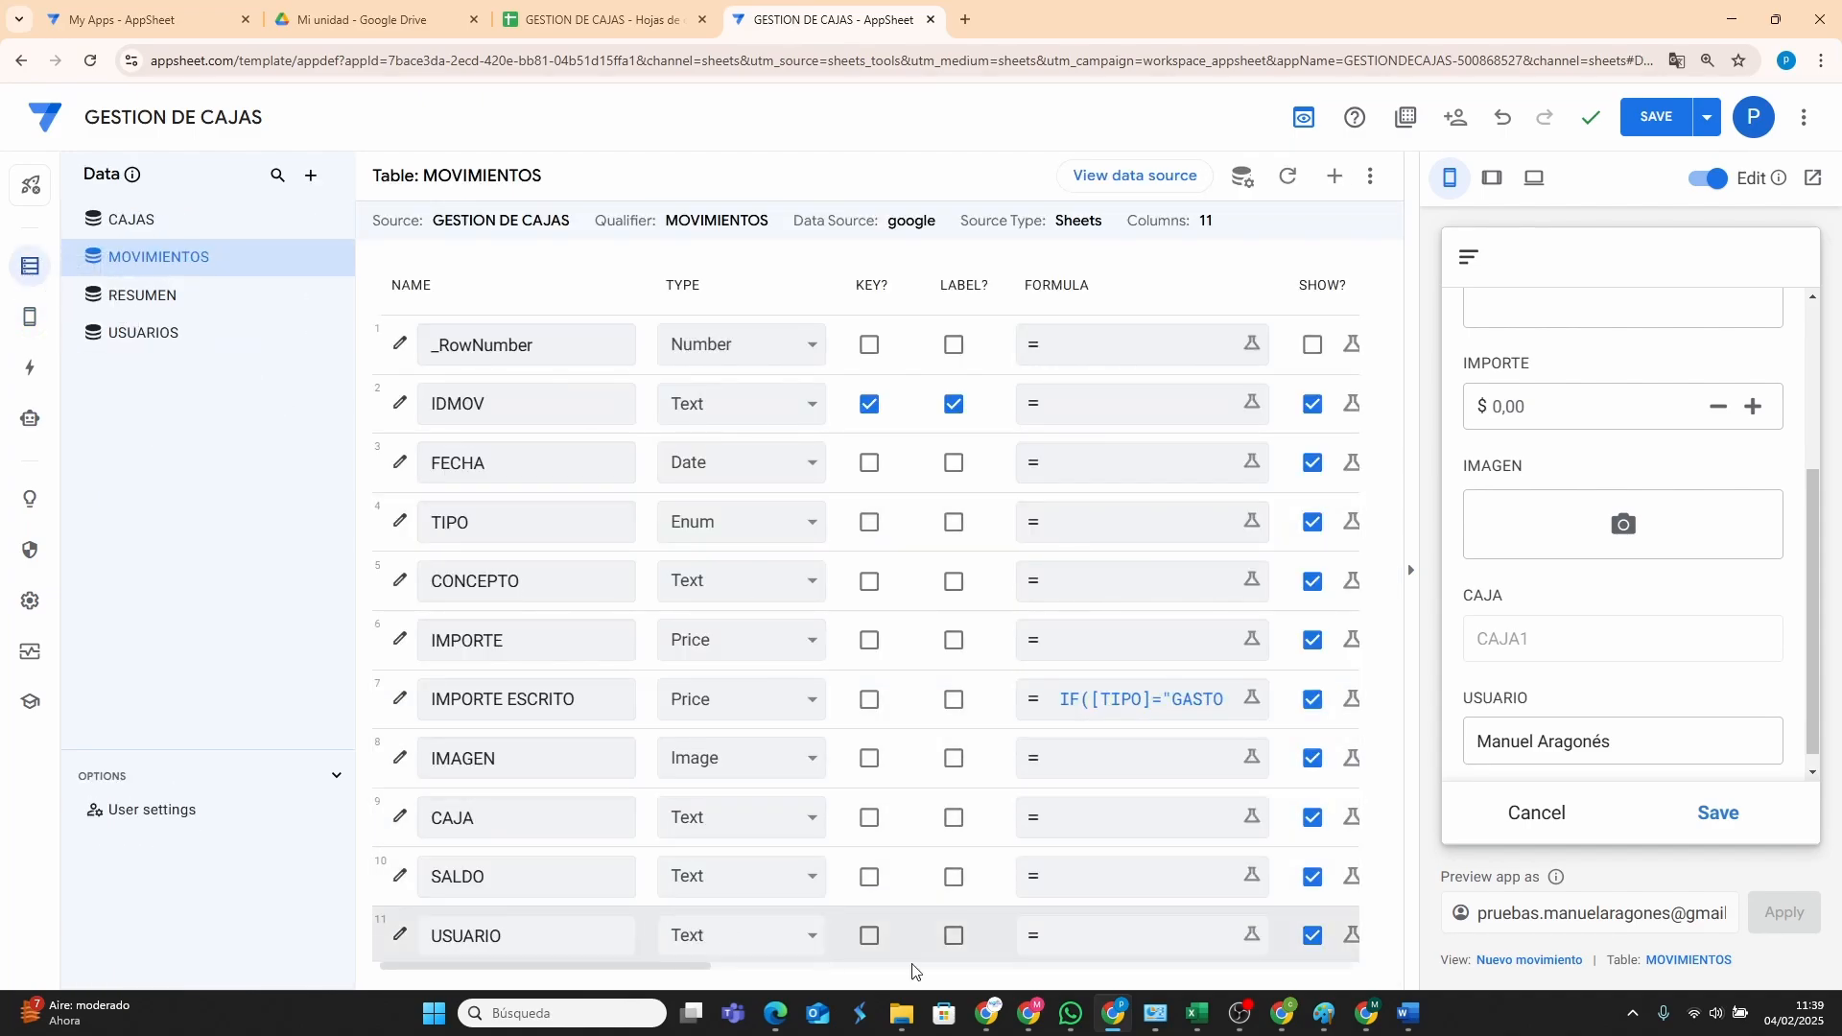
pyautogui.moveTo(646, 967); pyautogui.dragTo(840, 967)
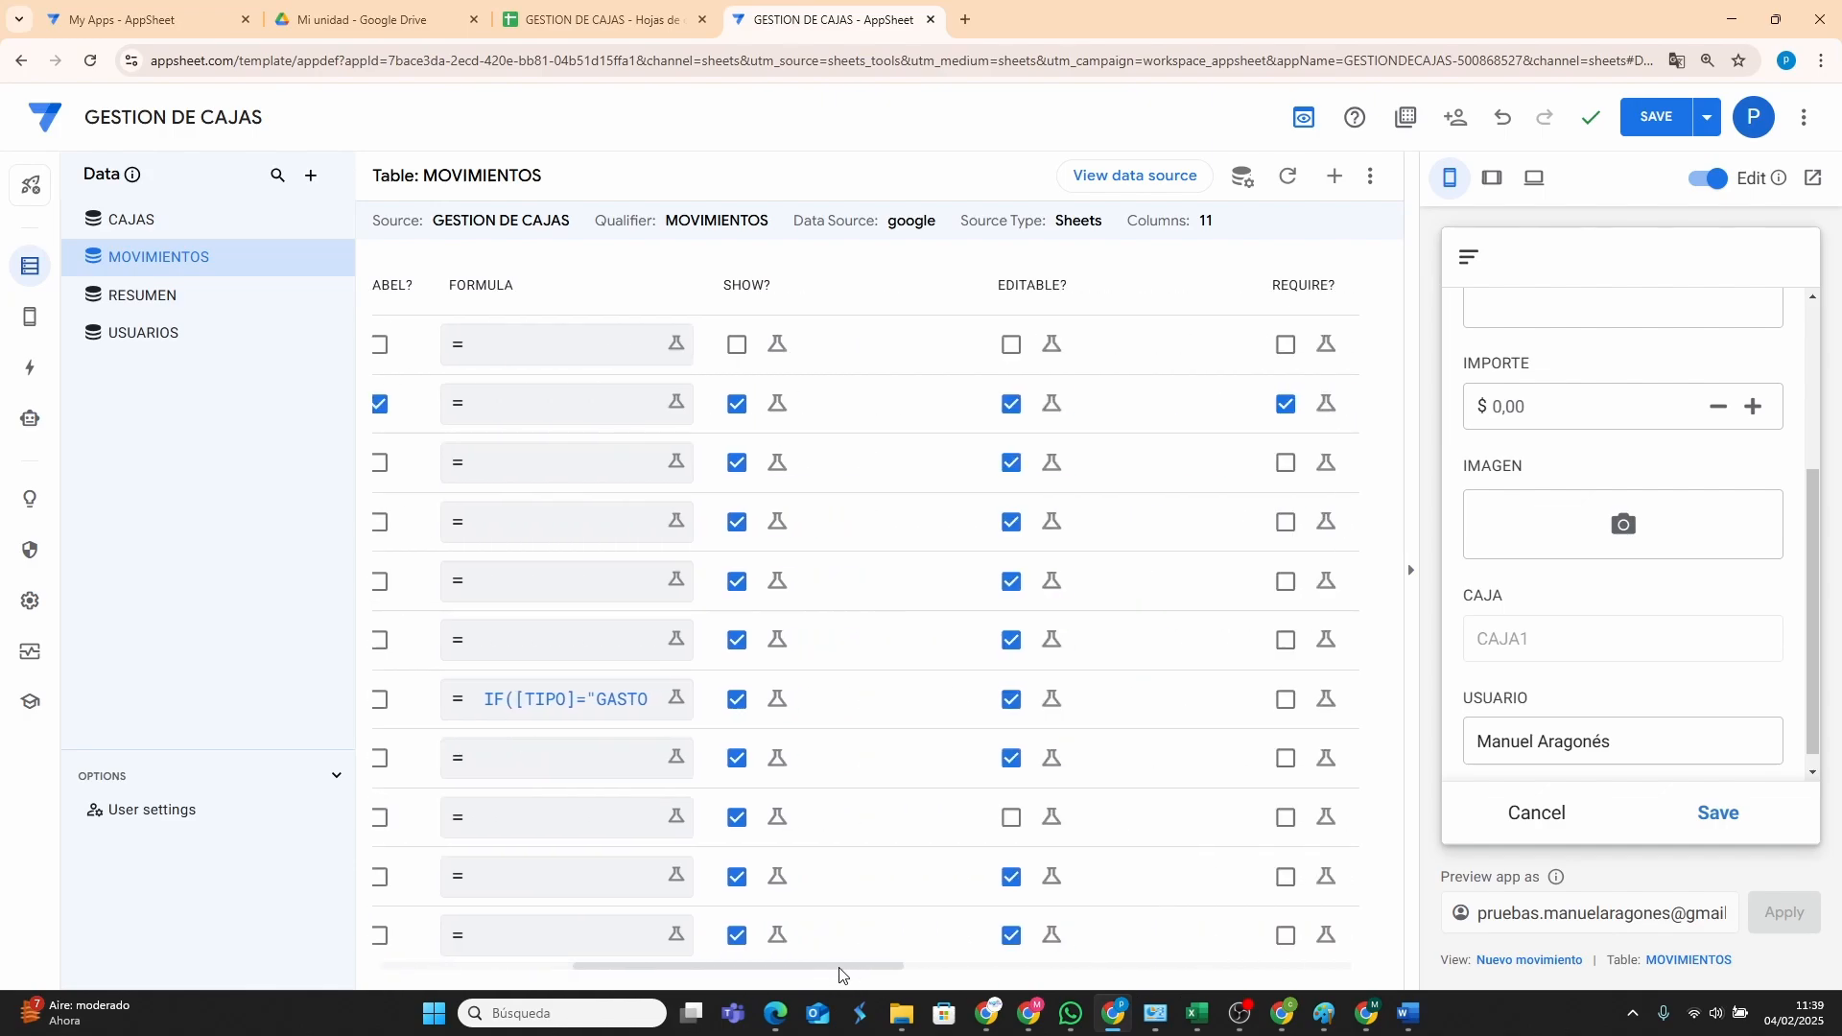
pyautogui.click(1012, 937)
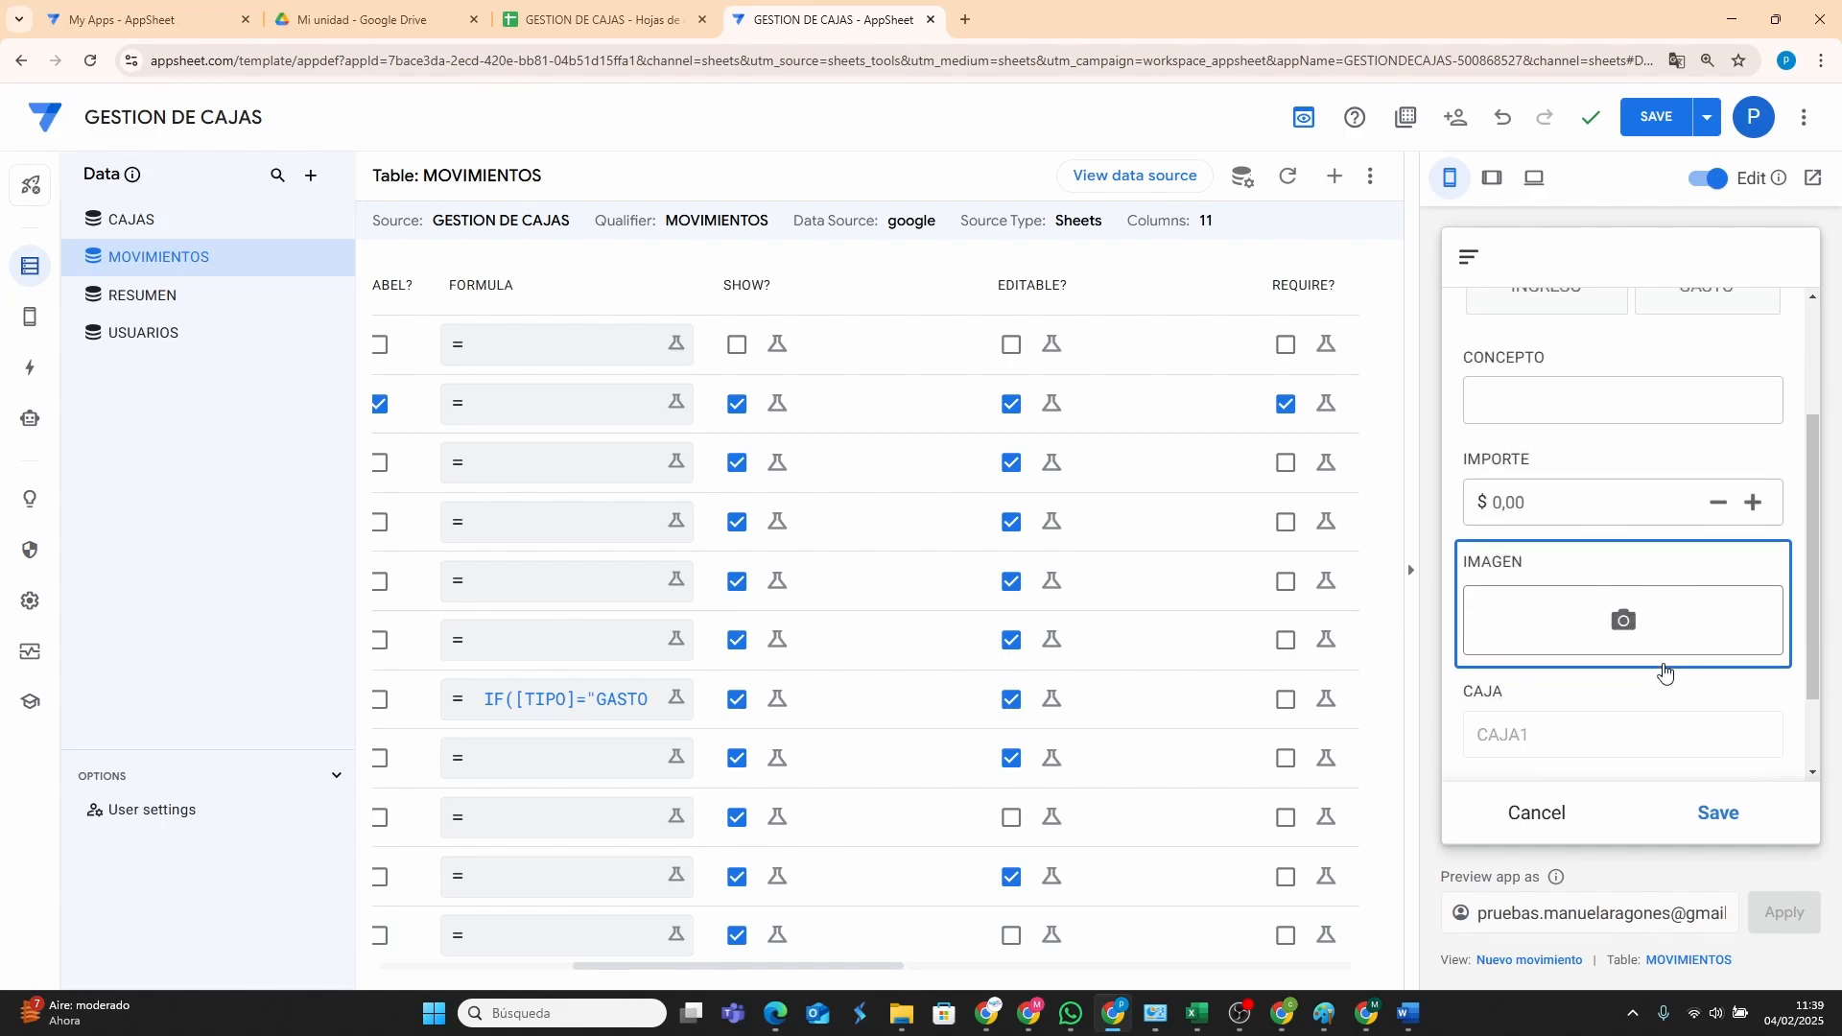
pyautogui.scroll(3, 1544, 710)
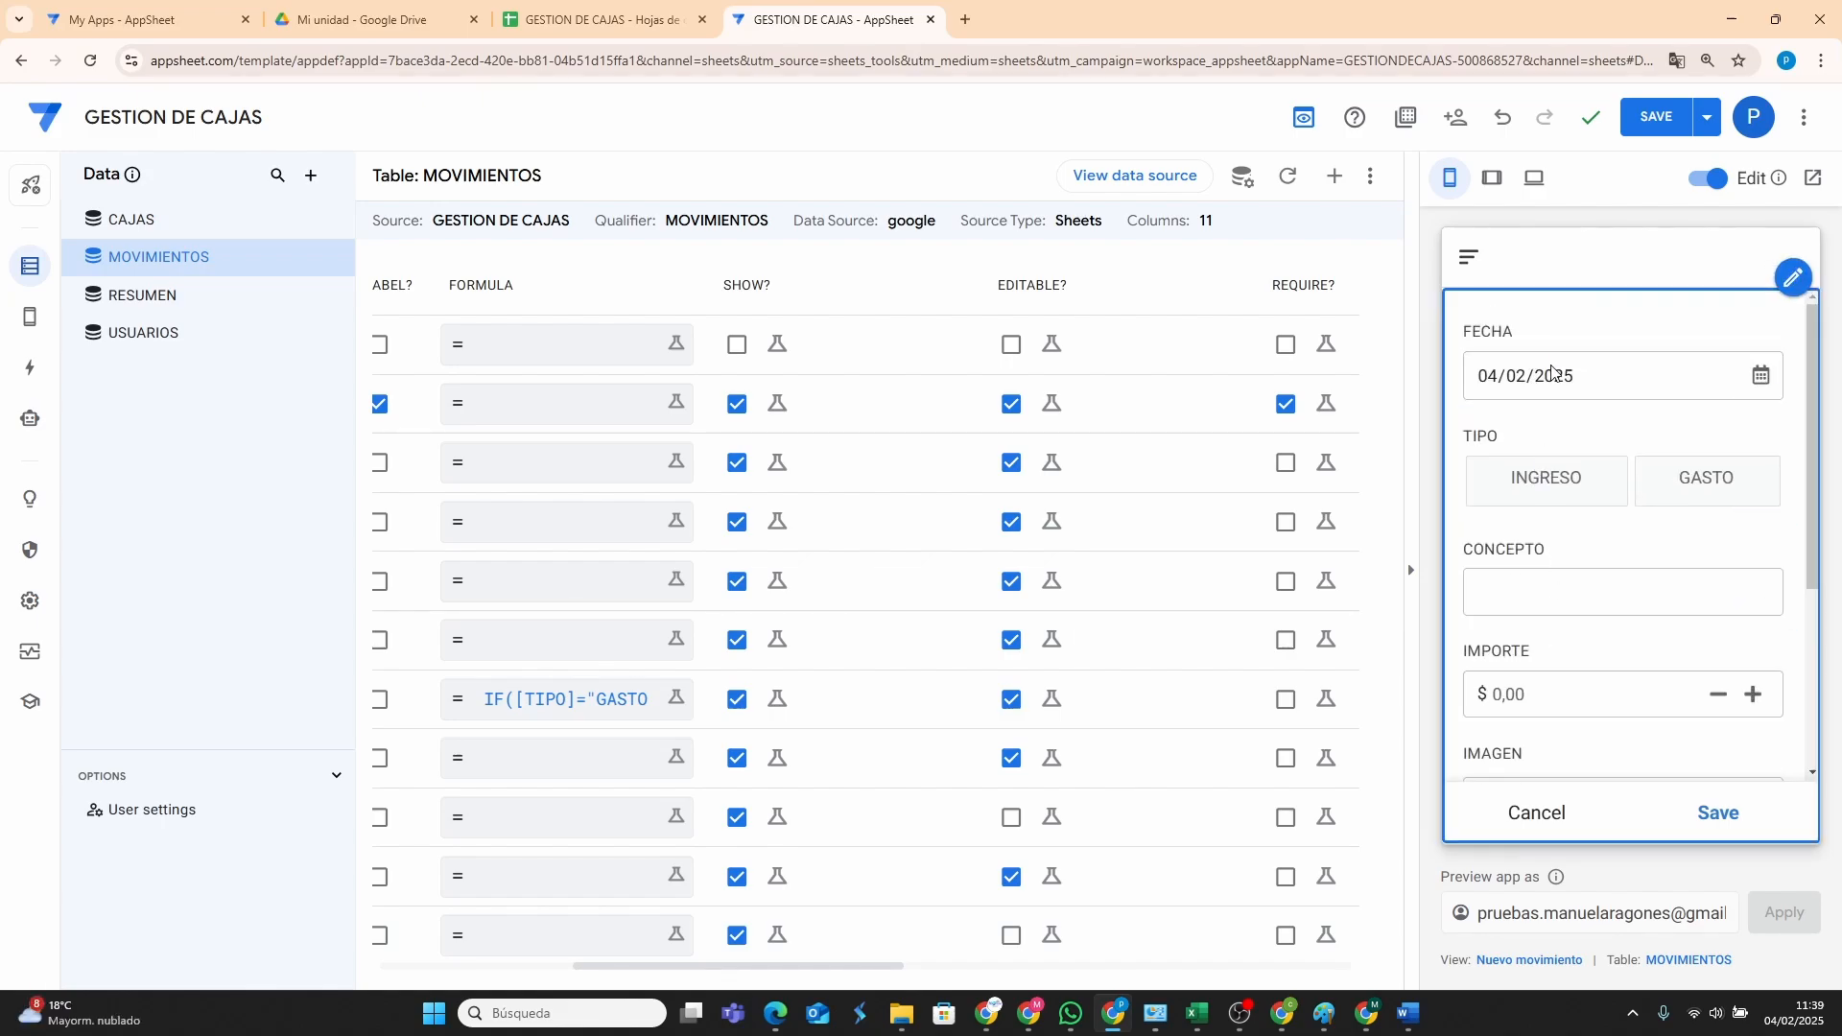
pyautogui.scroll(-3, 1618, 579)
pyautogui.scroll(3, 1617, 580)
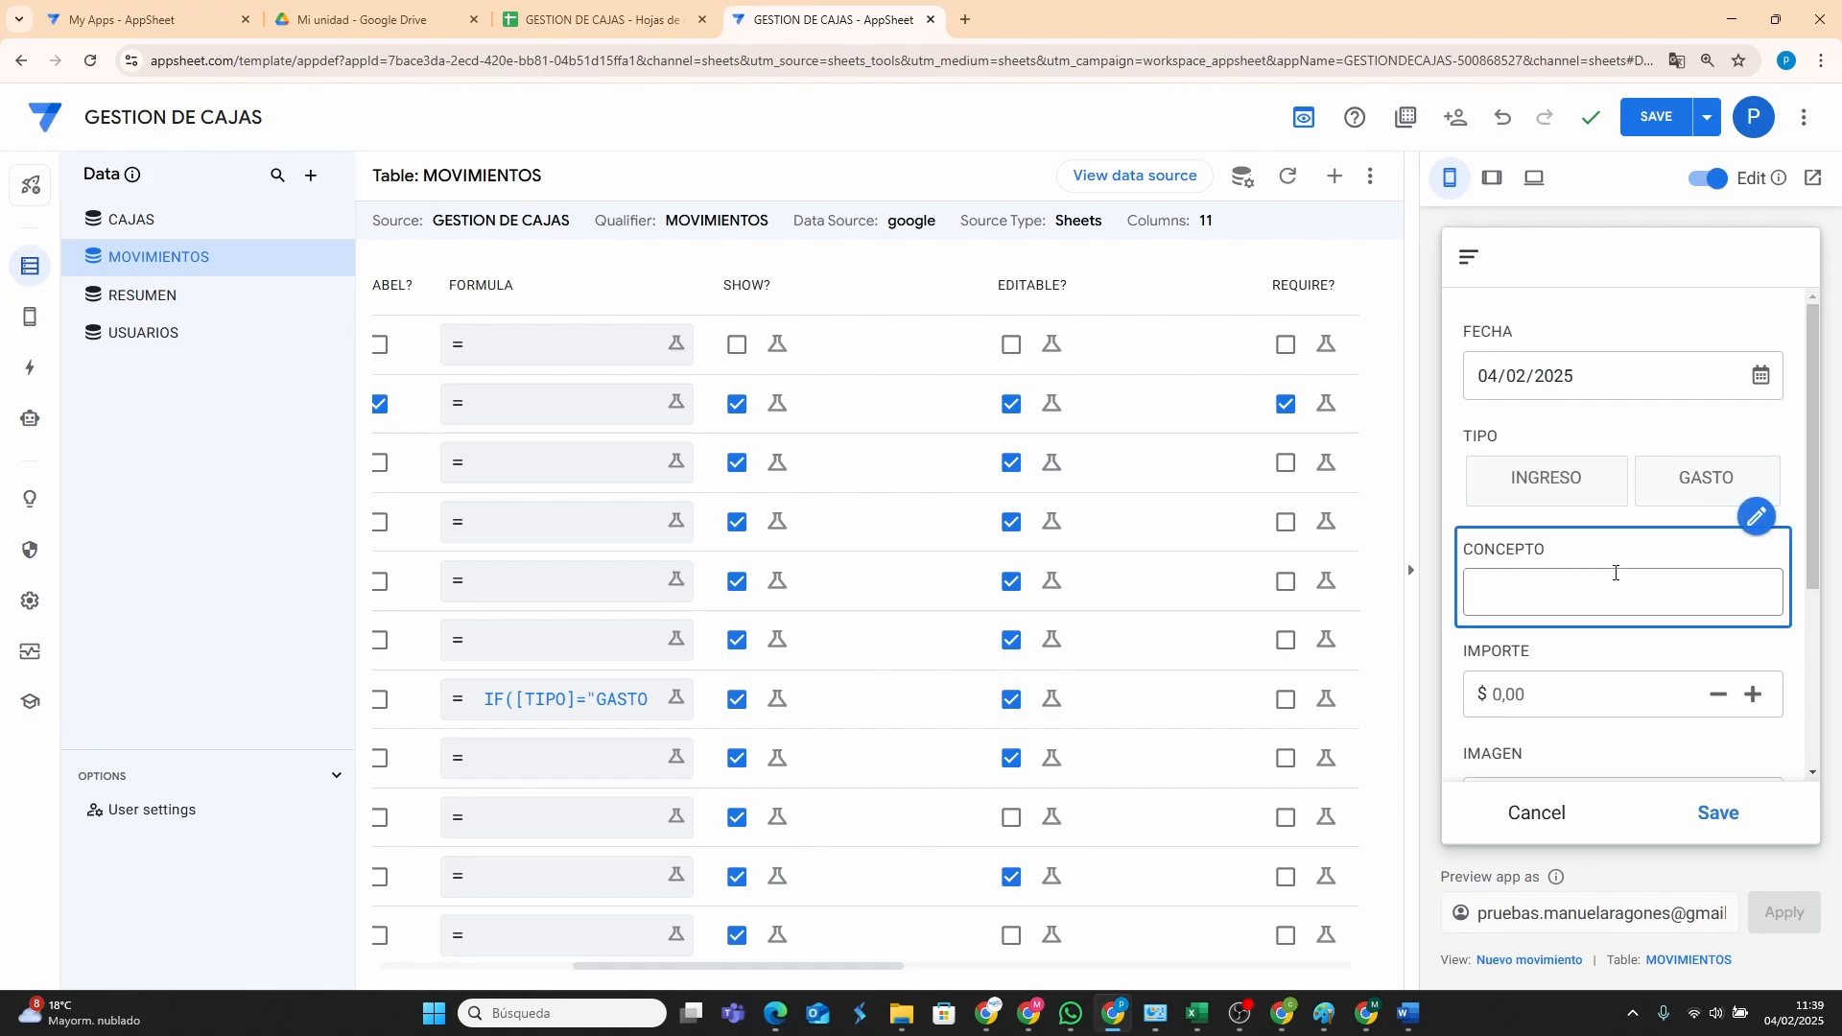
pyautogui.click(1670, 129)
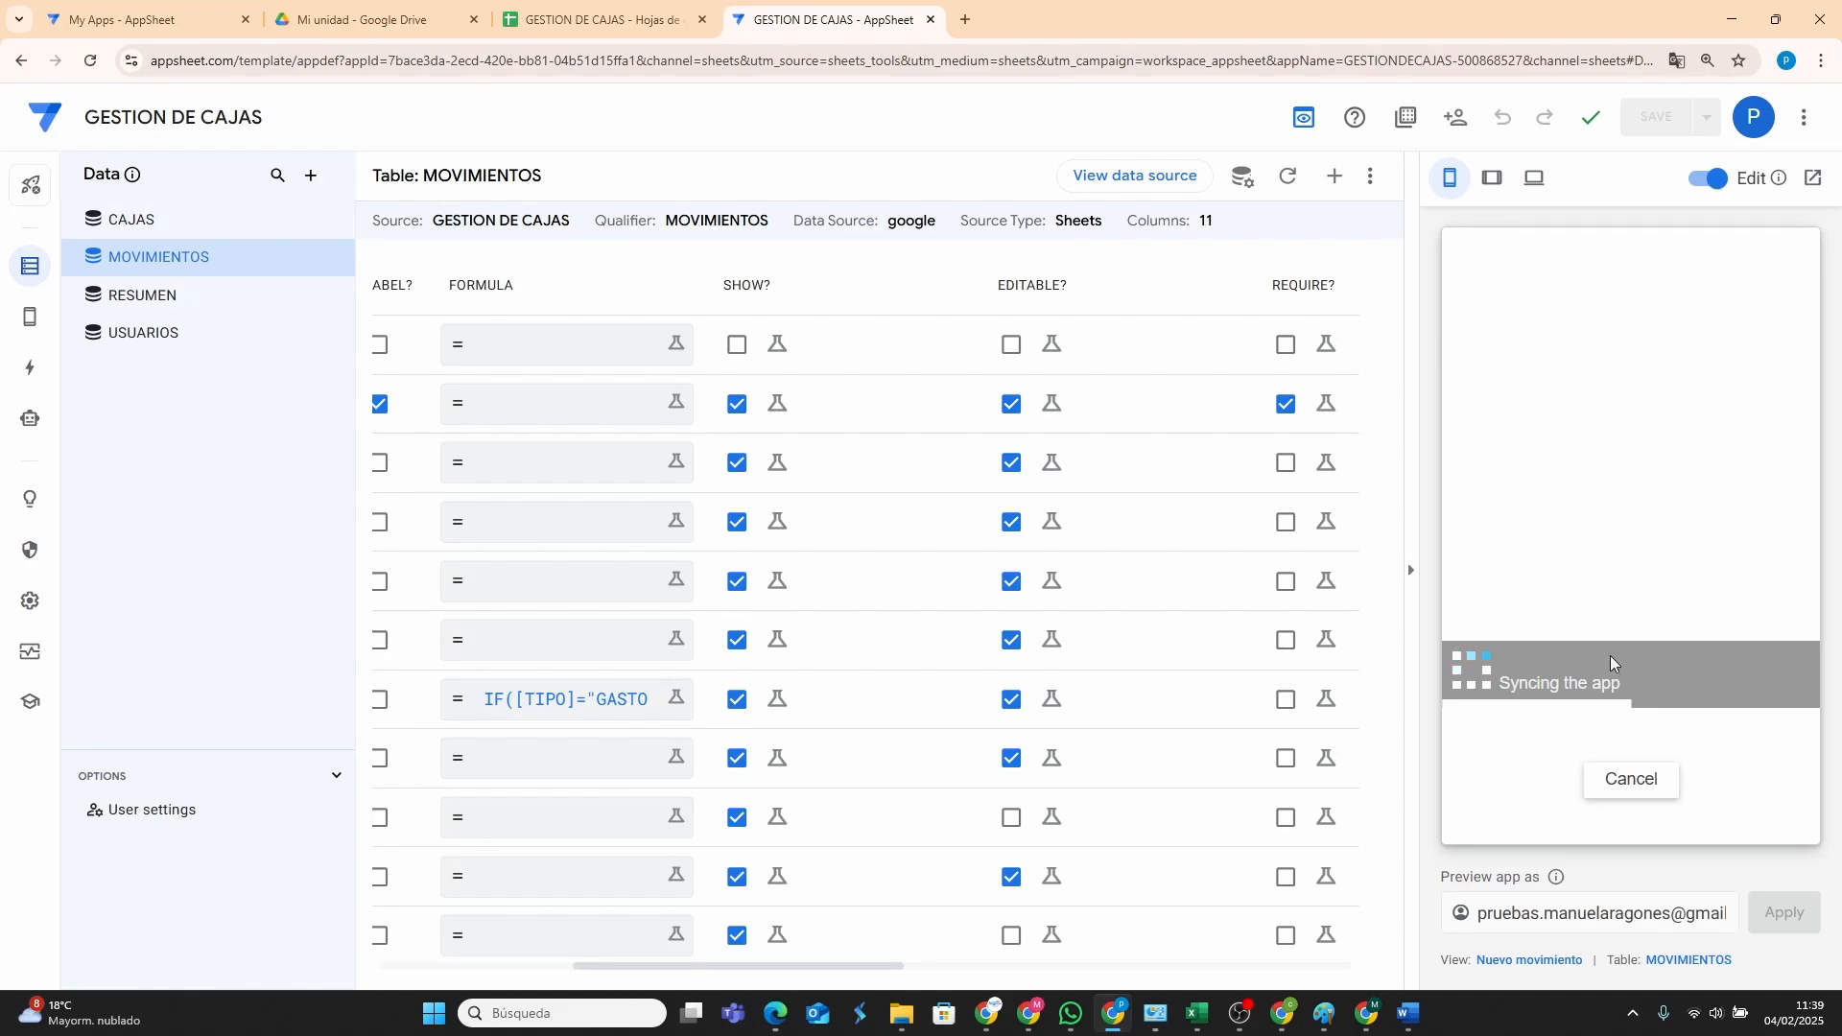
# Leave the previewed form, group the DETALLE CAJAS view by CAJA in ascending order, and save the app.
pyautogui.click(1543, 813)
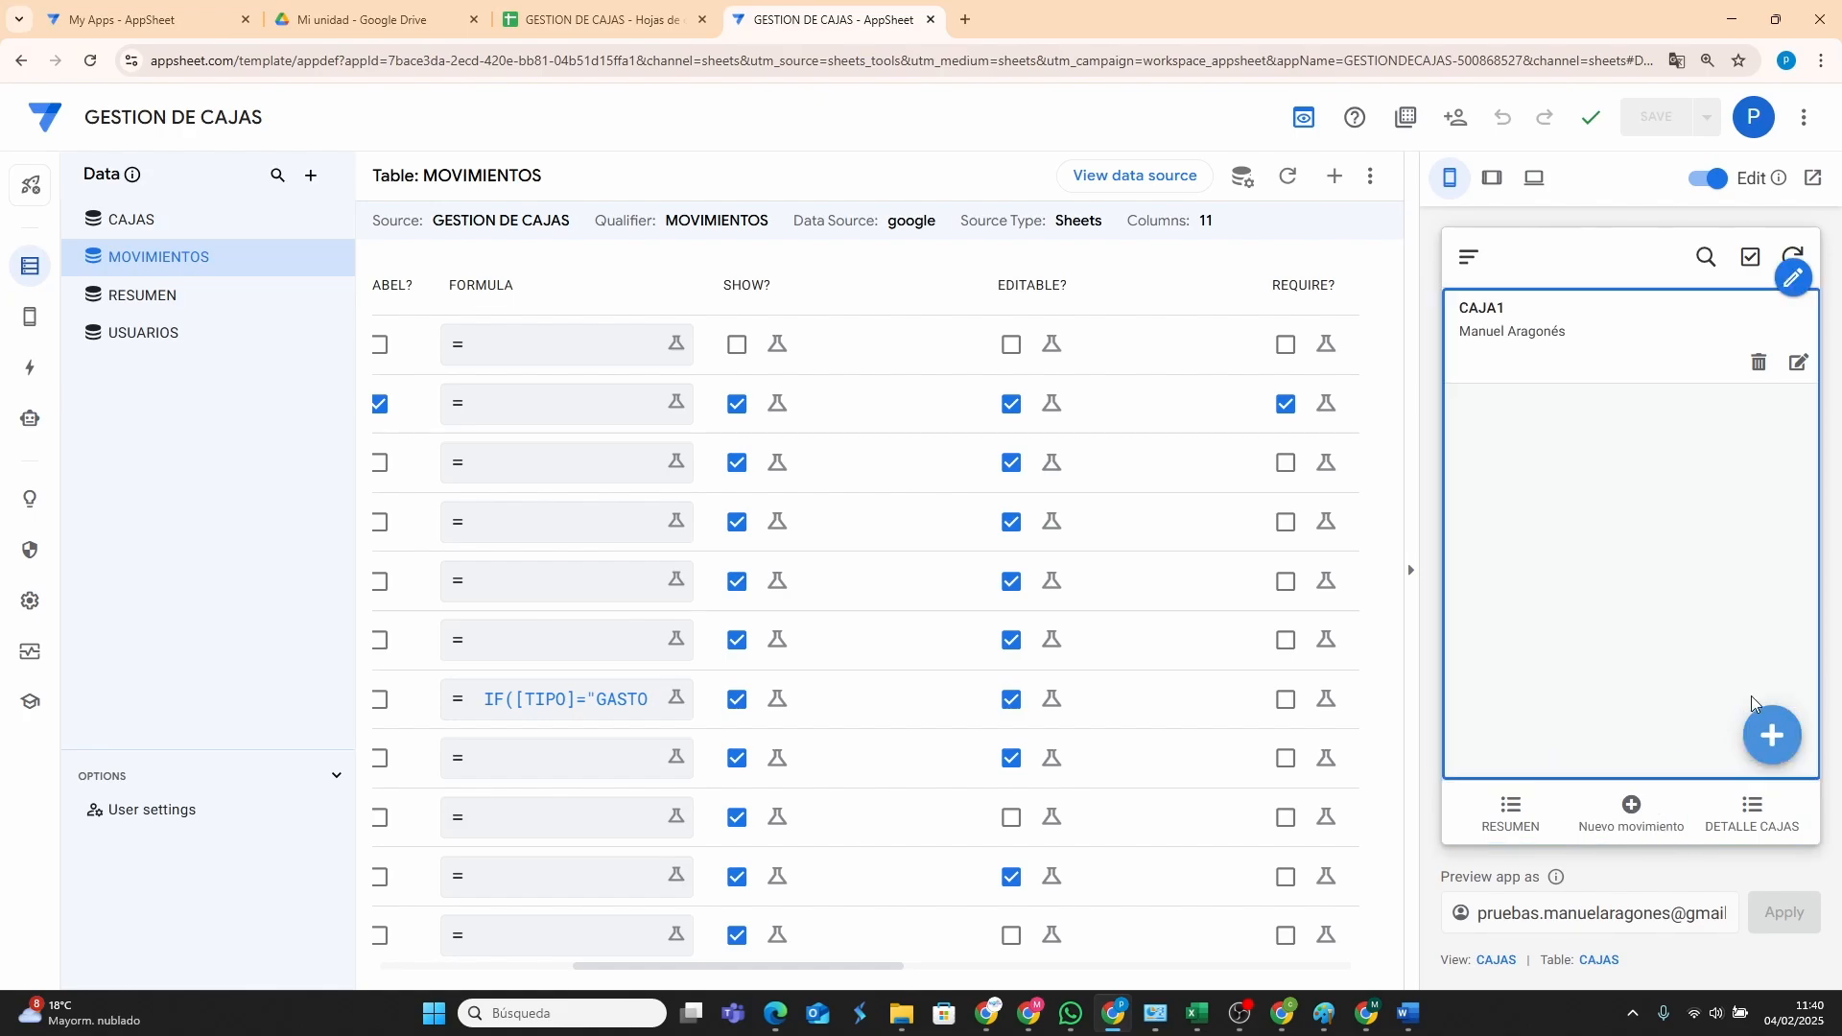
pyautogui.click(1753, 815)
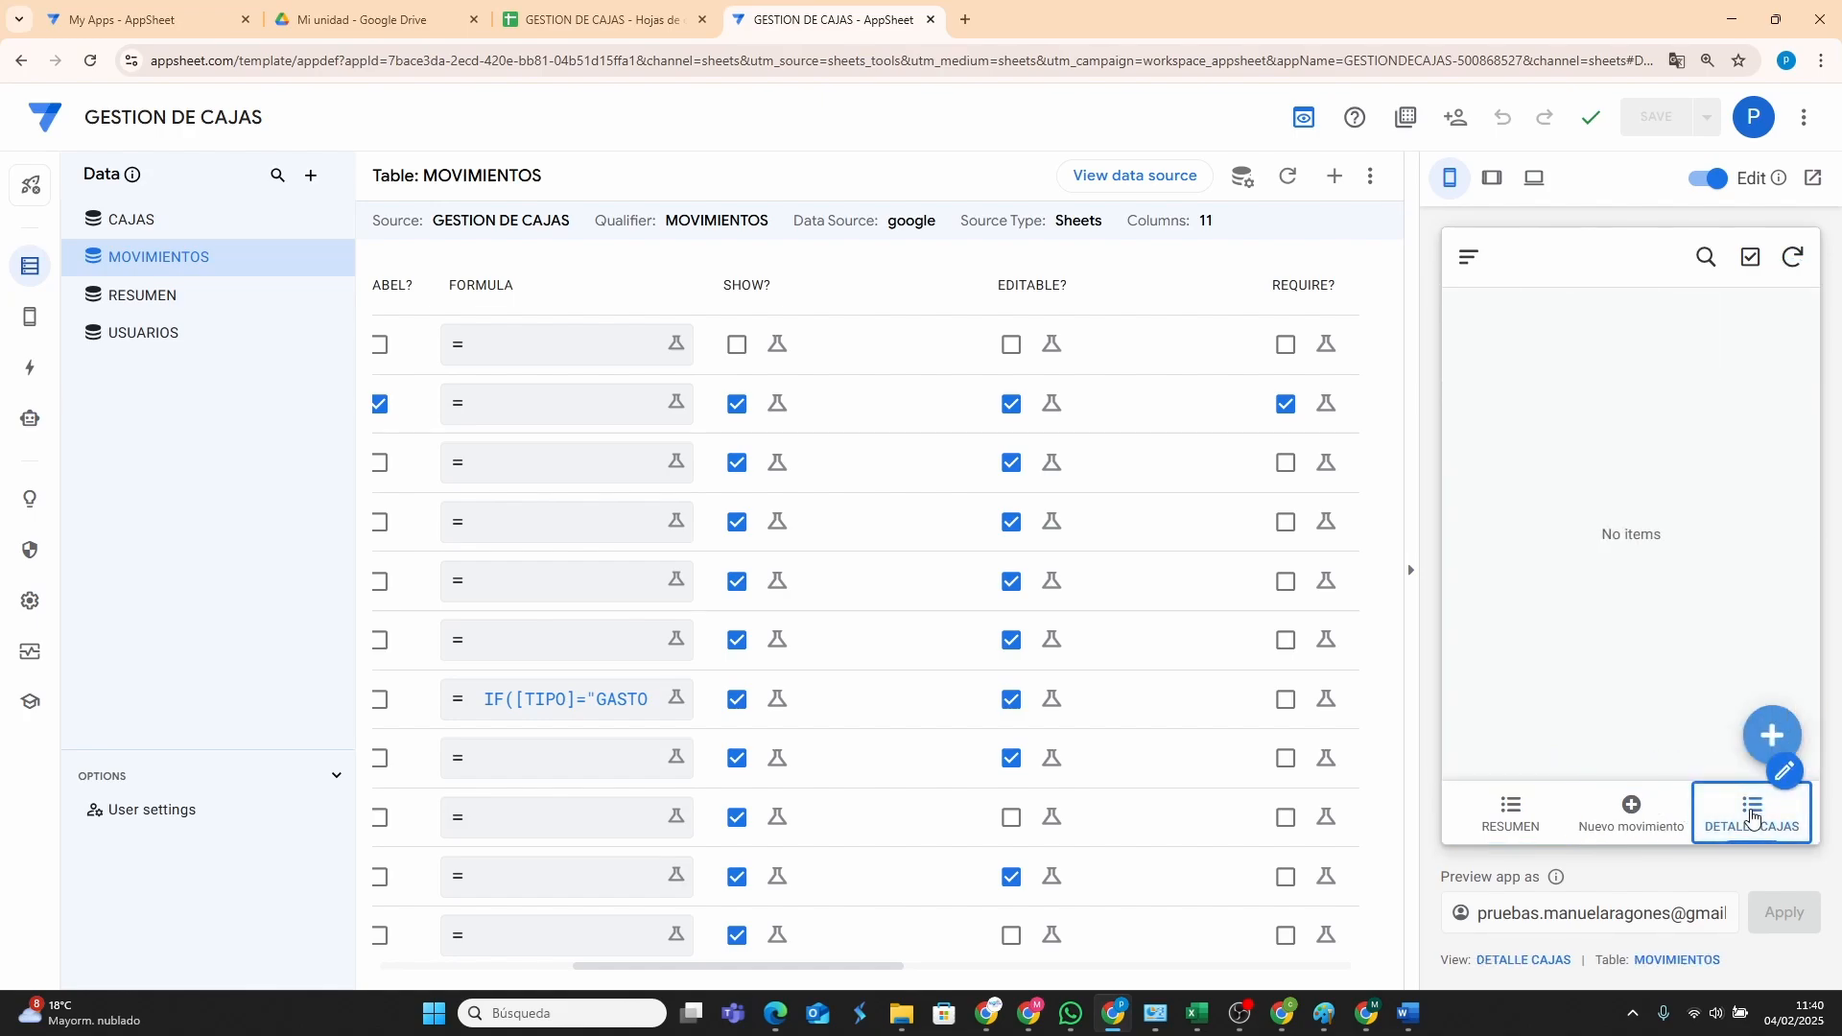
pyautogui.click(29, 317)
pyautogui.click(202, 336)
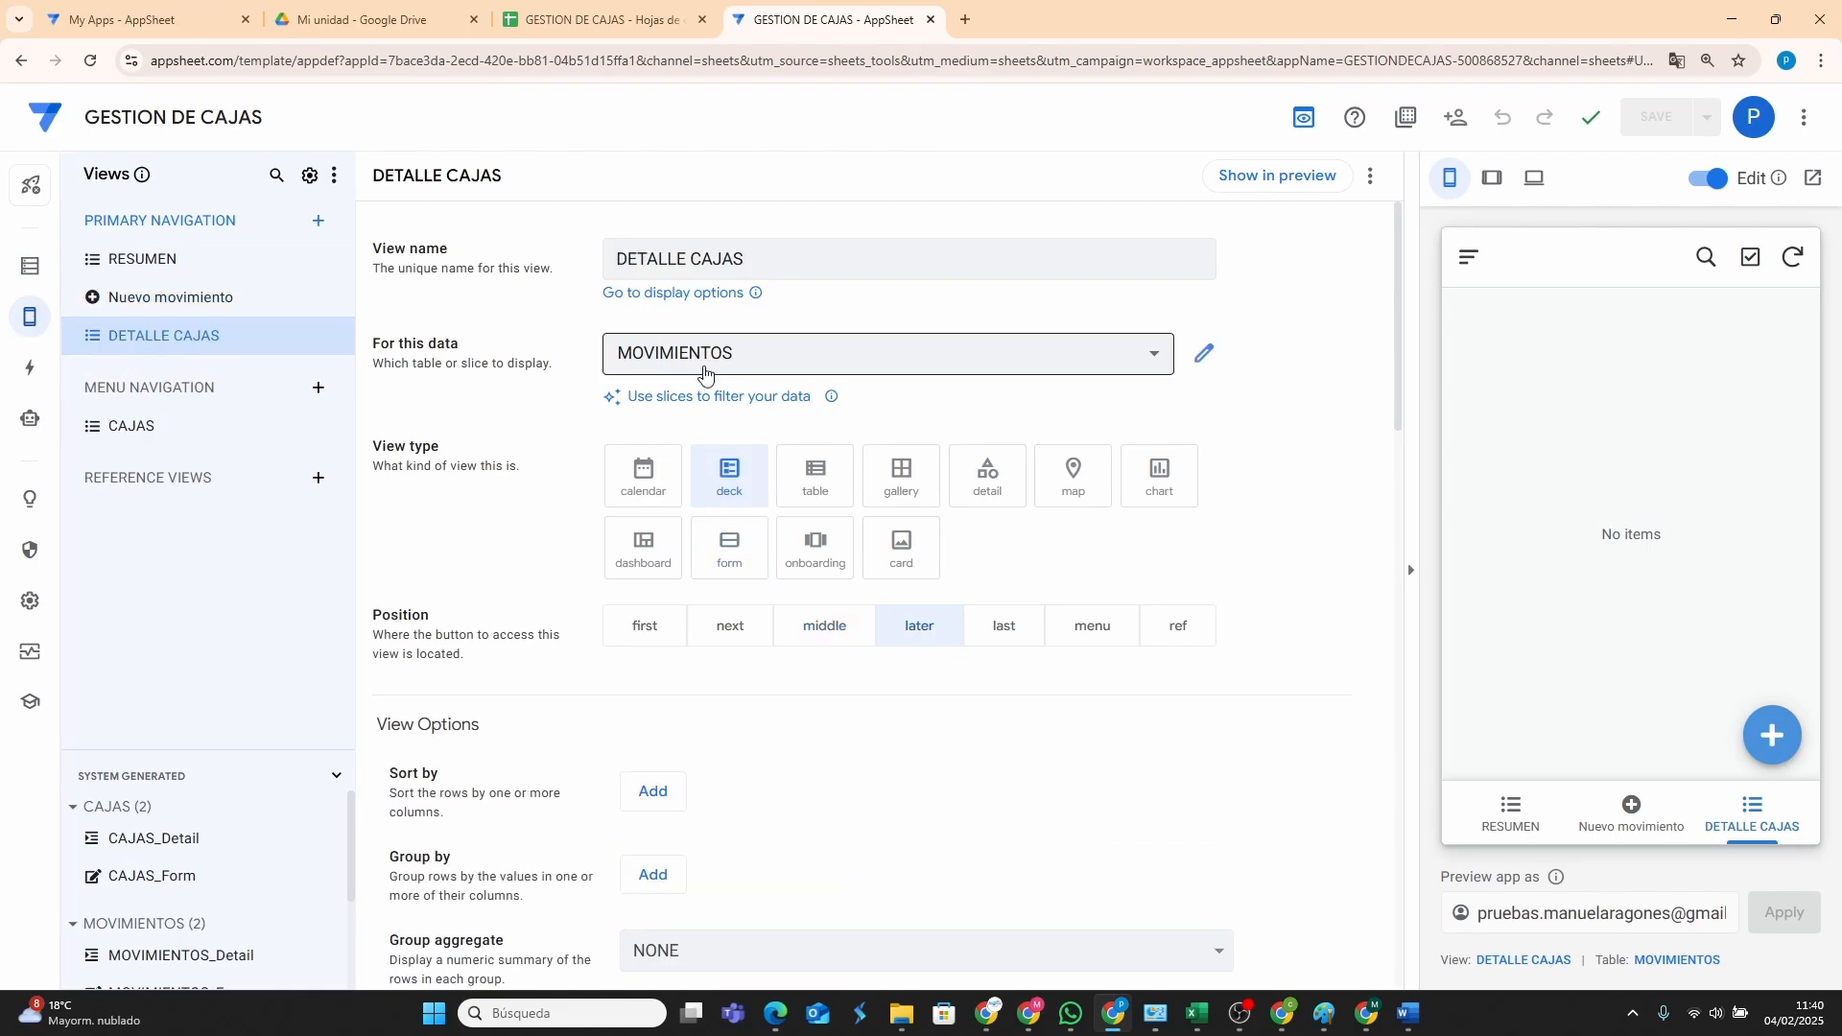
pyautogui.scroll(-4, 777, 624)
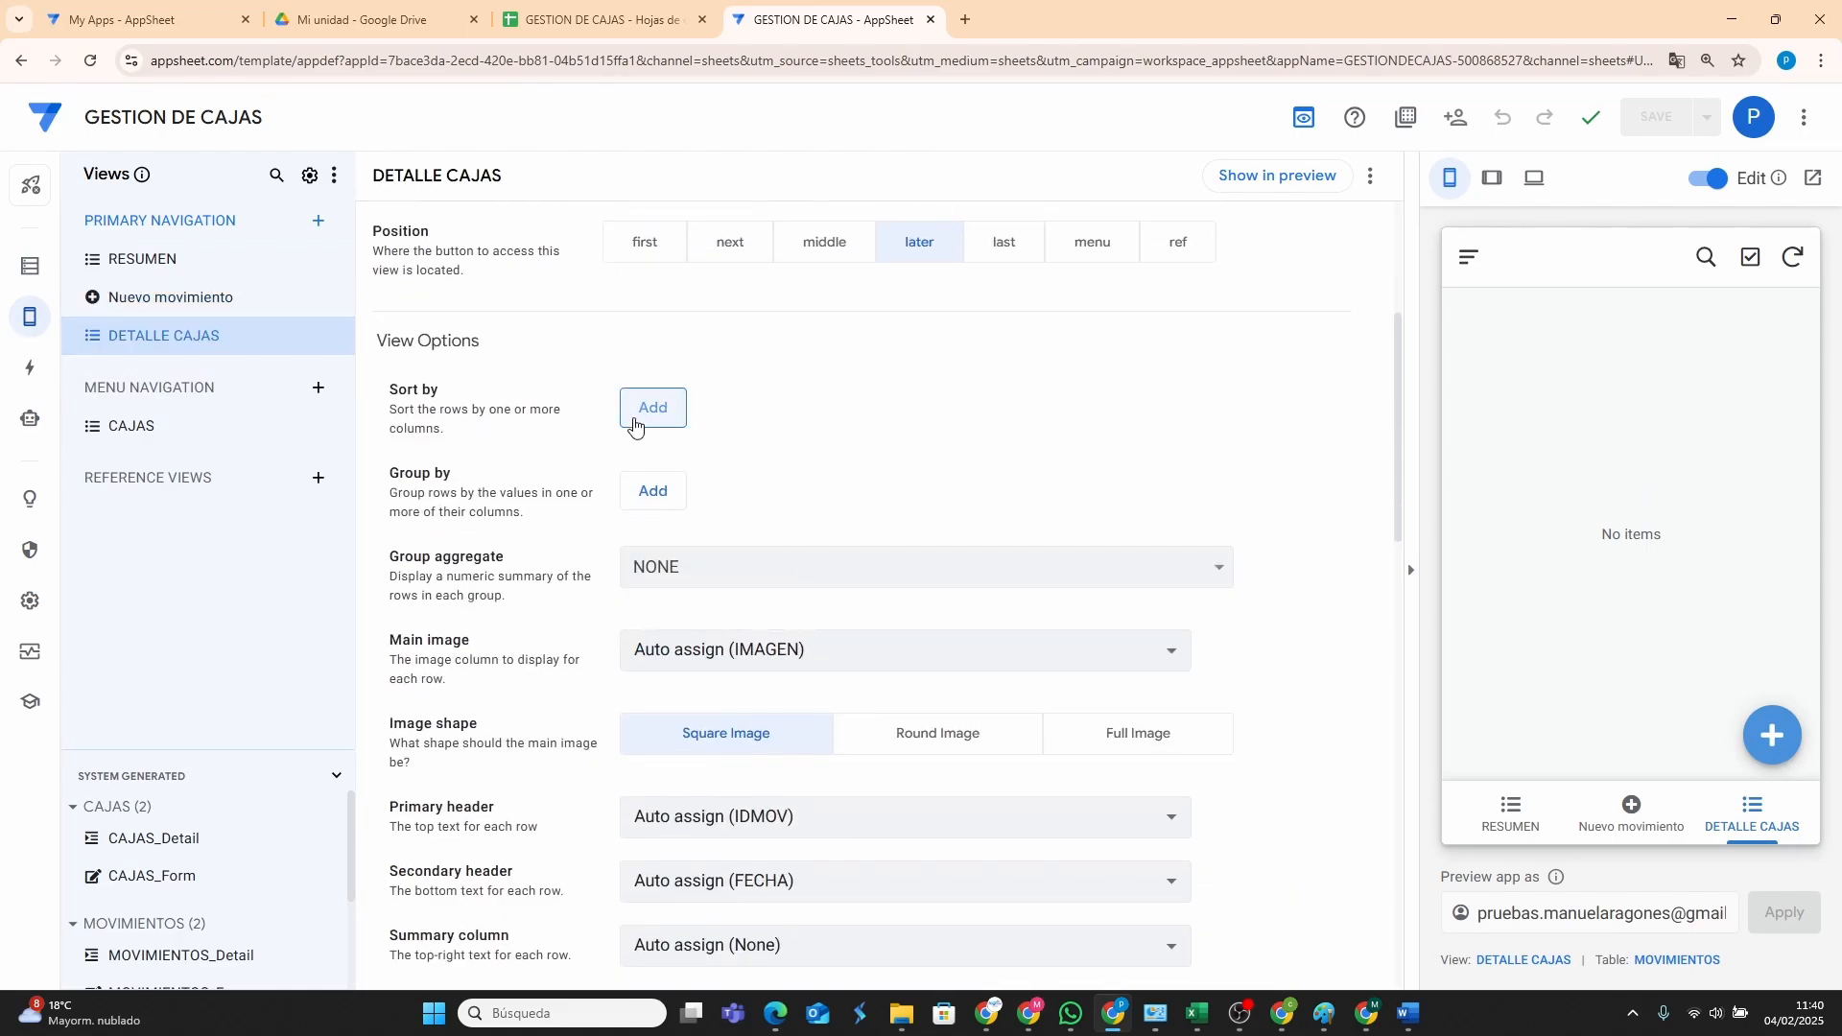
pyautogui.click(642, 506)
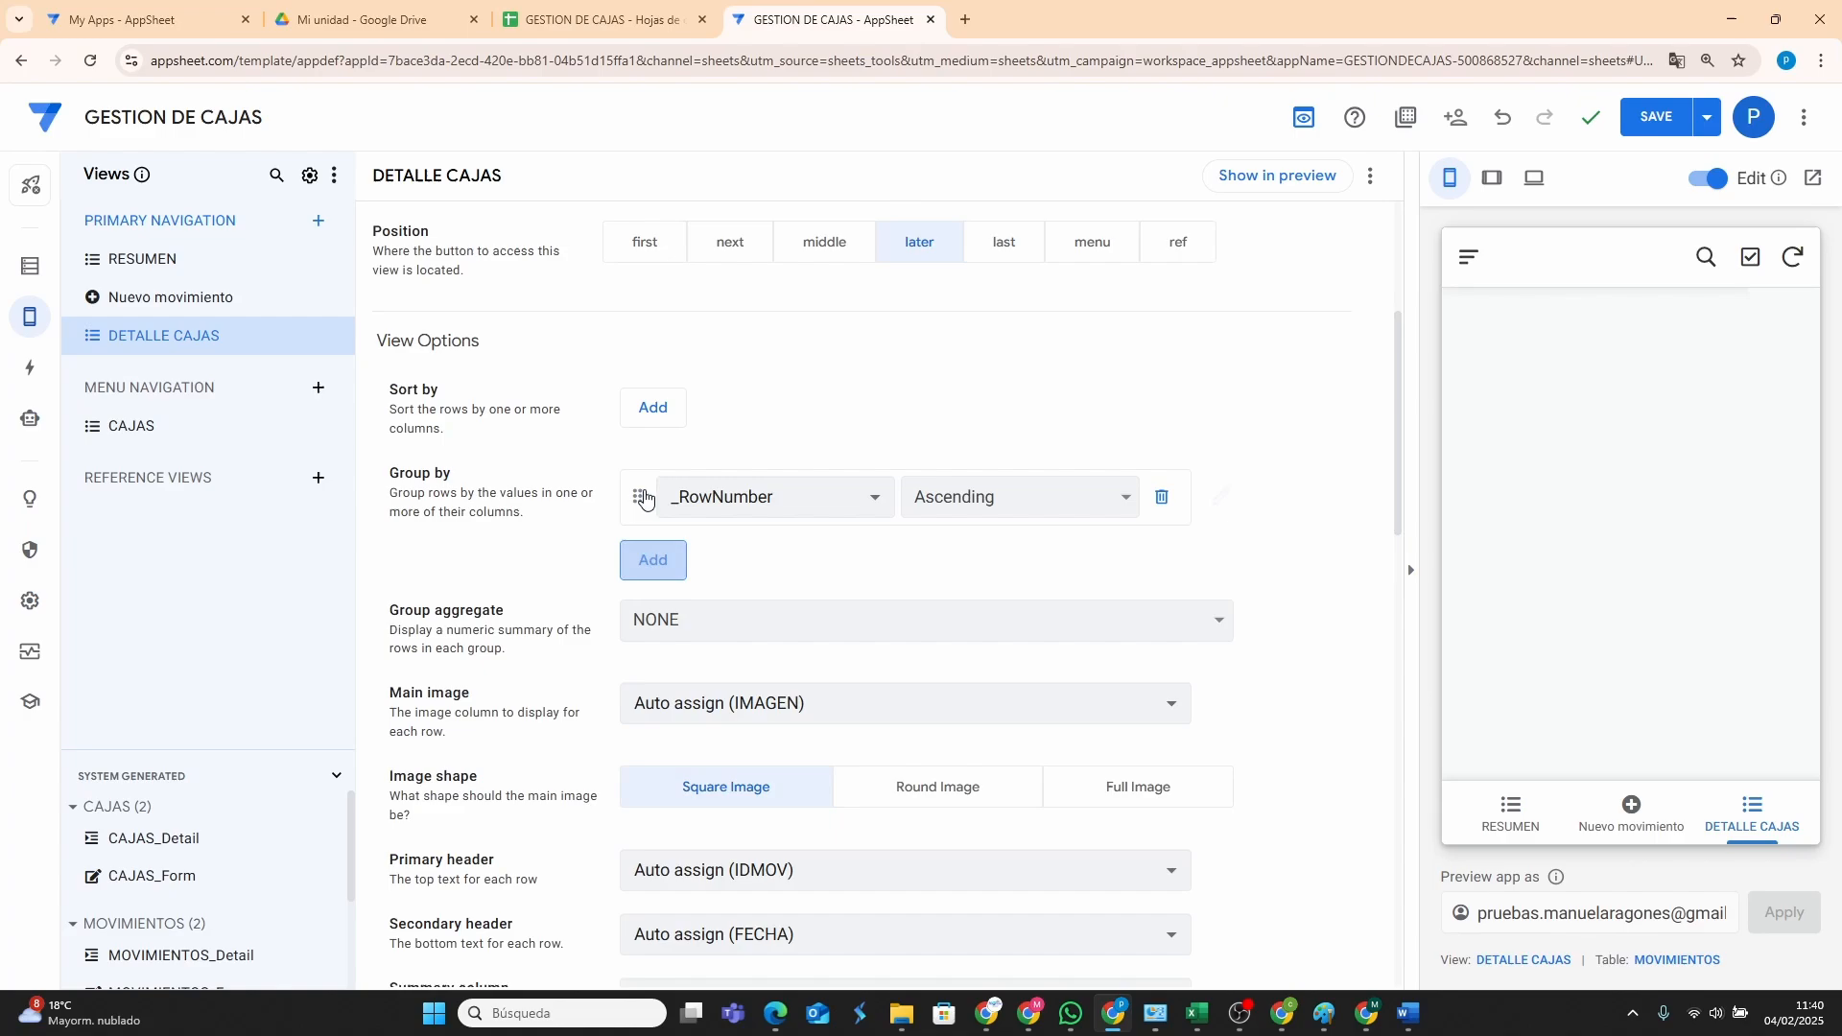
pyautogui.click(768, 499)
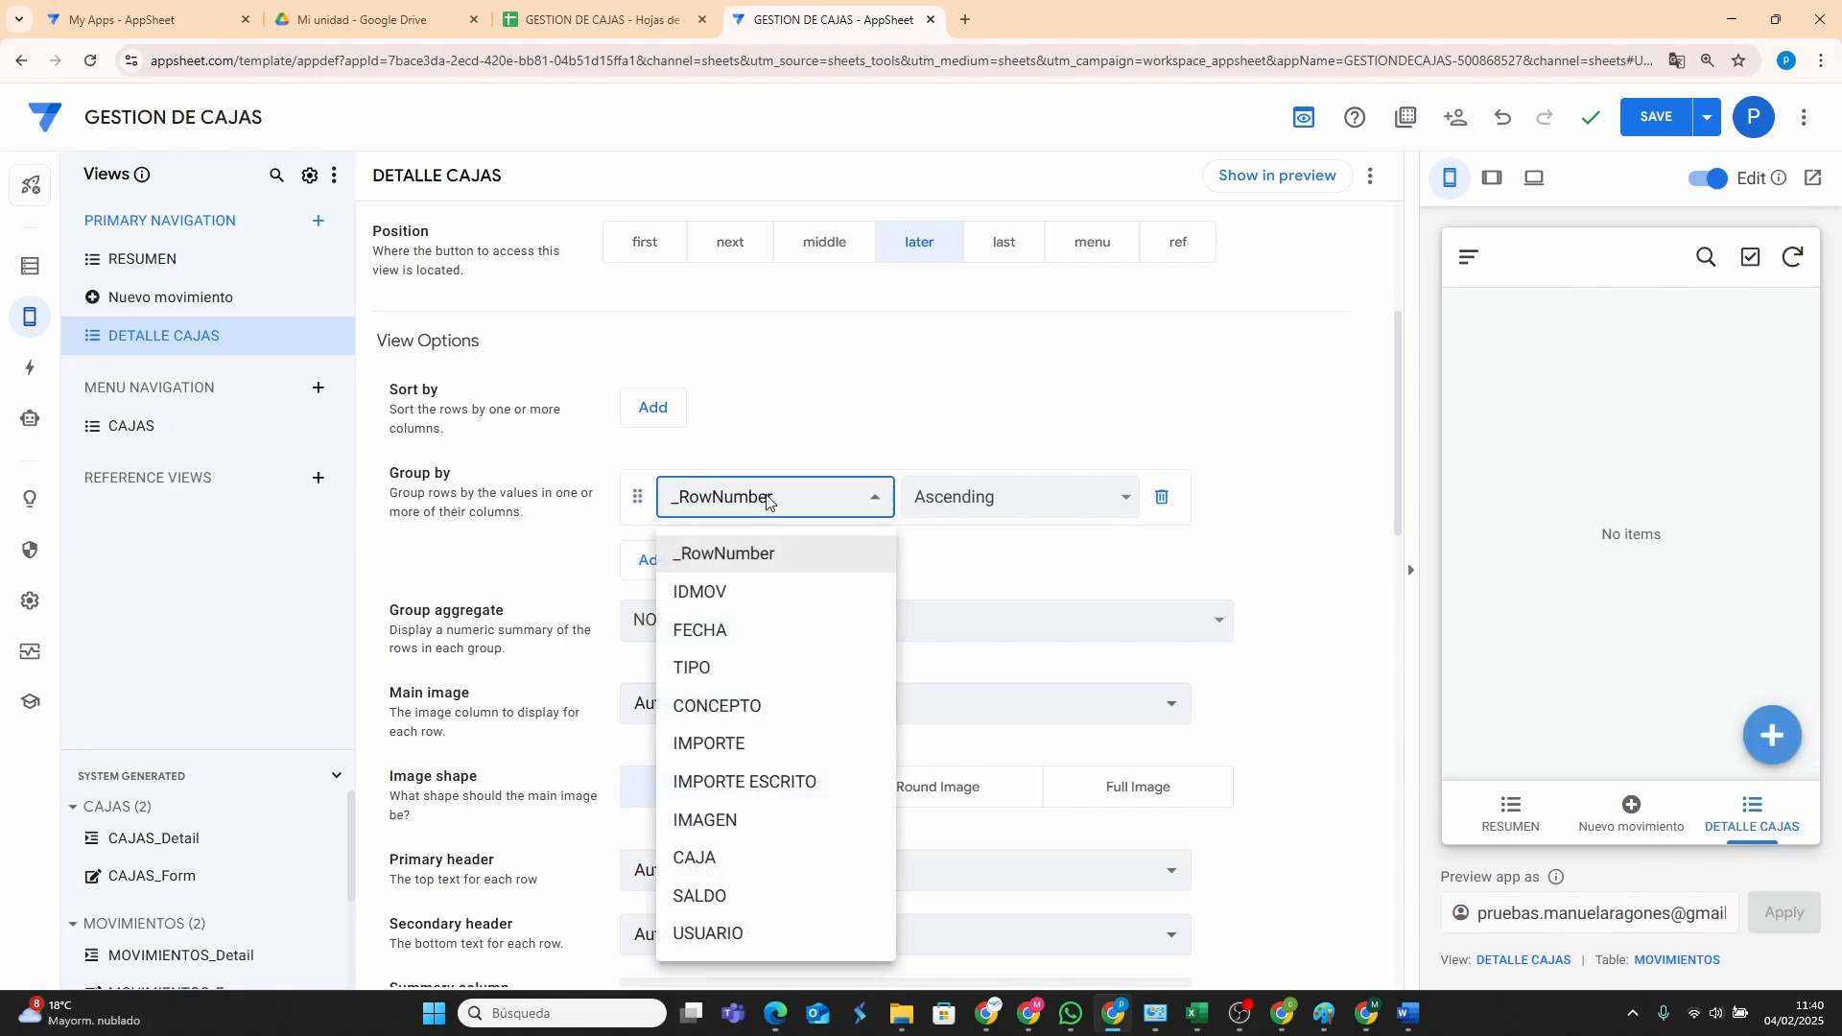
pyautogui.click(739, 861)
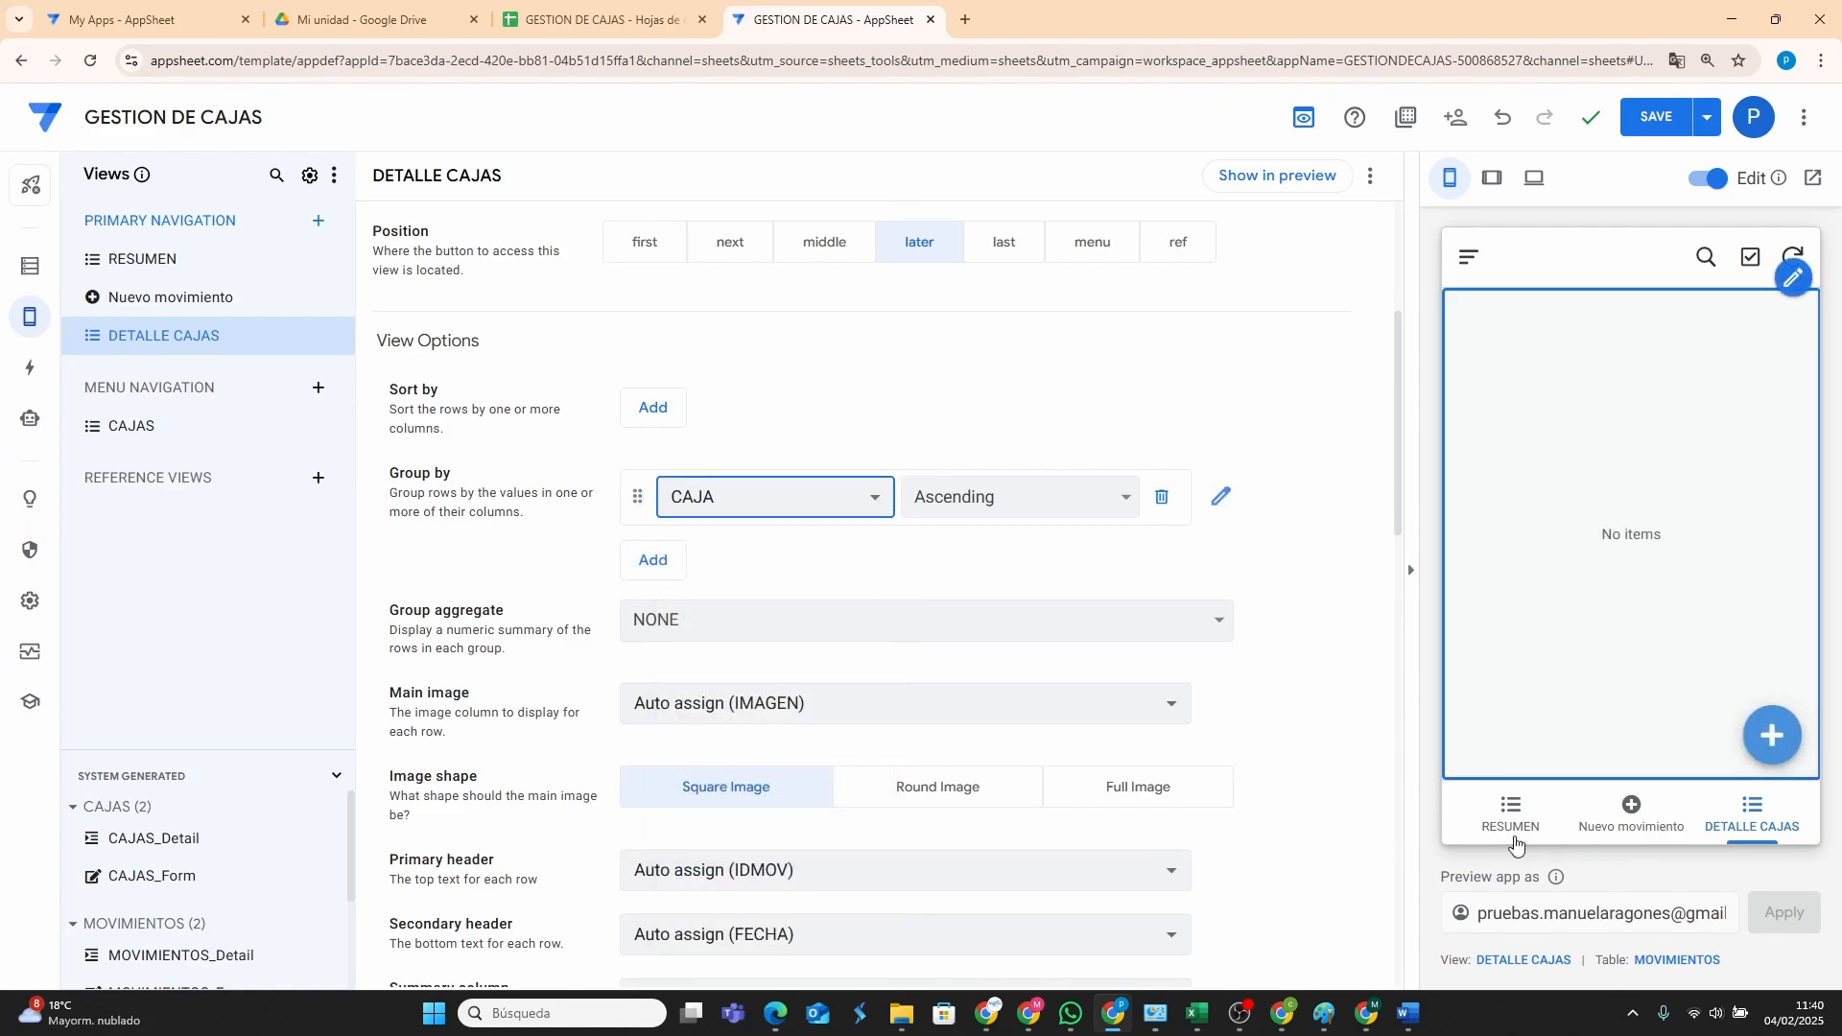
pyautogui.click(1650, 116)
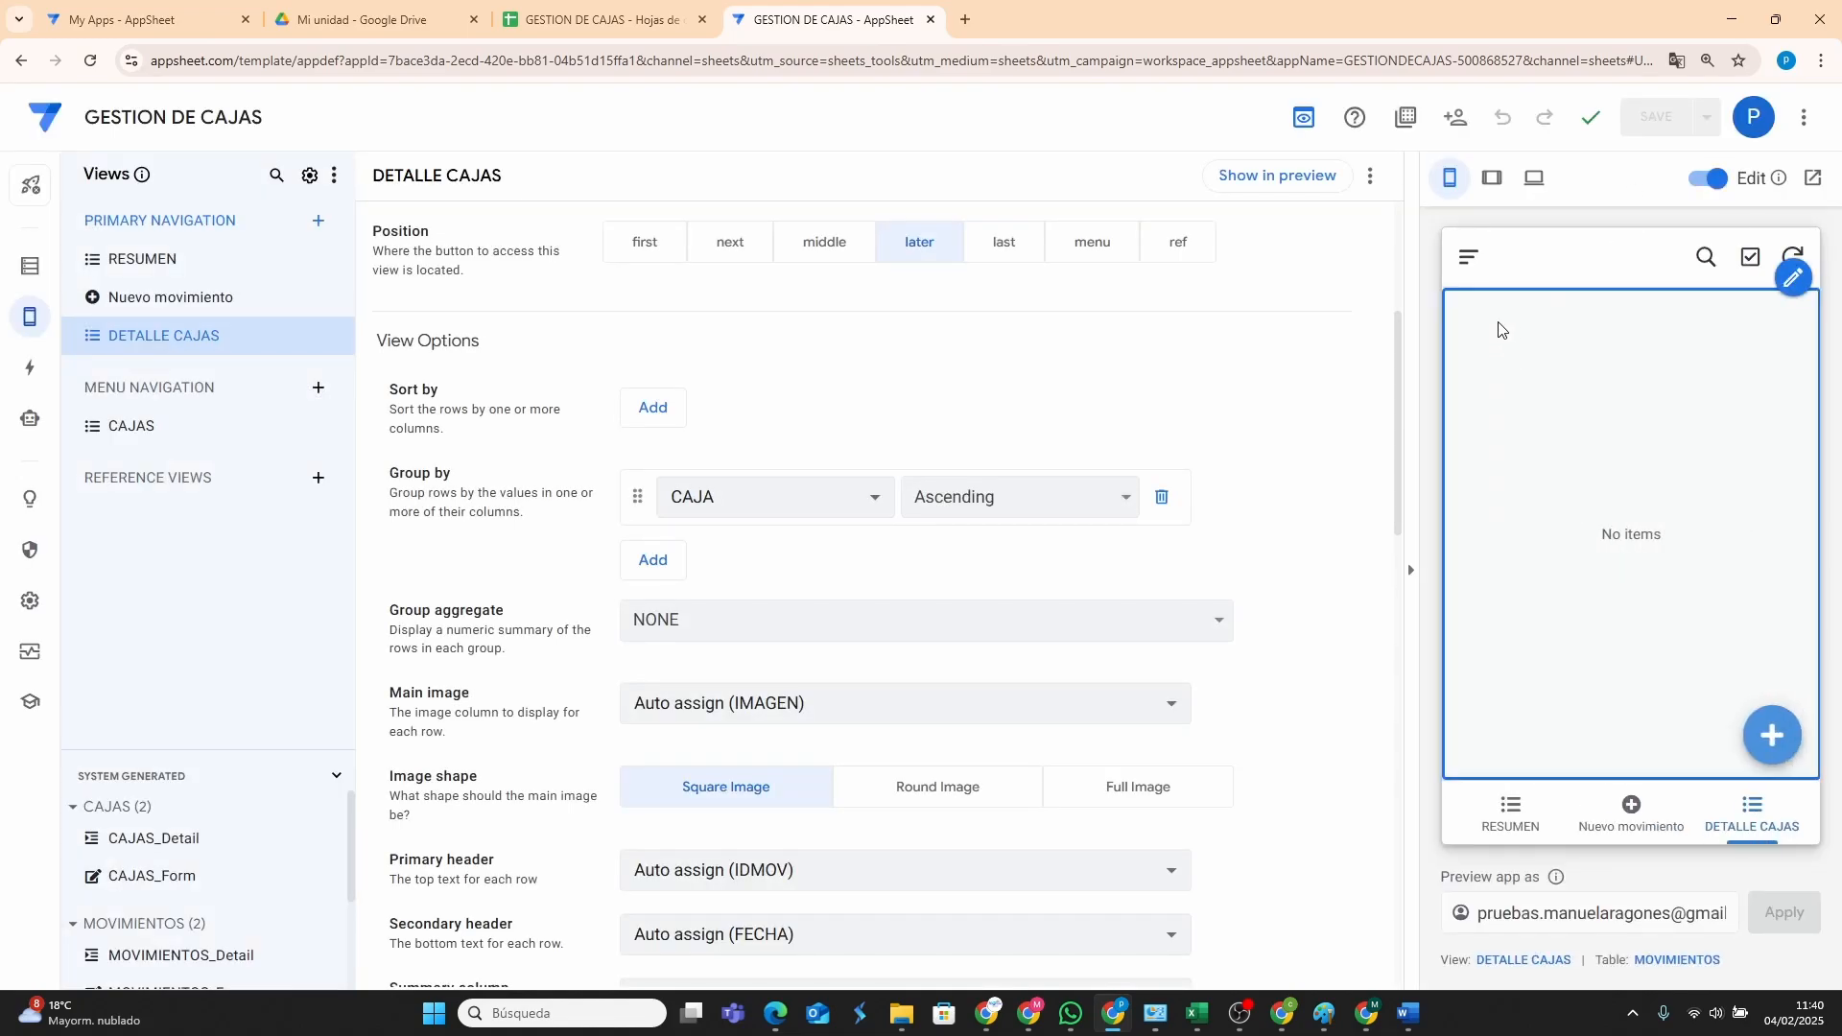
# Open the CAJA1 record's edit form from CAJAS in the preview, check its ESTADO options, and cancel.
pyautogui.click(1475, 274)
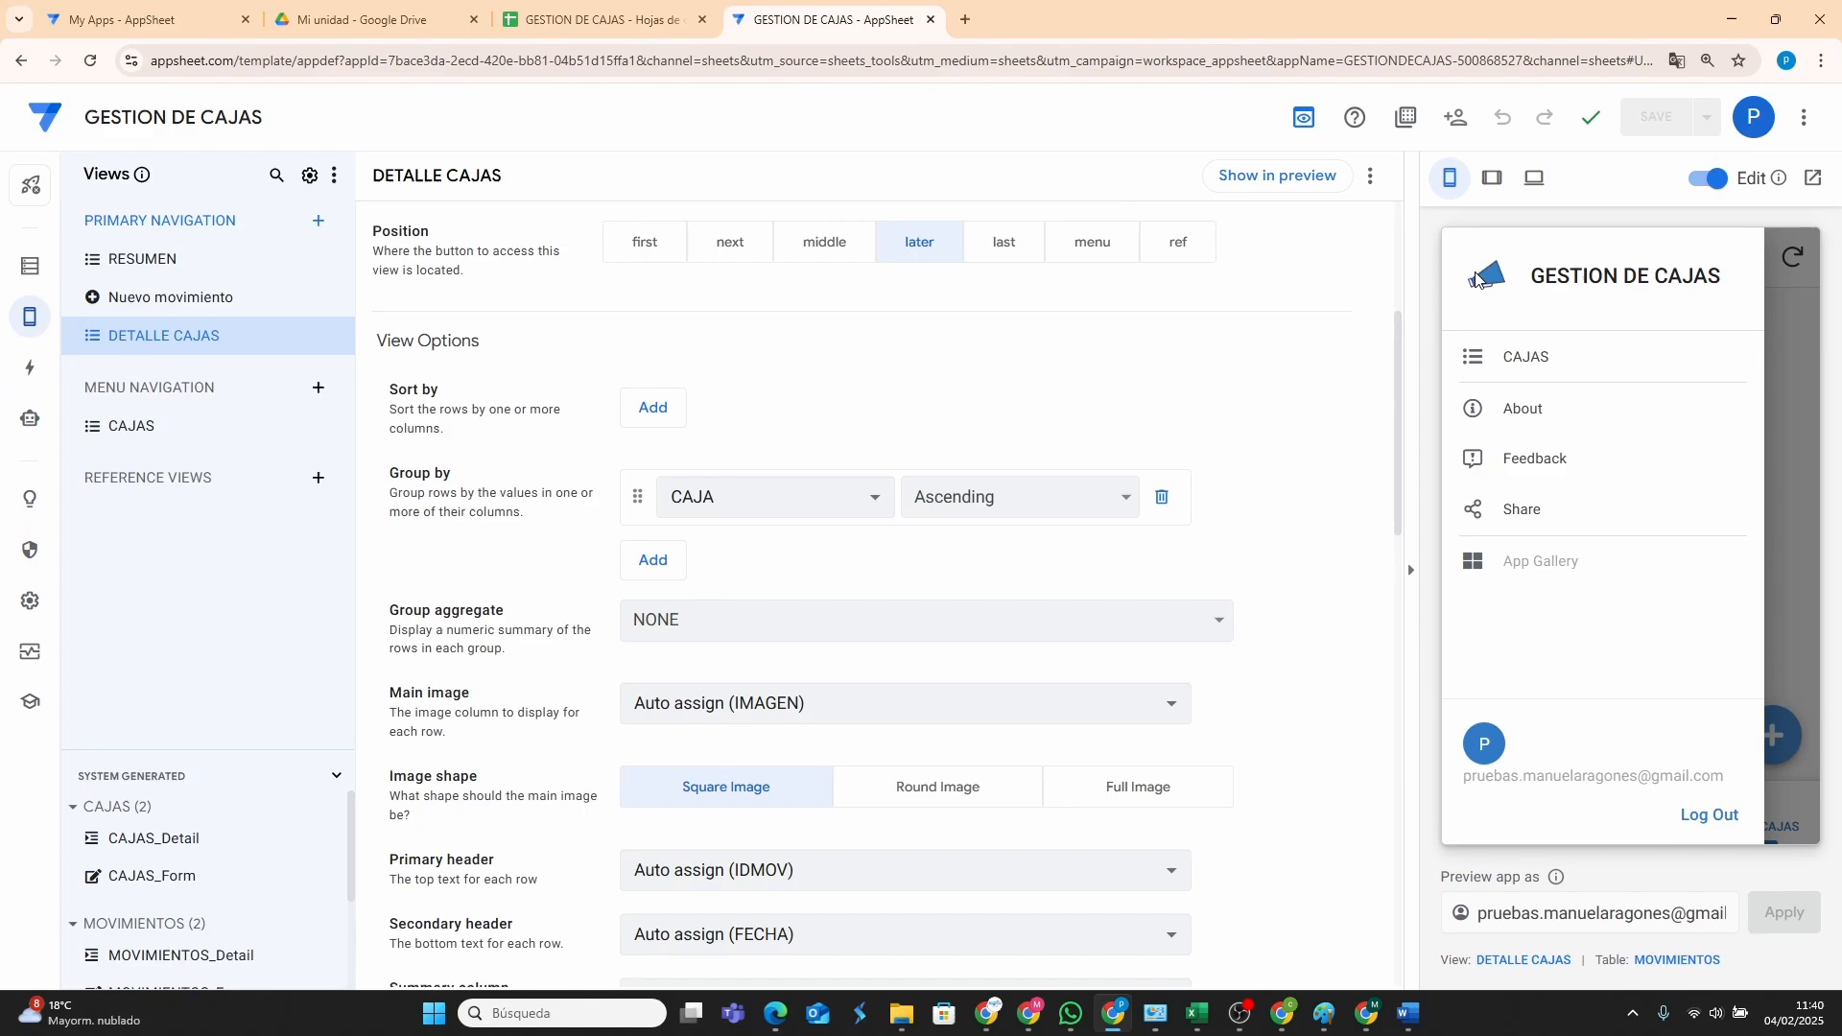
pyautogui.click(1523, 363)
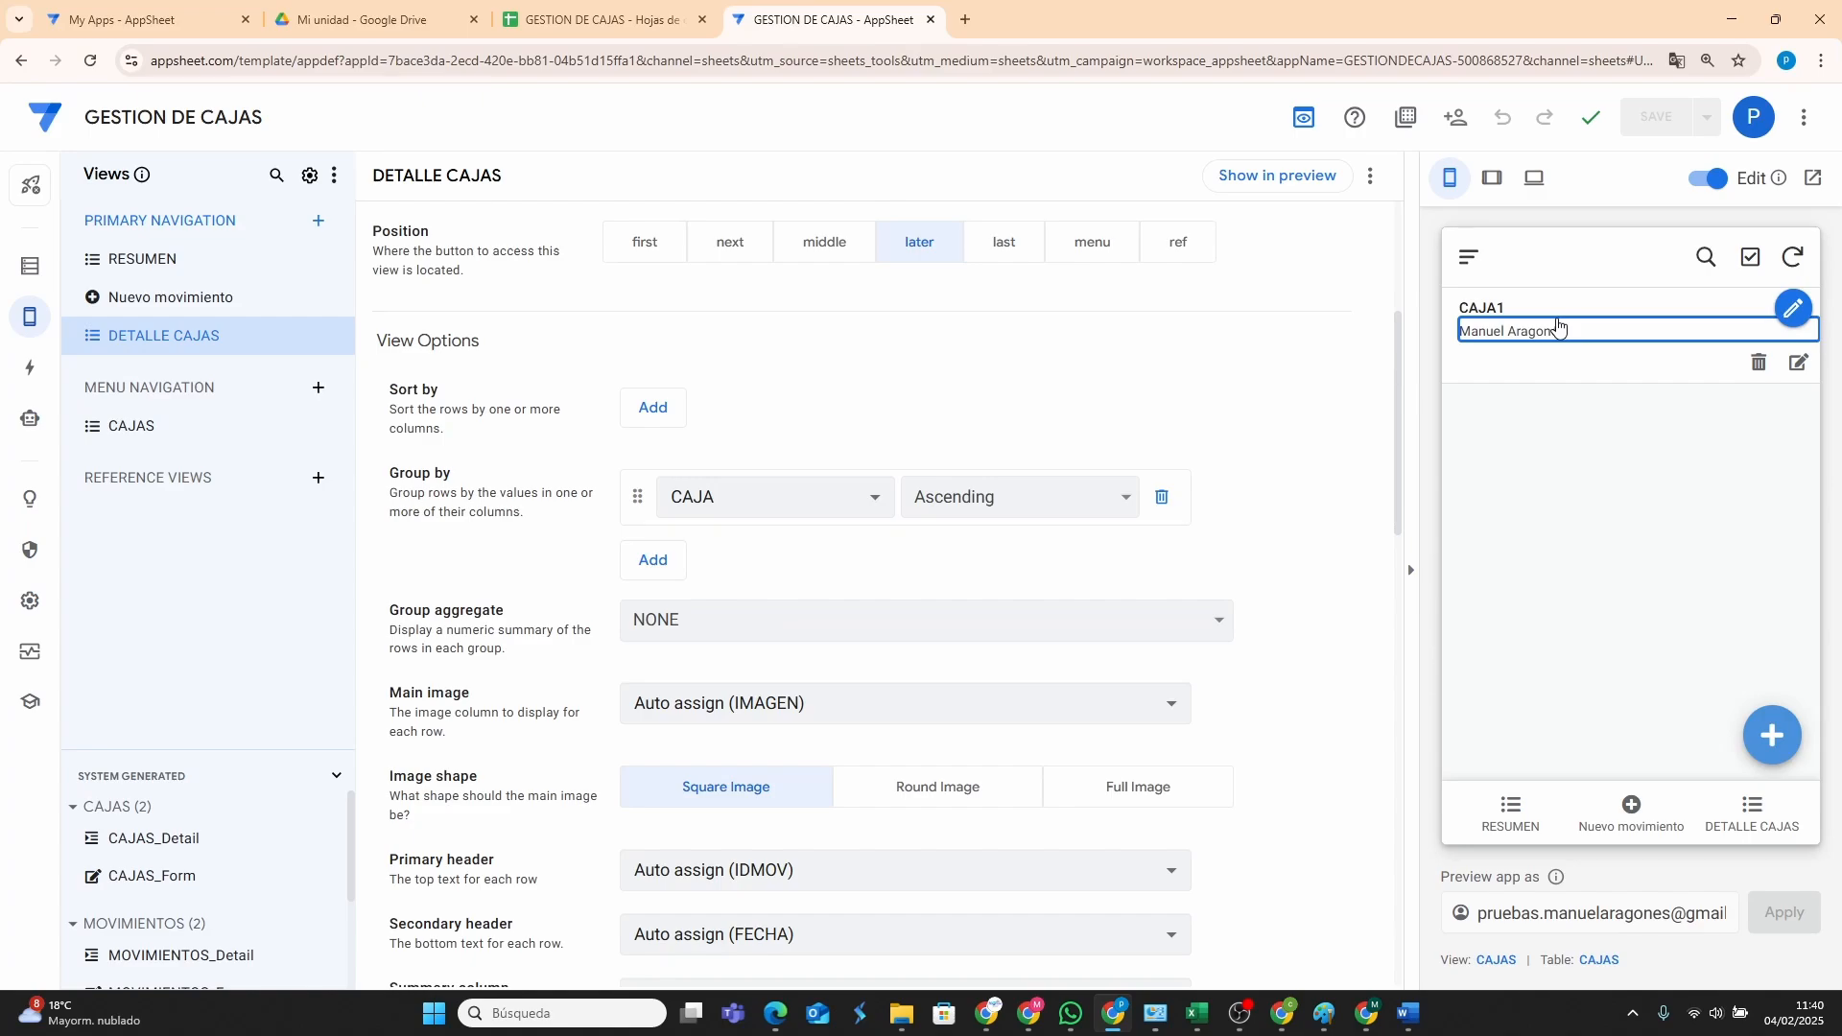
pyautogui.click(1799, 363)
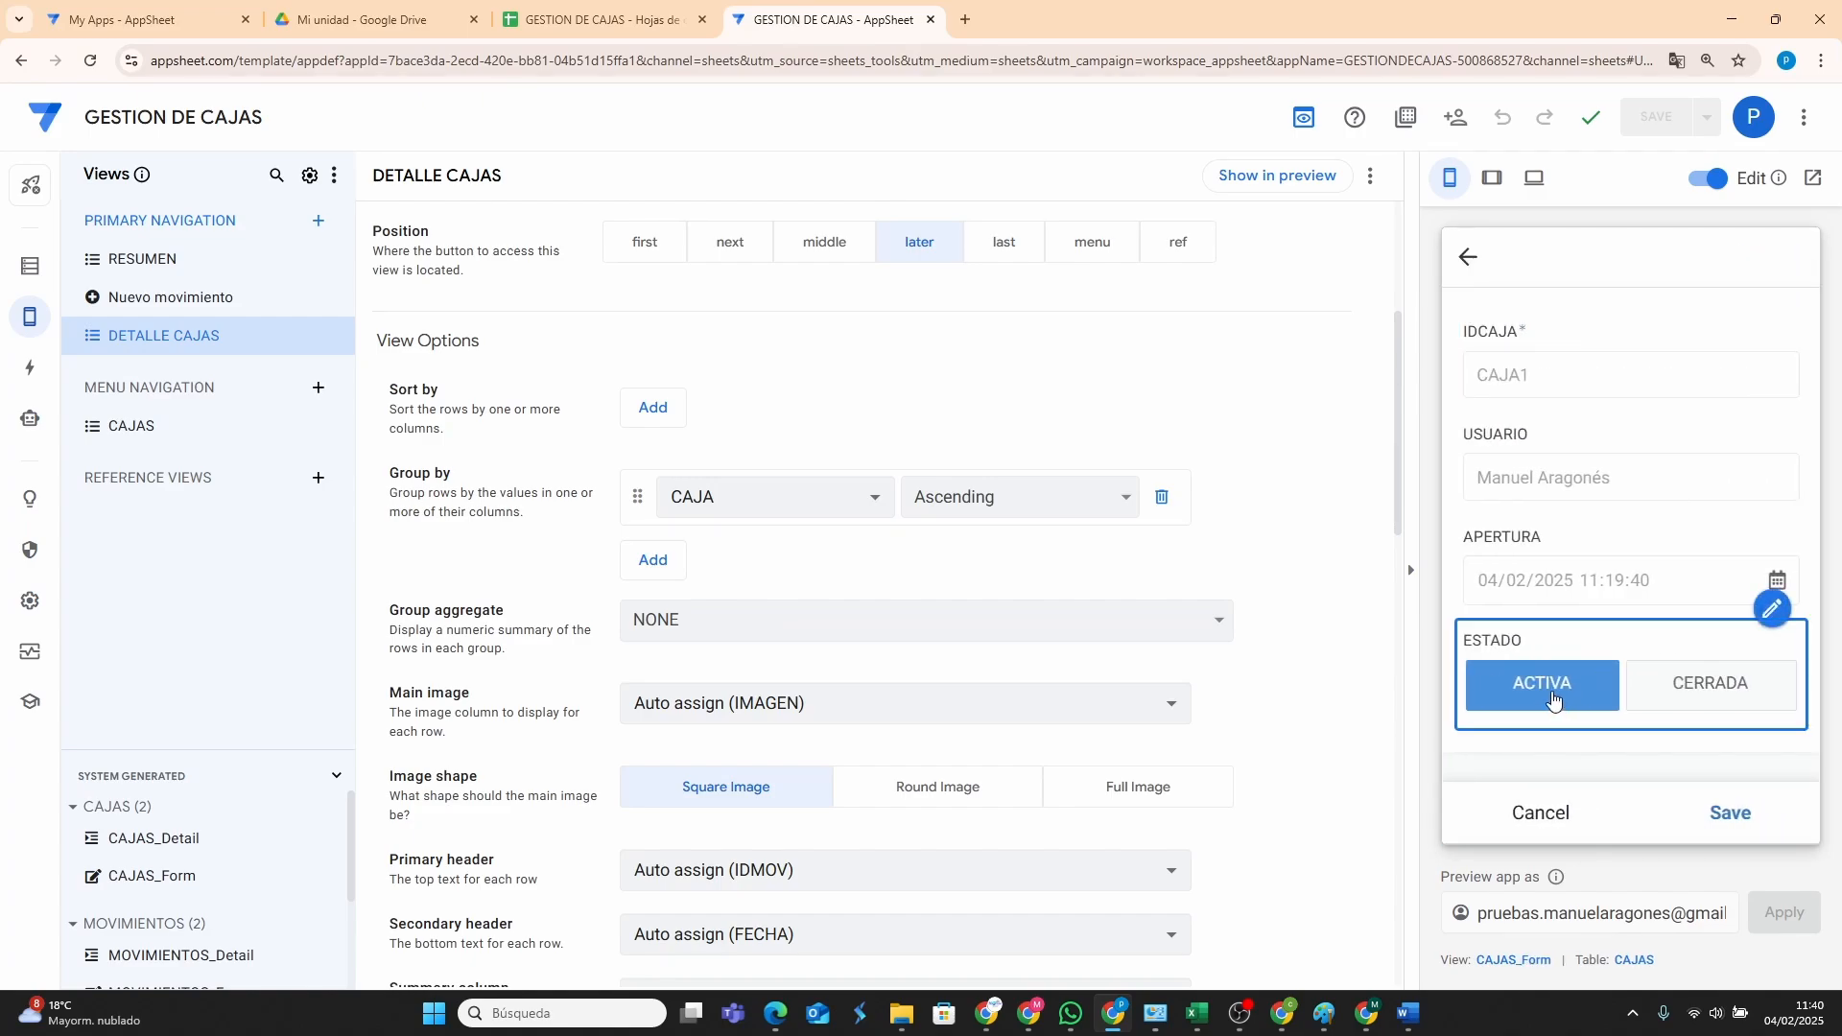
pyautogui.click(1540, 815)
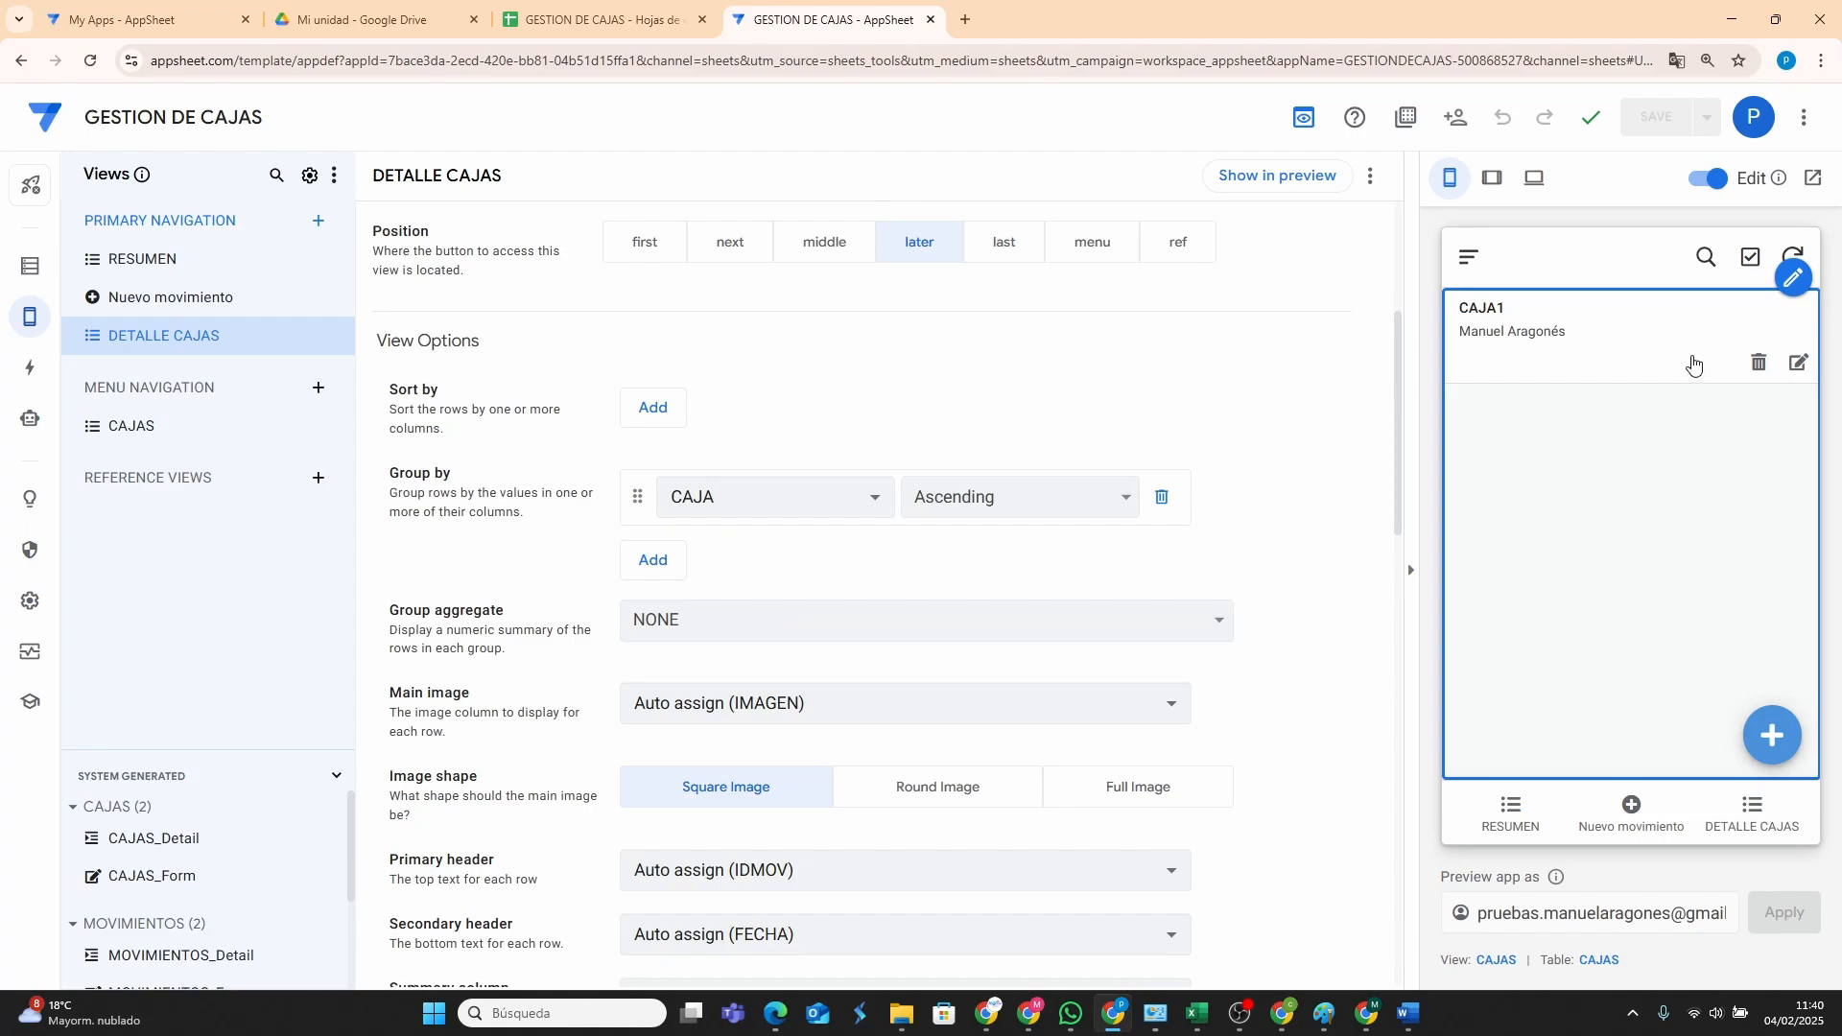
# Create a new action for the CAJAS table and name it CERRAR CAJA.
pyautogui.moveTo(33, 330)
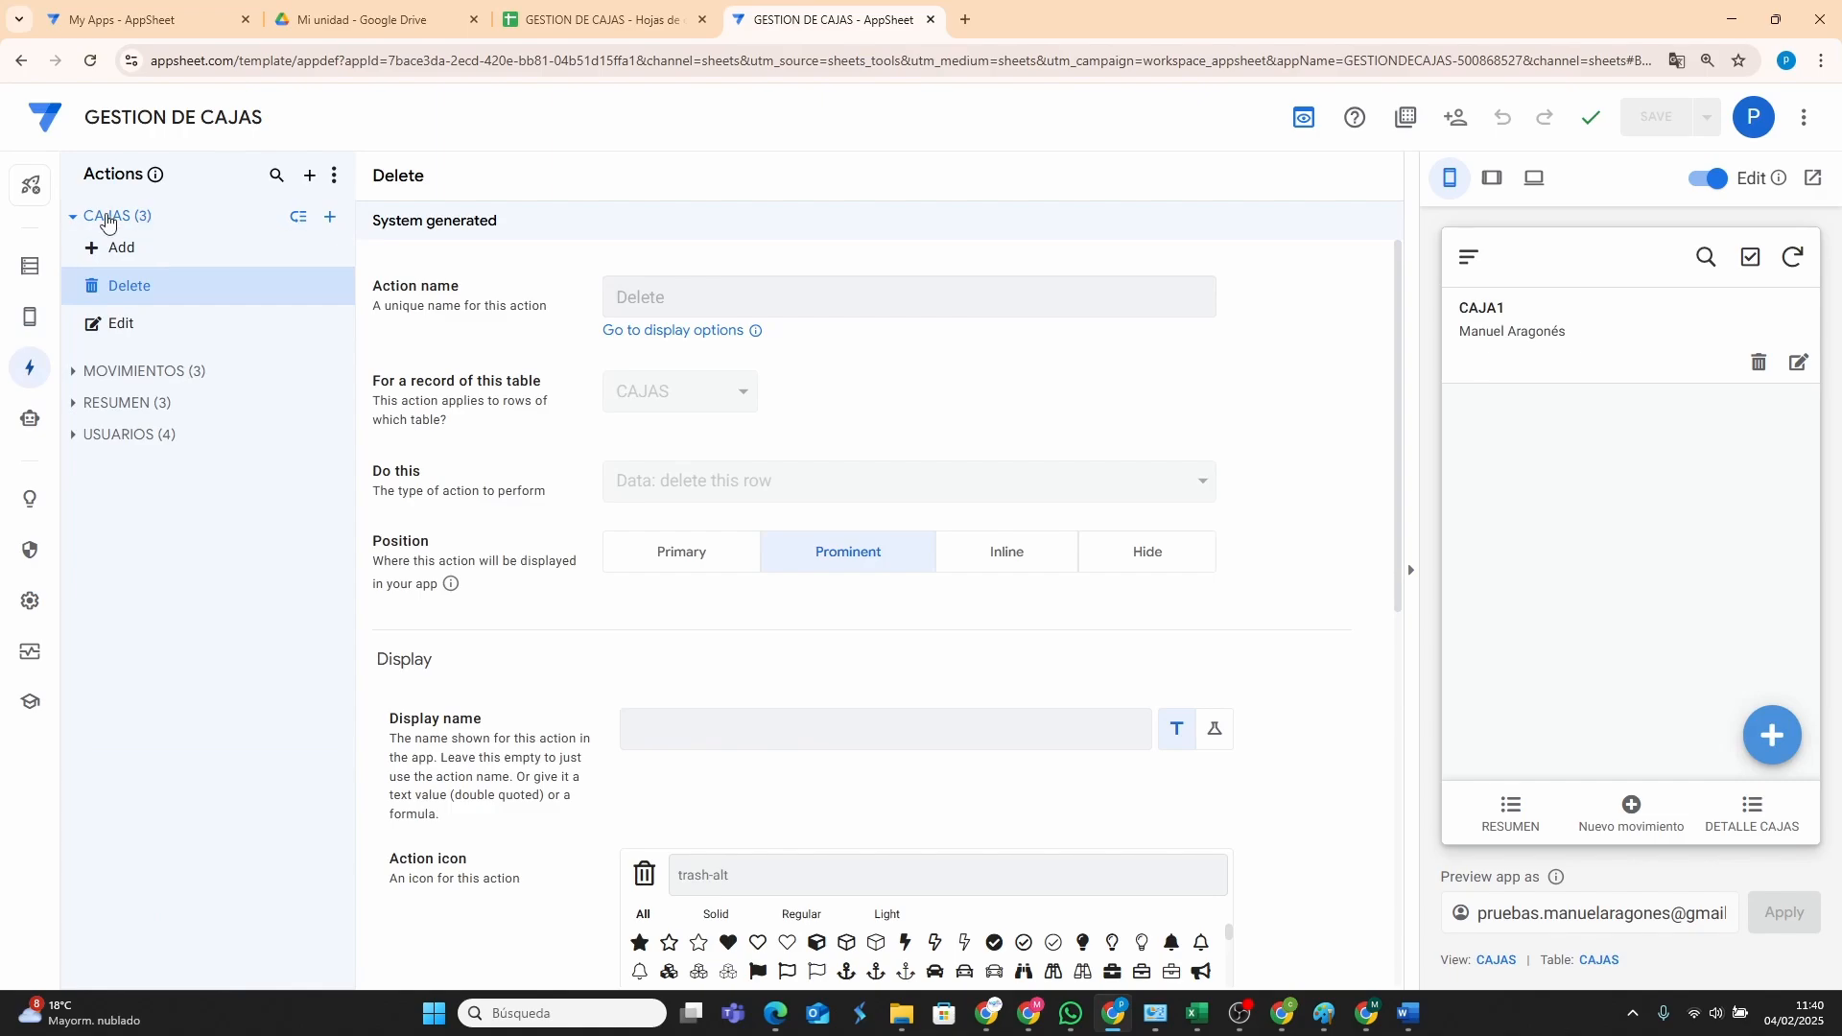
pyautogui.click(335, 219)
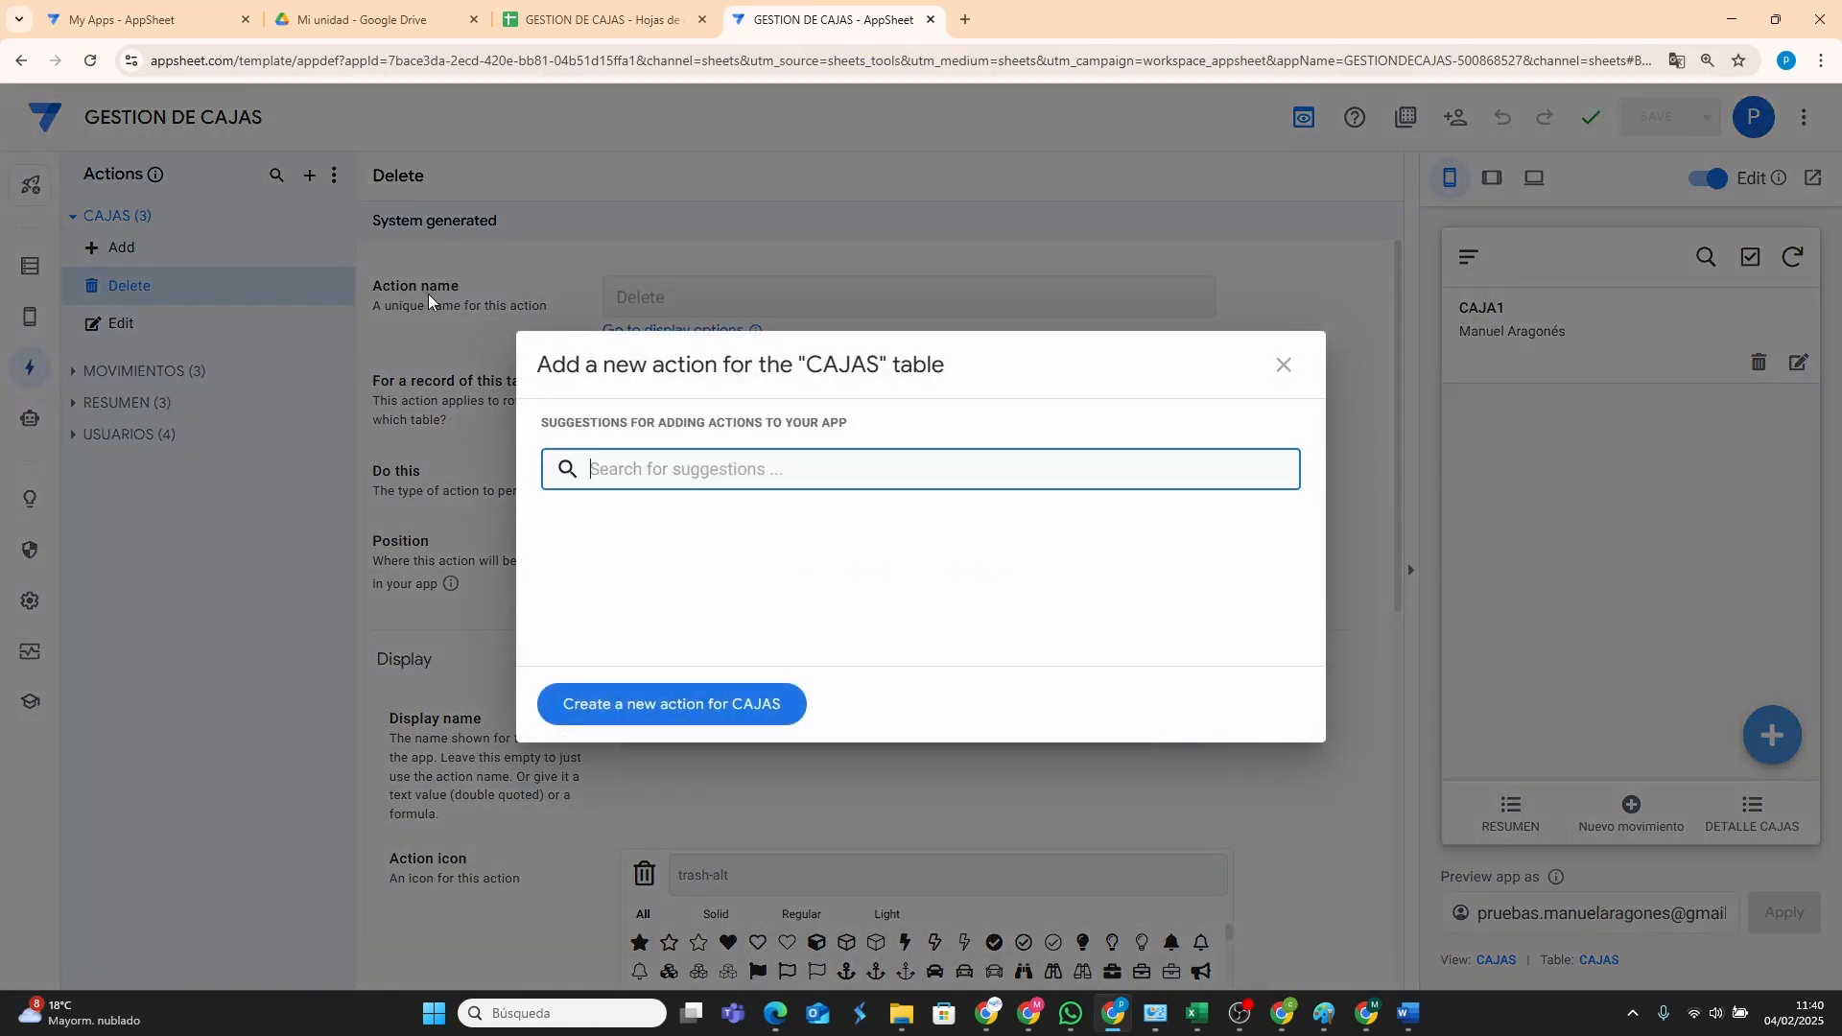
pyautogui.click(699, 705)
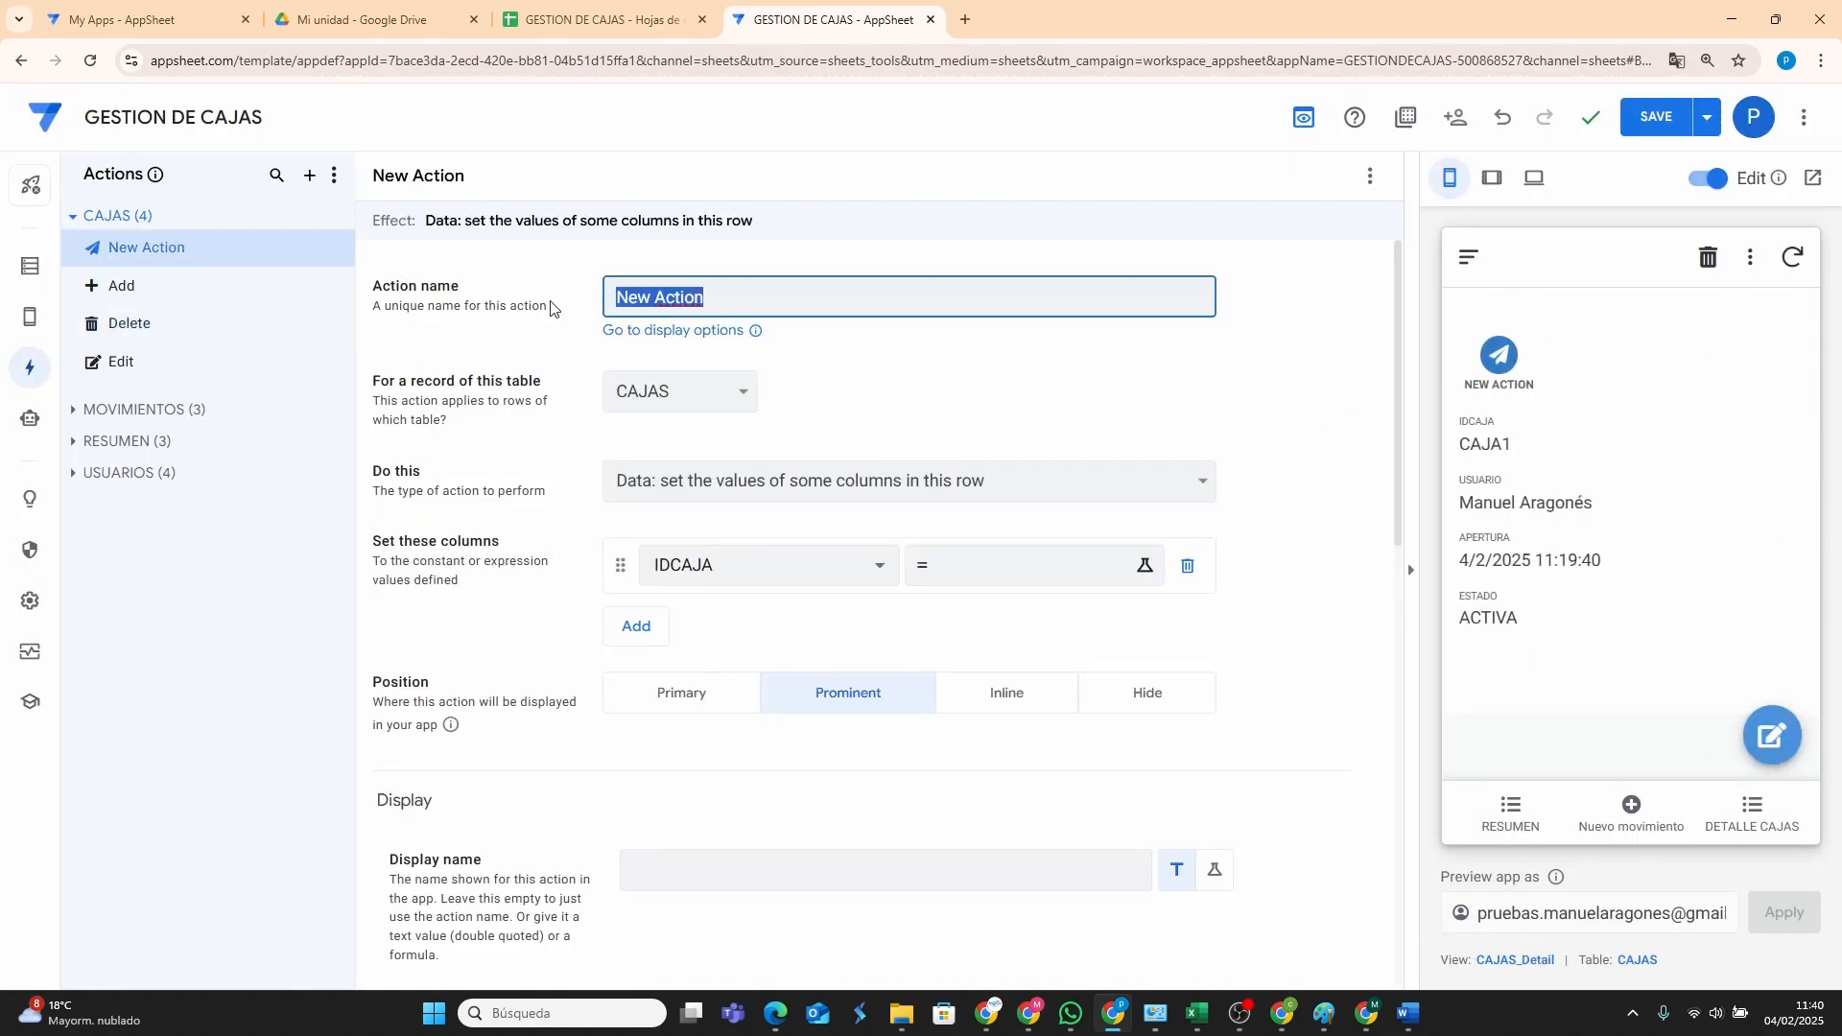
pyautogui.write('c')
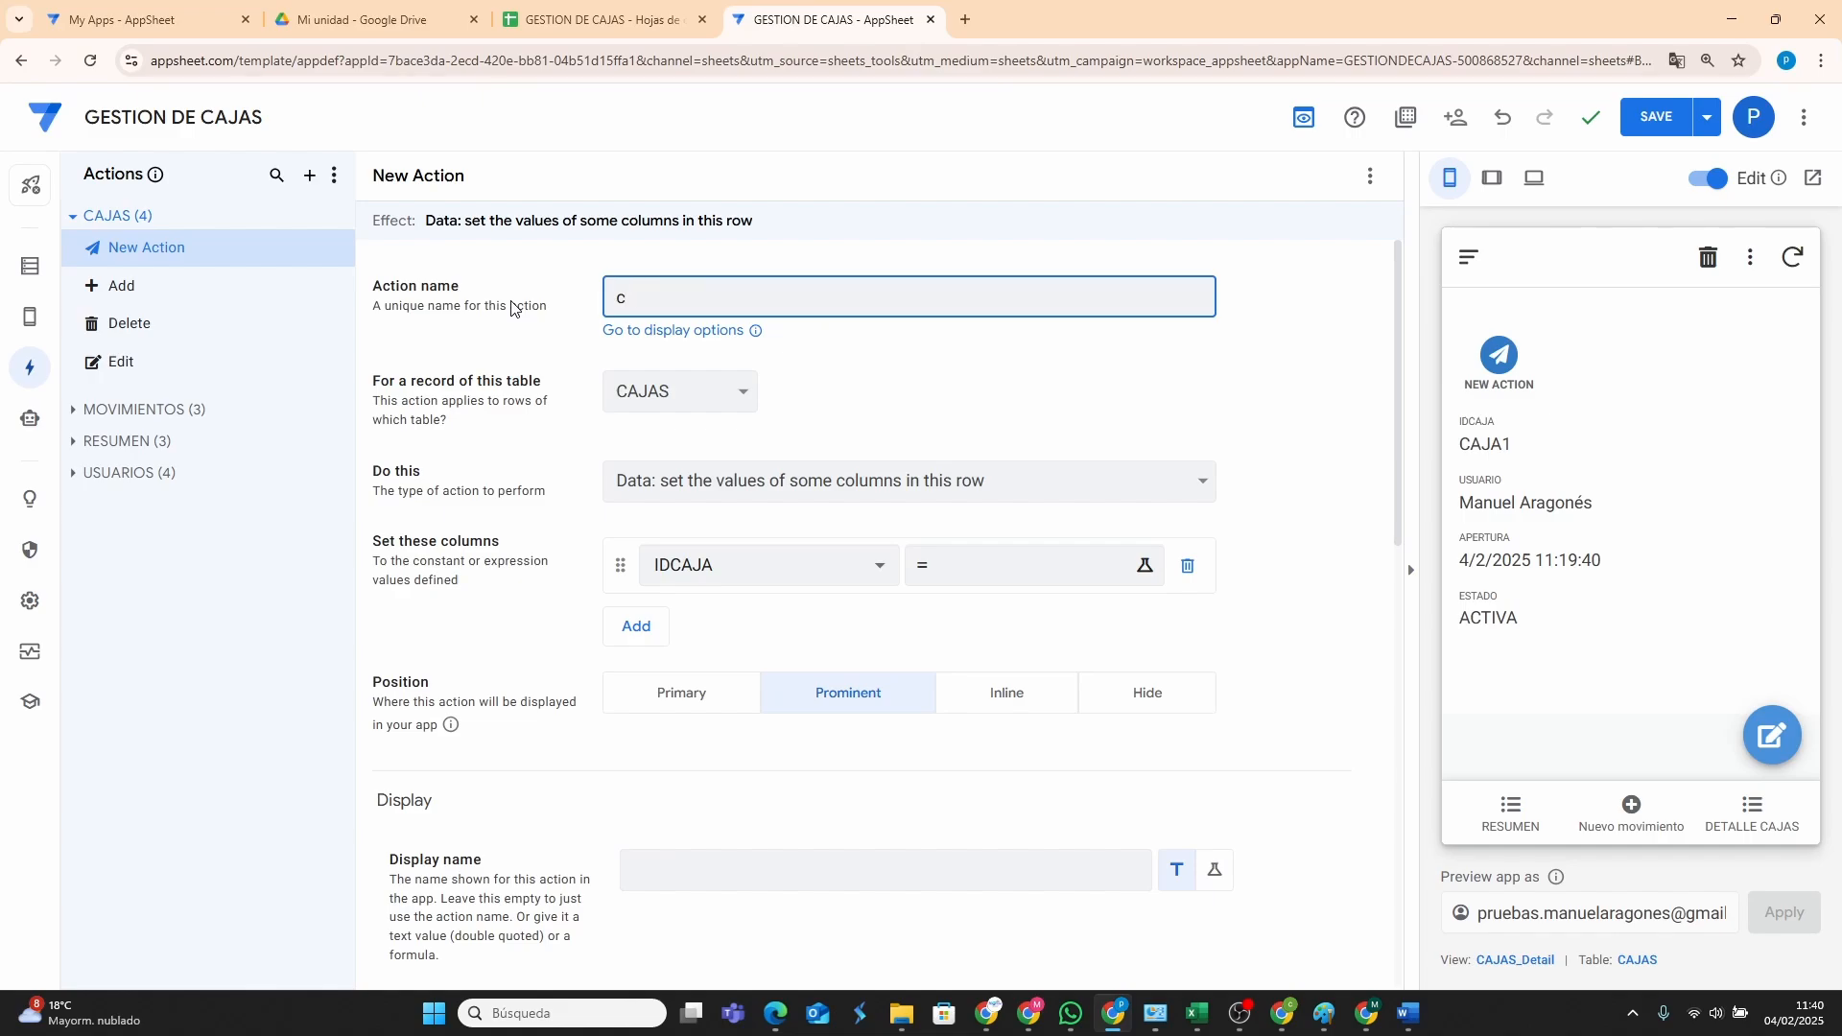
pyautogui.write('eRRAR CAJA')
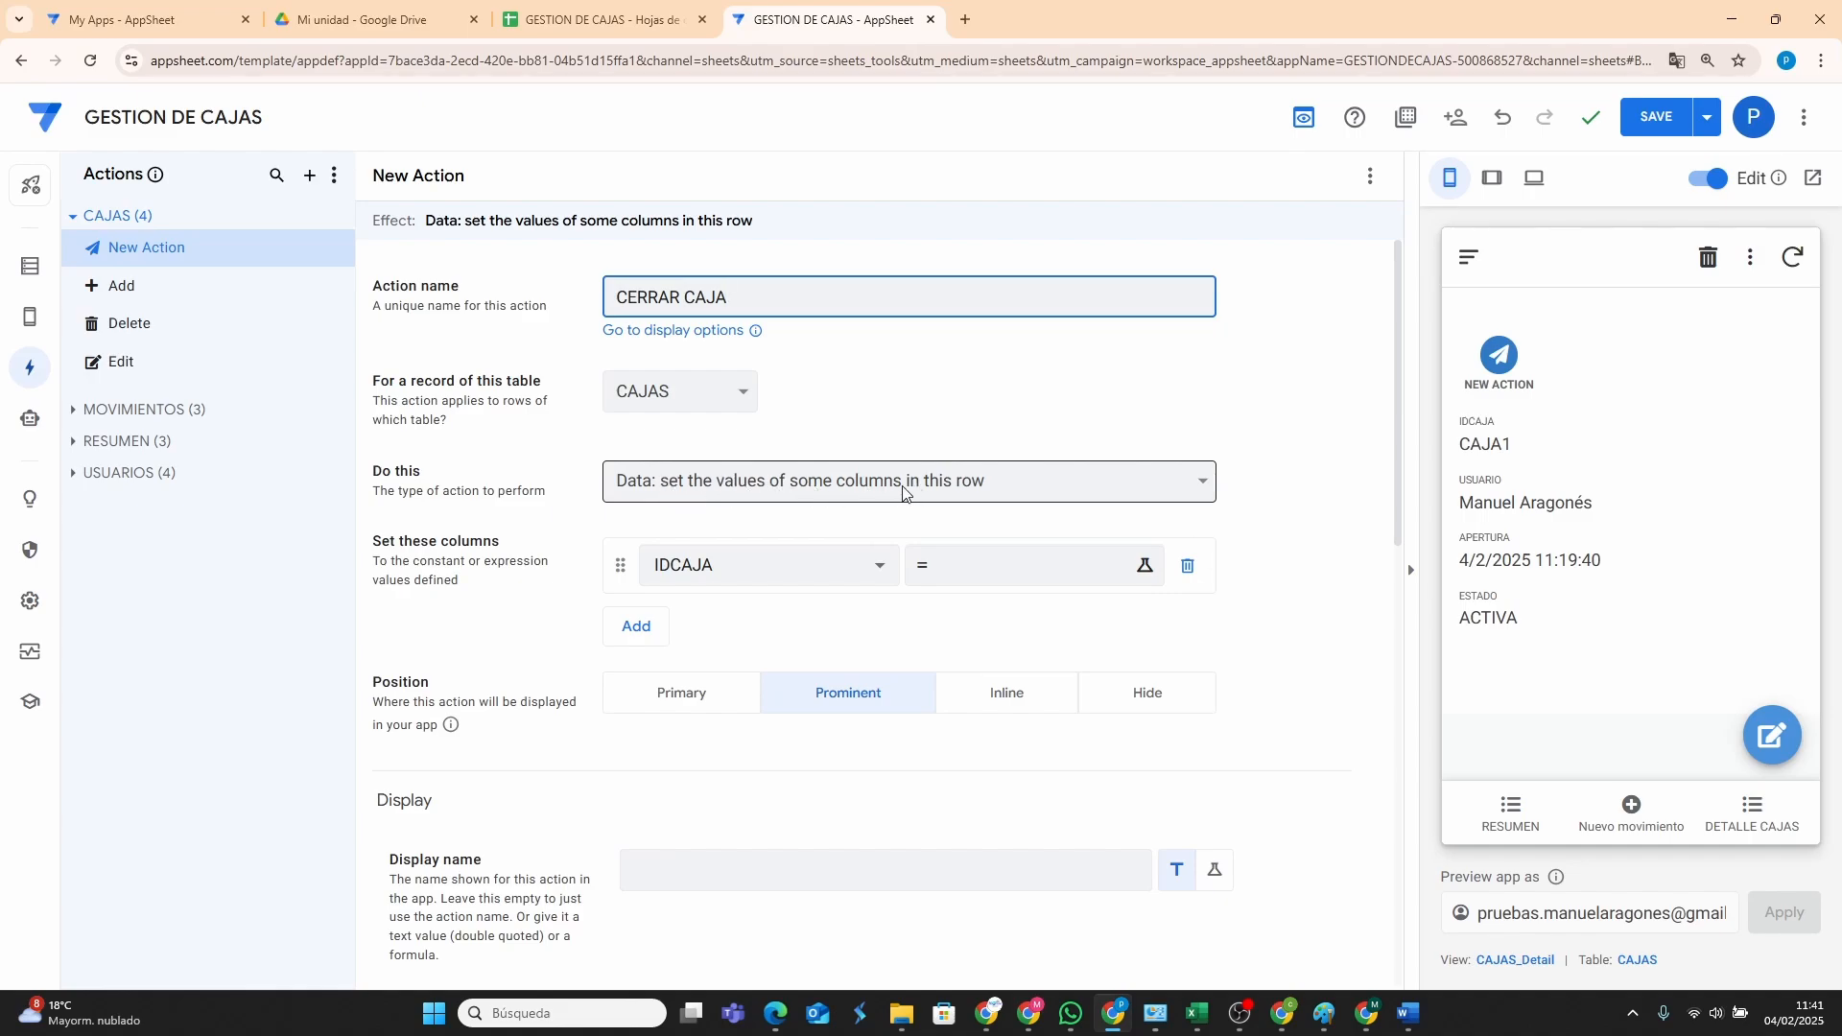
# Make the CERRAR CAJA action set the ESTADO column to the expression "CERRADA" and save the expression.
pyautogui.click(768, 575)
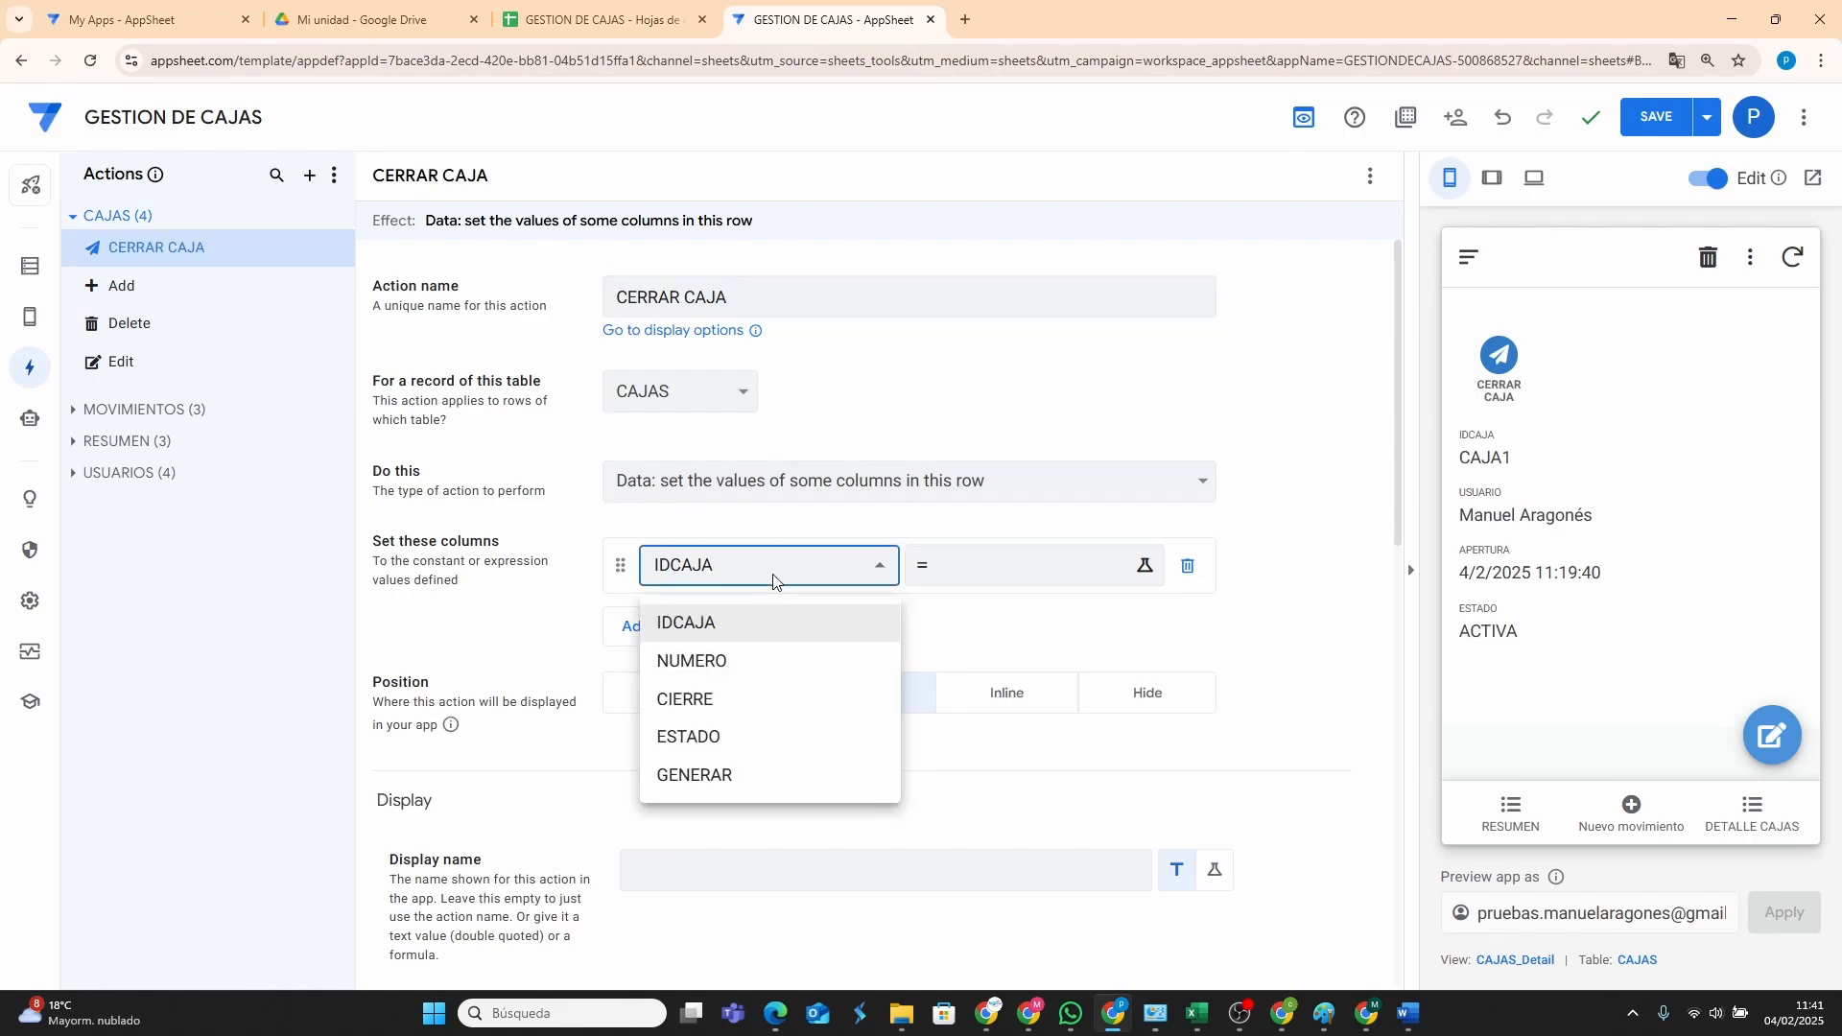
pyautogui.click(699, 739)
pyautogui.click(965, 572)
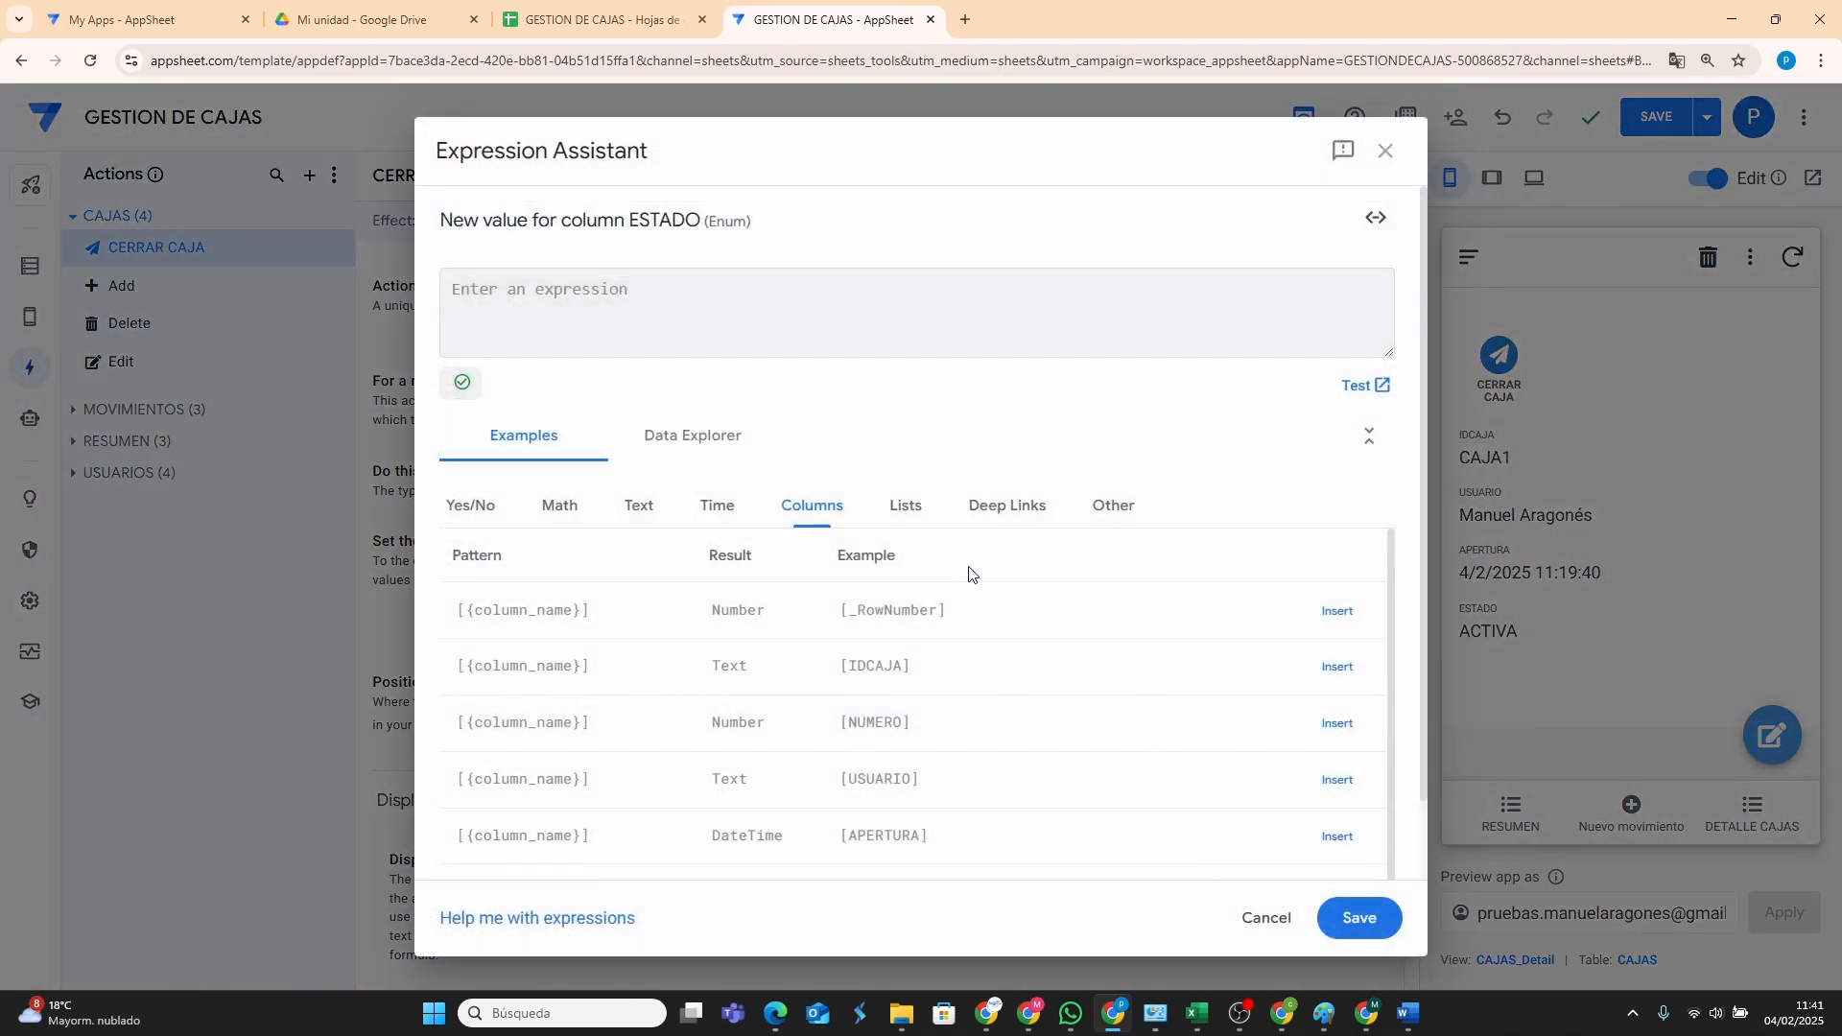
pyautogui.write('"CERR')
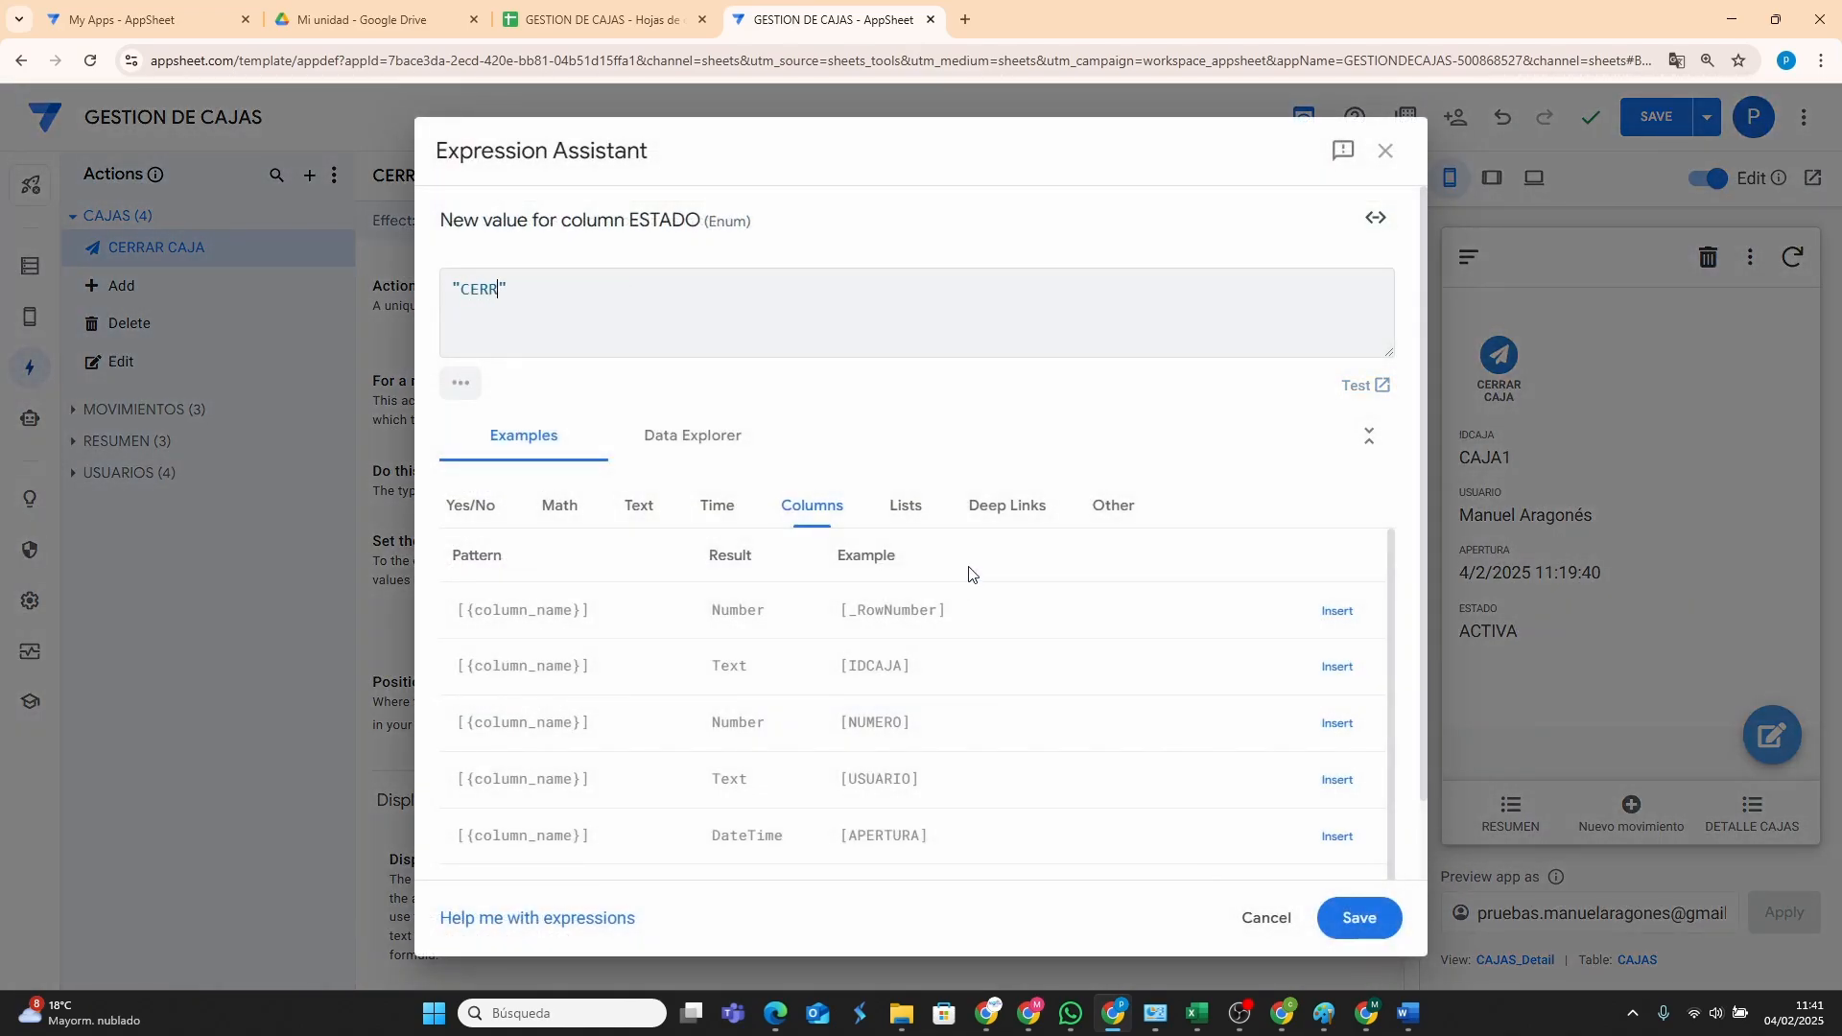
pyautogui.write('ADA')
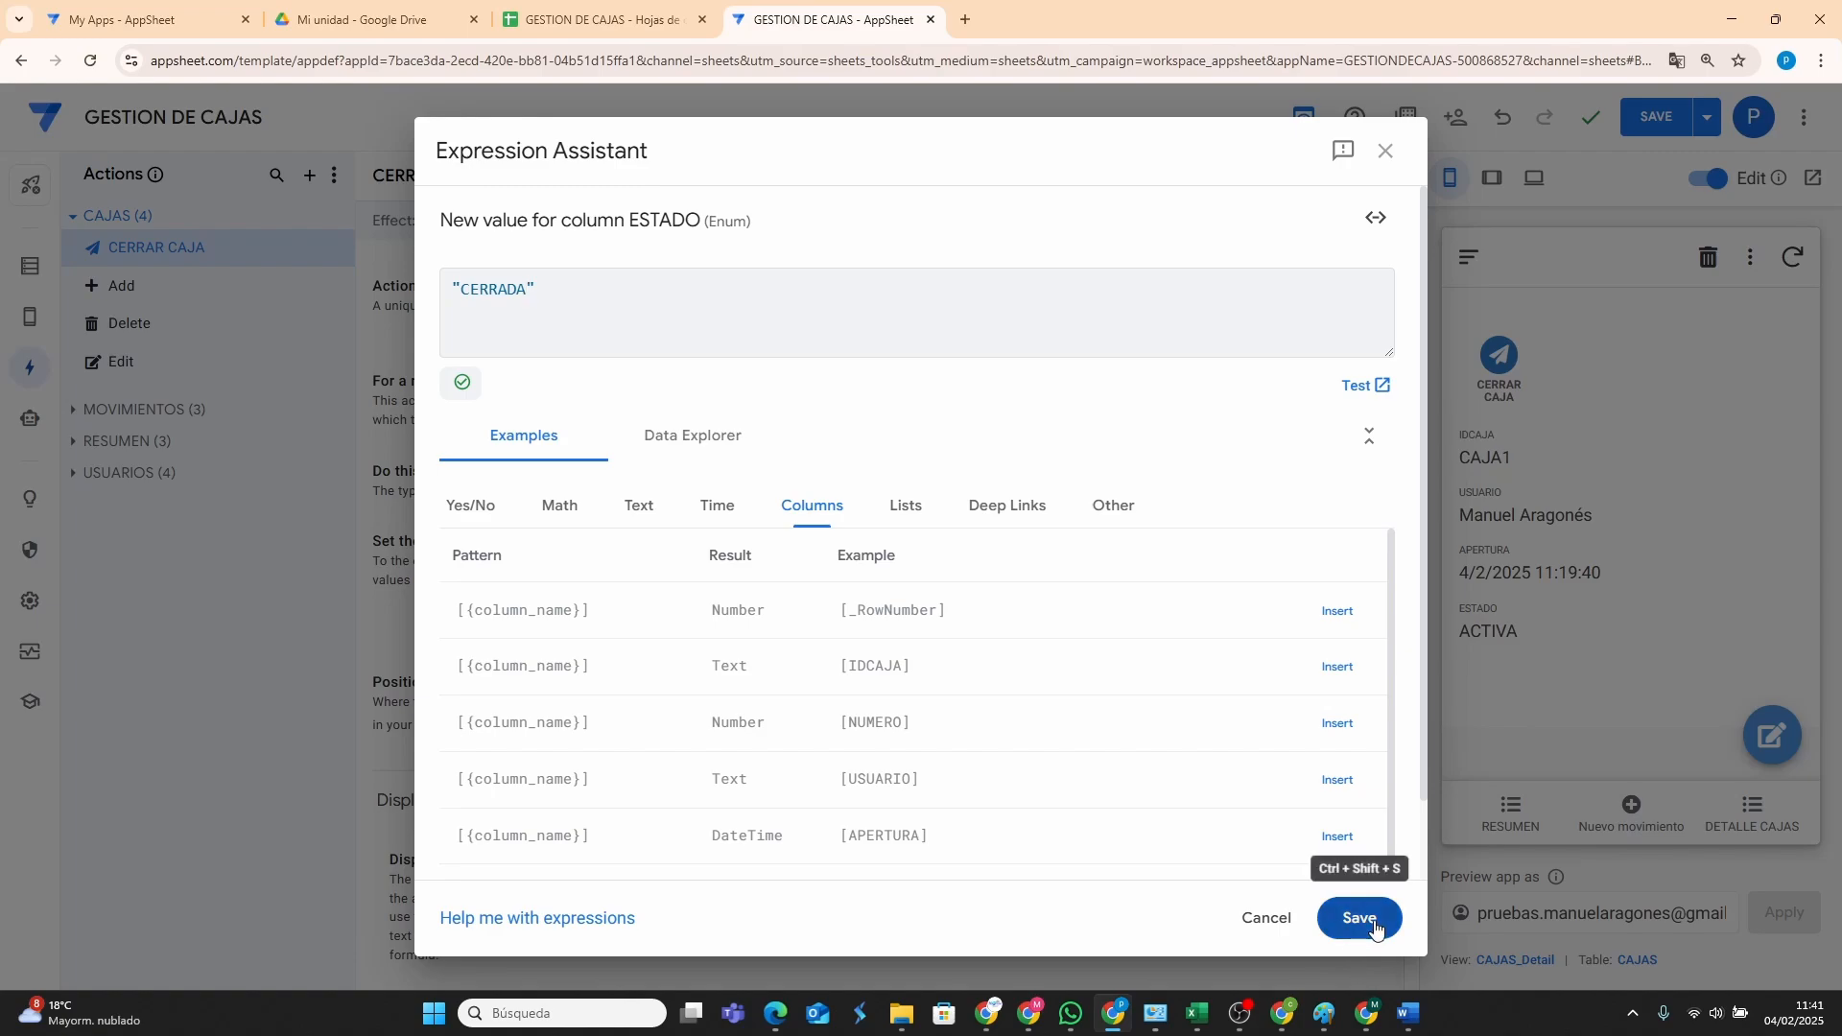
pyautogui.click(1359, 917)
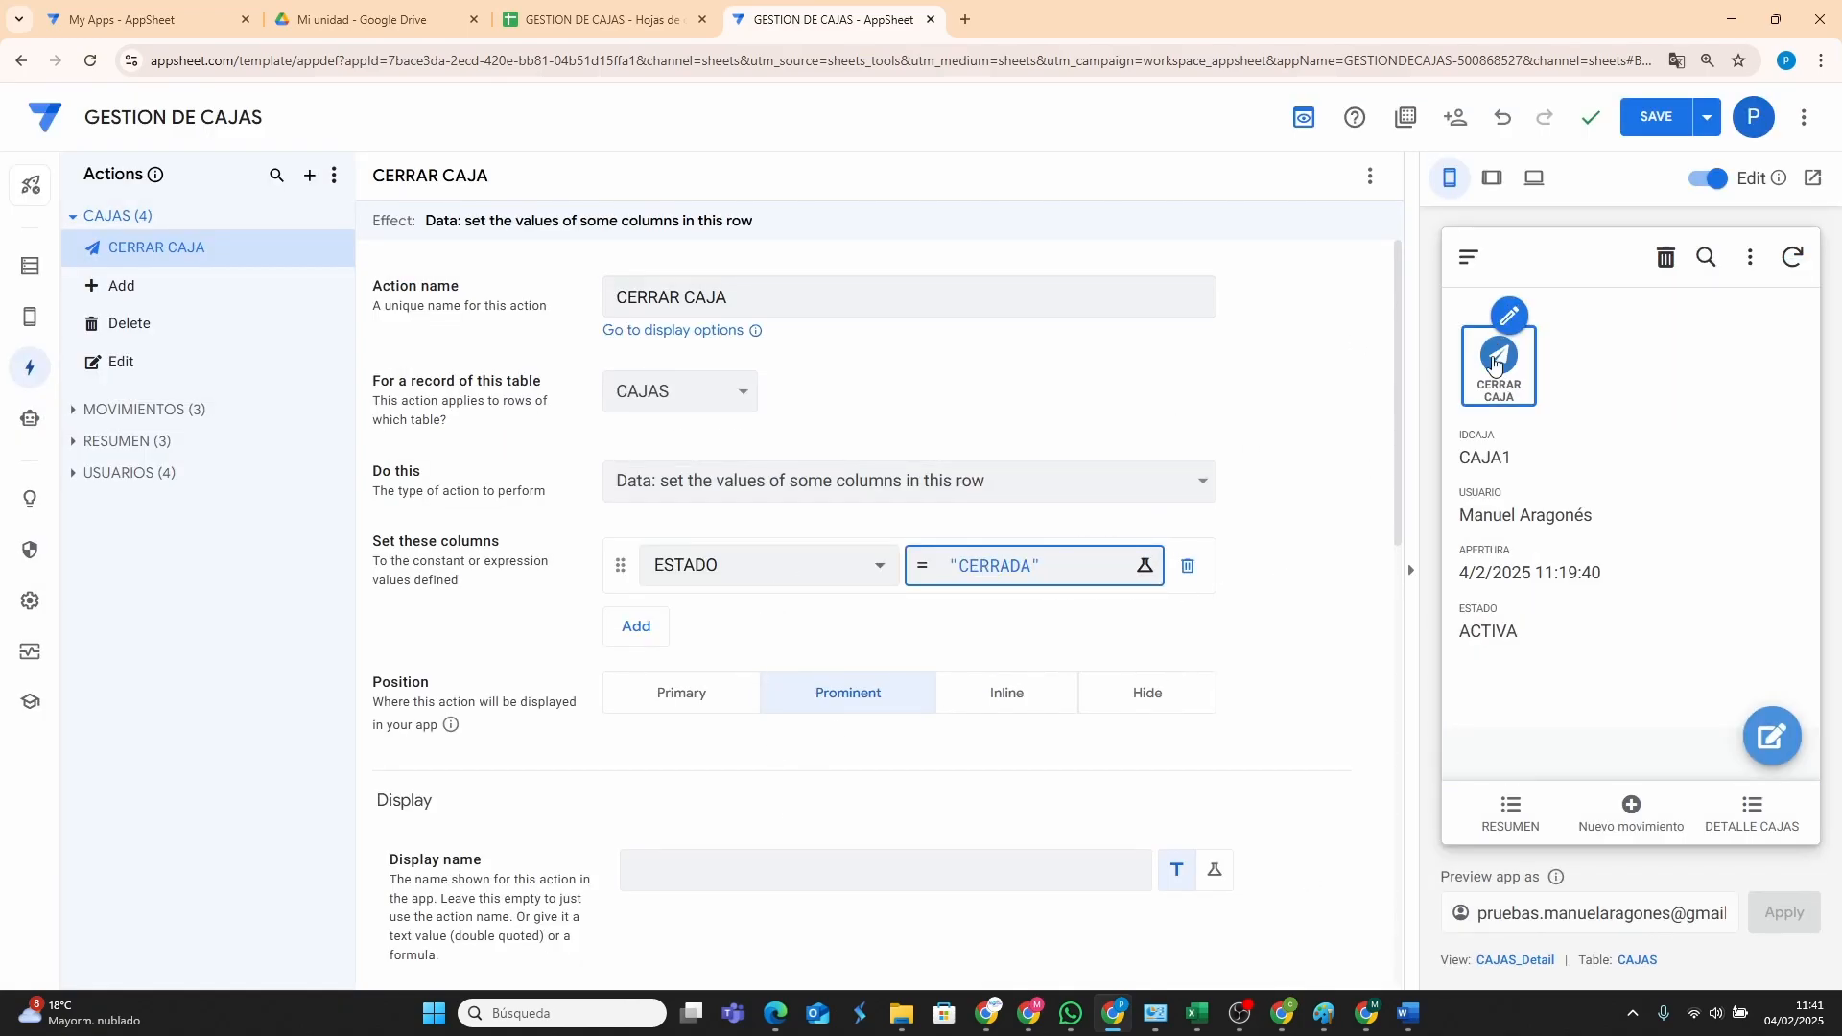
# Search the action icons for "not" and assign the solid circled X icon to the CERRAR CAJA action.
pyautogui.scroll(-4, 878, 540)
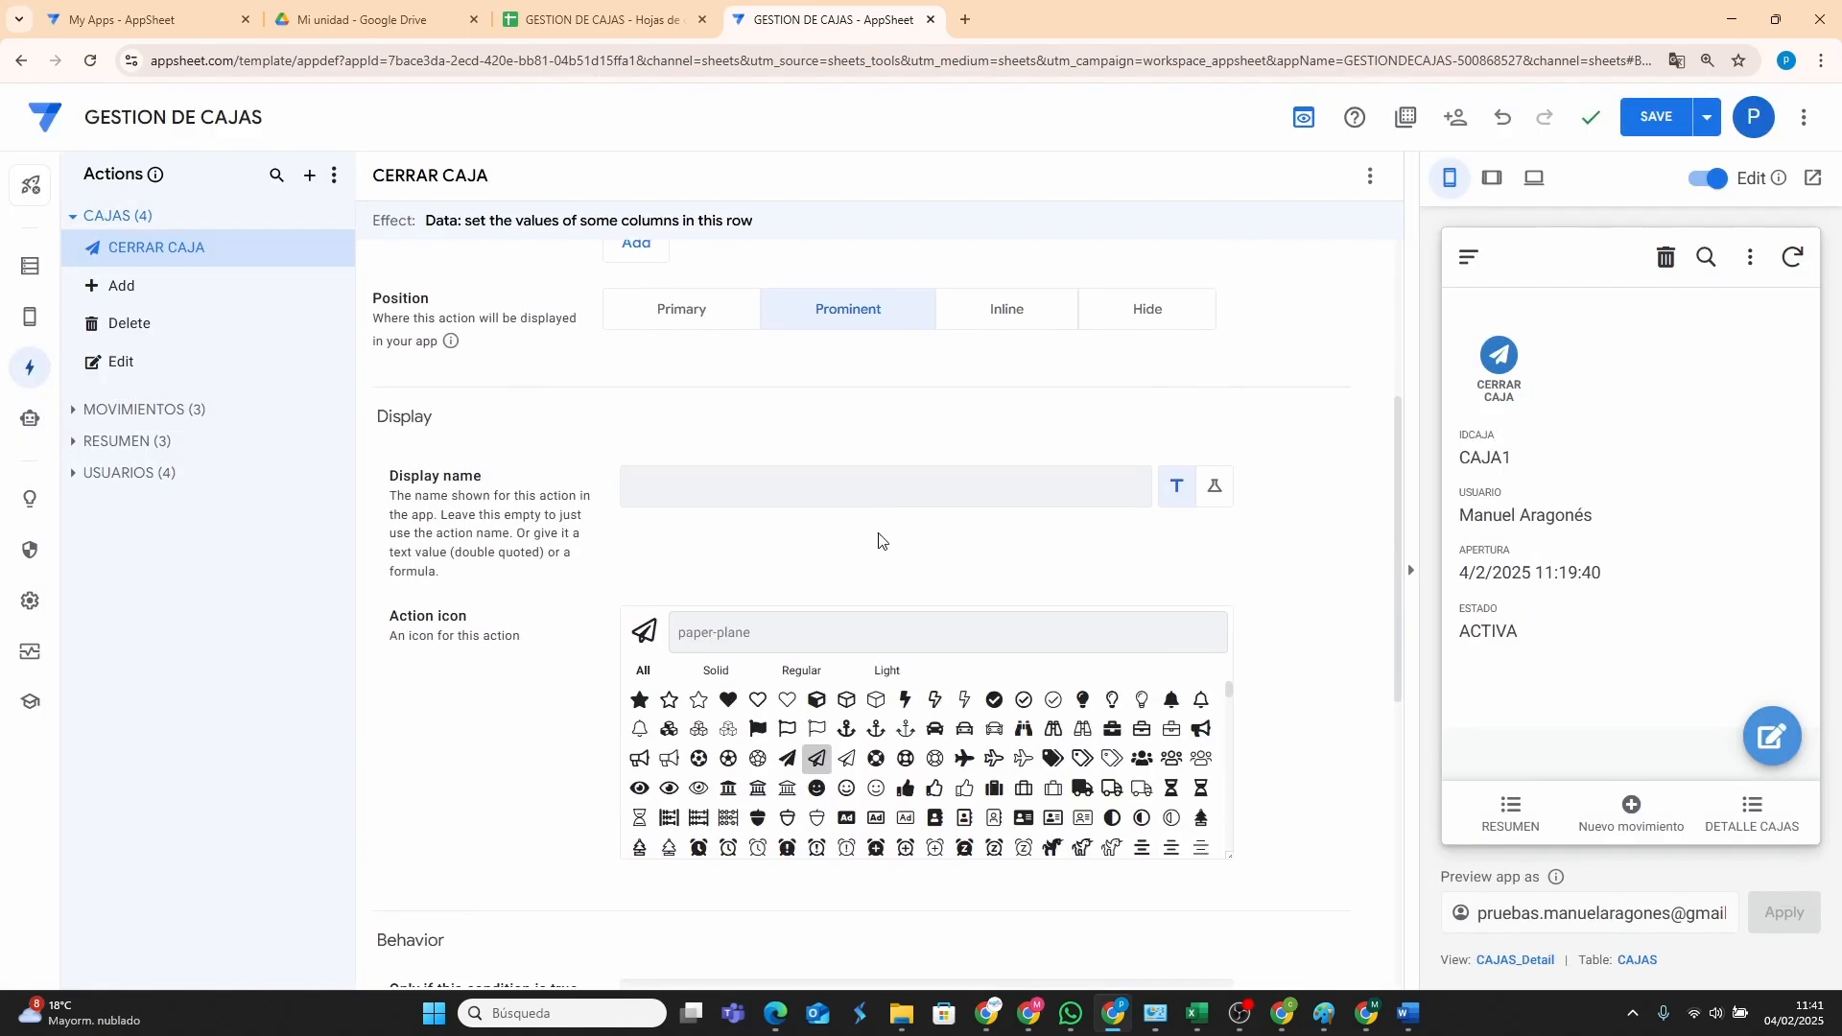
pyautogui.click(843, 633)
pyautogui.write('not')
pyautogui.scroll(-1, 985, 739)
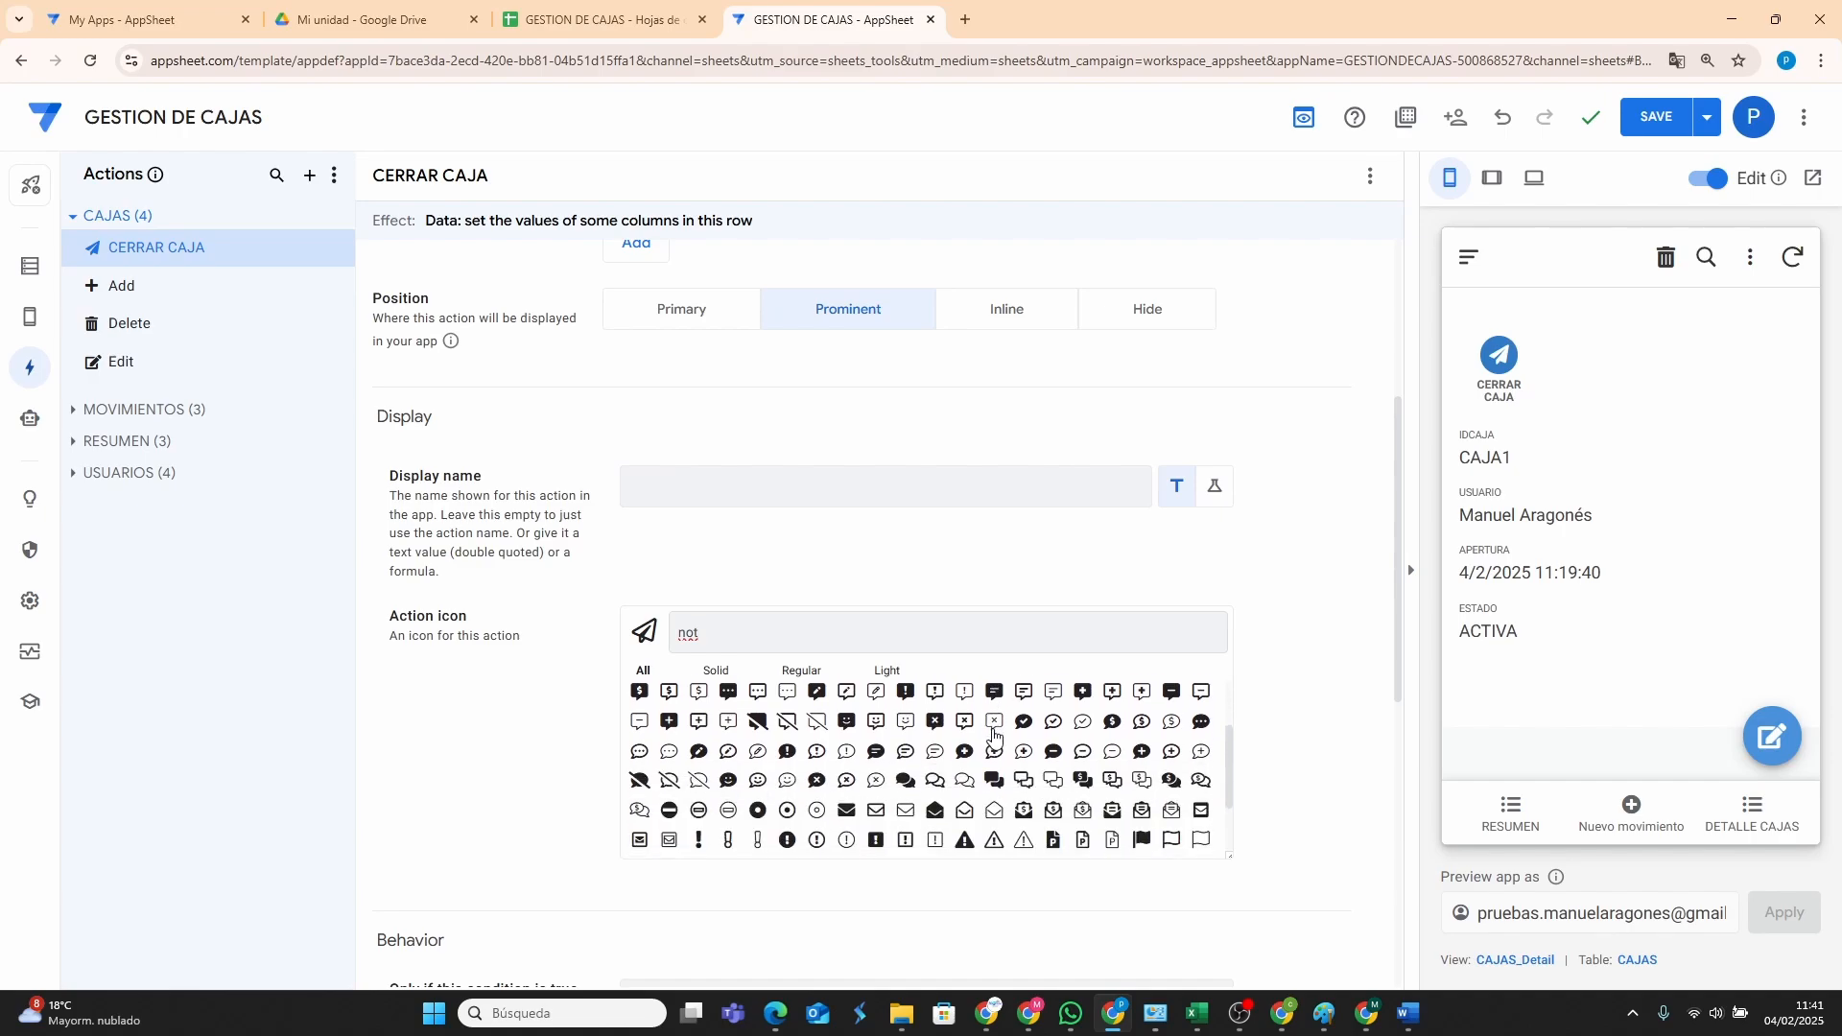
pyautogui.scroll(-1, 1017, 768)
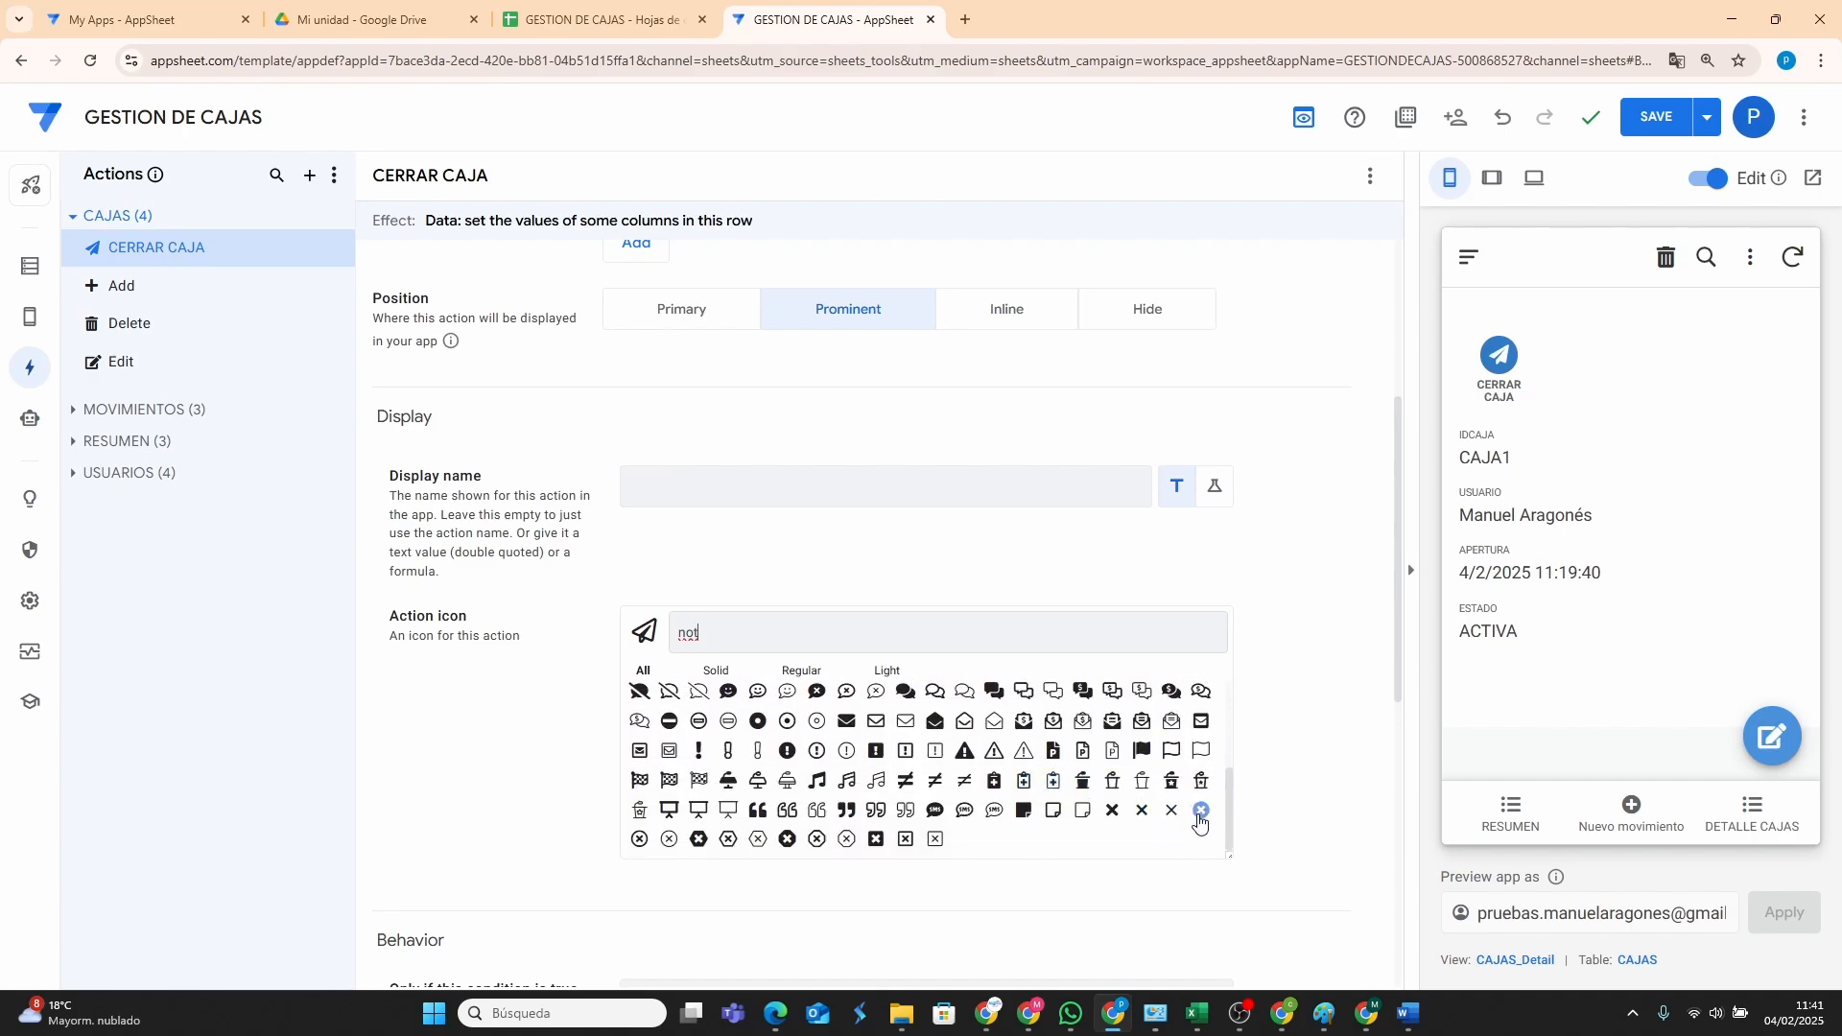
pyautogui.click(1200, 812)
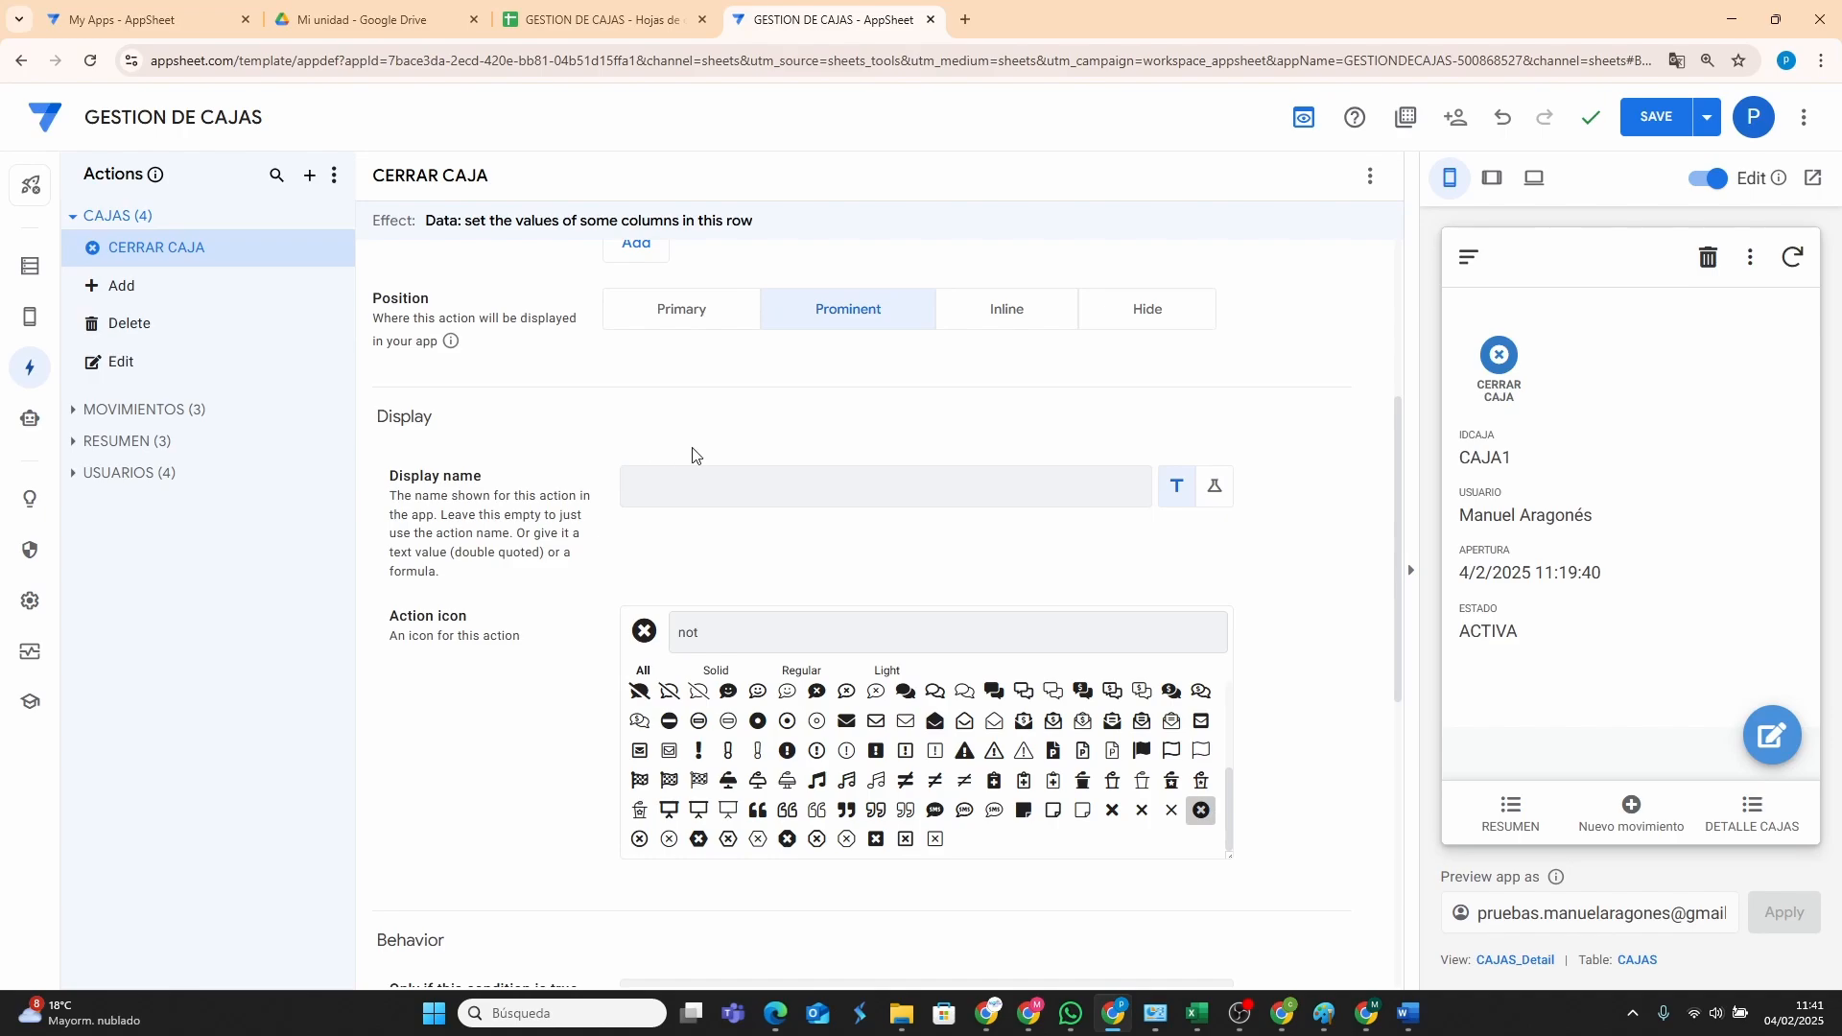
# Review the CERRAR CAJA action's settings through to its Behavior condition and confirmation options, and check its button in the preview.
pyautogui.scroll(4, 689, 456)
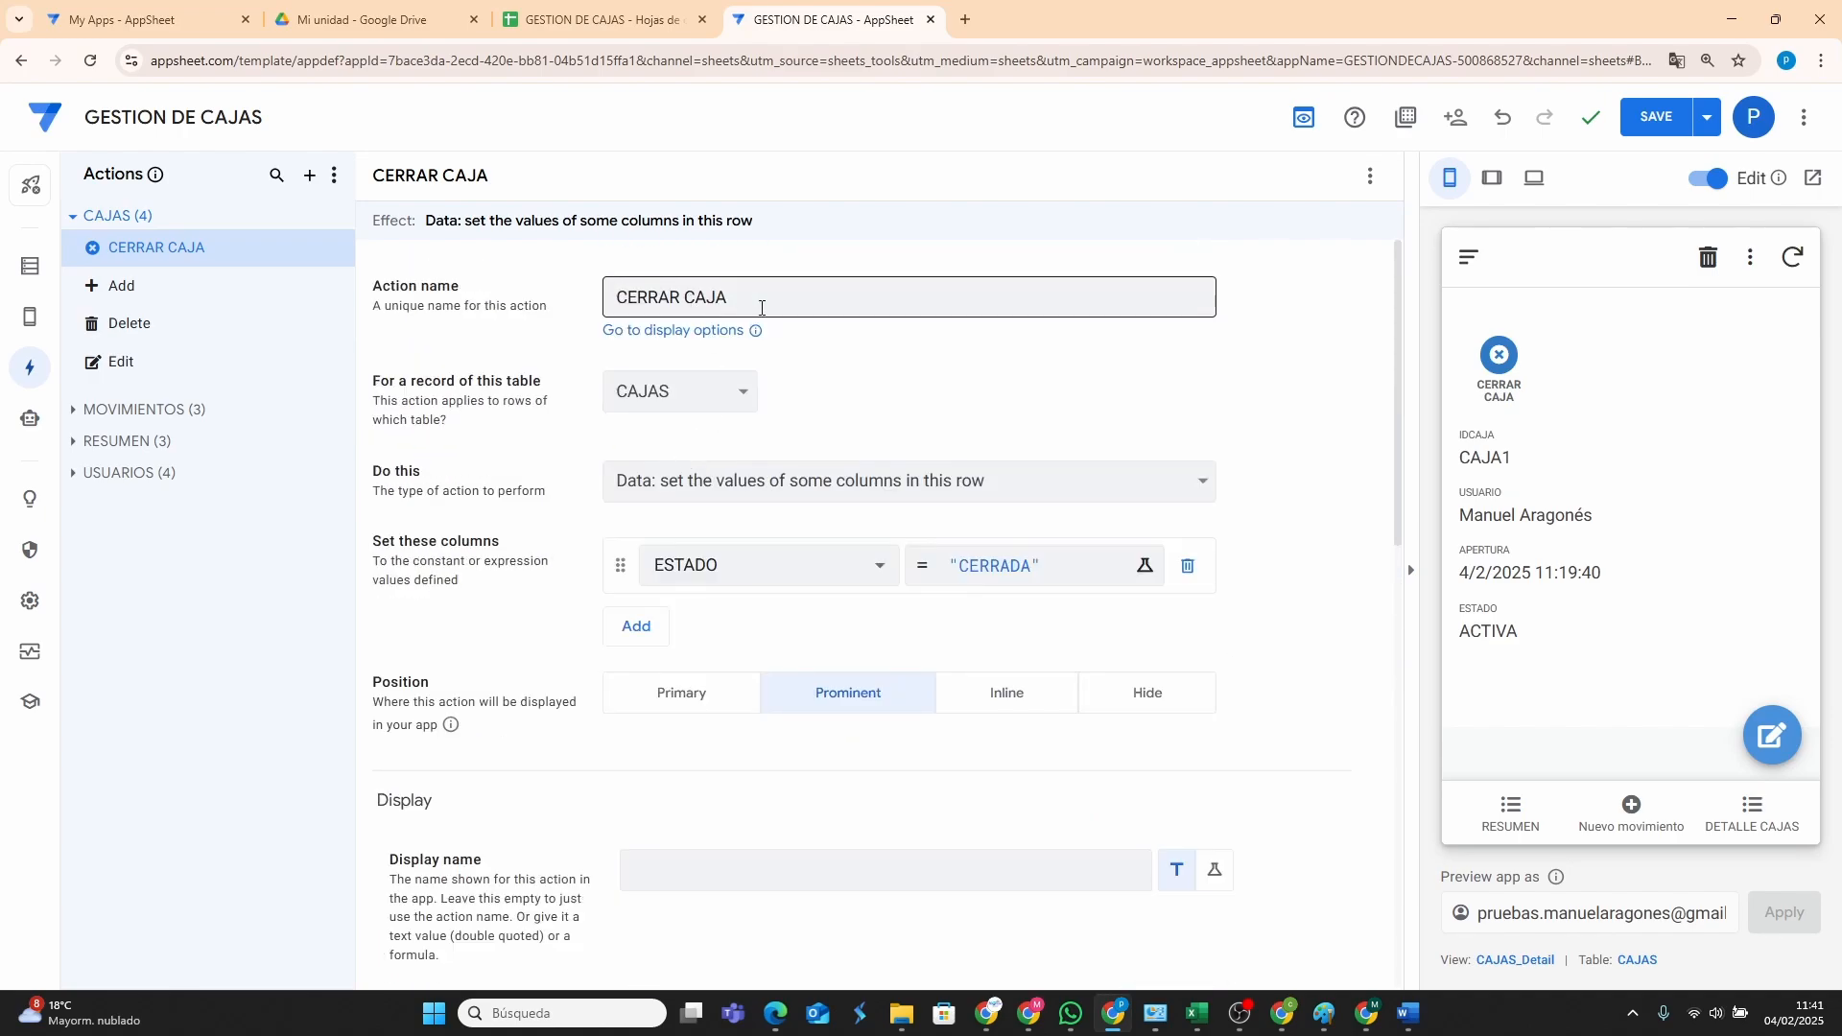
pyautogui.scroll(-4, 630, 697)
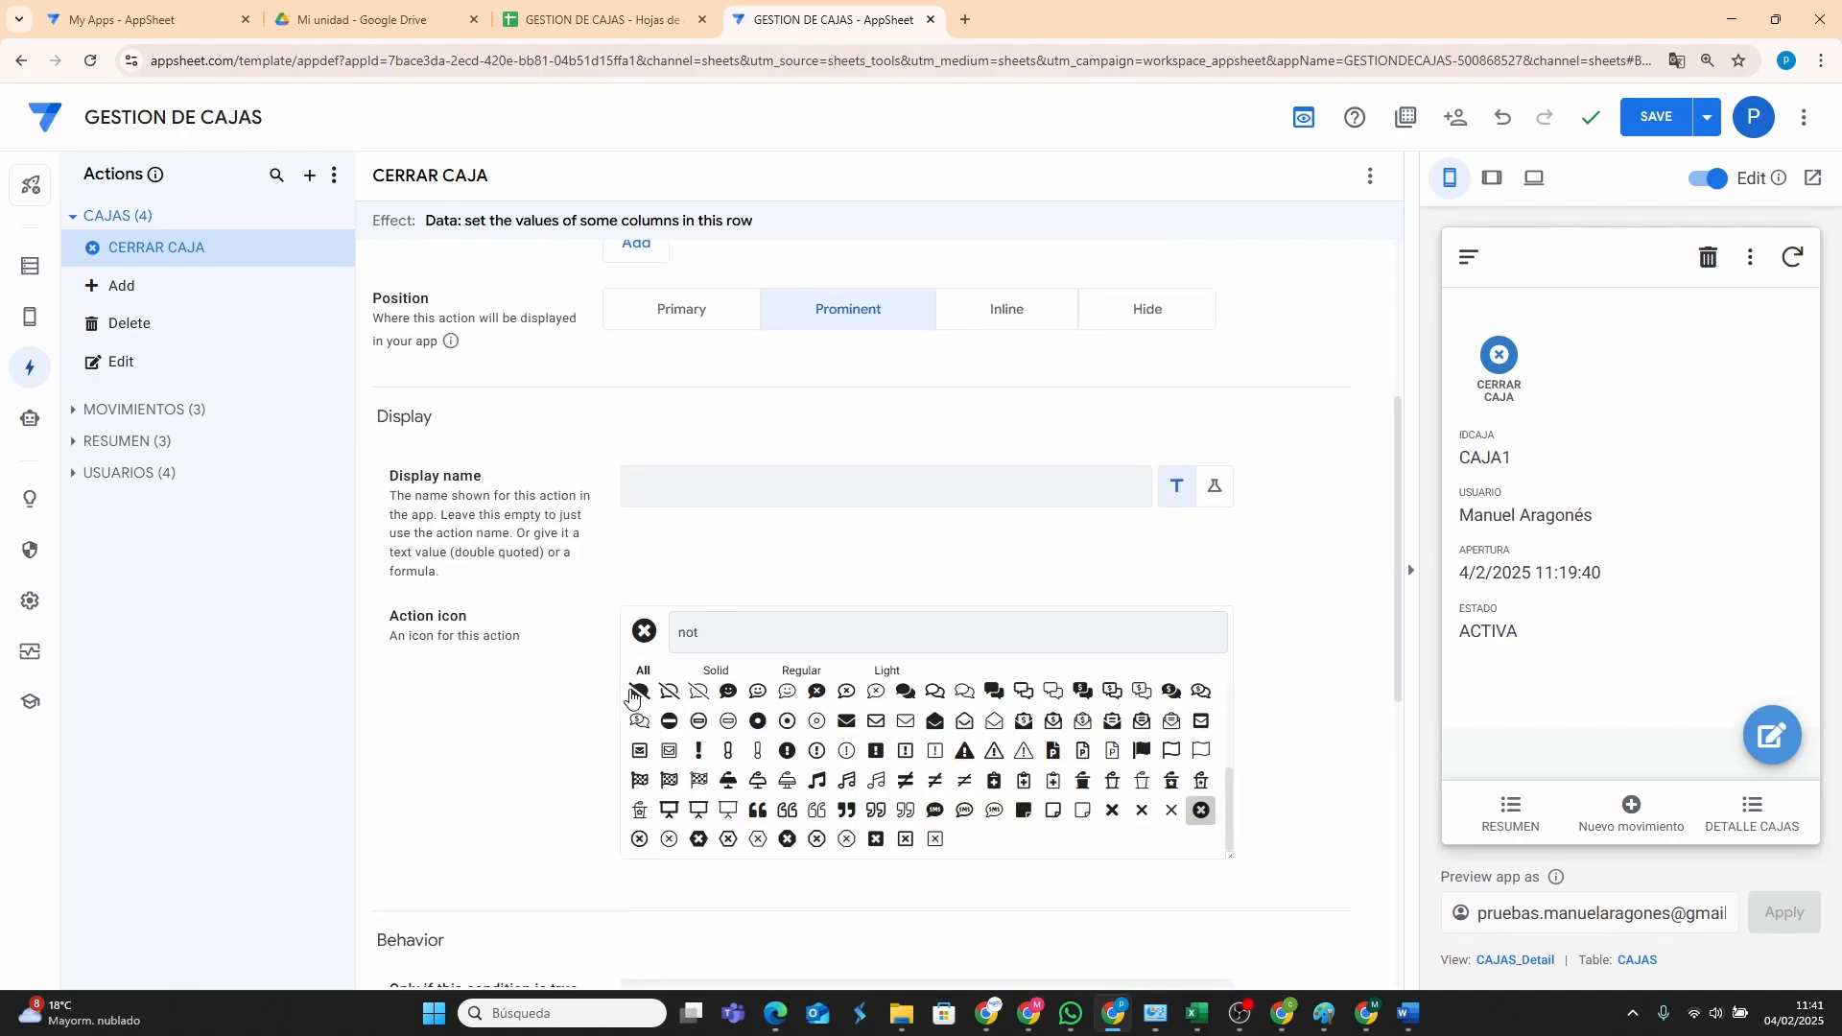
pyautogui.scroll(-5, 615, 681)
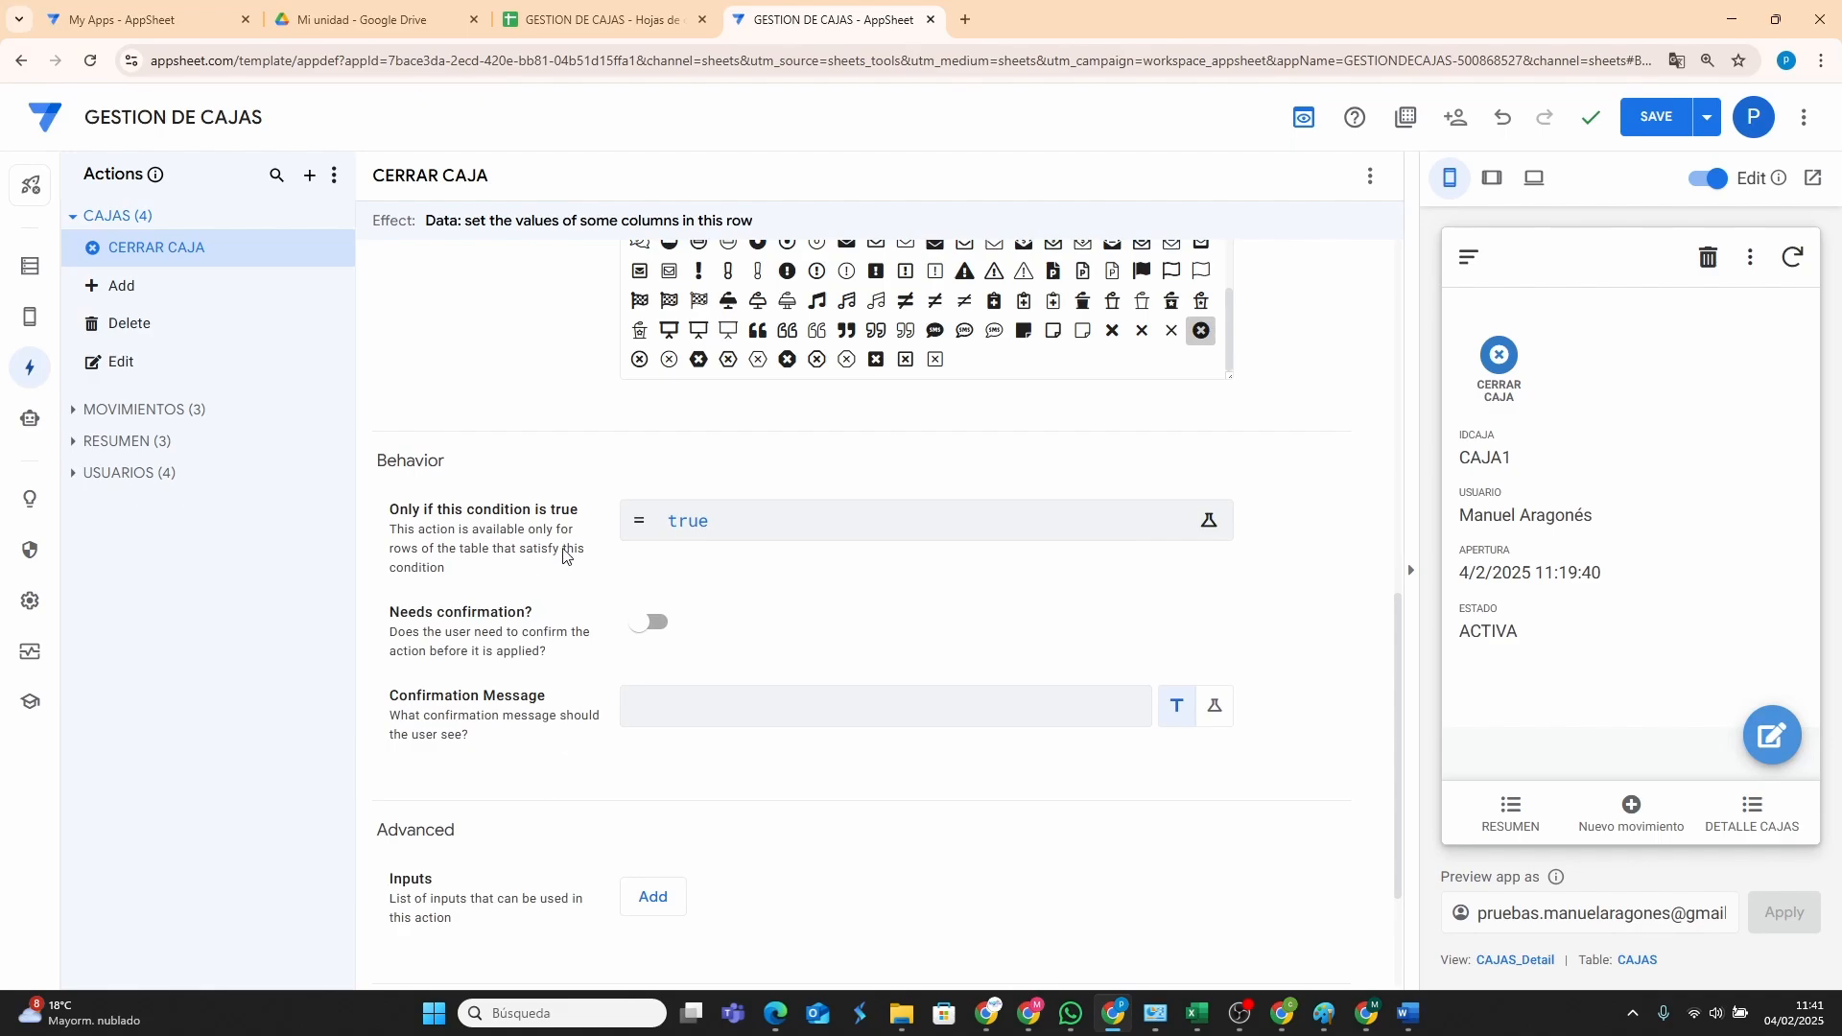
pyautogui.moveTo(1465, 372)
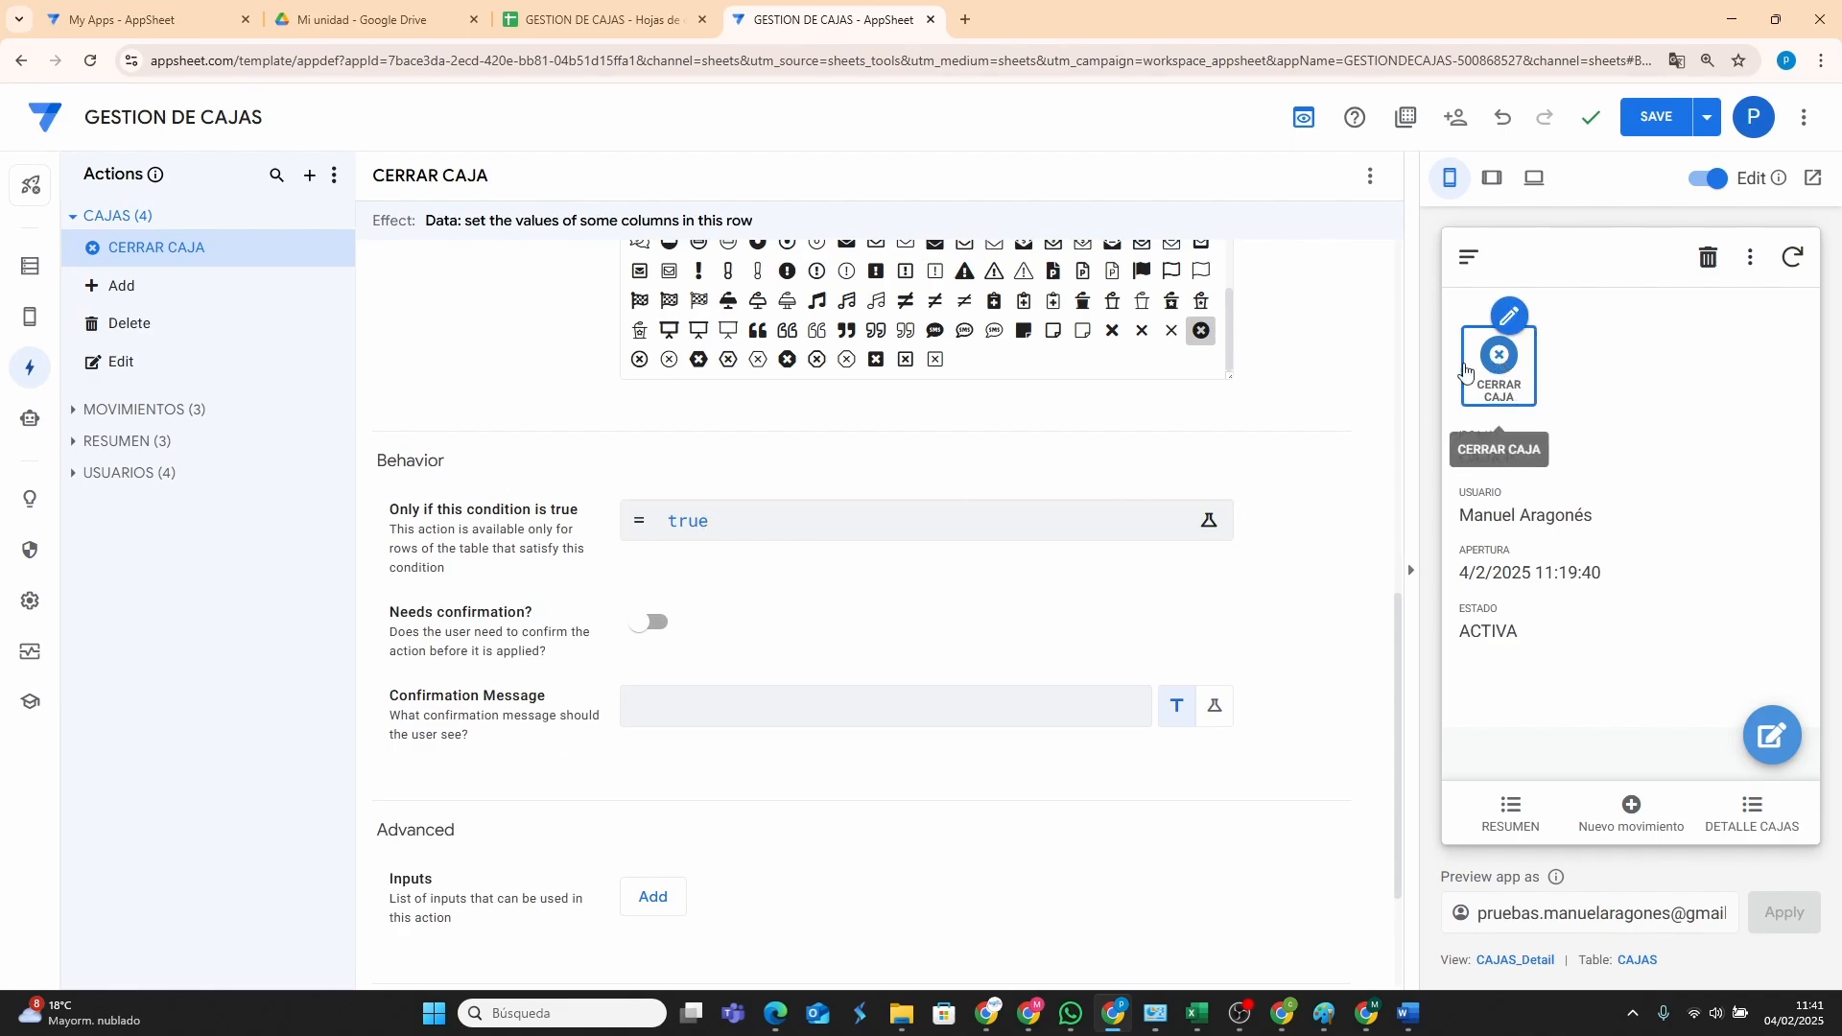
# Make the CERRAR CAJA action available only when [ESTADO]="ACTIVA", and save the app.
pyautogui.click(757, 523)
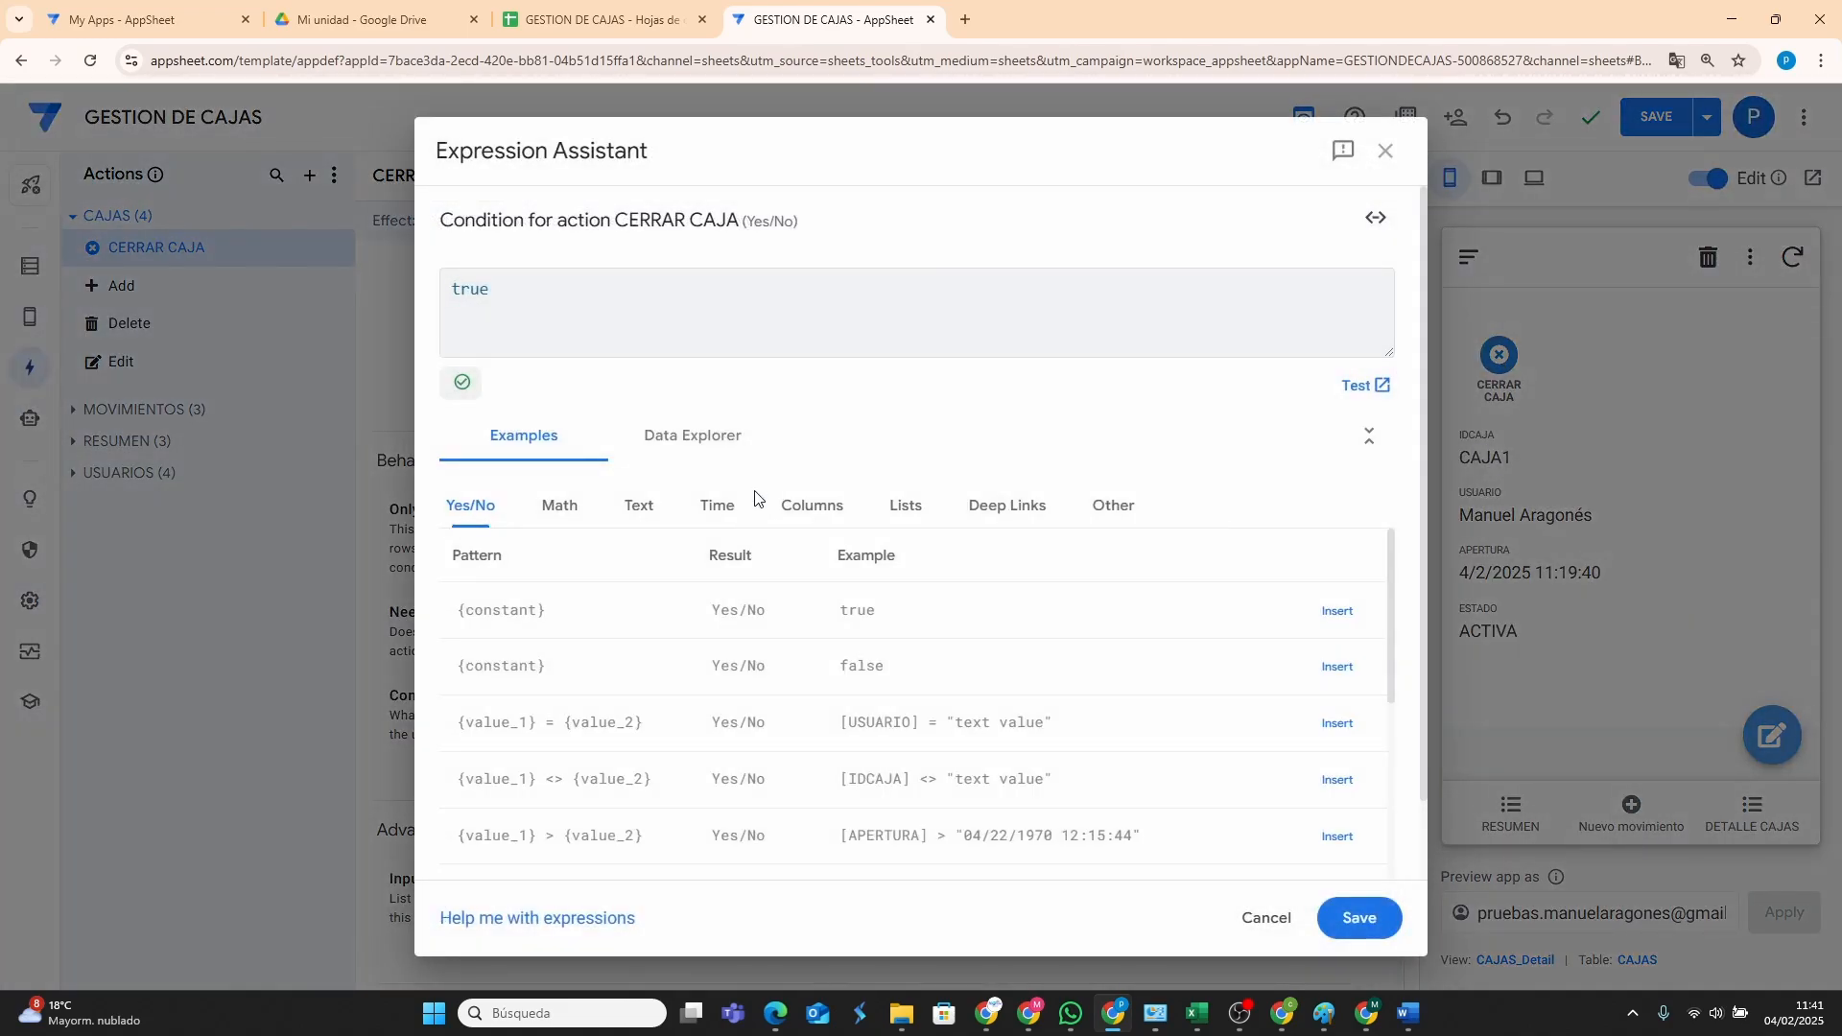
pyautogui.hotkey('ctrl', 'a')
pyautogui.press('BackSpace')
pyautogui.write('[')
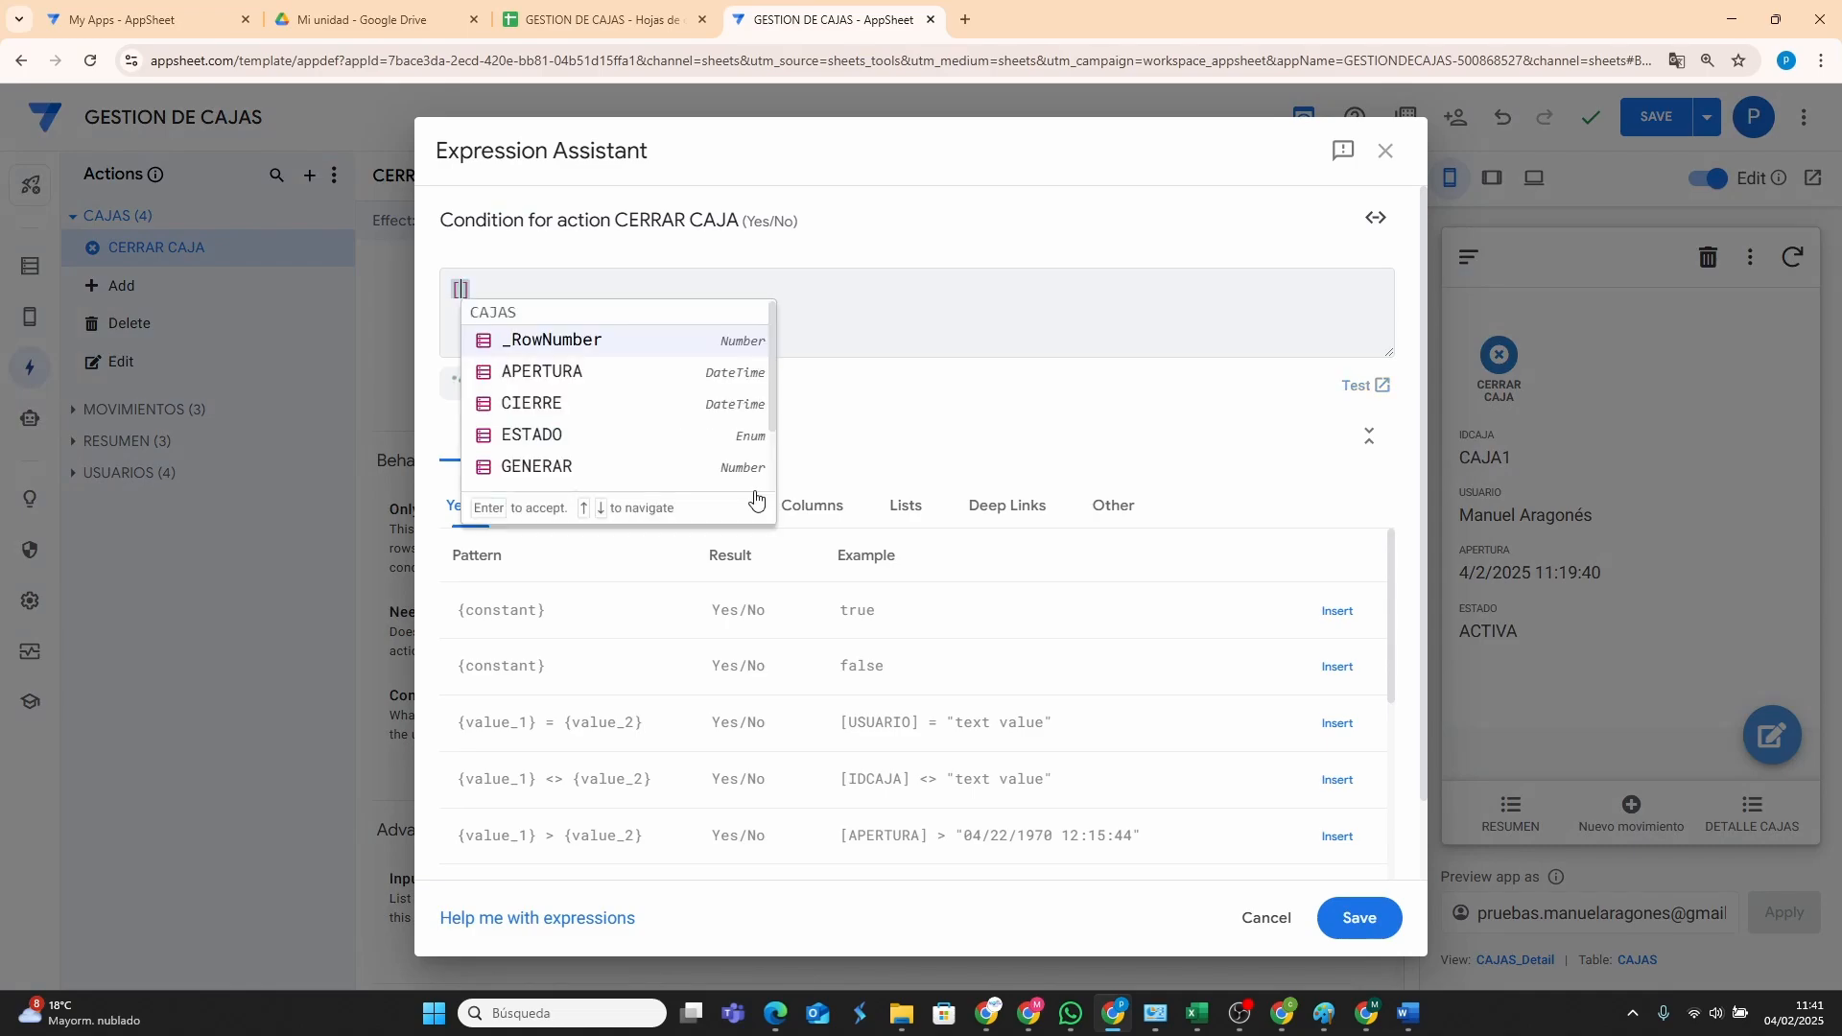
pyautogui.write('CAJA')
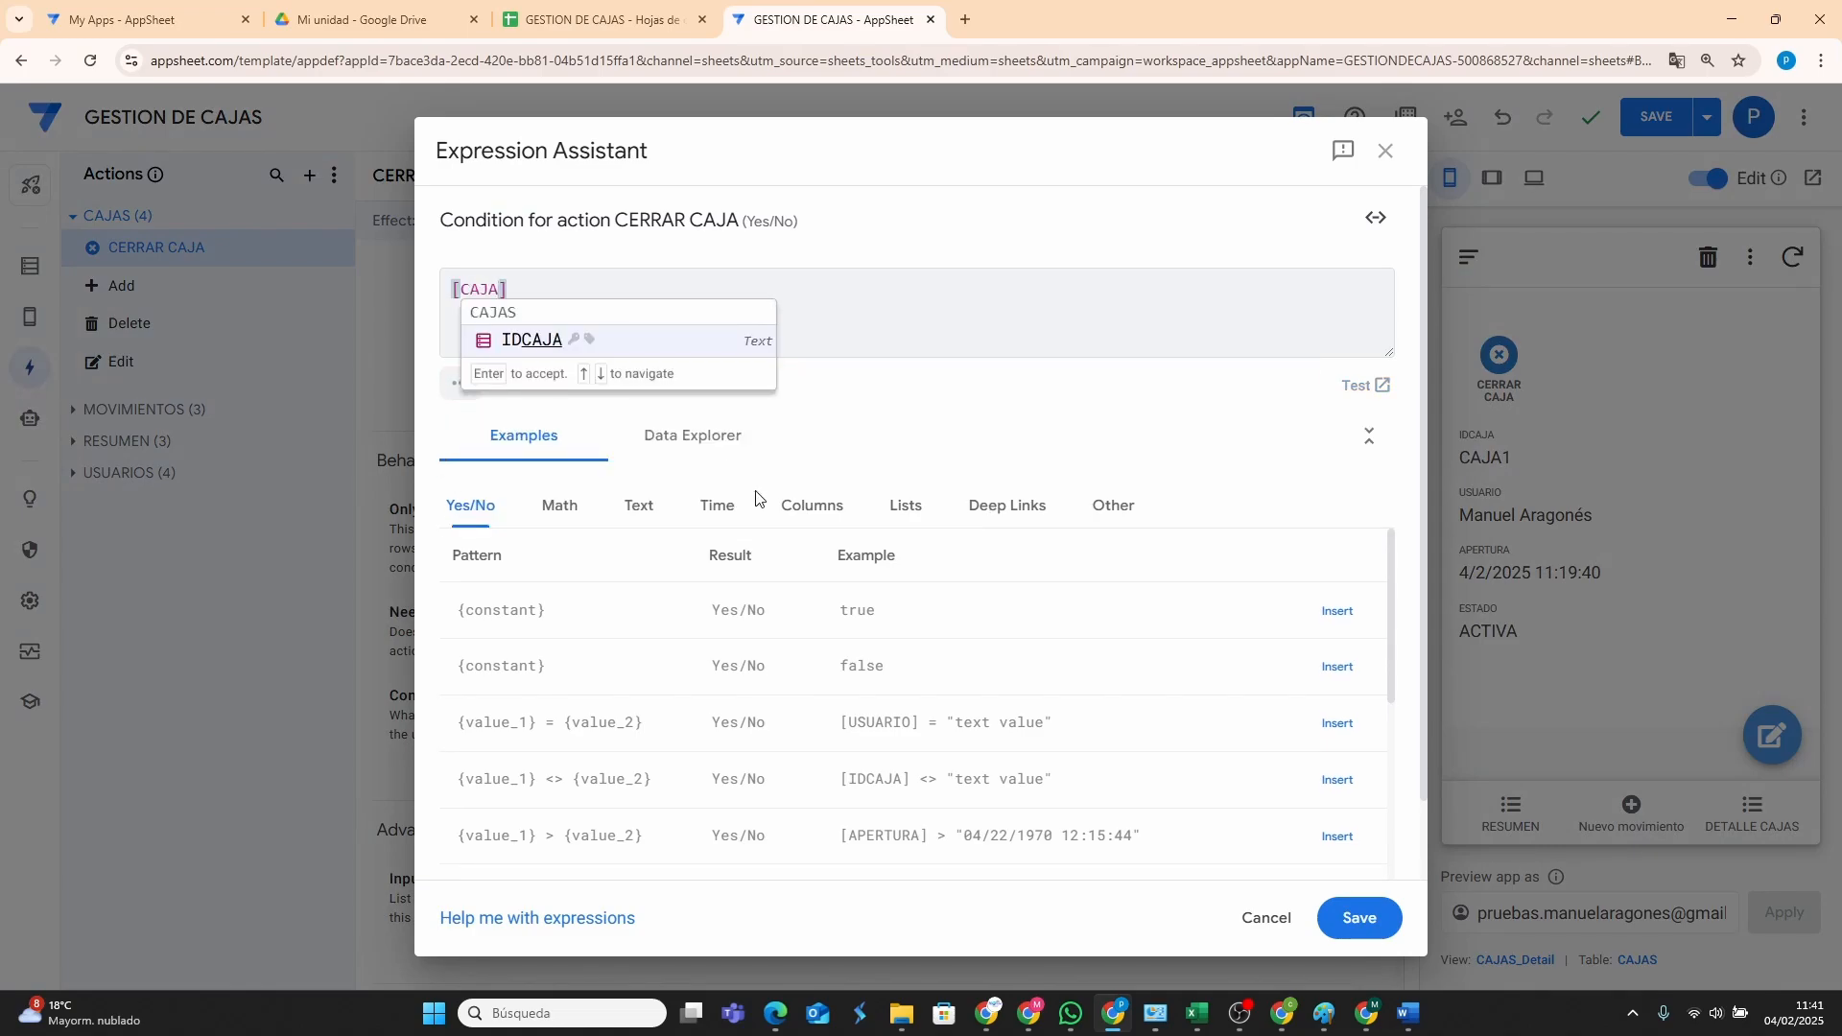
pyautogui.press('BackSpace')
pyautogui.press('BackSpace')
pyautogui.press('BackSpace')
pyautogui.press('BackSpace')
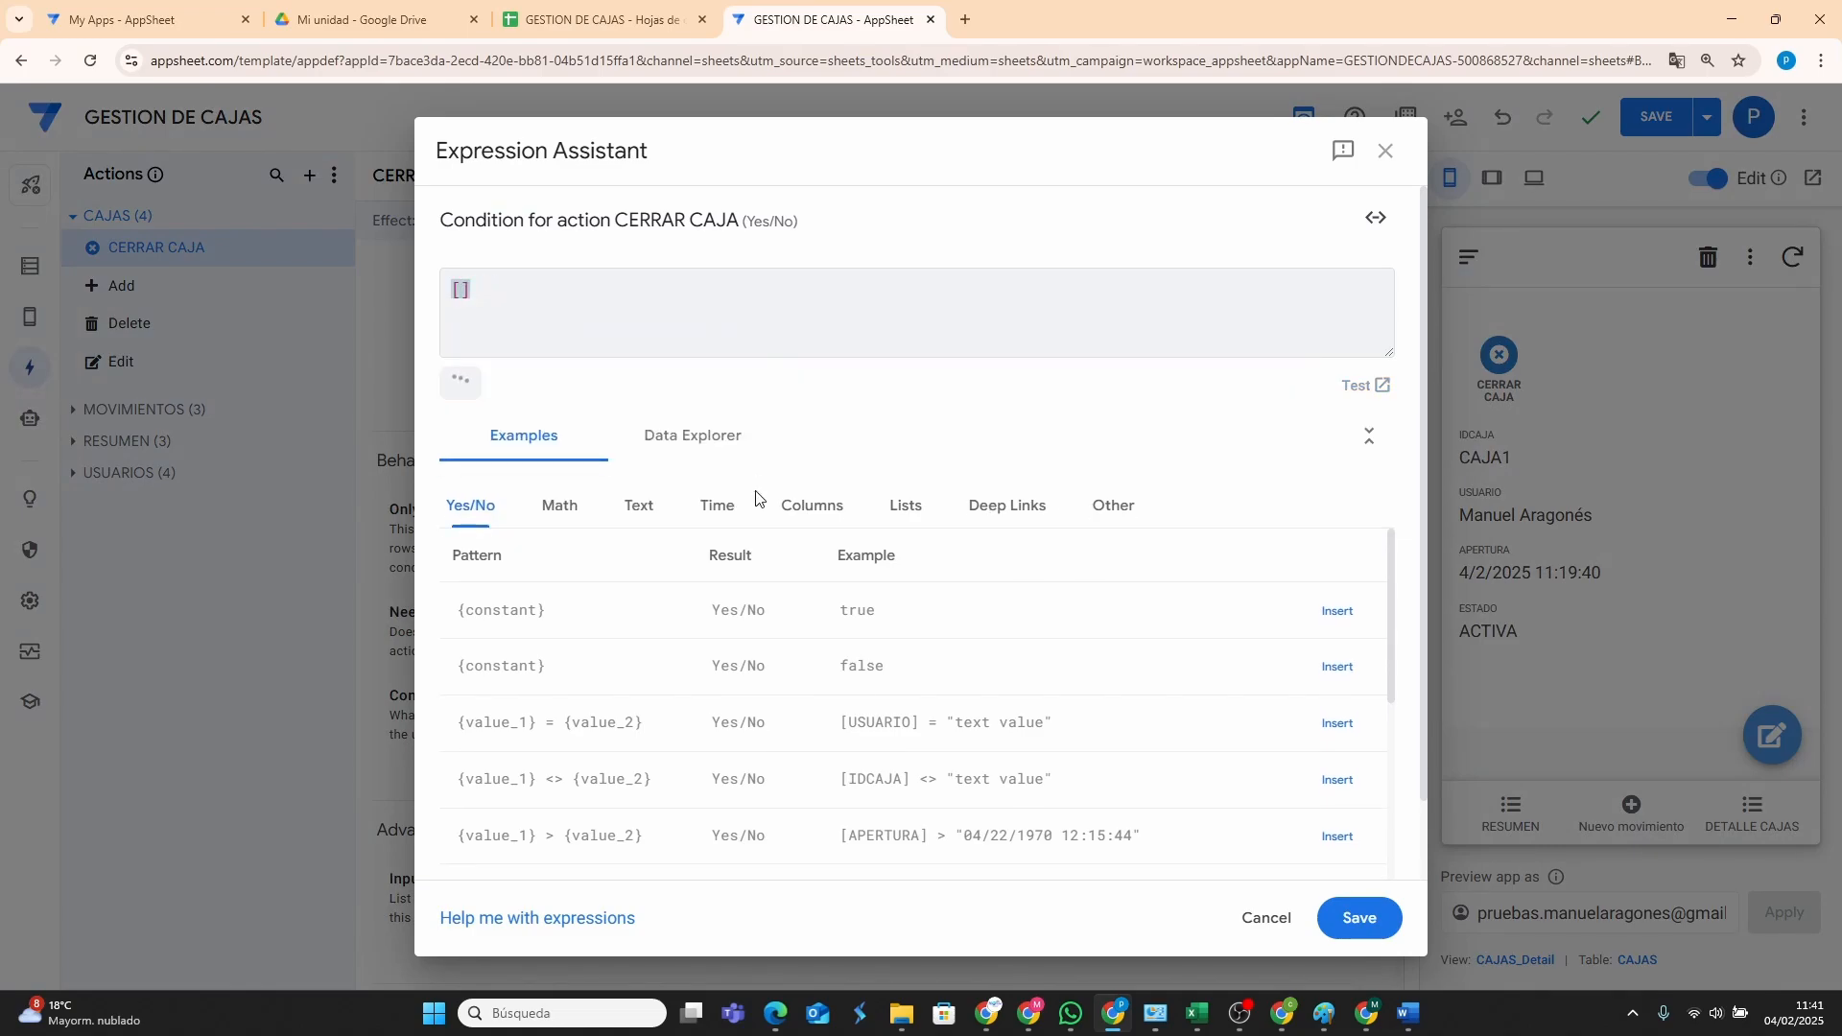
pyautogui.write('ES')
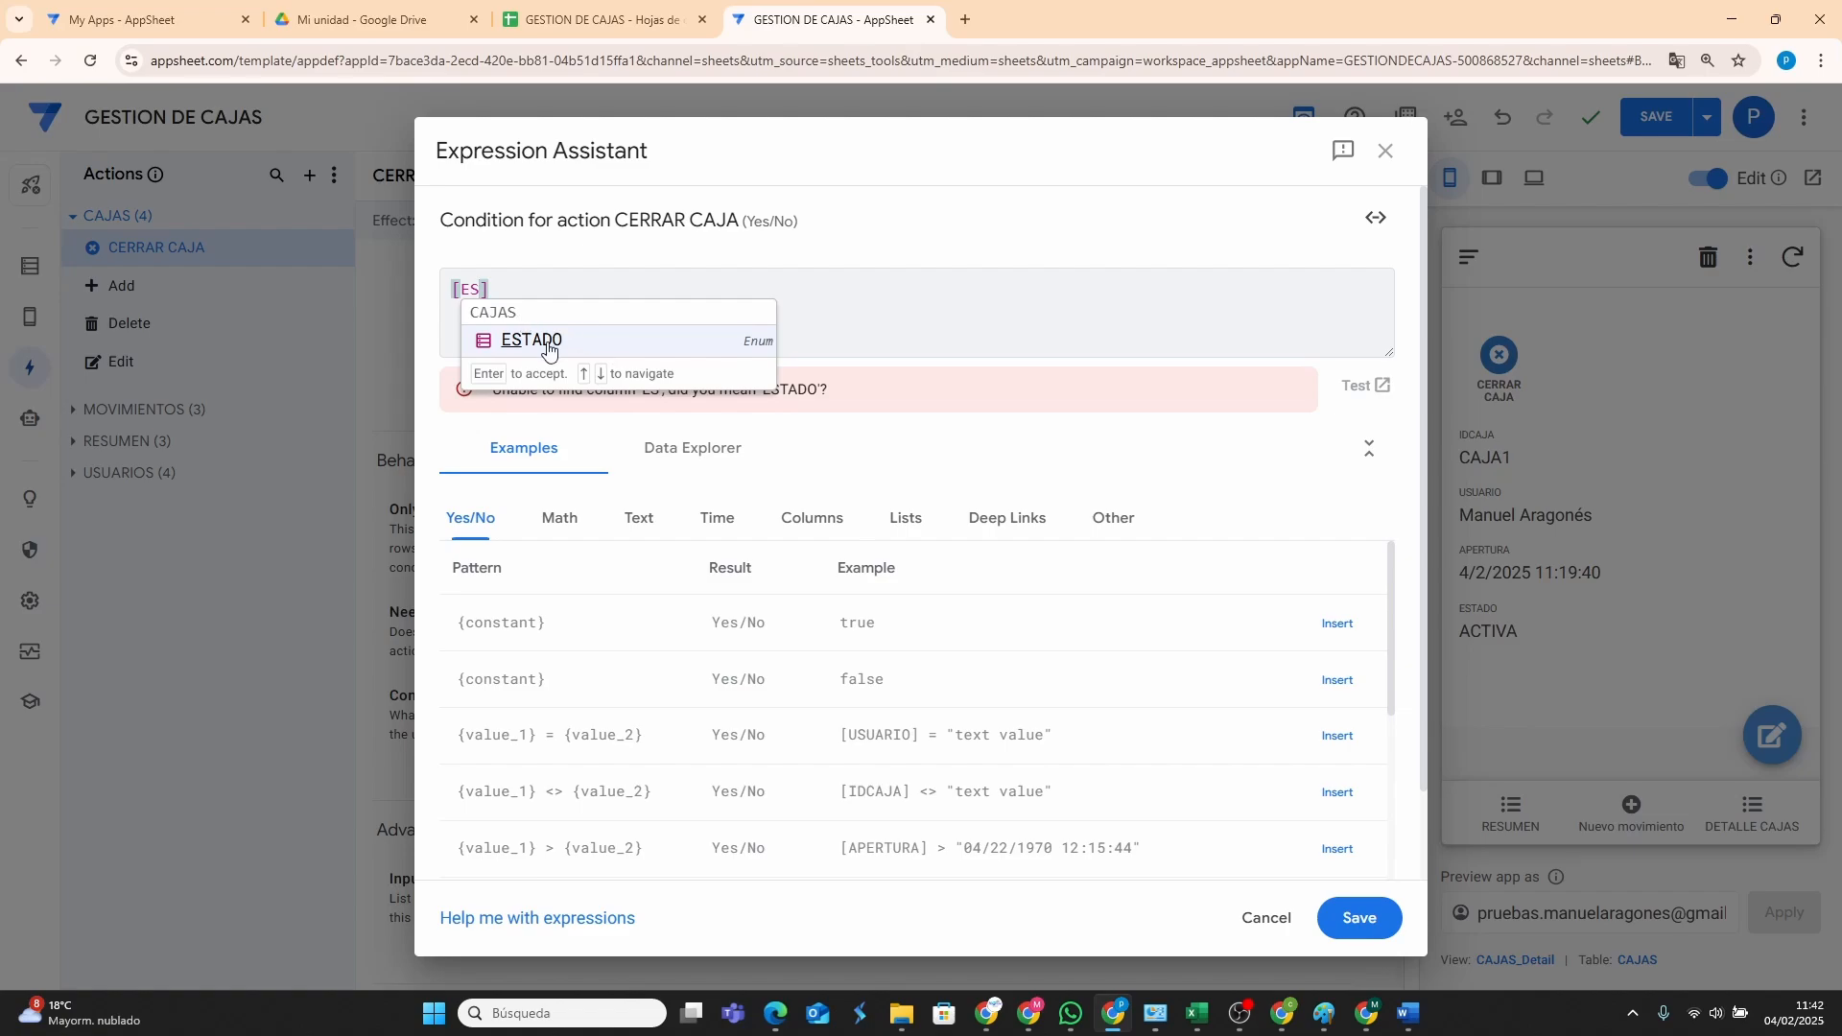
pyautogui.click(548, 344)
pyautogui.write('=')
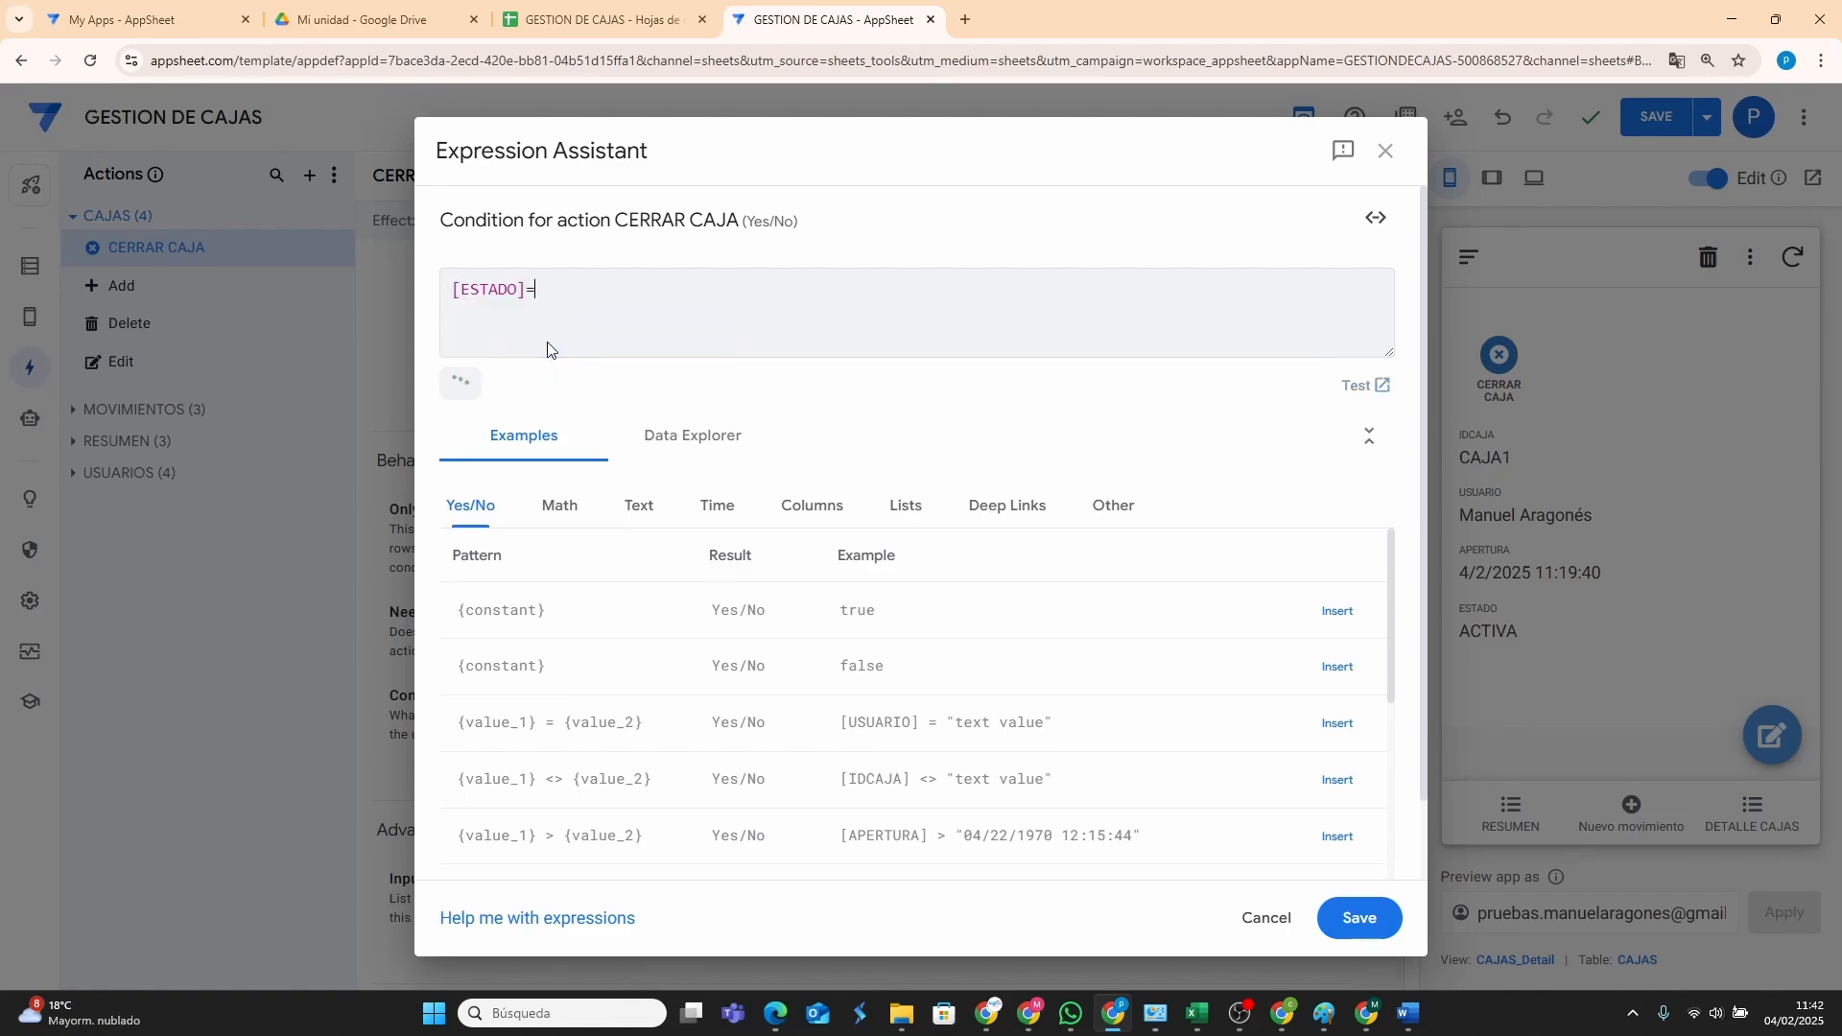
pyautogui.write('"AC')
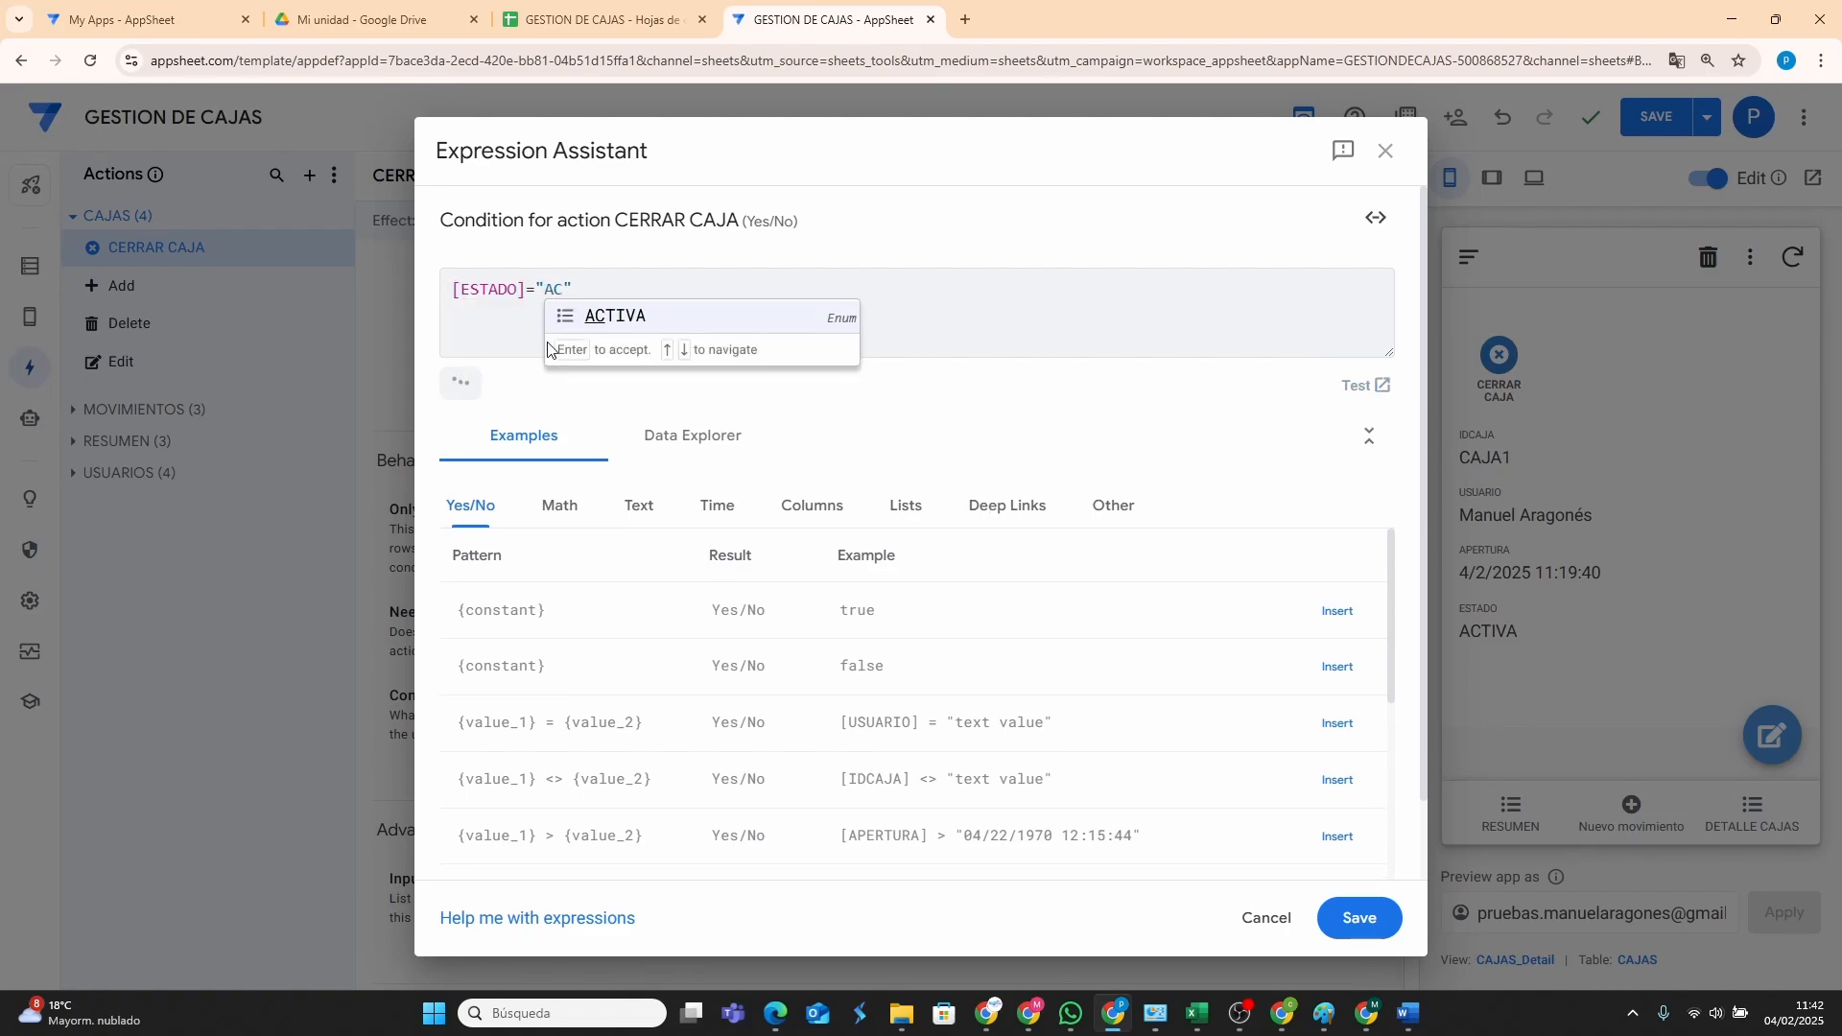
pyautogui.click(616, 325)
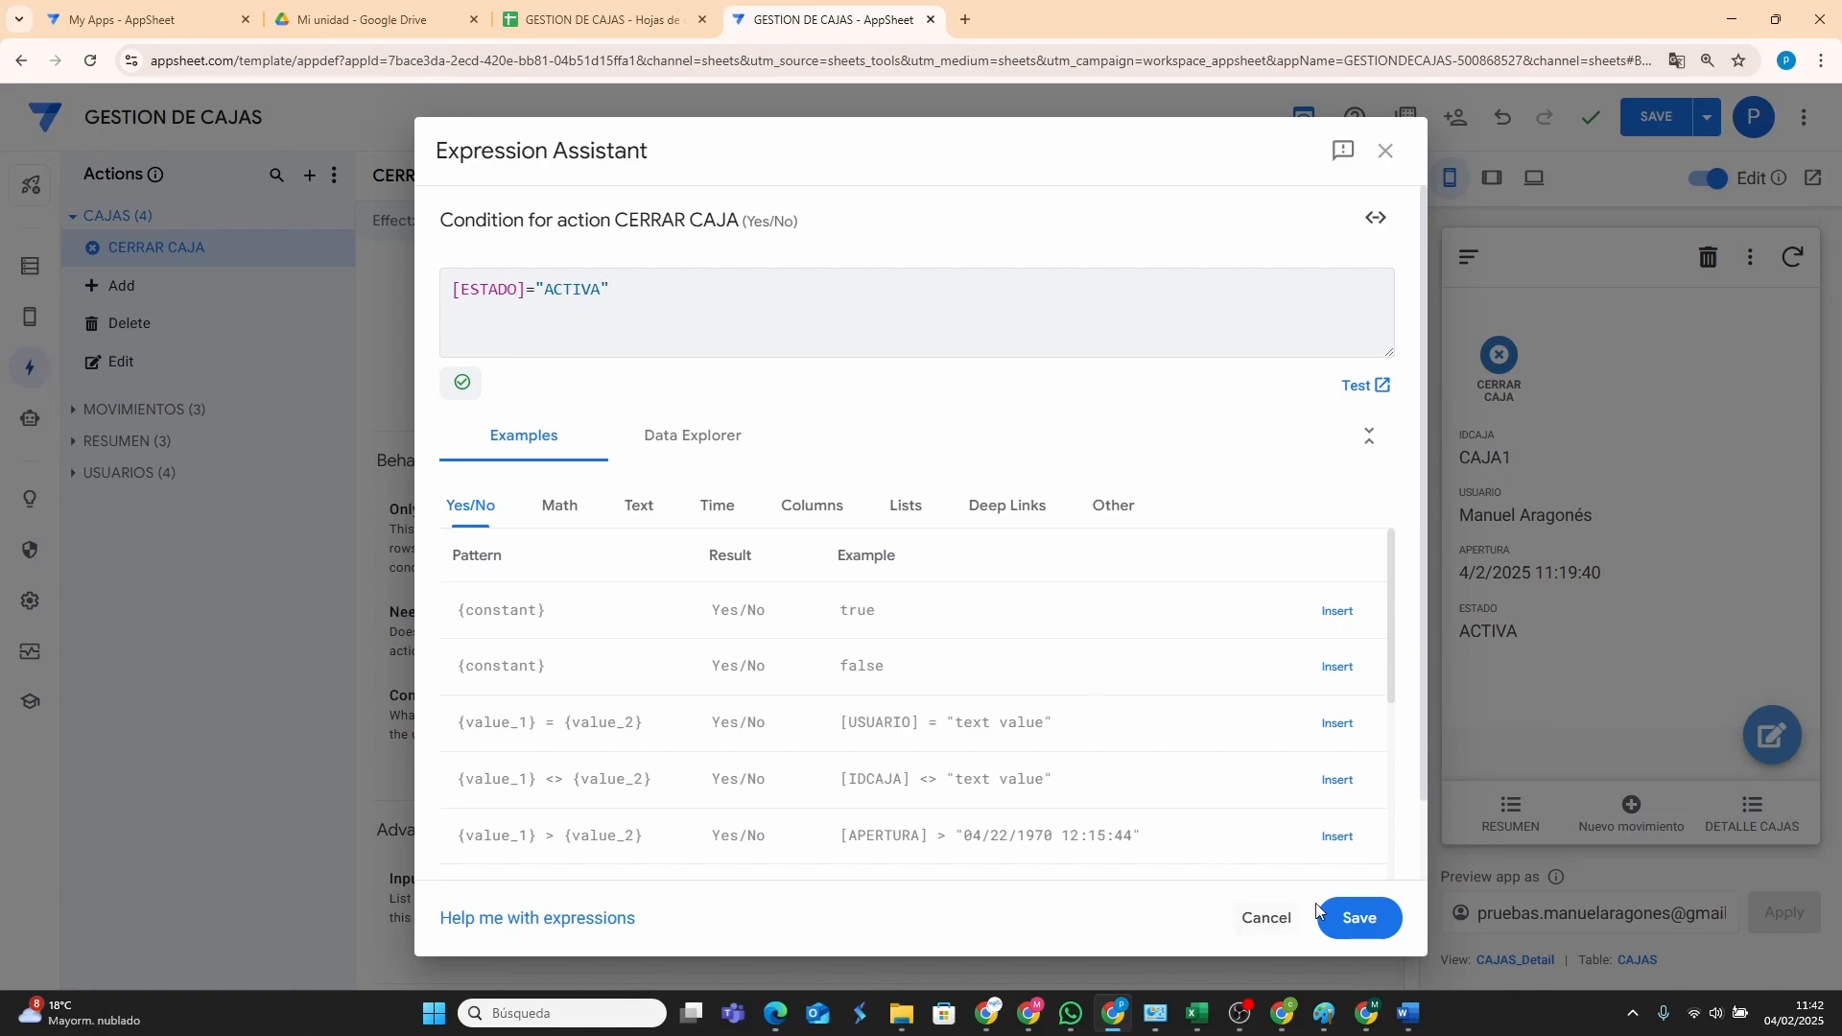
pyautogui.click(1356, 914)
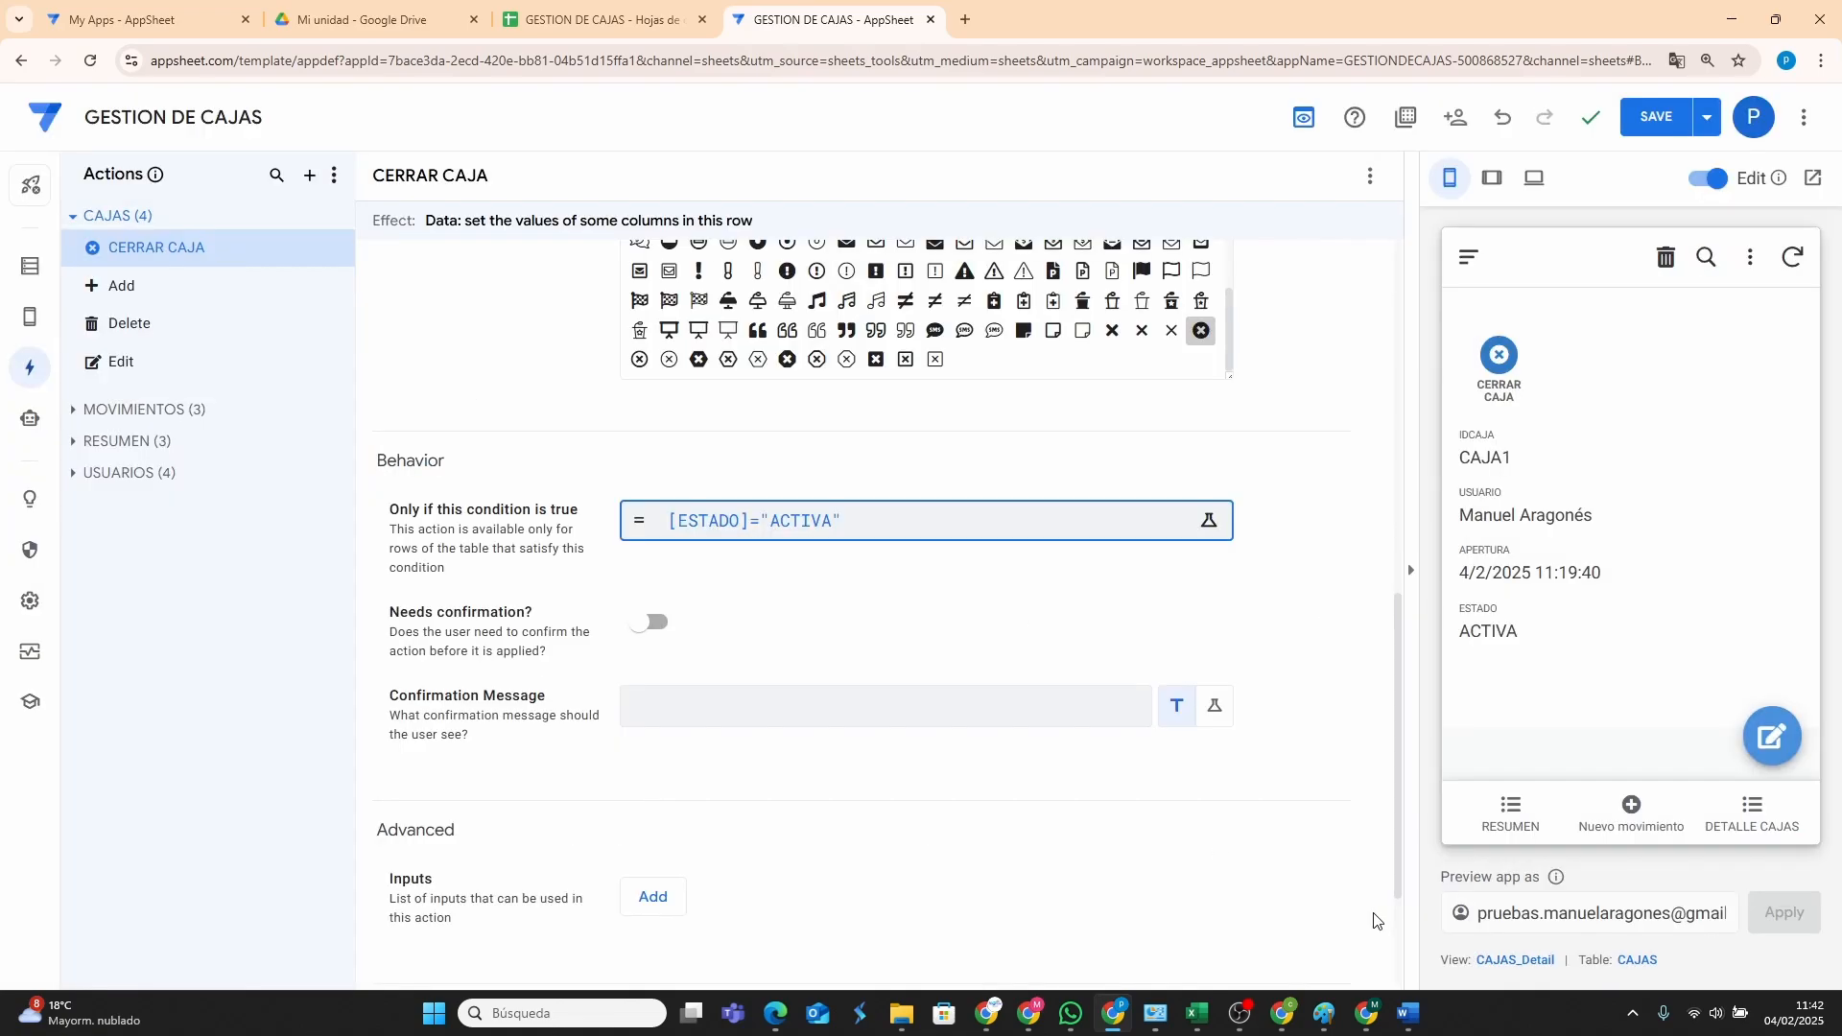
pyautogui.click(1666, 121)
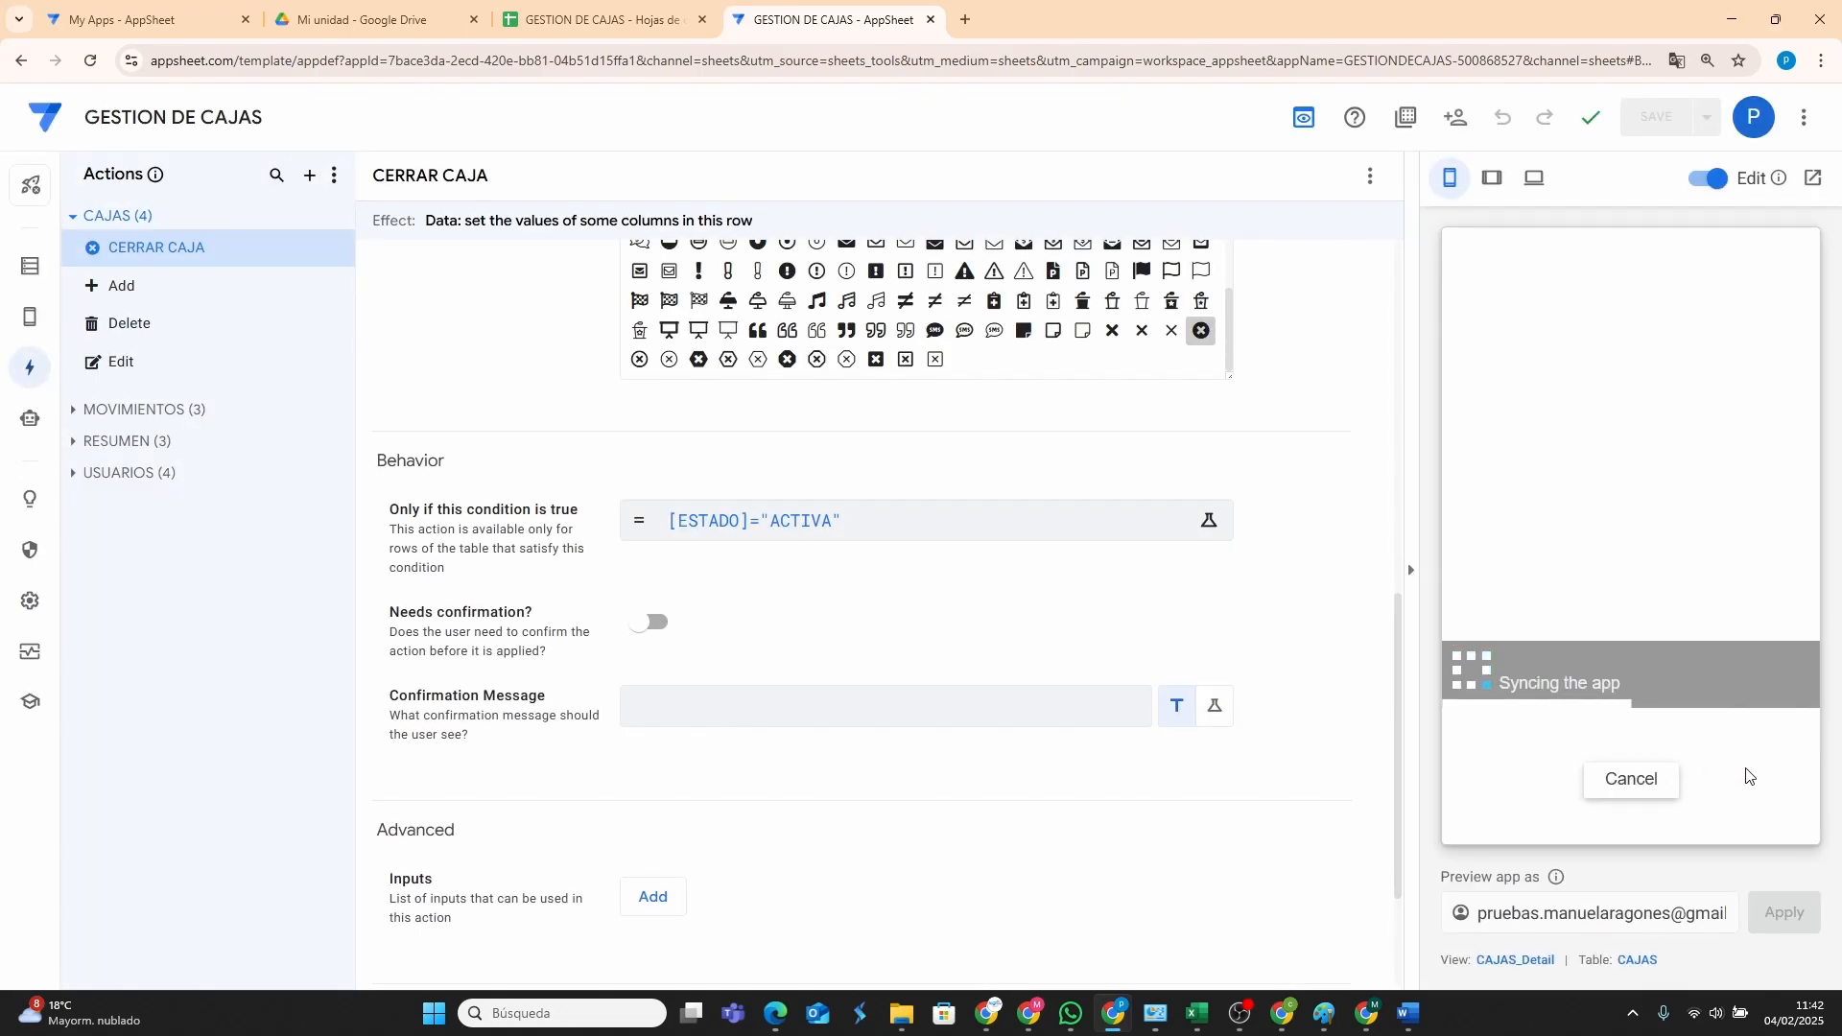
# Check the CAJAS, DETALLE CAJAS and RESUMEN views in the app preview.
pyautogui.click(1463, 251)
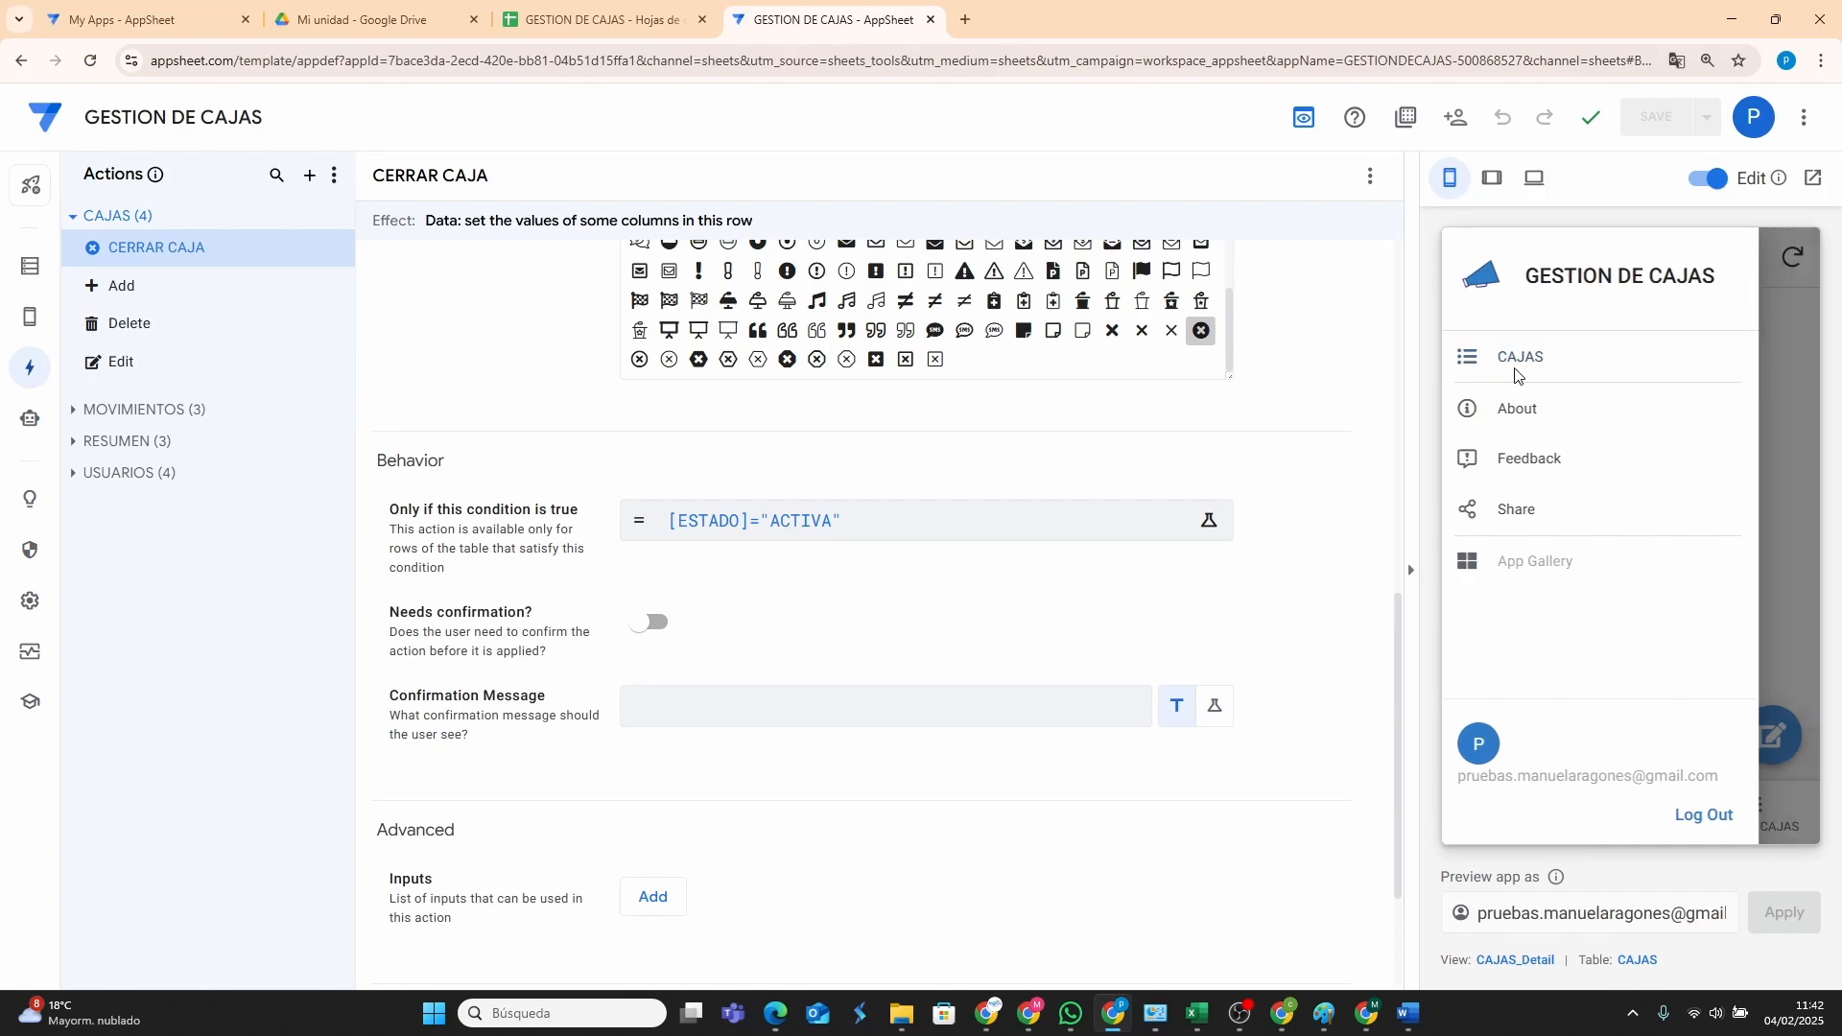
pyautogui.click(1514, 374)
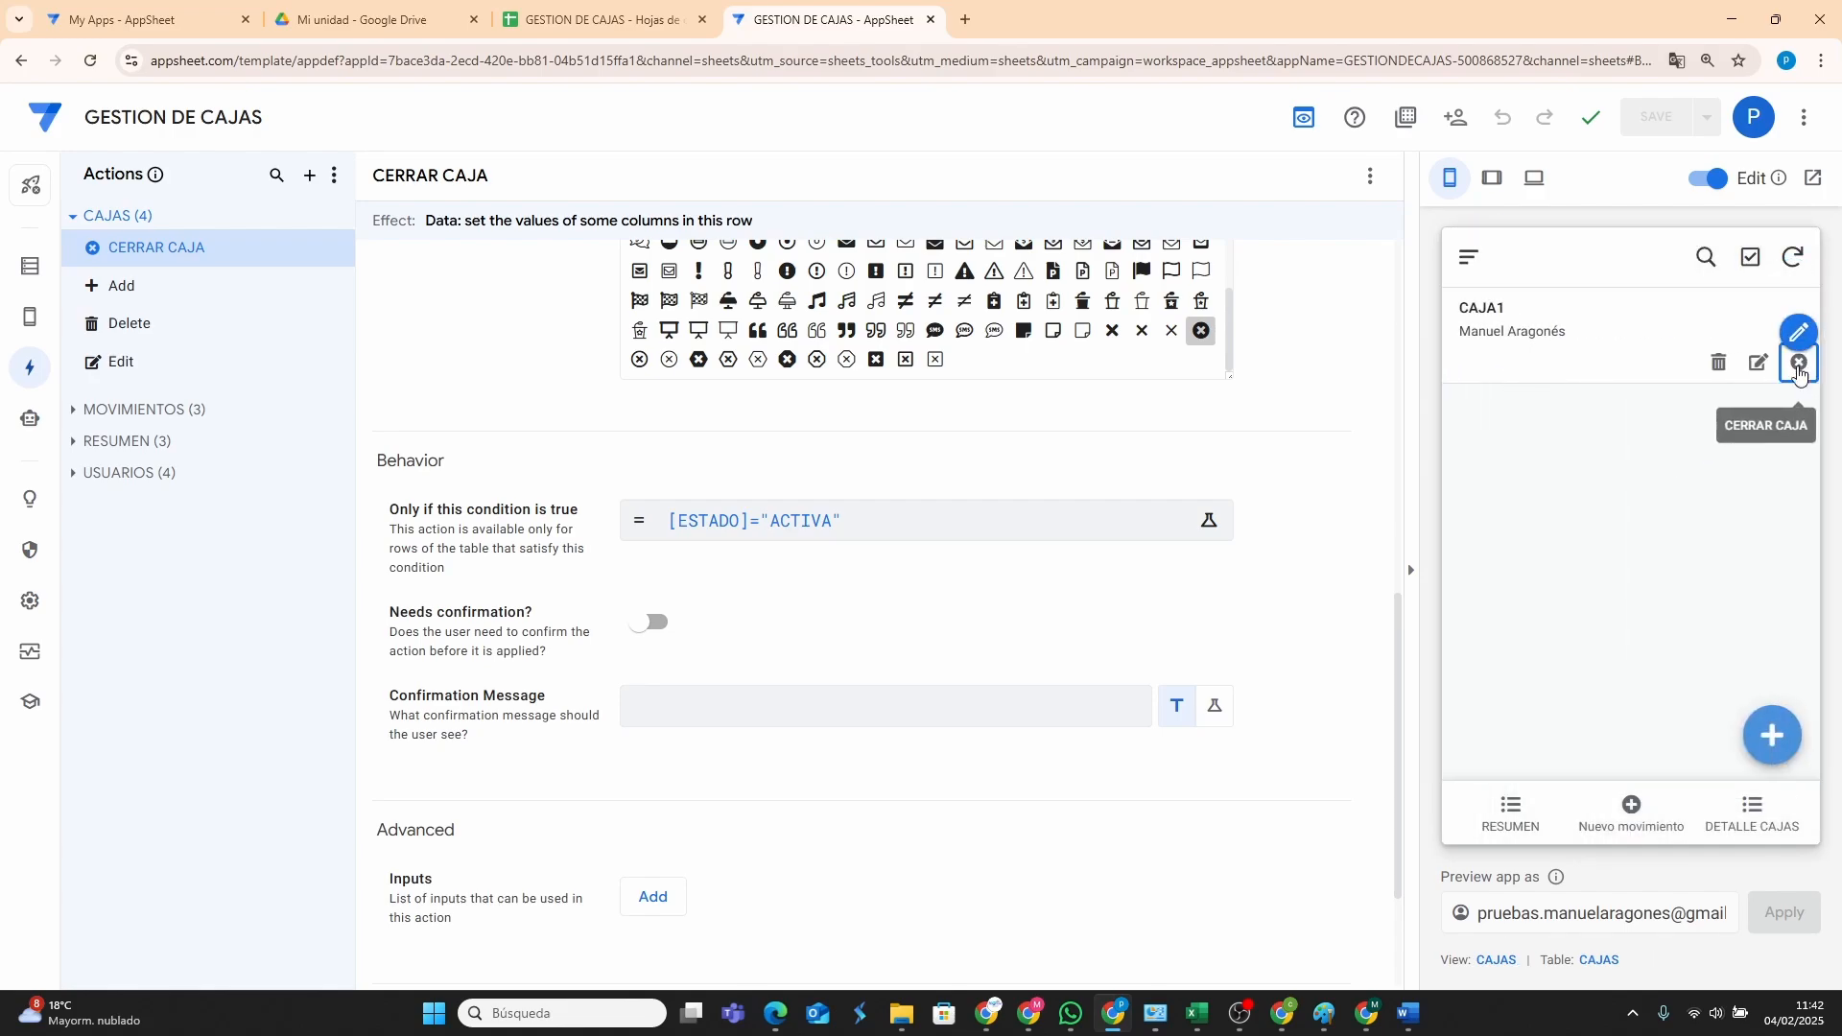
pyautogui.click(1763, 813)
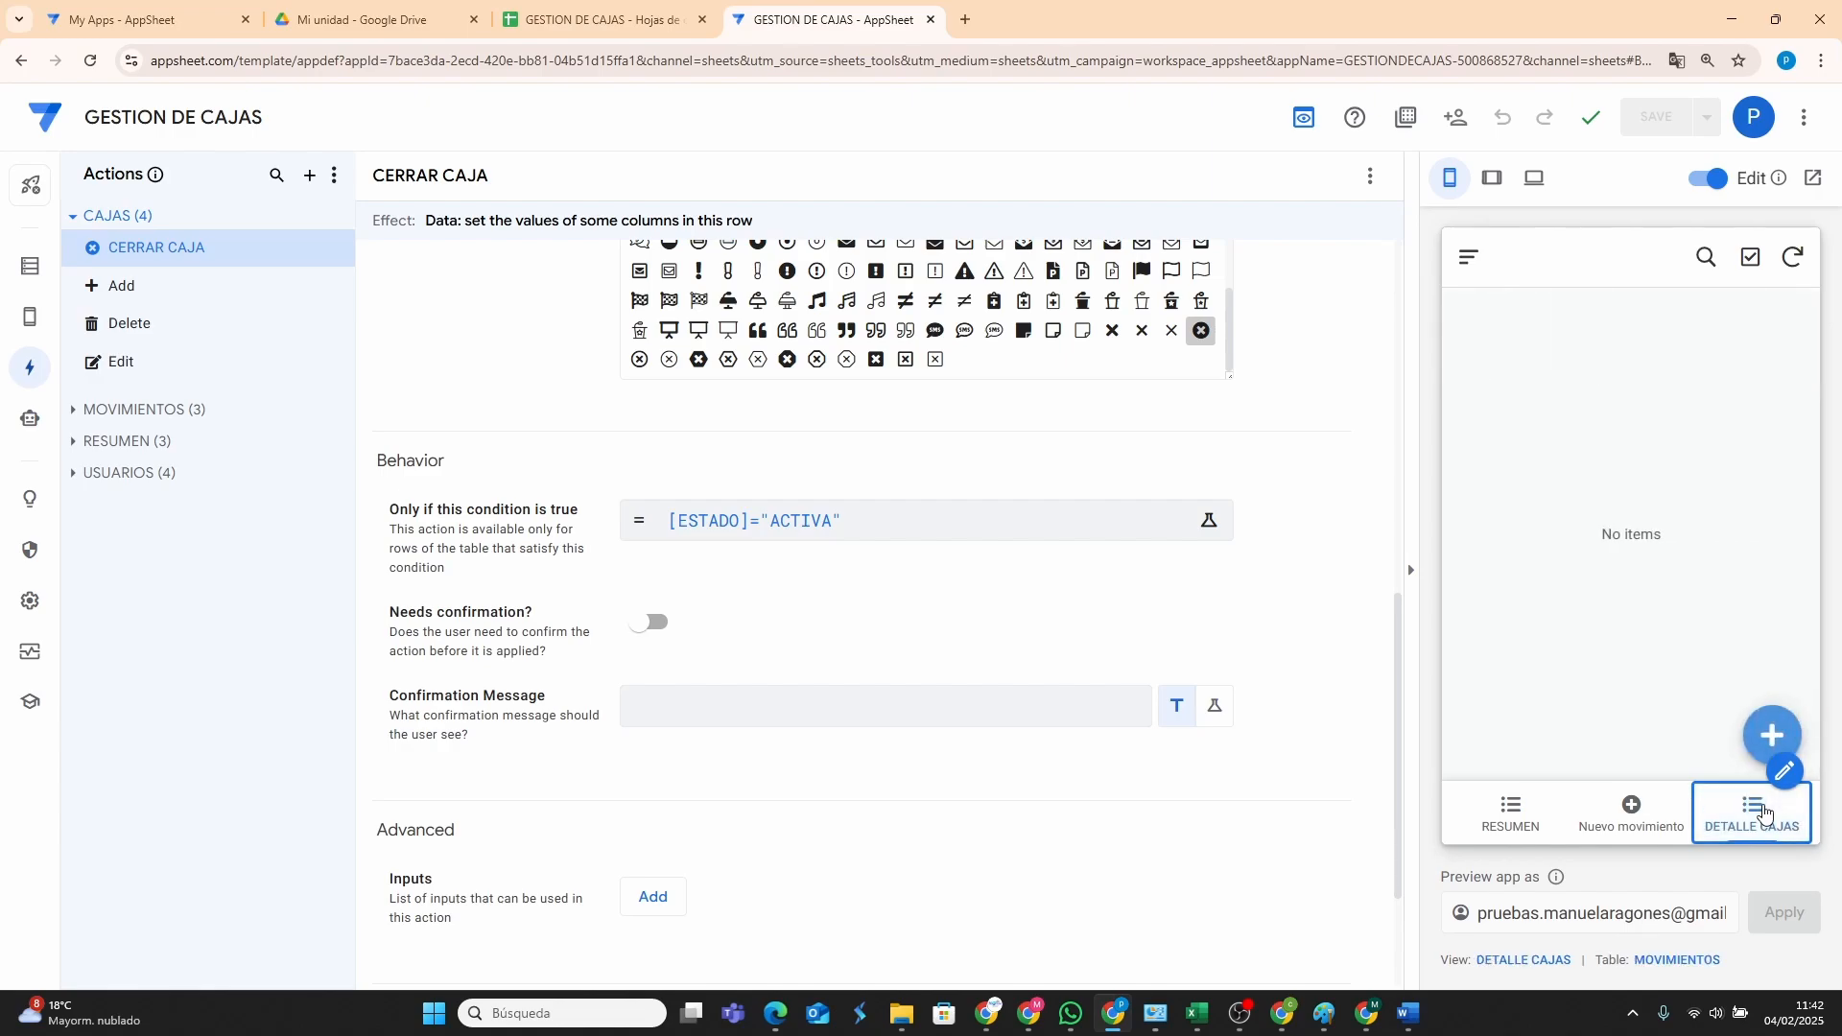
pyautogui.click(1489, 832)
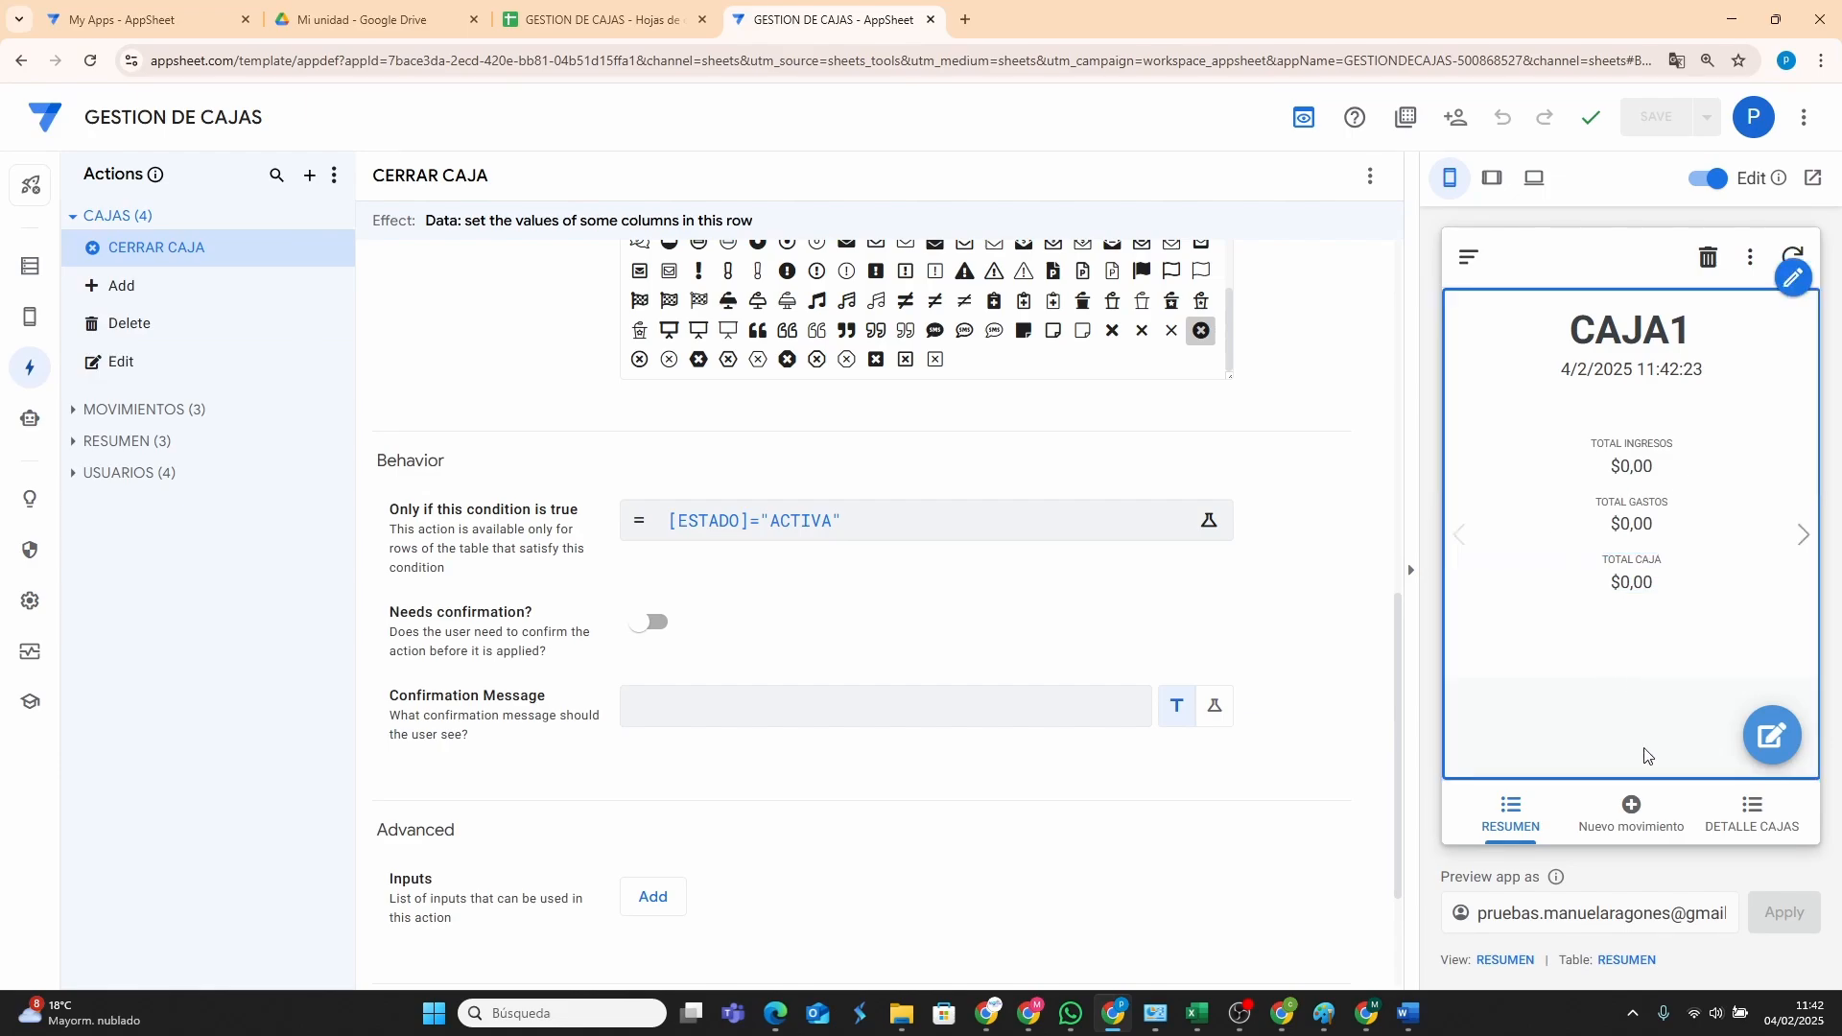
pyautogui.click(1751, 815)
# Add a new INGRESO movement in the preview with concept VENTA and an amount of 1500.
pyautogui.click(1622, 831)
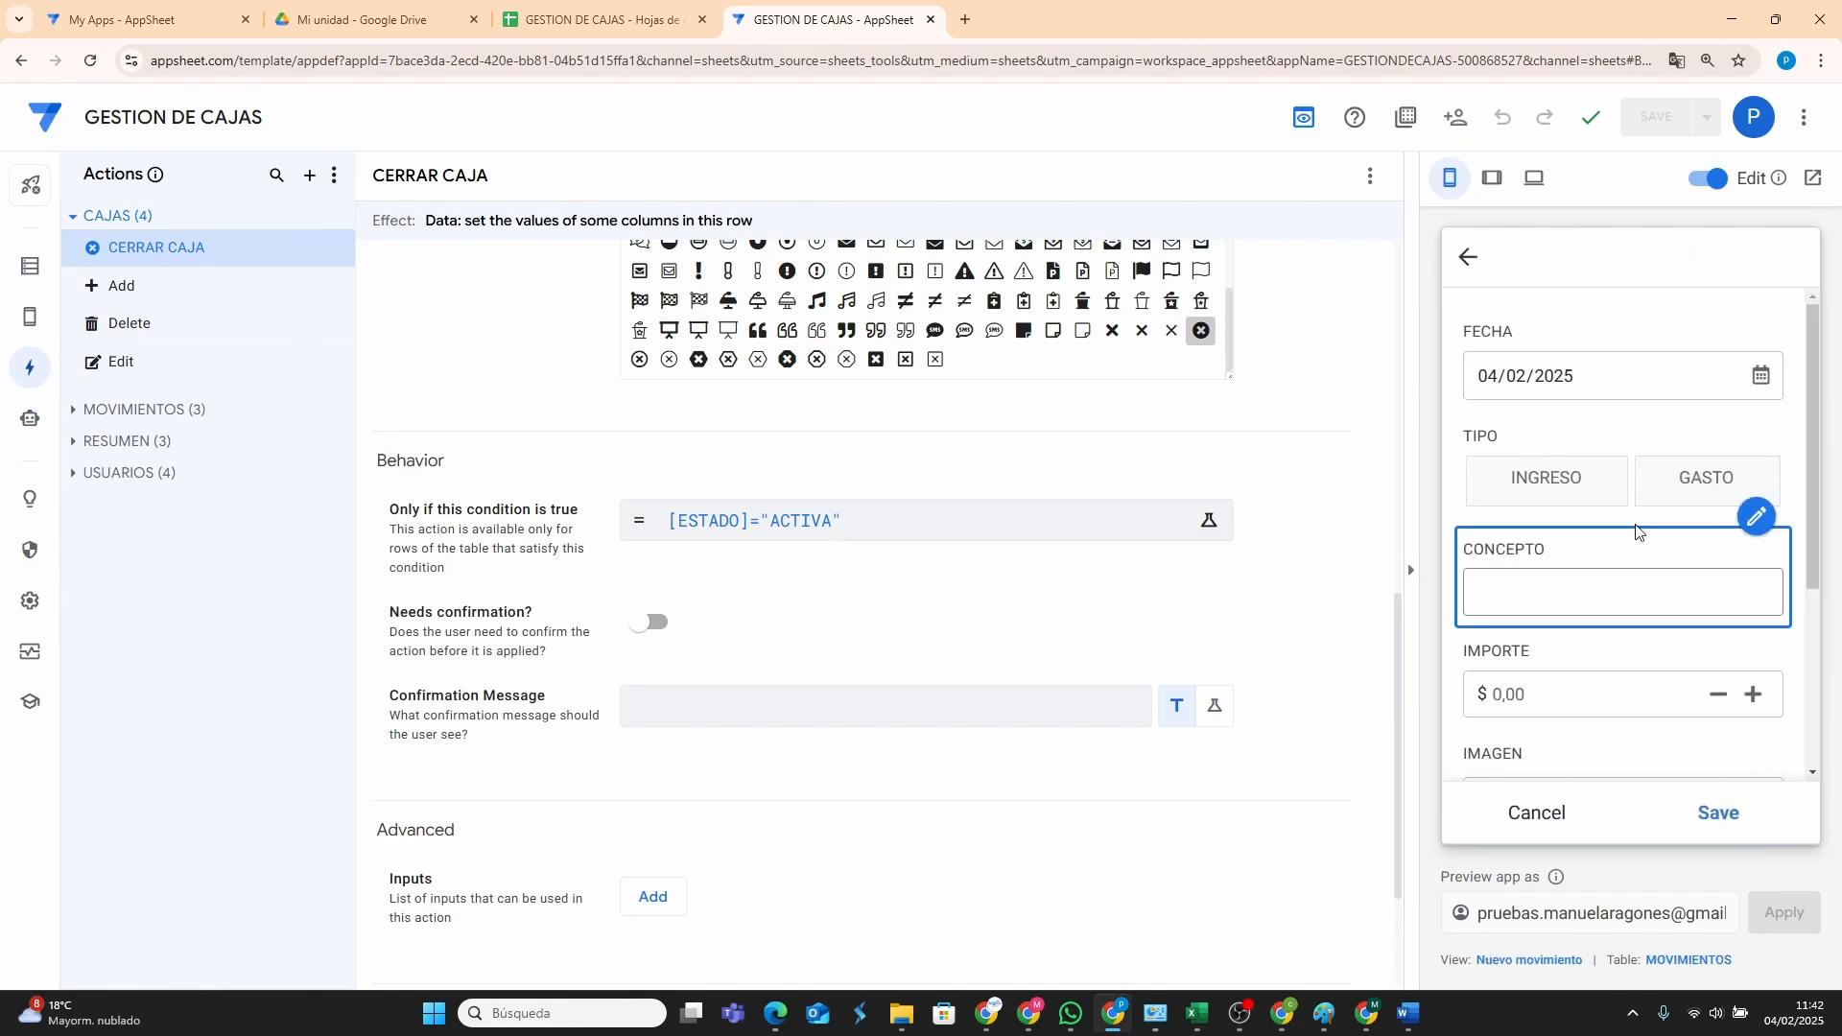
pyautogui.click(1559, 507)
pyautogui.click(1584, 597)
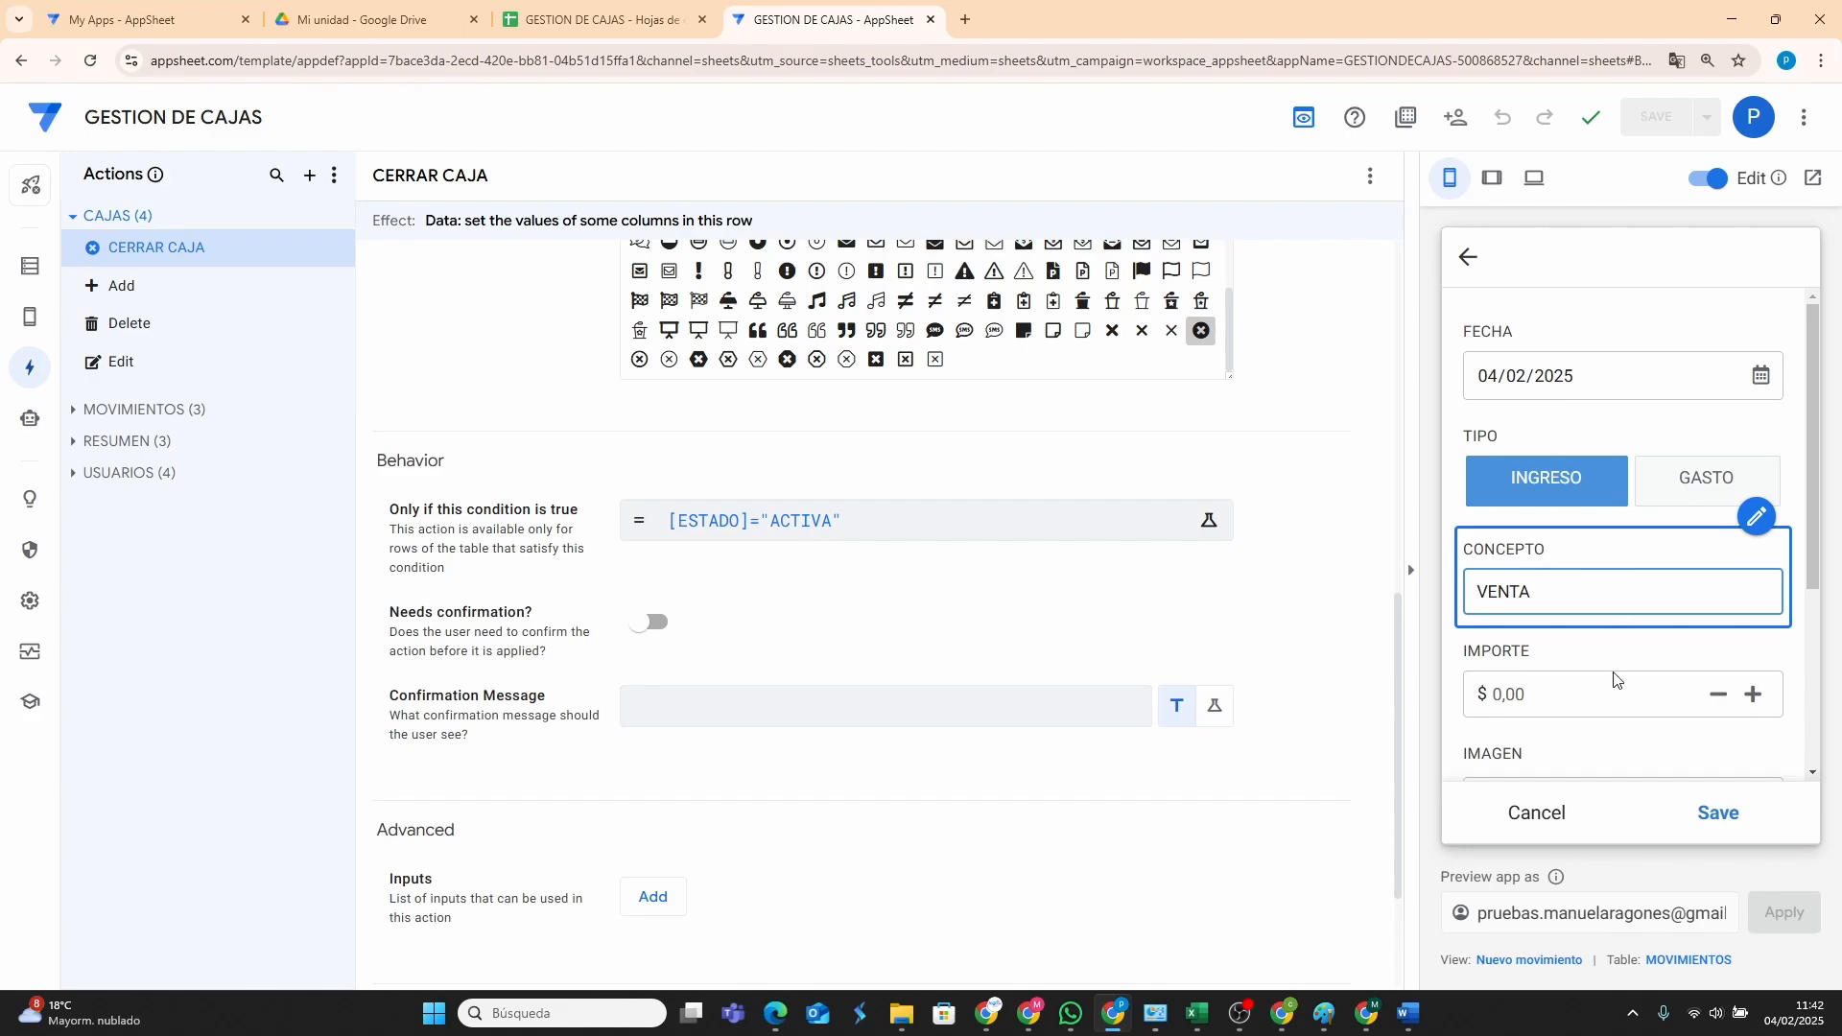
pyautogui.write('VENTA')
pyautogui.click(1585, 701)
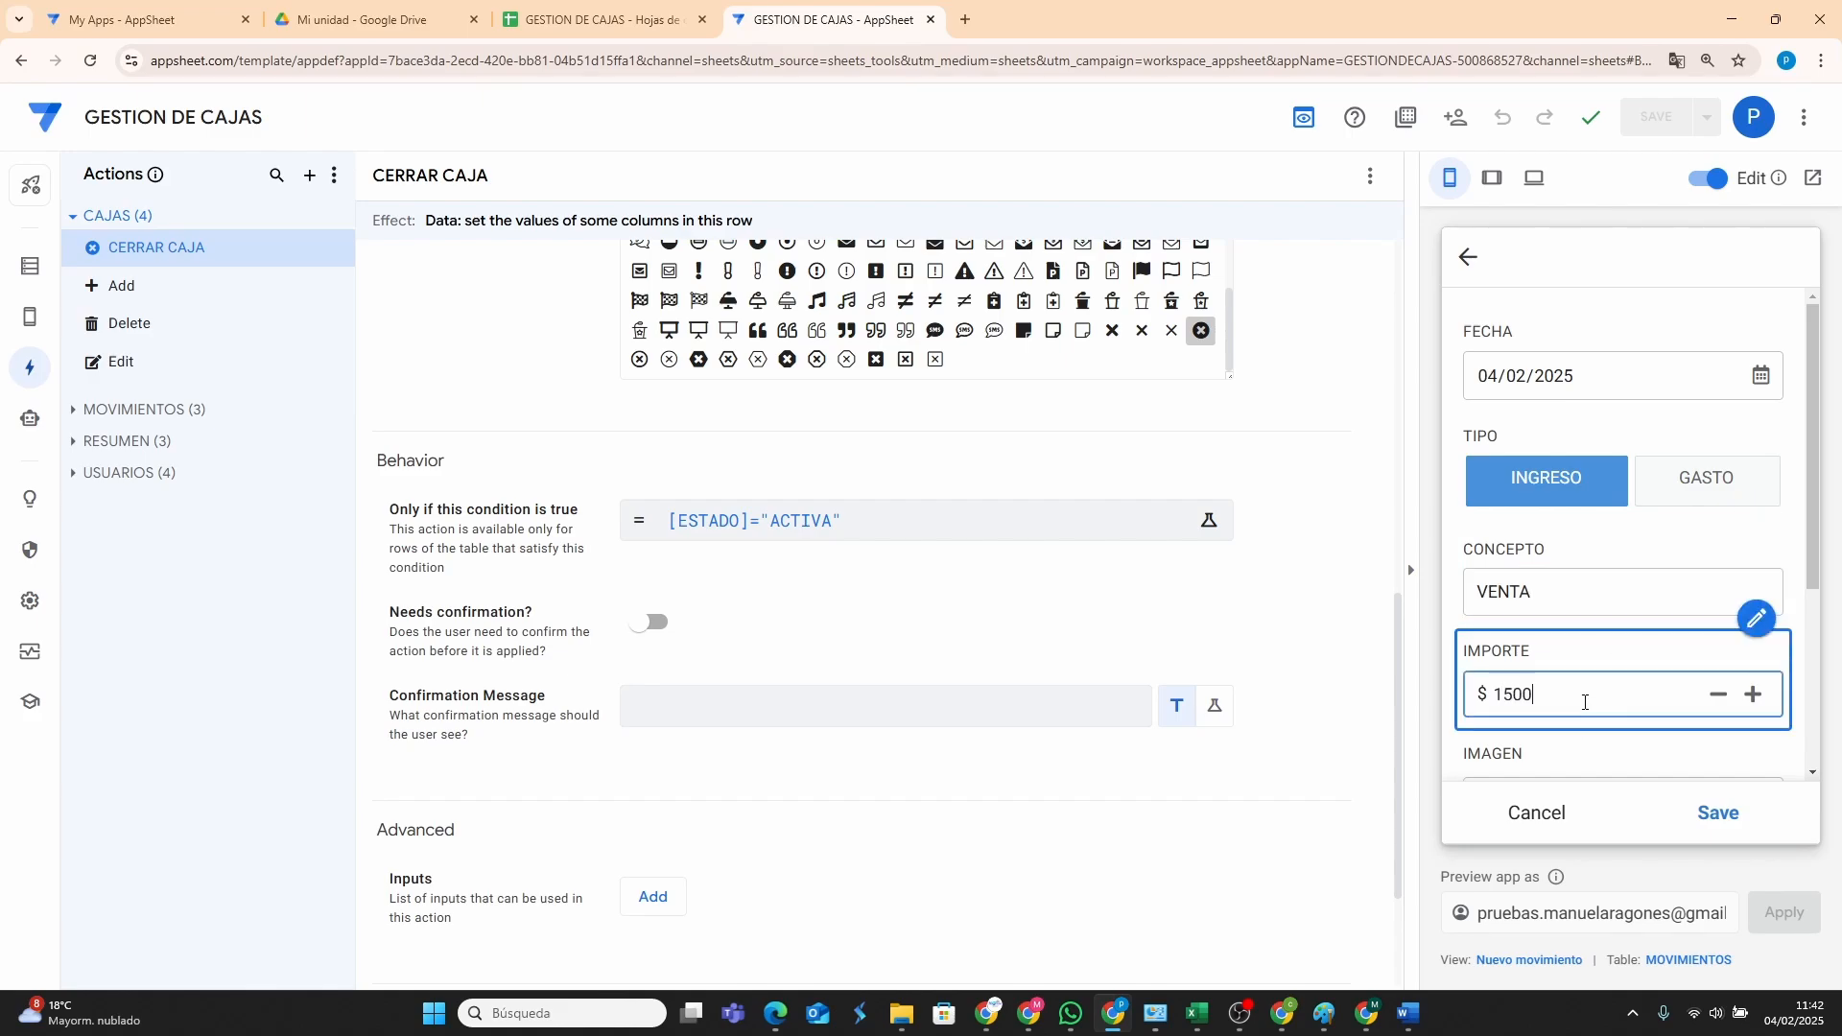
pyautogui.write('1500')
pyautogui.scroll(-3, 1661, 633)
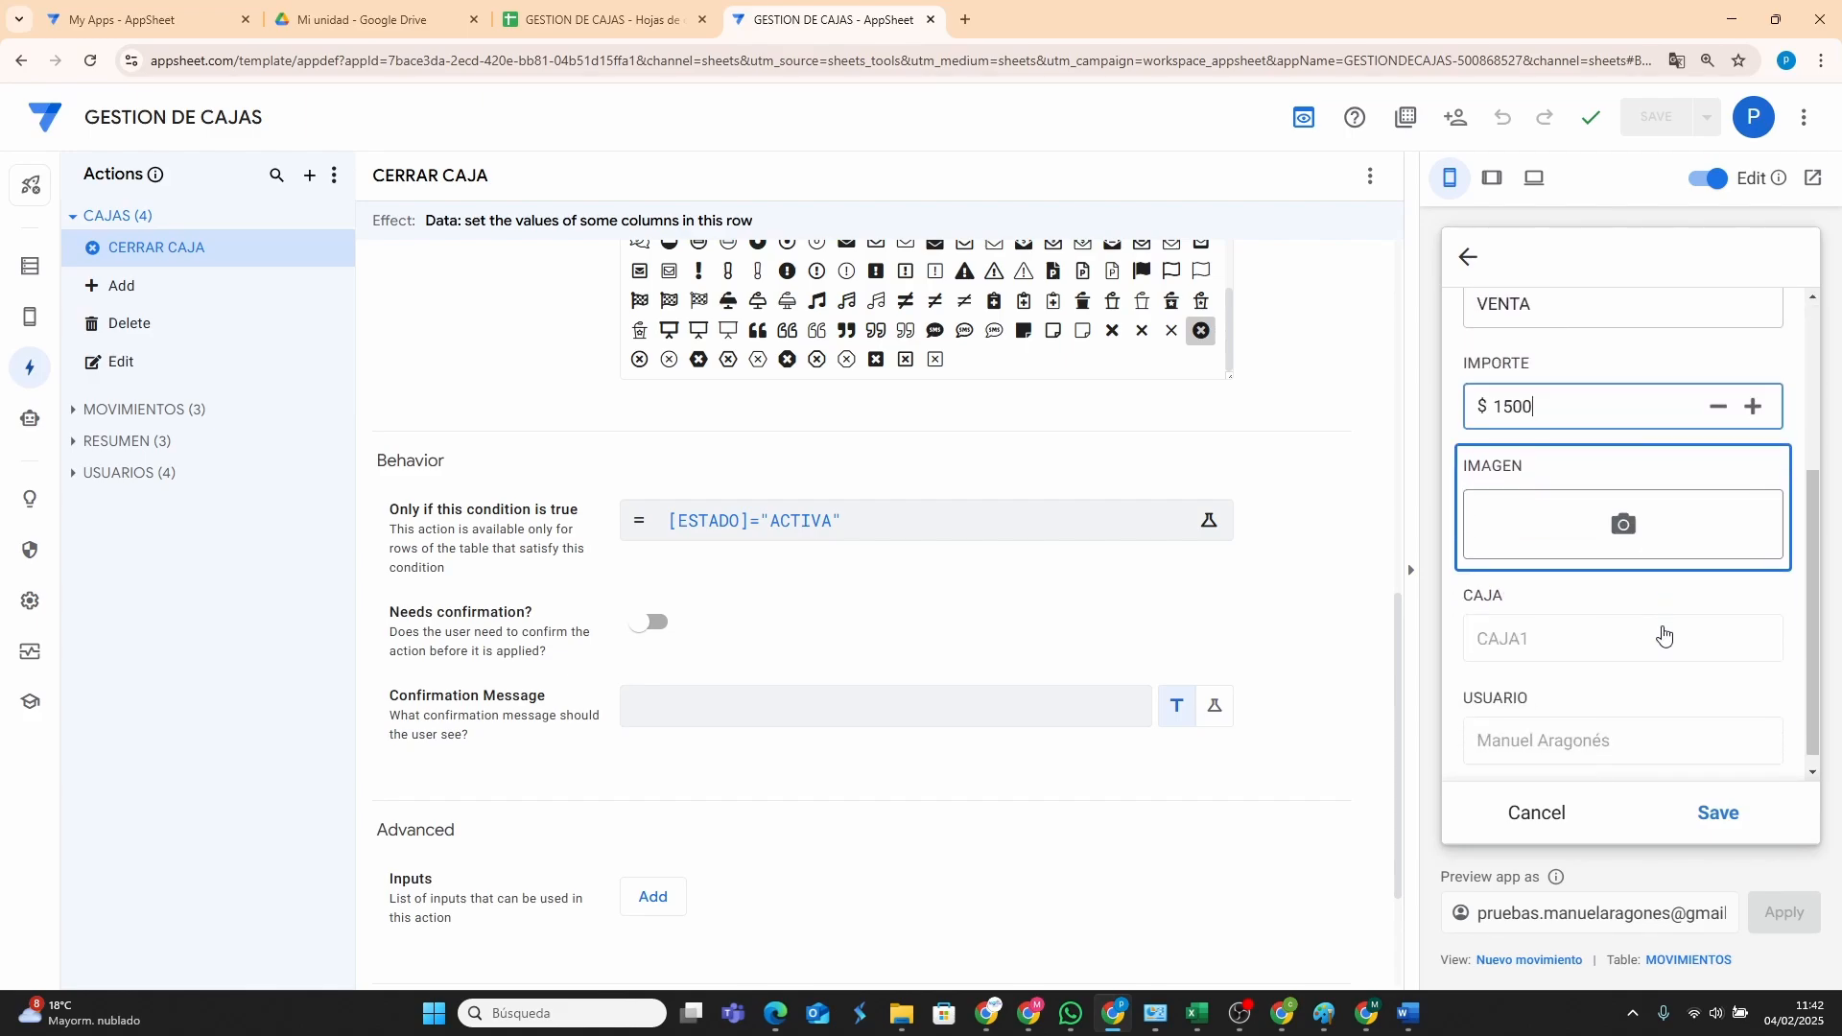
pyautogui.click(1731, 806)
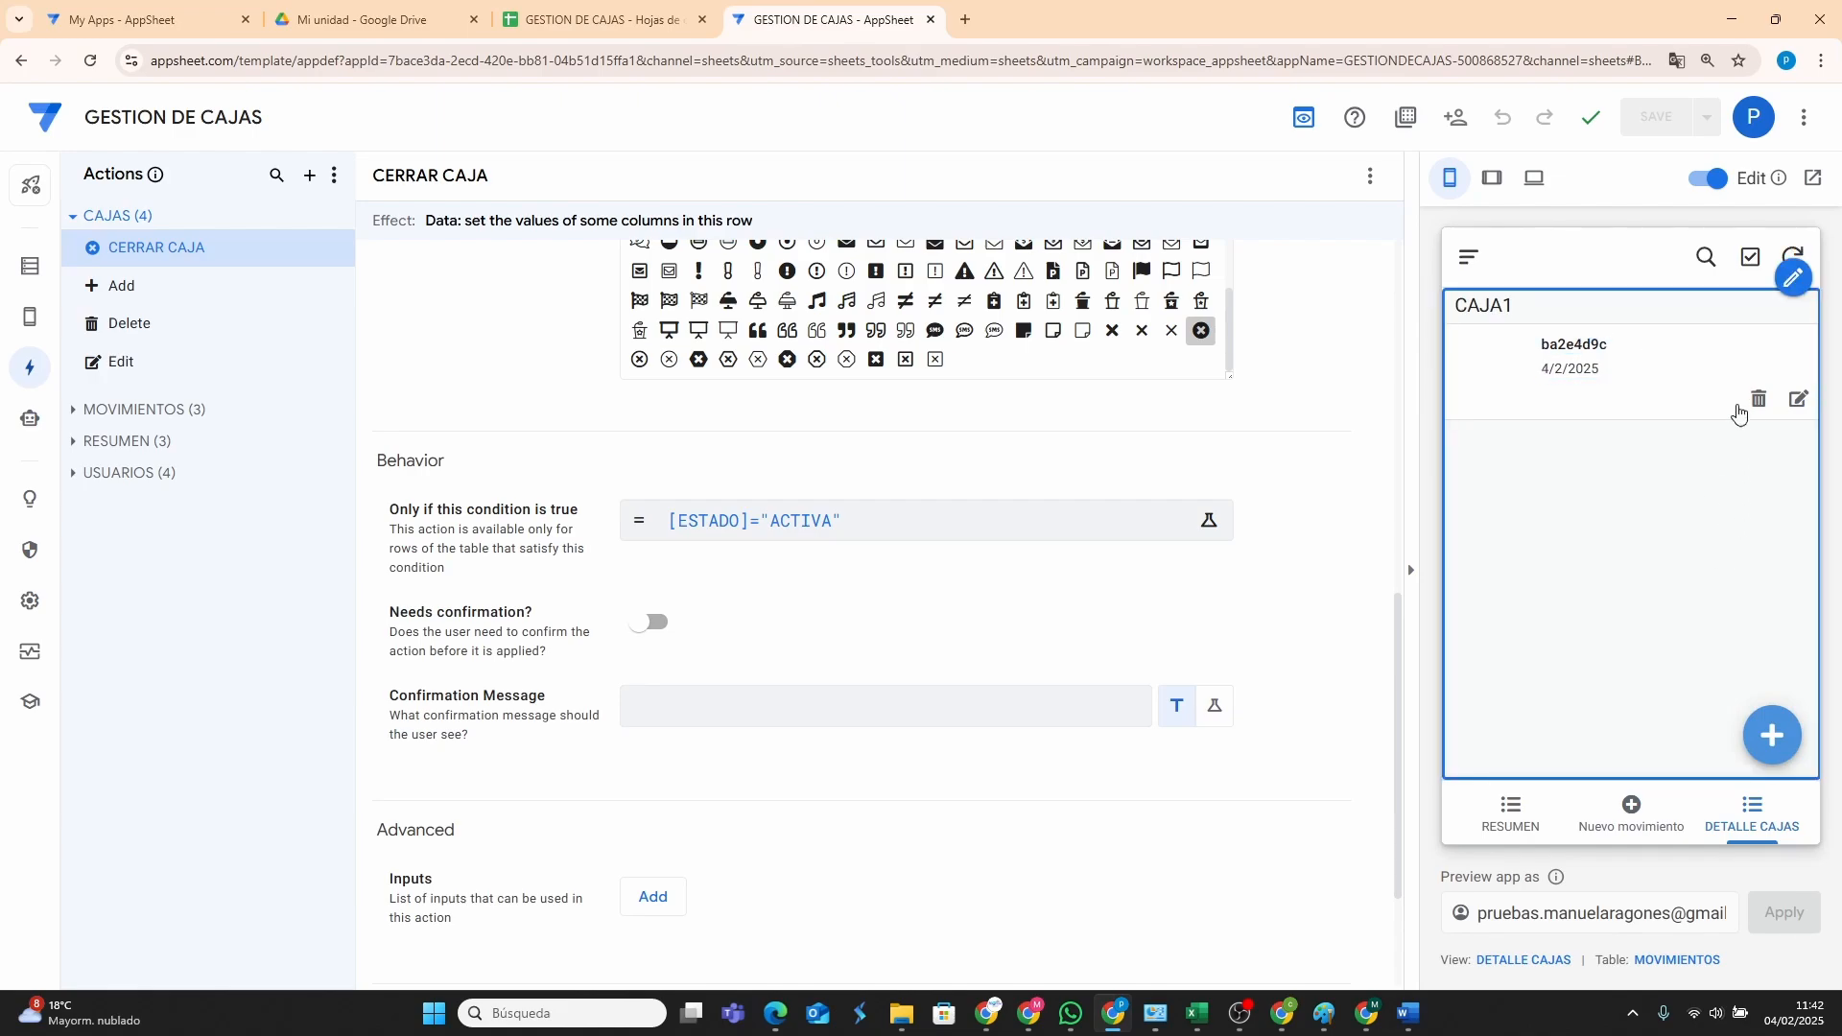
# Open the DETALLE CAJAS view's settings from the preview and set its main image to None.
pyautogui.click(1800, 288)
pyautogui.click(1692, 324)
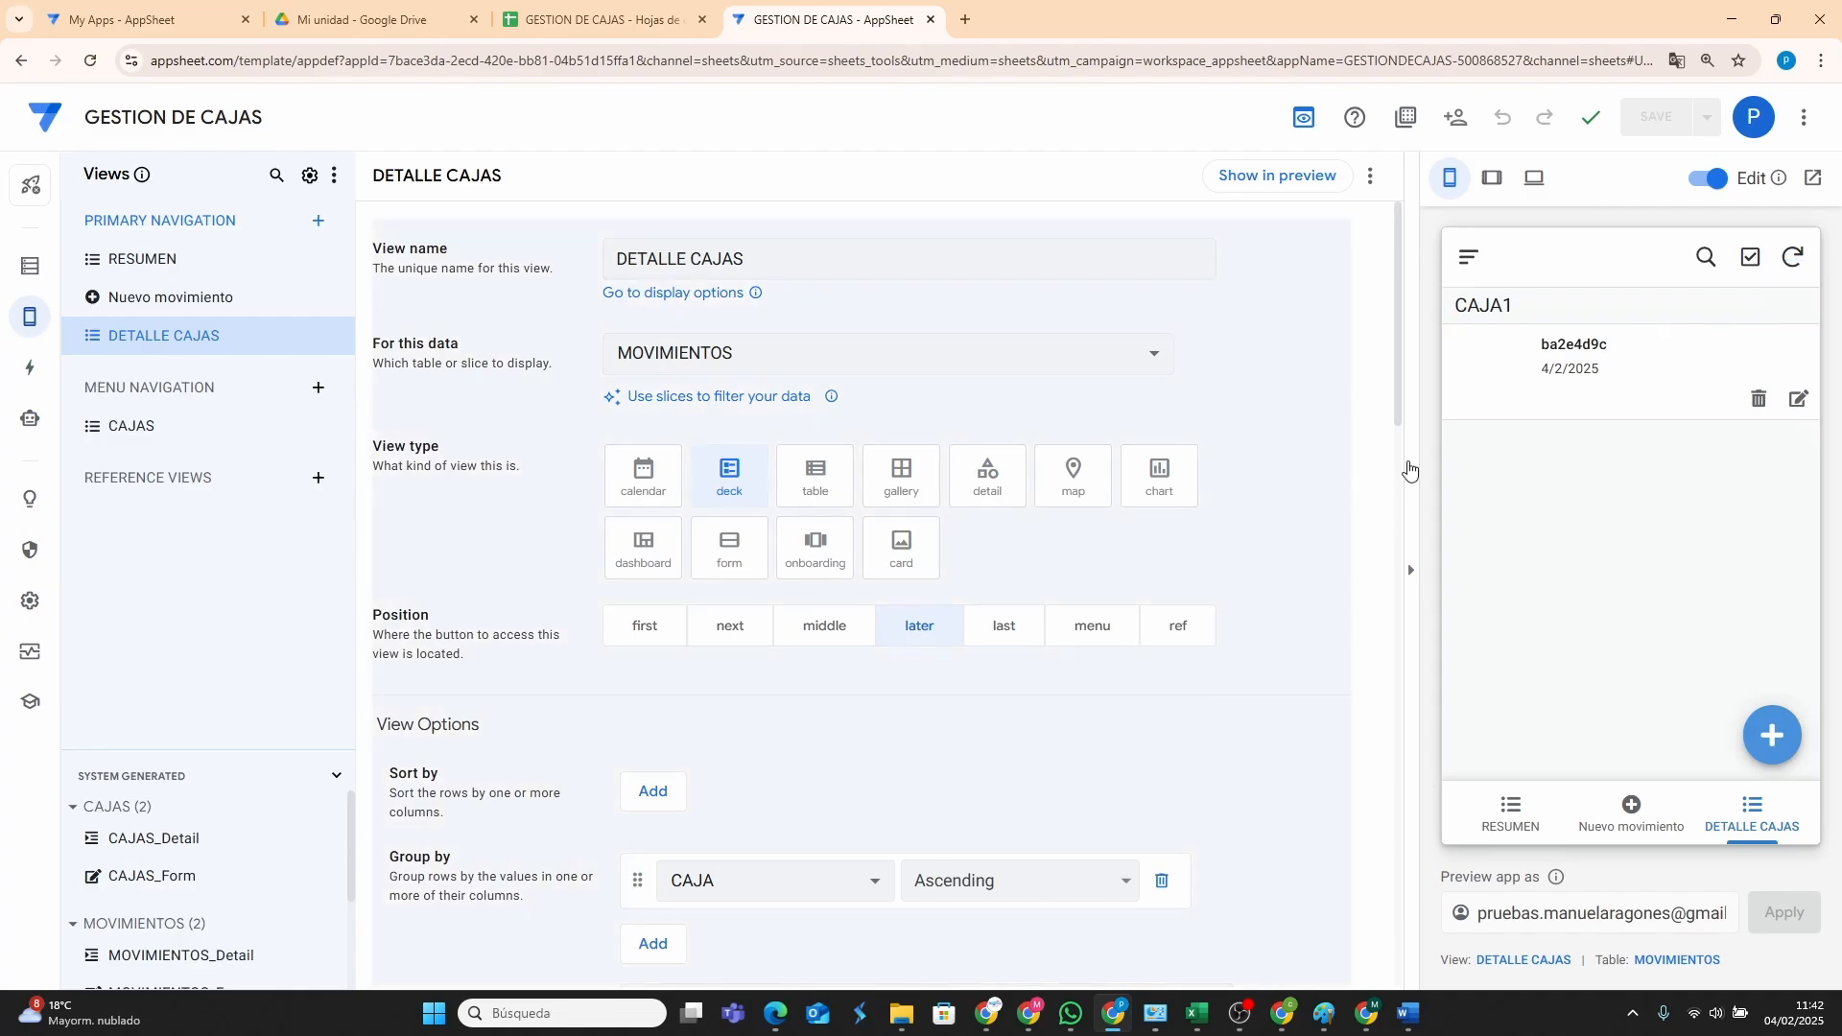
pyautogui.scroll(-1, 829, 710)
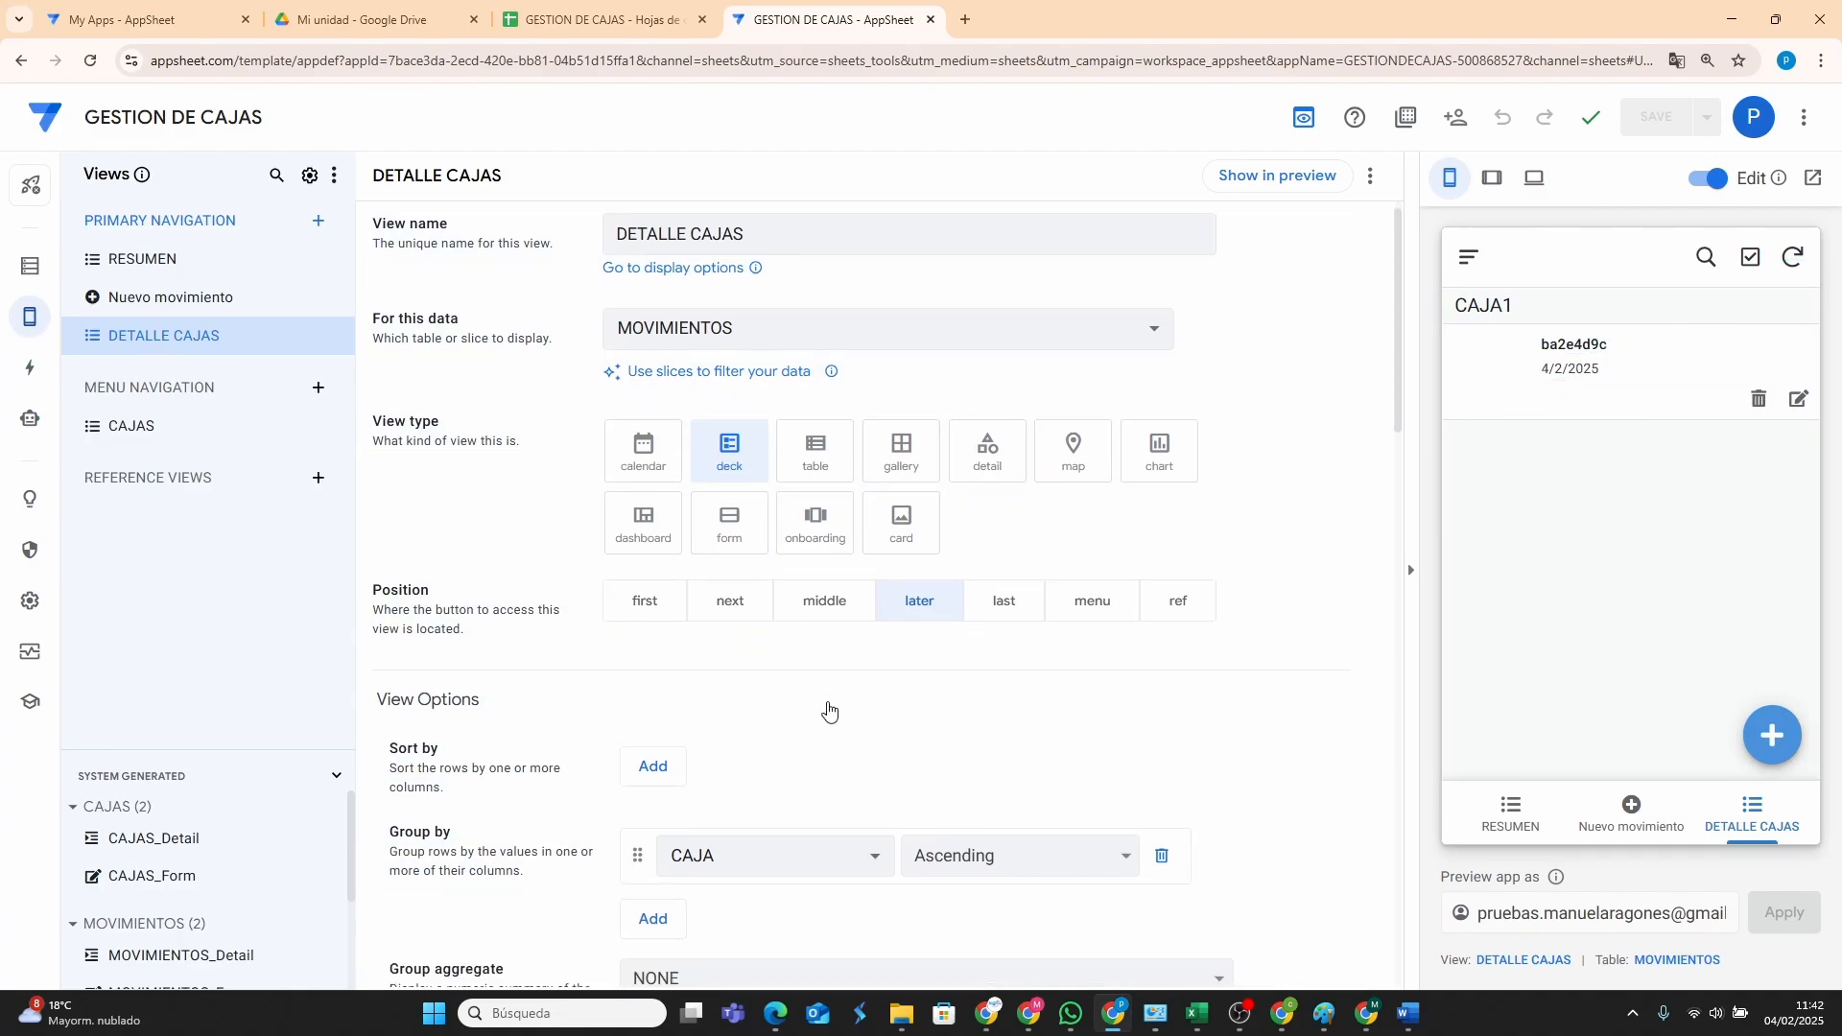
pyautogui.scroll(-3, 829, 710)
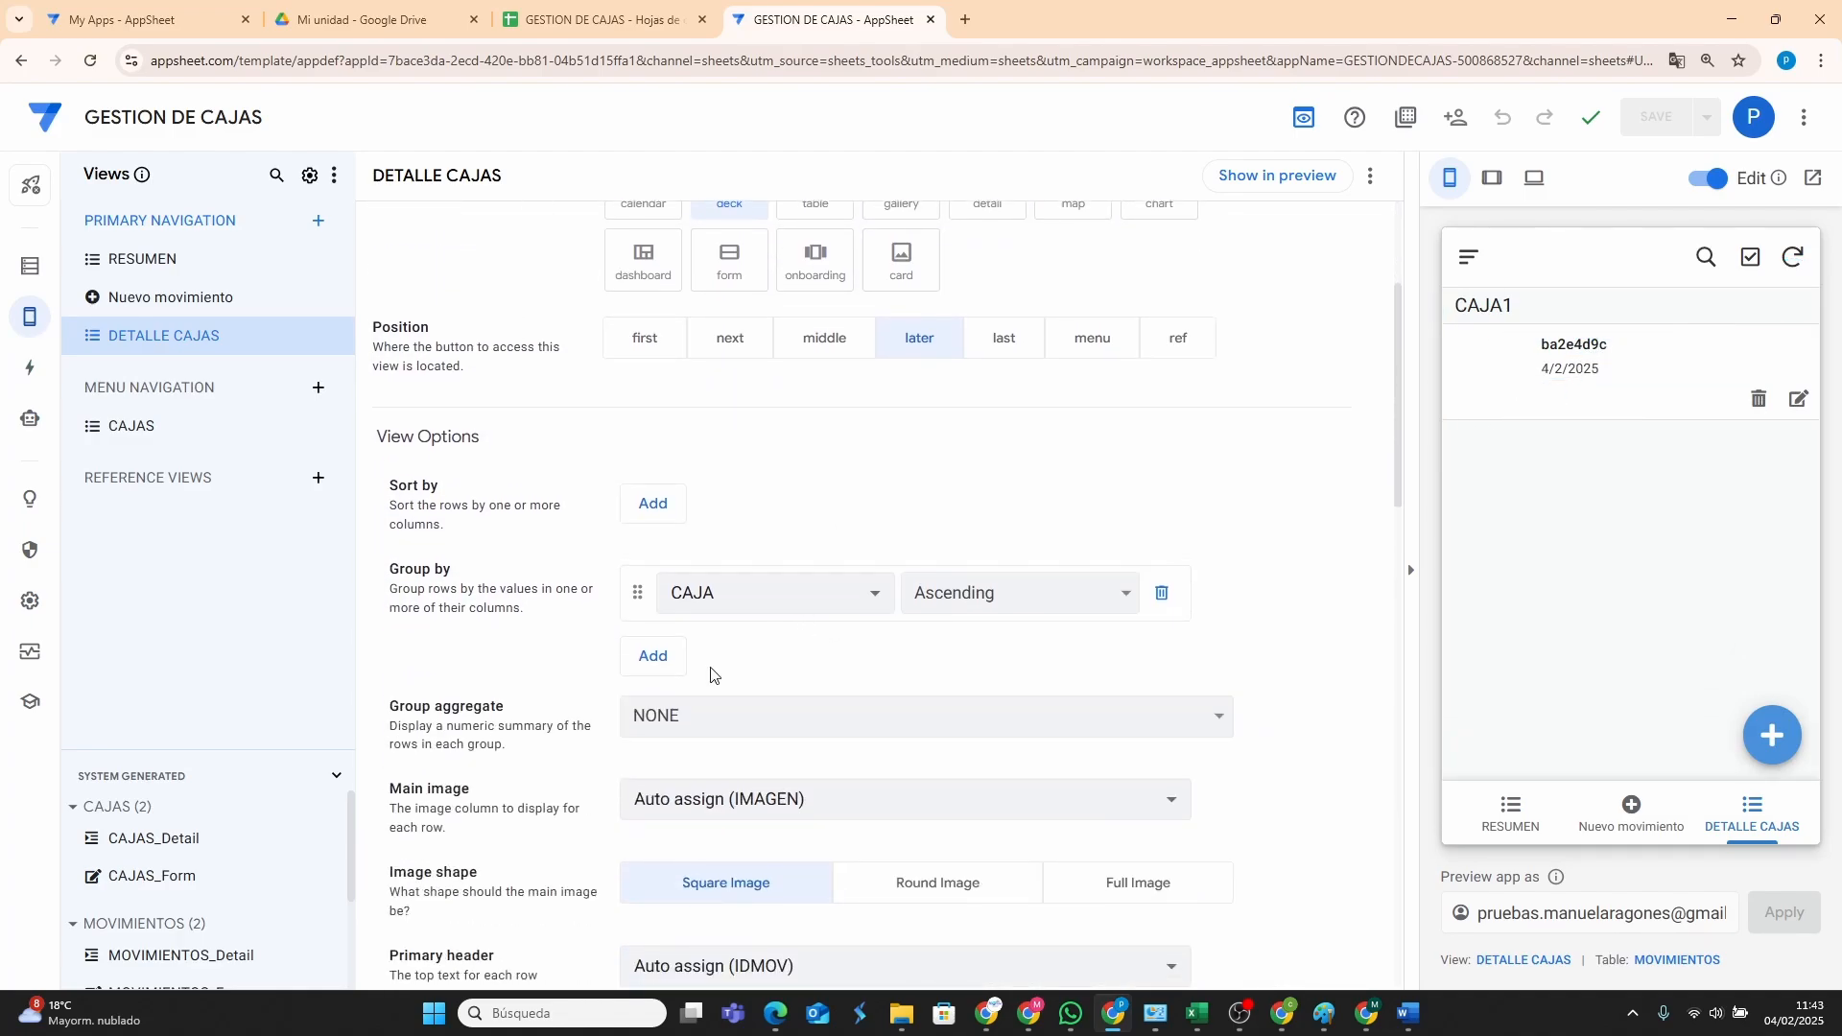
pyautogui.click(775, 801)
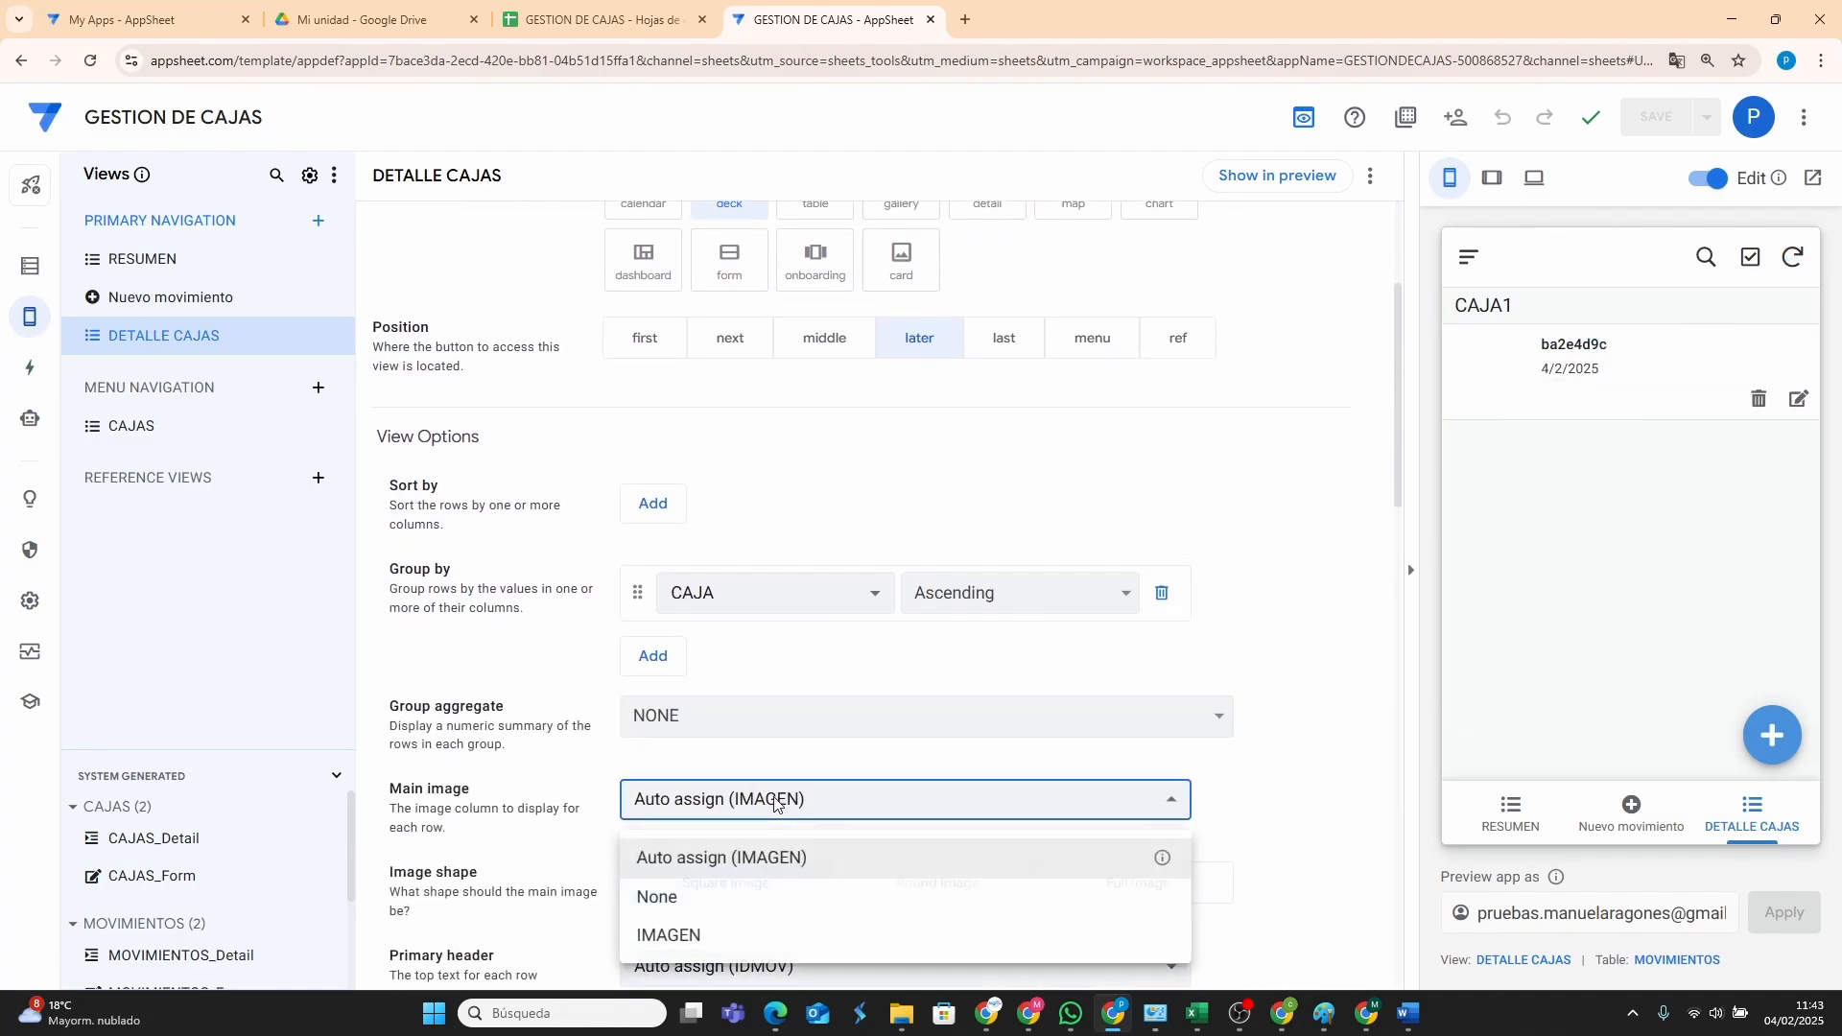
pyautogui.click(665, 902)
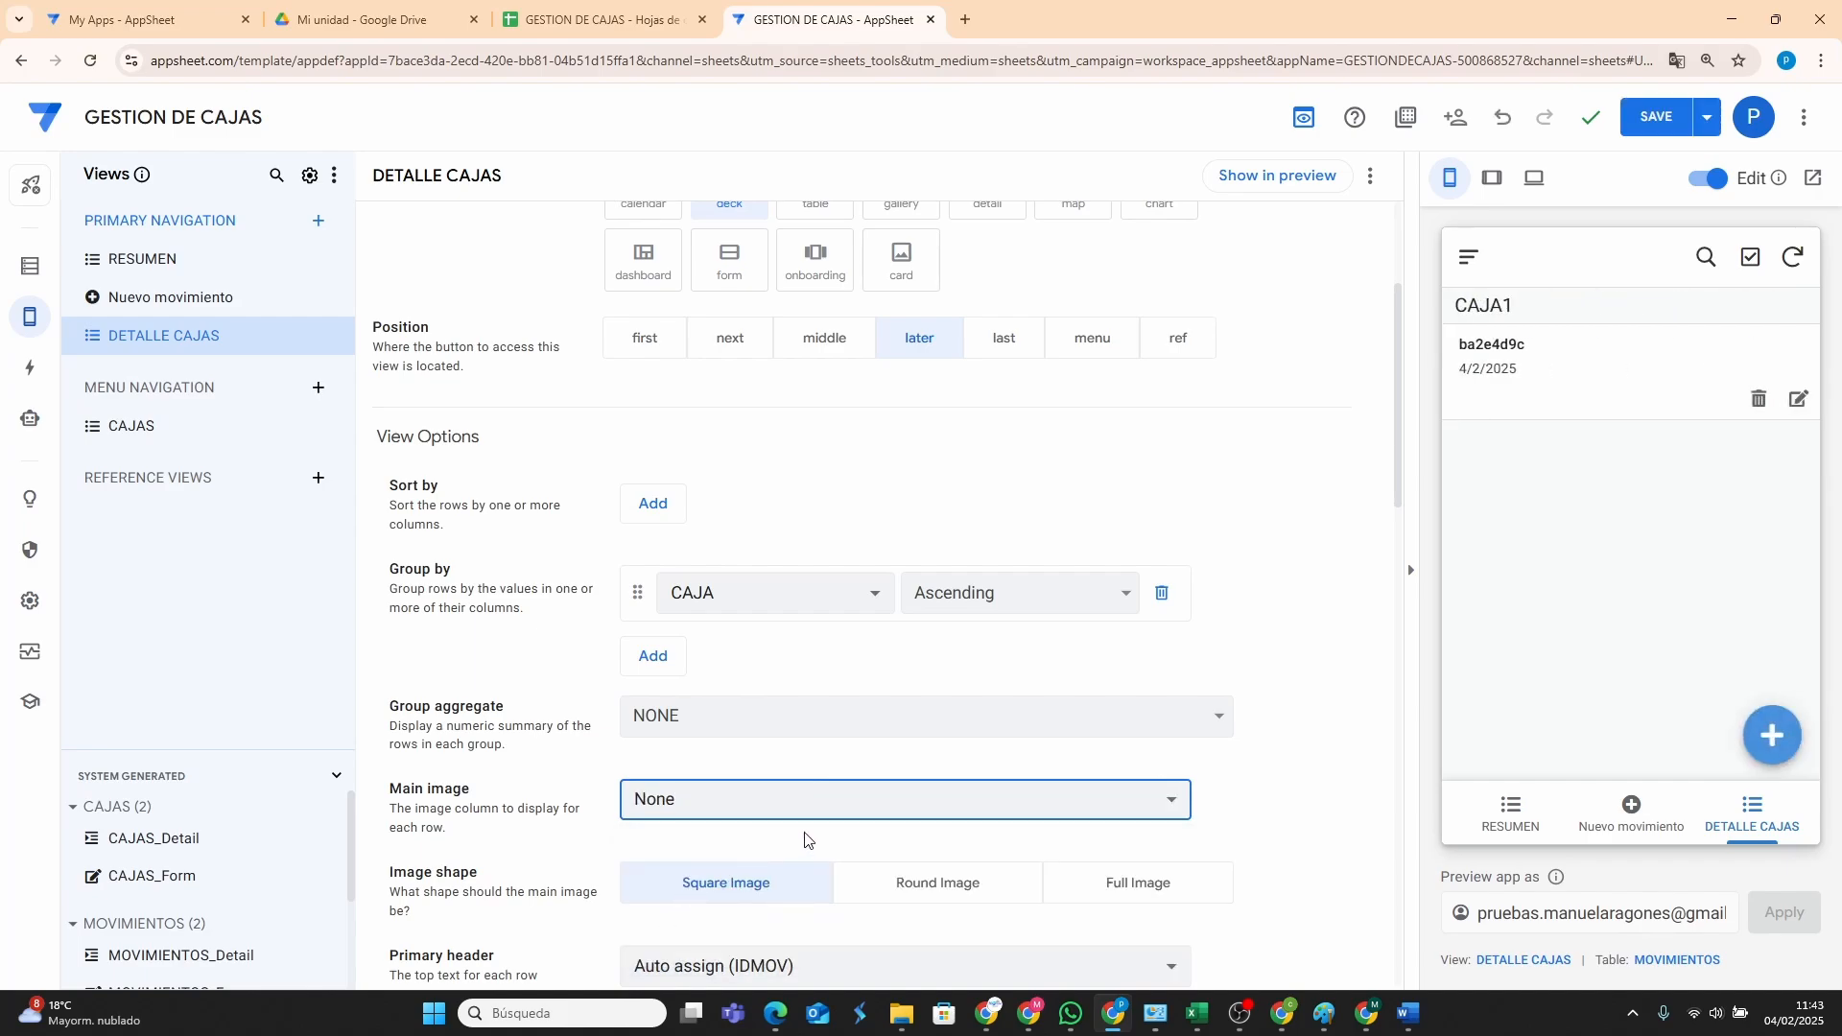
# Set the primary header of the DETALLE CAJAS view to CONCEPTO.
pyautogui.scroll(-3, 805, 840)
pyautogui.click(762, 687)
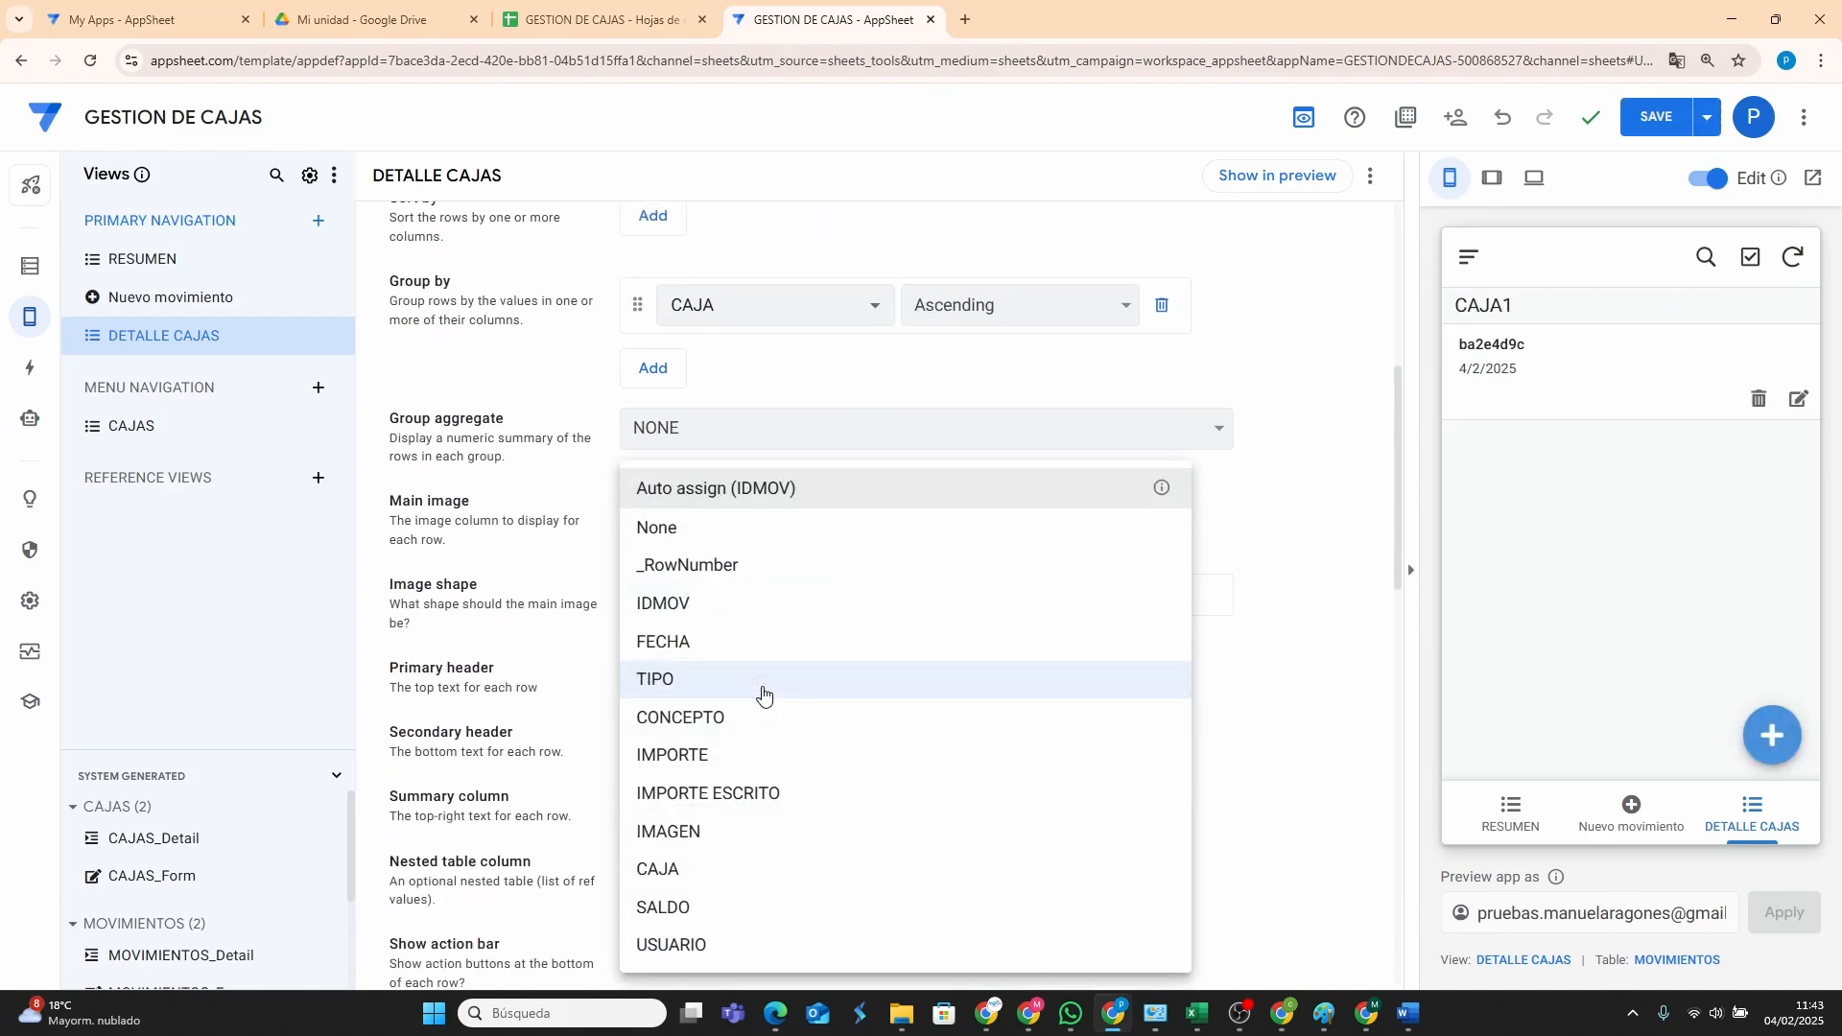
pyautogui.click(719, 722)
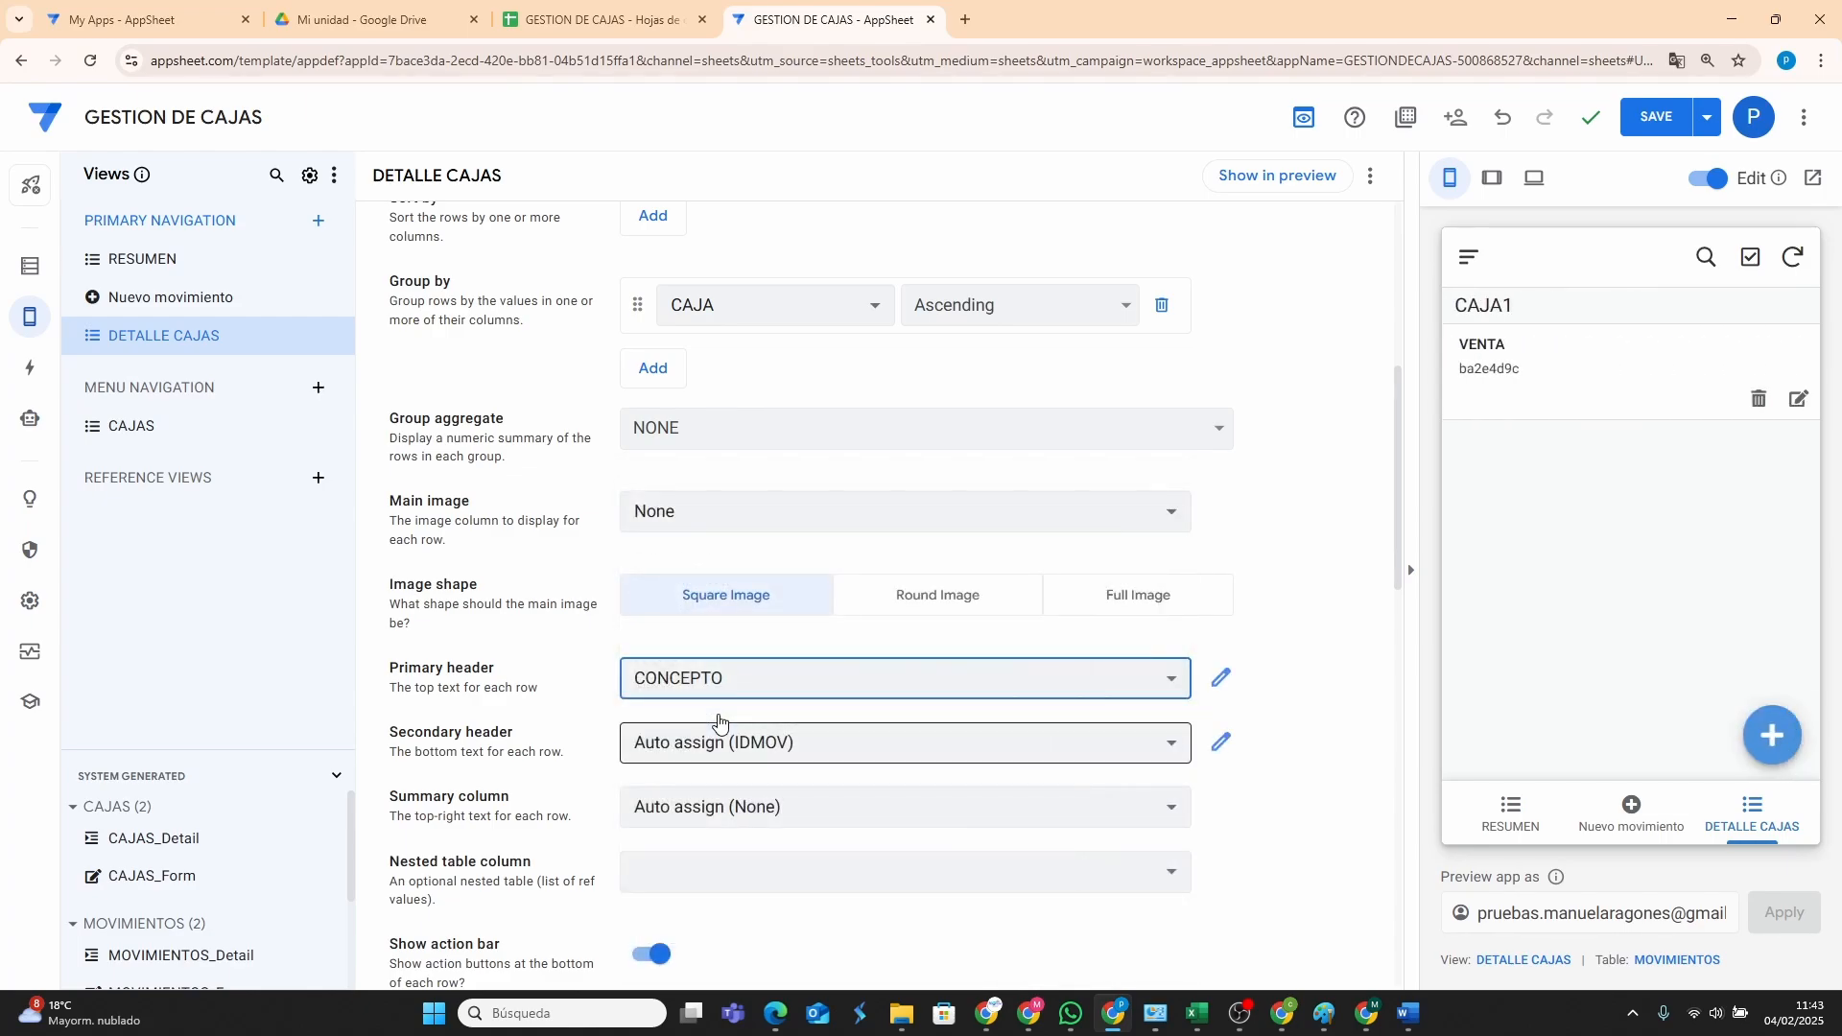
# Switch to the CONTROL DE CAJA app to examine how its DETALLE DE CAJA view lists a cash box's movements, and return to GESTION DE CAJAS.
pyautogui.click(809, 816)
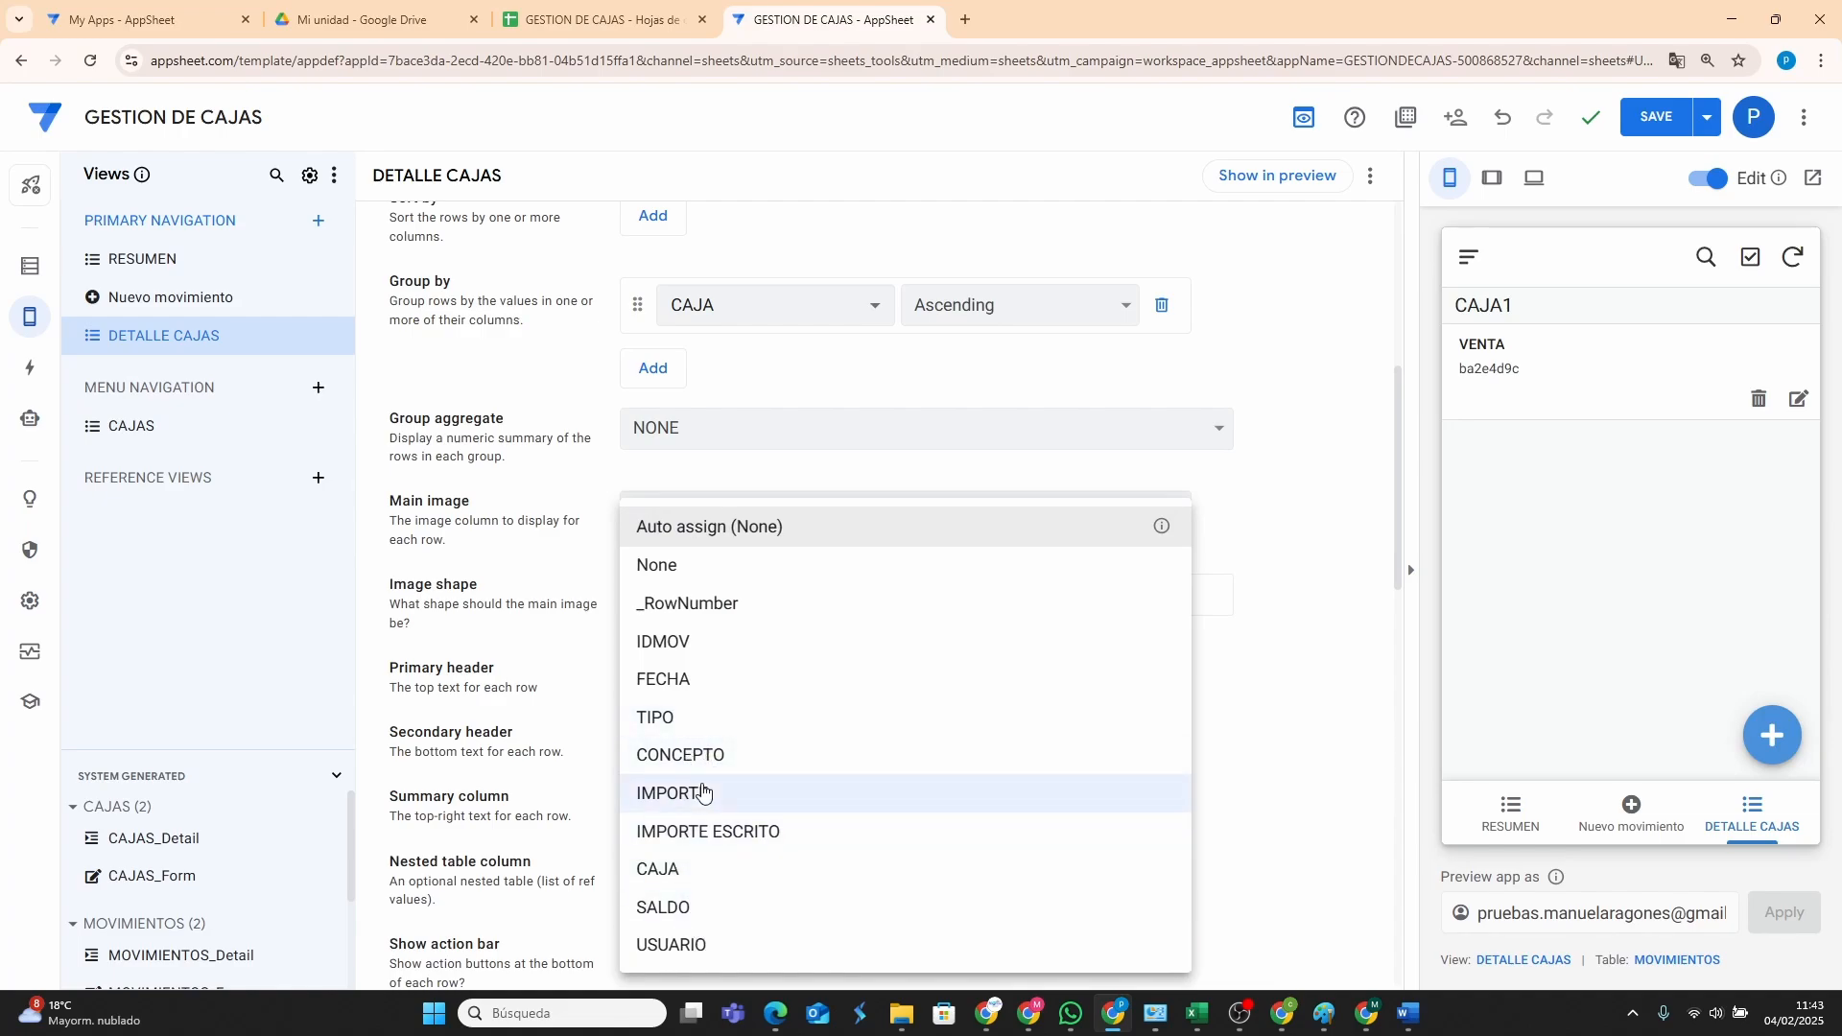
pyautogui.click(1210, 720)
pyautogui.click(1033, 1019)
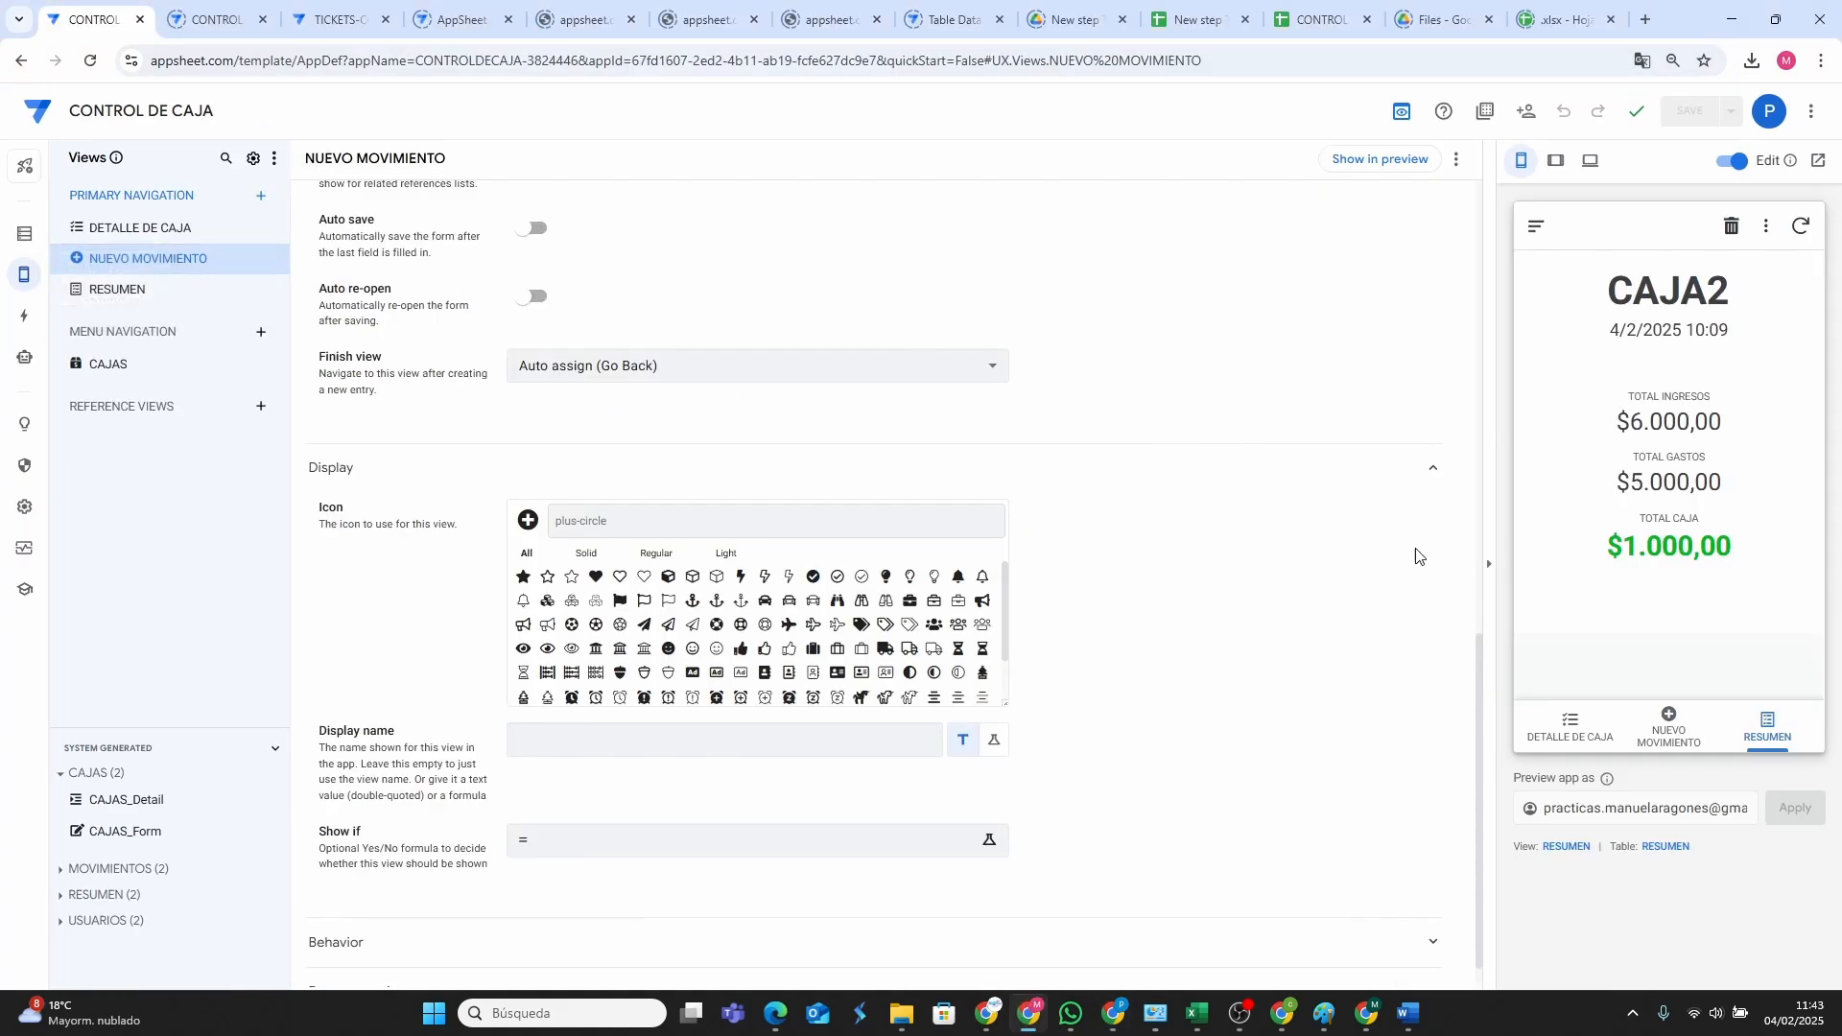
pyautogui.click(1574, 731)
pyautogui.click(1653, 299)
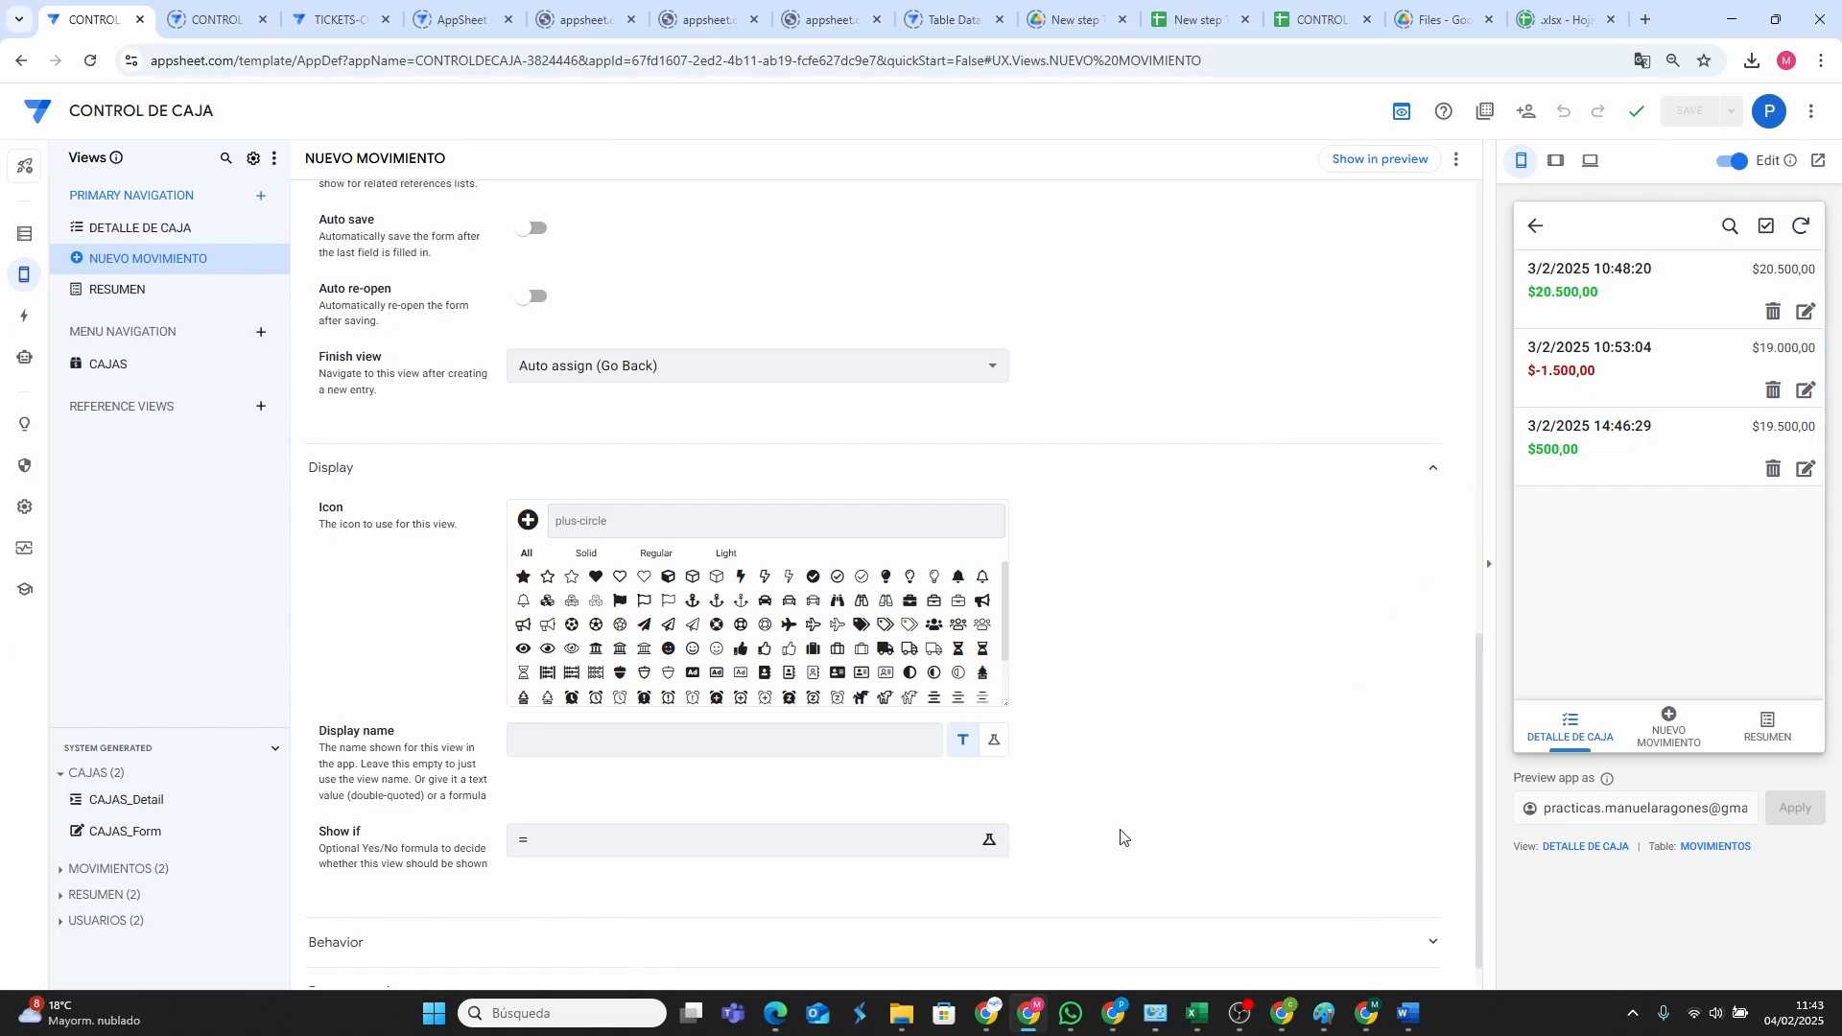
pyautogui.click(1113, 1014)
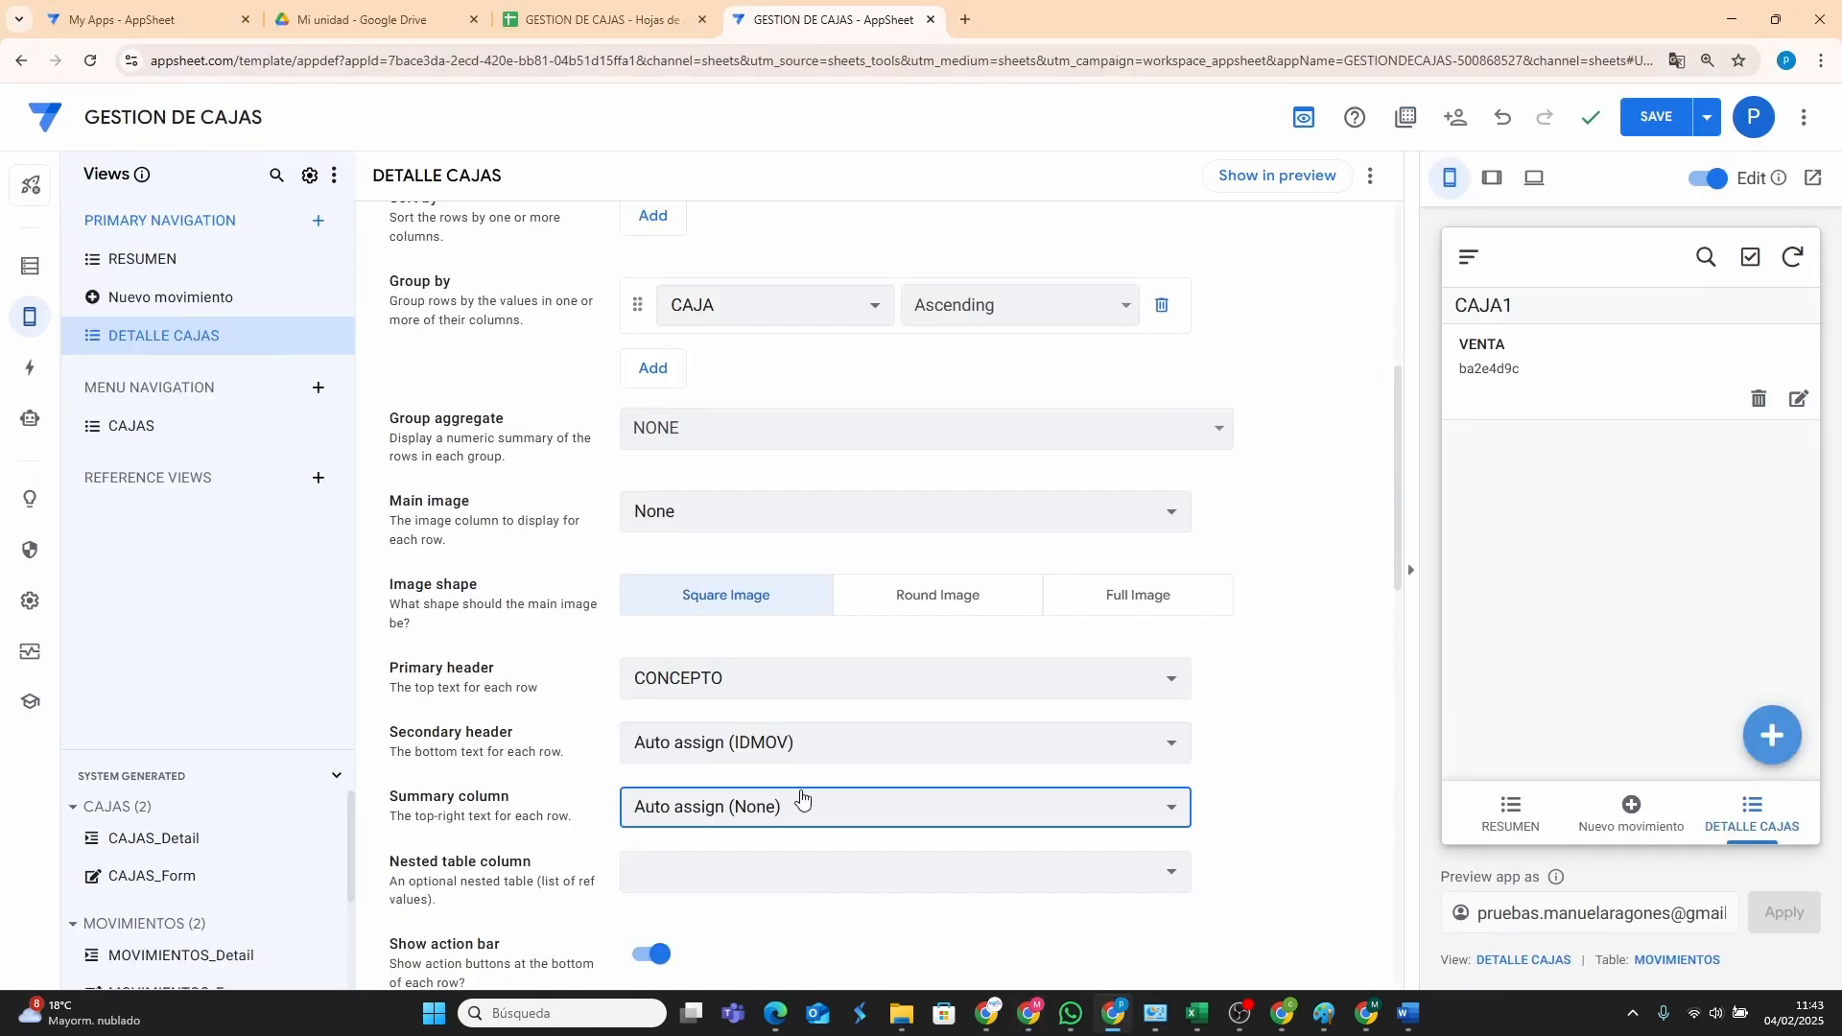
# Set the DETALLE CAJAS view's primary header to FECHA and its secondary header to IMPORTE.
pyautogui.click(701, 683)
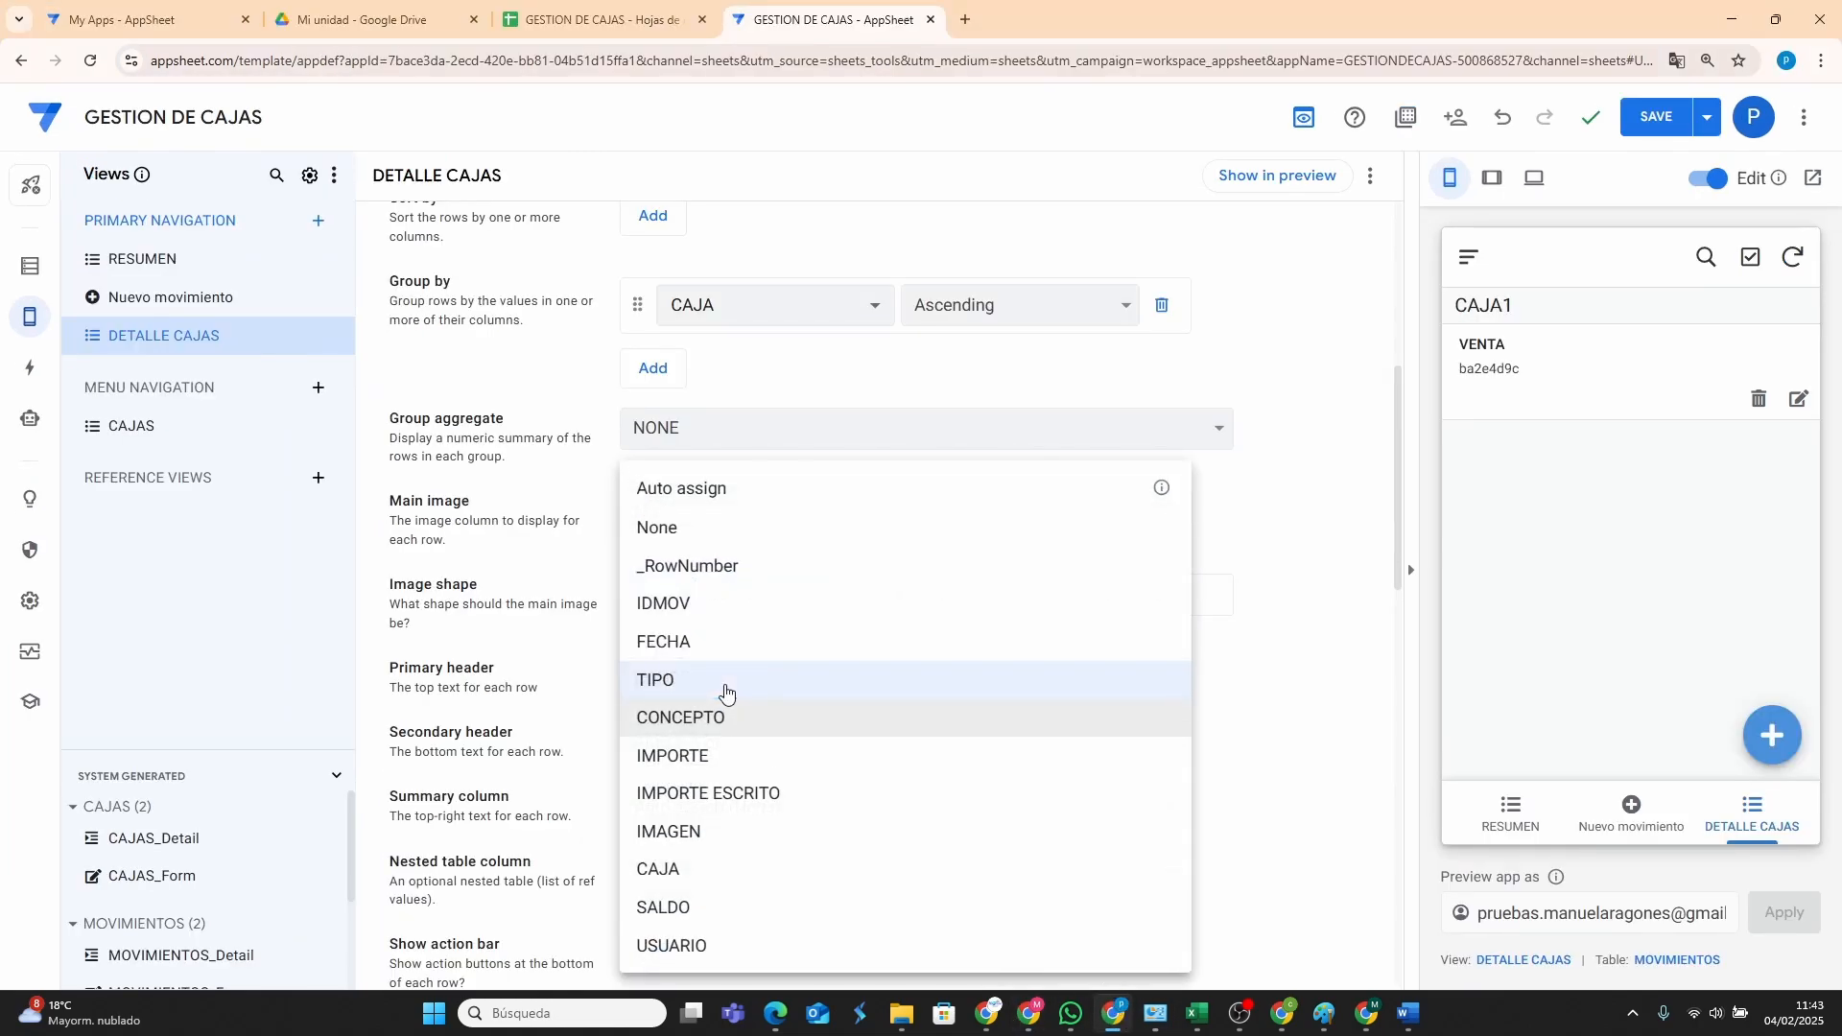
pyautogui.click(684, 643)
pyautogui.click(763, 745)
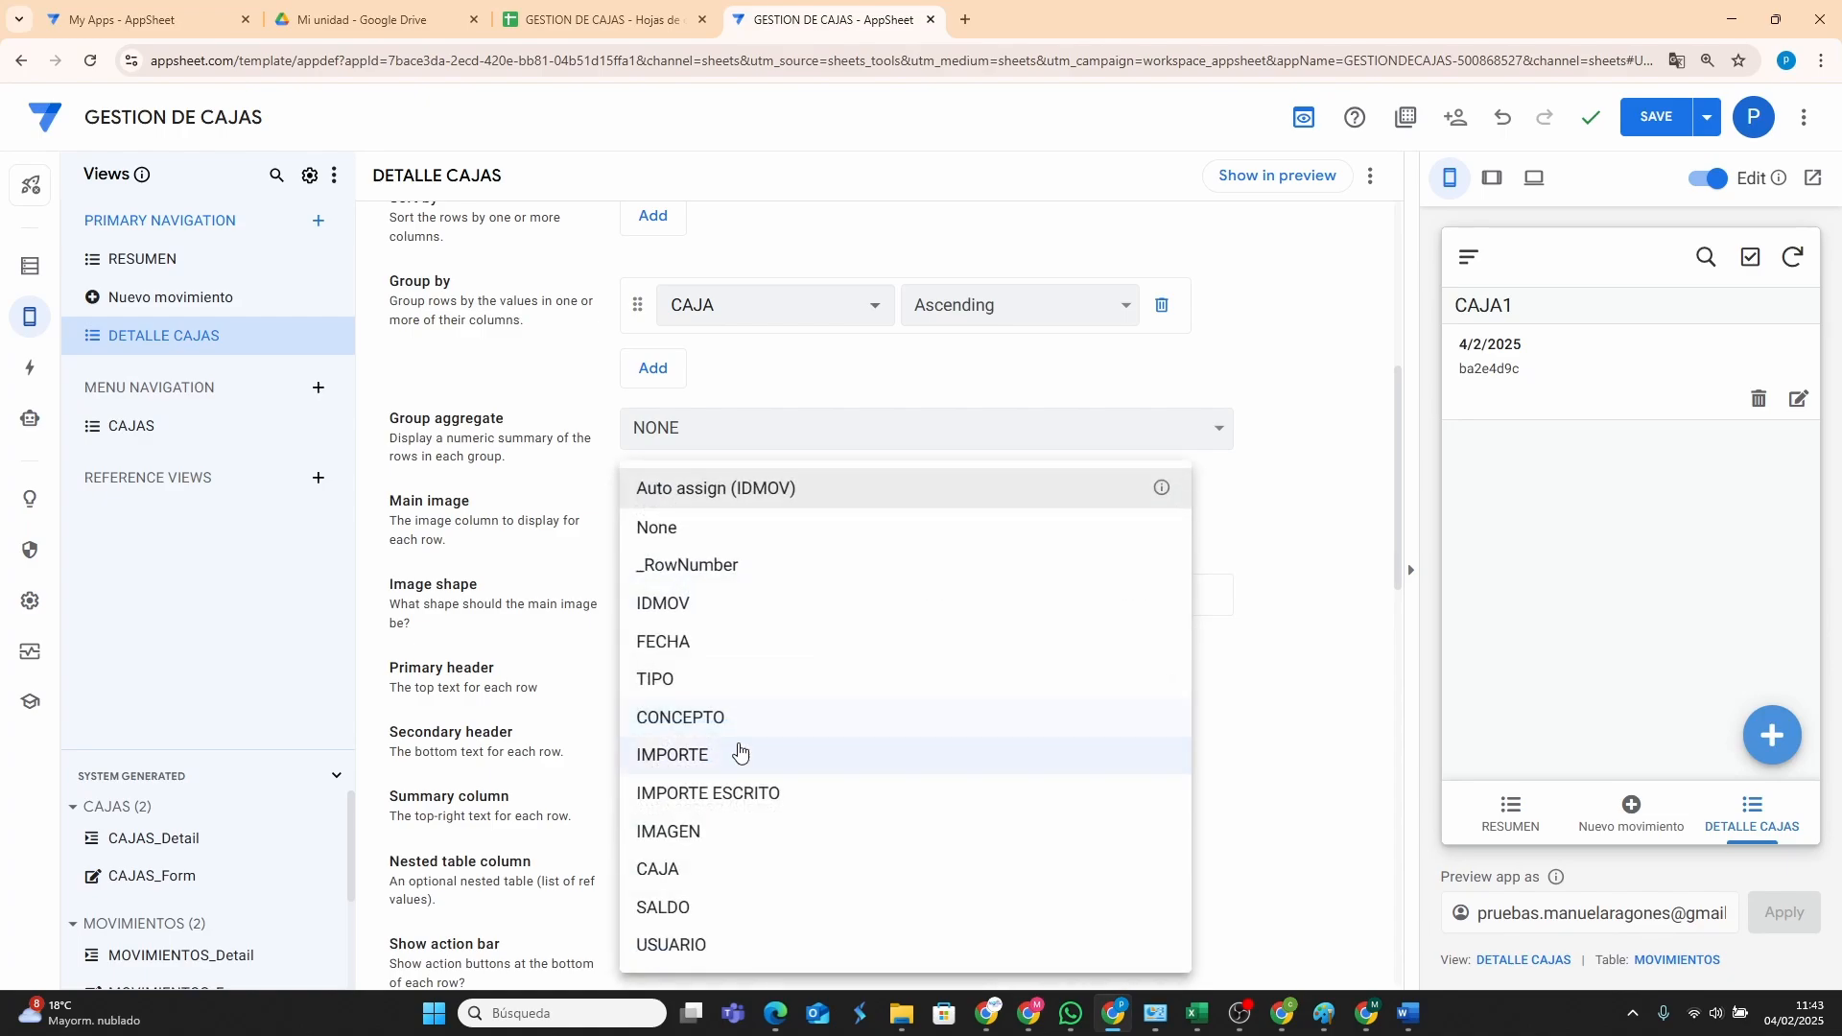
pyautogui.click(712, 758)
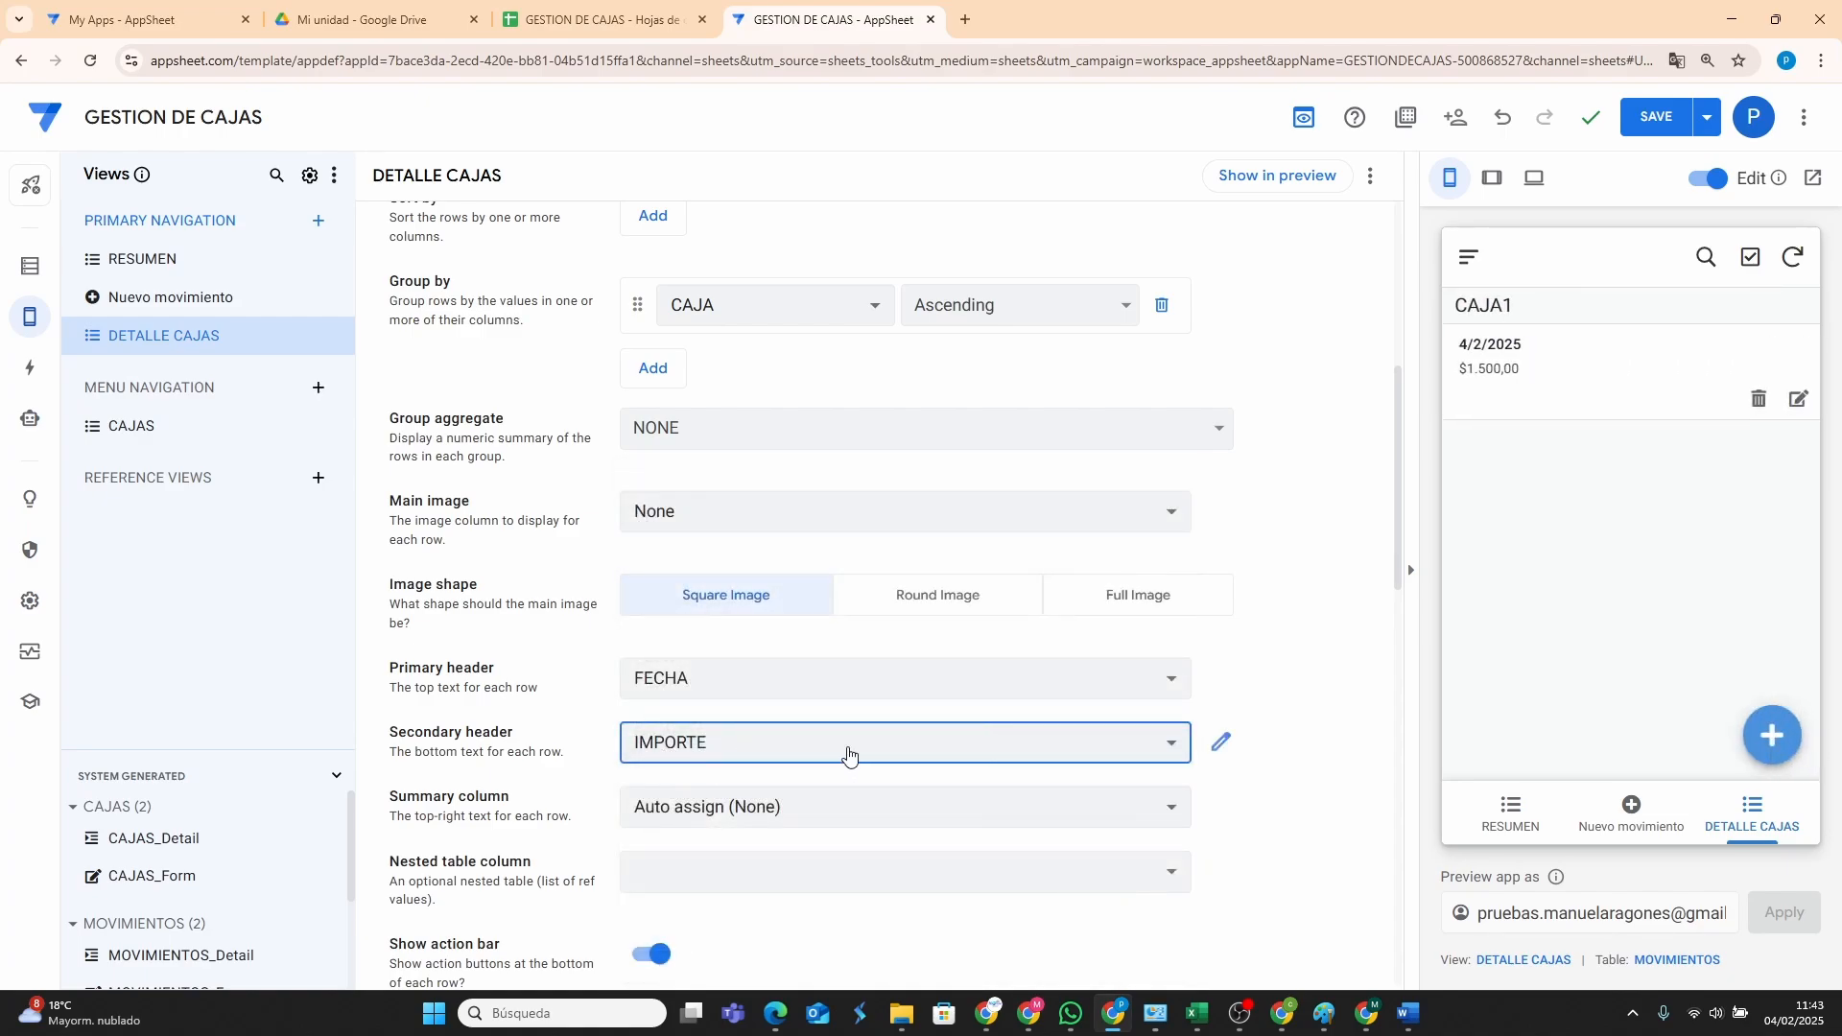
# Set the summary column of the DETALLE CAJAS view to SALDO.
pyautogui.click(808, 814)
pyautogui.click(691, 909)
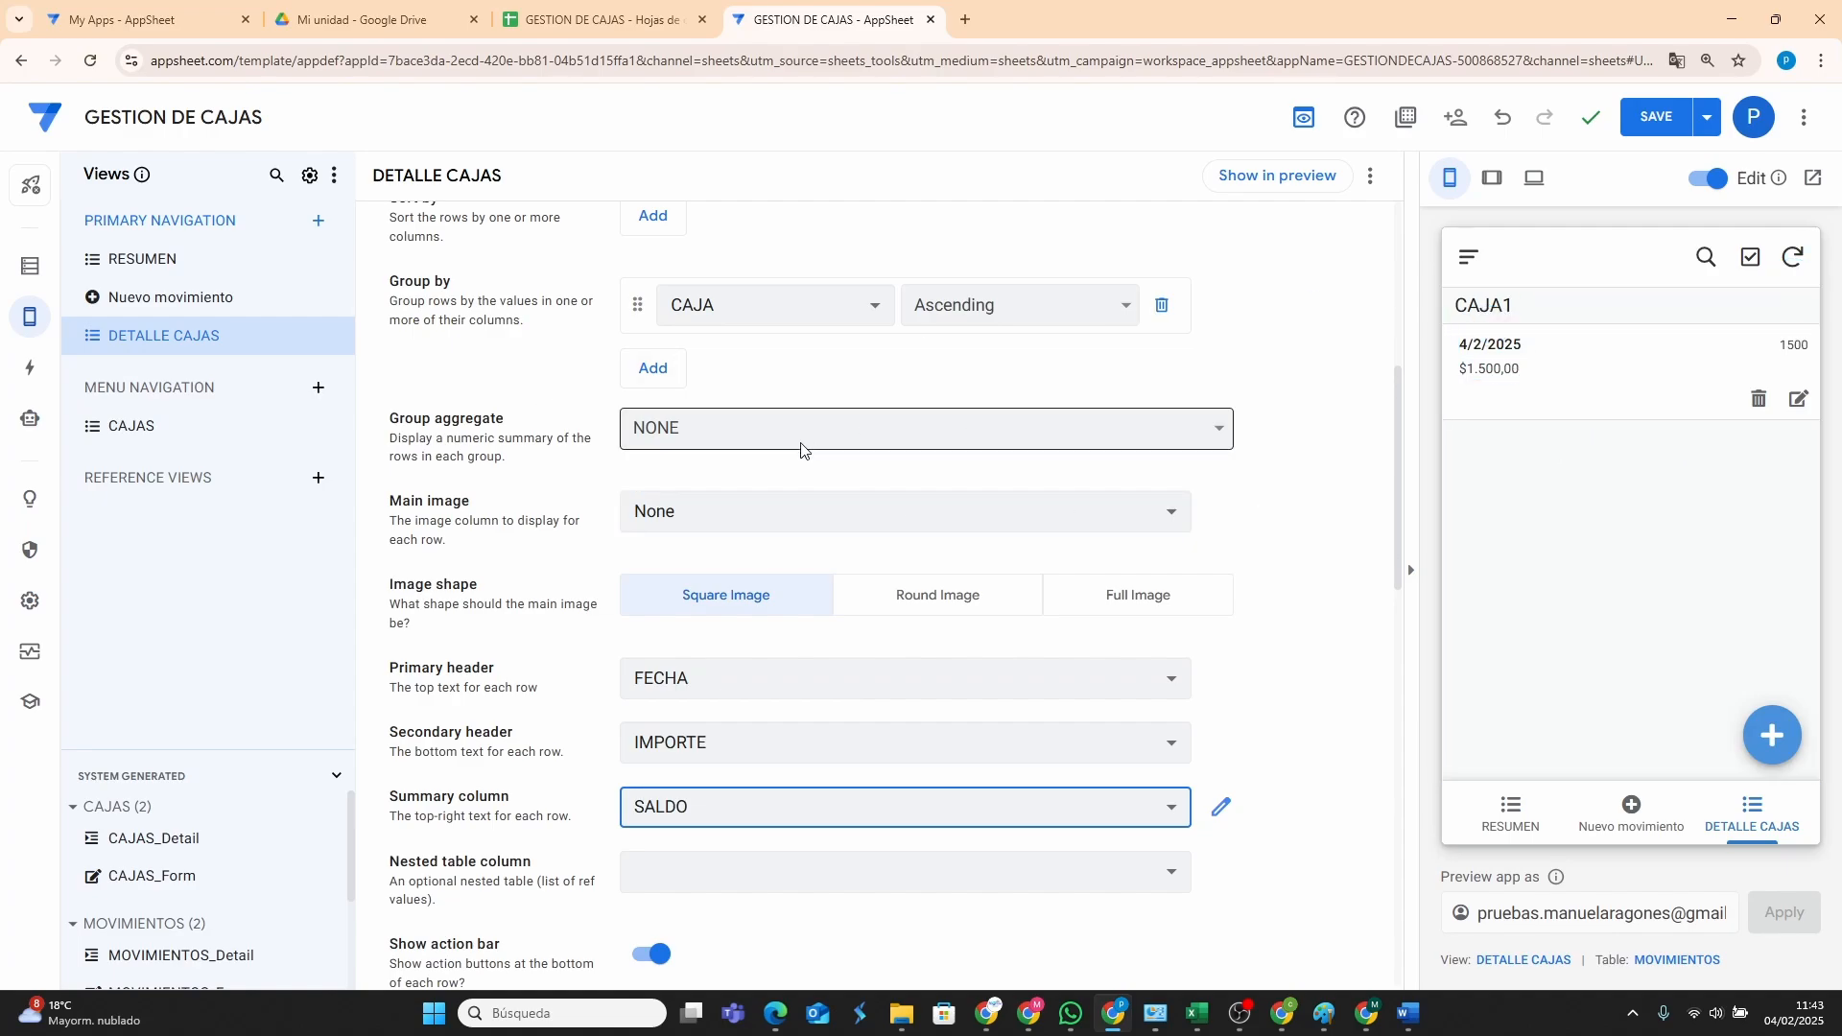
pyautogui.scroll(1, 772, 464)
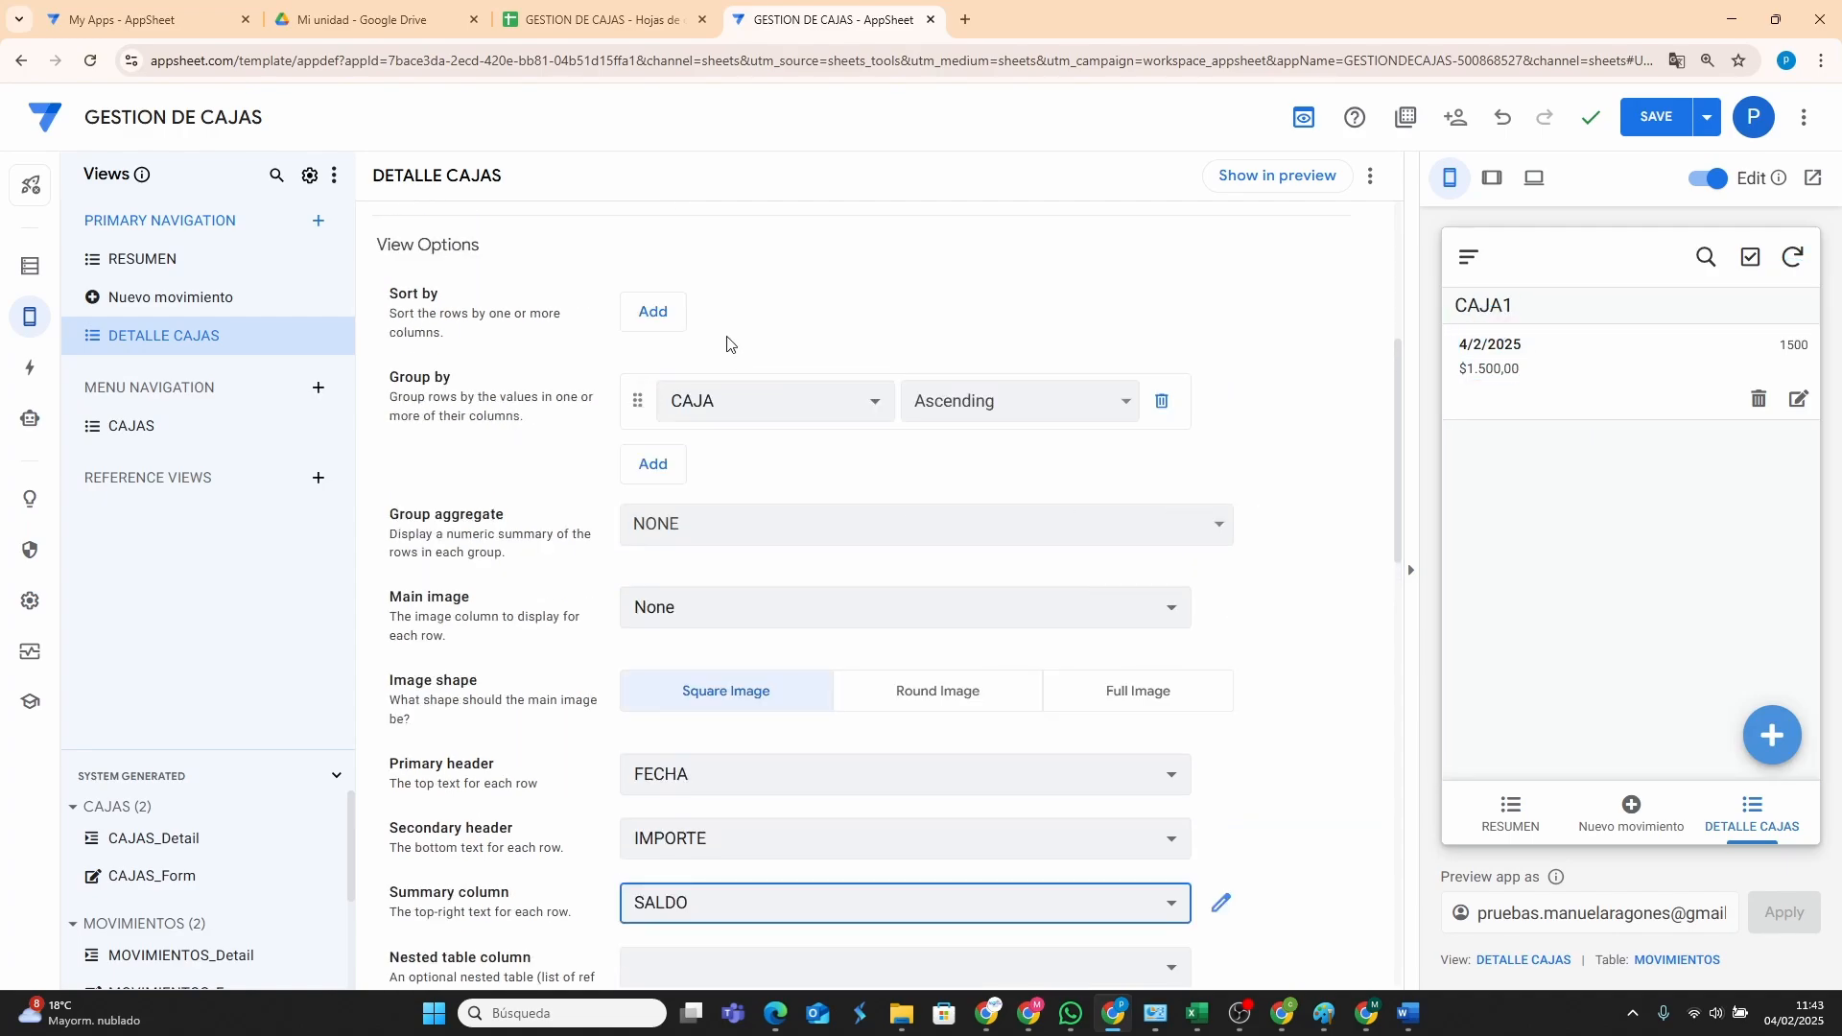
pyautogui.click(653, 464)
pyautogui.click(743, 527)
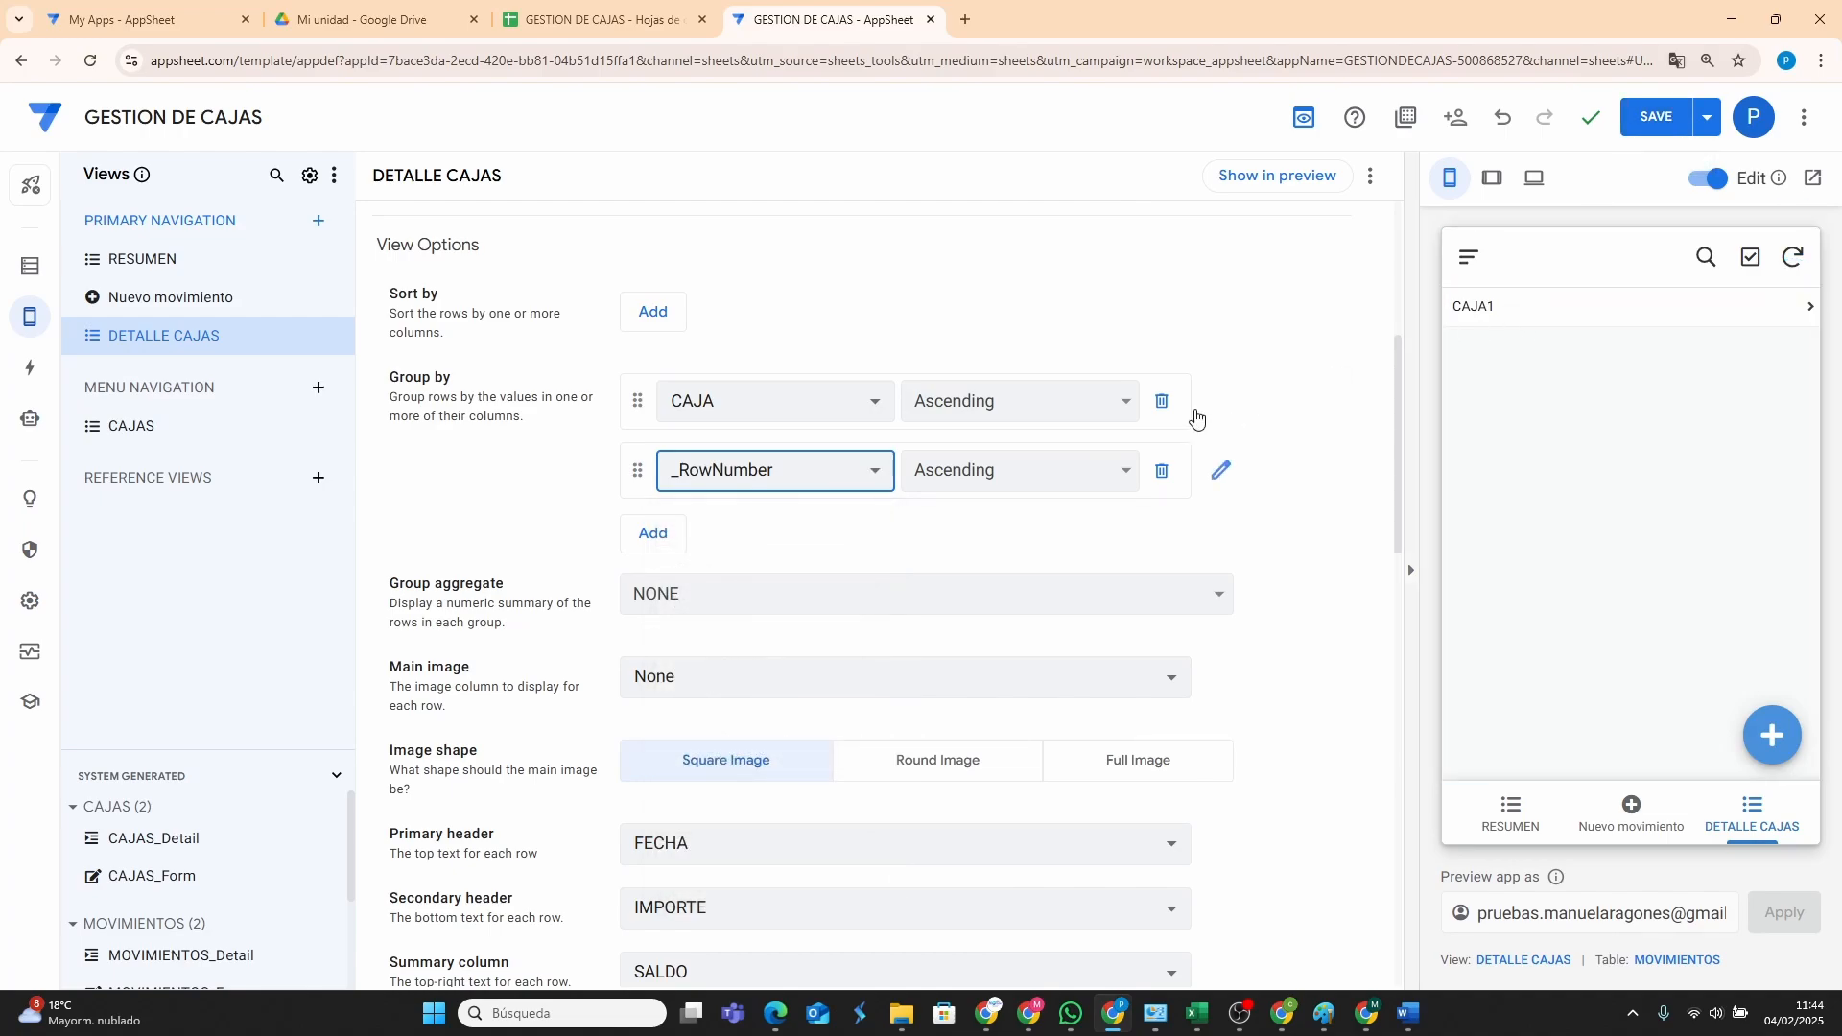
pyautogui.click(1162, 470)
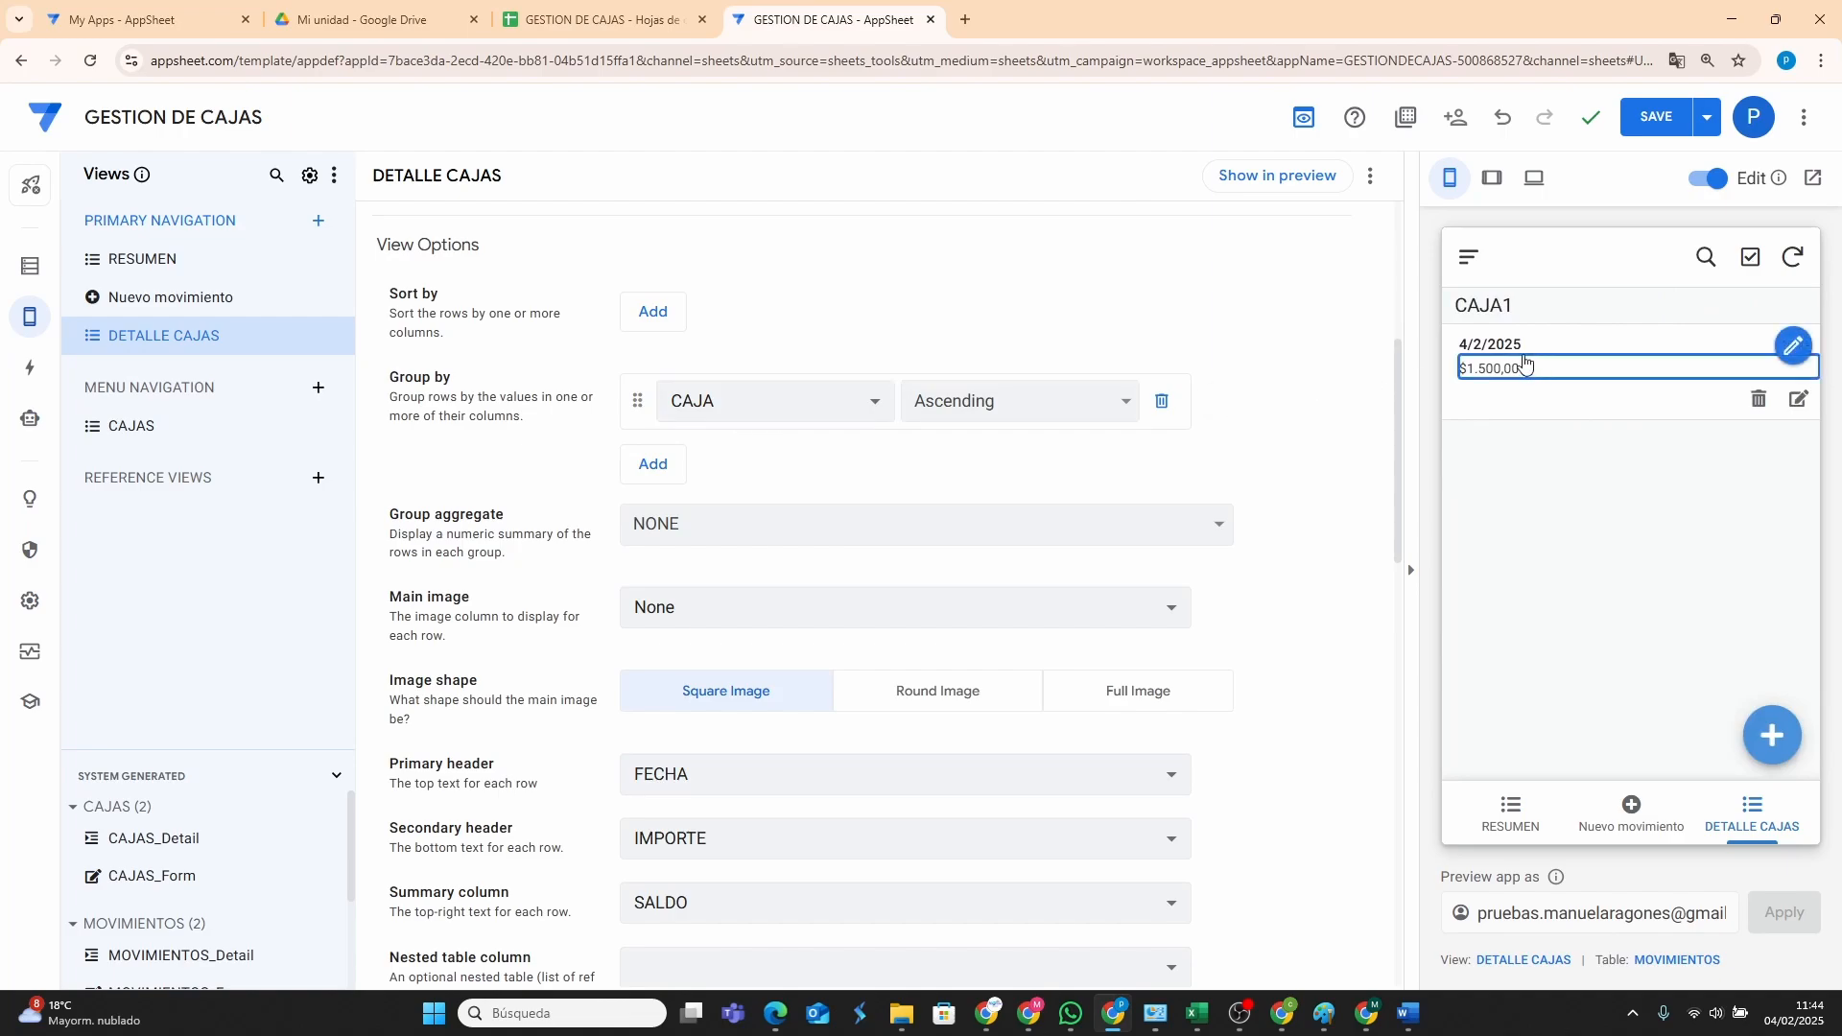
# Add _RowNumber ascending as the second grouping level of DETALLE CAJAS, try it on CAJA1 in the preview, and save the app.
pyautogui.click(673, 466)
pyautogui.click(710, 472)
pyautogui.click(721, 474)
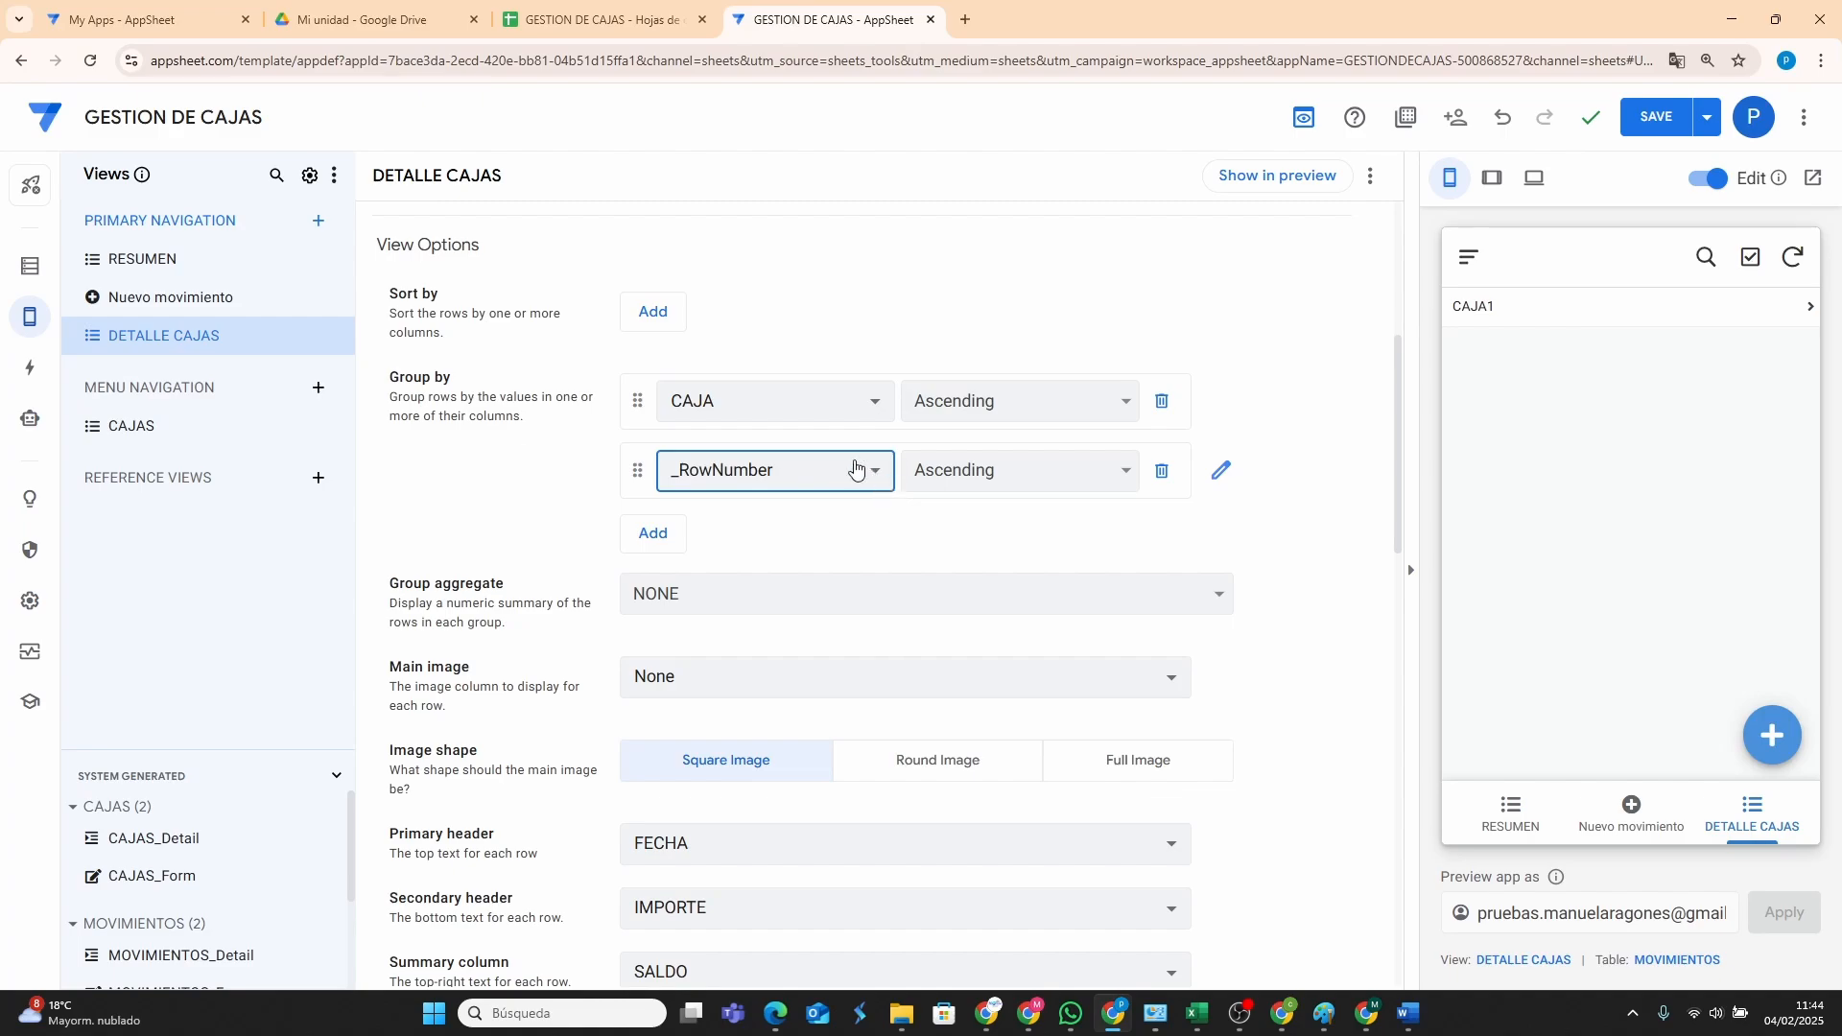
pyautogui.click(1668, 305)
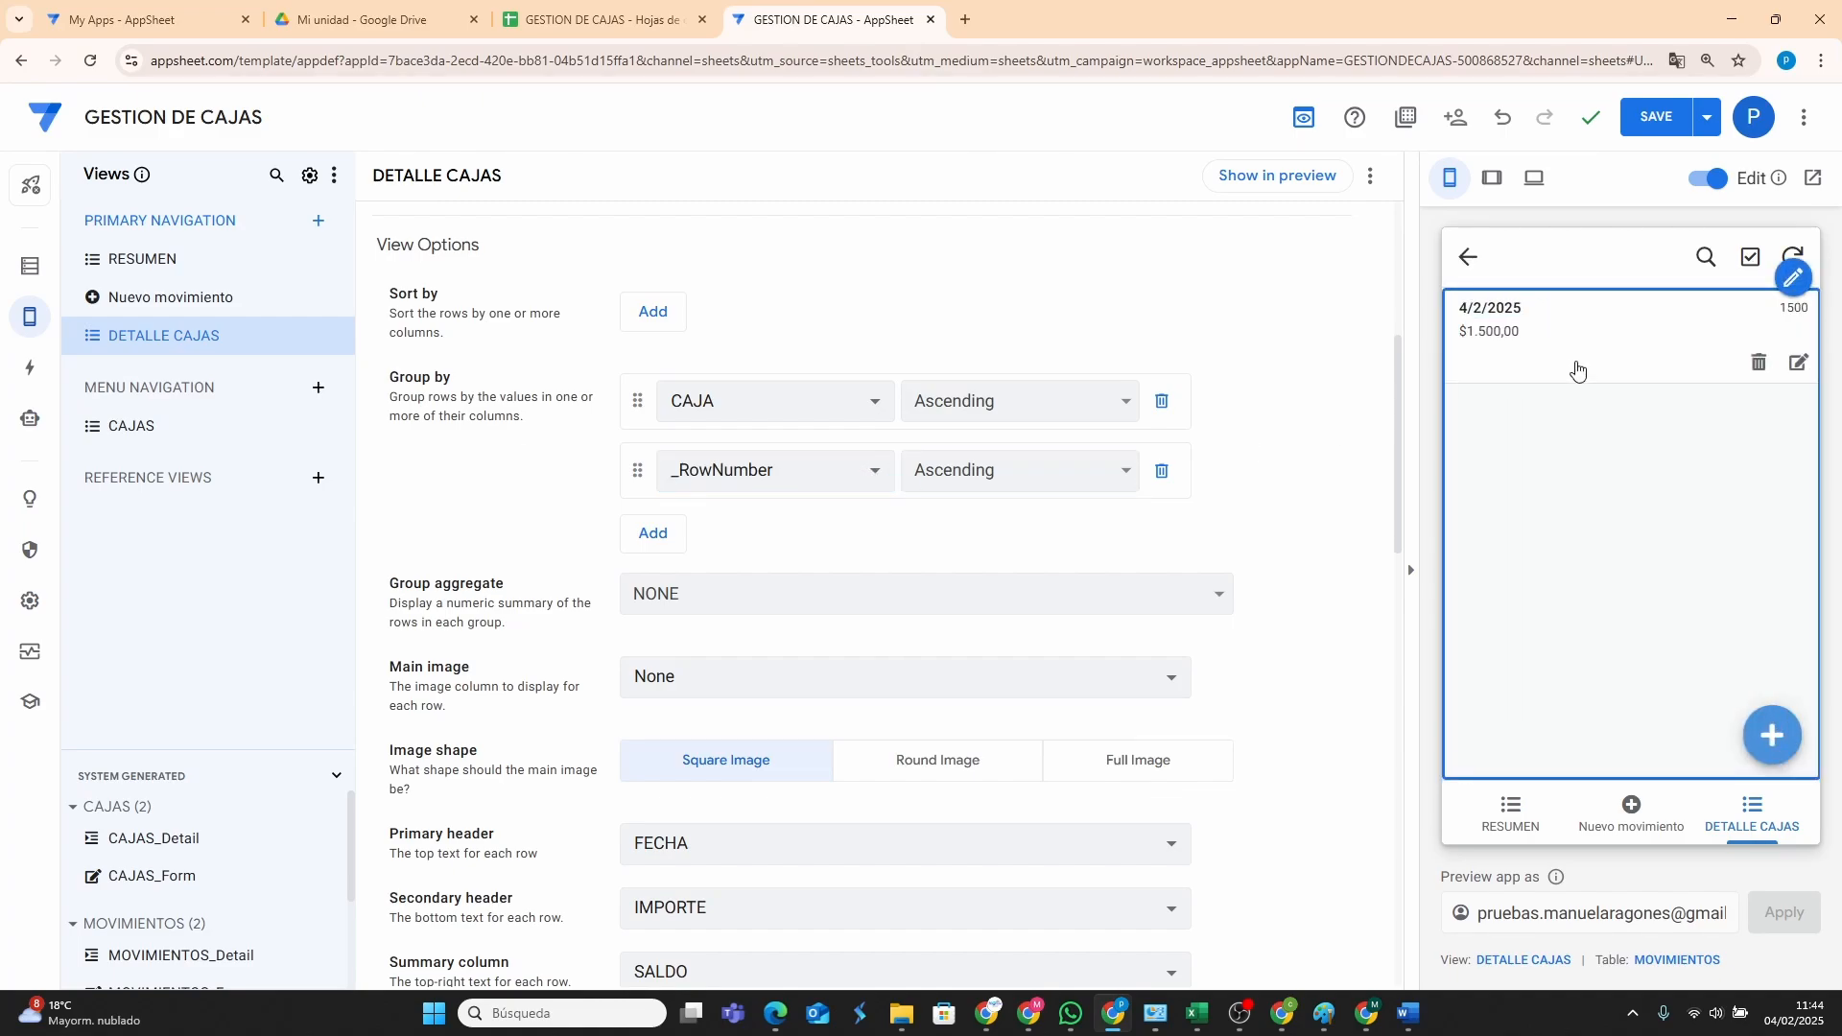
pyautogui.click(1467, 259)
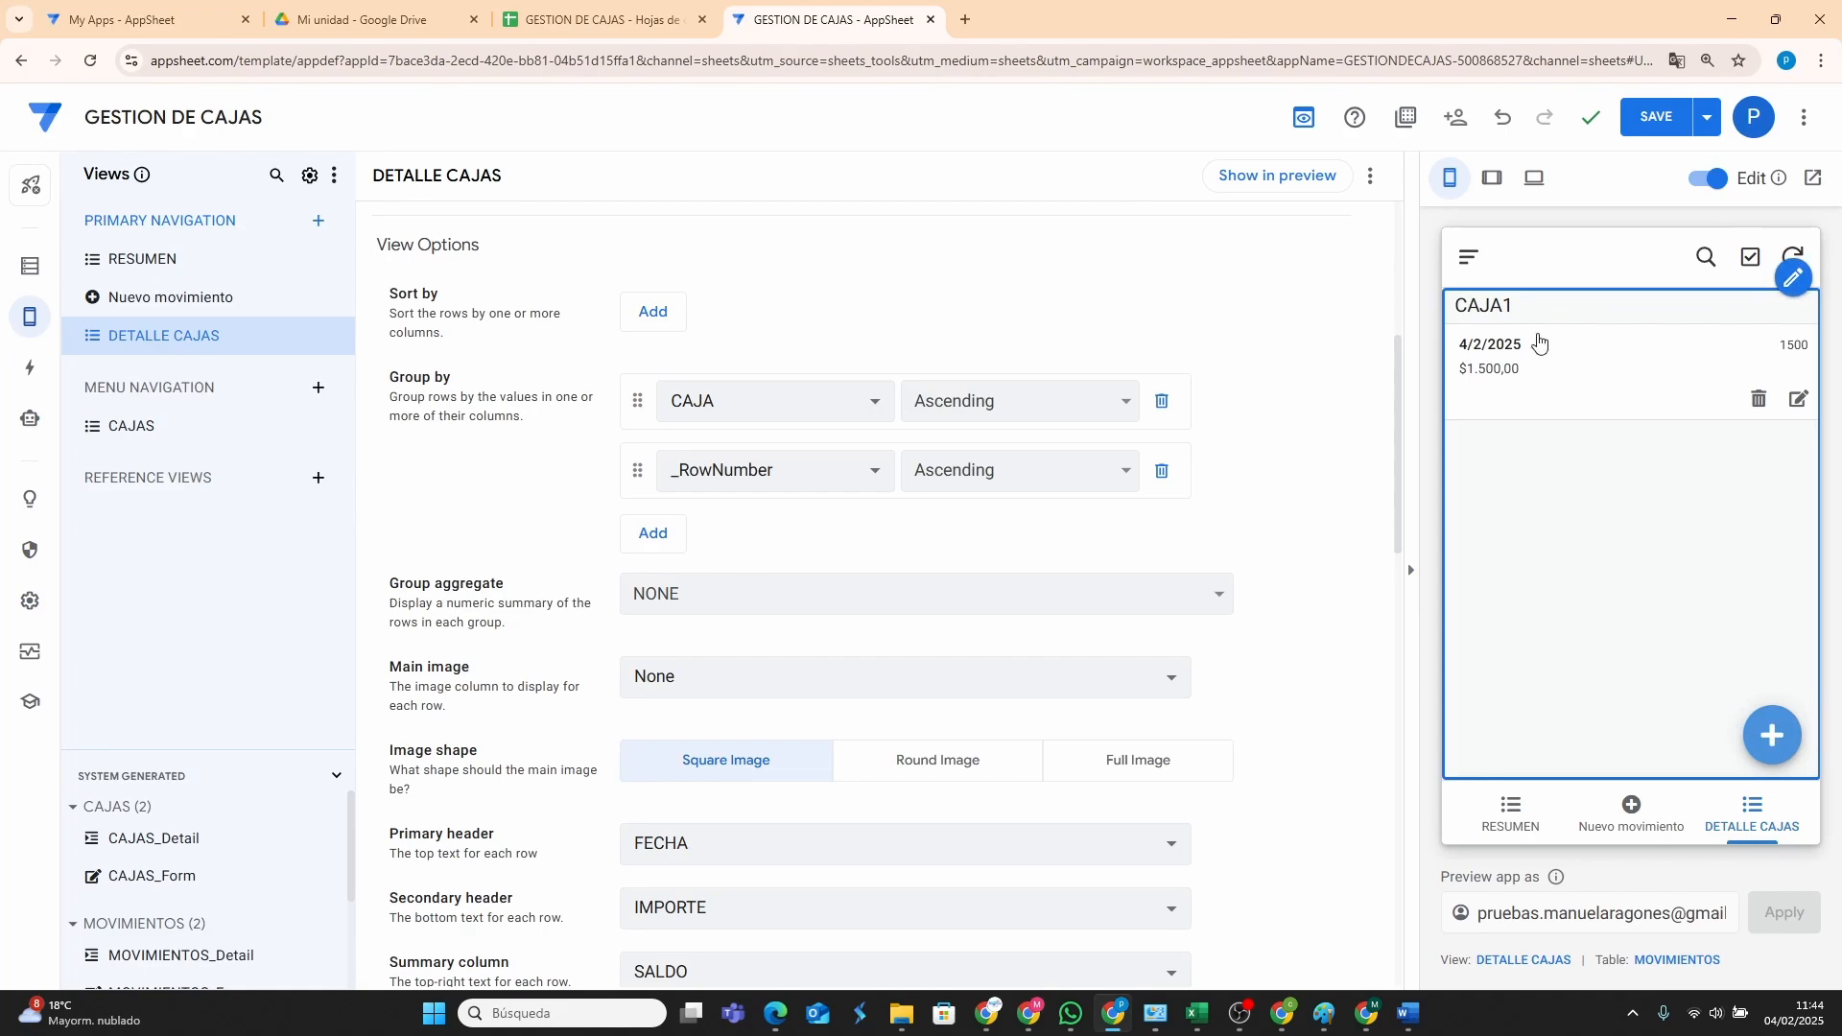
pyautogui.click(1653, 119)
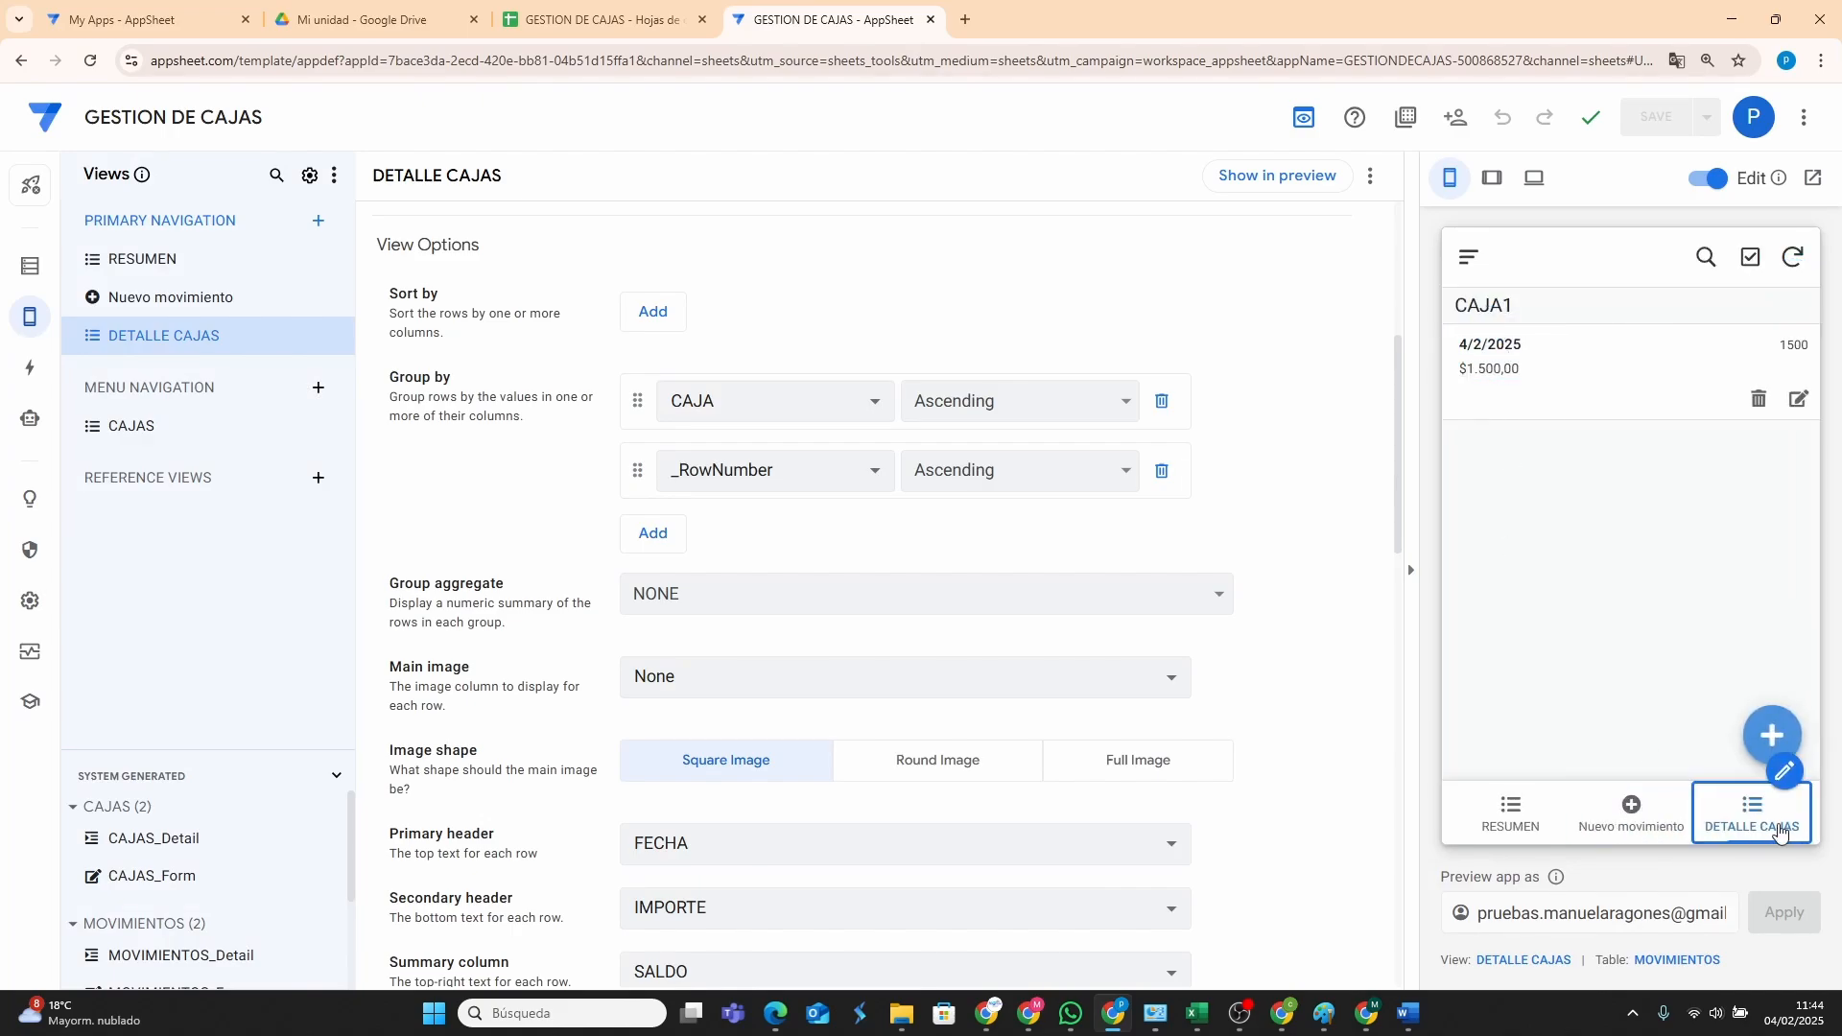
# Review CAJA1 in the app preview through the DETALLE CAJAS, CAJAS and RESUMEN views.
pyautogui.click(1780, 831)
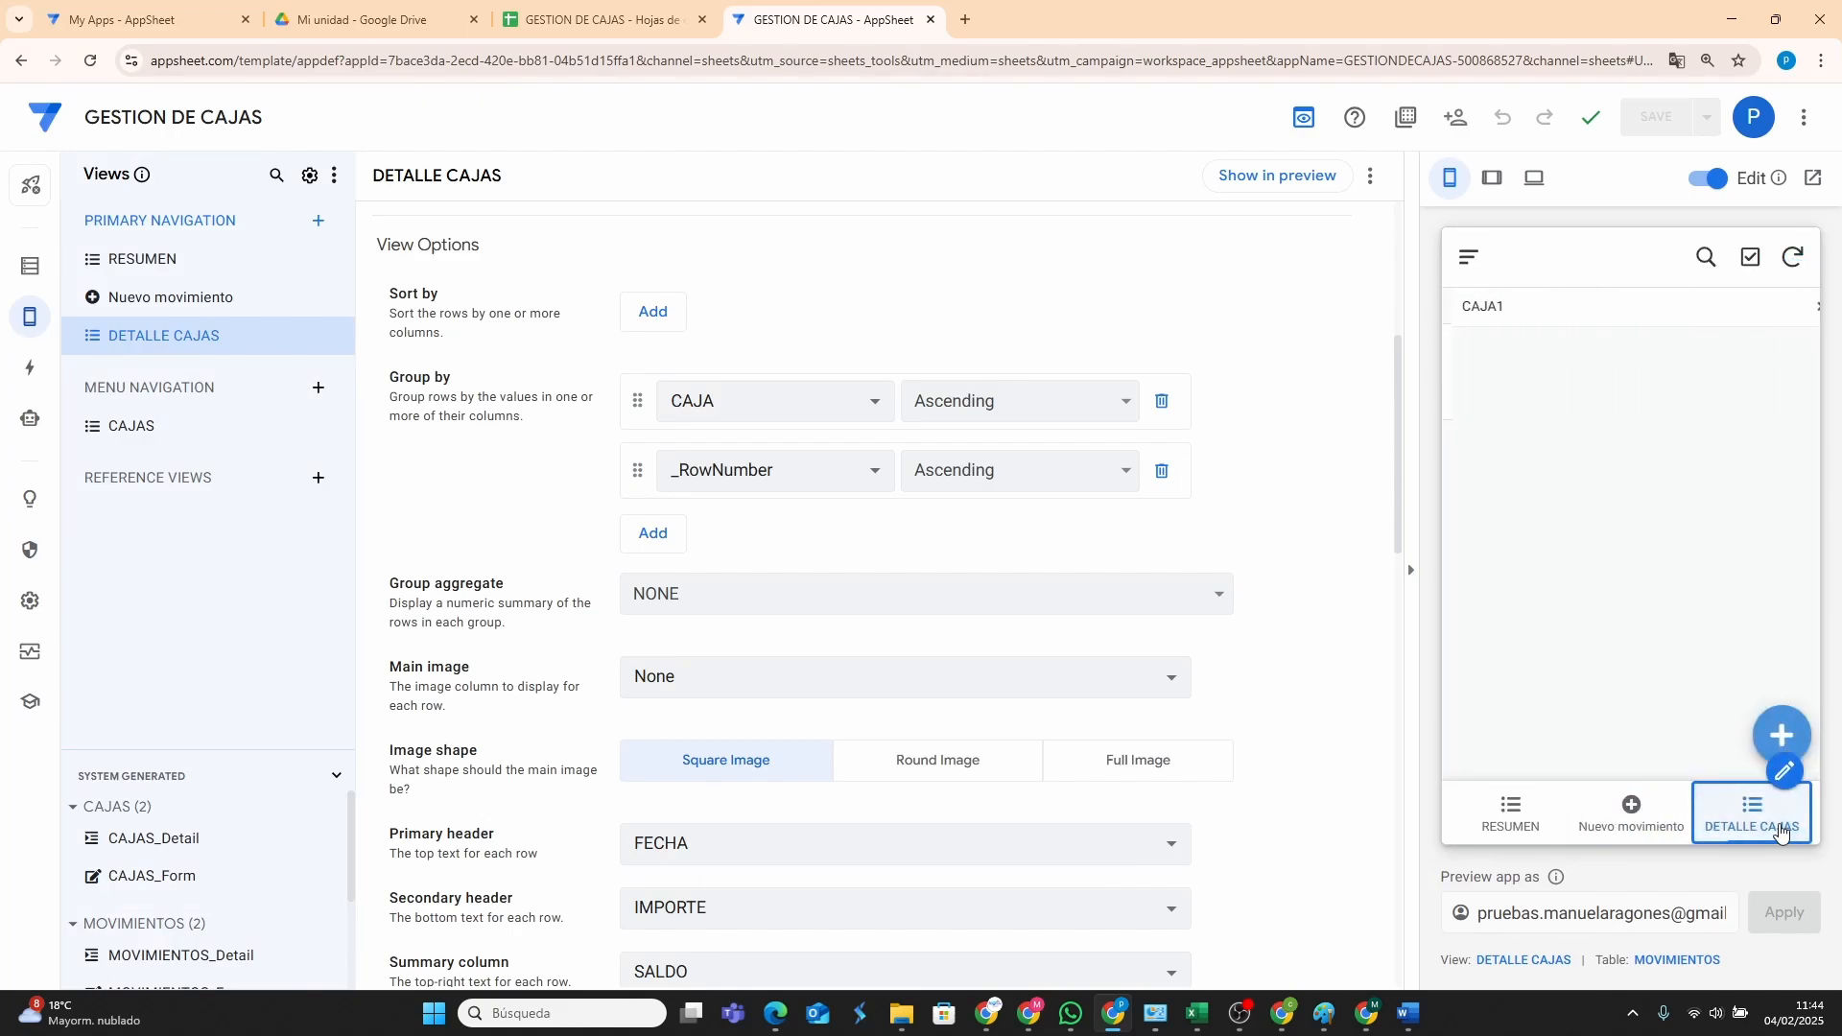
pyautogui.click(1494, 314)
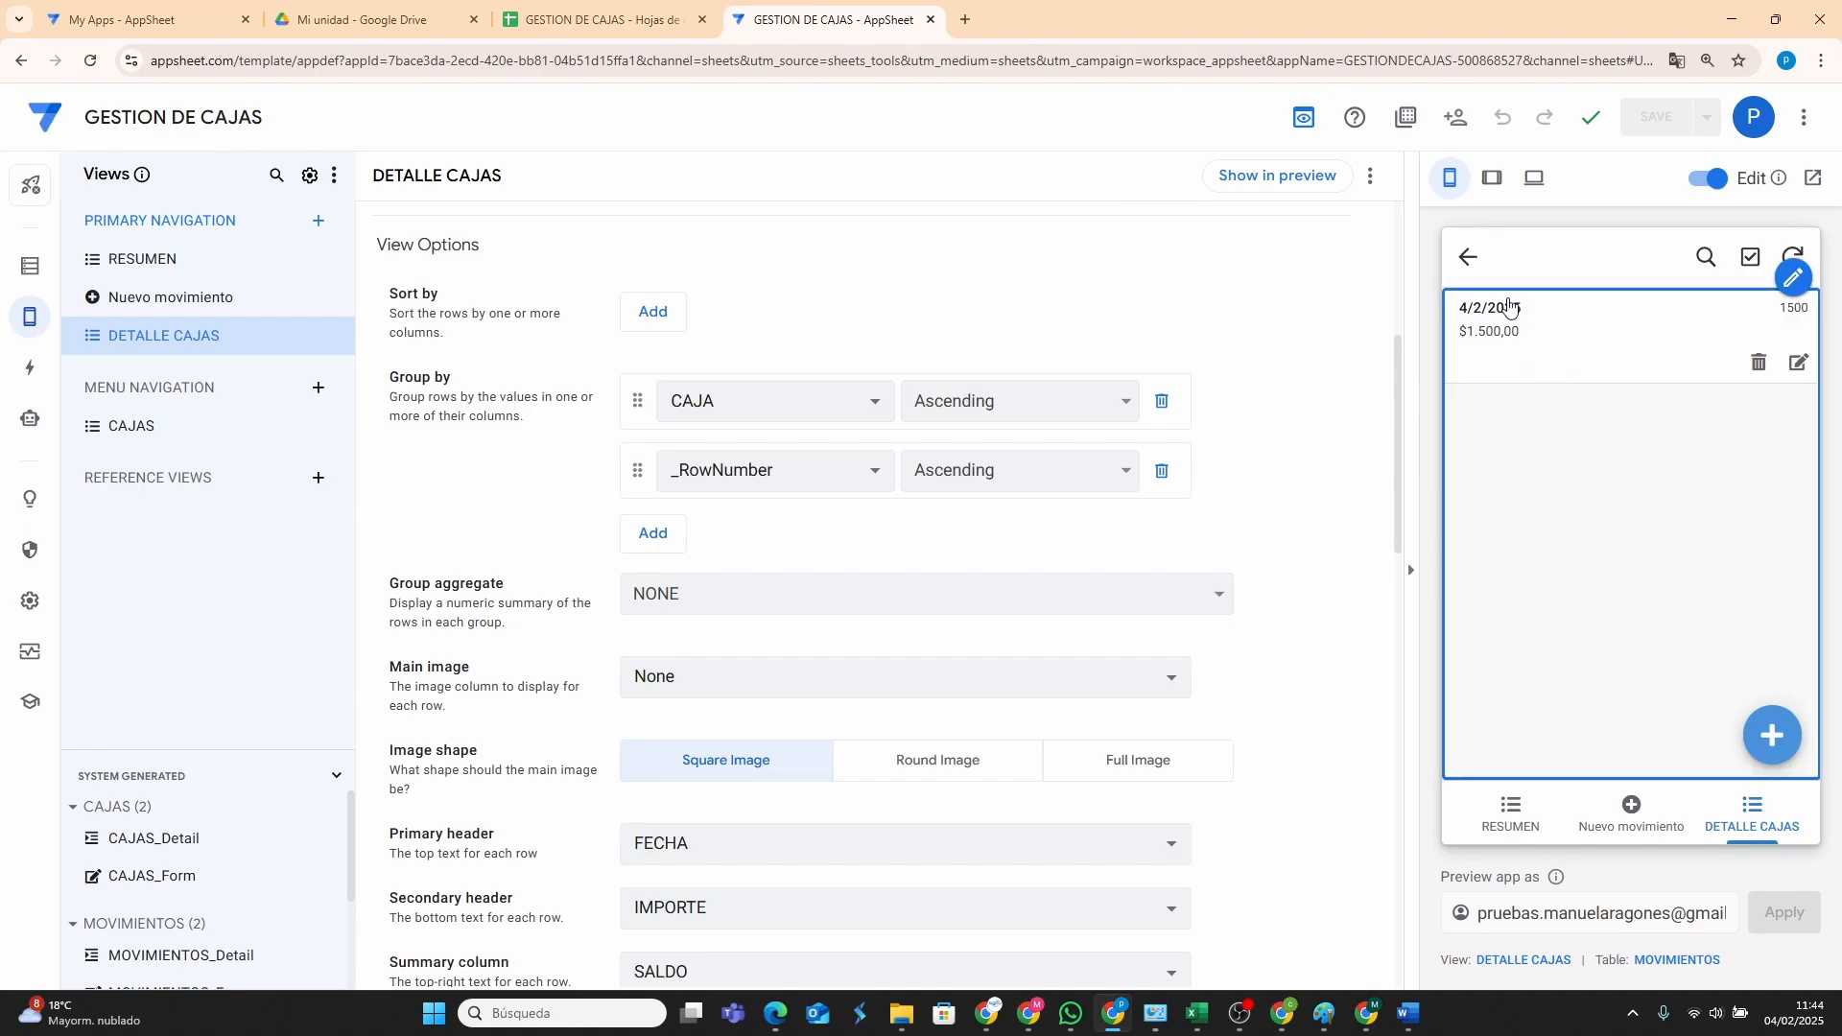
pyautogui.click(1467, 258)
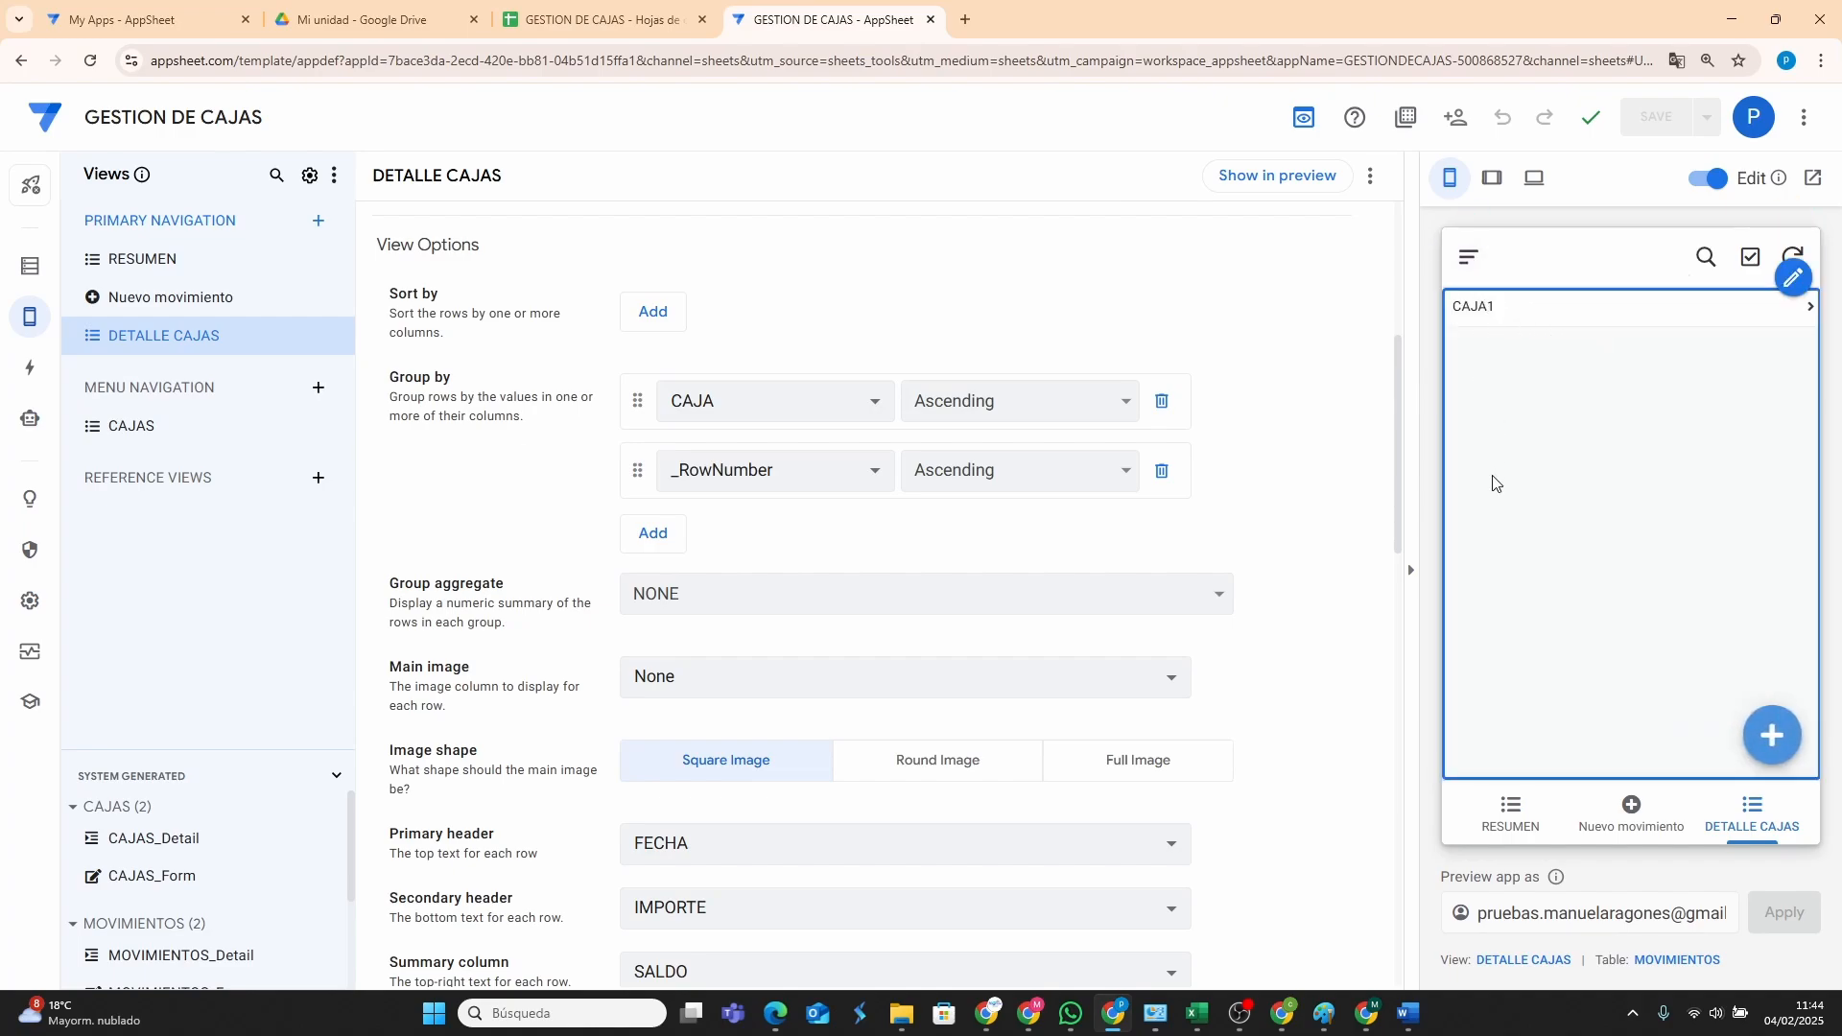
pyautogui.click(1467, 258)
pyautogui.click(1535, 357)
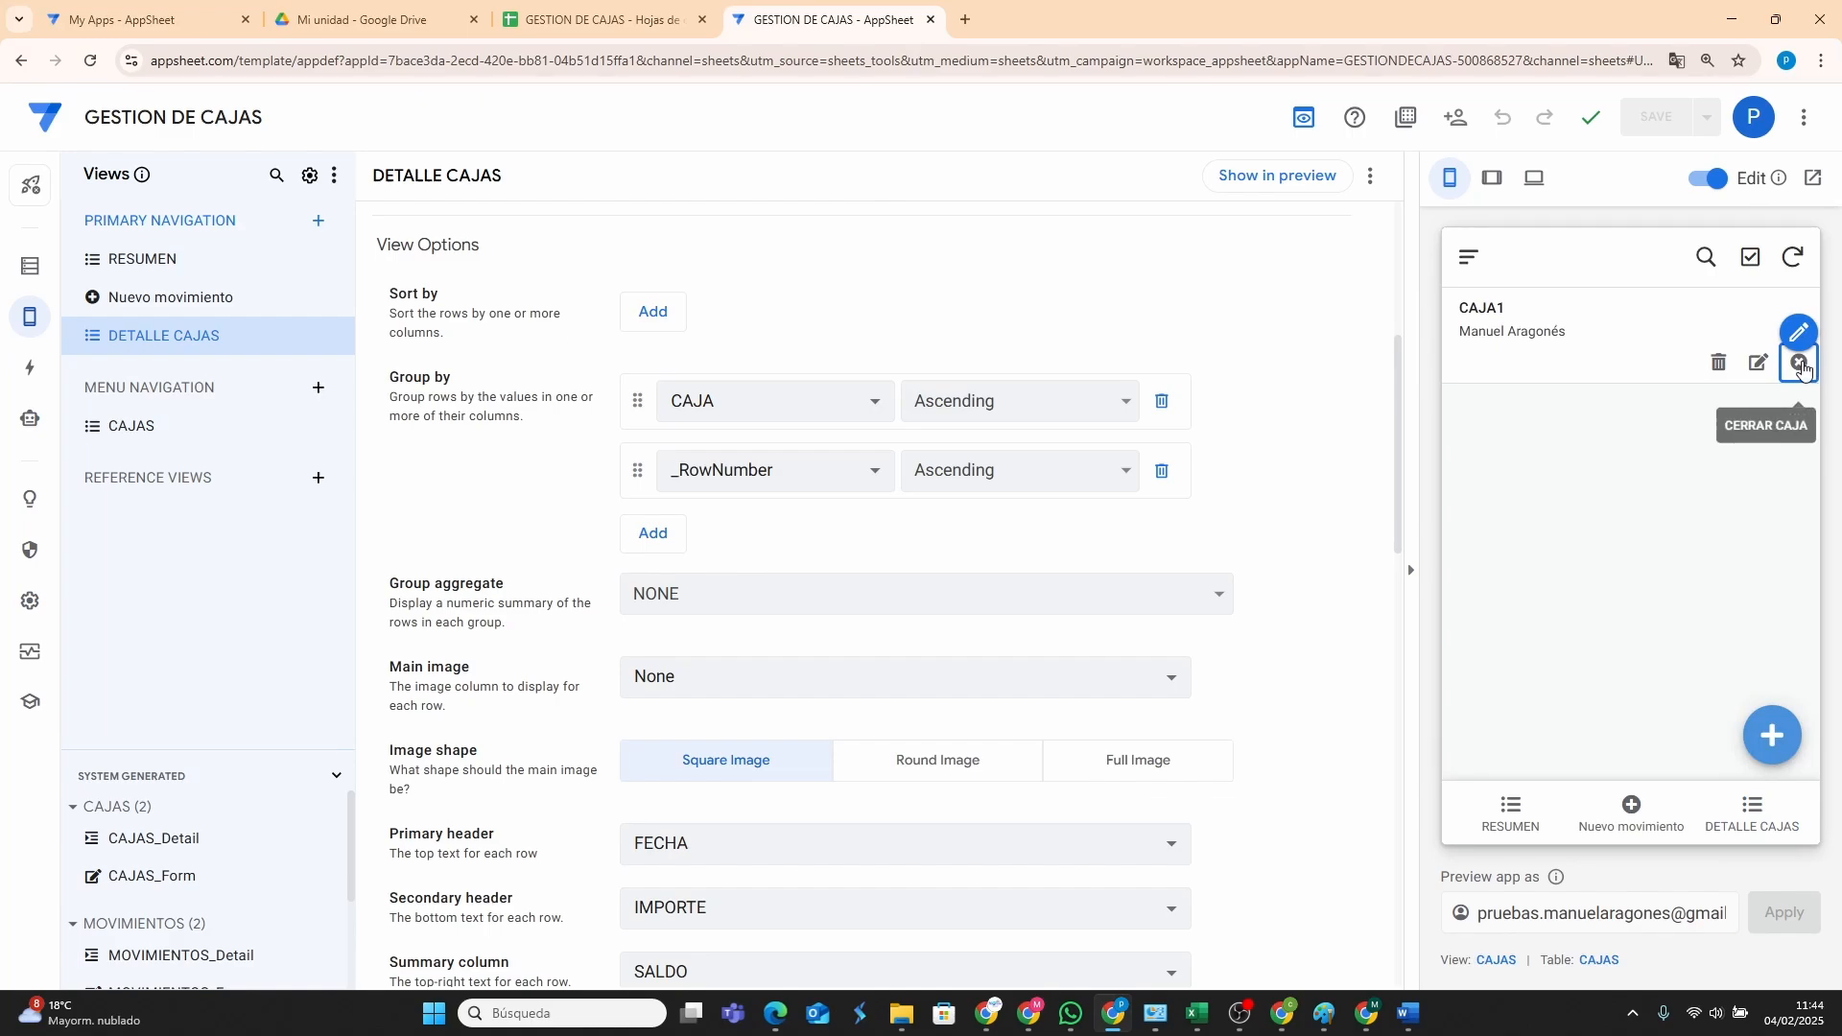
pyautogui.click(1509, 820)
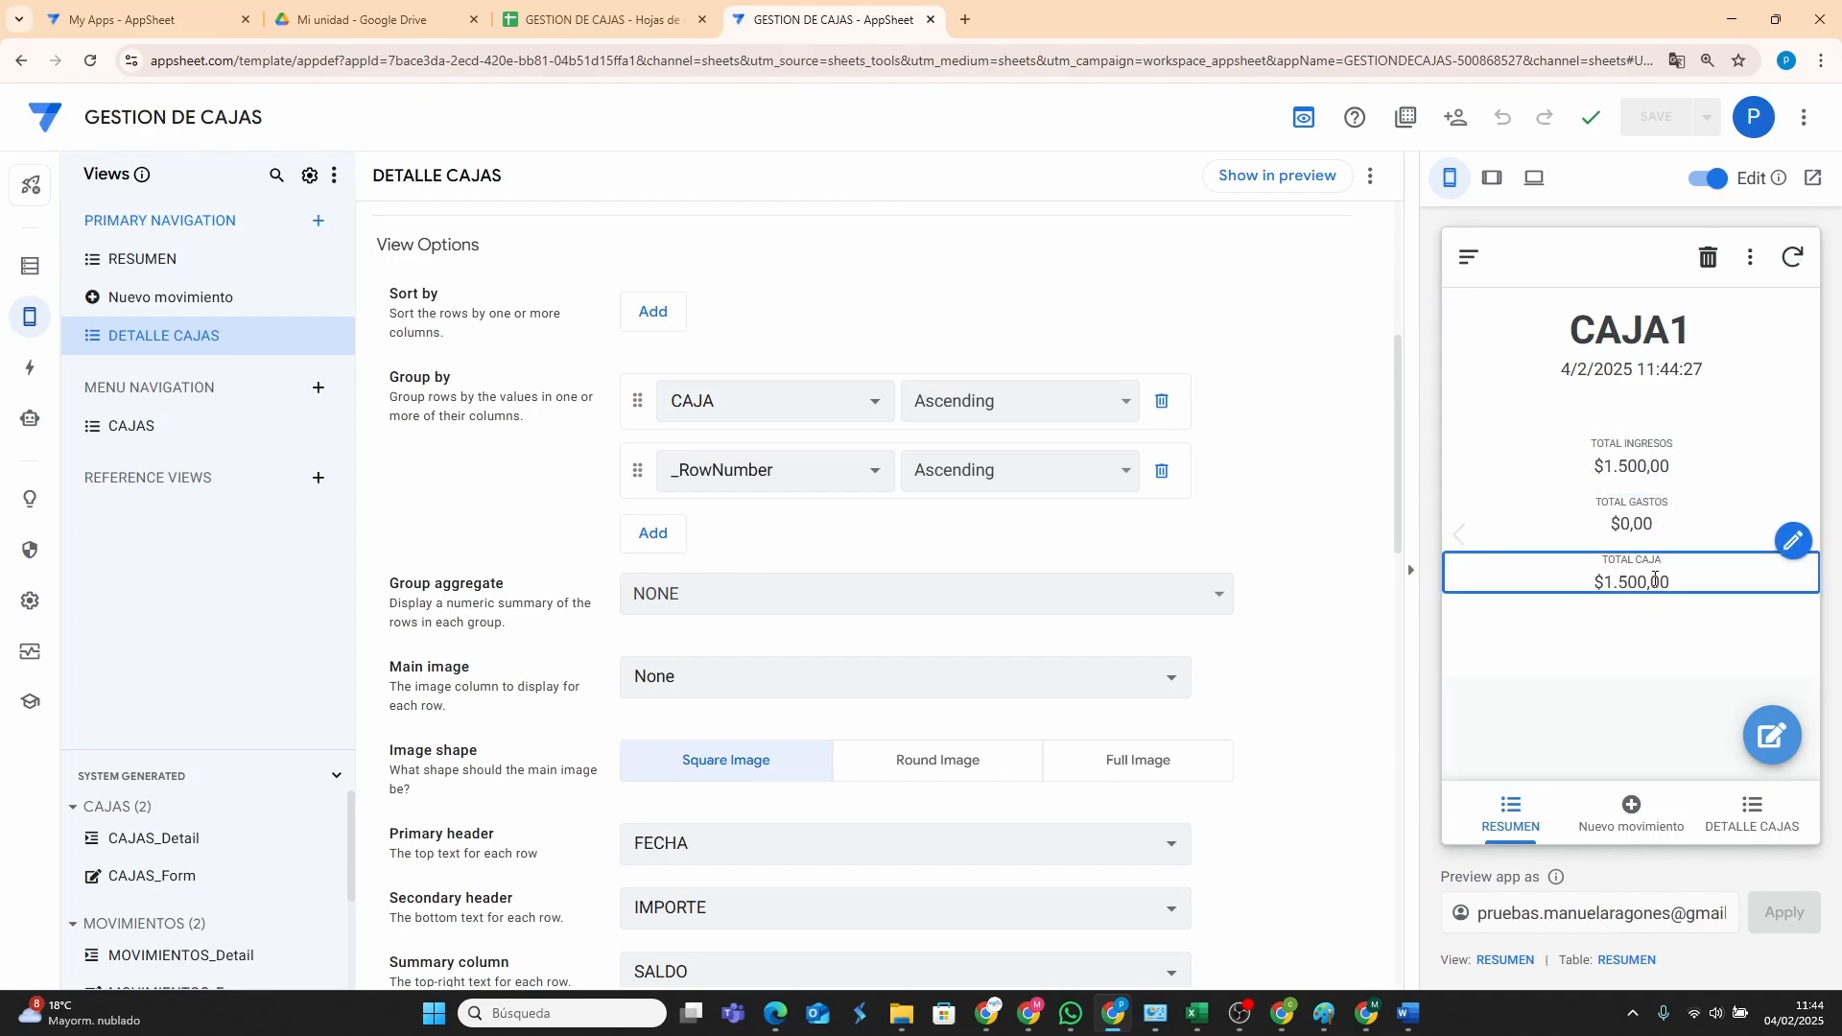
# Run the CERRAR CAJA action on CAJA1 from the CAJAS view of the app preview.
pyautogui.click(1470, 259)
pyautogui.click(1558, 357)
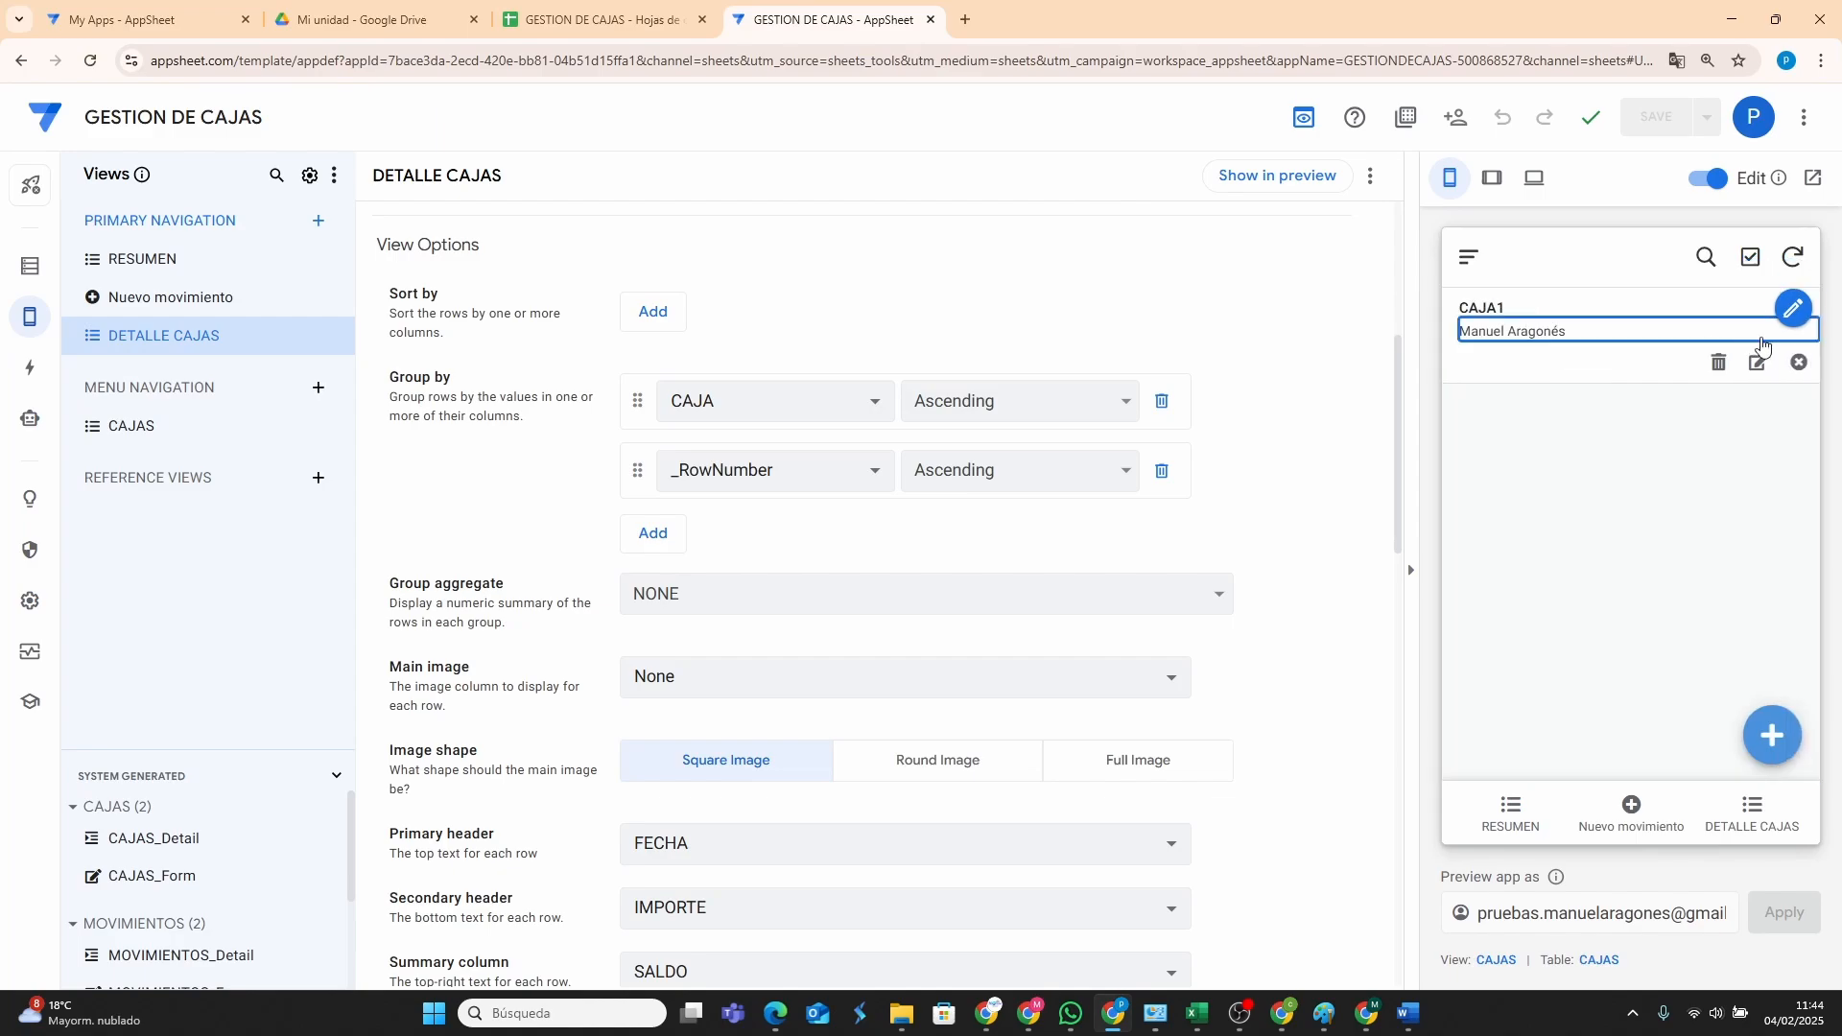
pyautogui.click(1800, 366)
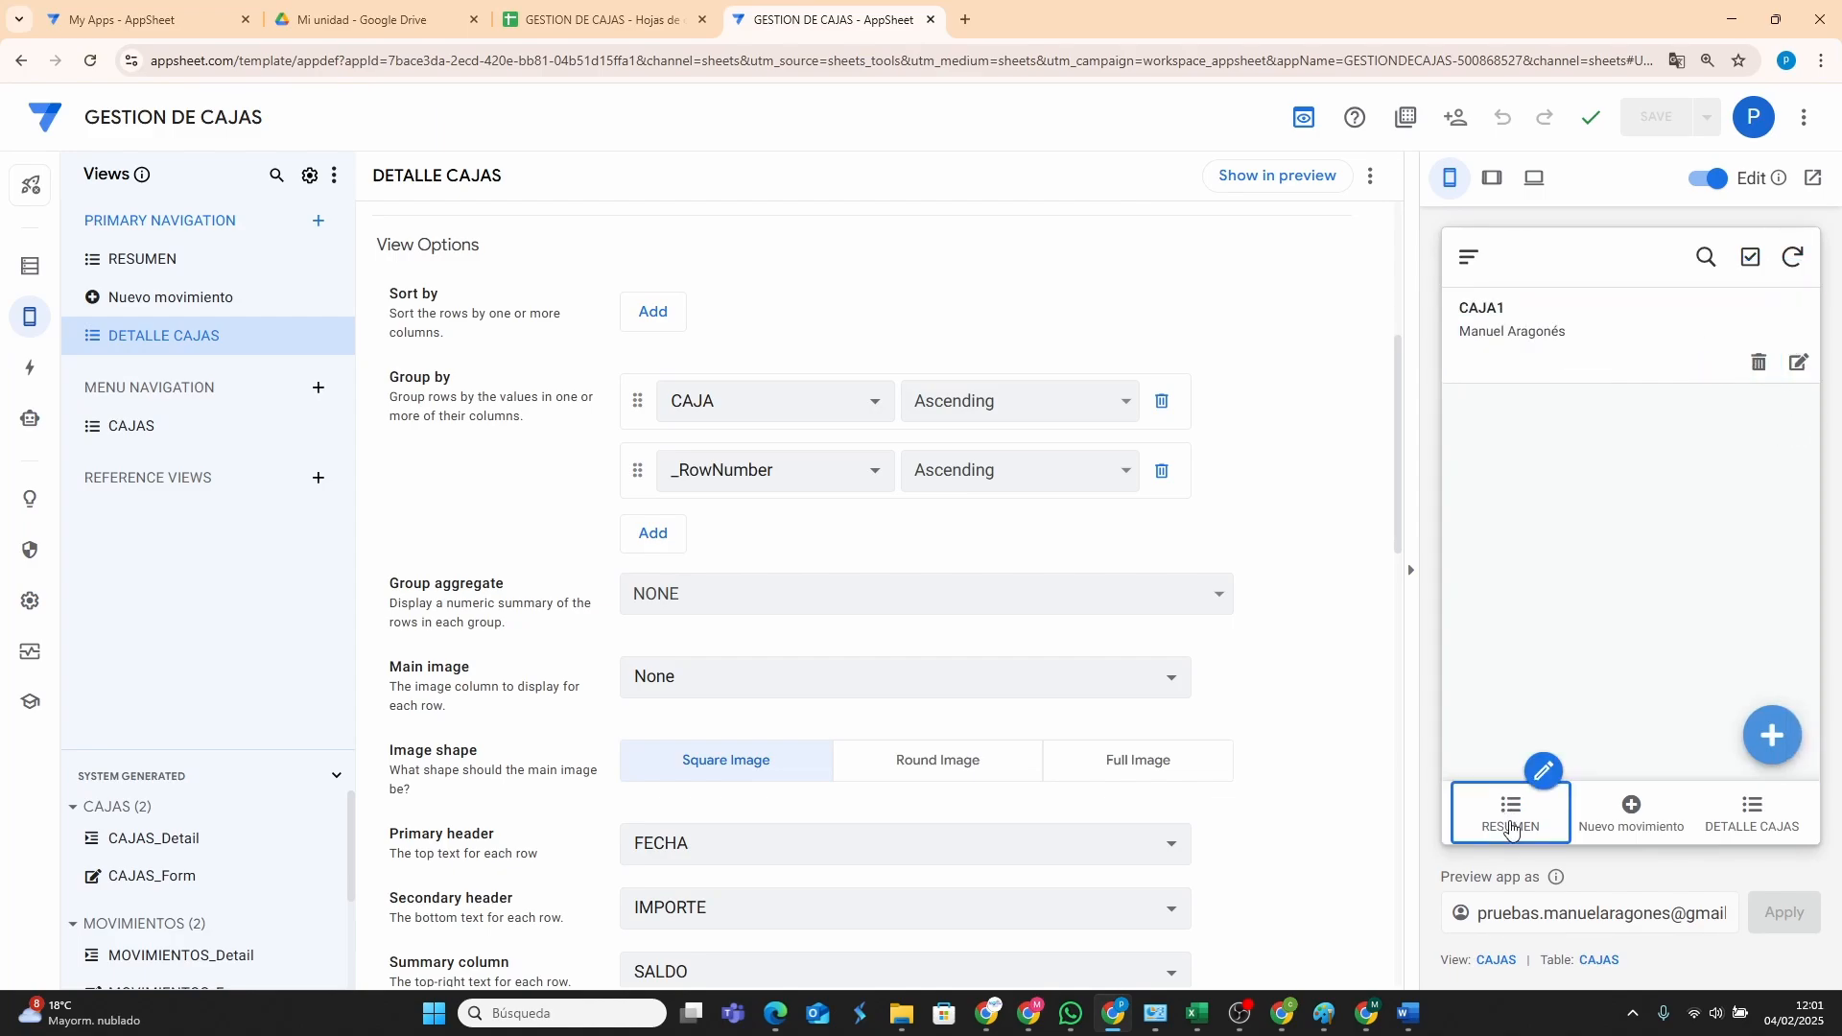
# Check how RESUMEN and DETALLE CAJAS present the closed CAJA1 in the app preview.
pyautogui.click(1511, 816)
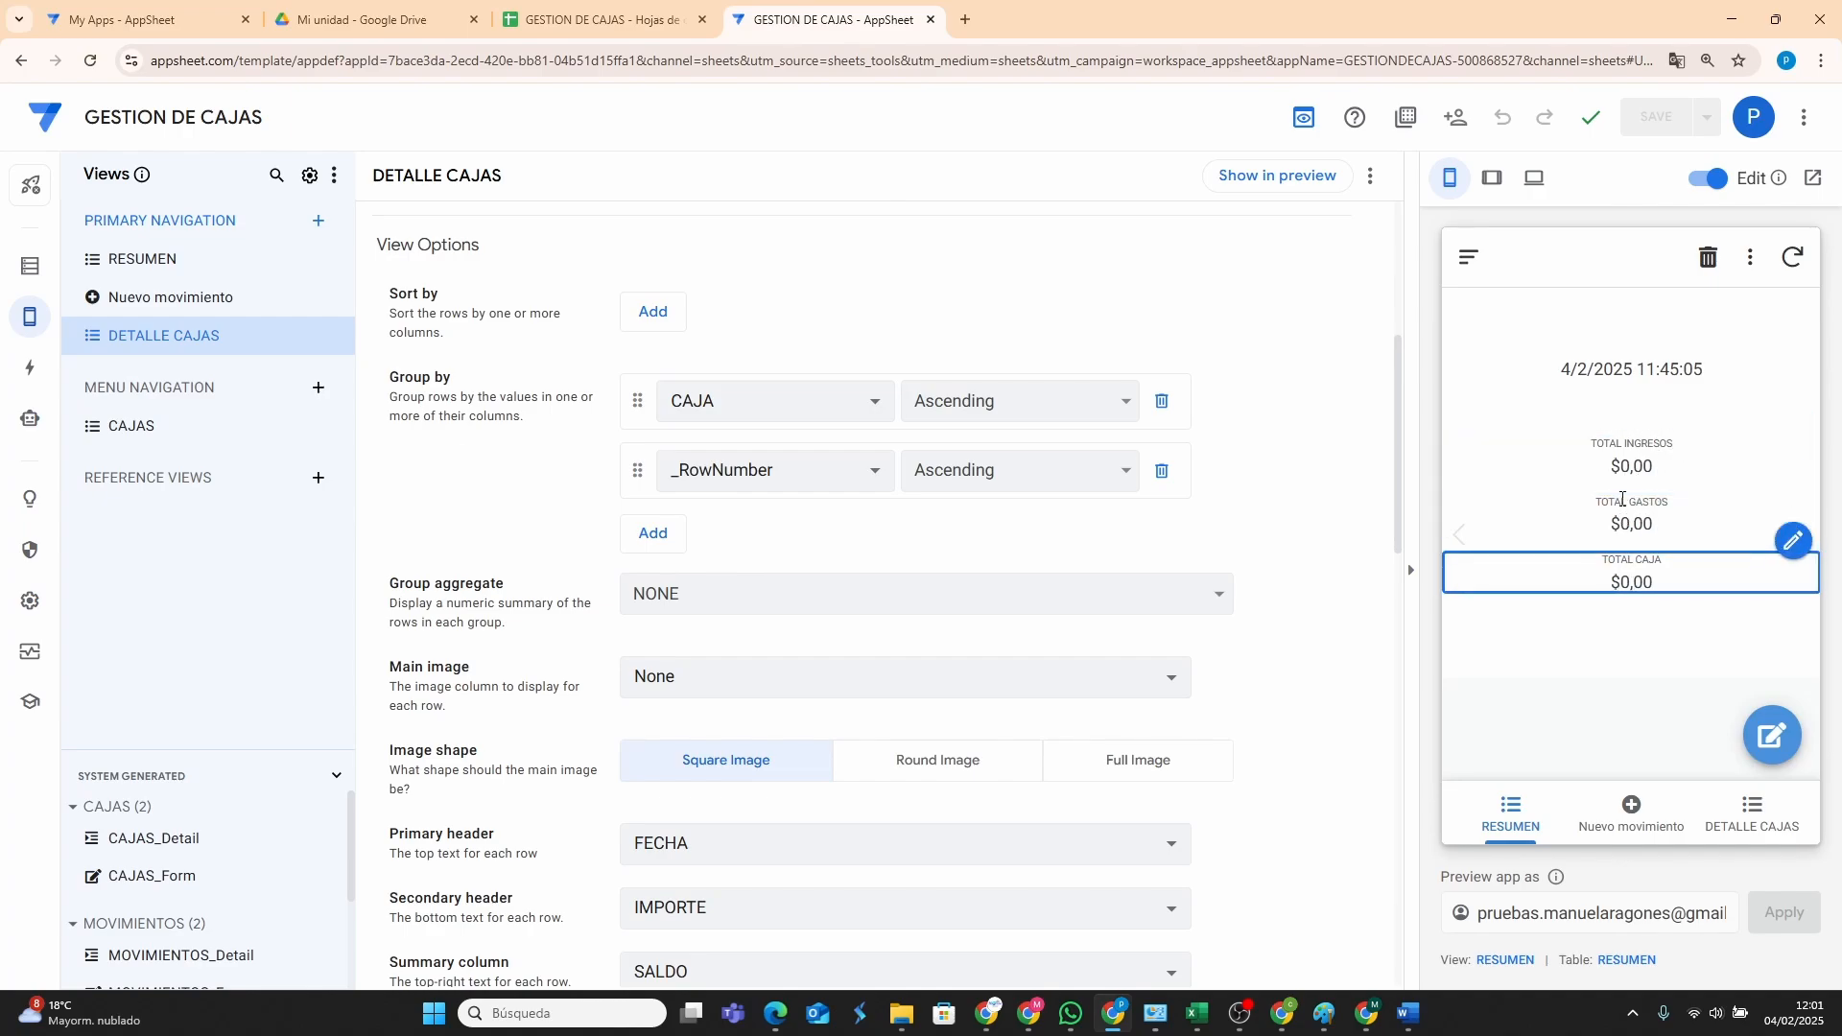
pyautogui.click(1761, 823)
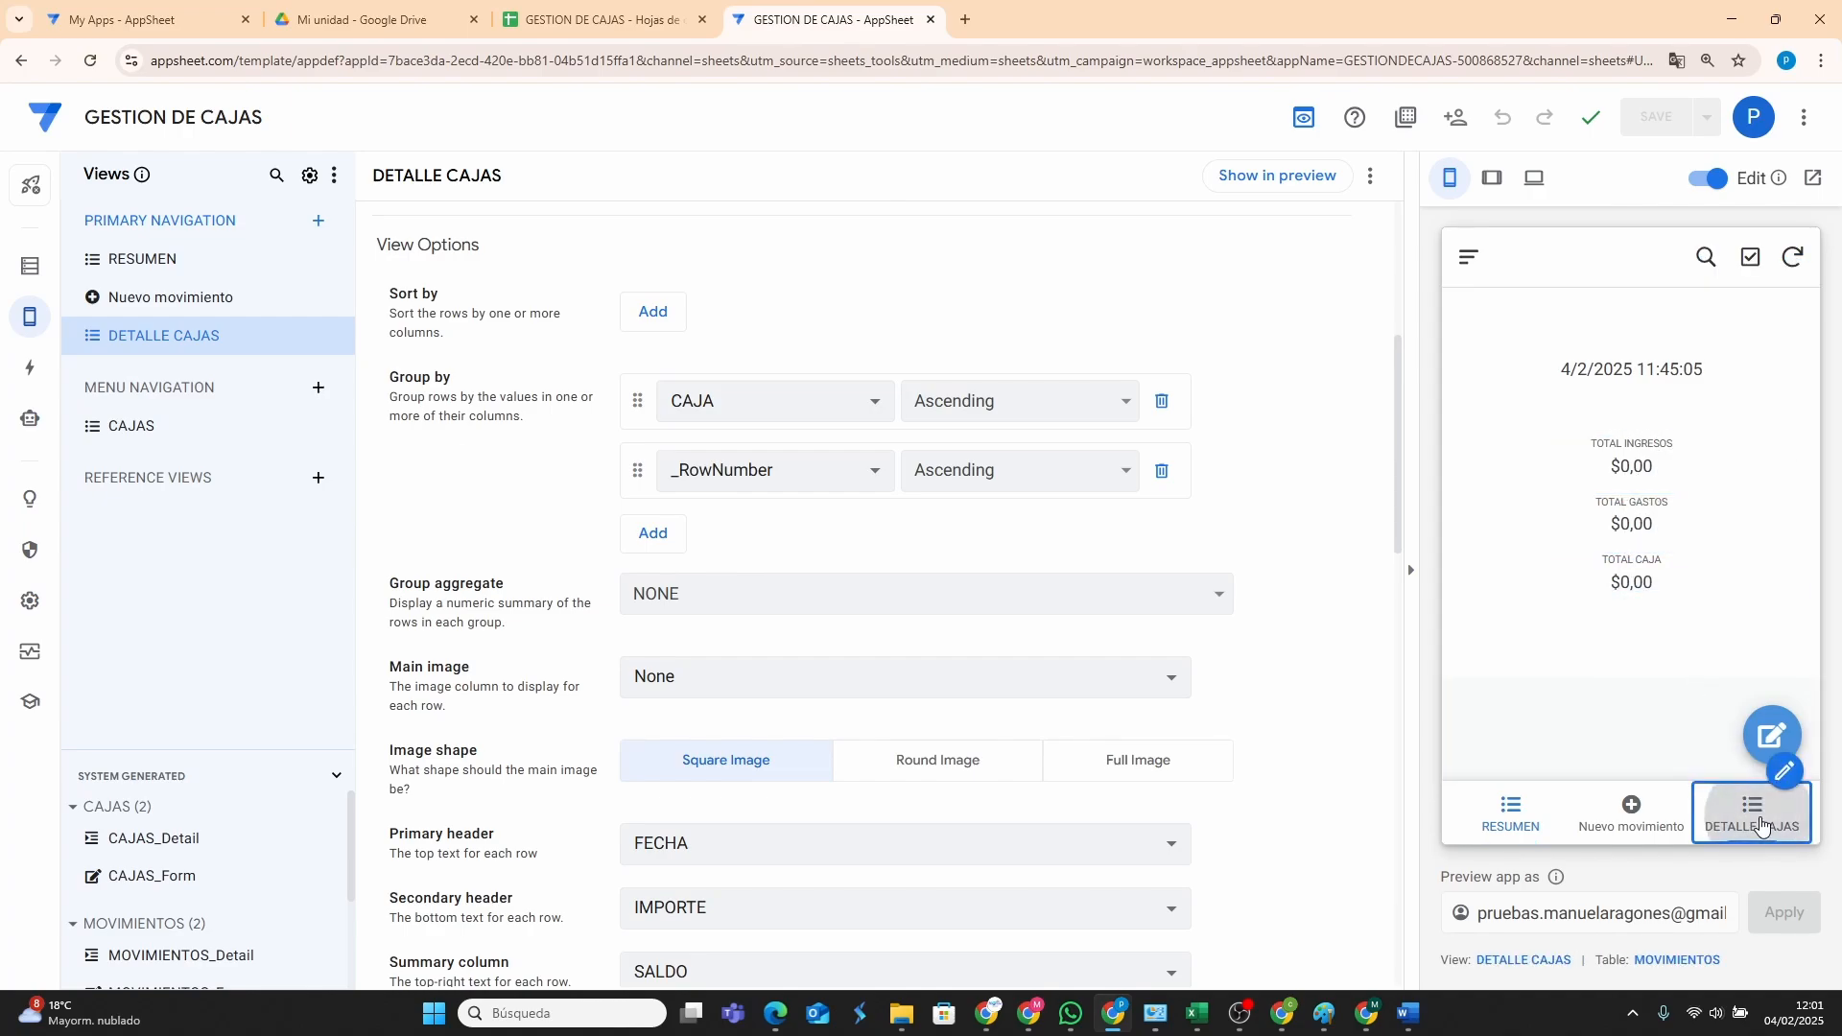
pyautogui.click(1522, 316)
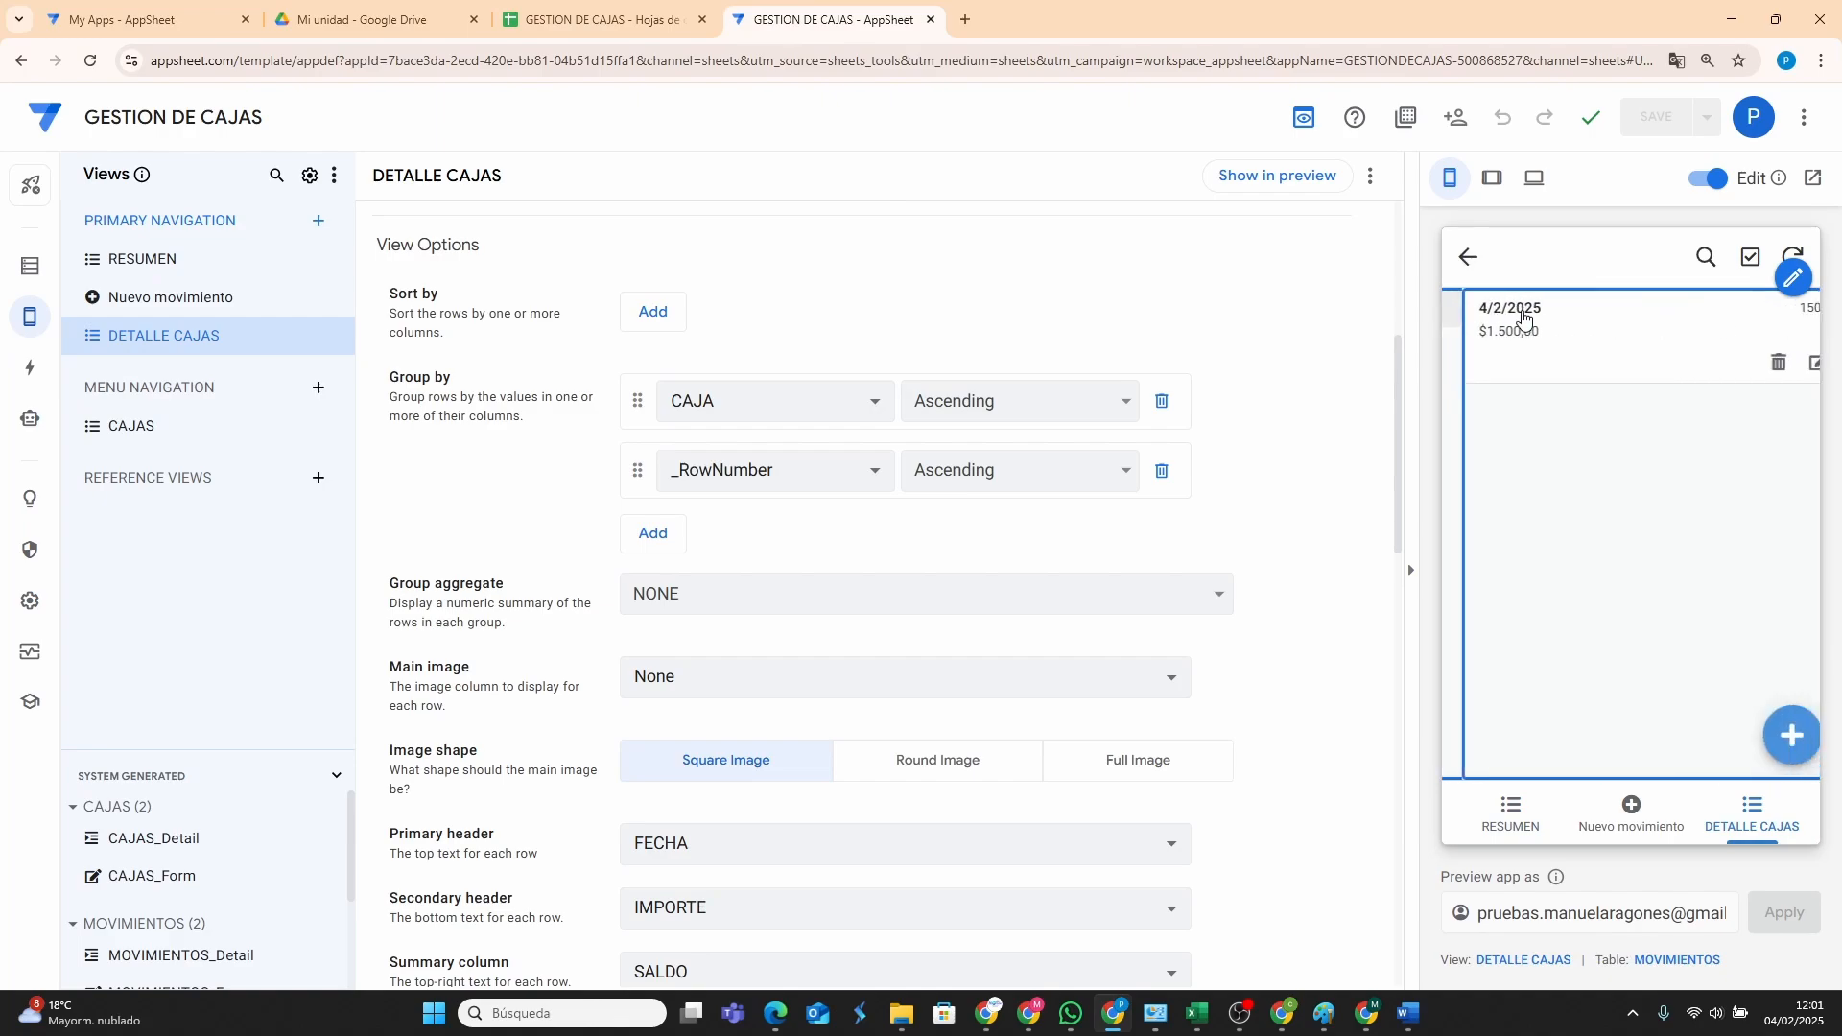
pyautogui.click(1465, 259)
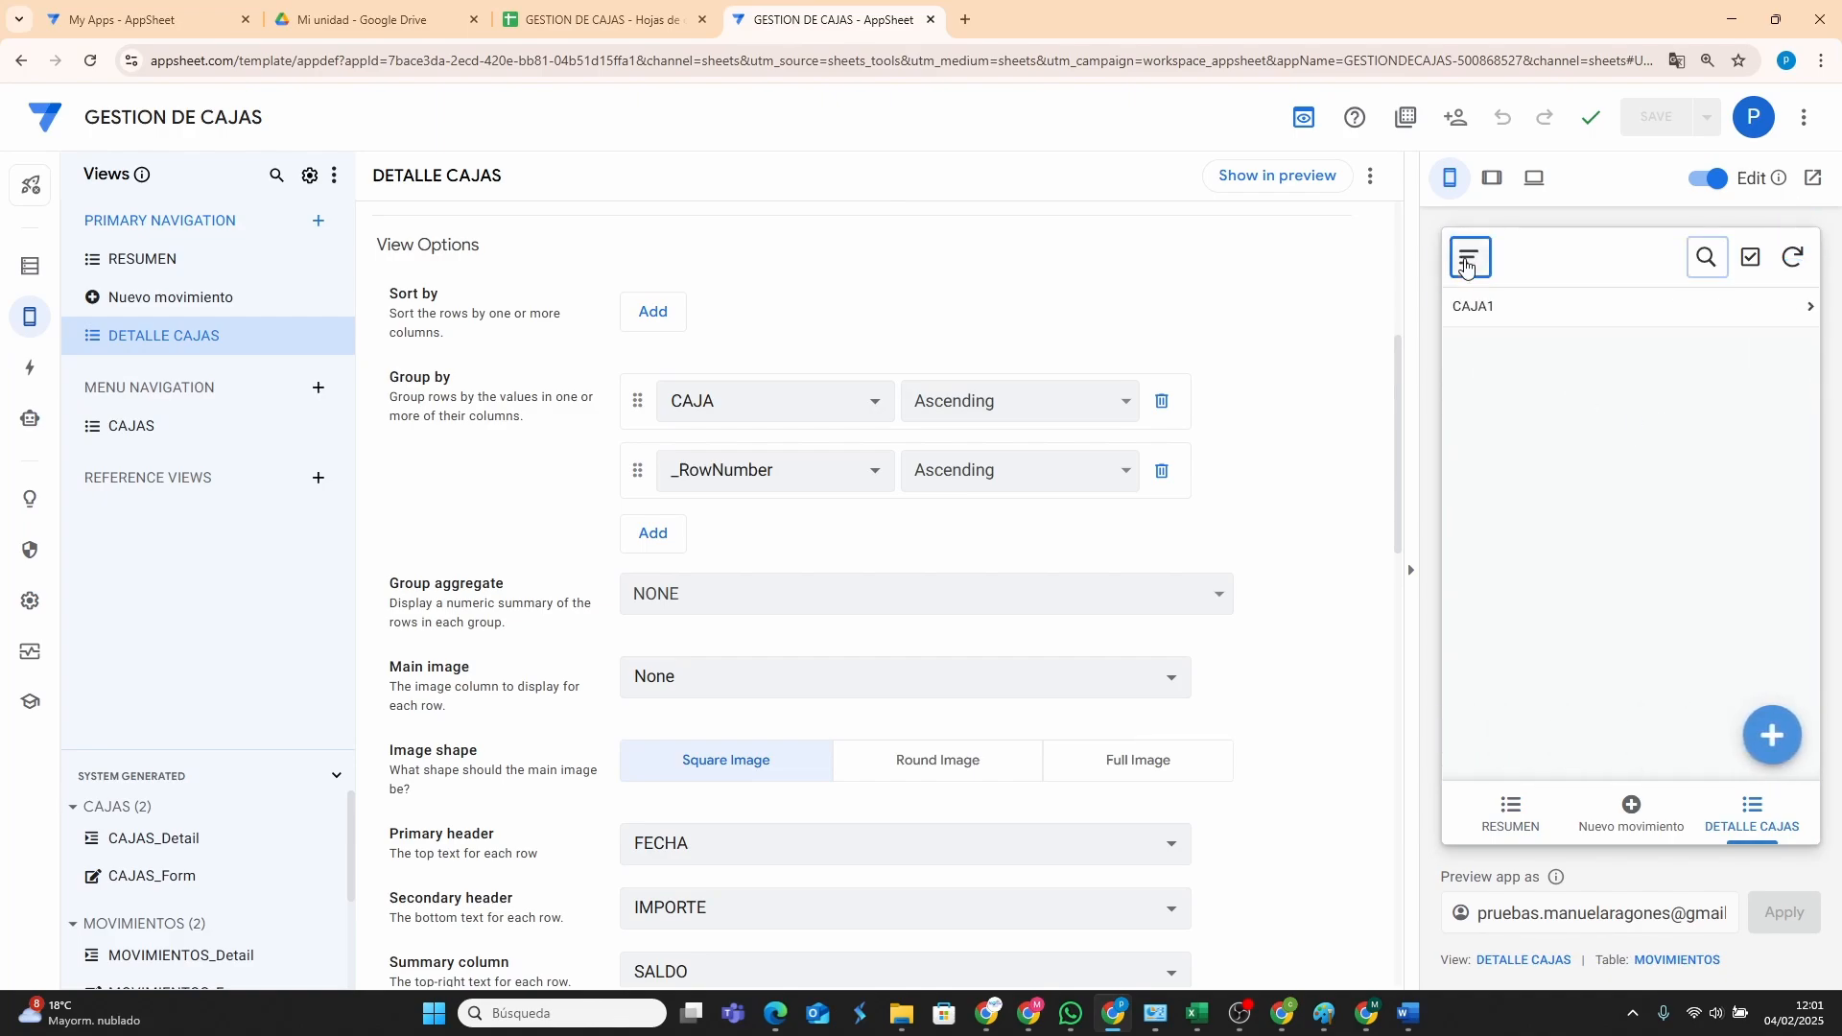
pyautogui.click(1509, 817)
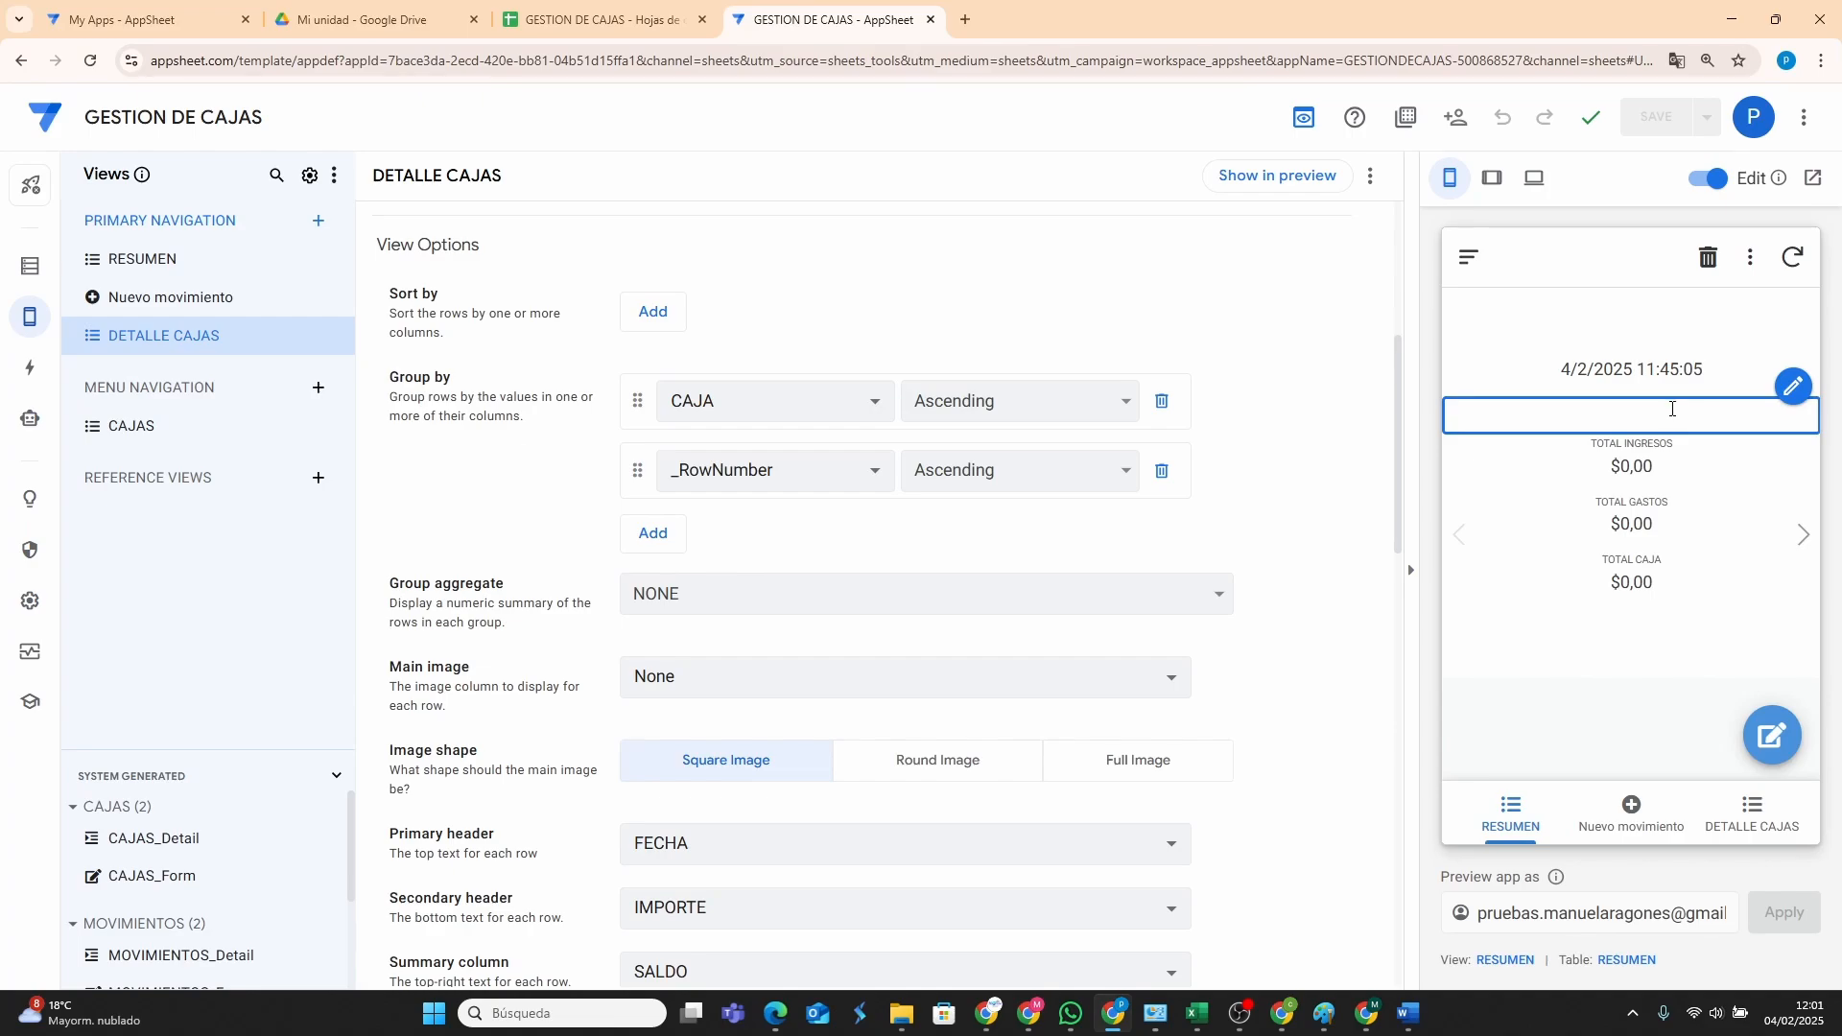
# Edit CAJA1 in the preview's CAJAS view, set its ESTADO to ACTIVA and save the record.
pyautogui.click(1470, 257)
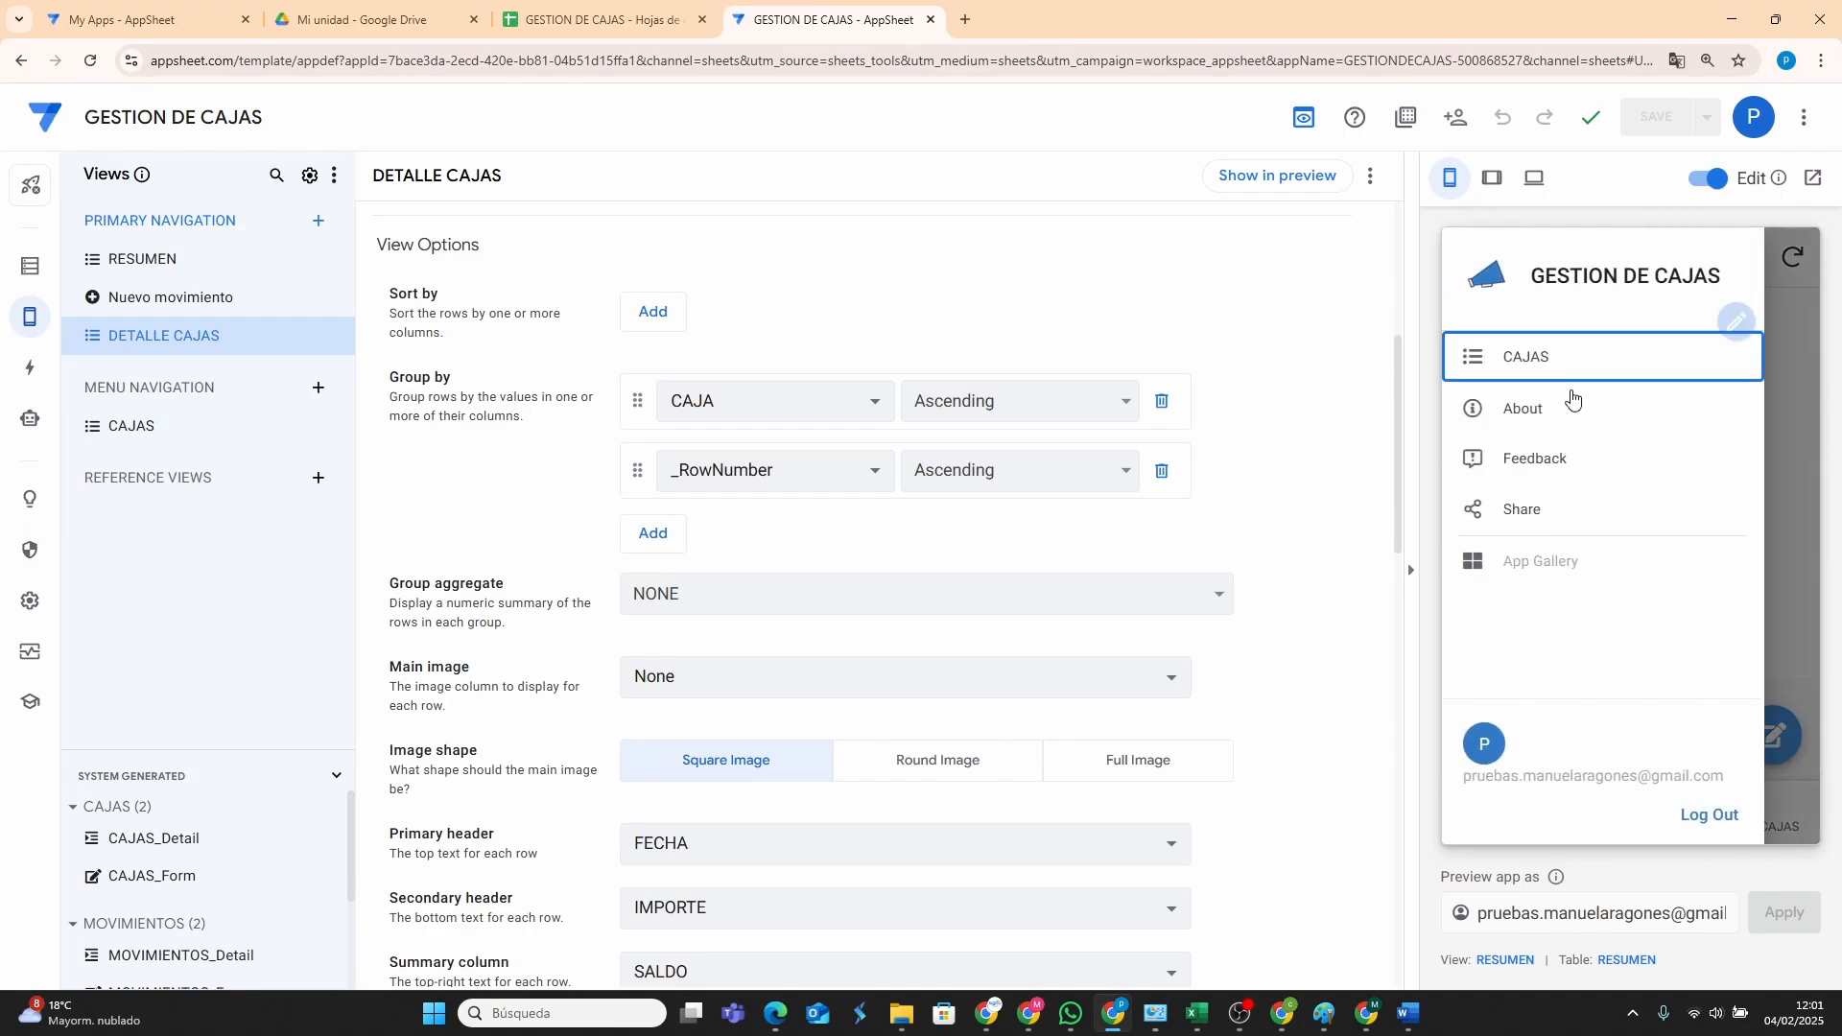
pyautogui.click(1554, 355)
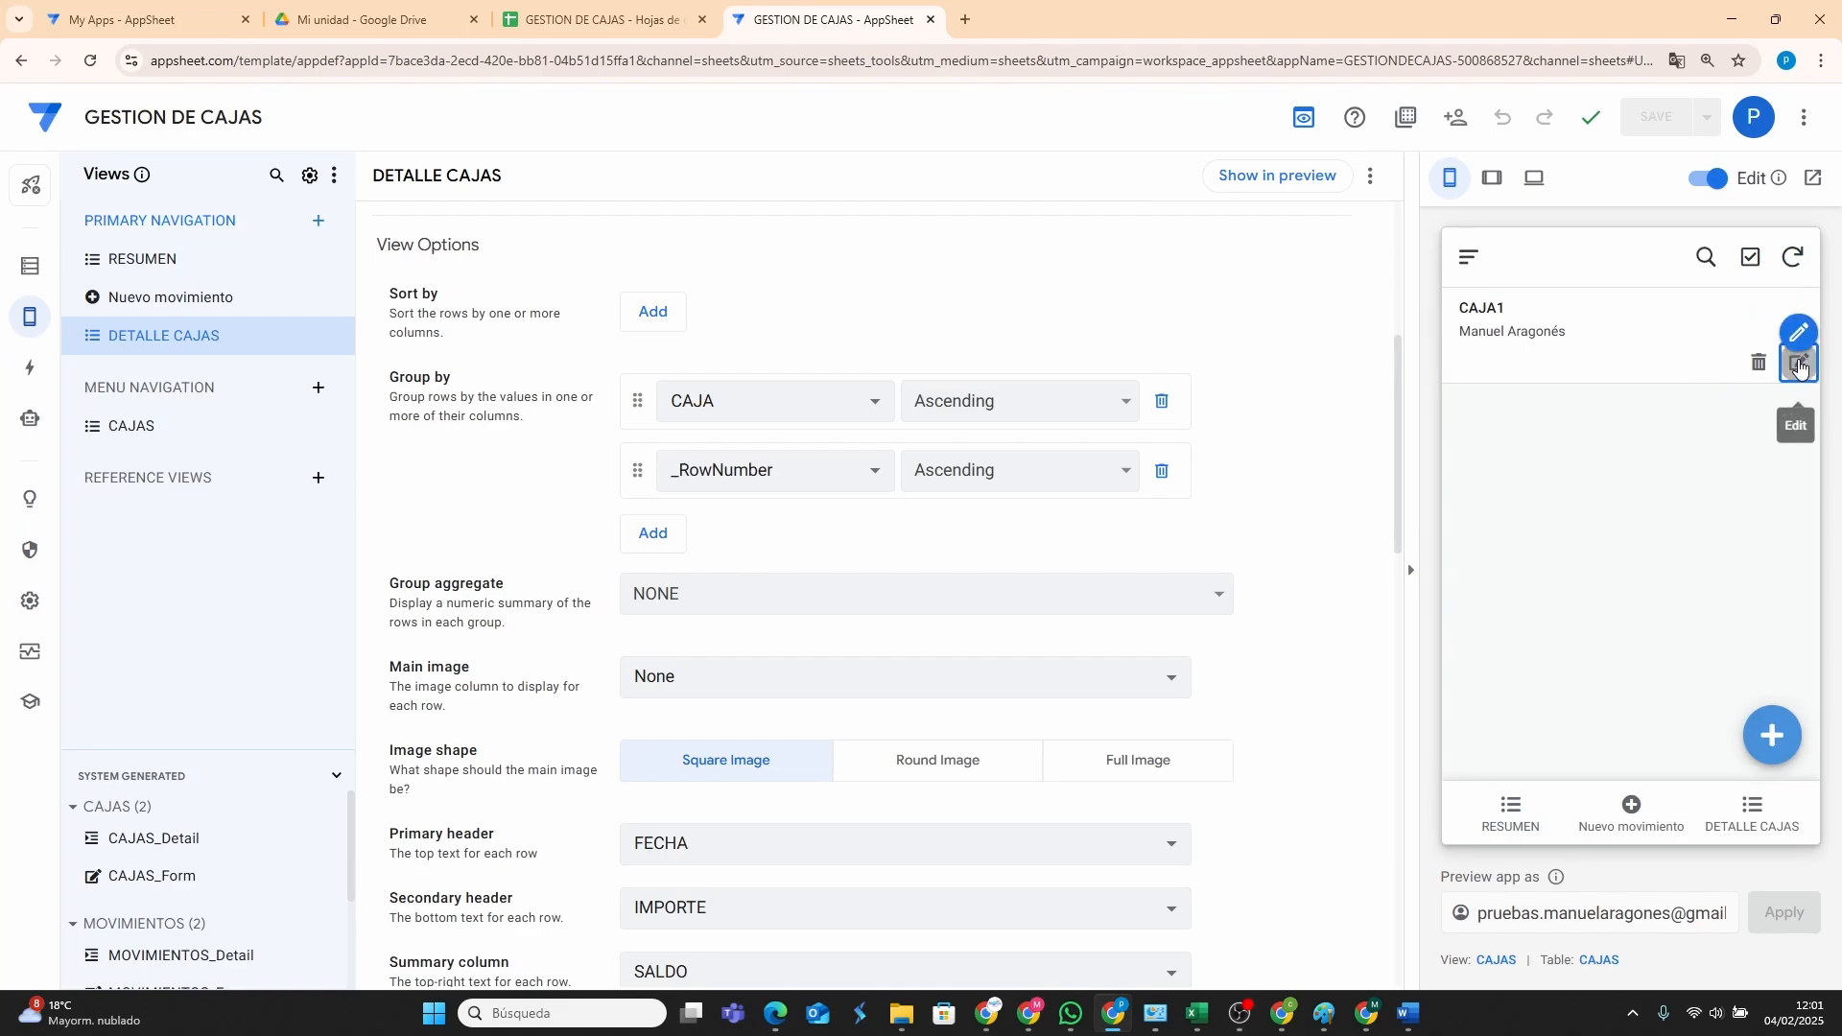
pyautogui.click(1799, 365)
pyautogui.click(1576, 700)
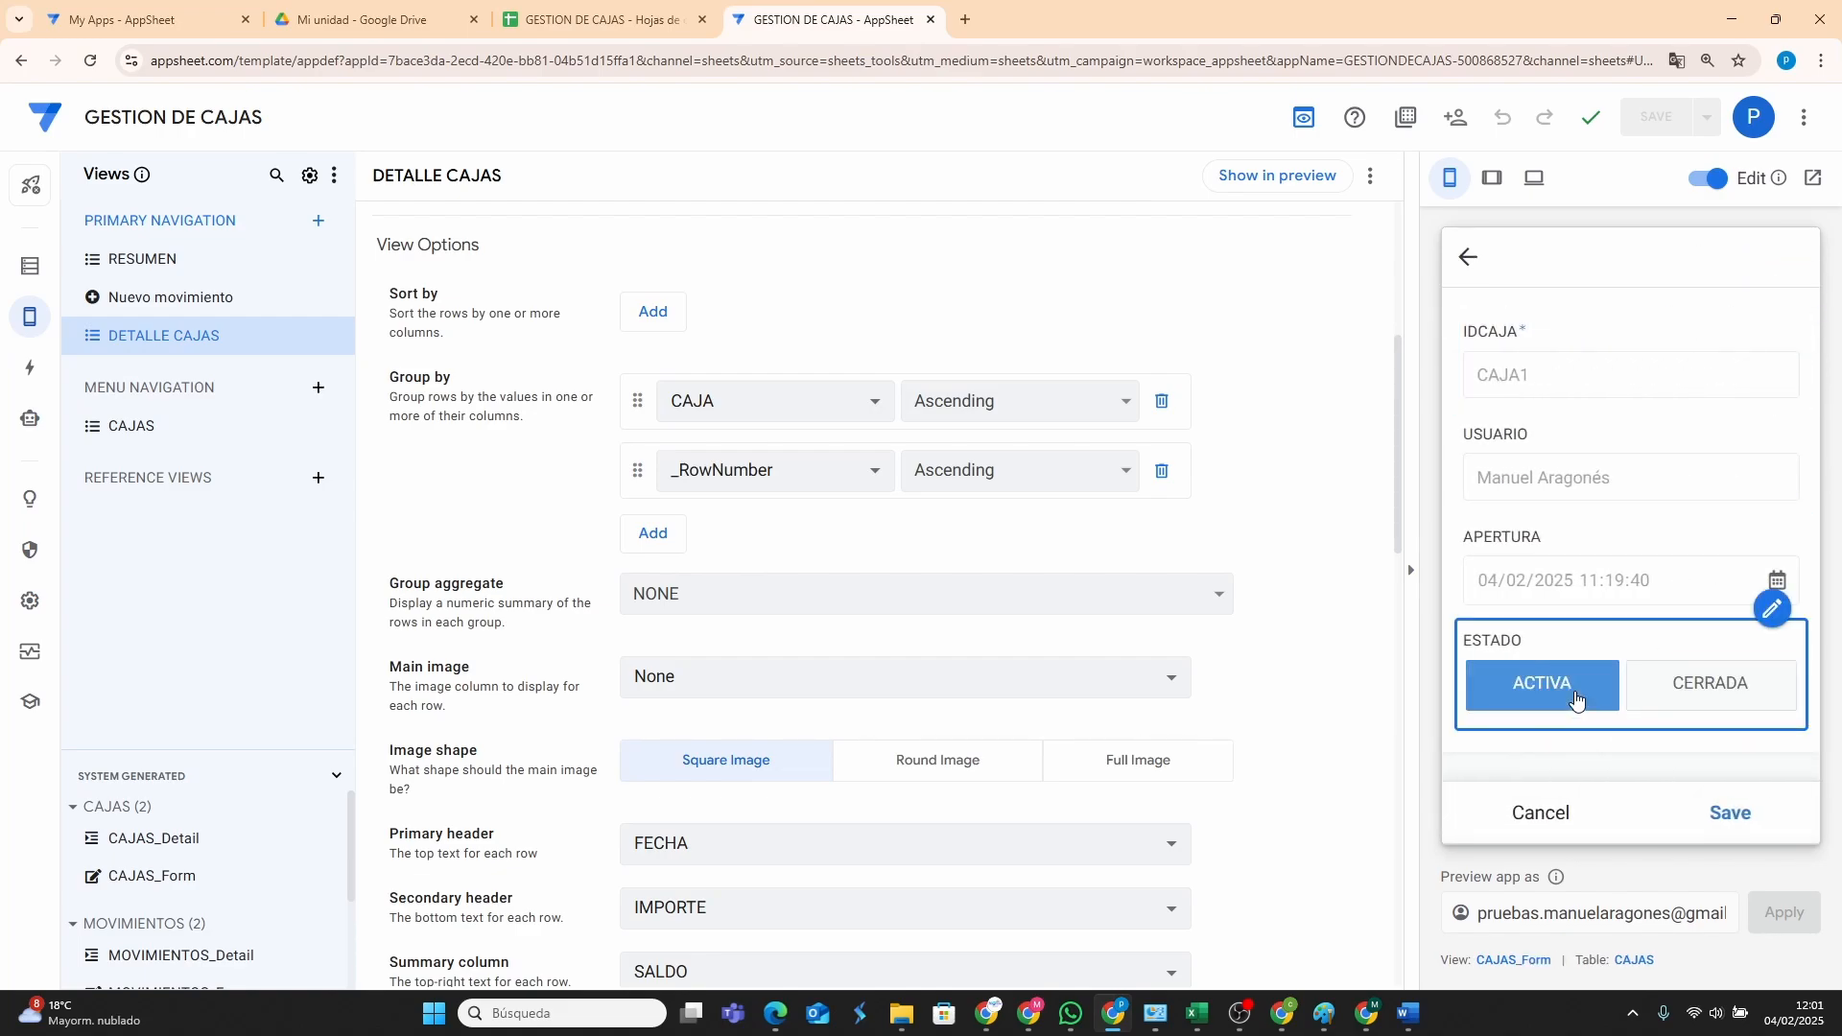
pyautogui.click(1733, 815)
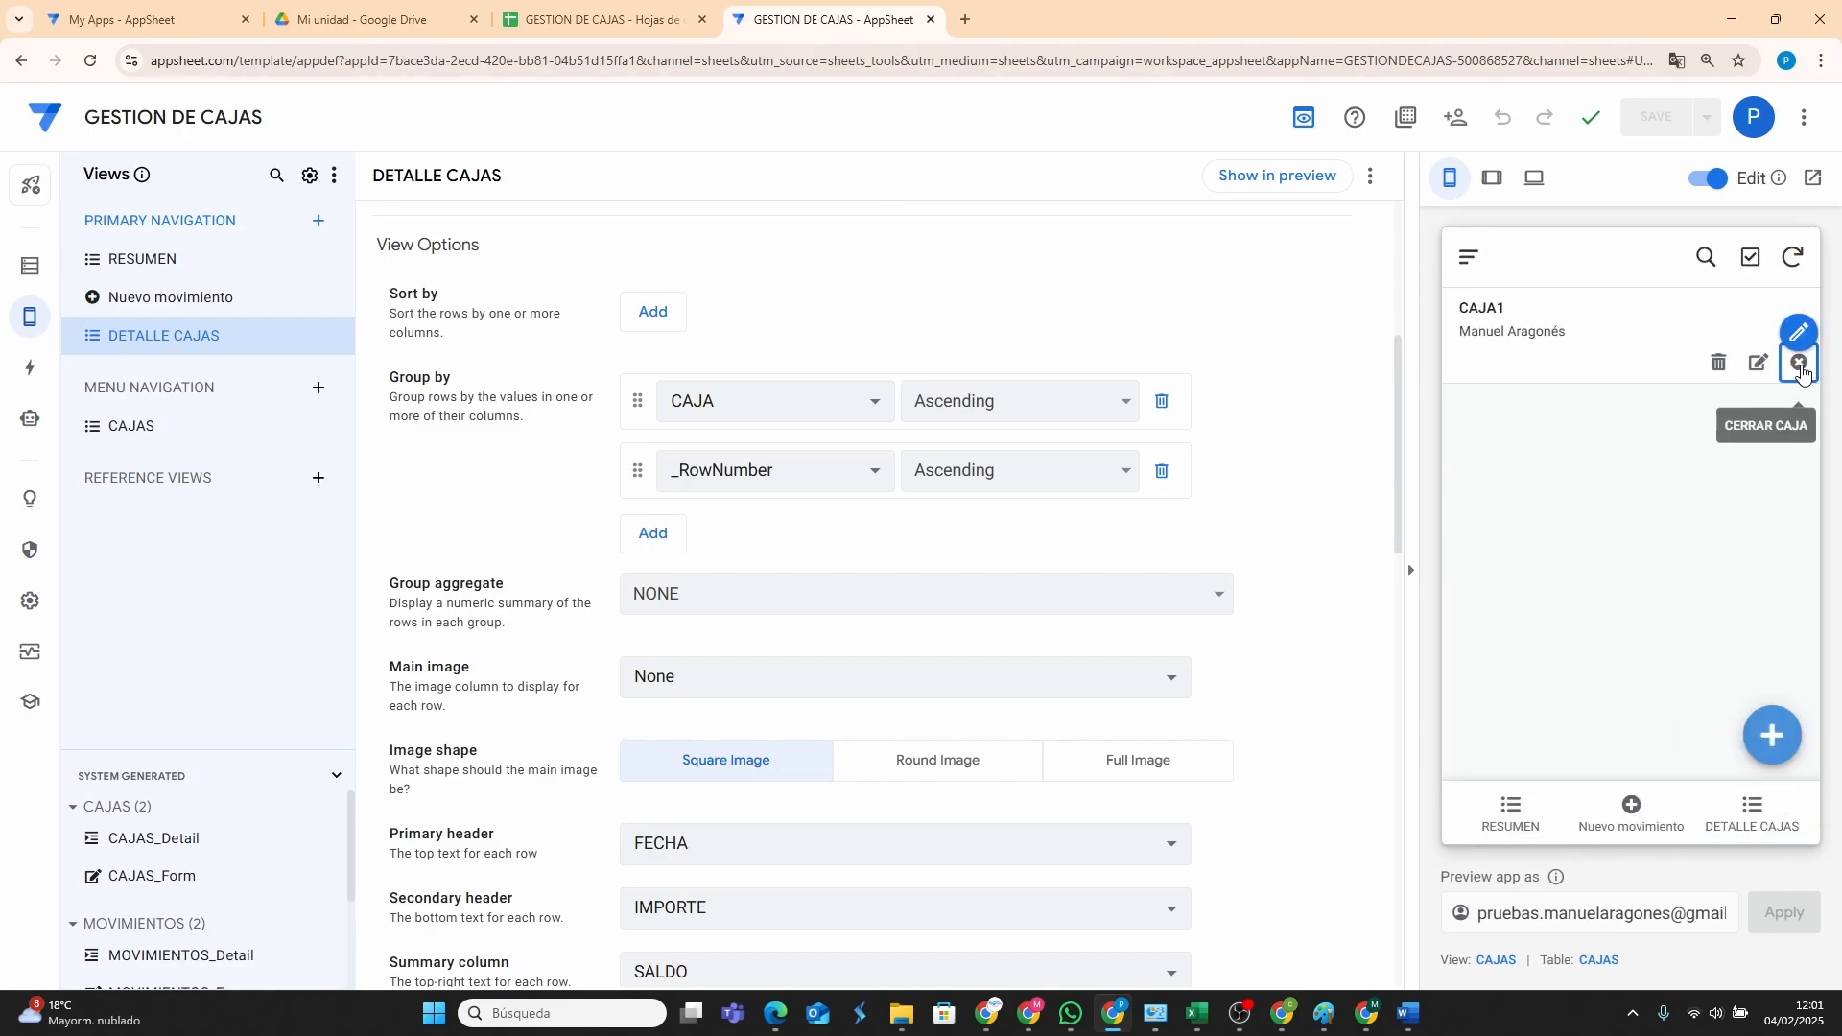
# Duplicate the CERRAR CAJA action of the CAJAS table and name the copy ABRIR CAJA.
pyautogui.click(29, 370)
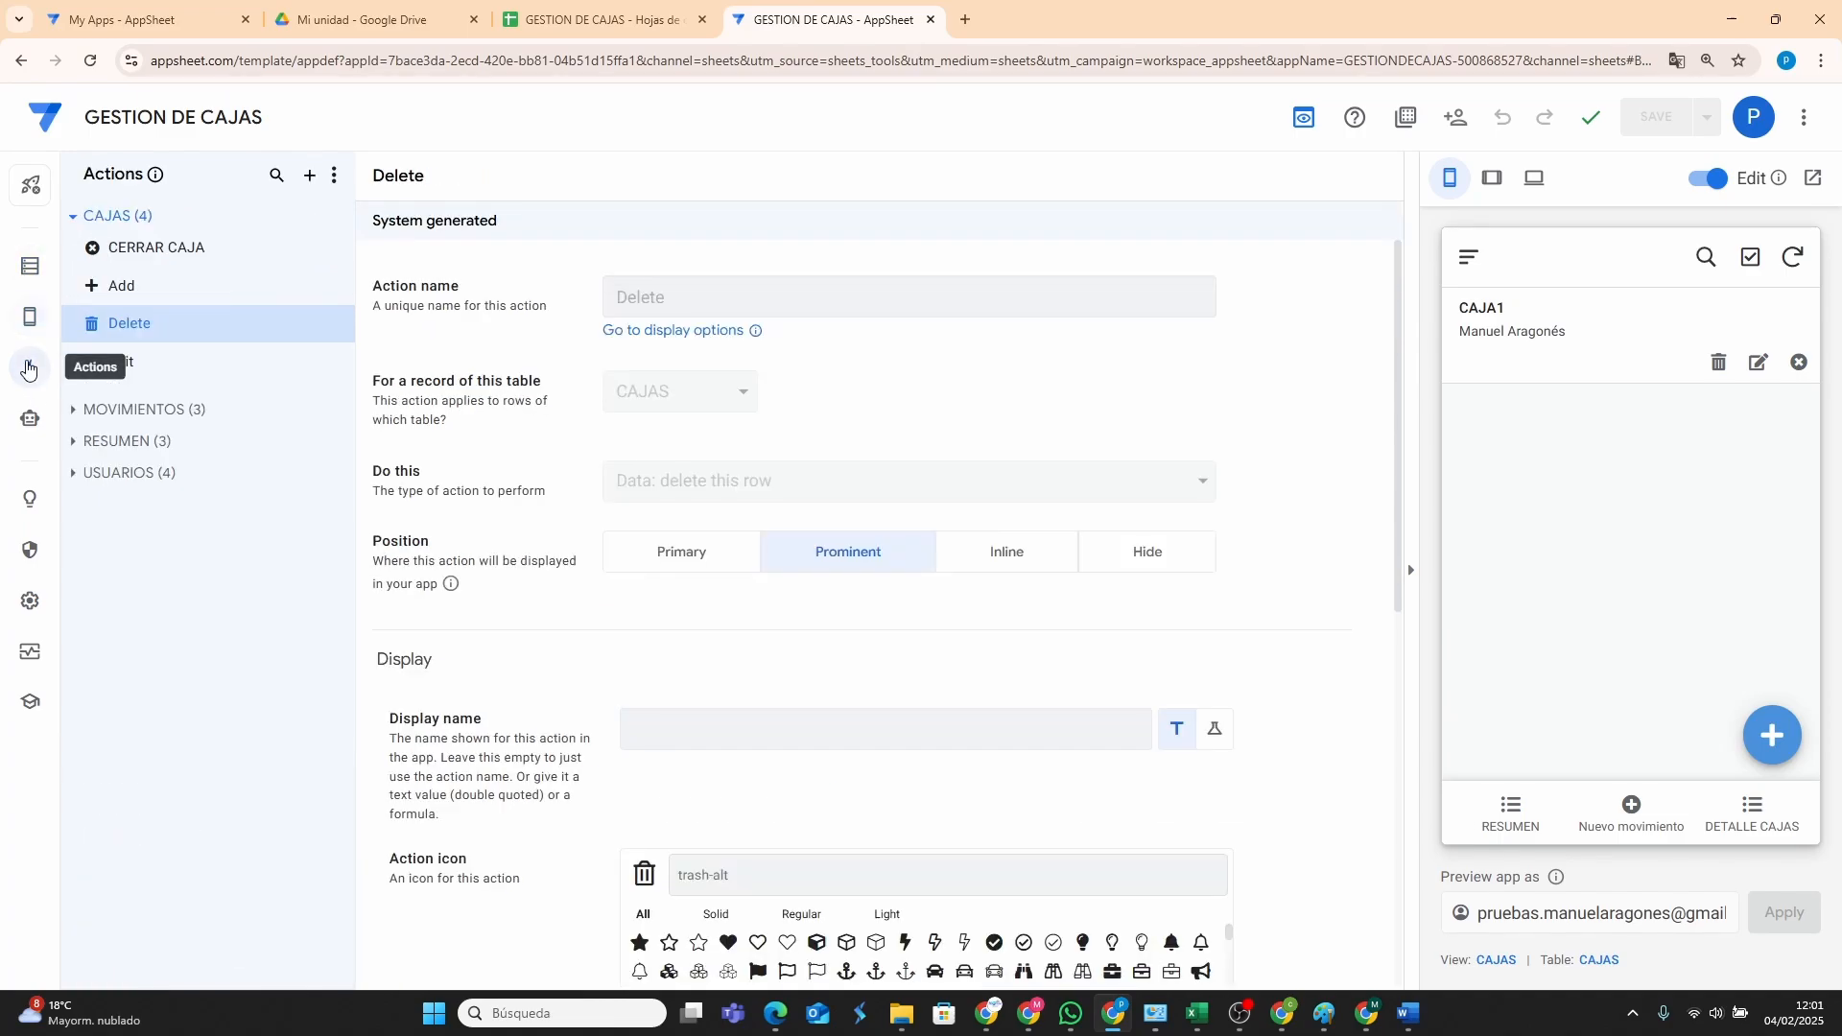
pyautogui.click(185, 256)
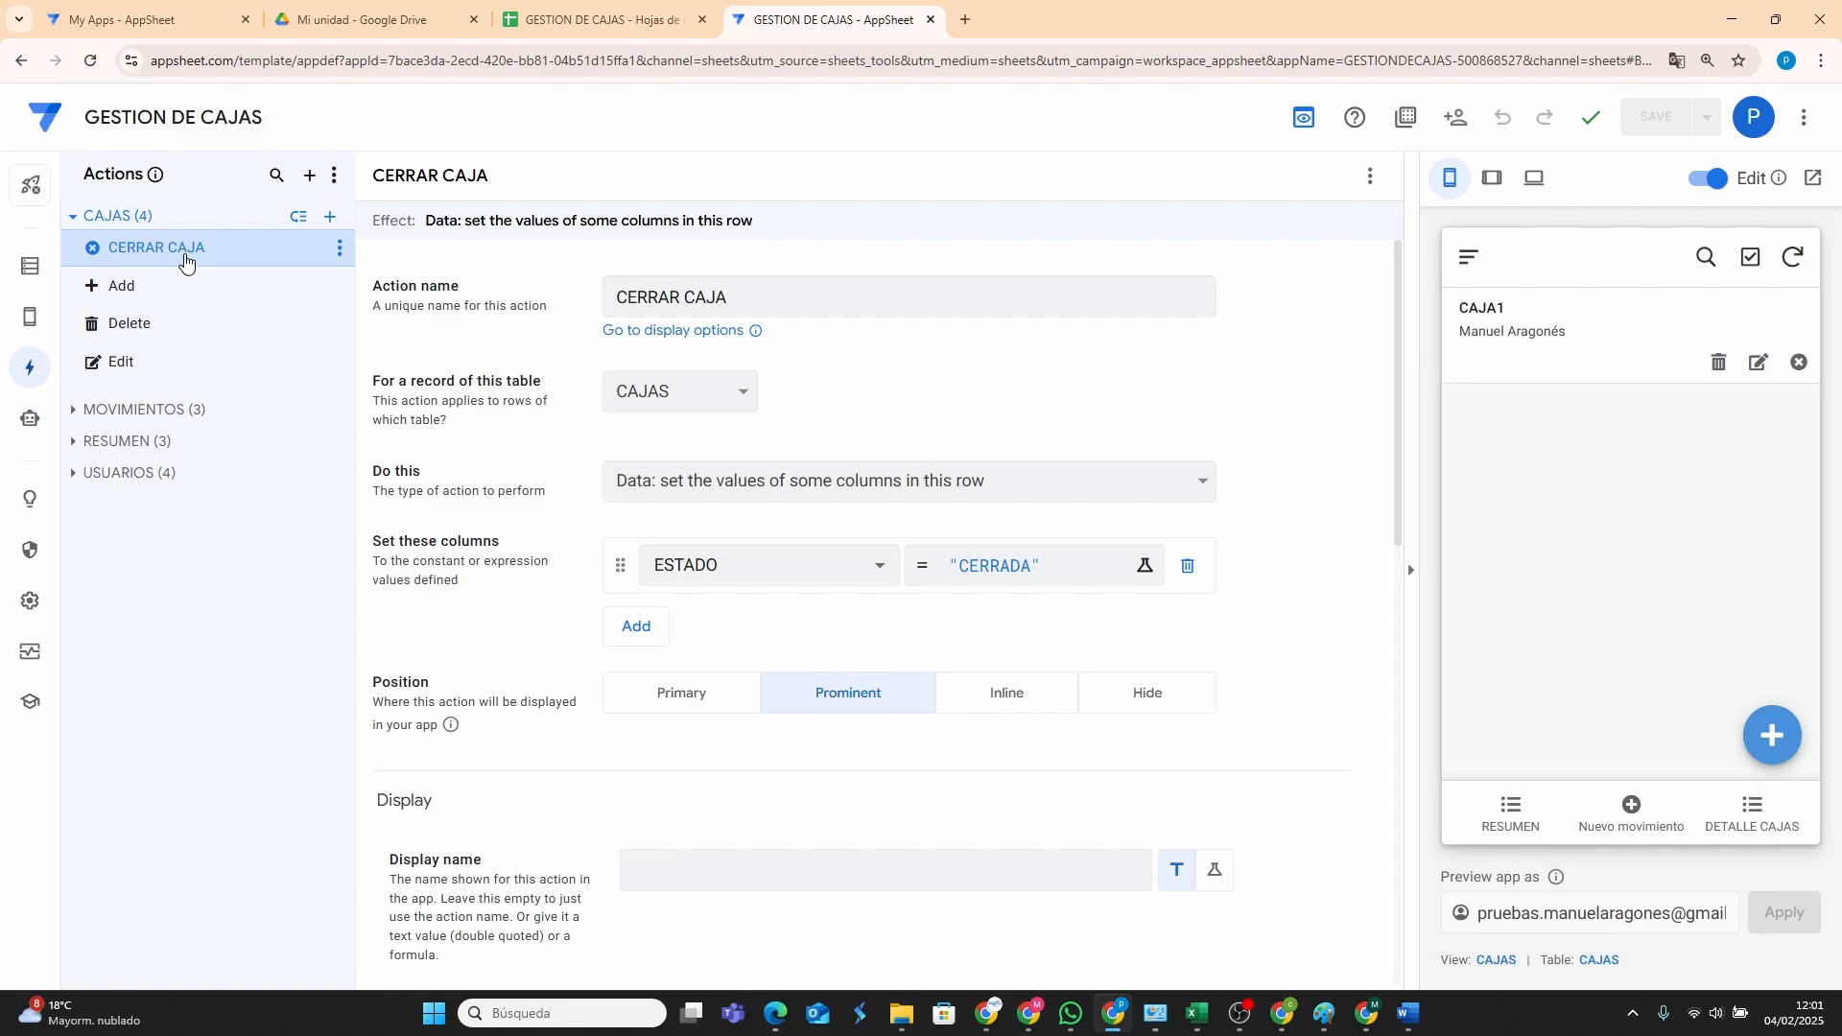
pyautogui.click(340, 251)
pyautogui.click(366, 314)
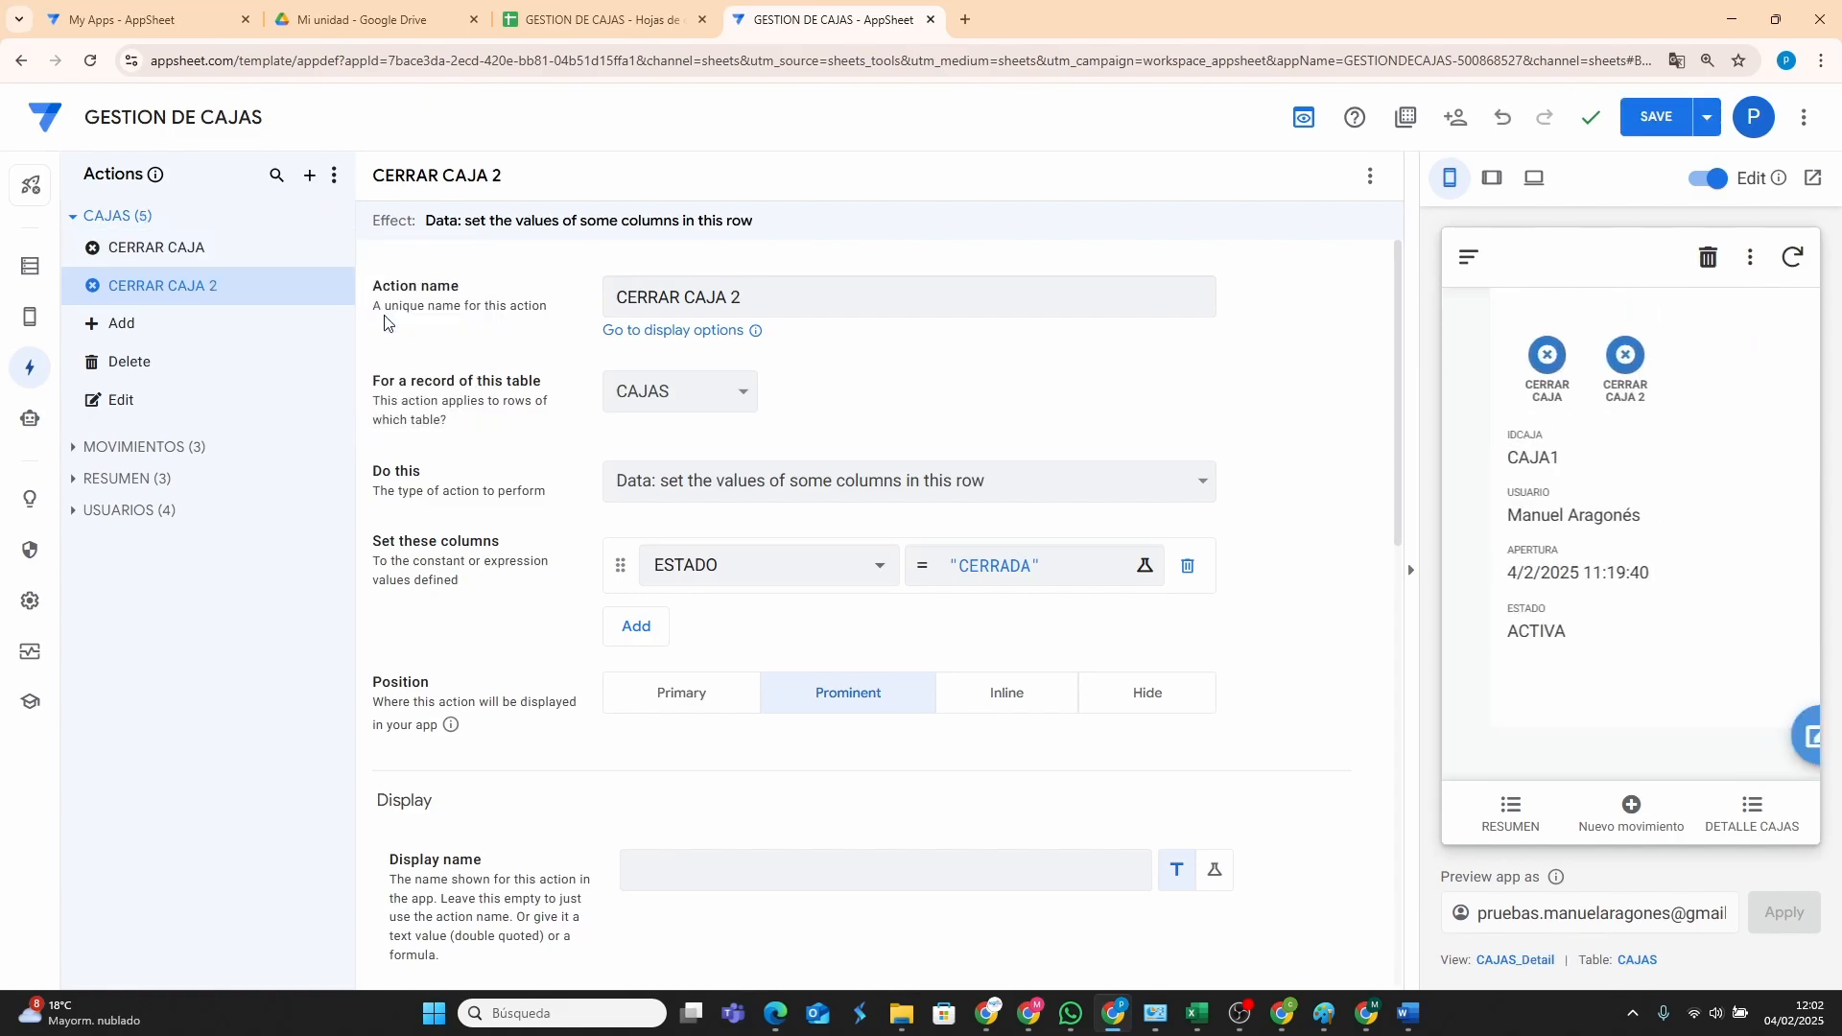
pyautogui.tripleClick(874, 288)
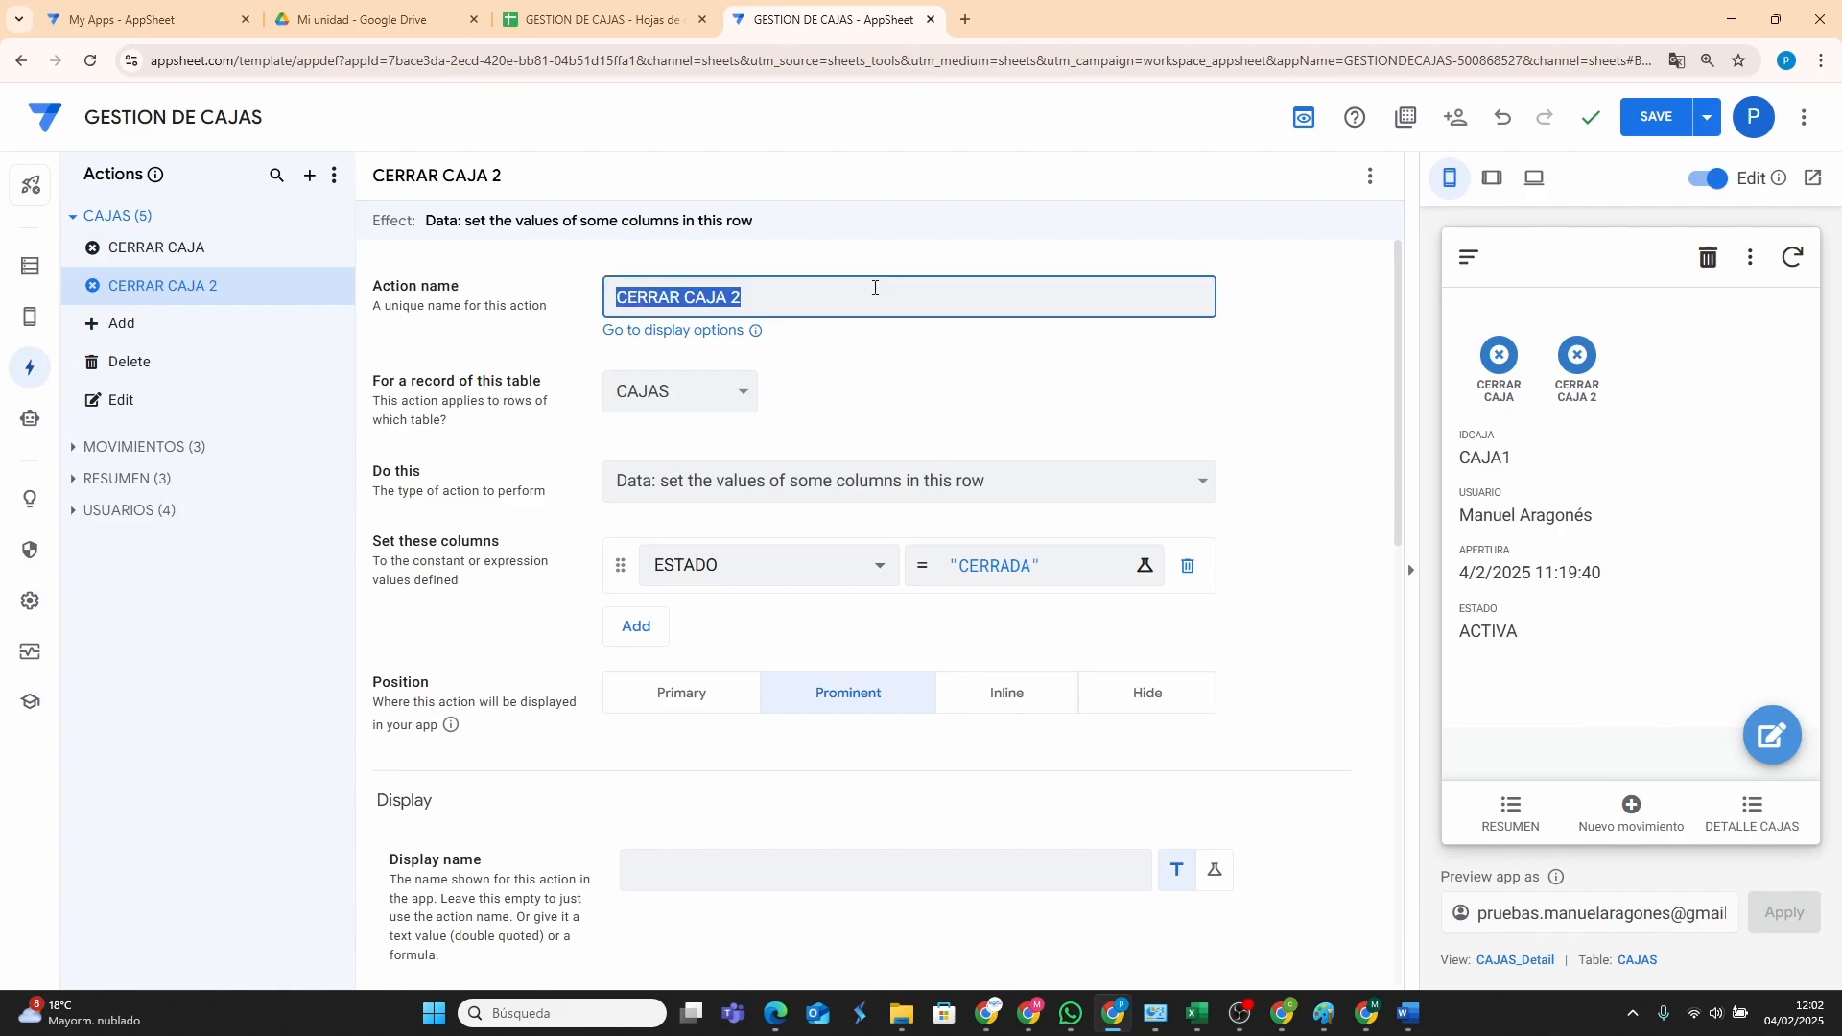
pyautogui.write('ABRI')
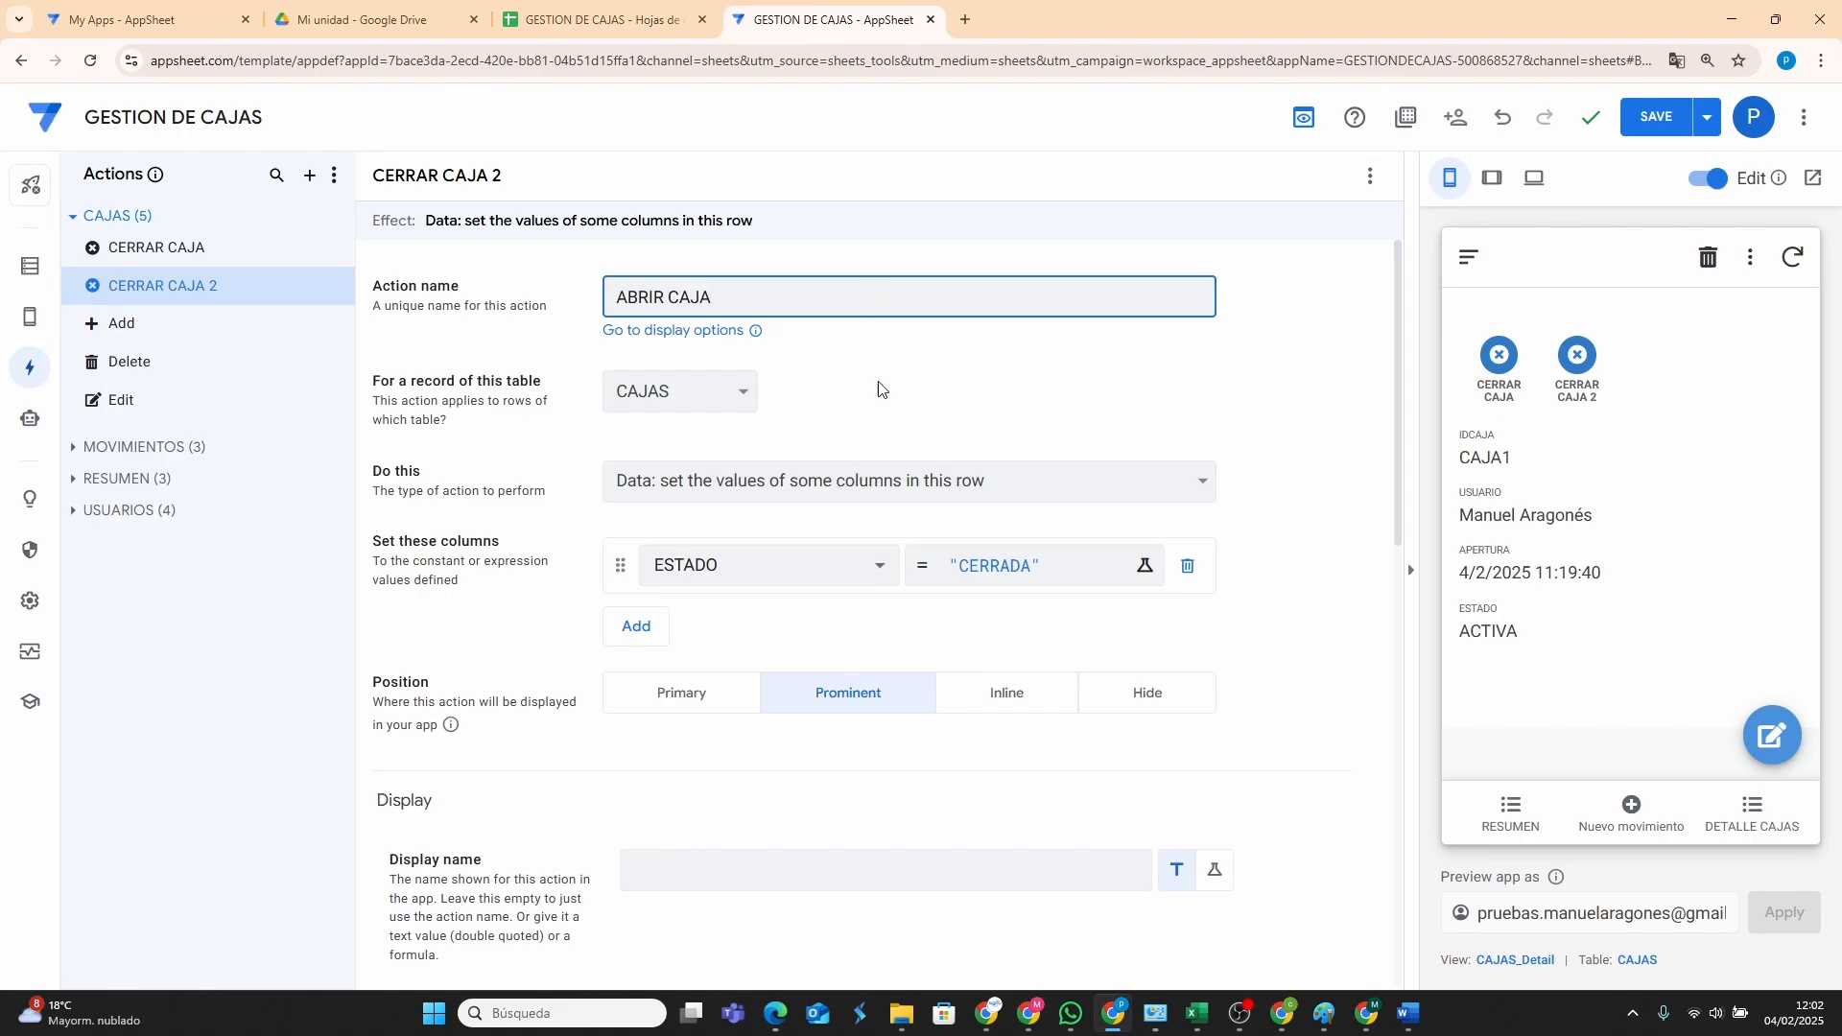
# Set the ABRIR CAJA action's availability condition to [ESTADO]="CERRADA" and save the app.
pyautogui.scroll(-4, 863, 719)
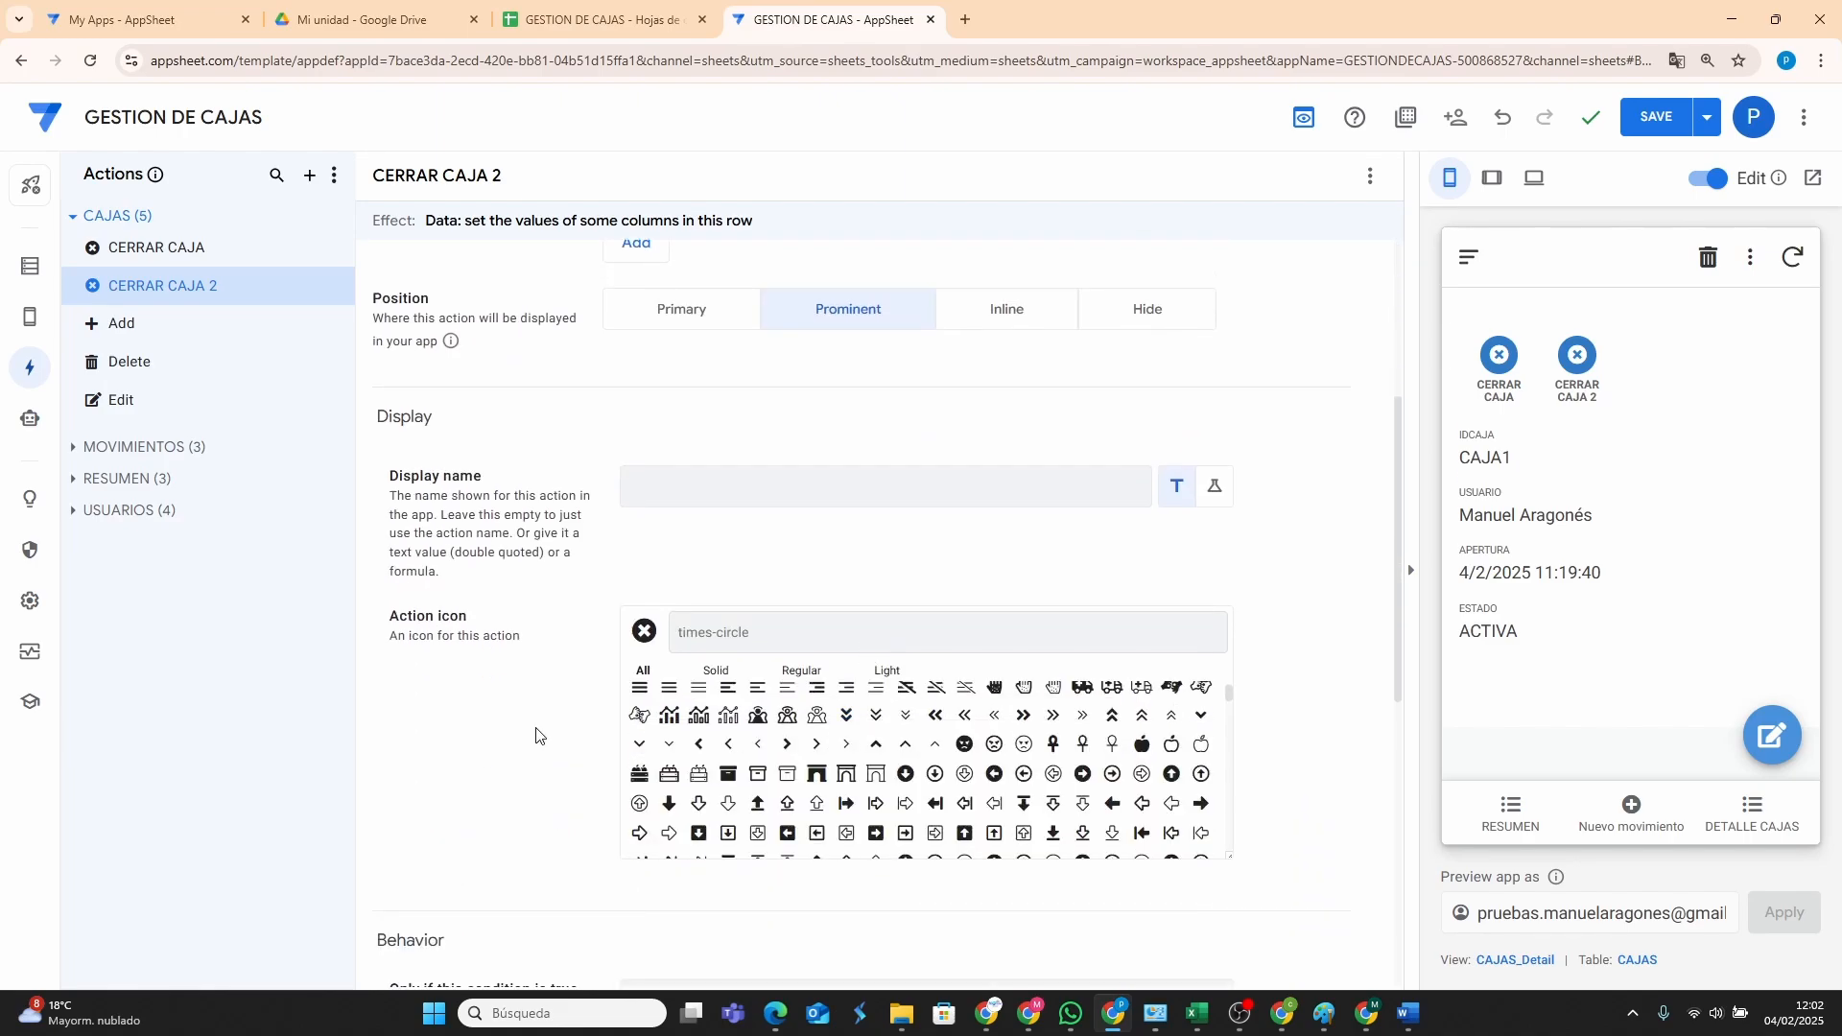
pyautogui.scroll(-3, 536, 736)
pyautogui.scroll(-4, 790, 740)
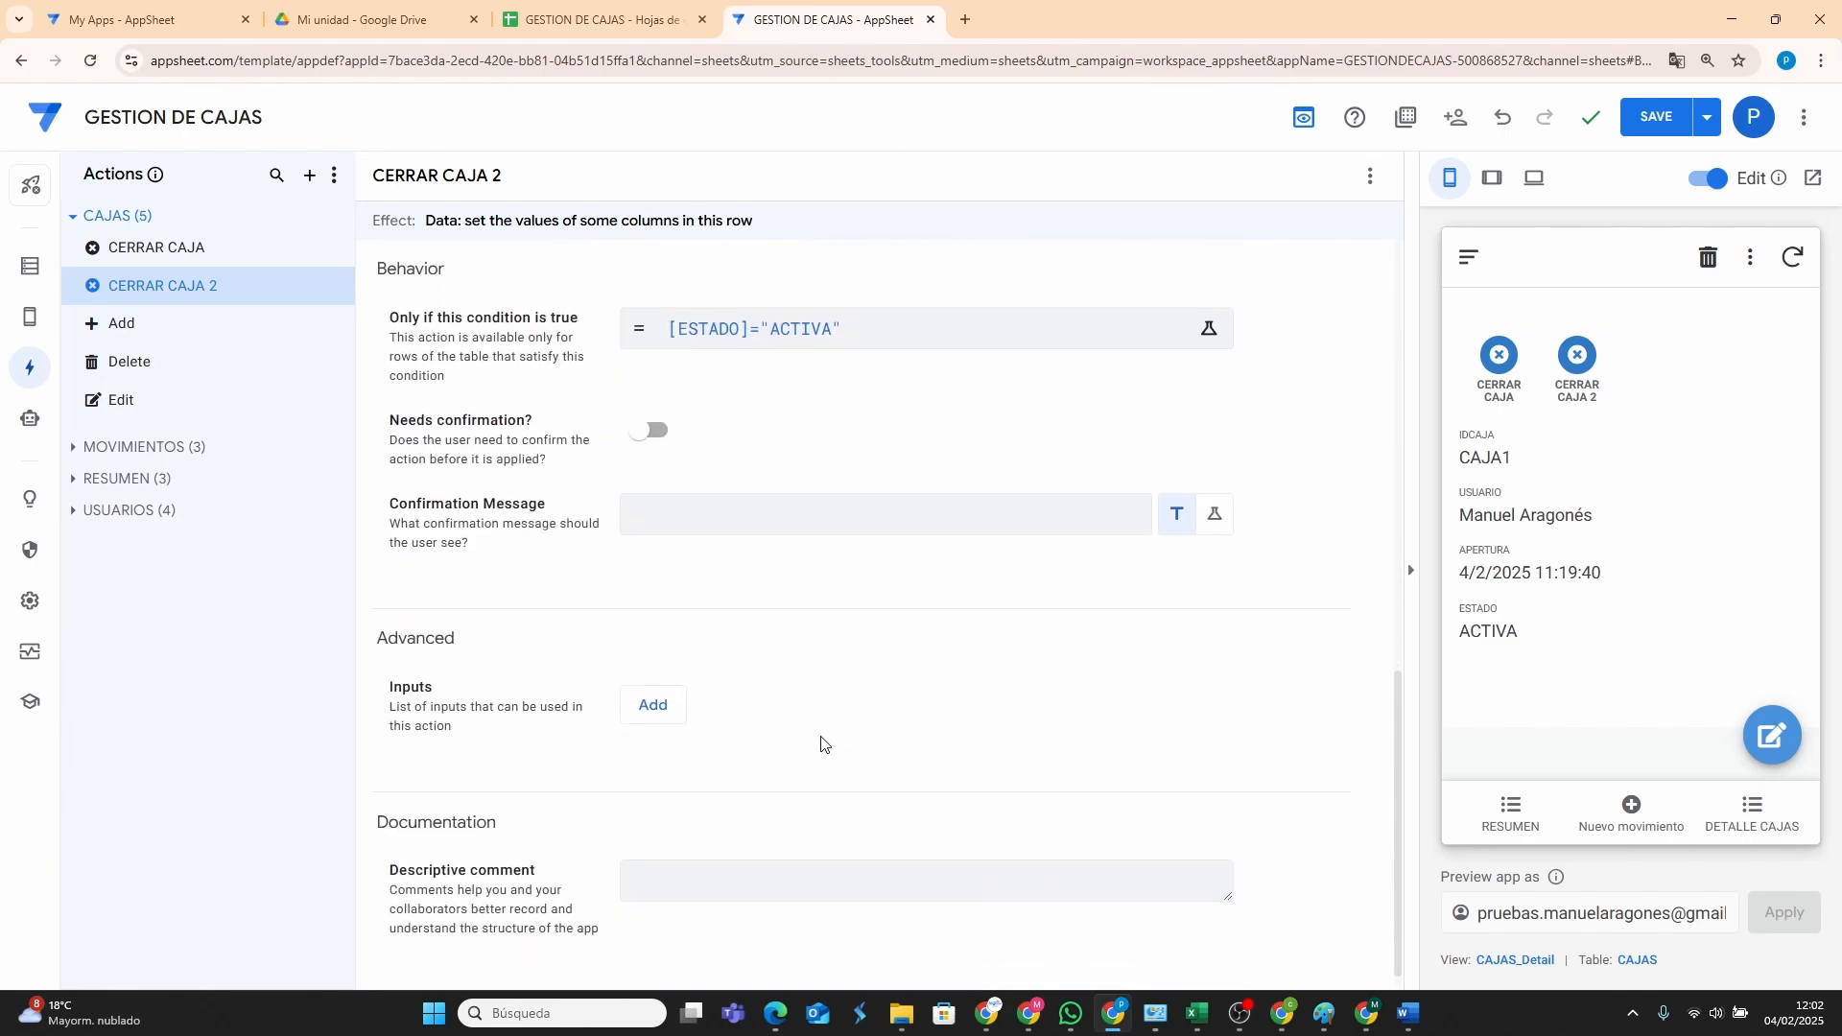
pyautogui.click(781, 333)
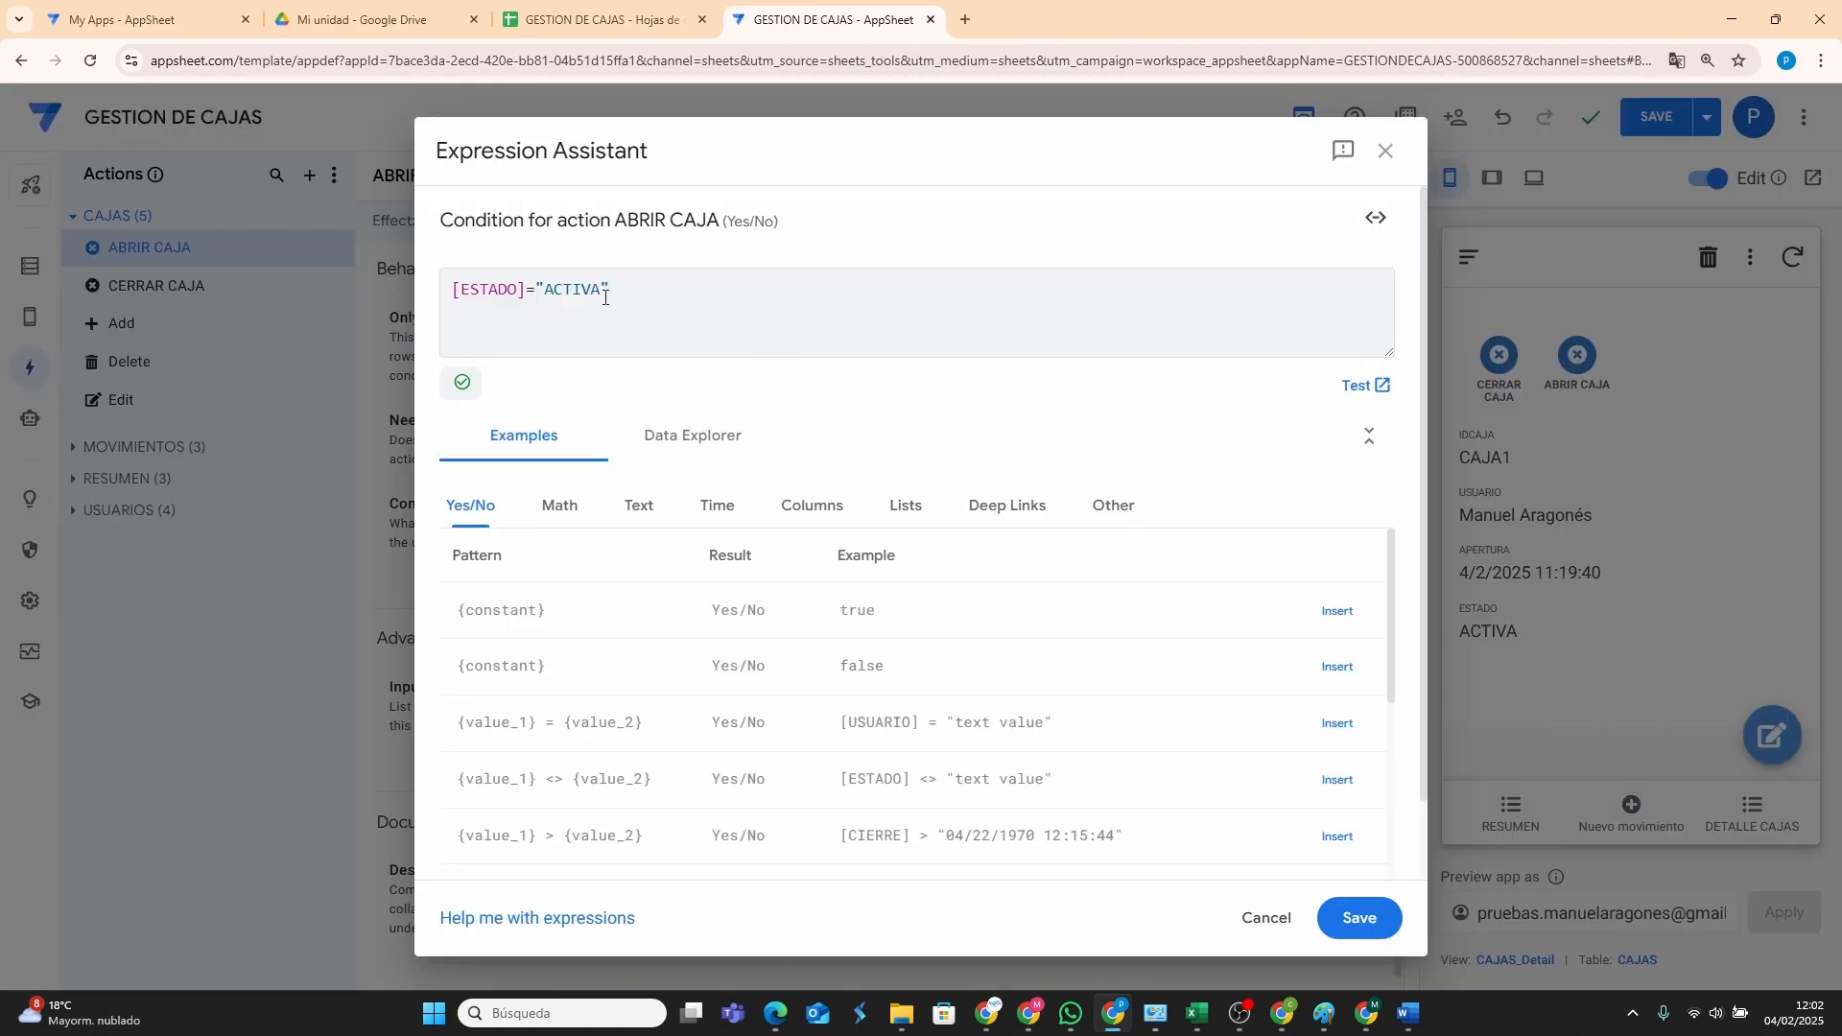
pyautogui.doubleClick(573, 291)
pyautogui.write('CE')
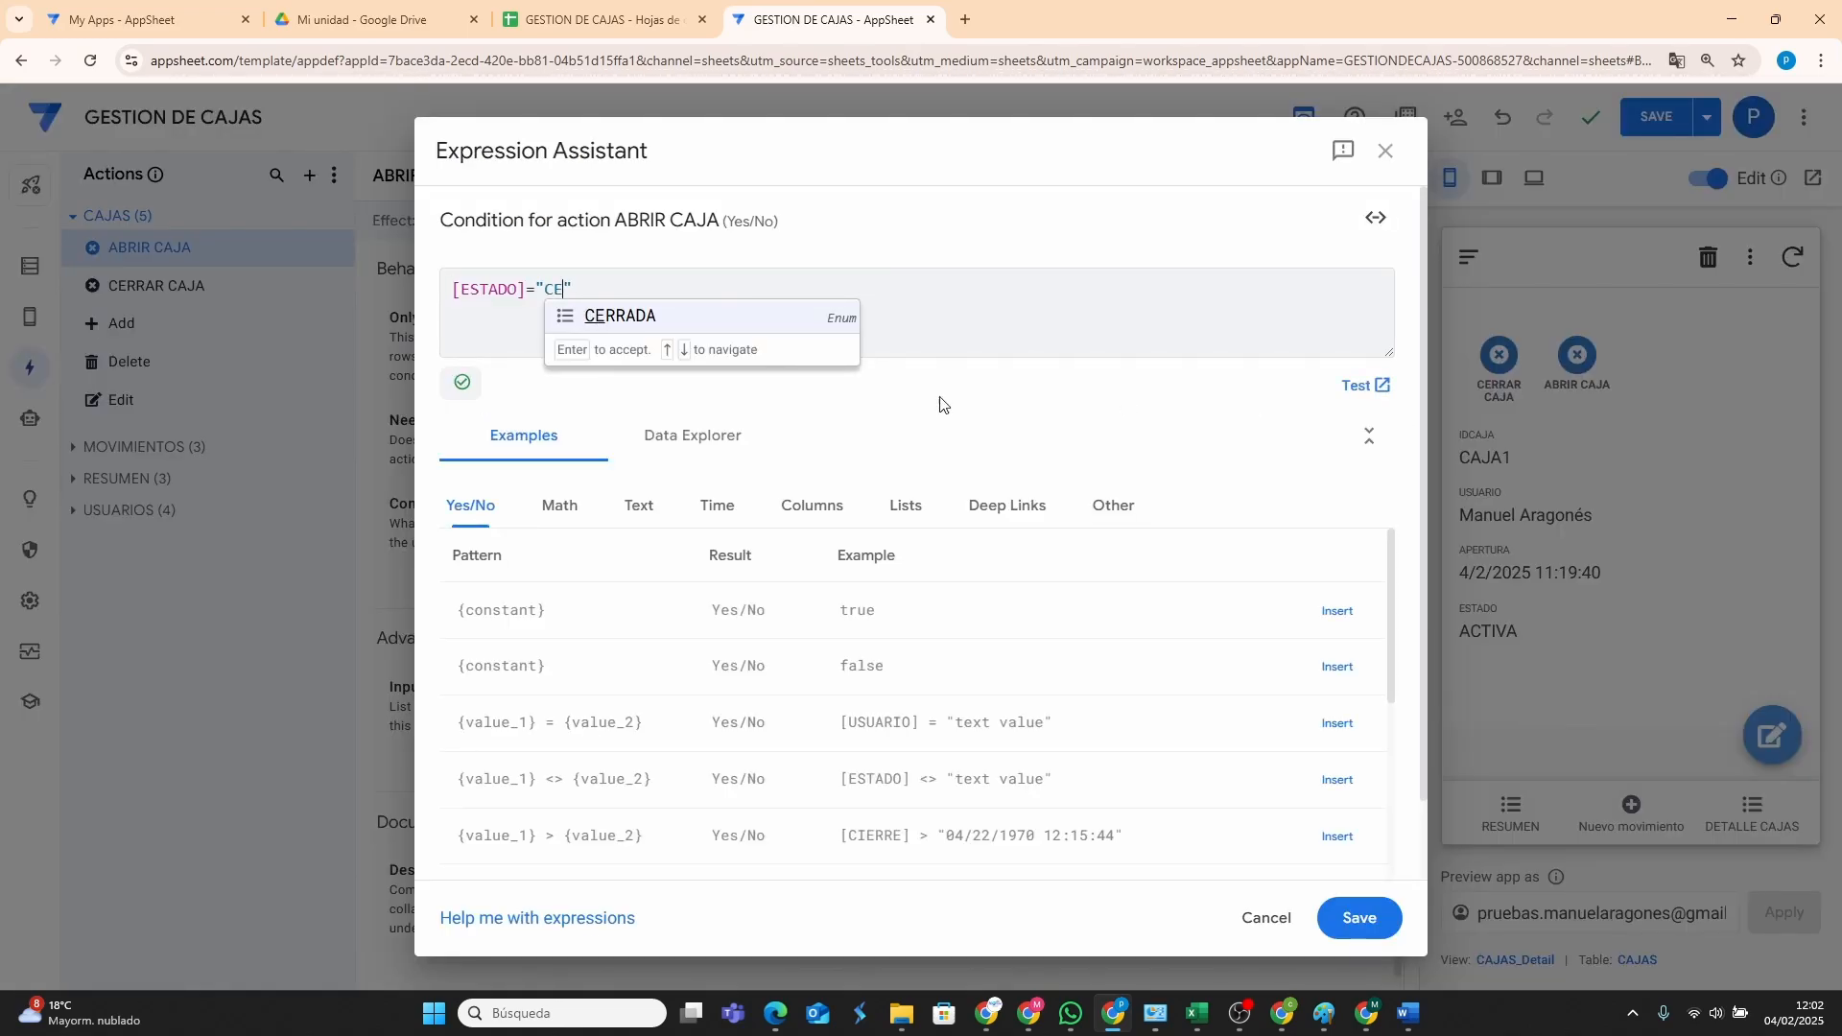
pyautogui.click(624, 317)
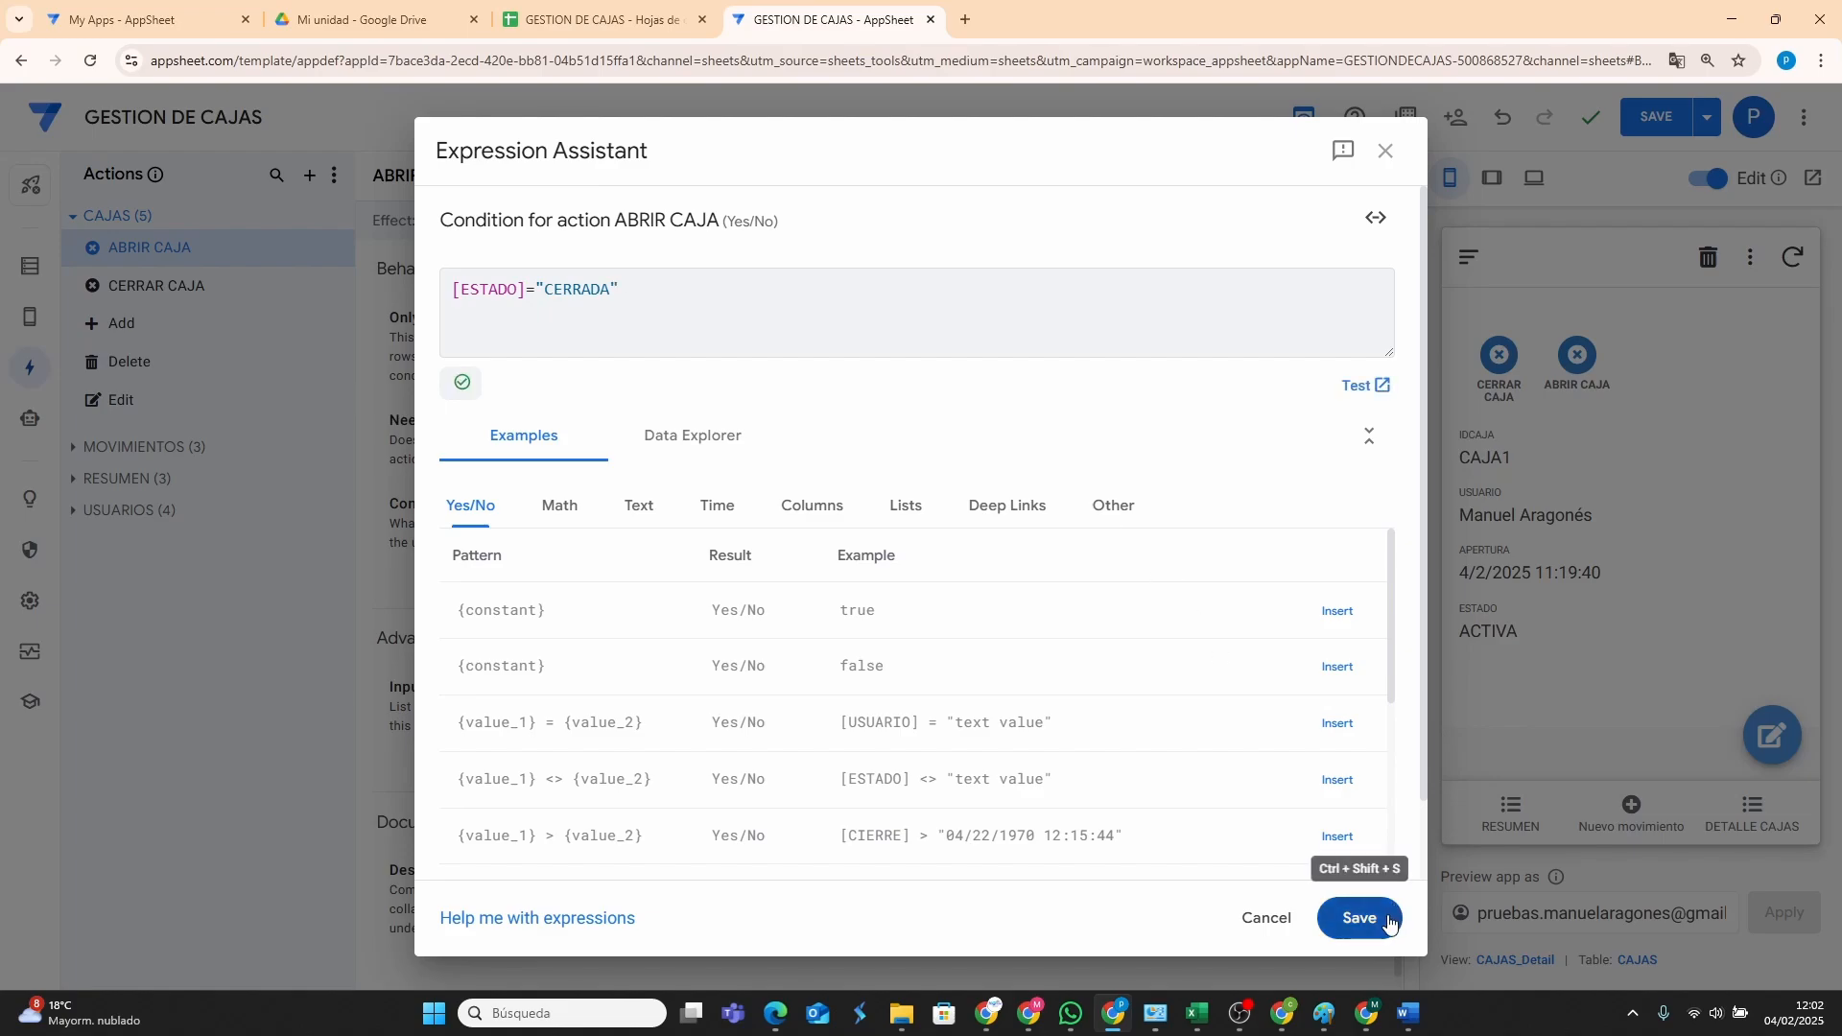
pyautogui.click(1358, 918)
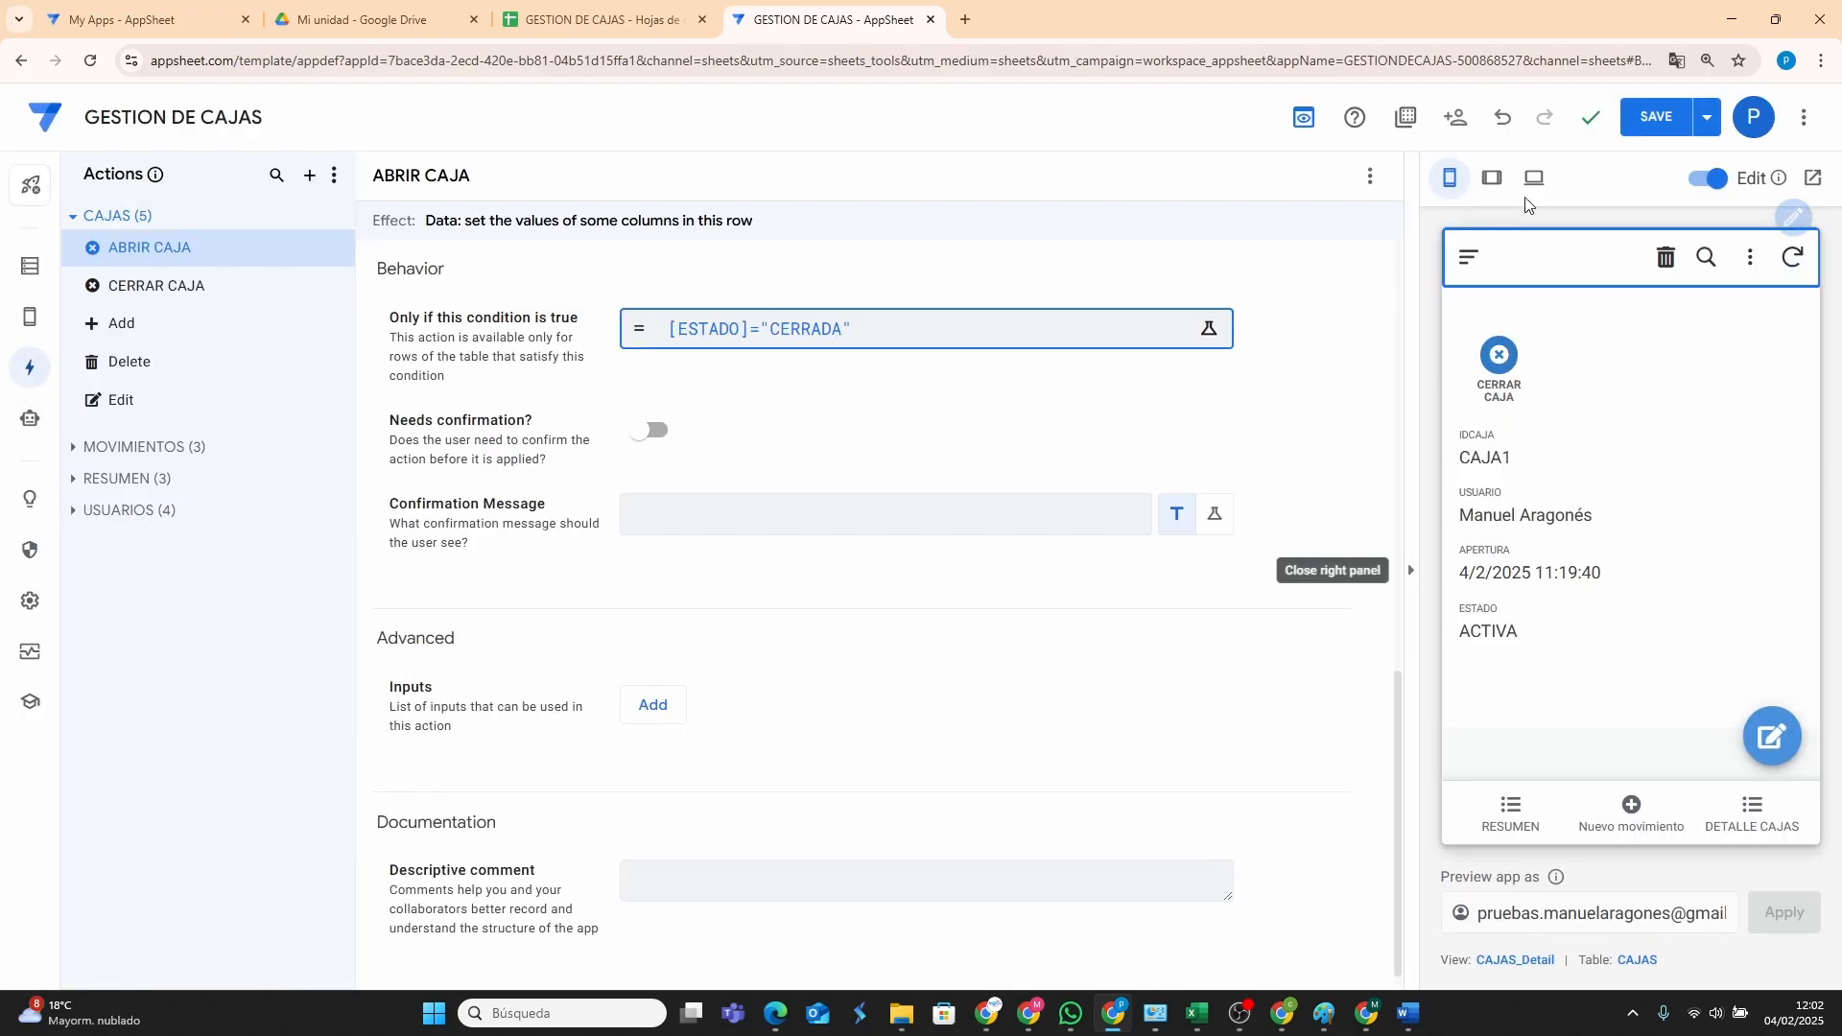
pyautogui.click(1656, 116)
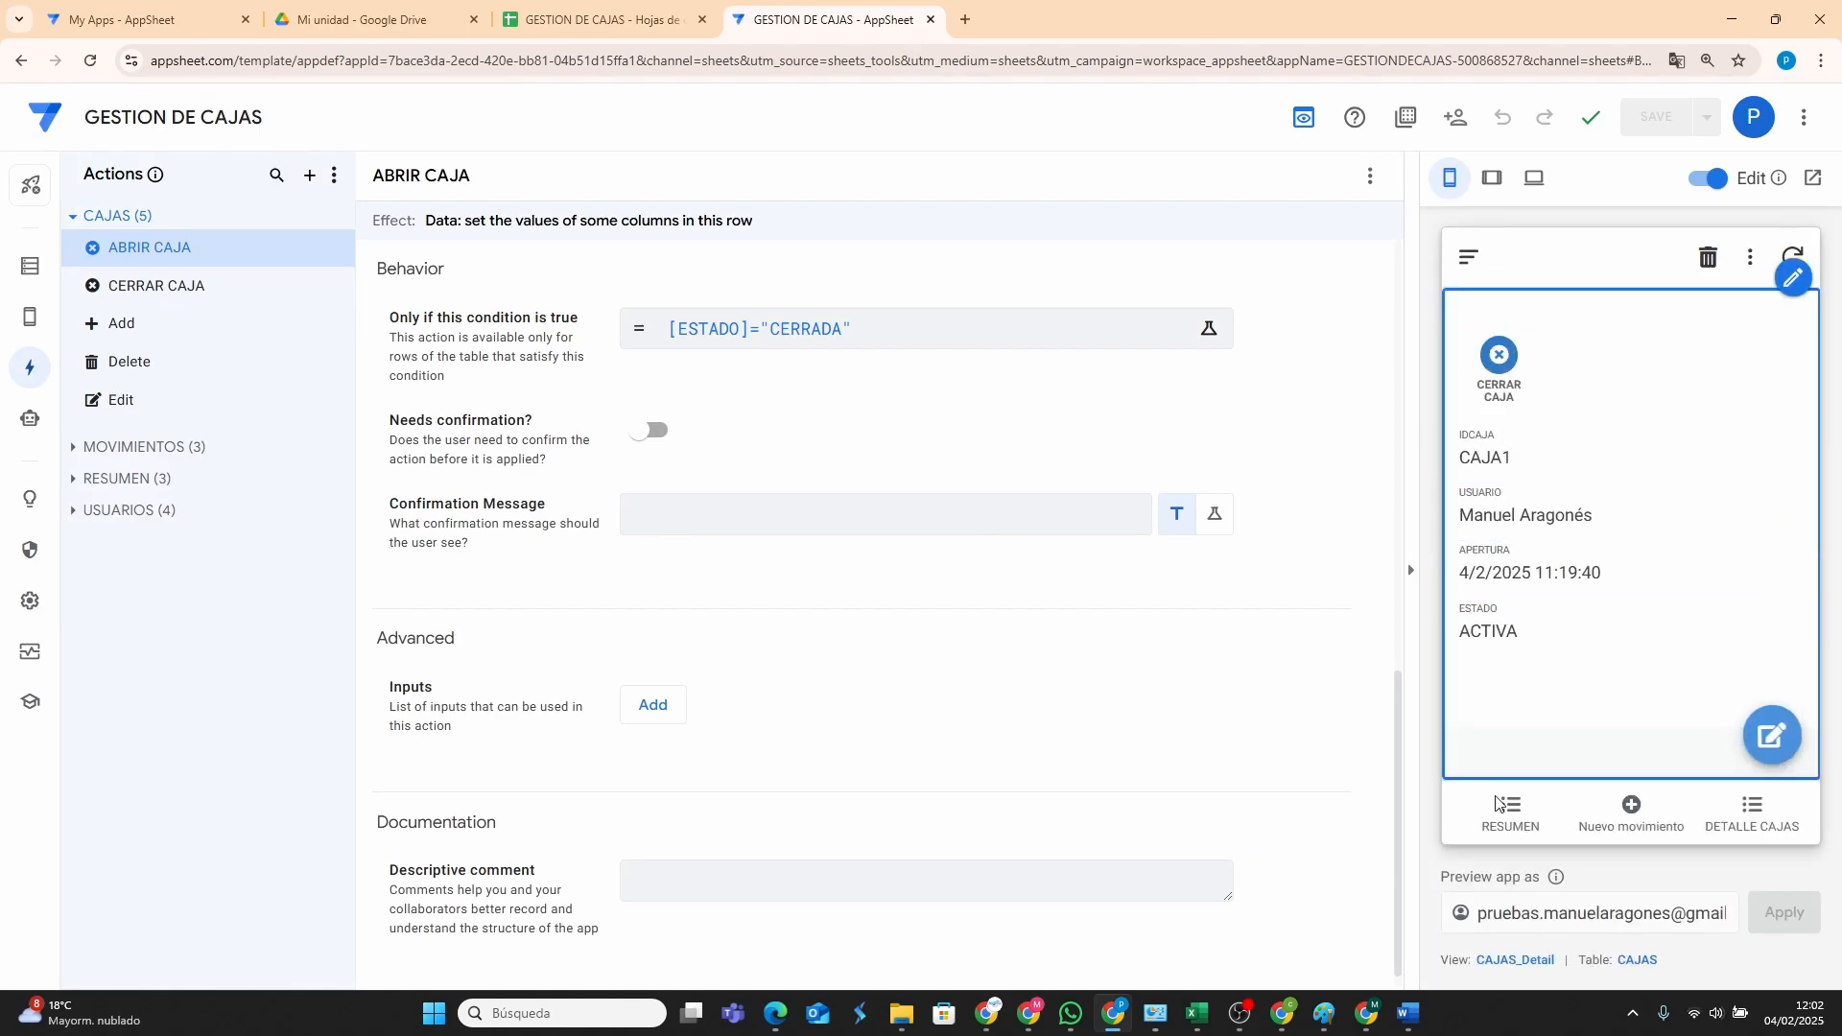
# Open the CAJAS view in the app preview and run the CERRAR CAJA action on CAJA1.
pyautogui.click(1468, 257)
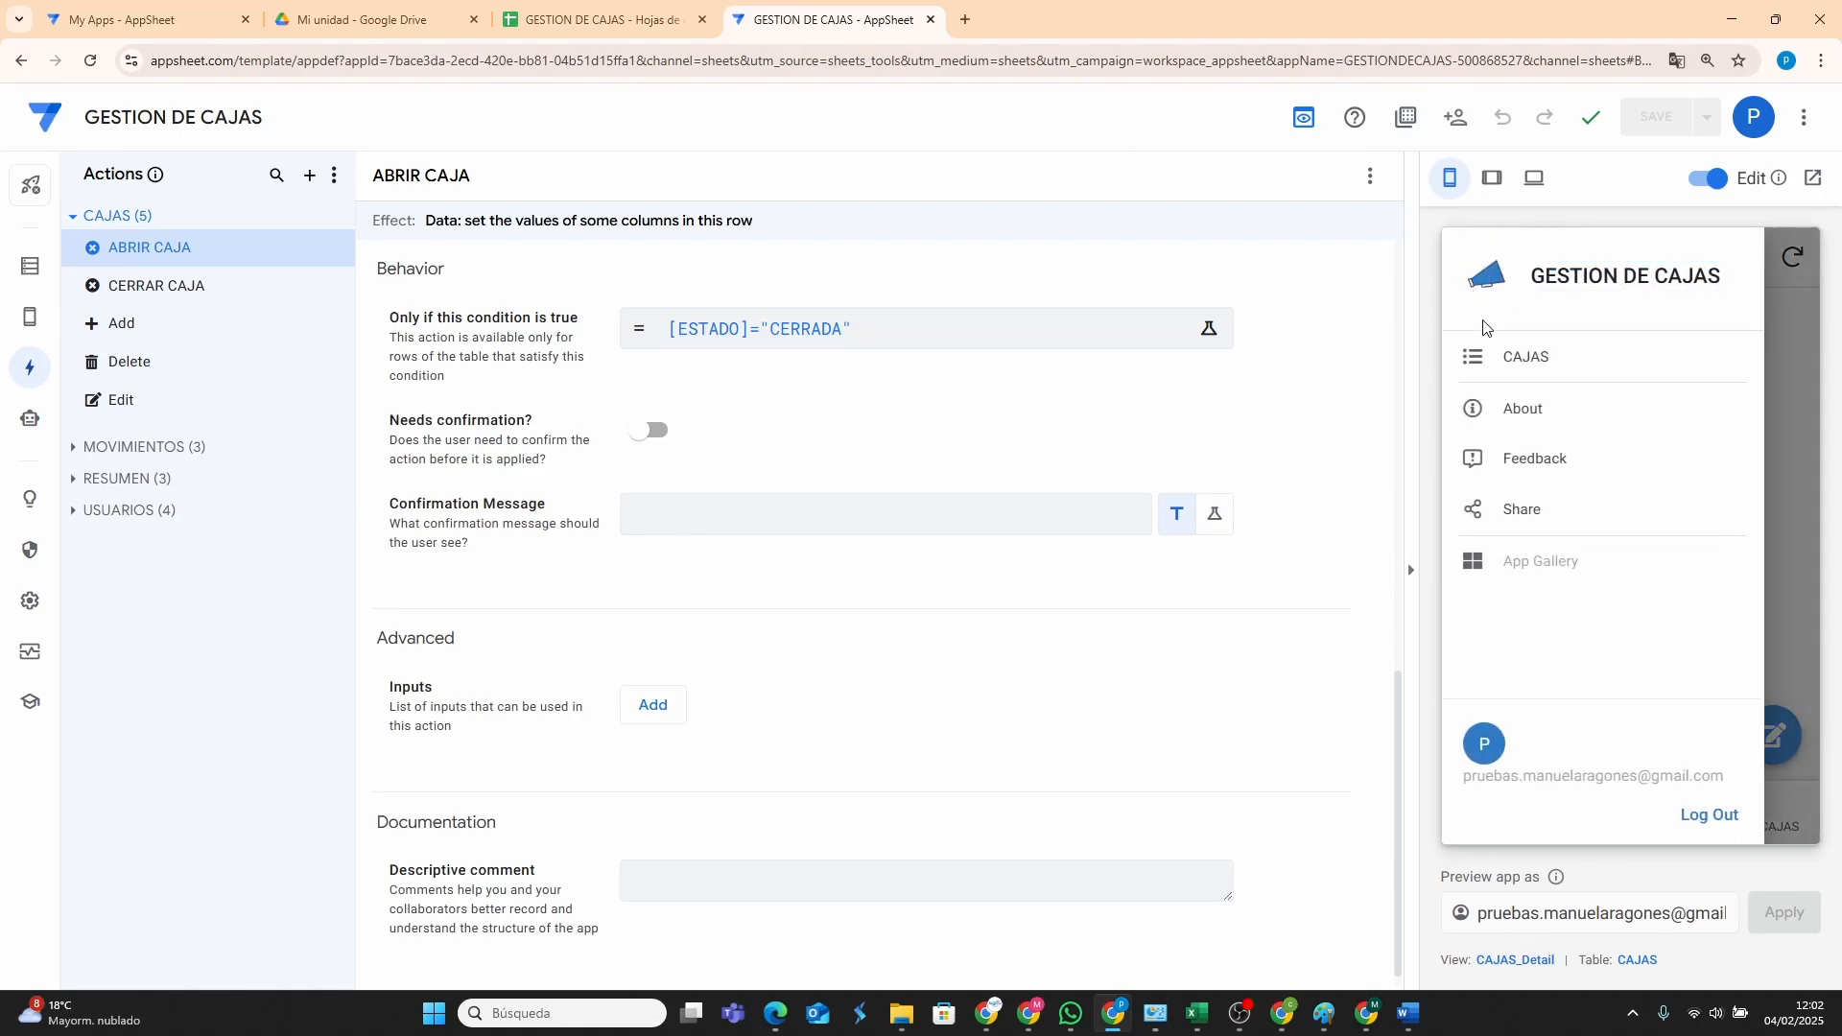
pyautogui.click(1525, 360)
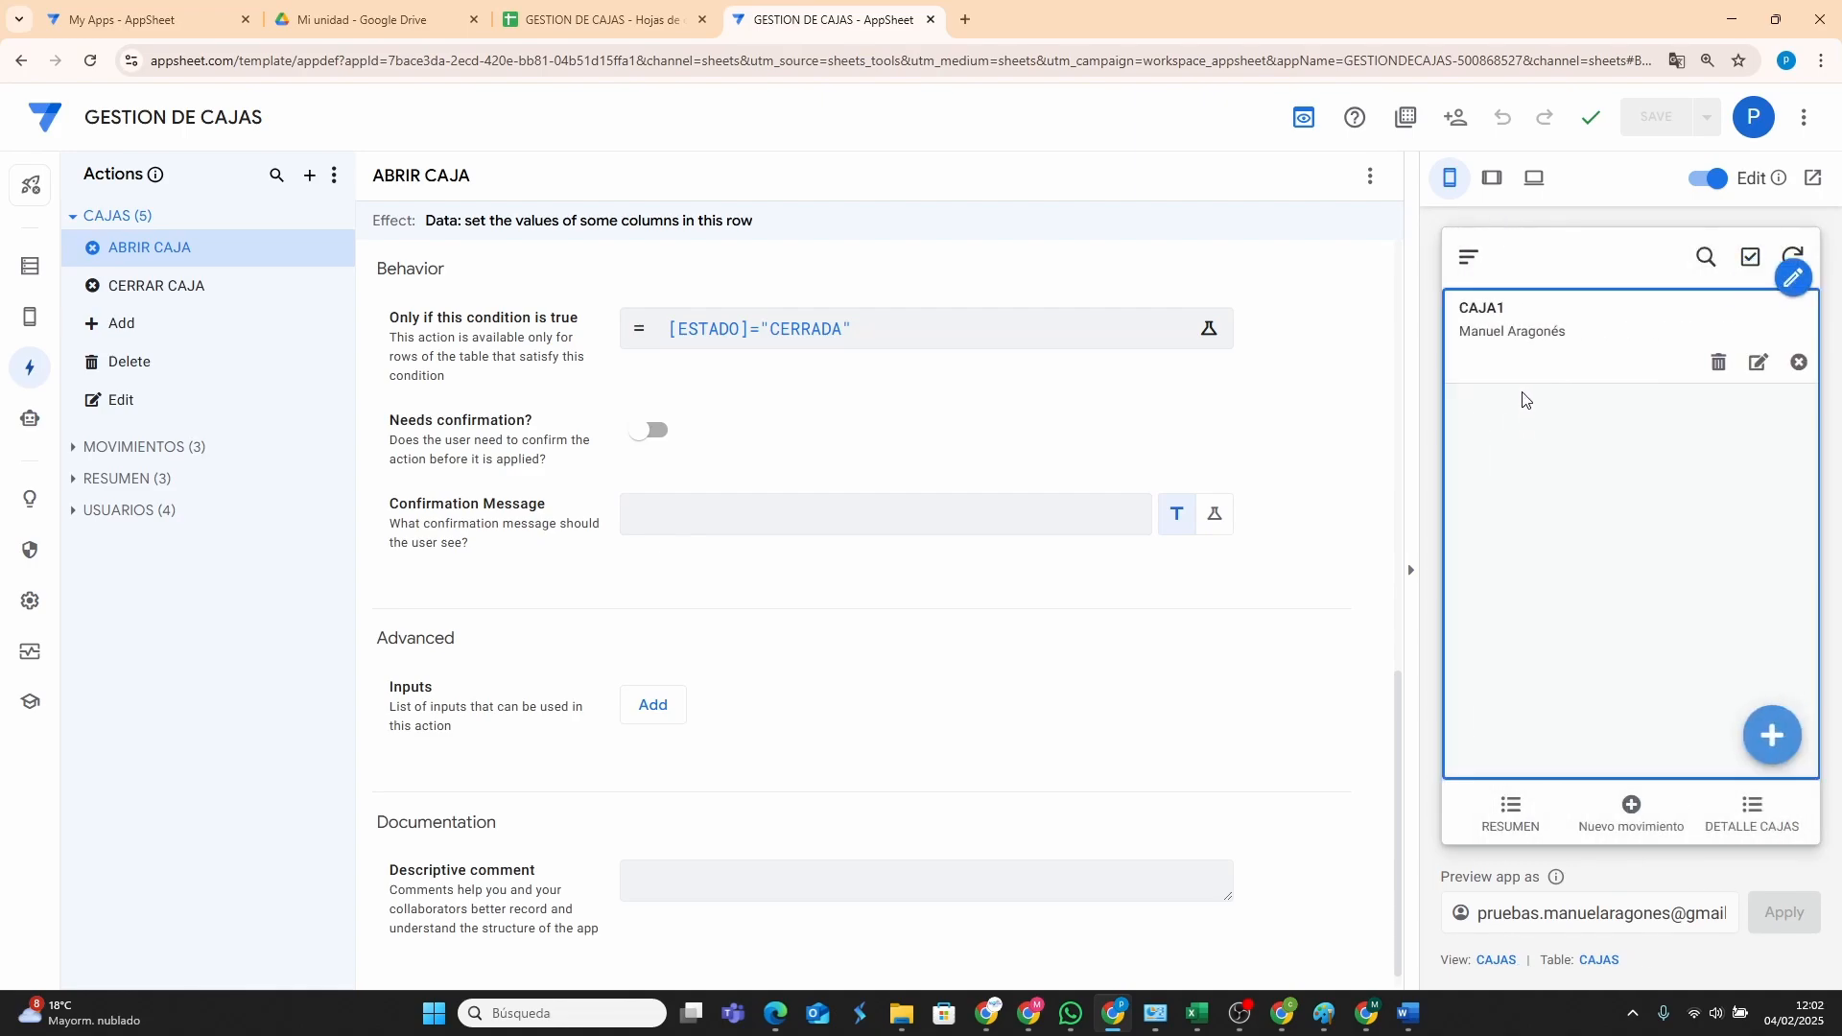
pyautogui.click(1803, 369)
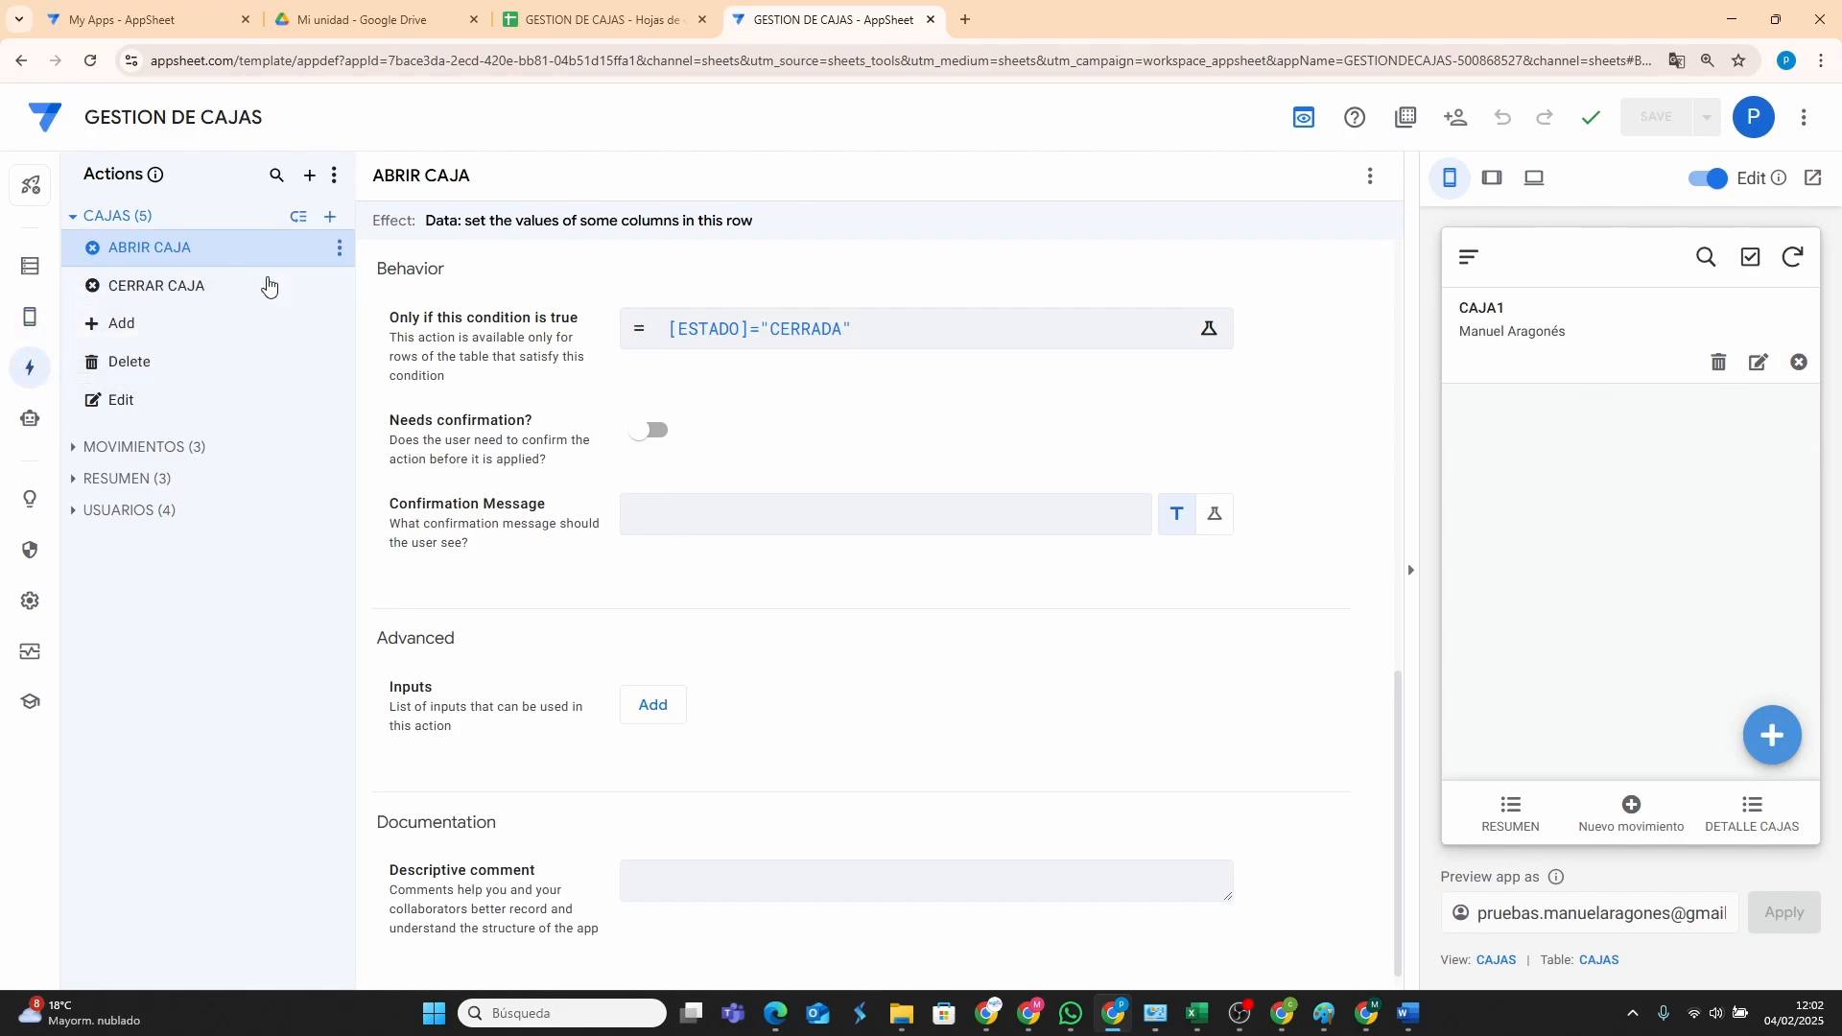
# Set the ABRIR CAJA action's icon to the solid check circle and save the app.
pyautogui.scroll(-2, 889, 729)
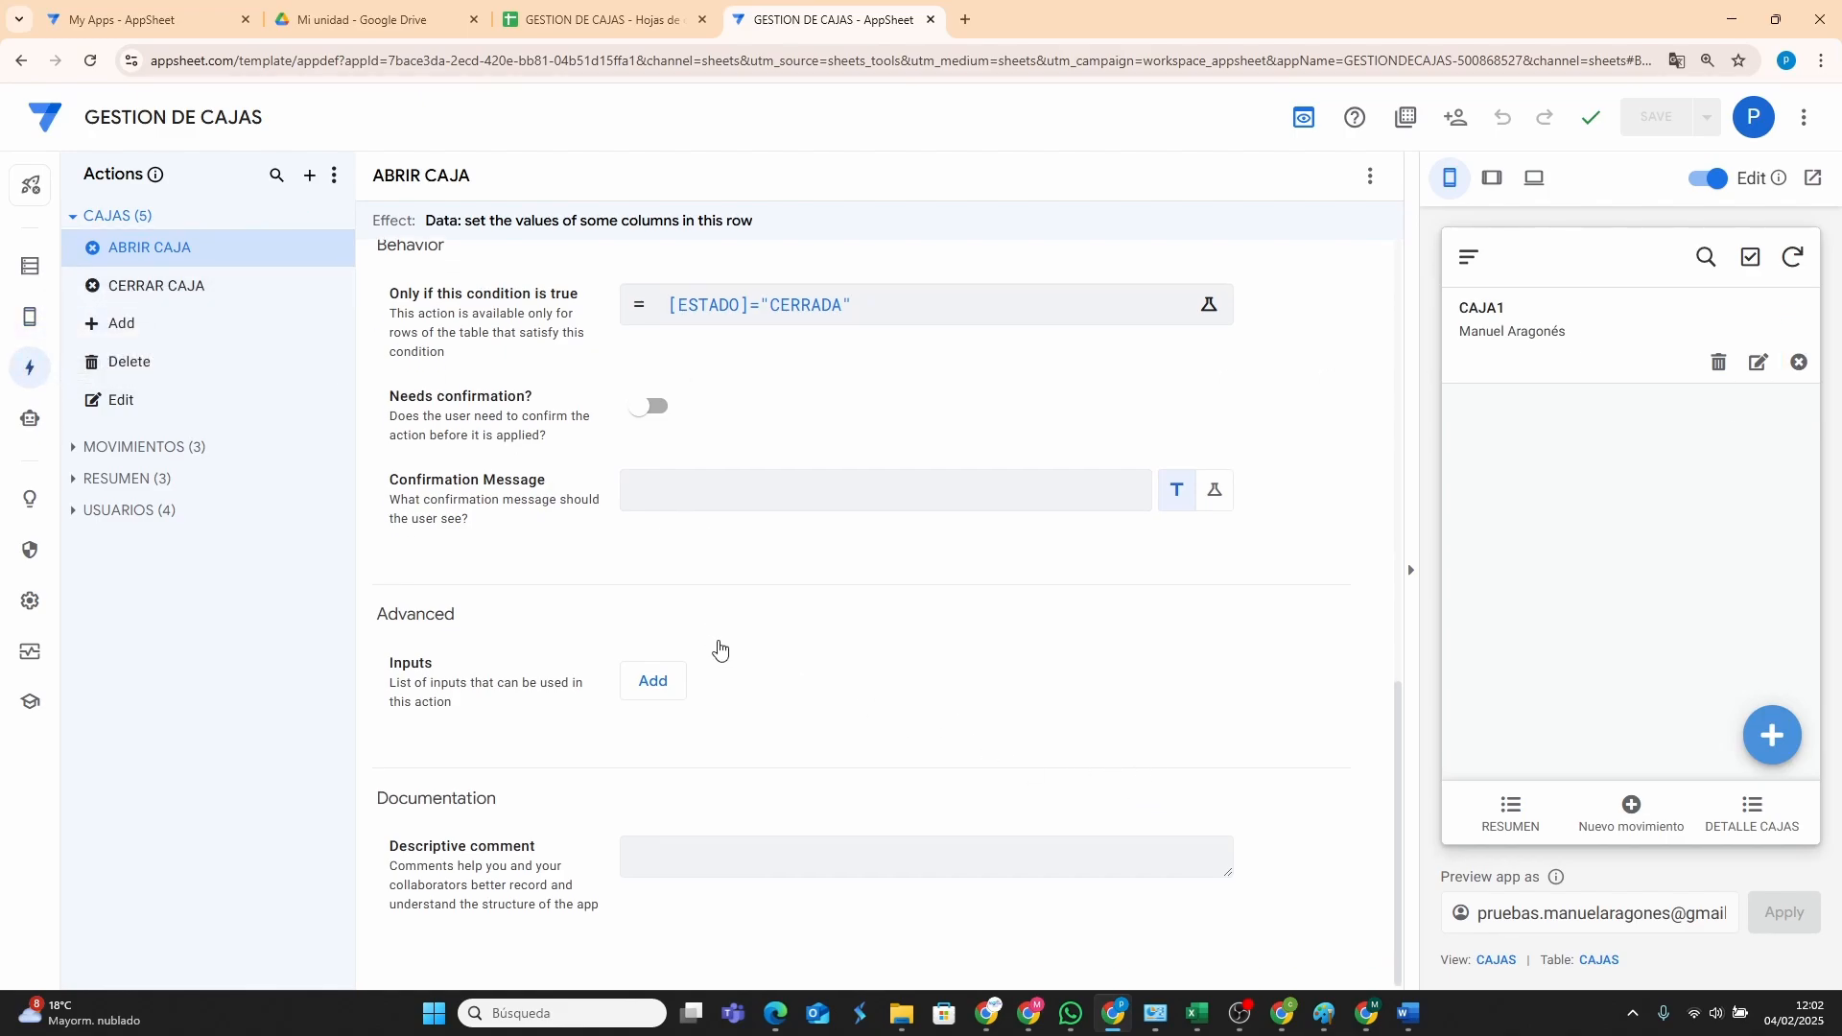
pyautogui.scroll(6, 875, 614)
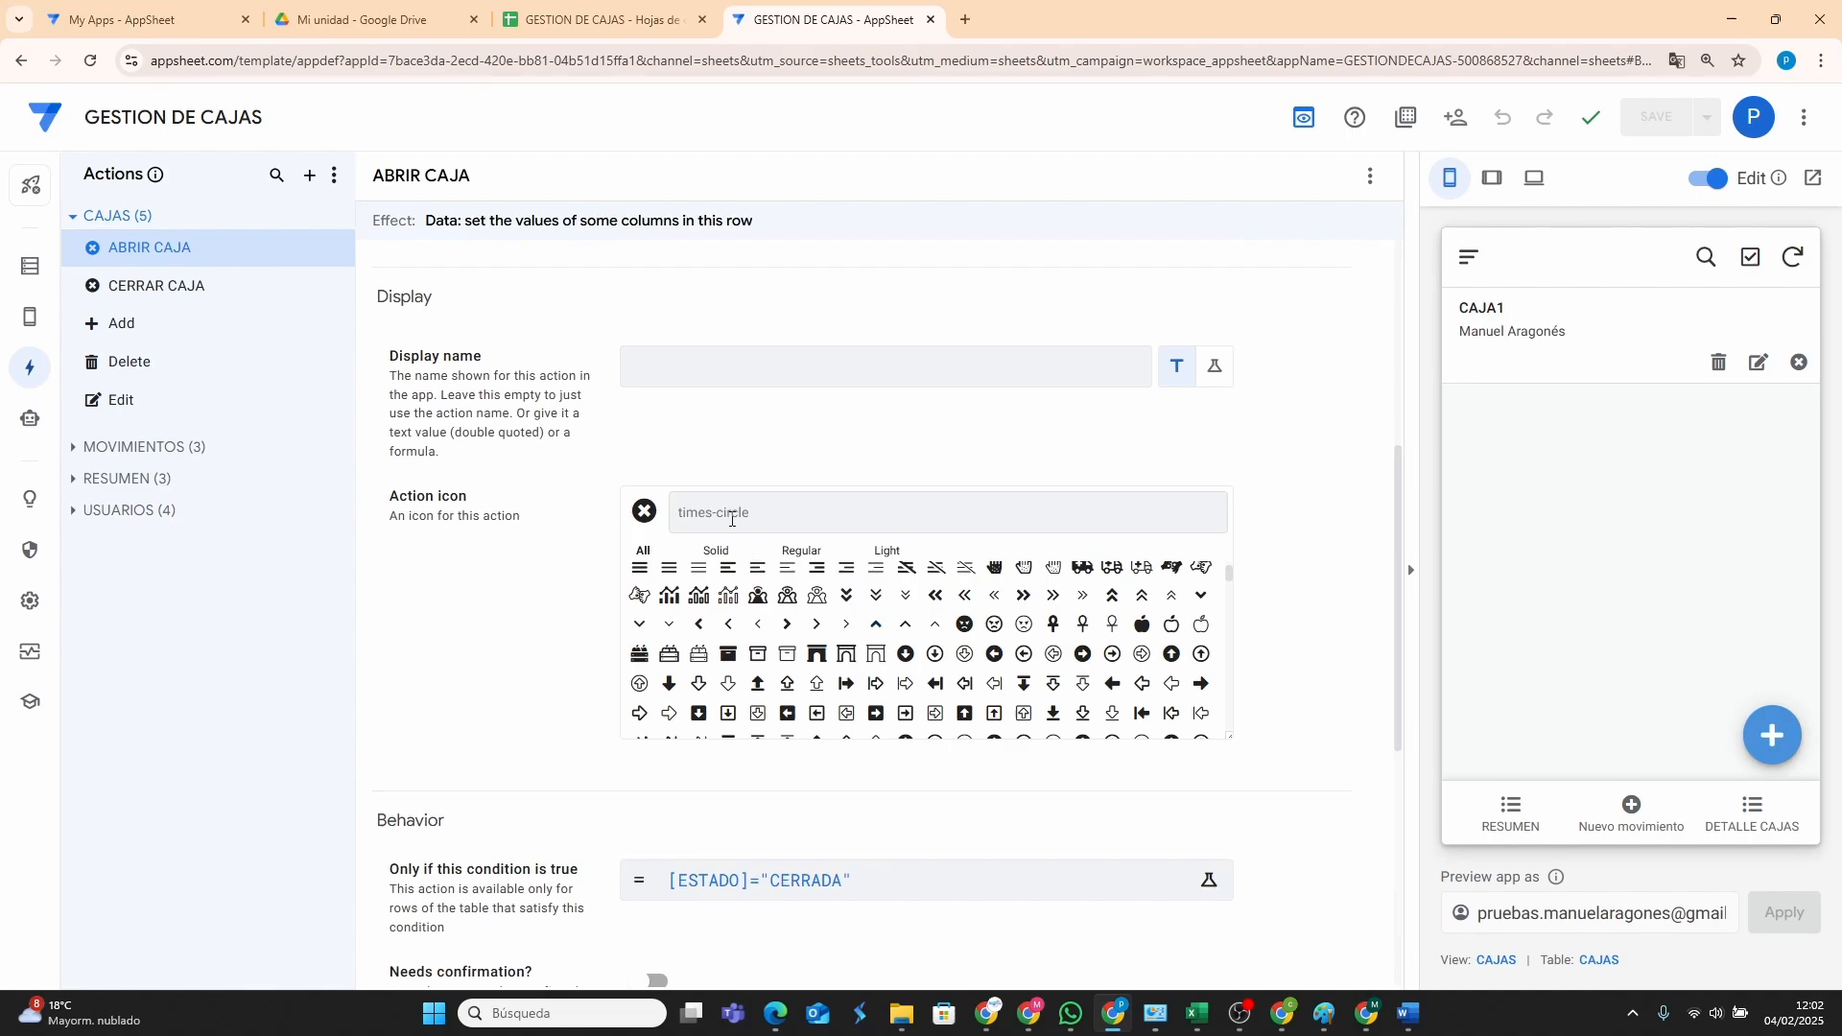
pyautogui.write('check')
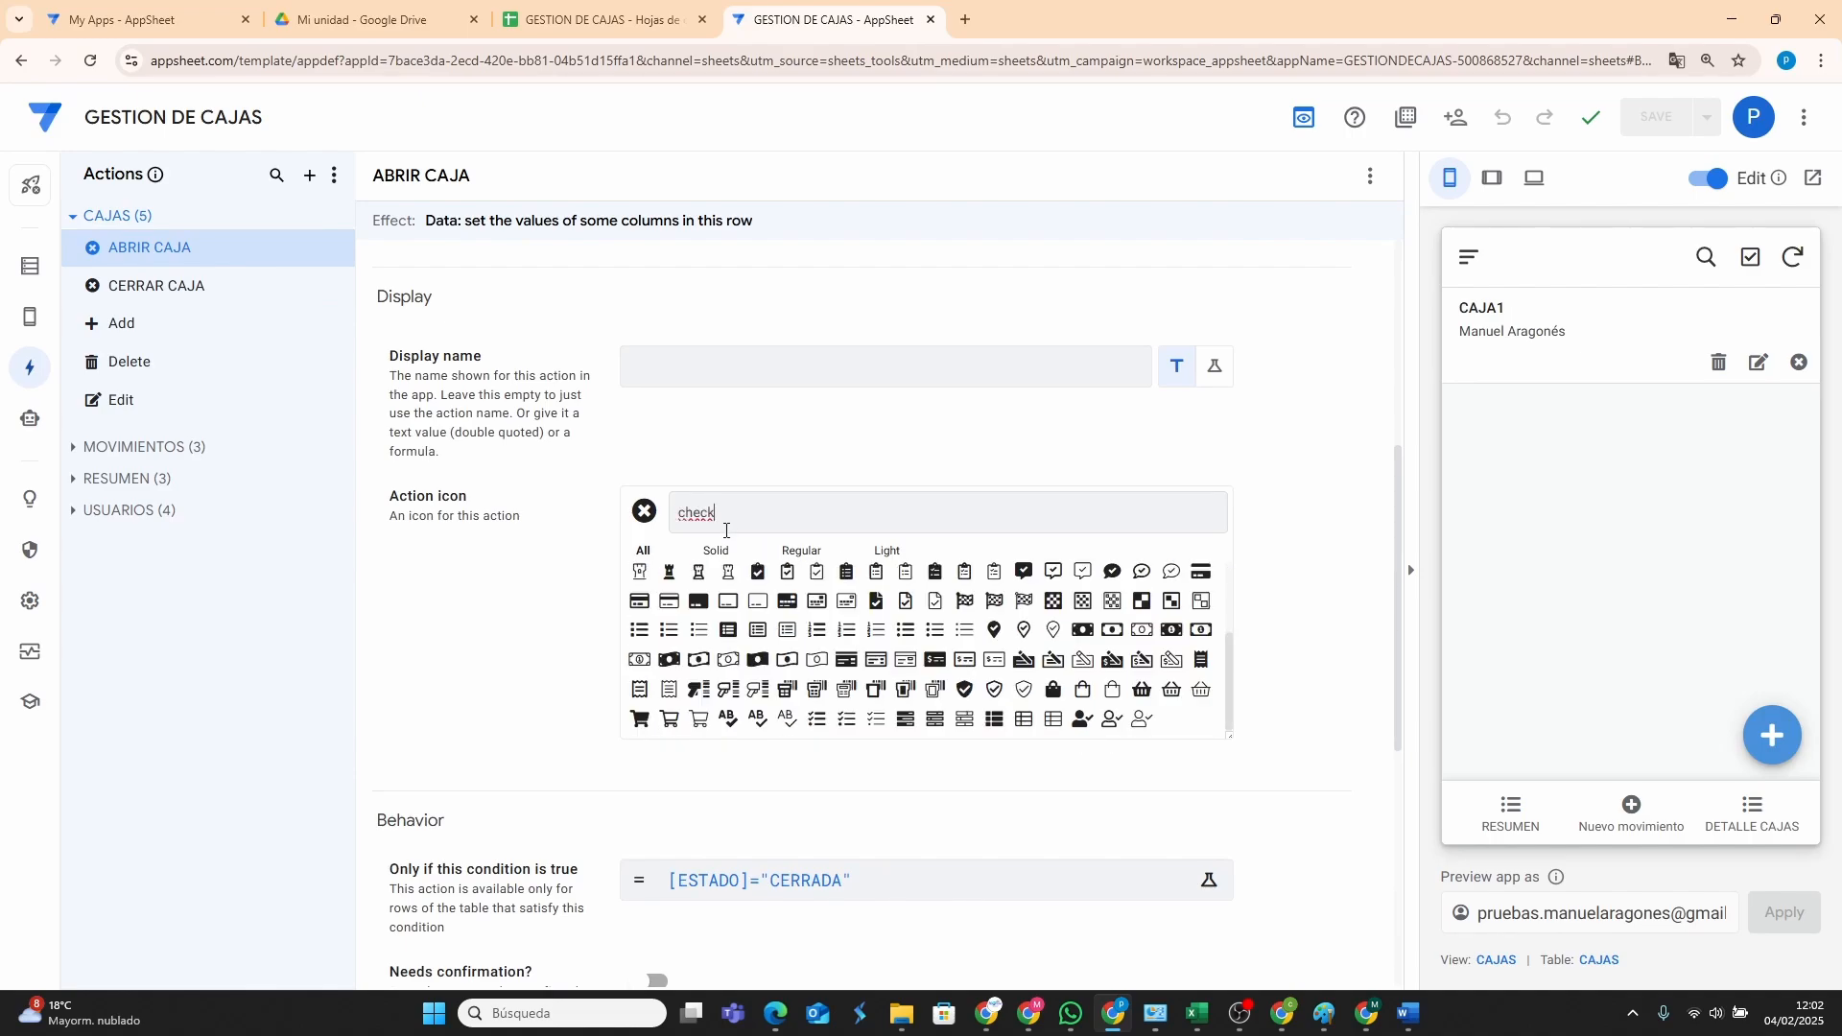
pyautogui.scroll(-4, 818, 624)
pyautogui.scroll(6, 809, 591)
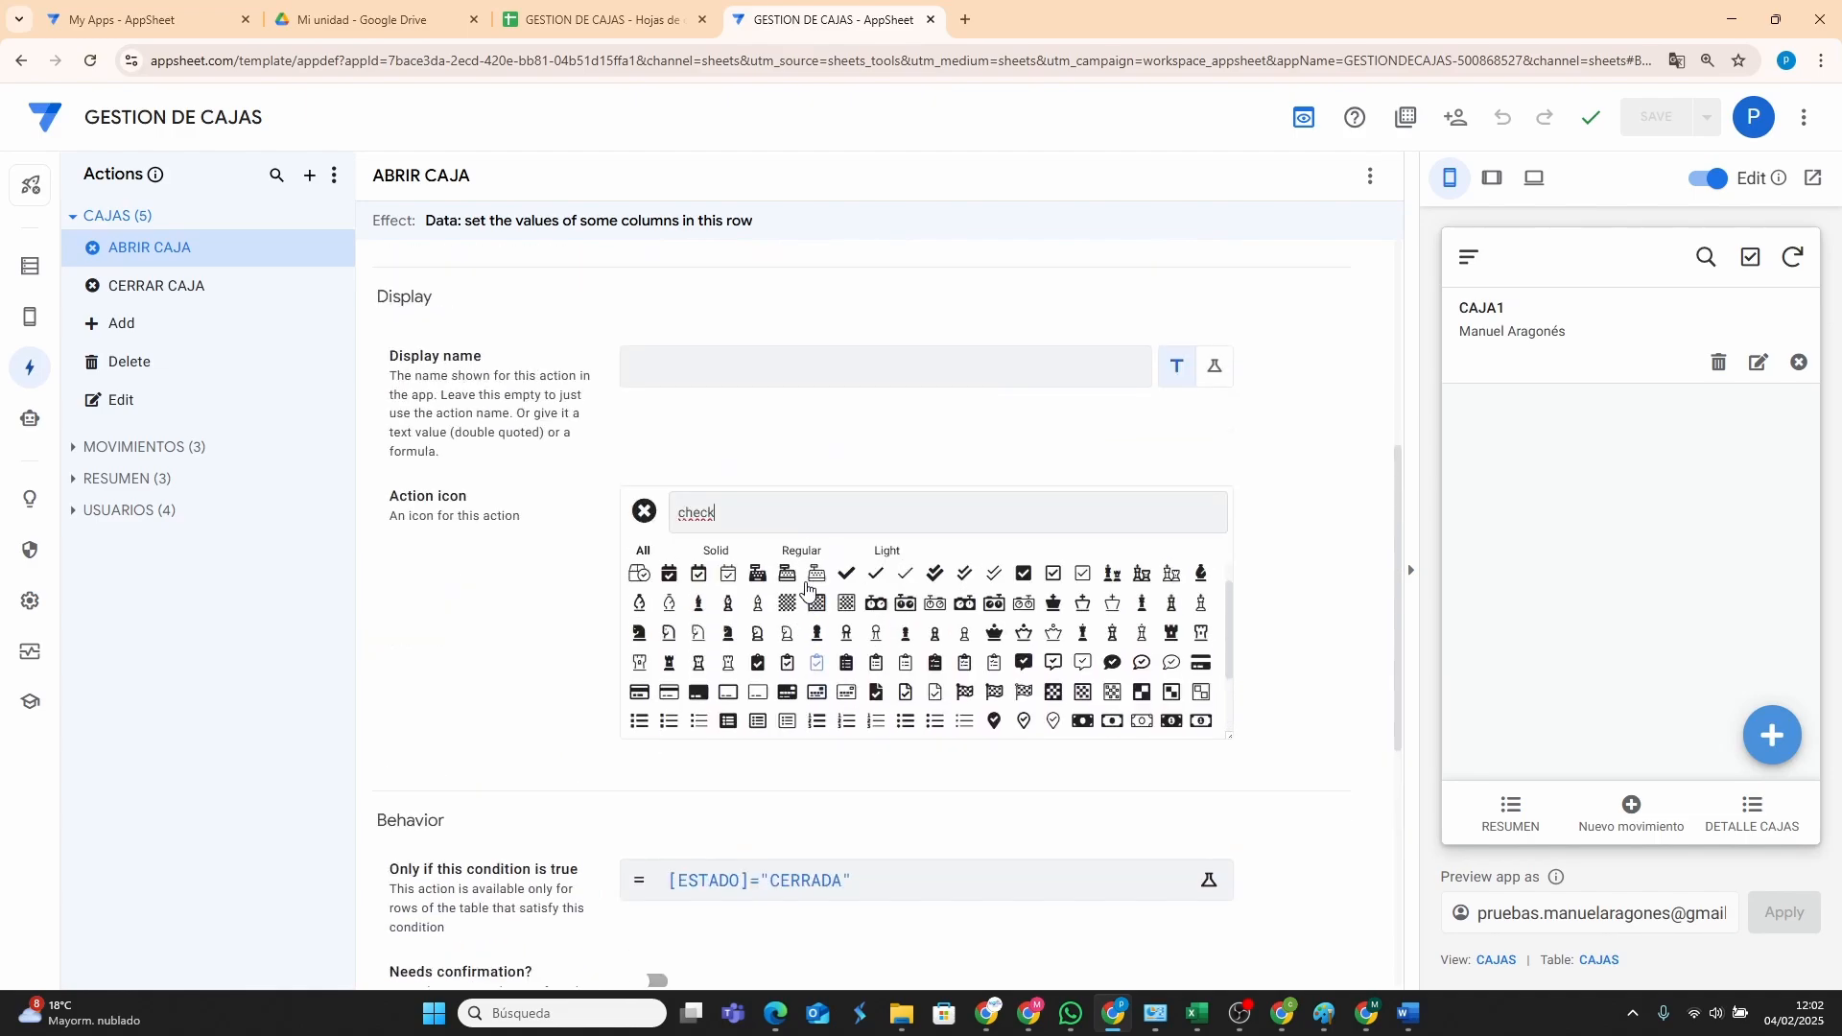
pyautogui.click(640, 581)
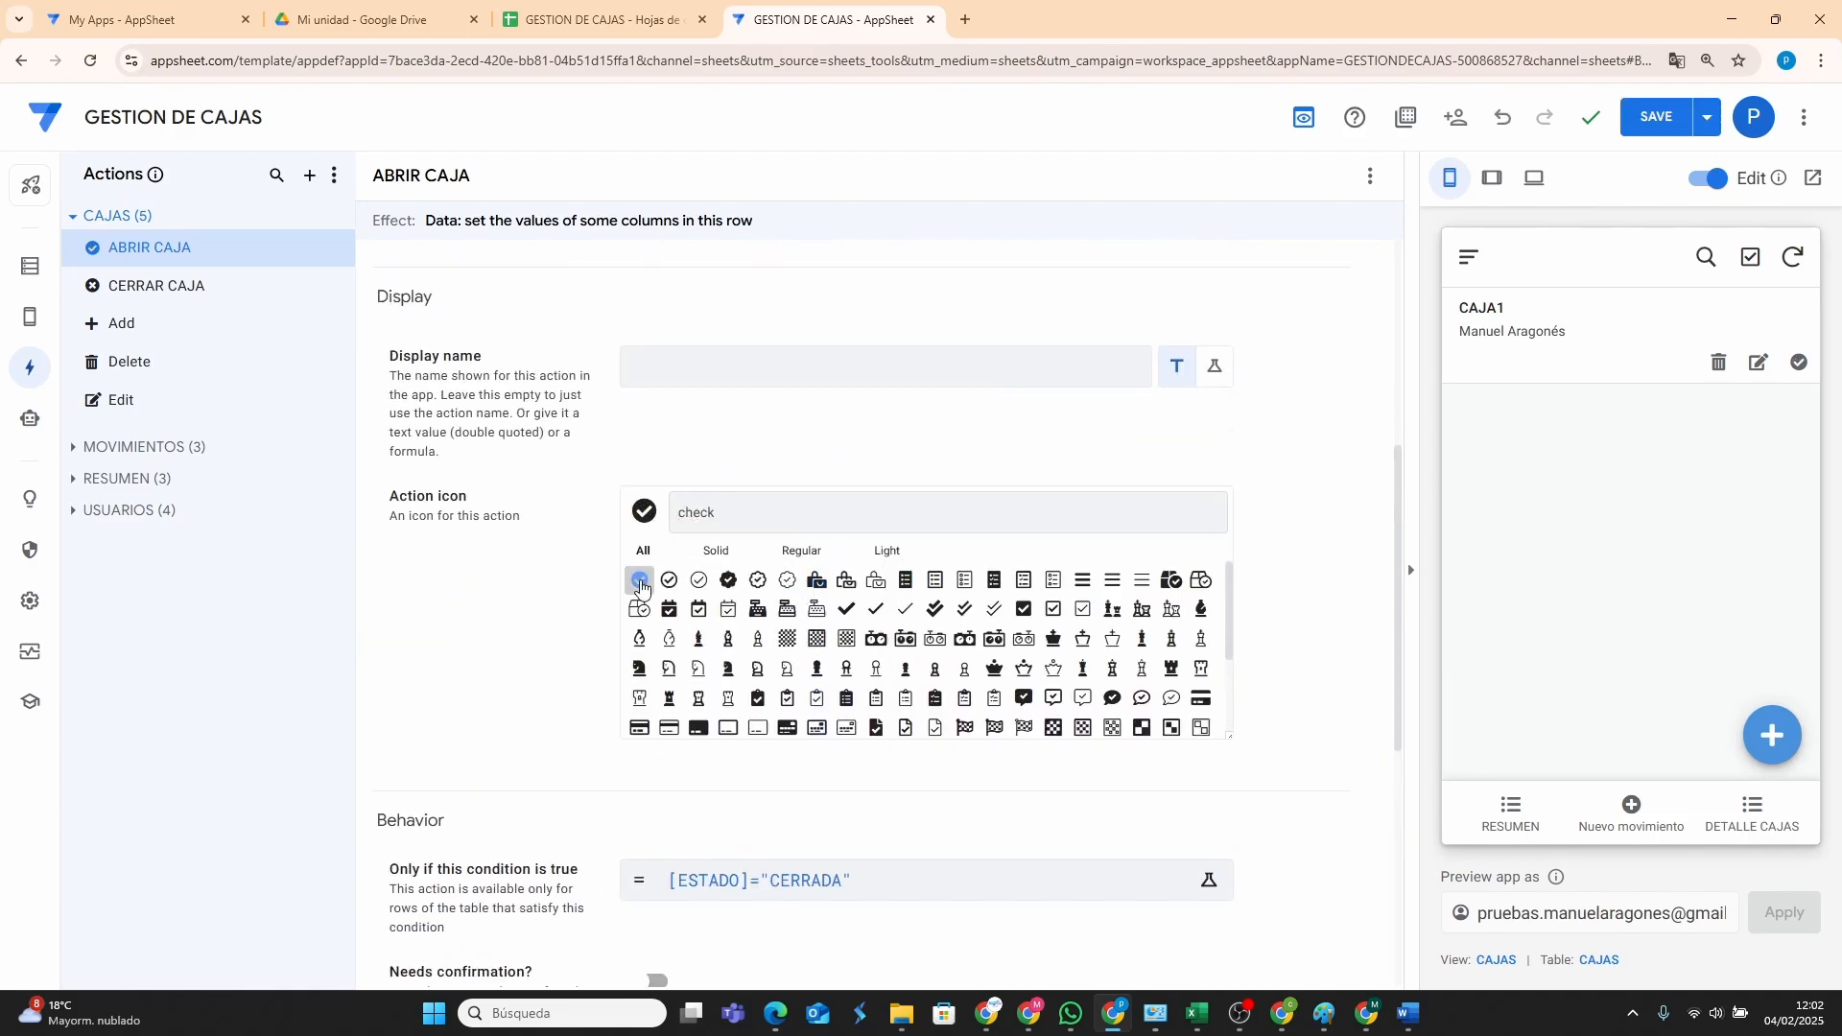
pyautogui.click(1666, 120)
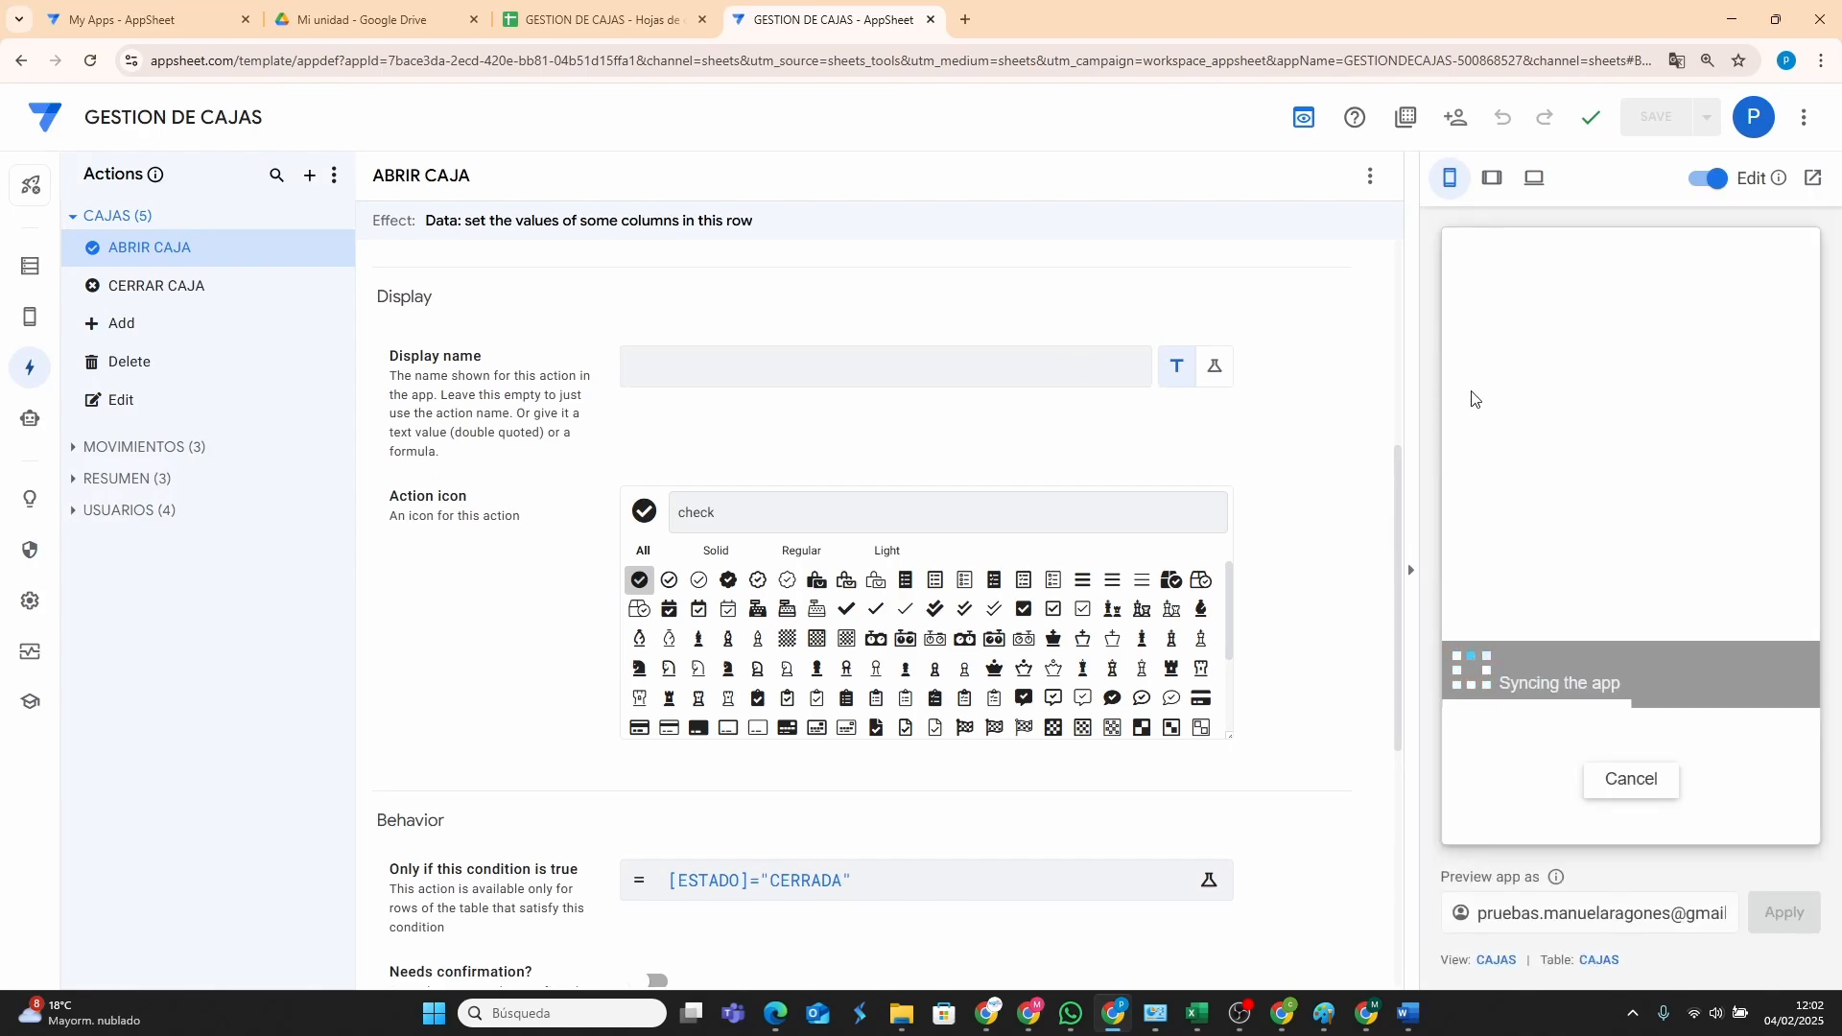
# Create a new format rule for the CAJAS table and name it ABRIR CAJA.
pyautogui.moveTo(30, 317)
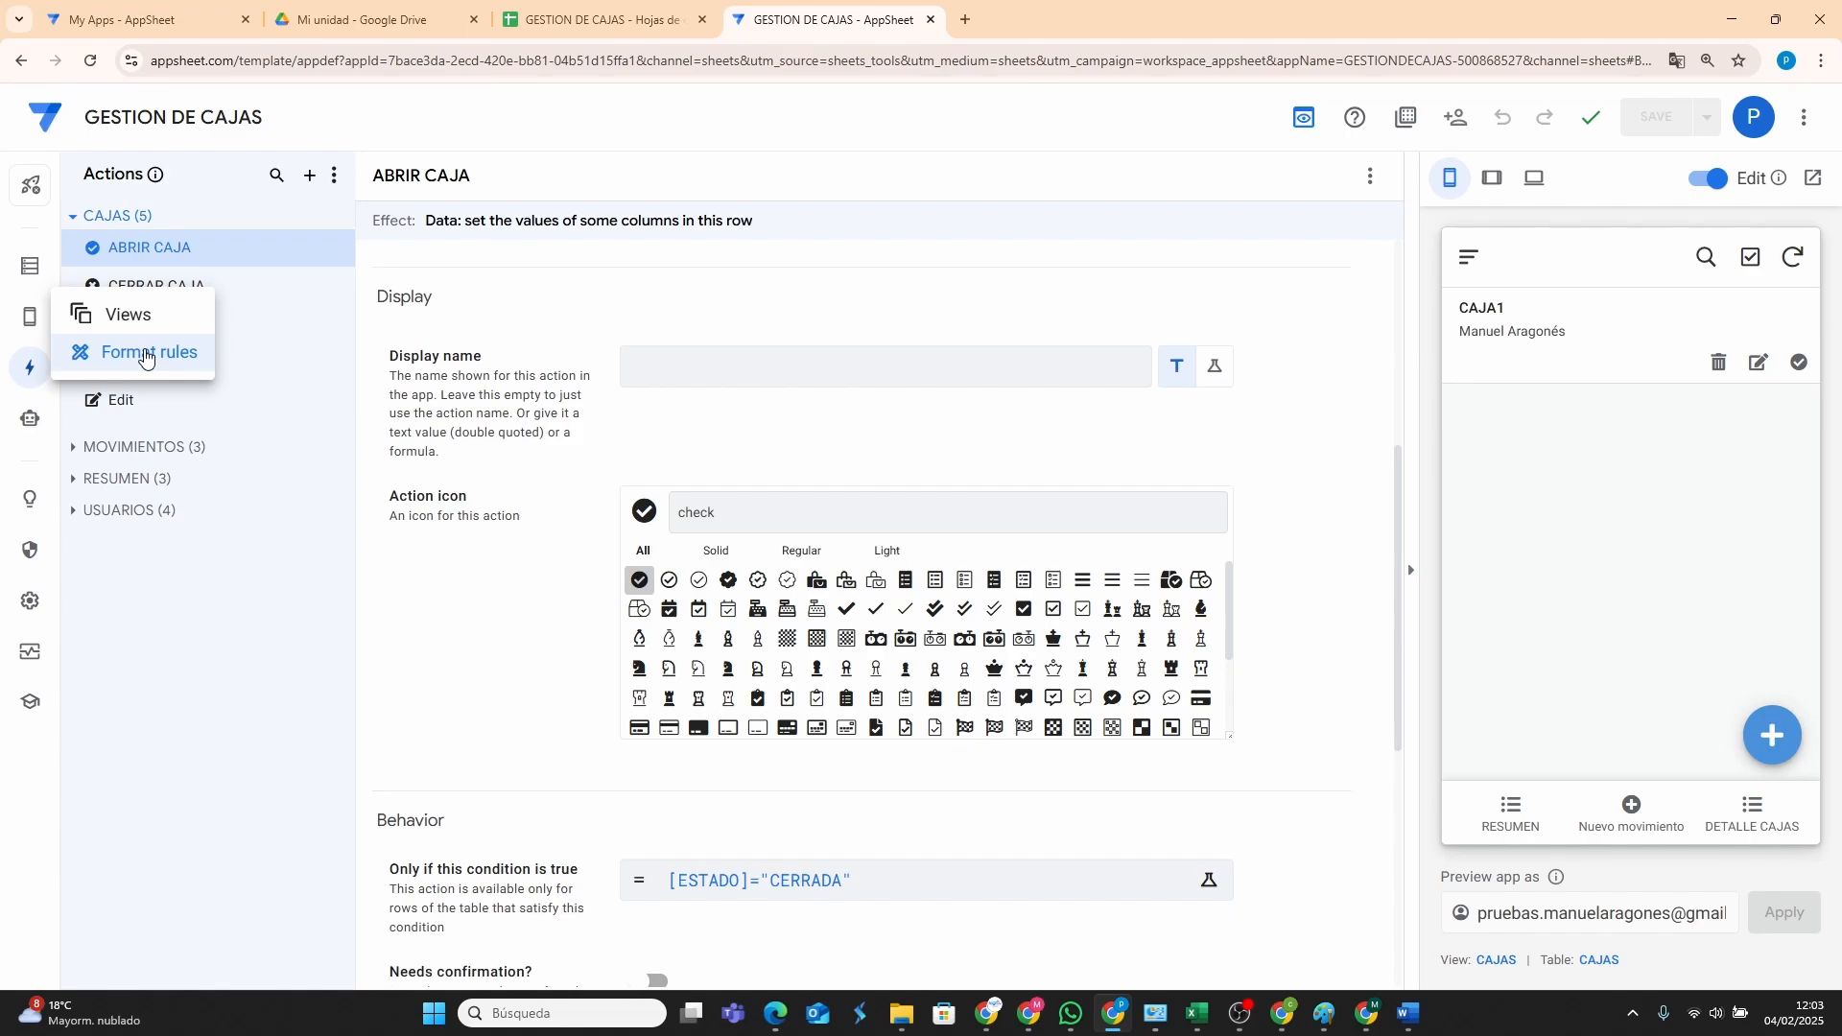
pyautogui.click(134, 355)
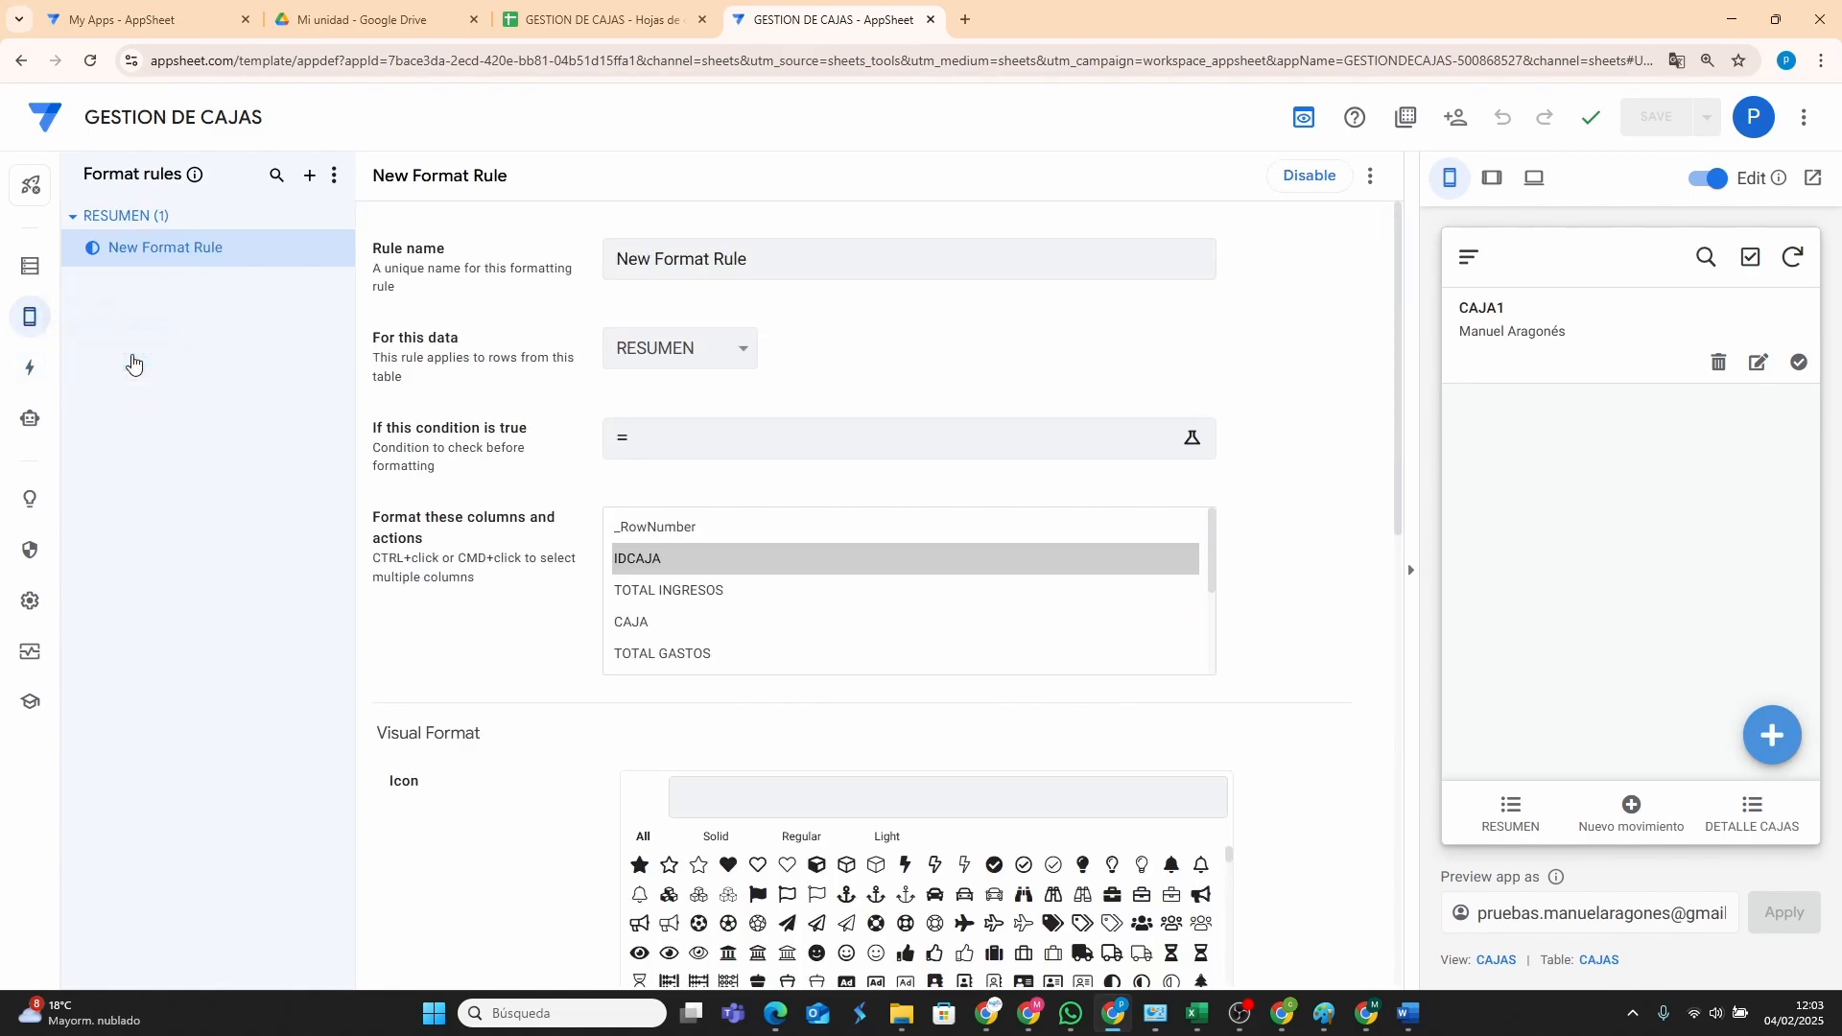
pyautogui.click(310, 180)
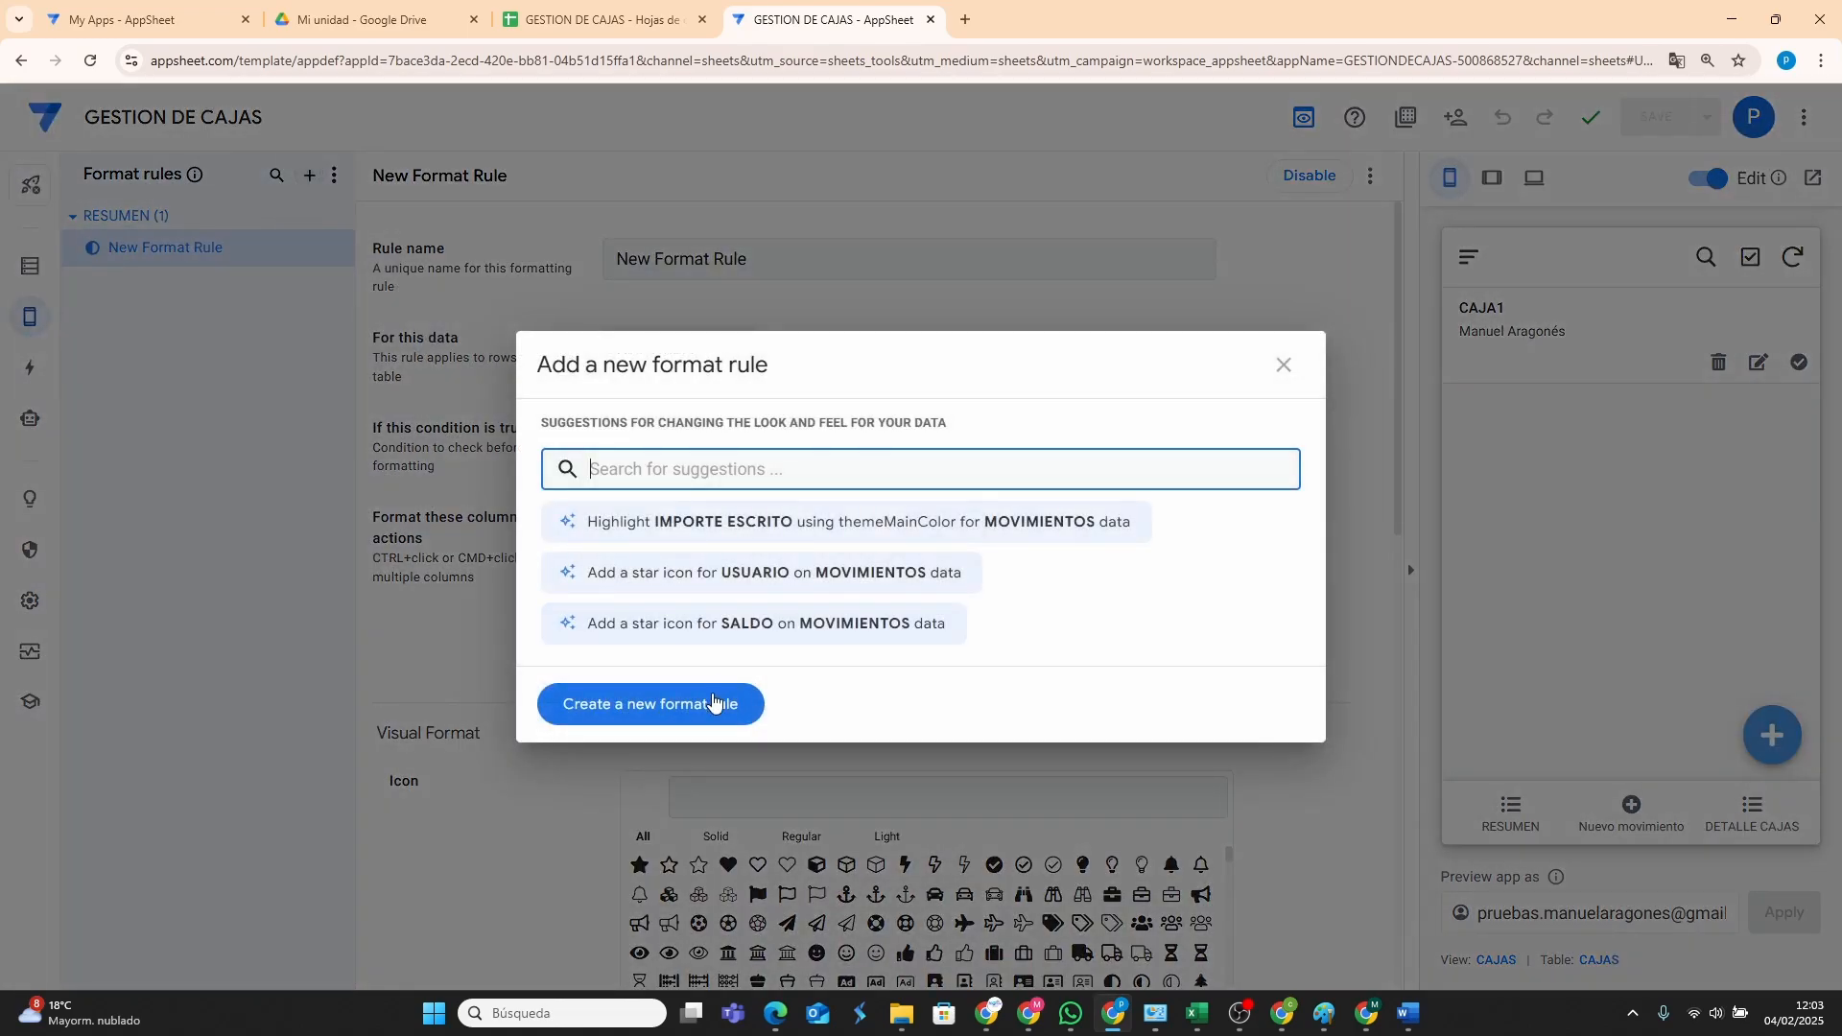
pyautogui.click(672, 703)
pyautogui.click(793, 255)
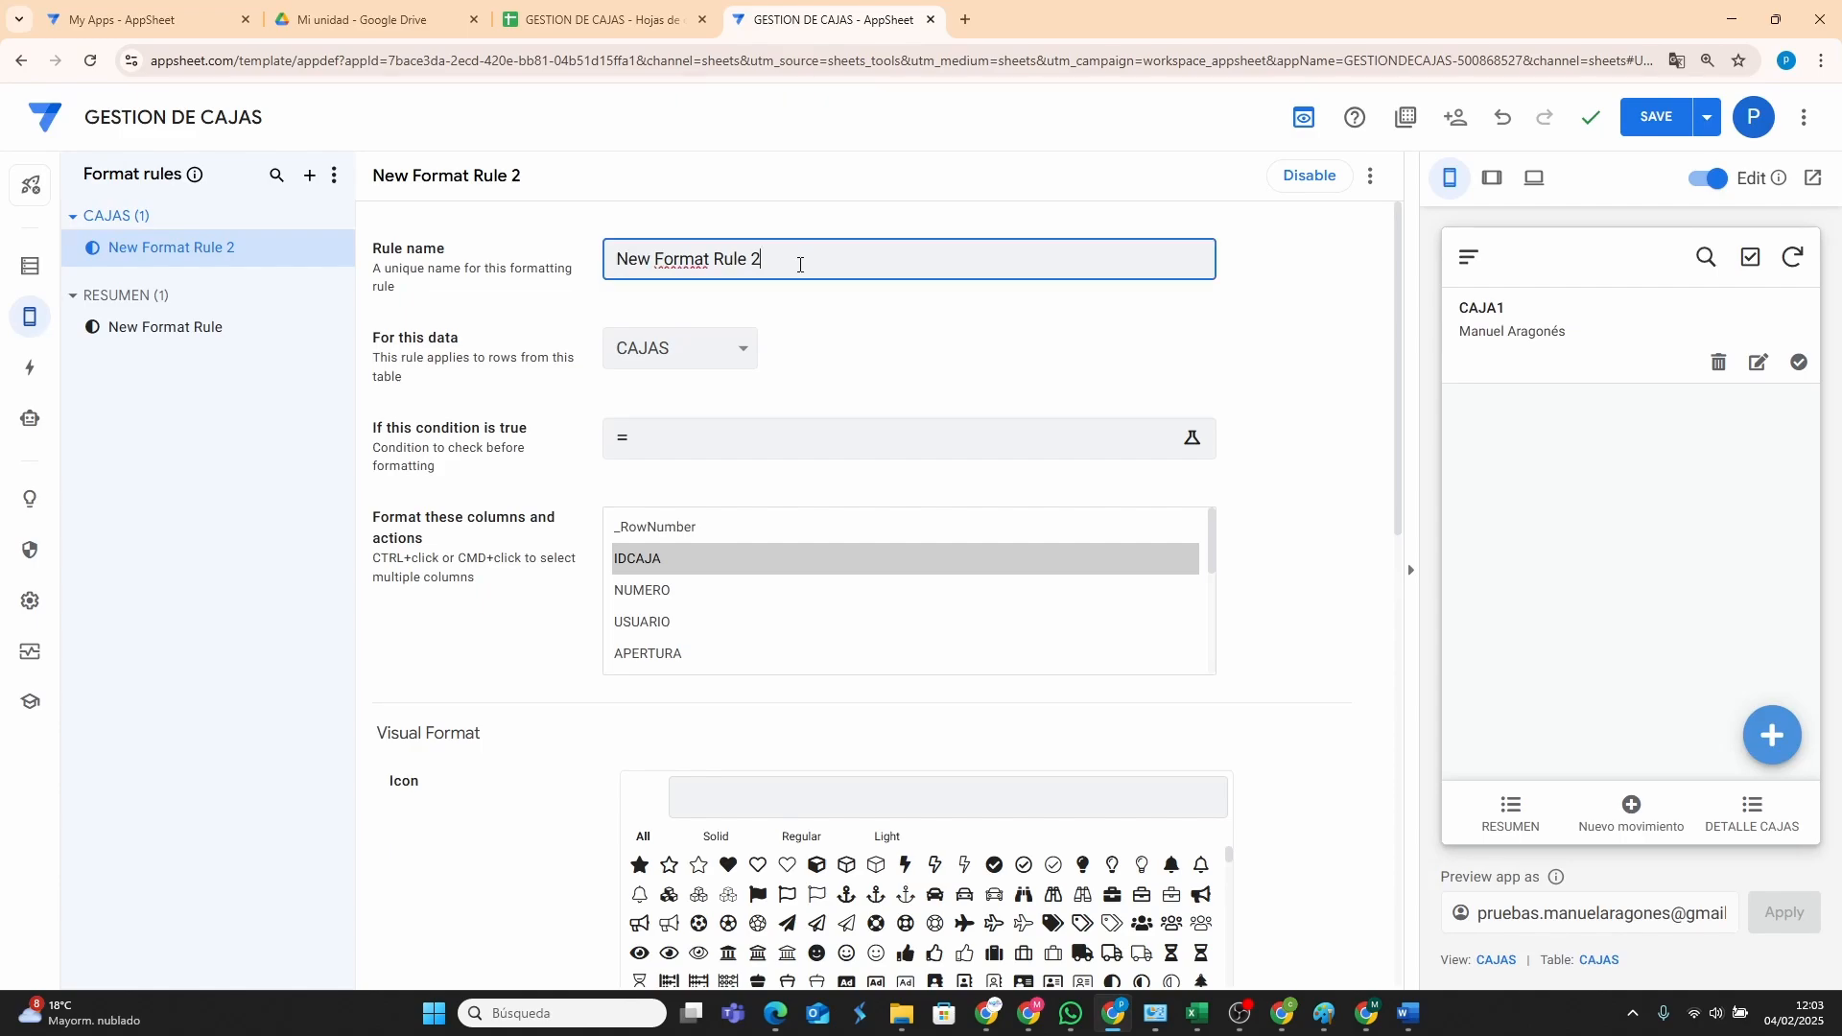
pyautogui.moveTo(793, 255); pyautogui.dragTo(605, 261)
pyautogui.write('ABRIR CAJA')
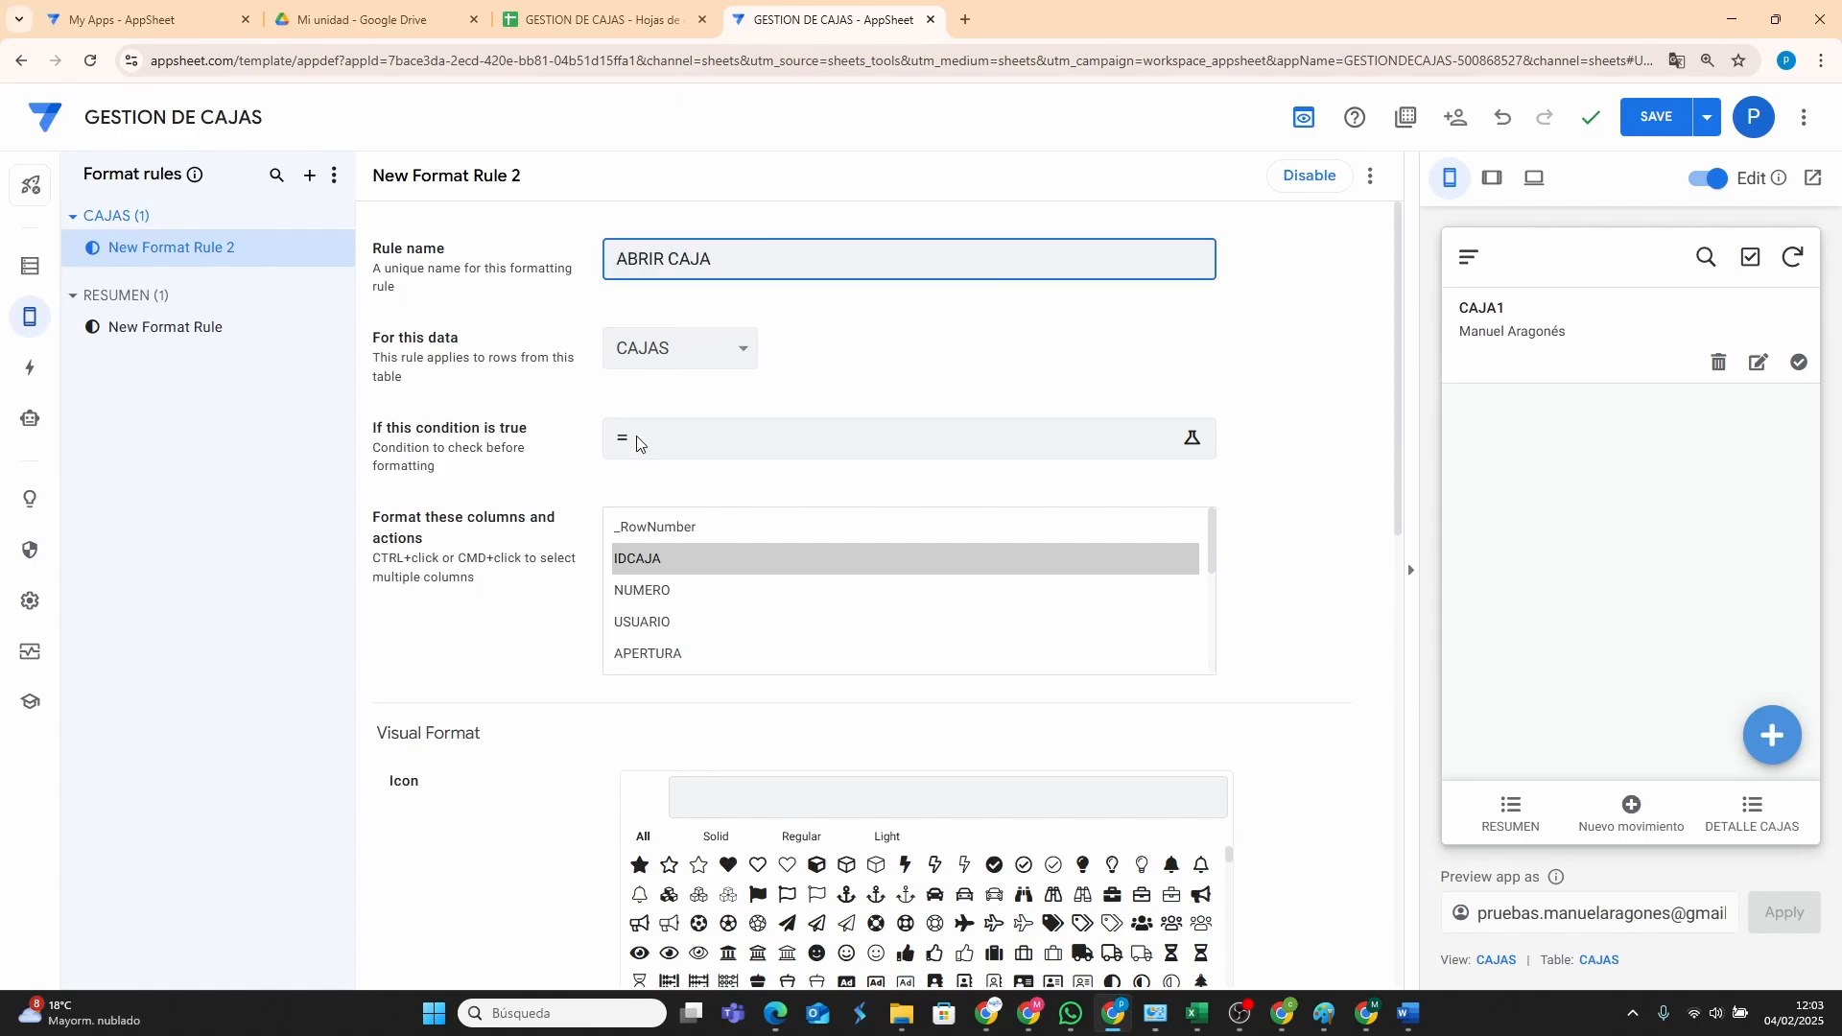
# Choose ABRIR CAJA (action) as the only item the ABRIR CAJA rule formats.
pyautogui.scroll(-5, 693, 633)
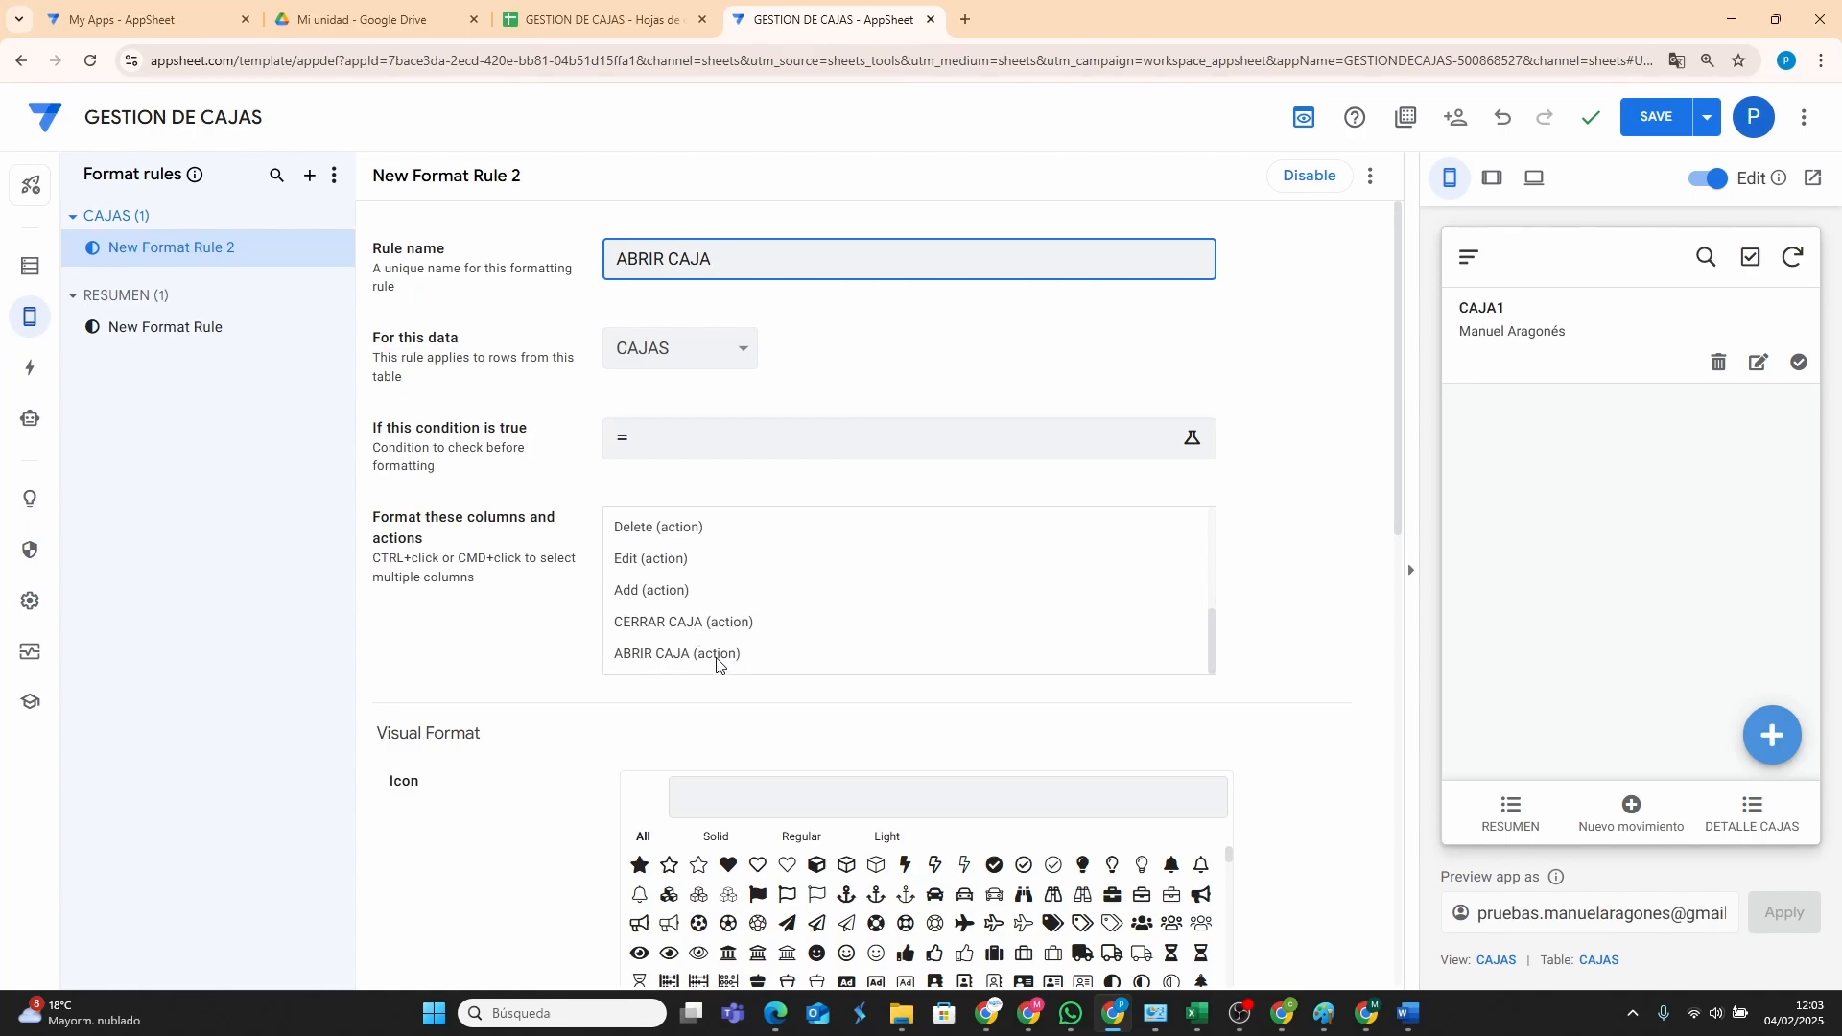
pyautogui.click(717, 658)
pyautogui.click(696, 657)
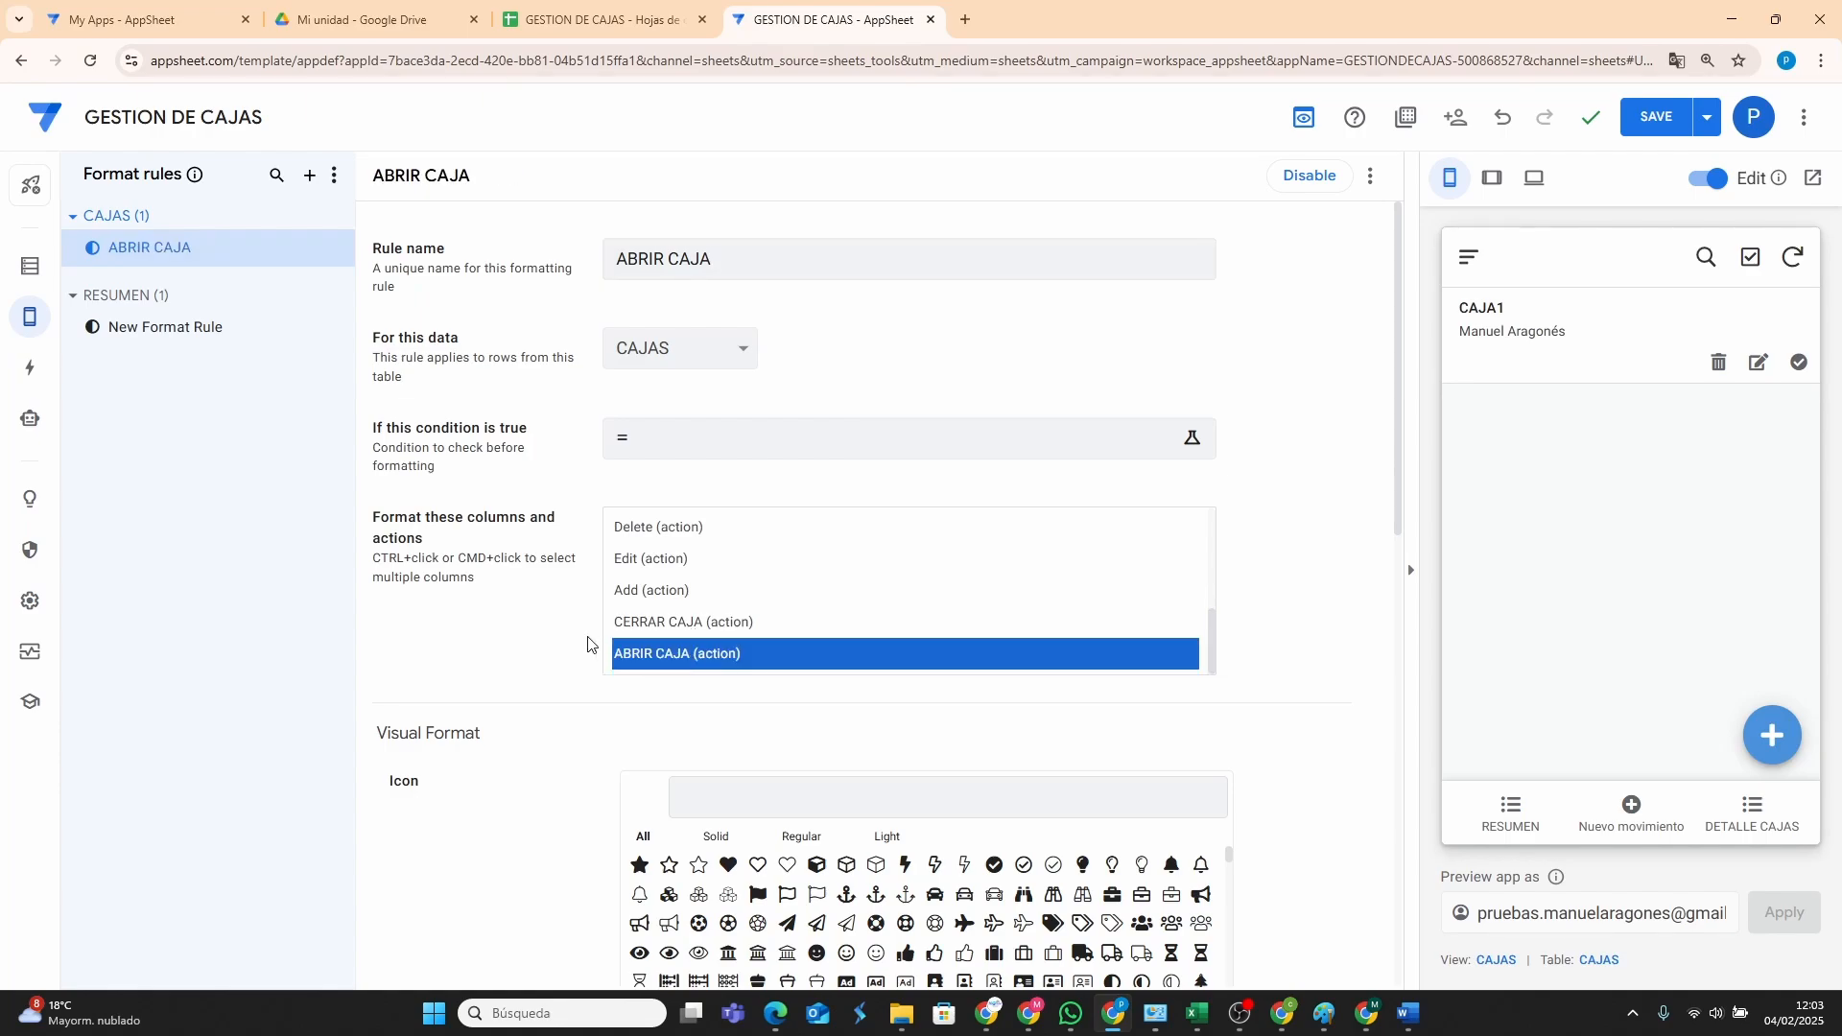
# Try to give the ABRIR CAJA rule a green highlight color and a green text color.
pyautogui.scroll(-4, 584, 643)
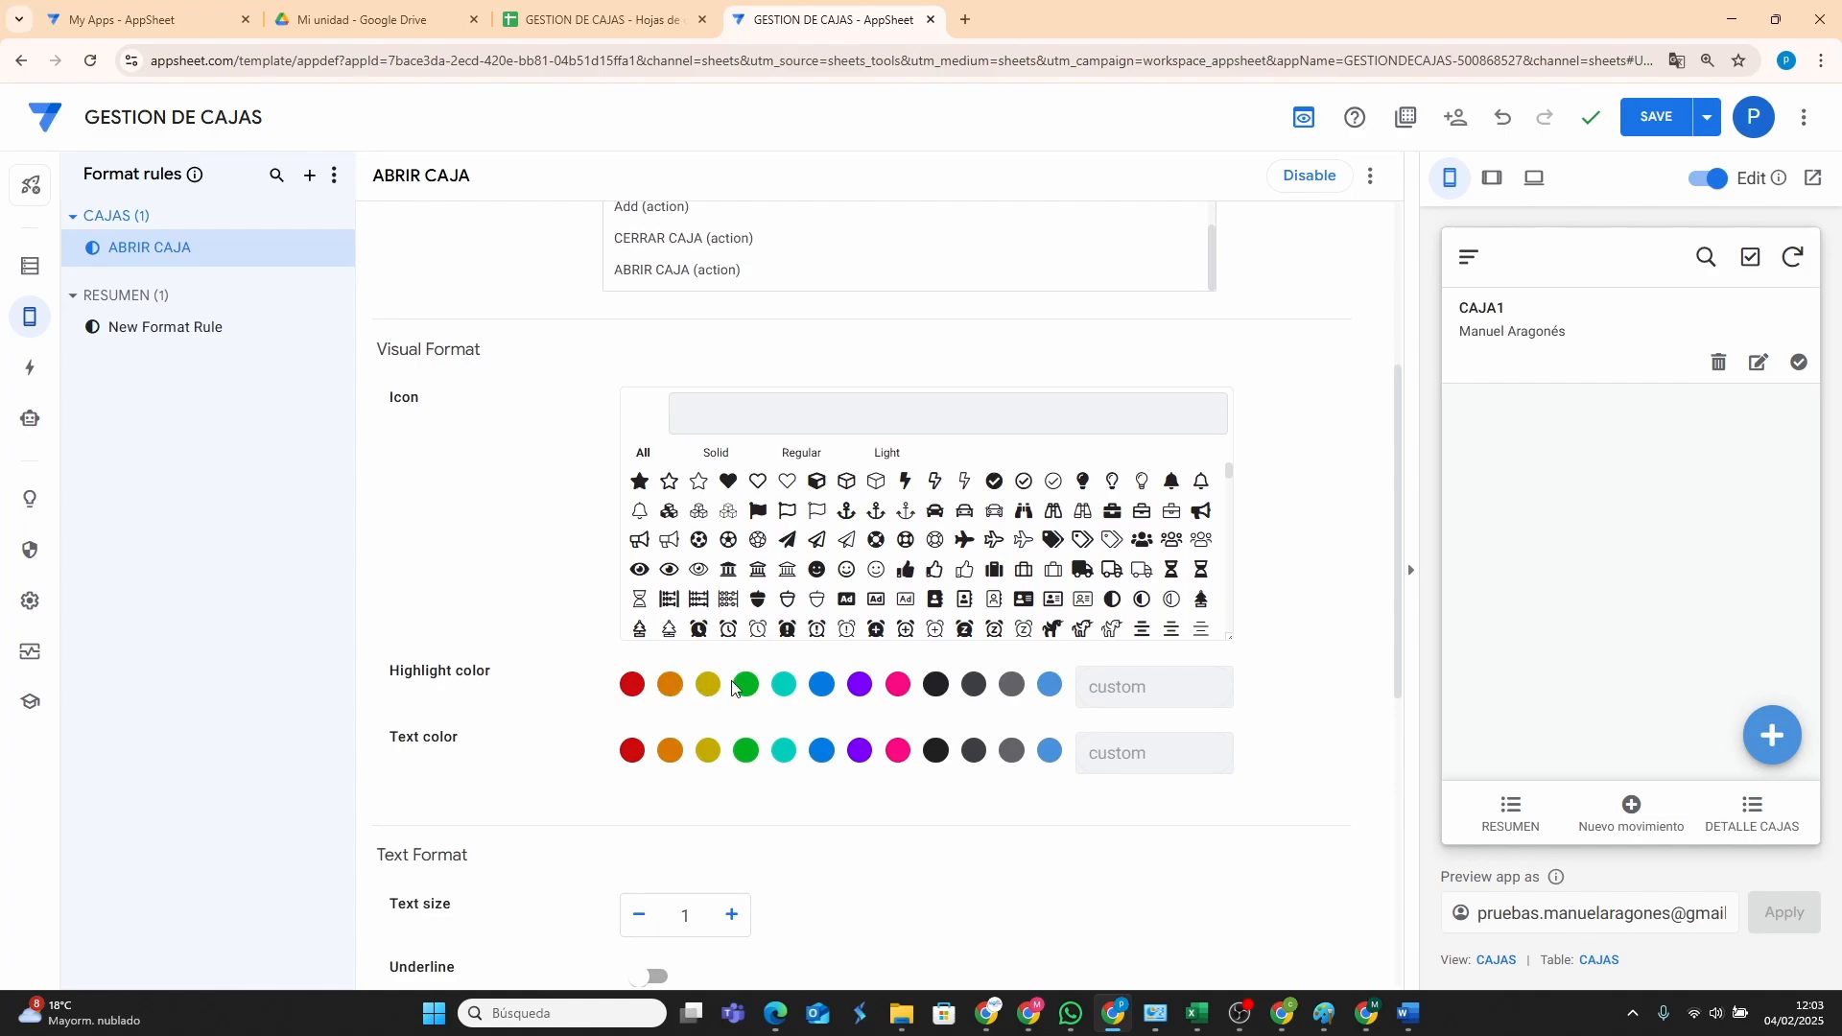
pyautogui.click(746, 685)
pyautogui.click(746, 685)
pyautogui.click(746, 751)
pyautogui.click(746, 751)
# Reselect ABRIR CAJA (action) as the formatted item and set the rule's highlight color to green.
pyautogui.scroll(1, 691, 300)
pyautogui.click(707, 365)
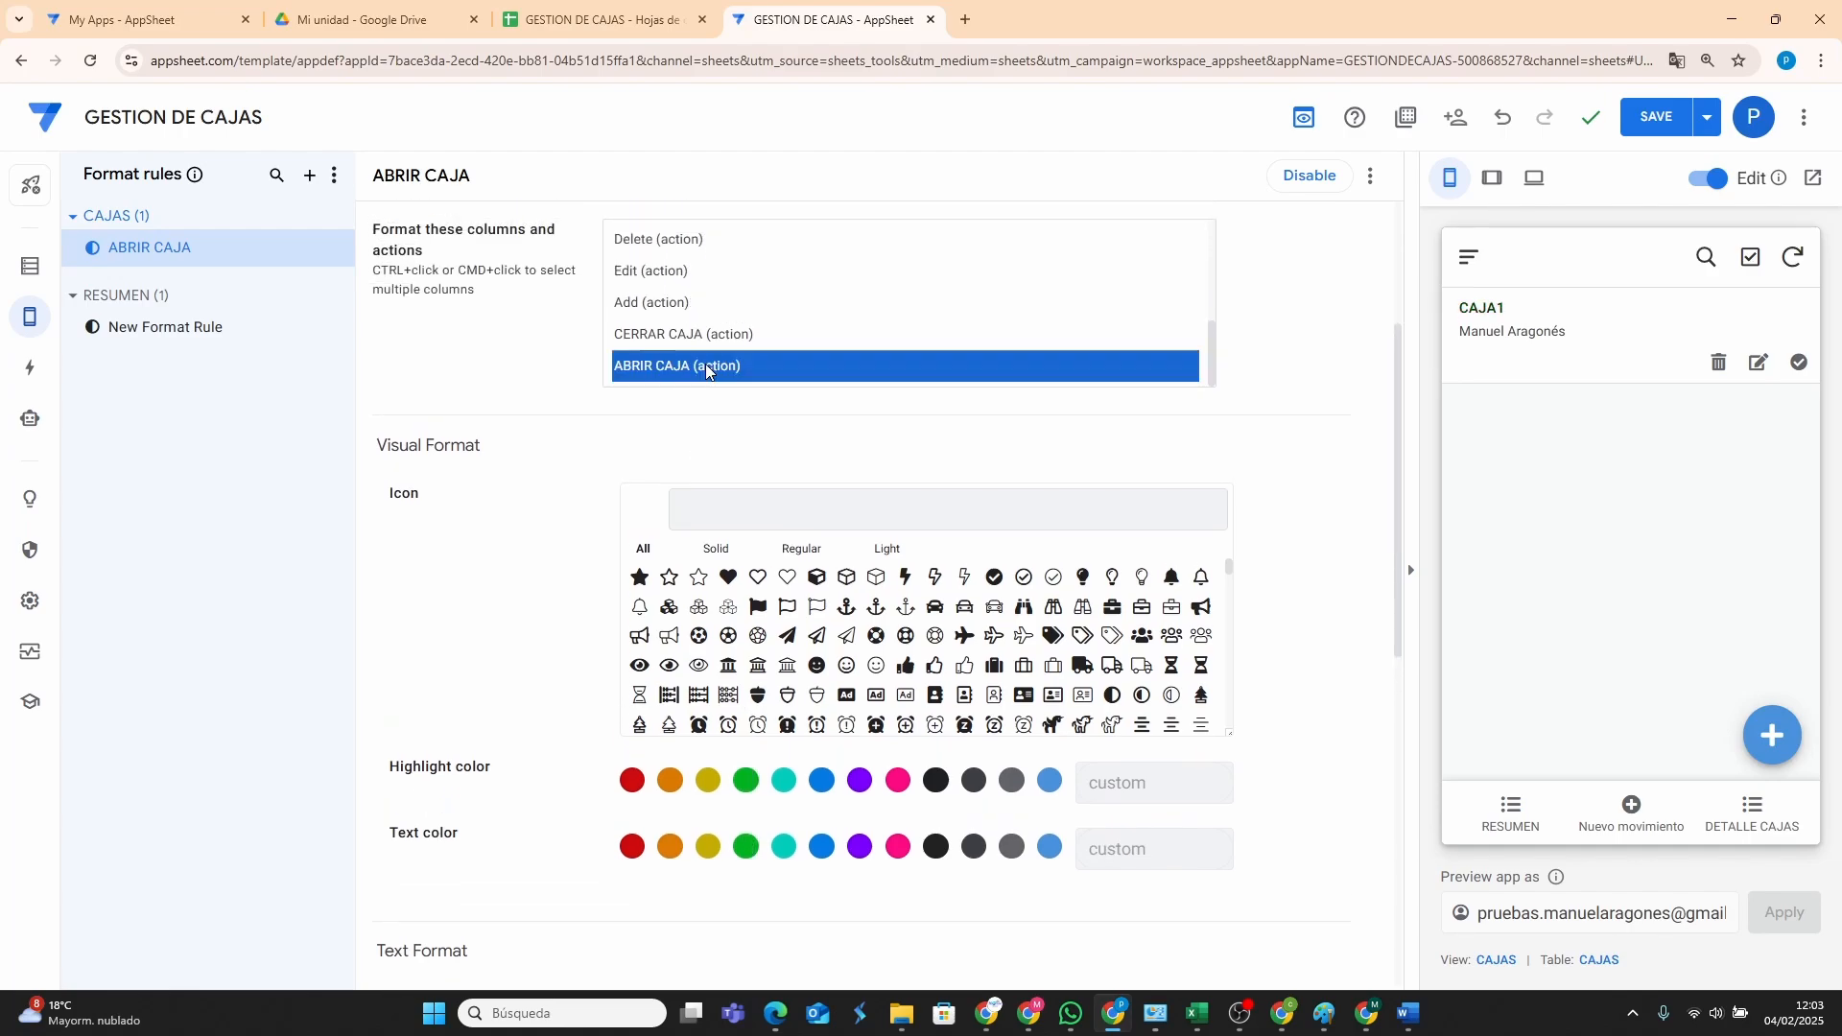
pyautogui.click(707, 365)
pyautogui.click(707, 366)
pyautogui.click(1293, 377)
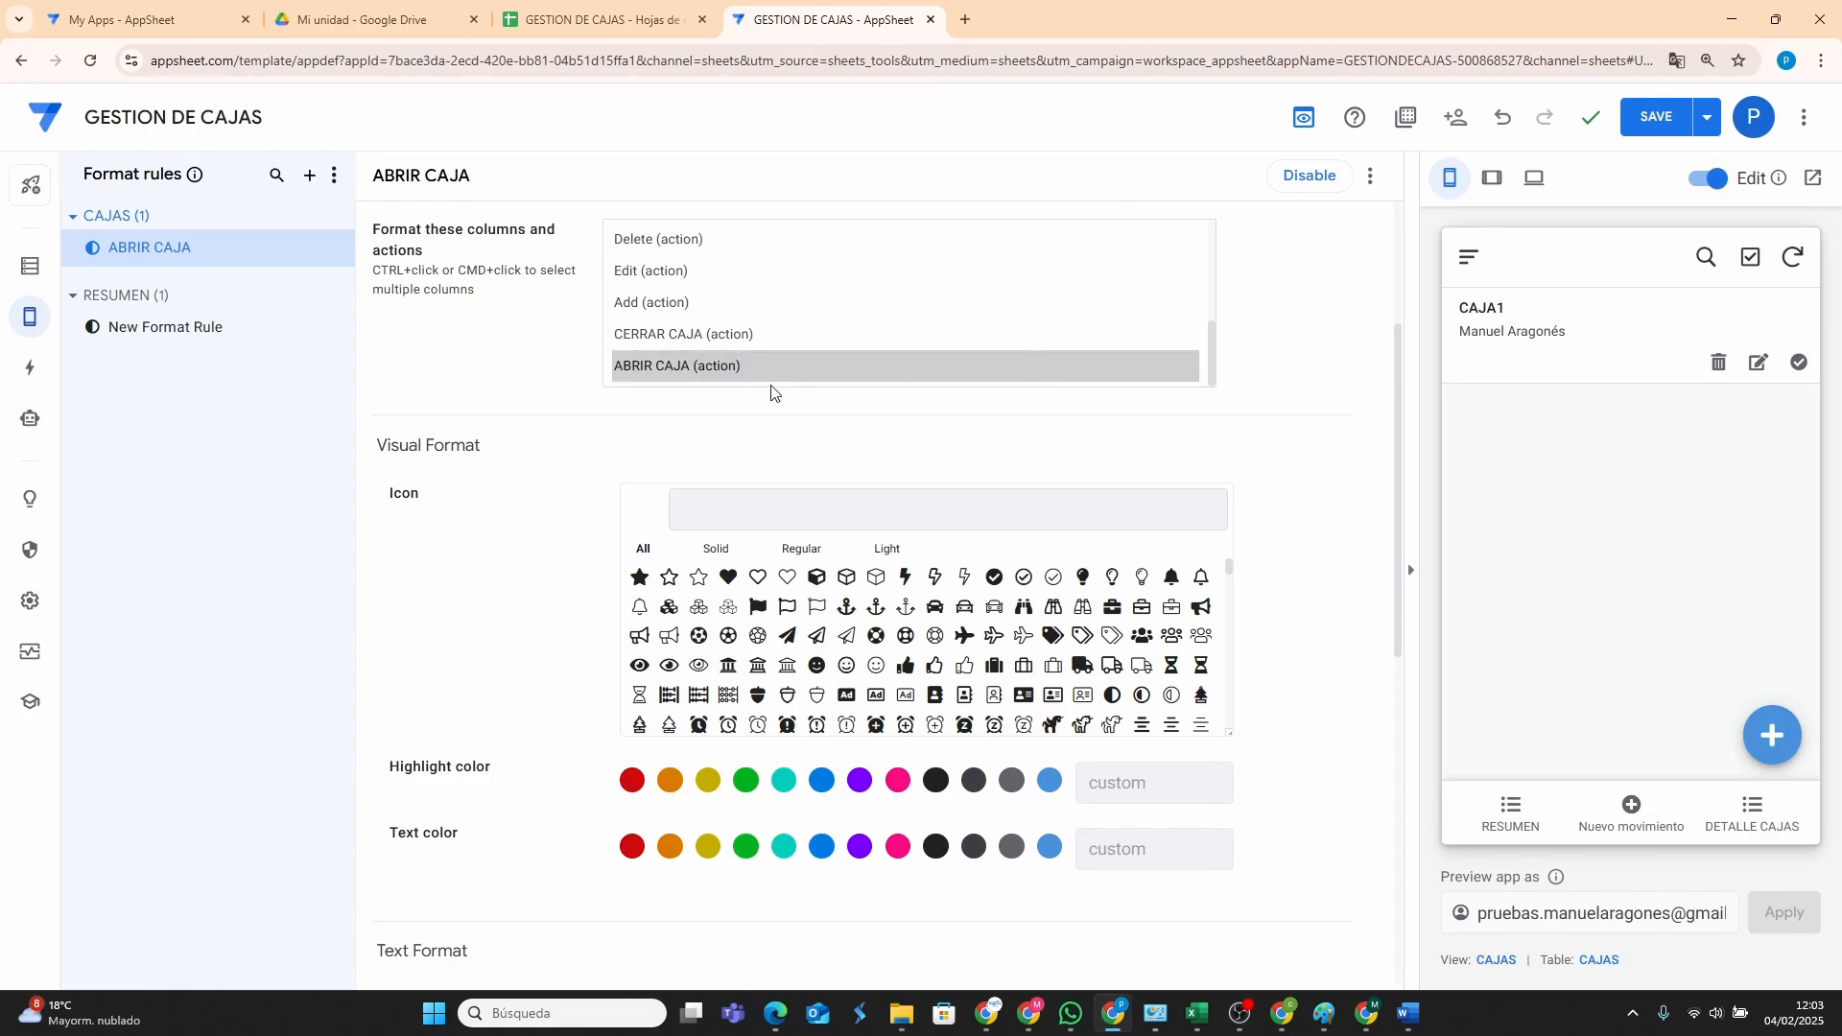
pyautogui.click(748, 781)
# Duplicate the ABRIR CAJA format rule and name the copy CERRAR CAJA.
pyautogui.click(341, 253)
pyautogui.click(389, 309)
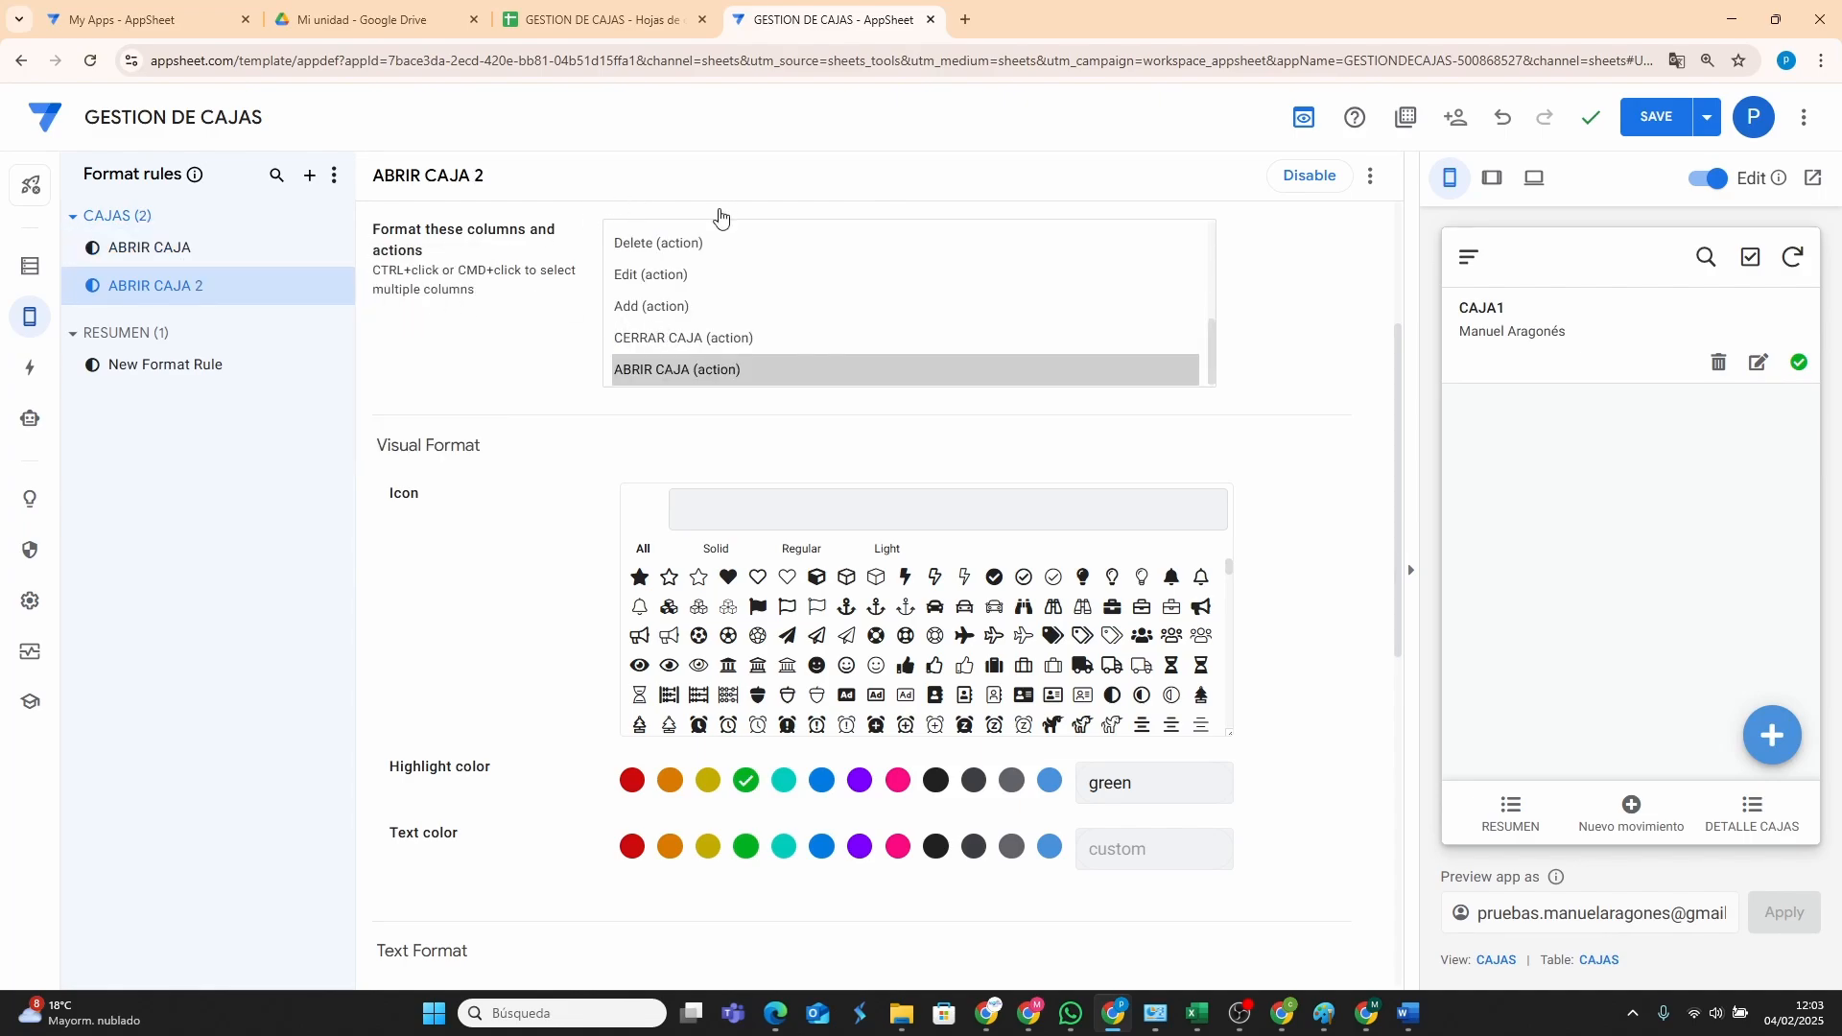
pyautogui.scroll(3, 719, 213)
pyautogui.moveTo(929, 271); pyautogui.dragTo(538, 277)
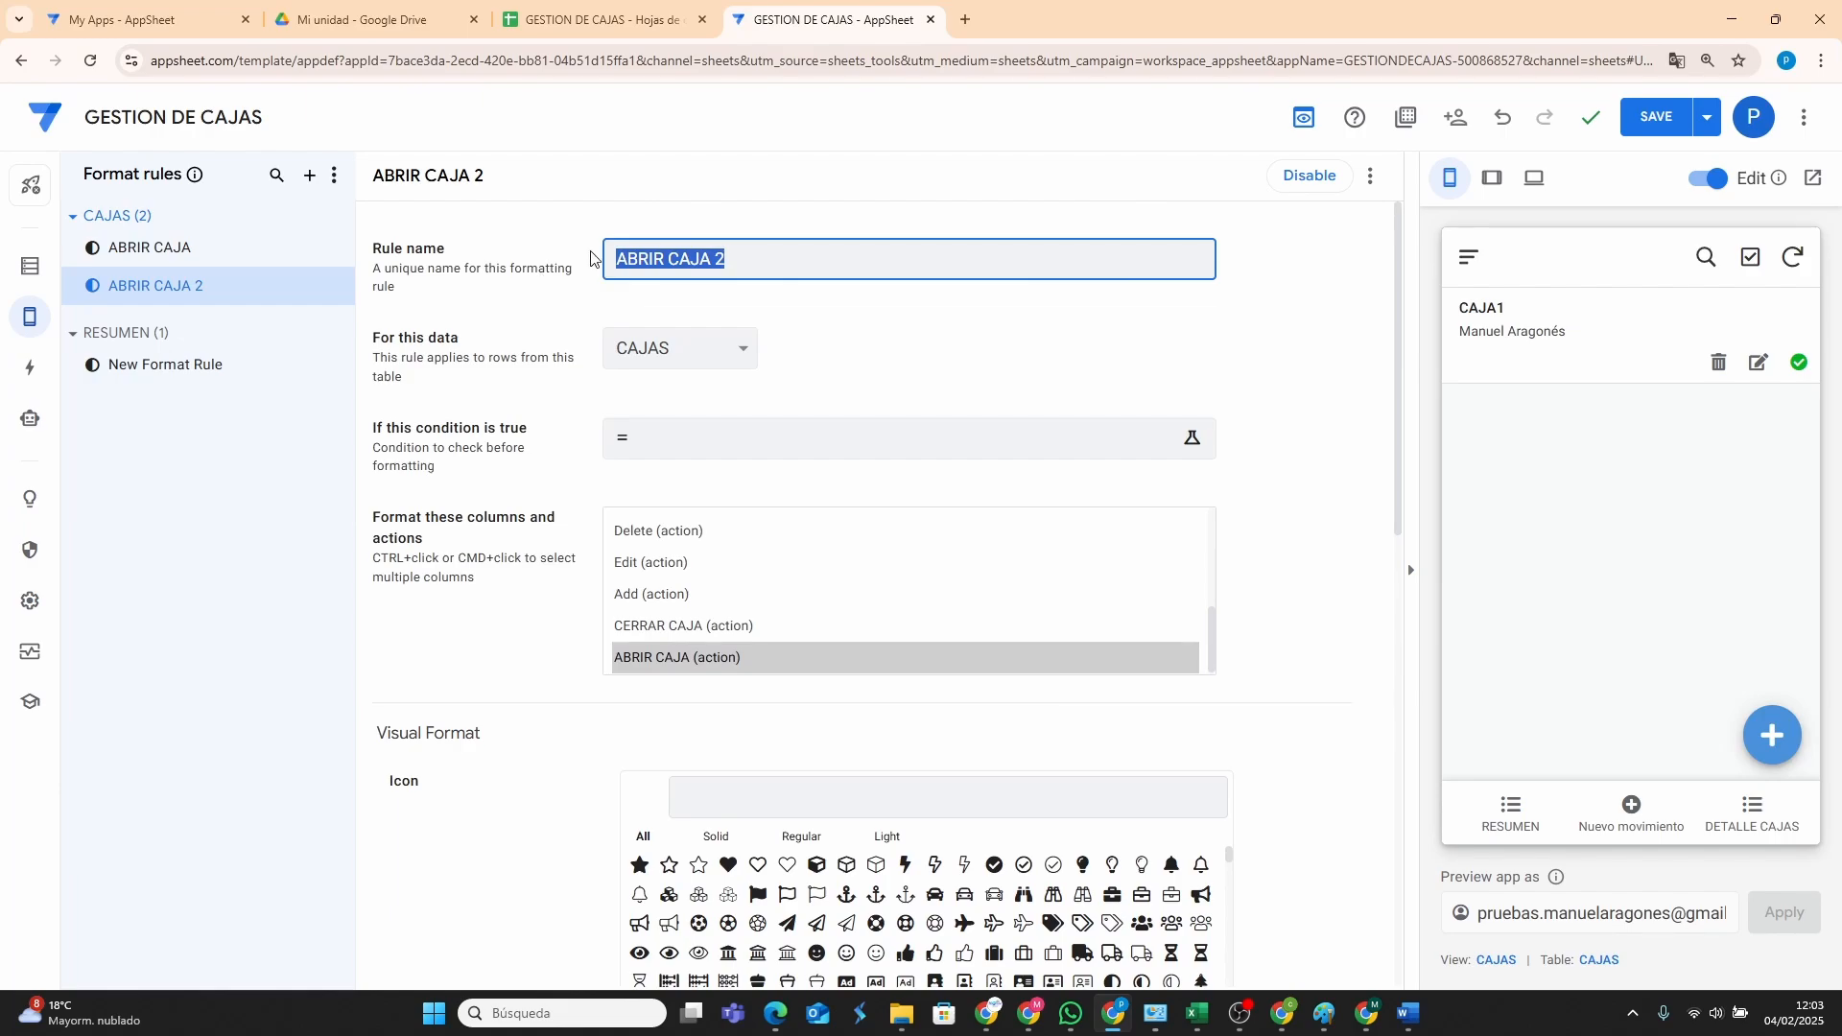
pyautogui.write('CERR')
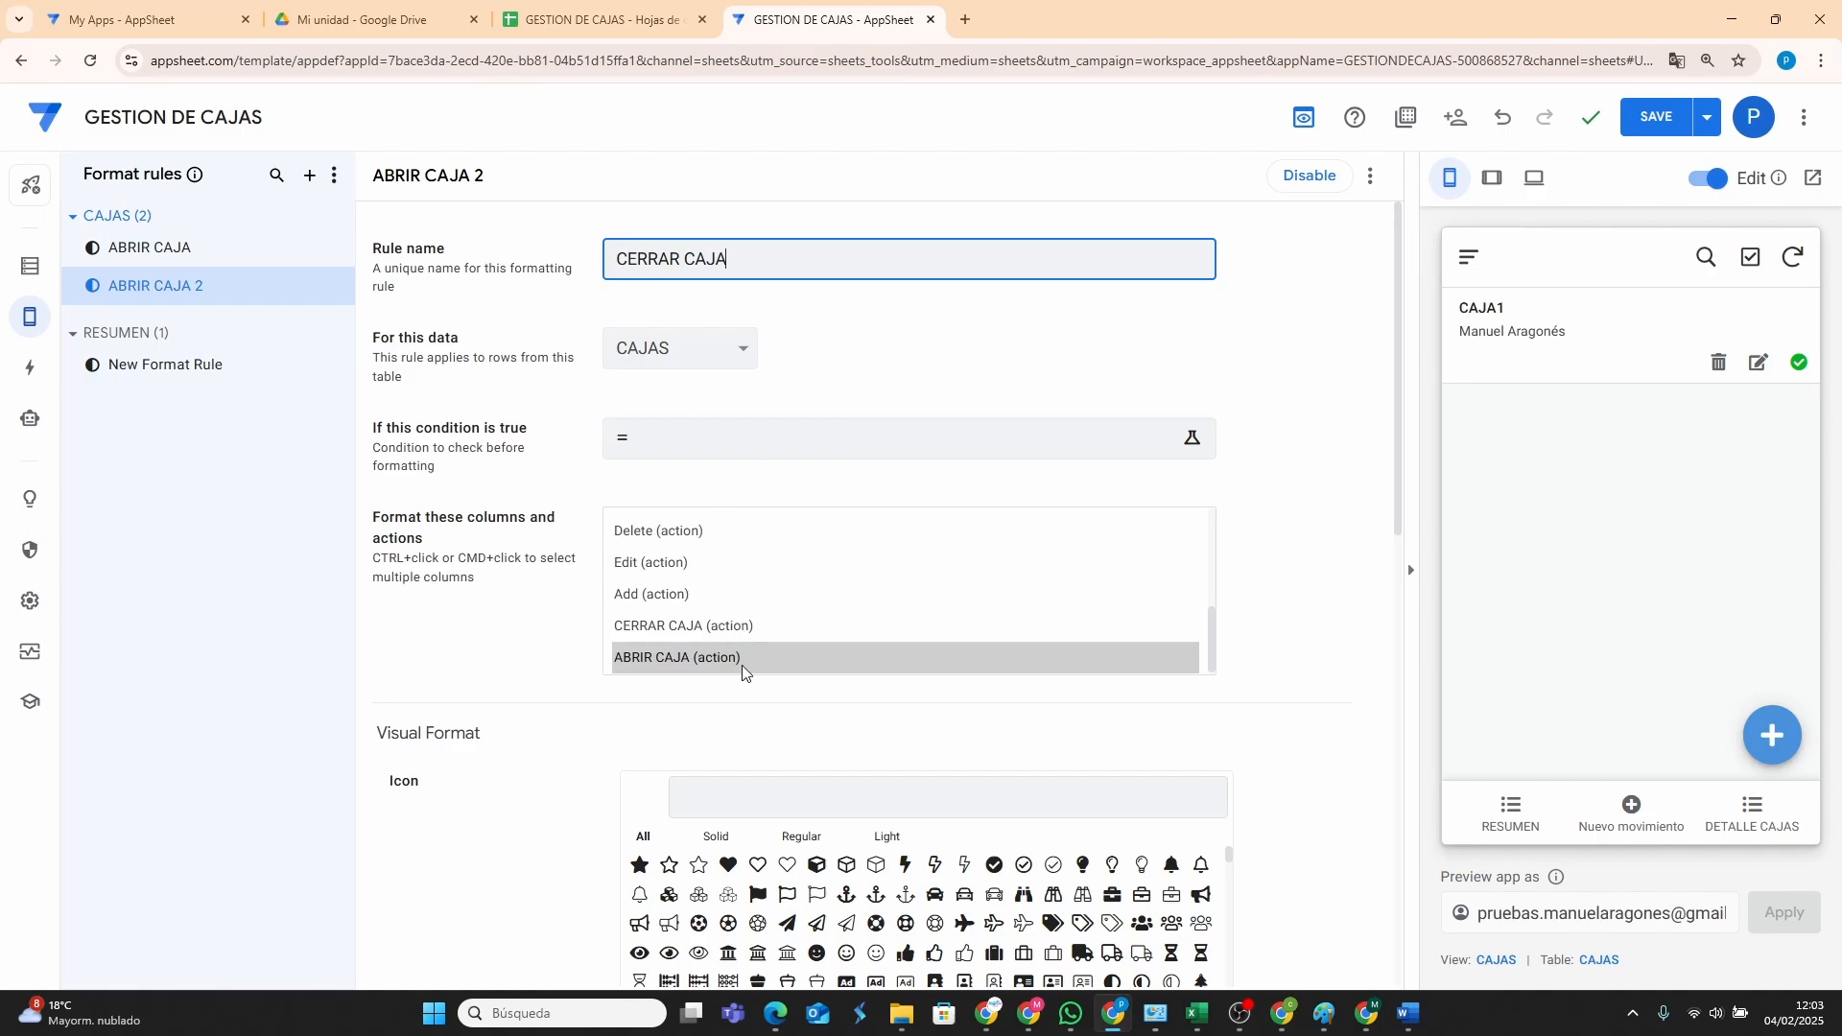
# Make the CERRAR CAJA rule format CERRAR CAJA (action) with a red highlight color, and save the app.
pyautogui.click(700, 631)
pyautogui.click(700, 632)
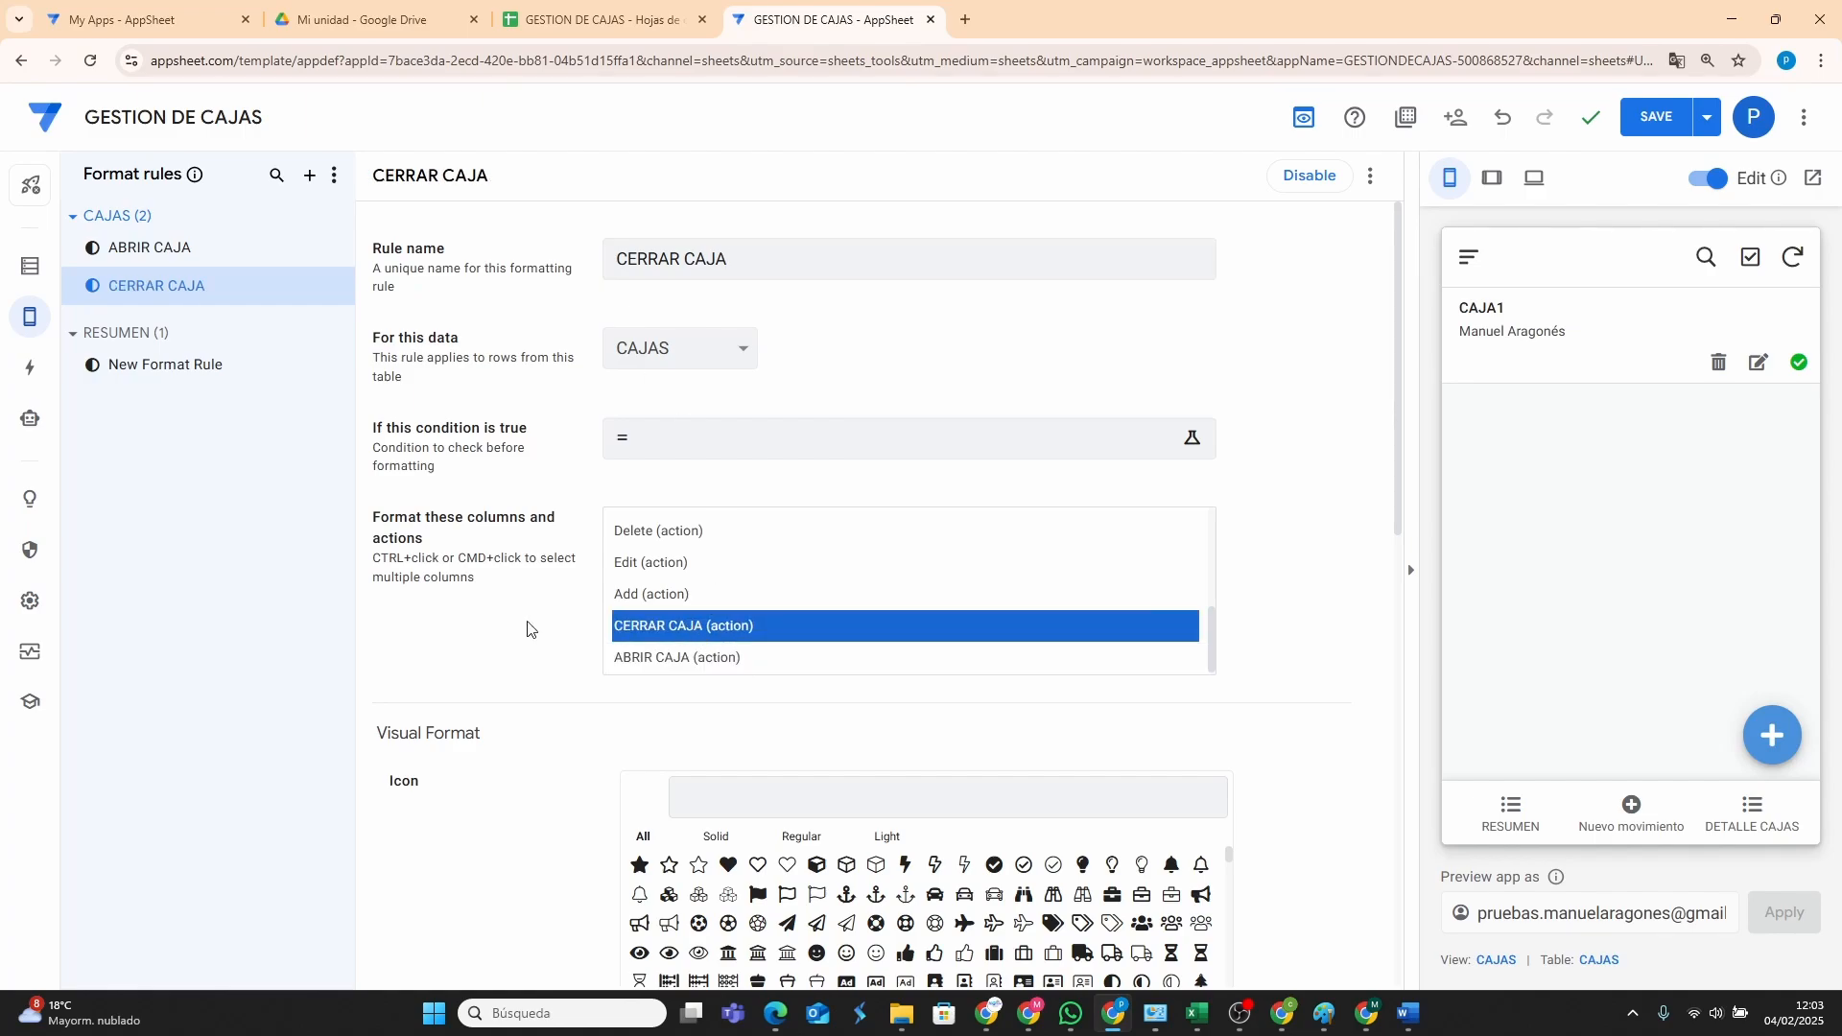
pyautogui.click(501, 629)
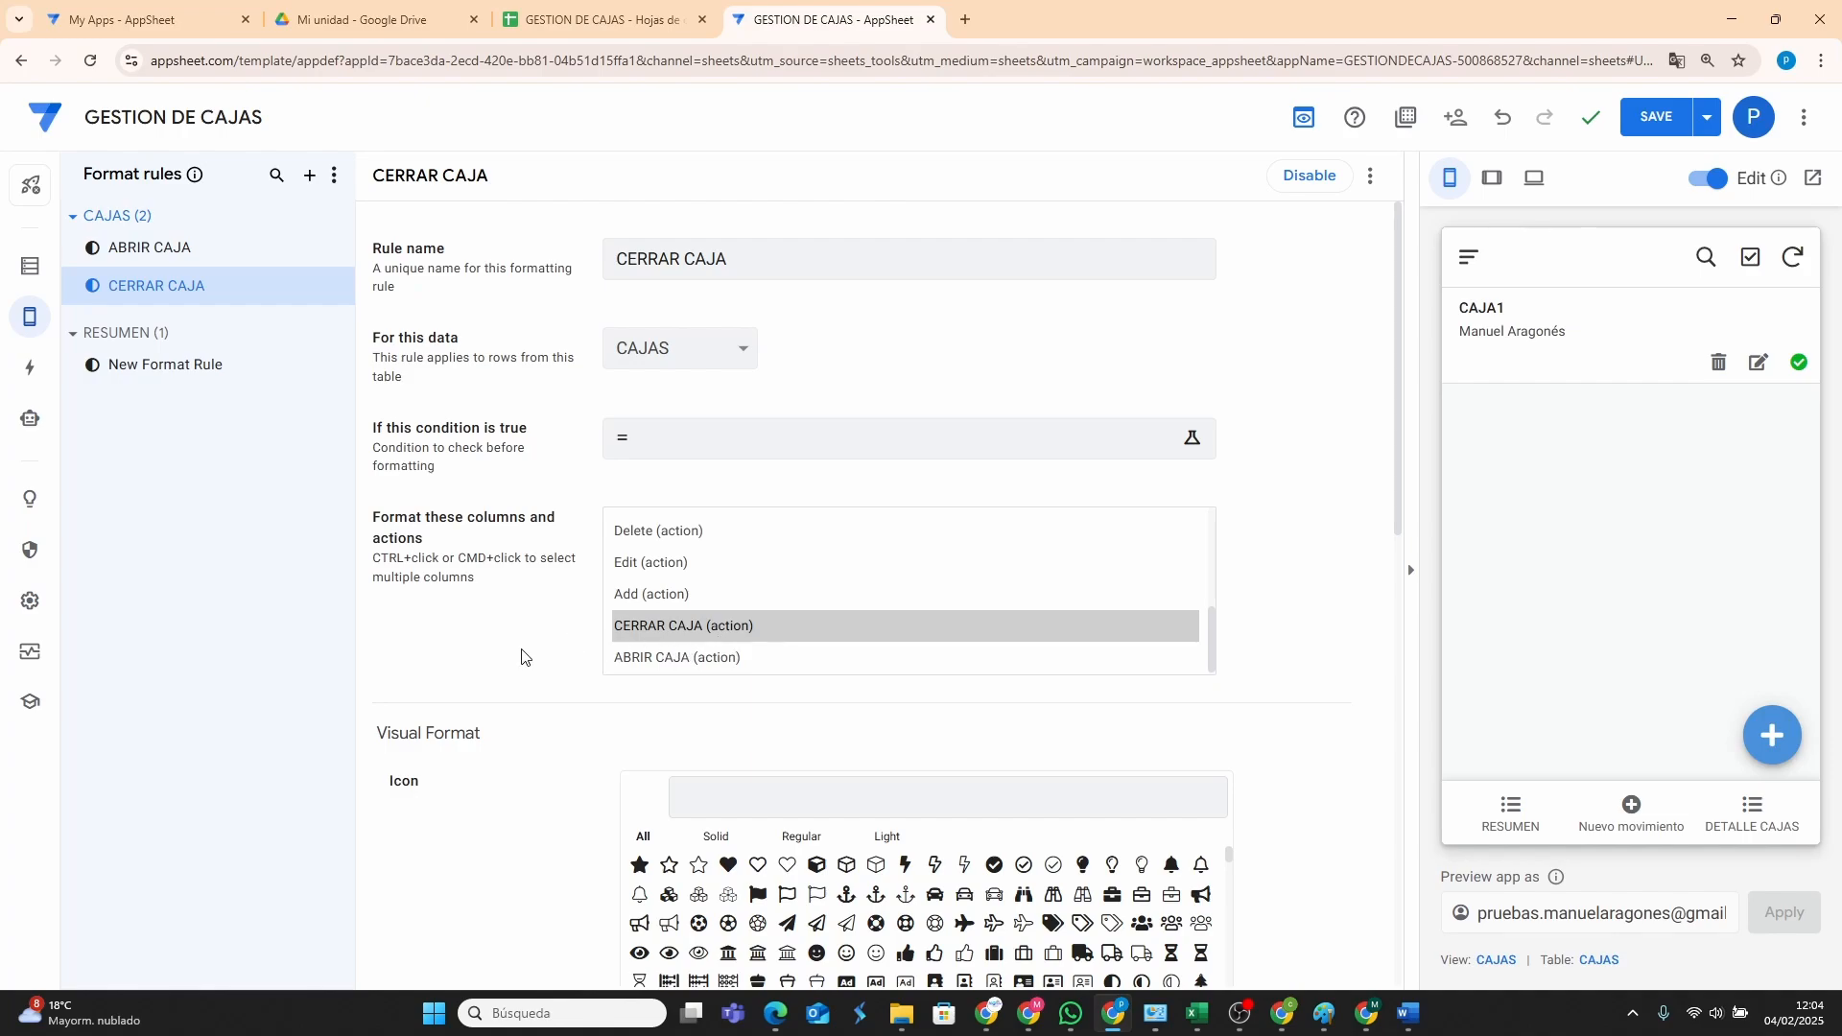
pyautogui.scroll(-5, 1036, 755)
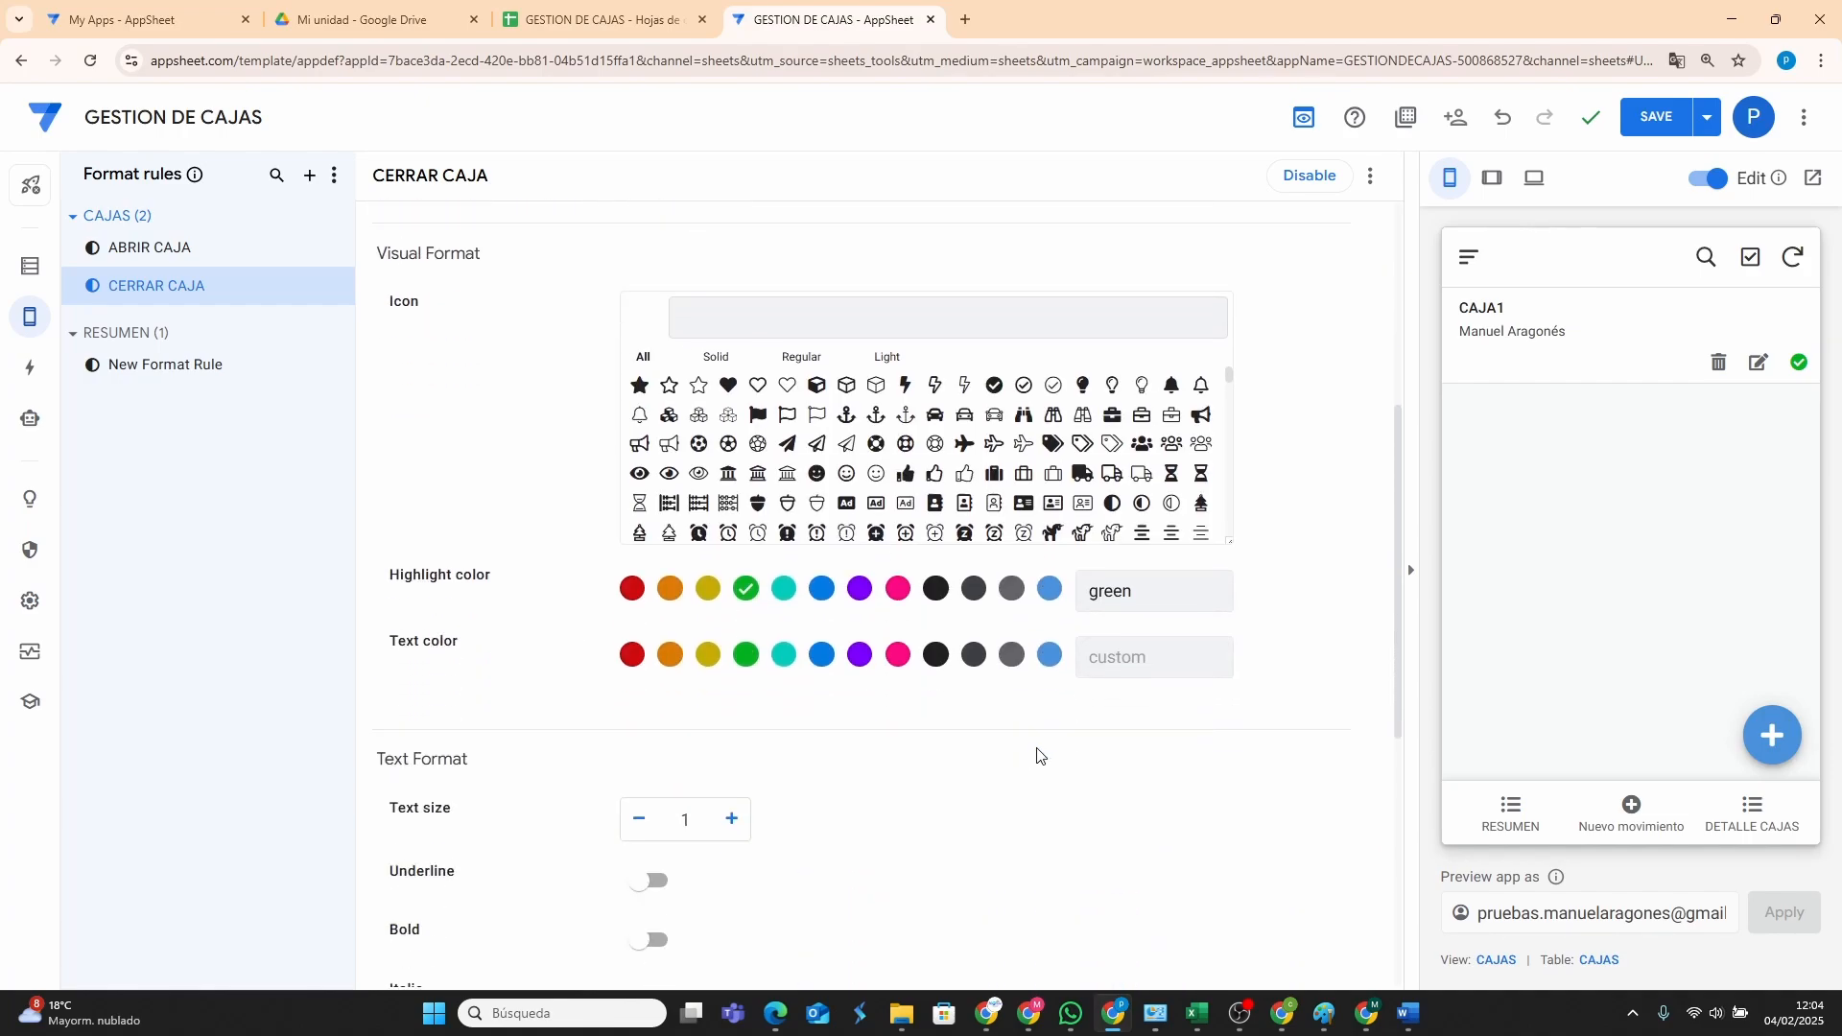
pyautogui.click(633, 590)
pyautogui.scroll(3, 802, 290)
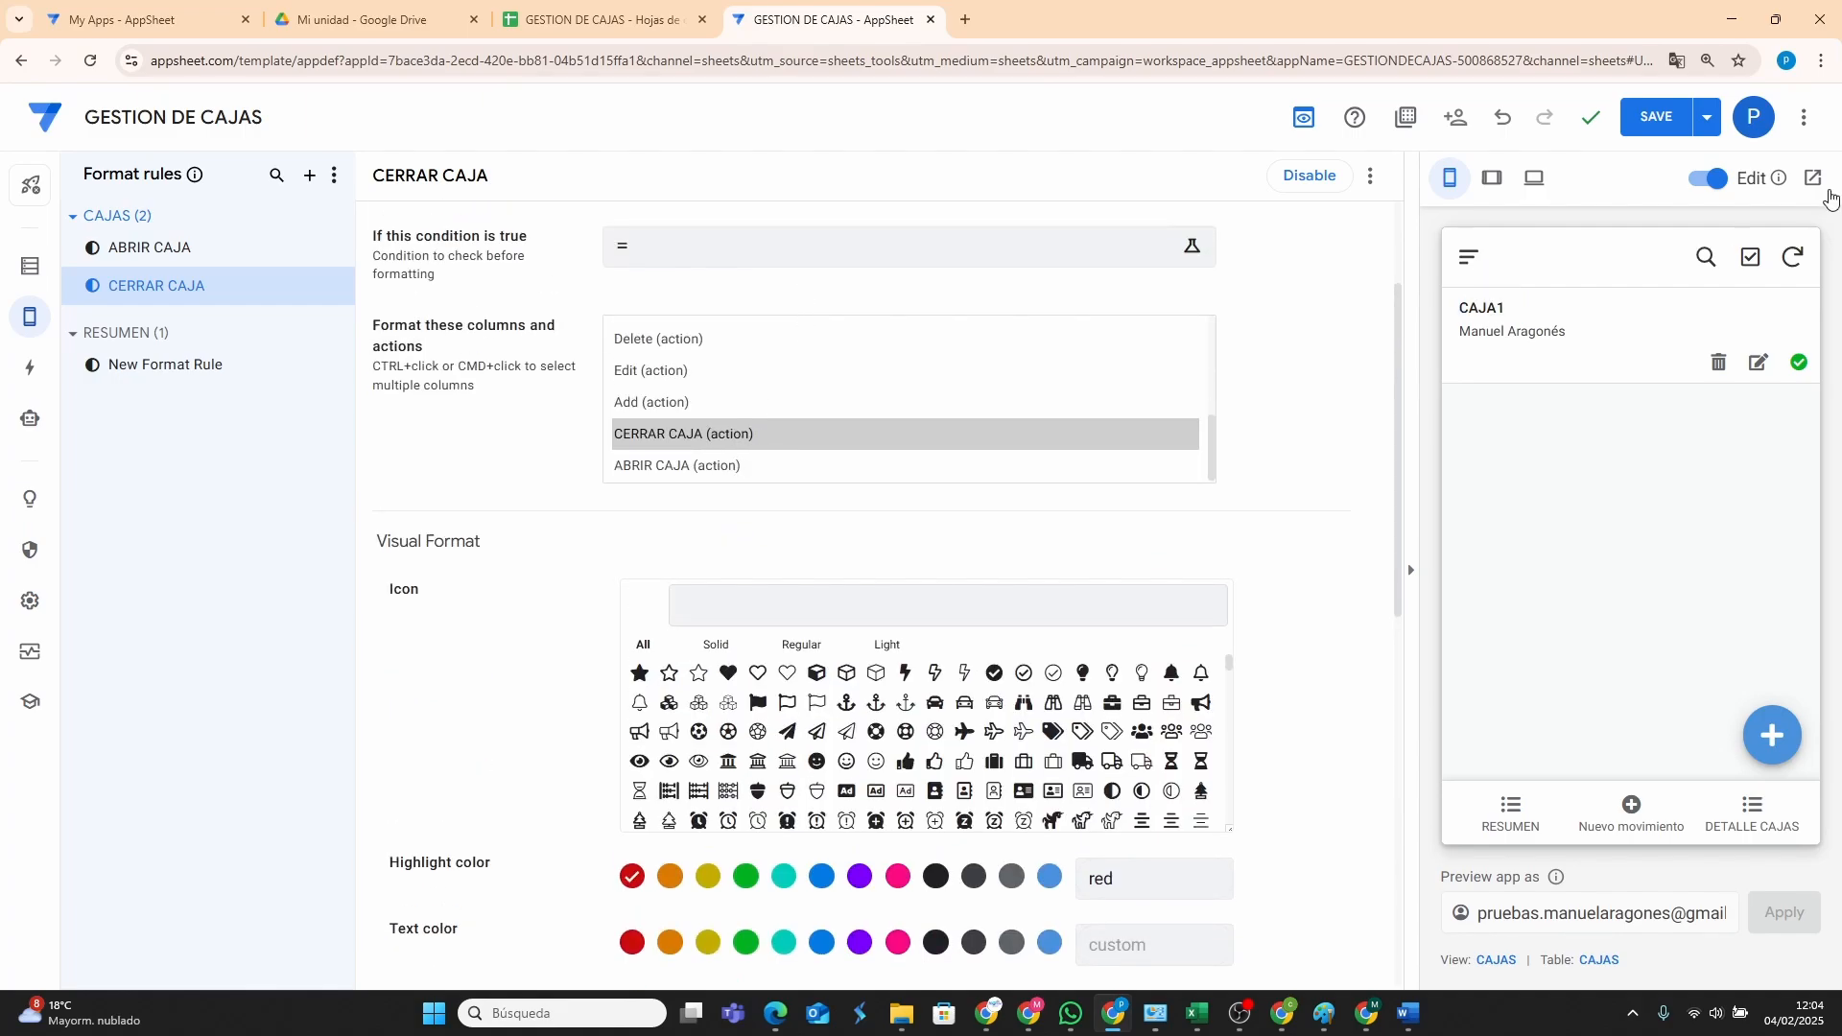
pyautogui.click(1656, 117)
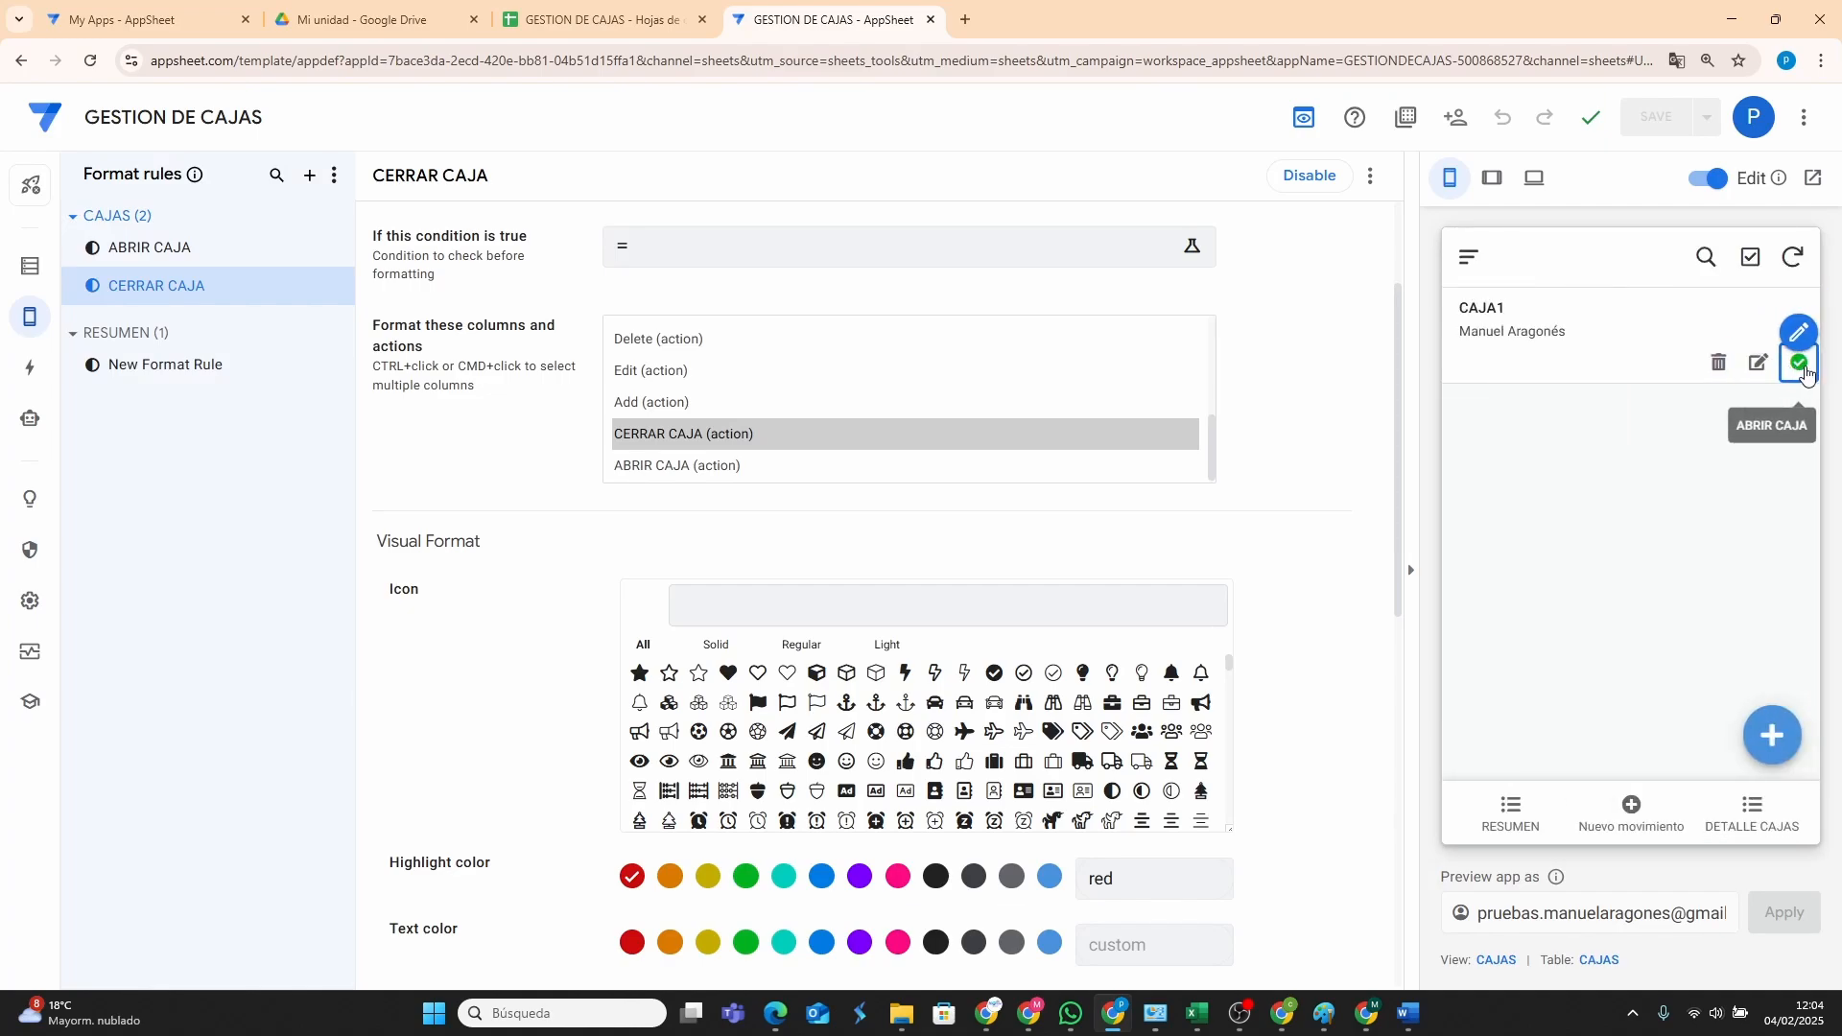
# Try the ABRIR CAJA action on CAJA1 in the preview and check its ESTADO in the edit form.
pyautogui.click(1802, 369)
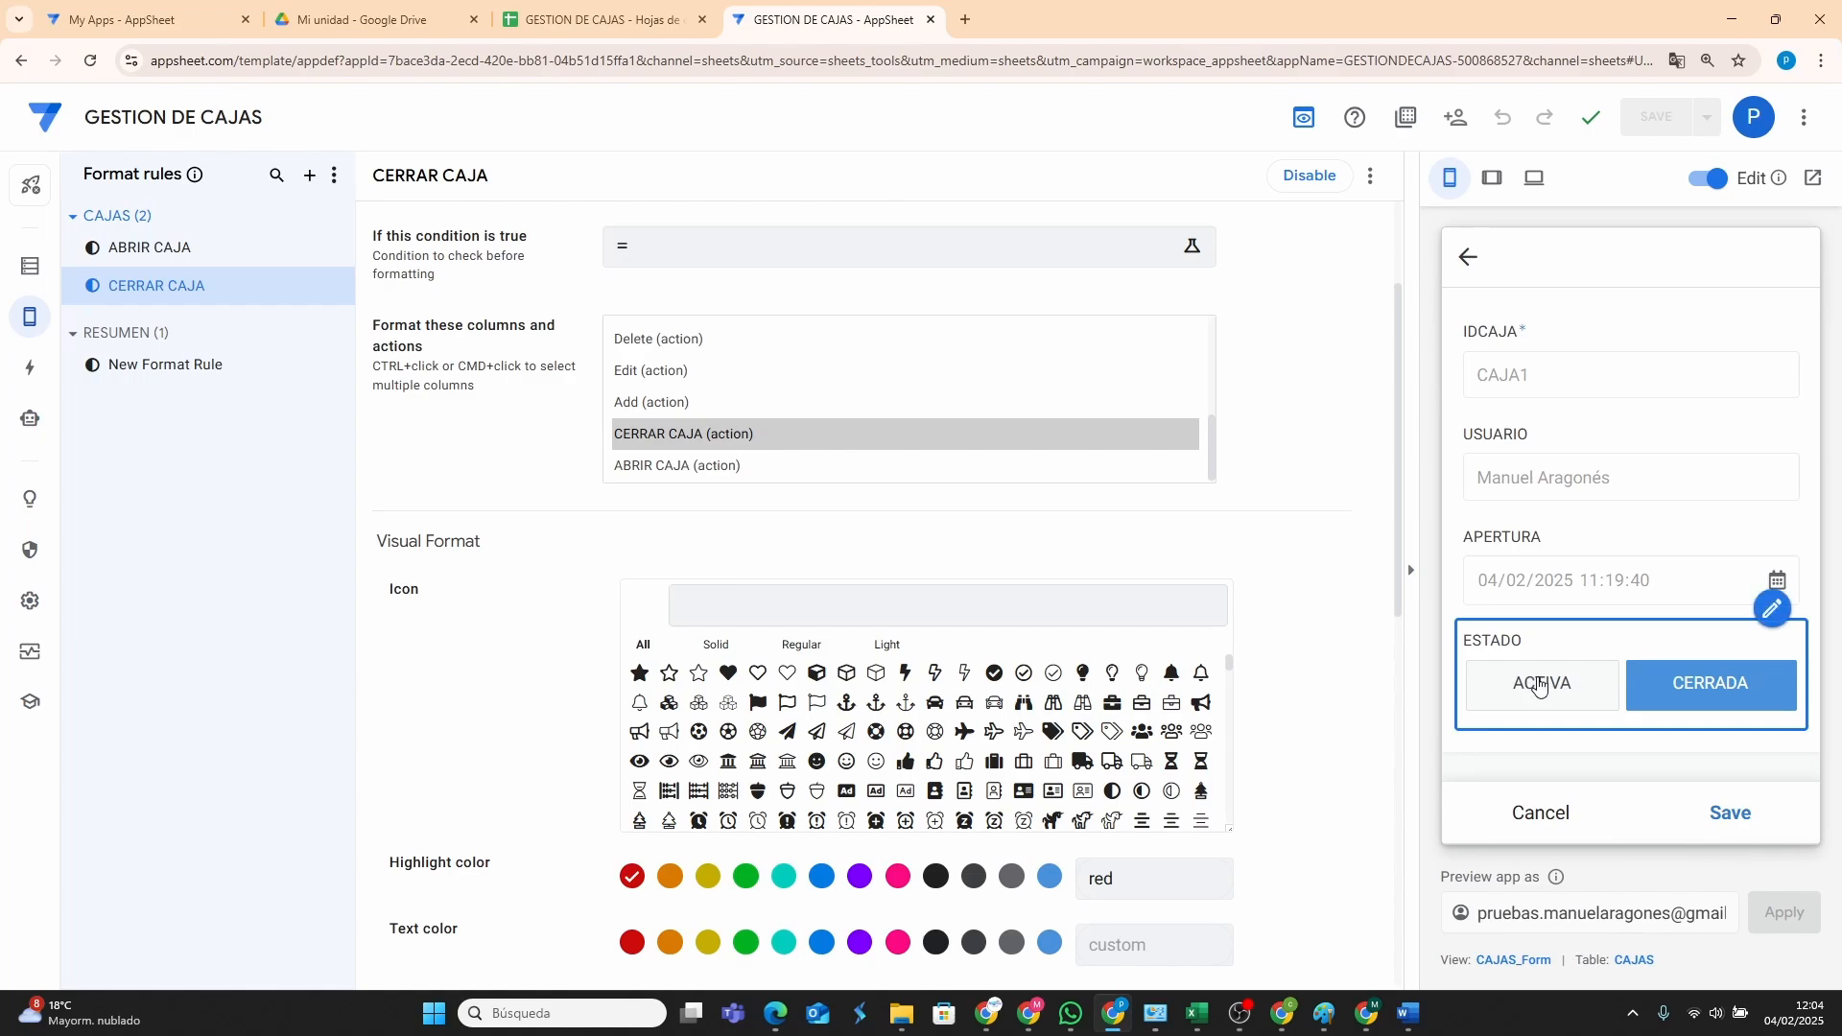
pyautogui.click(1532, 814)
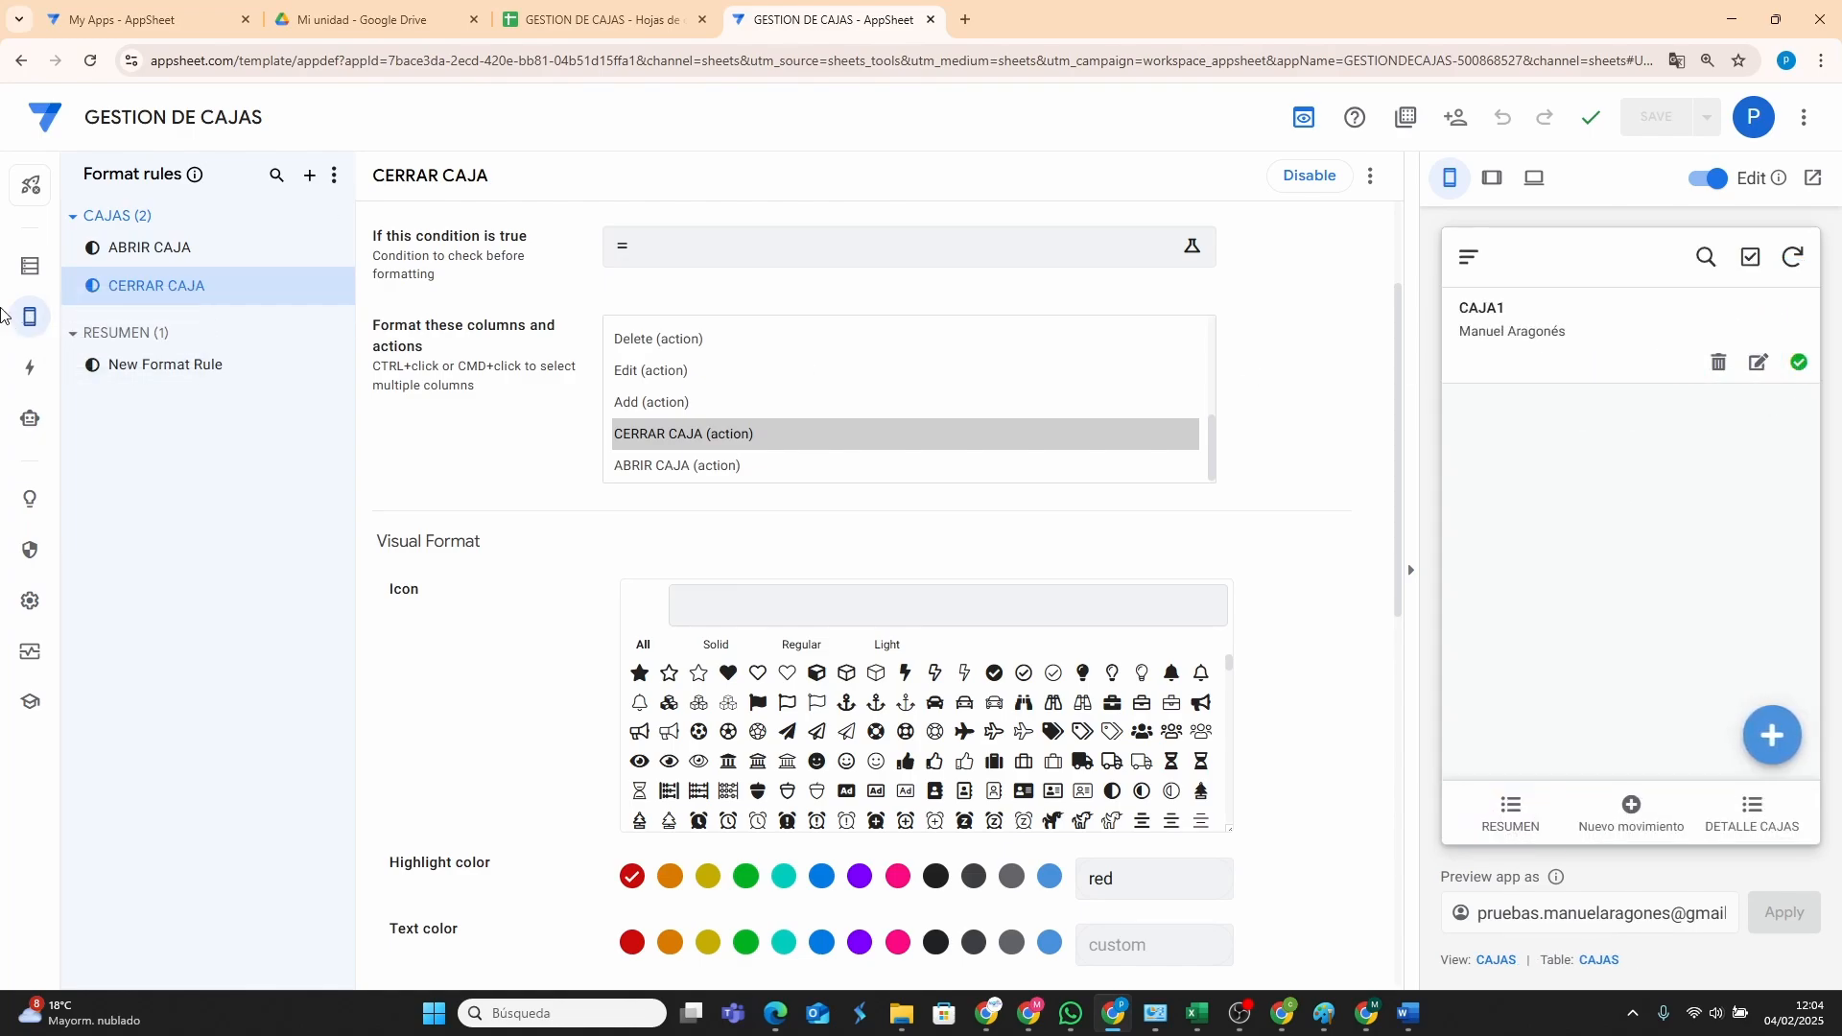
# Change the ABRIR CAJA action to set ESTADO to "ACTIVA" and save the app.
pyautogui.click(29, 367)
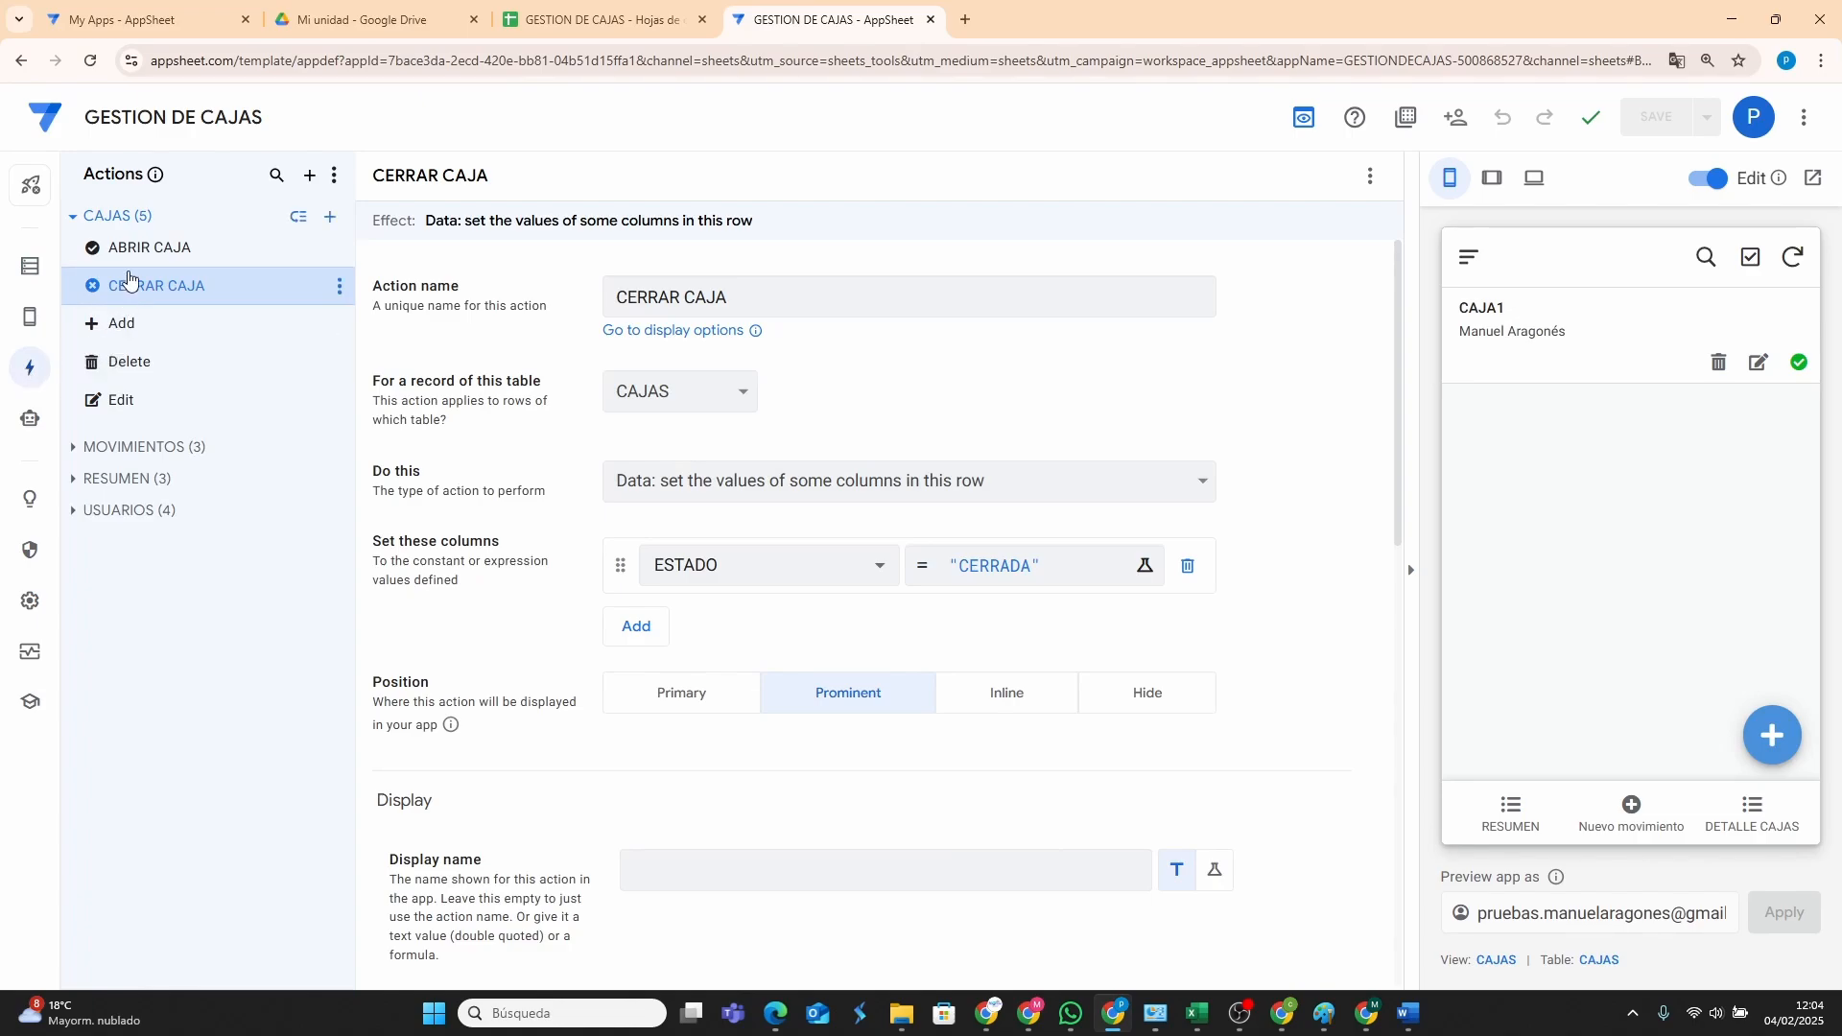
pyautogui.click(170, 245)
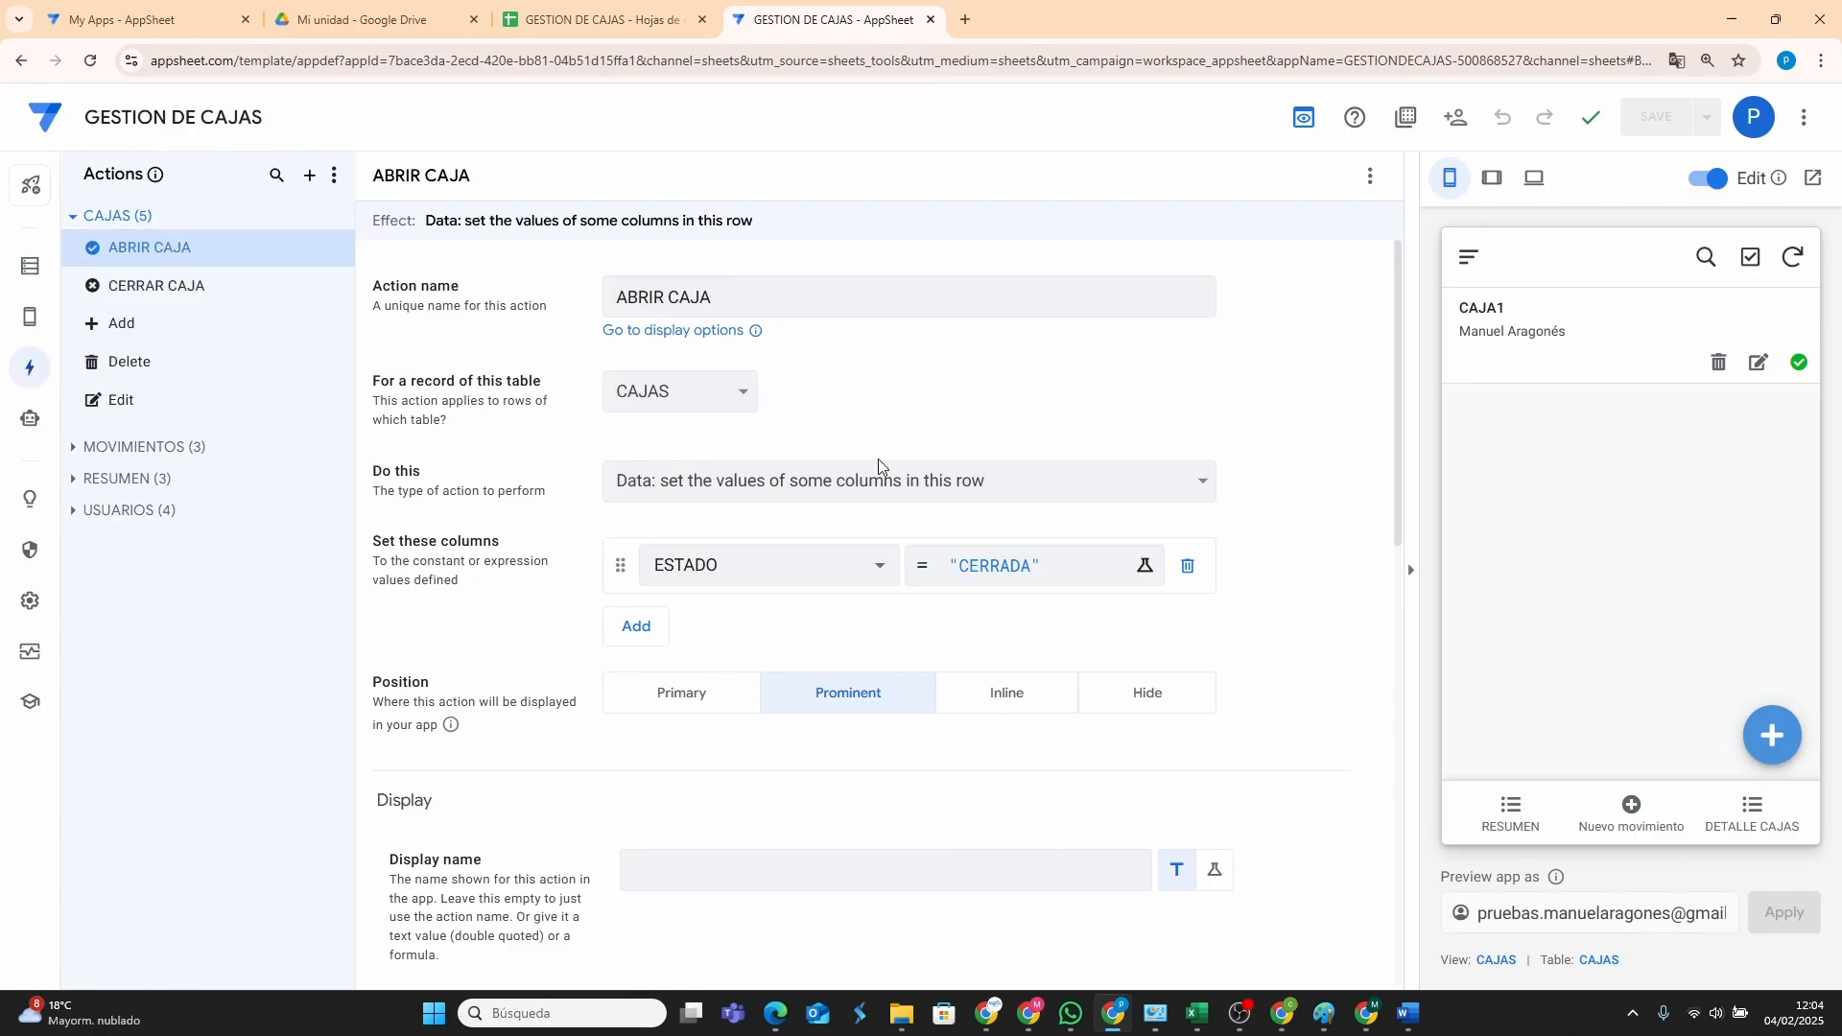
pyautogui.click(1060, 568)
pyautogui.doubleClick(492, 289)
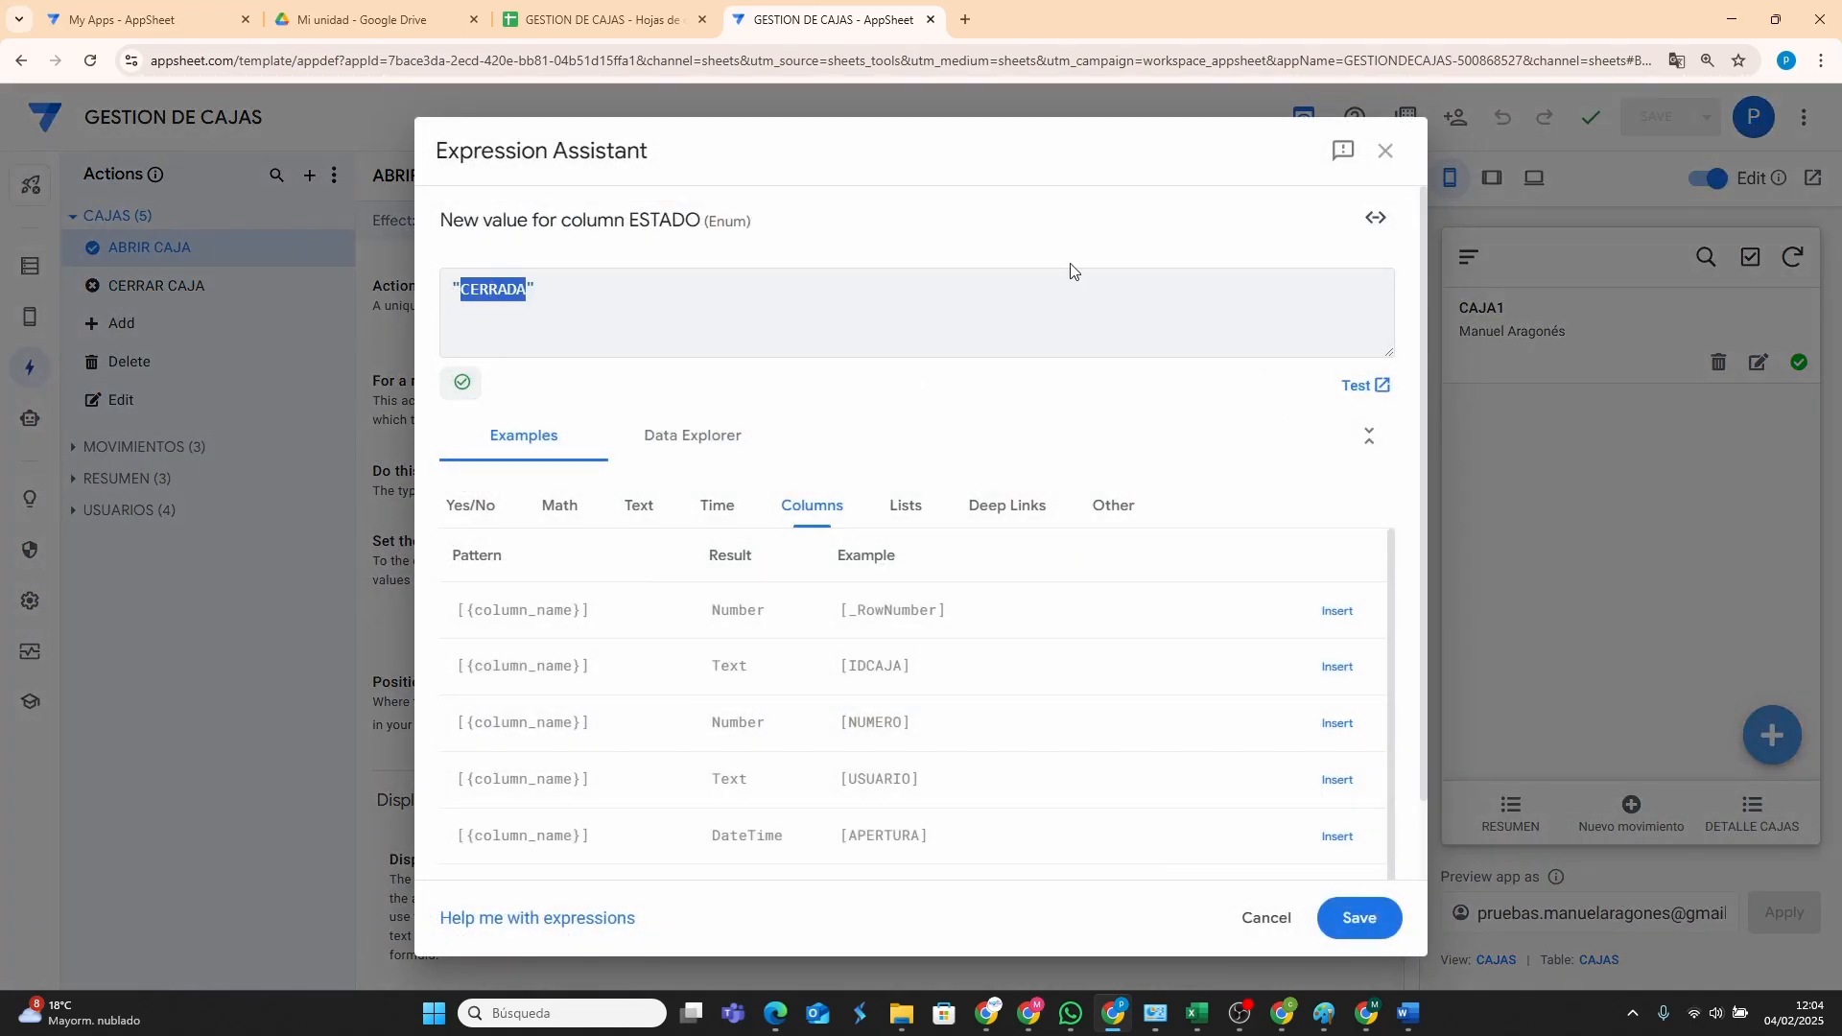
pyautogui.write('ACTIVA')
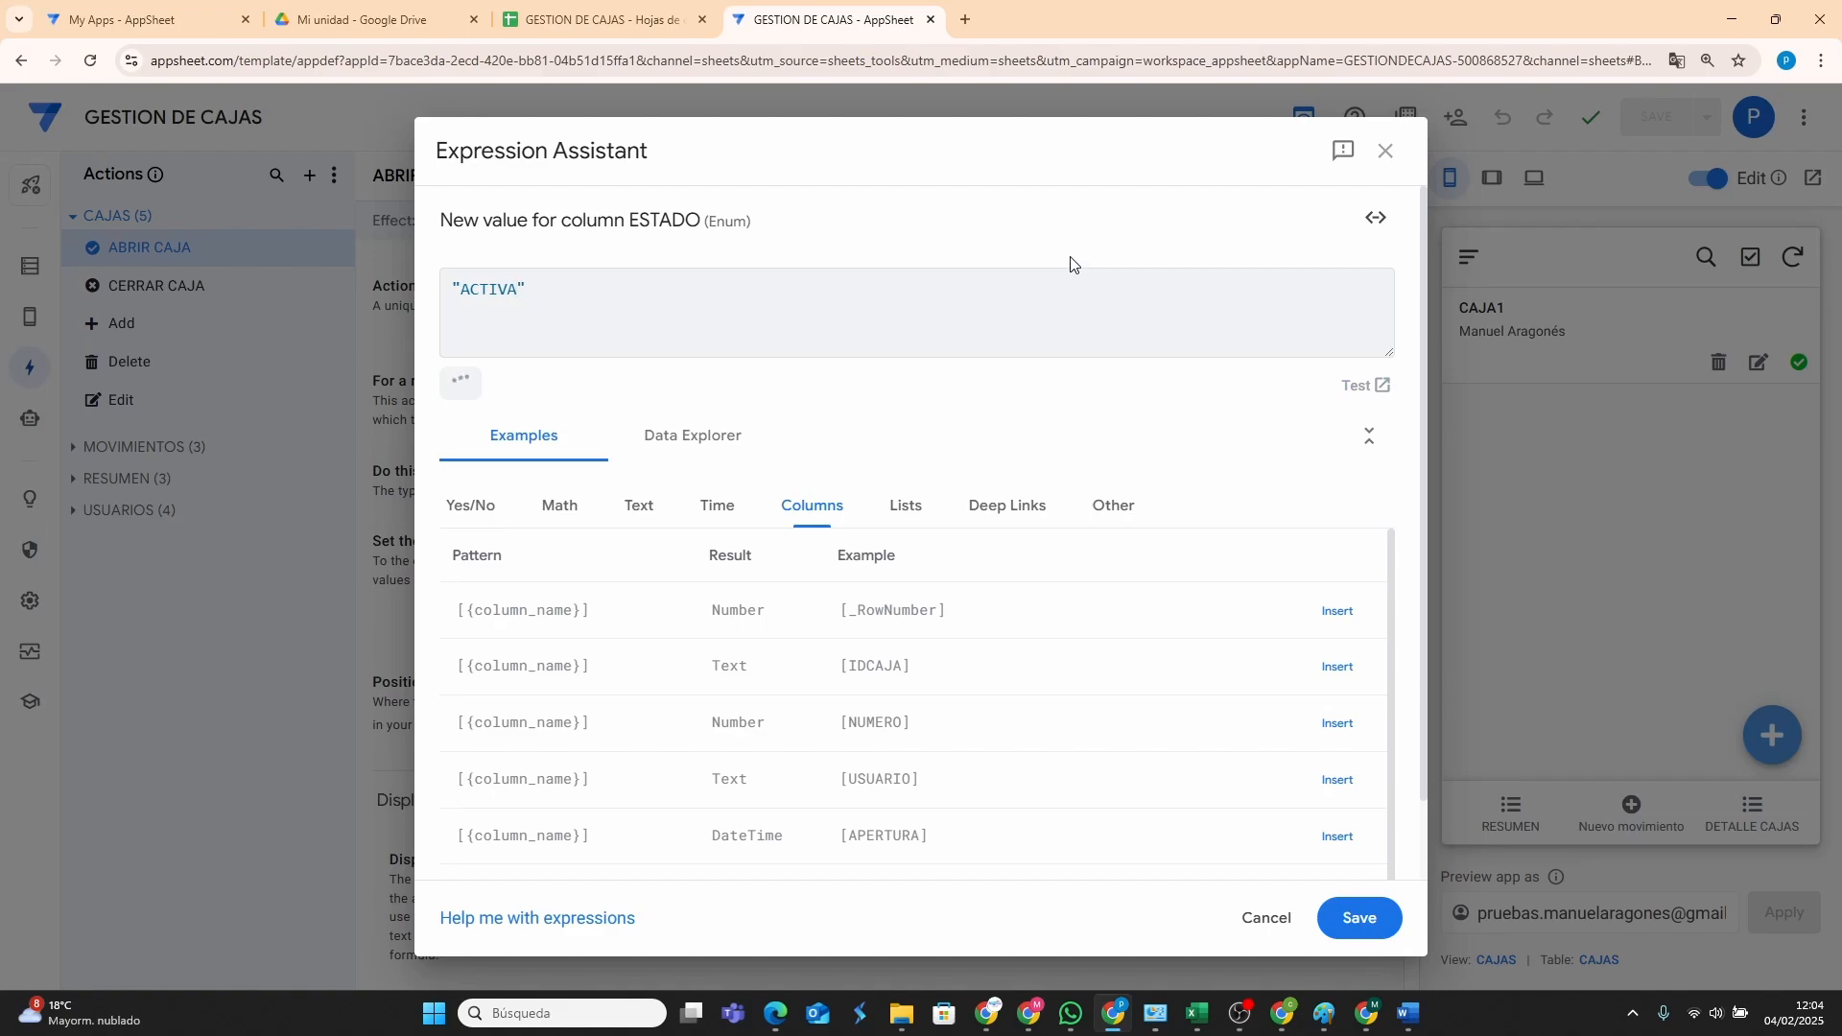
pyautogui.click(1359, 917)
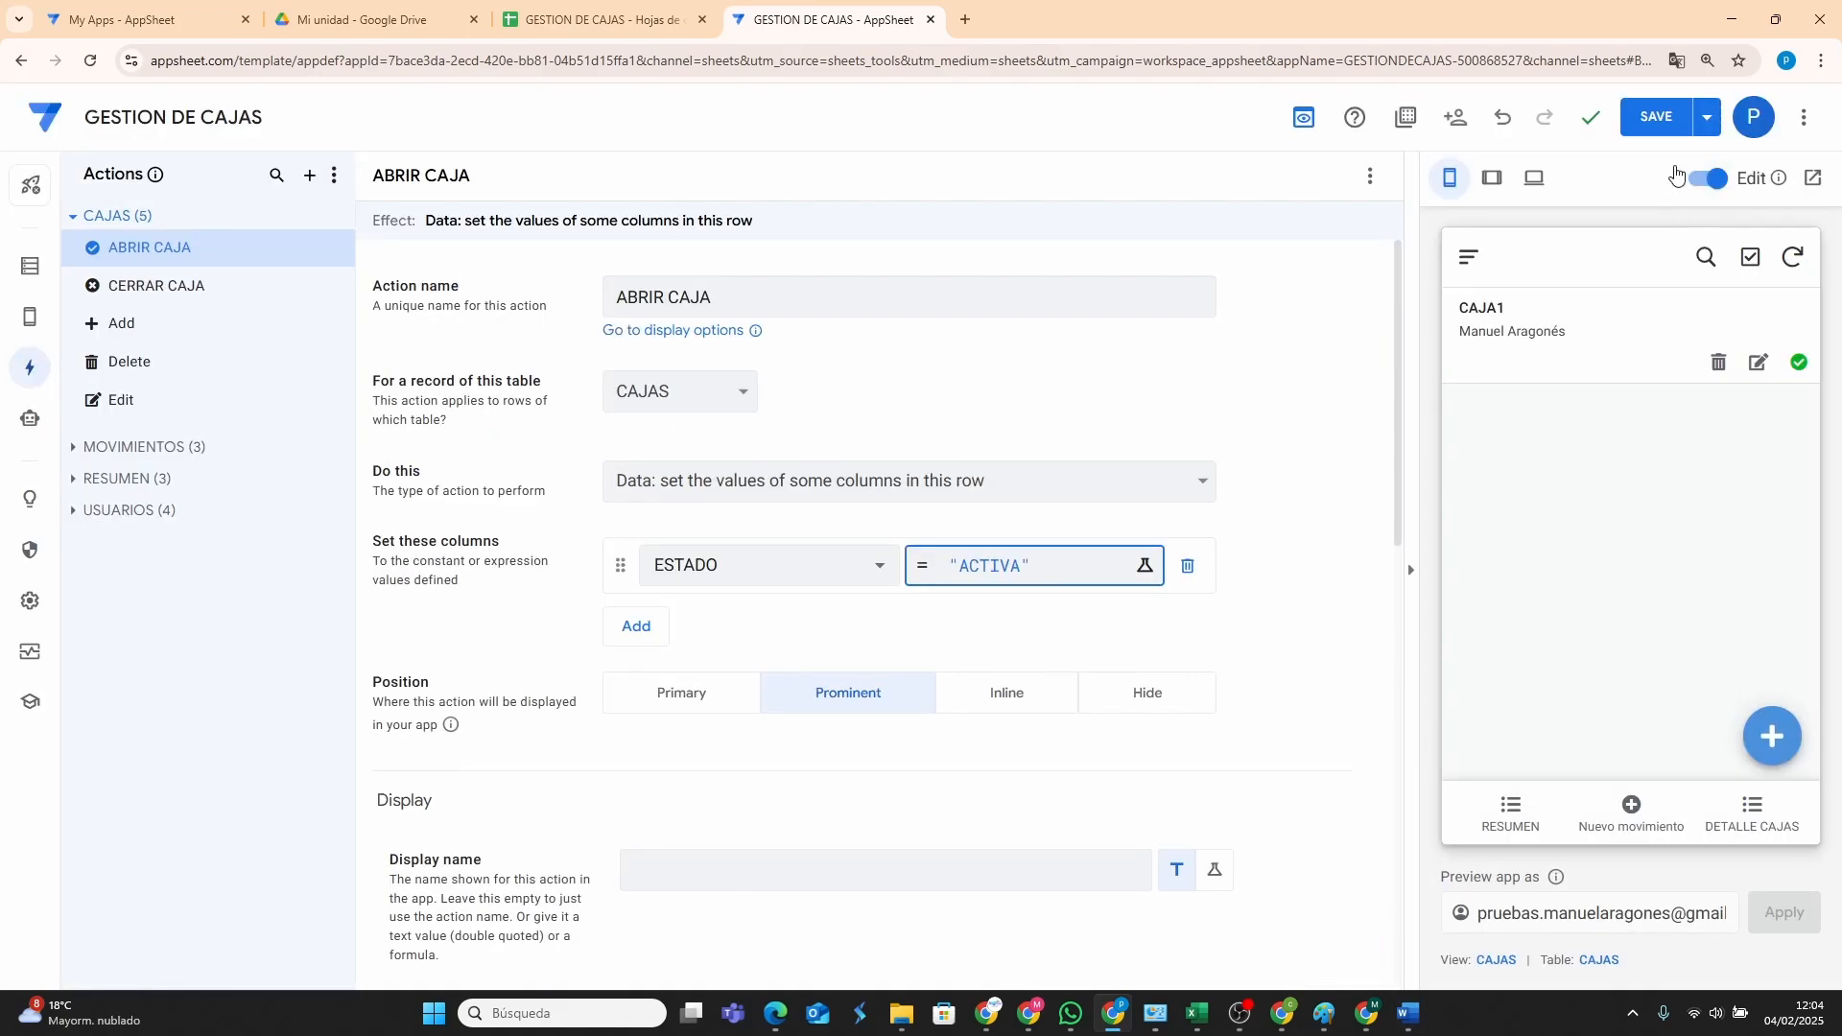
pyautogui.click(1646, 116)
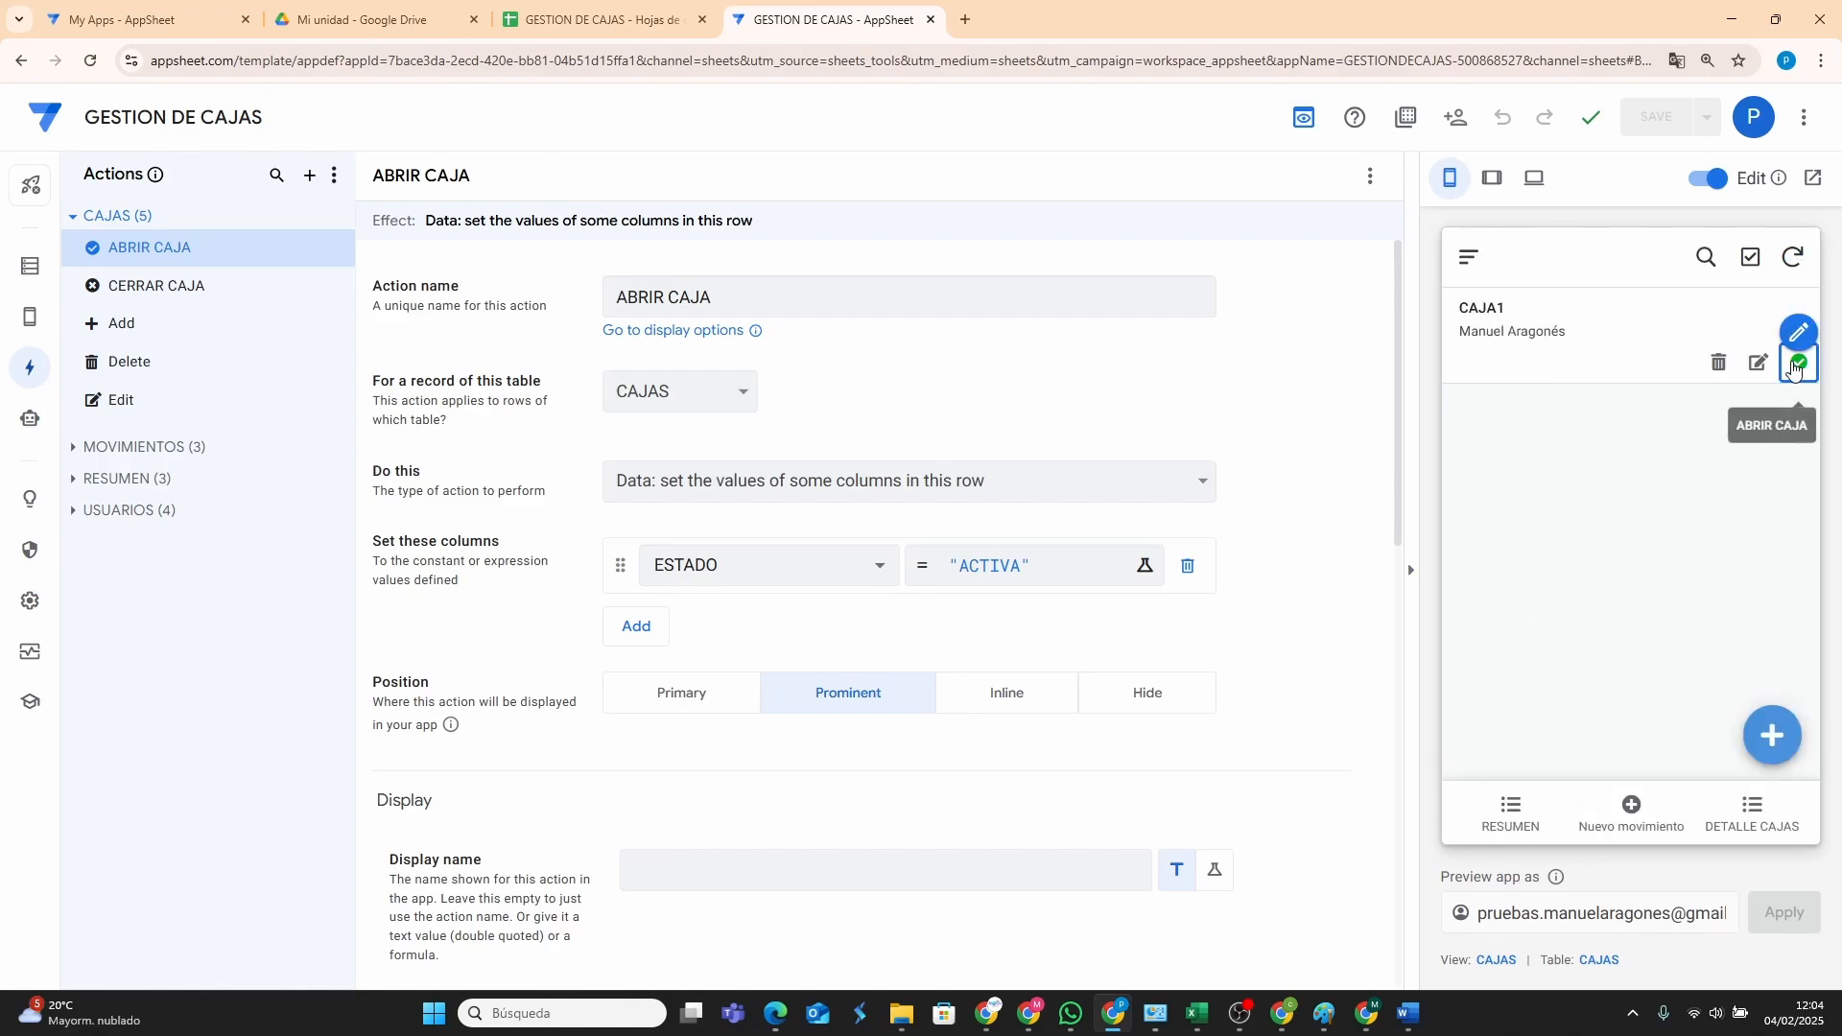
# Test closing and reopening CAJA1 in the preview, and add a new cash box CAJA2 with ESTADO ACTIVA.
pyautogui.click(1794, 368)
pyautogui.click(1800, 365)
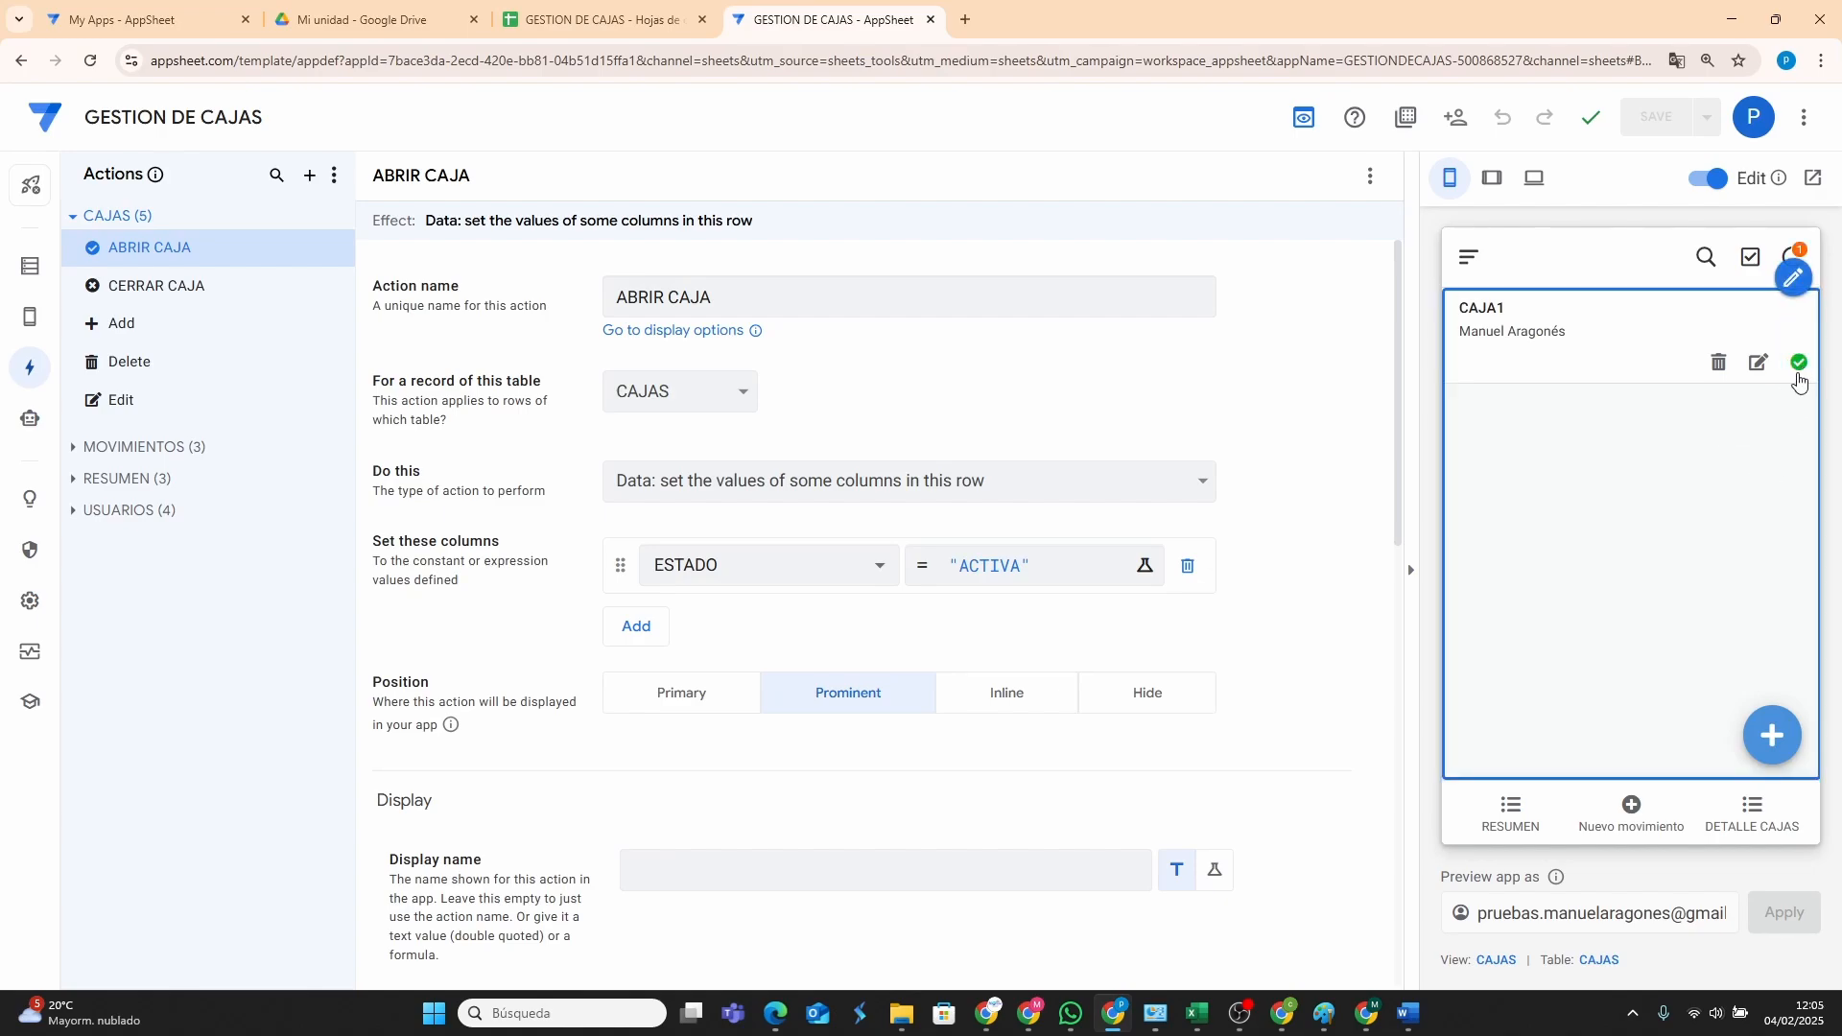
pyautogui.click(1767, 741)
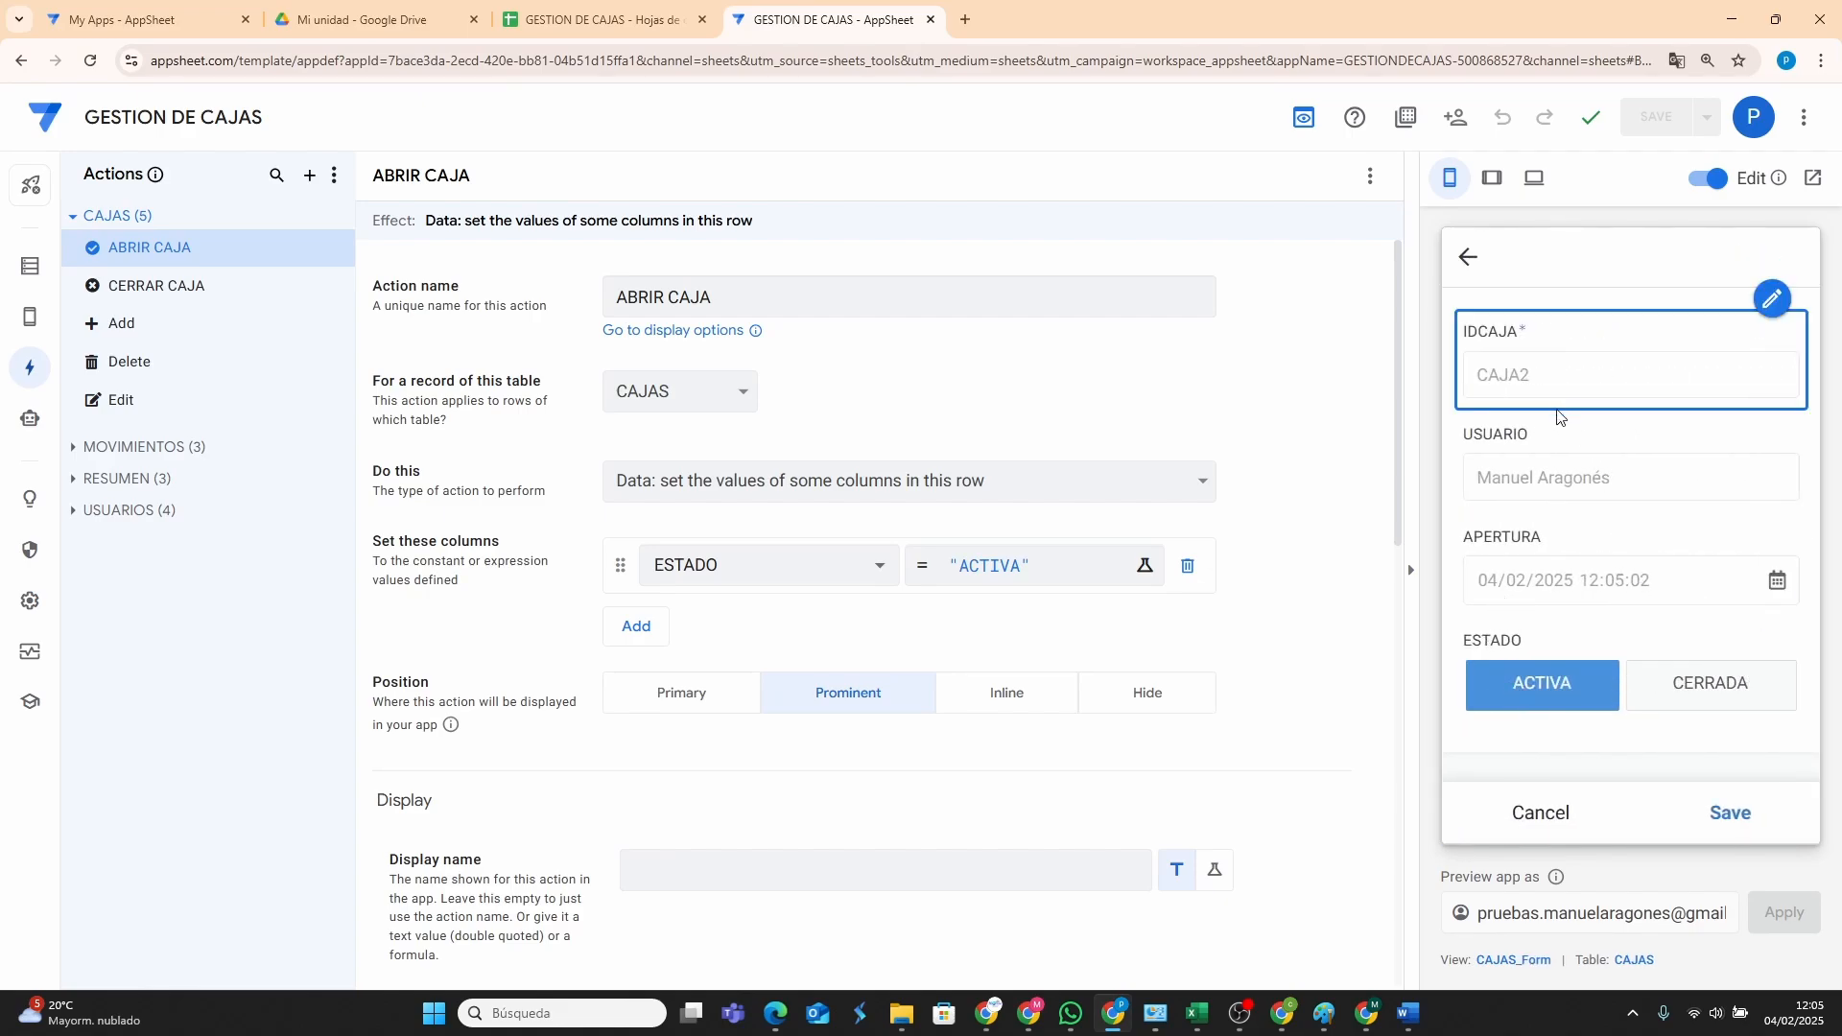
pyautogui.click(1733, 814)
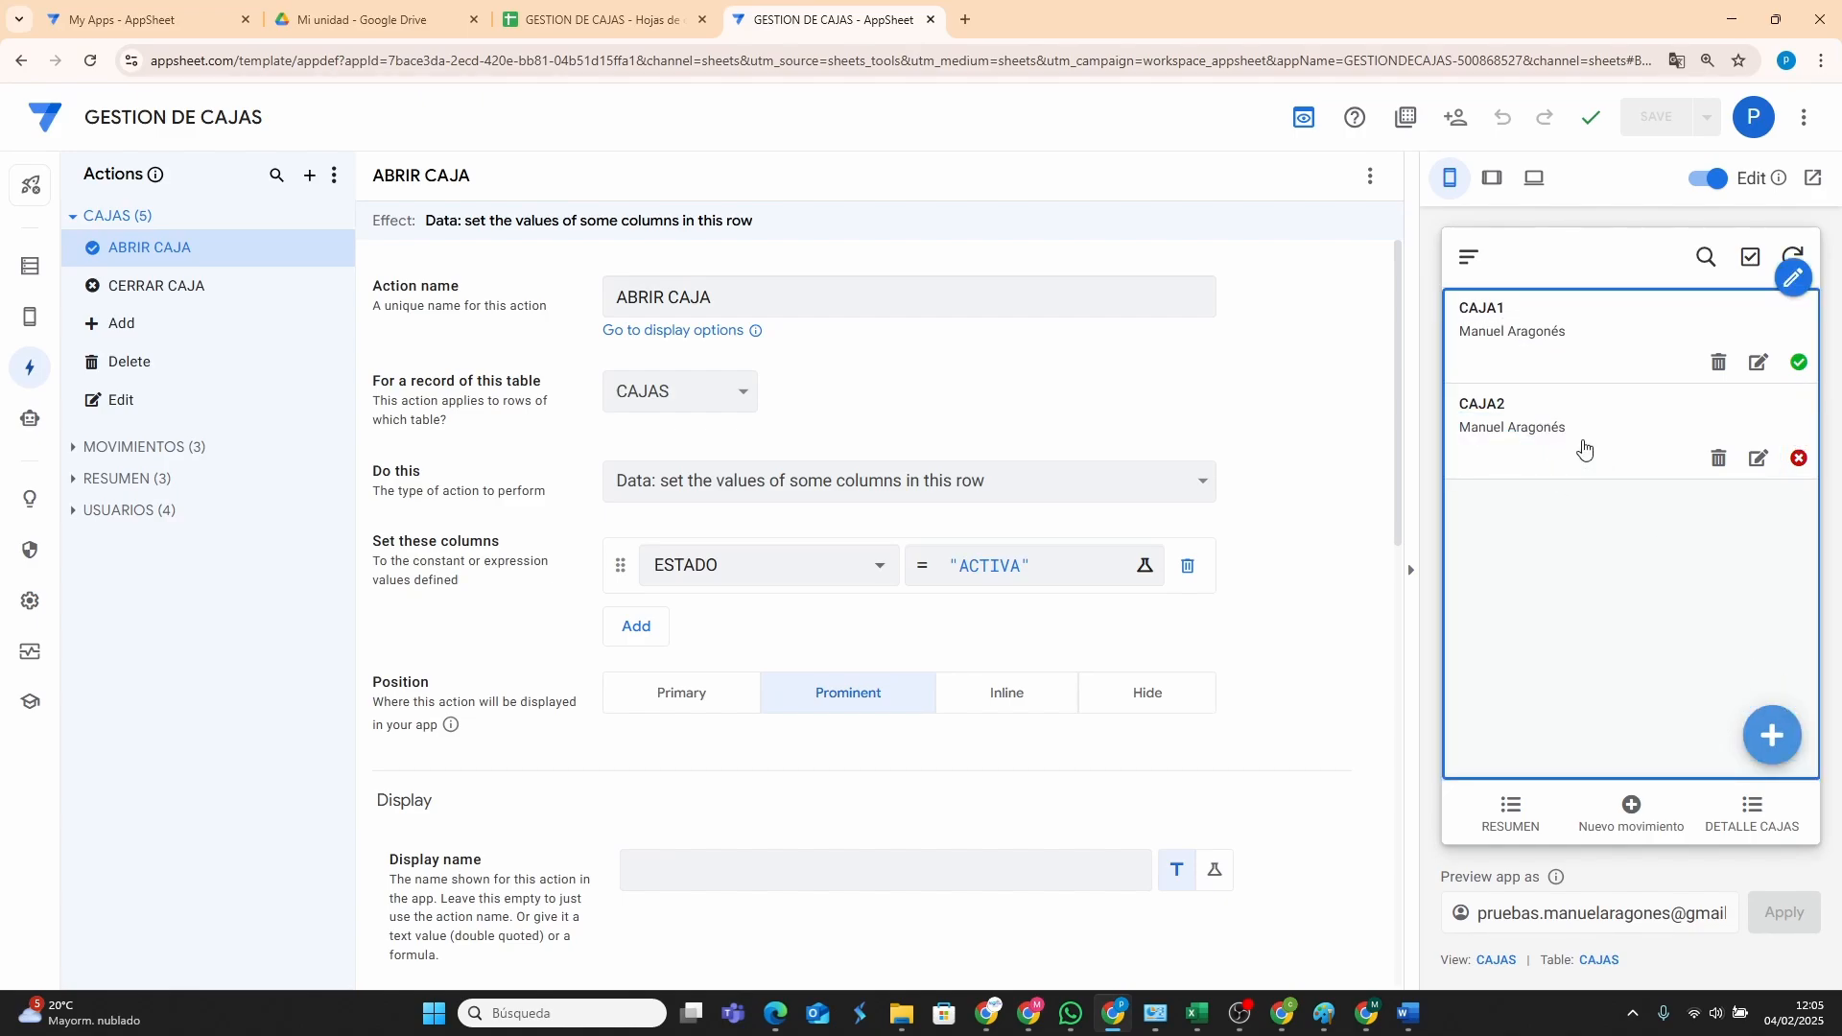
pyautogui.click(1800, 363)
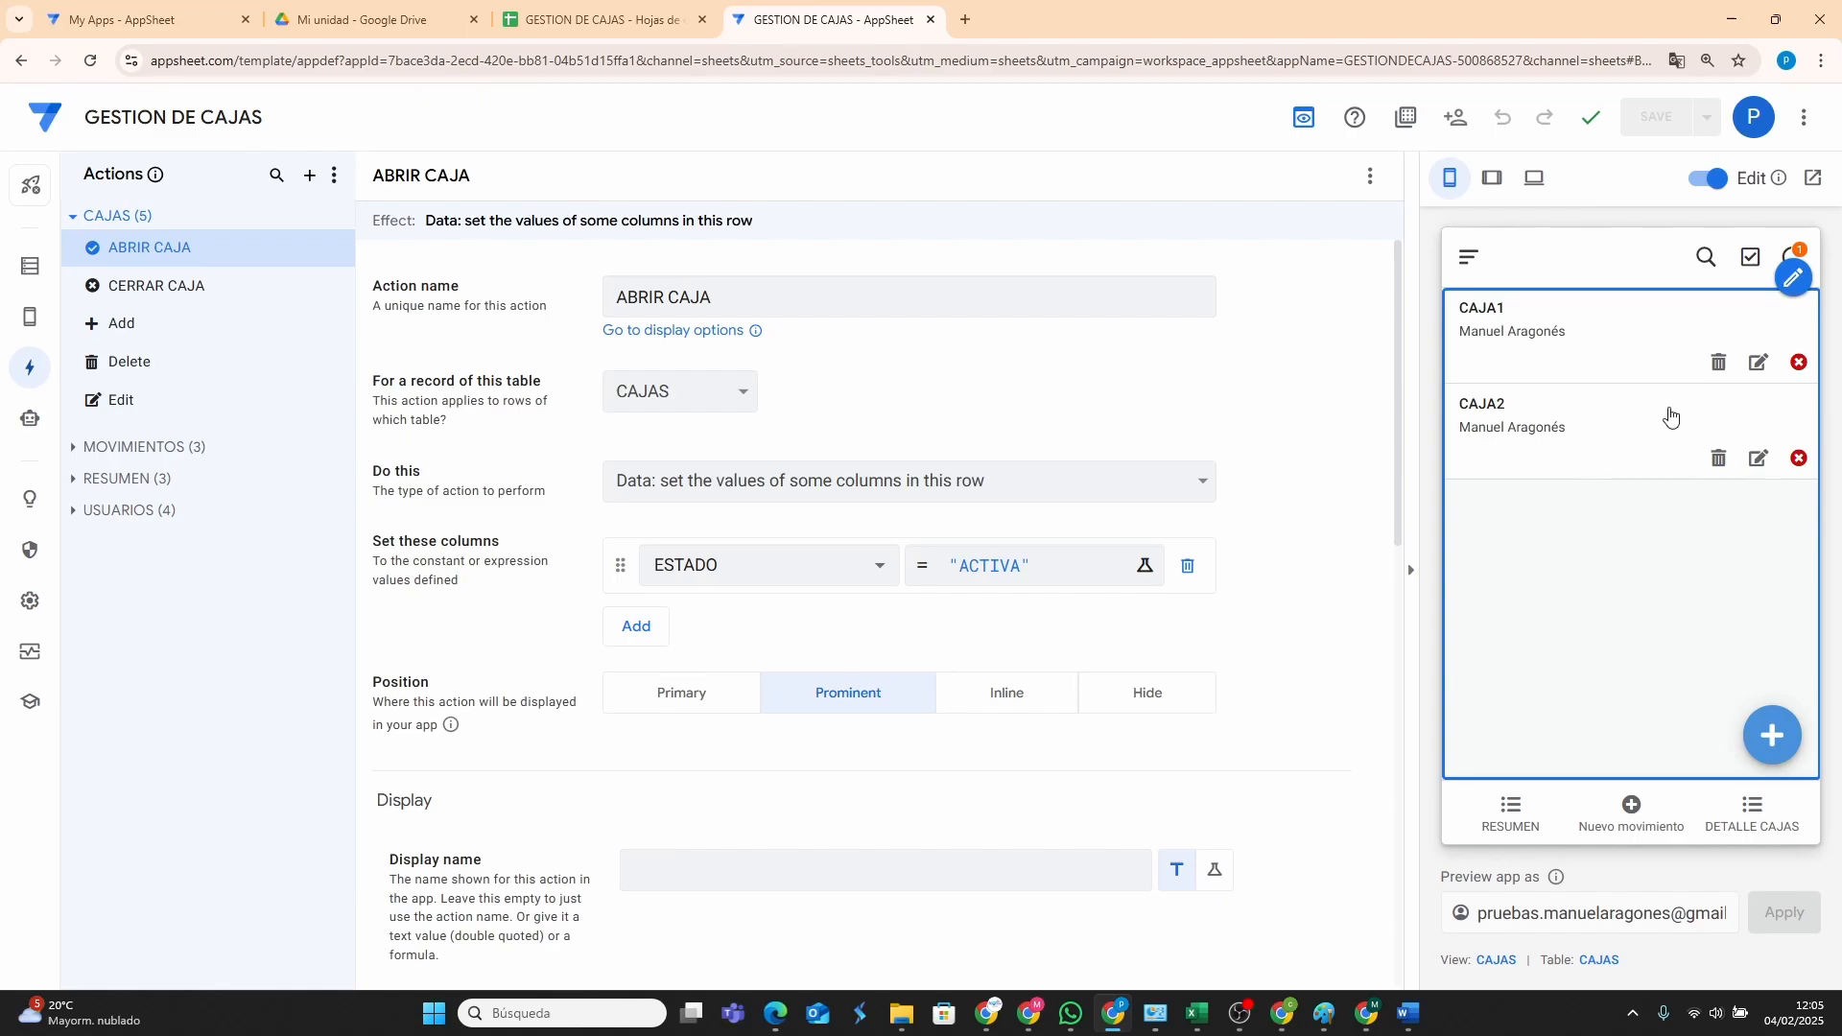
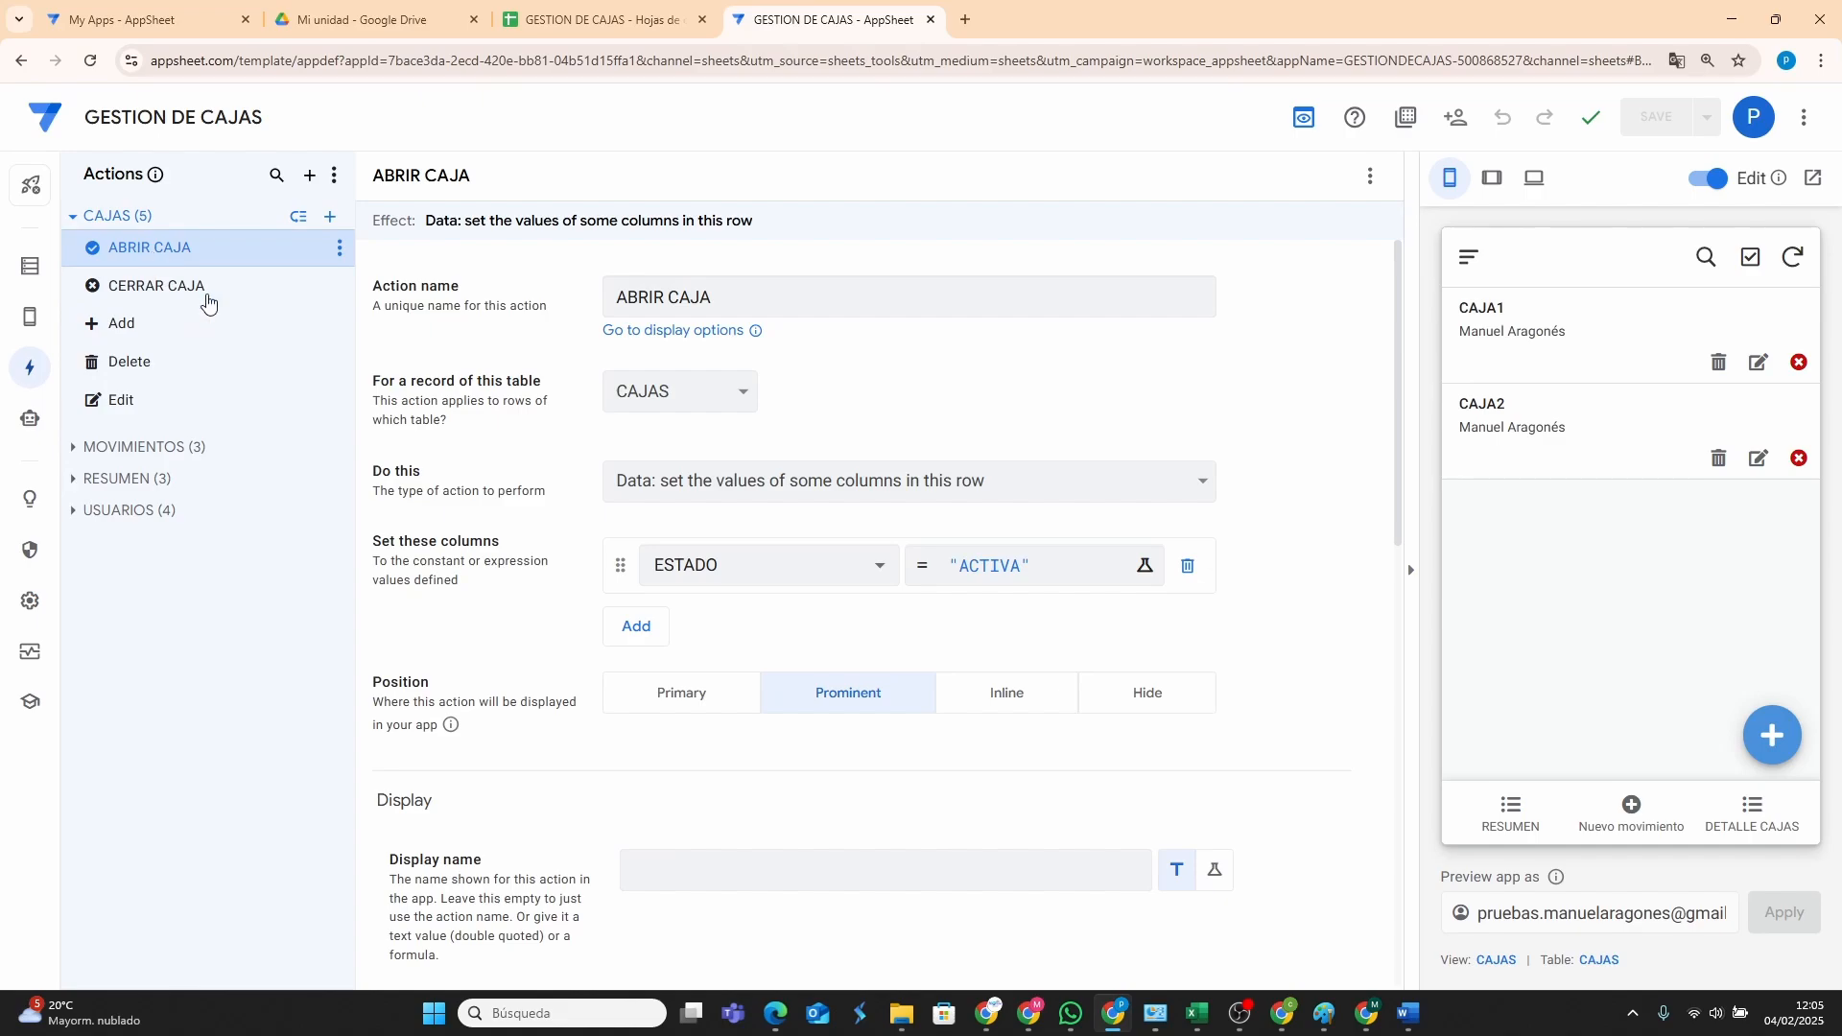
# Open the ABRIR CAJA action's condition, and copy the expression of the matching action's condition in the CONTROL DE CAJA app.
pyautogui.scroll(-5, 1240, 757)
pyautogui.scroll(-3, 1235, 757)
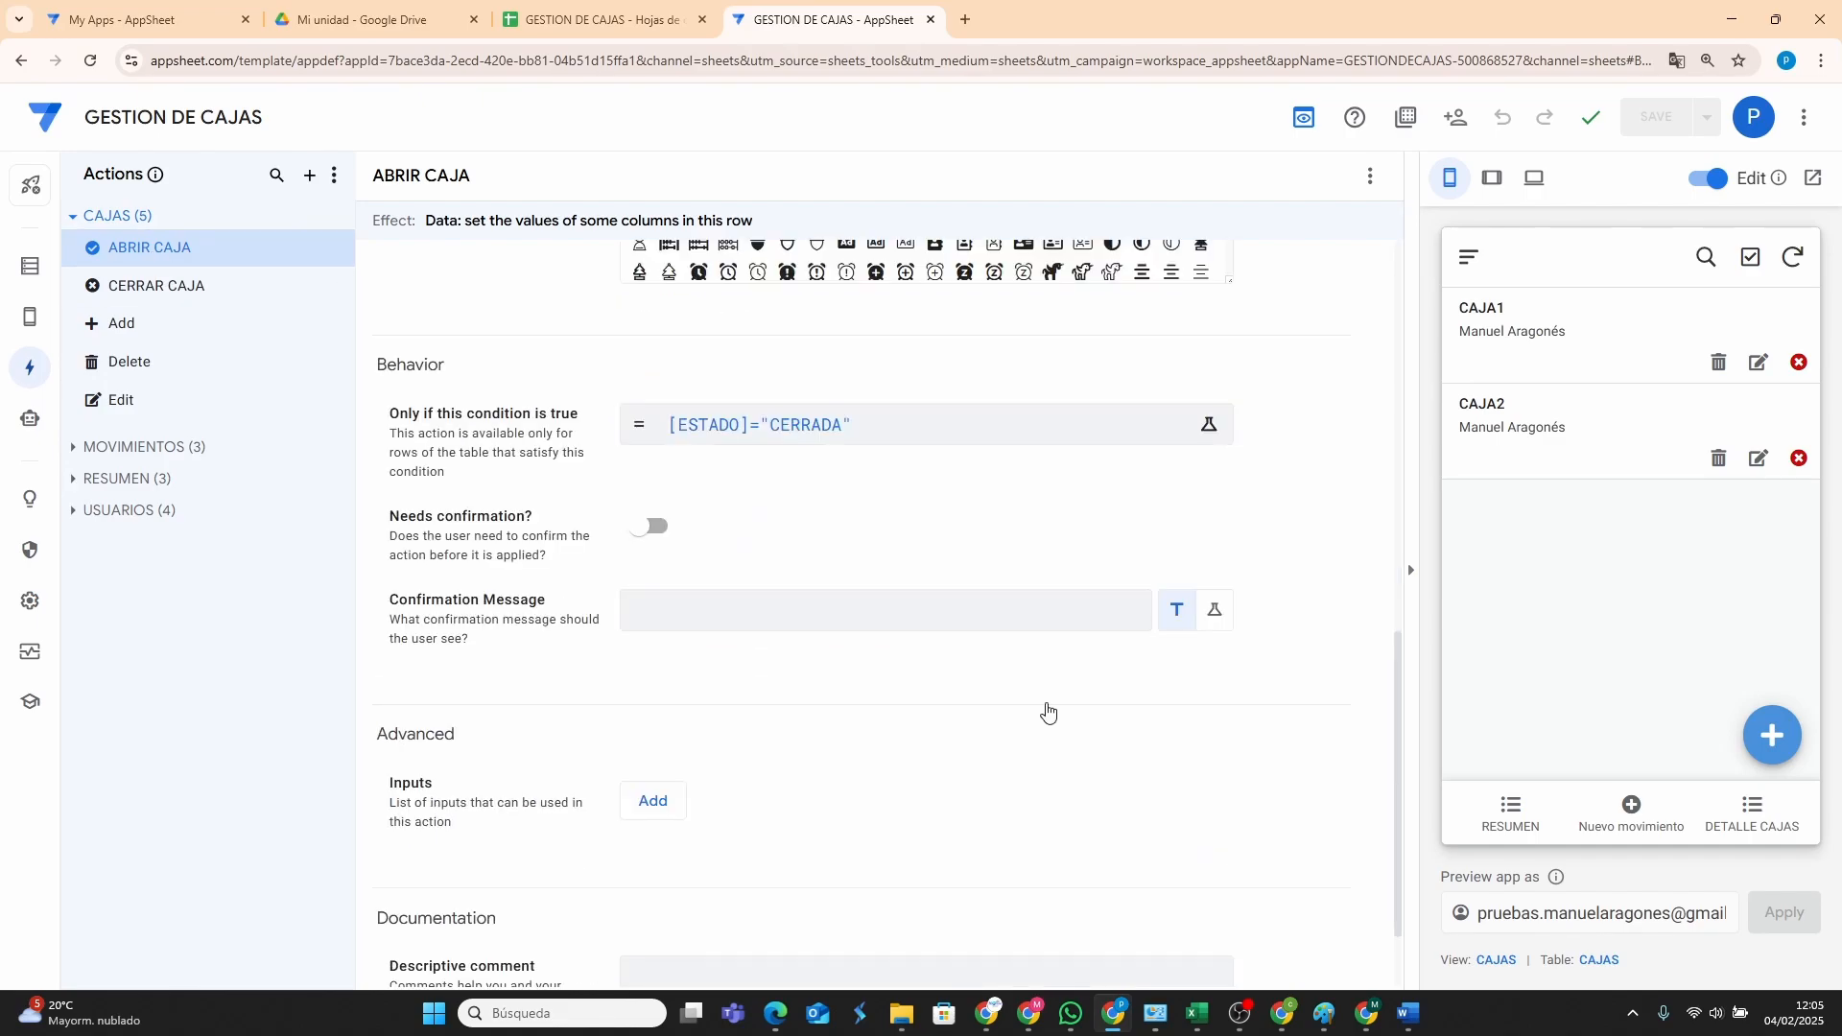
pyautogui.click(851, 427)
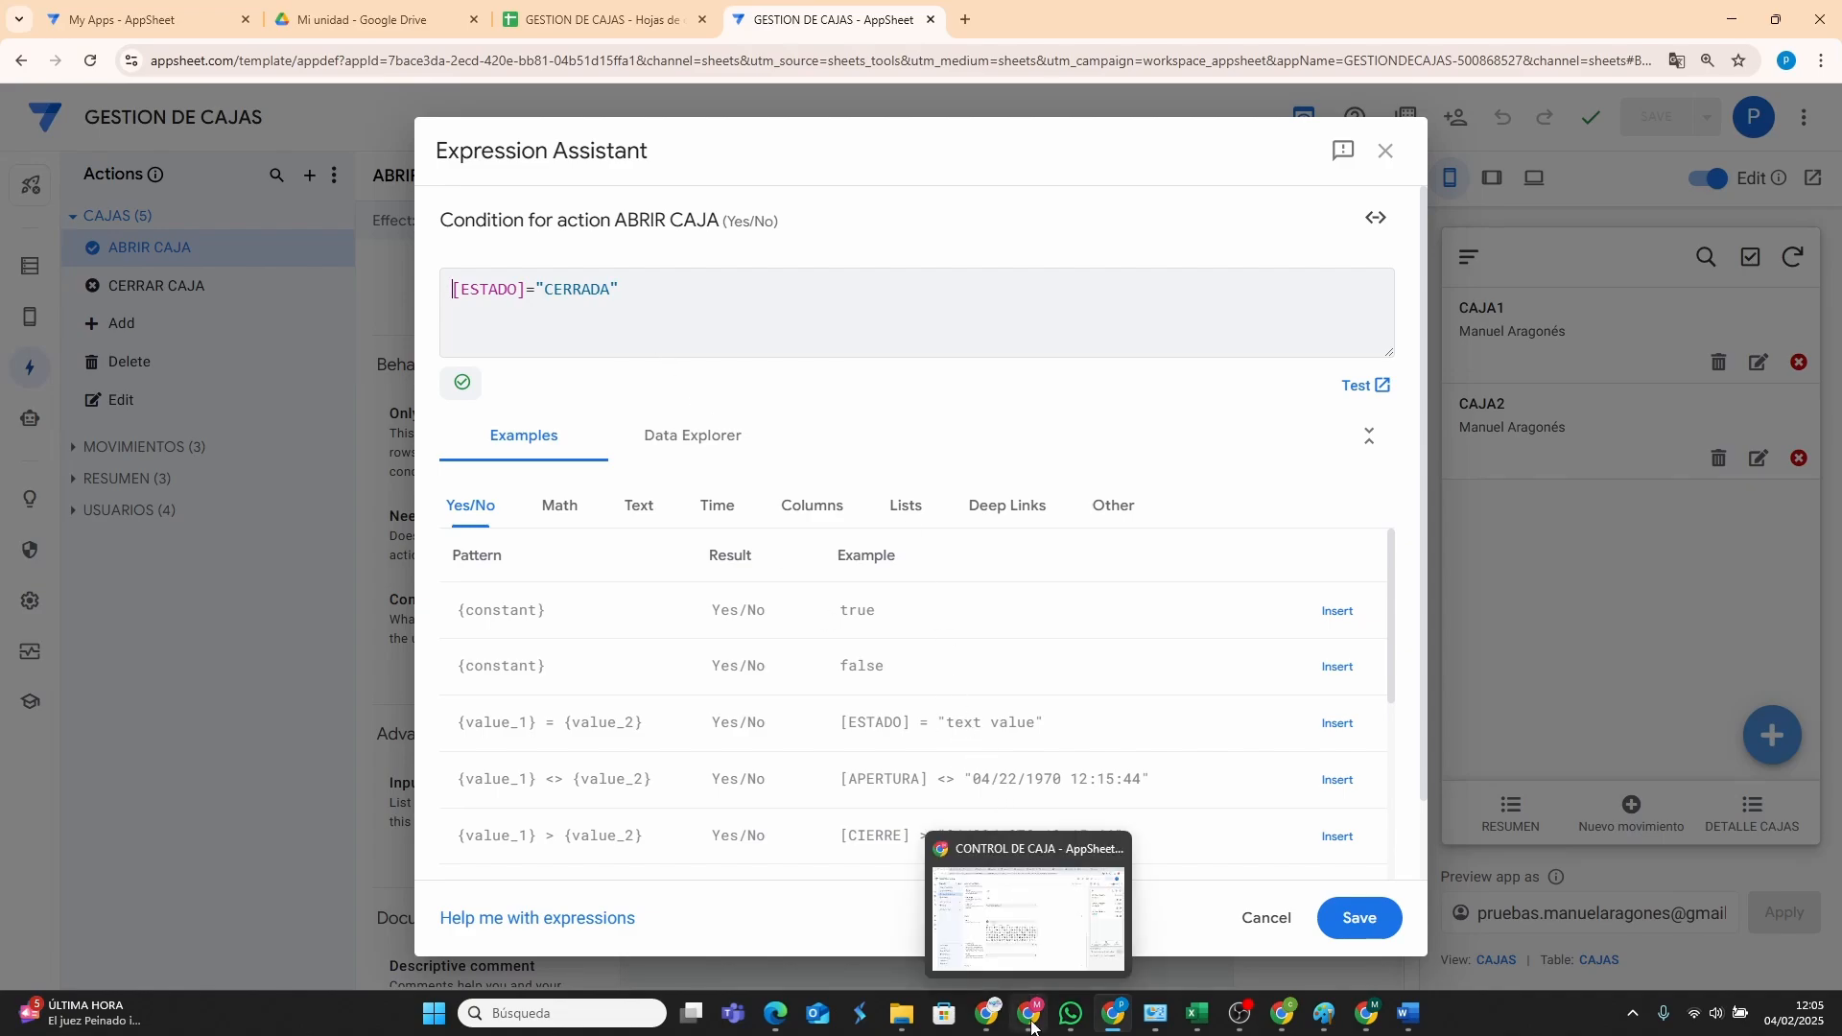
pyautogui.click(1027, 916)
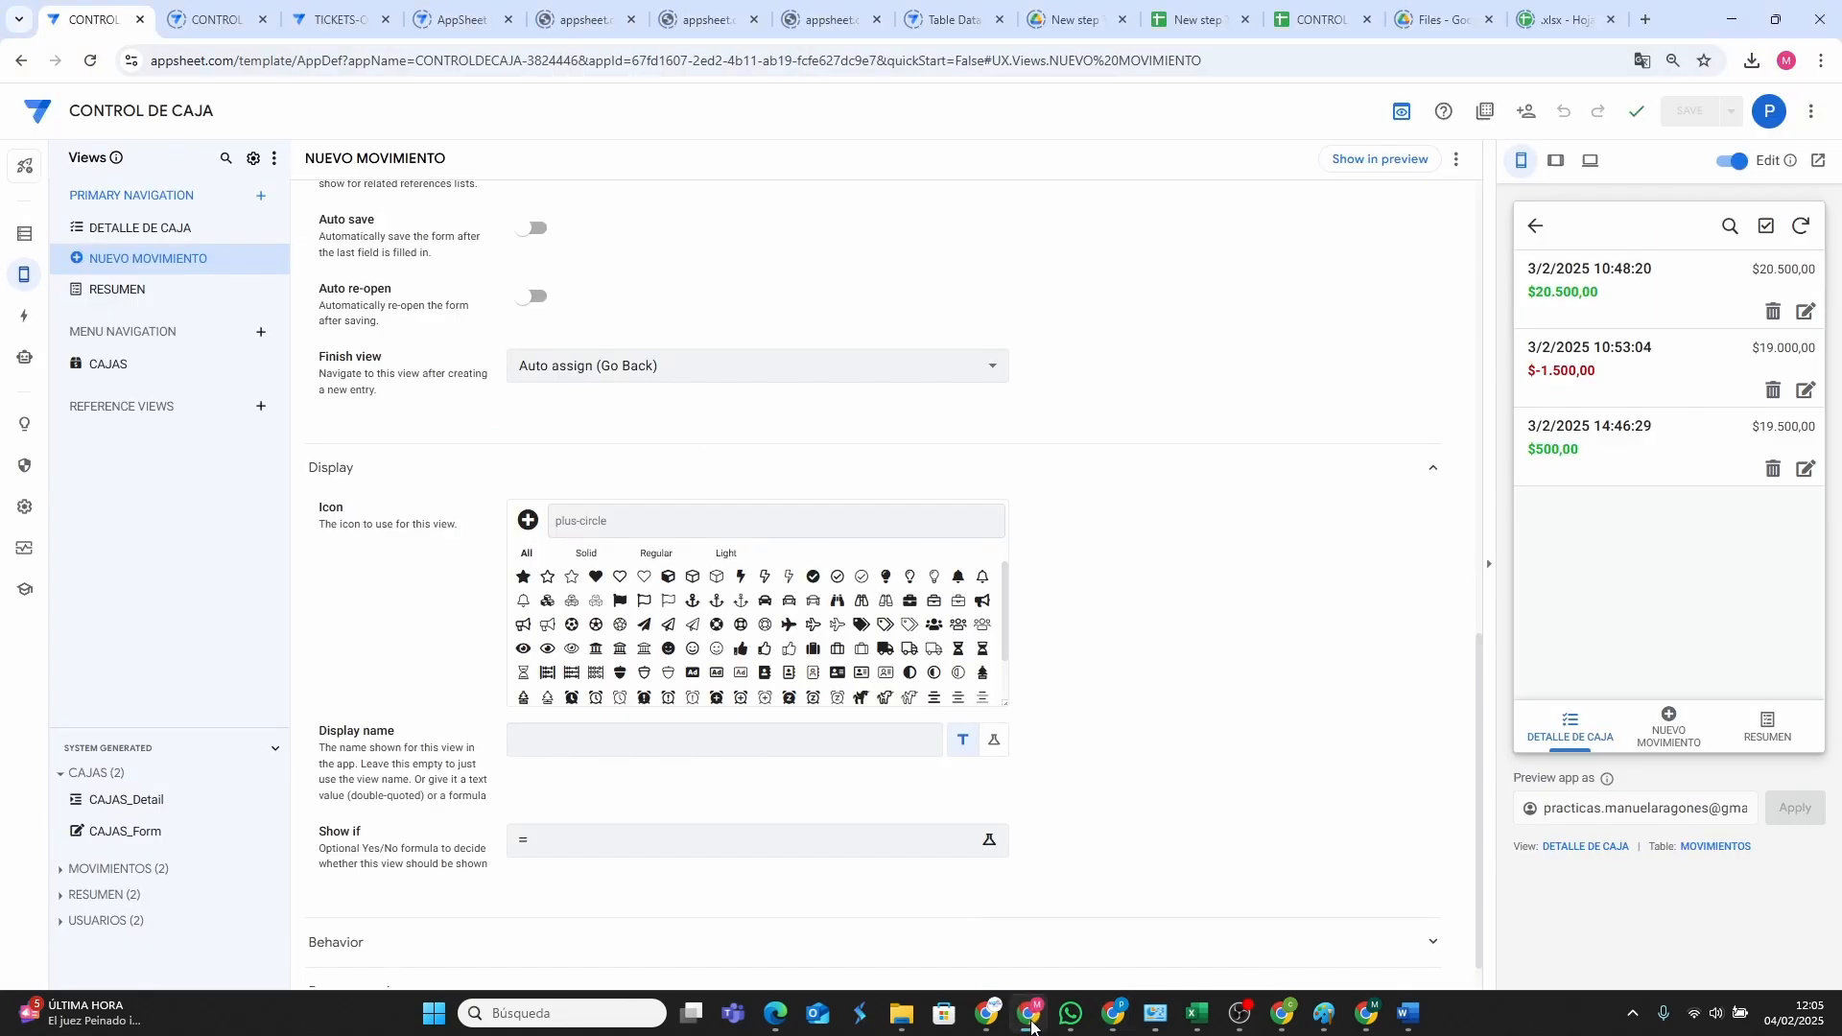
pyautogui.click(23, 315)
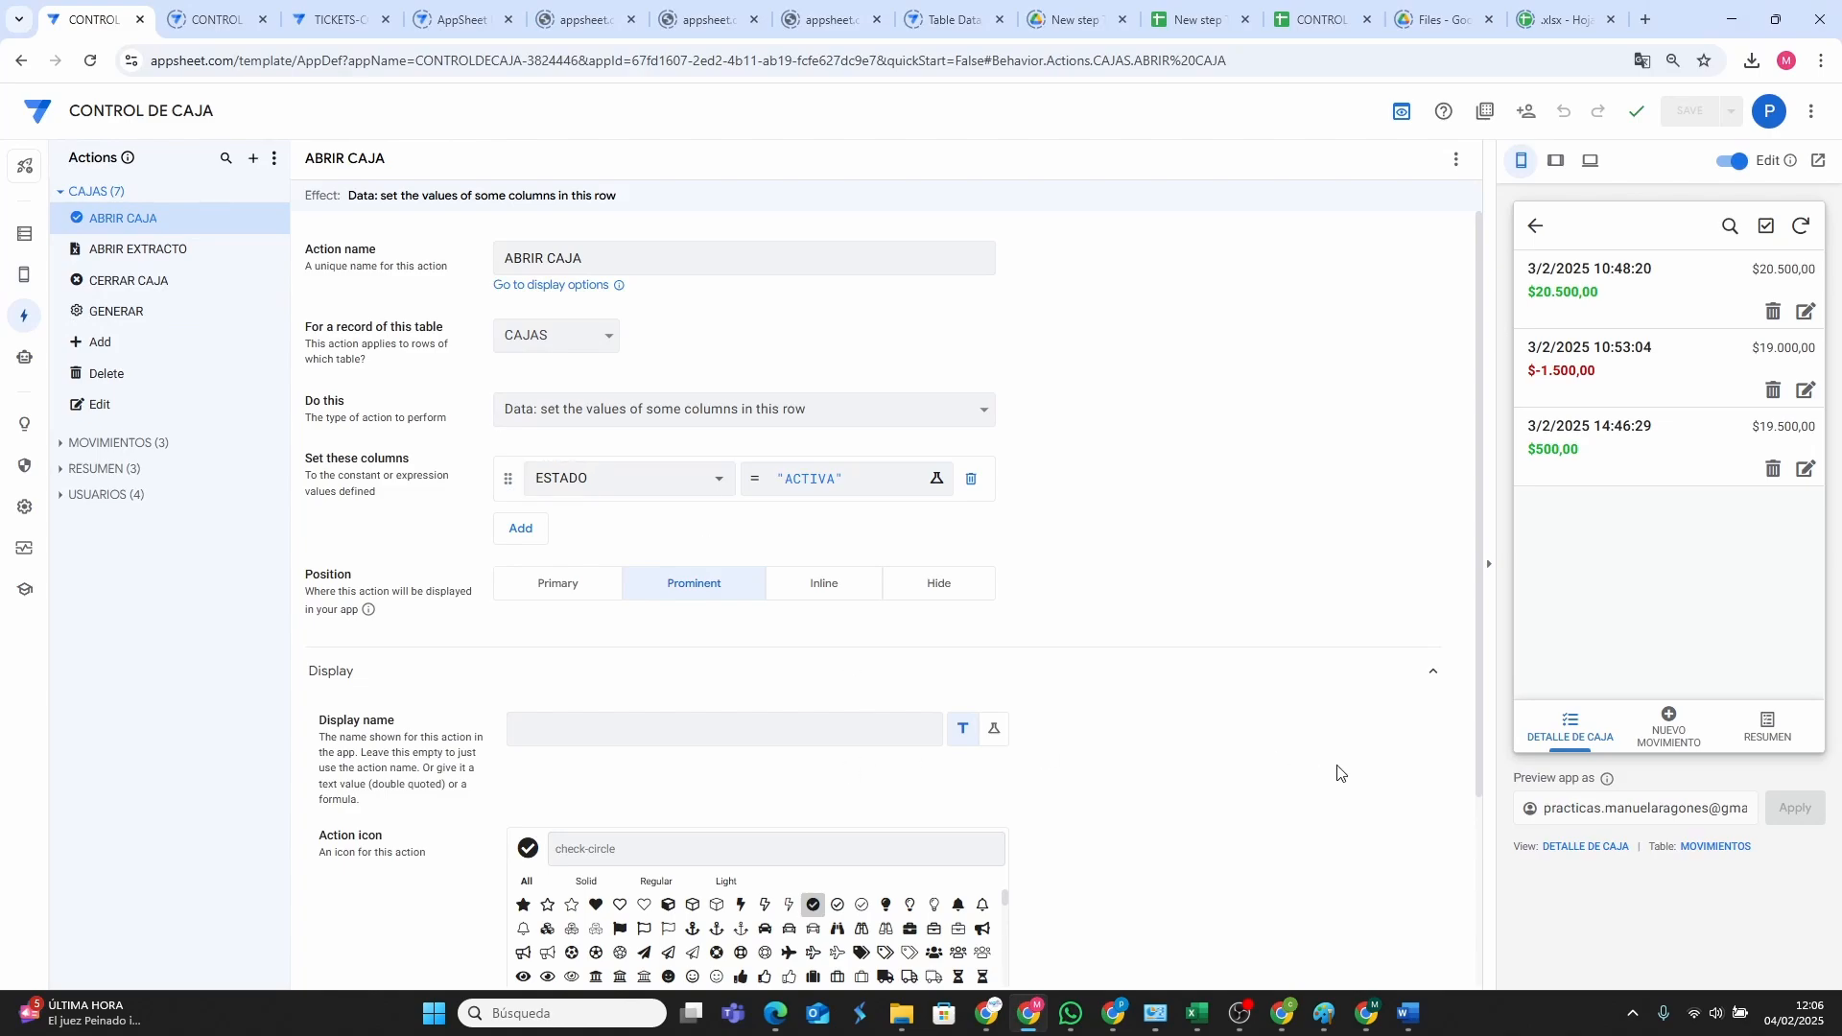
pyautogui.scroll(-3, 1176, 790)
pyautogui.click(594, 851)
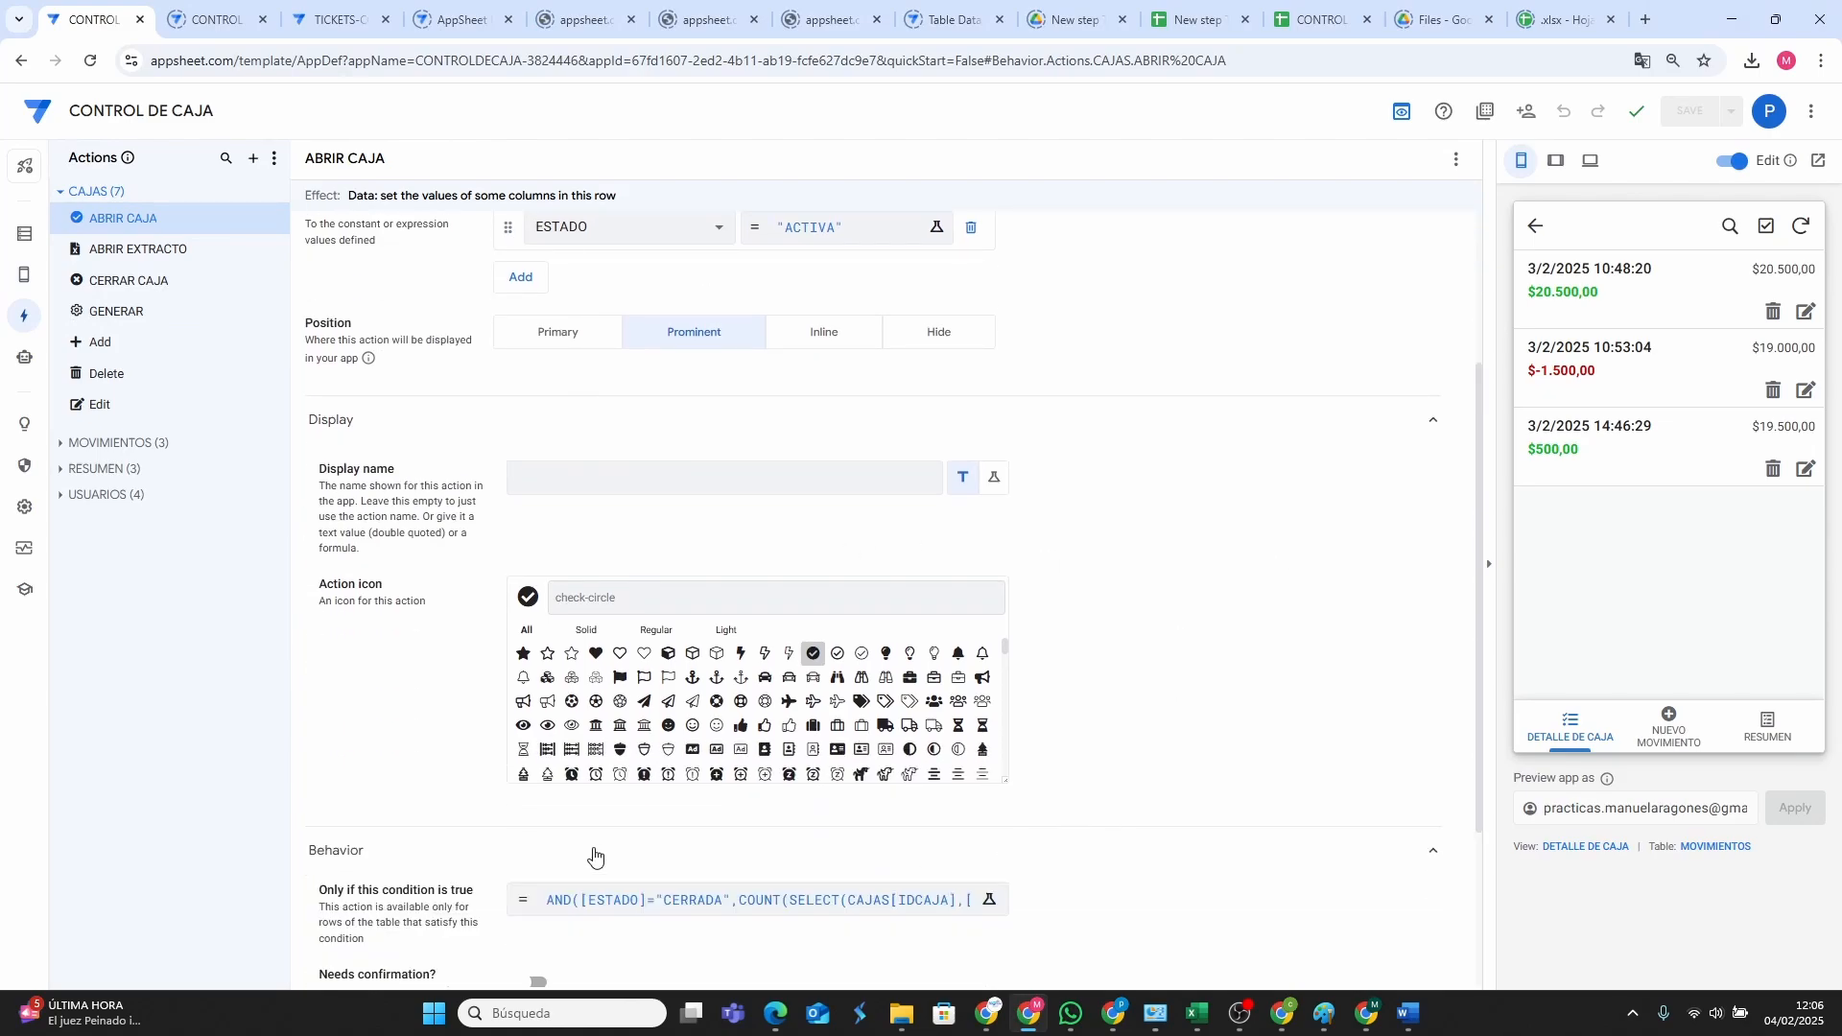
pyautogui.click(670, 902)
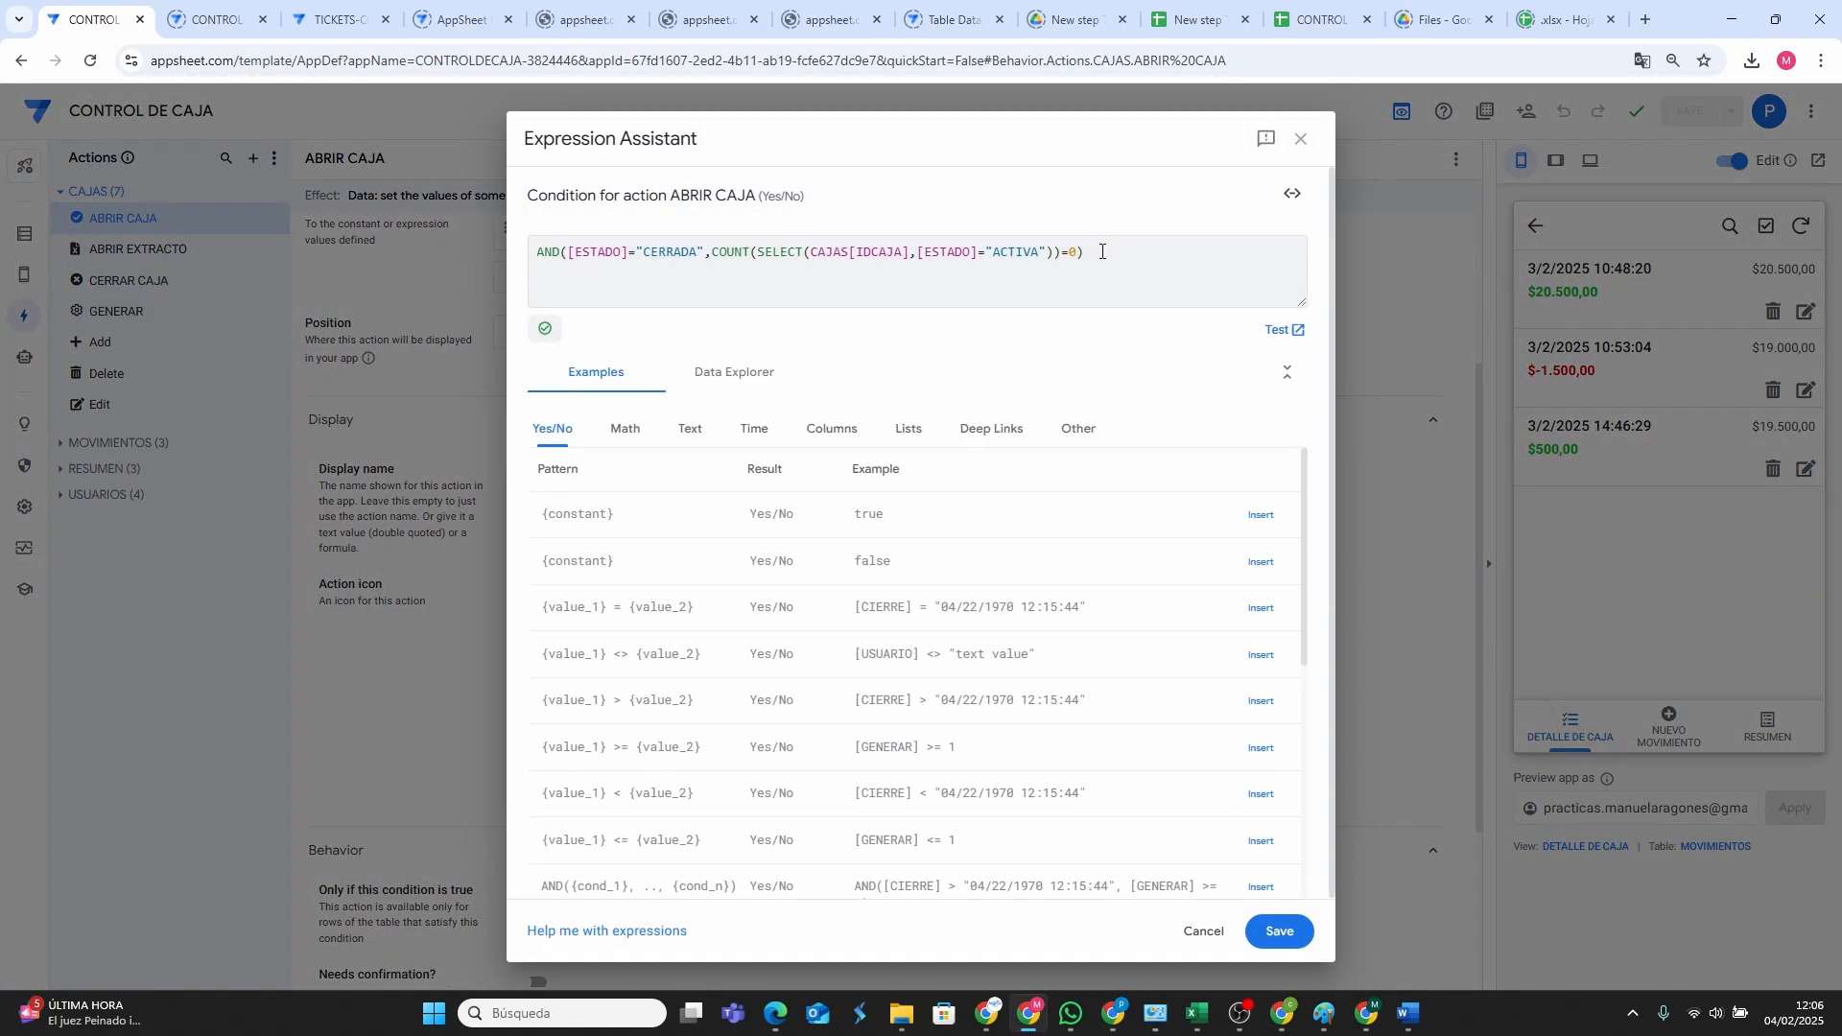
pyautogui.moveTo(1085, 252); pyautogui.dragTo(489, 253)
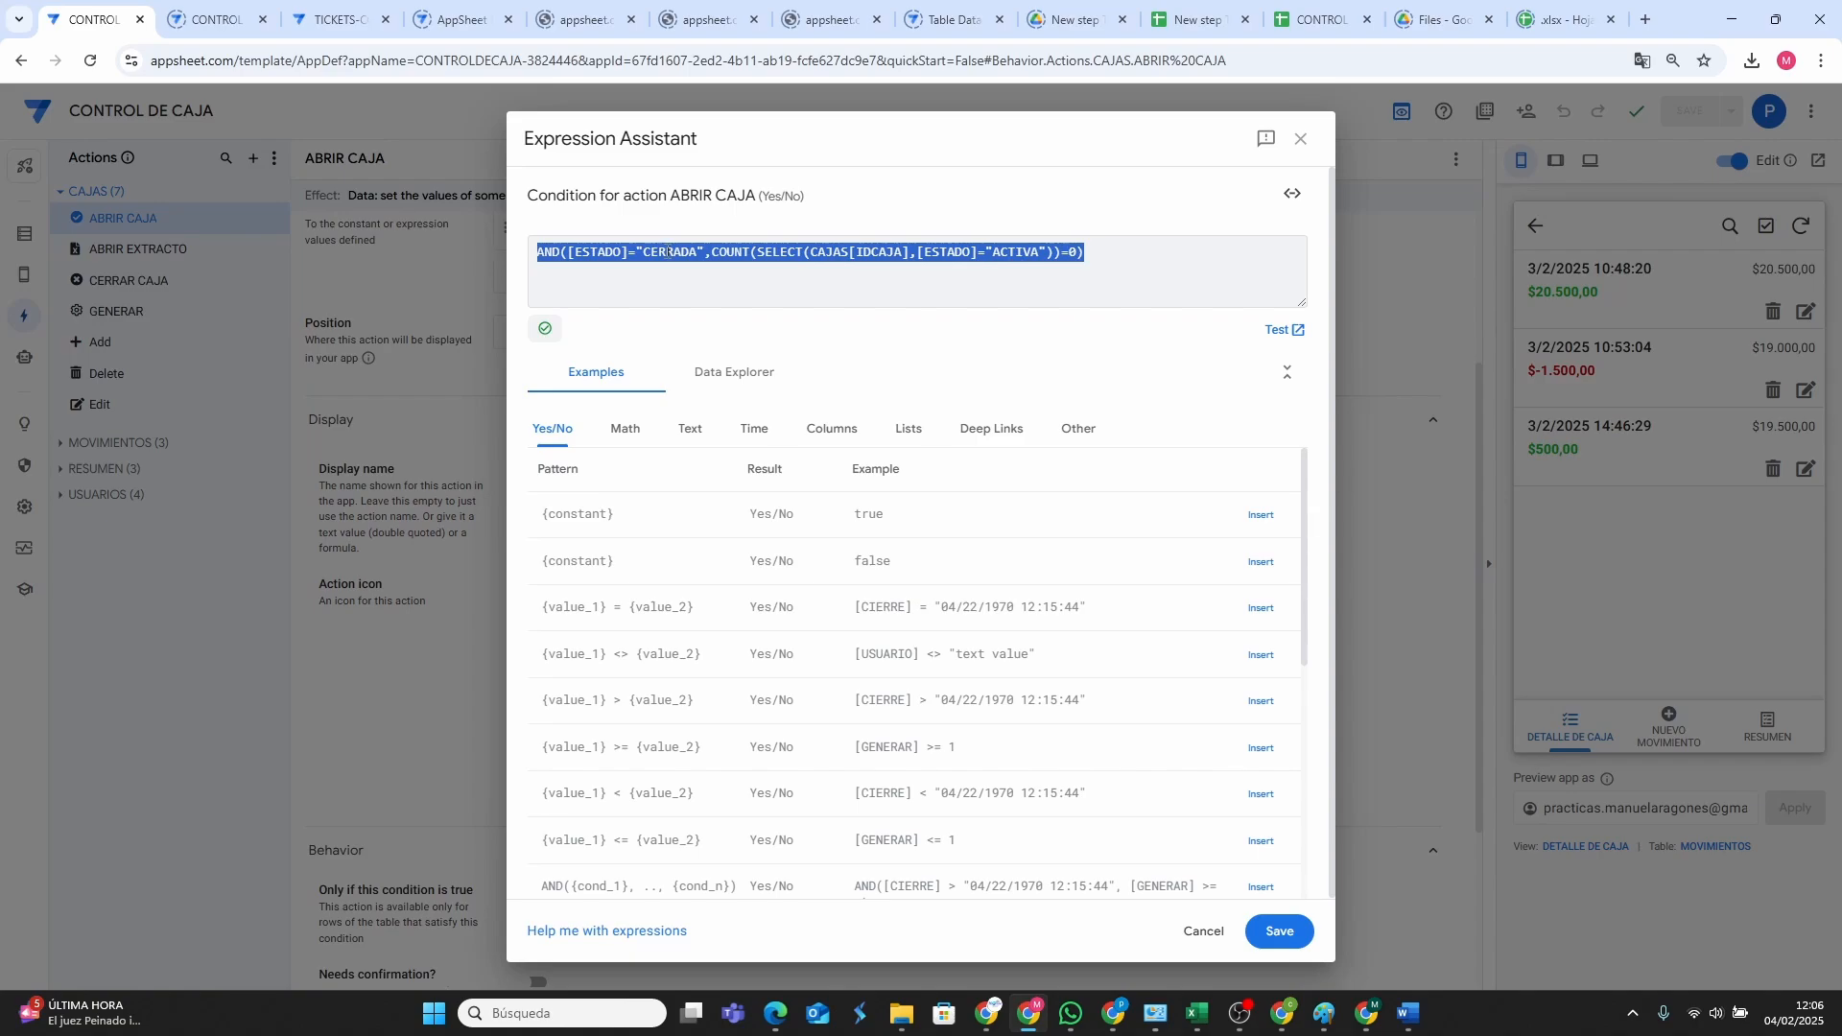
pyautogui.rightClick(664, 254)
pyautogui.click(729, 349)
pyautogui.click(1198, 931)
# Back in GESTION DE CAJAS, set the ABRIR CAJA condition to AND([ESTADO]="CERRADA",COUNT(SELECT(CAJAS[IDCAJA],[ESTADO]="ACTIVA"))=0) and save the app.
pyautogui.hotkey('alt', 'Tab')
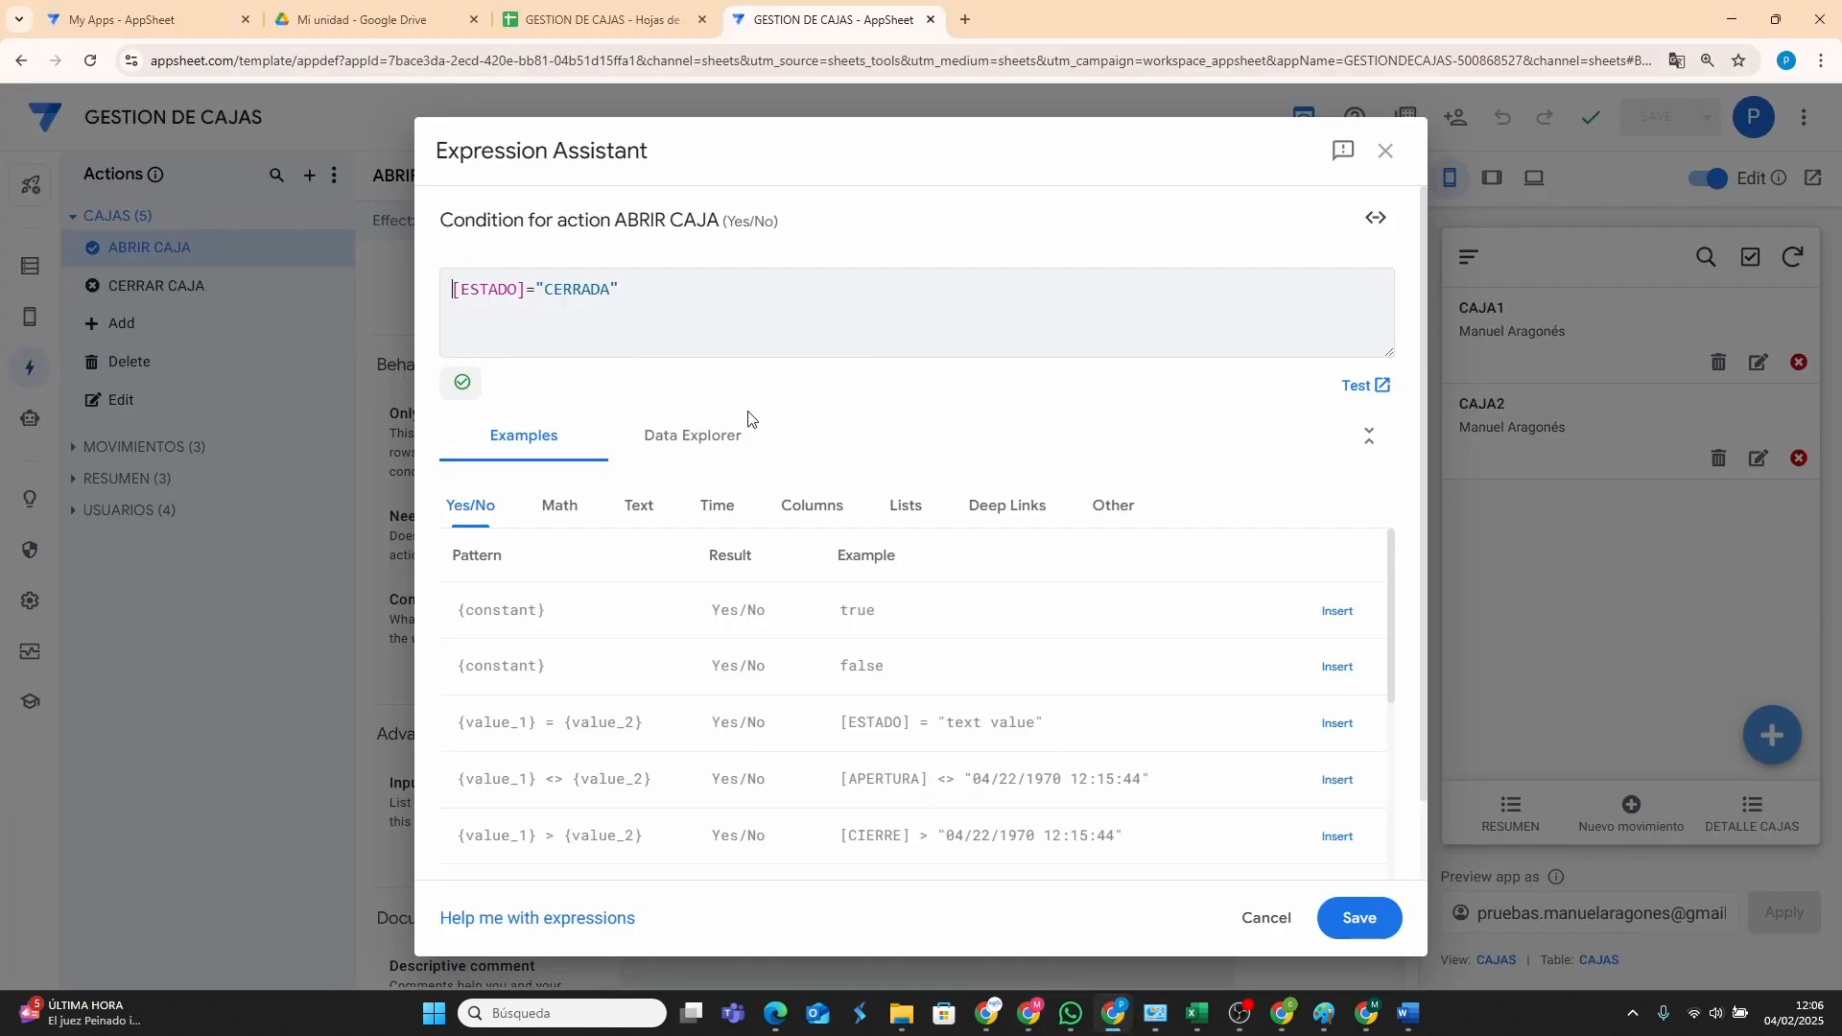
pyautogui.moveTo(657, 298); pyautogui.dragTo(447, 294)
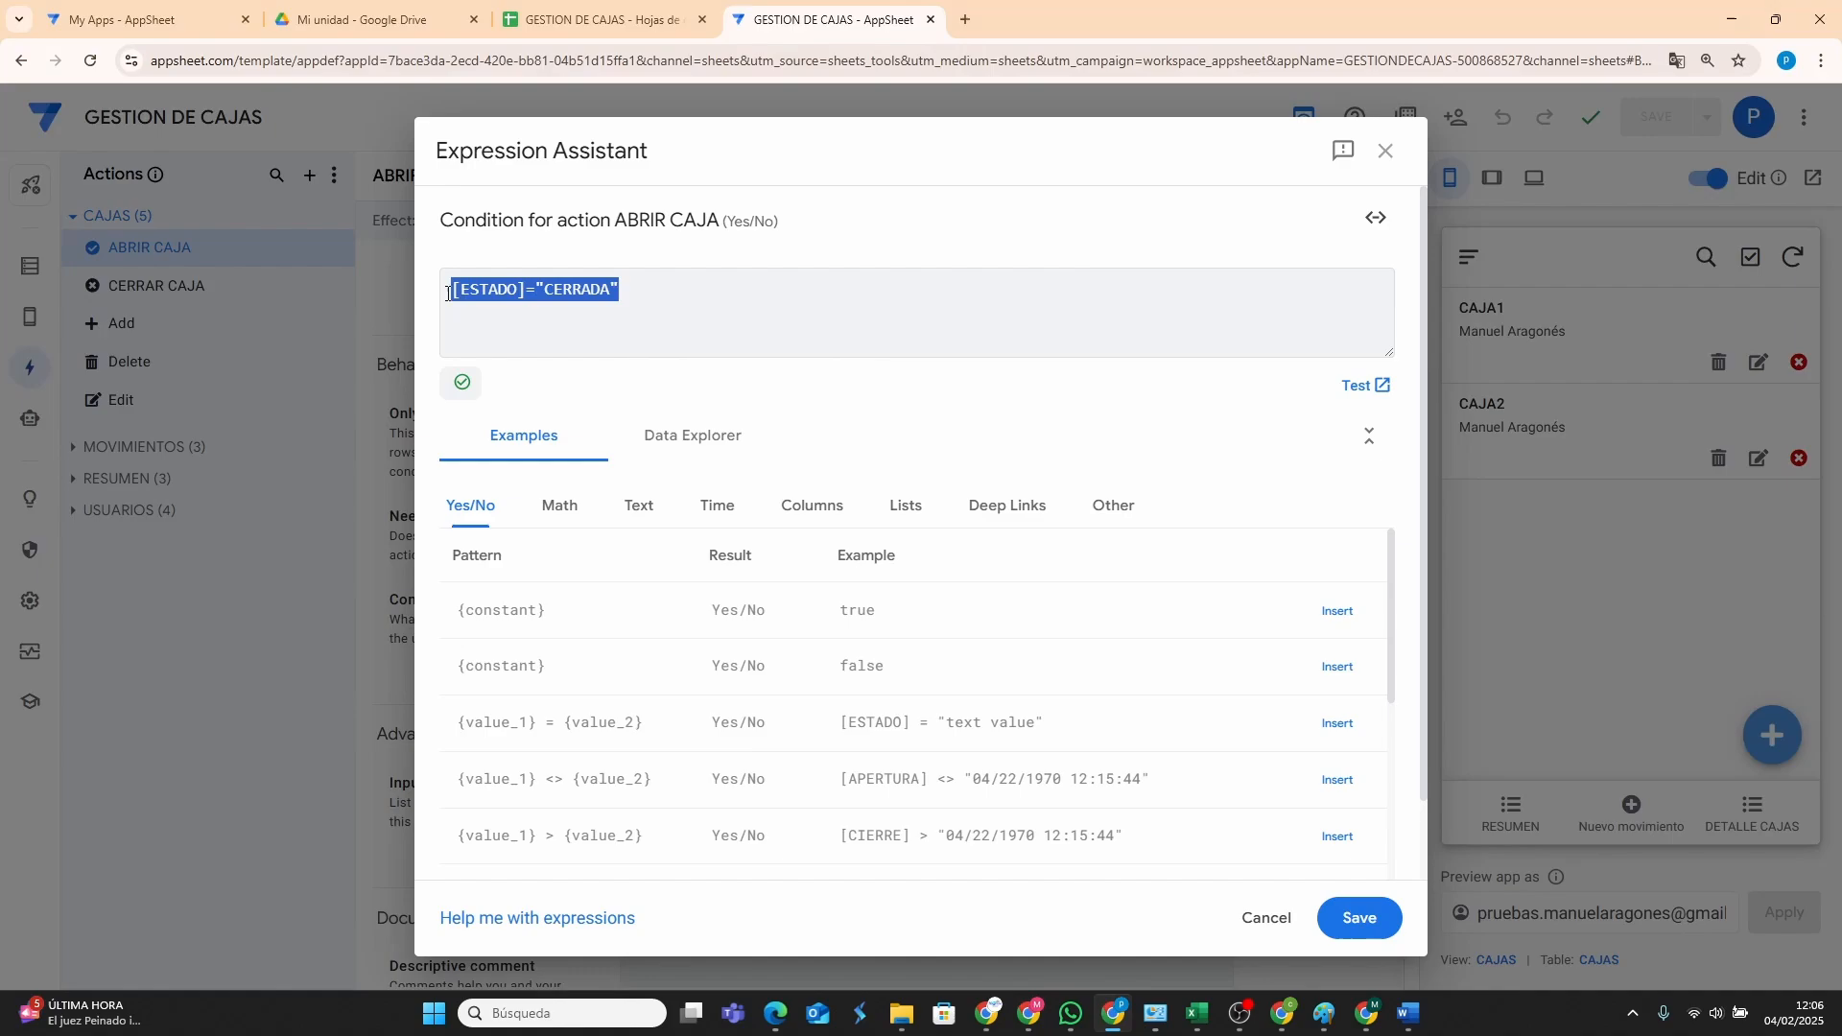
pyautogui.rightClick(516, 288)
pyautogui.click(556, 404)
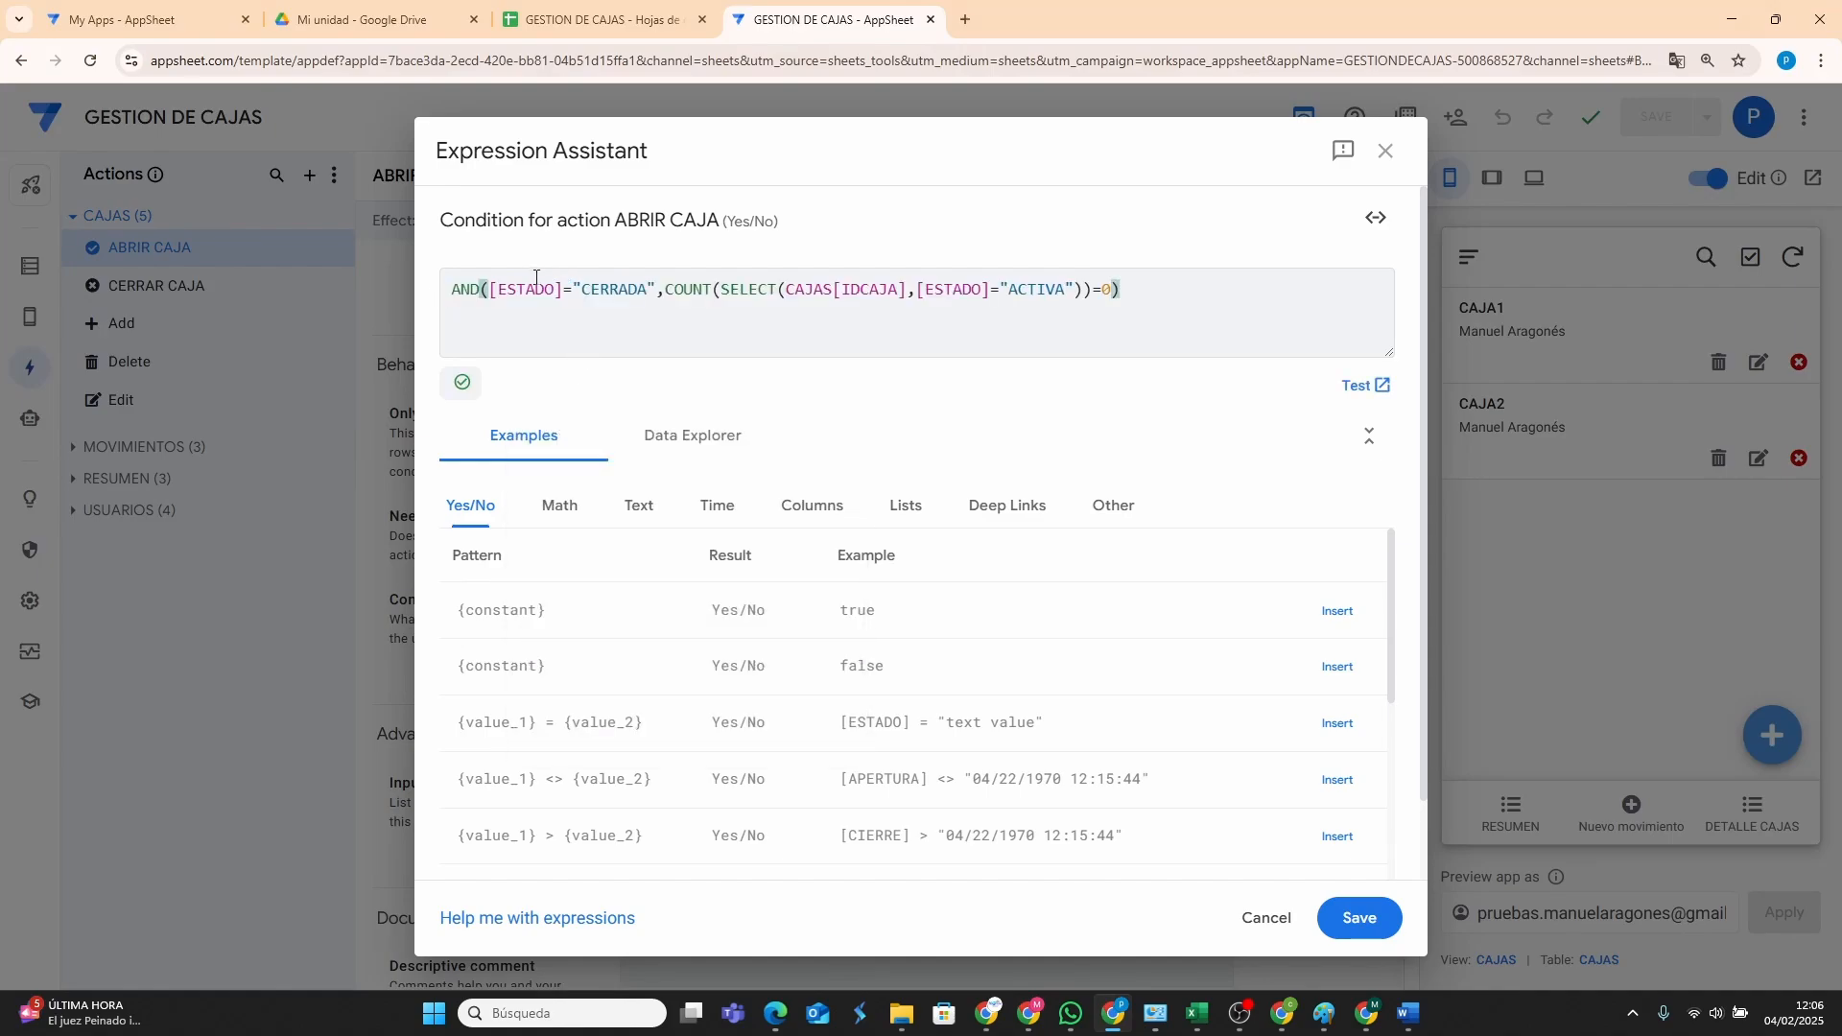
pyautogui.click(493, 289)
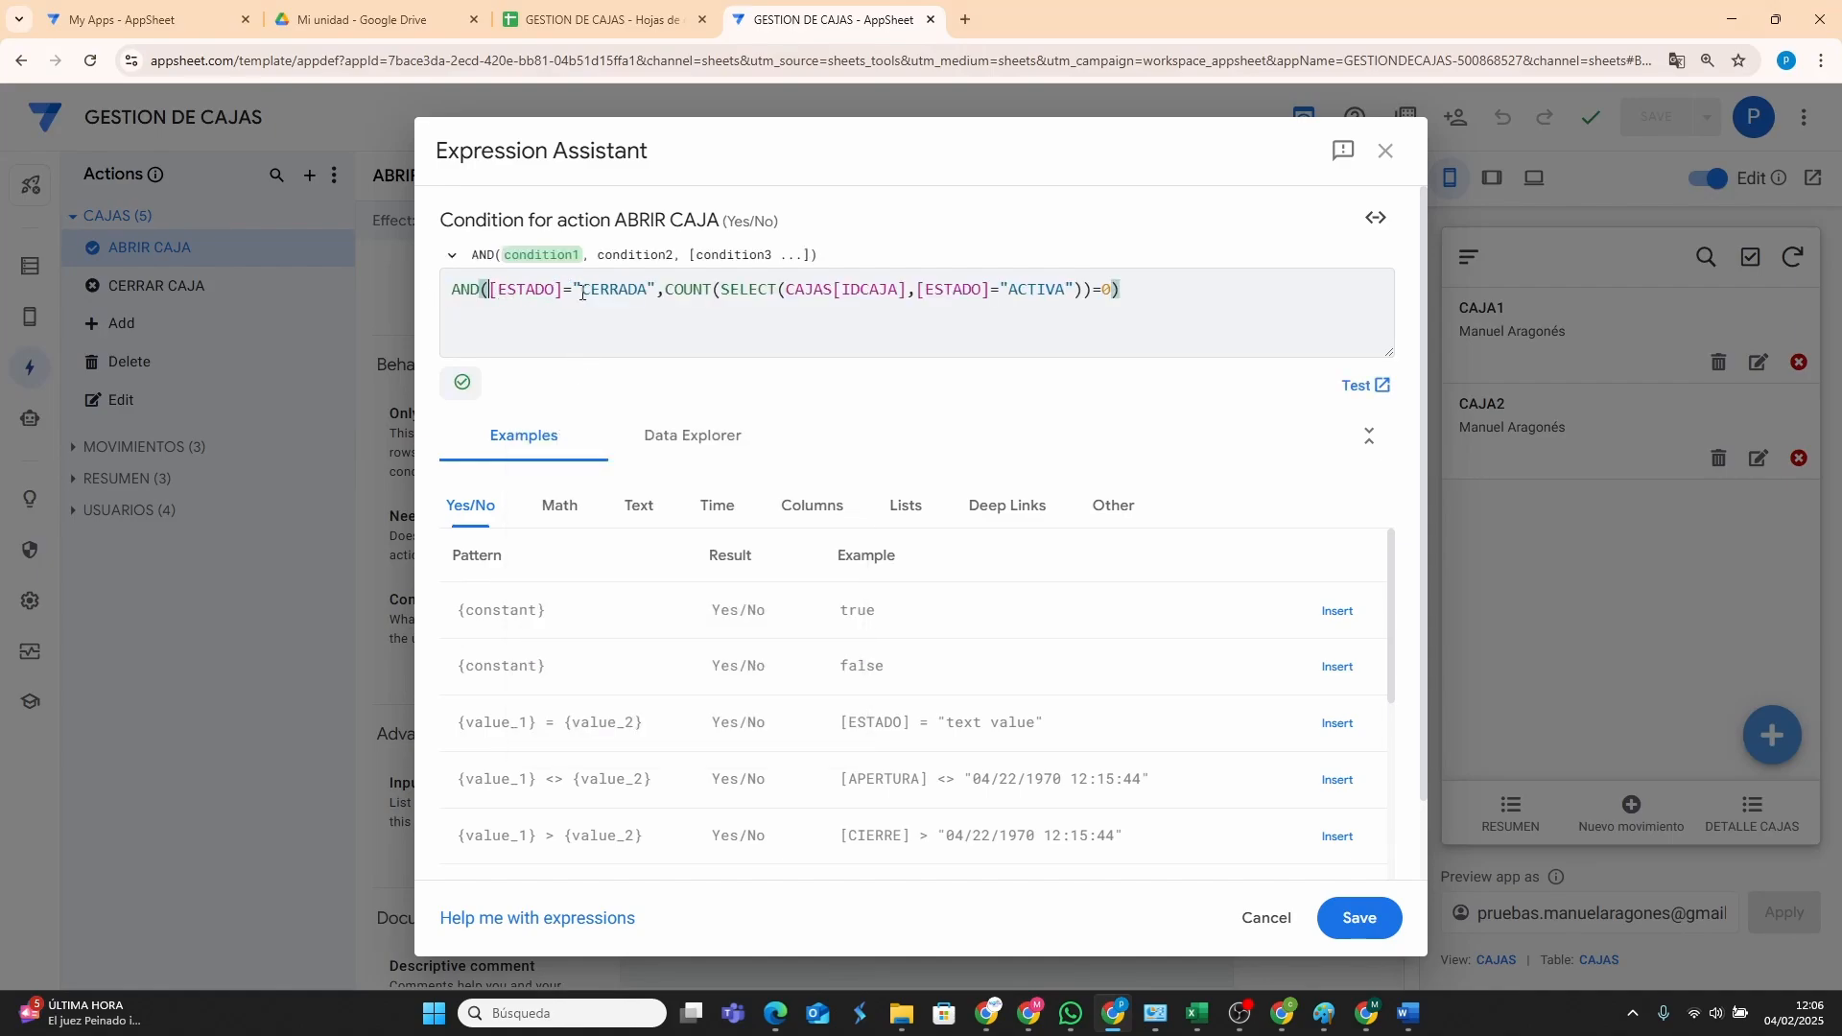
pyautogui.keyDown('shift'); pyautogui.click(655, 290); pyautogui.keyUp('shift')
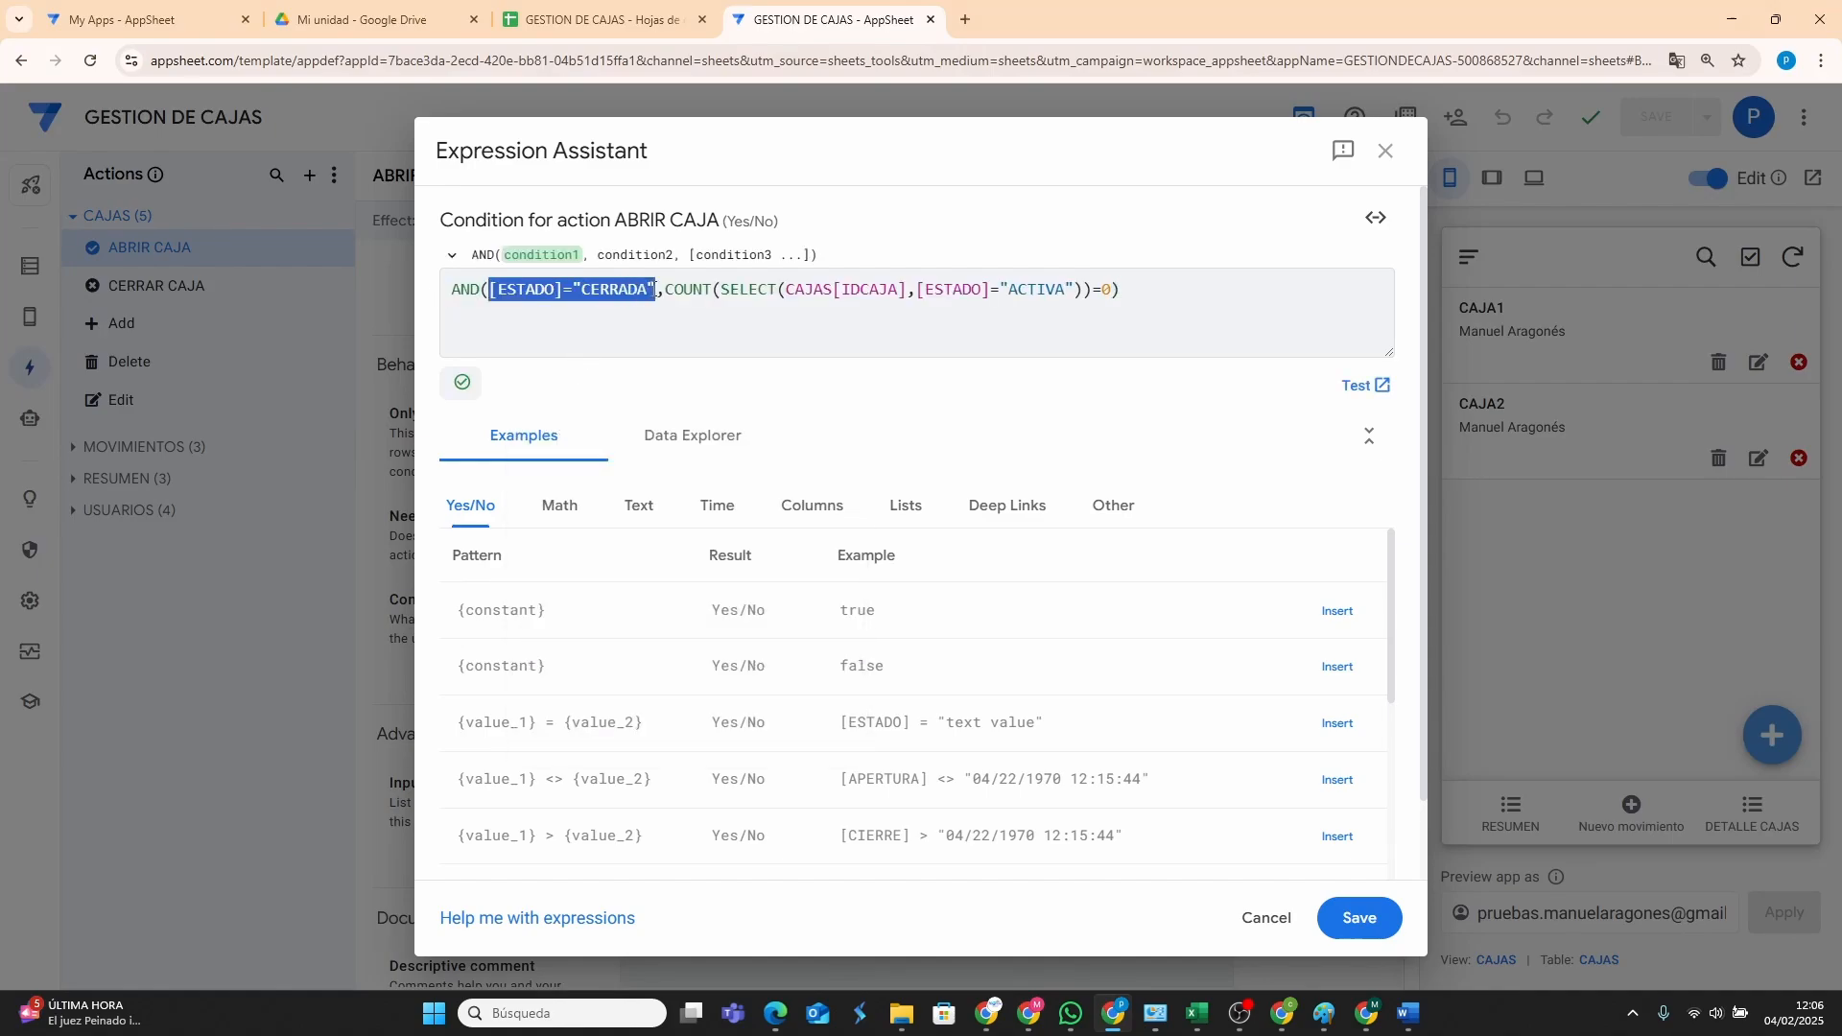
pyautogui.click(667, 290)
pyautogui.moveTo(667, 291); pyautogui.dragTo(1133, 292)
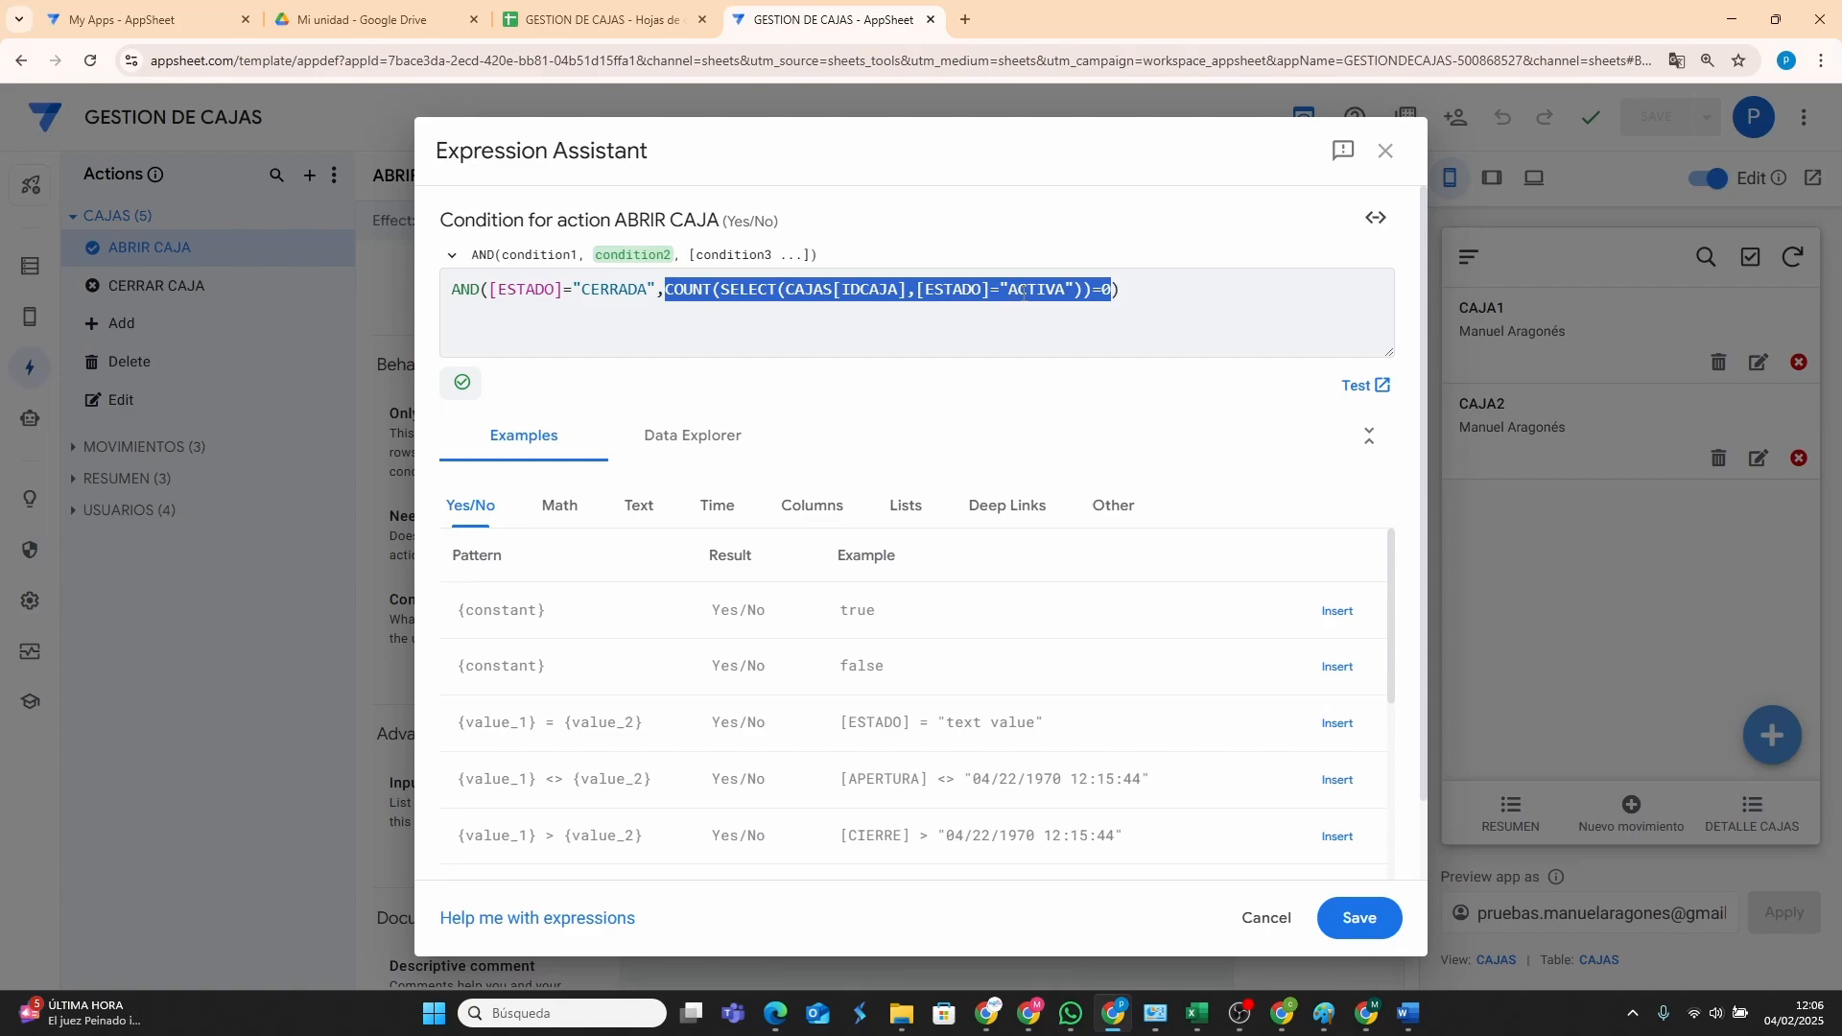
pyautogui.click(1102, 290)
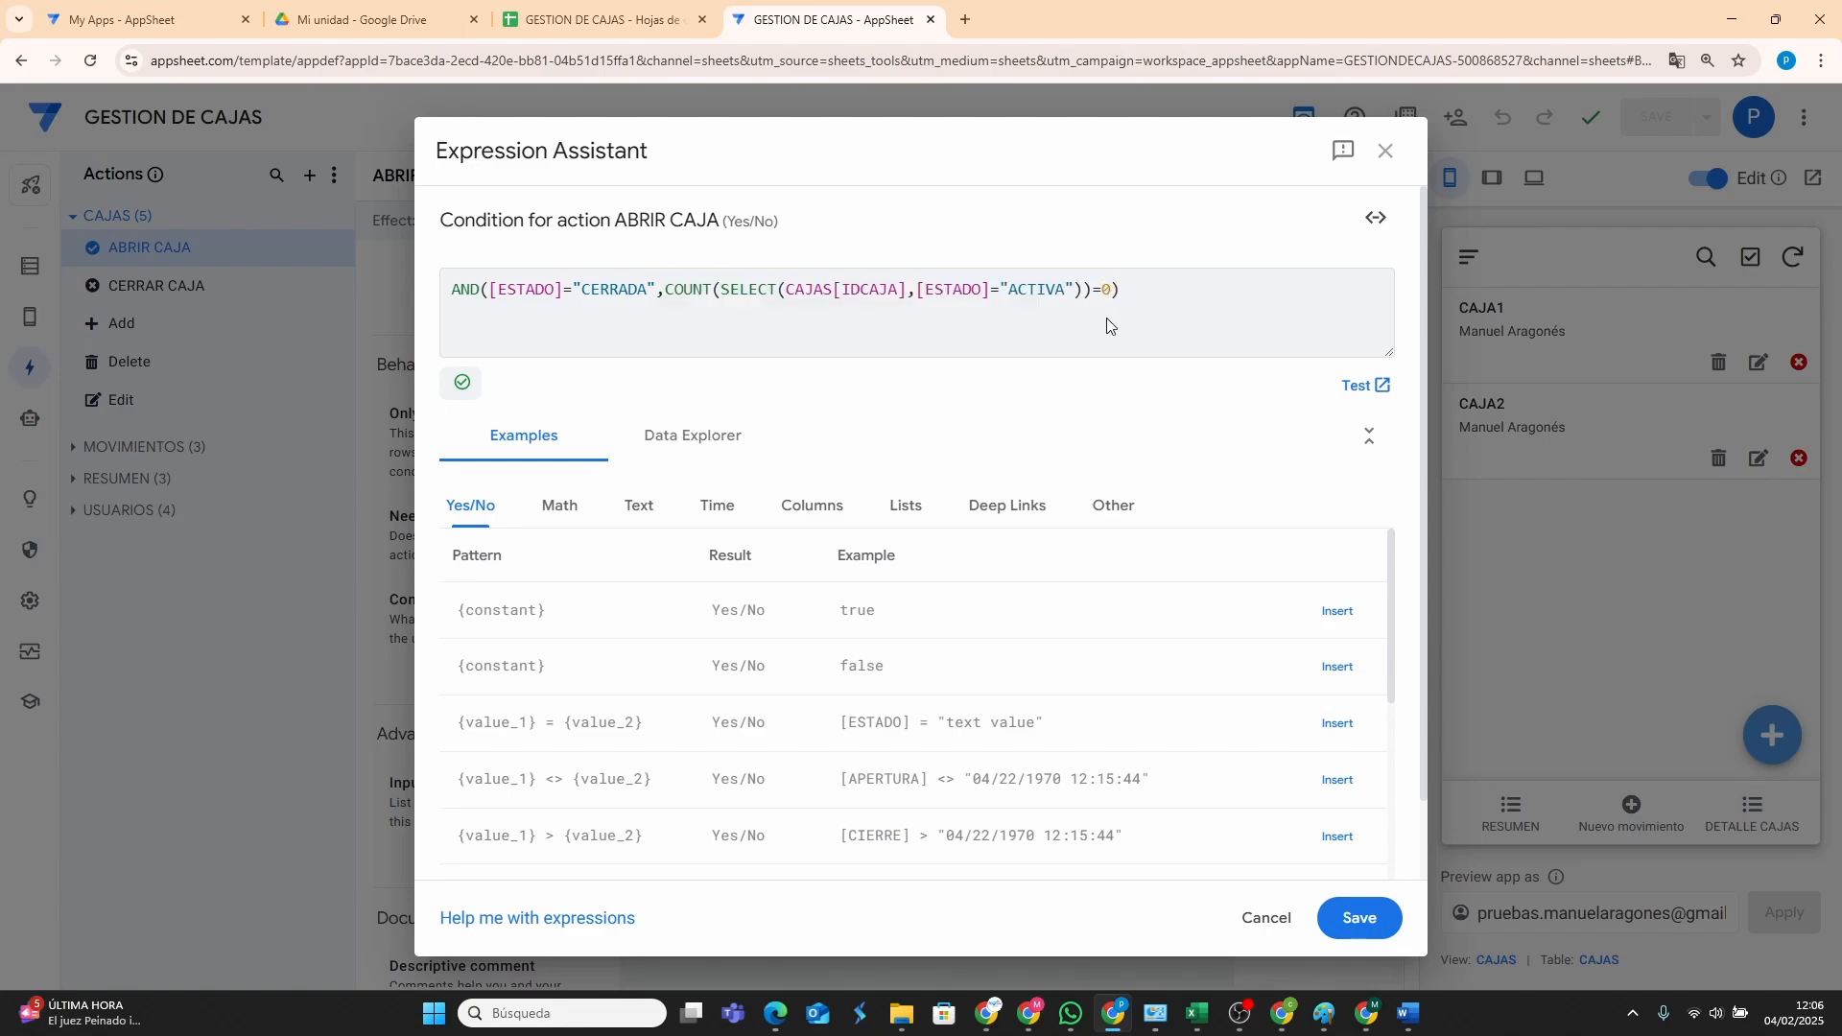
pyautogui.click(1359, 918)
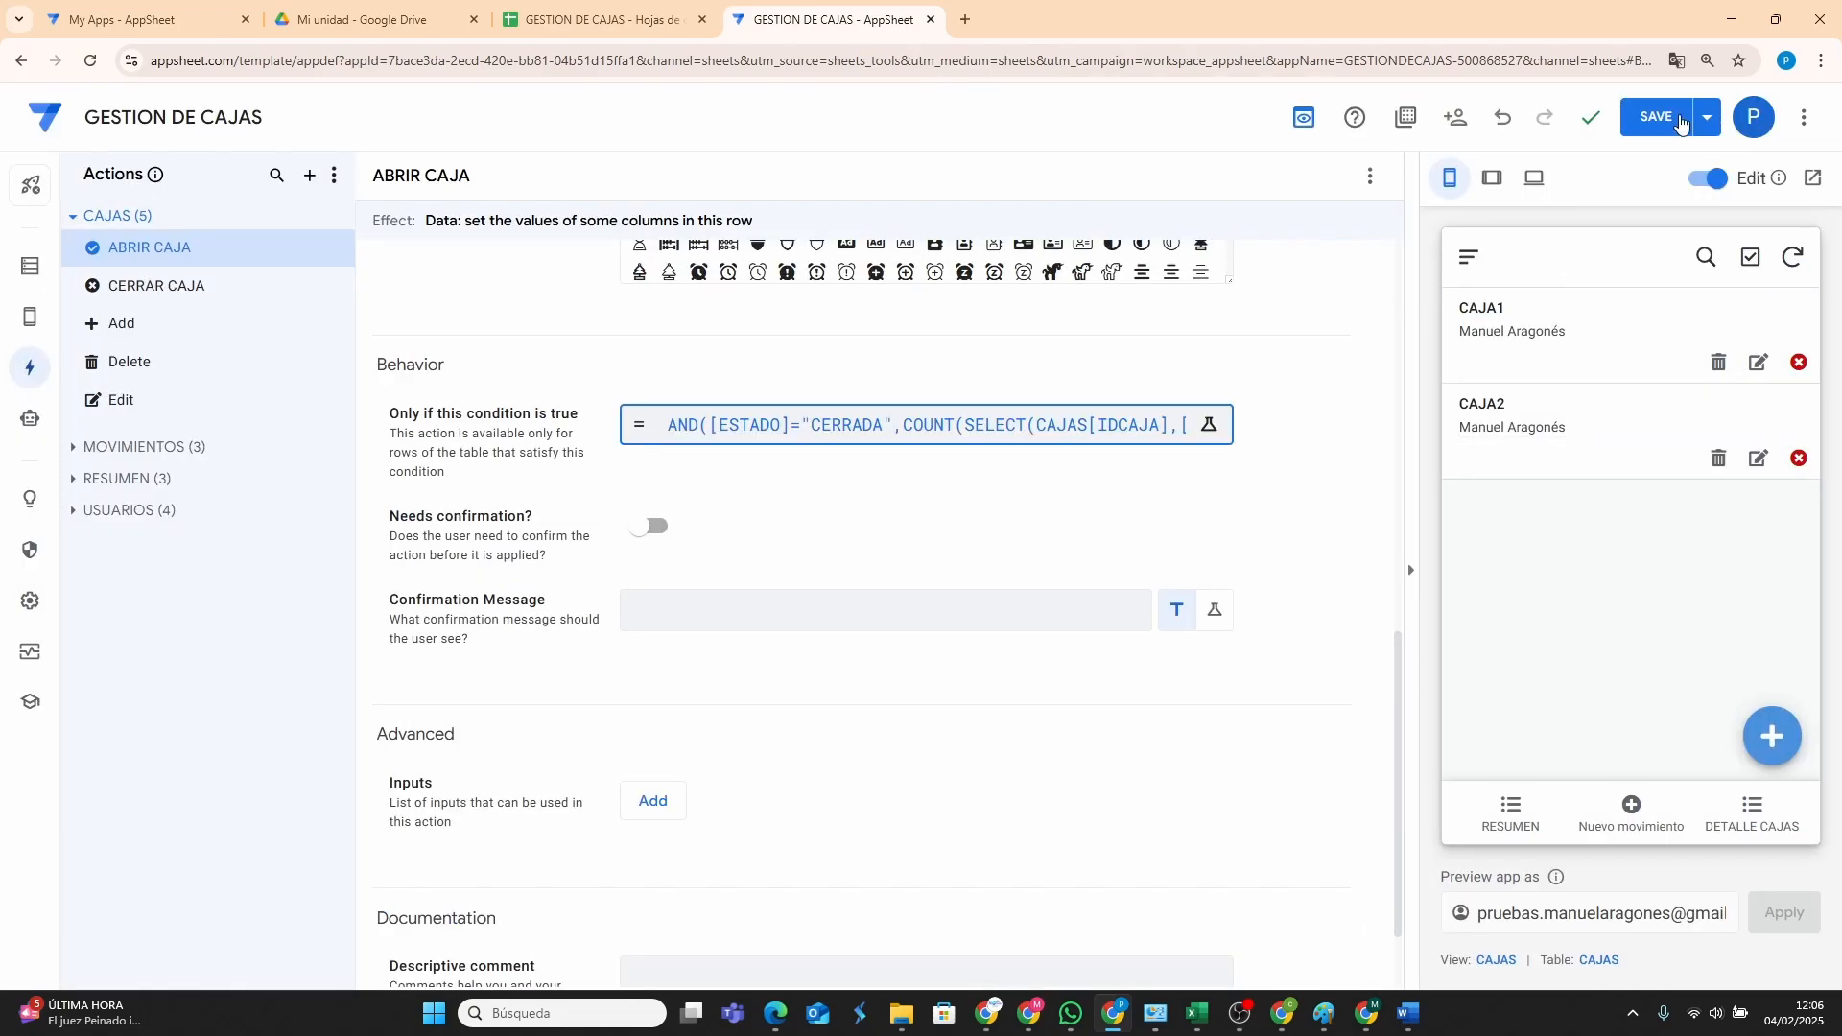
pyautogui.click(1680, 120)
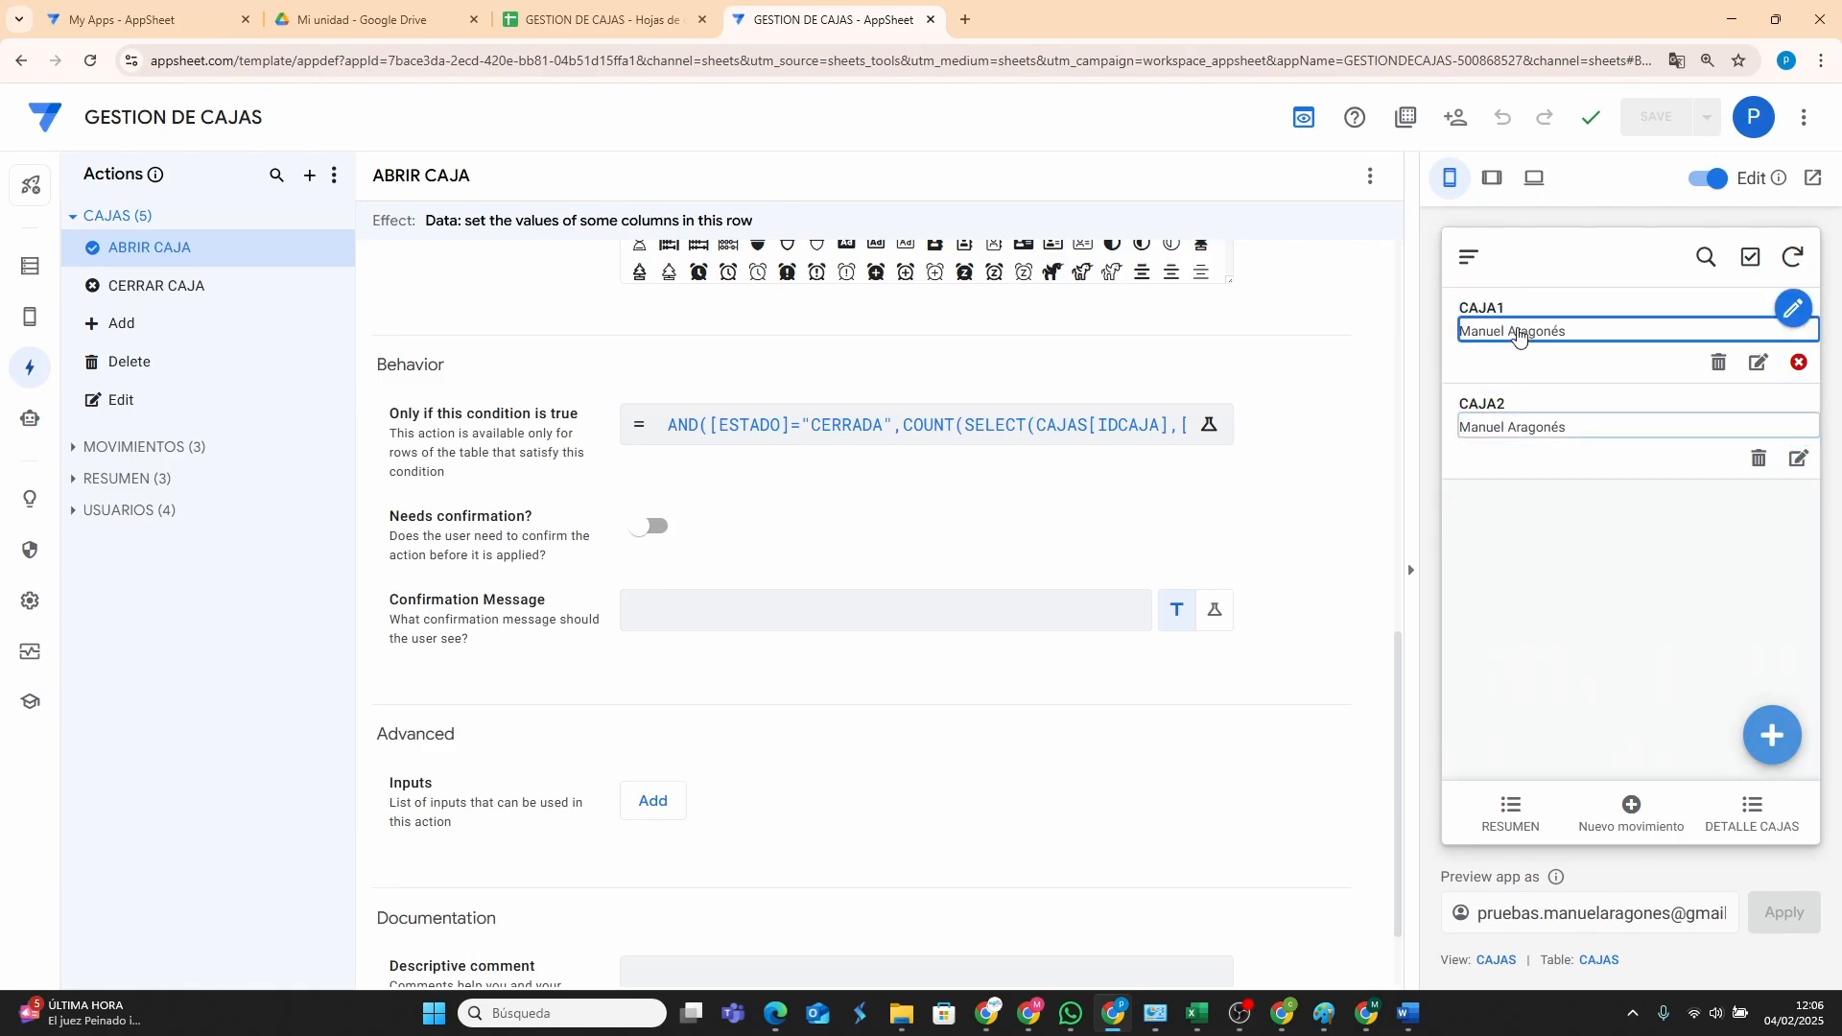
# Test the new condition in the preview by closing CAJA1 and opening CAJA2.
pyautogui.click(1799, 361)
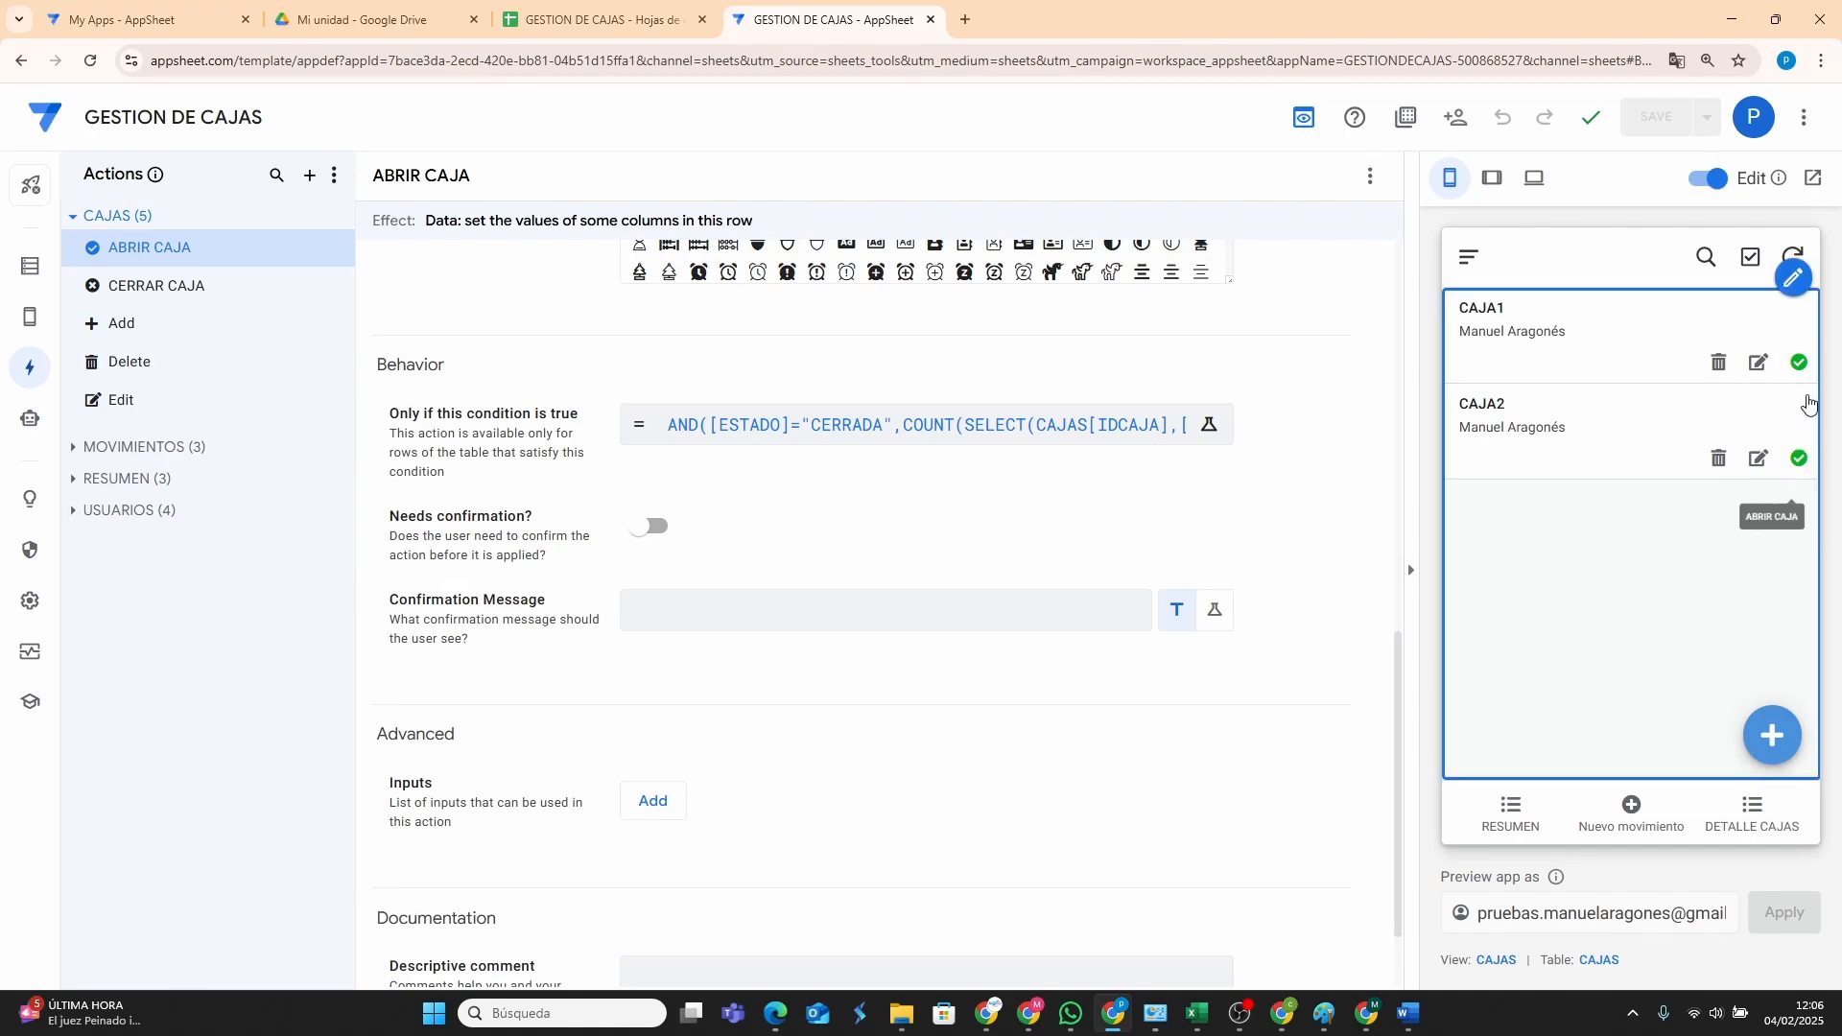
pyautogui.click(1801, 460)
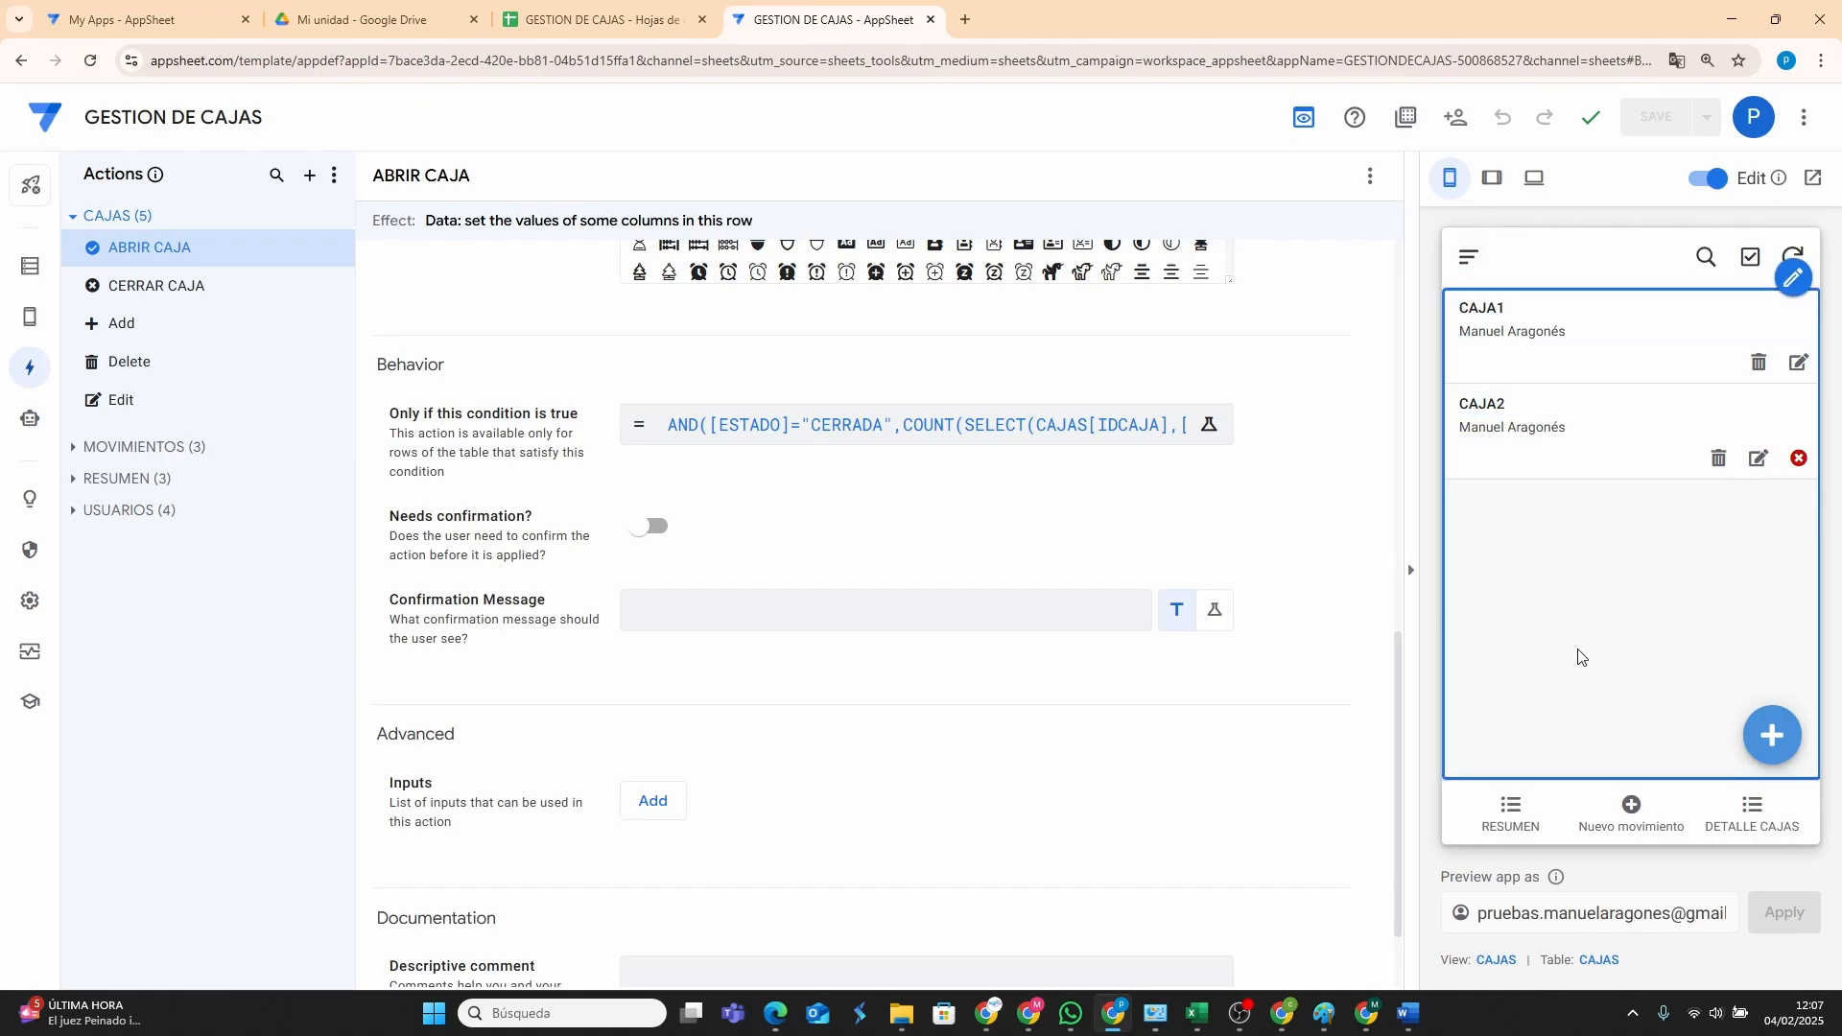
pyautogui.click(1468, 257)
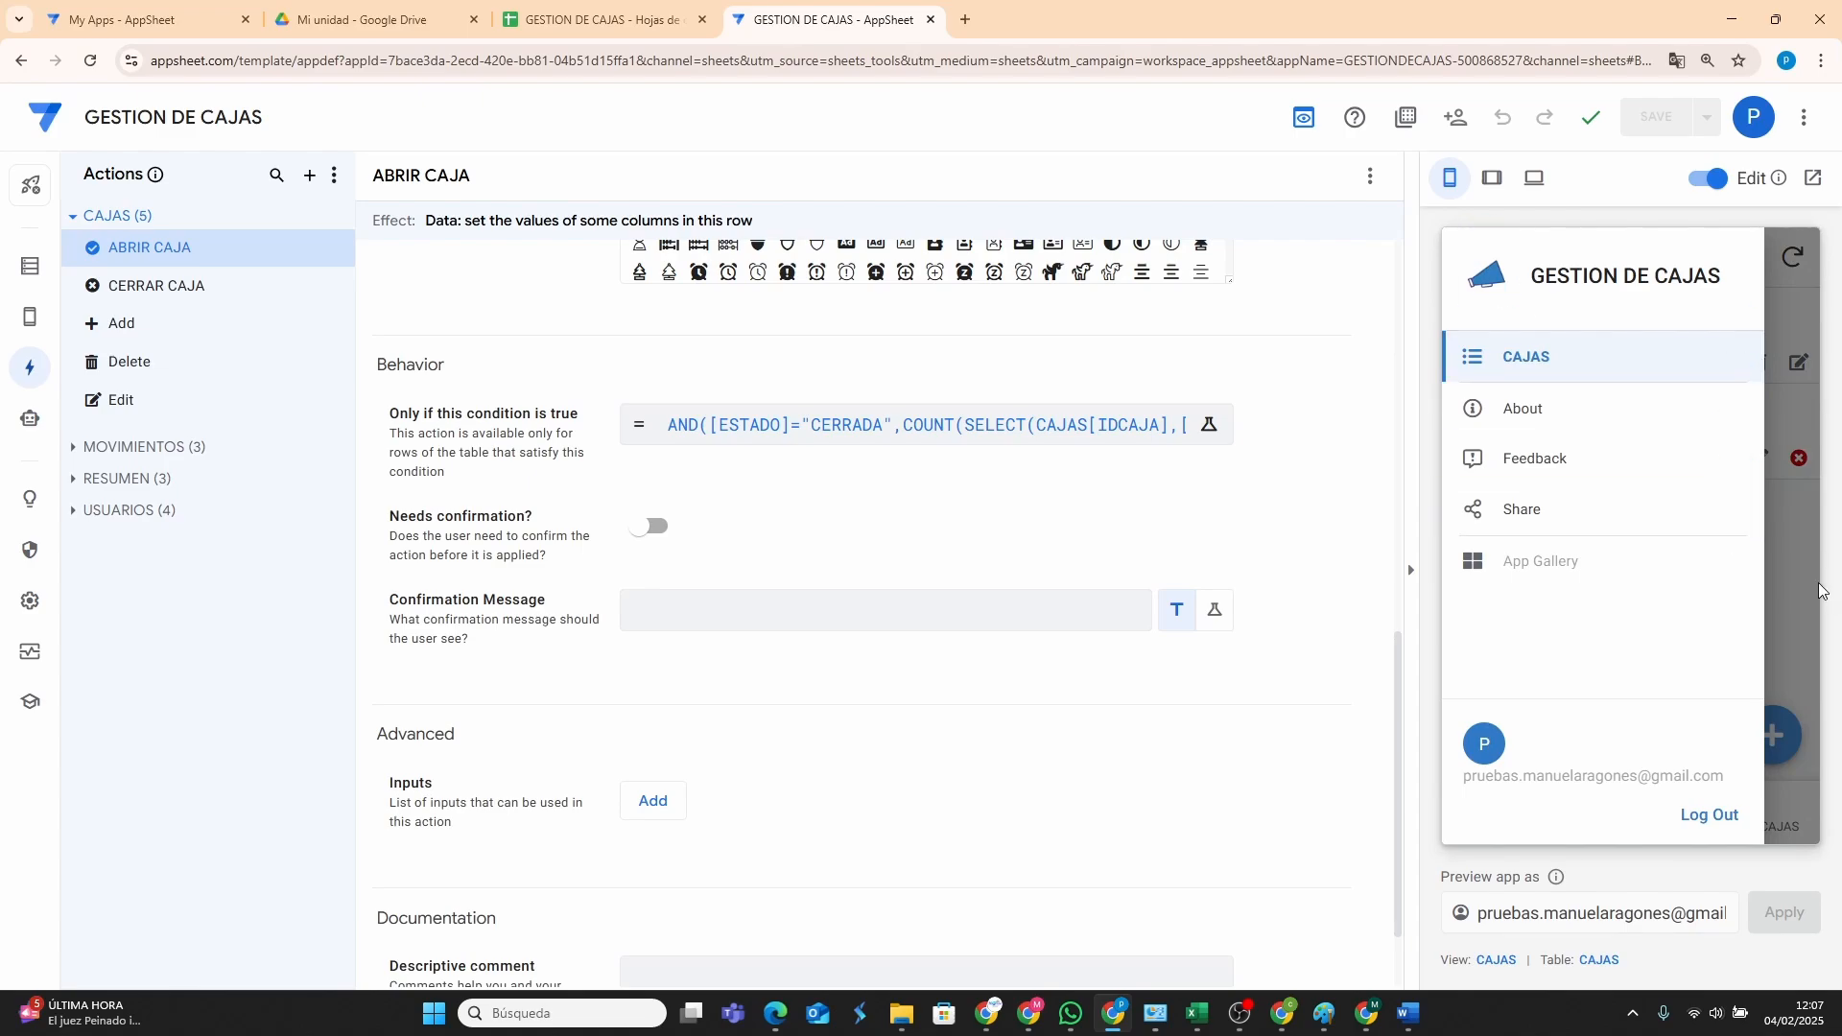
pyautogui.click(1788, 566)
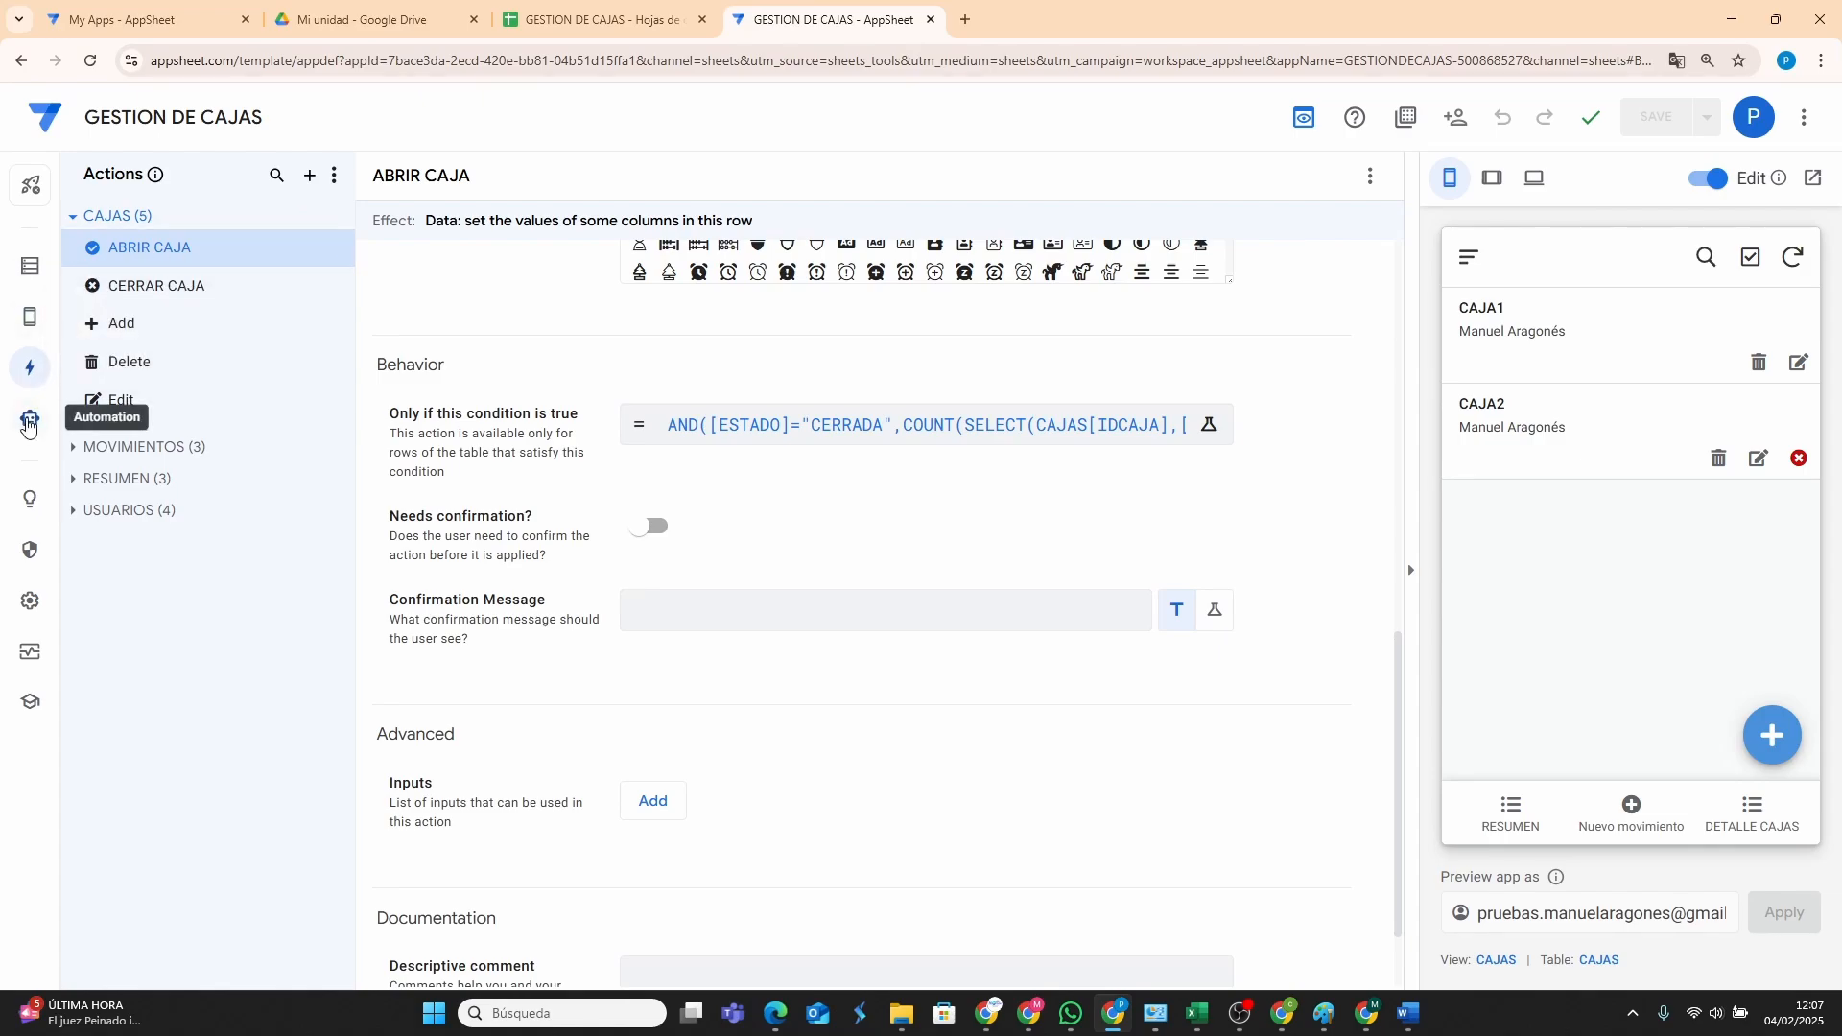
# Create a new automation bot with a new event on the CAJAS table and add a new step to its process.
pyautogui.click(29, 422)
pyautogui.click(876, 652)
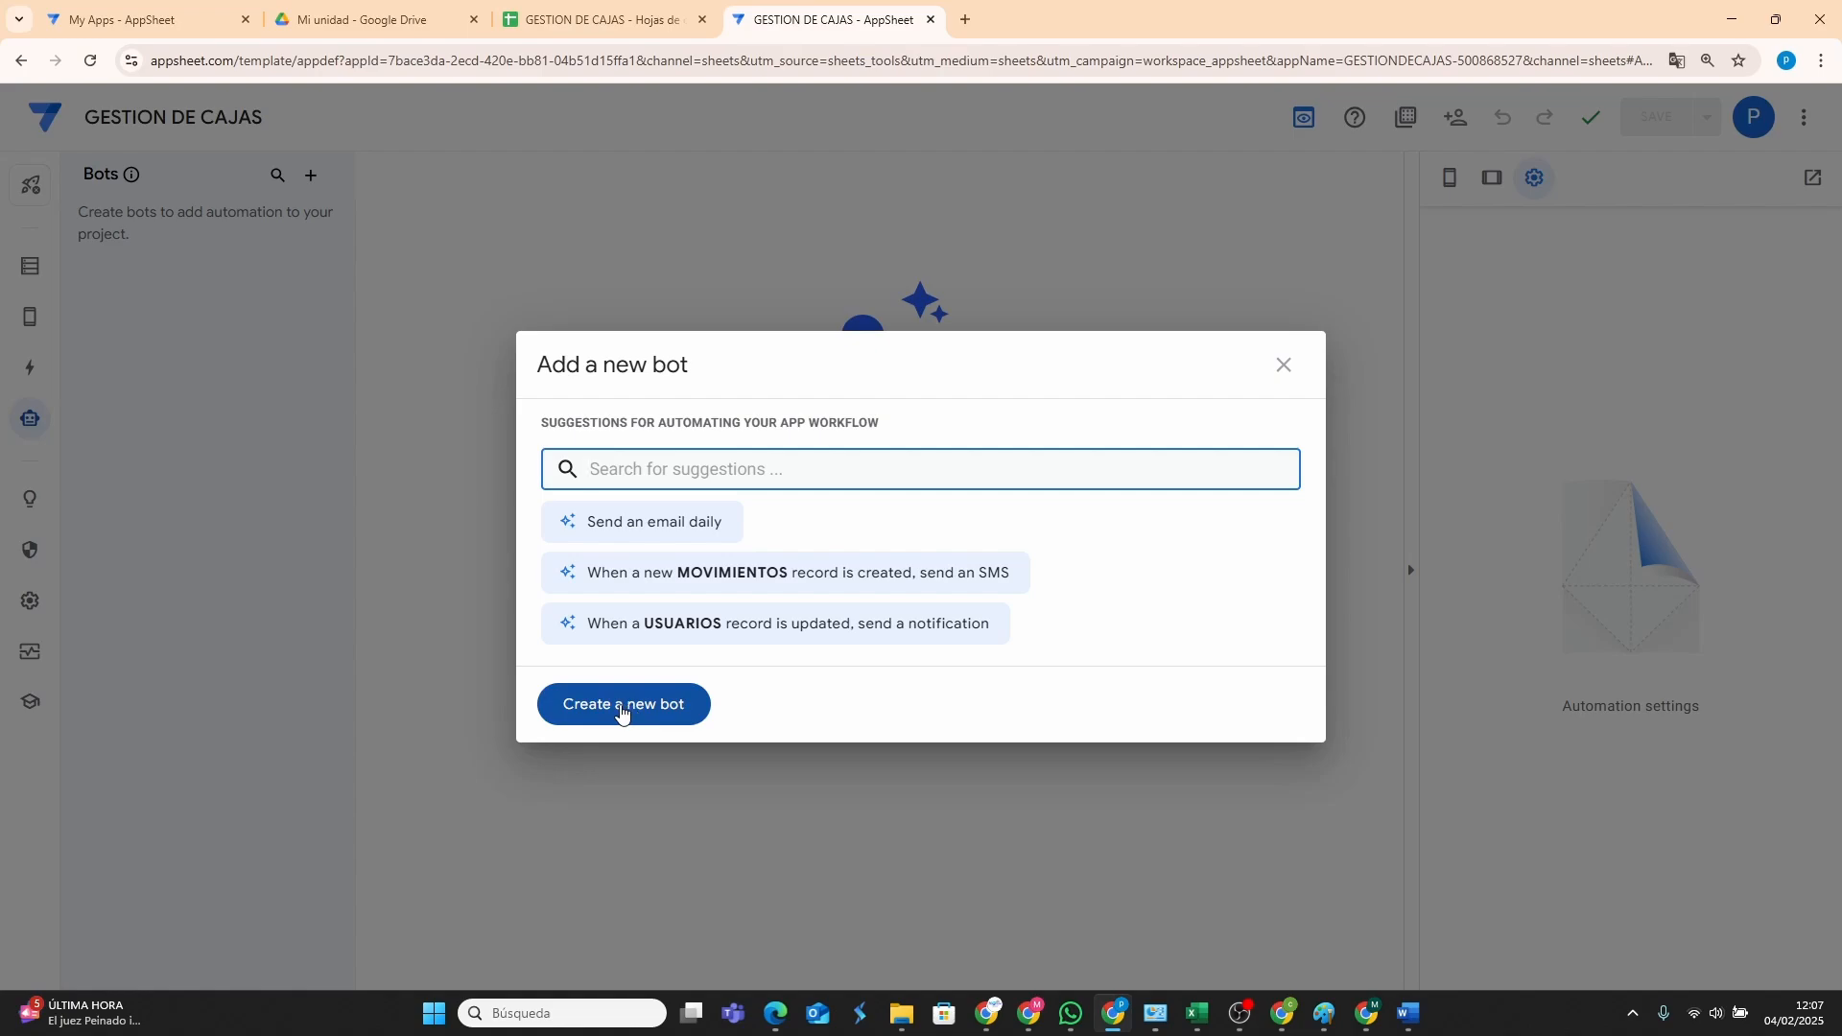
pyautogui.click(1282, 365)
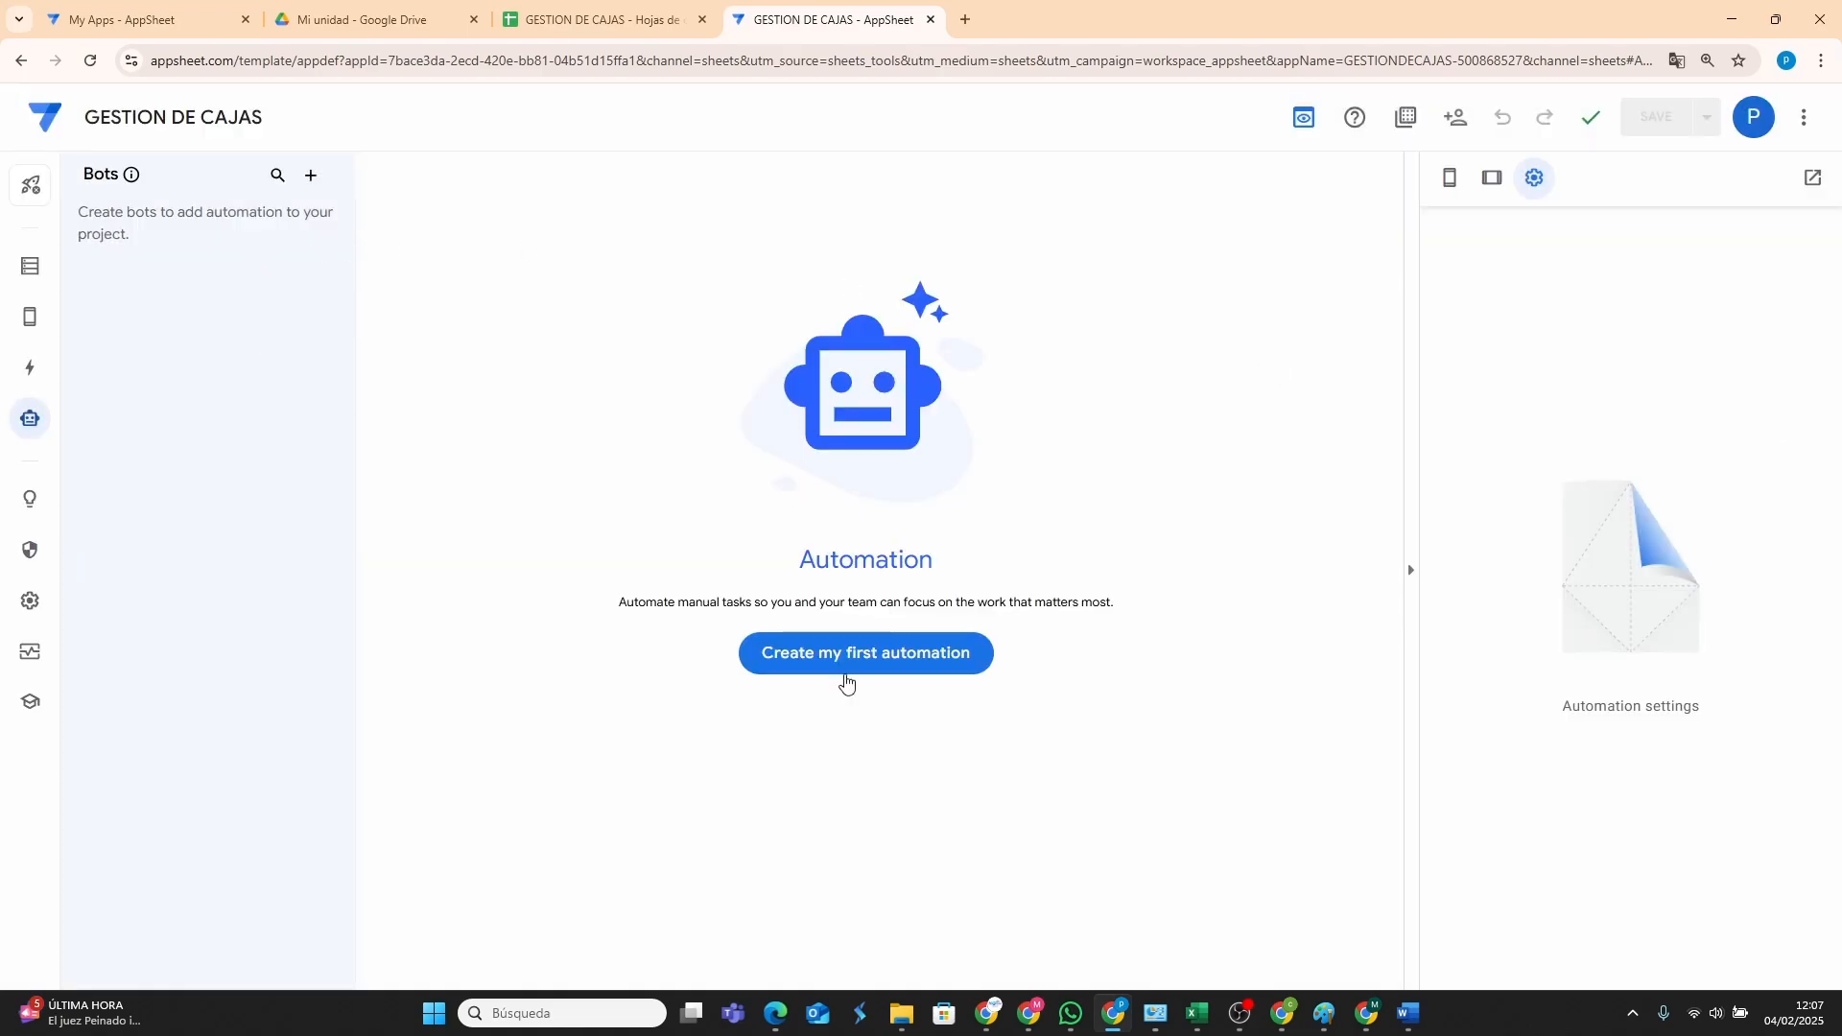
pyautogui.click(875, 664)
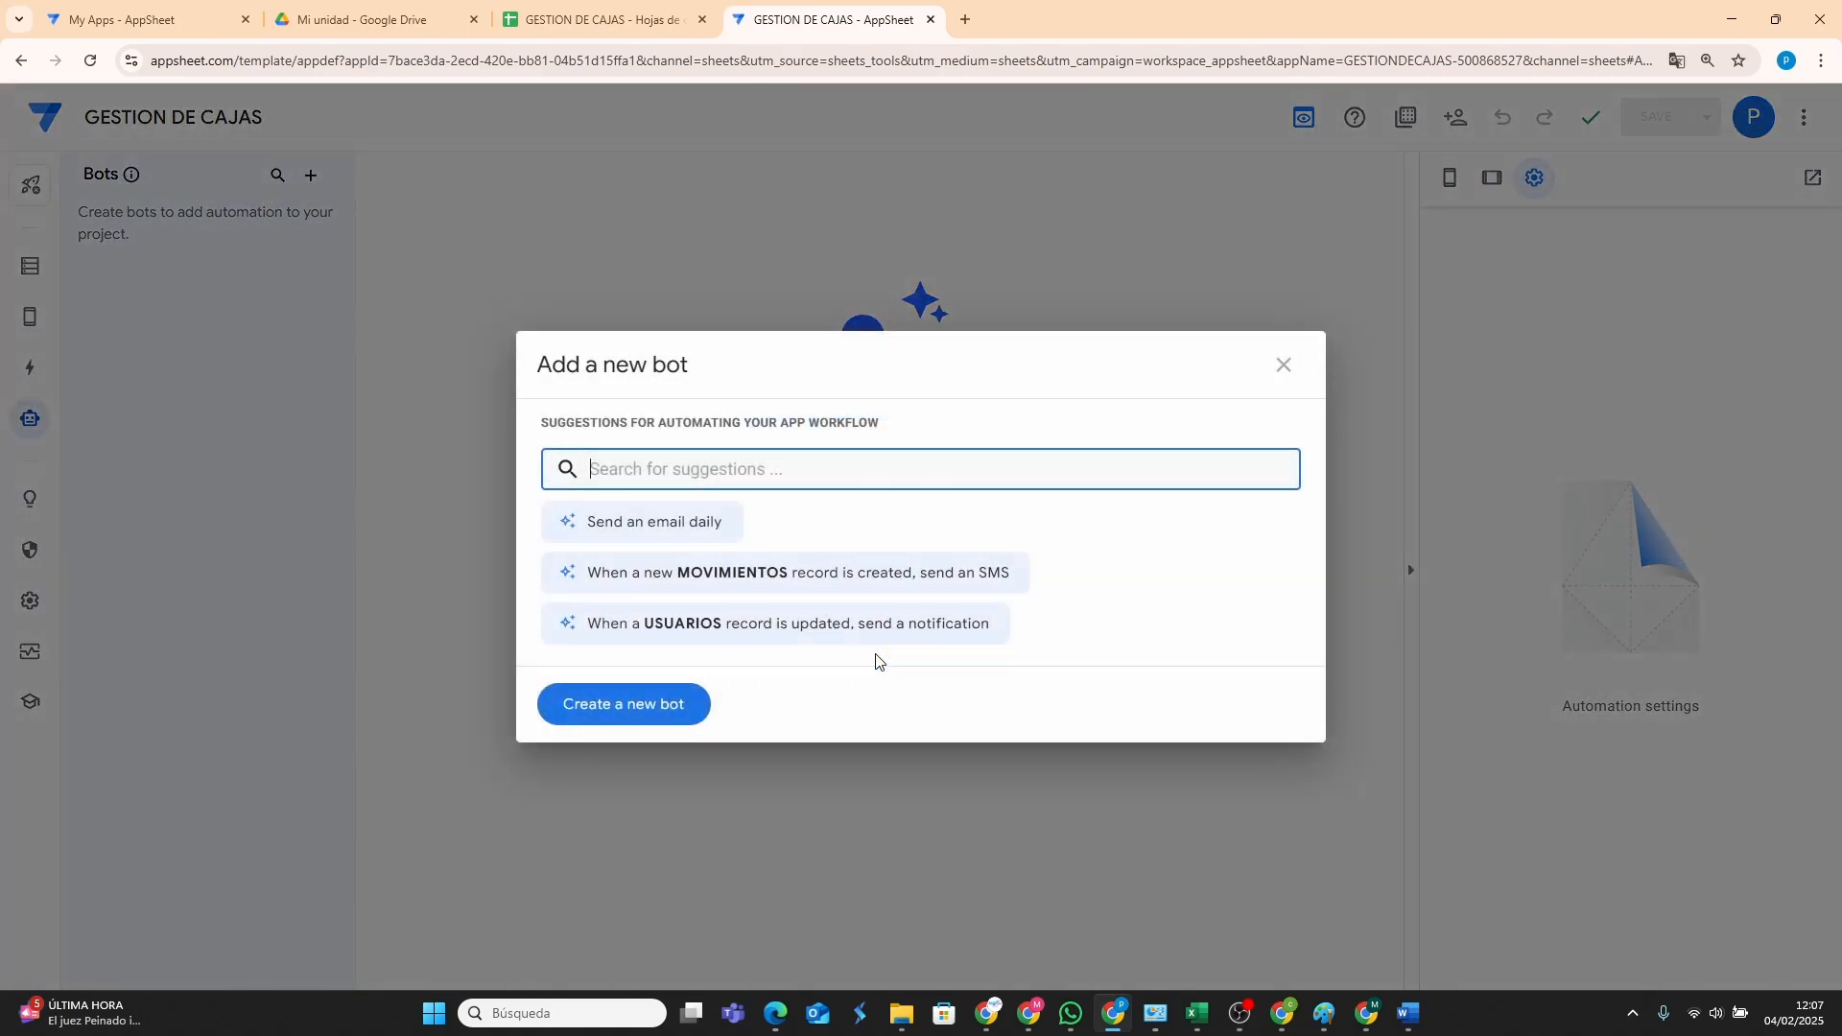
pyautogui.click(619, 710)
pyautogui.click(894, 278)
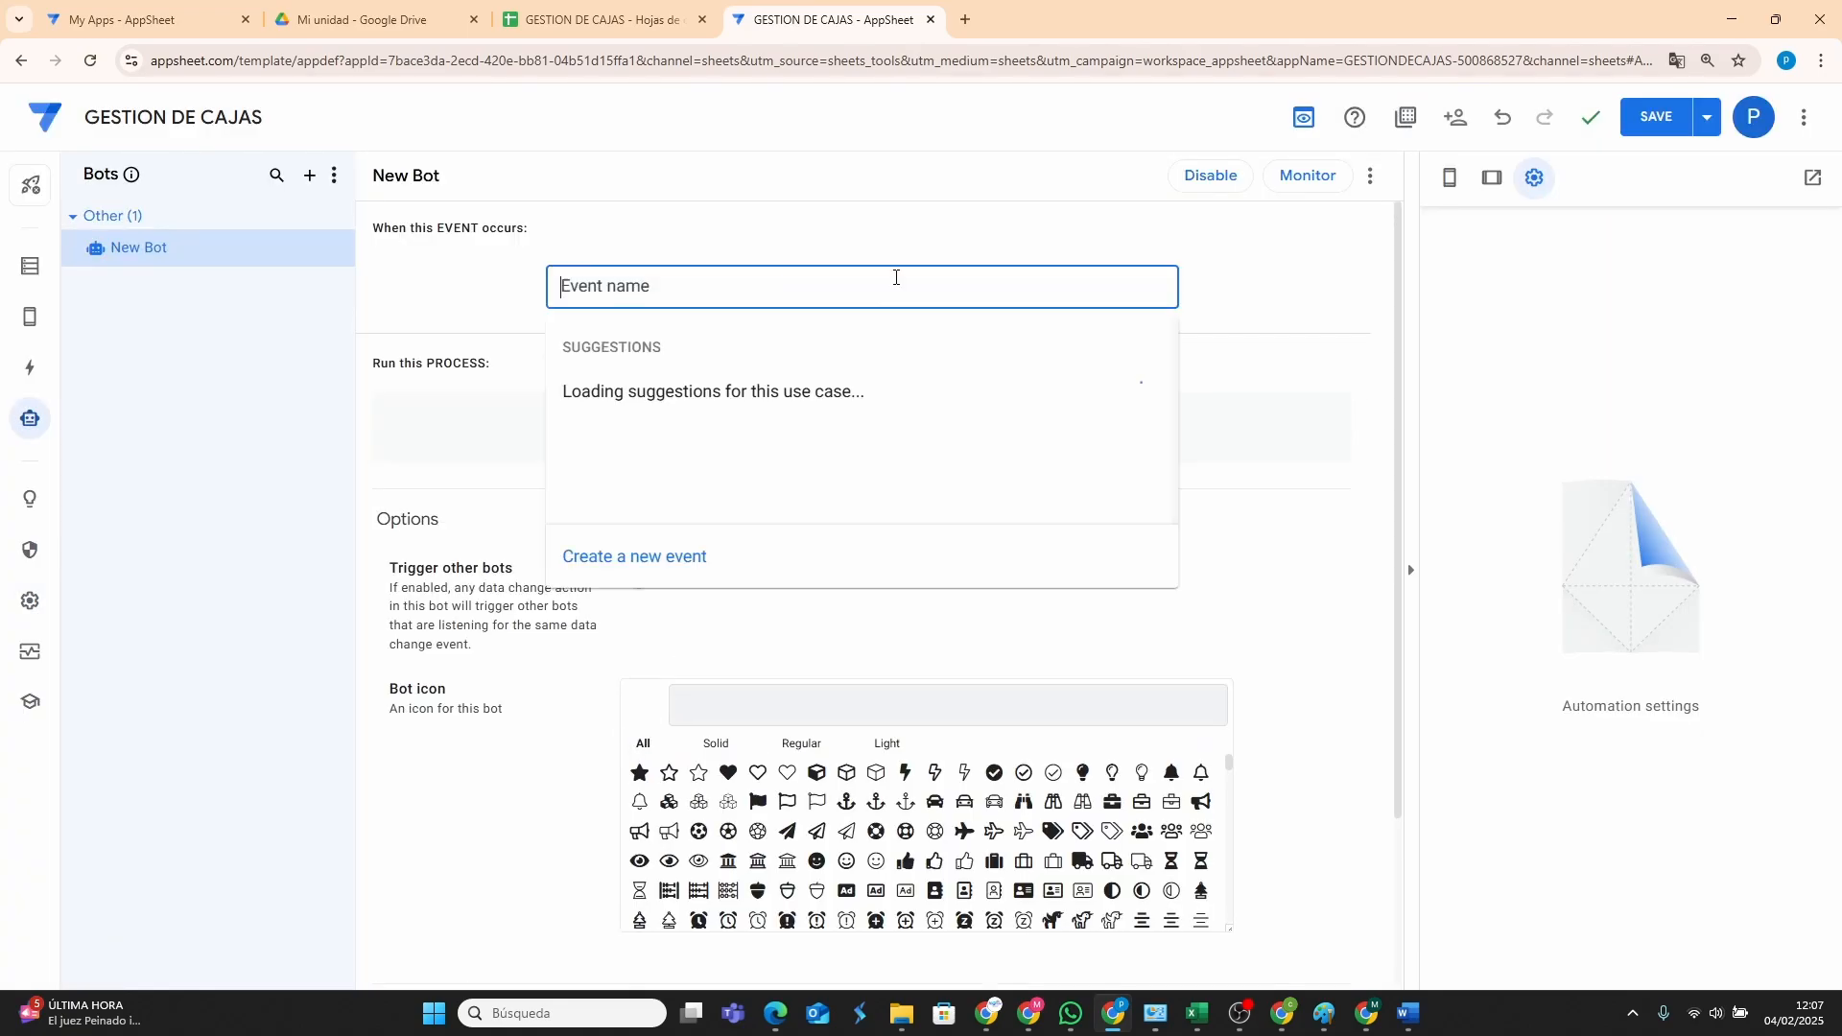
pyautogui.click(634, 556)
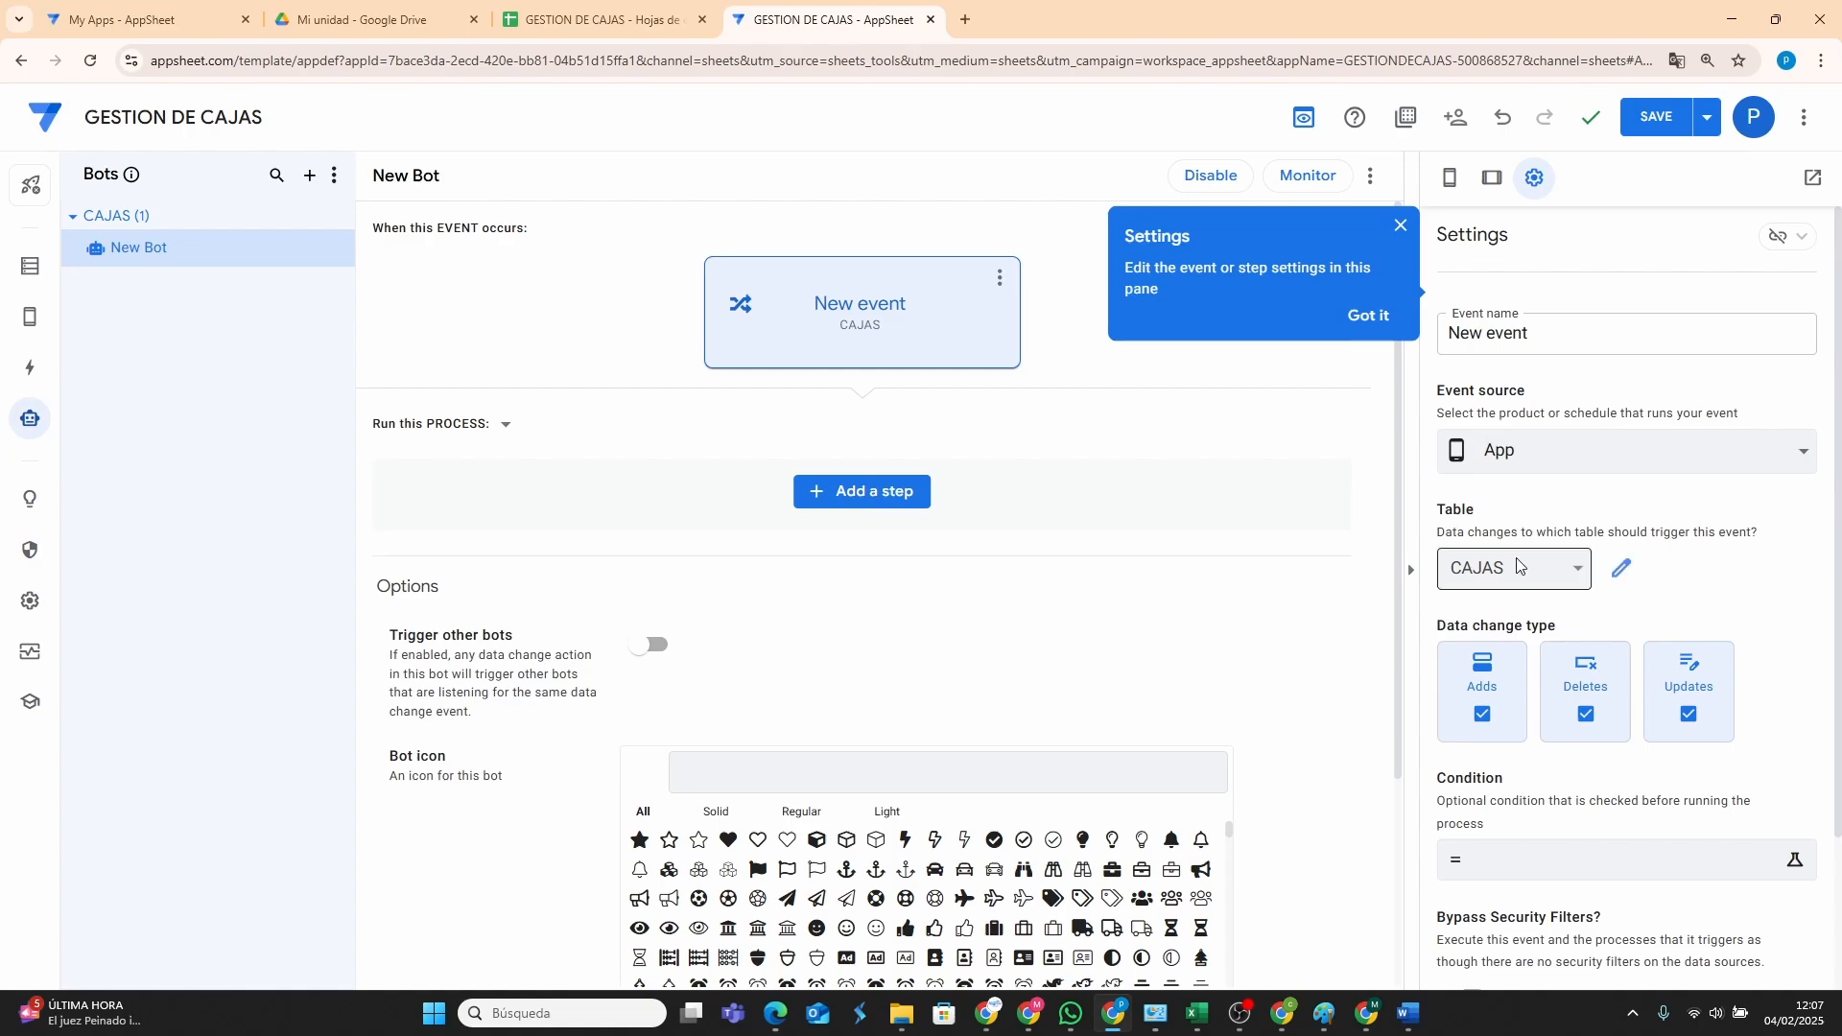
pyautogui.scroll(-2, 1631, 604)
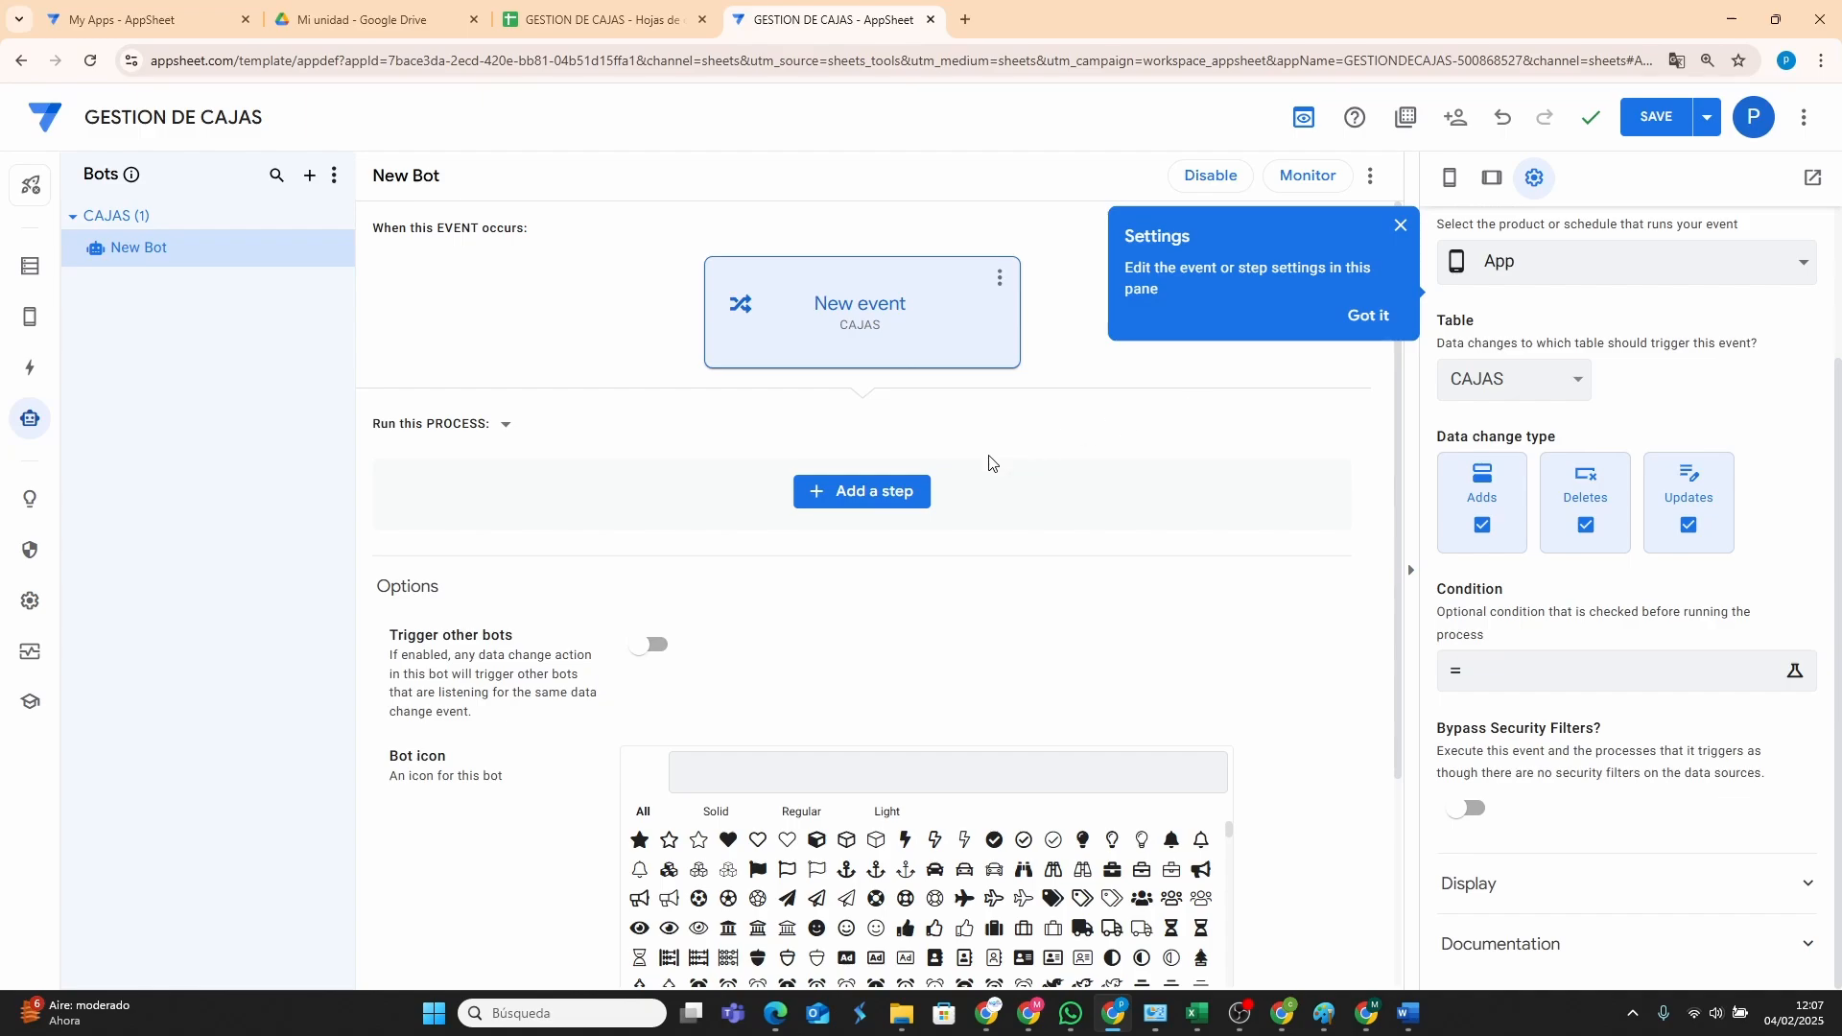
pyautogui.click(871, 493)
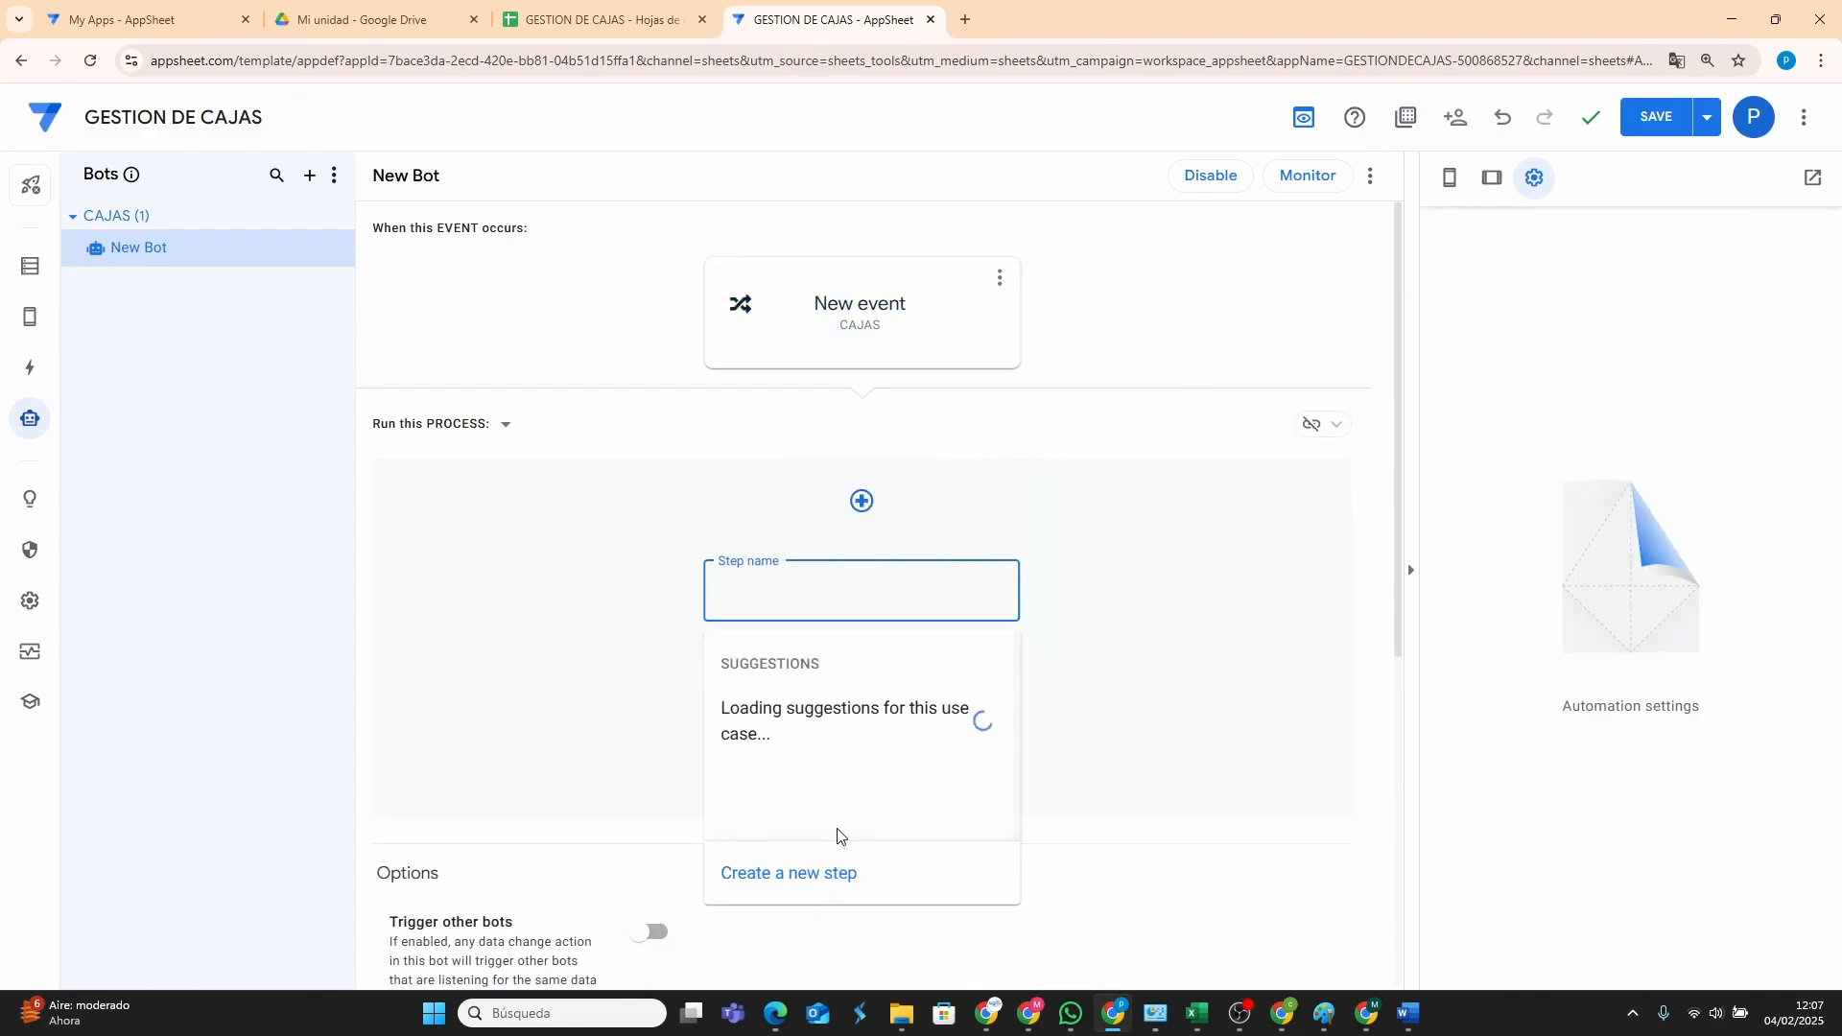
pyautogui.click(814, 887)
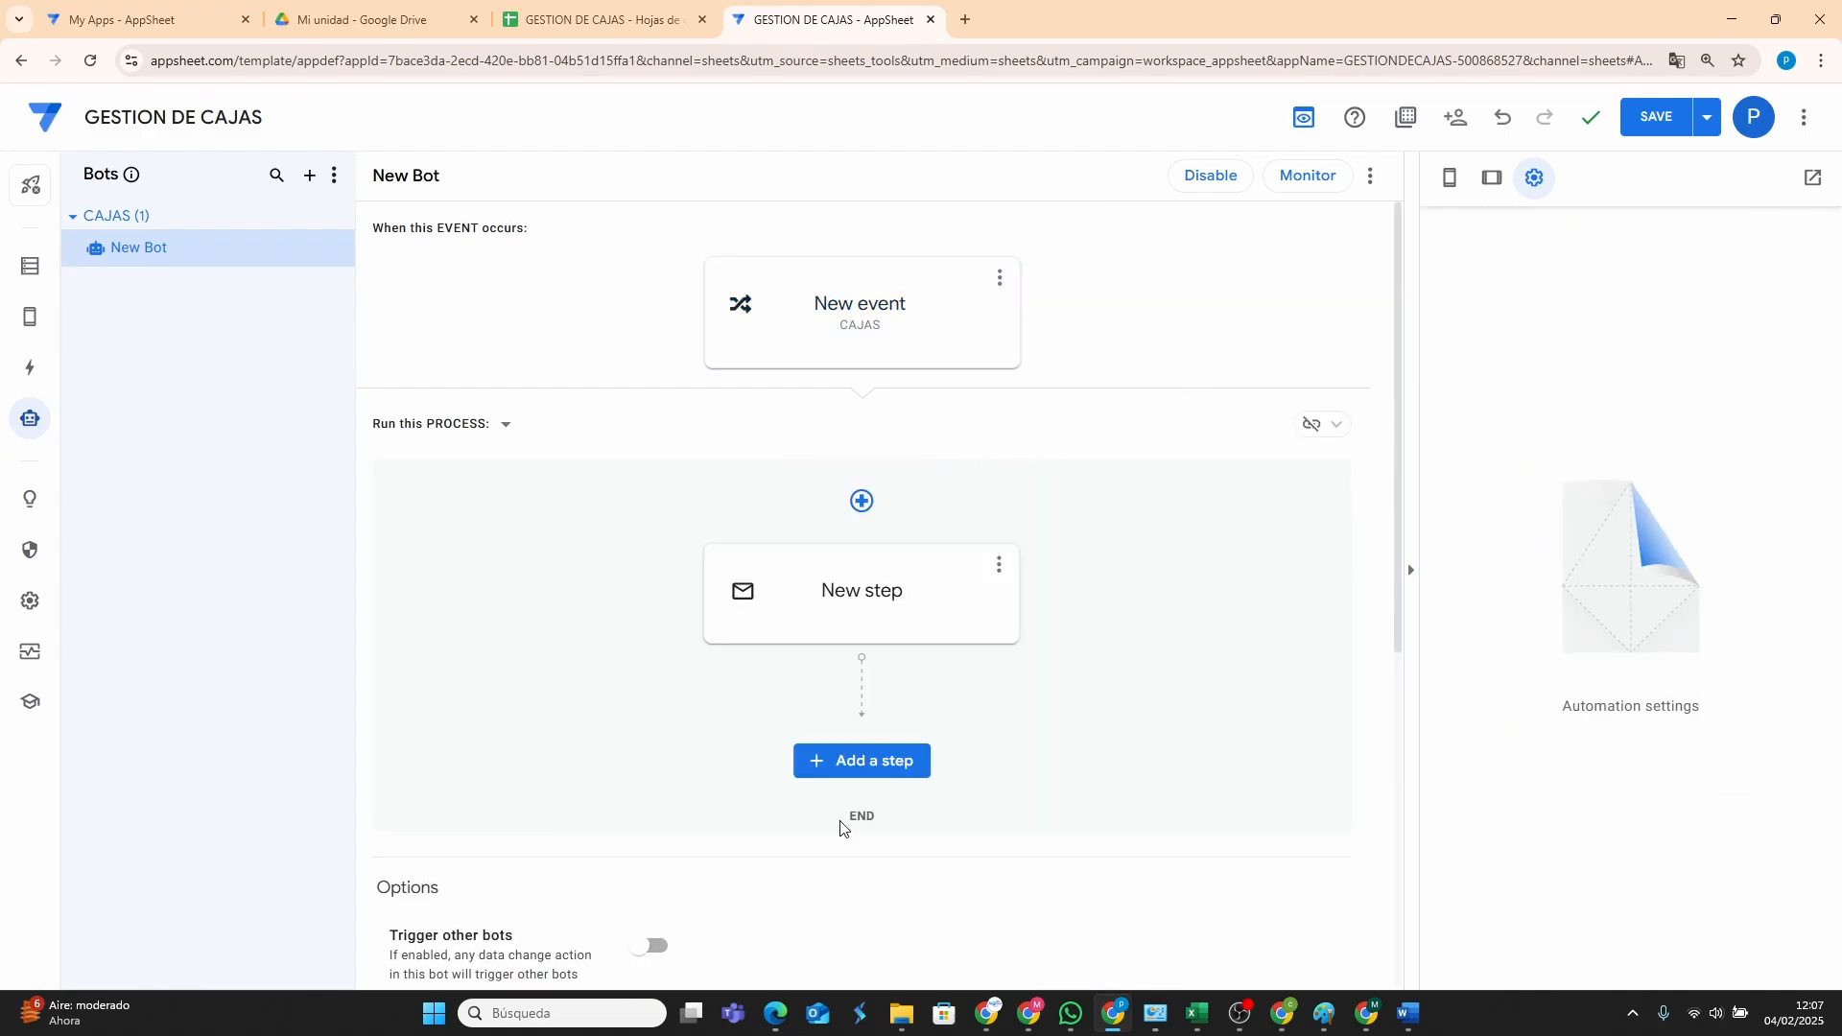
# Set the new event's condition to ISNOTBLANK([GENERAR]) and save the app.
pyautogui.click(884, 356)
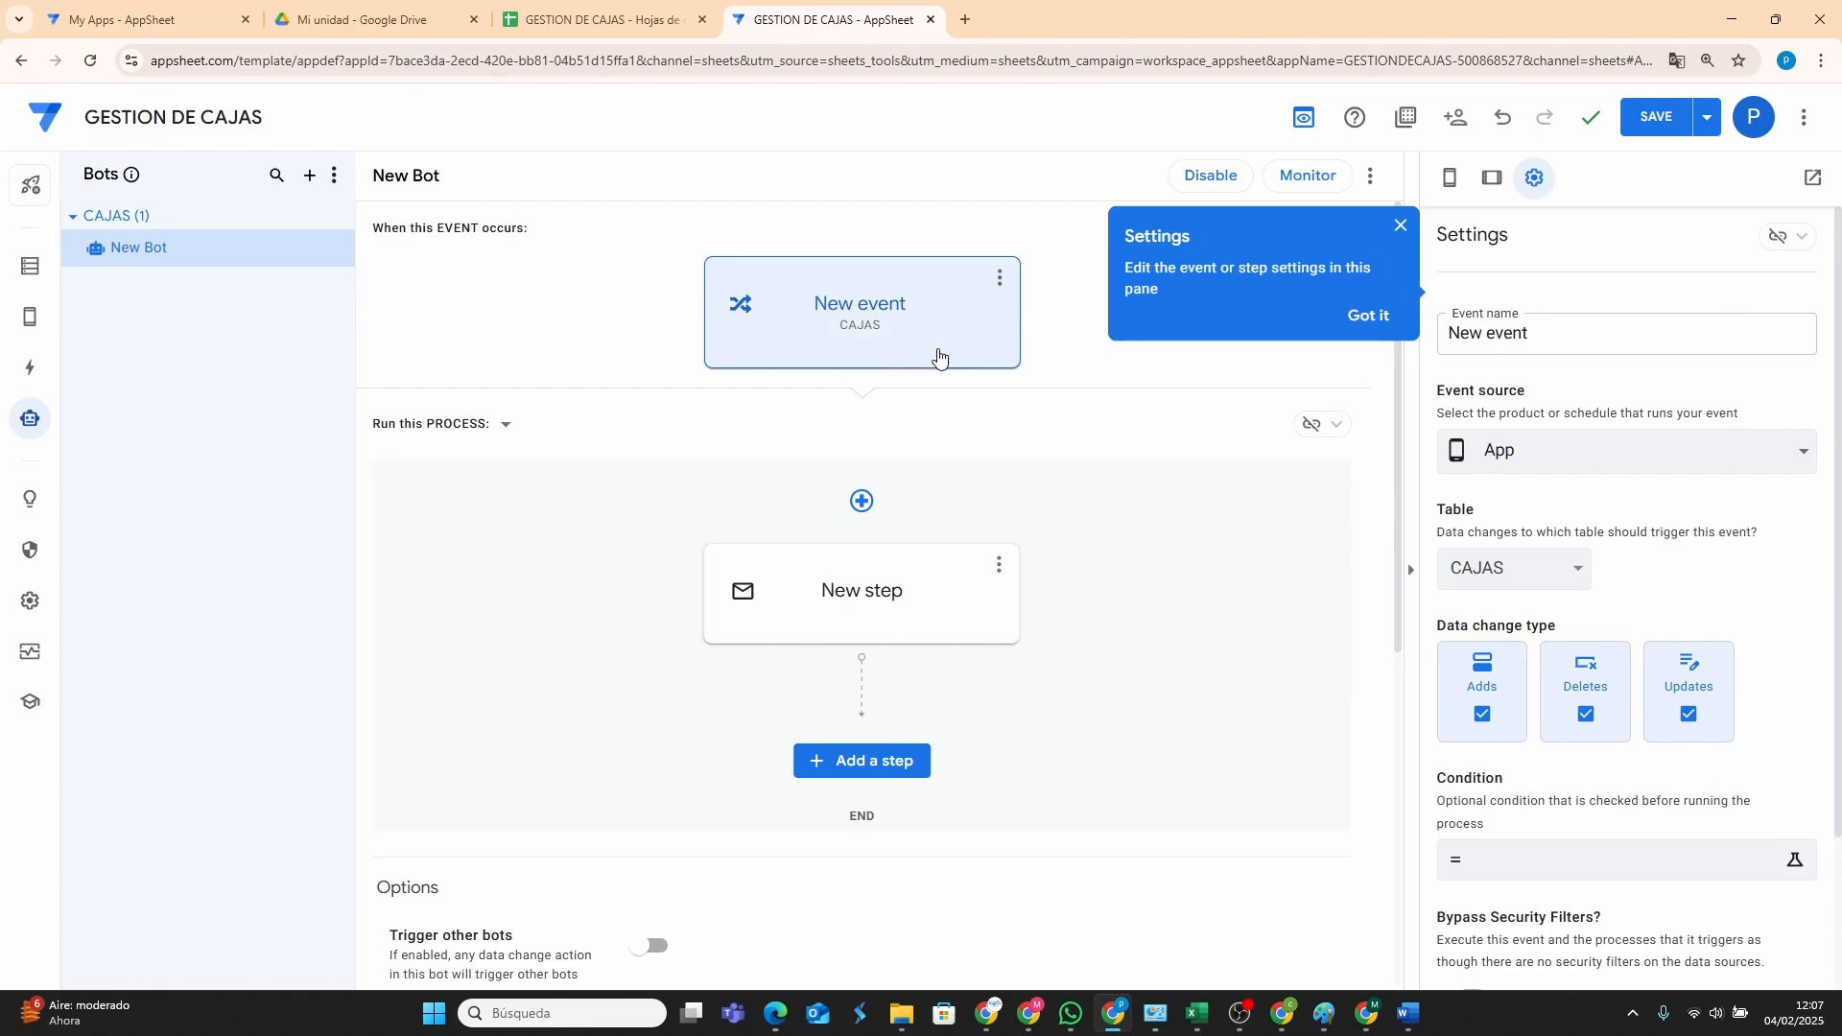
pyautogui.click(1535, 860)
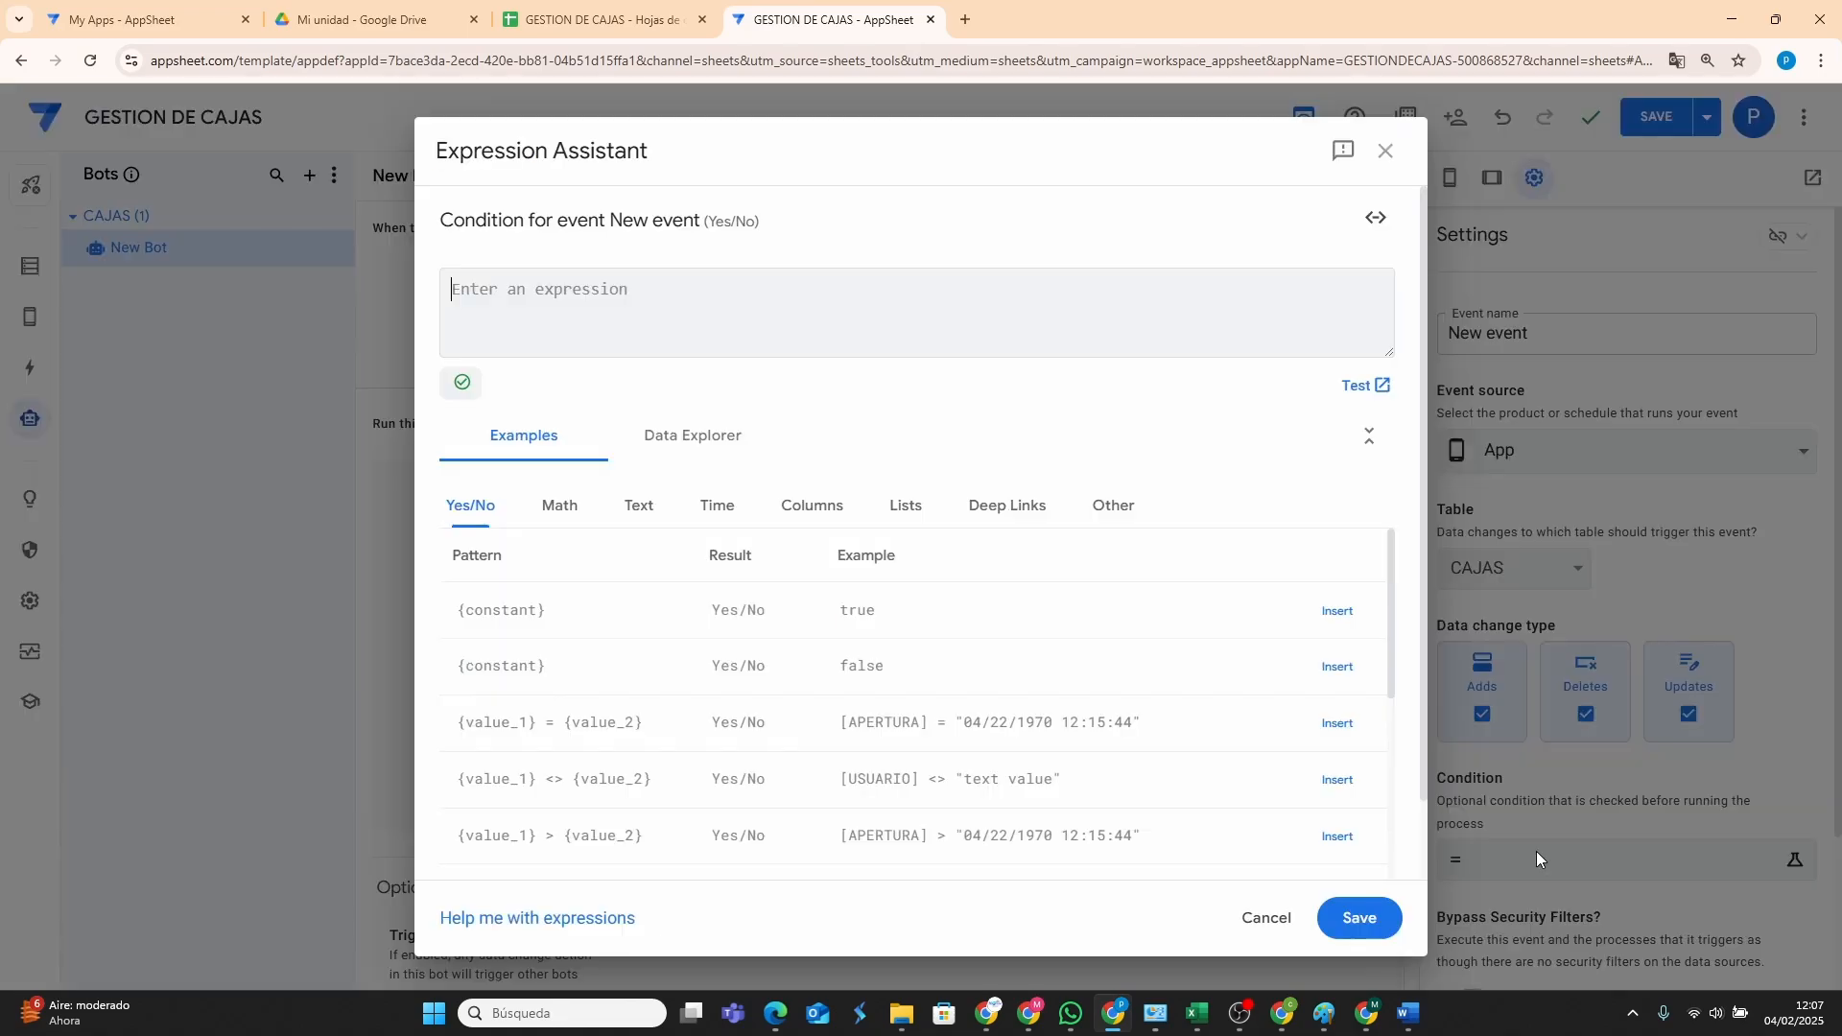
pyautogui.write('[')
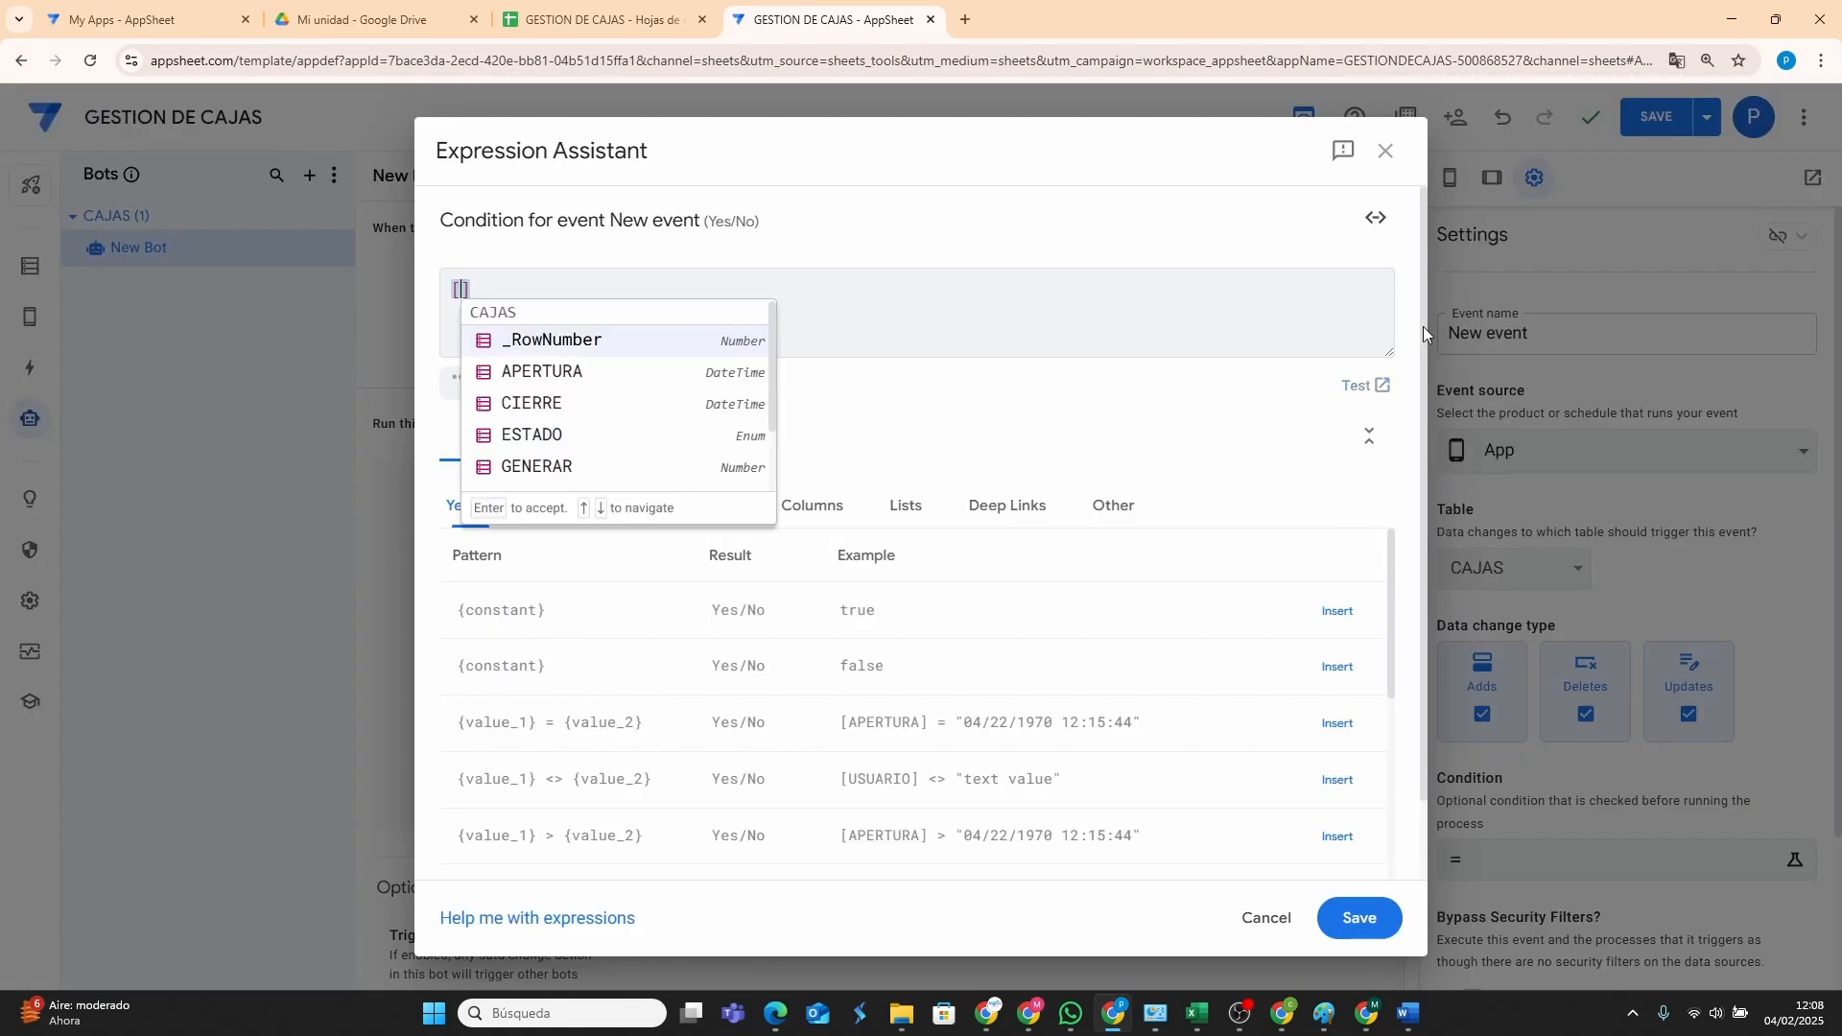
pyautogui.press('Escape')
pyautogui.write('ISNOT')
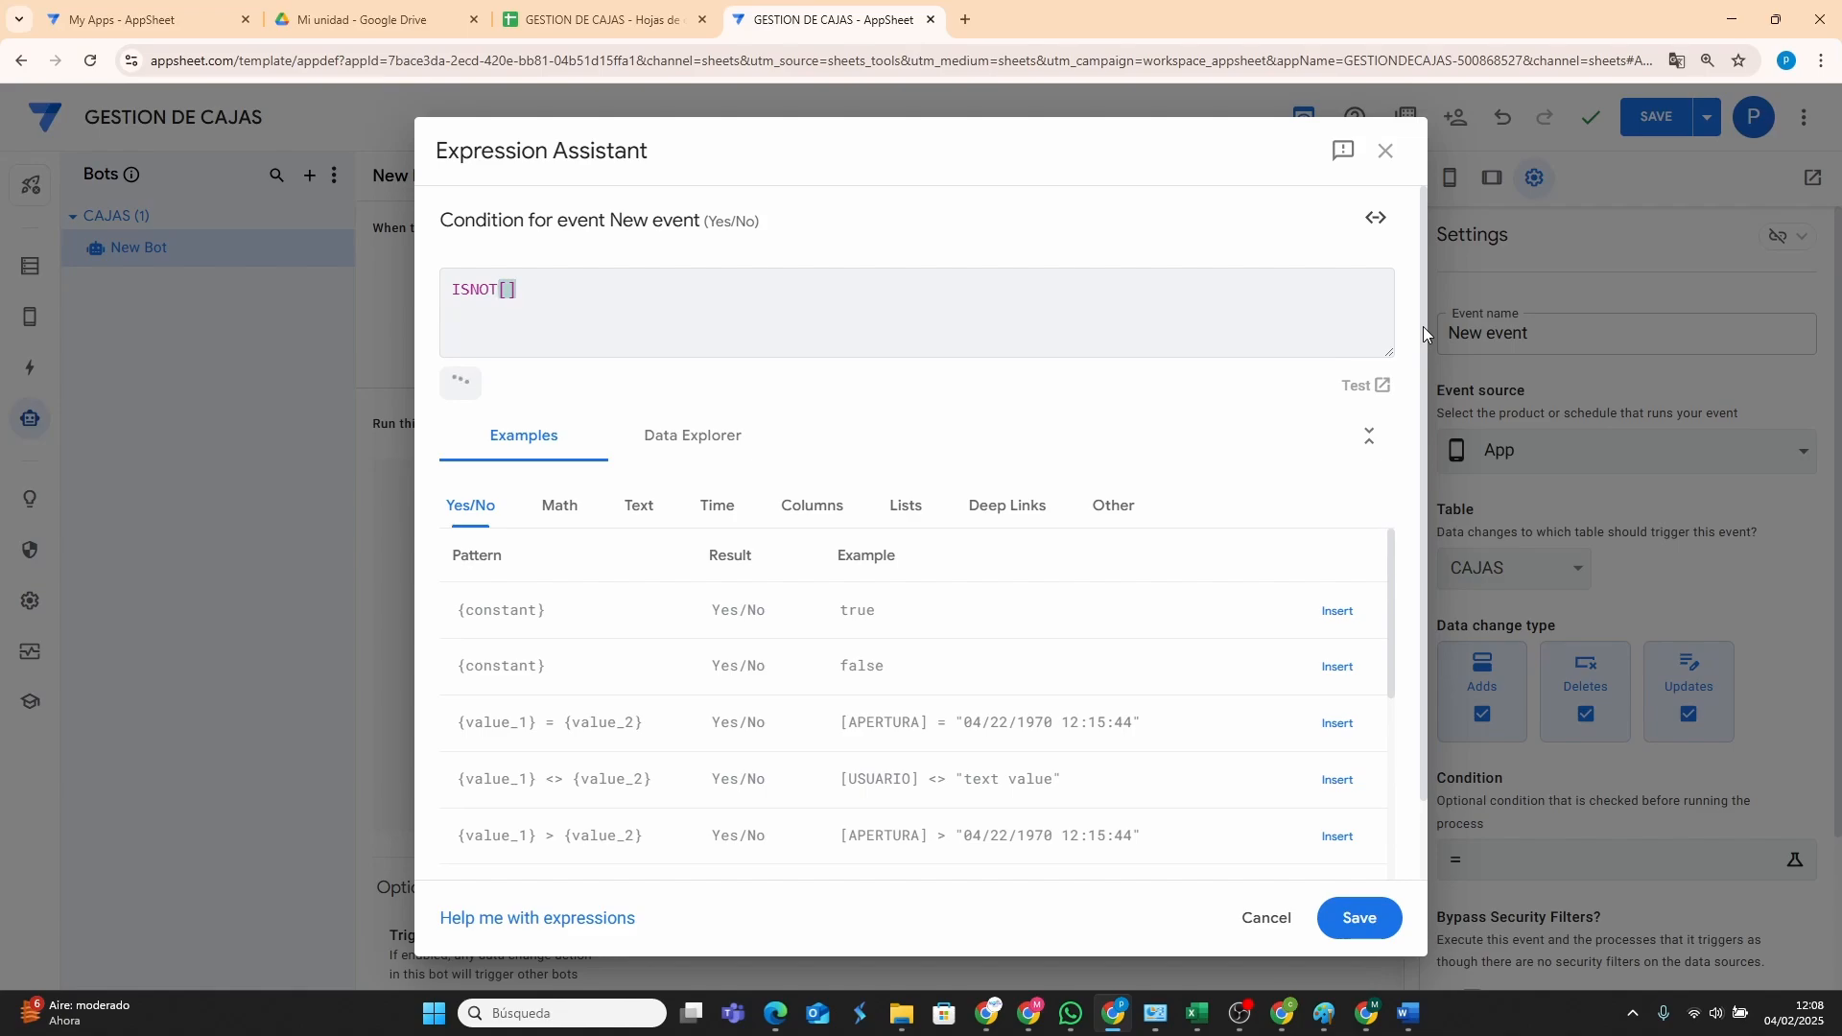
pyautogui.write('BLANK(')
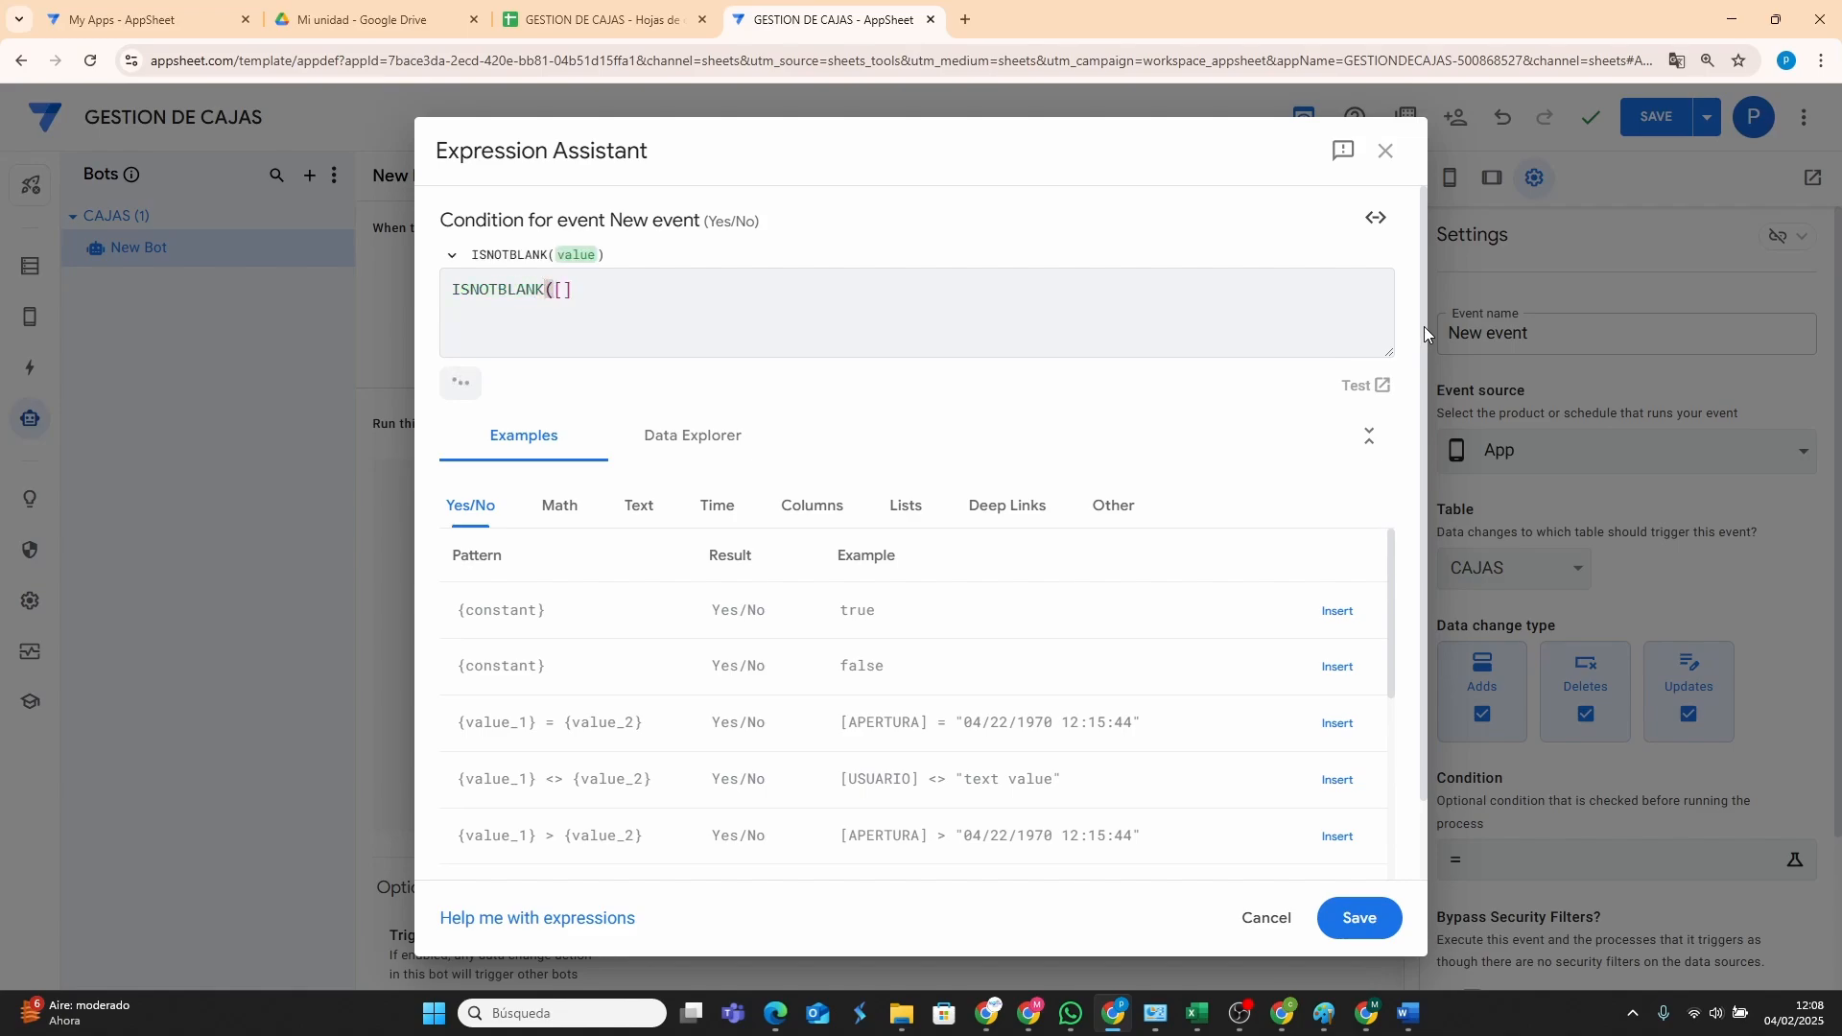
pyautogui.press('Right')
pyautogui.write('GENE')
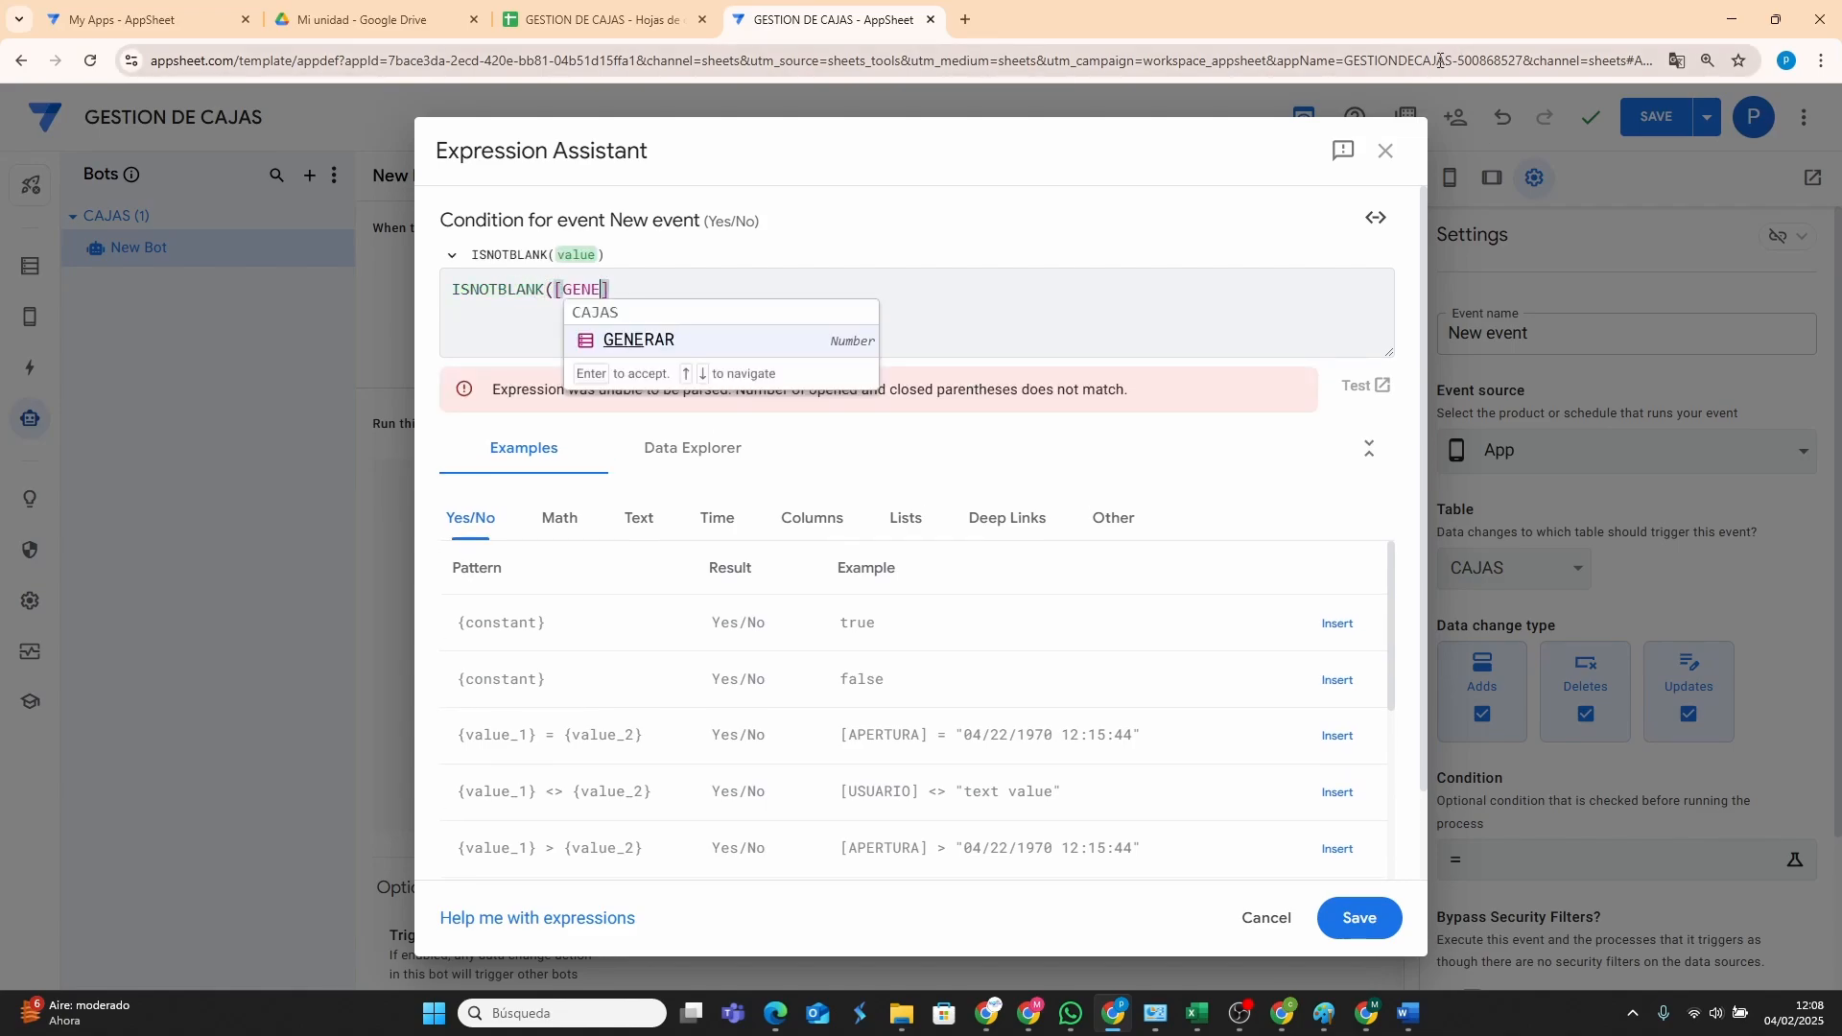
pyautogui.click(625, 342)
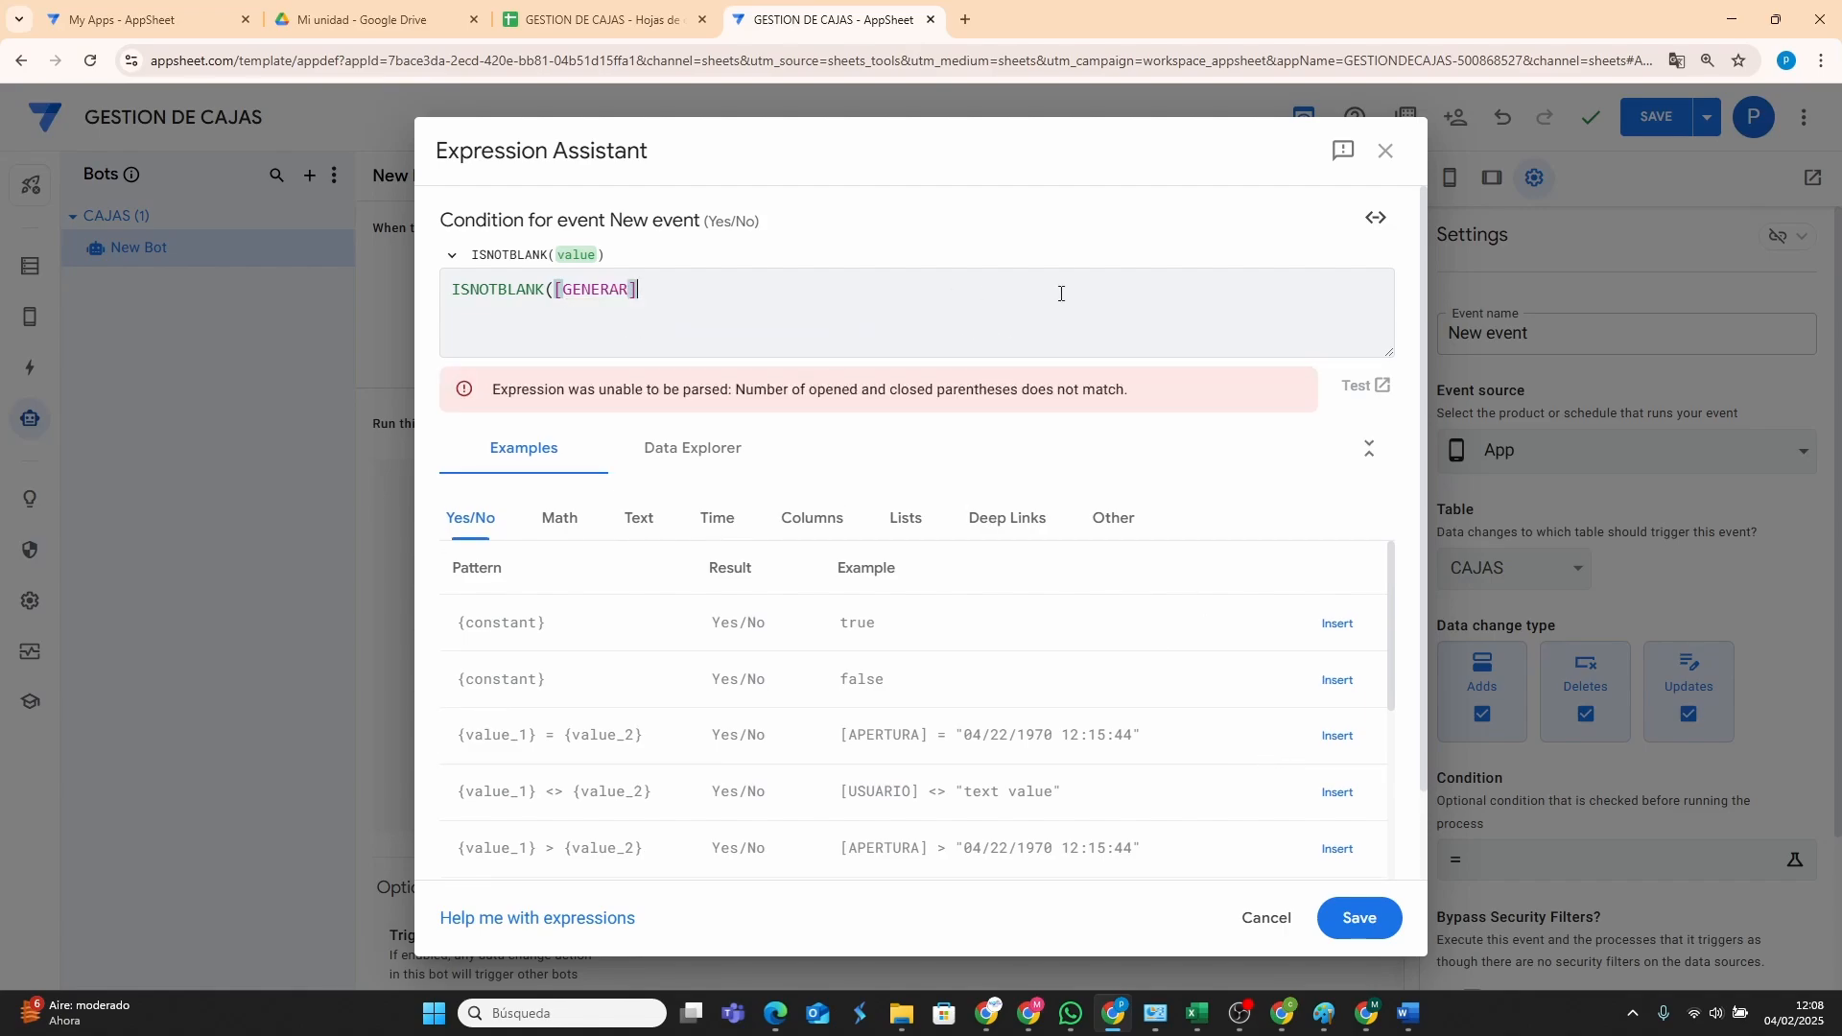
pyautogui.write(')')
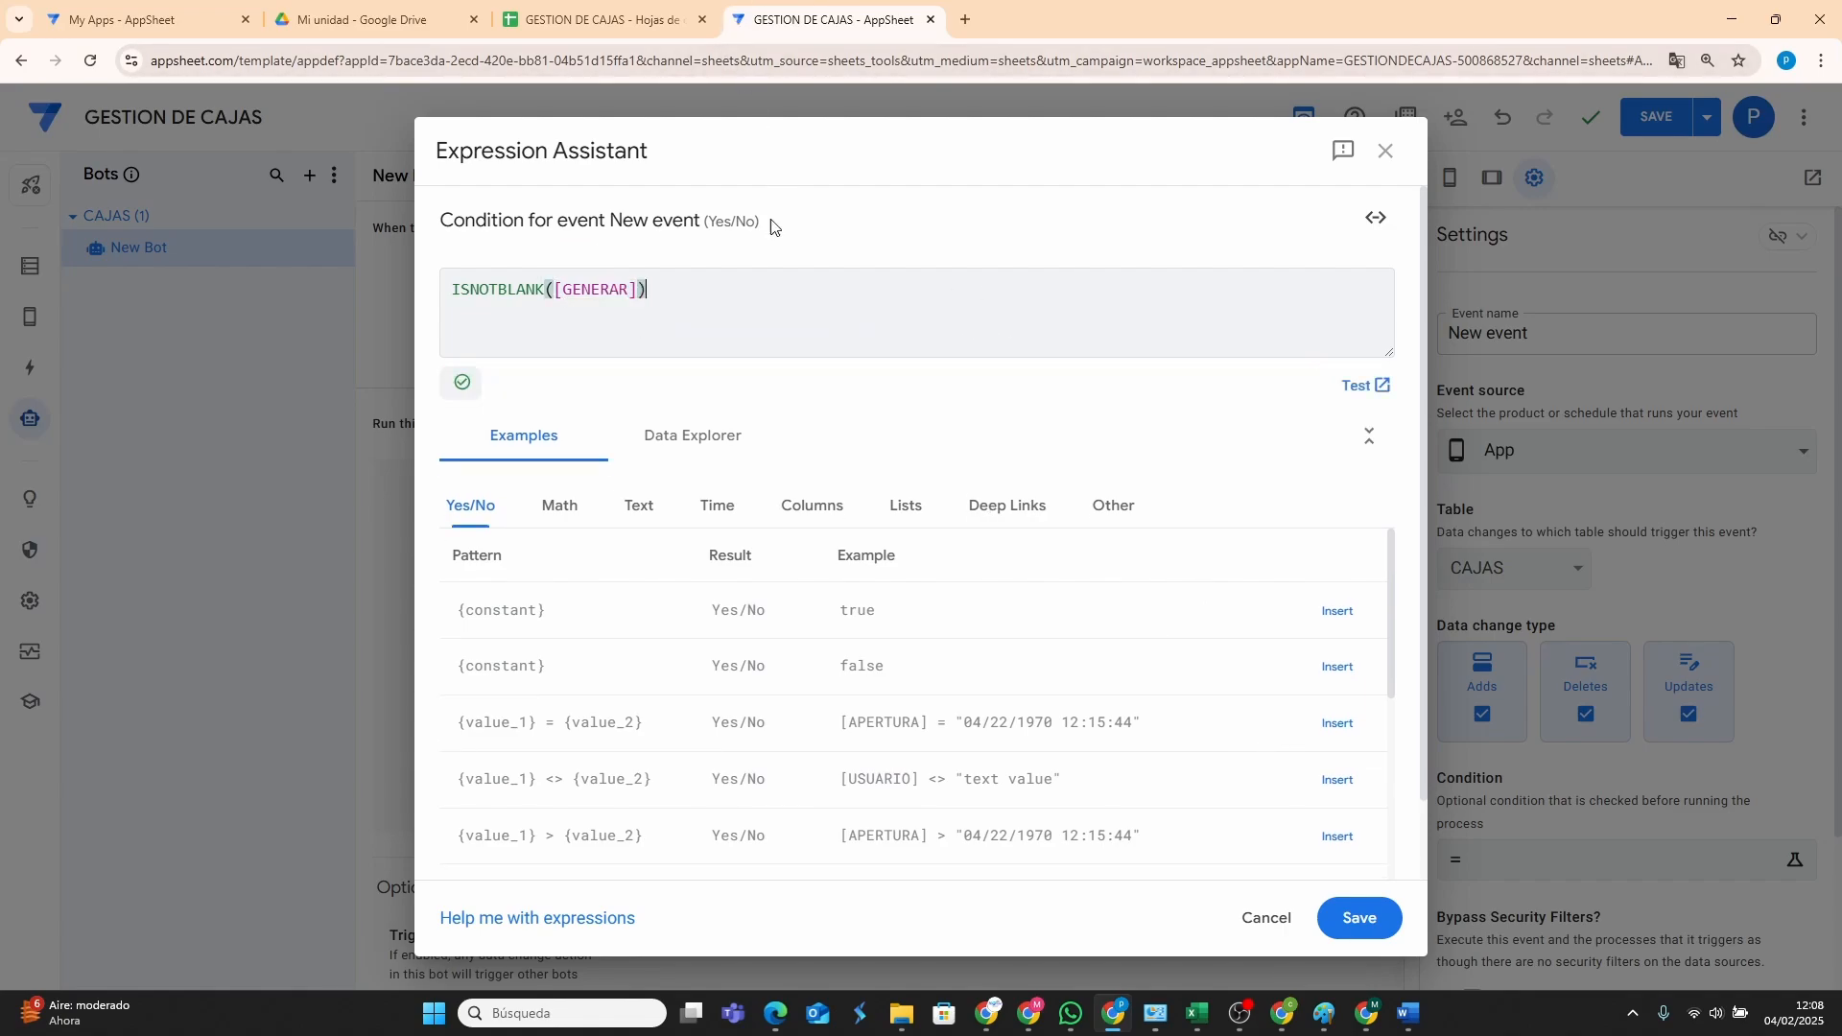
pyautogui.click(1360, 918)
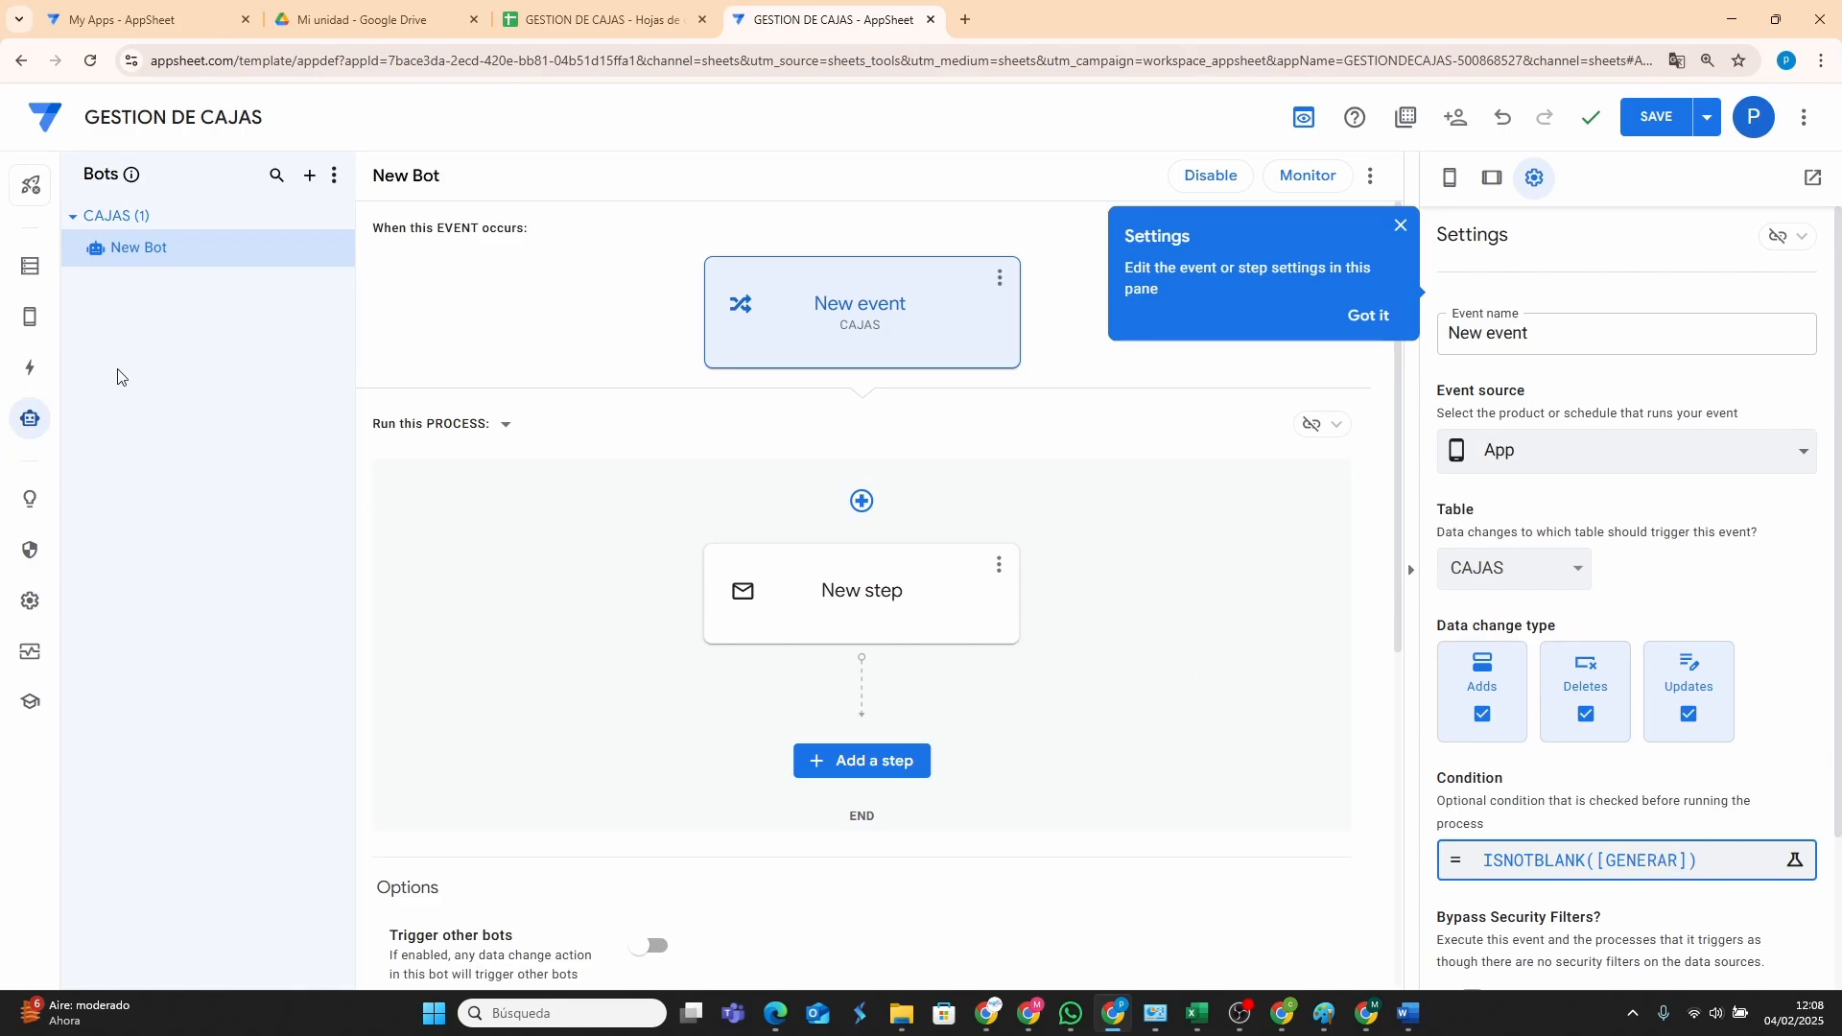
pyautogui.click(29, 266)
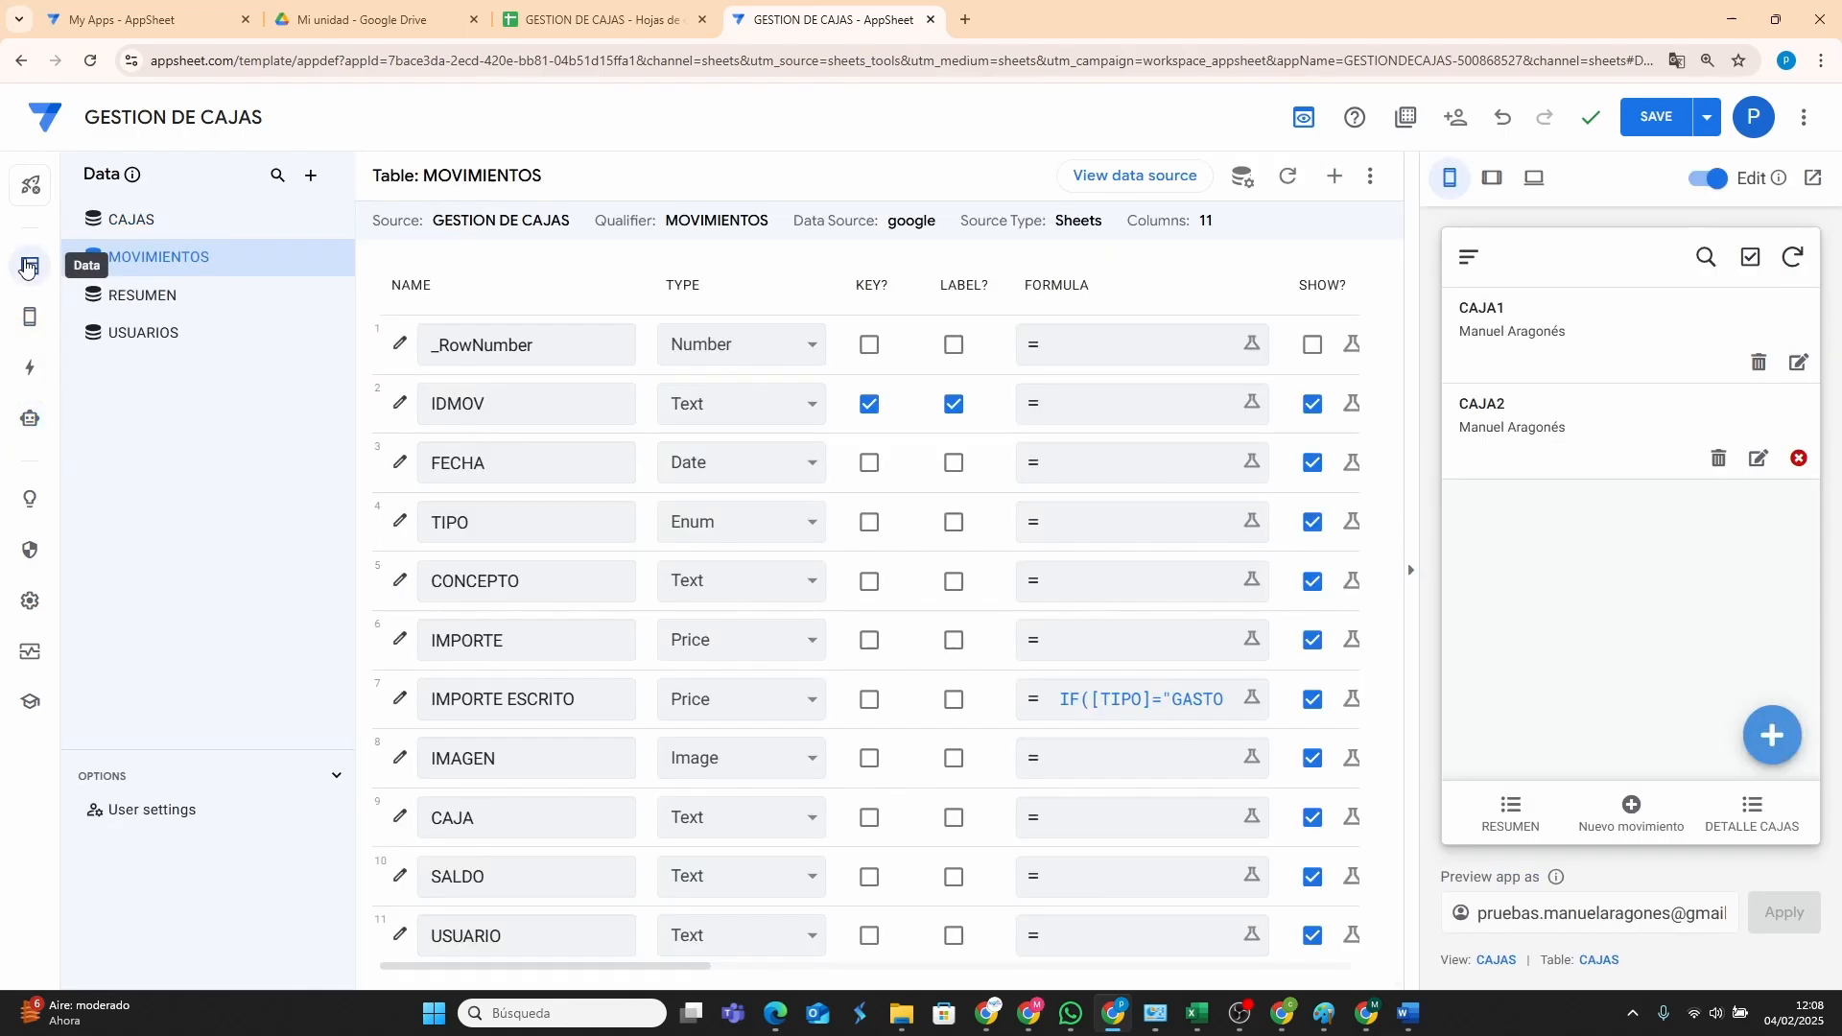
pyautogui.click(1656, 117)
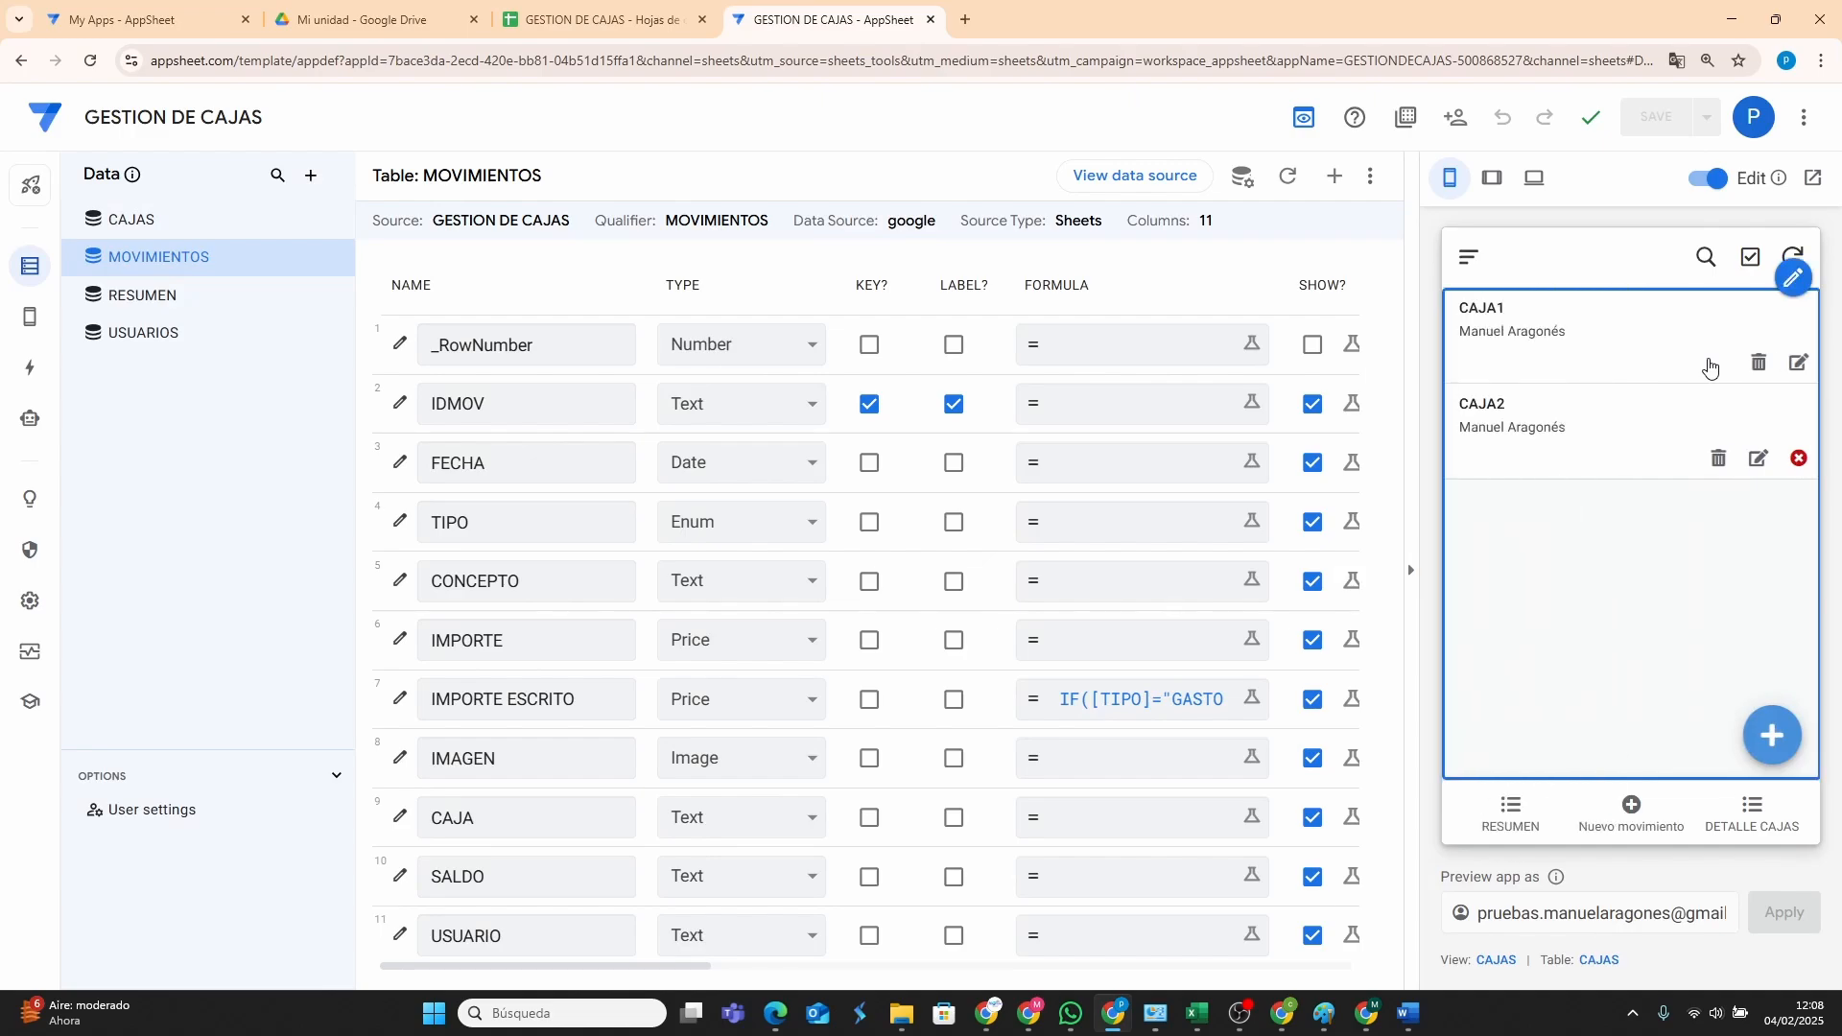
# Check the CAJA2 record's details in the preview and the CAJAS sheet's columns in the GESTION DE CAJAS spreadsheet.
pyautogui.click(1596, 447)
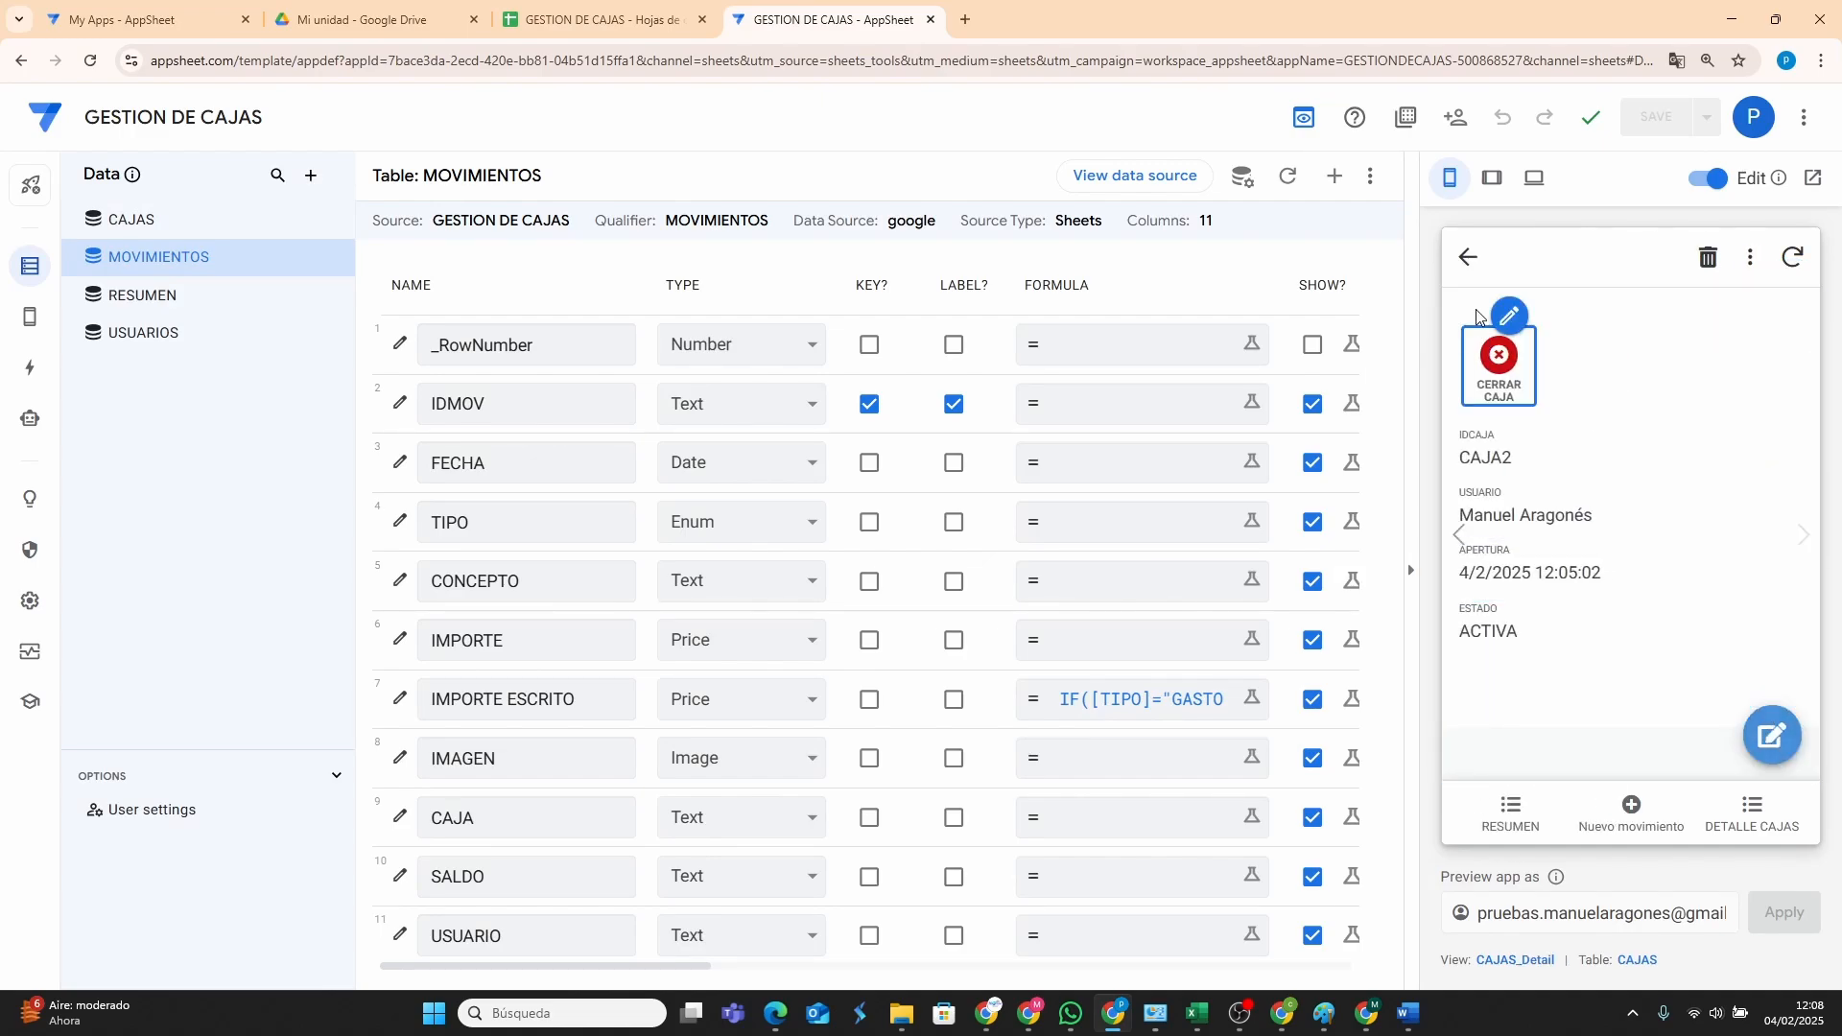
pyautogui.click(1466, 261)
pyautogui.click(575, 21)
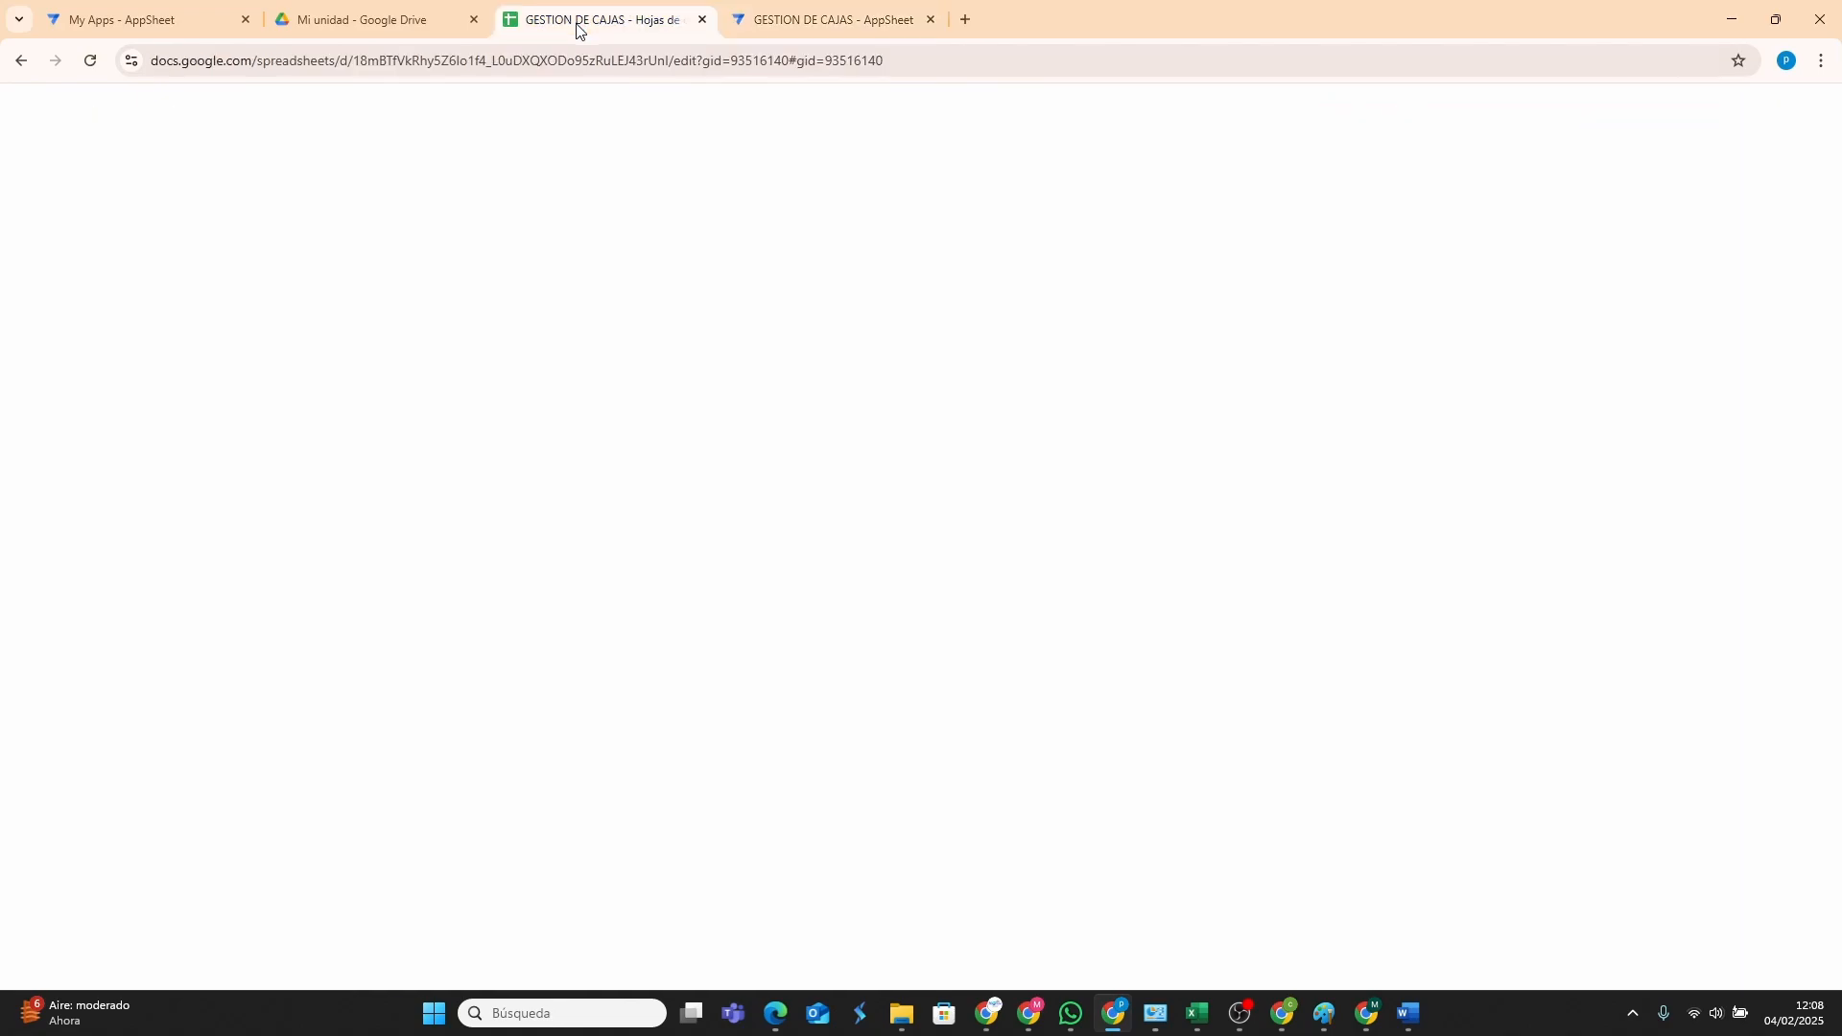
pyautogui.click(163, 975)
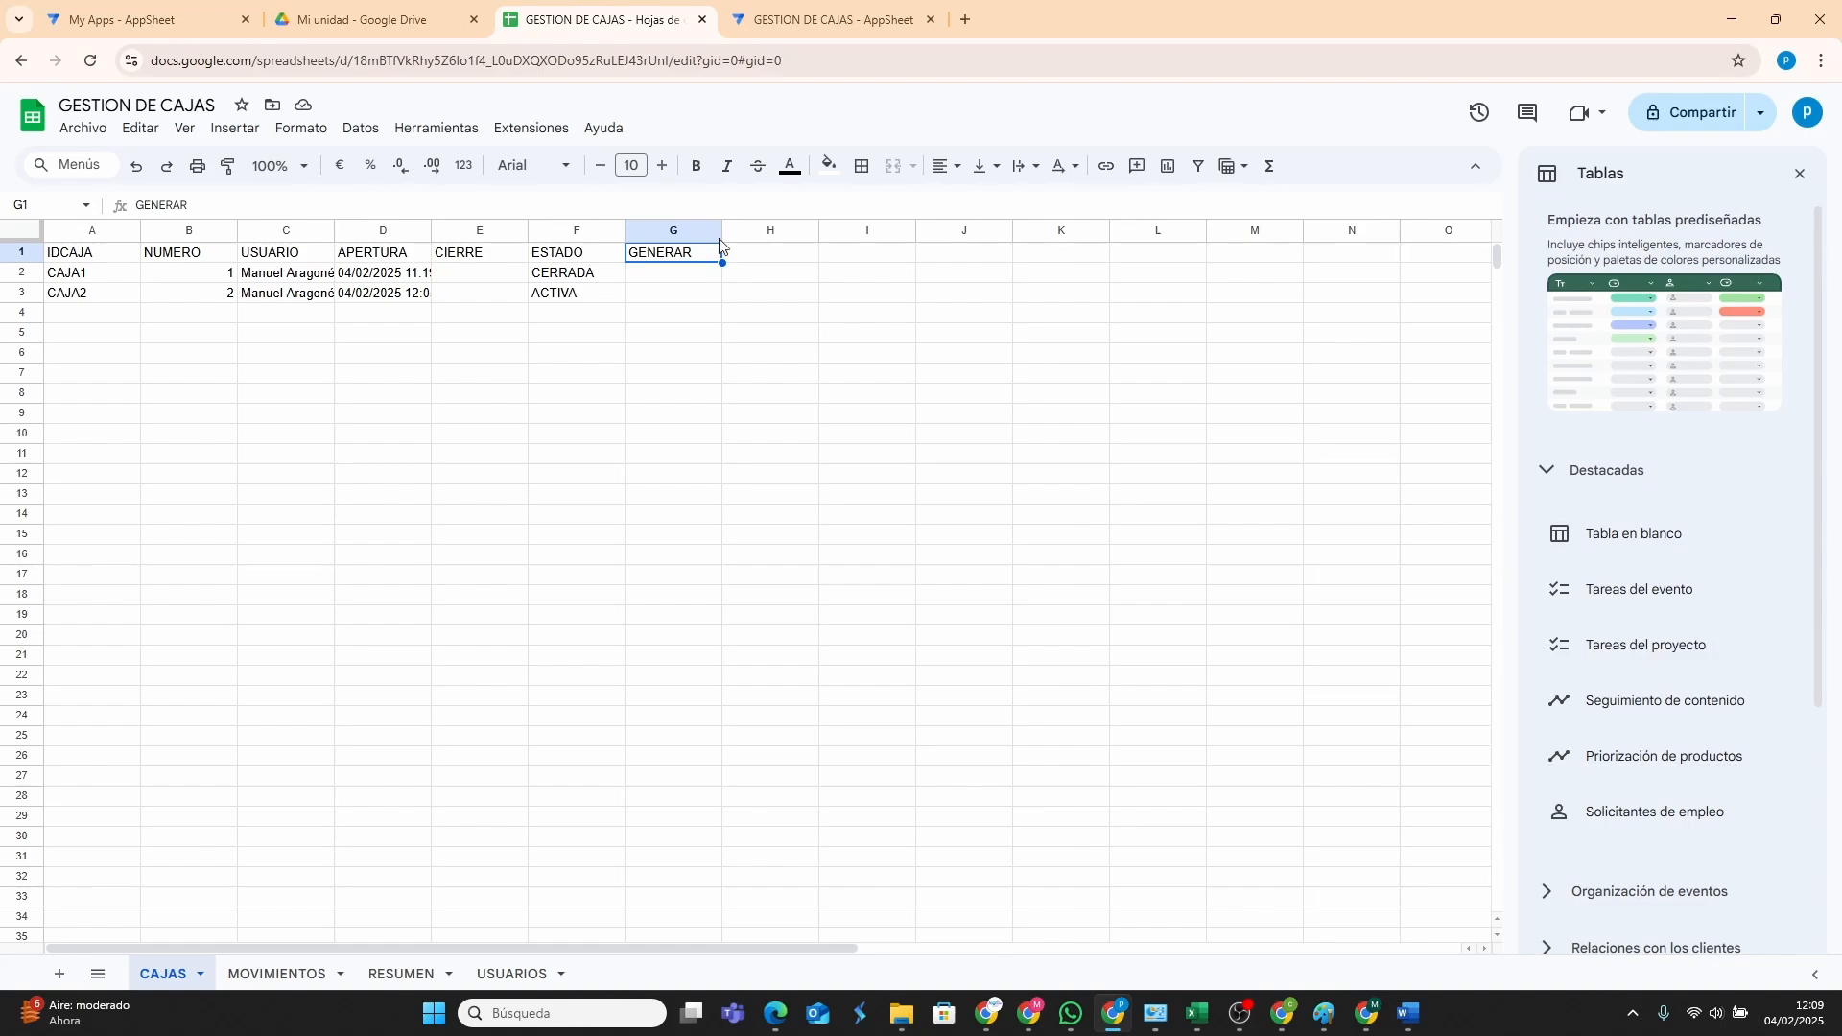
# Back in AppSheet, set the bot's new step to create a new XLSX file and generate its template.
pyautogui.click(810, 21)
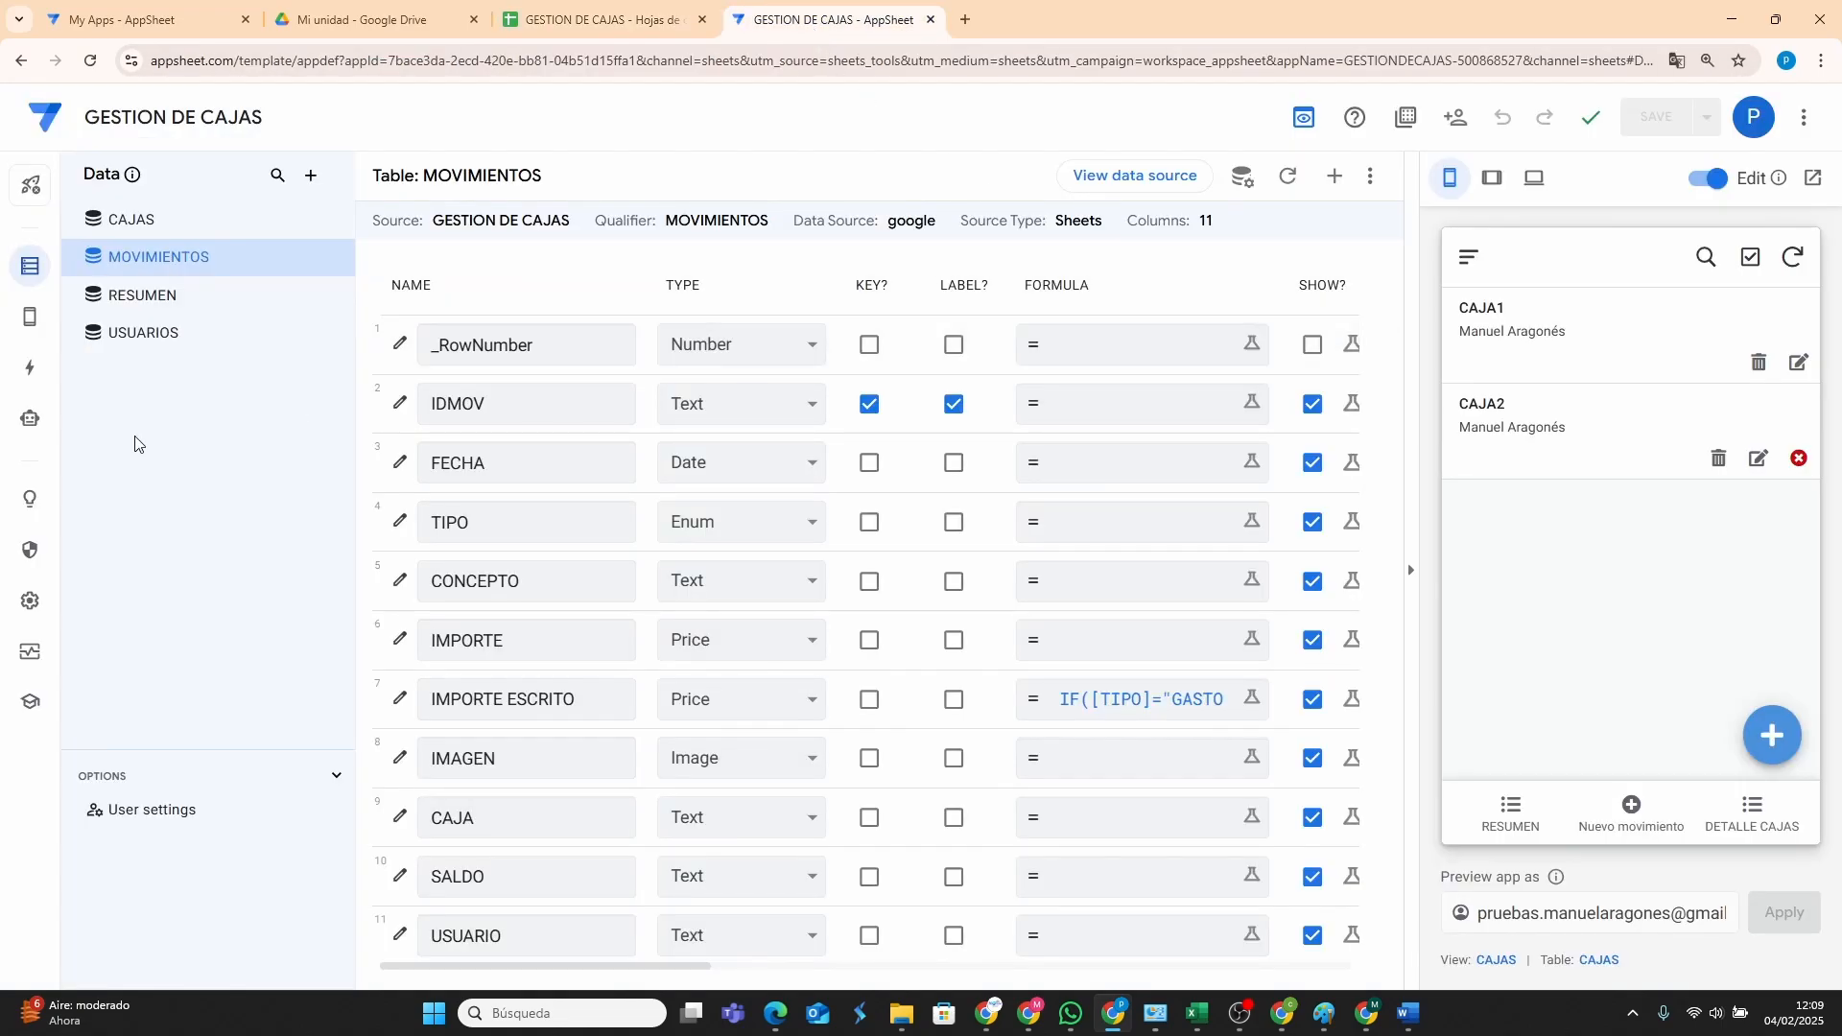
pyautogui.click(29, 419)
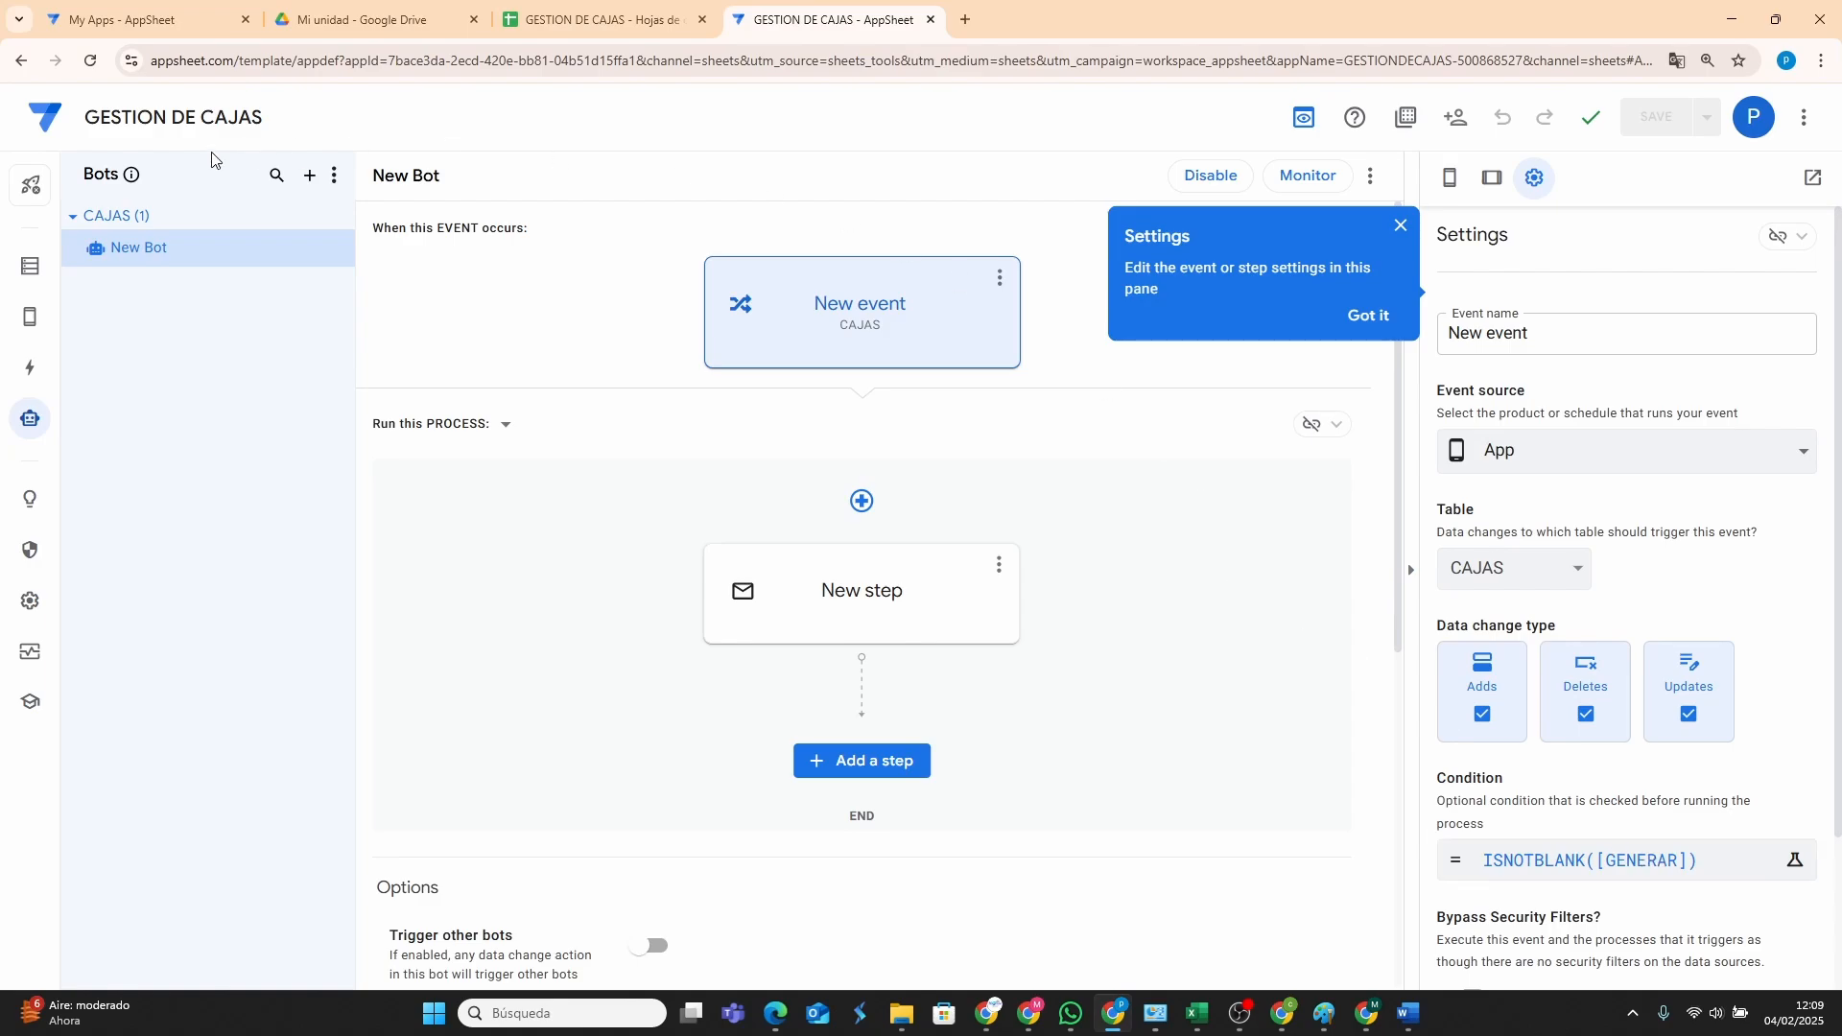
pyautogui.click(1400, 225)
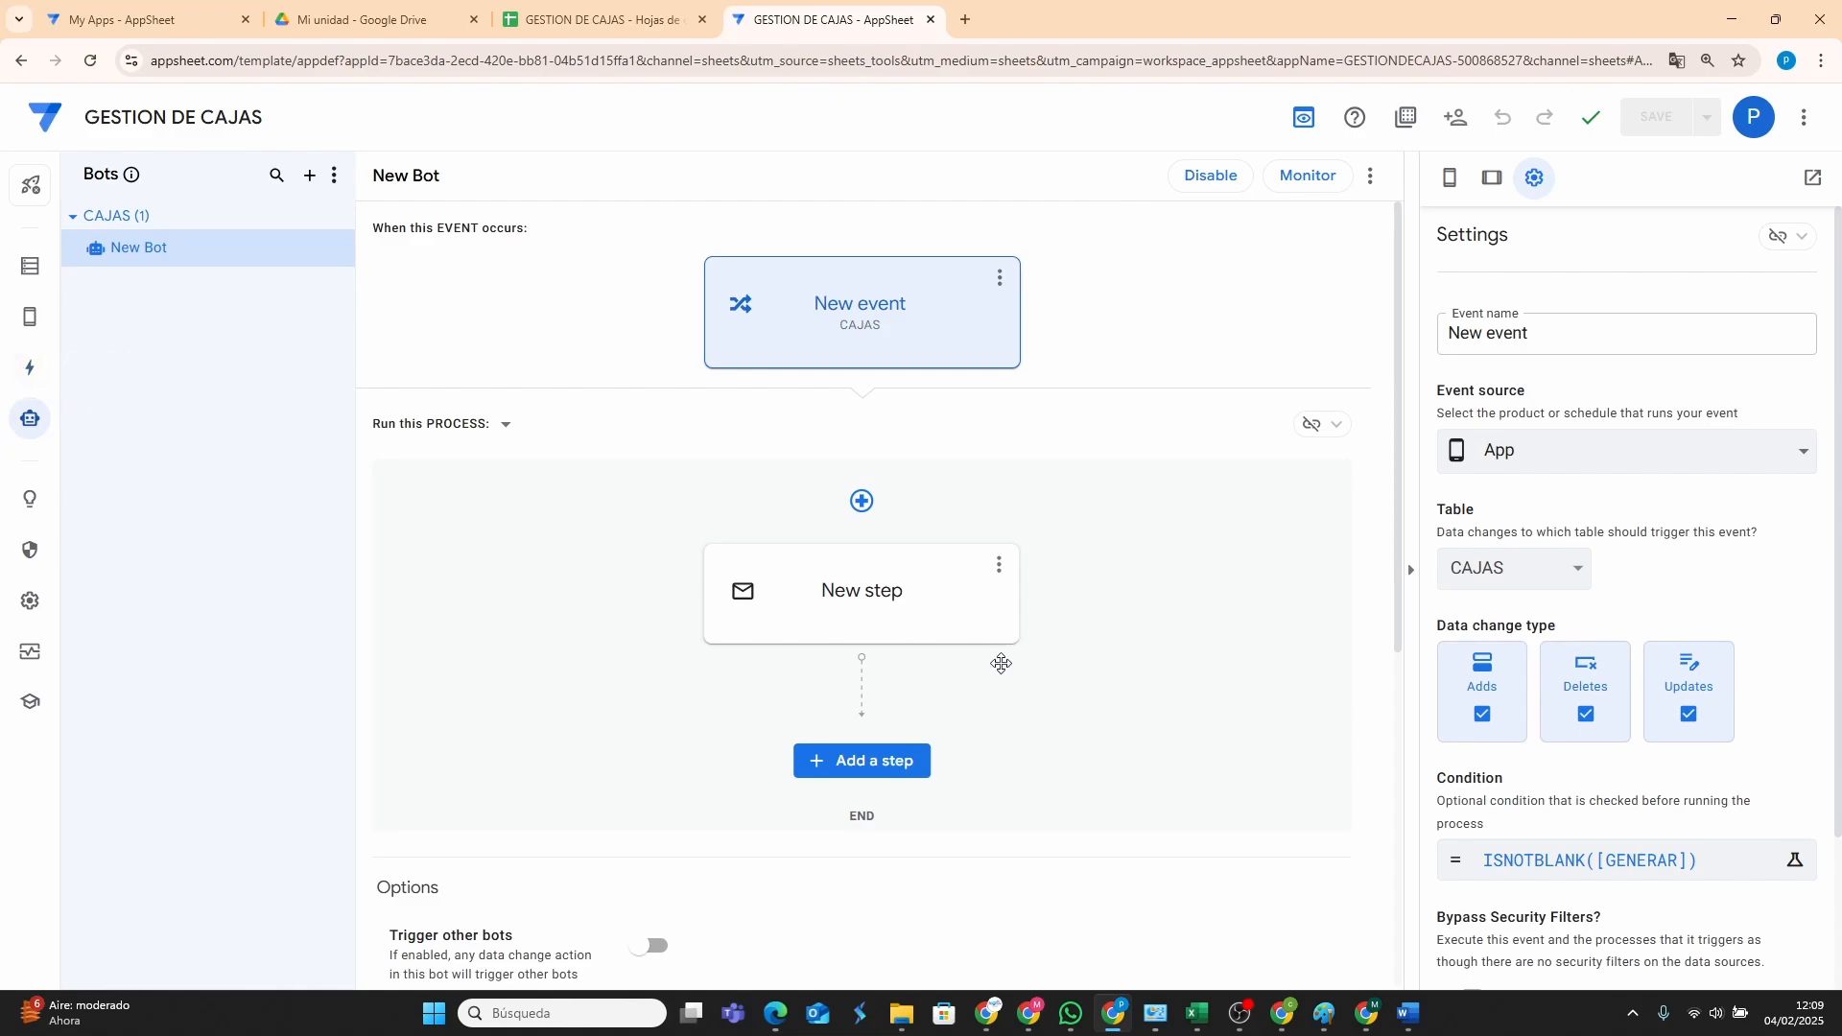
pyautogui.click(930, 602)
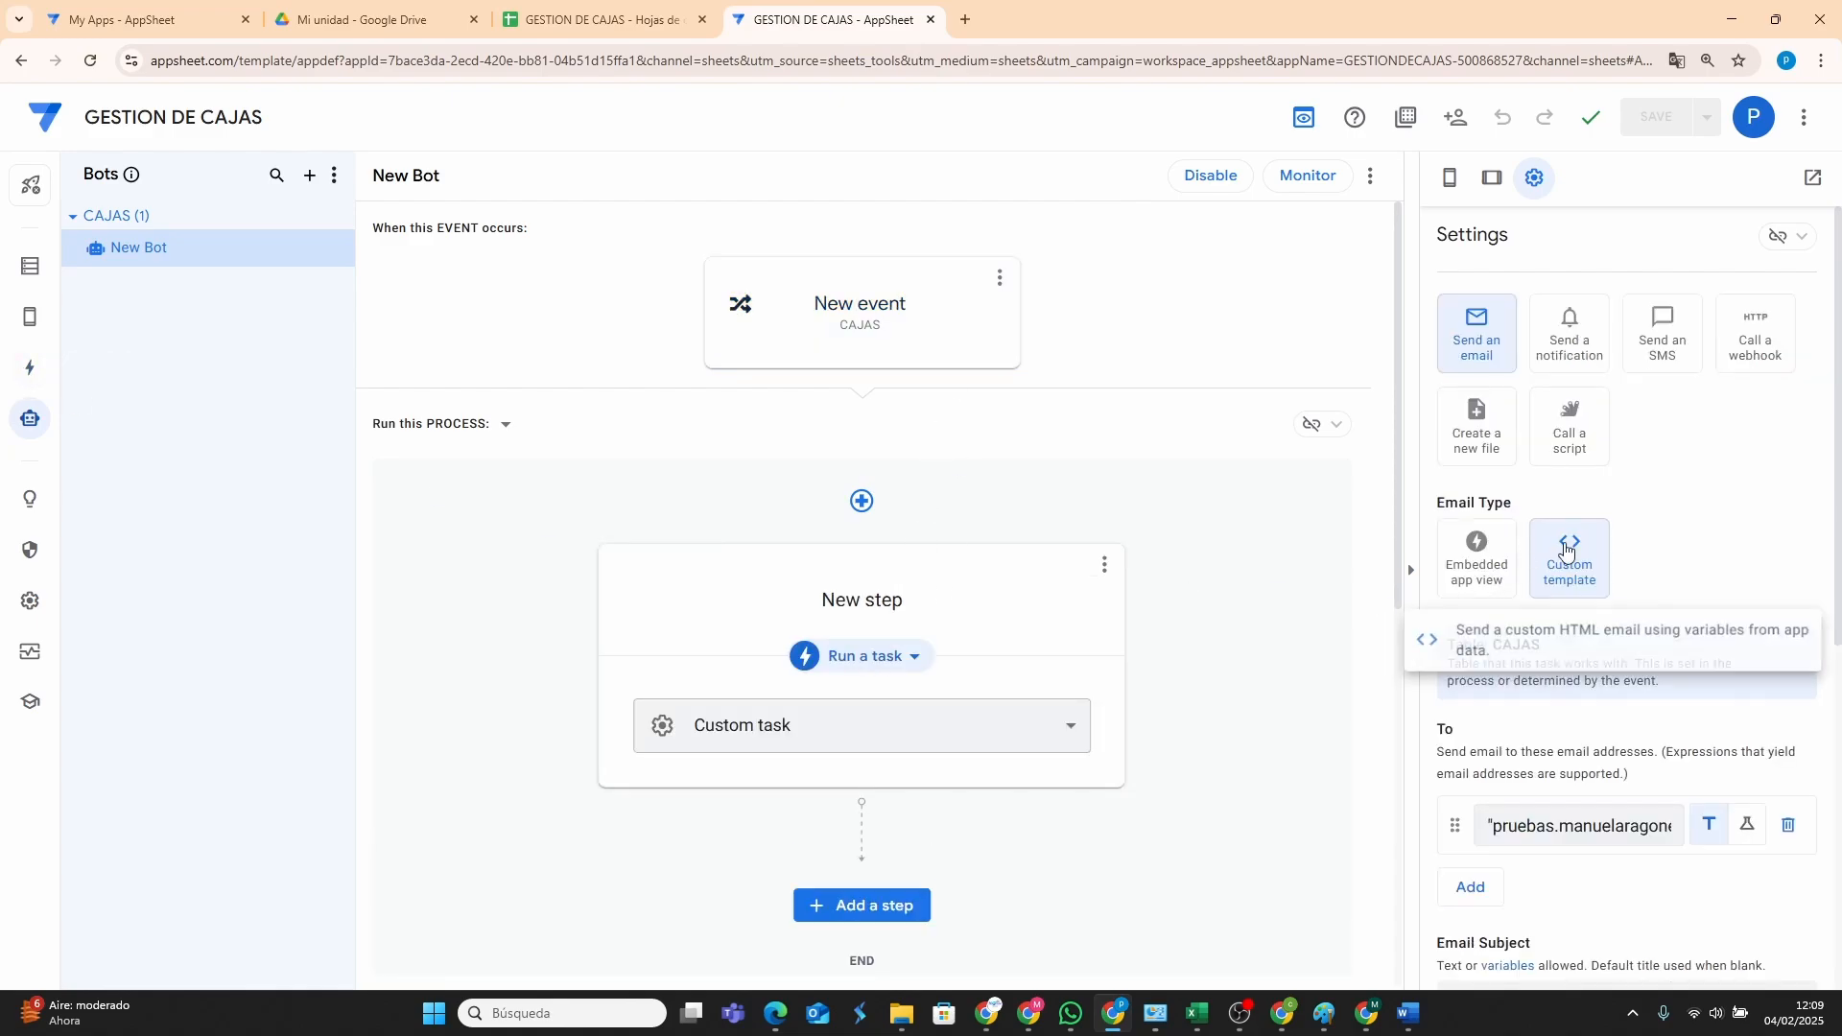
pyautogui.click(1480, 439)
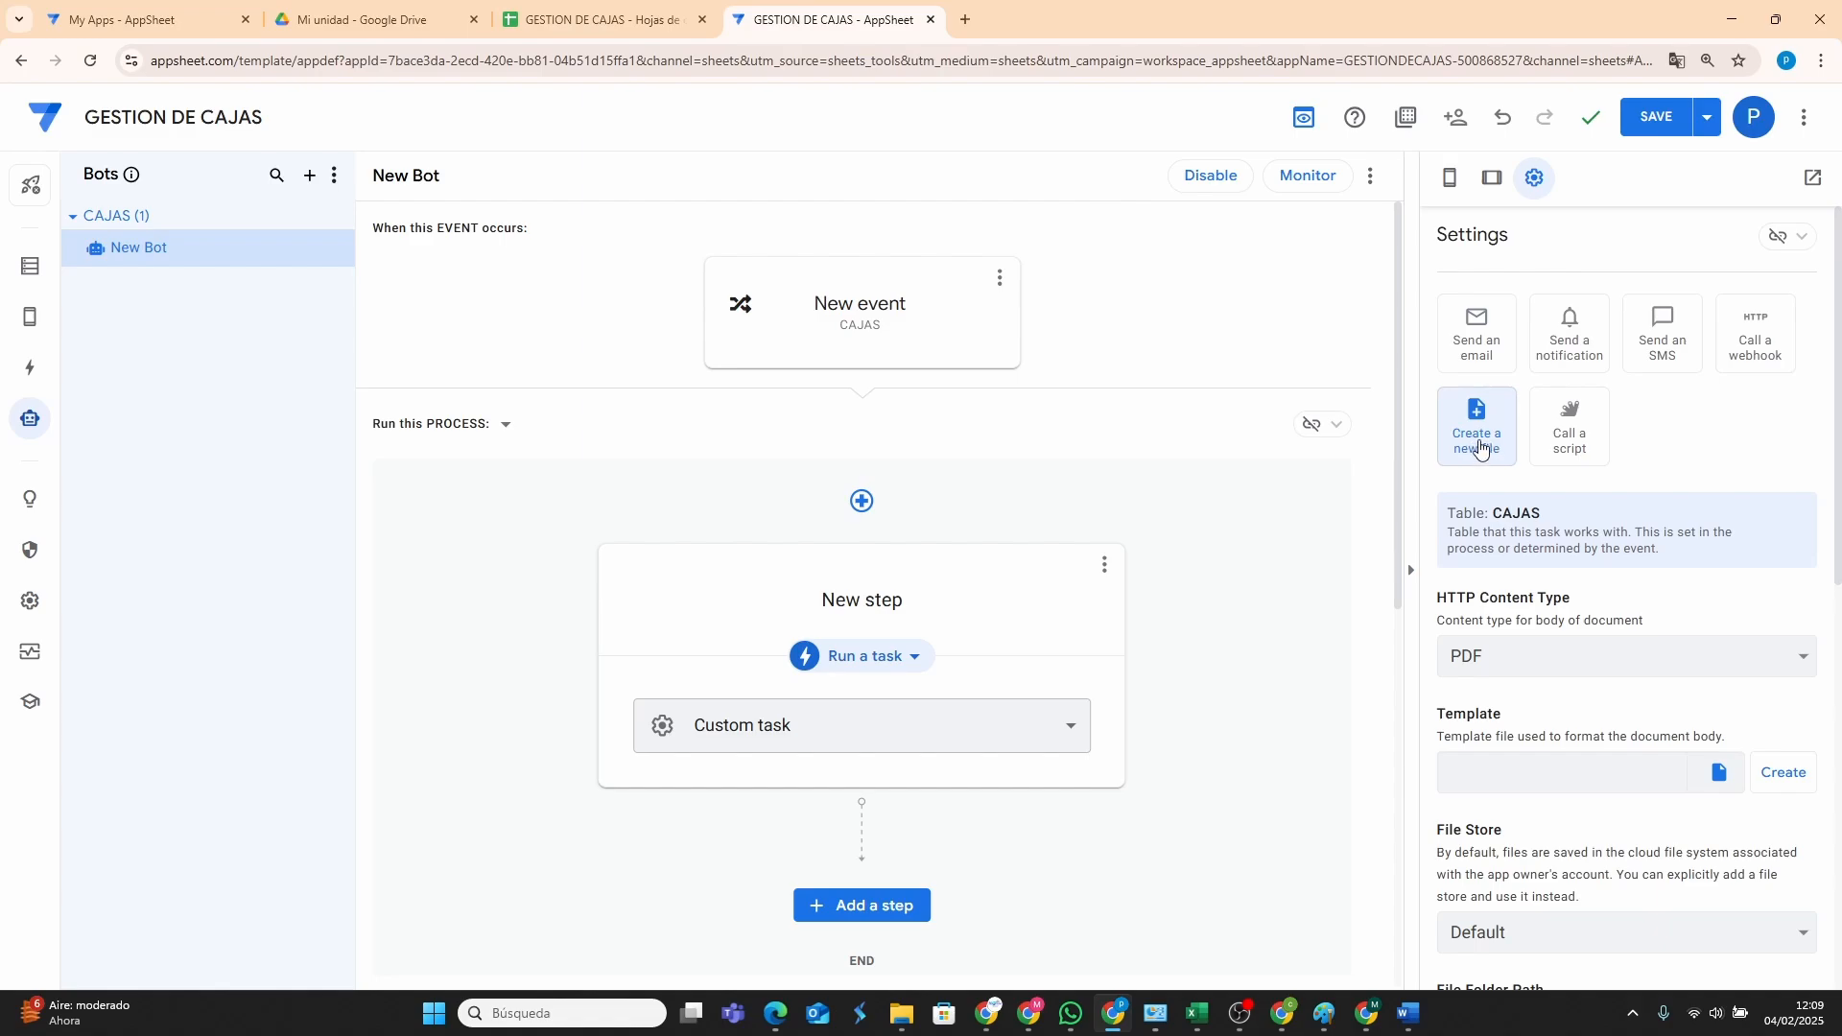
pyautogui.click(1588, 675)
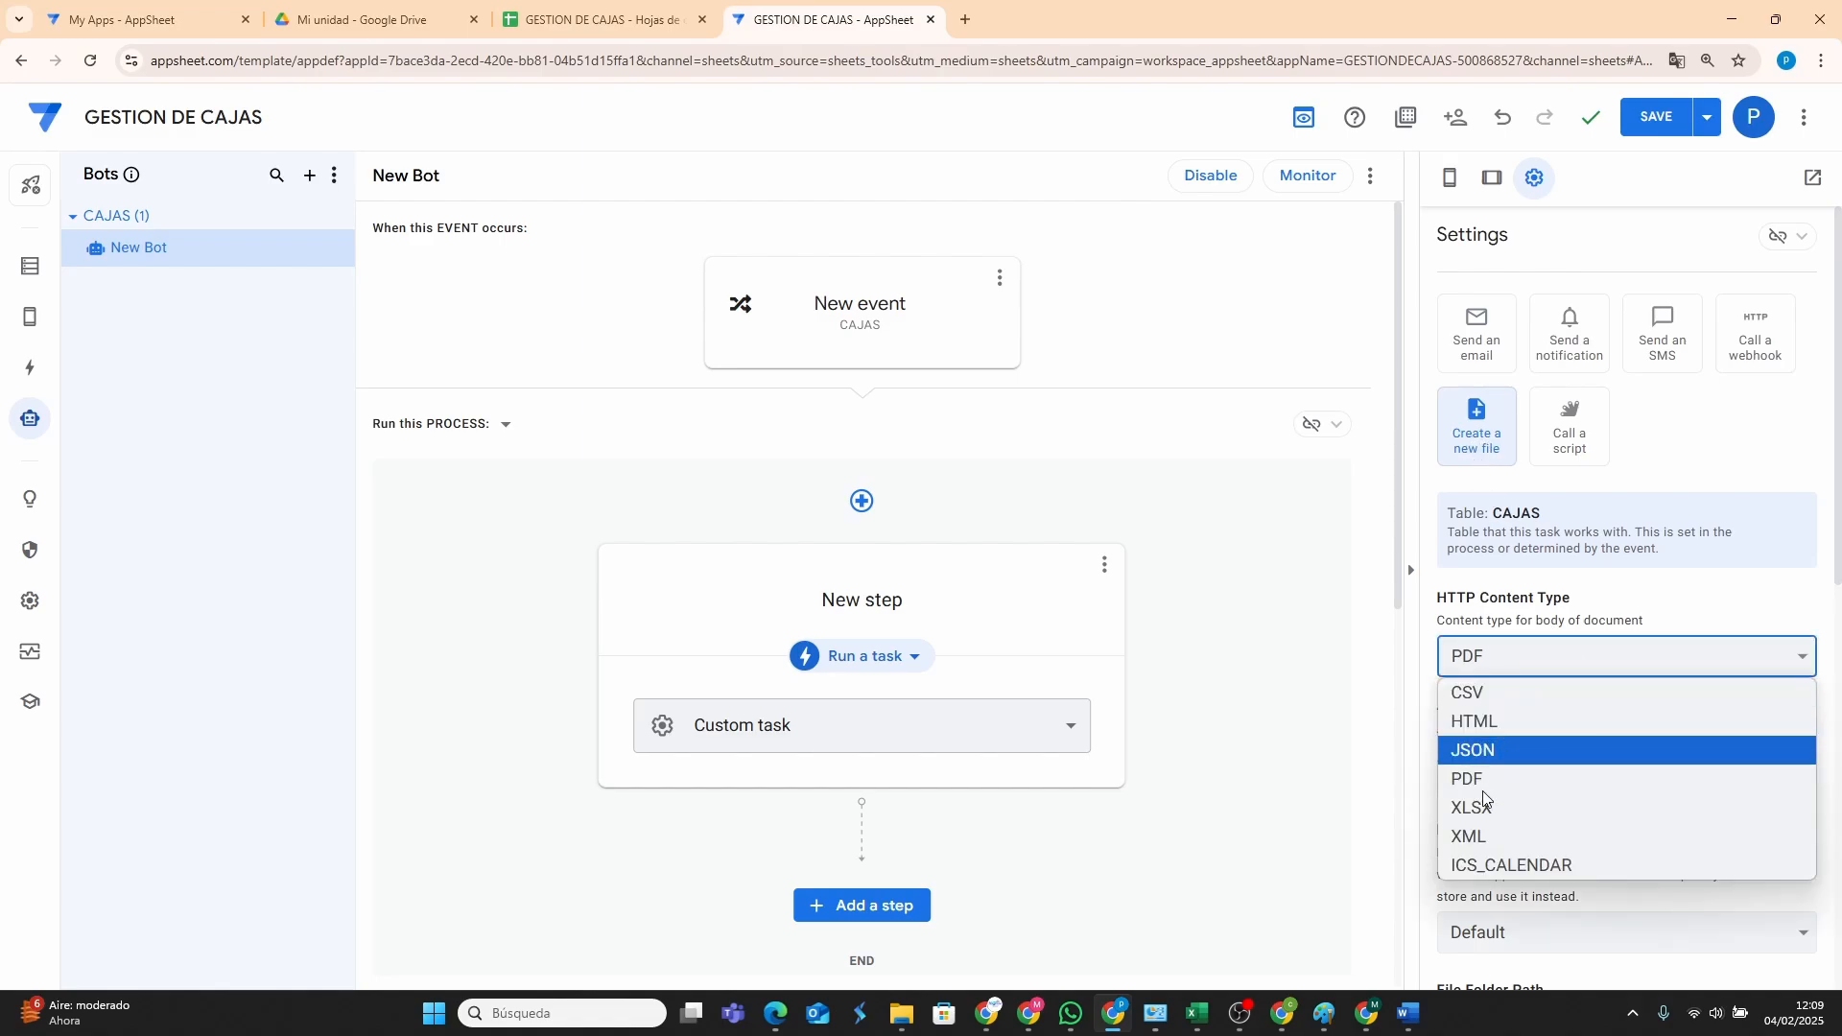
pyautogui.click(1483, 807)
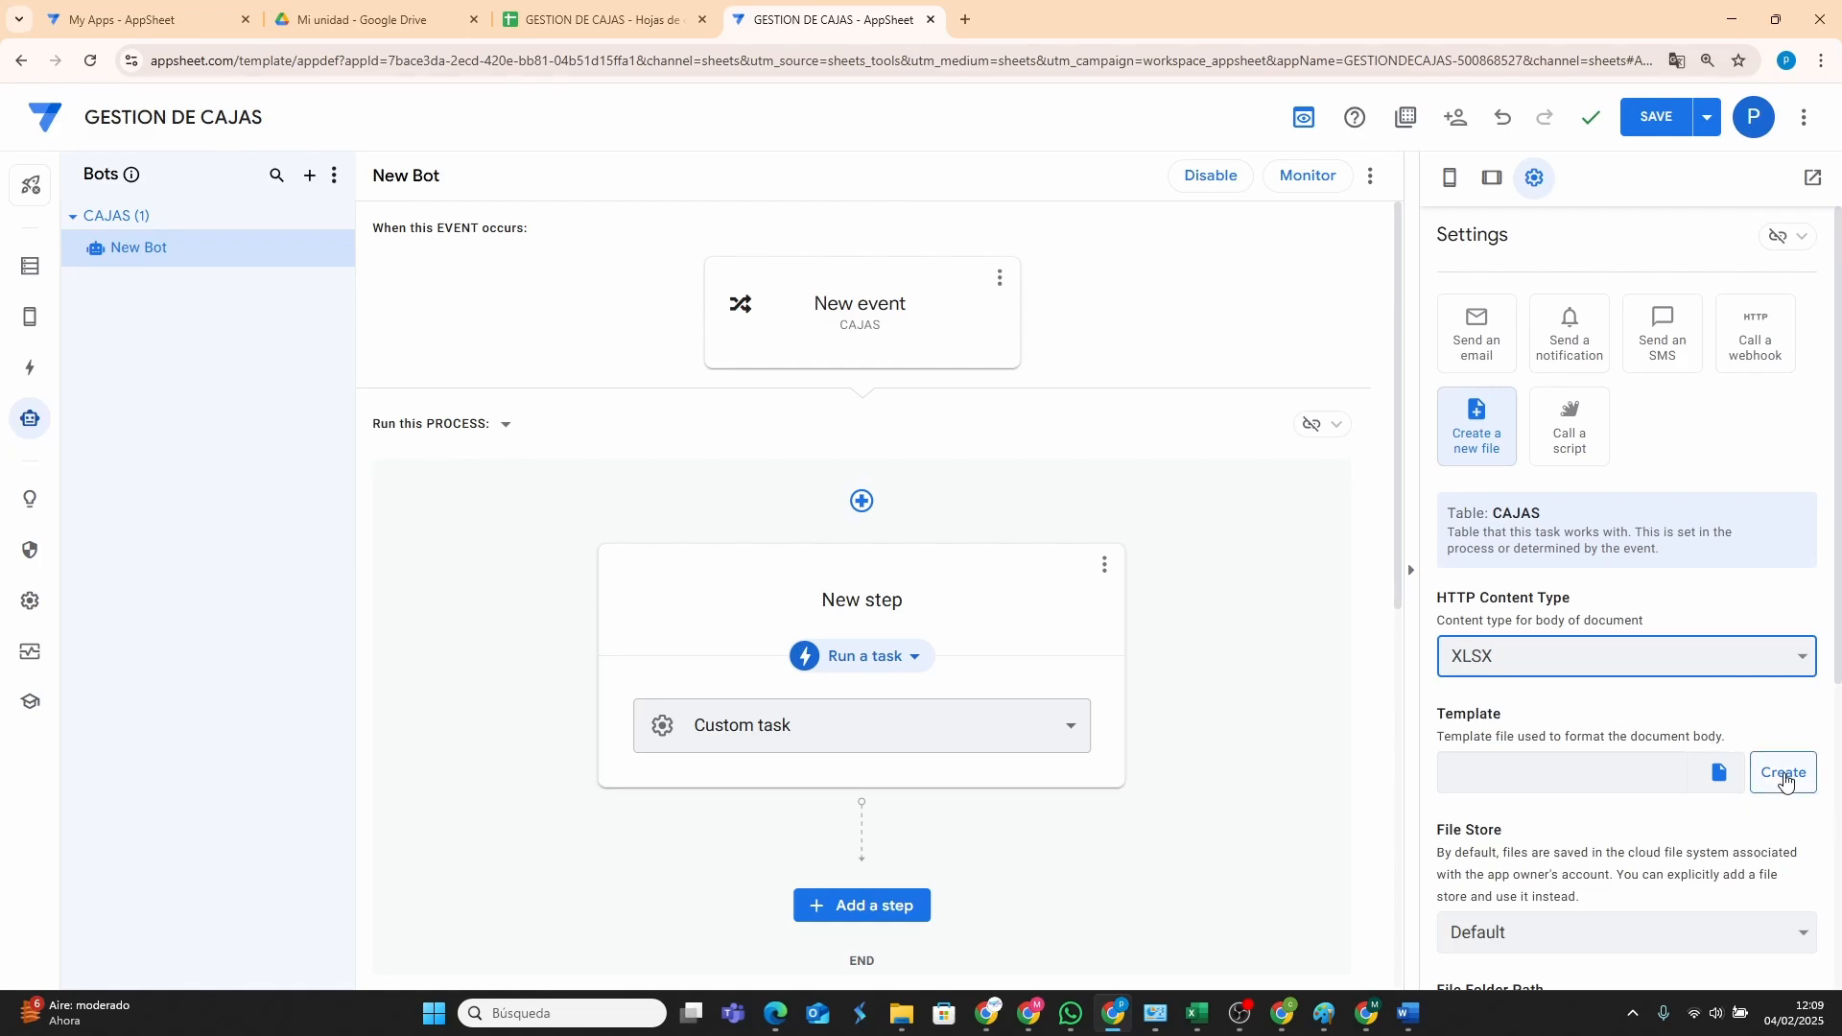
pyautogui.click(1783, 775)
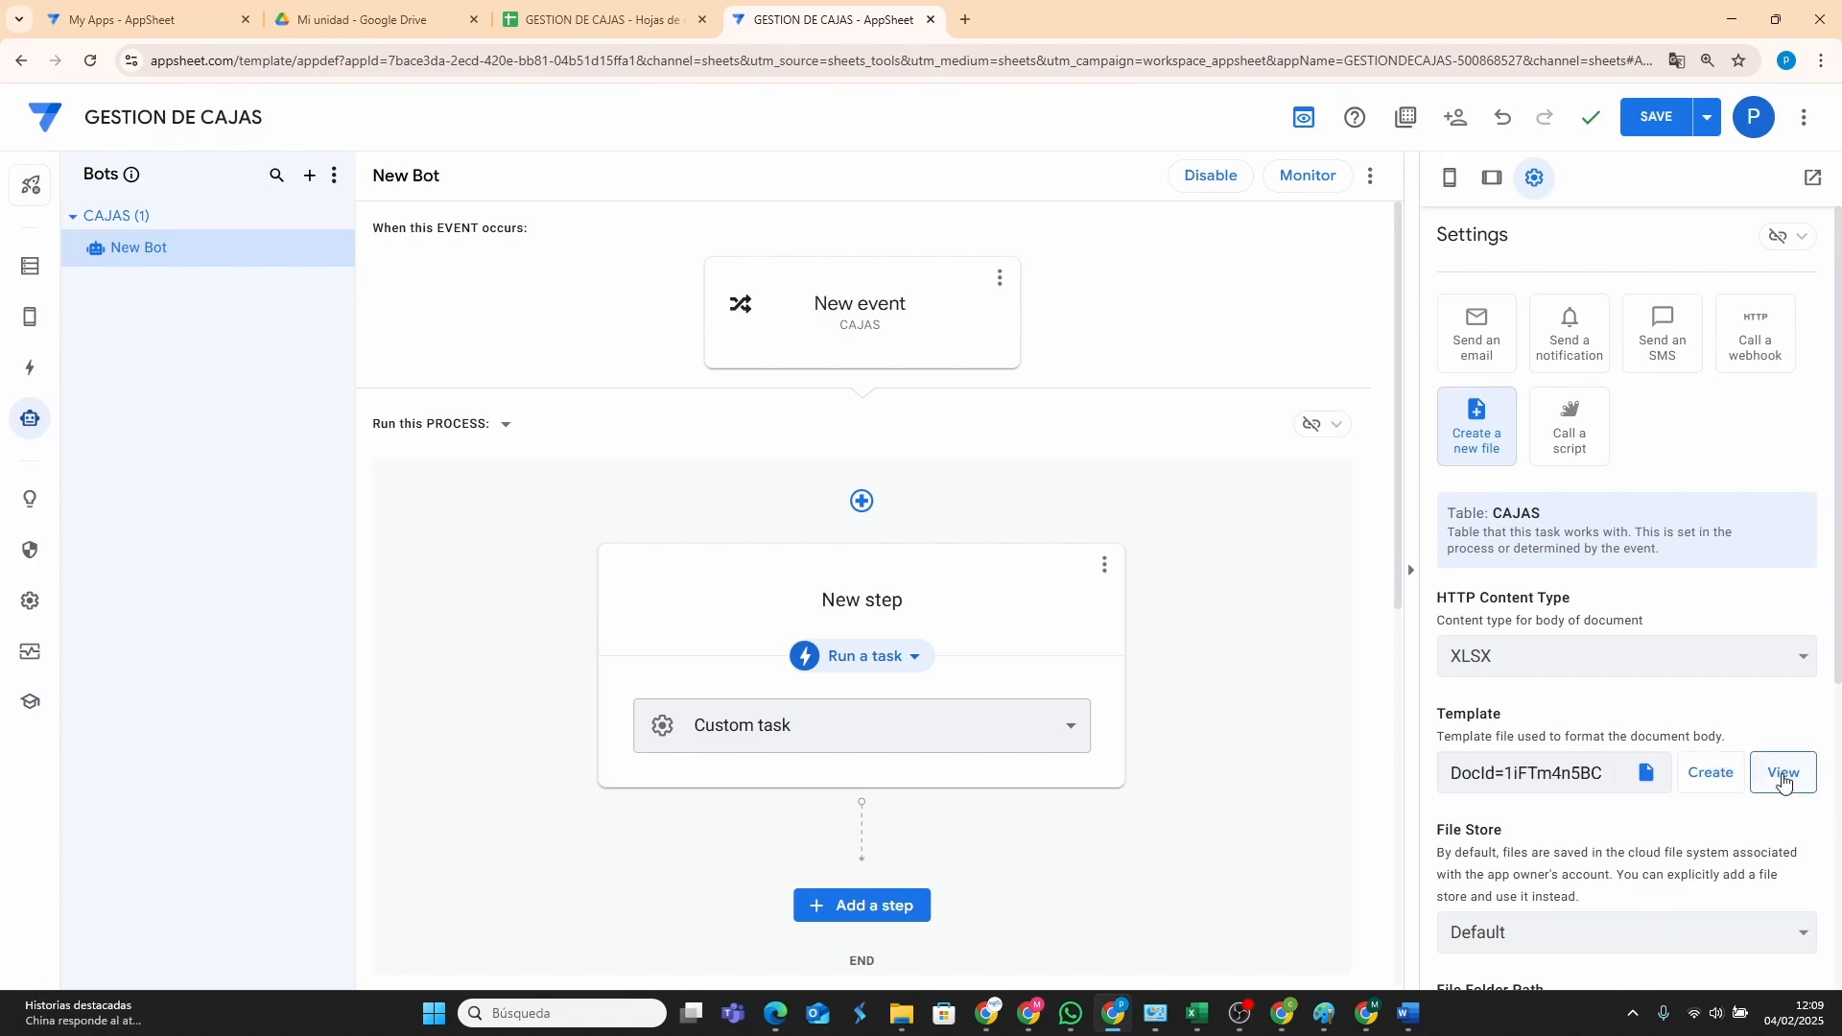
# Open the generated template for editing in Google Sheets and widen column A to show its full expression.
pyautogui.click(1783, 771)
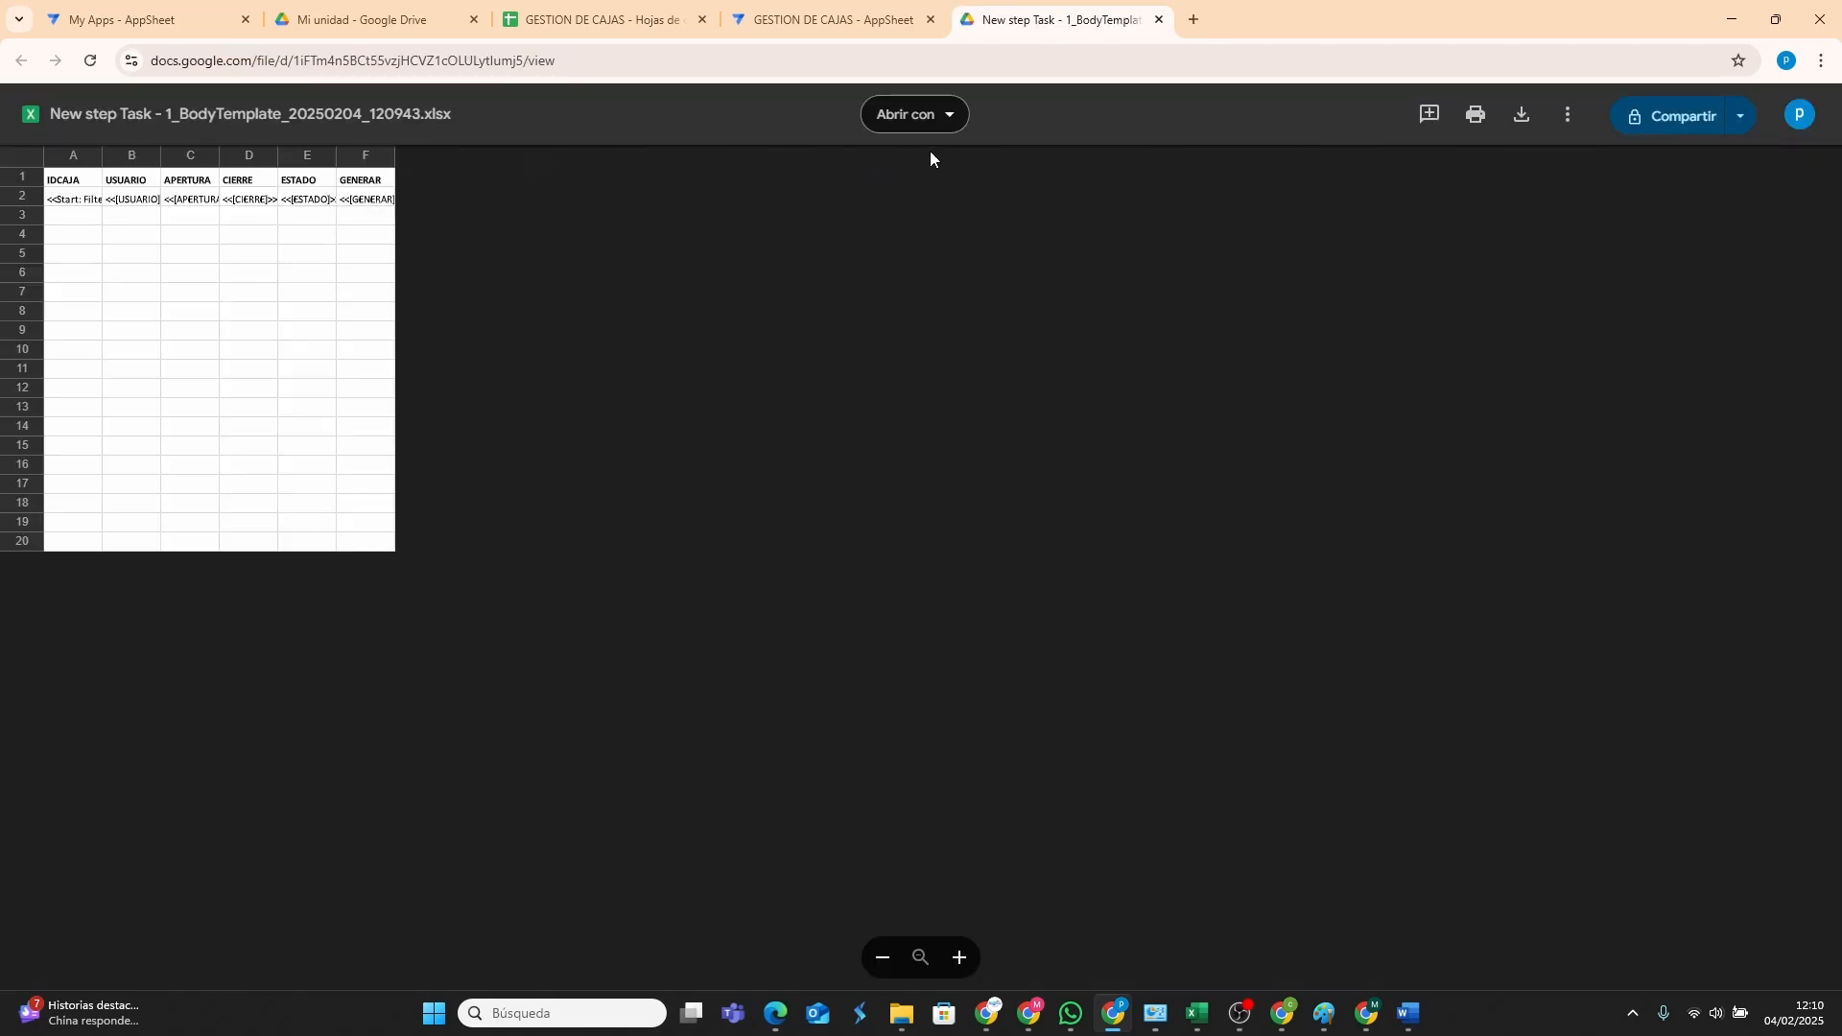
pyautogui.click(929, 117)
pyautogui.click(945, 183)
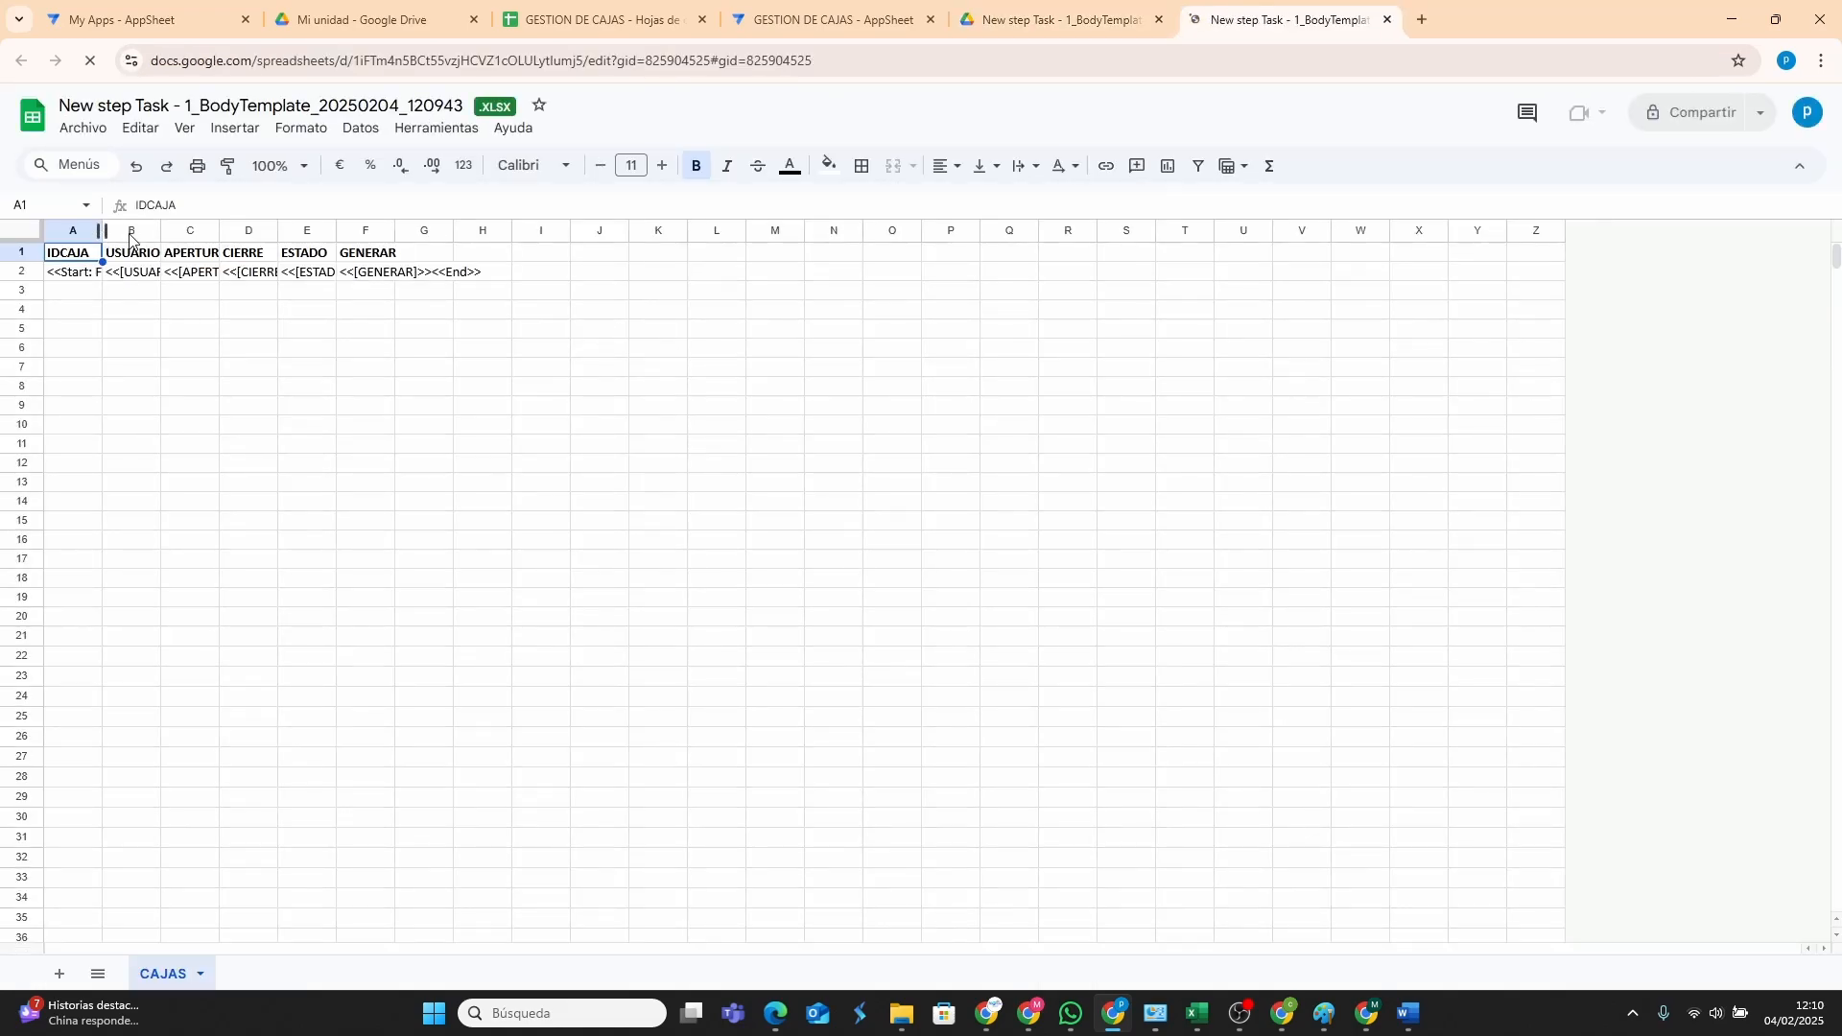
pyautogui.moveTo(102, 230); pyautogui.dragTo(405, 240)
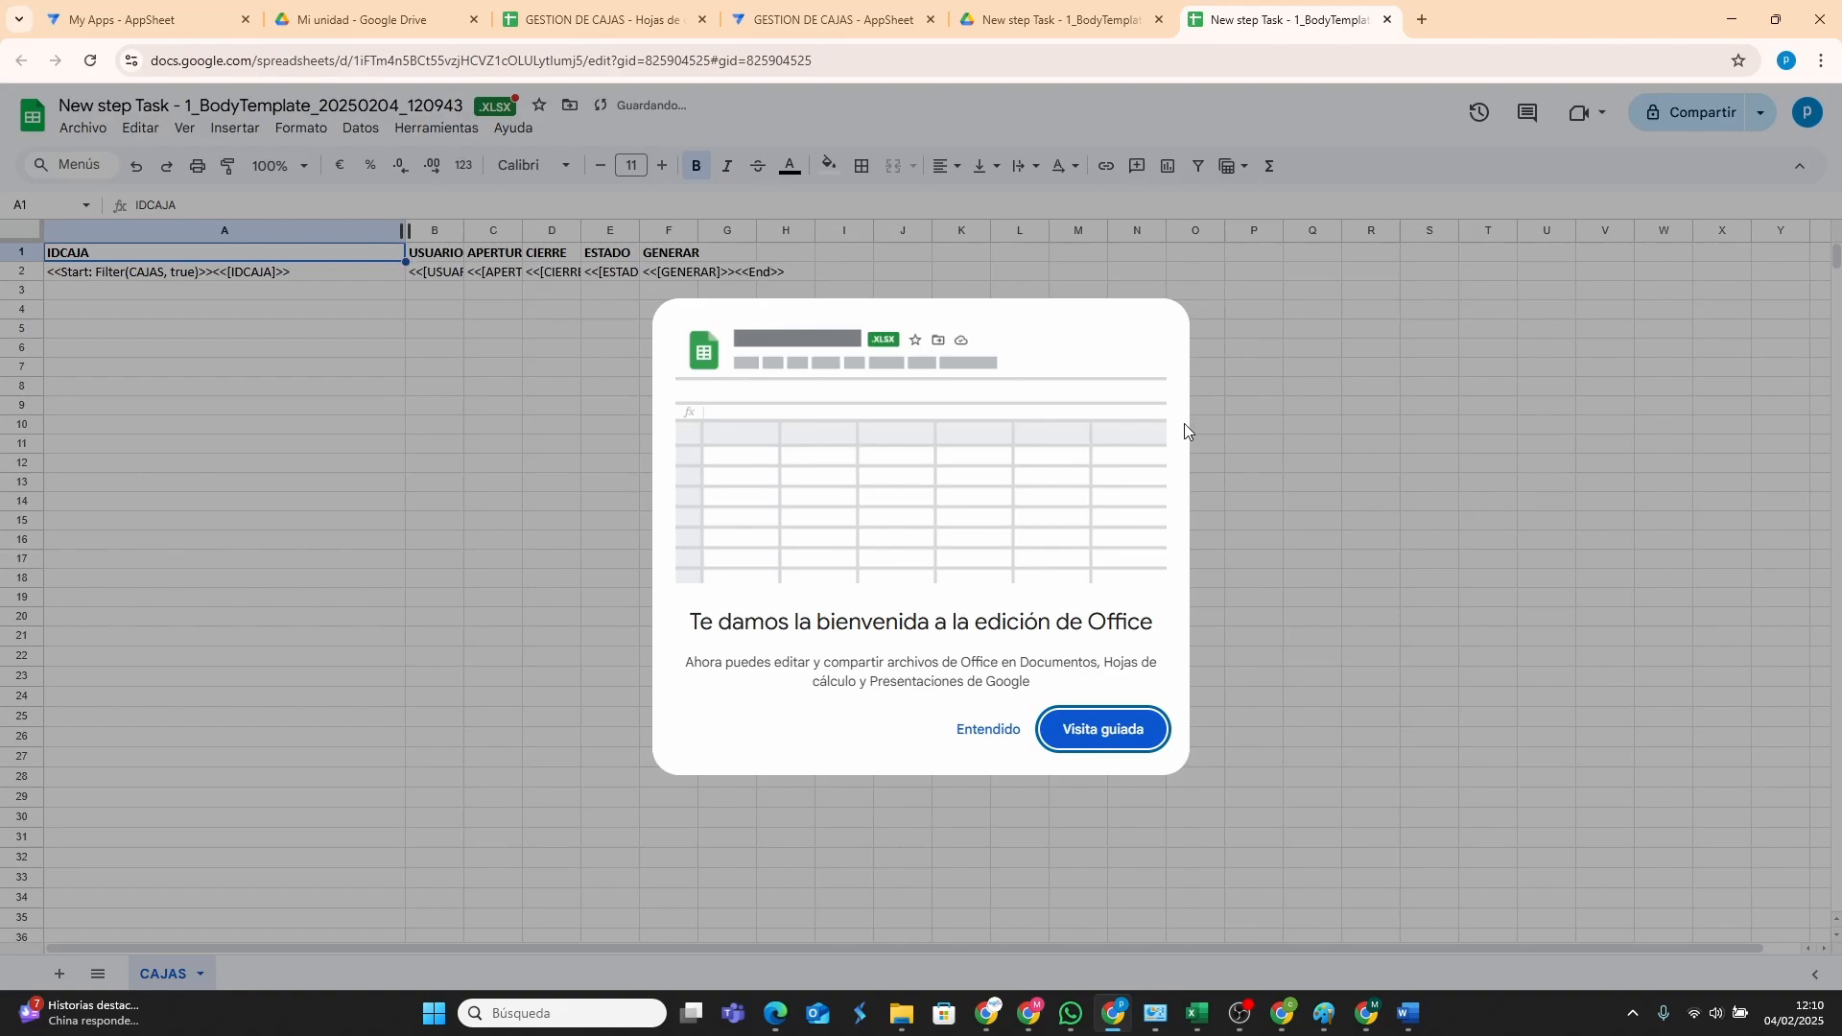
pyautogui.click(988, 731)
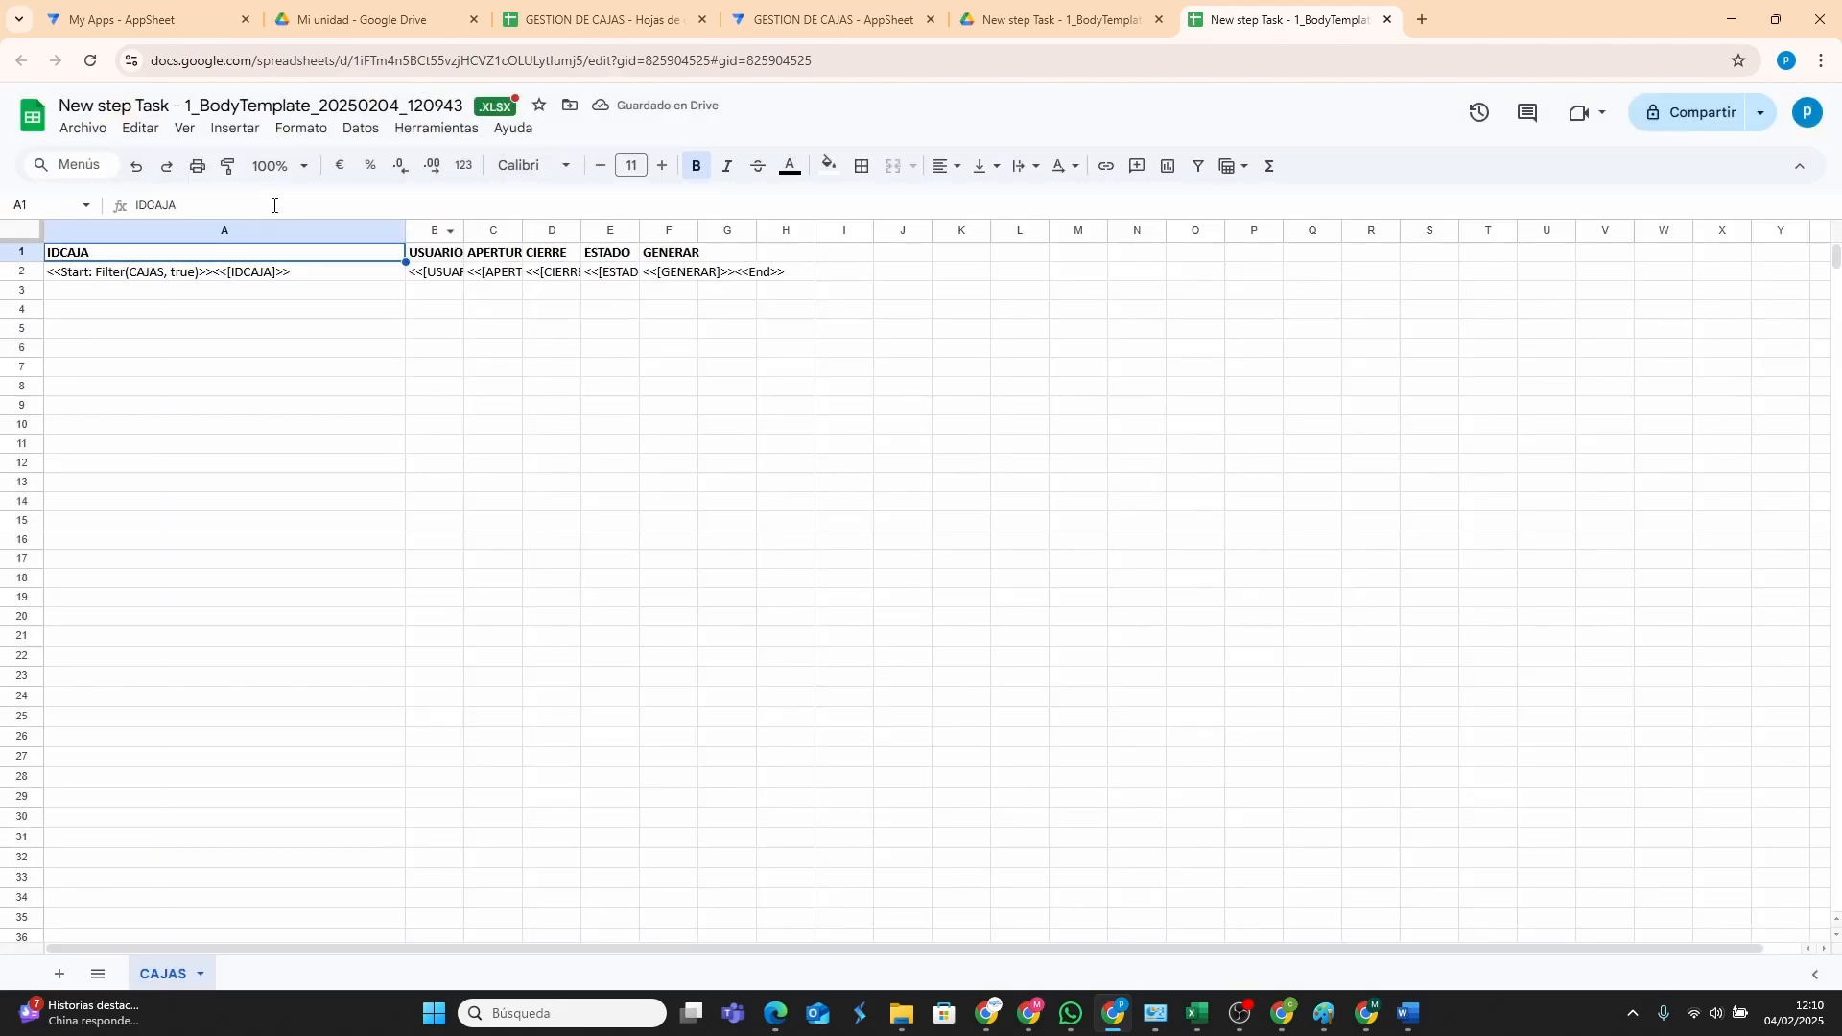
# Examine the template expressions in row 2, from the IDCAJA column through GENERAR.
pyautogui.click(143, 274)
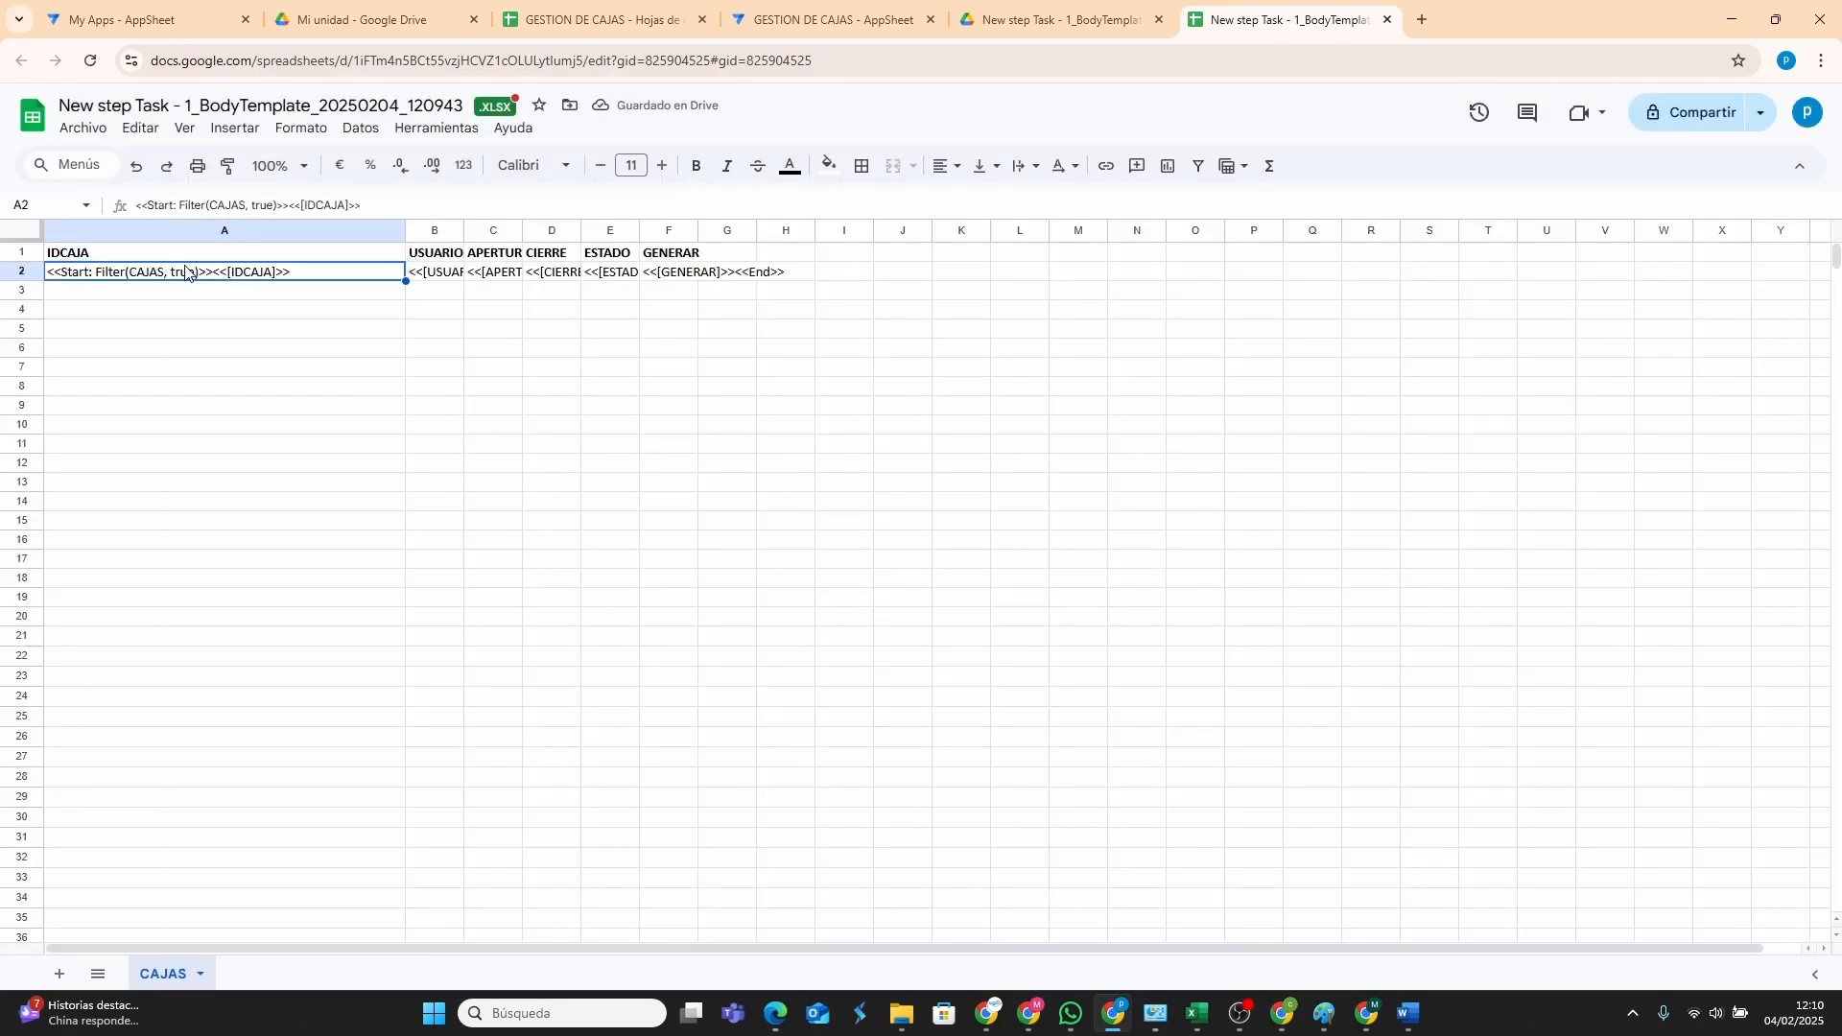
pyautogui.click(442, 276)
pyautogui.click(487, 276)
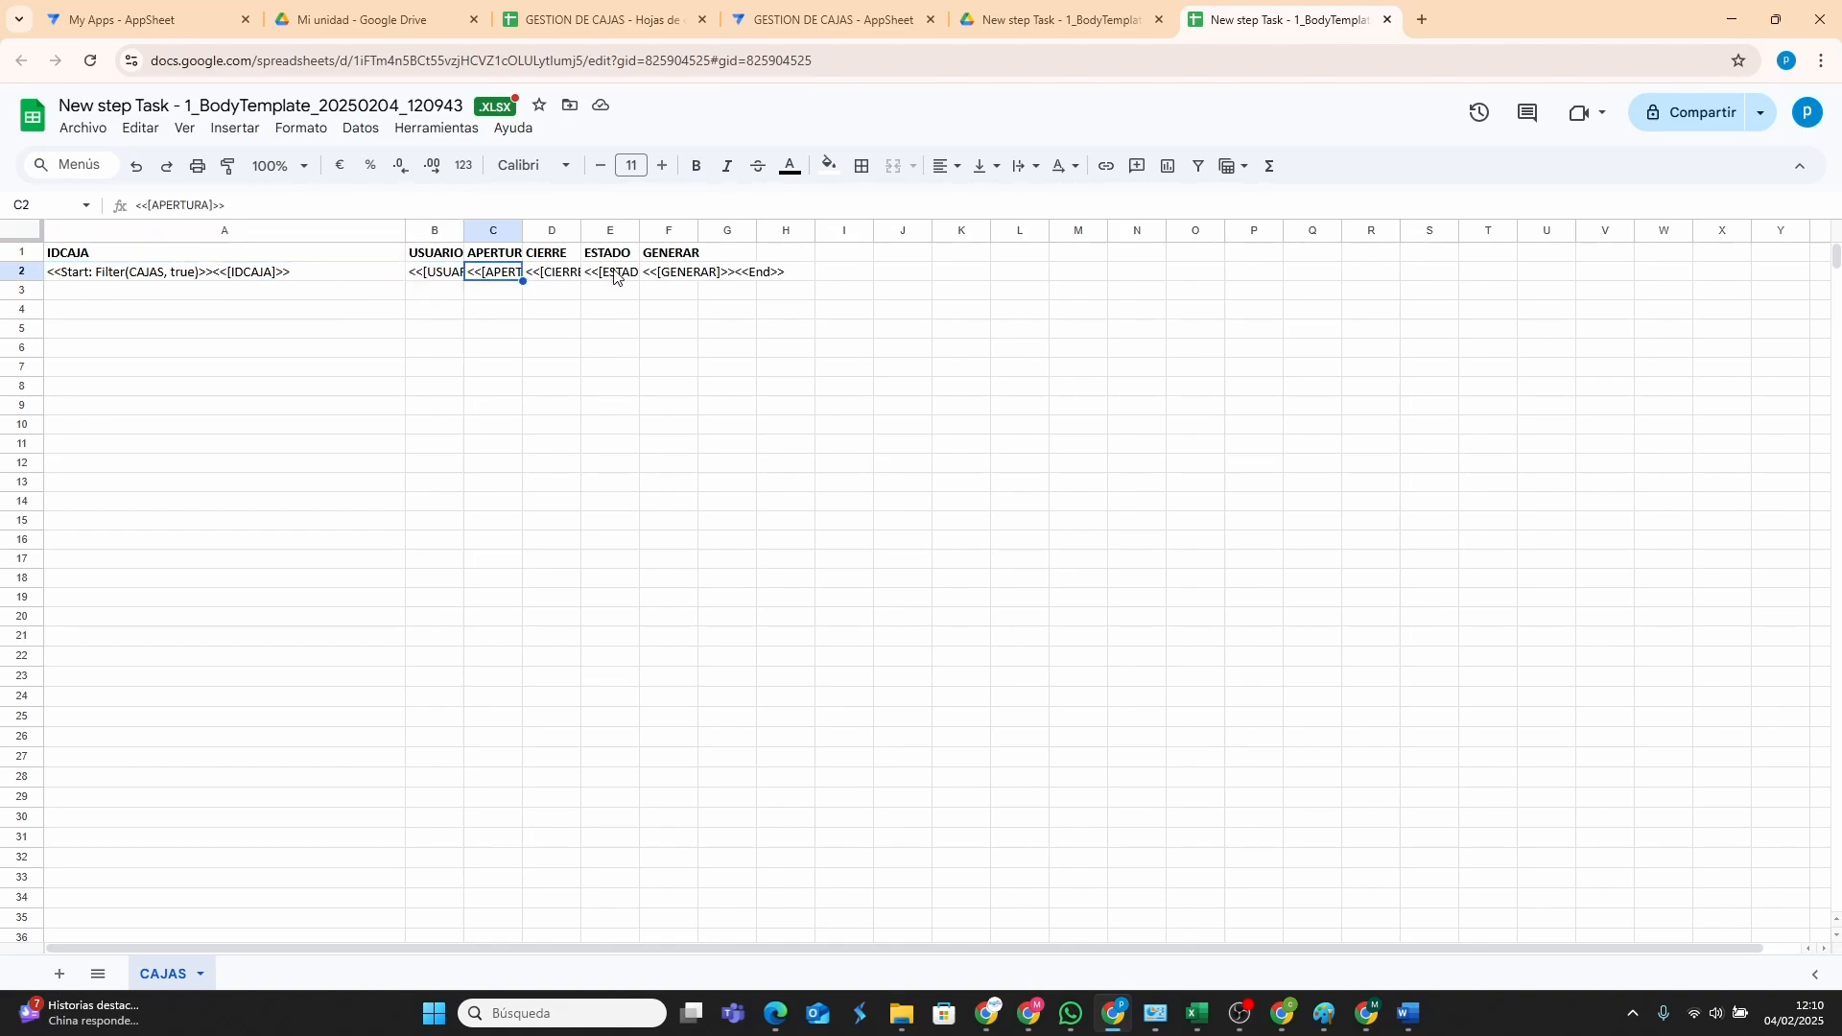
pyautogui.click(551, 277)
pyautogui.click(614, 277)
pyautogui.click(683, 276)
pyautogui.click(761, 275)
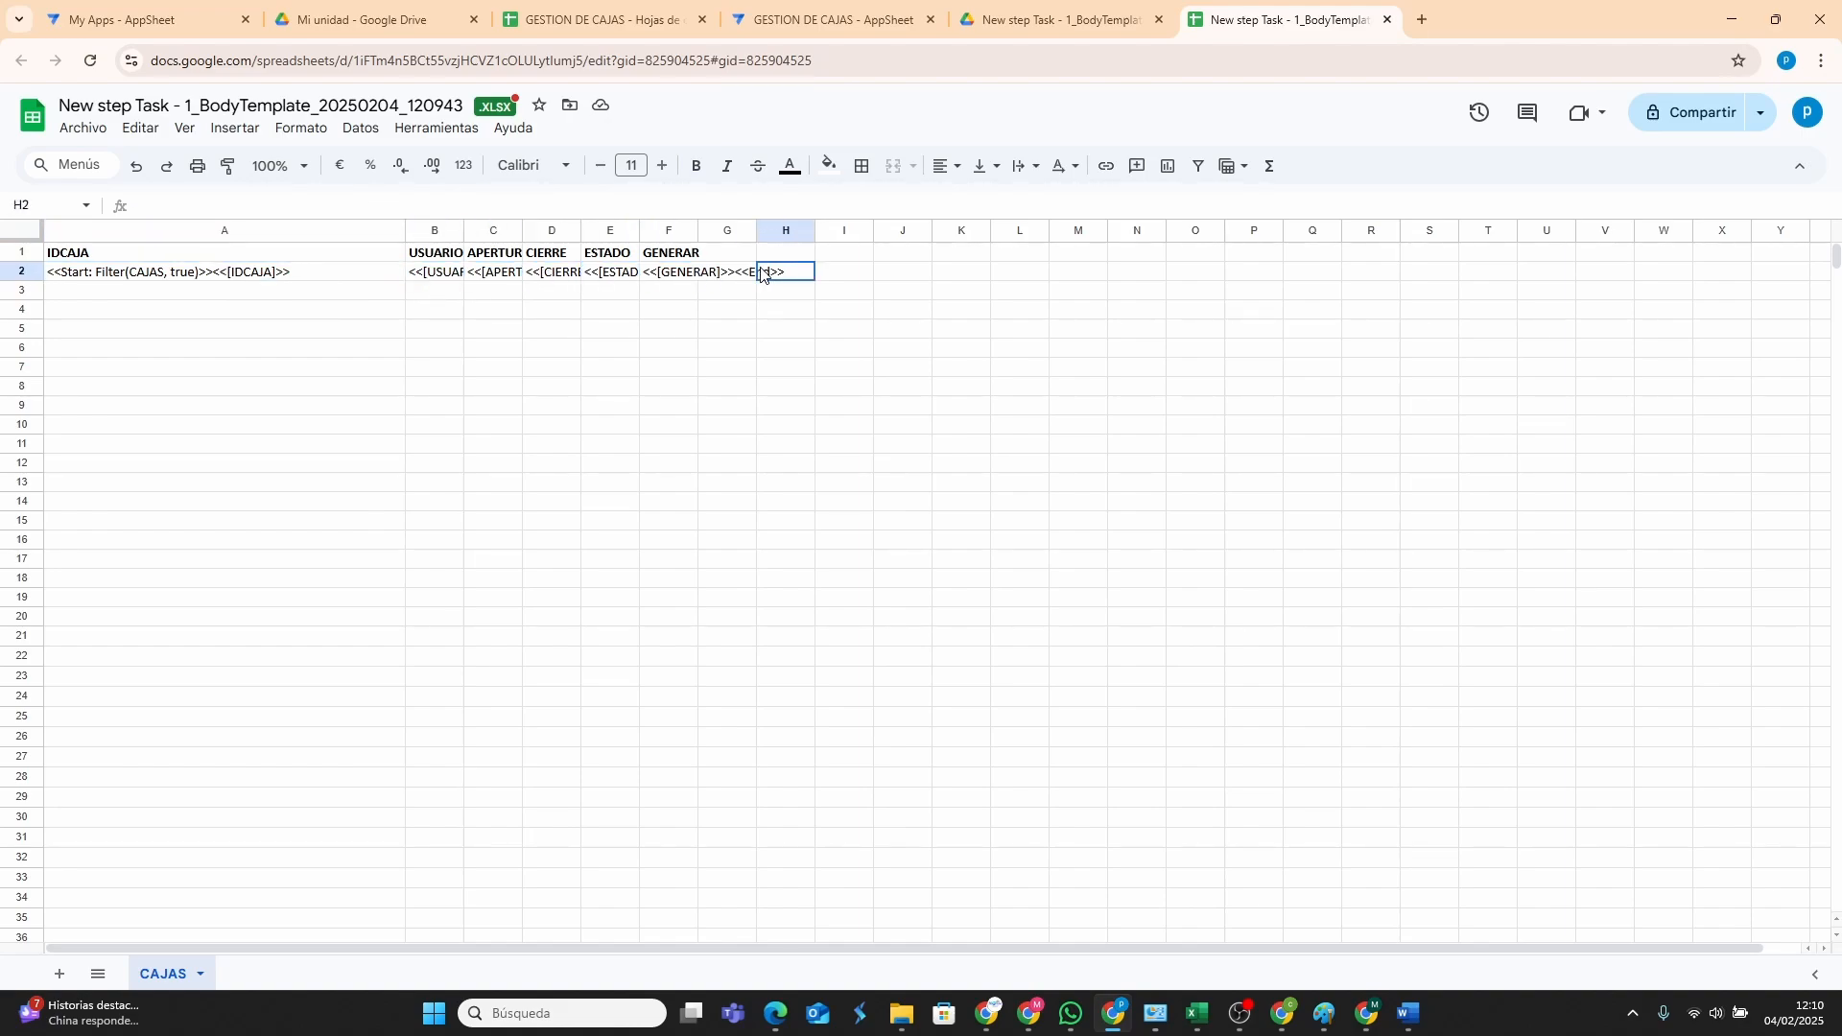
pyautogui.click(98, 277)
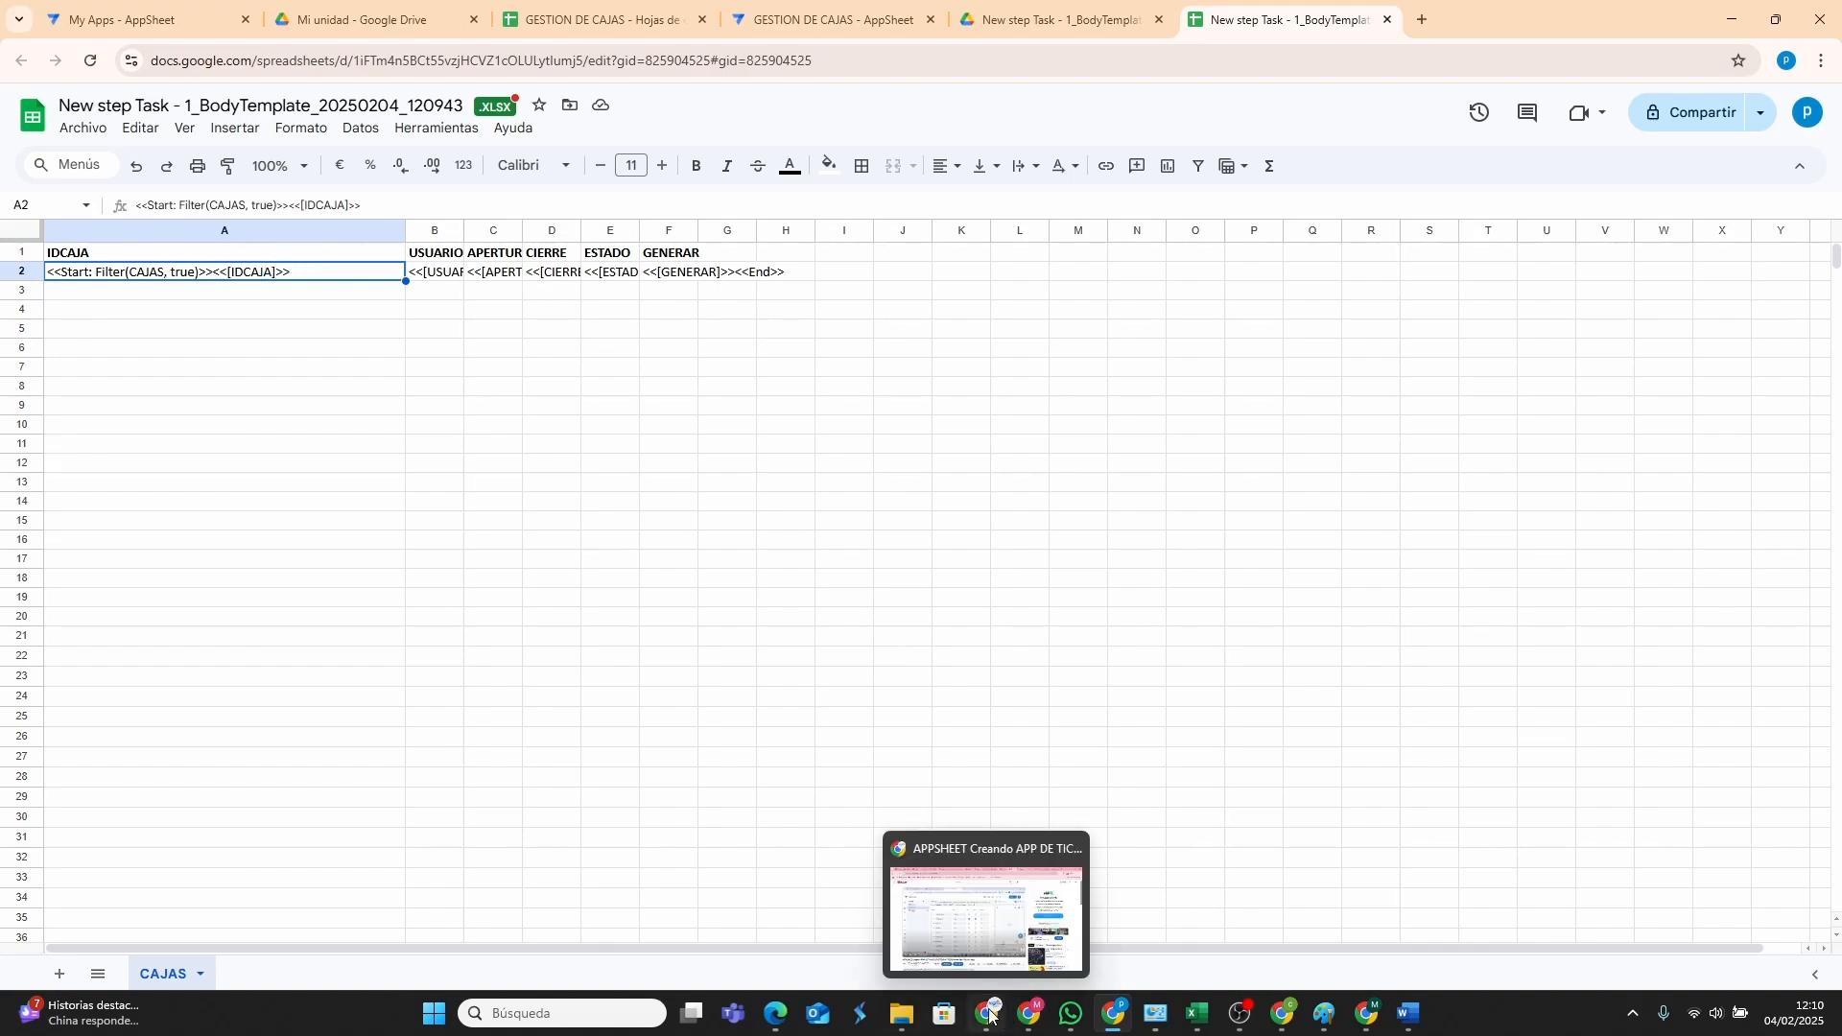
# Switch to the CONTROL DE CAJA app, open its bot's file template in Google Sheets, and inspect the Start expression in A5.
pyautogui.click(1031, 1015)
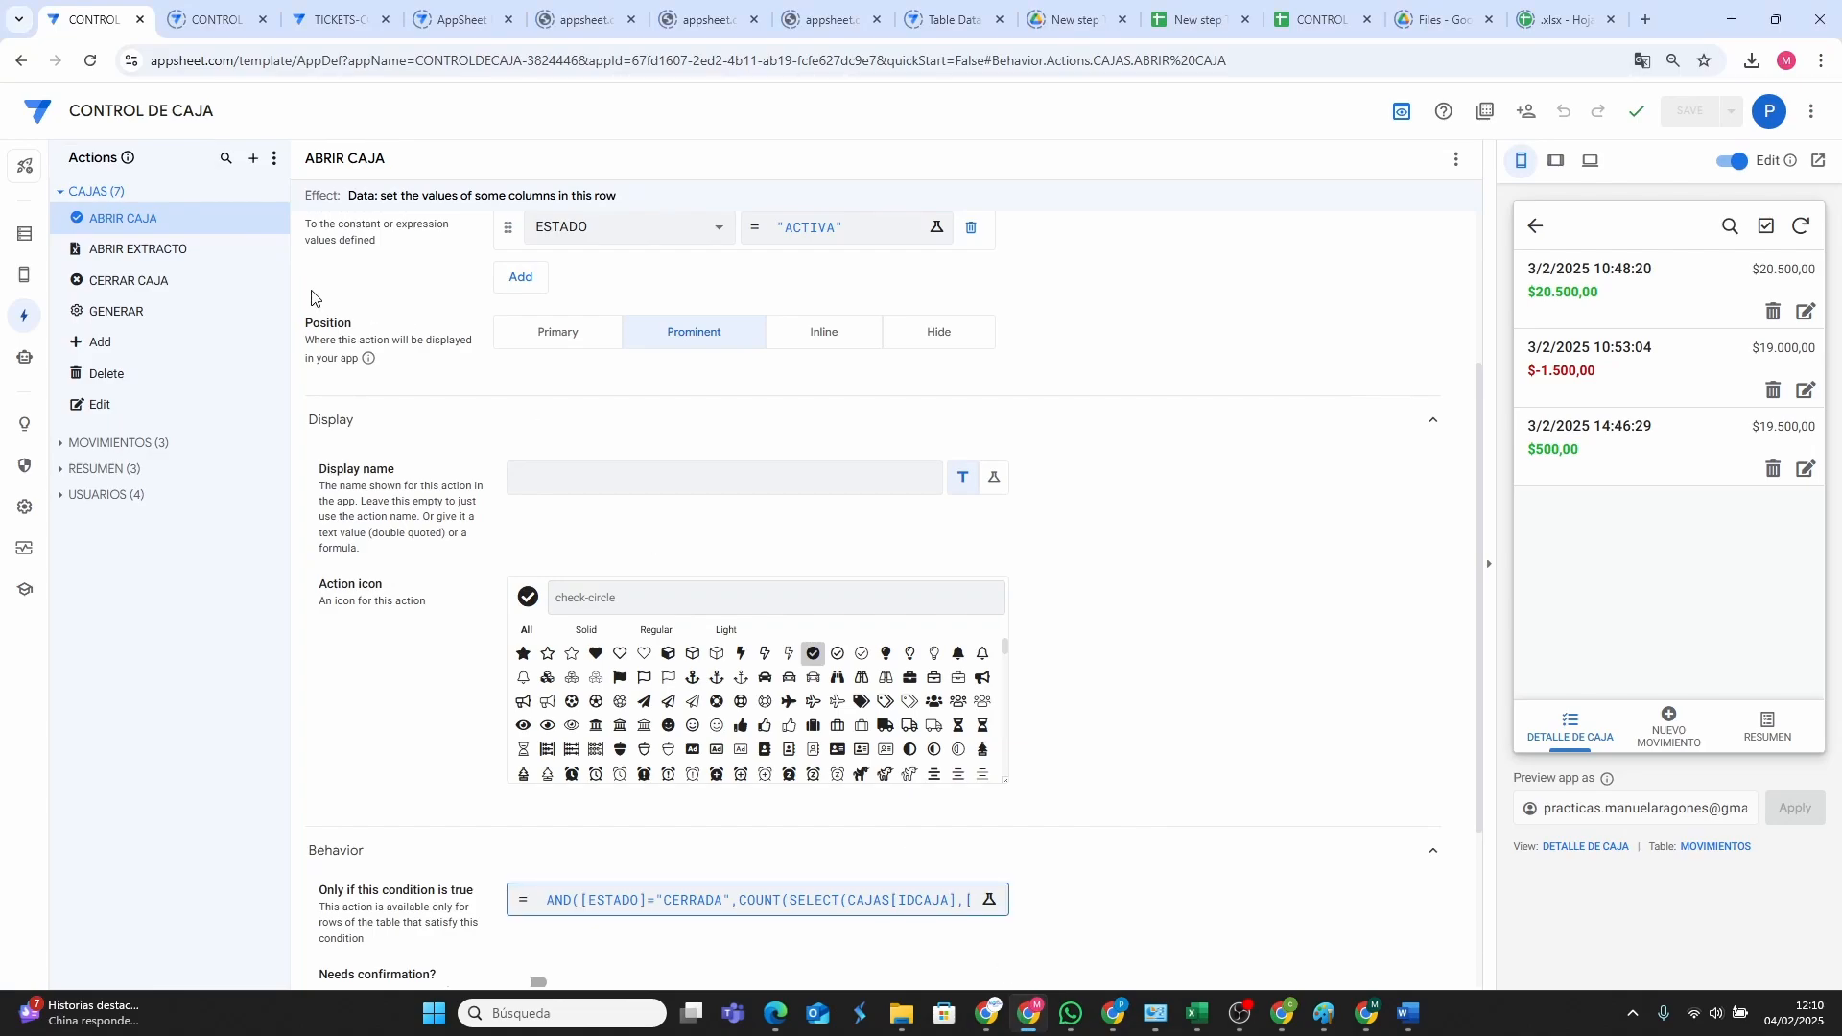
pyautogui.click(24, 357)
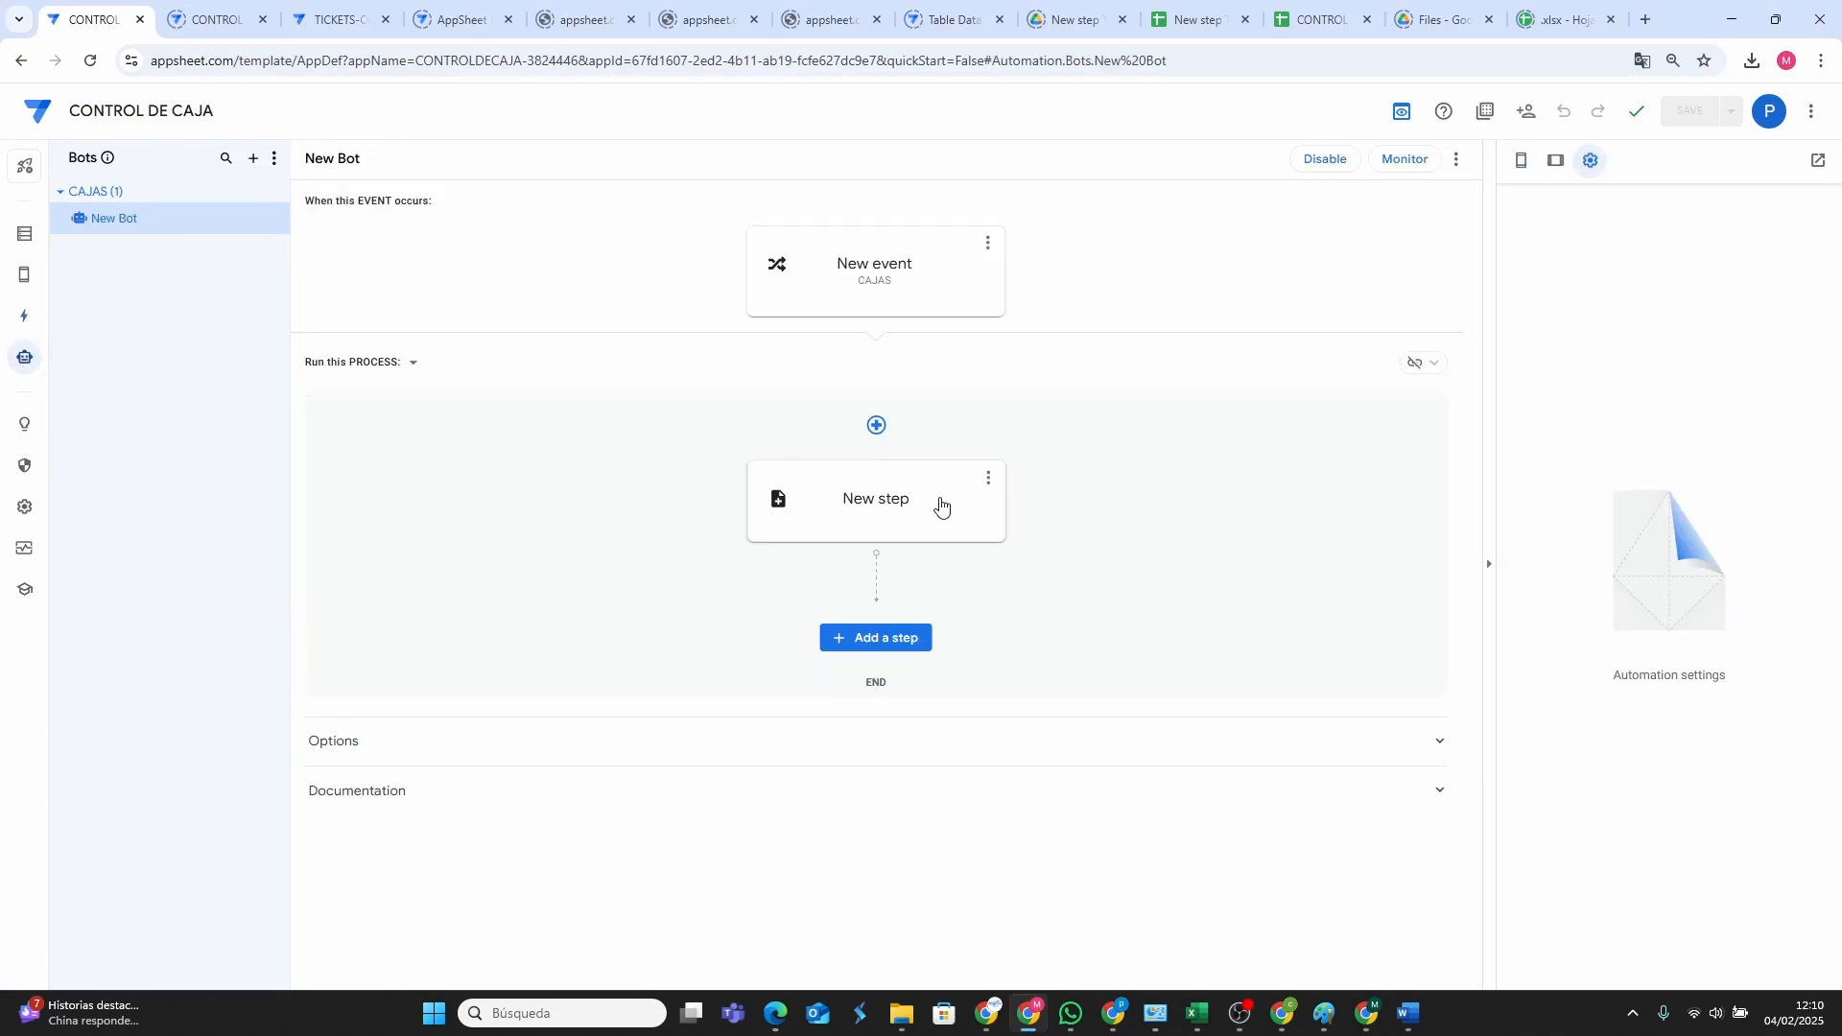
pyautogui.click(939, 501)
pyautogui.click(1788, 658)
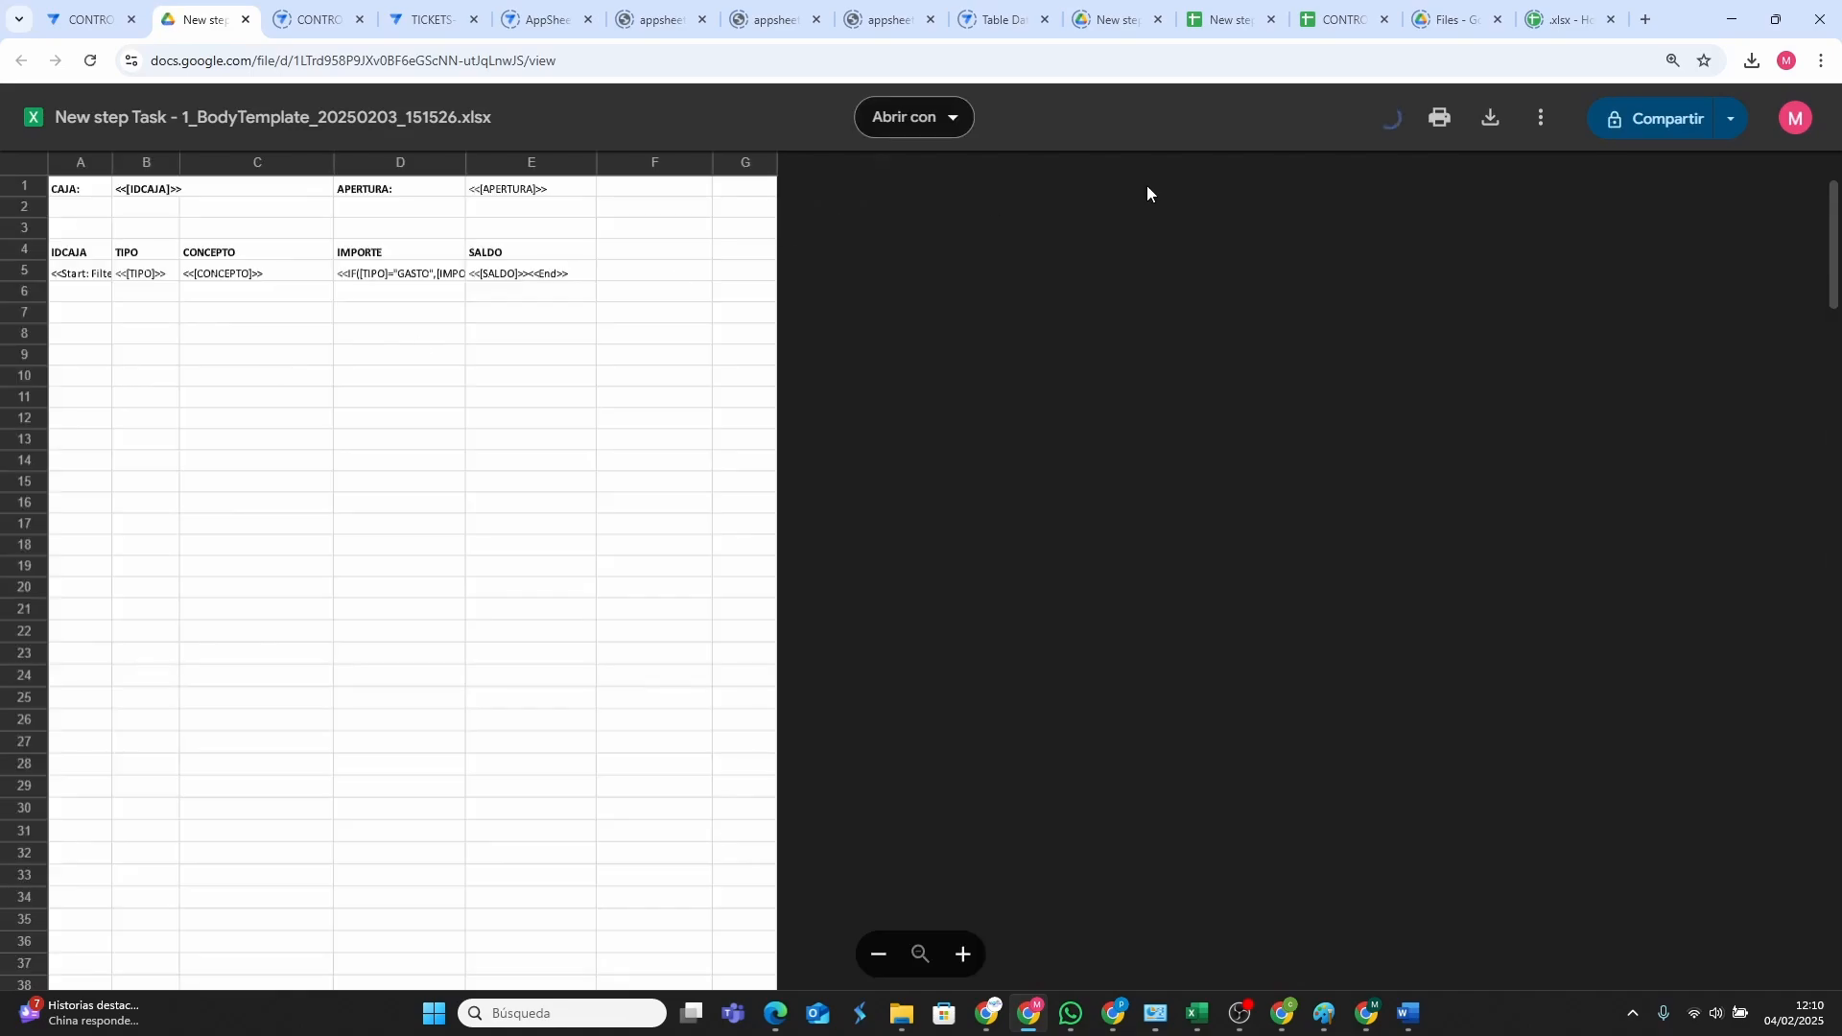
pyautogui.click(920, 125)
pyautogui.click(962, 193)
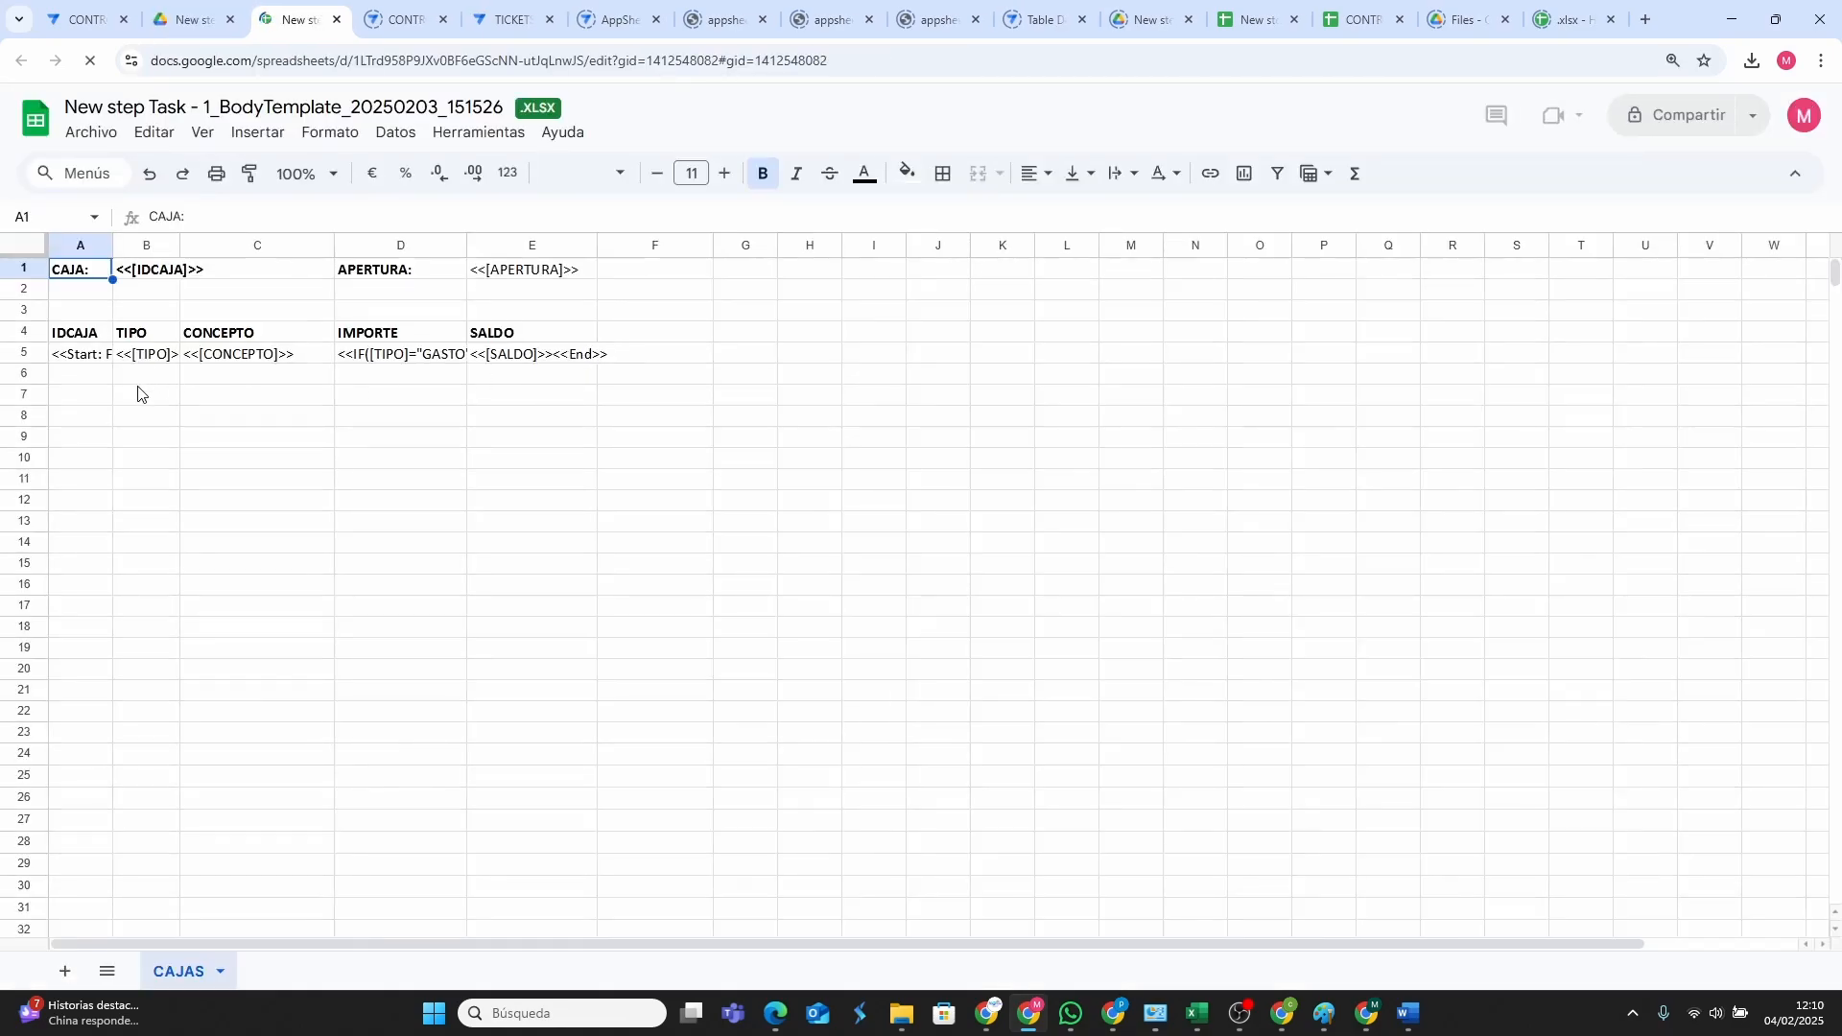
pyautogui.click(102, 357)
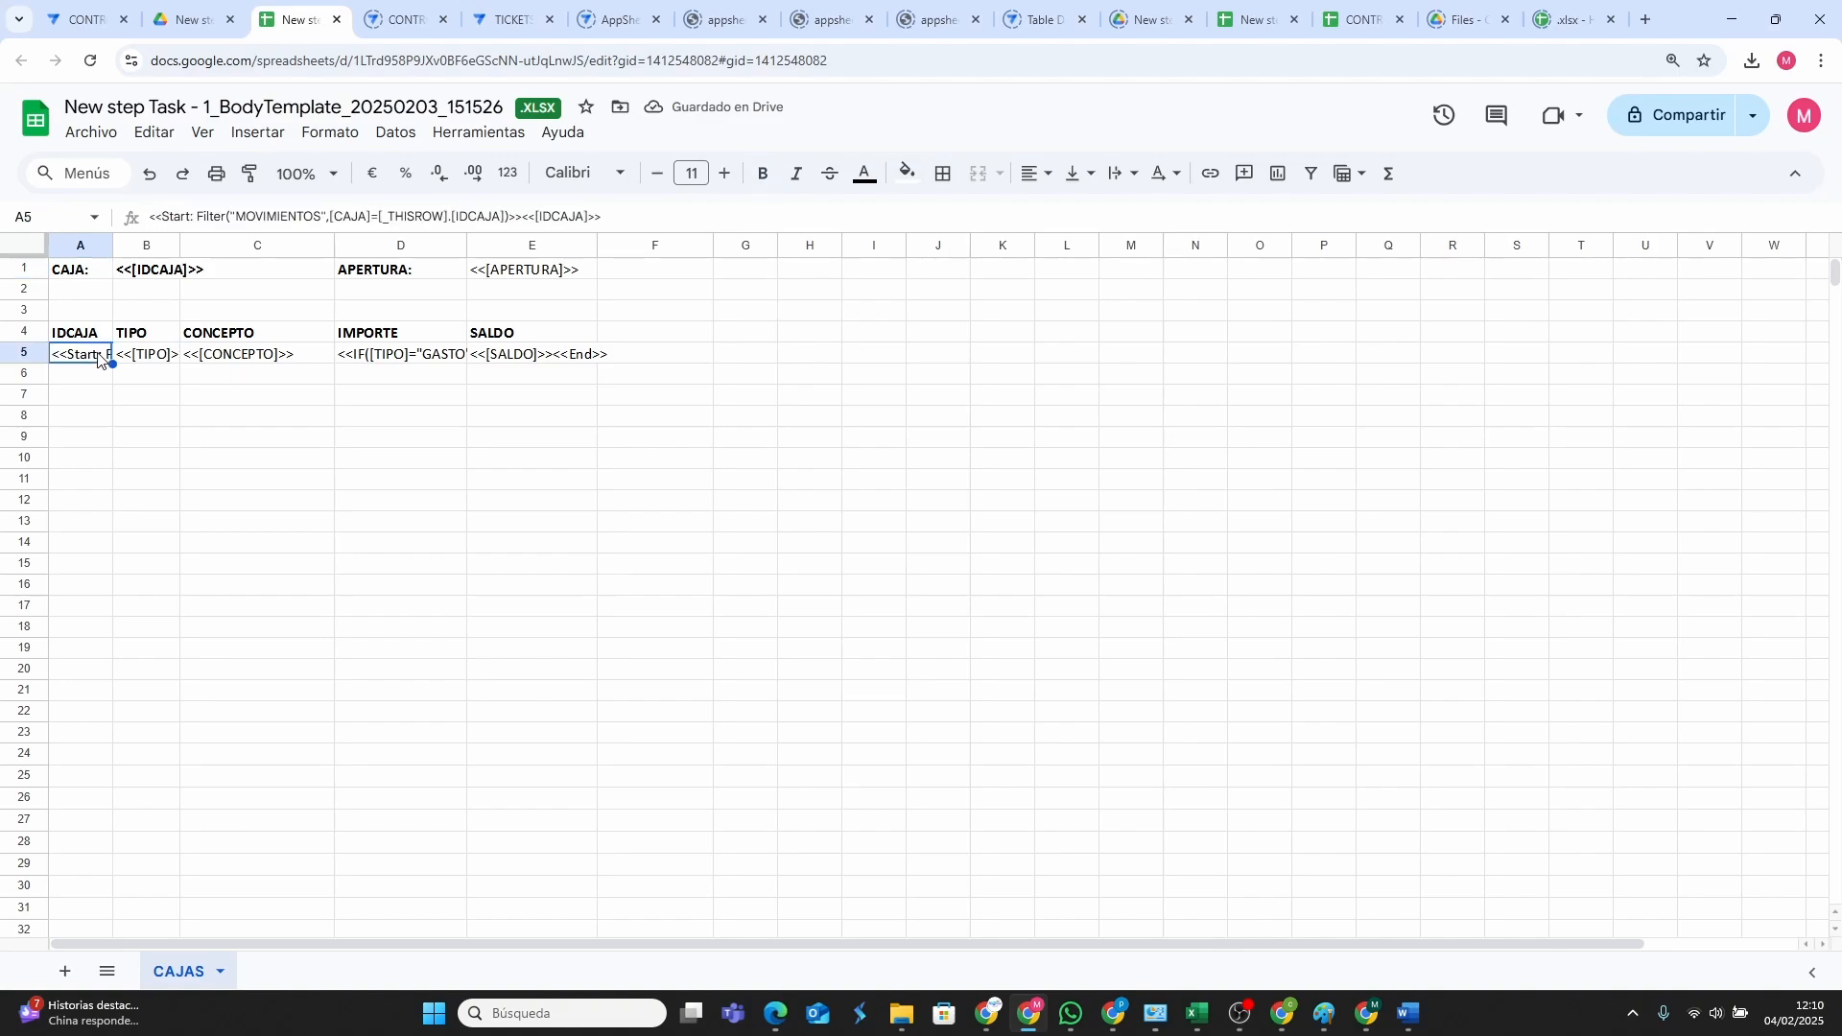
# Copy range A1:E5 from the CONTROL DE CAJA template and paste it at A1 of the GESTION DE CAJAS template.
pyautogui.moveTo(111, 252)
pyautogui.mouseDown()
pyautogui.moveTo(428, 247)
pyautogui.moveTo(124, 251)
pyautogui.mouseUp()
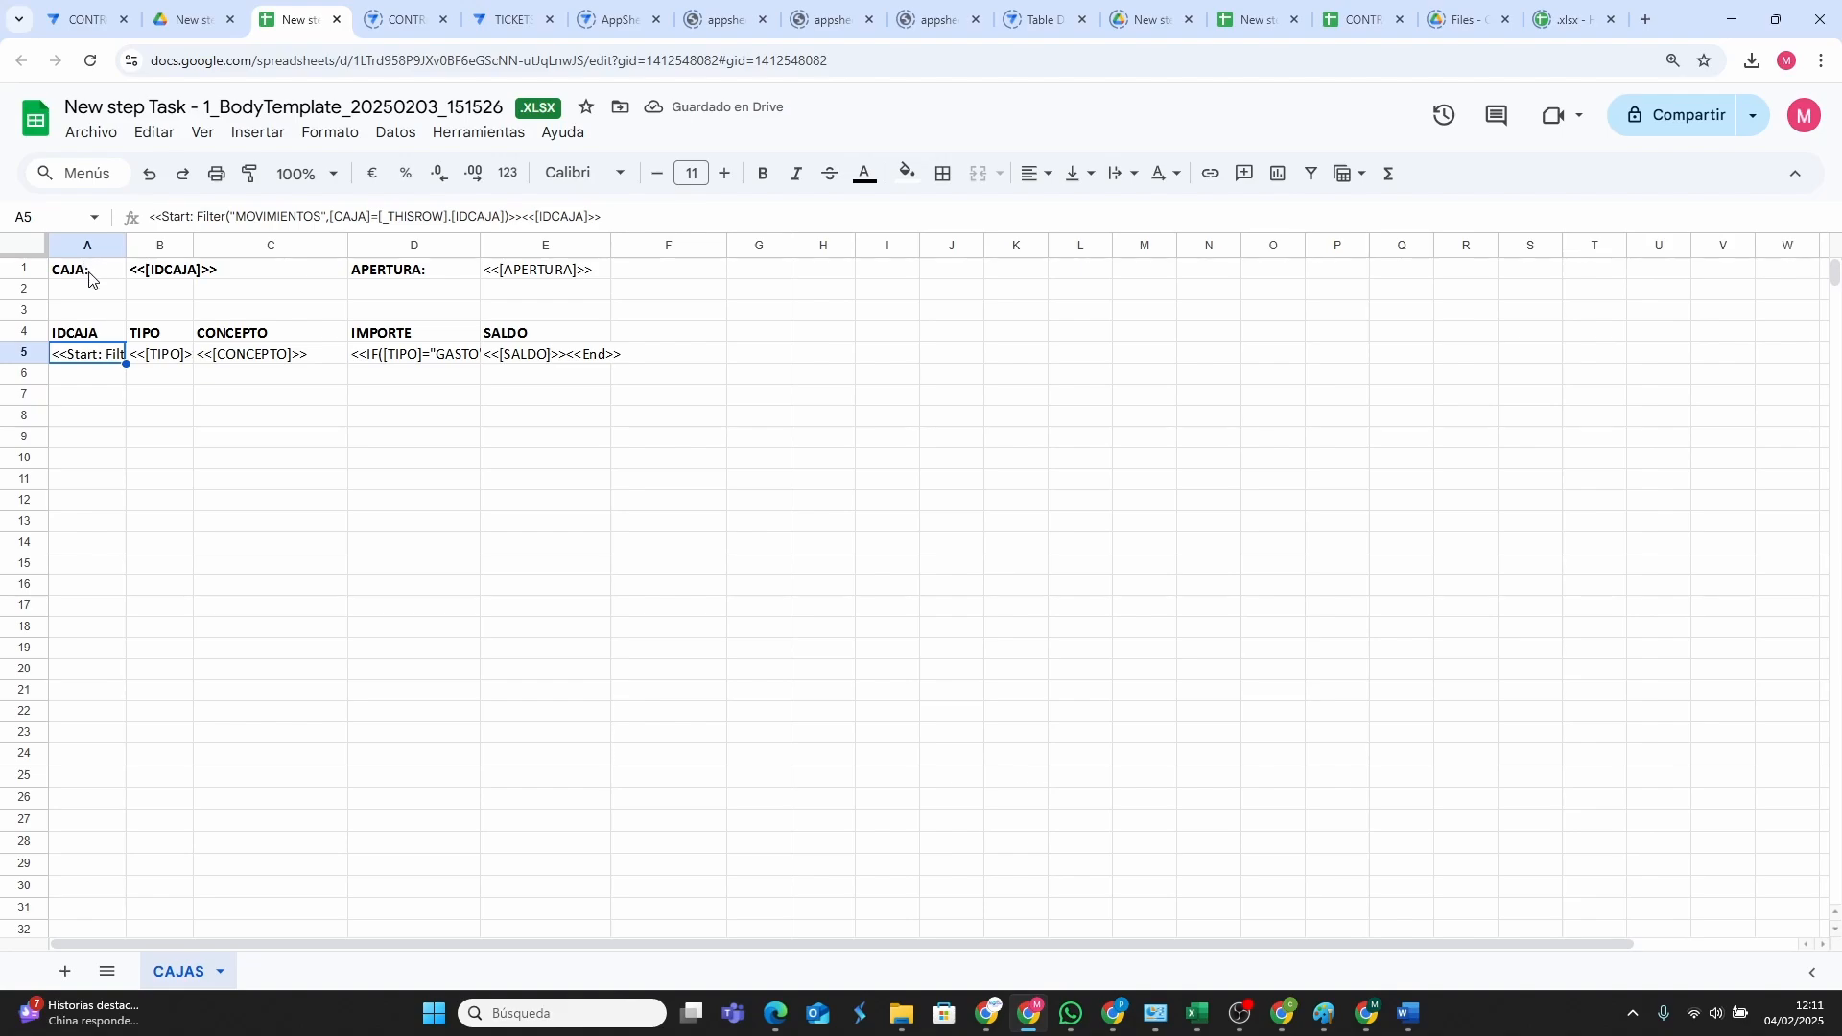
pyautogui.moveTo(89, 276); pyautogui.dragTo(549, 368)
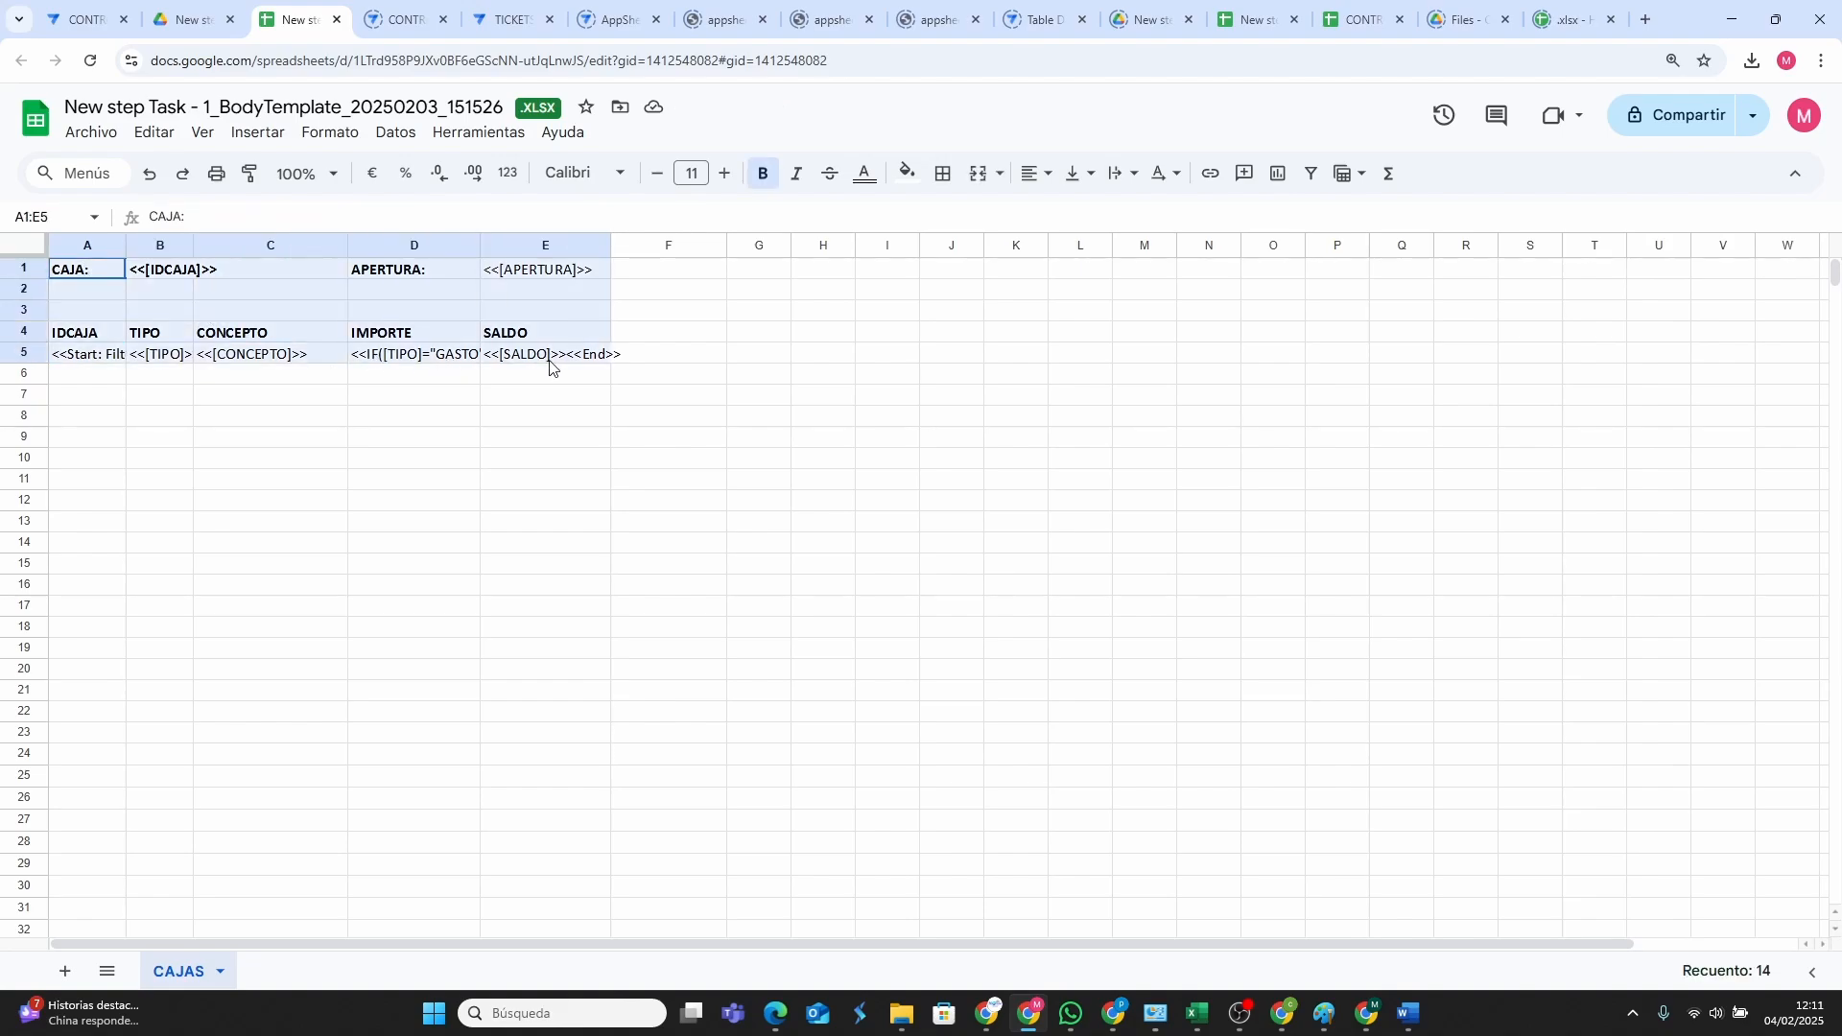
pyautogui.rightClick(529, 327)
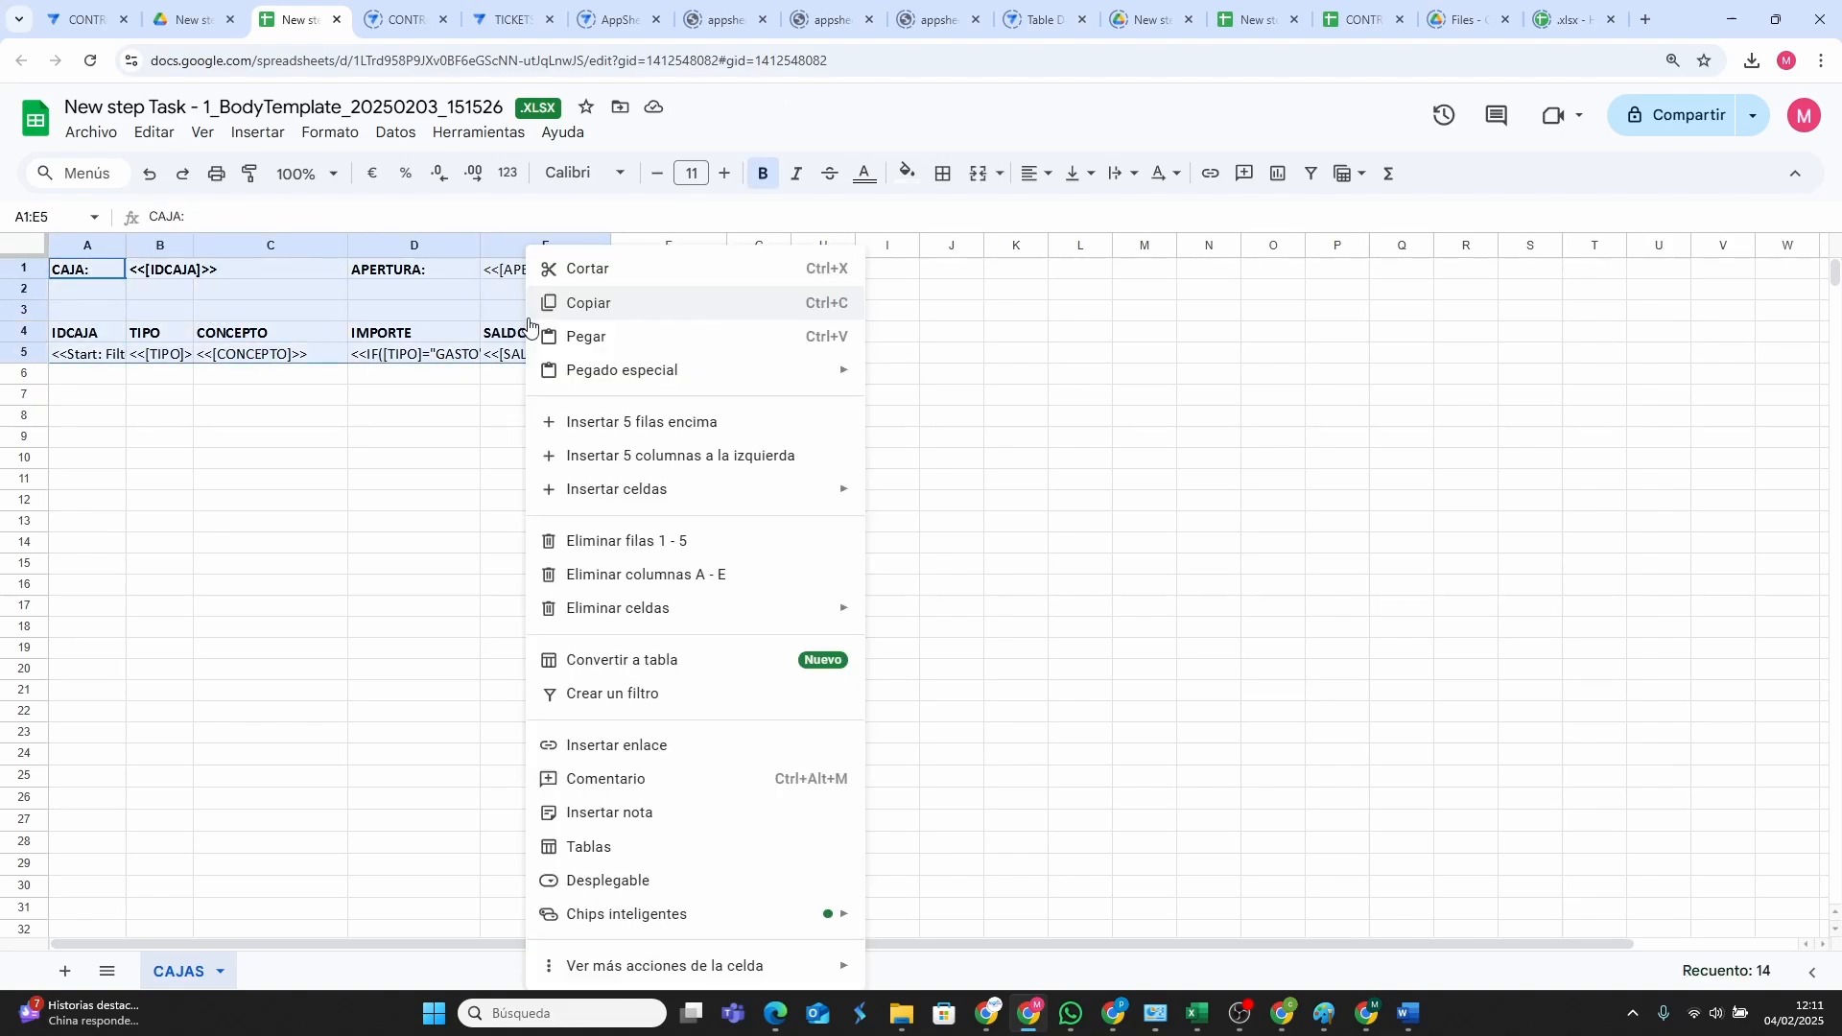
pyautogui.click(583, 302)
pyautogui.click(1260, 21)
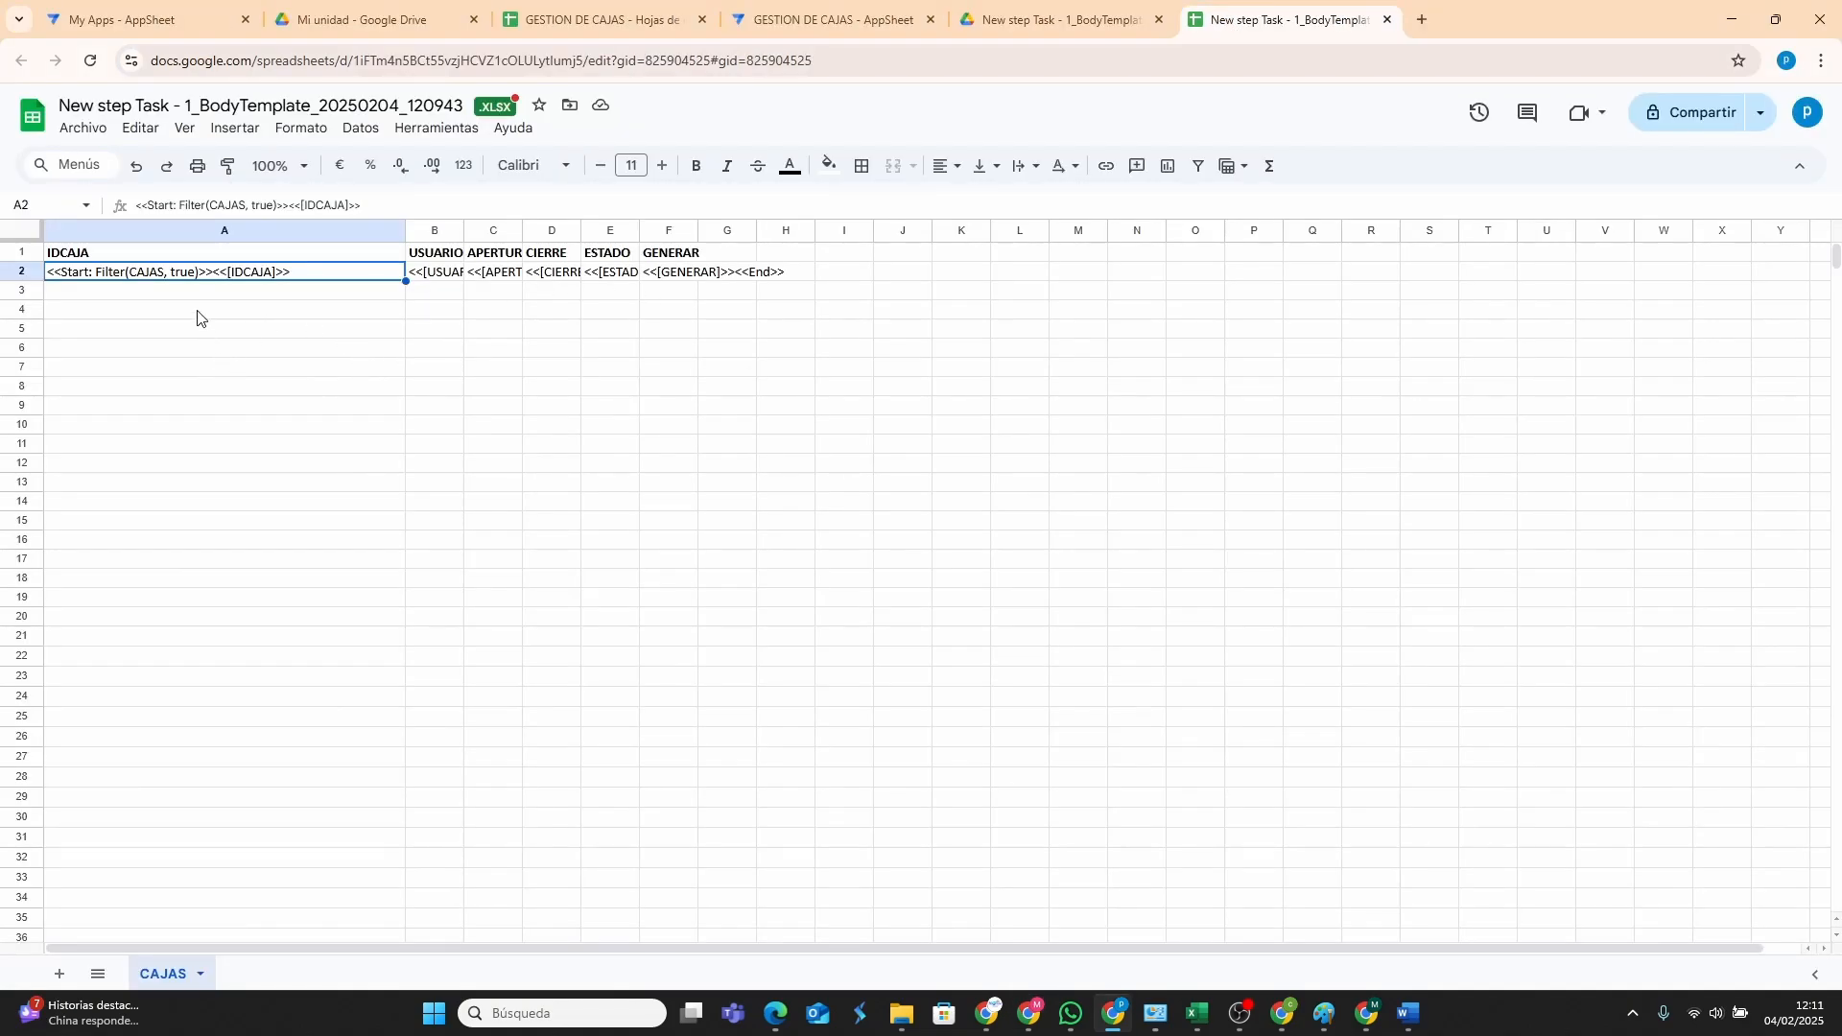
pyautogui.moveTo(96, 257); pyautogui.dragTo(863, 296)
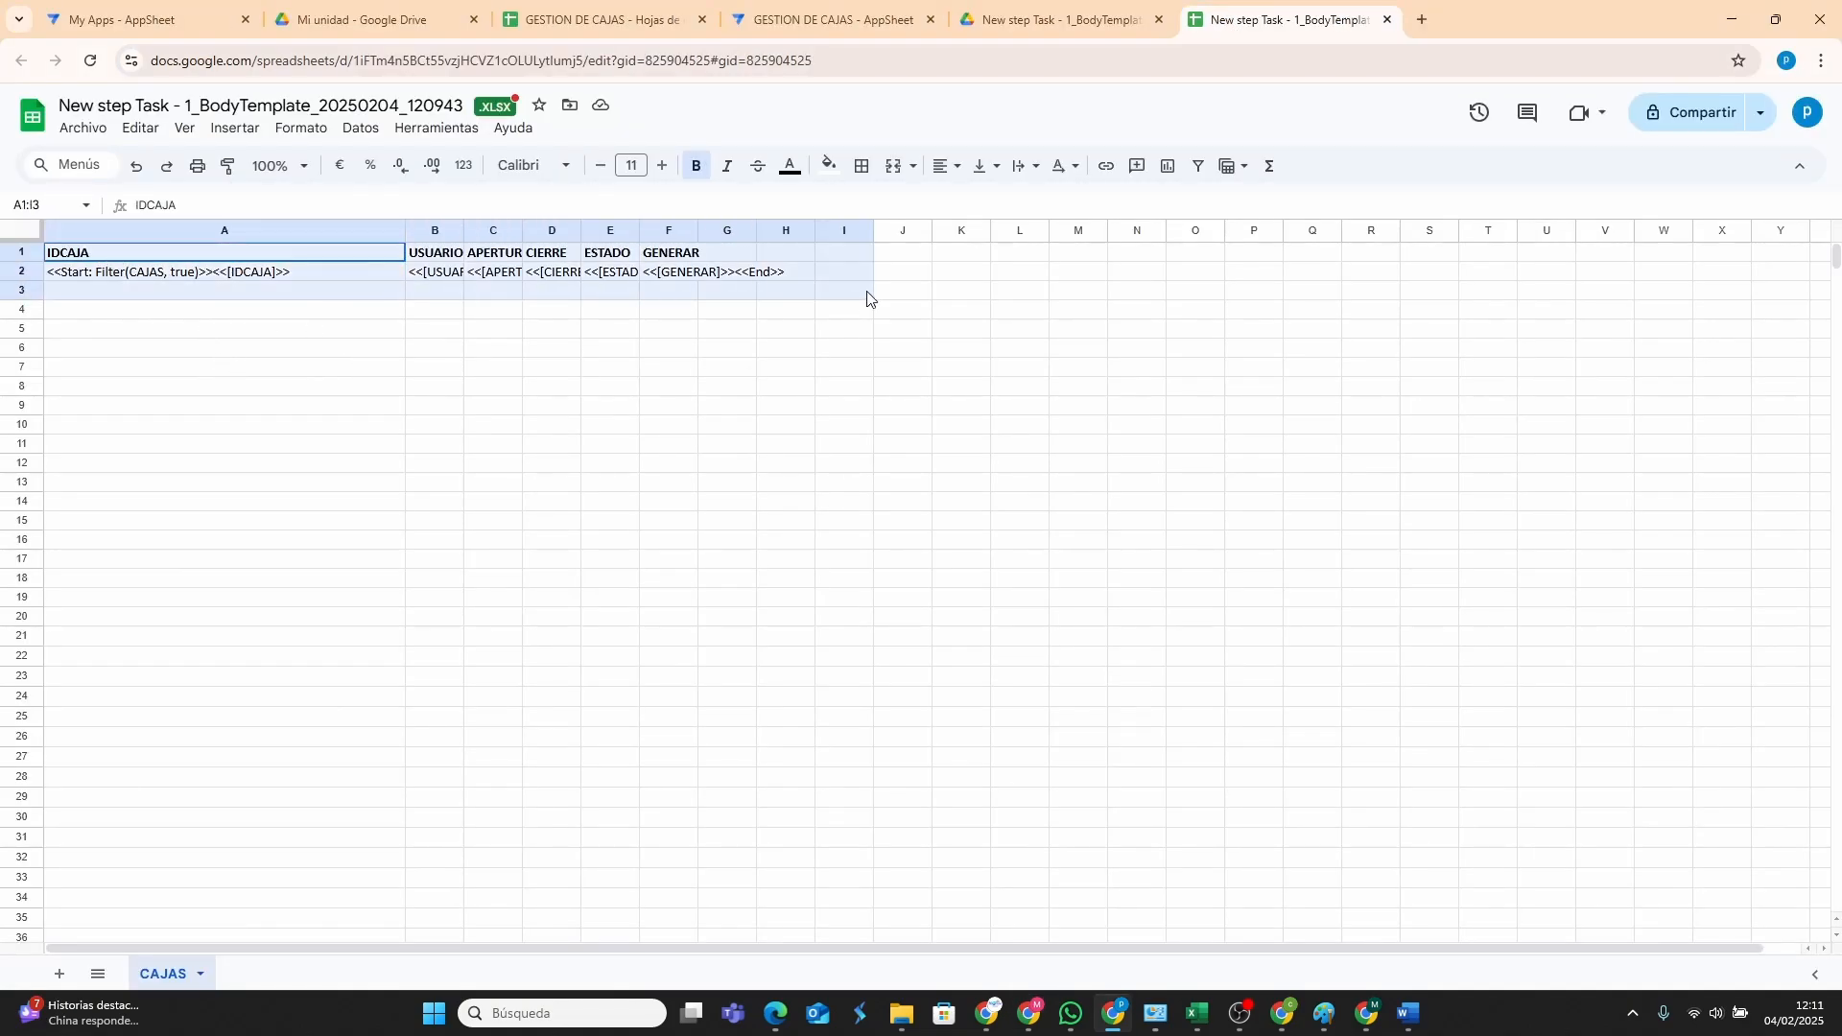
pyautogui.rightClick(193, 279)
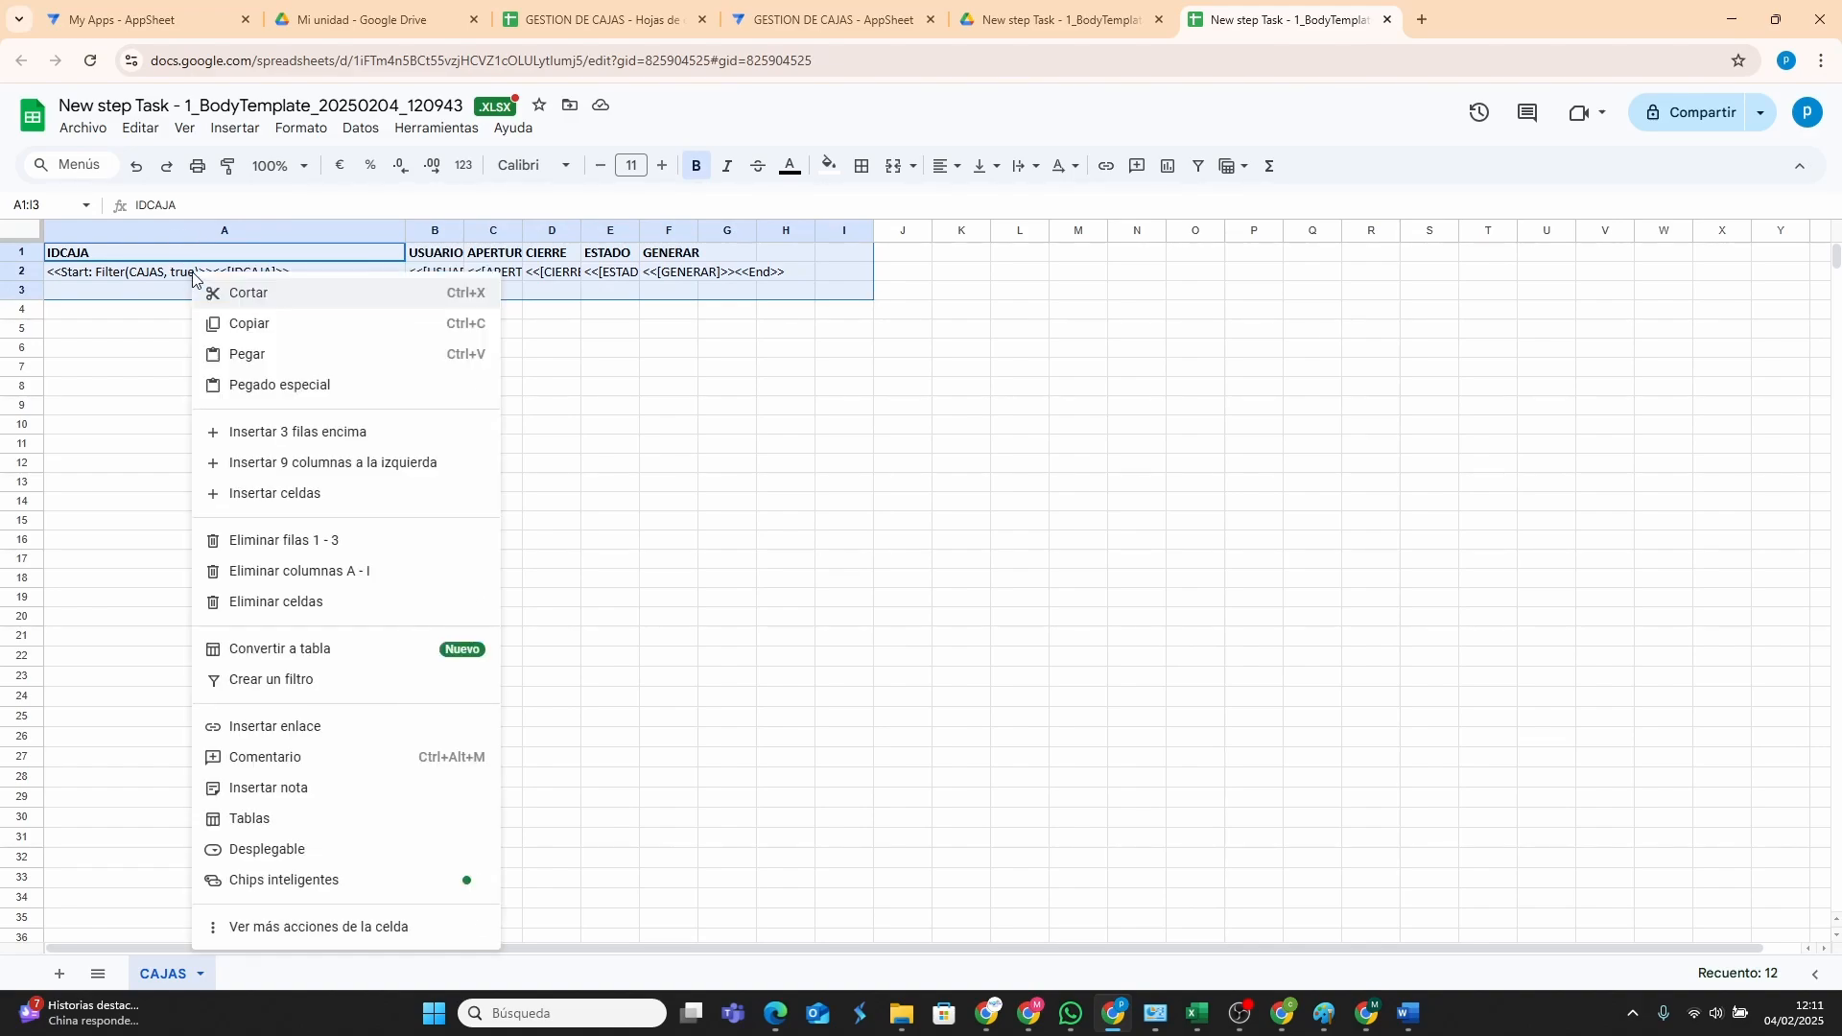
pyautogui.click(260, 355)
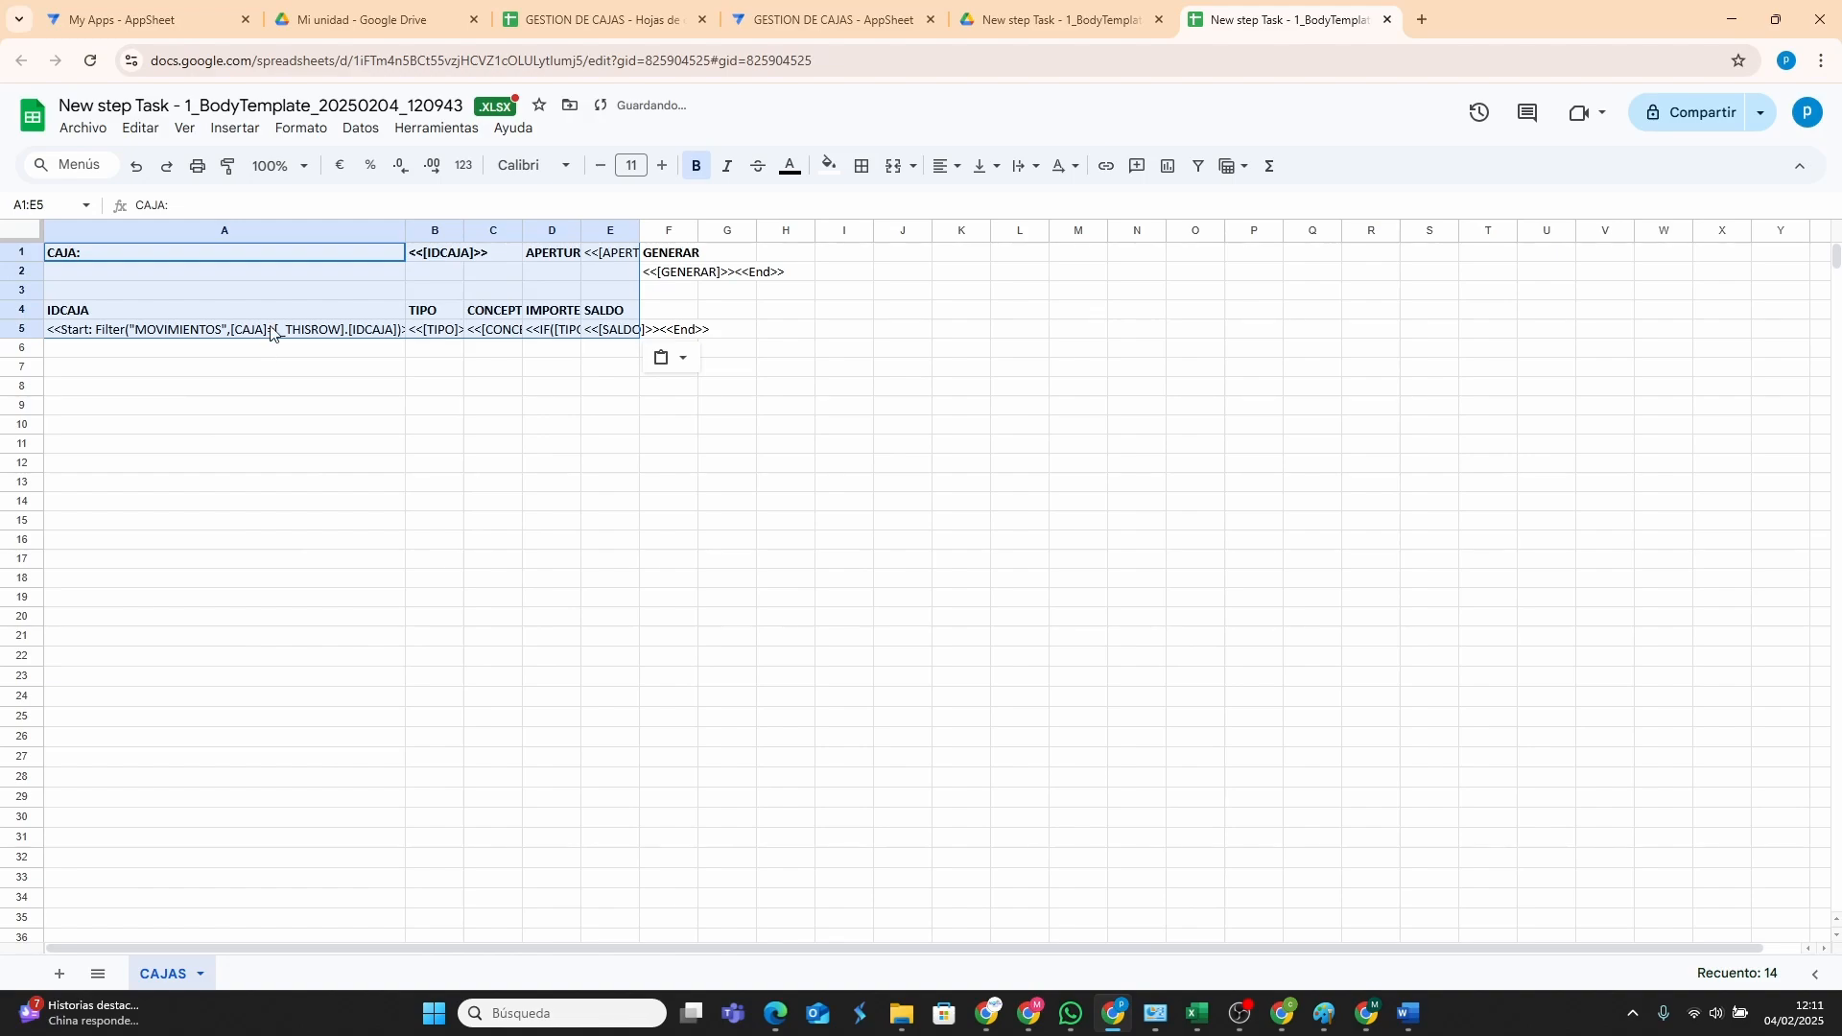
# Narrow column A of the pasted template and inspect the IDCAJA, APERTURA and GENERAR expressions in the top rows.
pyautogui.click(146, 329)
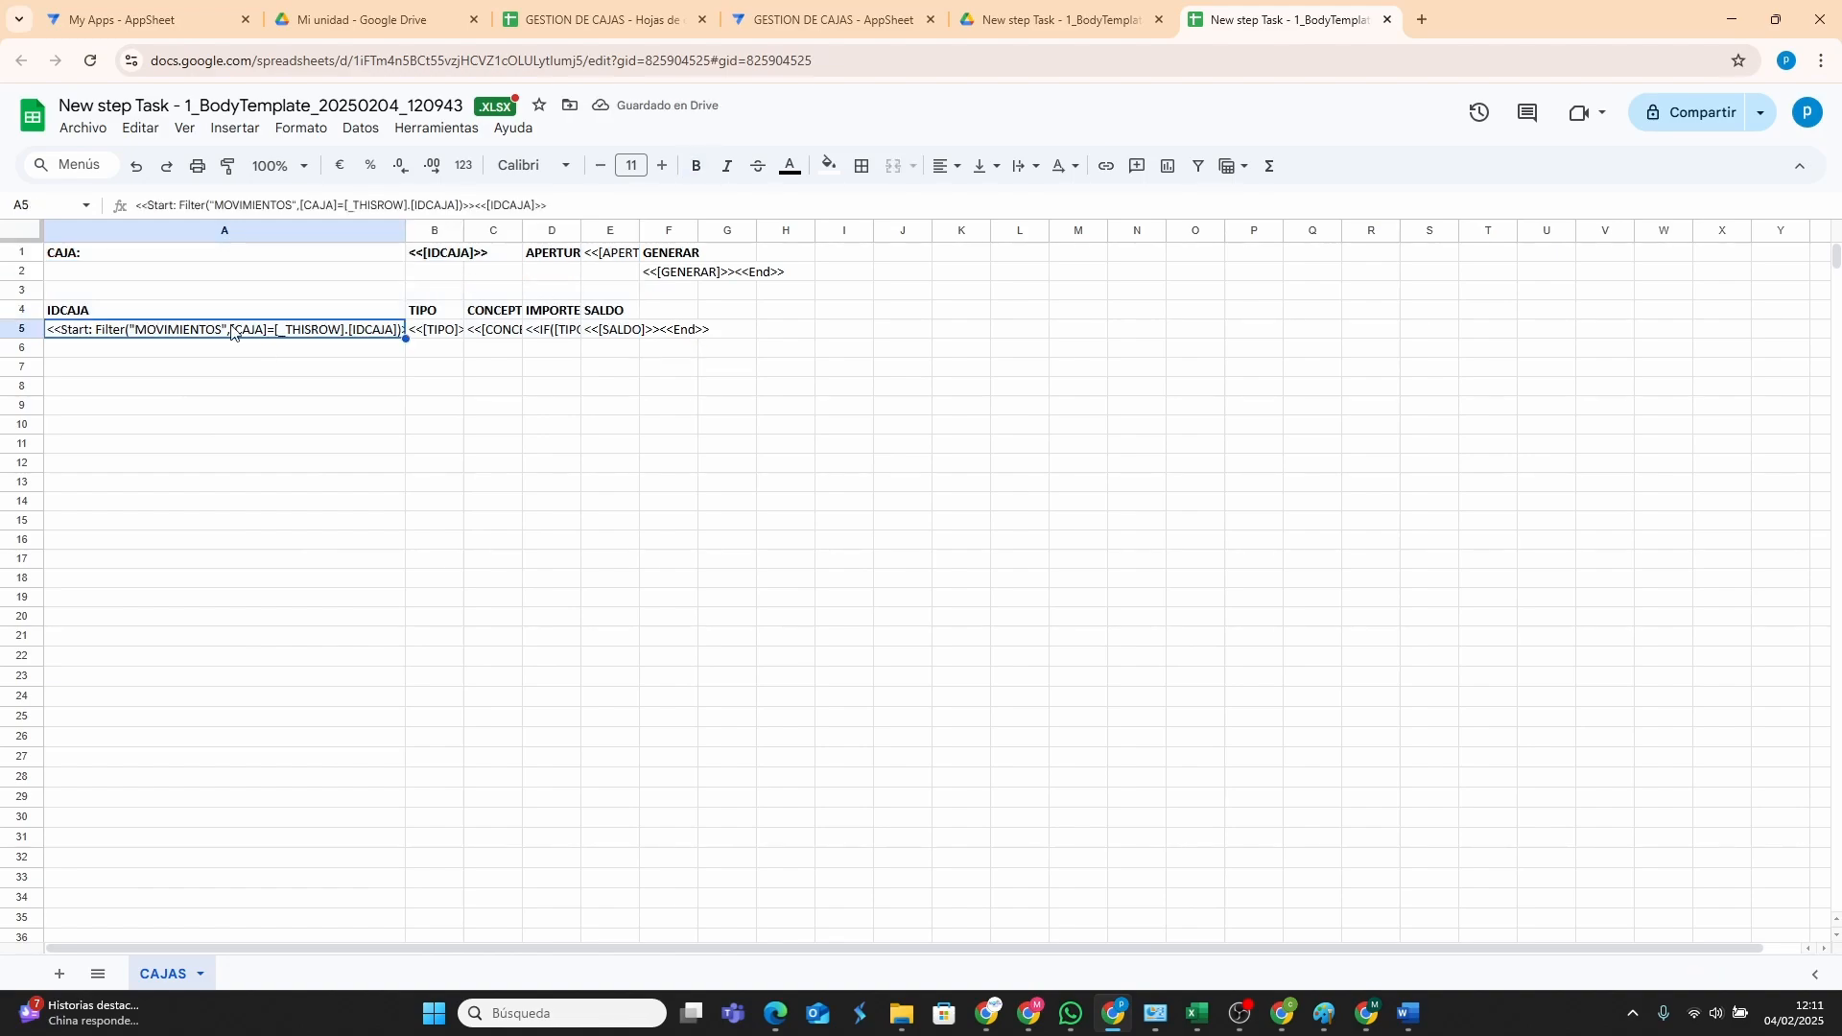
pyautogui.click(202, 257)
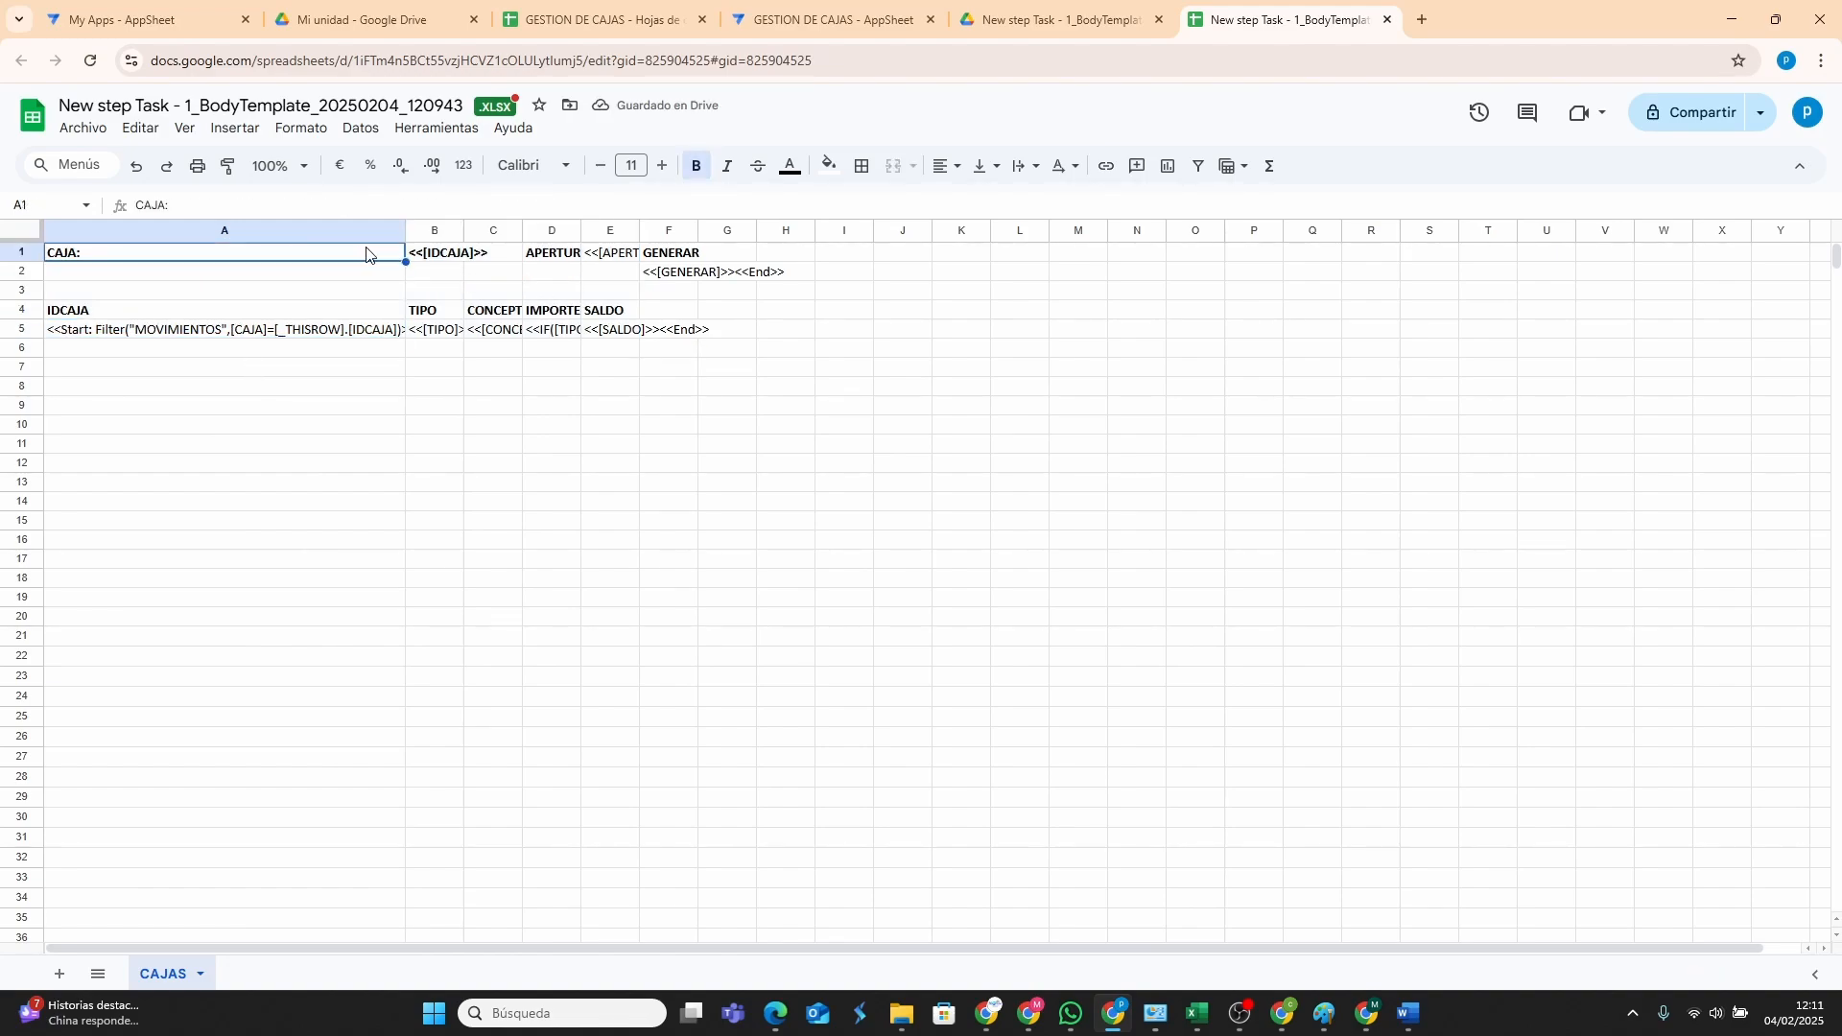
pyautogui.moveTo(405, 232); pyautogui.dragTo(114, 251)
pyautogui.click(153, 257)
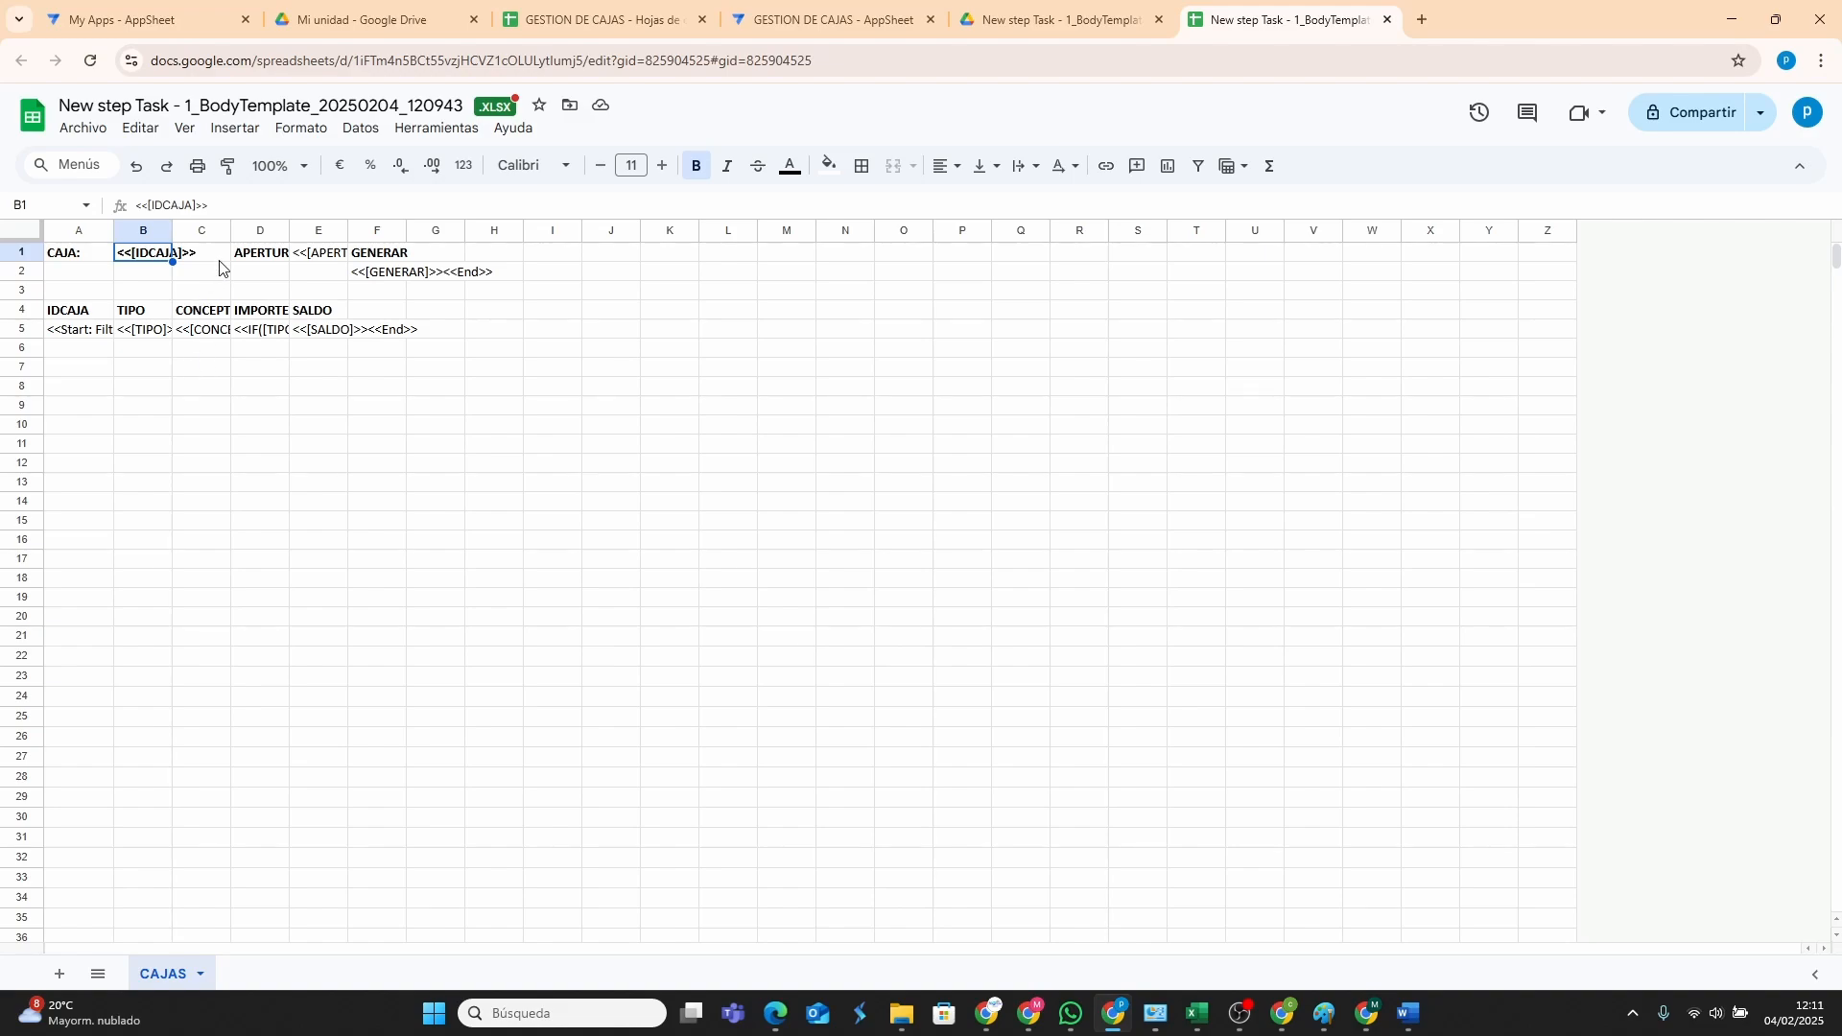
pyautogui.click(257, 262)
pyautogui.click(317, 261)
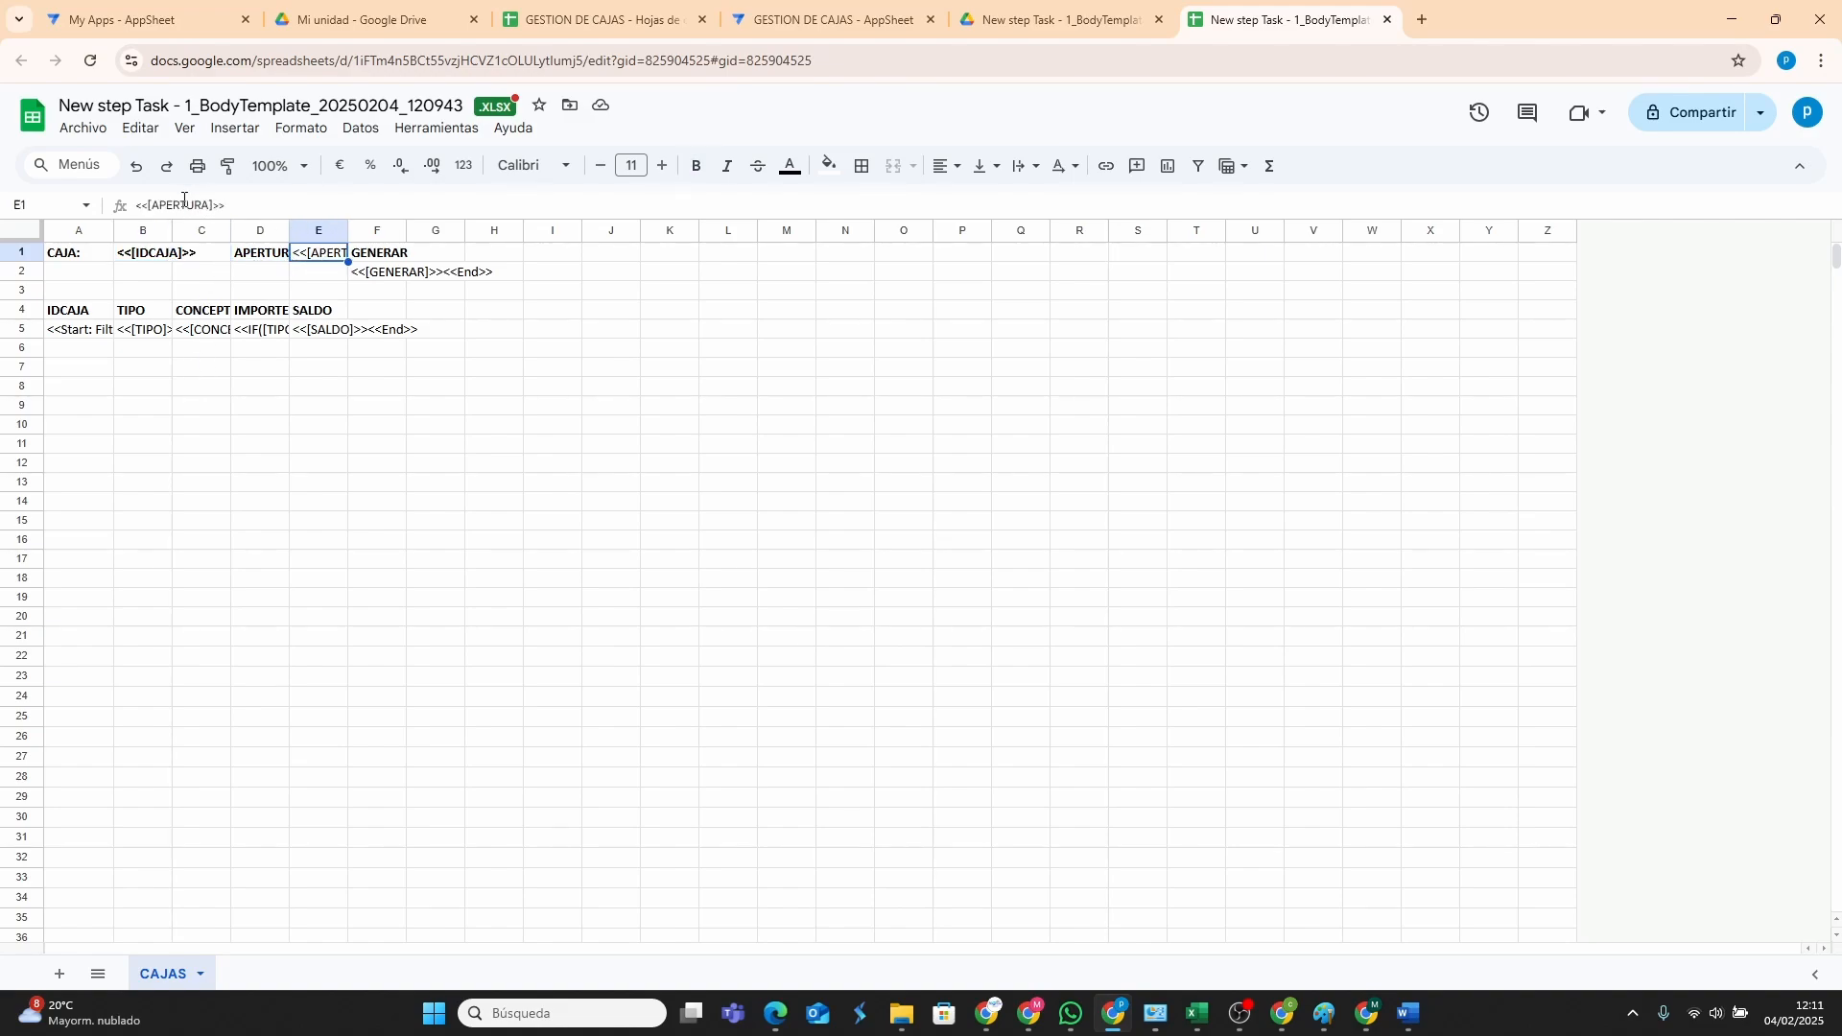
pyautogui.click(397, 271)
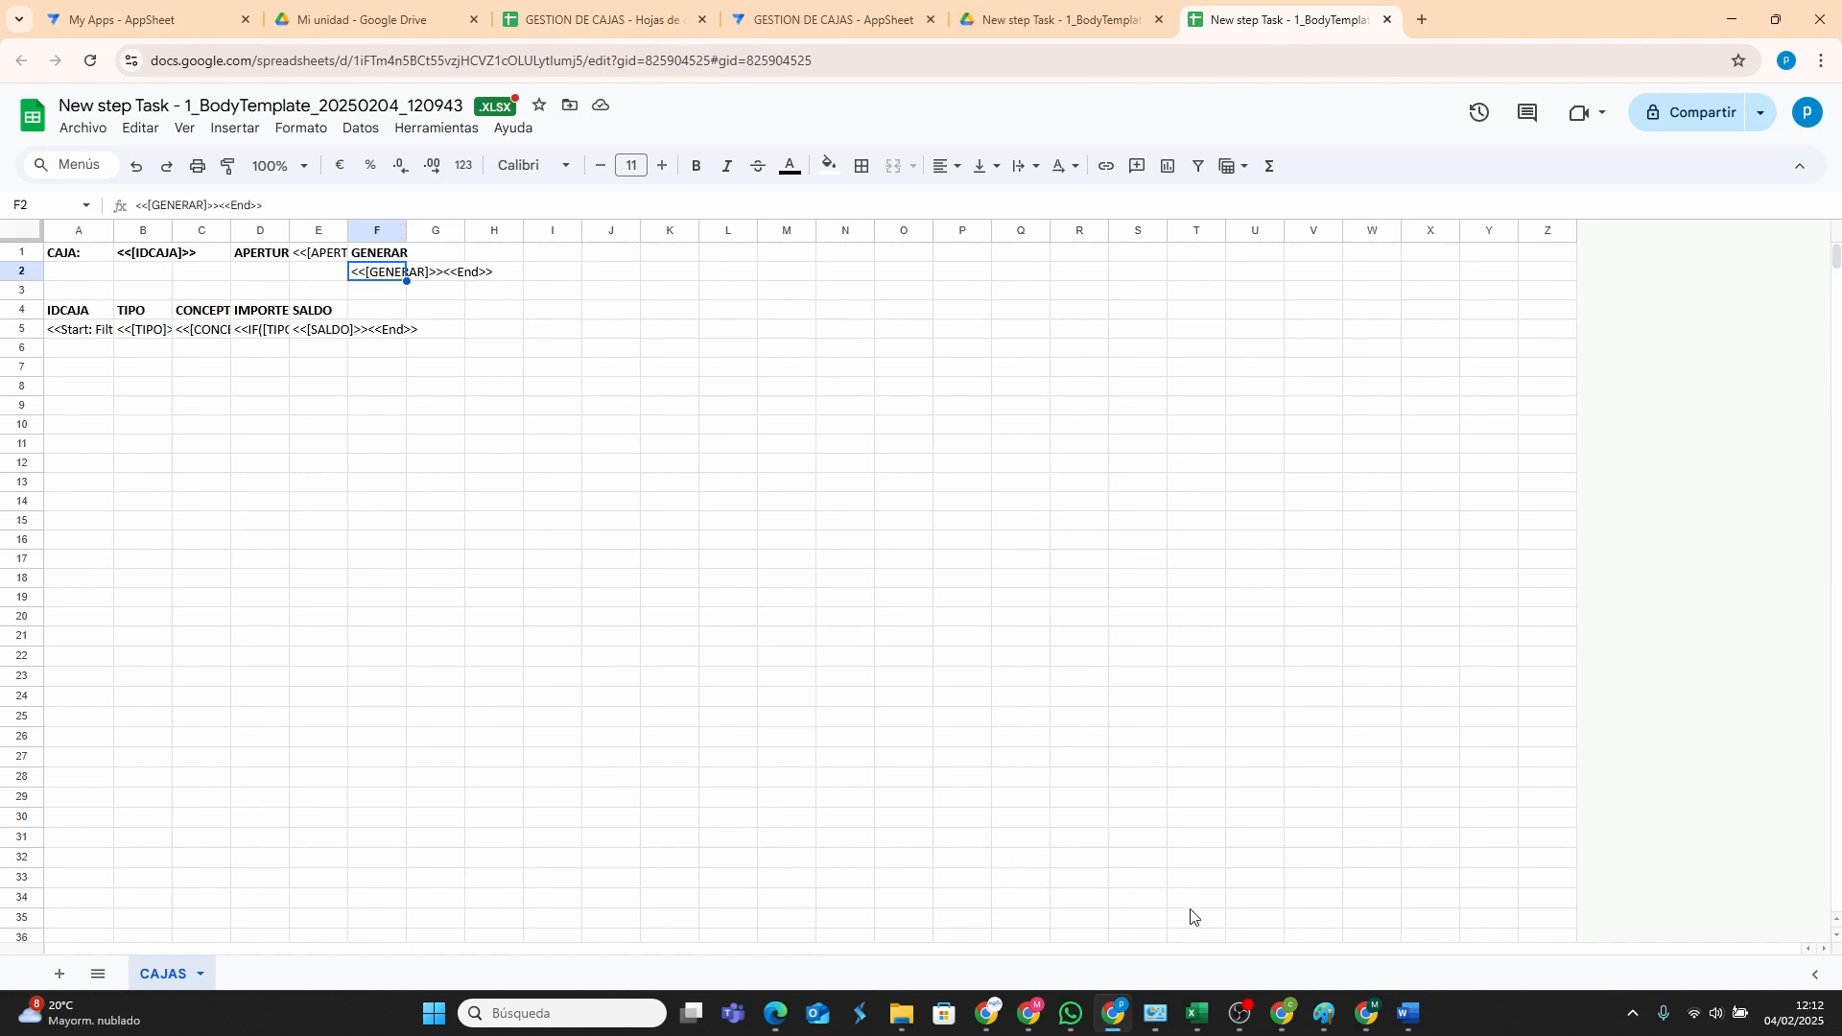
# Delete the leftover GENERAR header and its expression from cells F1:F2.
pyautogui.click(377, 254)
pyautogui.keyDown('shift'); pyautogui.click(381, 274); pyautogui.keyUp('shift')
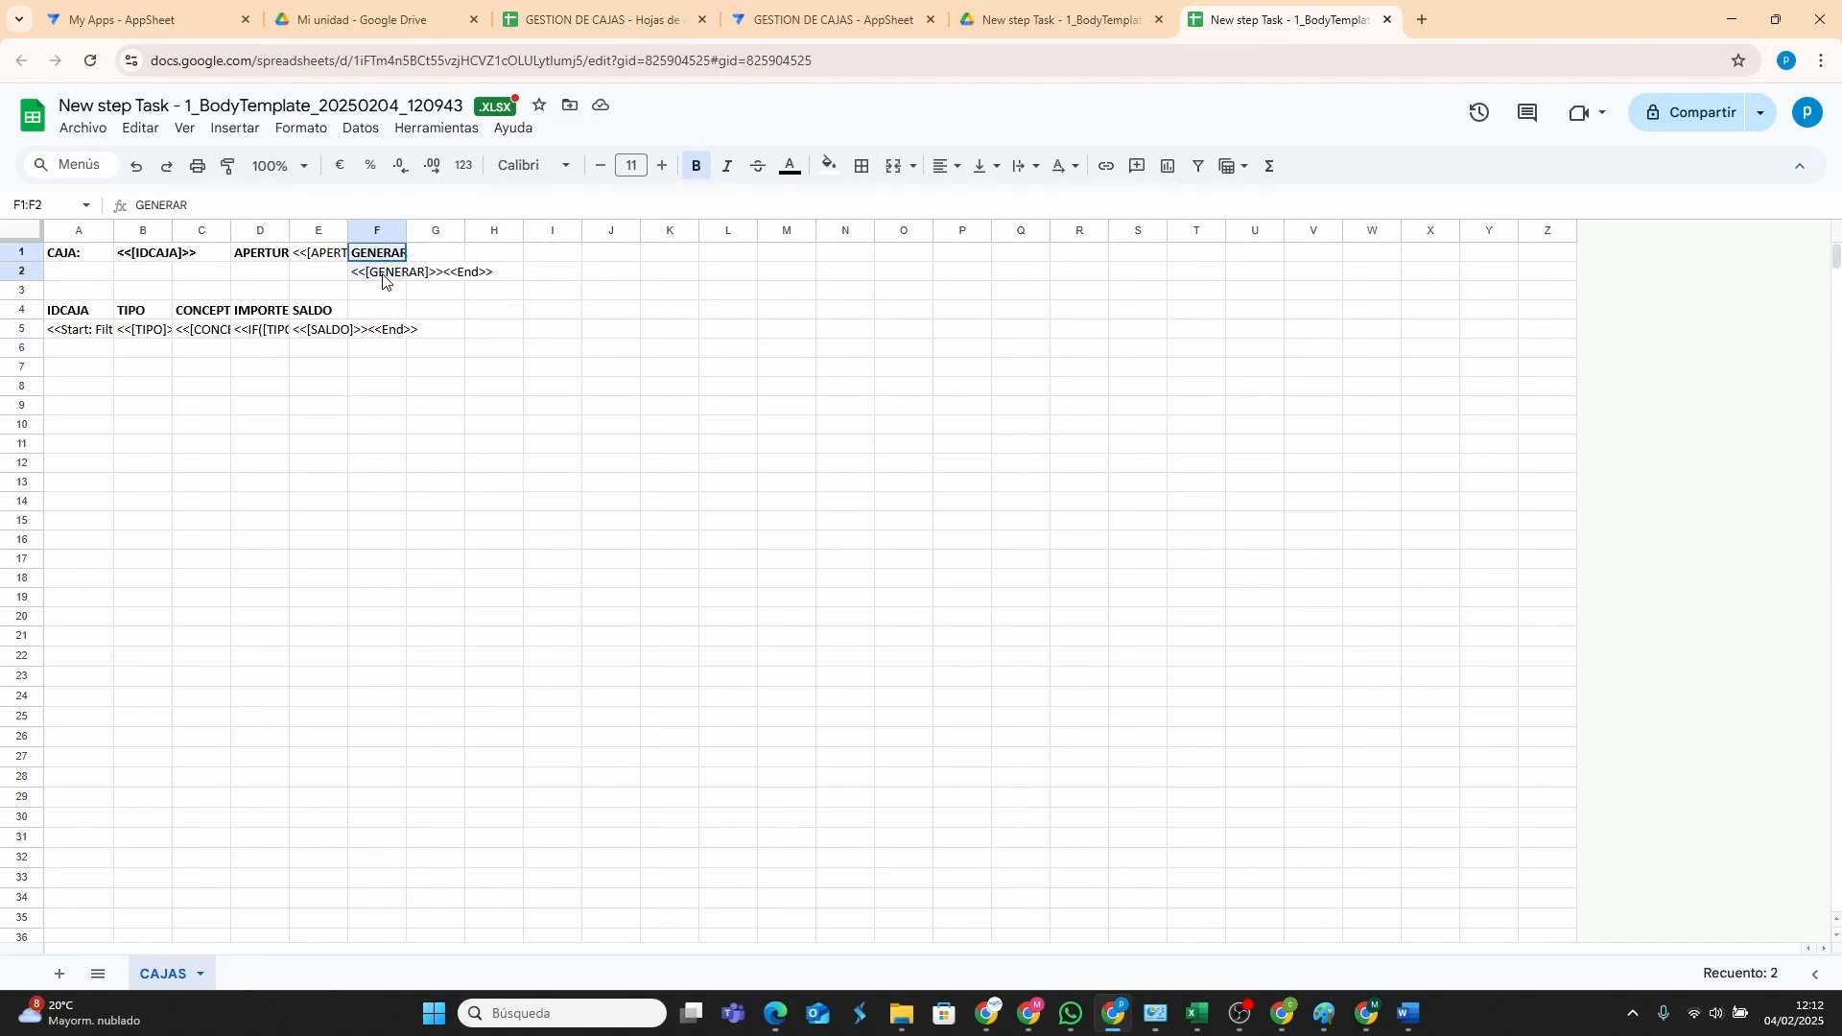
pyautogui.click(320, 259)
pyautogui.click(377, 255)
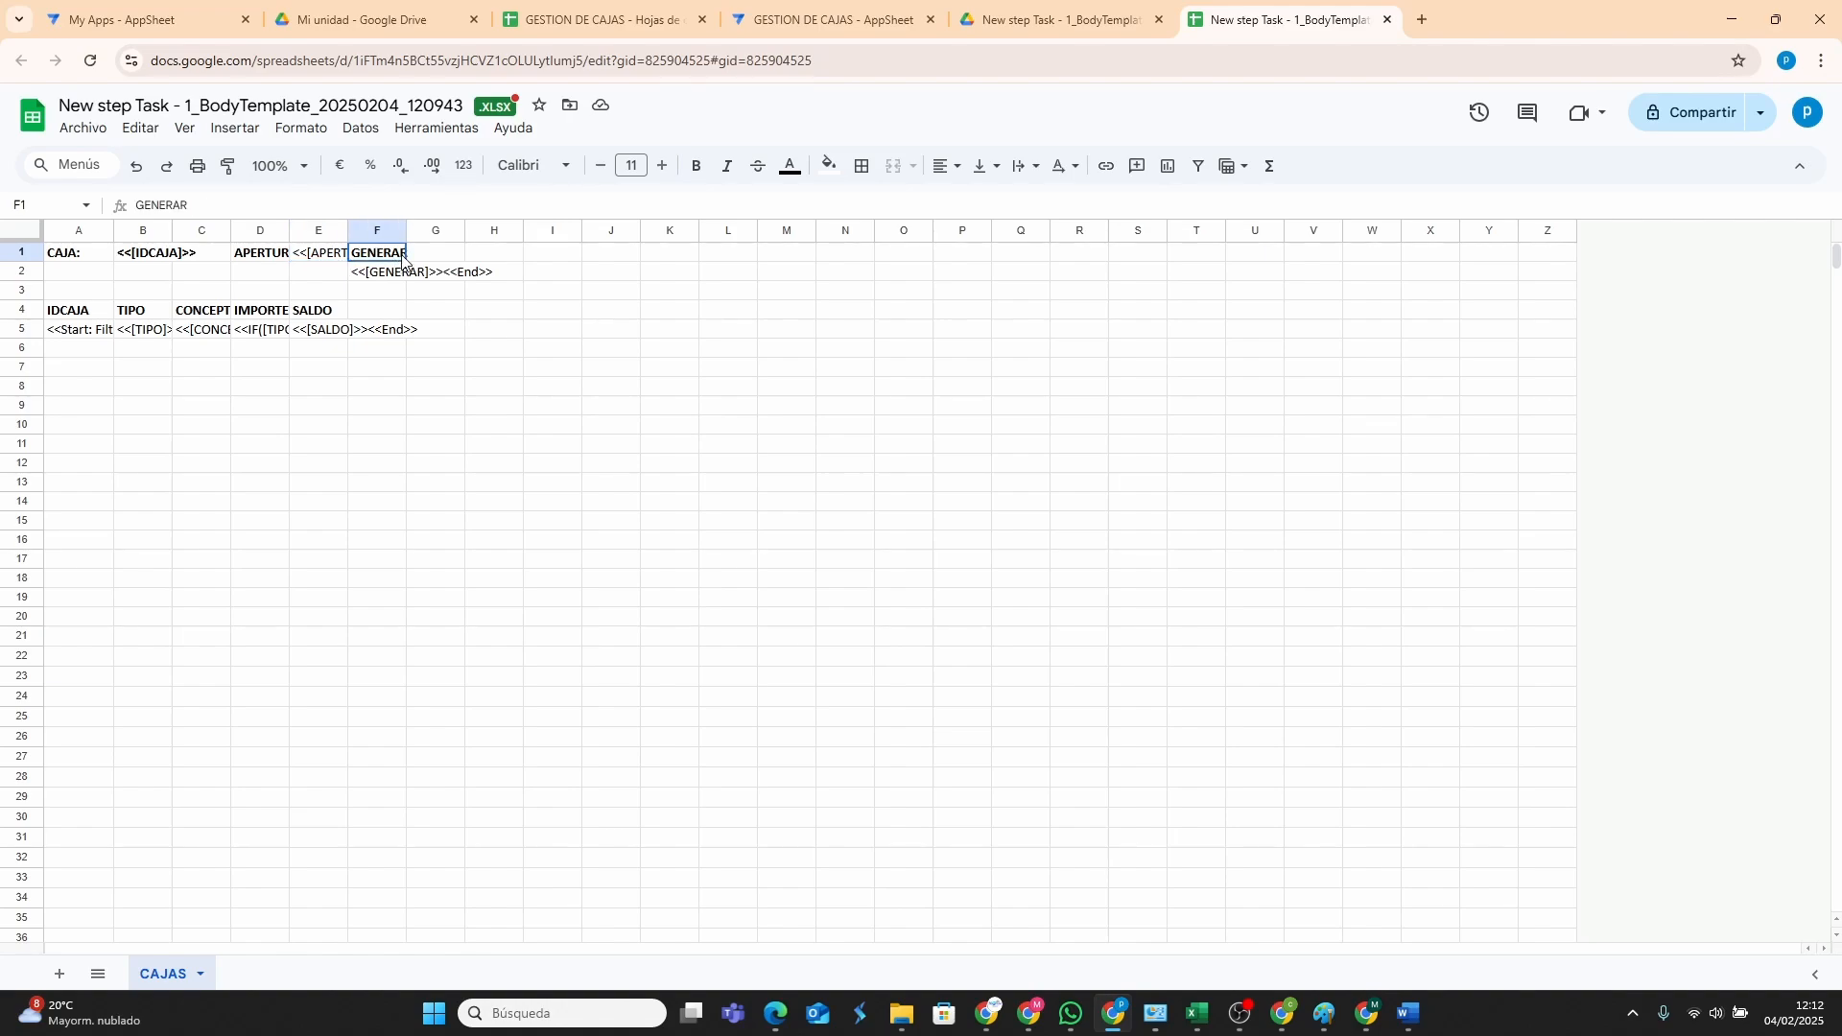
pyautogui.keyDown('shift'); pyautogui.click(381, 278); pyautogui.keyUp('shift')
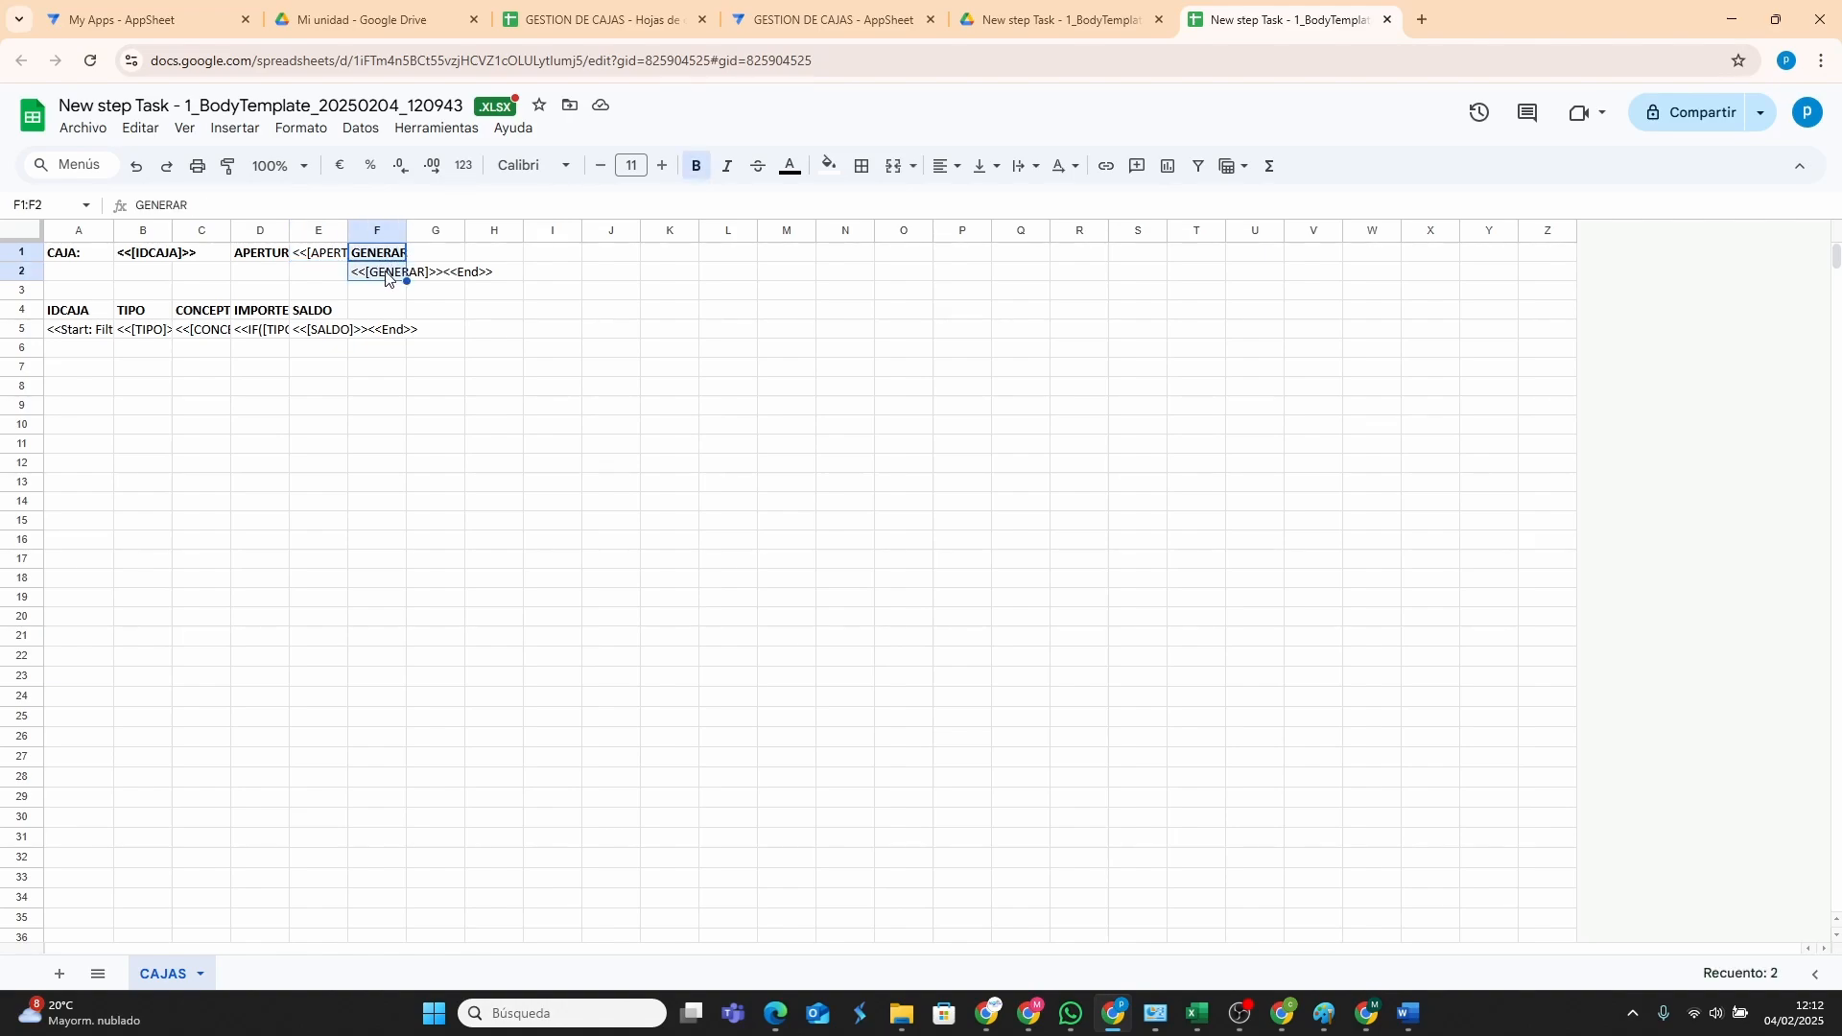
pyautogui.press('Delete')
pyautogui.click(453, 485)
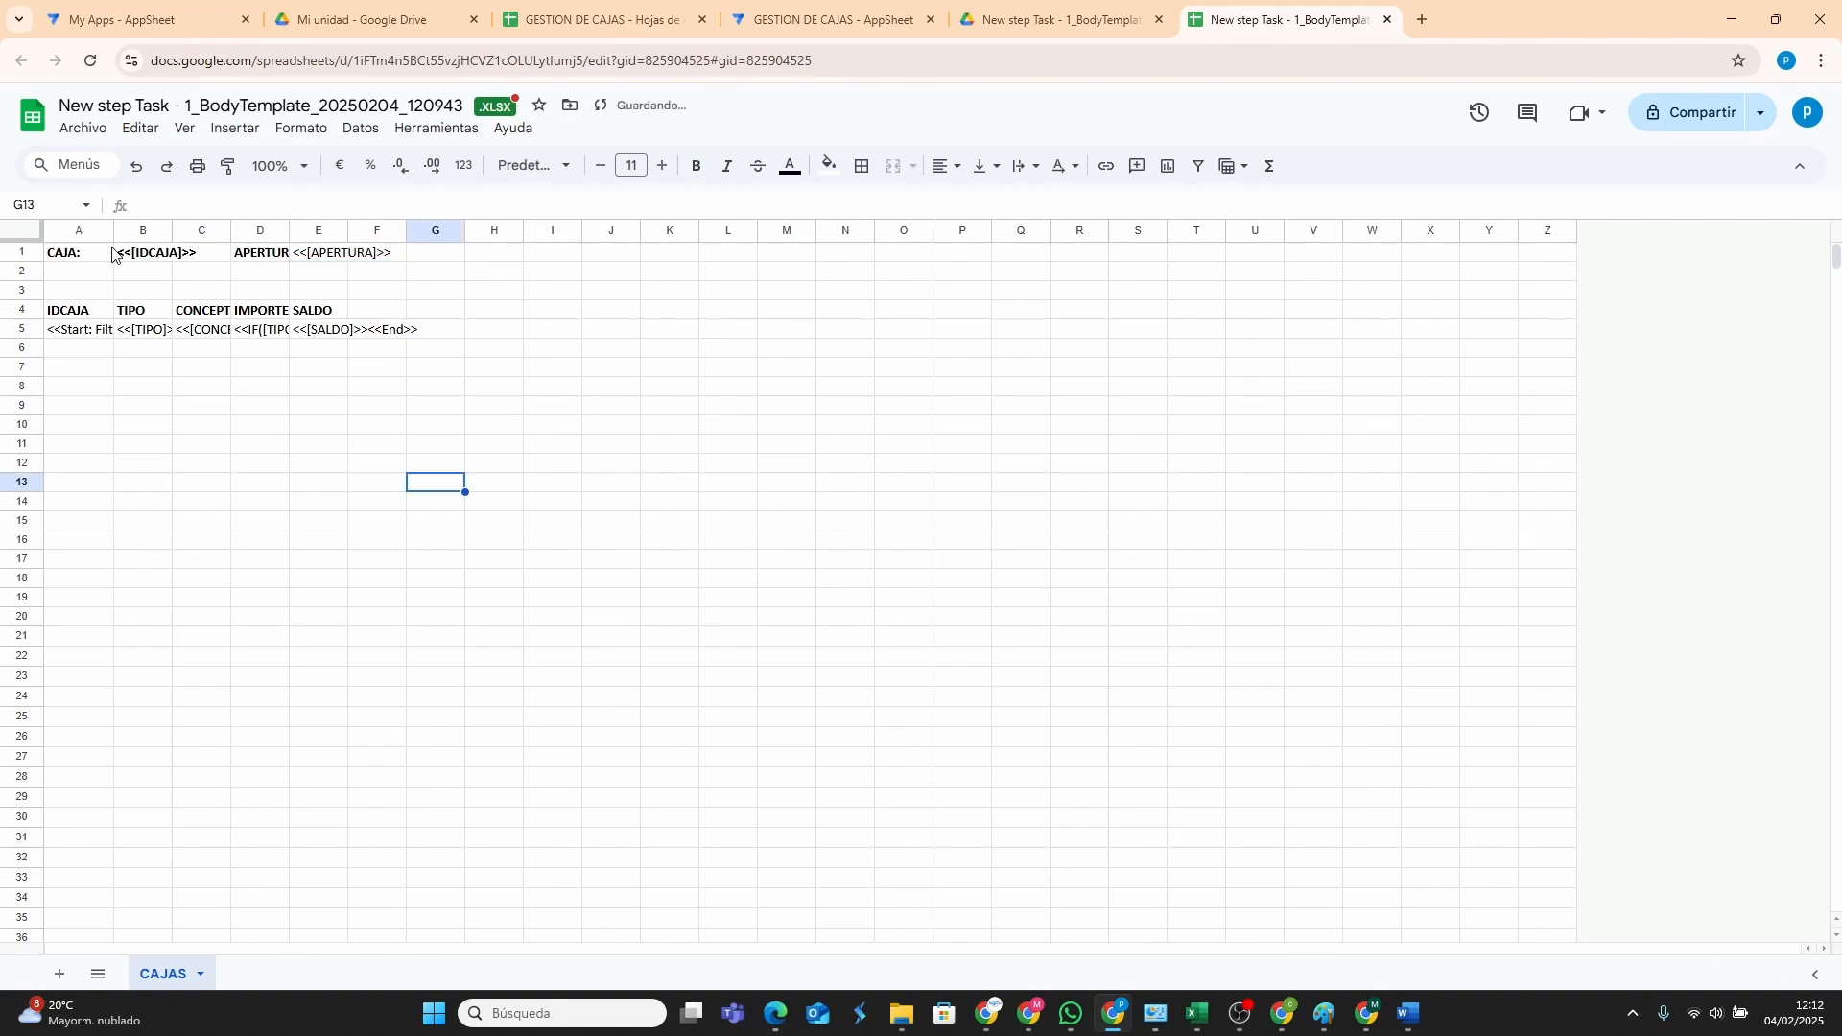
# Check the CAJA and APERTURA labels and their expressions in row 1 of the template.
pyautogui.click(85, 257)
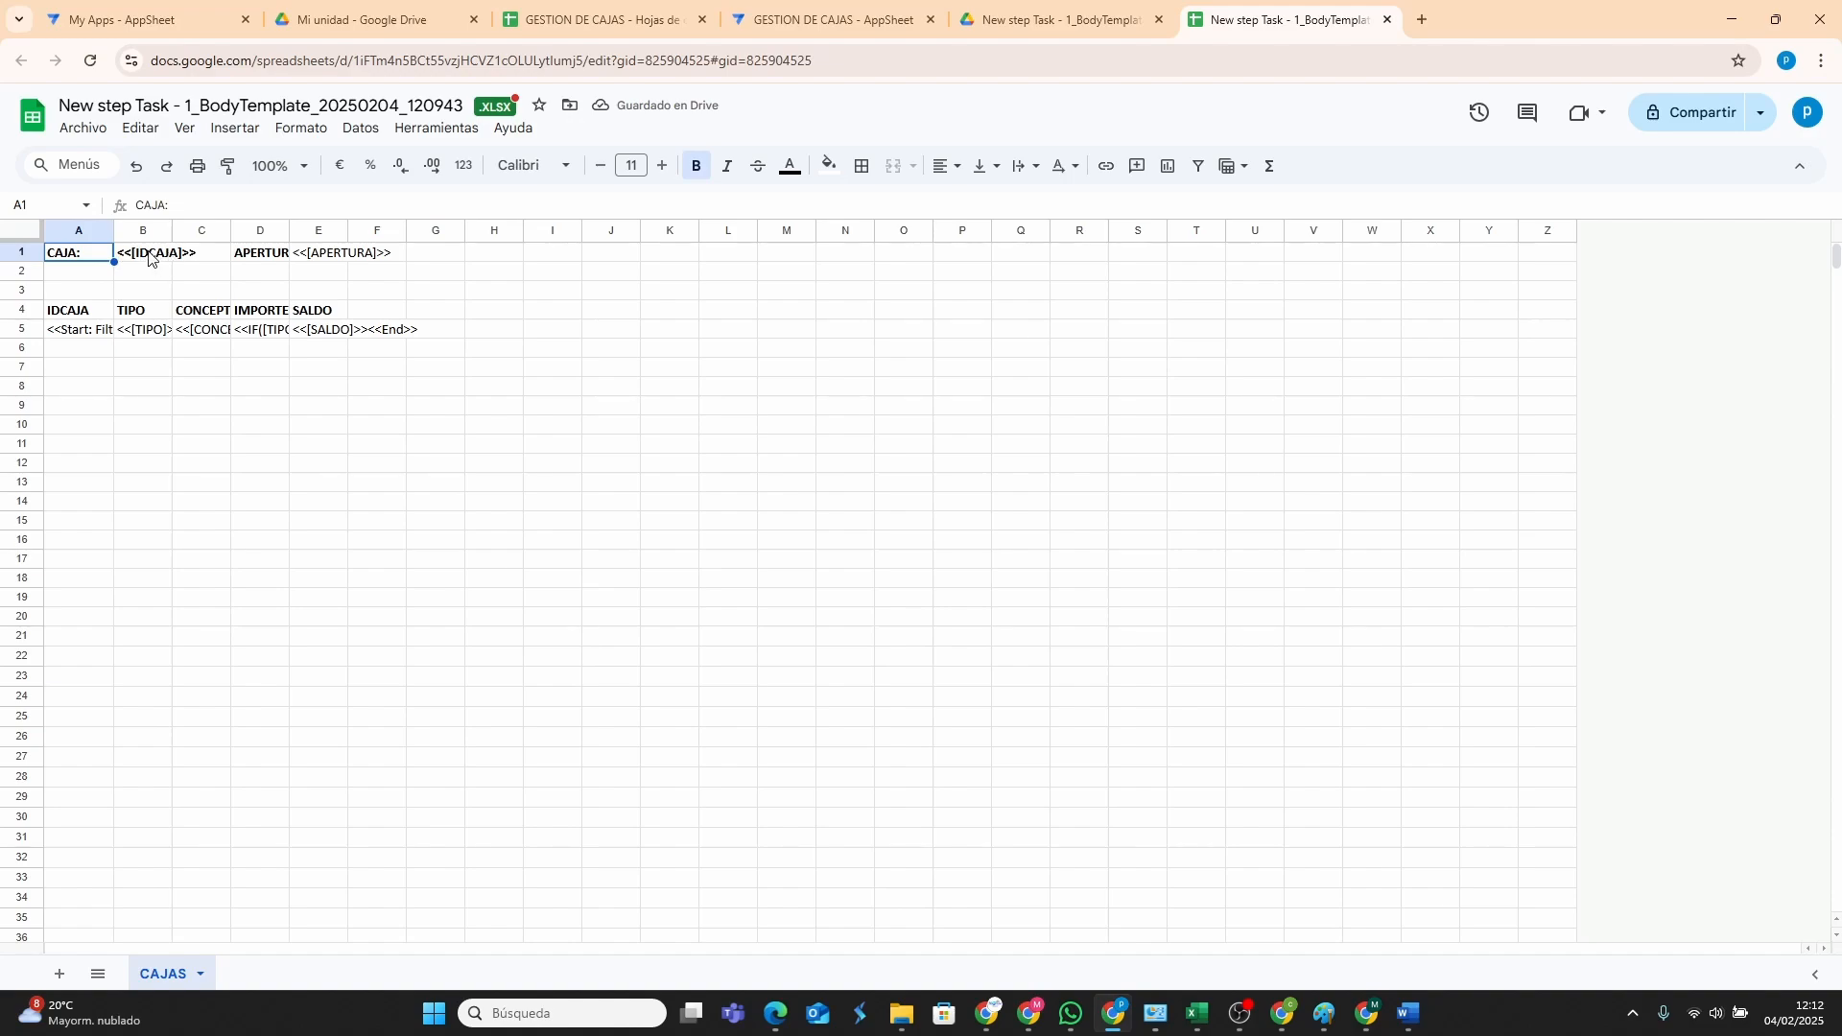
pyautogui.click(149, 257)
pyautogui.click(244, 257)
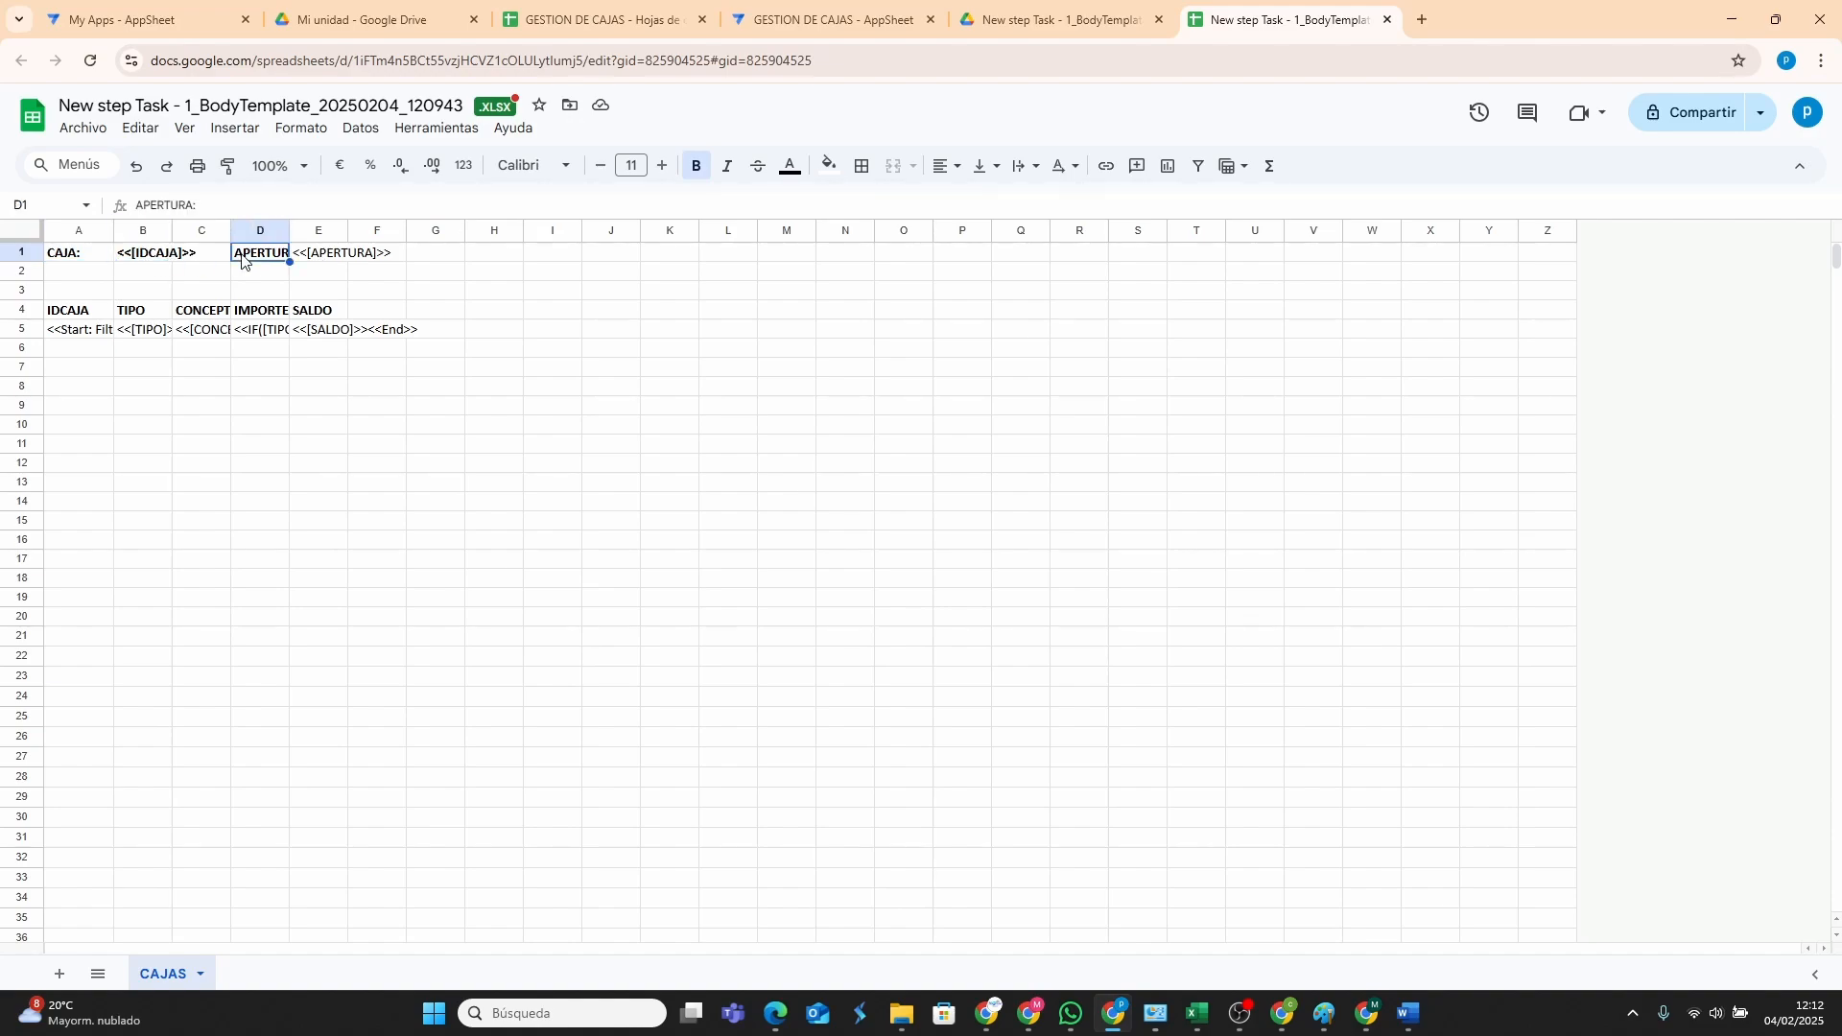
pyautogui.click(336, 255)
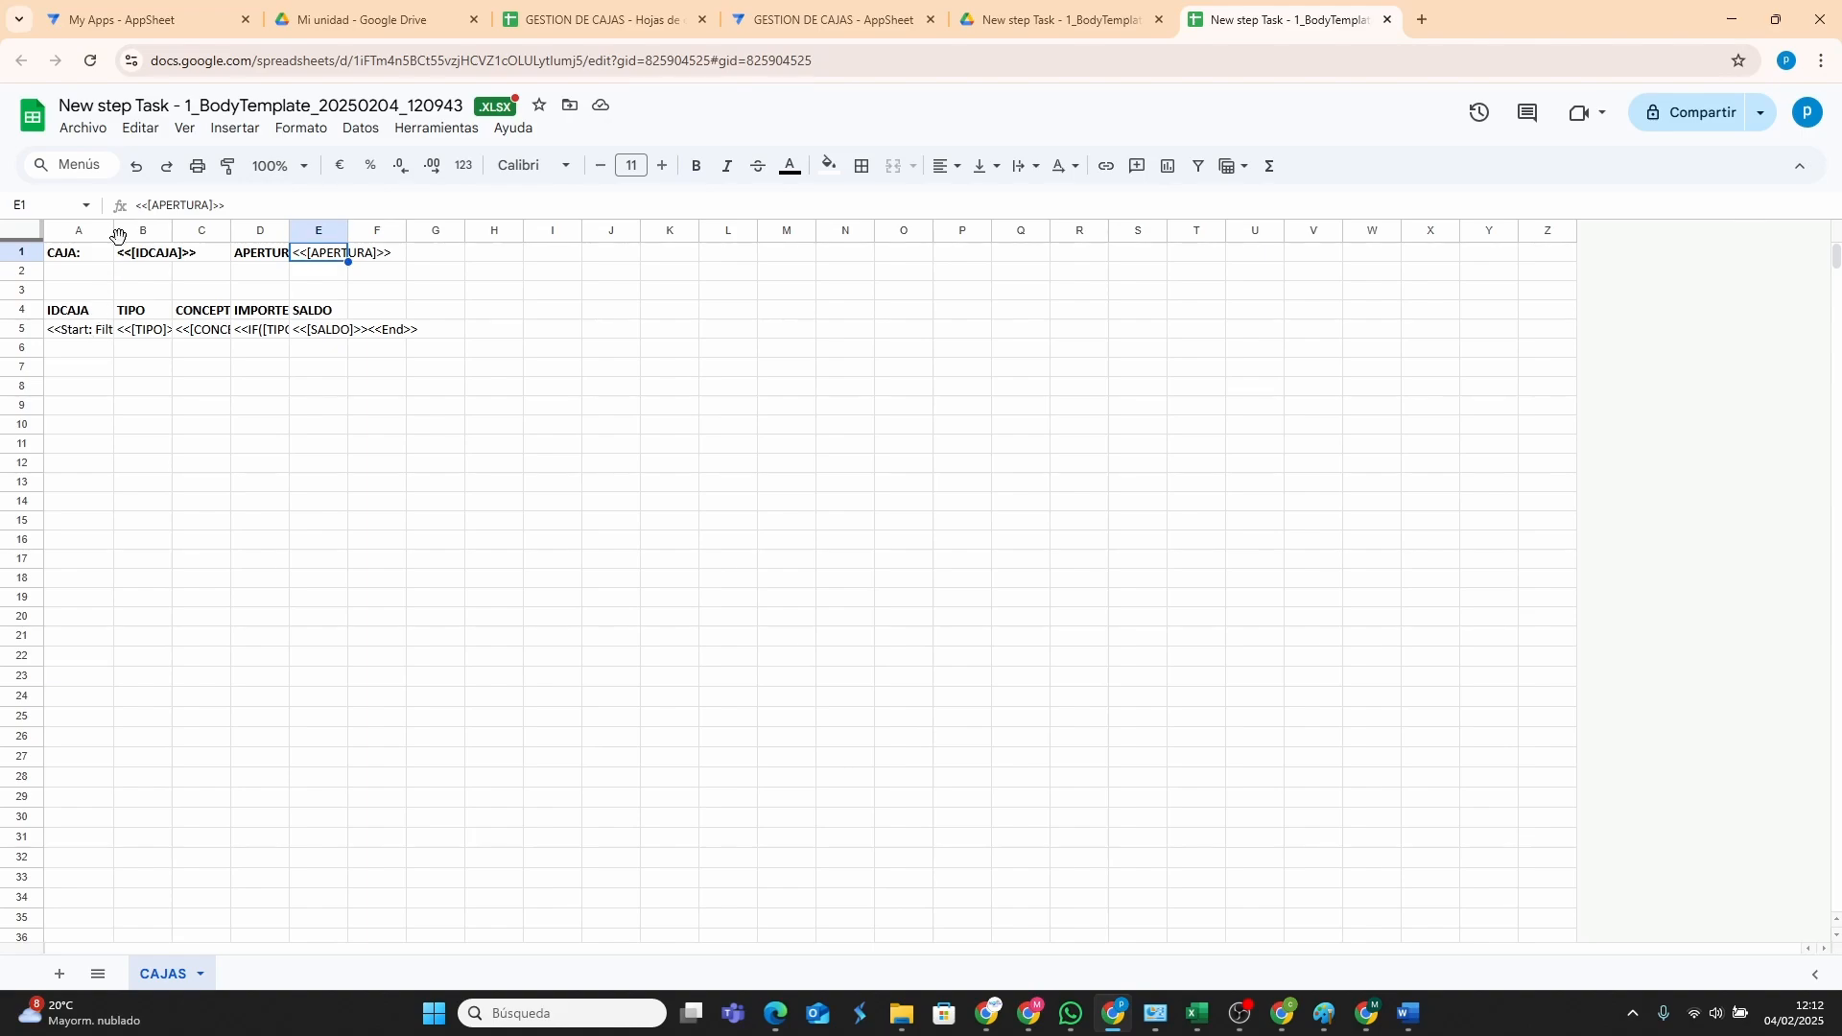
# Widen column A to show more of the Start expression and review the row 5 expressions from IDCAJA through SALDO.
pyautogui.moveTo(118, 236); pyautogui.dragTo(396, 236)
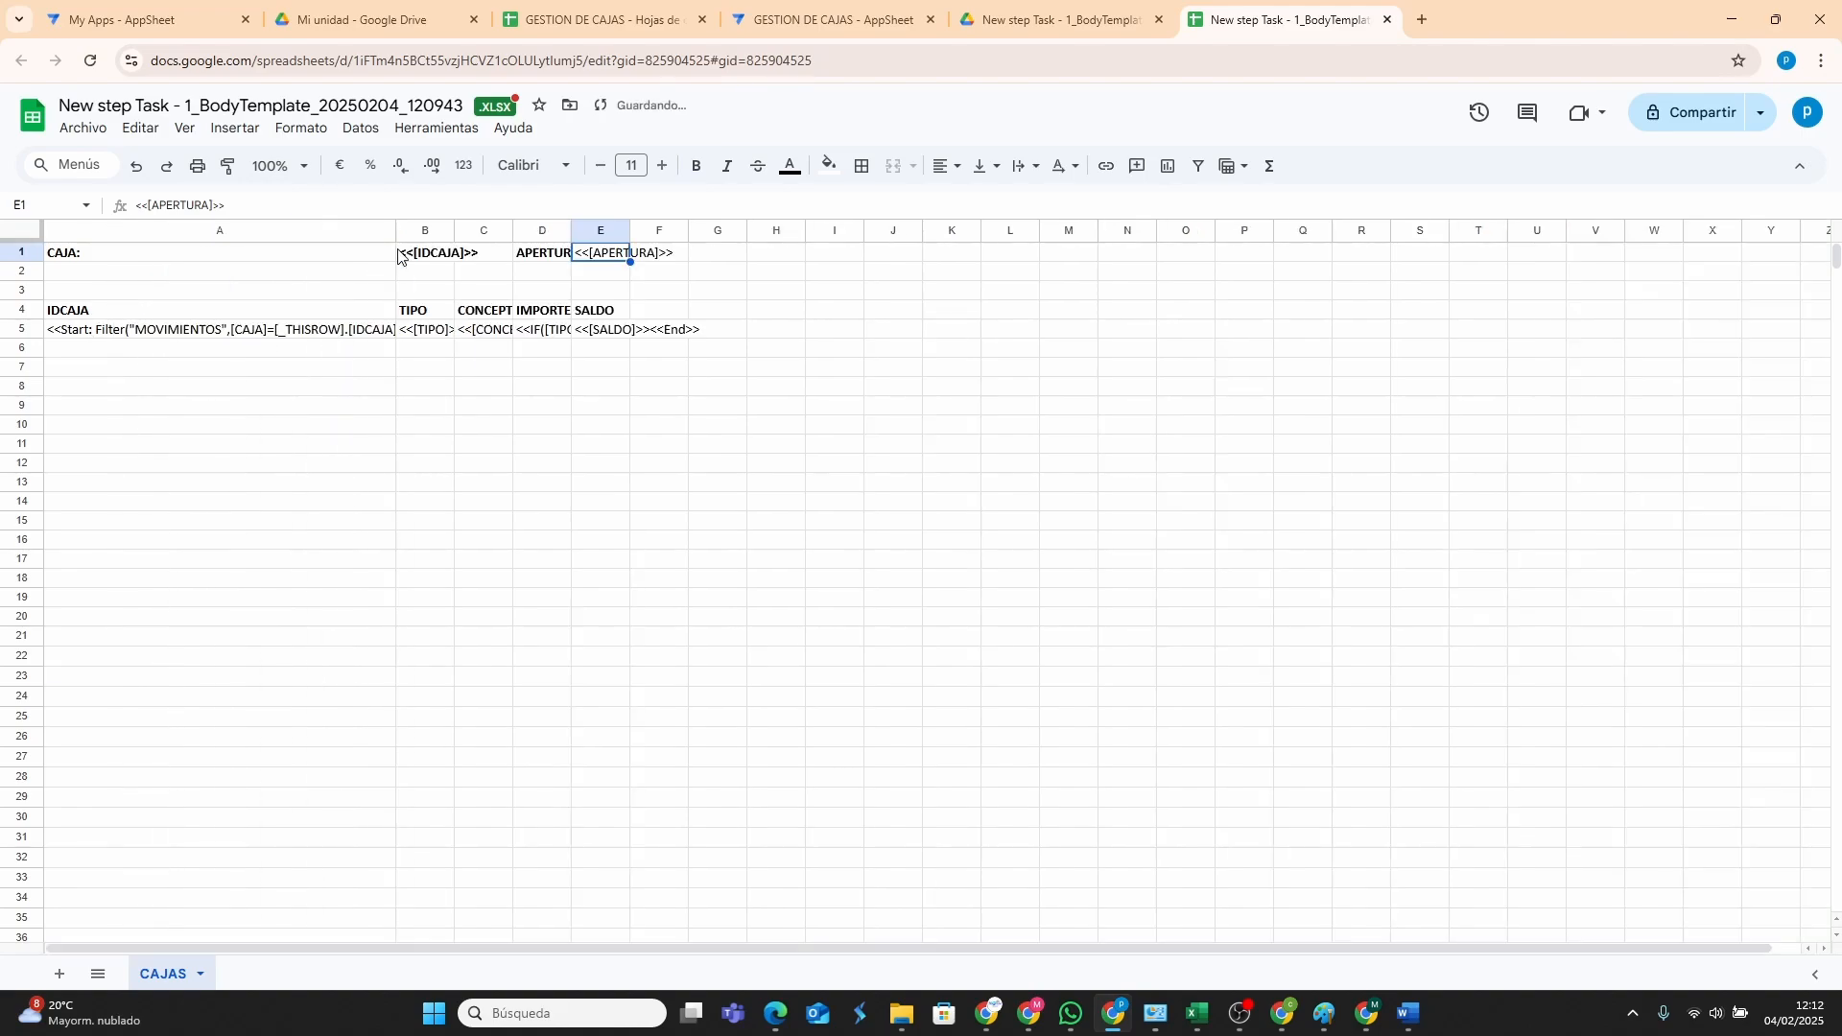
pyautogui.click(102, 332)
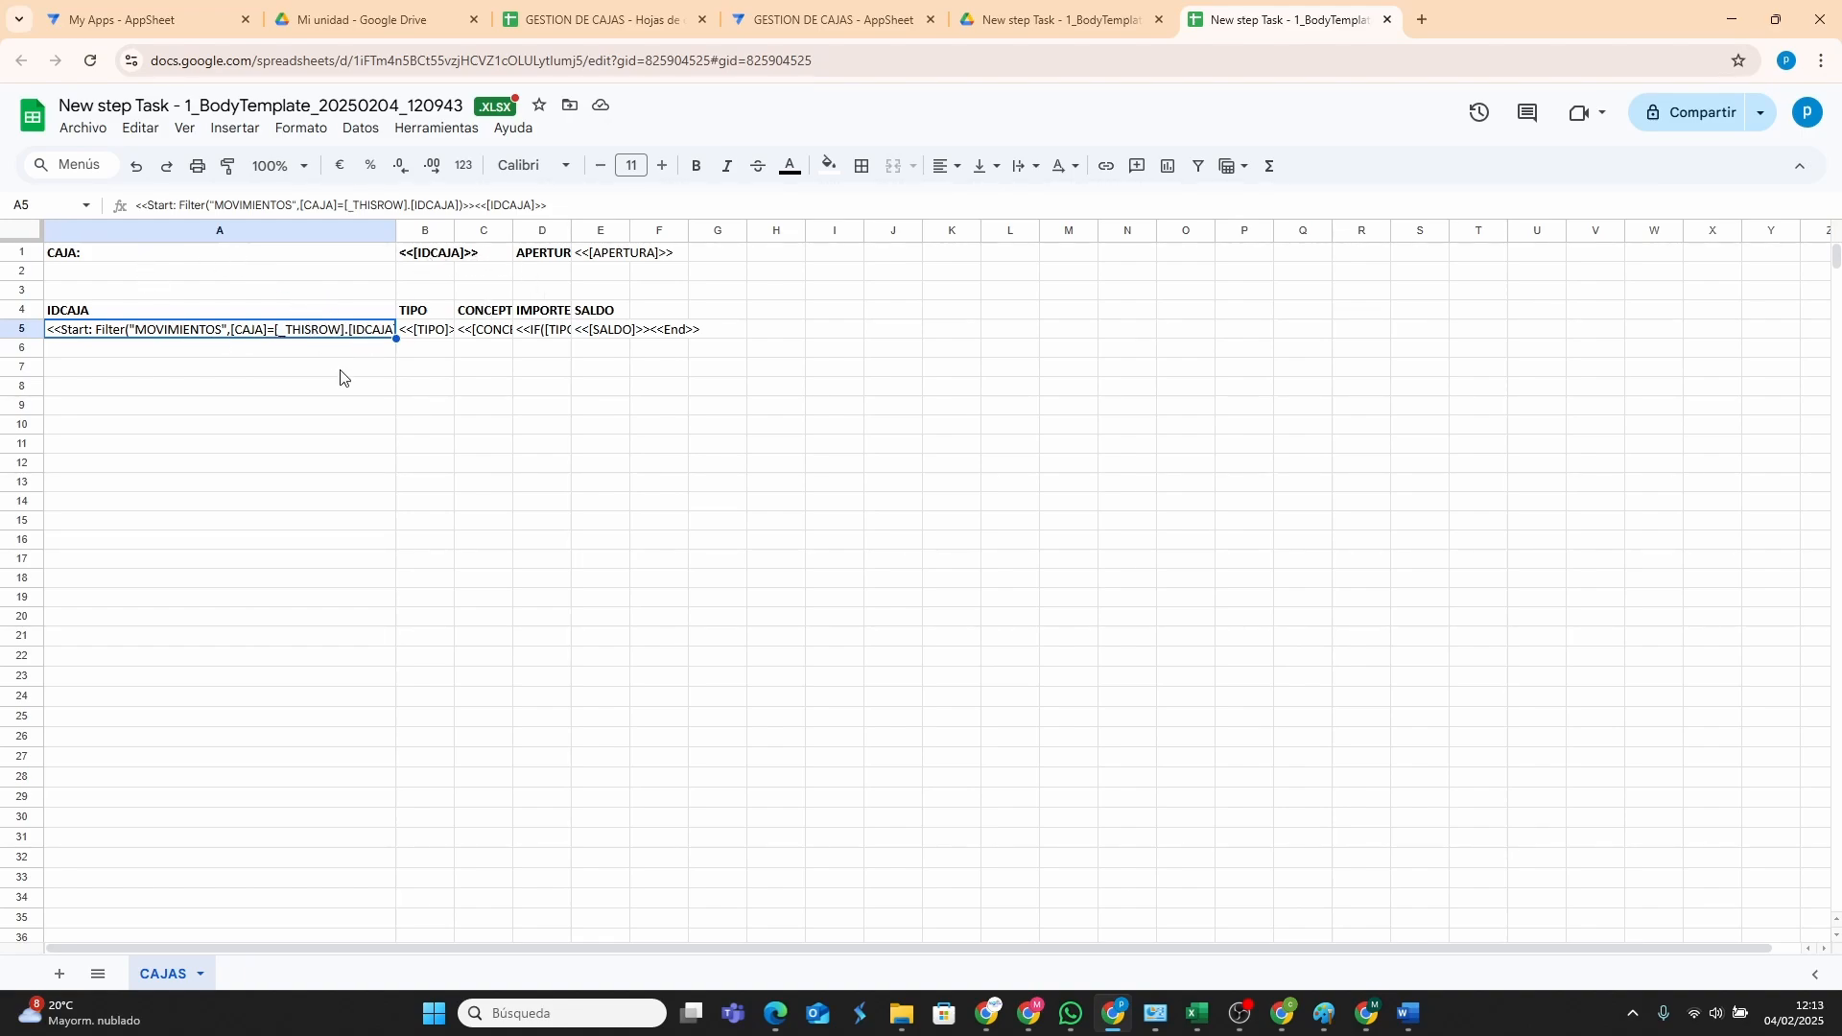
pyautogui.click(431, 332)
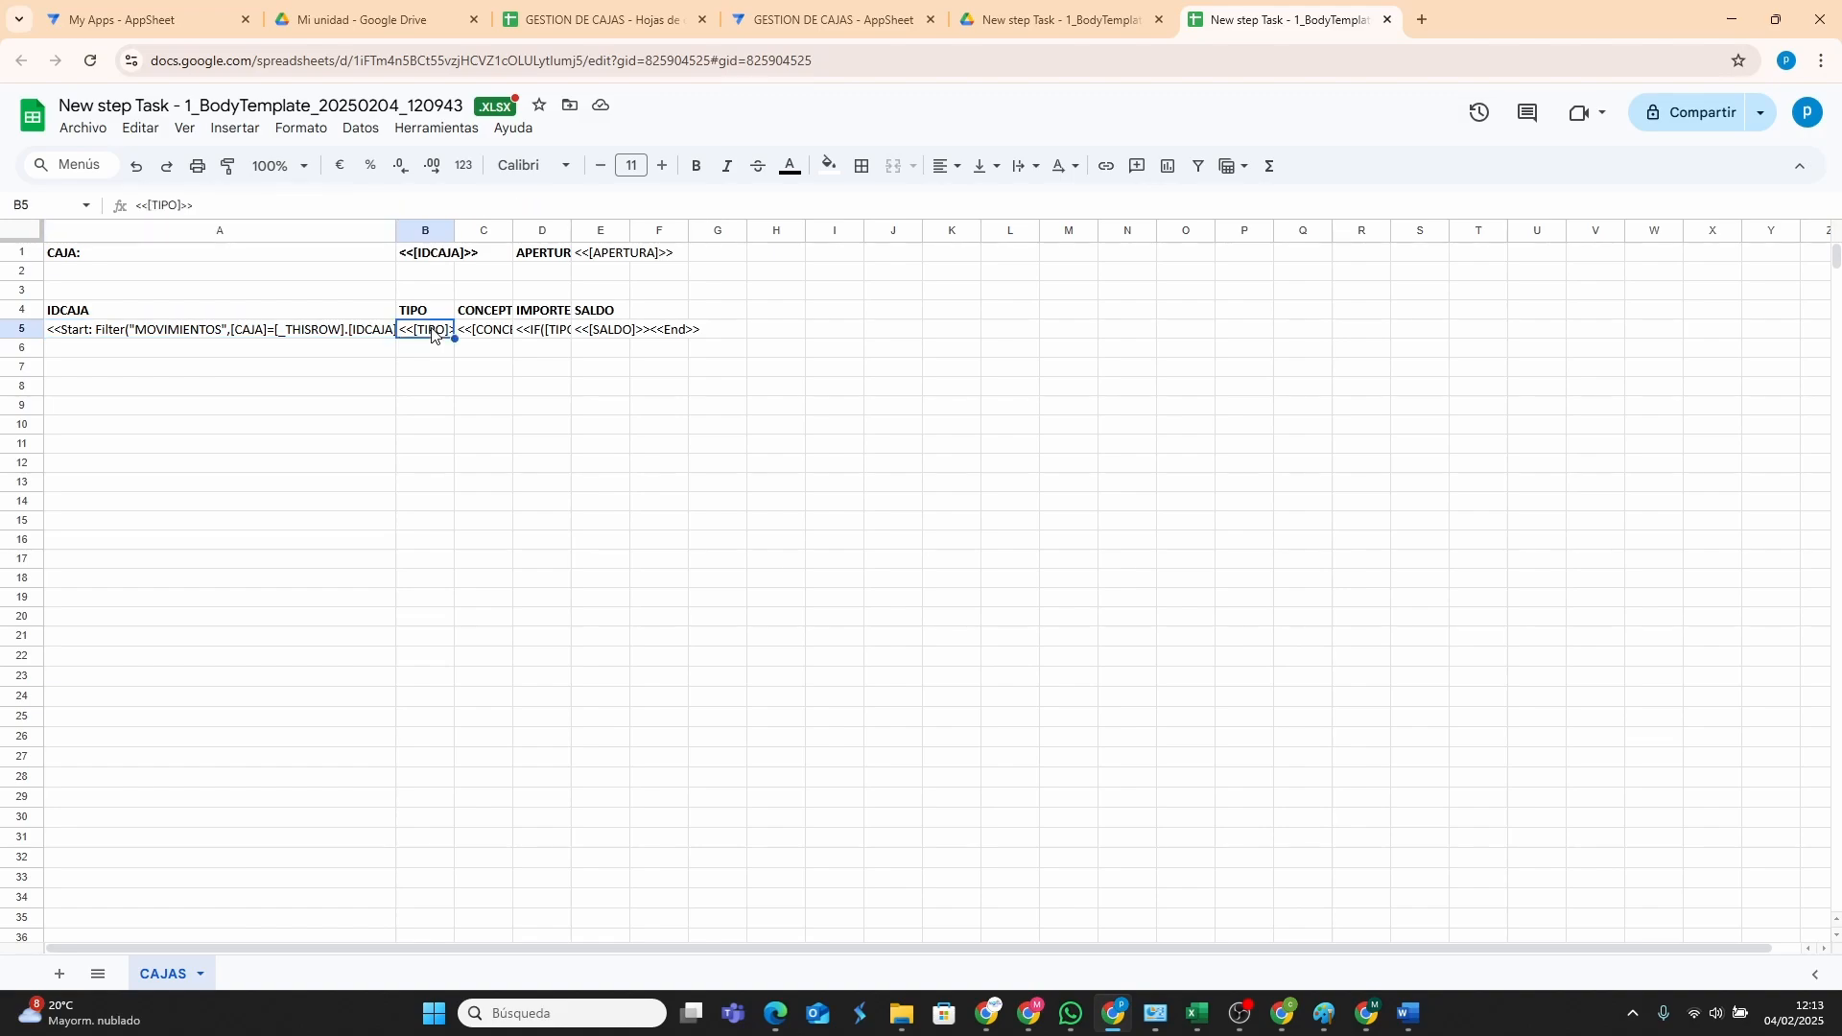
pyautogui.click(487, 330)
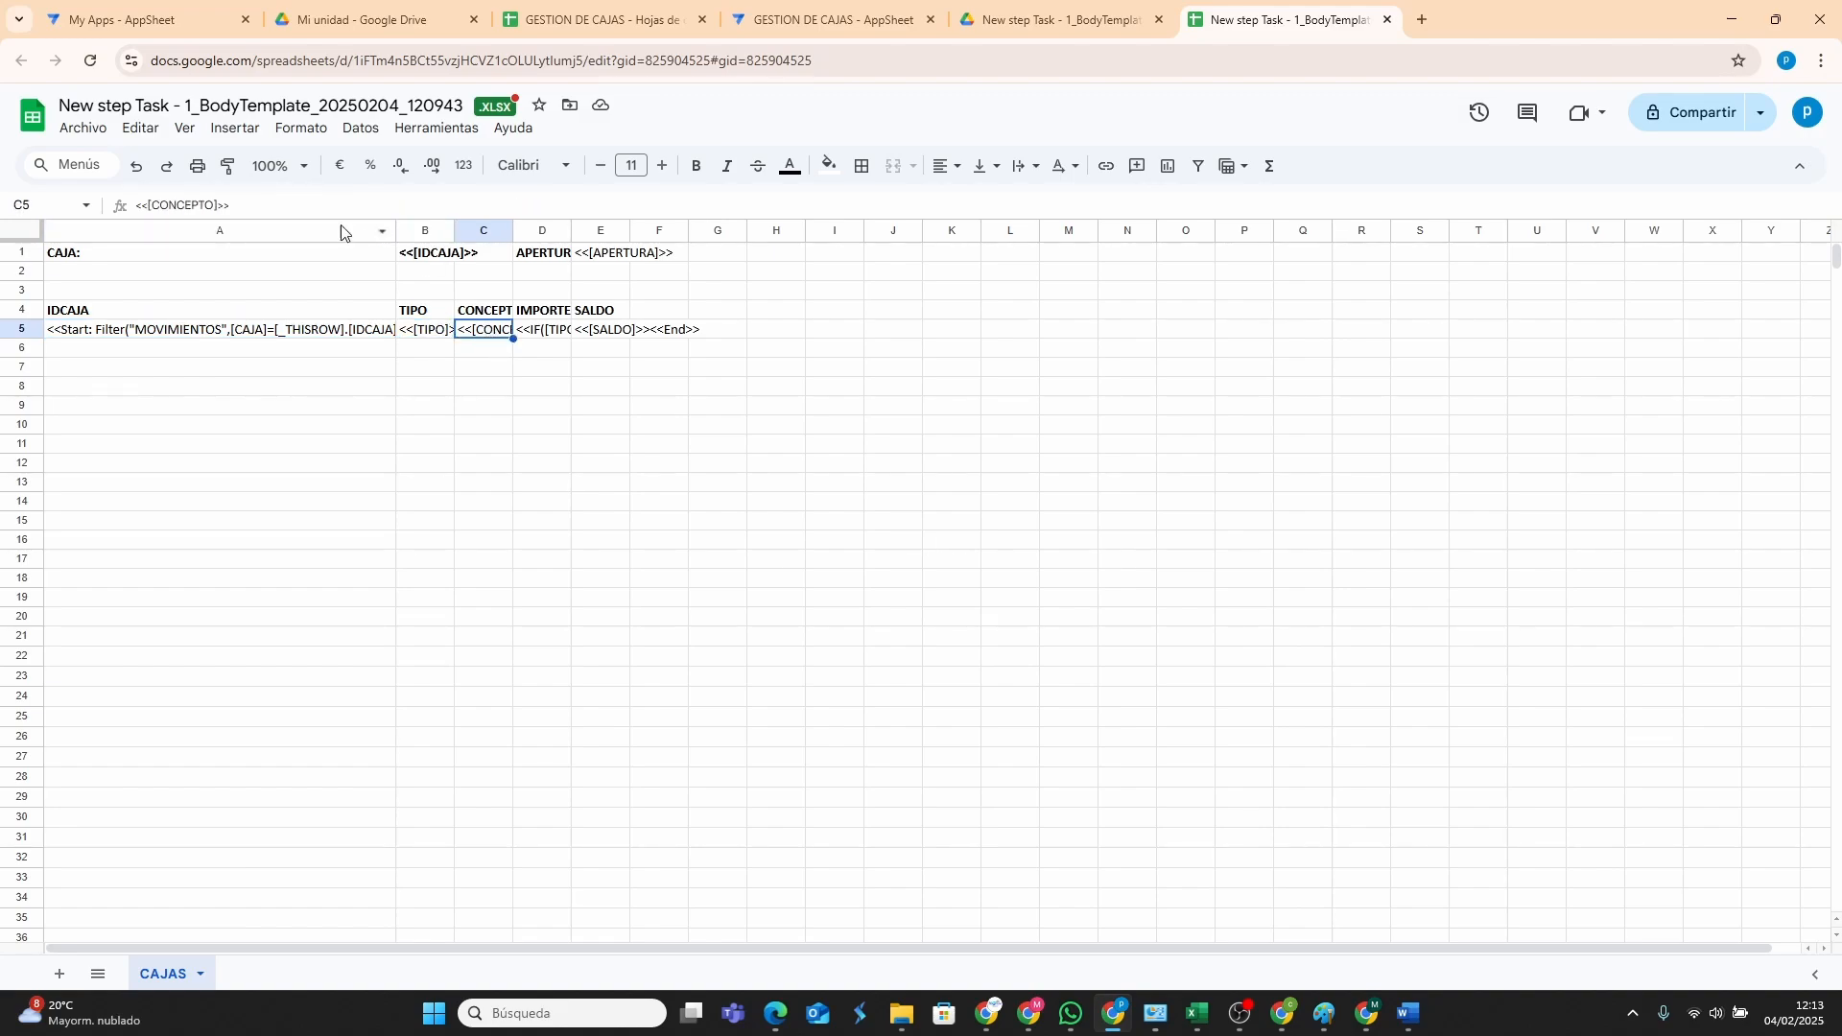
pyautogui.click(552, 331)
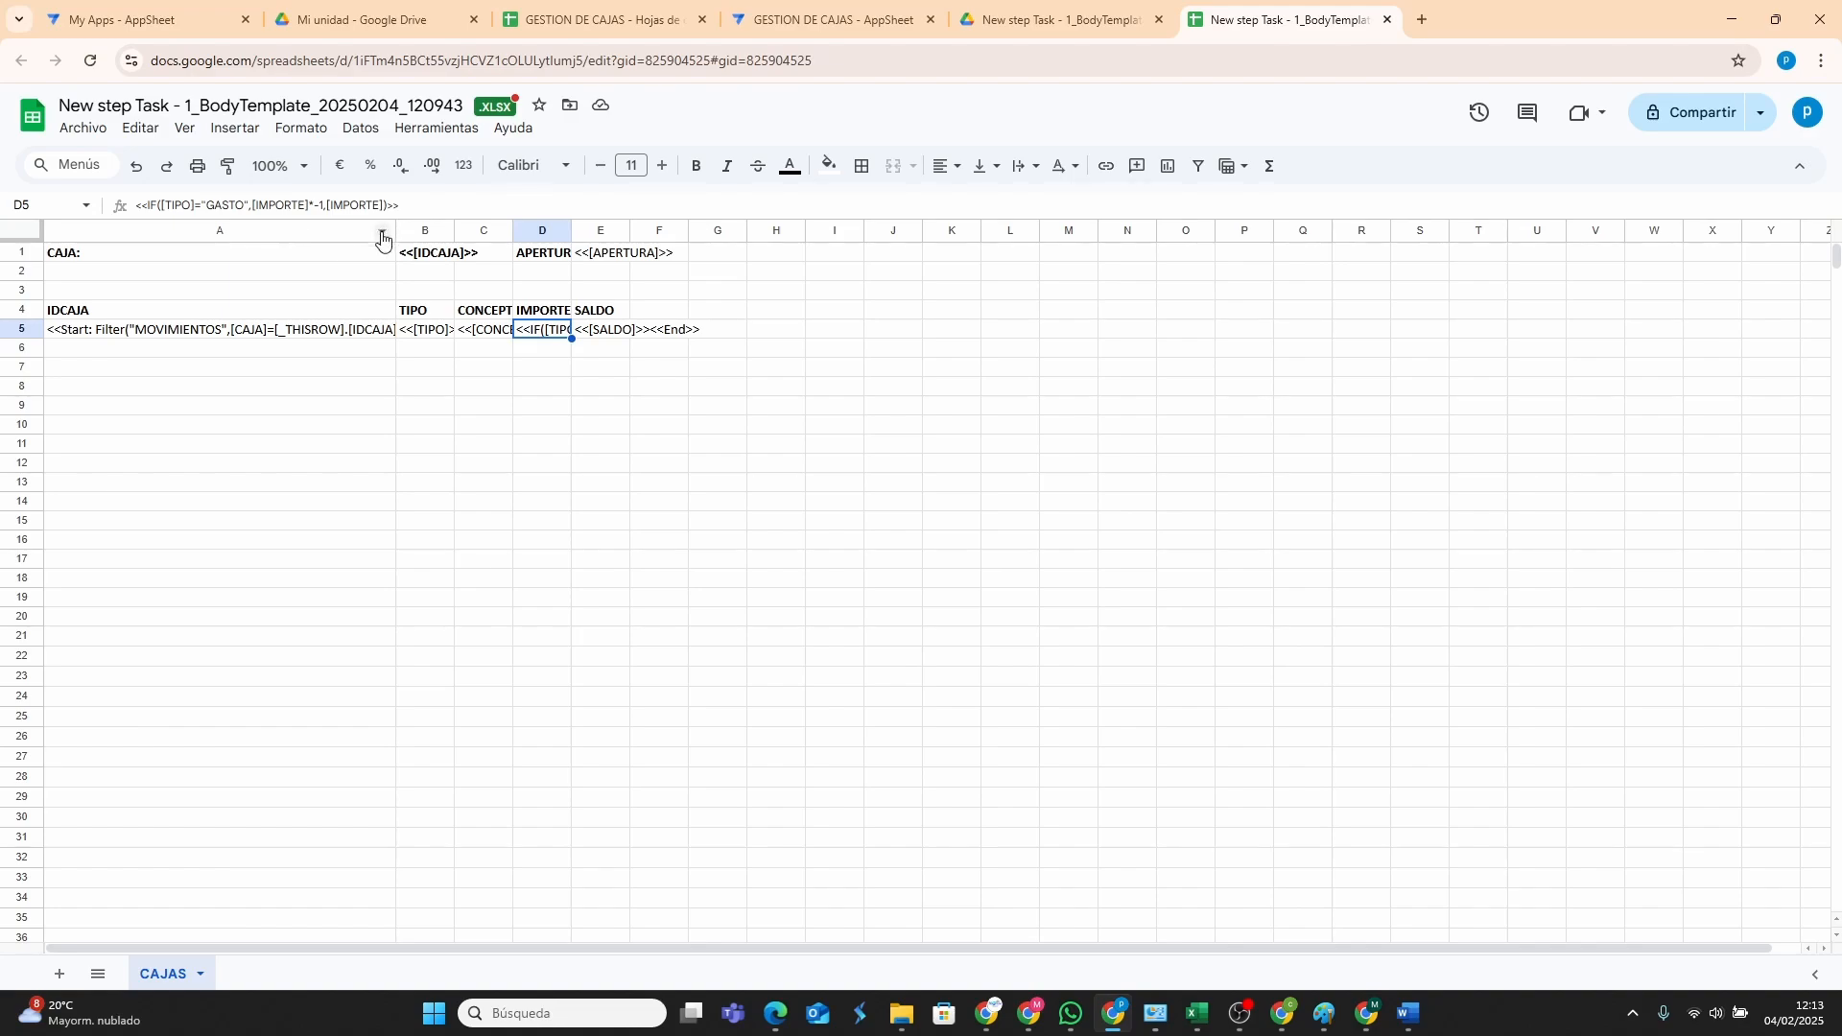
pyautogui.click(602, 337)
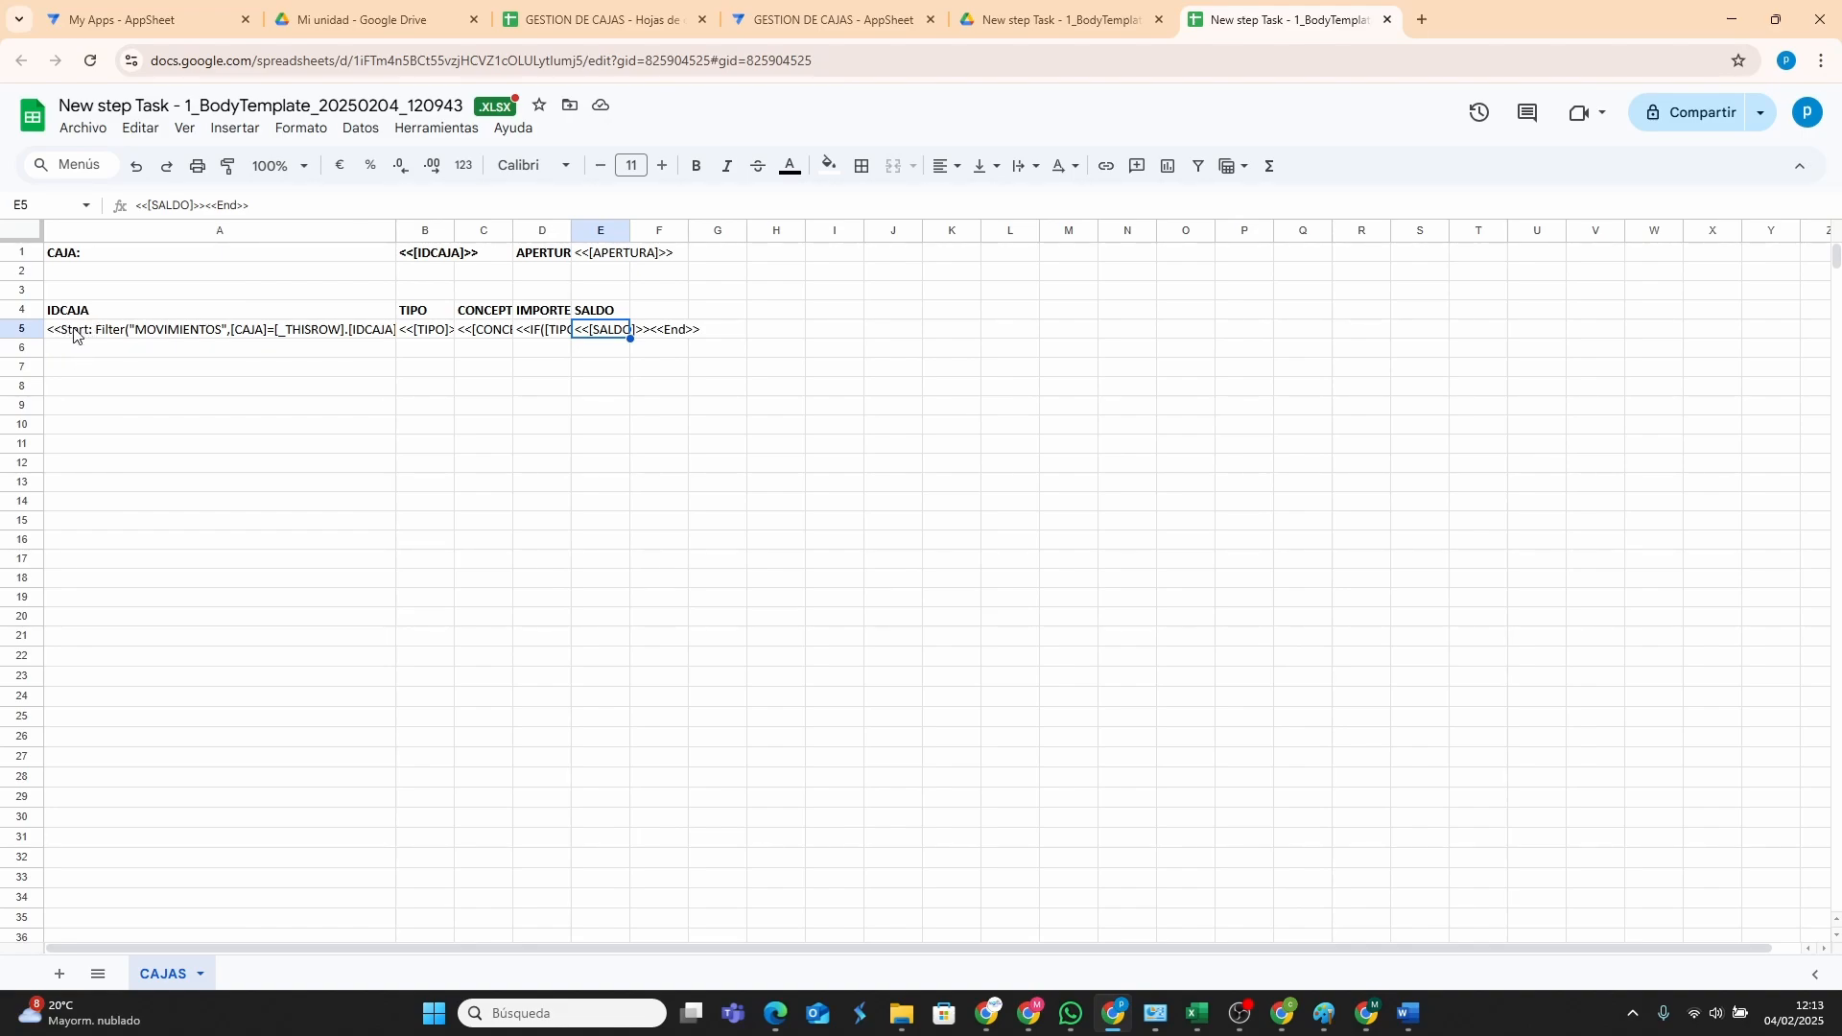
# Switch back to AppSheet, run a test of New Bot, and close its results page.
pyautogui.click(792, 15)
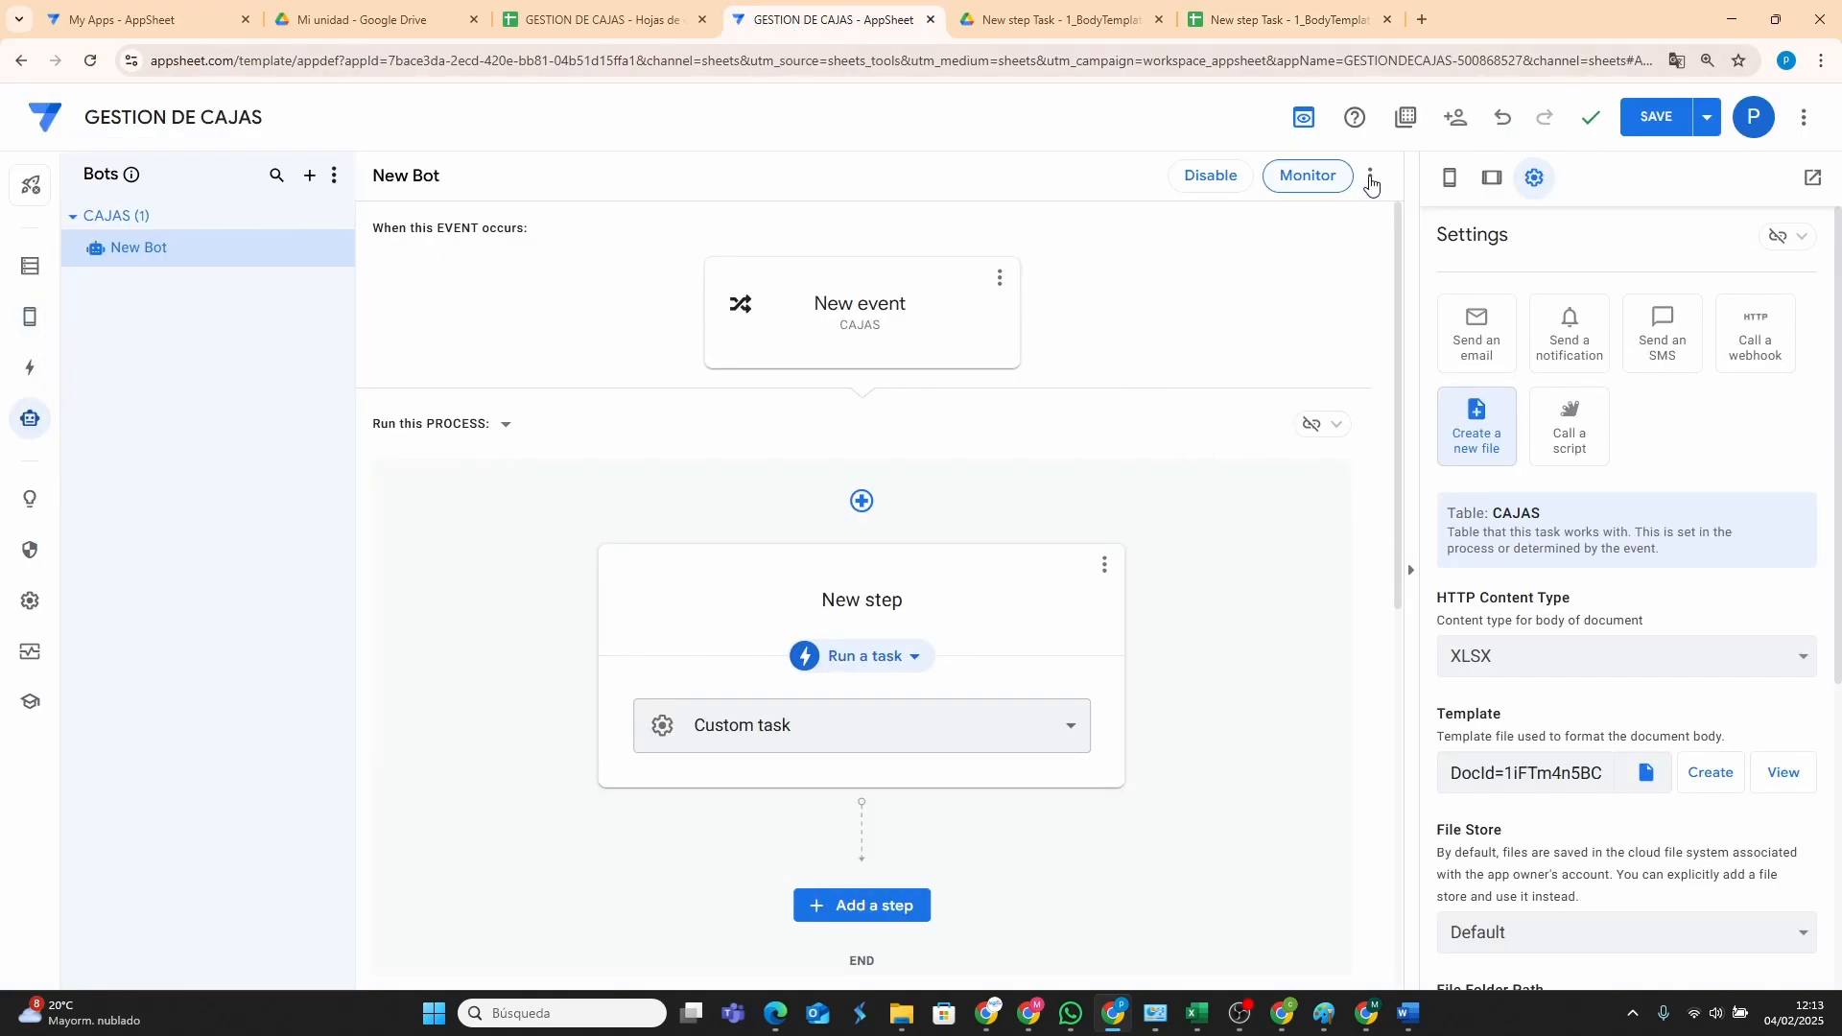
pyautogui.click(1372, 183)
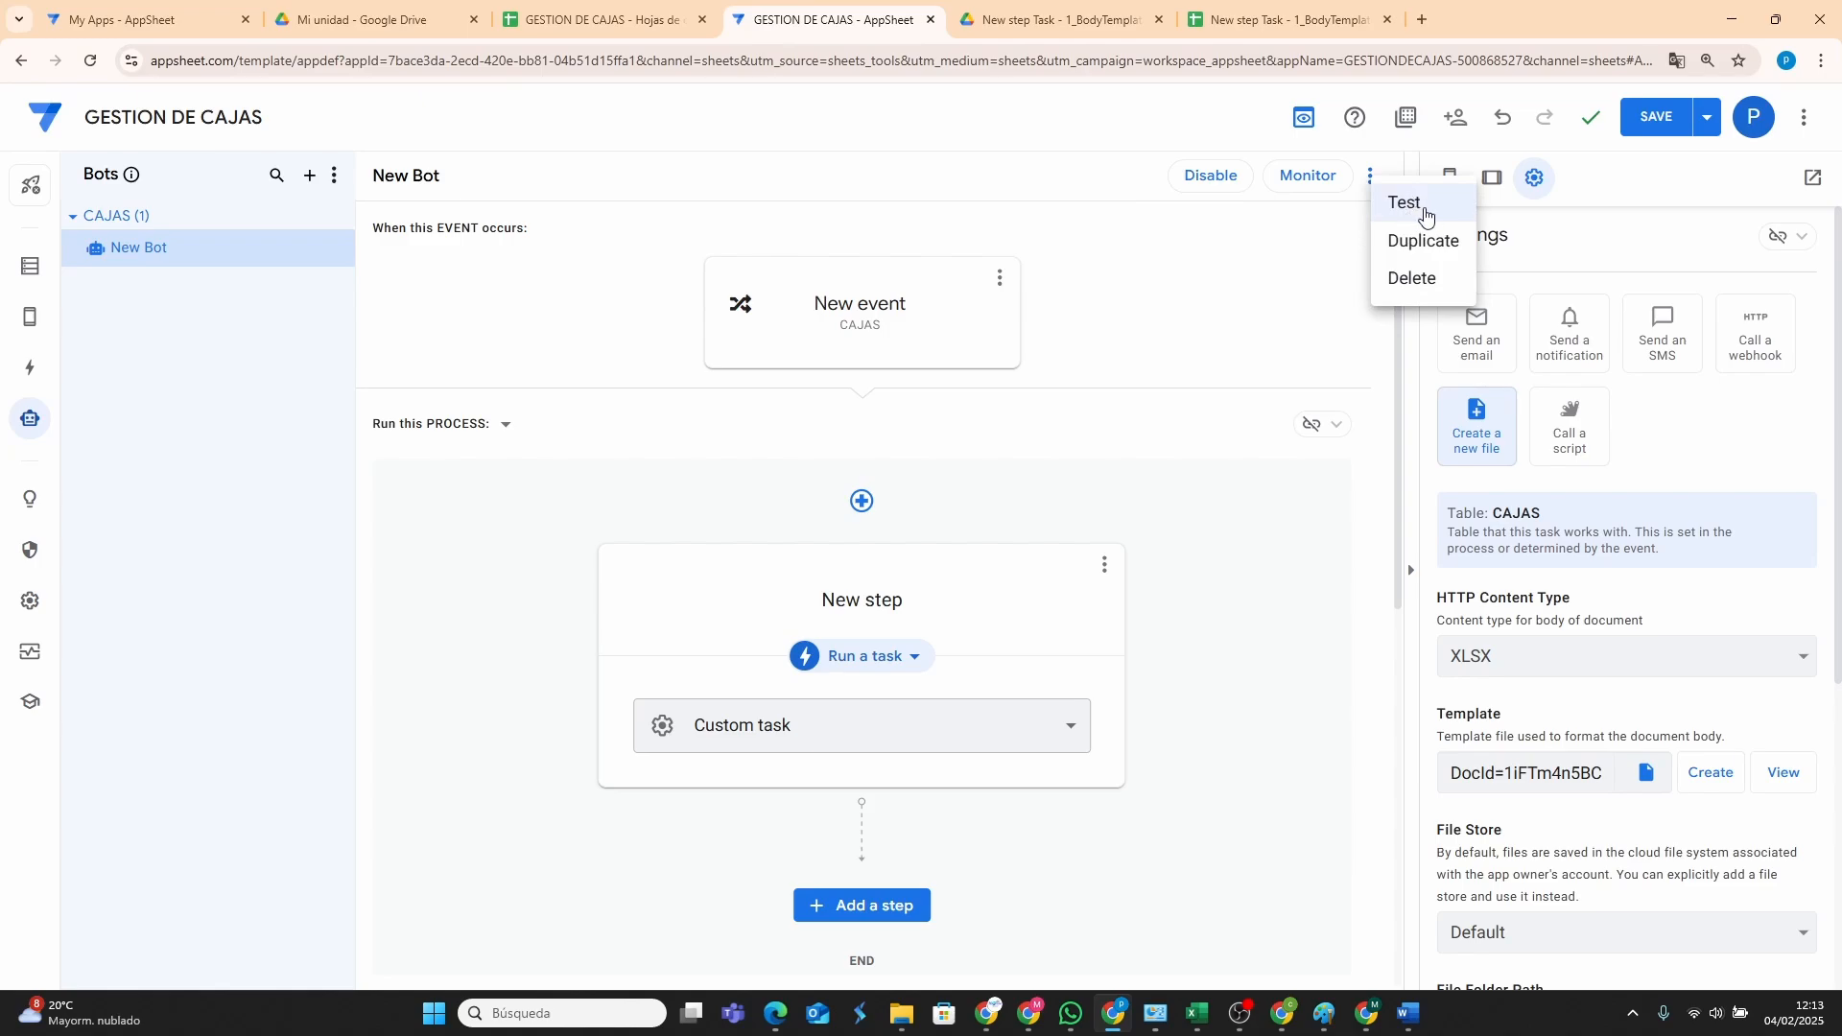
pyautogui.click(1426, 217)
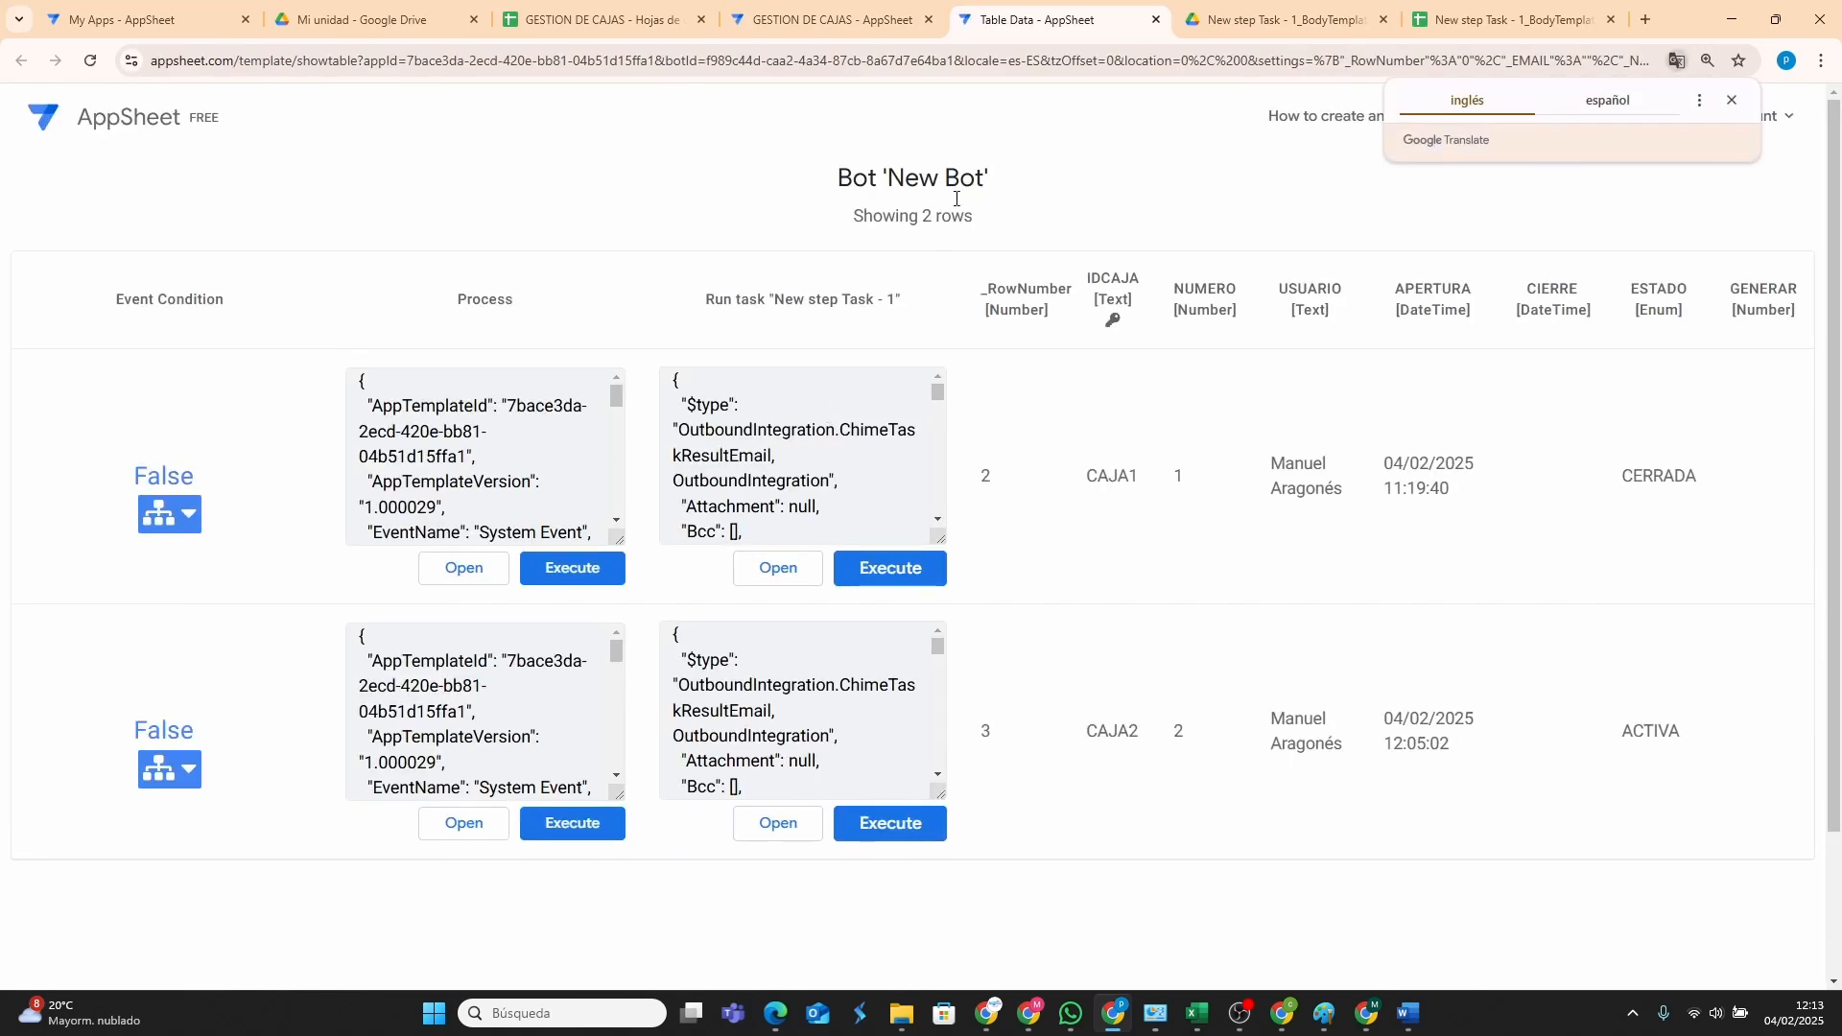
pyautogui.click(1155, 19)
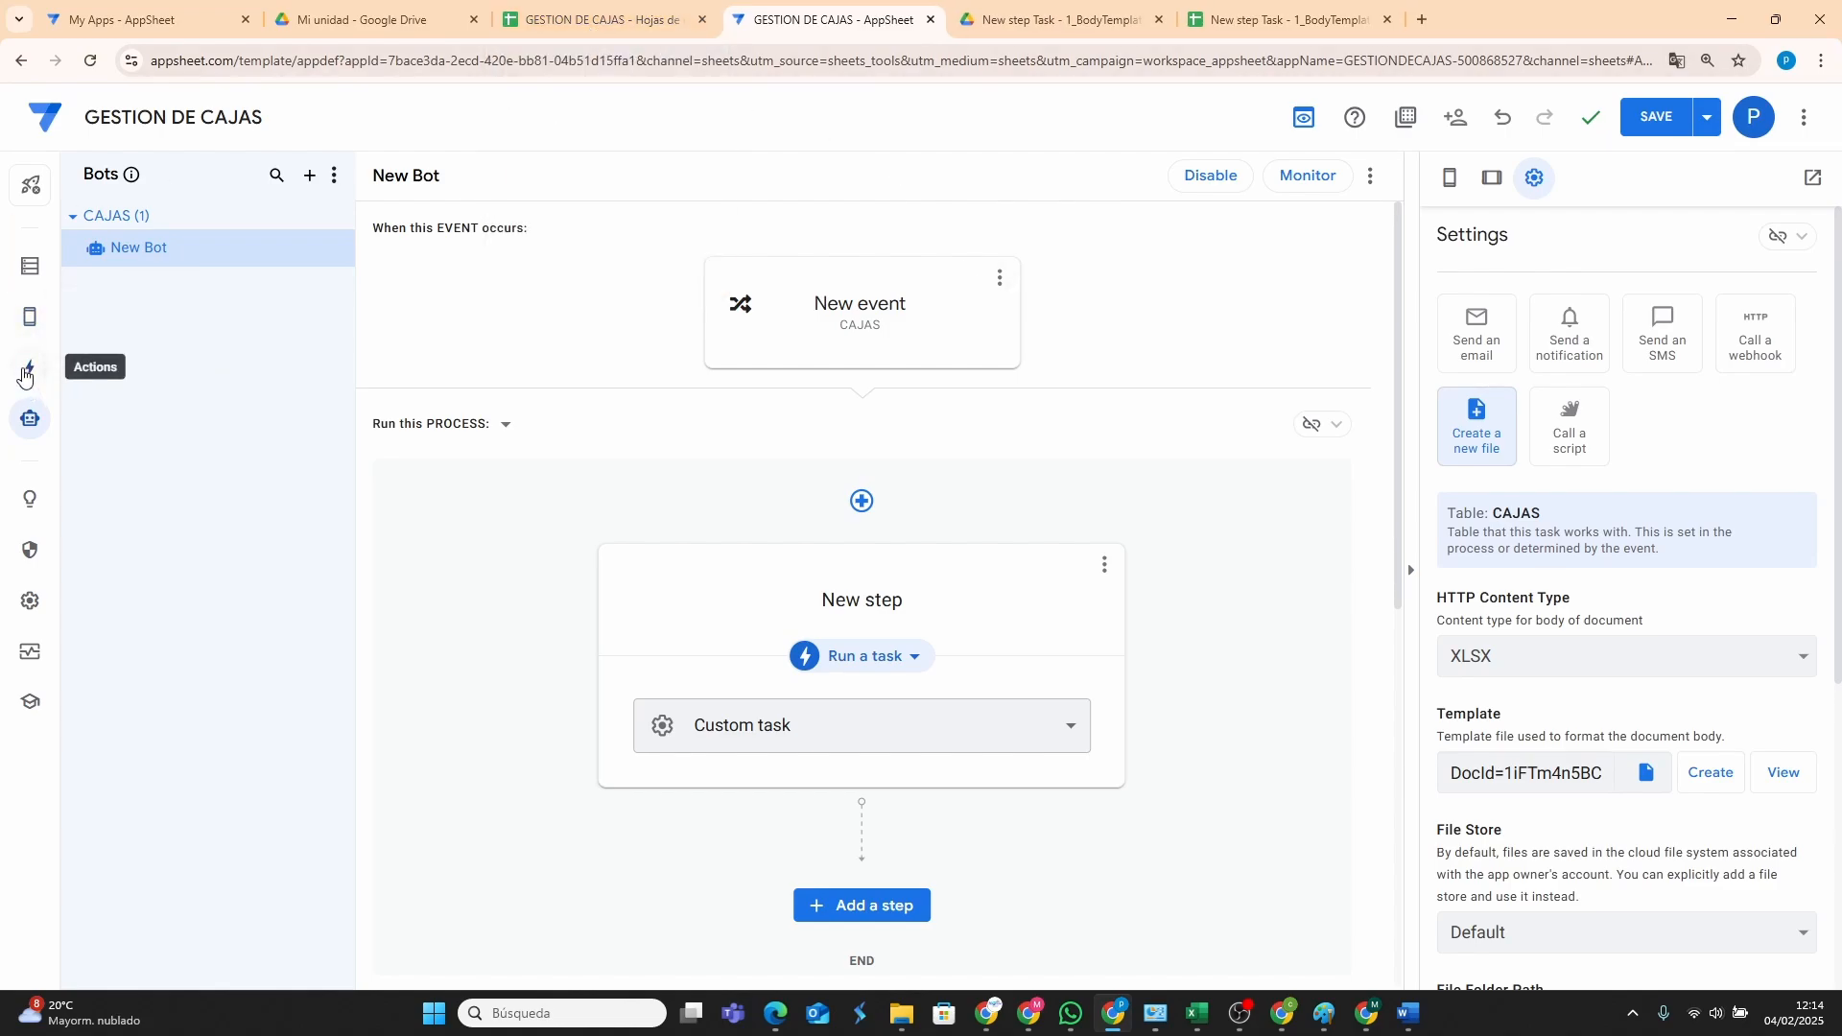
# Create a new action for the CAJAS table and name it GENERAR.
pyautogui.click(25, 374)
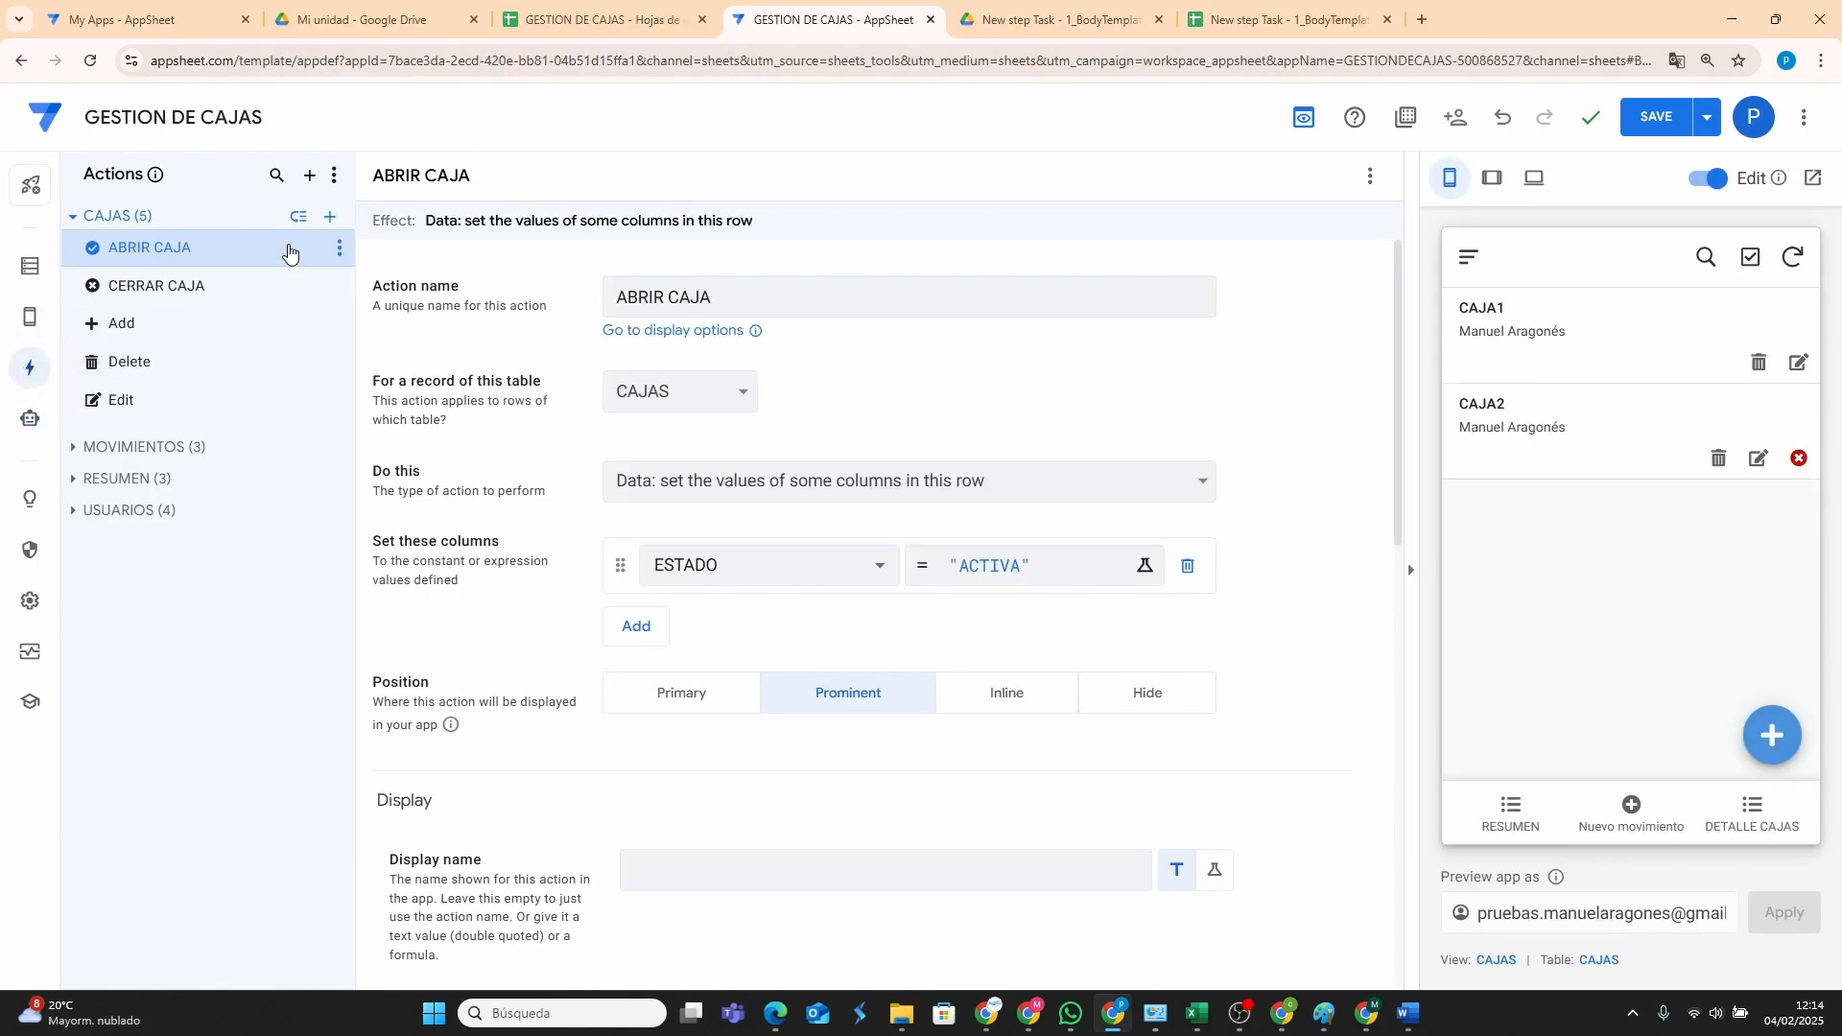
pyautogui.click(330, 215)
pyautogui.click(758, 712)
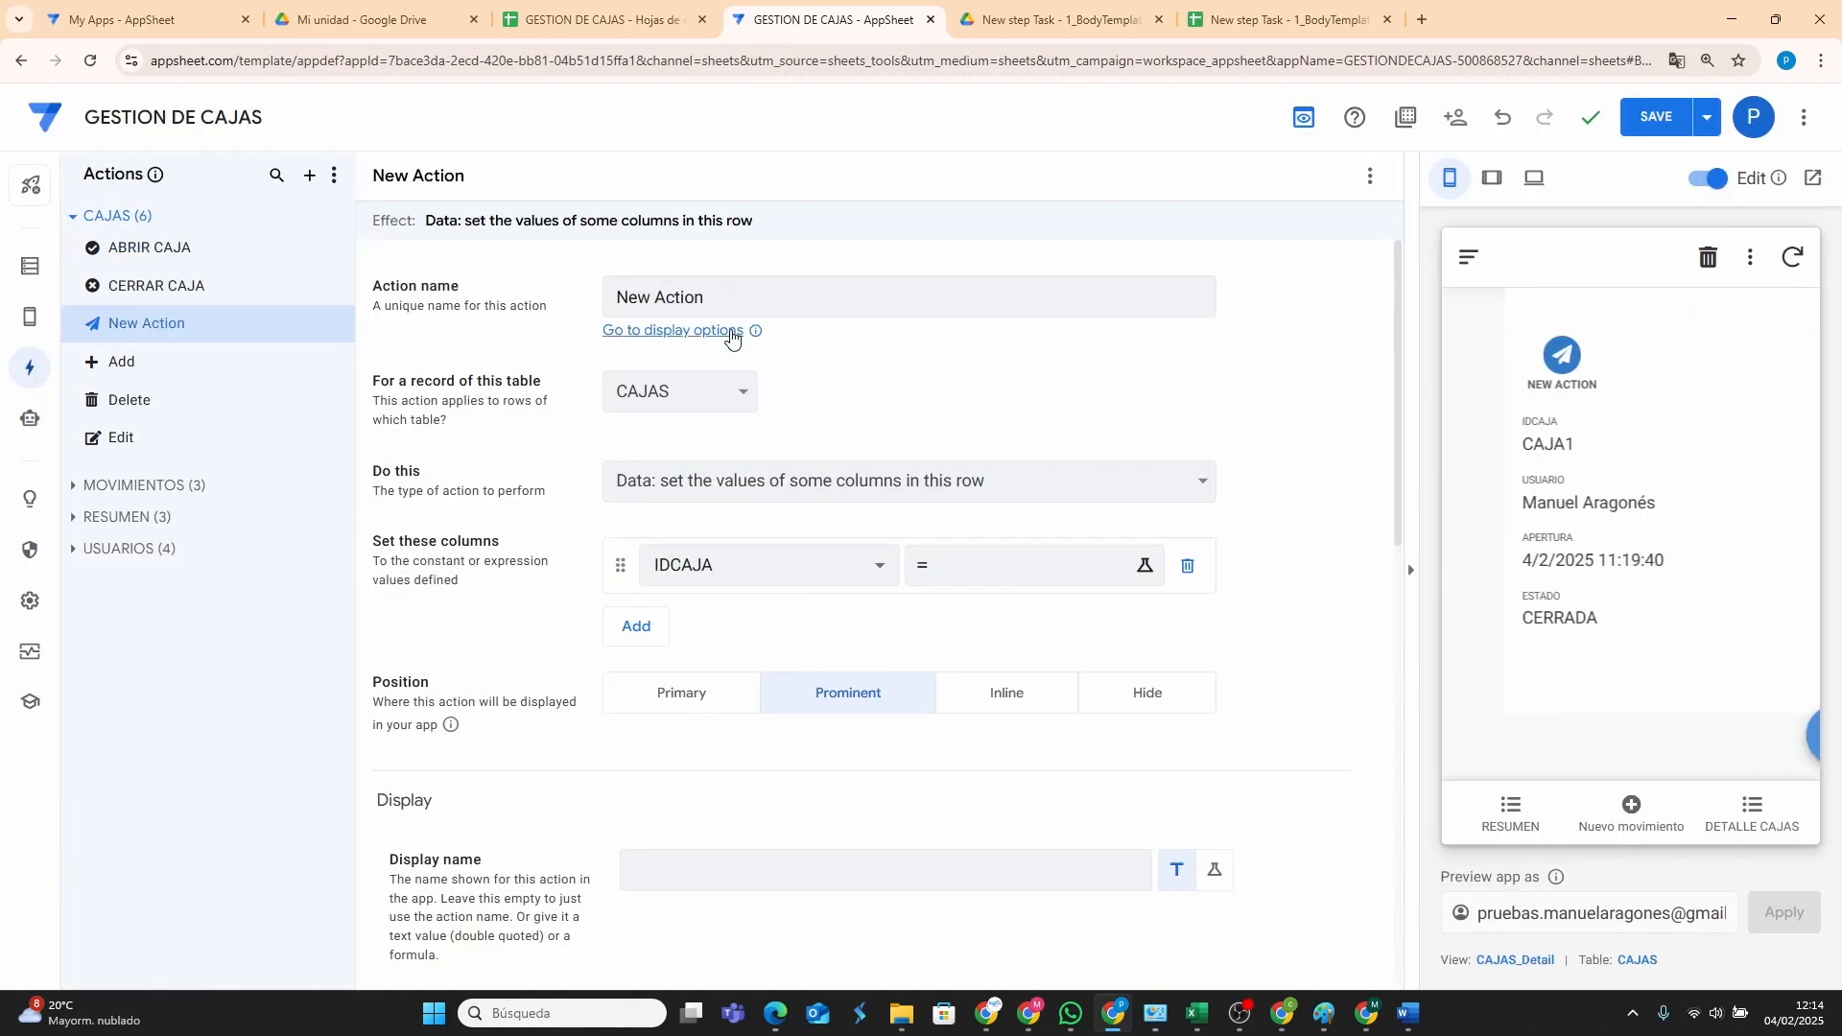
pyautogui.click(744, 289)
pyautogui.moveTo(745, 290); pyautogui.dragTo(617, 290)
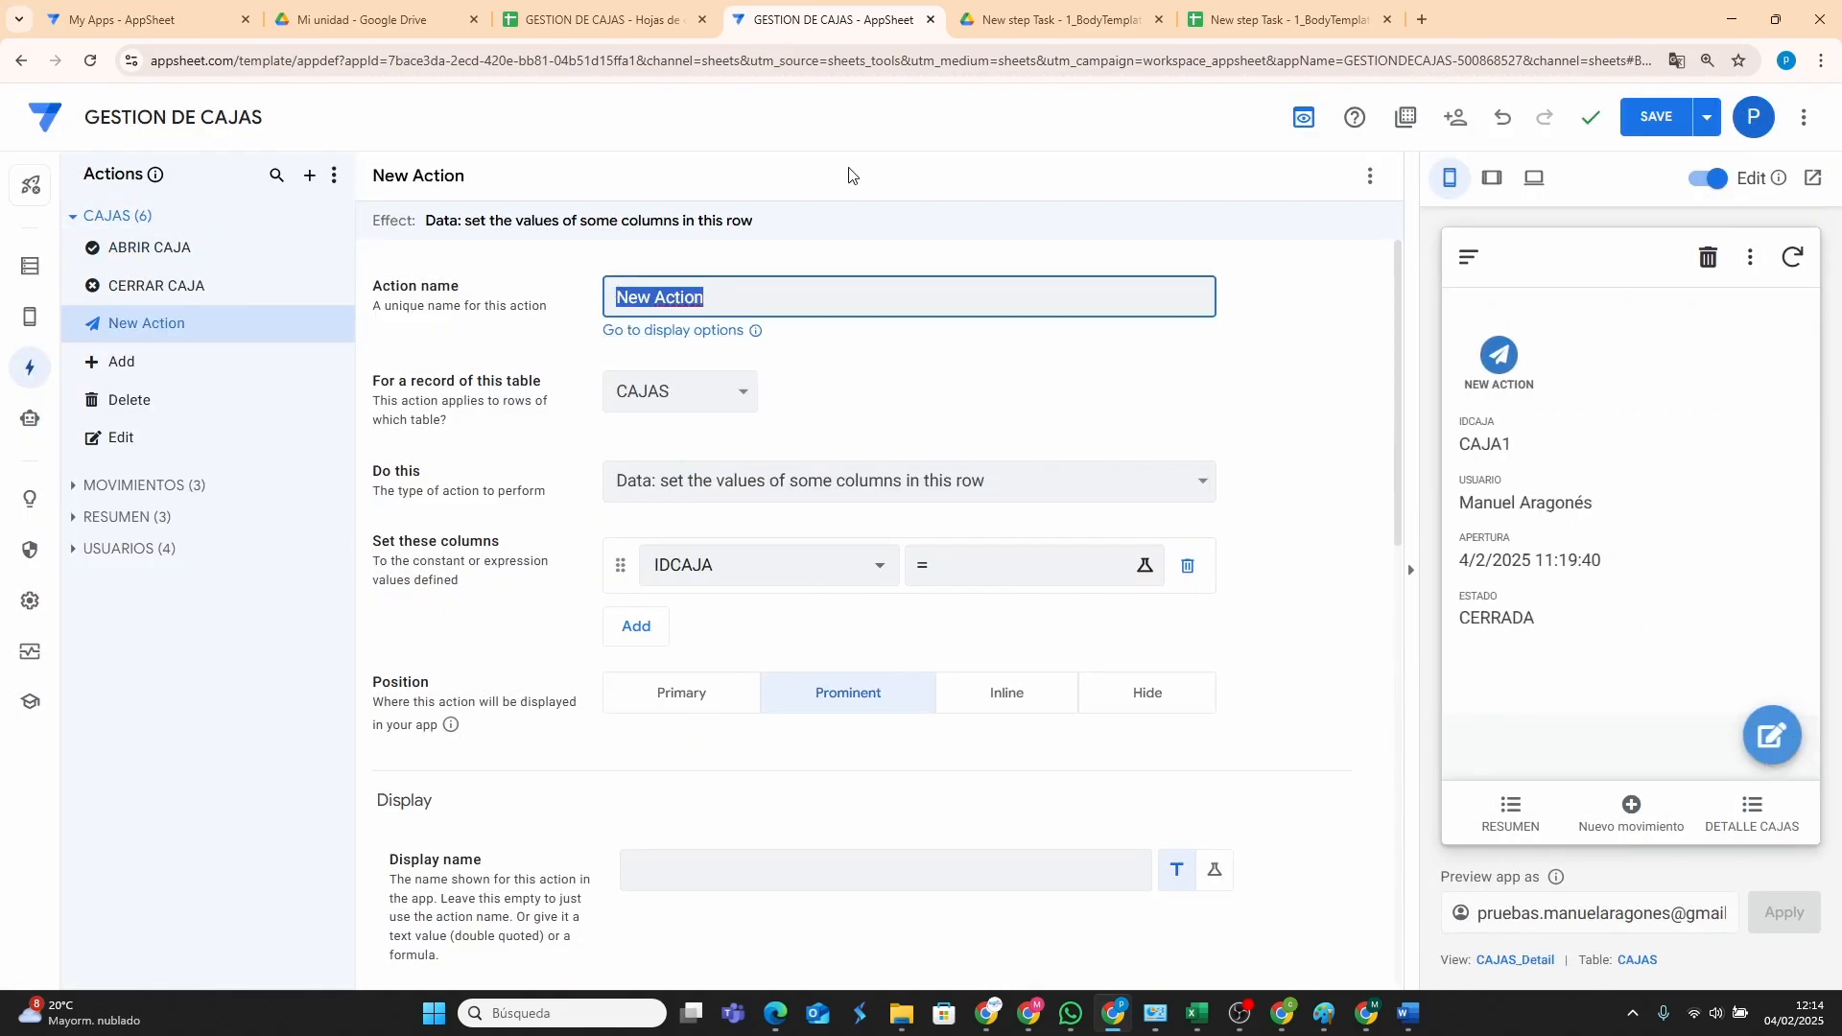
pyautogui.write('GENERAR')
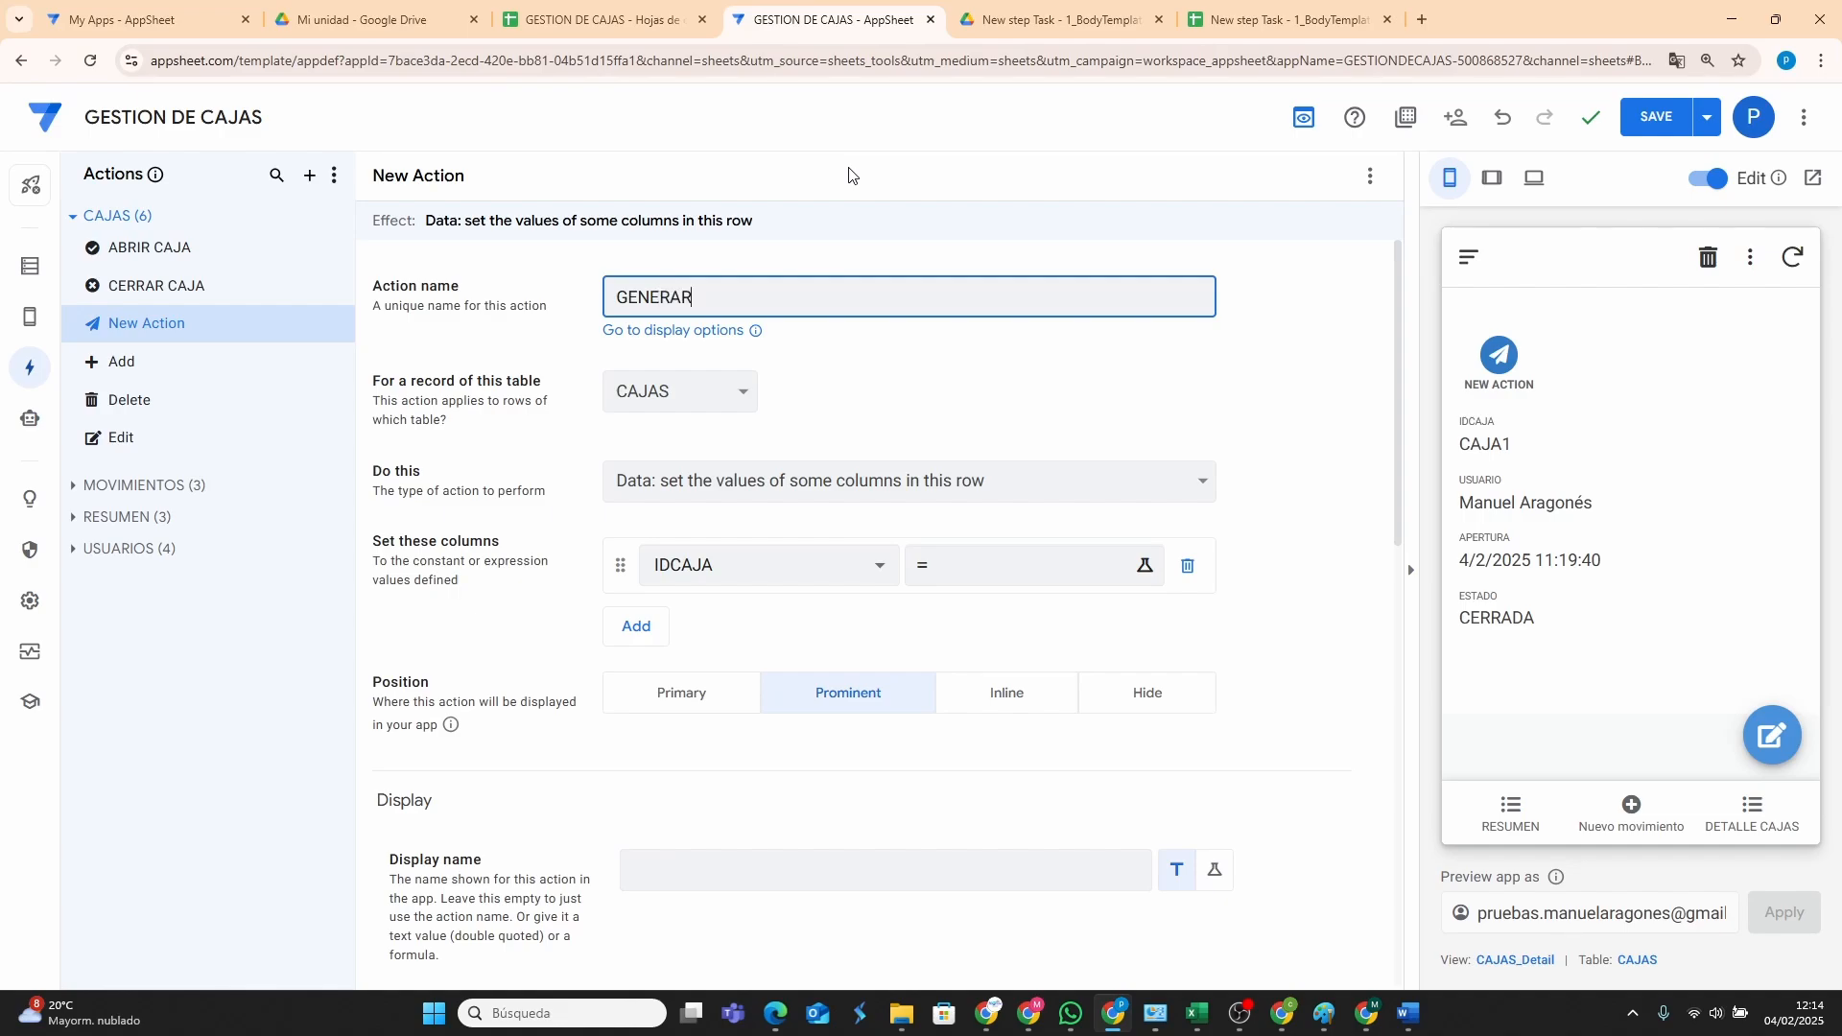
# Make the GENERAR action set the GENERAR column to the expression [GENERAR]+1.
pyautogui.click(753, 576)
pyautogui.click(722, 777)
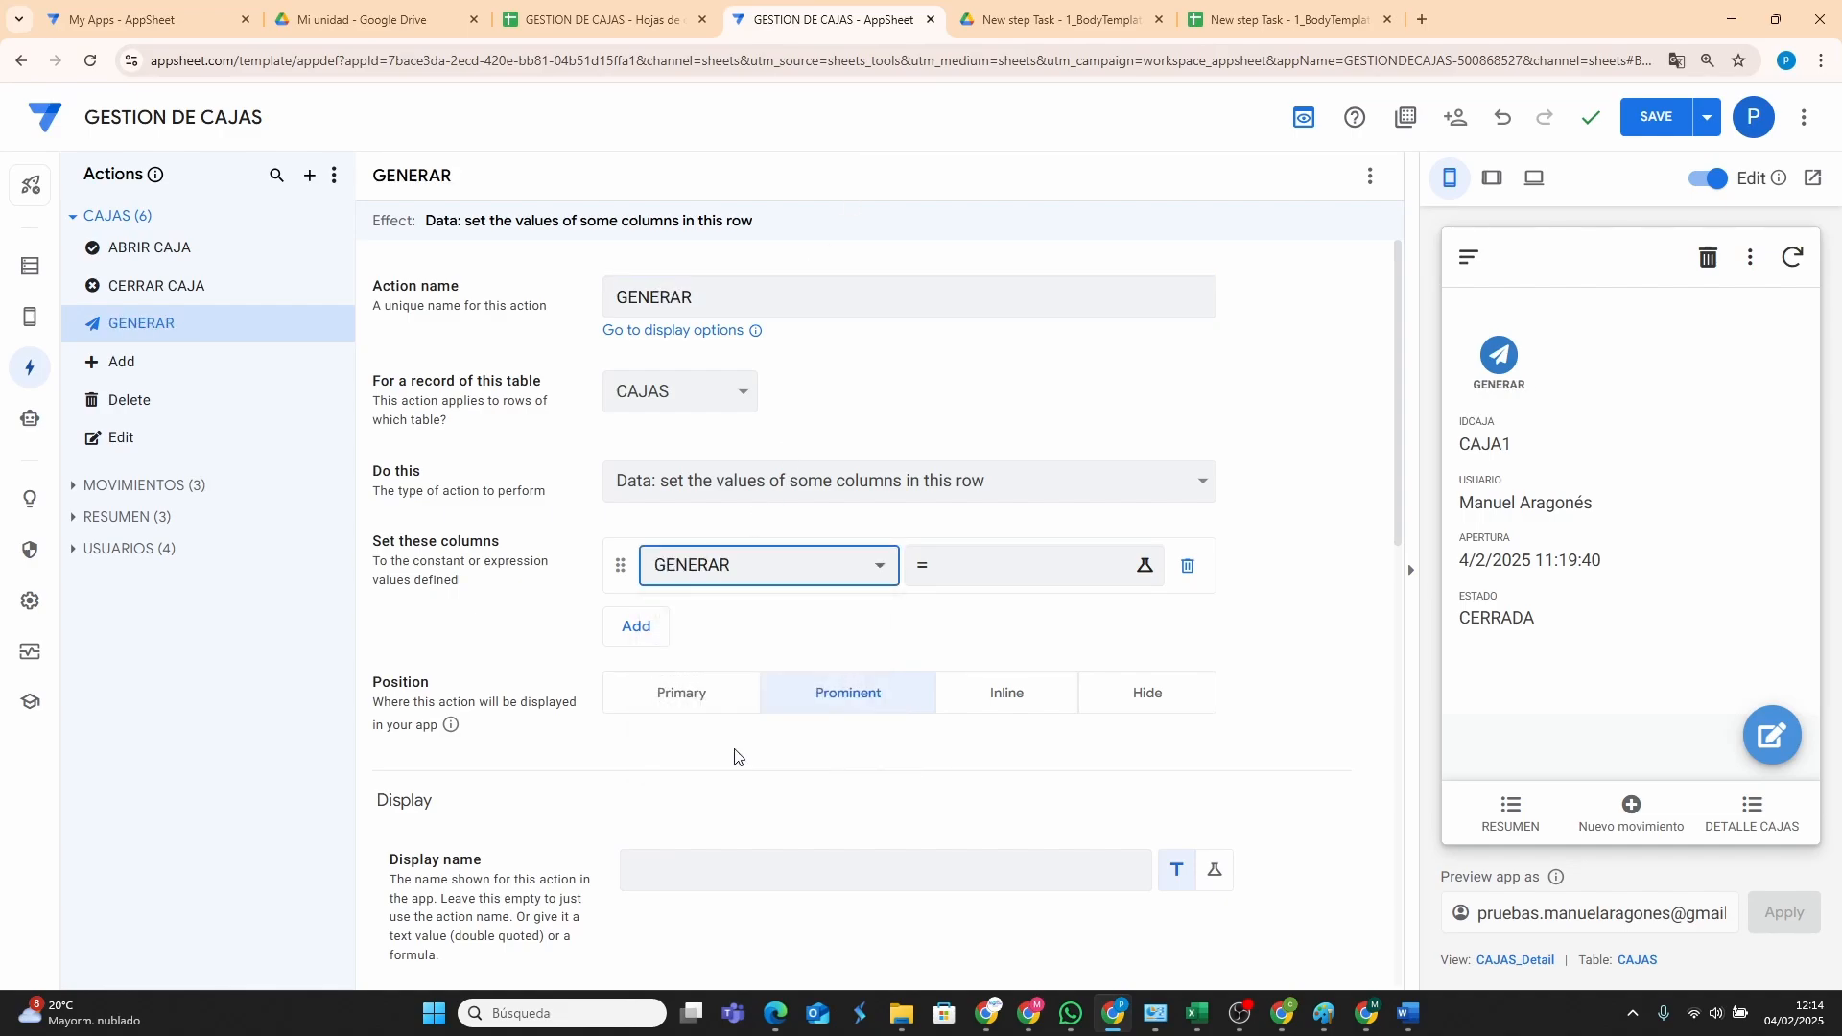
pyautogui.click(1020, 573)
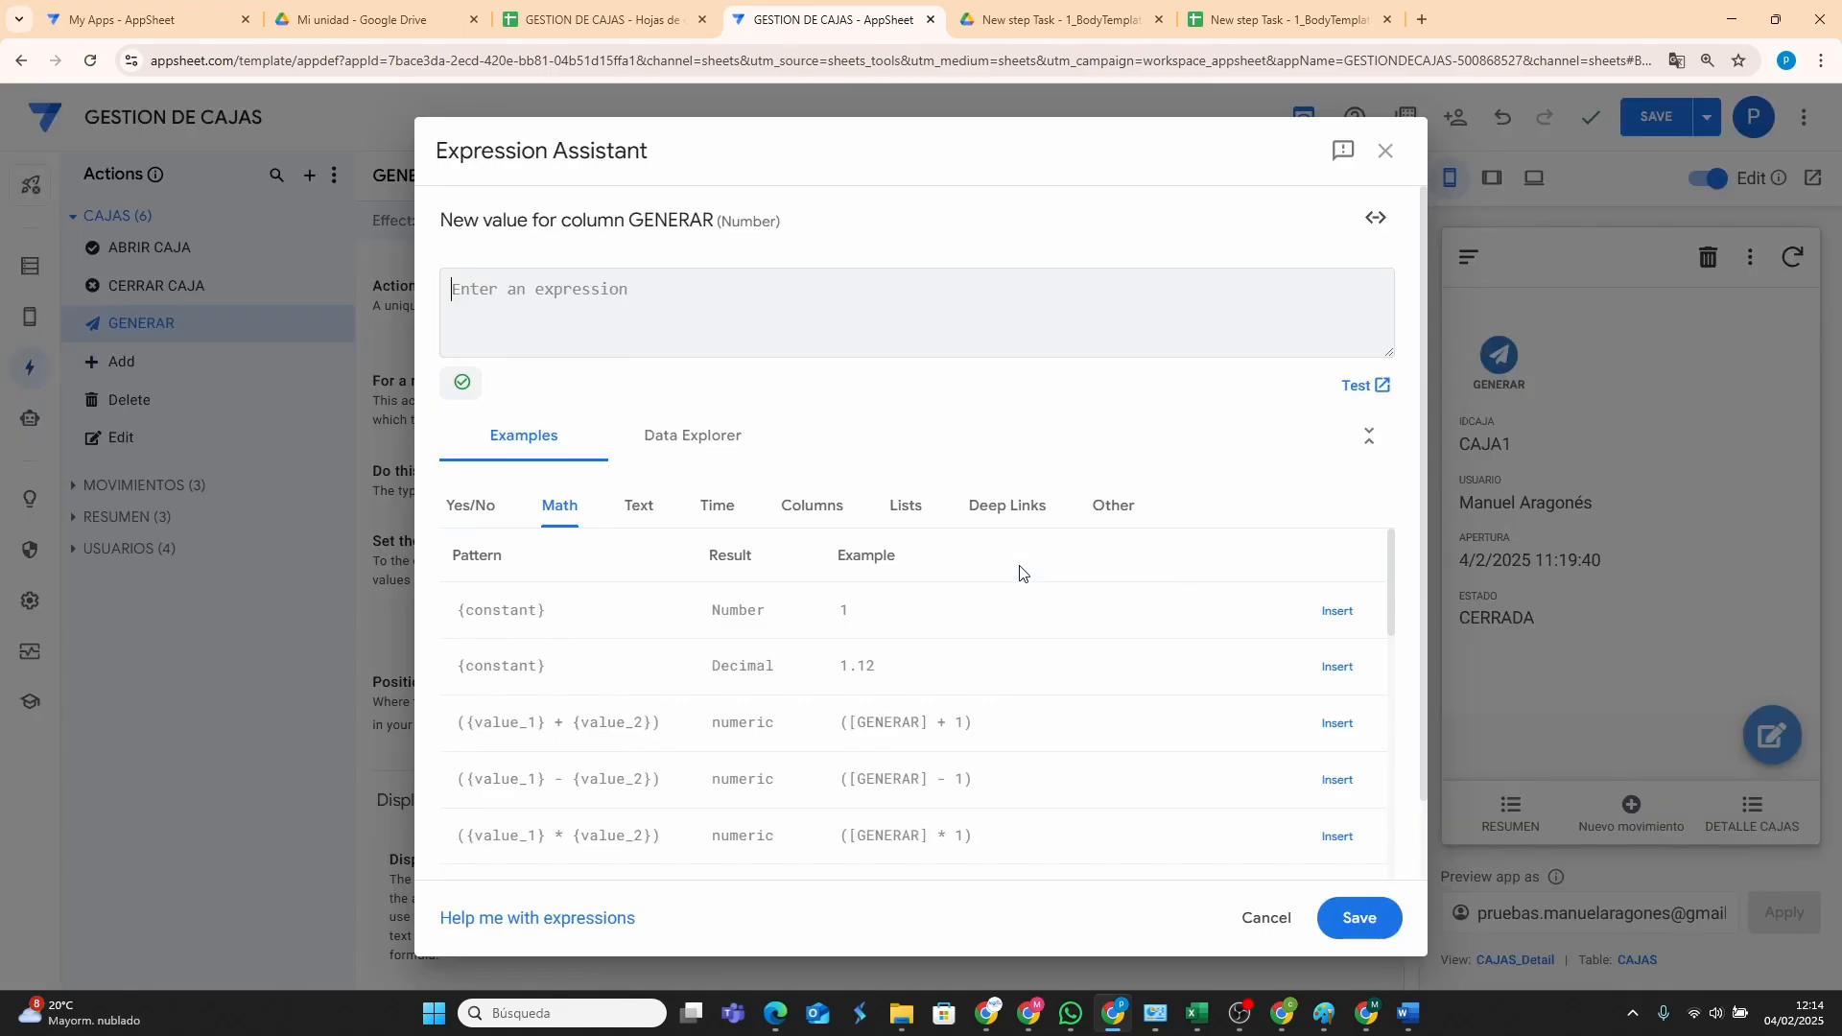
pyautogui.write('[GENERAR')
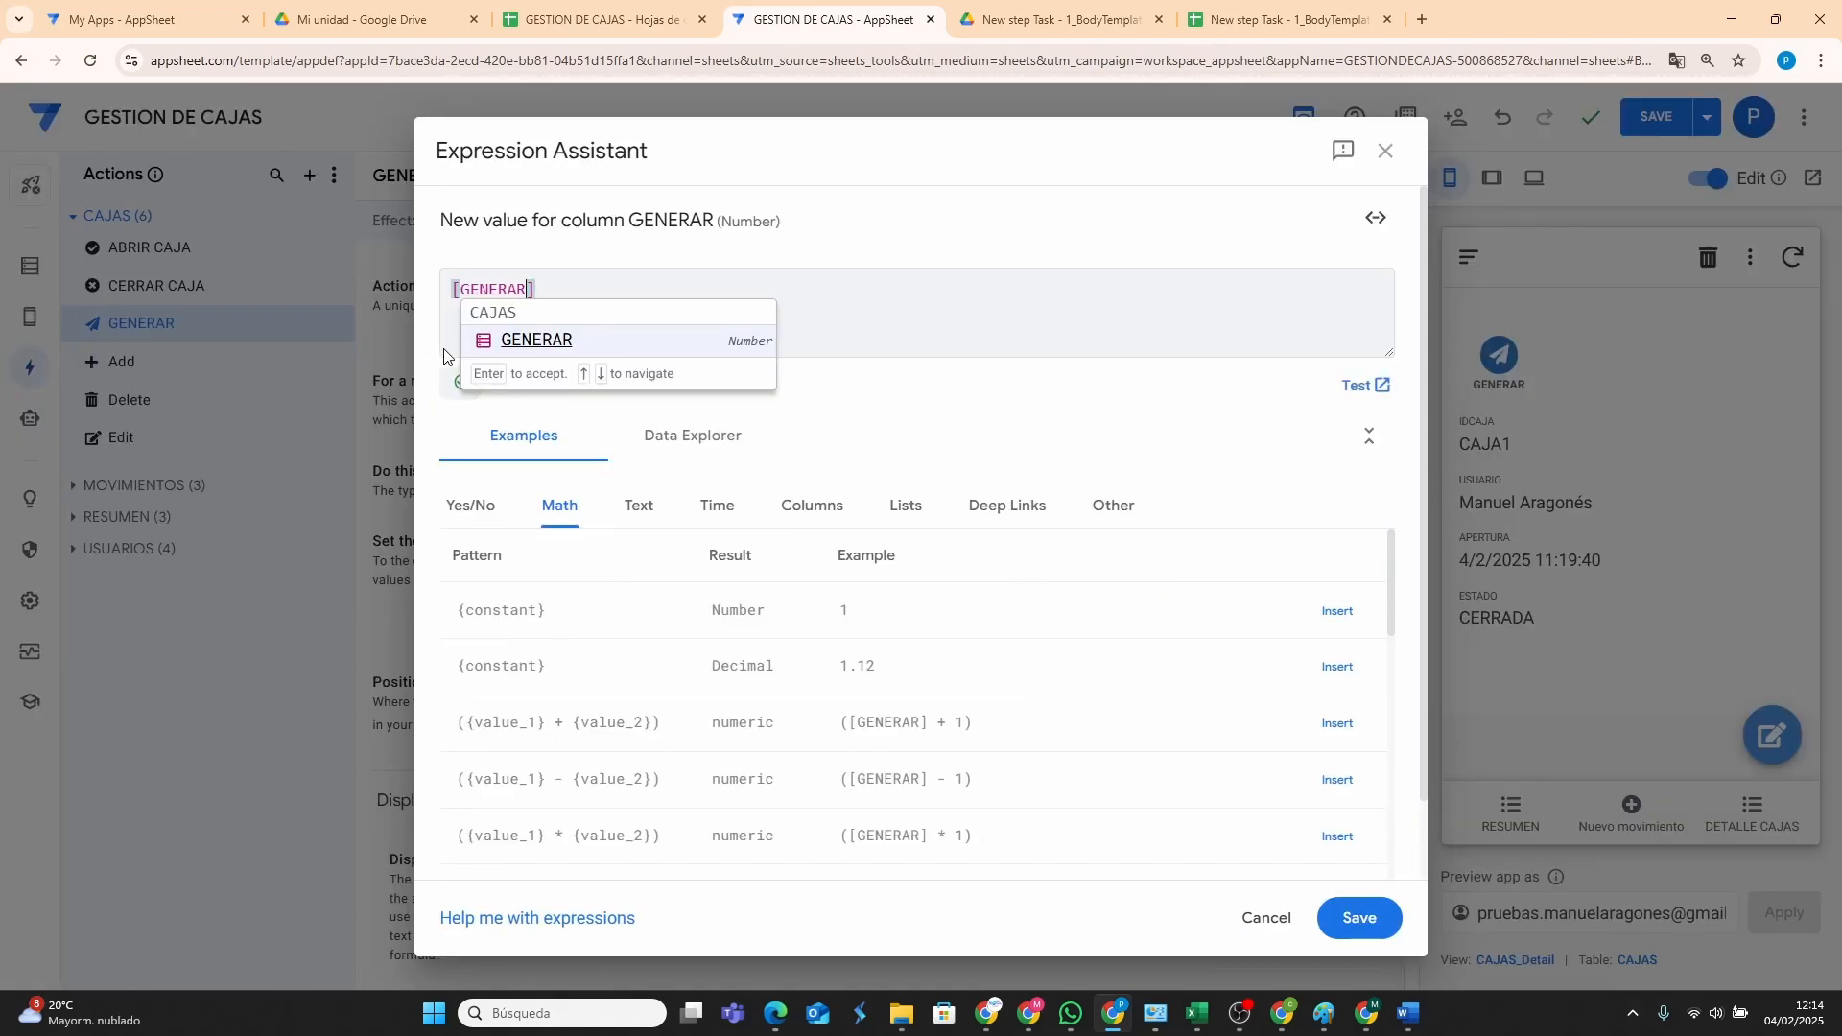
pyautogui.click(539, 338)
pyautogui.write('+1')
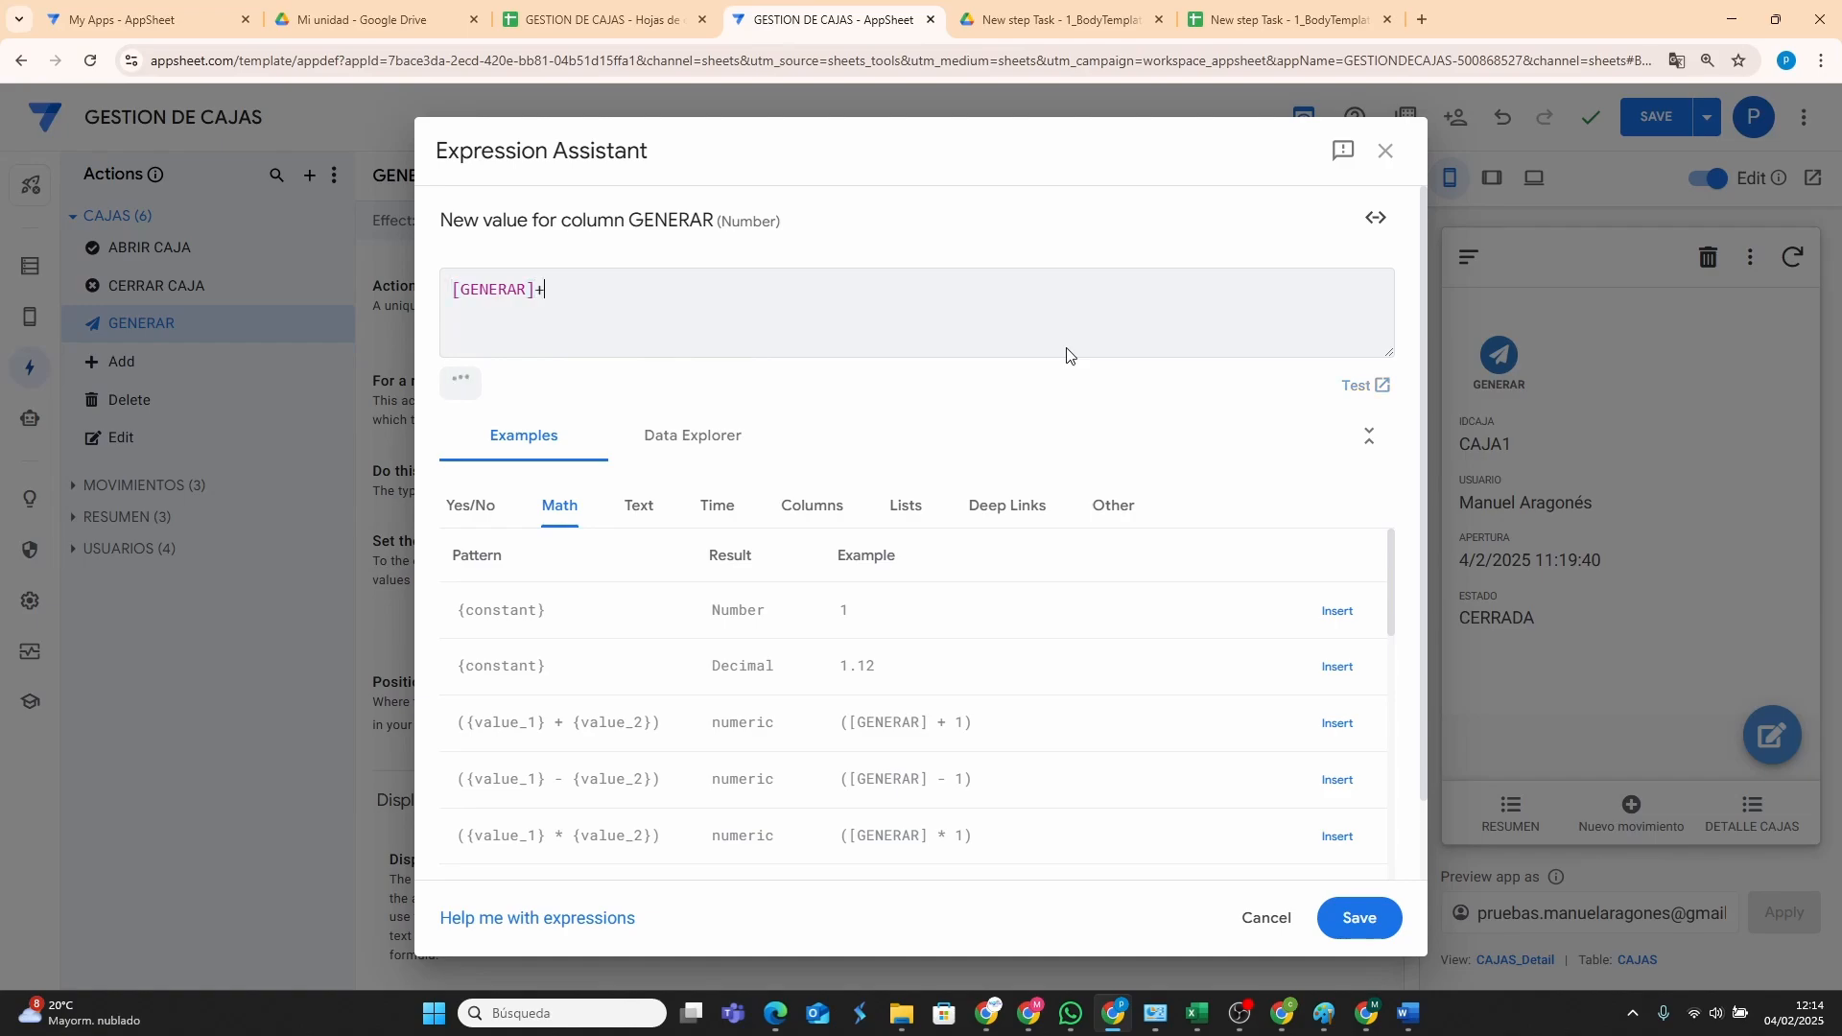
pyautogui.click(1351, 921)
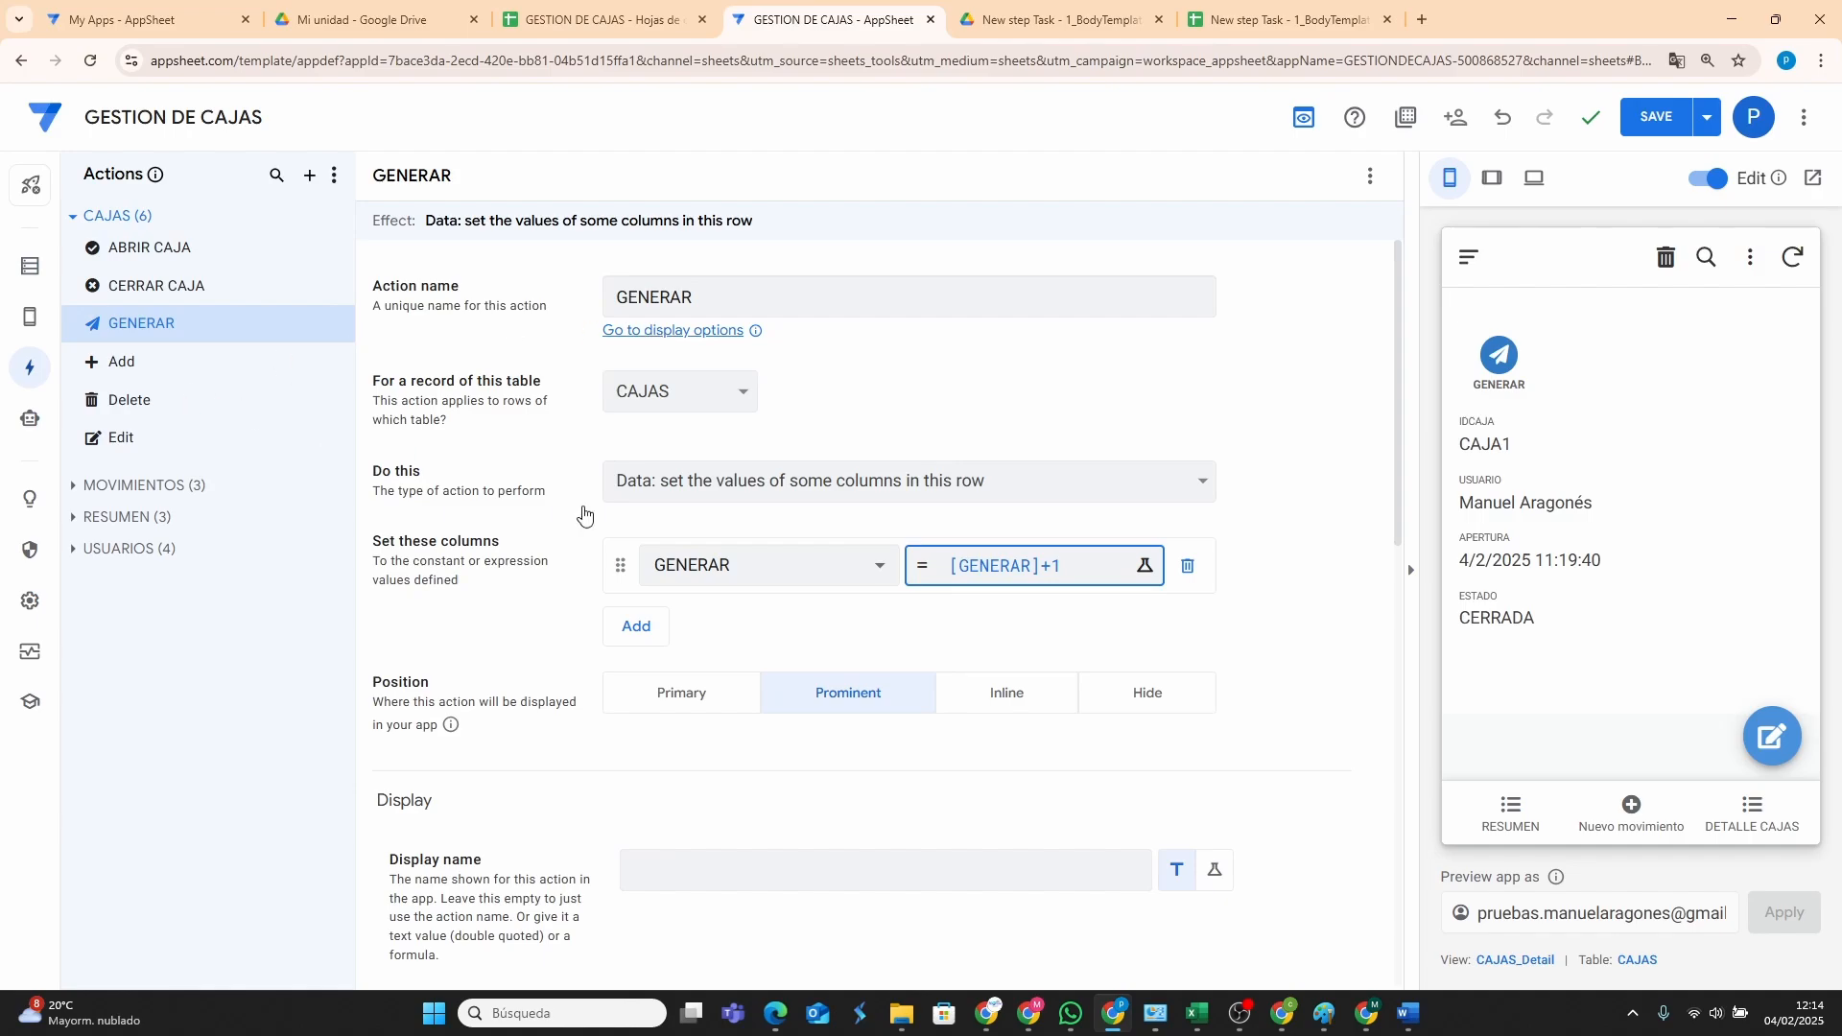
# Search the action icons for "wheel" and assign the solid gear icon to the GENERAR action.
pyautogui.scroll(-3, 751, 779)
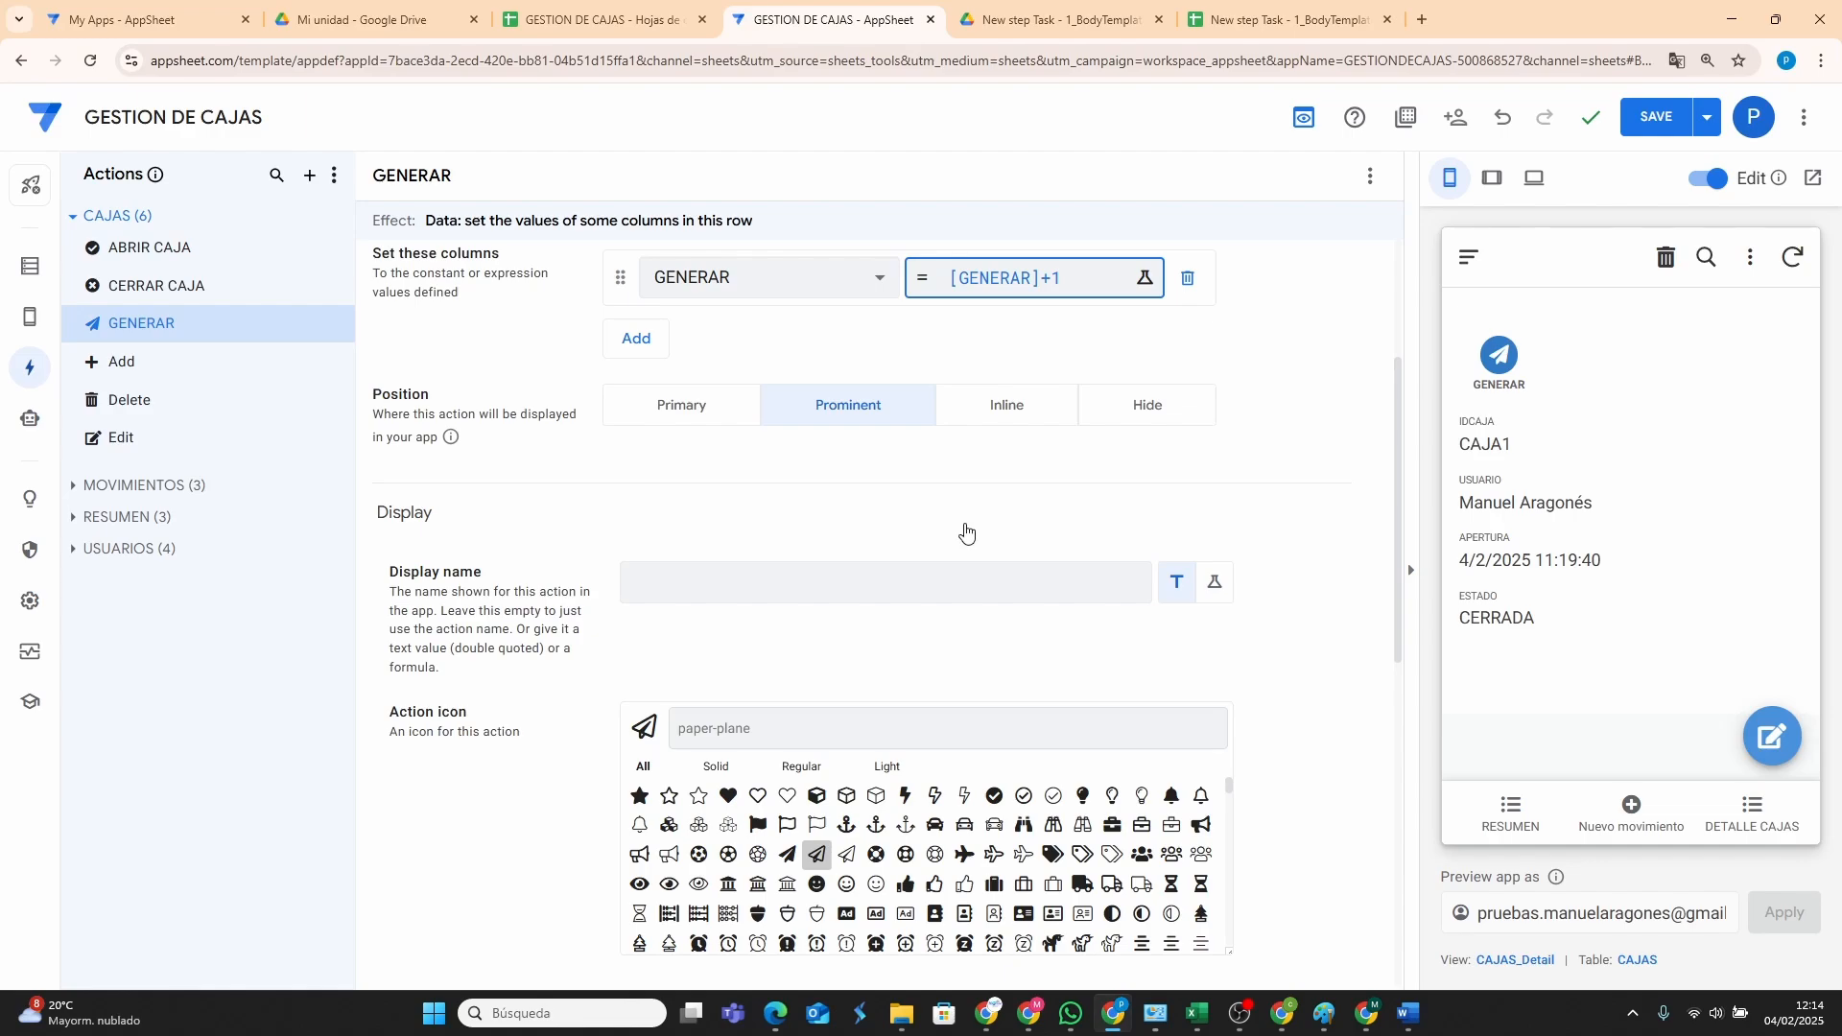
pyautogui.click(806, 725)
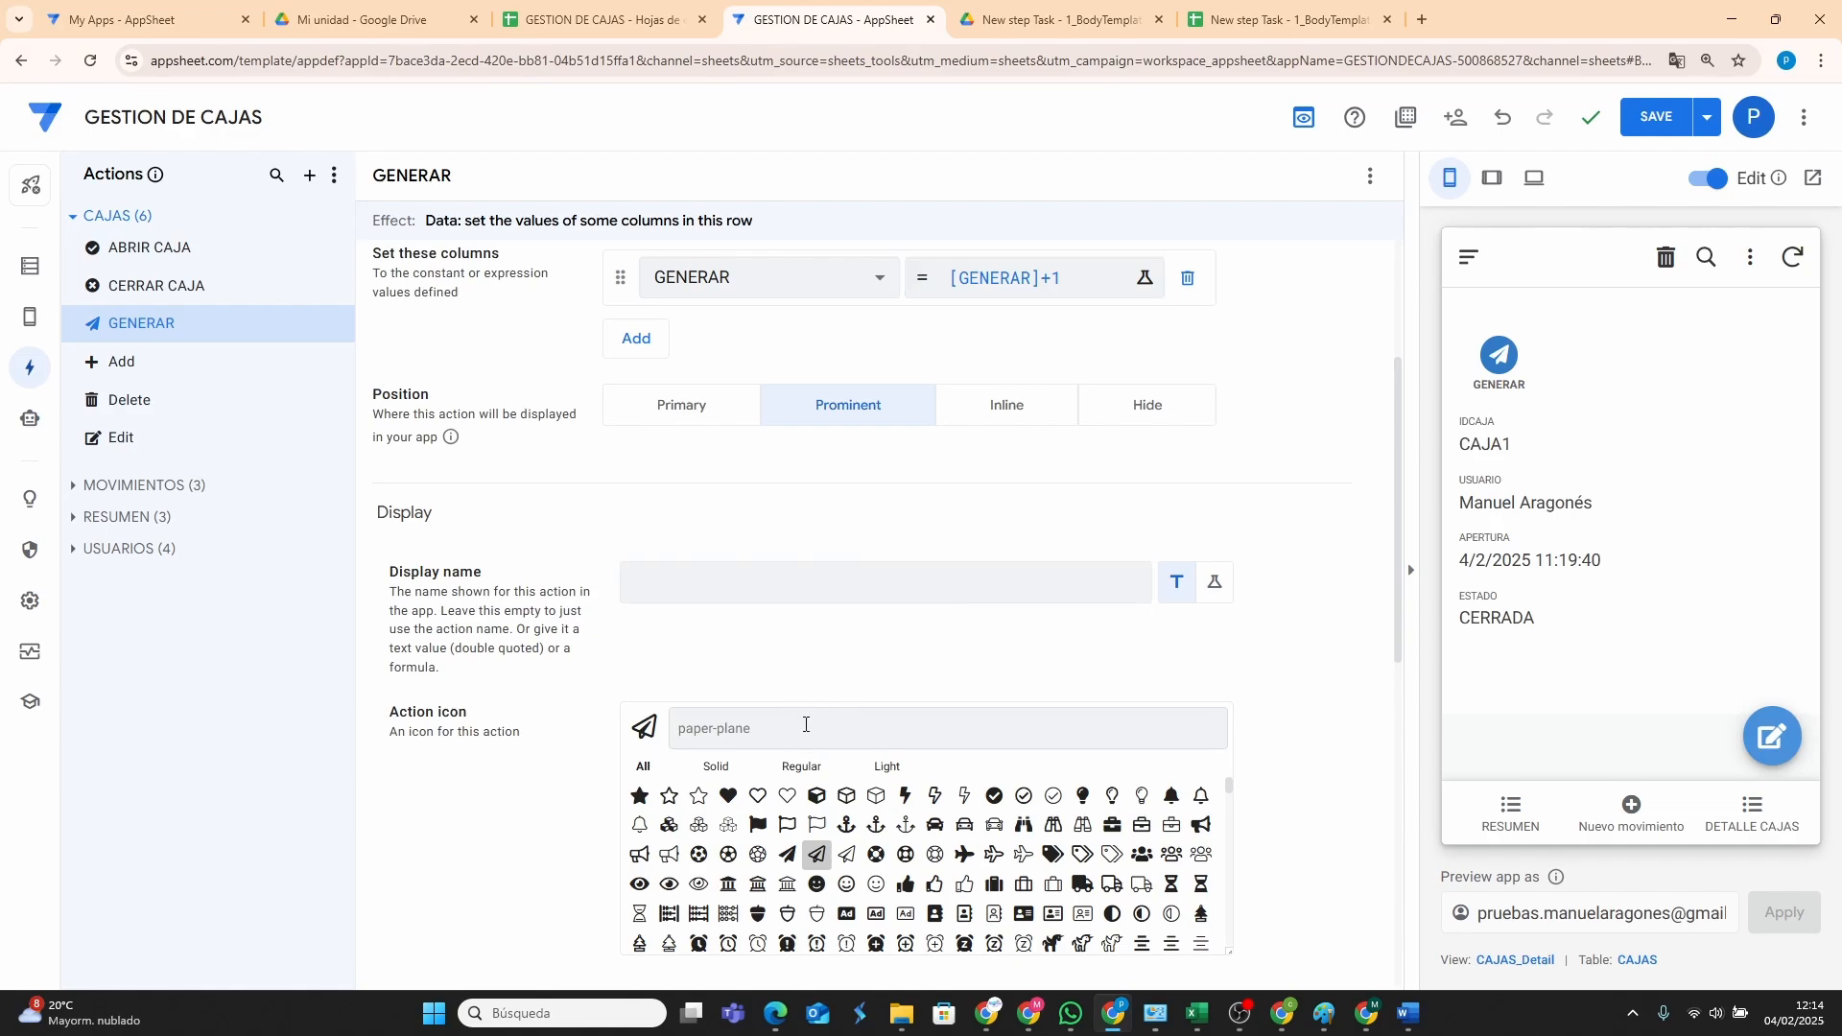
pyautogui.write('wheel')
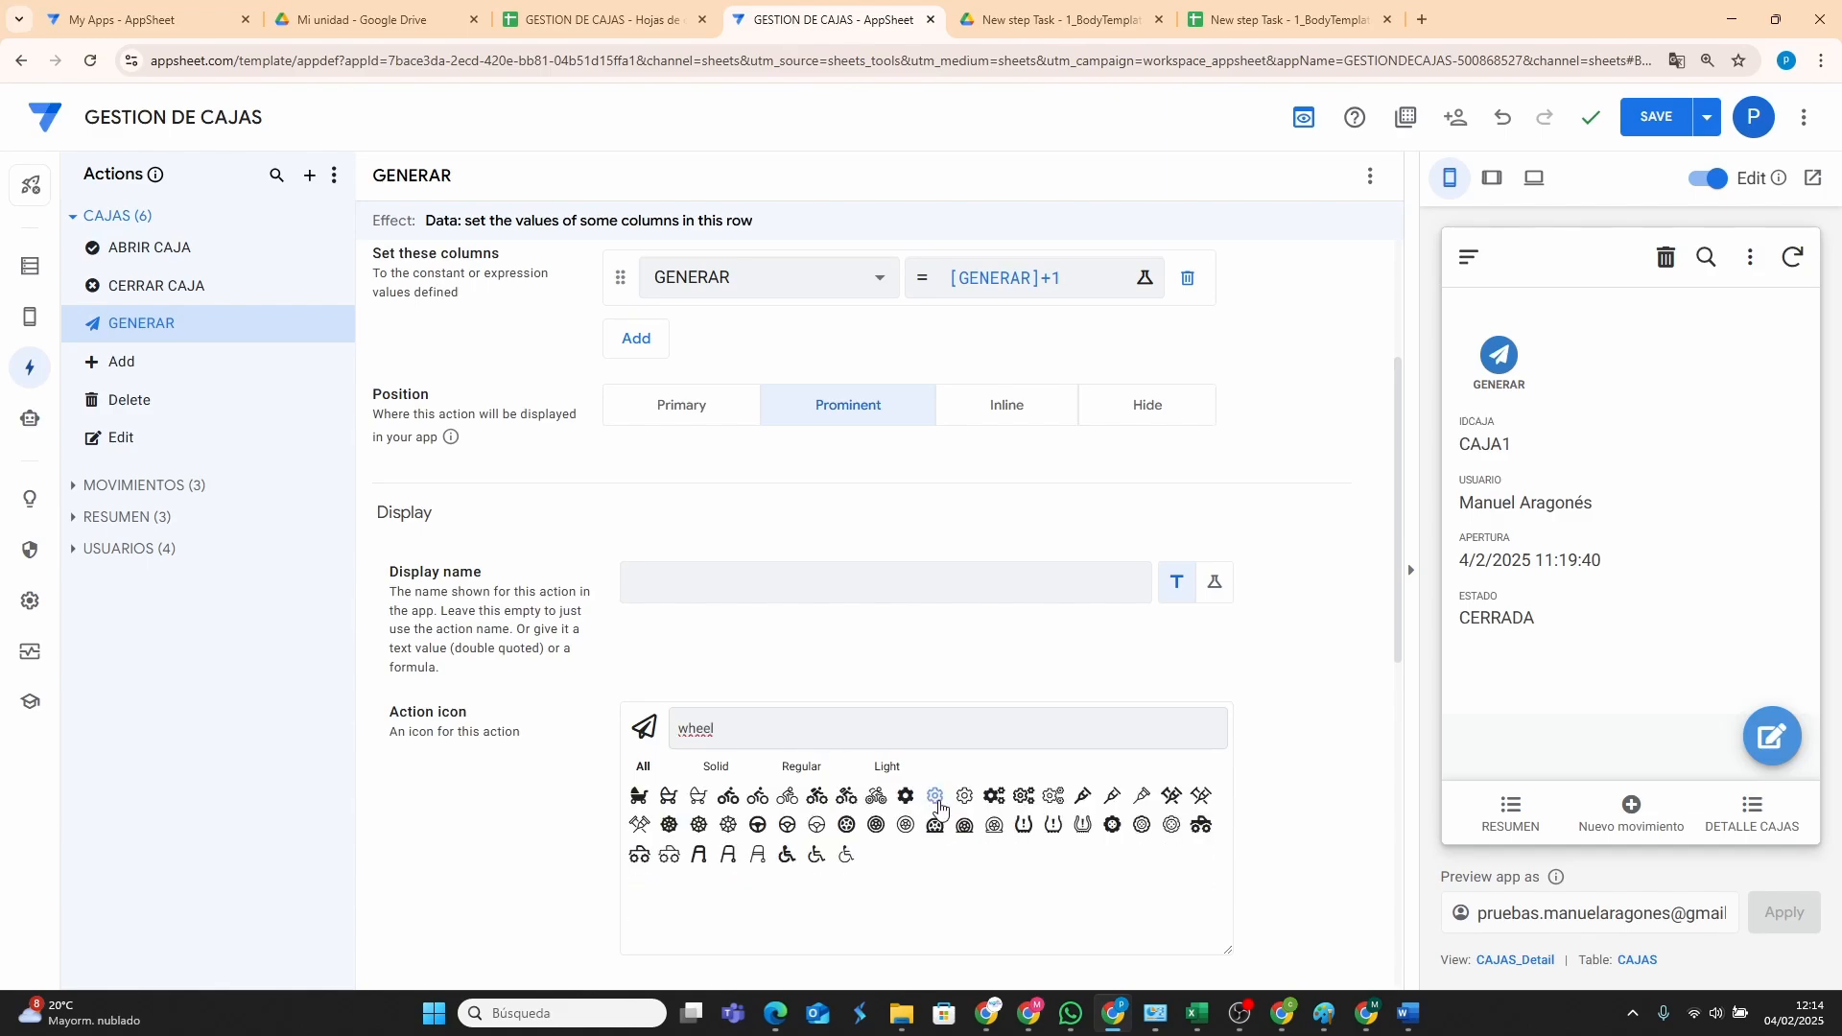
pyautogui.click(909, 800)
pyautogui.click(909, 800)
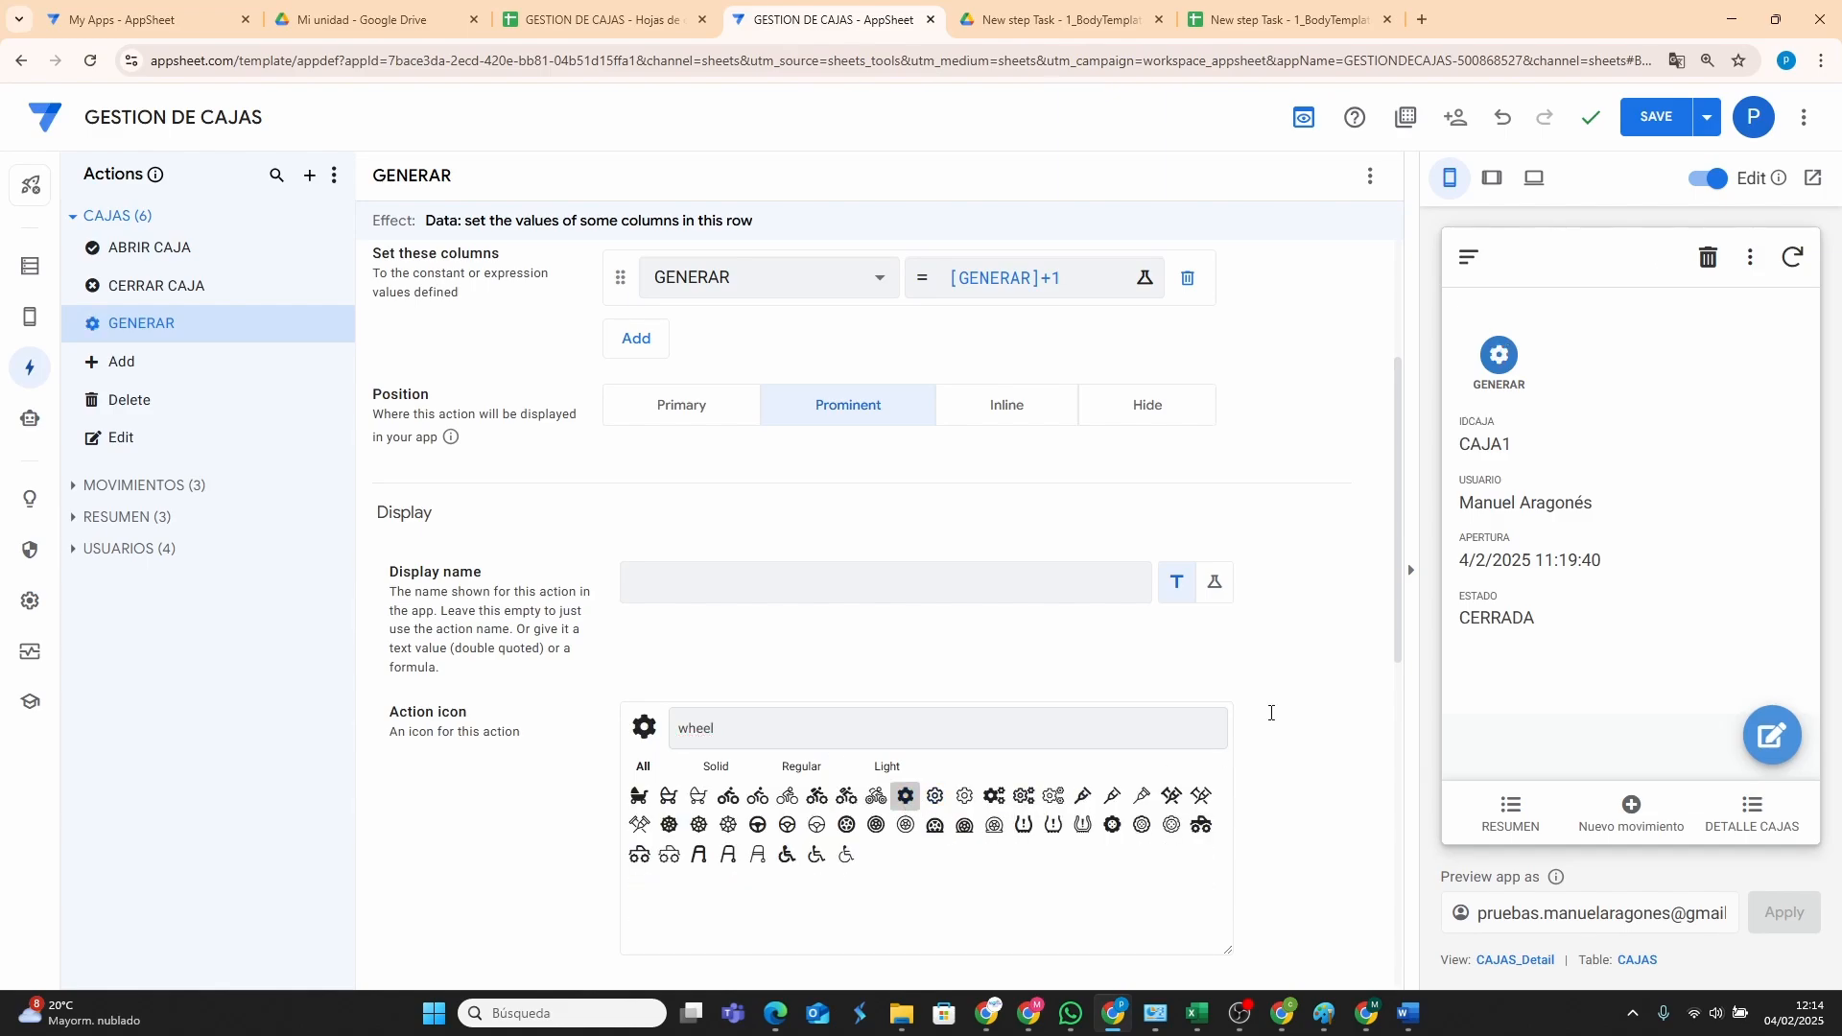
# Show the CAJAS view in the app preview and save the app.
pyautogui.click(1468, 257)
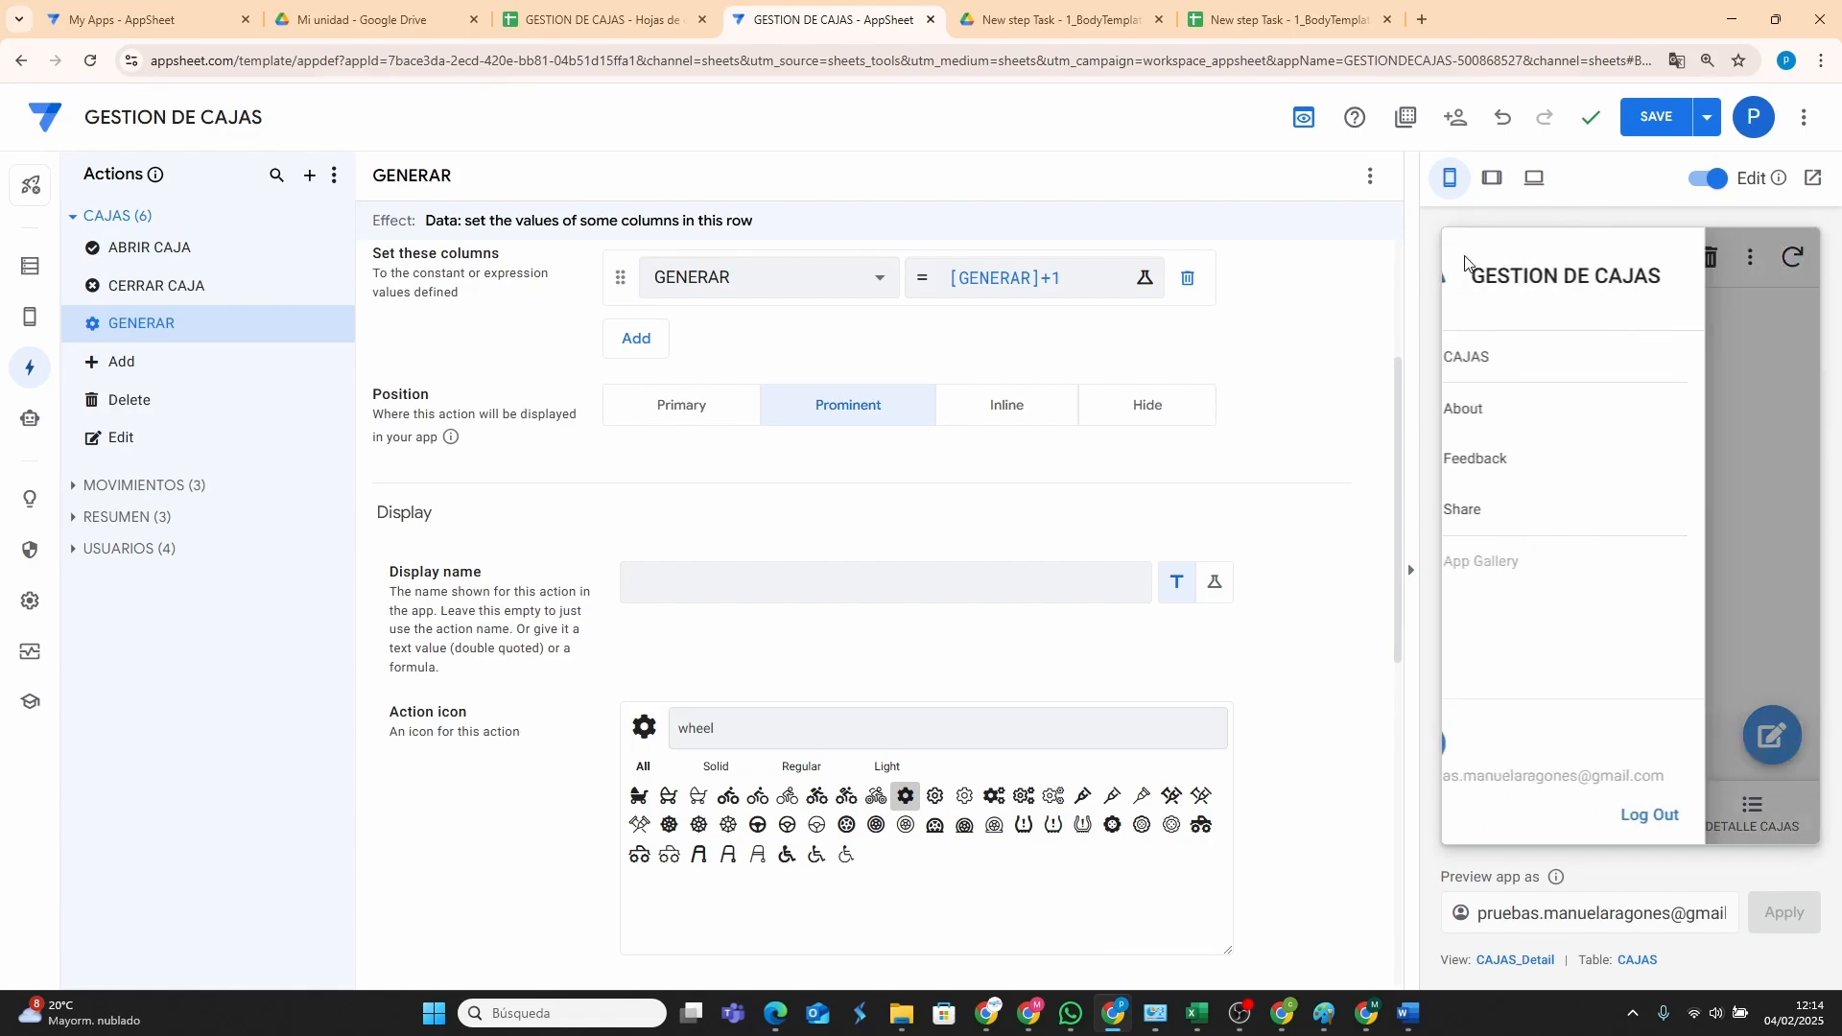
pyautogui.click(1528, 355)
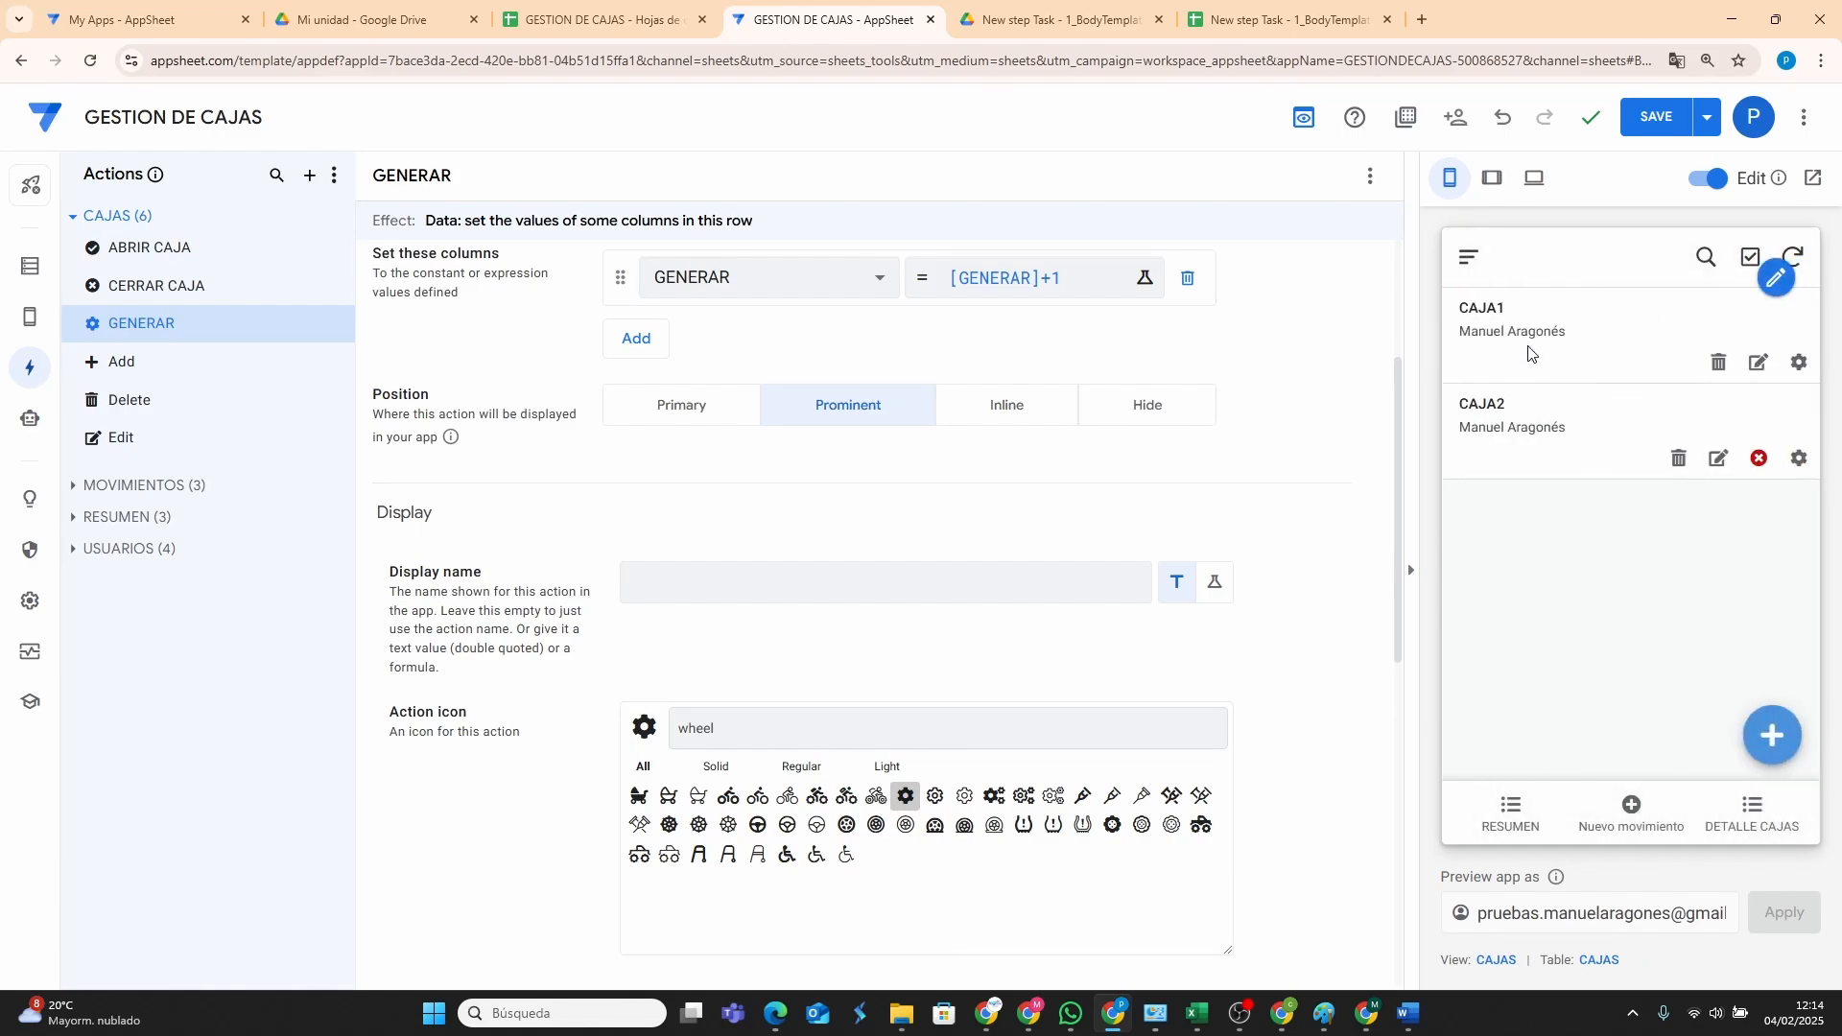
pyautogui.click(1658, 119)
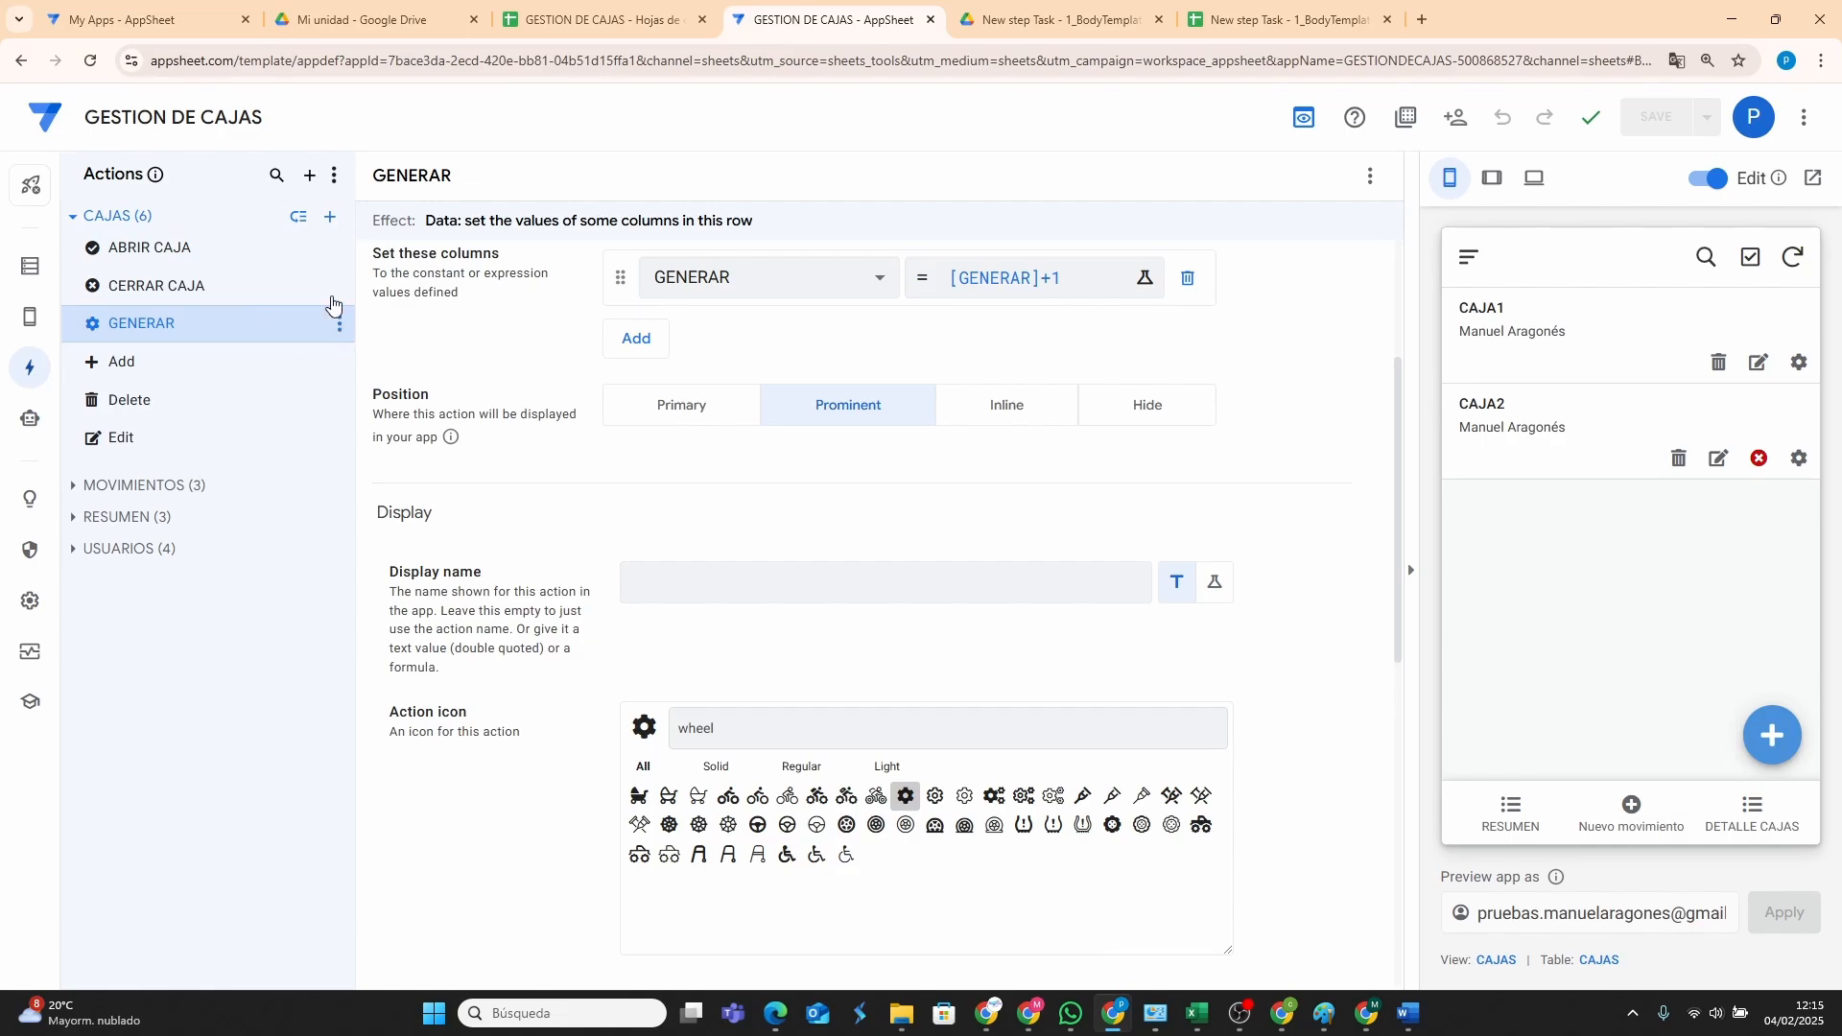
# Create a new action for the CAJAS table named ABRIR EXCEL and set its type to External: open a file.
pyautogui.click(328, 215)
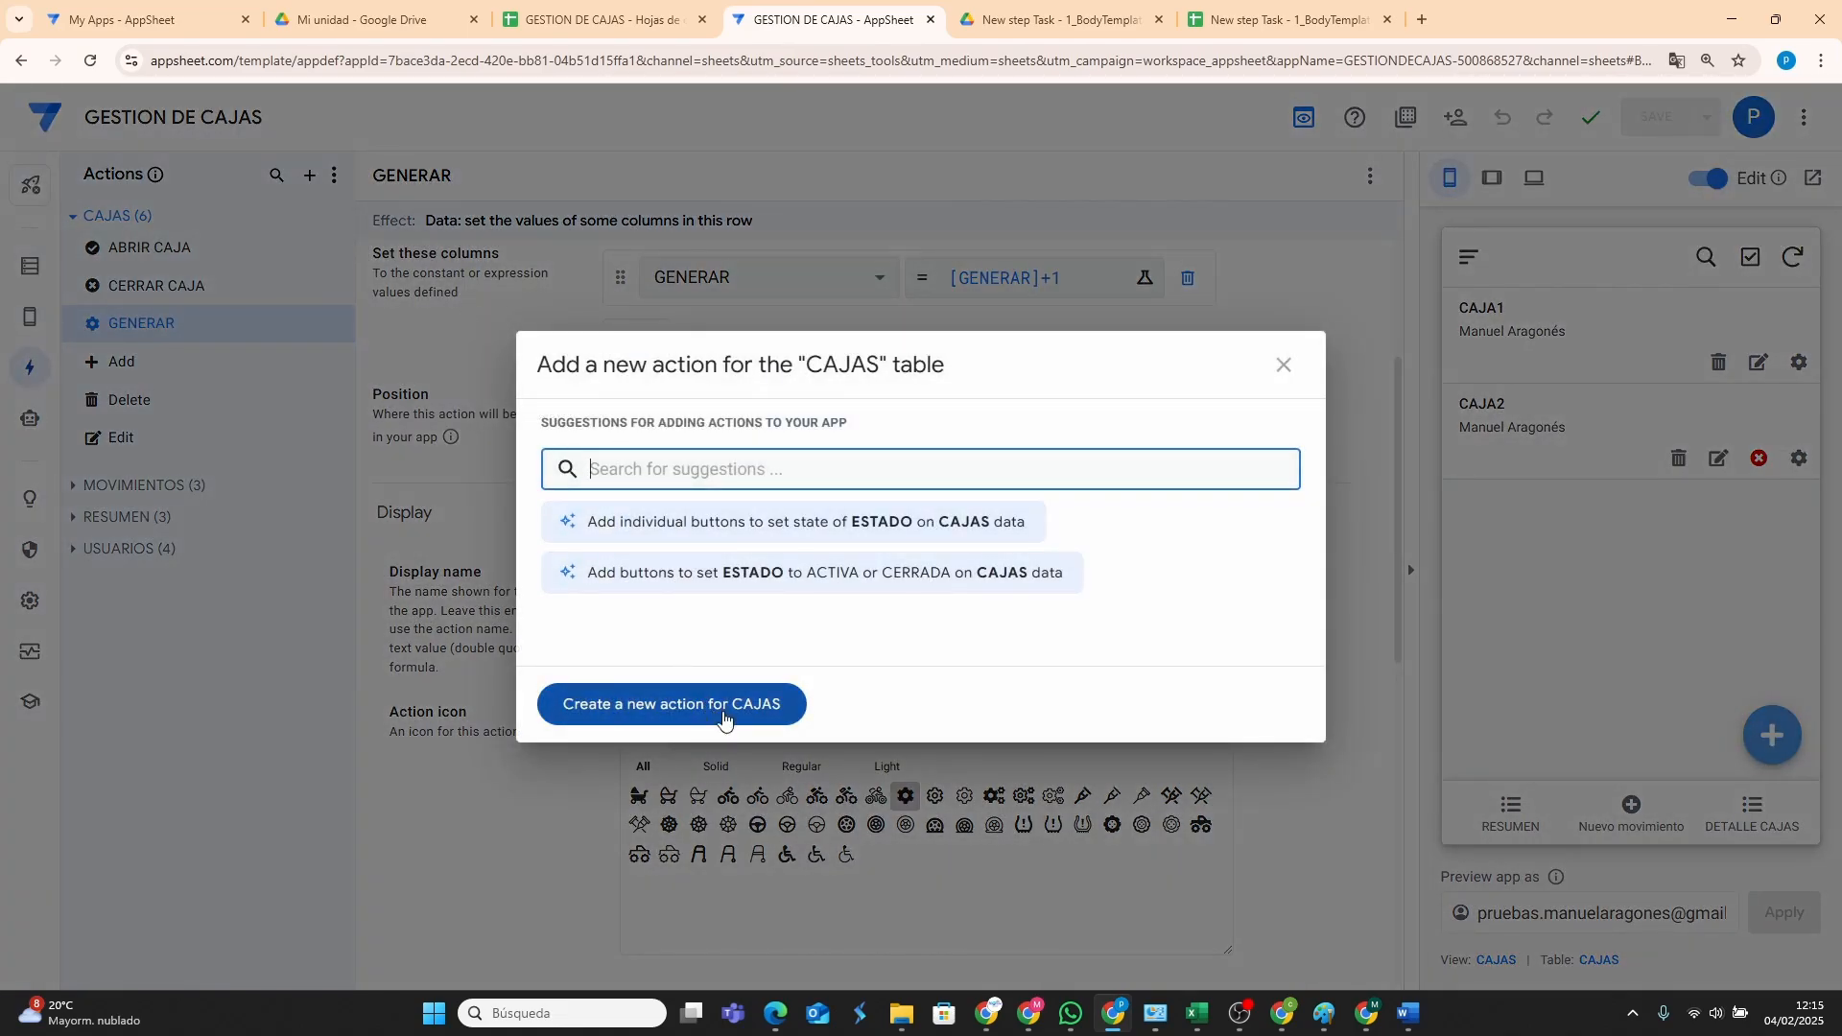
pyautogui.click(723, 708)
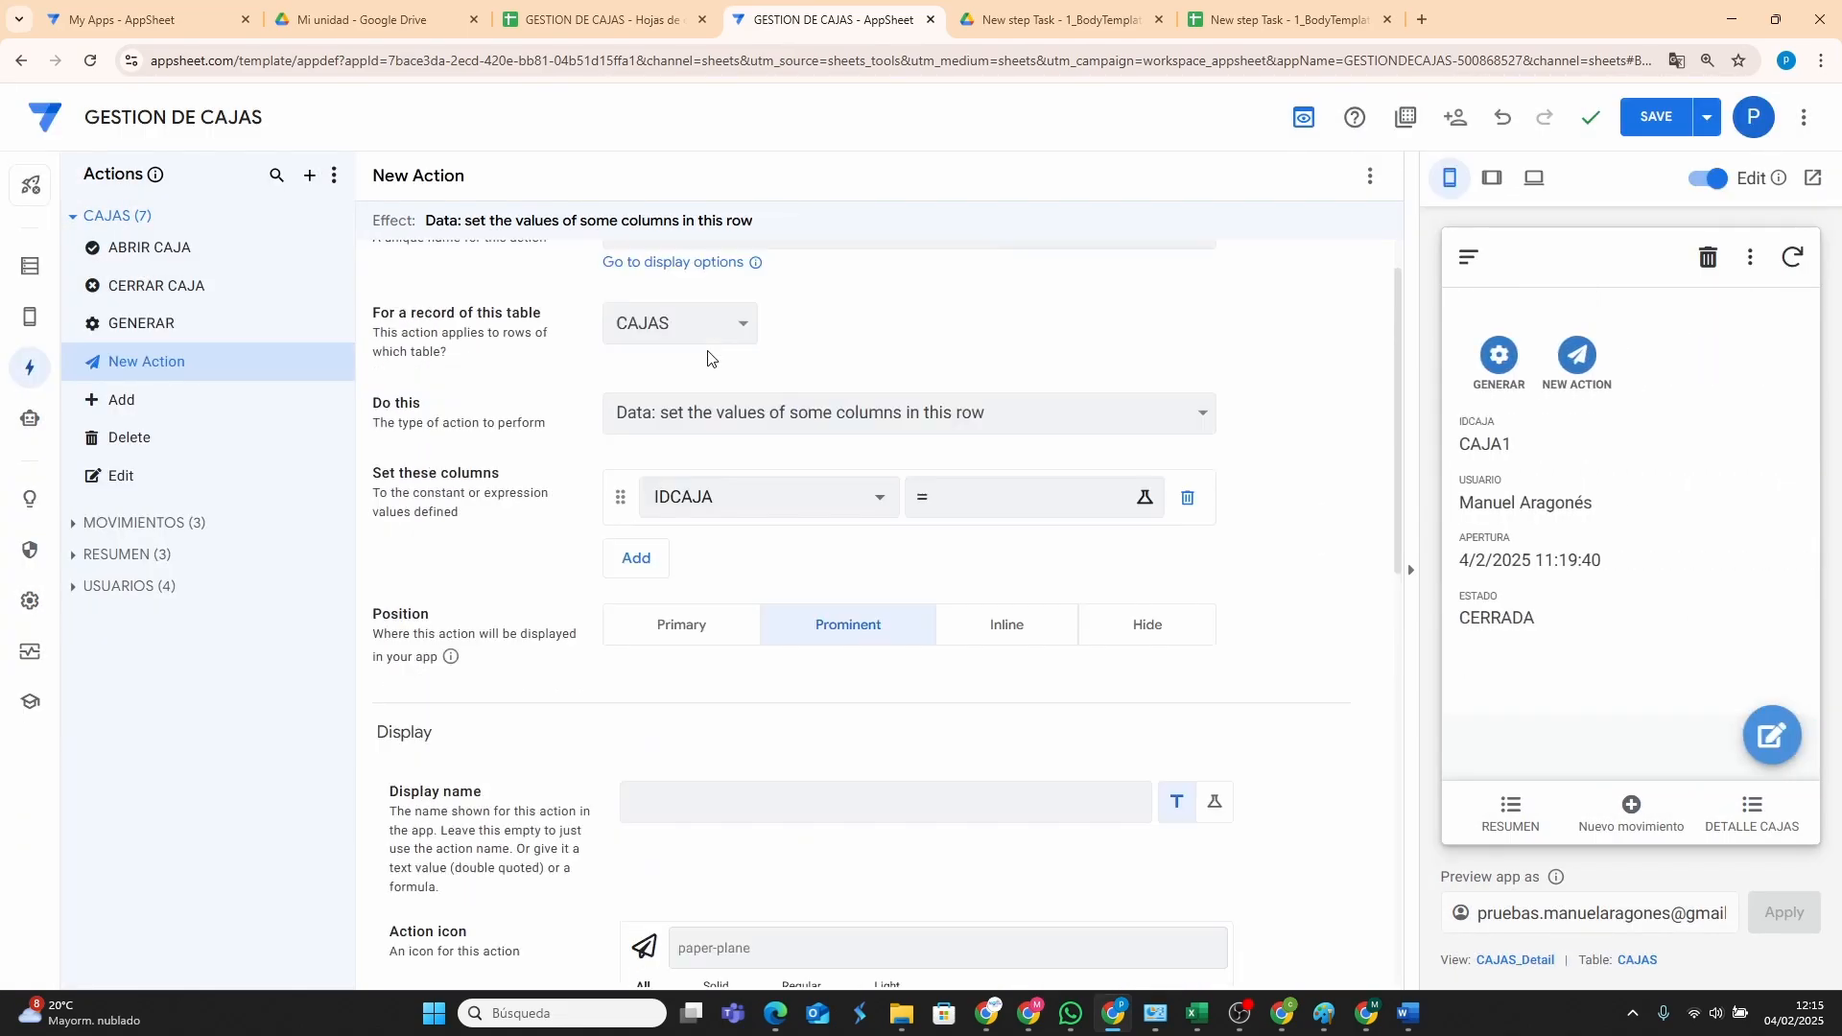
pyautogui.moveTo(706, 297); pyautogui.dragTo(604, 300)
pyautogui.write('A')
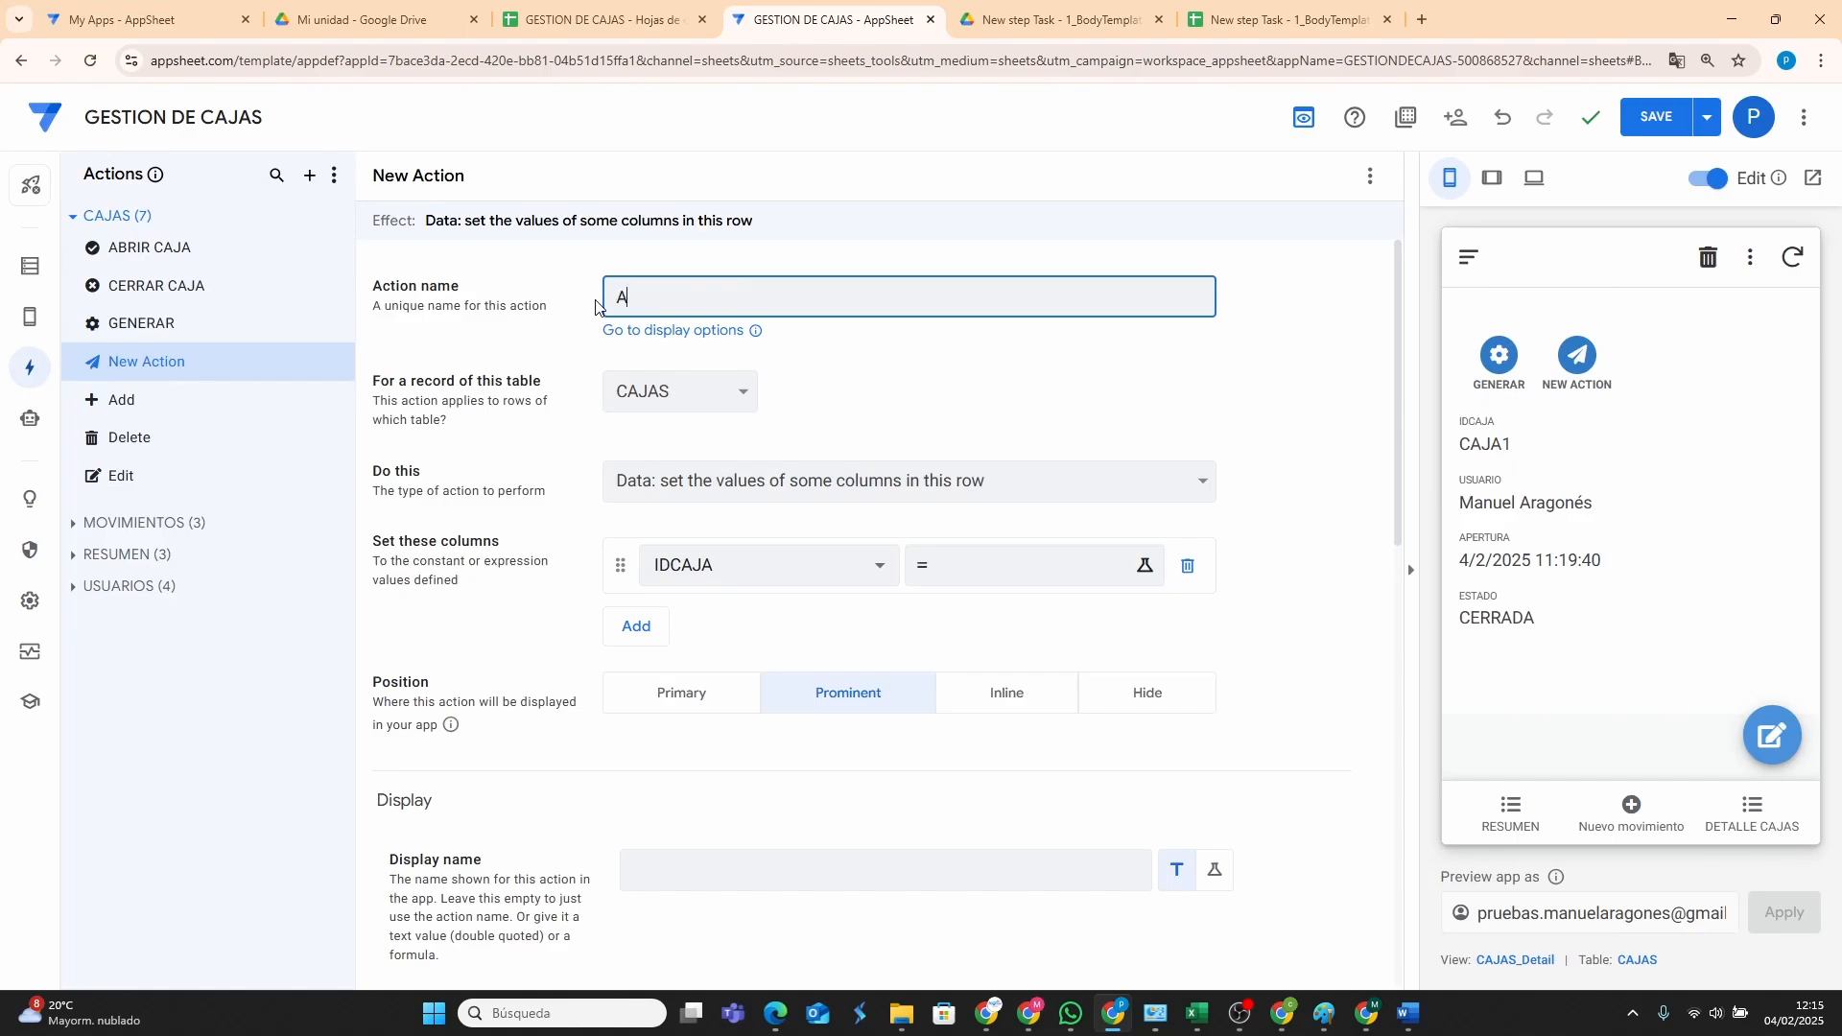
pyautogui.write('BRIR EXCEL')
pyautogui.click(738, 482)
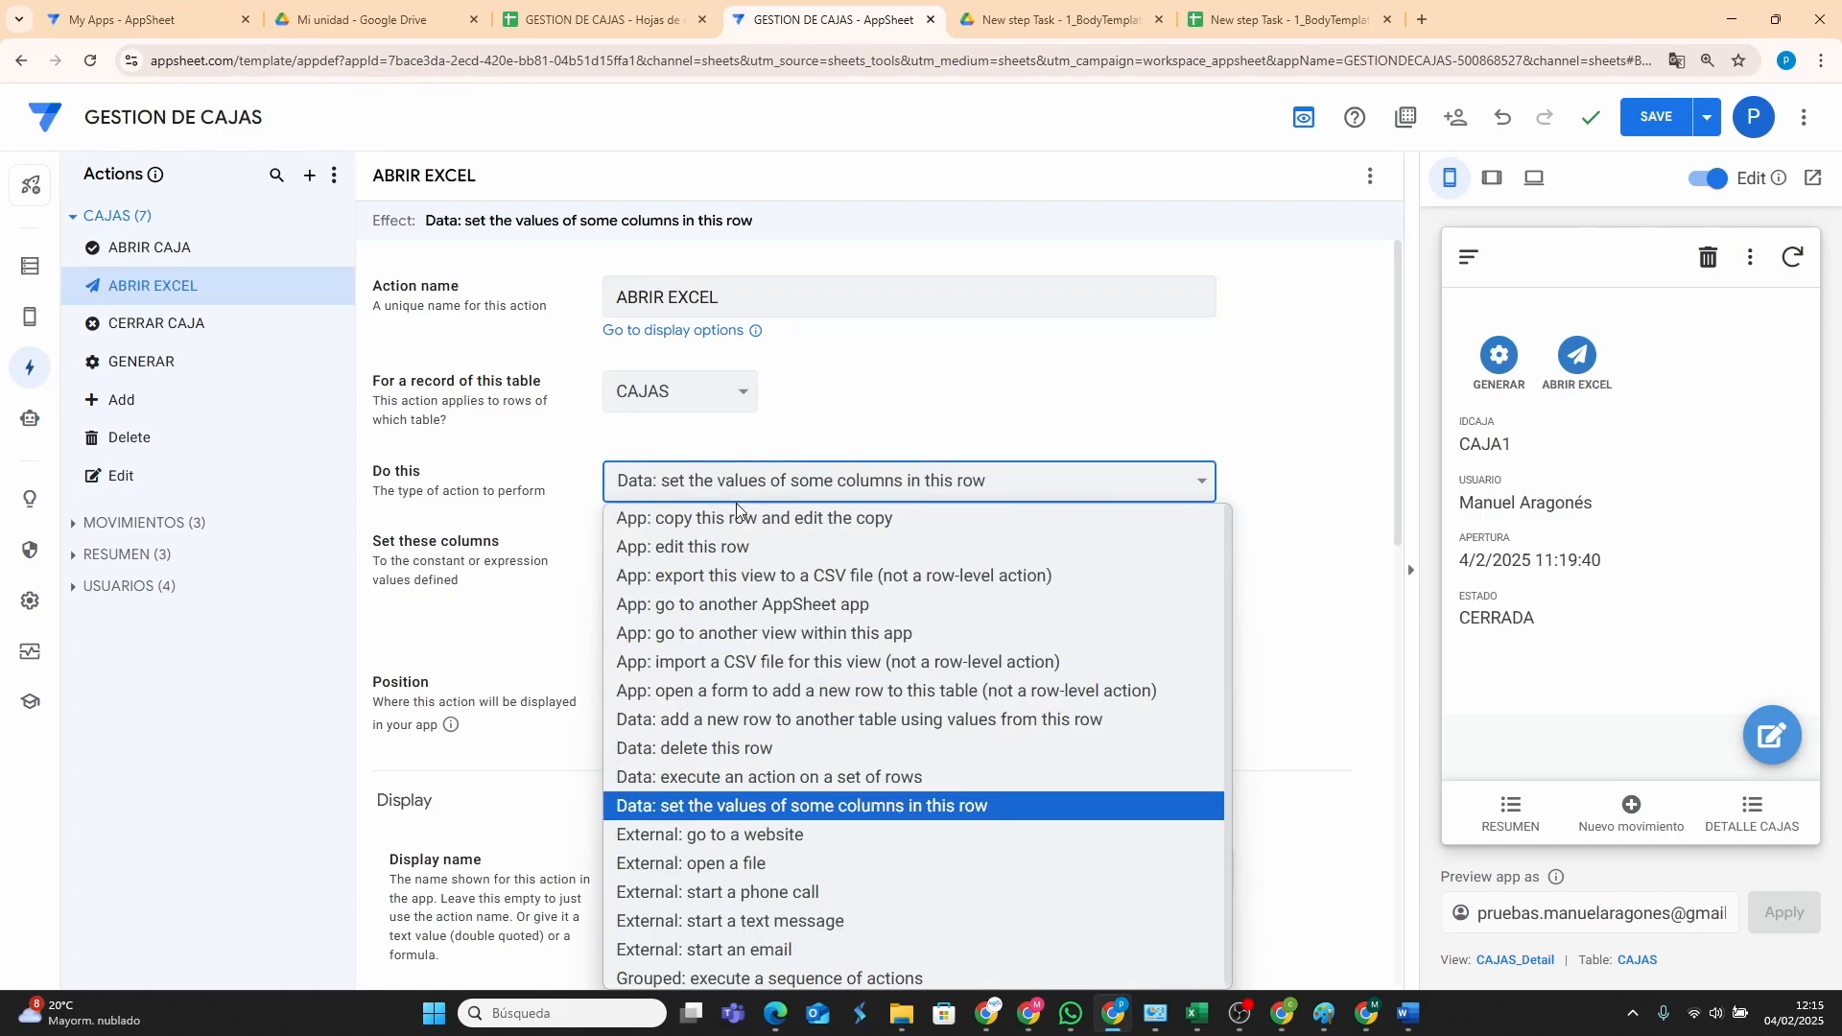
pyautogui.click(748, 863)
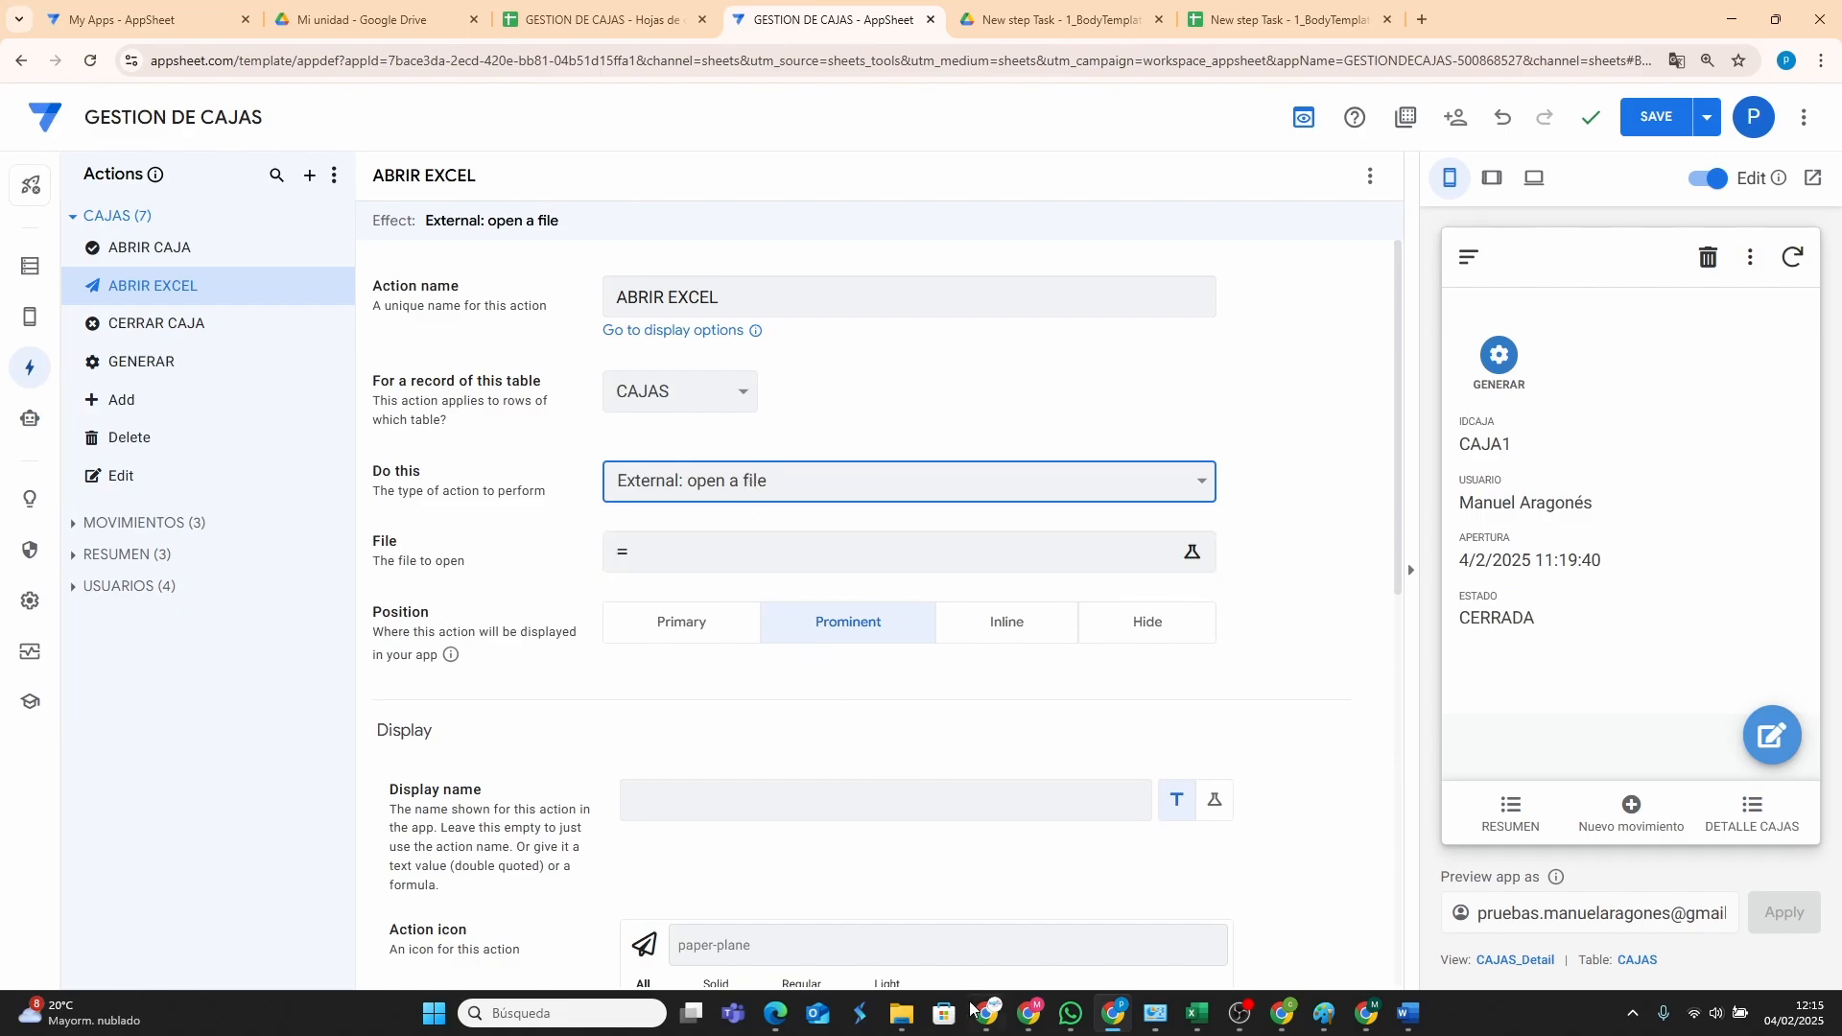
# Switch to the CONTROL DE CAJA app and copy the File expression of its ABRIR EXTRACTO action without changing it.
pyautogui.click(1034, 1022)
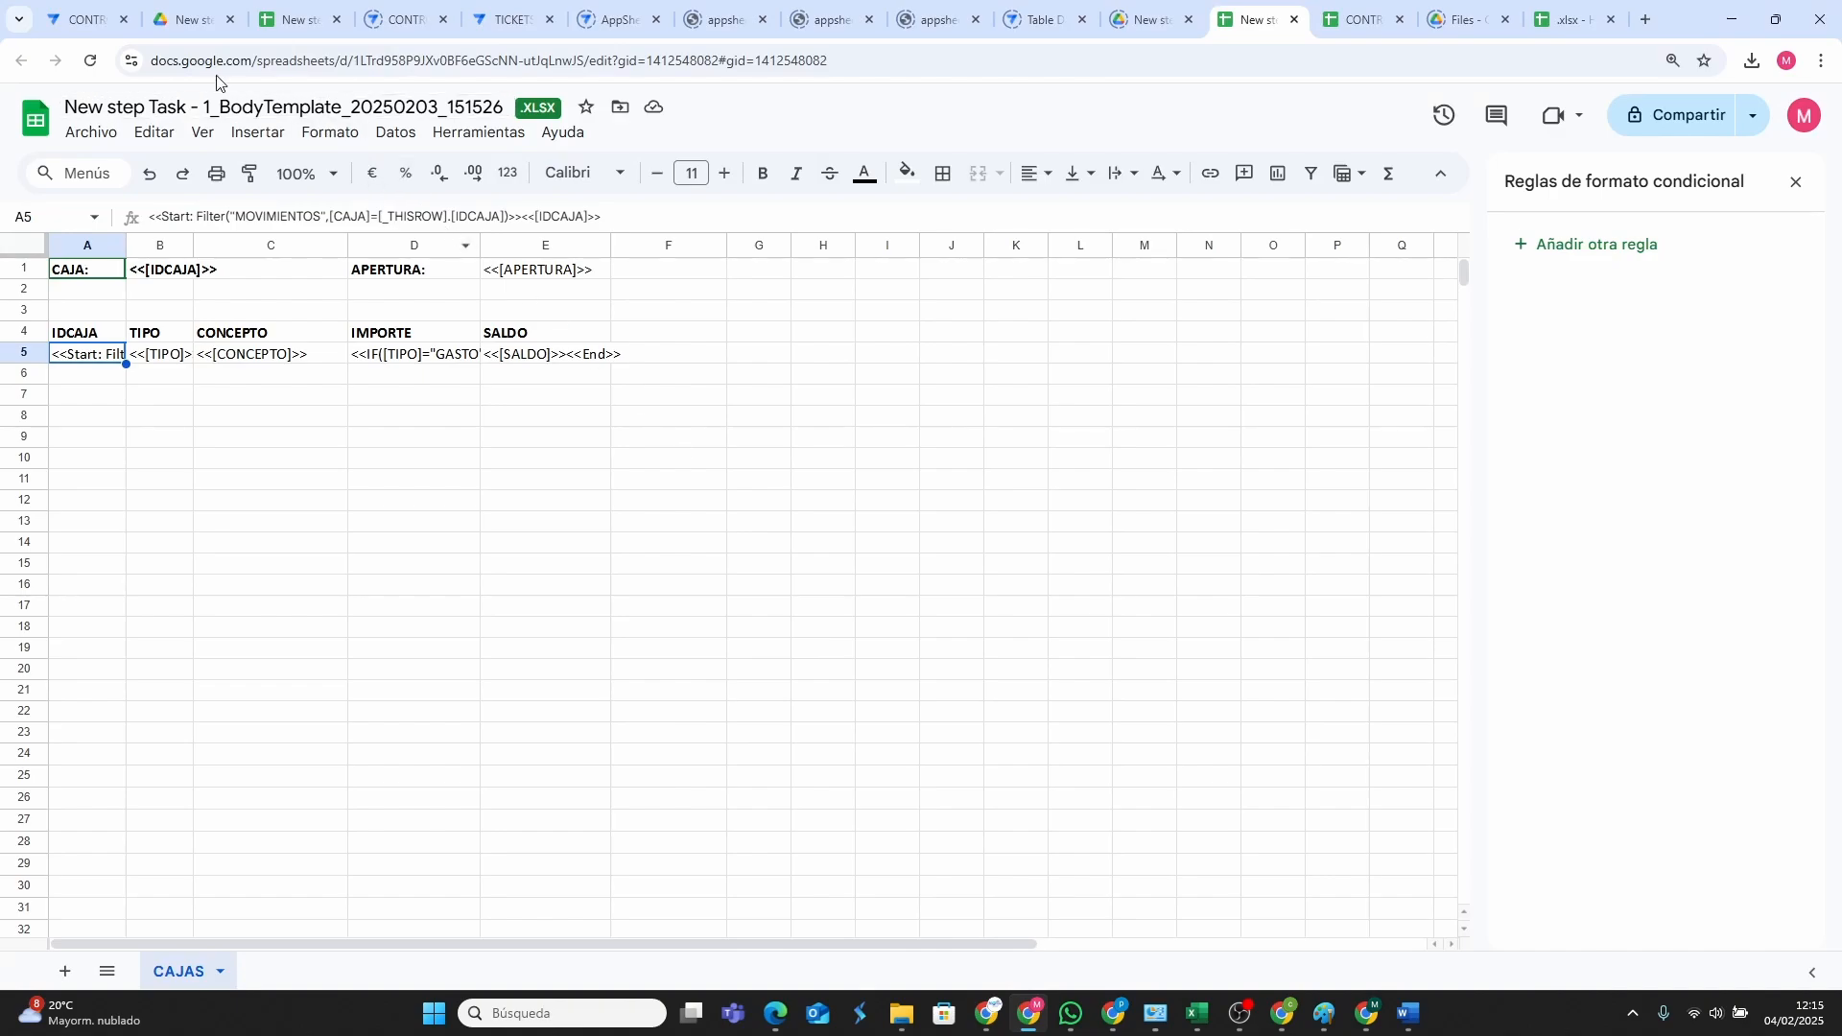
pyautogui.click(72, 21)
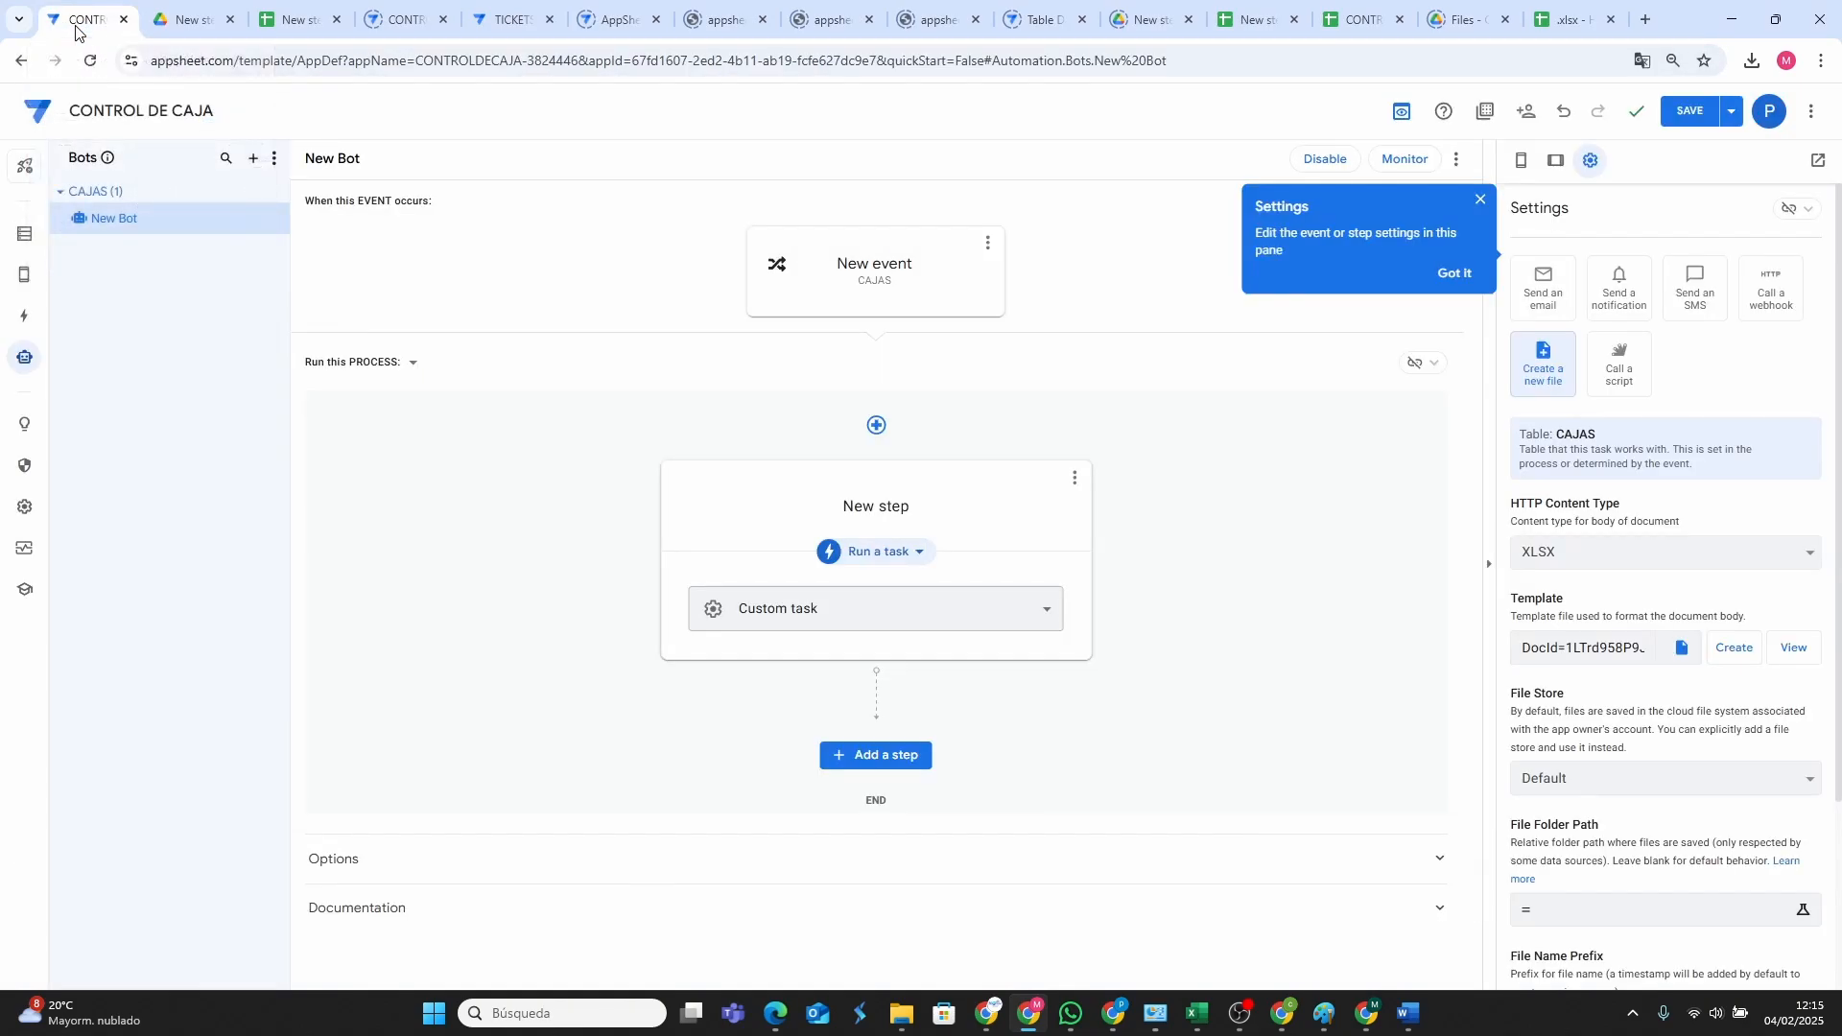
pyautogui.click(25, 315)
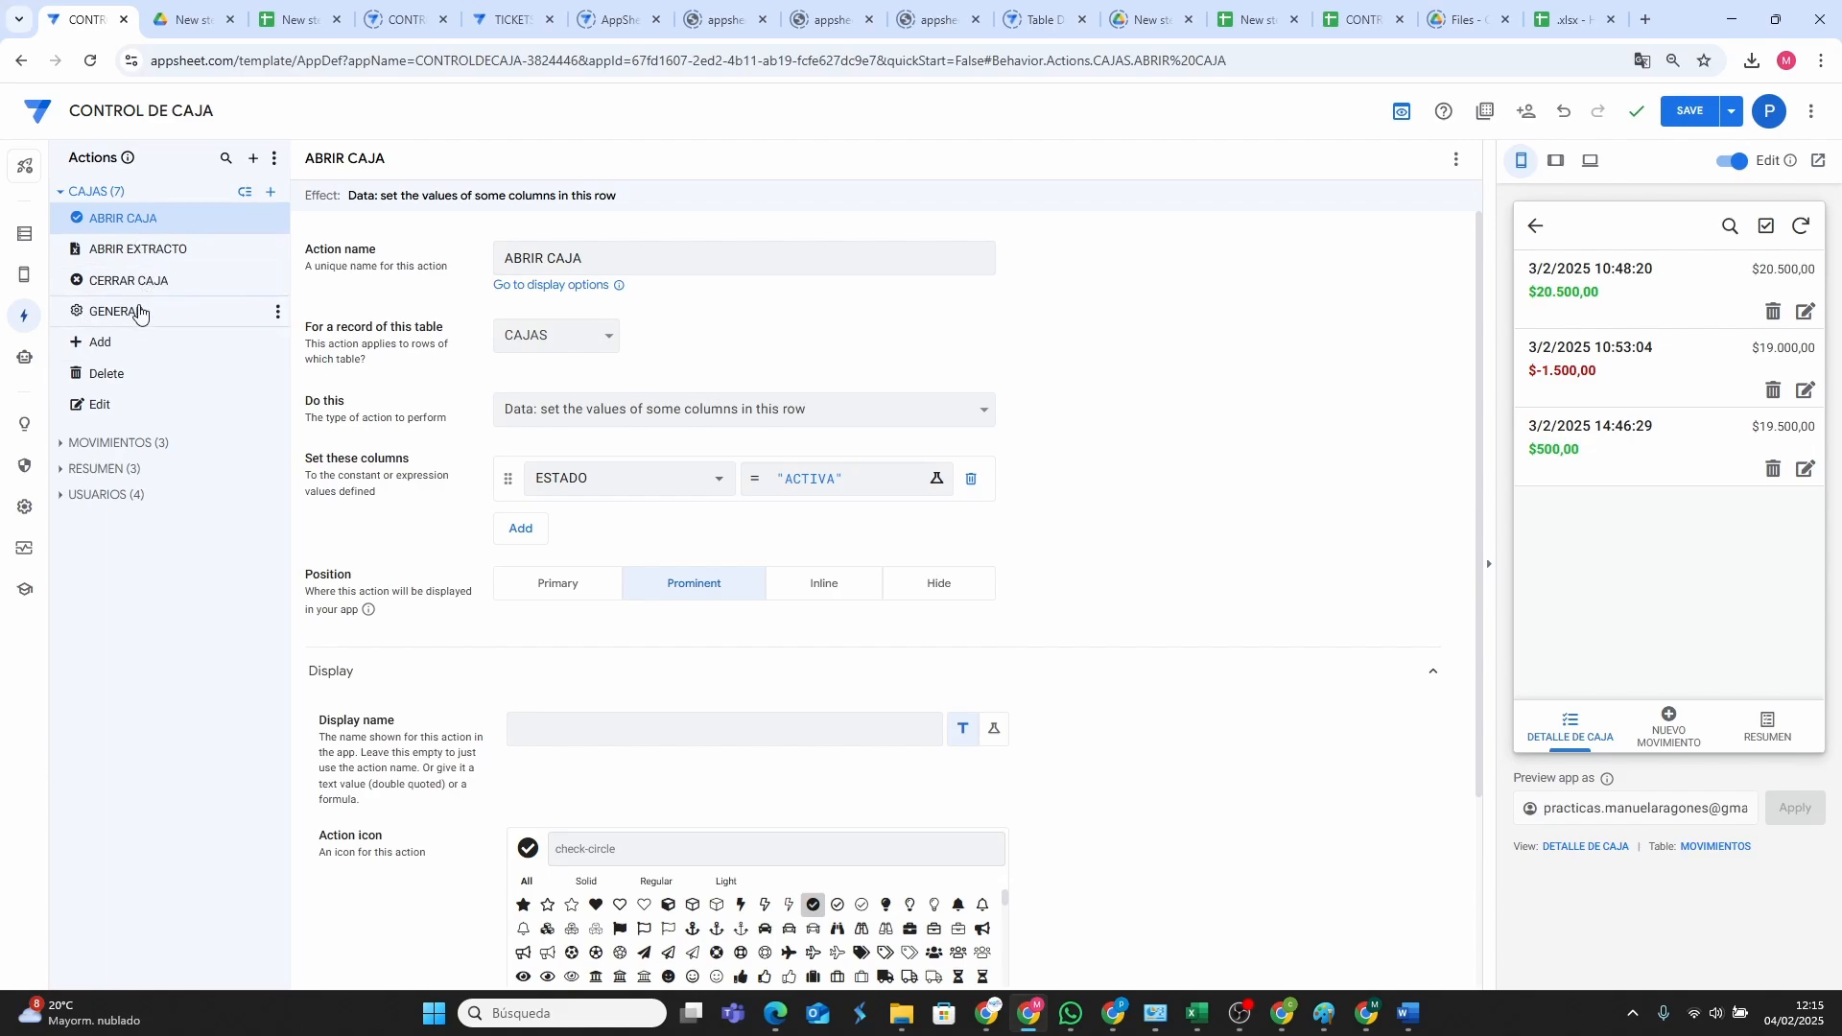
pyautogui.click(146, 250)
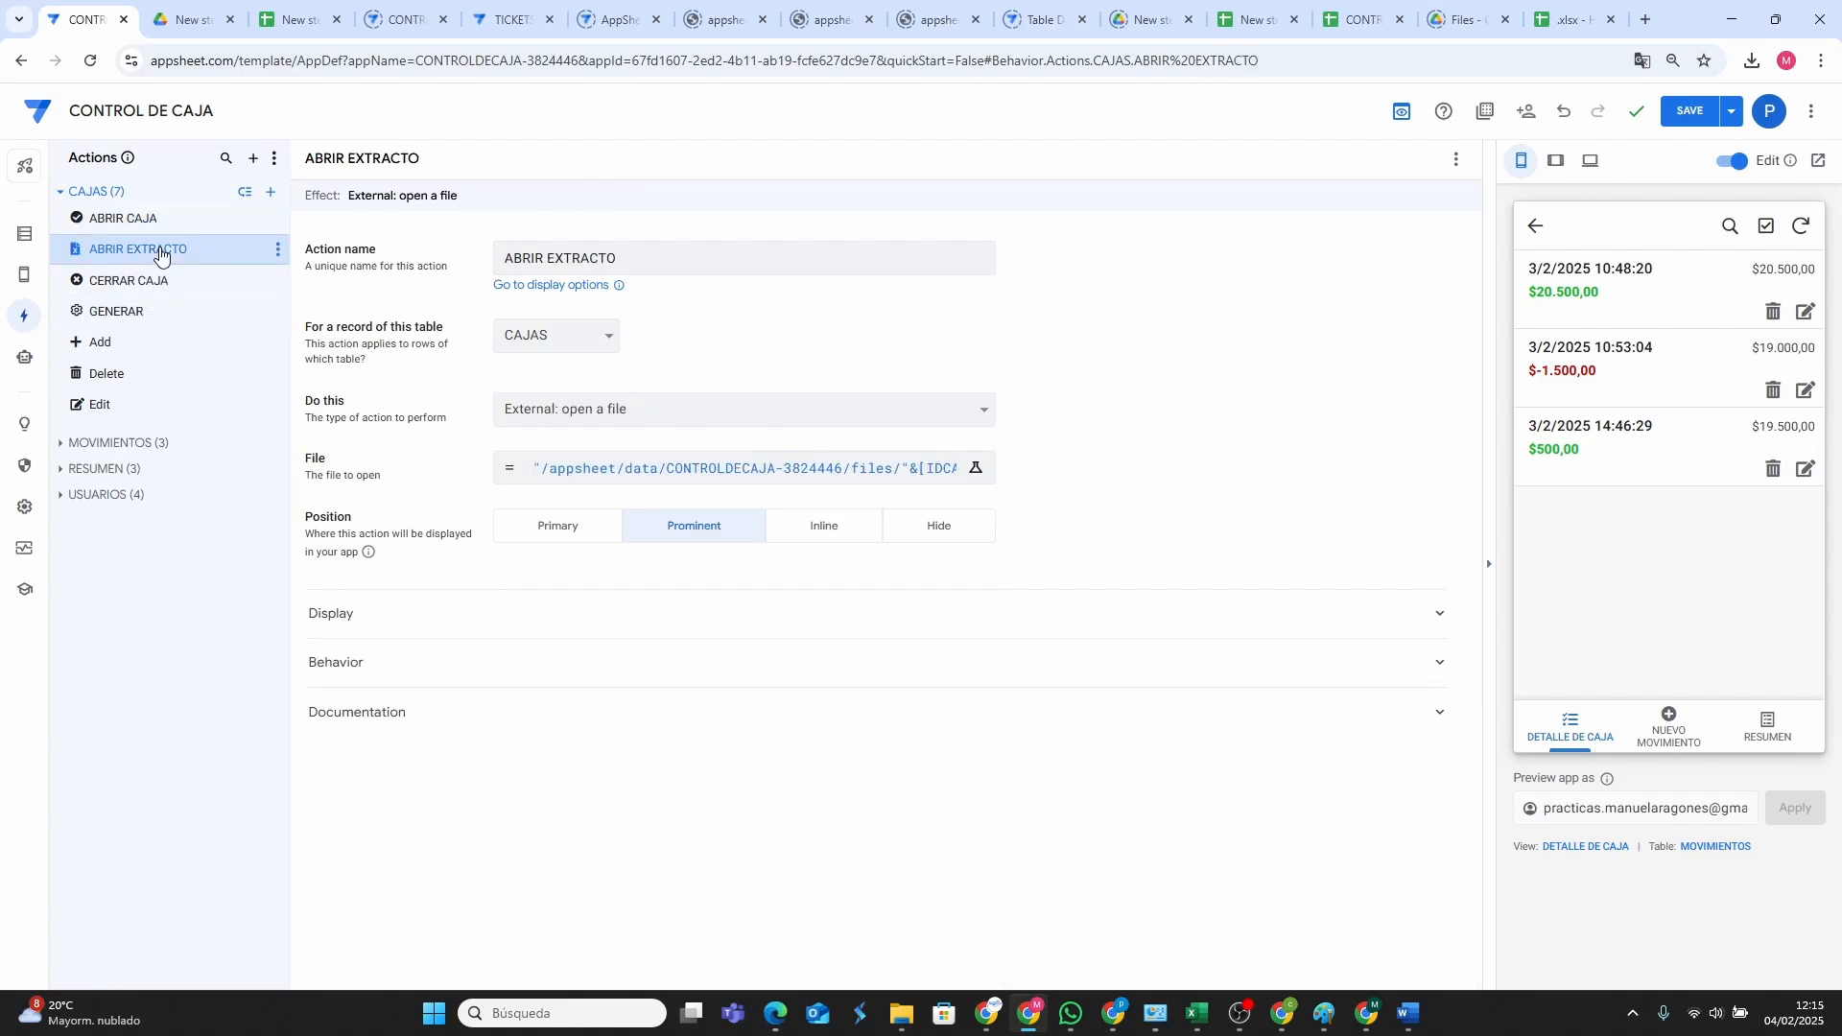
pyautogui.click(733, 473)
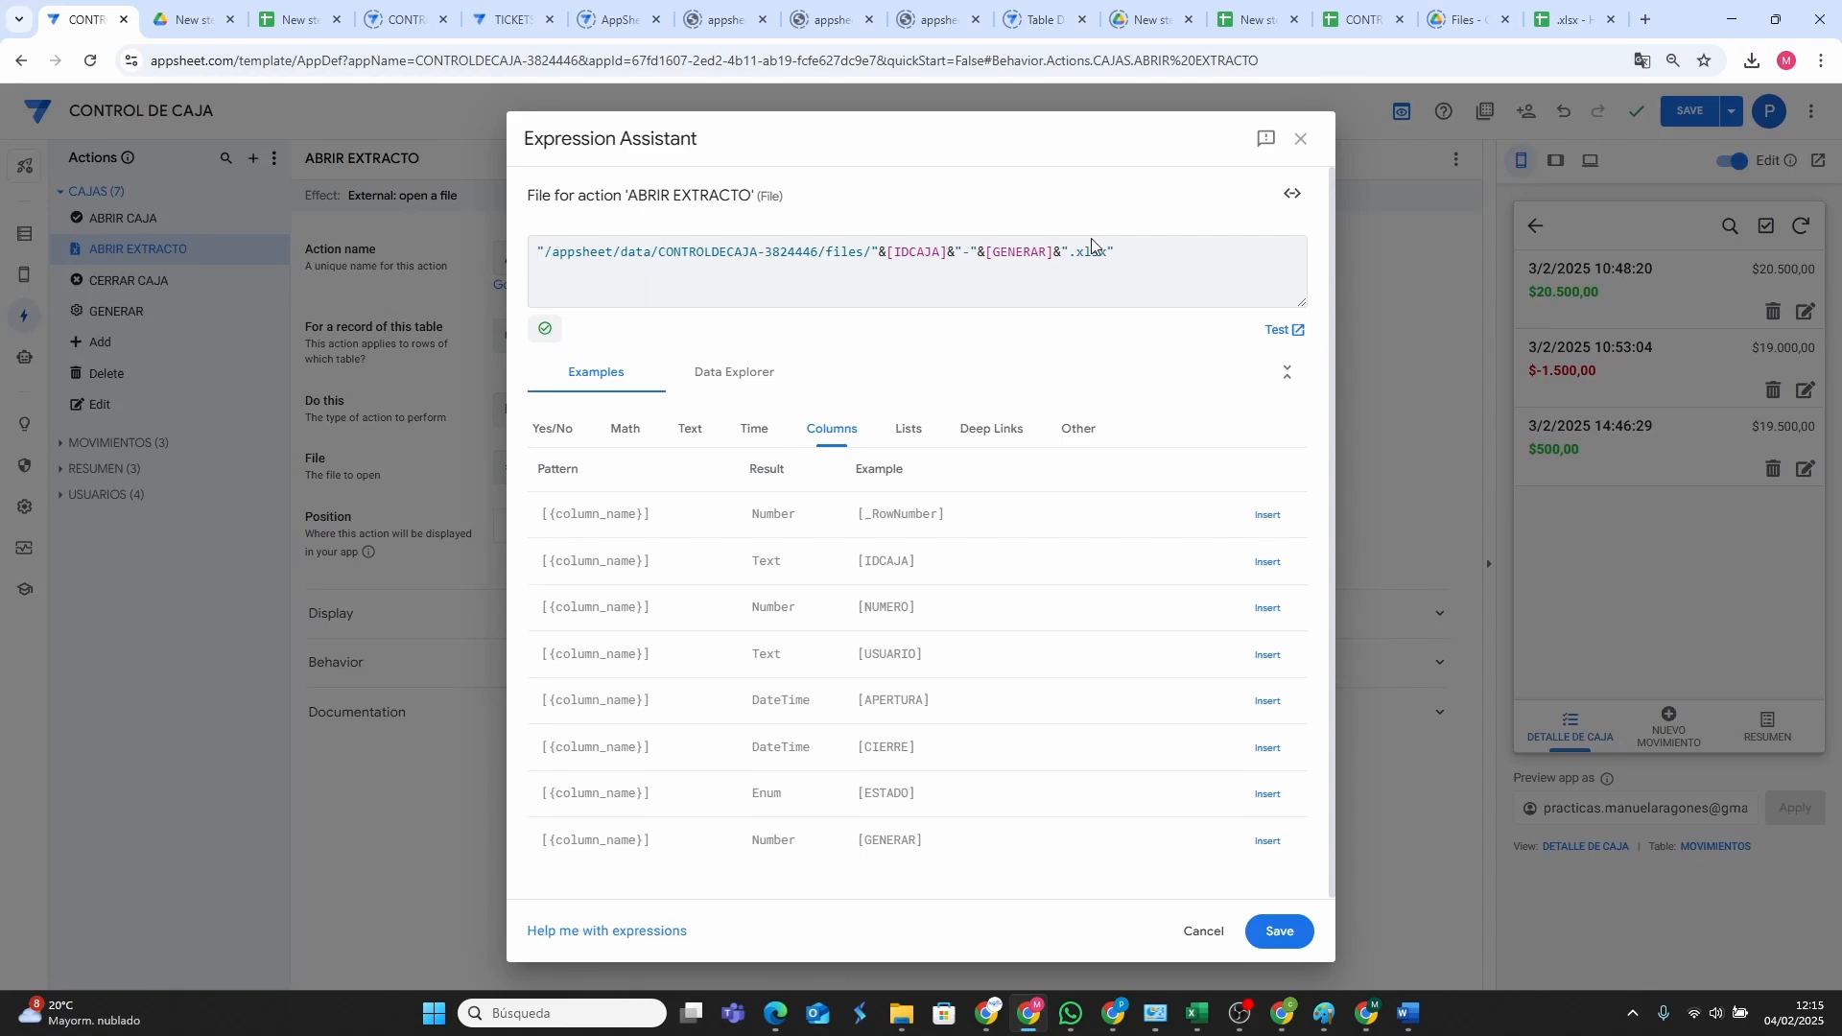
pyautogui.moveTo(1141, 252); pyautogui.dragTo(567, 240)
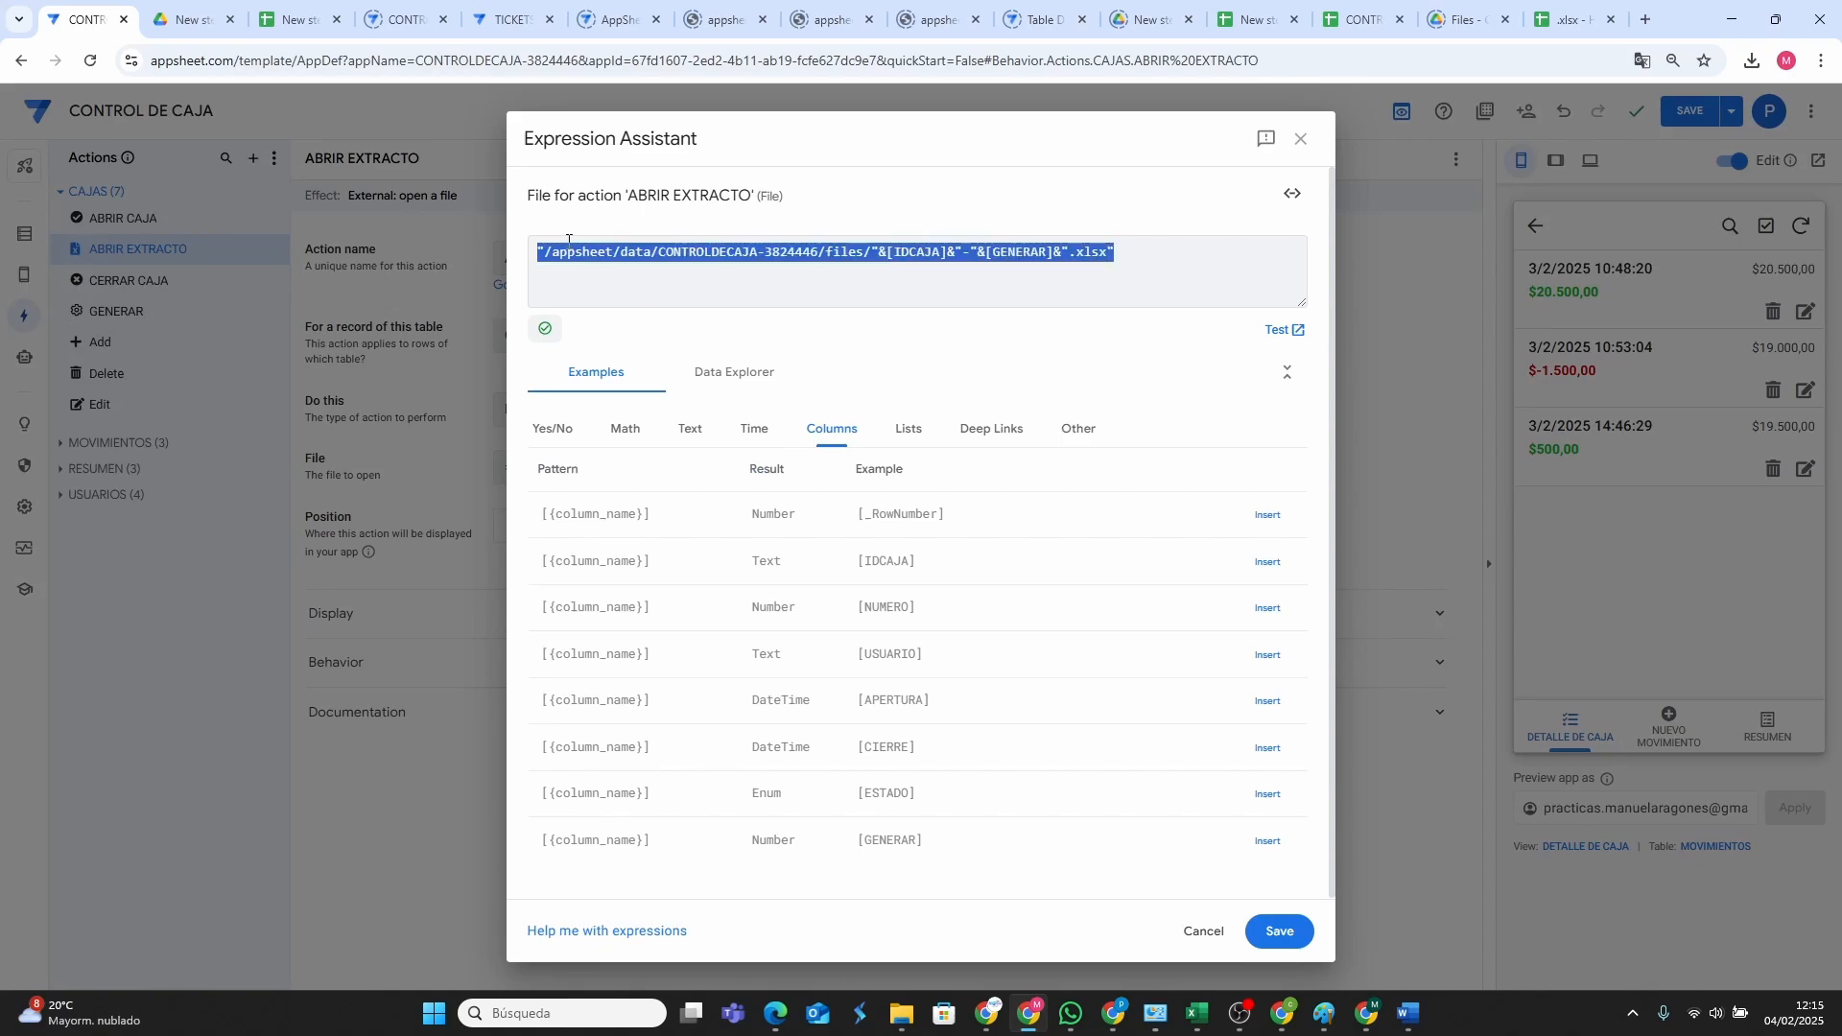
pyautogui.rightClick(594, 246)
pyautogui.click(652, 345)
pyautogui.click(1301, 138)
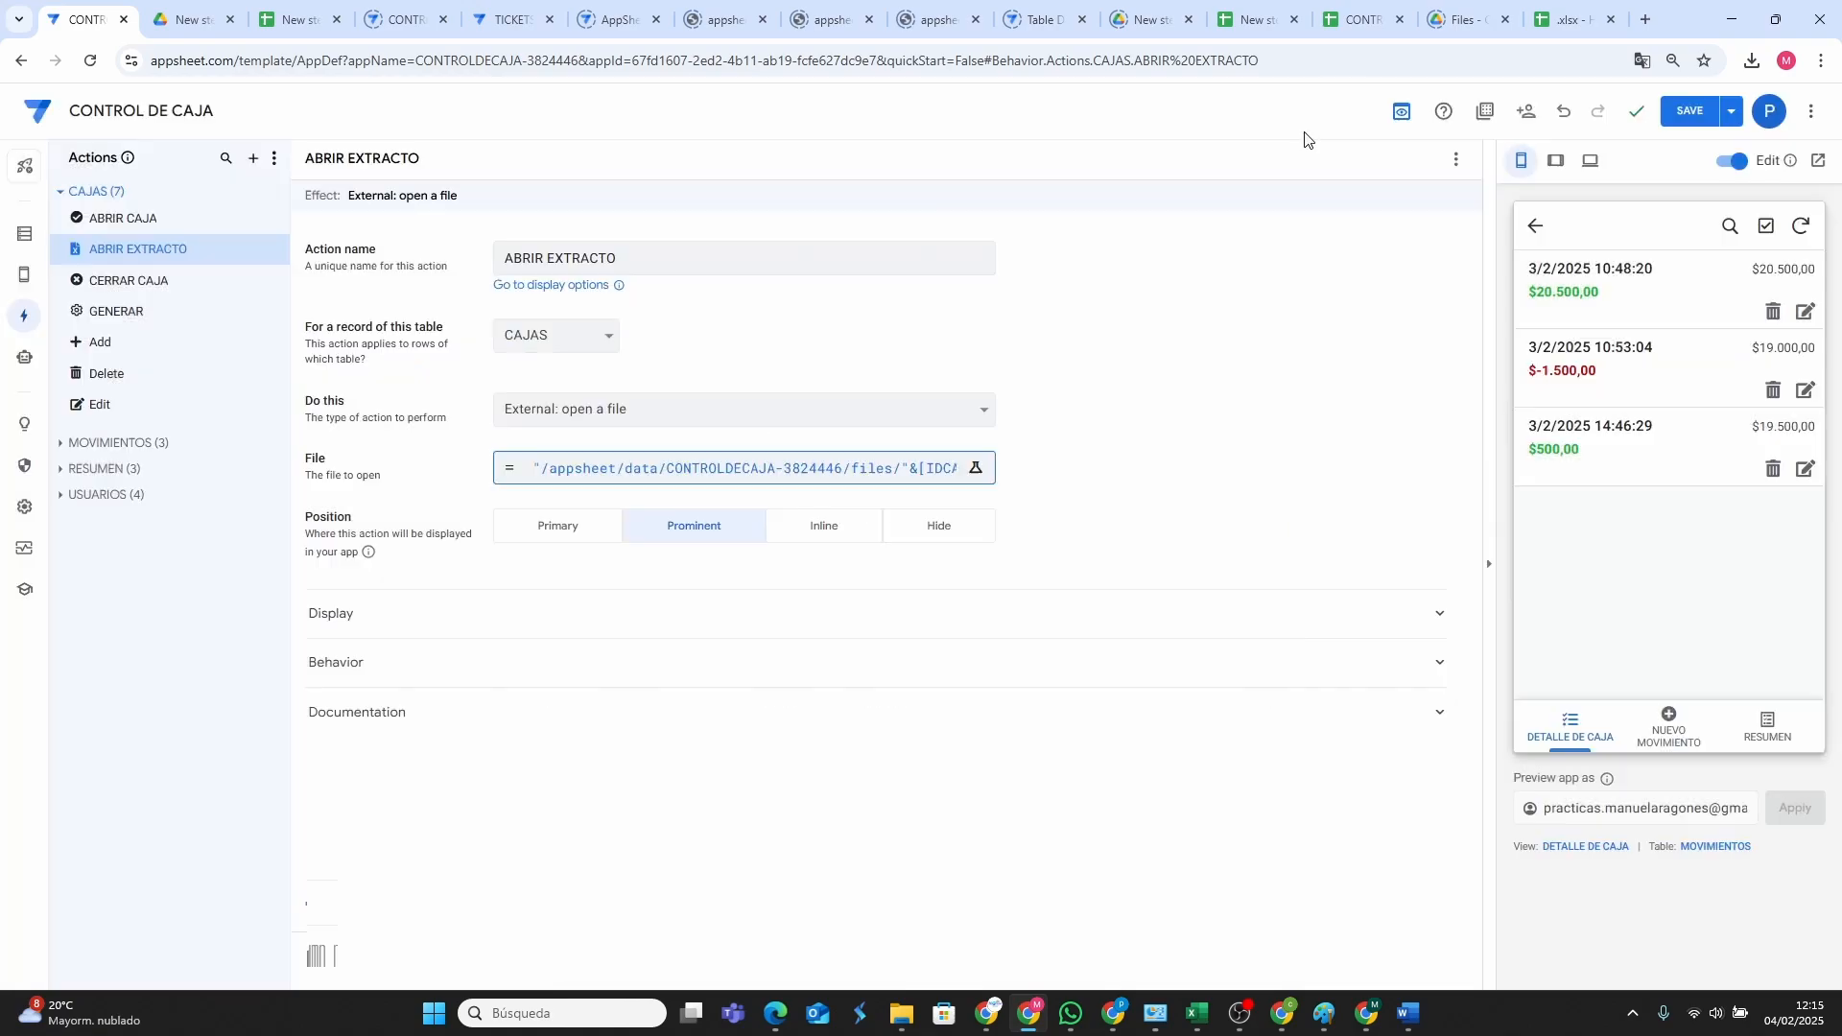
# Return to the GESTION DE CAJAS app and paste the copied path expression as the File for ABRIR EXCEL.
pyautogui.click(1120, 1024)
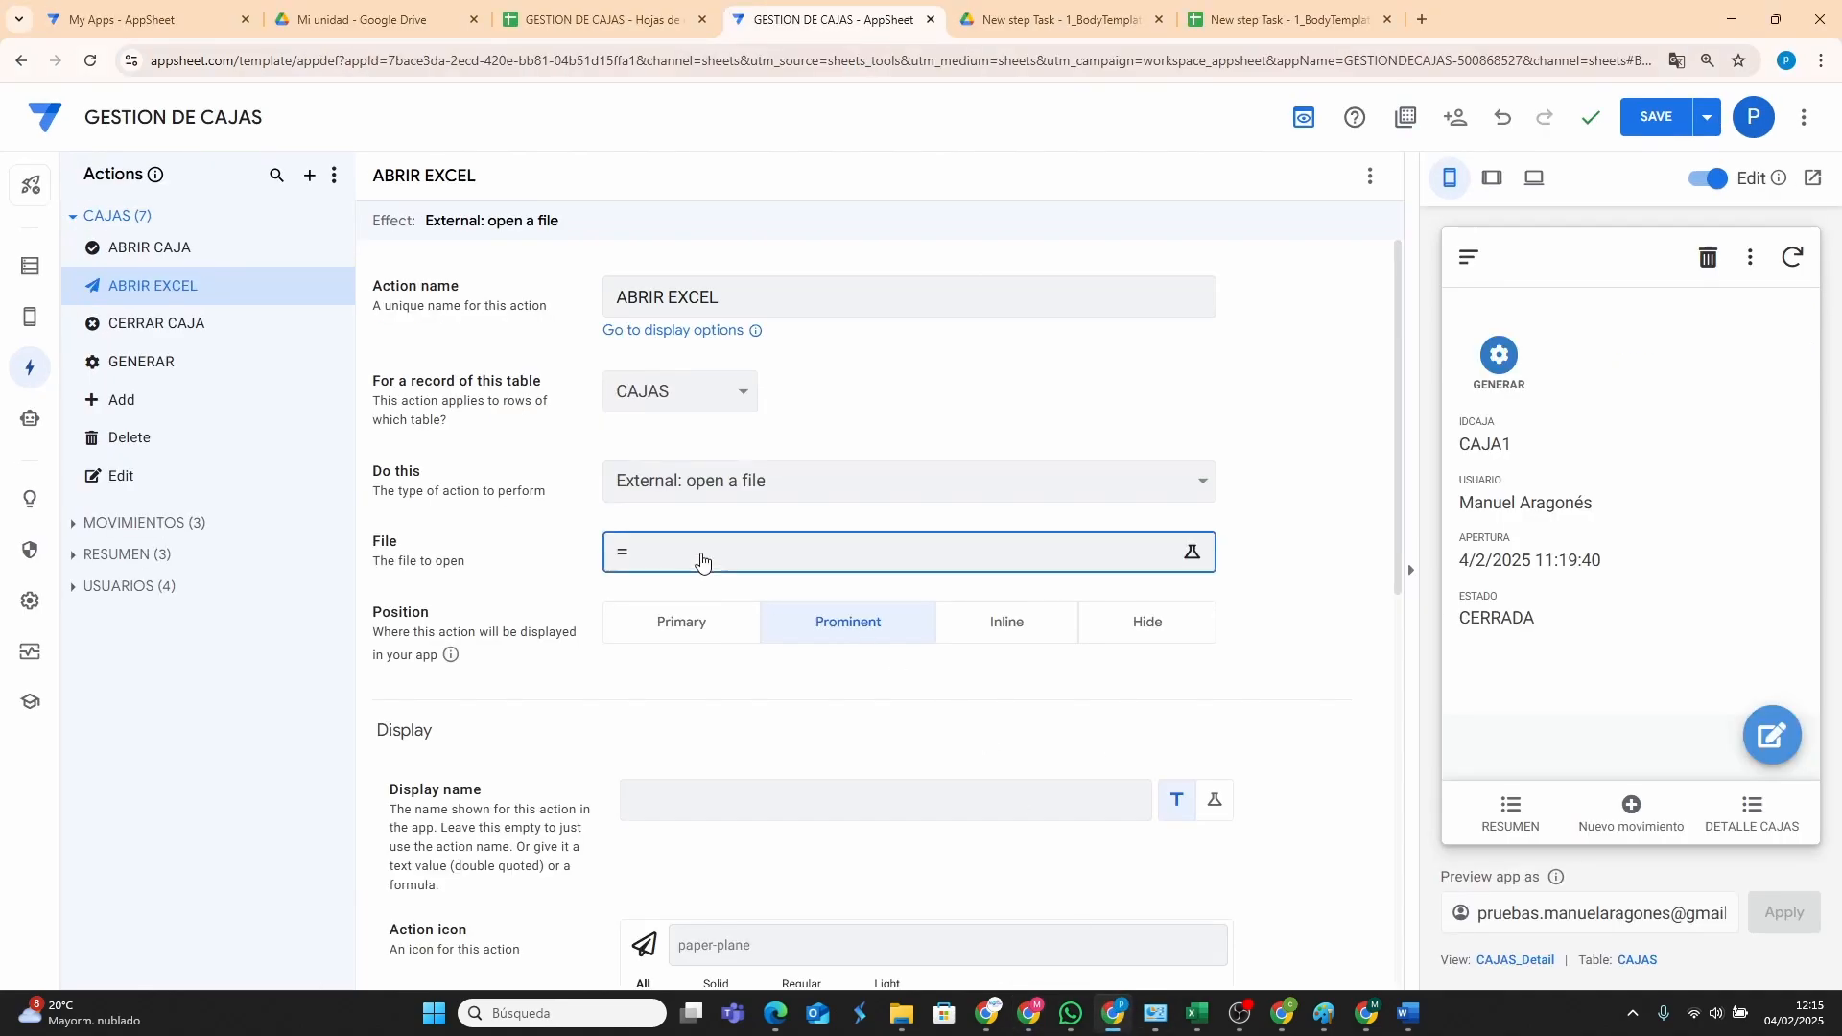
pyautogui.click(703, 551)
pyautogui.rightClick(617, 295)
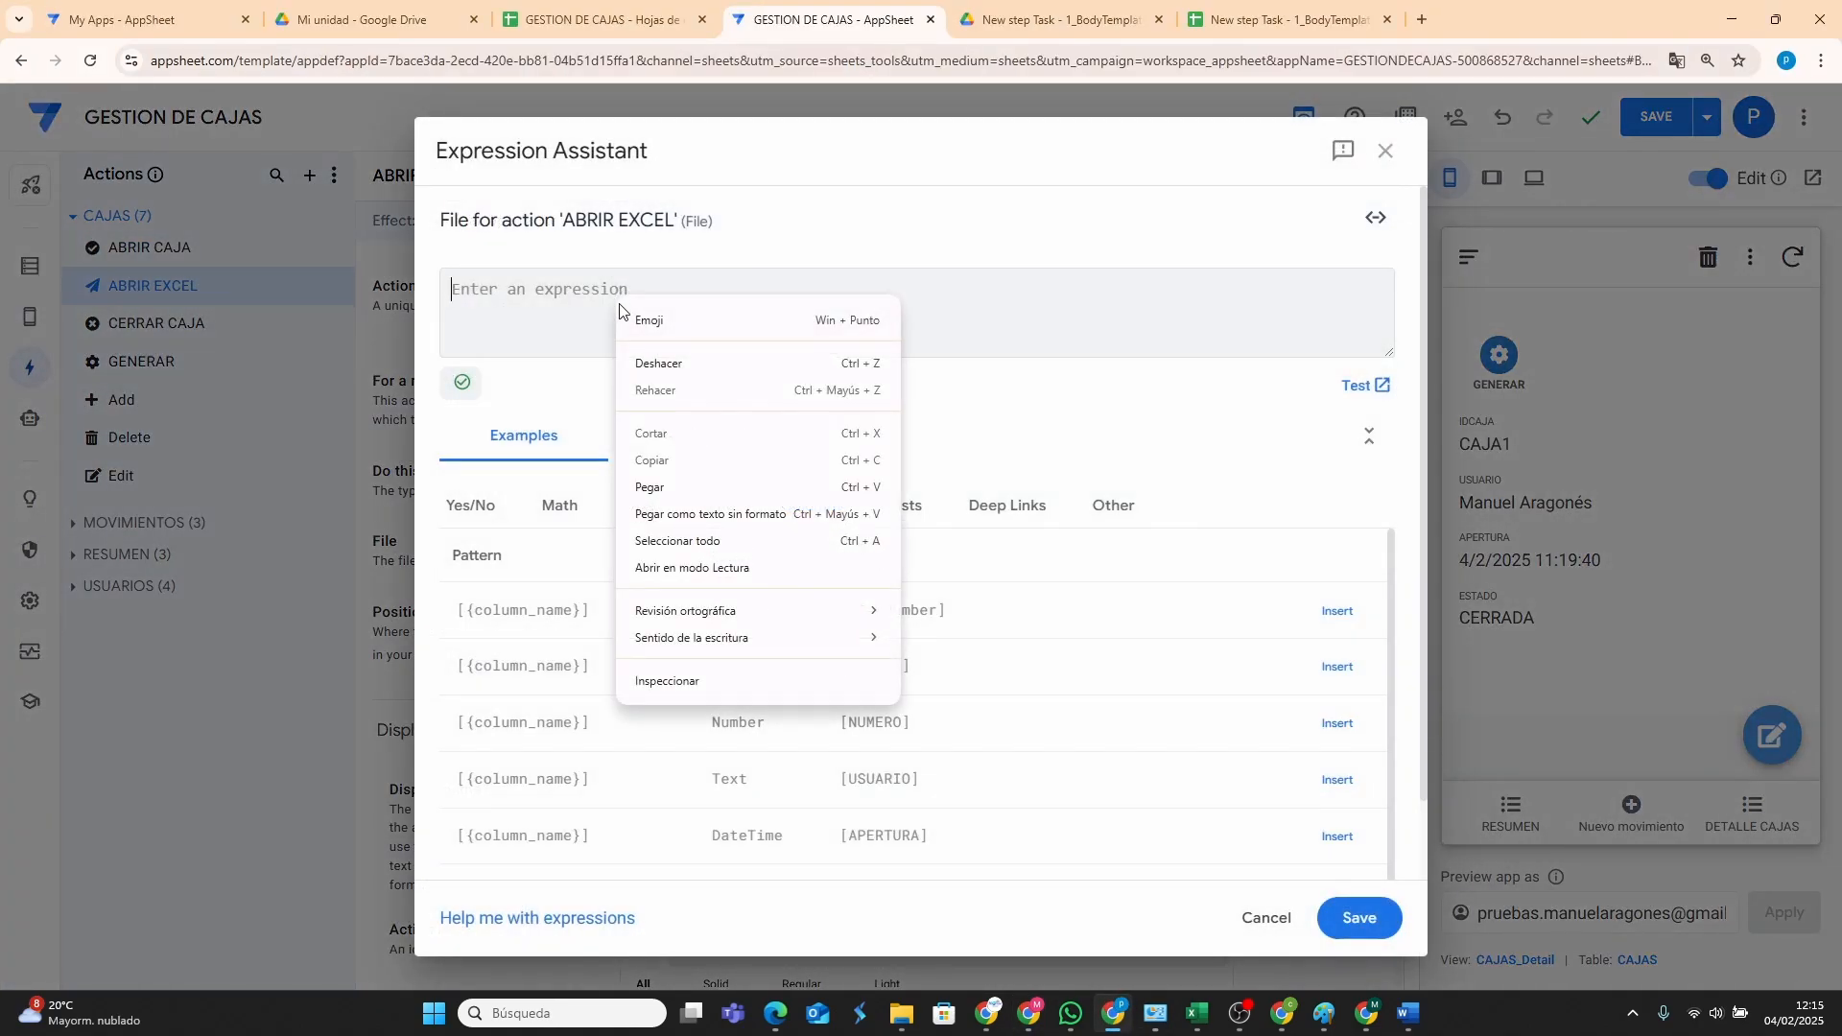
pyautogui.click(683, 487)
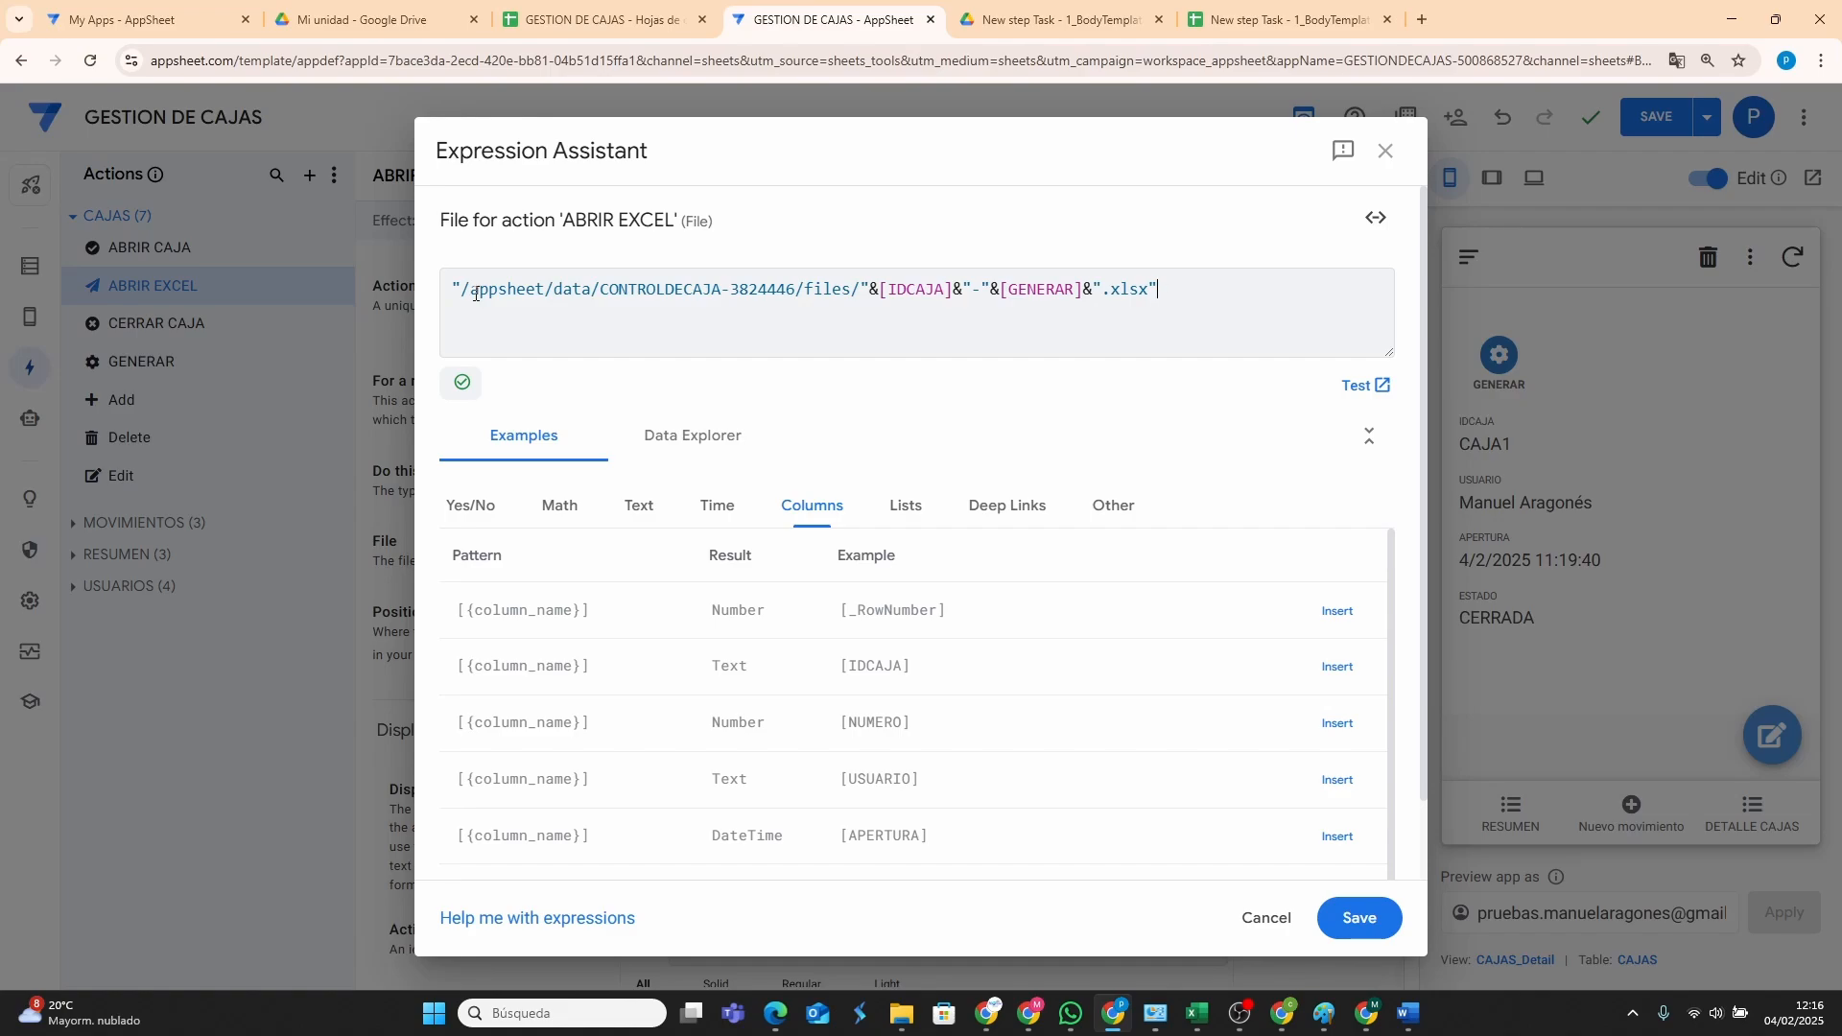
# Compare the appsheet/data part of the pasted path with the folders inside appsheet > data in Google Drive.
pyautogui.moveTo(475, 295); pyautogui.dragTo(611, 294)
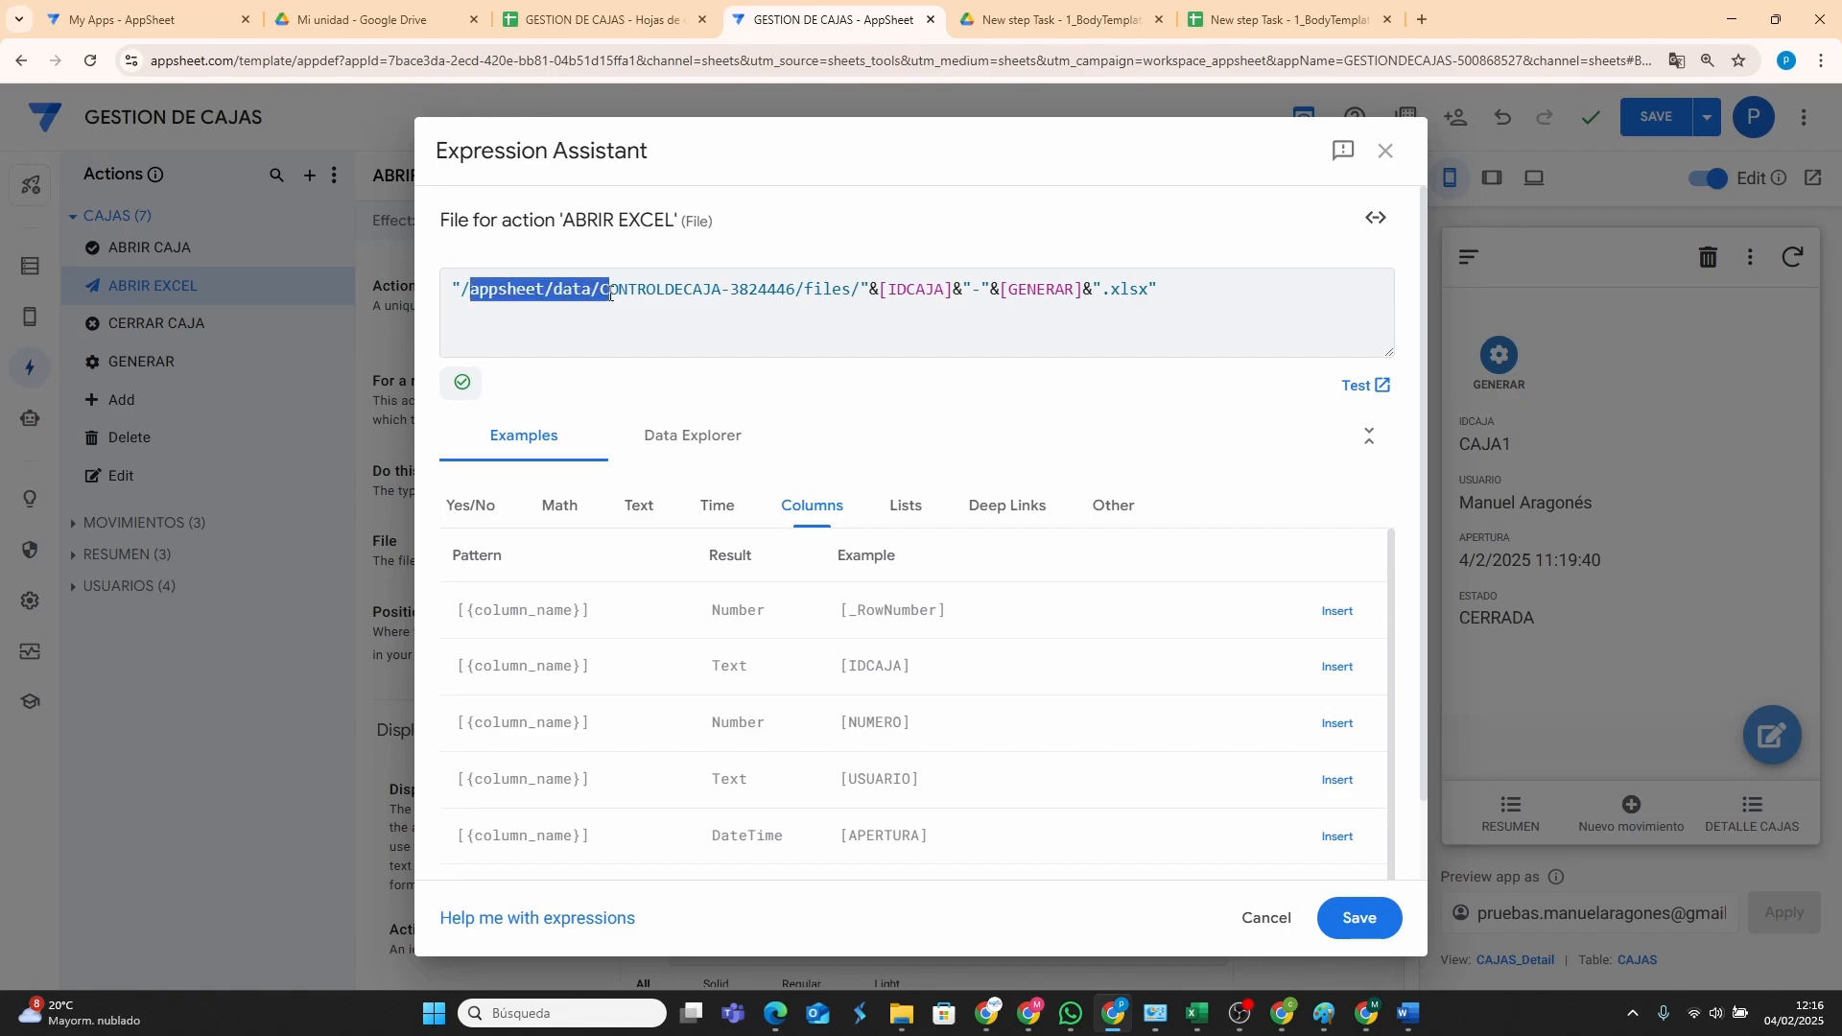
pyautogui.click(343, 31)
pyautogui.doubleClick(355, 318)
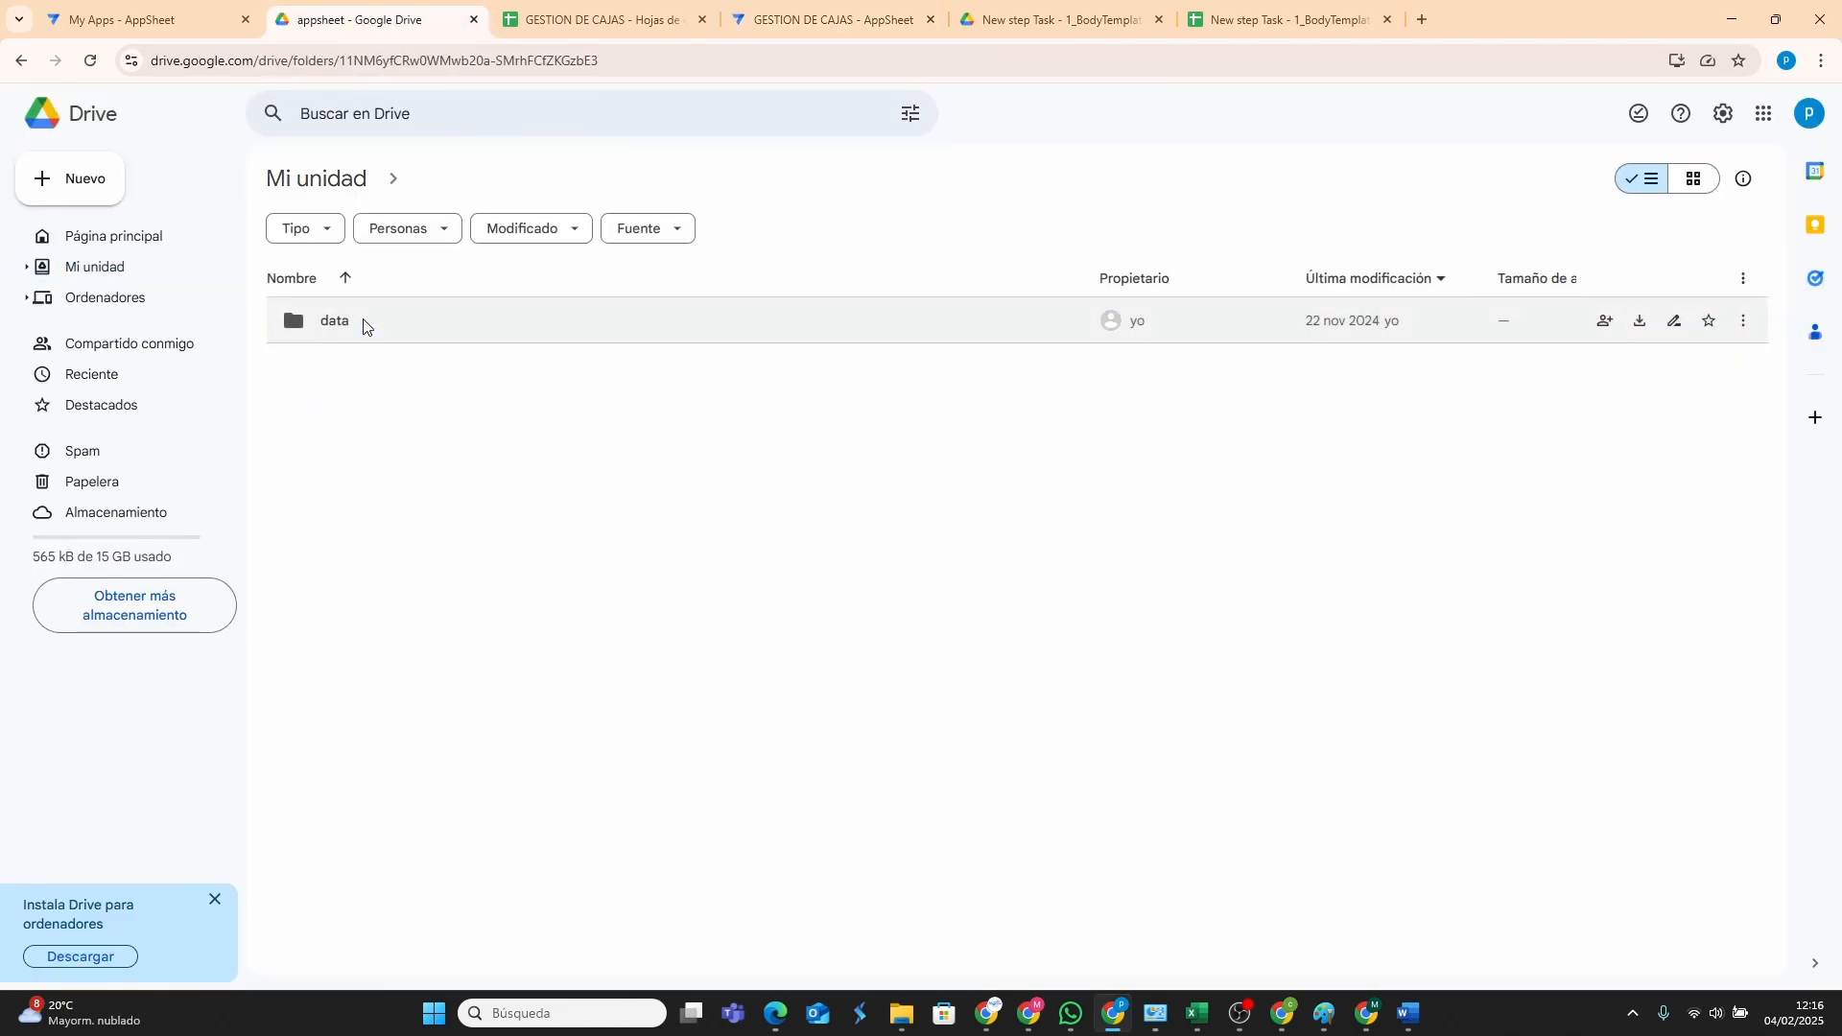
pyautogui.doubleClick(359, 320)
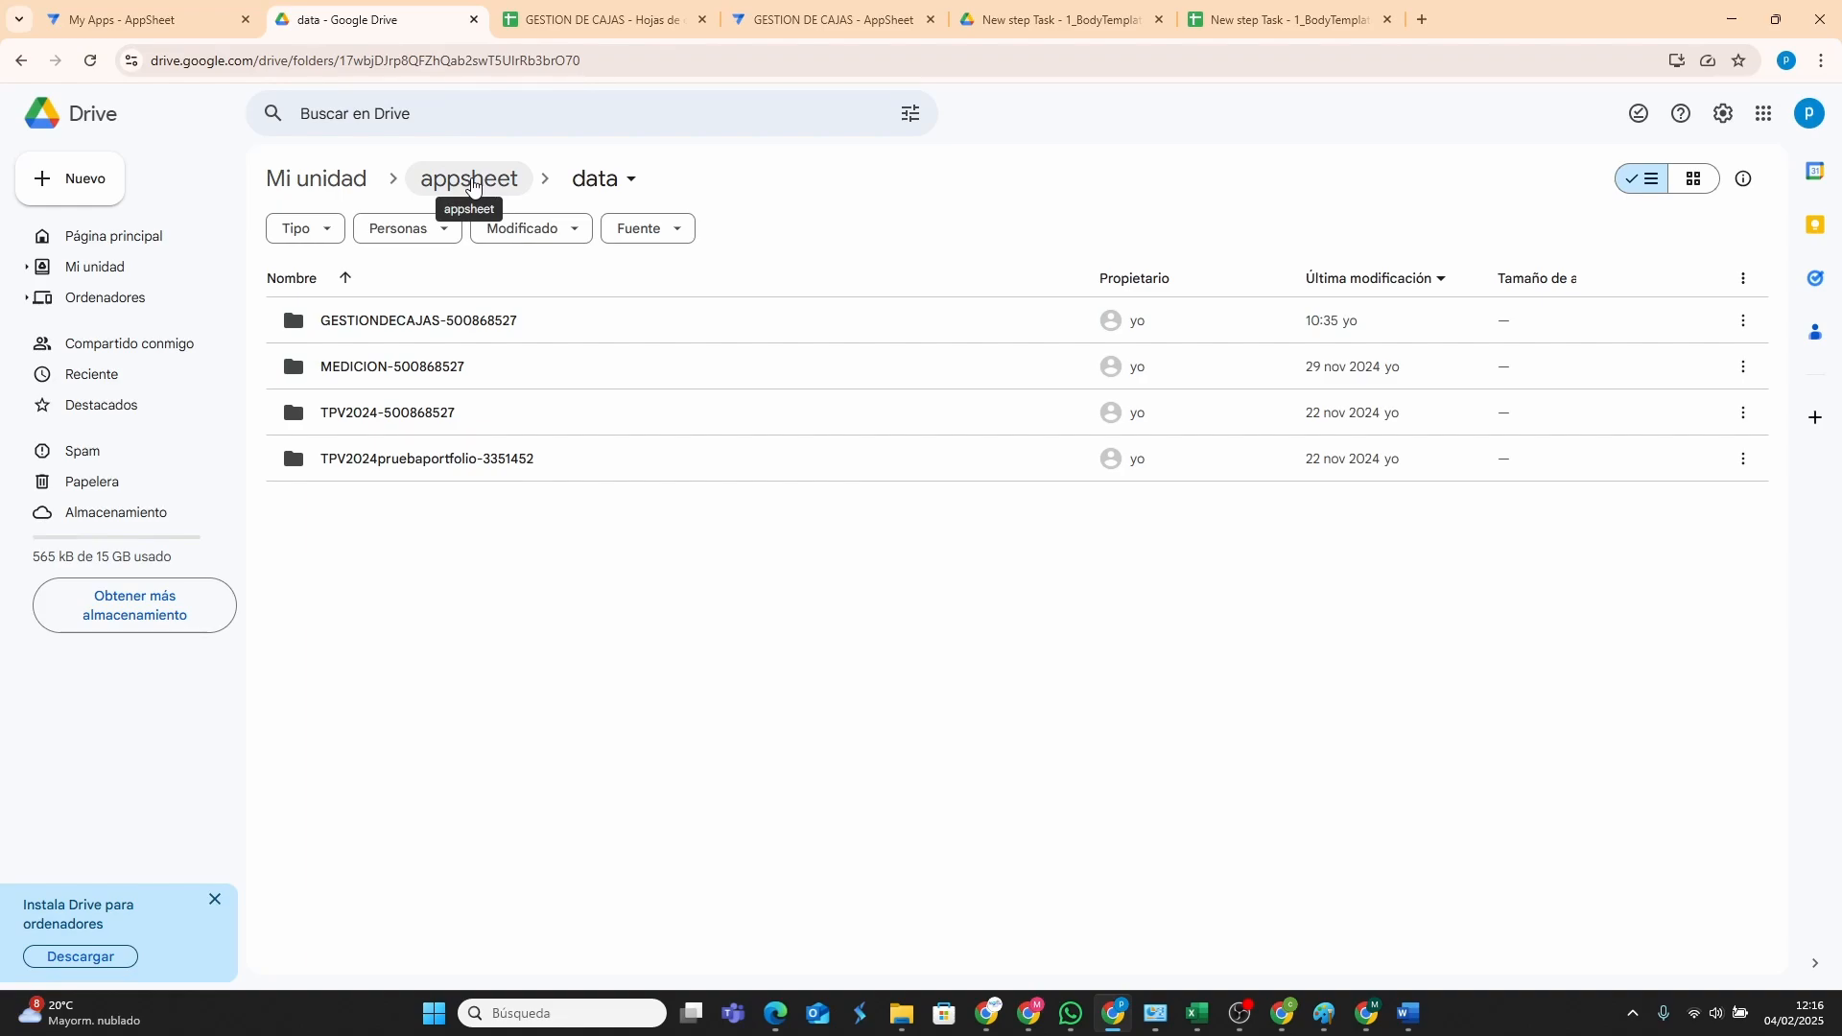
# Create a new folder named APP GESTION CAJA in Mi unidad.
pyautogui.click(123, 271)
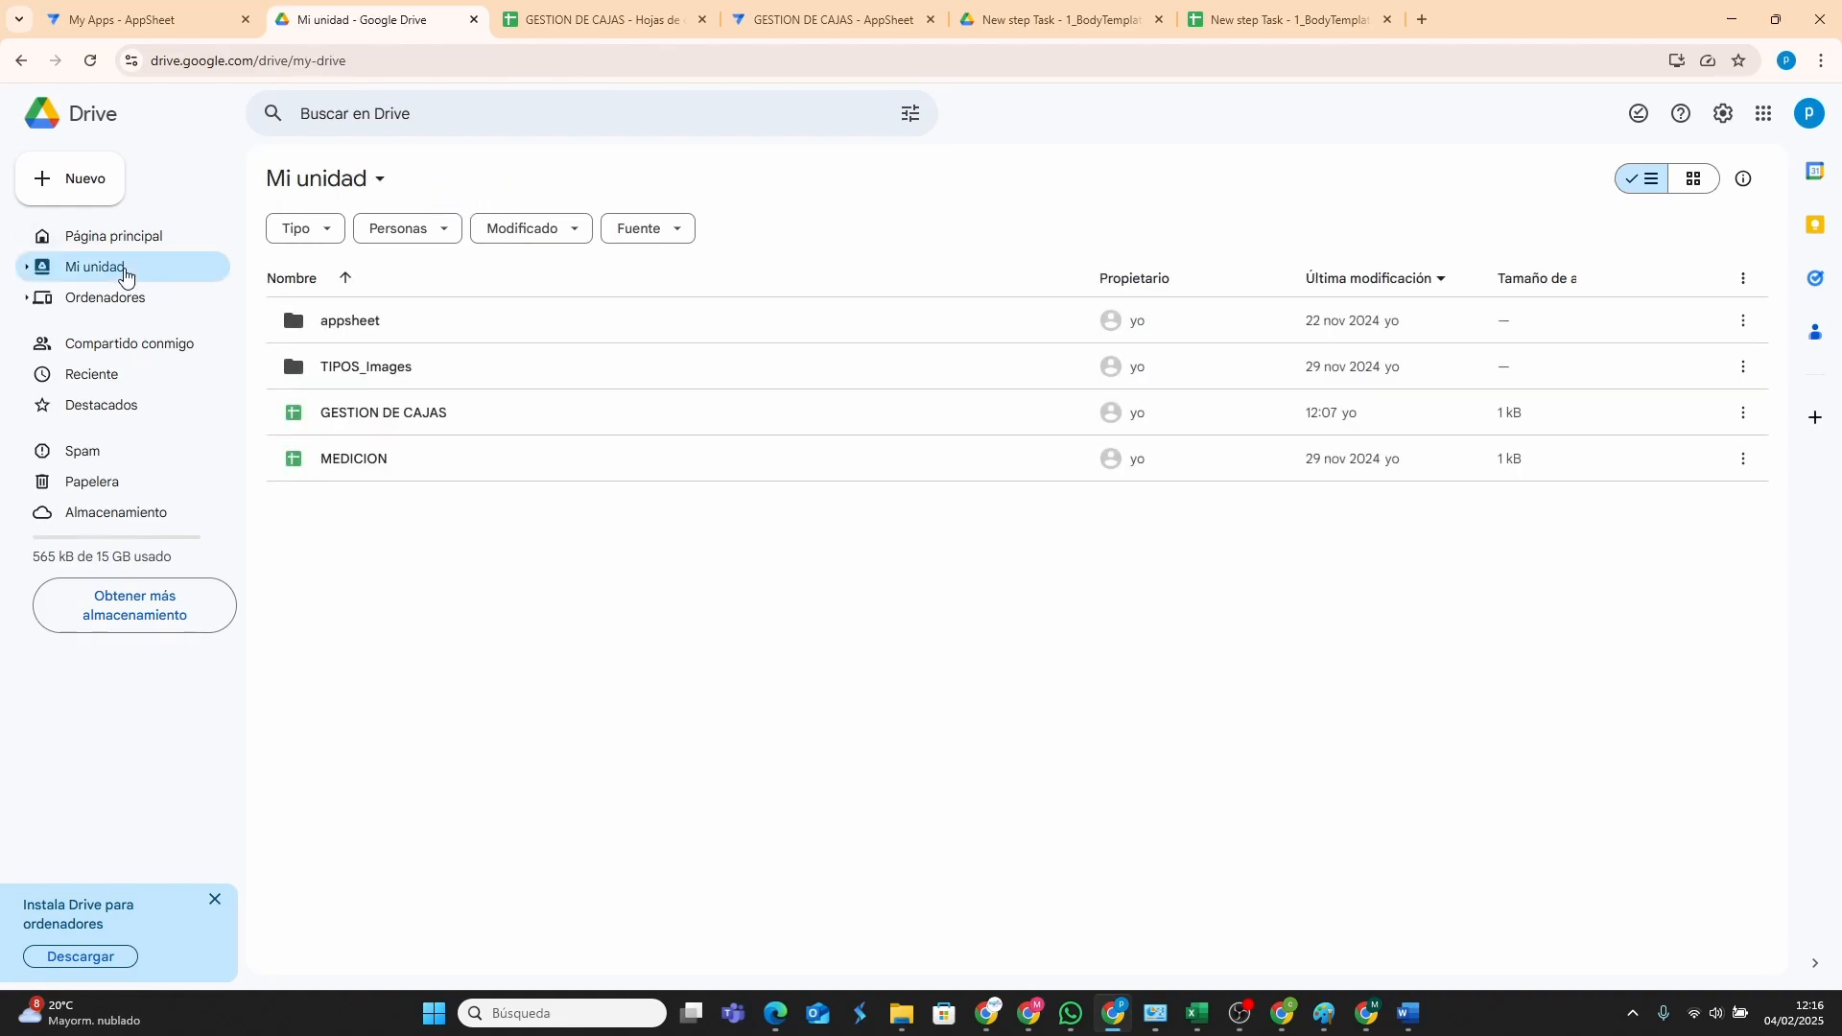
pyautogui.click(78, 178)
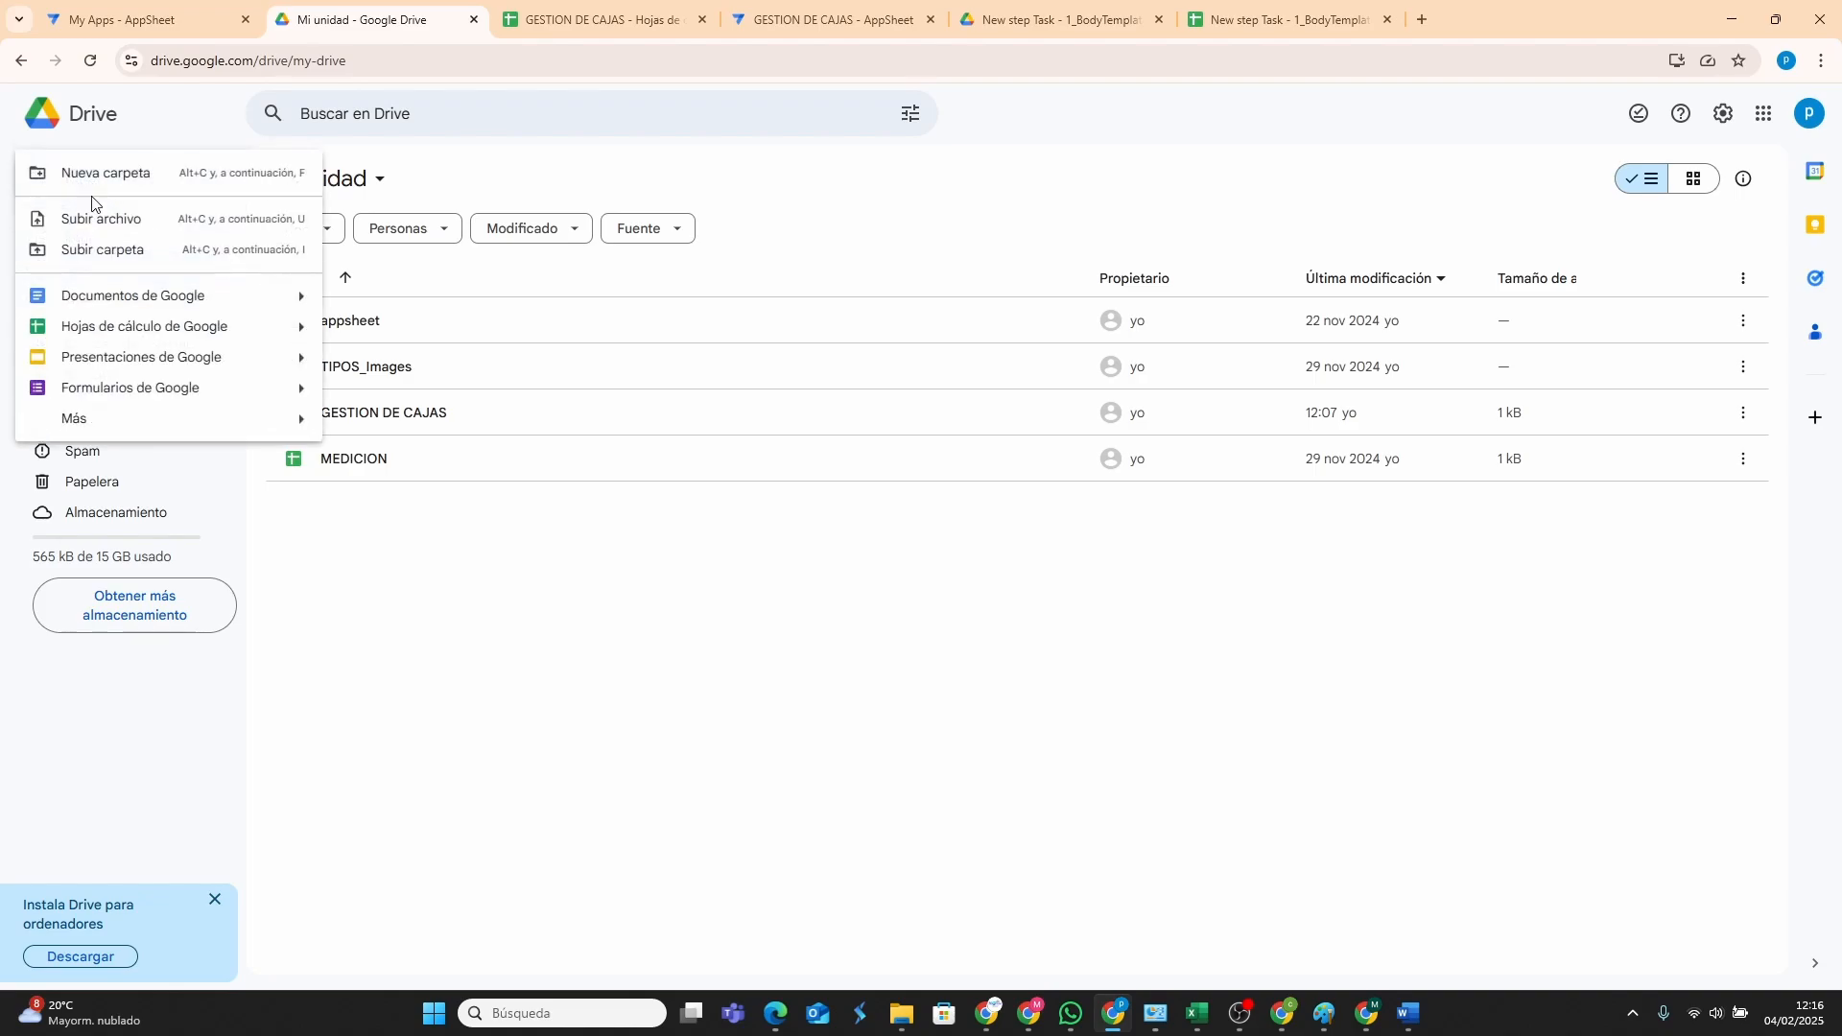
pyautogui.click(126, 175)
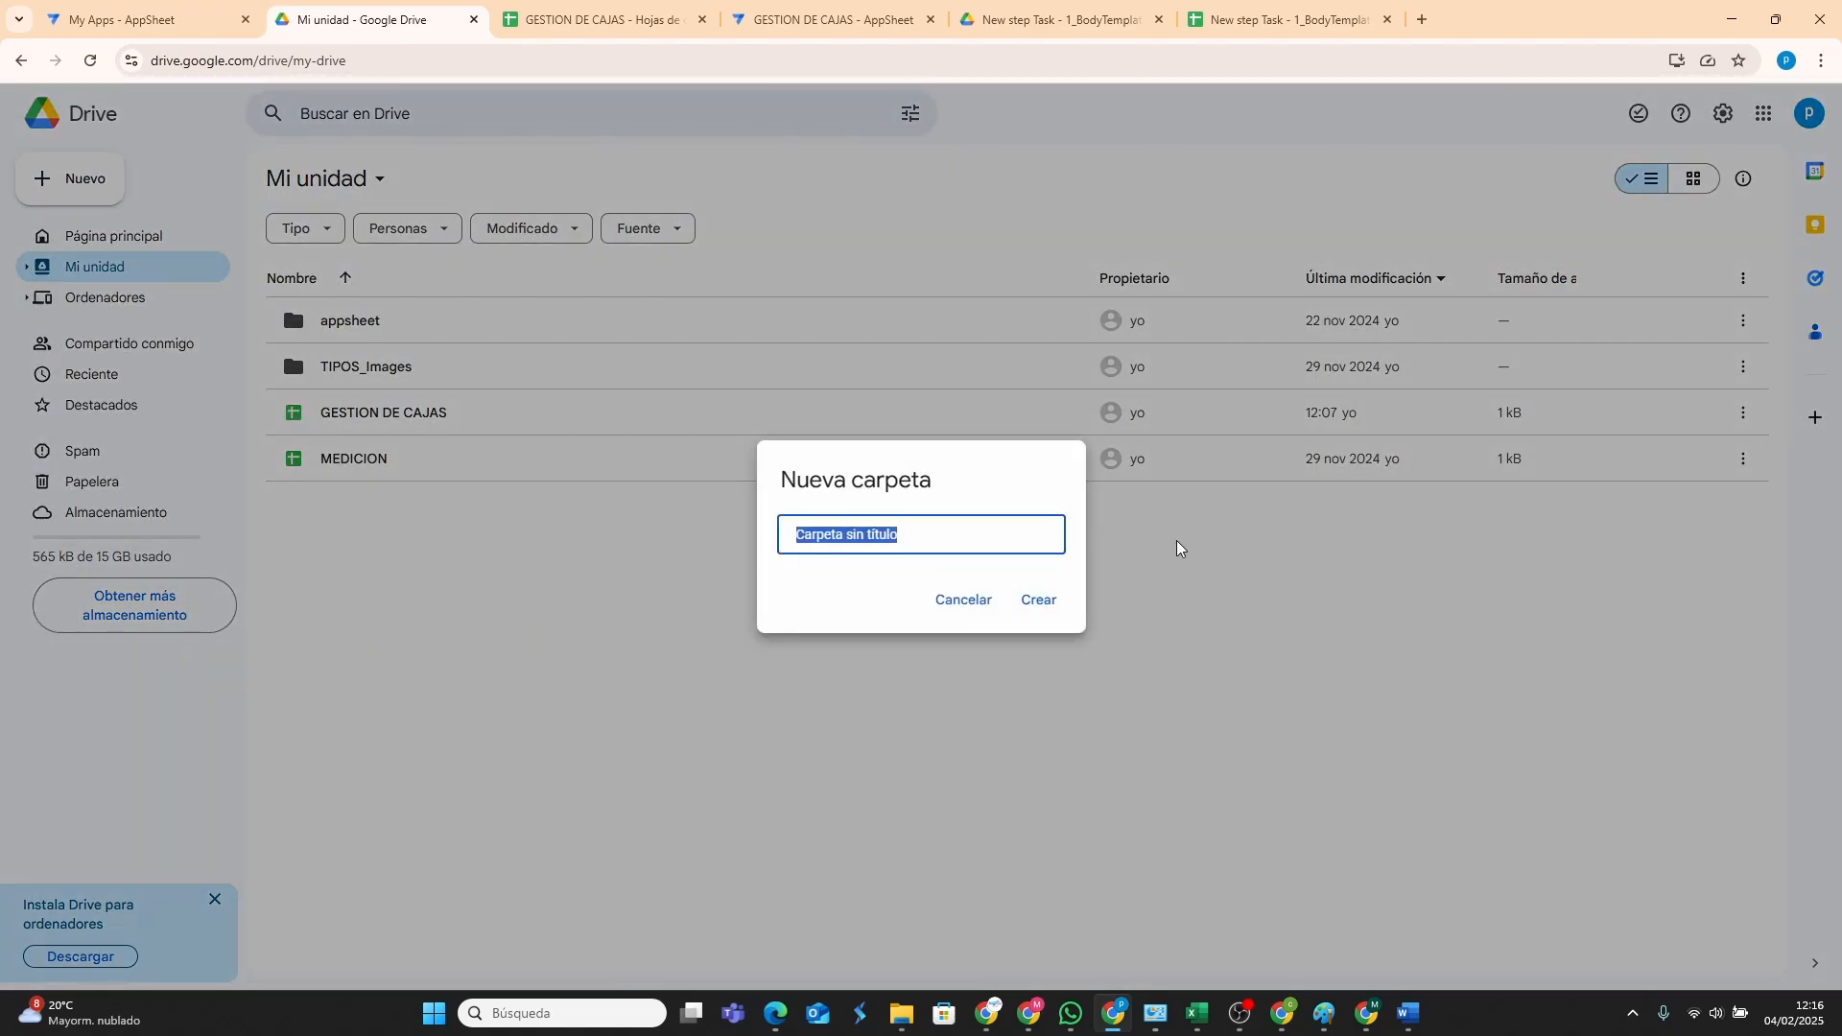
pyautogui.write('AP')
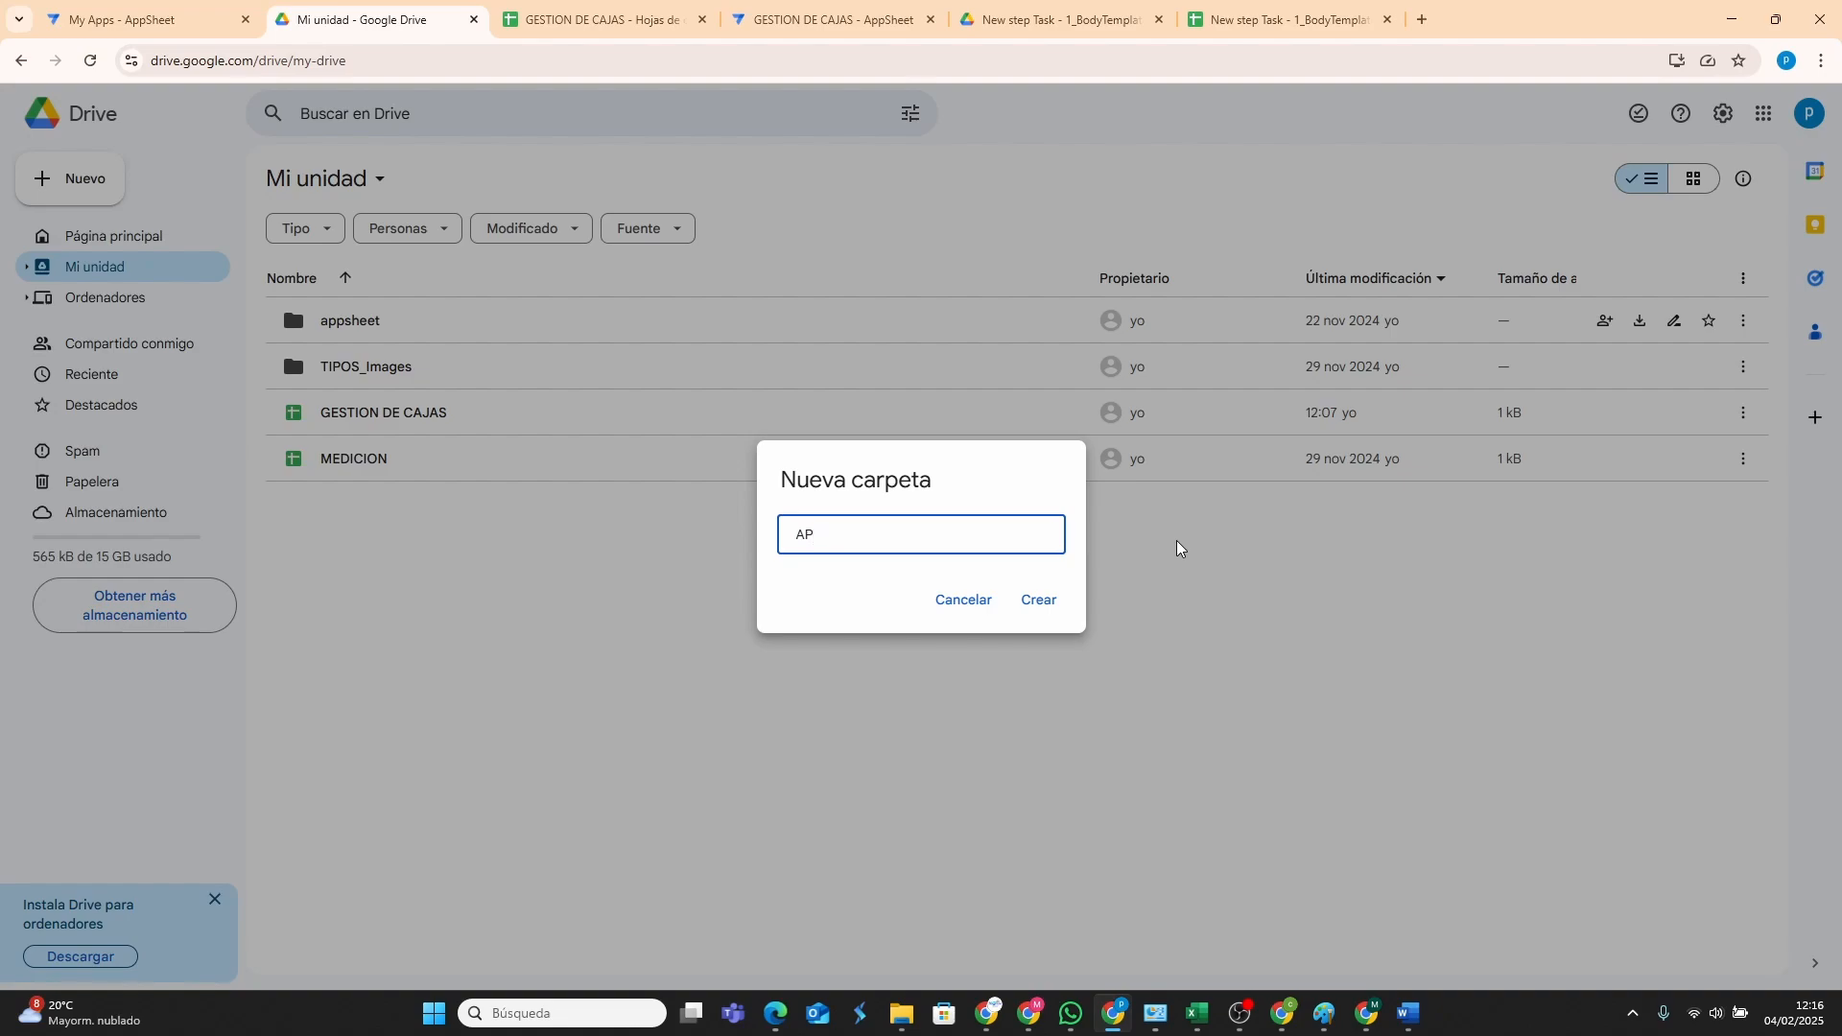
pyautogui.press('BackSpace')
pyautogui.press('BackSpace')
pyautogui.write('APP GESTION CAJA')
pyautogui.moveTo(925, 533); pyautogui.dragTo(761, 542)
pyautogui.click(1033, 604)
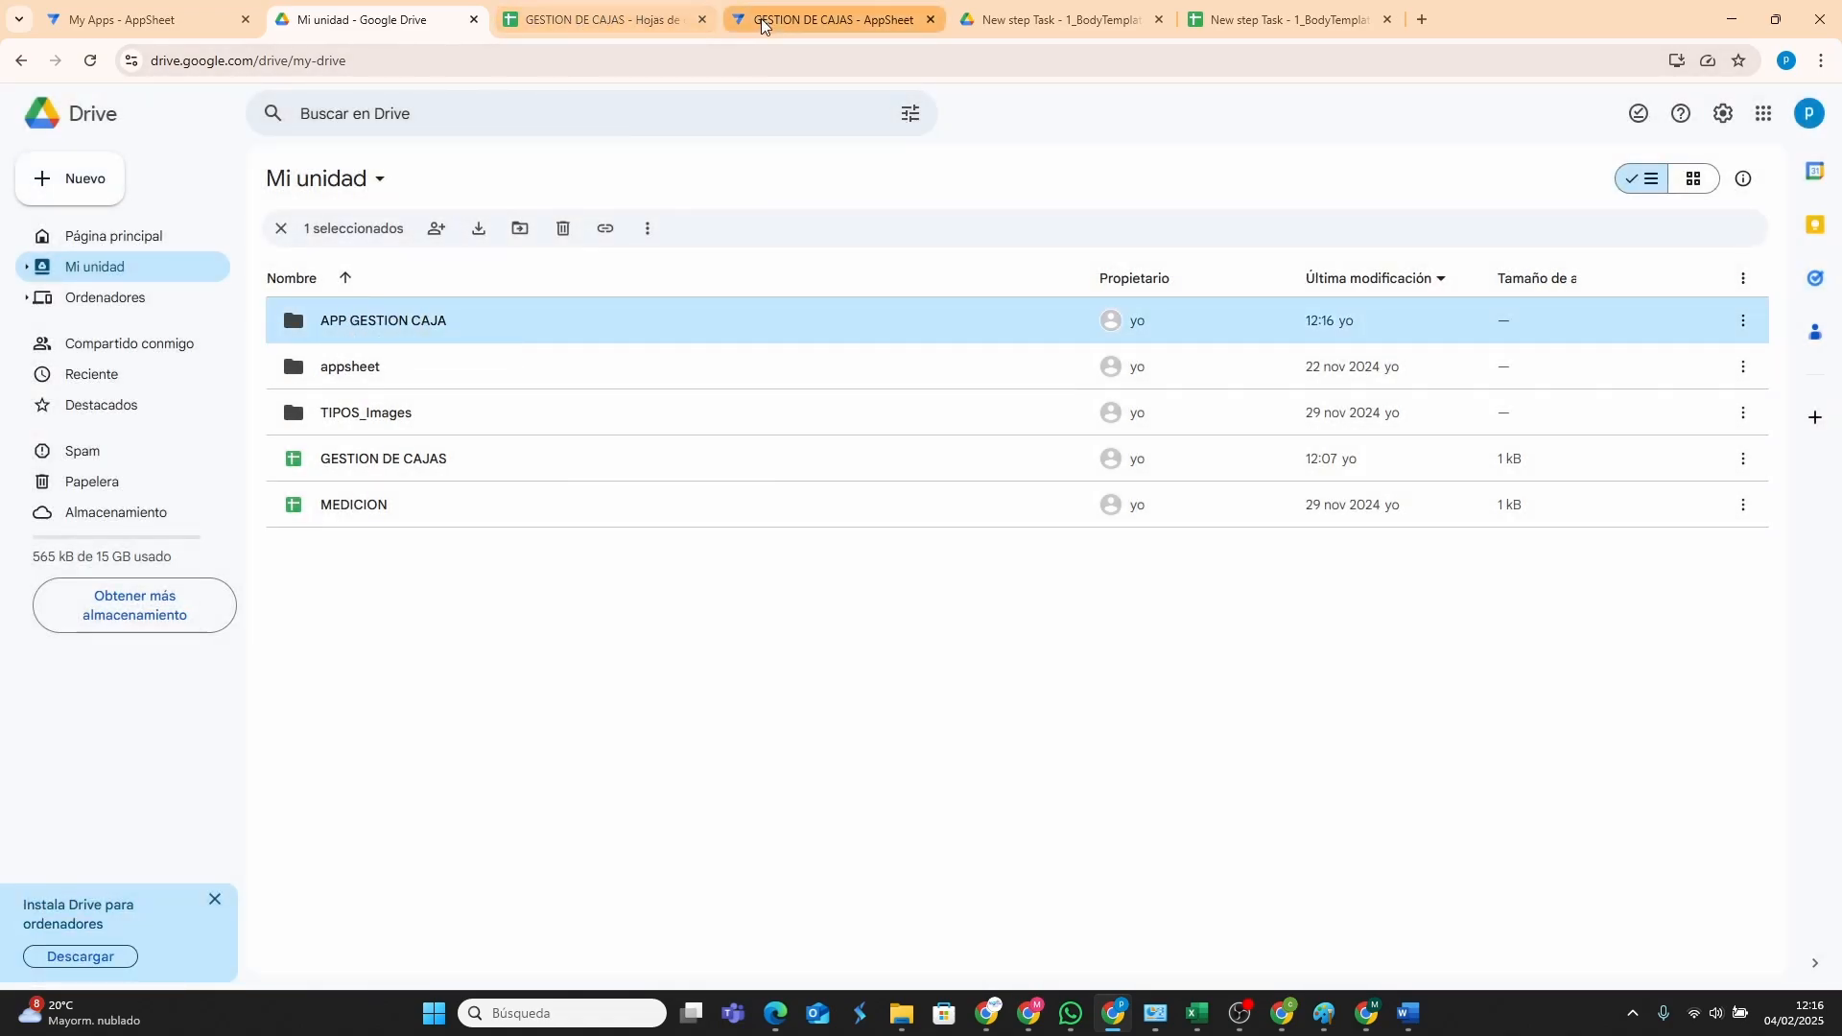
# Return to the GESTION DE CAJAS app, save the ABRIR EXCEL File expression, and set the default app folder to /APP GESTION CAJA.
pyautogui.click(790, 21)
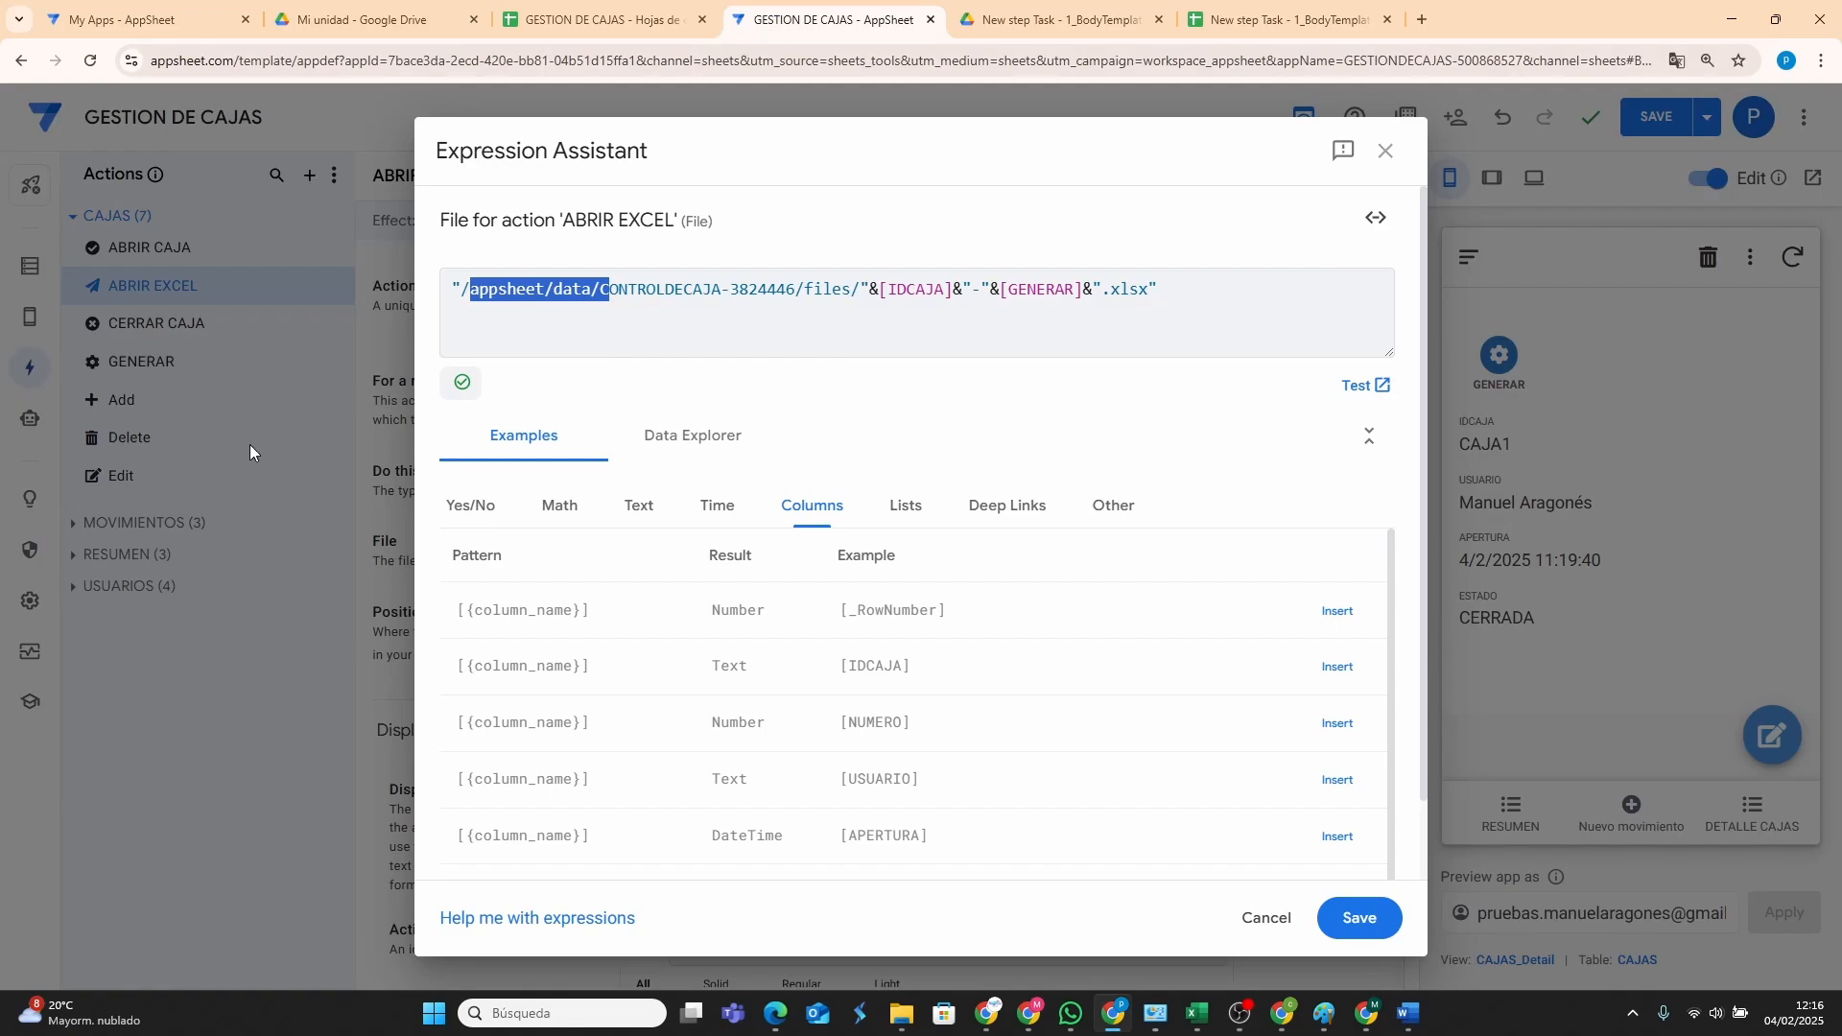
pyautogui.click(1348, 916)
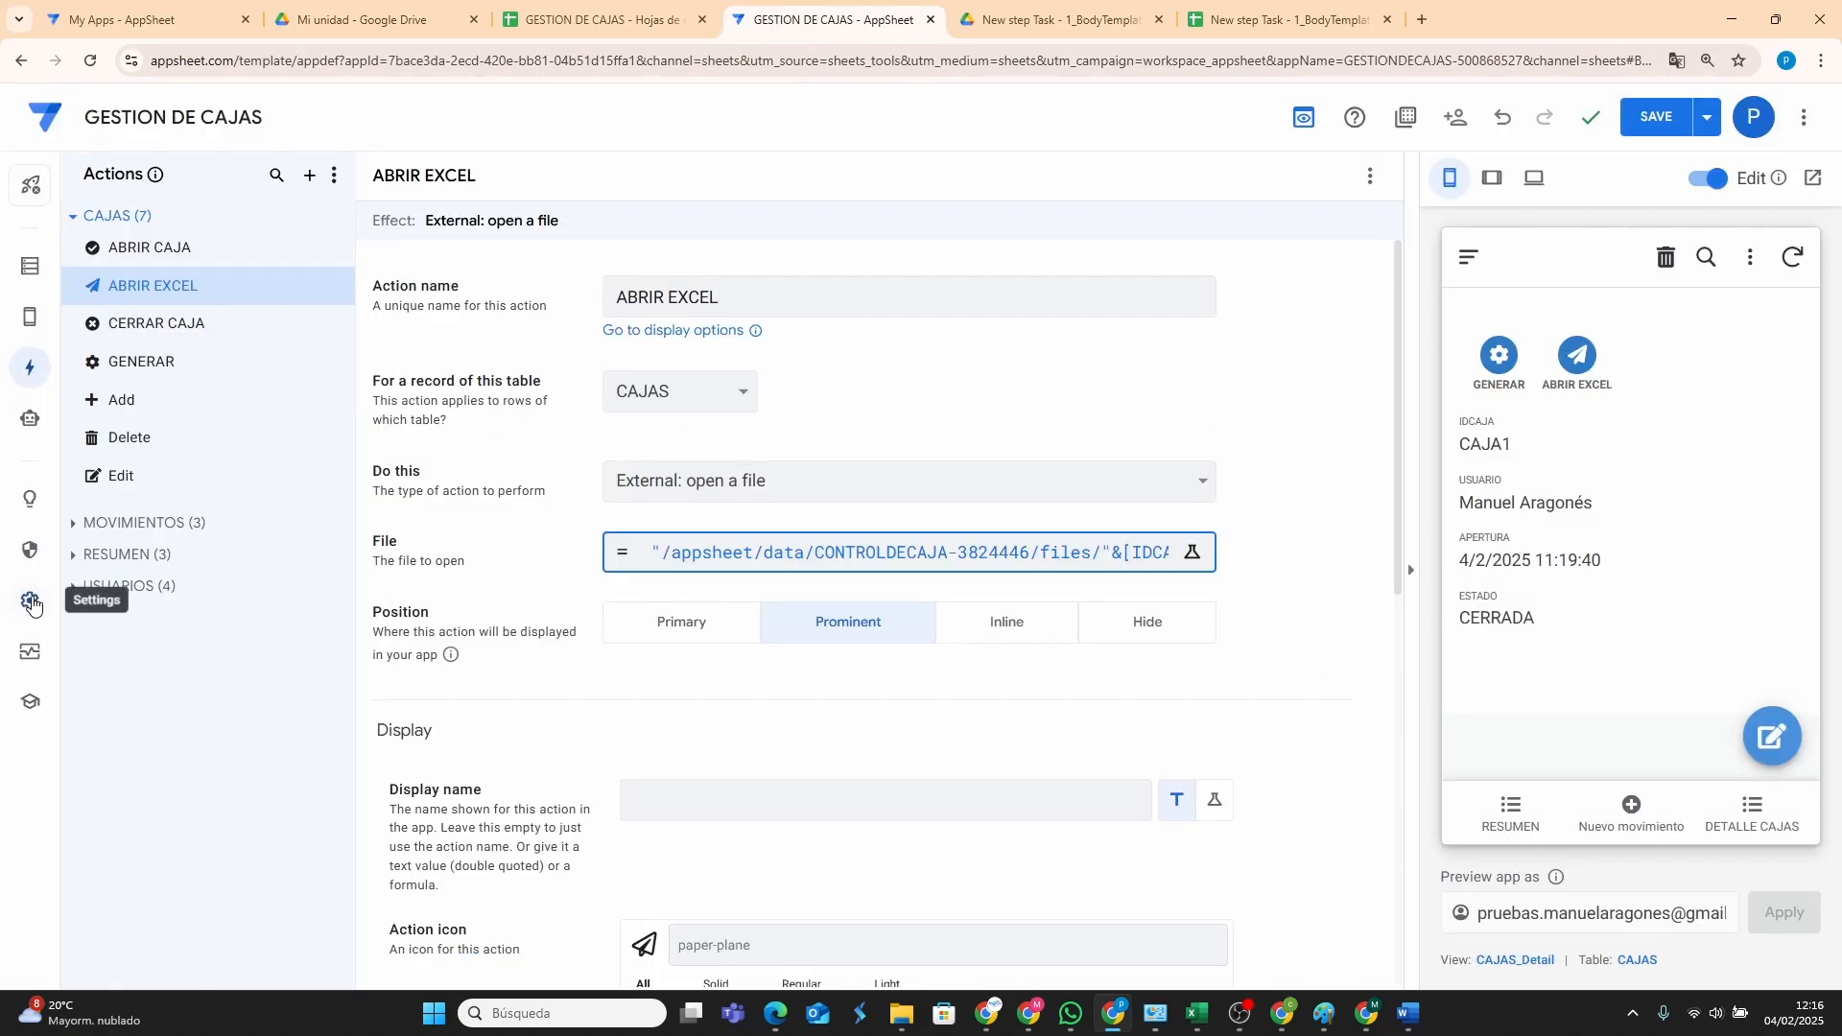
pyautogui.click(32, 601)
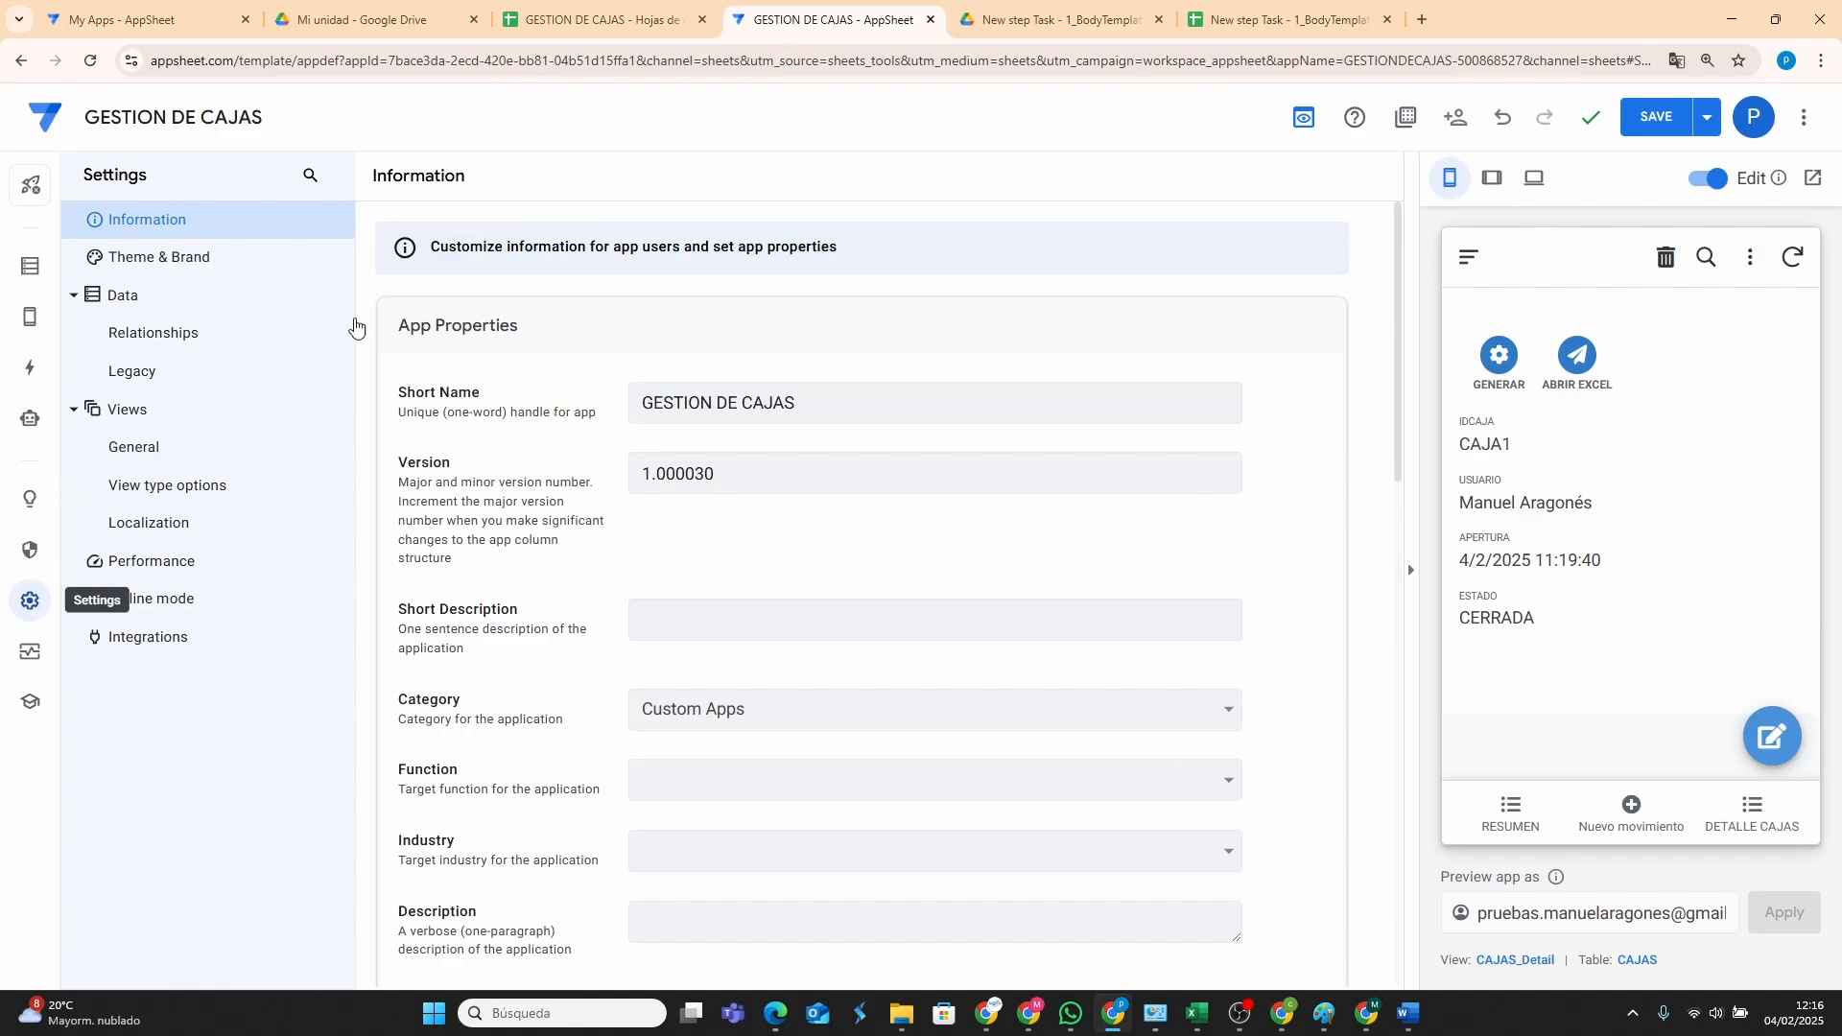
pyautogui.scroll(-8, 852, 741)
pyautogui.scroll(-3, 852, 741)
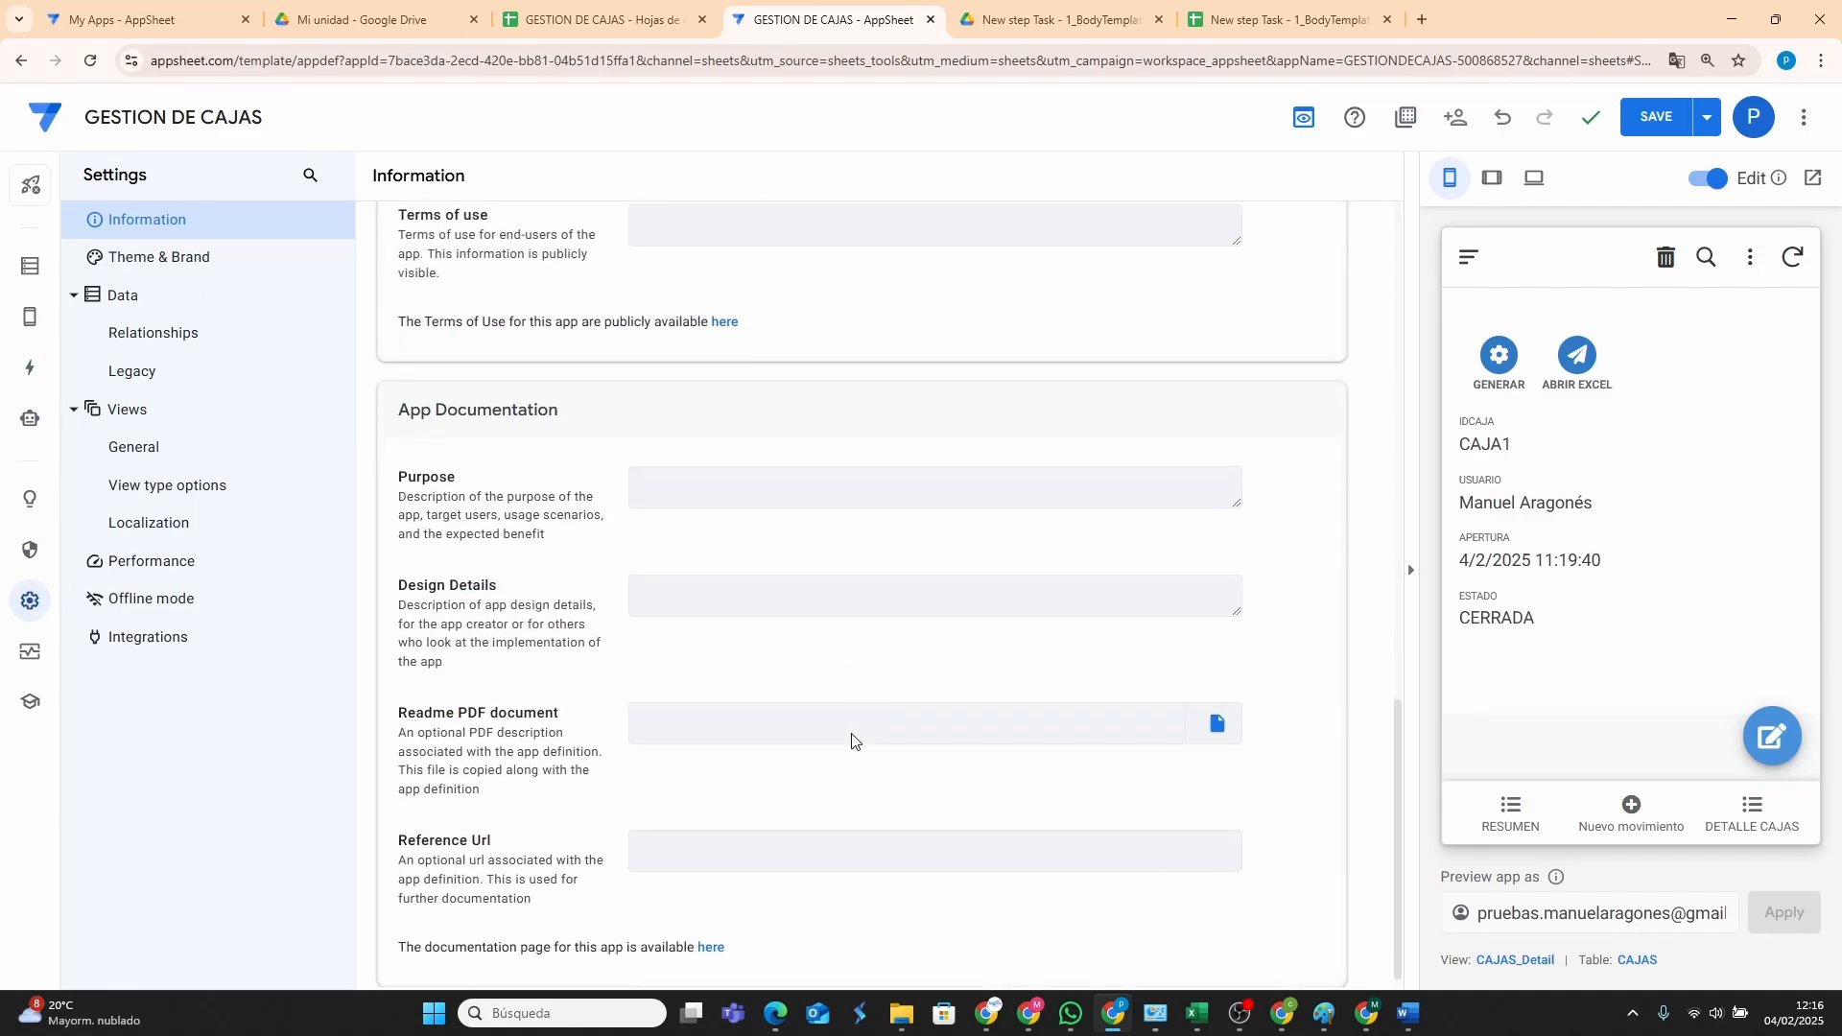
pyautogui.scroll(6, 847, 741)
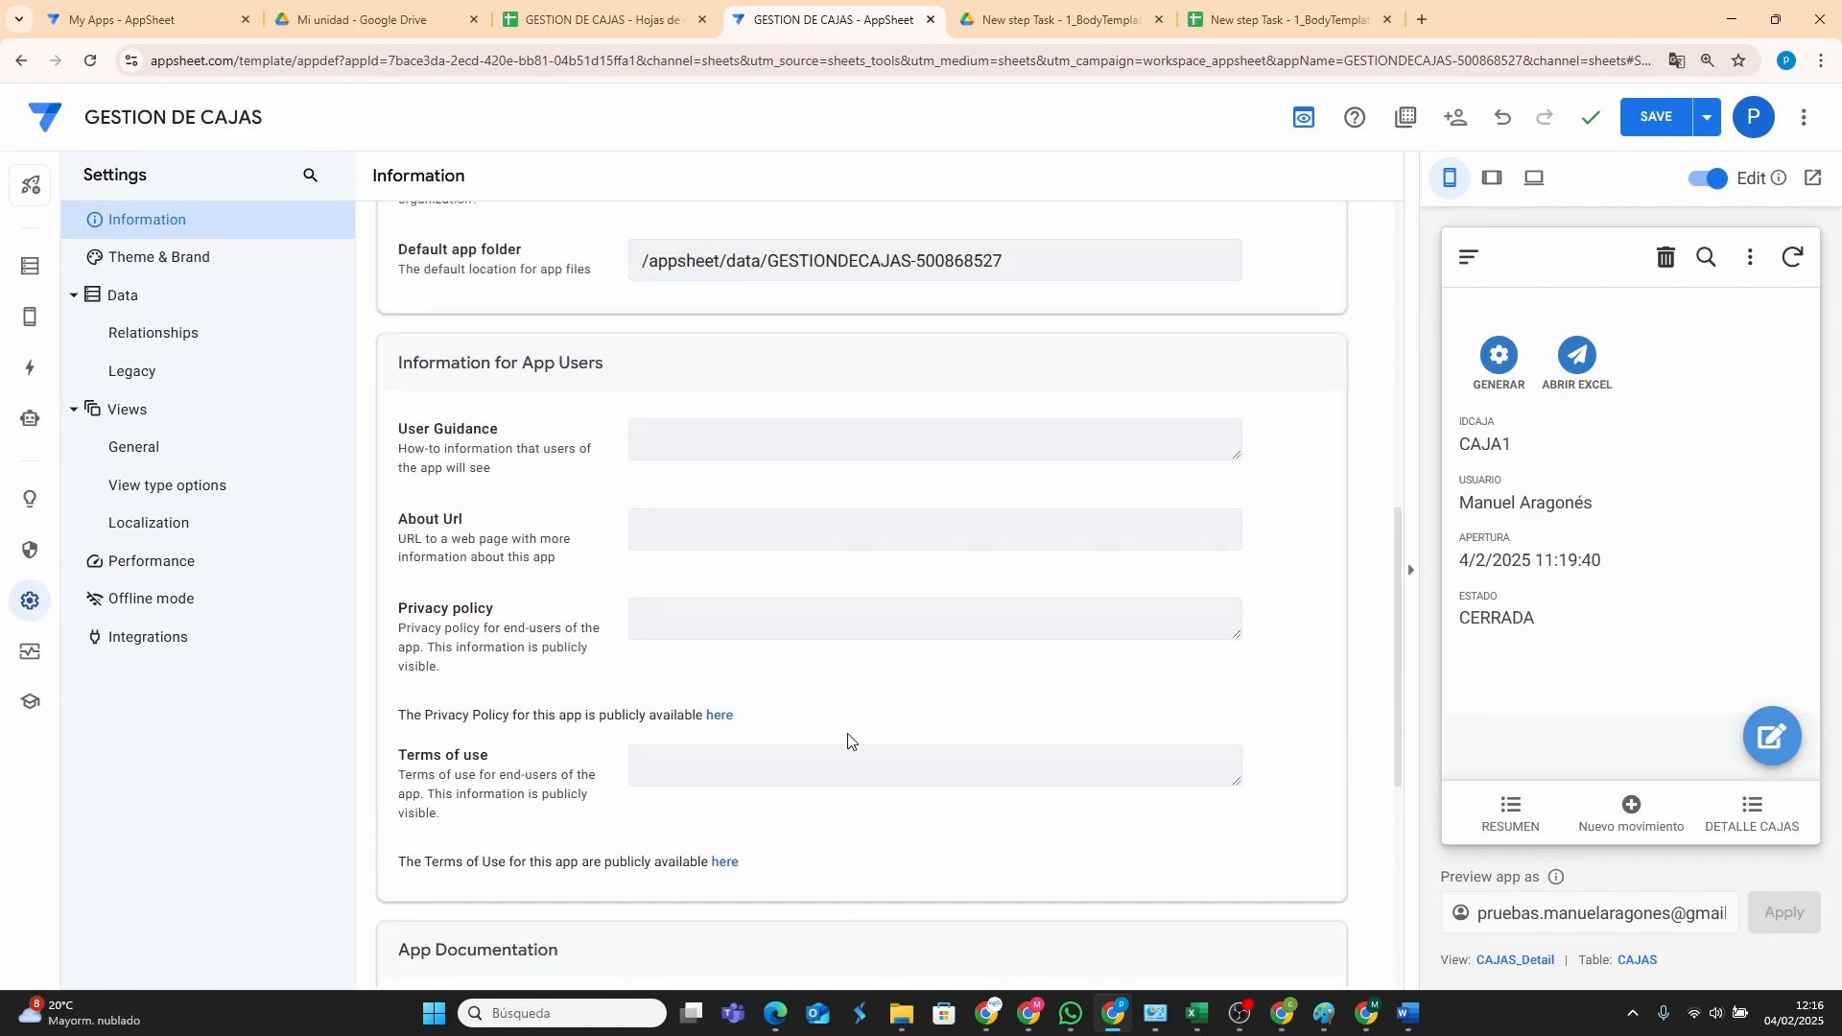
pyautogui.click(654, 660)
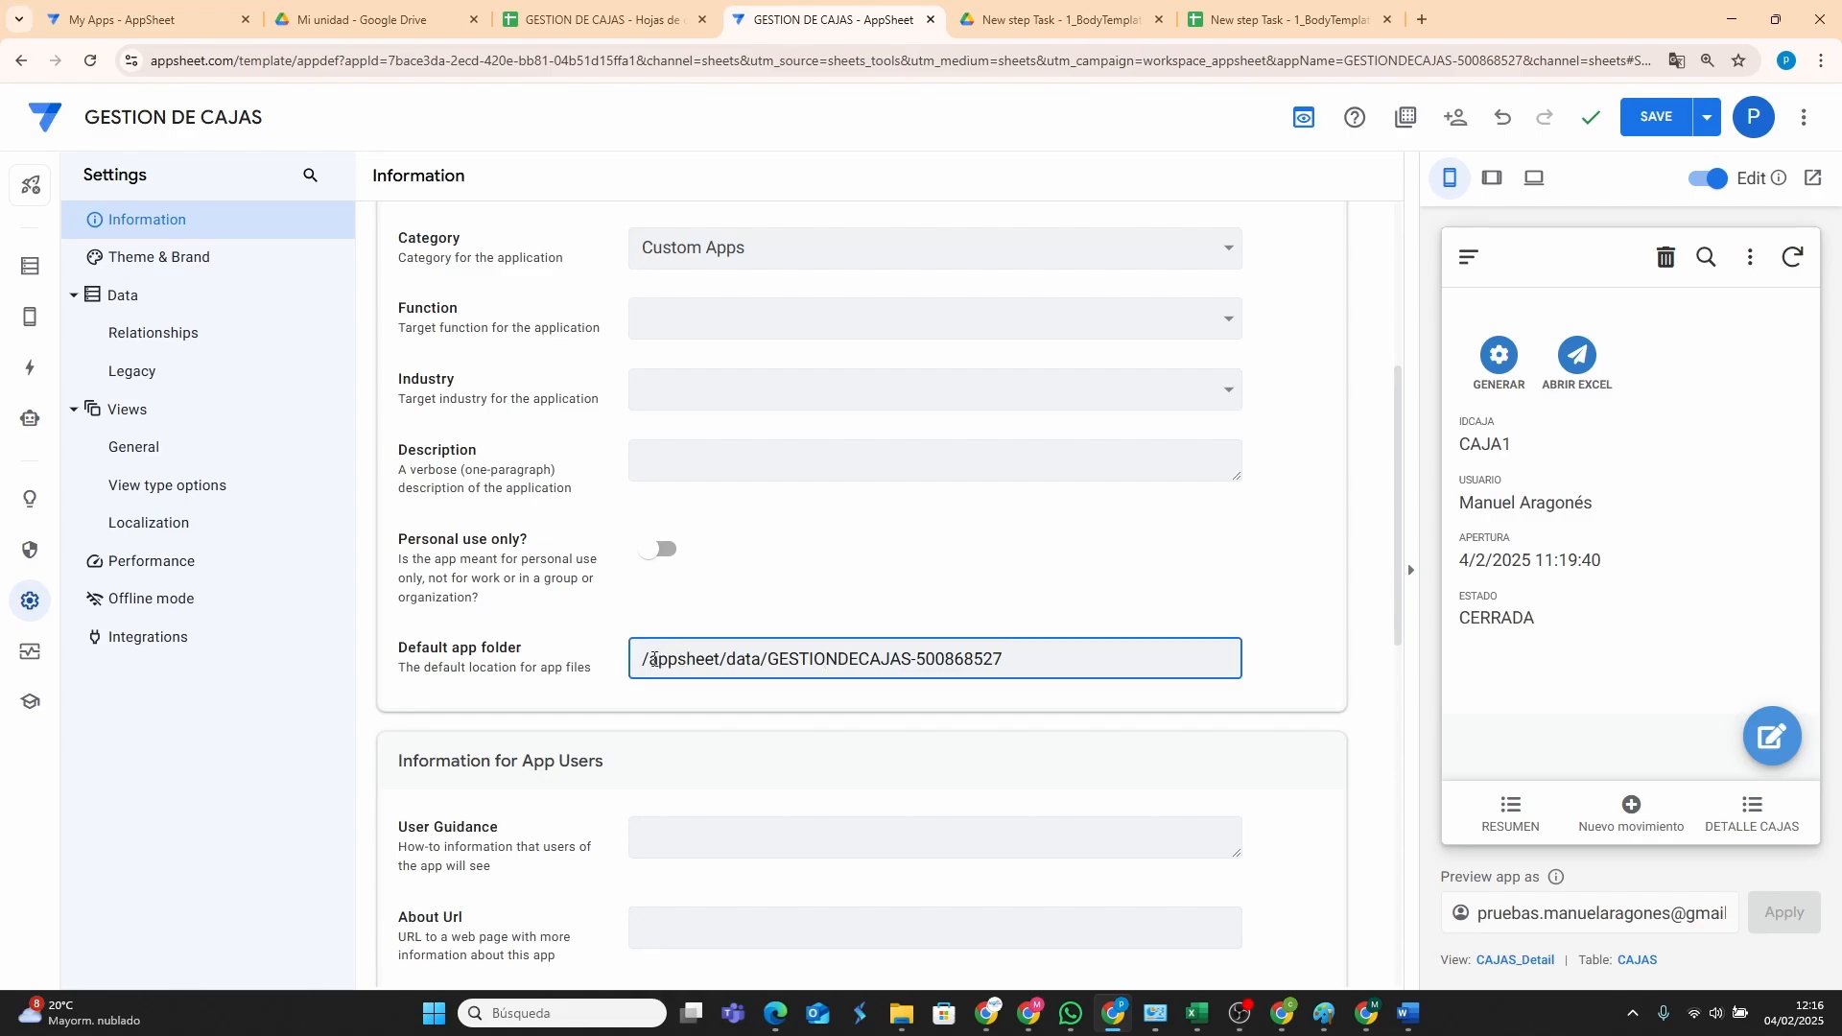
pyautogui.moveTo(653, 660); pyautogui.dragTo(1032, 663)
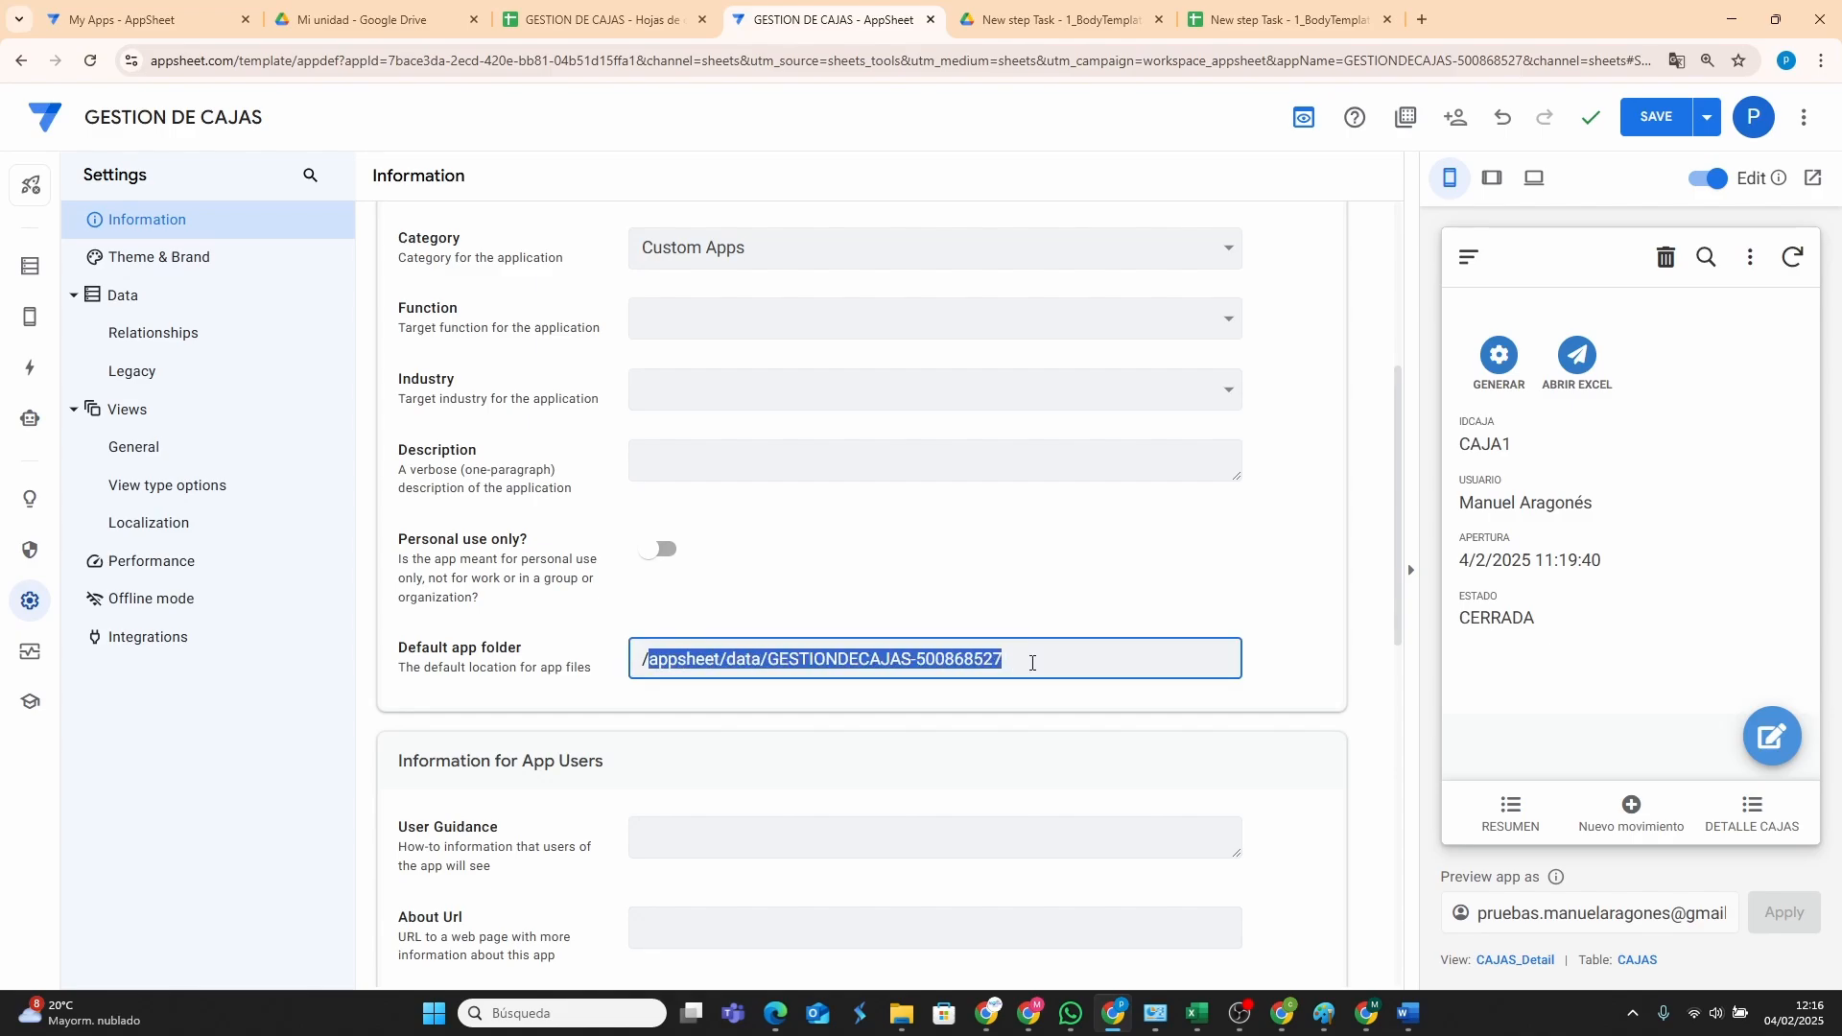
pyautogui.hotkey('ctrl', 'v')
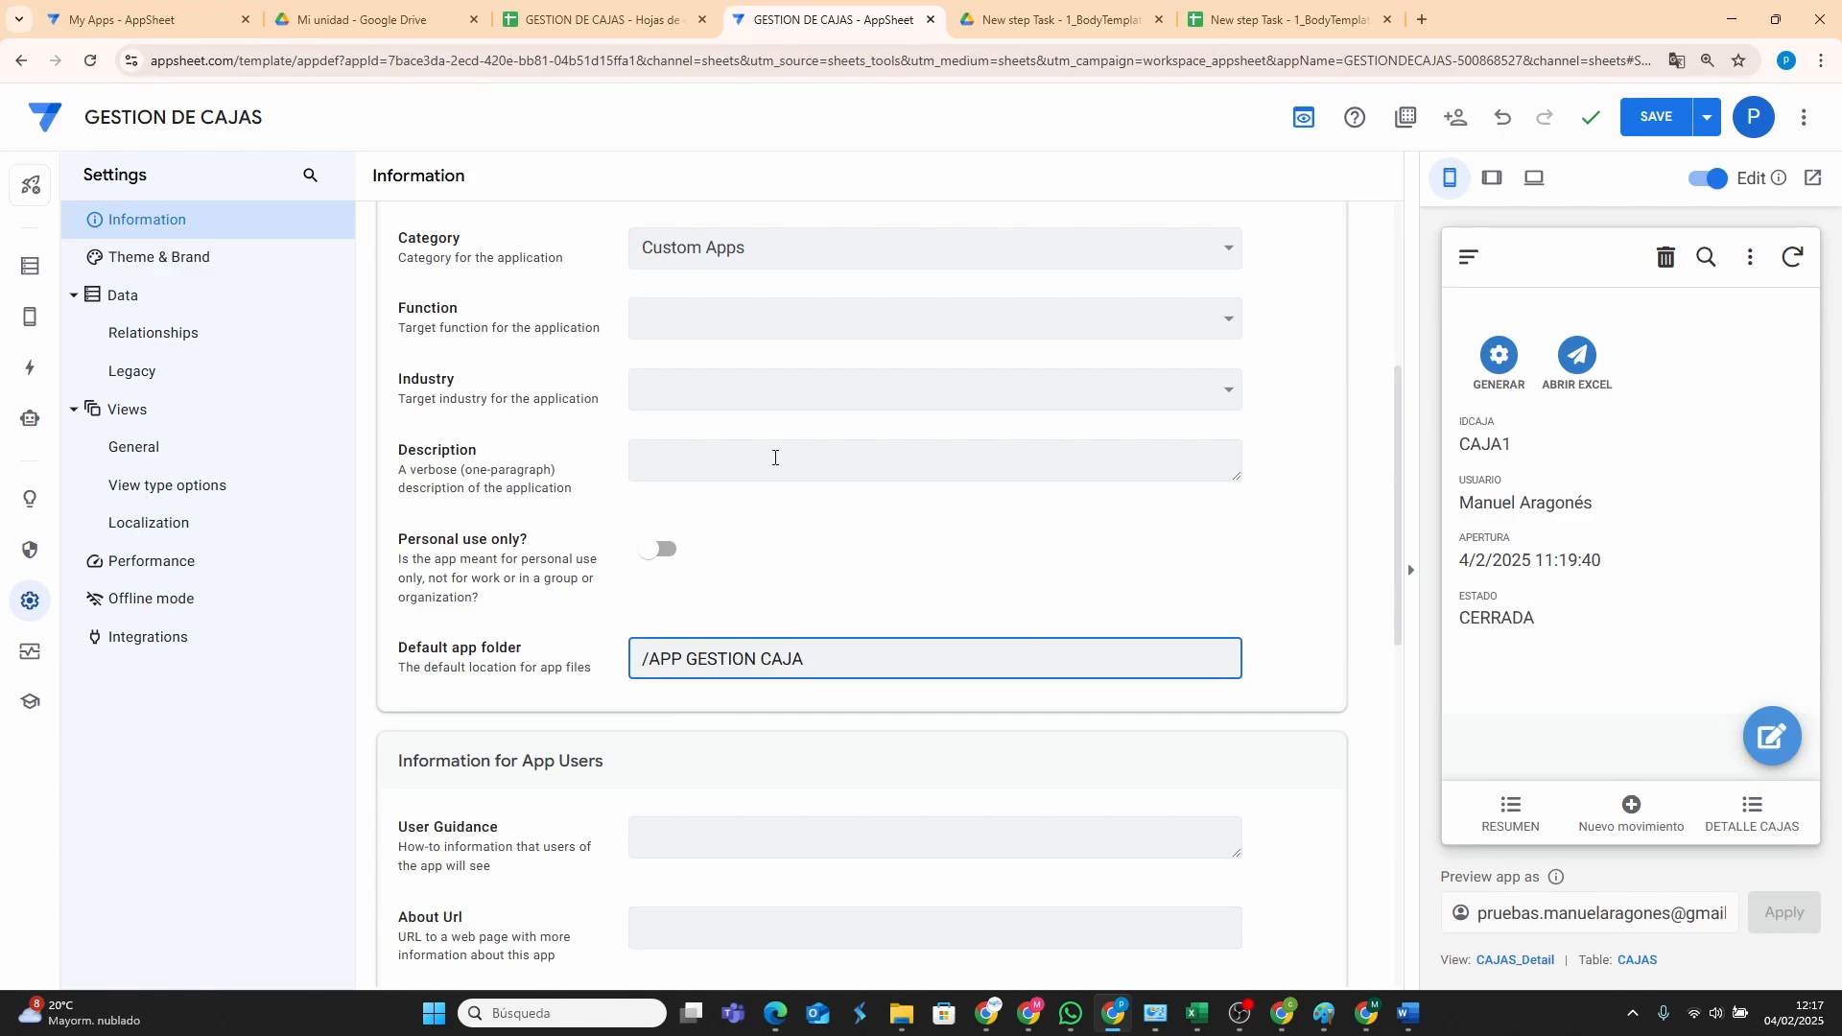
# In Google Drive, move the Content folder from the app's GESTIONDECAJAS folder inside appsheet > data to APP GESTION CAJA.
pyautogui.click(335, 18)
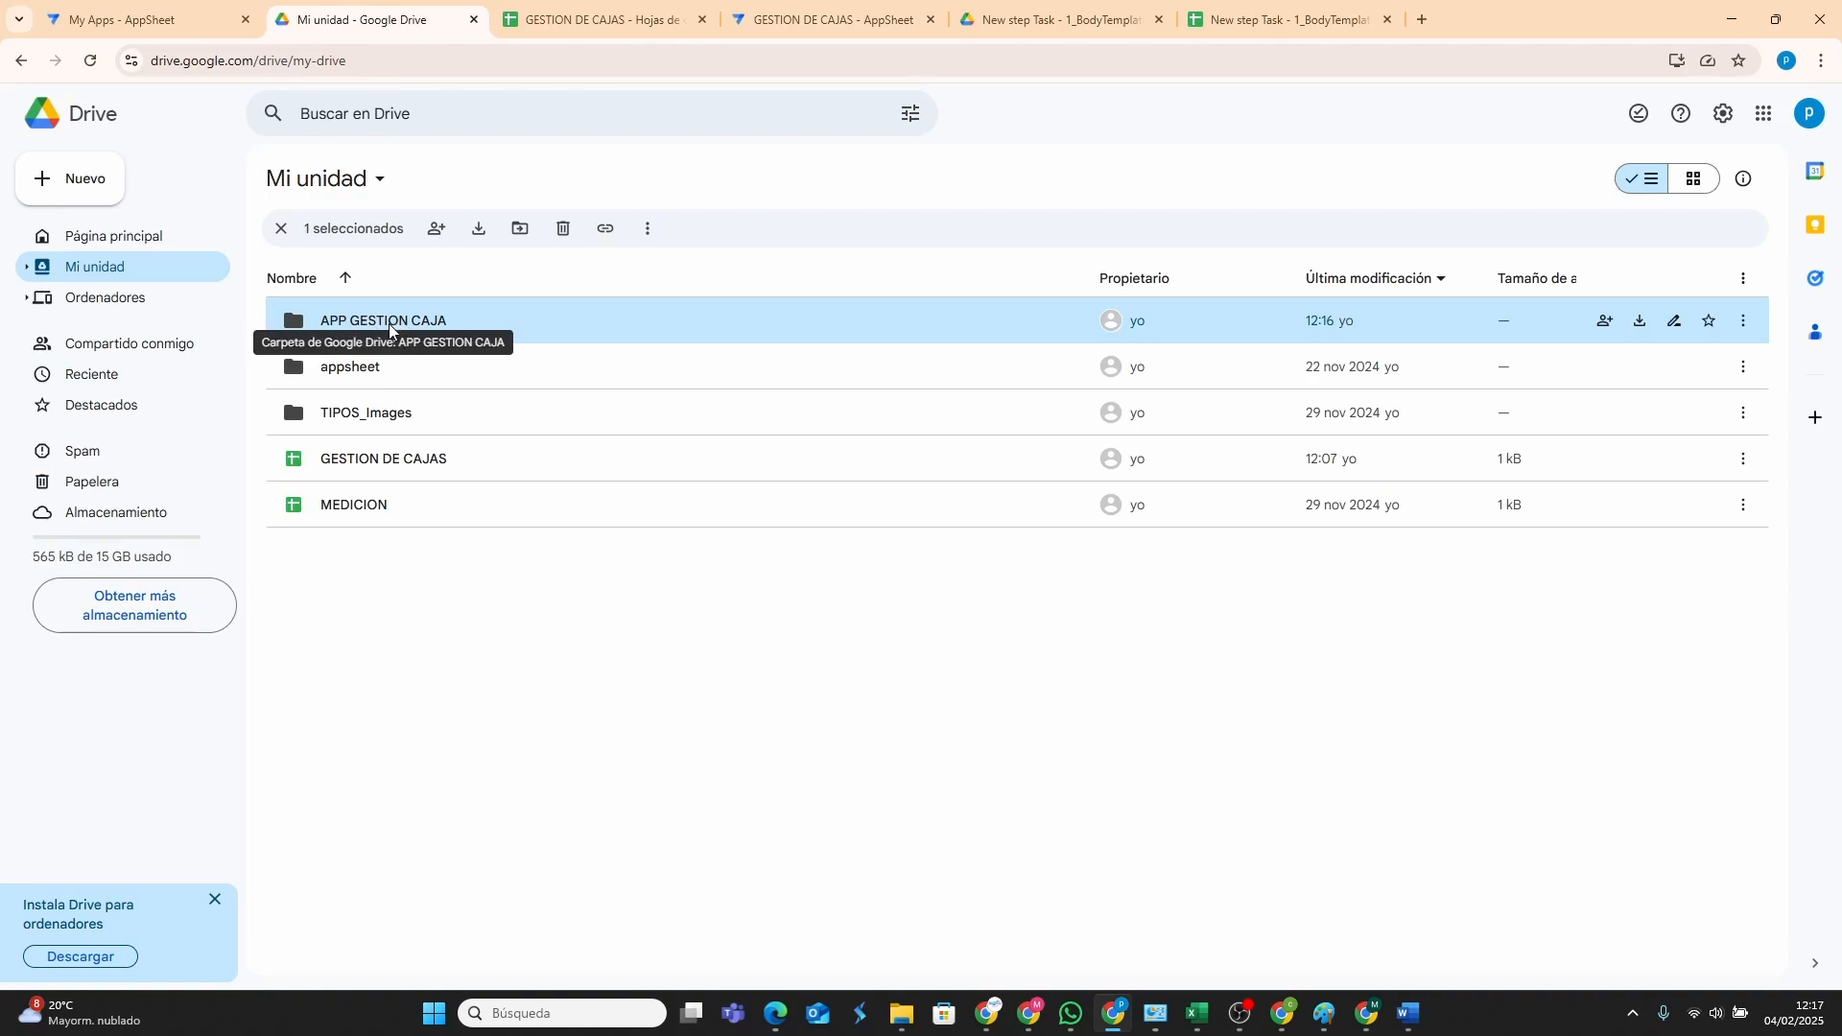
pyautogui.click(343, 373)
pyautogui.doubleClick(343, 372)
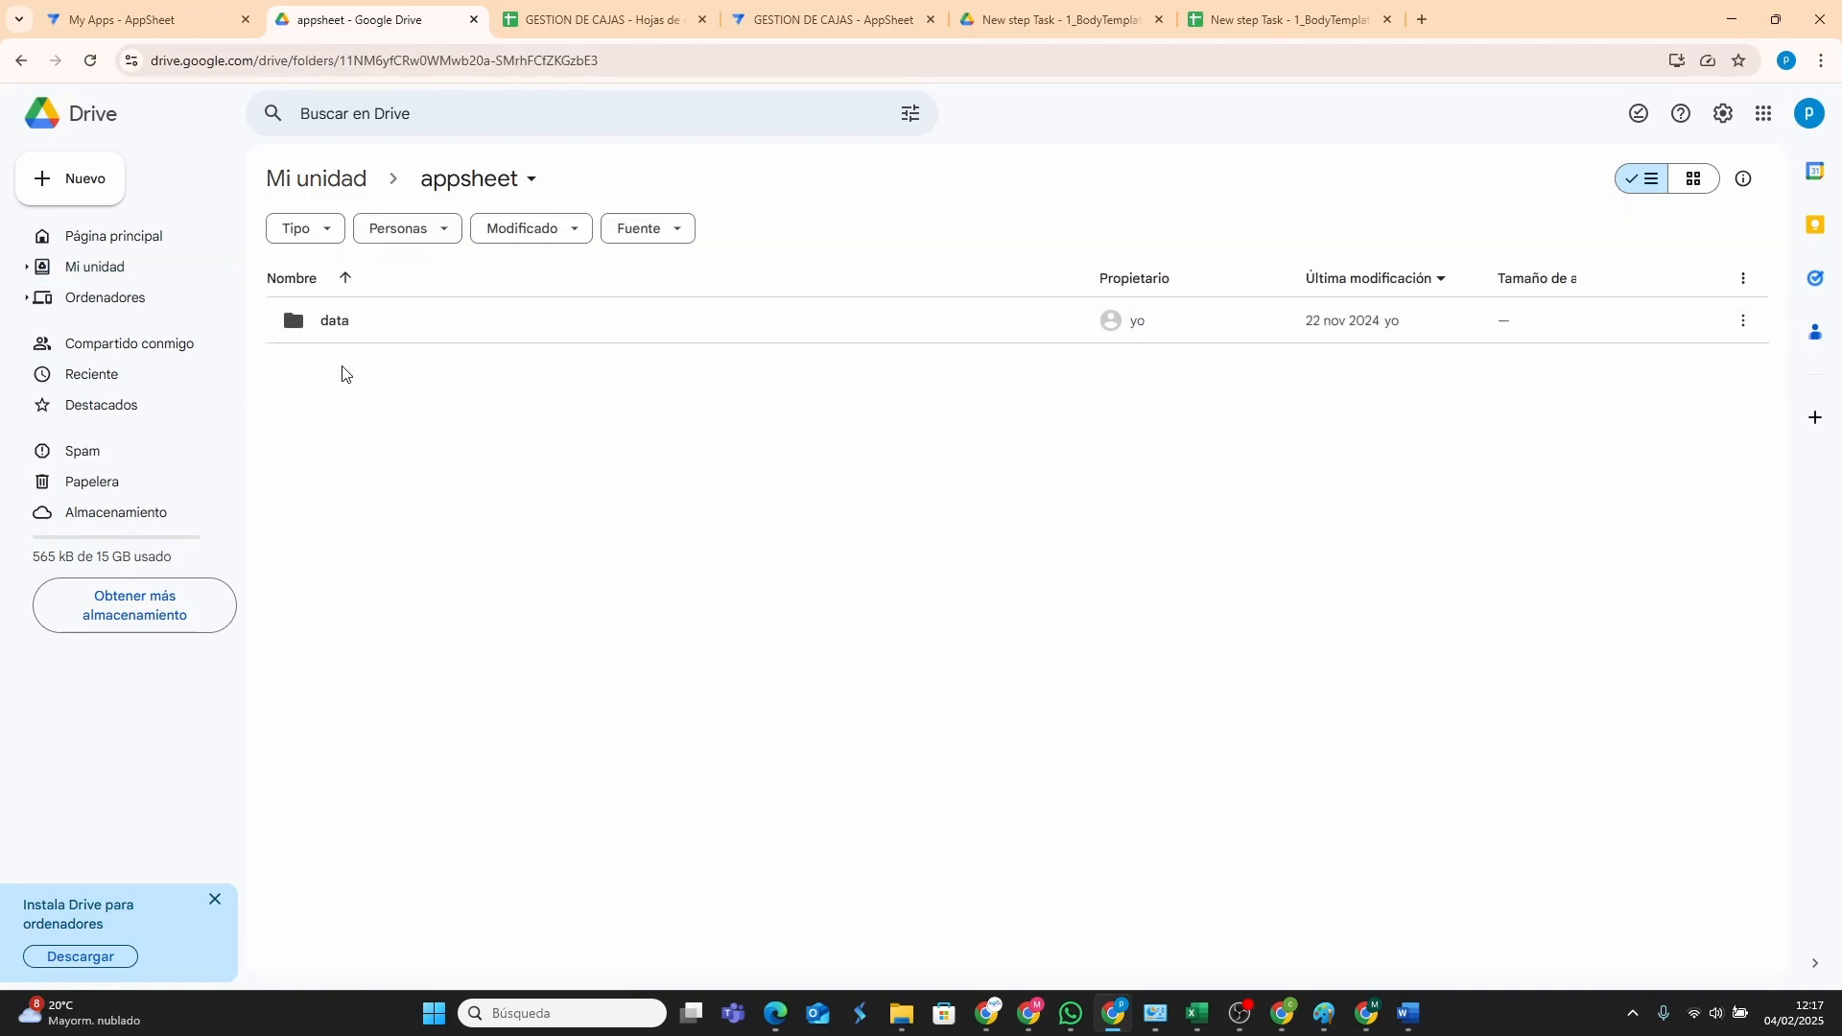
pyautogui.doubleClick(329, 333)
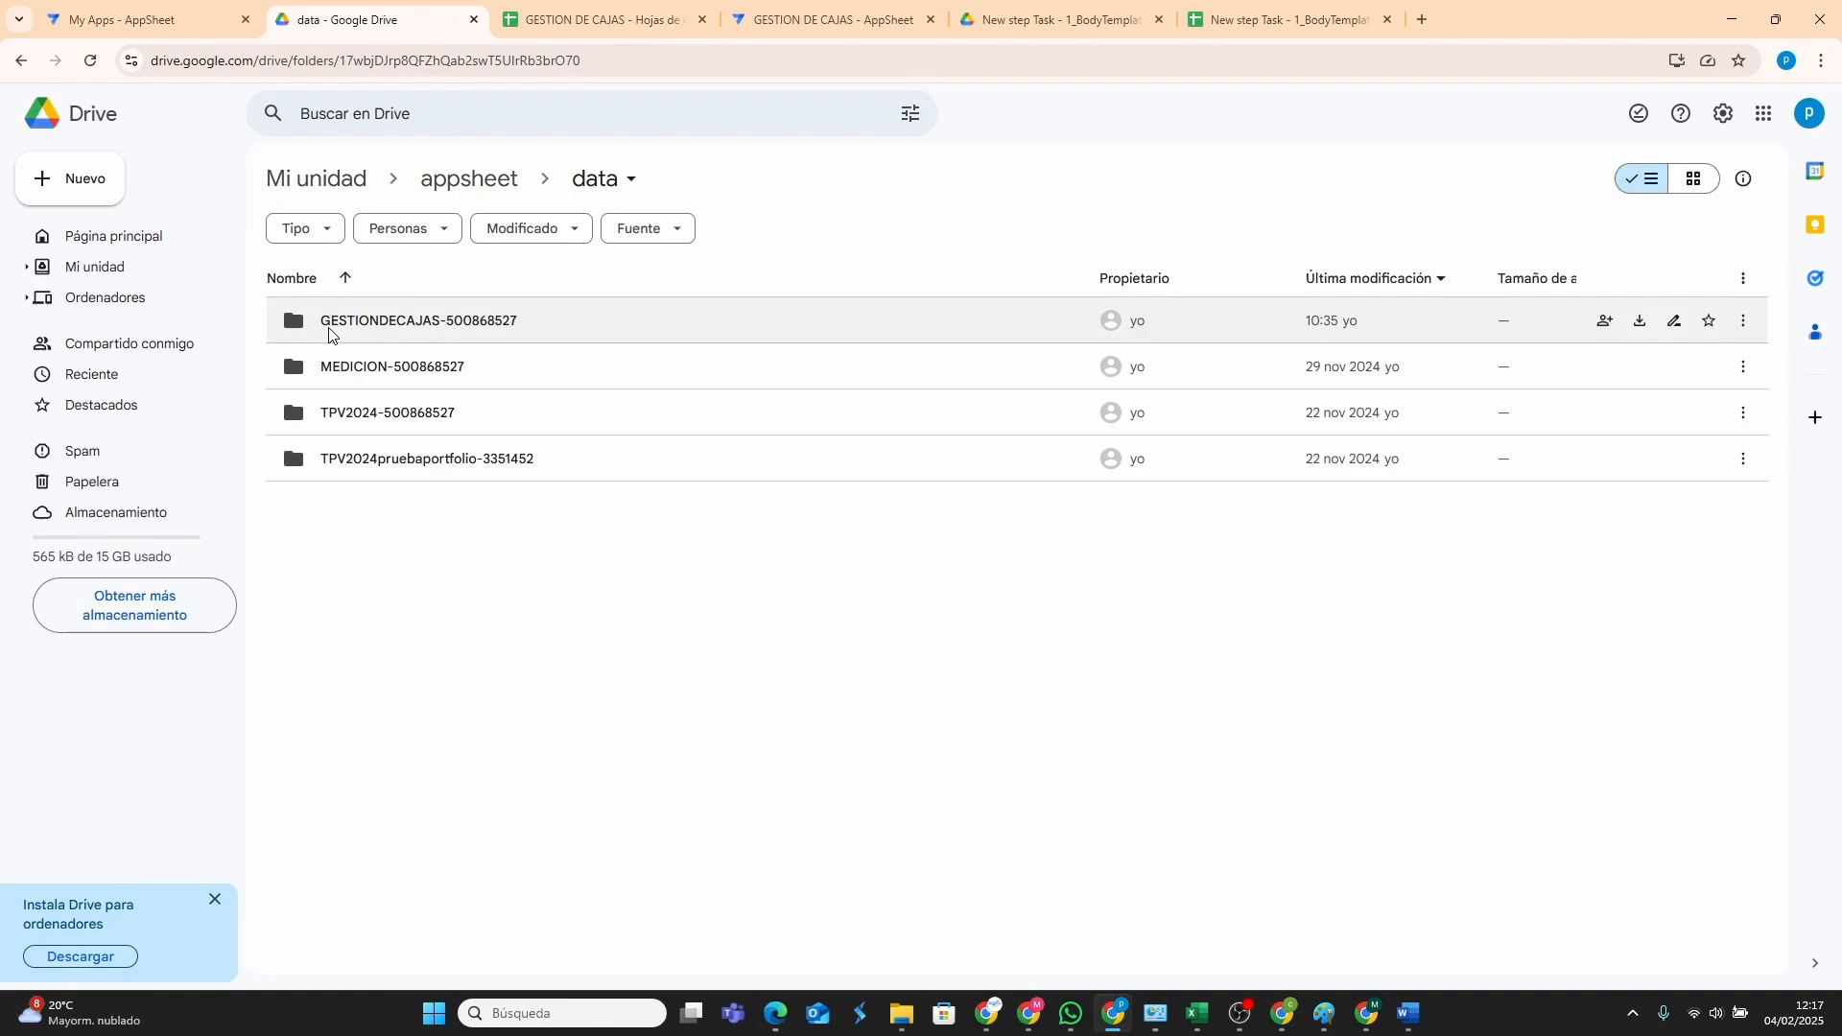
pyautogui.doubleClick(377, 331)
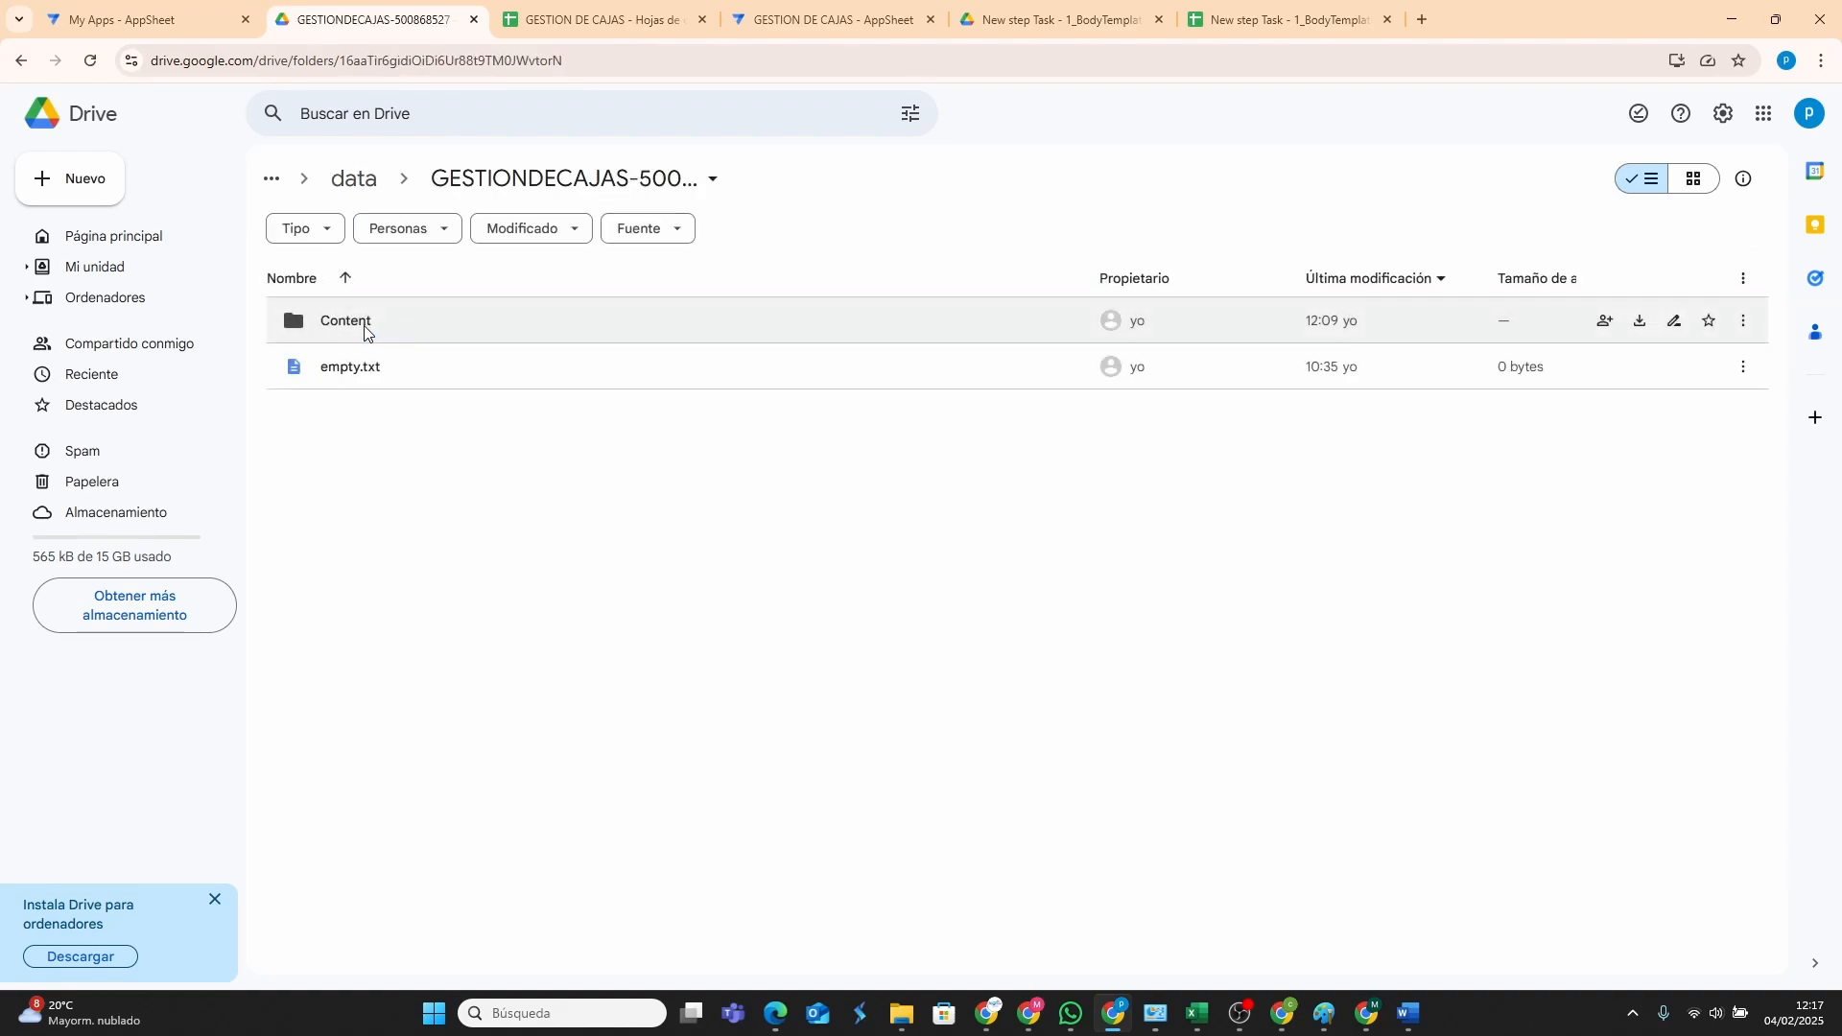
pyautogui.doubleClick(364, 326)
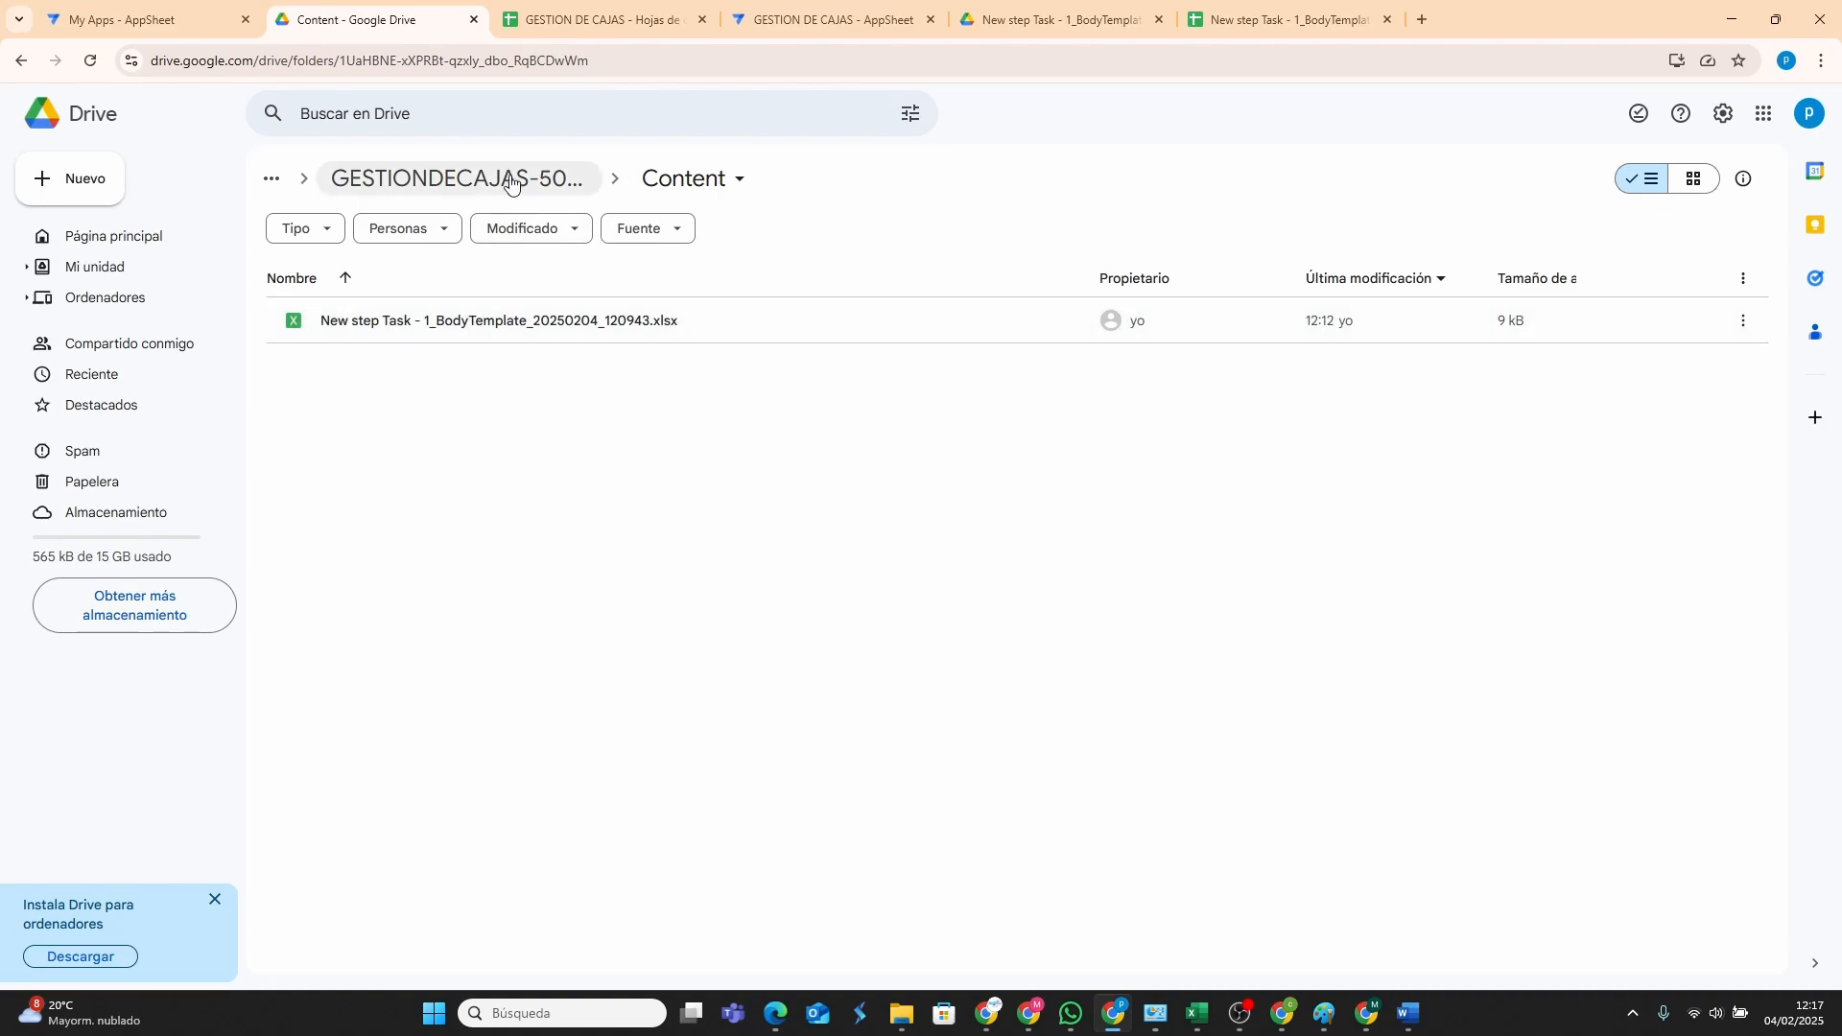
pyautogui.click(468, 179)
pyautogui.rightClick(336, 330)
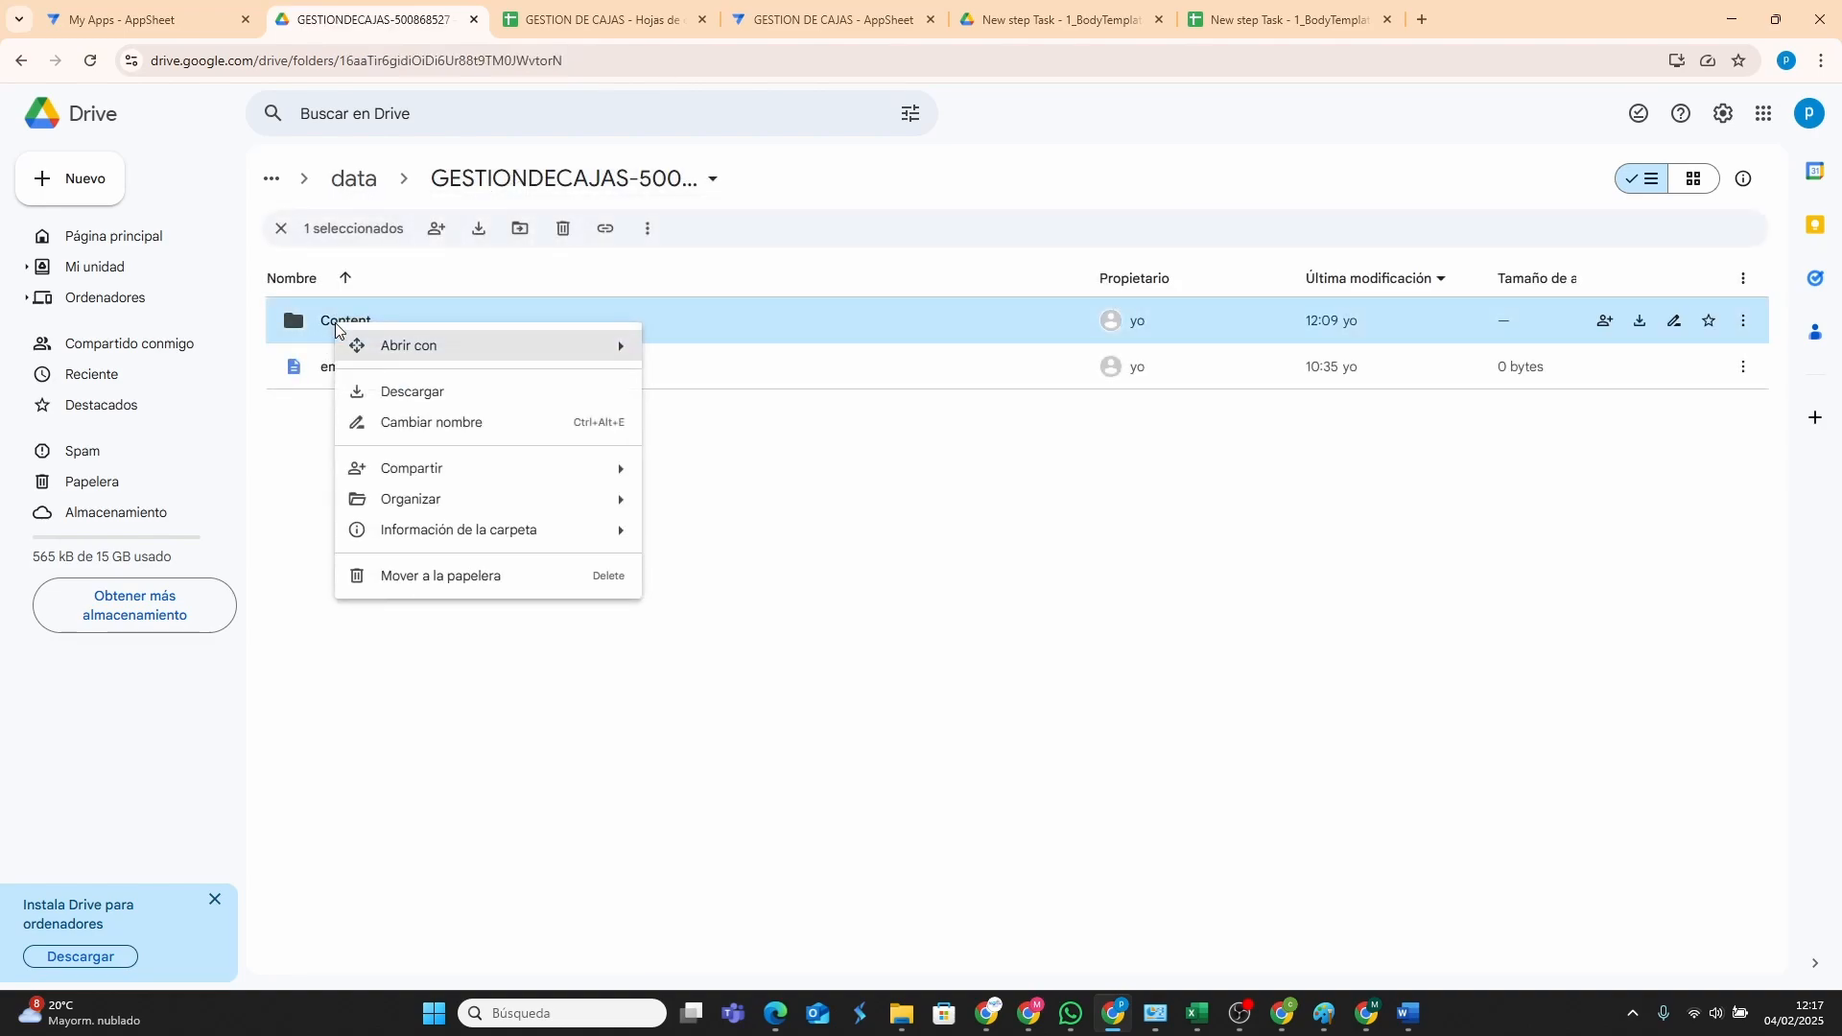
pyautogui.moveTo(425, 479)
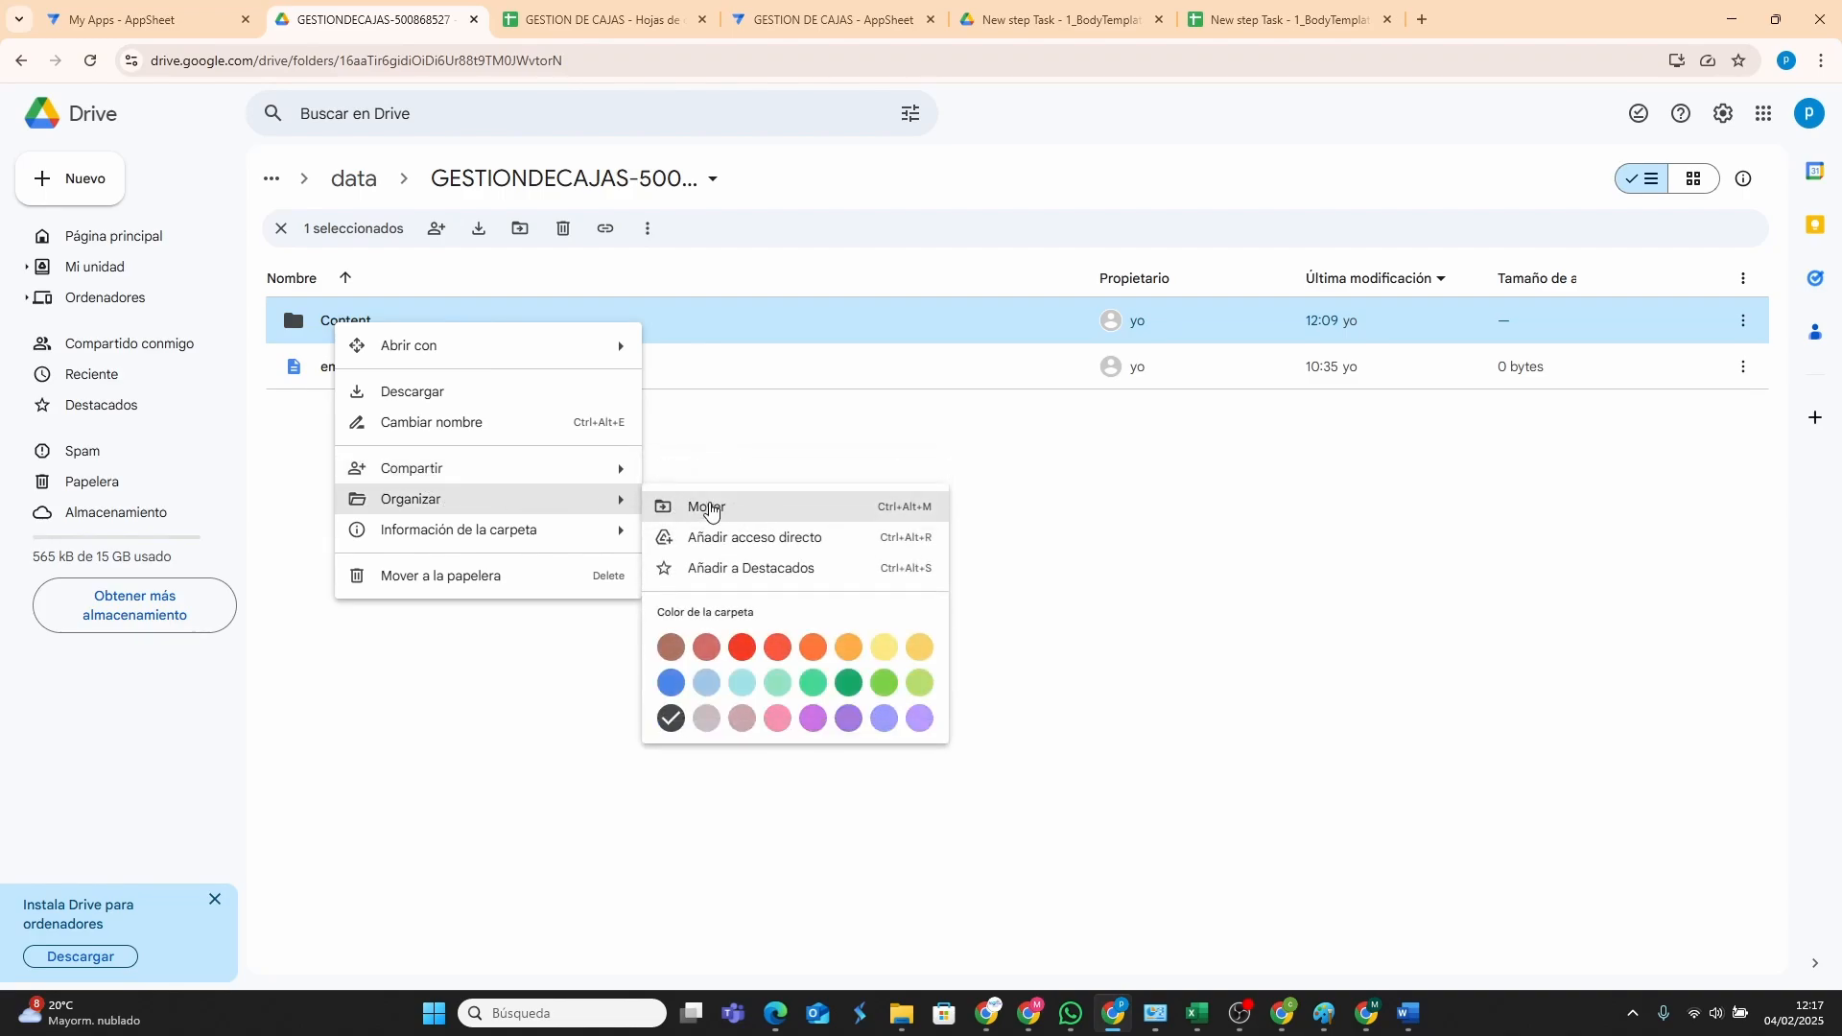
pyautogui.click(710, 508)
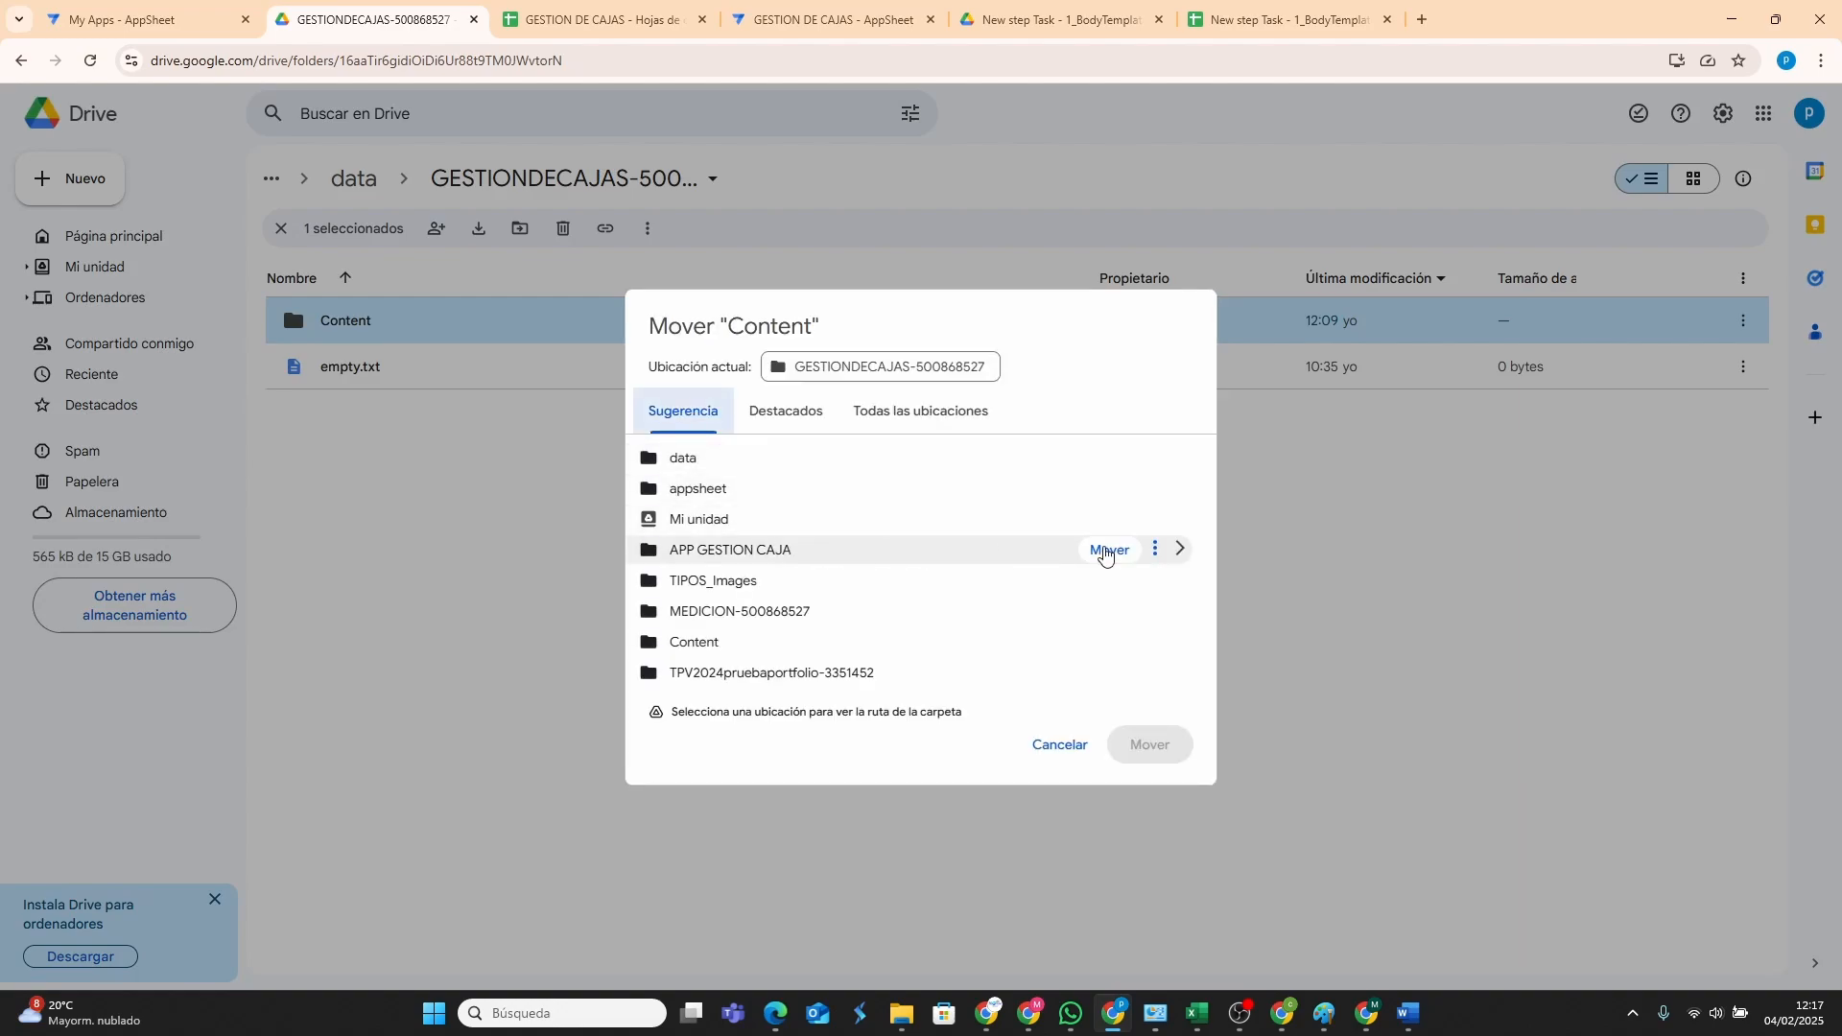
pyautogui.click(1108, 550)
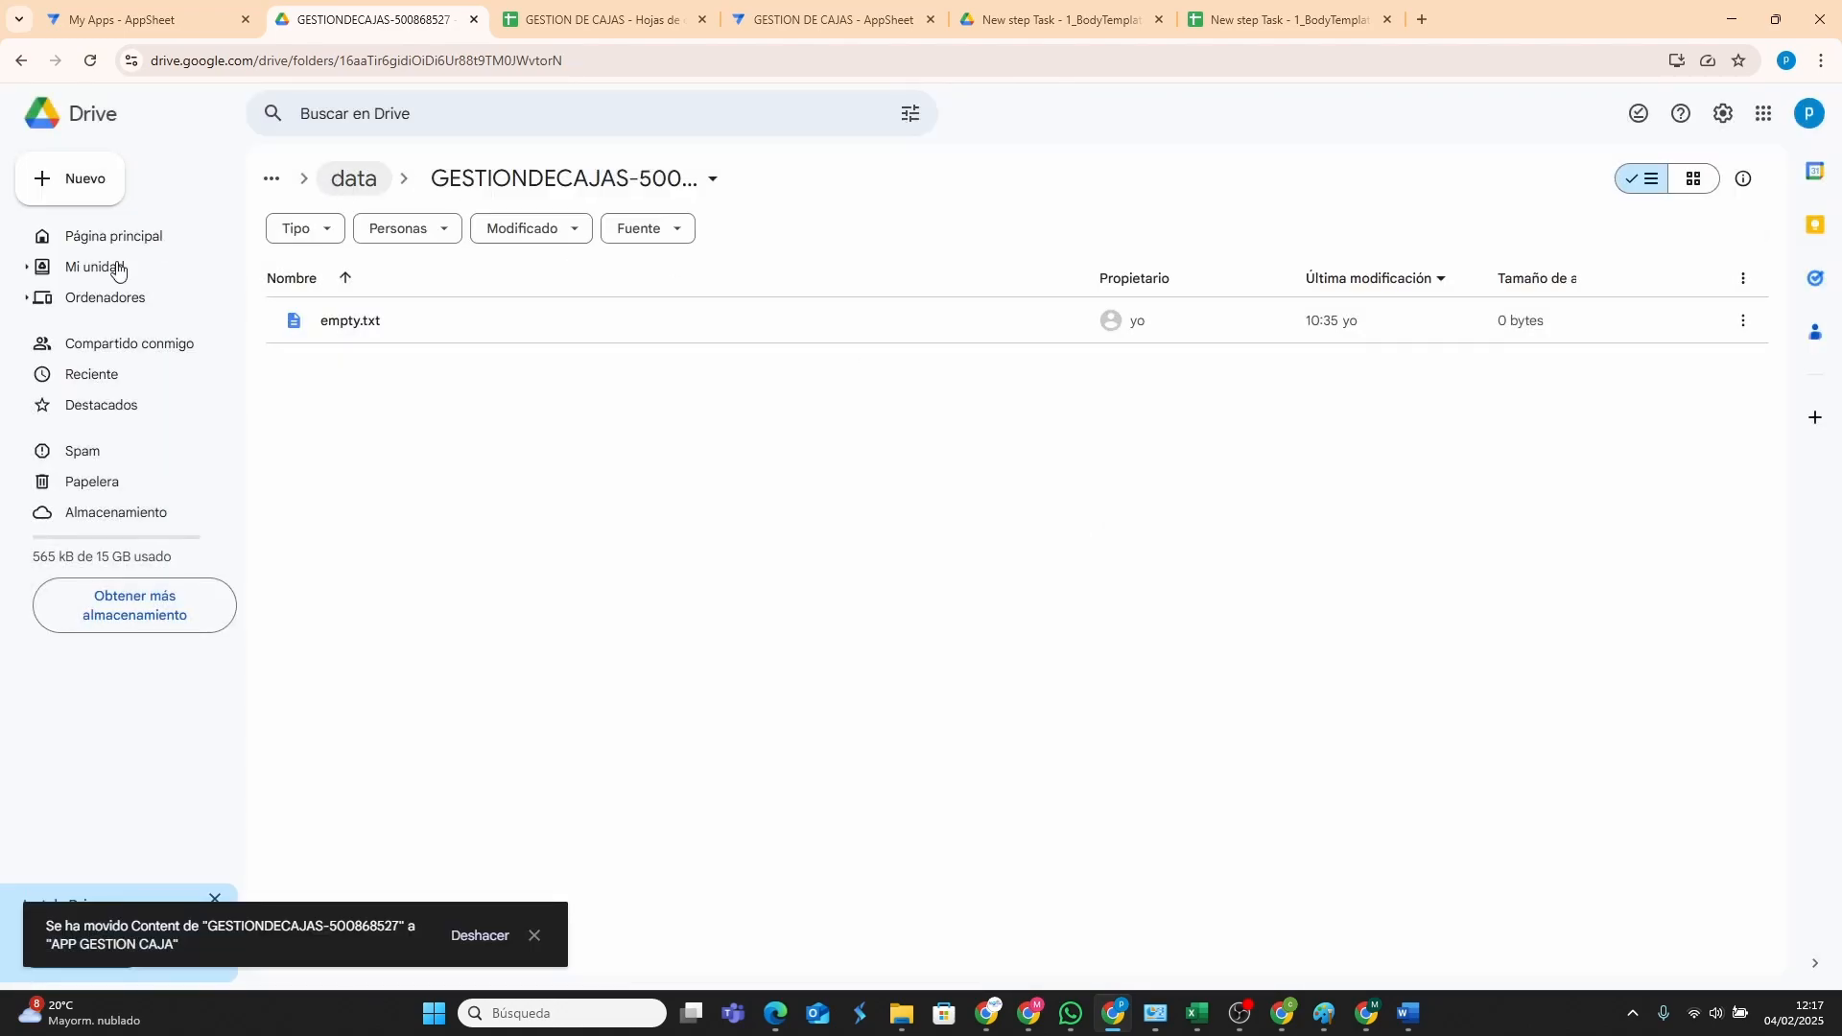
# Create a new folder named CAJAS inside the APP GESTION CAJA folder of Mi unidad.
pyautogui.click(88, 270)
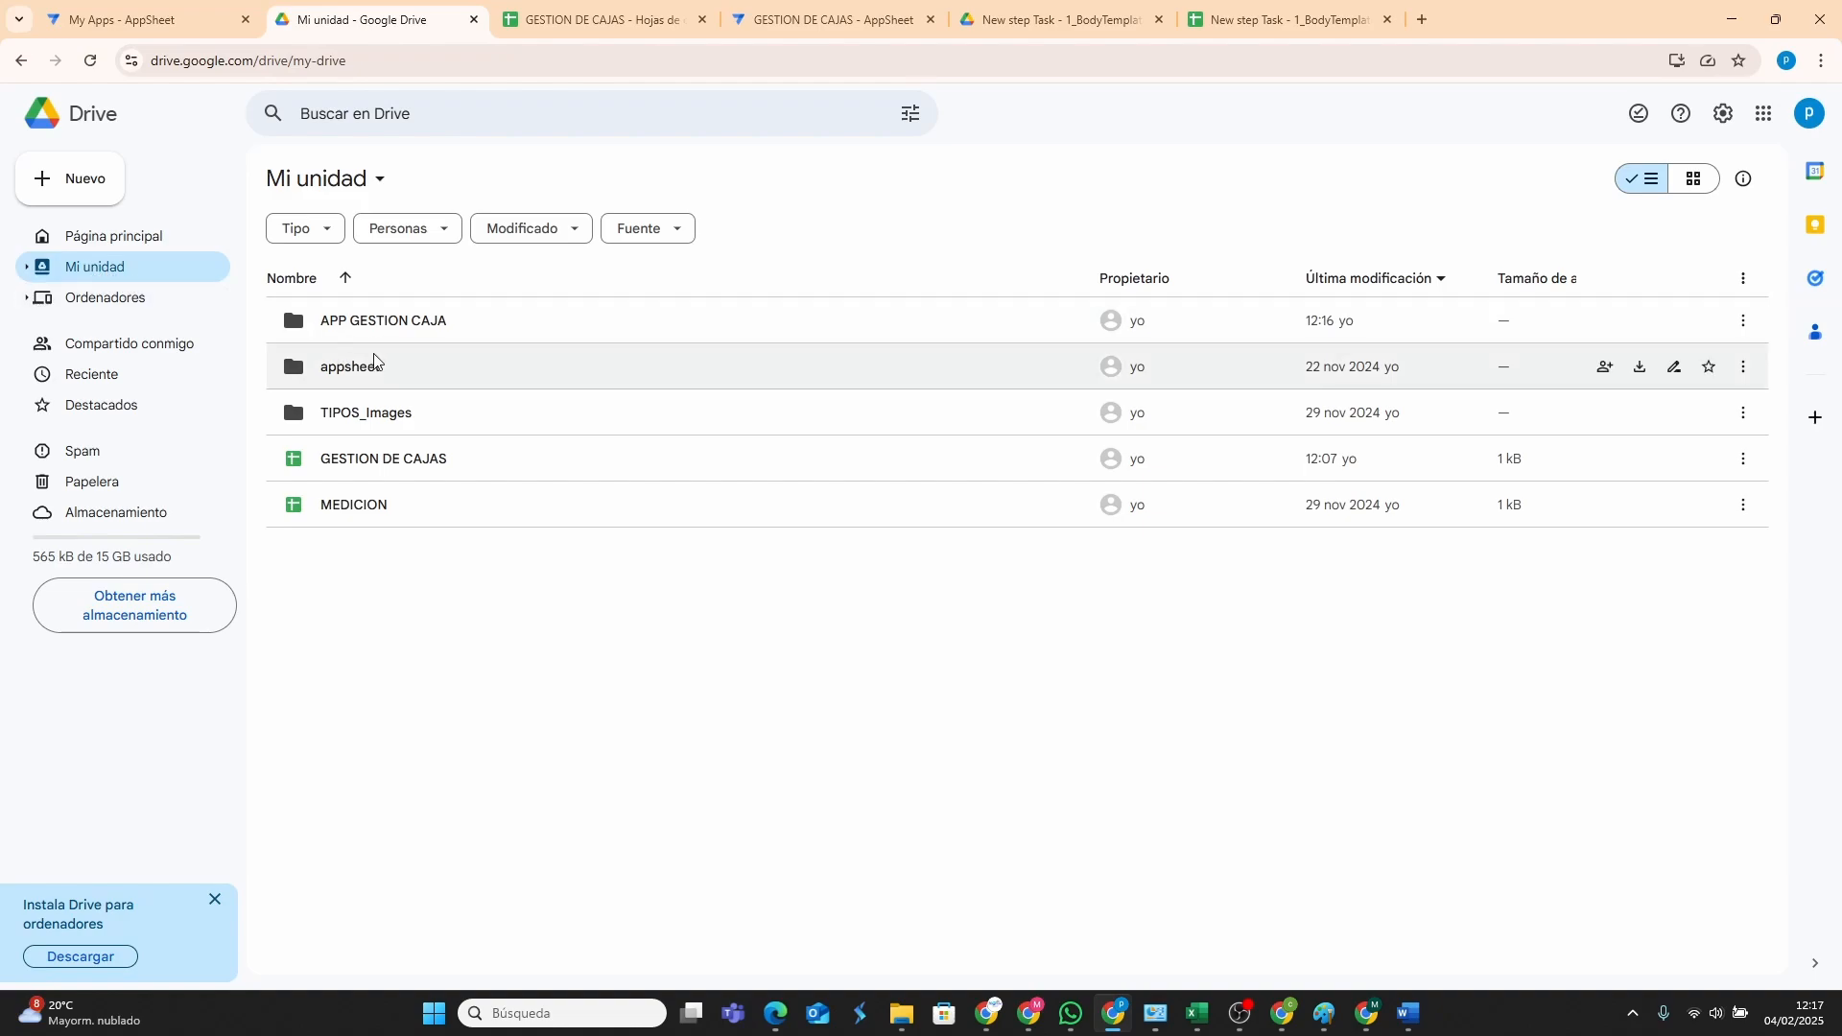
pyautogui.doubleClick(371, 320)
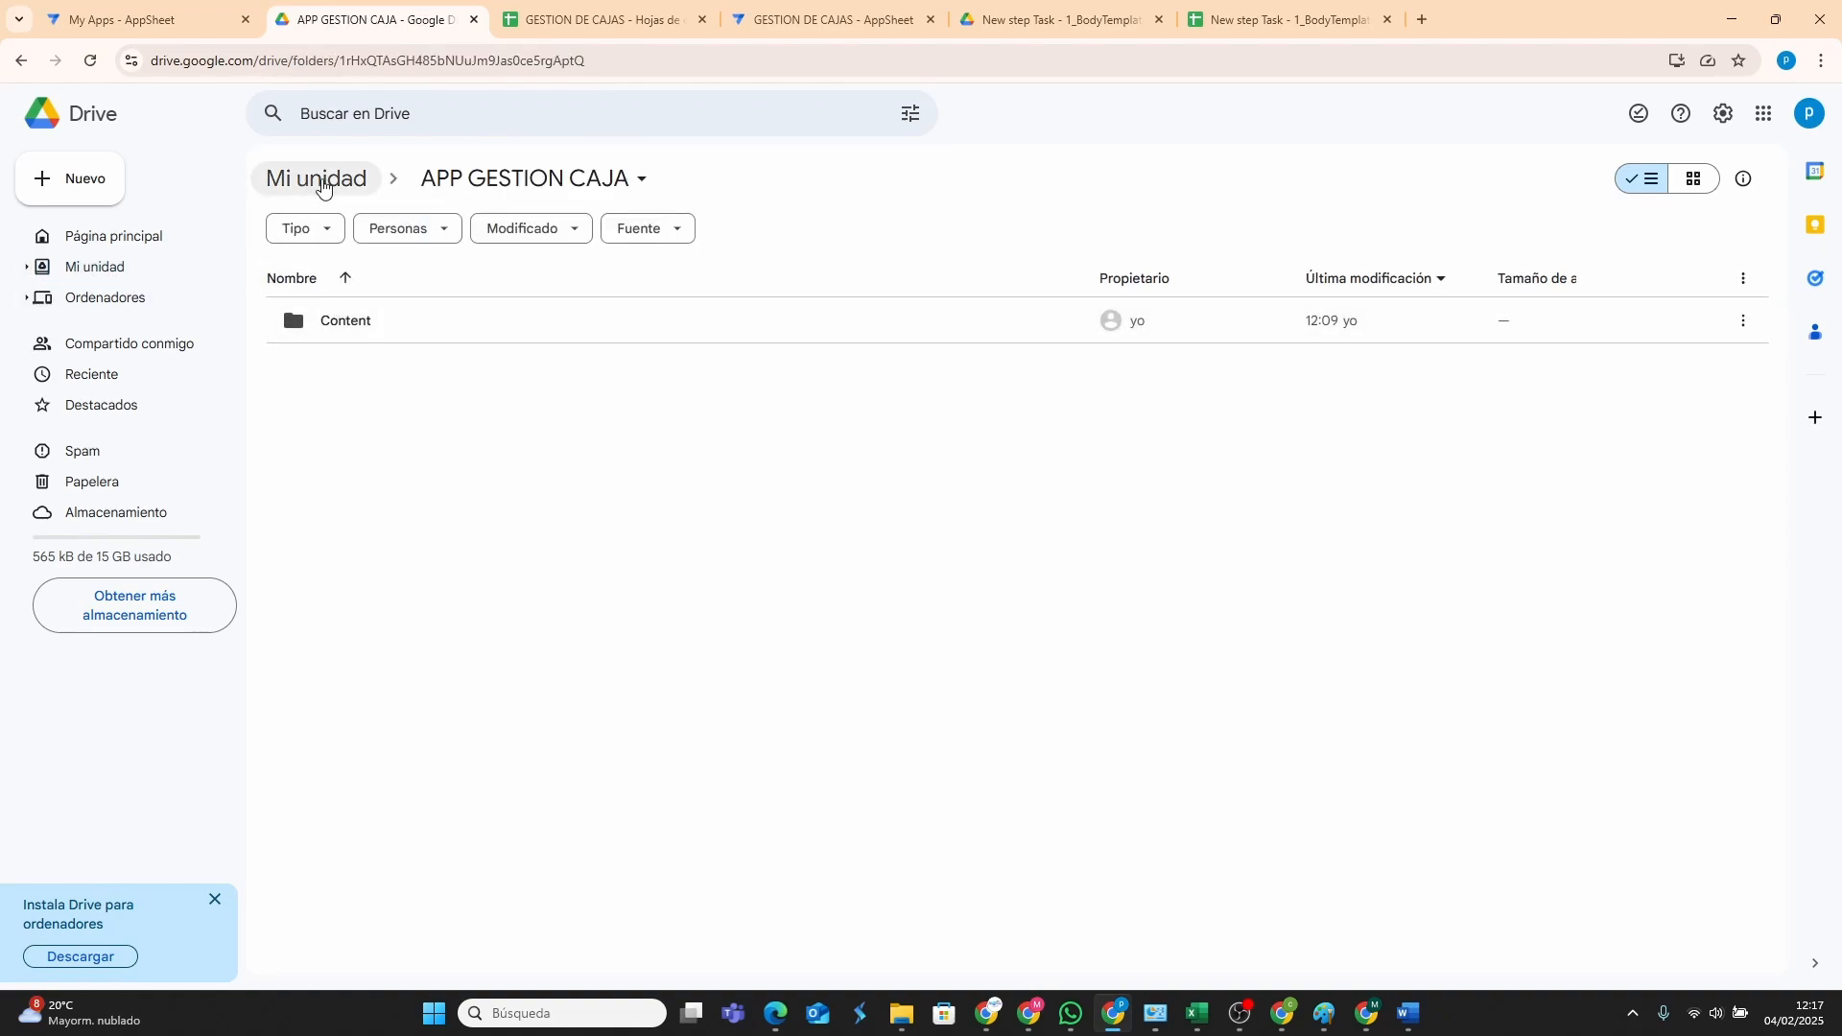
pyautogui.click(322, 184)
pyautogui.doubleClick(391, 326)
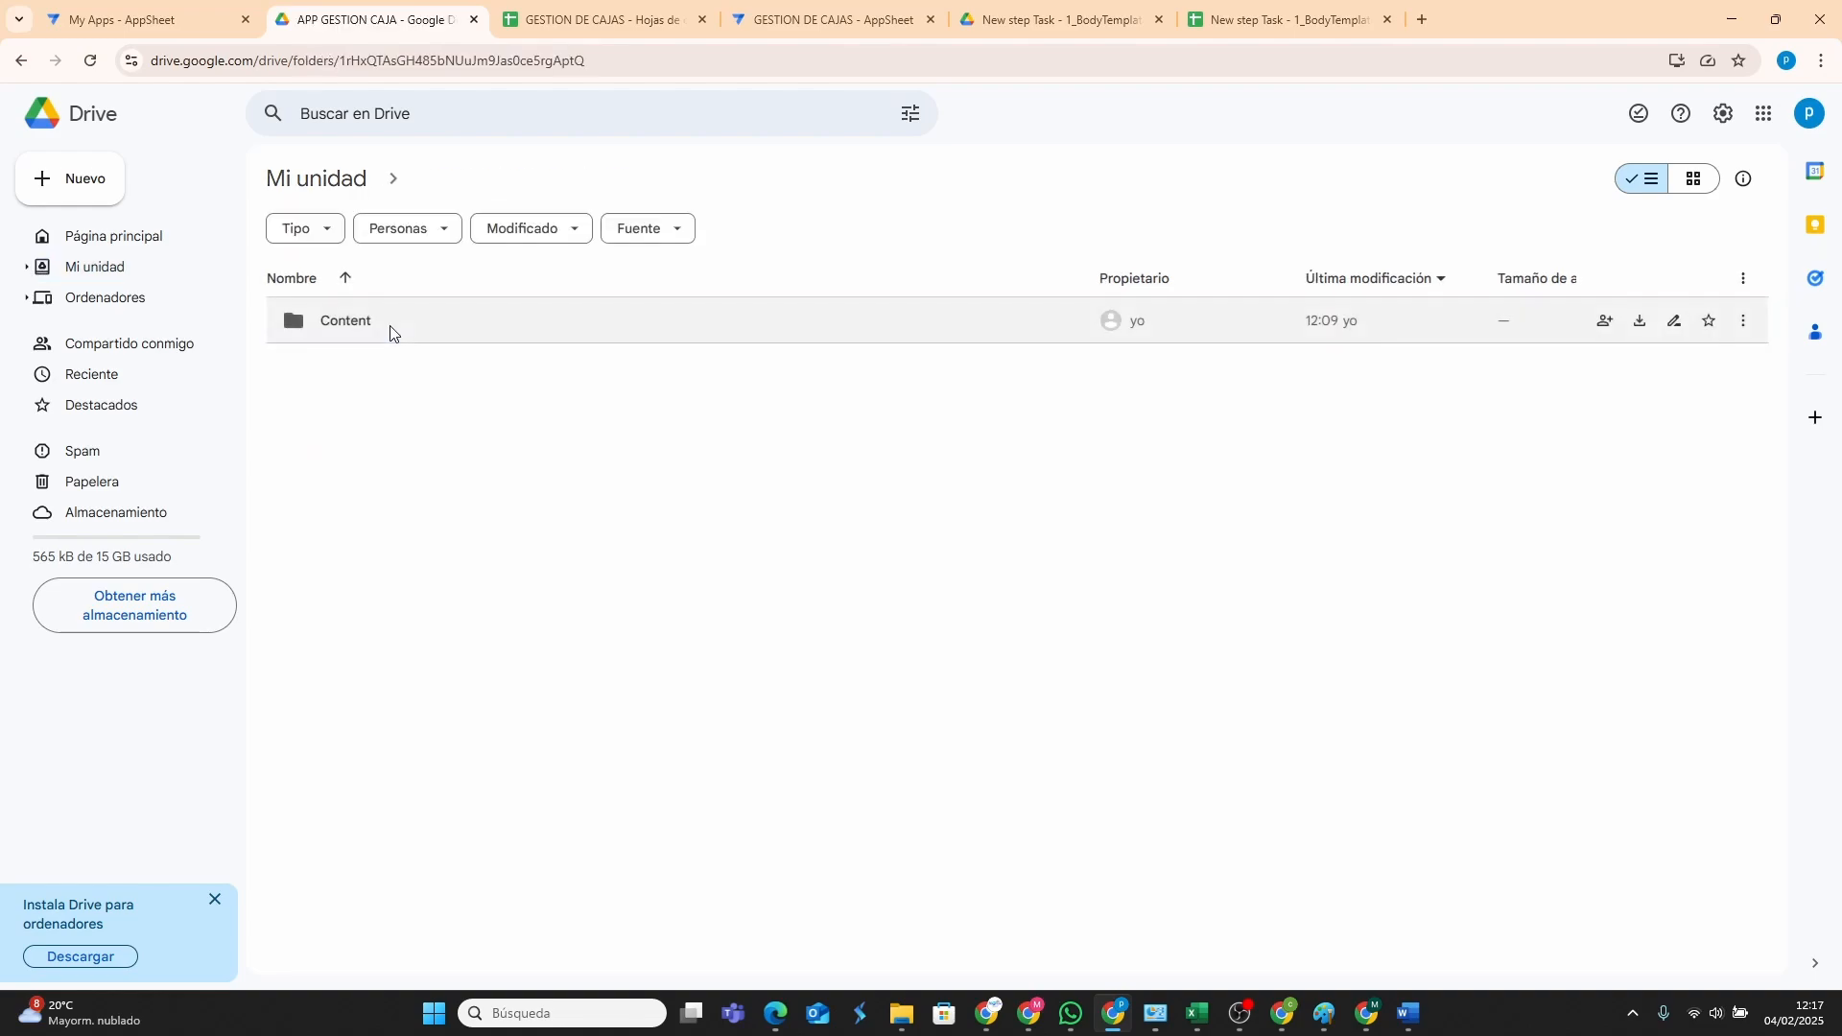
pyautogui.click(72, 195)
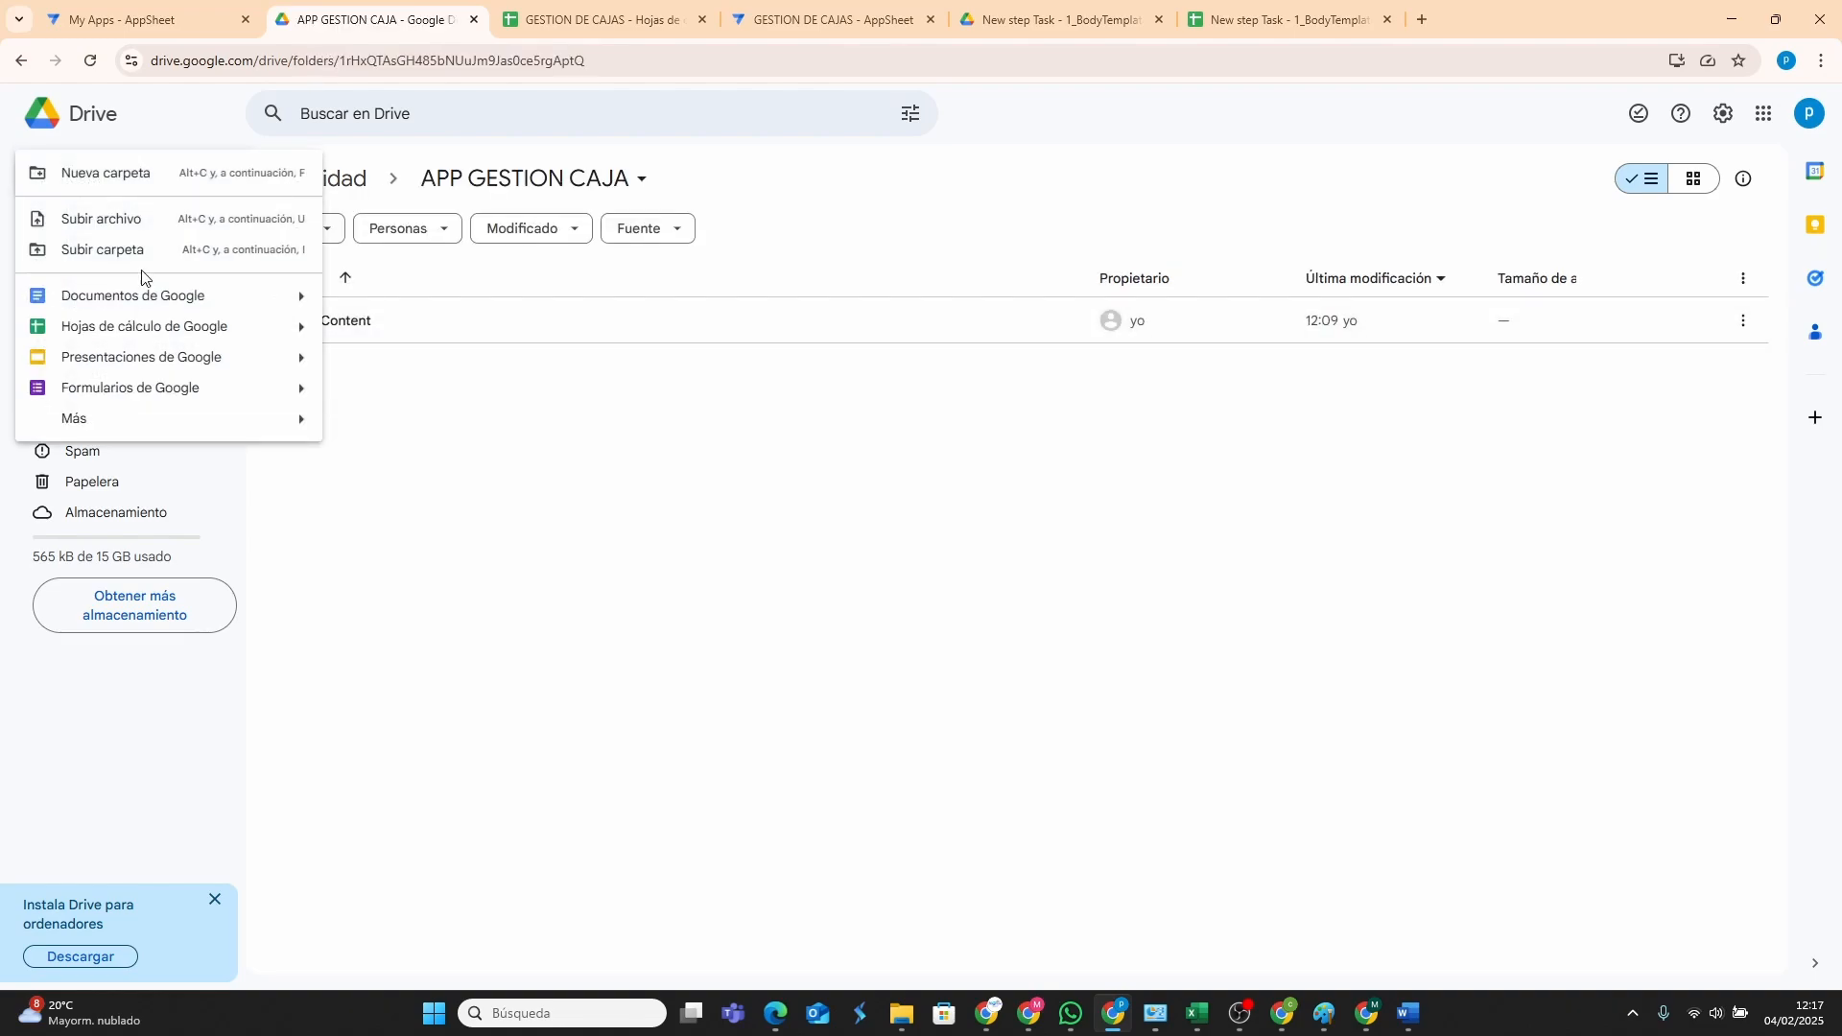
pyautogui.click(103, 174)
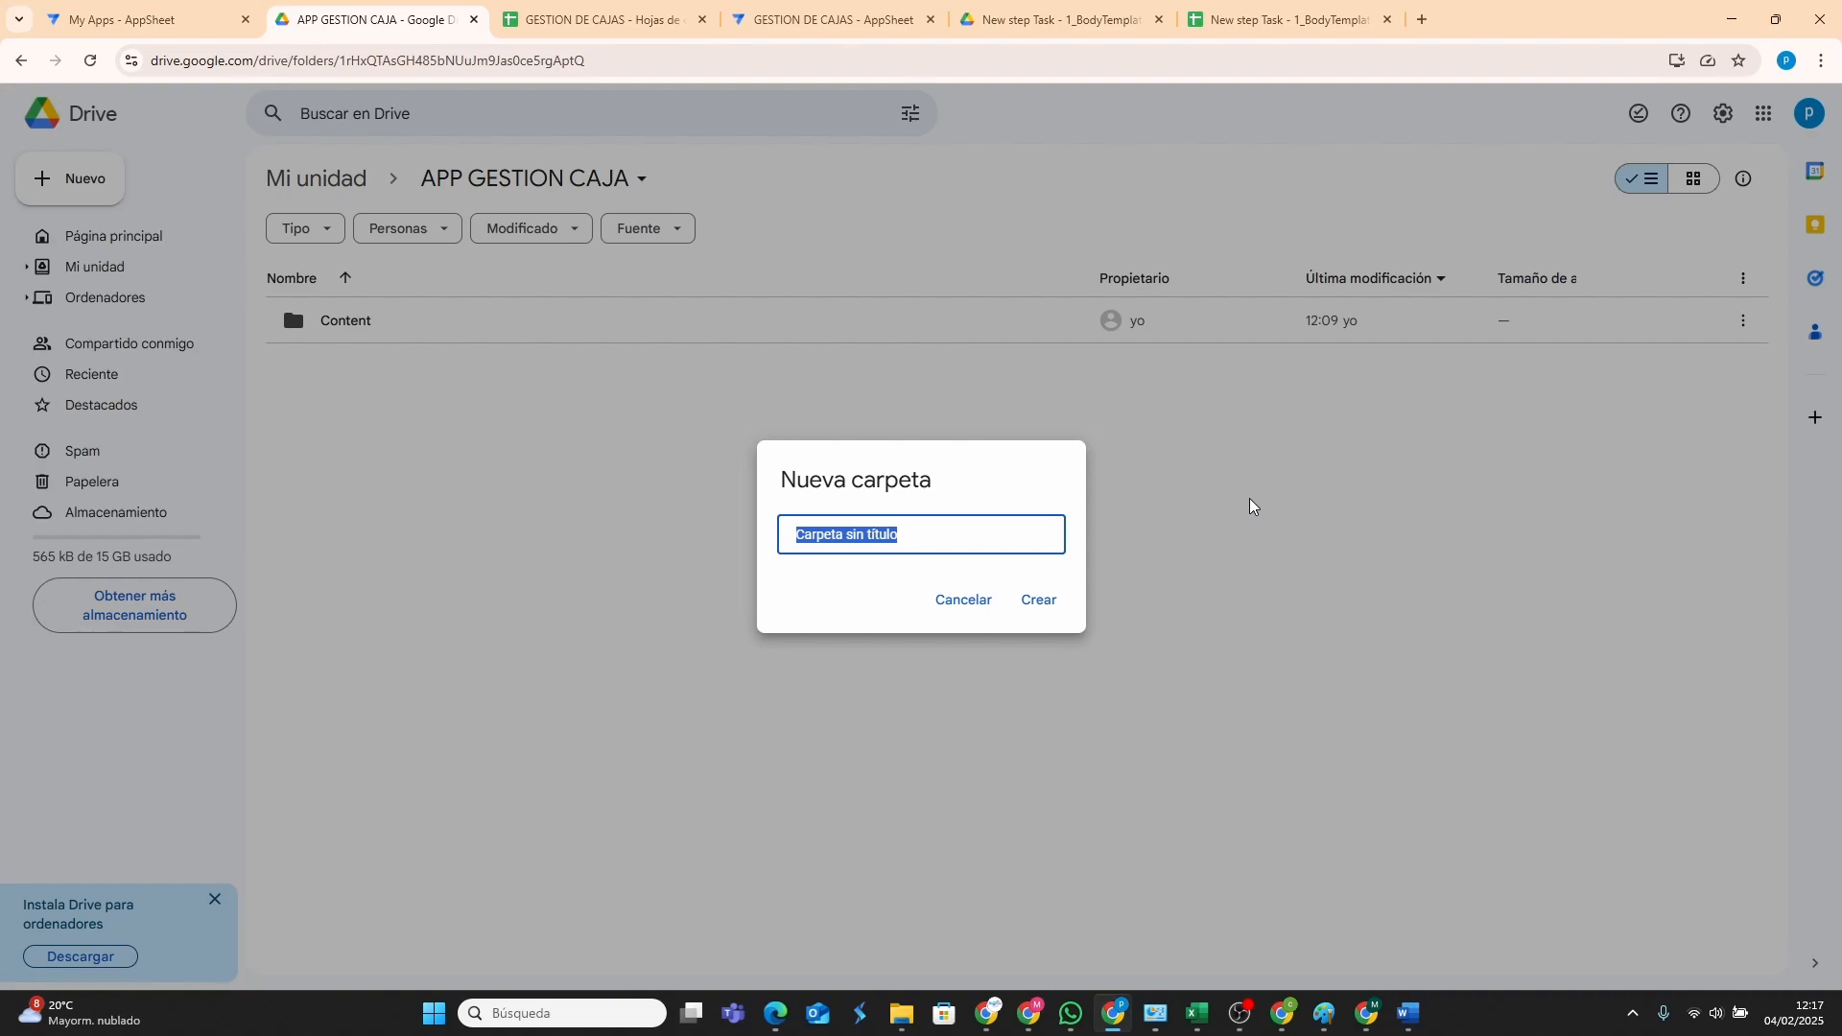
pyautogui.write('INF')
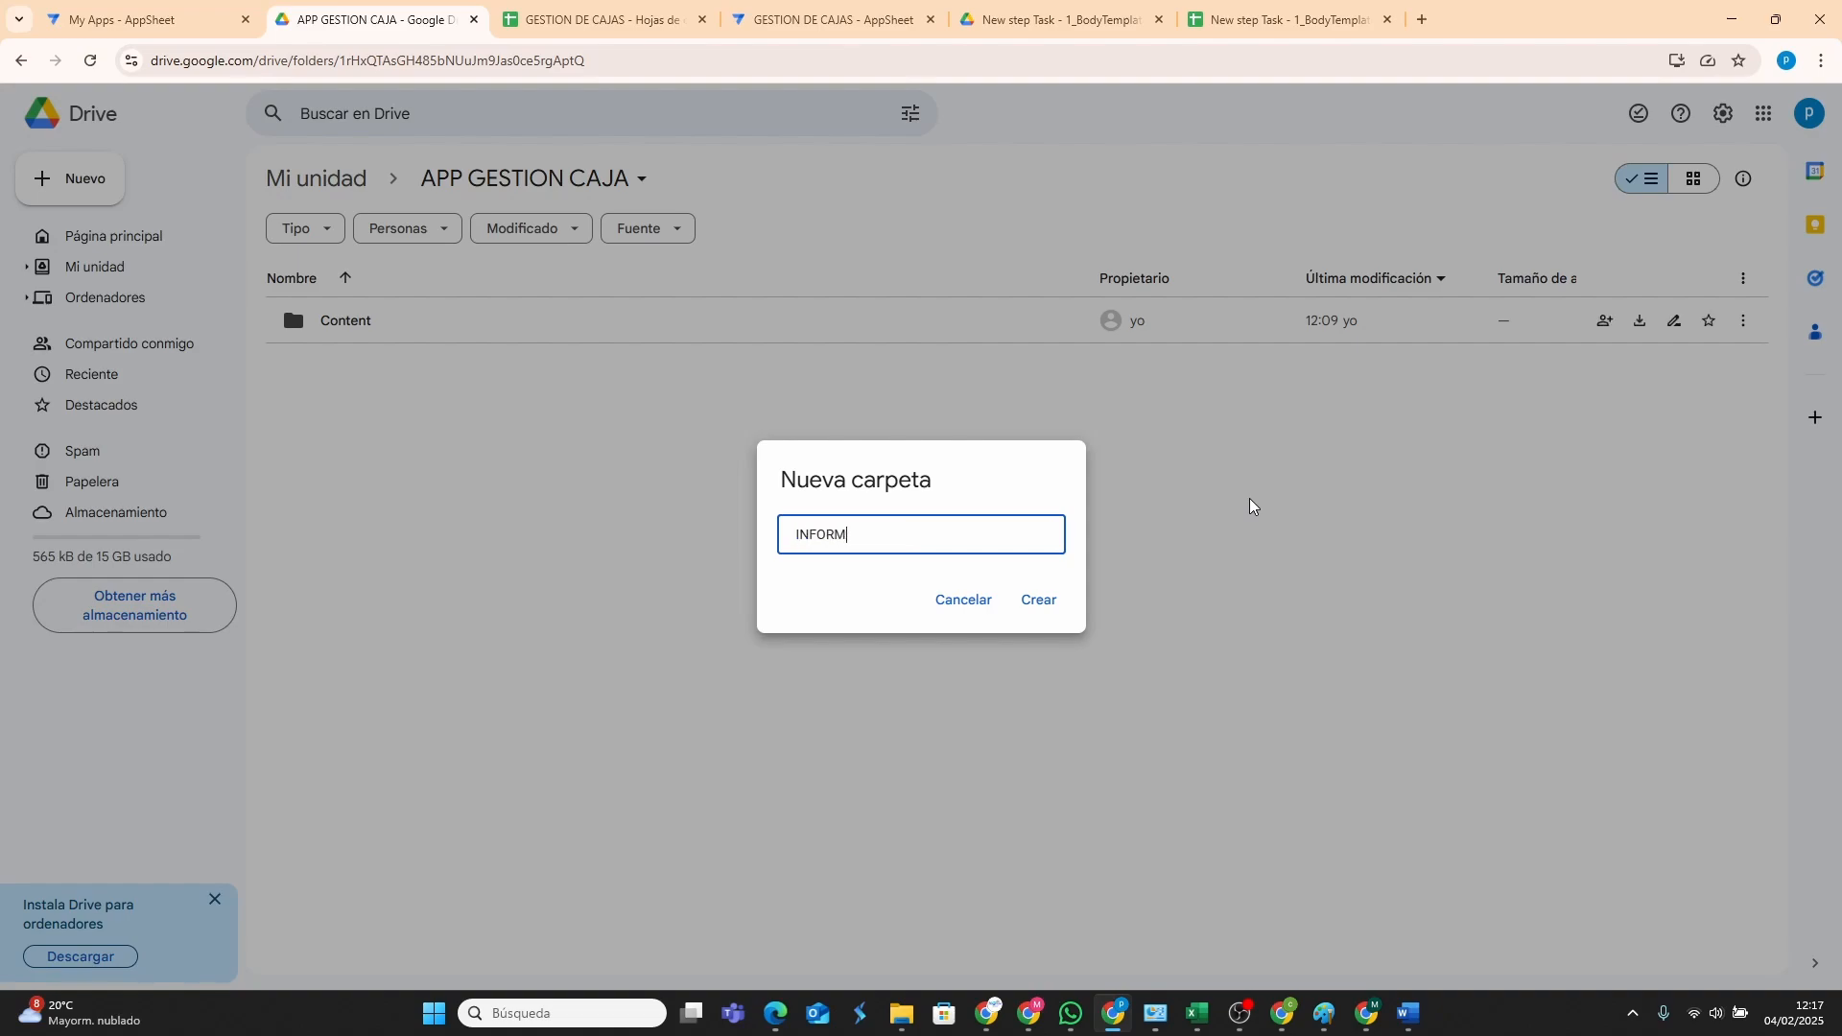
pyautogui.write('ORM')
pyautogui.hotkey('ctrl', 'BackSpace')
pyautogui.write('CAJAS')
pyautogui.click(1039, 601)
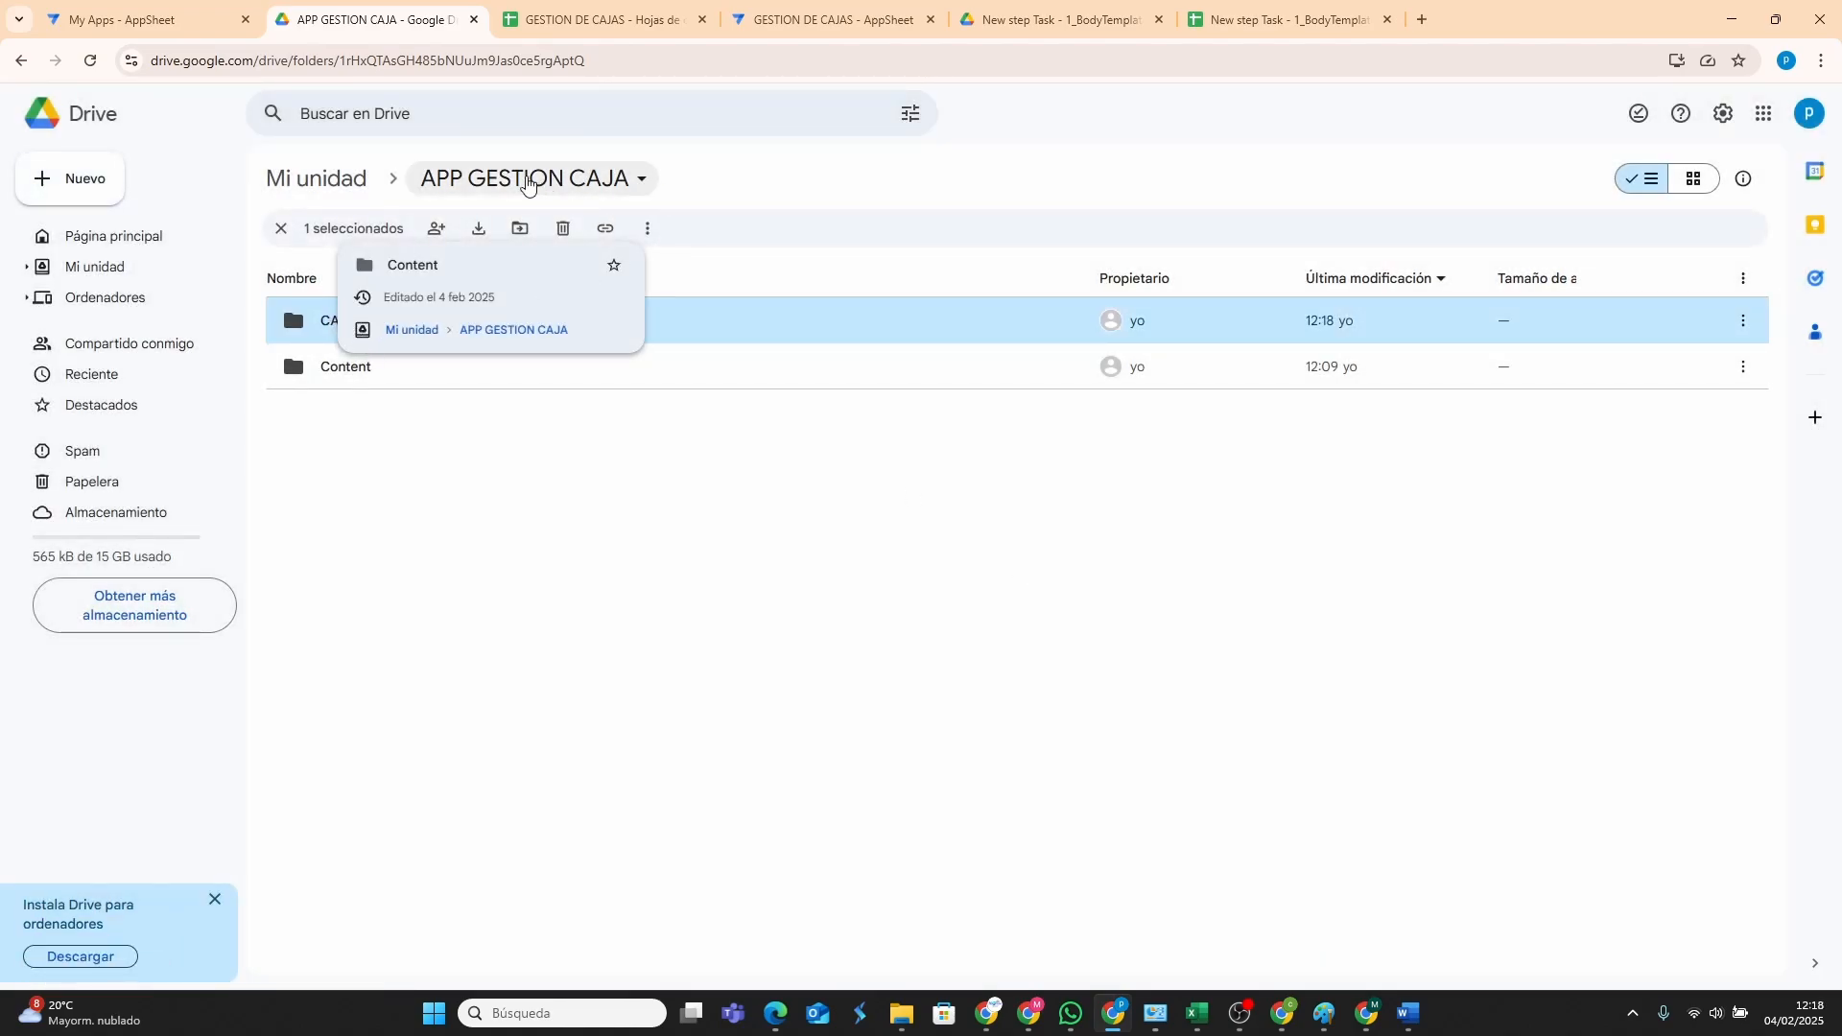
# Copy the name of the APP GESTION CAJA folder without renaming it.
pyautogui.click(598, 183)
pyautogui.click(489, 342)
pyautogui.hotkey('ctrl', 'c')
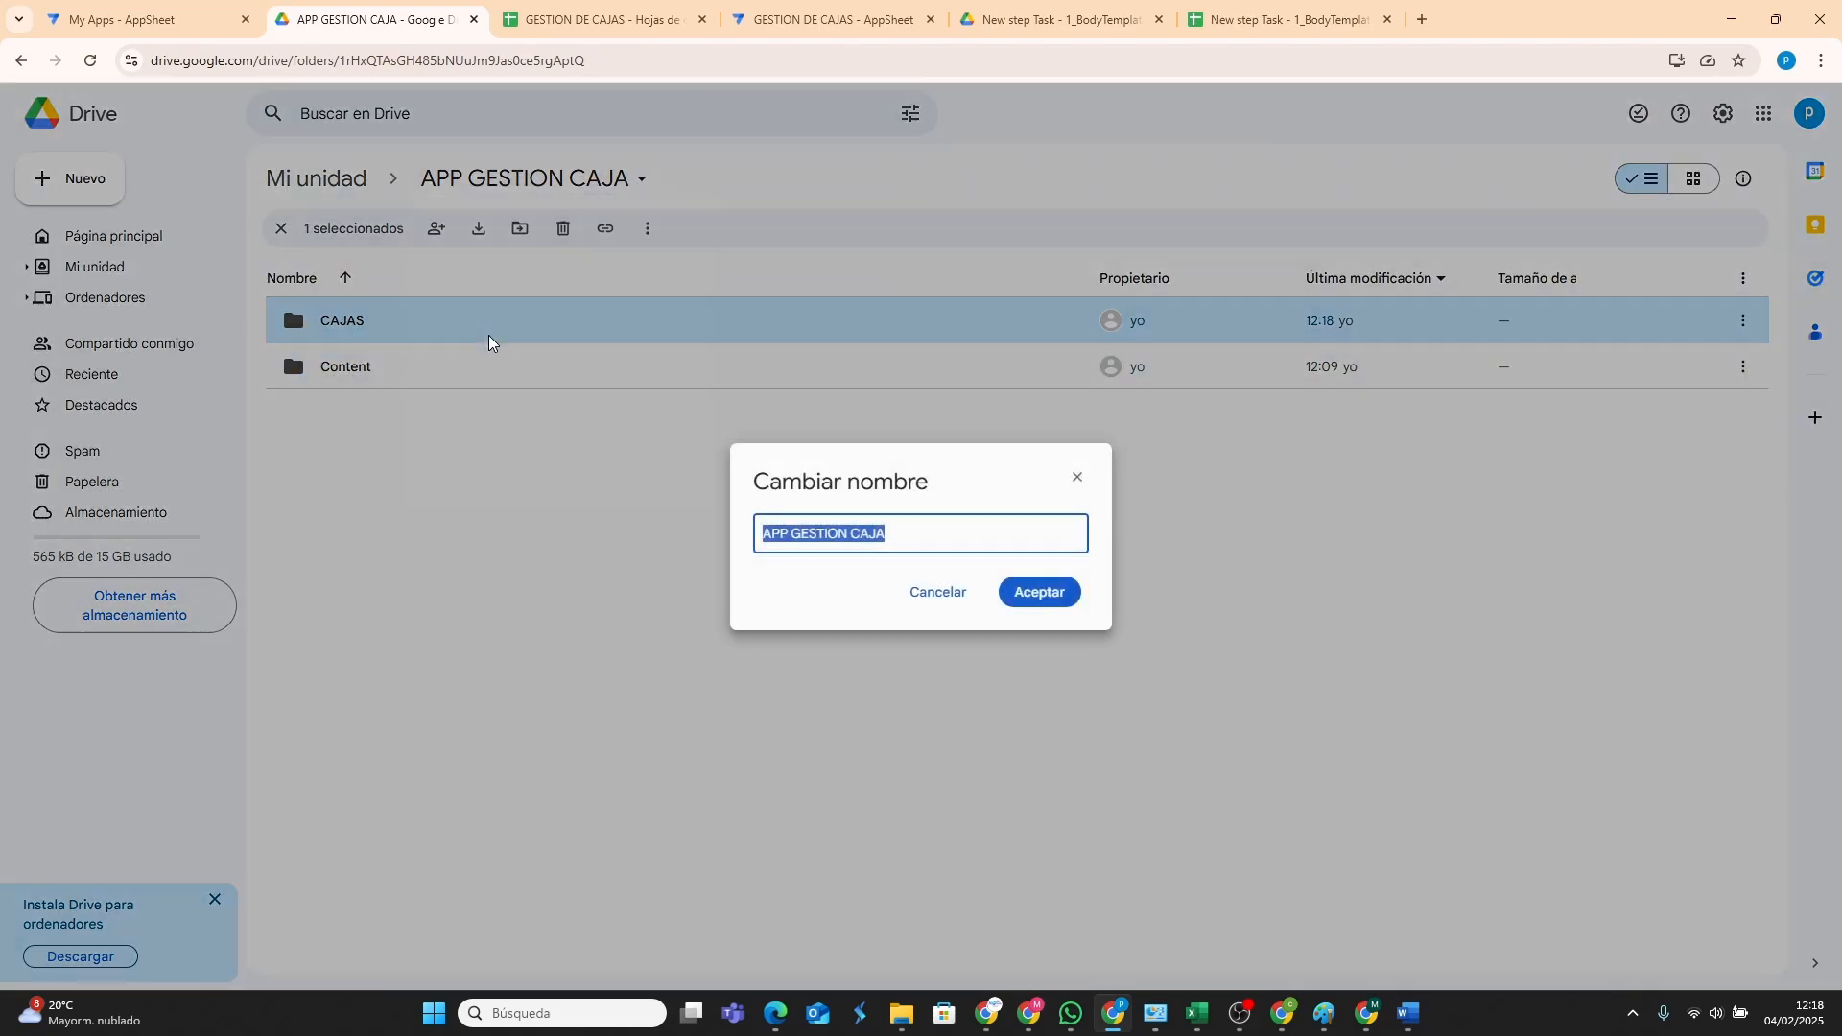
pyautogui.rightClick(848, 538)
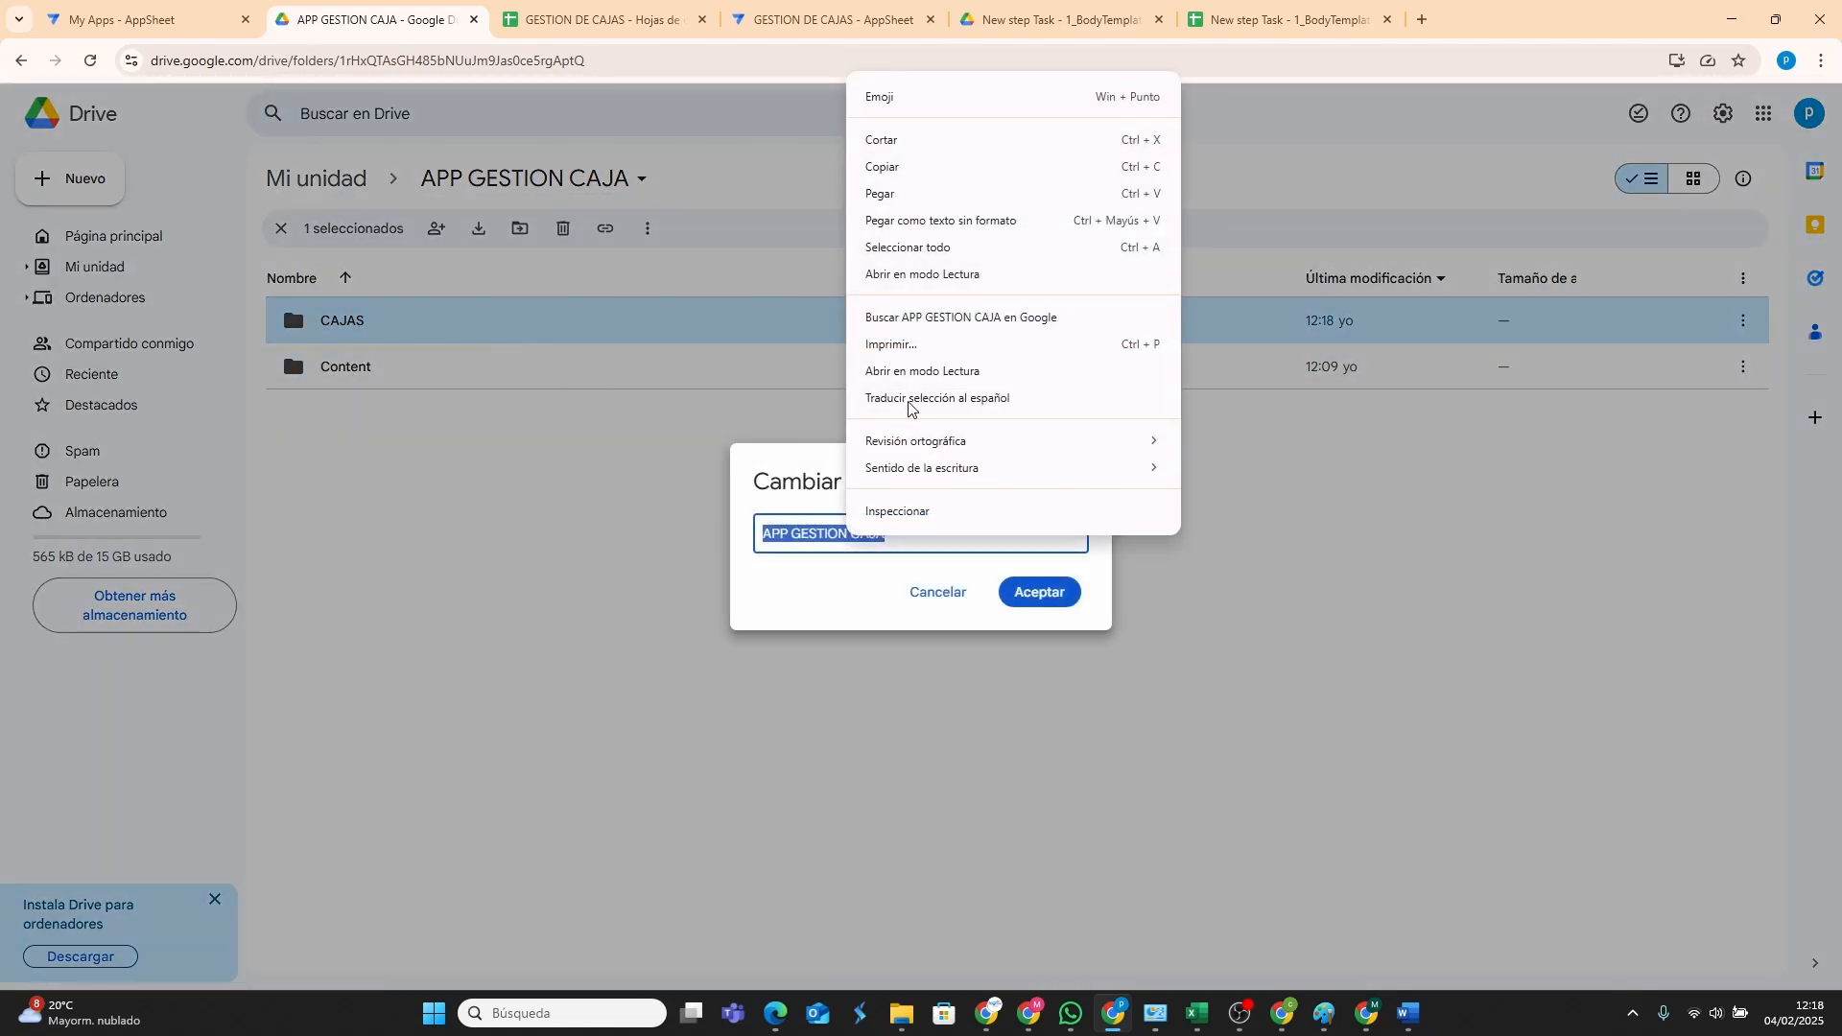
pyautogui.click(909, 173)
pyautogui.click(932, 594)
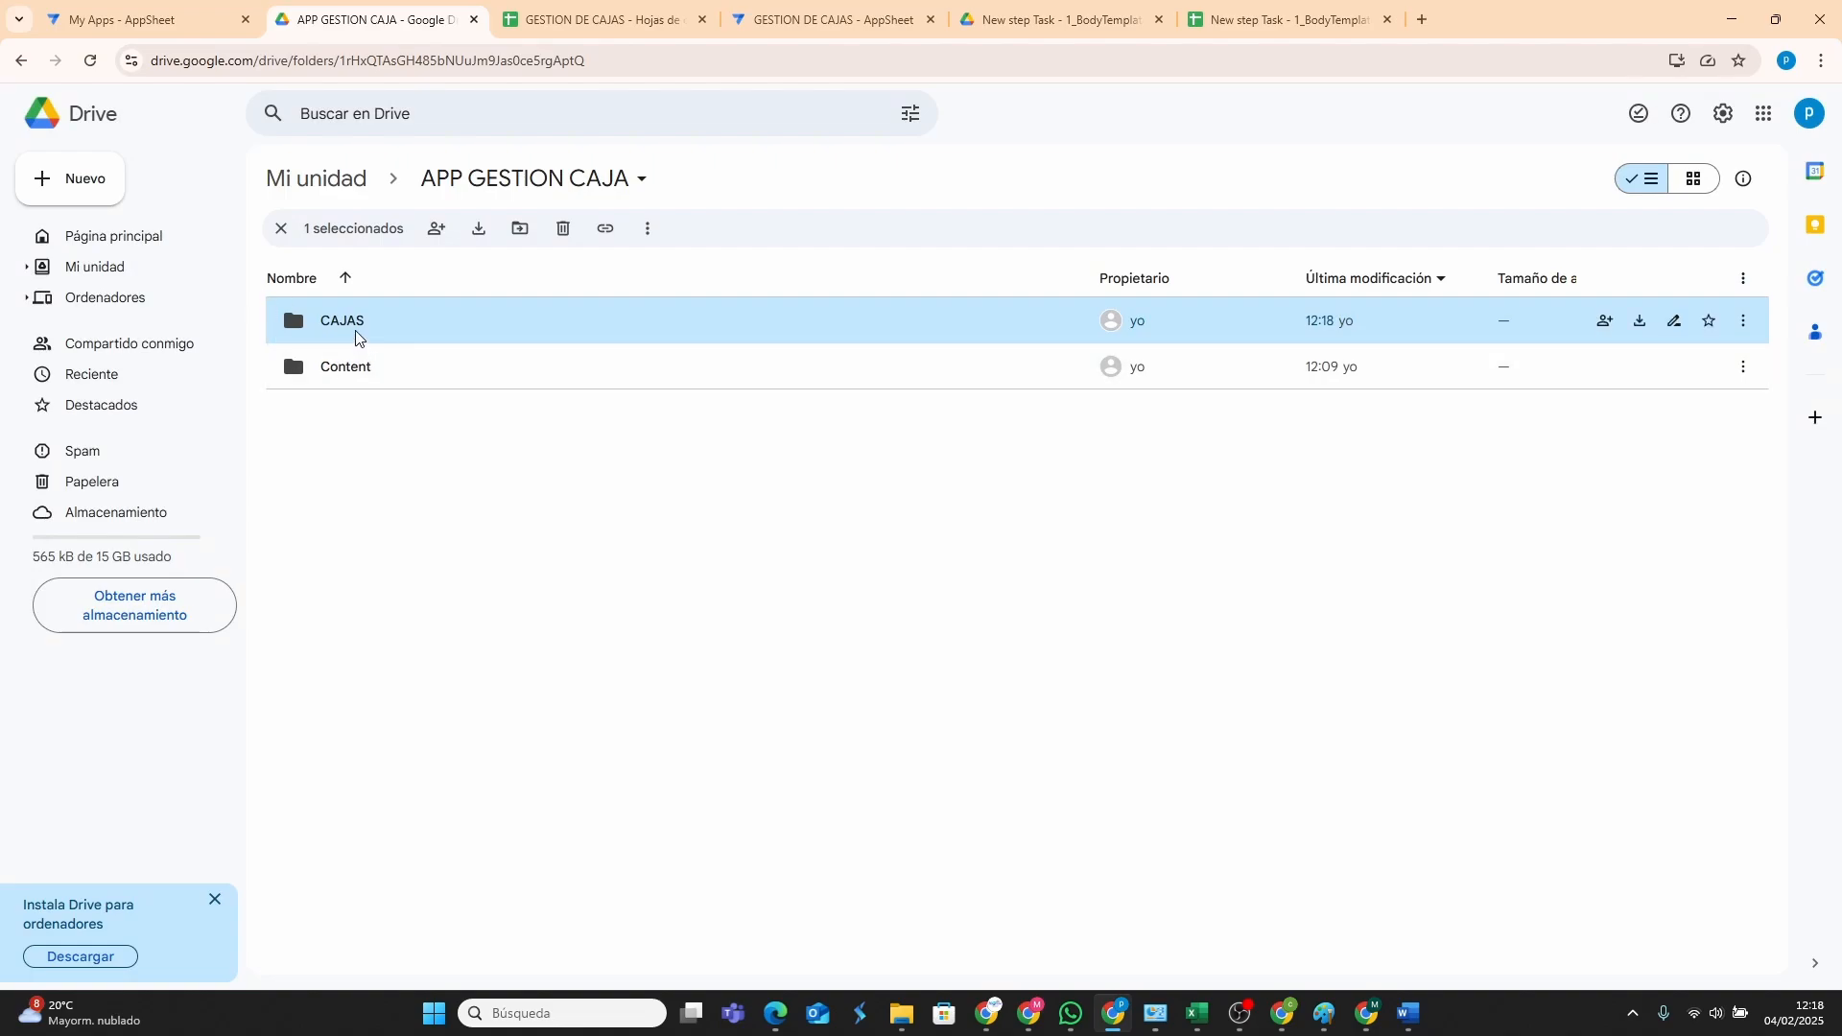
# Return to the GESTION DE CAJAS app in AppSheet and change the path in the ABRIR EXCEL action's File expression to "/APP GESTION CAJA/CAJAS/".
pyautogui.click(791, 19)
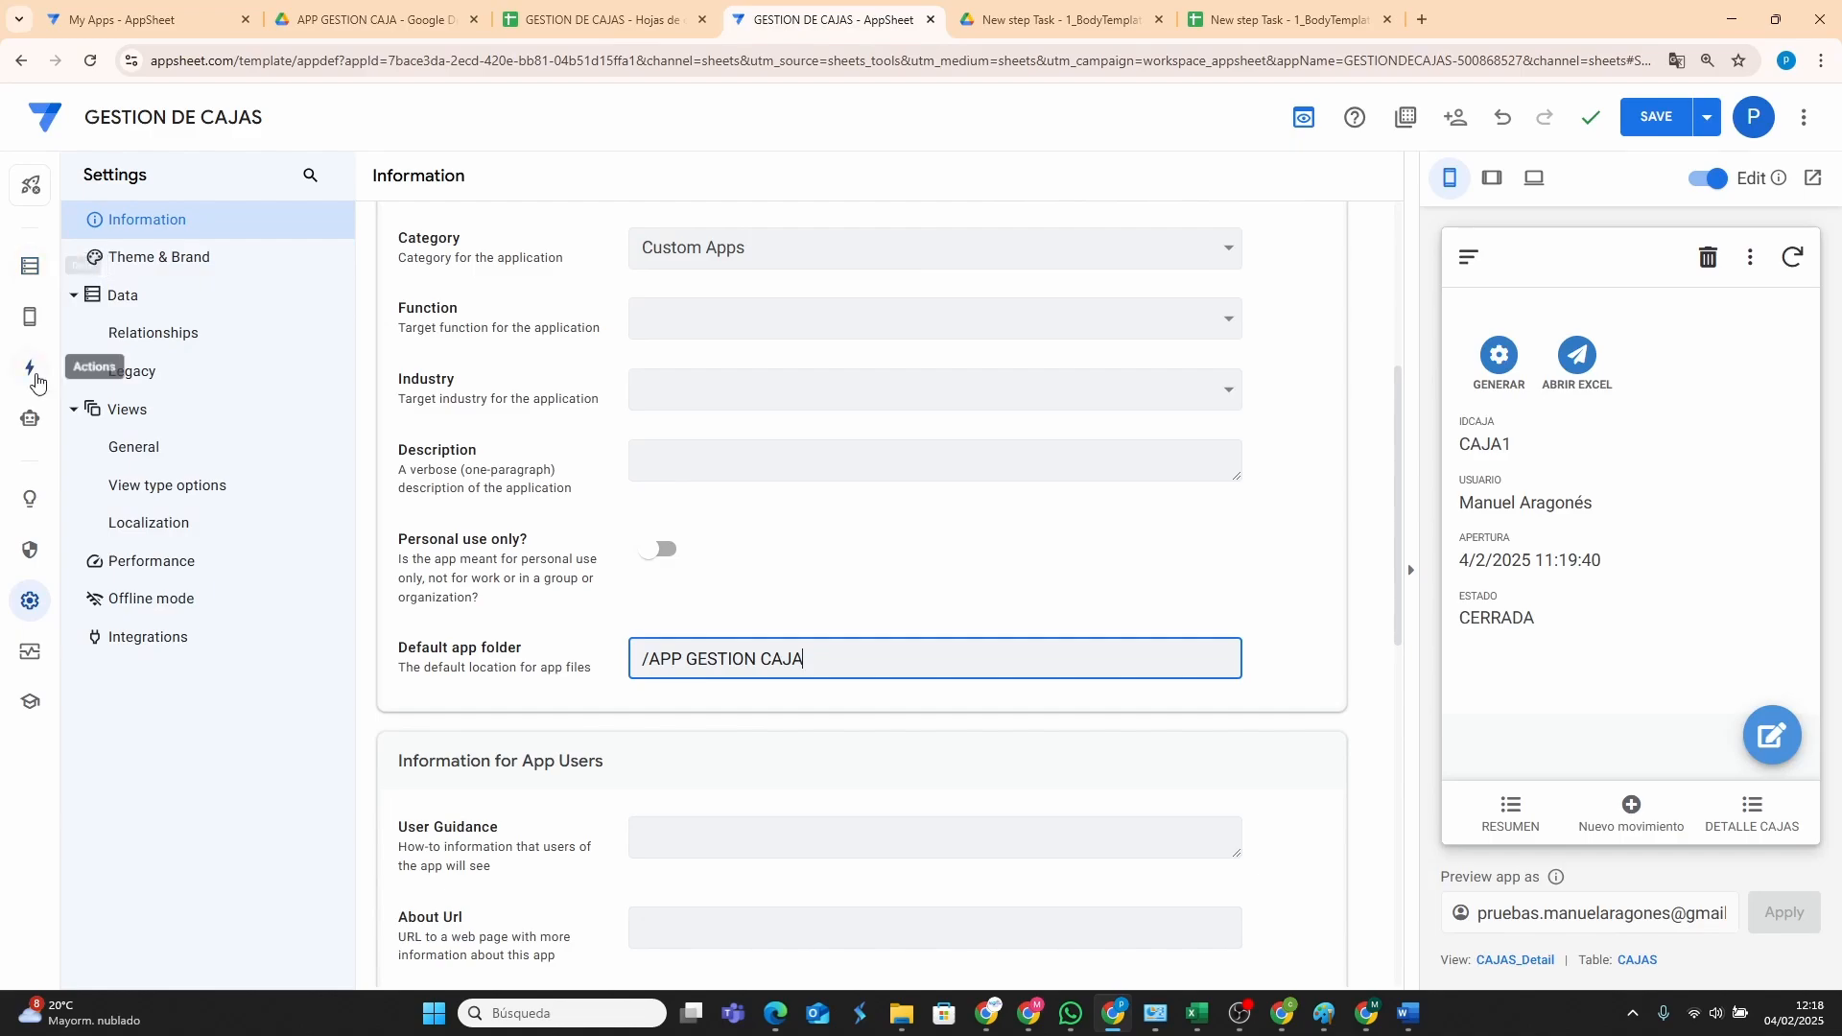
pyautogui.click(28, 365)
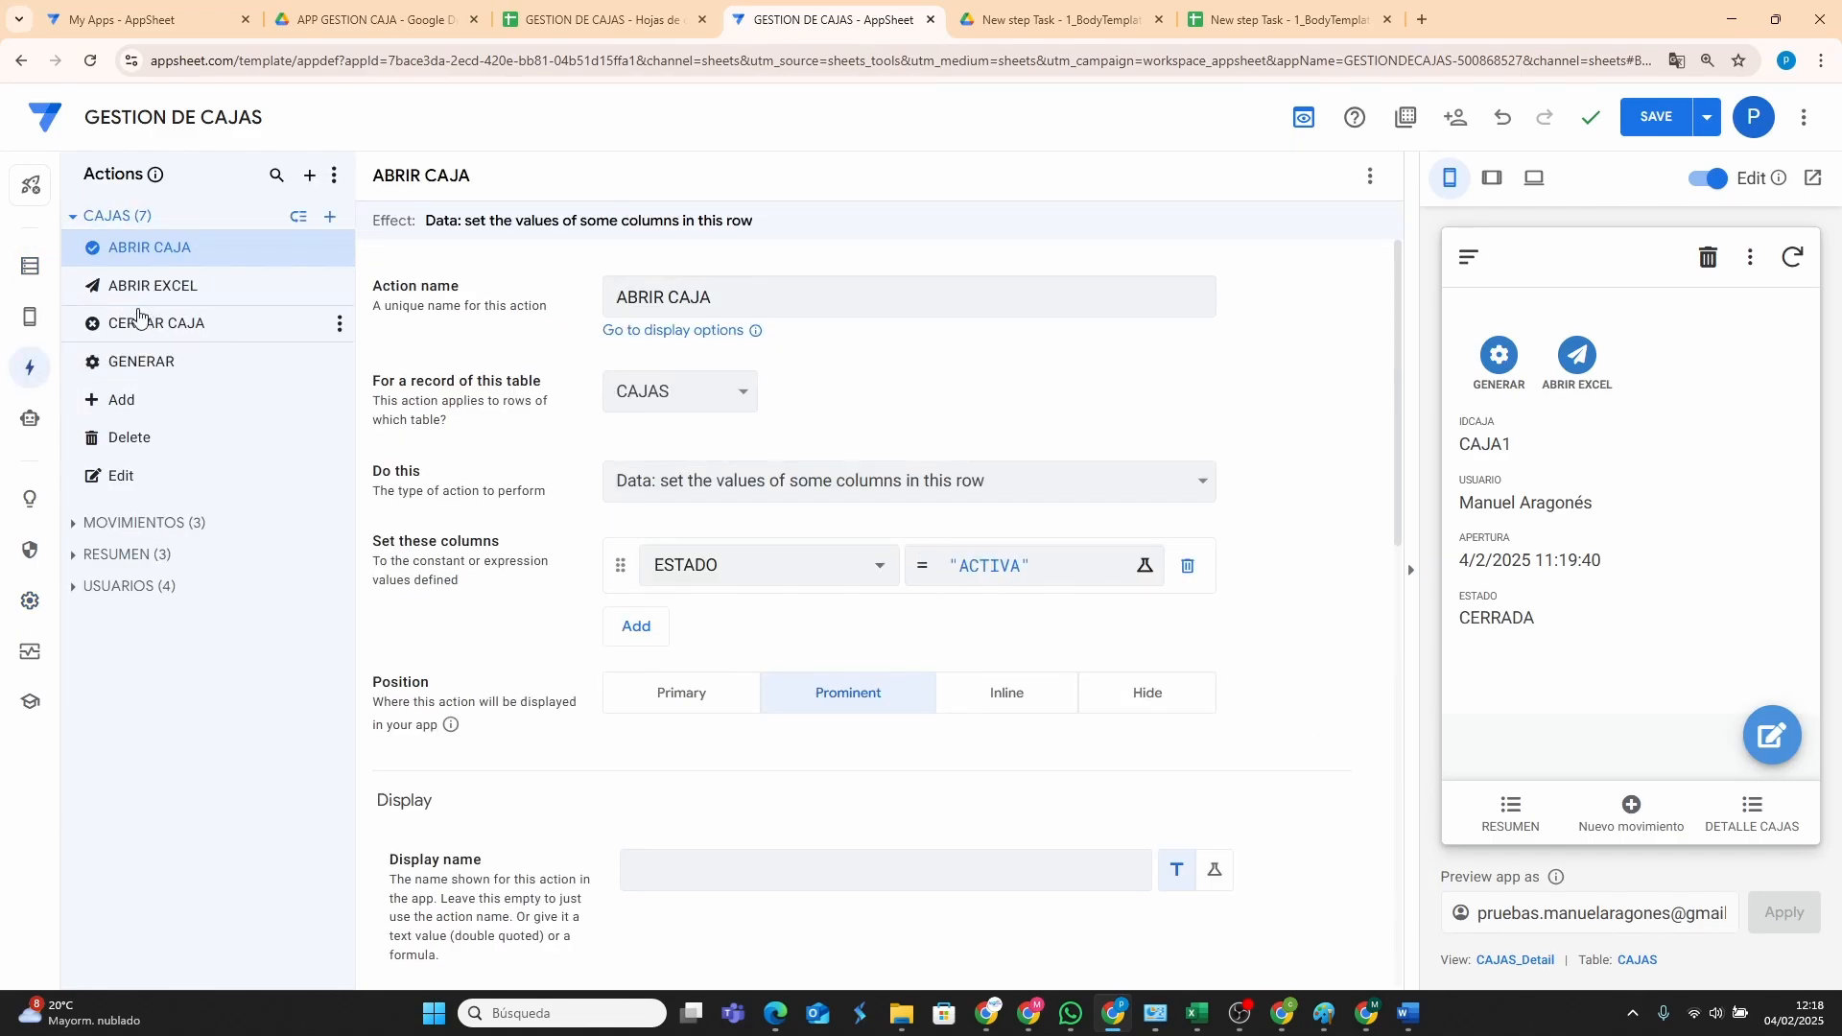
pyautogui.click(179, 292)
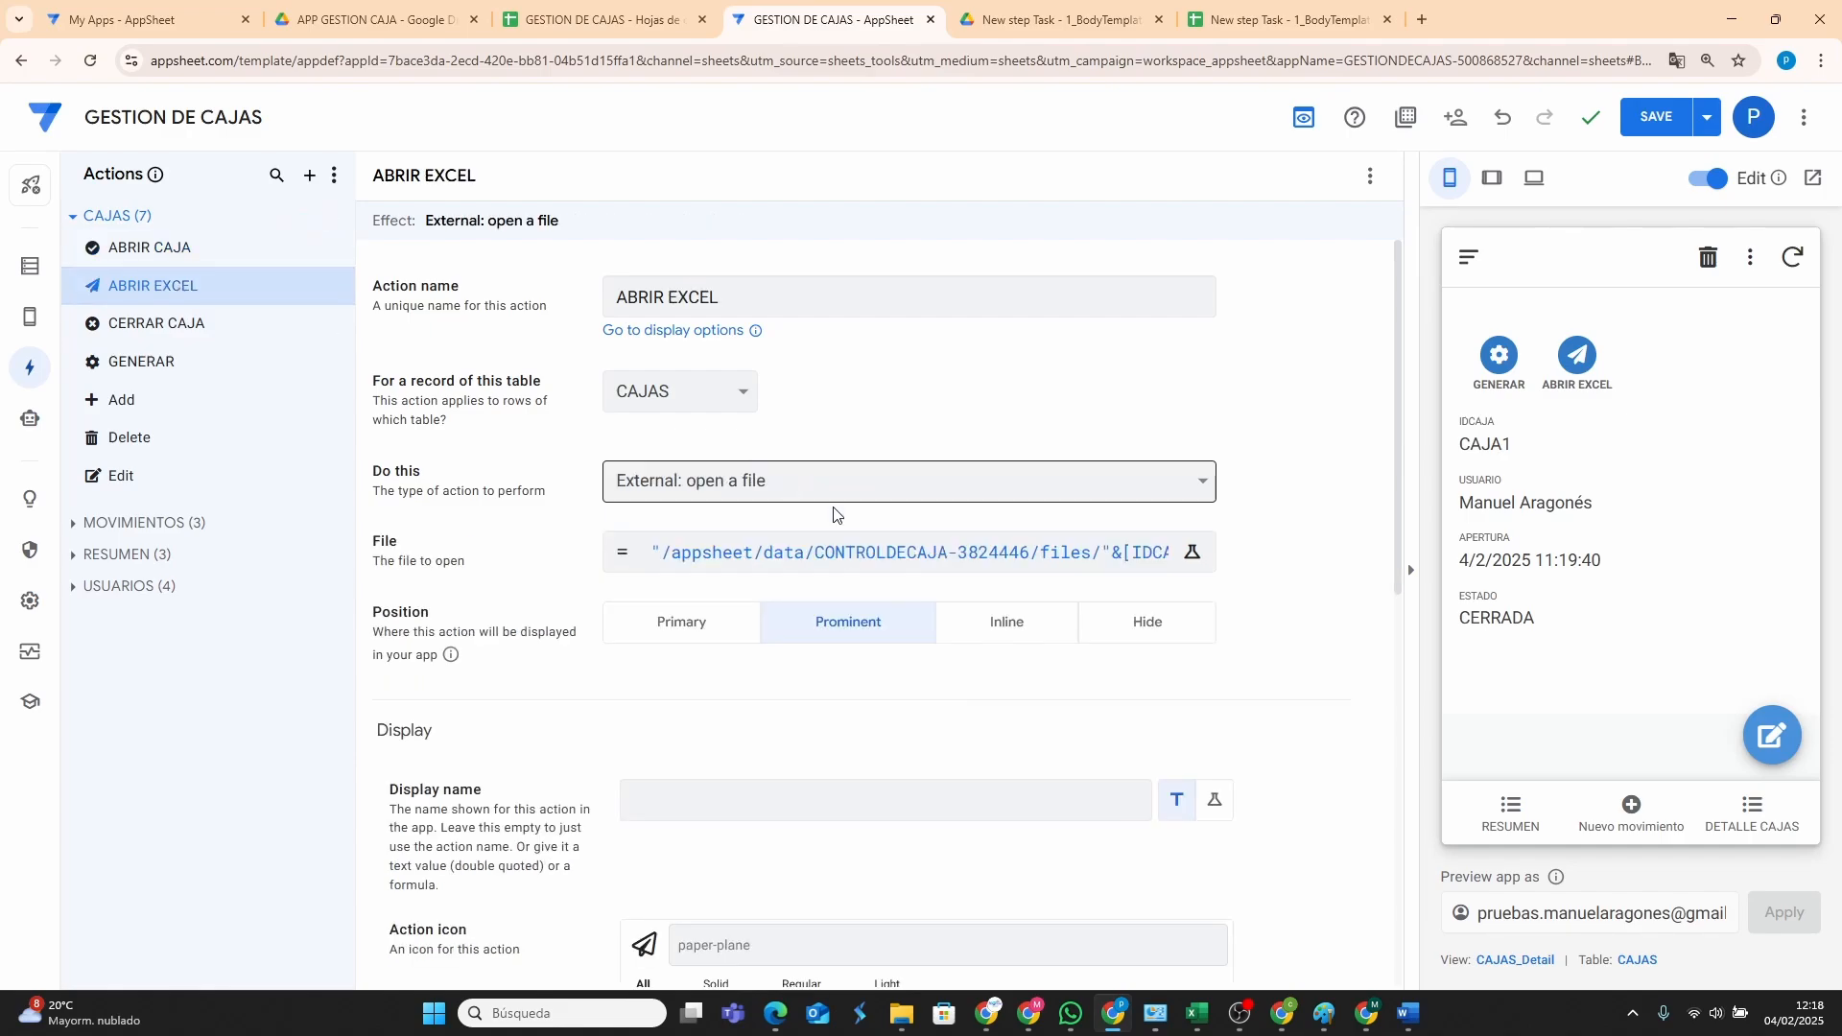
pyautogui.click(767, 565)
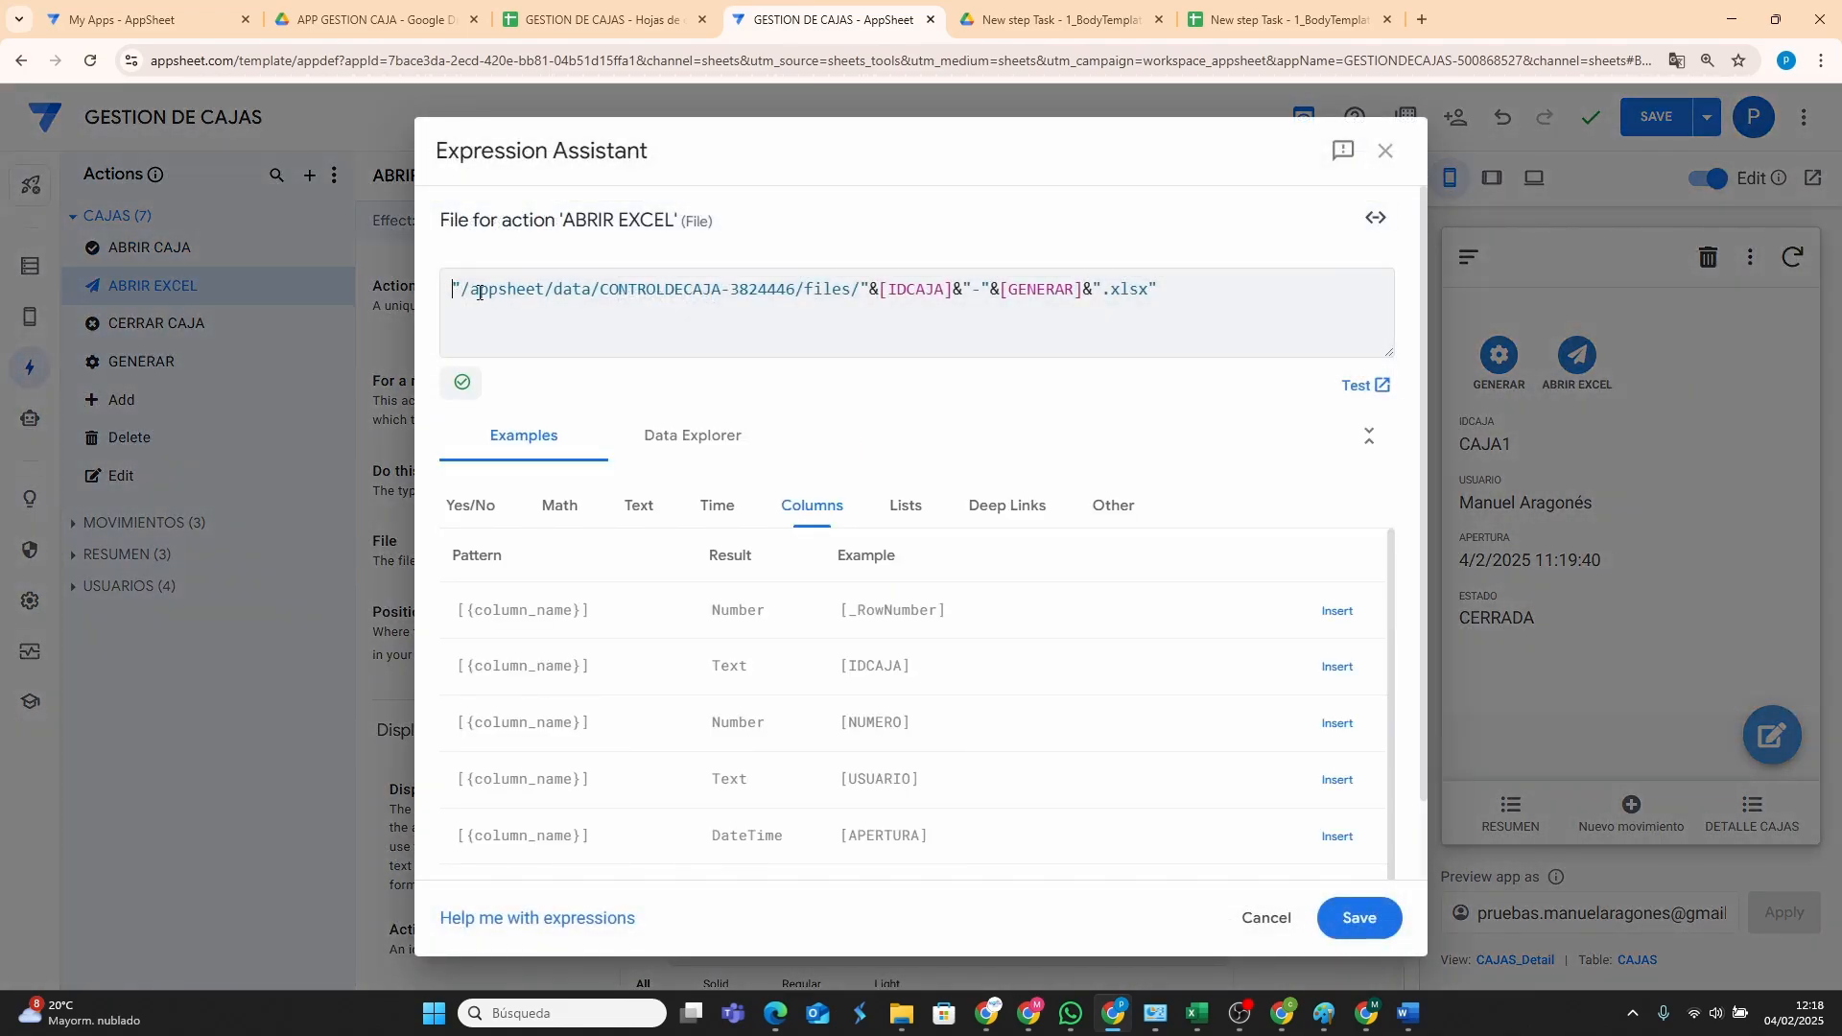
pyautogui.moveTo(471, 293); pyautogui.dragTo(862, 291)
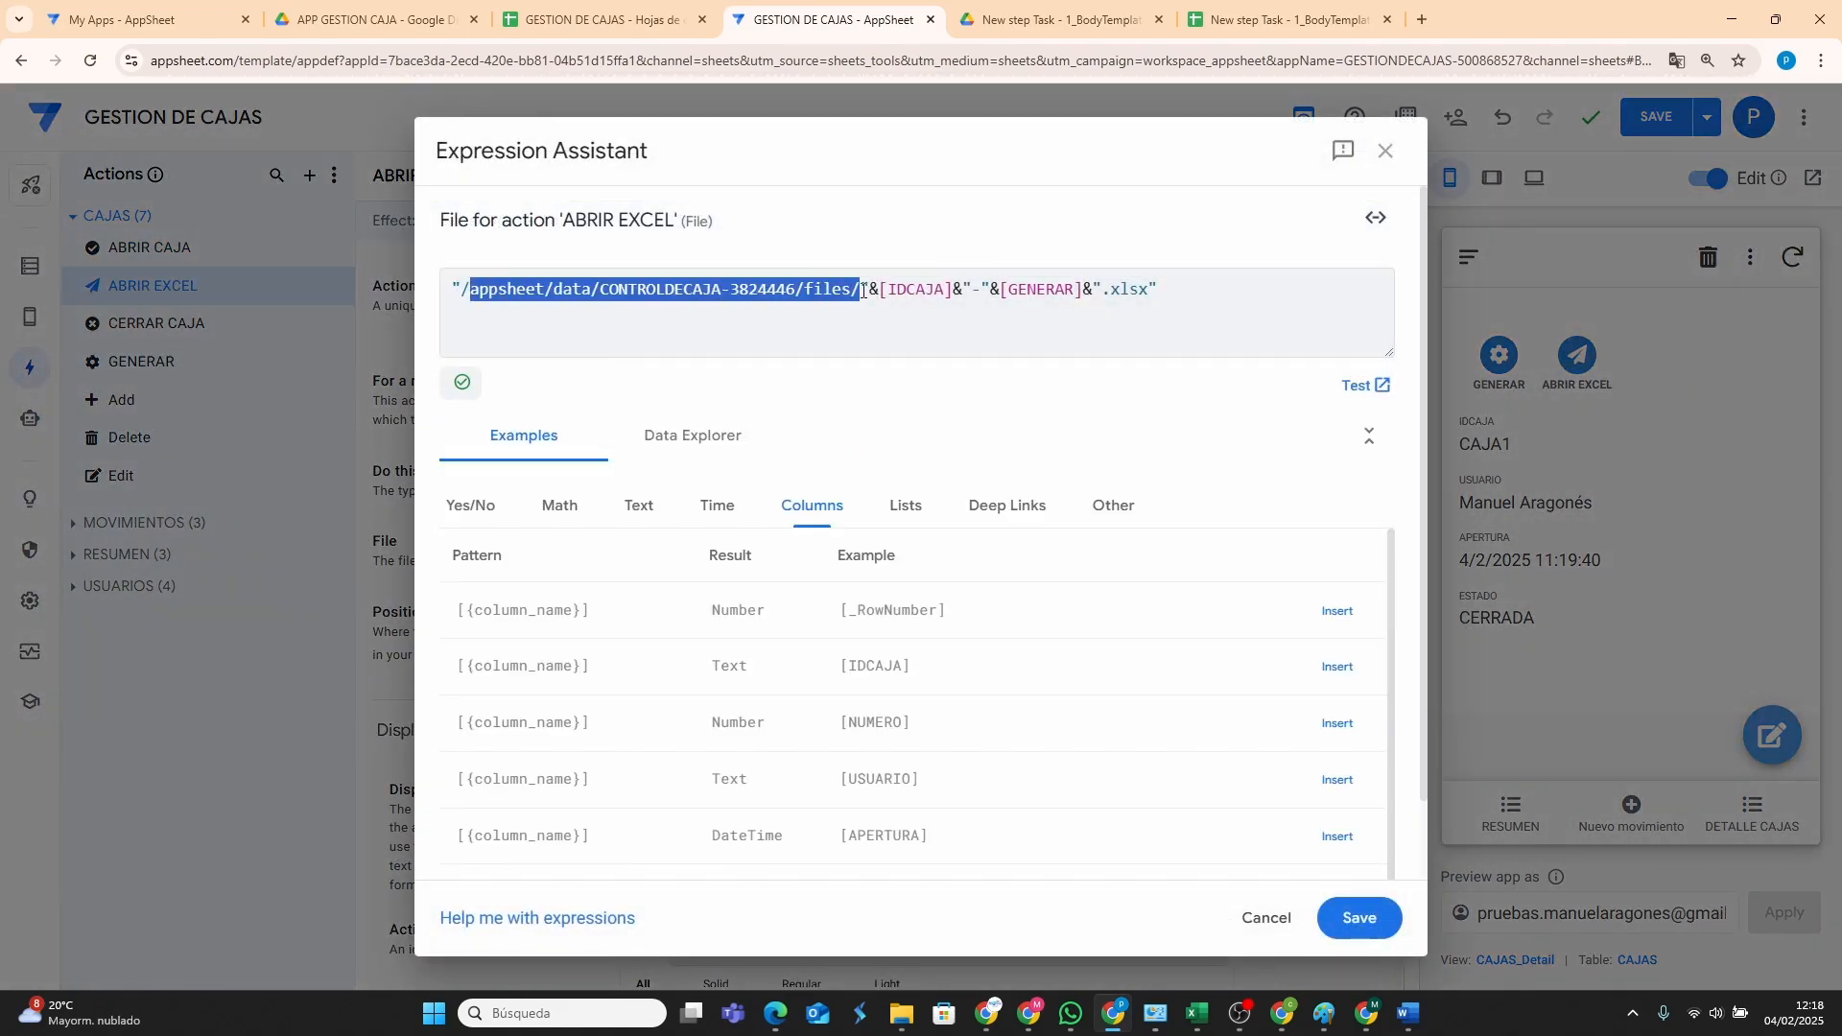
pyautogui.rightClick(775, 287)
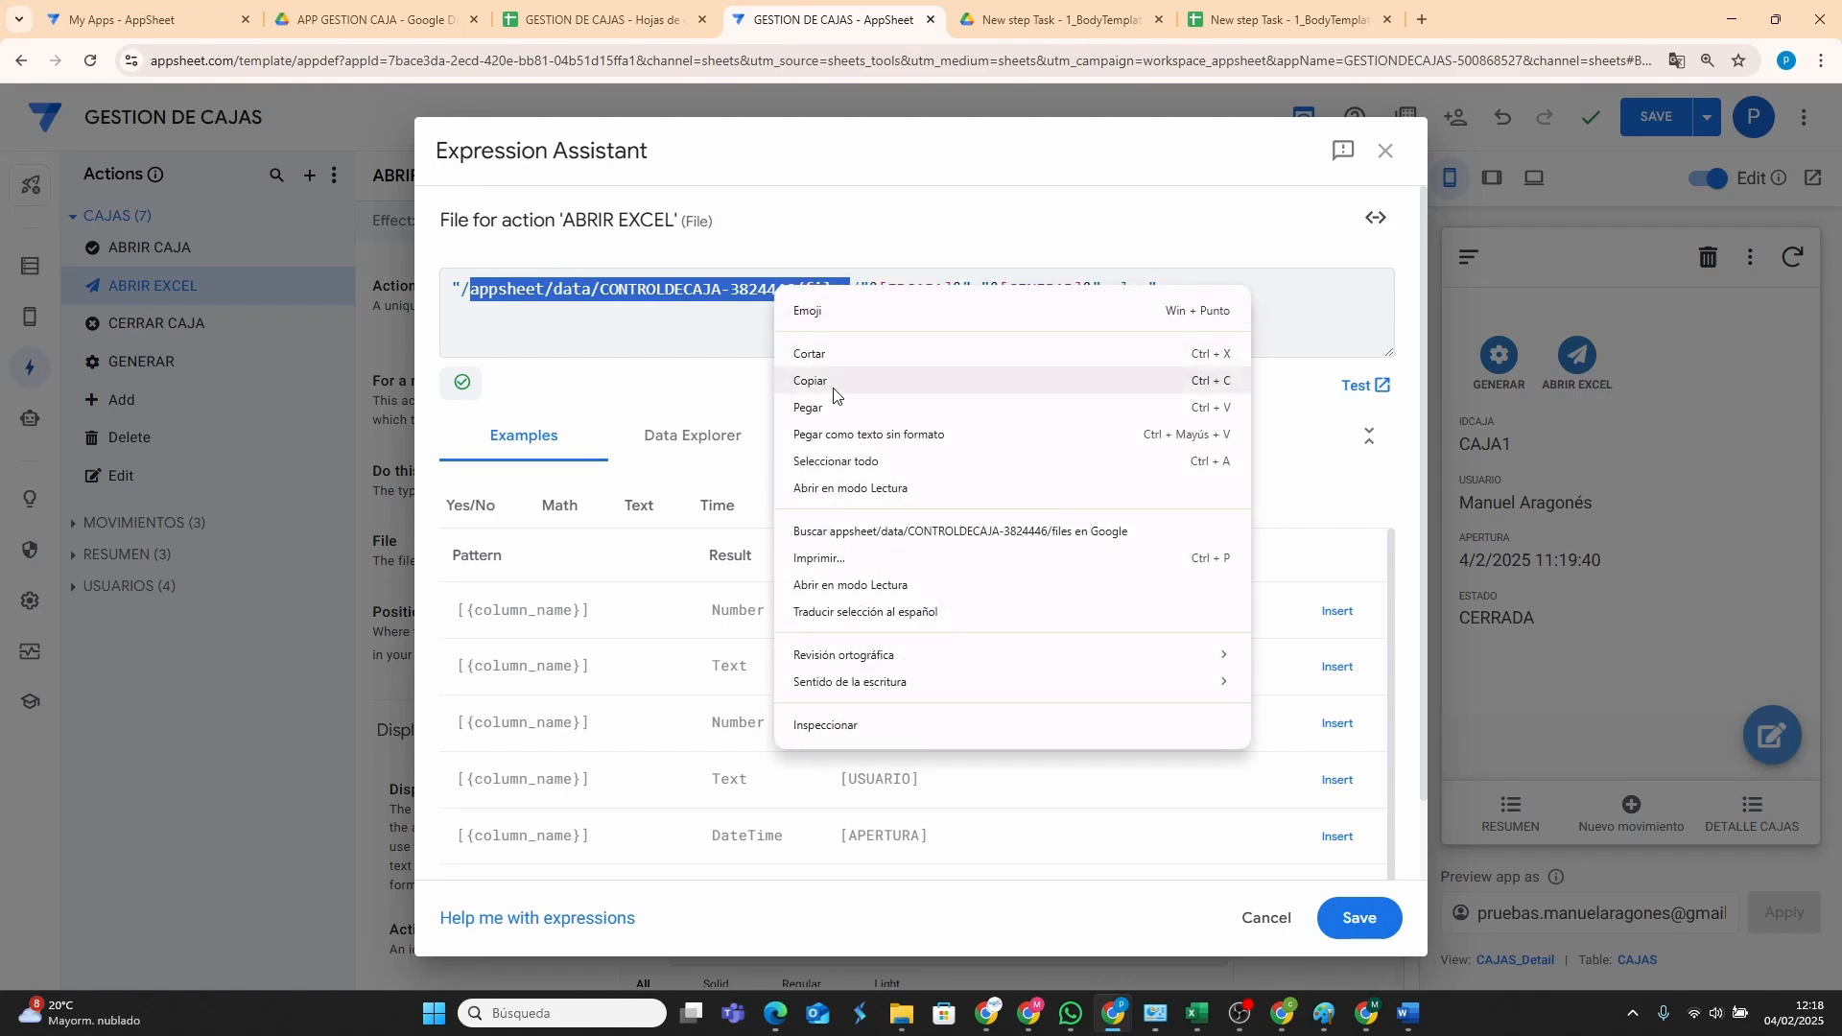
pyautogui.click(835, 414)
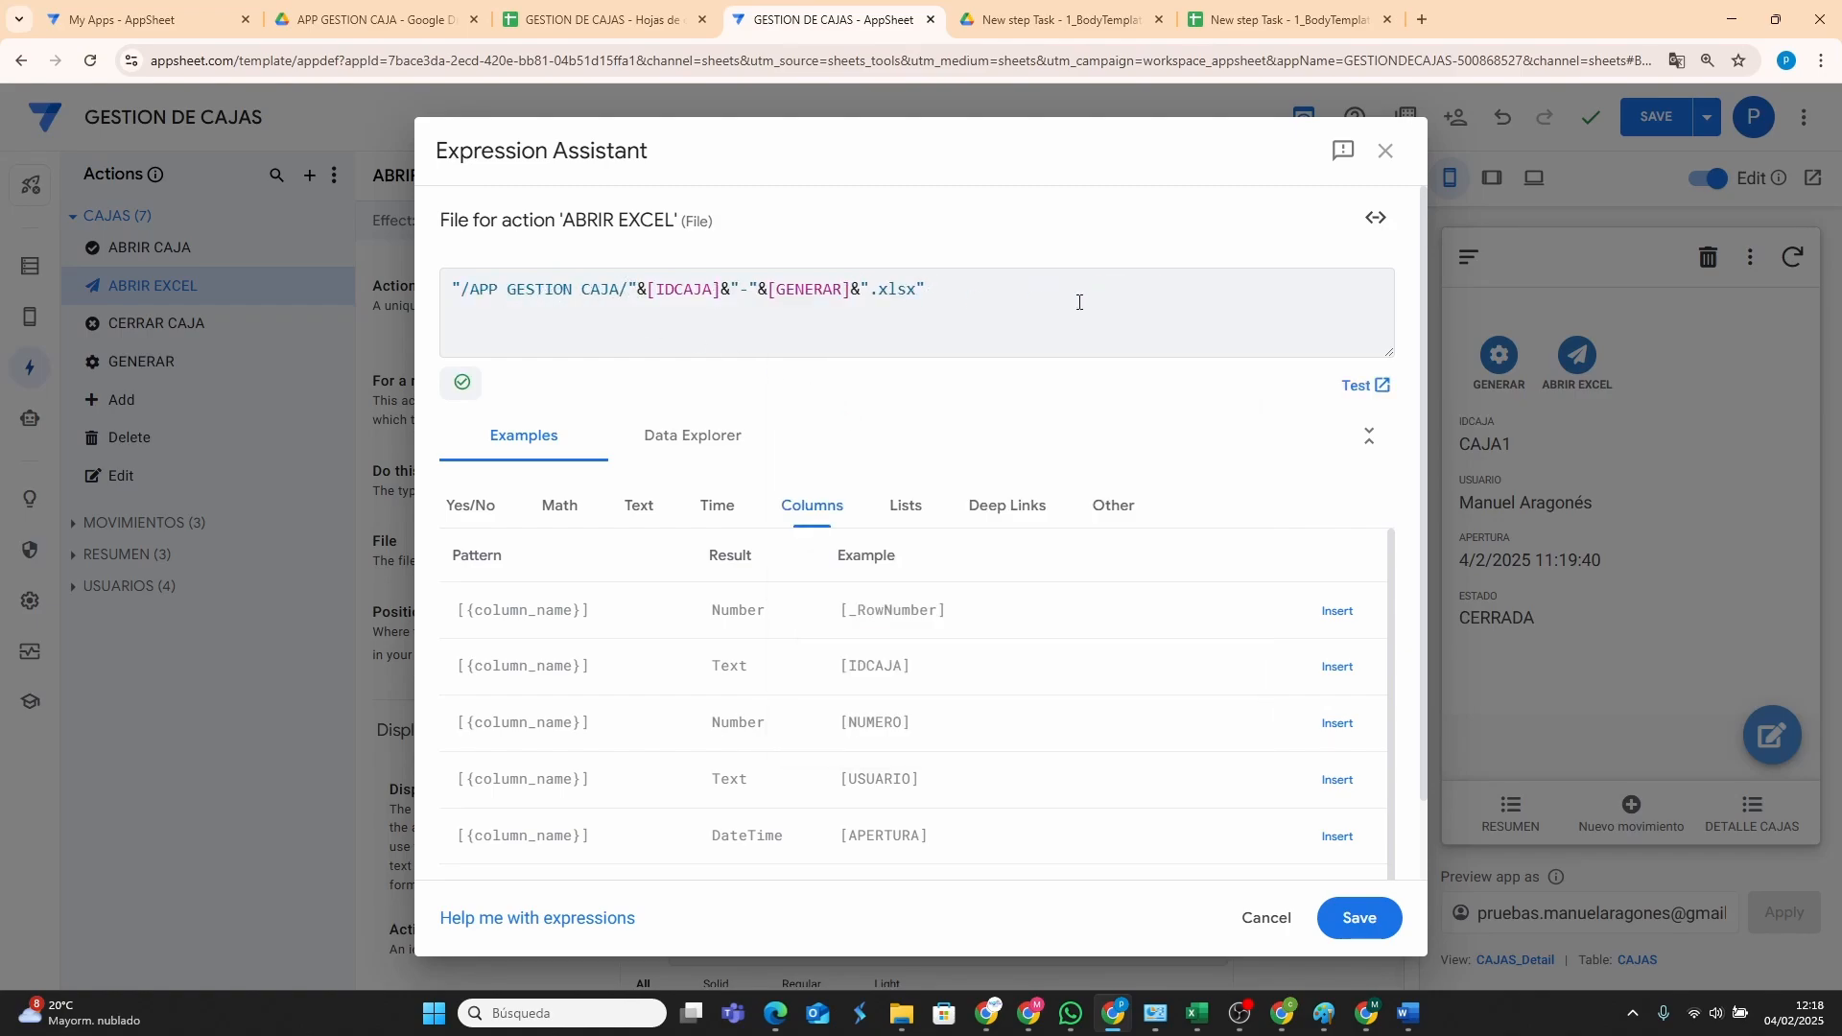
pyautogui.write('CAJAS')
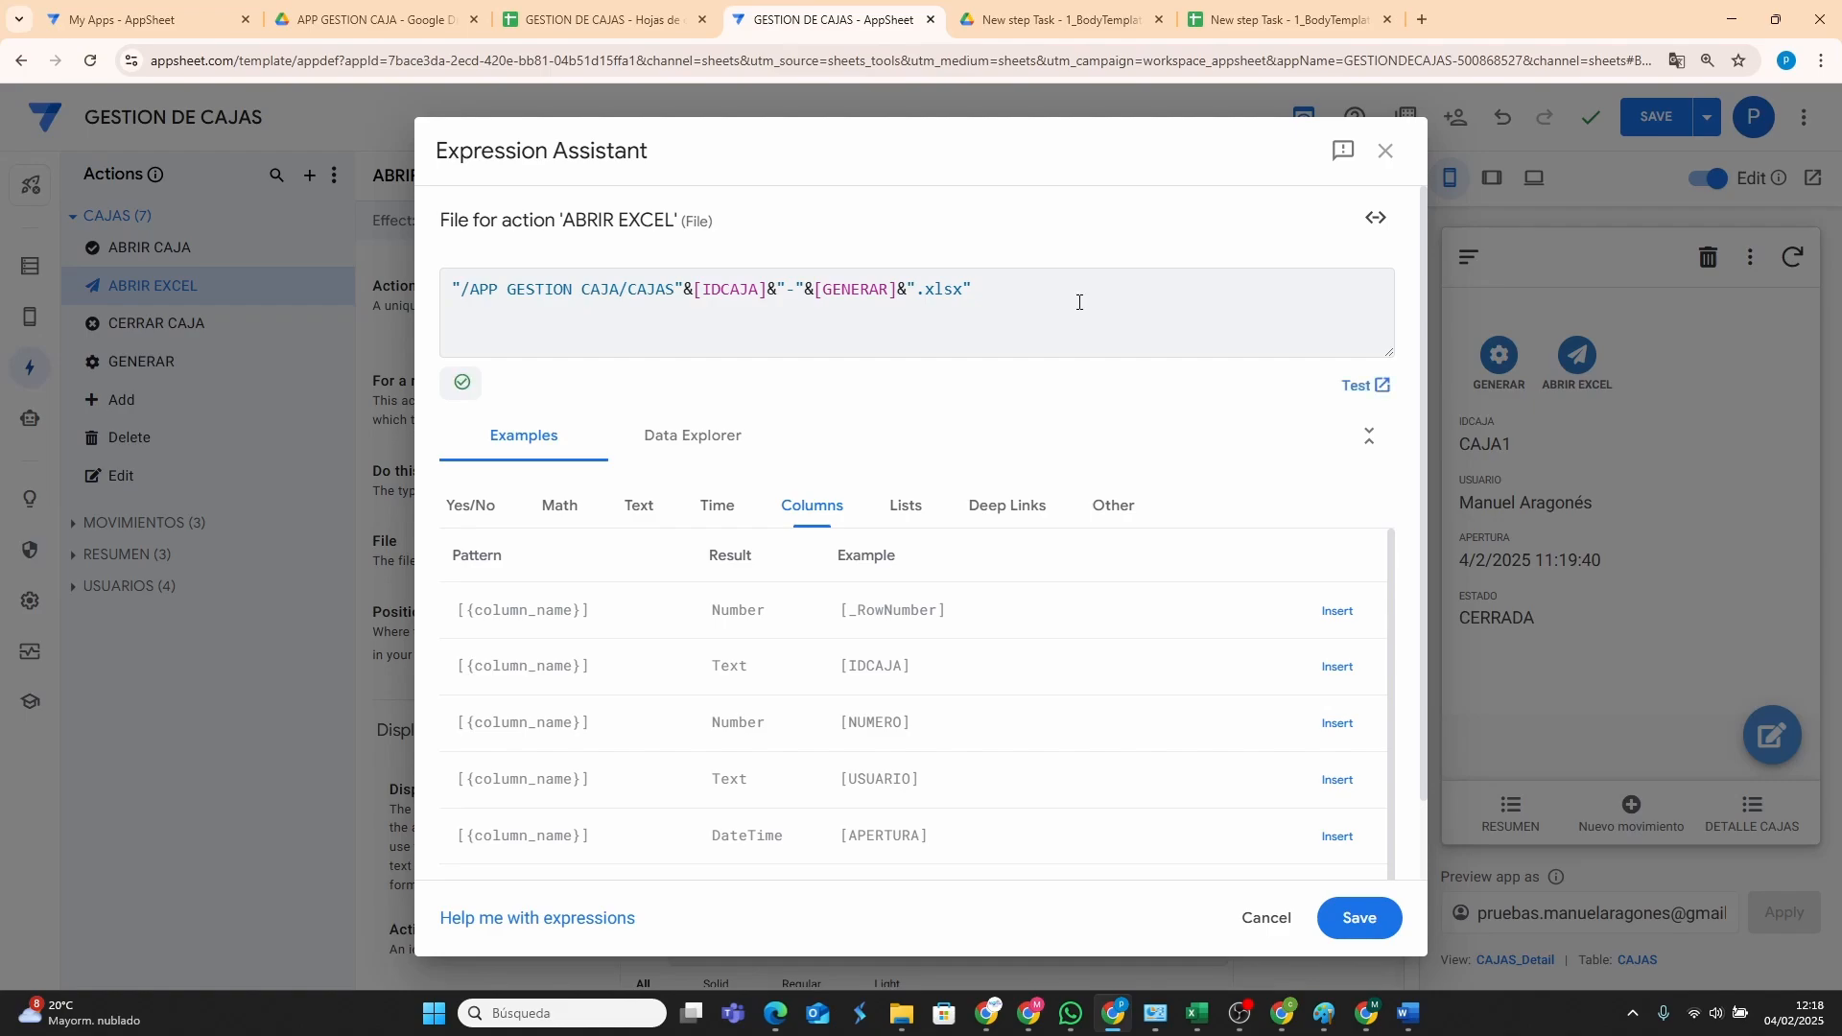
pyautogui.write('/')
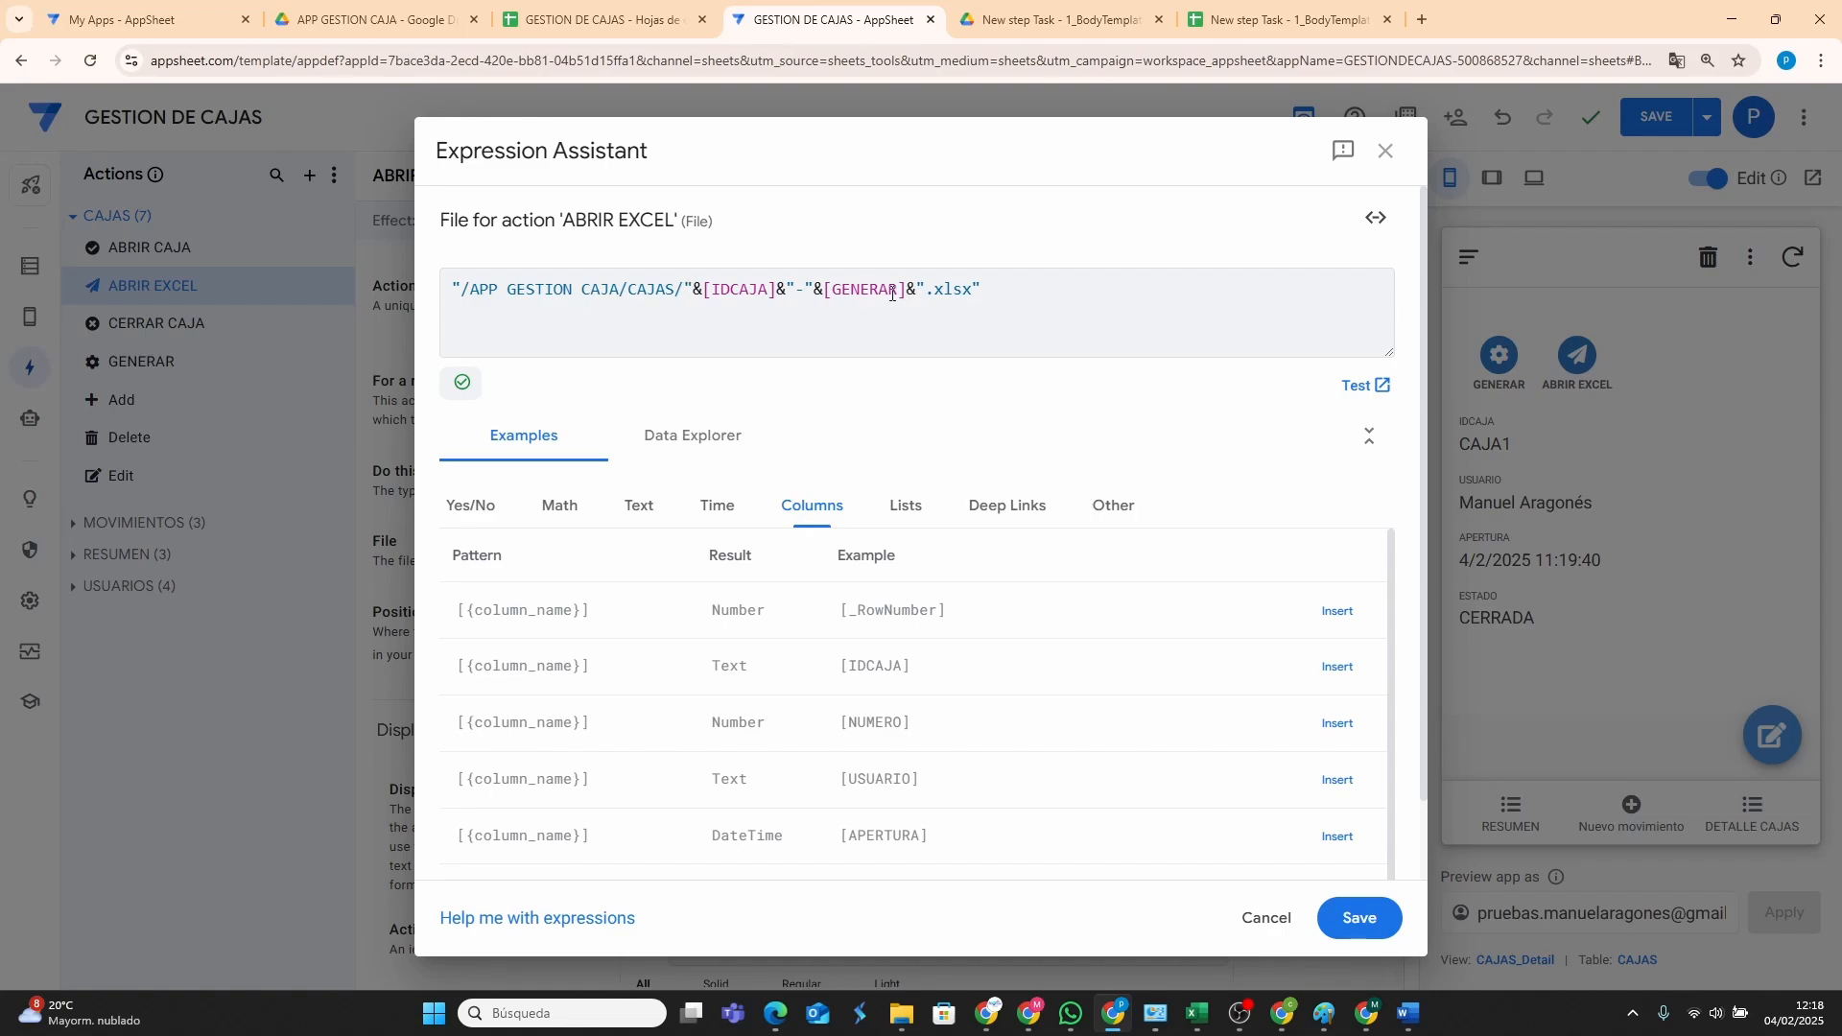
# Copy the [IDCAJA]&"-"&[GENERAR] part of the ABRIR EXCEL File expression and save the expression.
pyautogui.doubleClick(763, 287)
pyautogui.click(850, 289)
pyautogui.moveTo(705, 289); pyautogui.dragTo(790, 290)
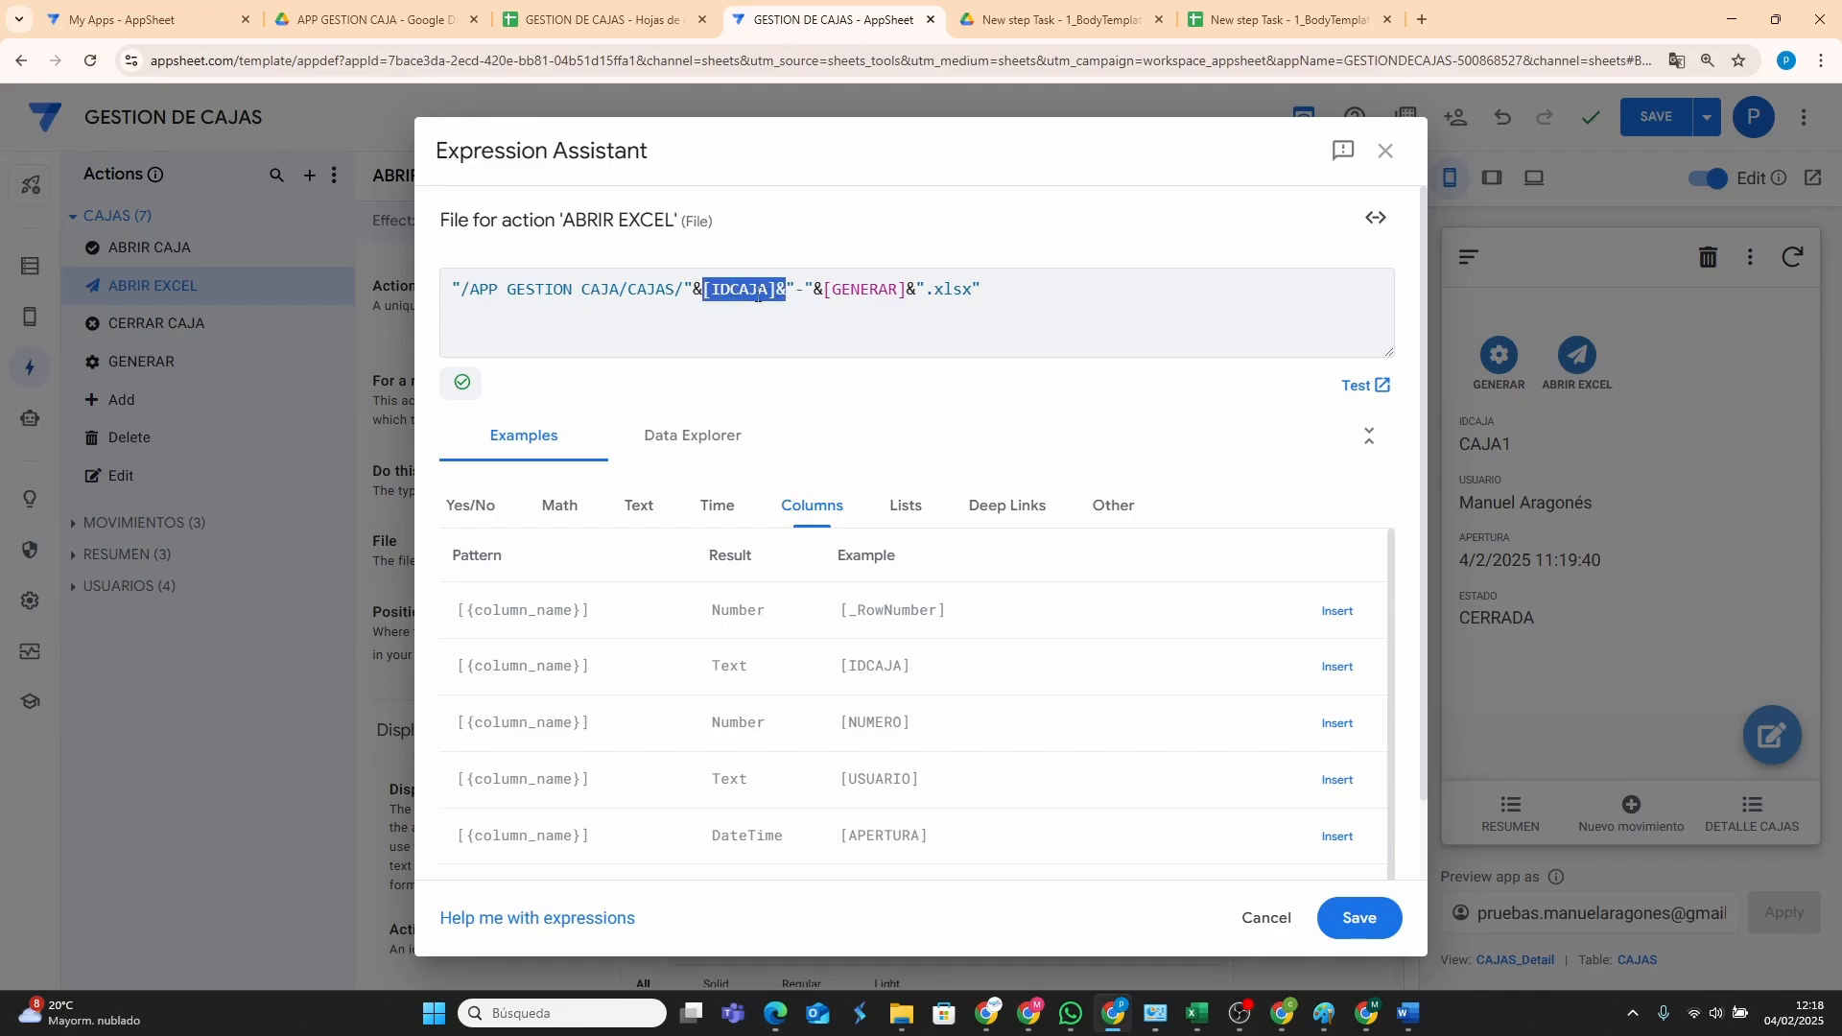
pyautogui.click(823, 290)
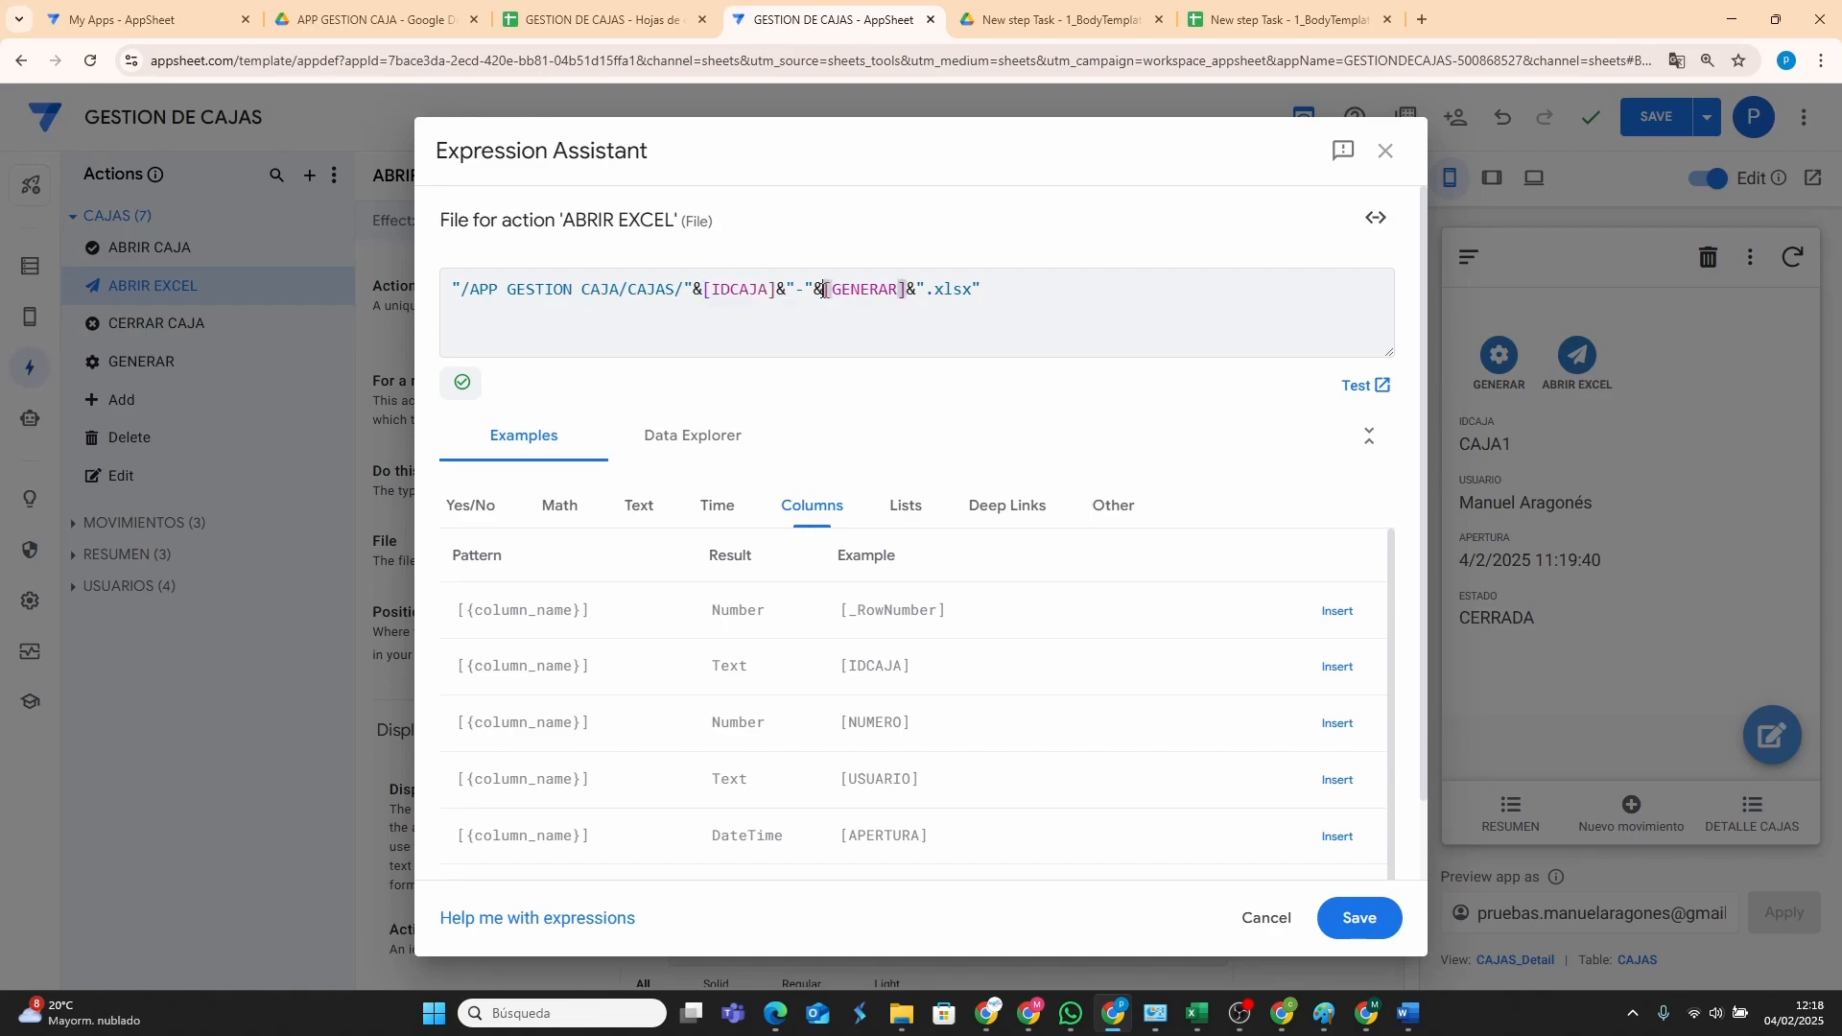
pyautogui.moveTo(825, 289); pyautogui.dragTo(905, 292)
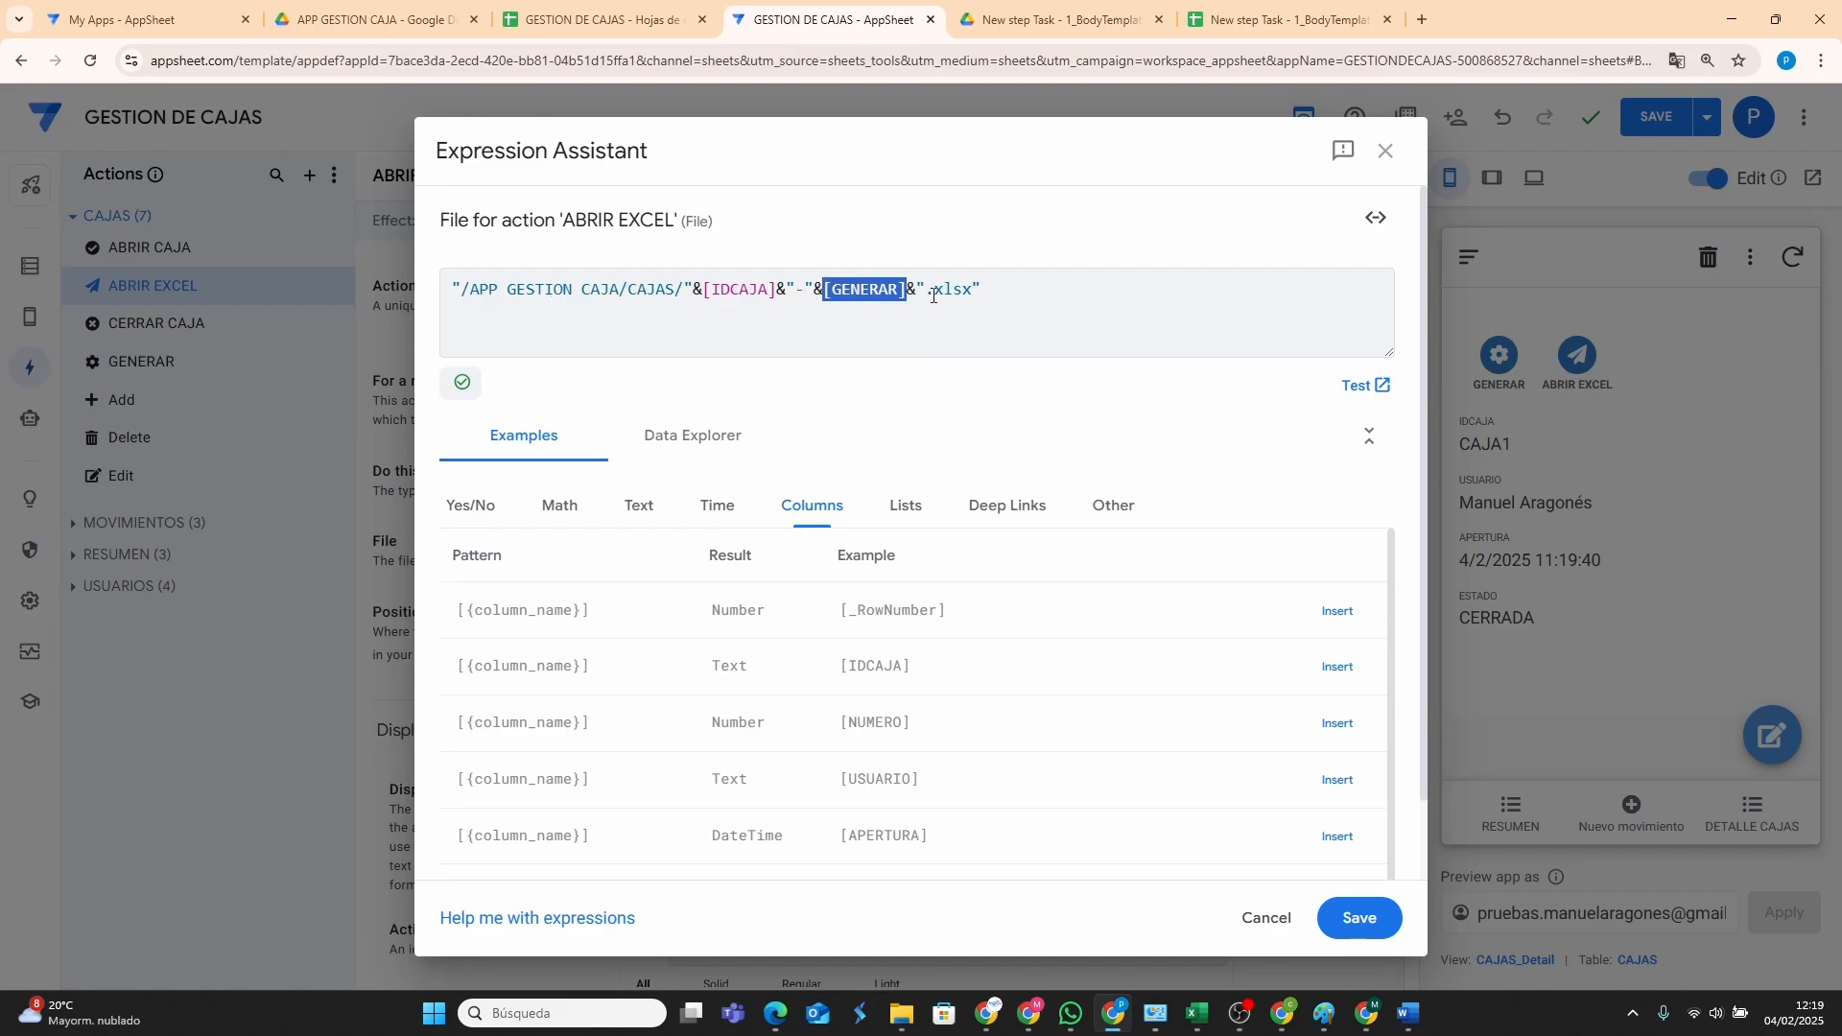
pyautogui.click(980, 290)
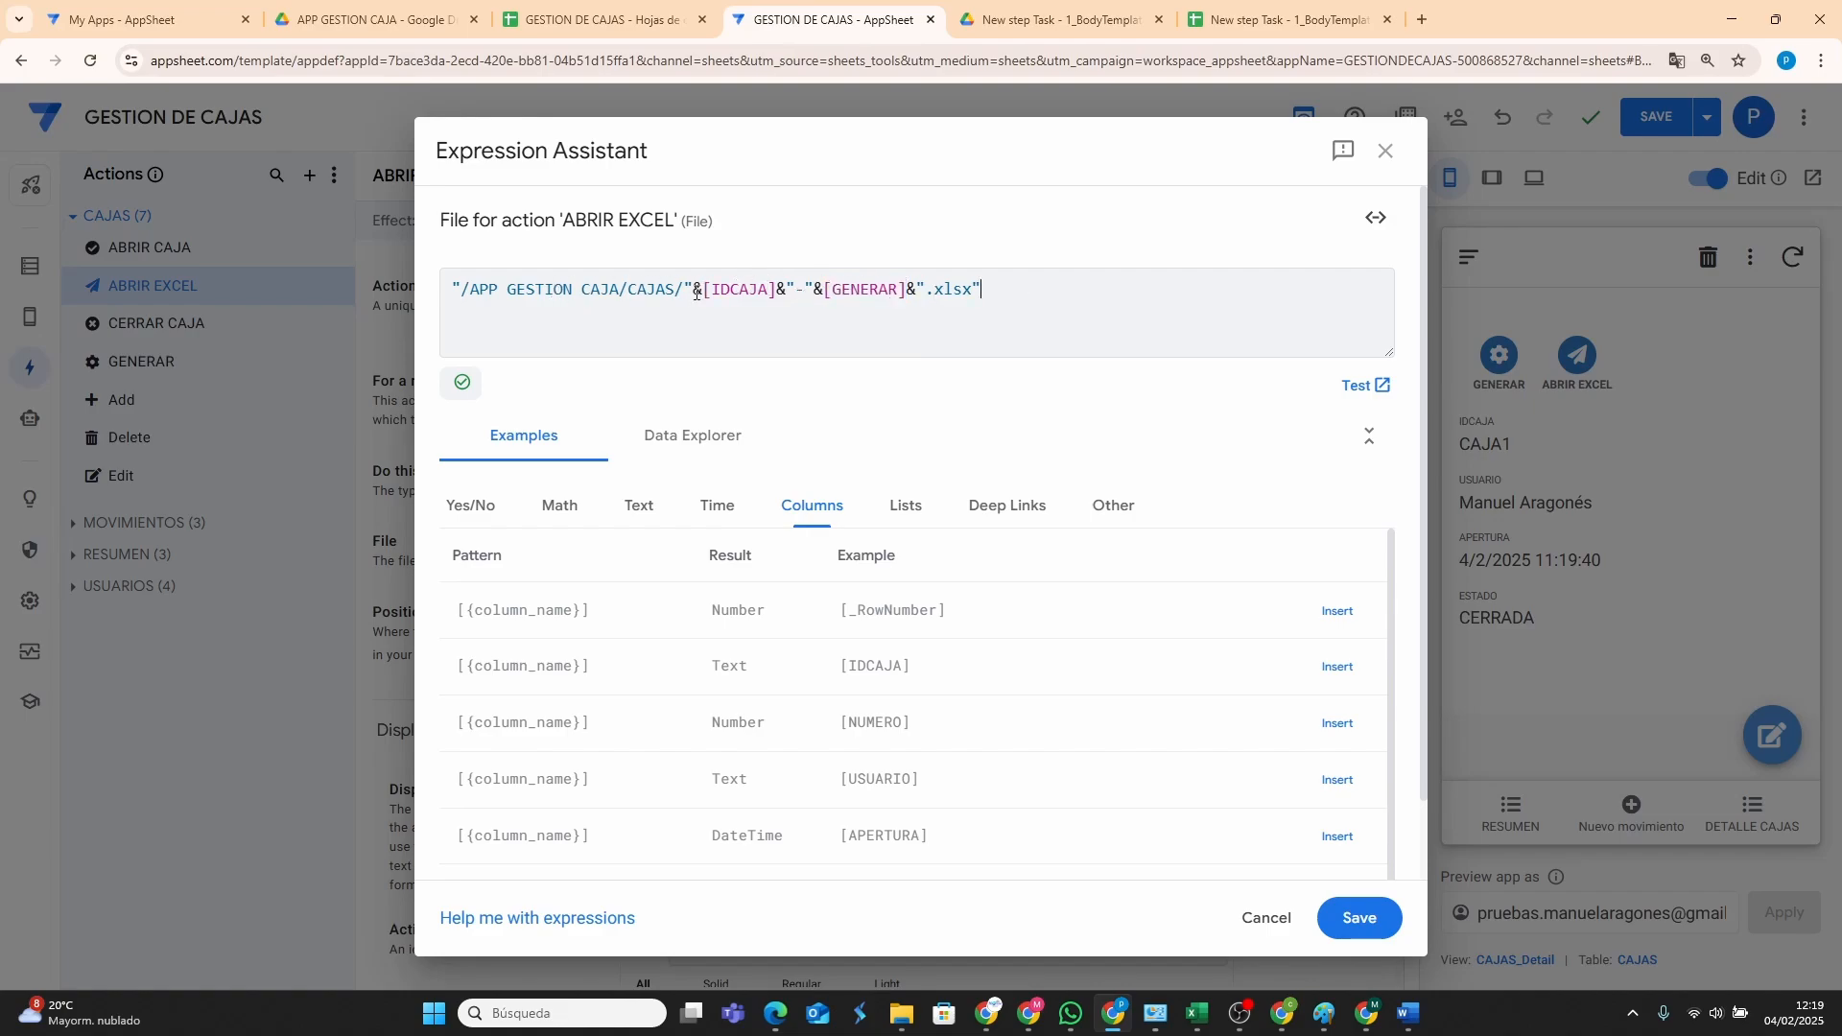
pyautogui.moveTo(706, 290); pyautogui.dragTo(911, 284)
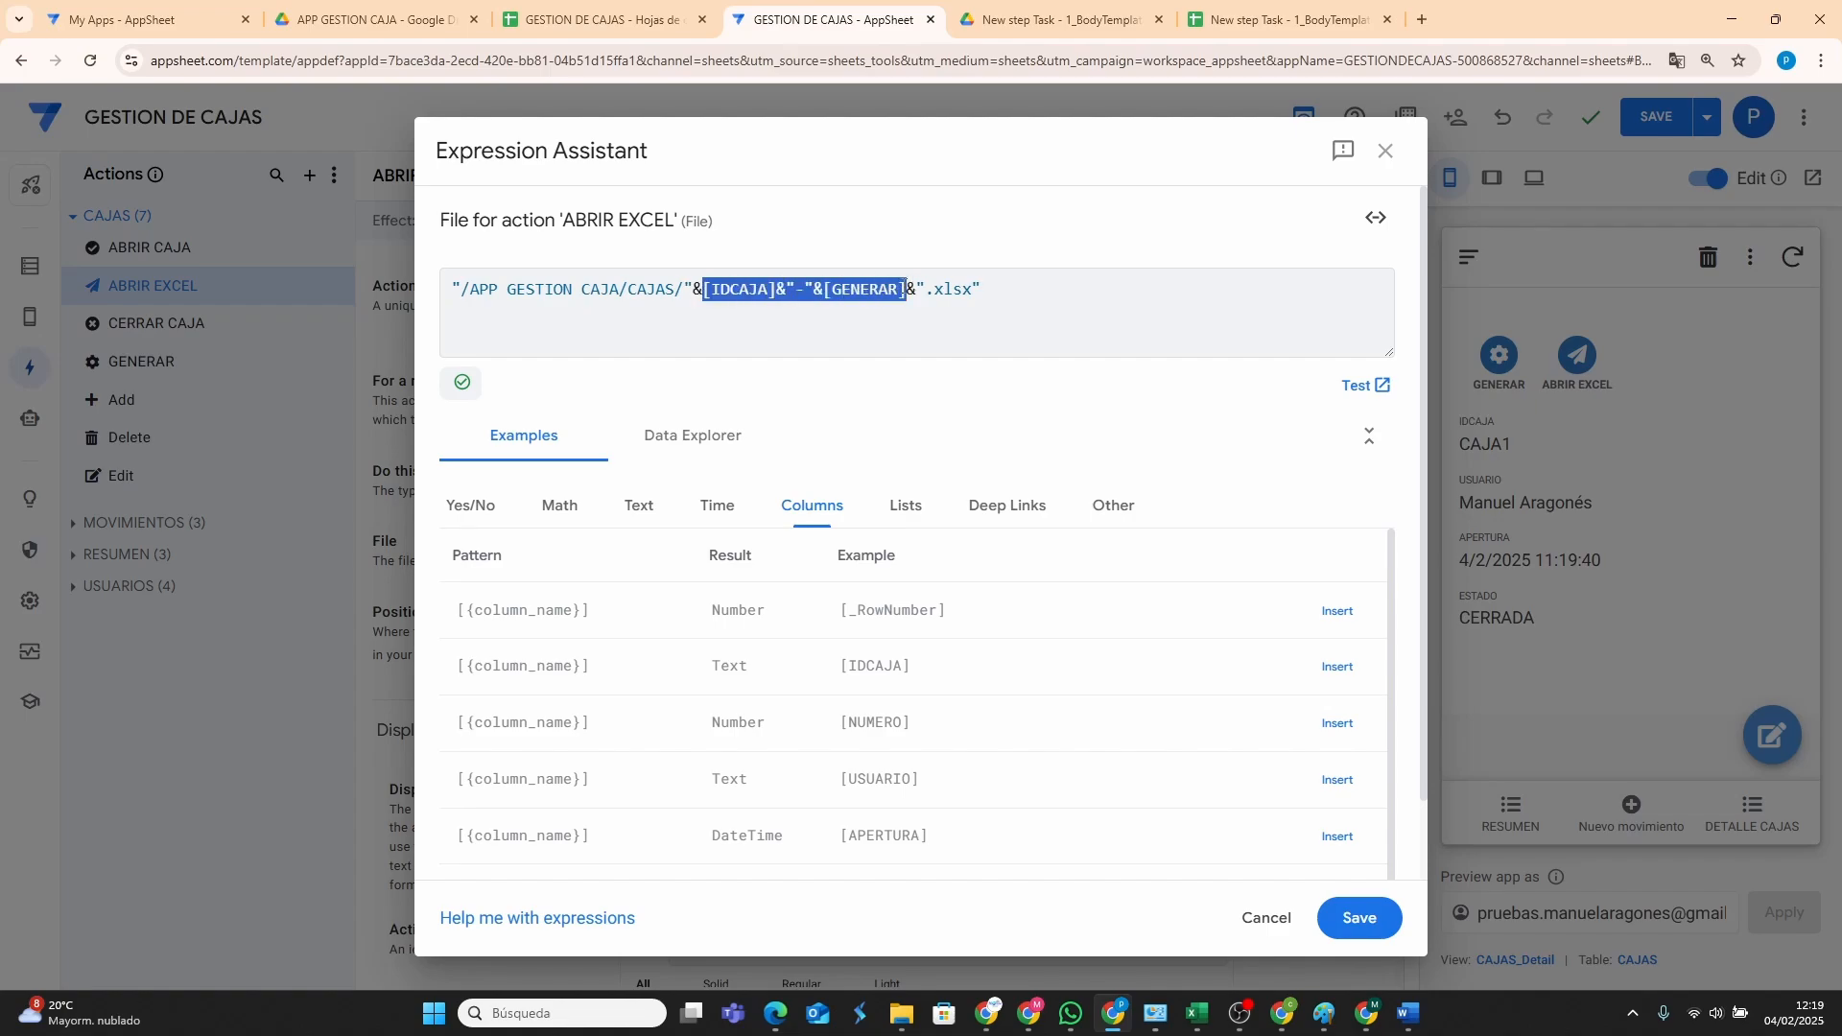
pyautogui.rightClick(863, 287)
pyautogui.click(923, 383)
pyautogui.click(1358, 917)
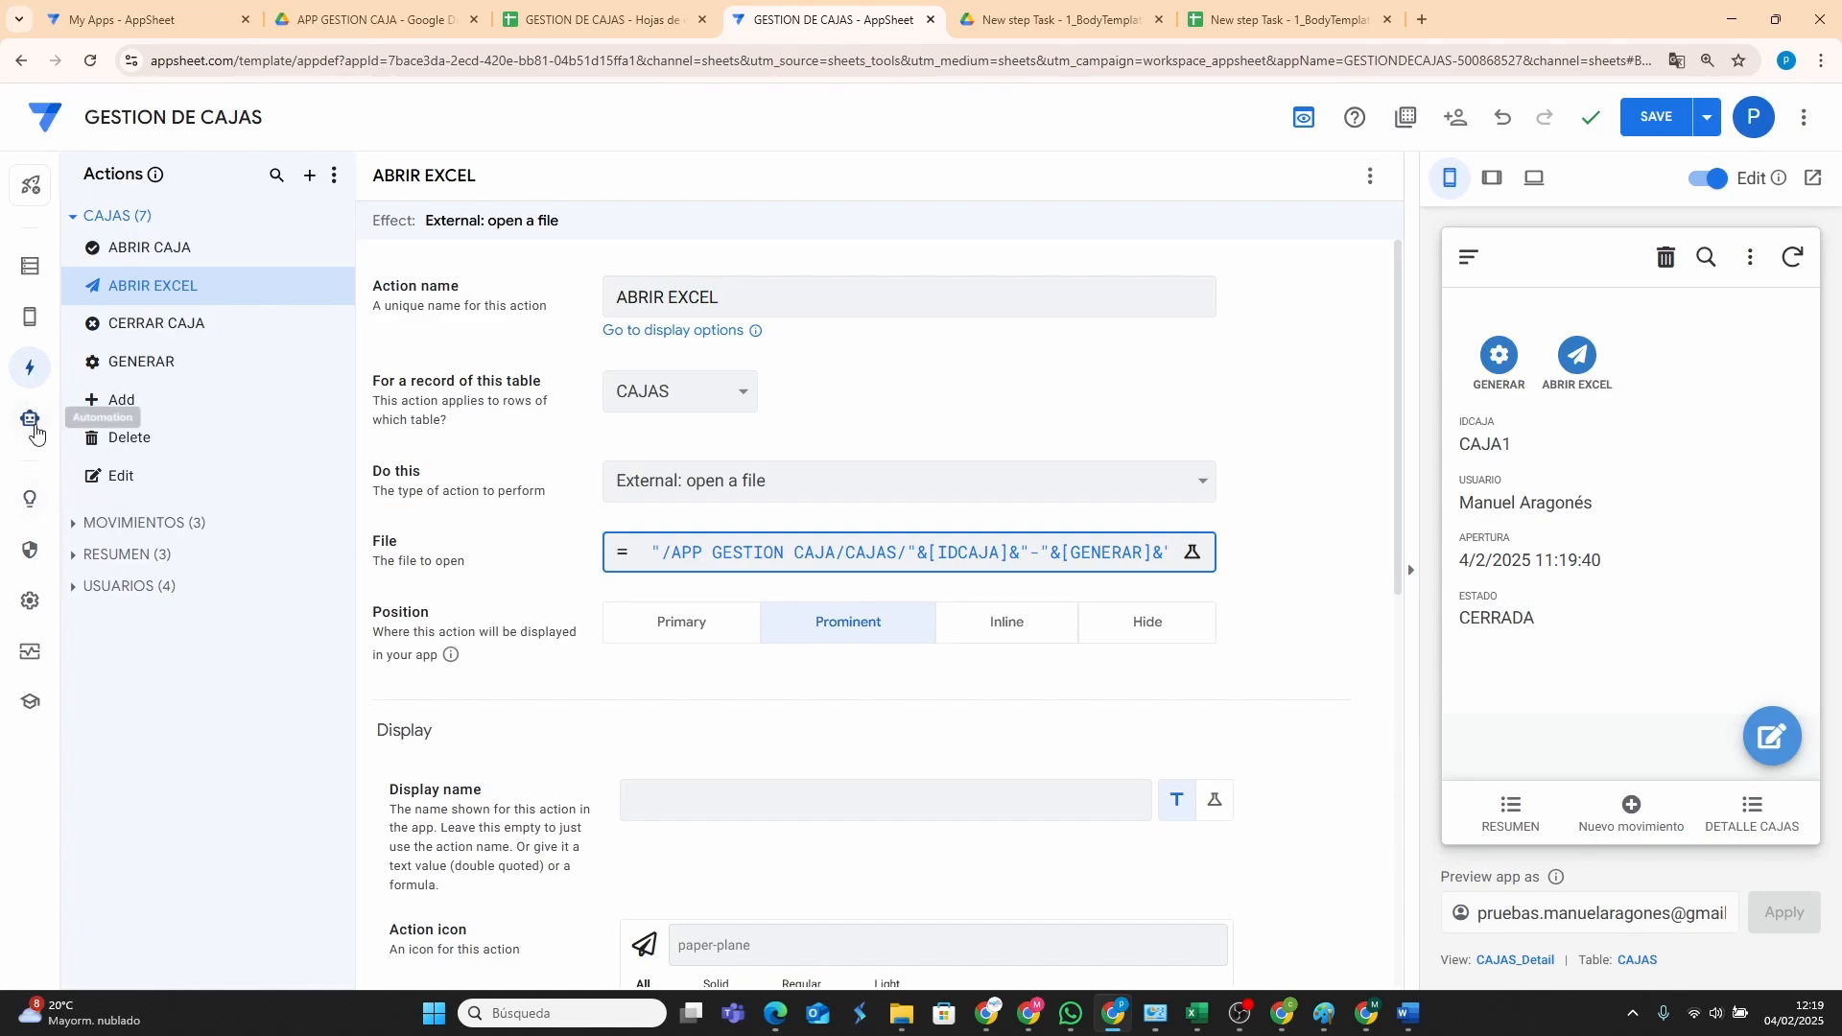
# Replace the File Name Prefix of the New Bot's file creation task with [IDCAJA]&"-"&[GENERAR].
pyautogui.click(35, 433)
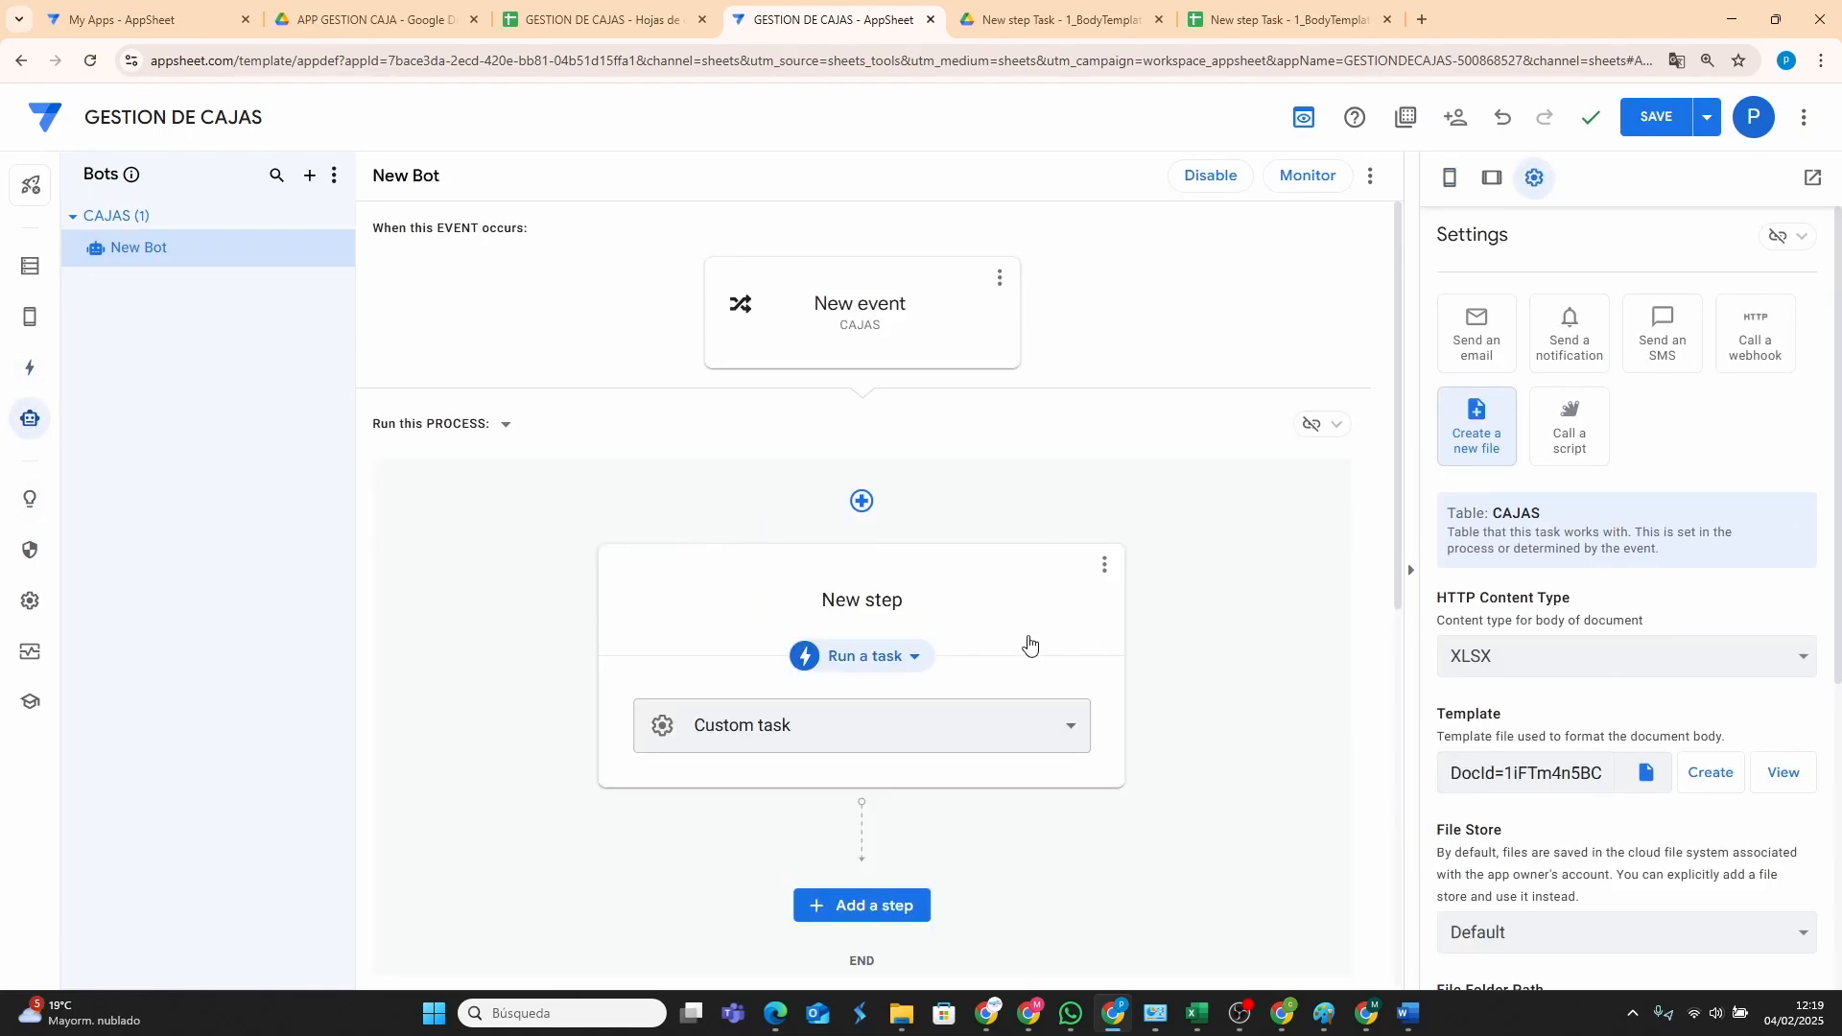
pyautogui.scroll(-5, 1688, 571)
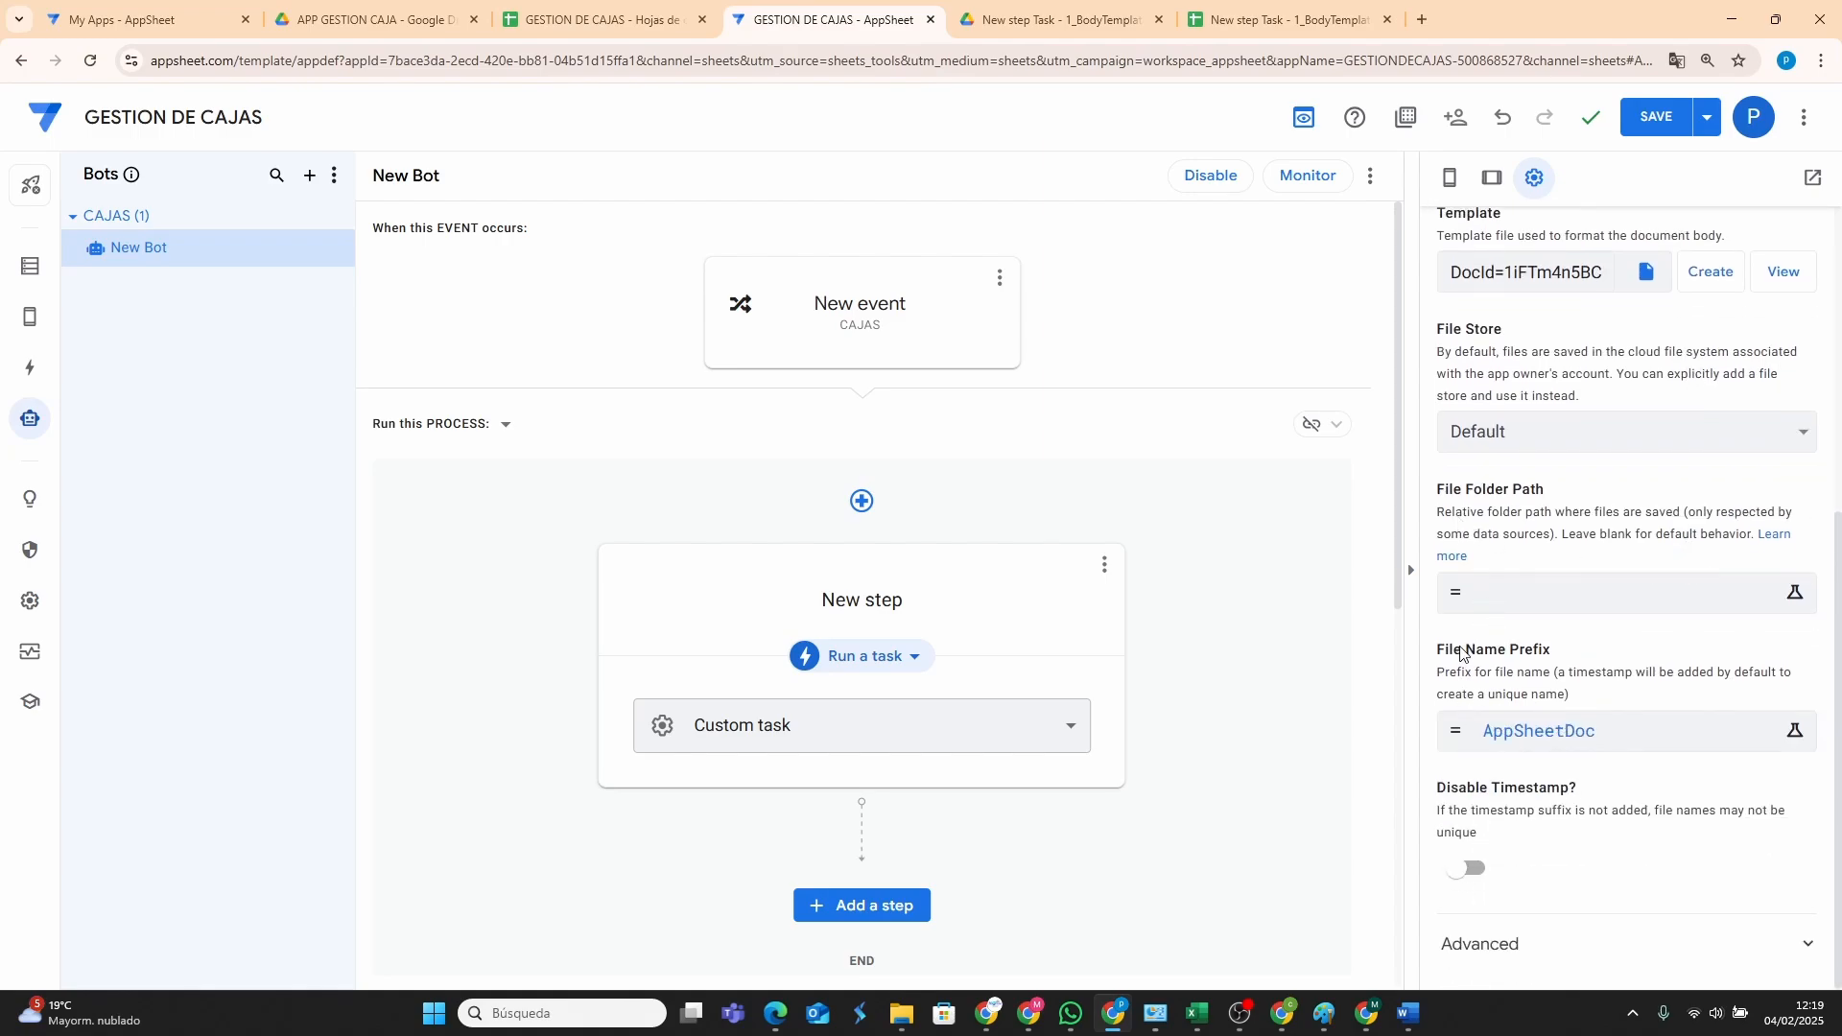
pyautogui.click(1571, 730)
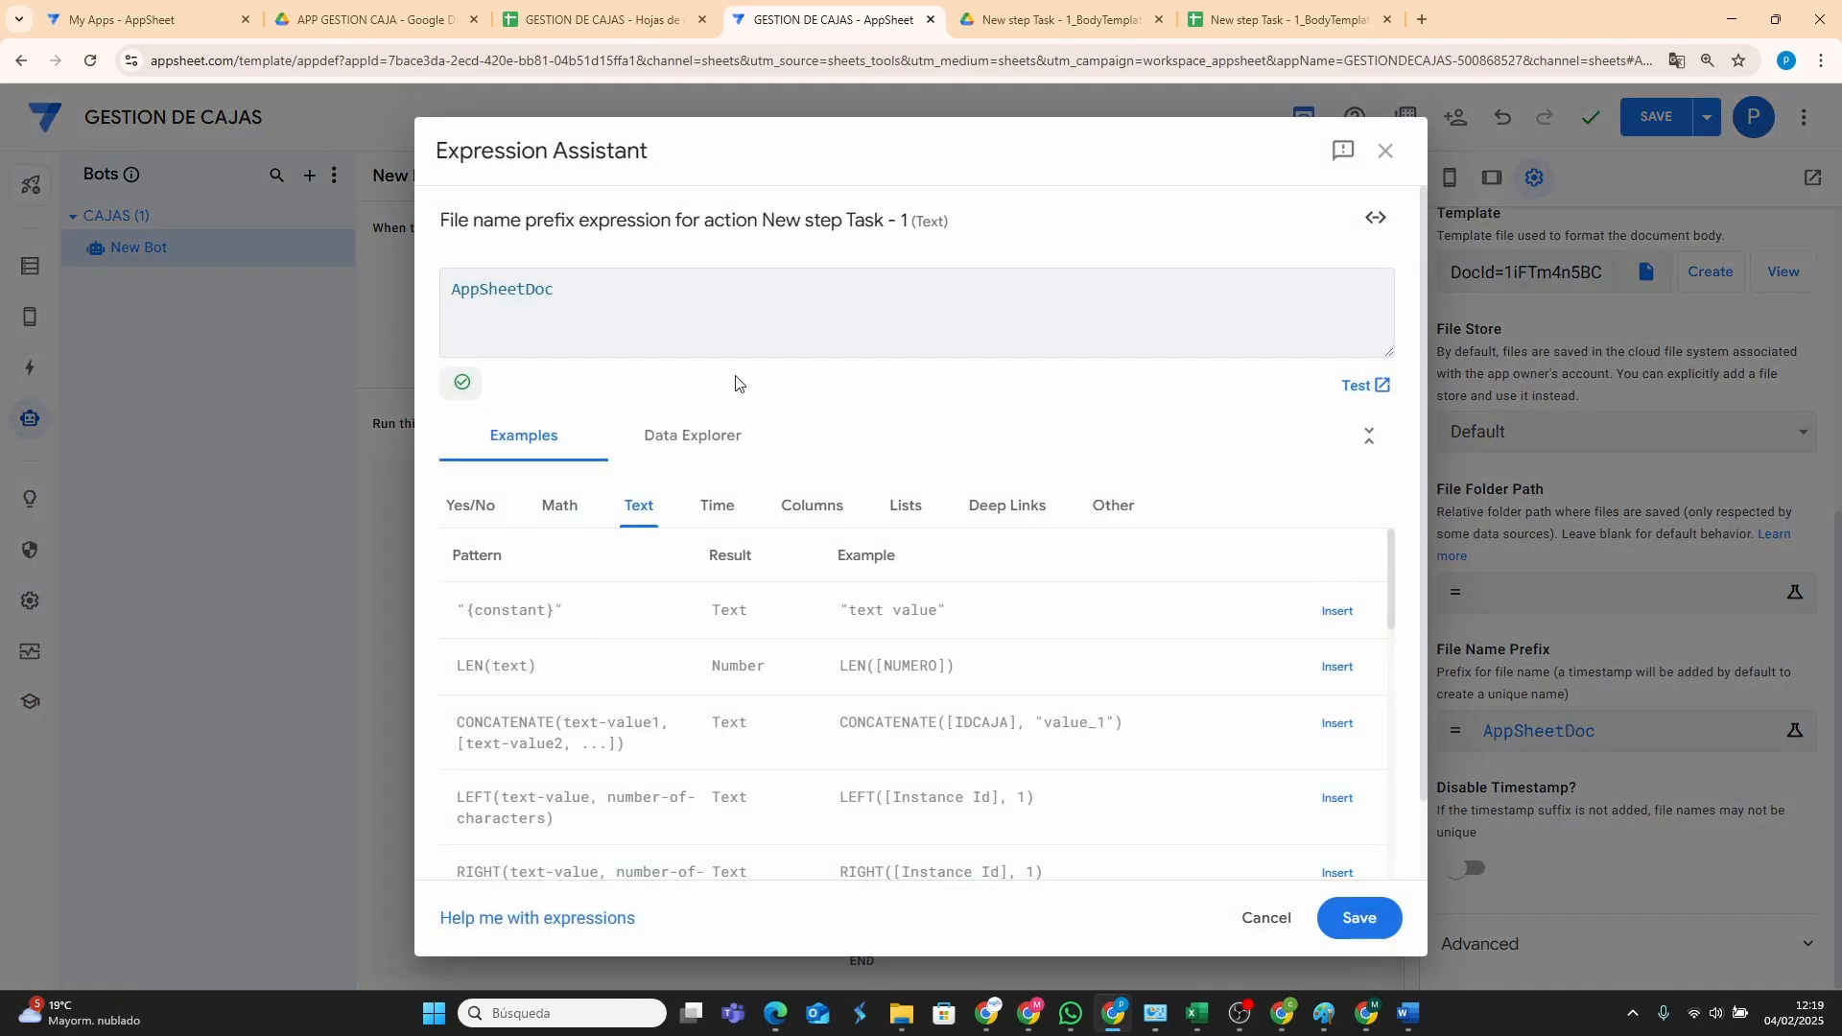
pyautogui.moveTo(570, 294); pyautogui.dragTo(401, 301)
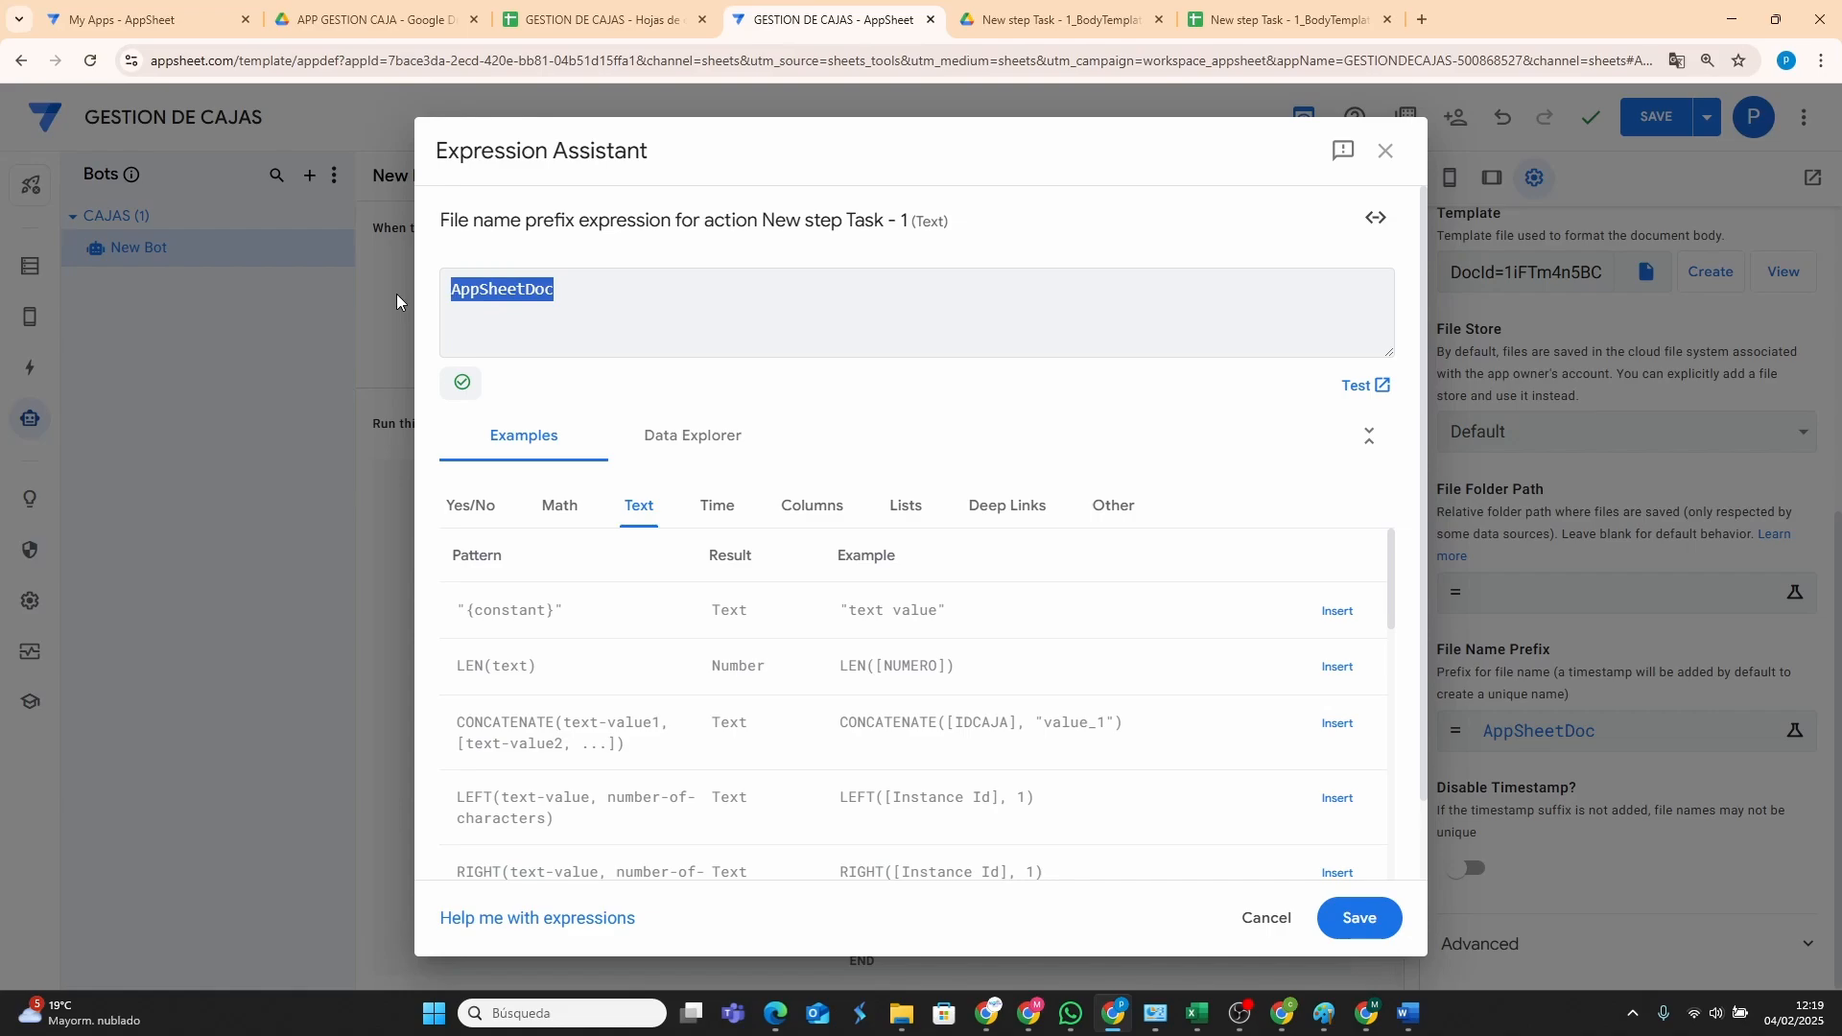
pyautogui.press('BackSpace')
pyautogui.rightClick(489, 292)
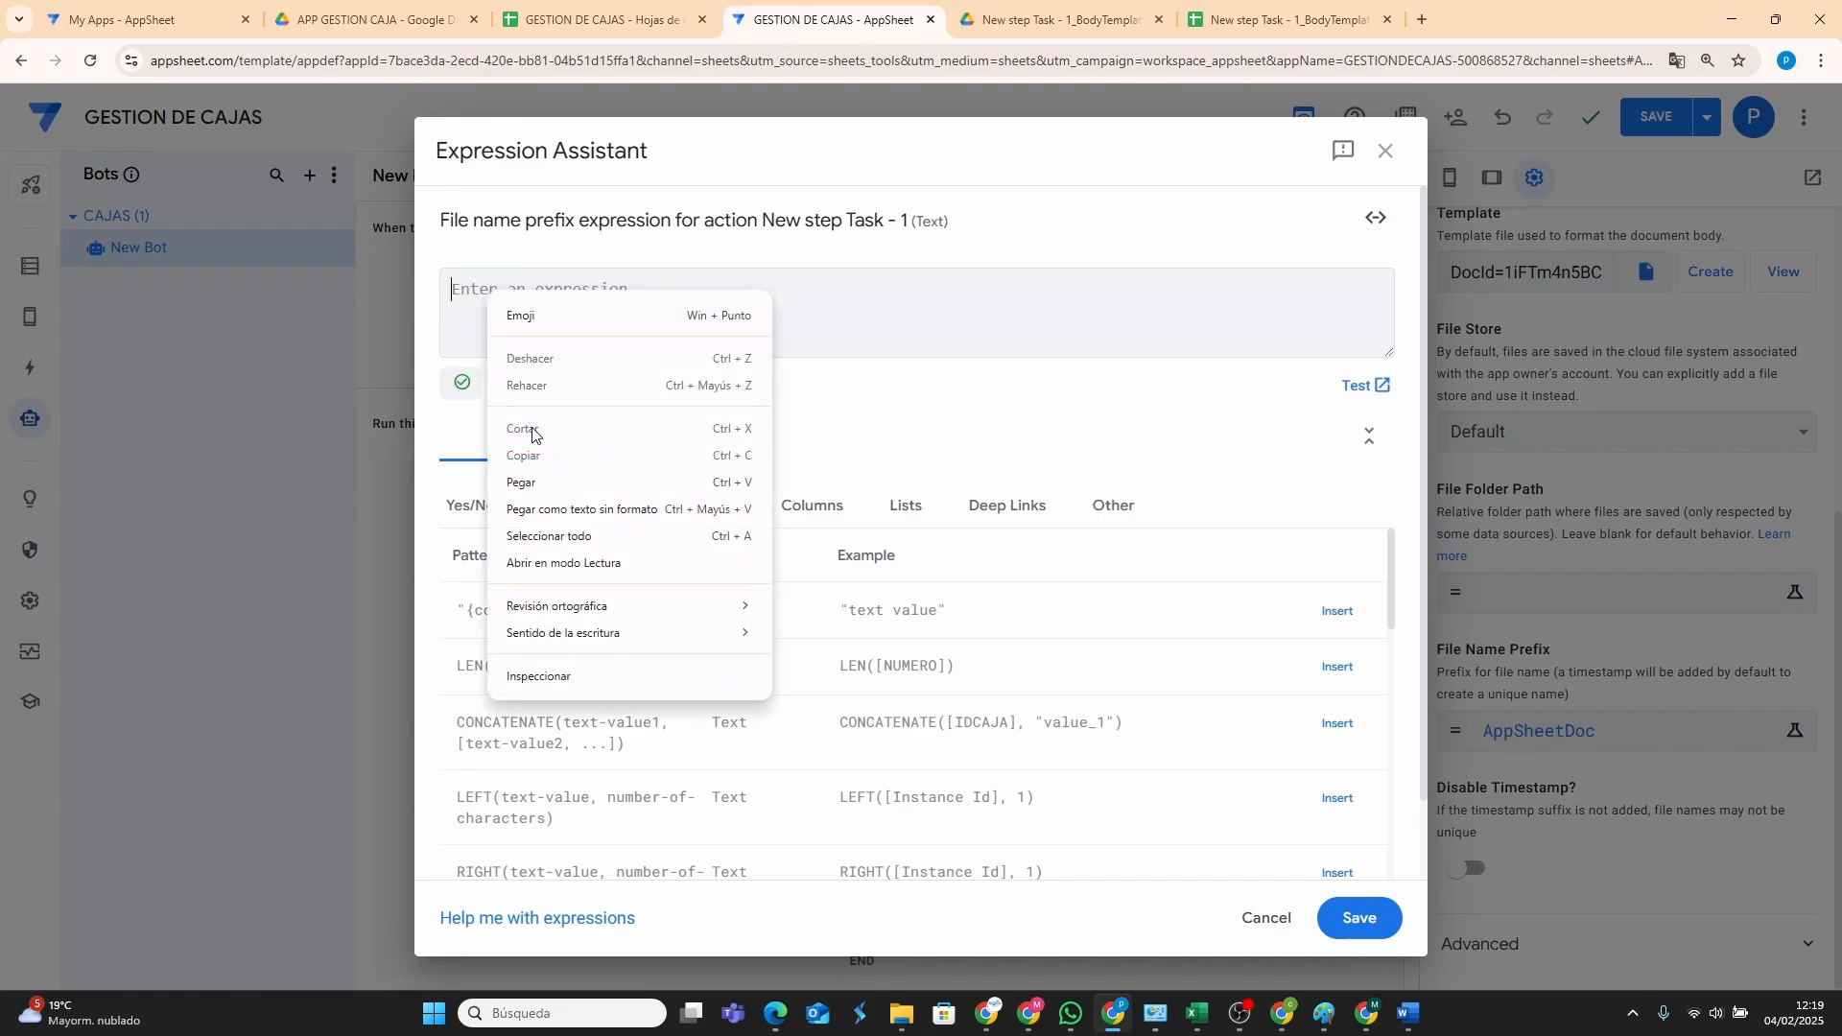
pyautogui.click(545, 489)
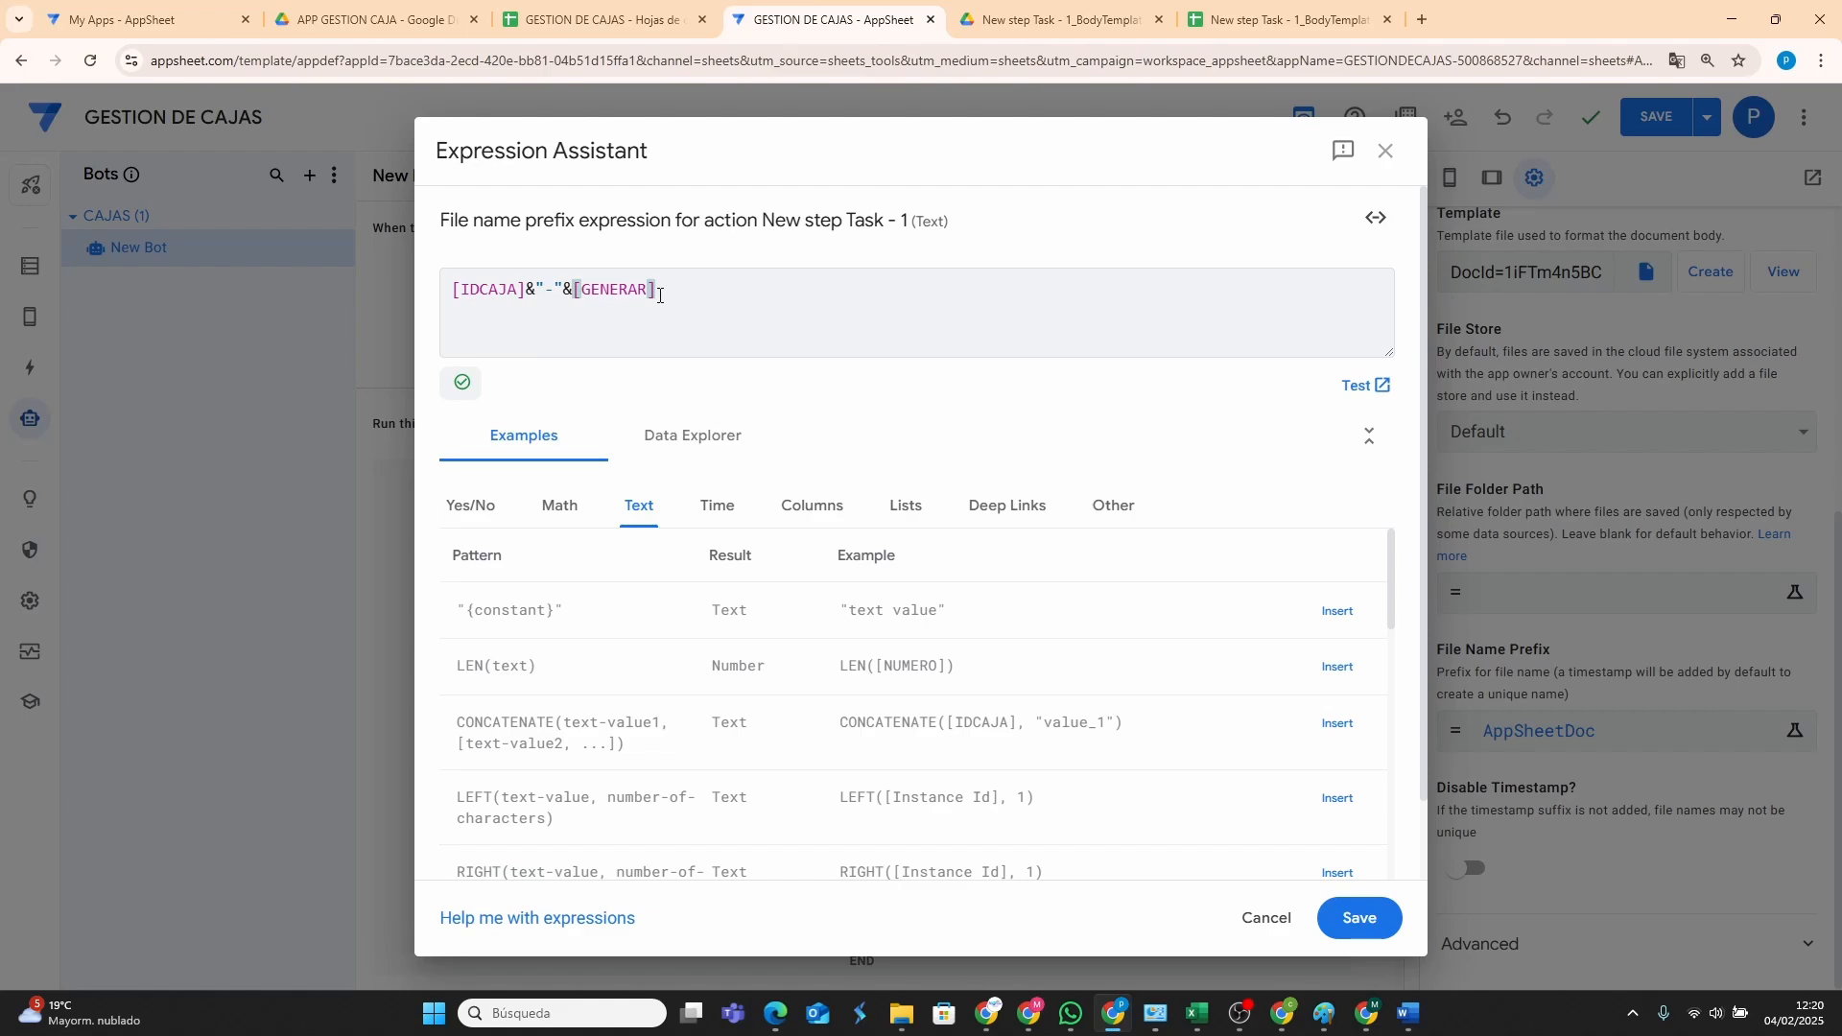
pyautogui.click(1359, 919)
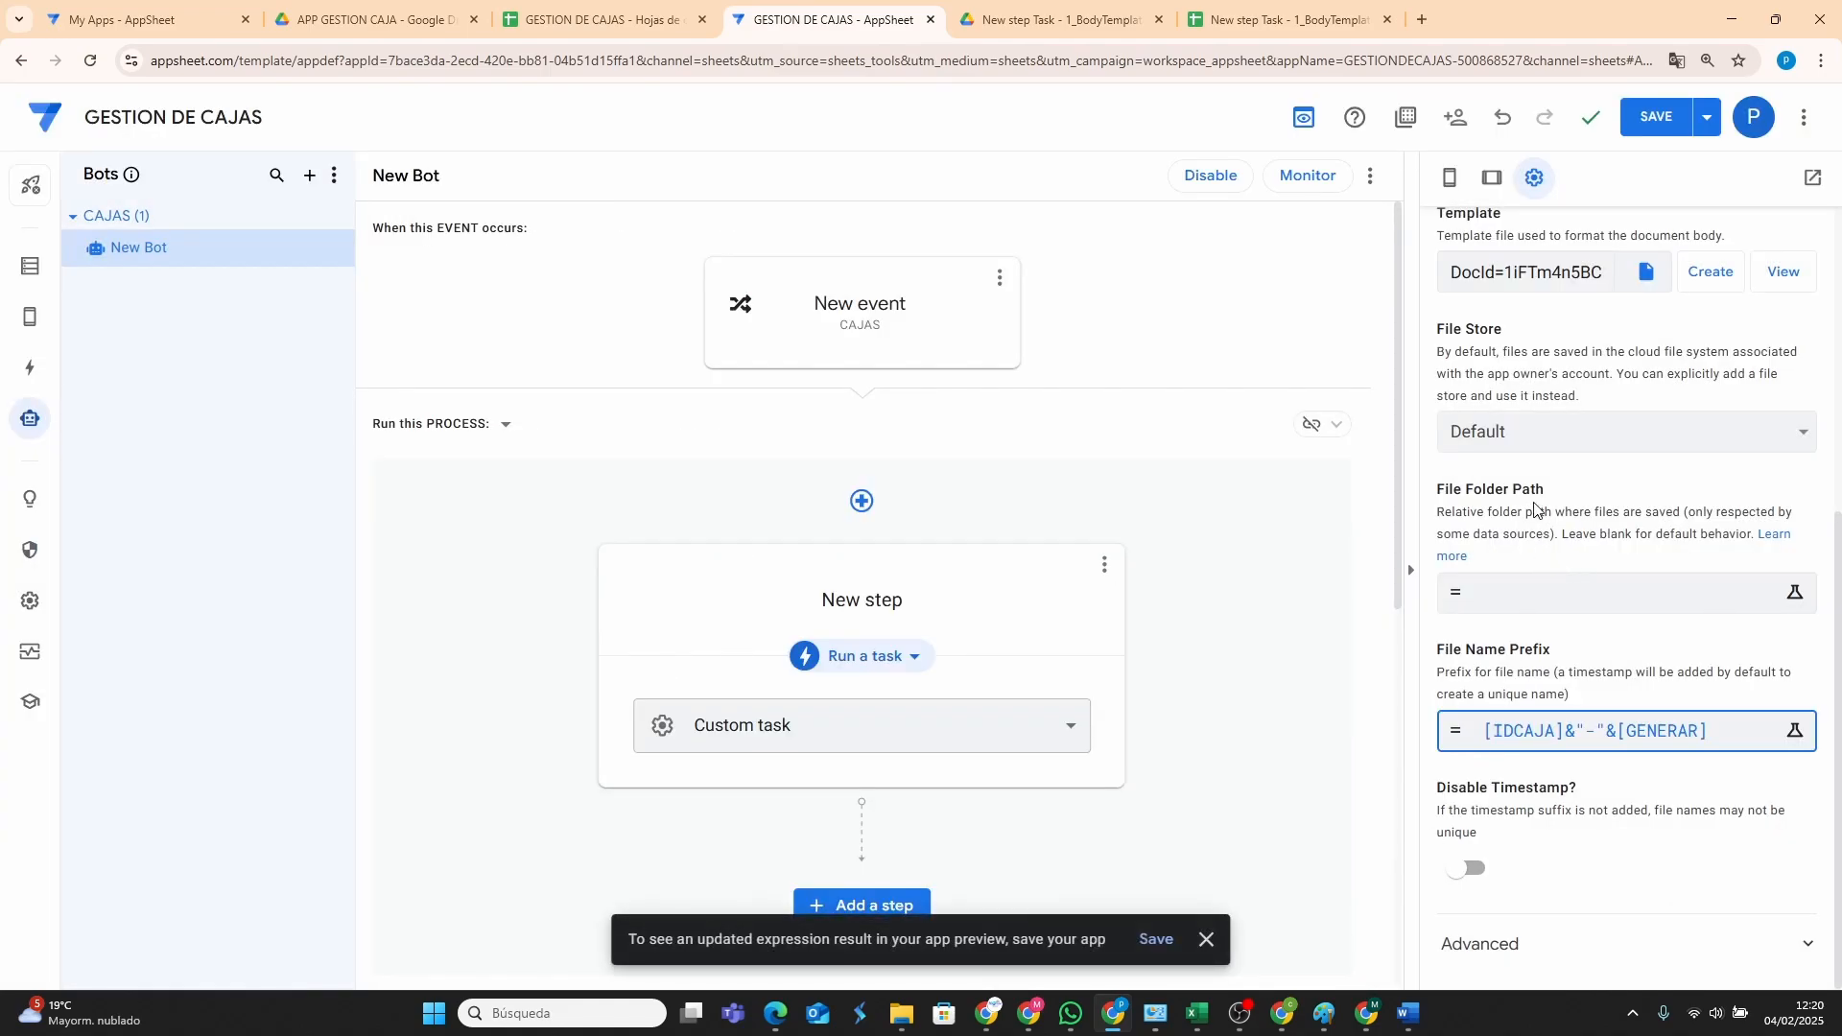
# Set the bot task's File Folder Path to CAJAS, turn on Disable Timestamp, and save the app.
pyautogui.click(1548, 592)
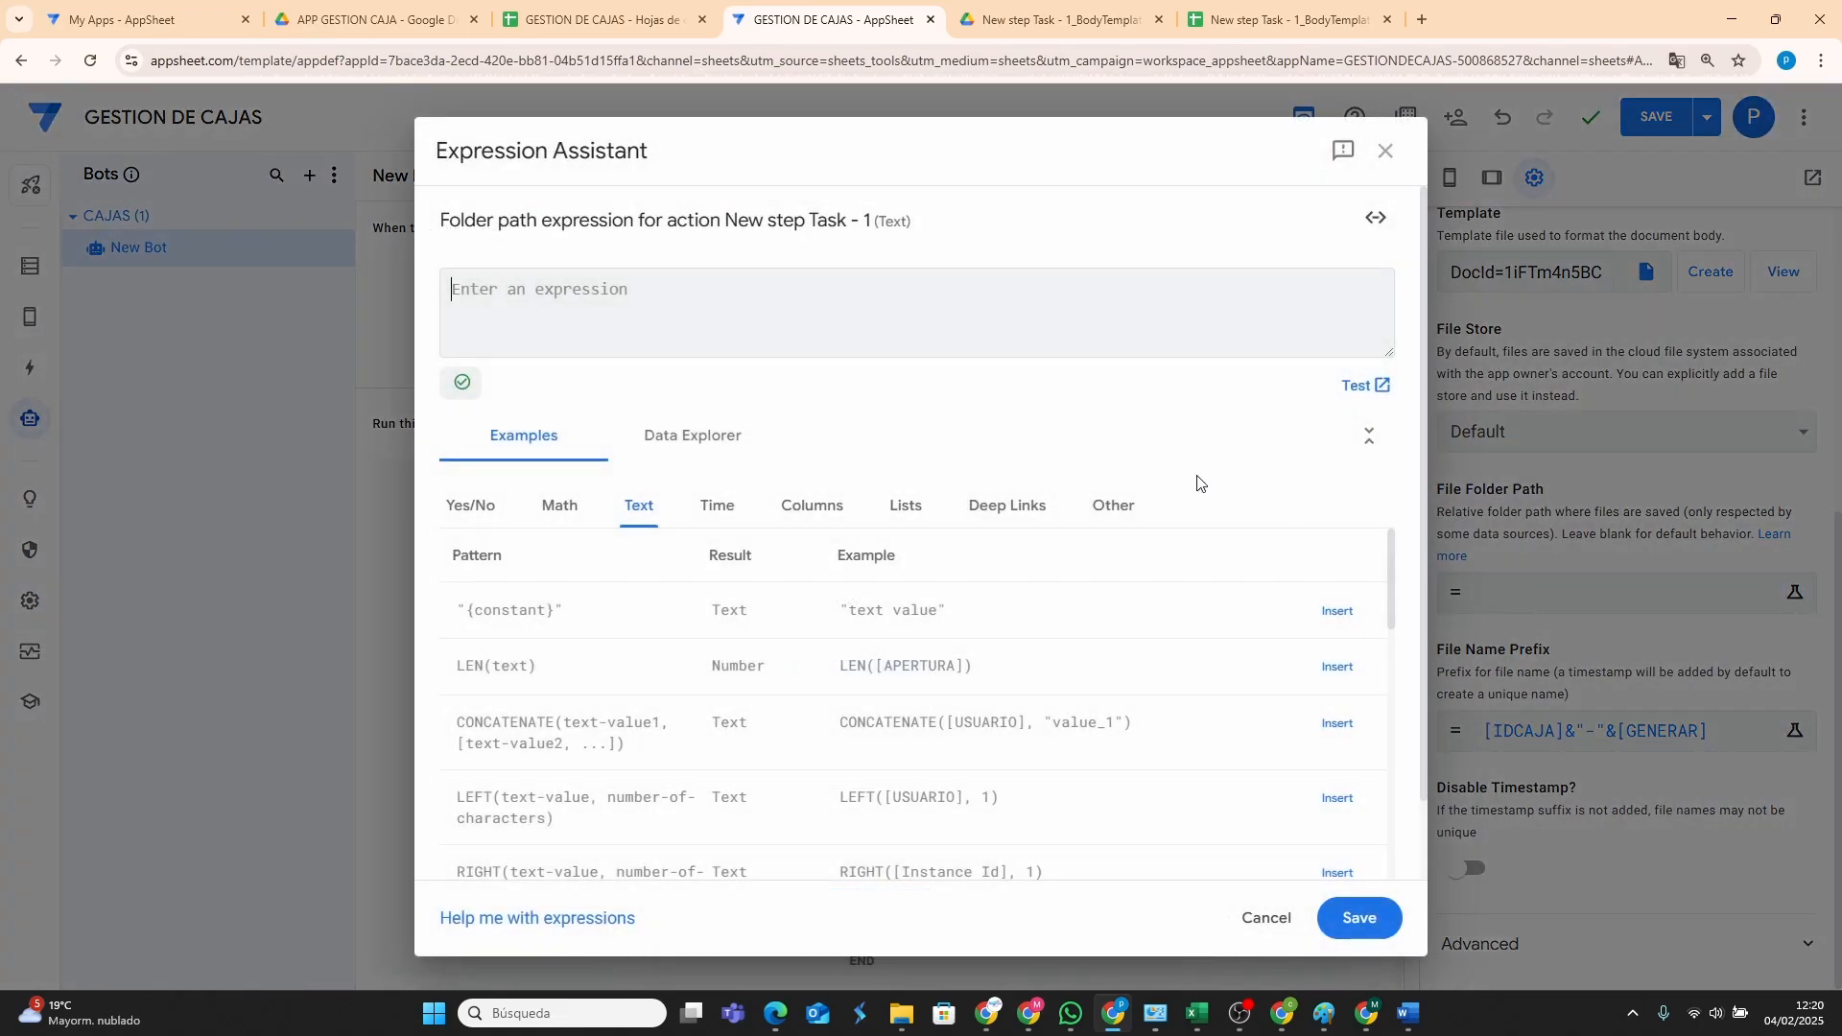
pyautogui.write('CAJAS')
pyautogui.click(1354, 921)
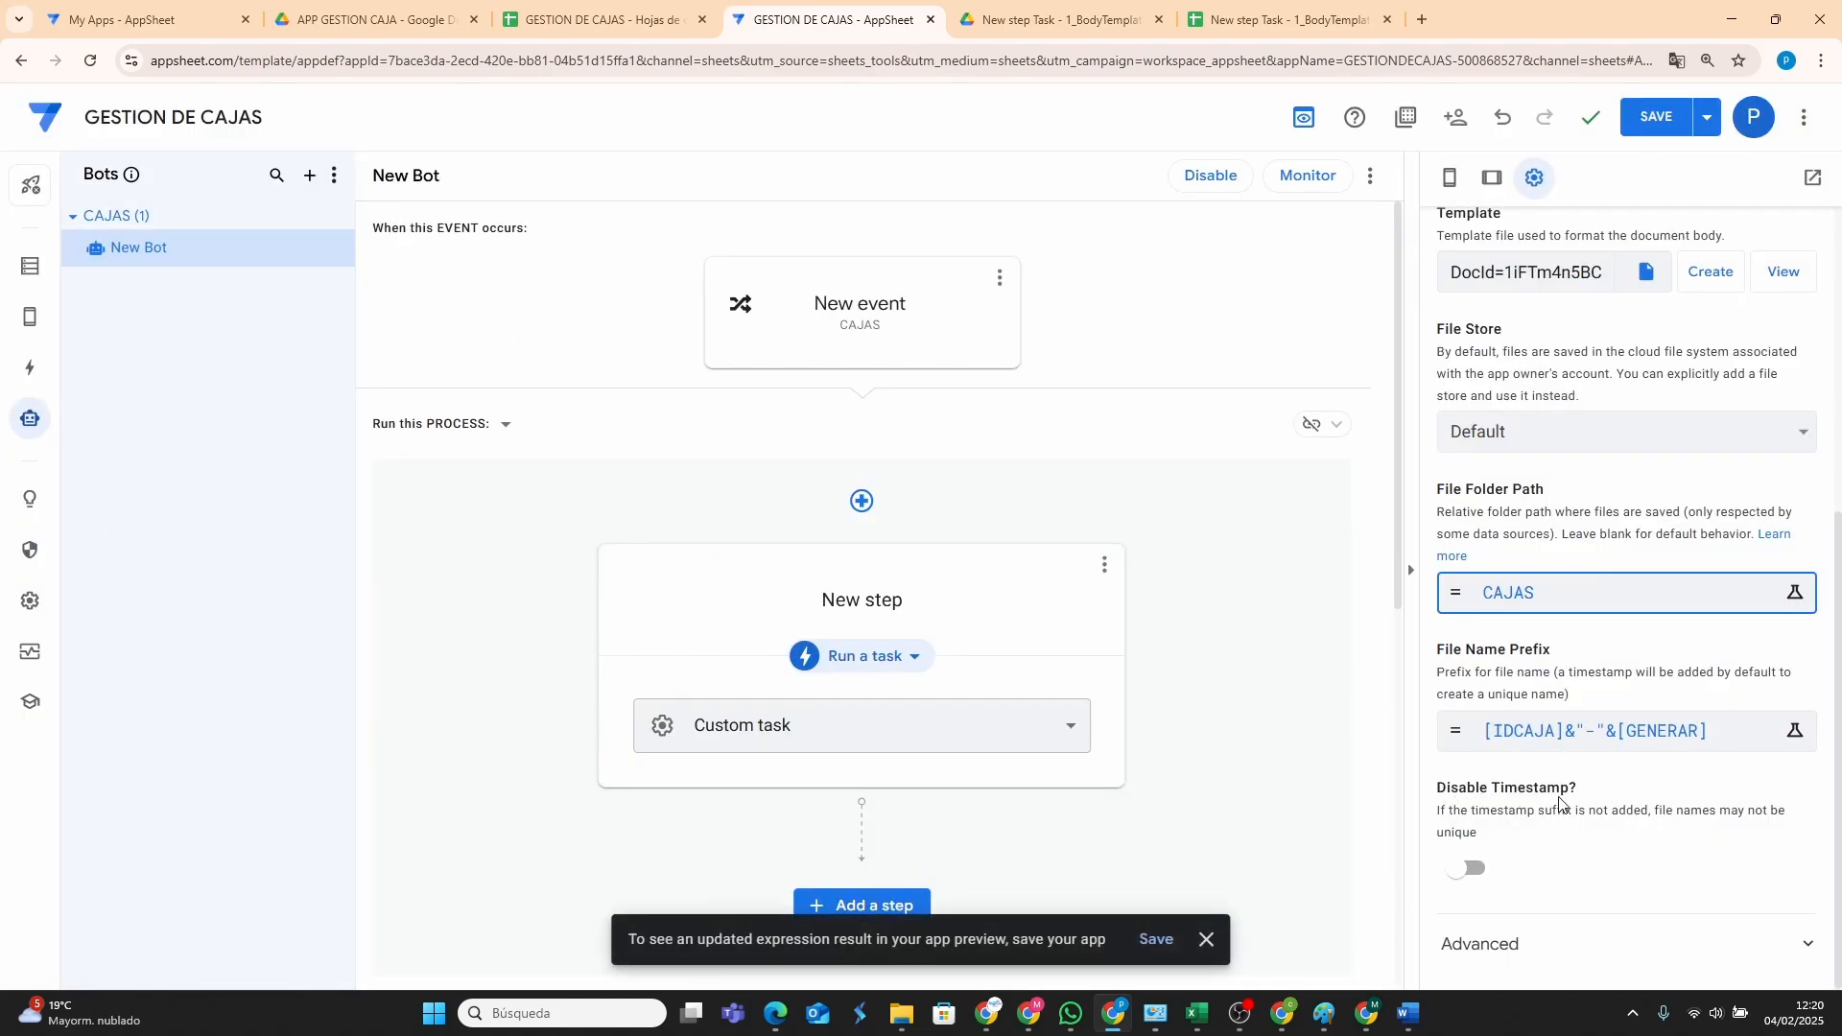
pyautogui.click(1466, 871)
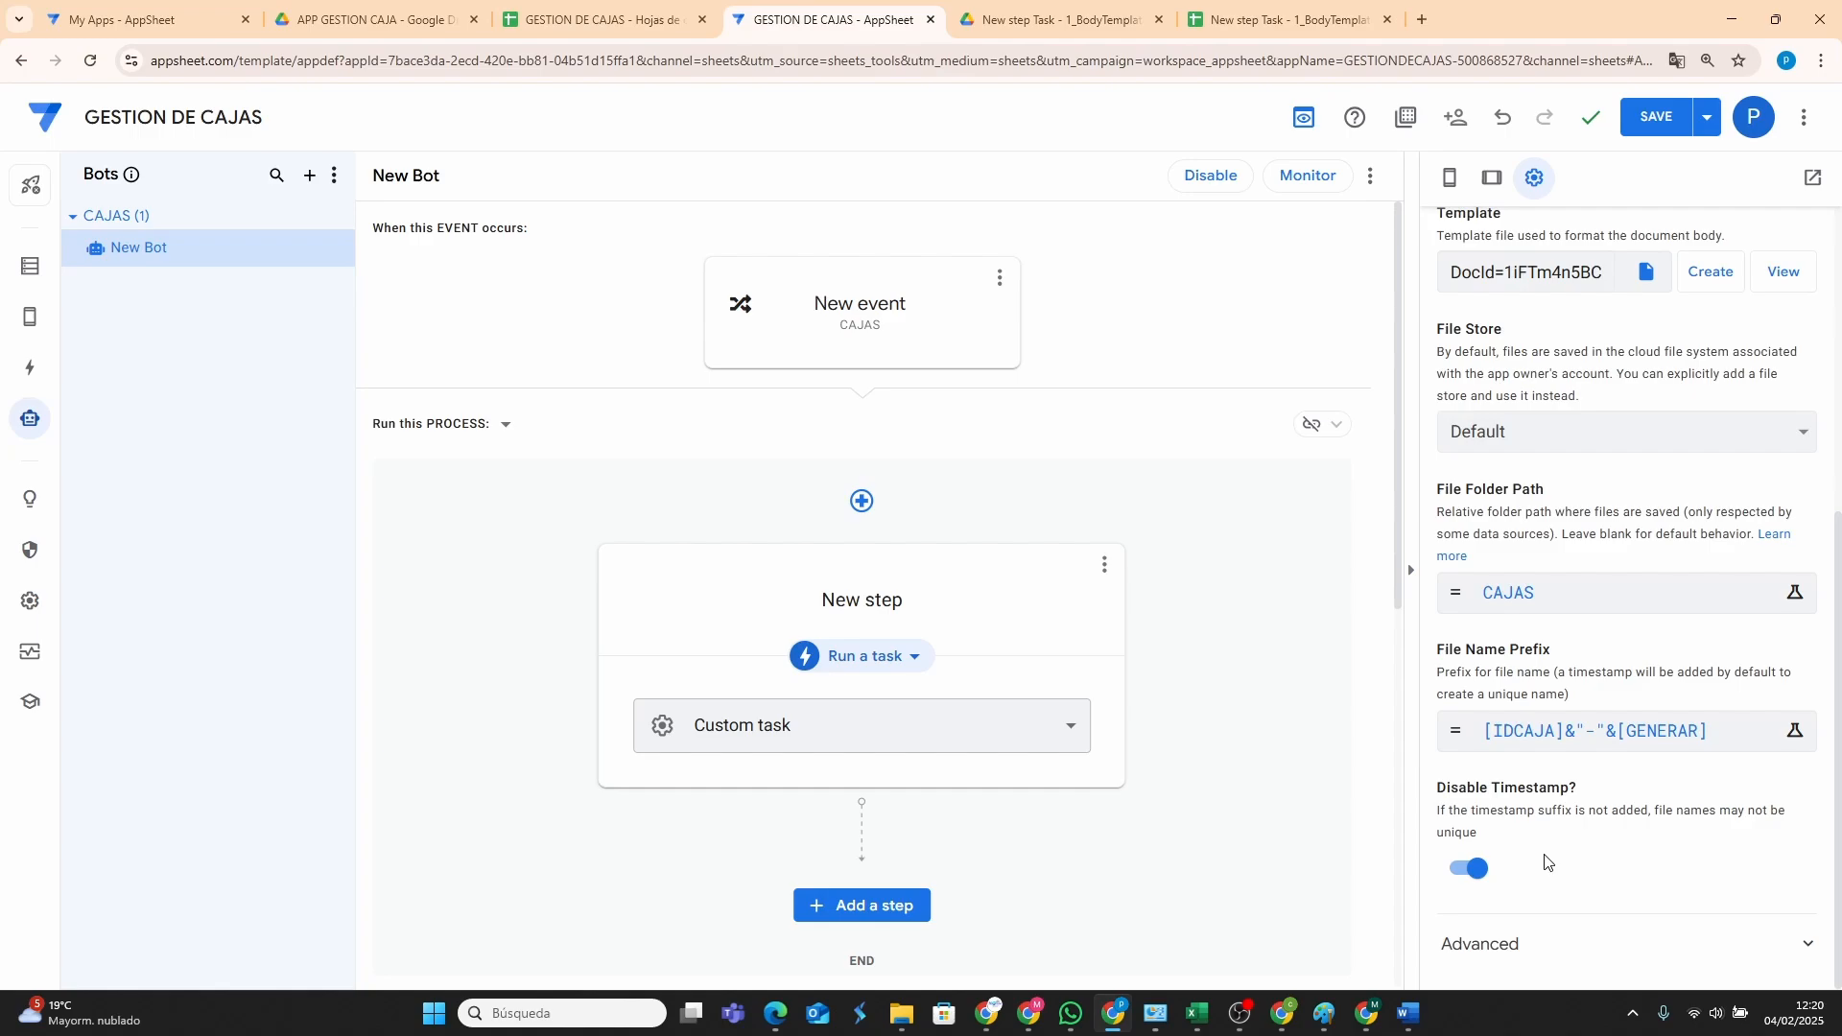
pyautogui.click(1665, 116)
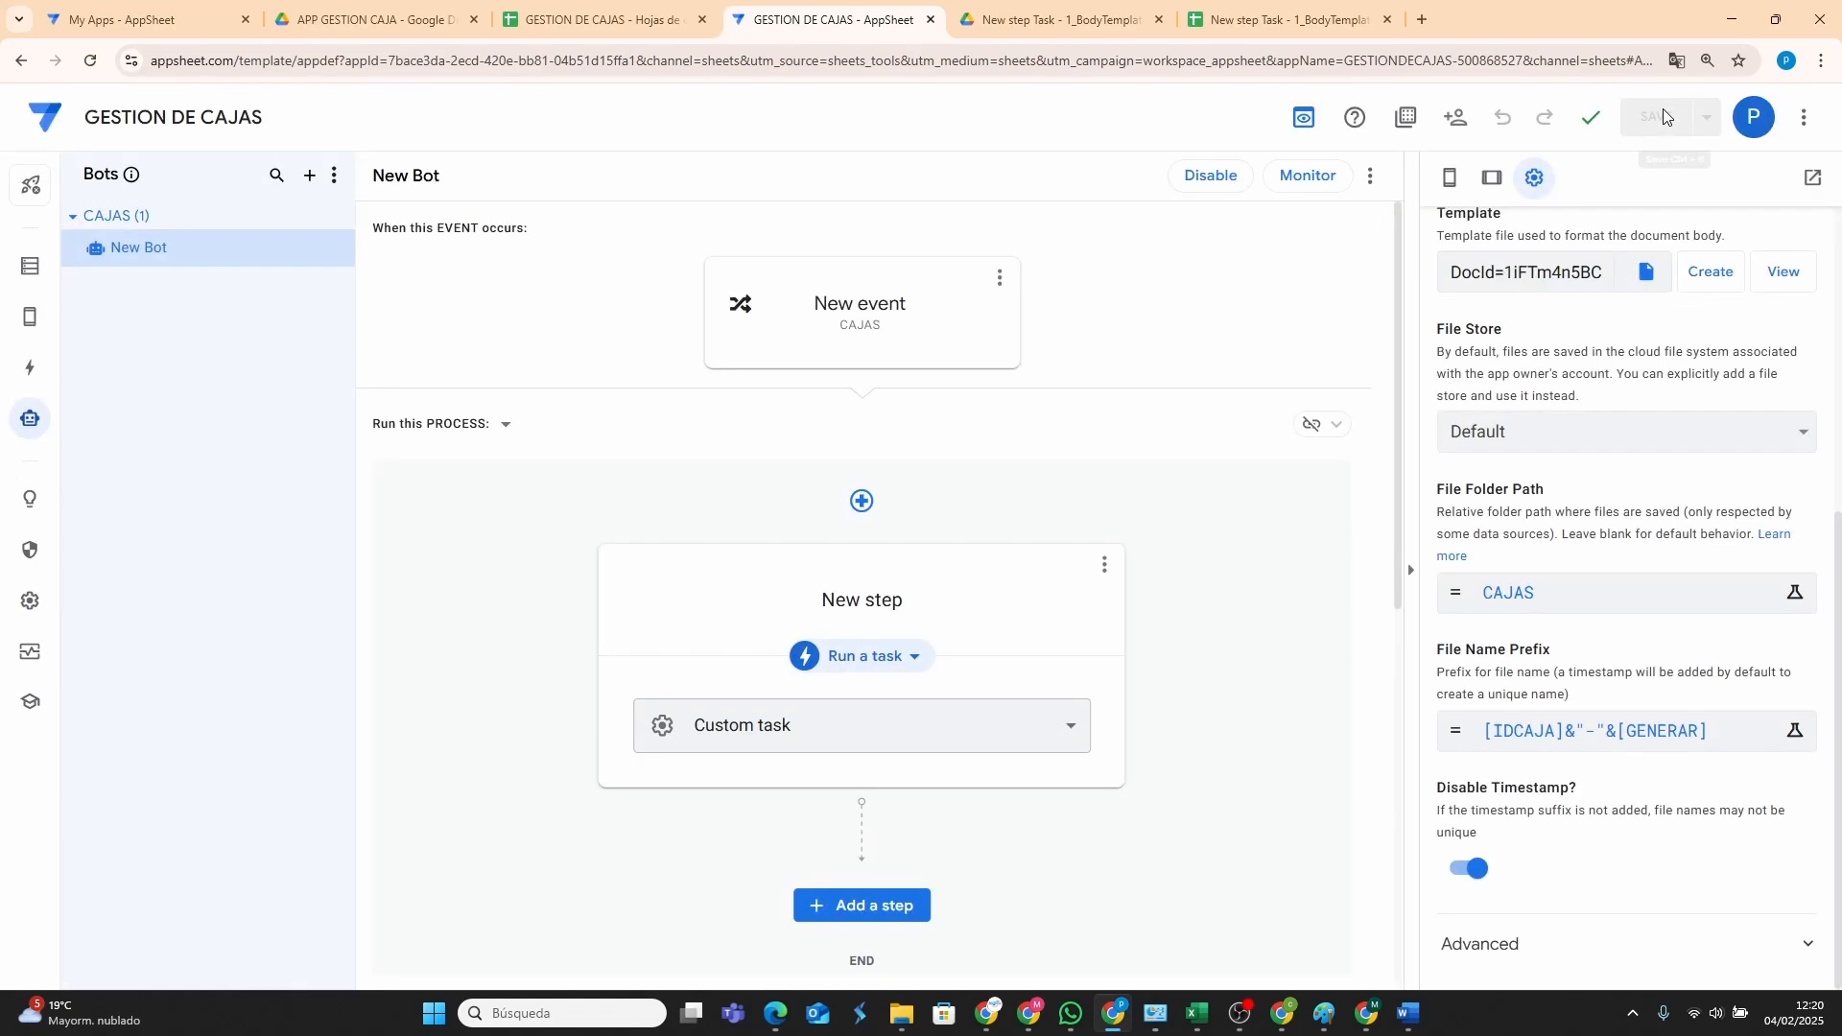
# Open the app's data tables and show the CAJAS list view in the app preview.
pyautogui.click(34, 263)
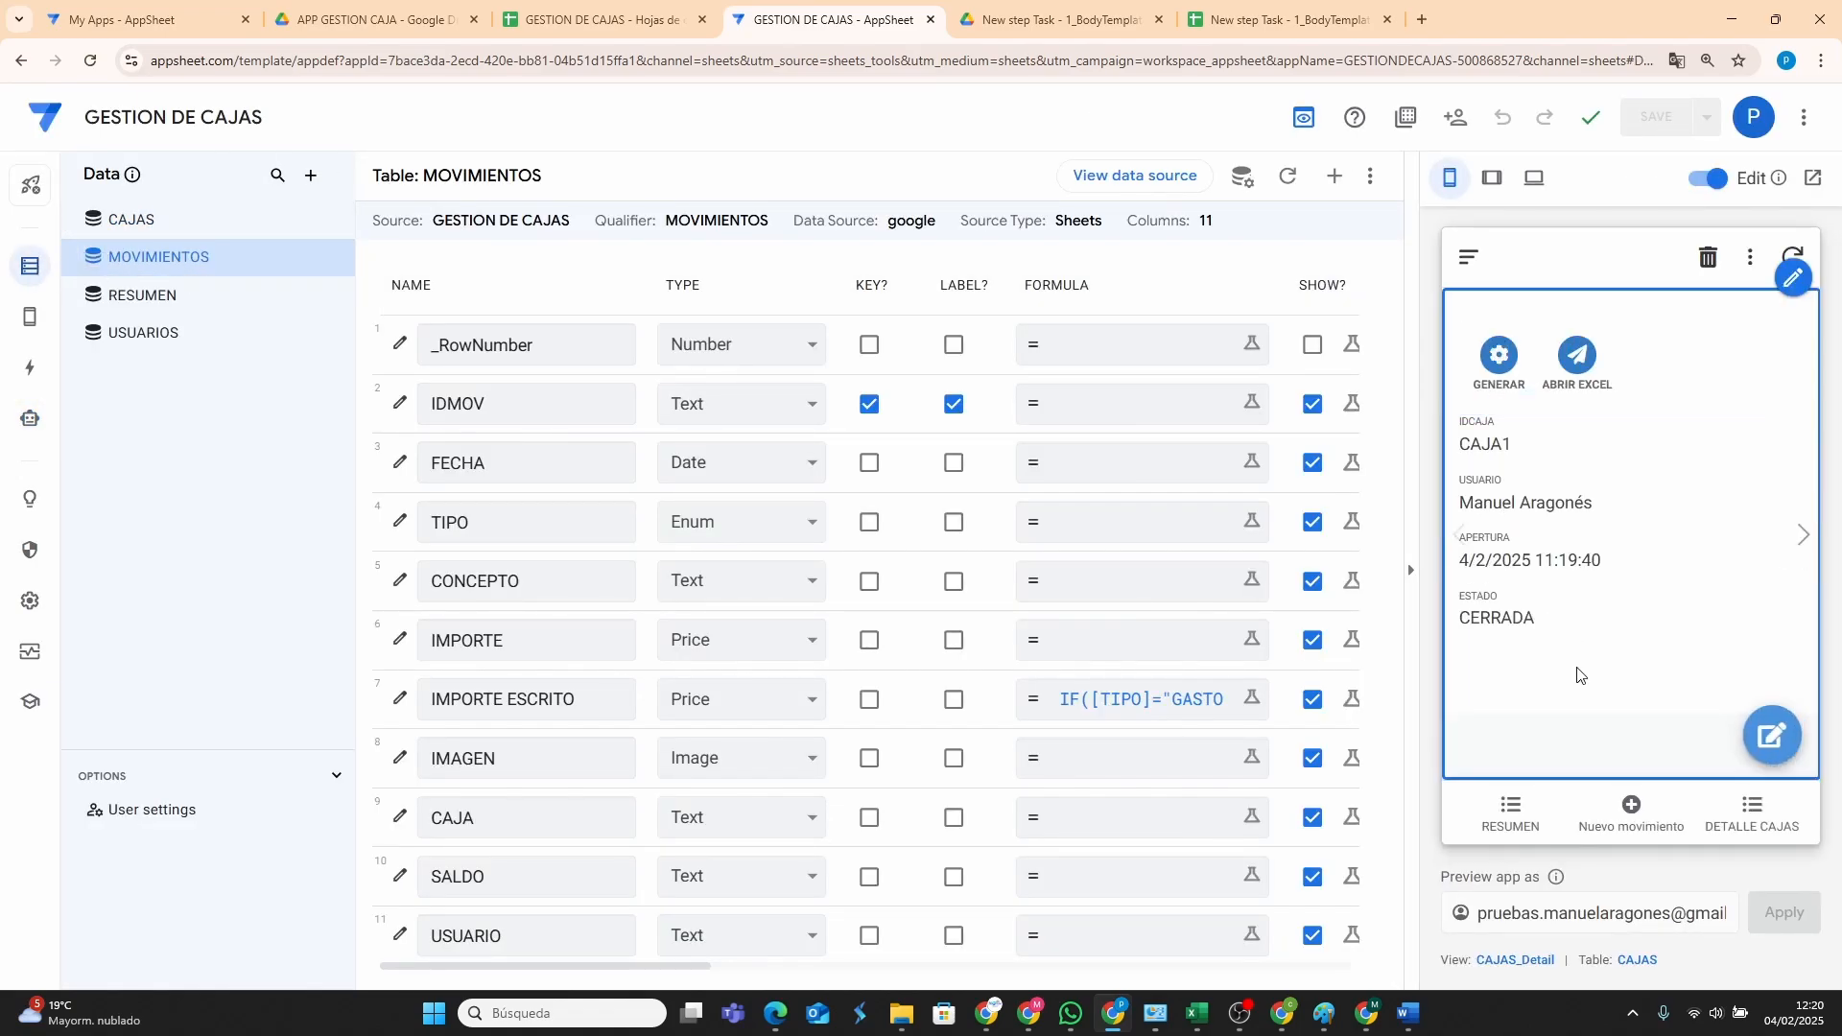
pyautogui.click(1468, 257)
pyautogui.click(1513, 376)
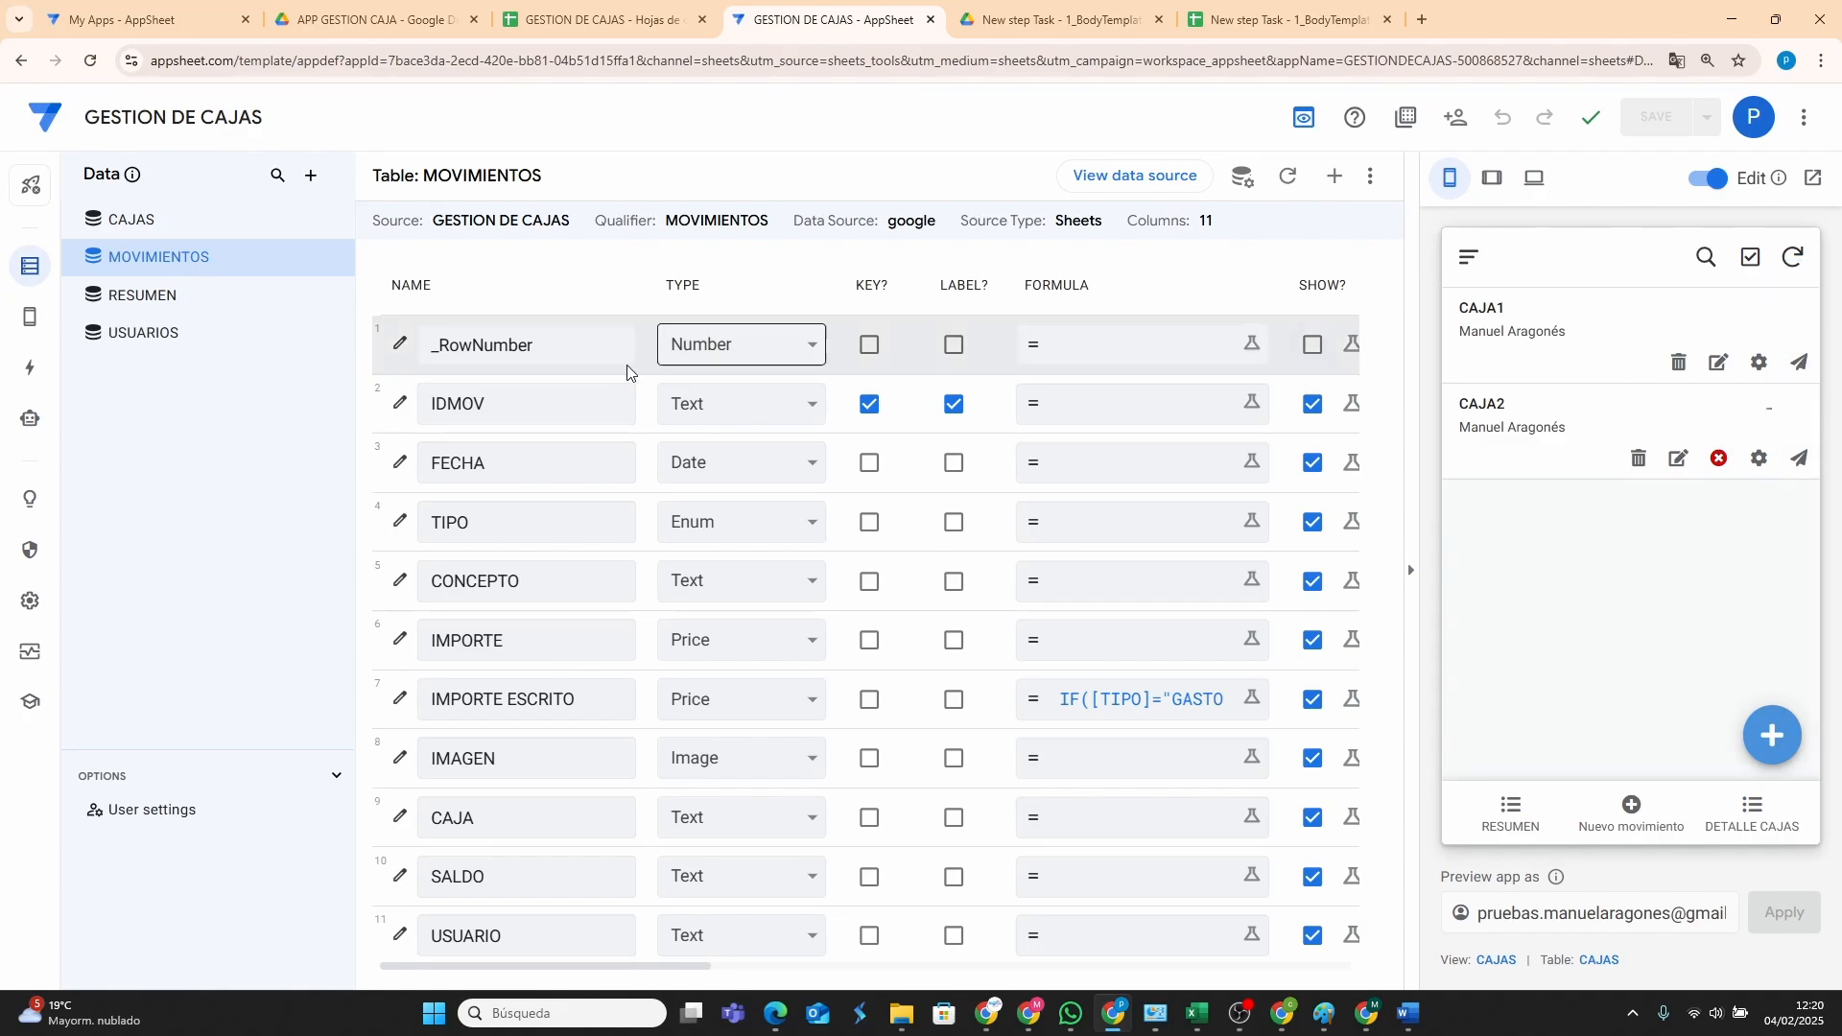
# Change the ABRIR EXCEL action's icon to the solid Excel file icon, searching for "excel", and save the app.
pyautogui.click(27, 372)
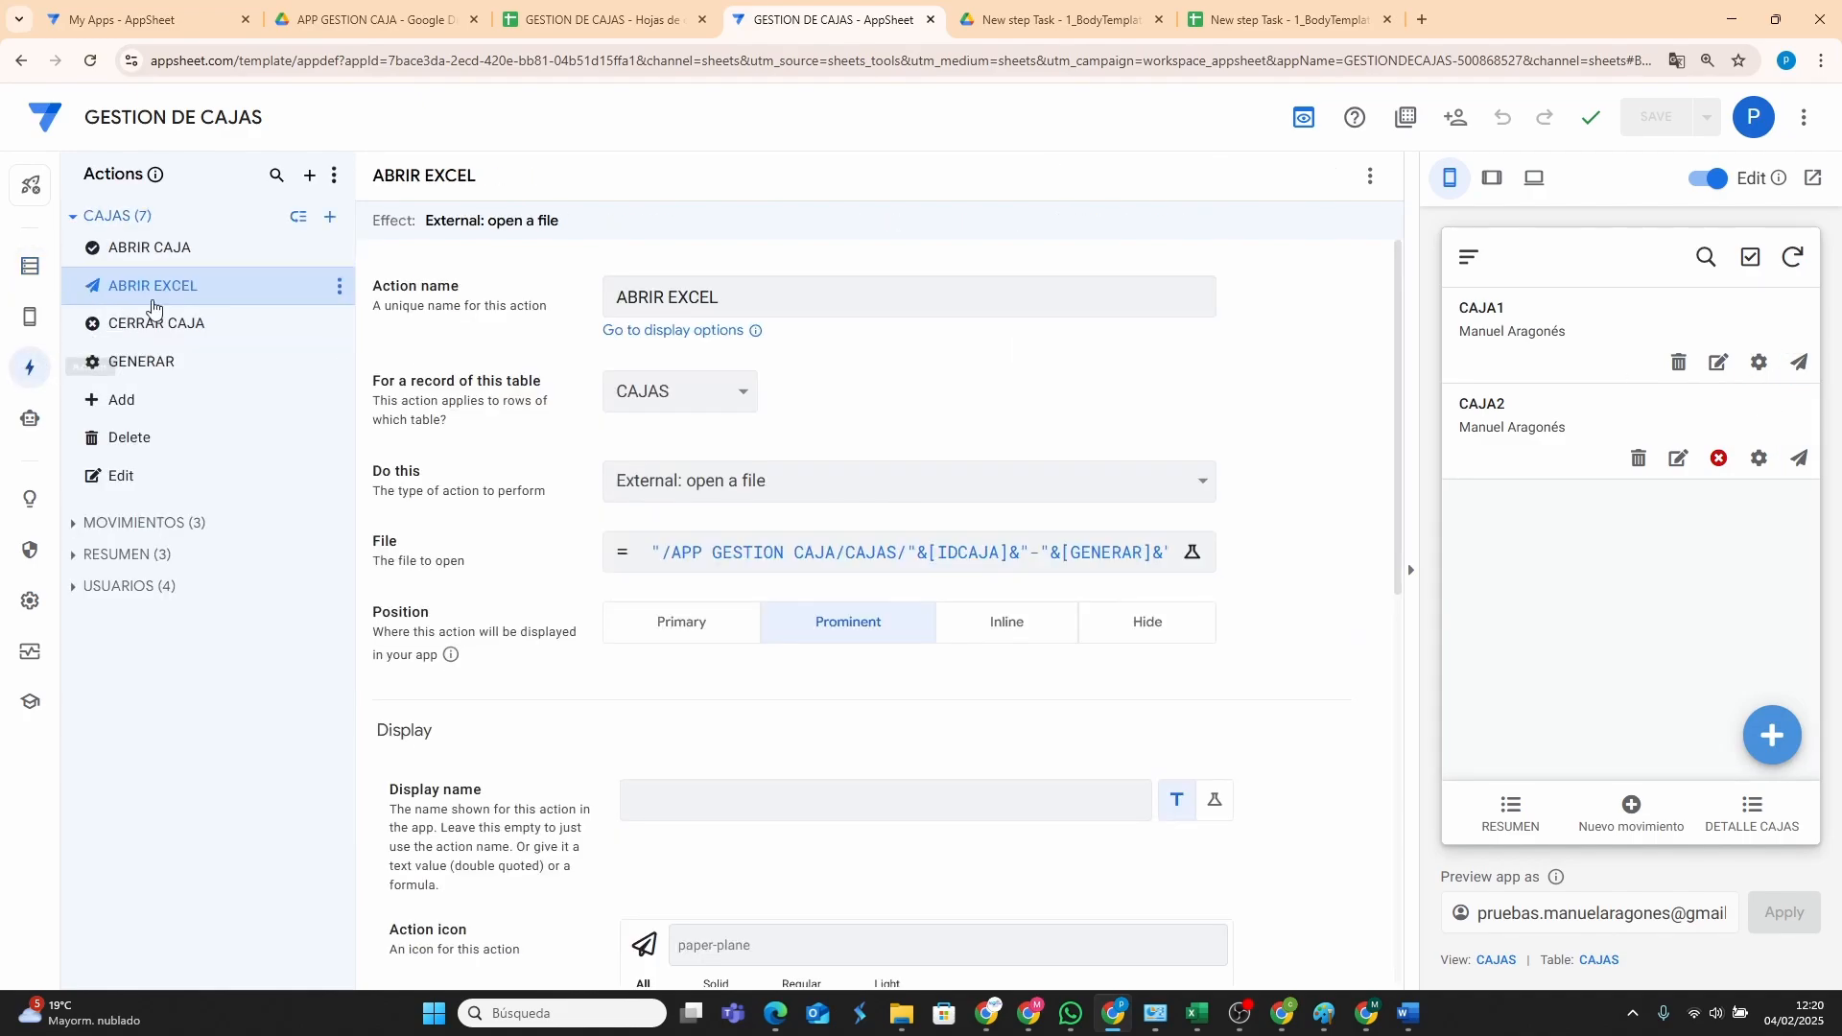
pyautogui.scroll(-6, 866, 799)
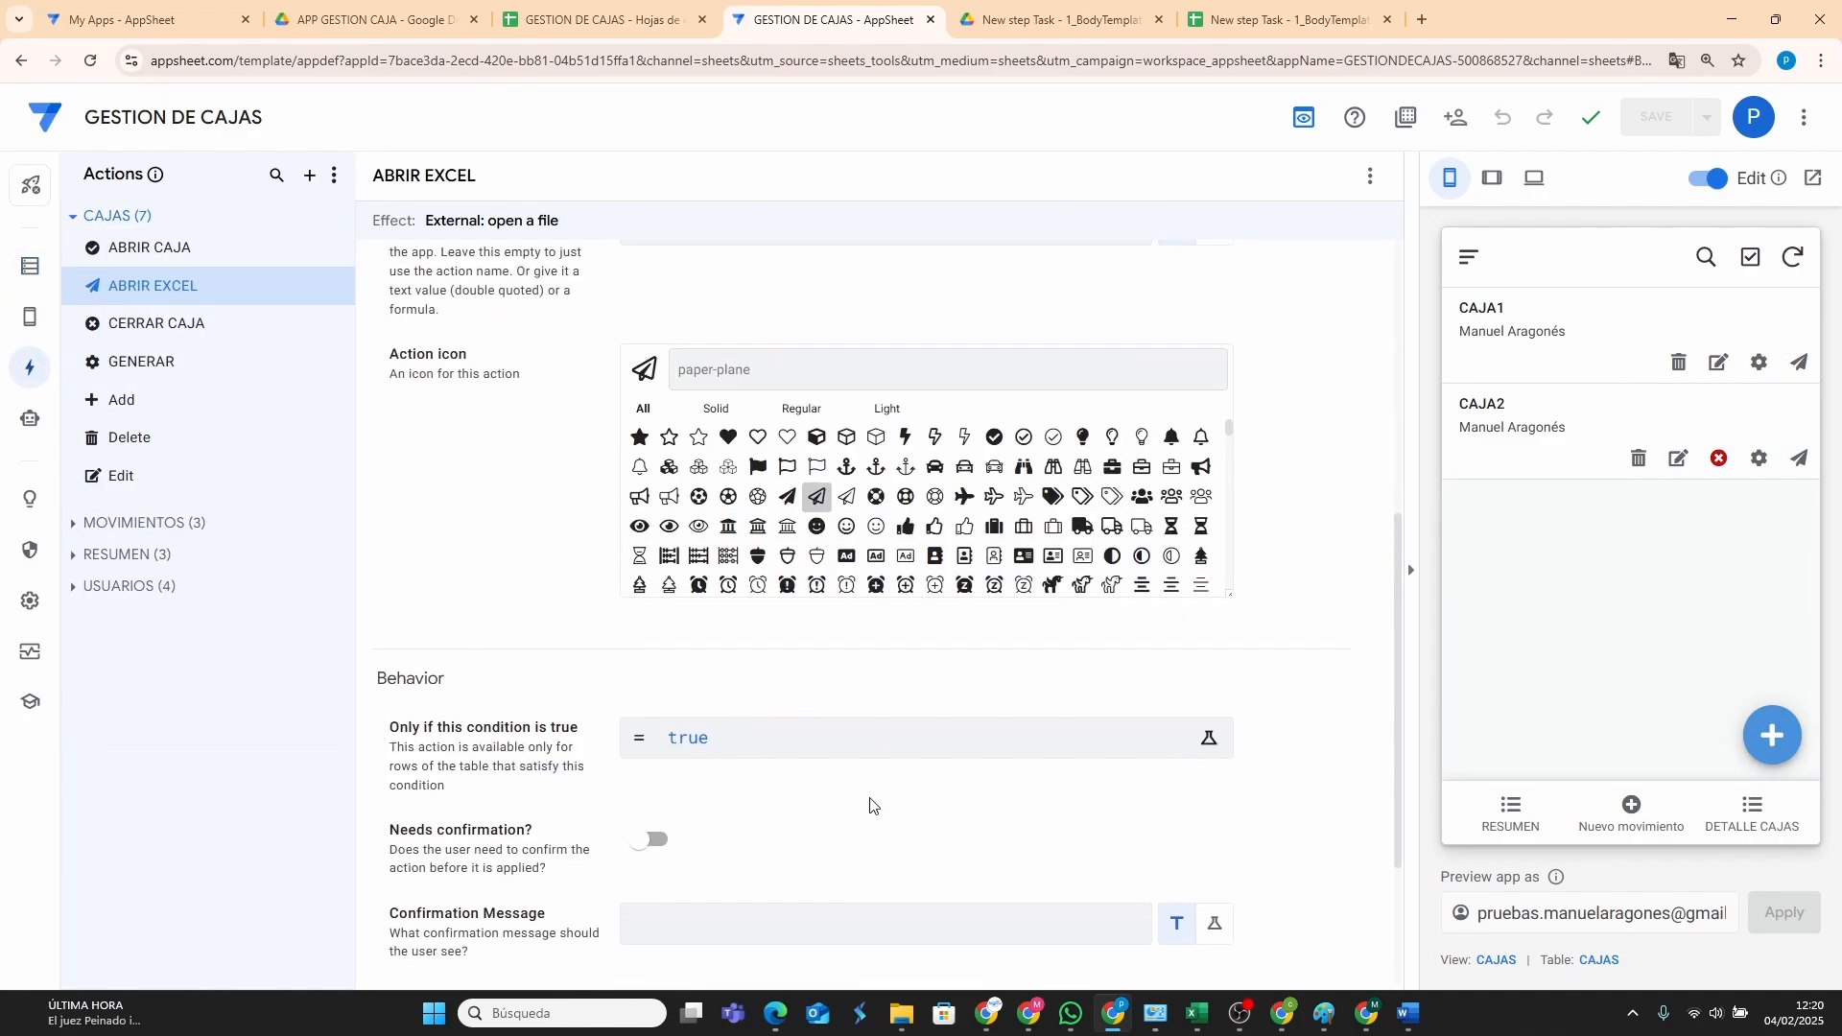
pyautogui.click(777, 368)
pyautogui.write('excek')
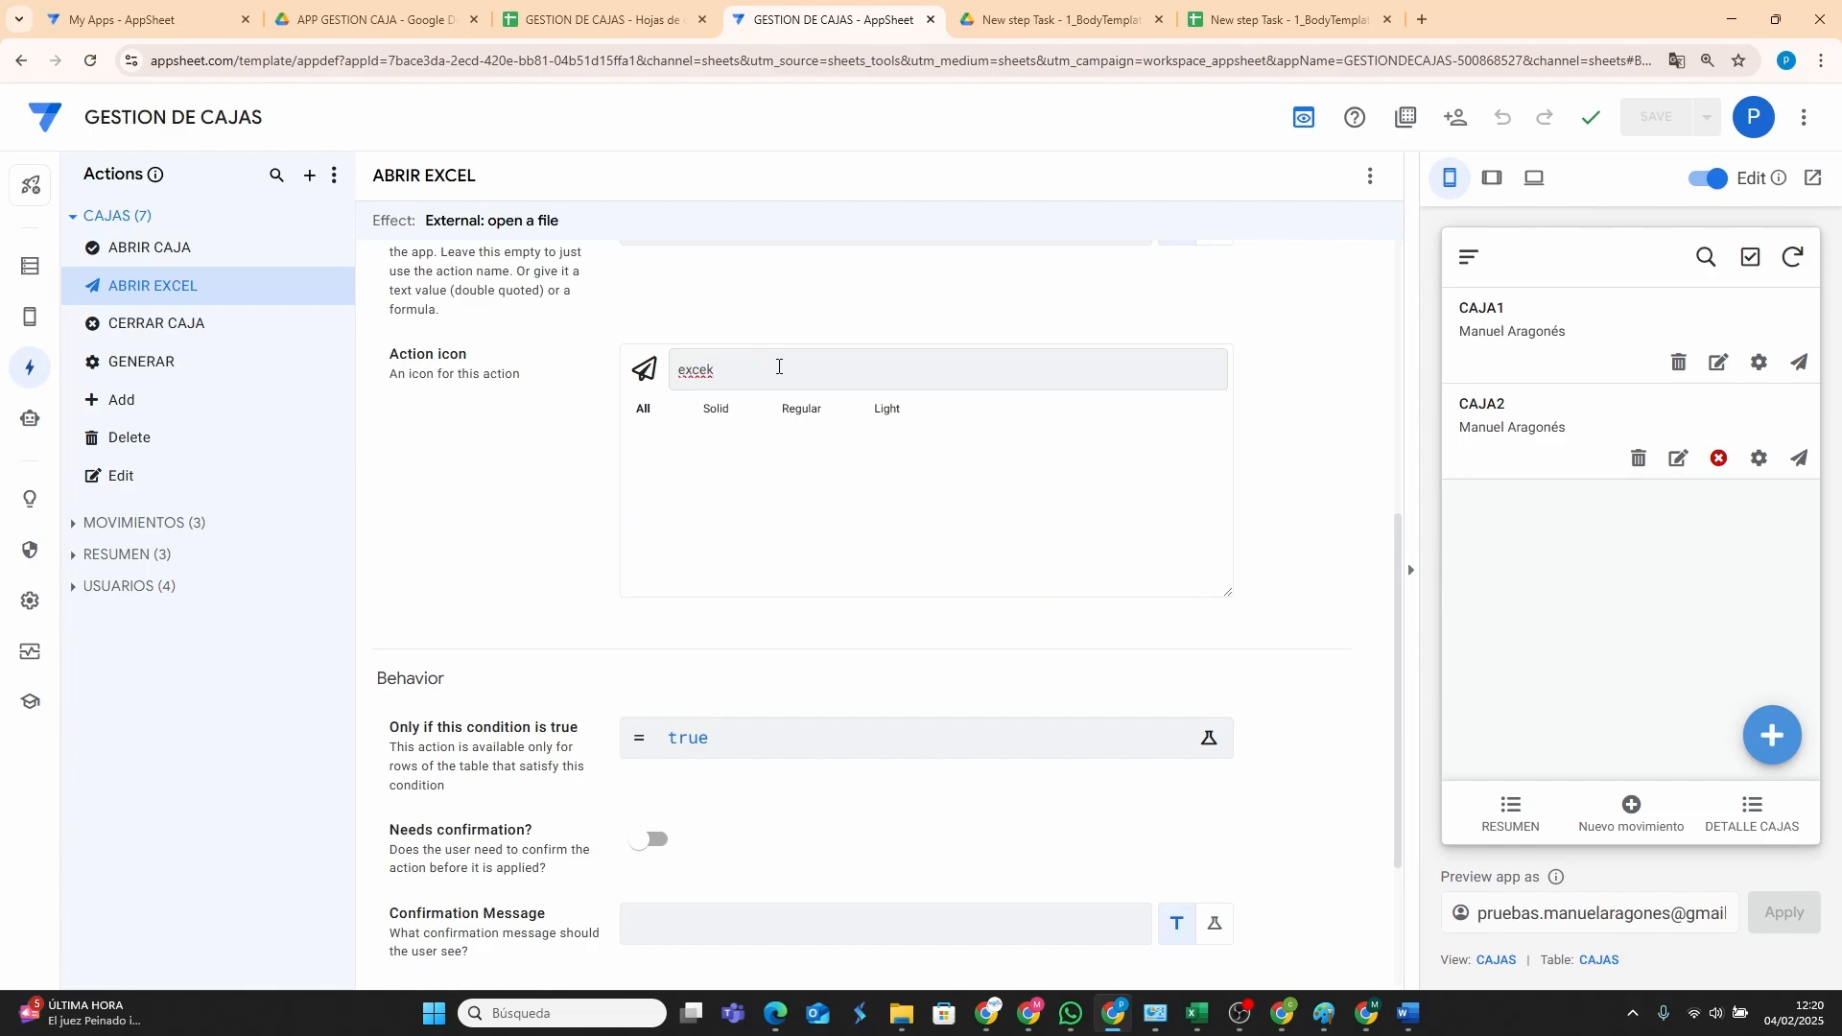
pyautogui.press('BackSpace')
pyautogui.write('l')
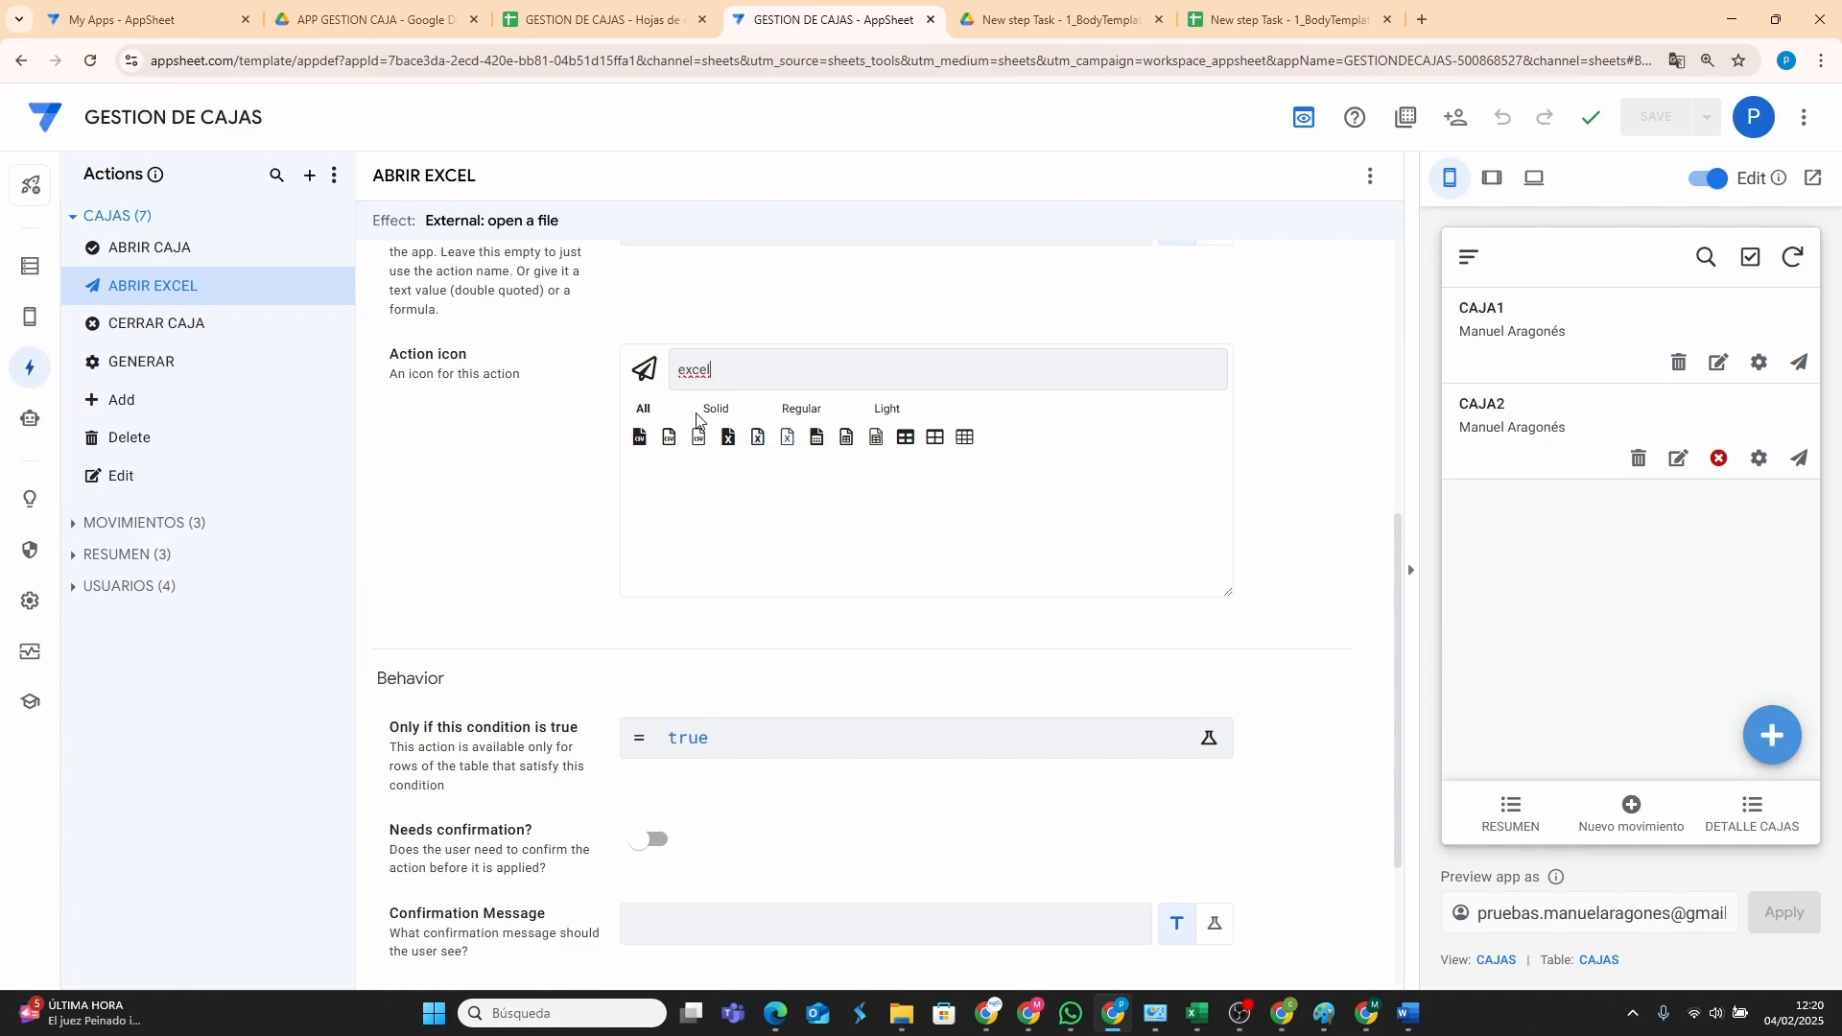
pyautogui.click(729, 441)
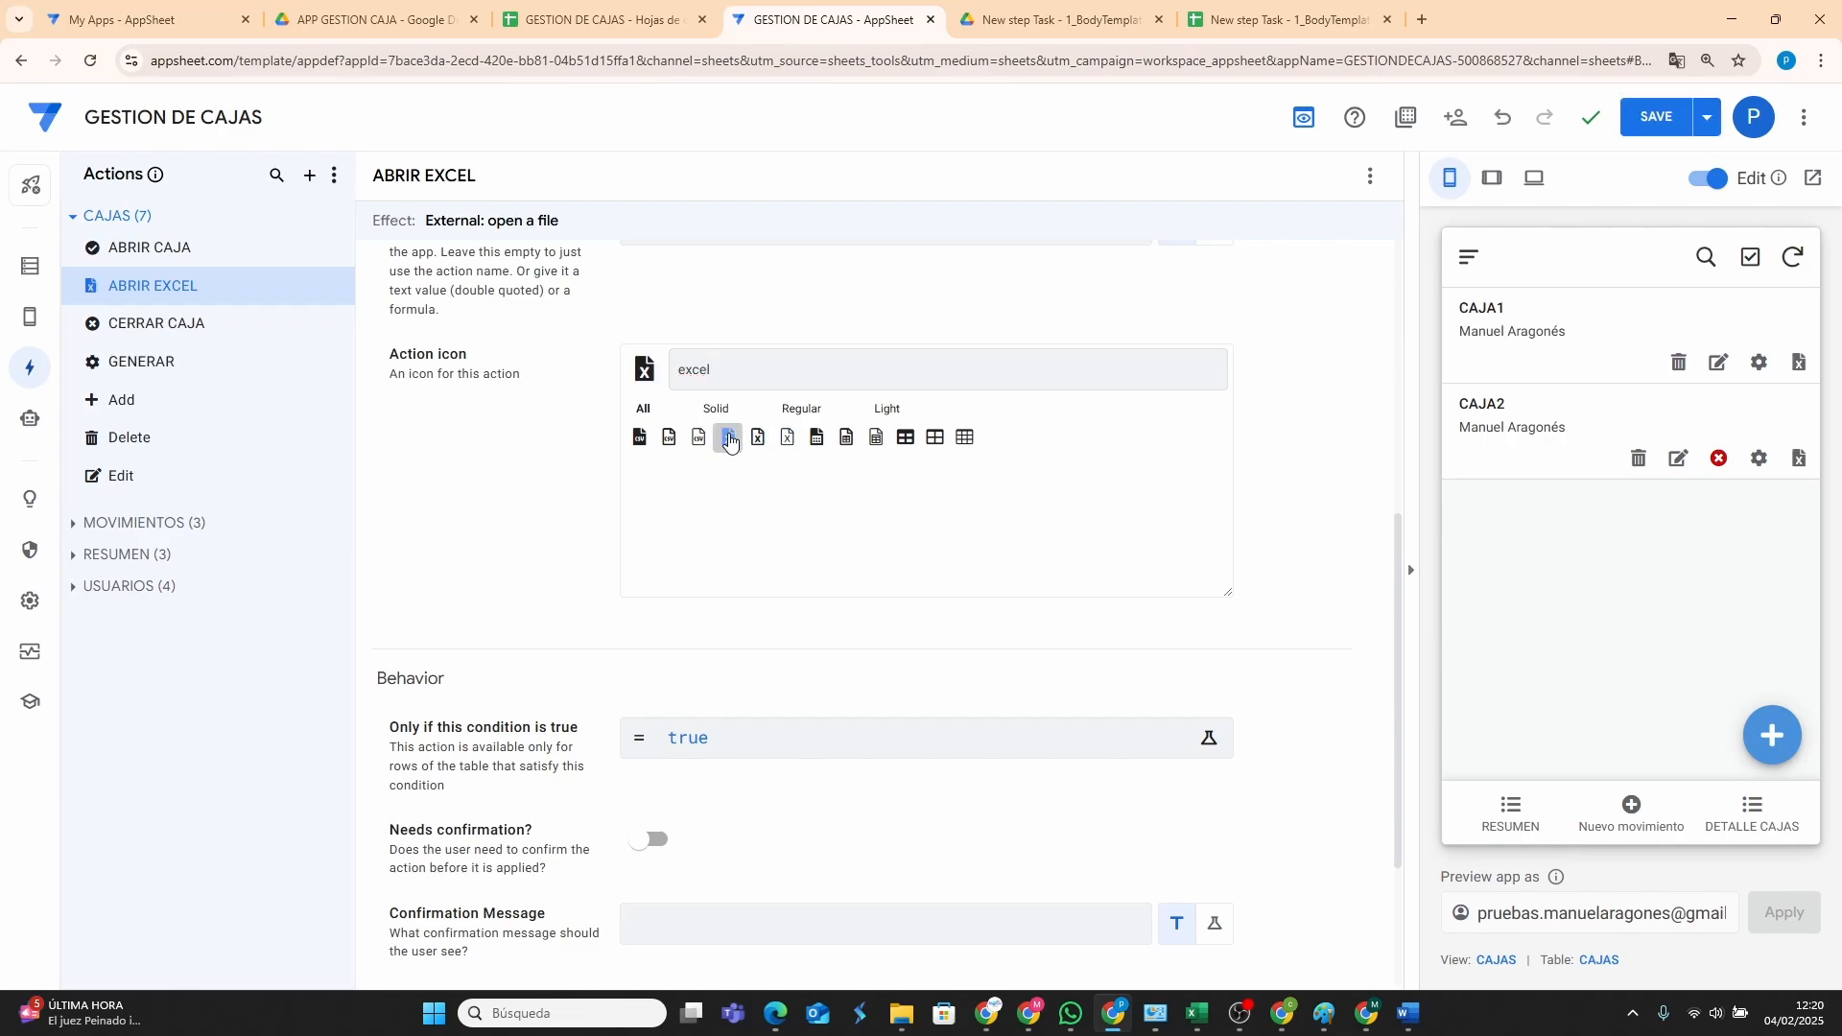
pyautogui.click(1652, 114)
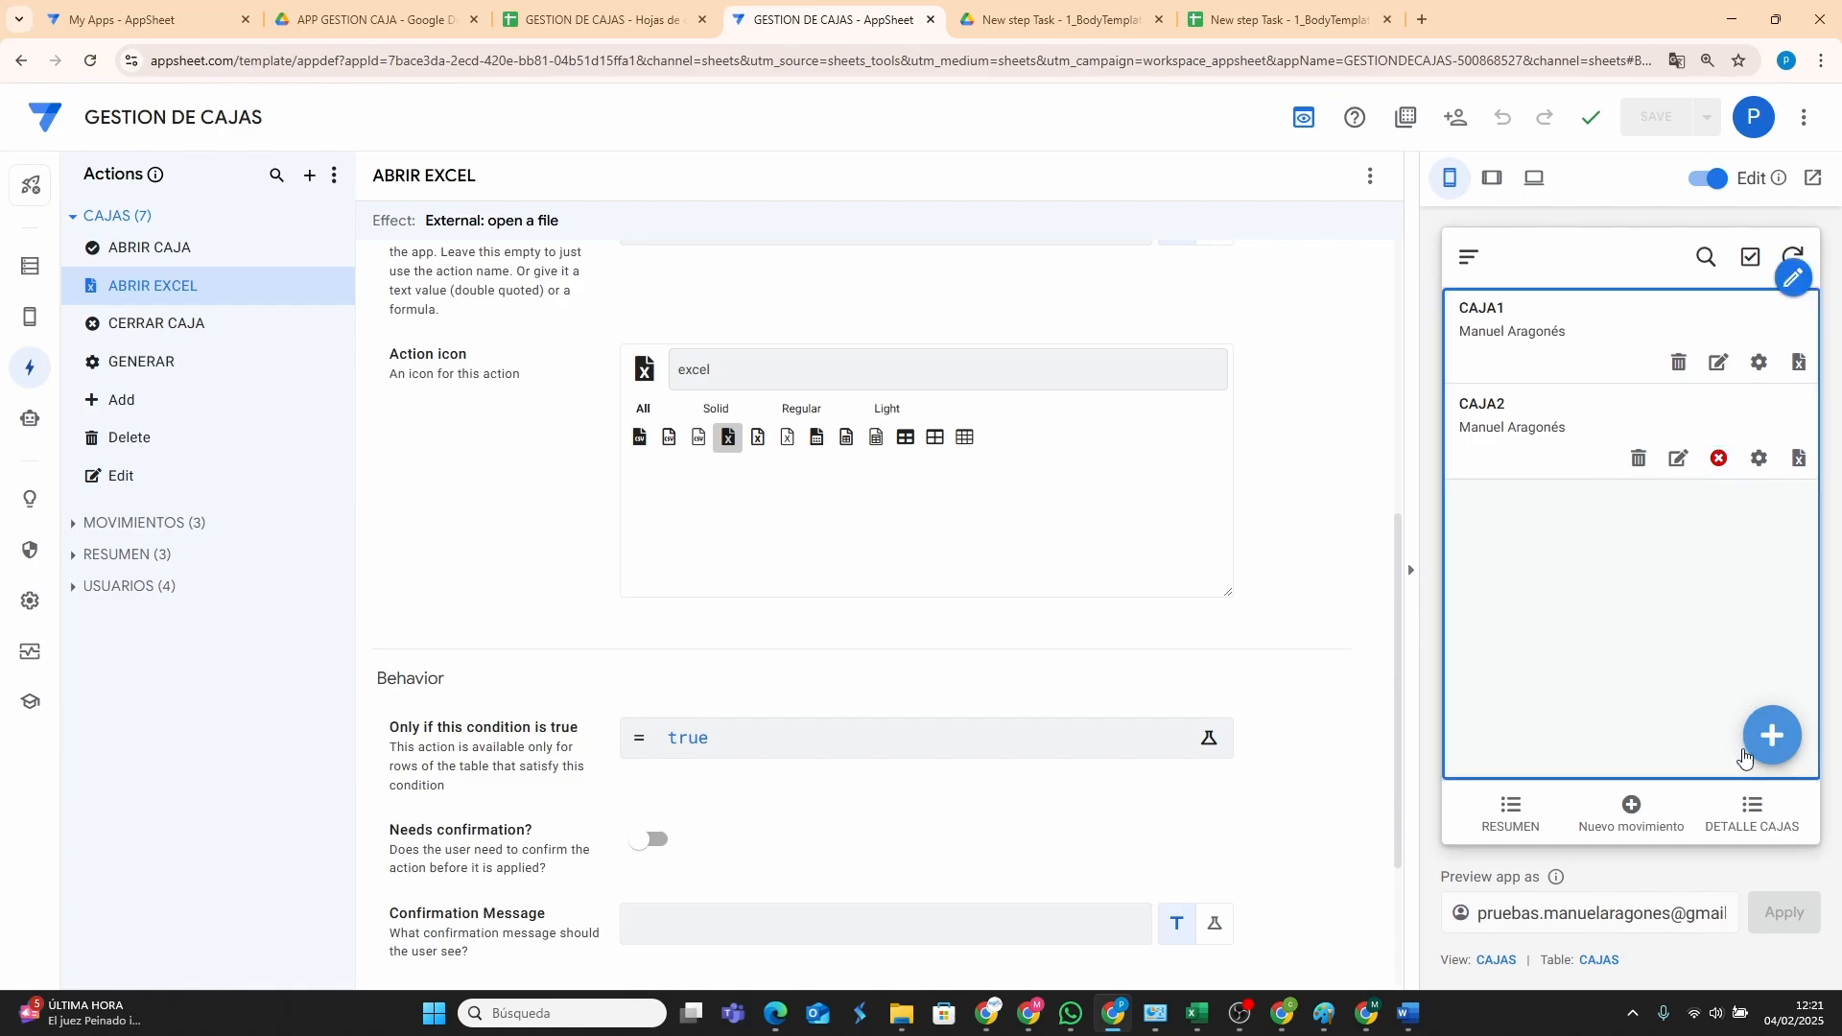
# Review the MOVIMIENTOS and CAJAS sheets of the GESTION DE CAJAS spreadsheet in Google Sheets.
pyautogui.click(621, 23)
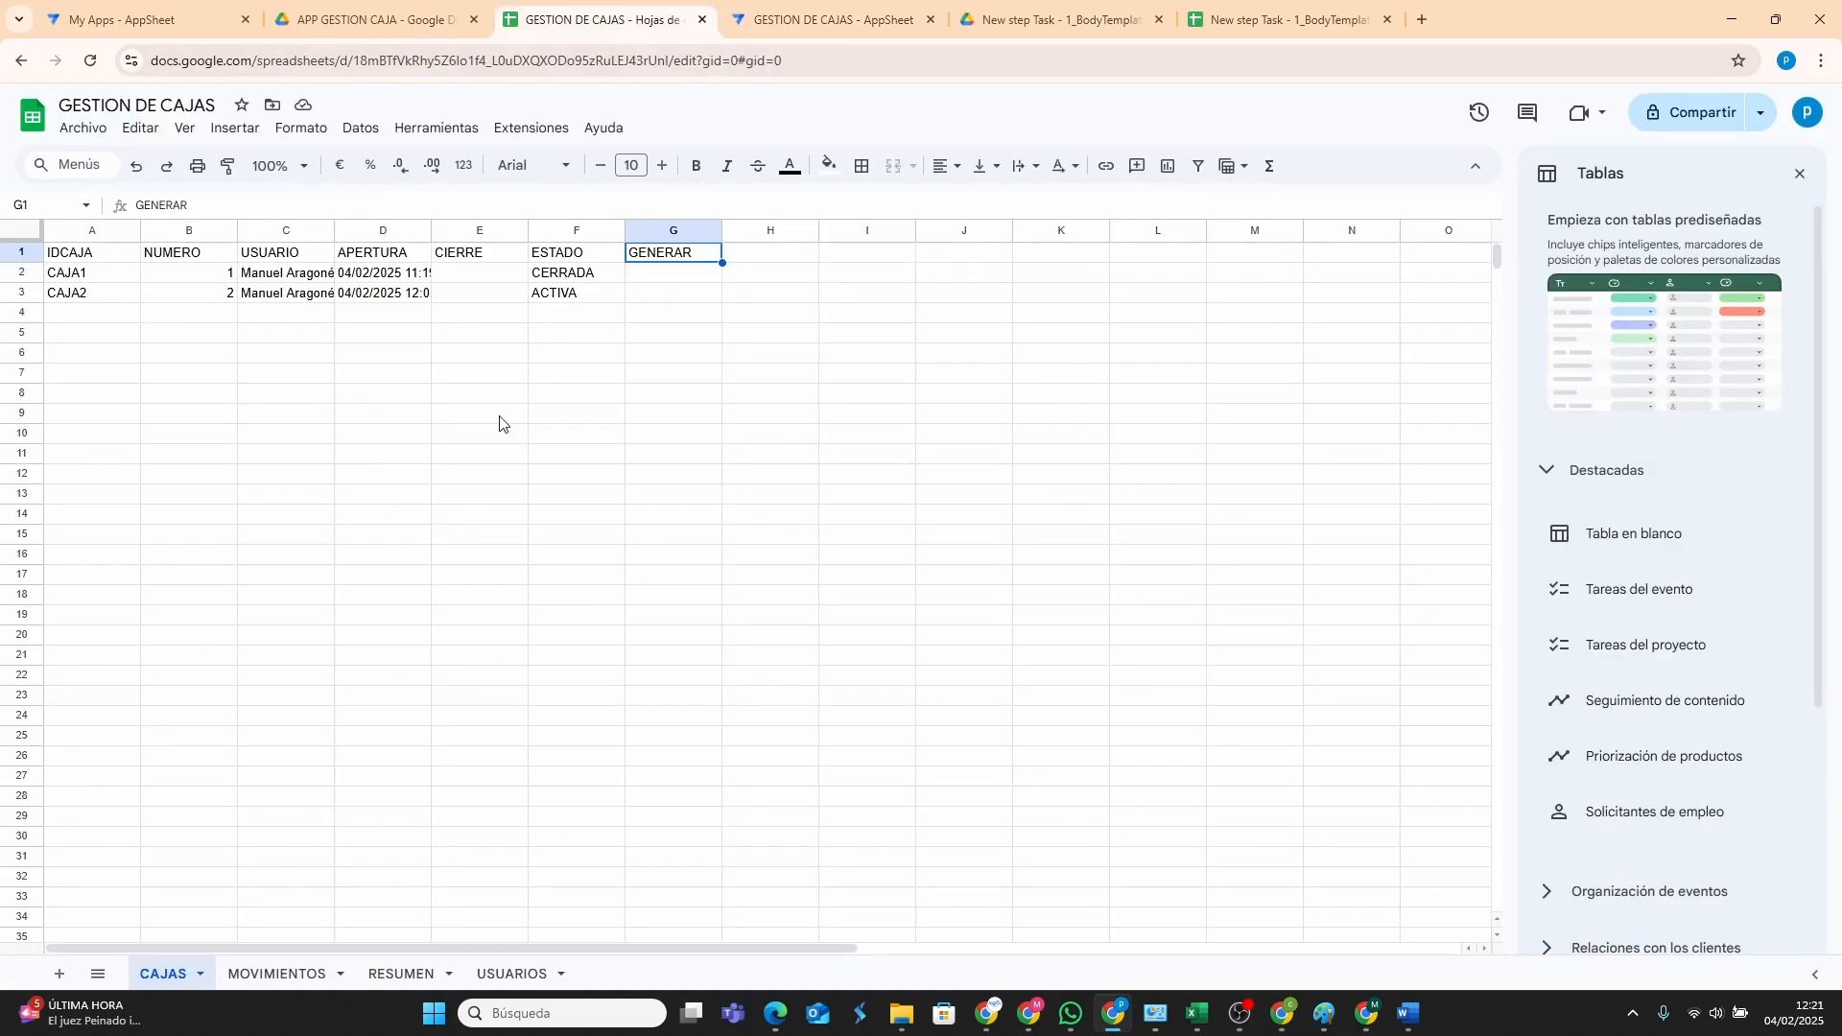
pyautogui.click(285, 974)
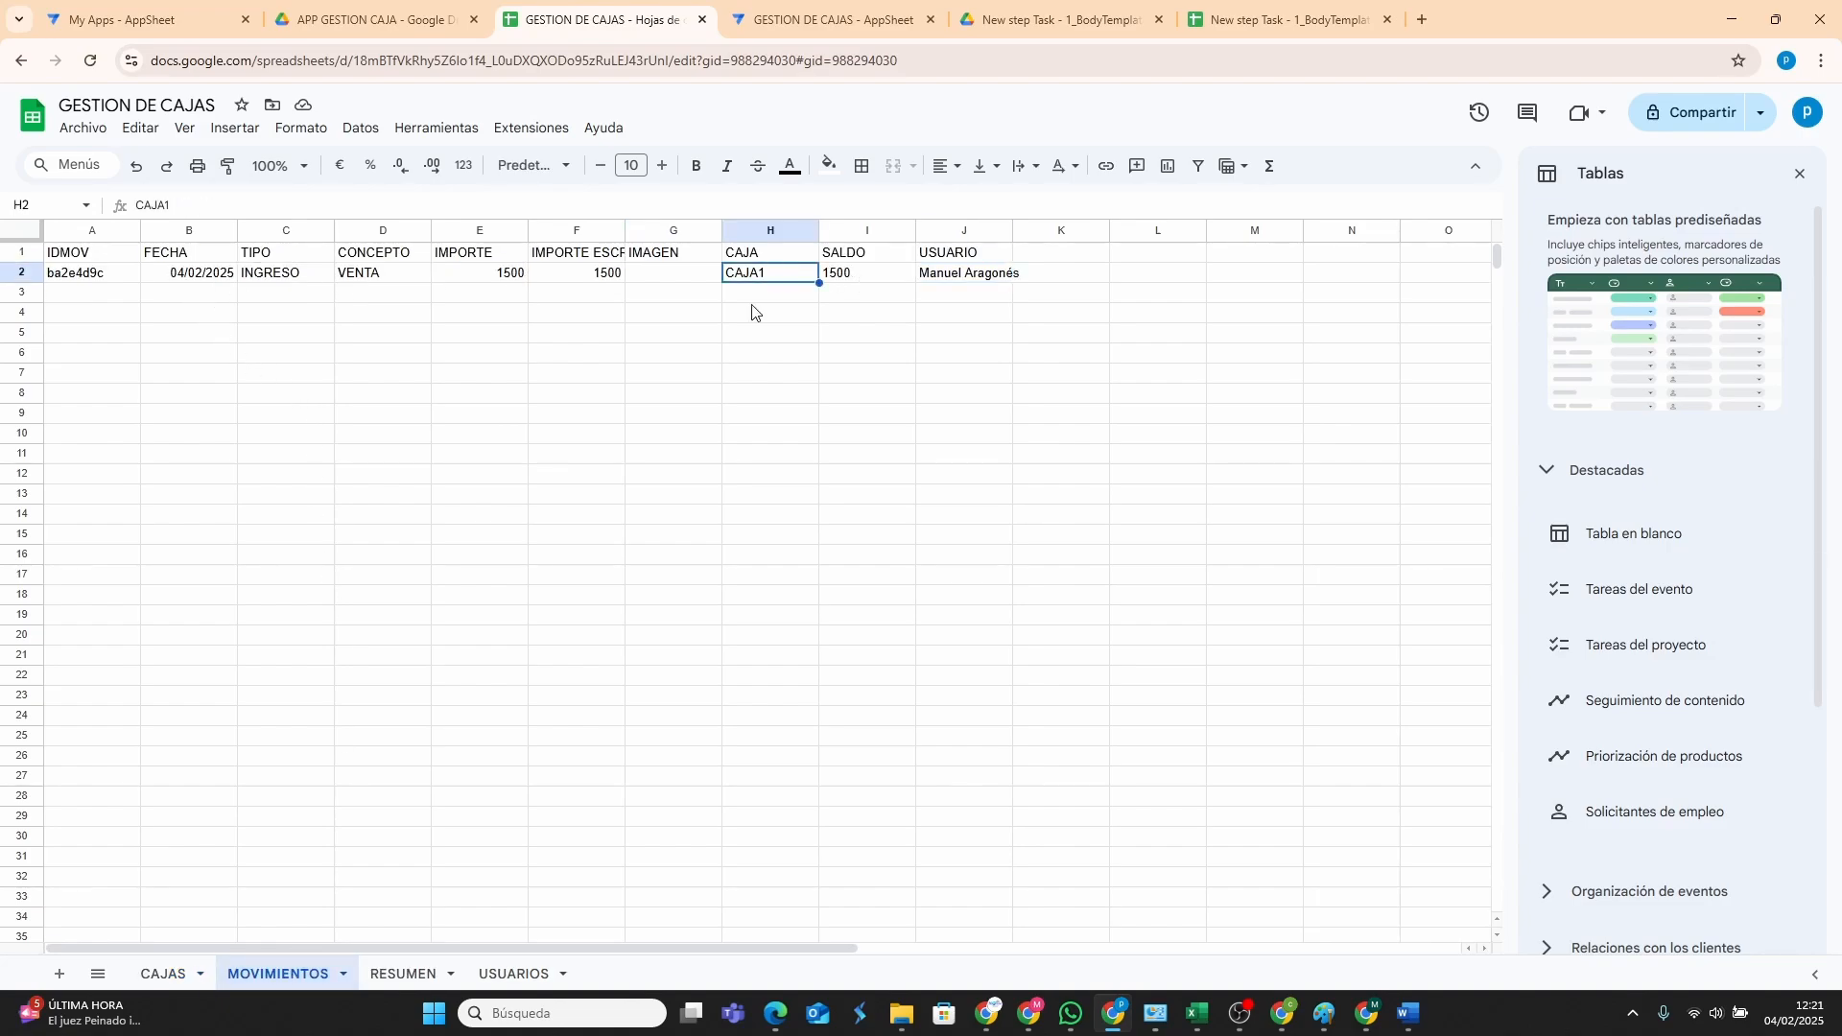
pyautogui.click(156, 975)
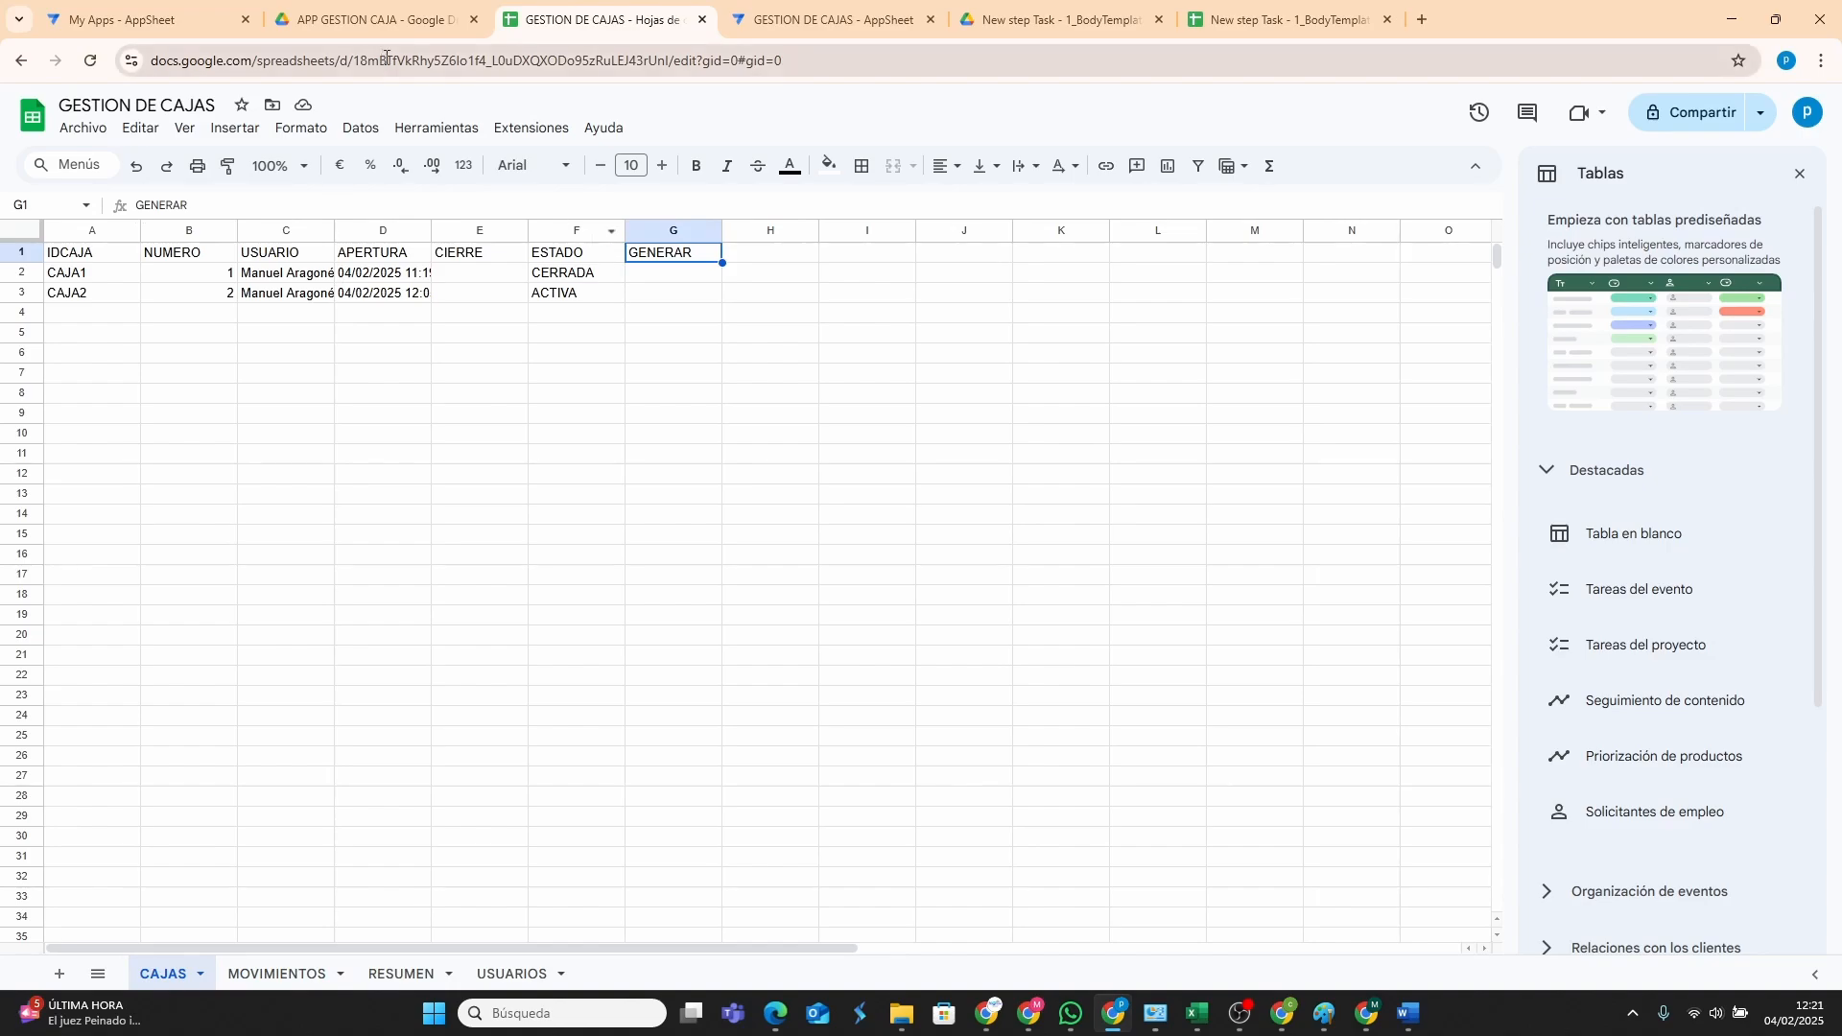
# Run the GENERAR action on CAJA1 in the AppSheet preview, and open the CAJAS folder in Google Drive to check the generated file.
pyautogui.click(822, 19)
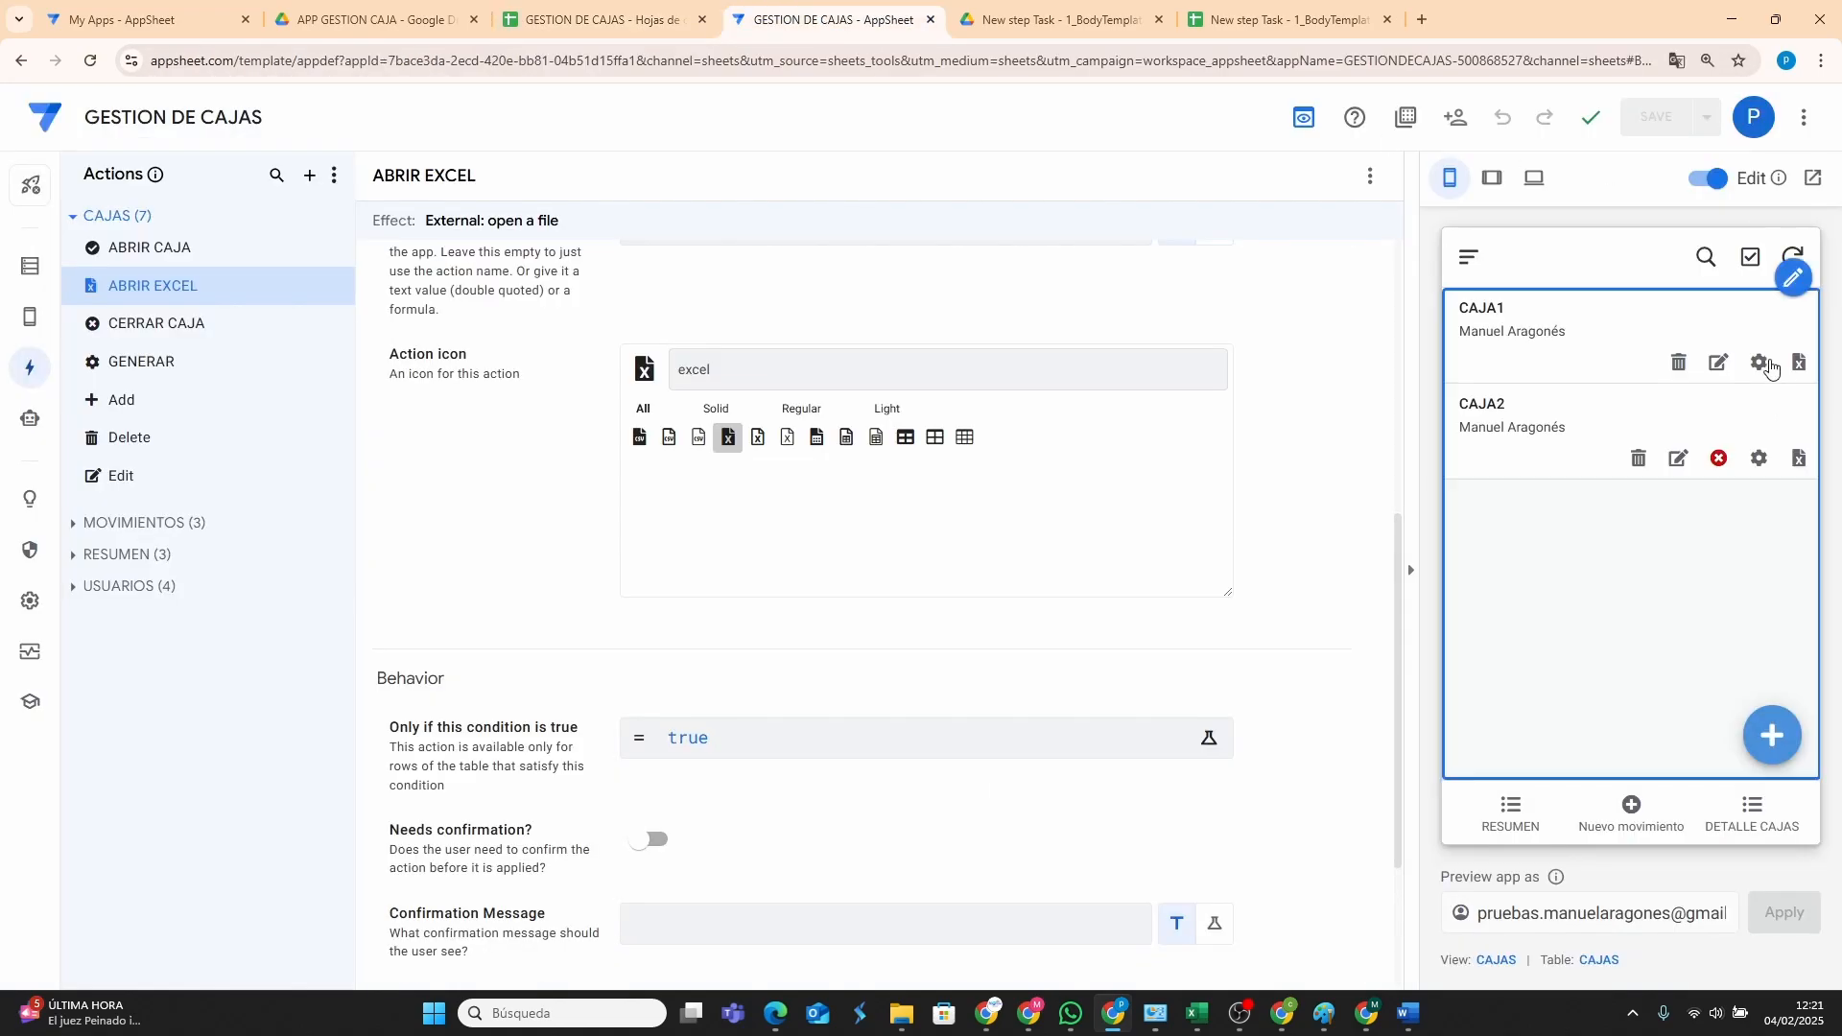
pyautogui.click(1756, 364)
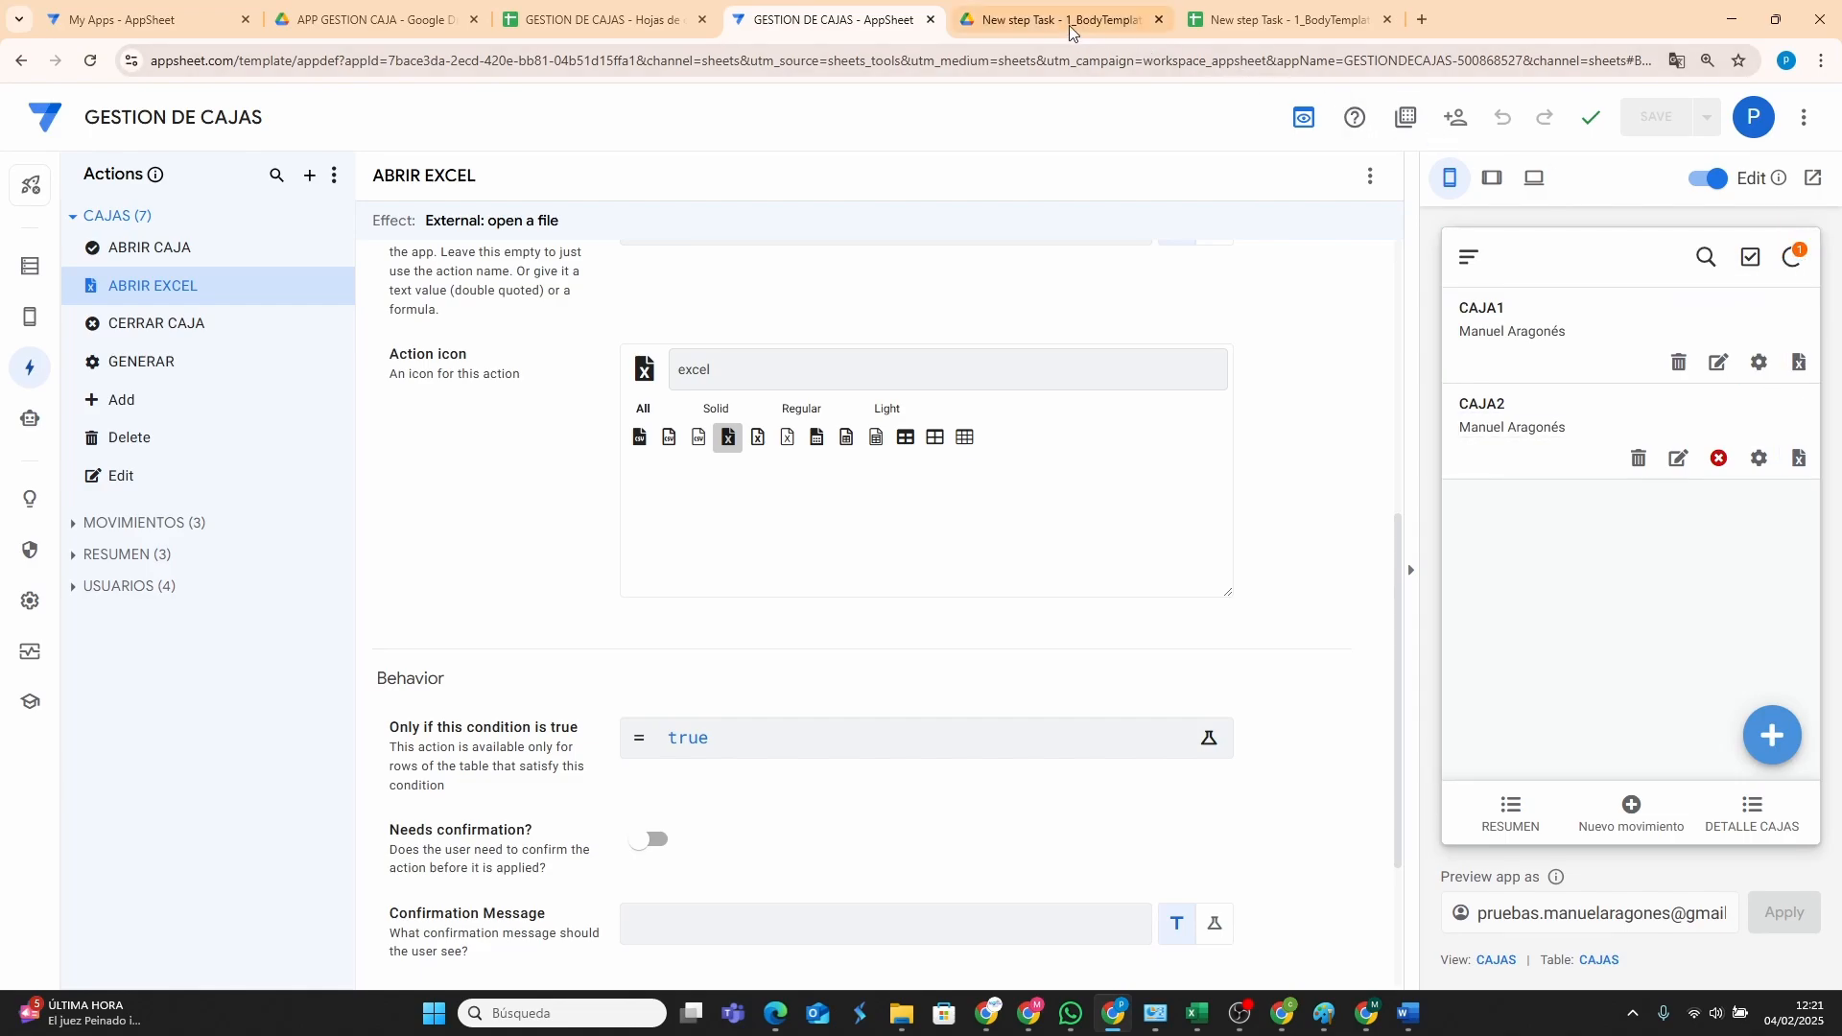
pyautogui.click(381, 29)
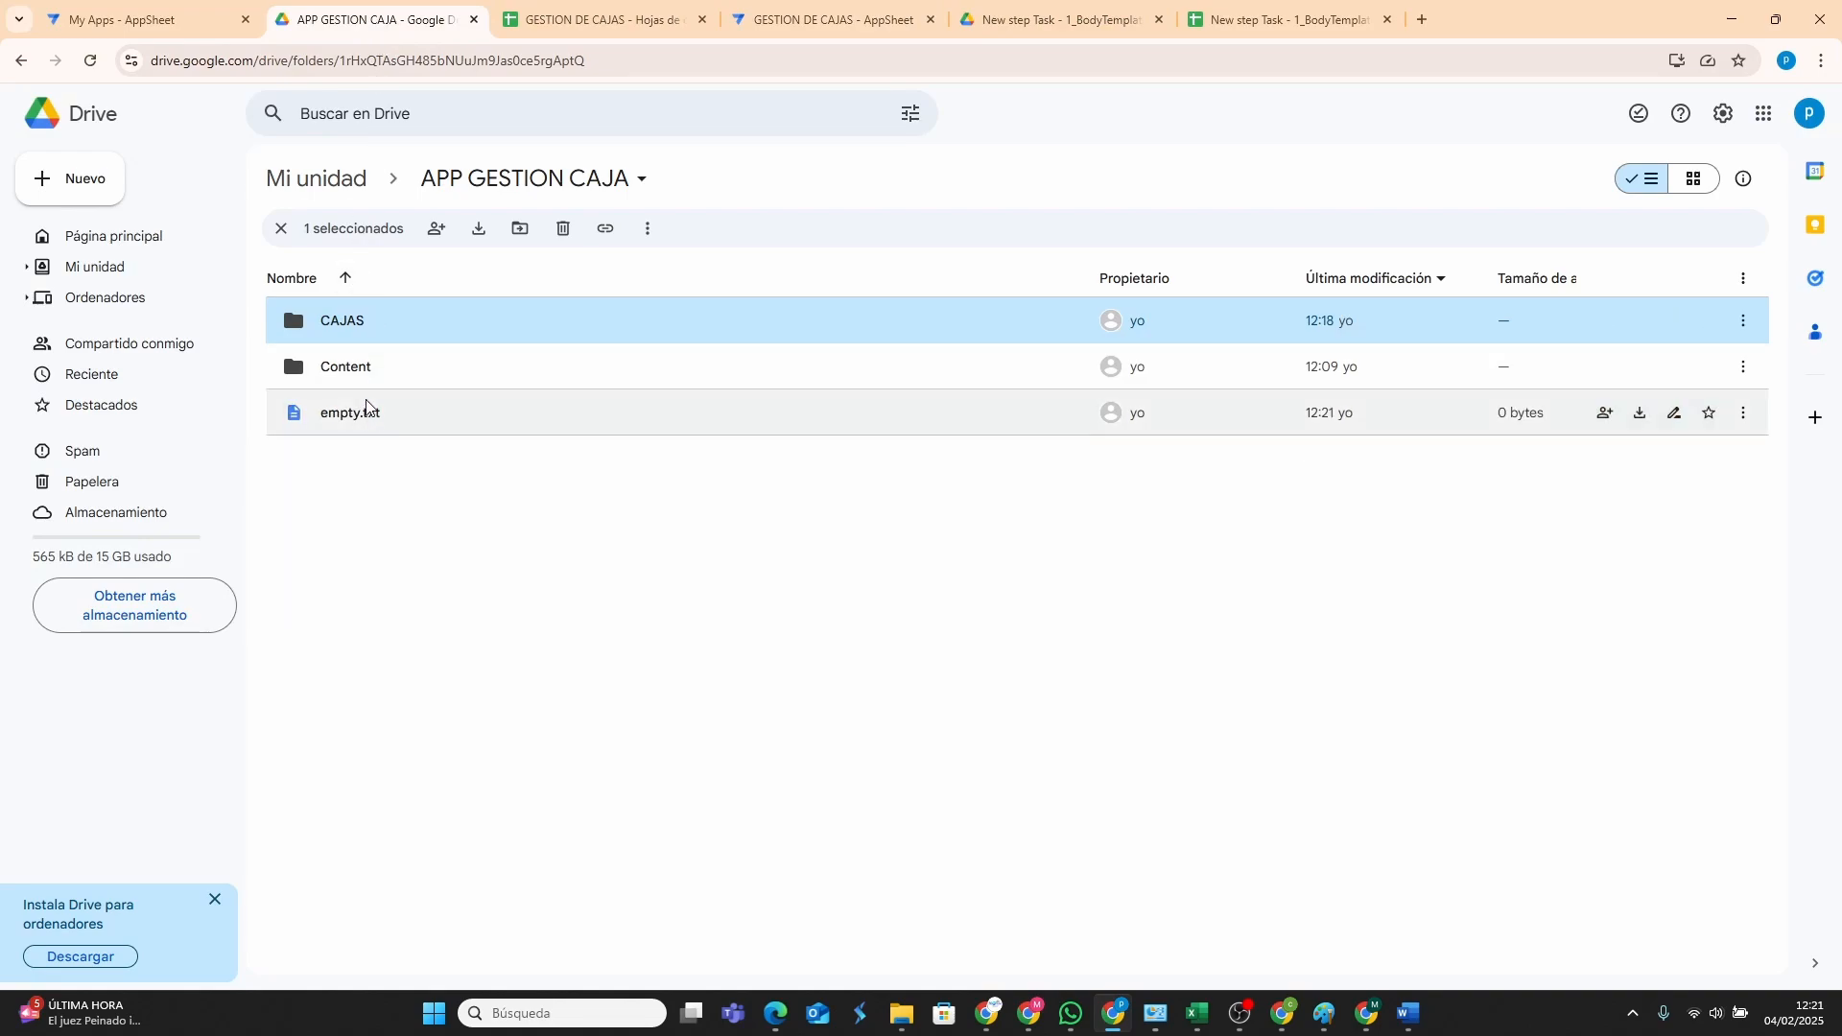
pyautogui.doubleClick(358, 329)
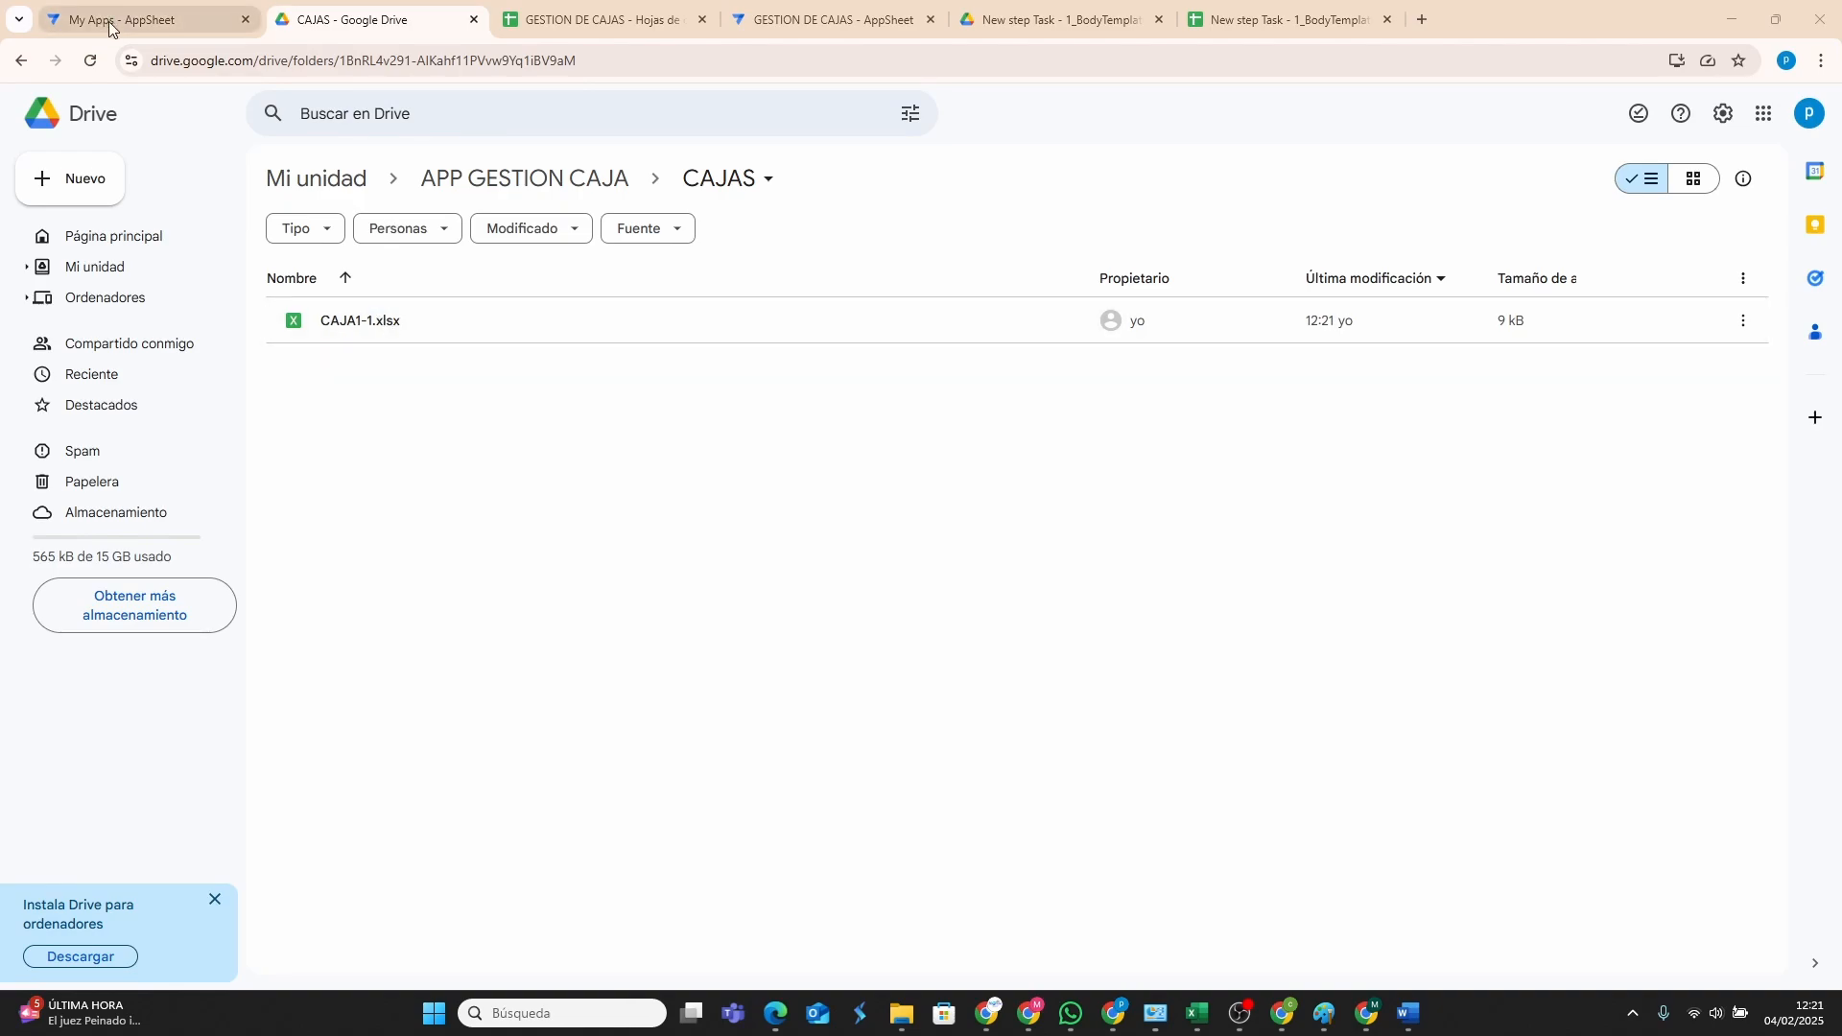
# Back in AppSheet, turn off Require Image and File URL Signing in the app's security options and save the app.
pyautogui.click(813, 21)
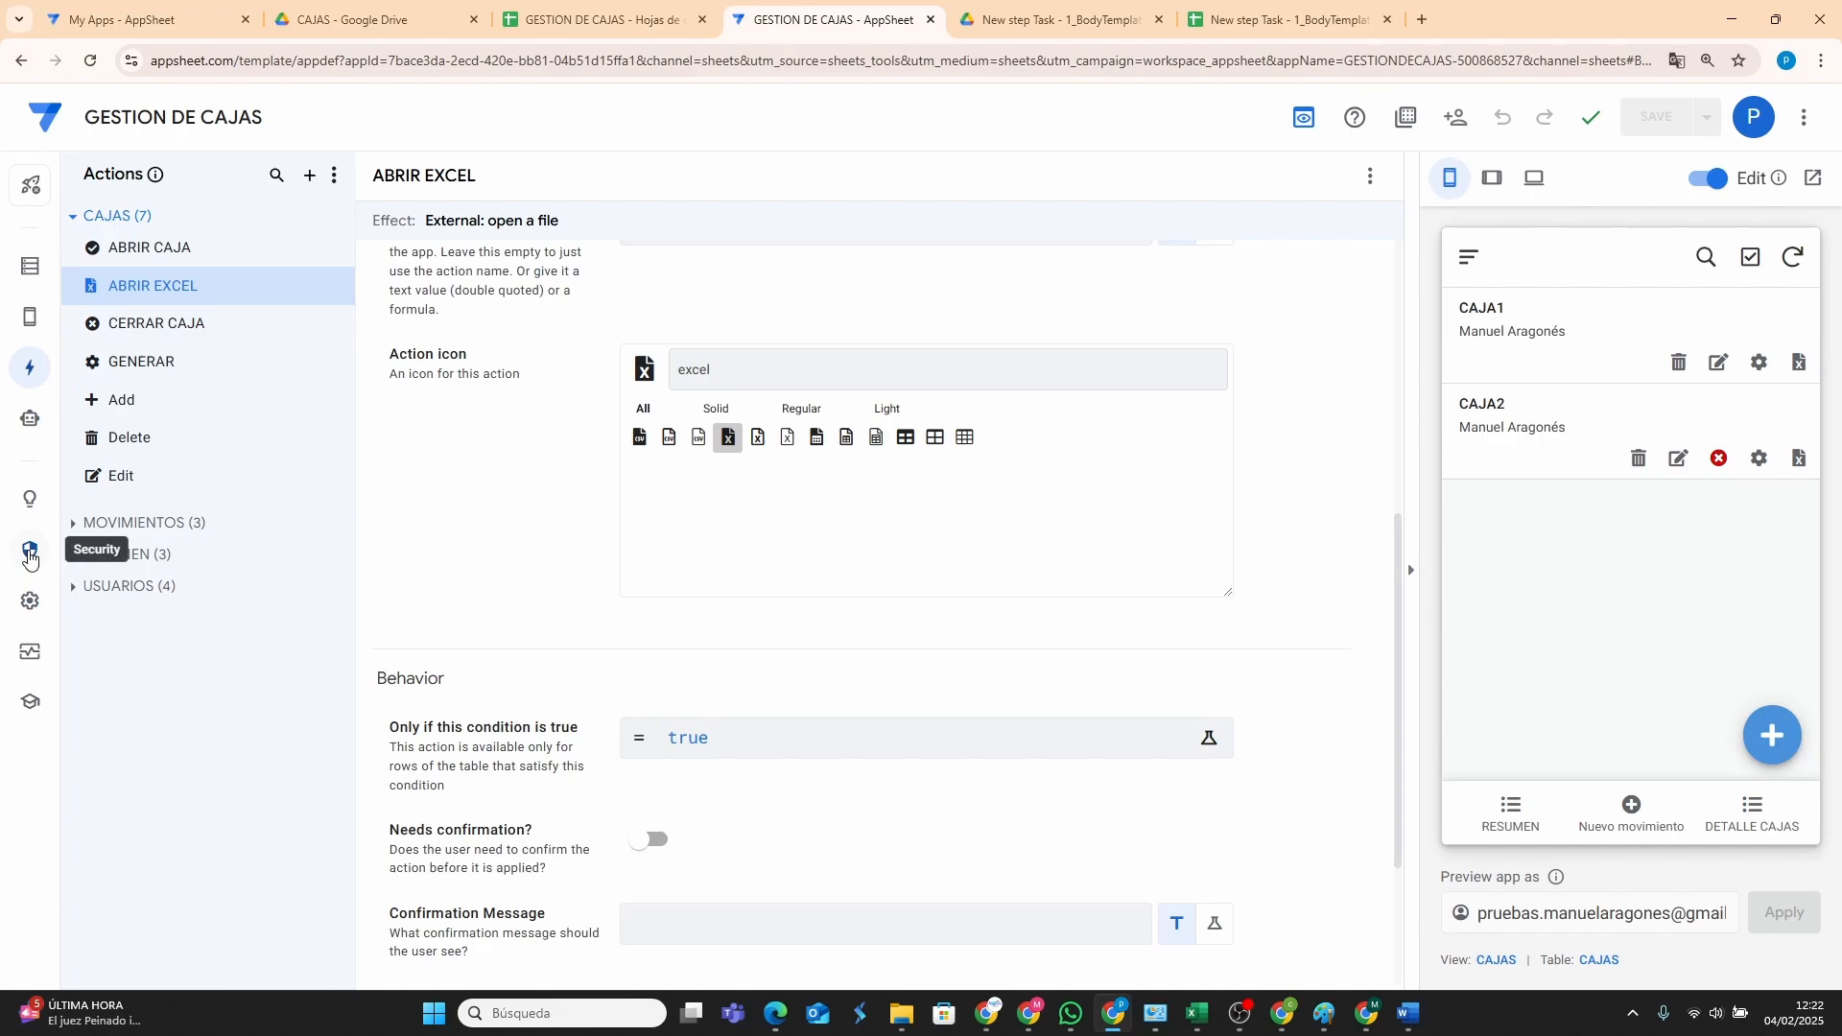
pyautogui.click(30, 556)
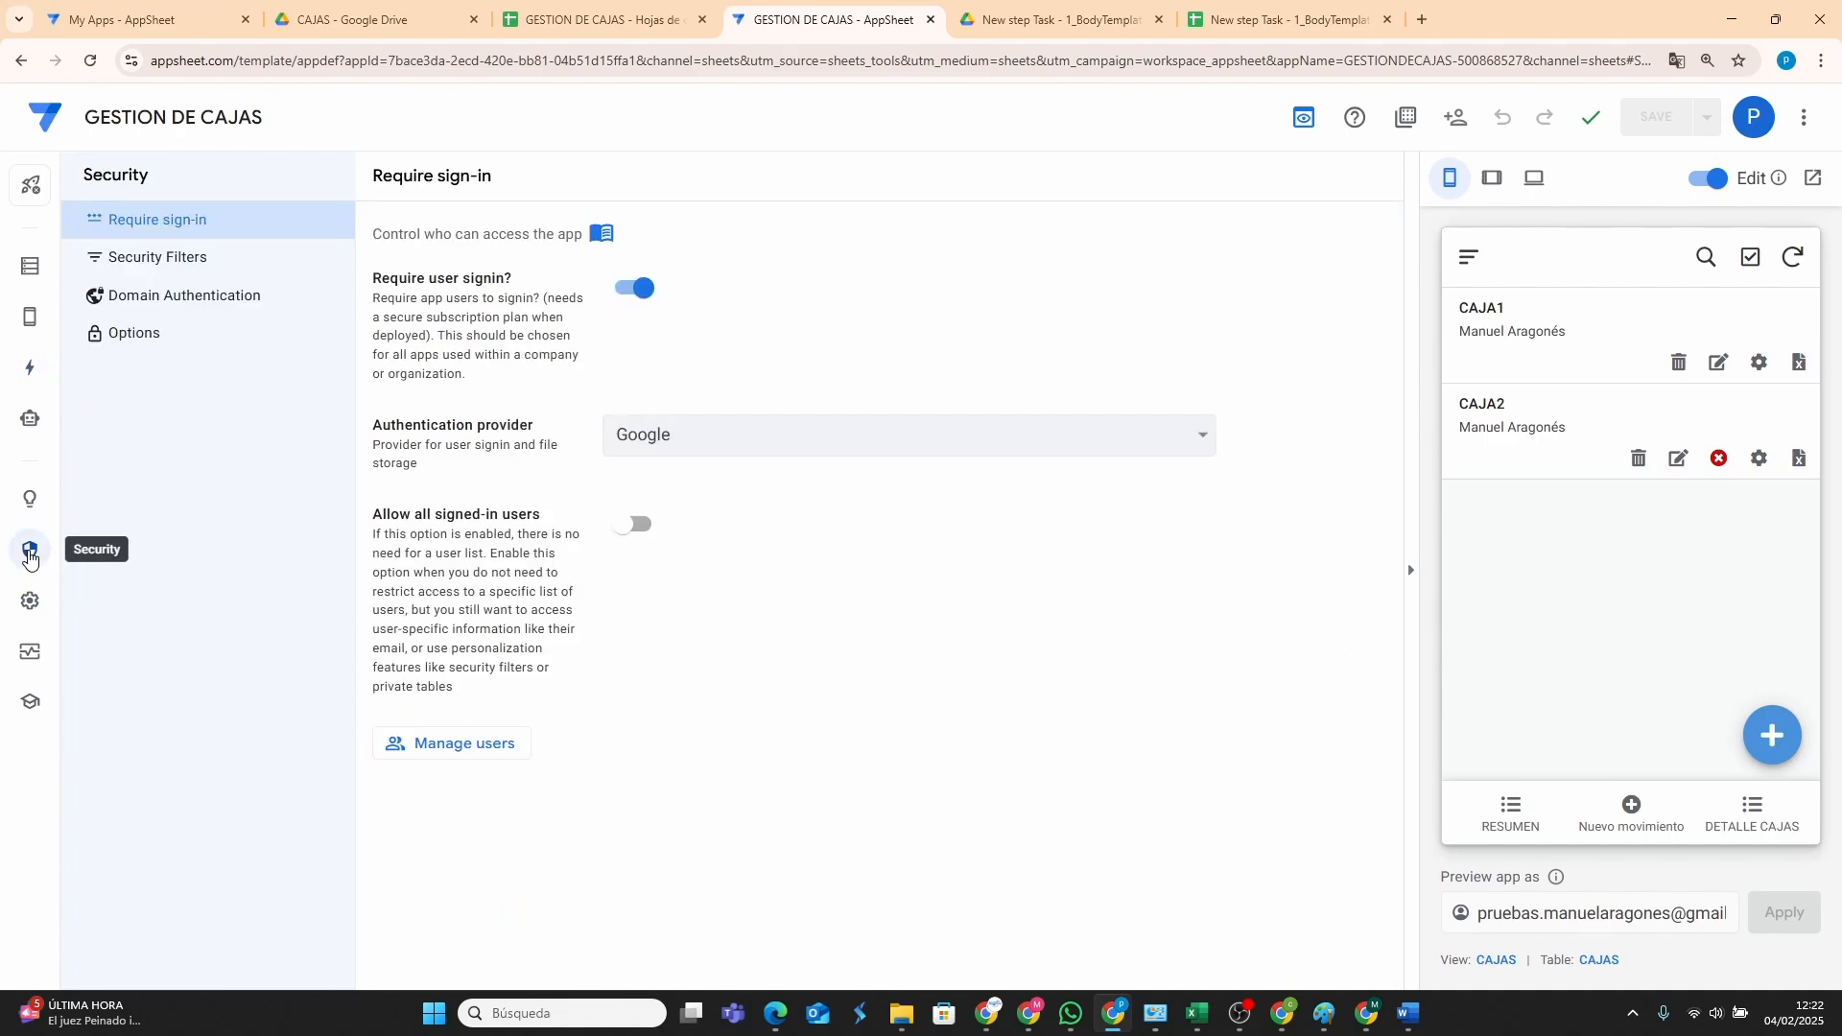
pyautogui.click(144, 335)
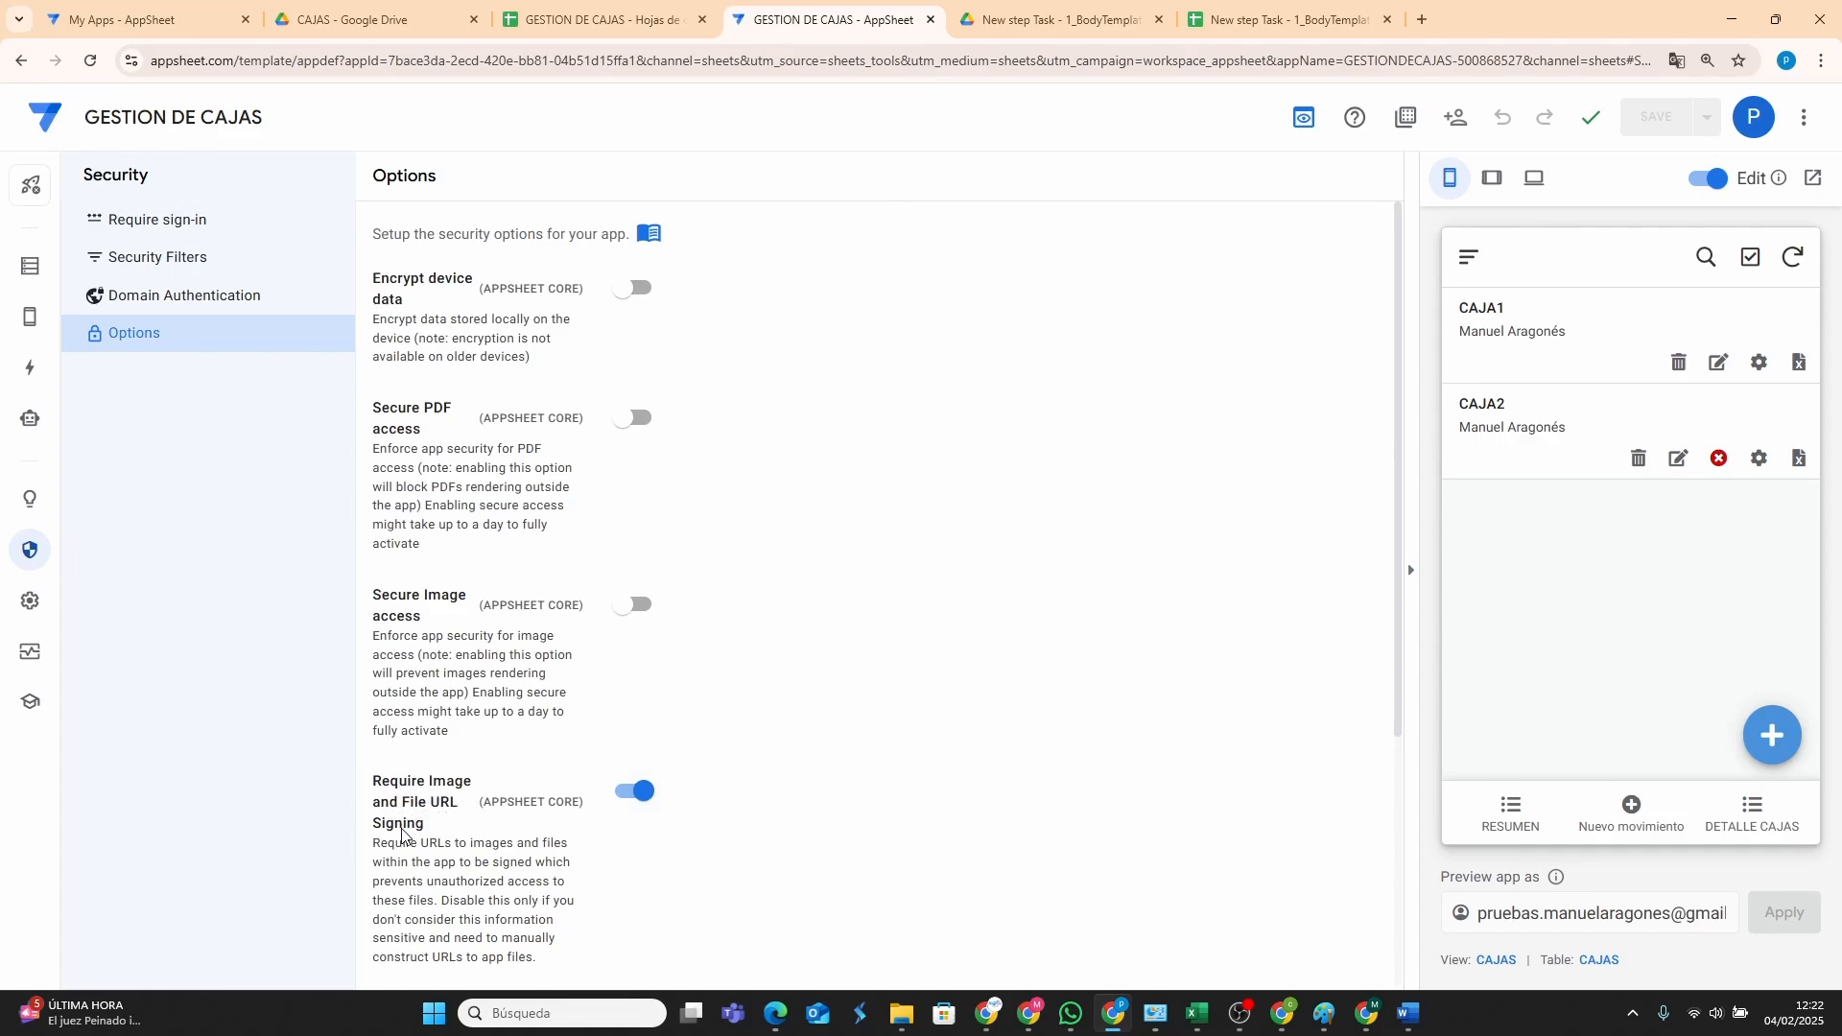
pyautogui.click(633, 792)
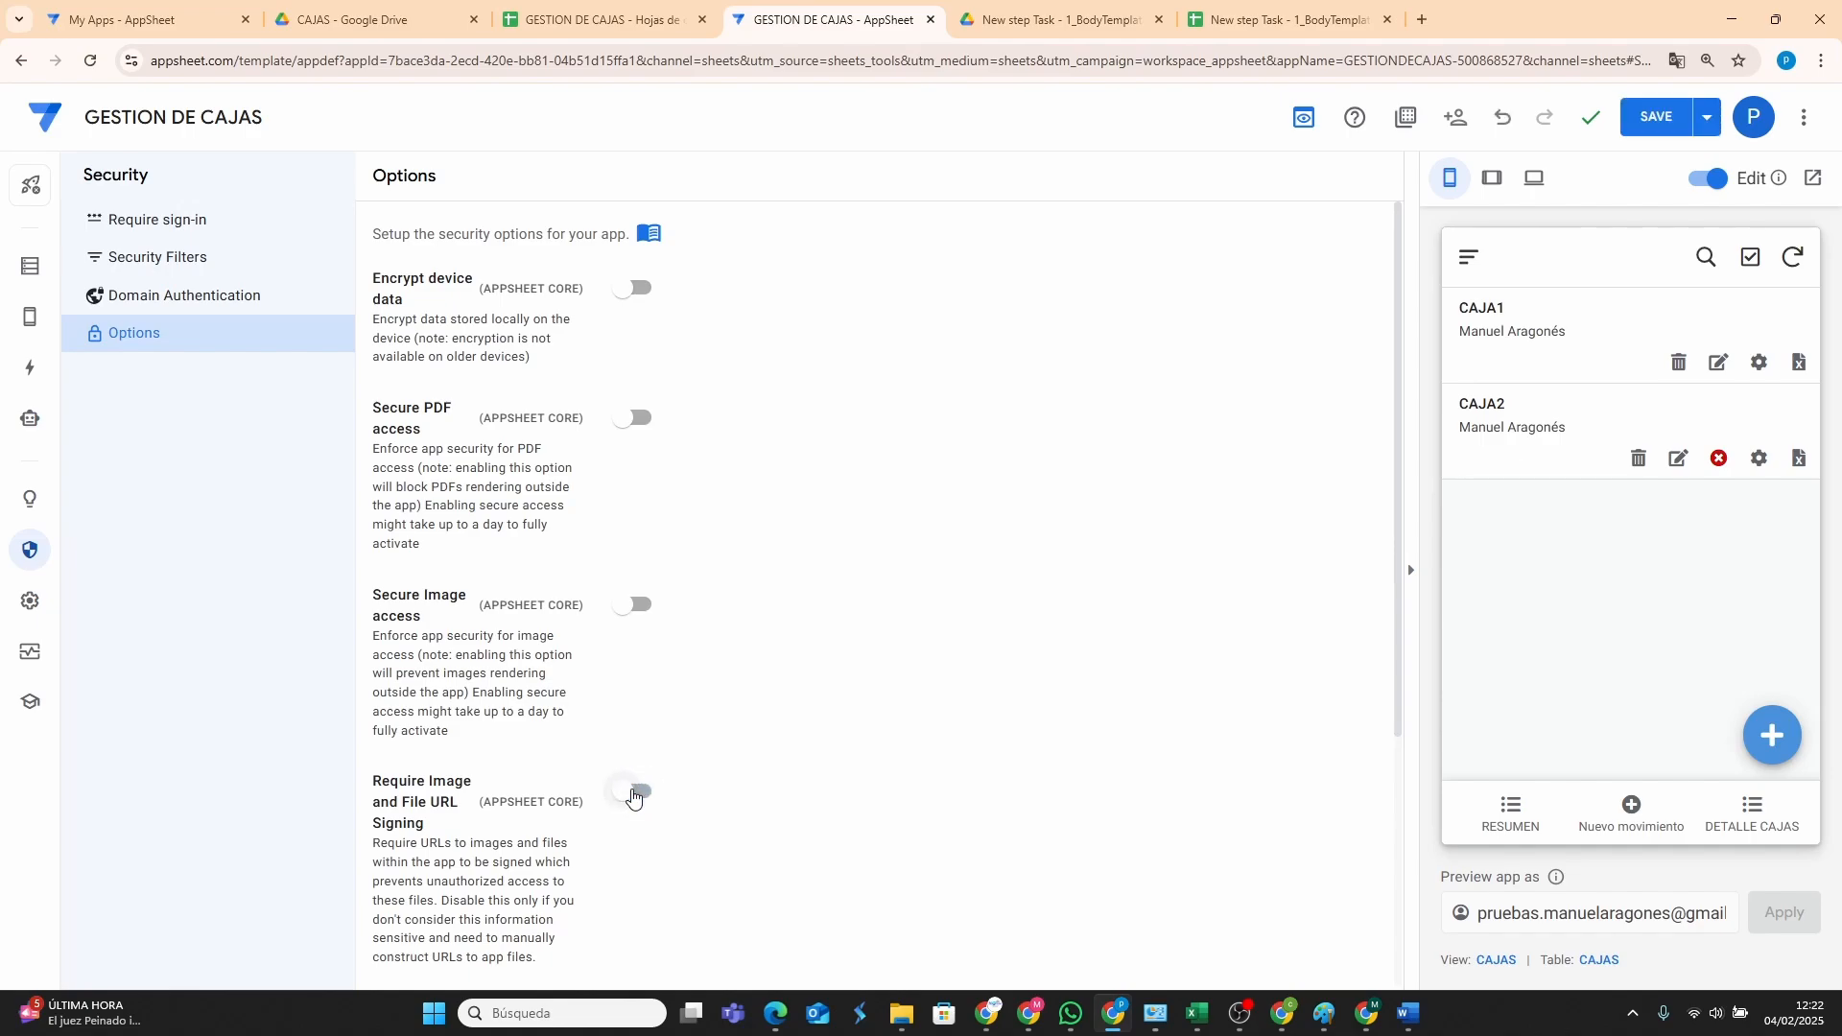
pyautogui.click(1652, 119)
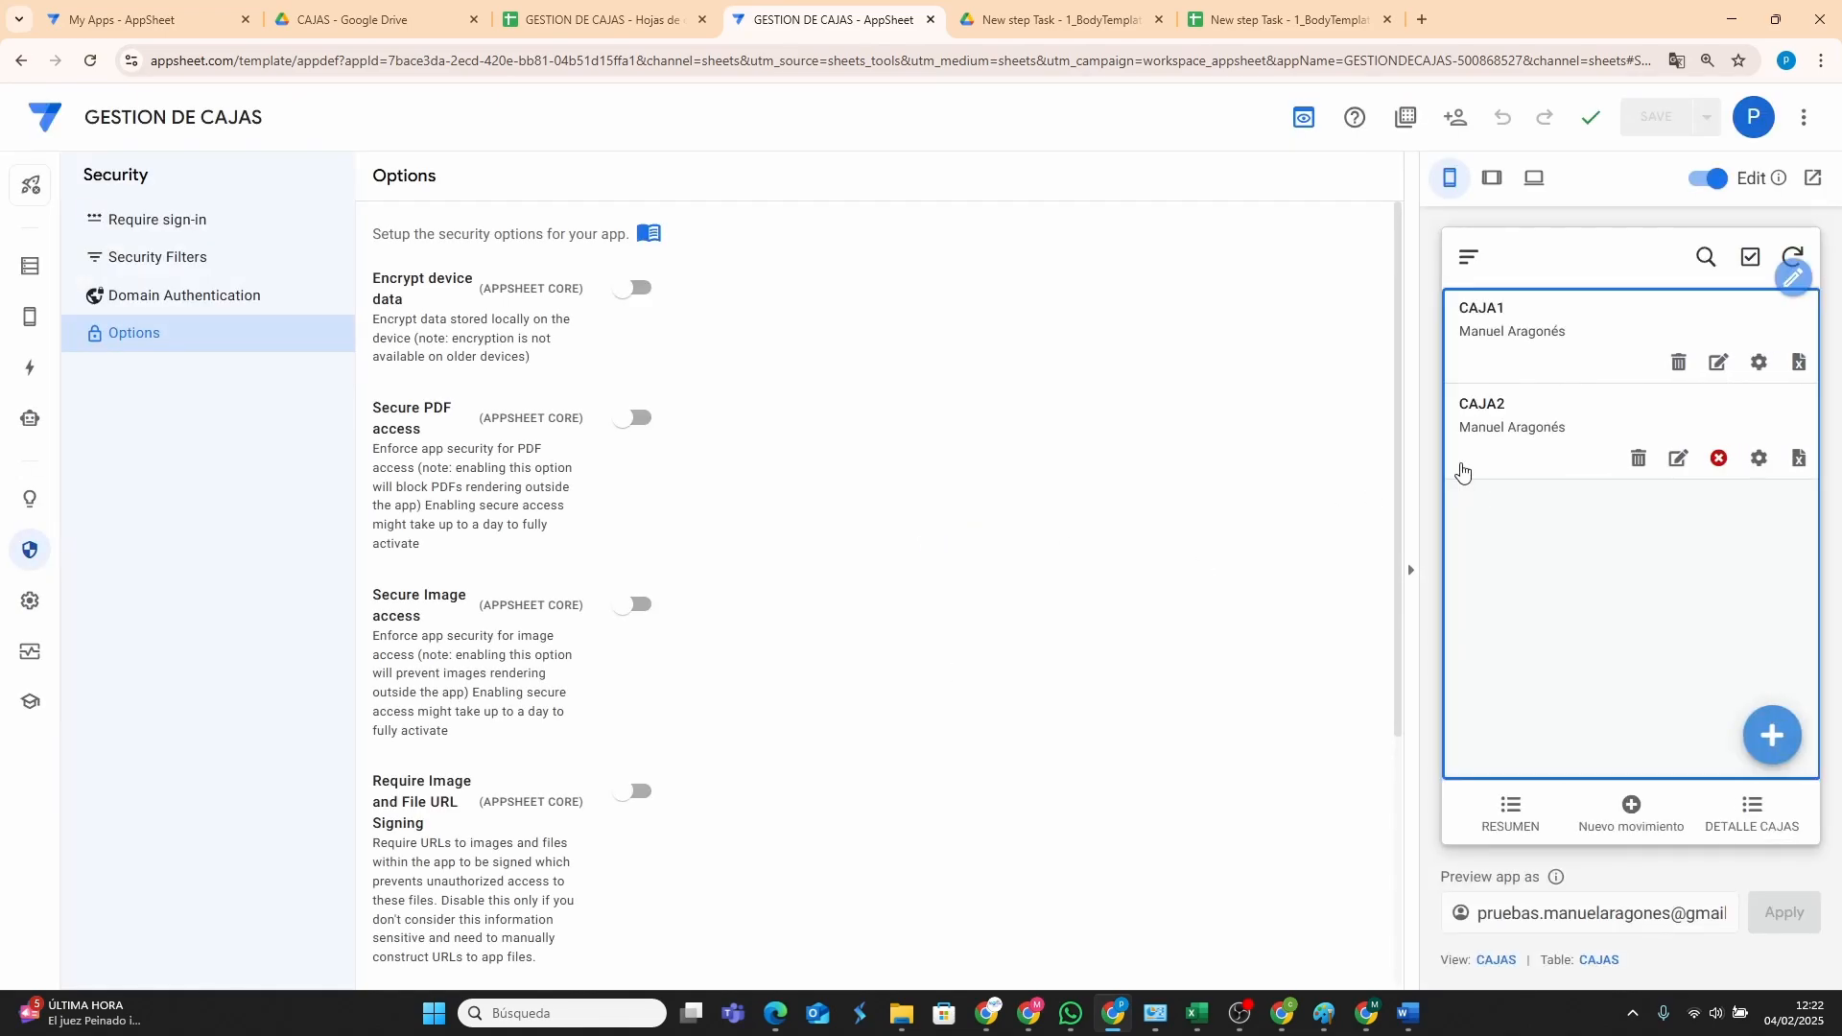
# Run ABRIR EXCEL on CAJA1, open the downloaded report in Excel, enable editing, and autofit column E.
pyautogui.click(1800, 364)
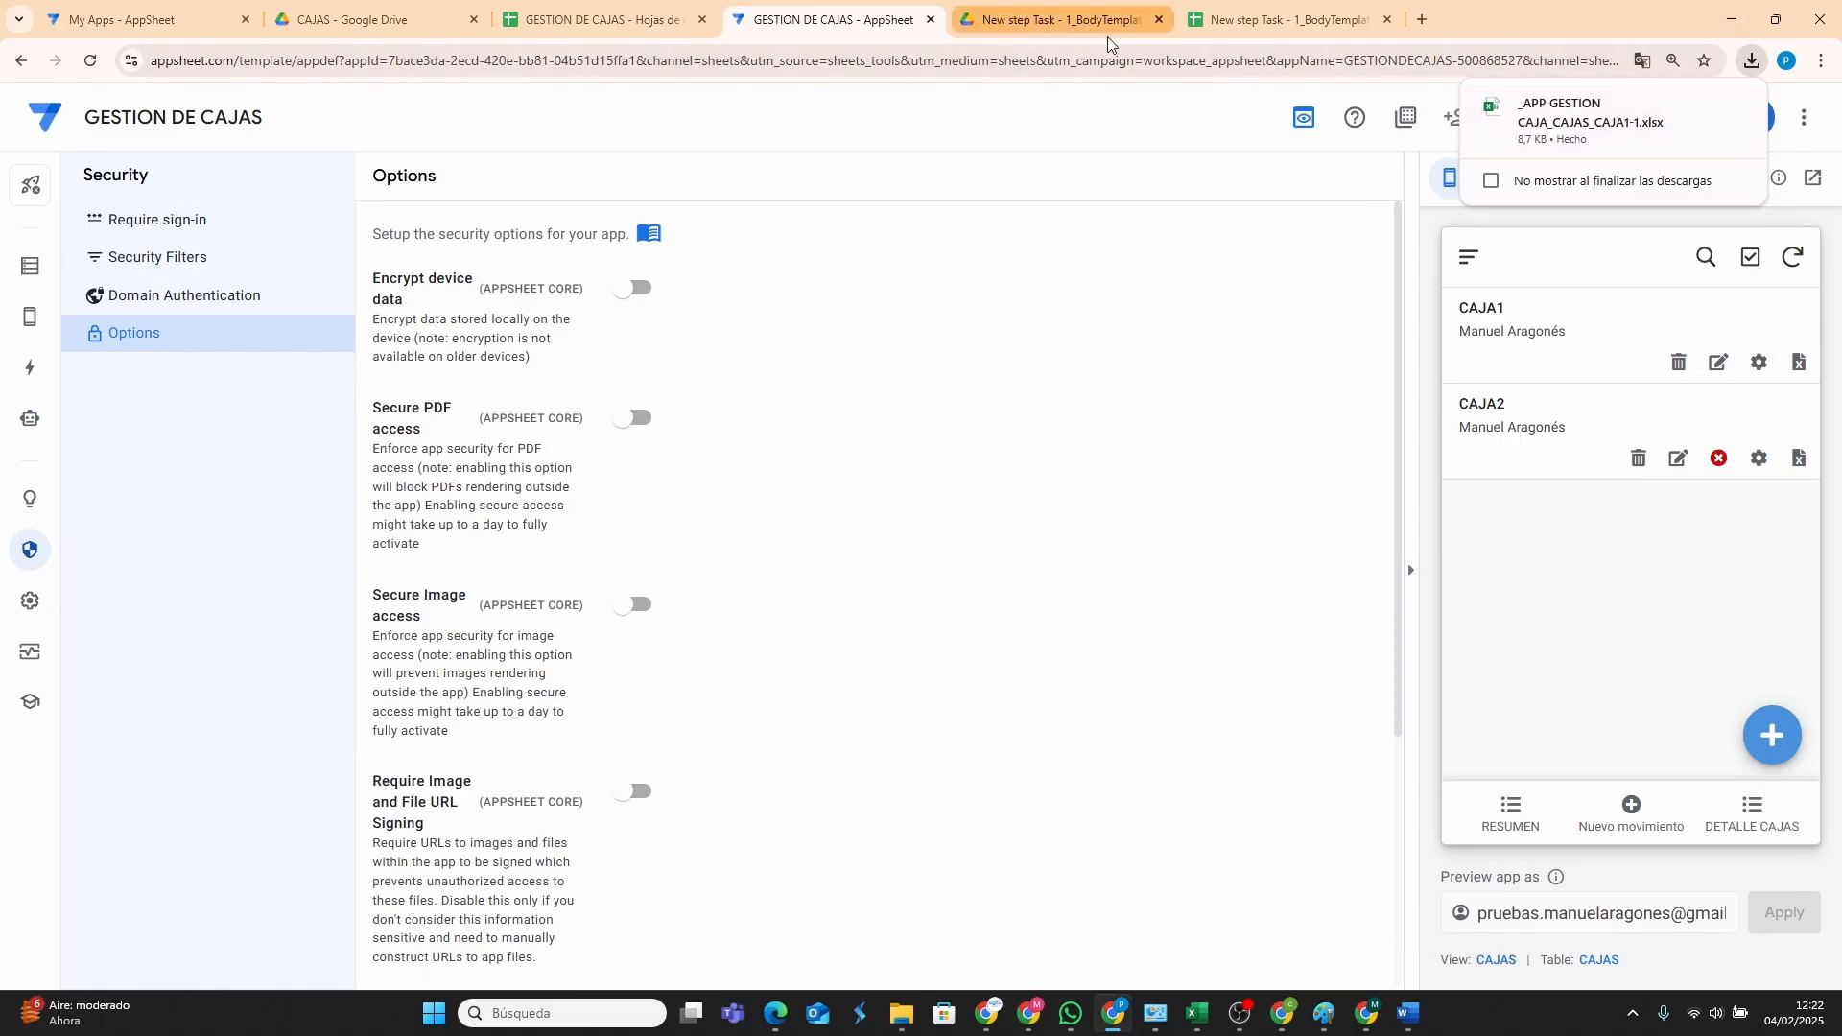
pyautogui.click(1563, 125)
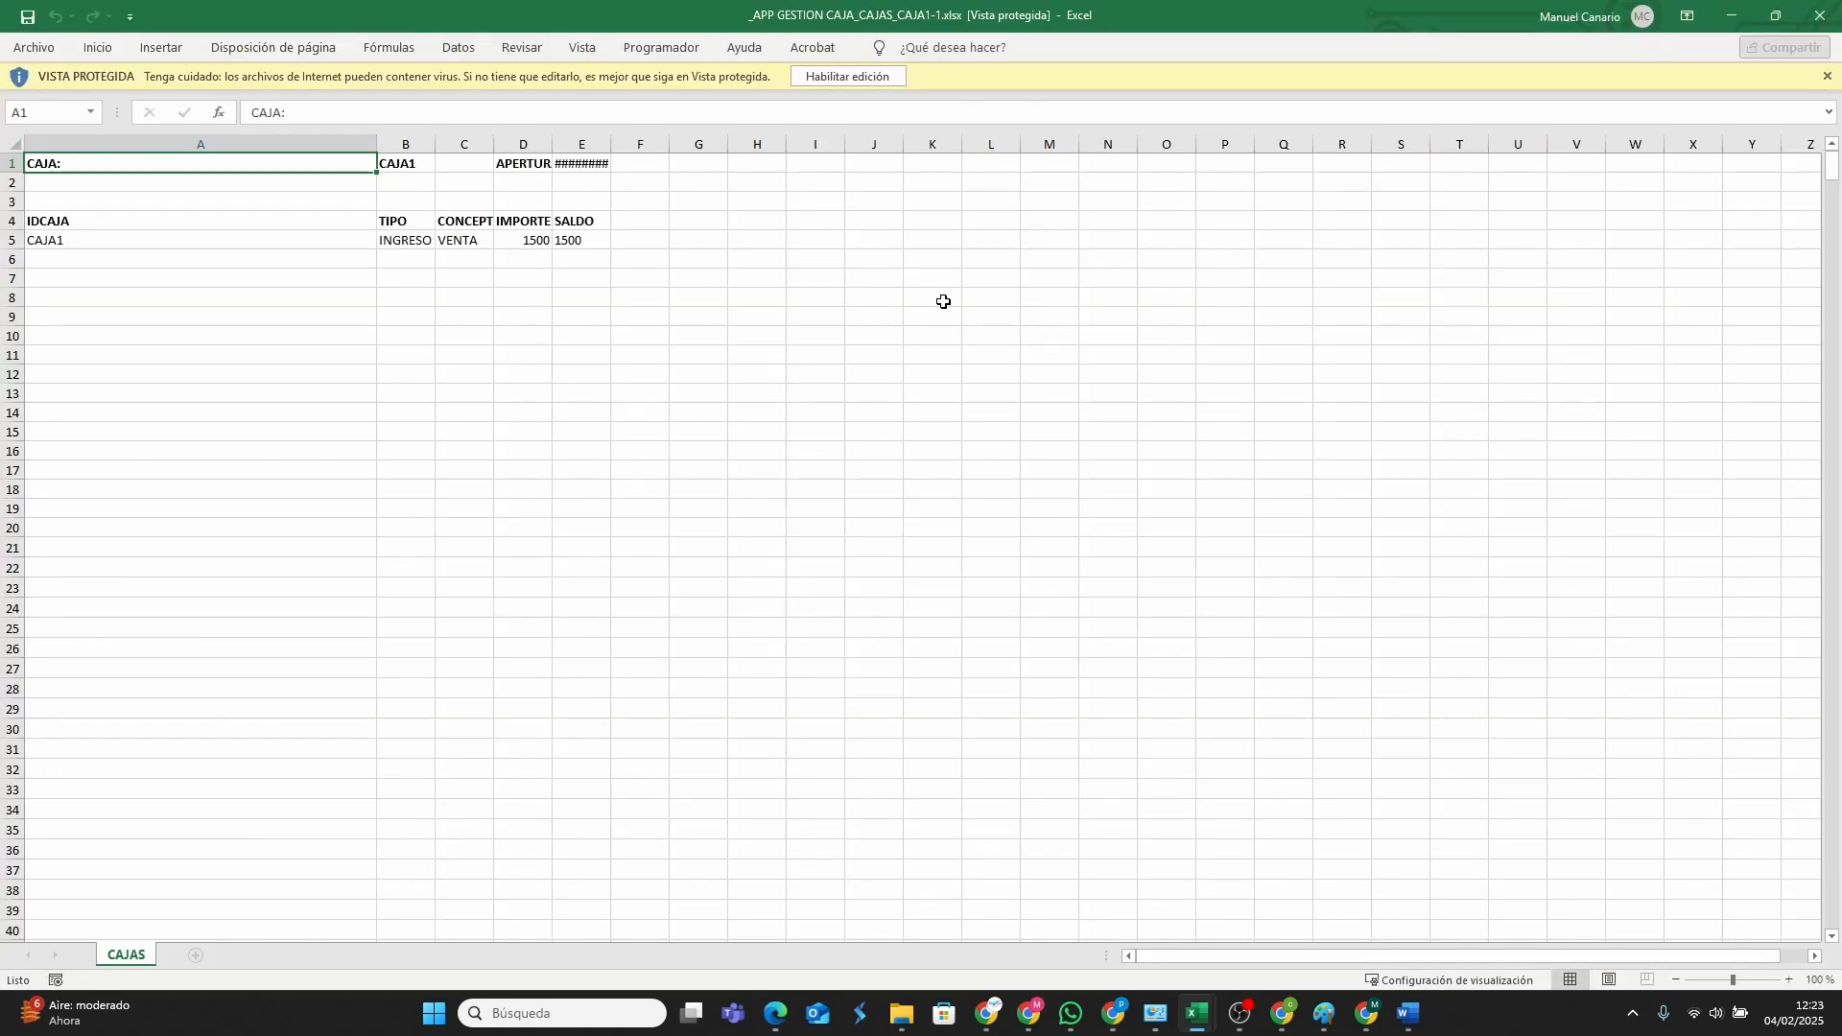
pyautogui.click(848, 77)
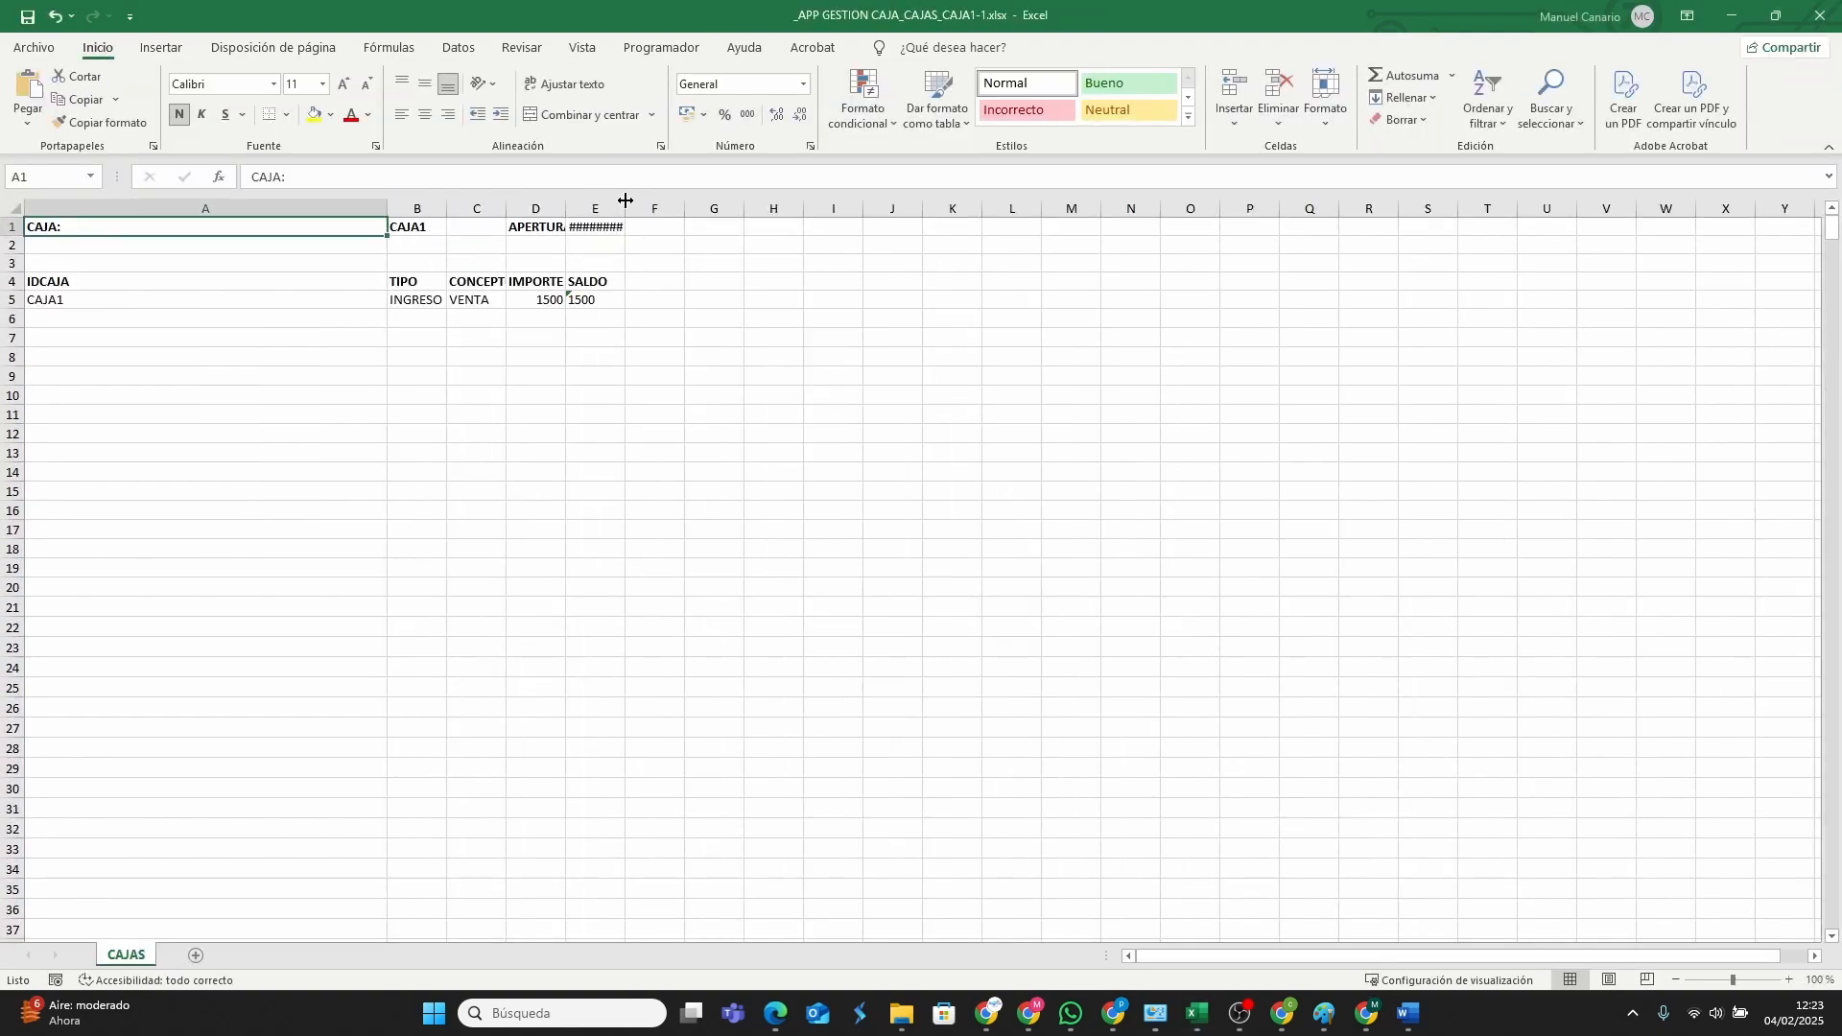
pyautogui.doubleClick(624, 208)
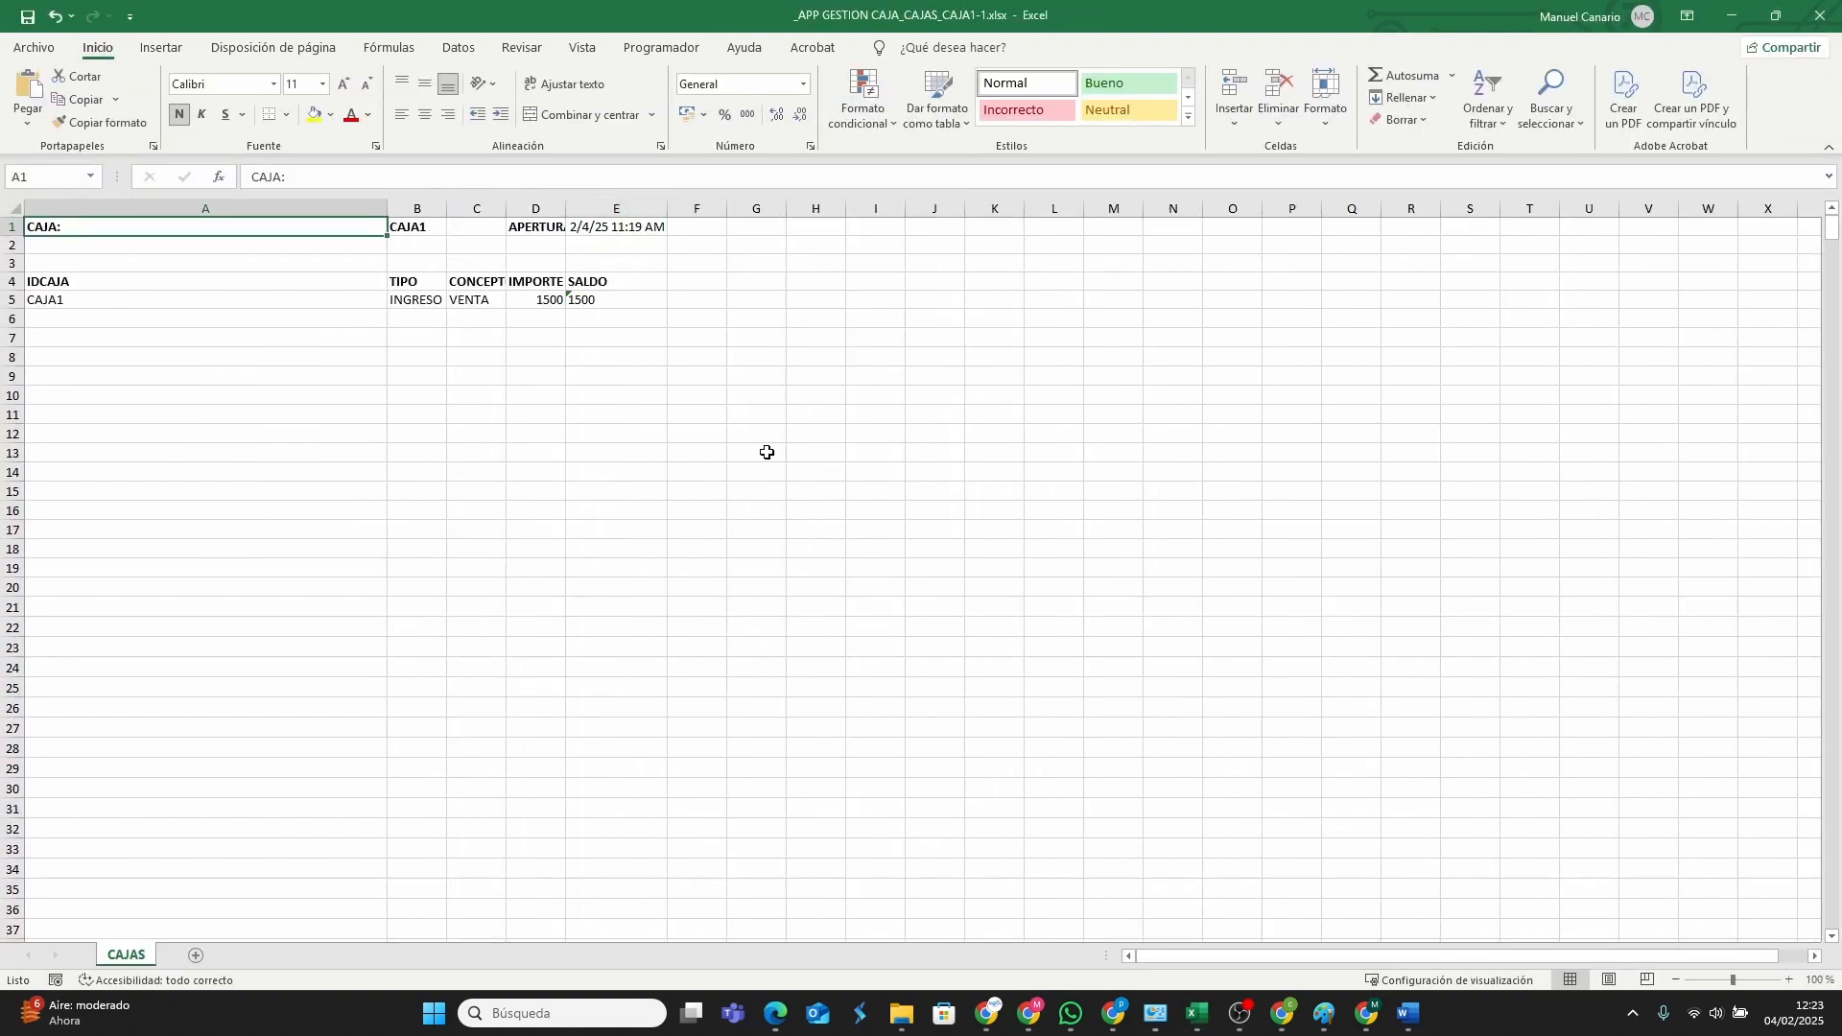